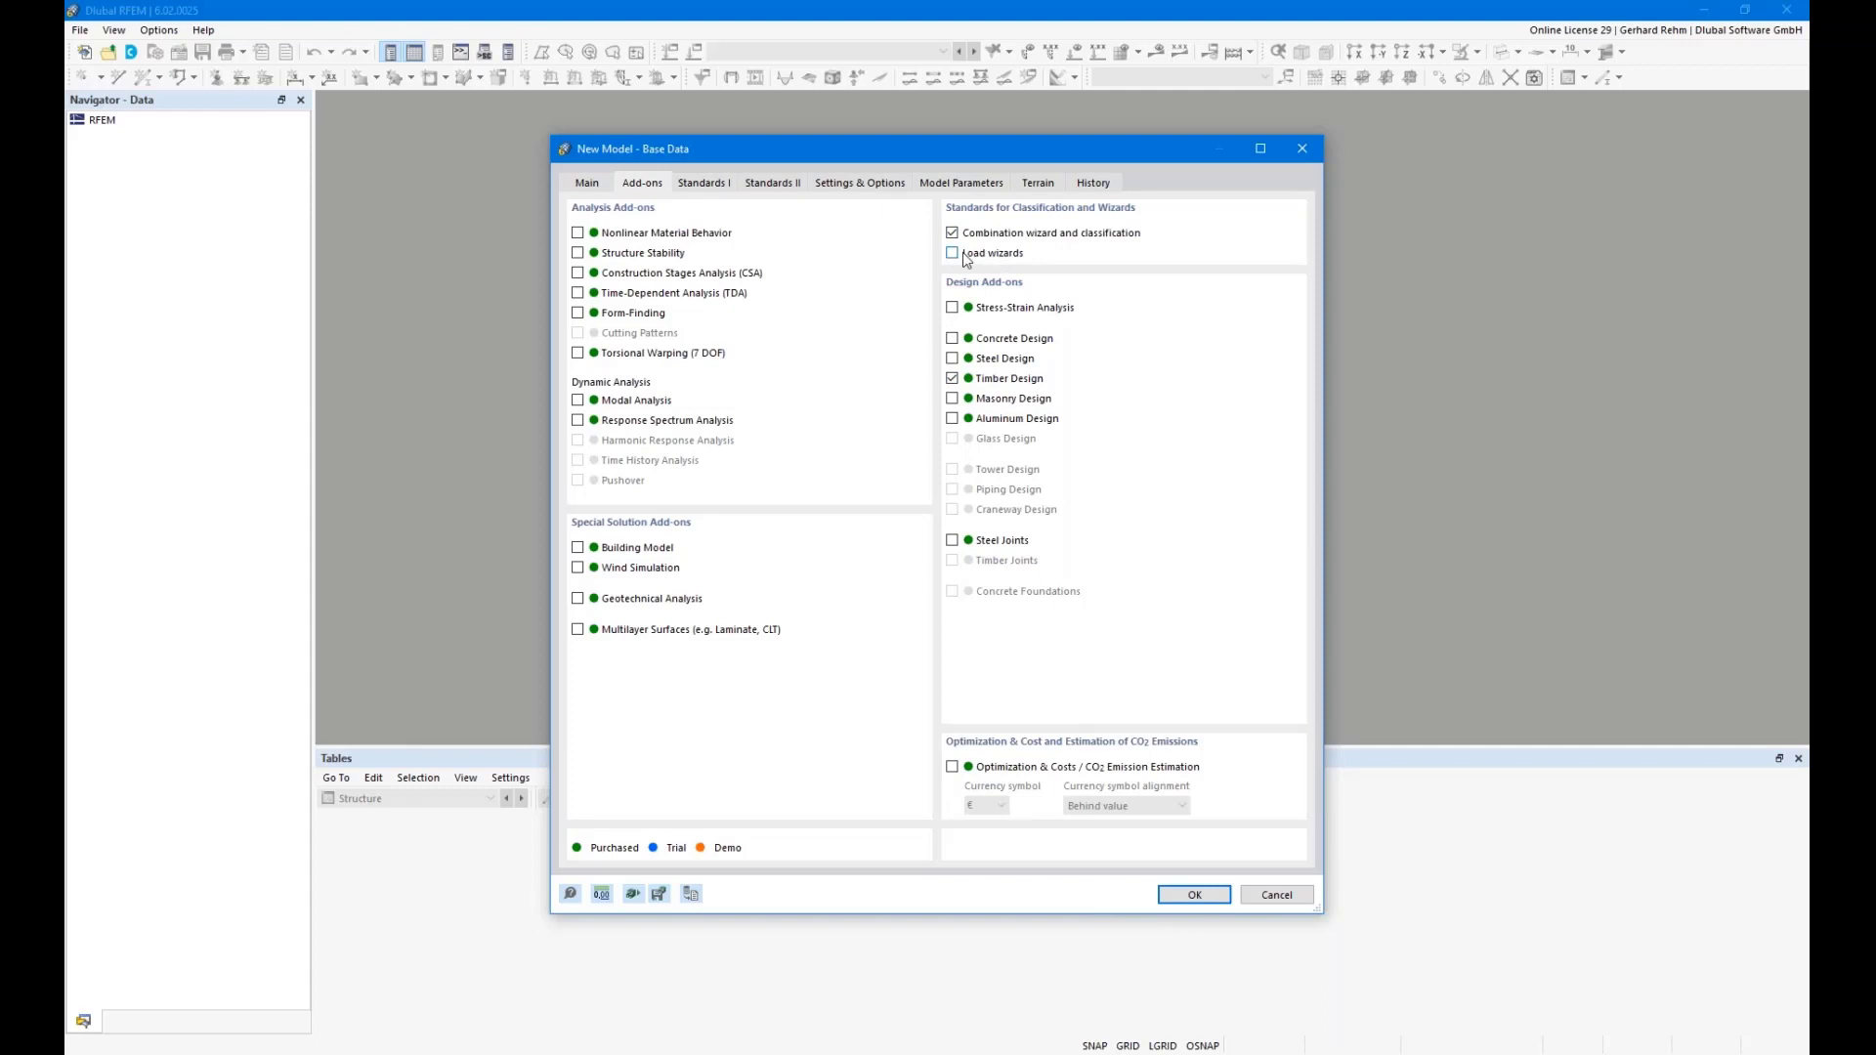
Review the timber design standard, keep EN 1995 with the CEN | 2014-05 annex, and create the model
click(697, 185)
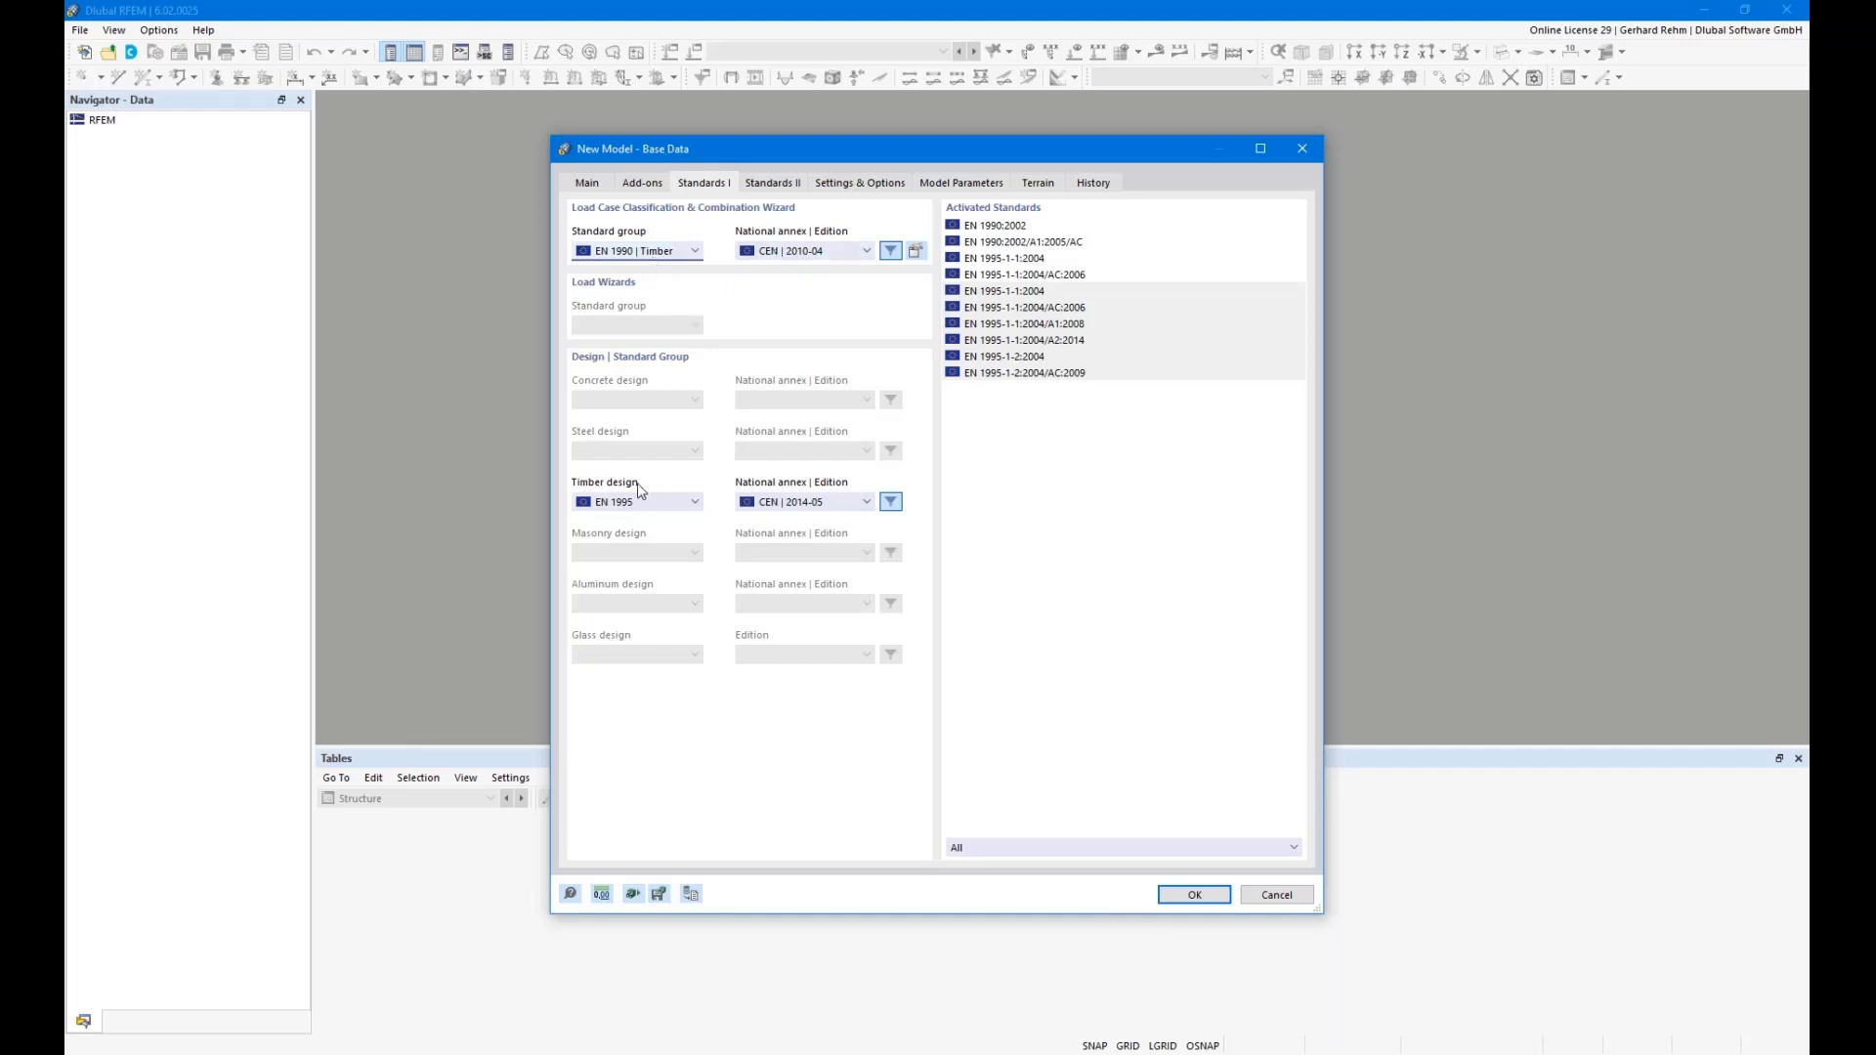
click(783, 509)
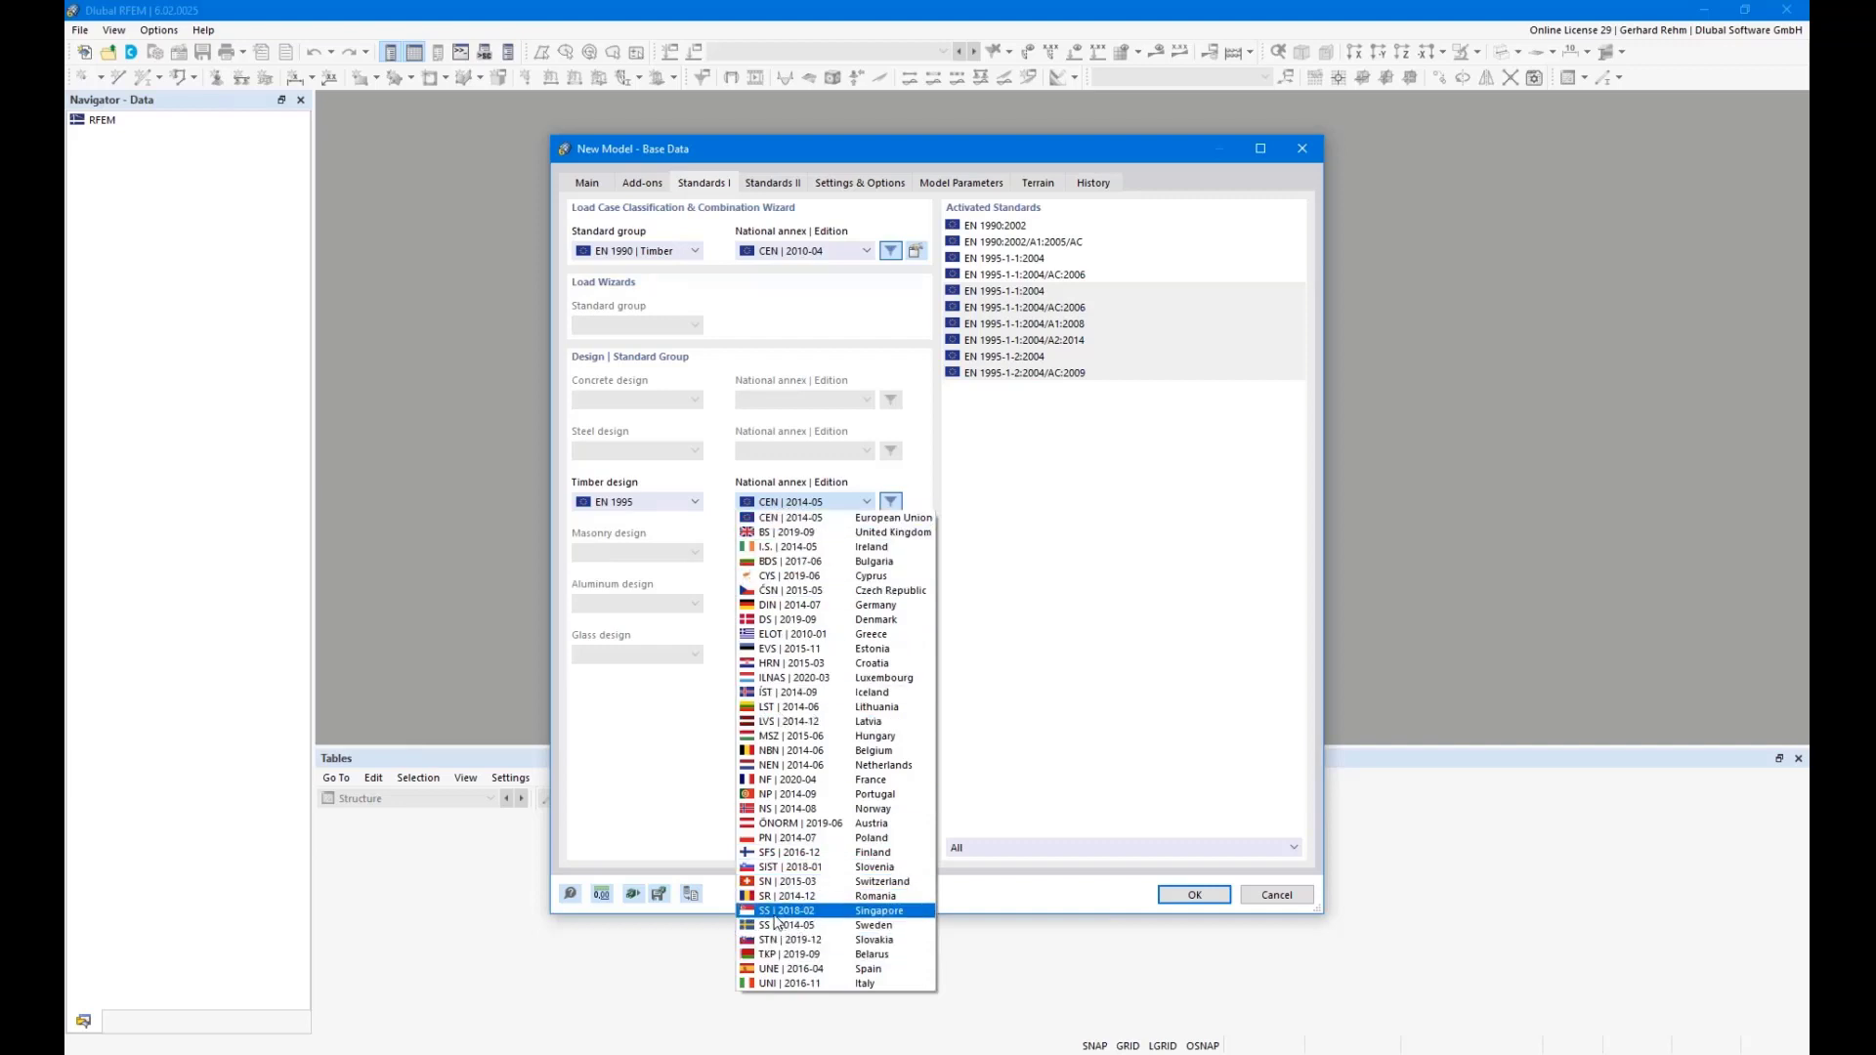
click(765, 501)
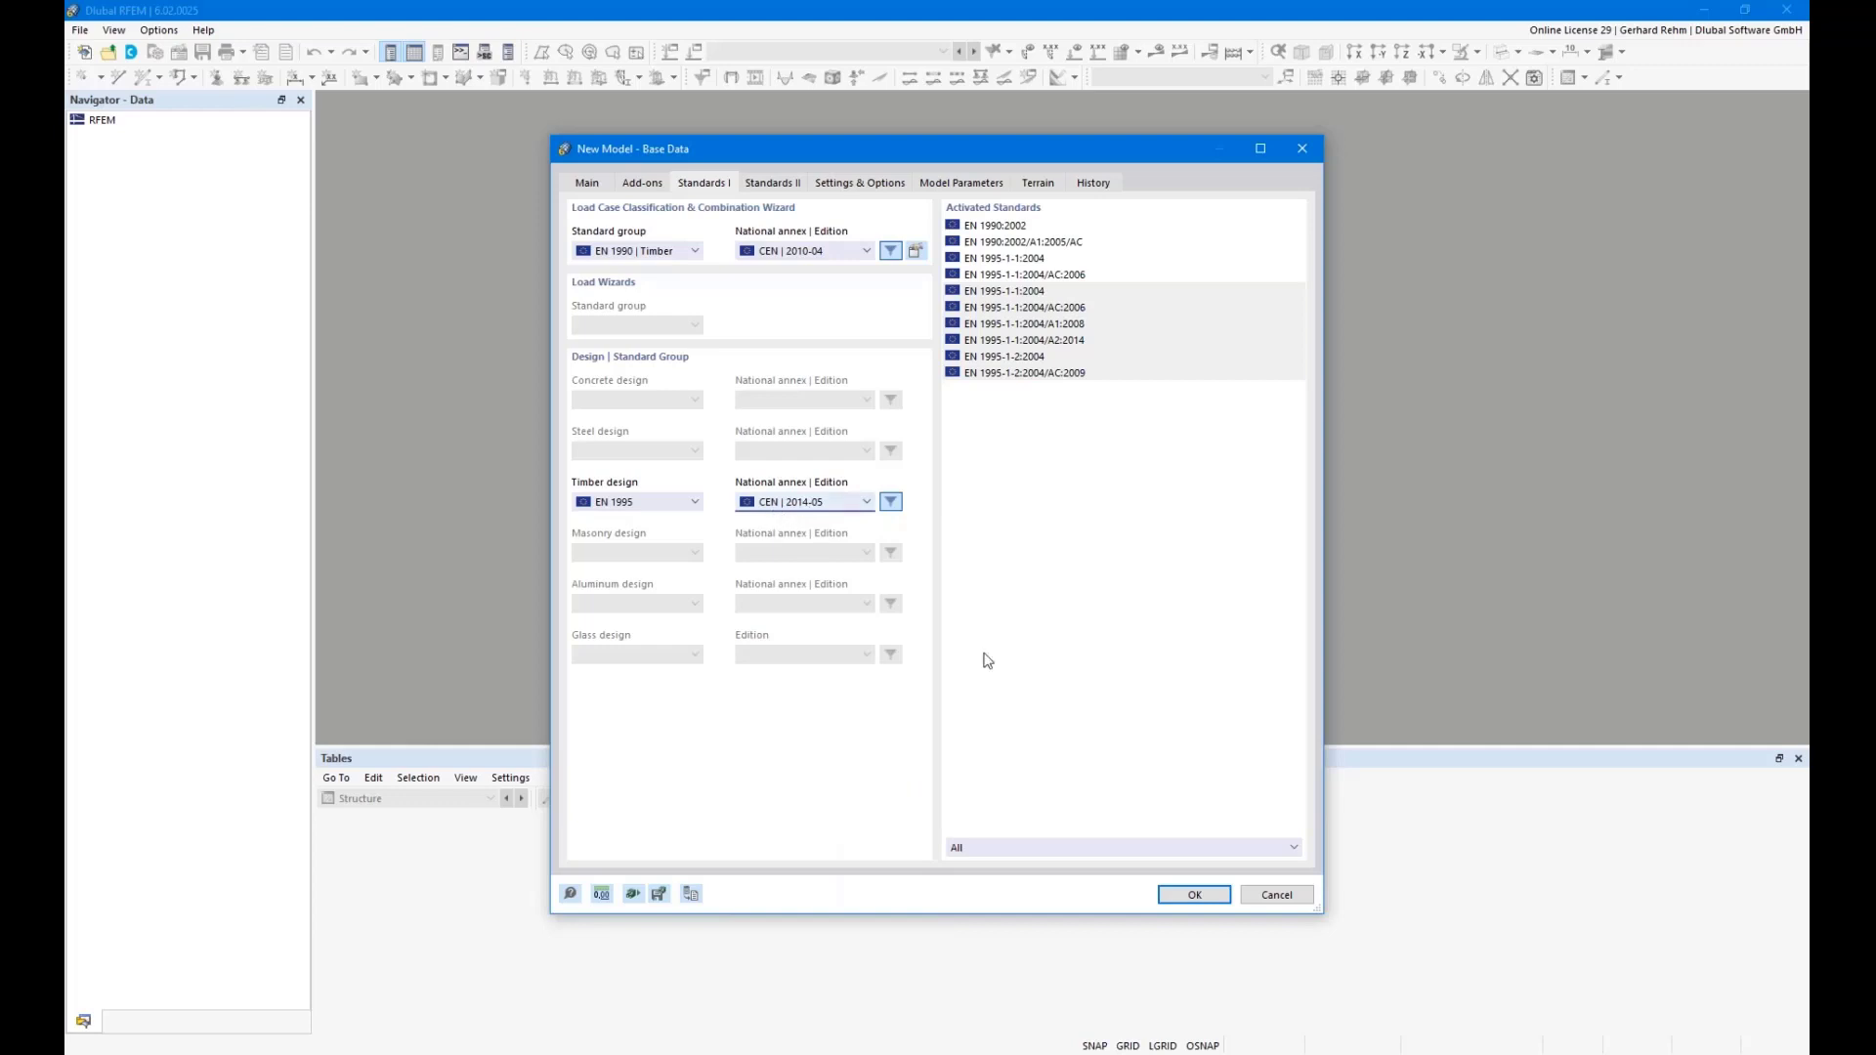
click(1198, 894)
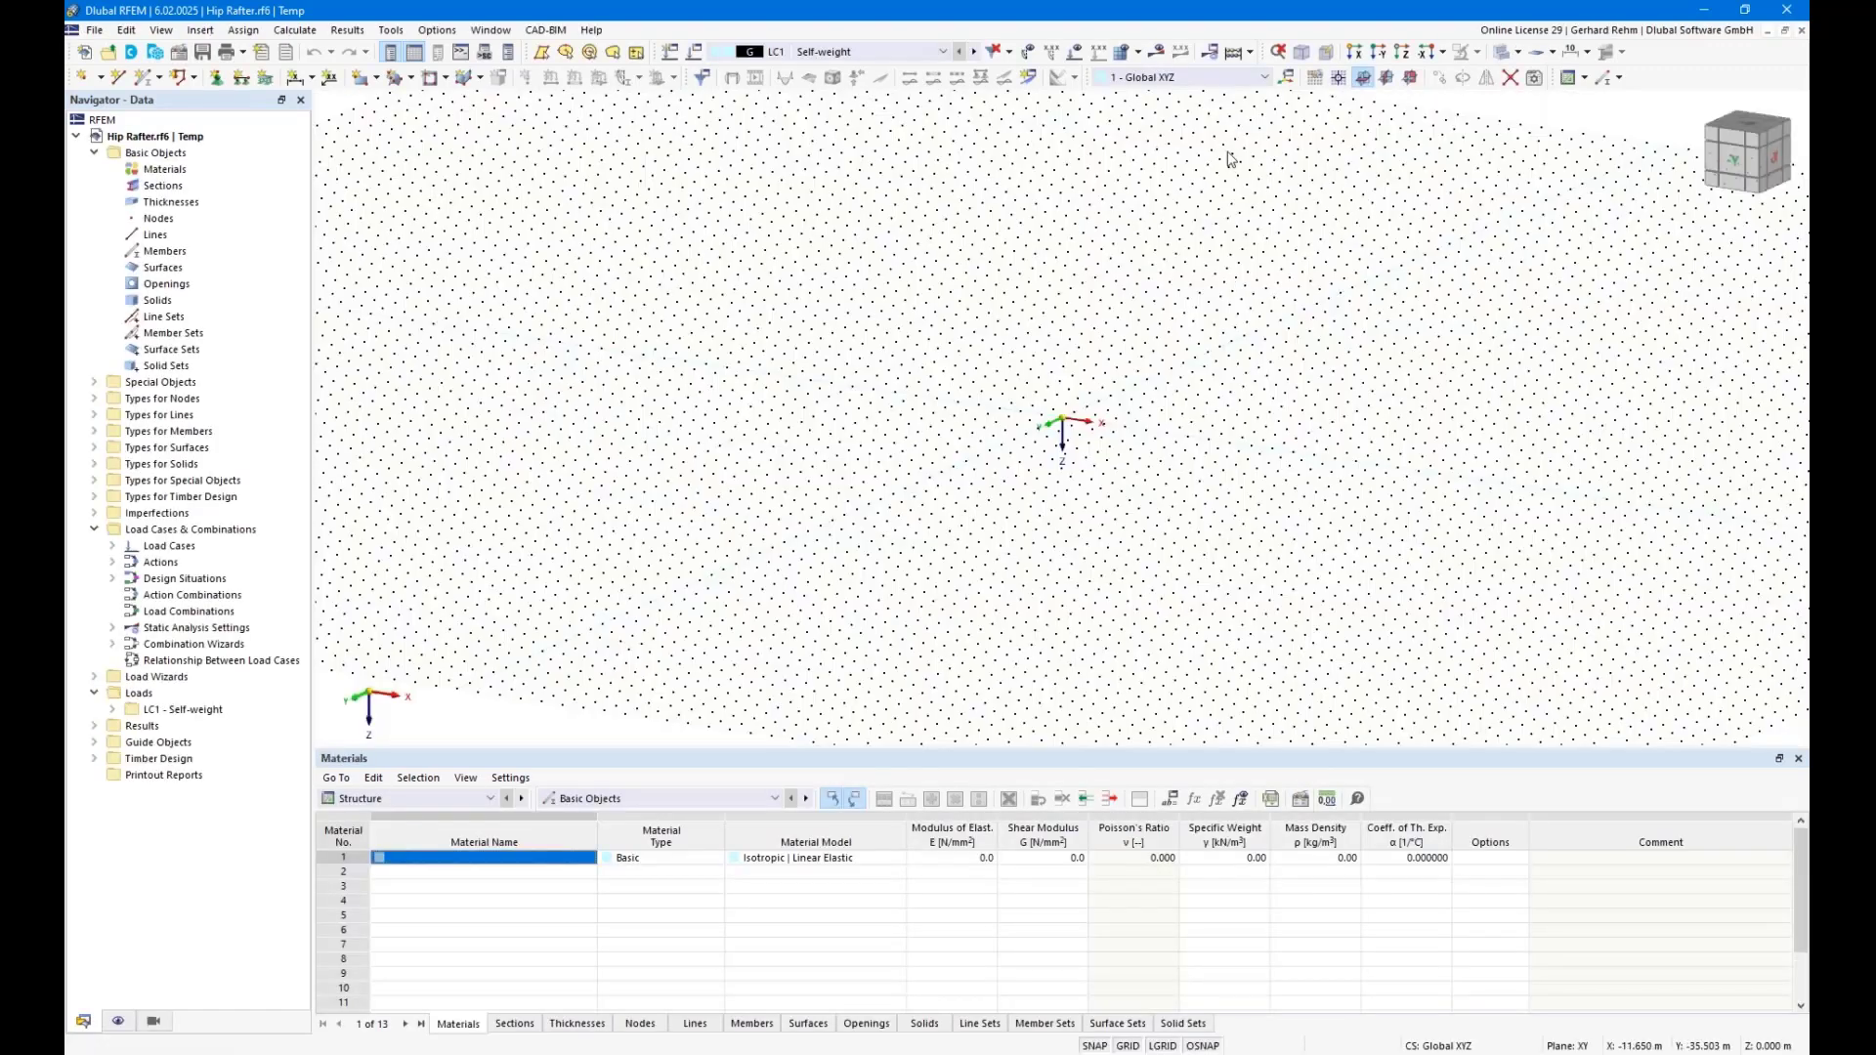
In the XZ work plane viewed along Y, draw a single line from the origin, 10 m long at an angle of 120°
click(1410, 77)
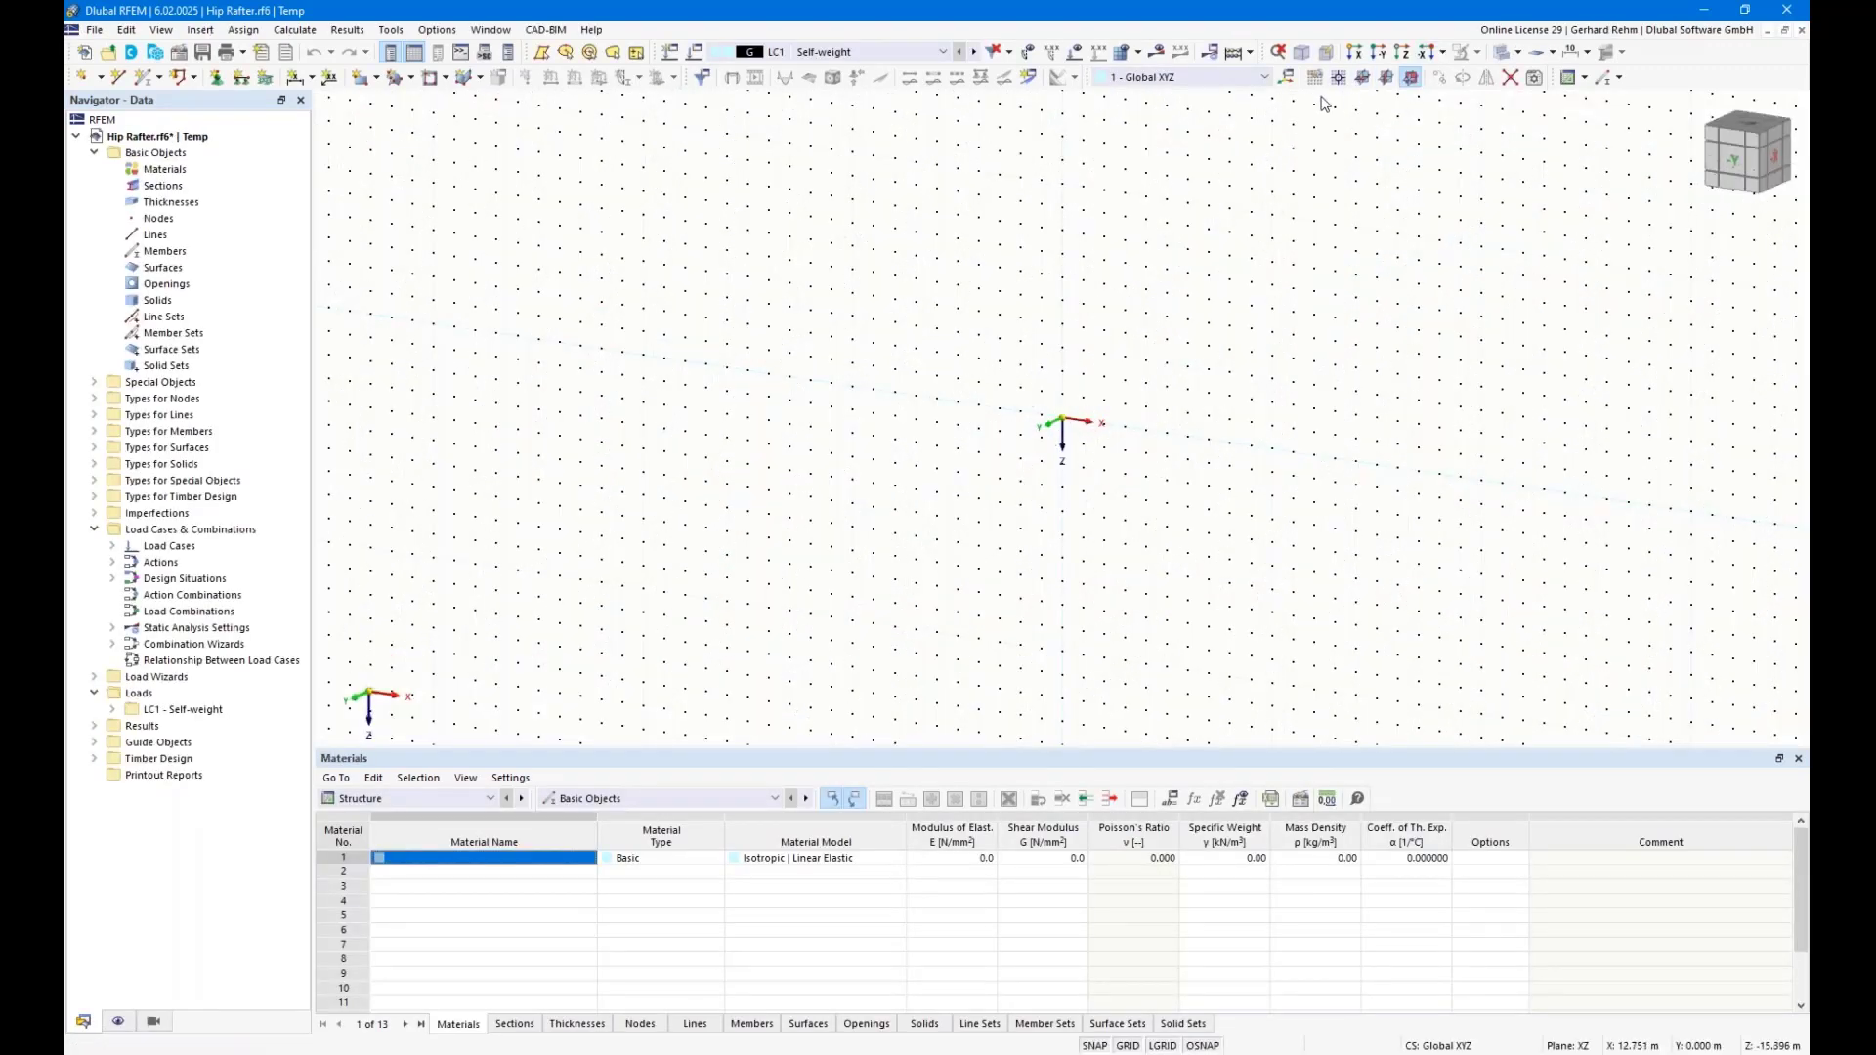
click(1378, 50)
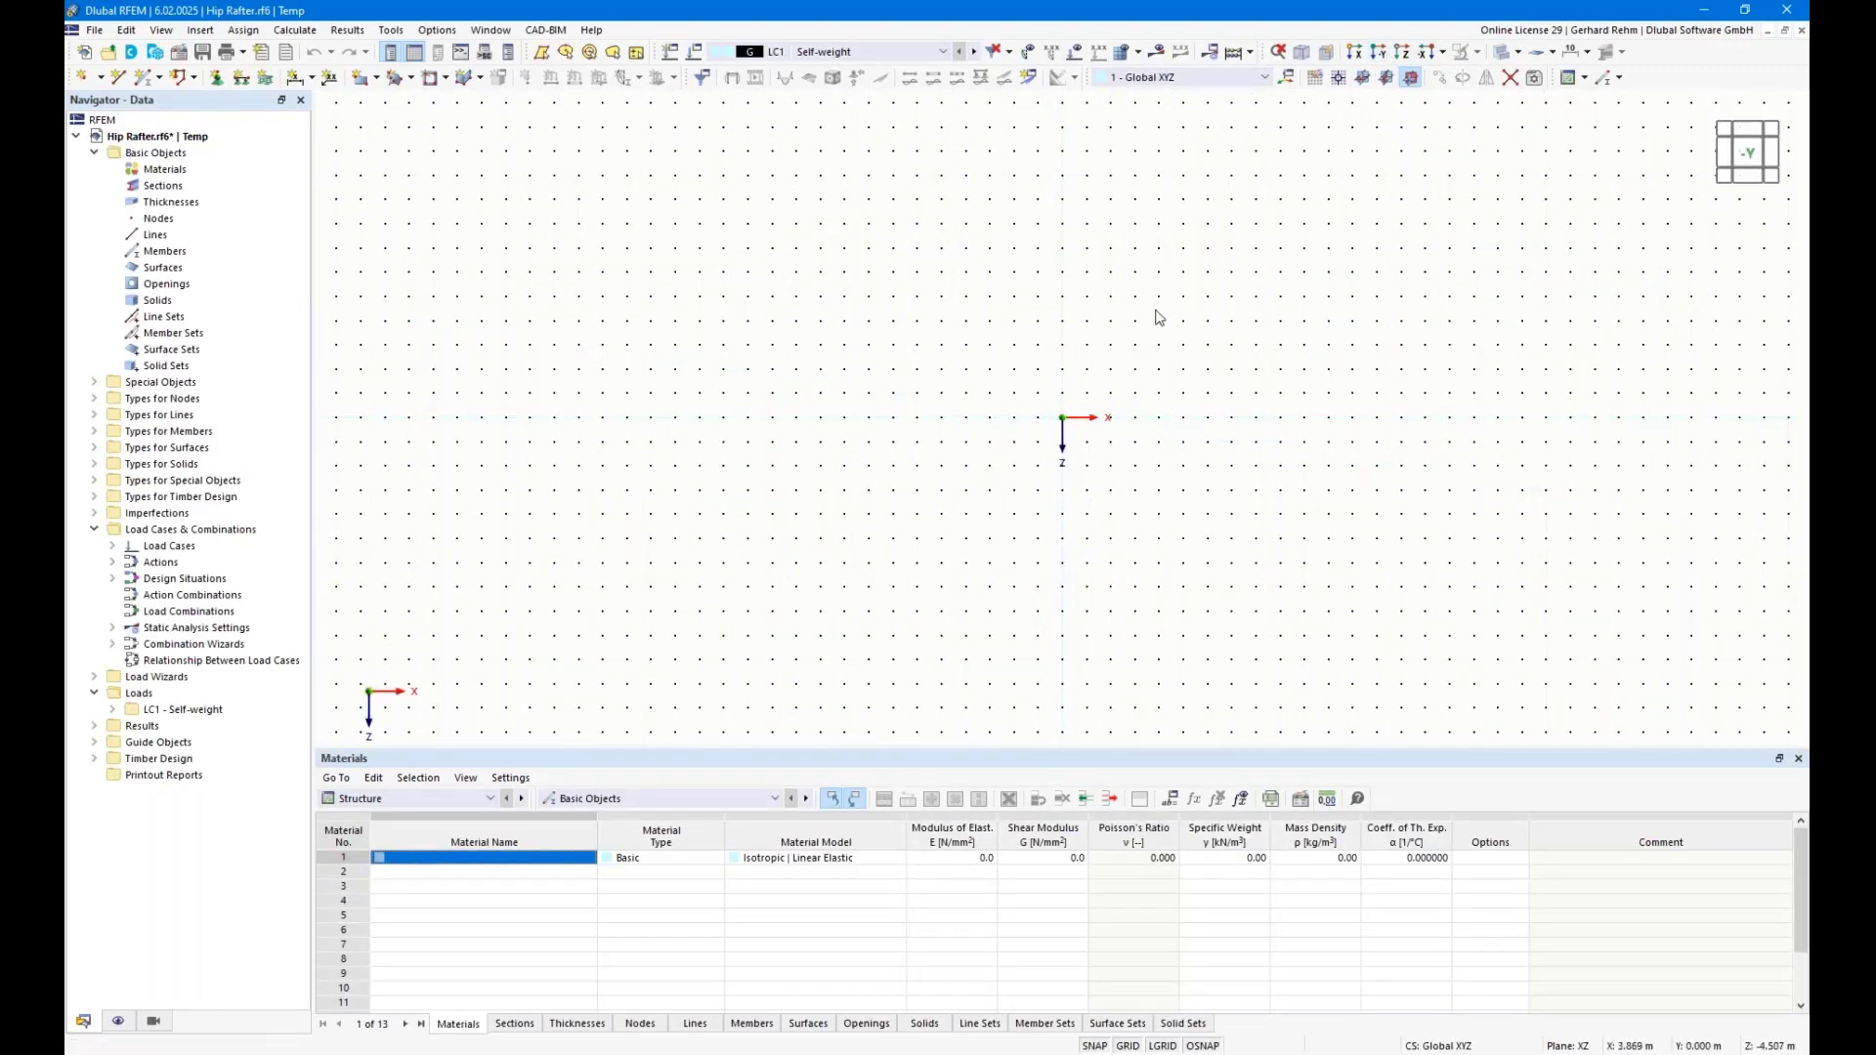
click(118, 77)
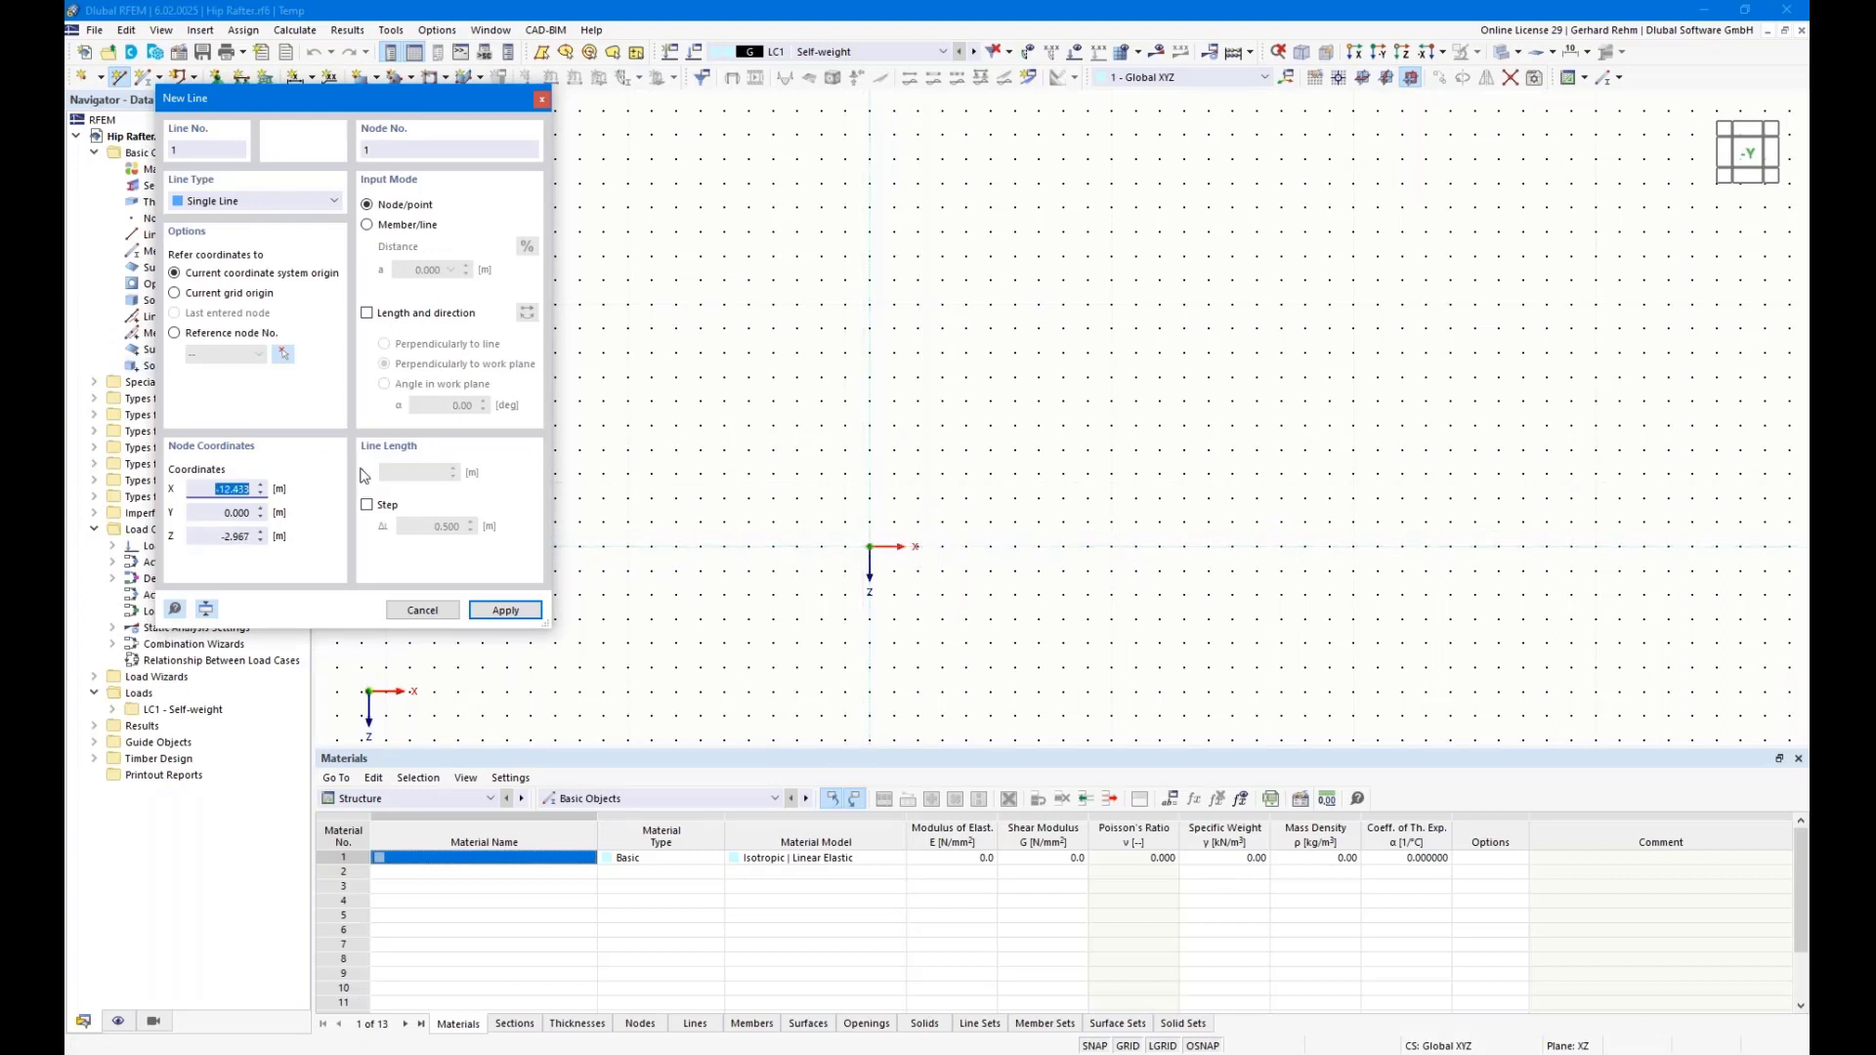
click(367, 314)
click(384, 385)
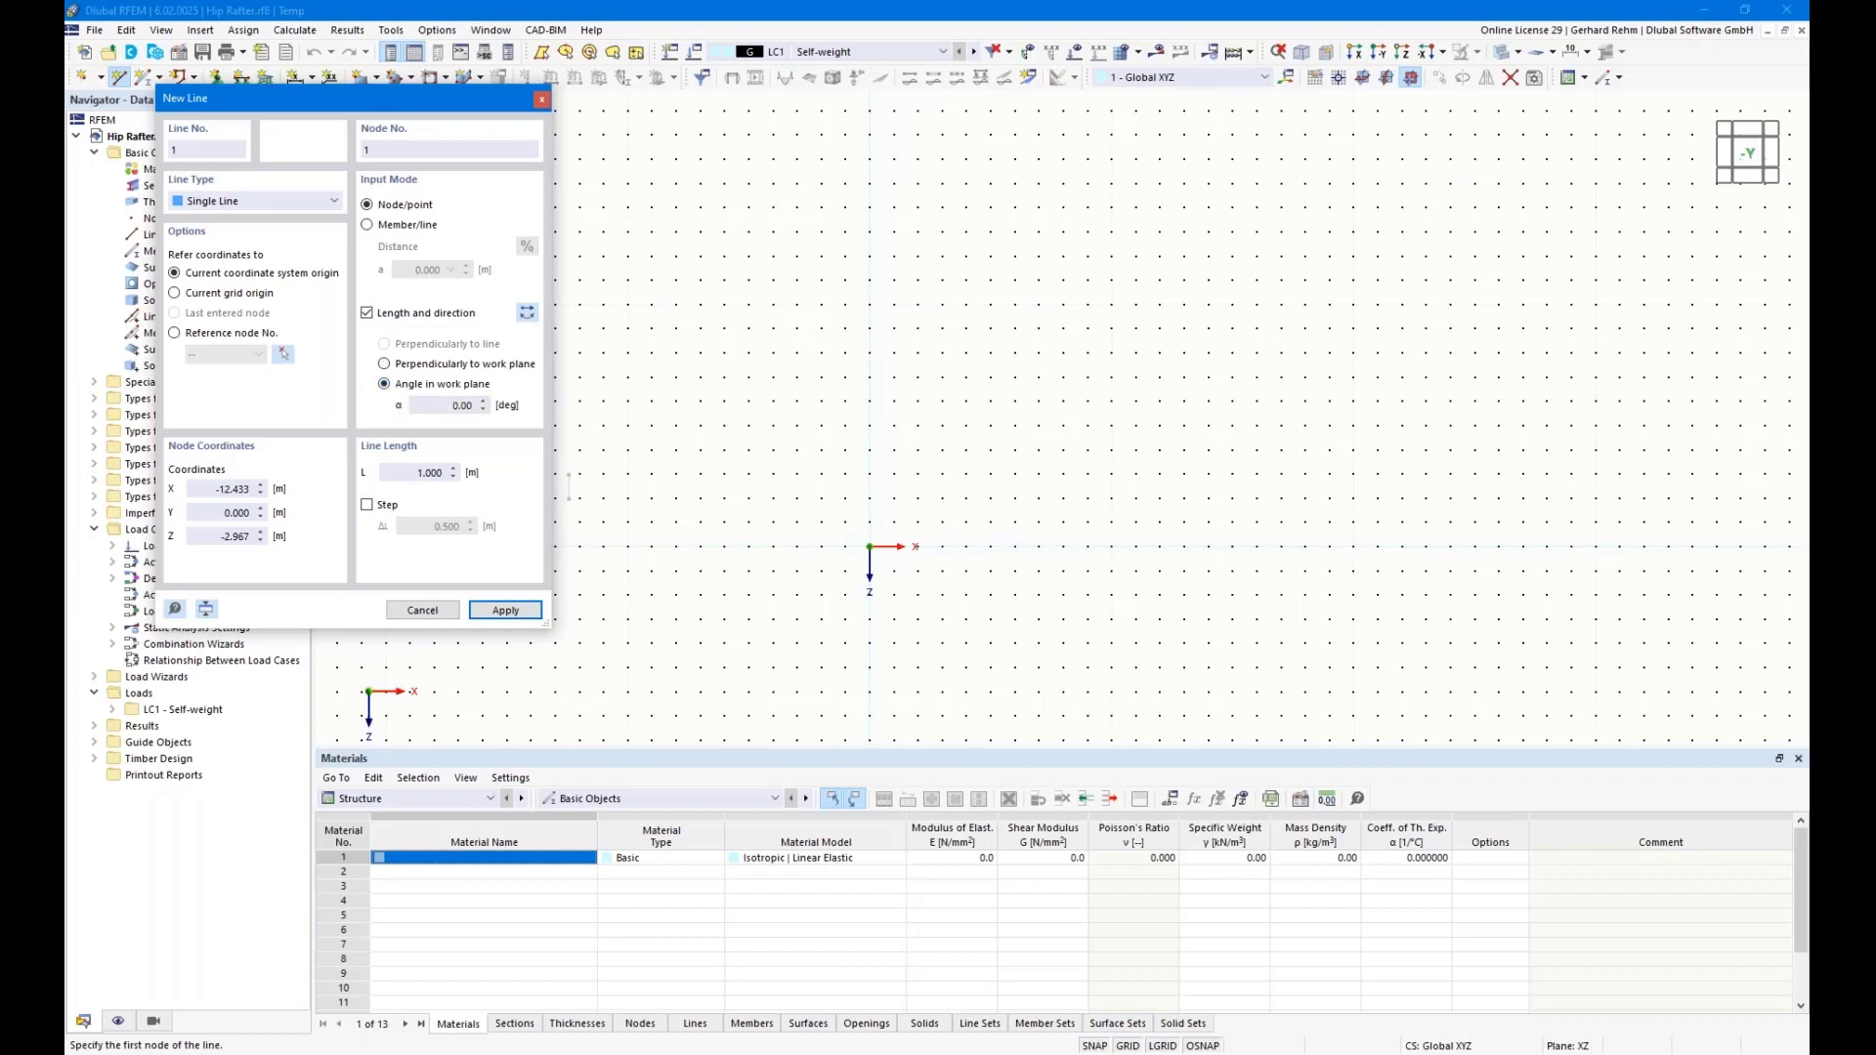
drag(415, 473, 576, 472)
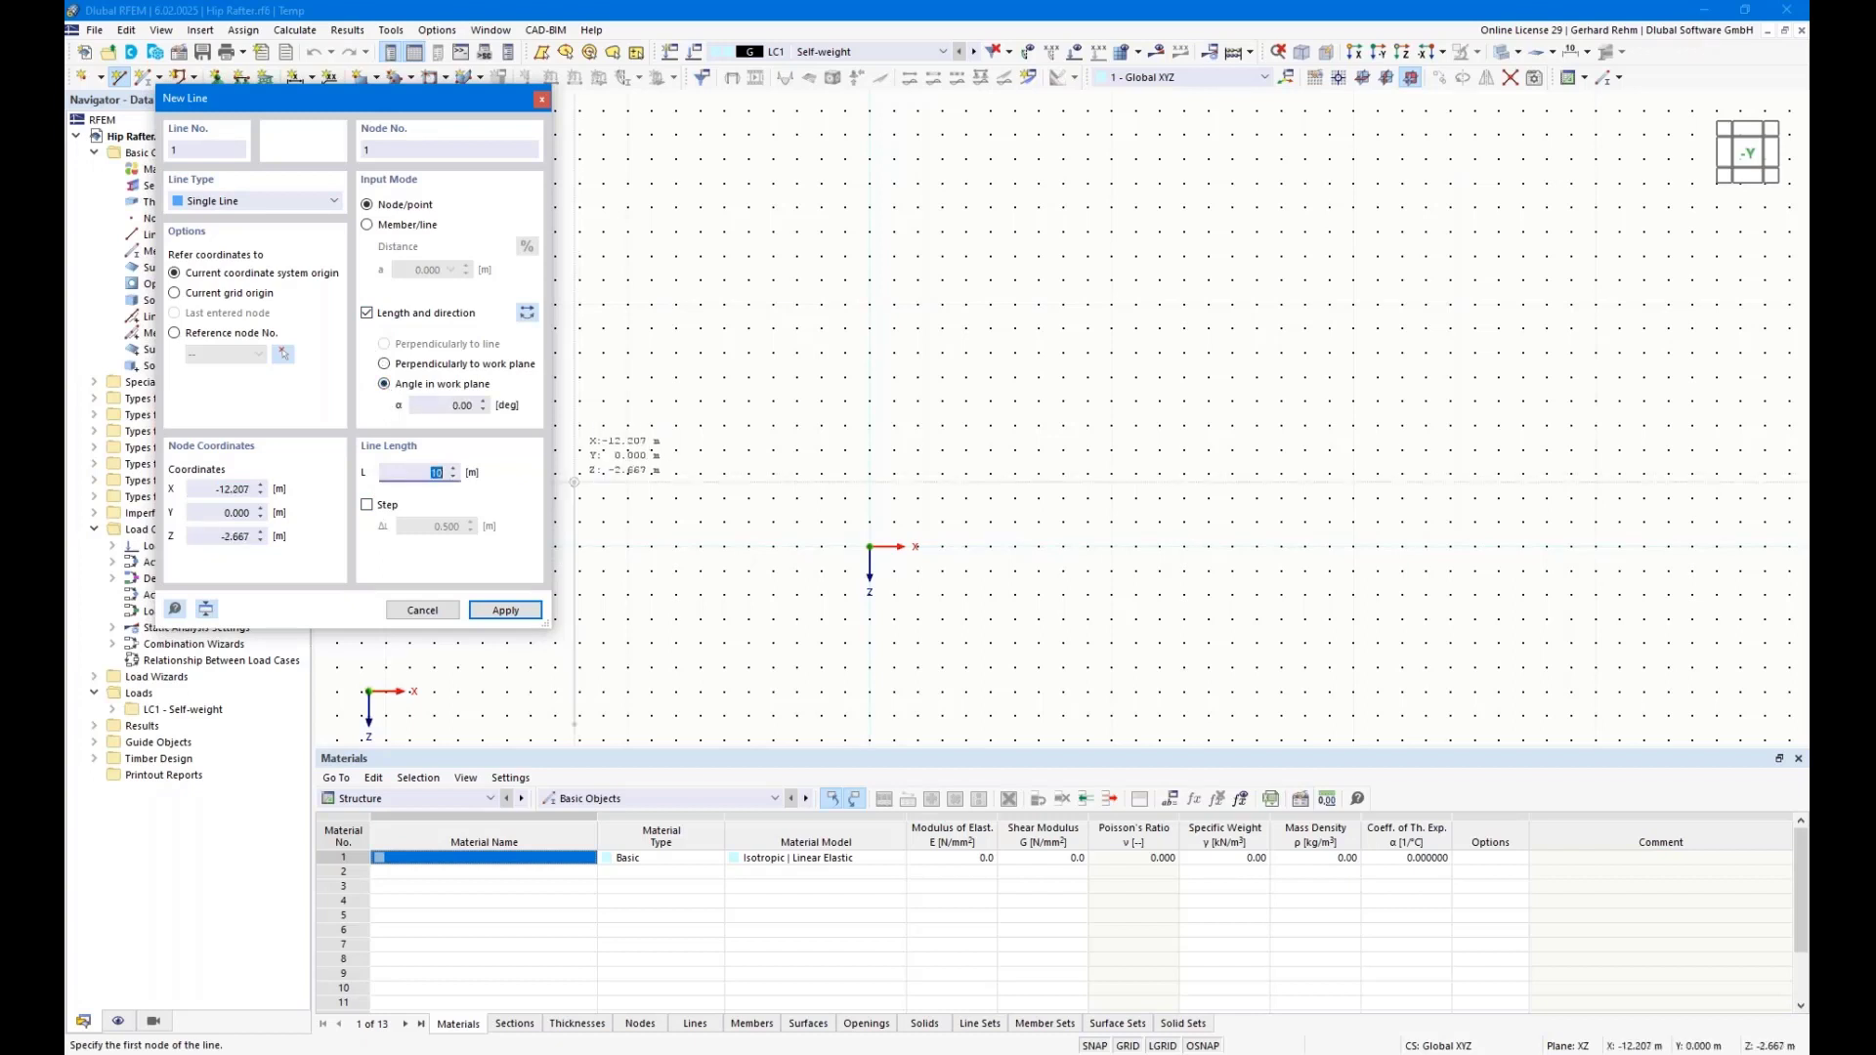
text(10)
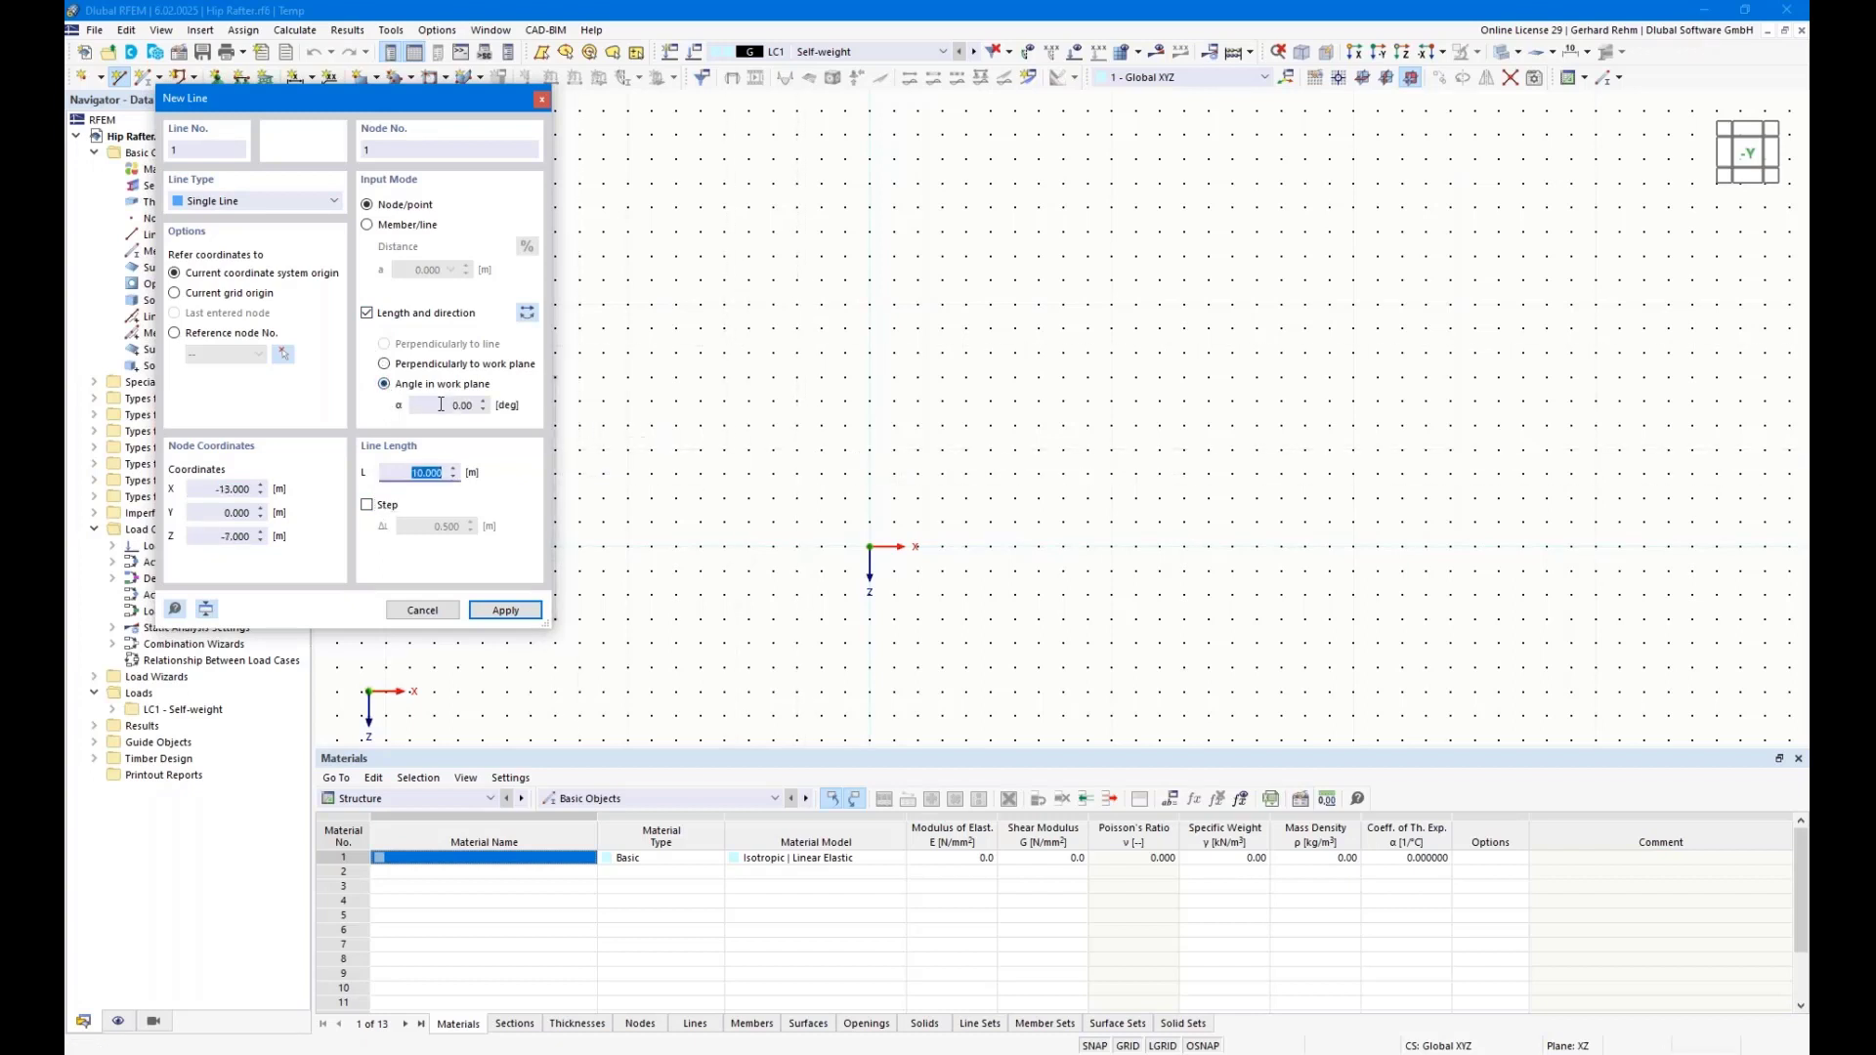
click(455, 405)
text(120)
key(Tab)
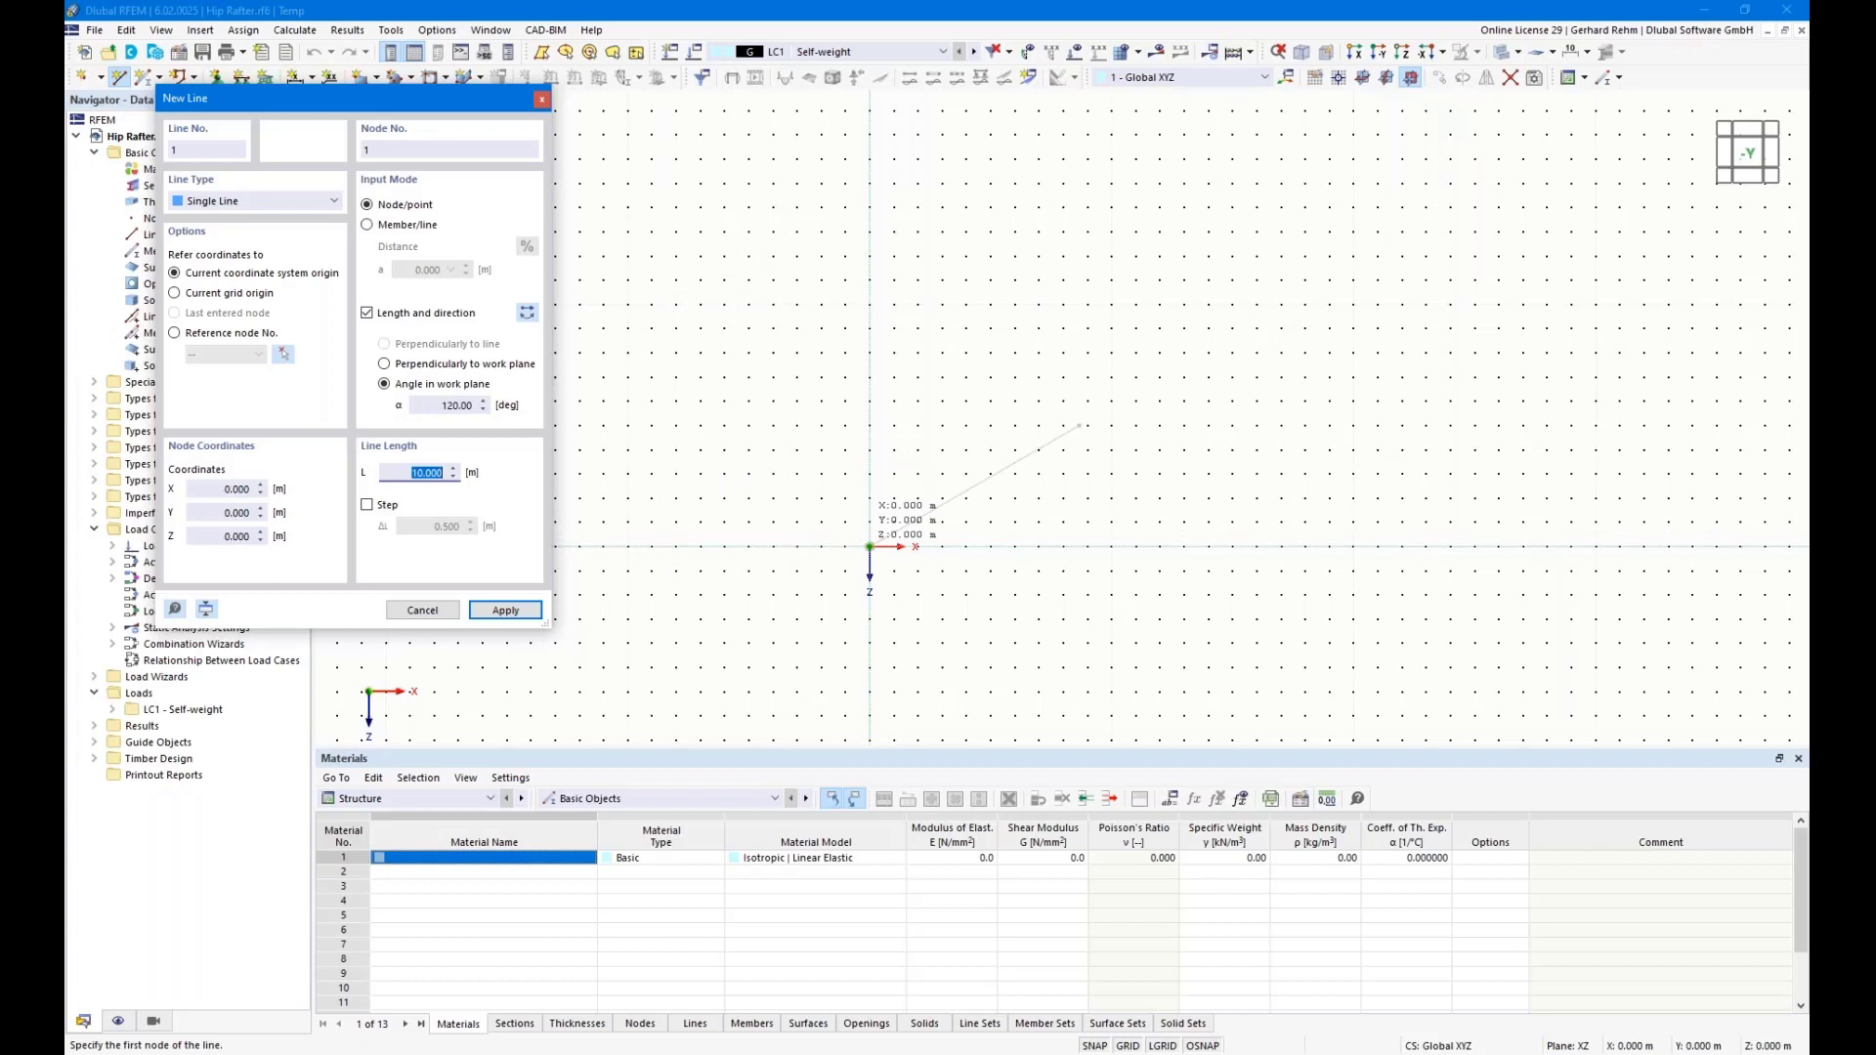
click(870, 546)
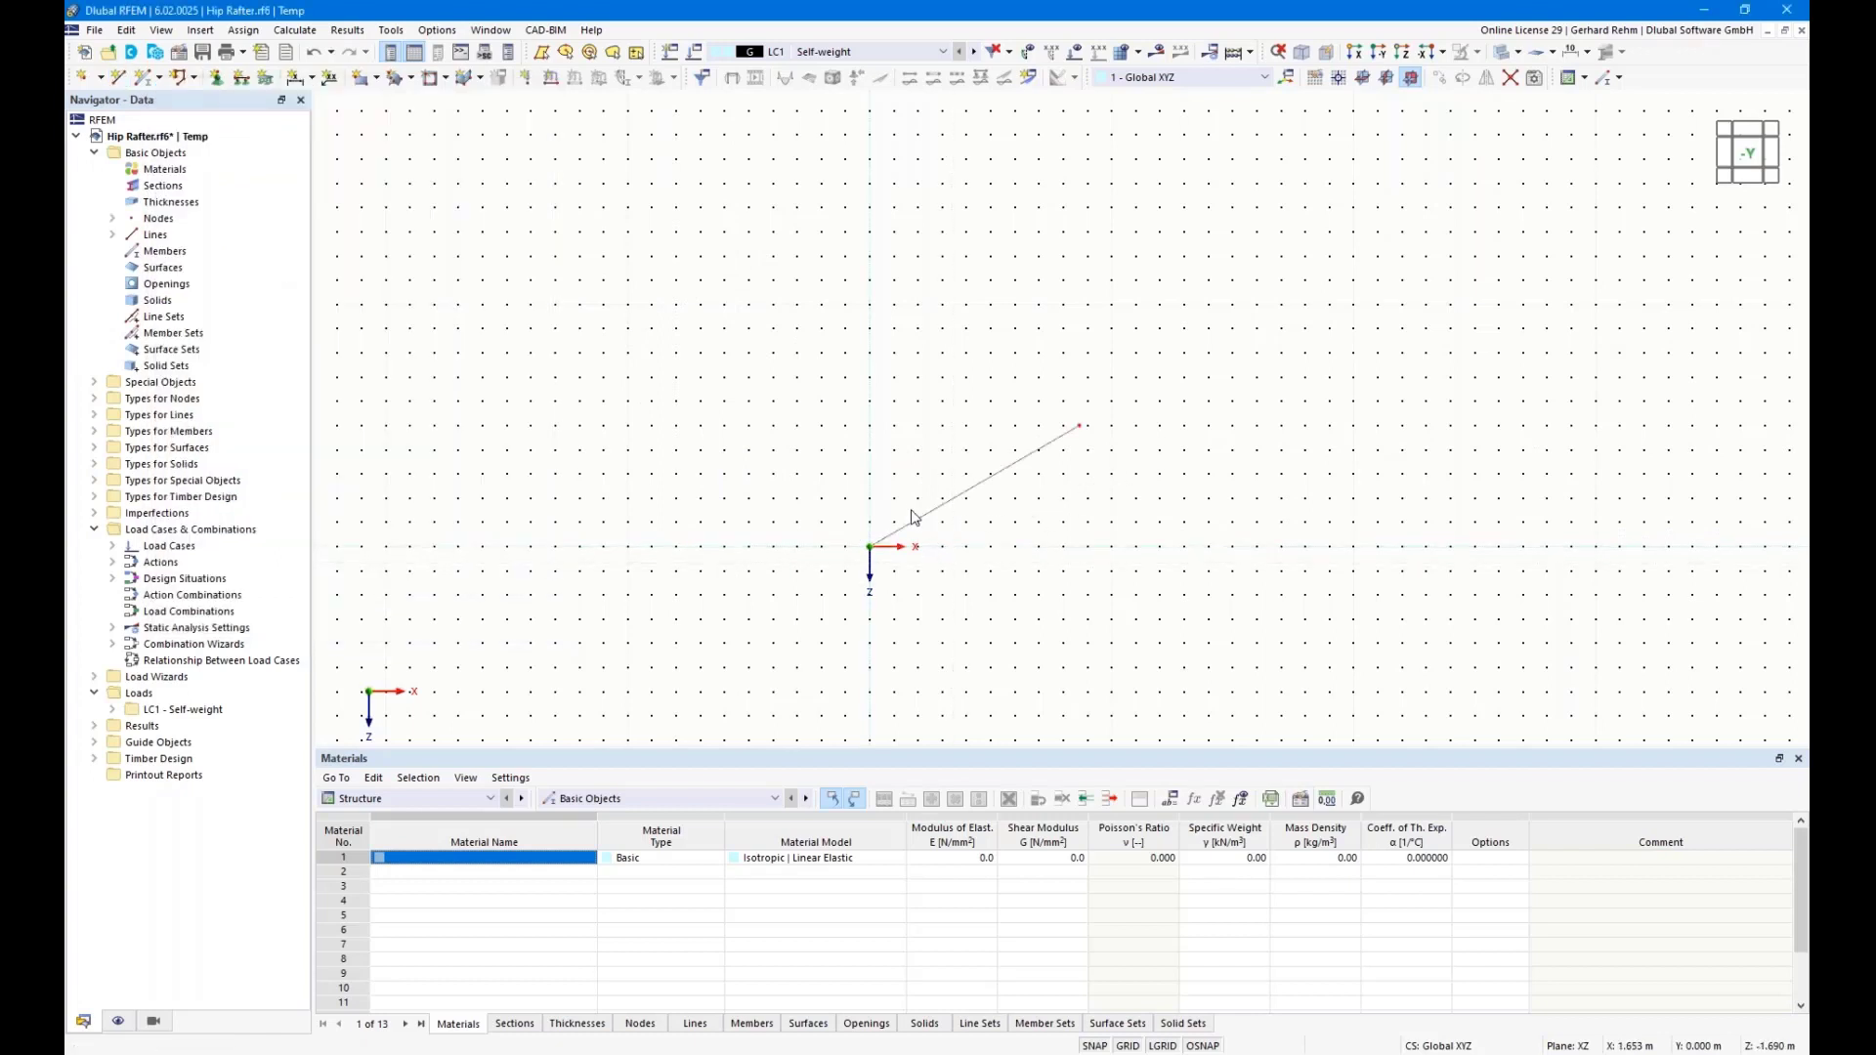
Check the line's Divide Line options and look up the shortcuts assigned to the divide commands in the command customization
scroll(912, 518, up, 3)
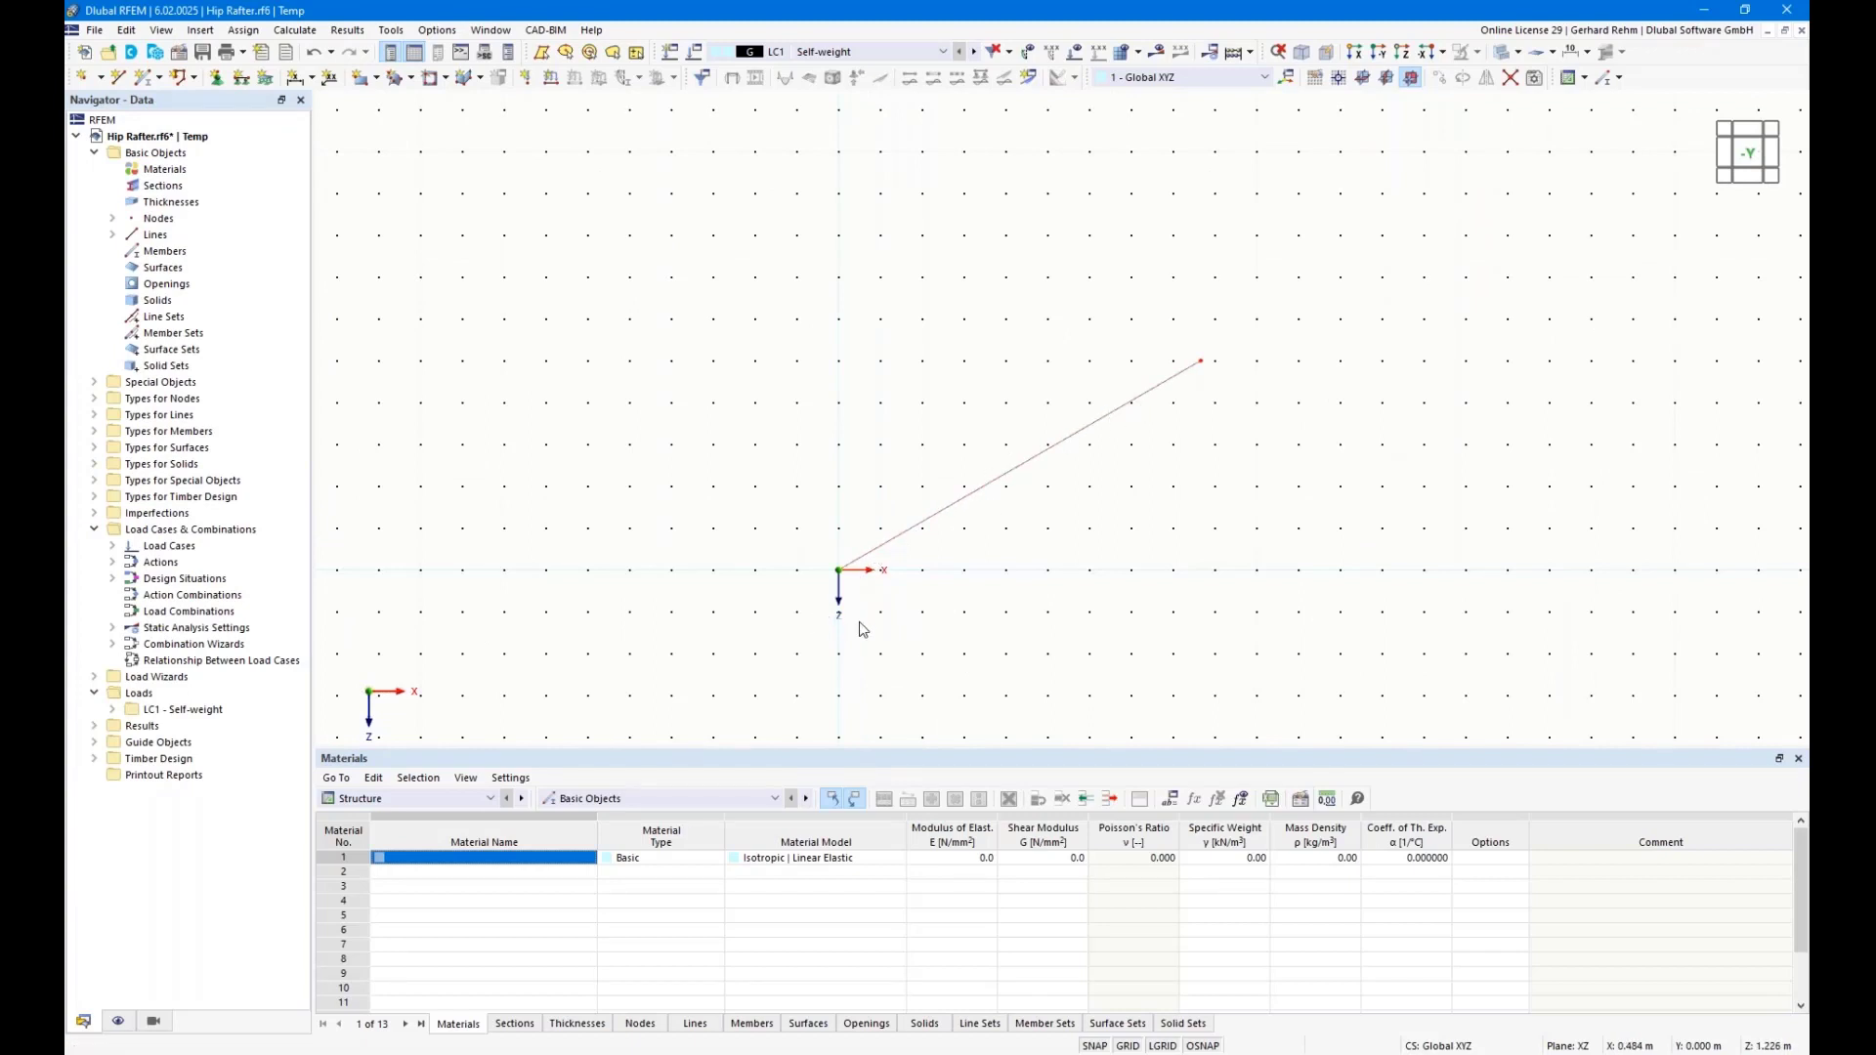
right_click(908, 538)
mouse_move(989, 199)
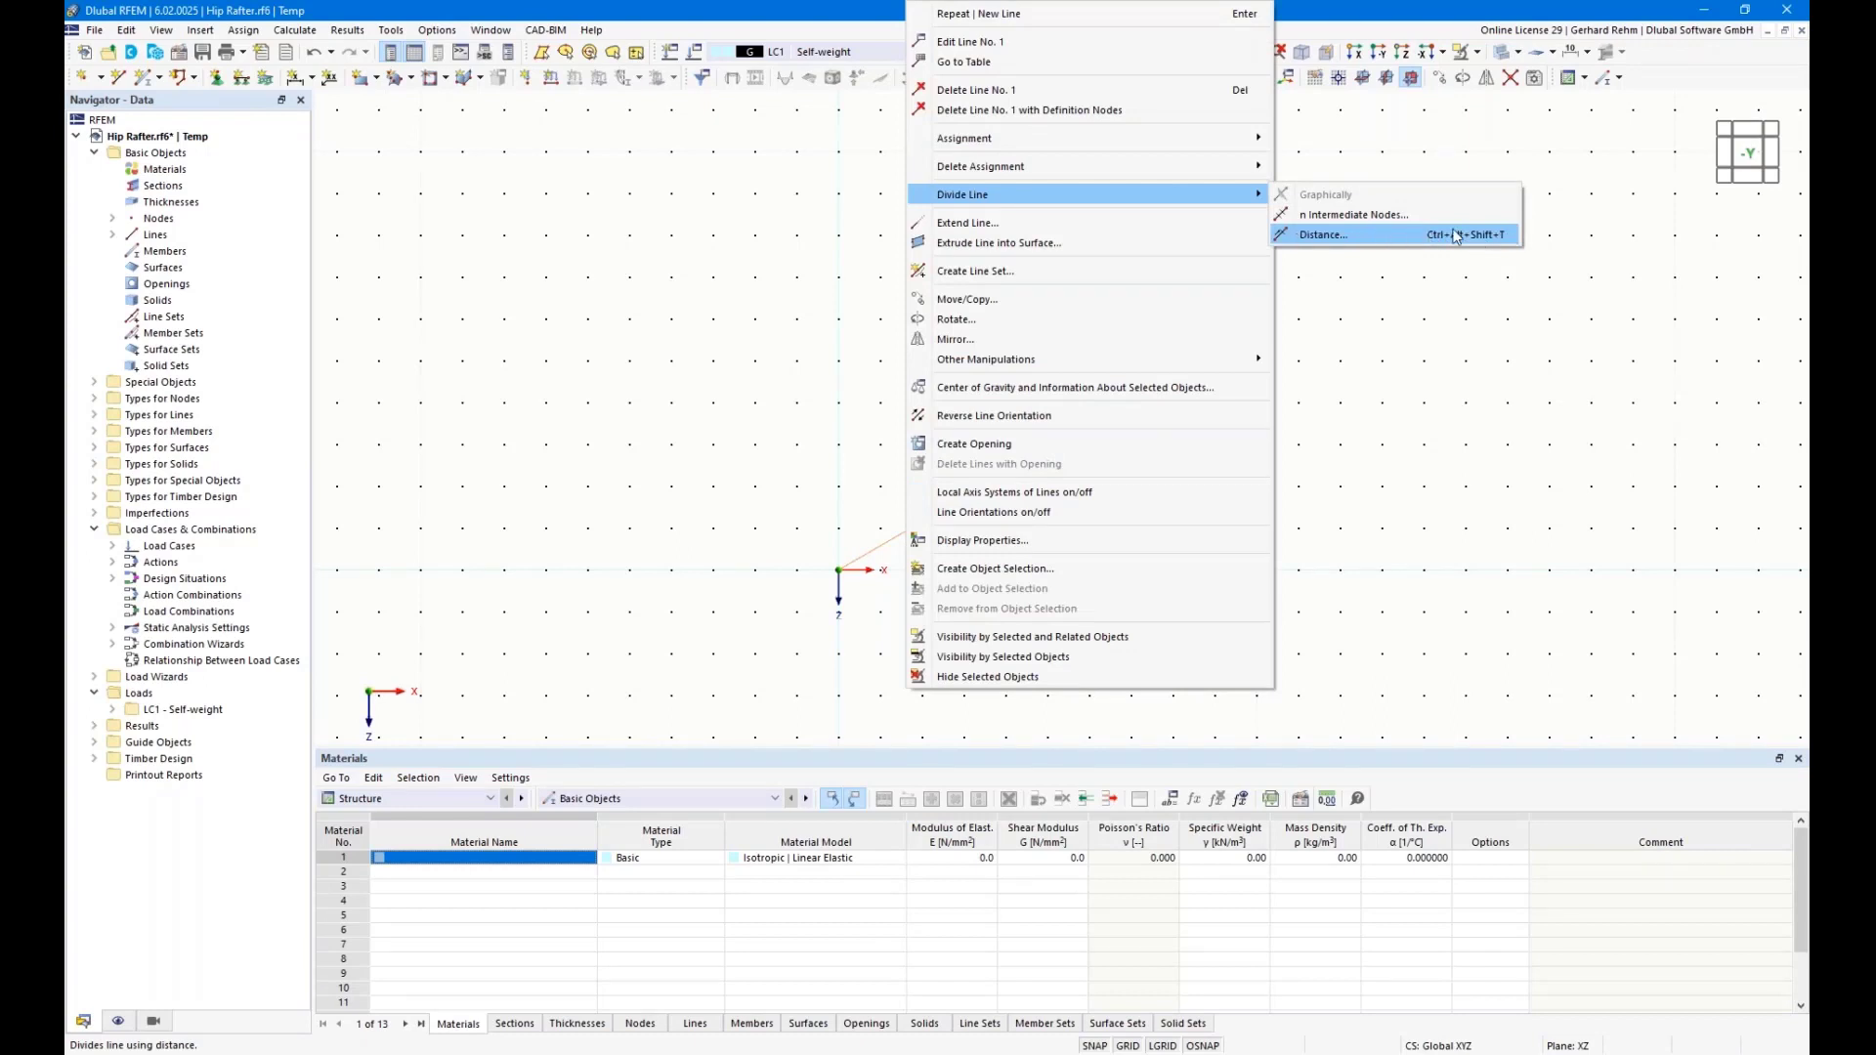
click(161, 31)
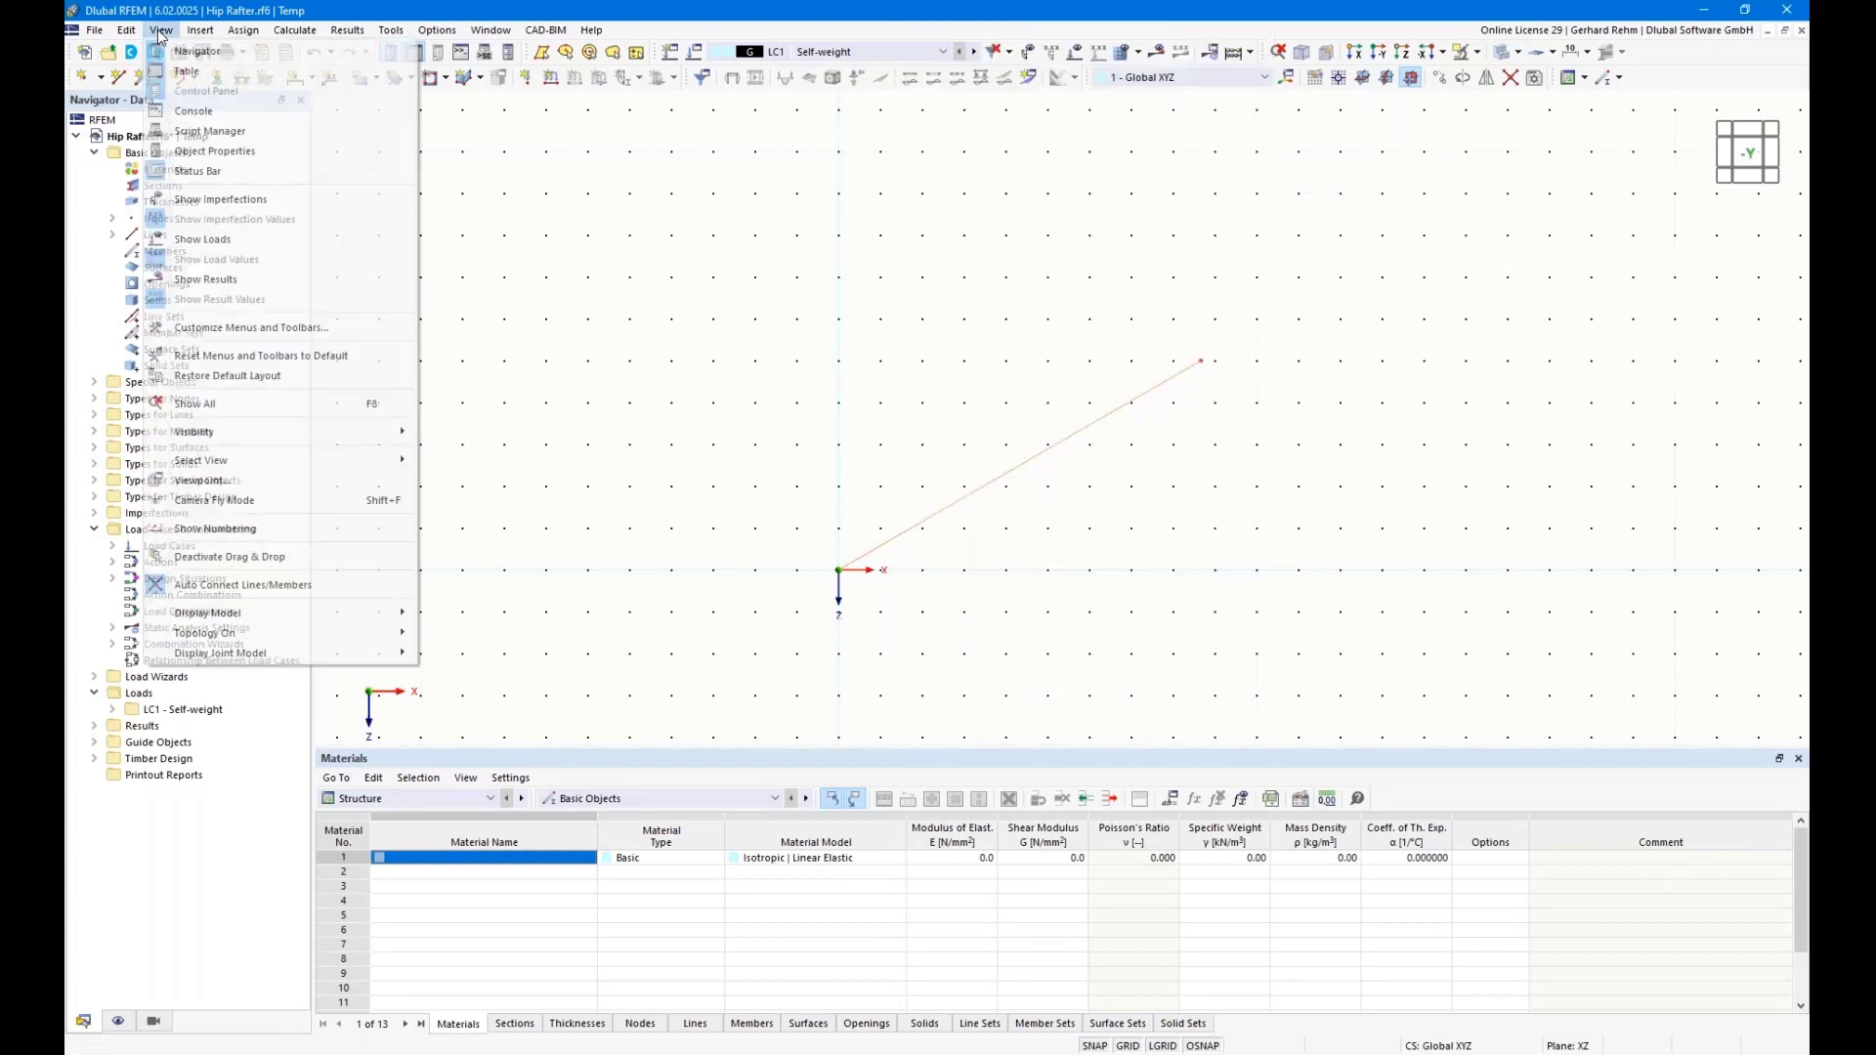
click(187, 331)
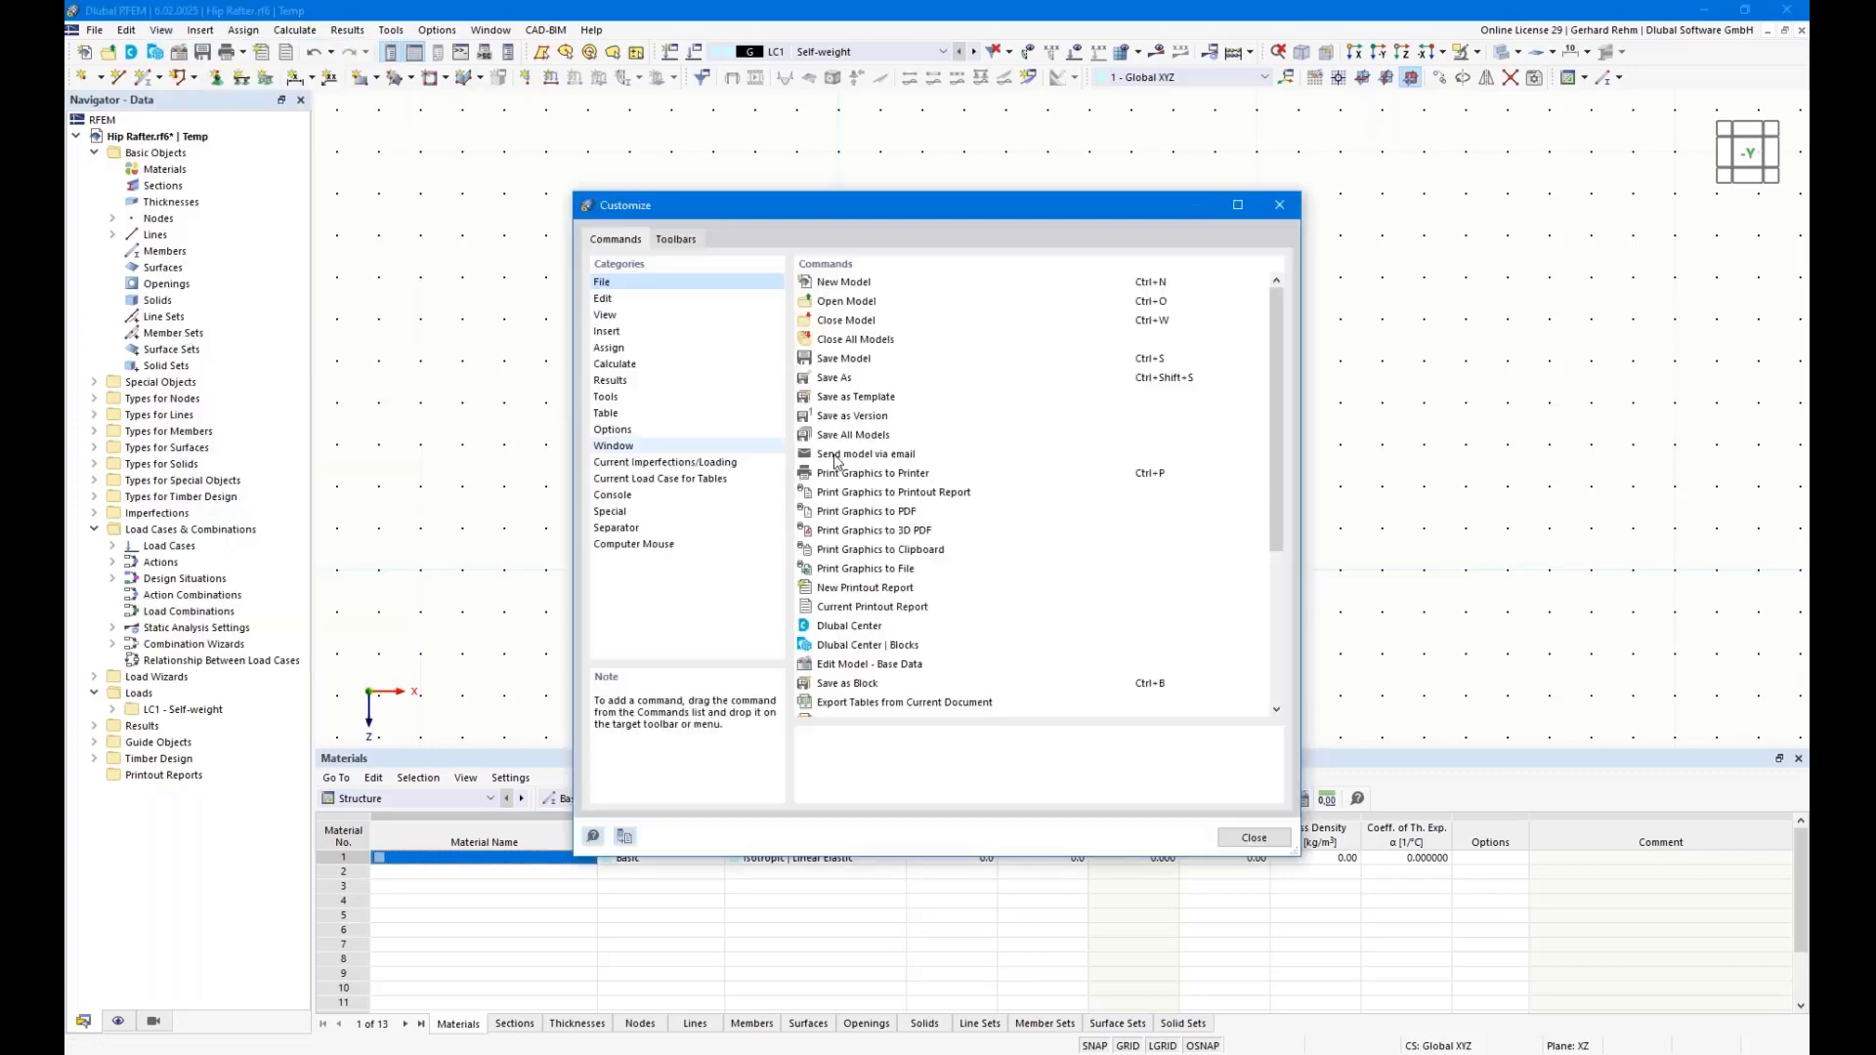
scroll(1161, 444, down, 5)
click(606, 397)
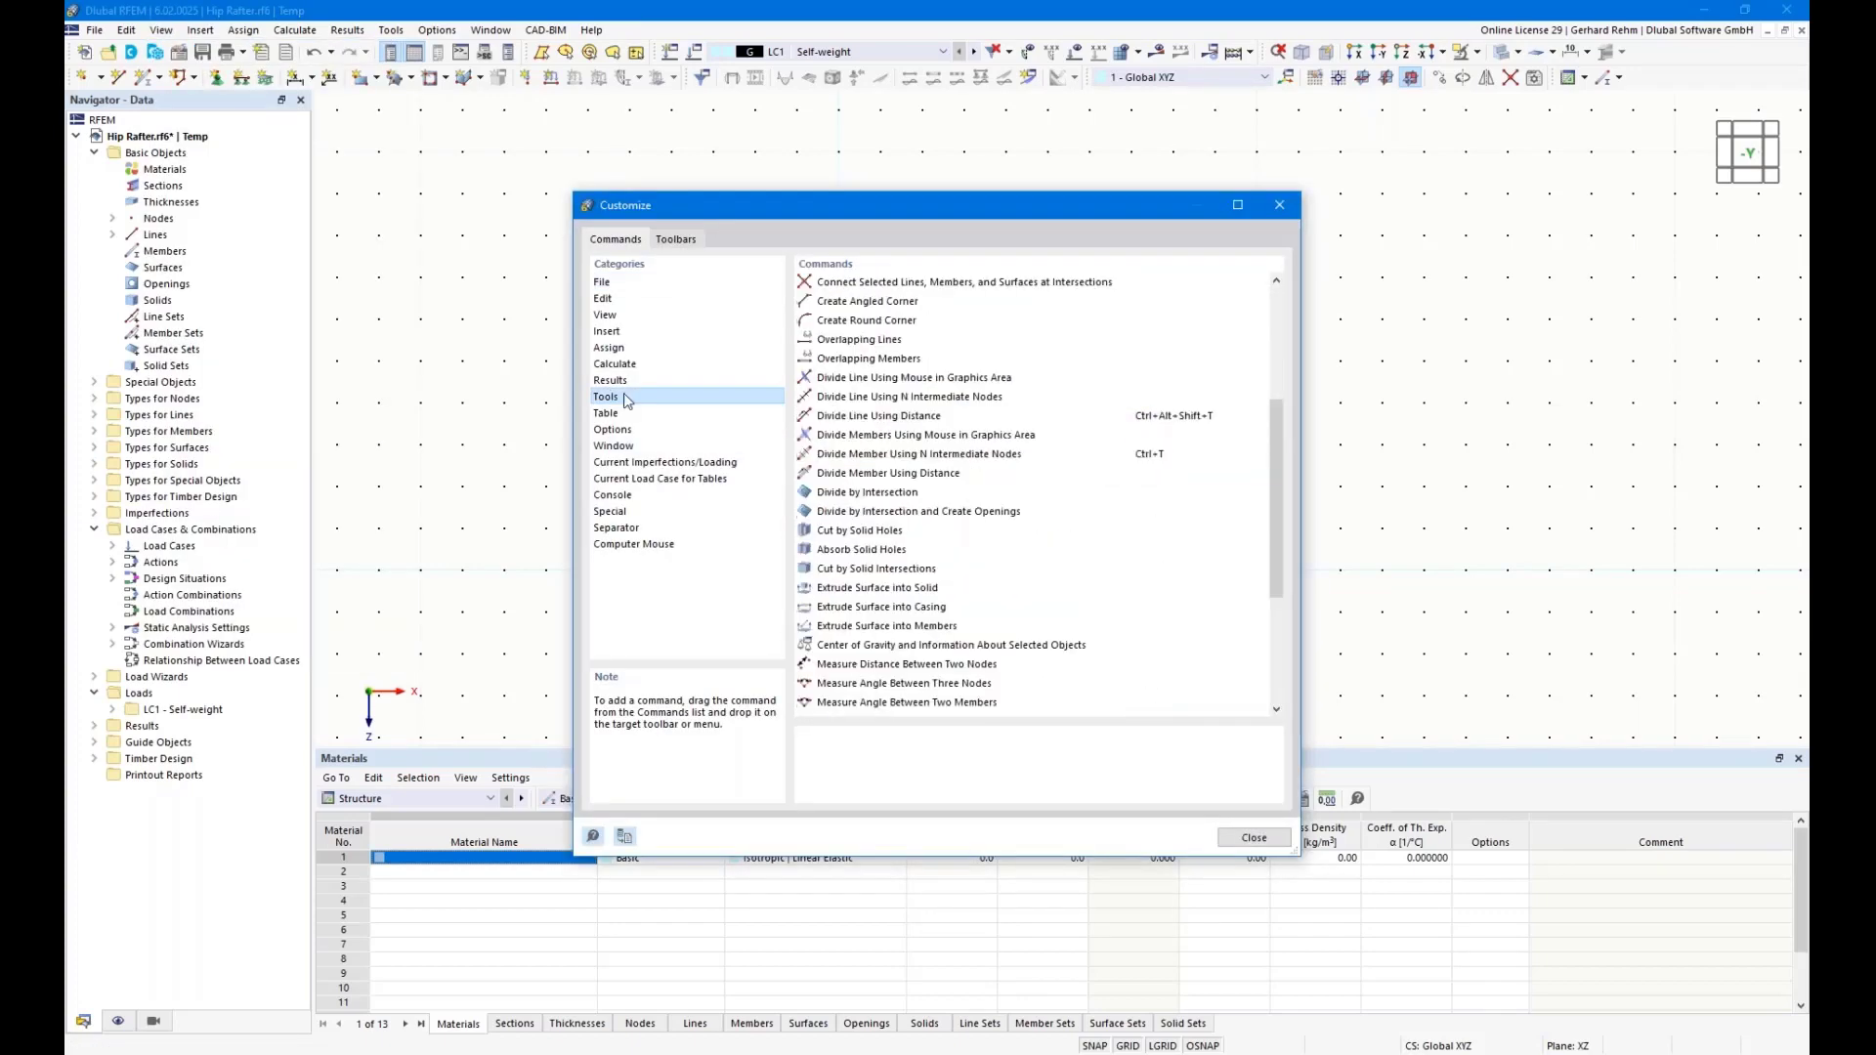
scroll(1017, 576, down, 5)
scroll(1017, 577, up, 6)
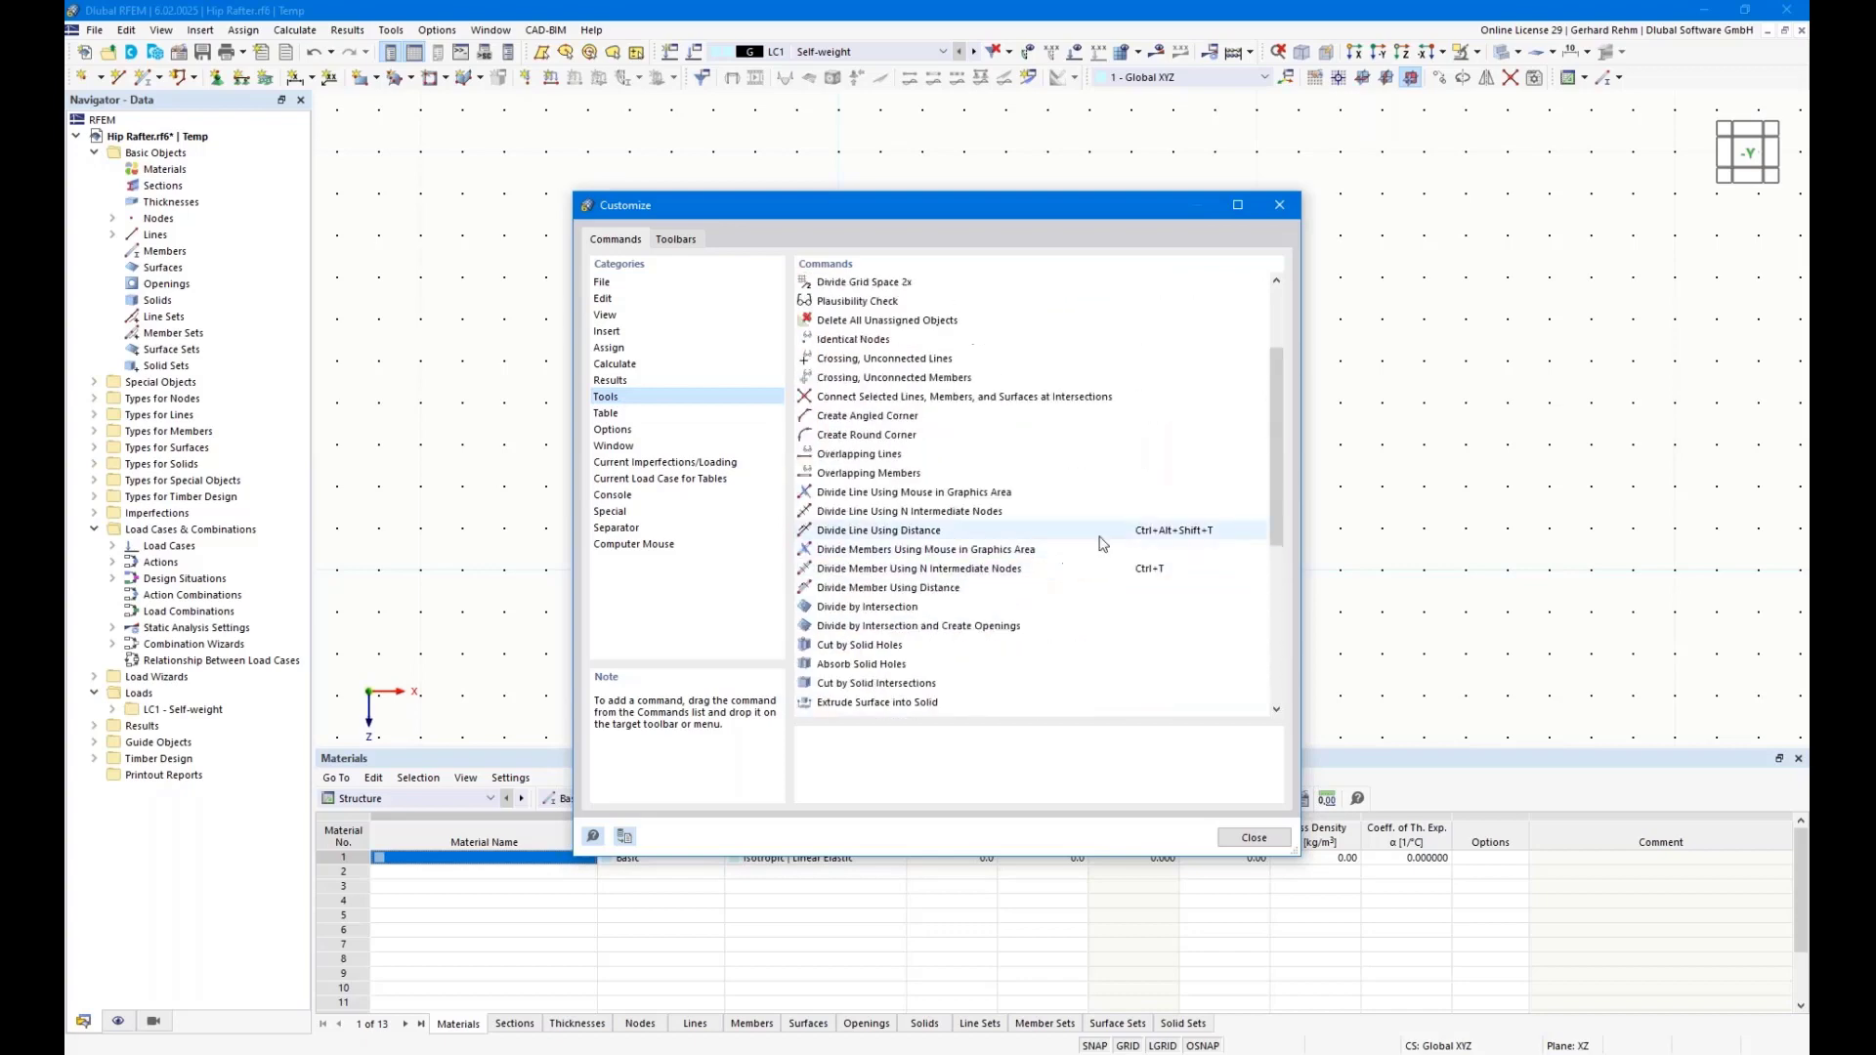
click(1154, 491)
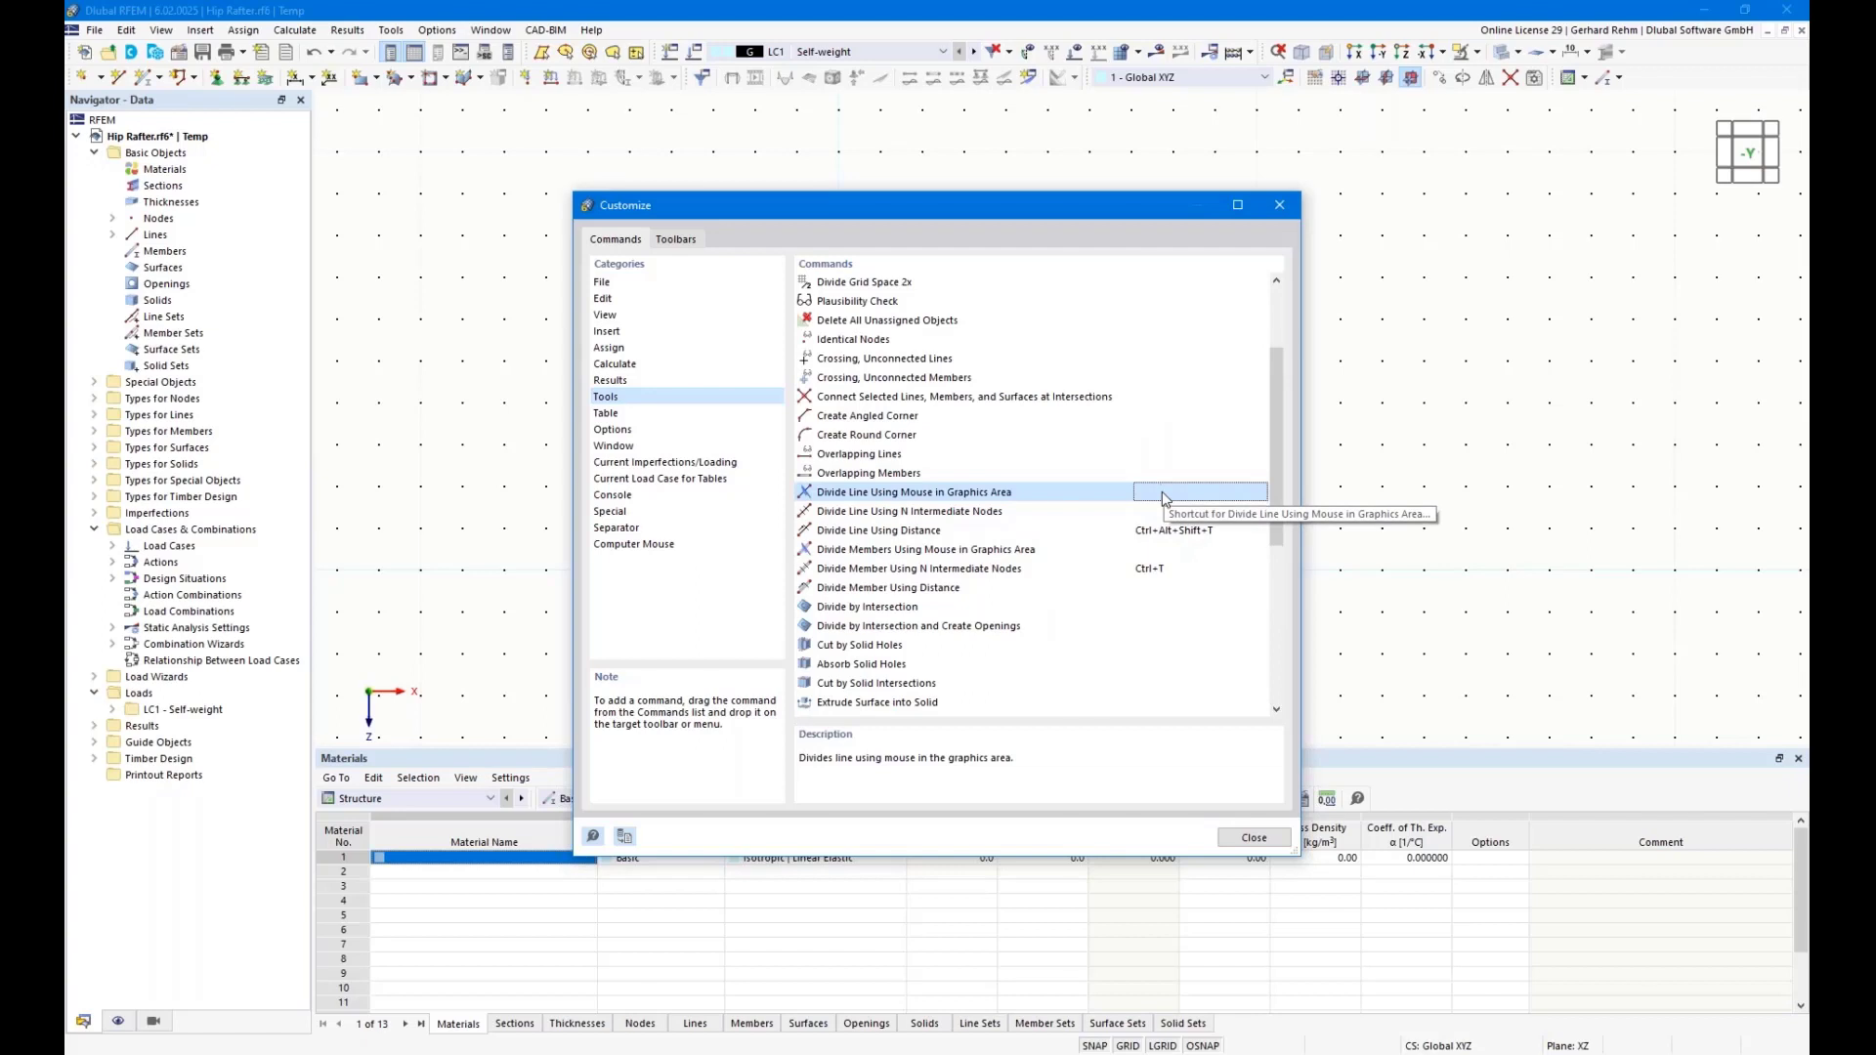
click(1254, 837)
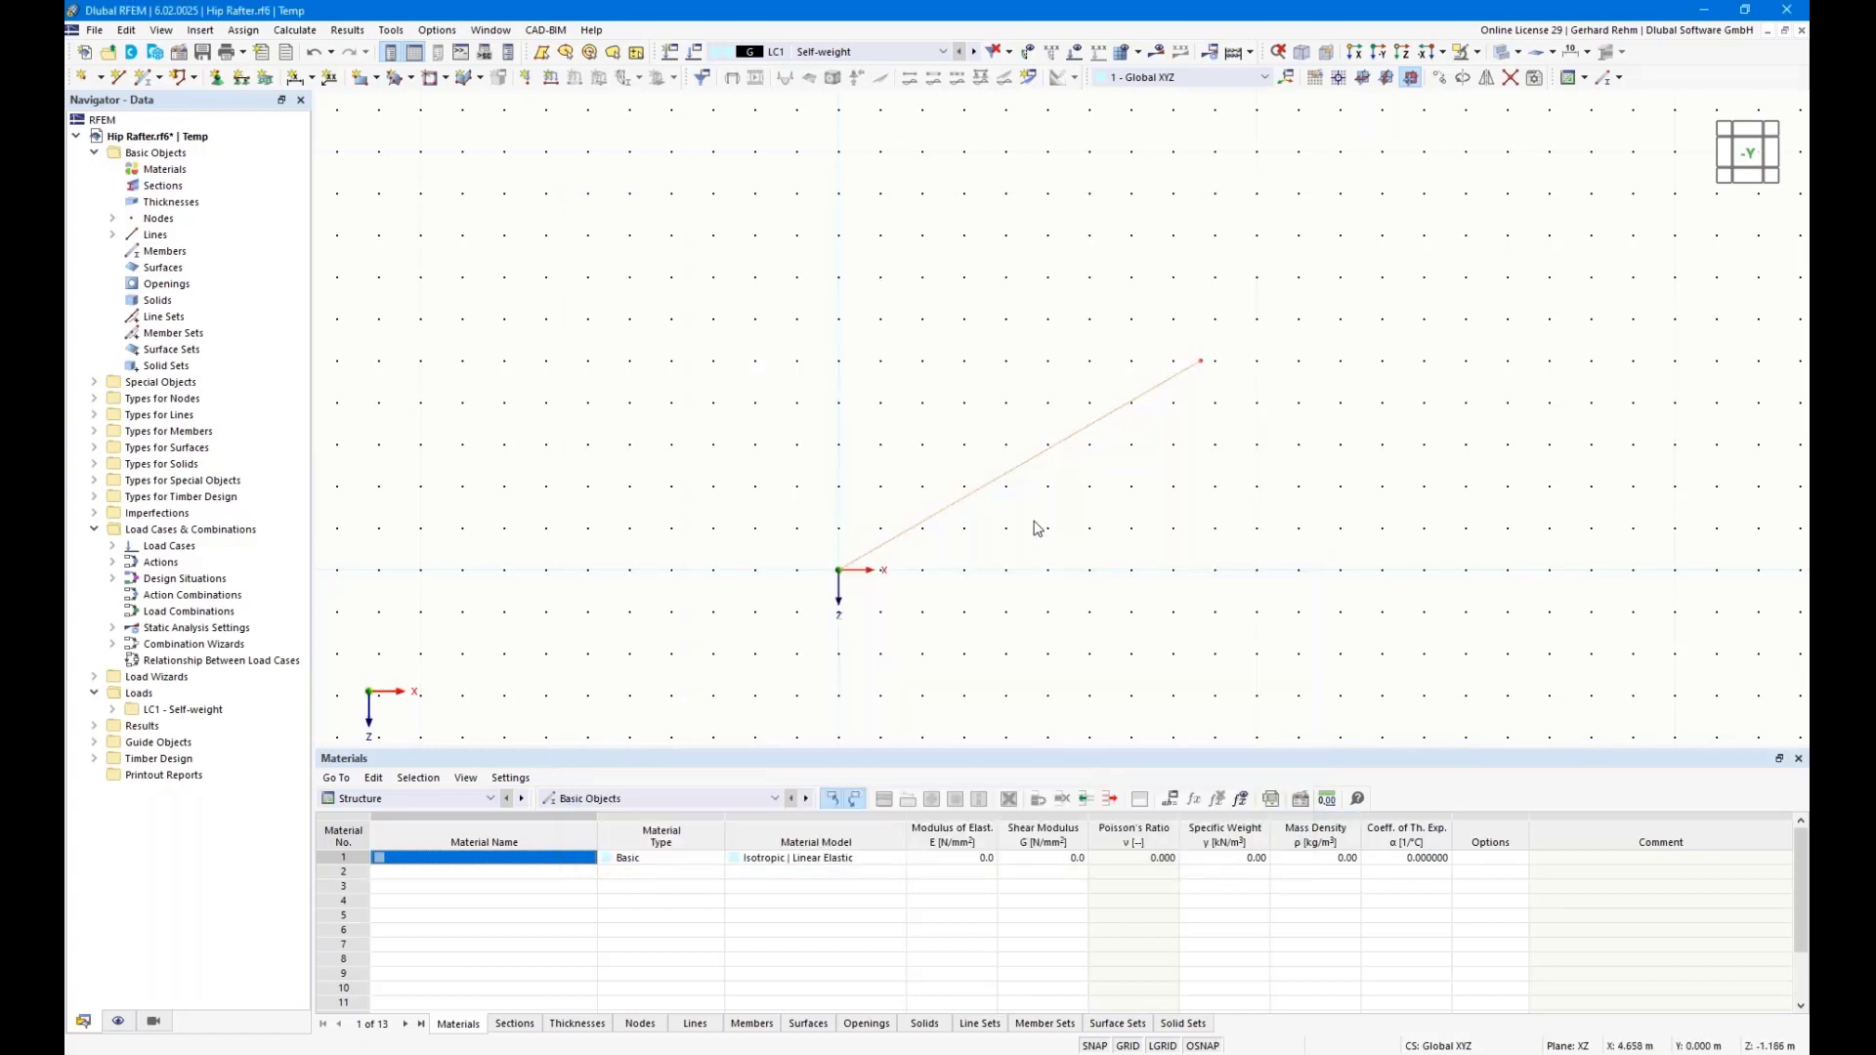
Divide the line using distance, placing a node 0.8 m from its start measured in X projection
key(ctrl+d)
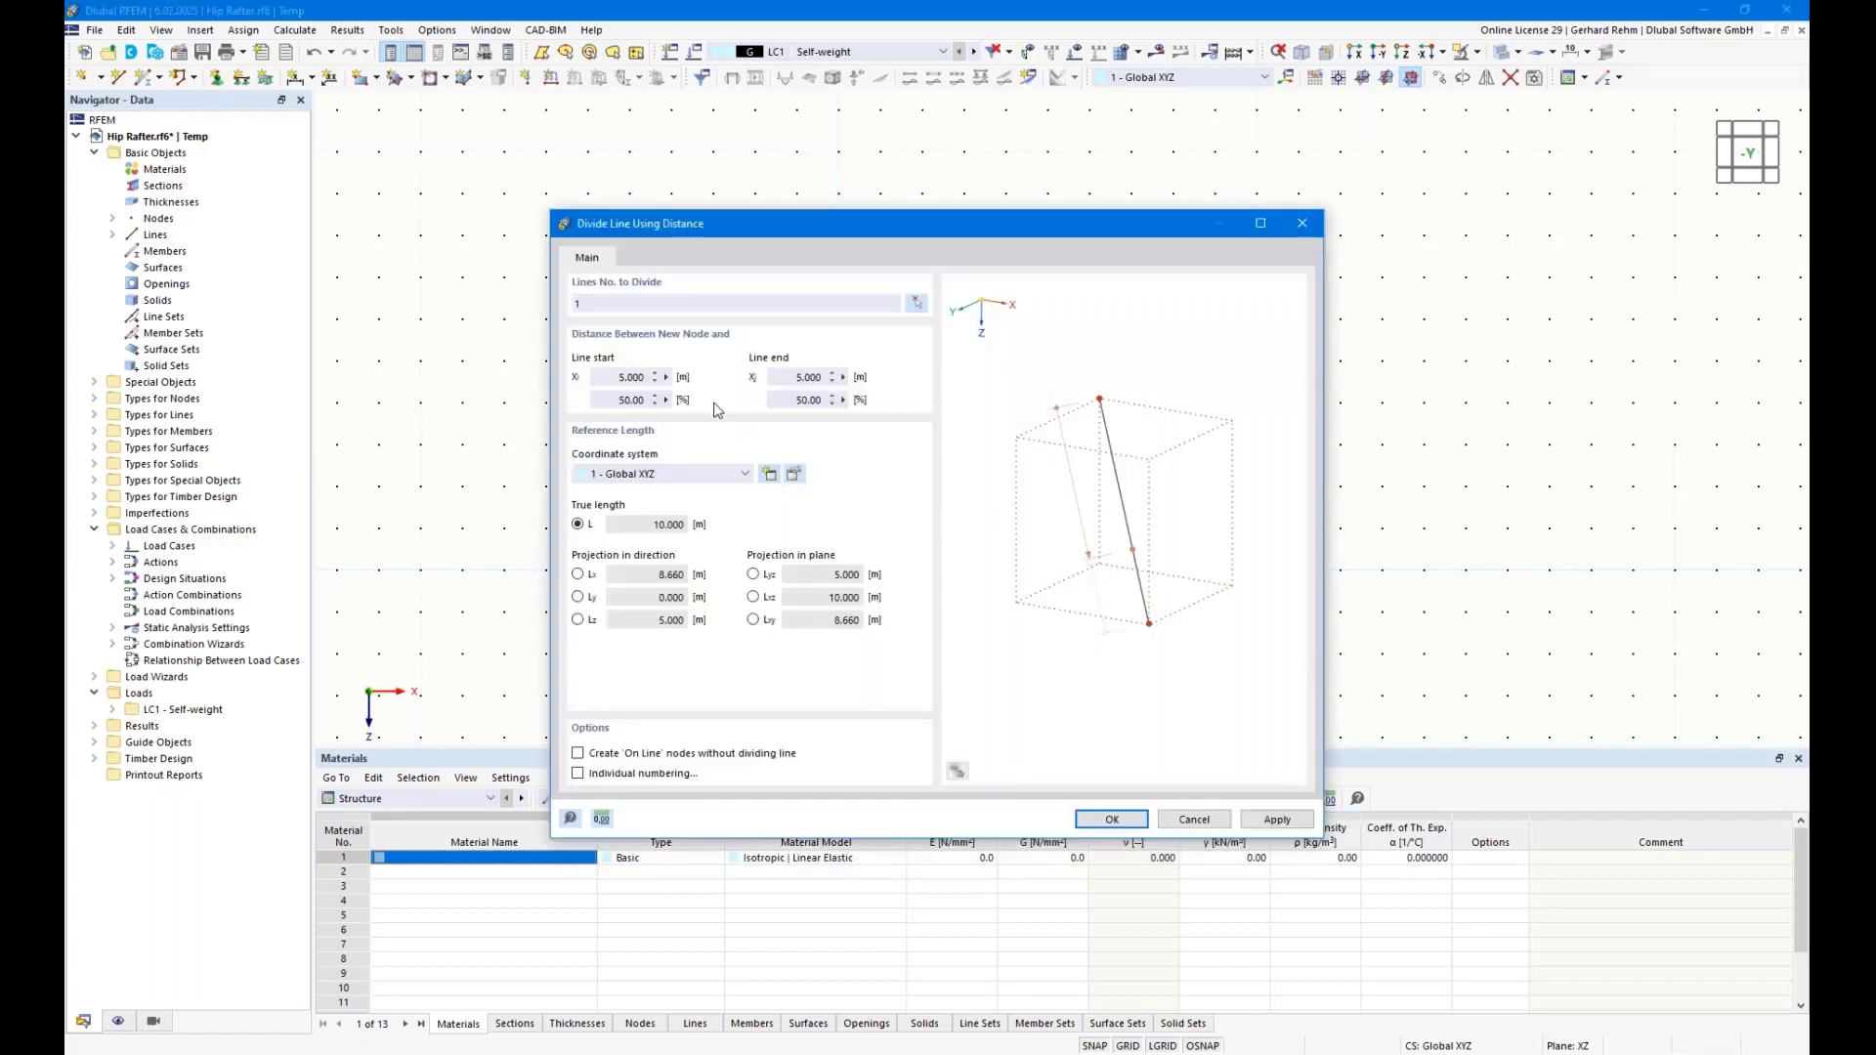
click(577, 575)
click(617, 377)
text(0,8)
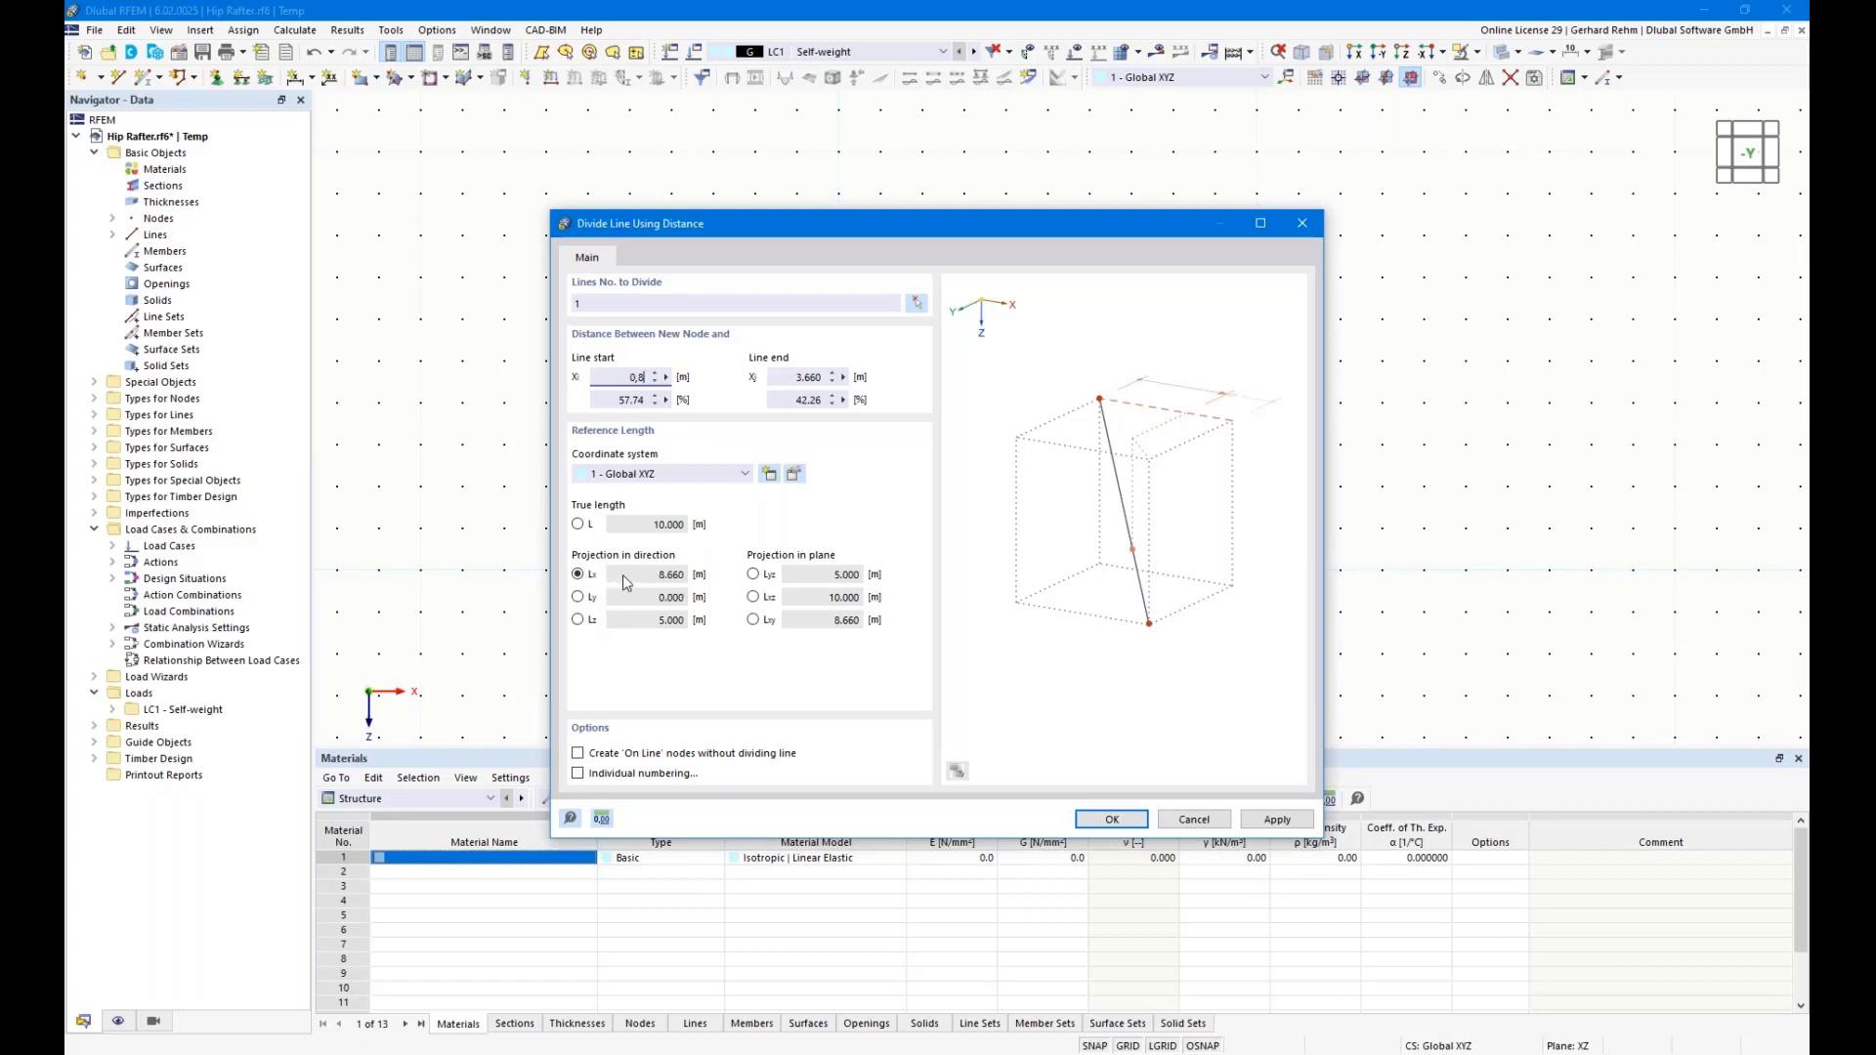
click(1109, 821)
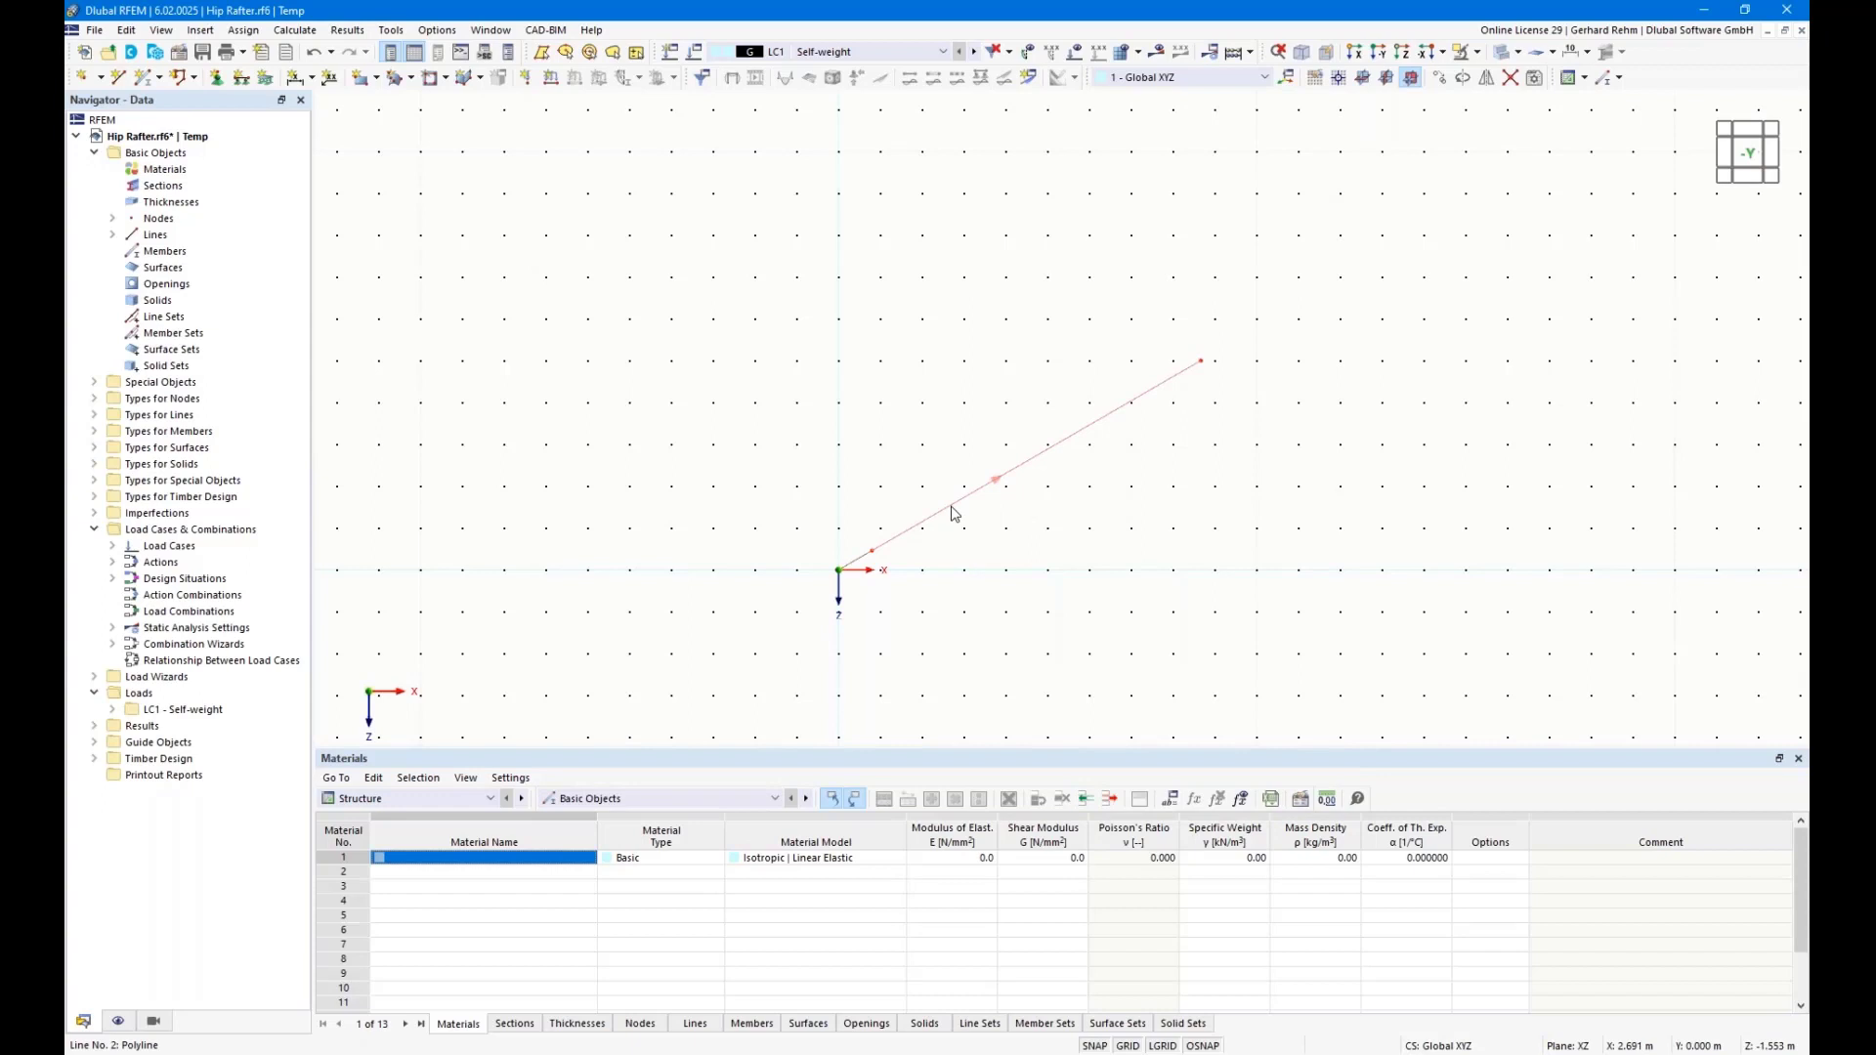
Divide the longer line 6 m from its start measured in X projection, and delete the leftover upper segment
click(955, 513)
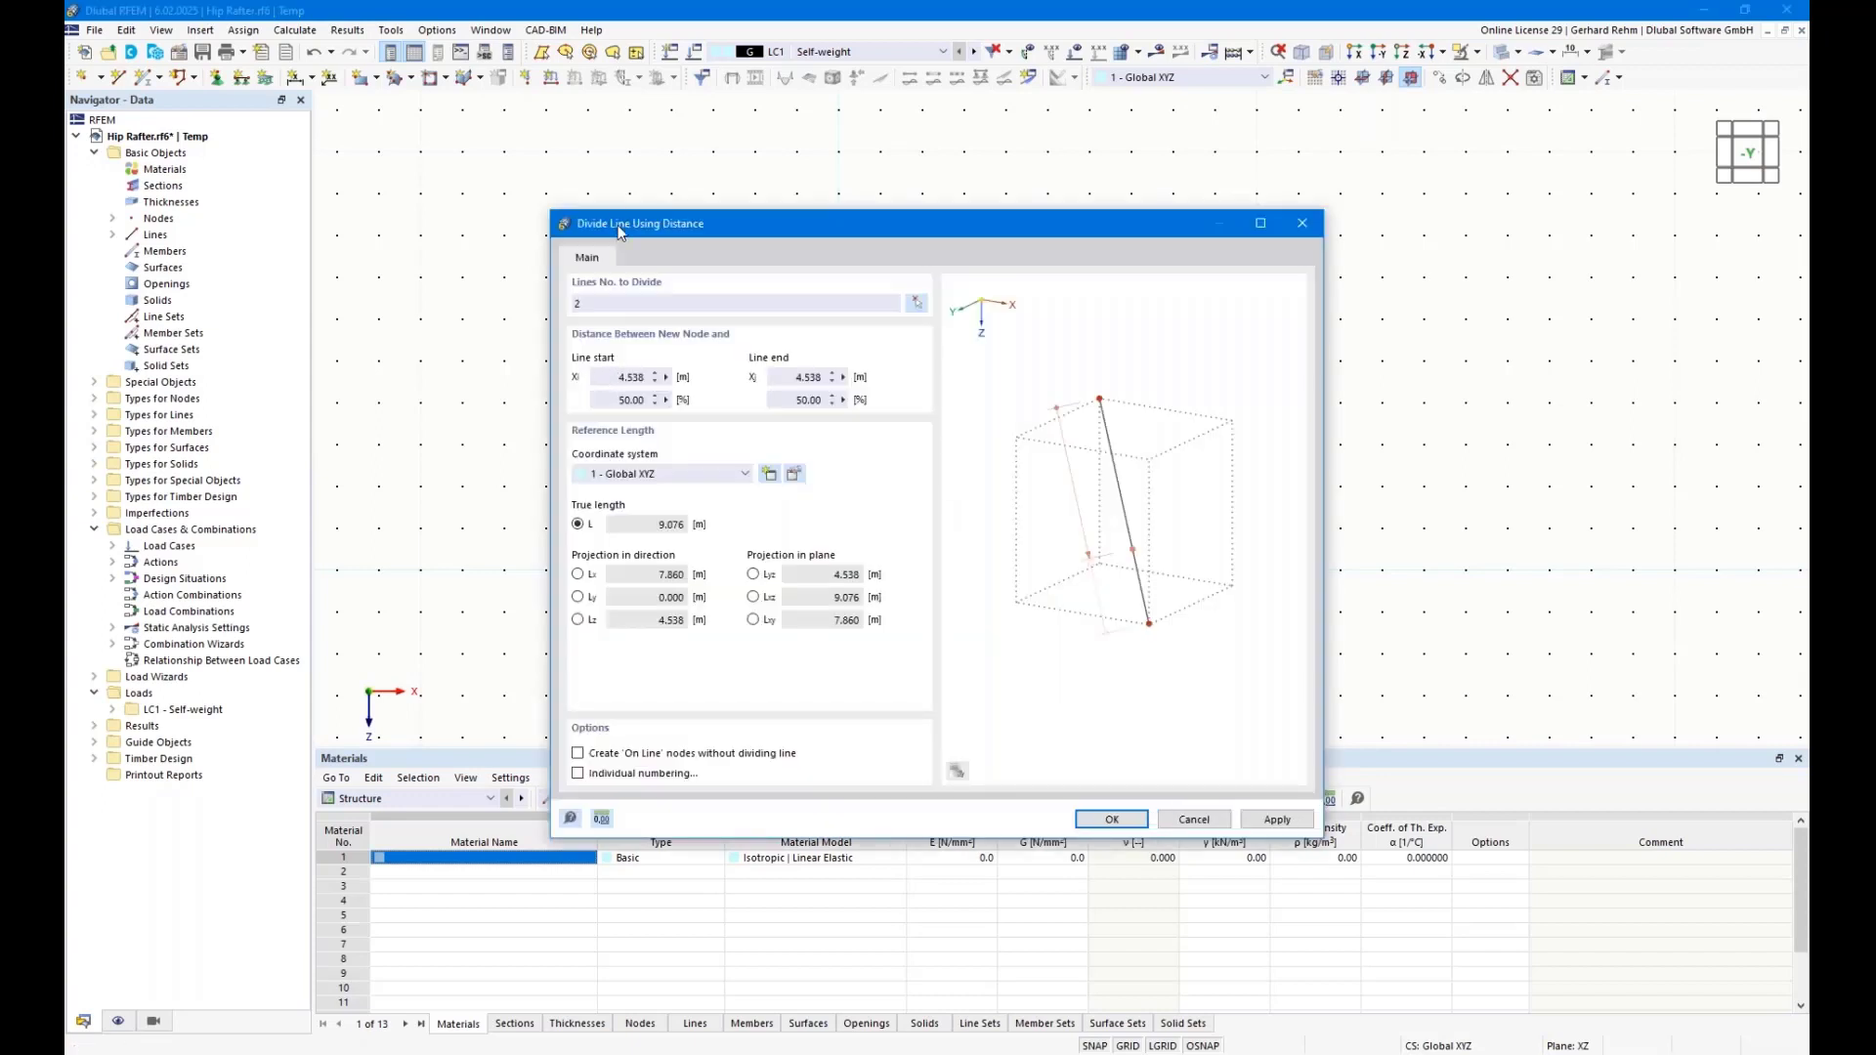
drag(618, 232, 883, 133)
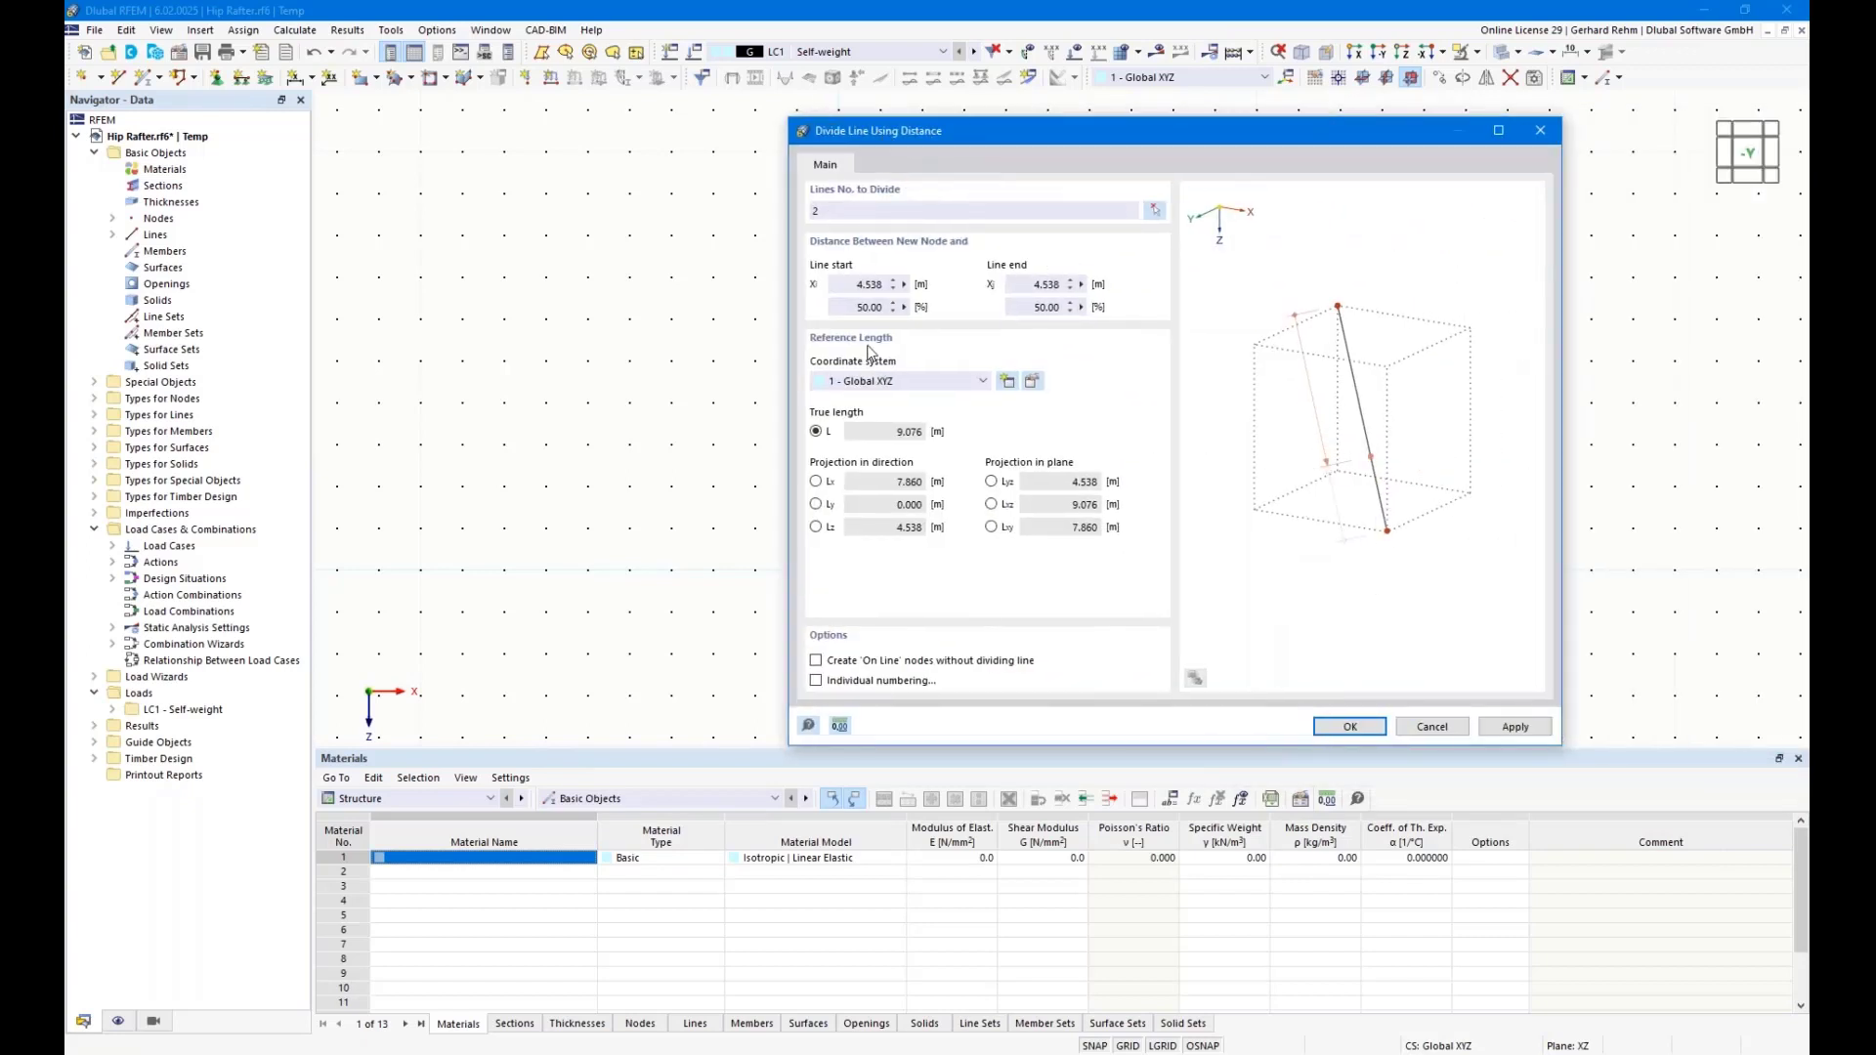
click(816, 481)
click(857, 284)
text(6)
click(1350, 726)
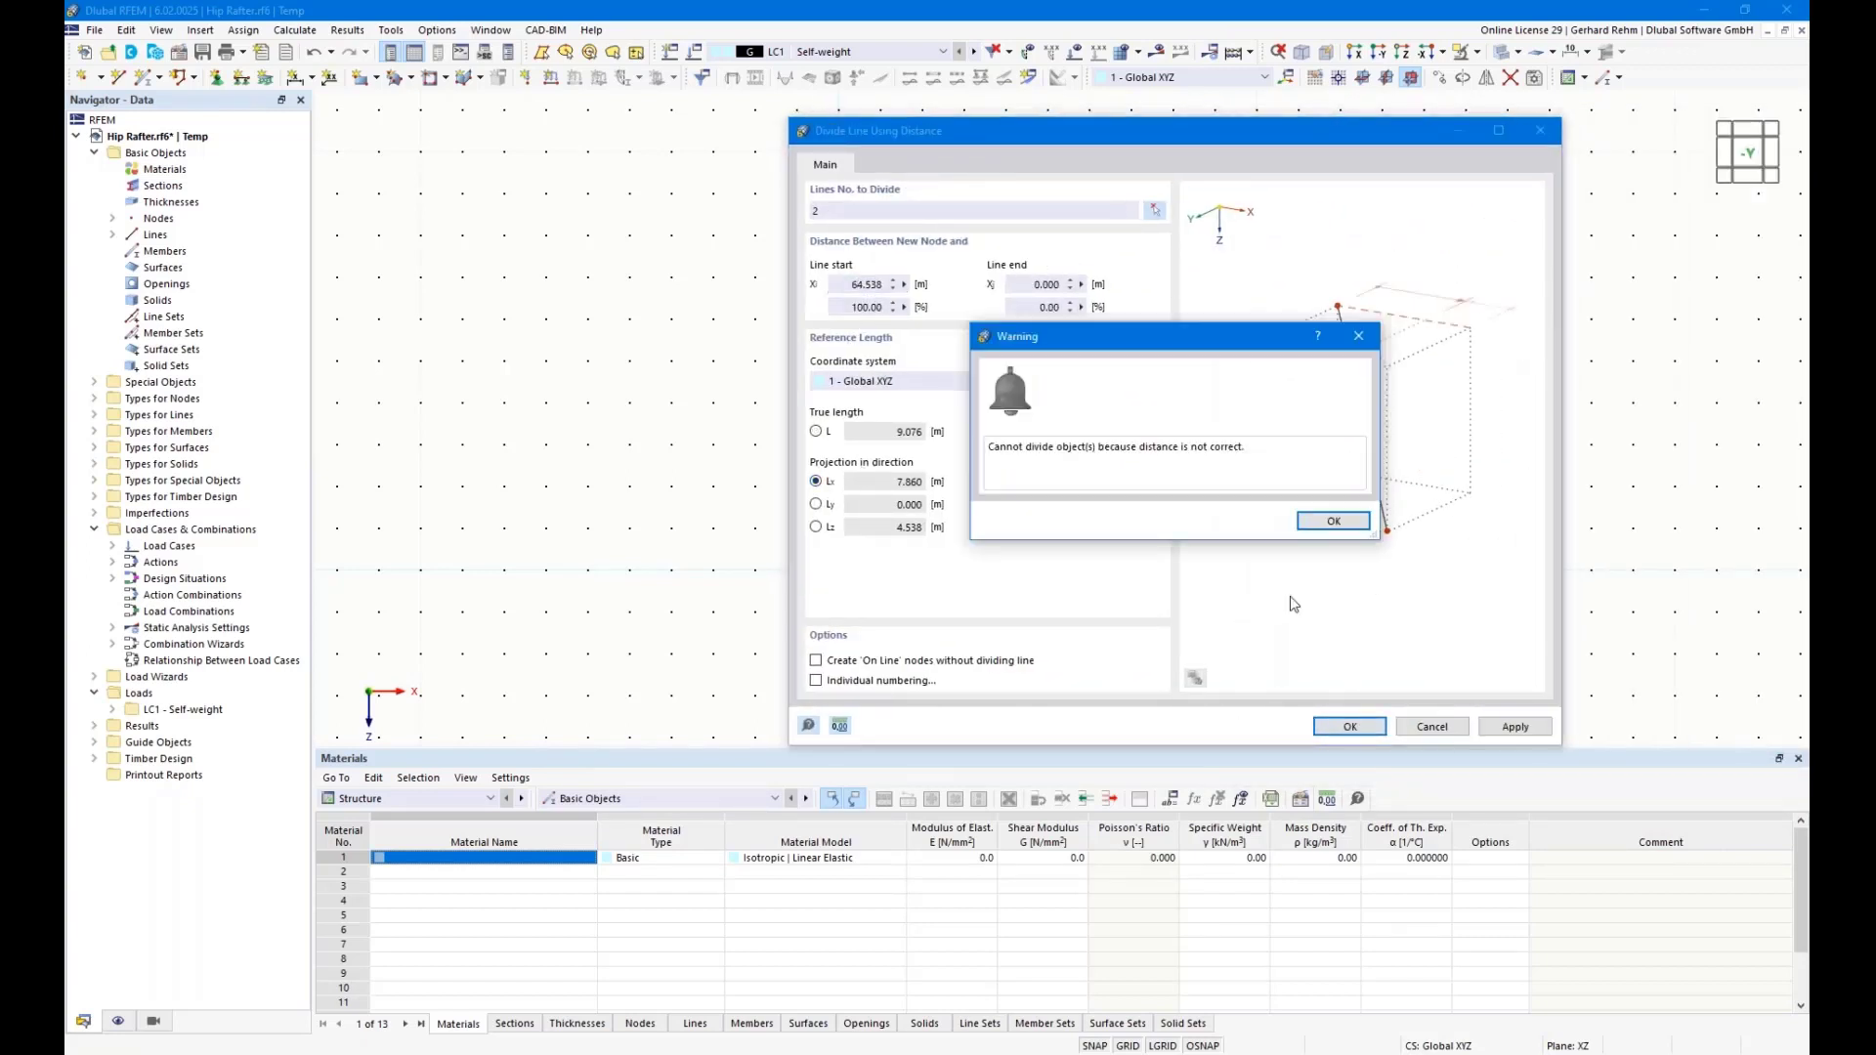
click(1332, 520)
drag(848, 288, 987, 290)
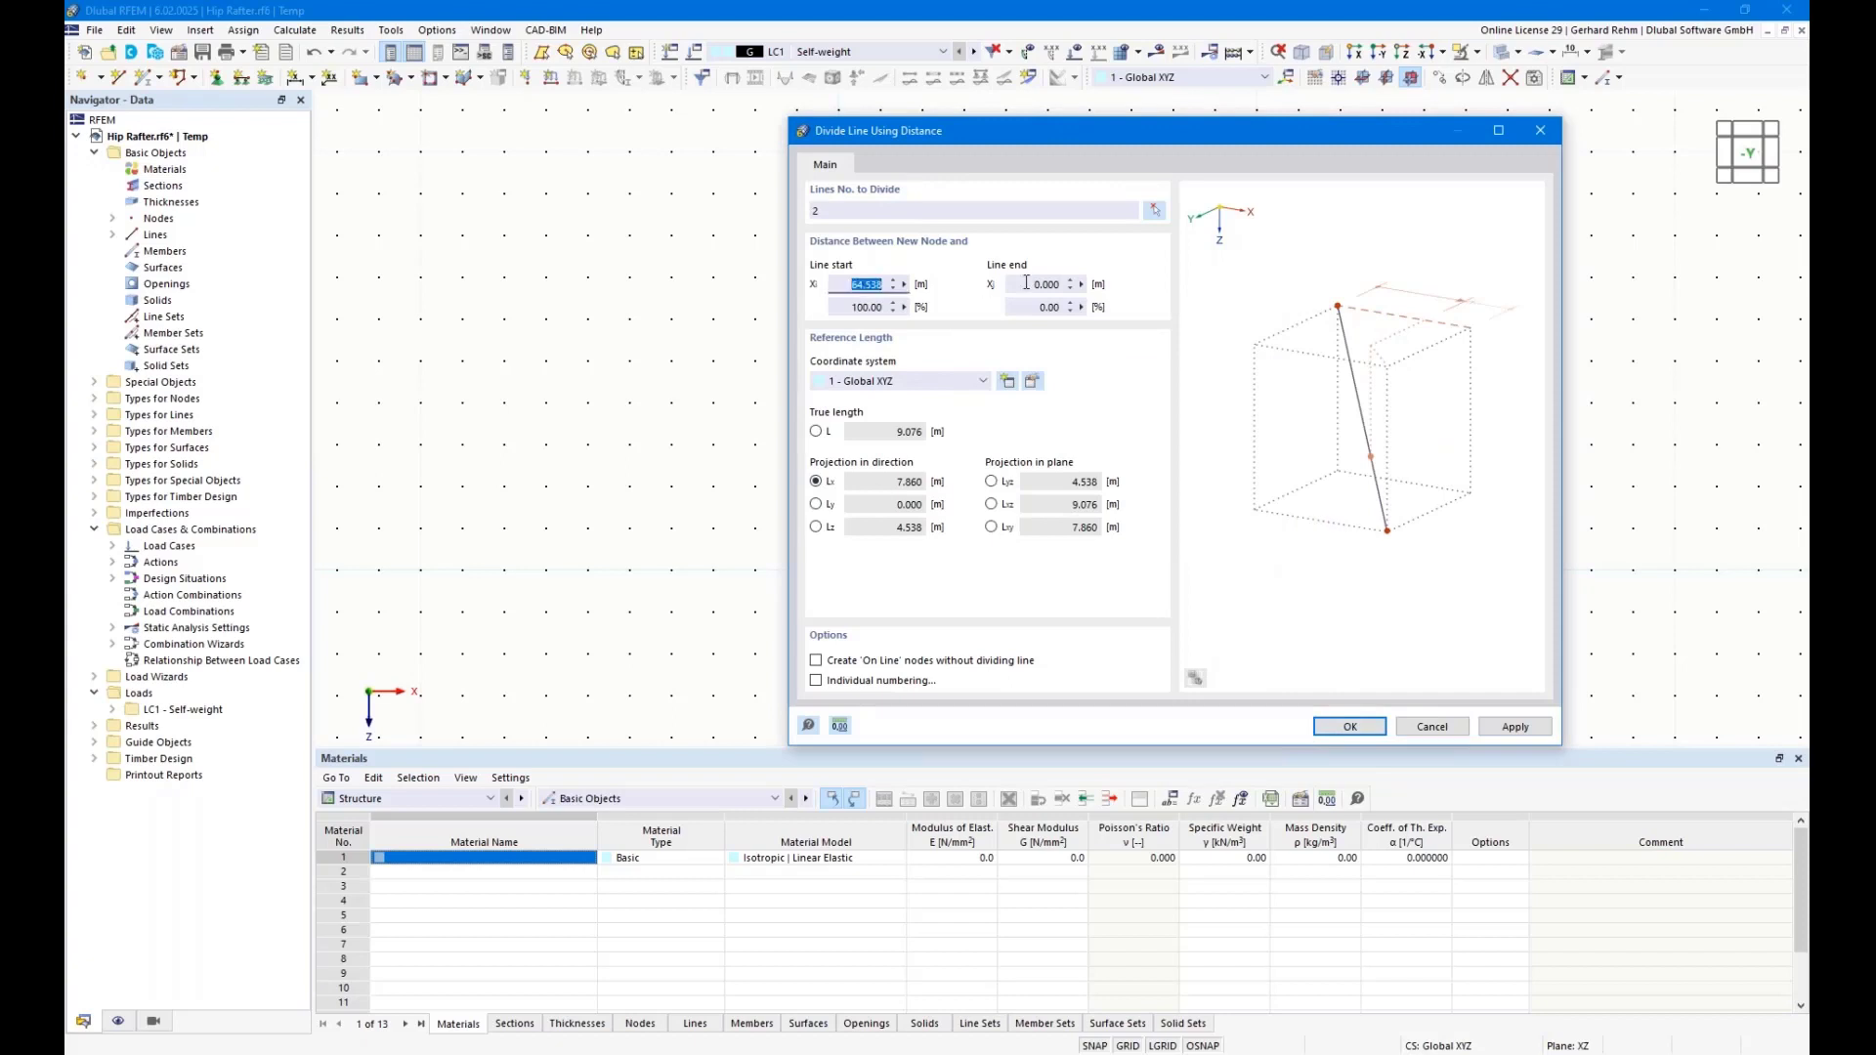
click(1350, 727)
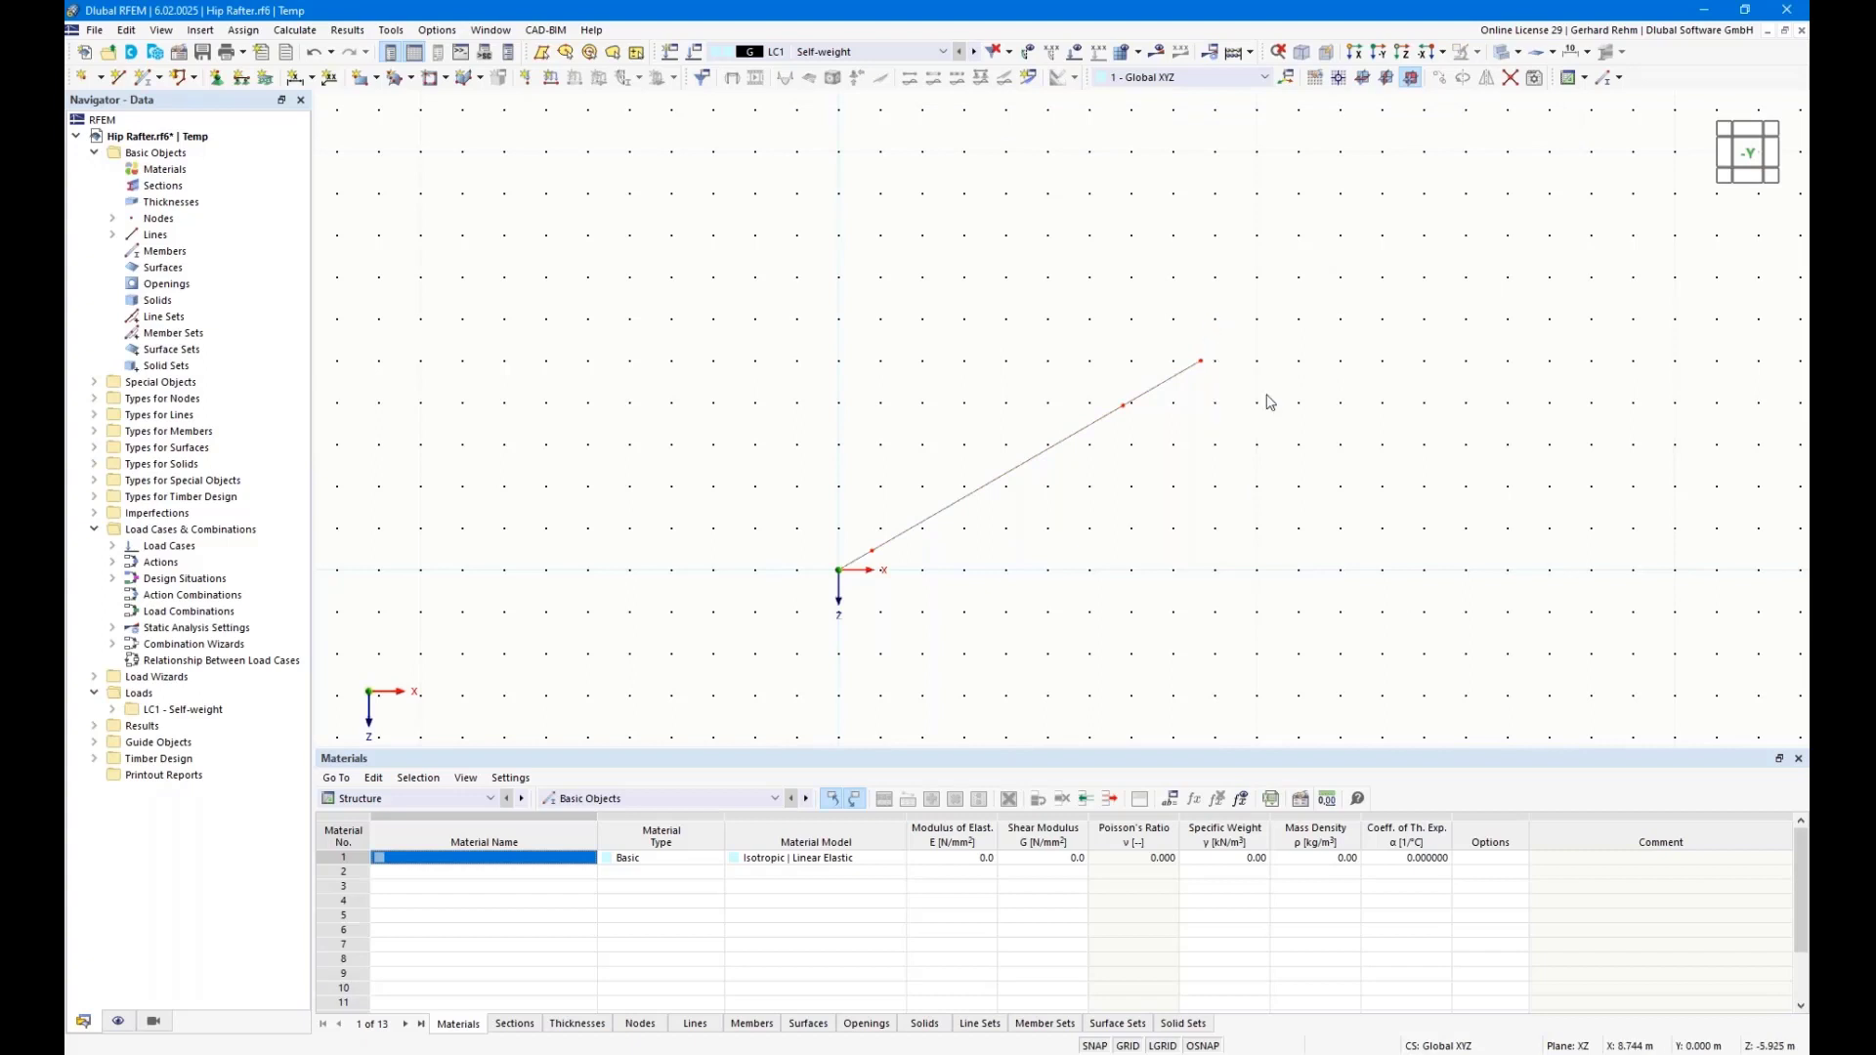
key(Delete)
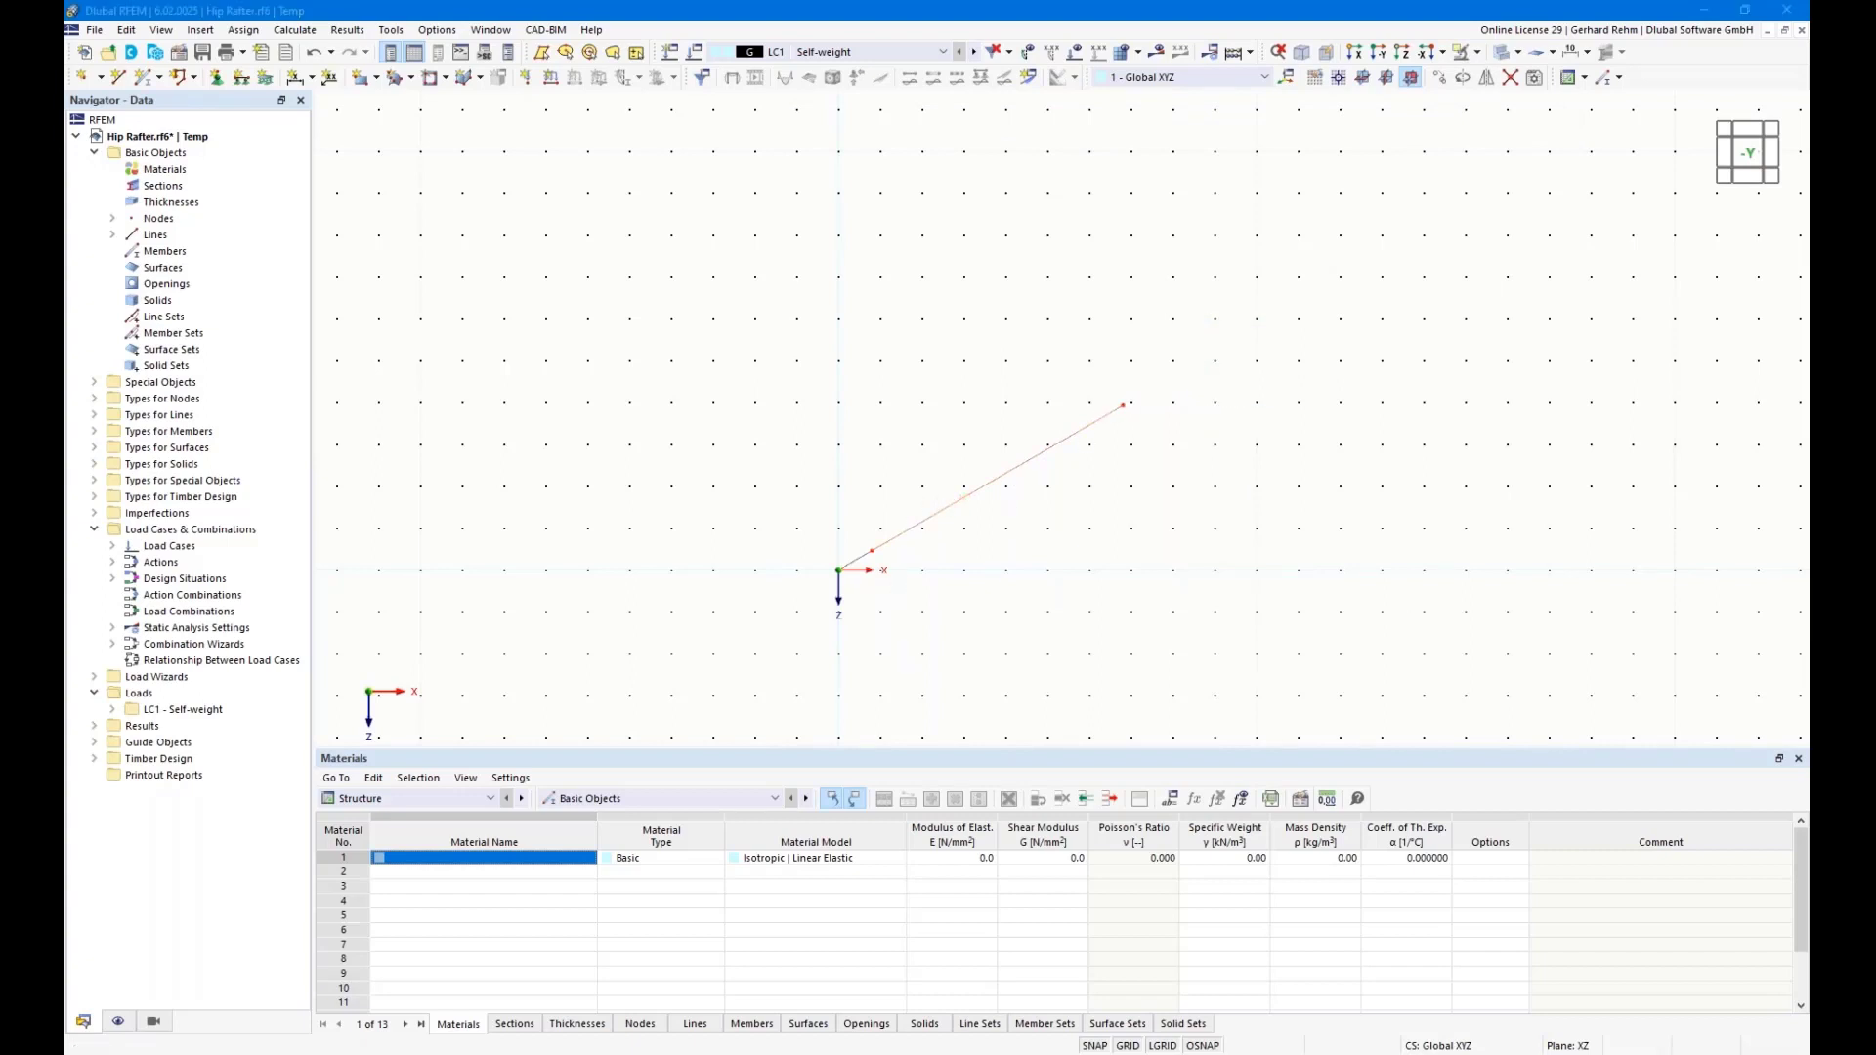
Check the hip rafter picture in the PowerPoint presentation and divide the longer rafter line 3.5 m from its start in X projection
click(533, 1054)
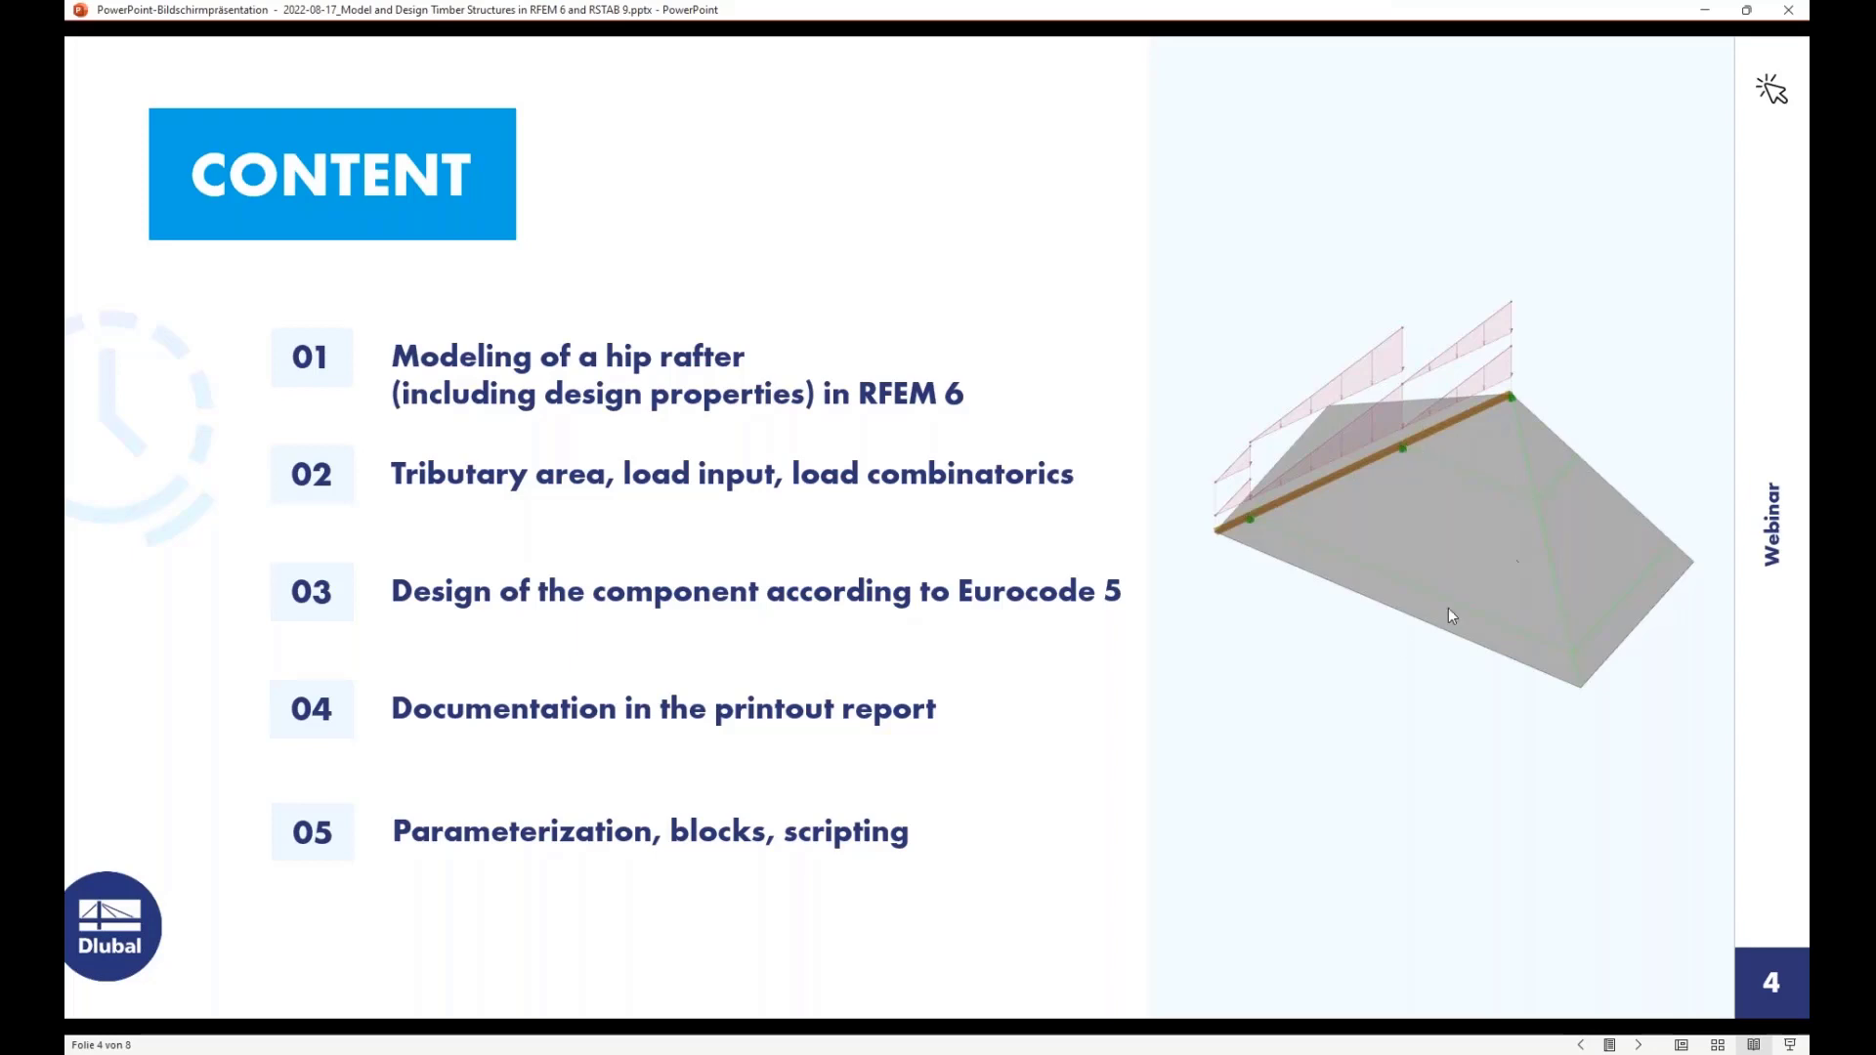
key(alt+Tab)
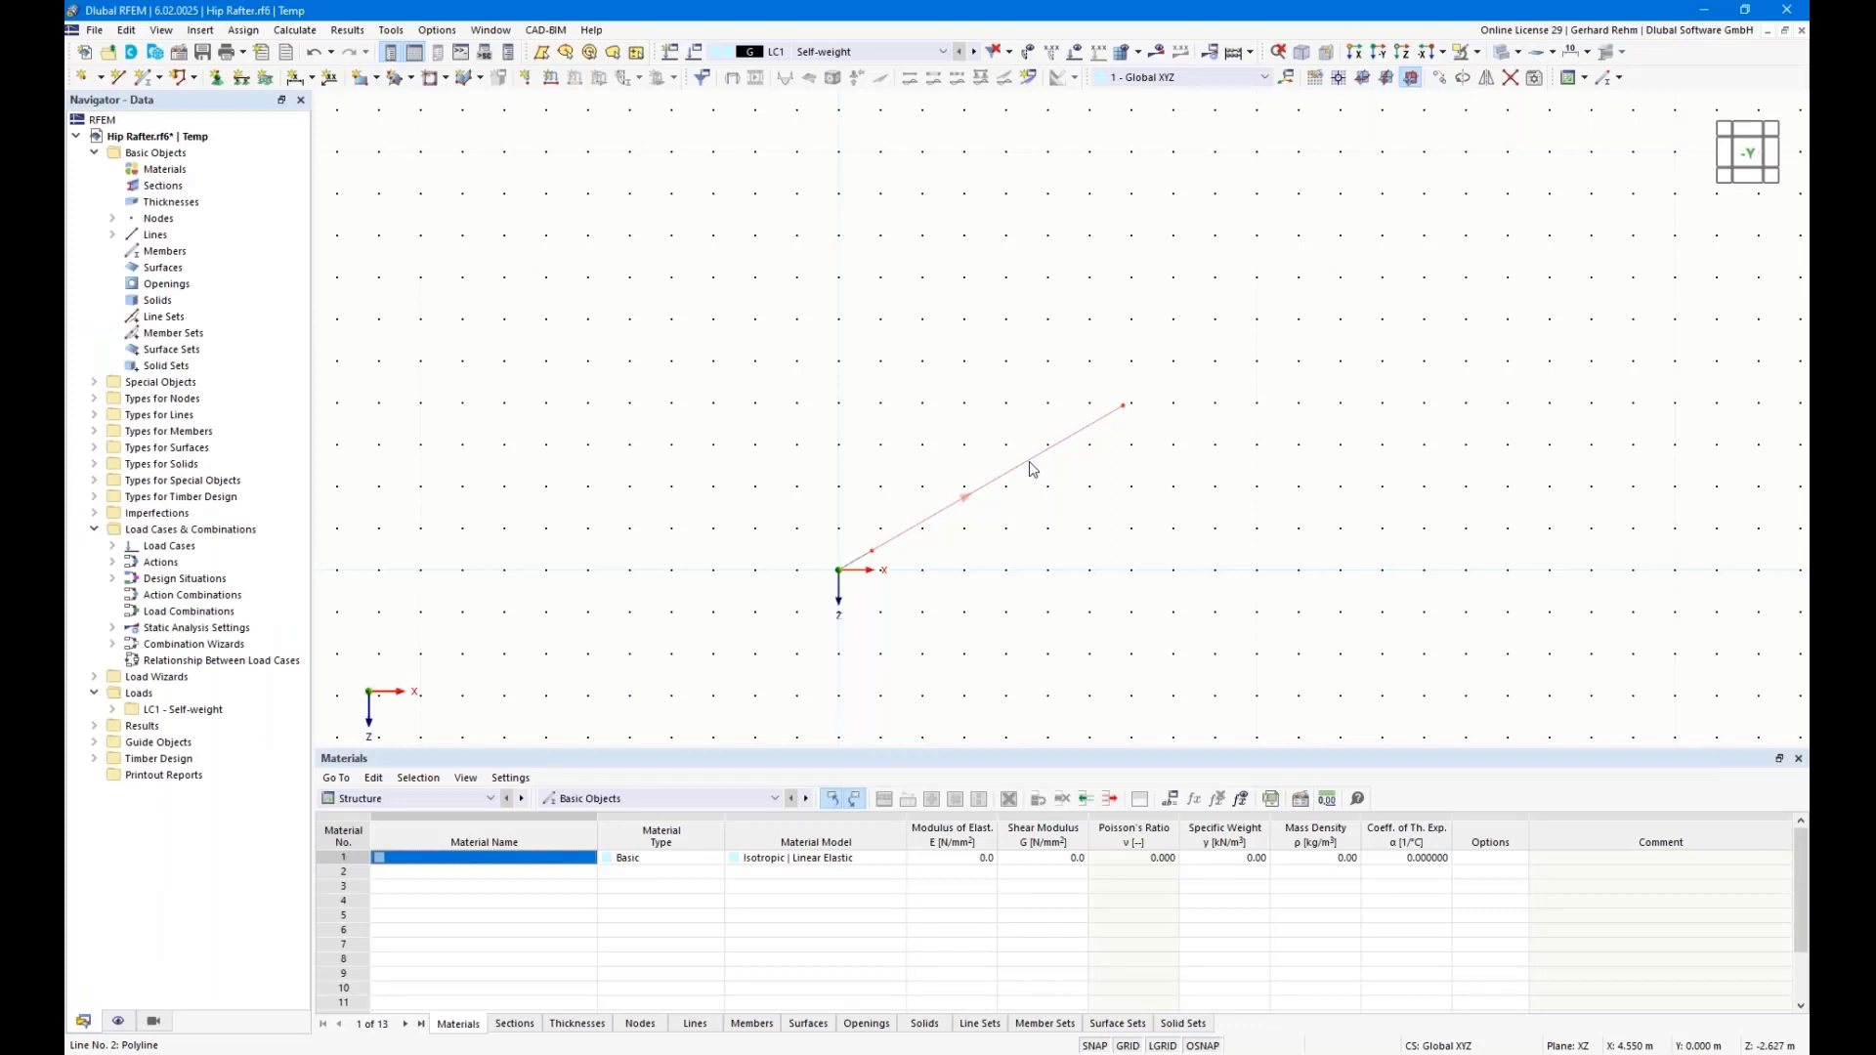
click(1029, 462)
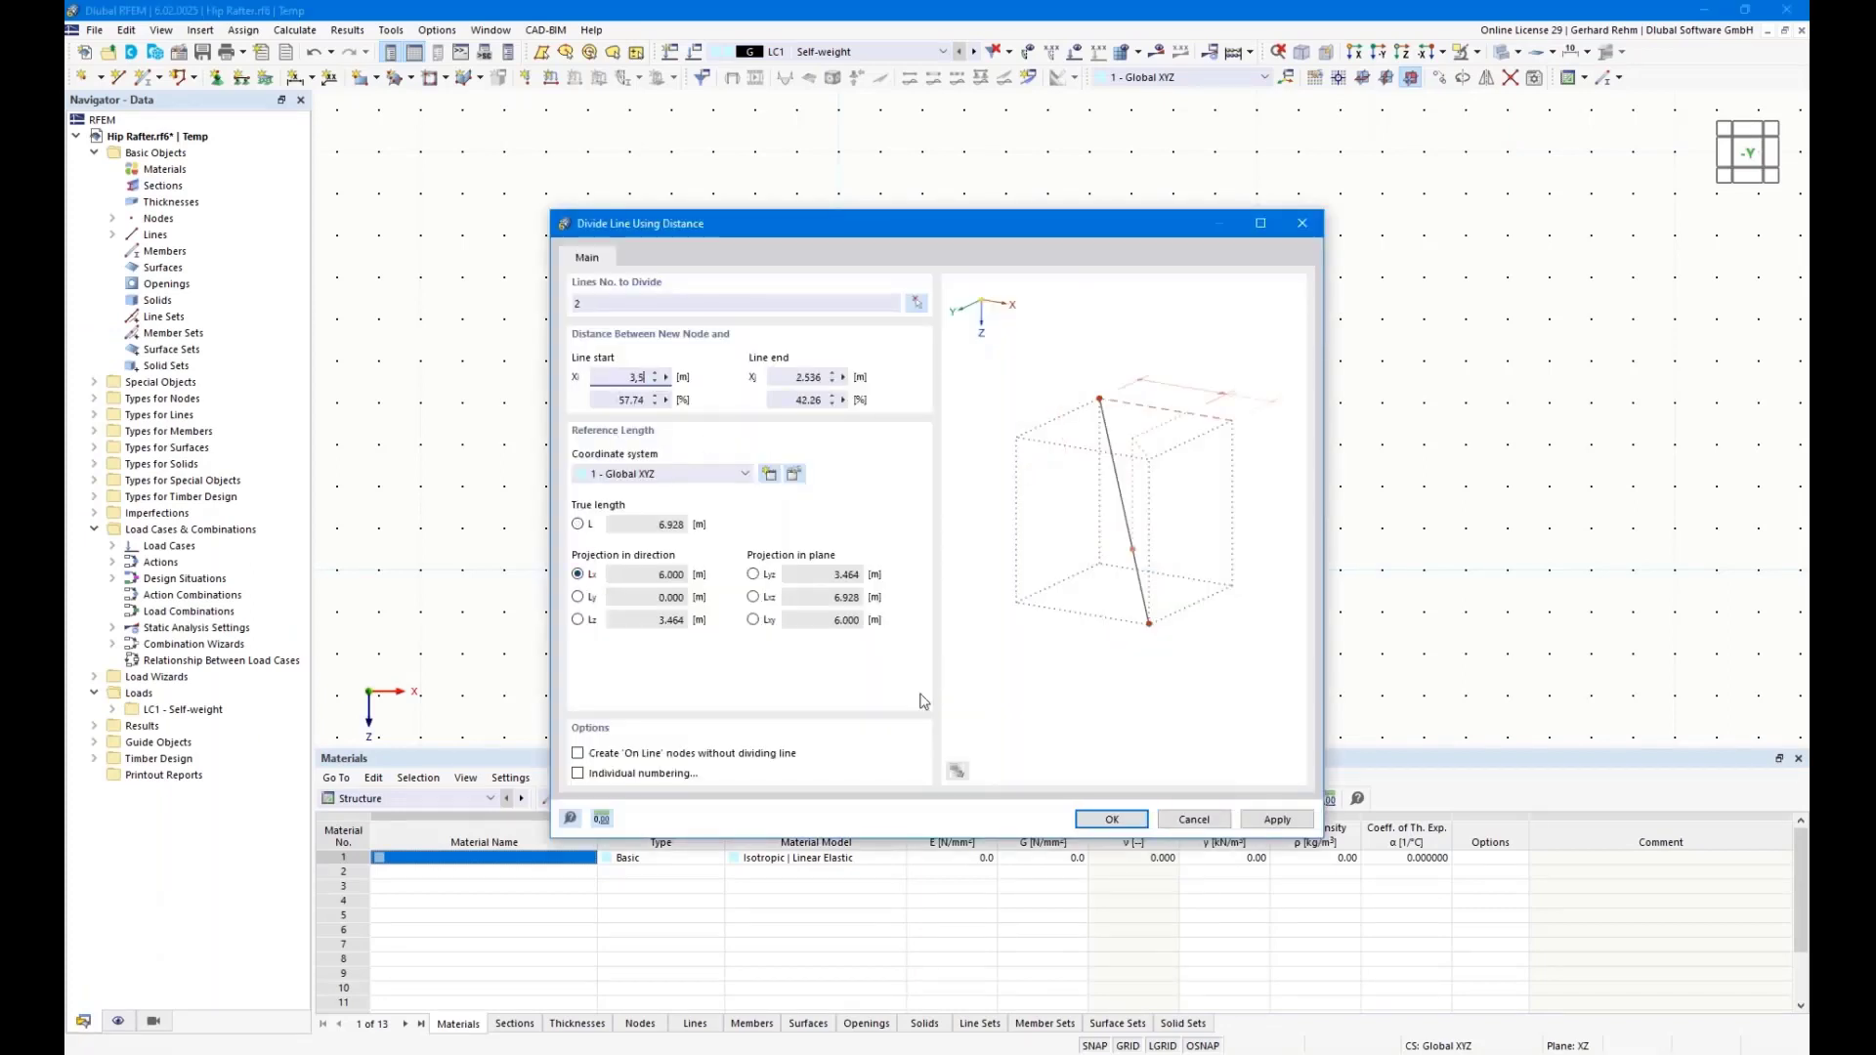
click(1093, 822)
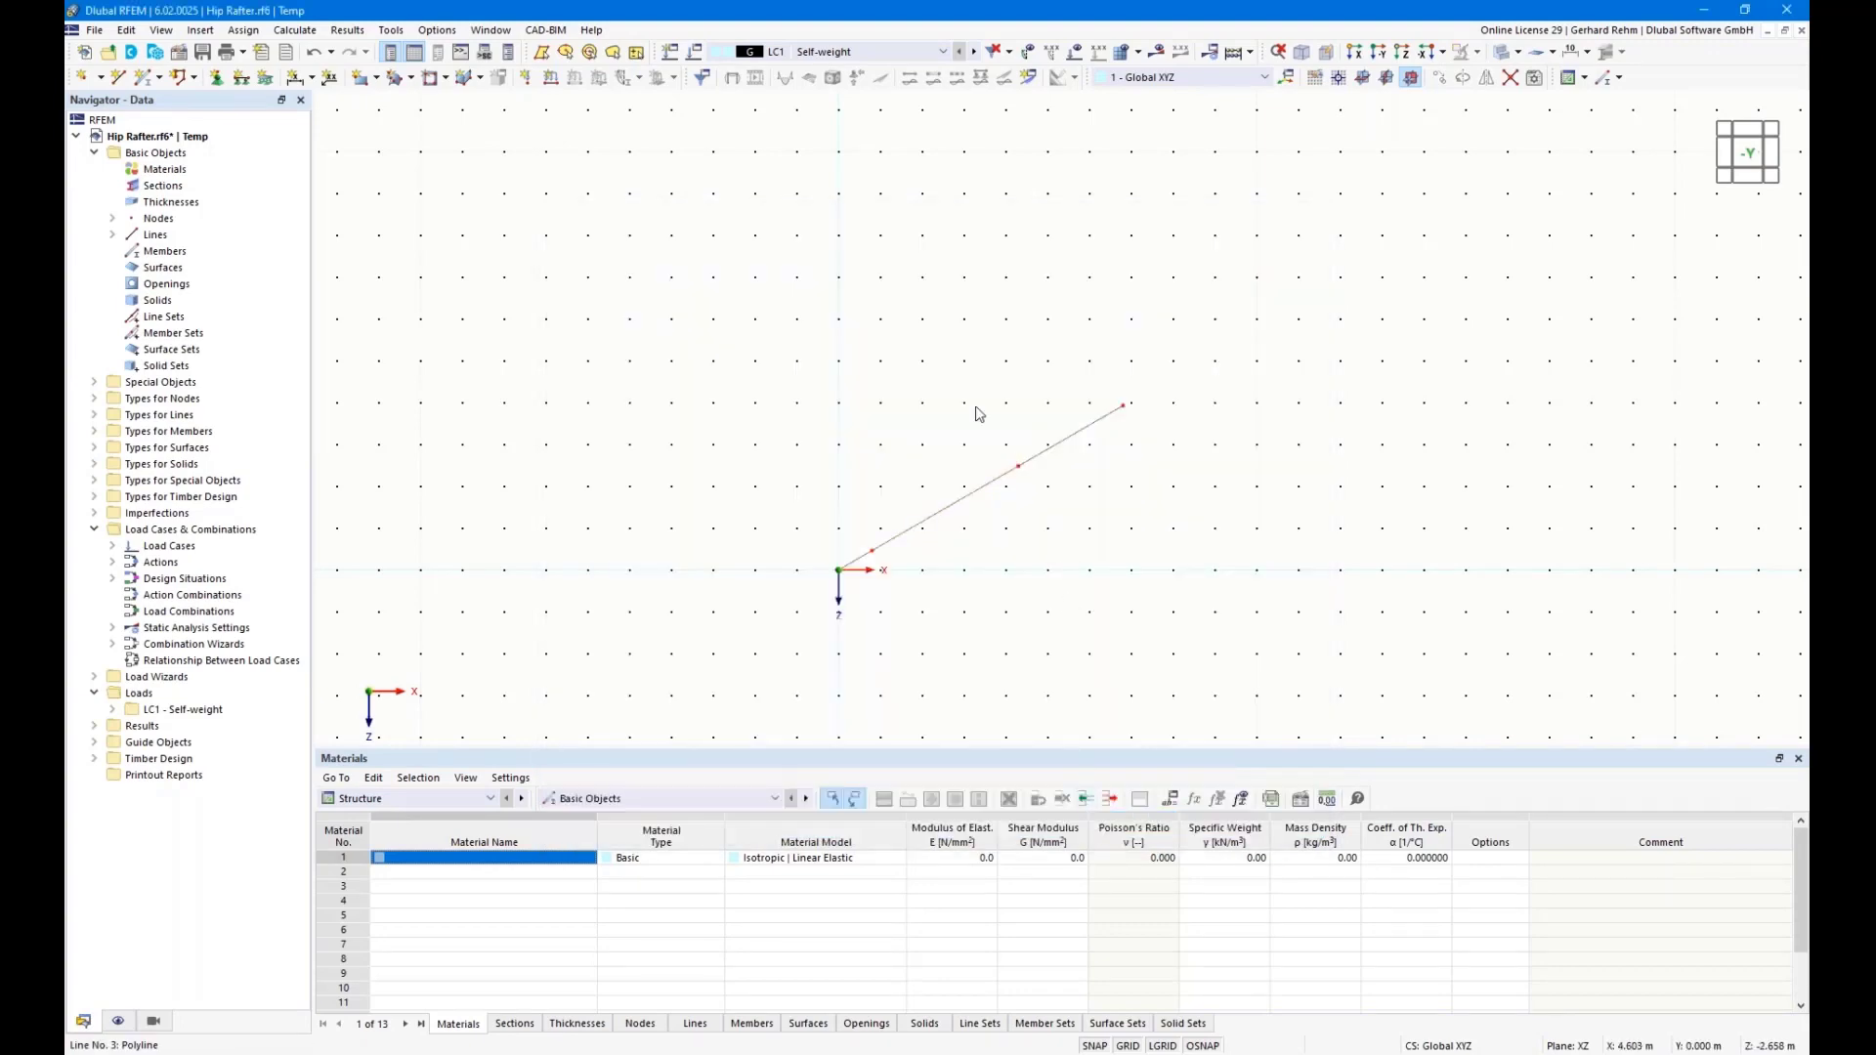
ctrl+middle_drag(976, 415, 1046, 455)
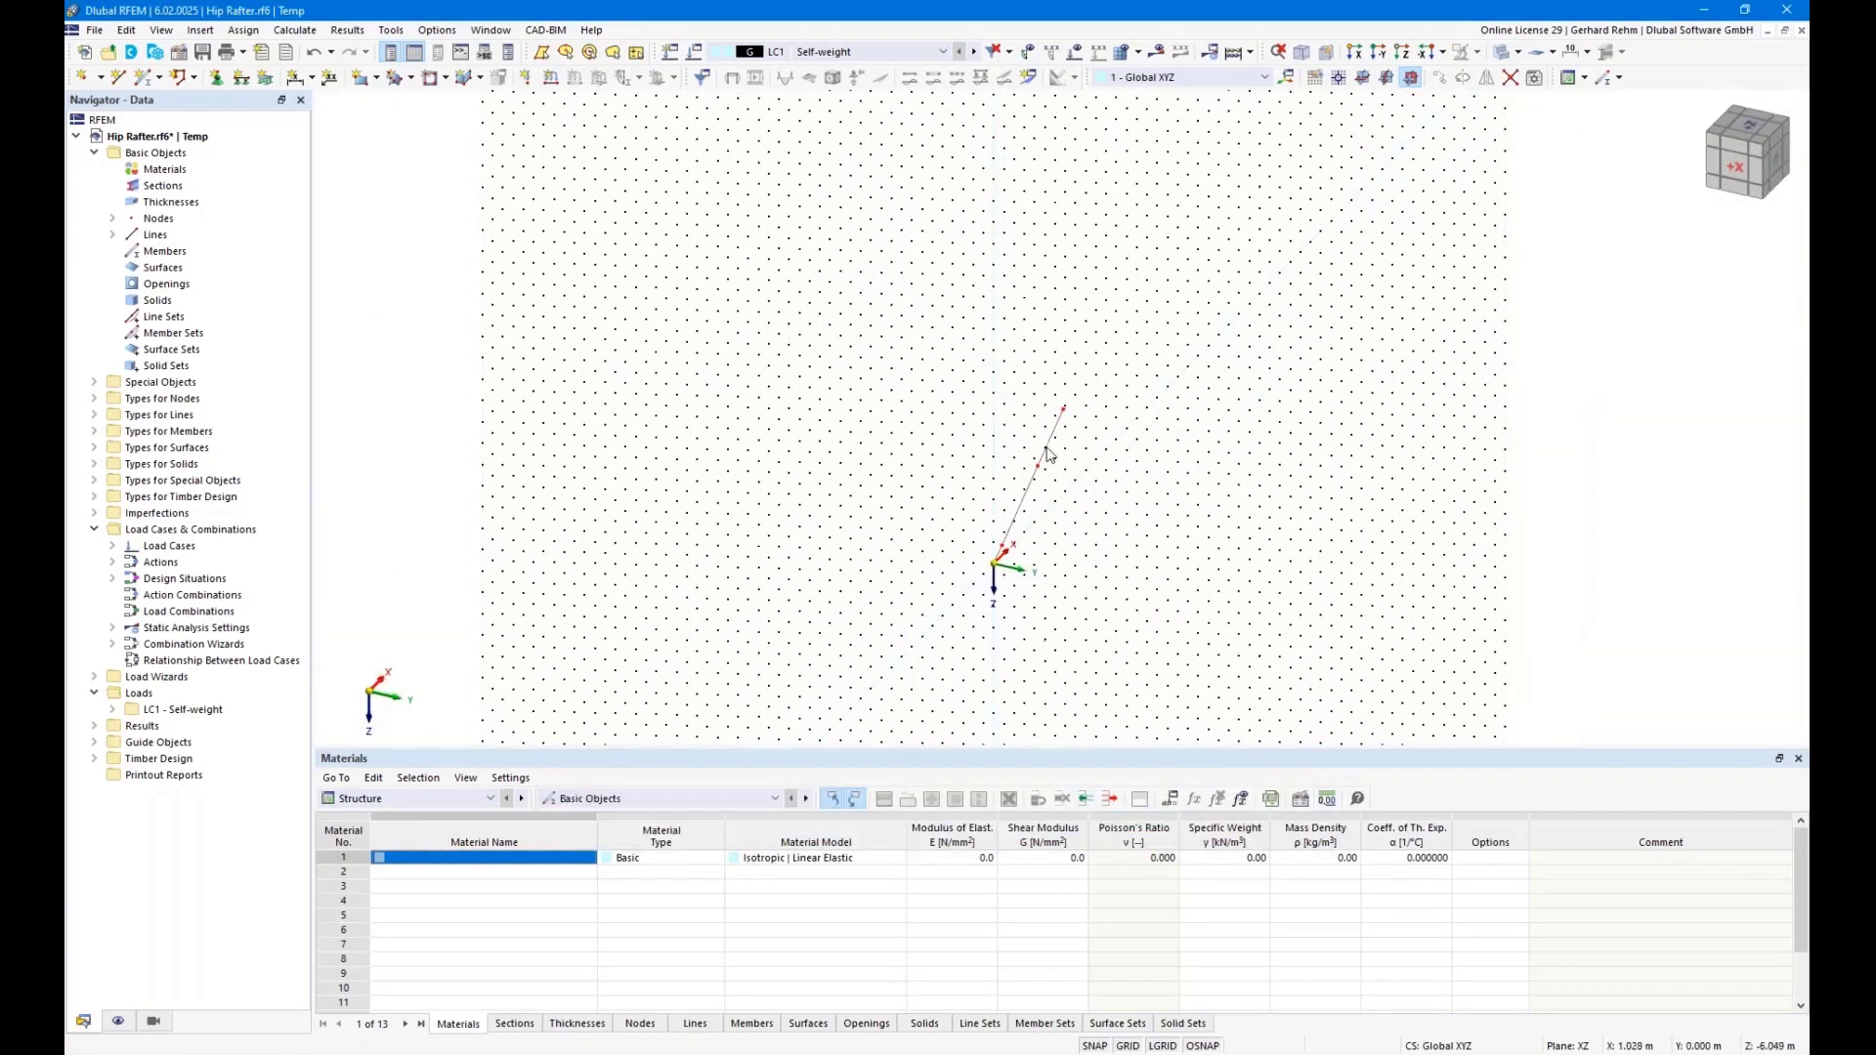
right_click(1005, 424)
click(884, 487)
scroll(1136, 585, up, 3)
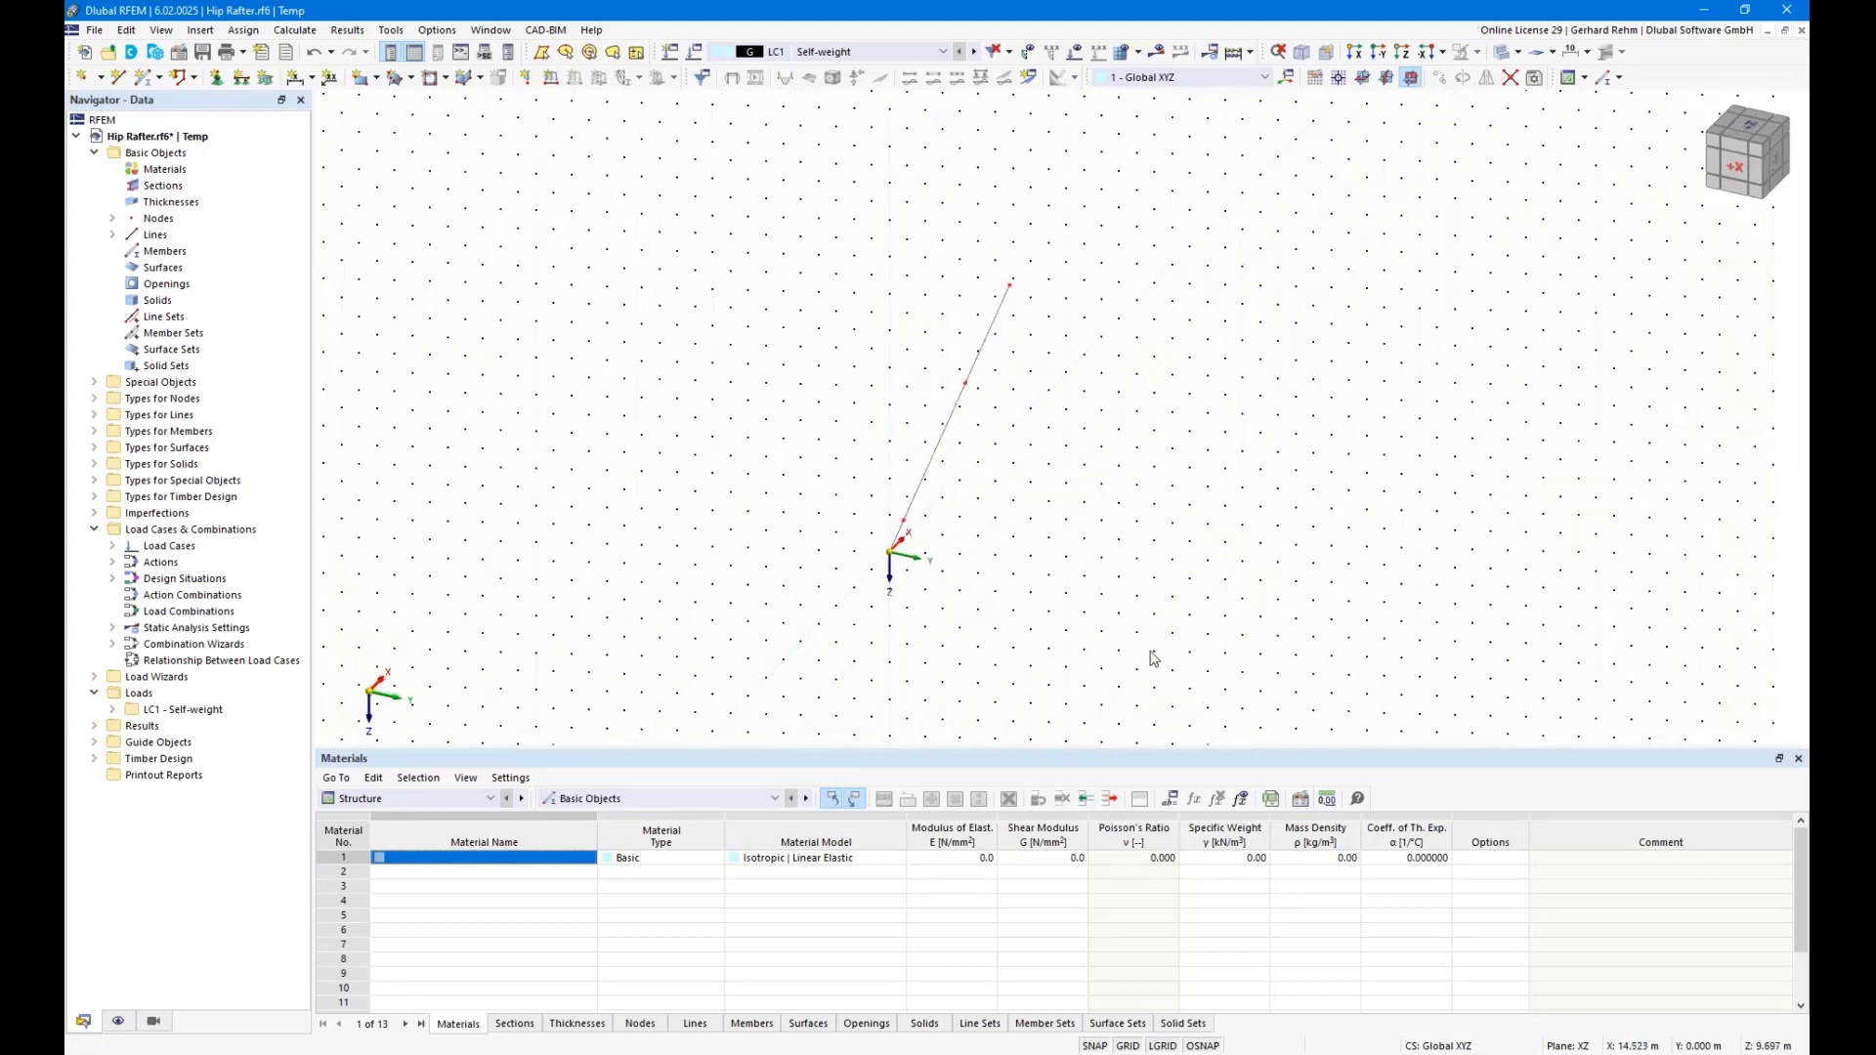
Copy the divided rafter lines once by 10 m in Y, linking the copied nodes with lines
drag(1152, 652, 795, 248)
click(1439, 78)
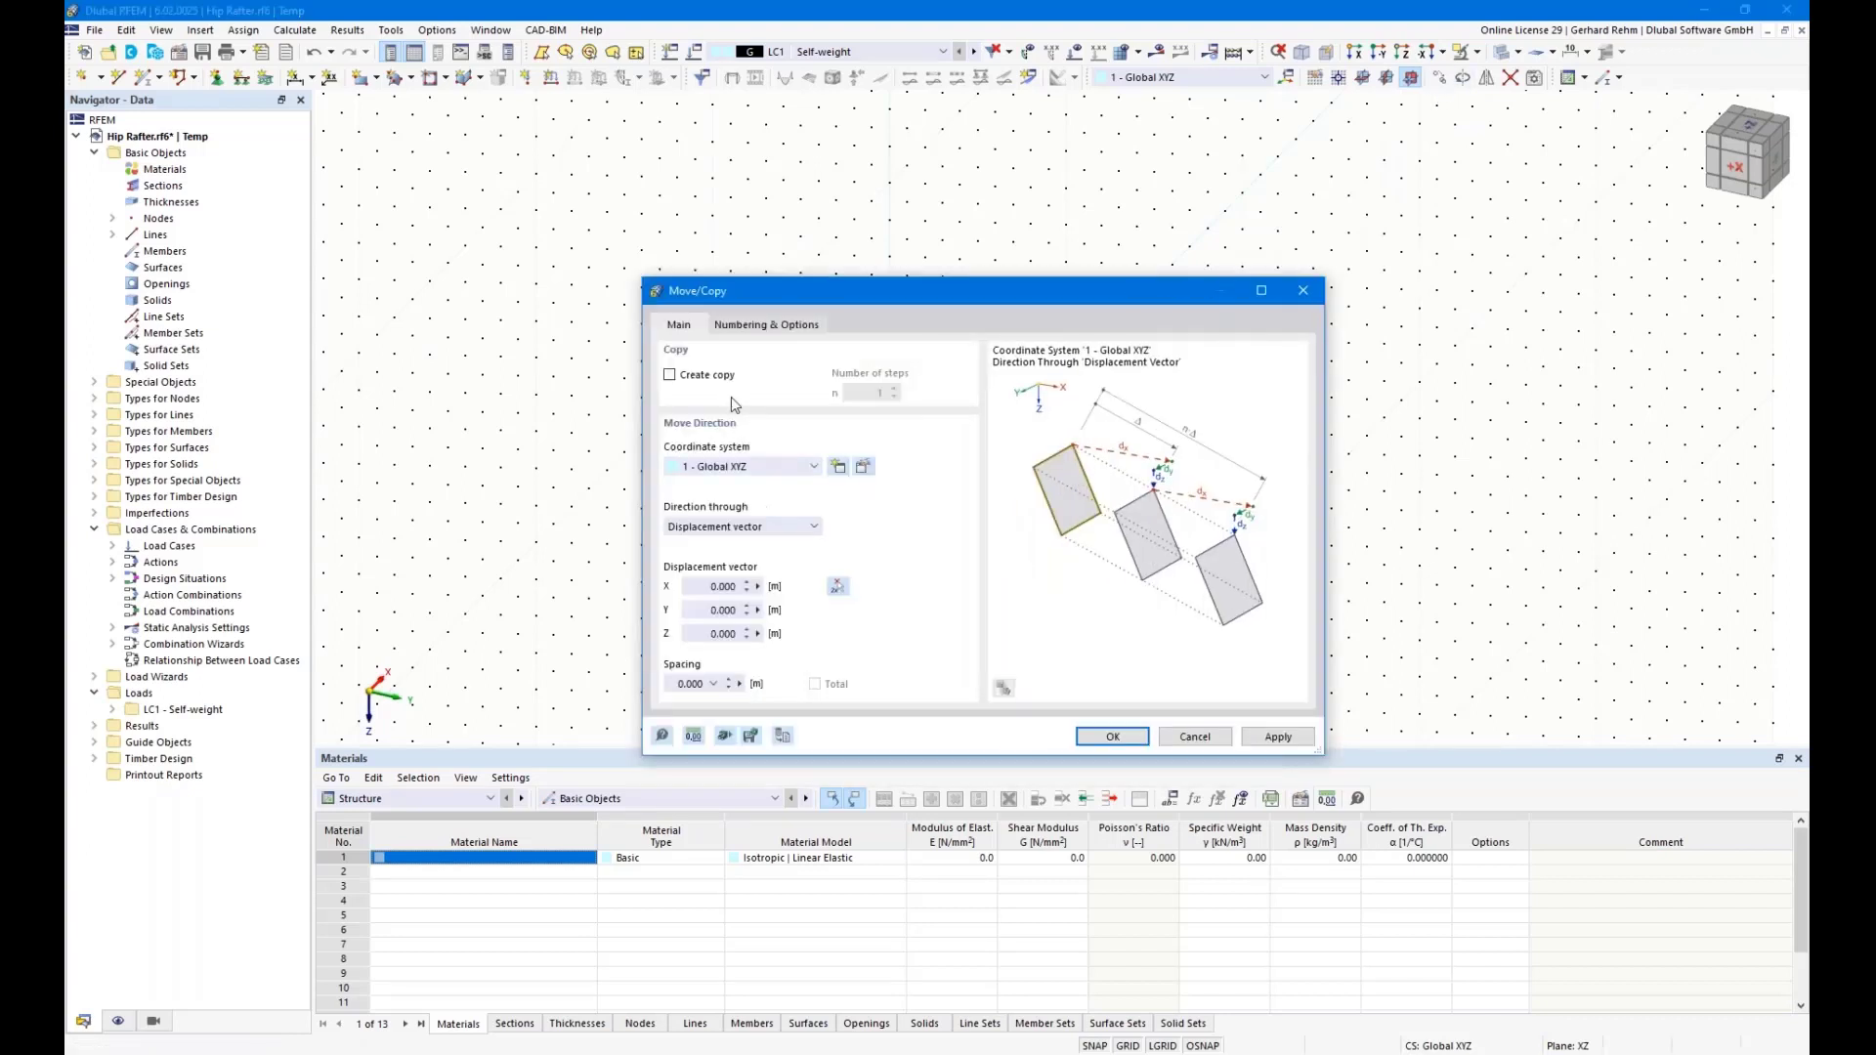
click(670, 375)
drag(757, 298, 1234, 228)
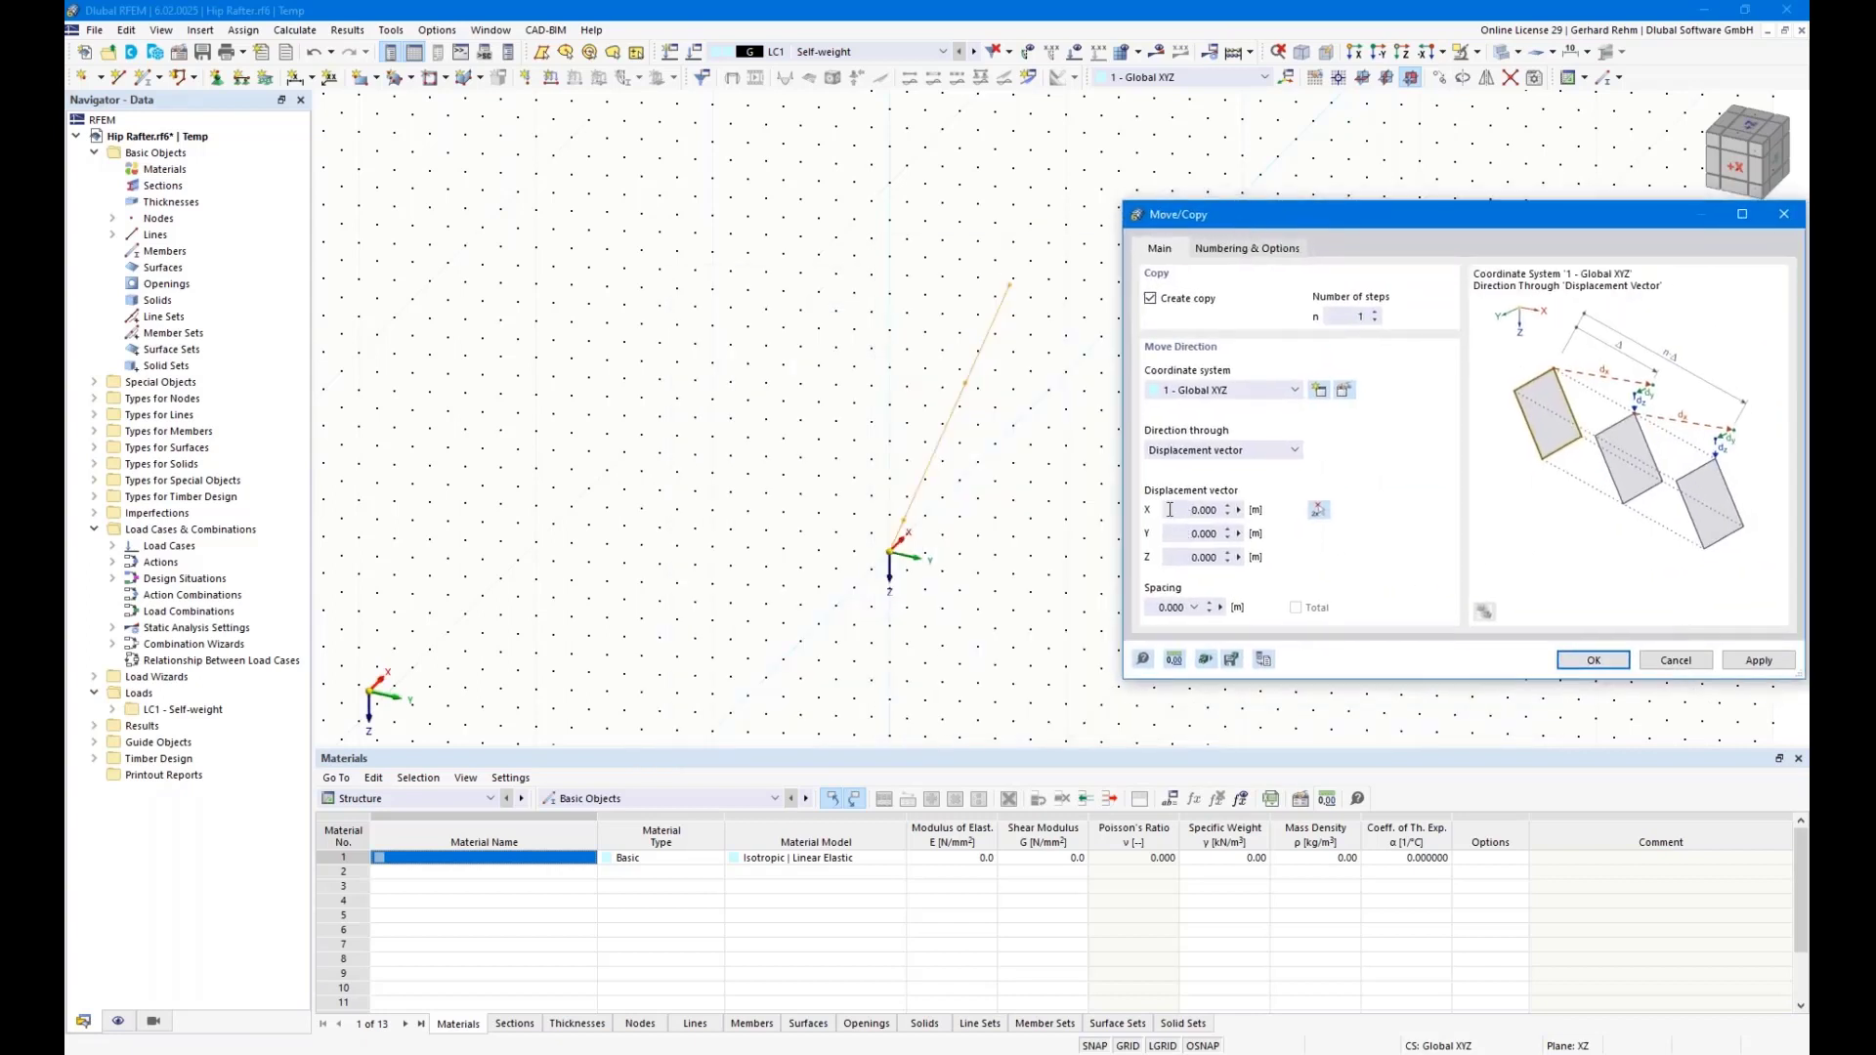
click(1178, 533)
text(10)
click(1233, 250)
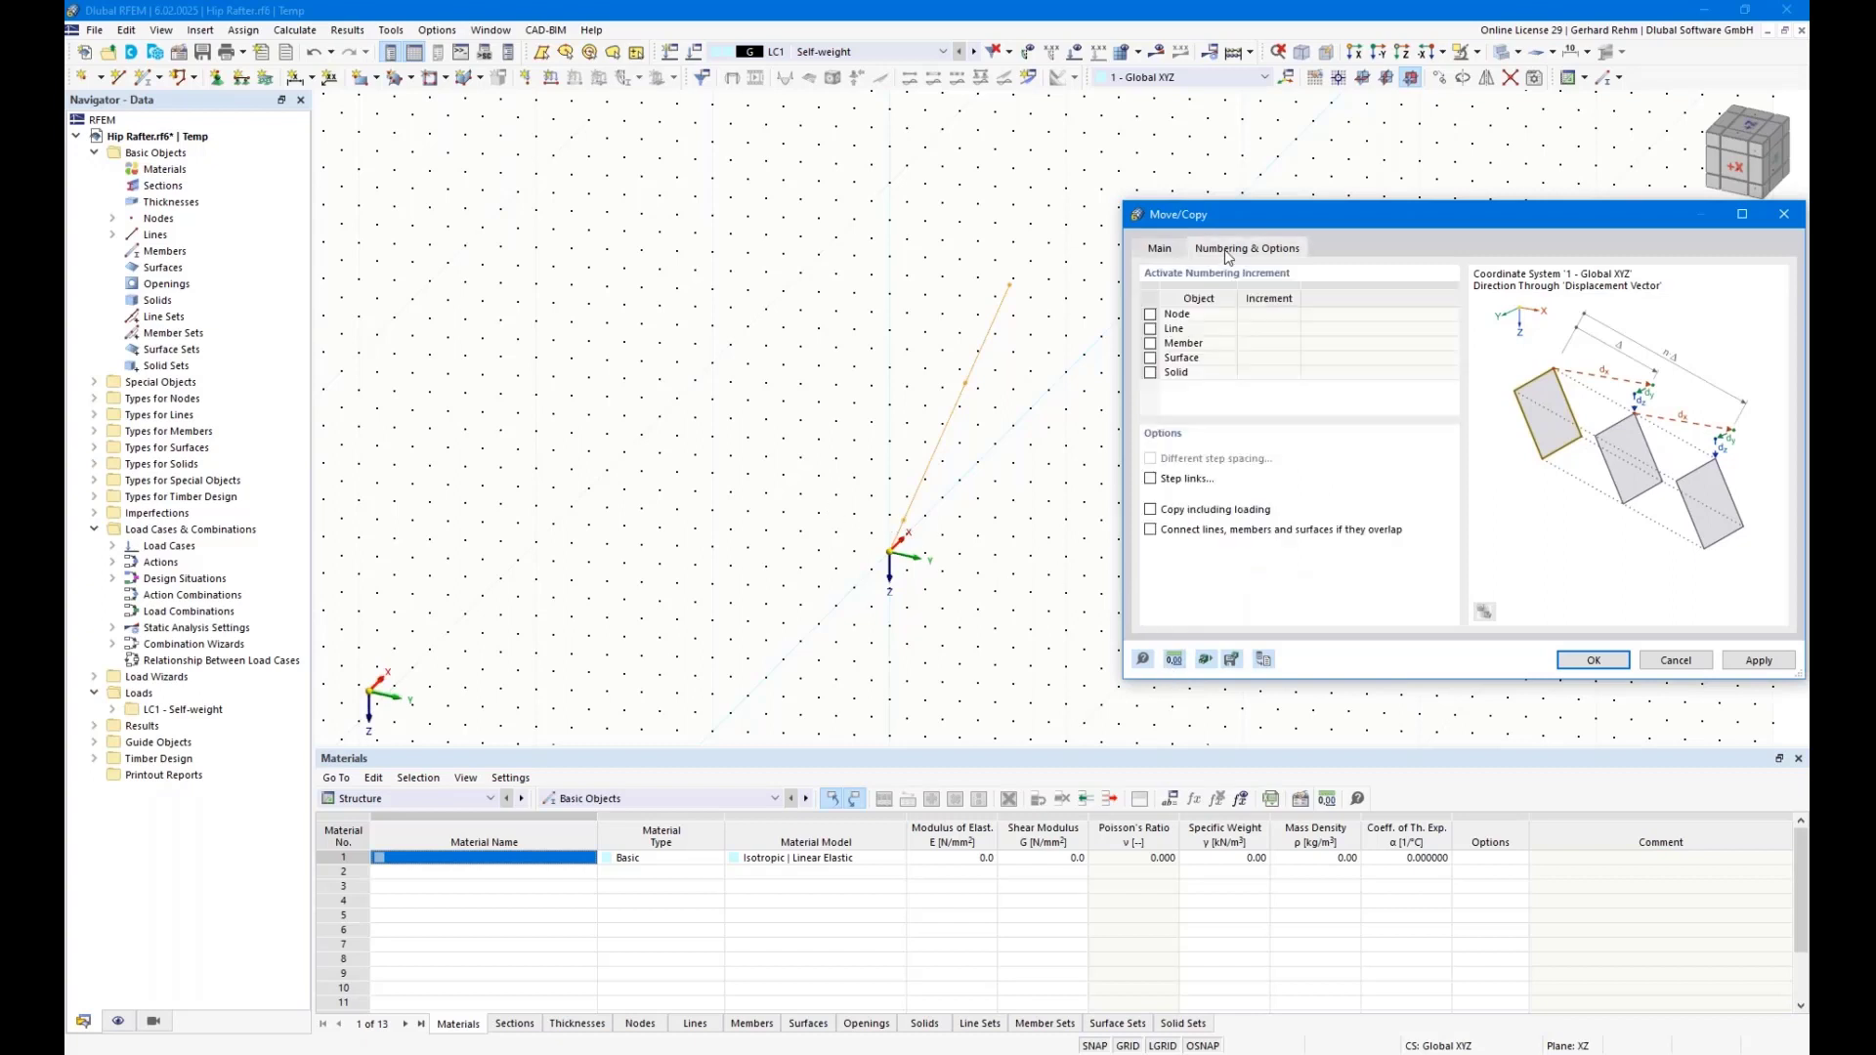
click(1151, 479)
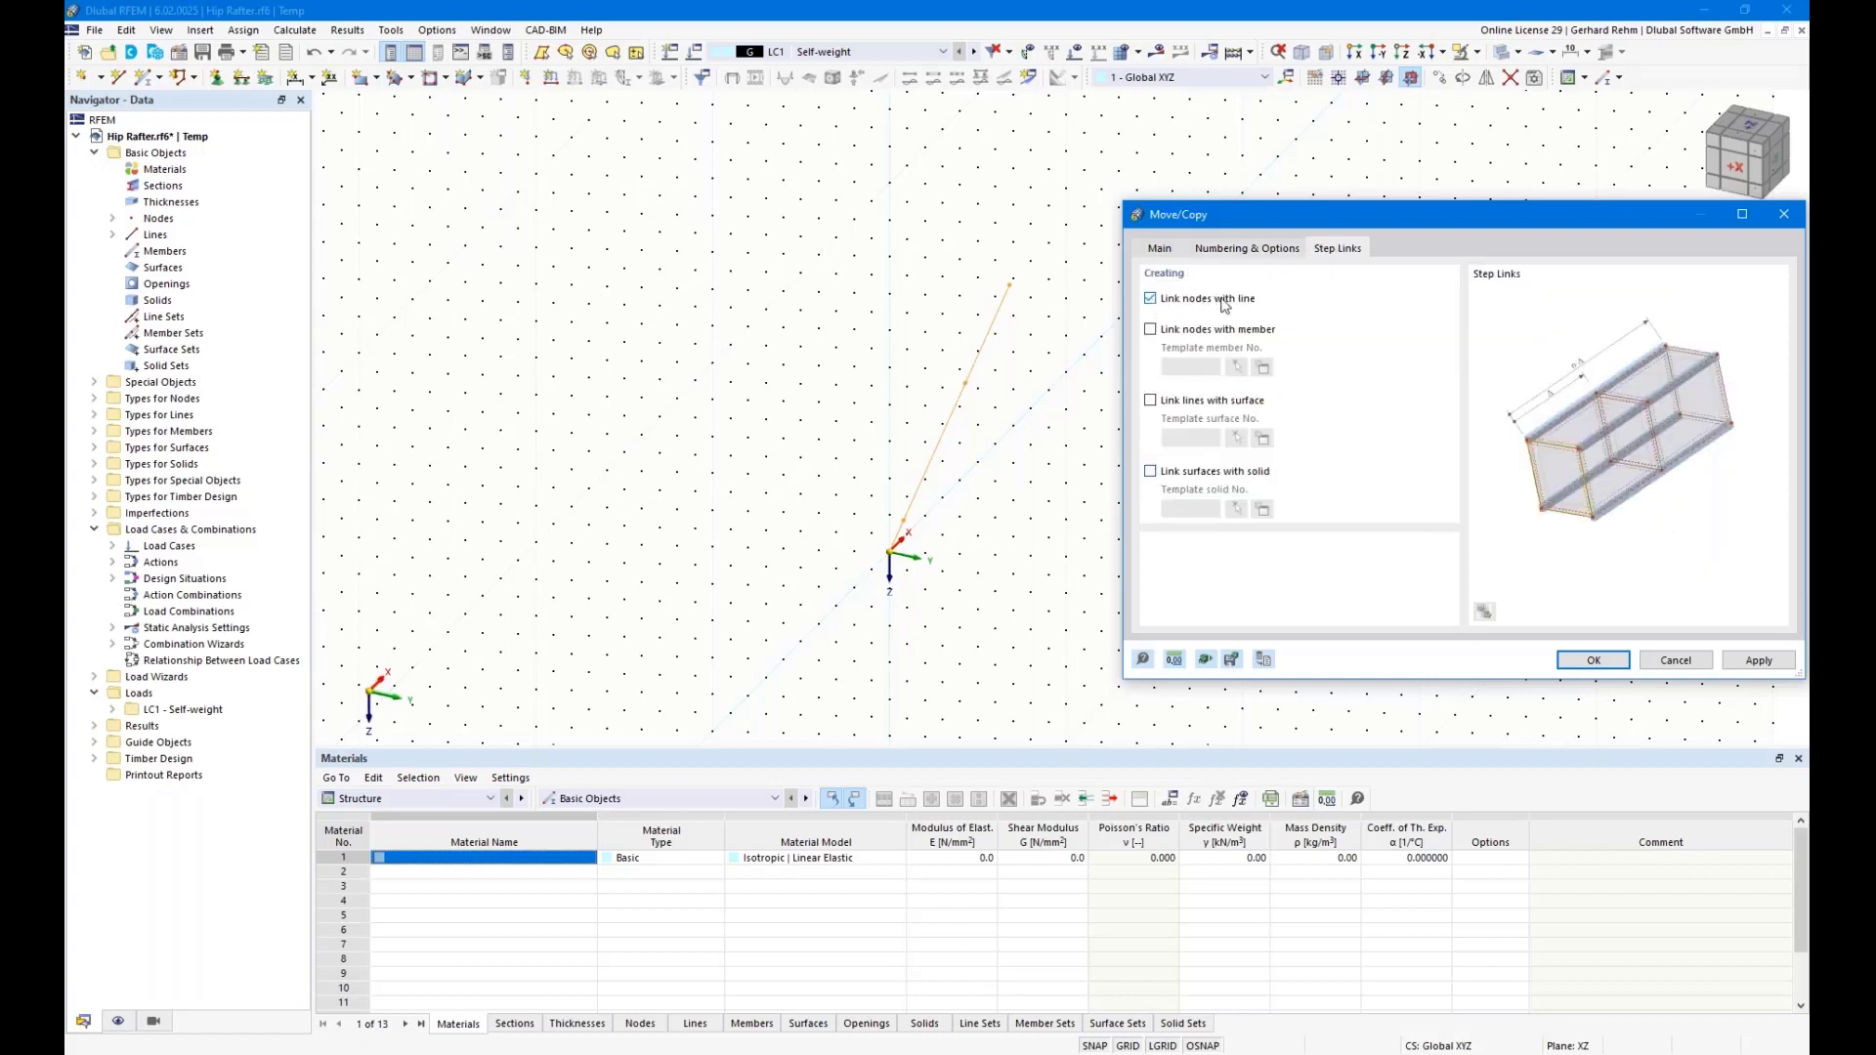
click(1593, 661)
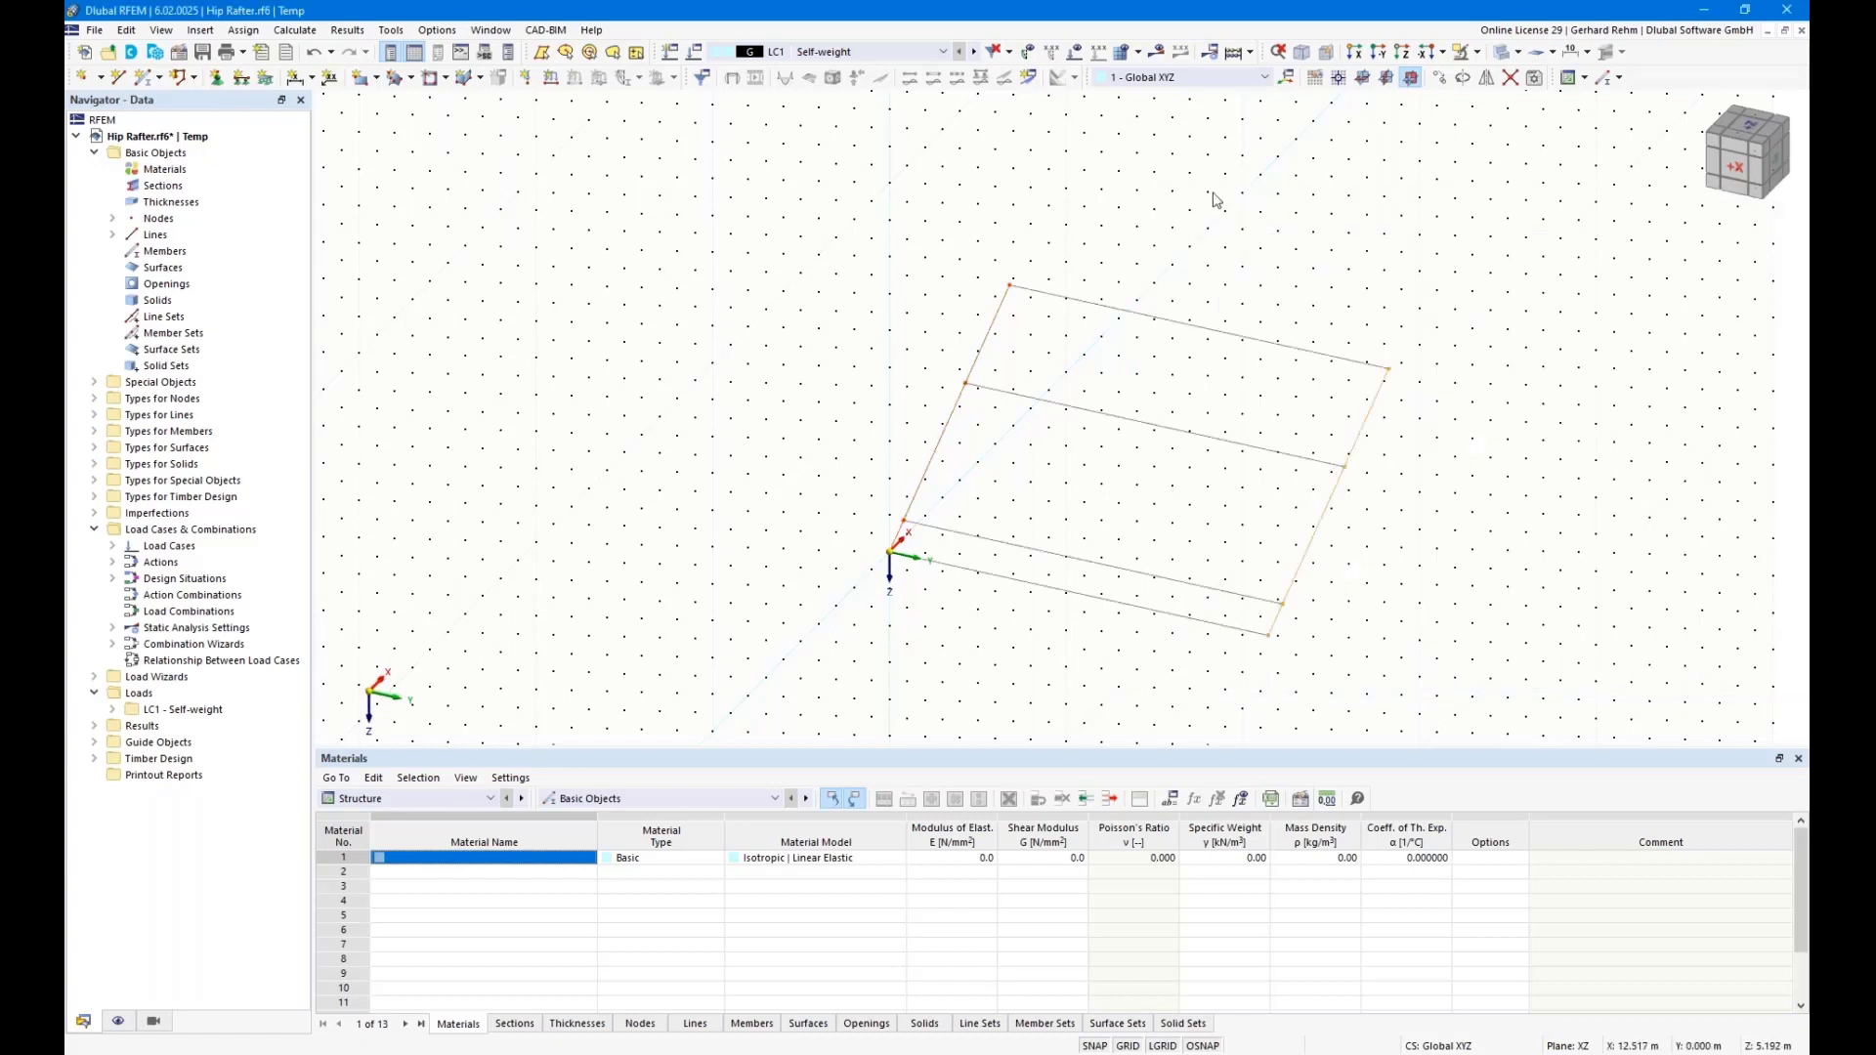
Create a copy of the original rafter lines rotated by -90° about the Z-axis through the rafter's top node
drag(727, 153, 1070, 674)
click(1481, 86)
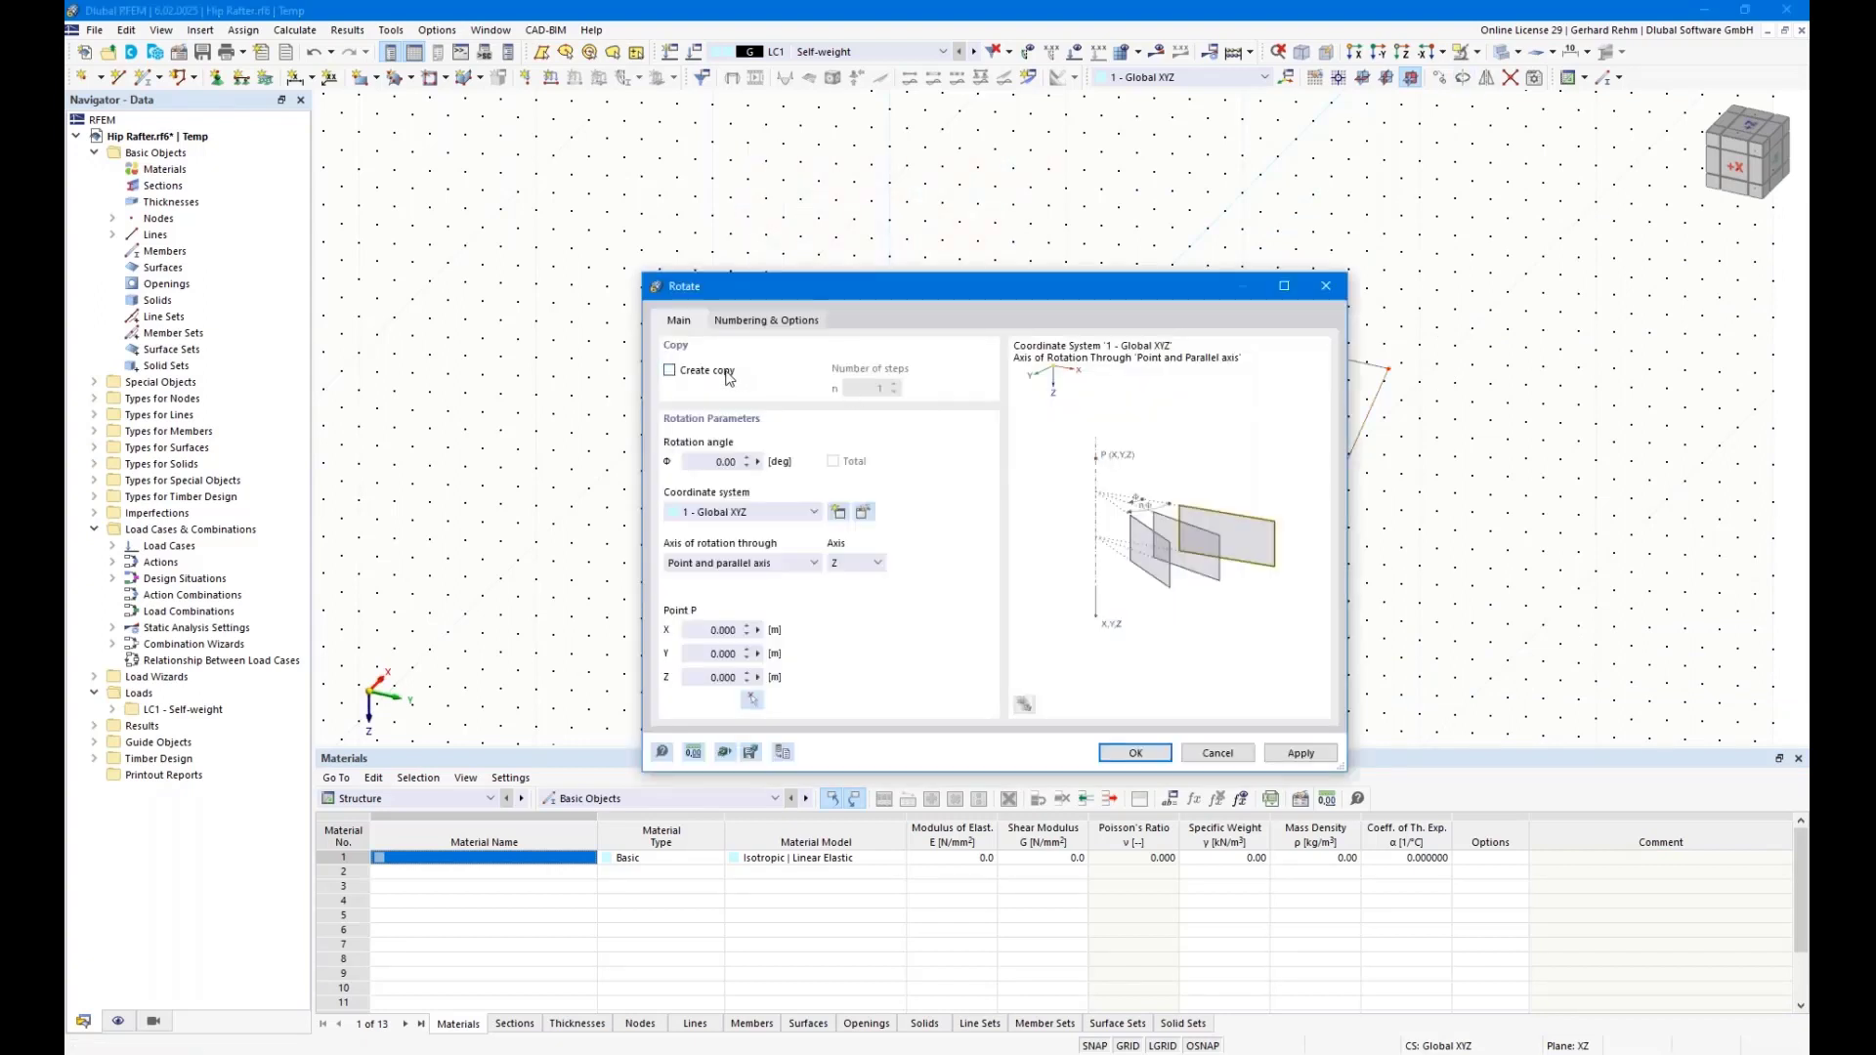
click(699, 461)
text(-90)
click(752, 699)
click(1011, 286)
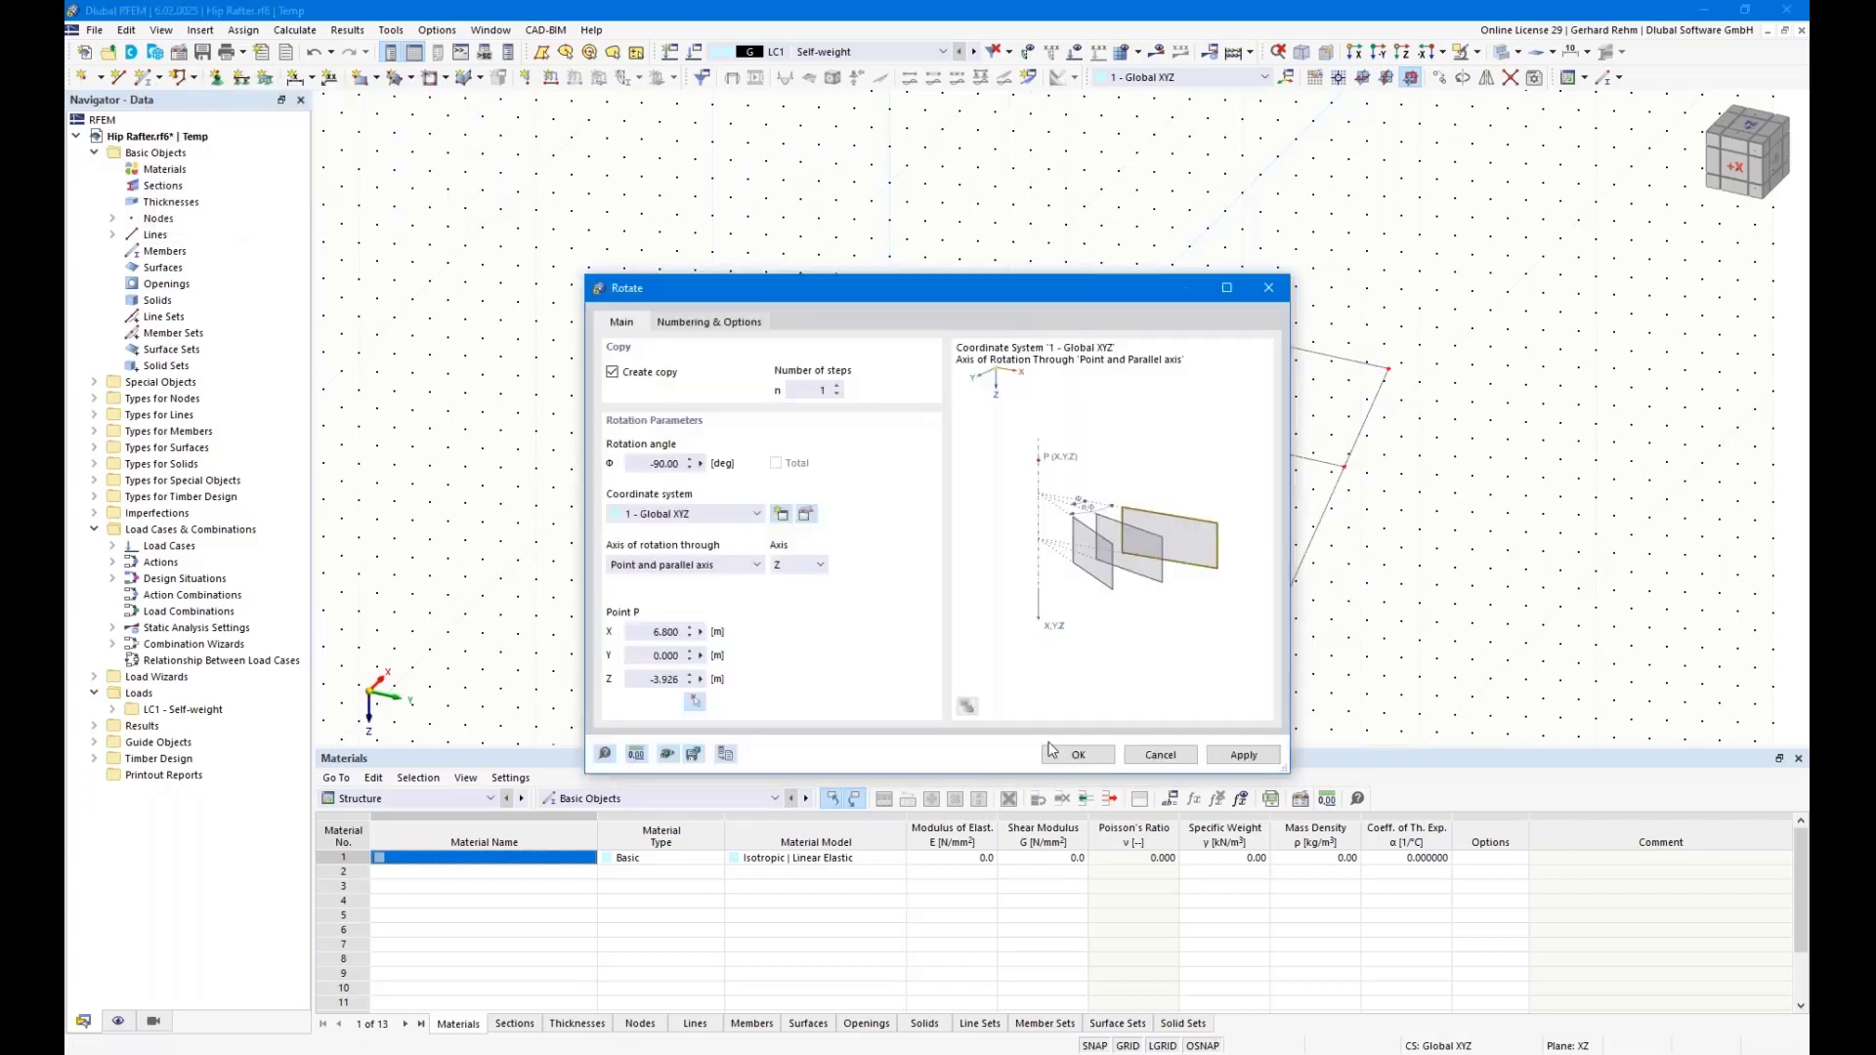
click(1078, 757)
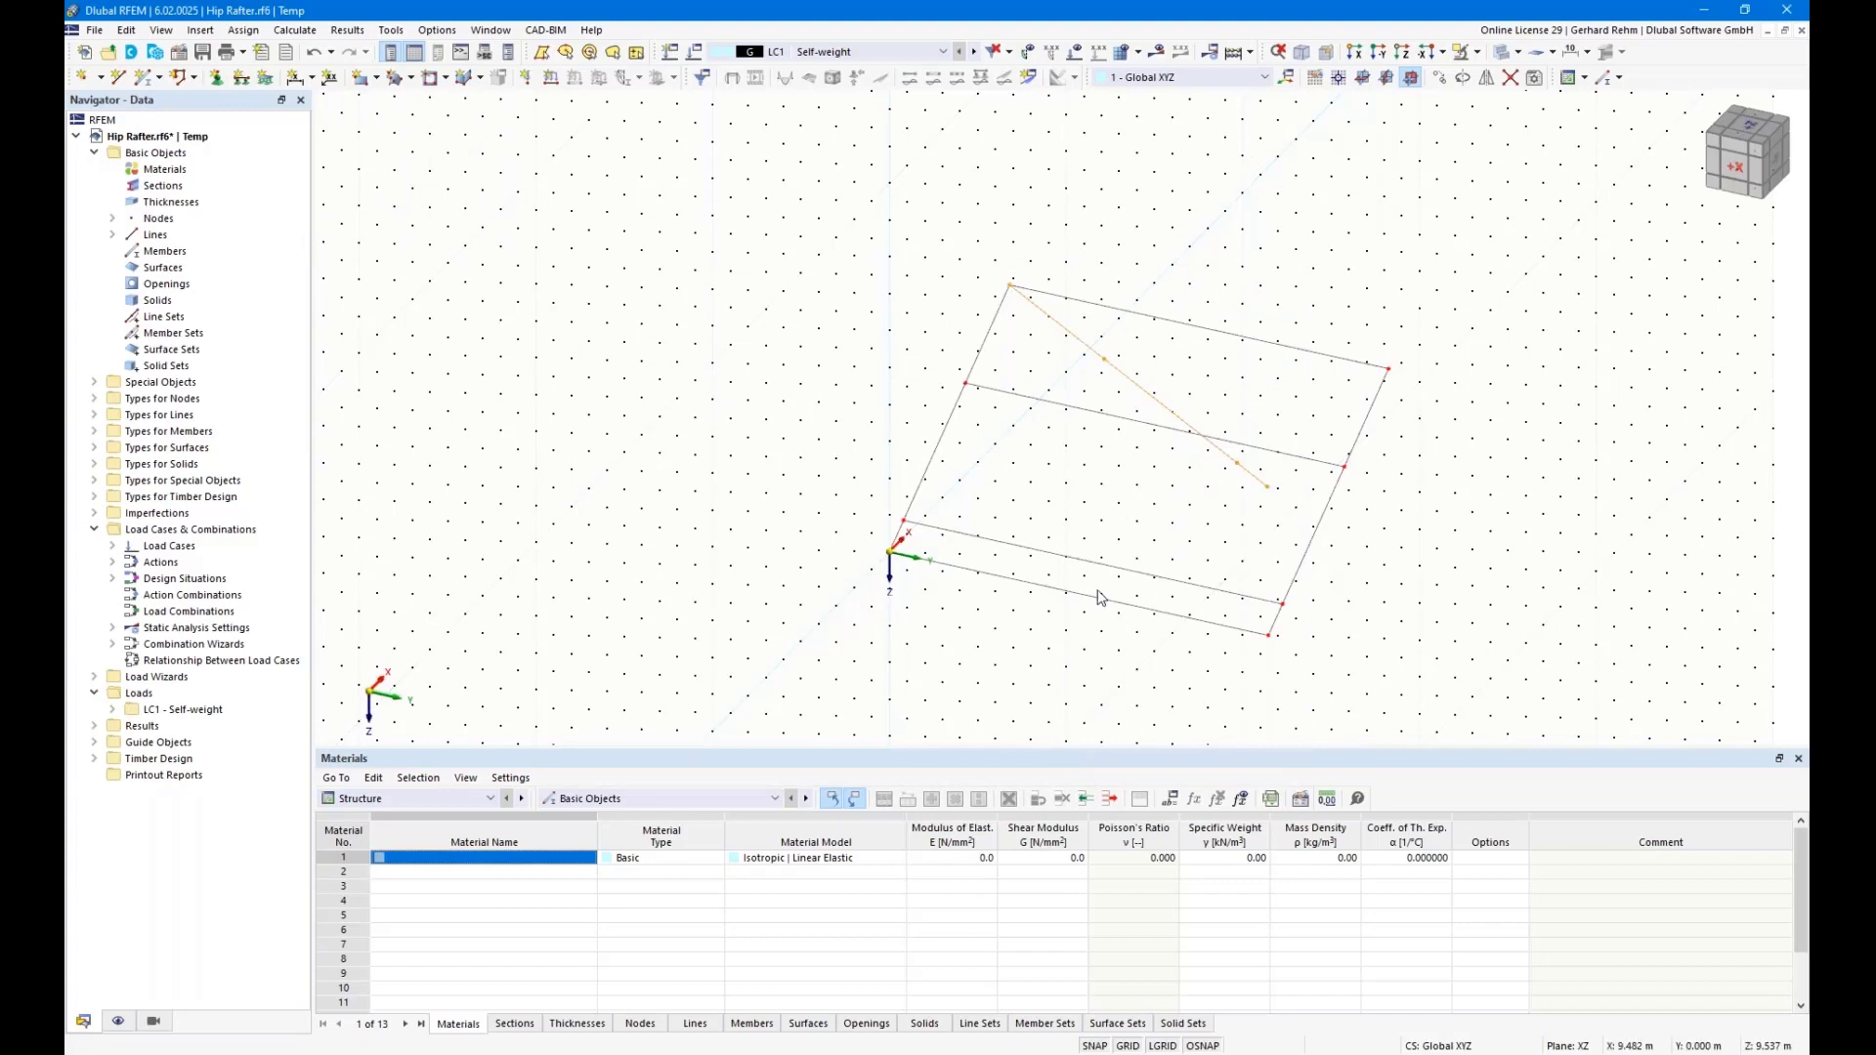
Copy the rotated rafter lines by -10 m in X and 0 m in Y, linking the nodes with lines
click(1440, 77)
drag(886, 306, 533, 189)
click(341, 466)
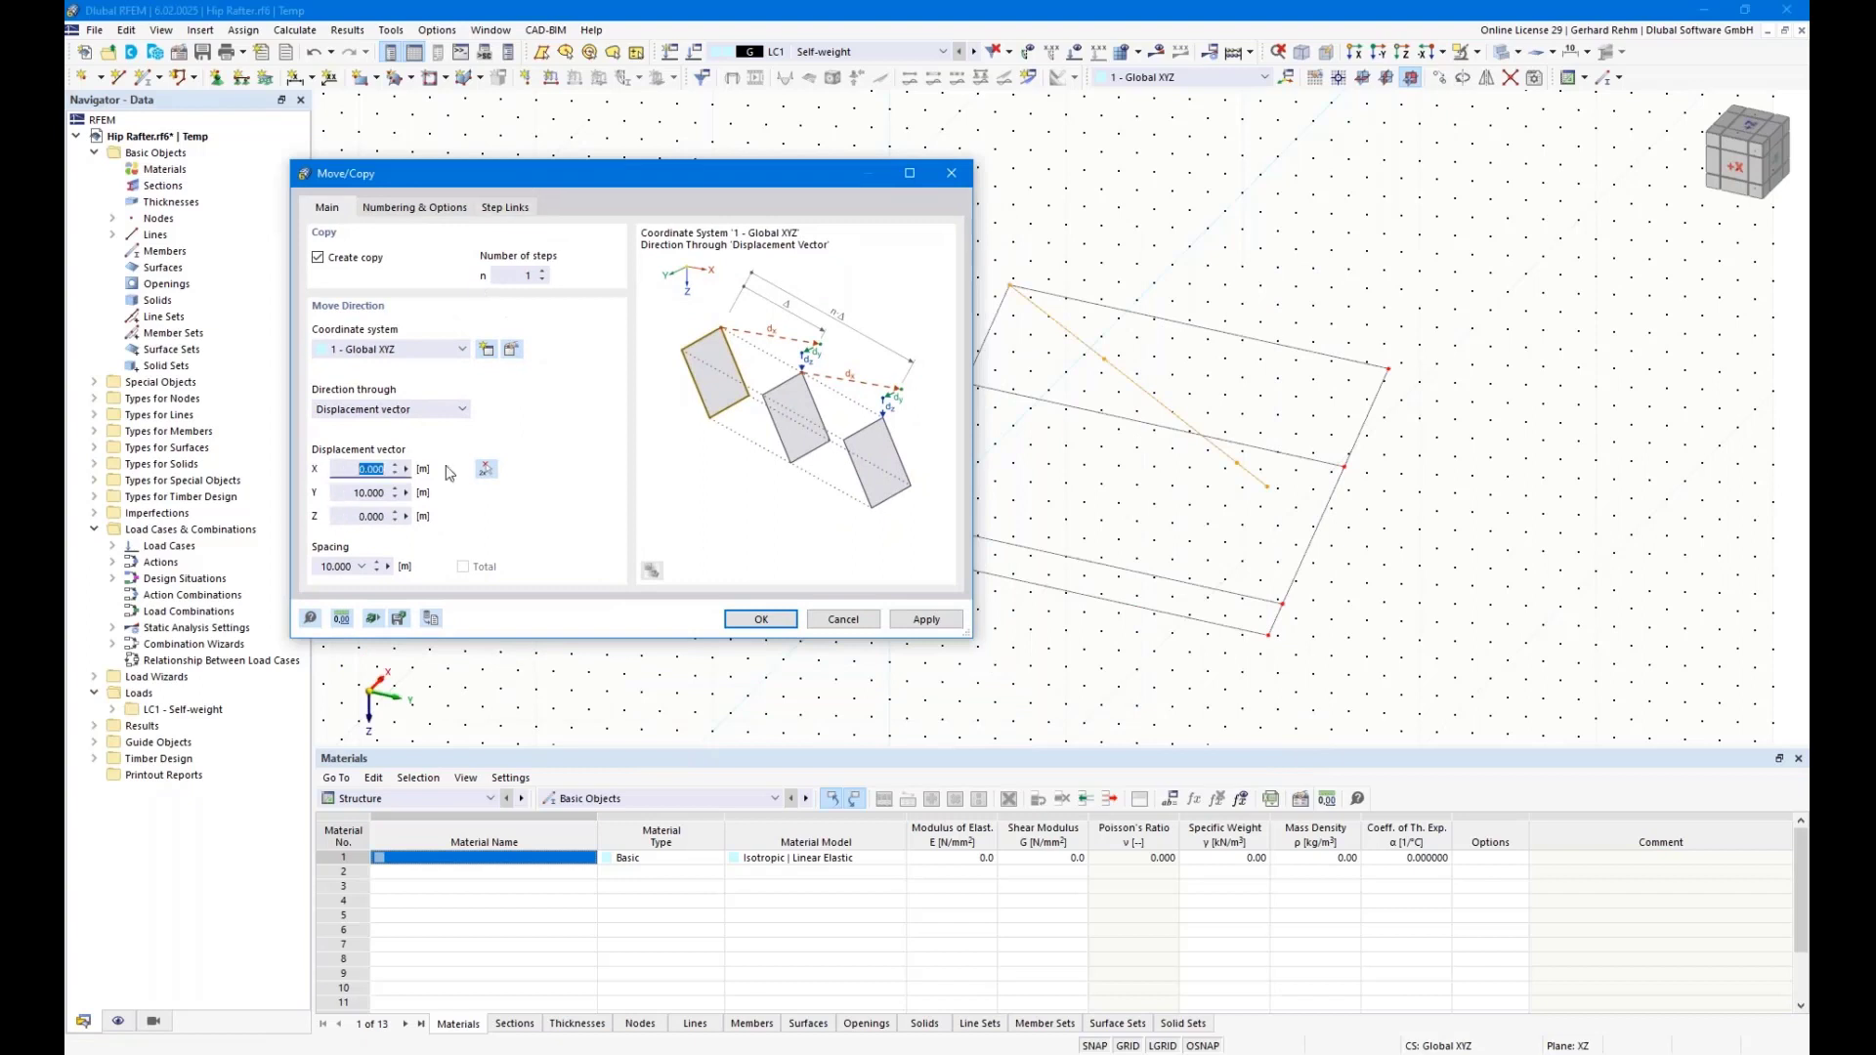
text(-10)
key(Tab)
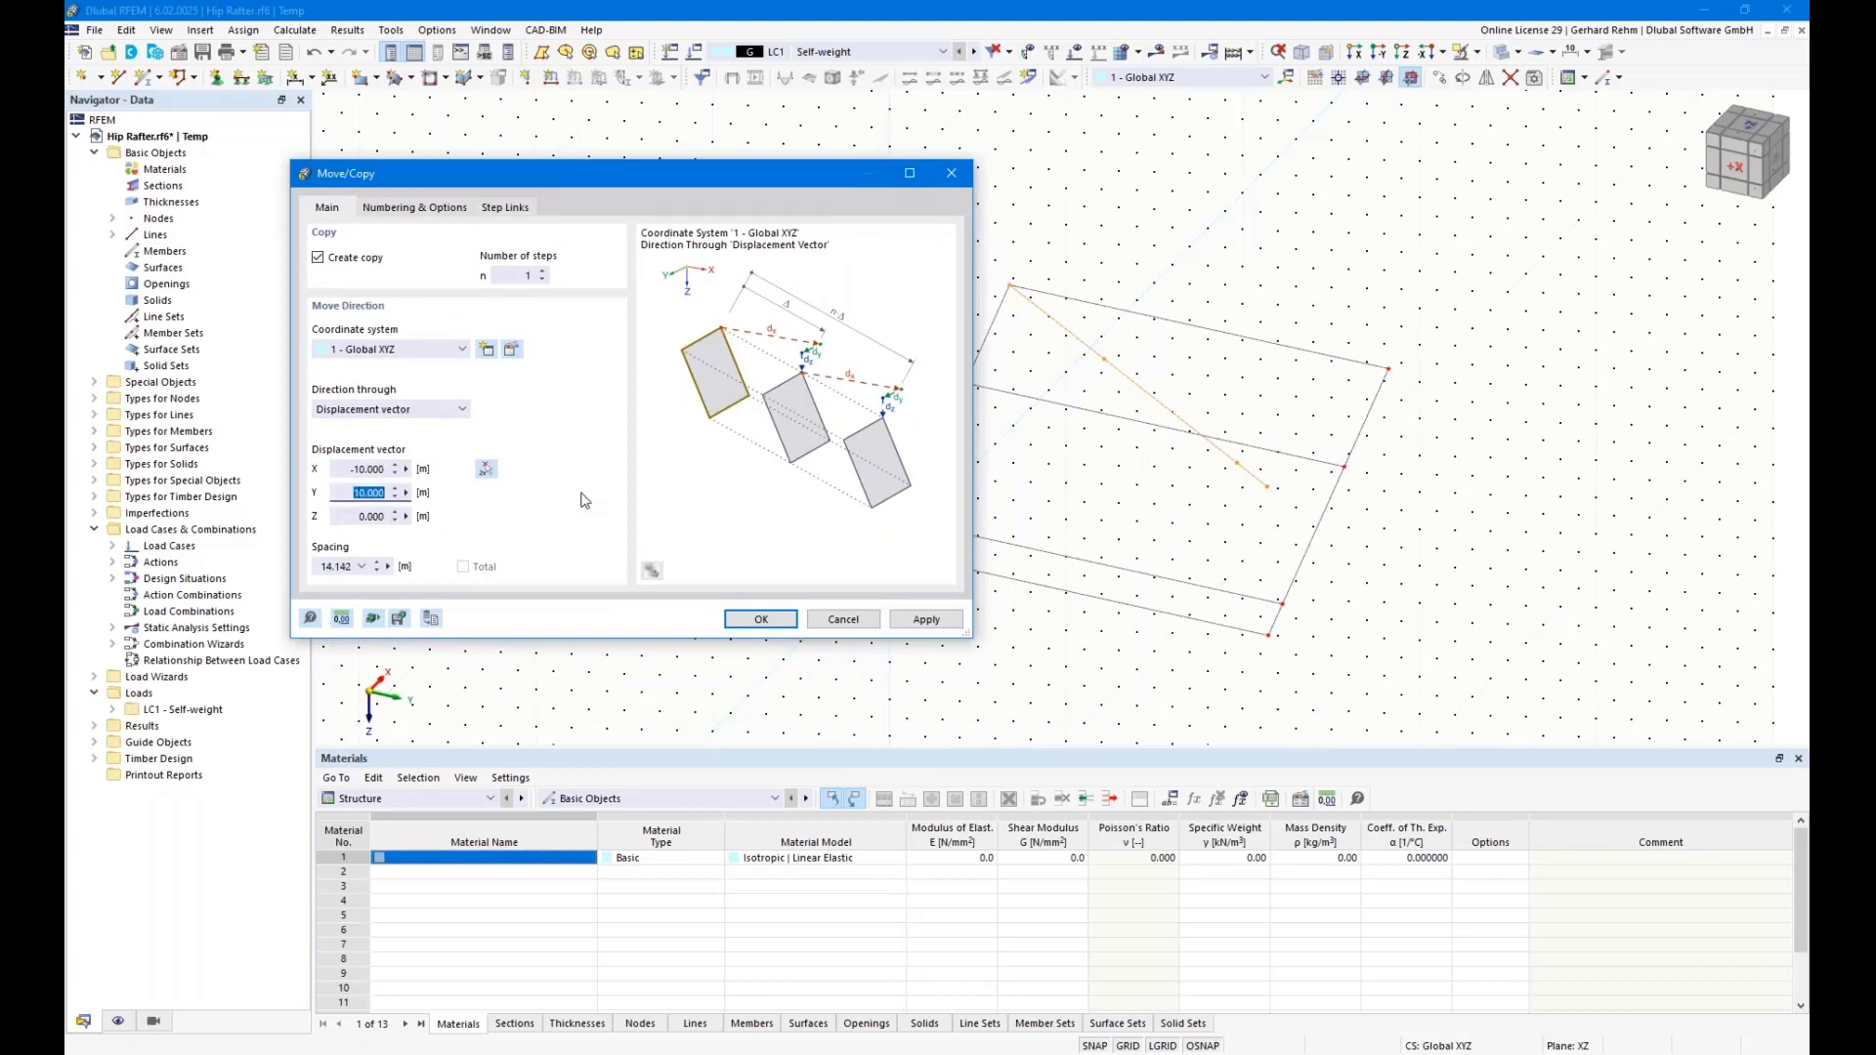
text(0)
click(782, 616)
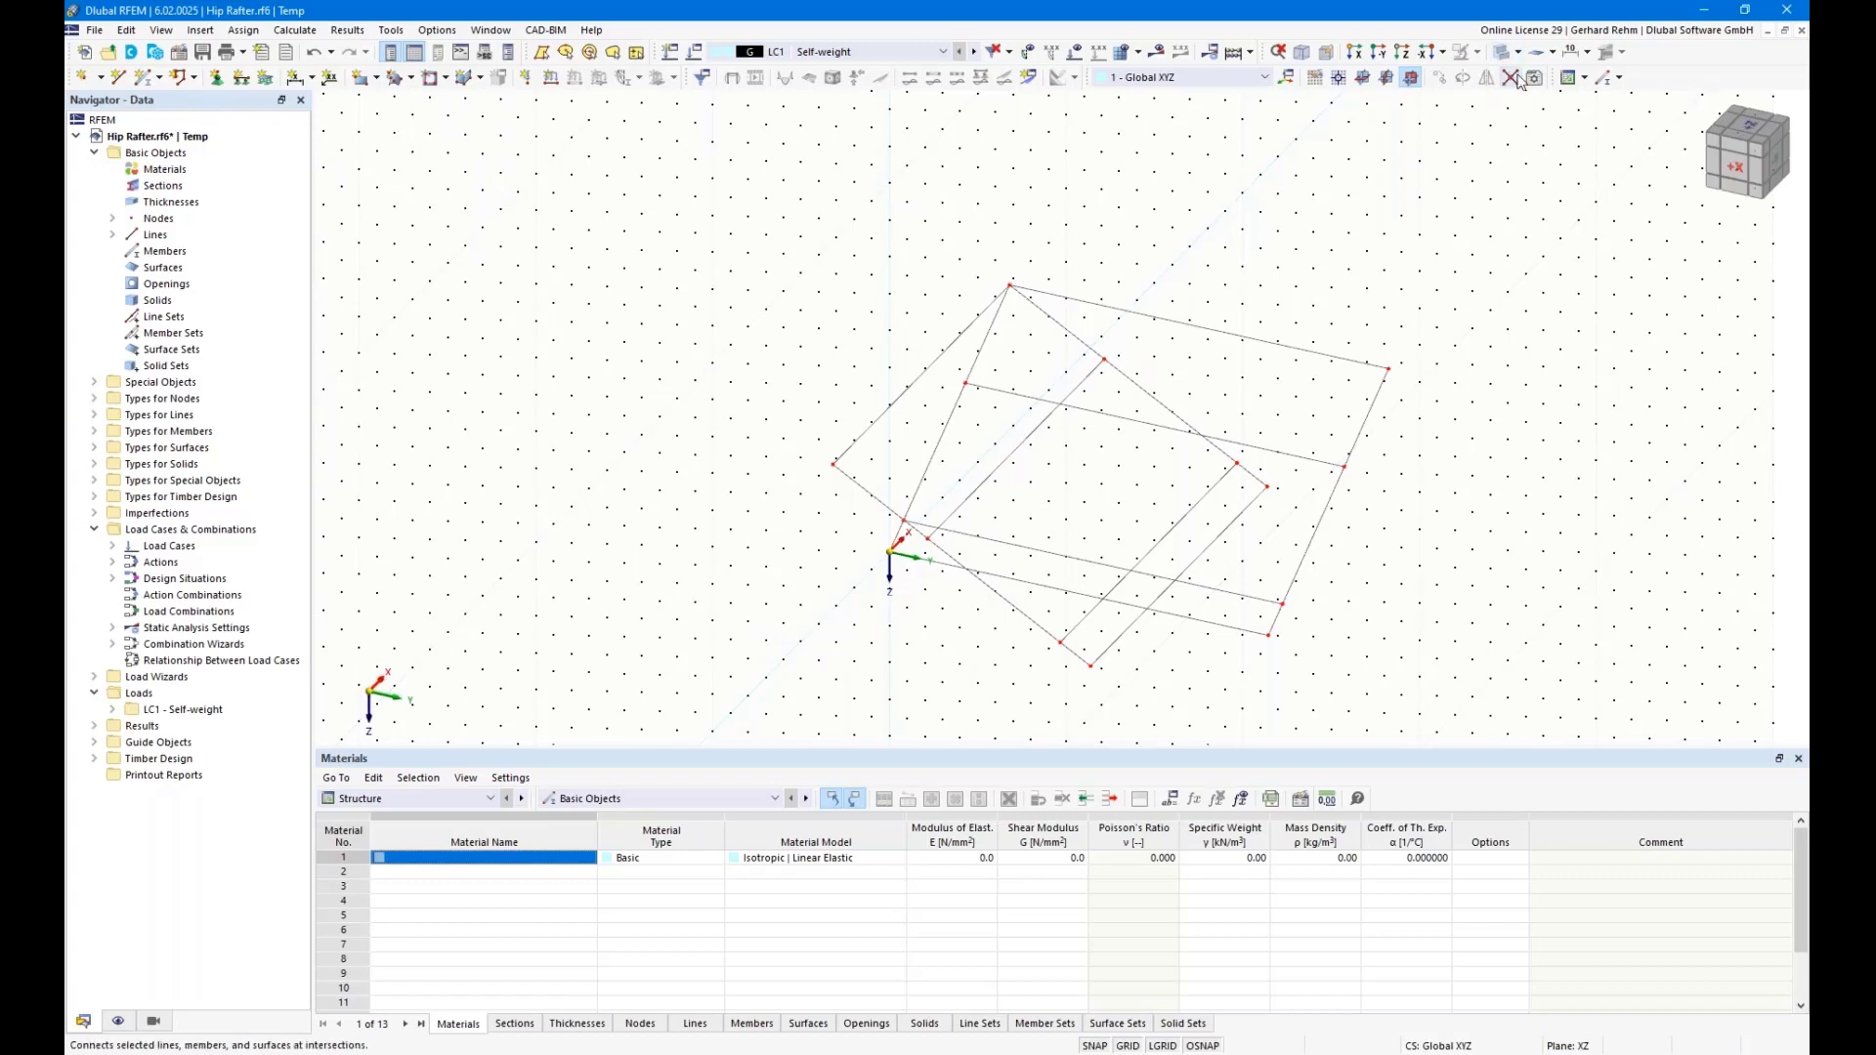
Connect all crossing lines at their intersections and delete the line segments protruding beyond the hip on both roof sides
drag(1501, 716, 796, 172)
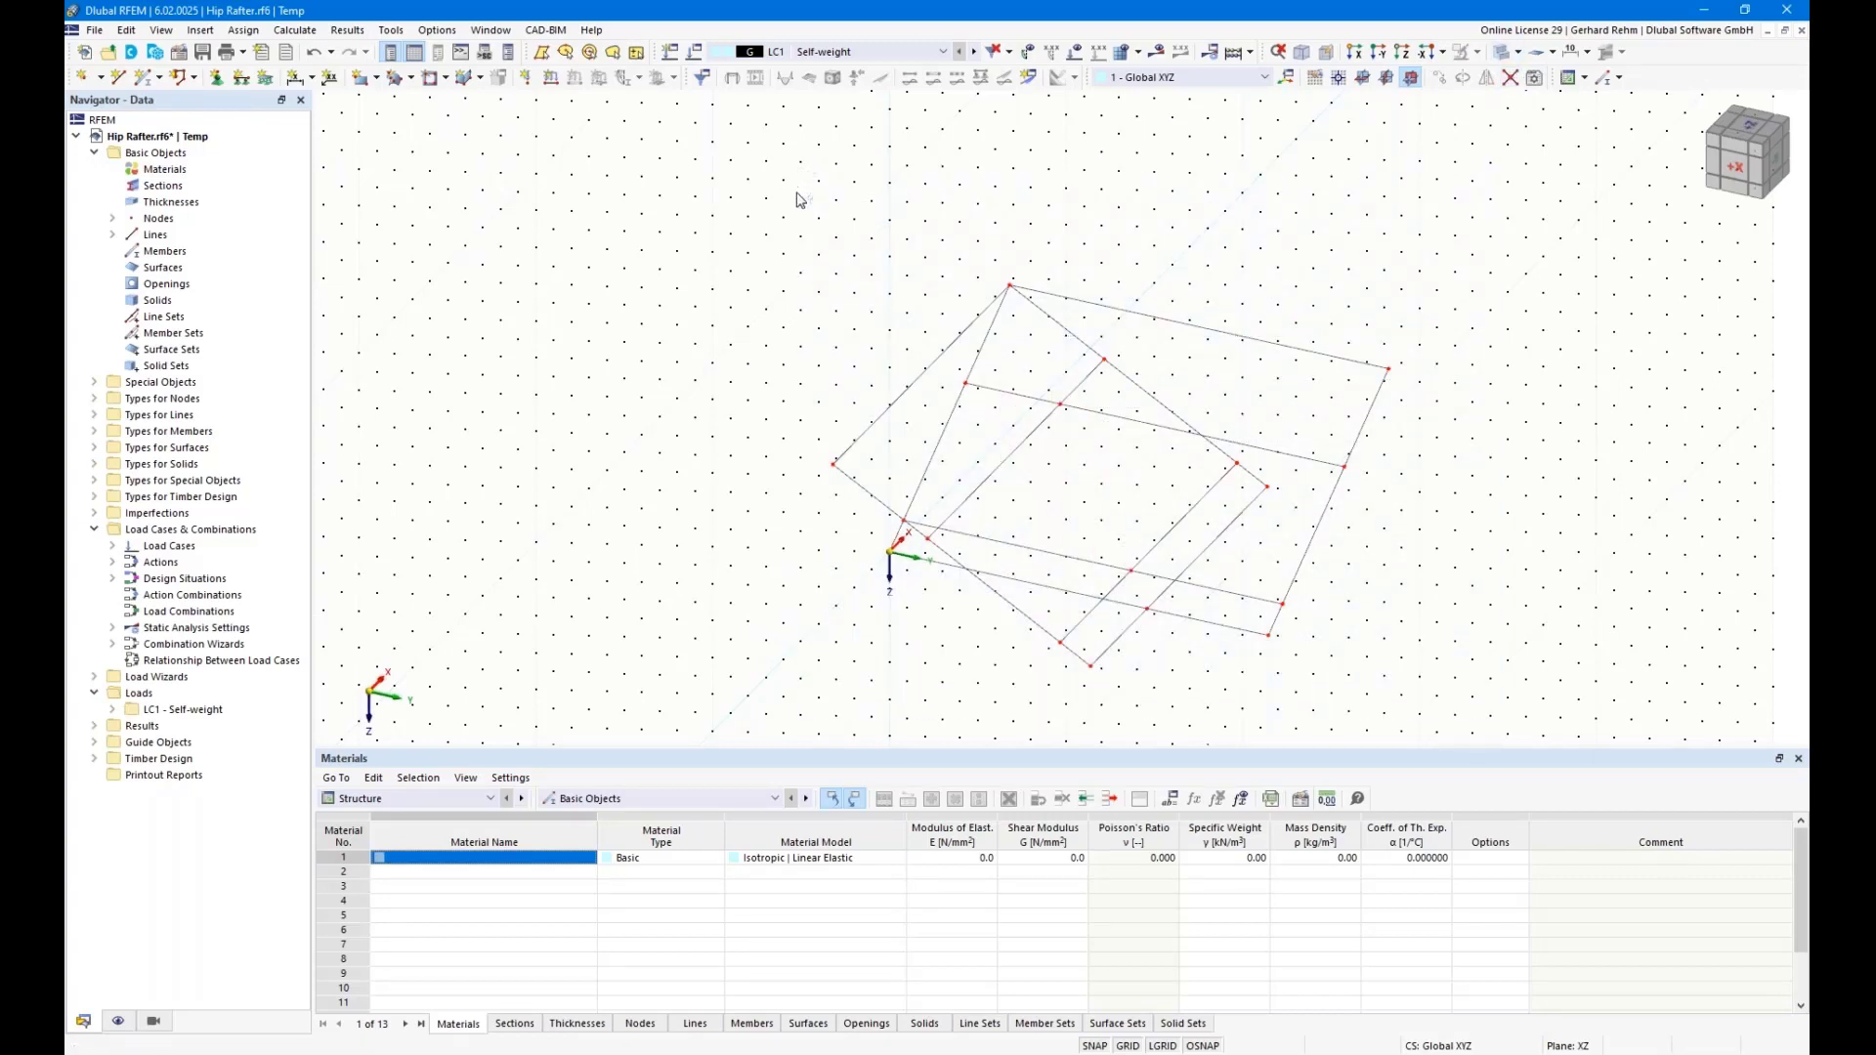
ctrl+middle_drag(720, 484, 791, 619)
drag(880, 645, 723, 341)
key(Delete)
ctrl+middle_drag(800, 482, 1234, 386)
drag(1364, 639, 1227, 285)
key(Delete)
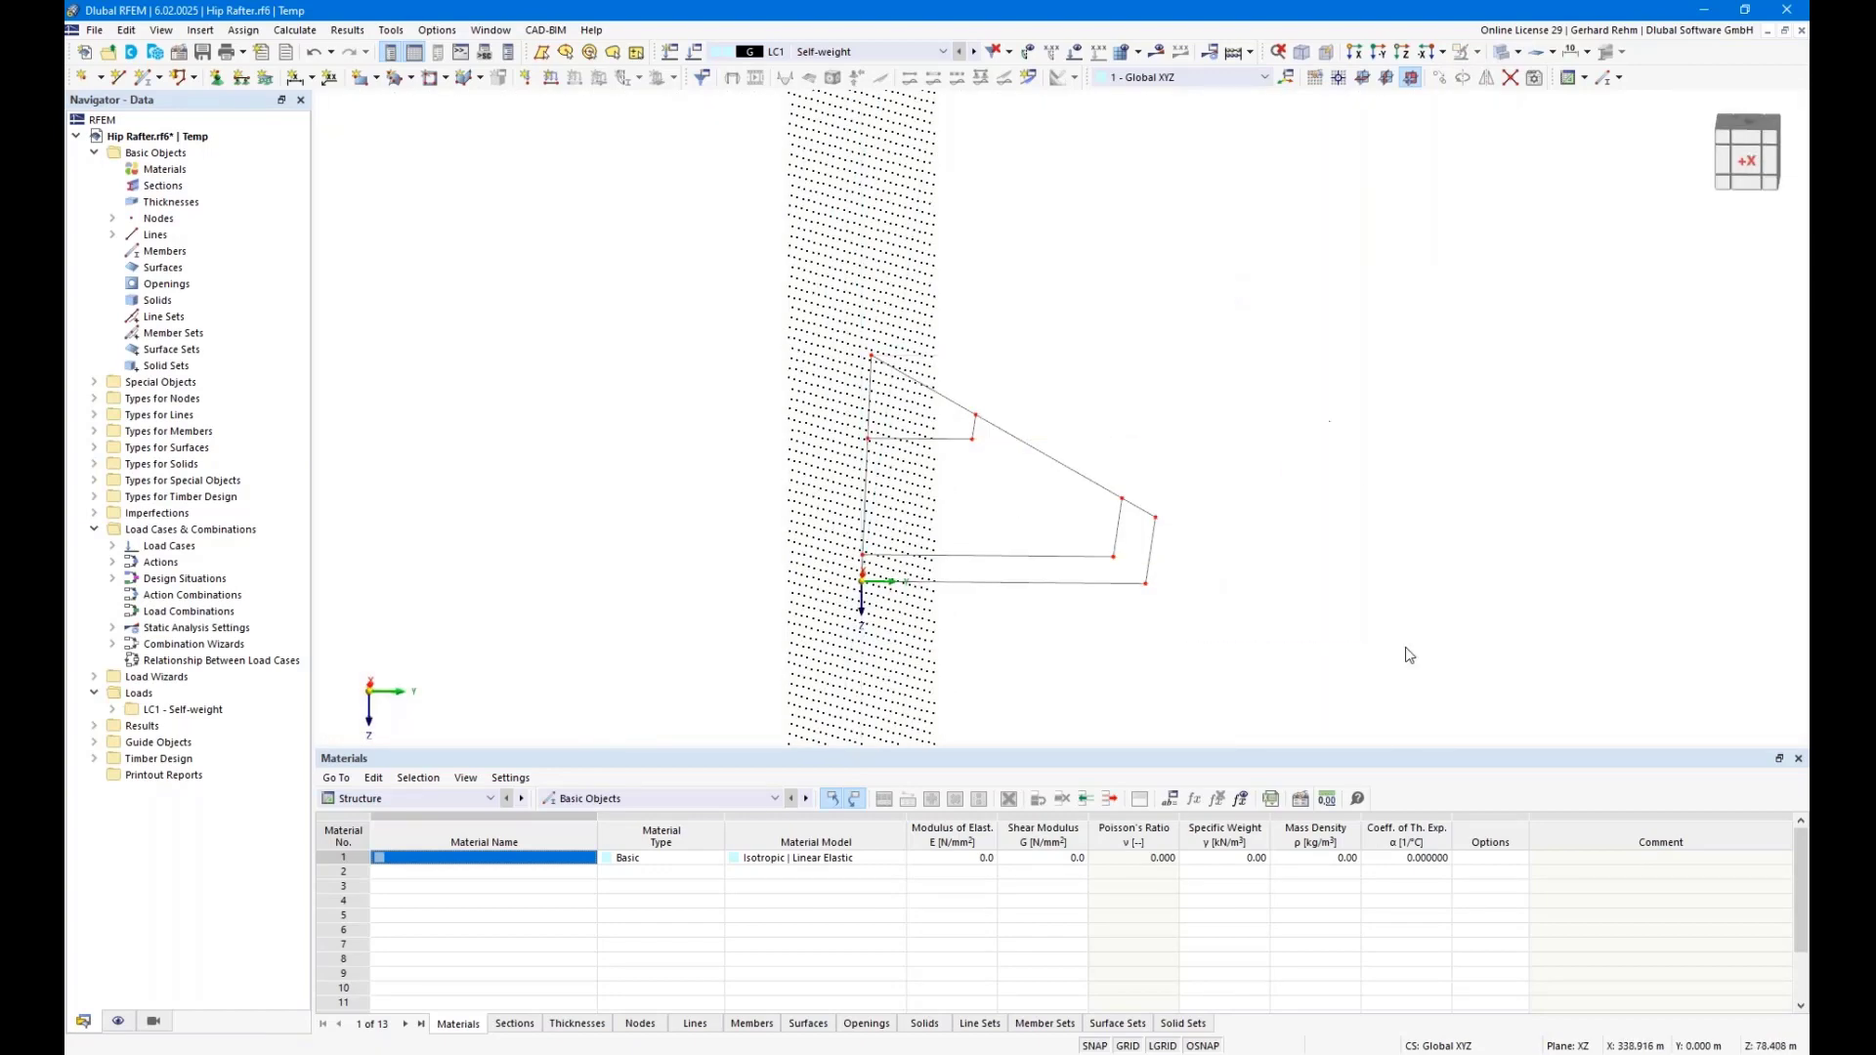
Hide the grid and draw the hip line from the outer eaves corner node to the apex node
click(1131, 1051)
ctrl+middle_drag(1272, 607, 1100, 628)
click(119, 77)
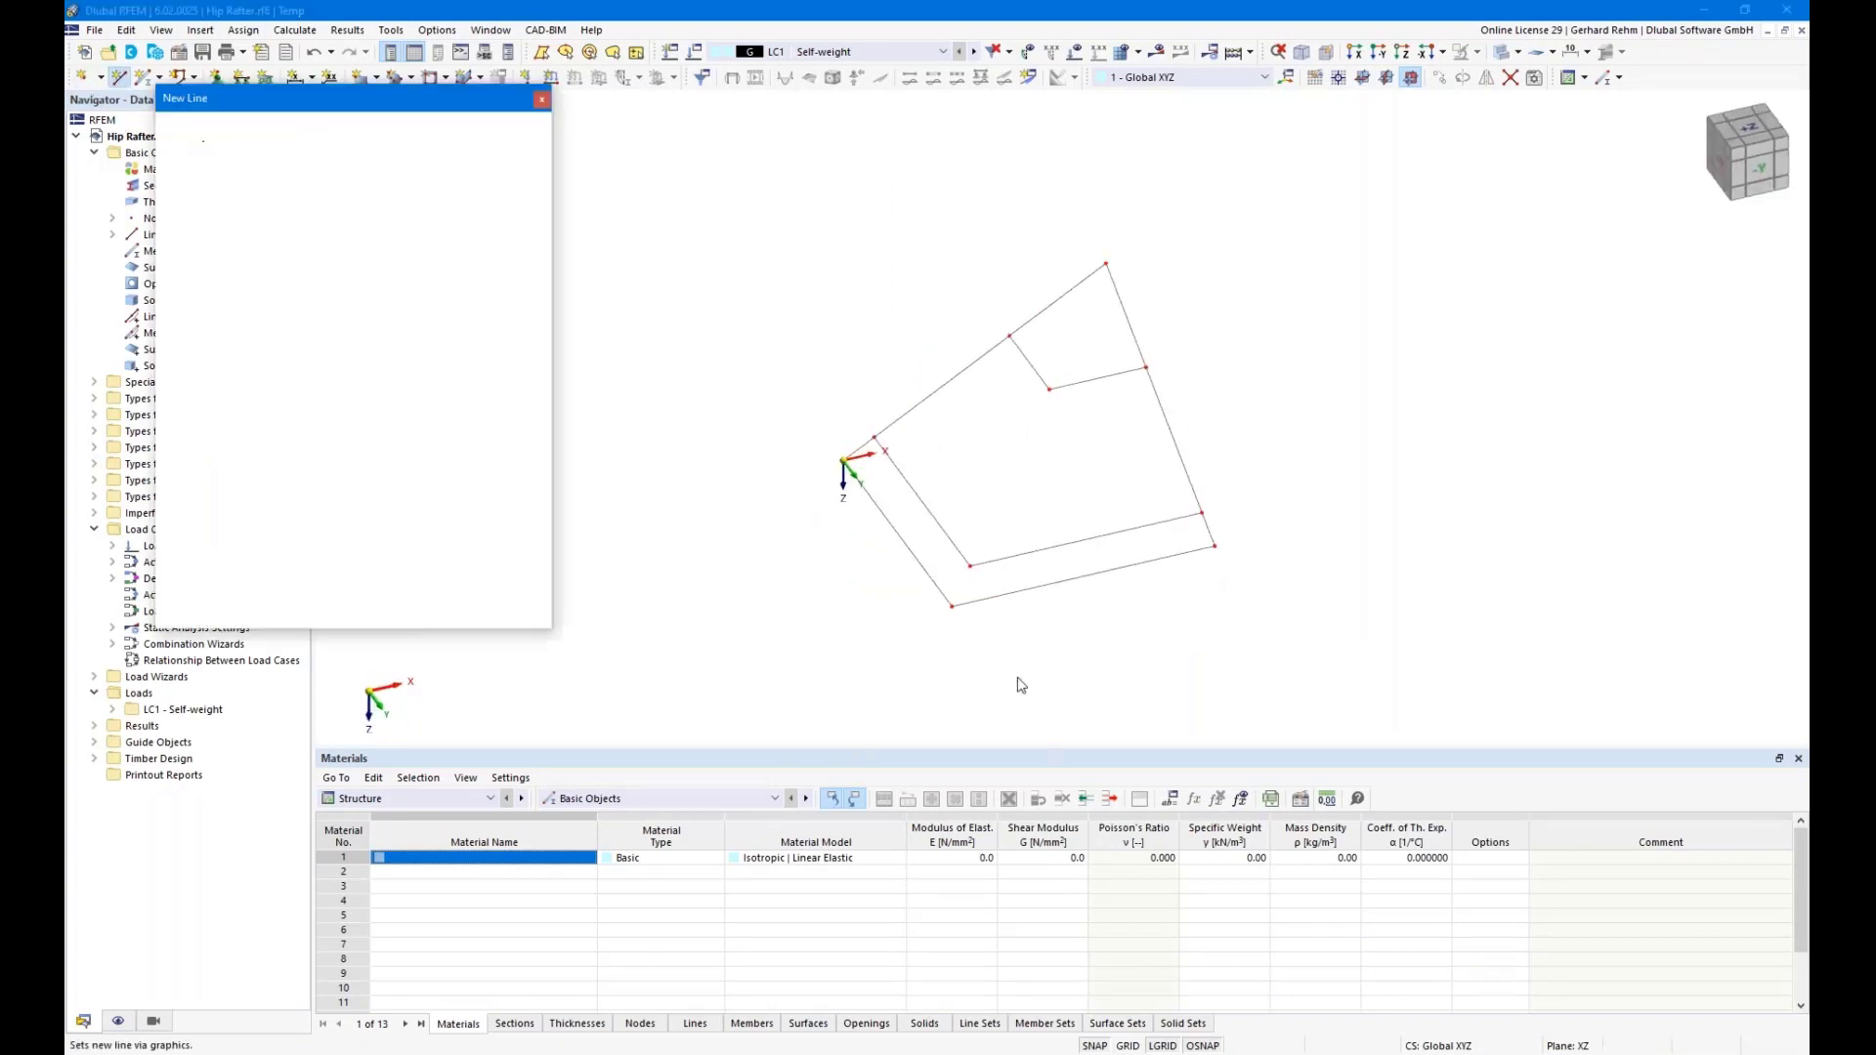
click(952, 606)
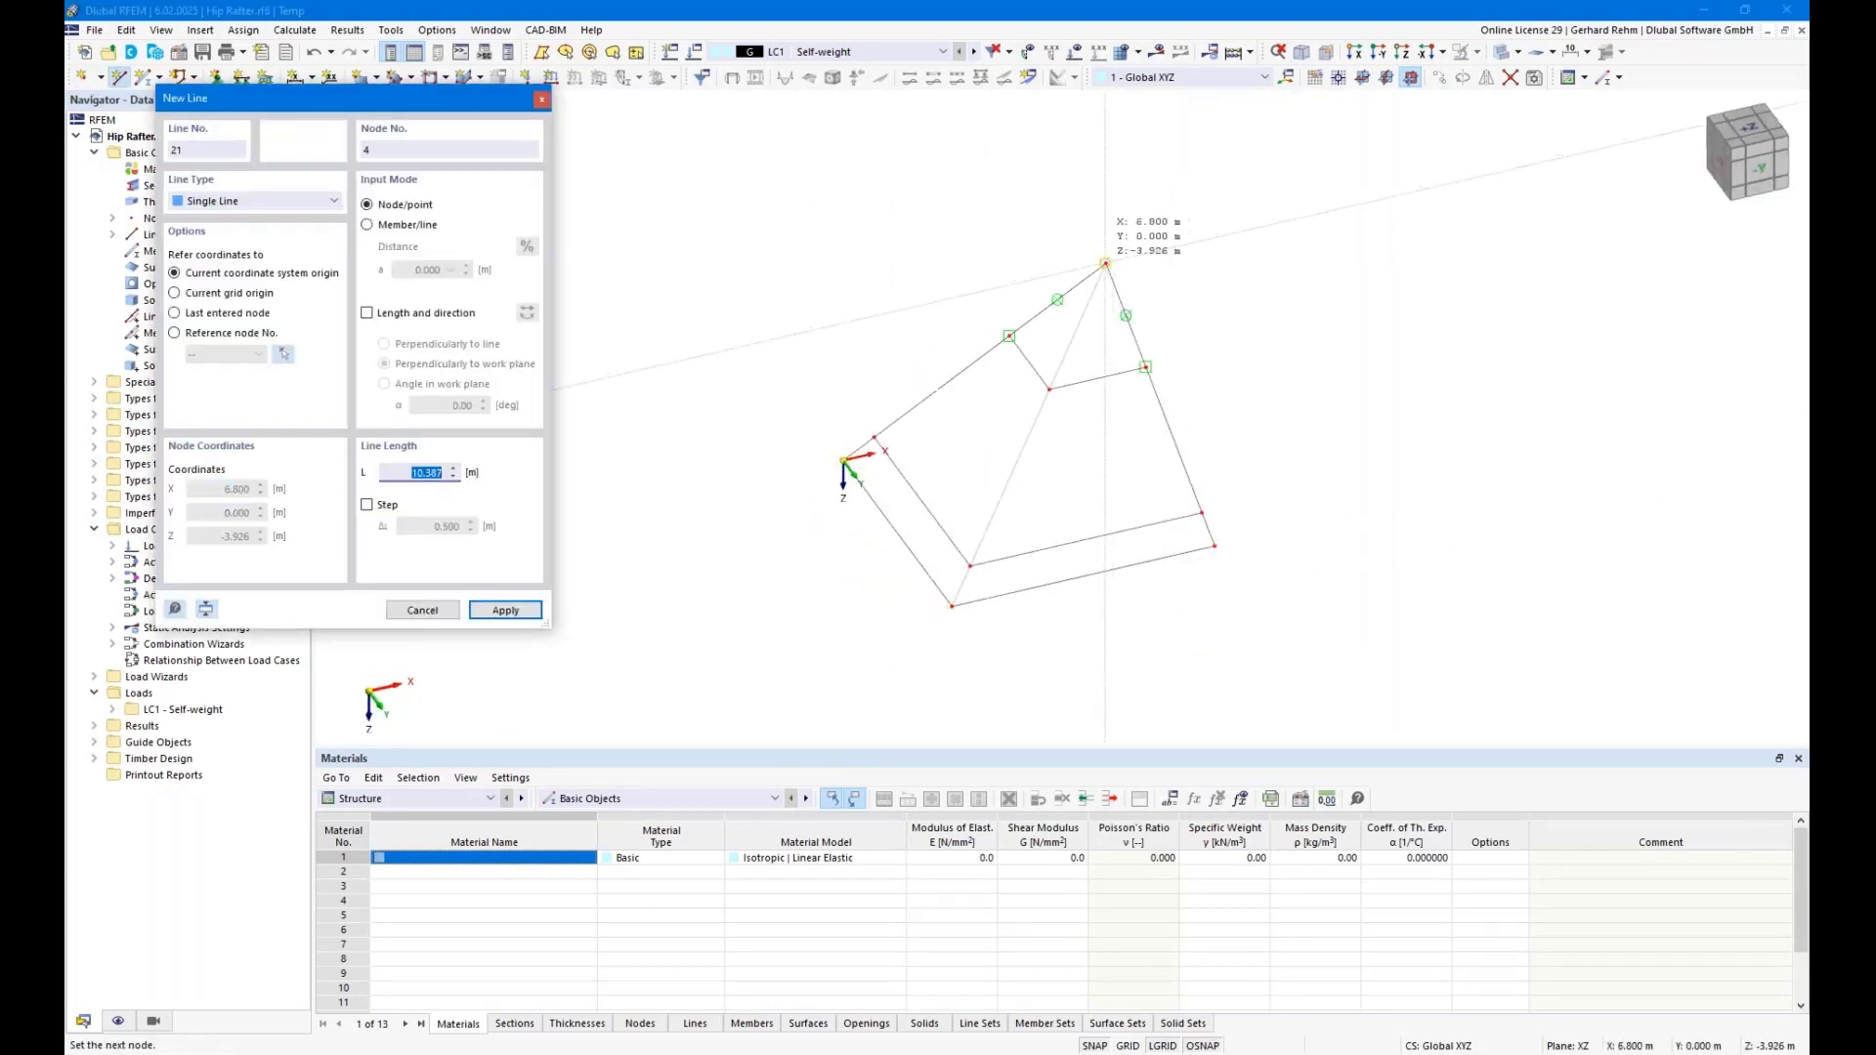
click(1107, 264)
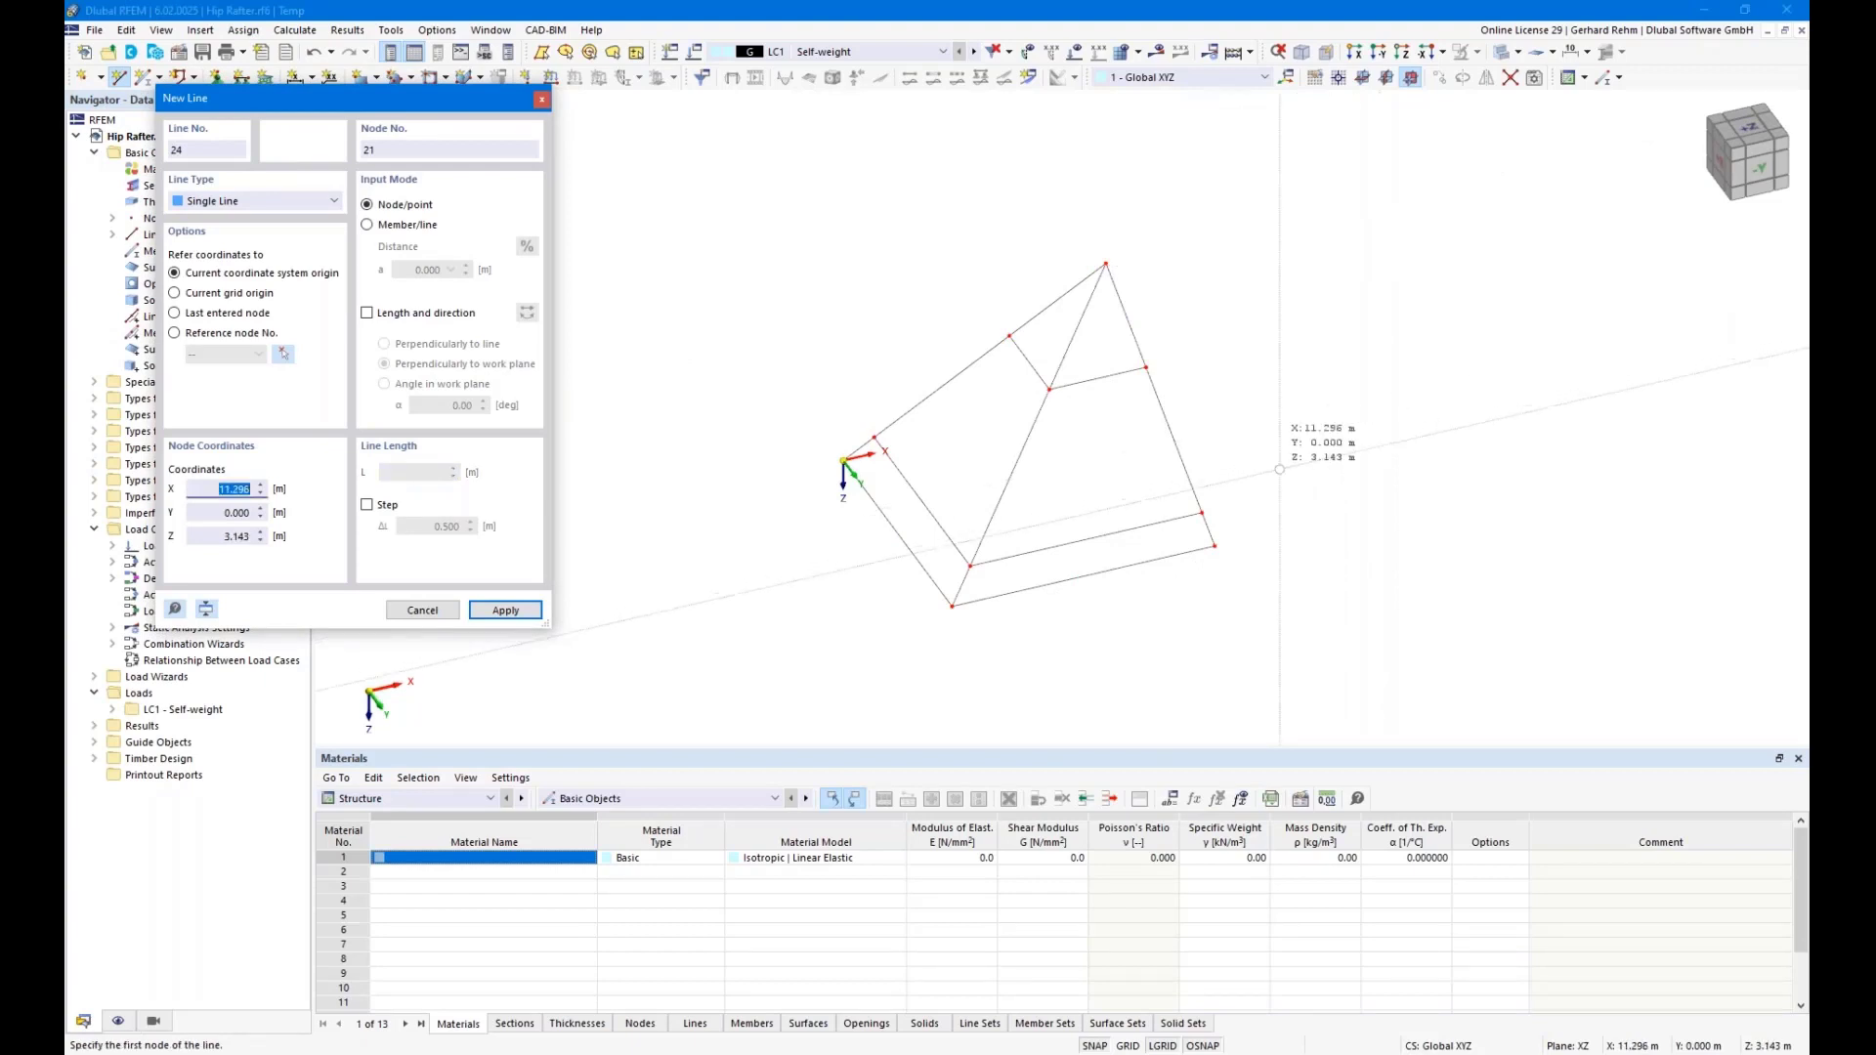
key(Escape)
Mirror all lines as a copy about the YZ plane through the apex node
drag(1269, 635, 771, 198)
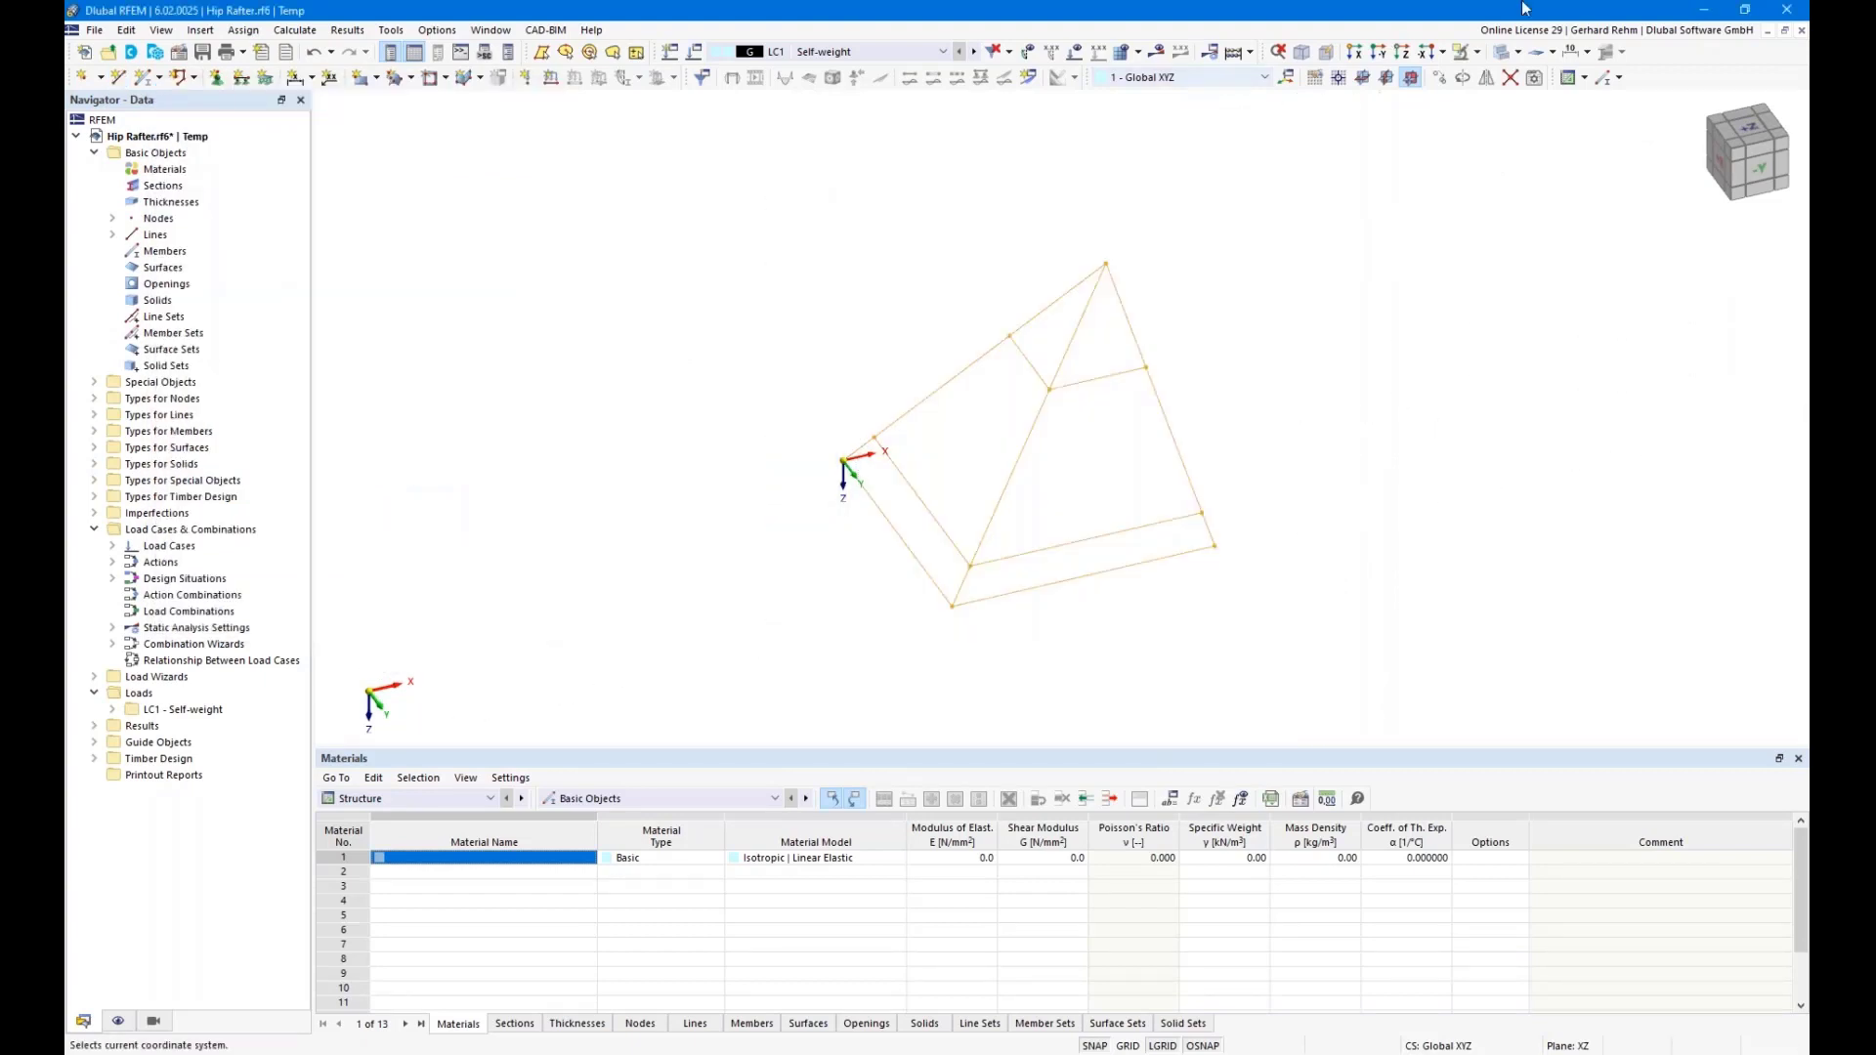
click(1487, 78)
click(665, 374)
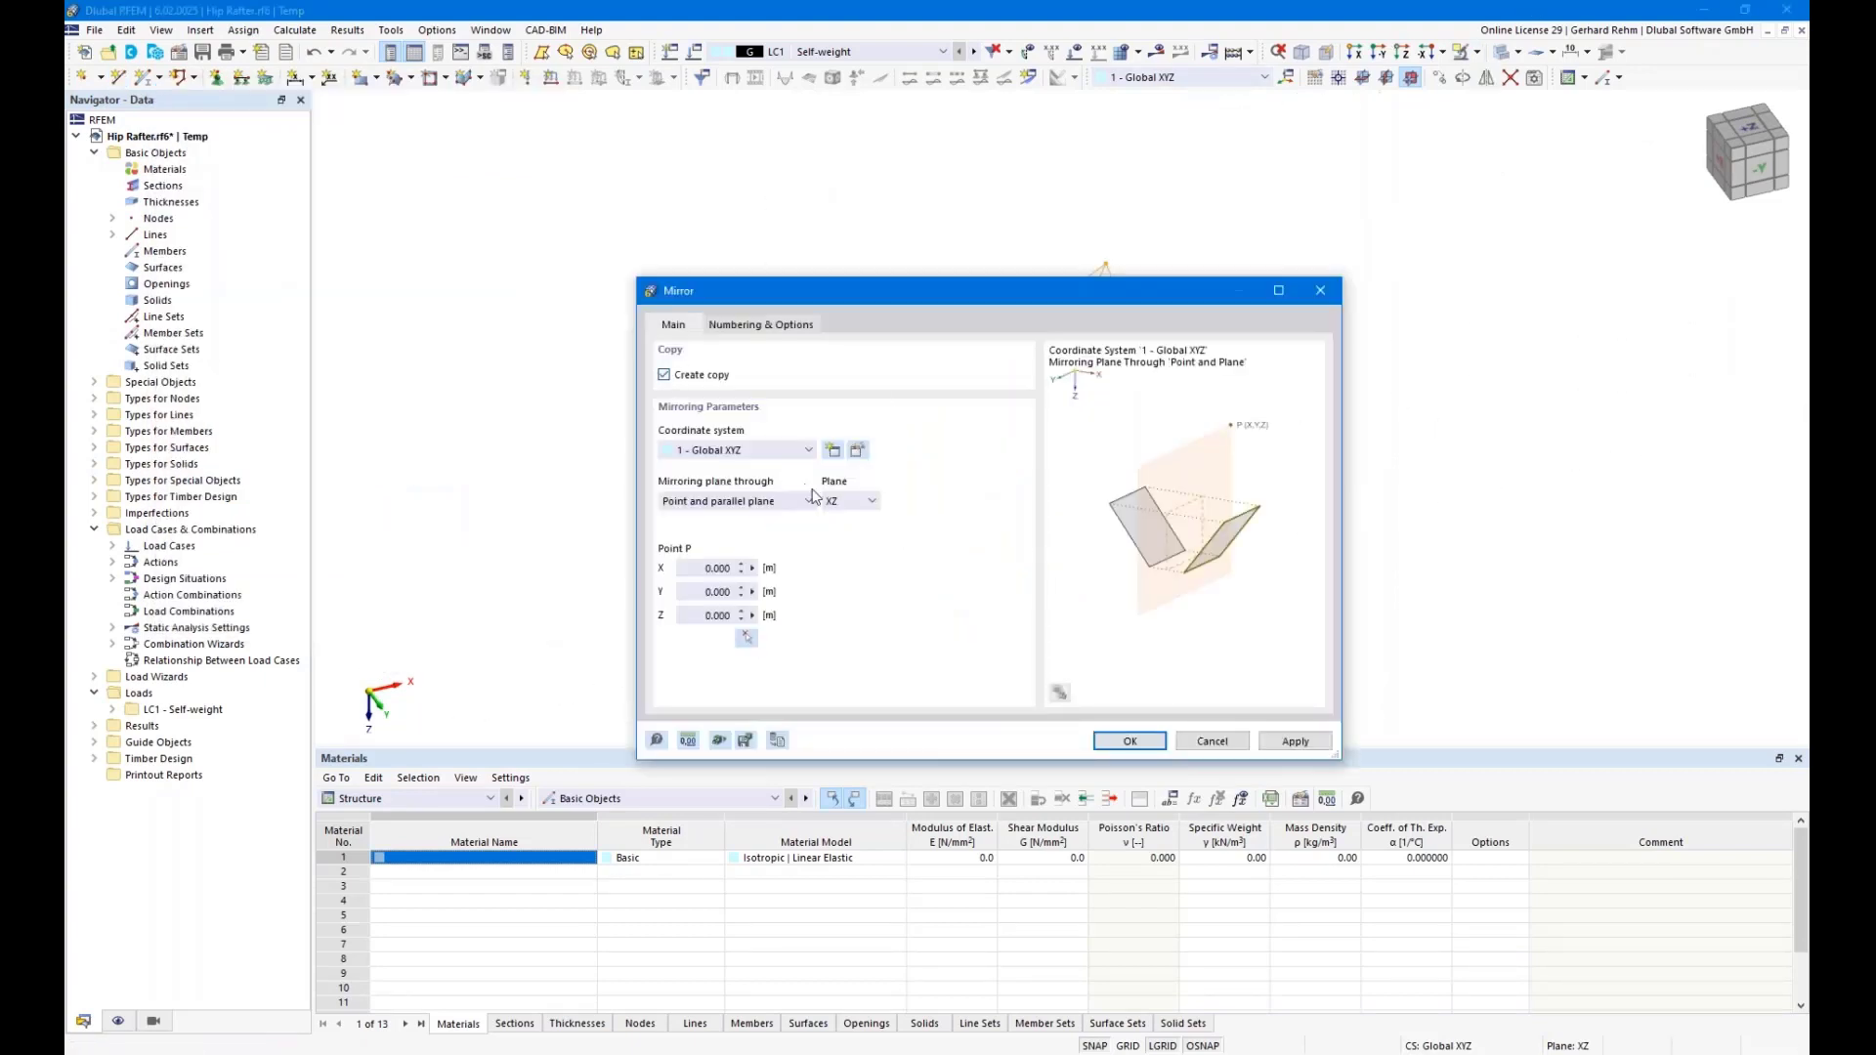
click(870, 500)
click(836, 532)
click(745, 637)
click(1106, 263)
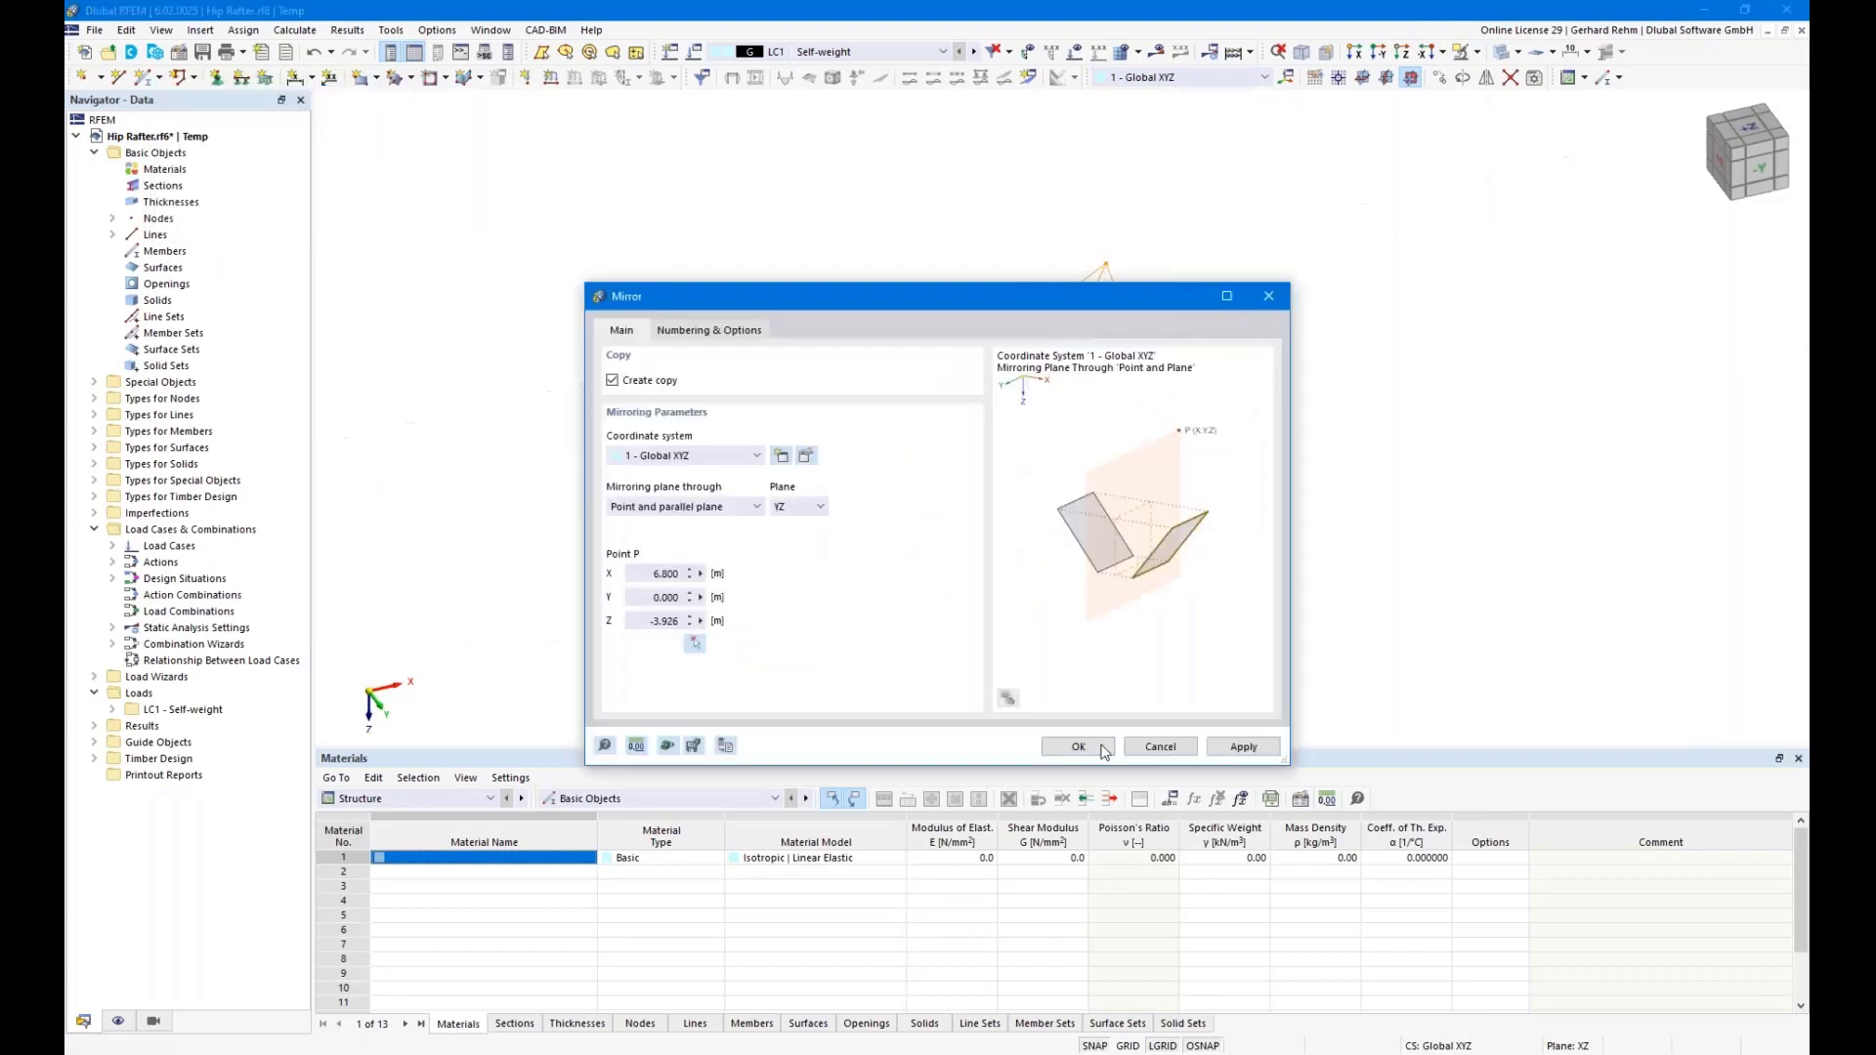
drag(1060, 298, 643, 93)
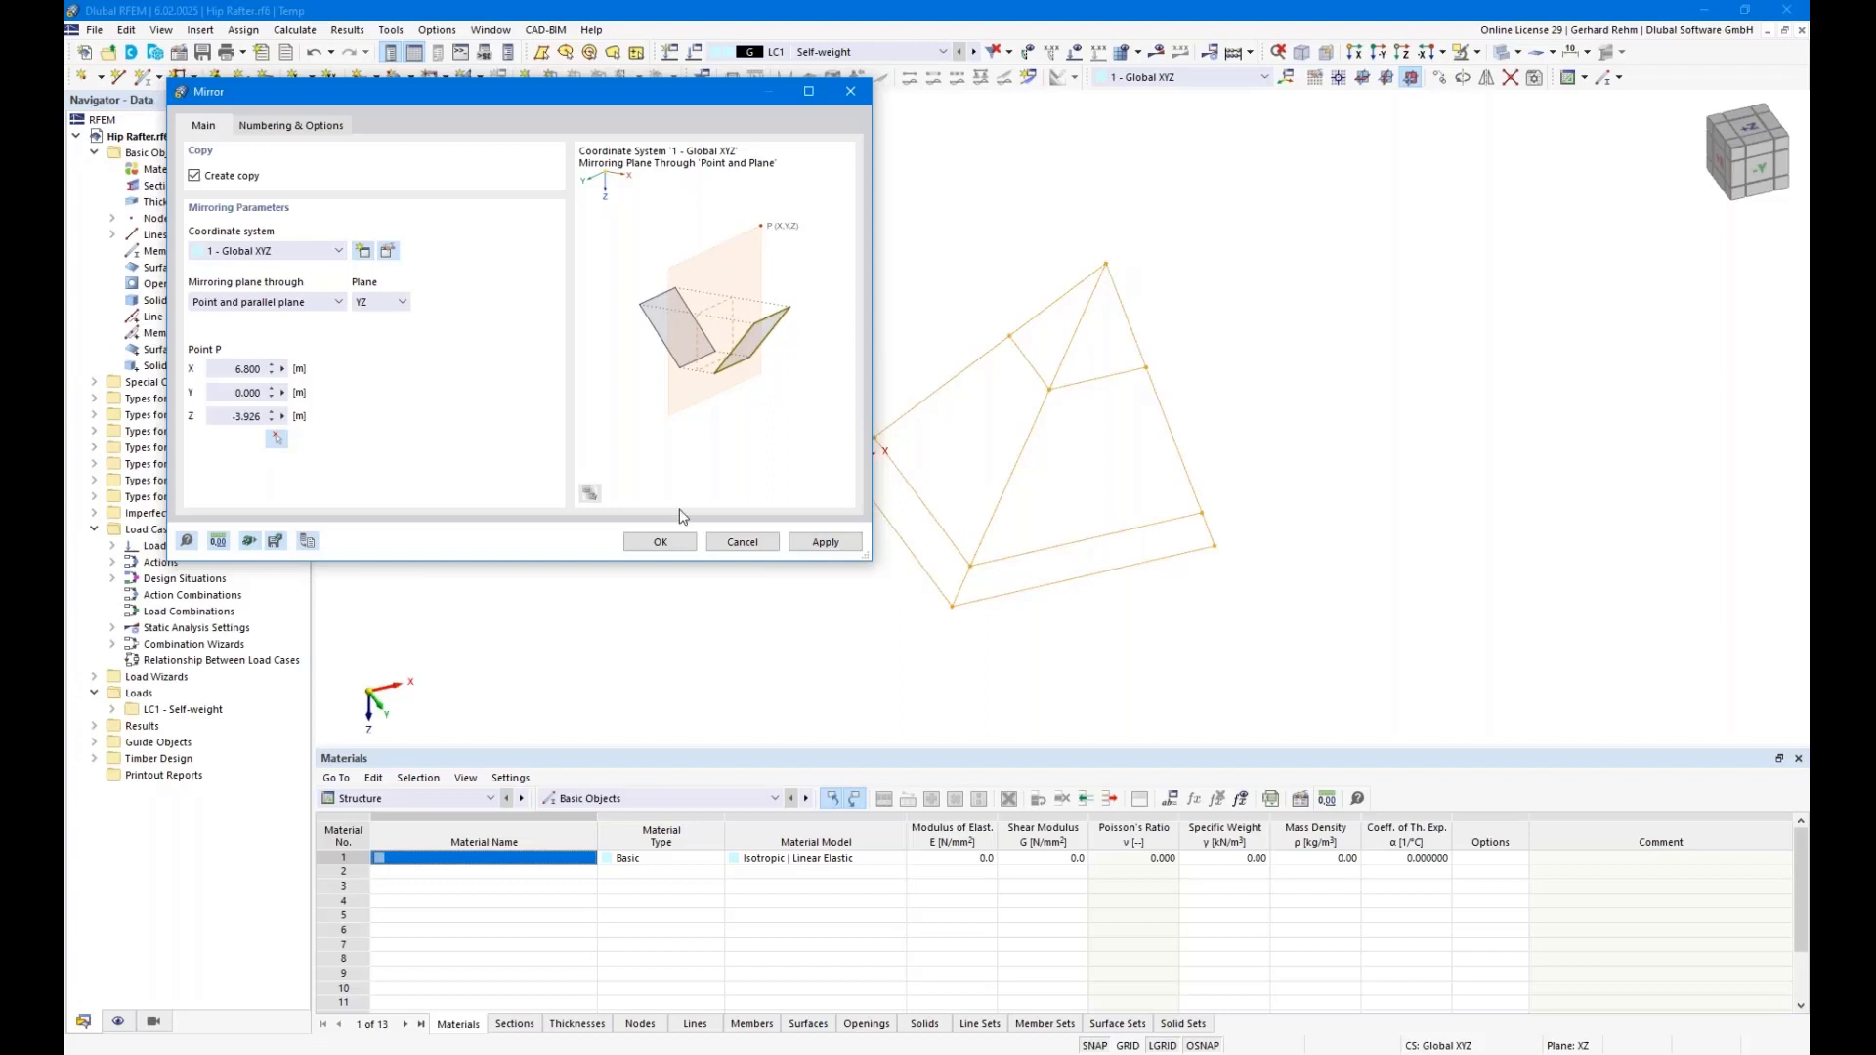
click(668, 544)
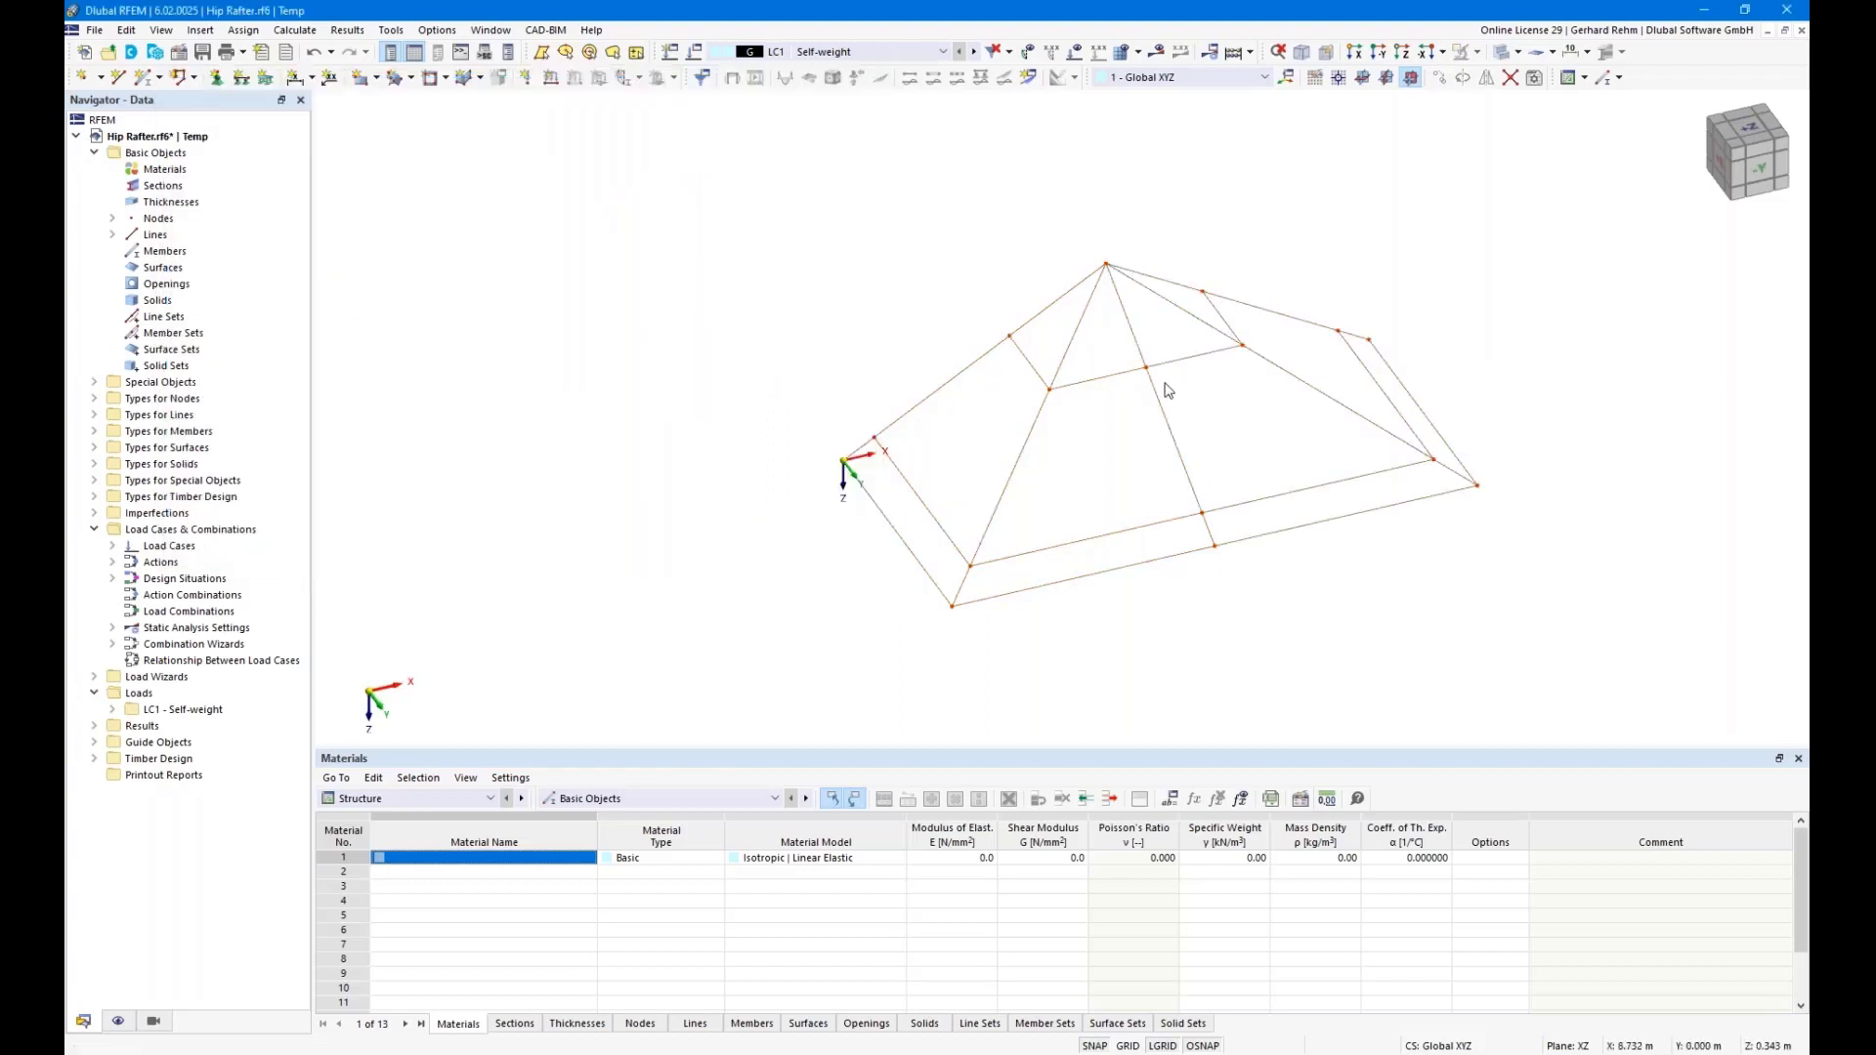
Delete the middle rafter's line segments between the two hip lines
click(1192, 491)
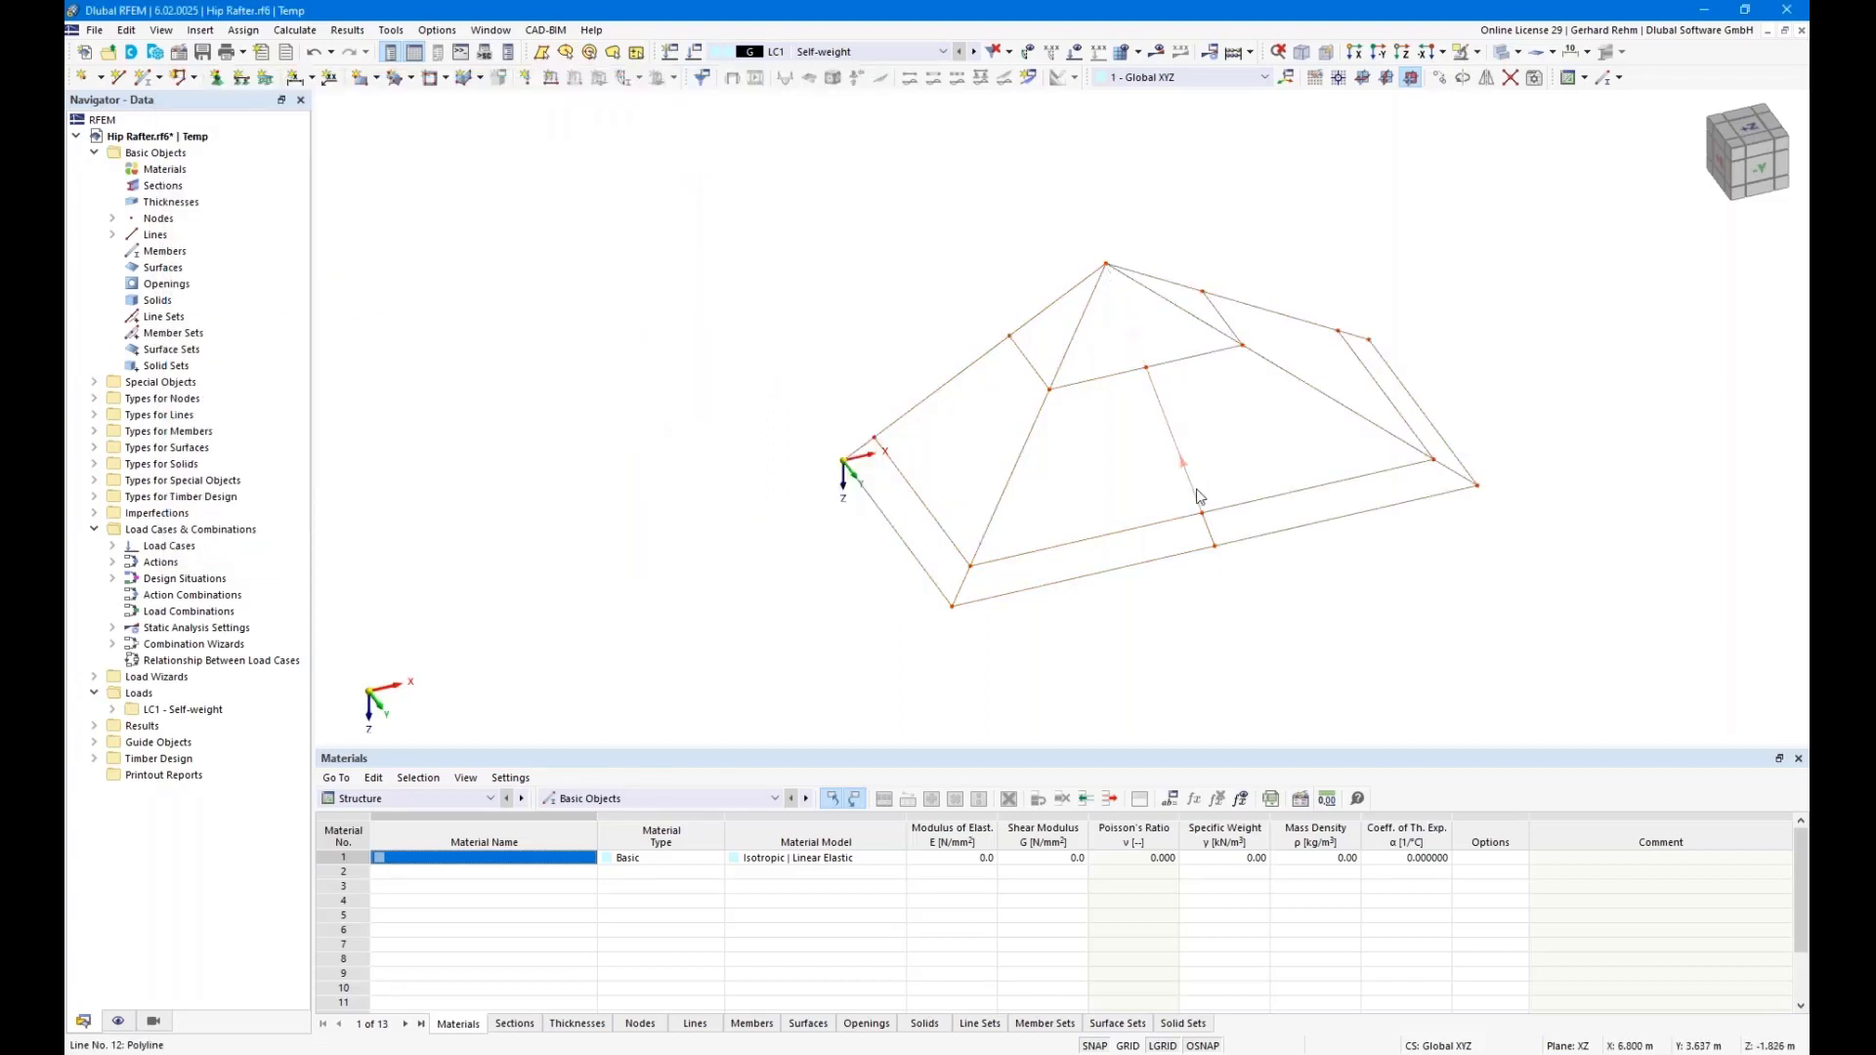
key(Delete)
click(1210, 533)
key(Delete)
Delete the leftover middle nodes on the three horizontal lines, merging the joined lines
drag(1121, 349, 1219, 563)
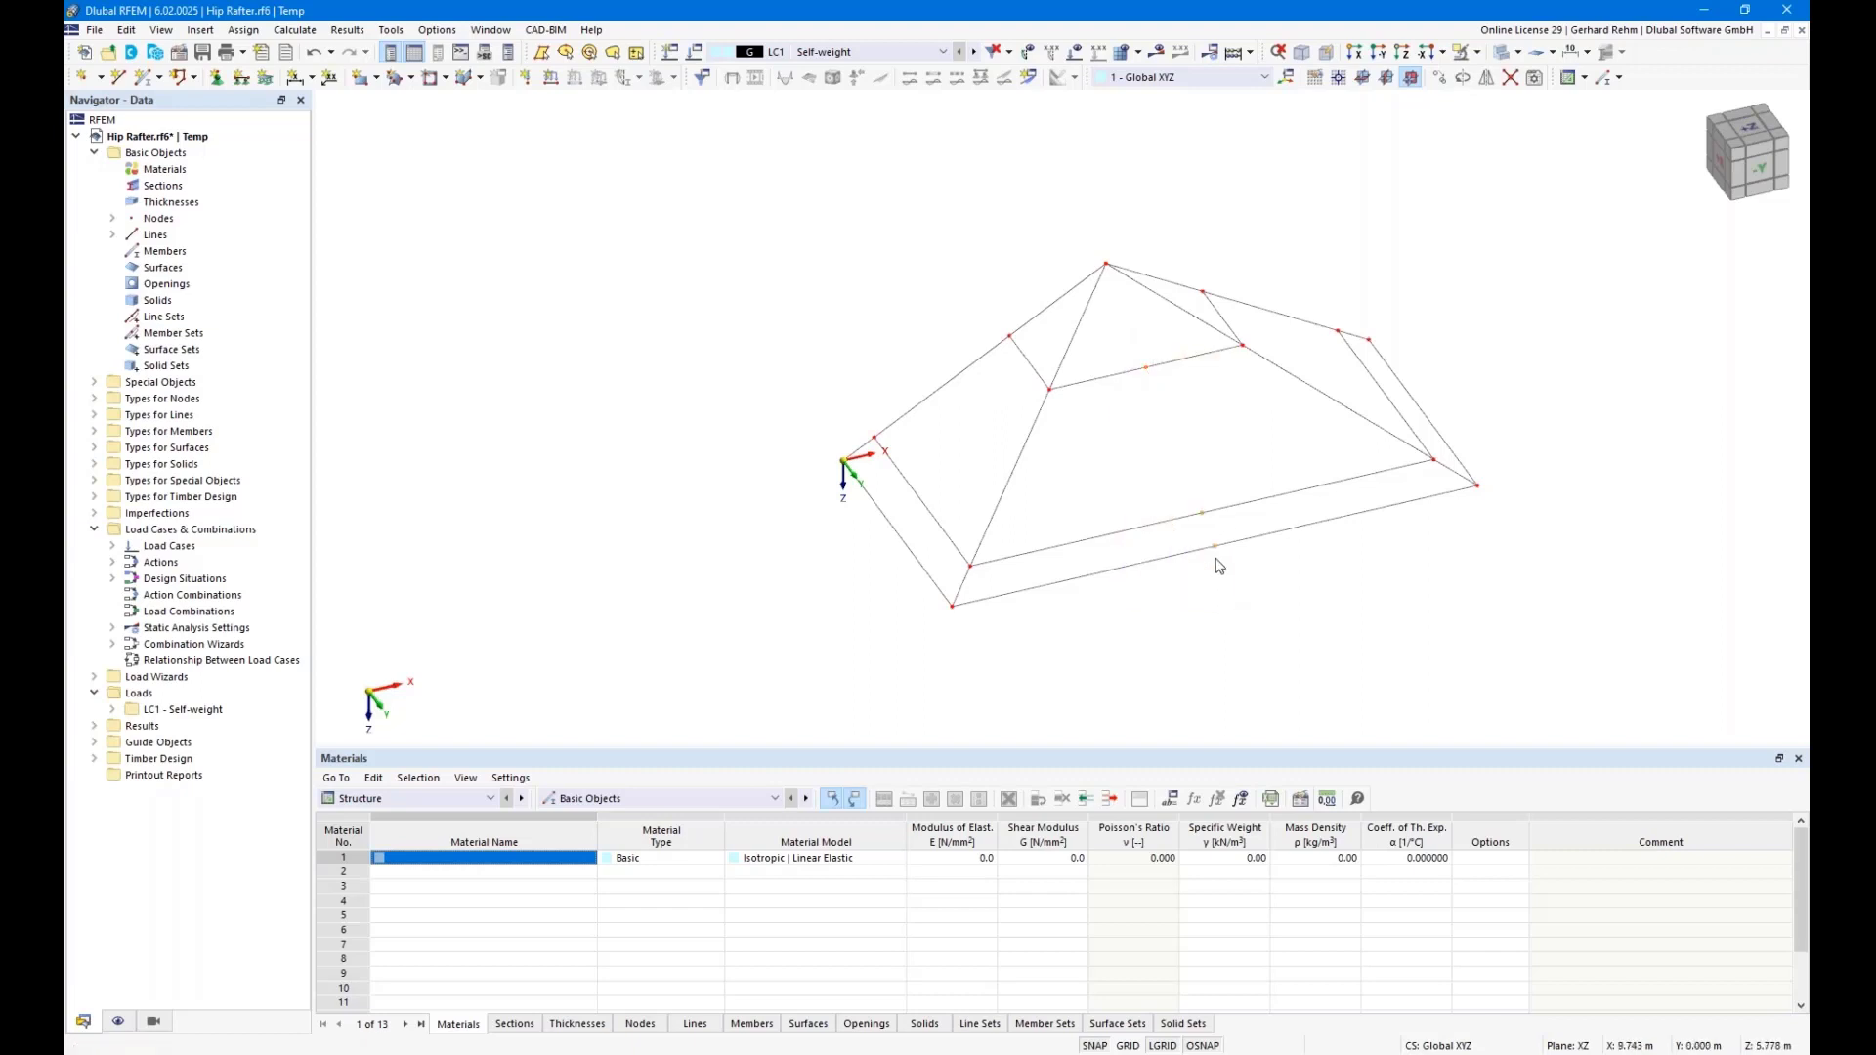
right_click(1216, 547)
mouse_move(1310, 636)
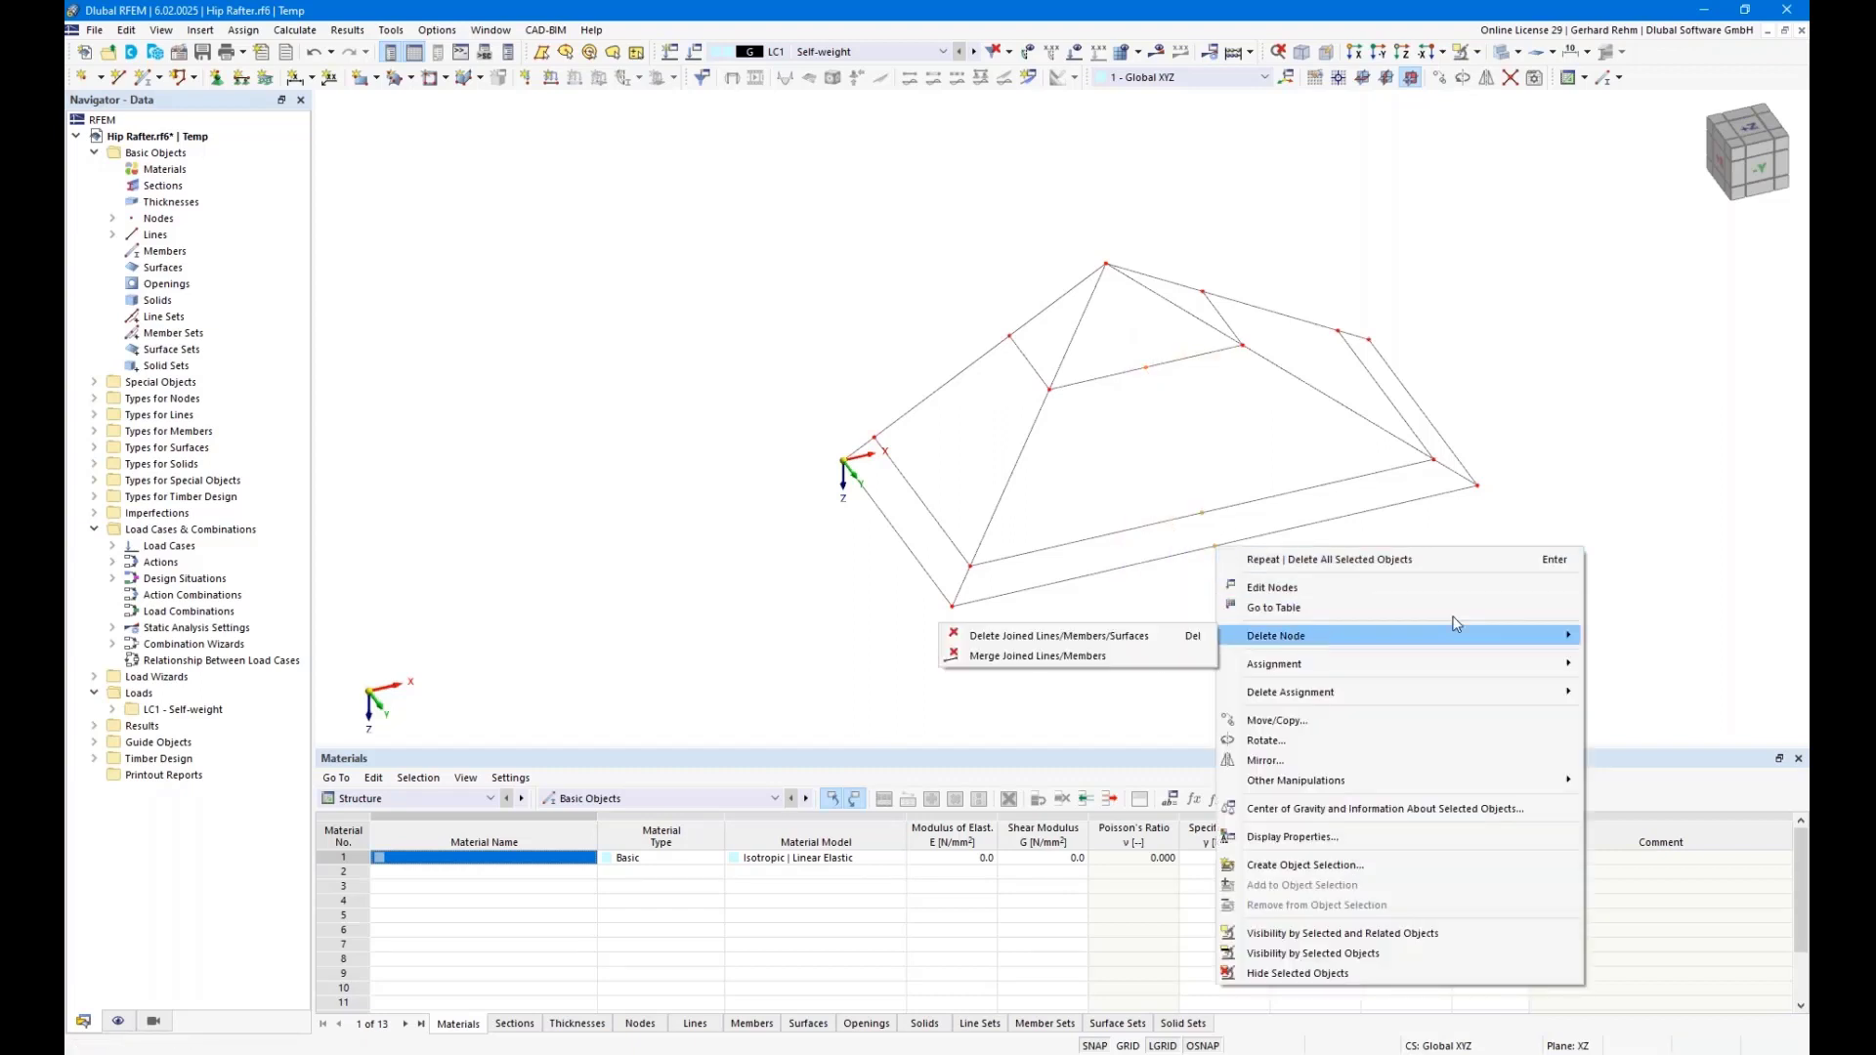
click(1089, 660)
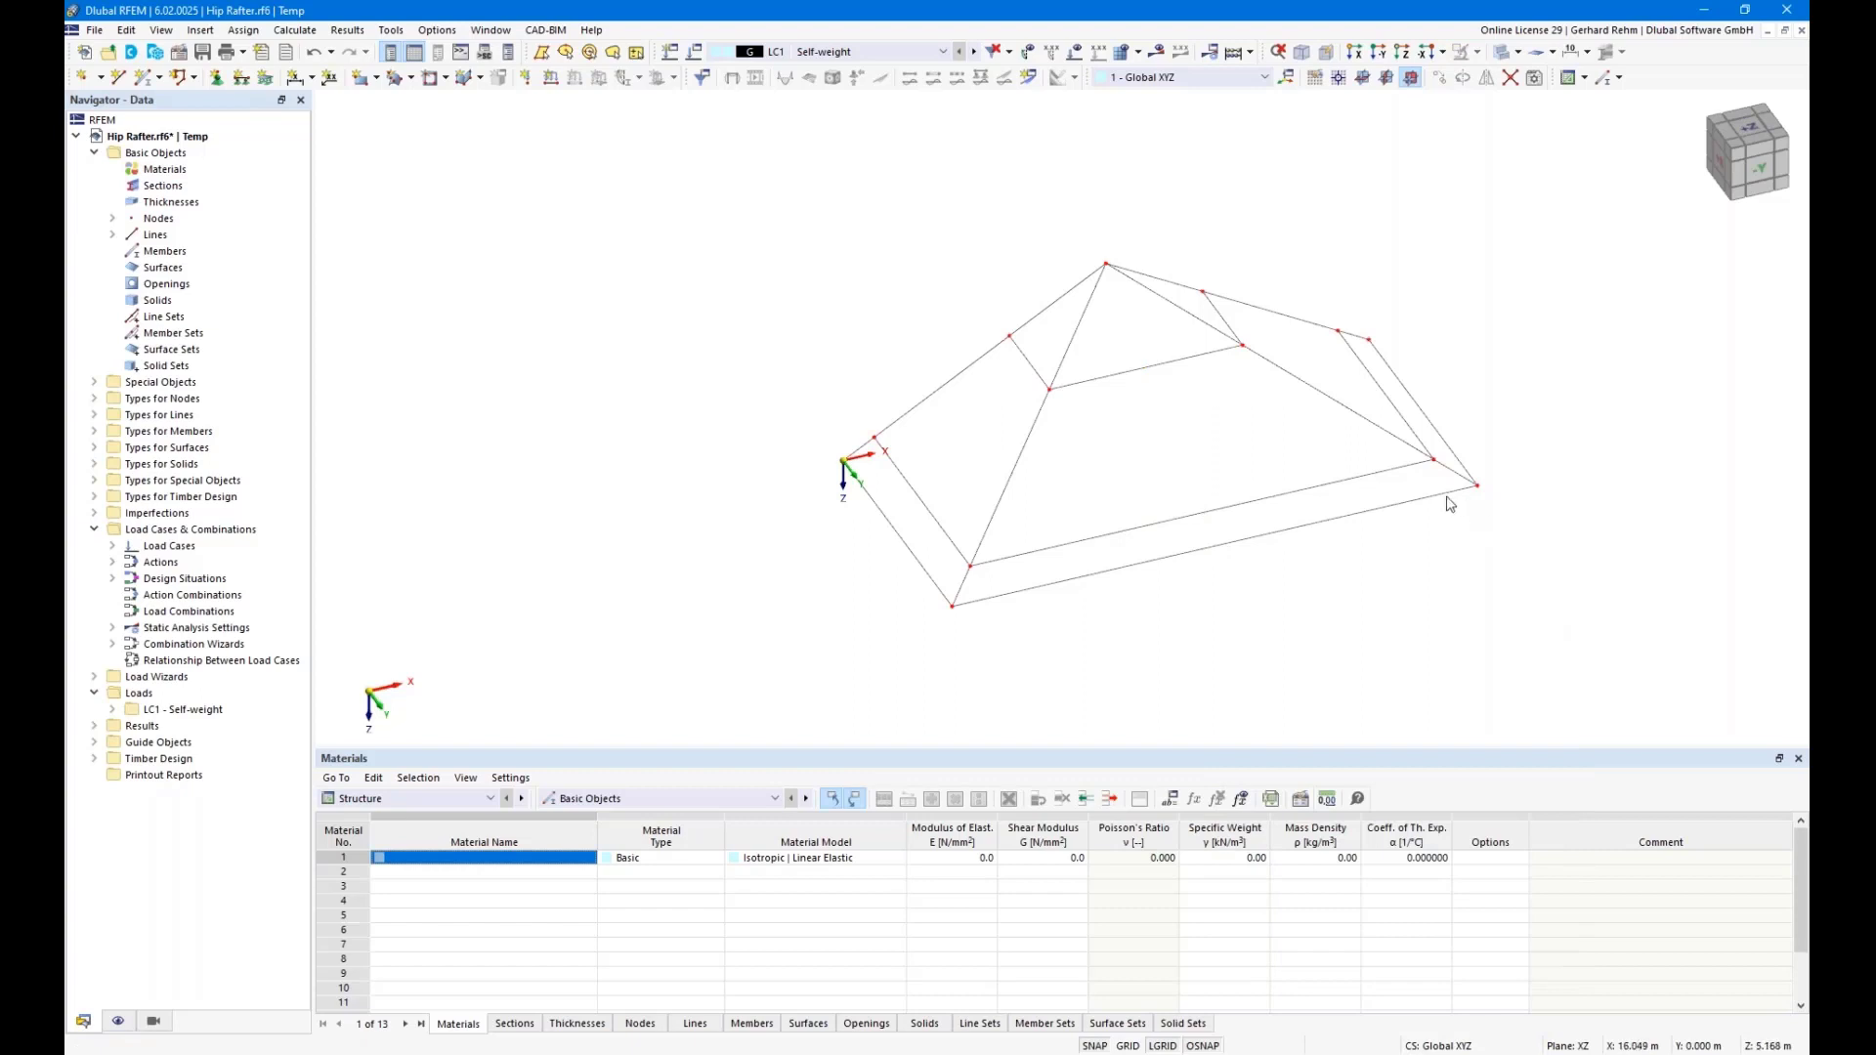
Select the three segments of the hip line nearest the origin and assign a new member to them, opening its section settings
scroll(1435, 498, down, 1)
ctrl+middle_drag(1317, 597, 1064, 616)
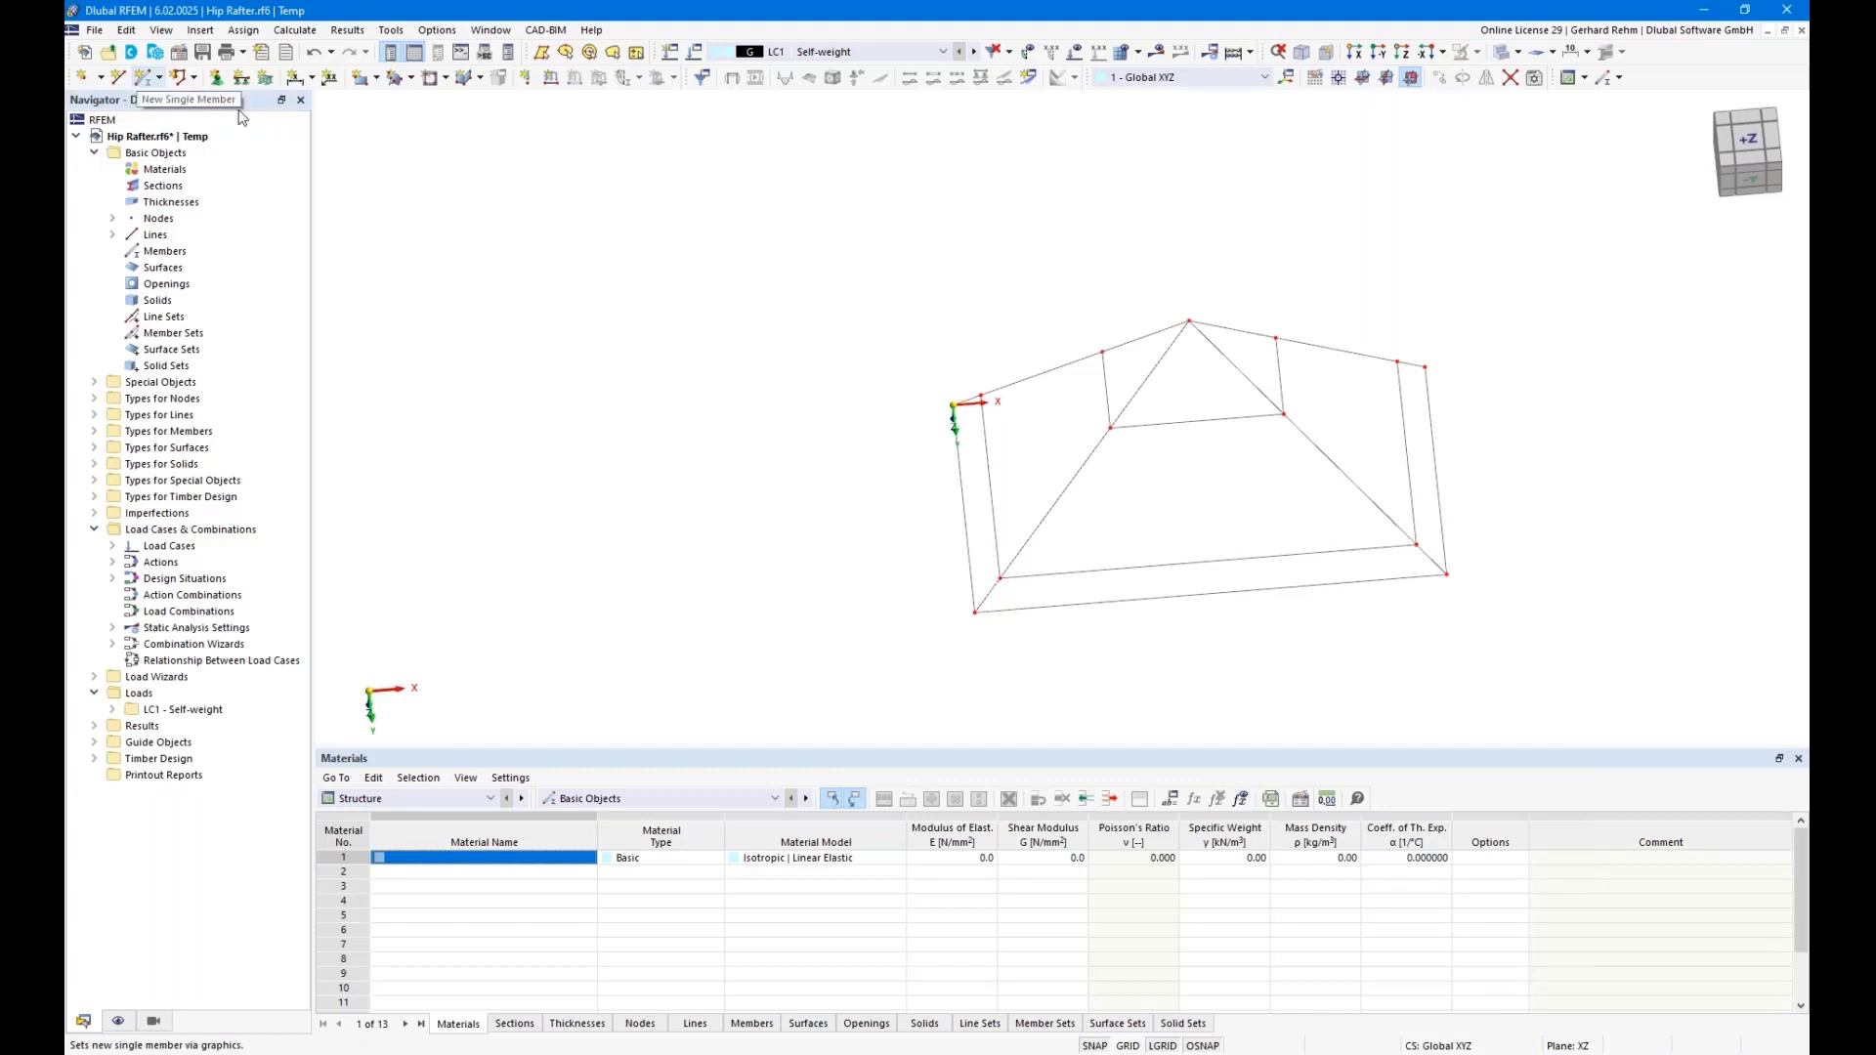
click(1037, 534)
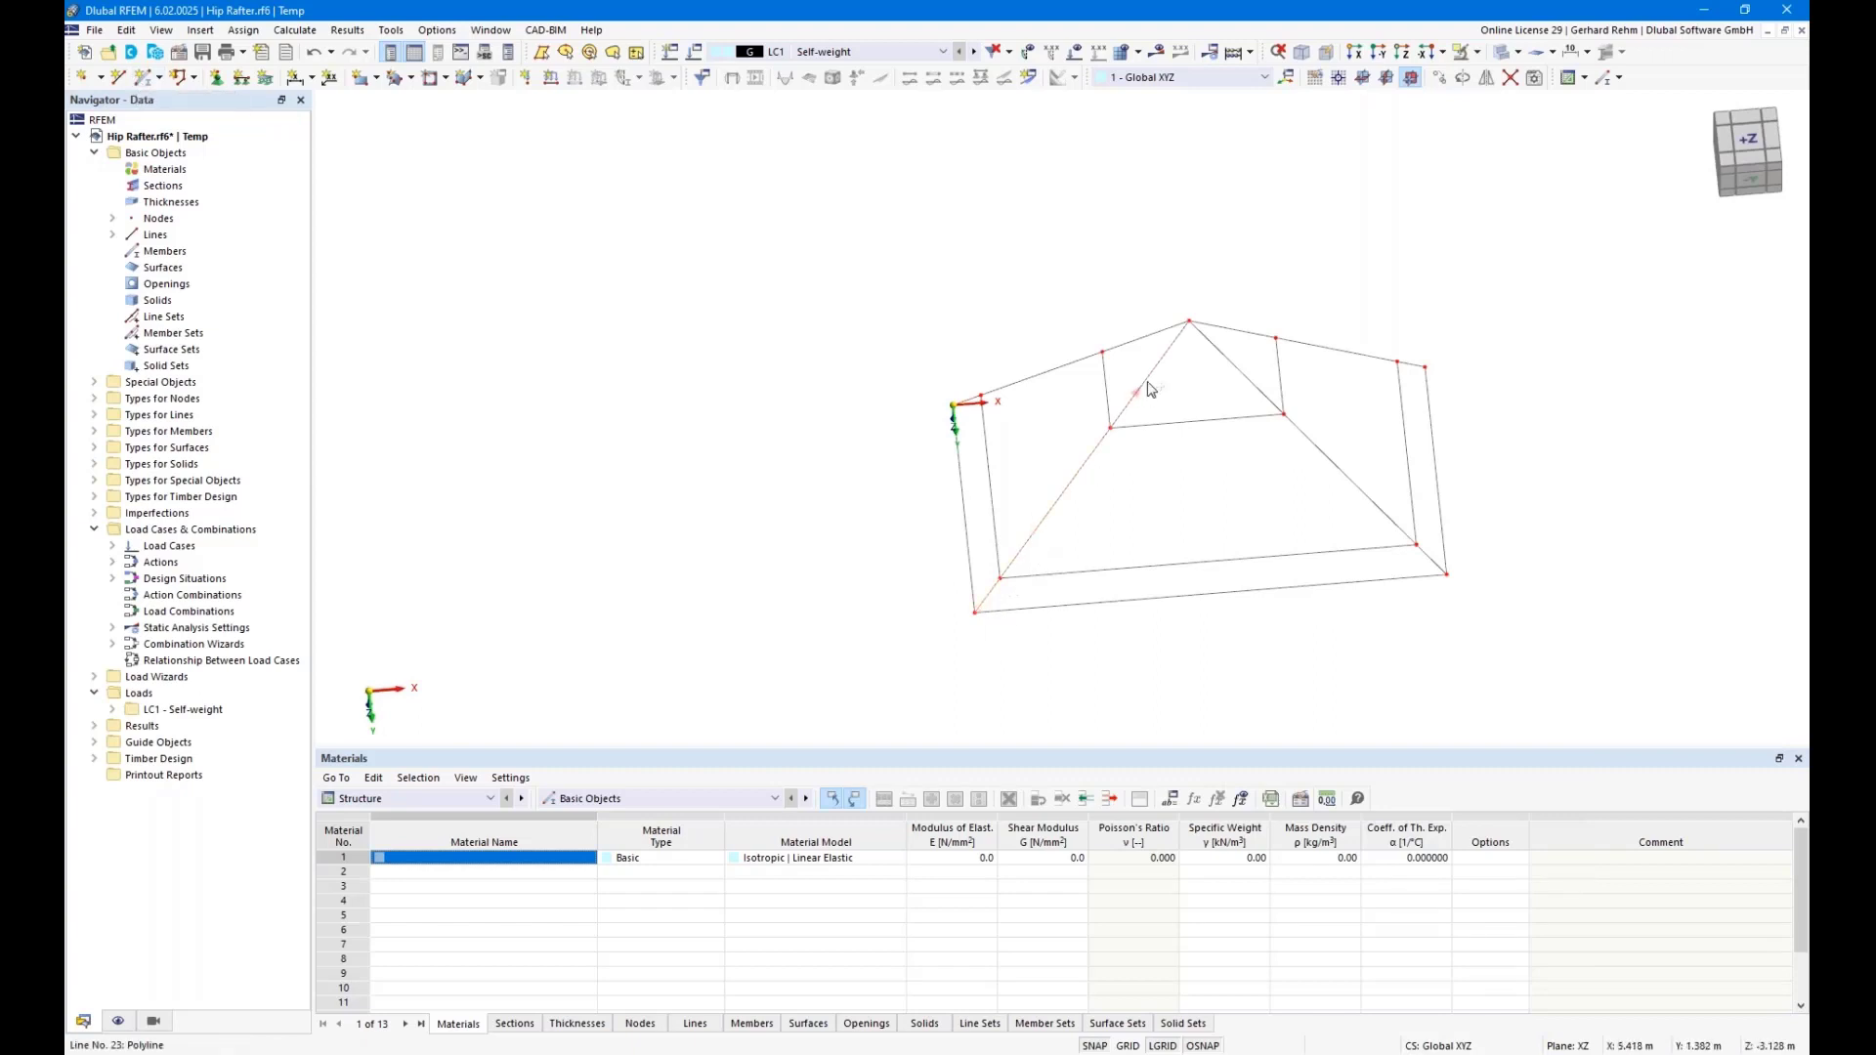
double_click(989, 382)
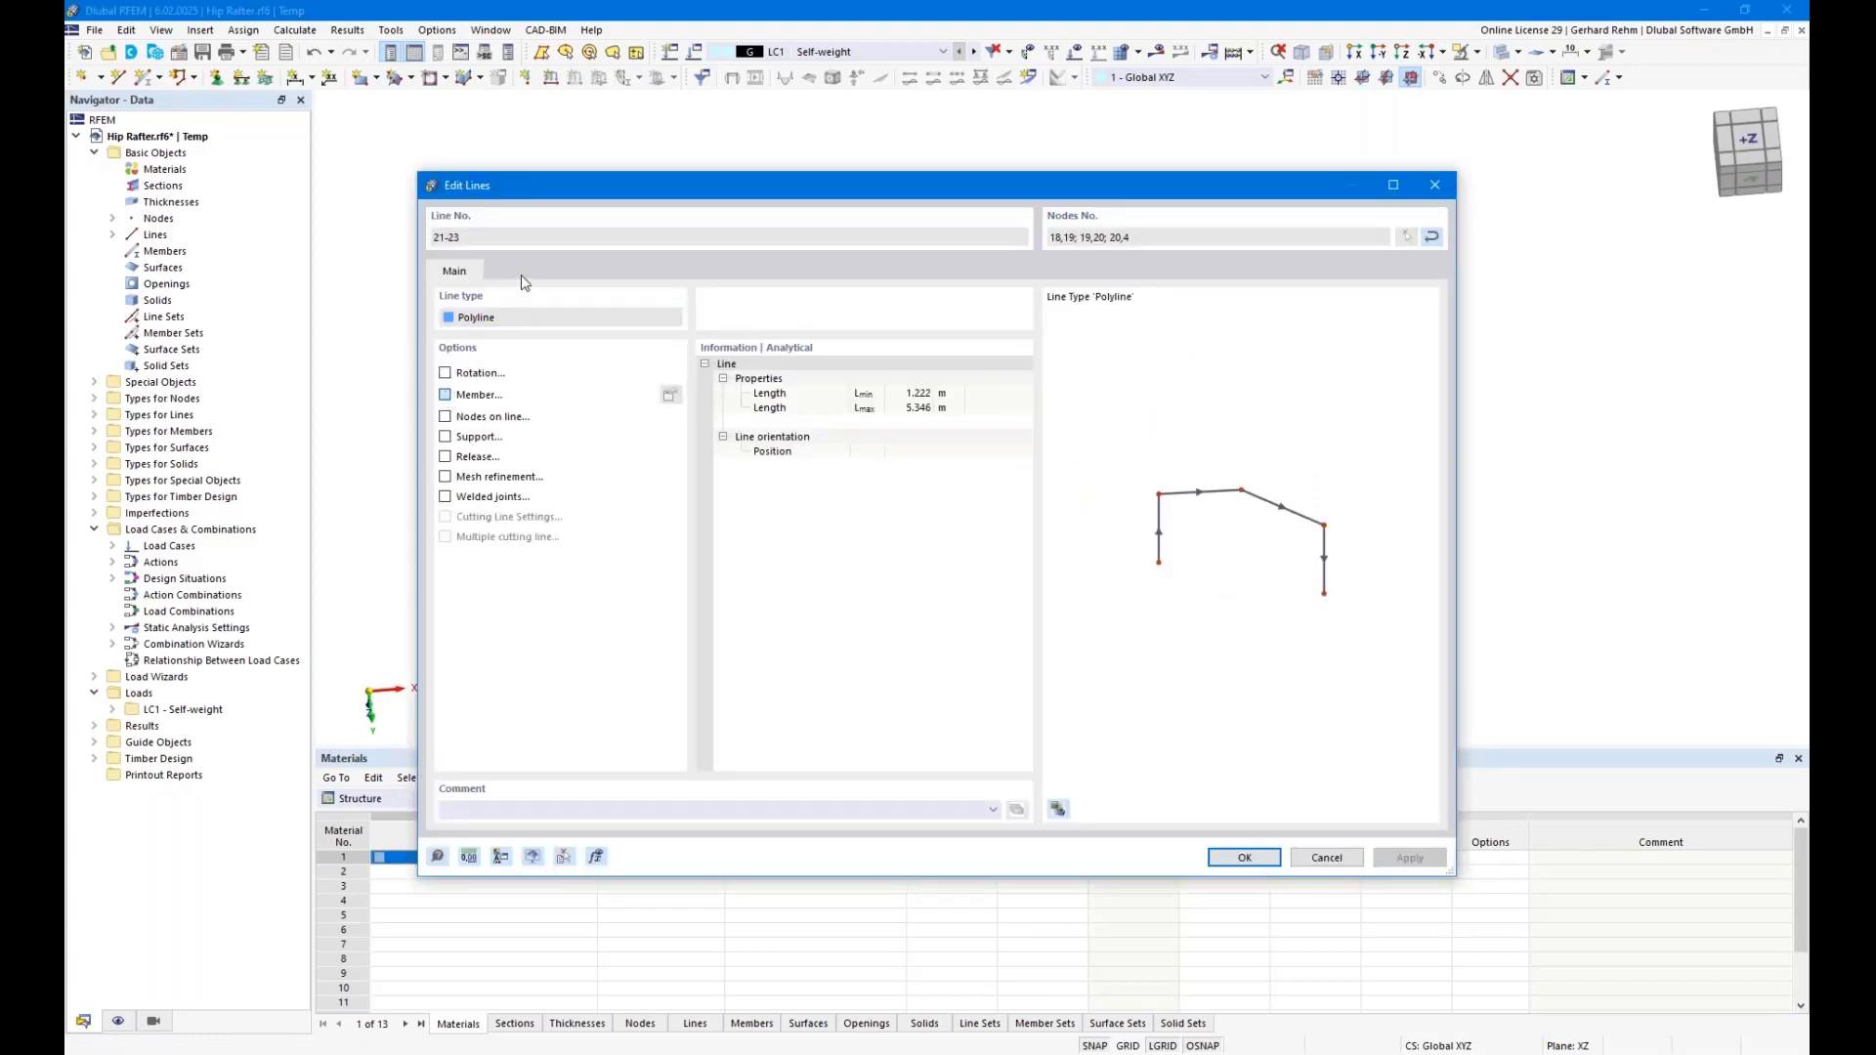
click(483, 240)
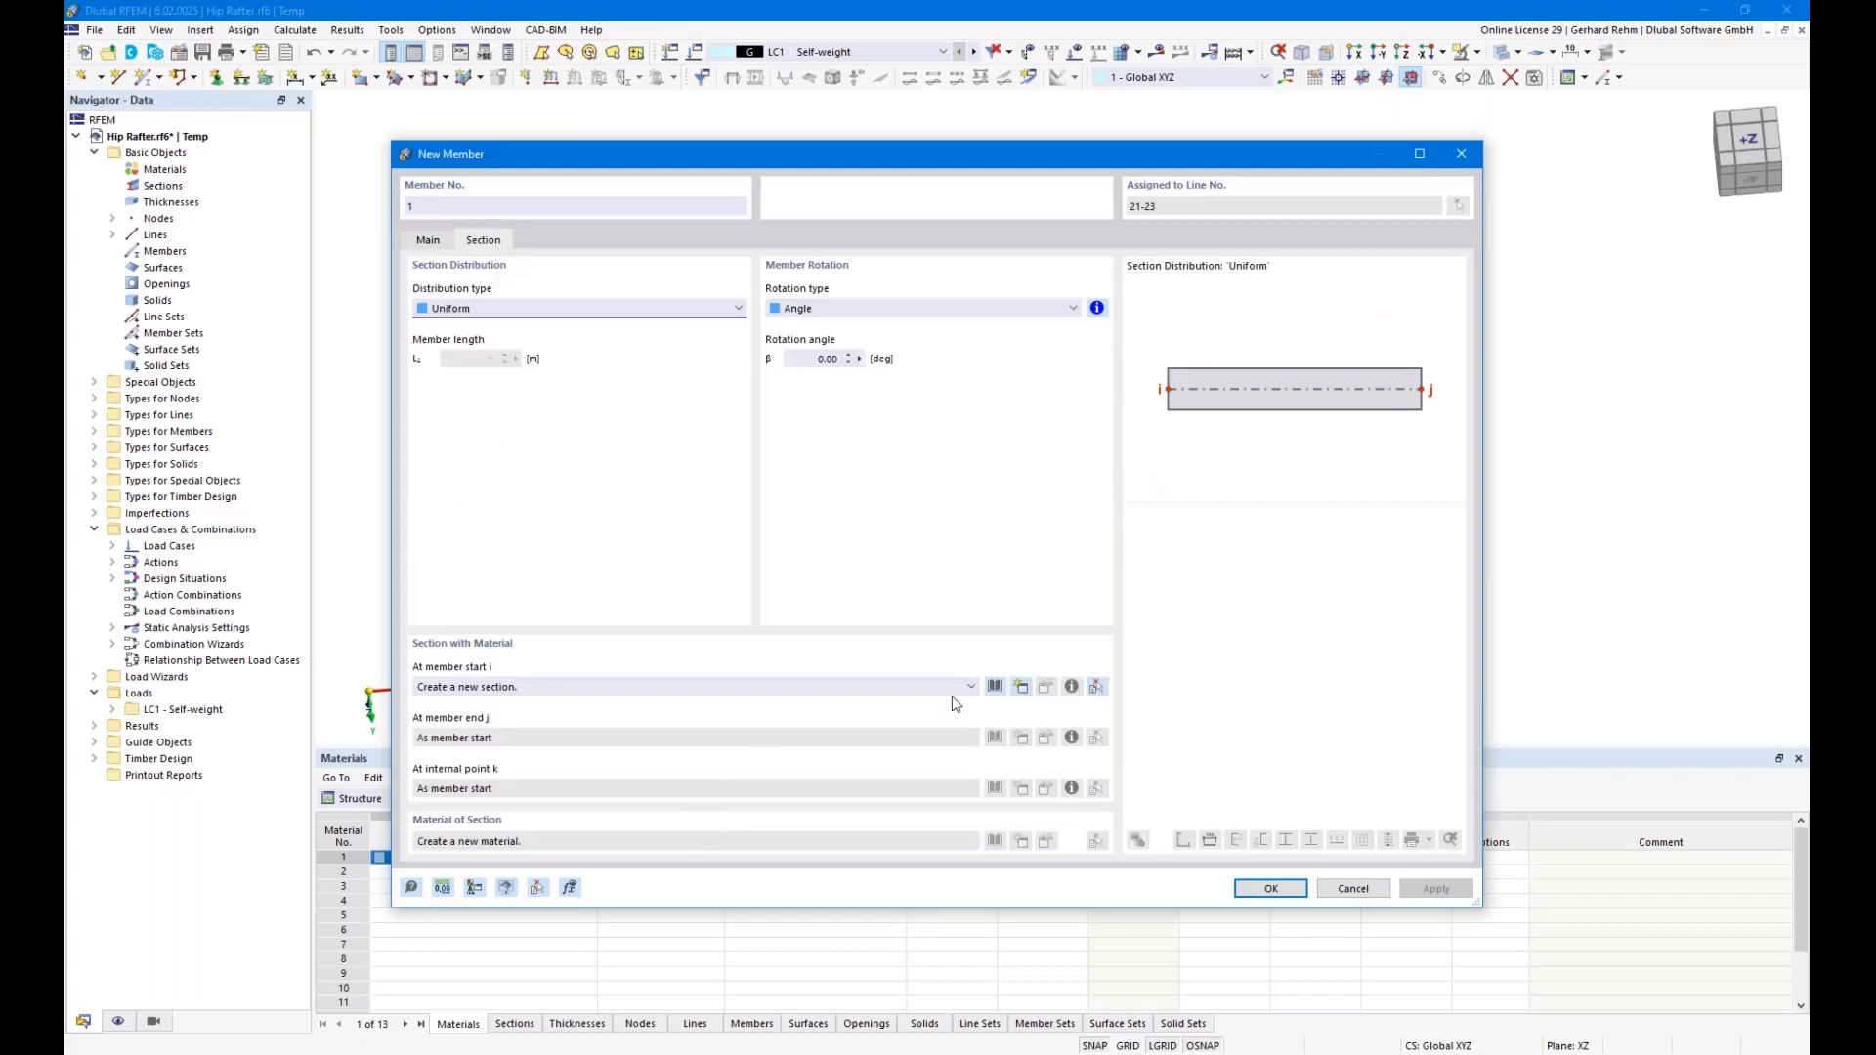
Define the member's section as a Massive I rectangle with width b 100 mm and depth h 240 mm
click(995, 687)
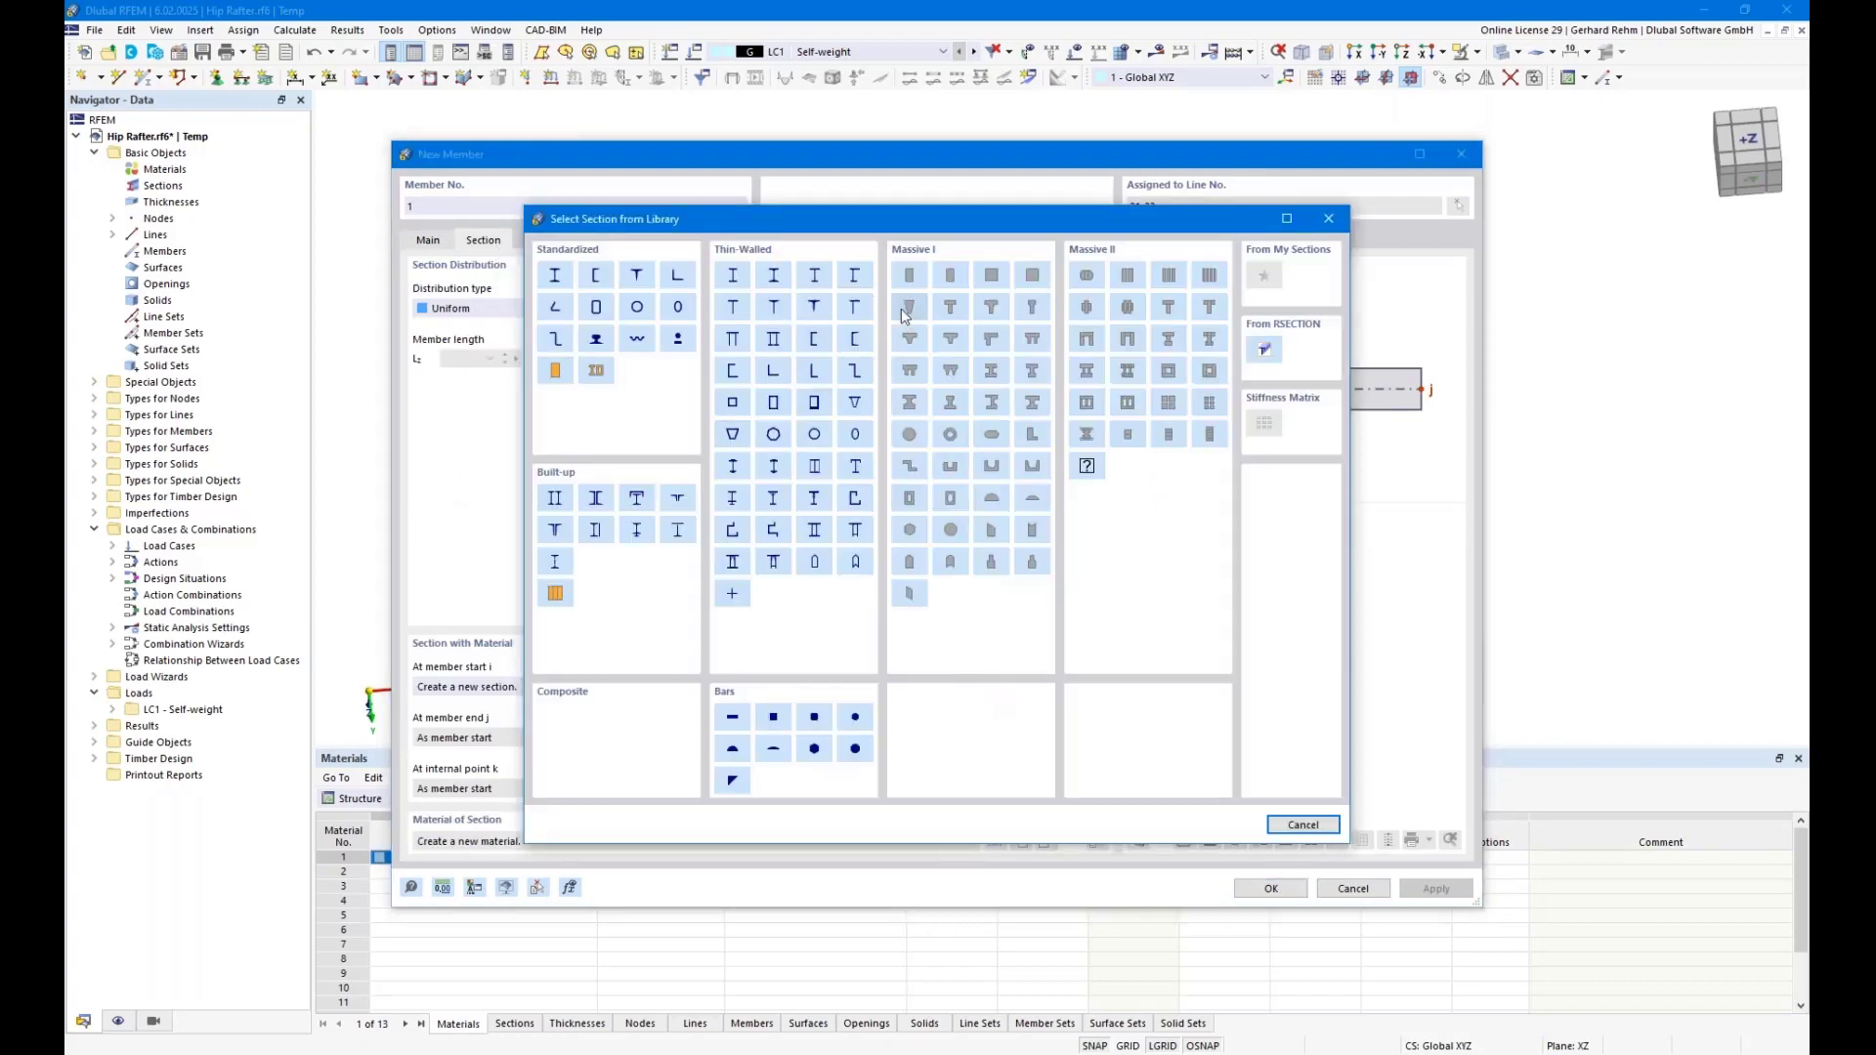
key(Escape)
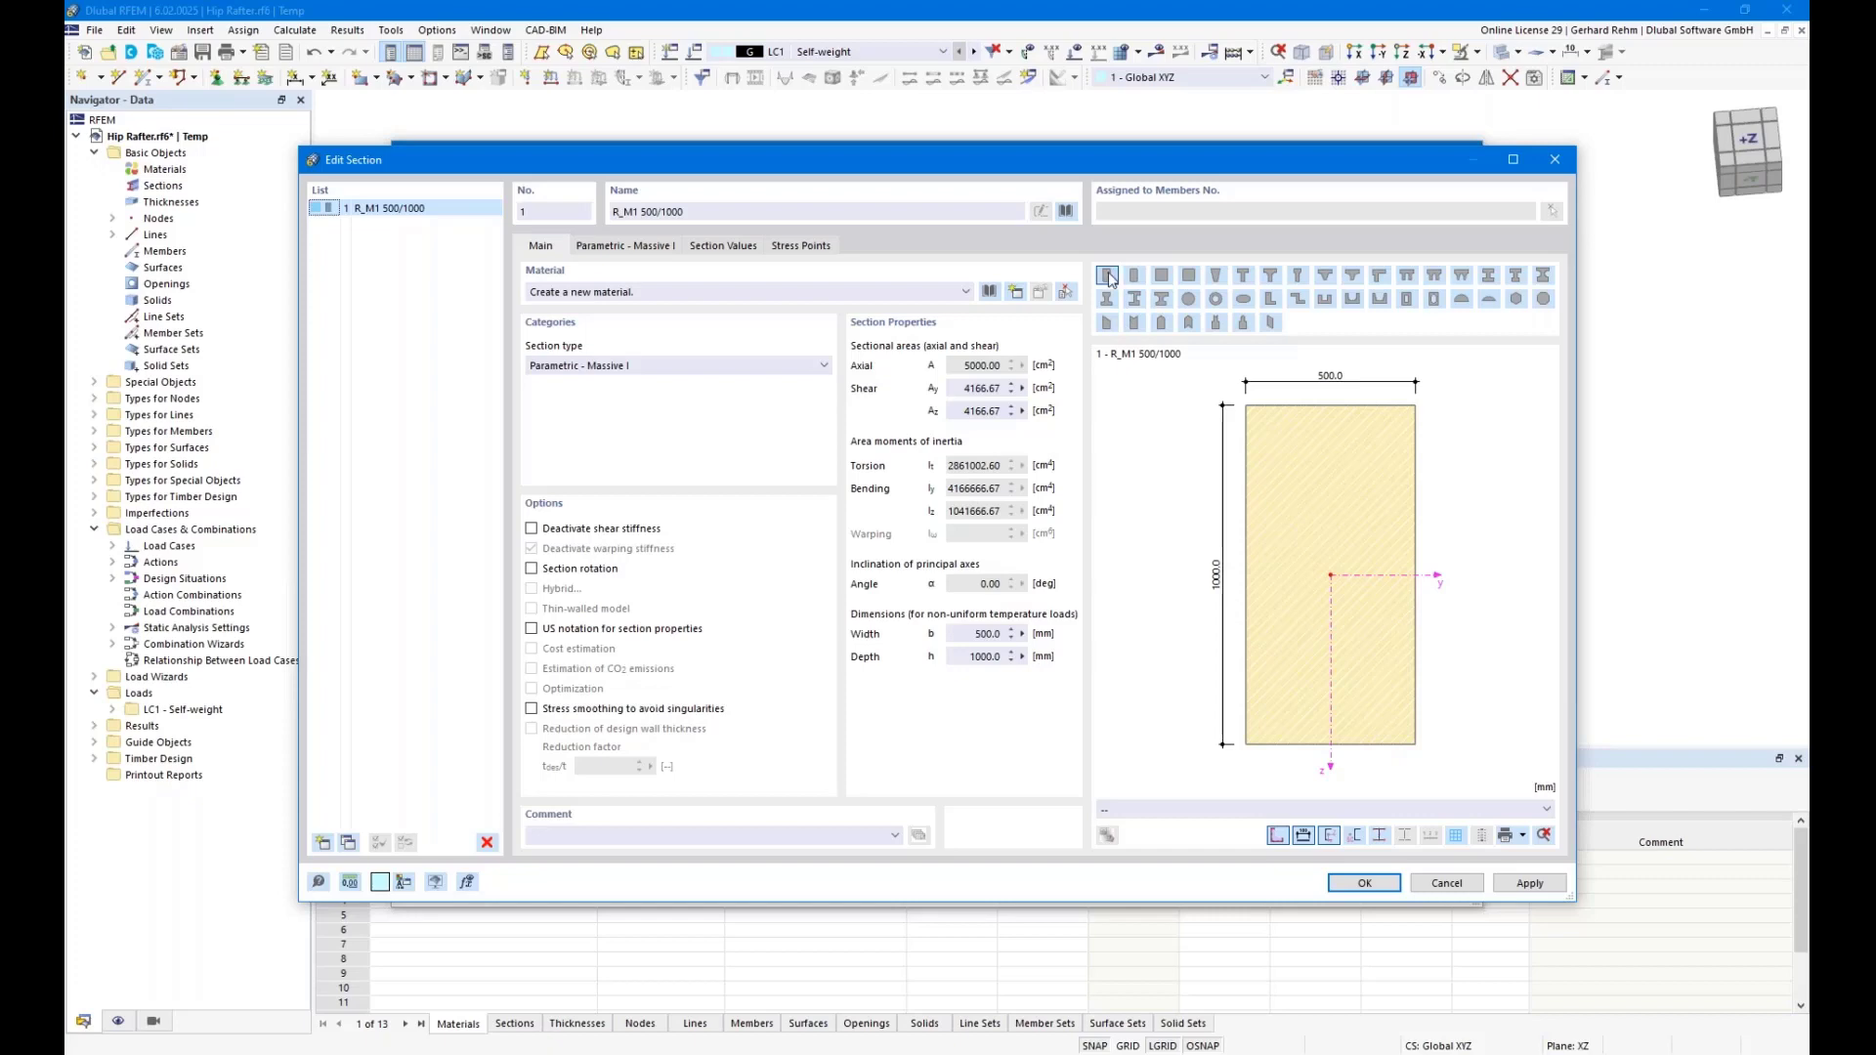
click(630, 246)
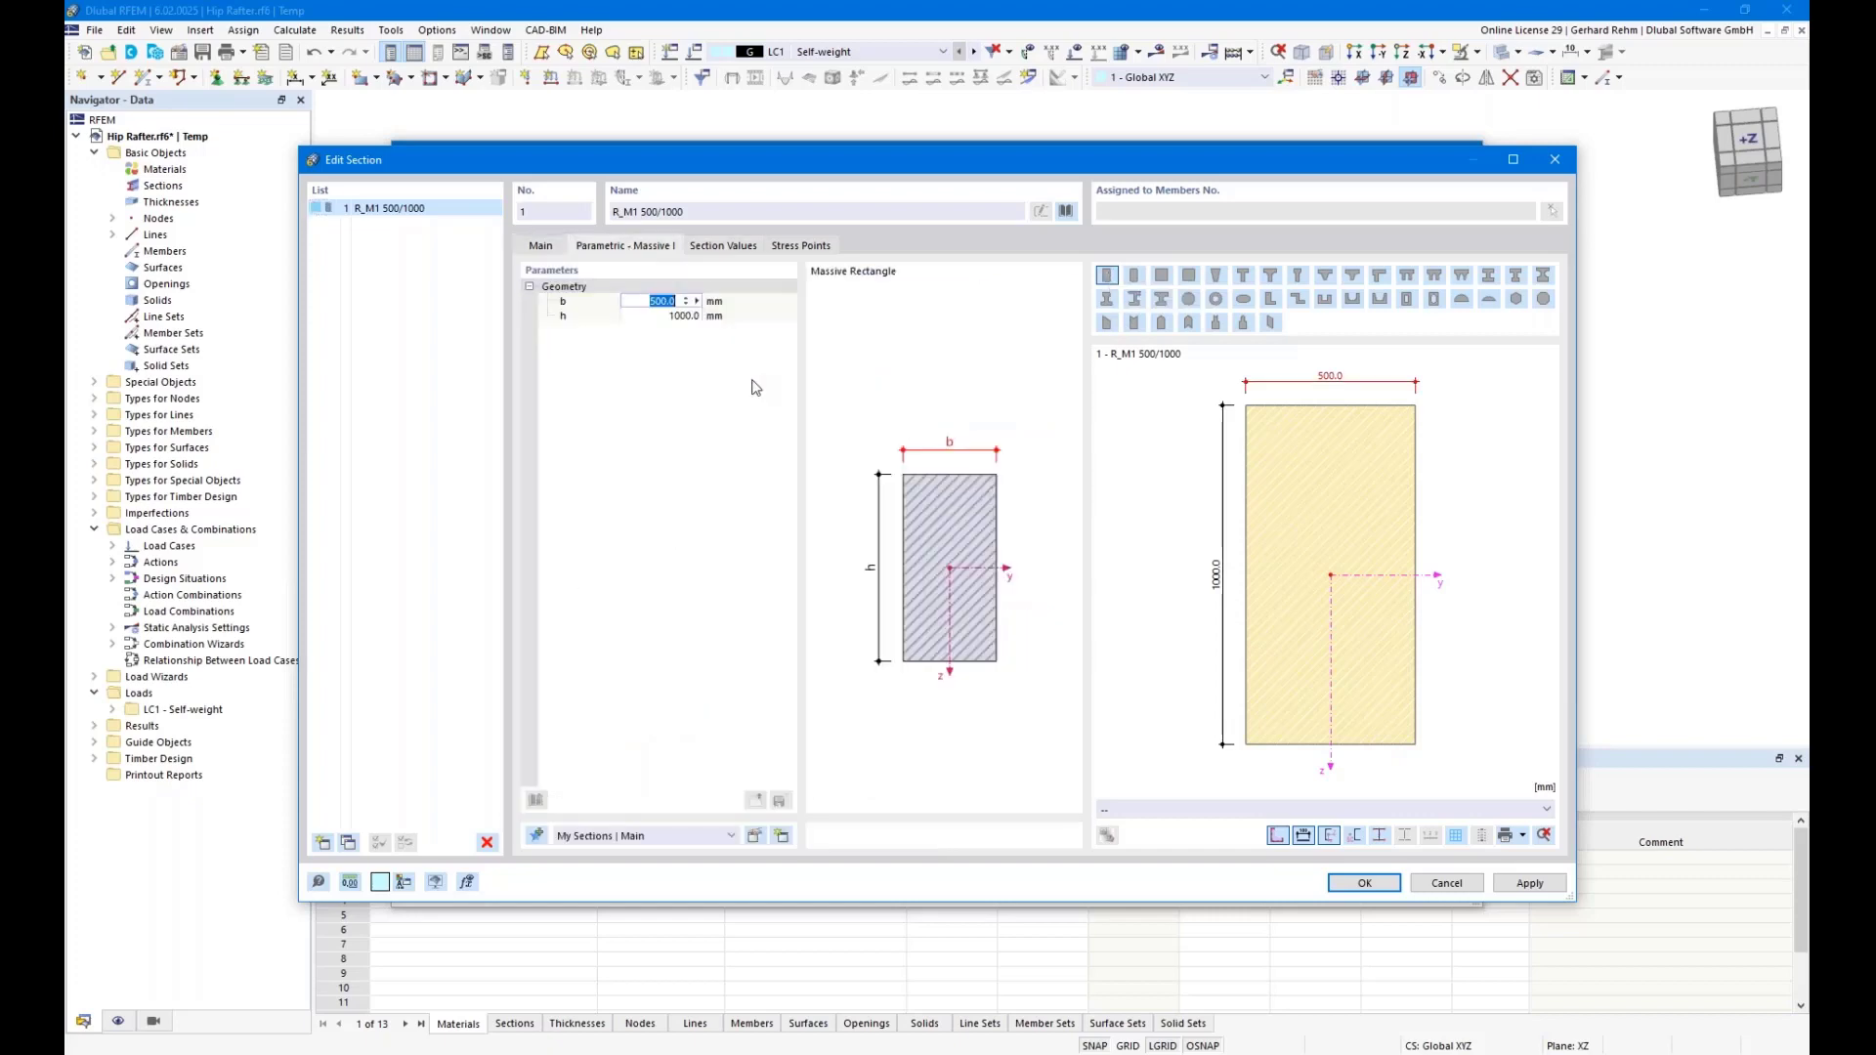
text(100)
click(673, 316)
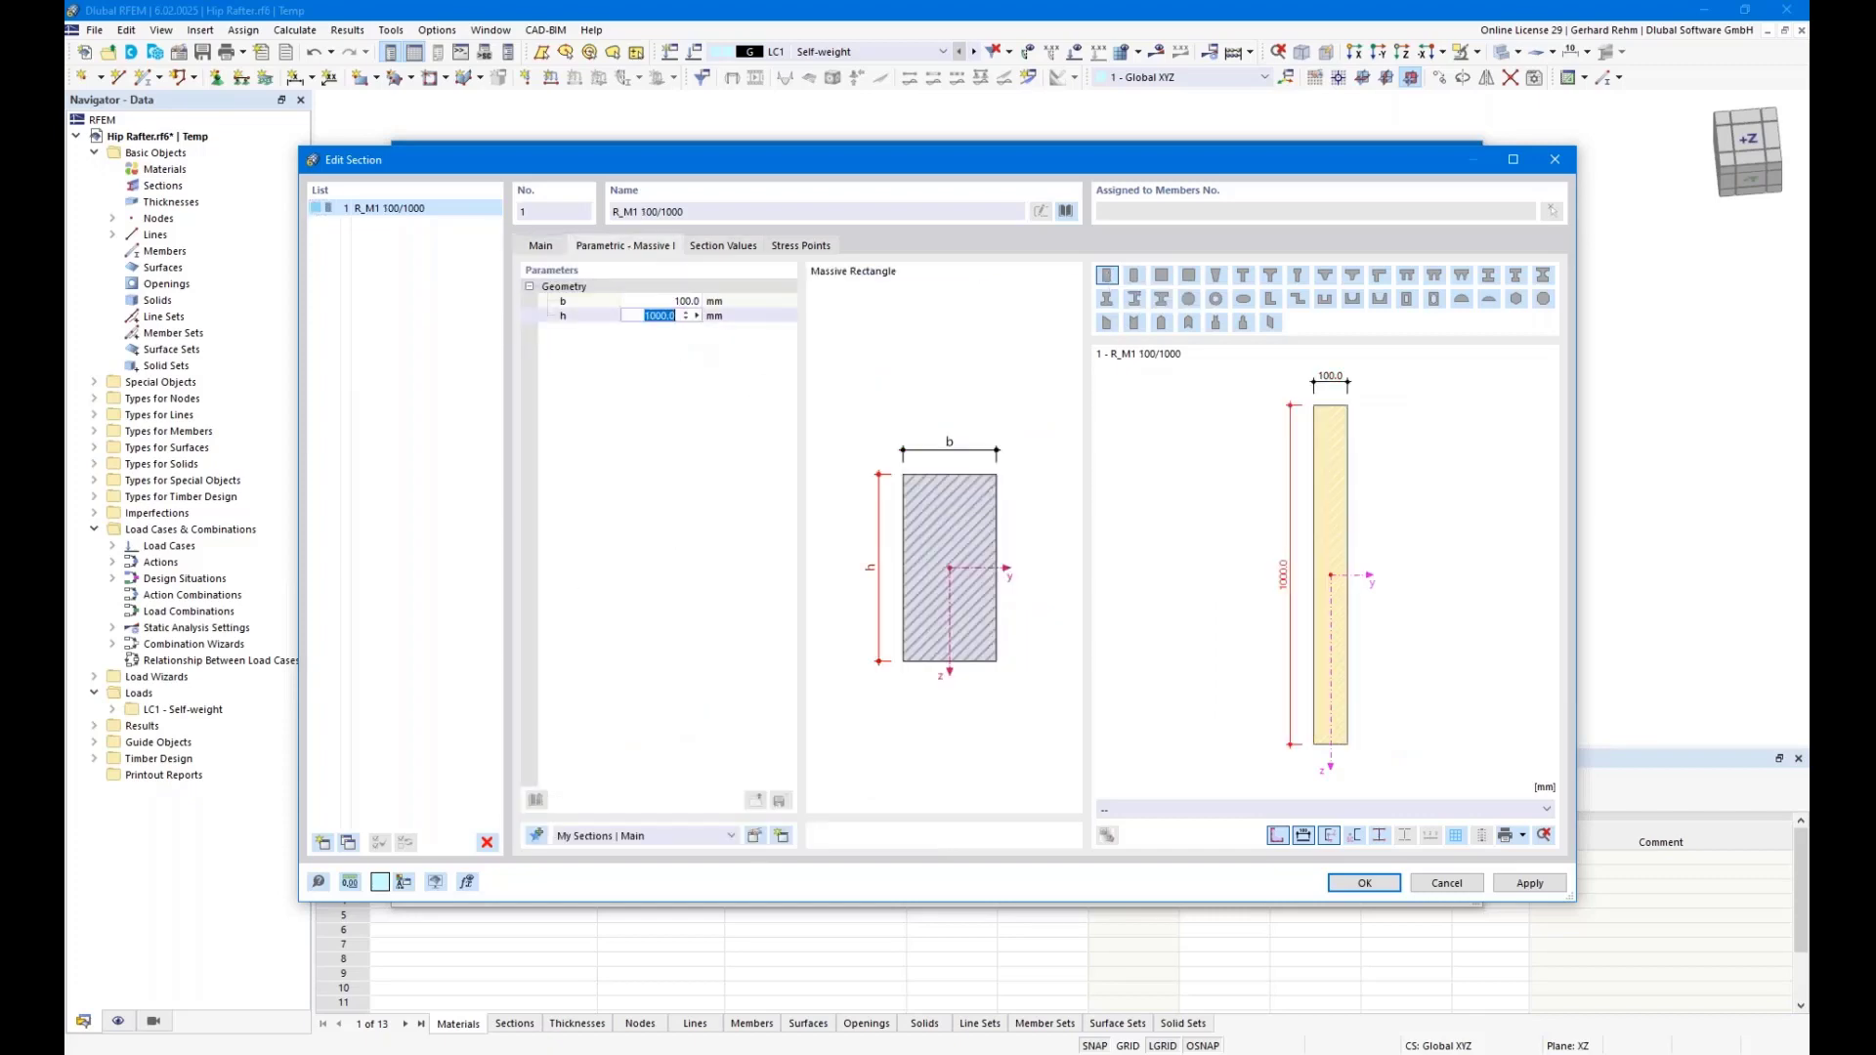
text(240)
Assign the GL24h glulam material from the library to the 100/240 mm section, and create the hip rafter member with it
click(540, 246)
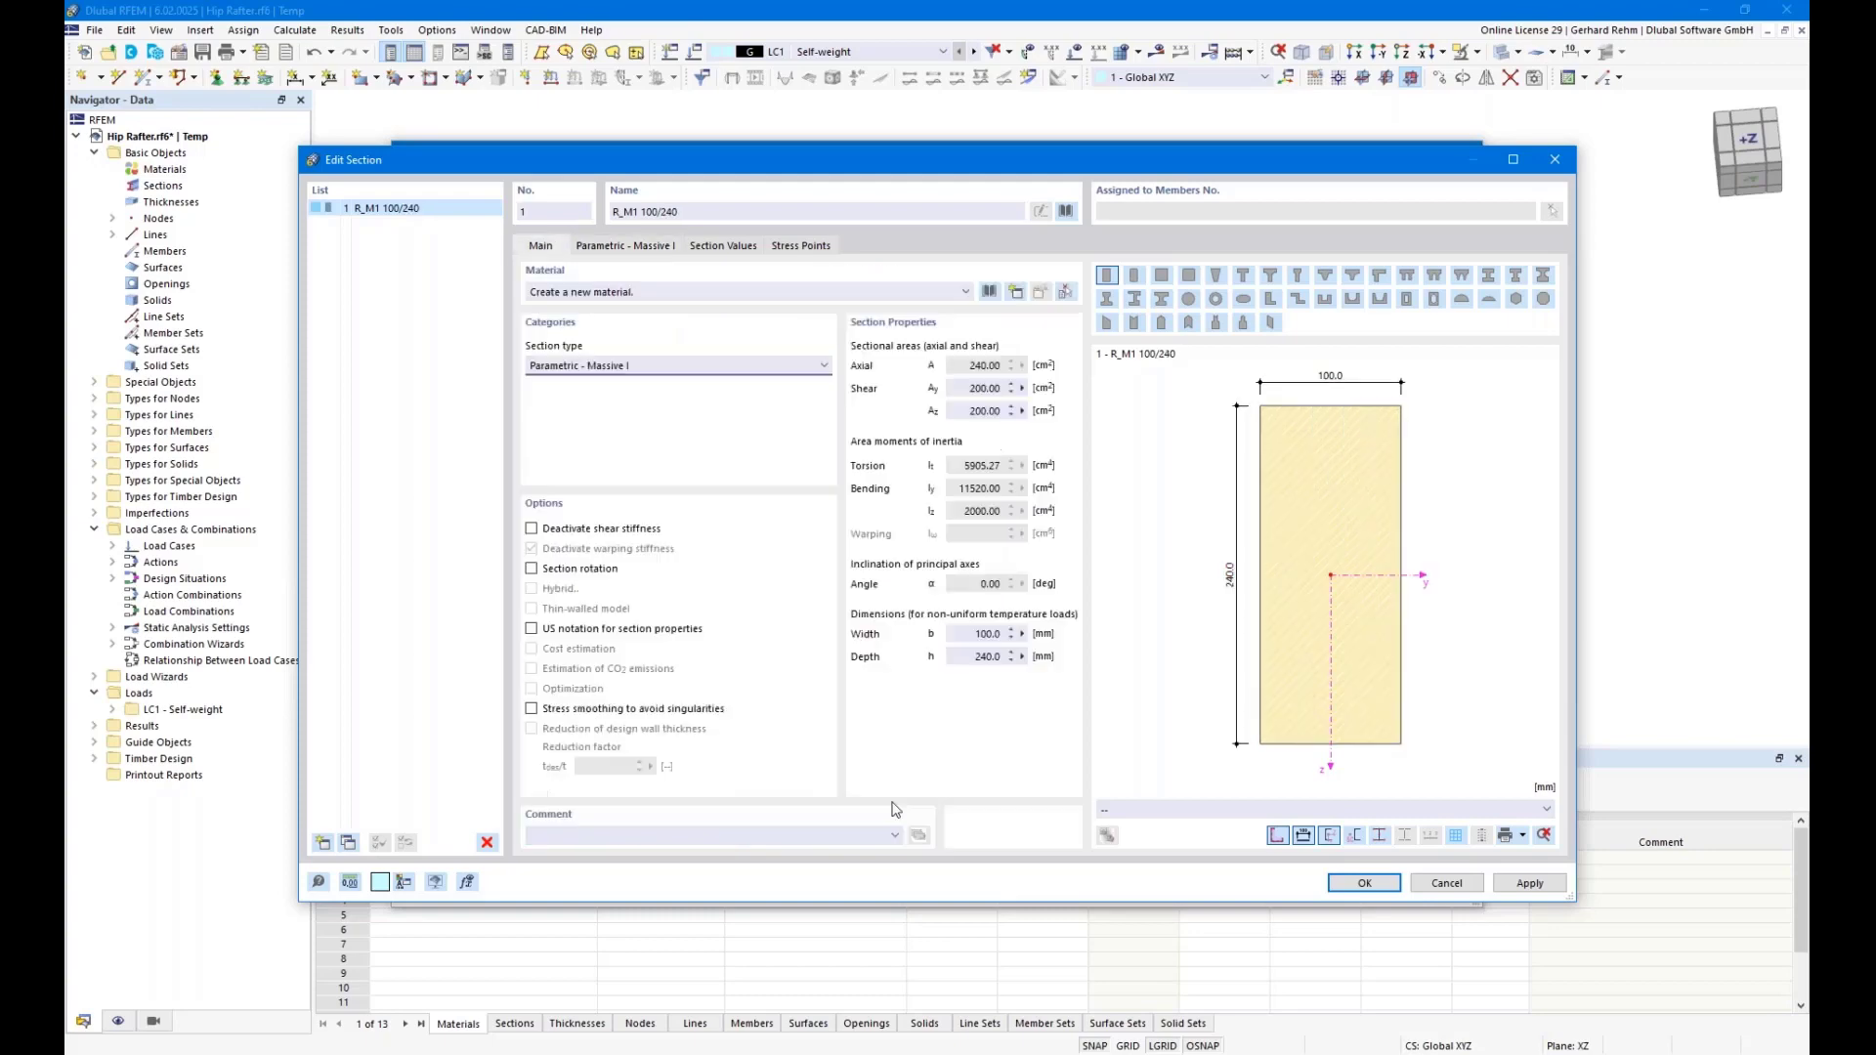
click(989, 292)
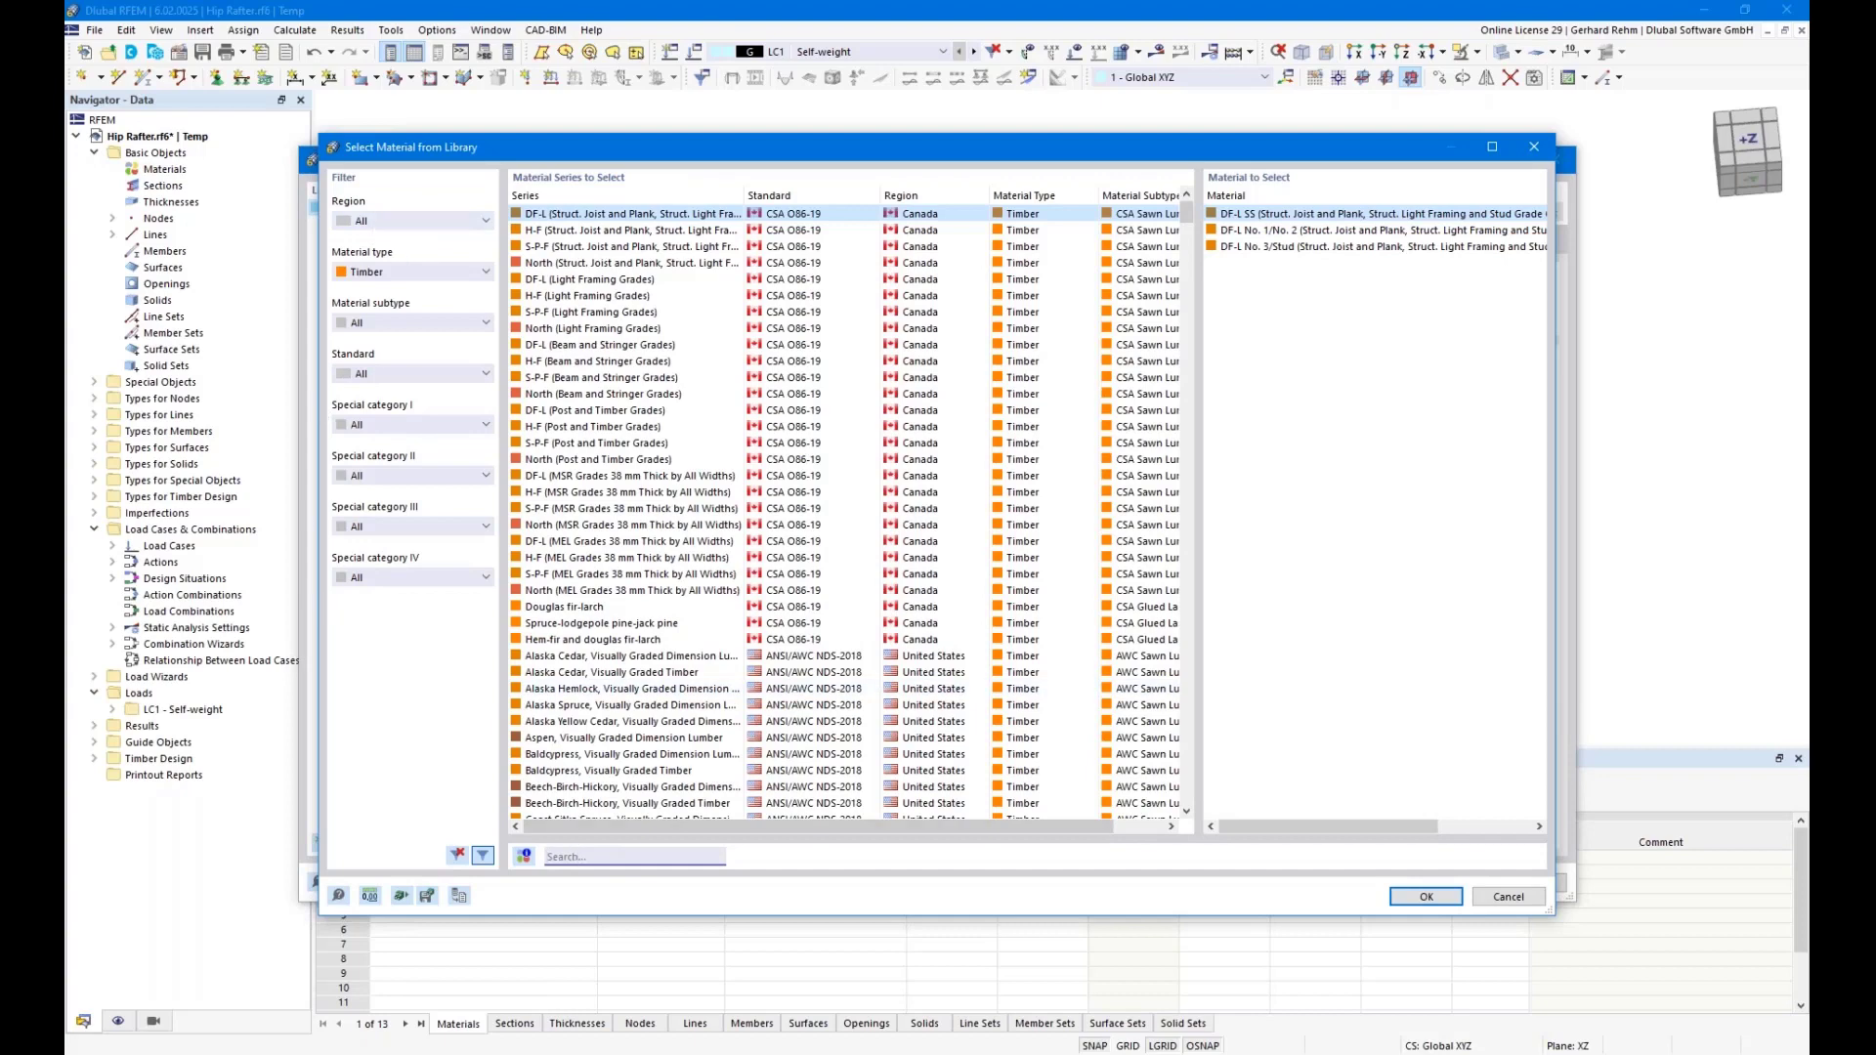
text(gl24h)
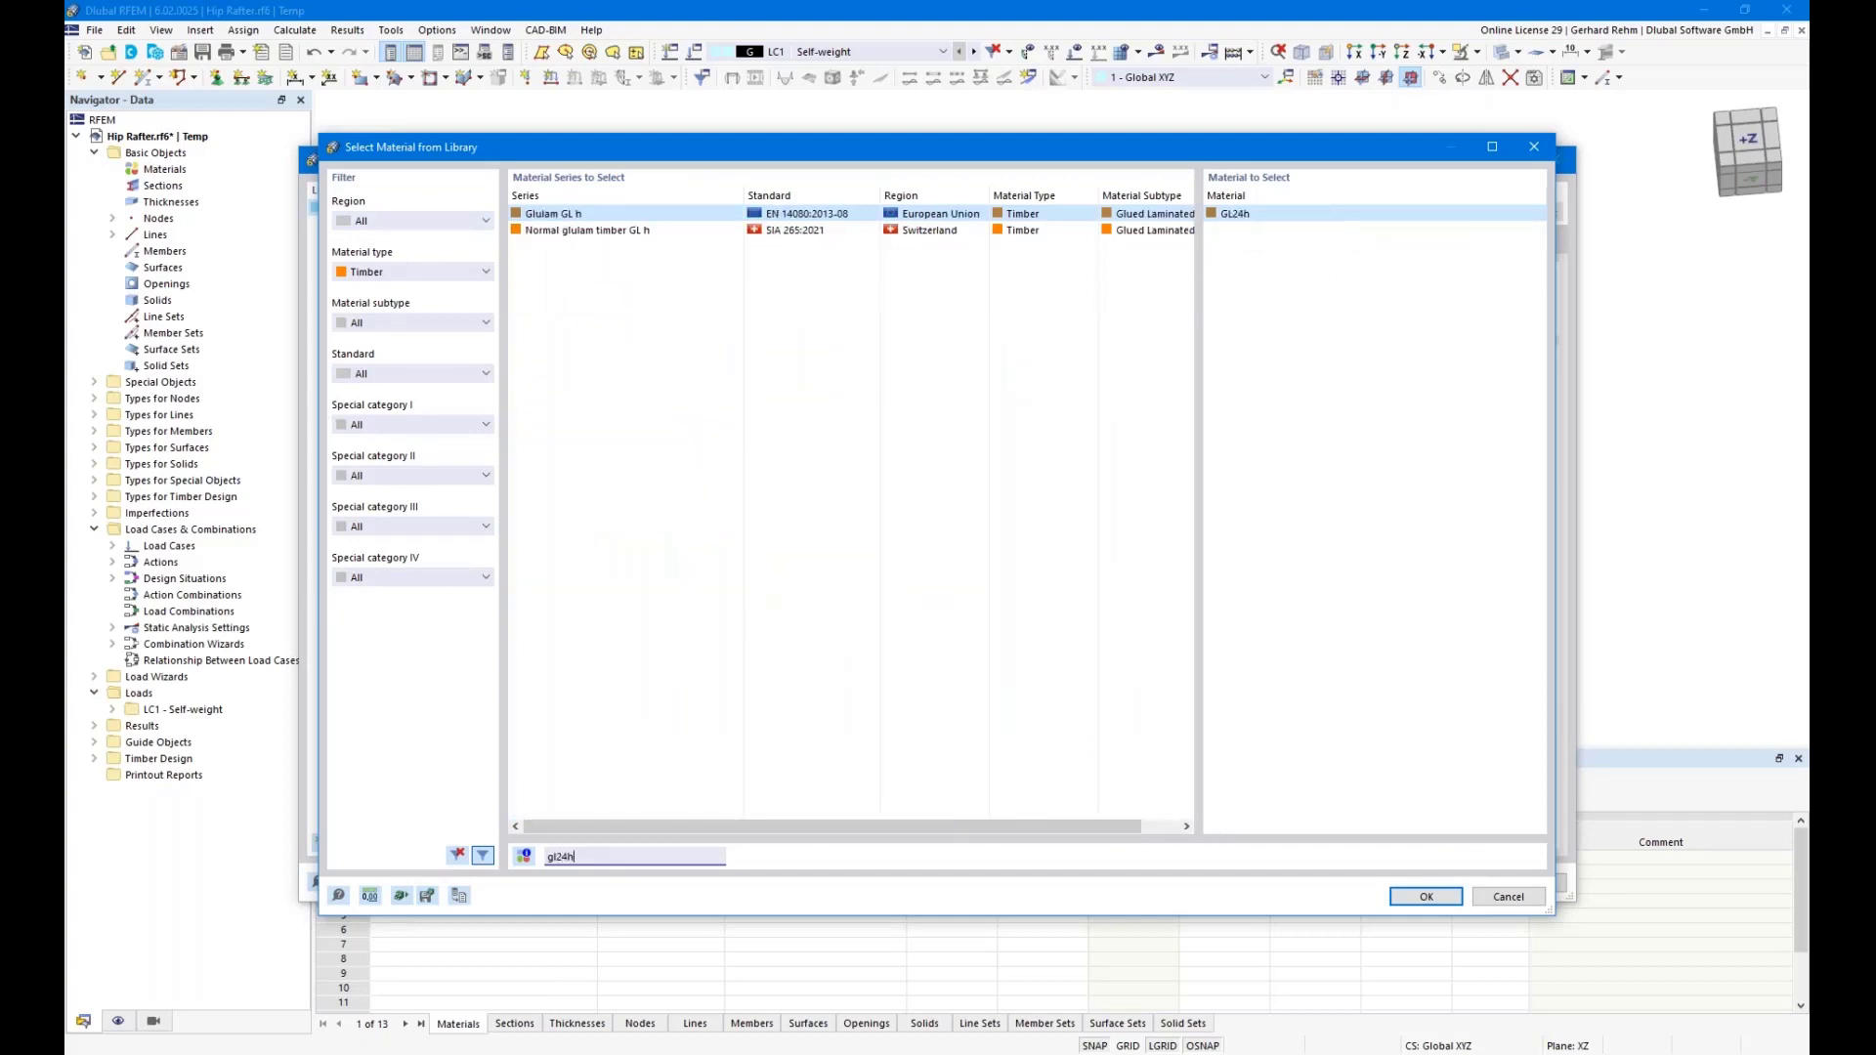
double_click(1235, 214)
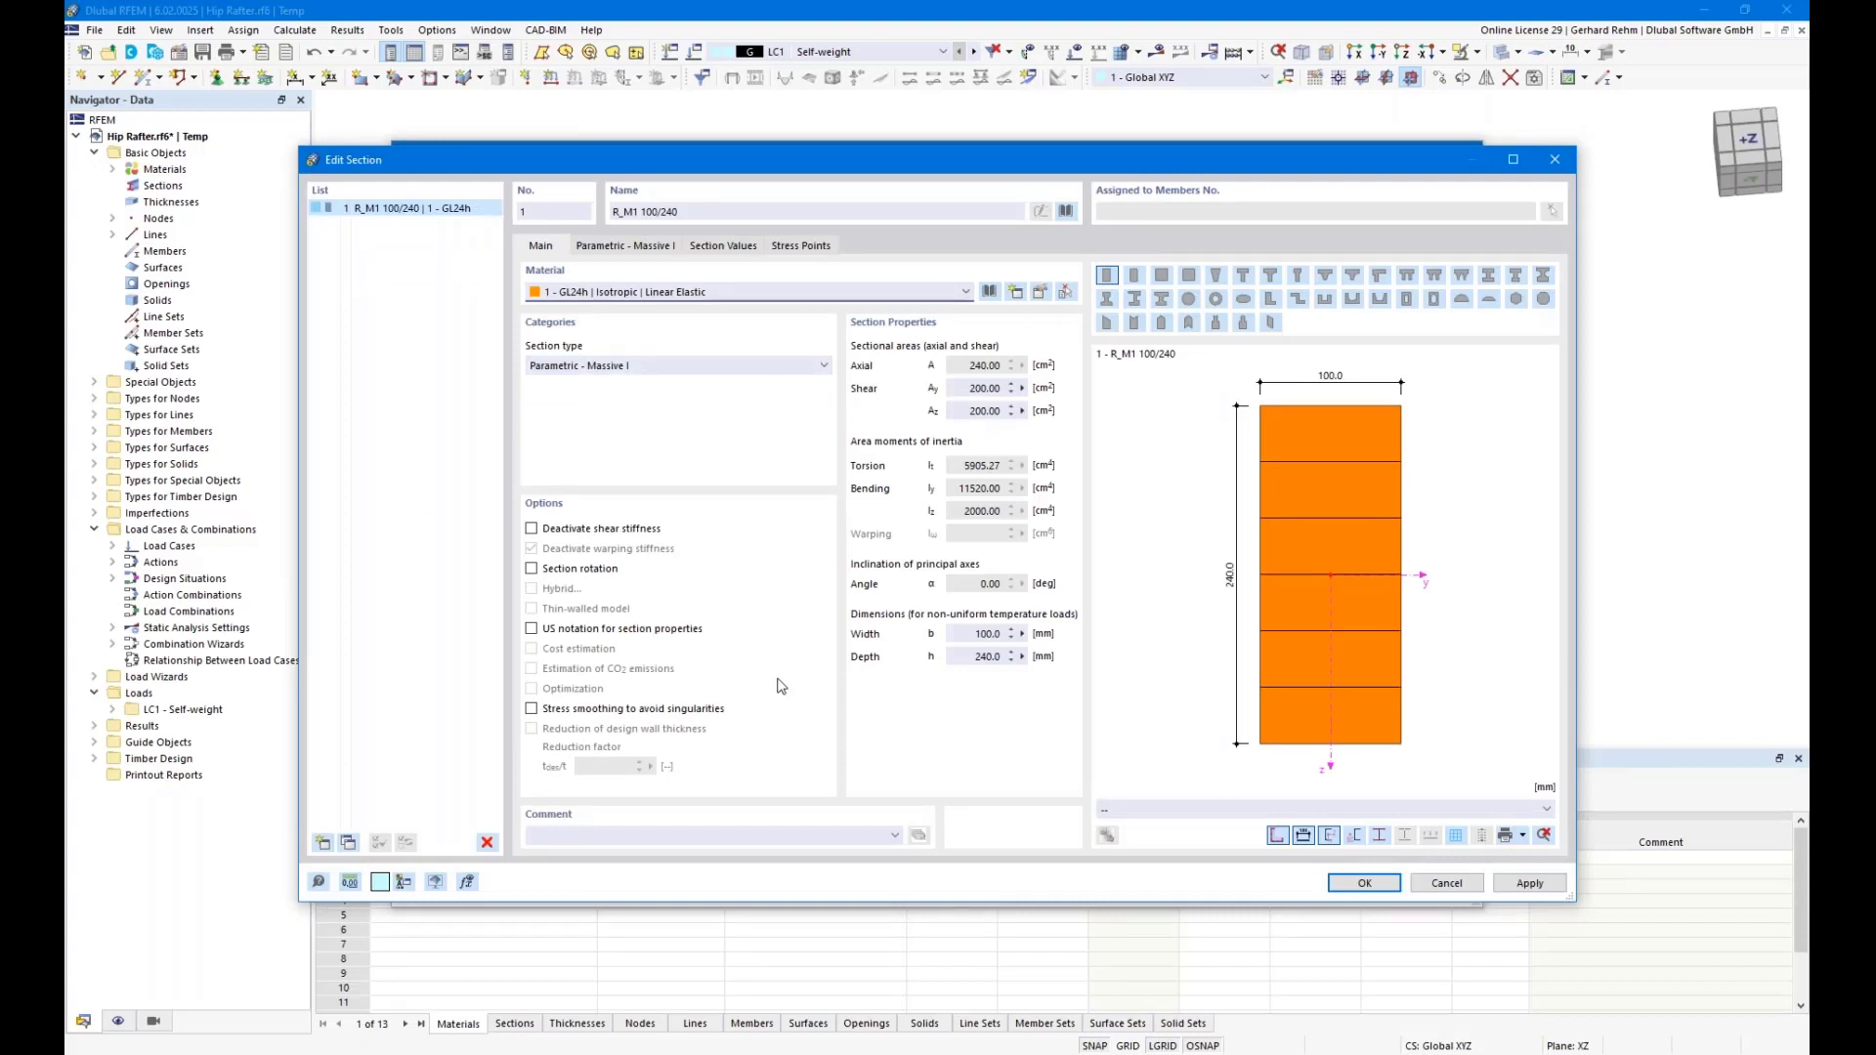
click(1363, 883)
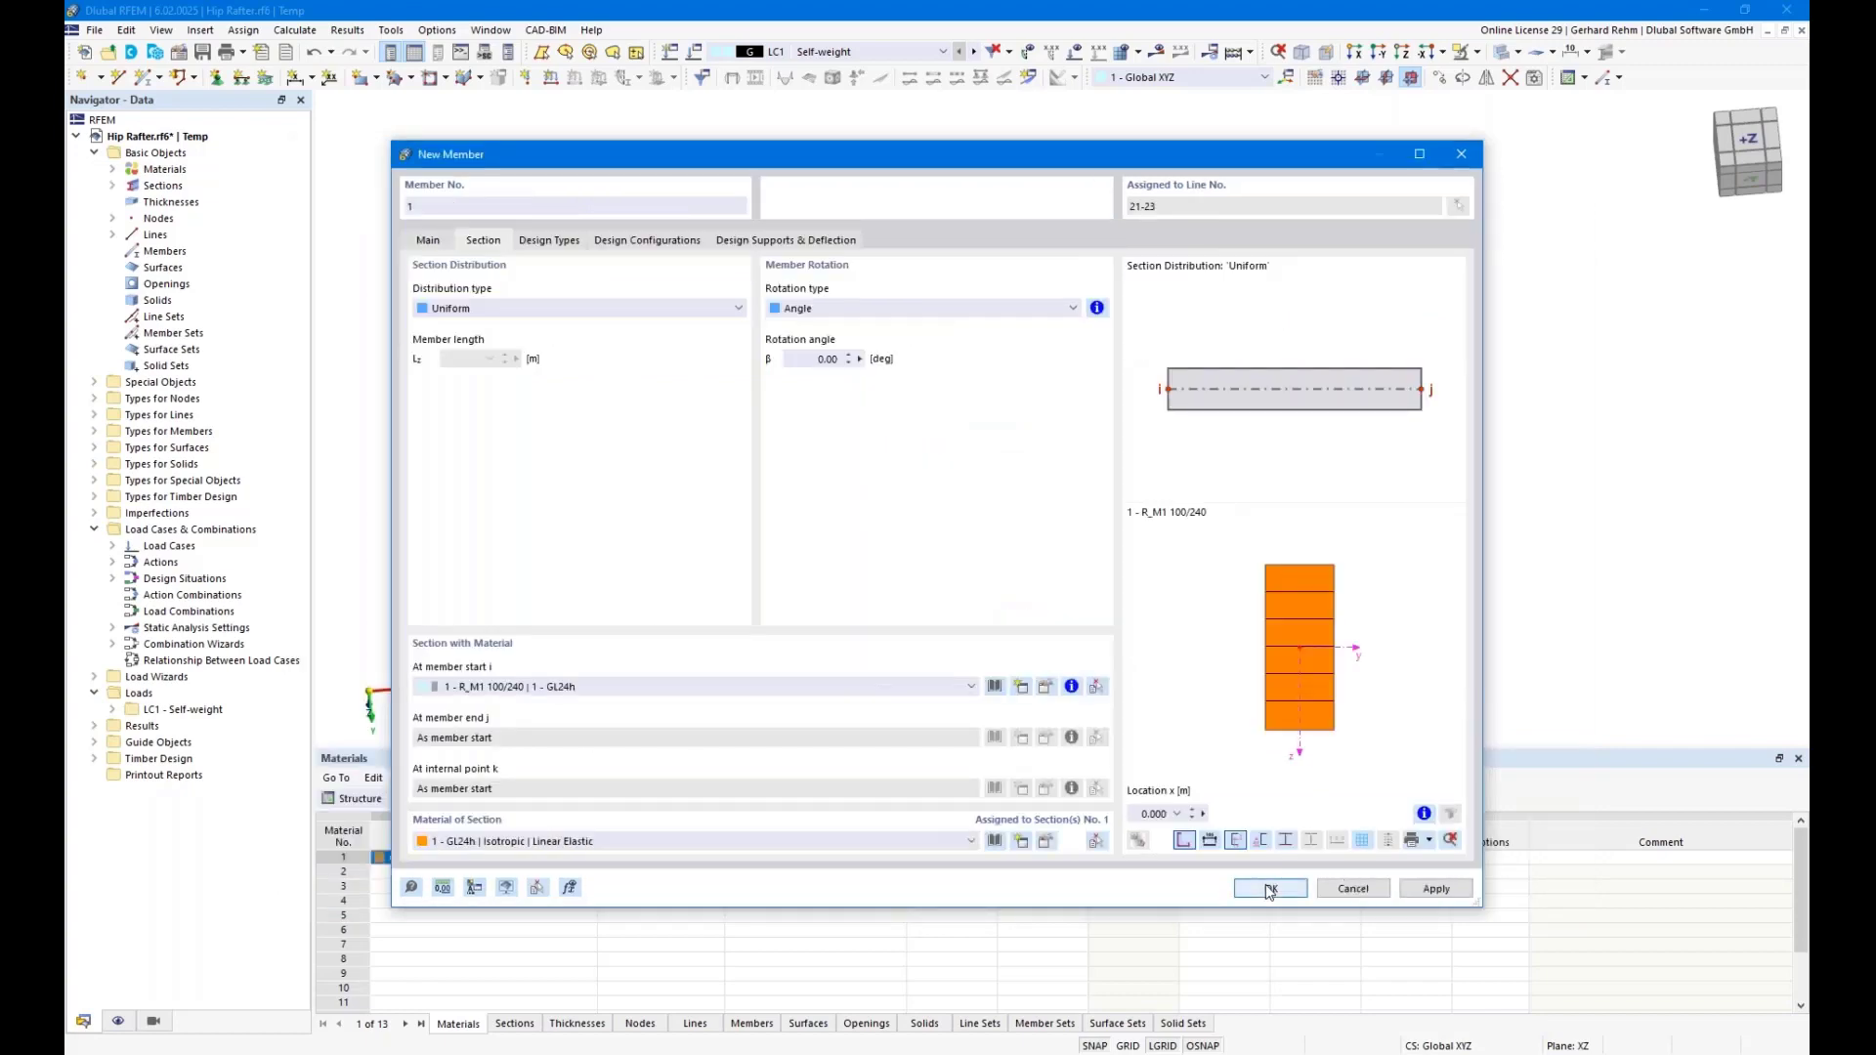
click(1270, 888)
click(1247, 860)
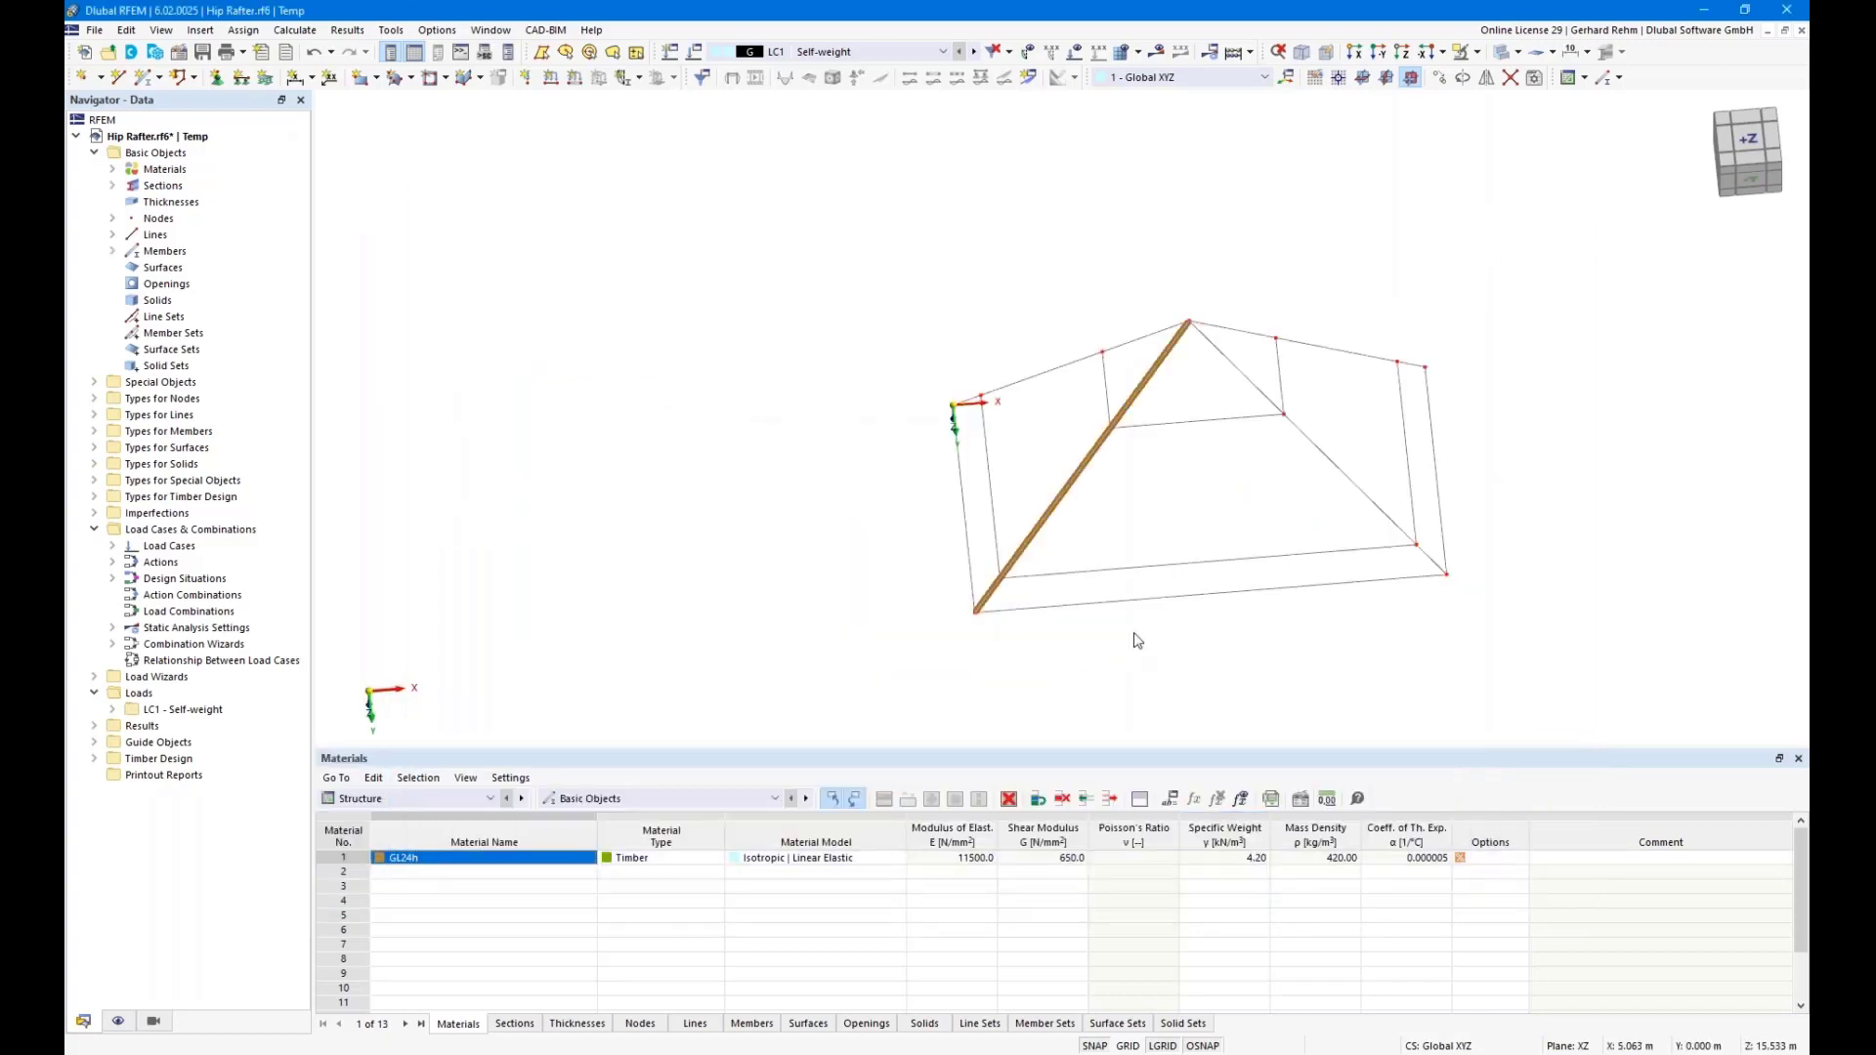
Examine the new hip rafter member in the model from several 3D directions
ctrl+middle_drag(1281, 649, 1141, 555)
right_click(1141, 555)
click(1103, 482)
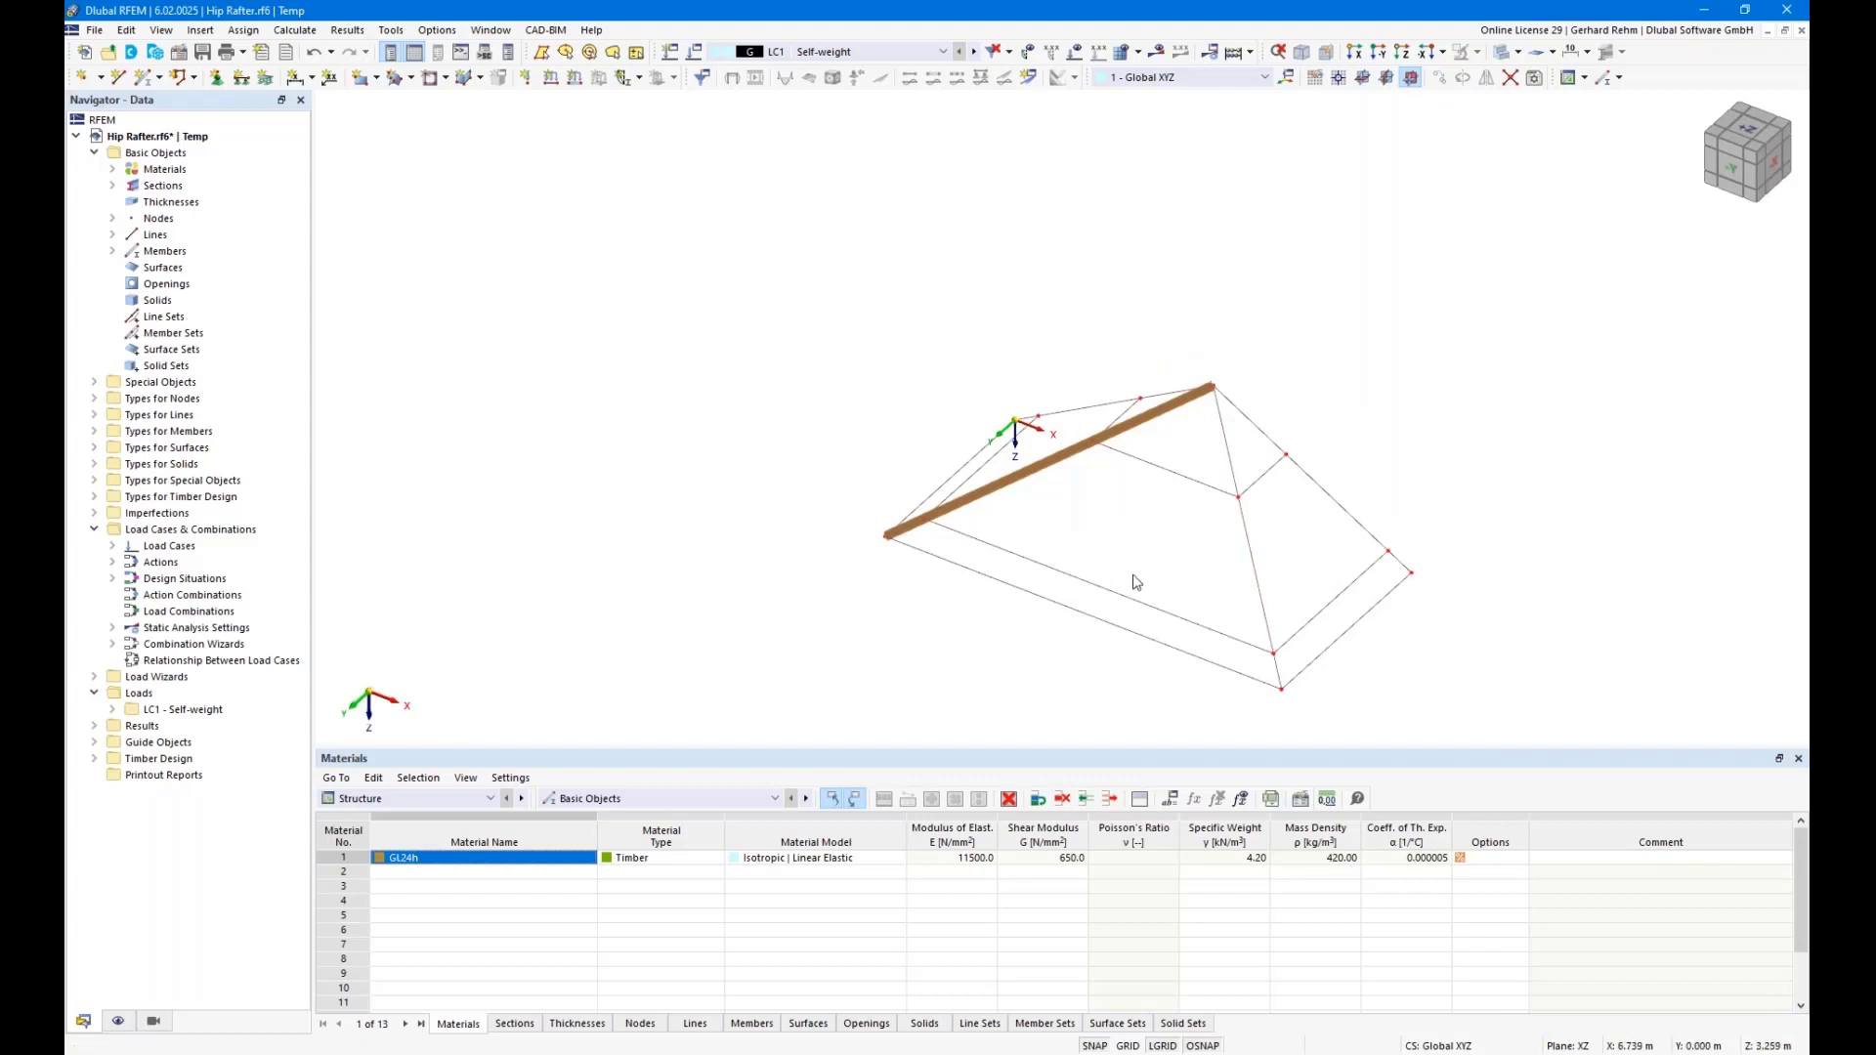
ctrl+middle_drag(1134, 560, 1368, 528)
right_click(1368, 528)
click(1236, 492)
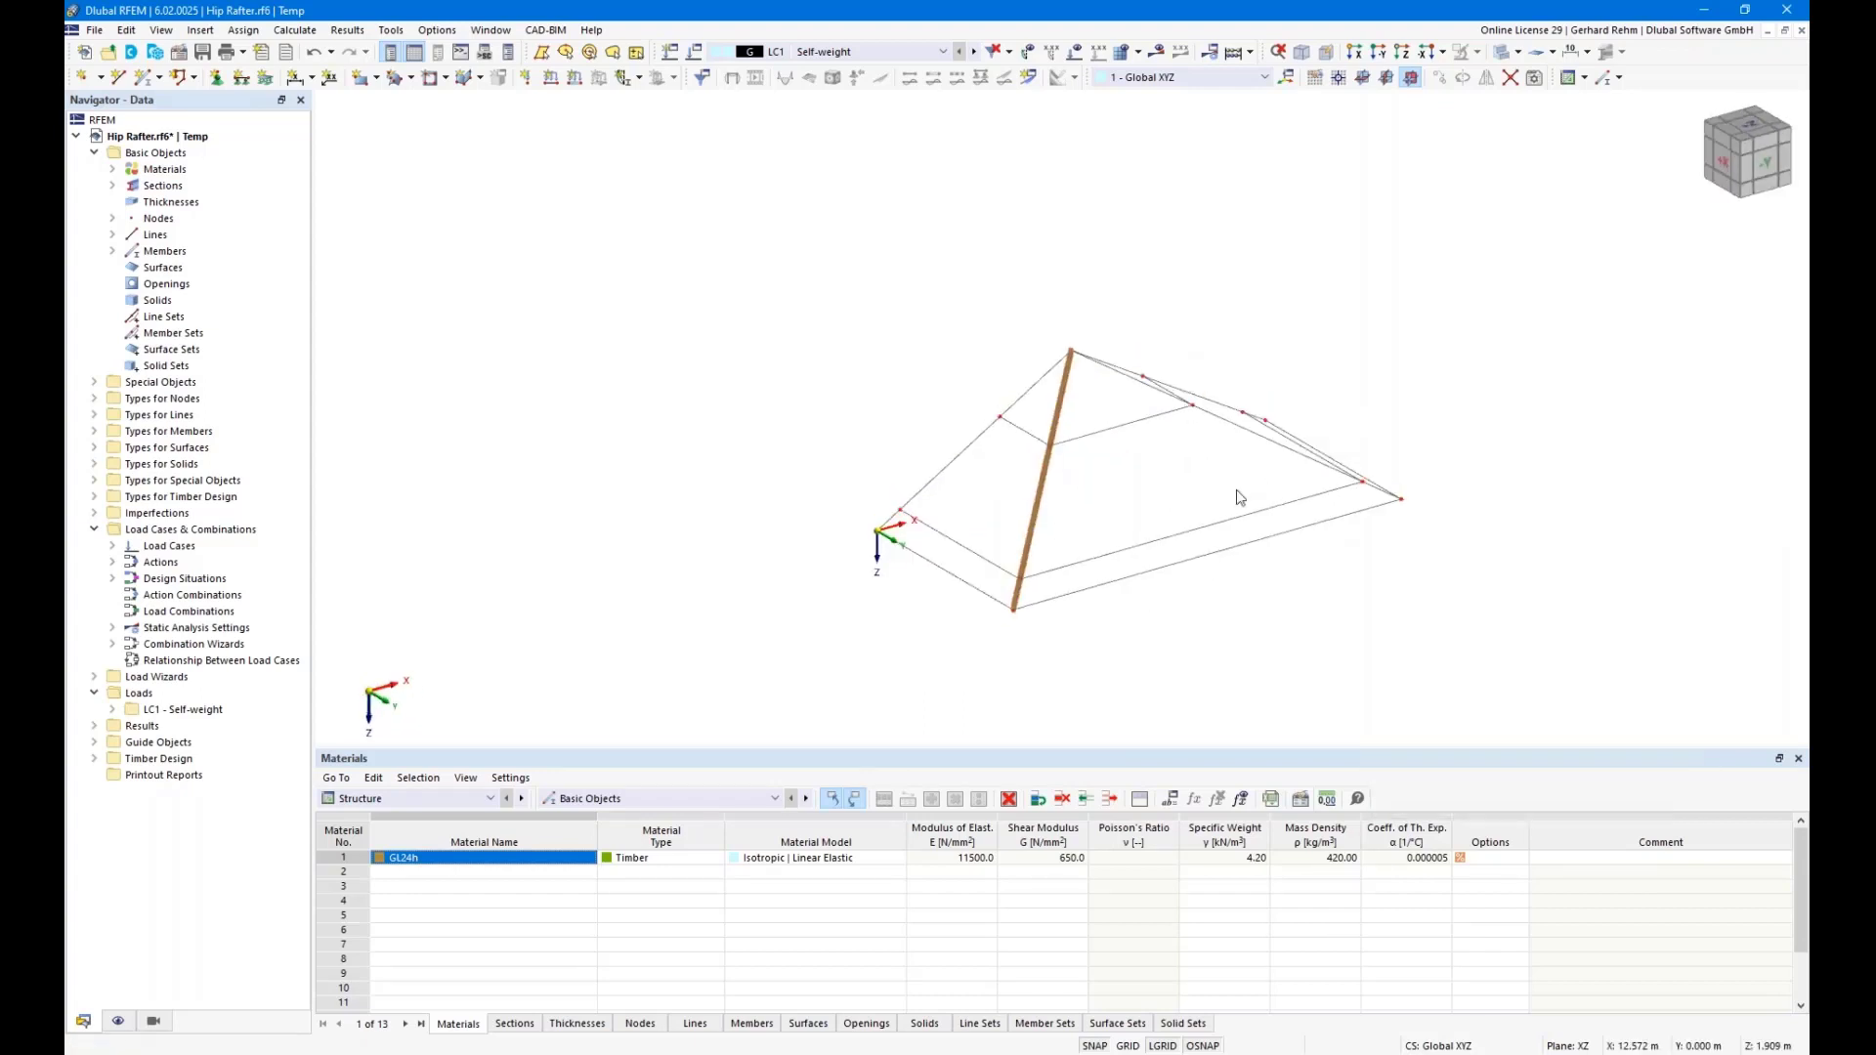
ctrl+middle_drag(1543, 431, 1412, 500)
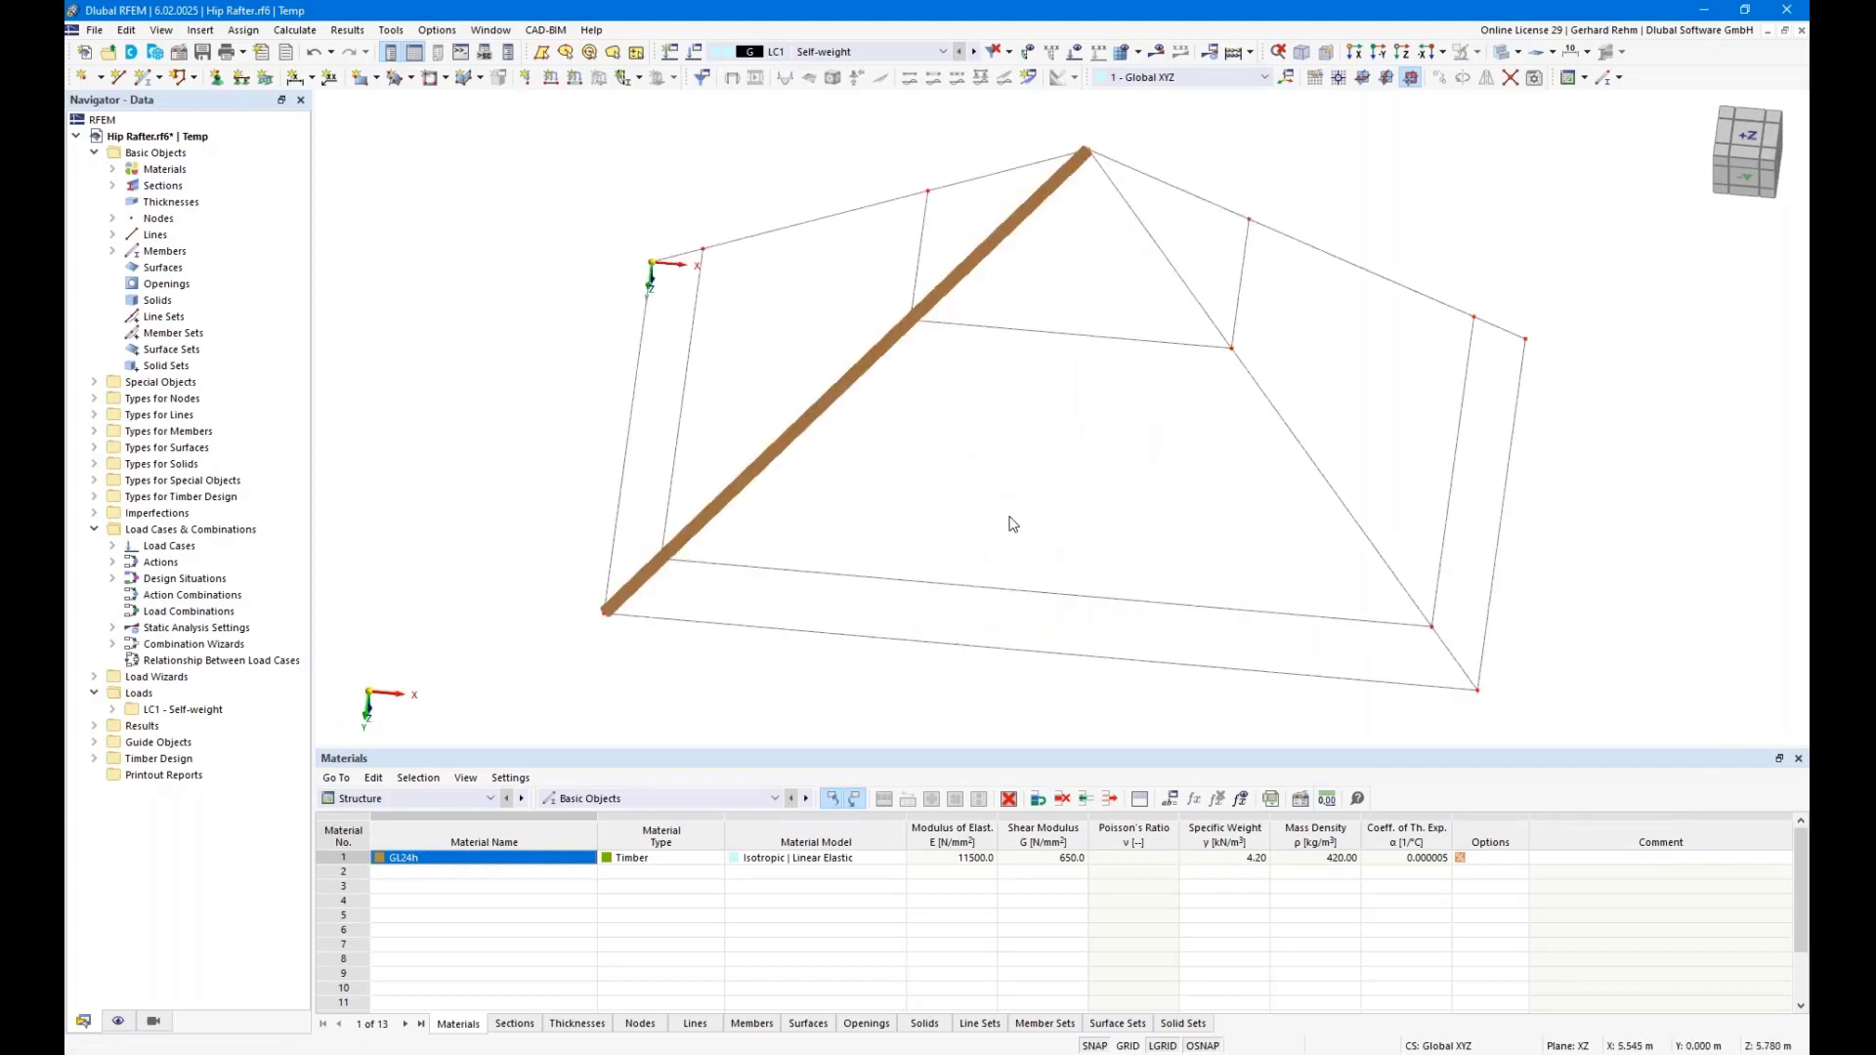
Create a new nodal support with rotation about X restrained, rotation about Z released, and a specific direction enabled
click(216, 78)
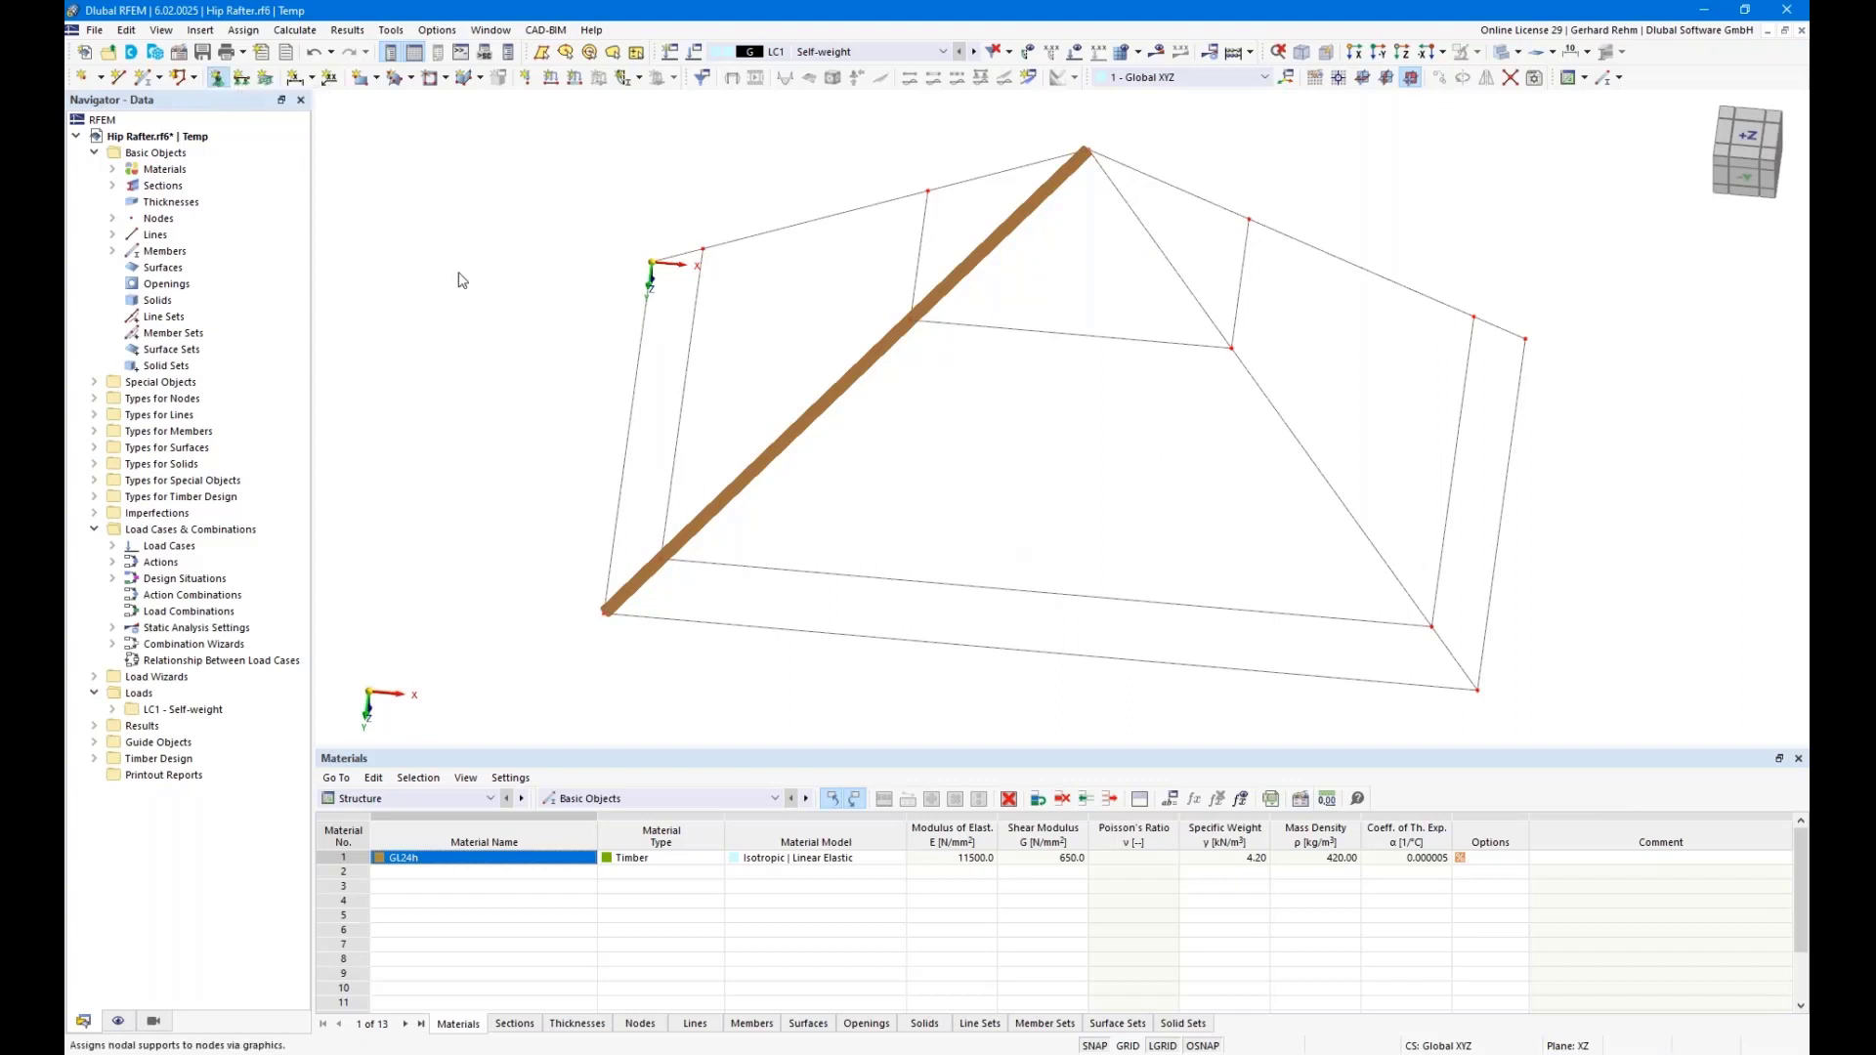
click(847, 475)
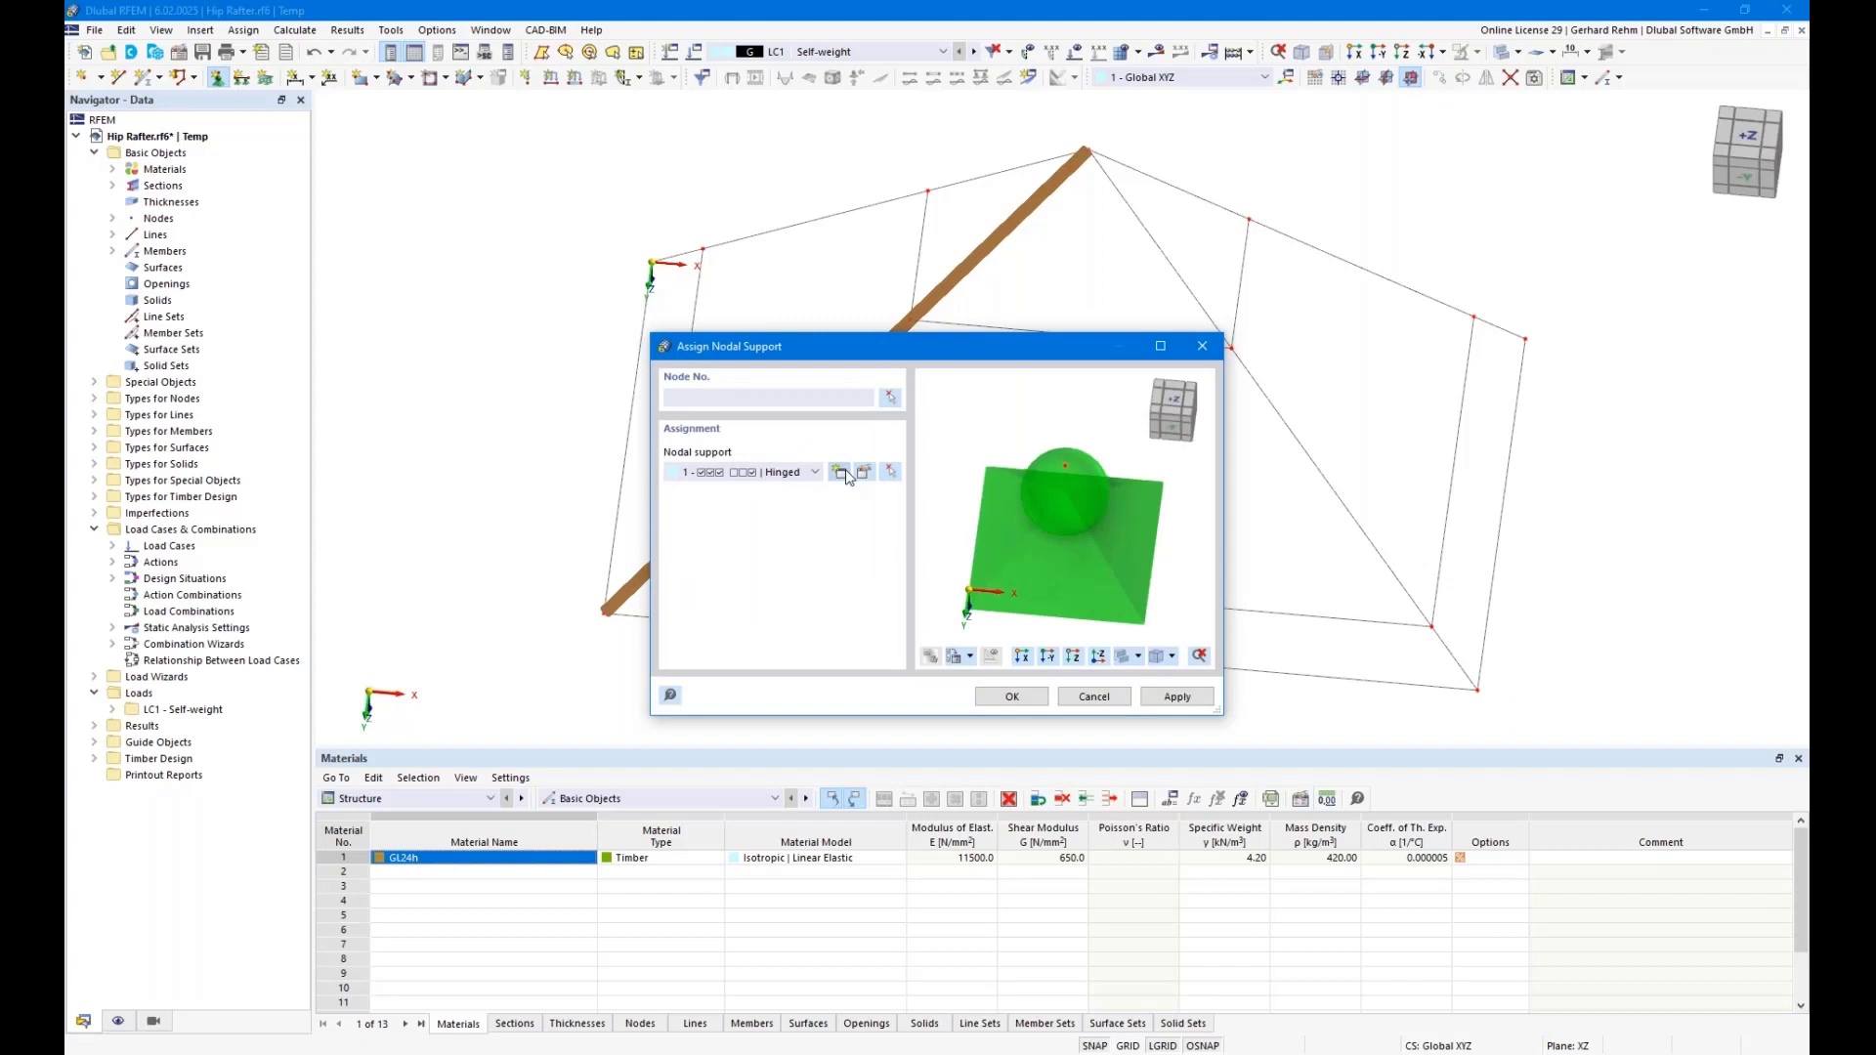
click(621, 465)
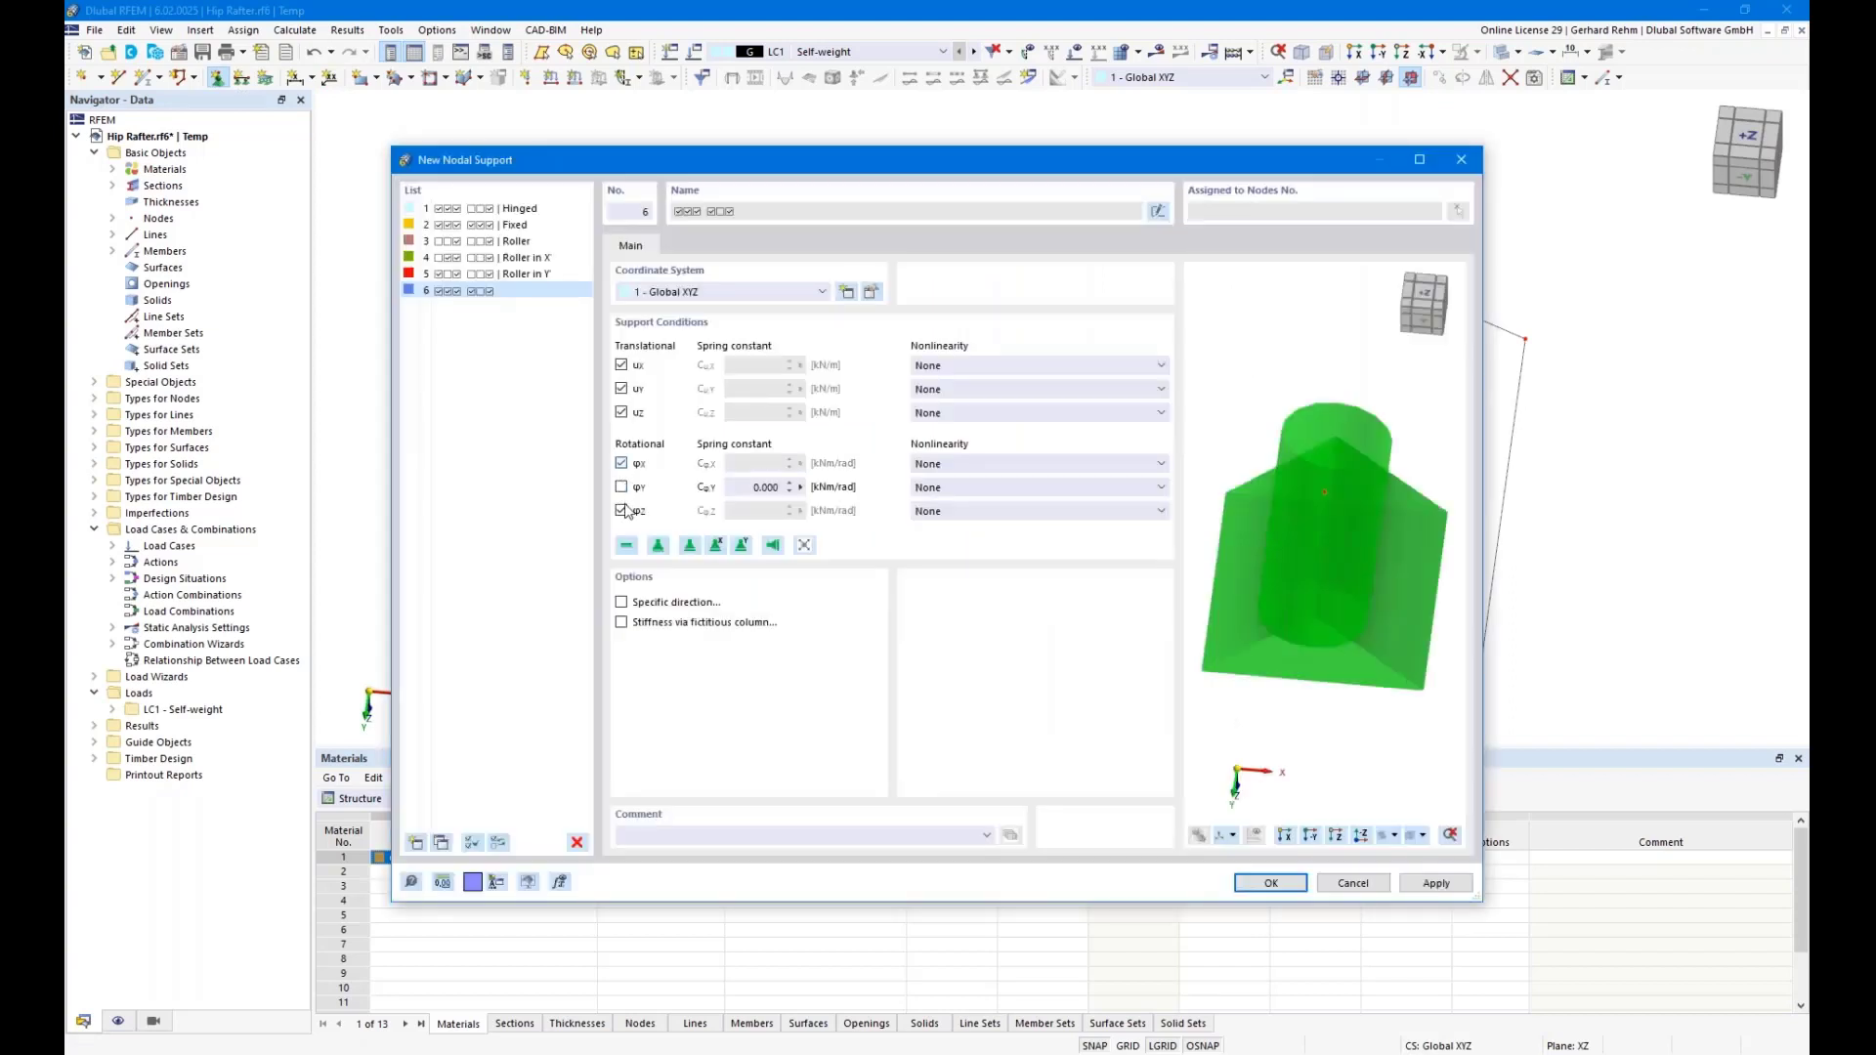
click(622, 510)
click(624, 604)
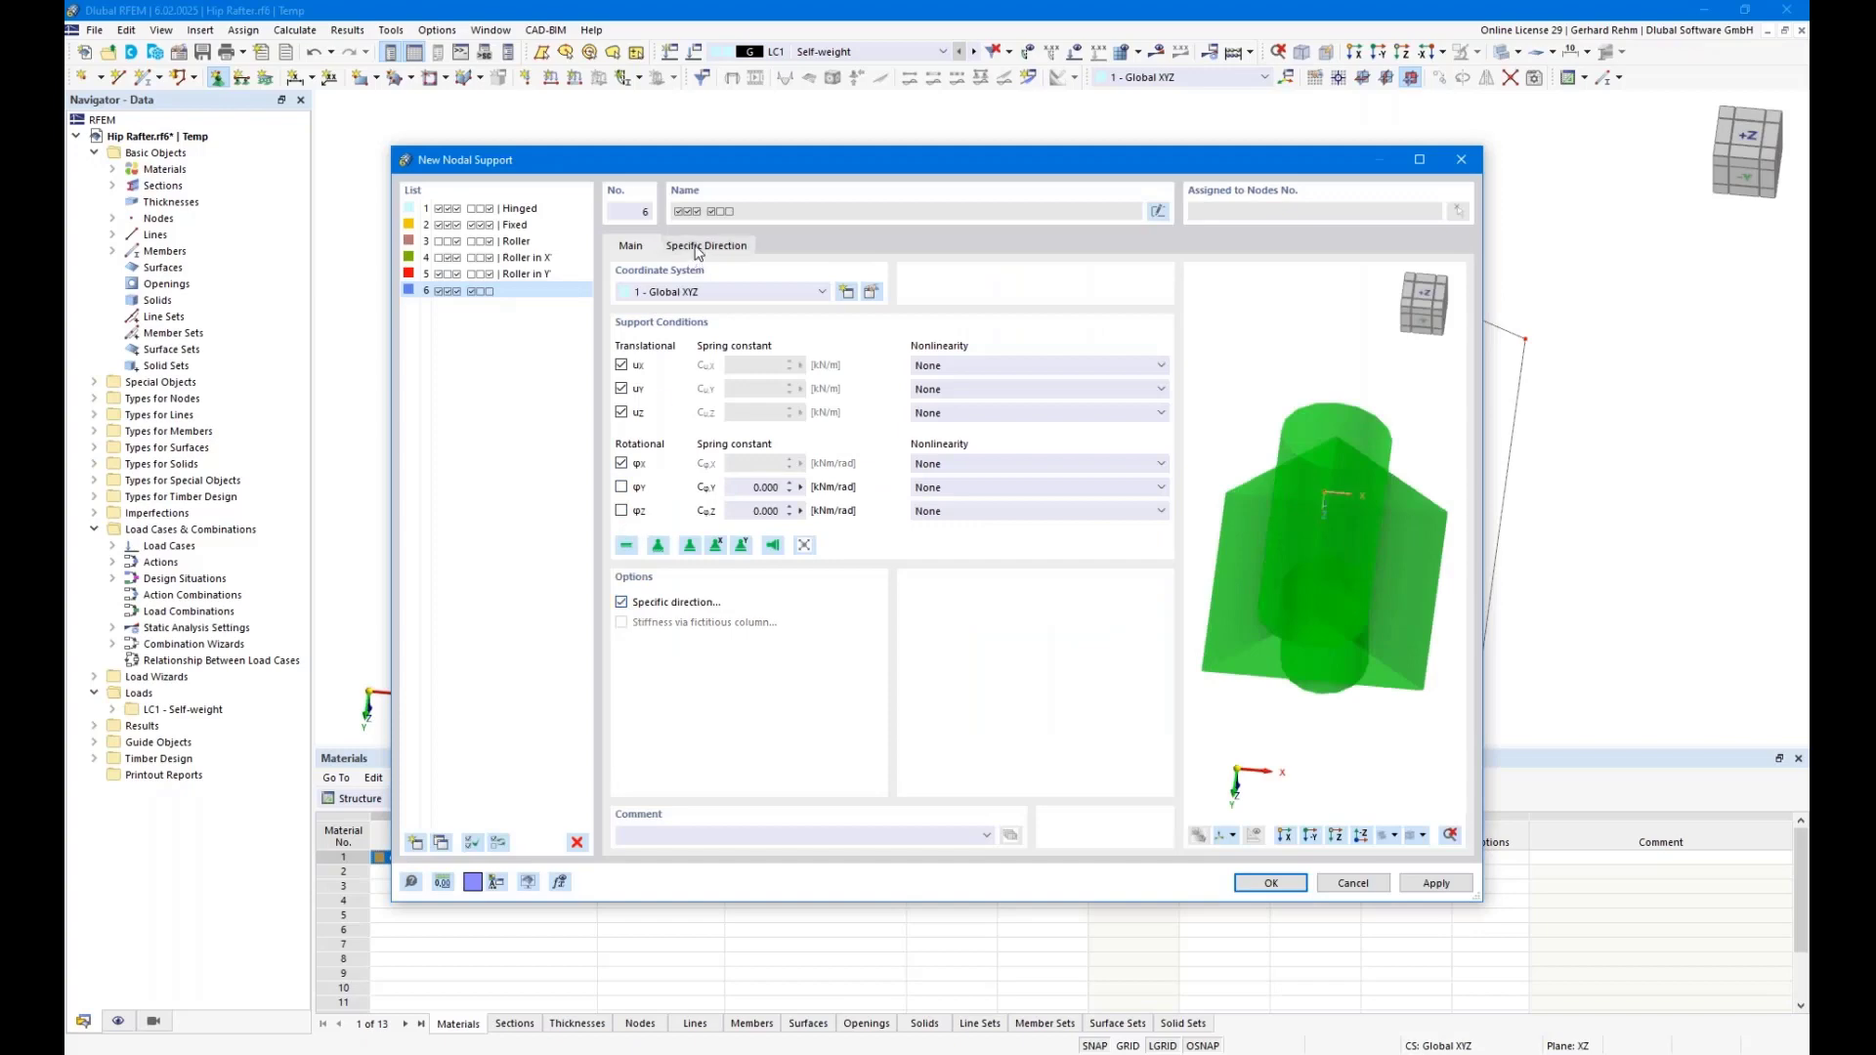
Rotate the support by -45° about Z' and assign it to the lowest intermediate node of the hip rafter, near the eaves
click(695, 249)
drag(946, 412, 1067, 415)
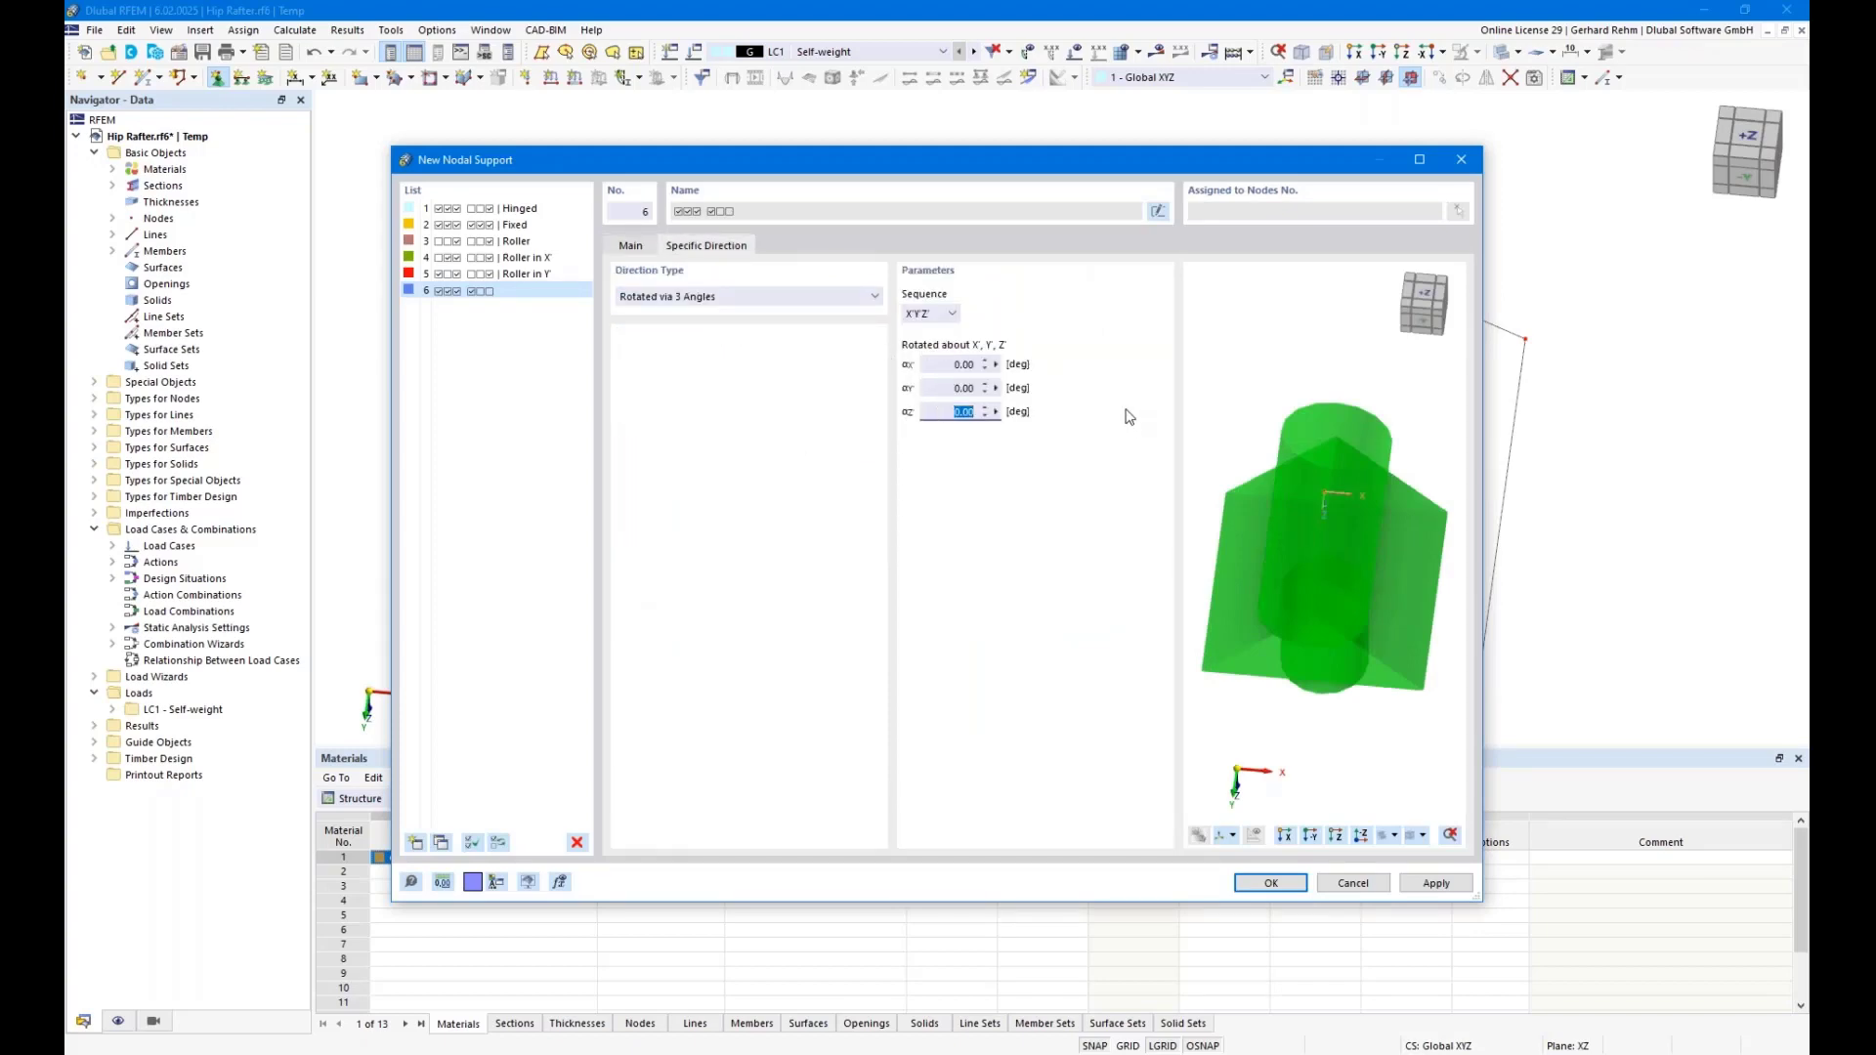
text(-45)
key(Return)
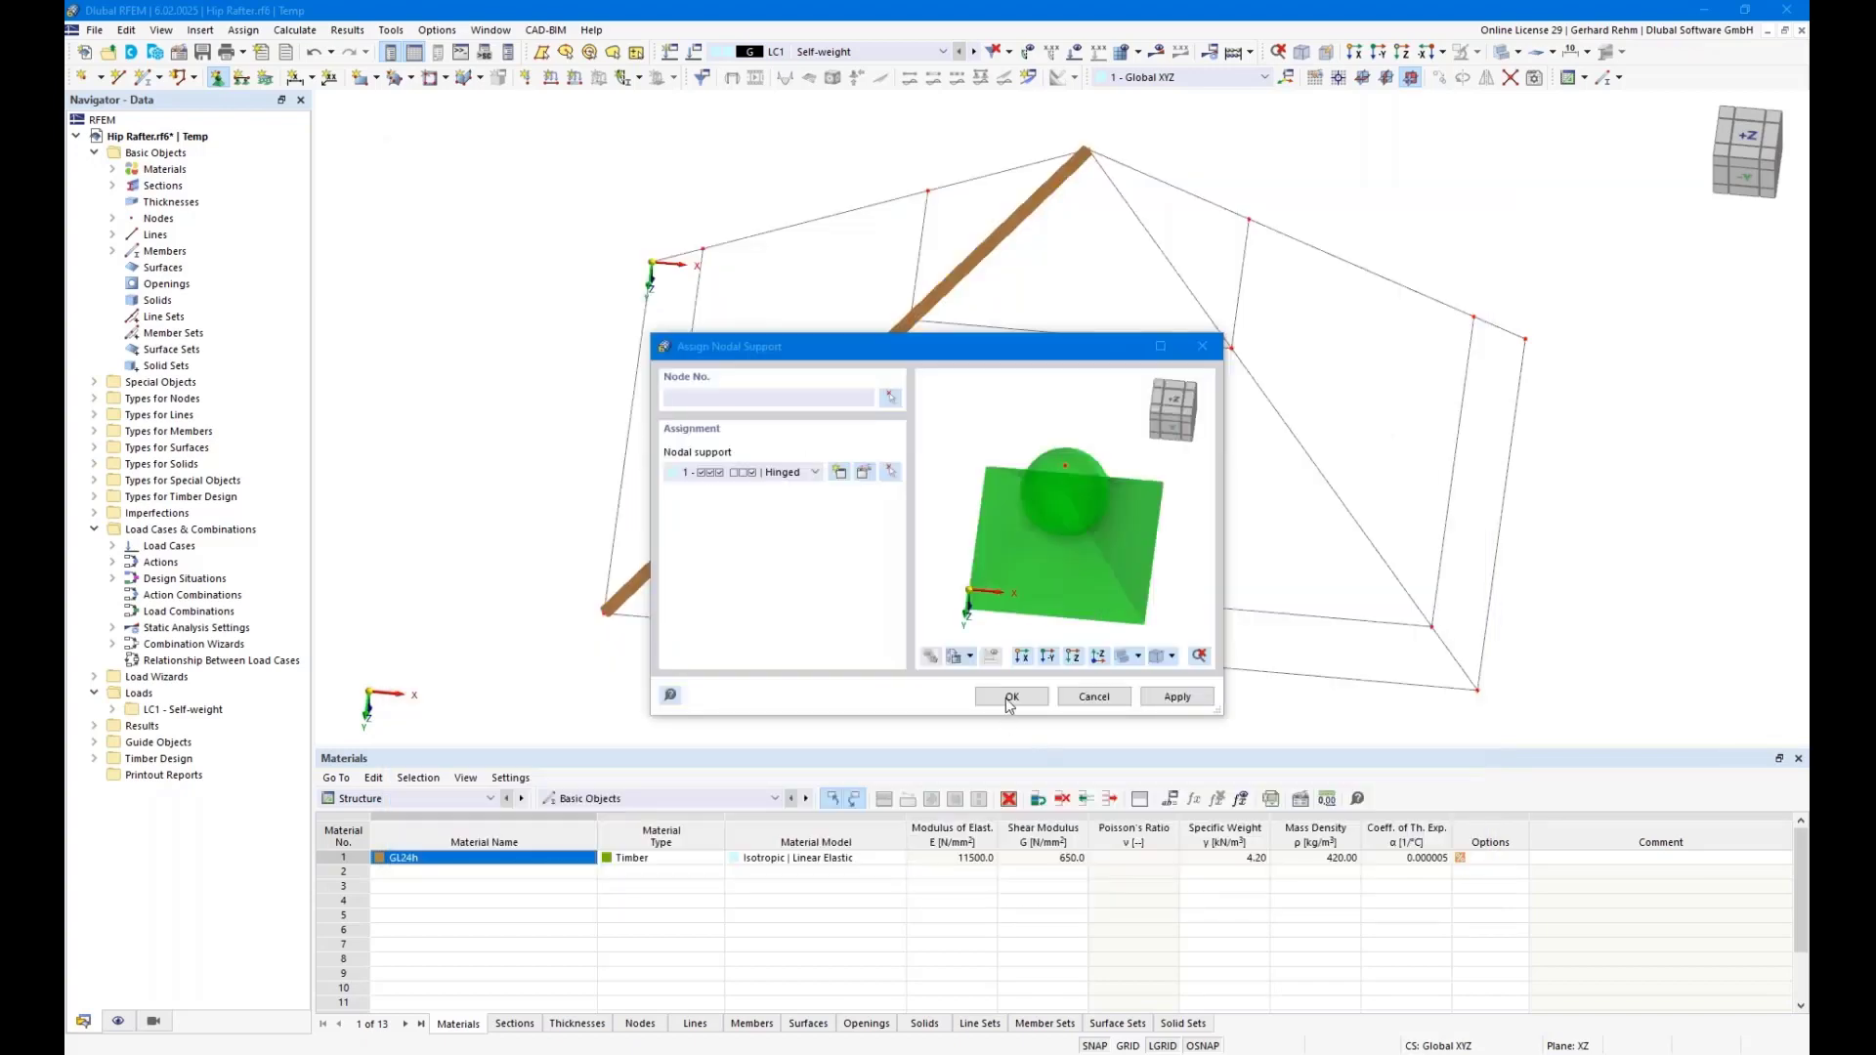
click(1012, 698)
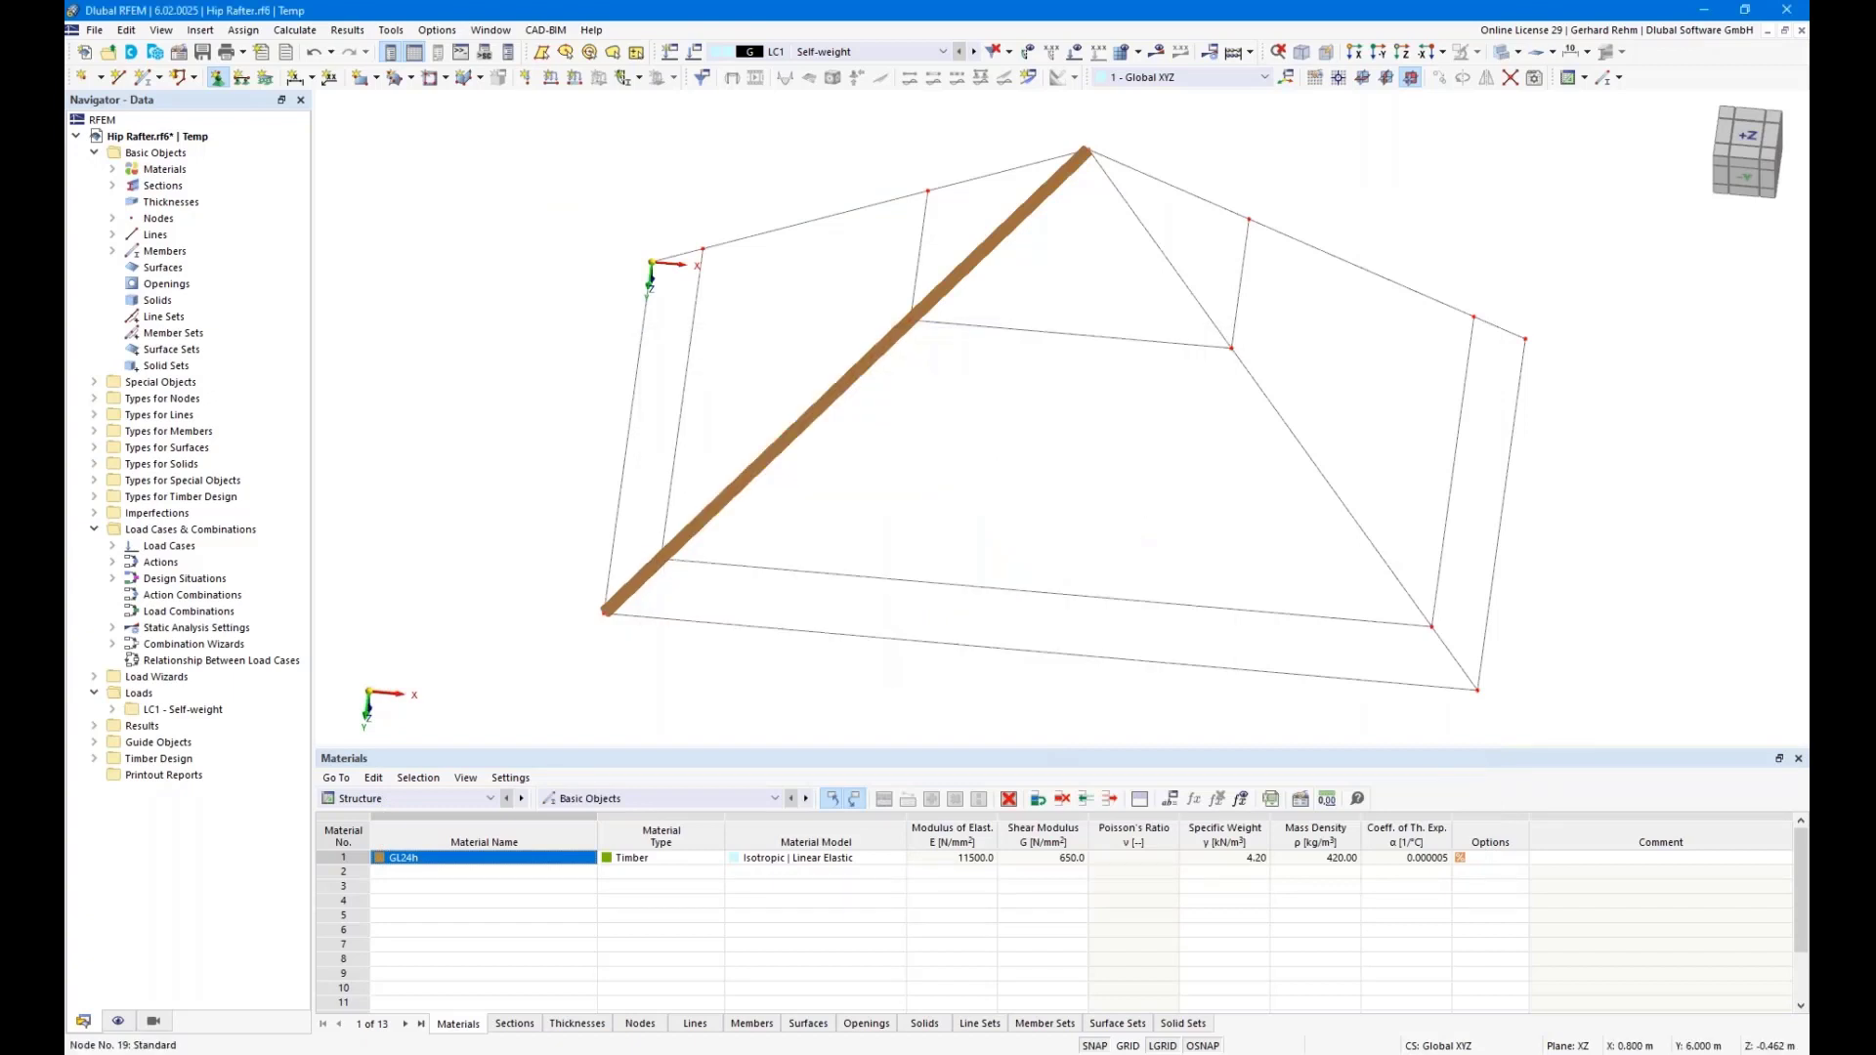
click(661, 555)
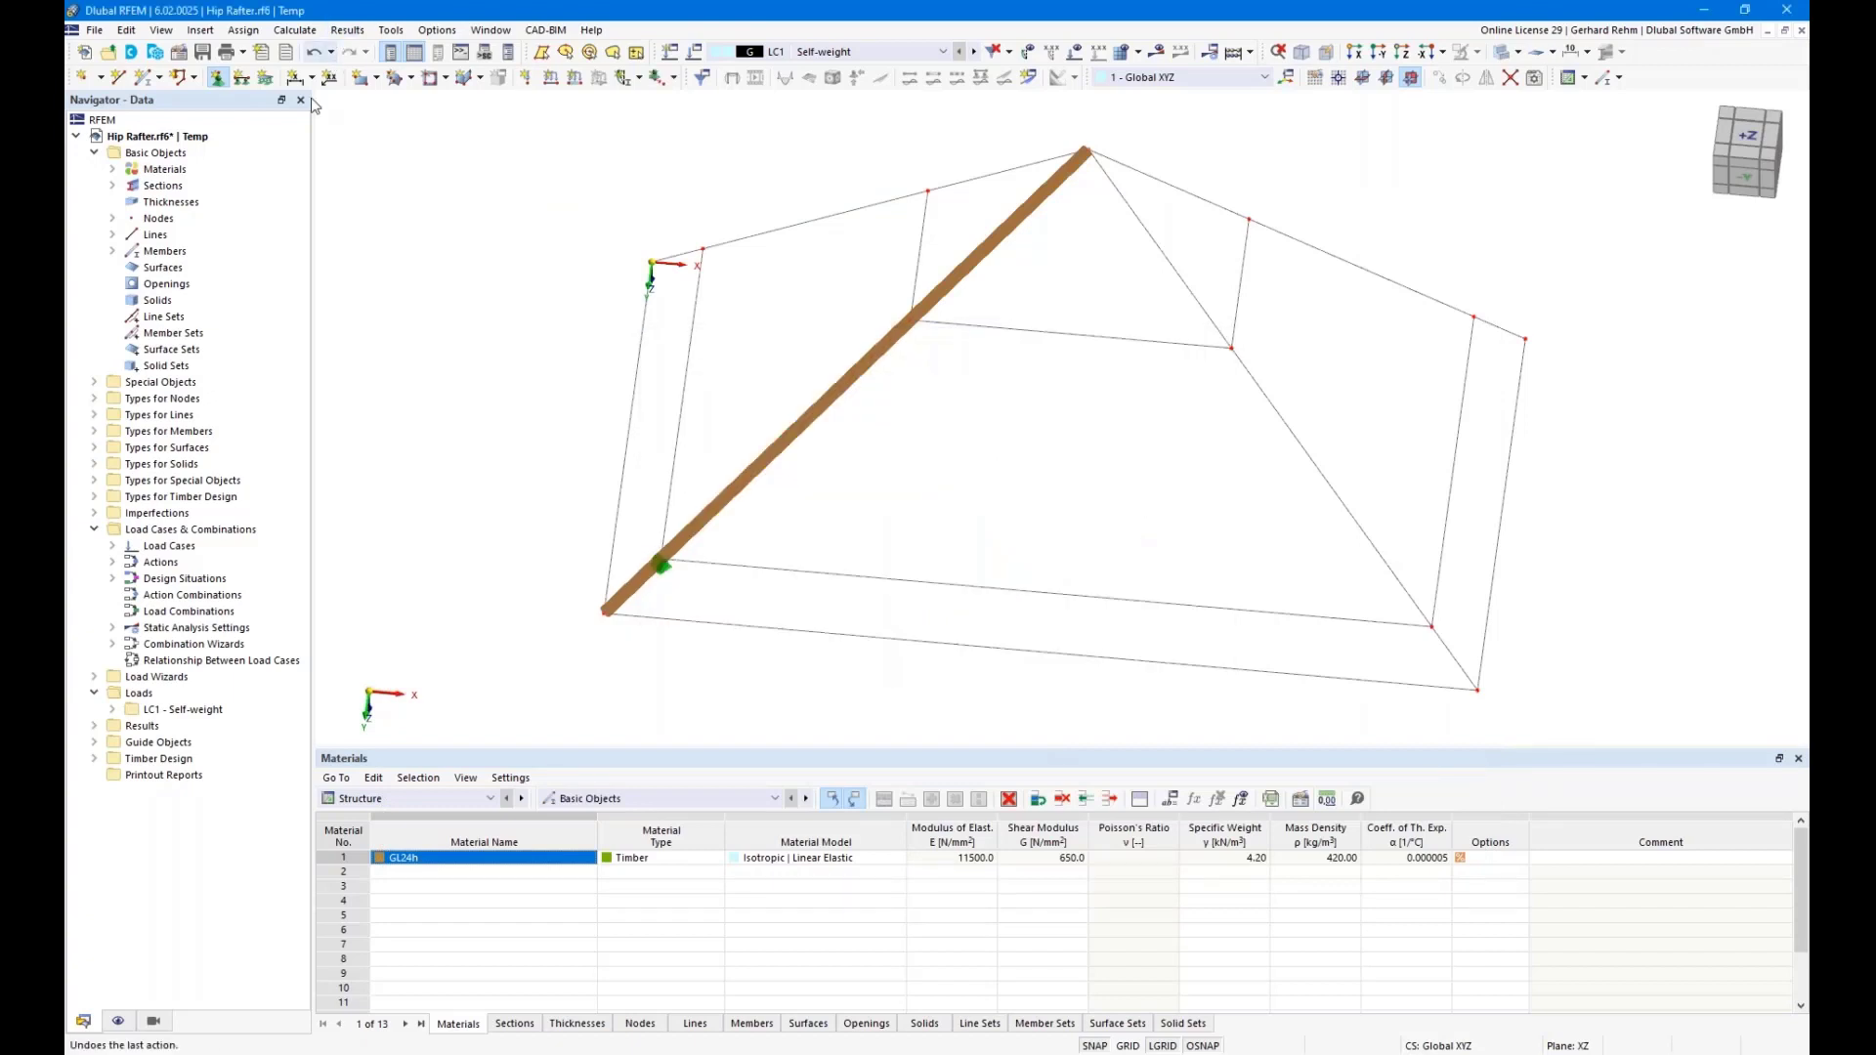
Add another nodal support type with rotation about Z released, rotation about X restrained, and a specific direction enabled
click(217, 78)
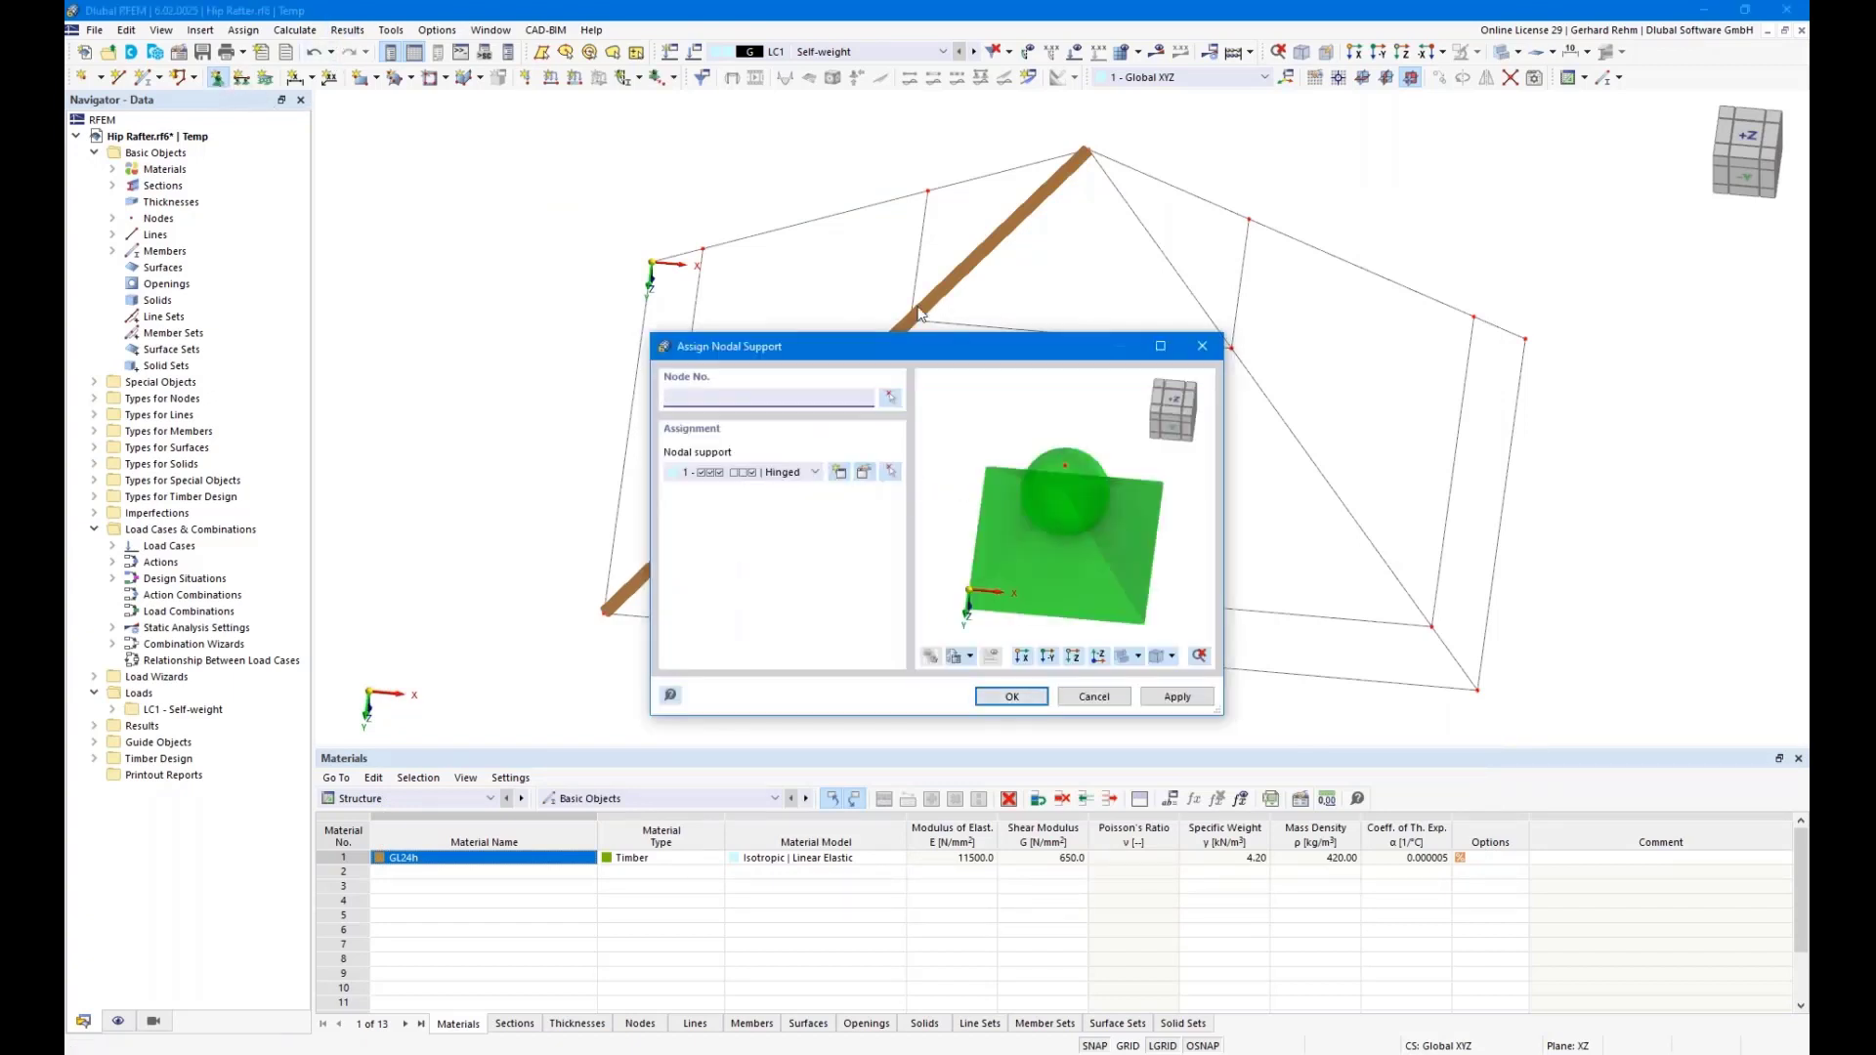
click(841, 476)
click(621, 510)
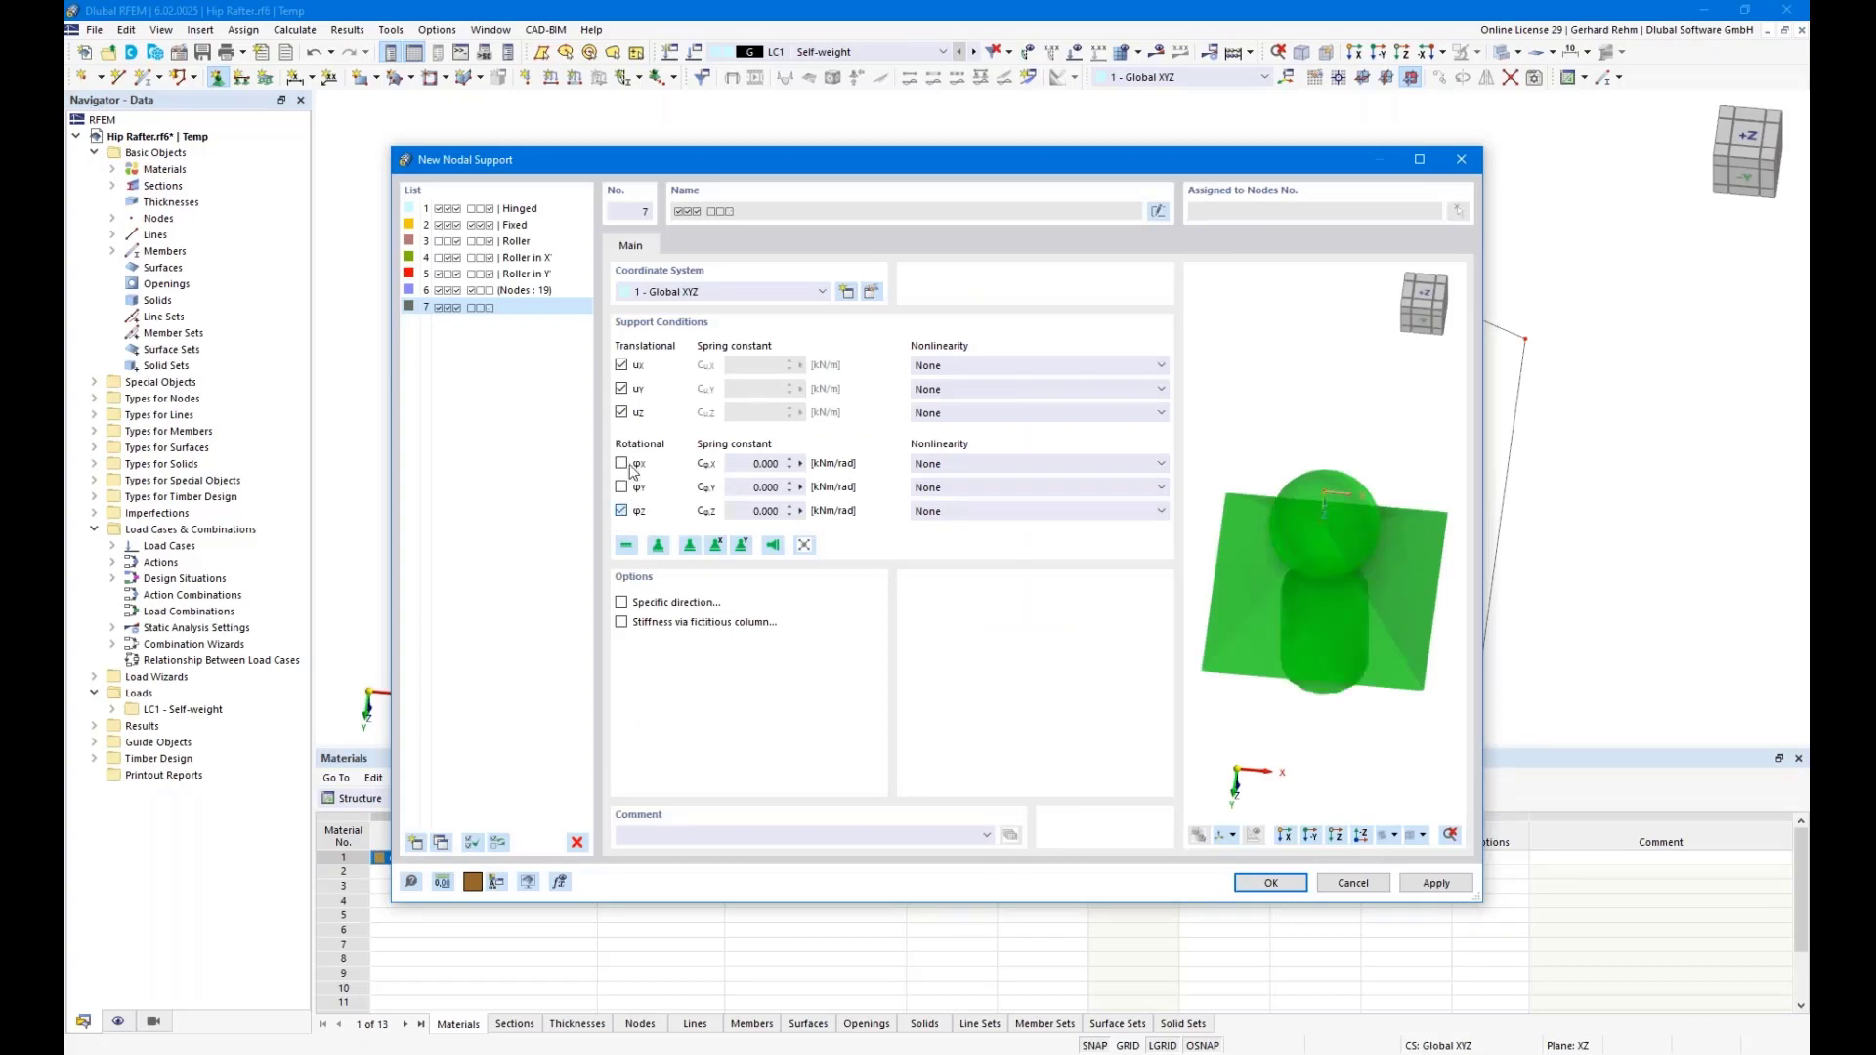
click(622, 463)
click(622, 602)
Rotate the second support type by -45° about Z' and release its translation in X'
click(704, 247)
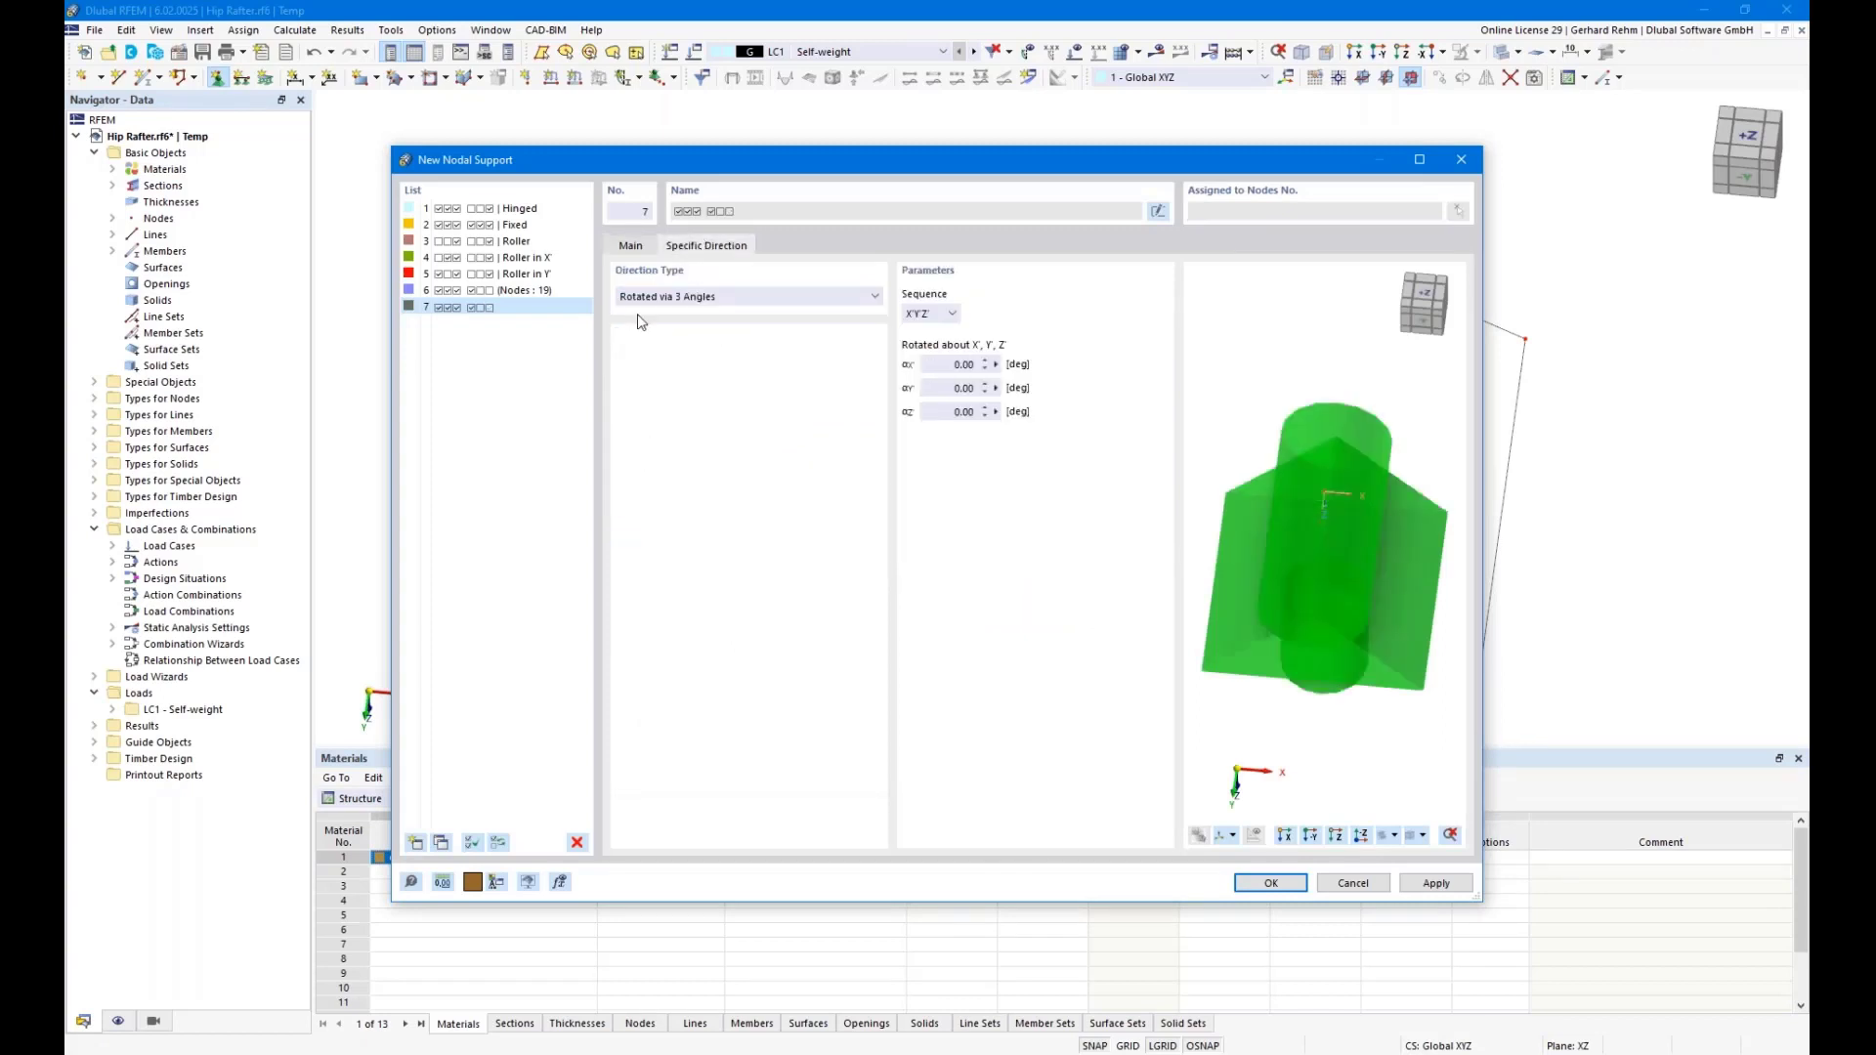
click(963, 412)
key(BackSpace)
text(-45)
click(630, 245)
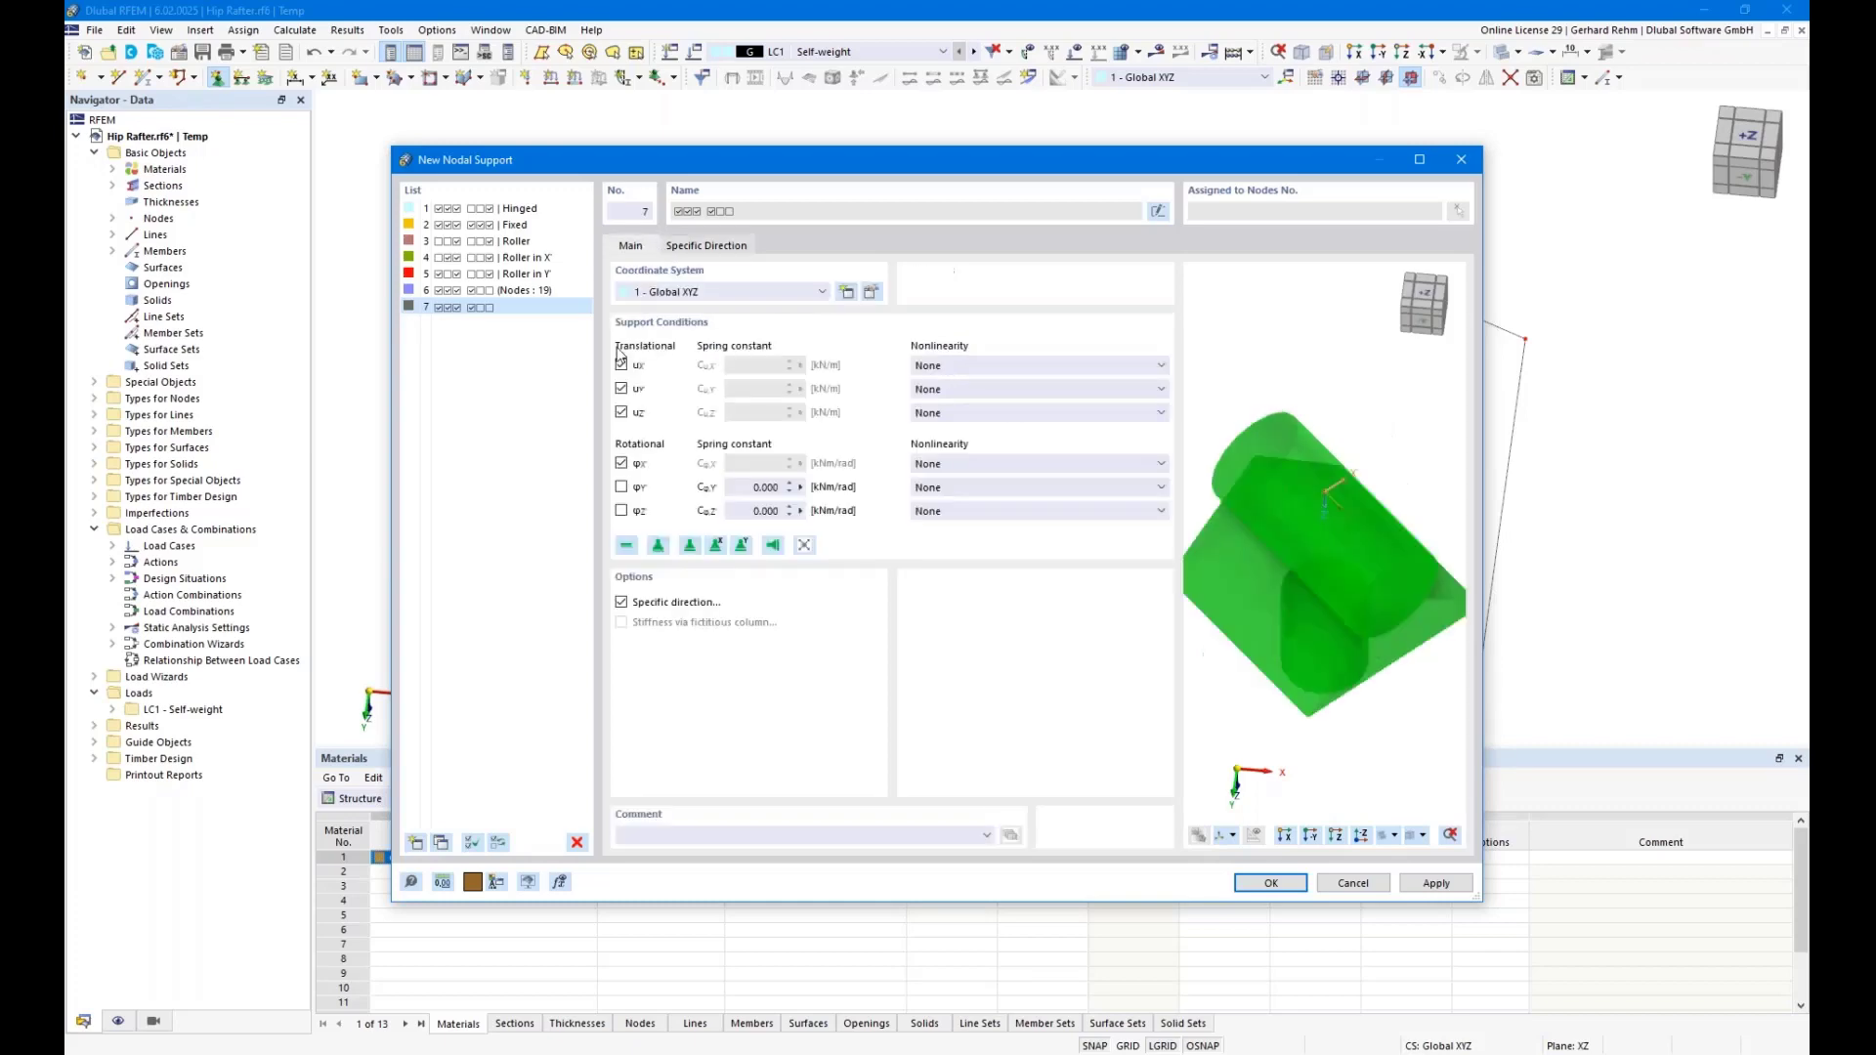
click(621, 367)
click(1297, 885)
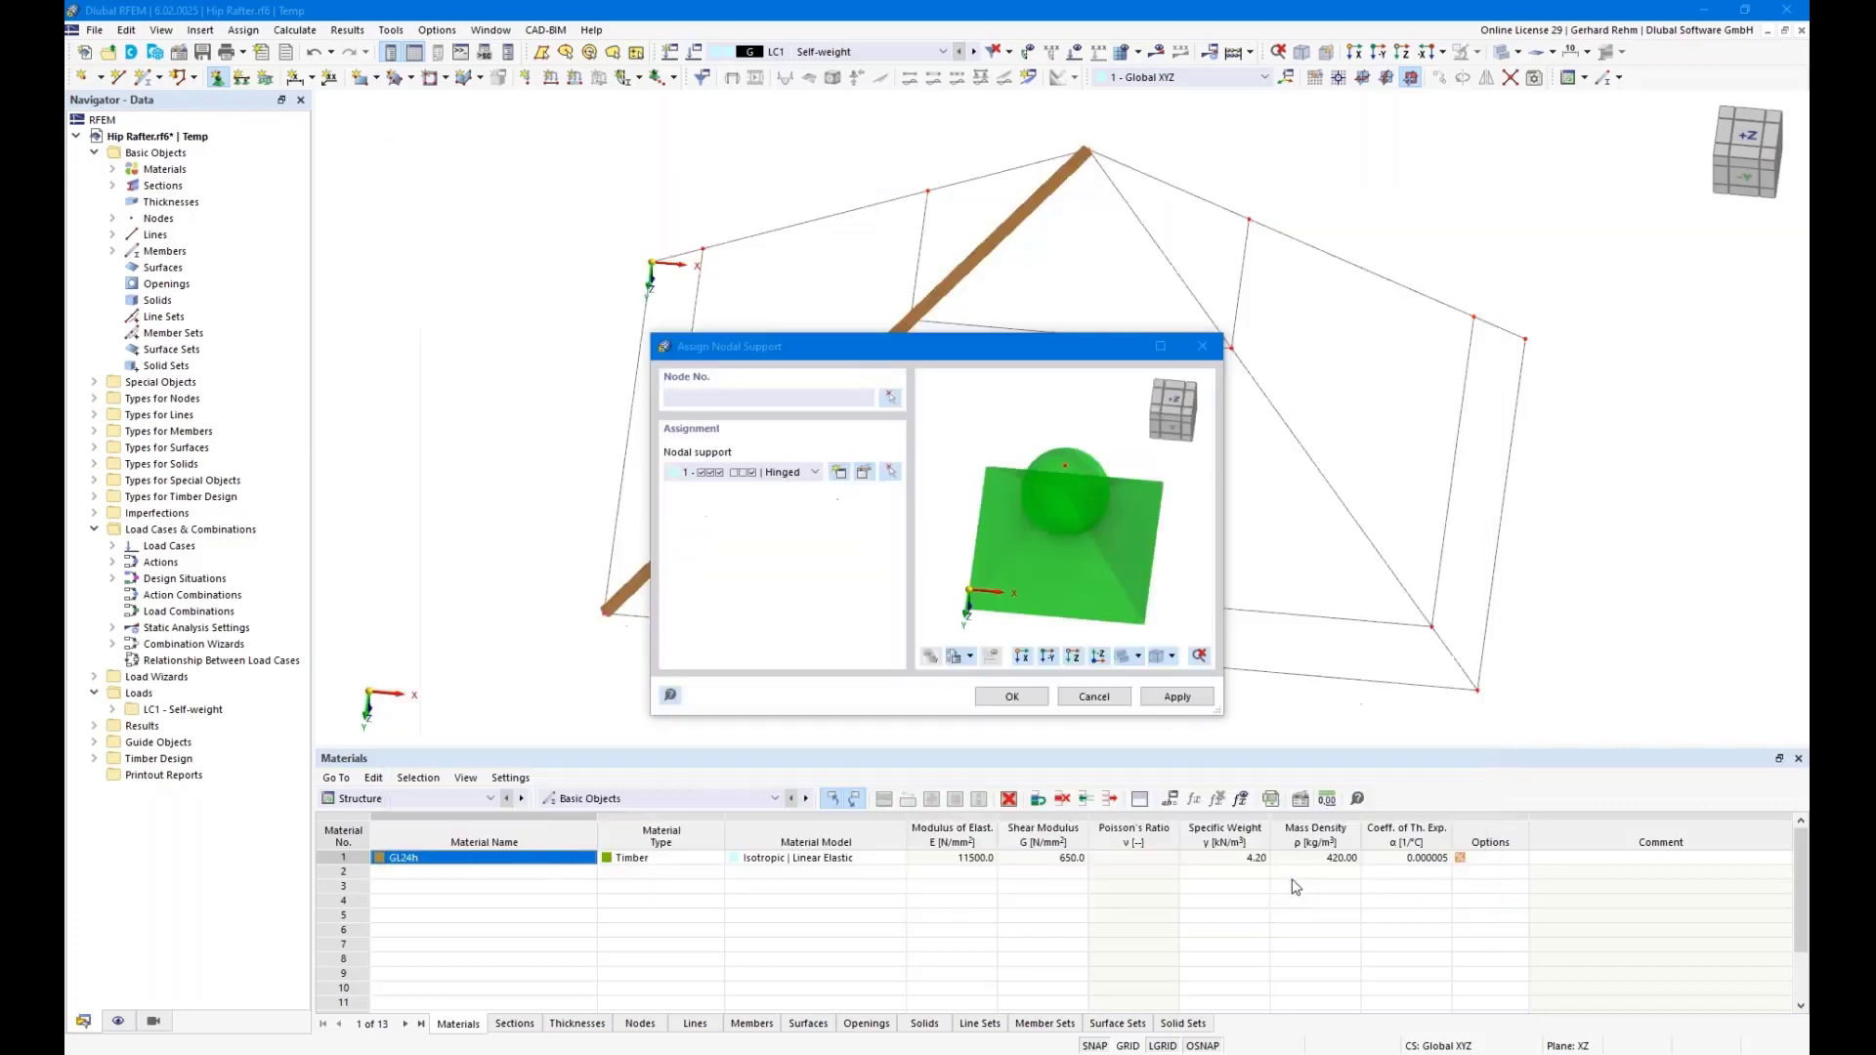
Assign the second support type to the hip rafter's middle node and its upper end node at the ridge
click(1013, 699)
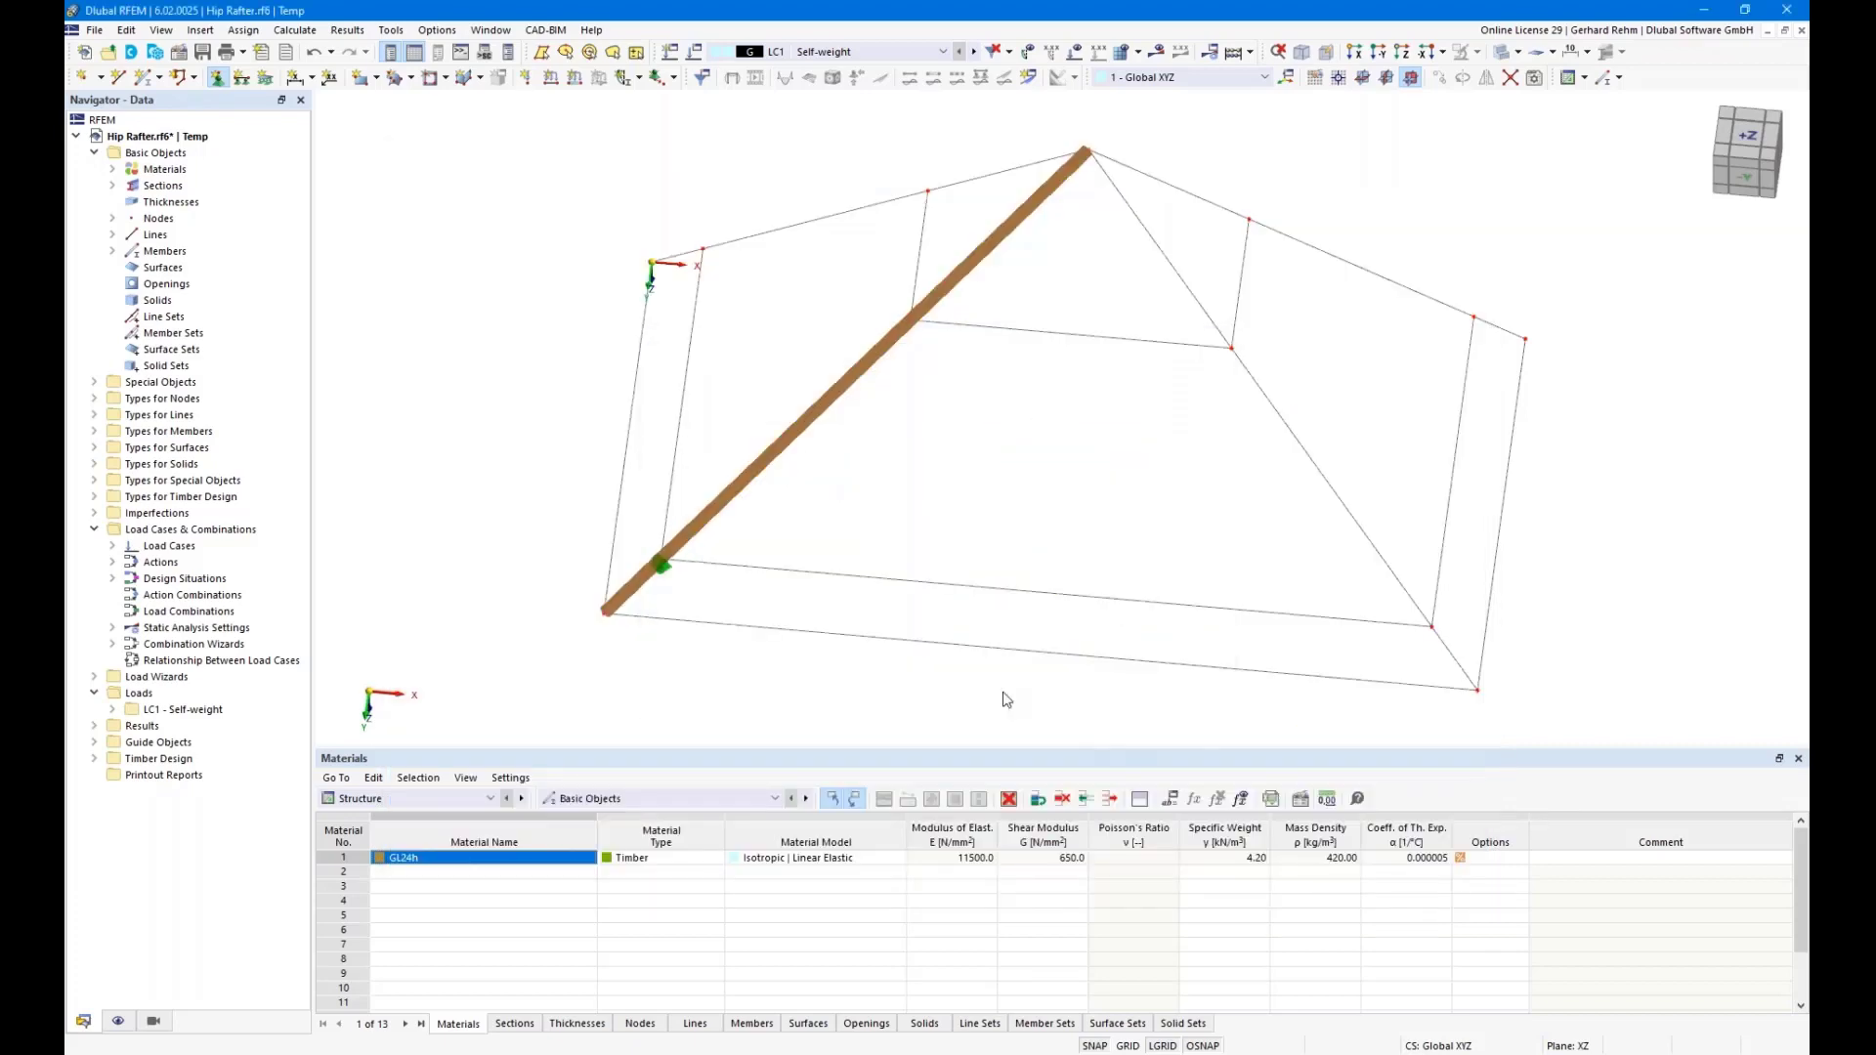
click(911, 326)
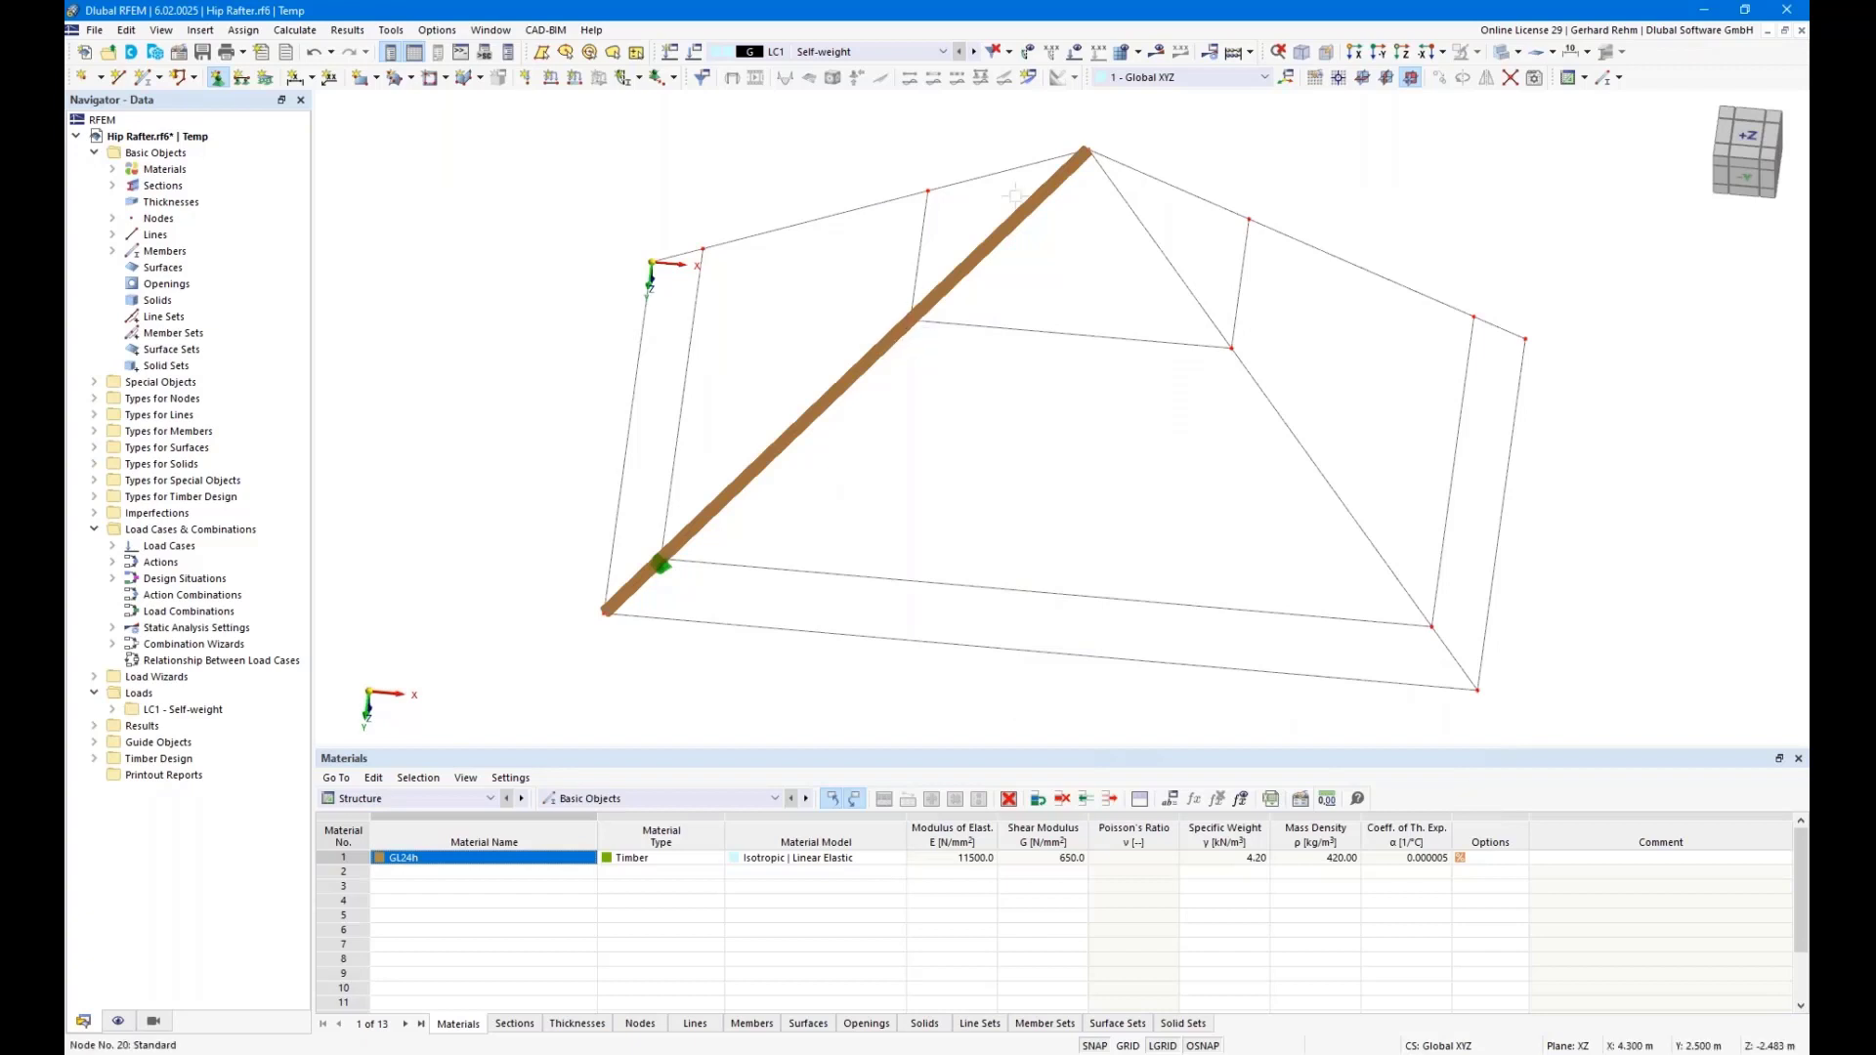
click(1087, 151)
Examine the three supports along the hip rafter in plan view and from several 3D directions
scroll(997, 381, down, 1)
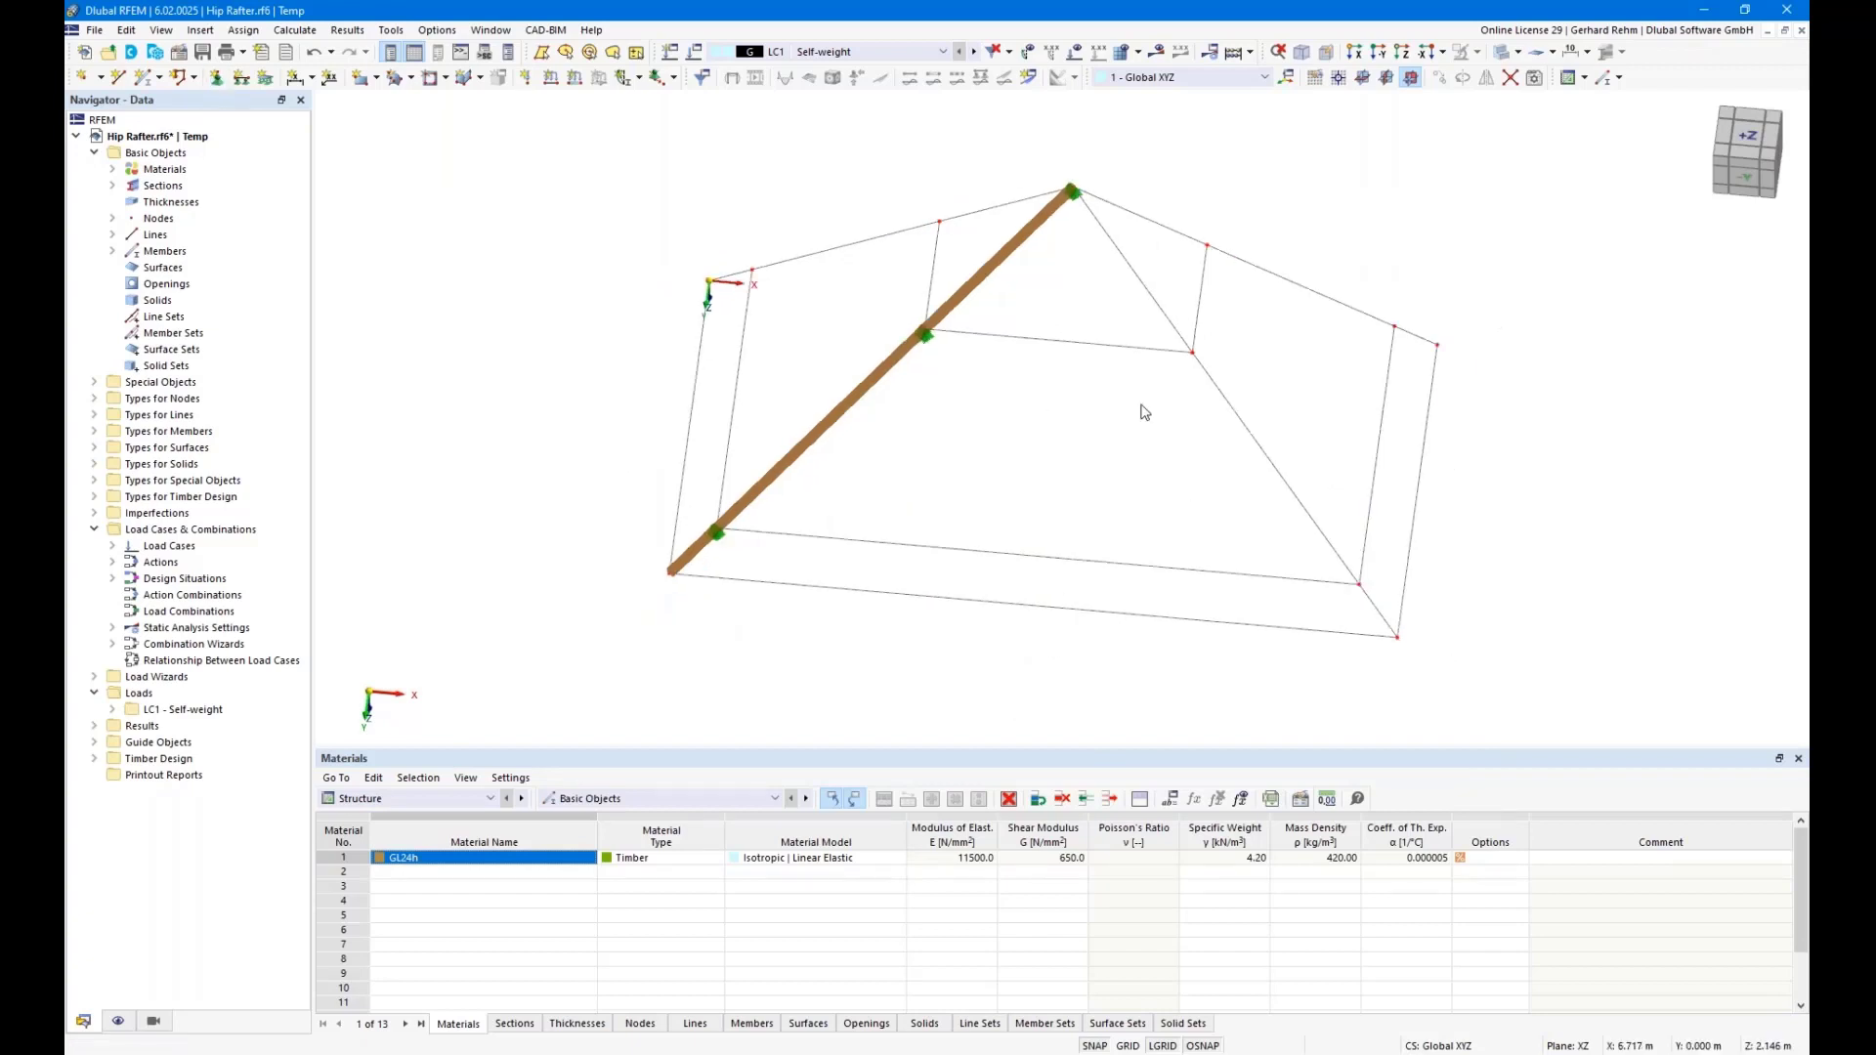
scroll(1134, 459, down, 1)
ctrl+middle_drag(1117, 500, 1173, 440)
click(1403, 52)
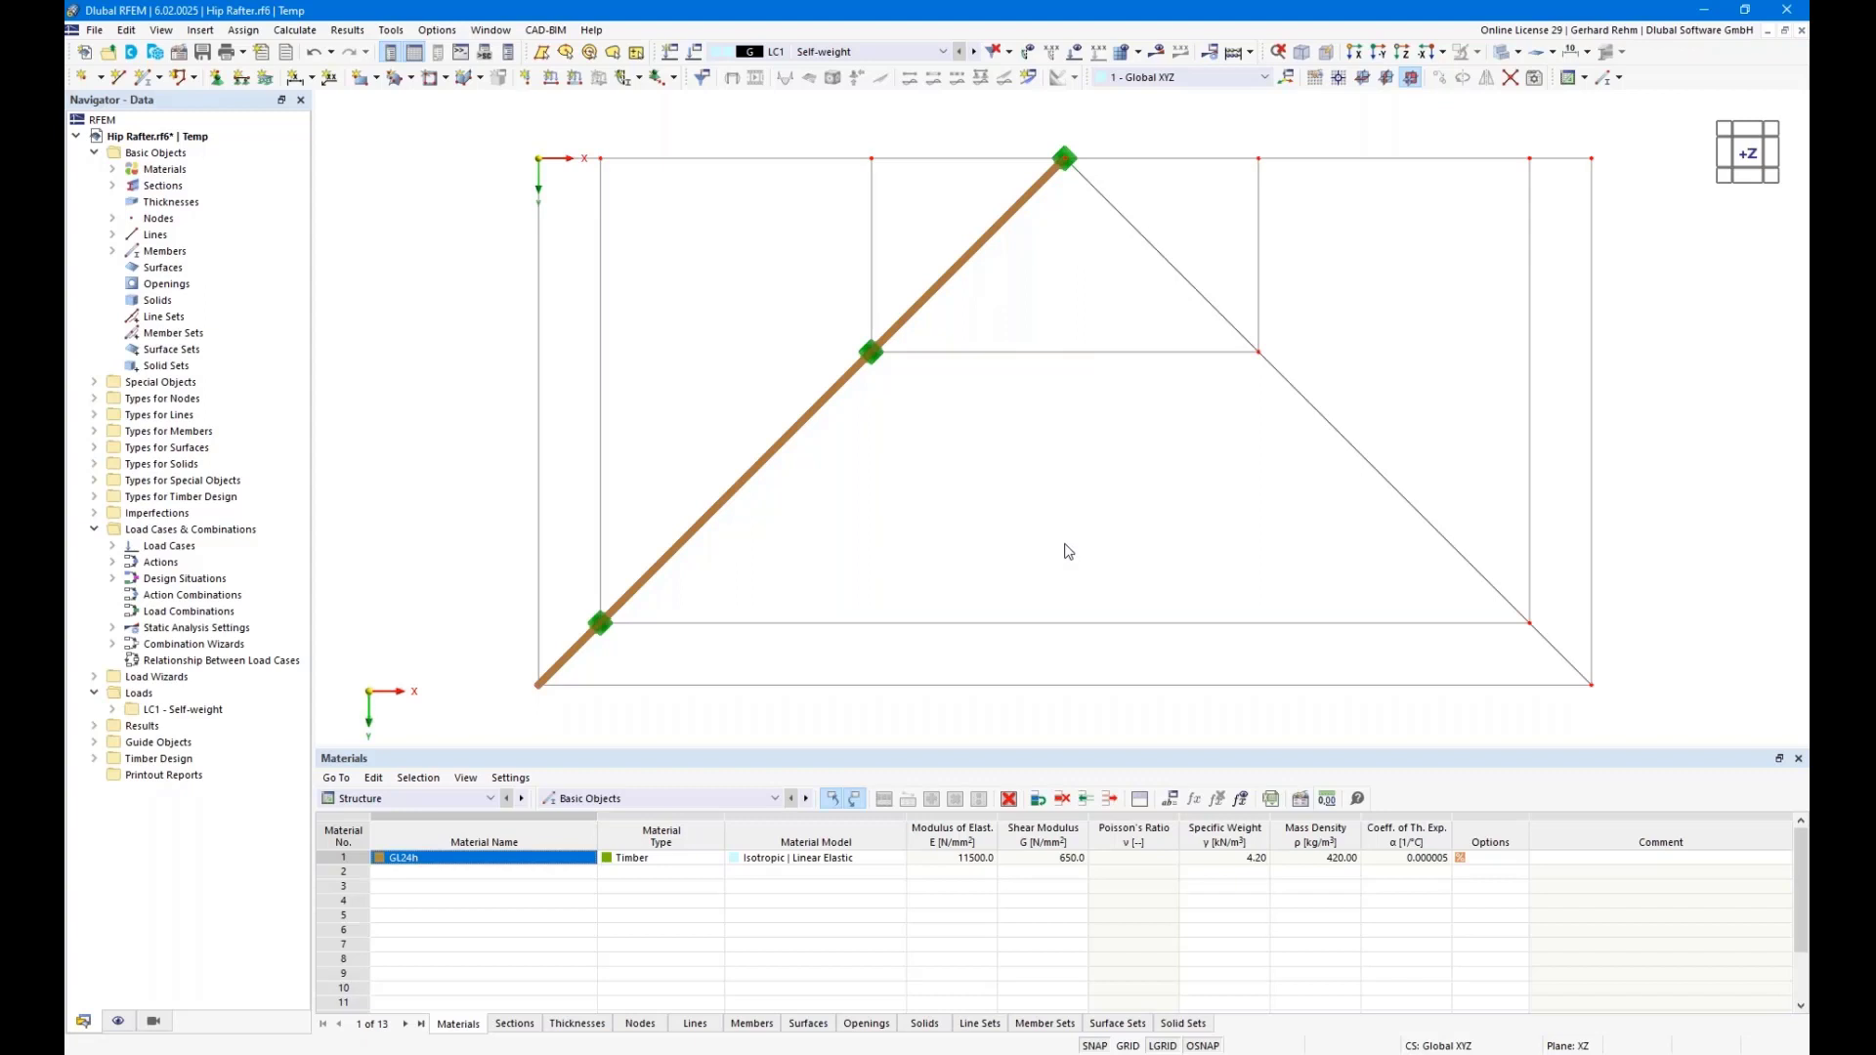
scroll(1035, 506, down, 1)
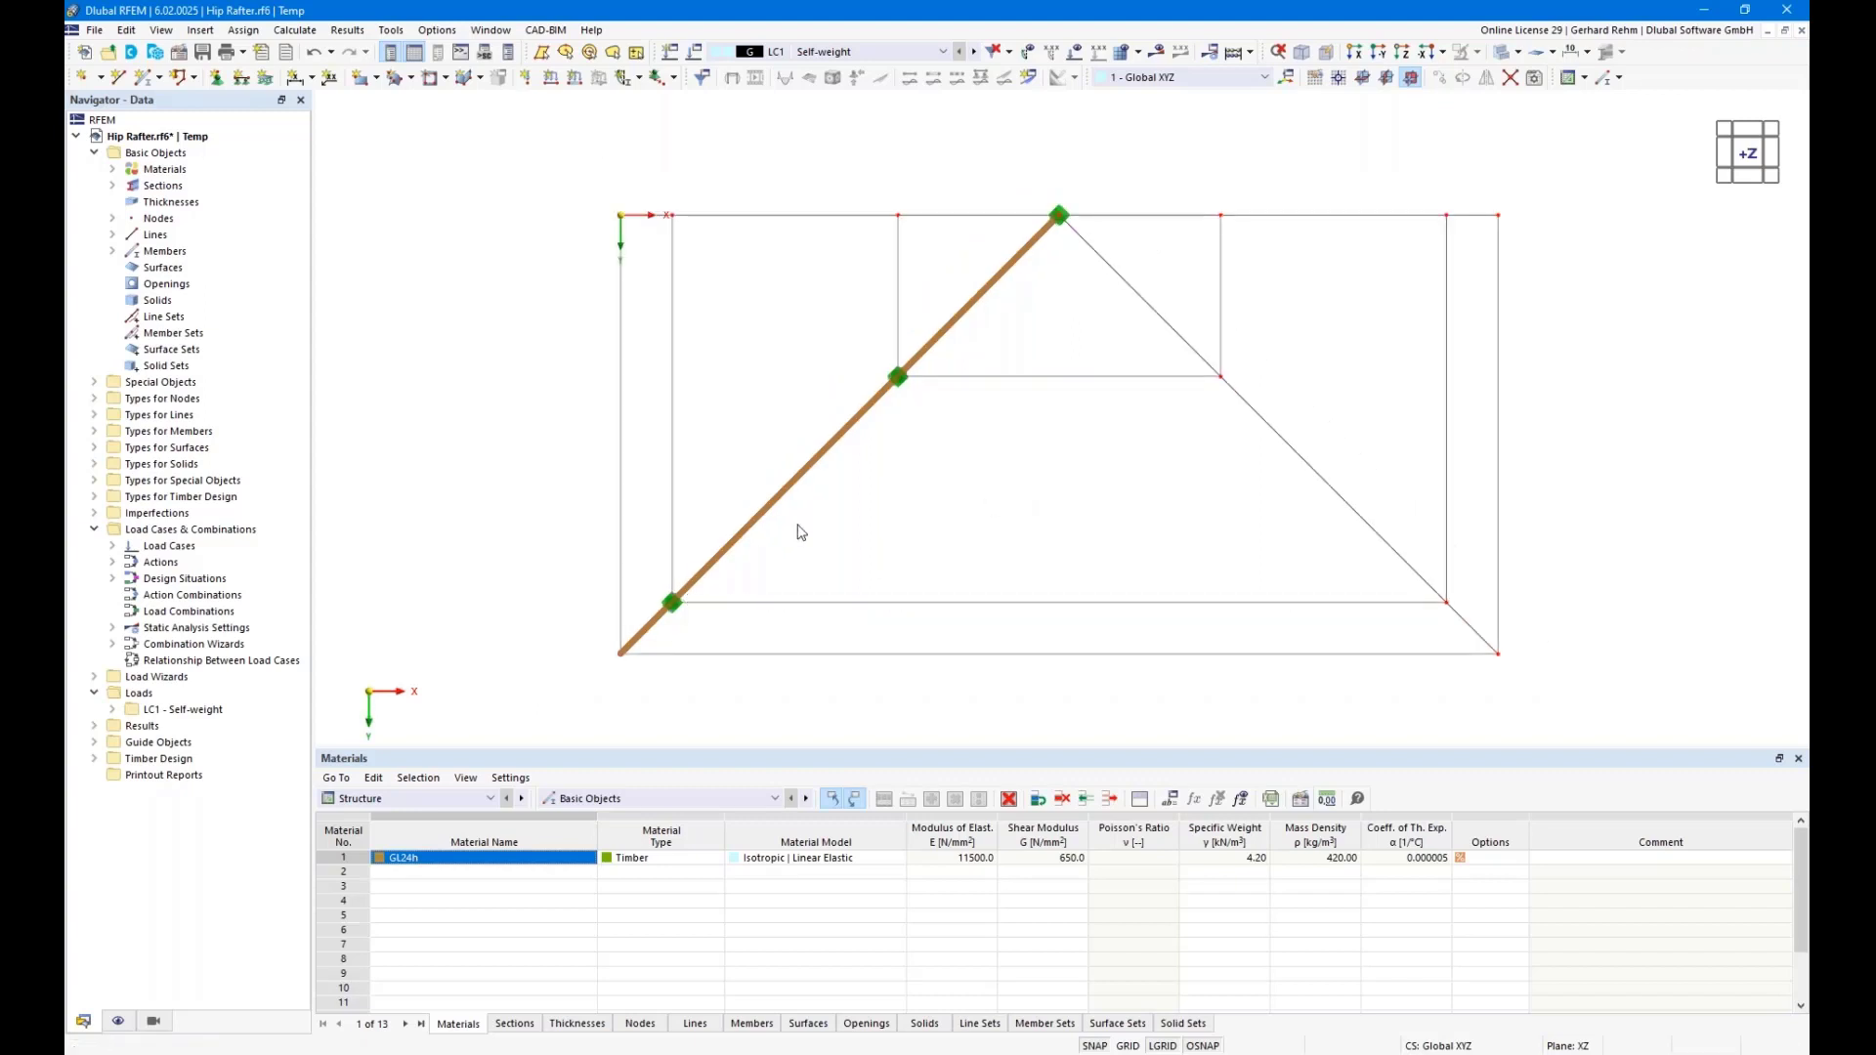
ctrl+middle_drag(1005, 607, 733, 486)
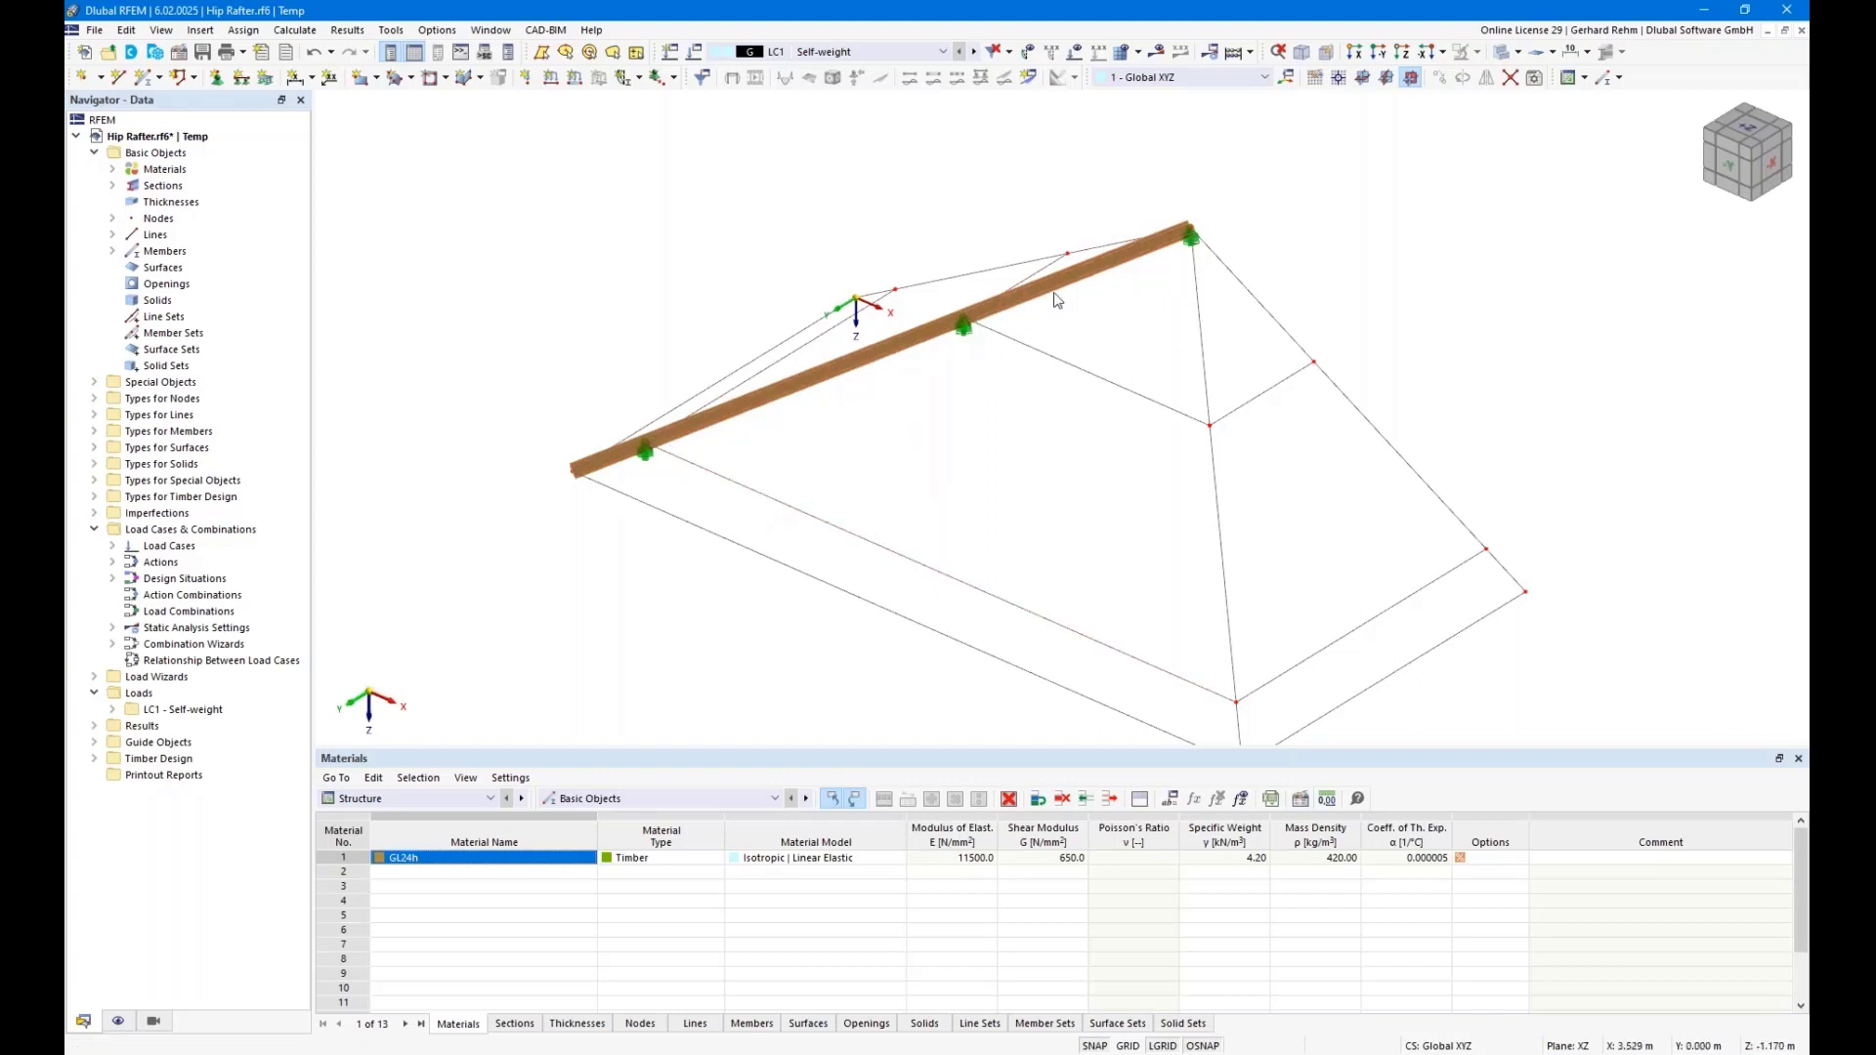
mouse_move(920, 490)
ctrl+middle_down()
mouse_move(1010, 486)
mouse_move(946, 497)
ctrl+middle_up()
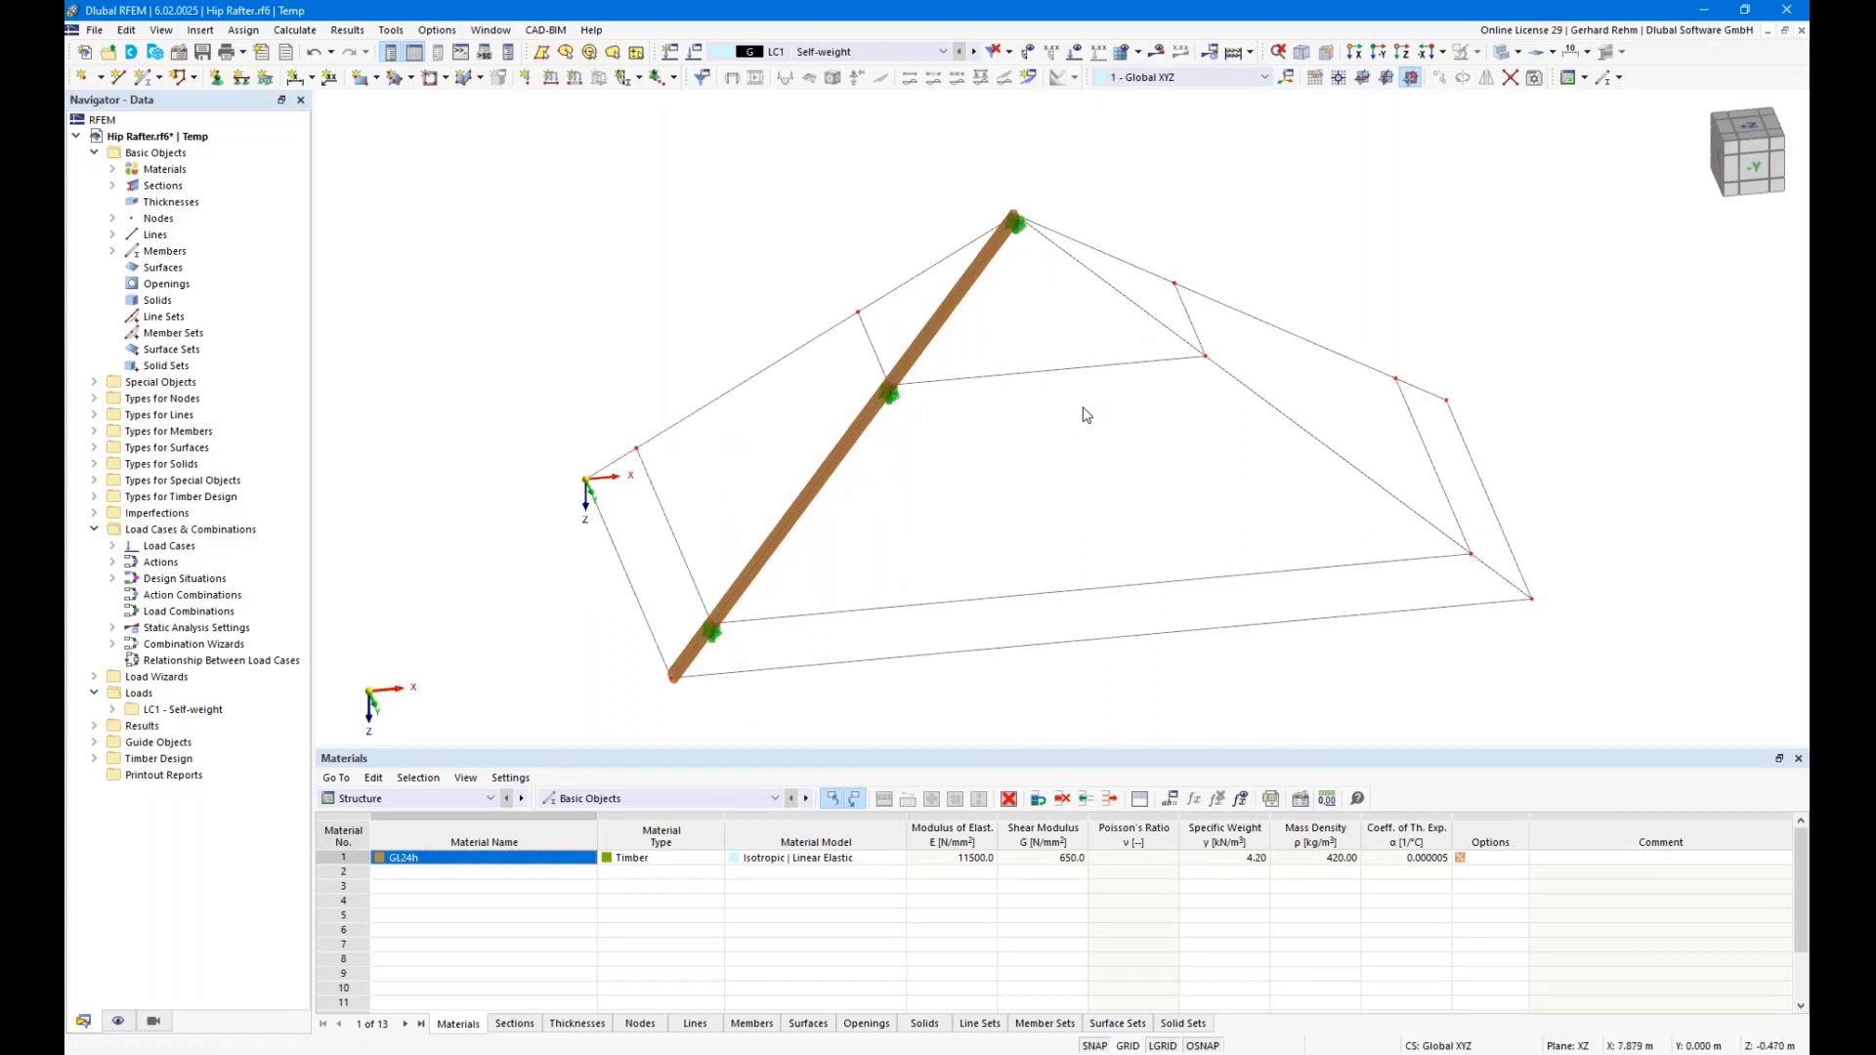
Set the model to plan view, and in its Snagit Editor capture place a small red X stamp on the origin side of the hip rafter
click(1401, 53)
scroll(899, 401, down, 2)
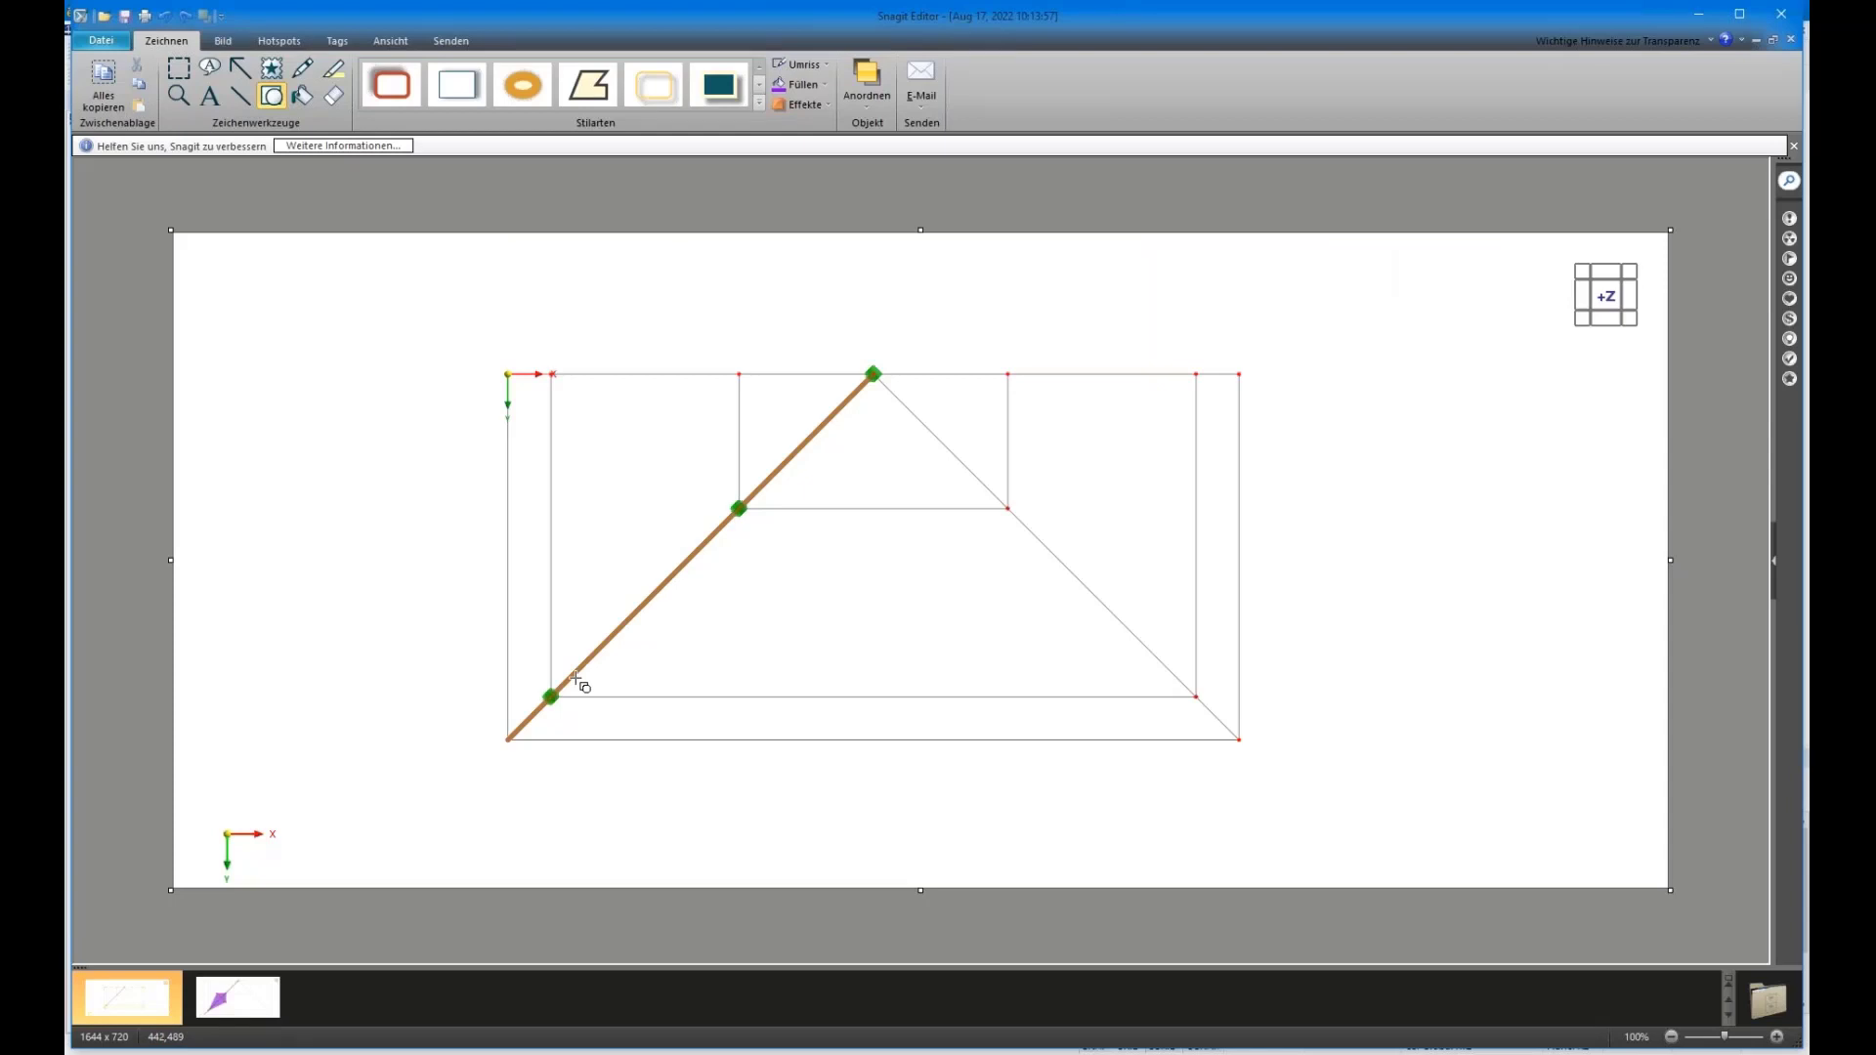
click(271, 71)
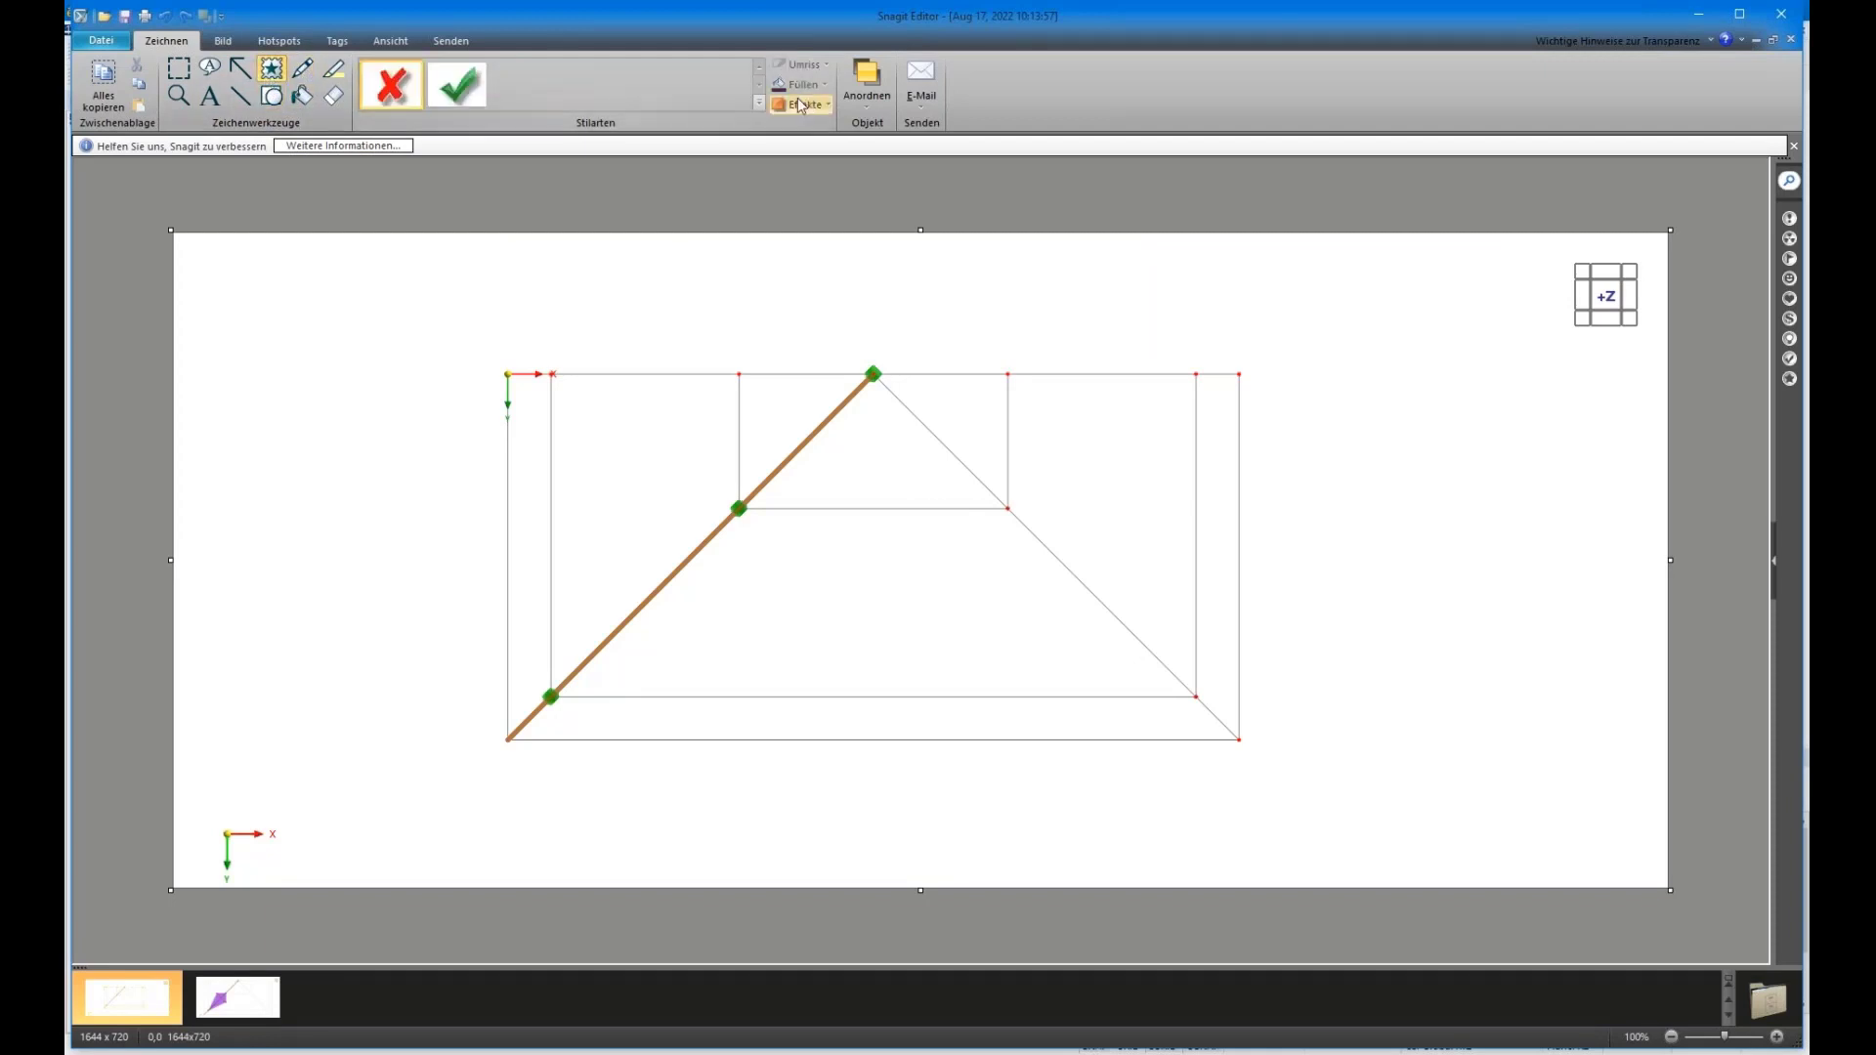
click(617, 509)
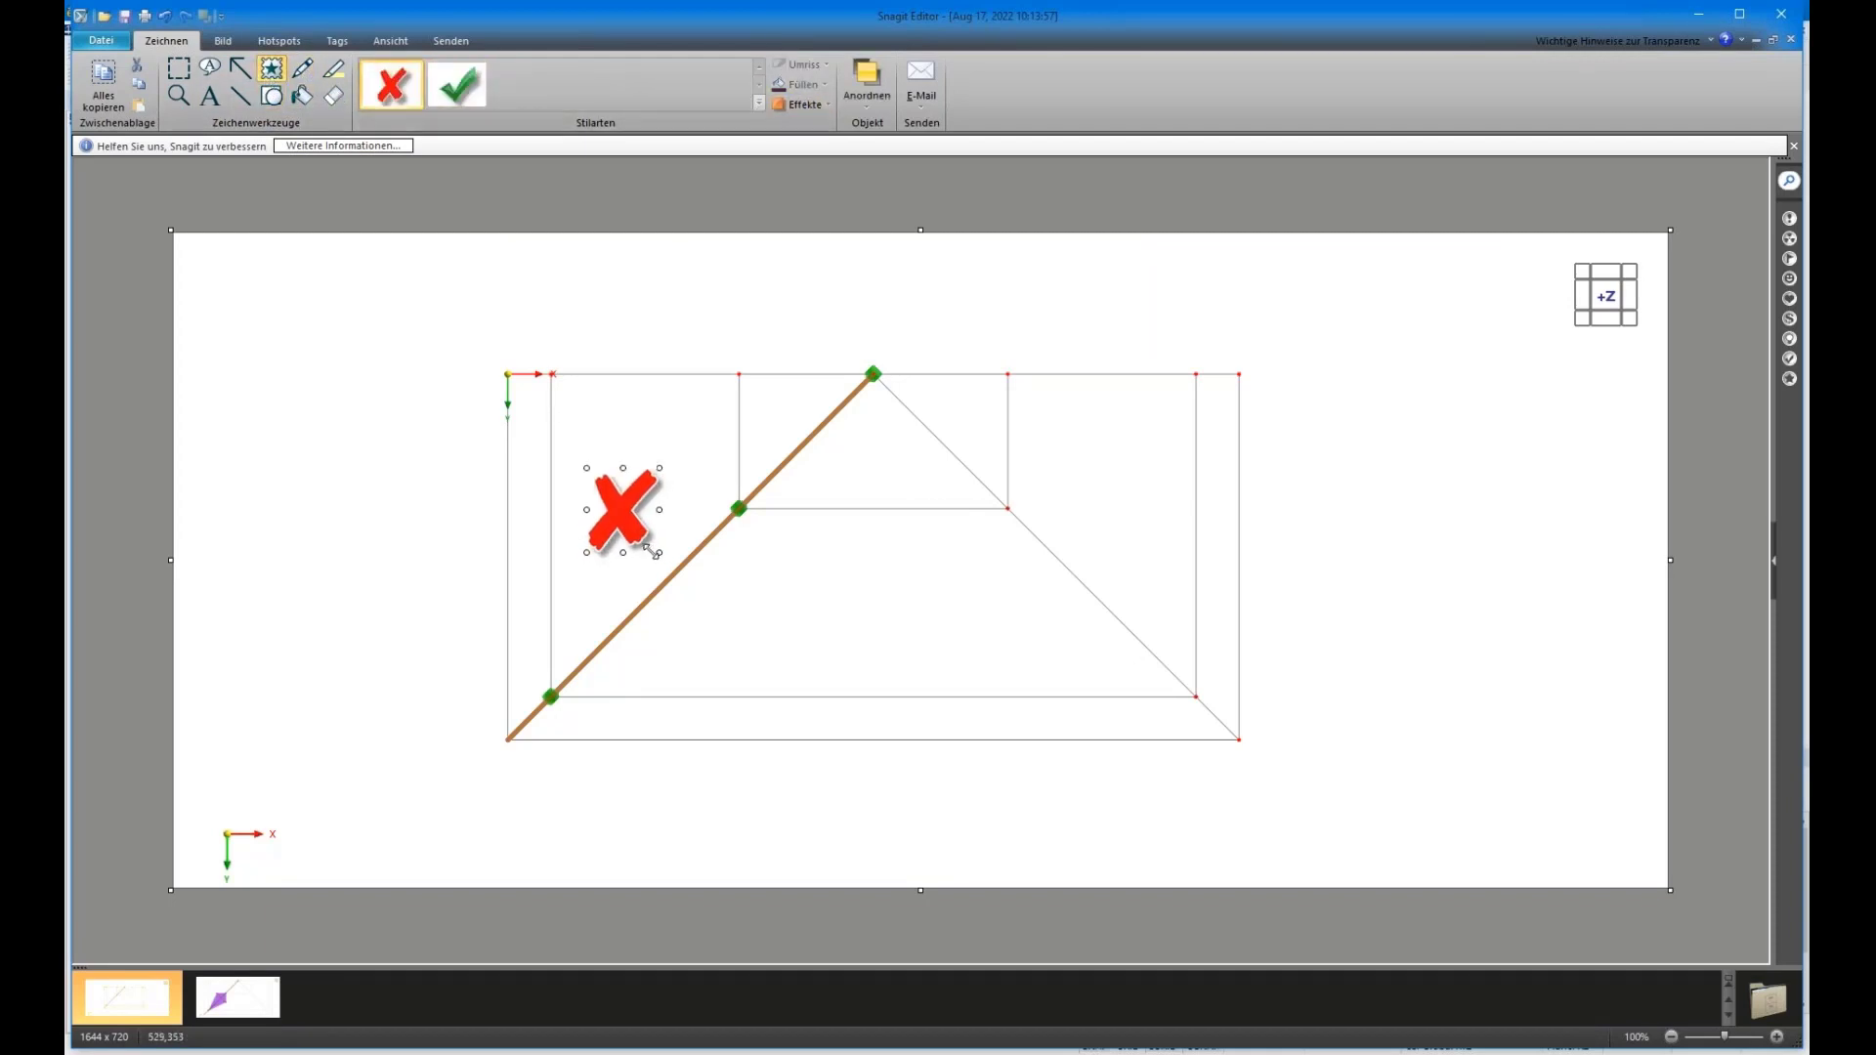
drag(651, 551, 633, 511)
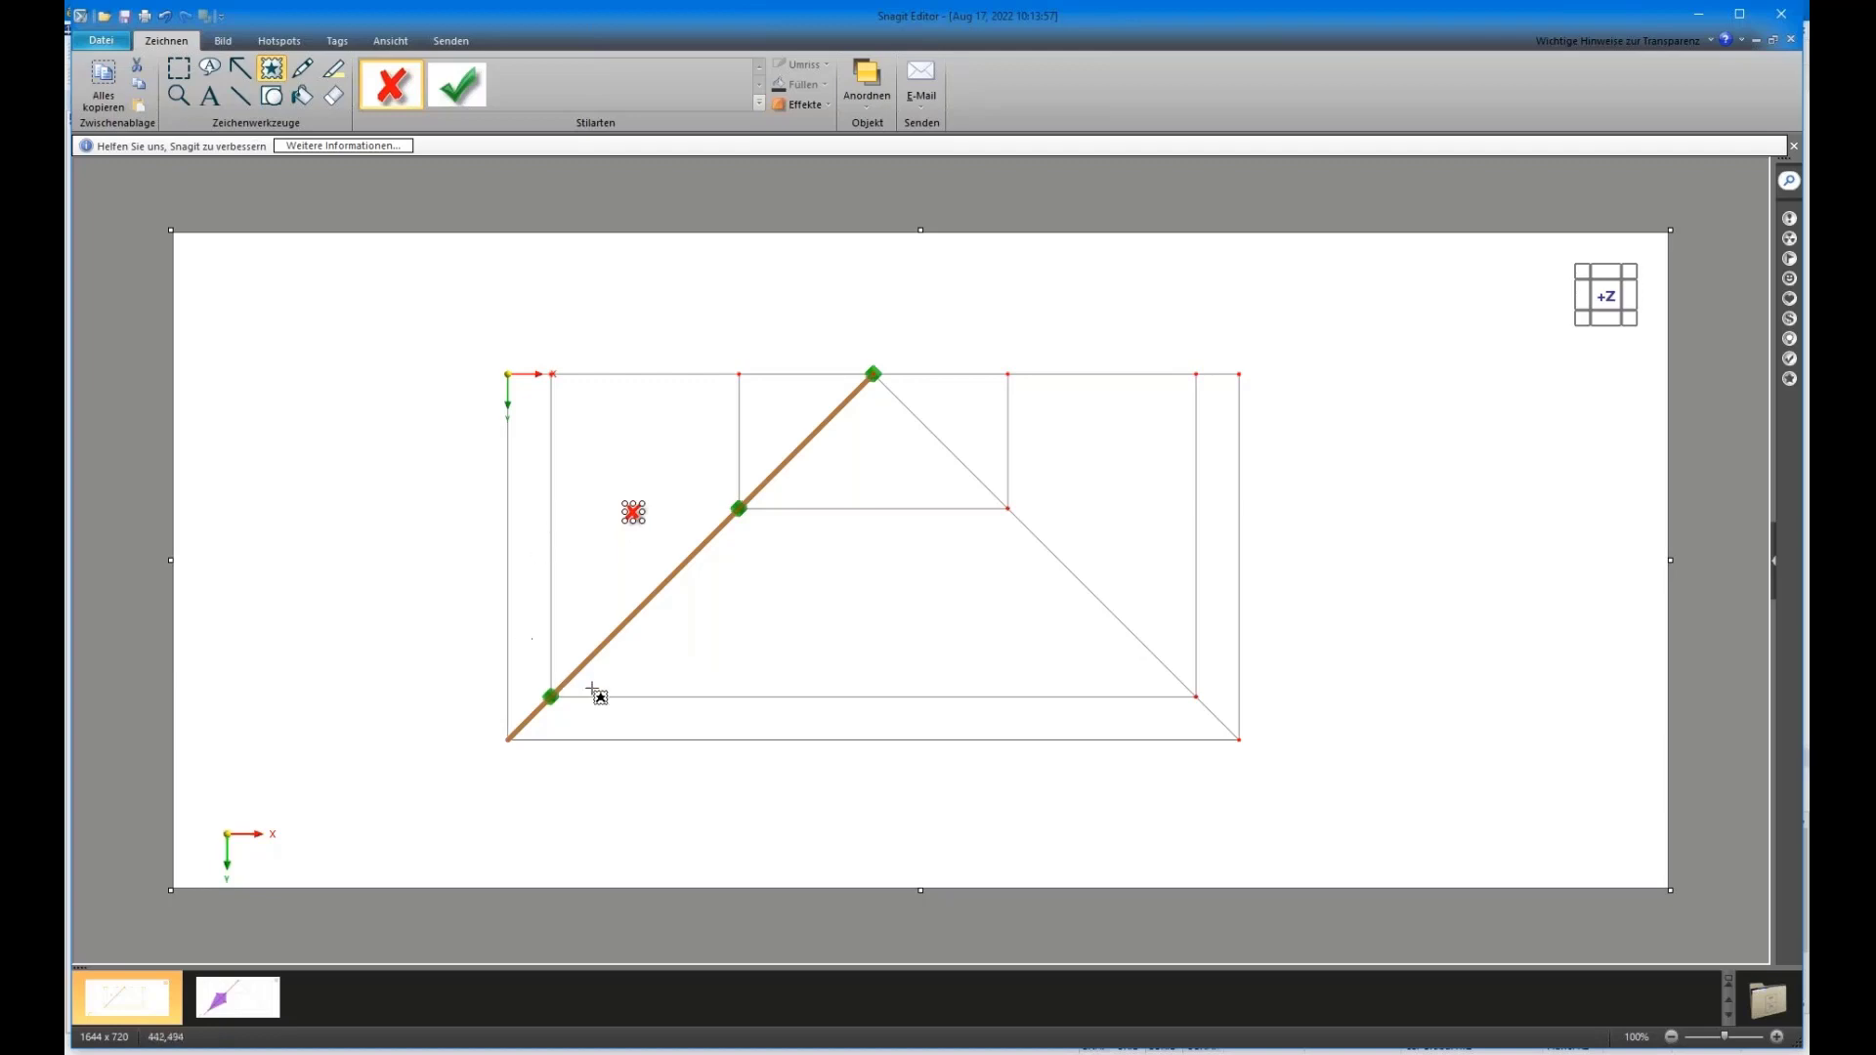
Place a copy of the small red X stamp on the opposite side of the hip rafter, level with the original across it
click(743, 597)
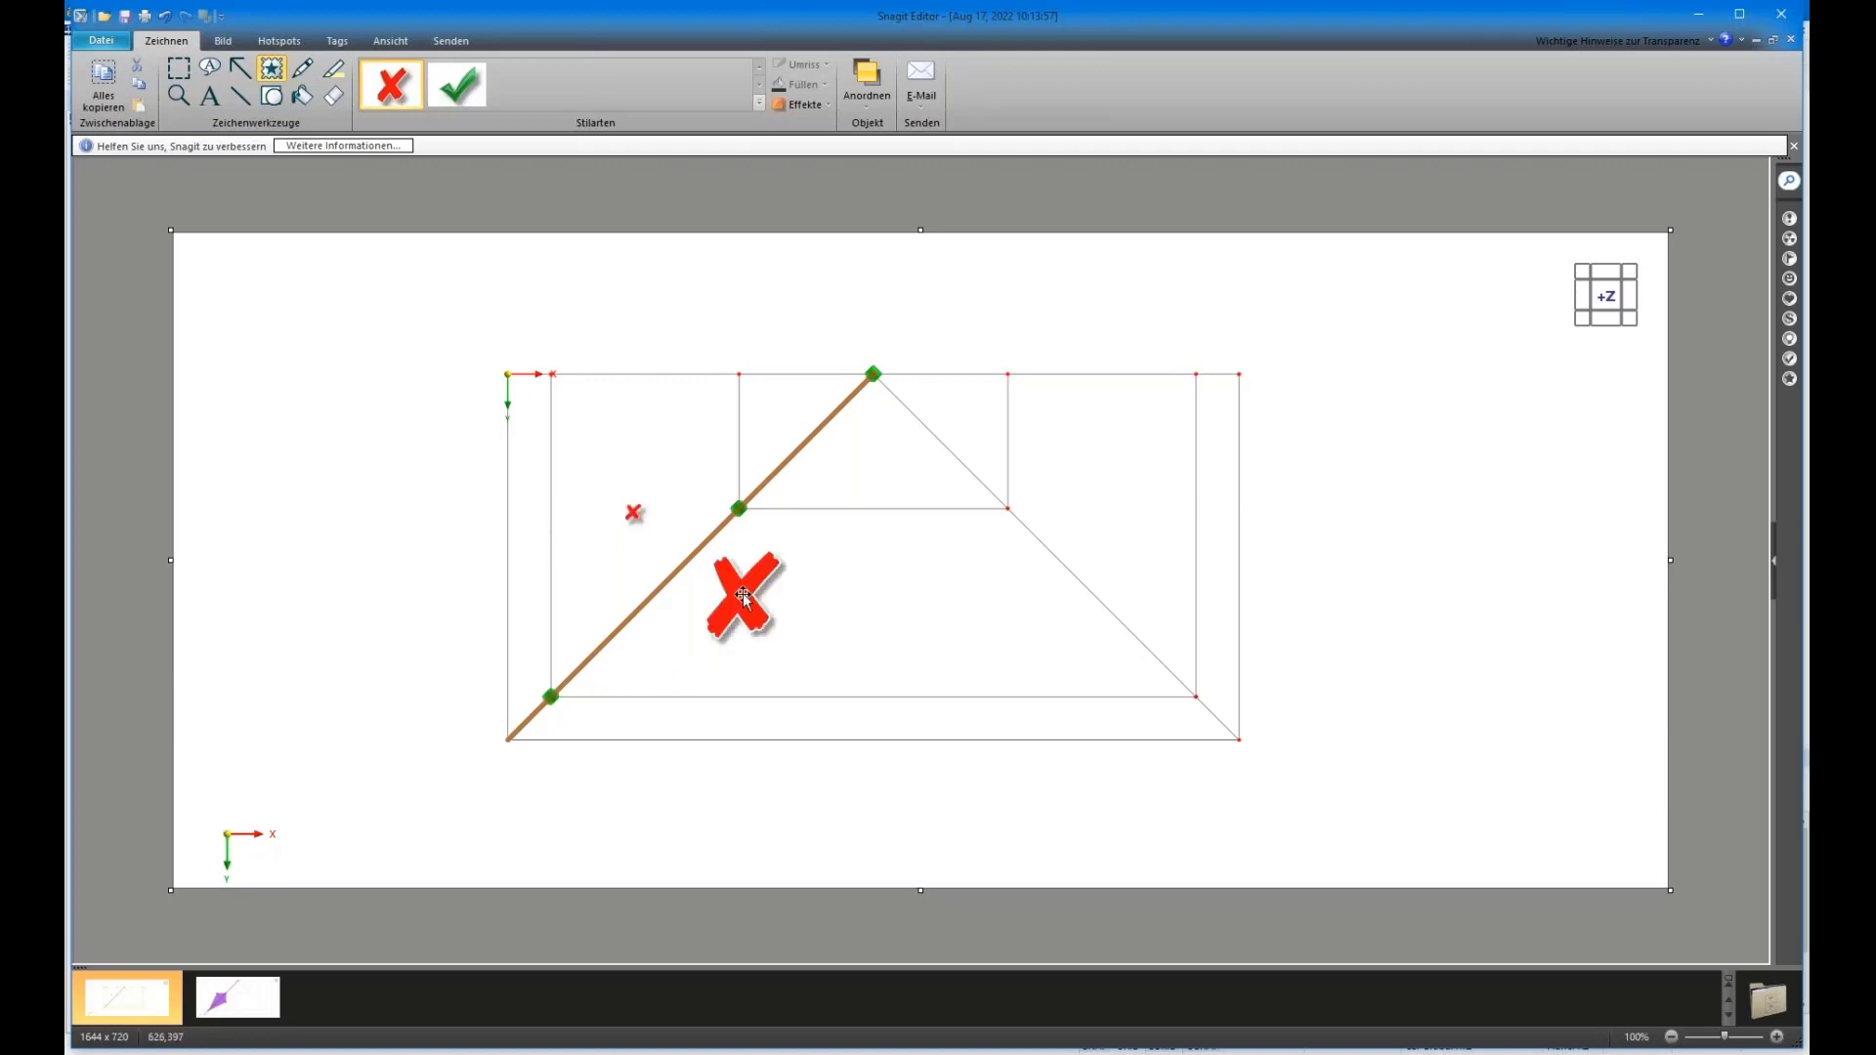
key(Delete)
click(633, 510)
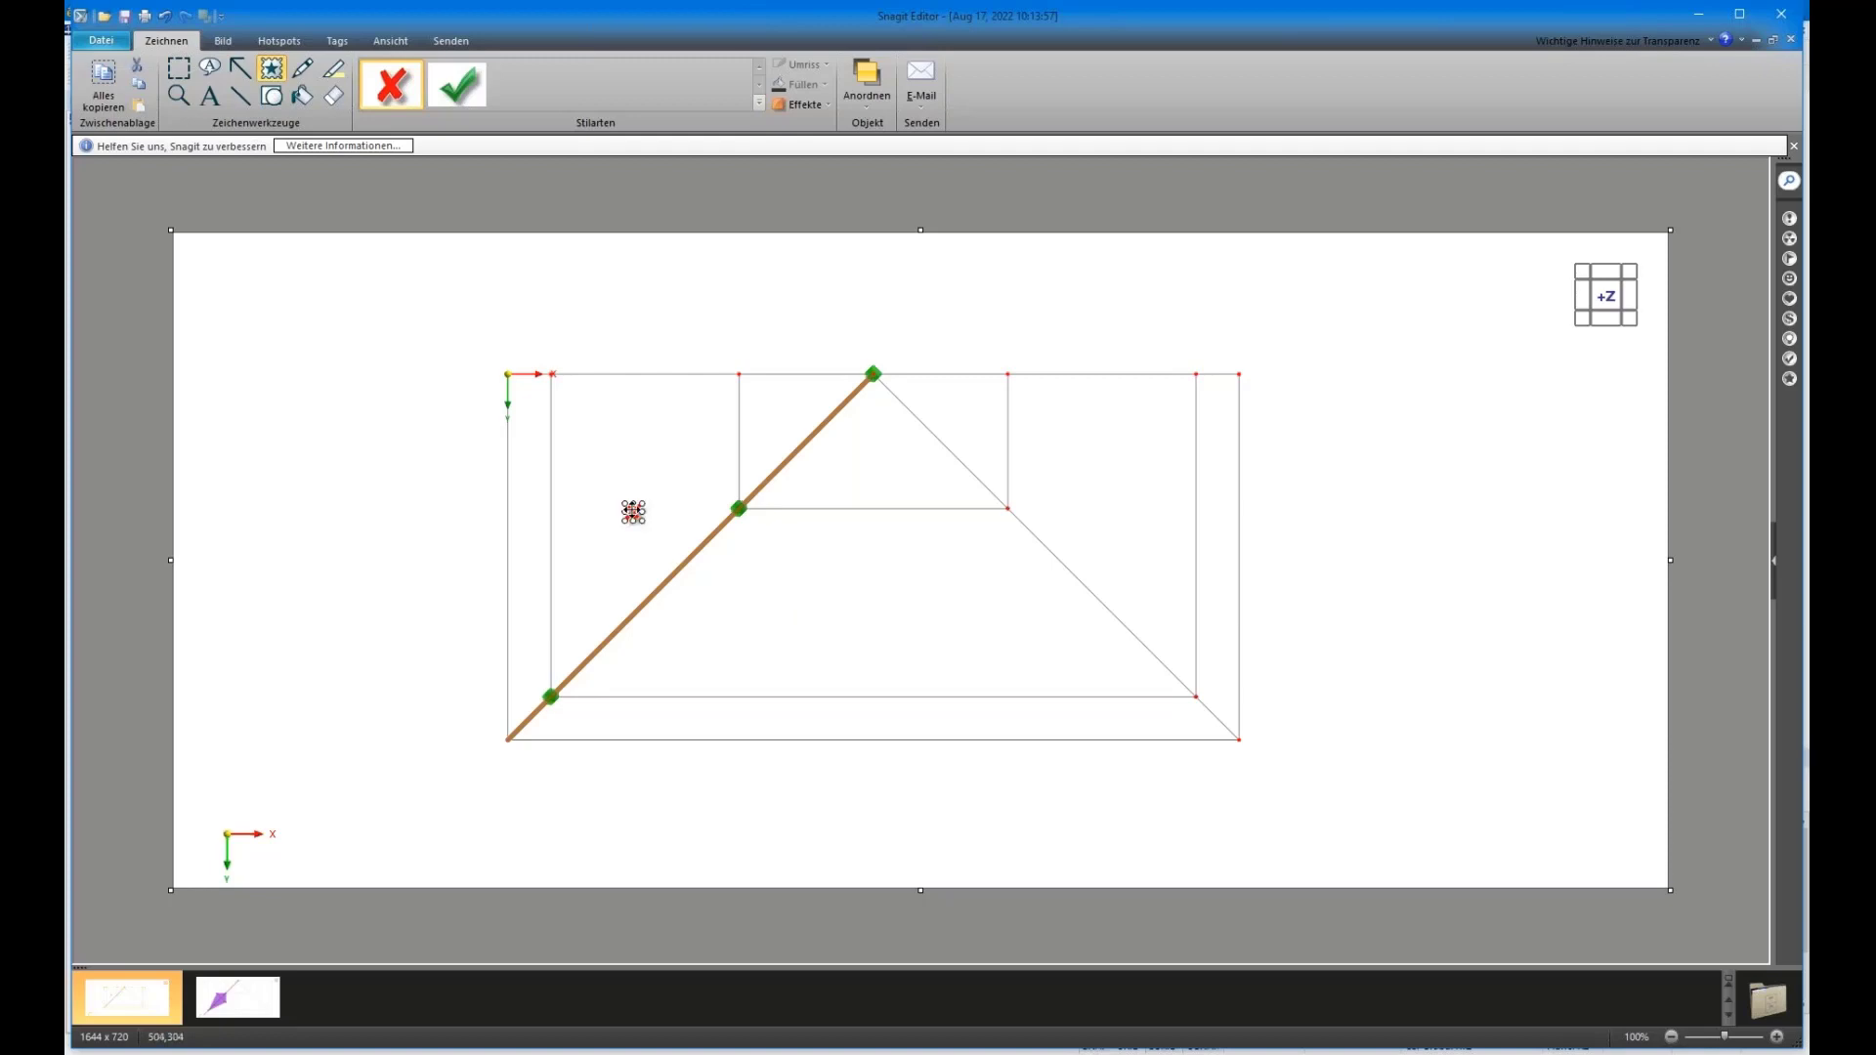
drag(633, 511, 743, 619)
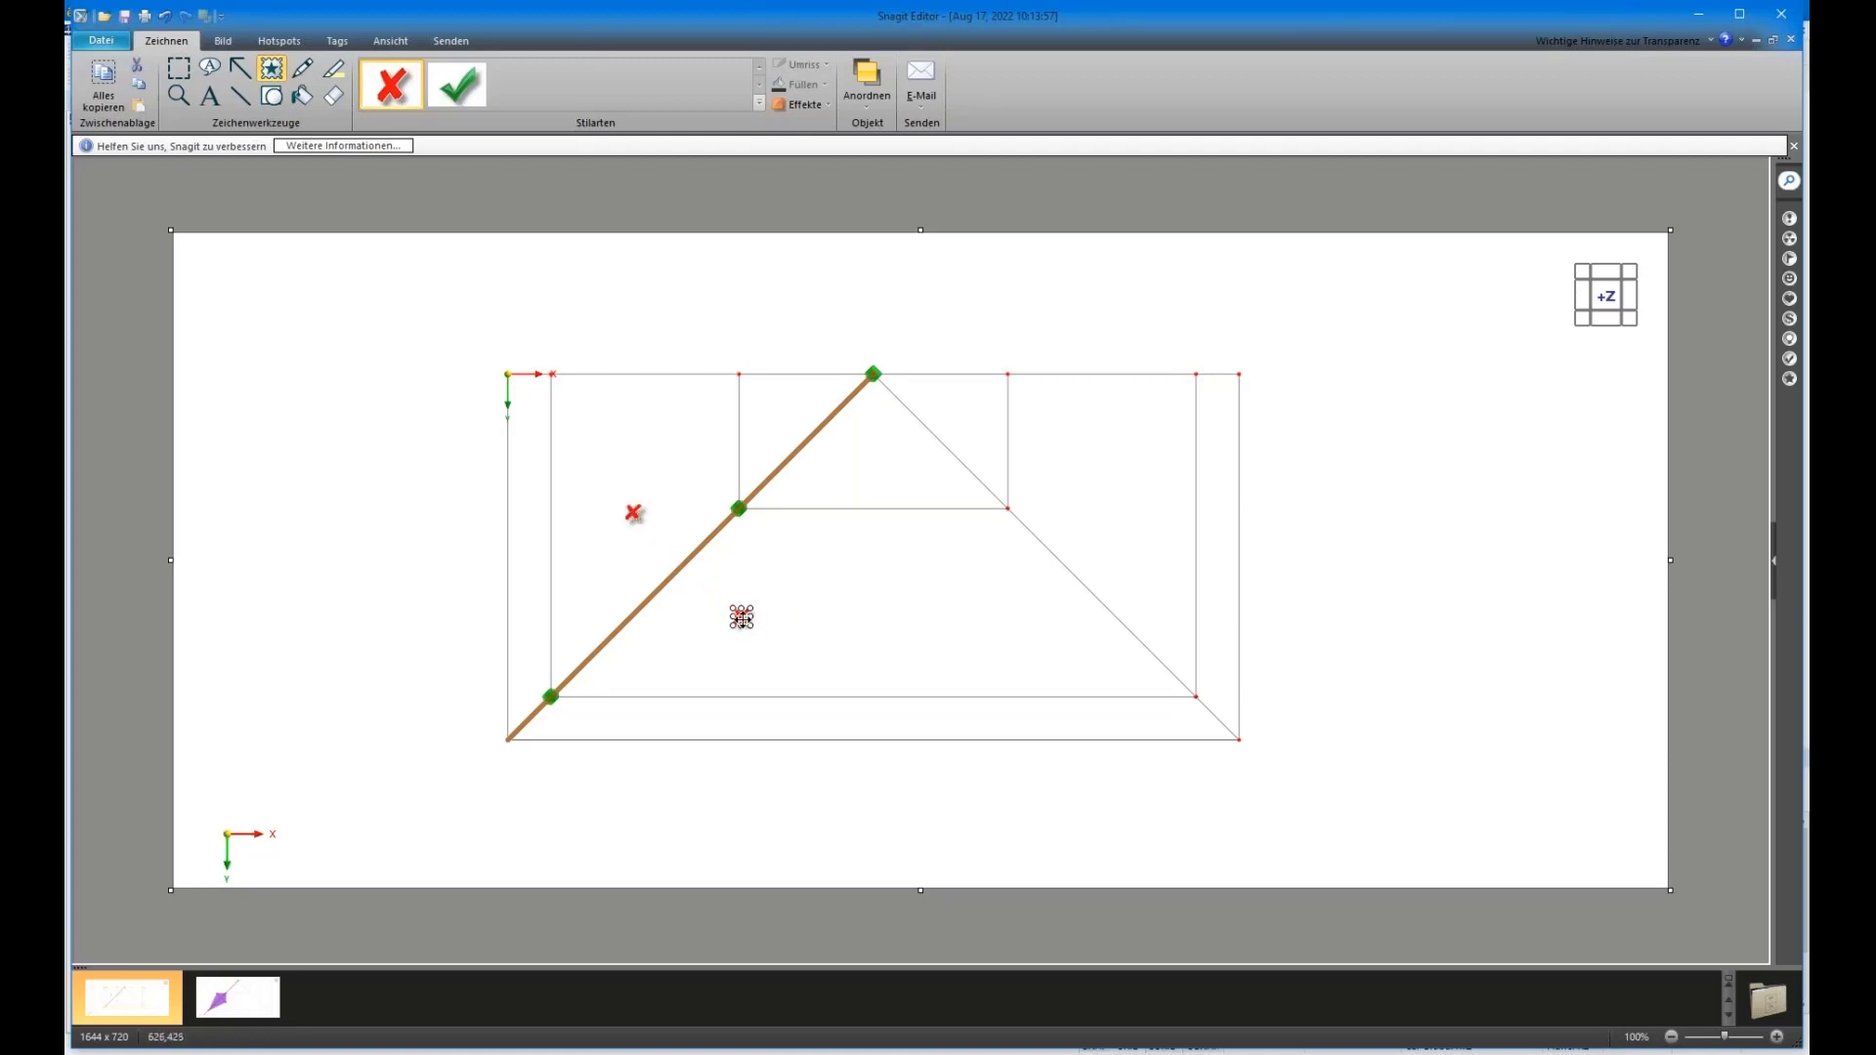
click(846, 574)
click(740, 619)
Draw a red line across the hip rafter connecting the two X stamps
click(238, 95)
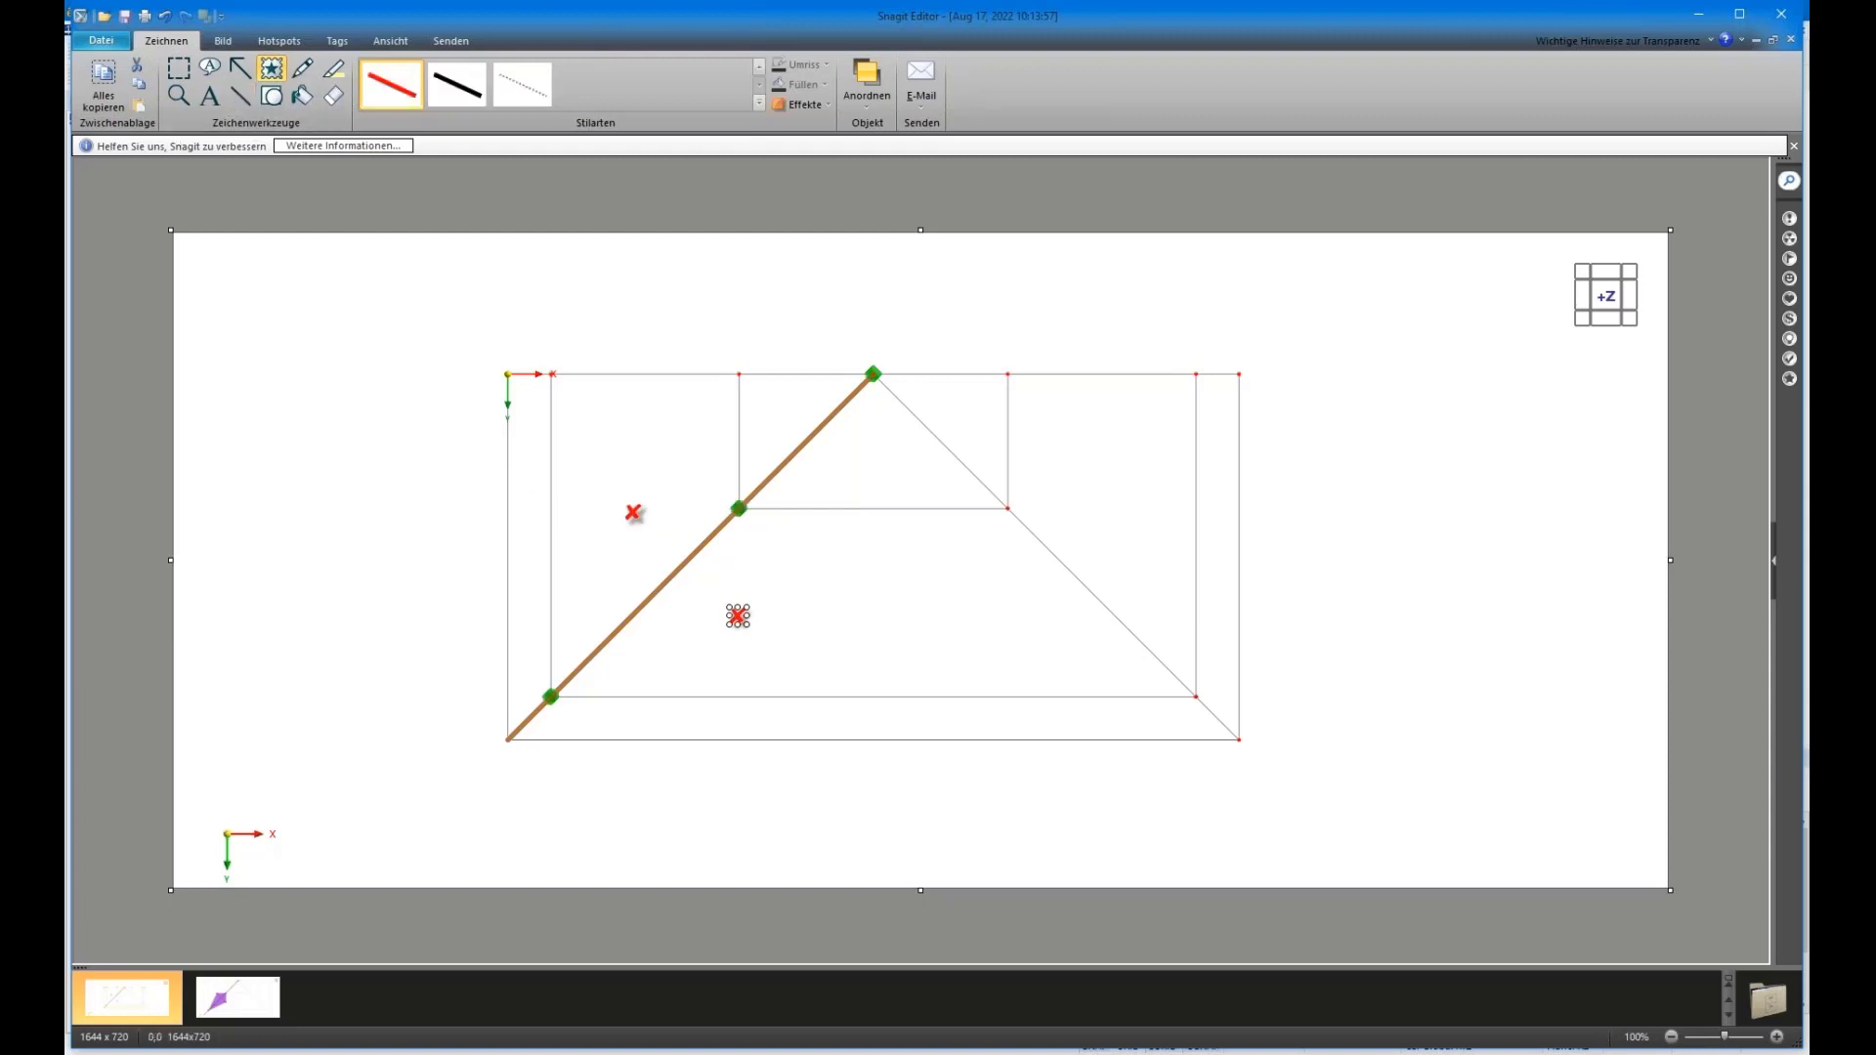
drag(645, 532, 738, 617)
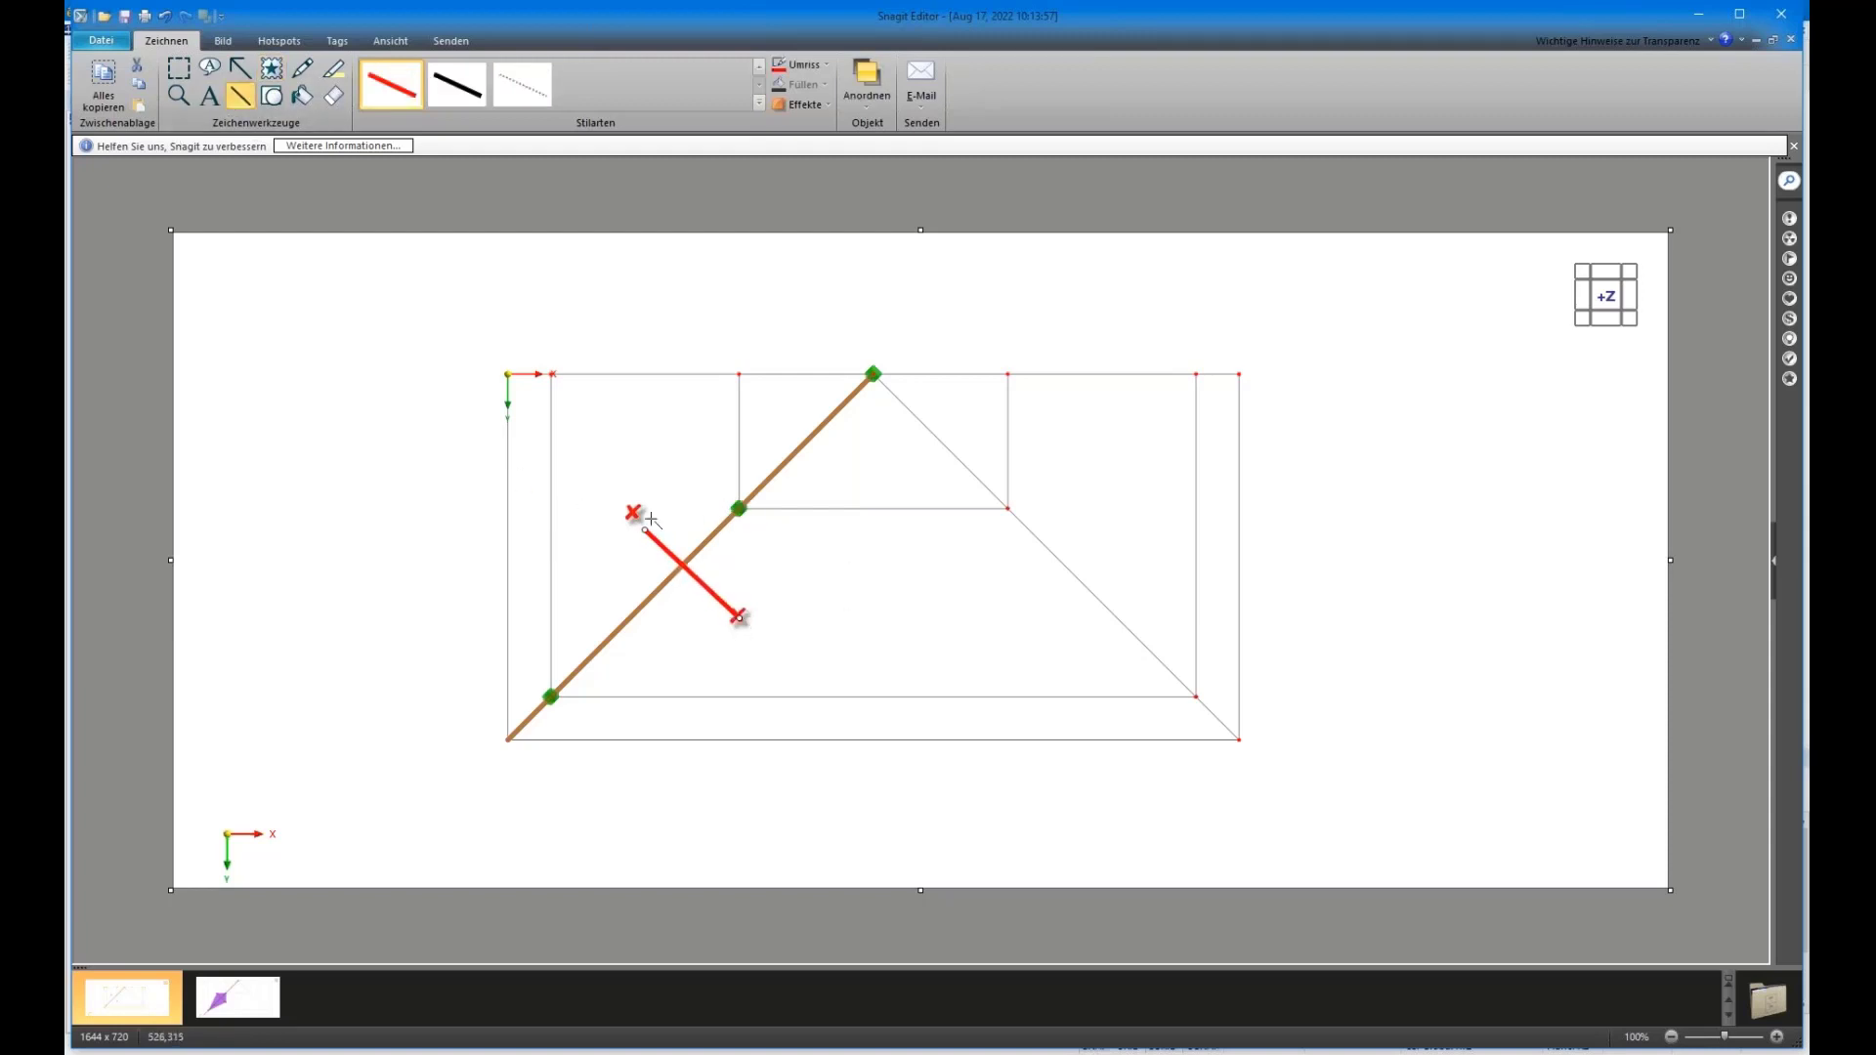
drag(645, 531, 633, 512)
Draw a purple polygon through the hip rafter's lower support, the first X, the middle support and the second X
click(272, 94)
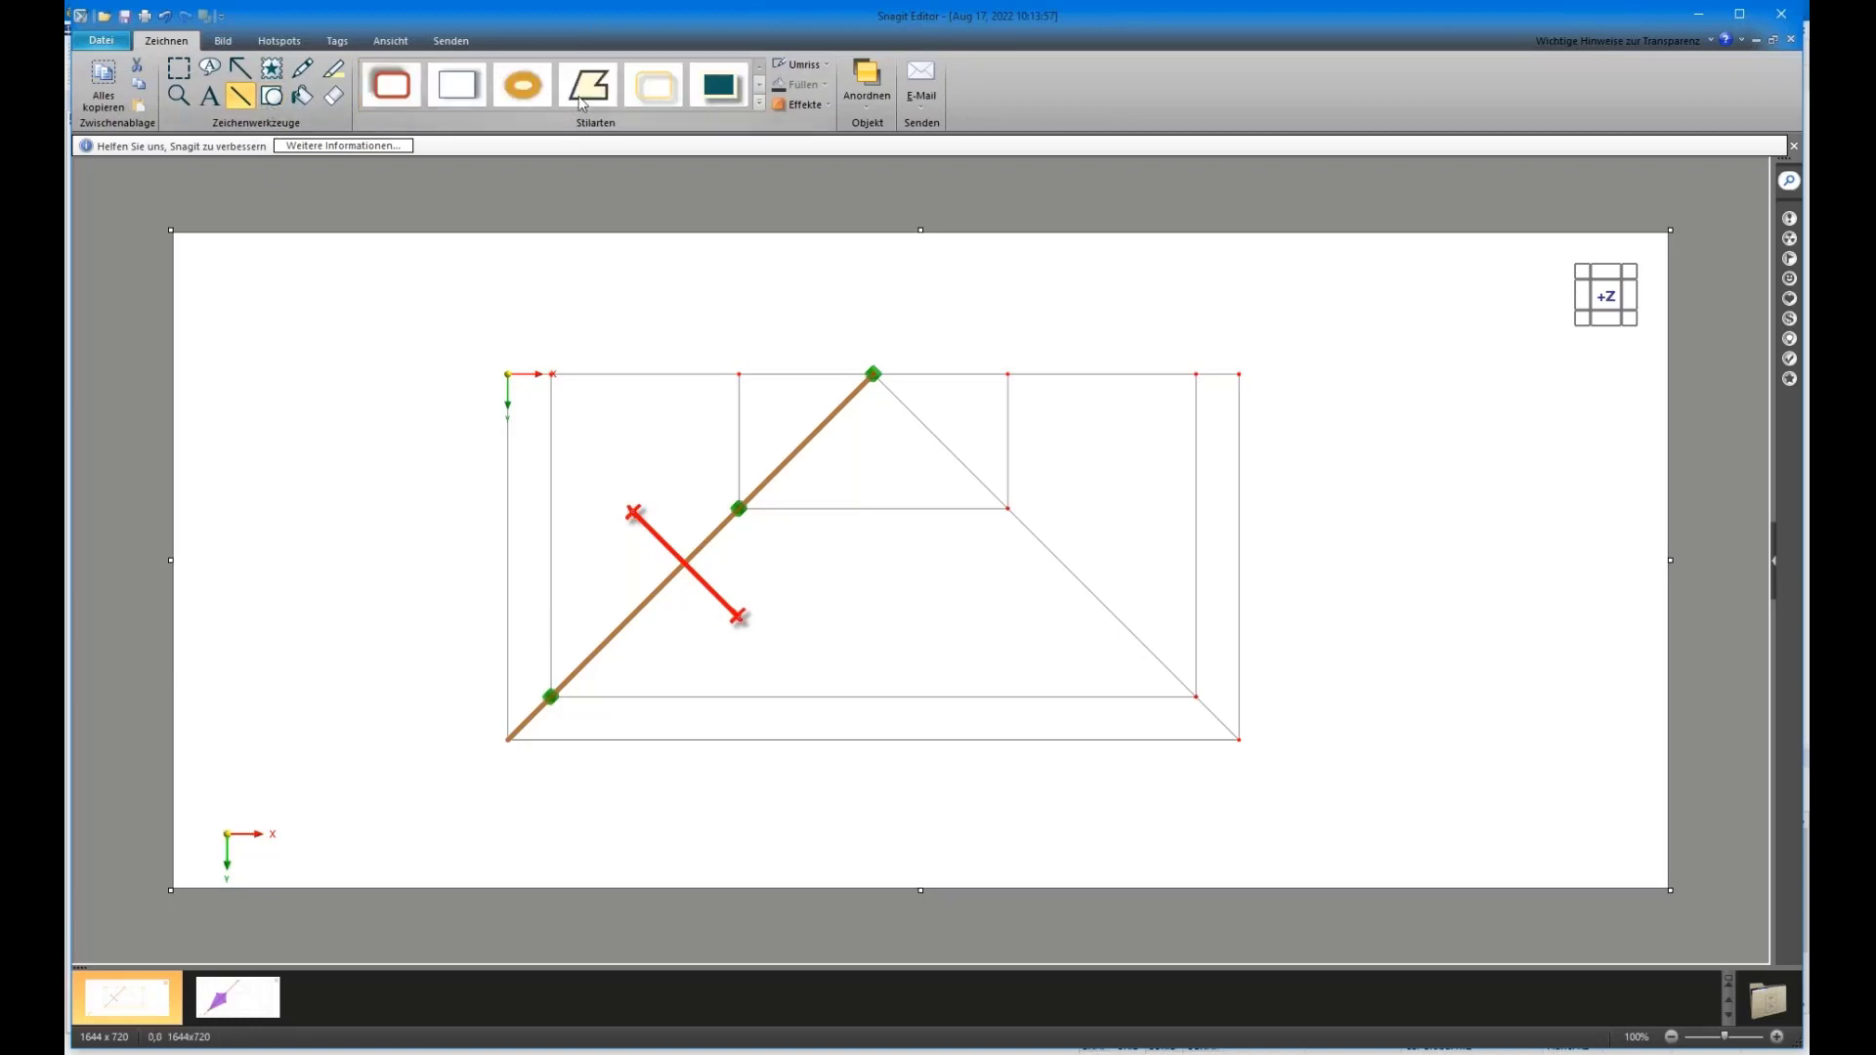
click(759, 103)
click(392, 256)
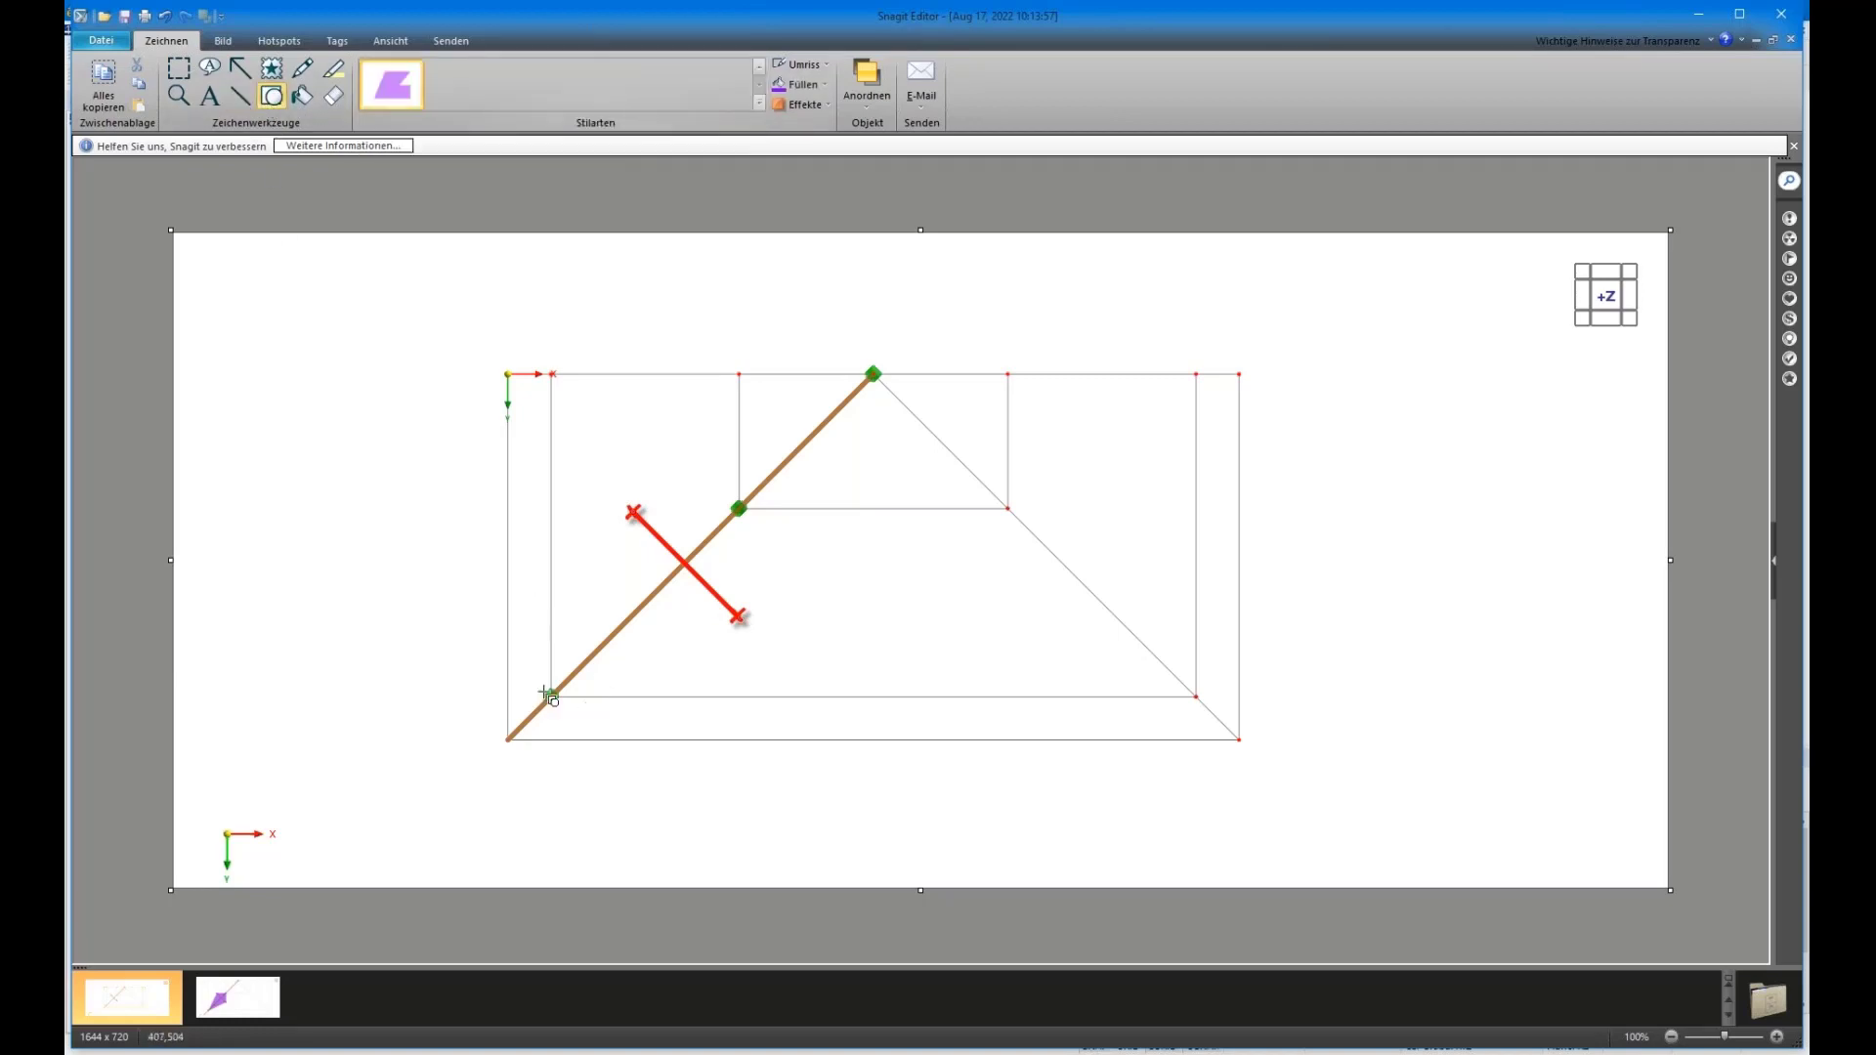
click(550, 697)
click(634, 513)
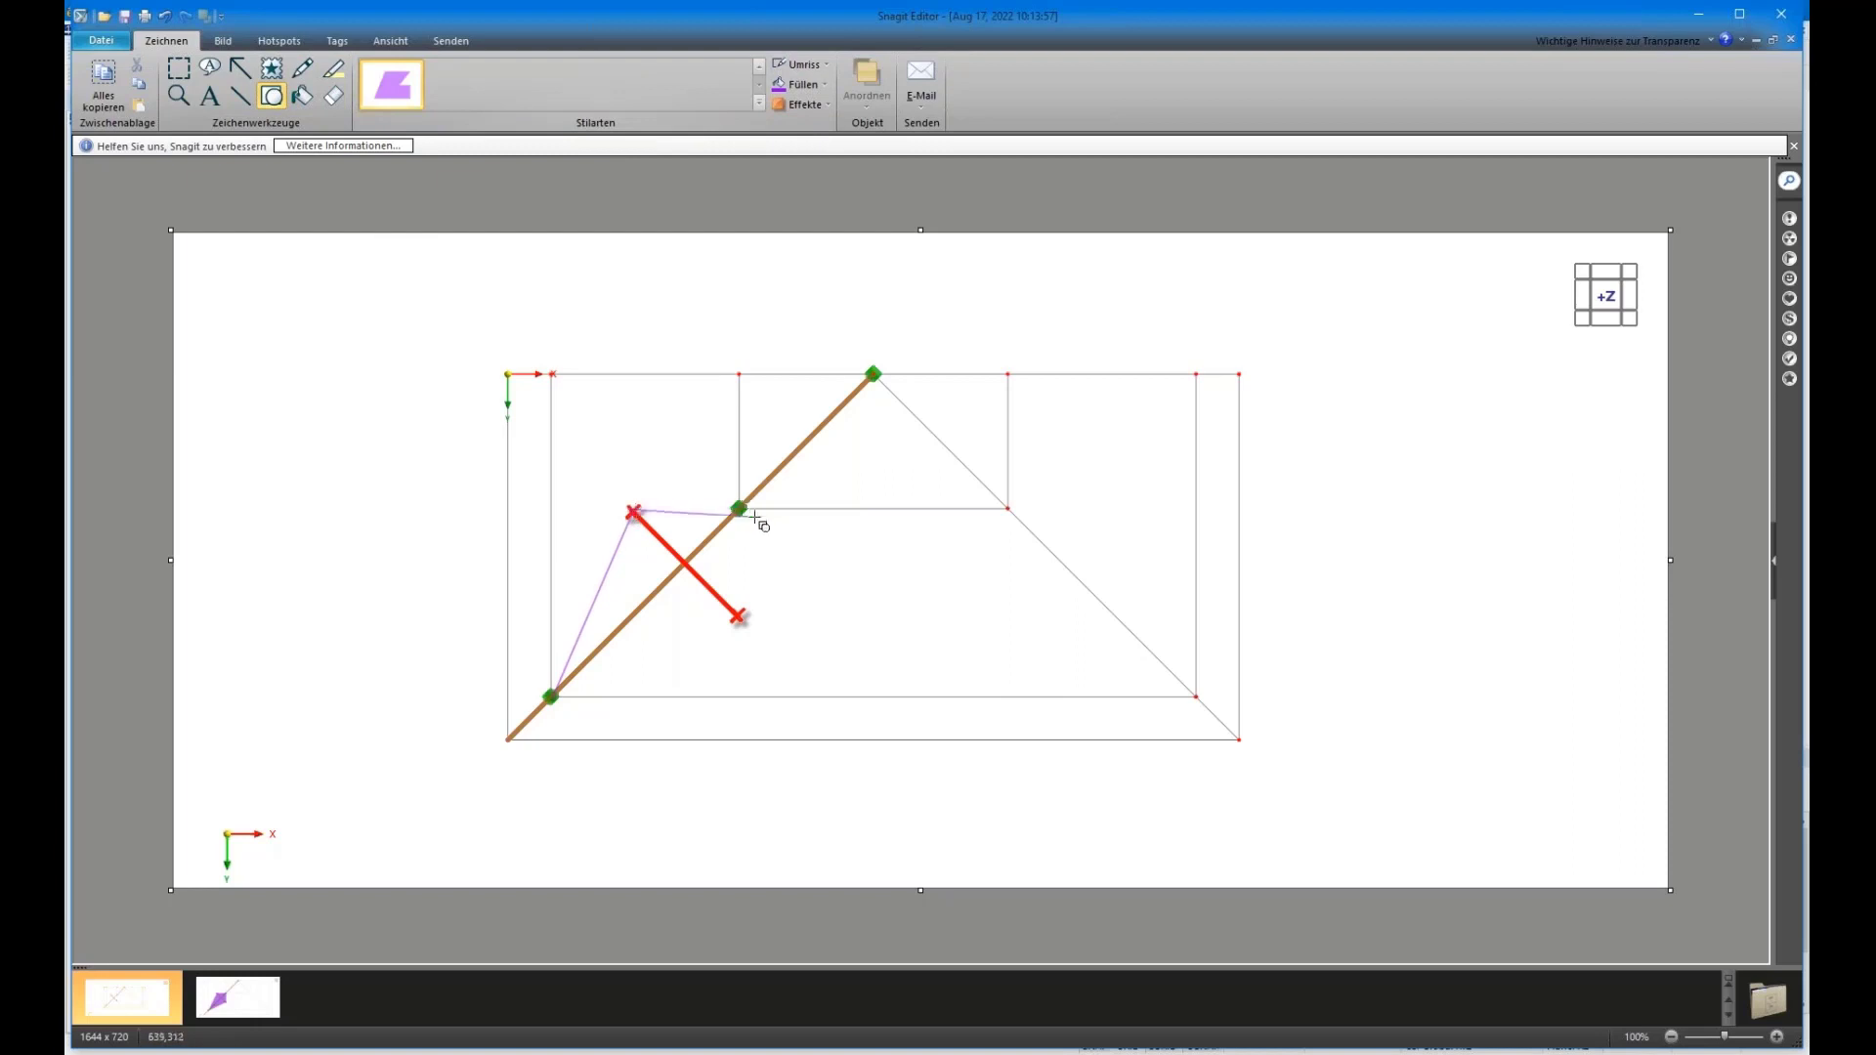
click(740, 509)
click(738, 617)
click(550, 697)
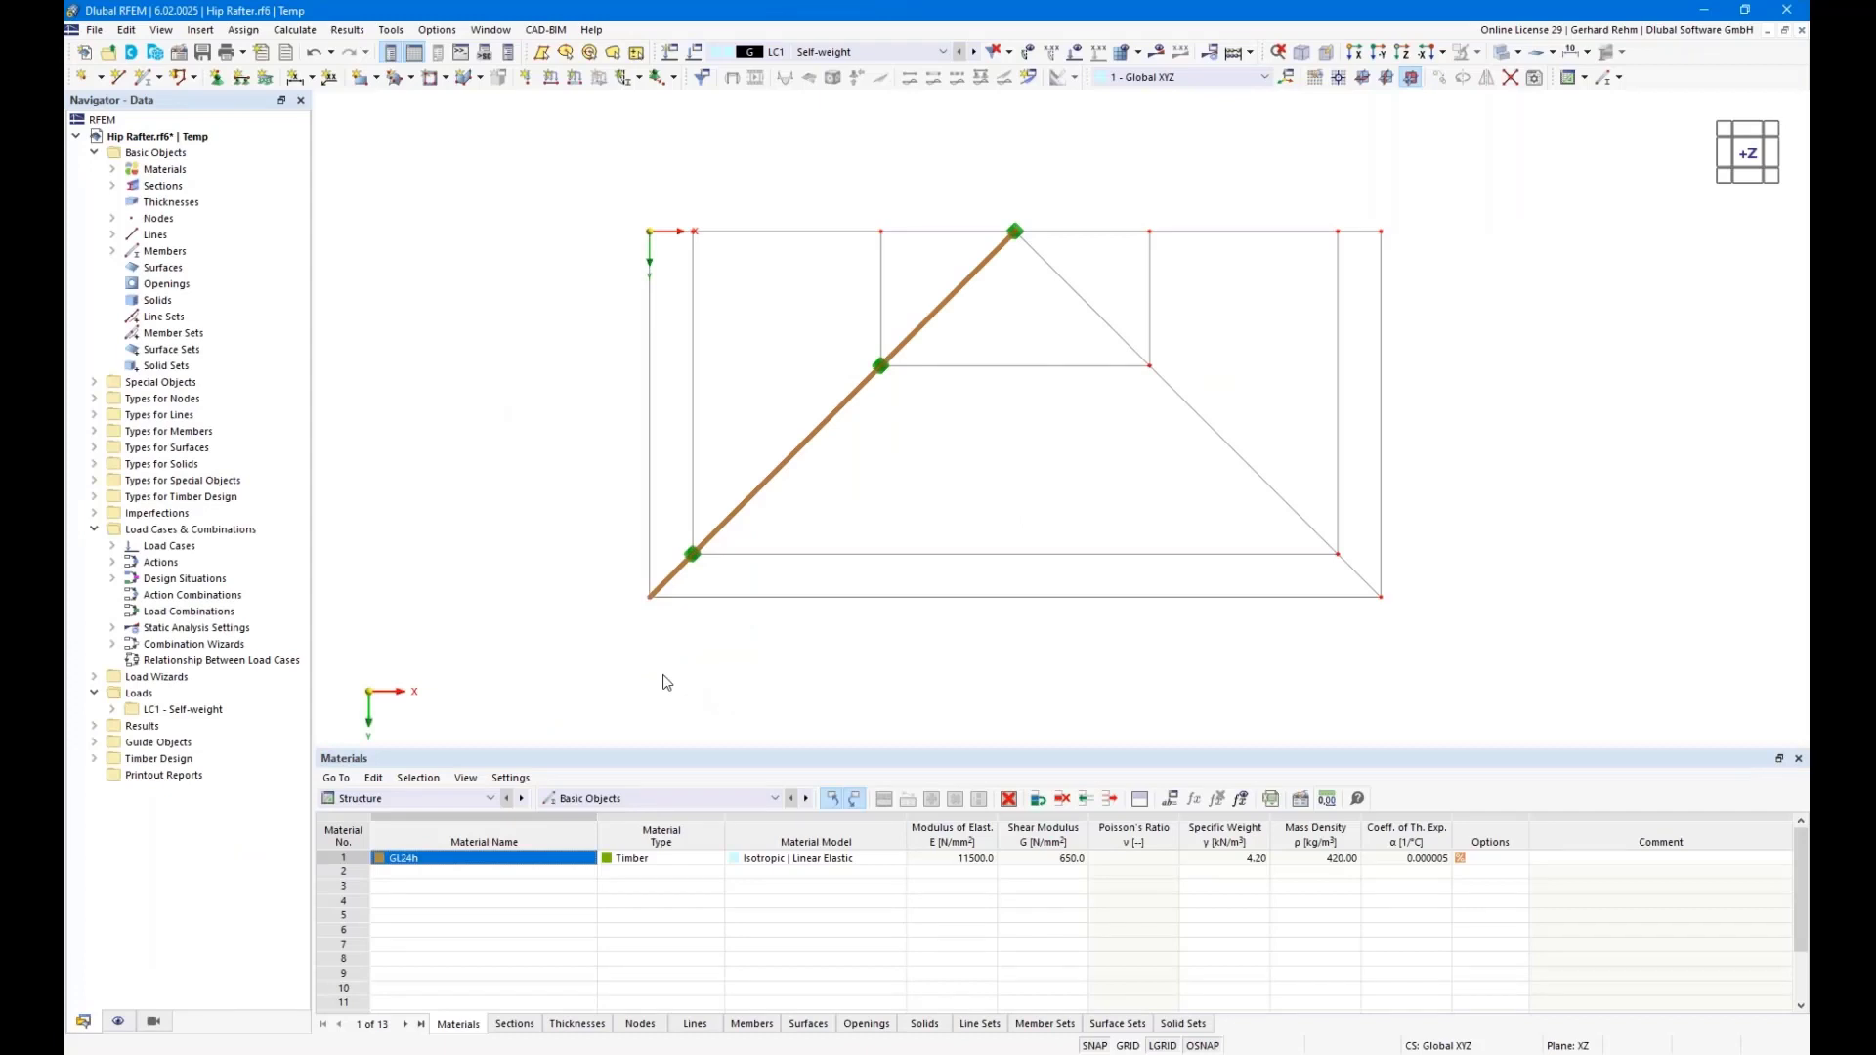
Switch to RFEM and examine the main and geometry settings of the Member Loads from Area Load wizard, closing it without creating a load
double_click(166, 677)
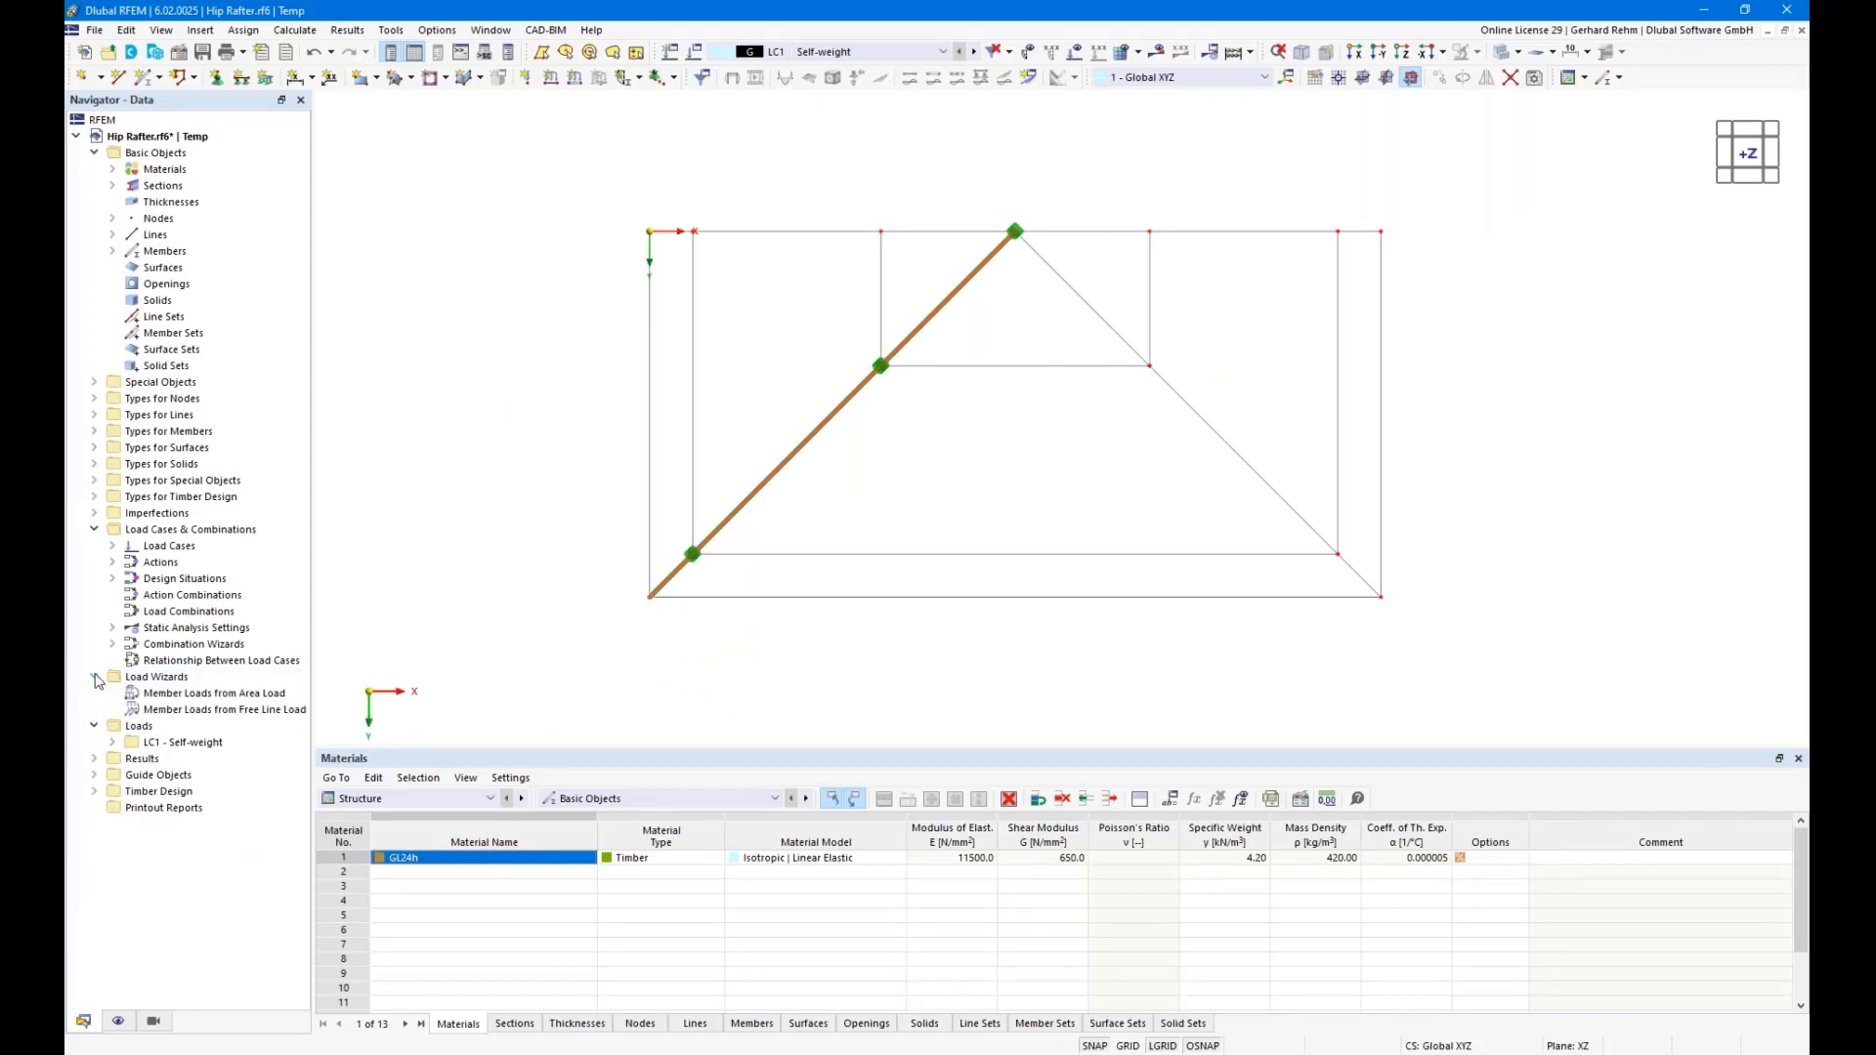
click(203, 694)
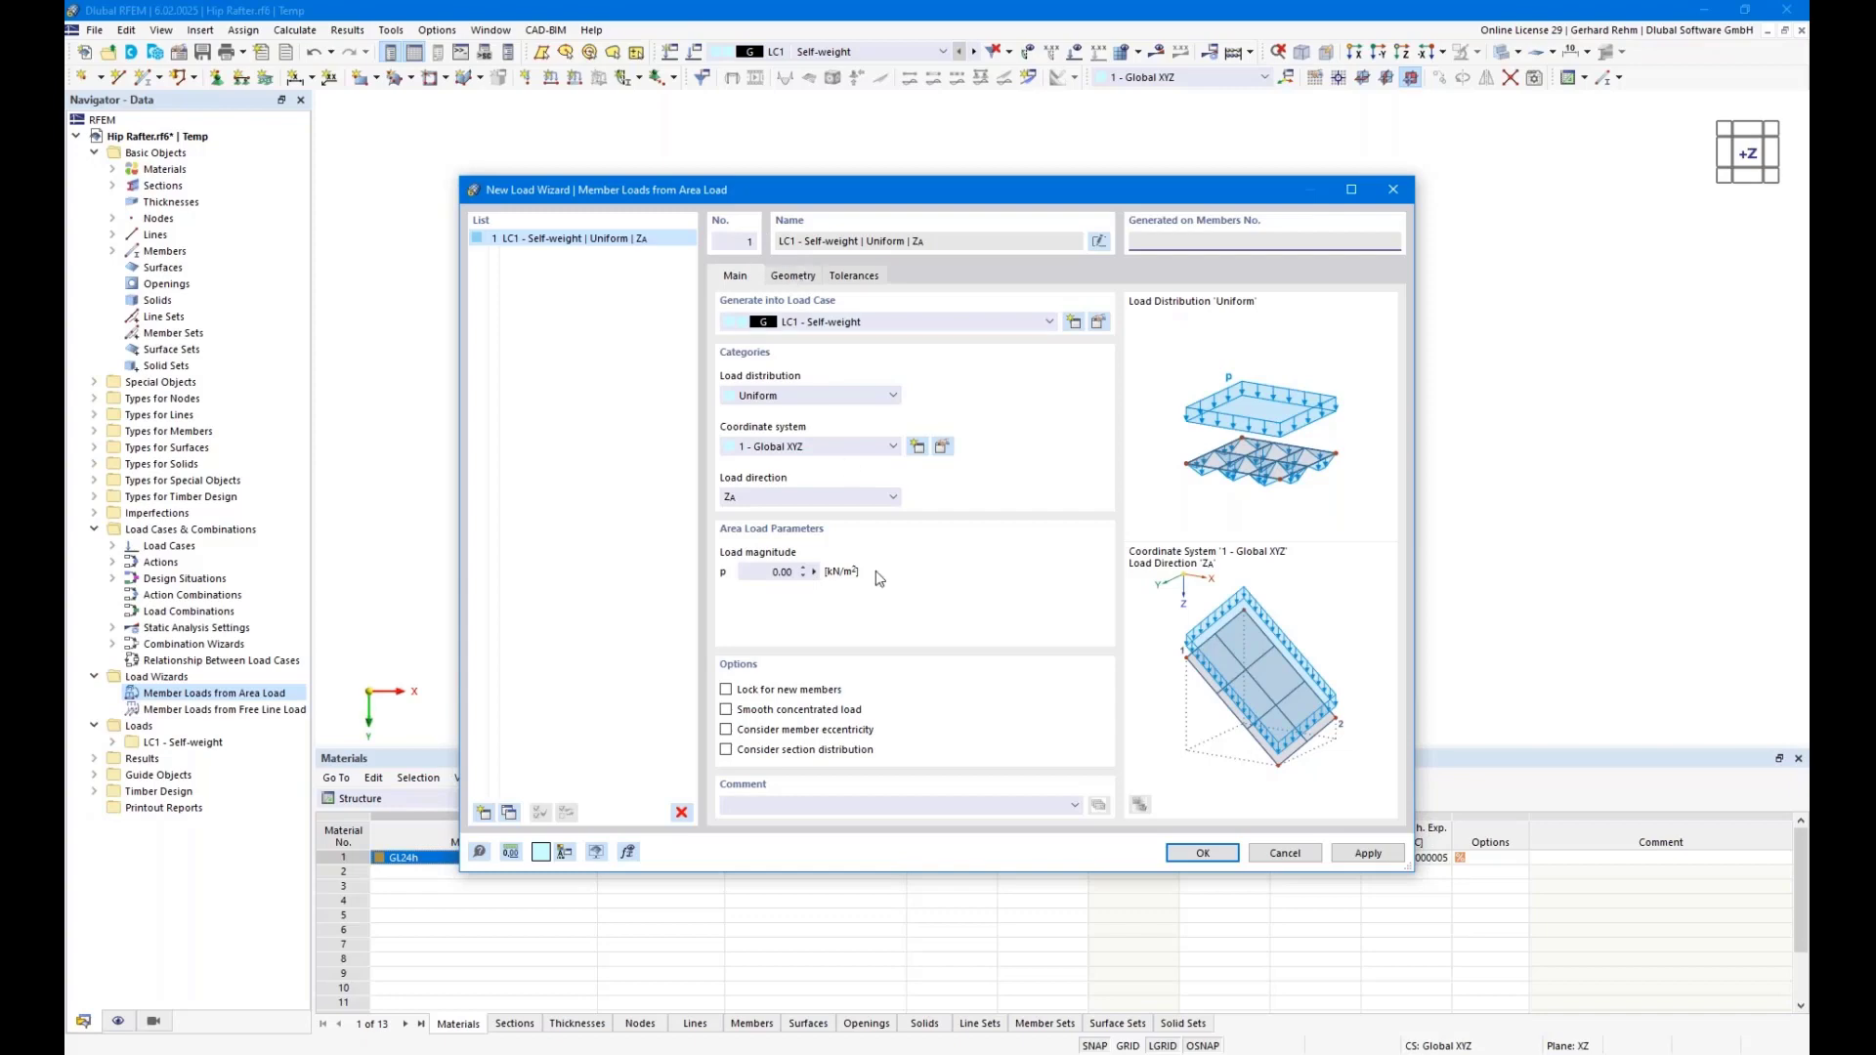
click(792, 275)
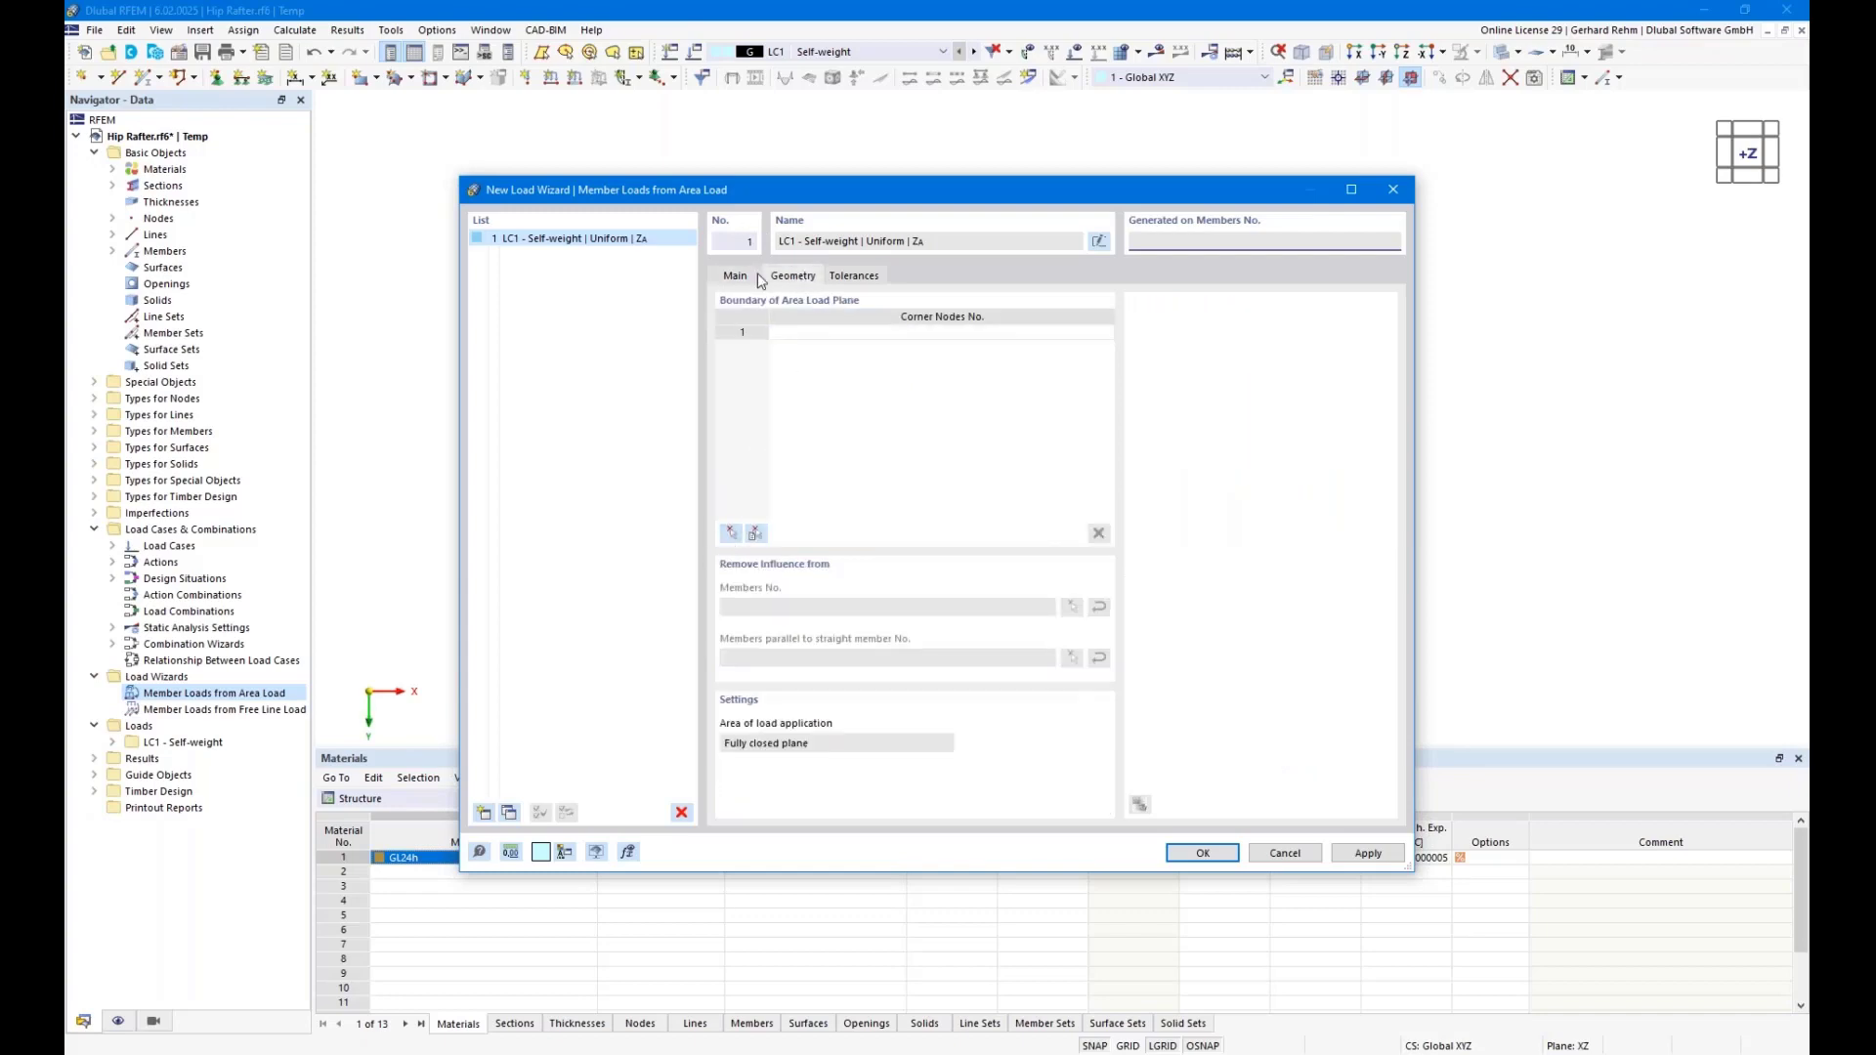
drag(769, 197, 1110, 148)
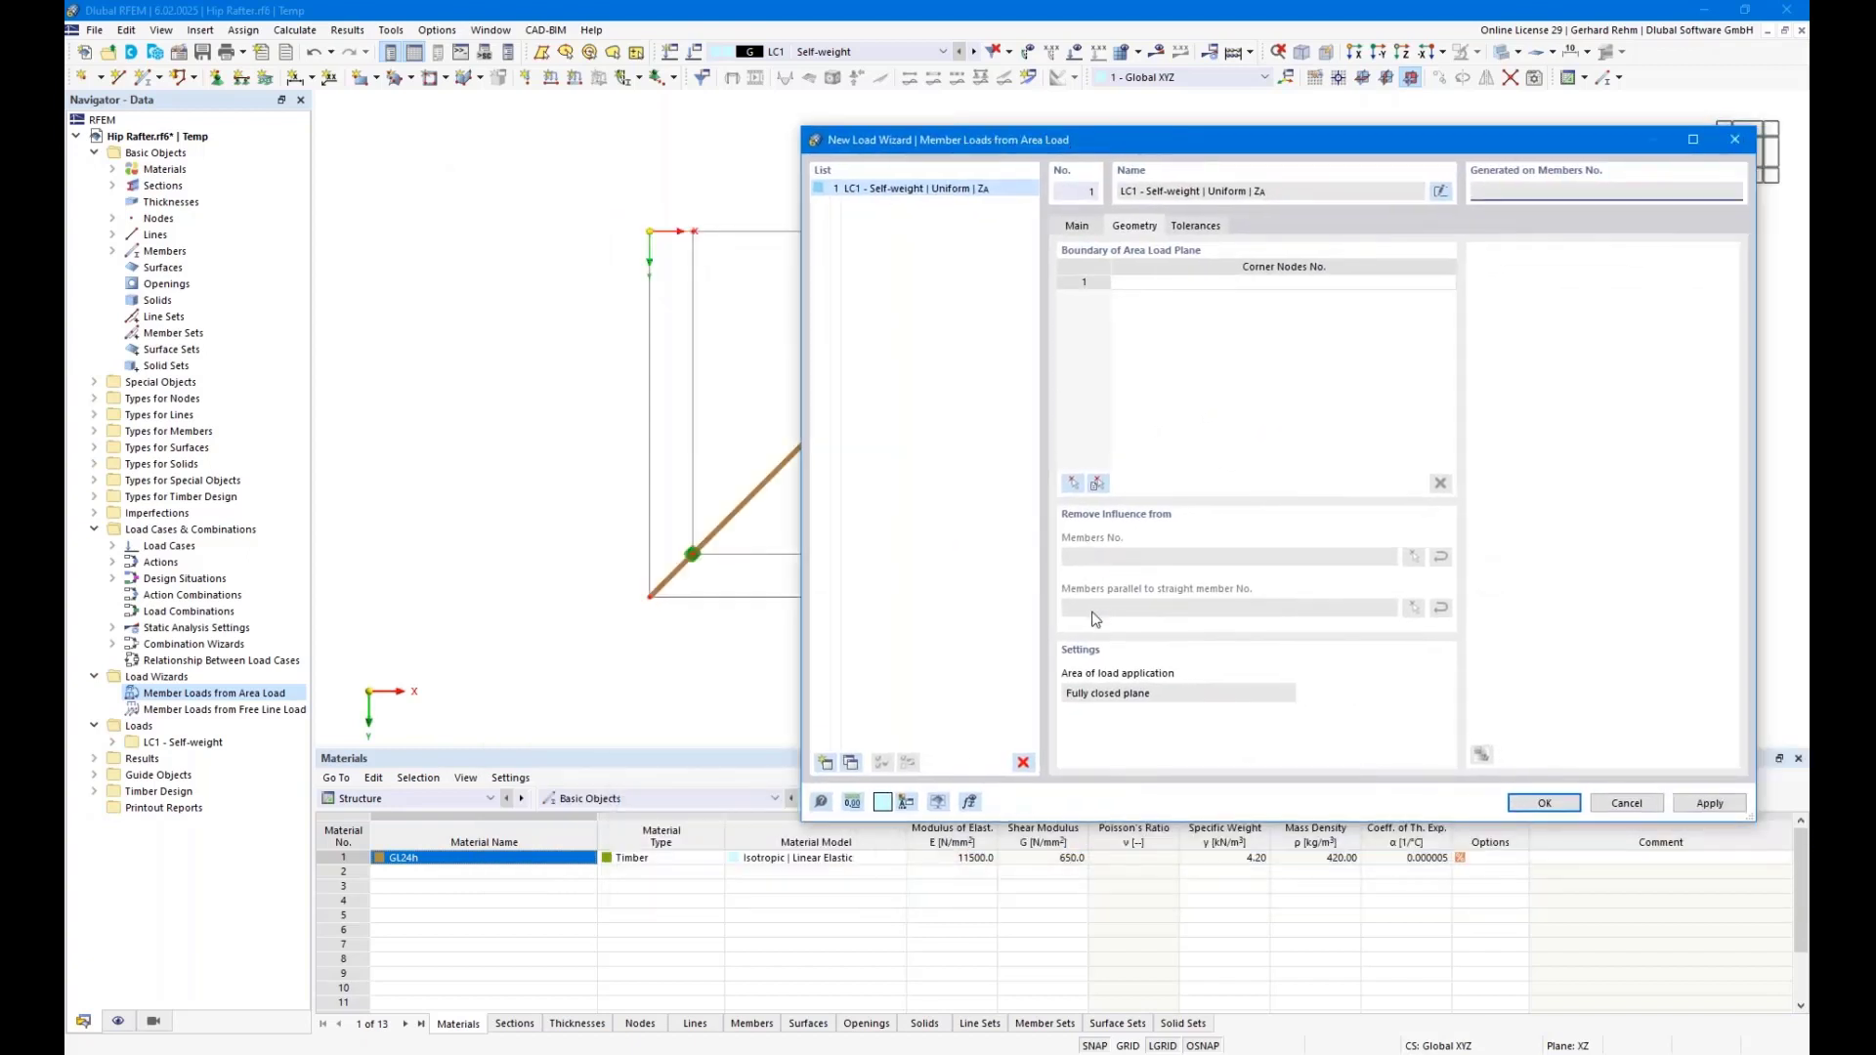
drag(938, 139, 1225, 352)
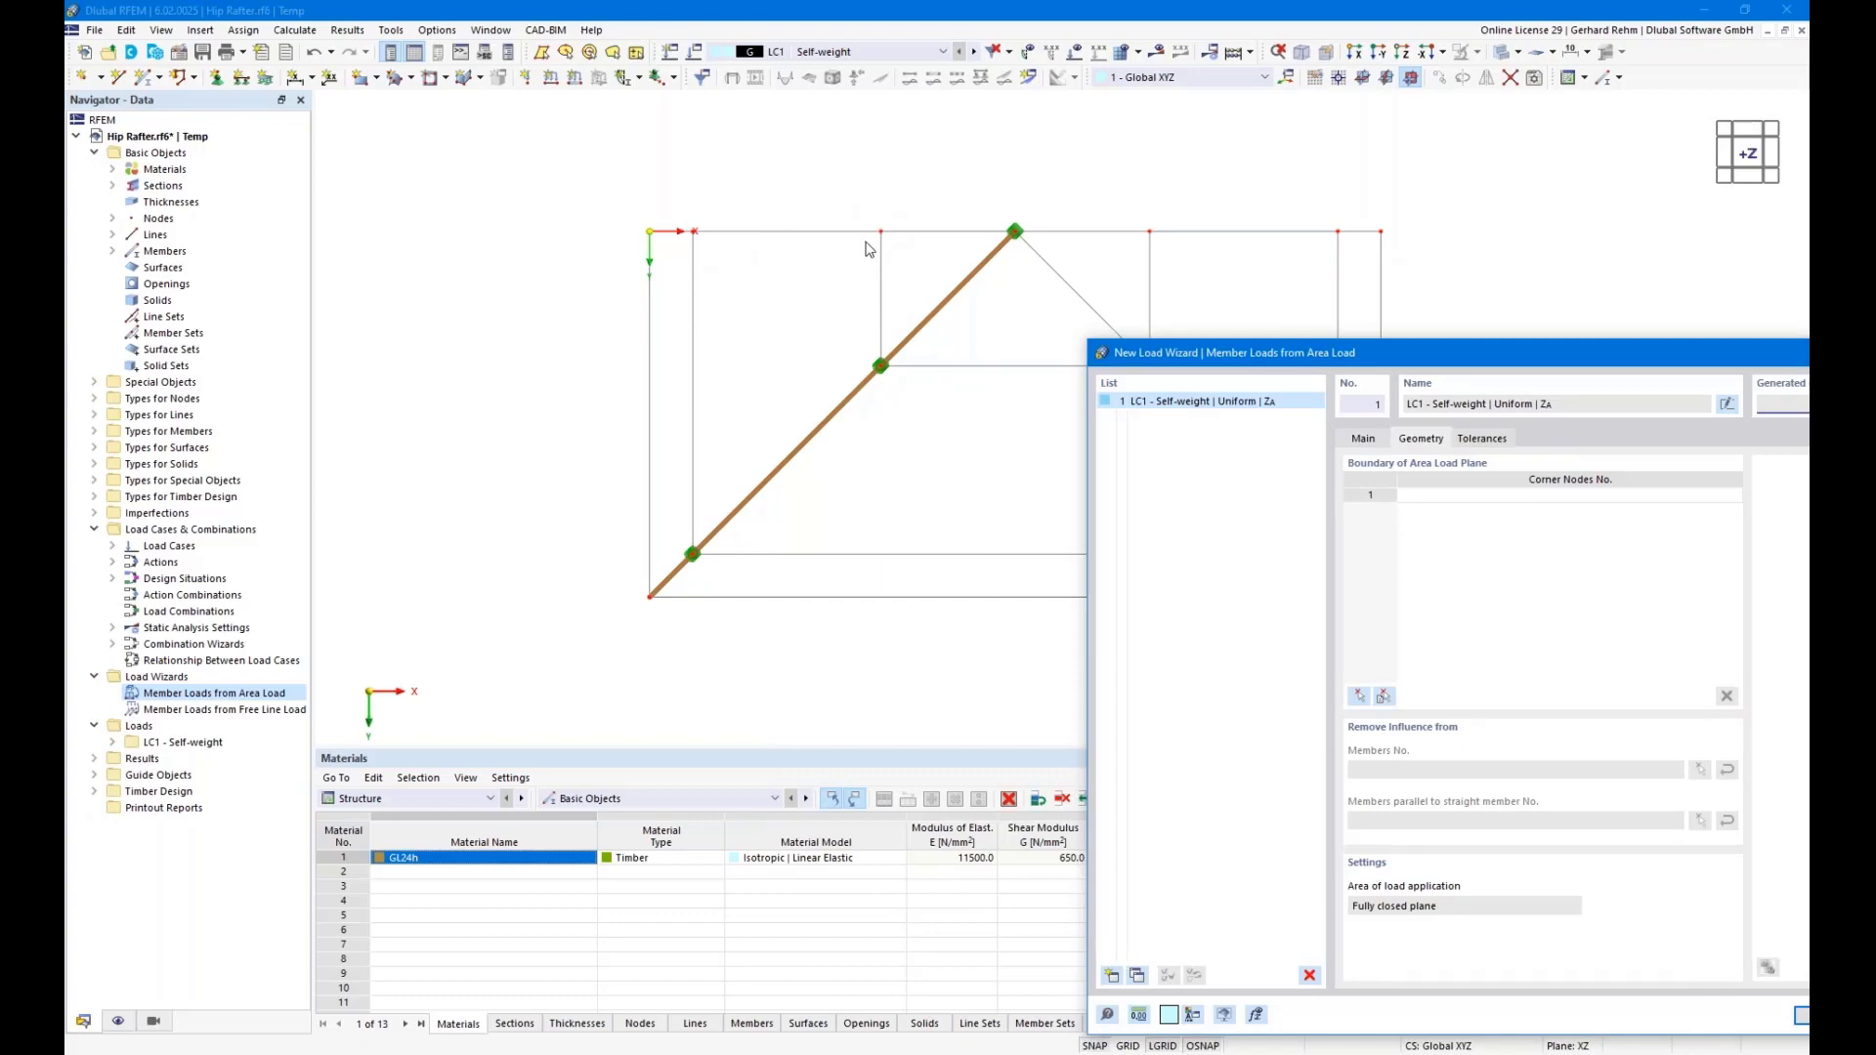
drag(1139, 347, 1047, 123)
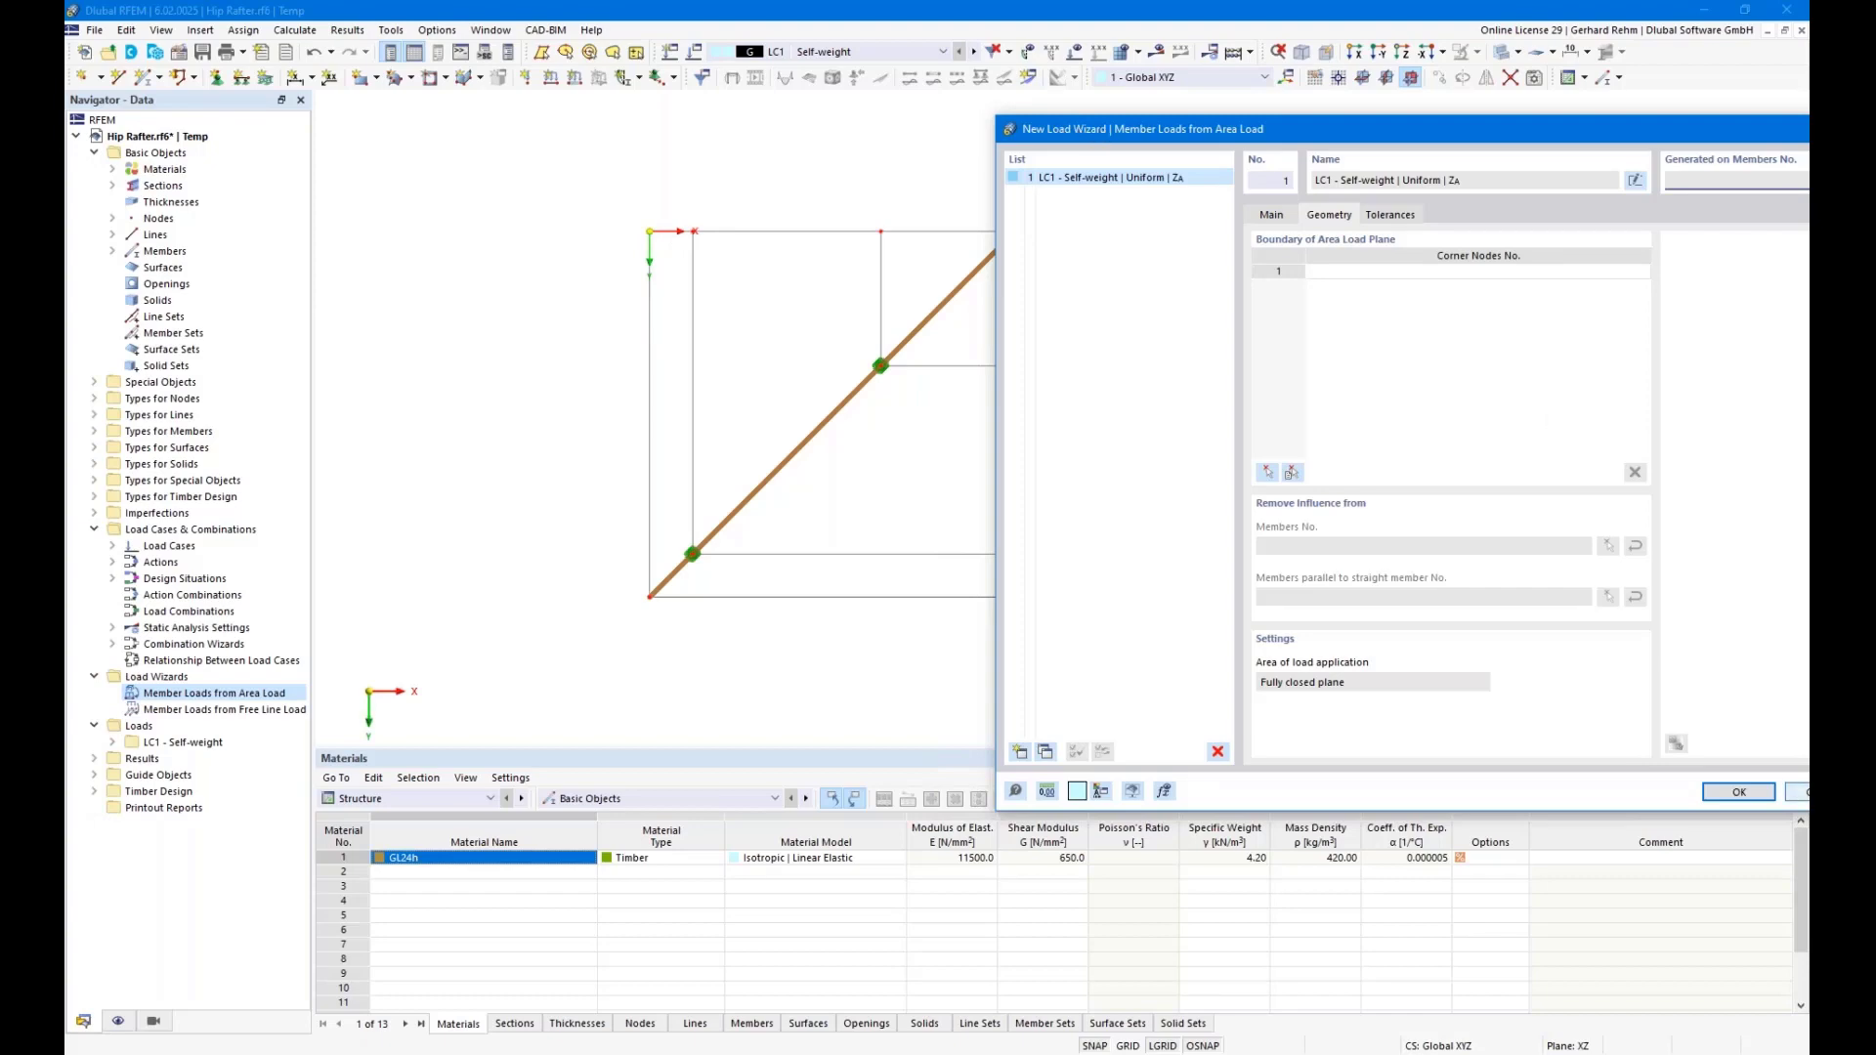
click(1798, 792)
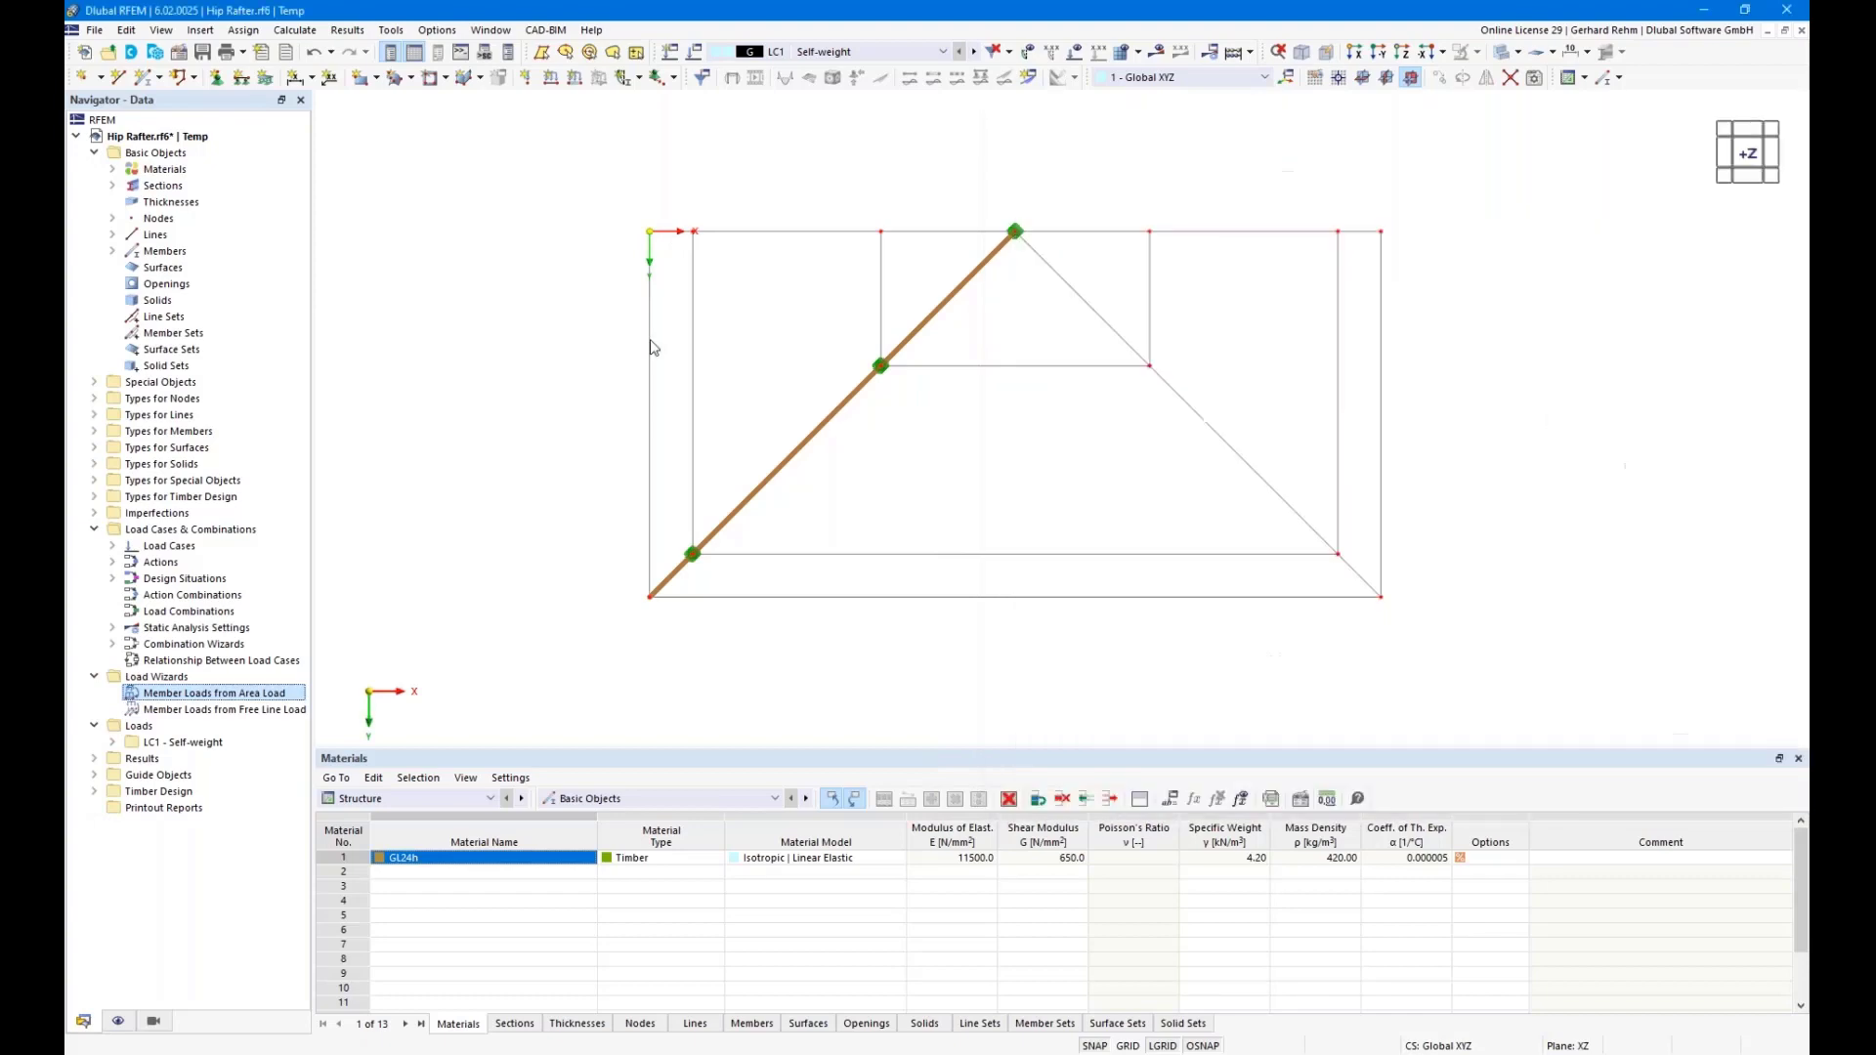
Create a surface of stiffness type Load Transfer on the roof plane between the origin and the hip rafter by selecting its boundary lines
click(376, 78)
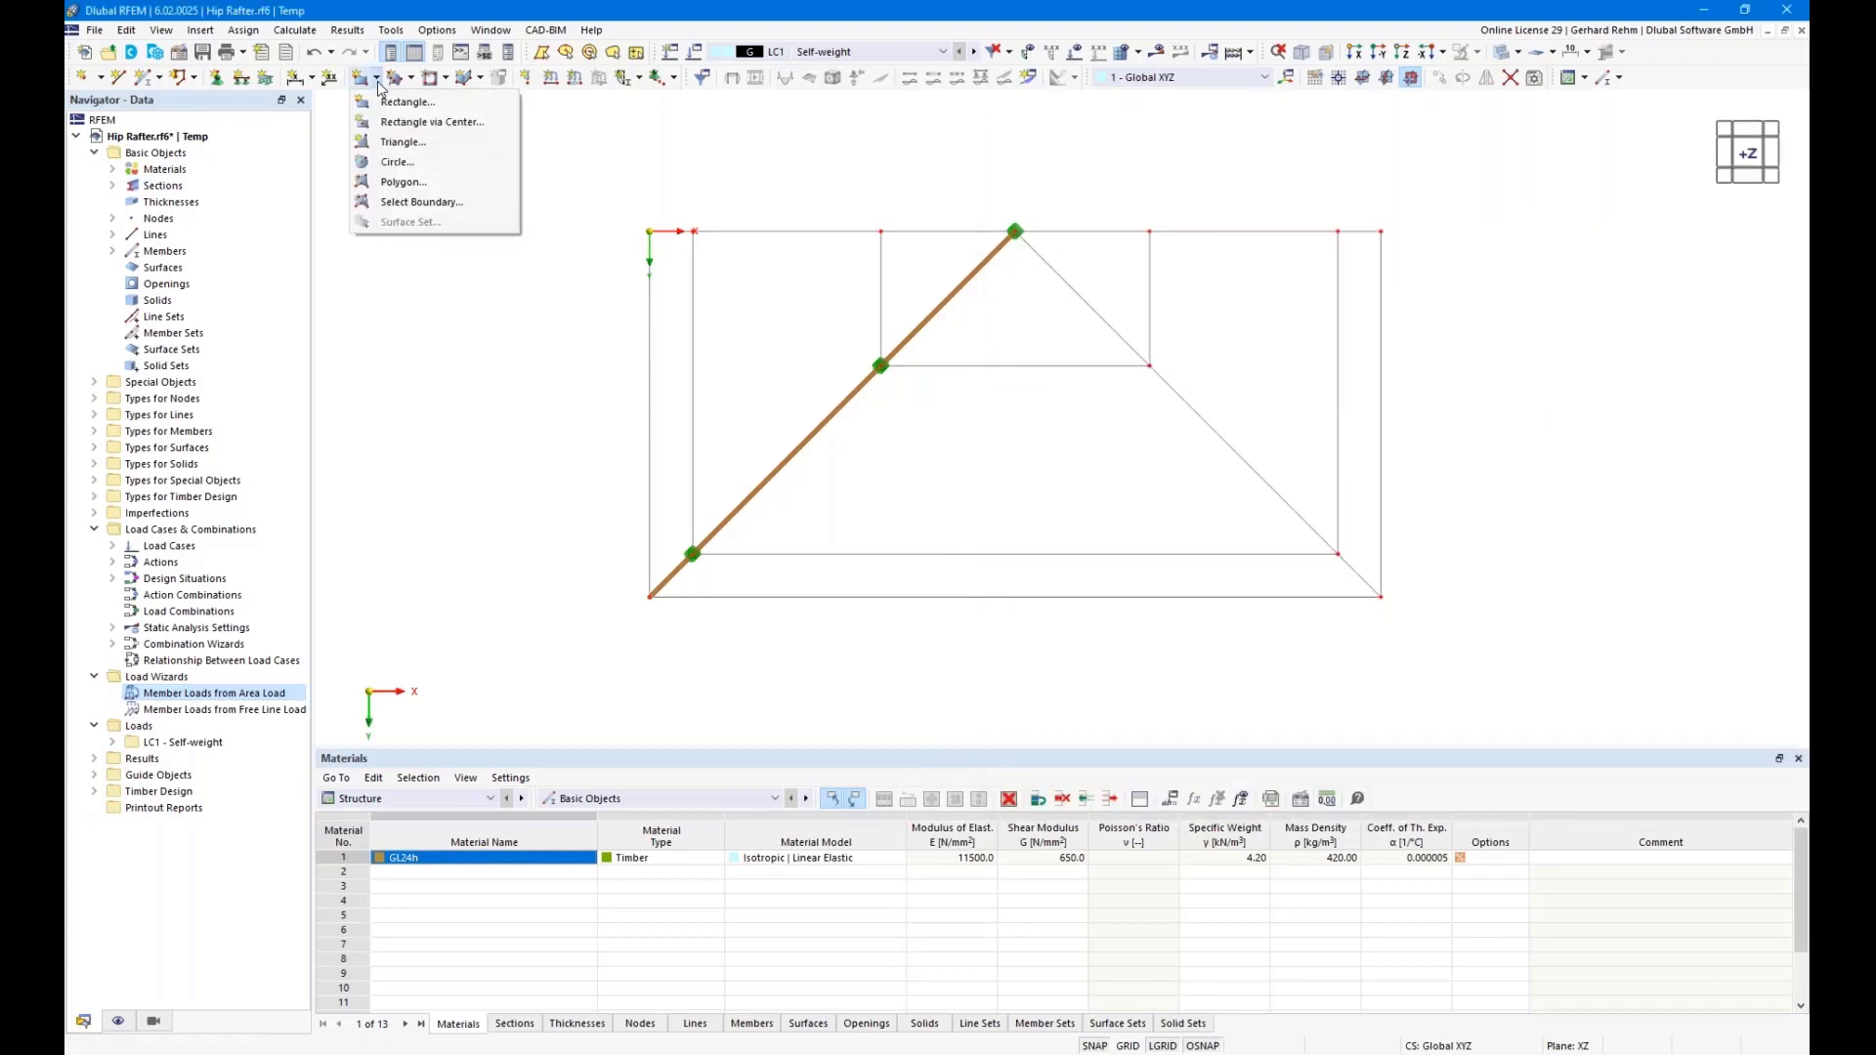
click(401, 202)
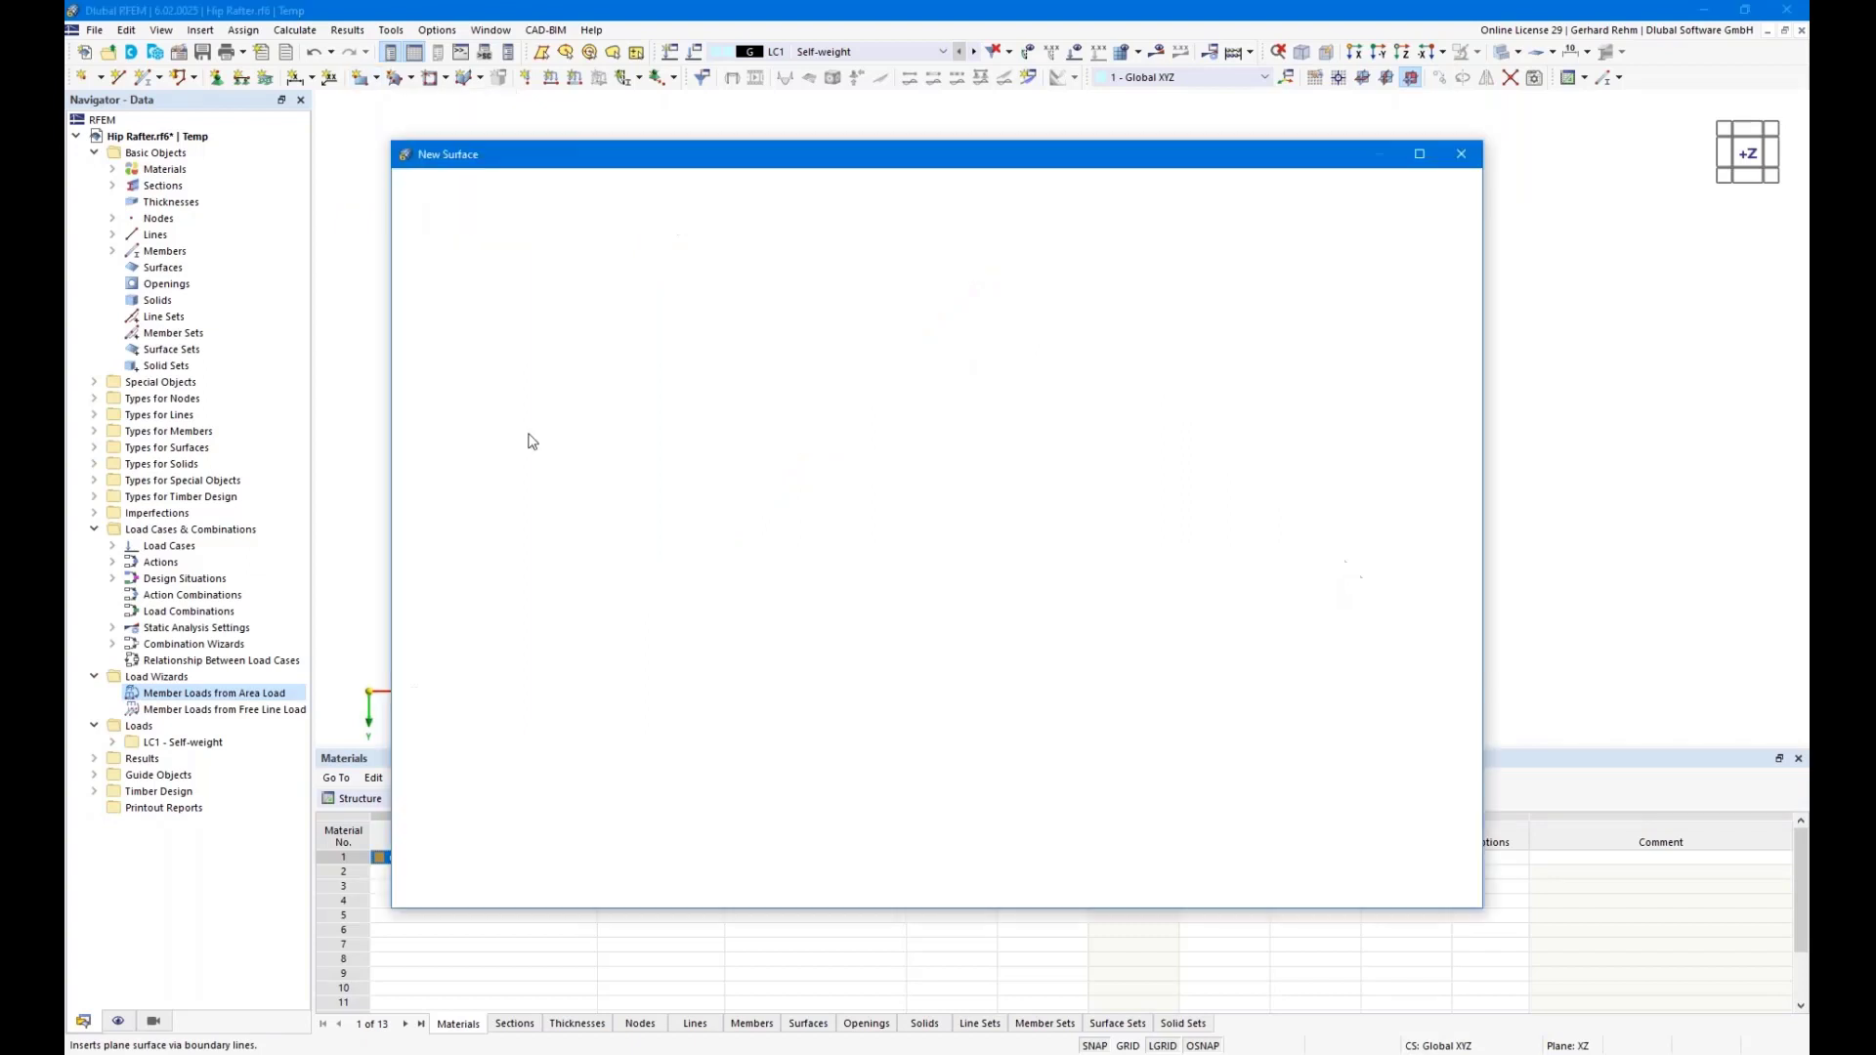
click(481, 291)
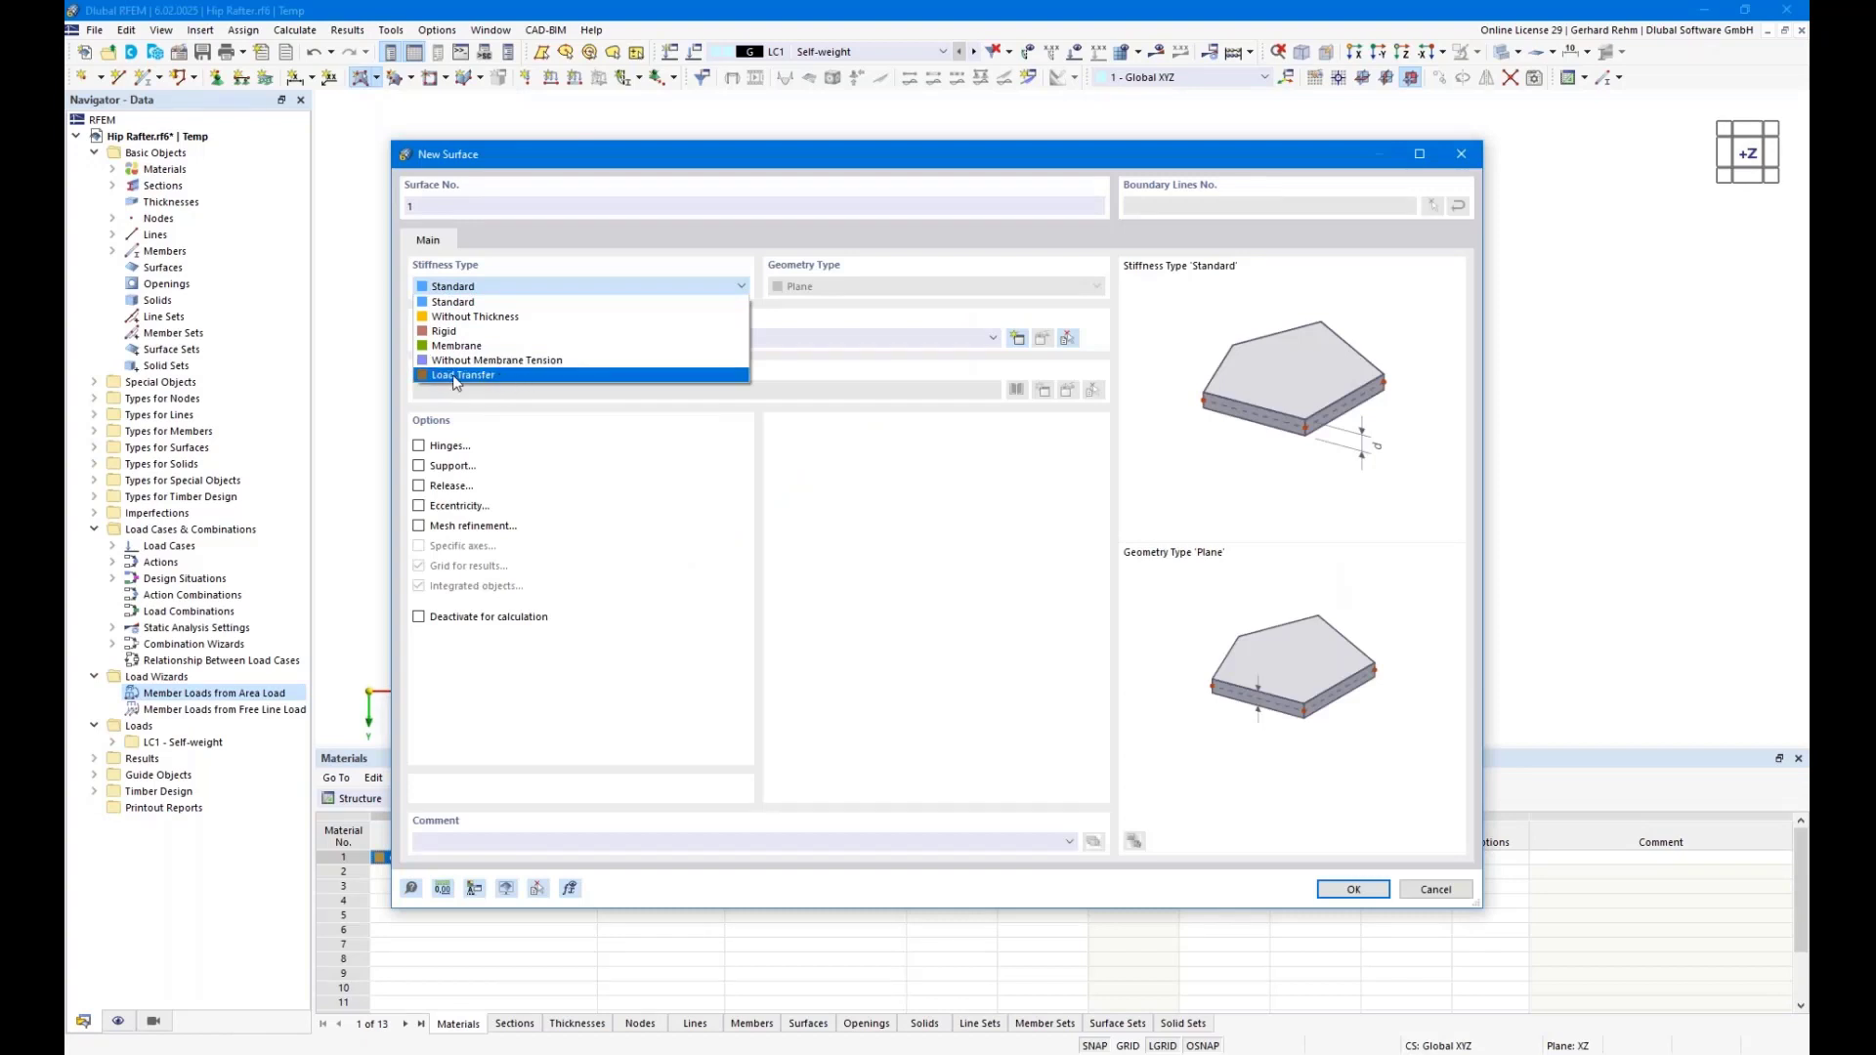
click(455, 377)
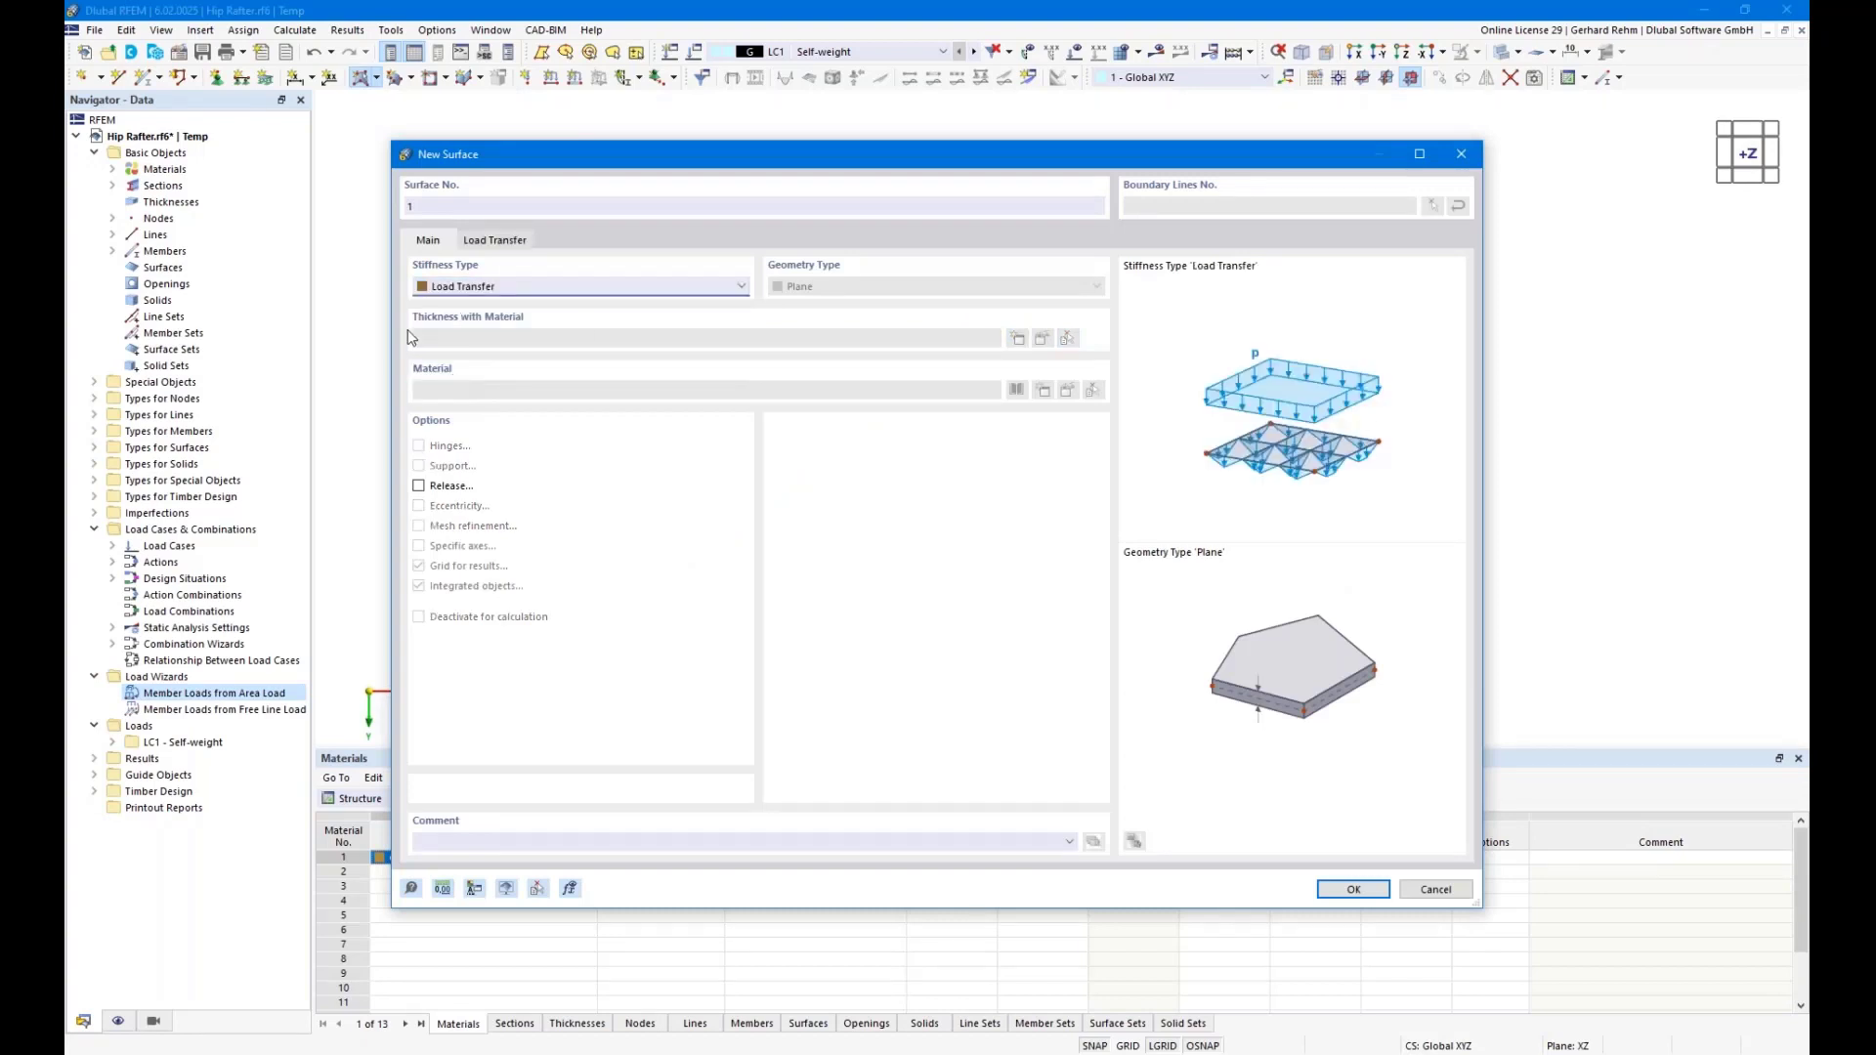
click(1338, 891)
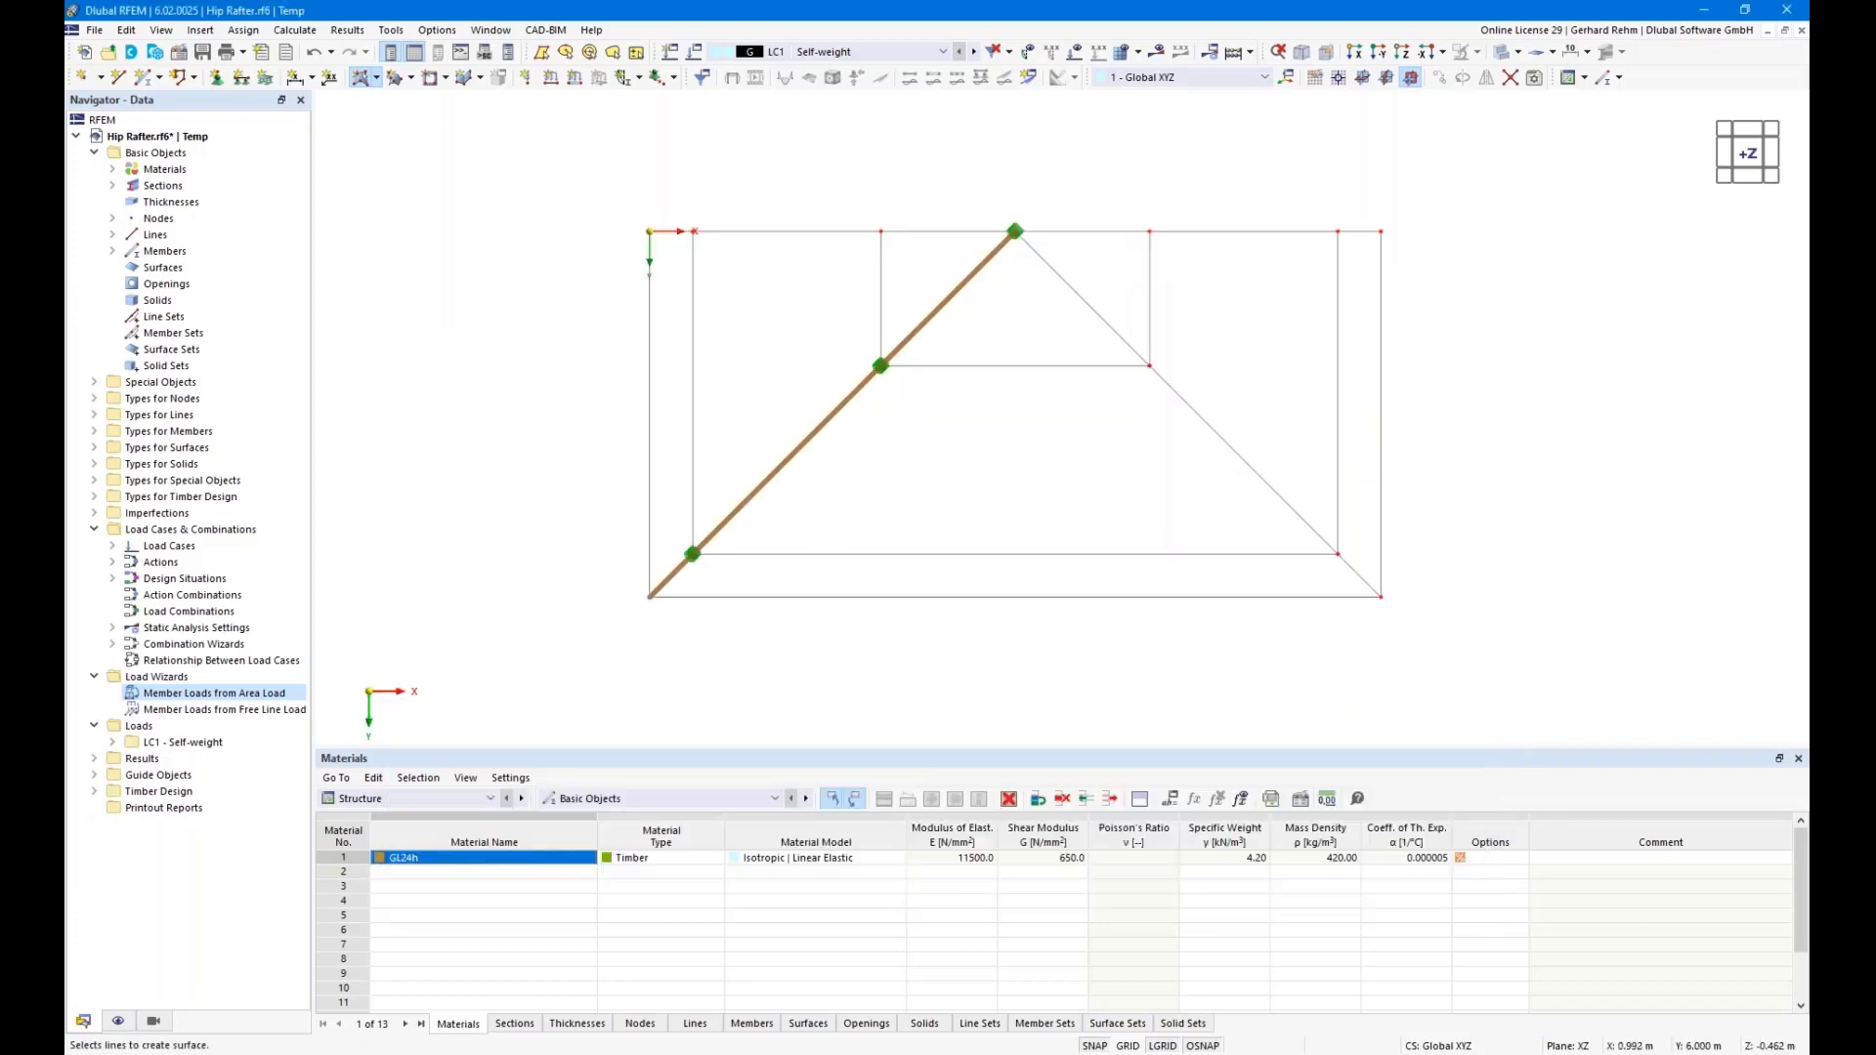
click(738, 231)
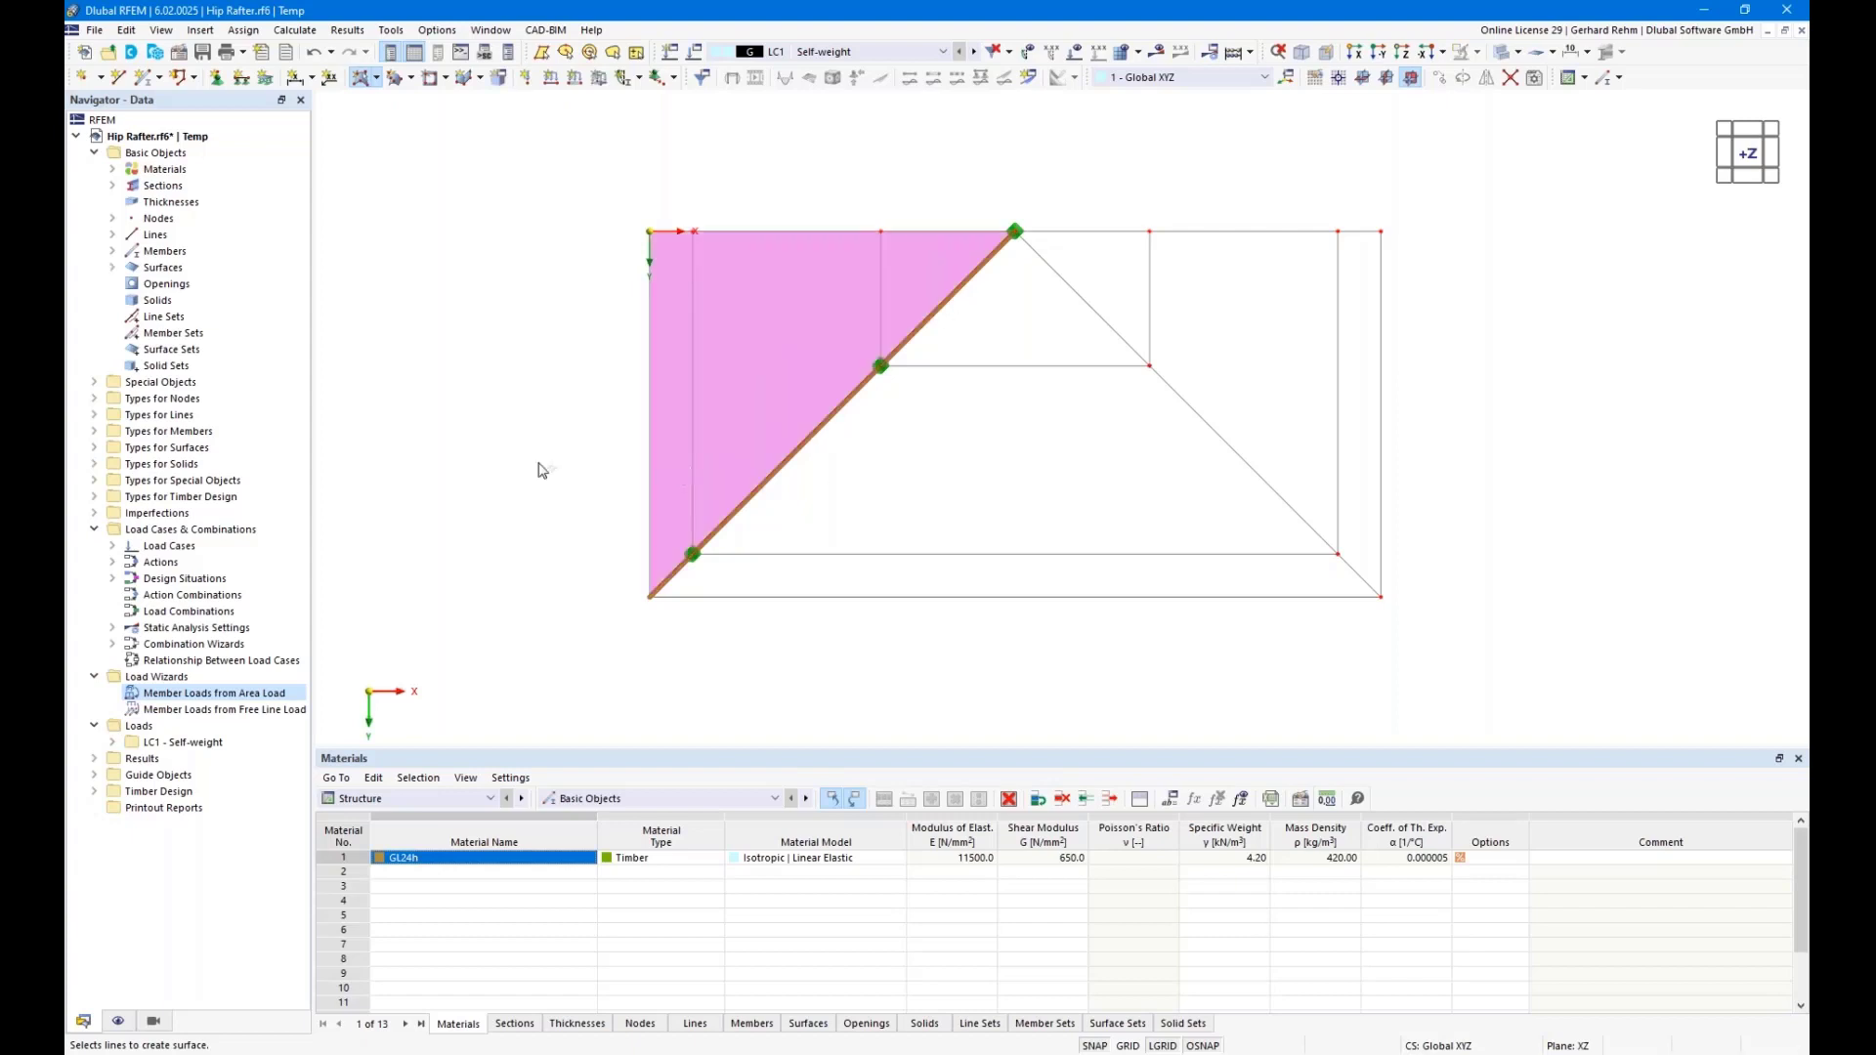
click(813, 434)
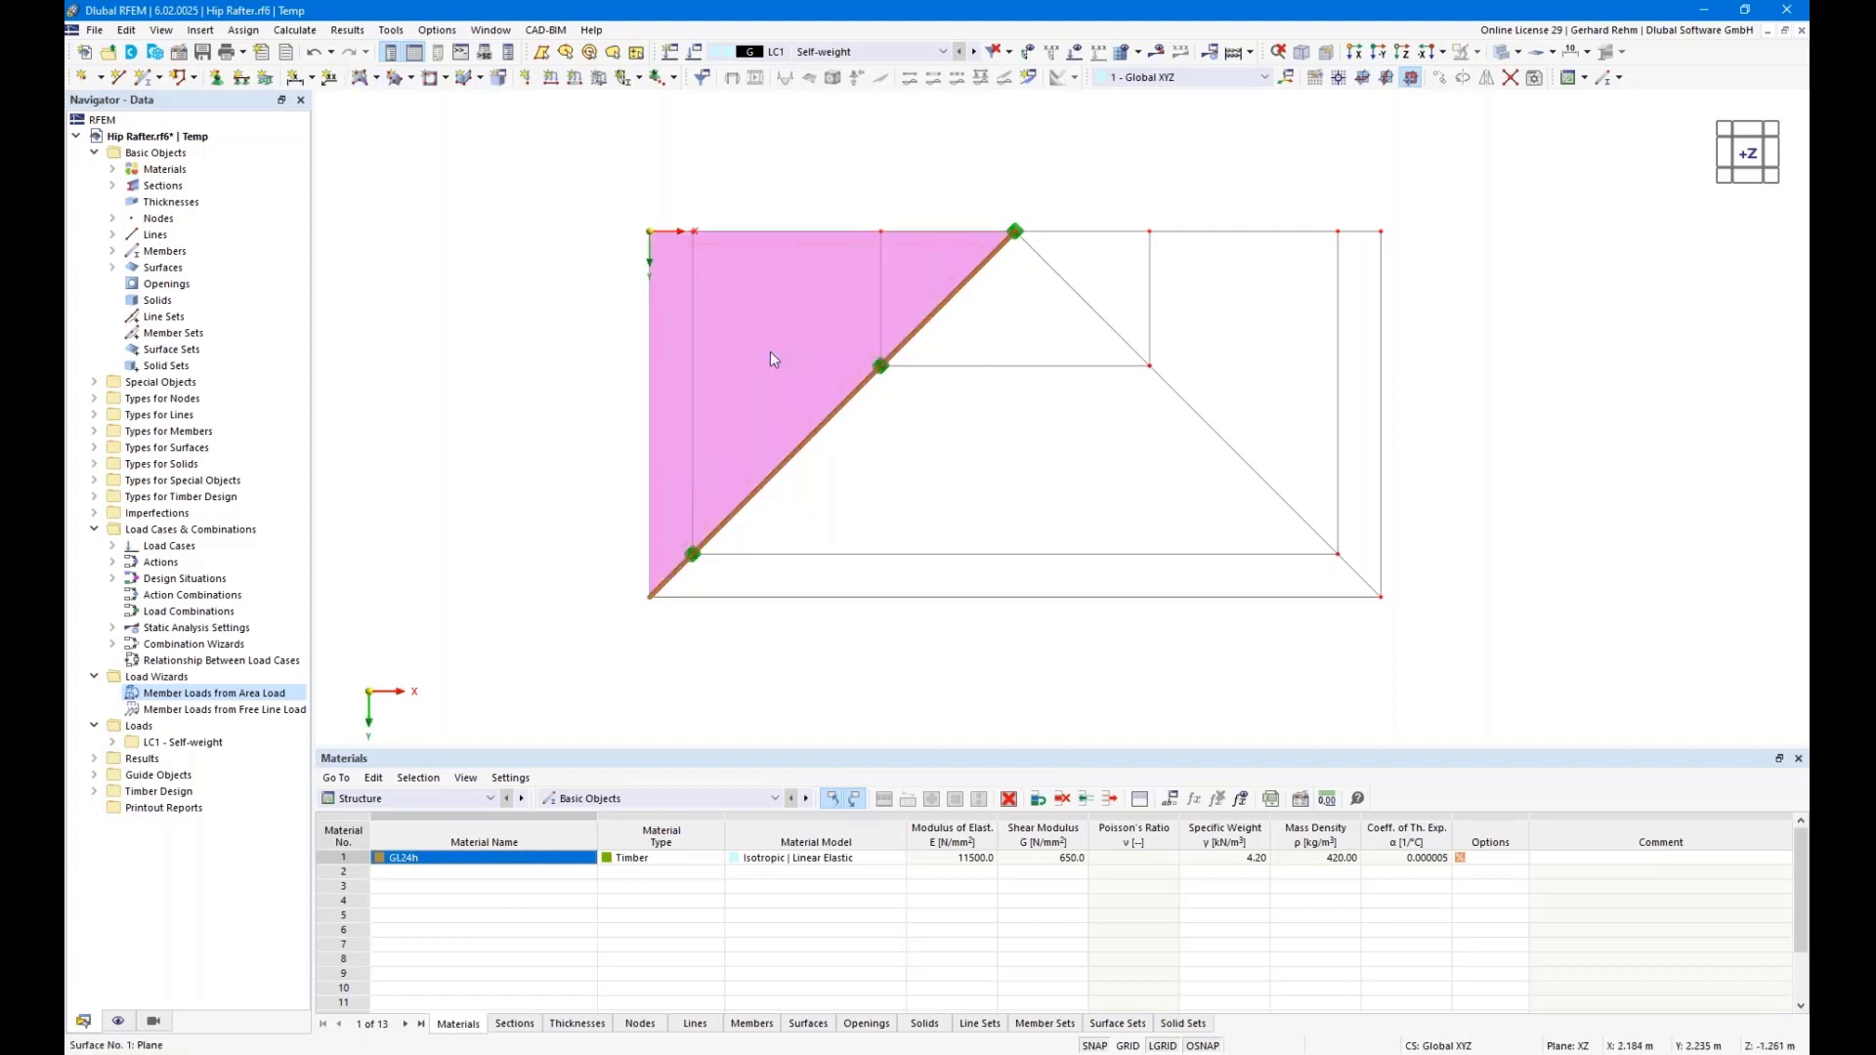
Set up surface 2 with stiffness type Load Transfer for the adjoining roof plane across the hip rafter
click(360, 77)
click(1376, 888)
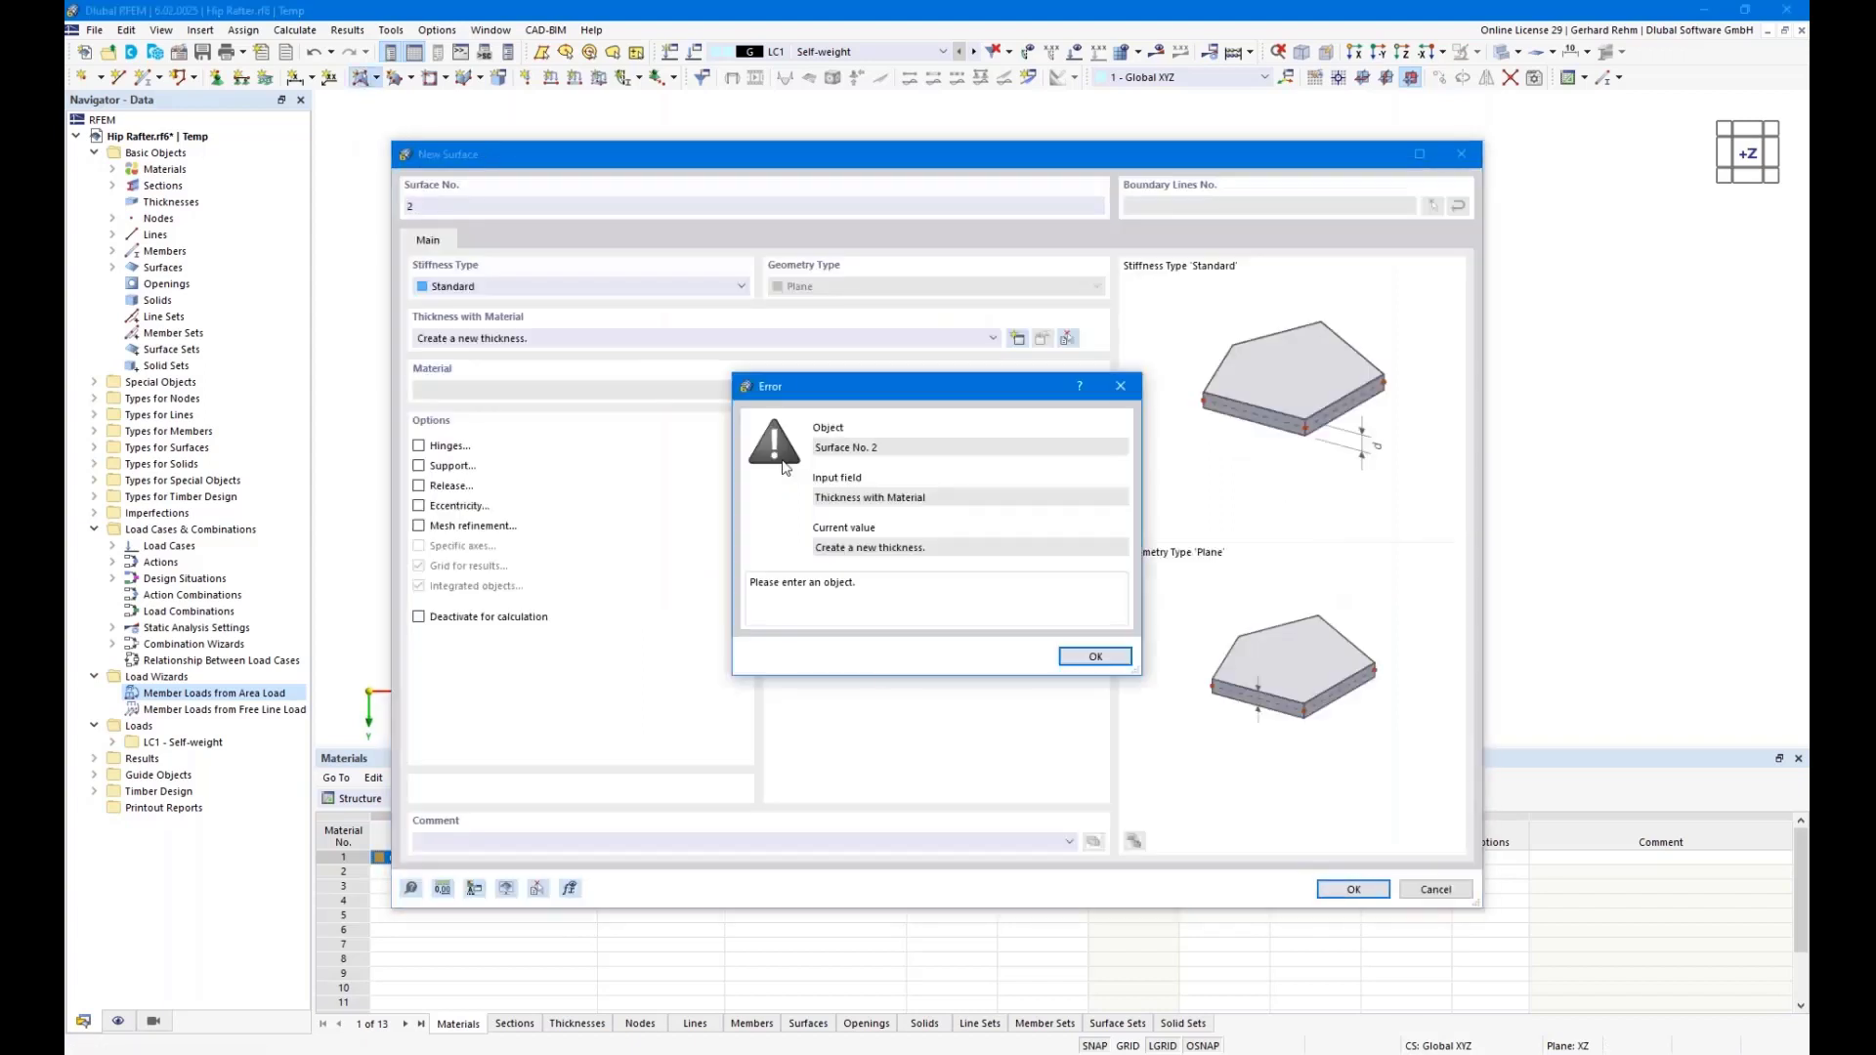
click(1116, 655)
click(493, 285)
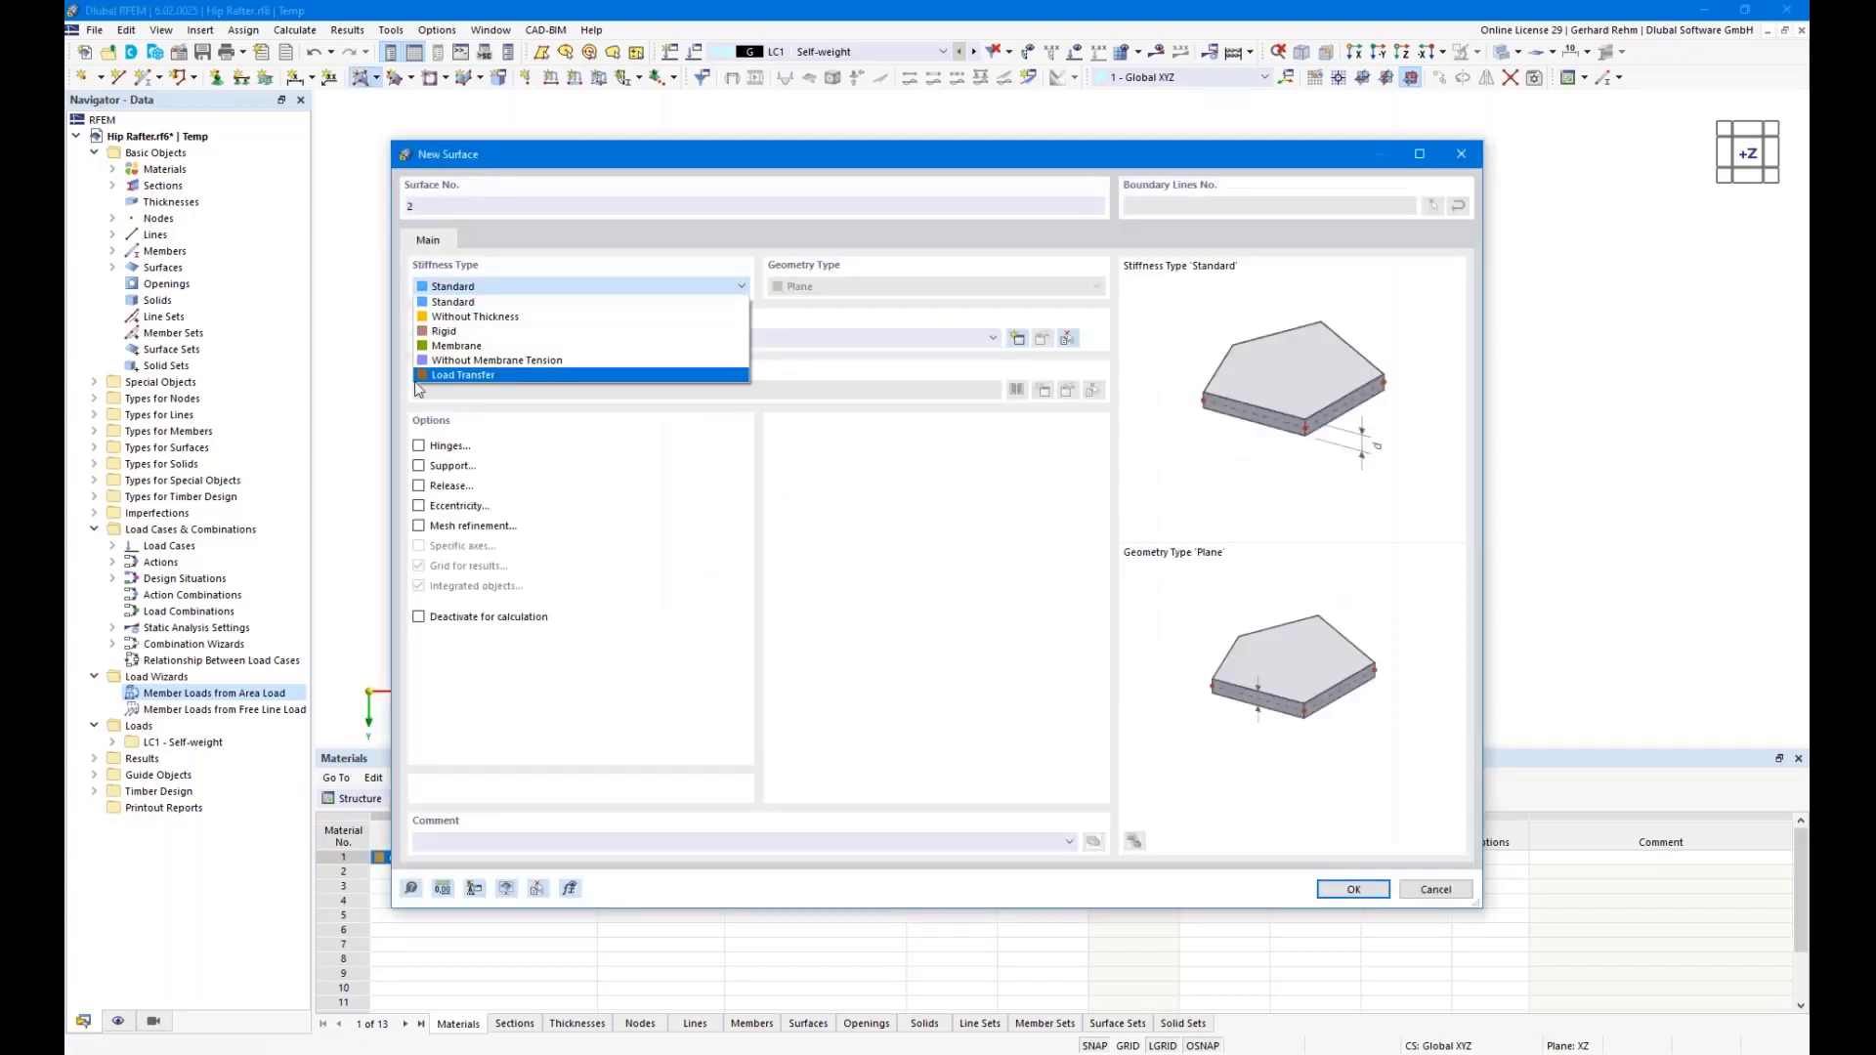
click(479, 371)
click(1349, 891)
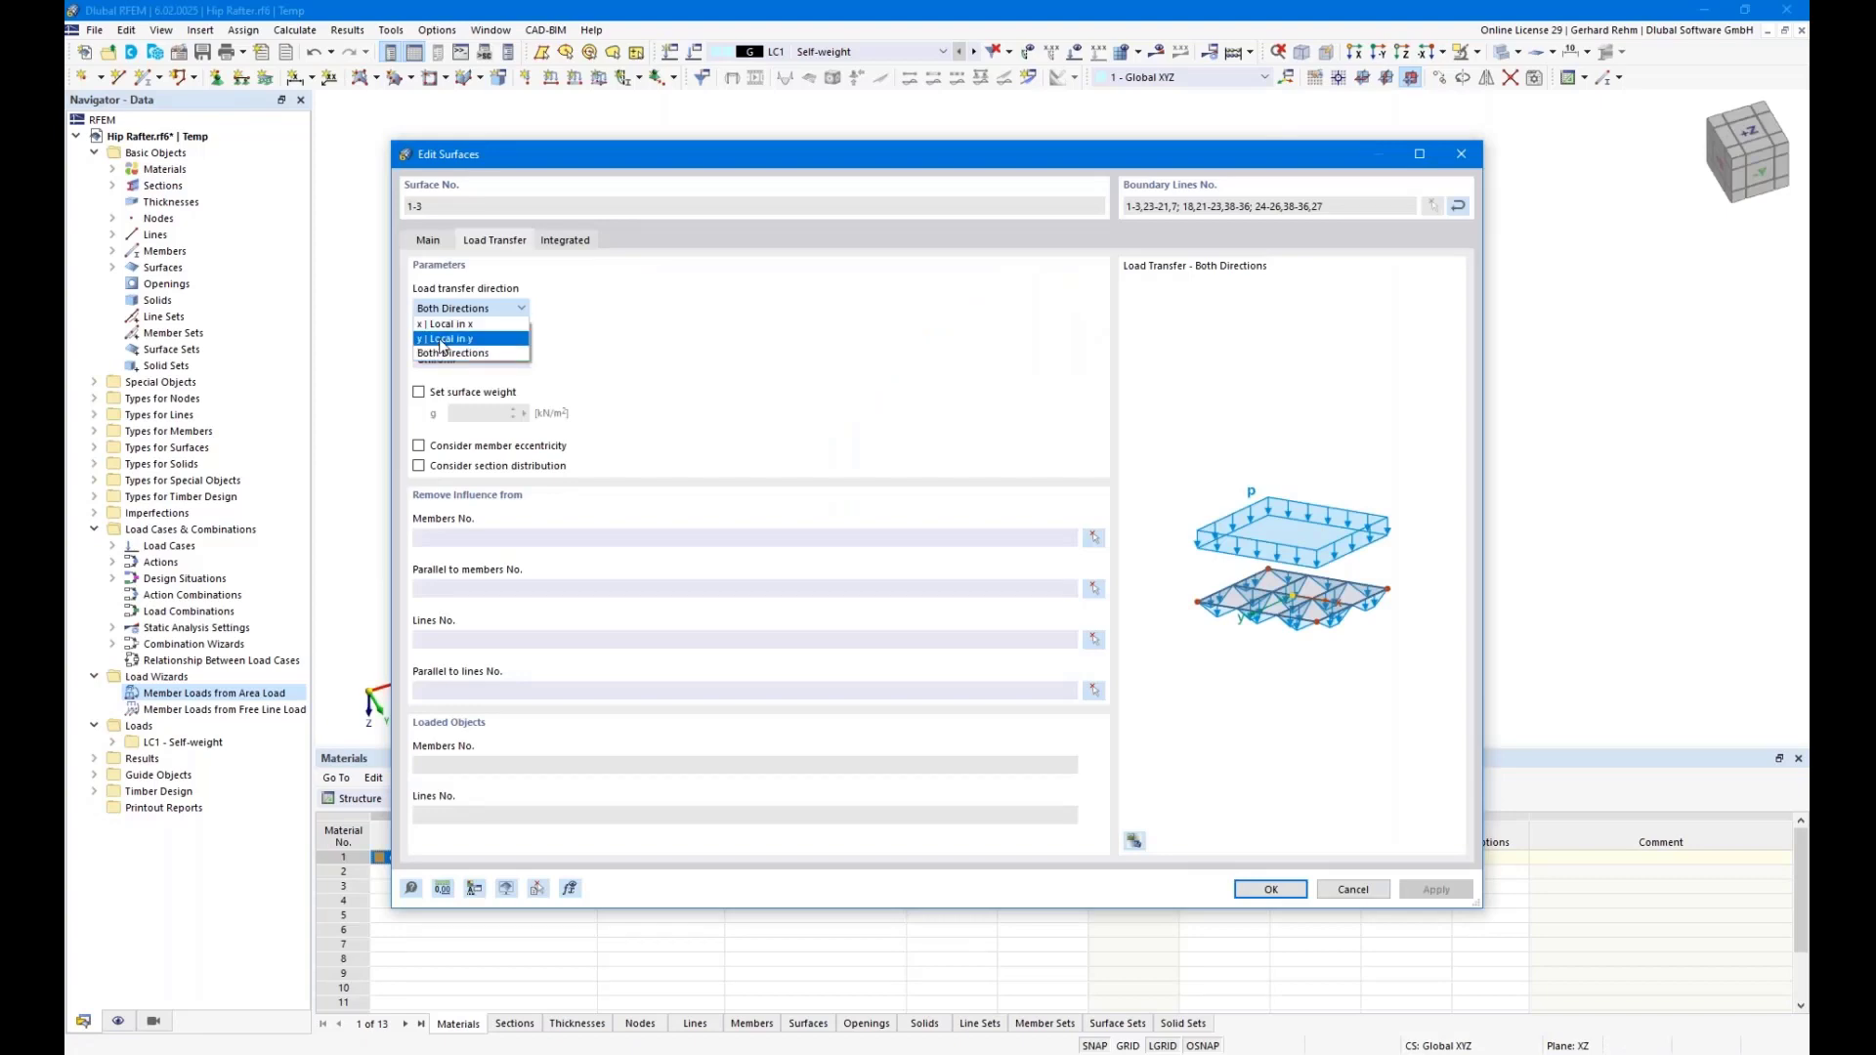
Try to set the load transfer direction of roof surfaces 1-3 to local y with uniform distribution
click(819, 157)
drag(858, 152, 1406, 130)
click(1012, 338)
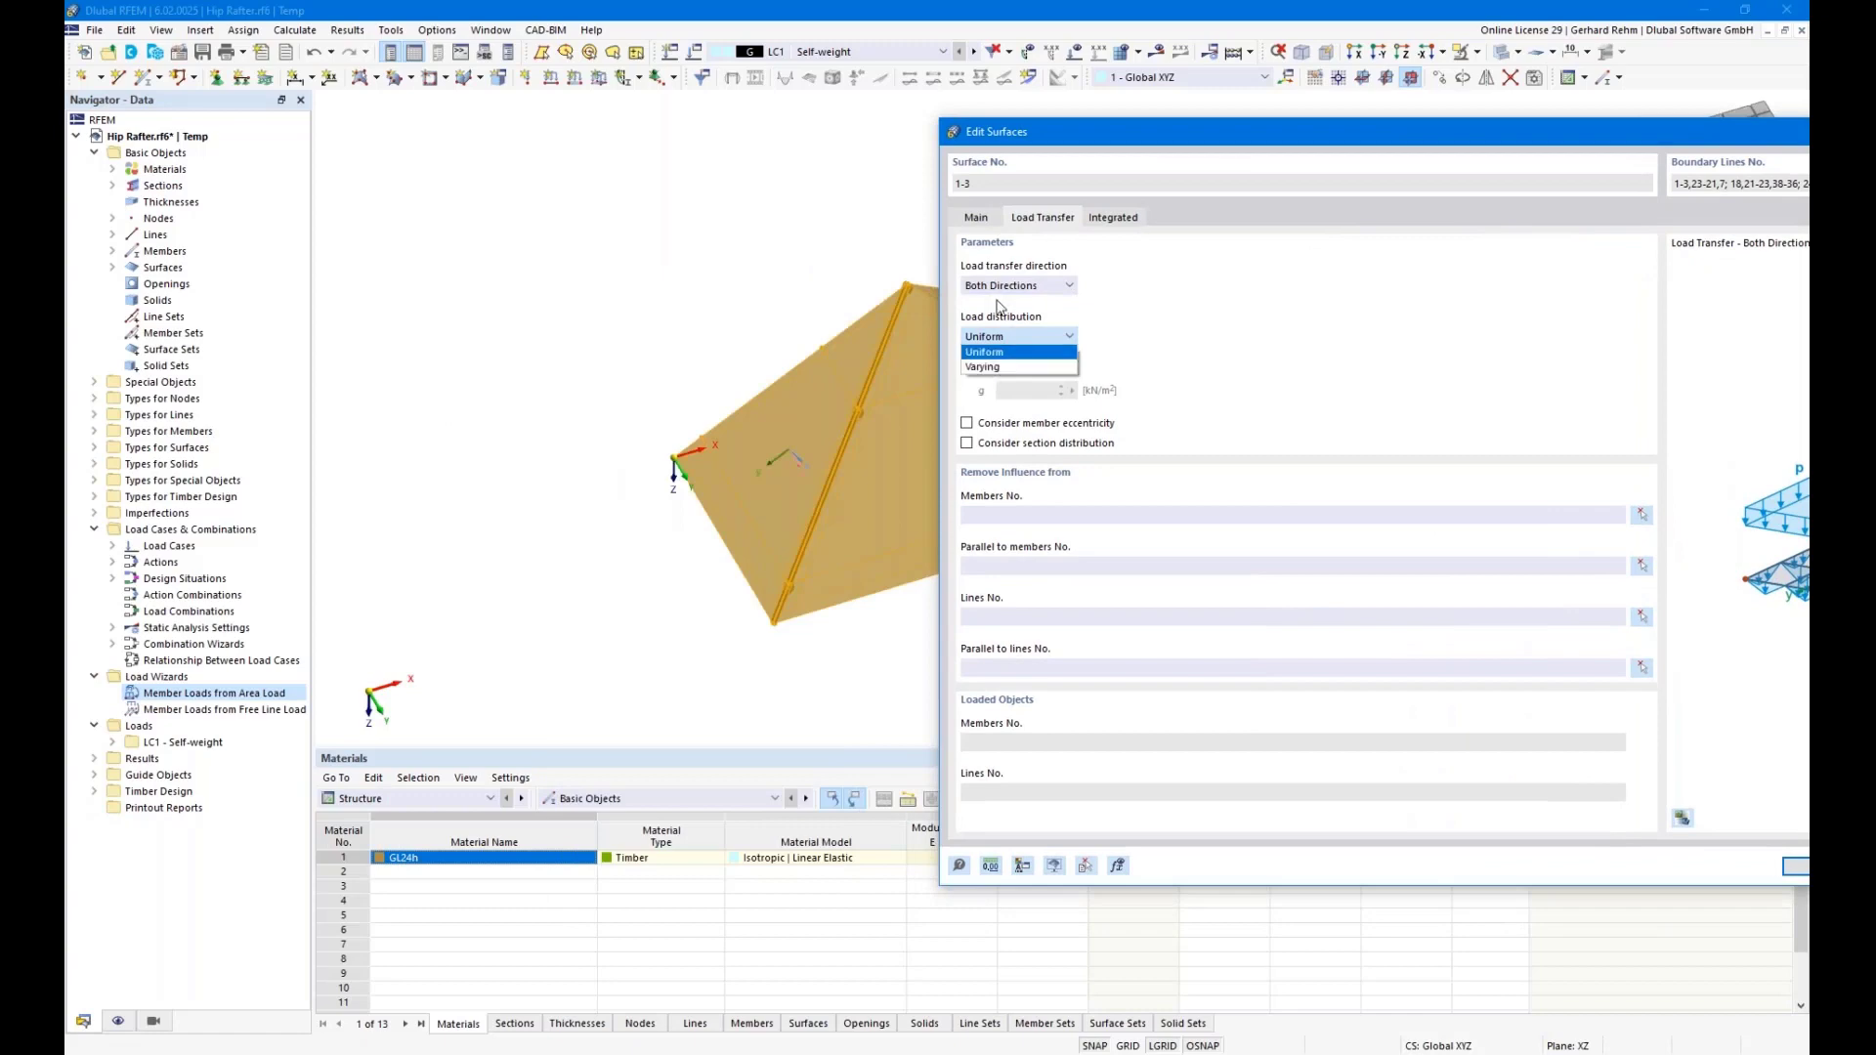
click(1002, 287)
click(996, 317)
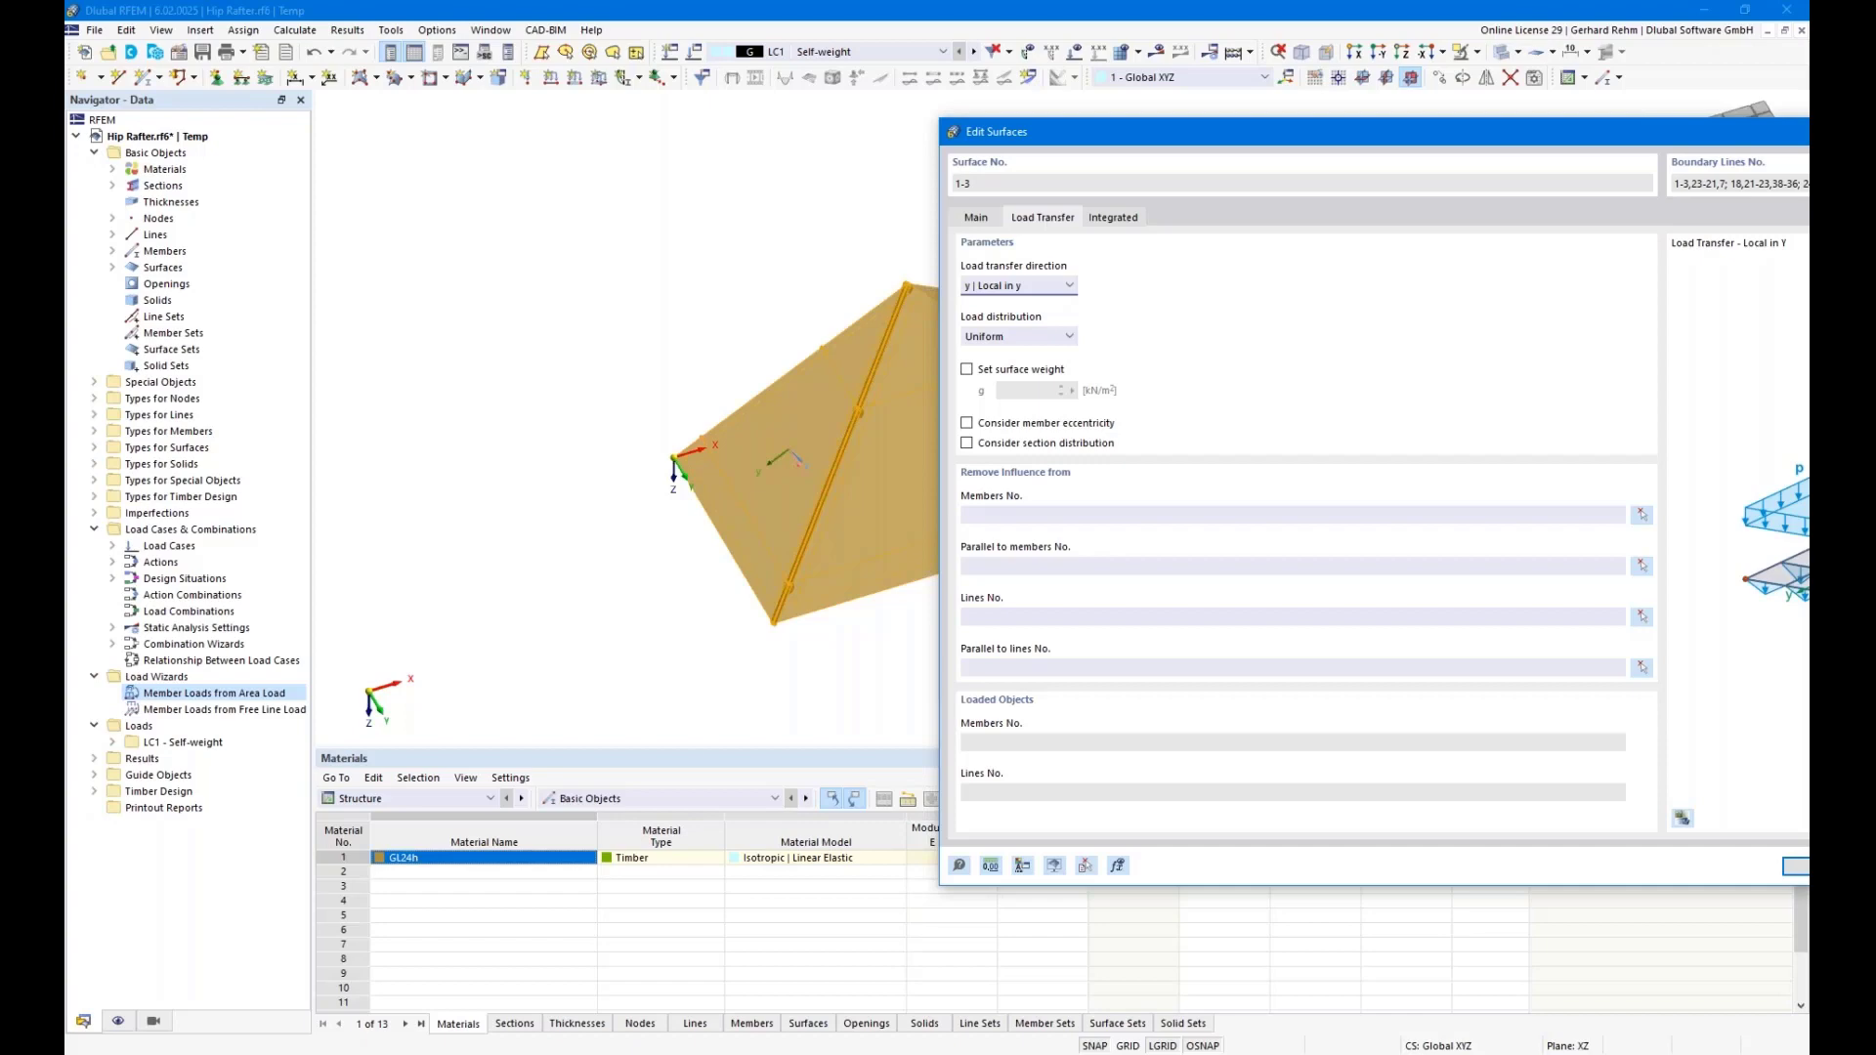
key(Return)
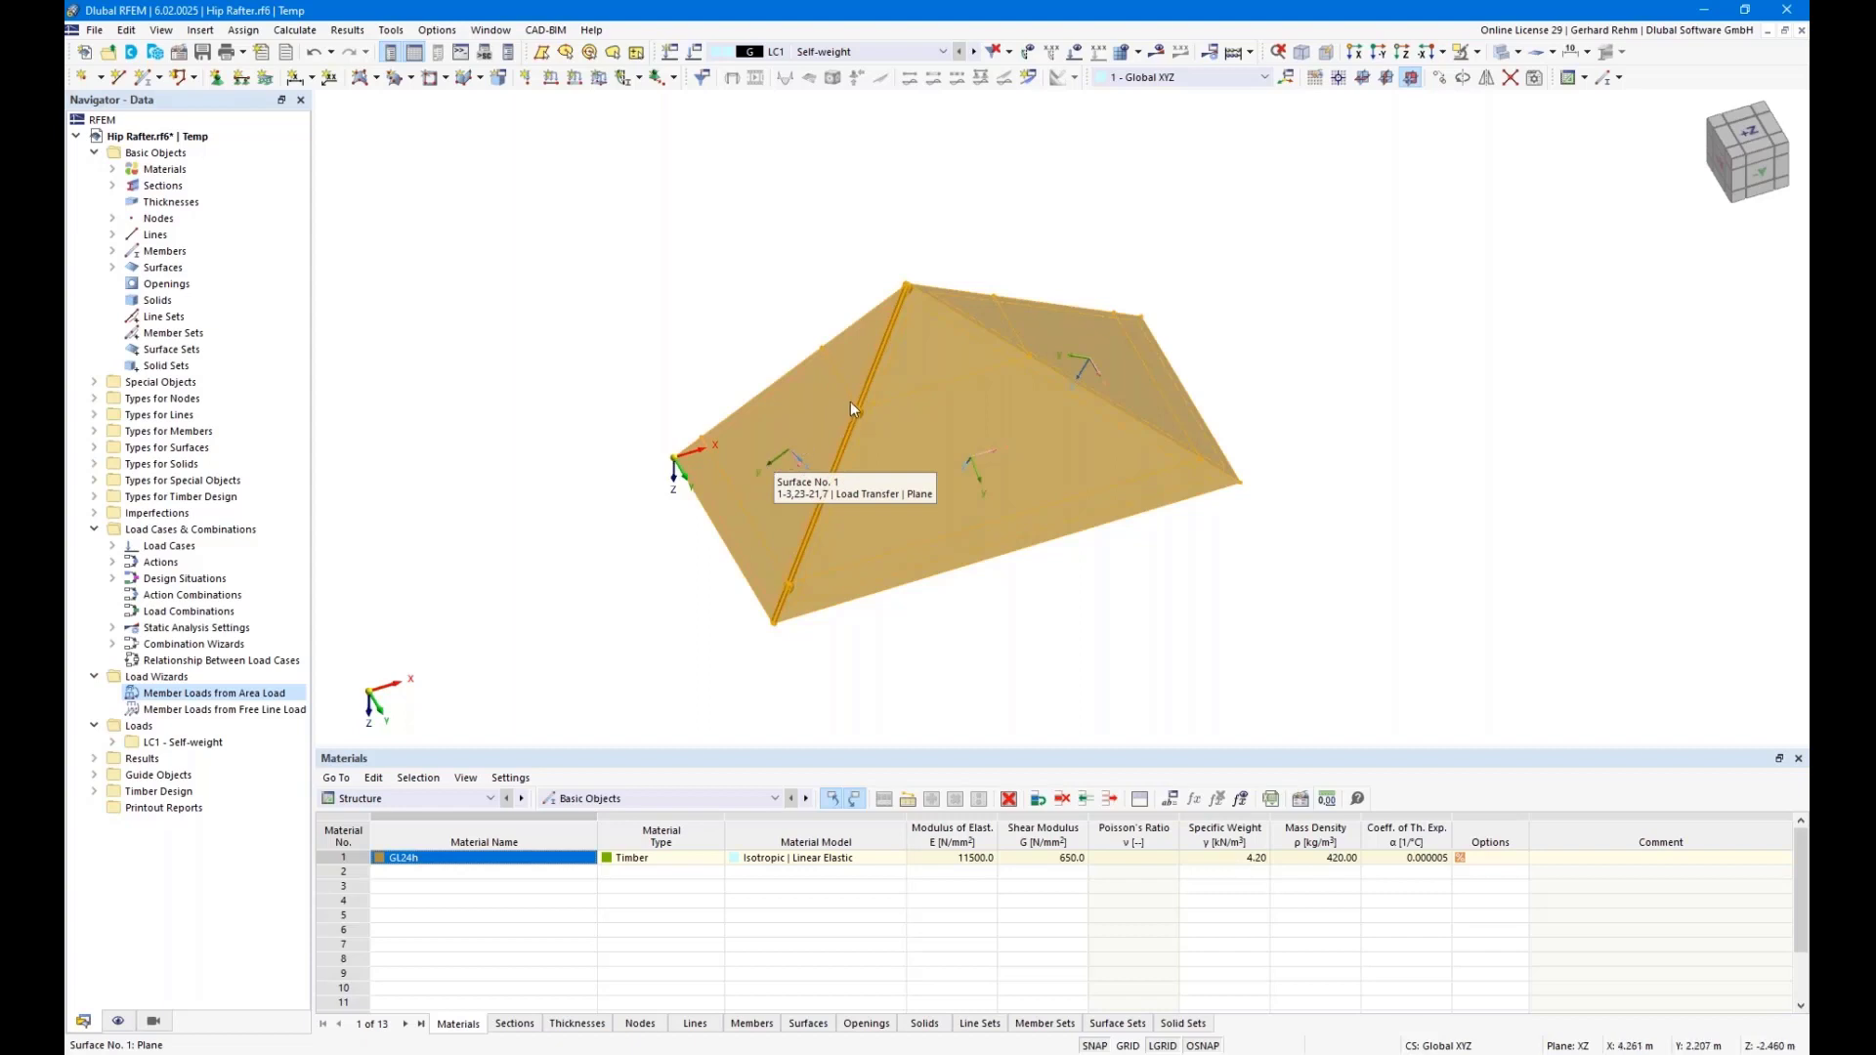
Set the load transfer direction of roof surfaces 1-3 to "y | Local in y" and apply the change
double_click(764, 499)
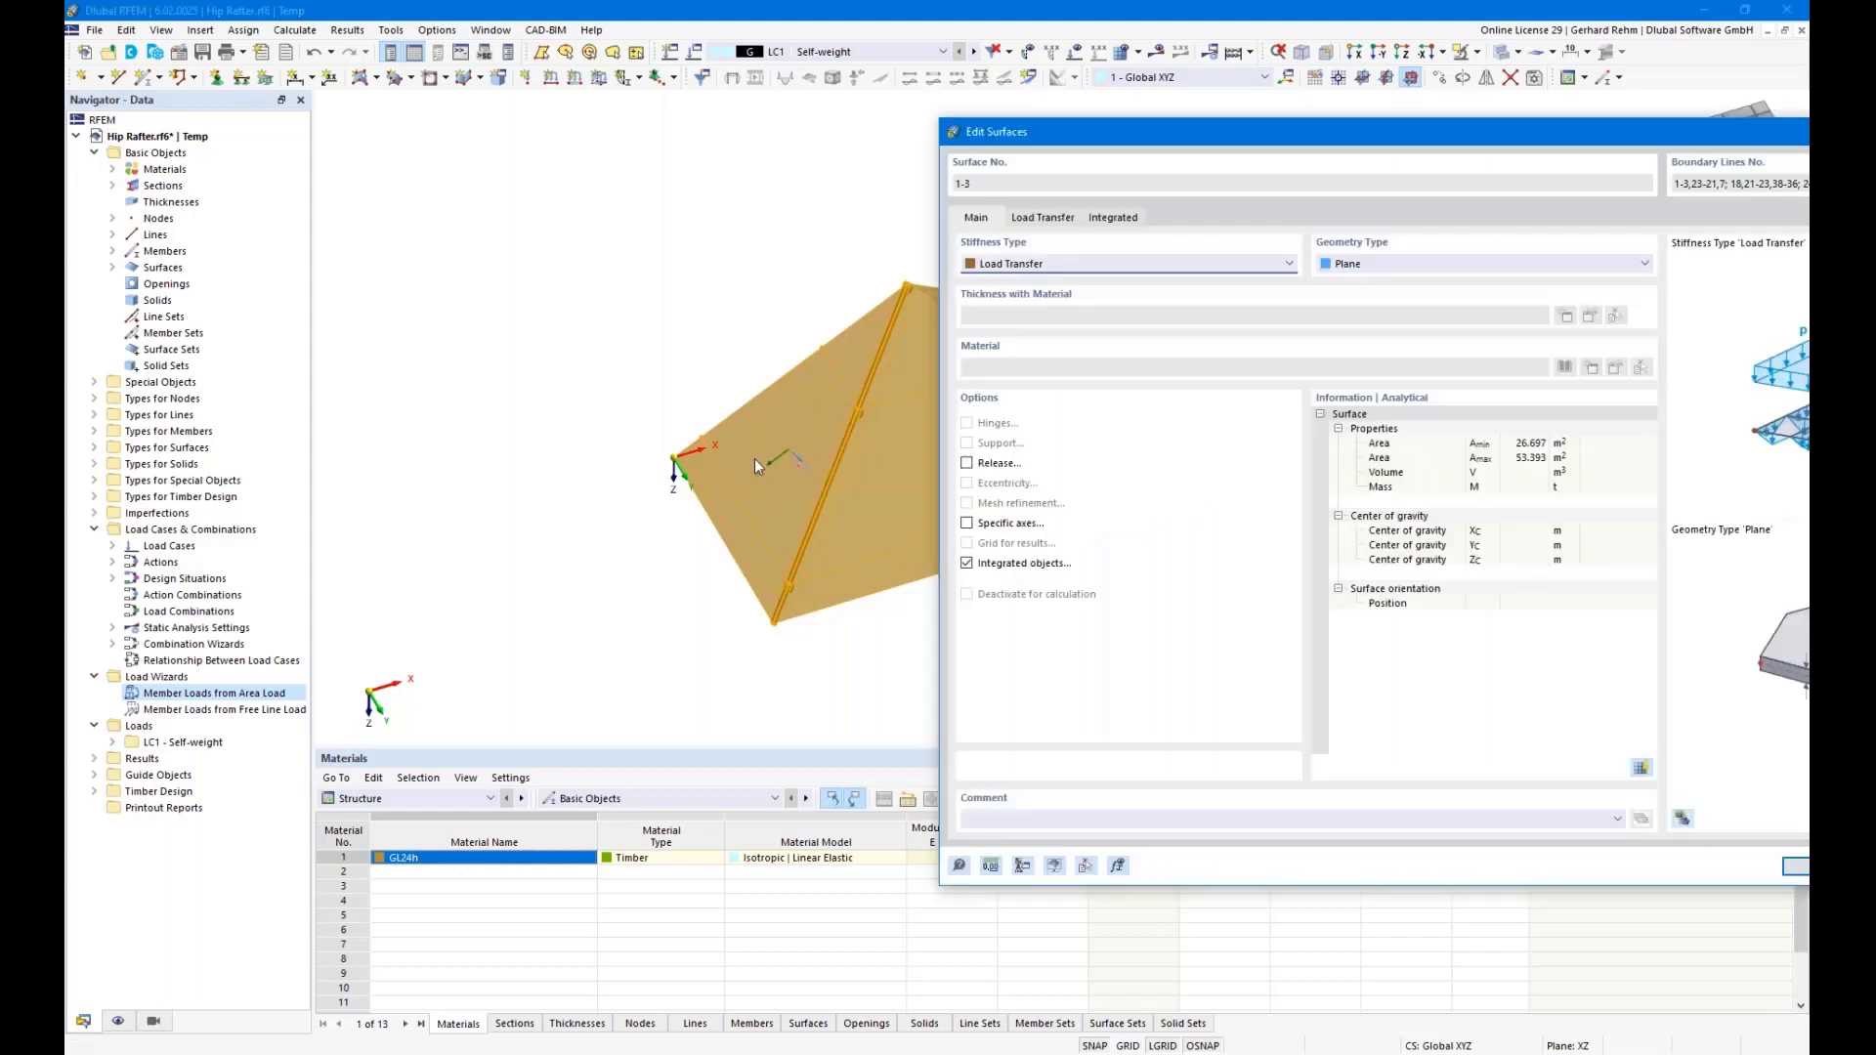
click(1042, 219)
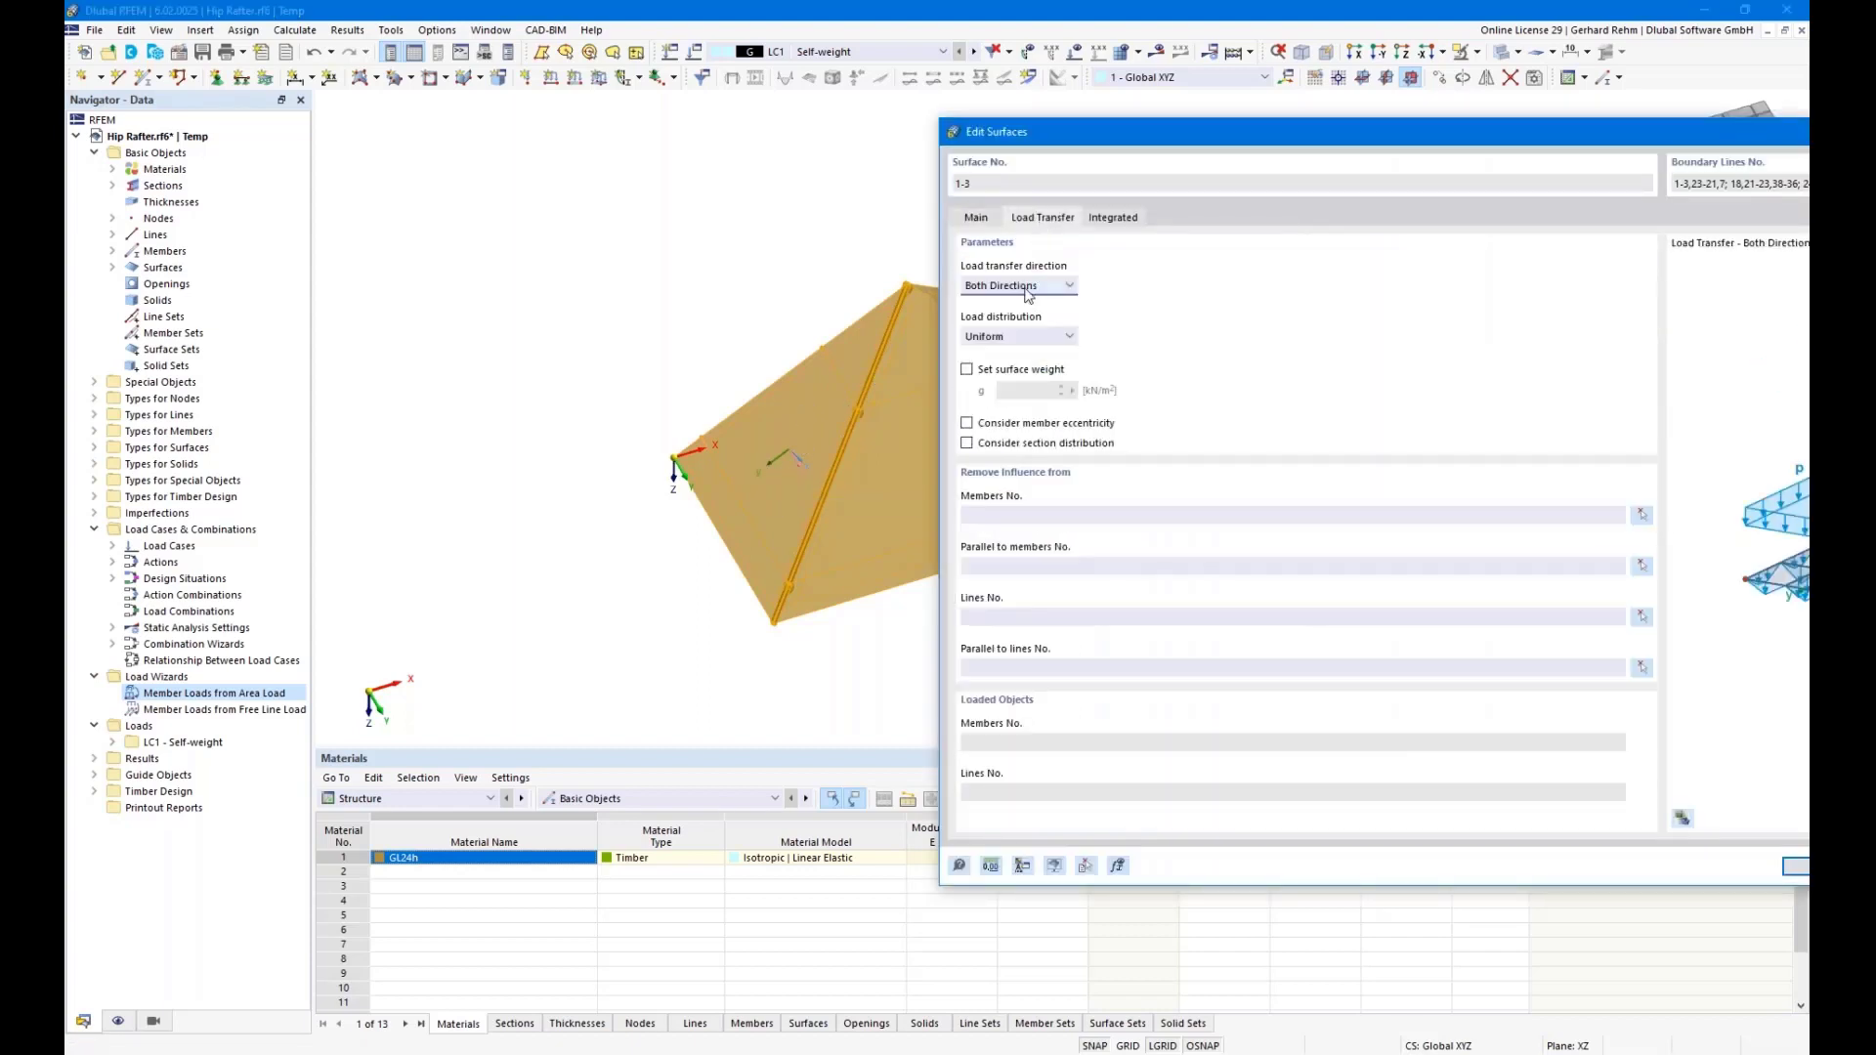
click(1026, 287)
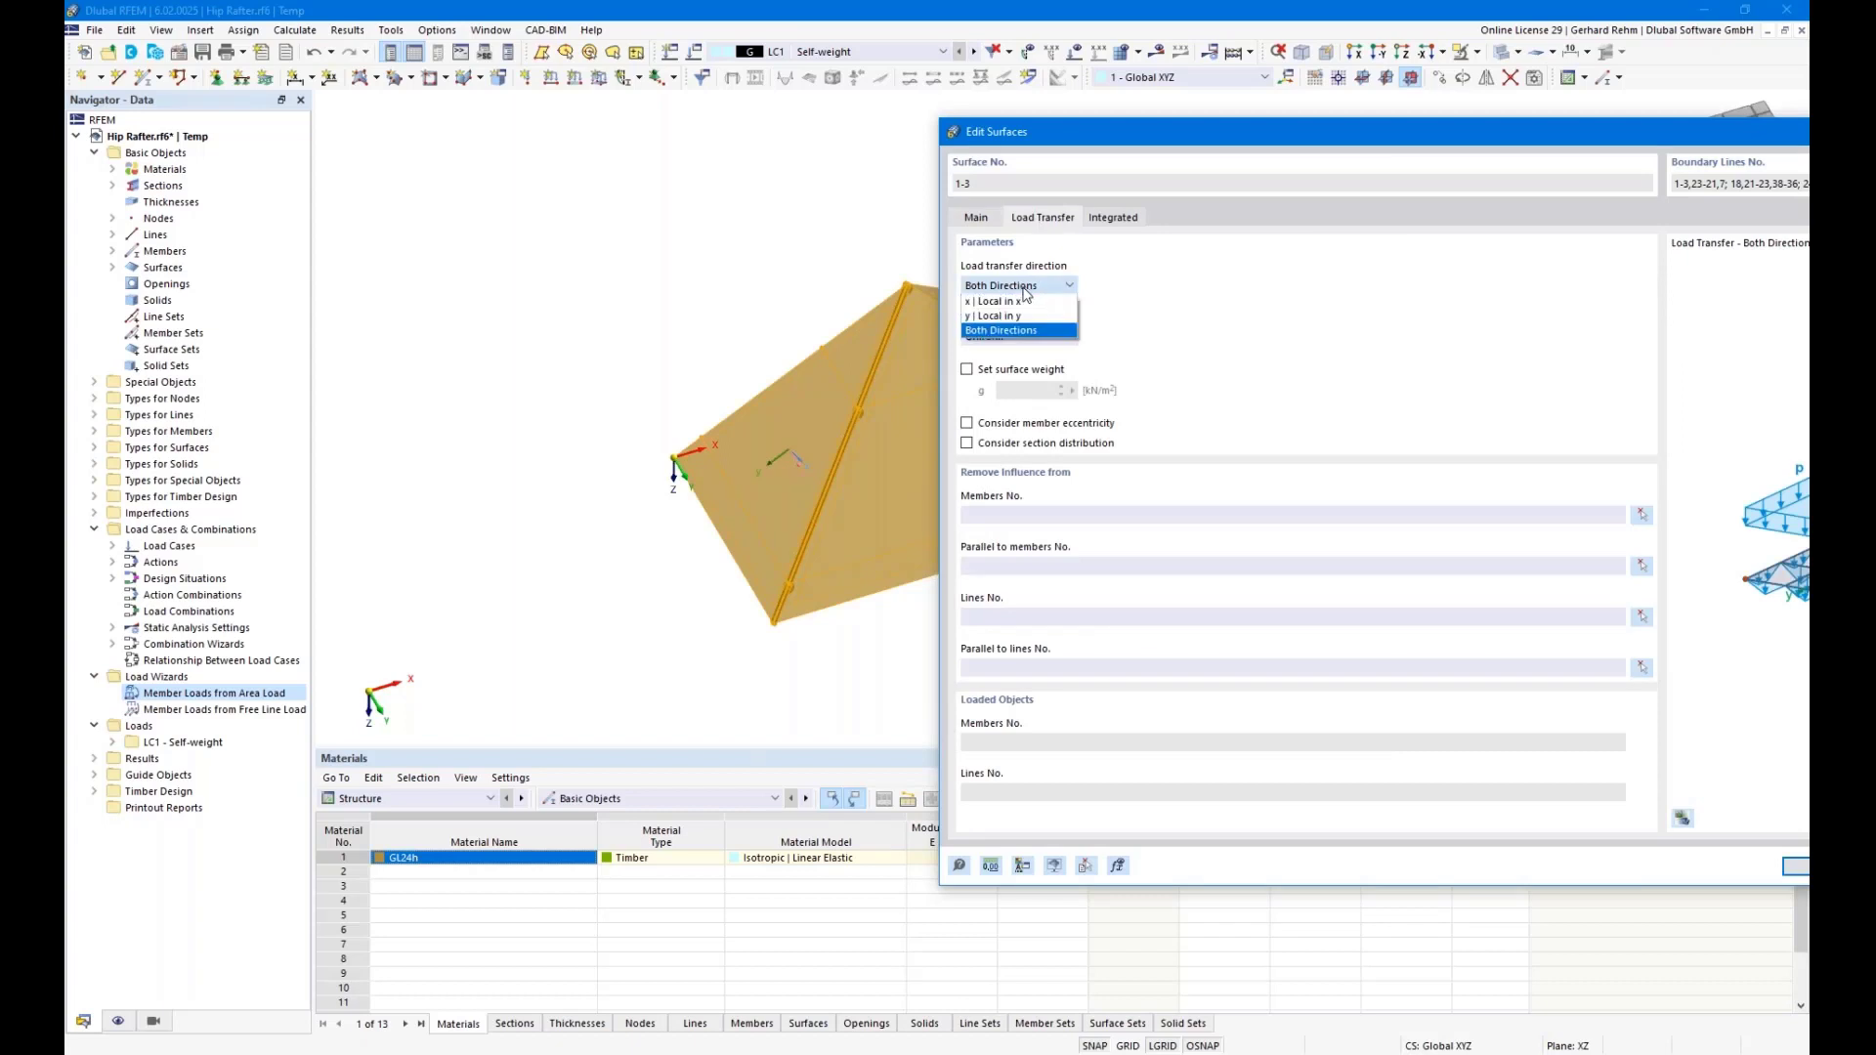
click(990, 317)
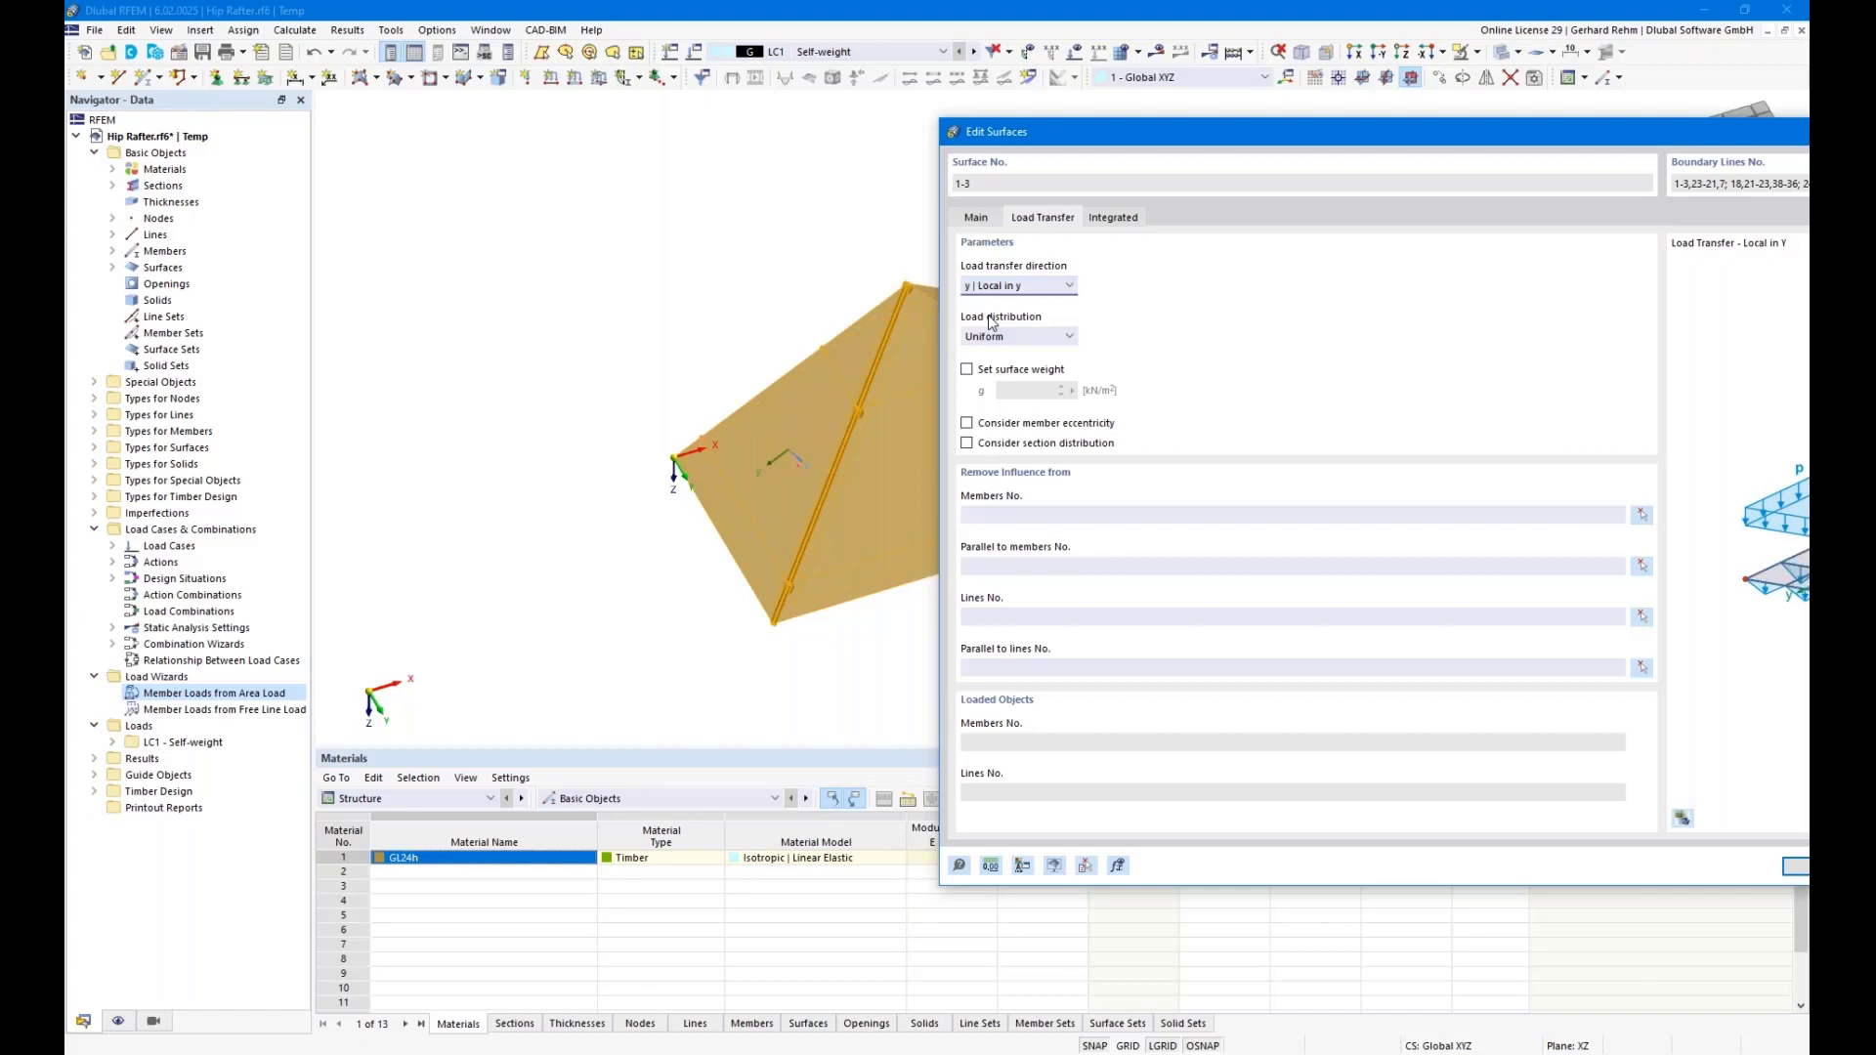
click(1791, 866)
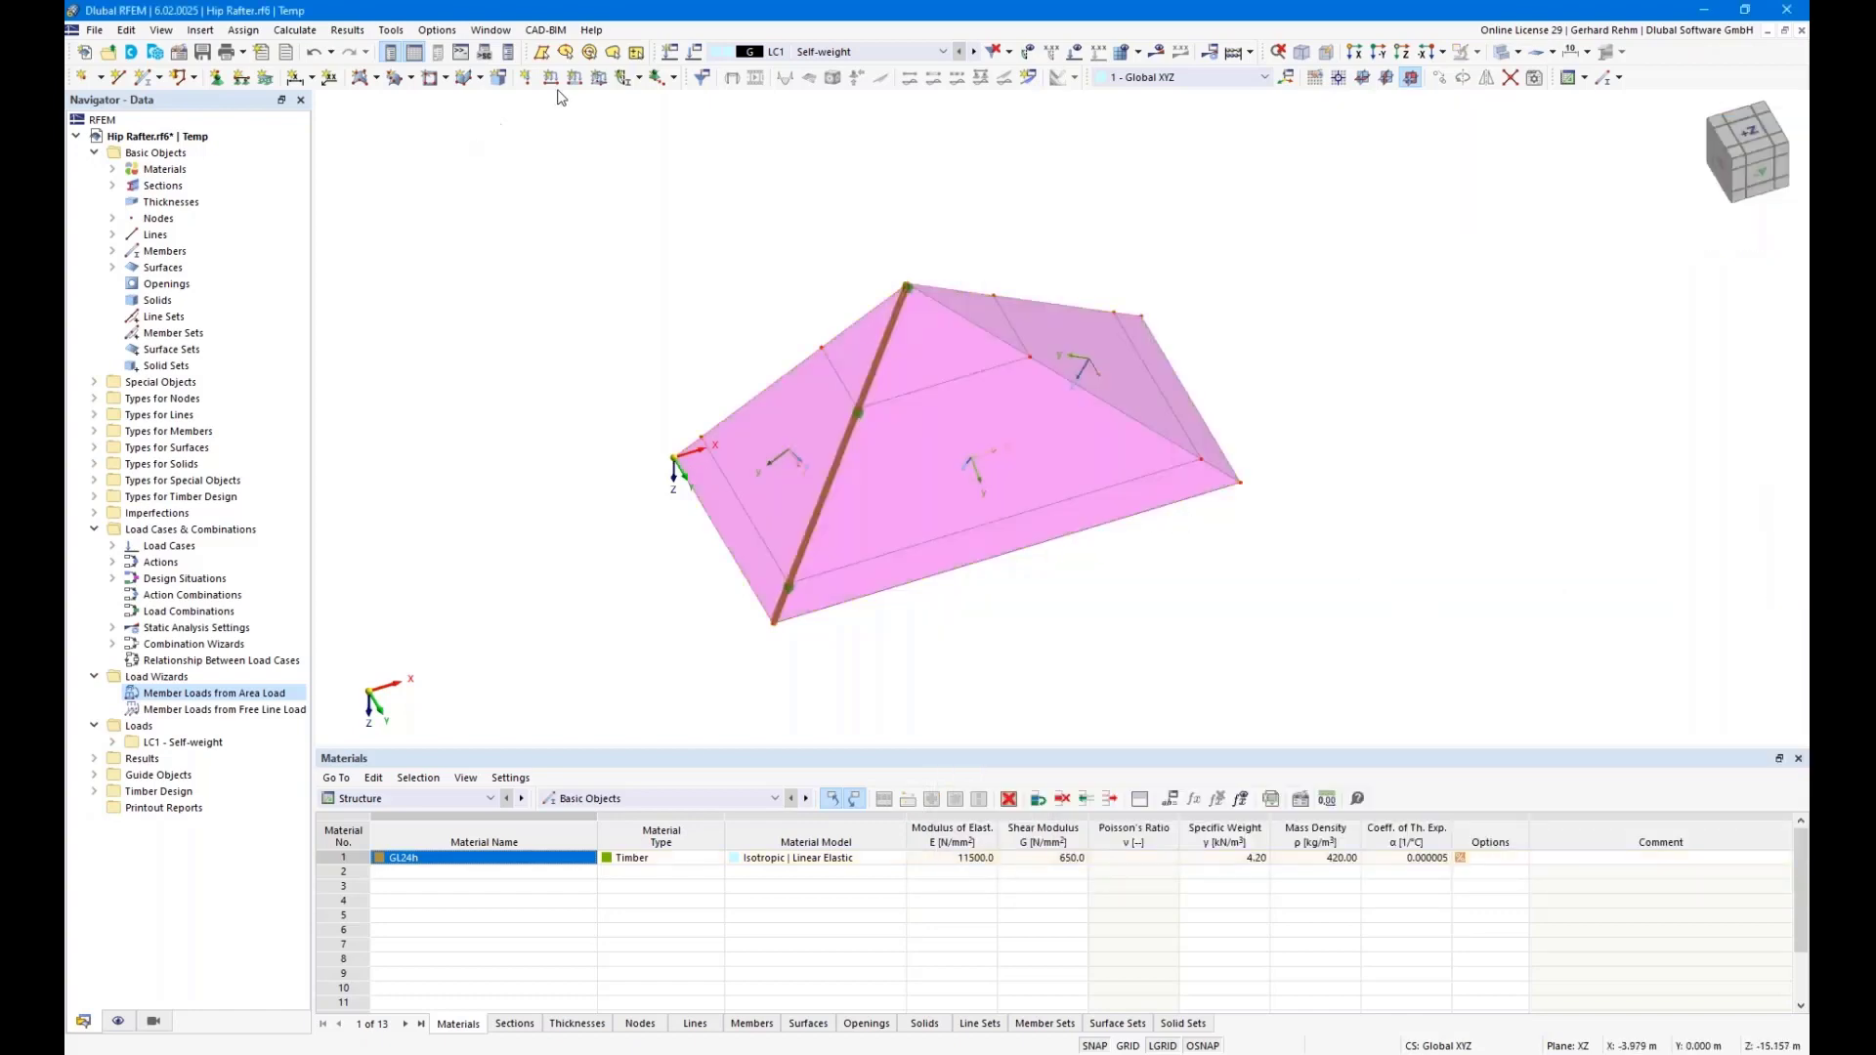
Apply a uniform surface load of 1.5 kN/m² in direction ZA to roof surface 1 in LC1 - Self-weight
click(599, 77)
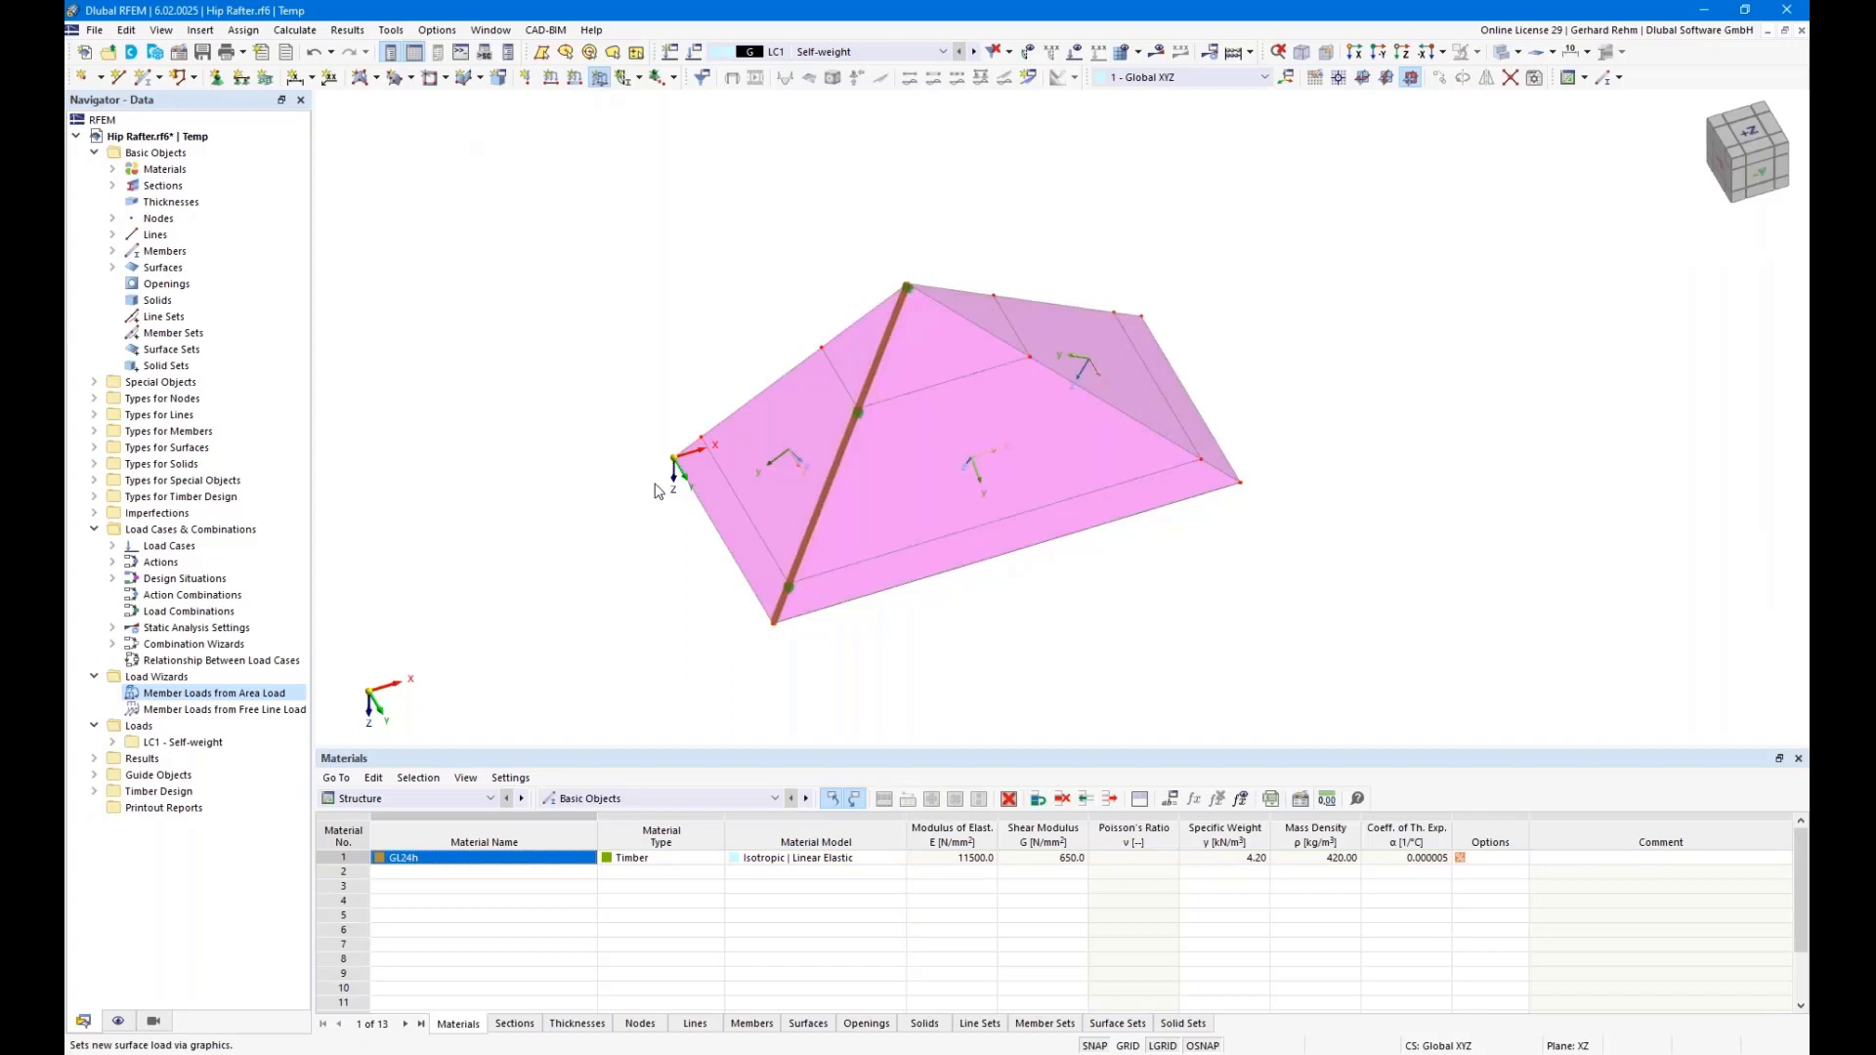
drag(536, 195, 597, 210)
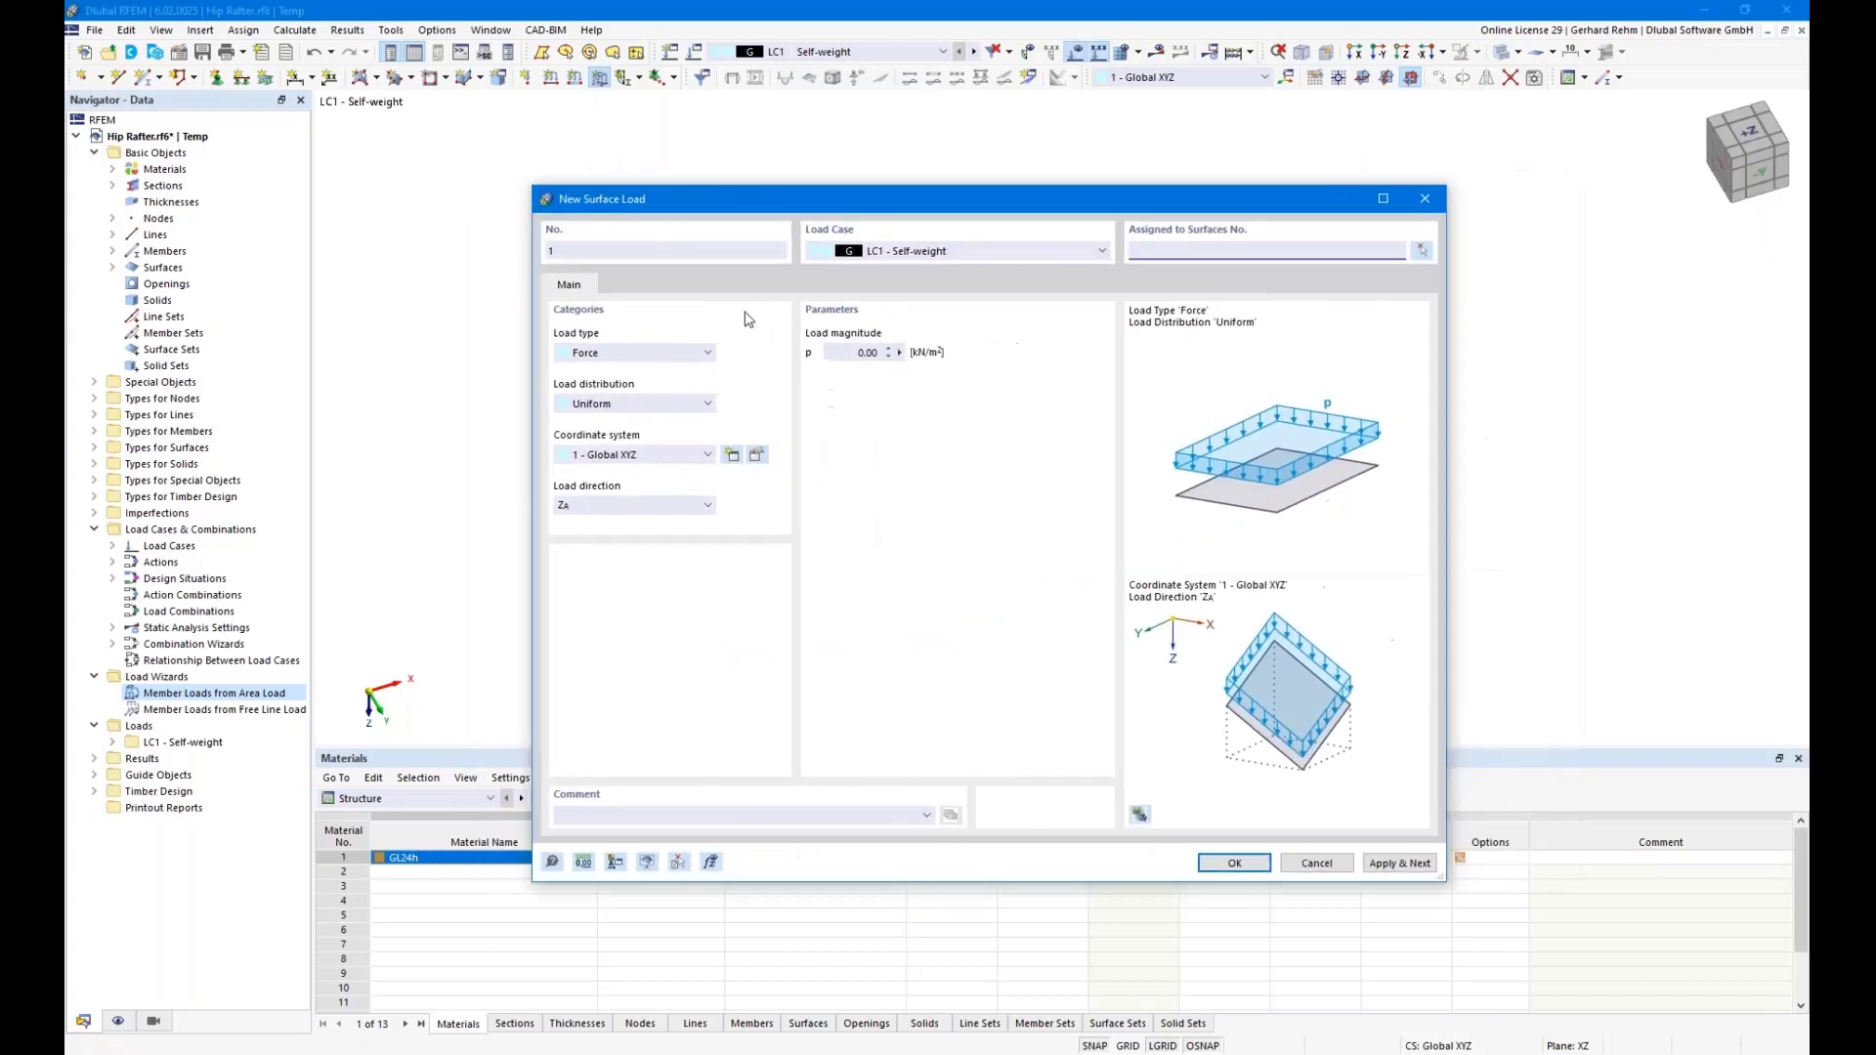
click(860, 352)
text(1,5)
click(1234, 862)
click(822, 419)
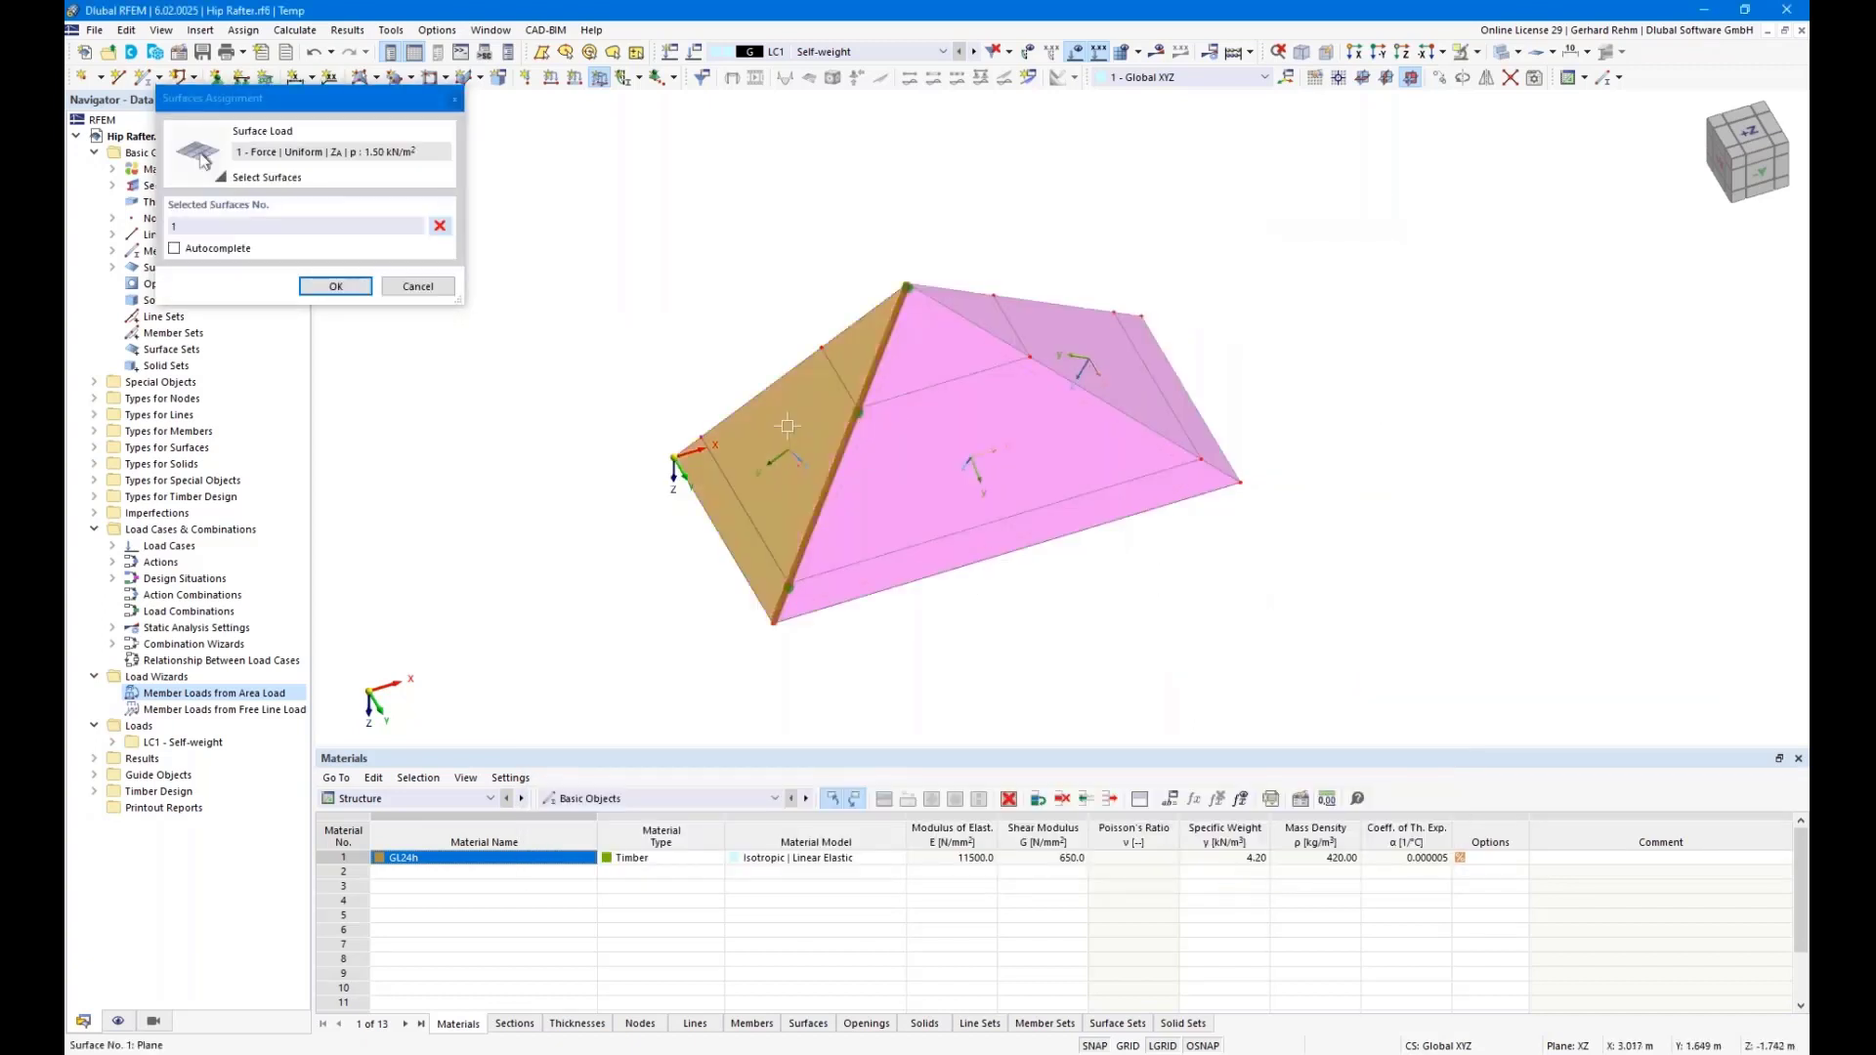
click(335, 286)
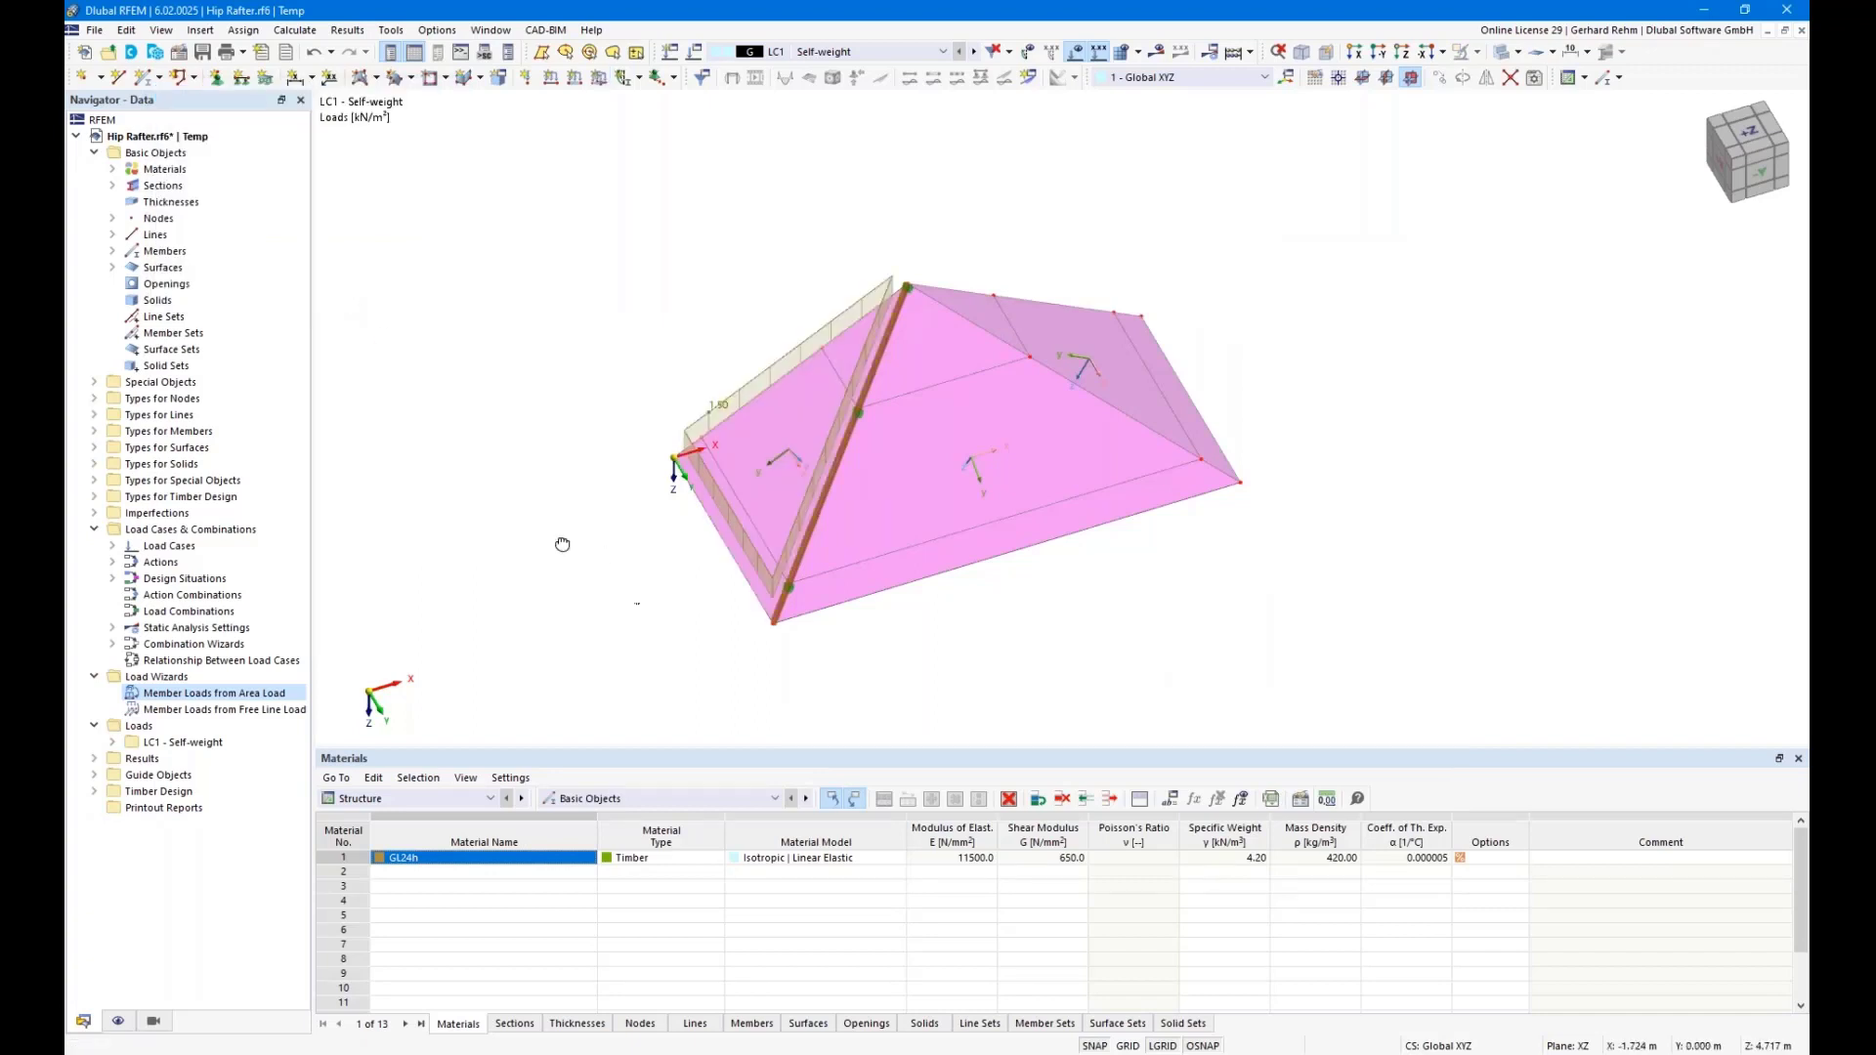
Display the load transfer of surface 1 separately and examine the member loads on the hip rafter
ctrl+middle_drag(561, 544, 682, 512)
right_click(682, 512)
key(Escape)
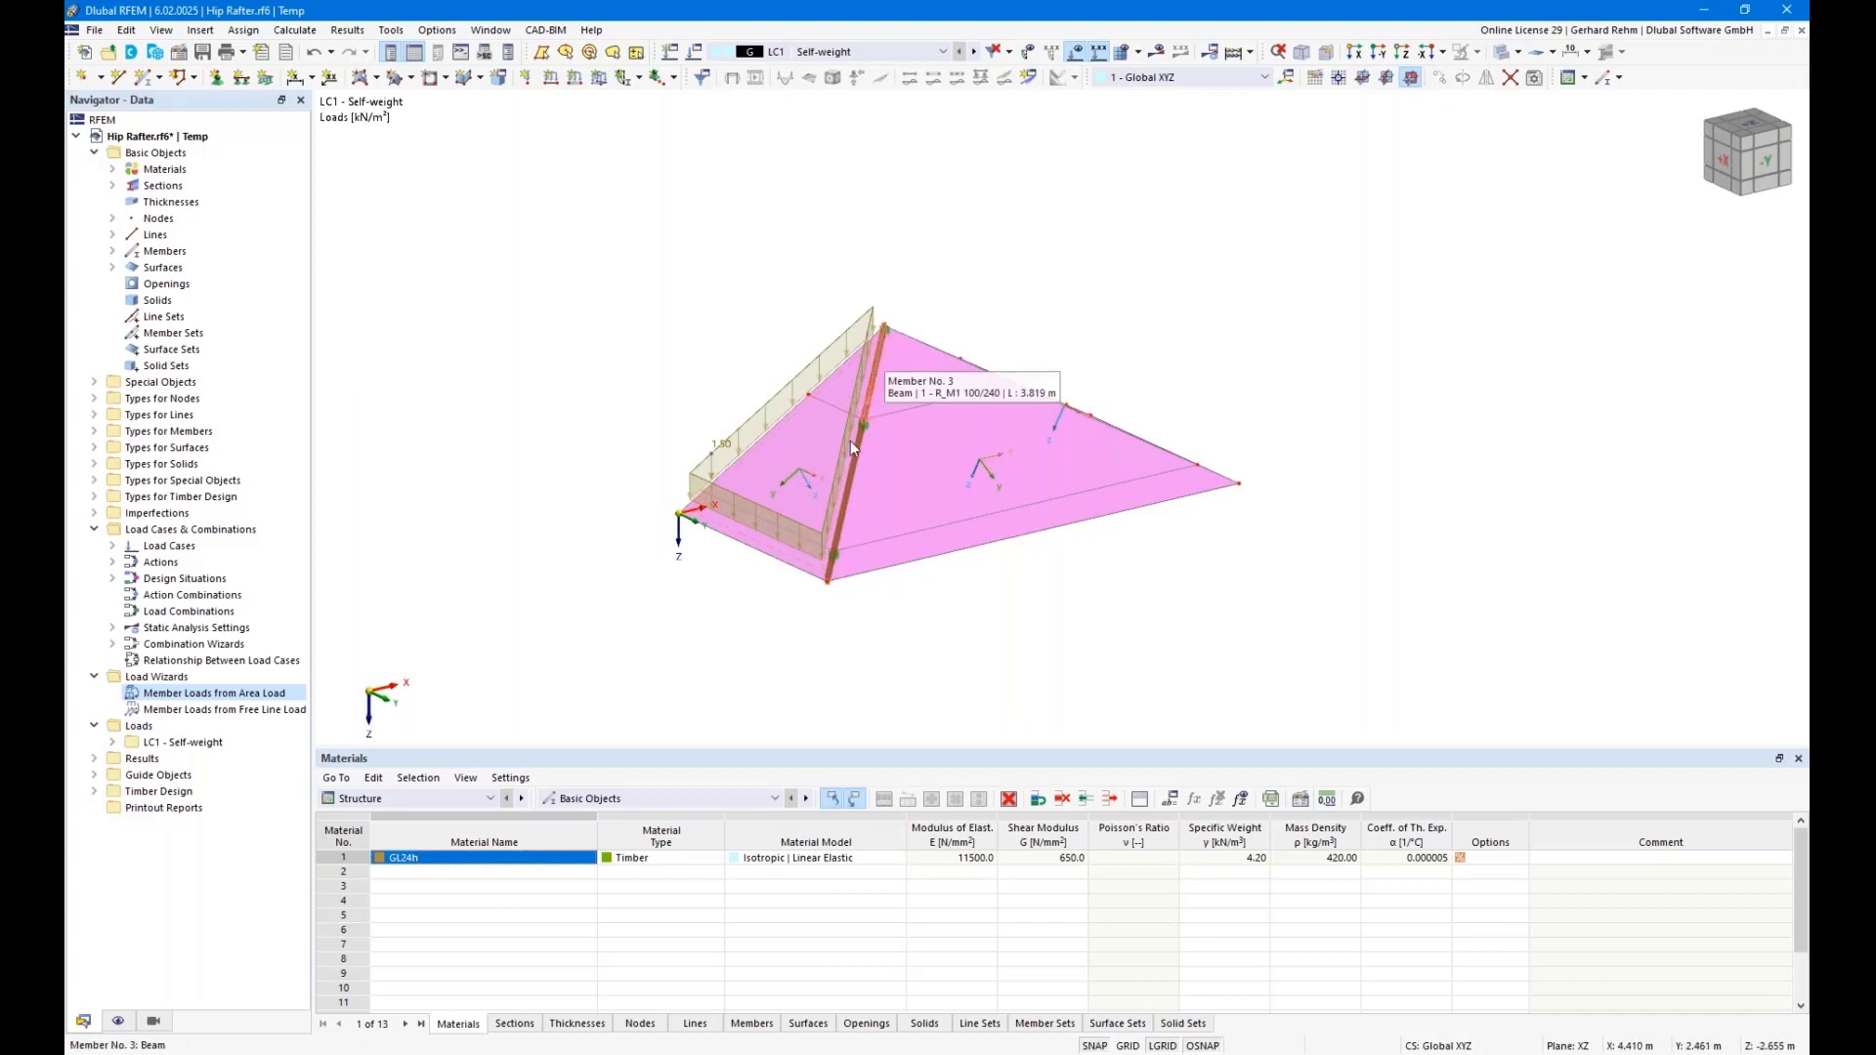
right_click(789, 455)
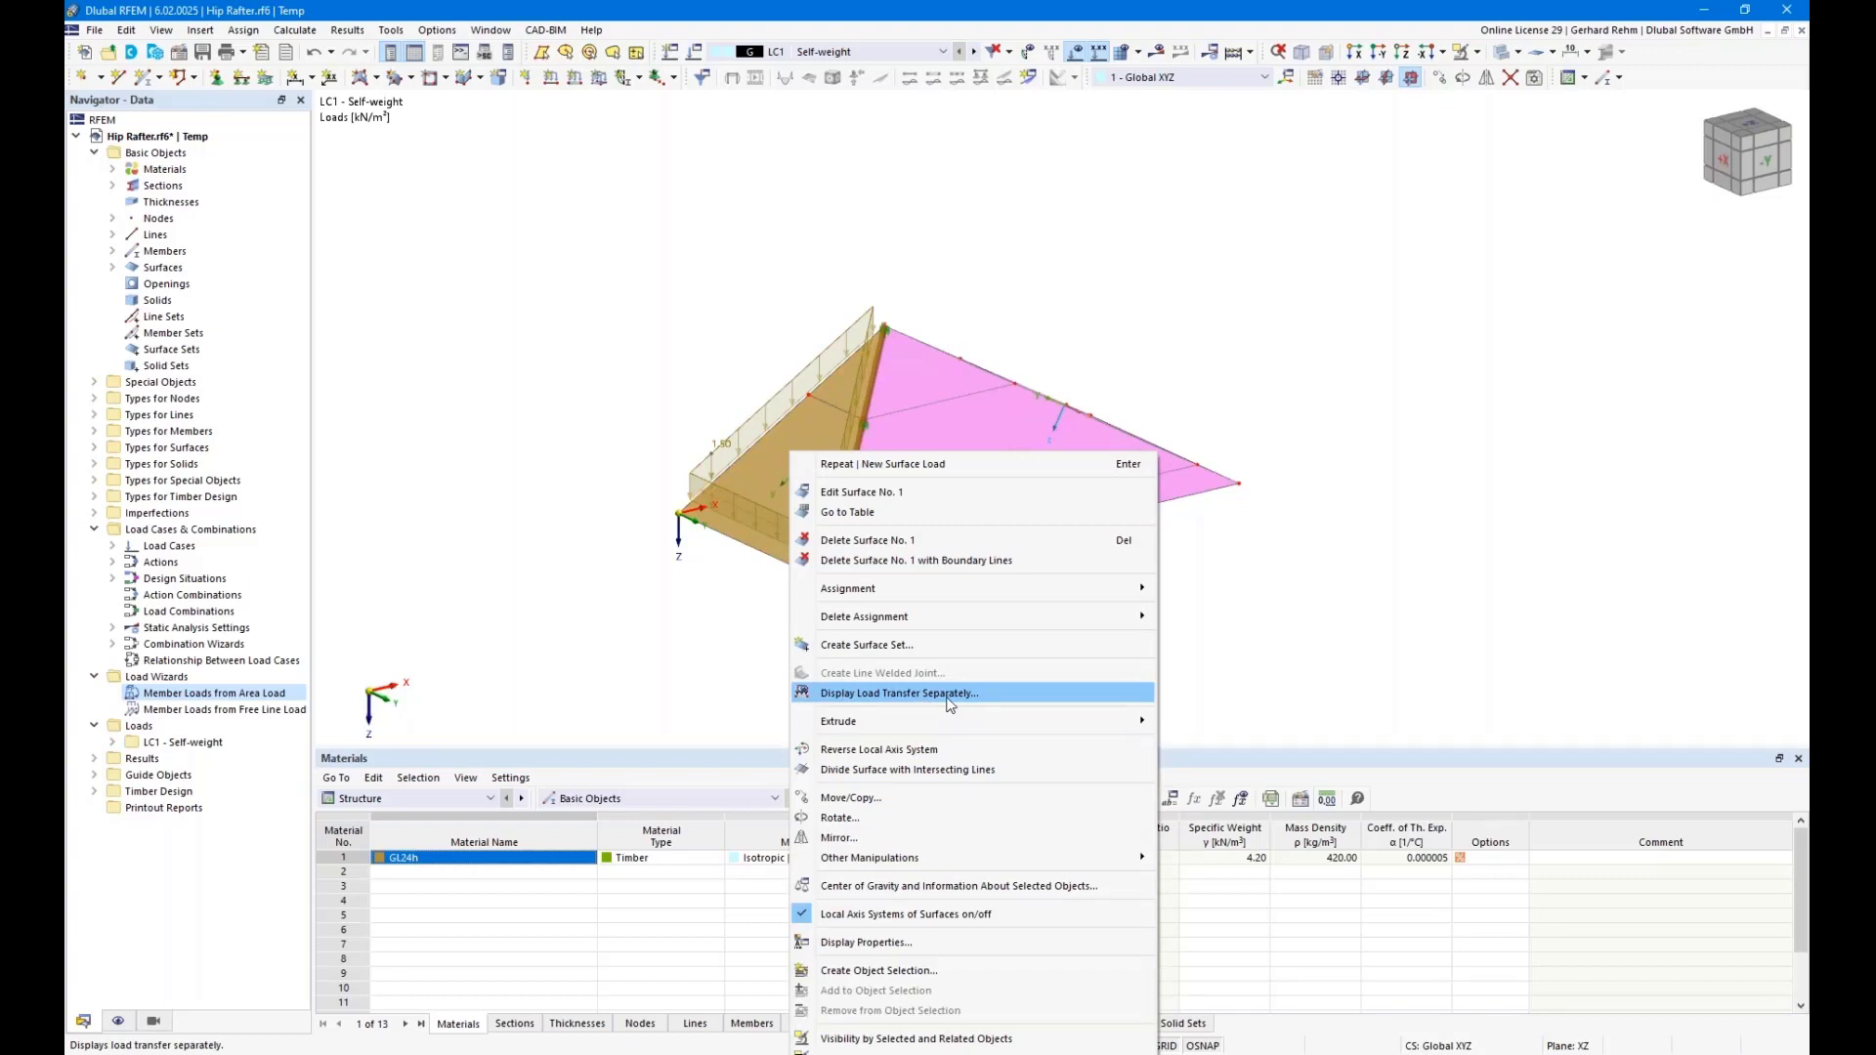
click(948, 694)
middle_drag(1026, 649, 1240, 553)
right_click(1240, 553)
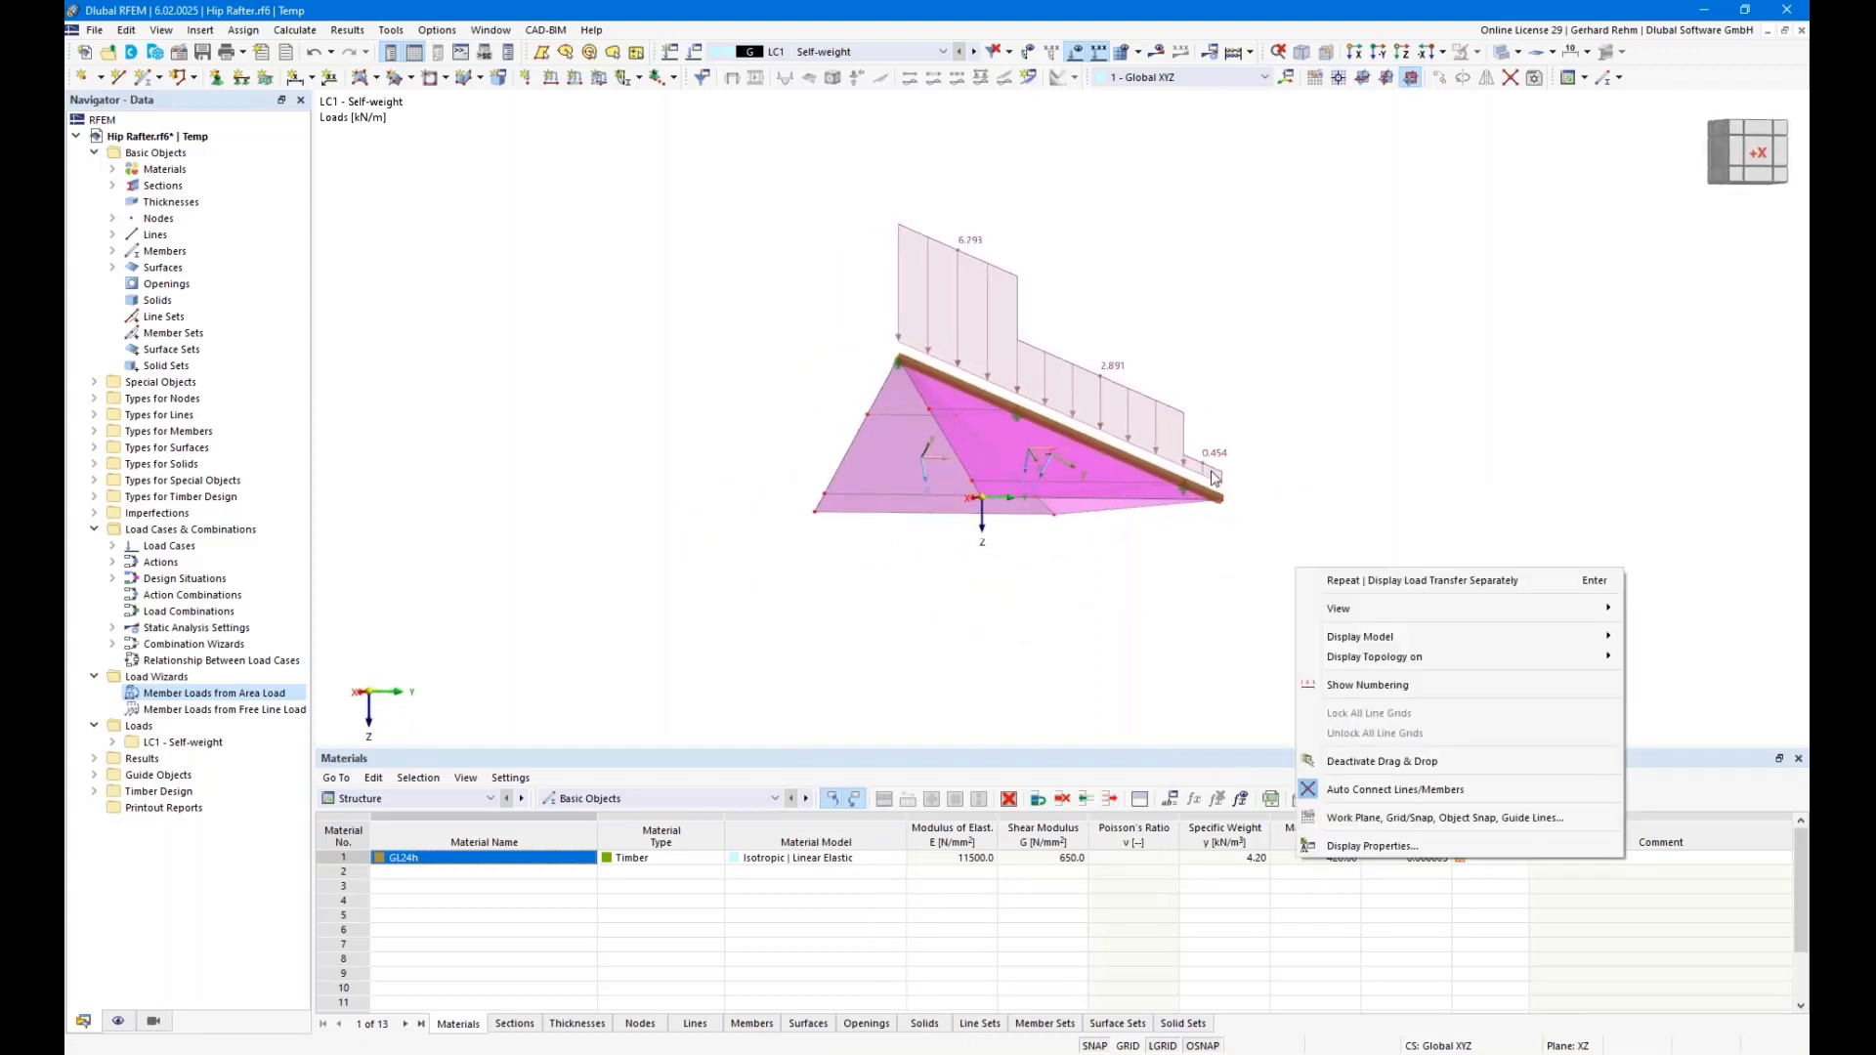
click(1242, 562)
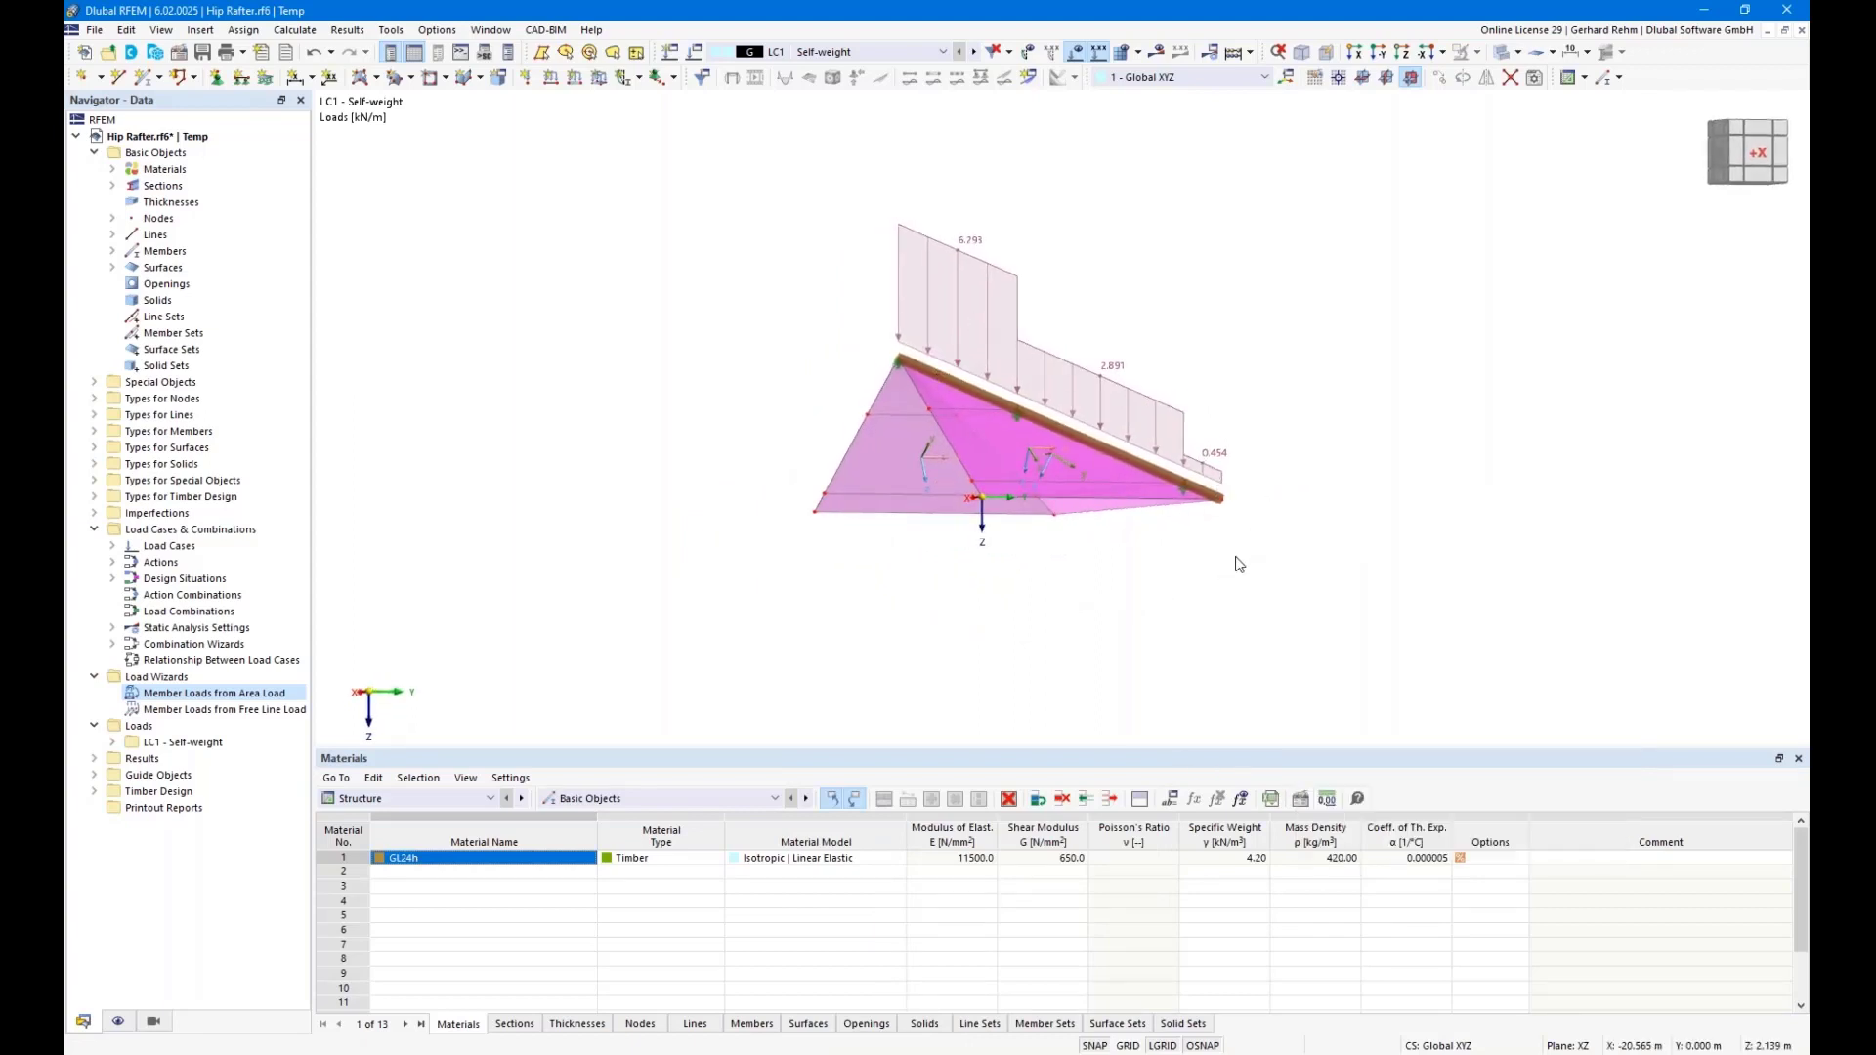
middle_drag(1431, 546, 1278, 588)
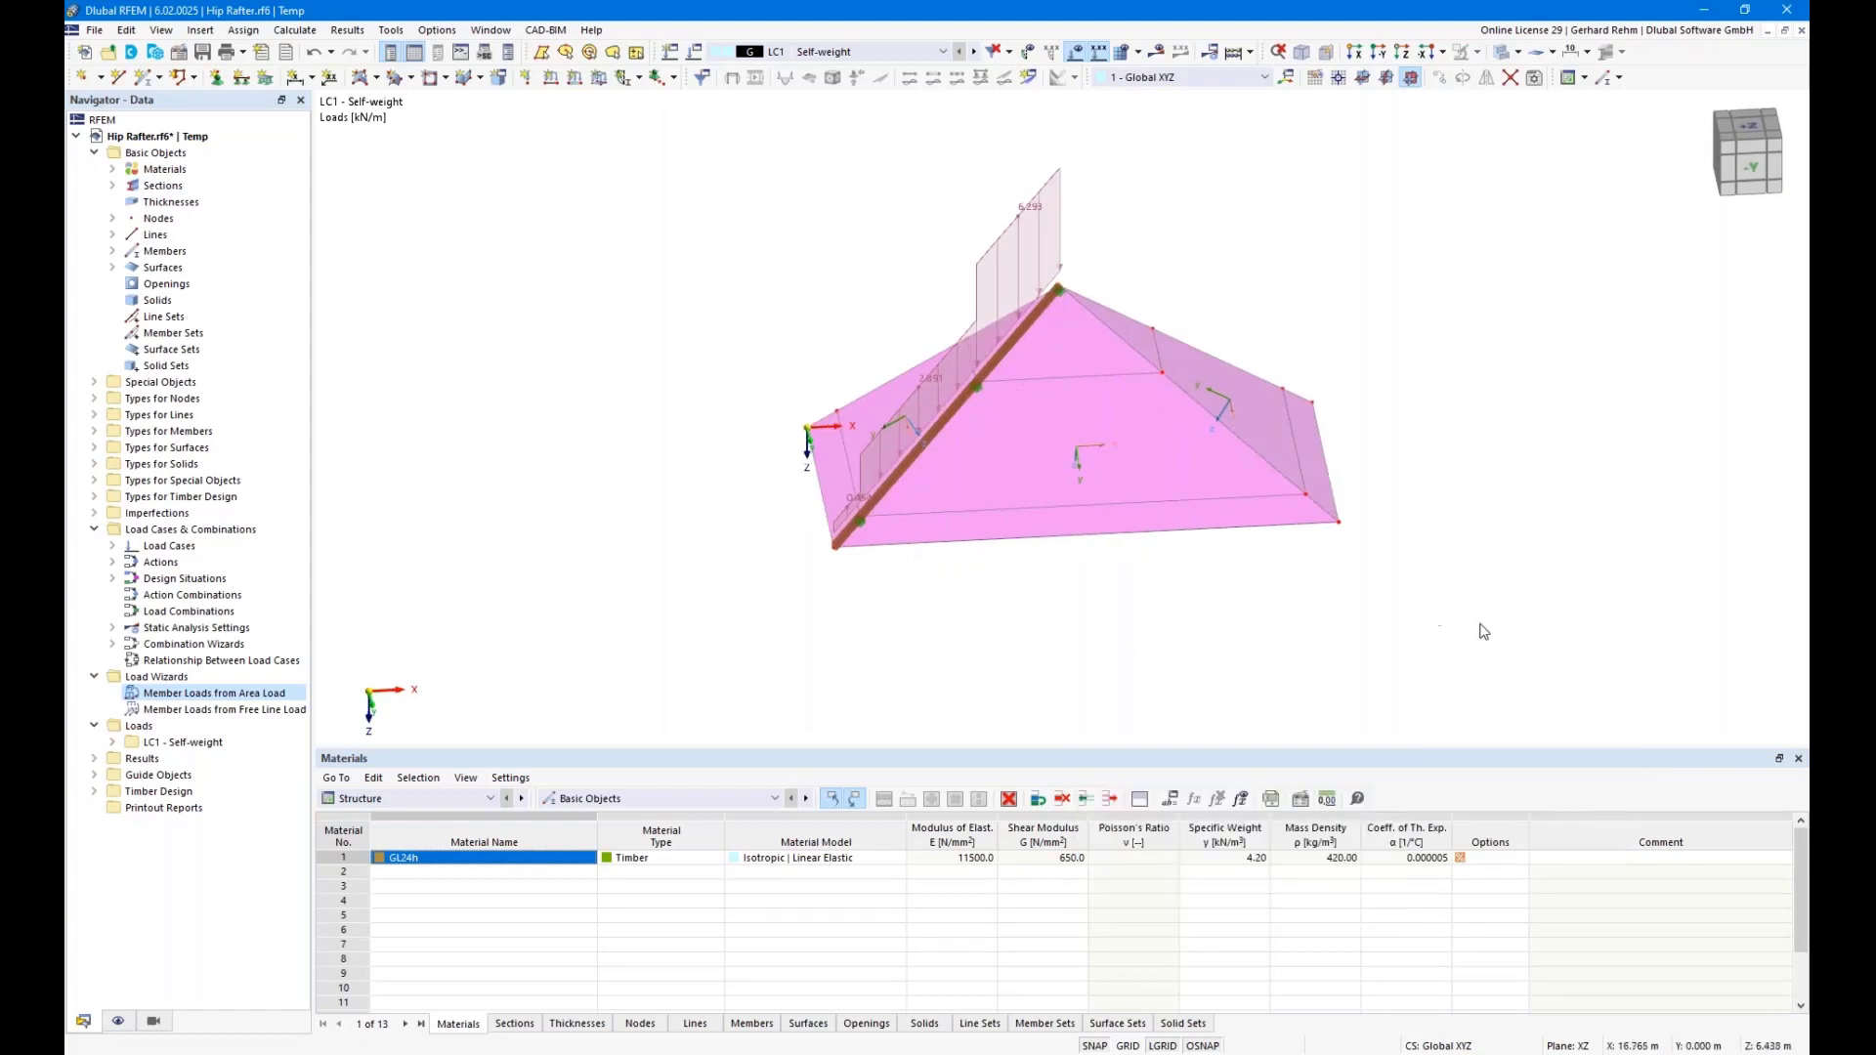
Set the load distribution of load transfer surfaces 1-3 to Varying and apply the change
drag(1483, 625, 686, 191)
double_click(1088, 454)
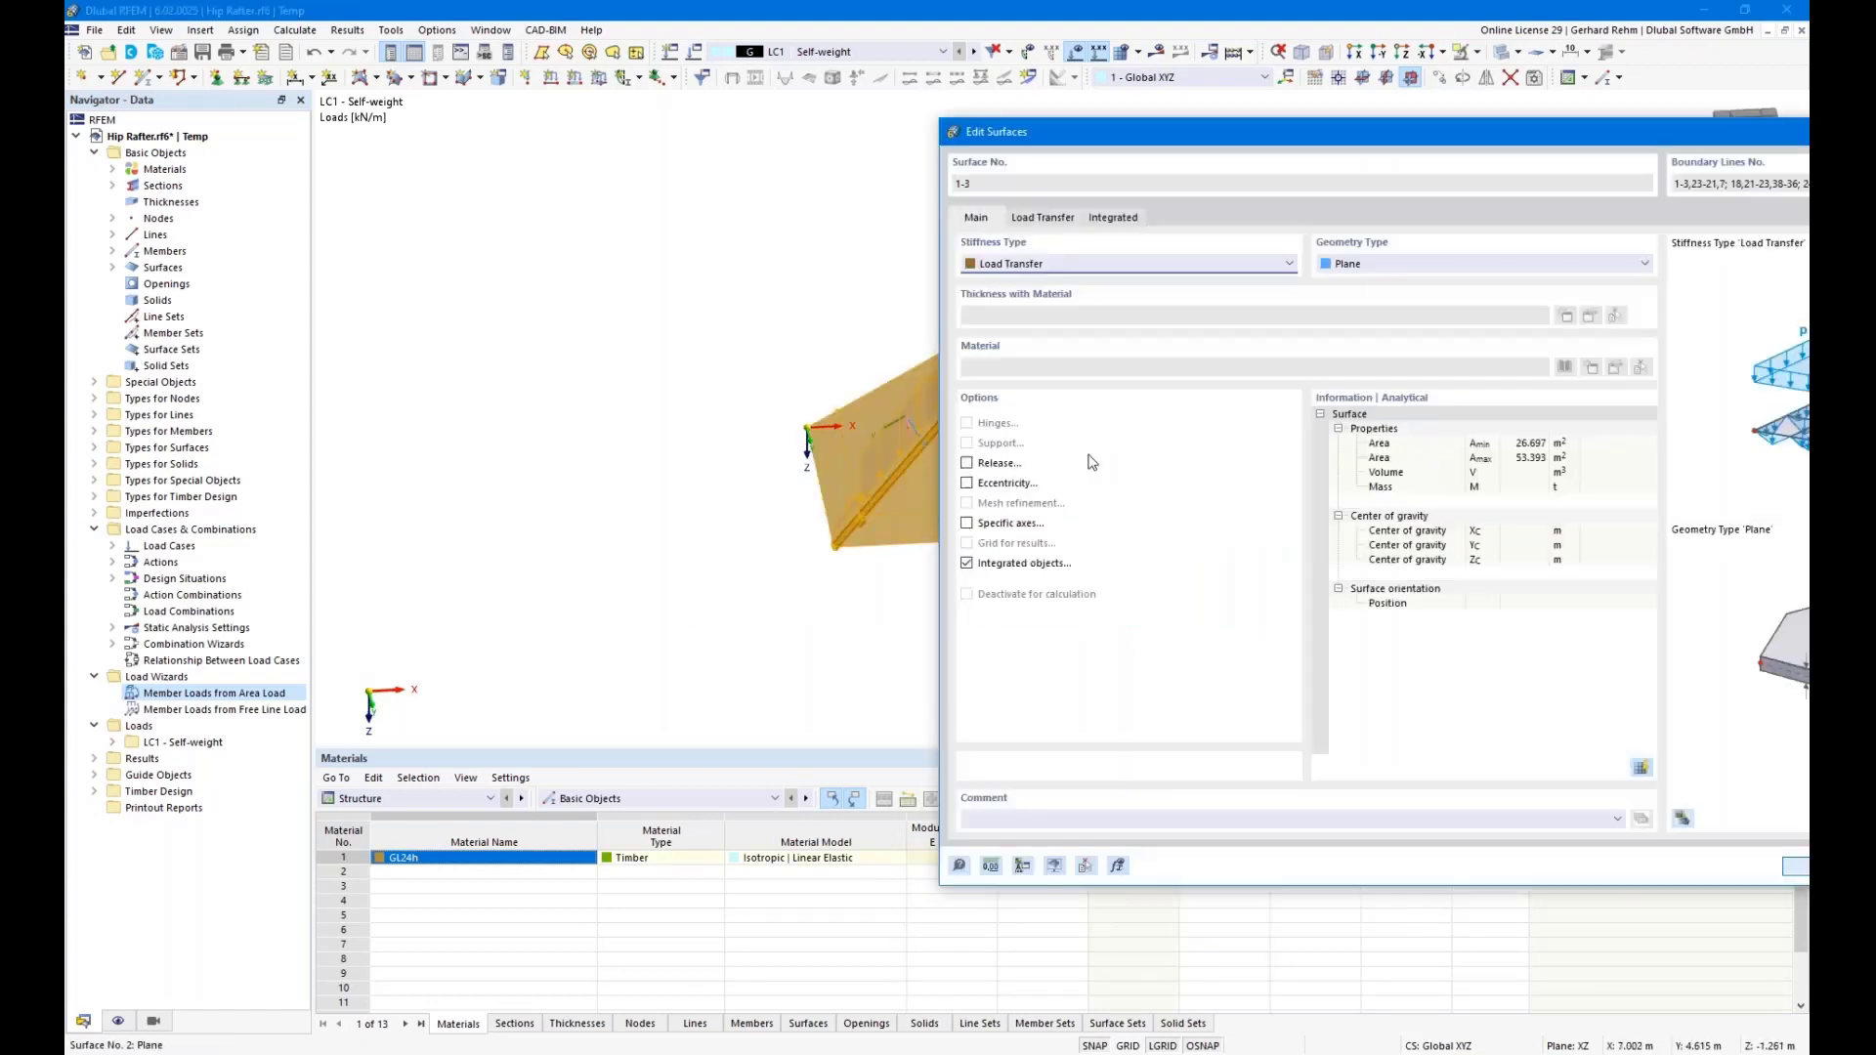
click(1022, 221)
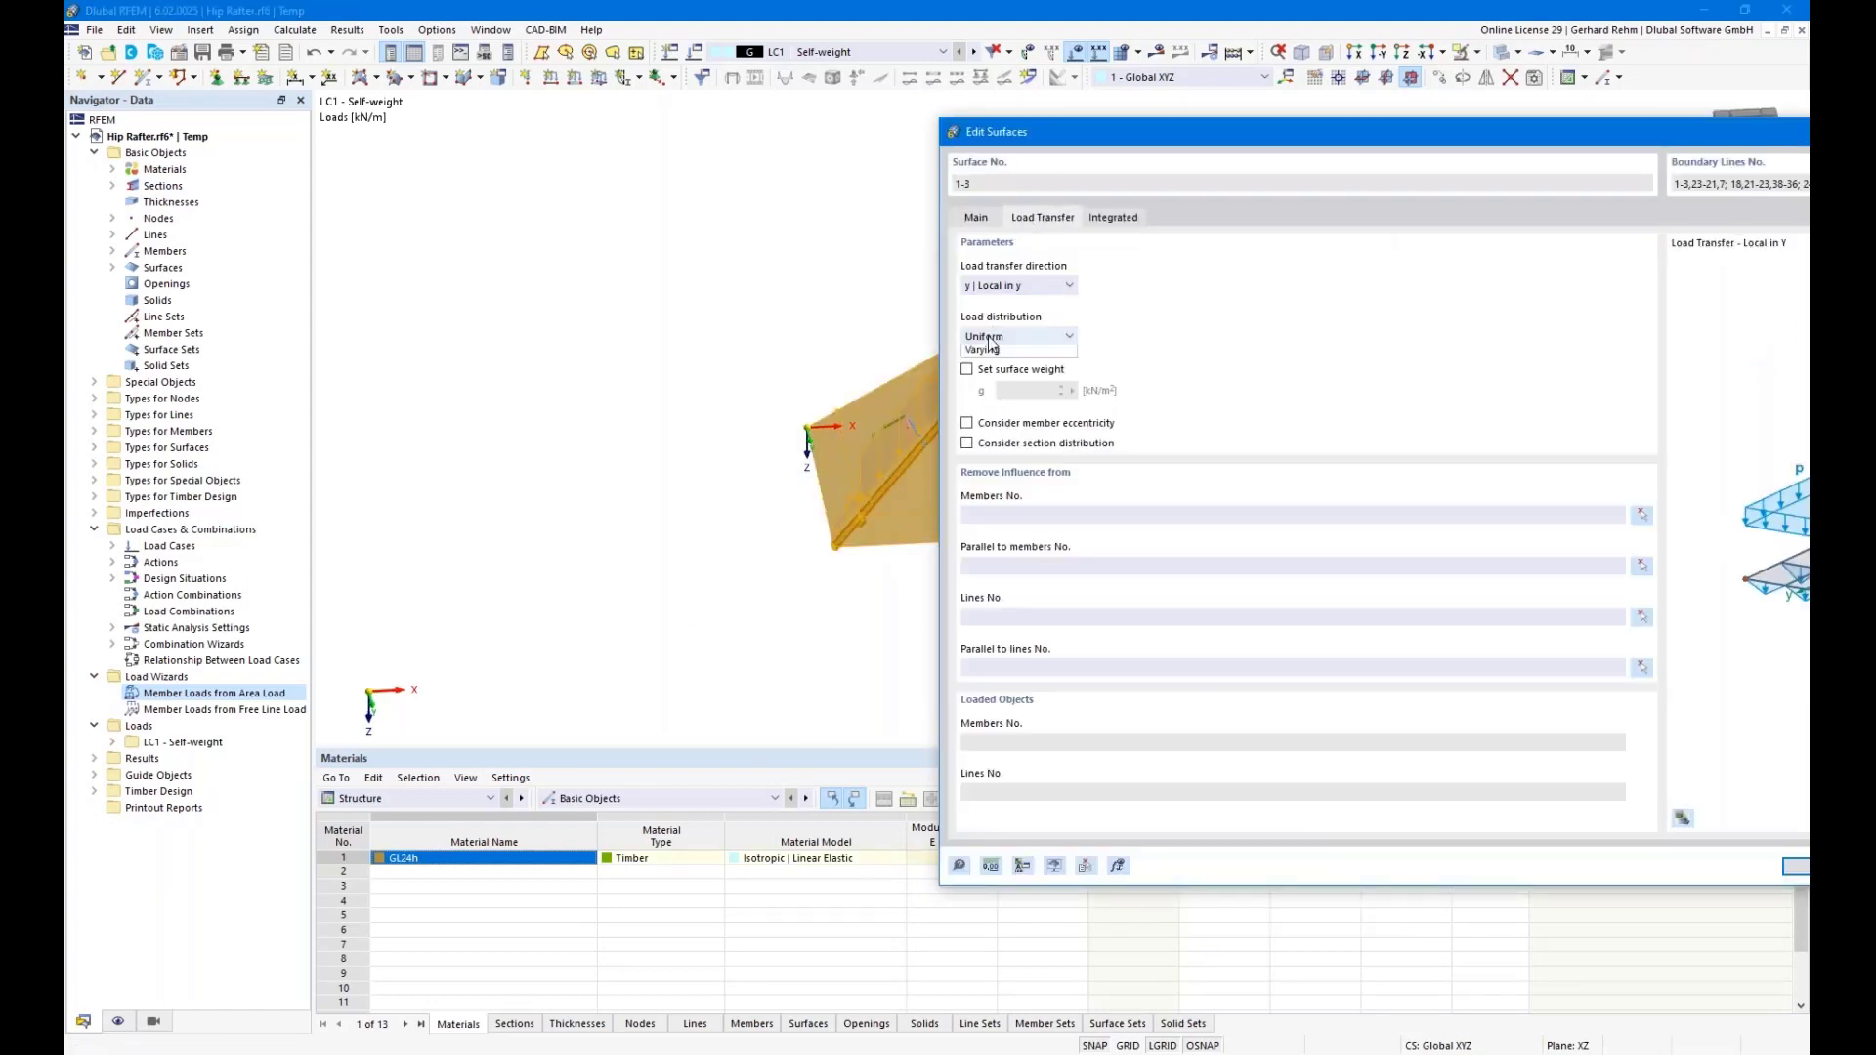
click(991, 337)
click(993, 359)
click(997, 338)
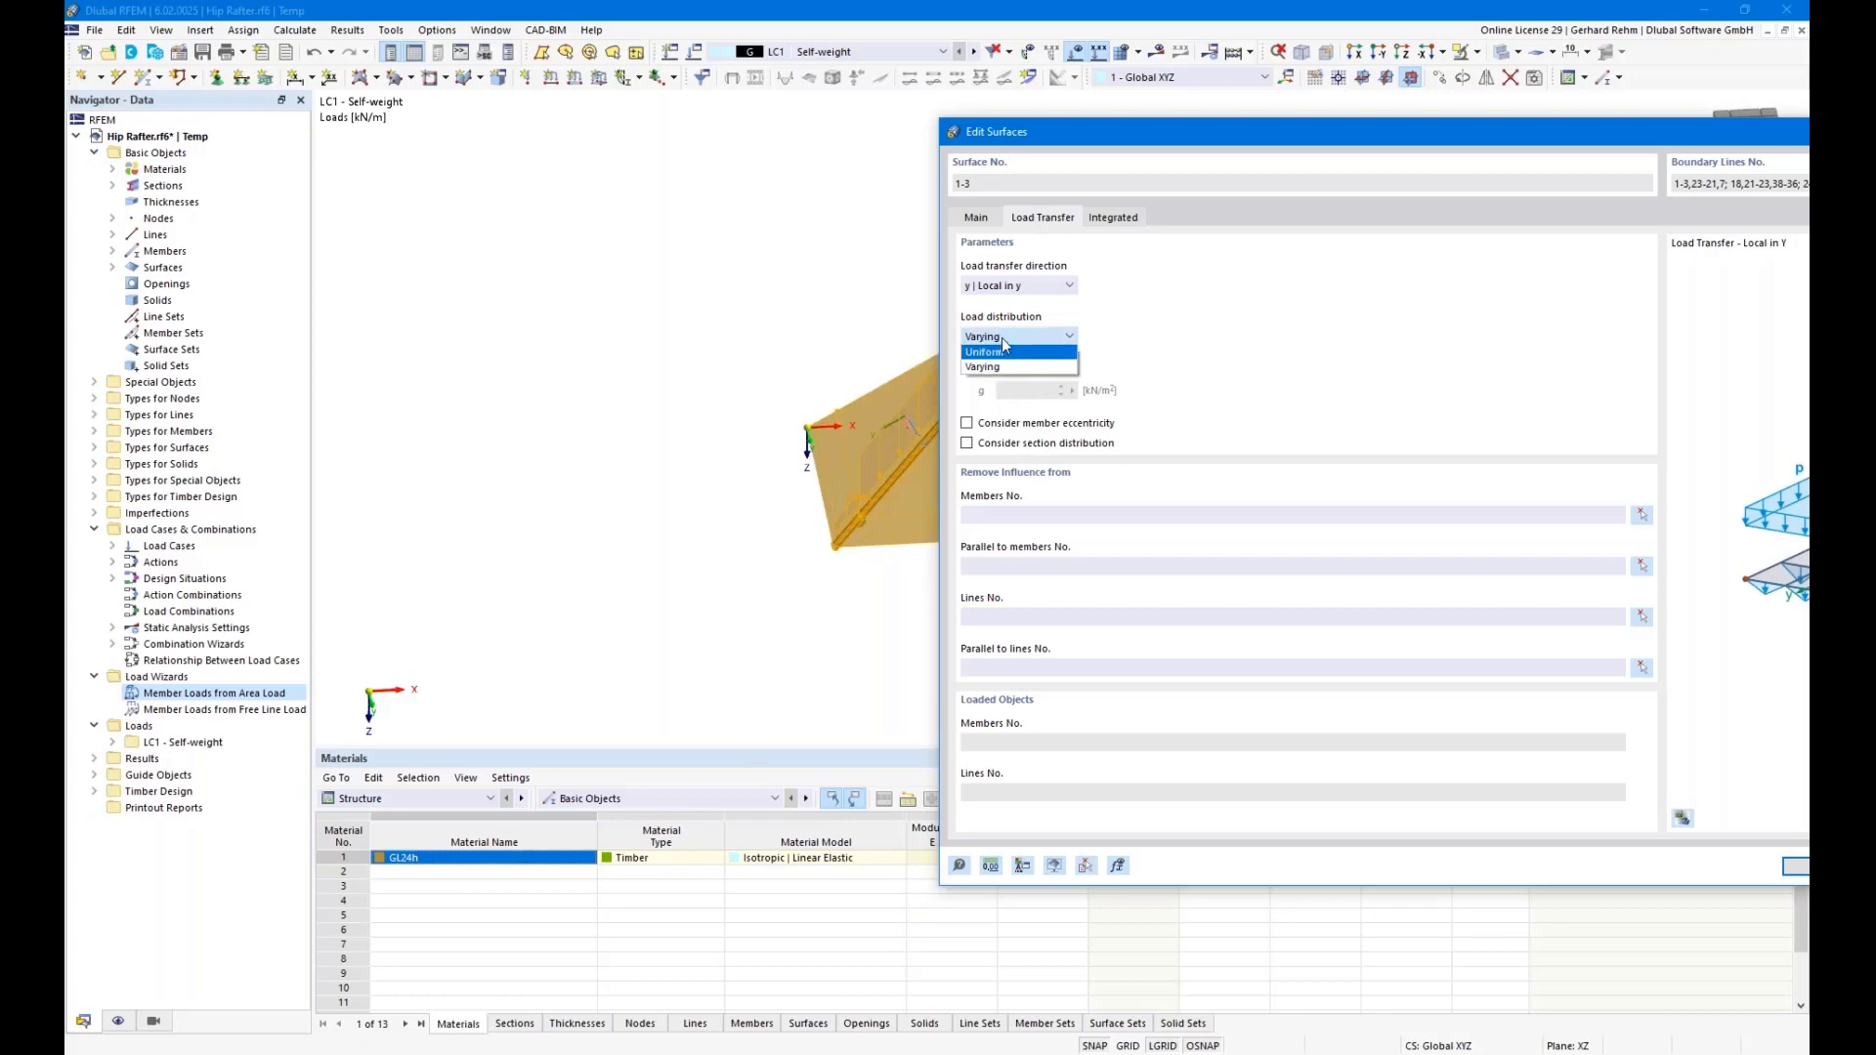
click(995, 366)
drag(1088, 148, 767, 130)
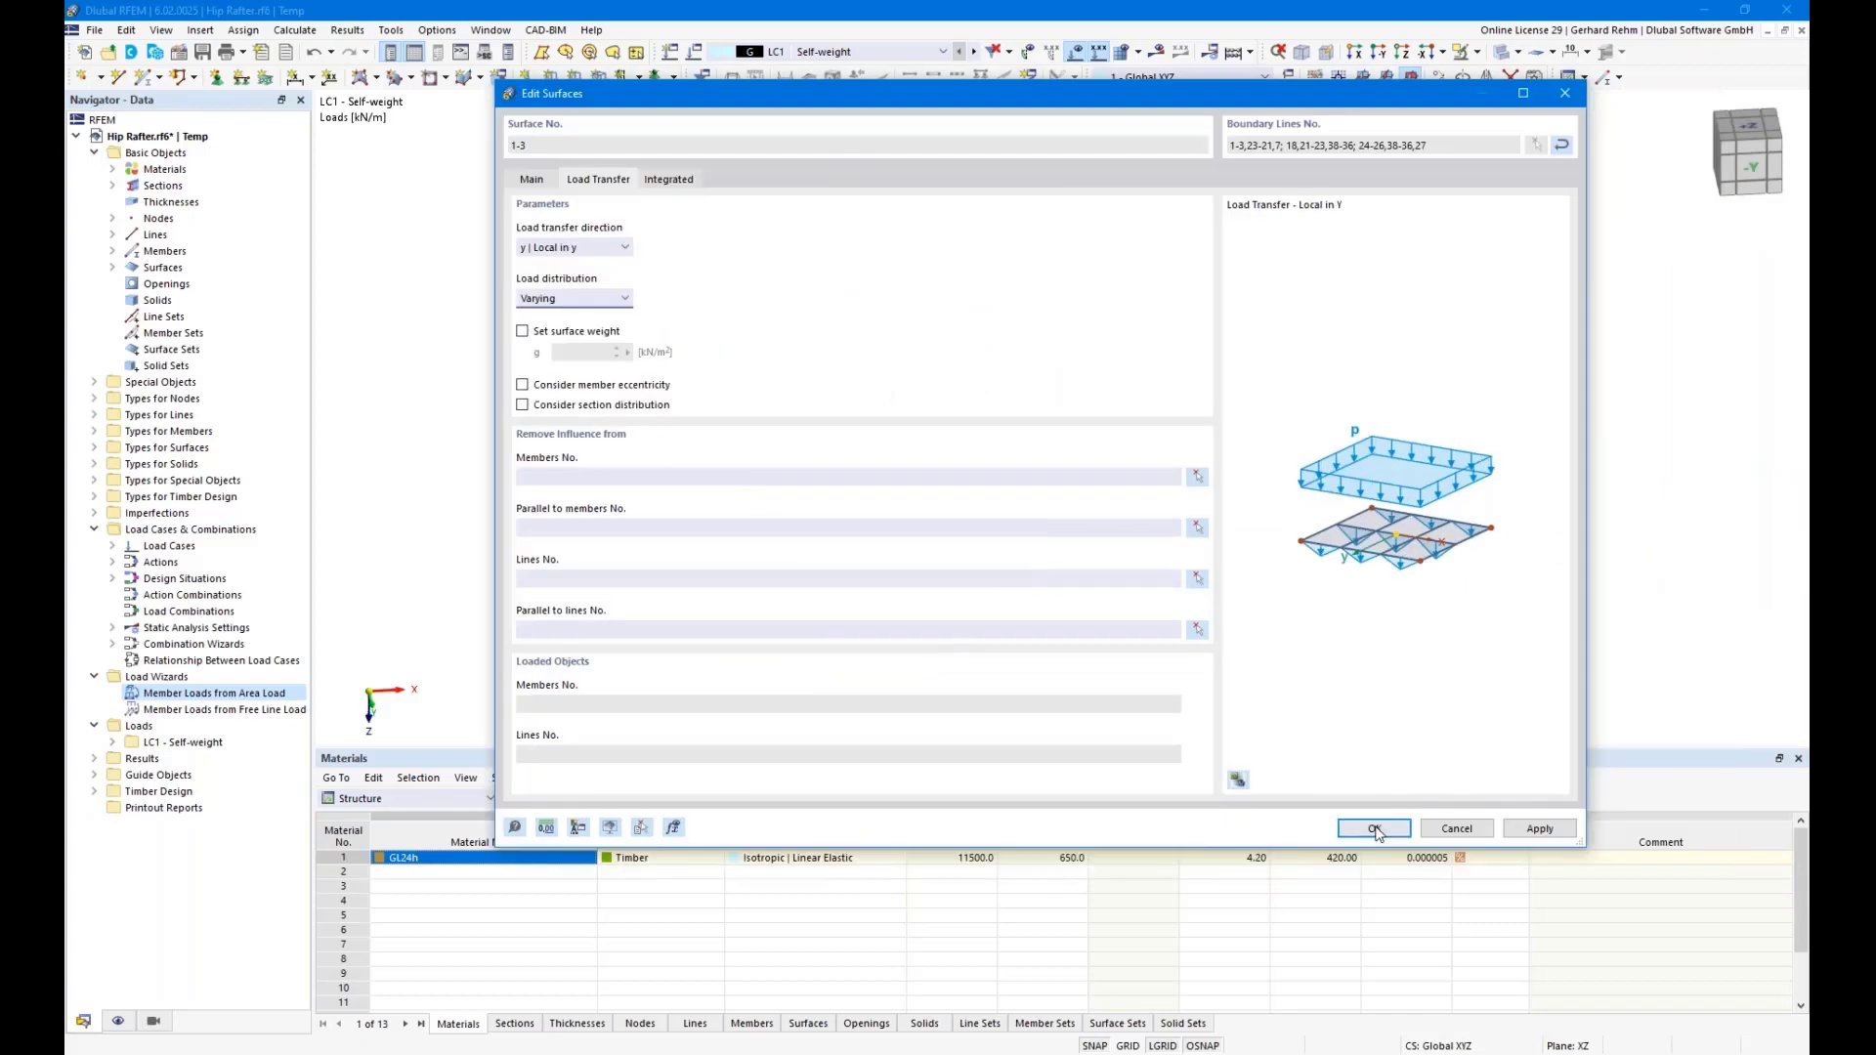
click(1374, 828)
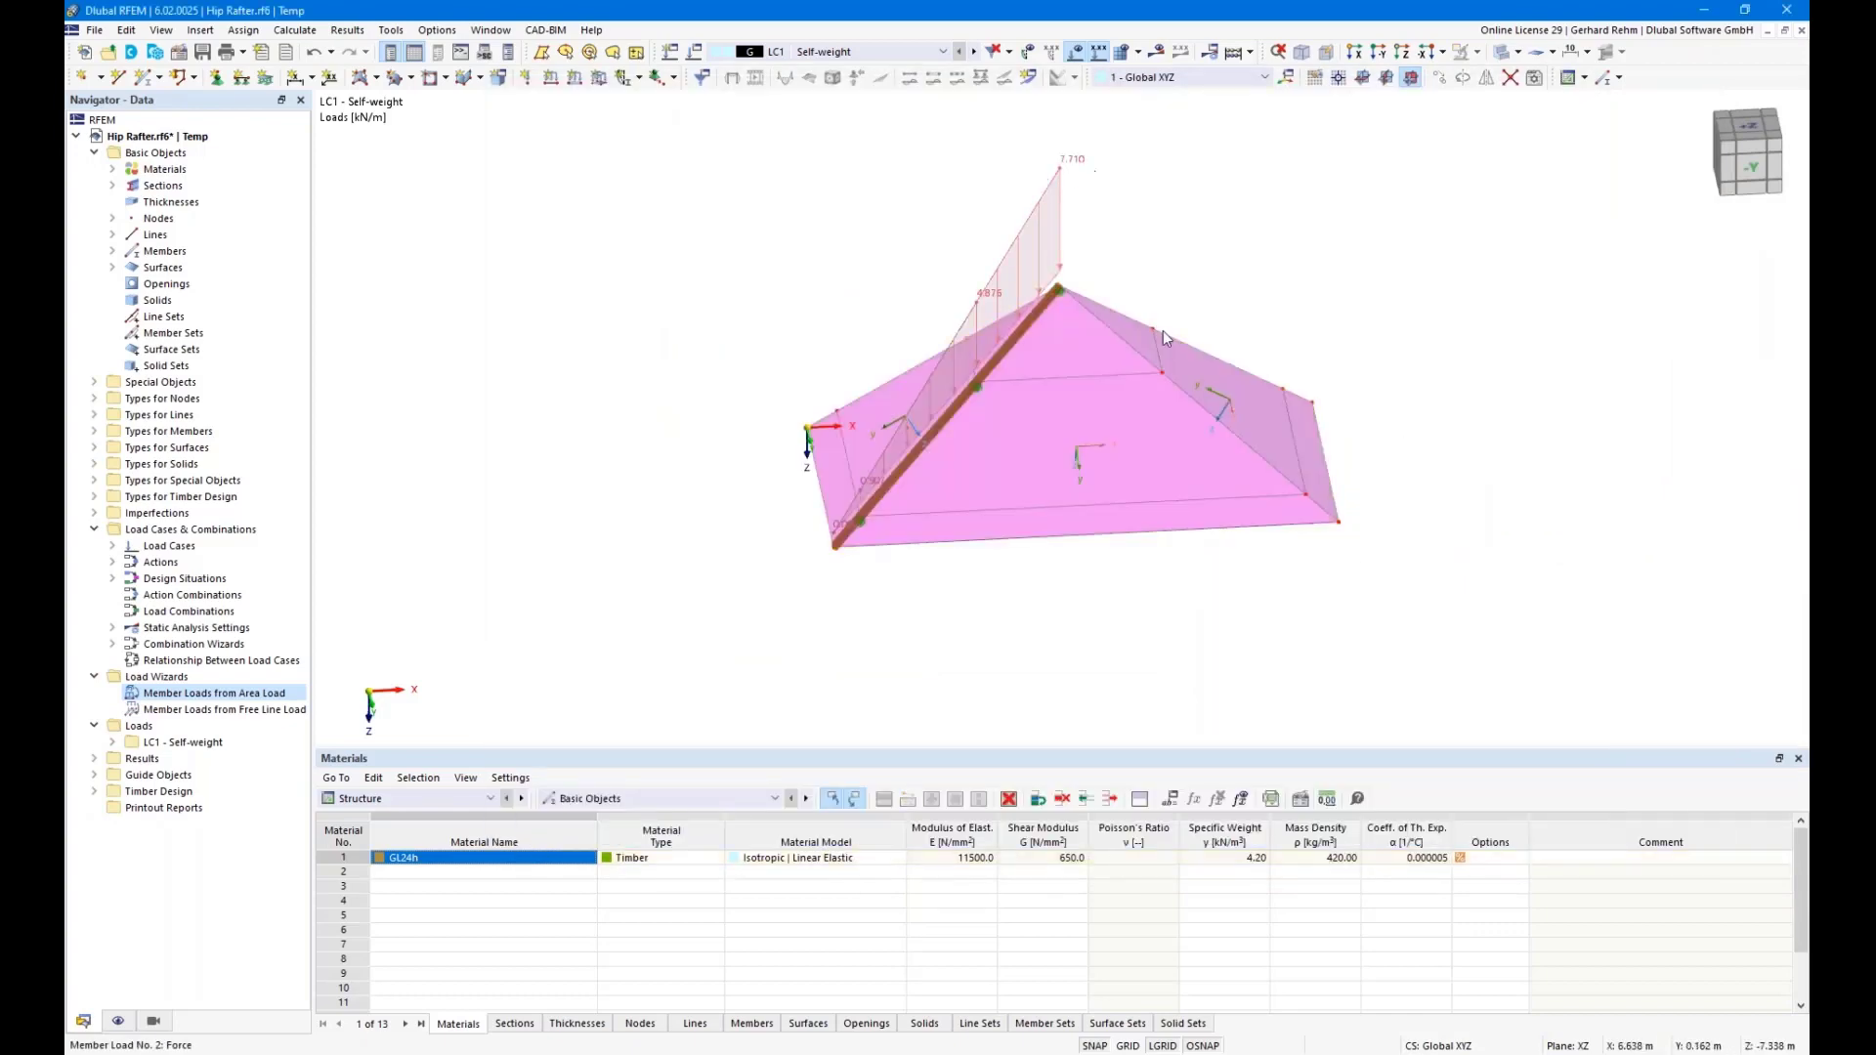
Examine the distributed load along the hip rafter and review surface 1's load transfer settings and loaded objects
ctrl+middle_drag(725, 439, 927, 420)
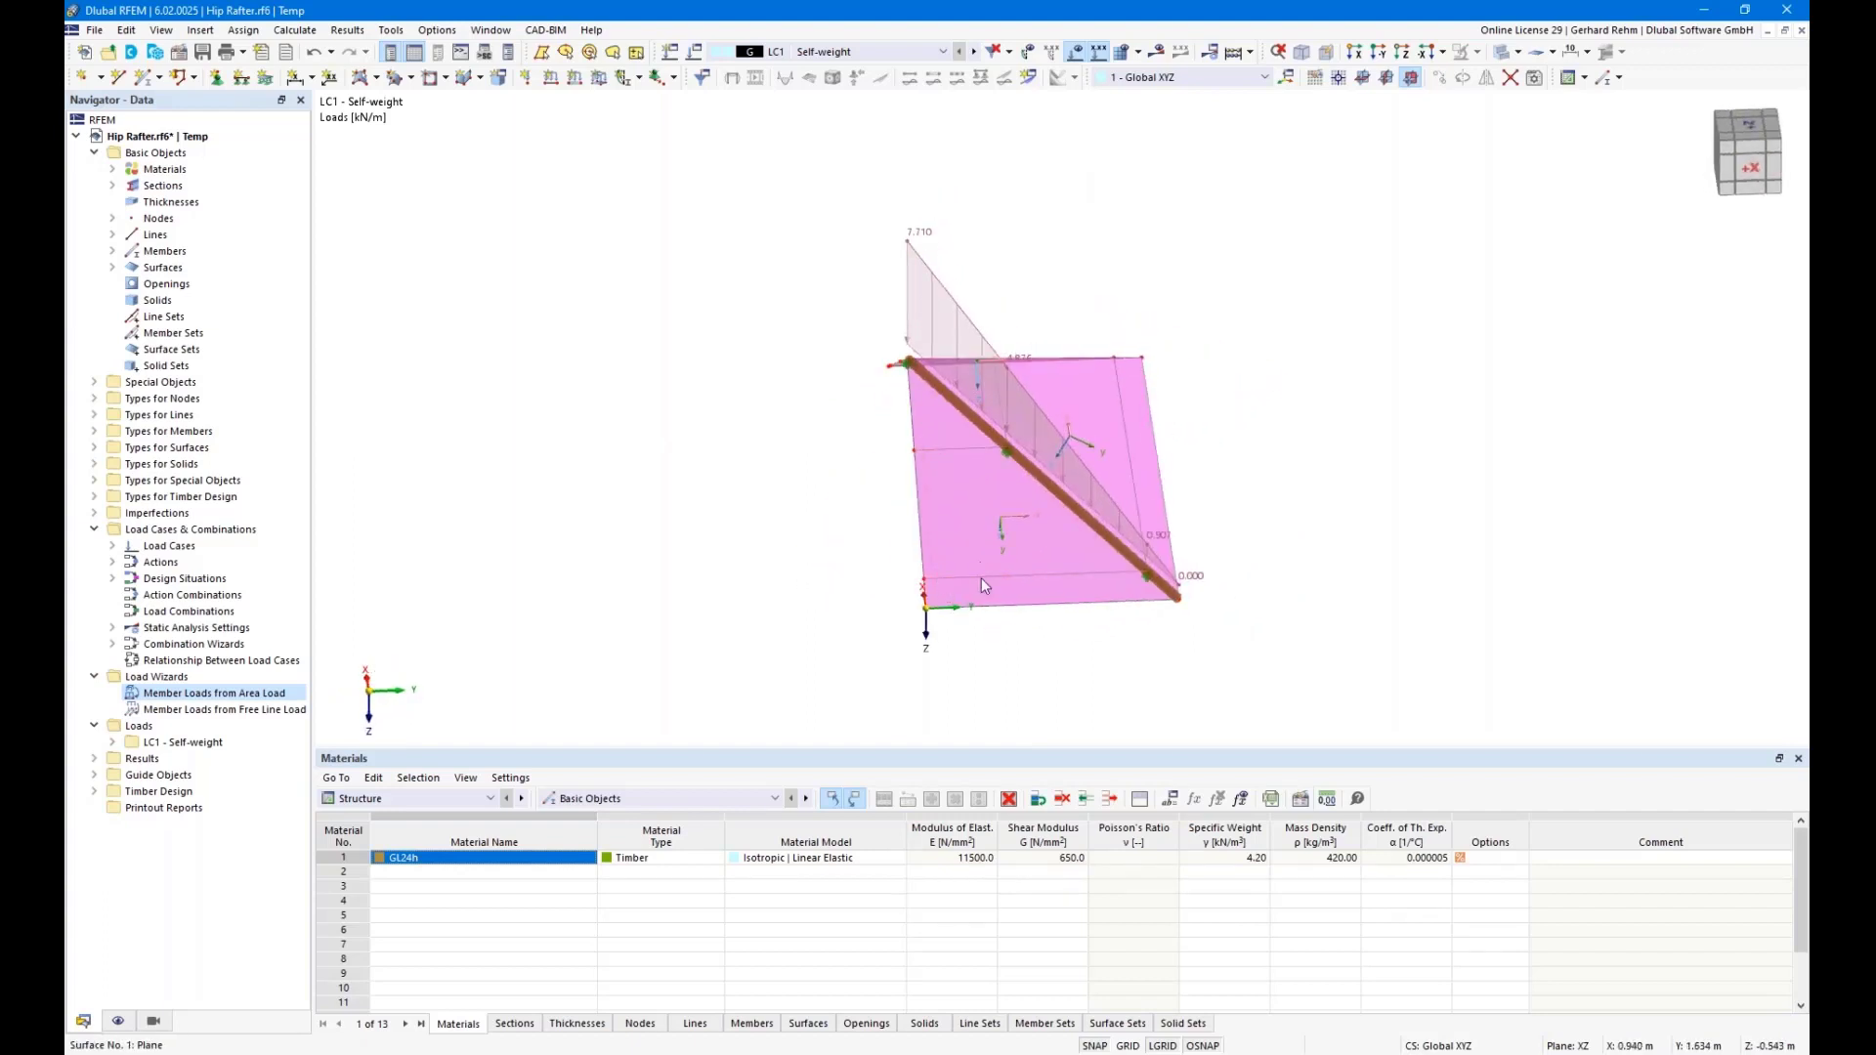
ctrl+middle_drag(929, 448, 977, 518)
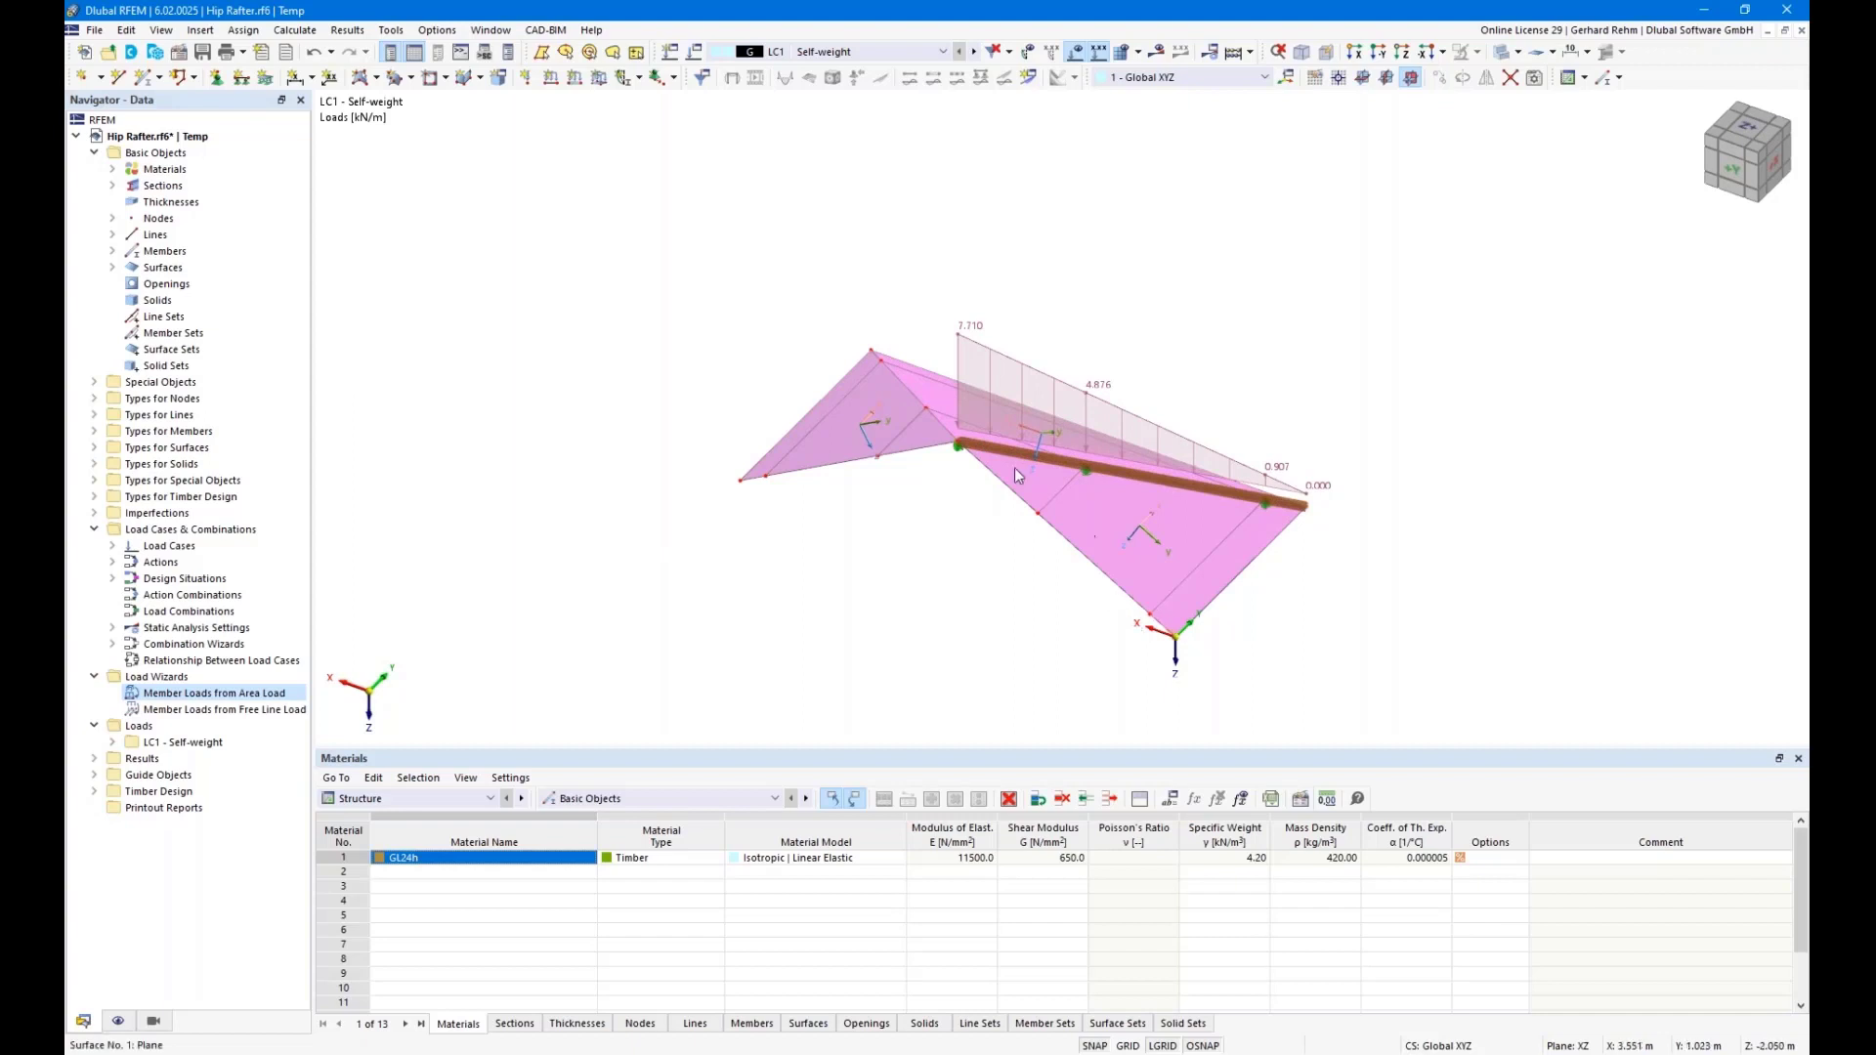
ctrl+middle_drag(976, 541, 497, 512)
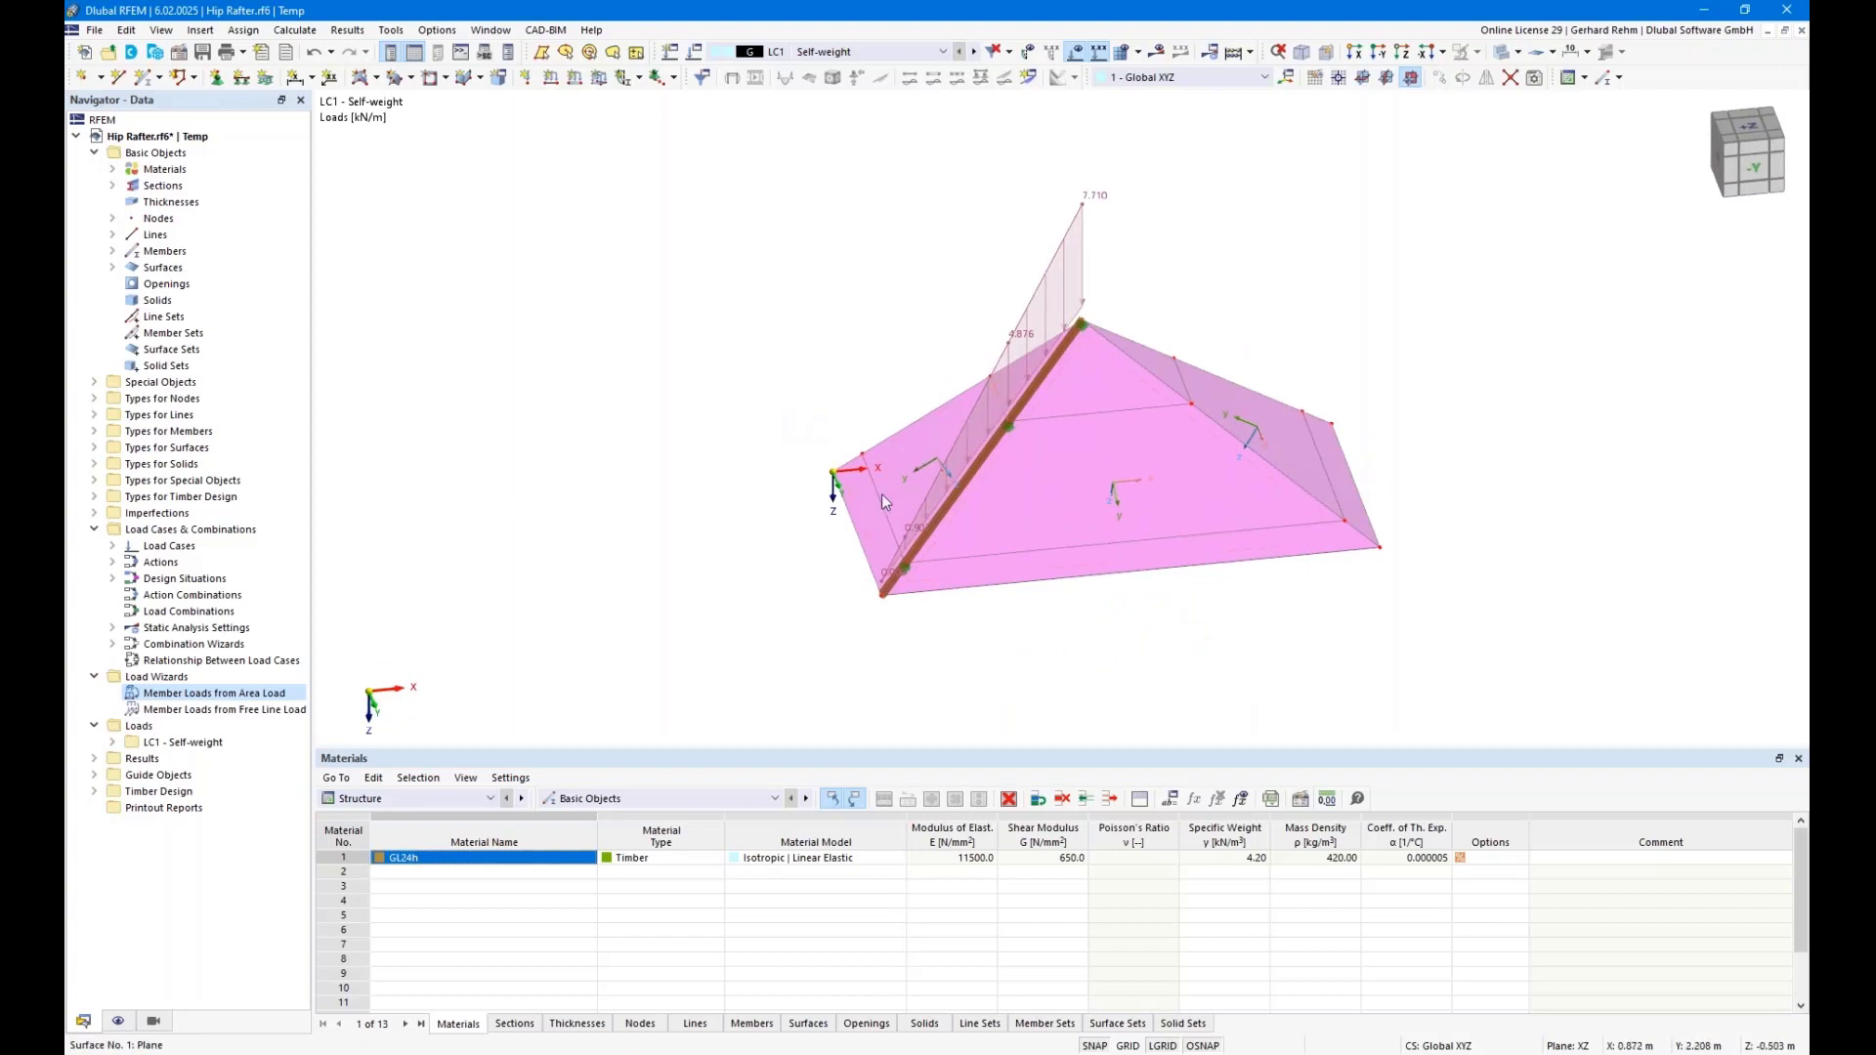
double_click(901, 468)
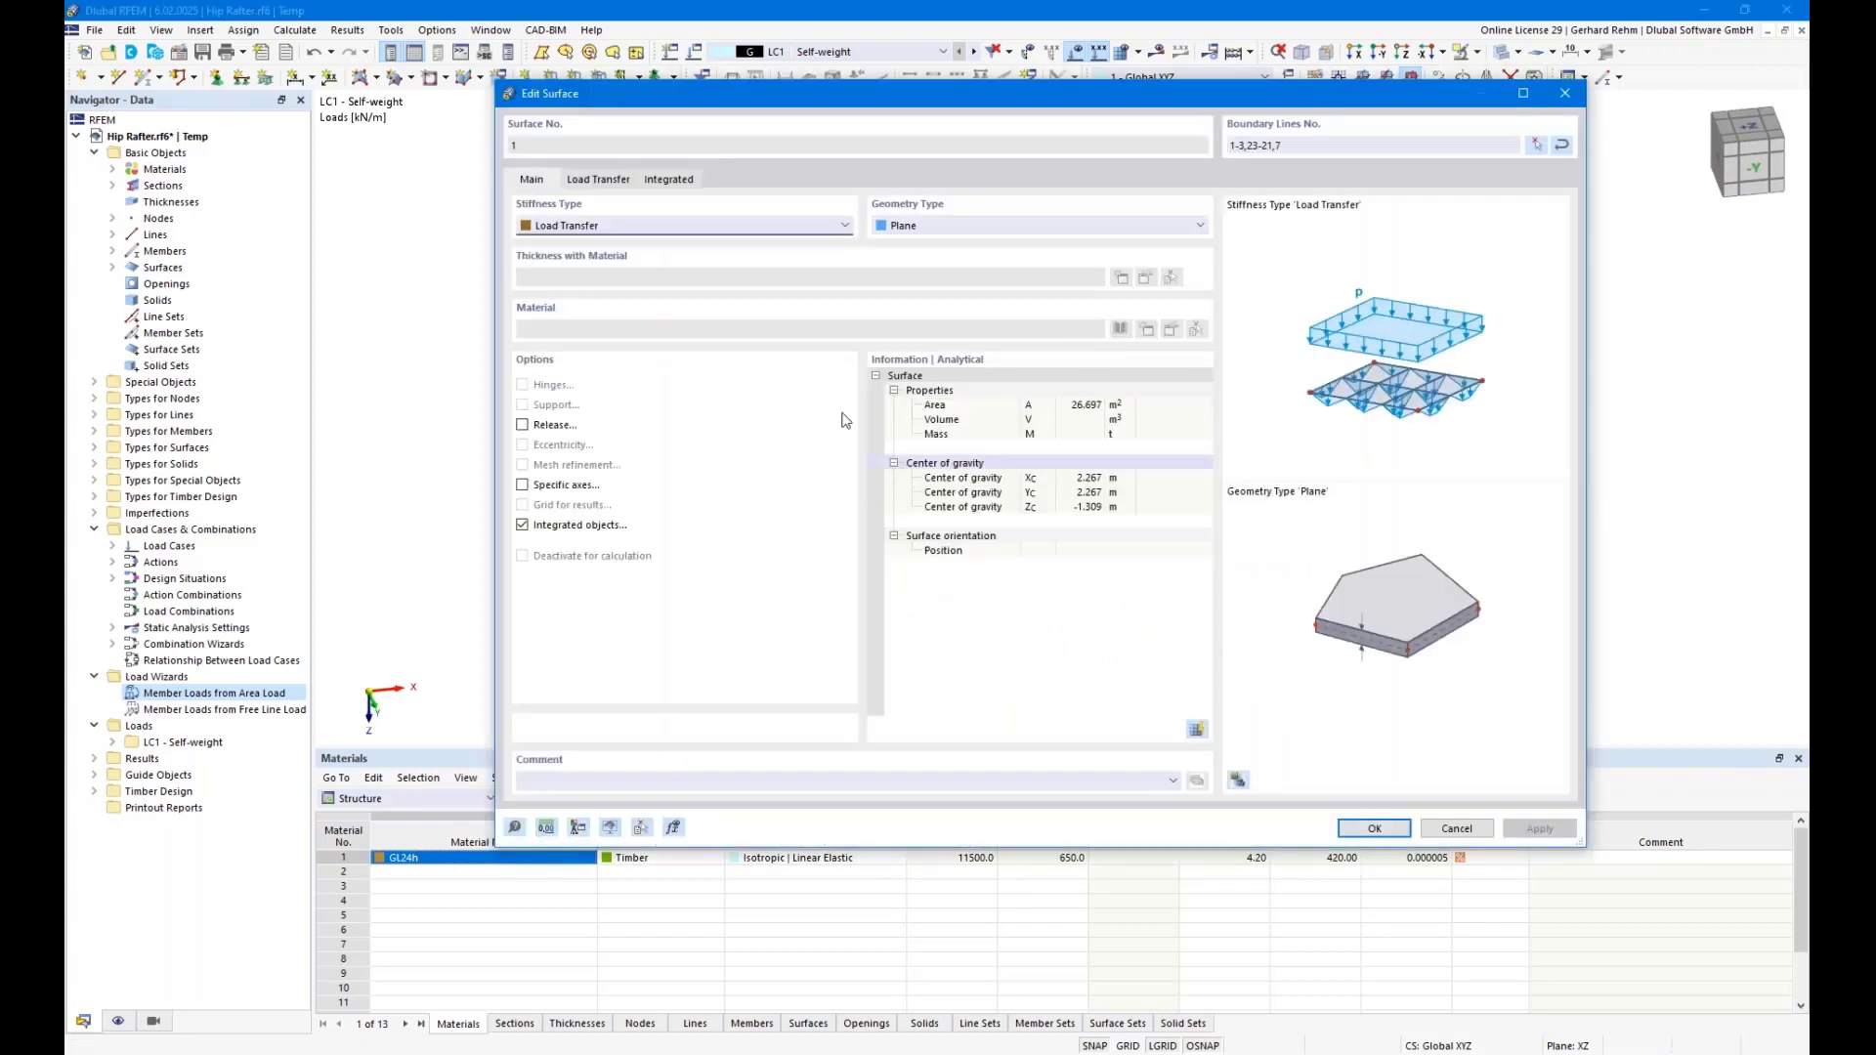
click(593, 186)
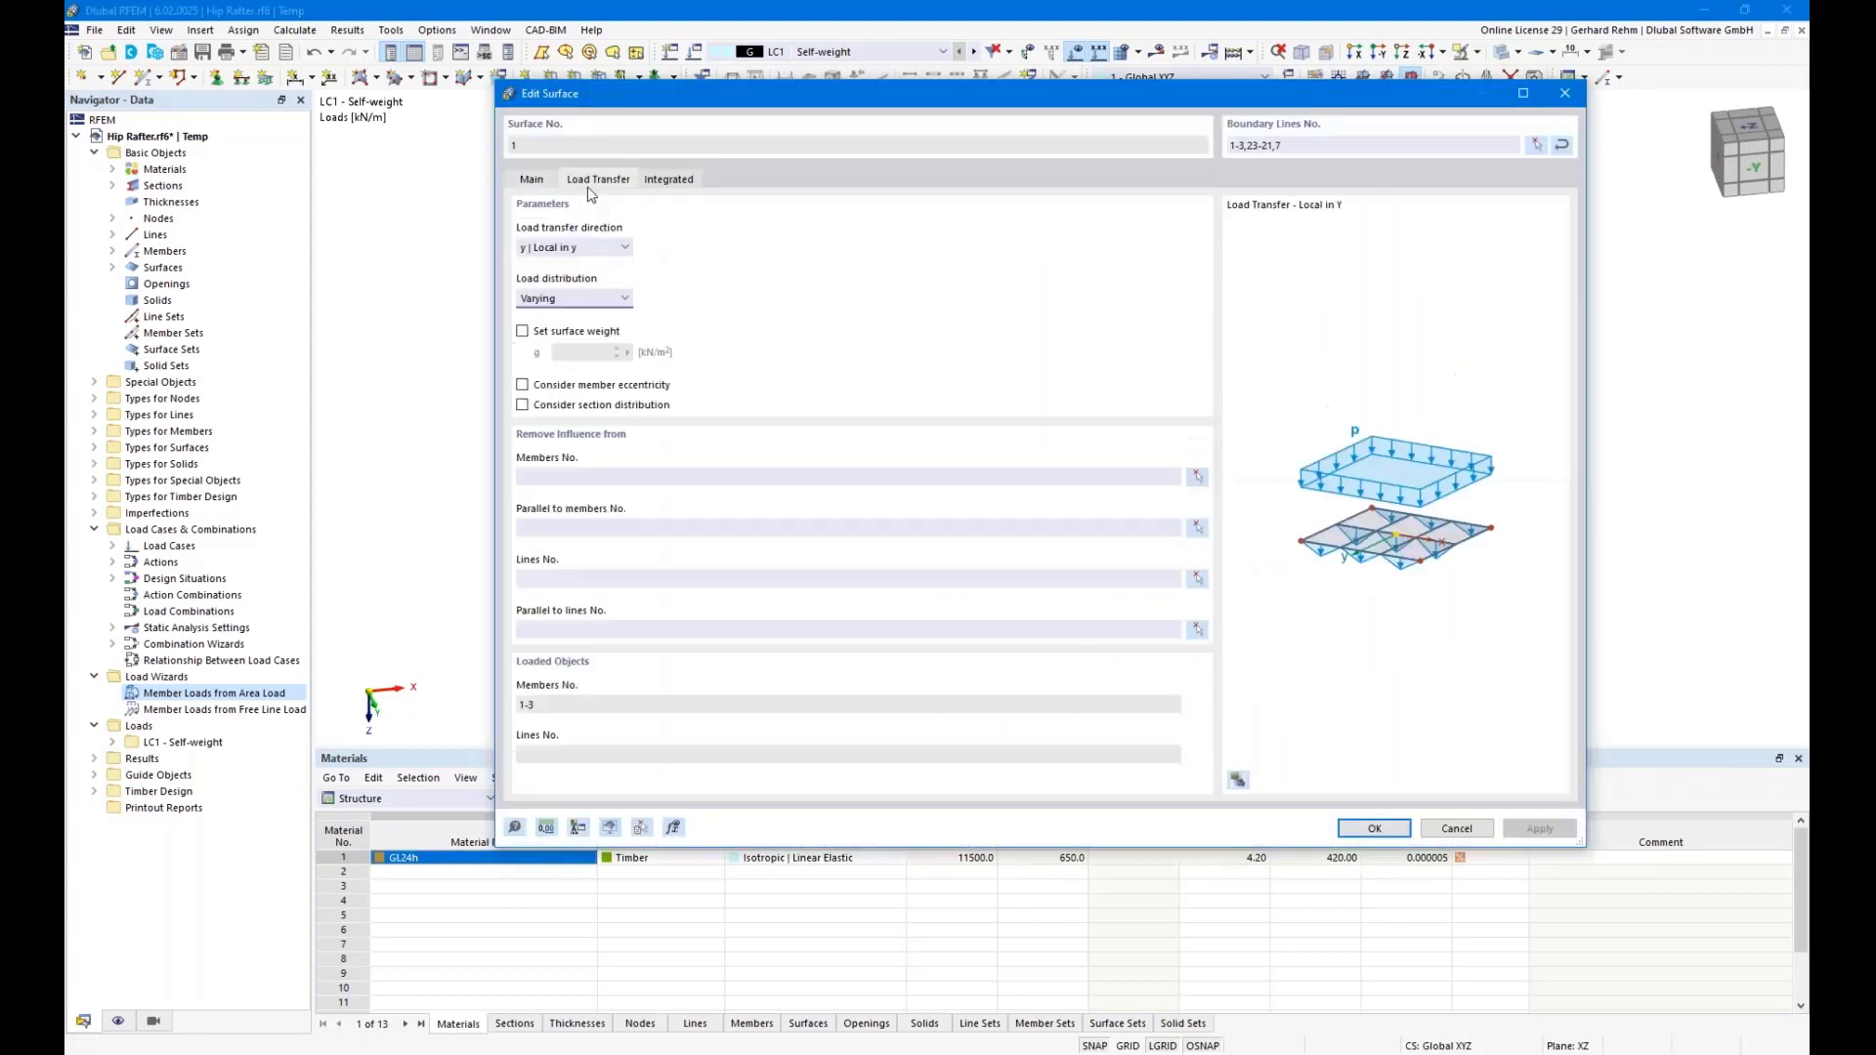
click(537, 708)
click(560, 753)
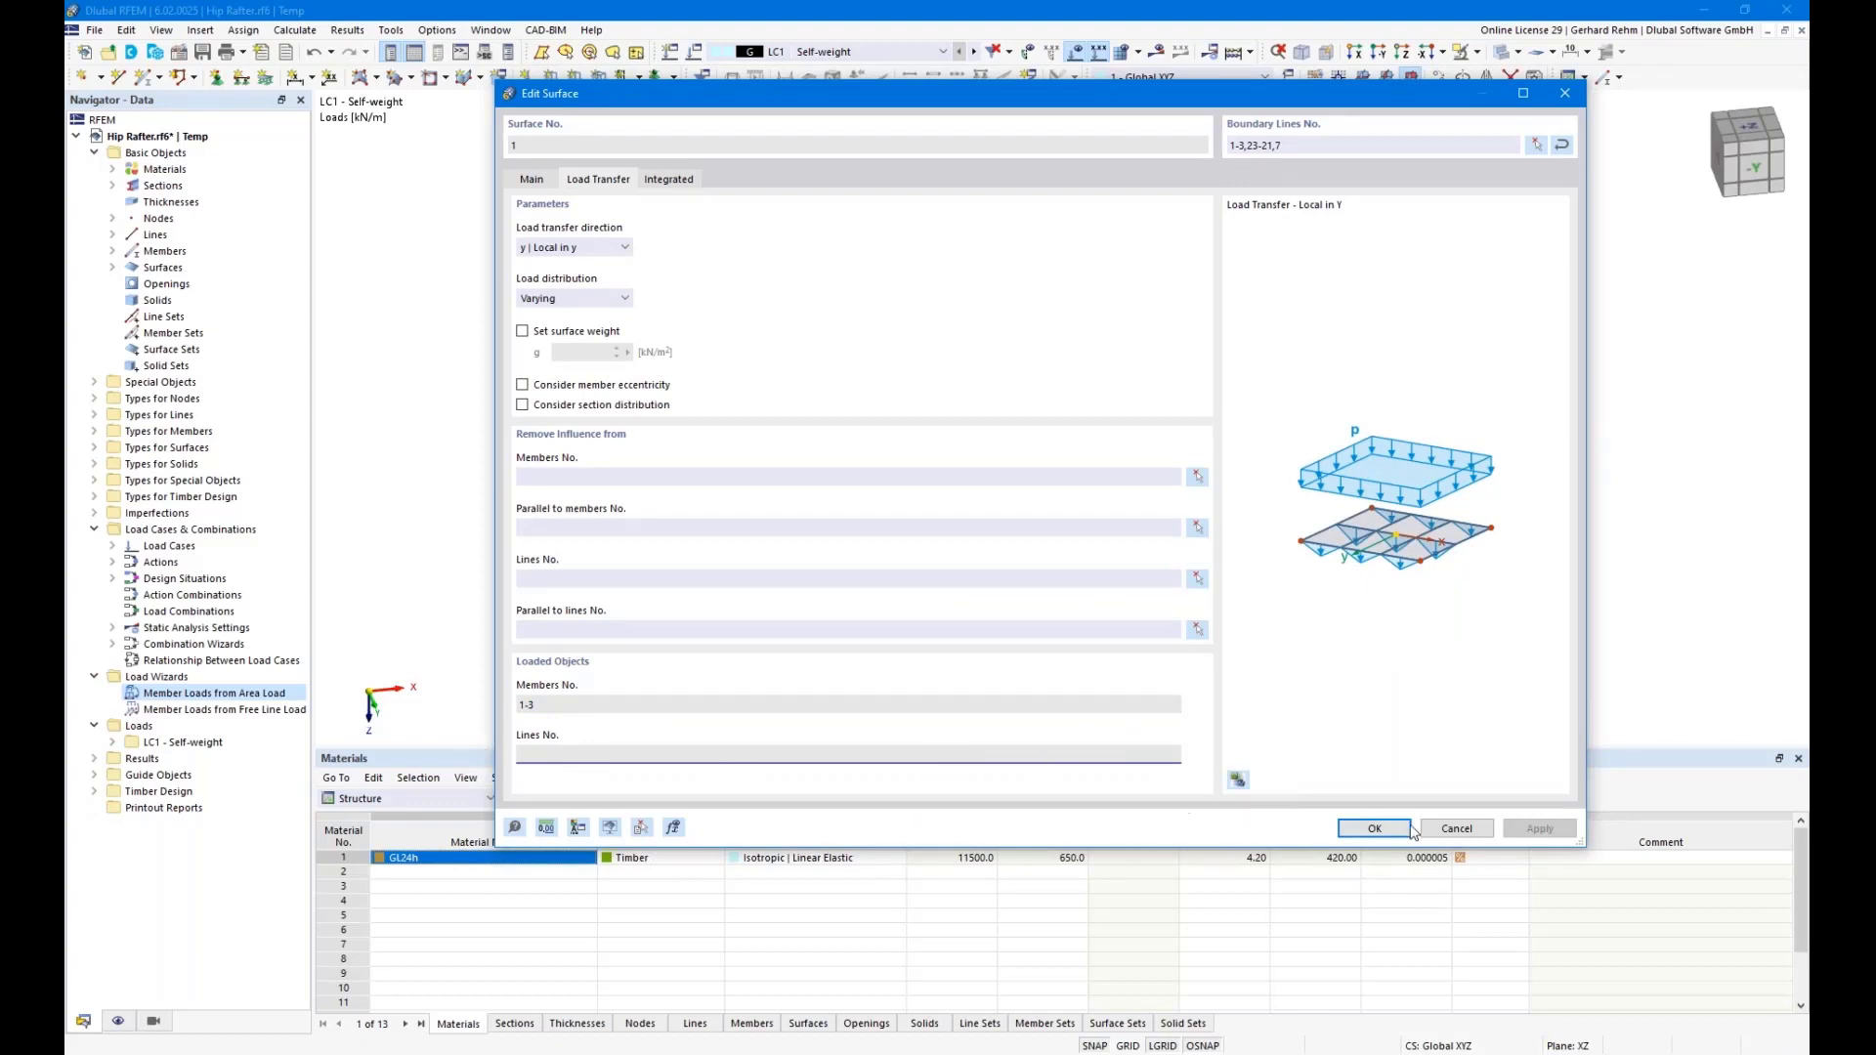
click(1457, 829)
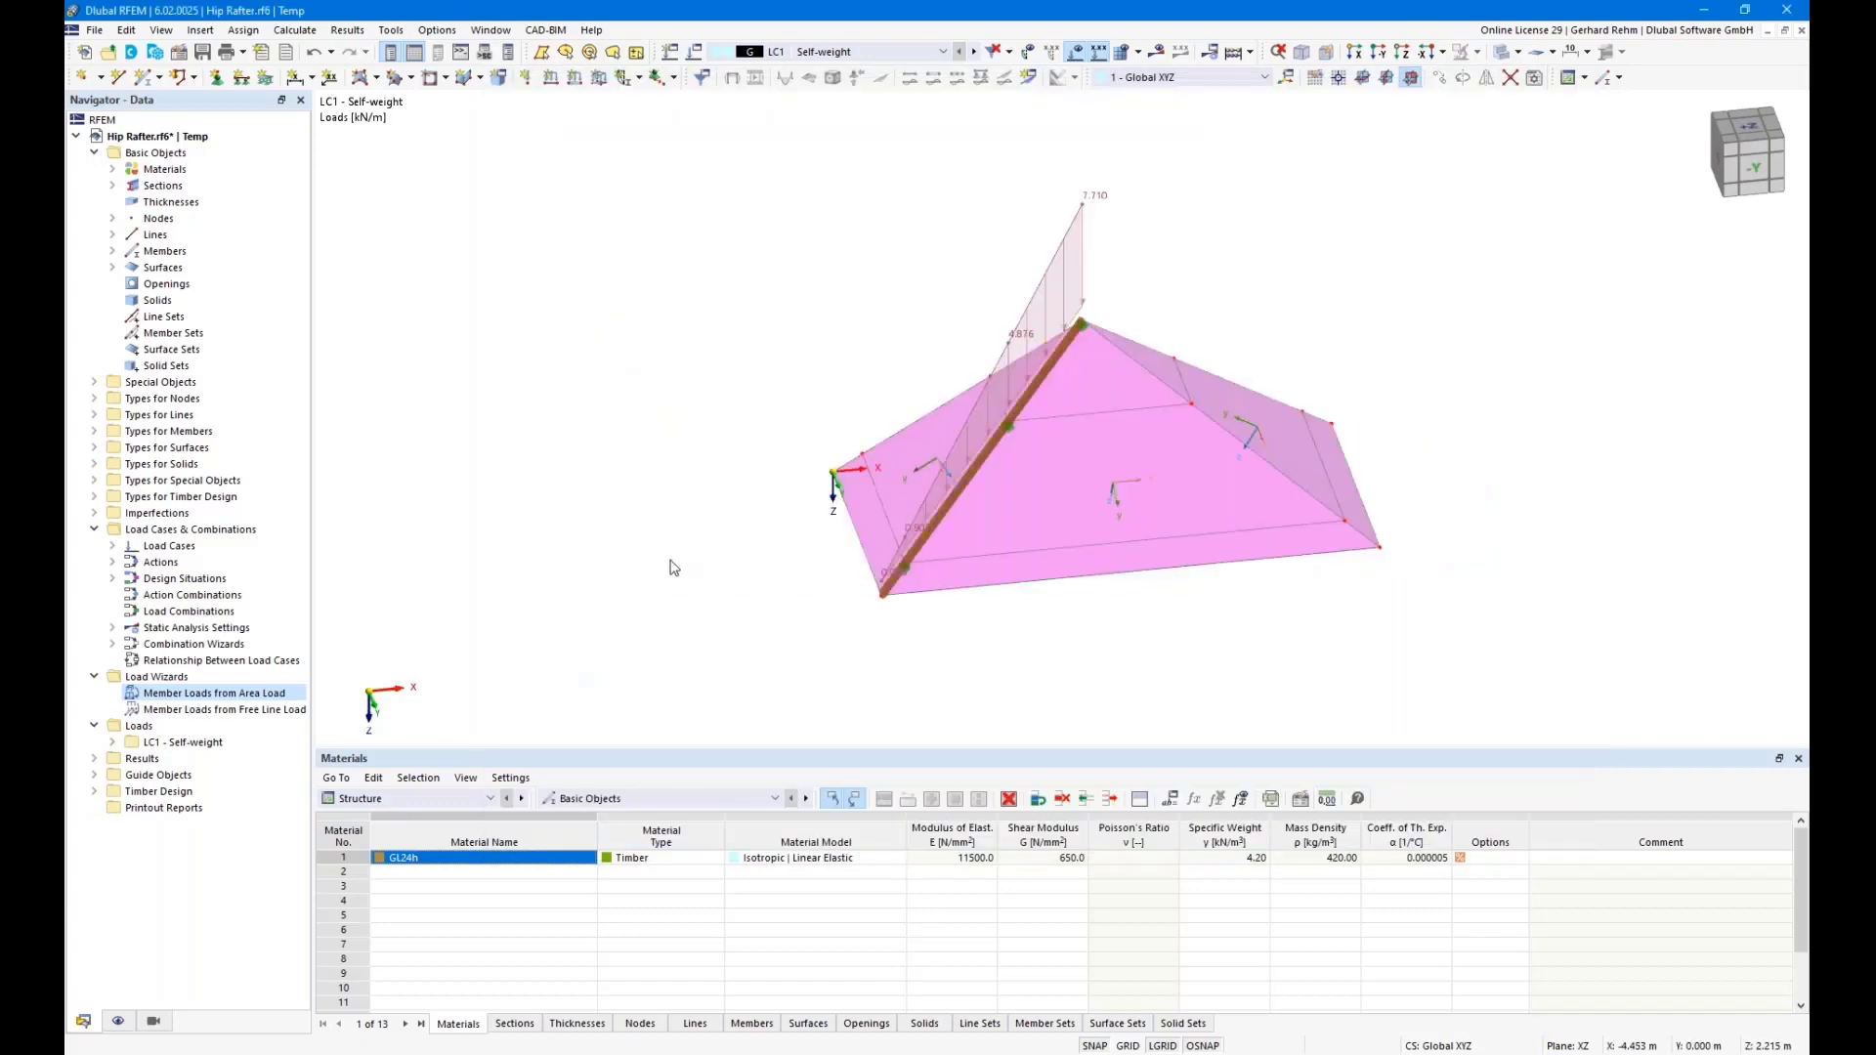
Assign the Hinged line support to the upper and lower inner lines of roof surface 1
right_drag(769, 549, 964, 543)
click(950, 493)
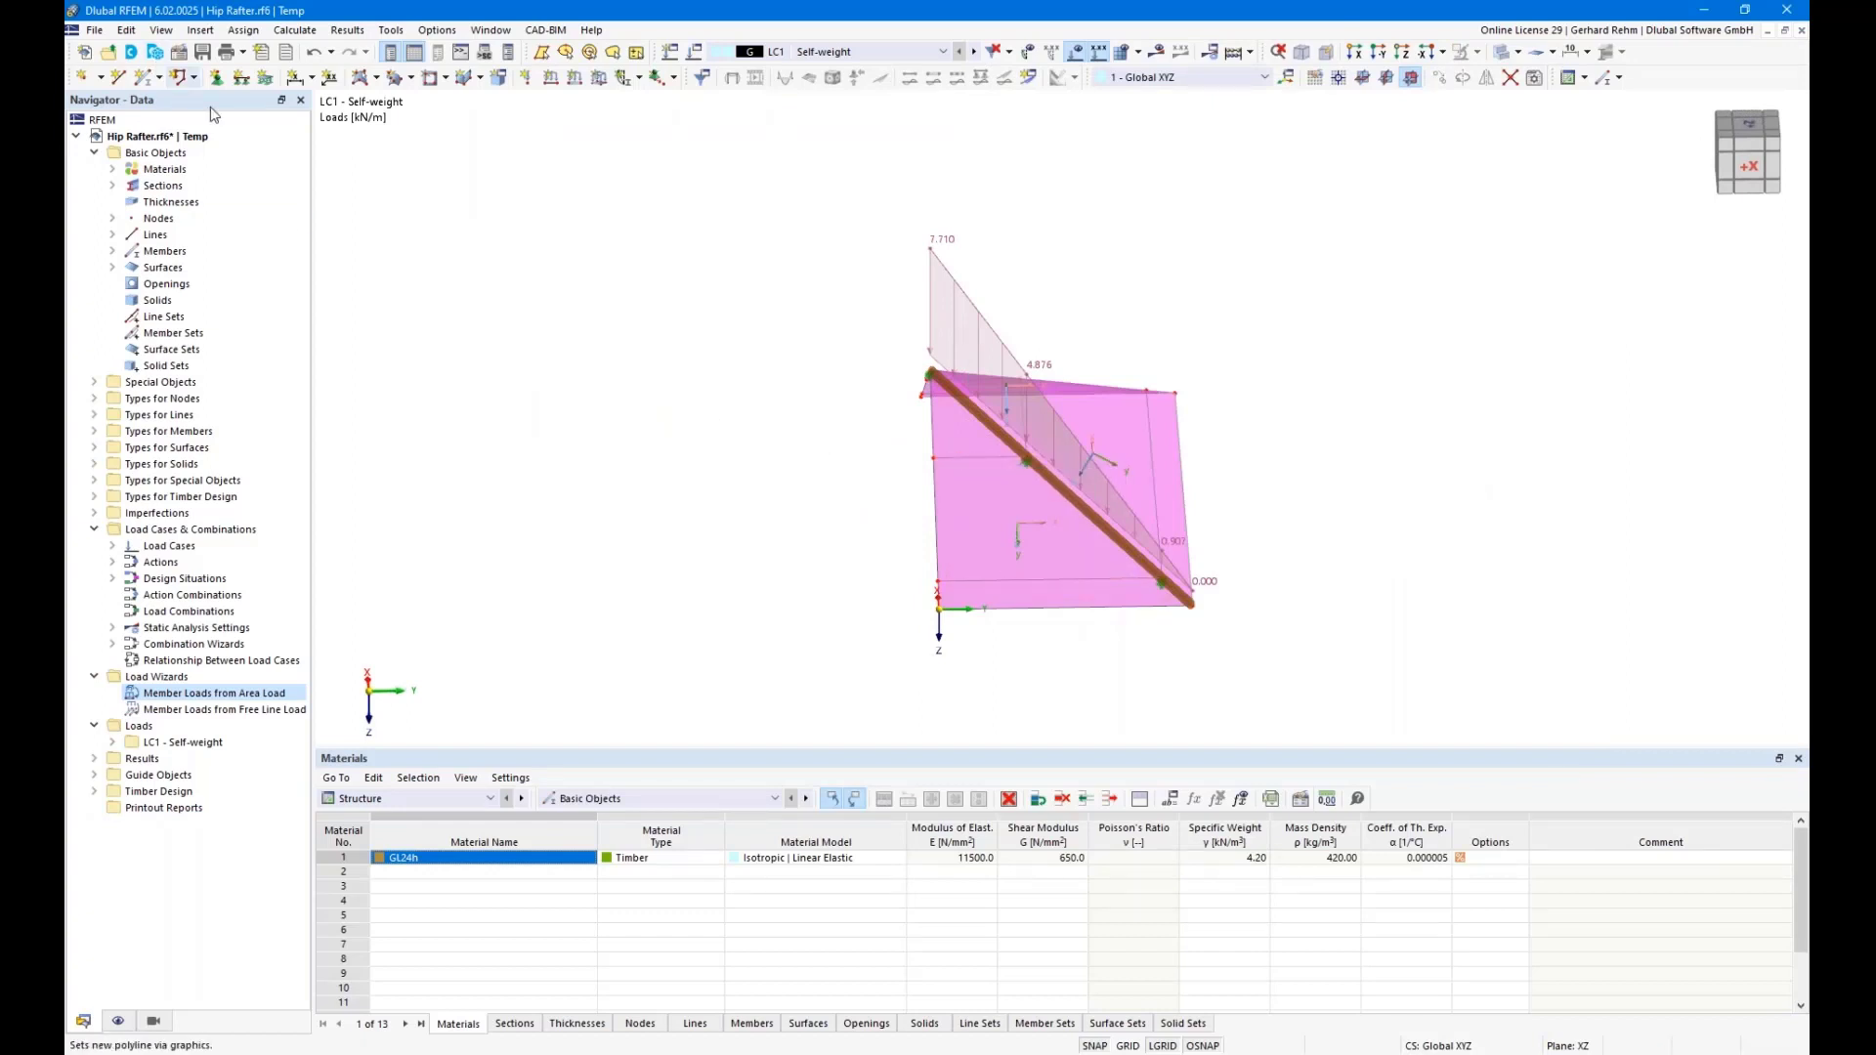
click(240, 83)
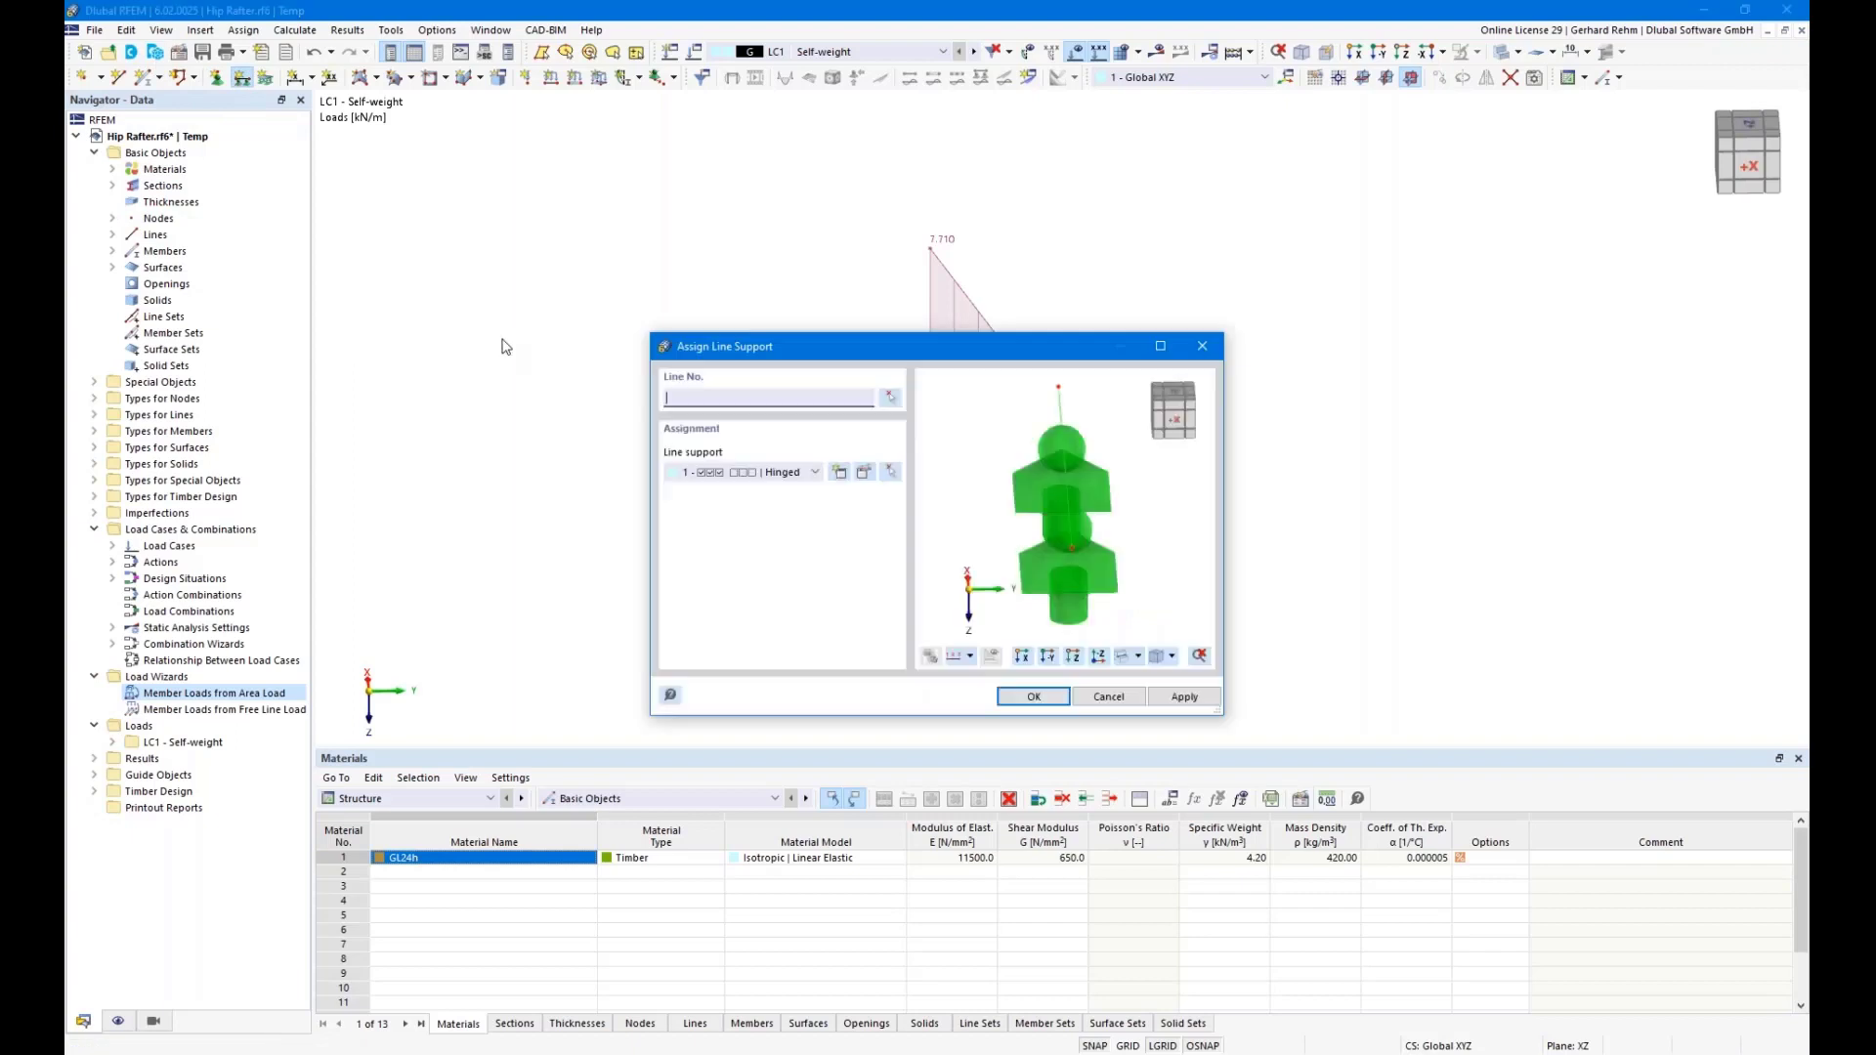
click(1012, 697)
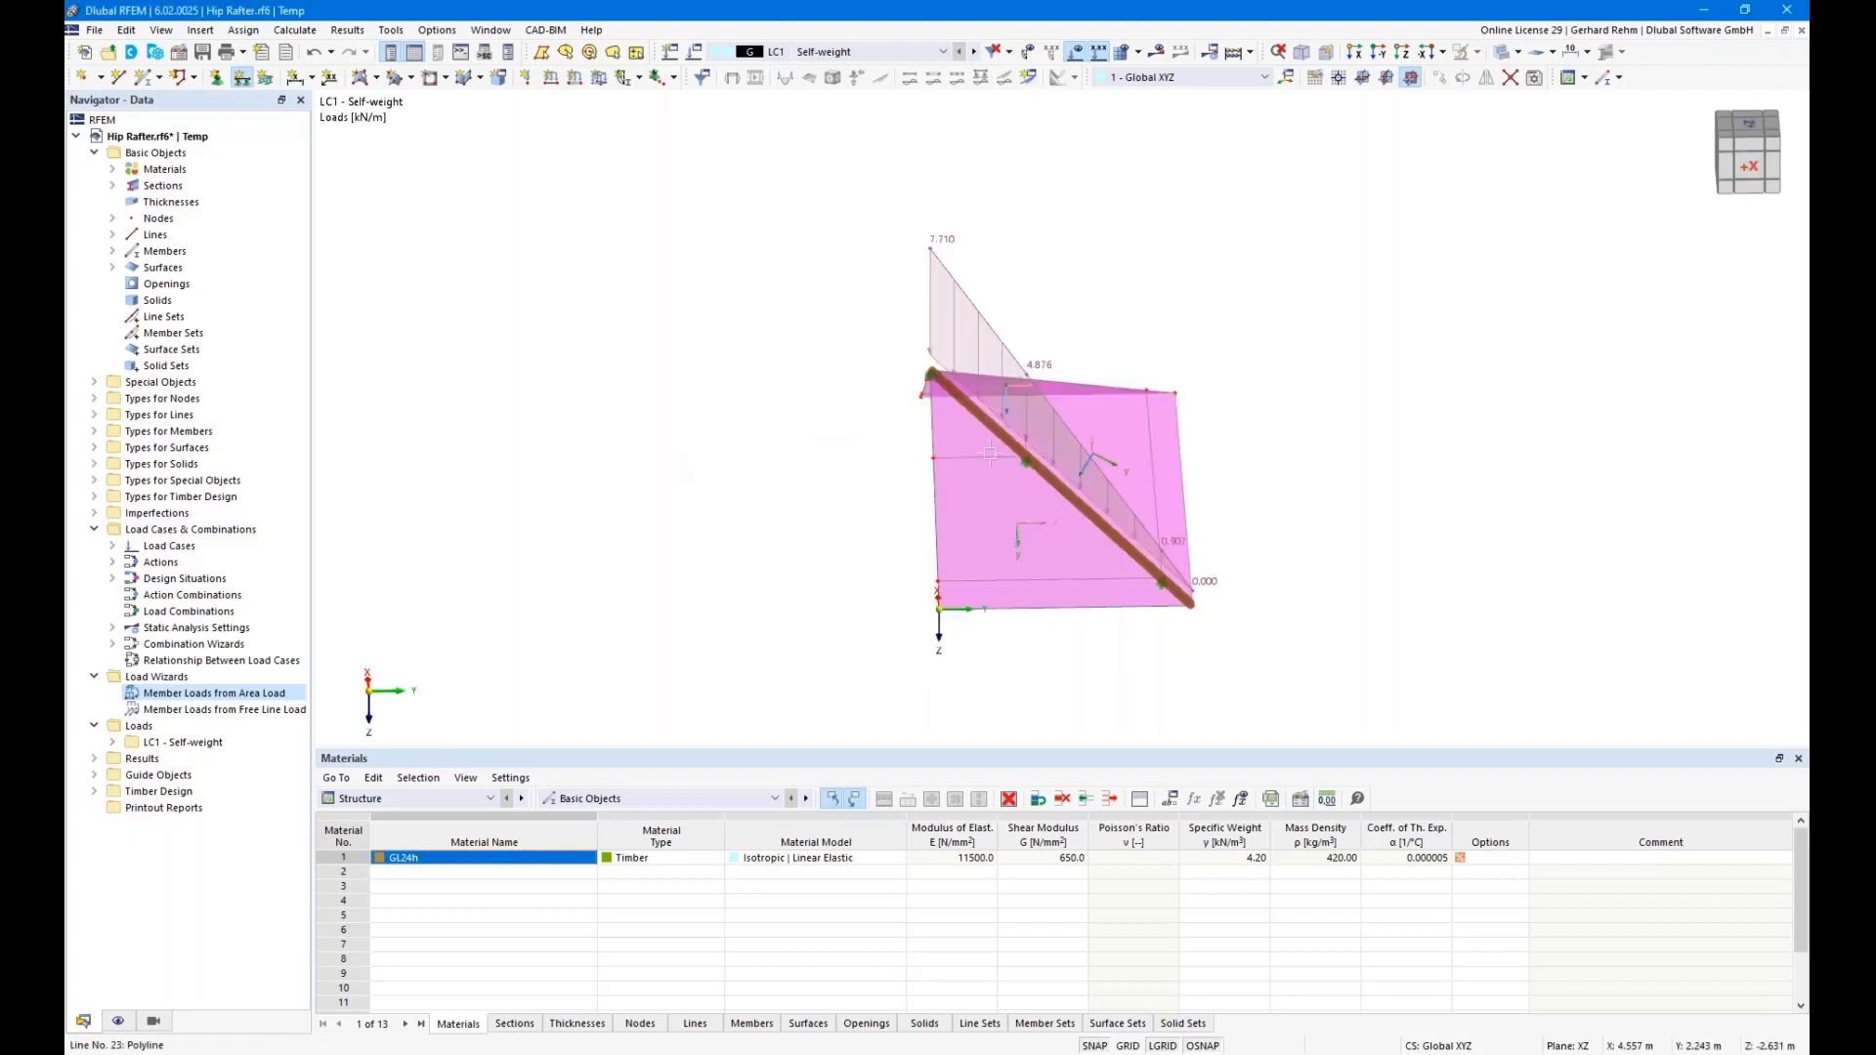
click(972, 458)
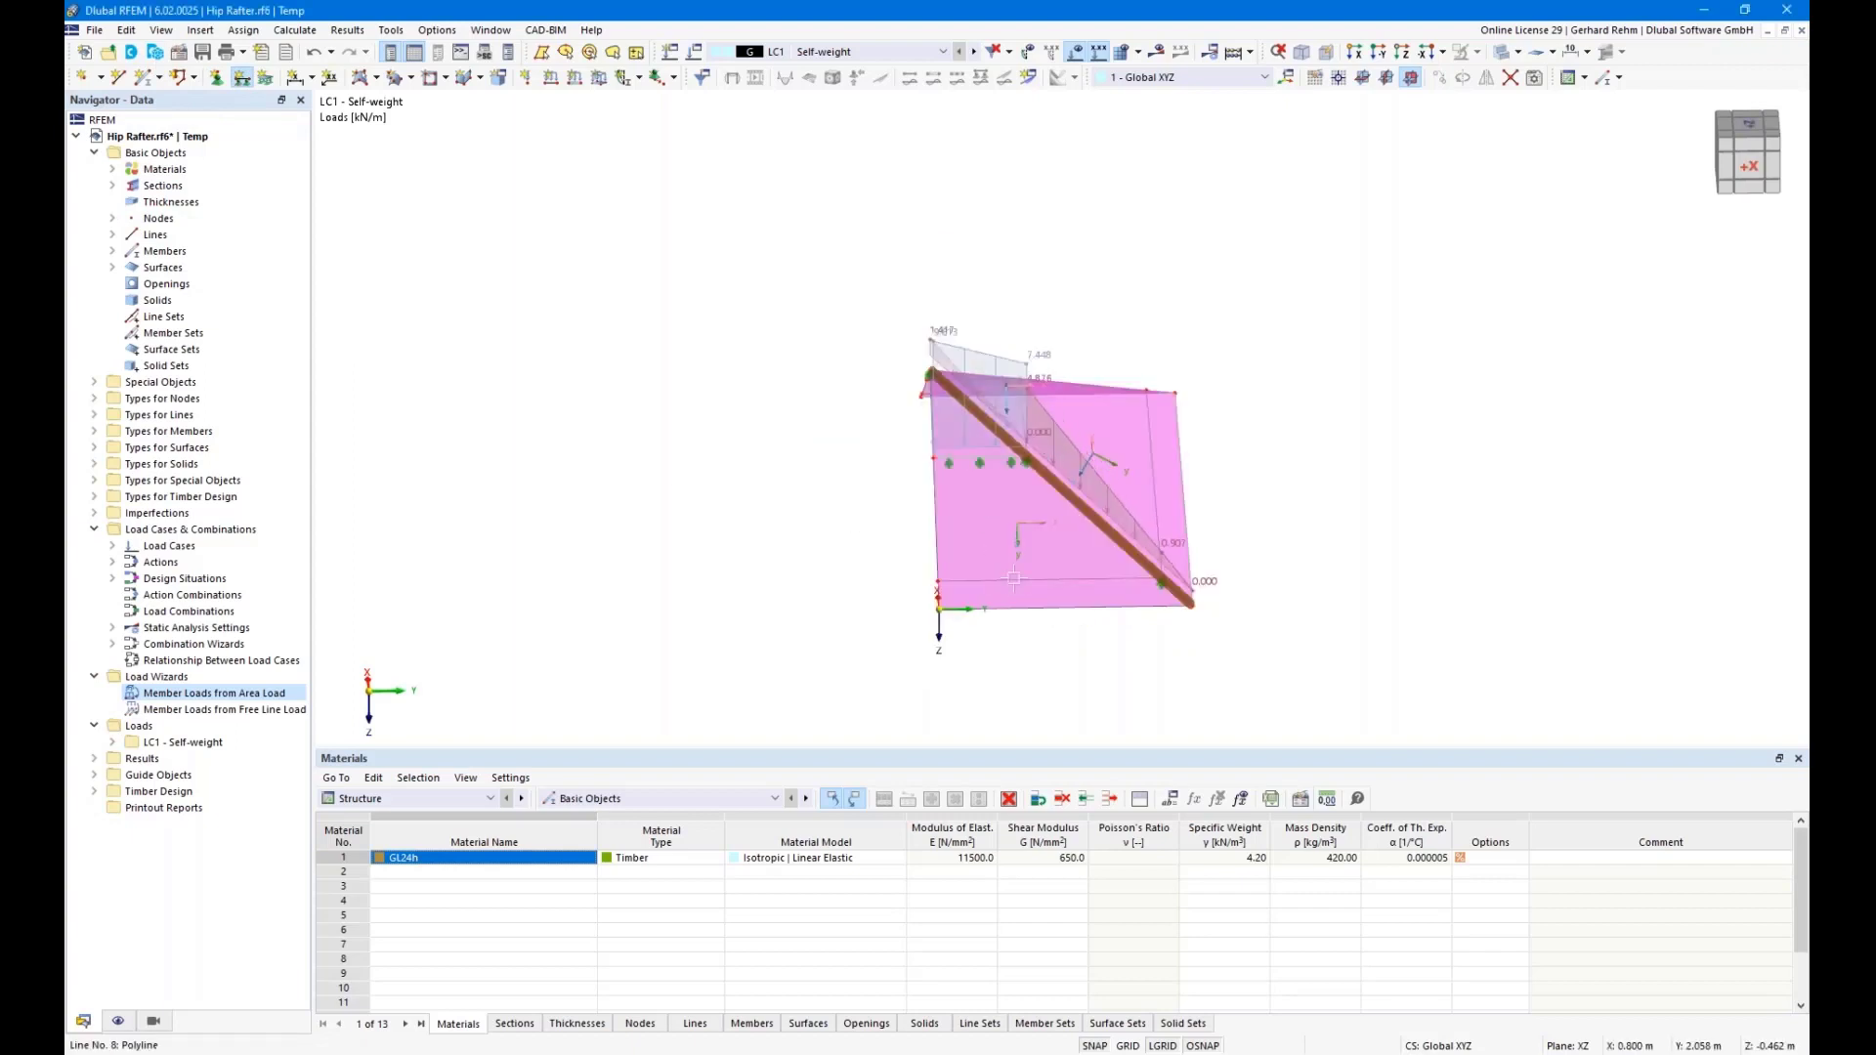
click(1026, 580)
key(Escape)
Assign the Hinged line support to the inner lines of the other two roof surfaces and to the hip line between them
ctrl+middle_drag(1393, 486, 987, 467)
scroll(824, 499, up, 5)
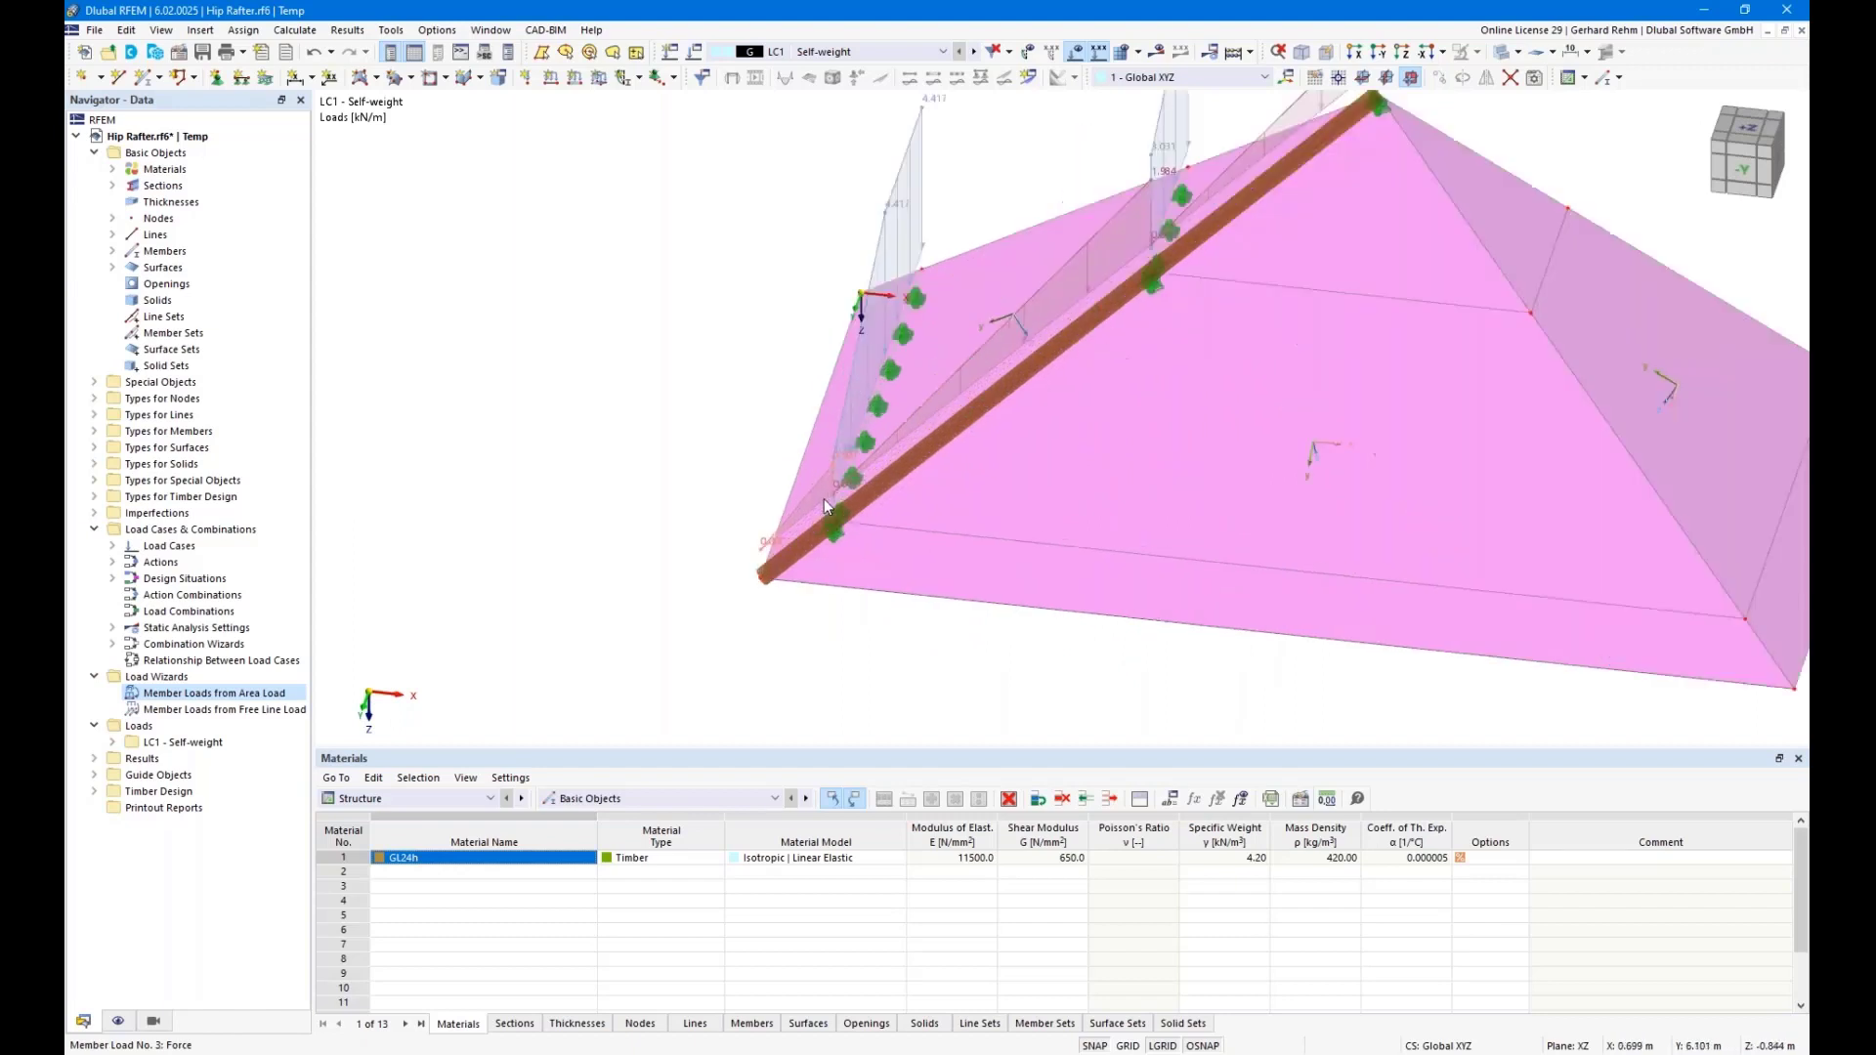
scroll(974, 338, down, 2)
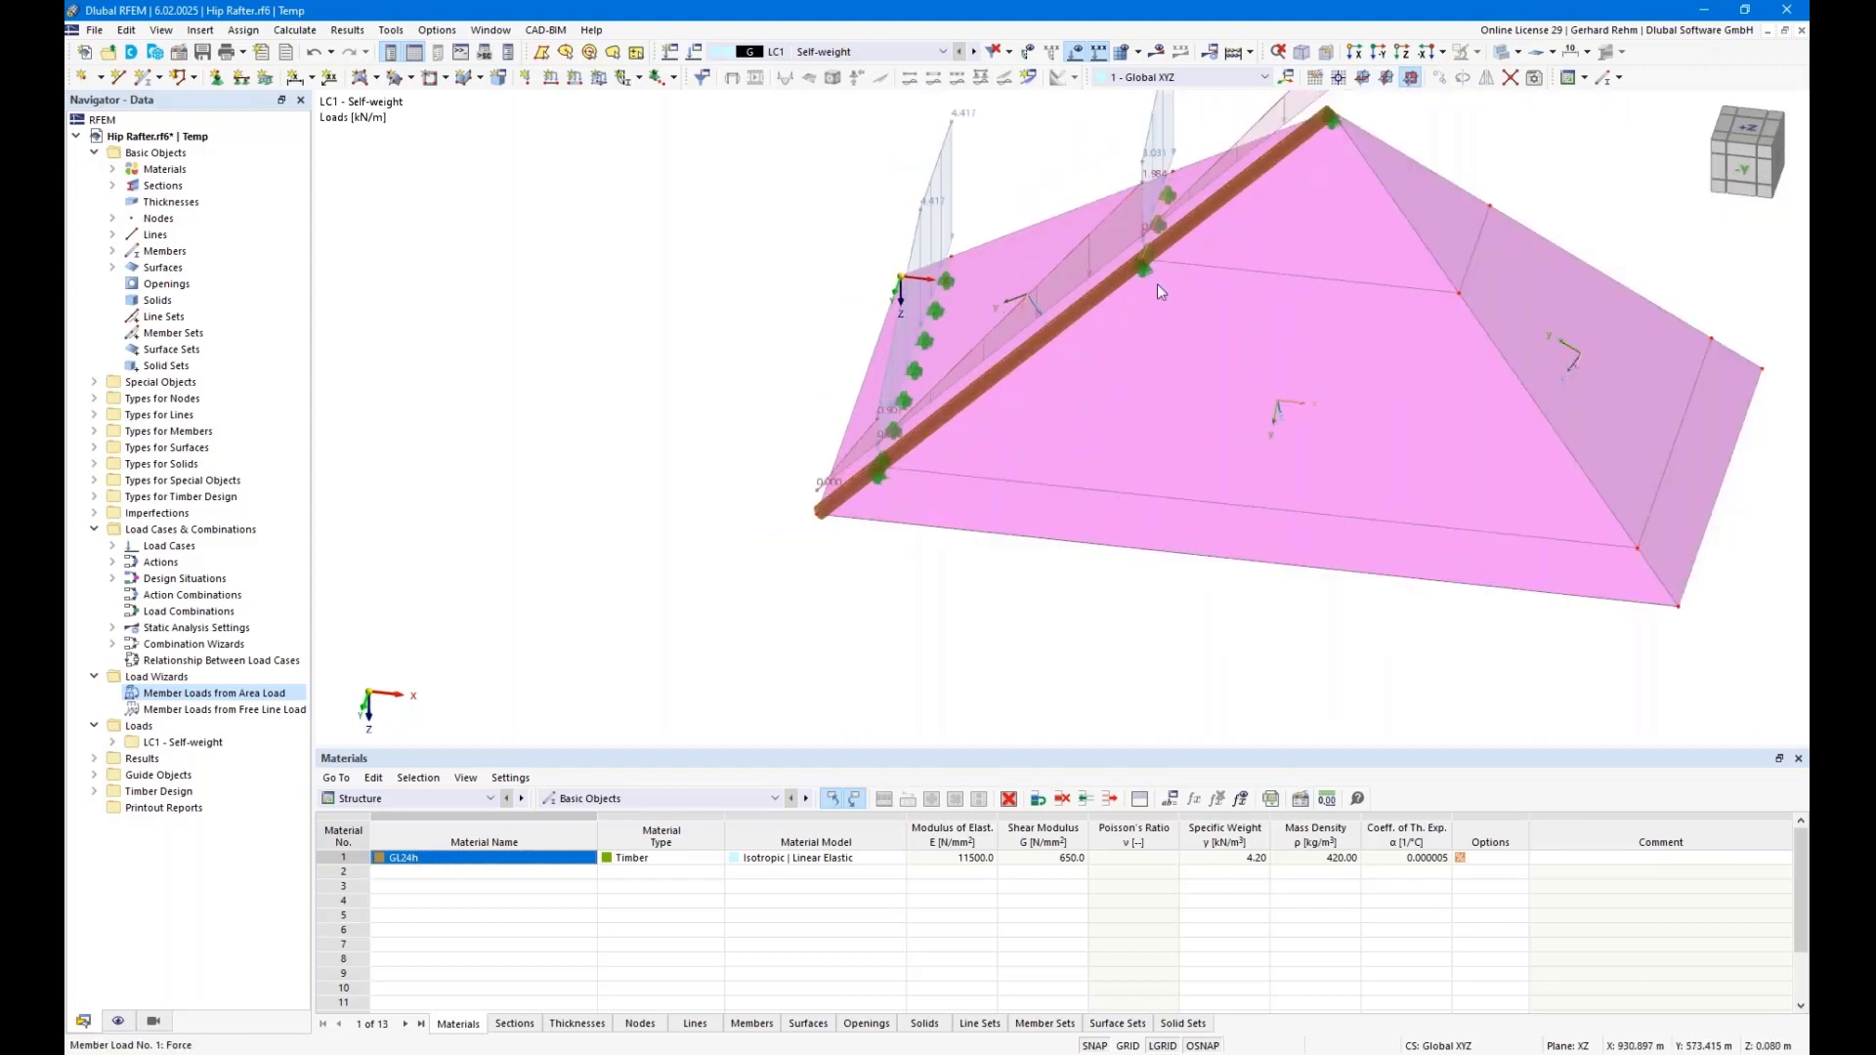
scroll(1131, 332, down, 1)
ctrl+middle_drag(828, 449, 657, 415)
middle_drag(970, 490, 969, 496)
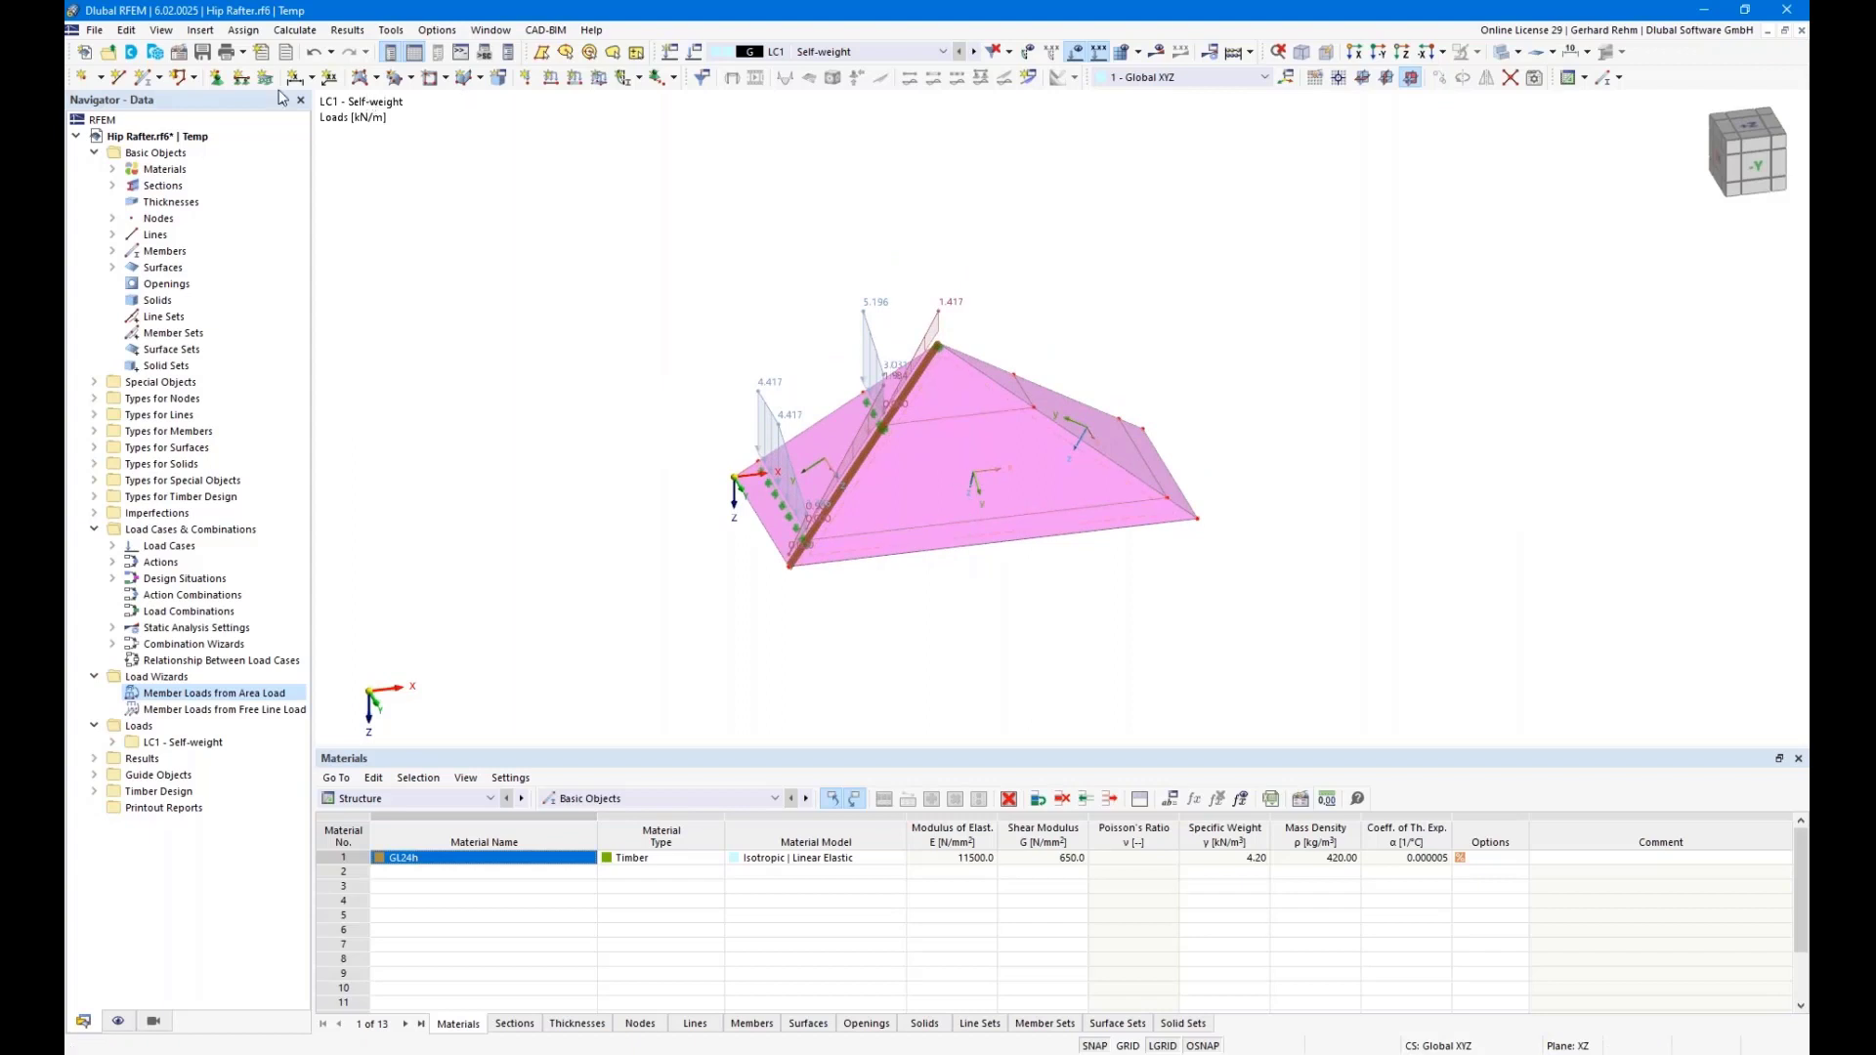
click(241, 77)
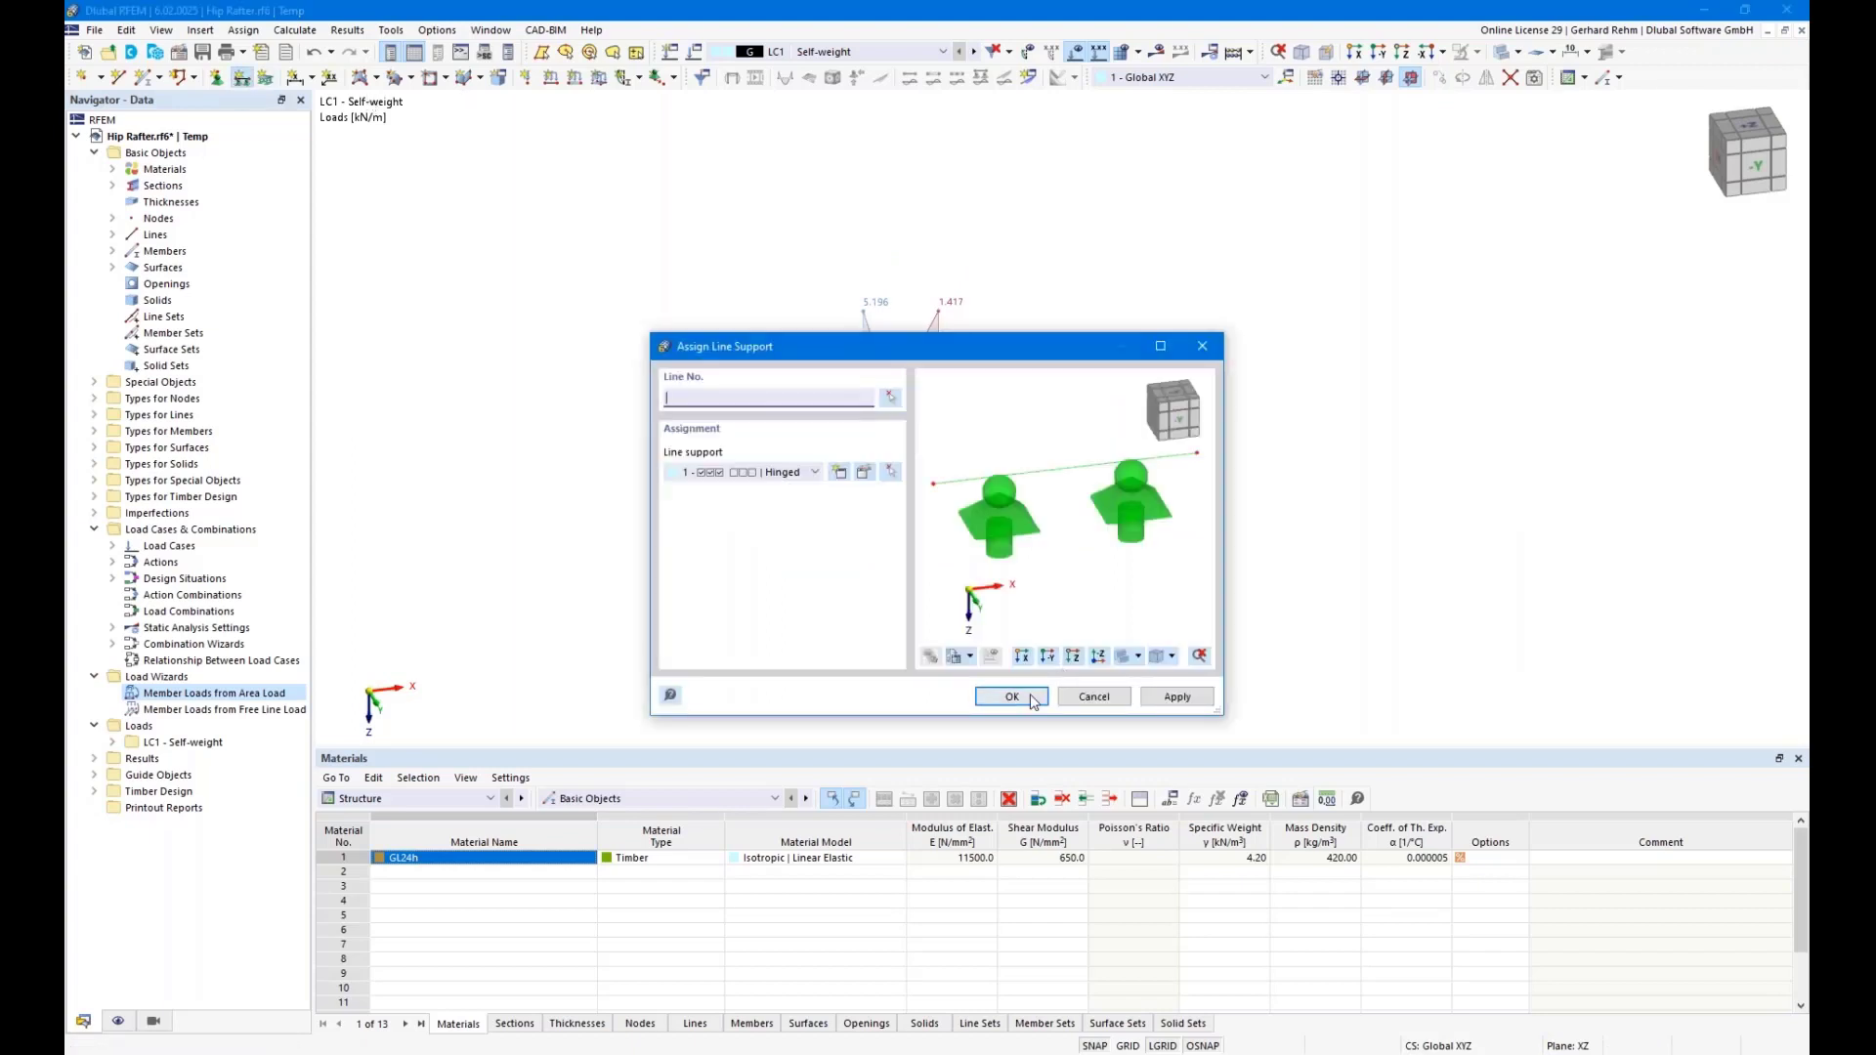
click(1031, 698)
click(968, 521)
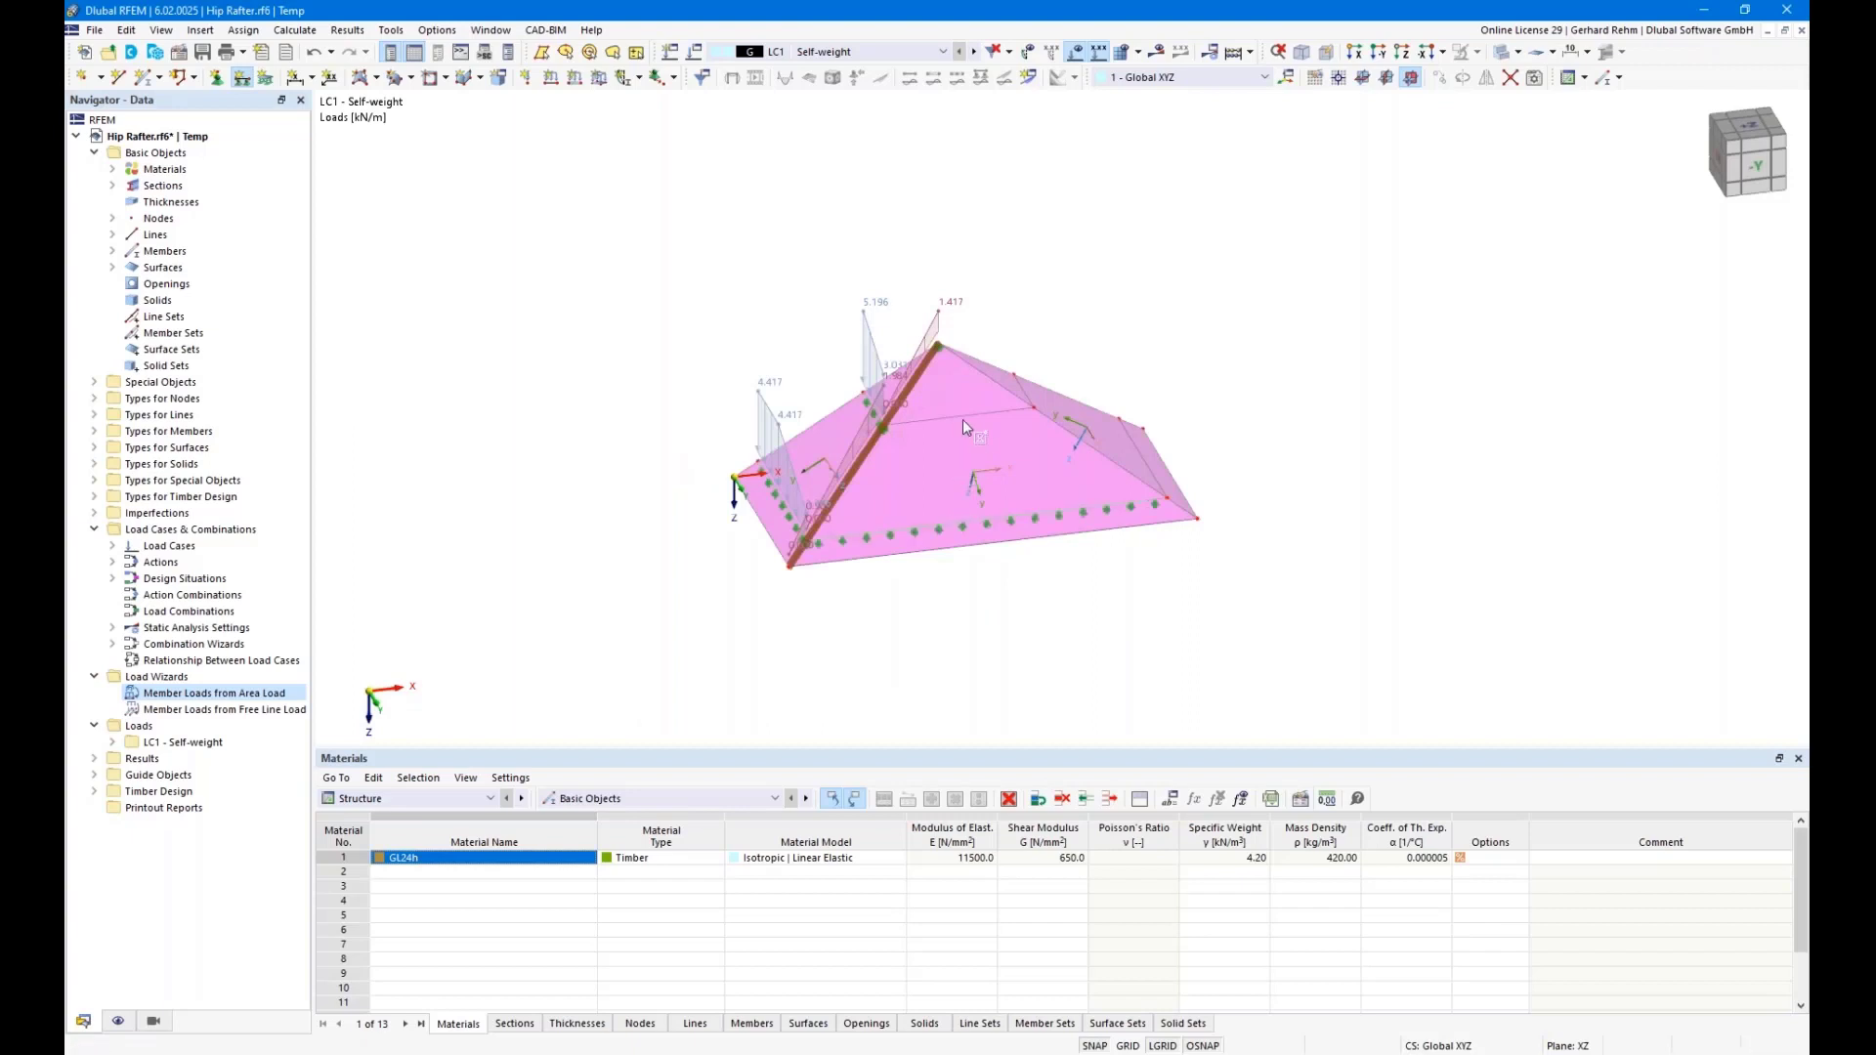
click(965, 417)
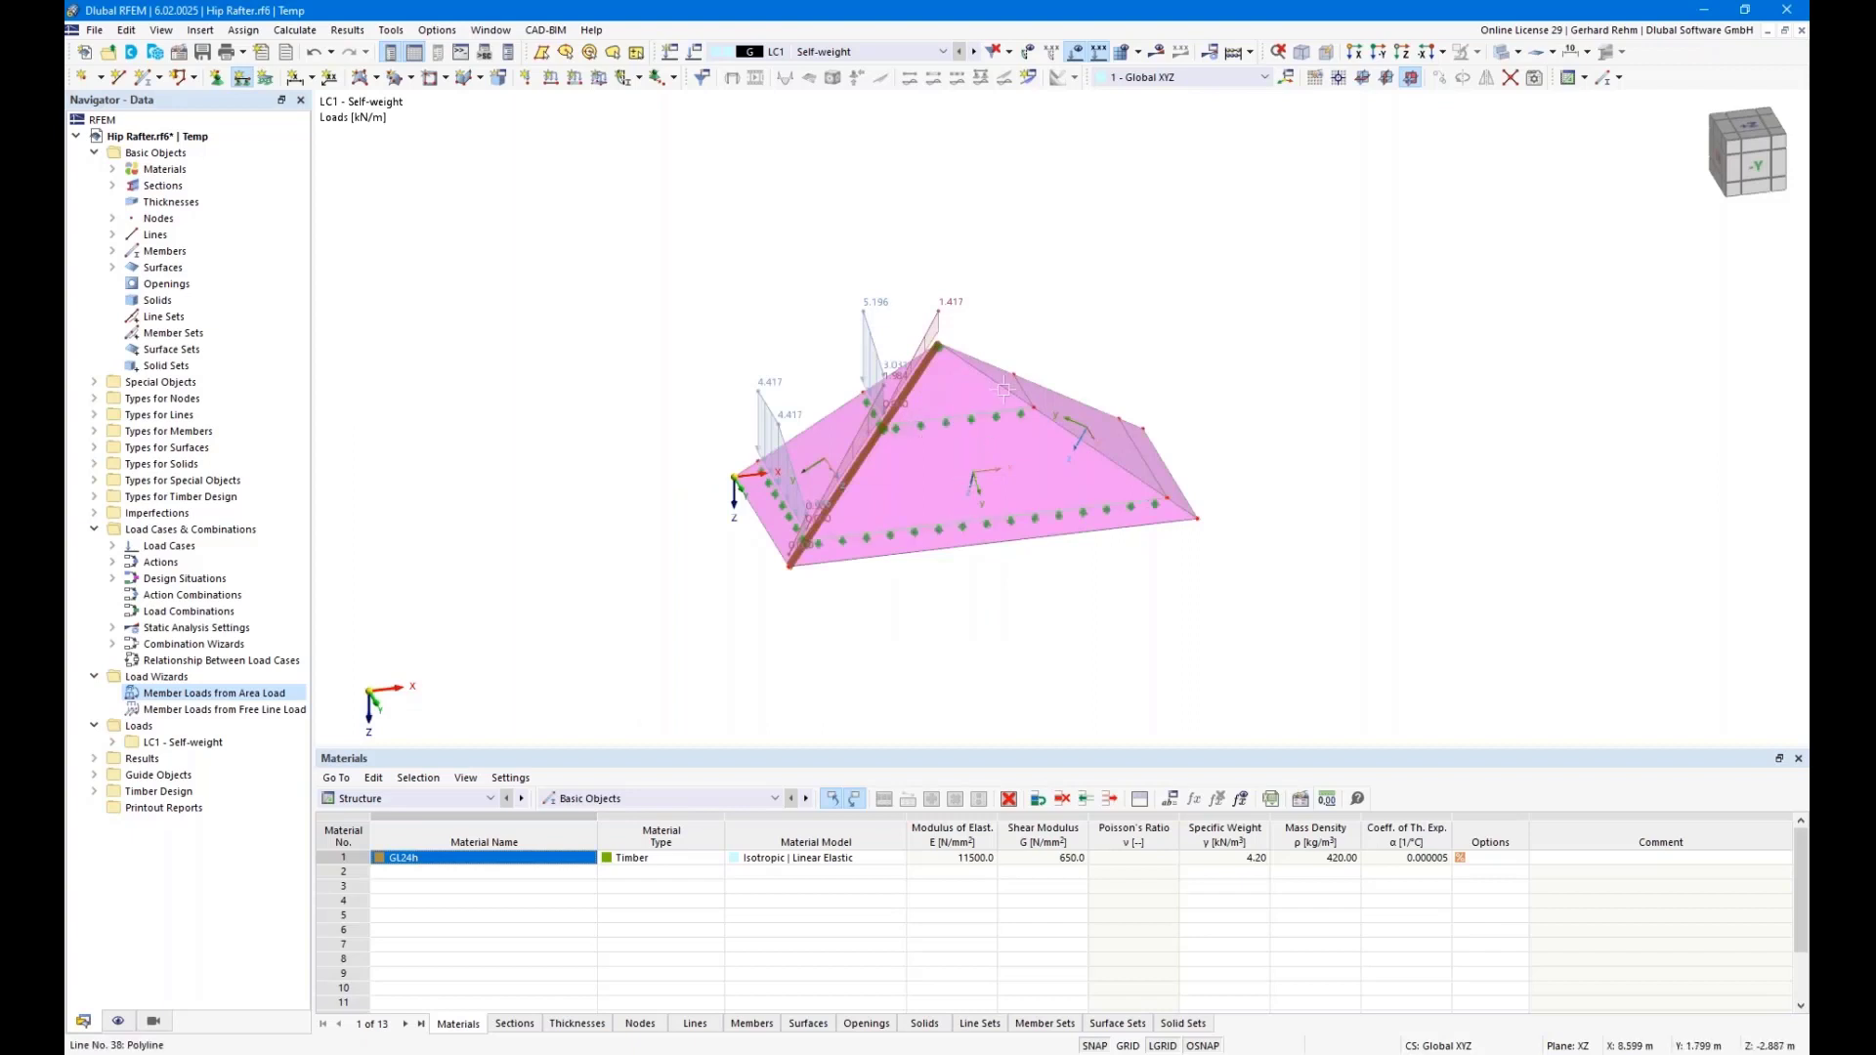
click(1085, 433)
click(1134, 458)
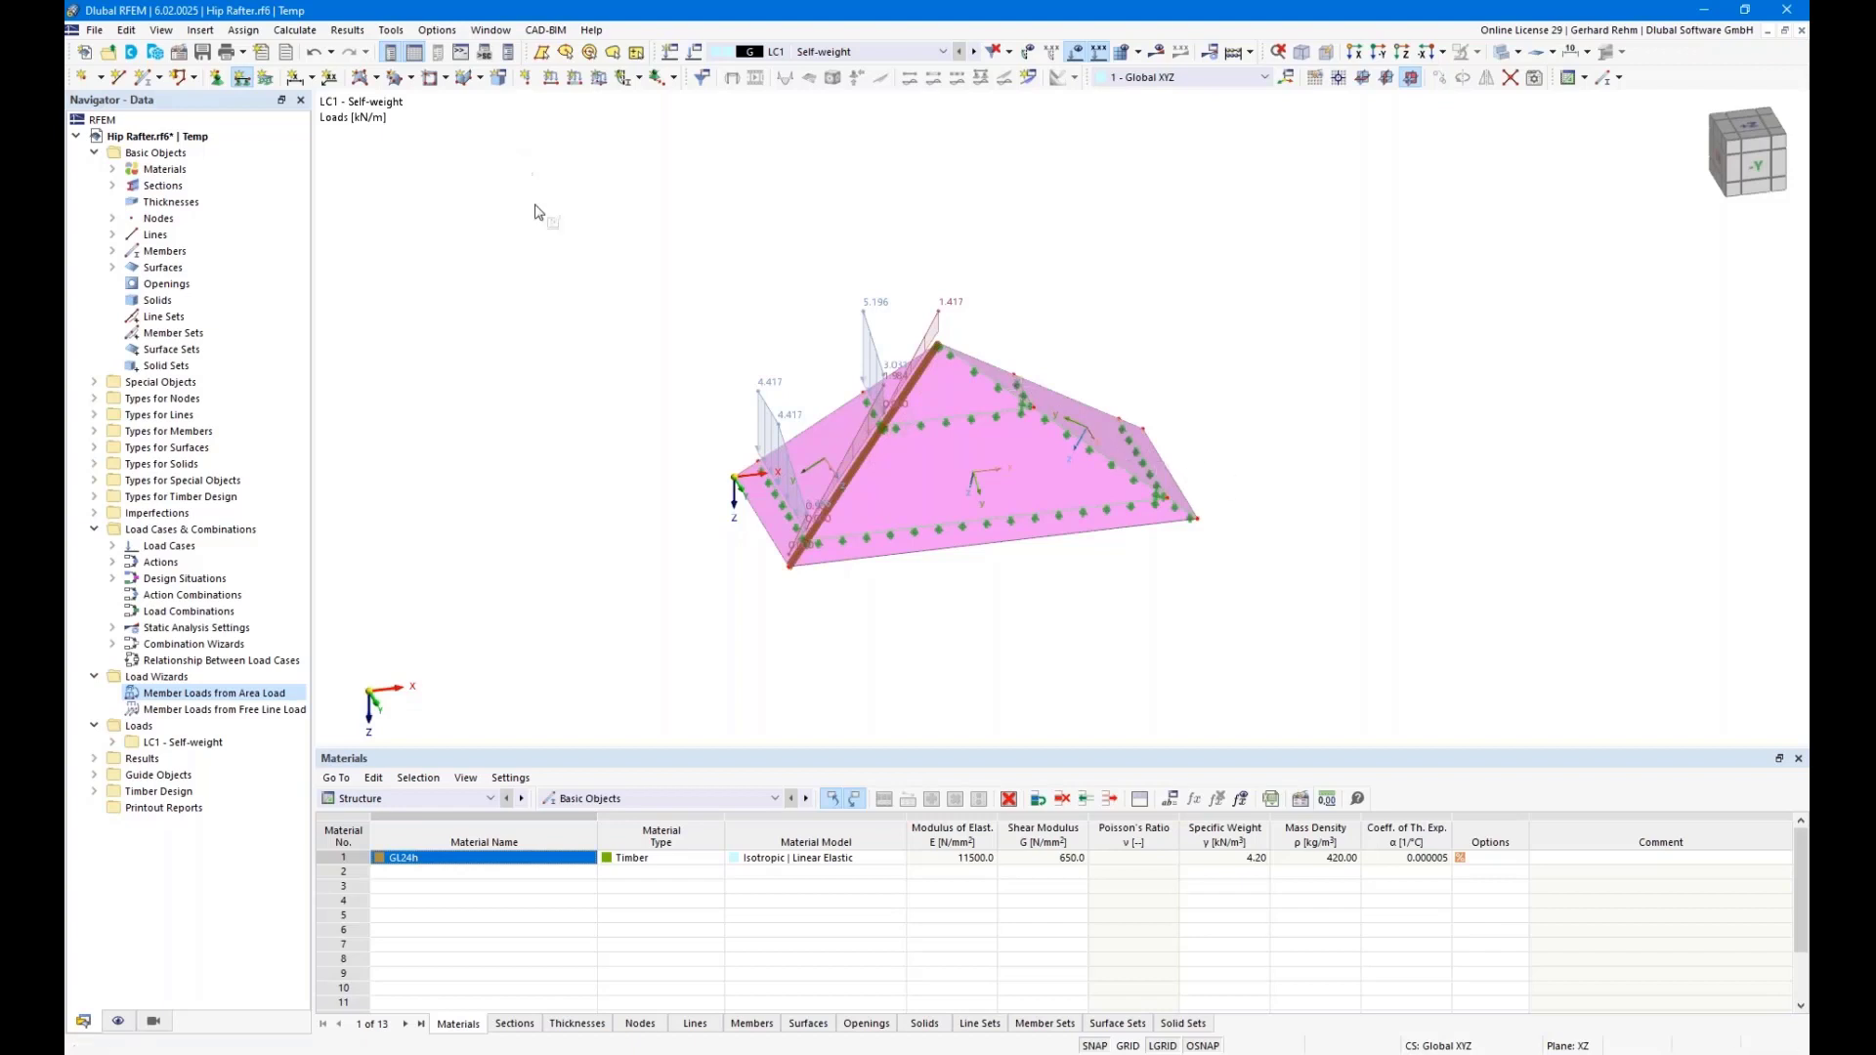
click(599, 77)
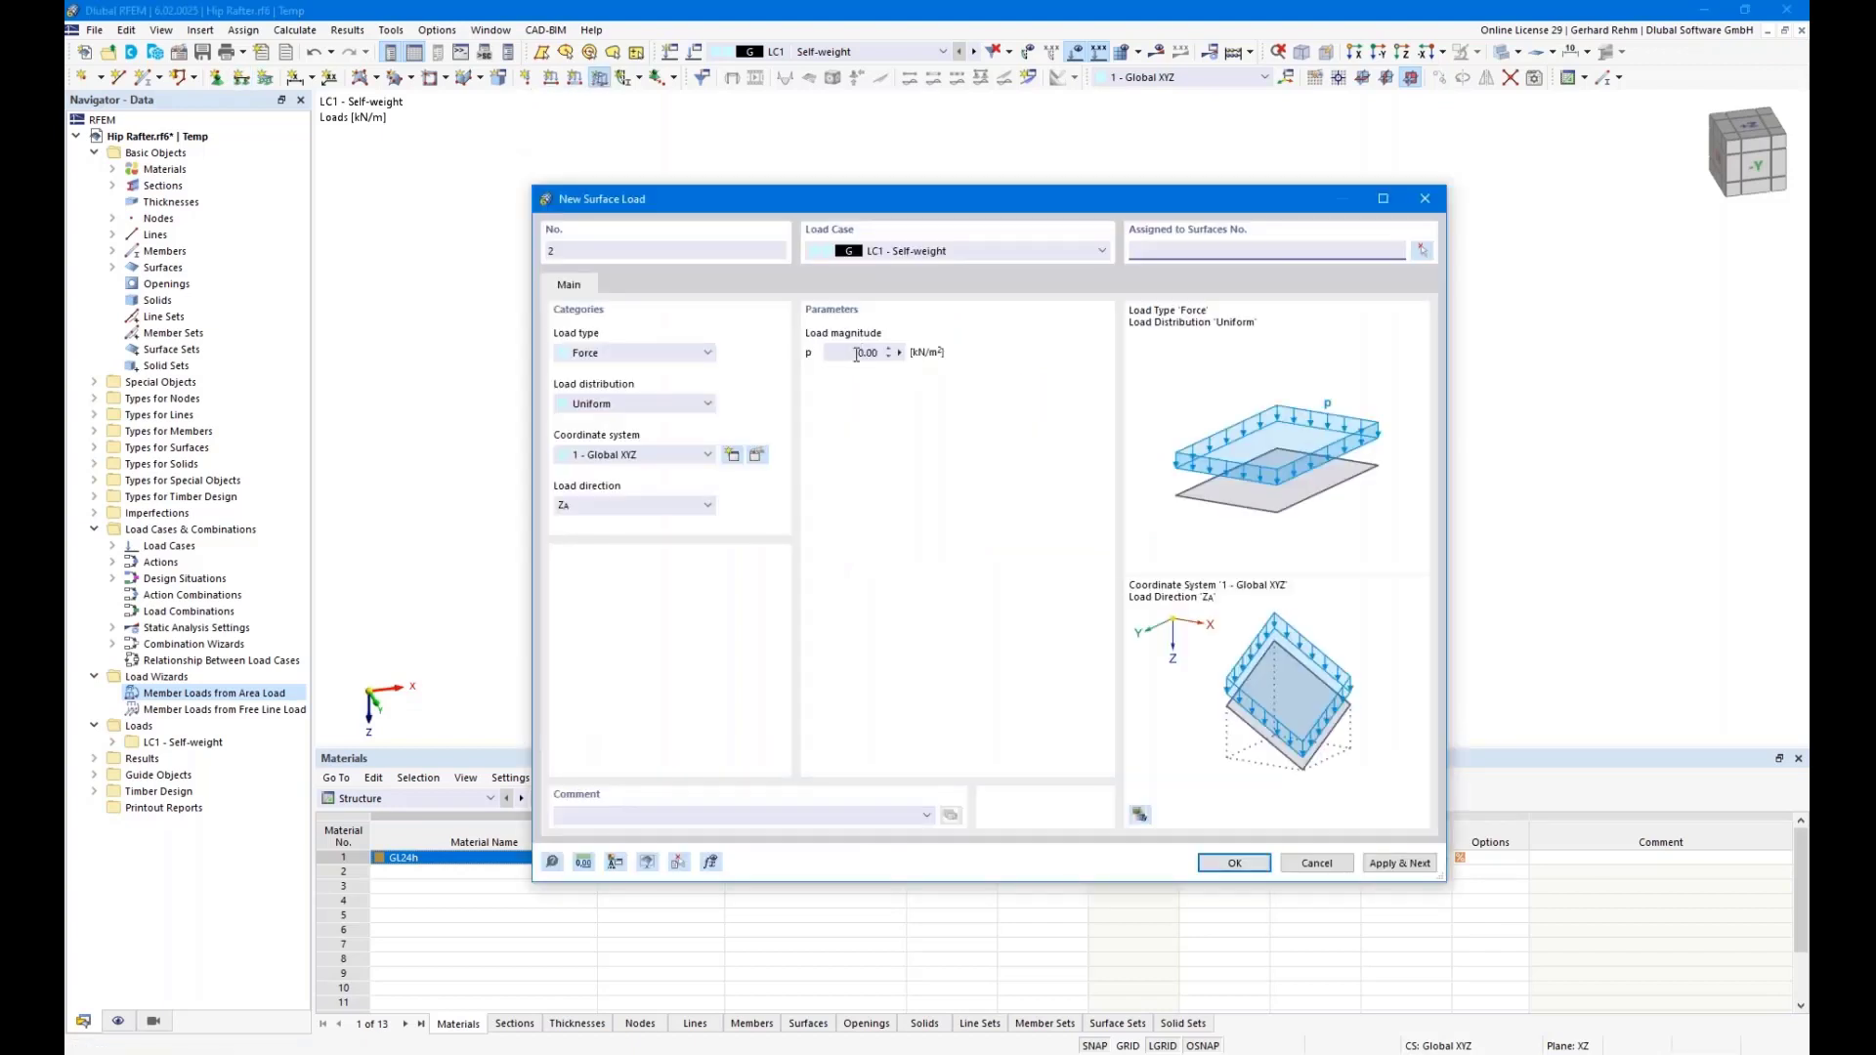
click(867, 353)
click(1315, 863)
Extend the existing uniform surface load in LC1 to roof surfaces 2 and 3, so it is assigned to surfaces 1-3
click(114, 743)
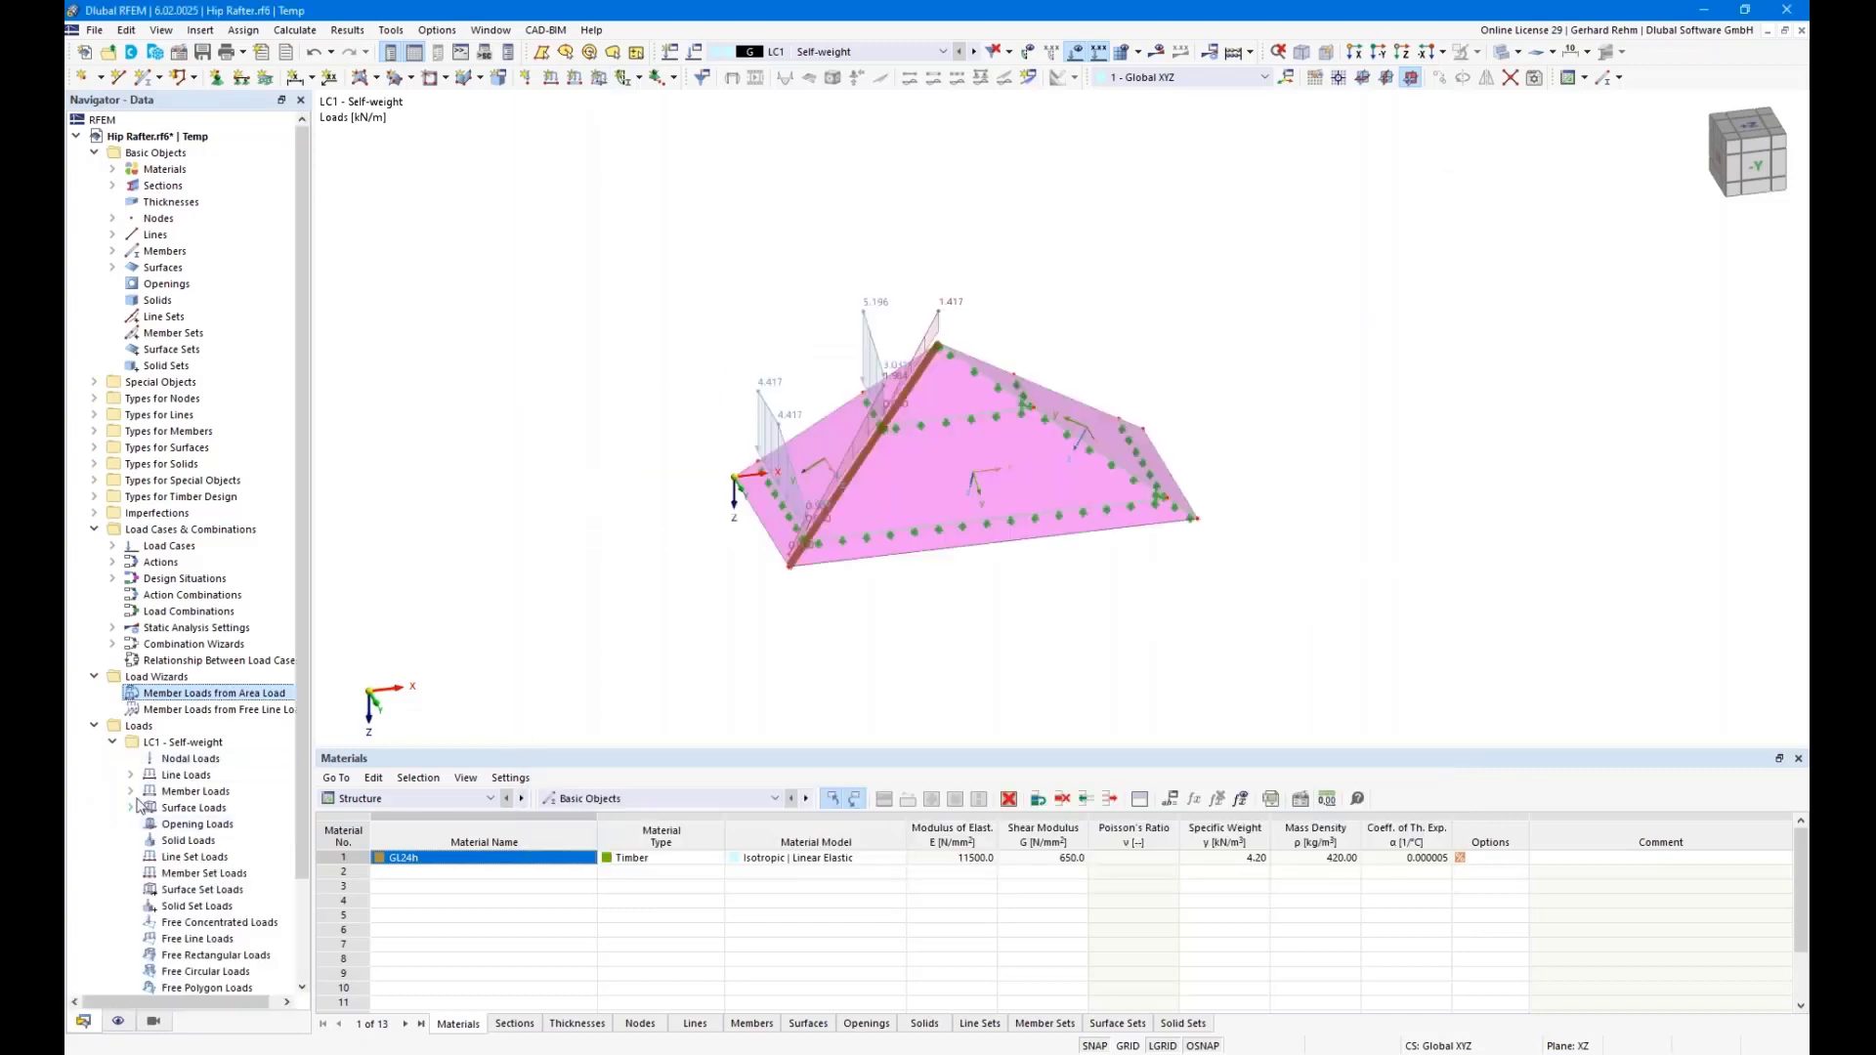
click(130, 808)
double_click(210, 824)
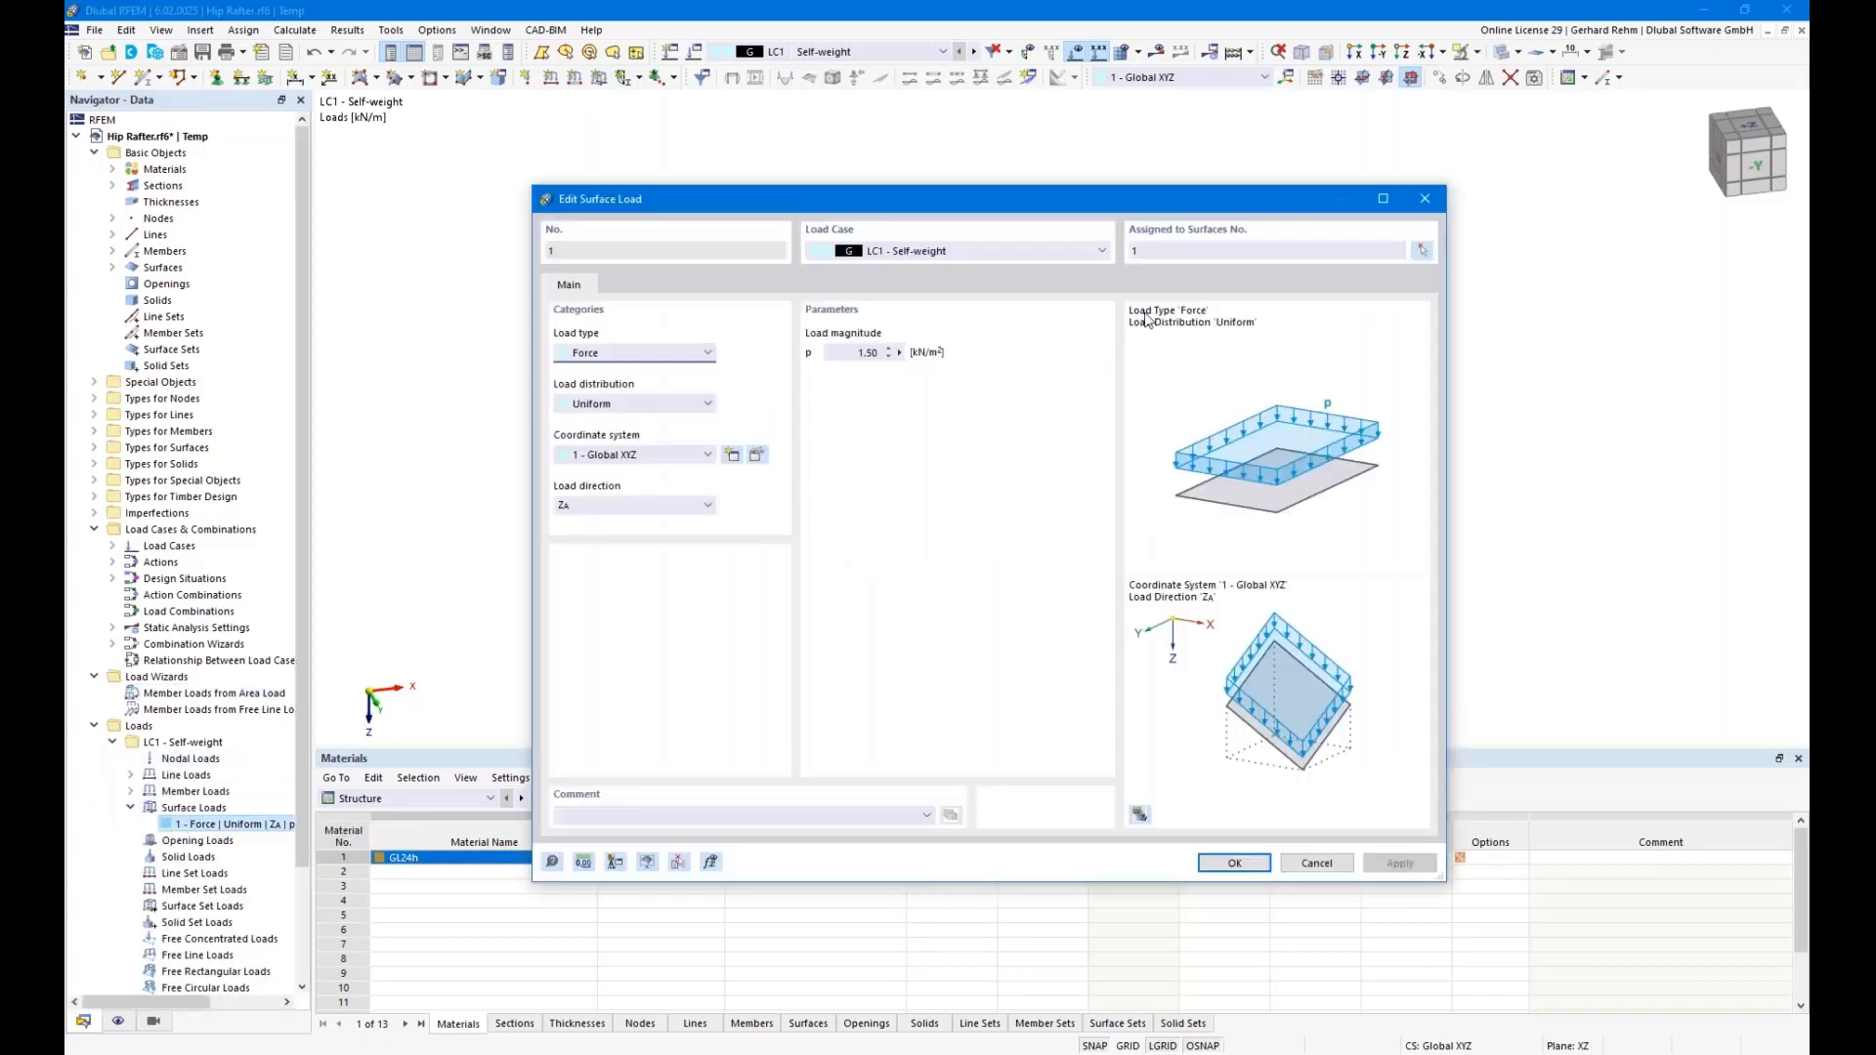
click(1423, 250)
click(1036, 454)
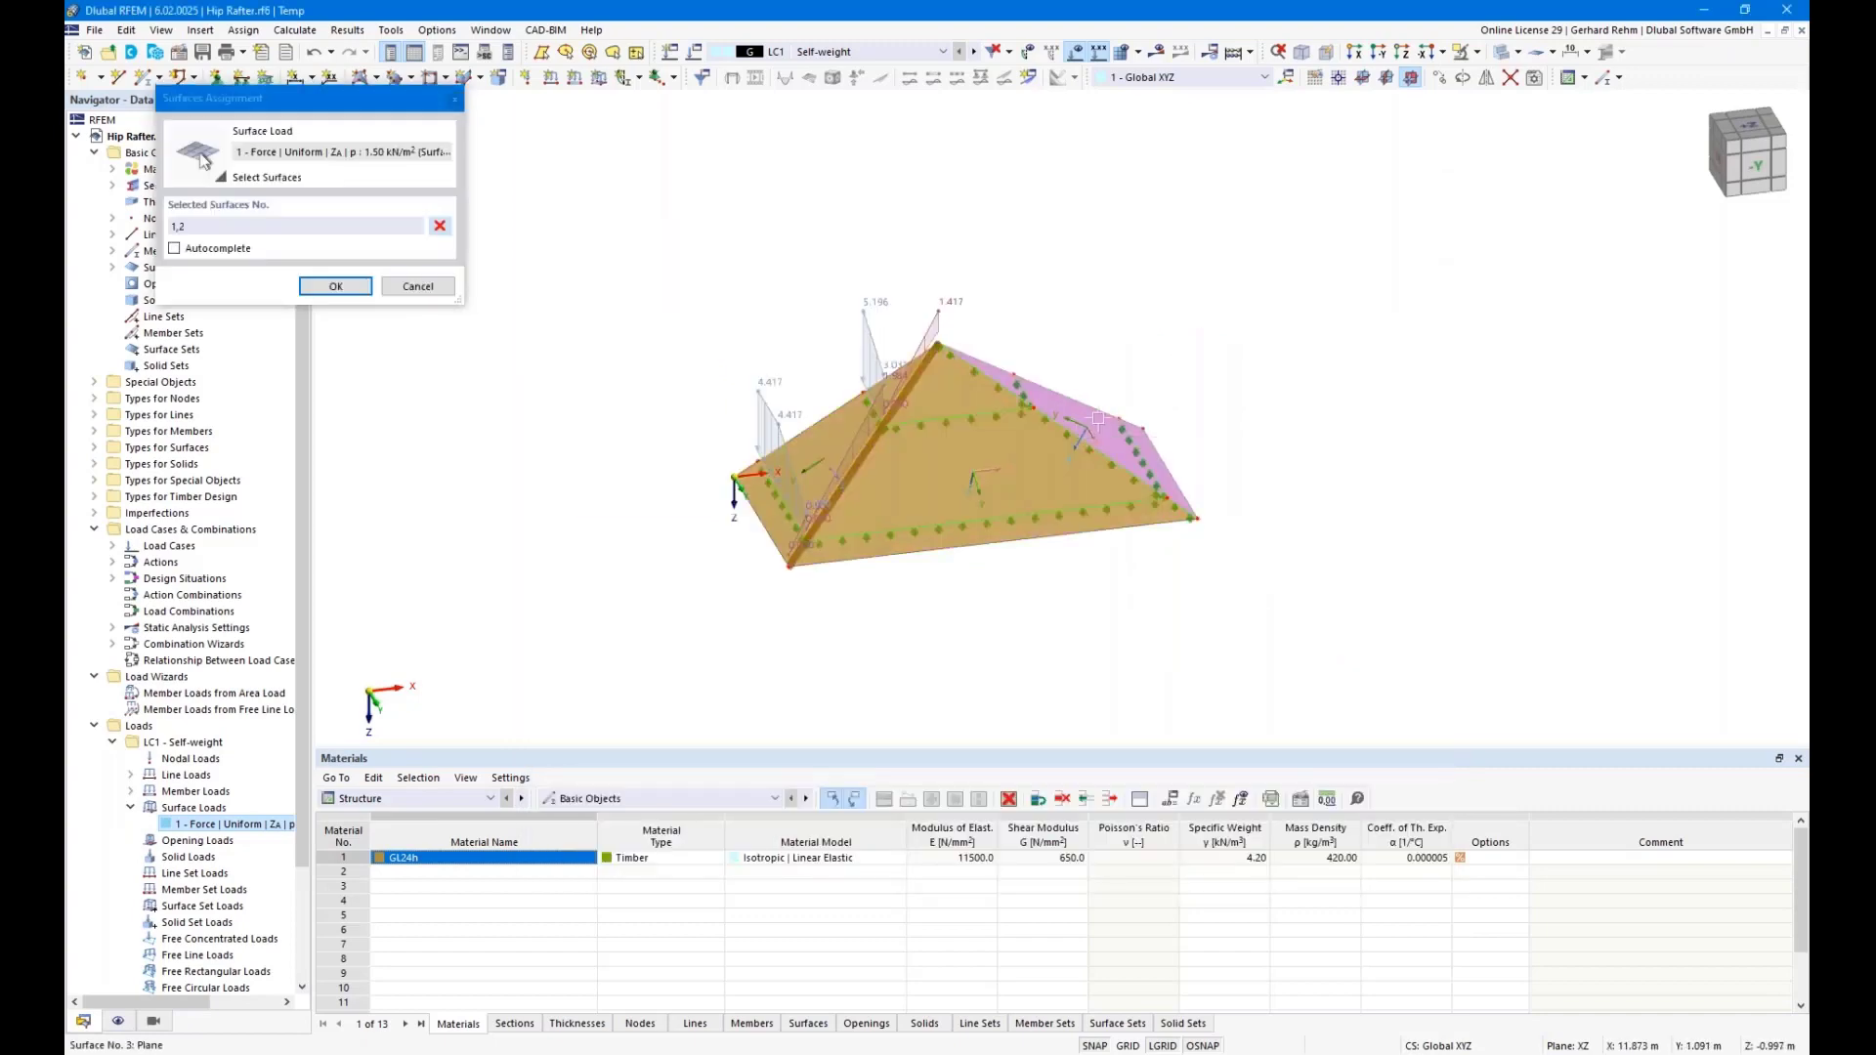
click(1097, 419)
click(335, 285)
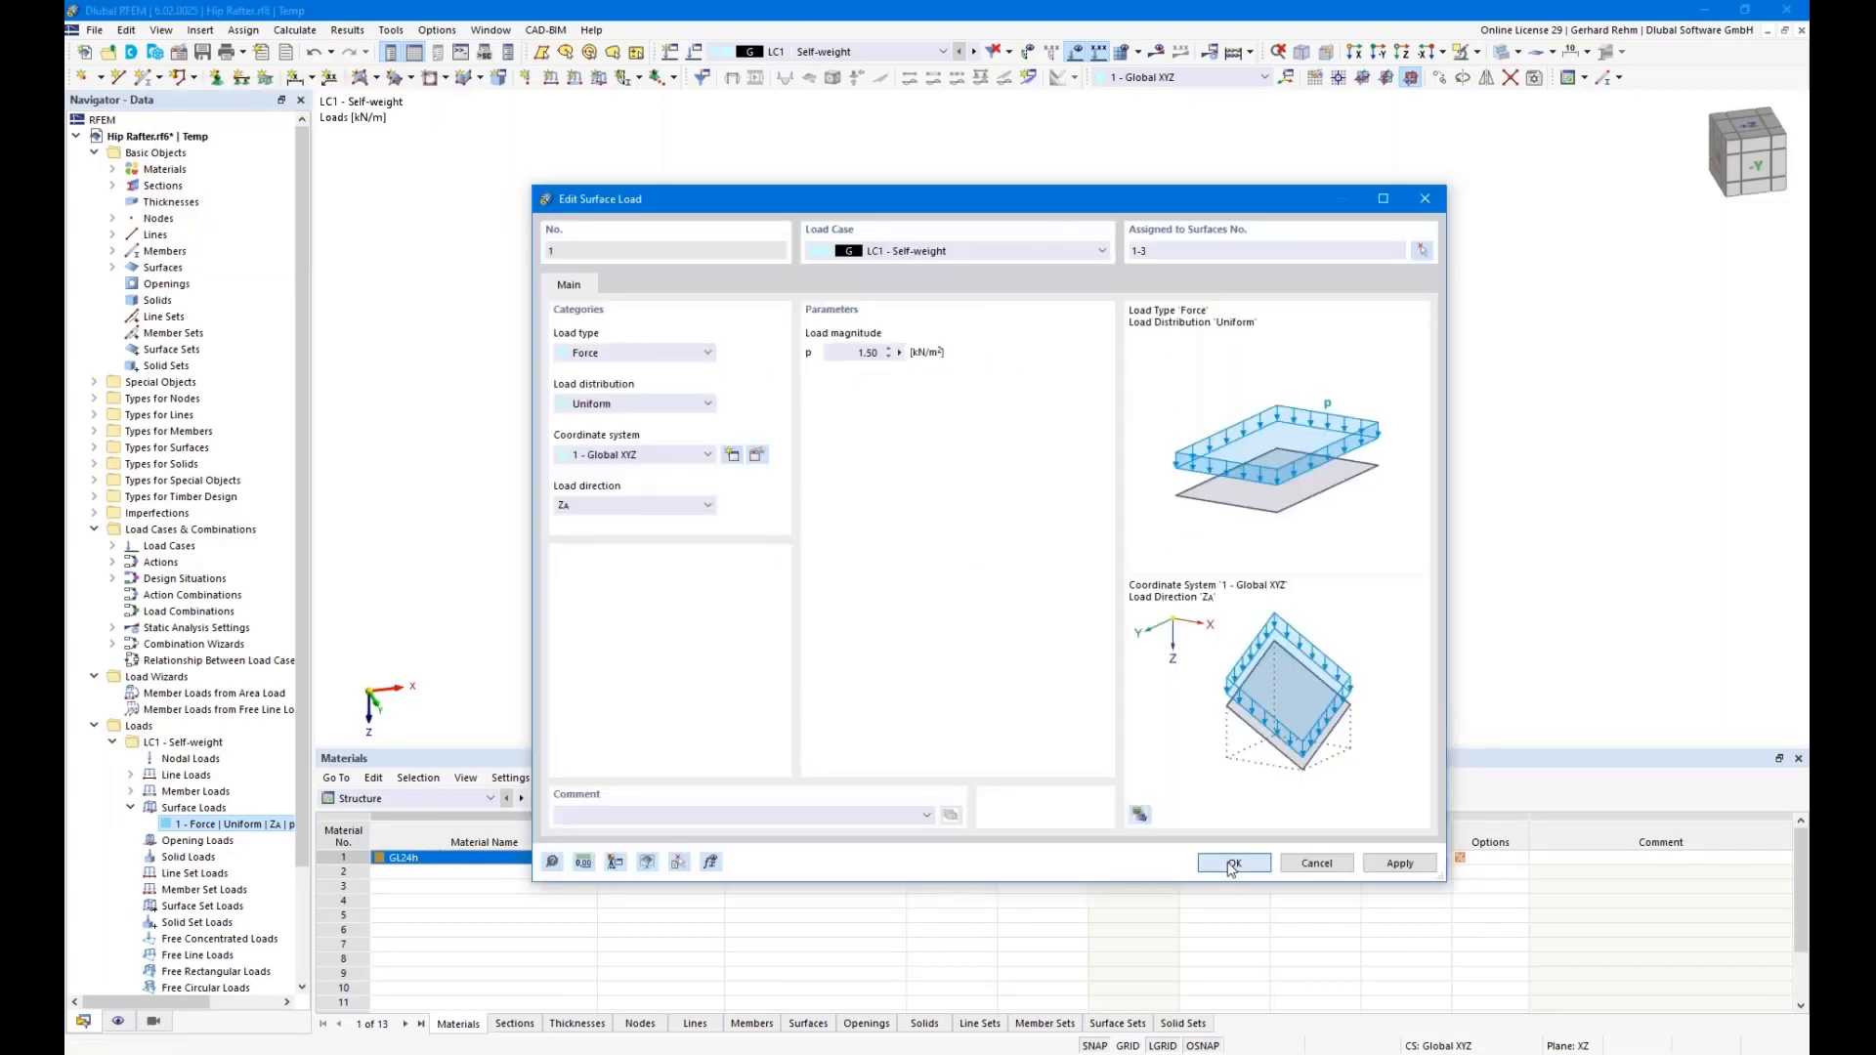
click(1234, 864)
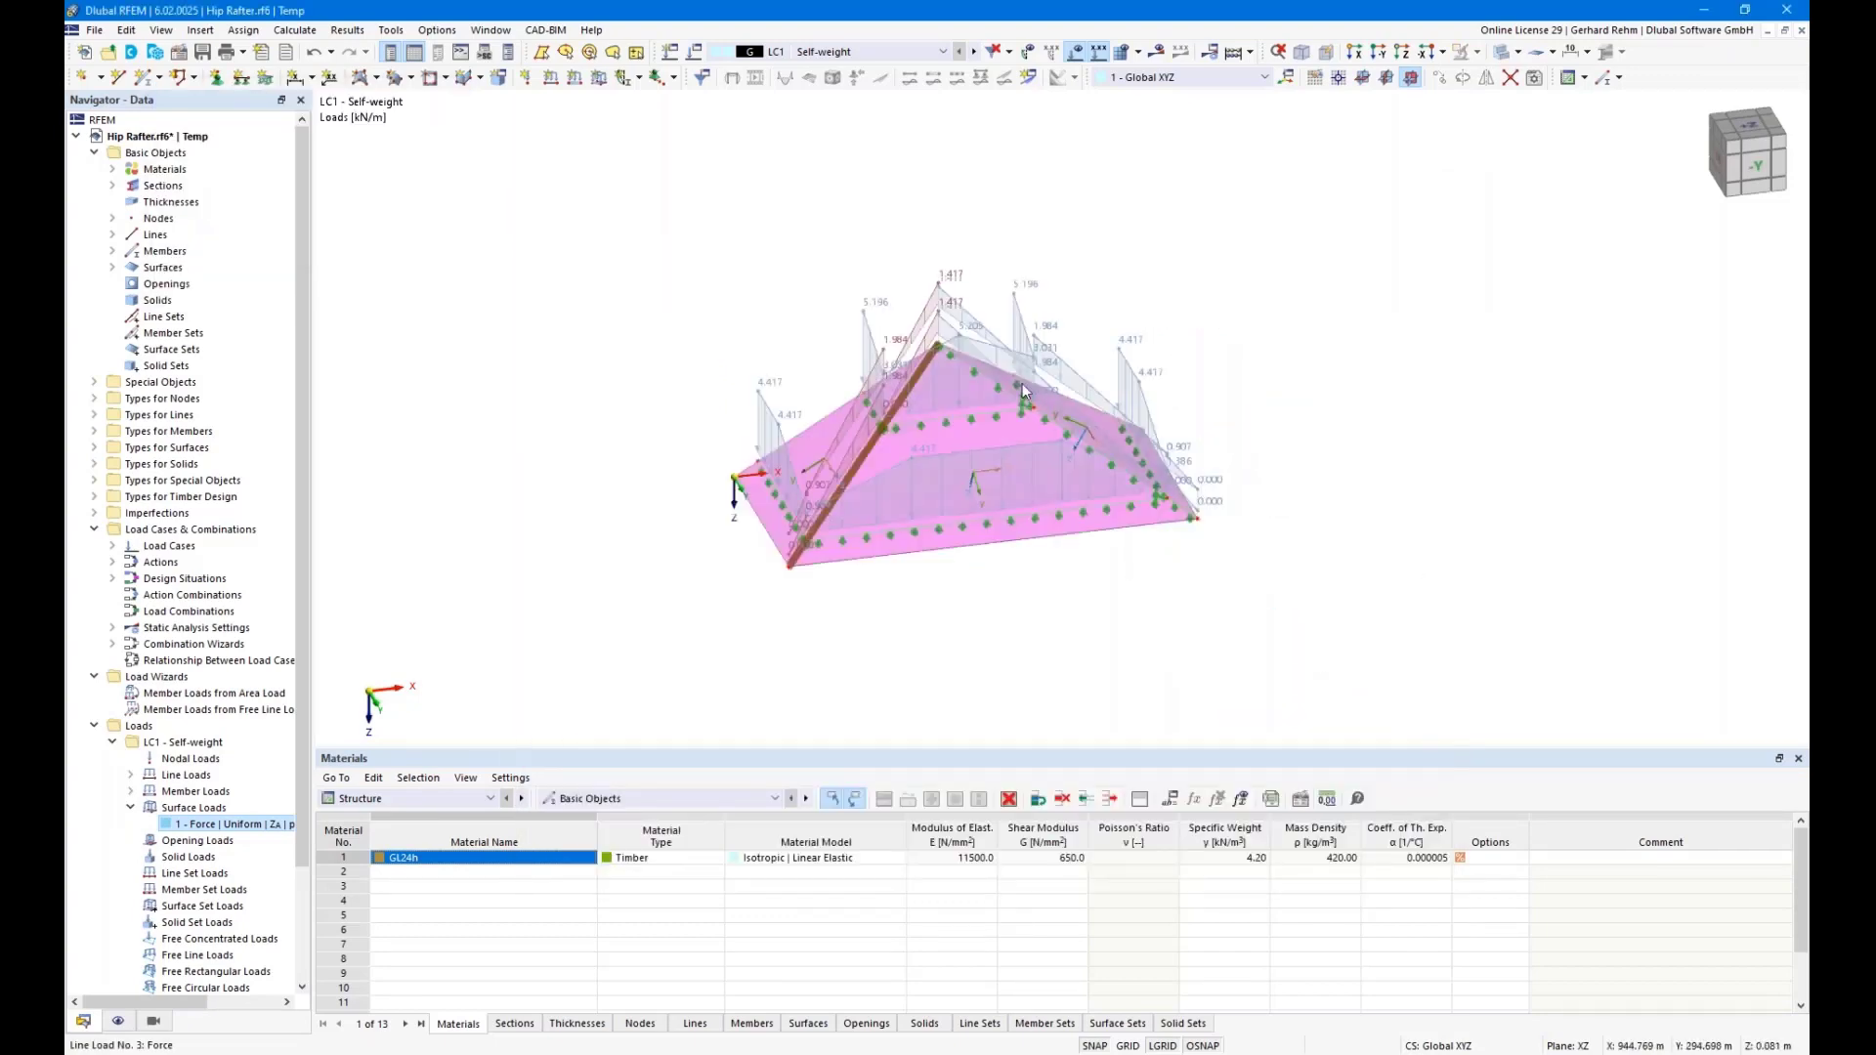
Examine how the surface load is distributed to the line supports and the hip rafter on all three roof surfaces
scroll(1020, 387, up, 2)
ctrl+middle_drag(1018, 452, 940, 464)
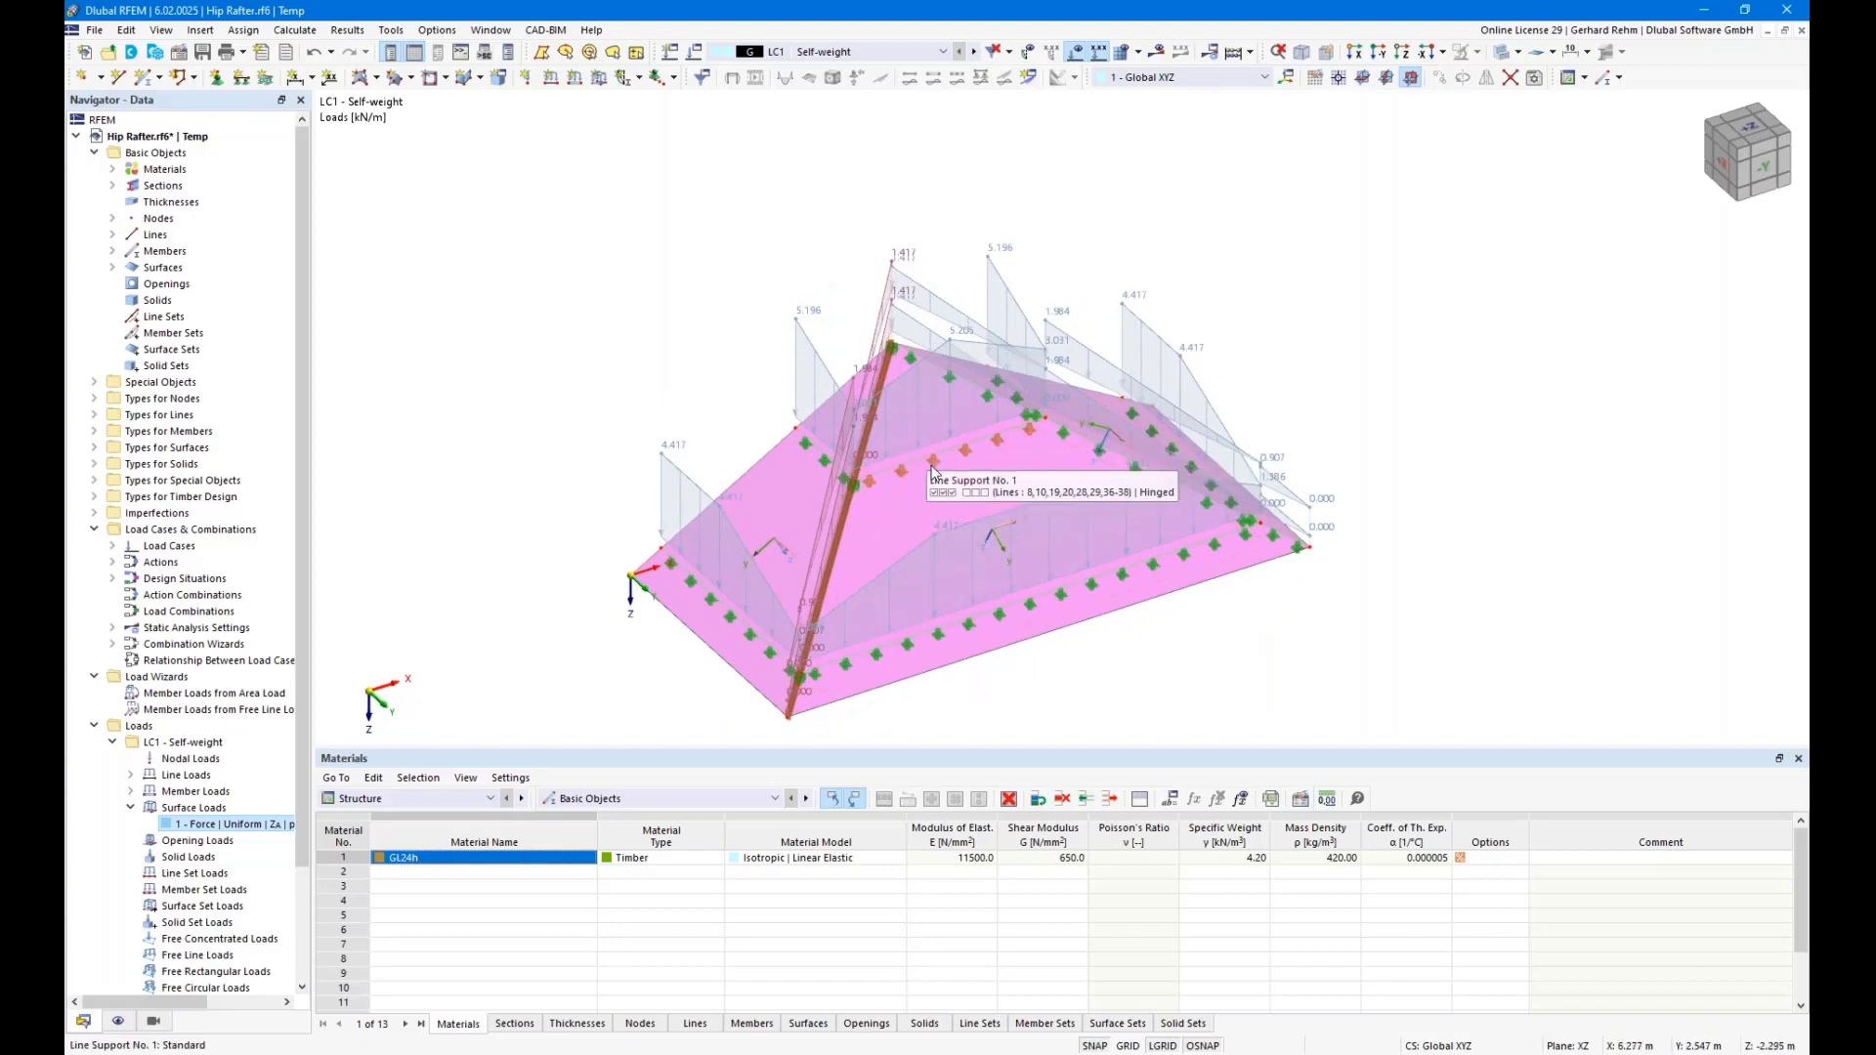
scroll(929, 476, up, 2)
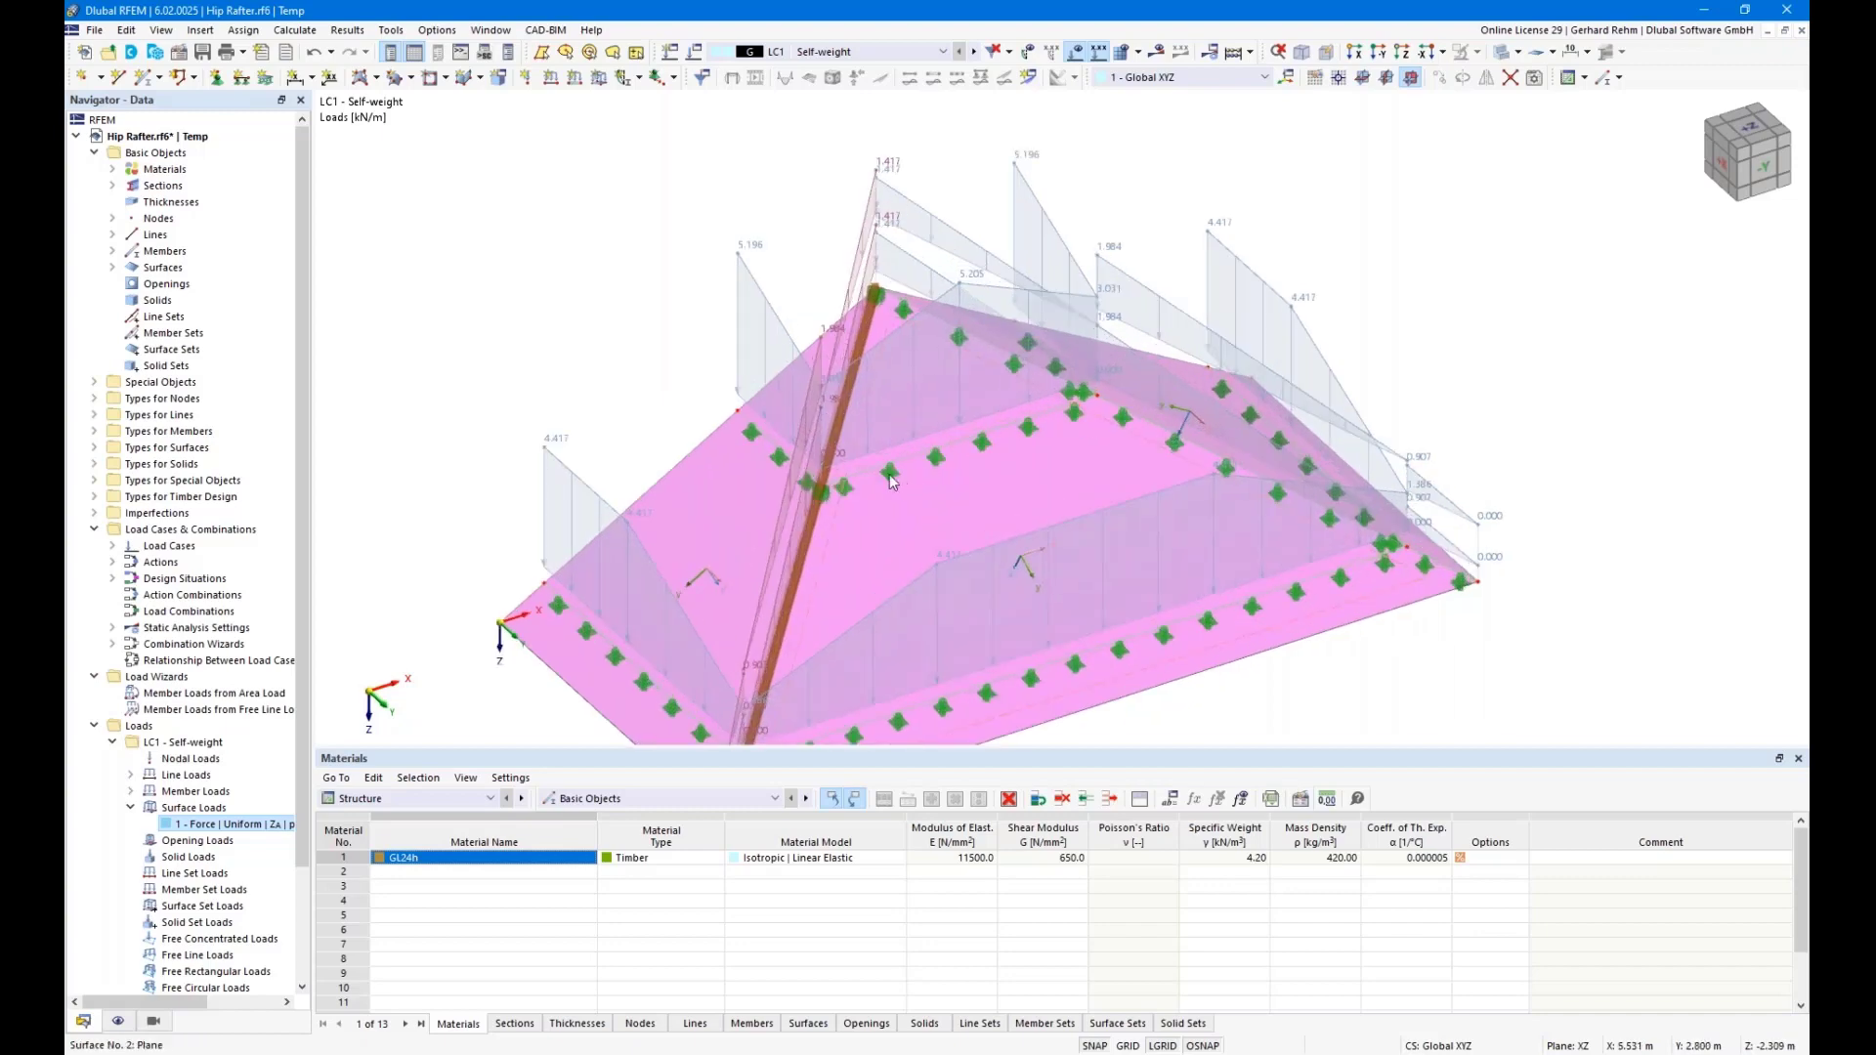
click(889, 473)
scroll(963, 488, down, 3)
ctrl+middle_drag(1404, 512, 1294, 439)
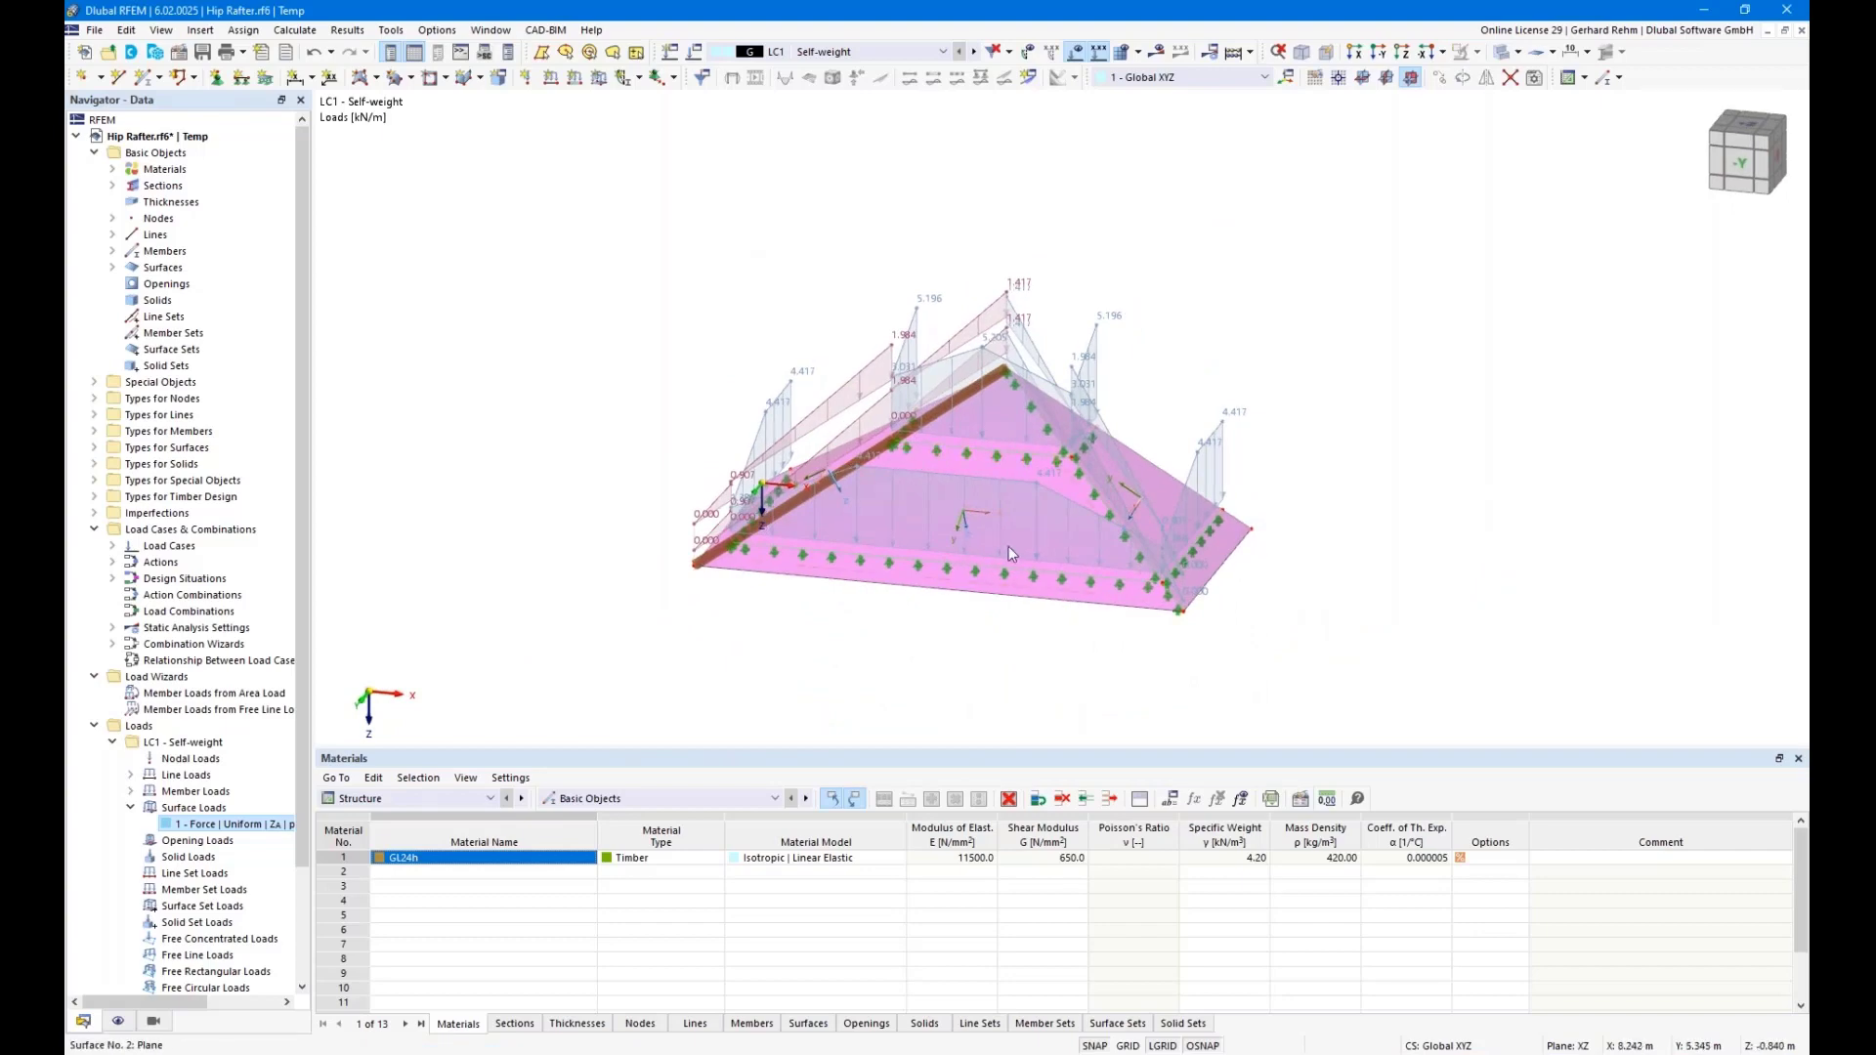
scroll(948, 623, down, 1)
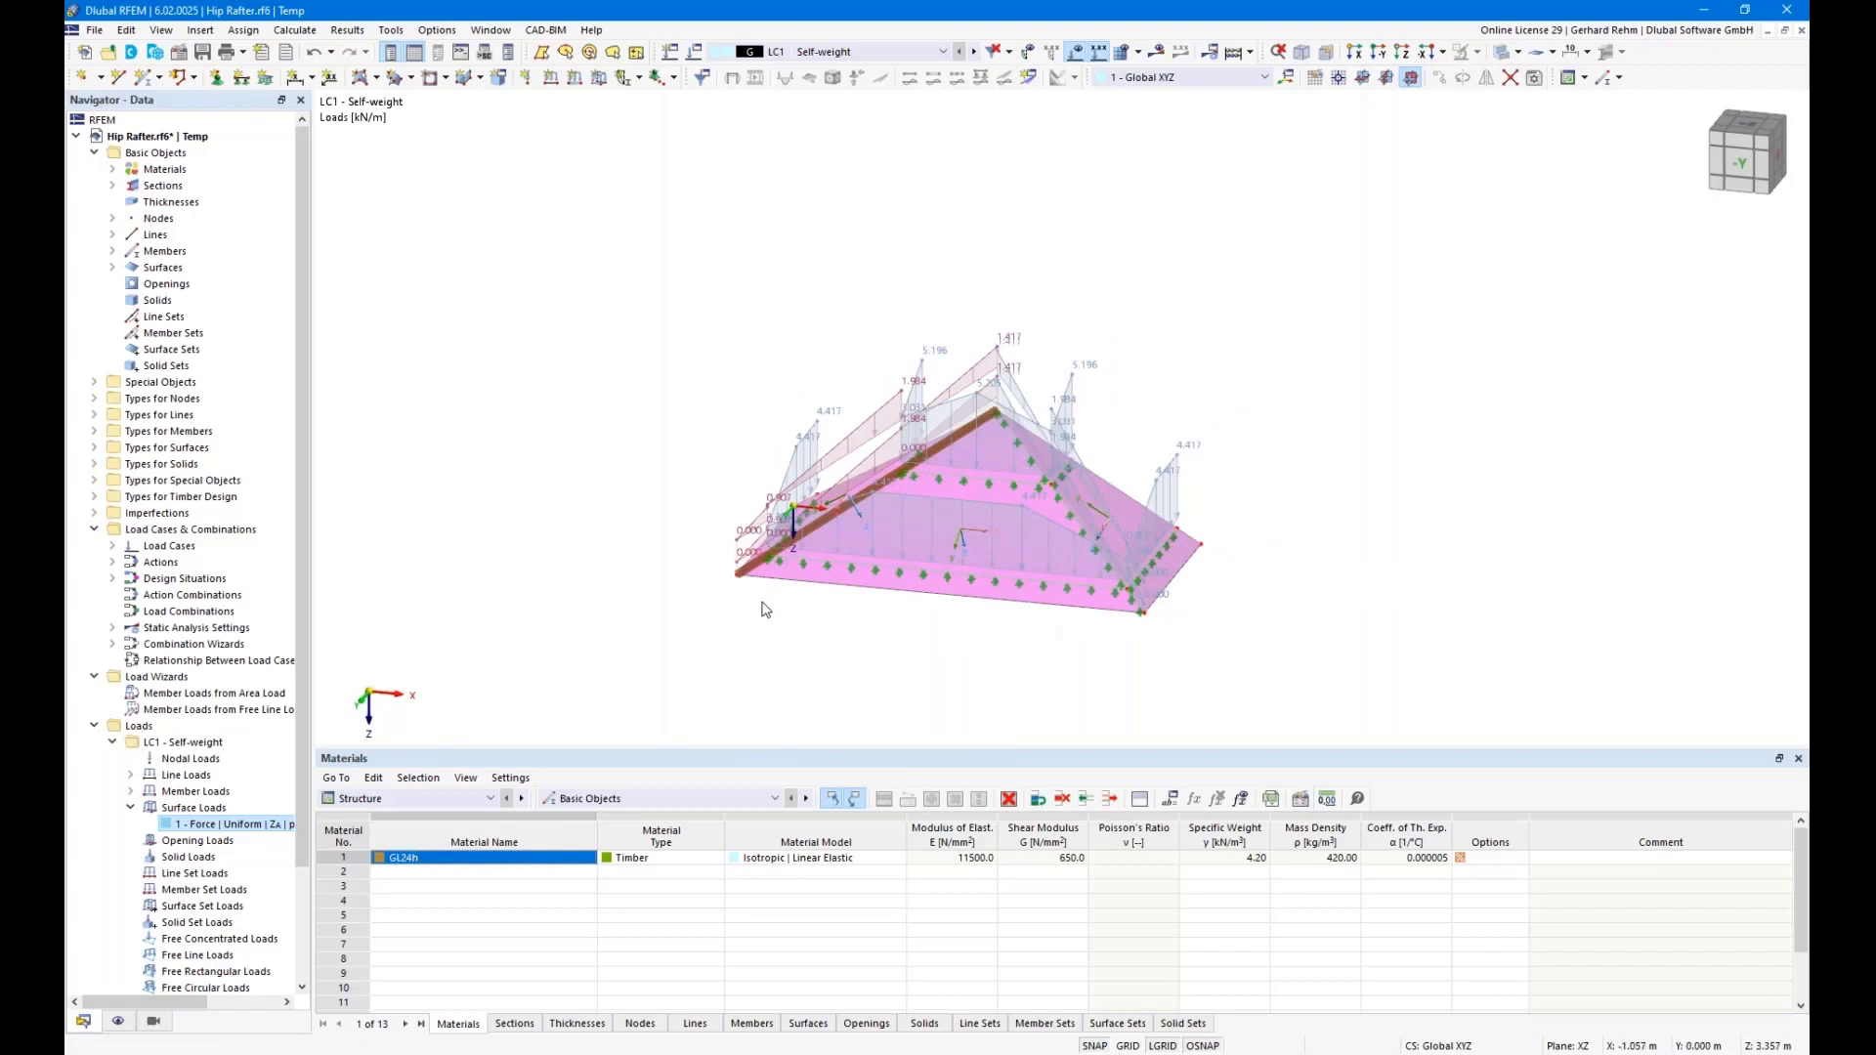
mouse_move(674, 355)
ctrl+middle_down()
mouse_move(885, 356)
mouse_move(682, 366)
ctrl+middle_up()
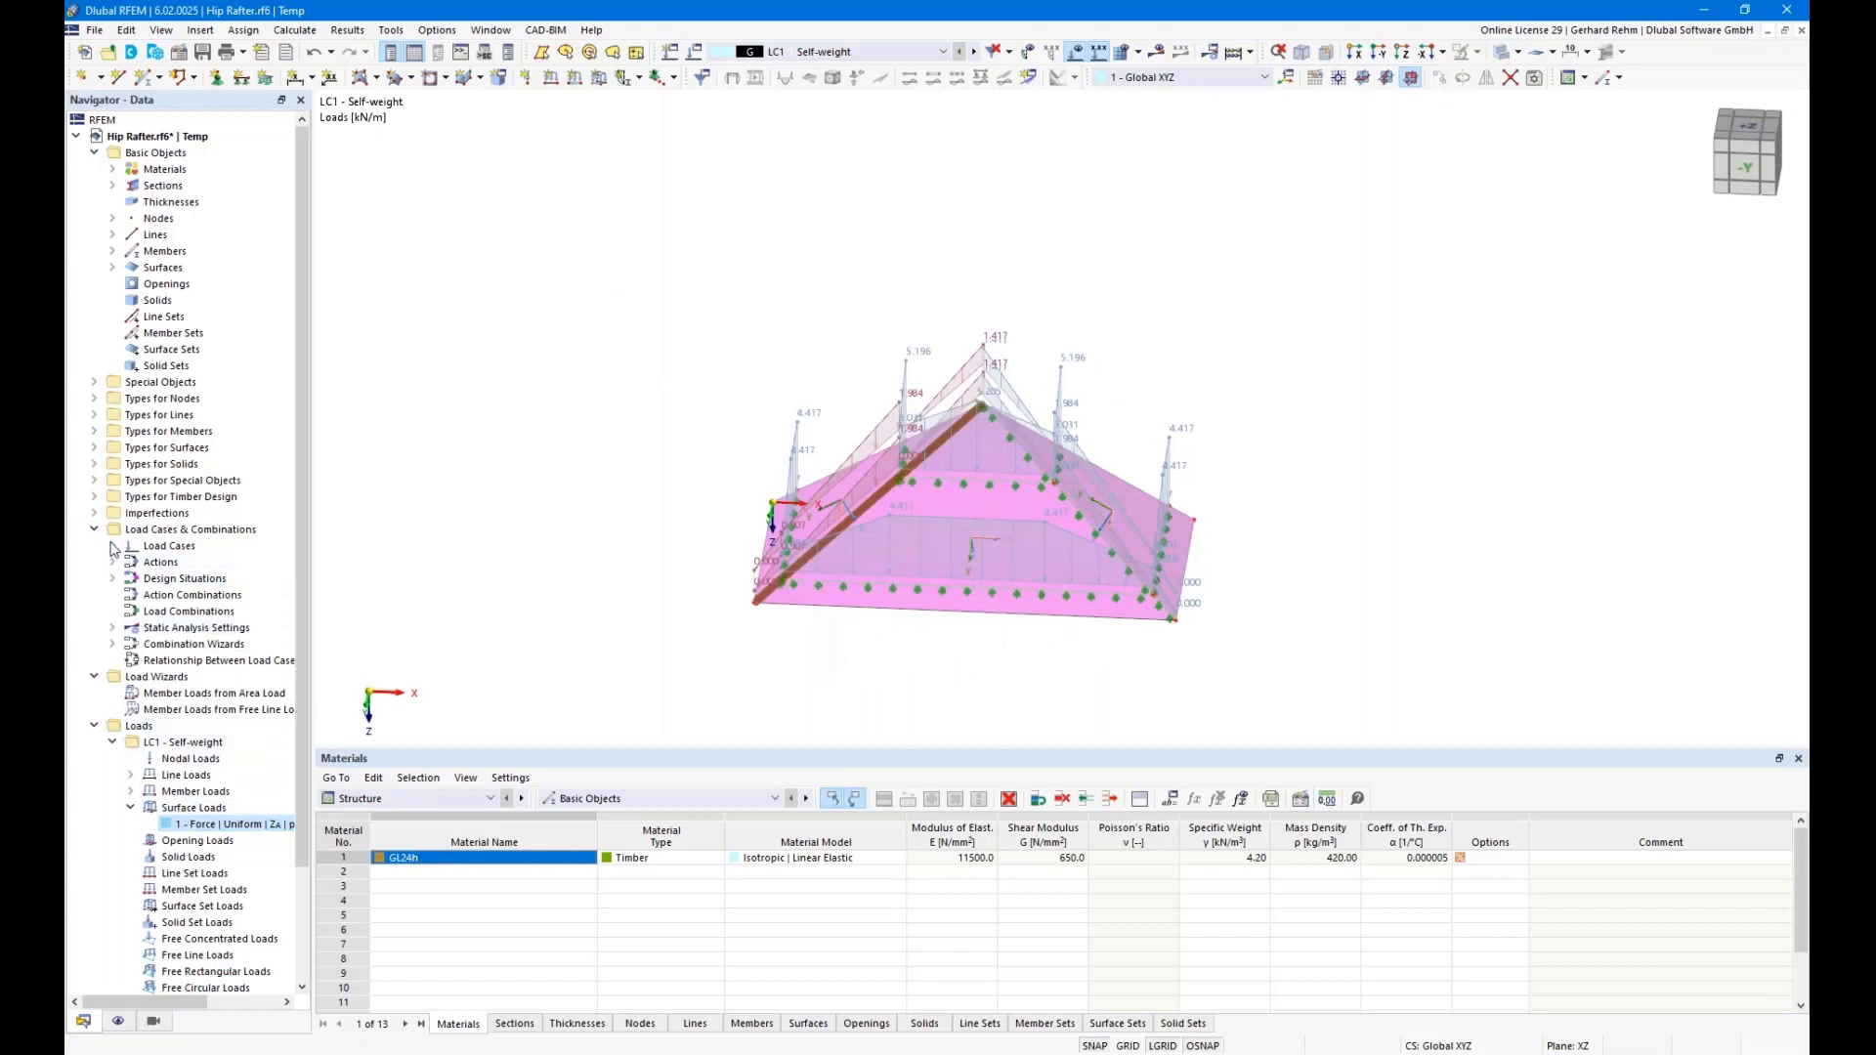
Copy load case LC1 as LC2 and deactivate the active self-weight in the copy
click(112, 545)
right_click(185, 566)
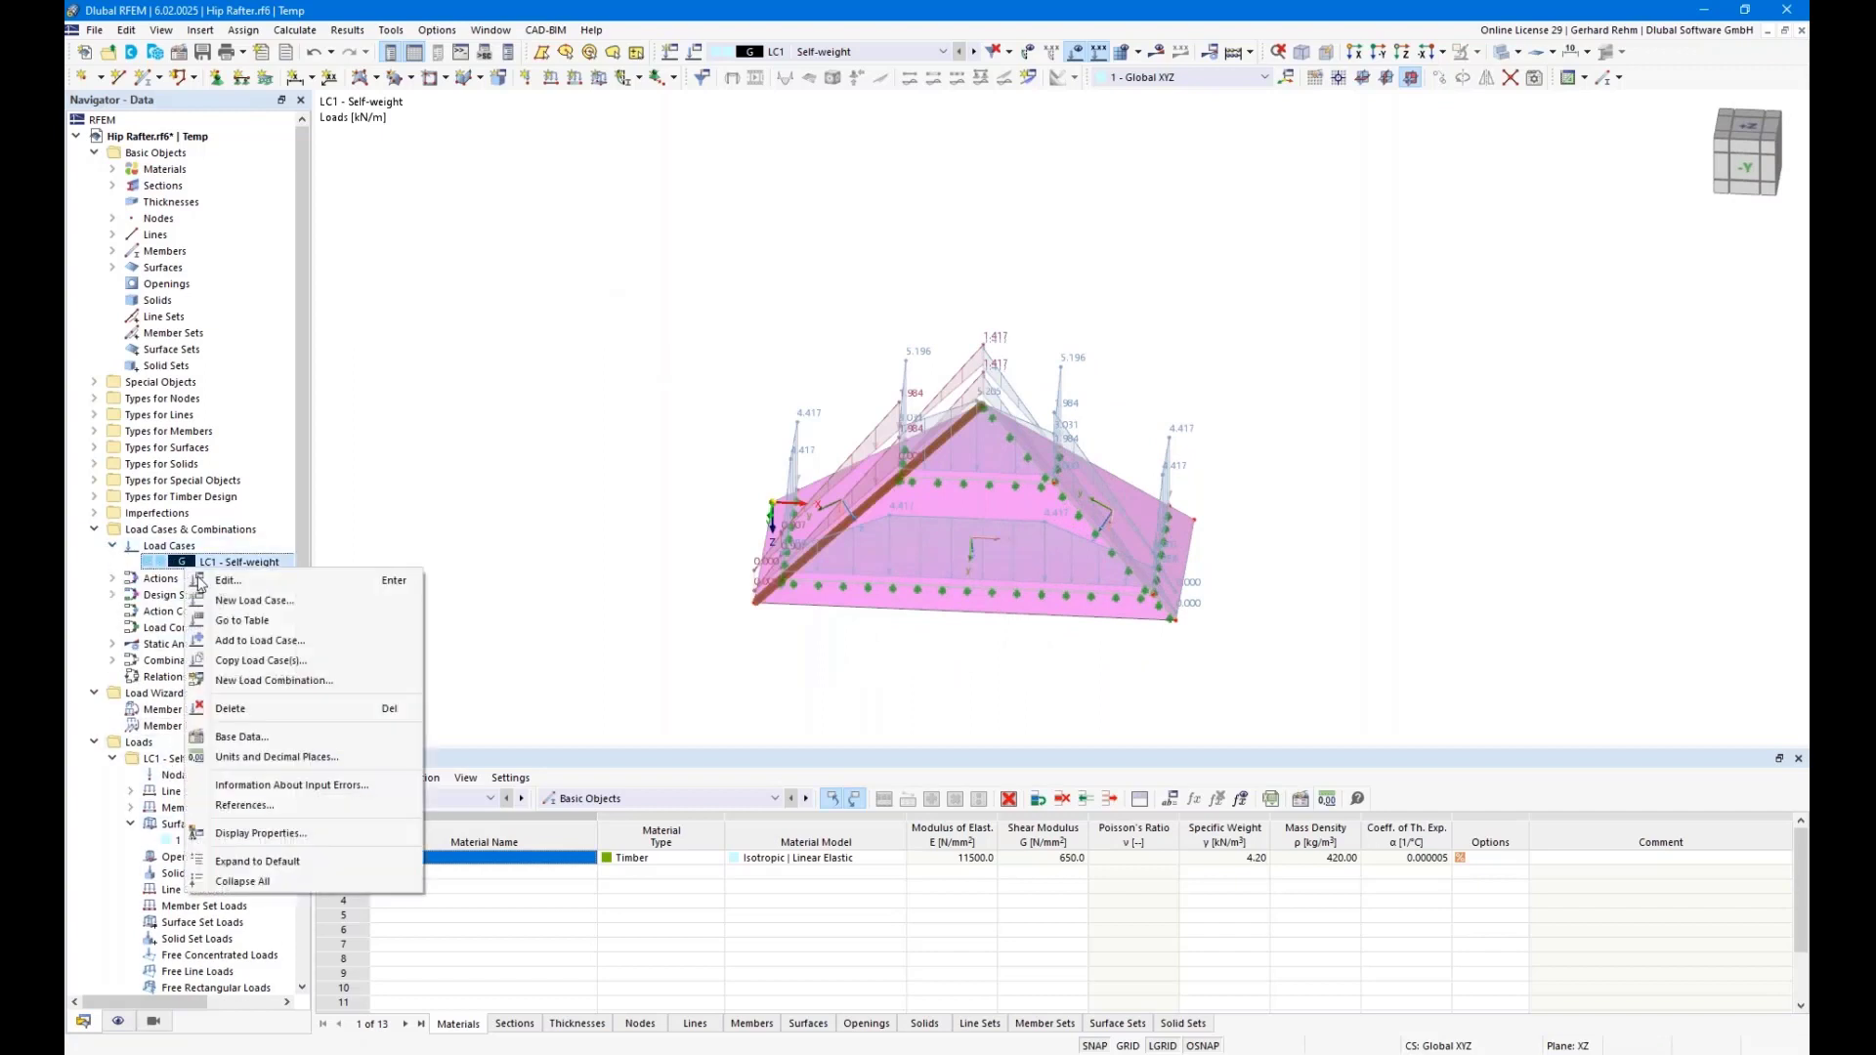
click(261, 662)
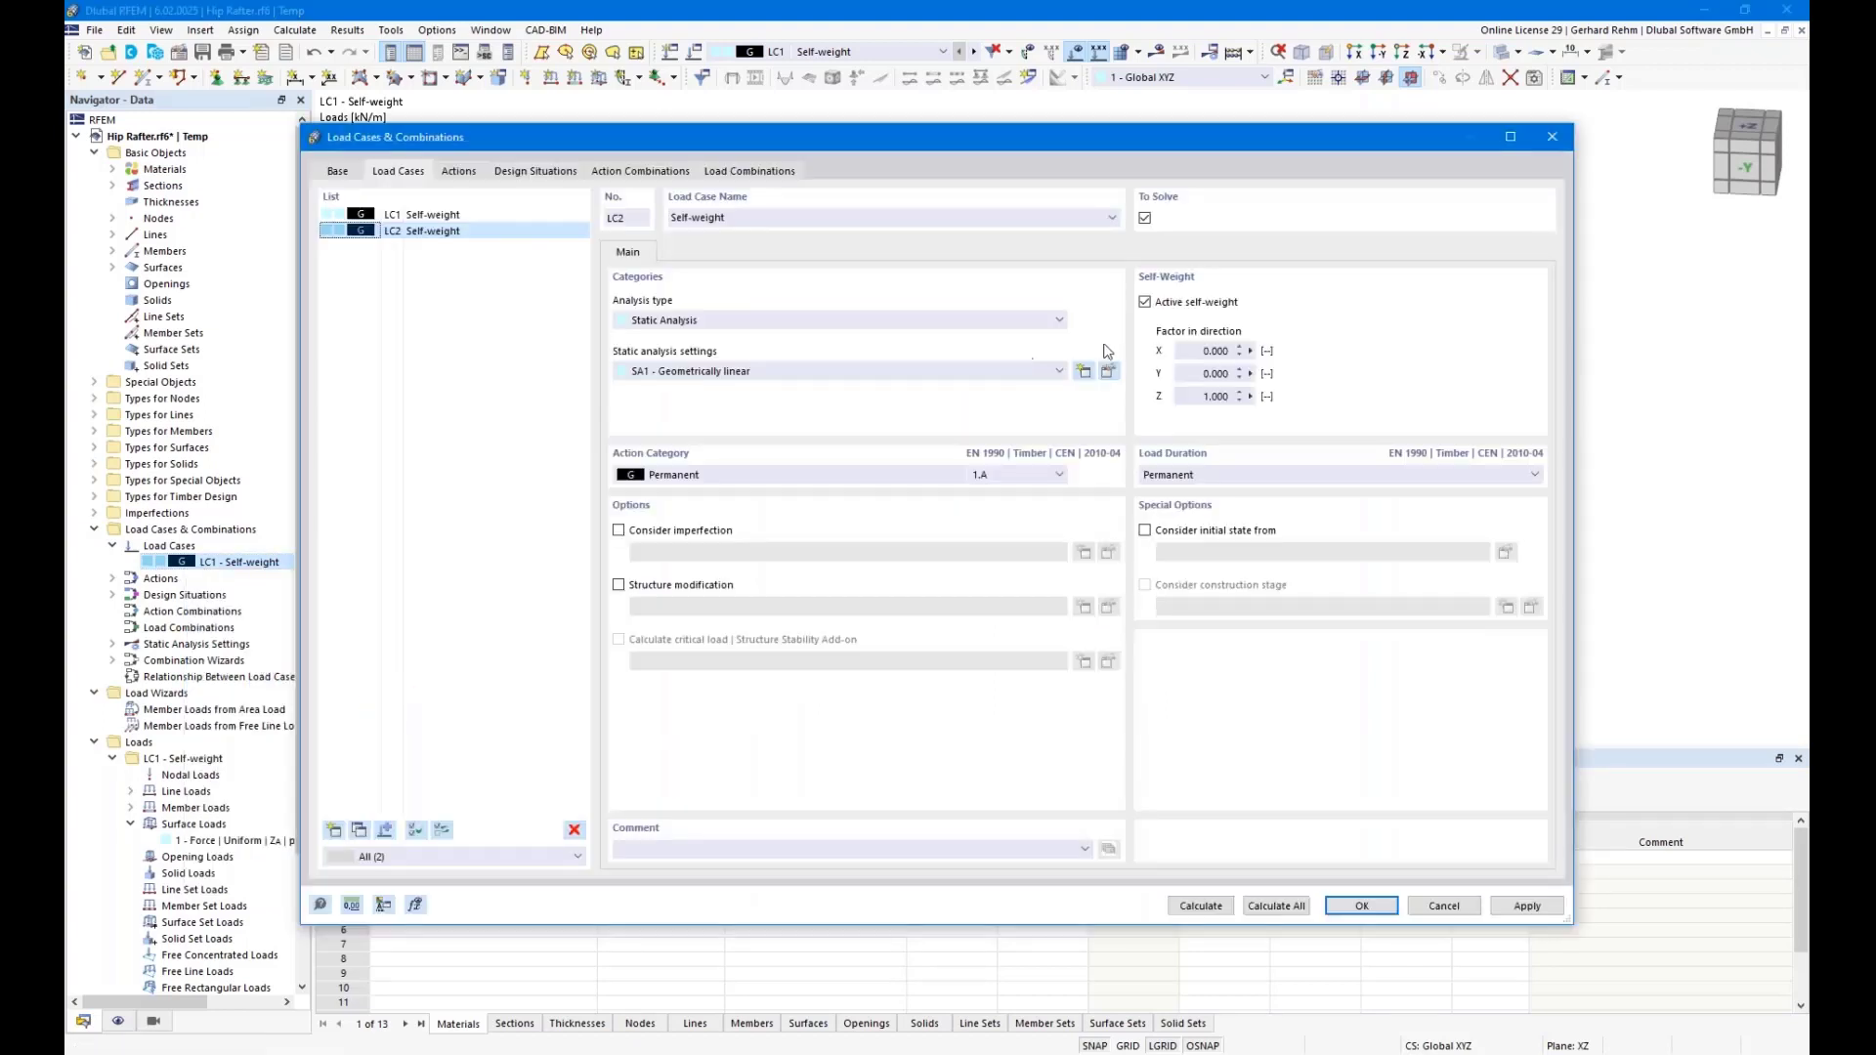
click(1145, 302)
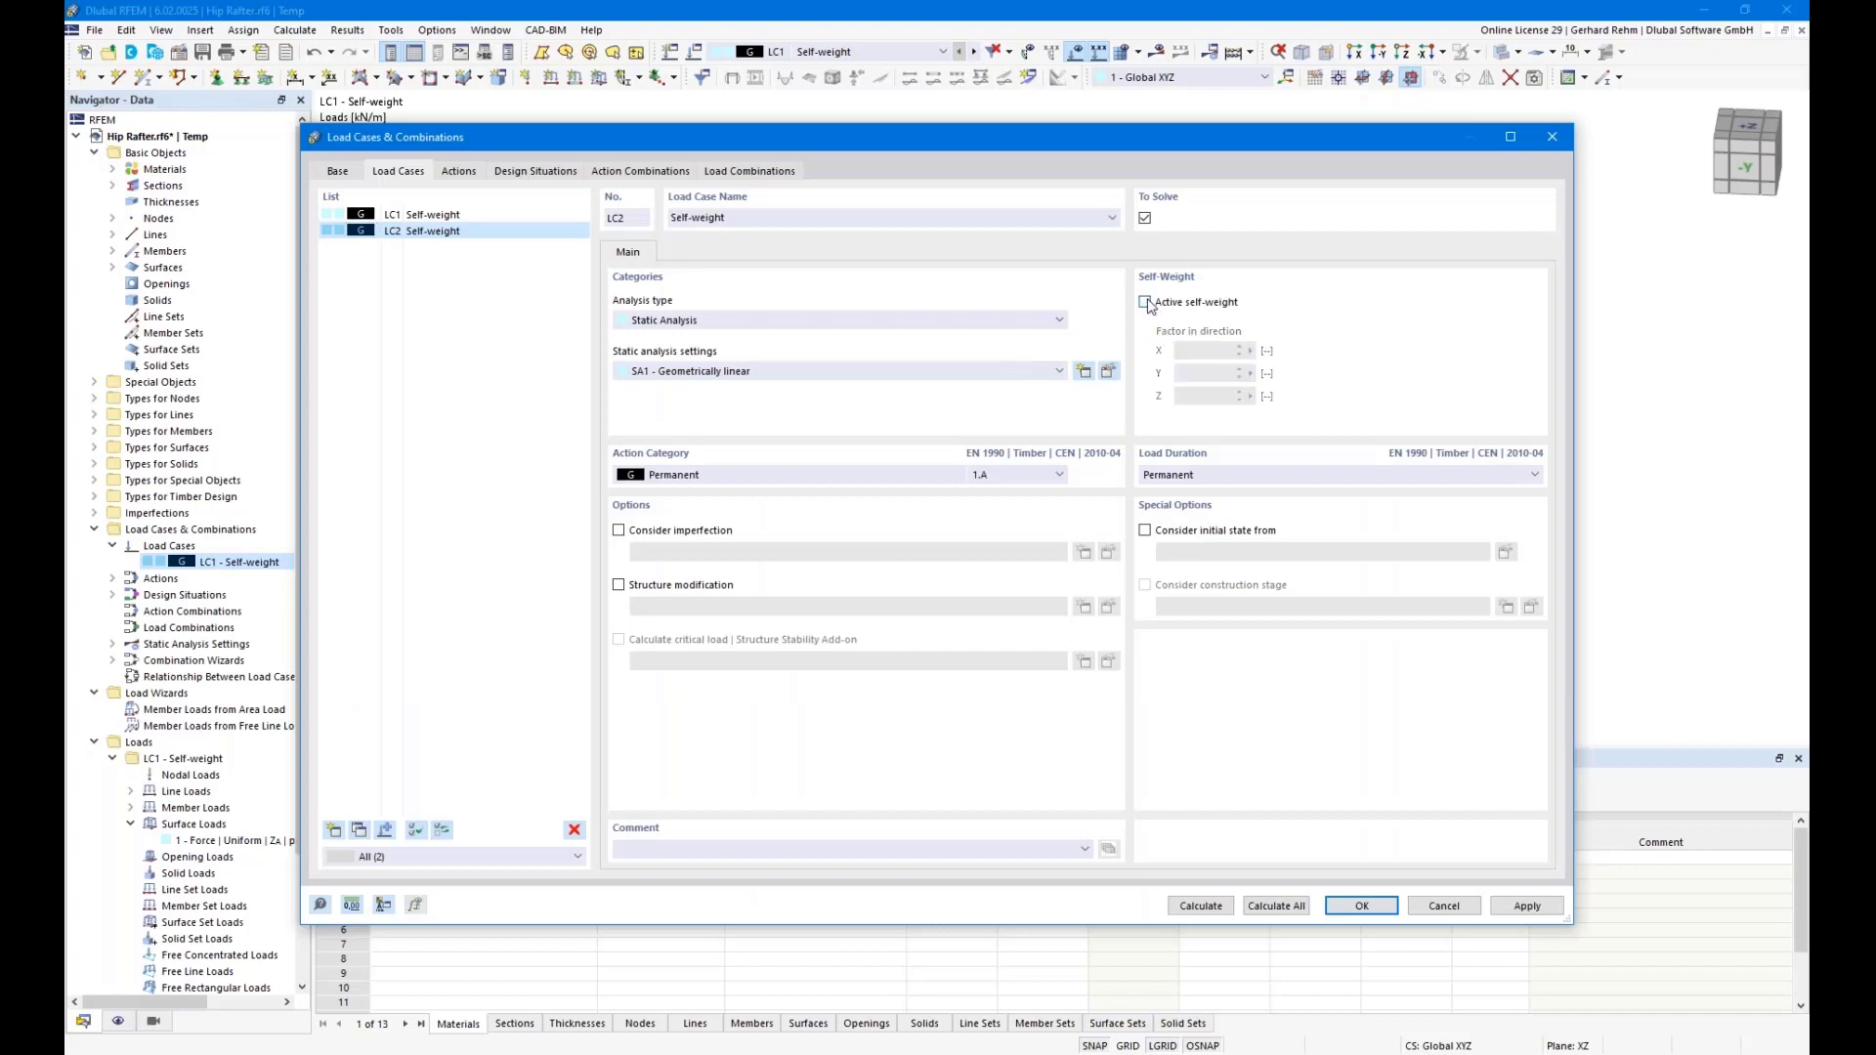
Name load case LC2 Snow and set its action category to Snow/Ice loads - H <= 1000 m
click(1111, 218)
click(689, 246)
click(689, 479)
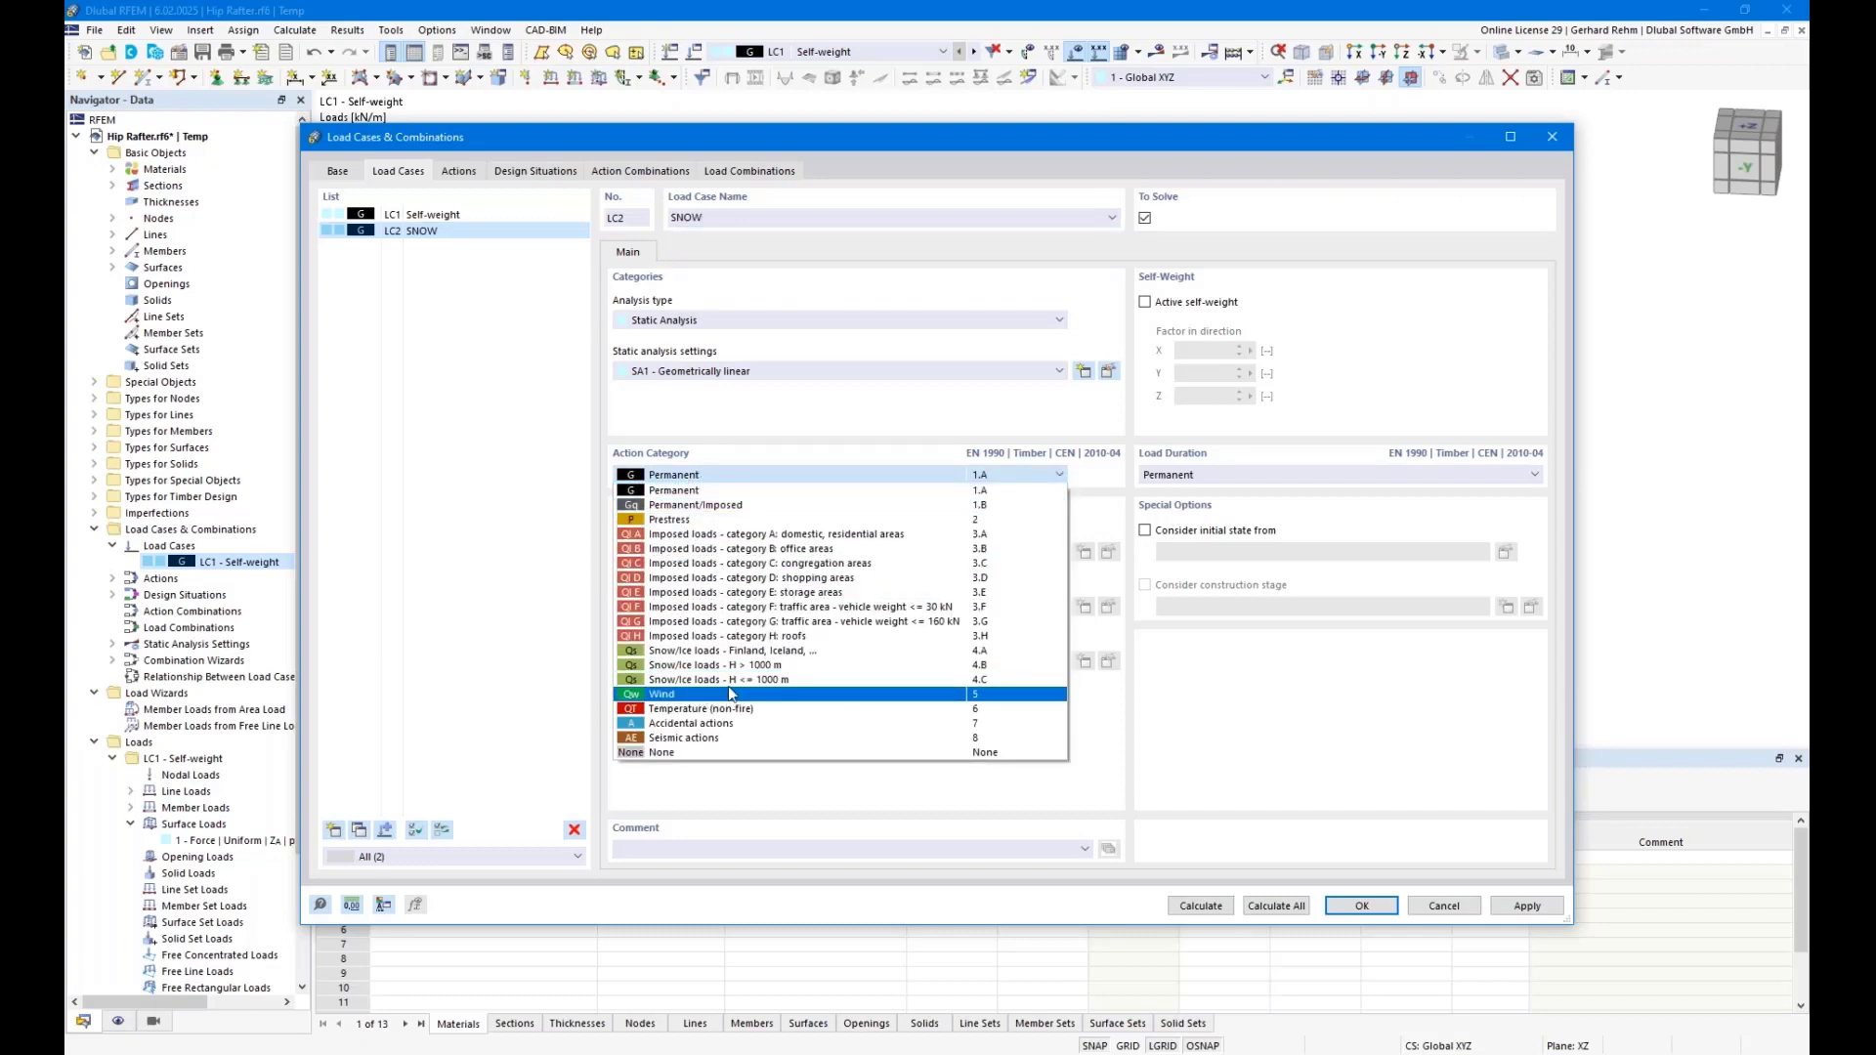
click(764, 681)
double_click(763, 217)
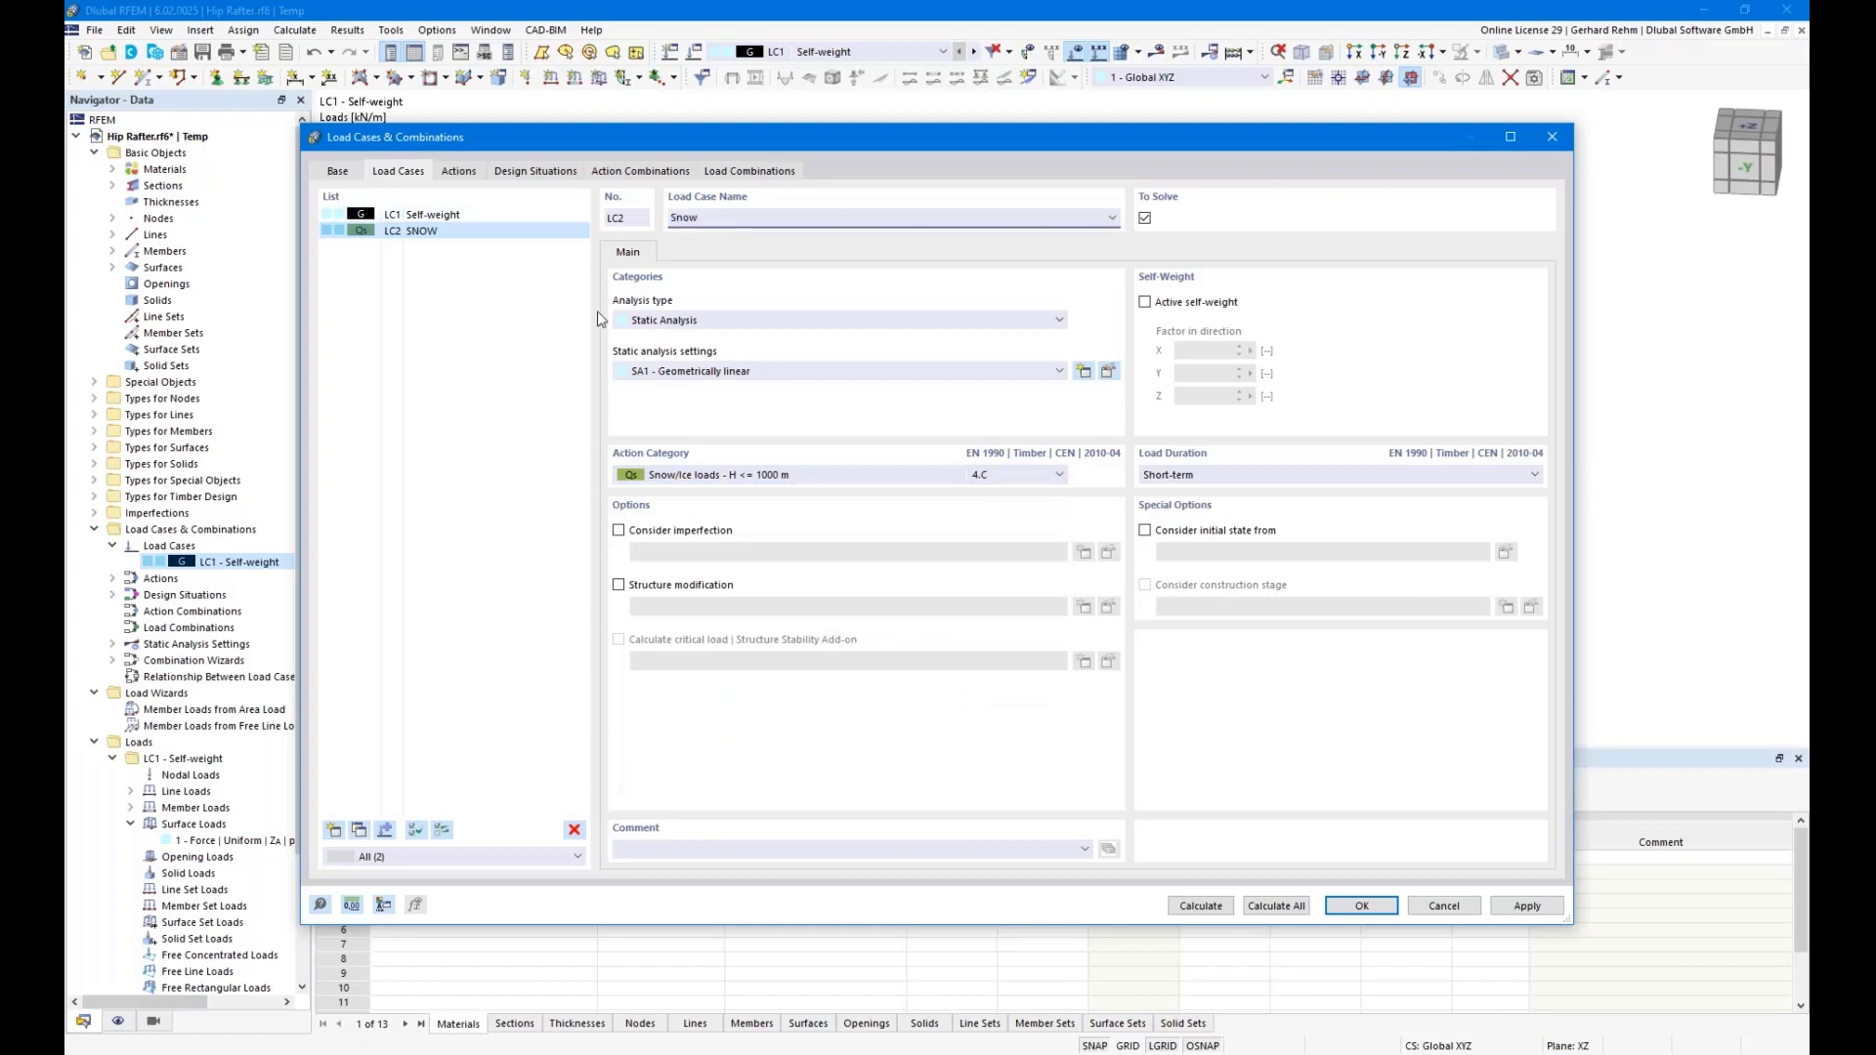
key(Tab)
Compare the settings of the Self-weight and Snow load cases and review the generated actions
click(421, 216)
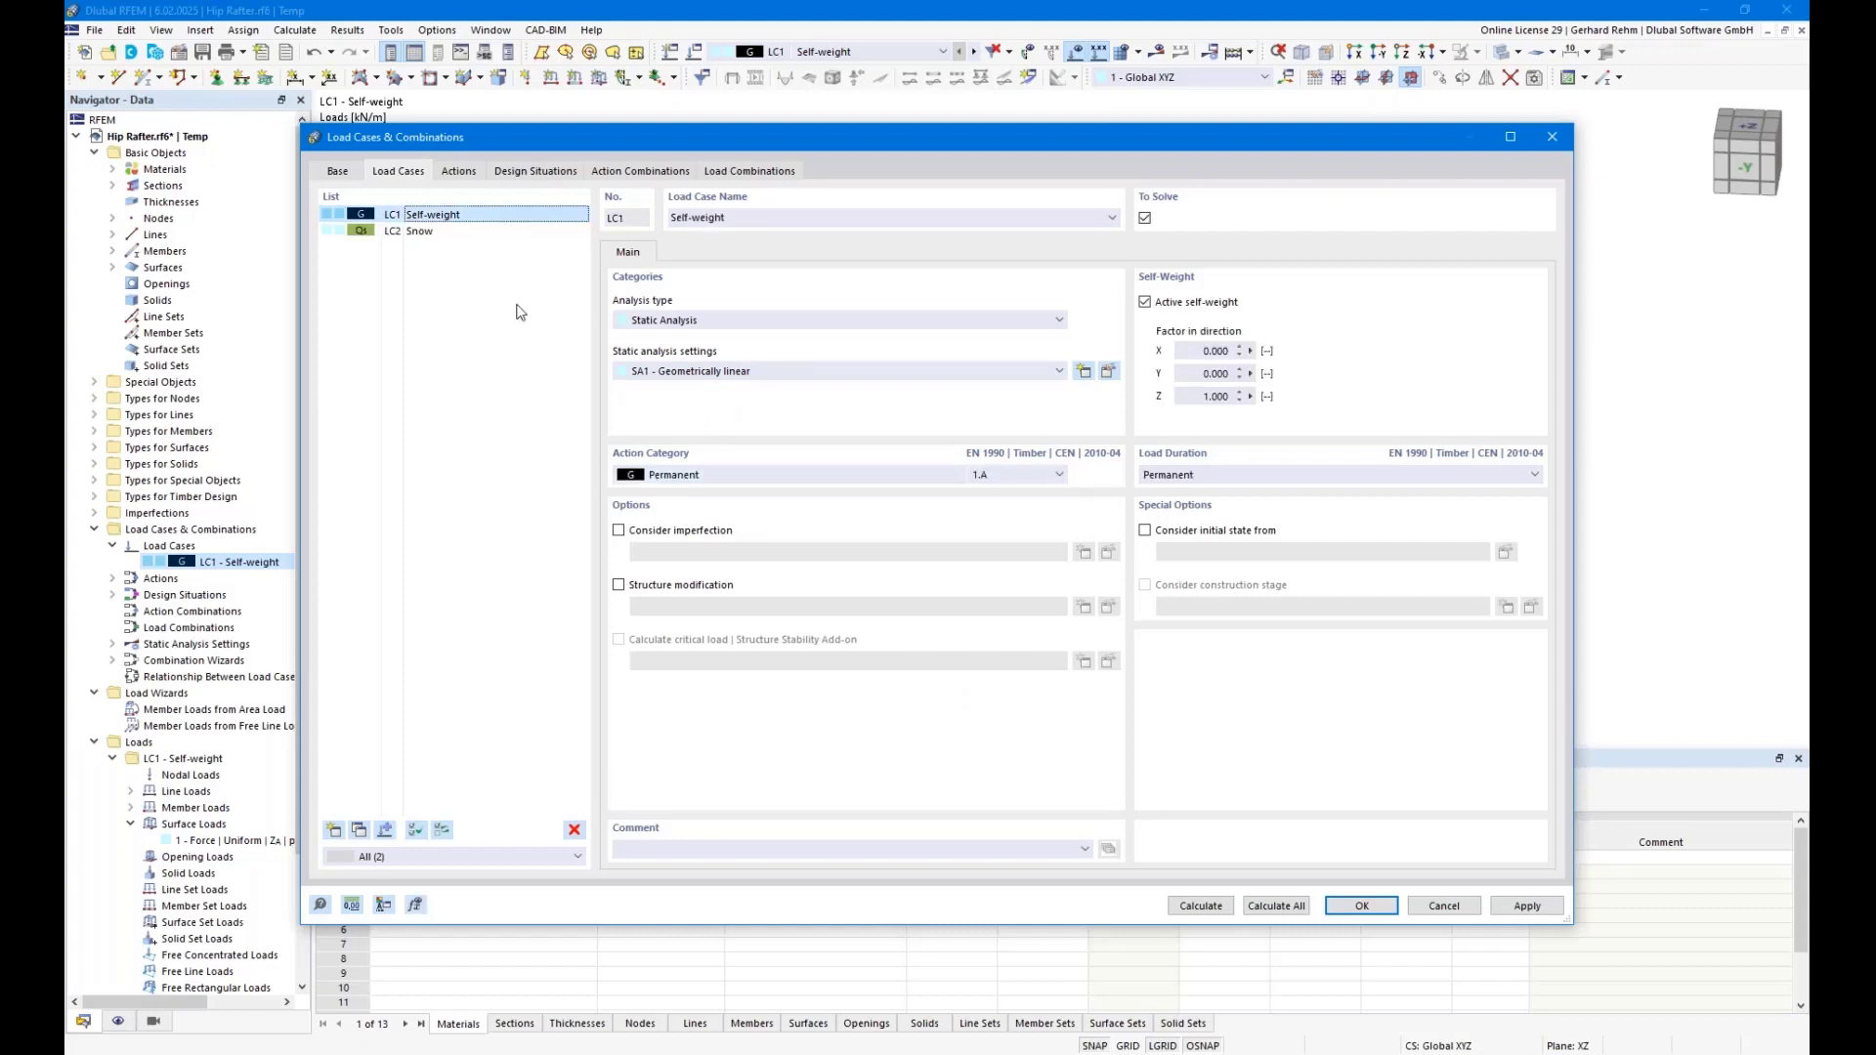
click(412, 232)
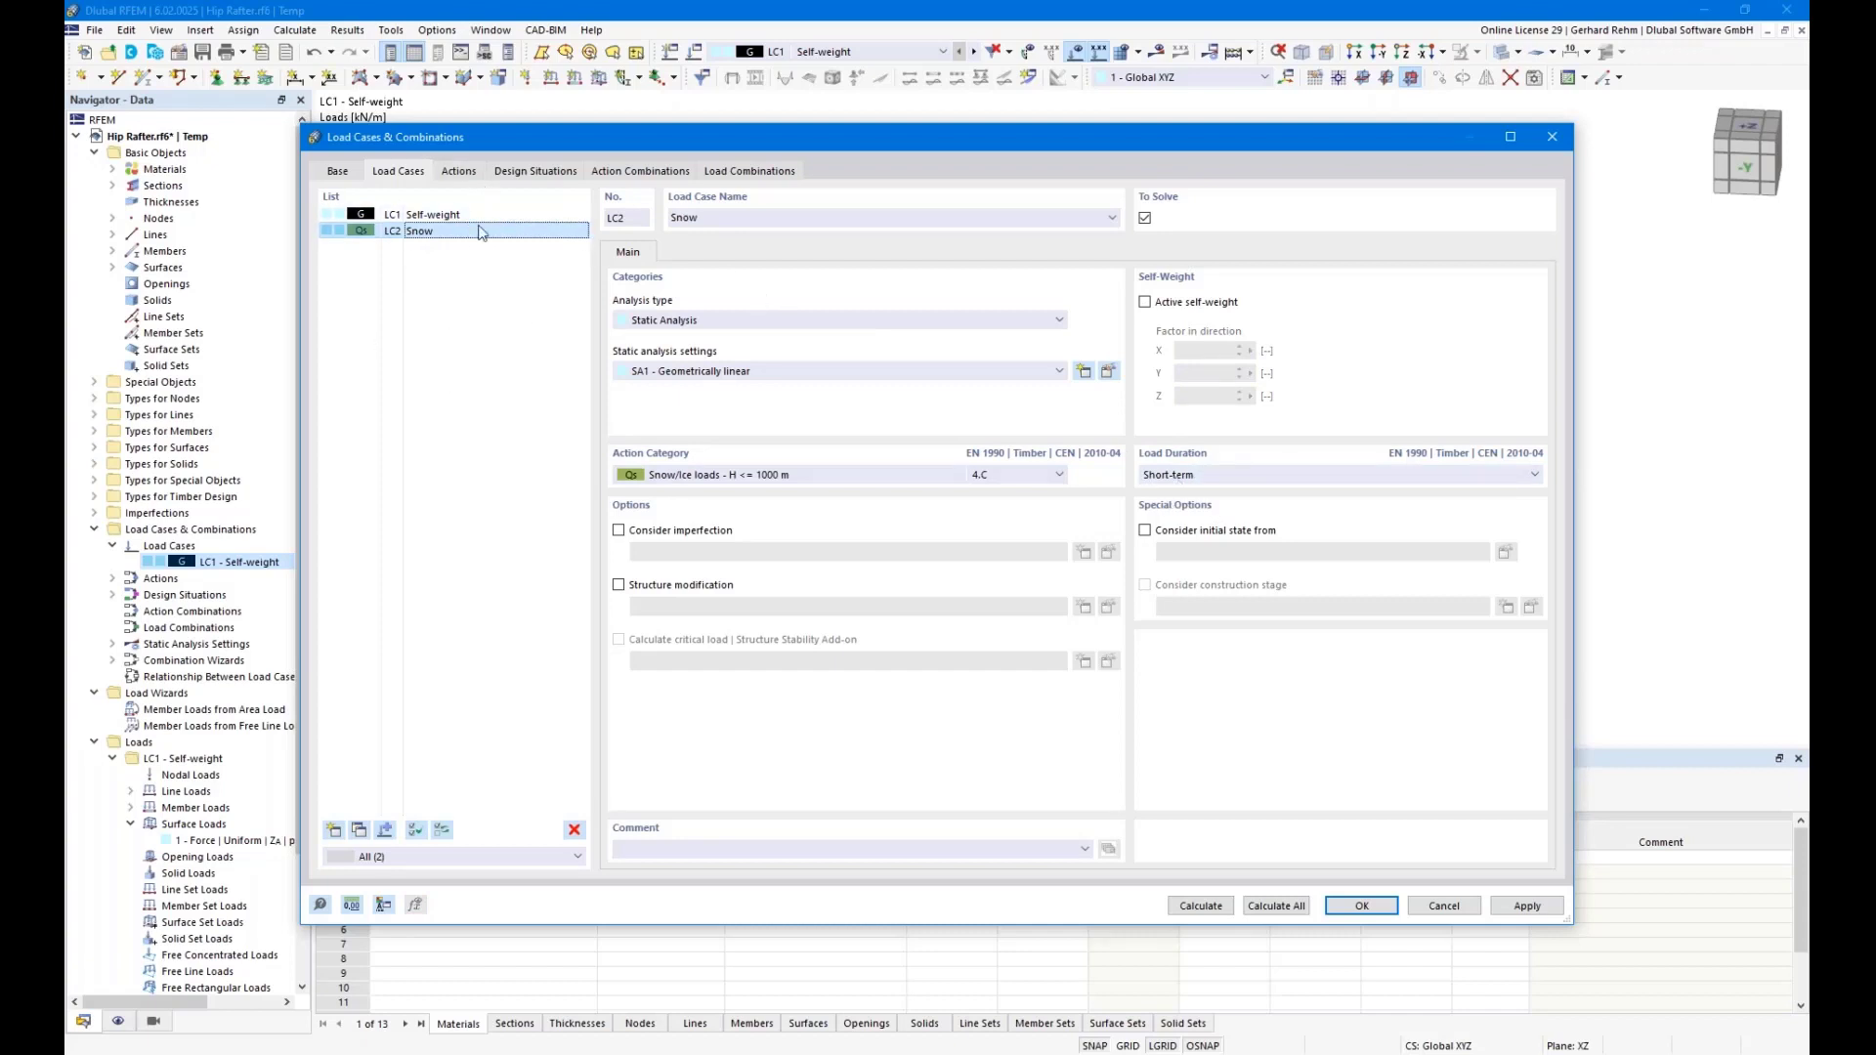
drag(448, 146, 661, 499)
drag(691, 603, 661, 377)
drag(633, 285, 616, 259)
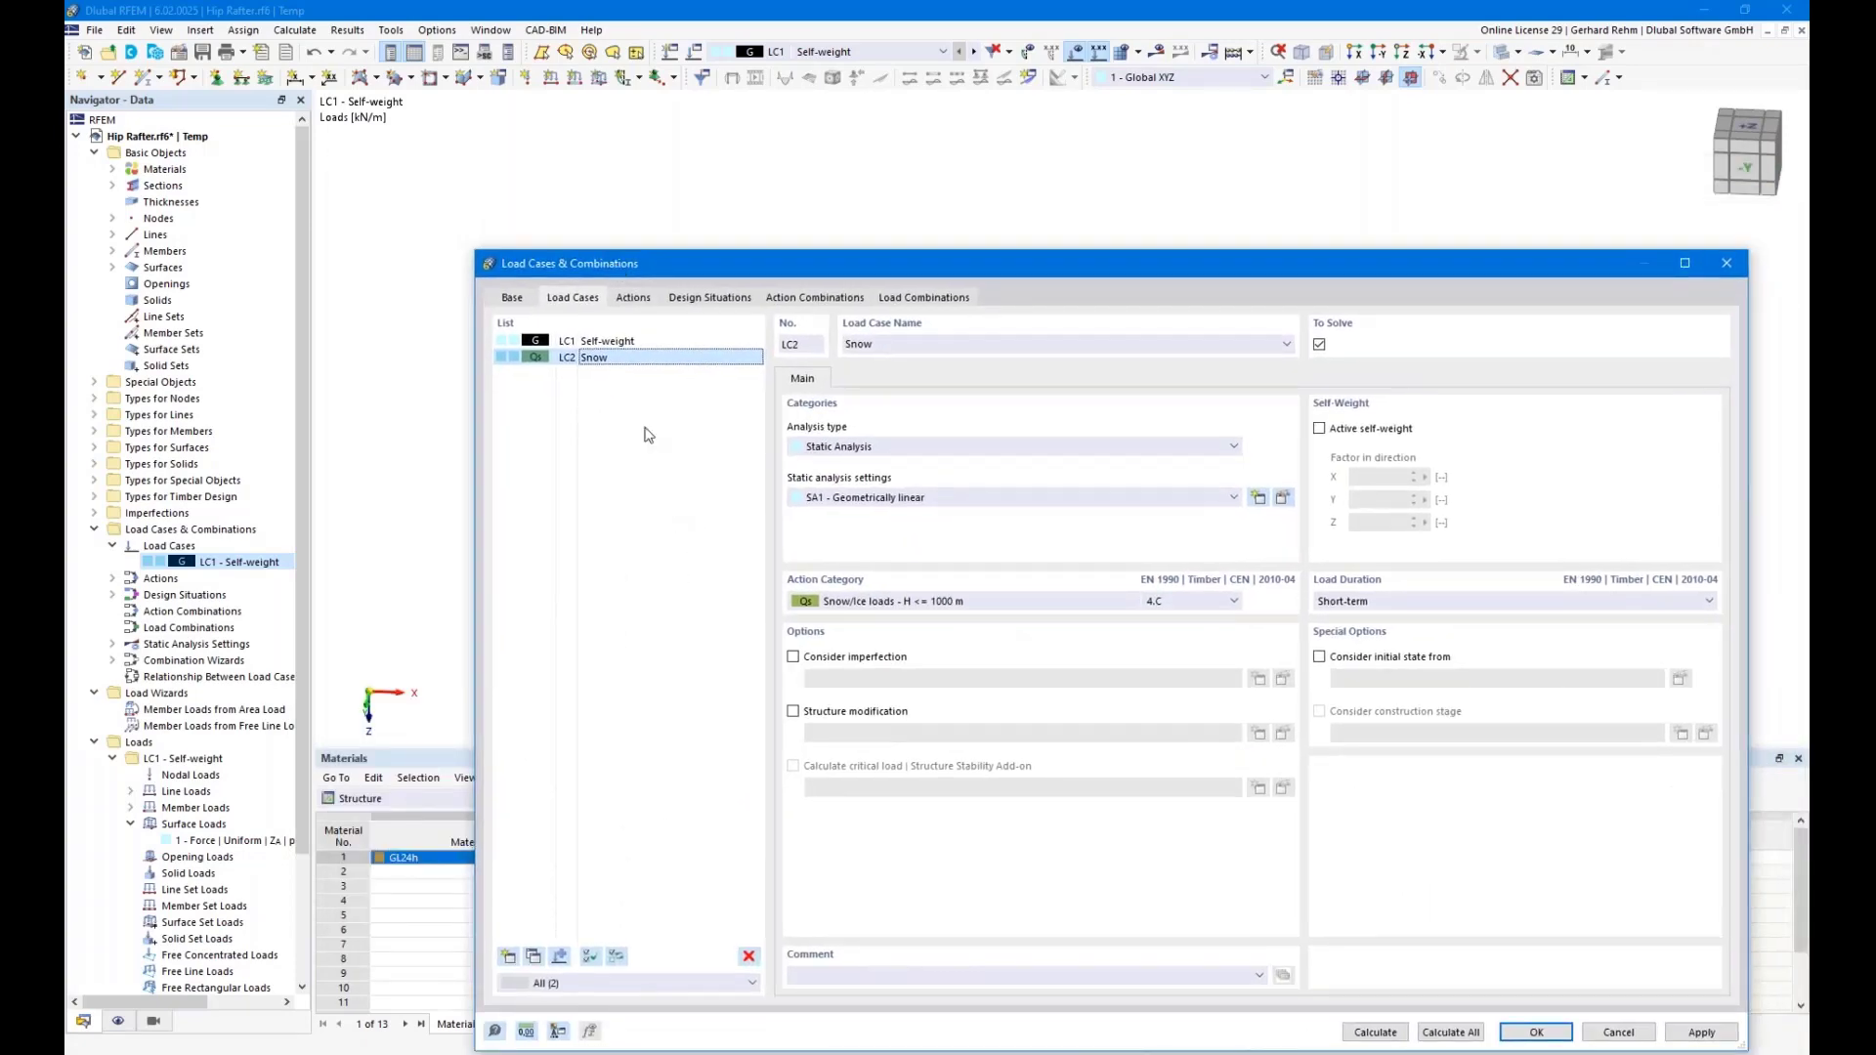
drag(624, 300, 585, 196)
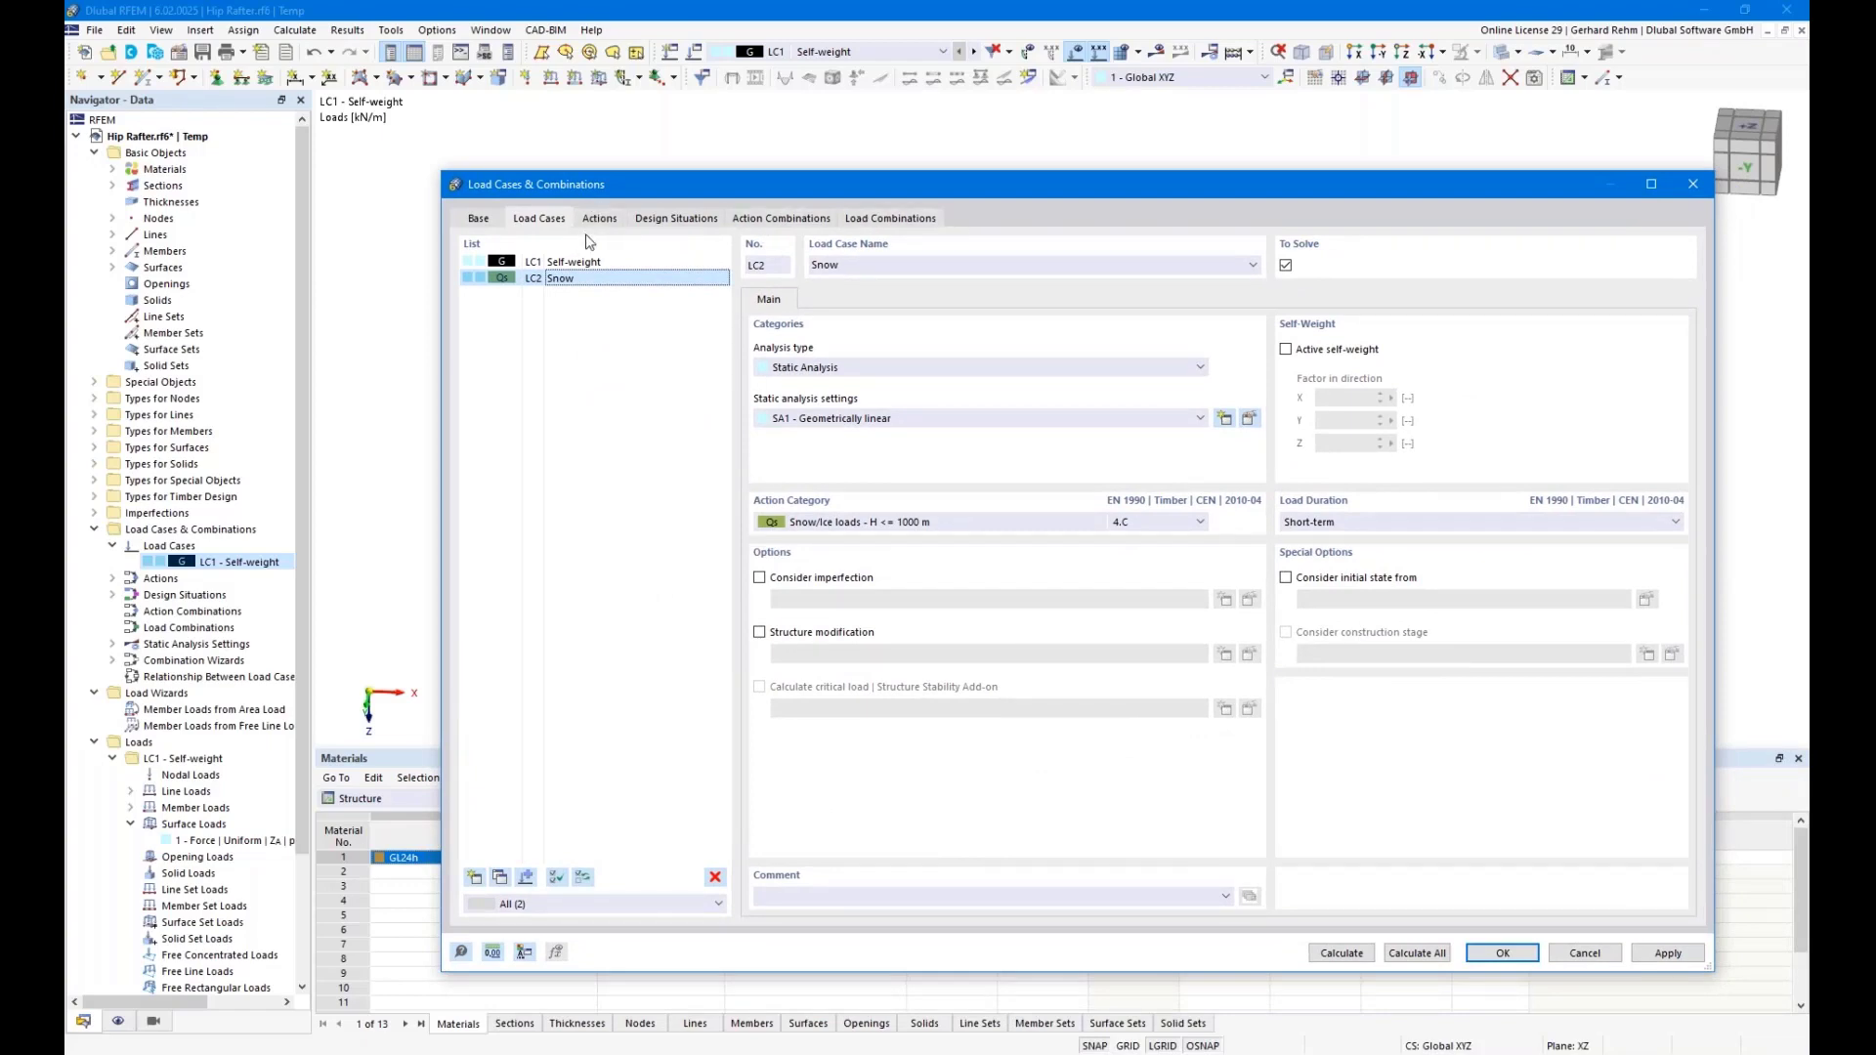
click(595, 220)
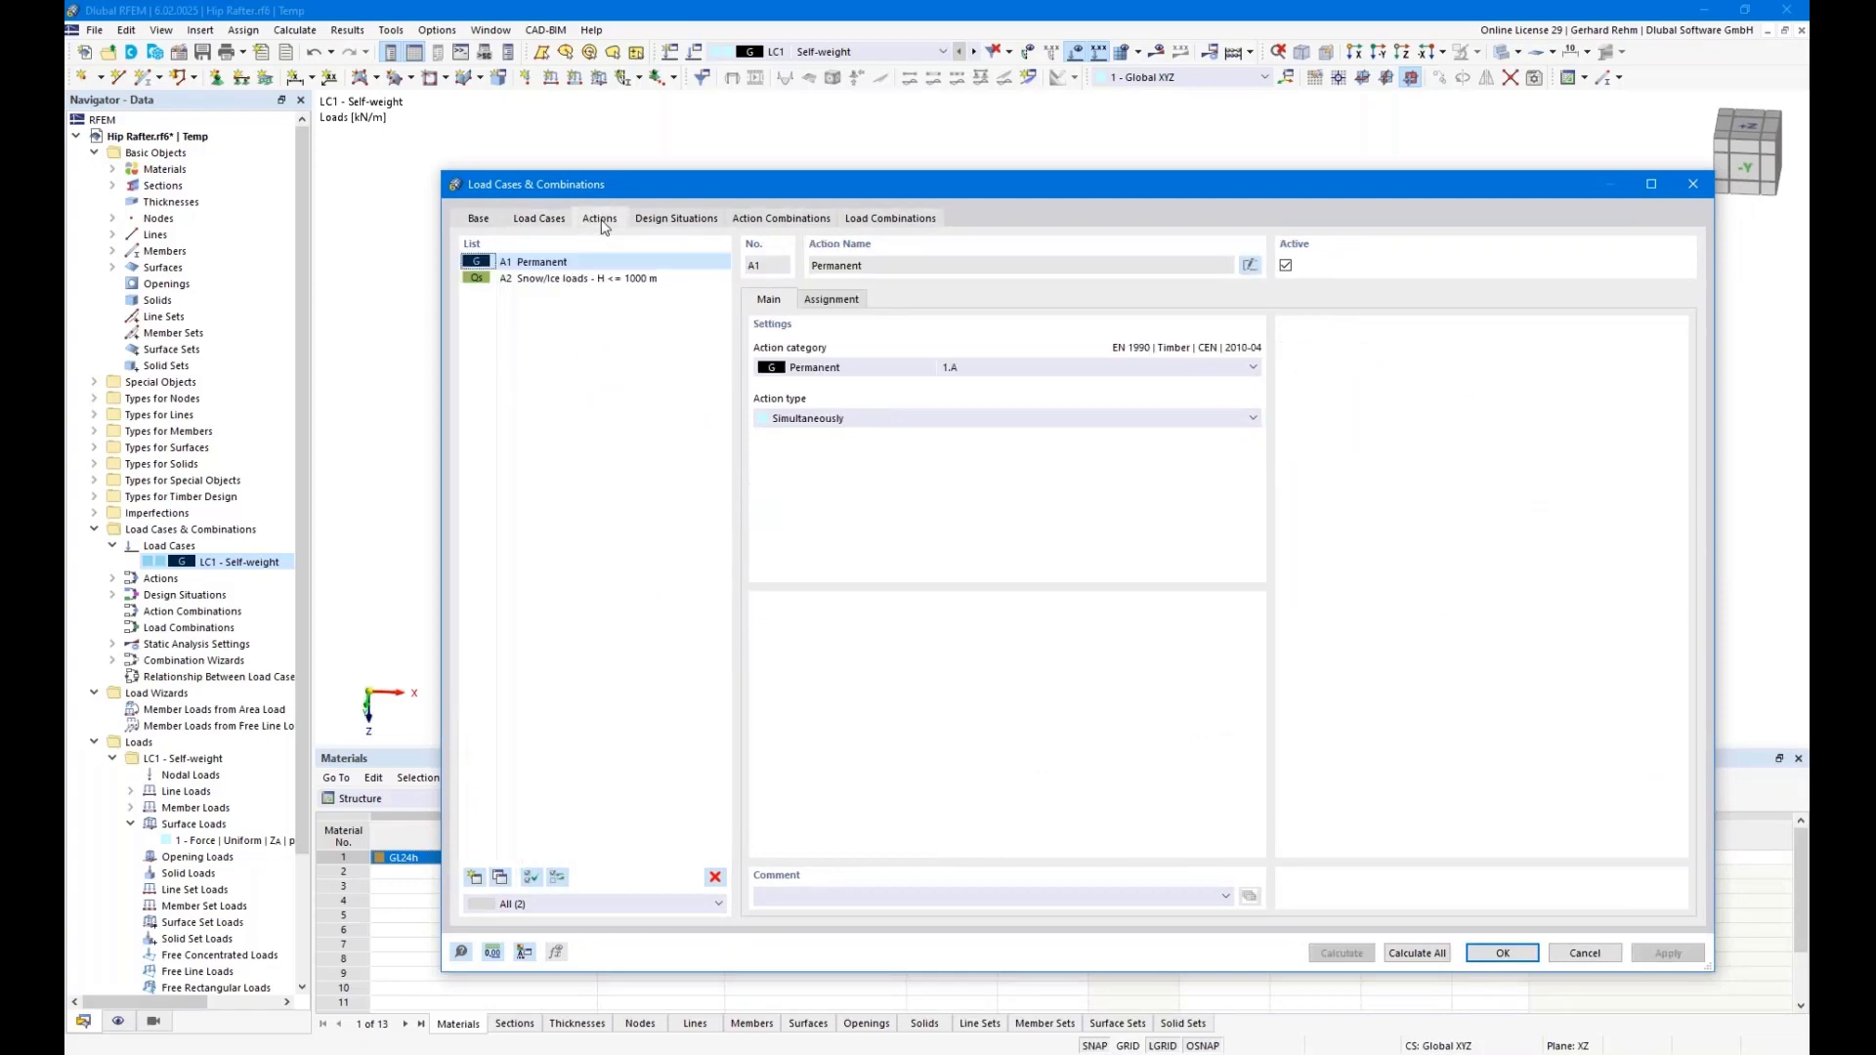
Assign combination wizard 2 with SA1 - Geometrically linear analysis to design situations DS1 to DS3
click(681, 219)
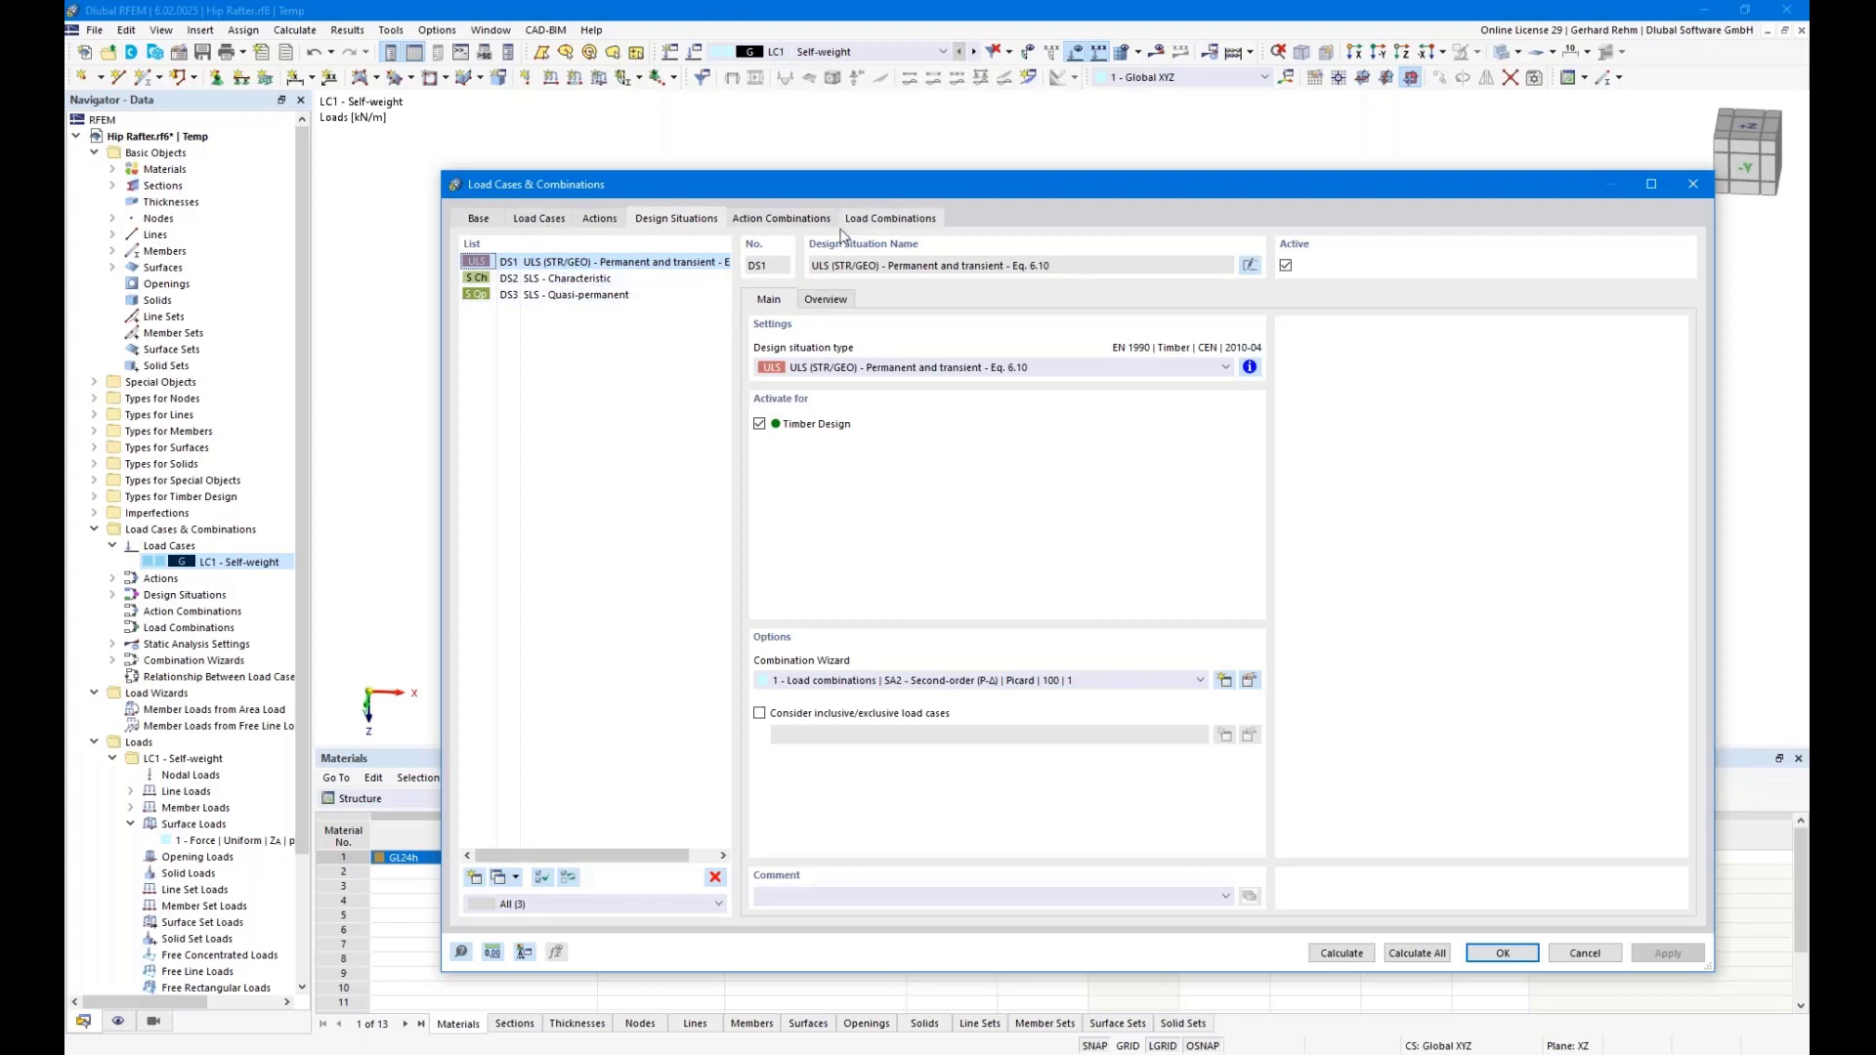
shift+click(564, 298)
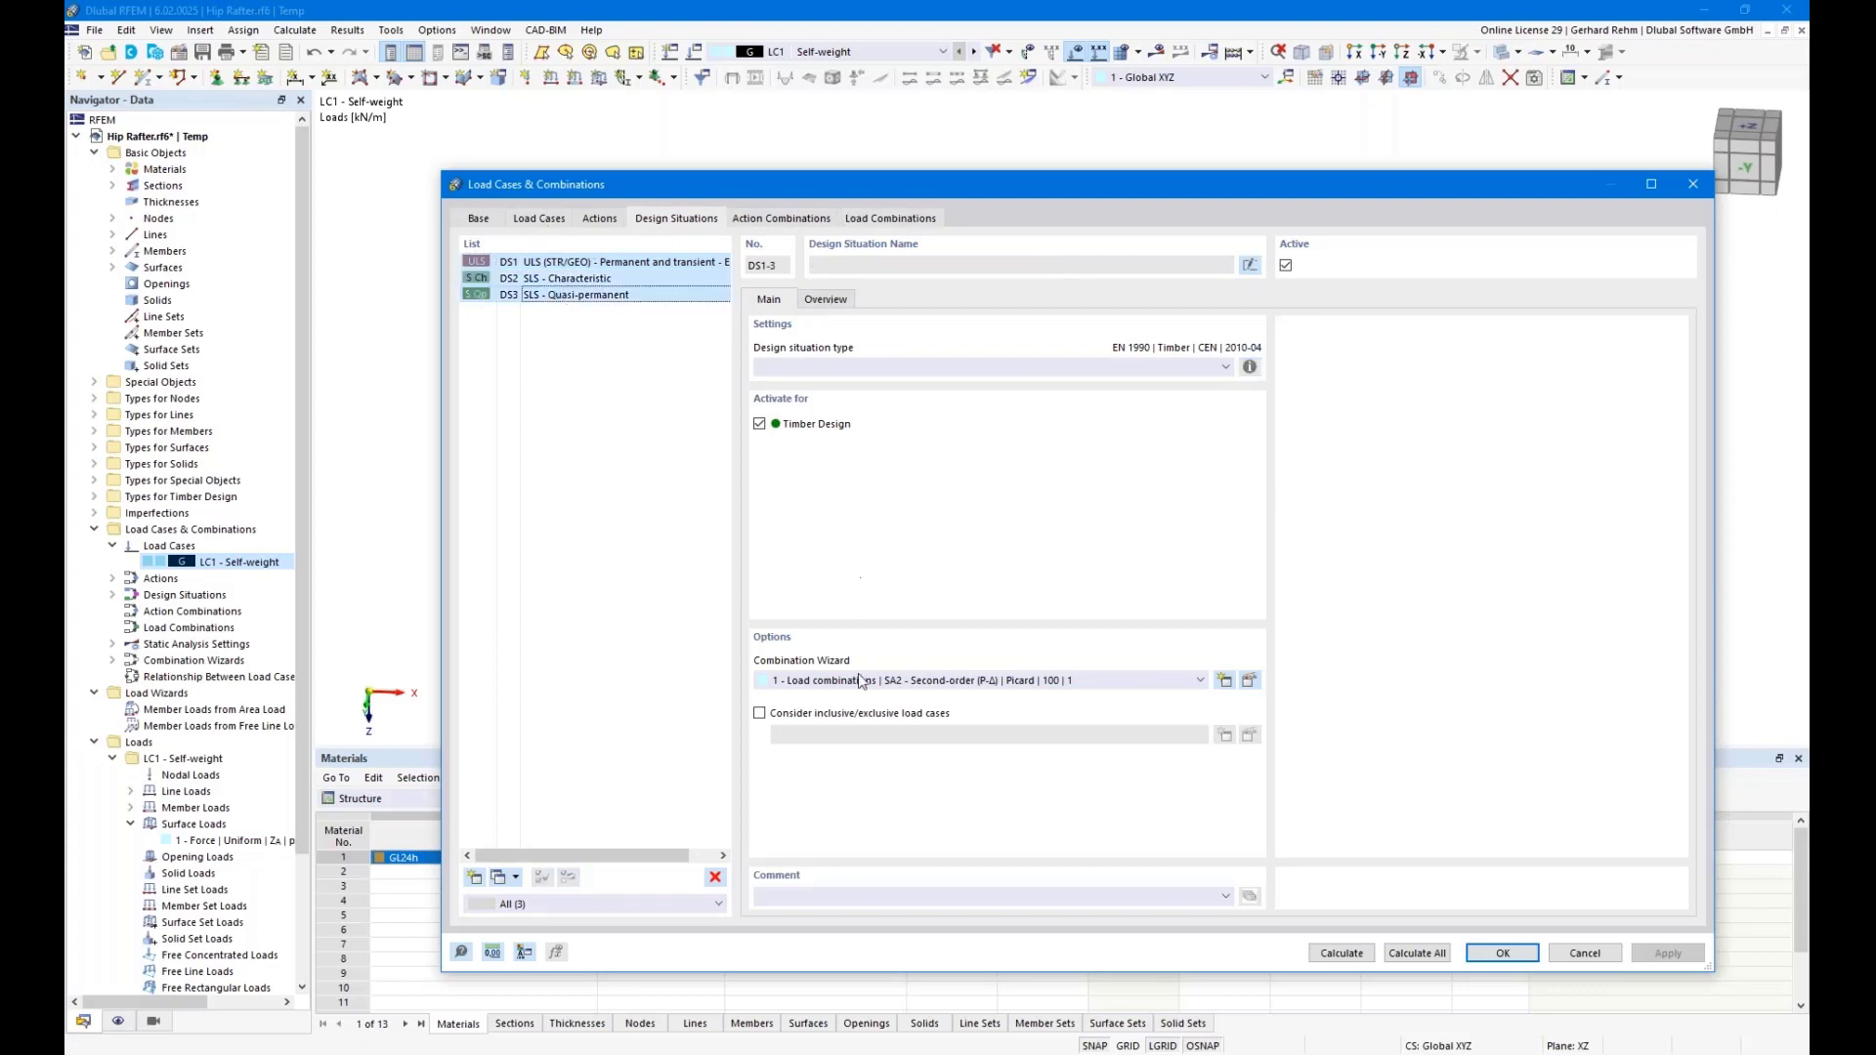
click(858, 682)
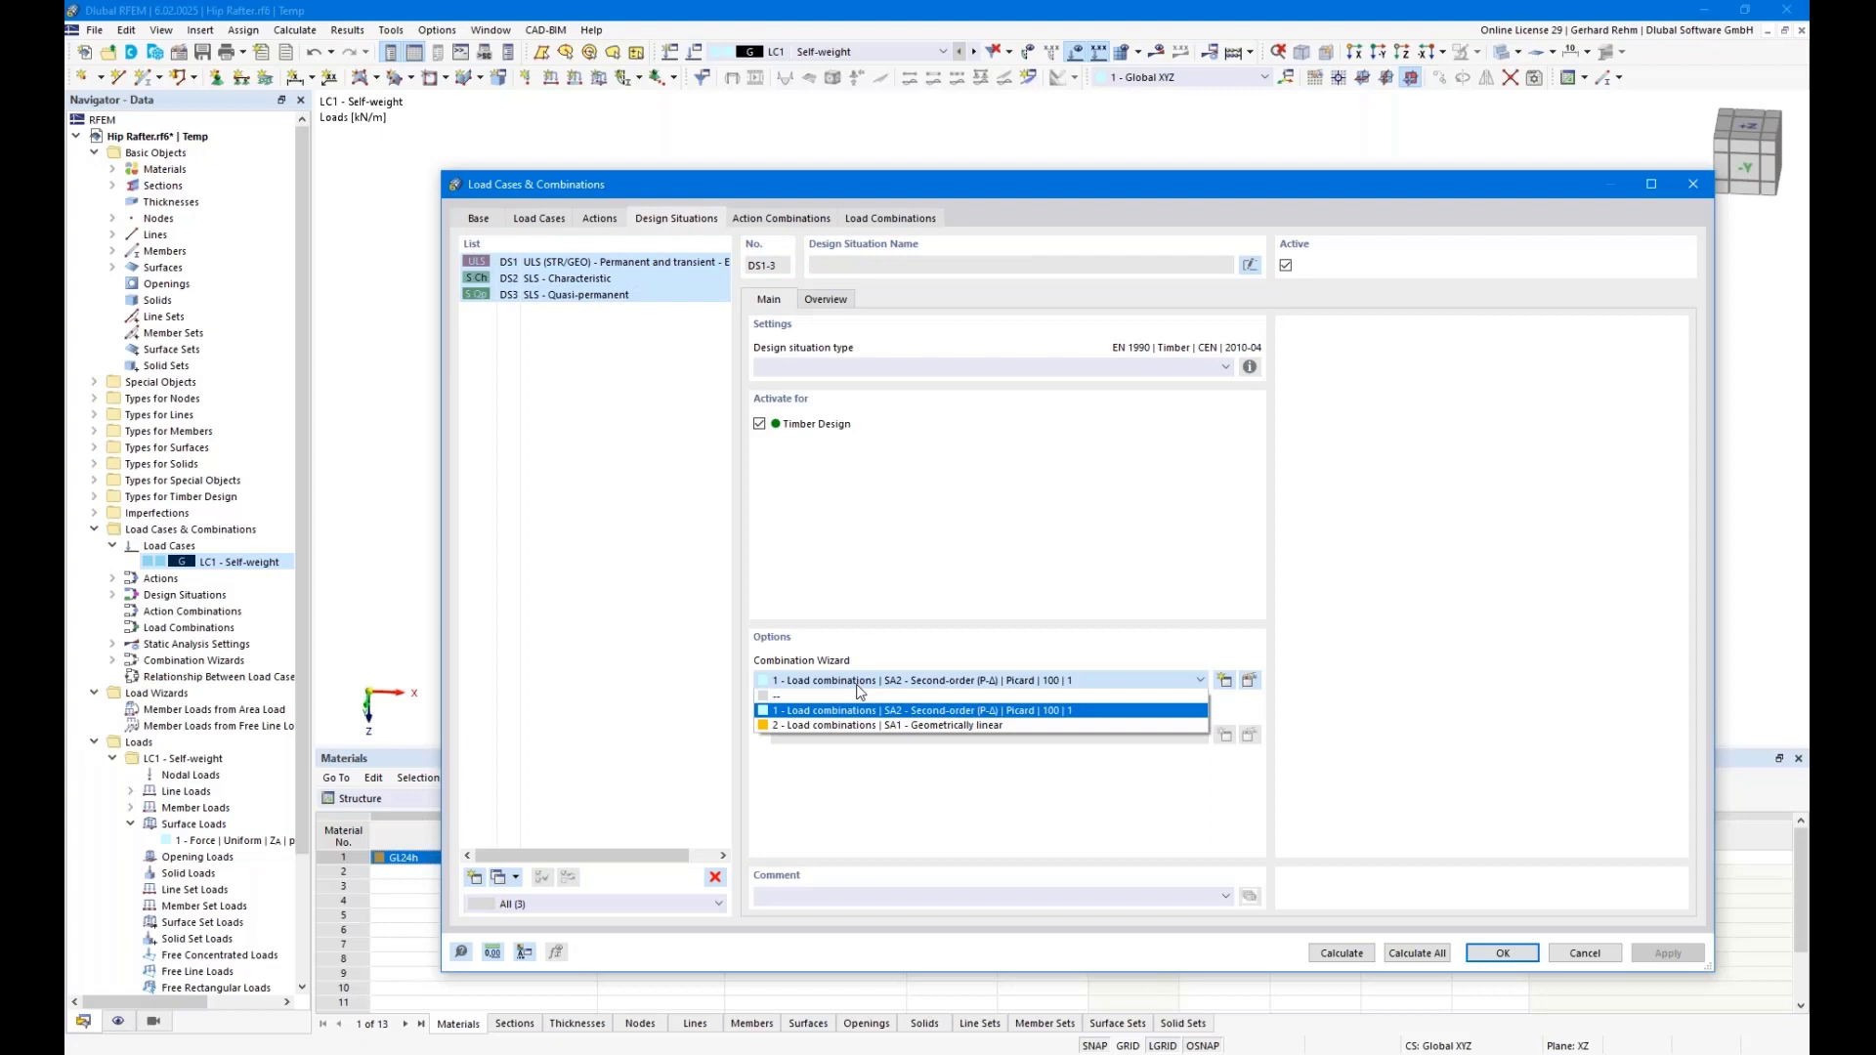
click(932, 727)
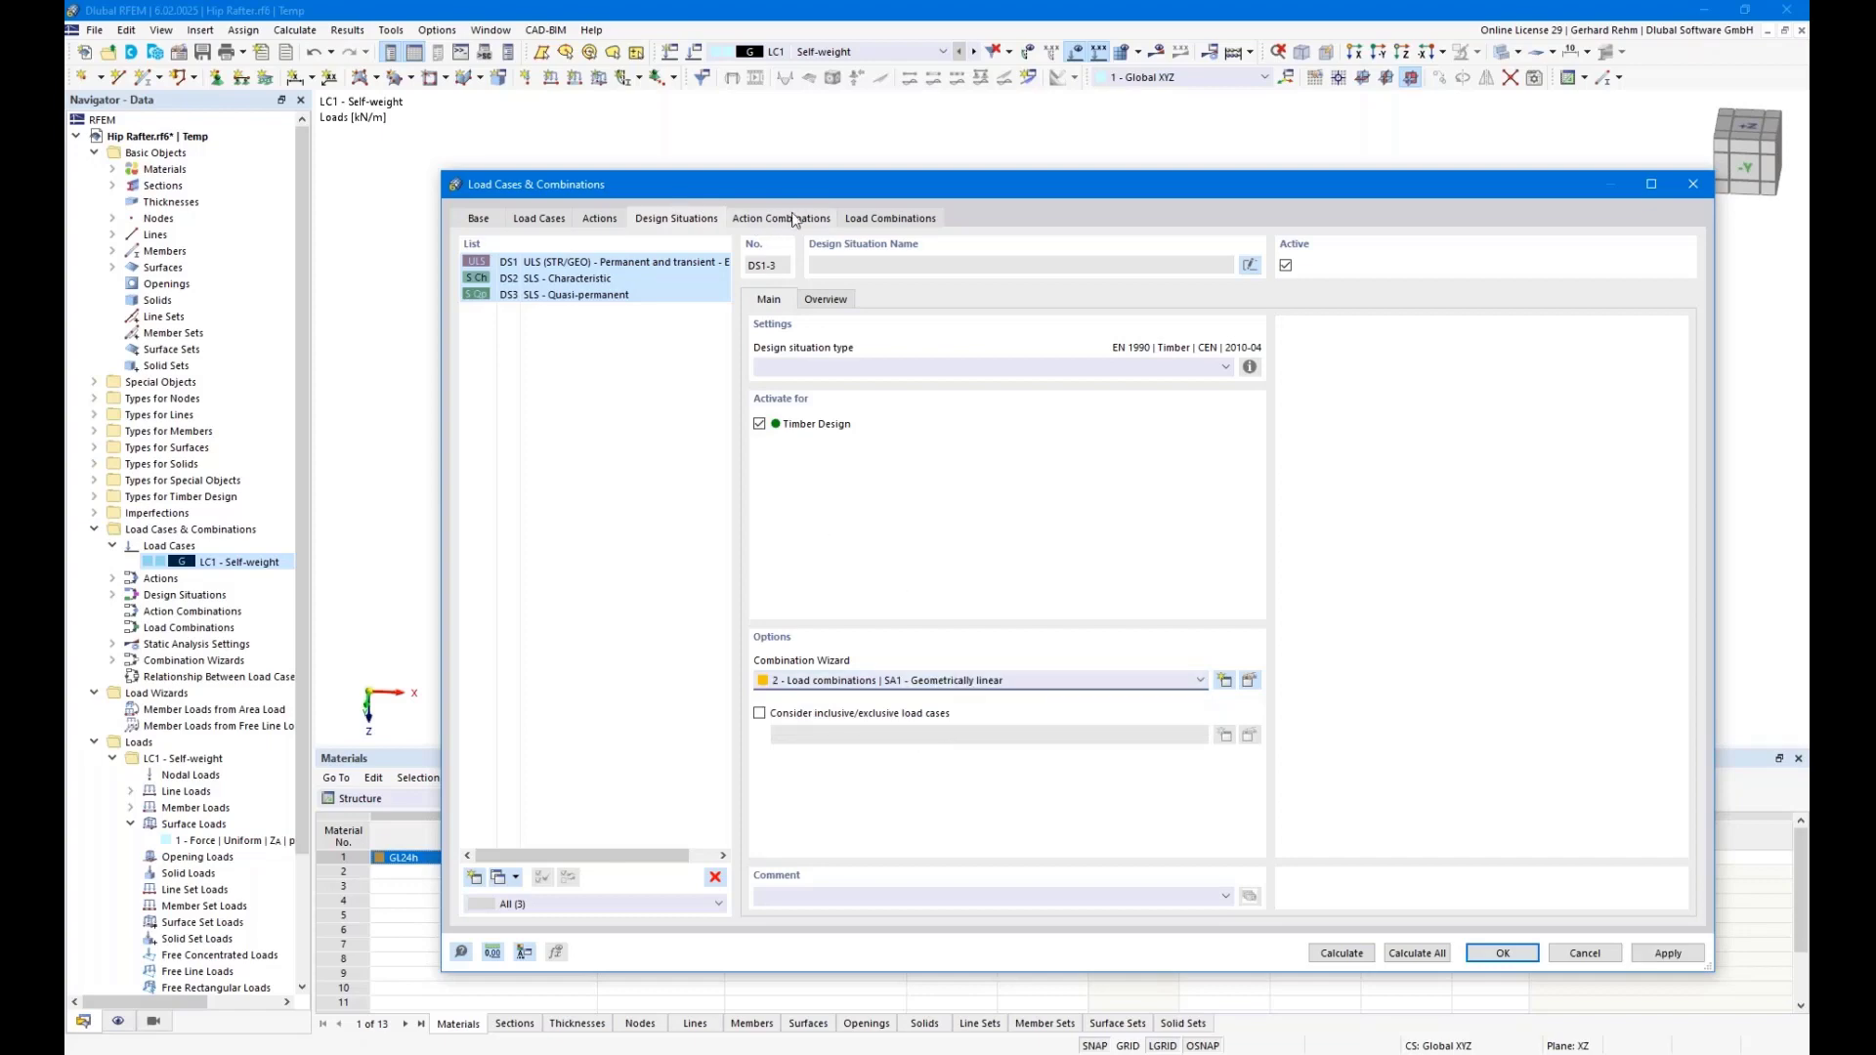
Generate the load combinations, review CO2 (1.35 * LC1 + 1.50 * LC2) and accept the load case and combination settings
click(865, 217)
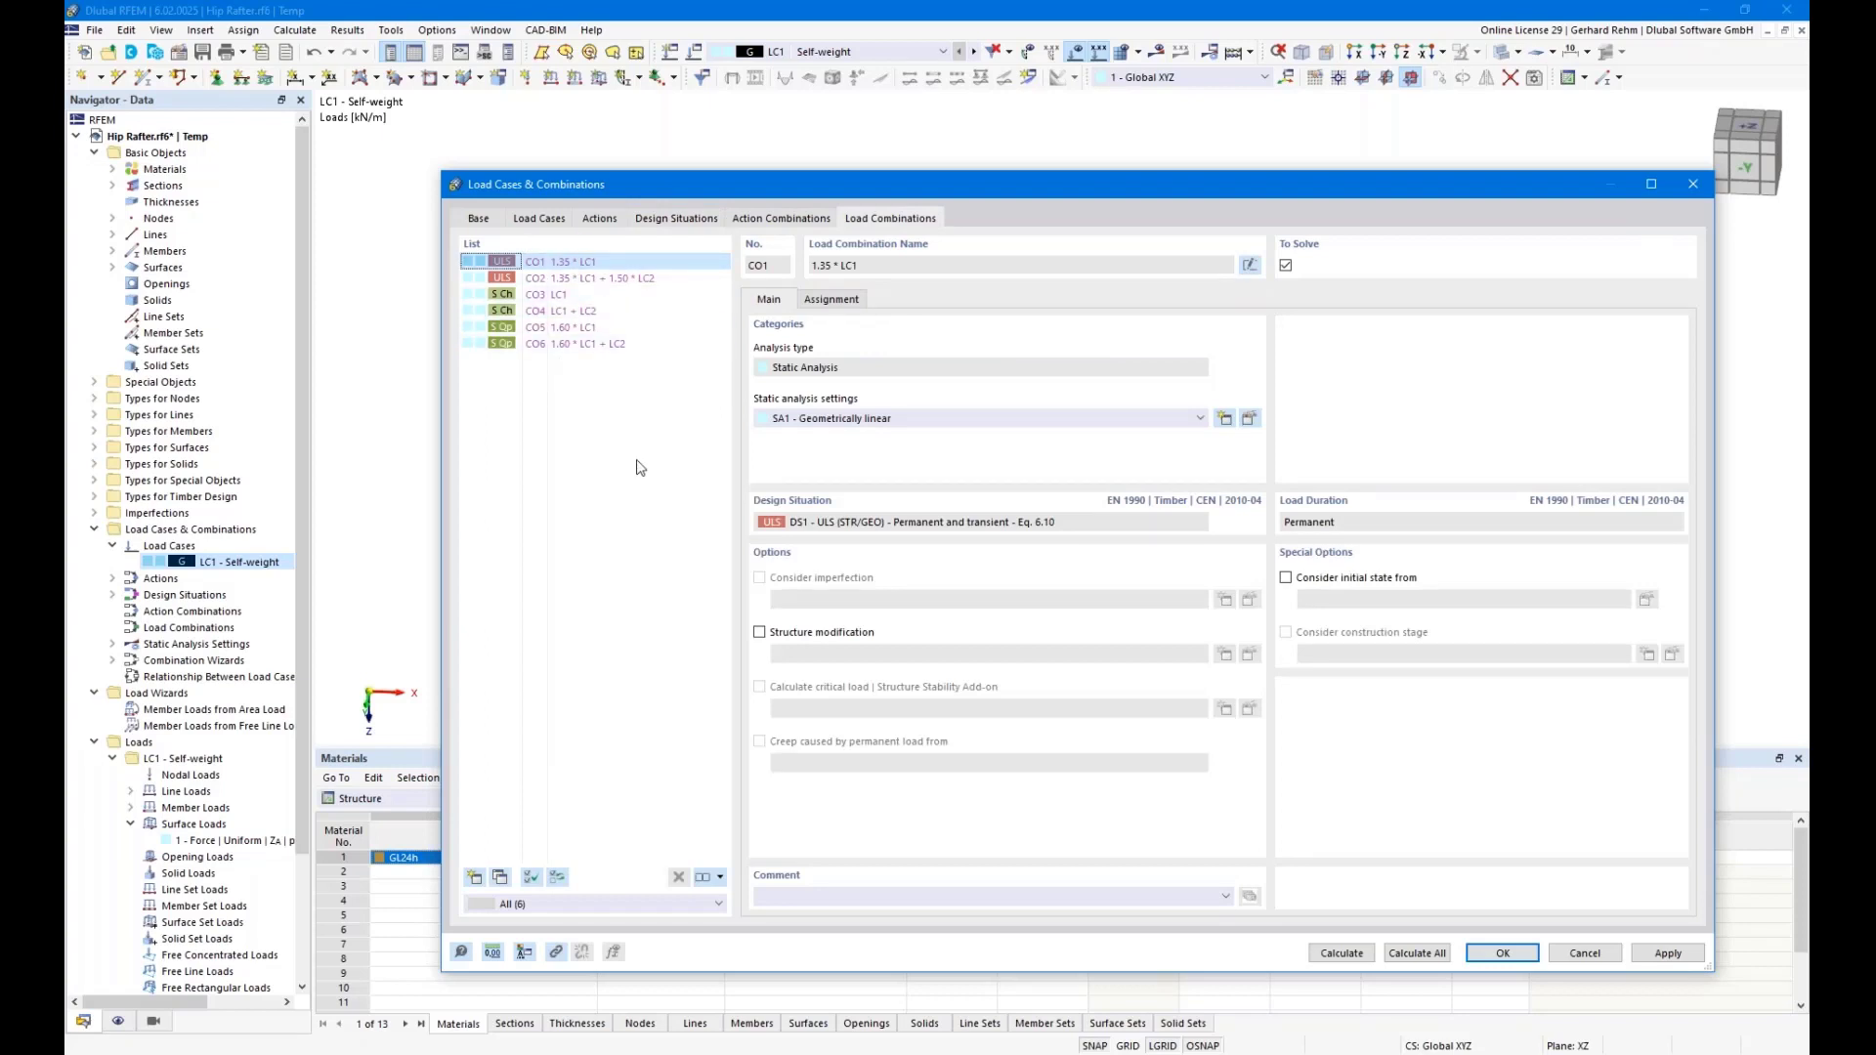
click(585, 279)
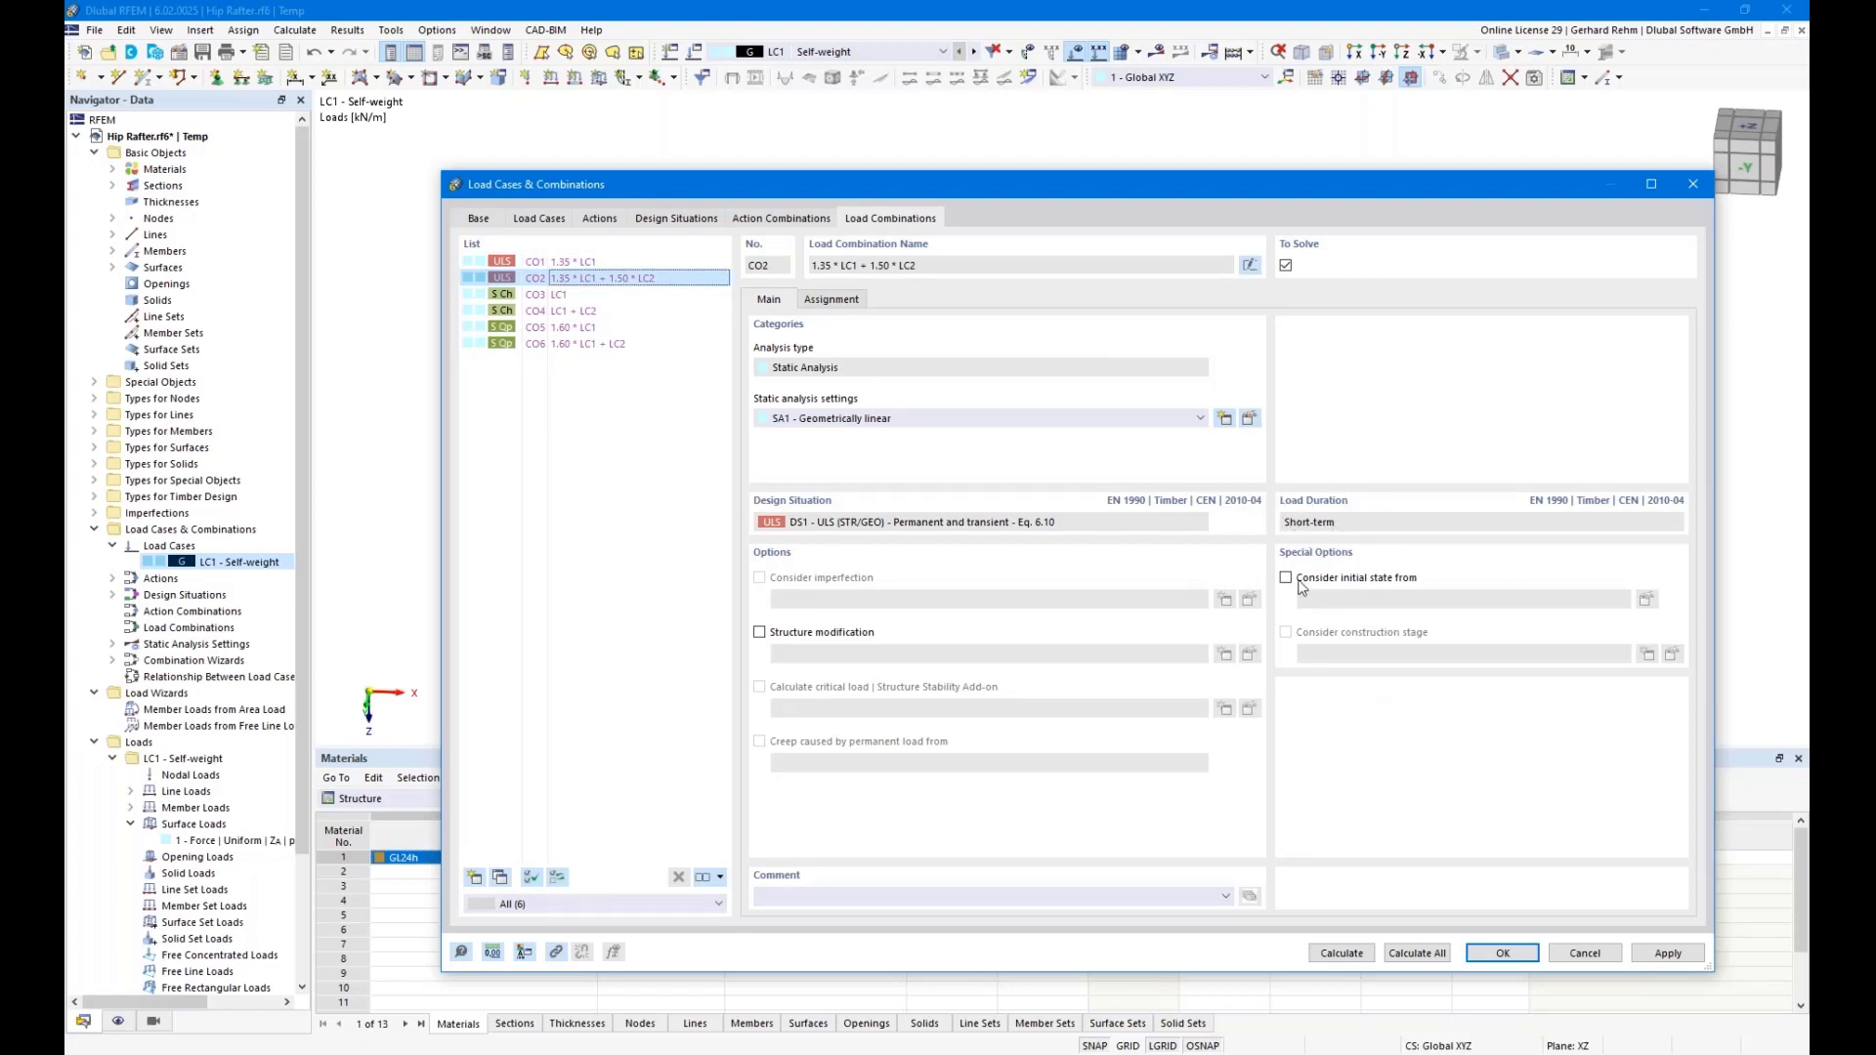
click(1487, 954)
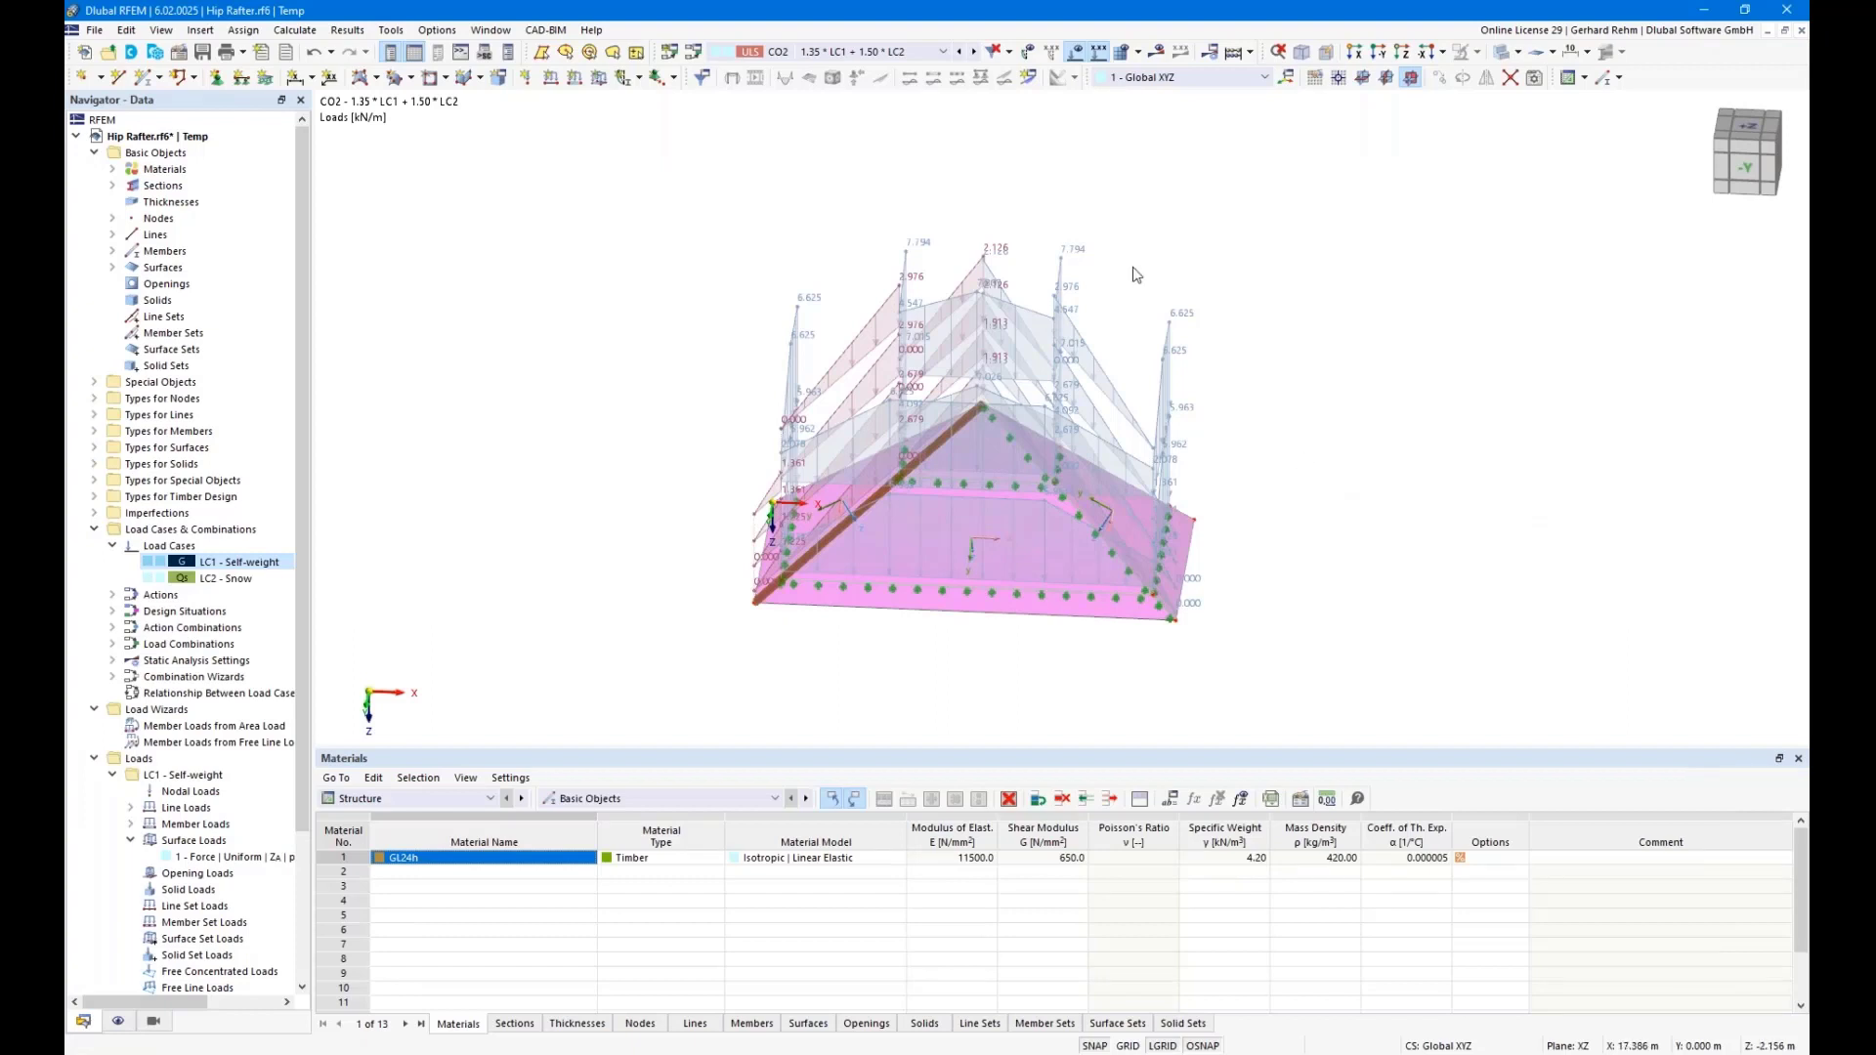
Hide the loads and isolate the hip rafter together with its related objects in the model view
click(1075, 51)
ctrl+middle_drag(961, 476, 885, 565)
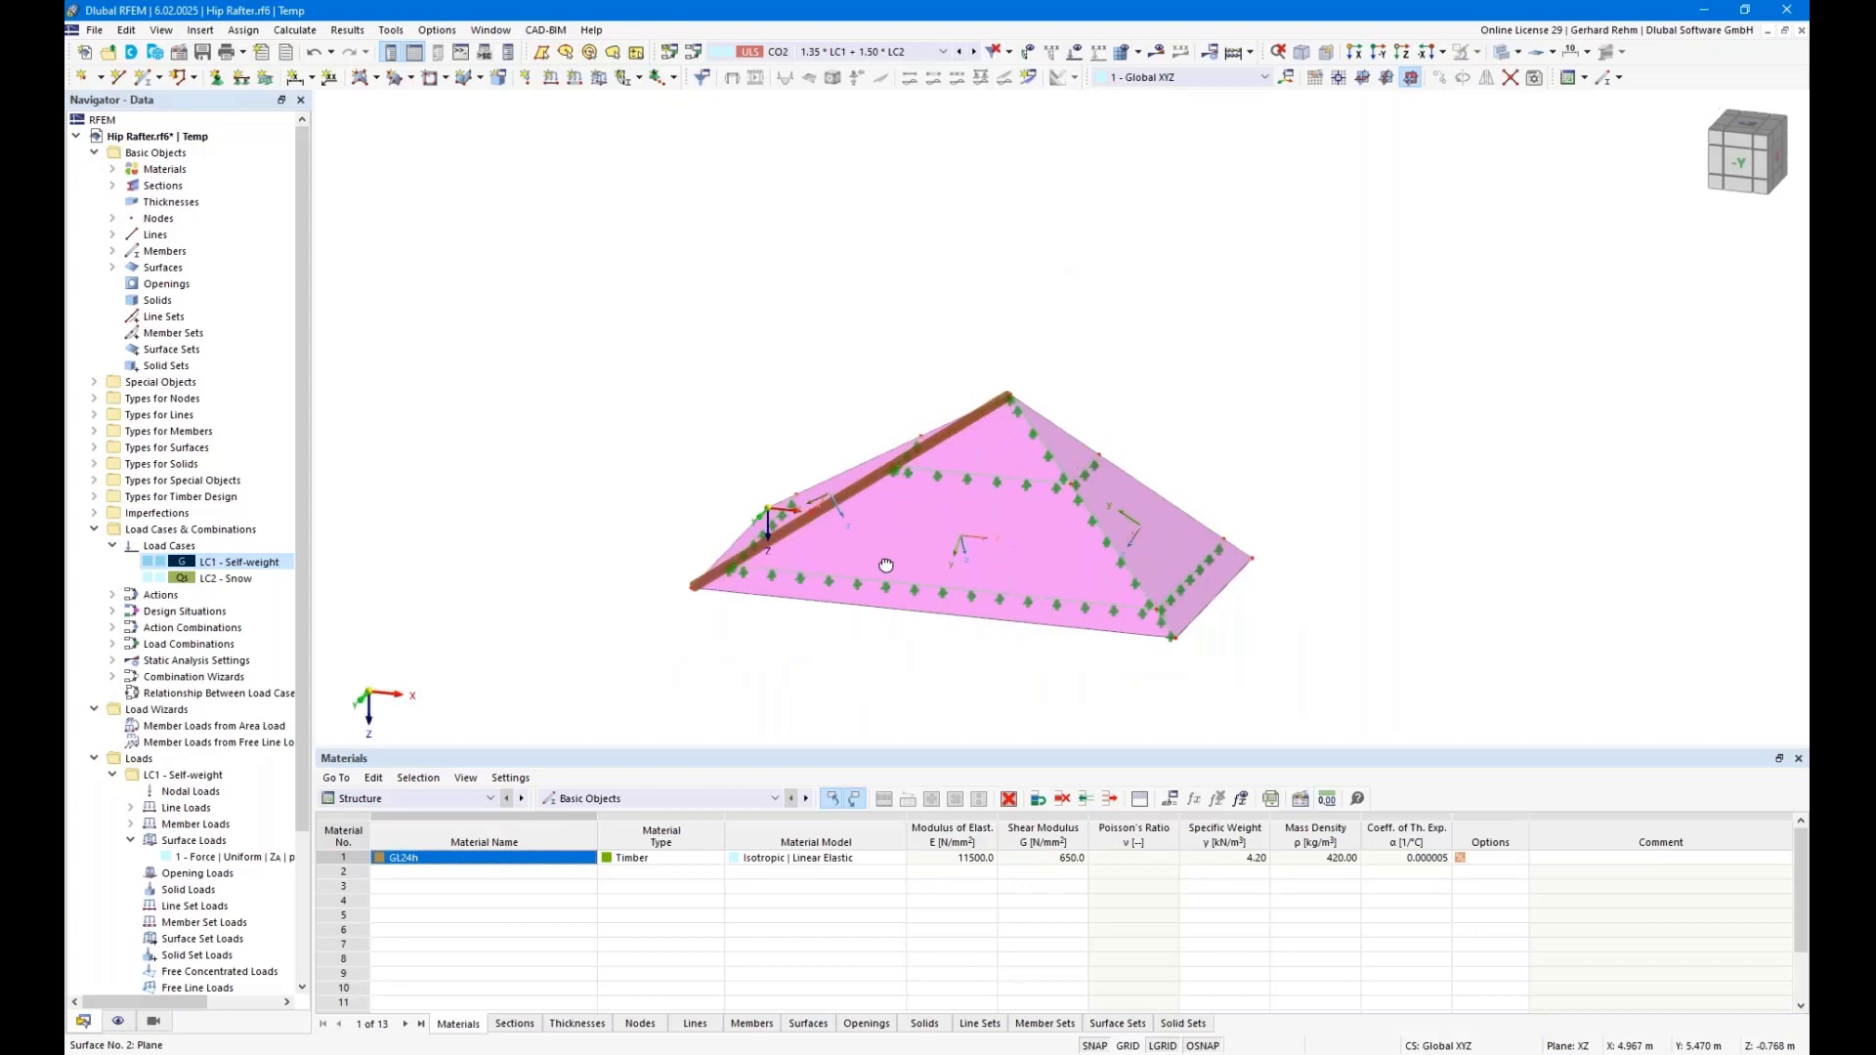
click(715, 580)
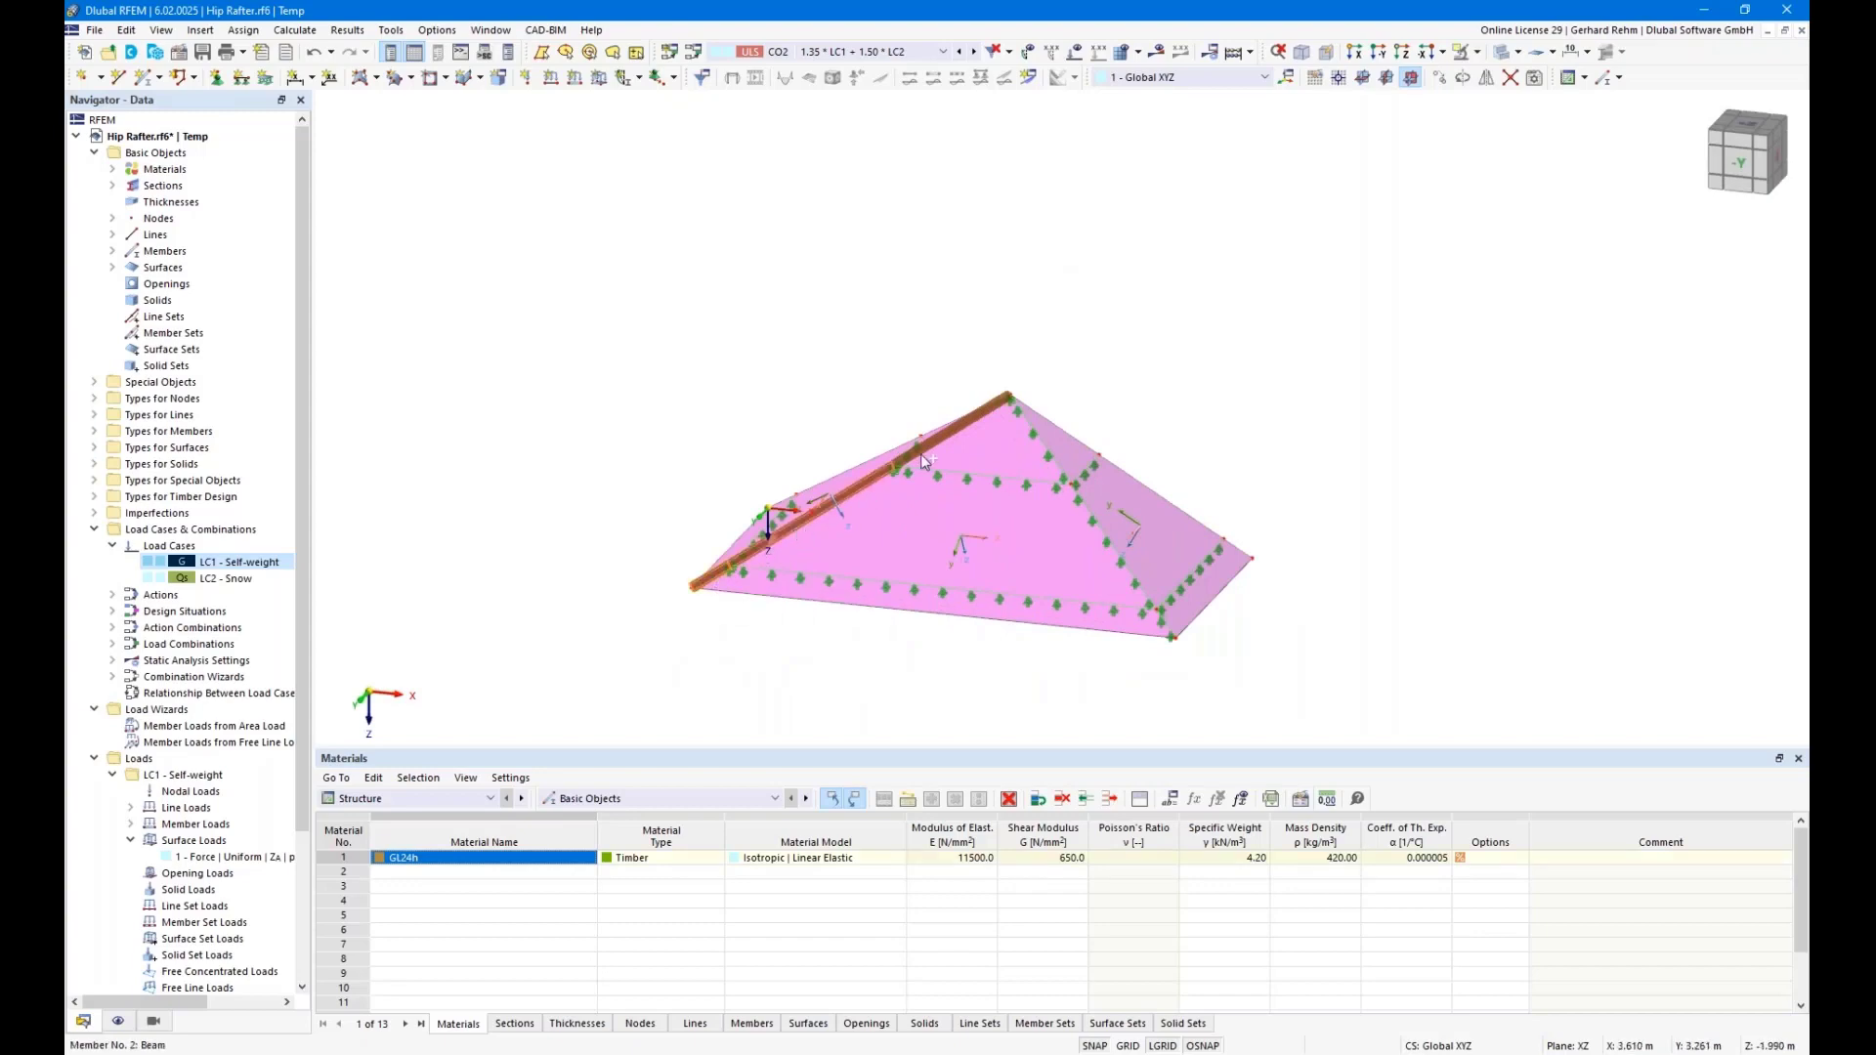
click(1476, 51)
click(1492, 96)
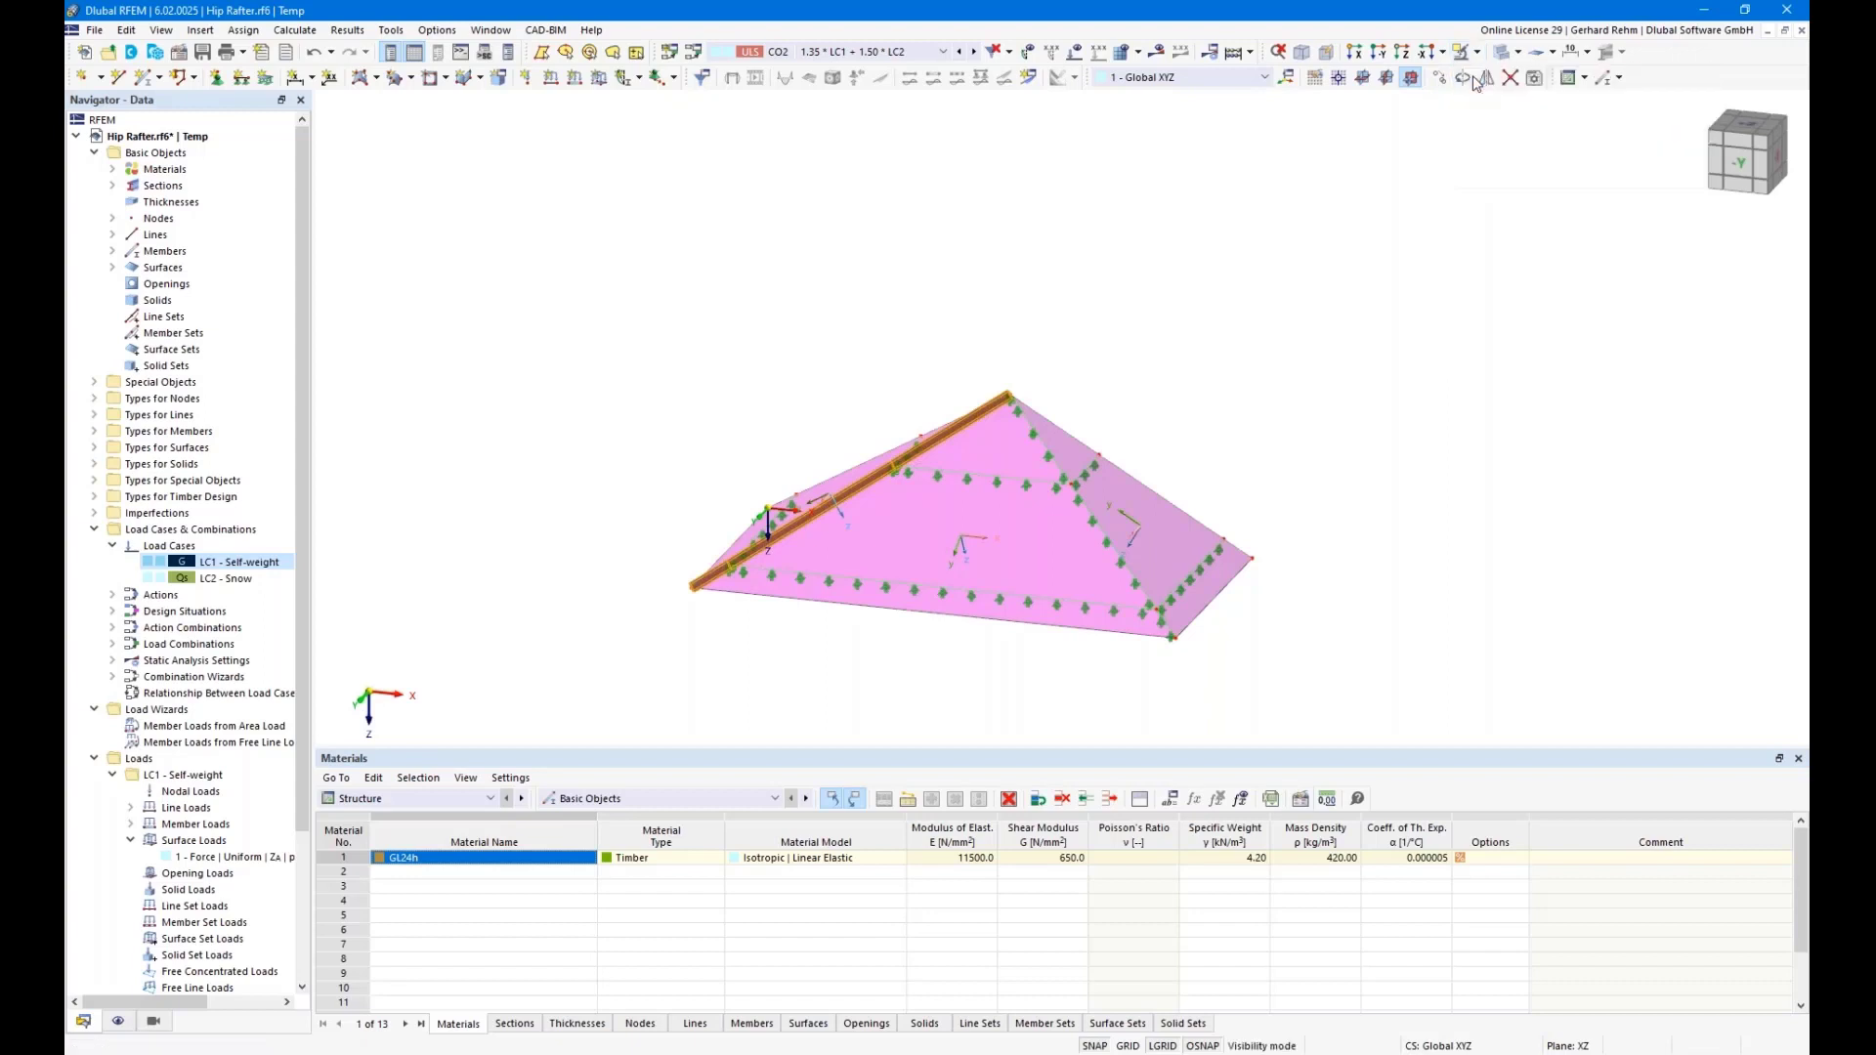
Create a continuous member set from the three hip rafter members and name it Hip Rafter
scroll(721, 592, up, 3)
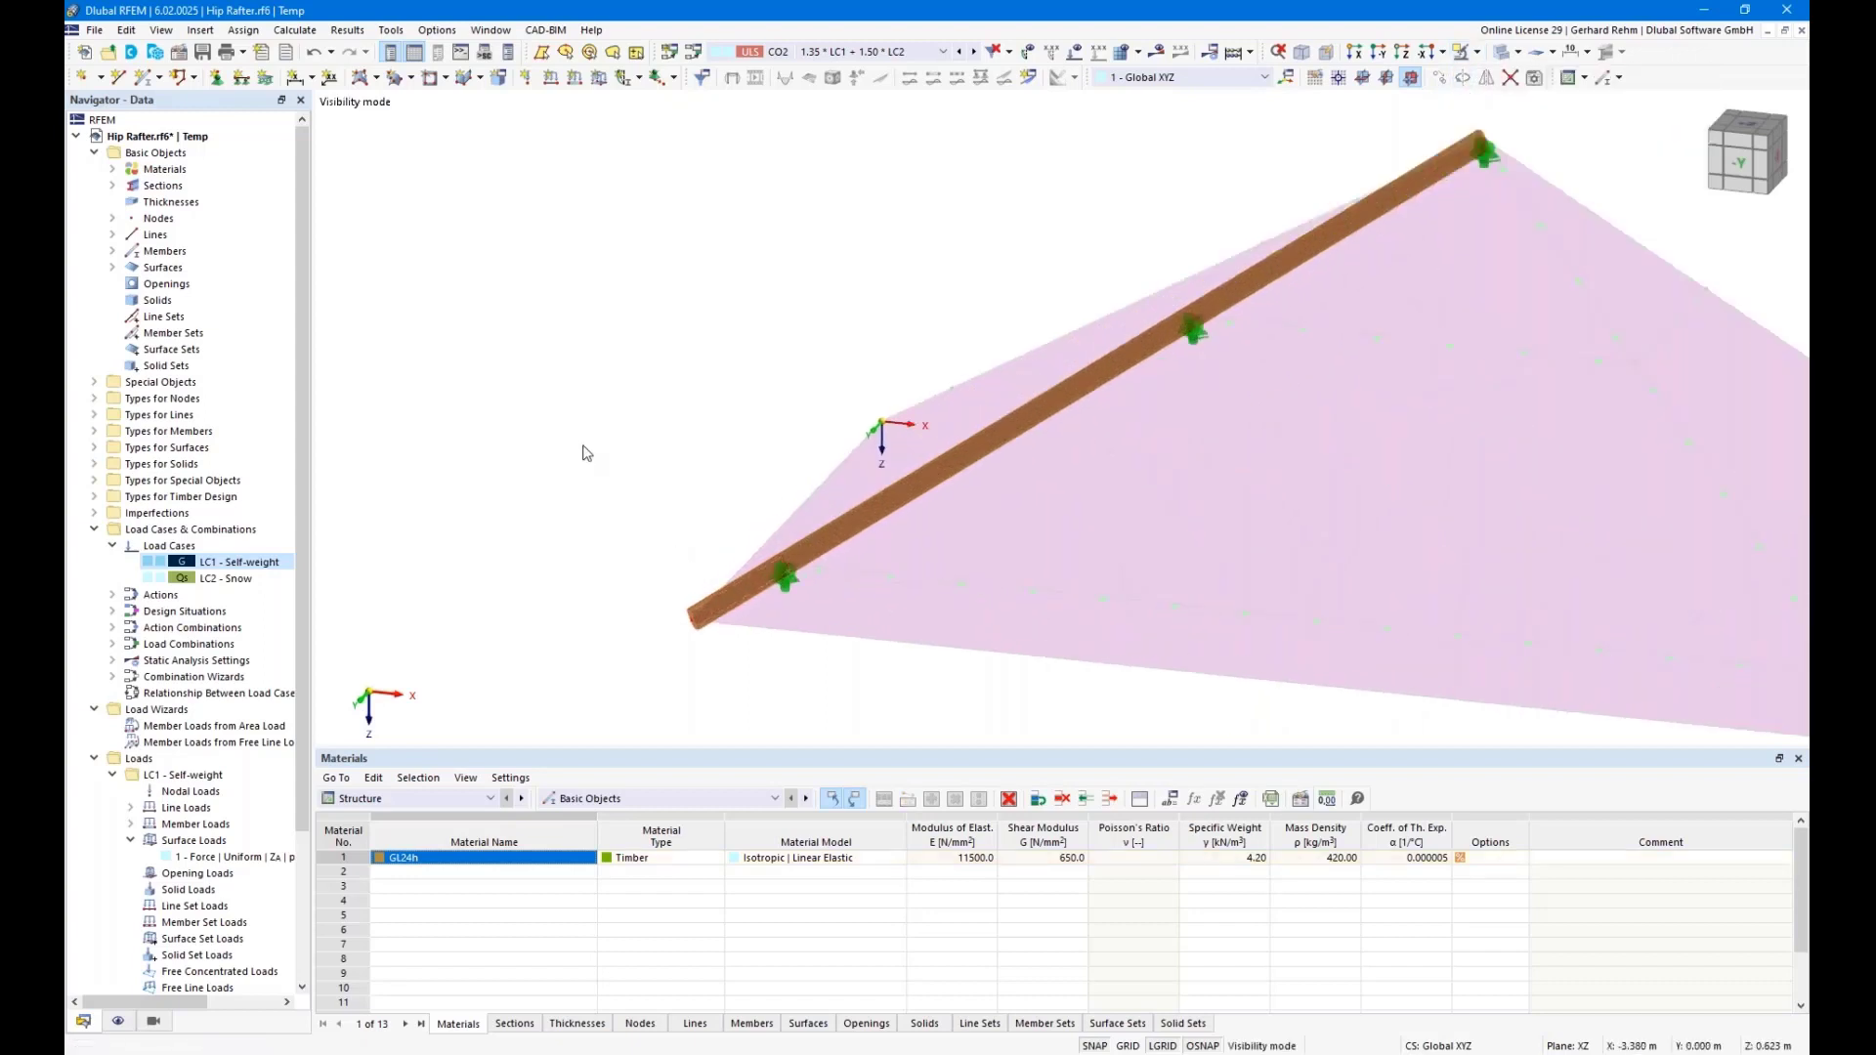
ctrl+middle_drag(587, 450, 561, 402)
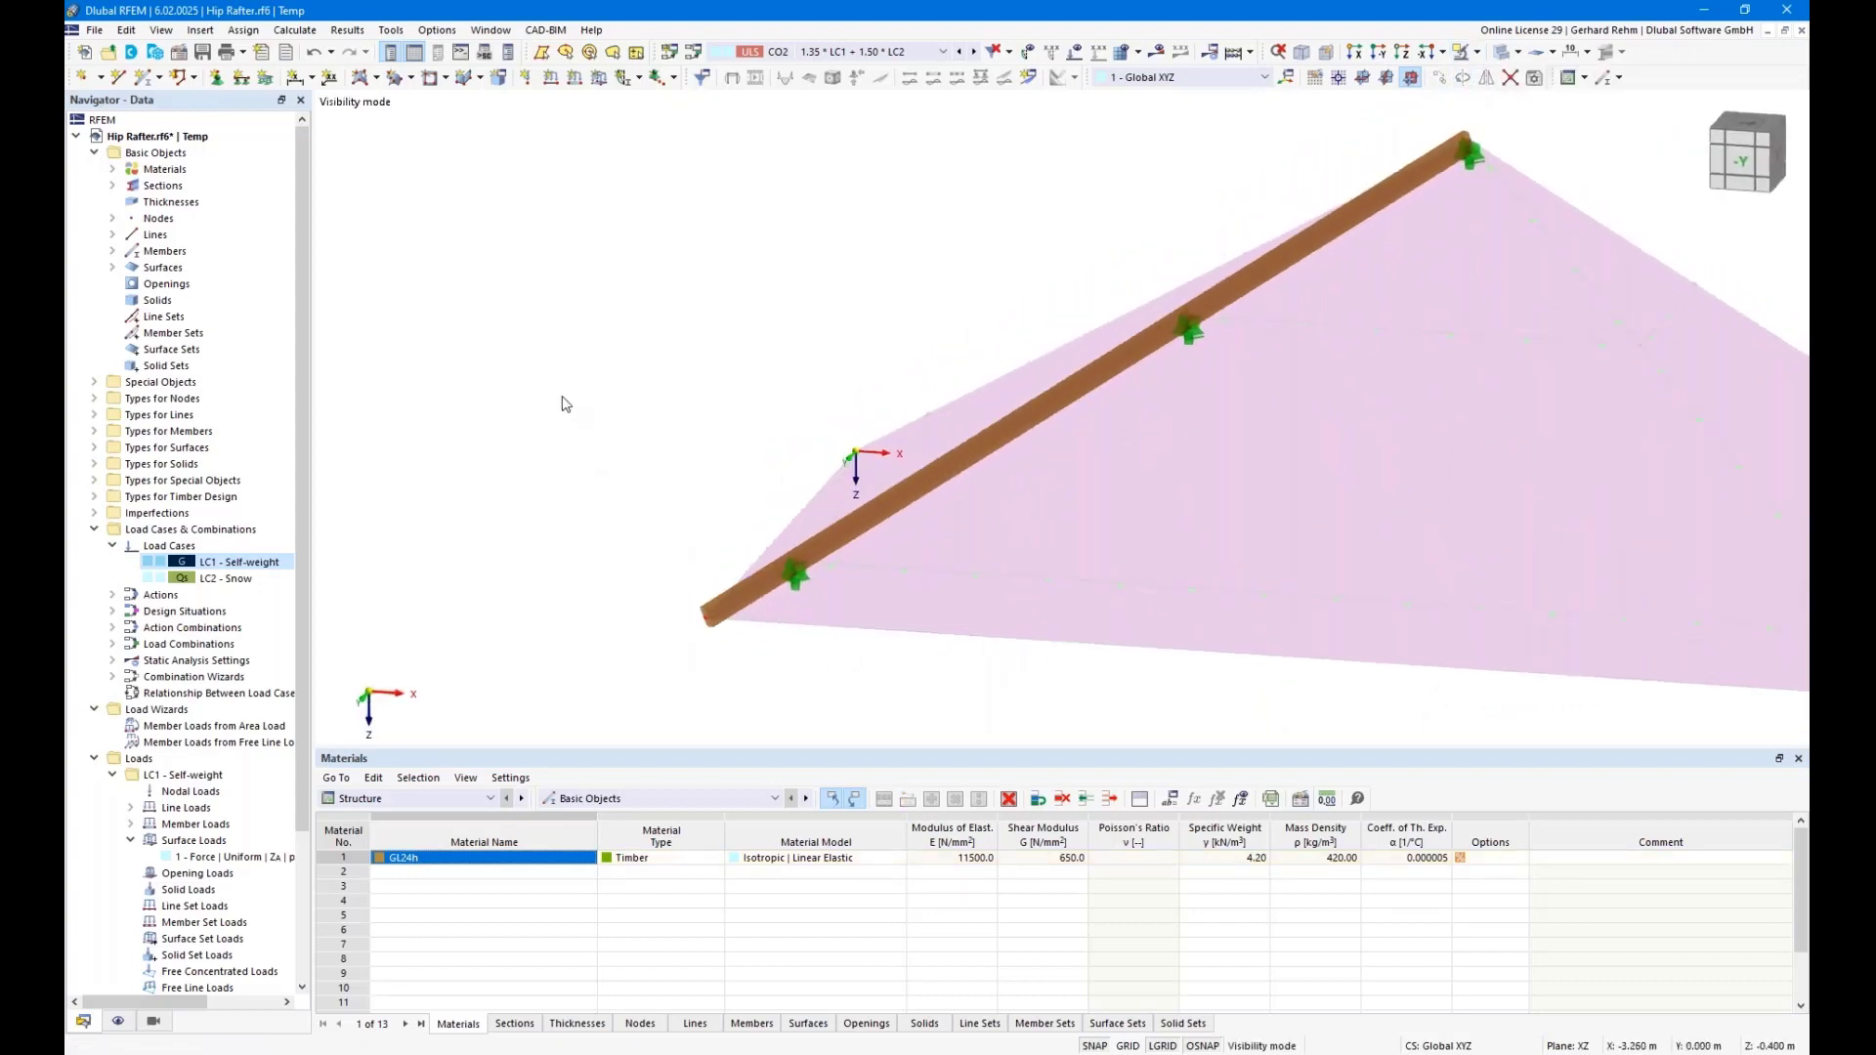
scroll(557, 398, down, 3)
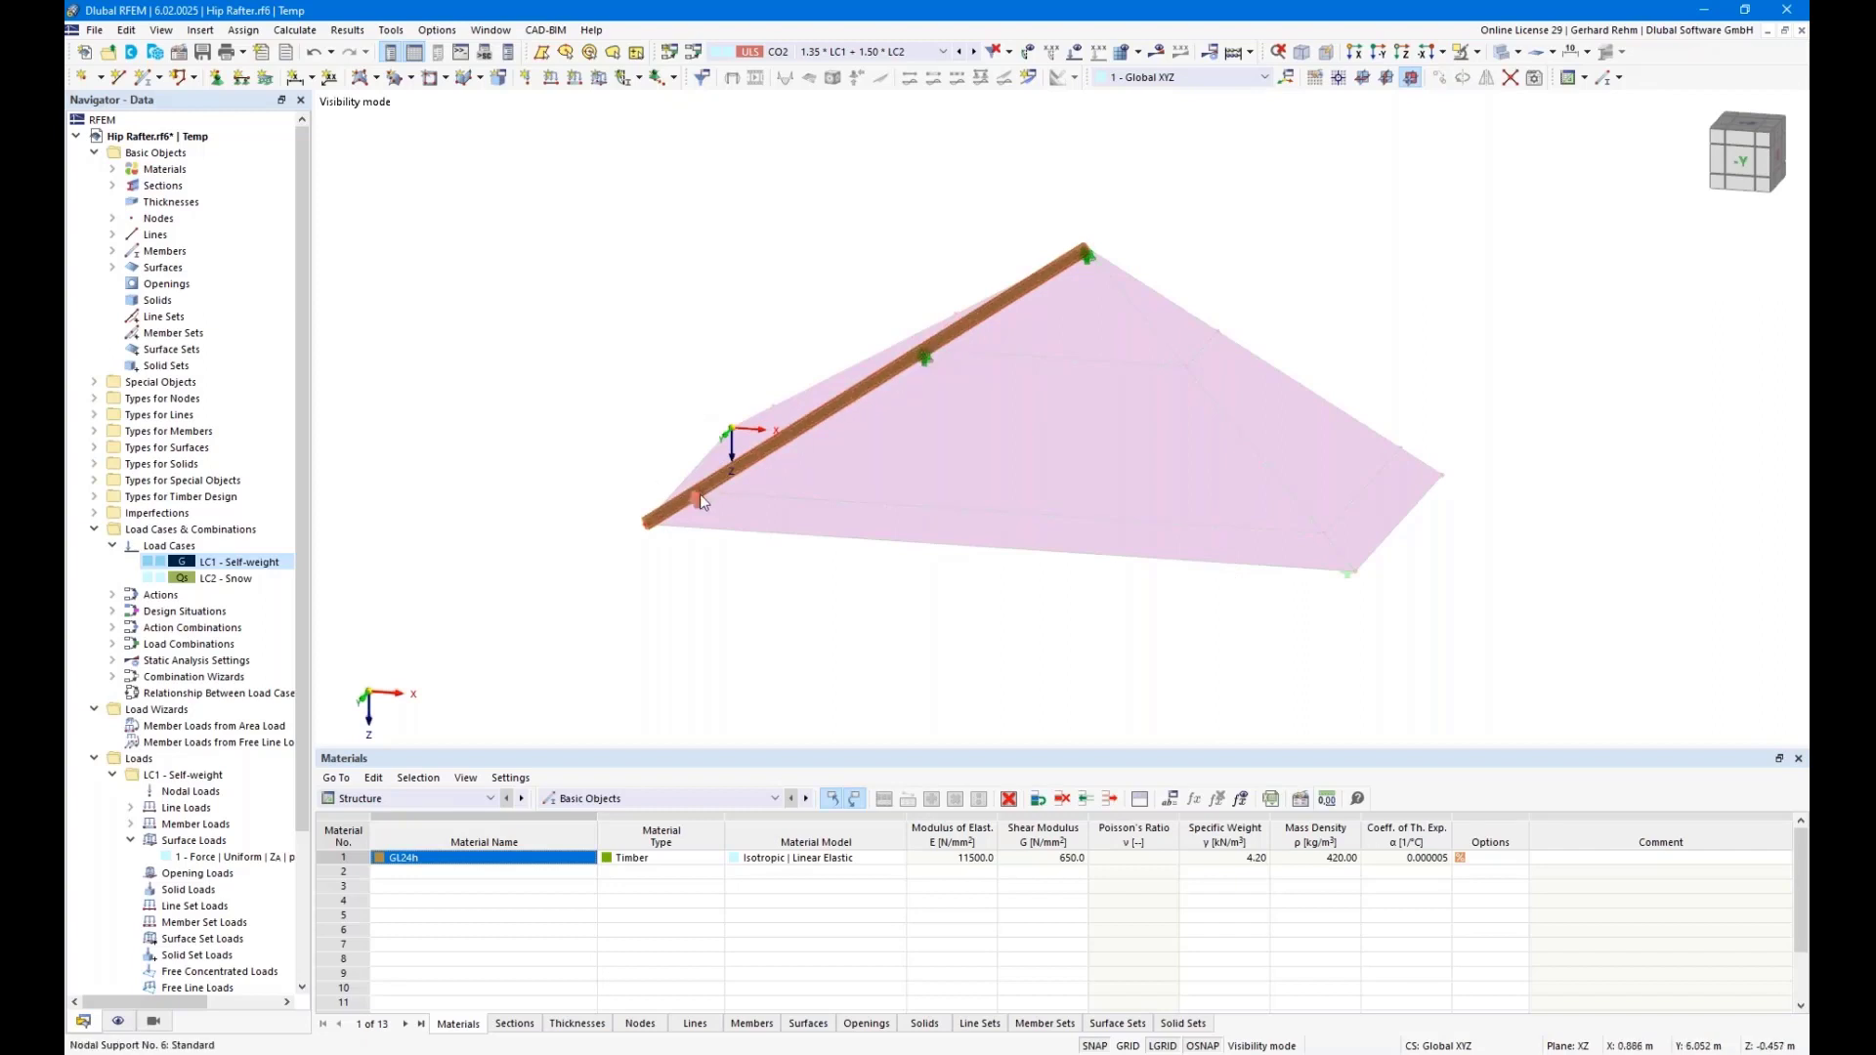
drag(1266, 616, 645, 215)
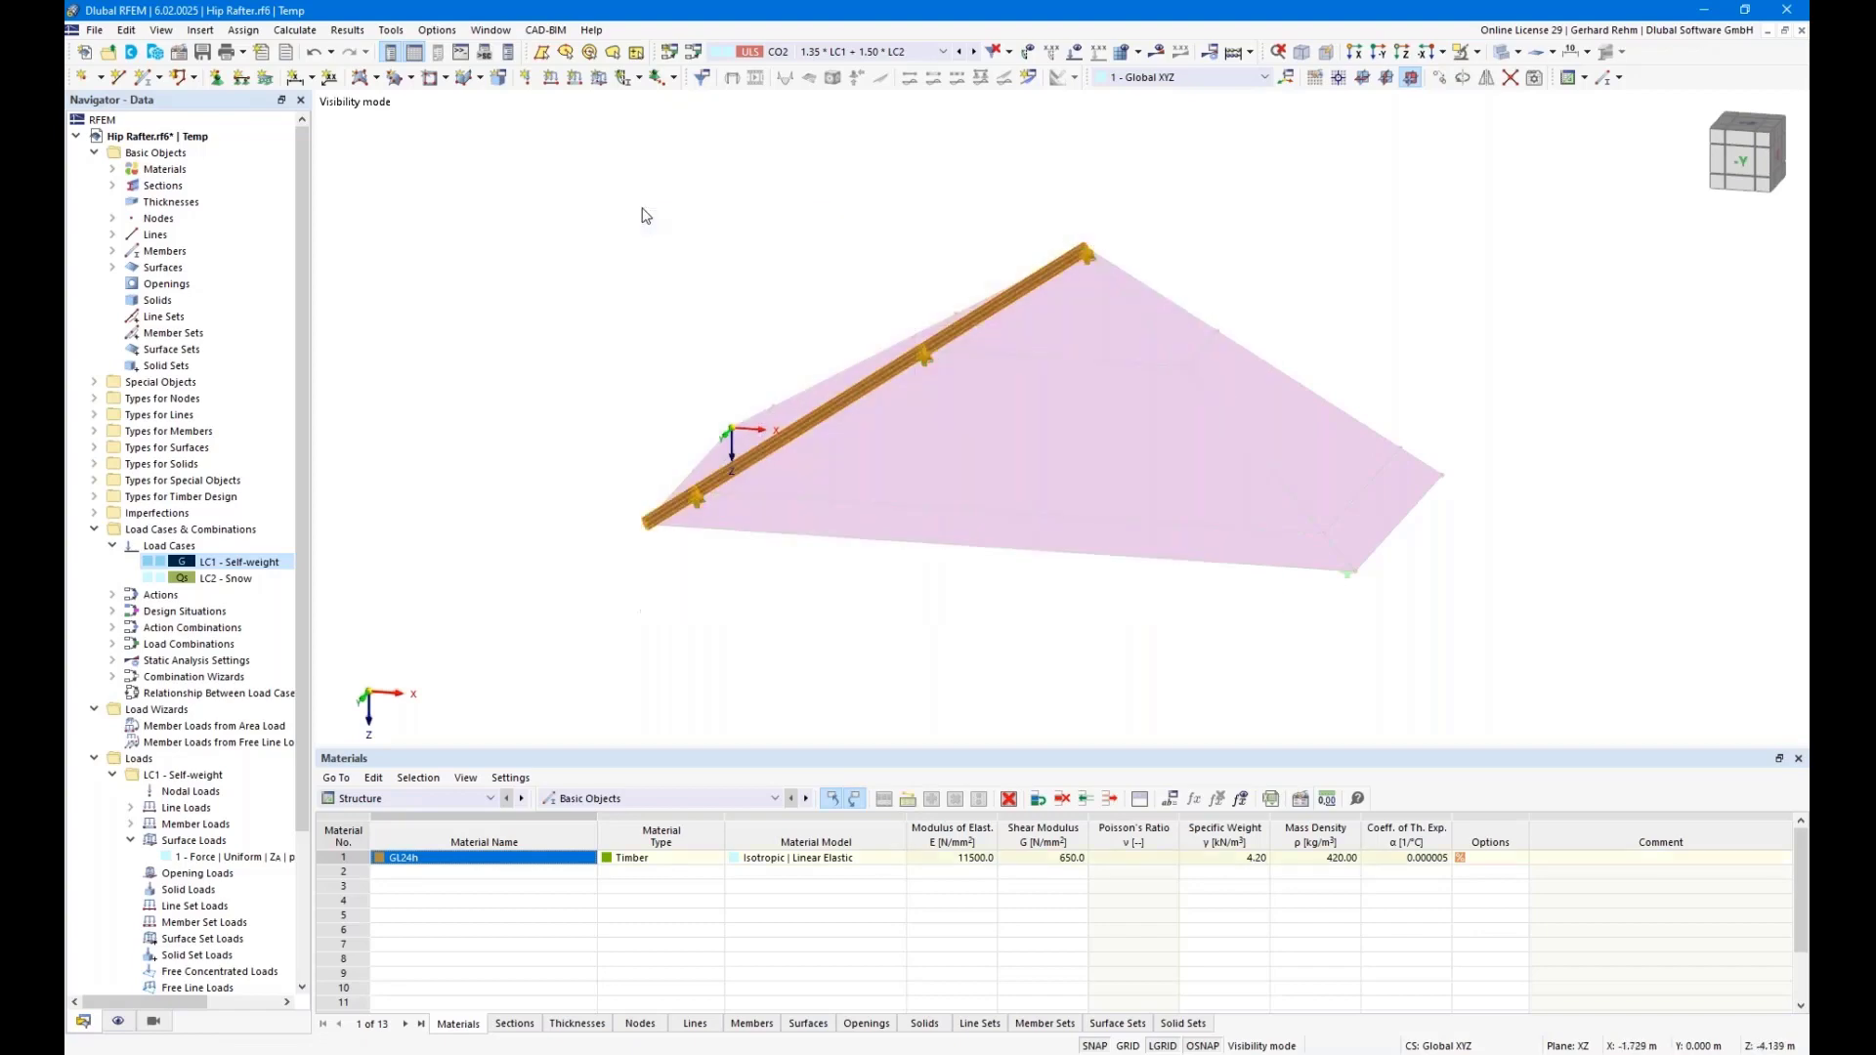
right_click(832, 418)
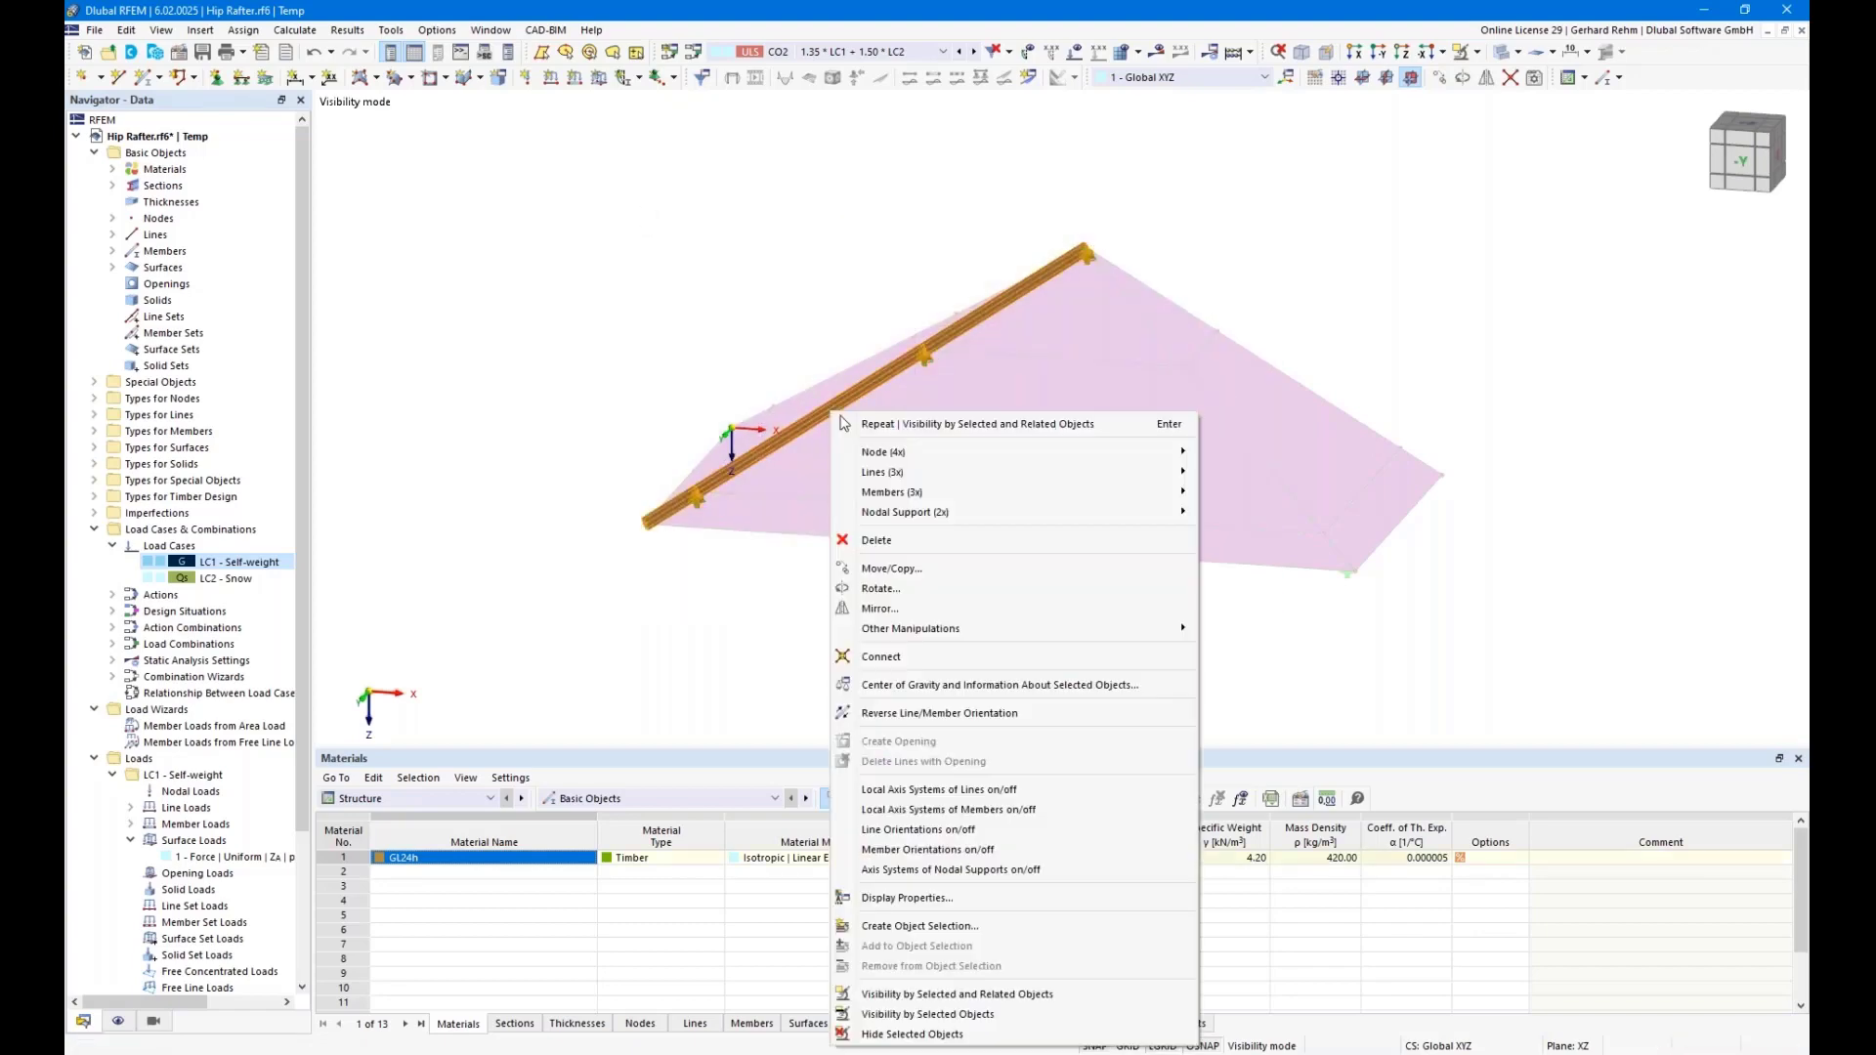
mouse_move(973, 499)
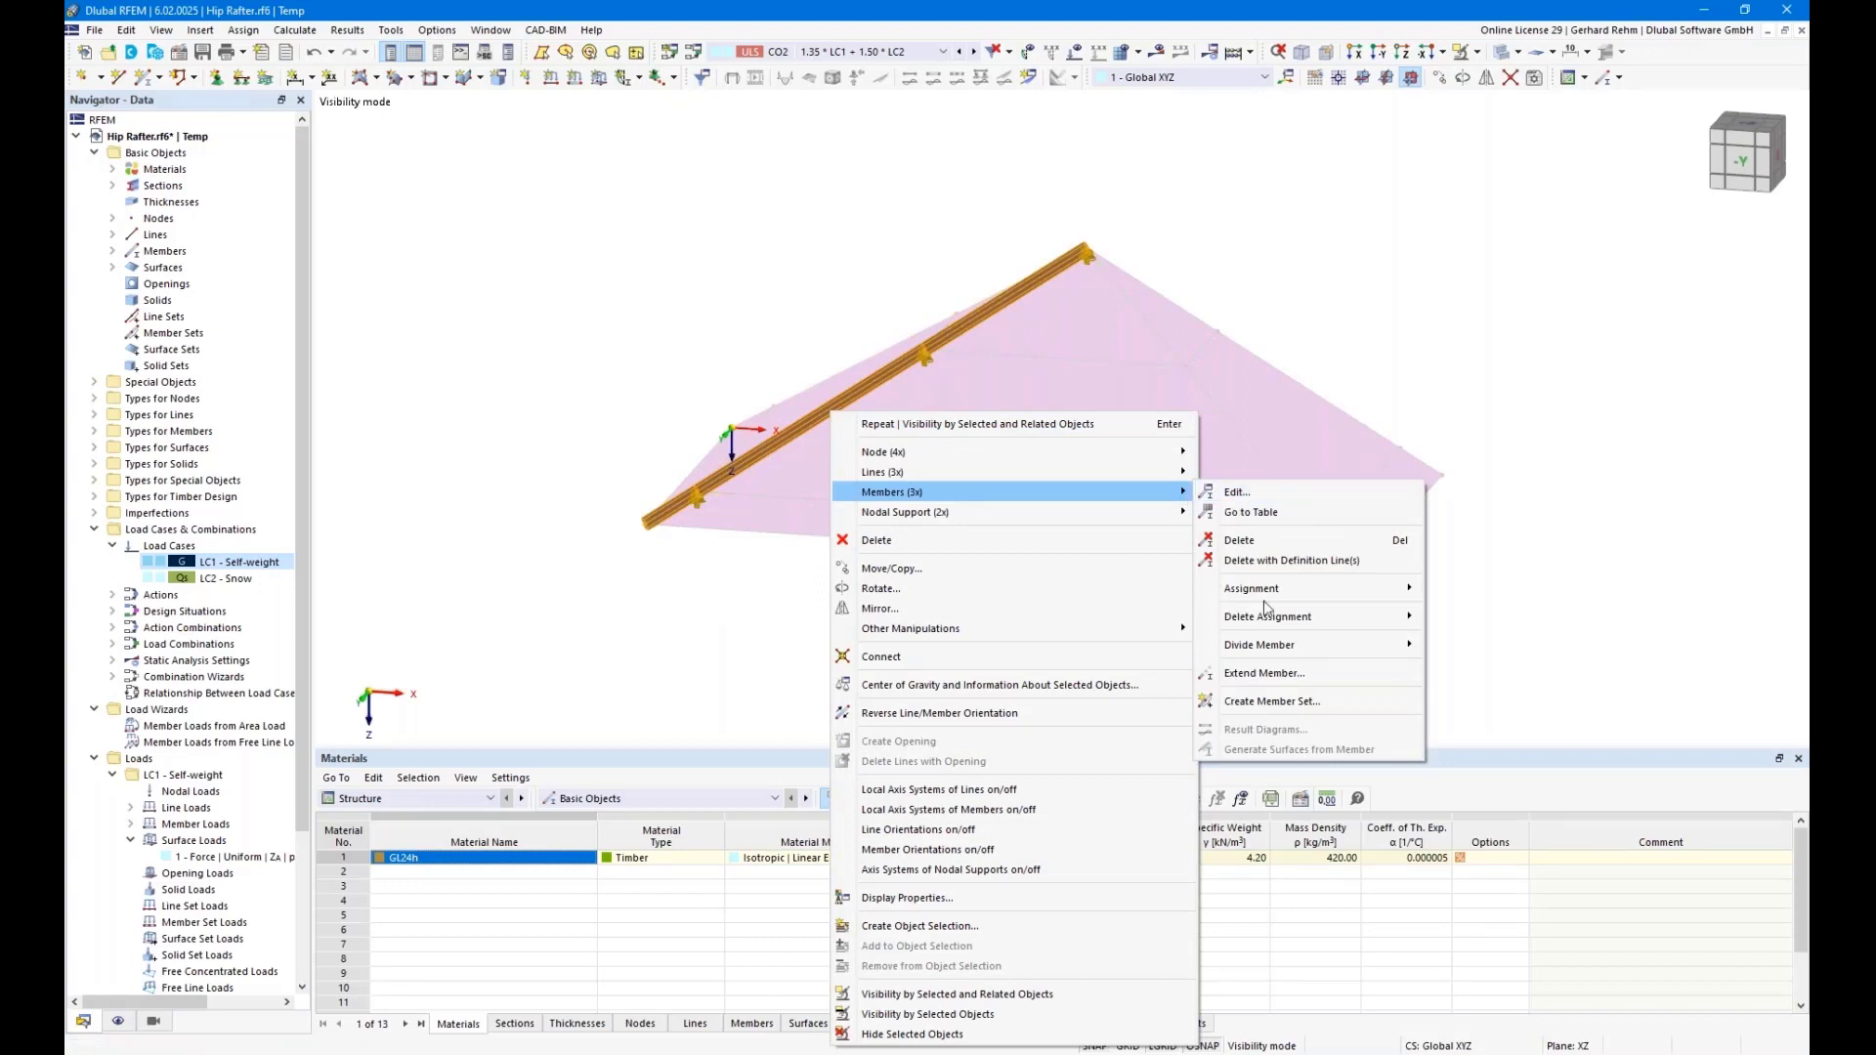
click(1271, 702)
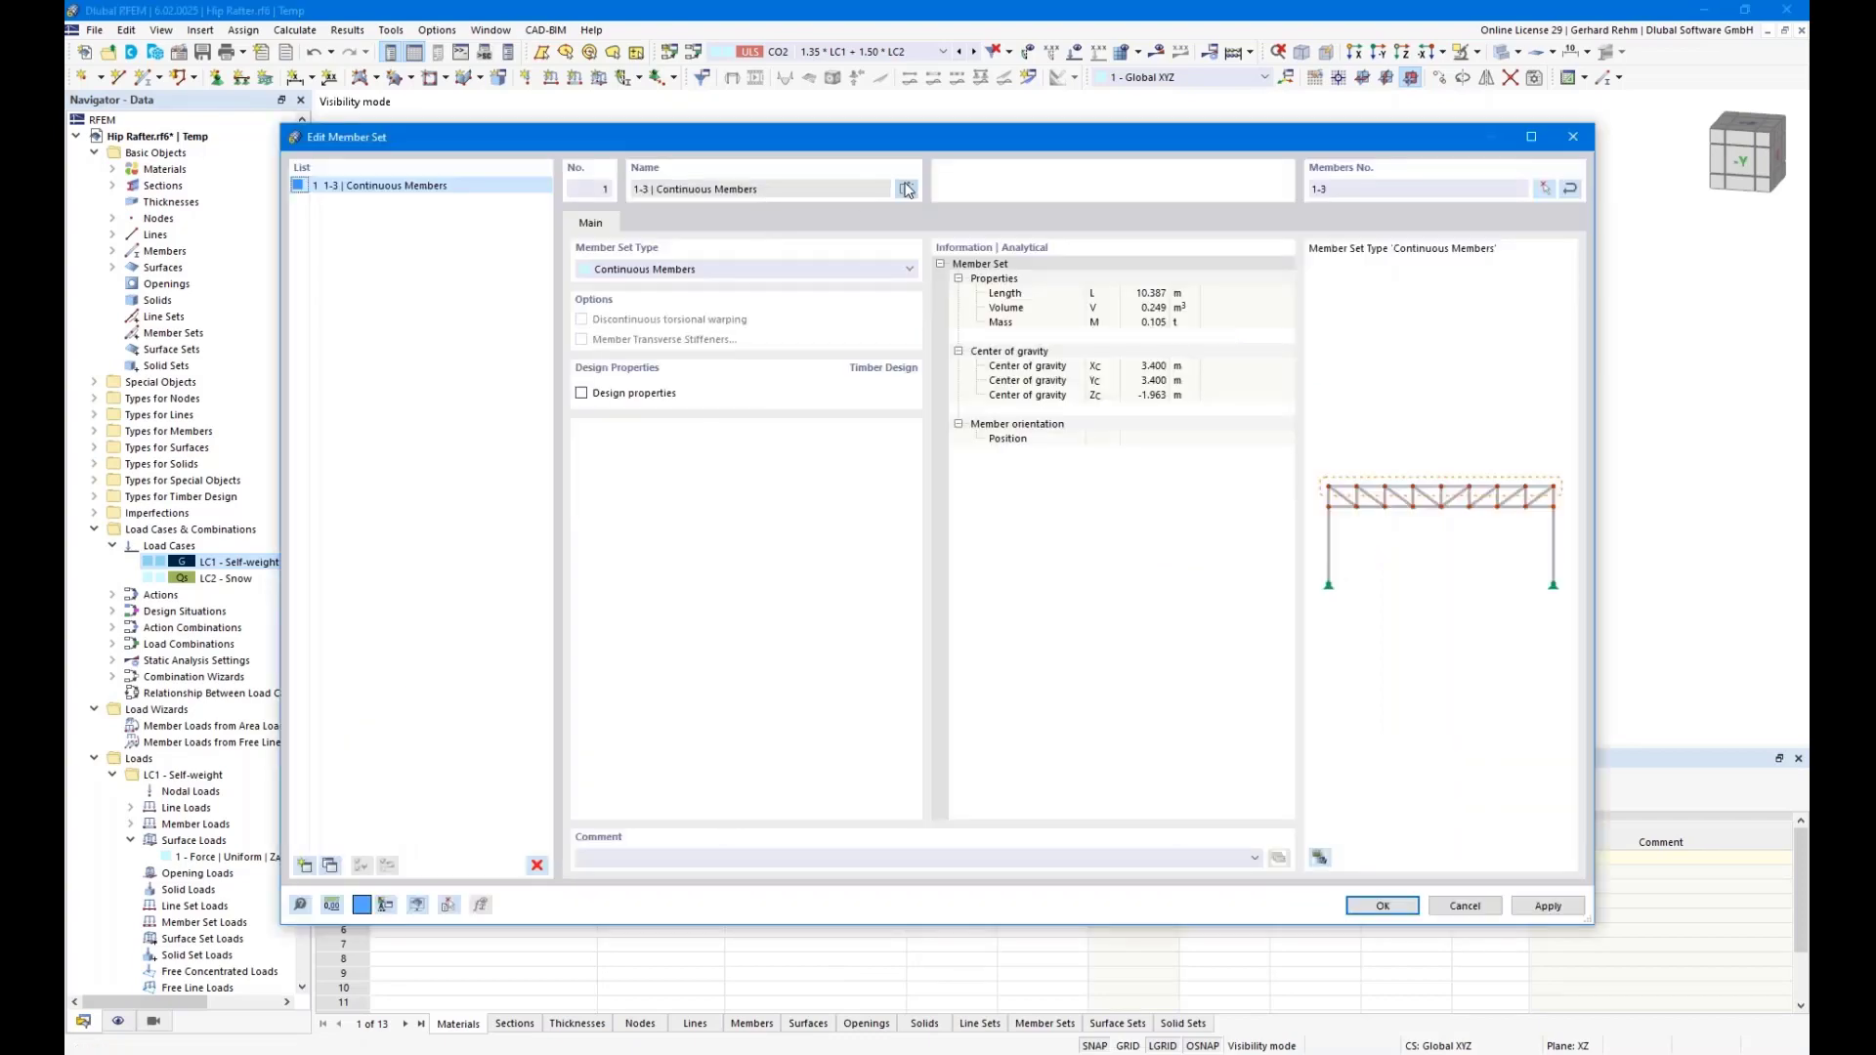
click(907, 189)
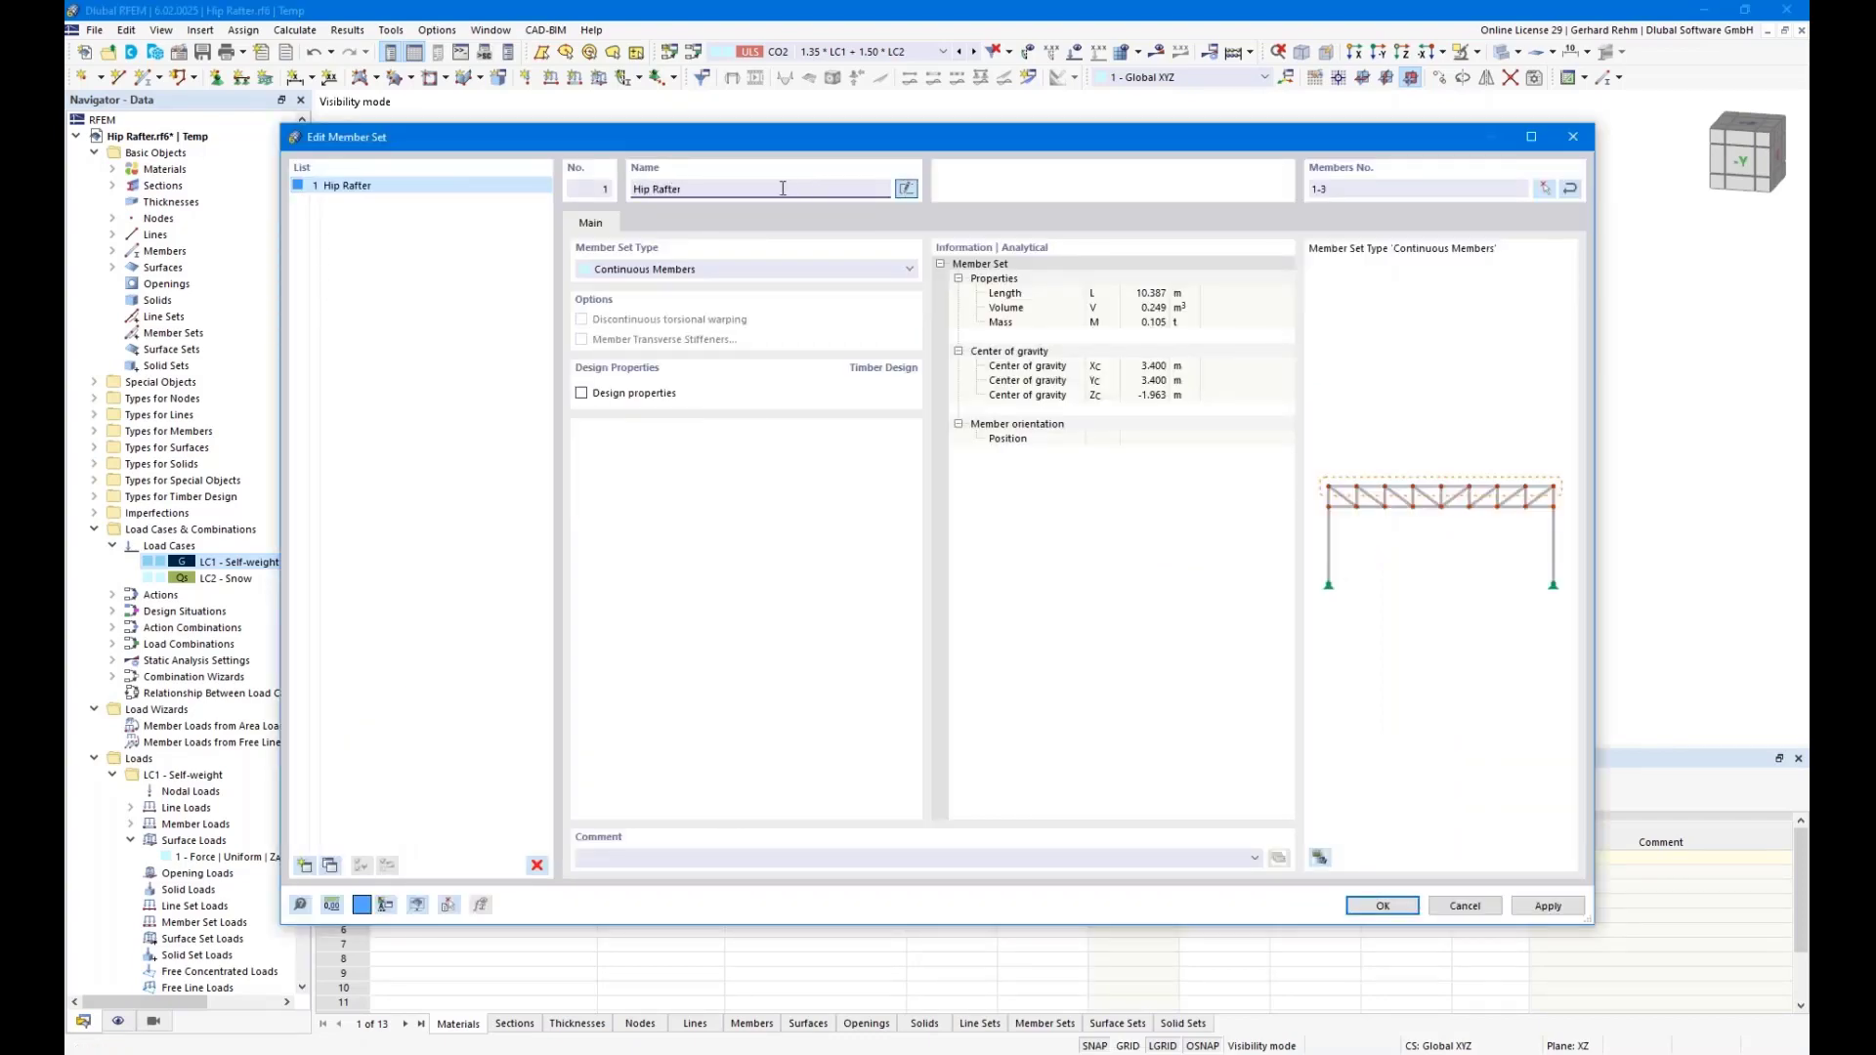
Activate the design properties of the Hip Rafter member set and start a new effective lengths definition for it
click(582, 393)
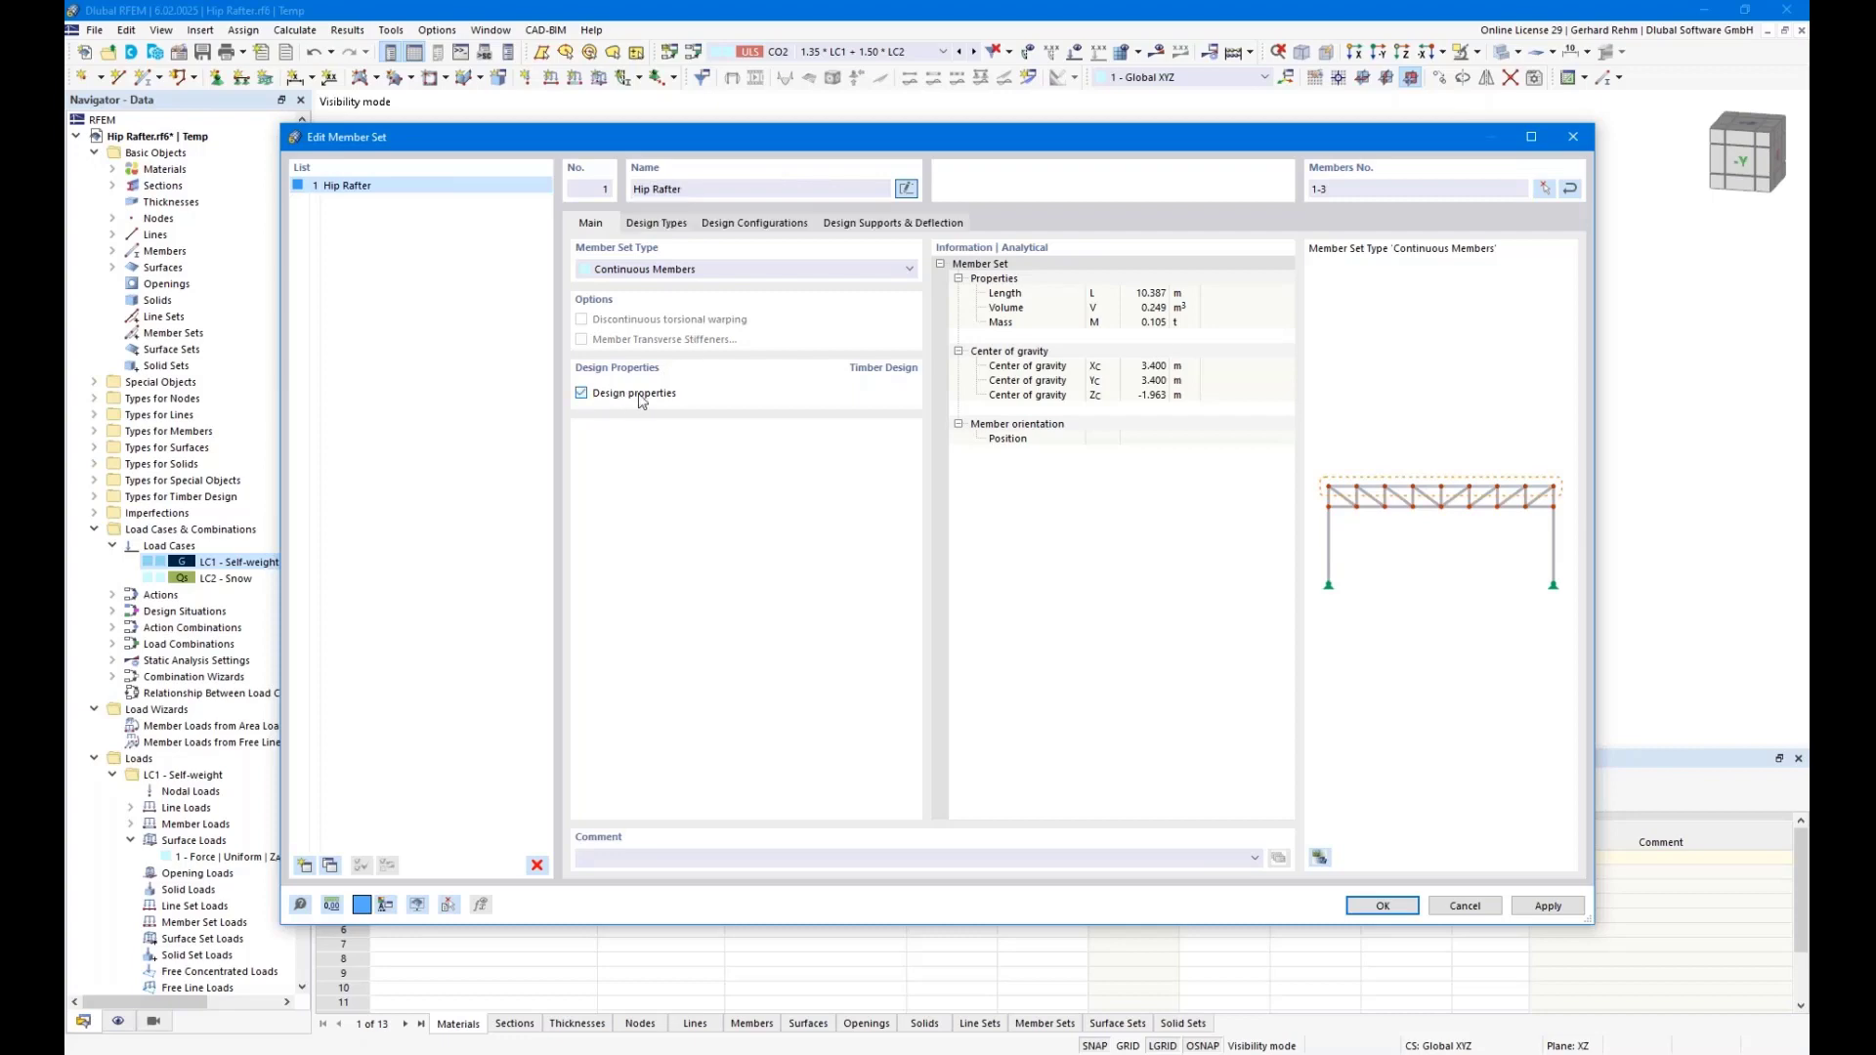
drag(612, 137, 817, 600)
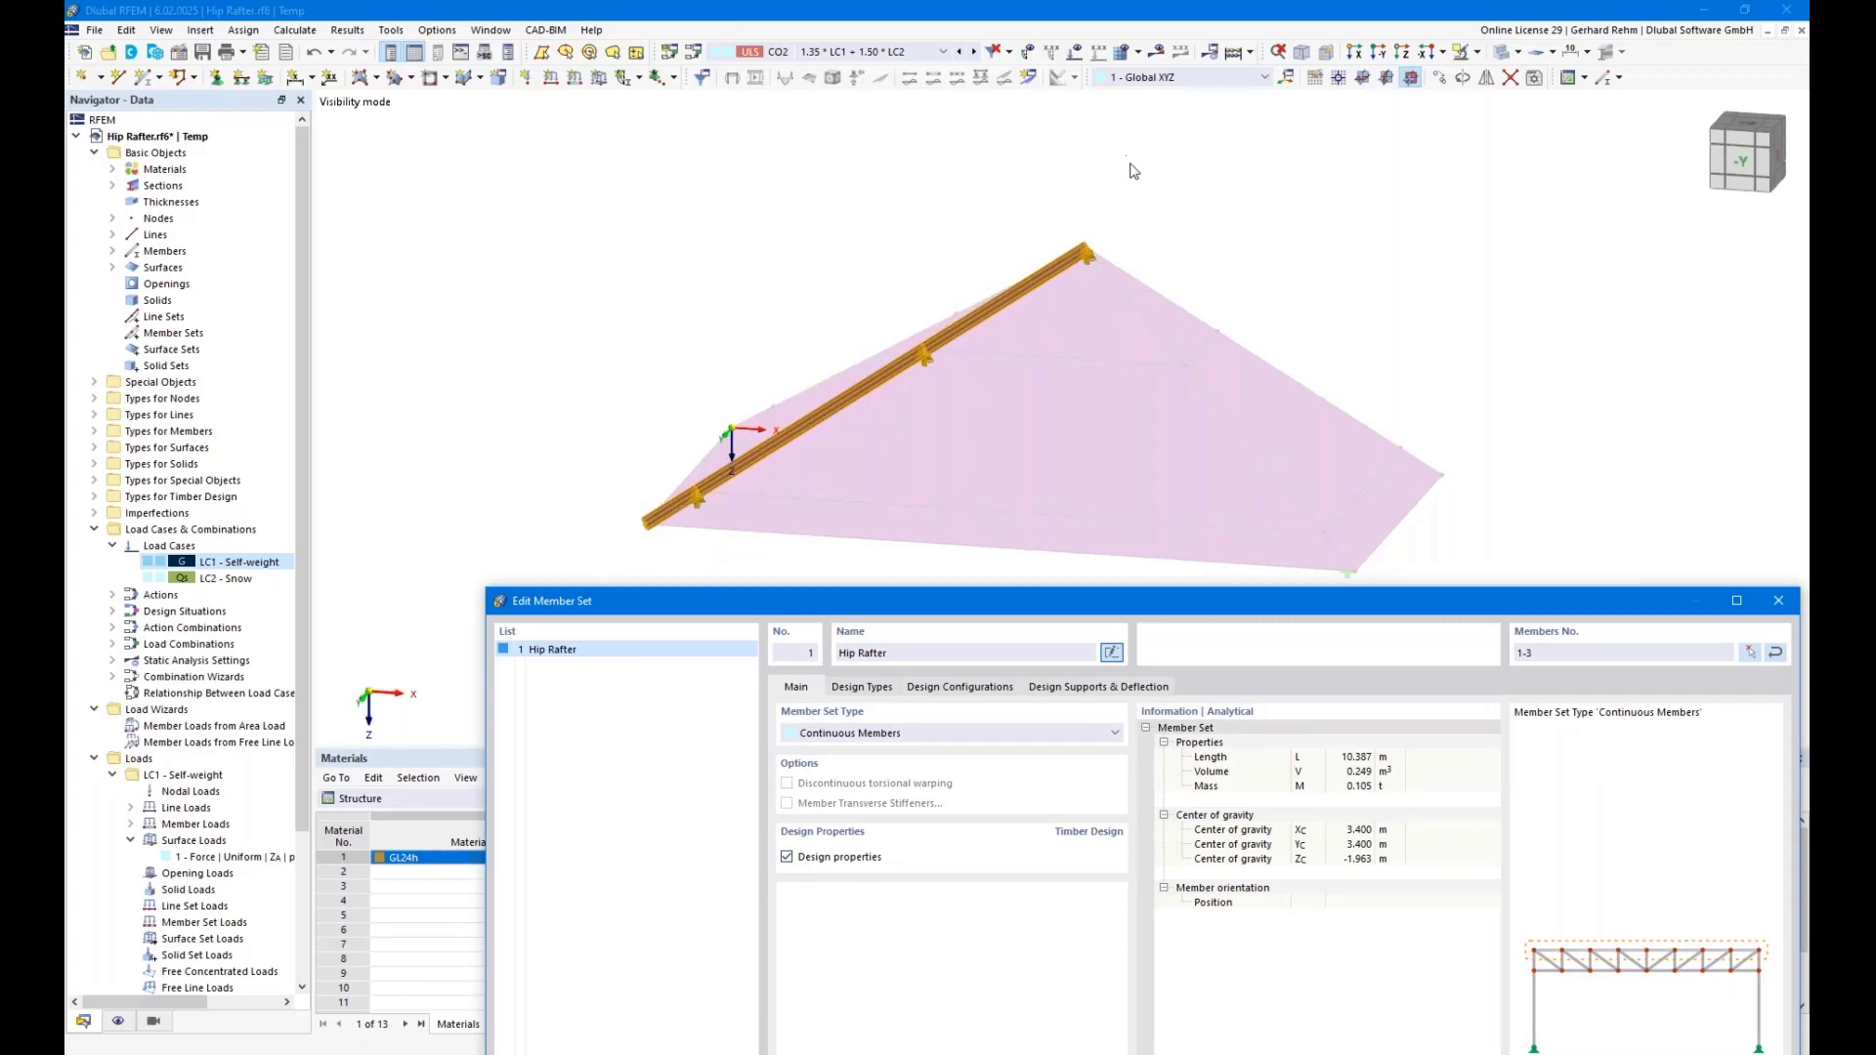
drag(887, 606, 774, 230)
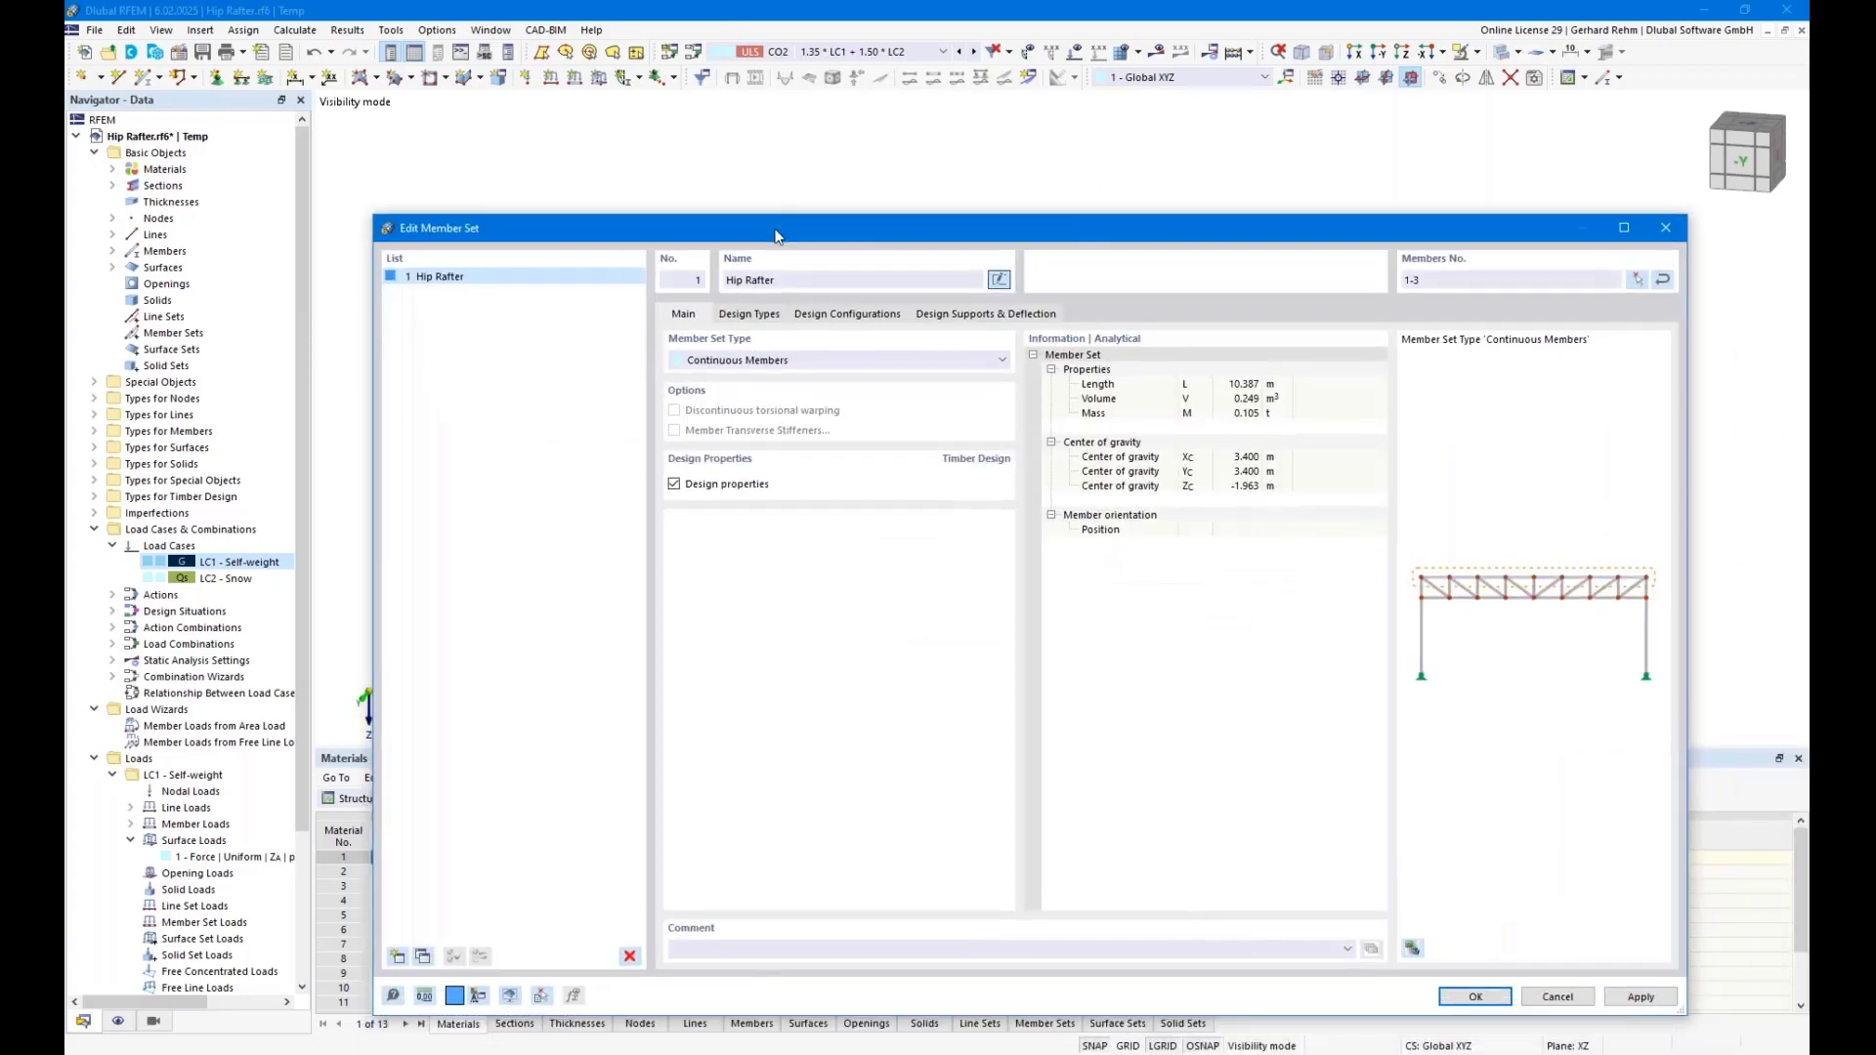
click(748, 313)
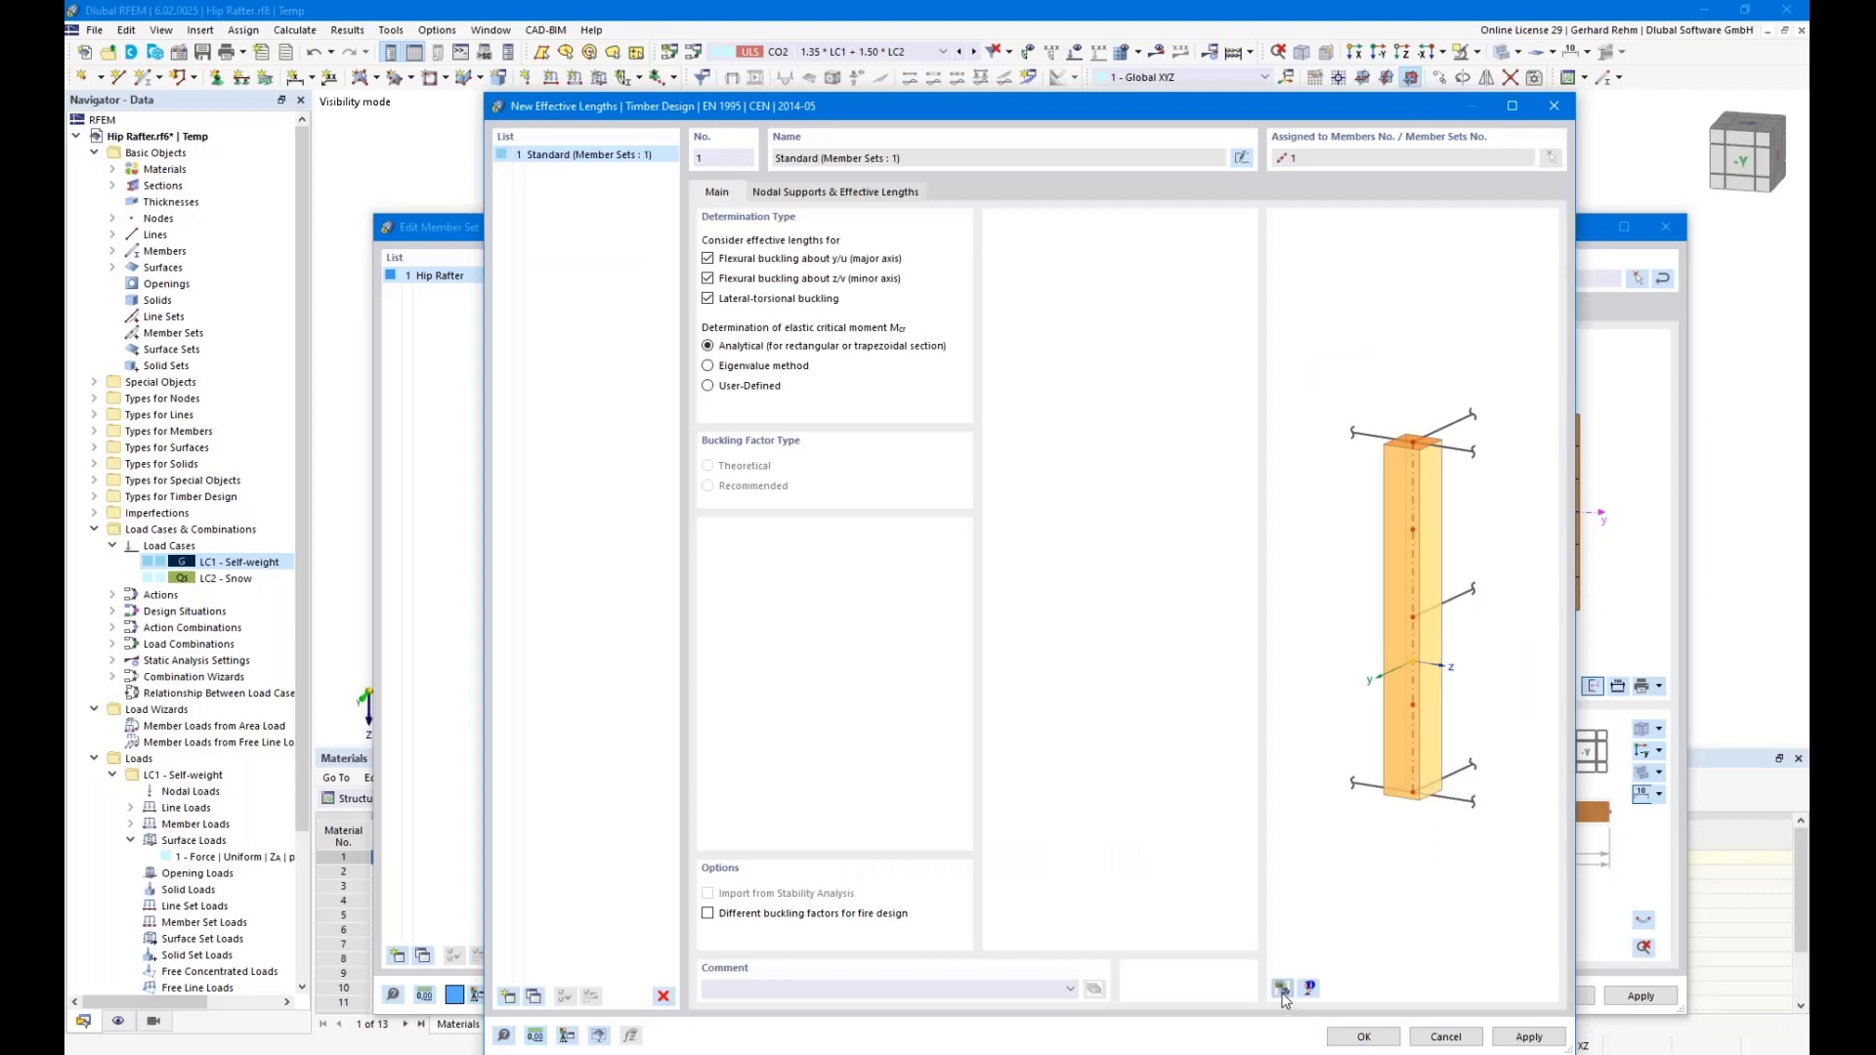
Exclude flexural buckling about the minor z/v axis and lateral-torsional buckling from the effective lengths, keeping only major-axis buckling
click(1409, 571)
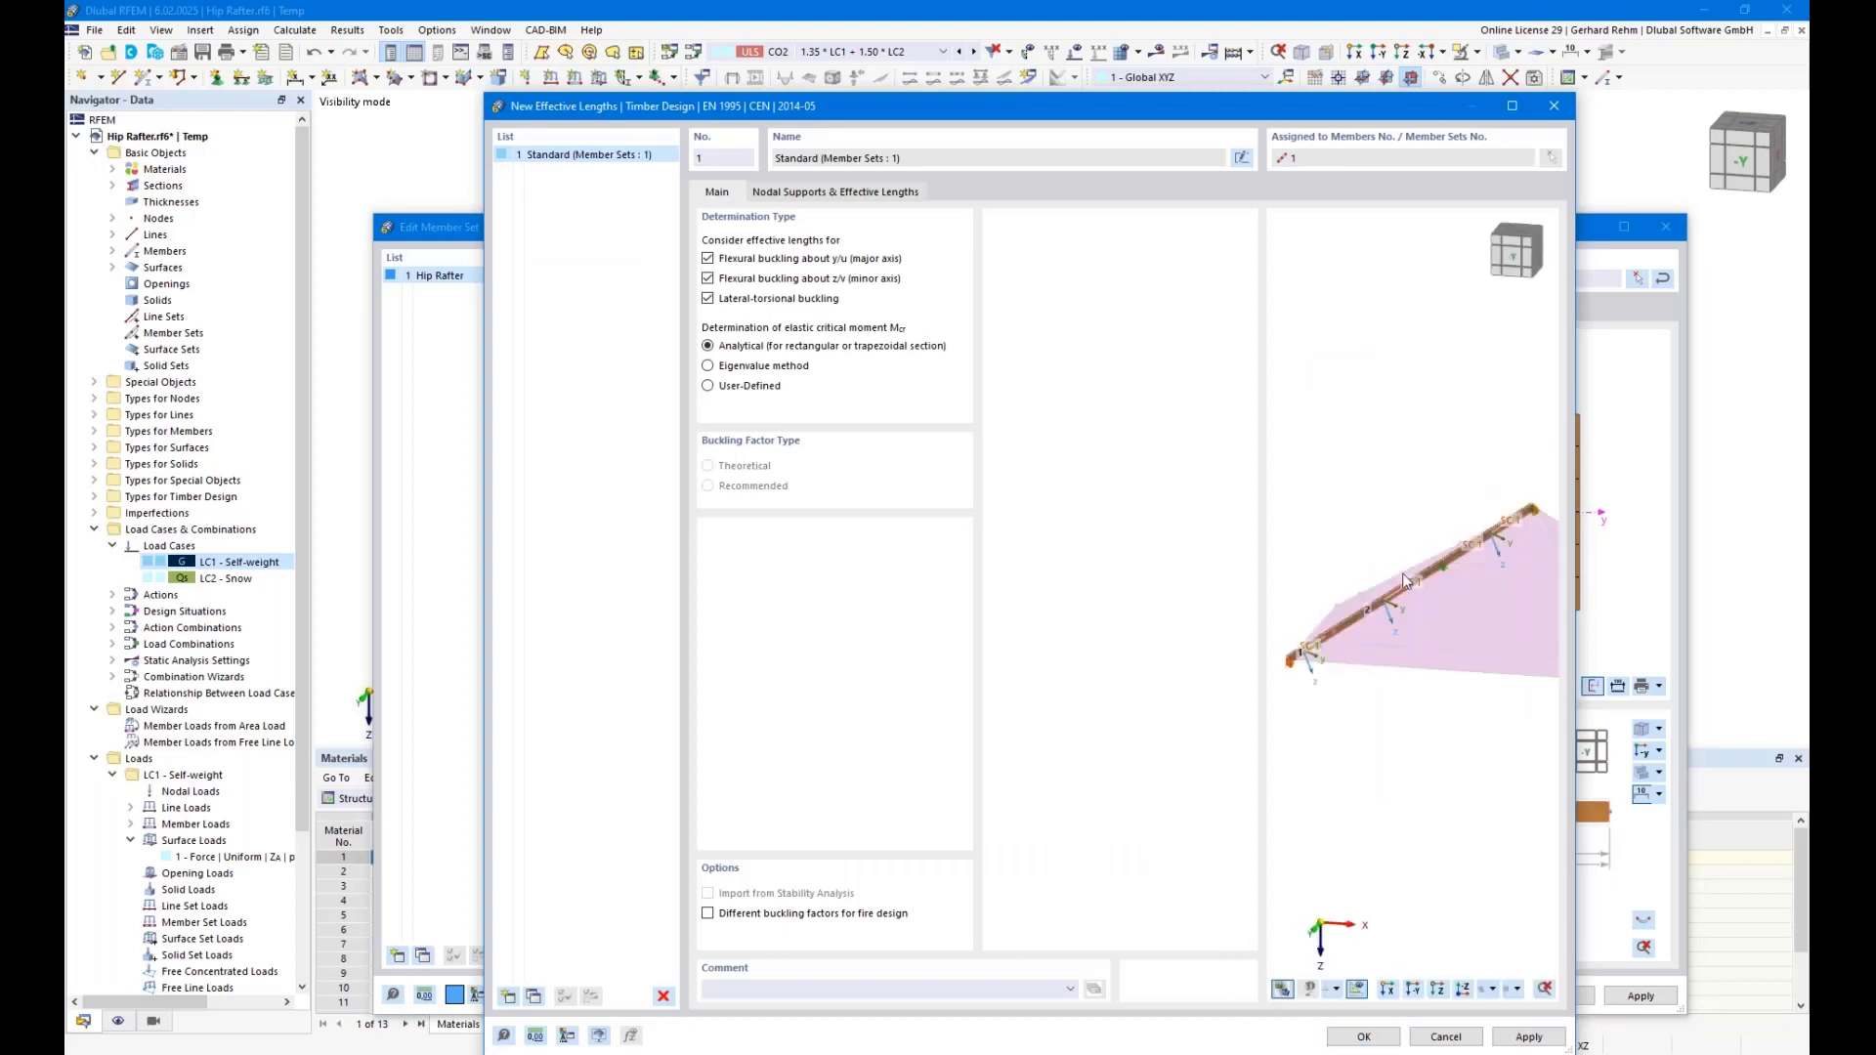
ctrl+middle_drag(1437, 608, 1518, 648)
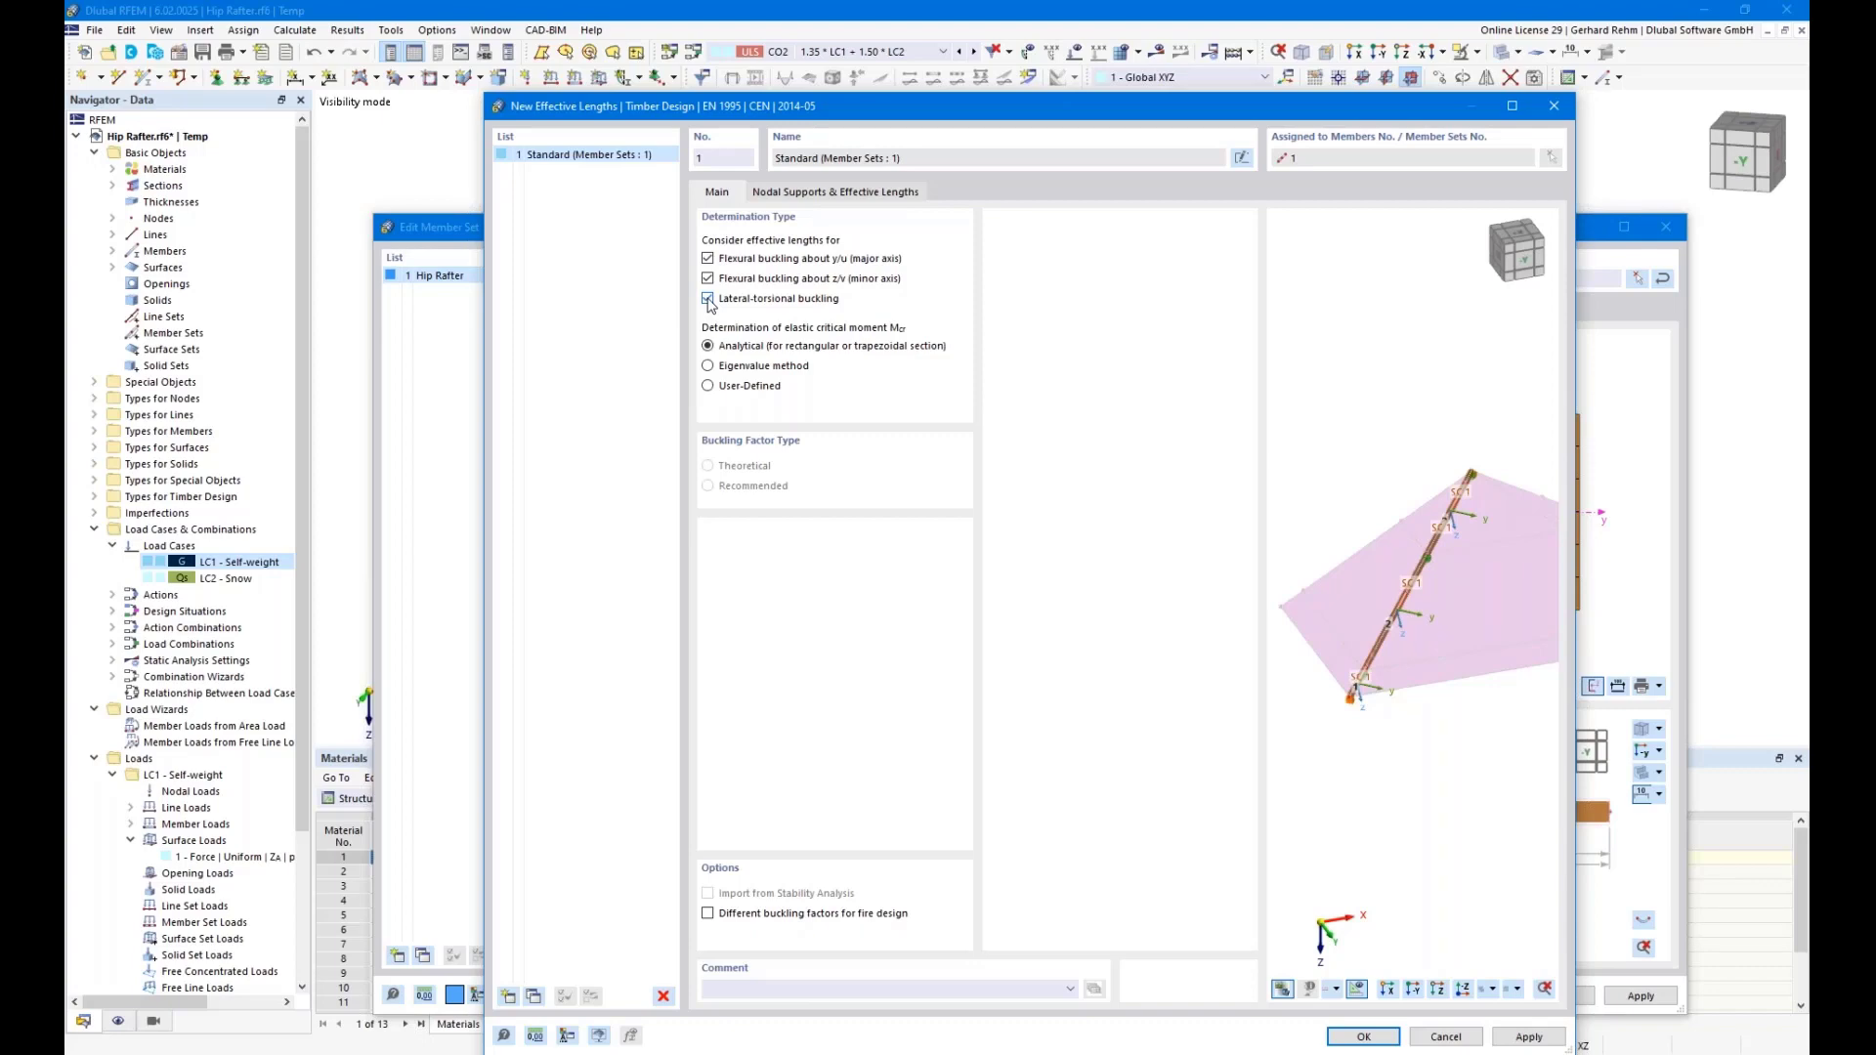
scroll(1401, 641, up, 3)
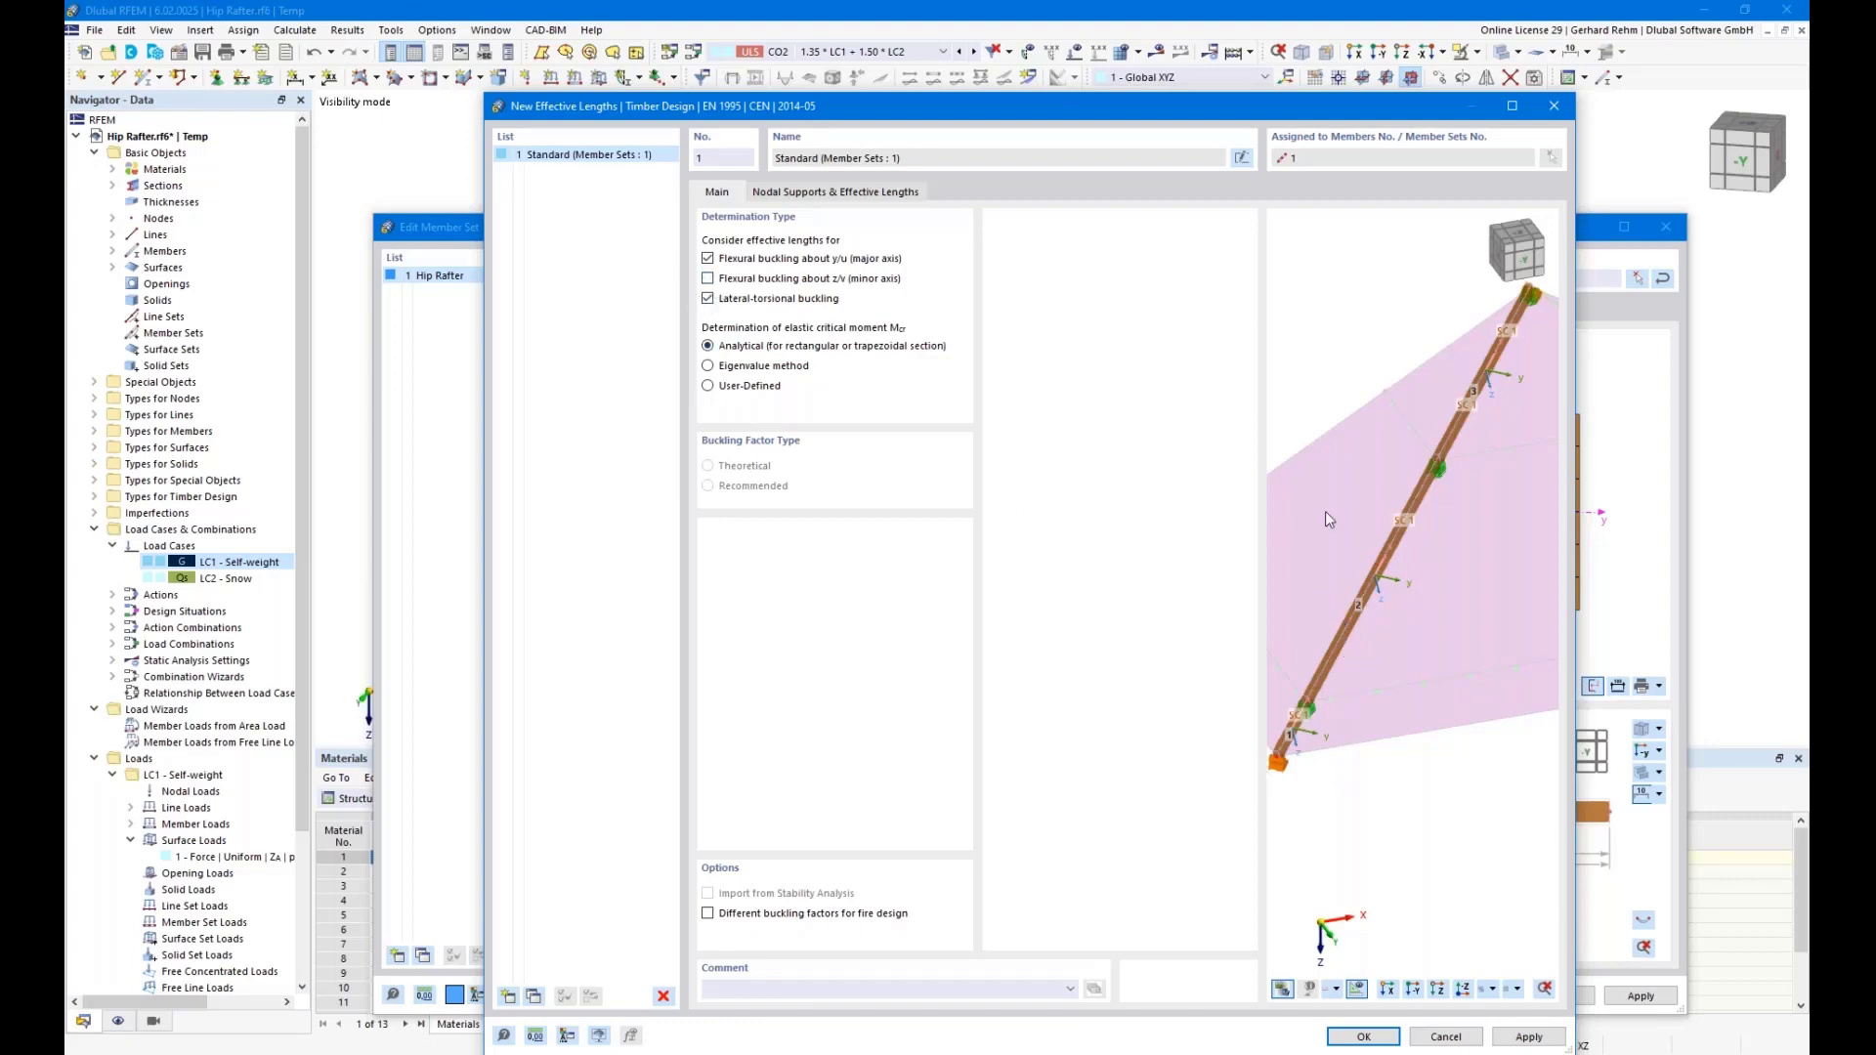
click(708, 298)
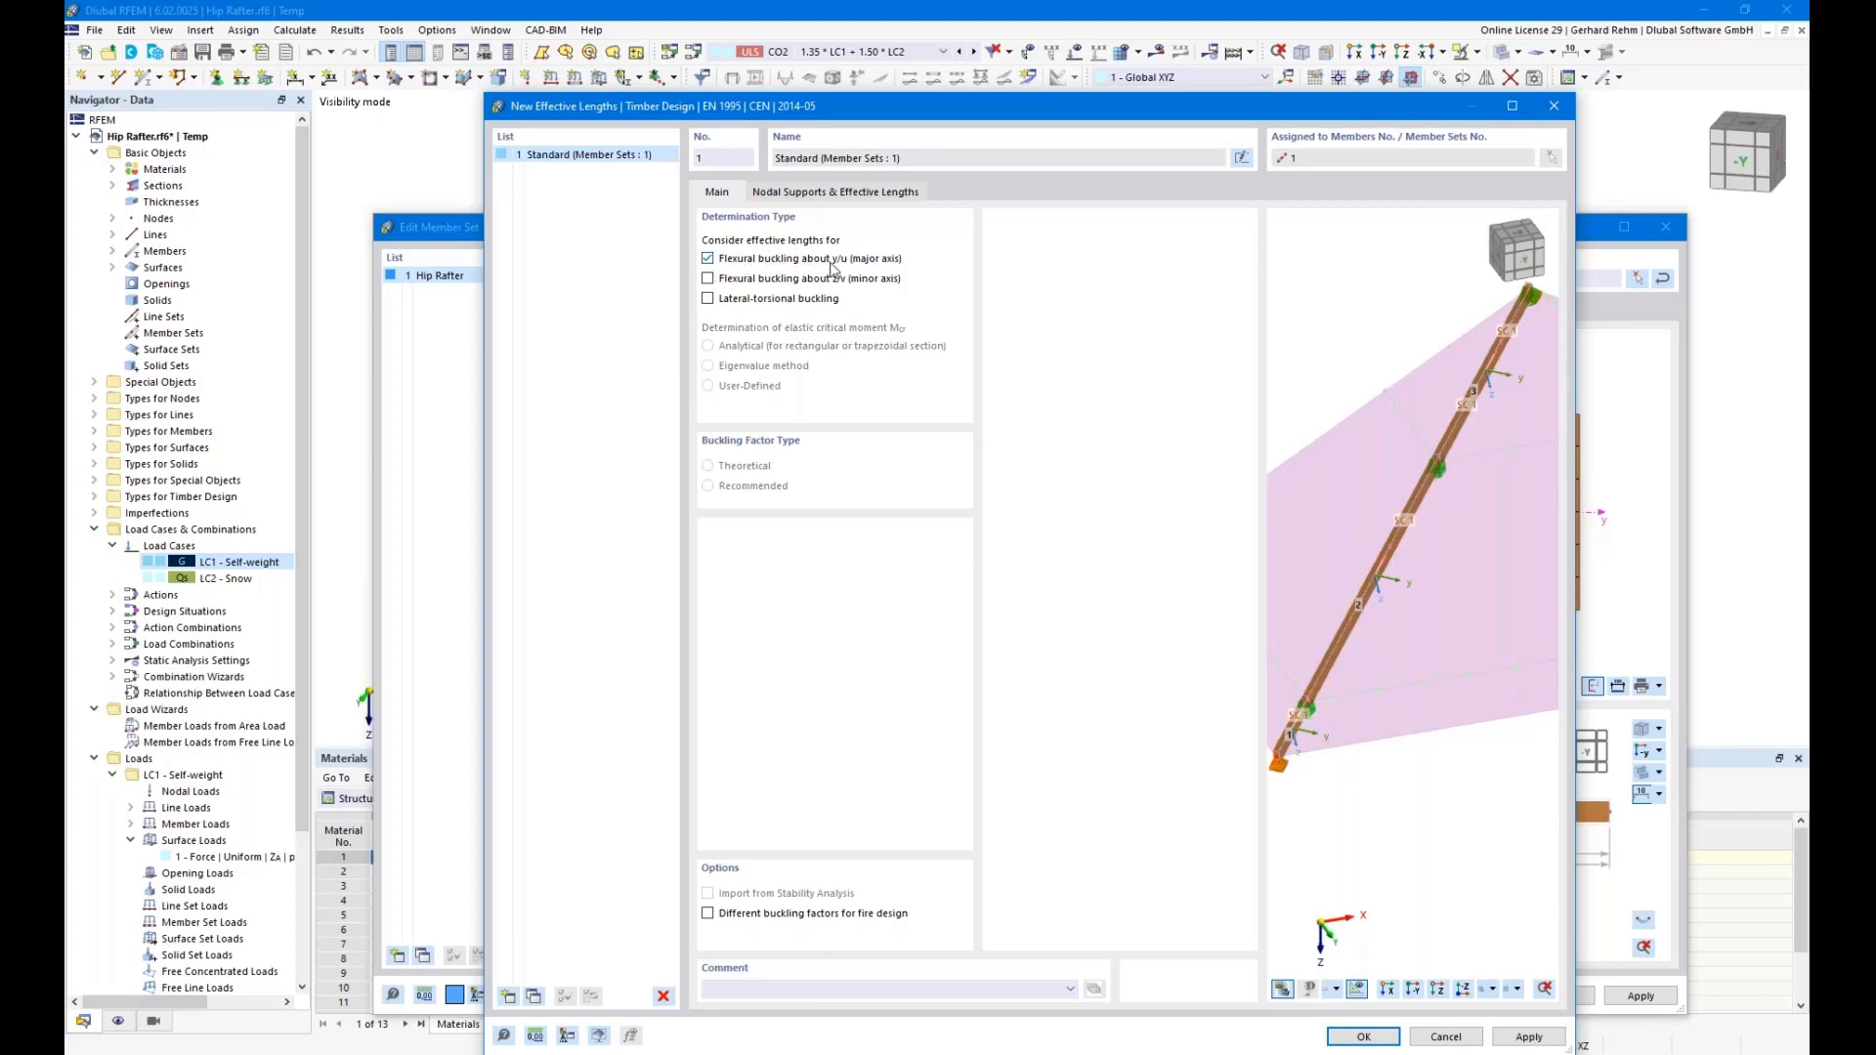
Show only the hip rafter in the preview and examine the nodal supports at its start and end
scroll(1445, 631, down, 2)
ctrl+middle_drag(1442, 641, 1375, 639)
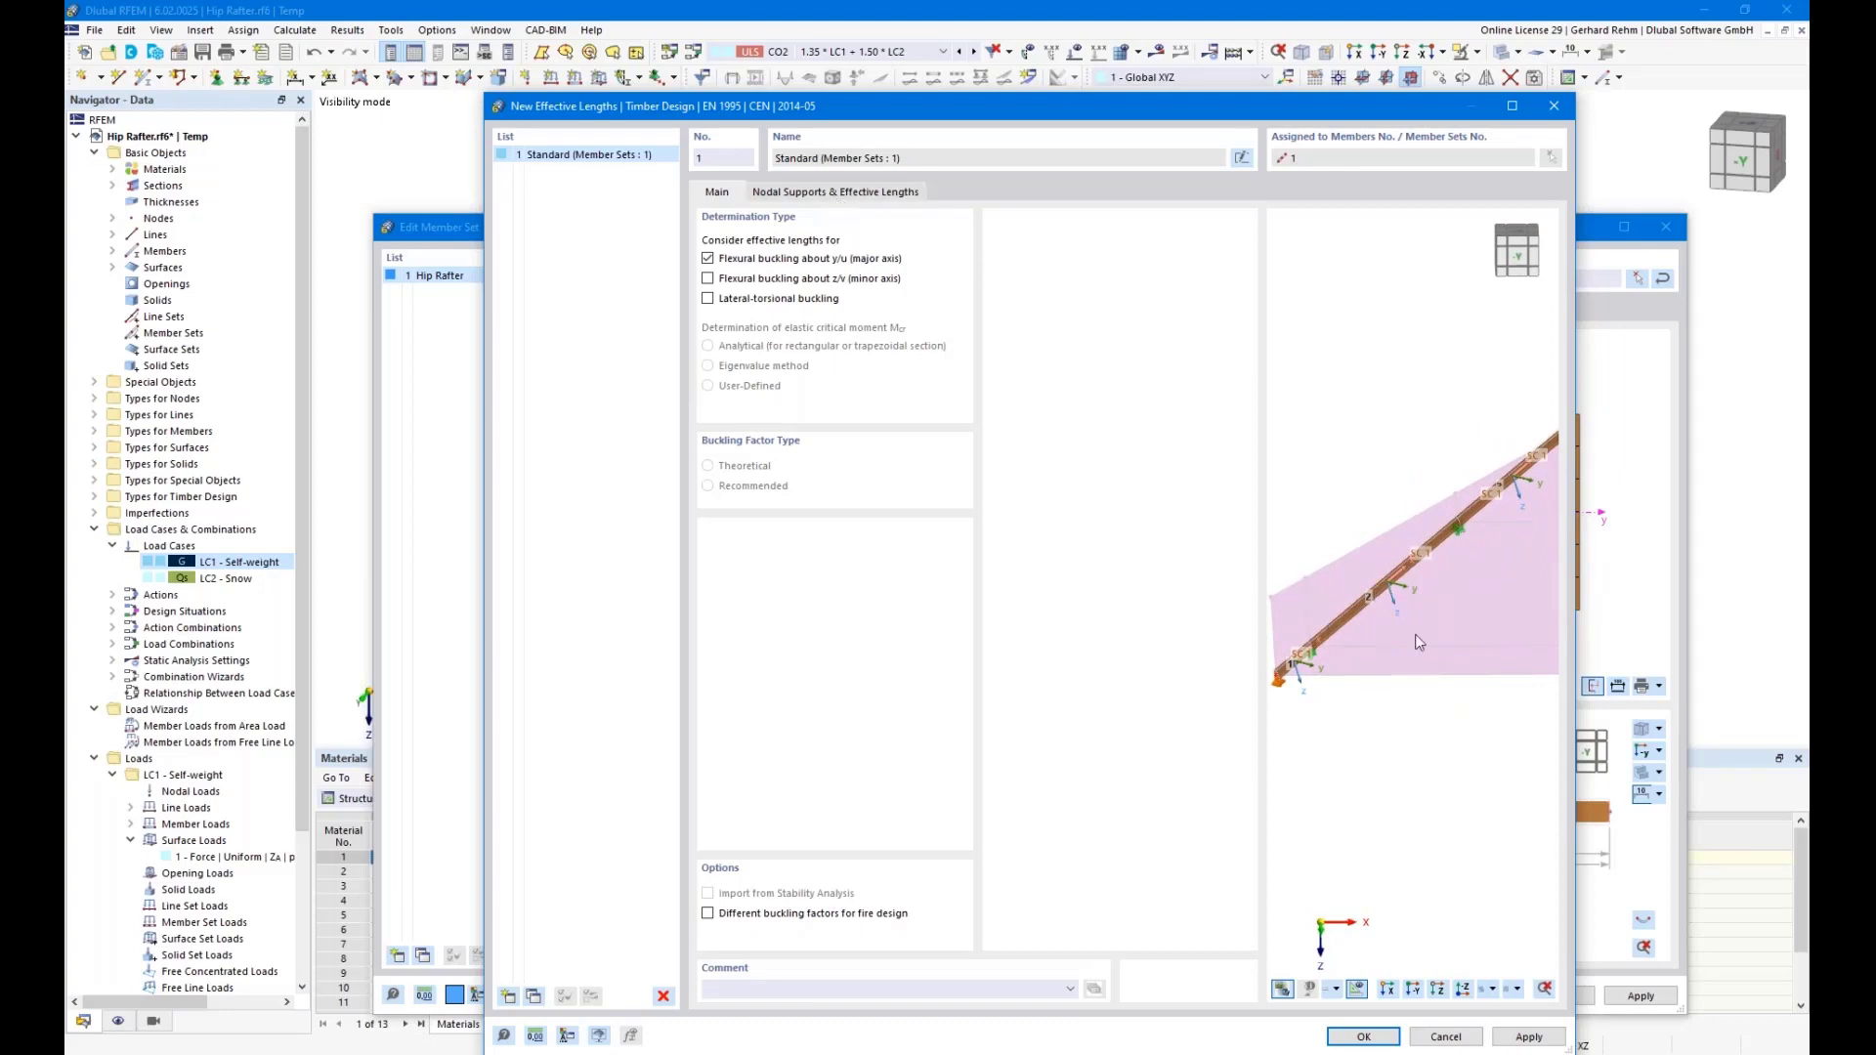
click(1355, 990)
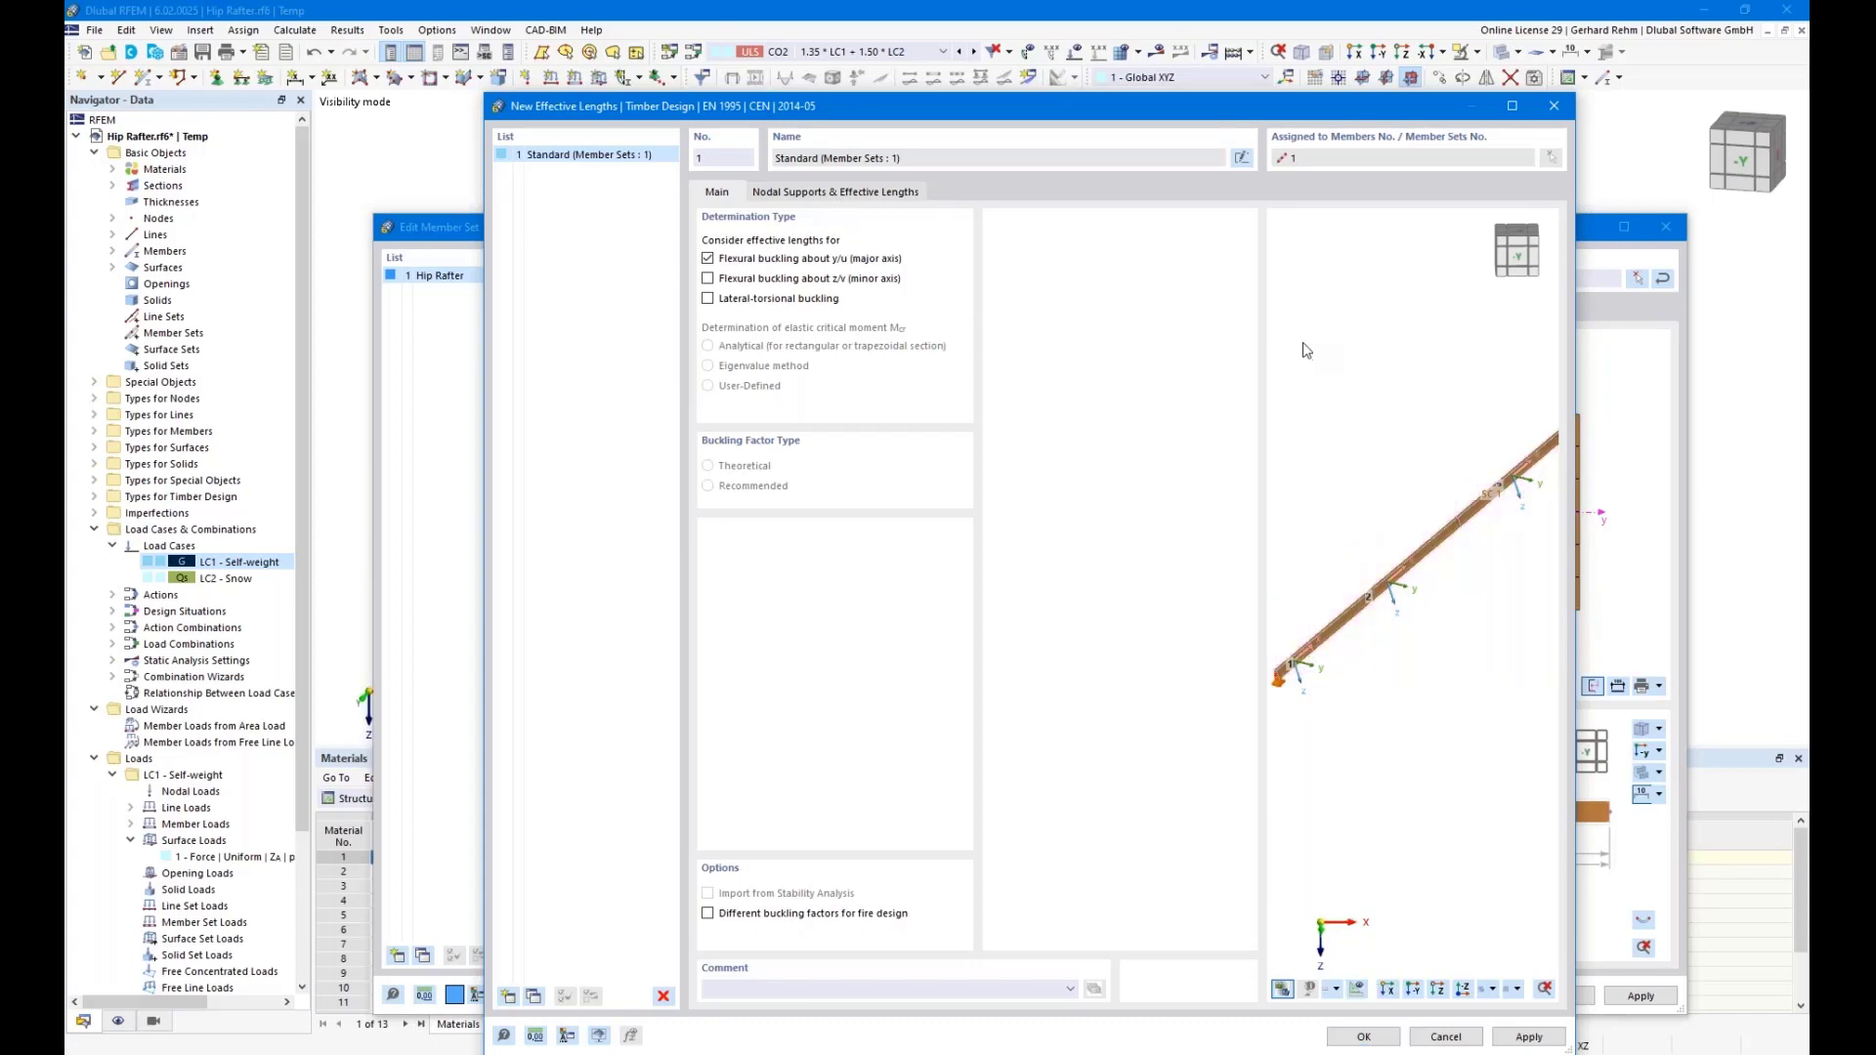
click(810, 192)
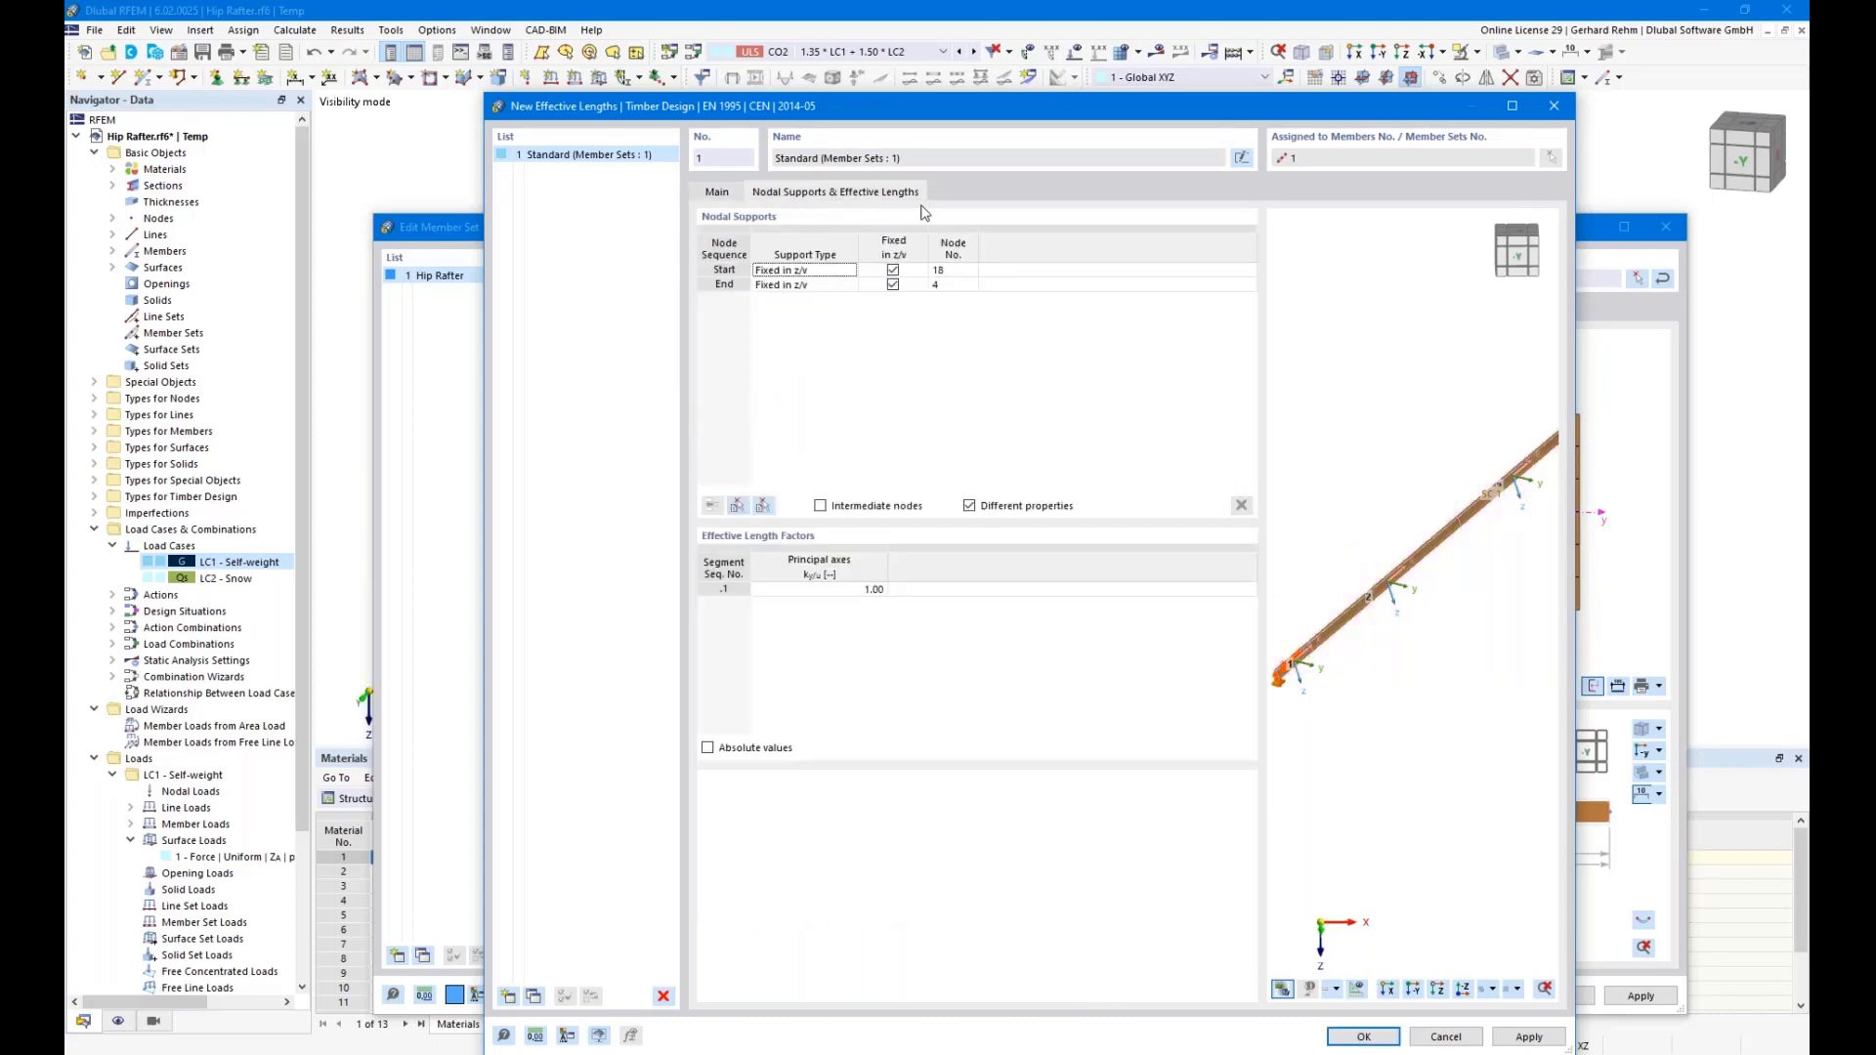
scroll(1392, 682, down, 1)
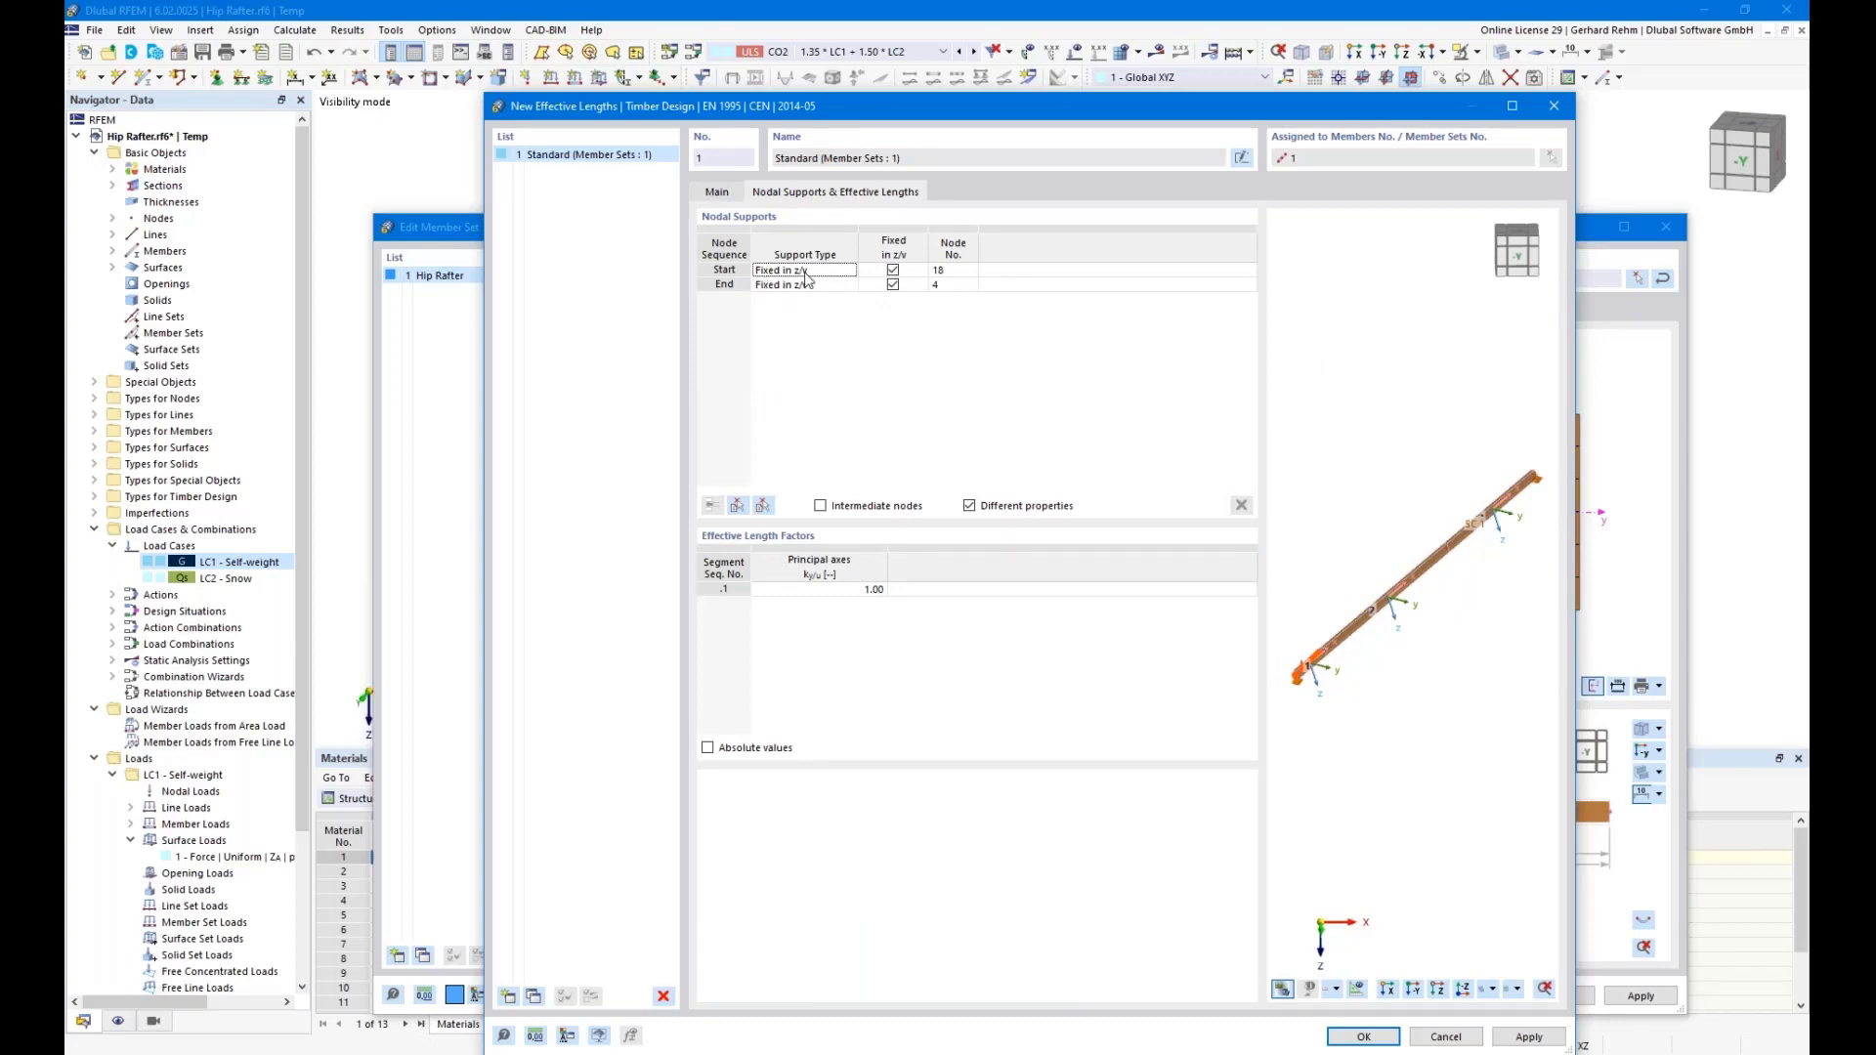
scroll(1290, 683, up, 3)
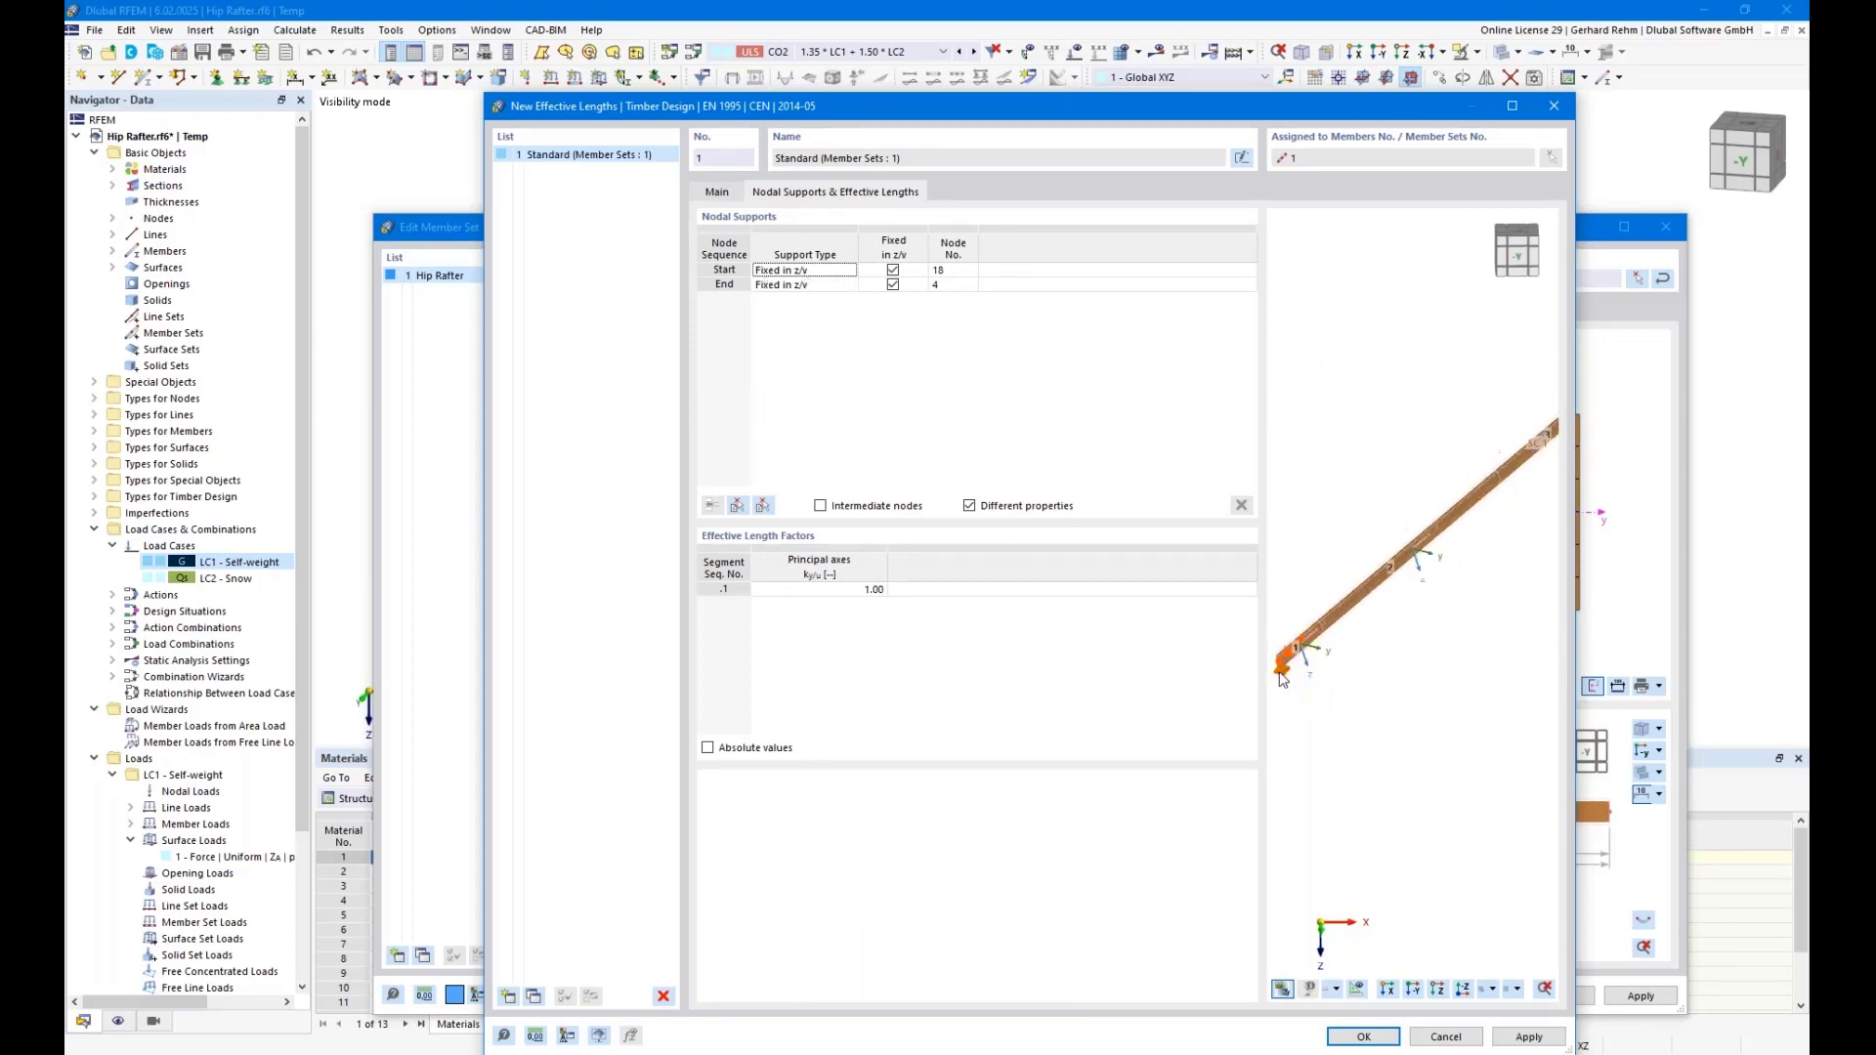
scroll(1284, 681, down, 2)
scroll(1427, 525, up, 5)
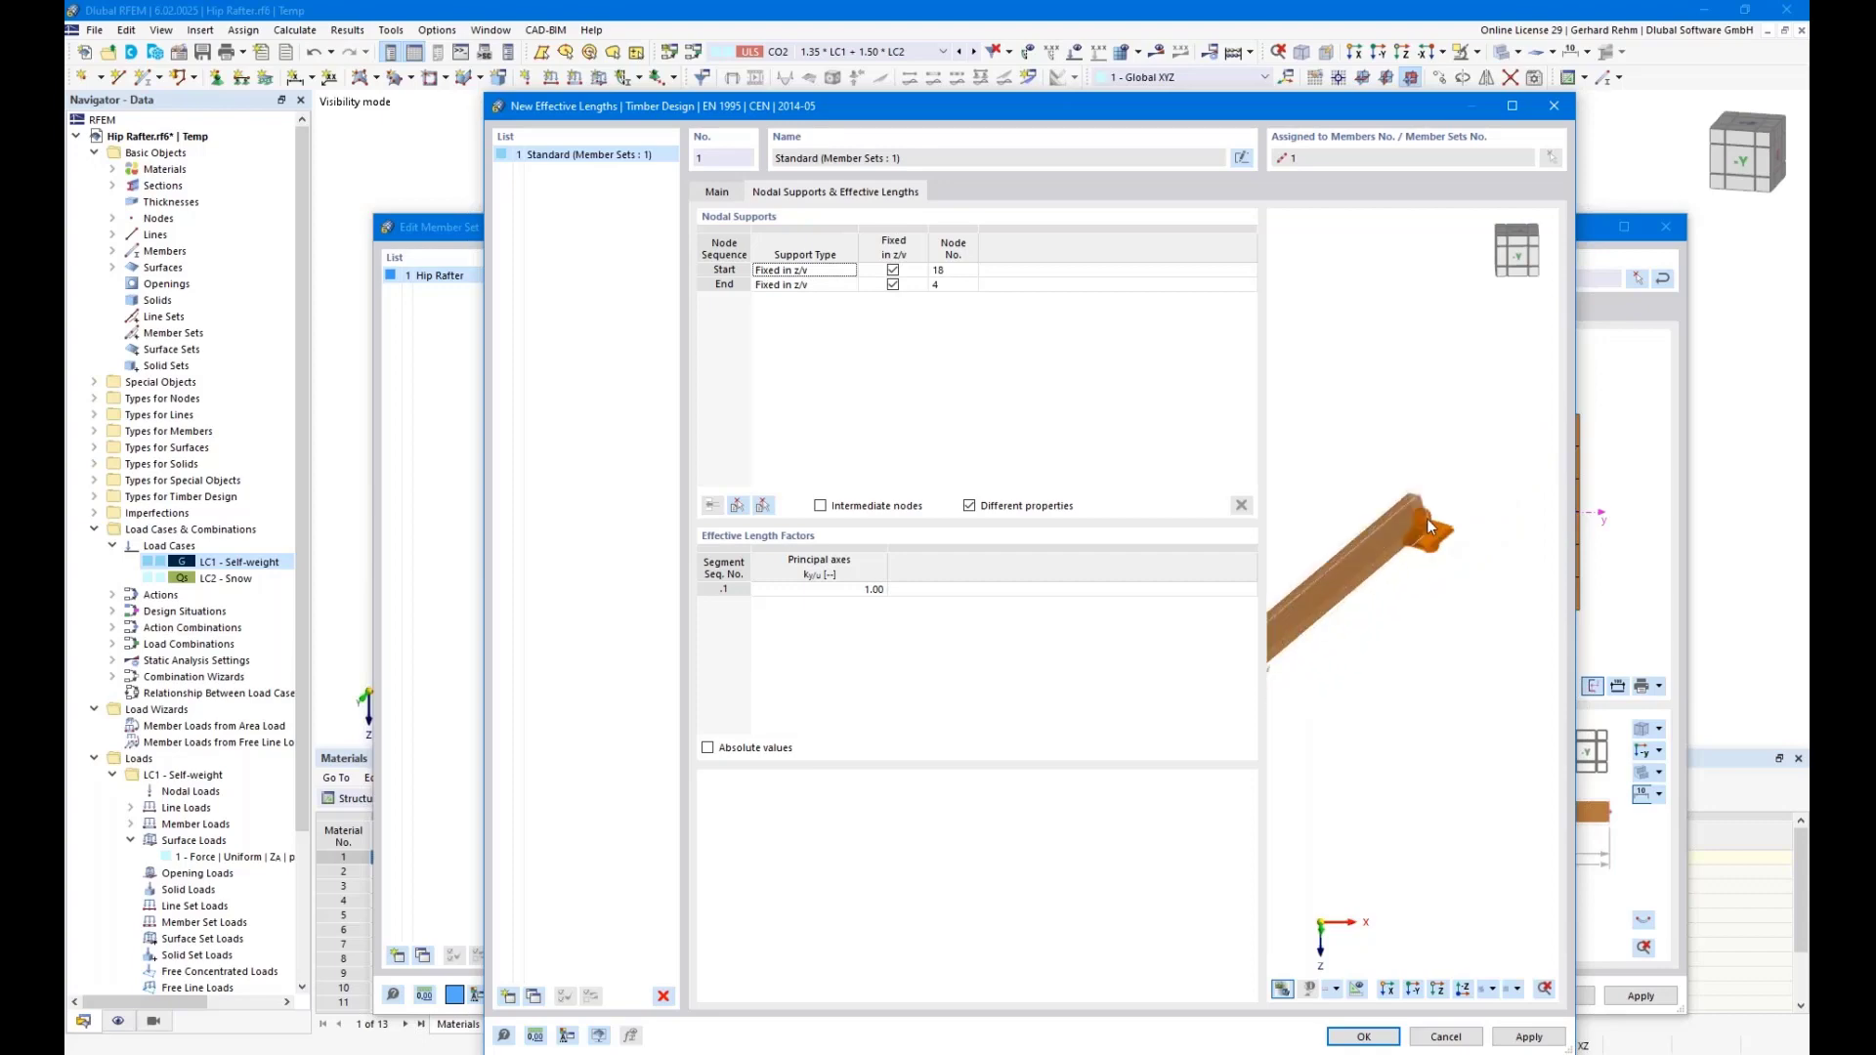
scroll(1426, 521, down, 1)
scroll(1424, 521, down, 3)
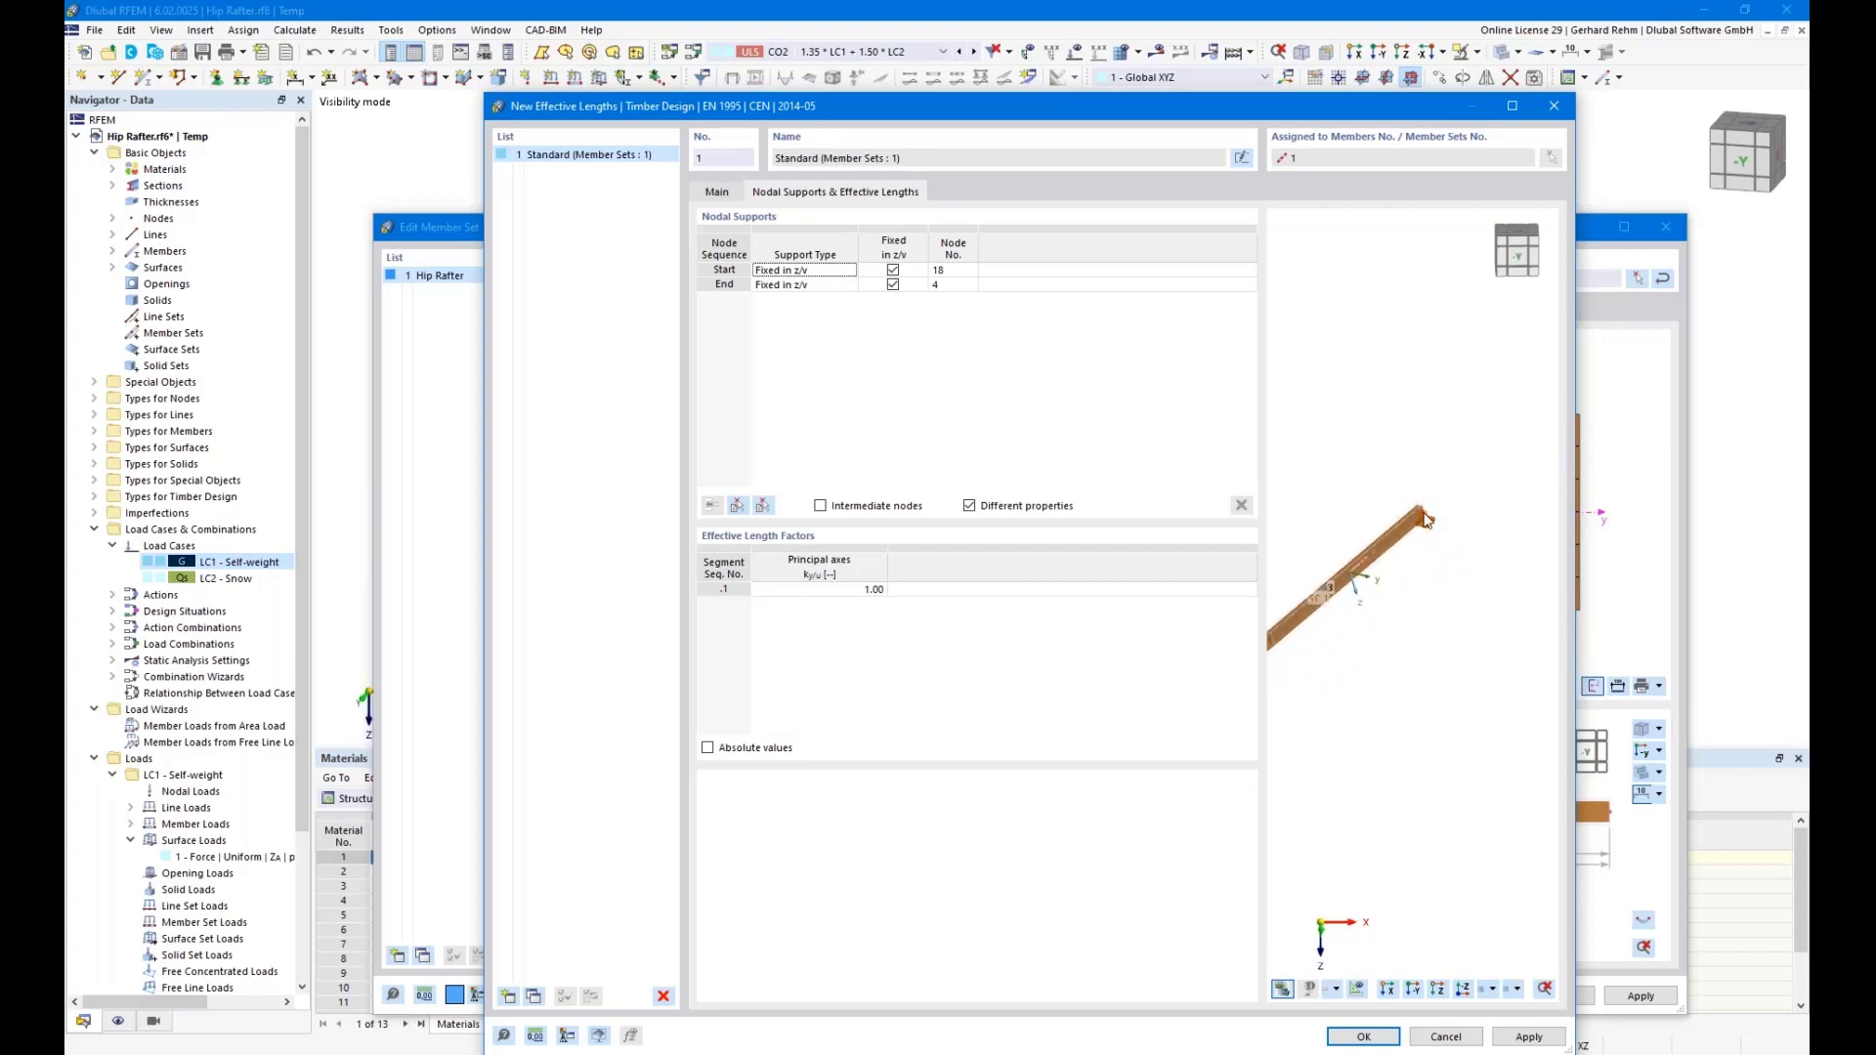
middle_drag(1376, 706, 1455, 658)
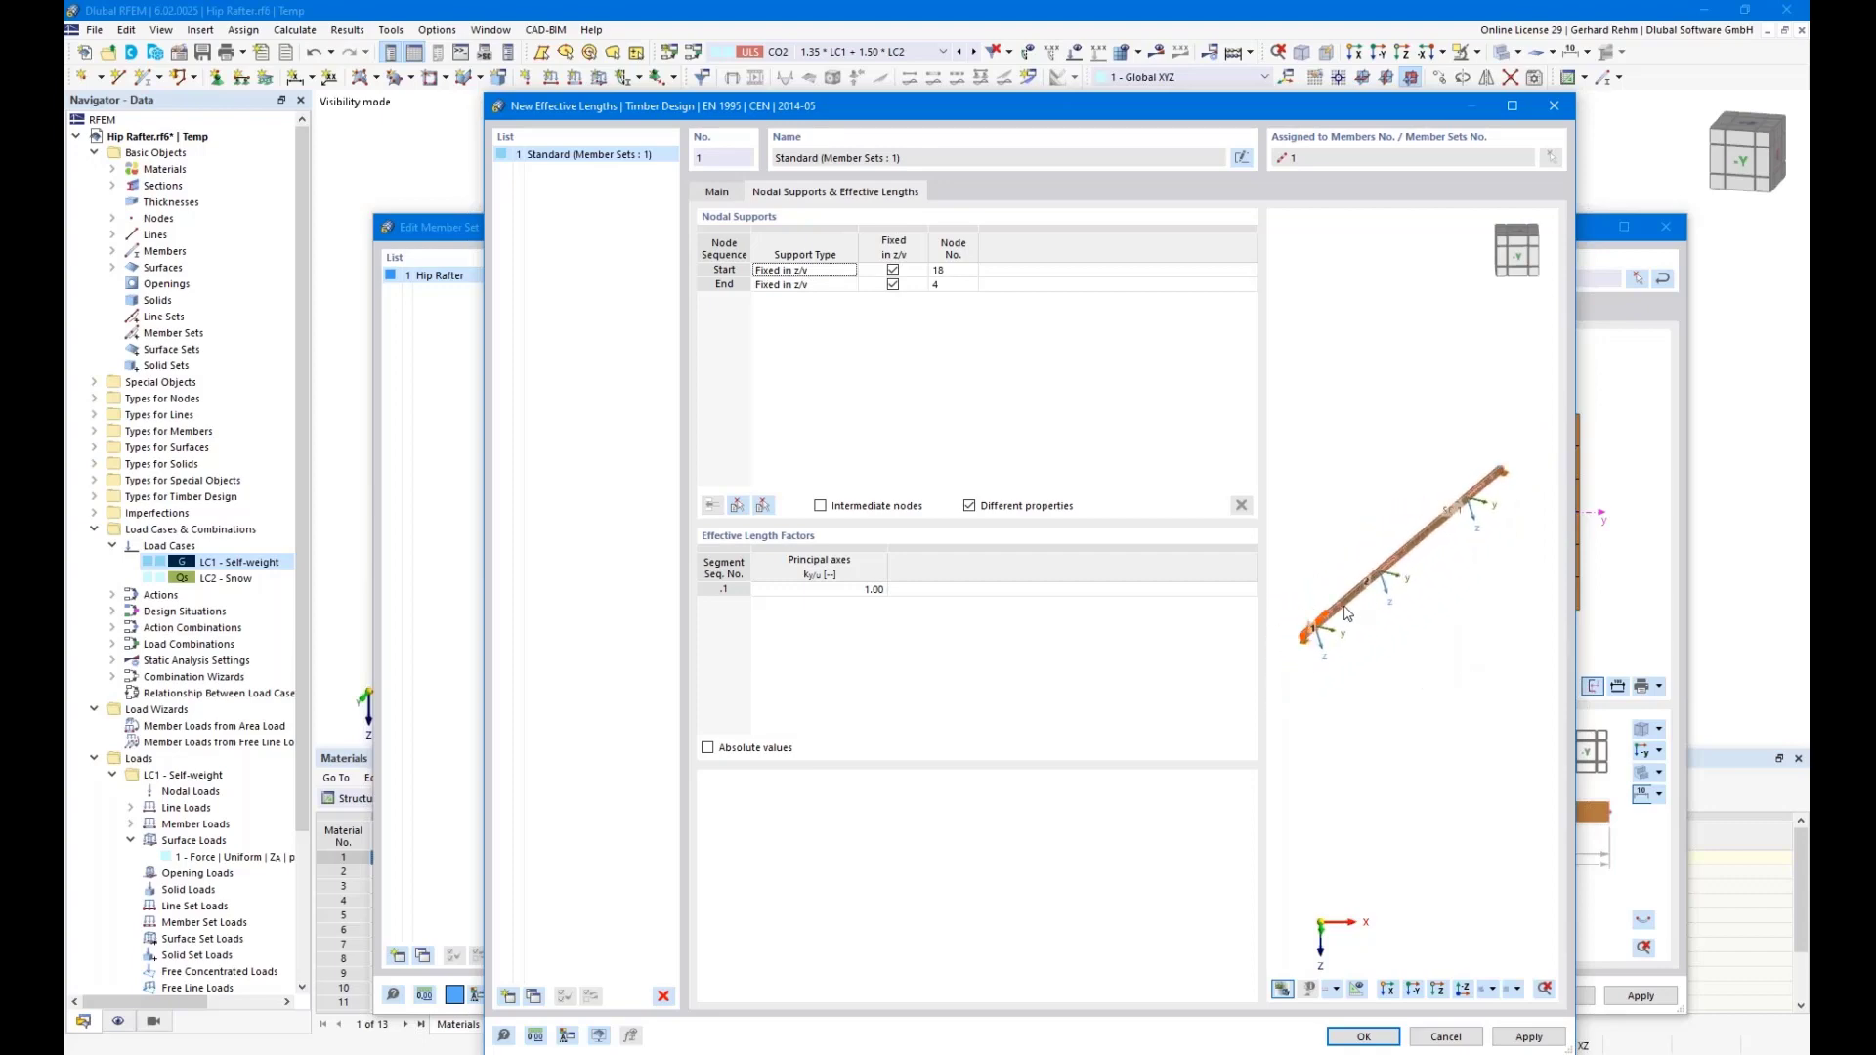
Add intermediate nodes 19 and 20 to the nodal supports and fix both in z/v
click(820, 505)
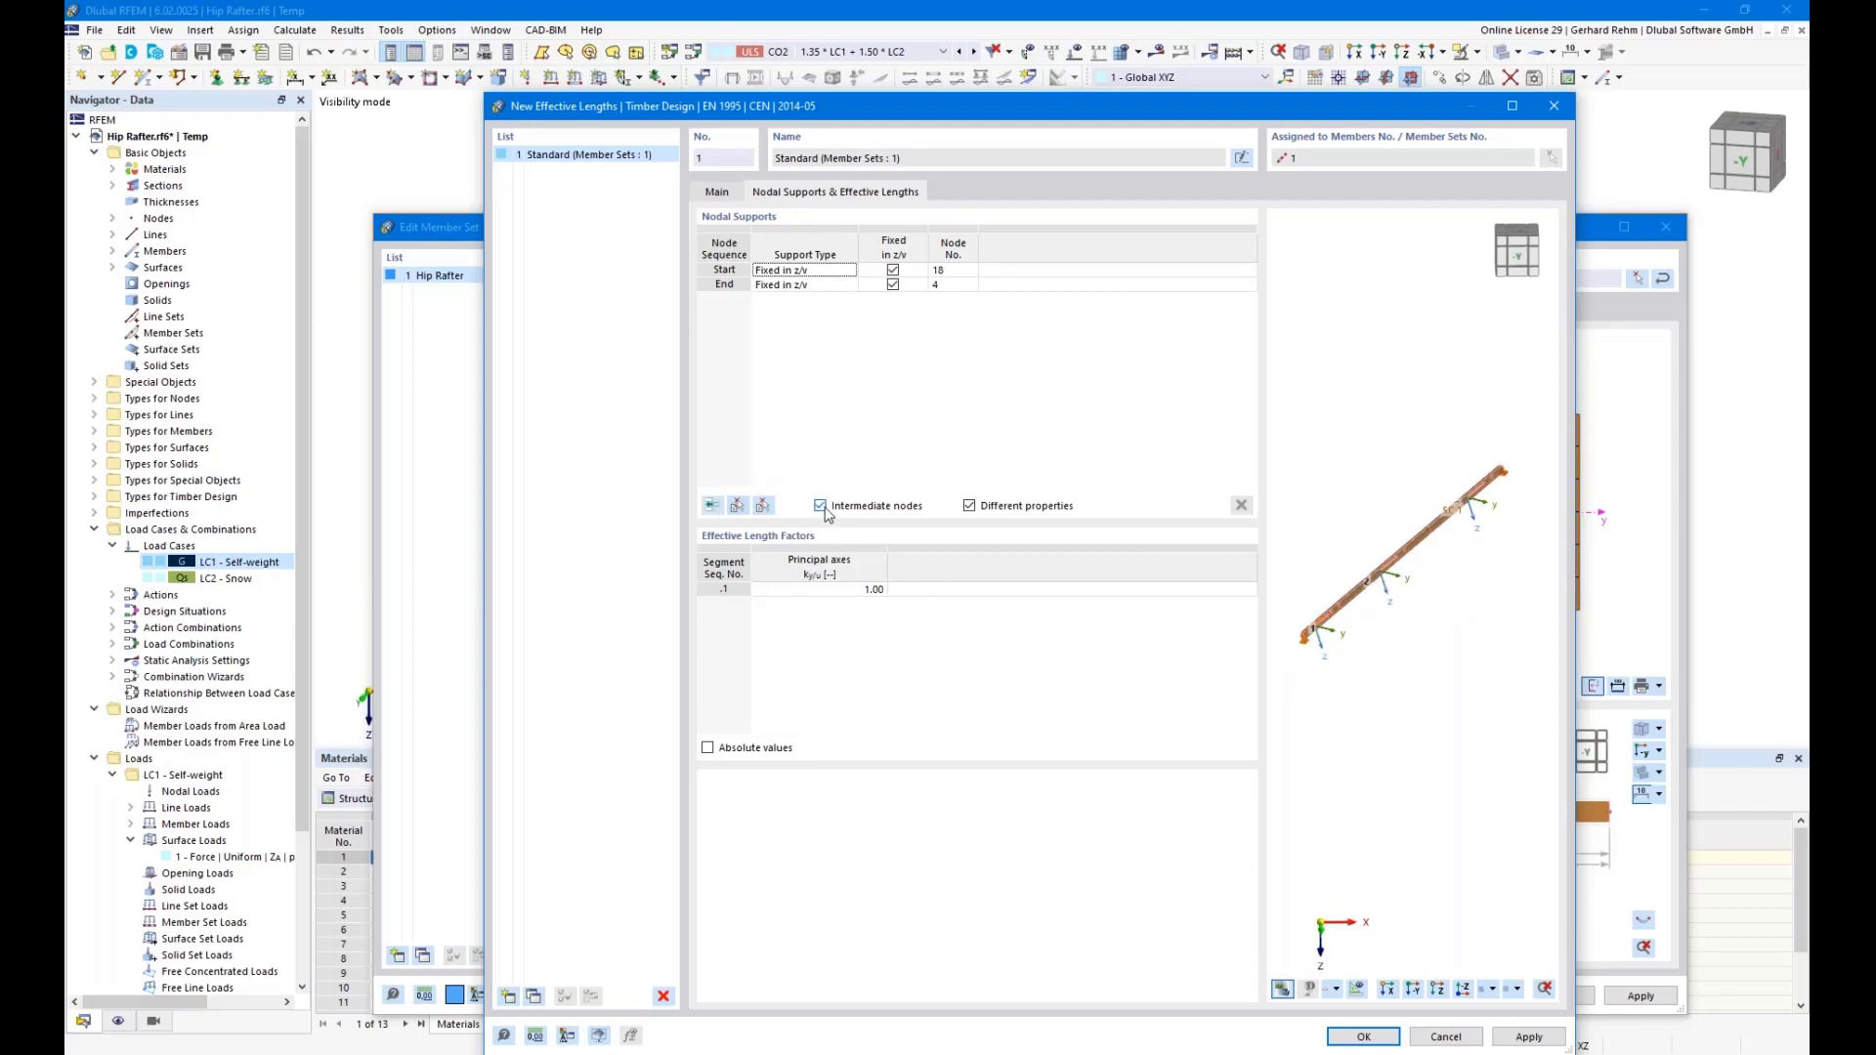
click(714, 506)
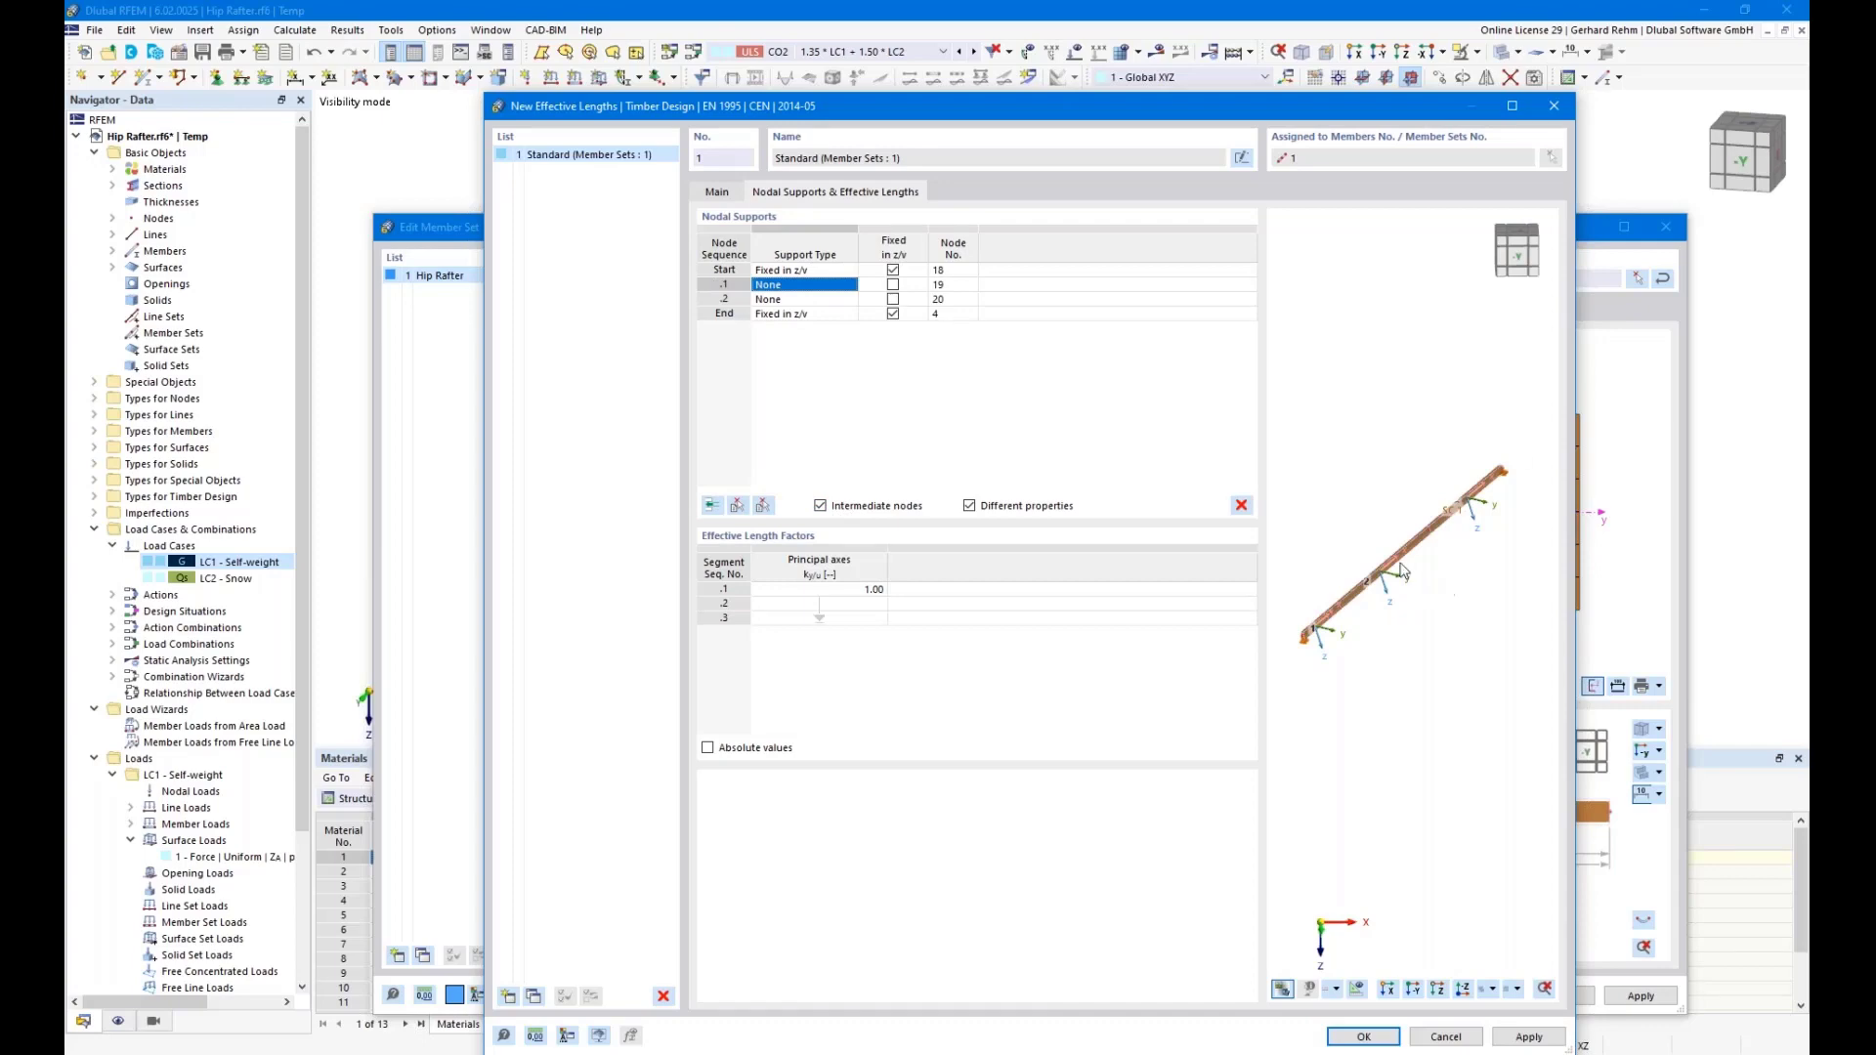
click(892, 285)
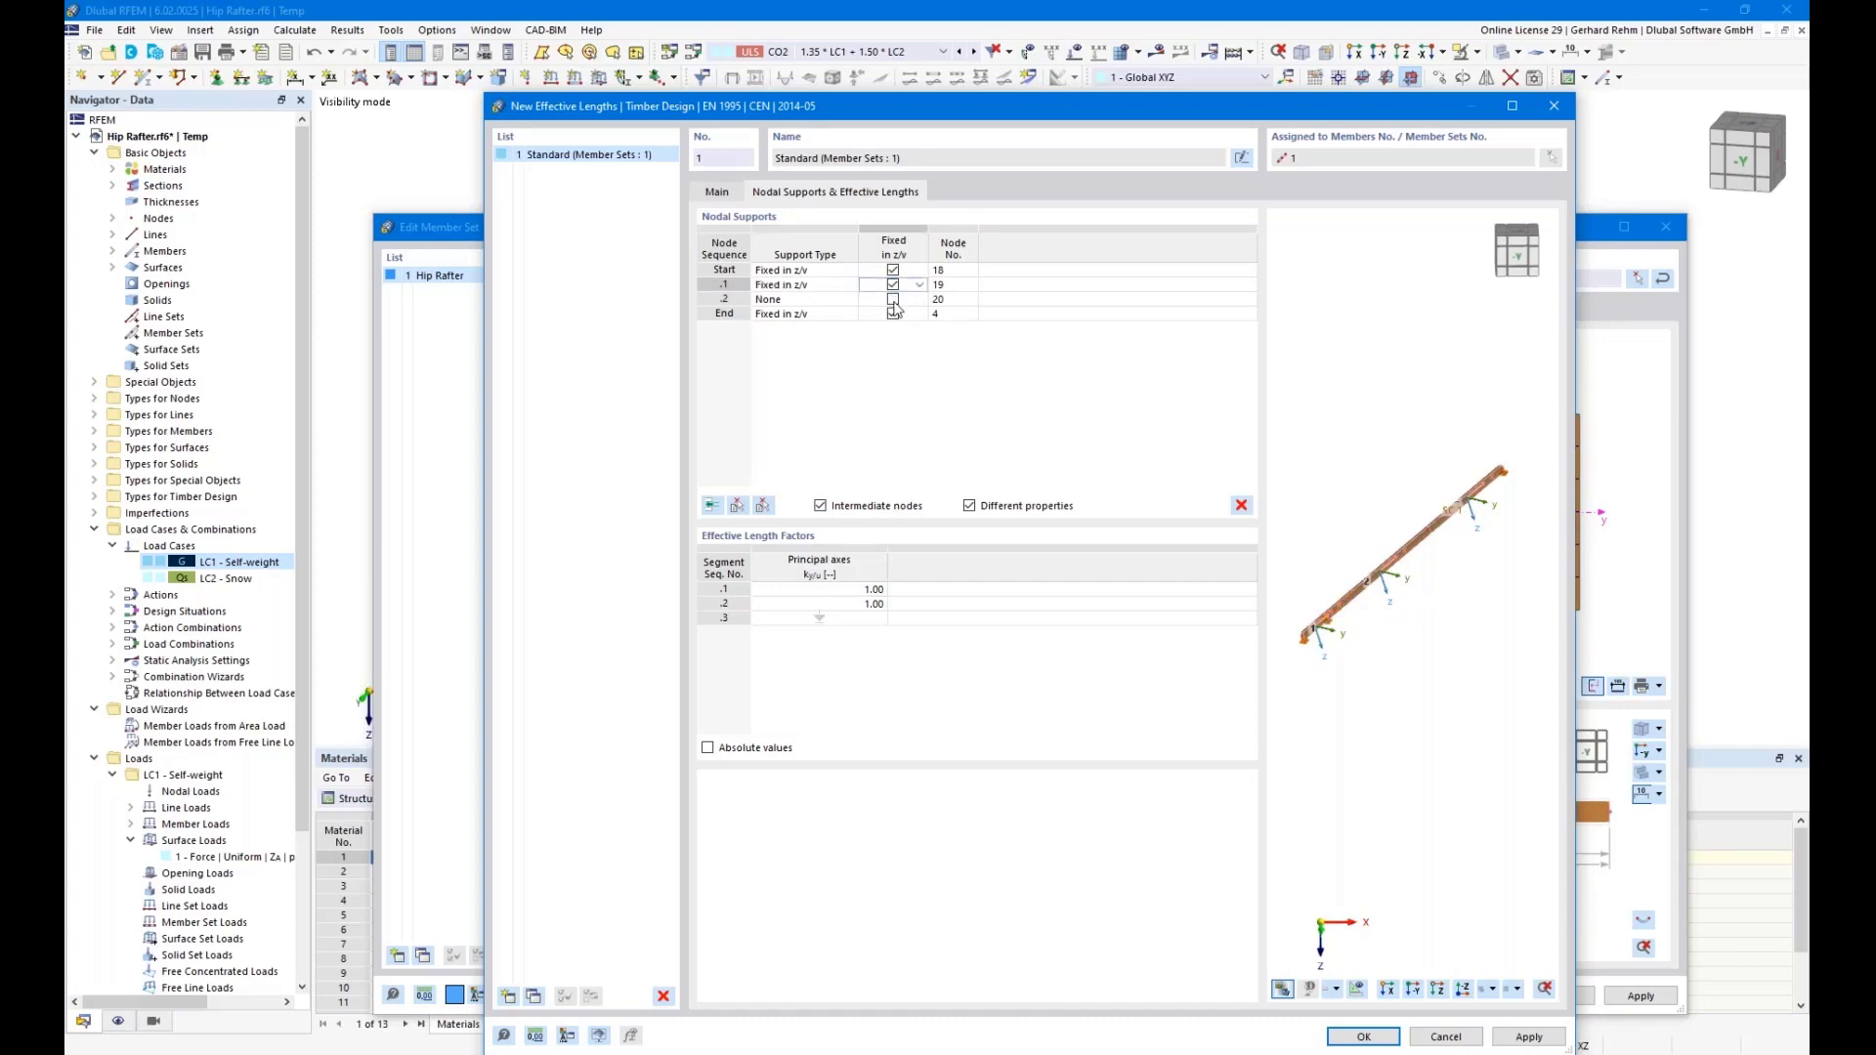
click(894, 299)
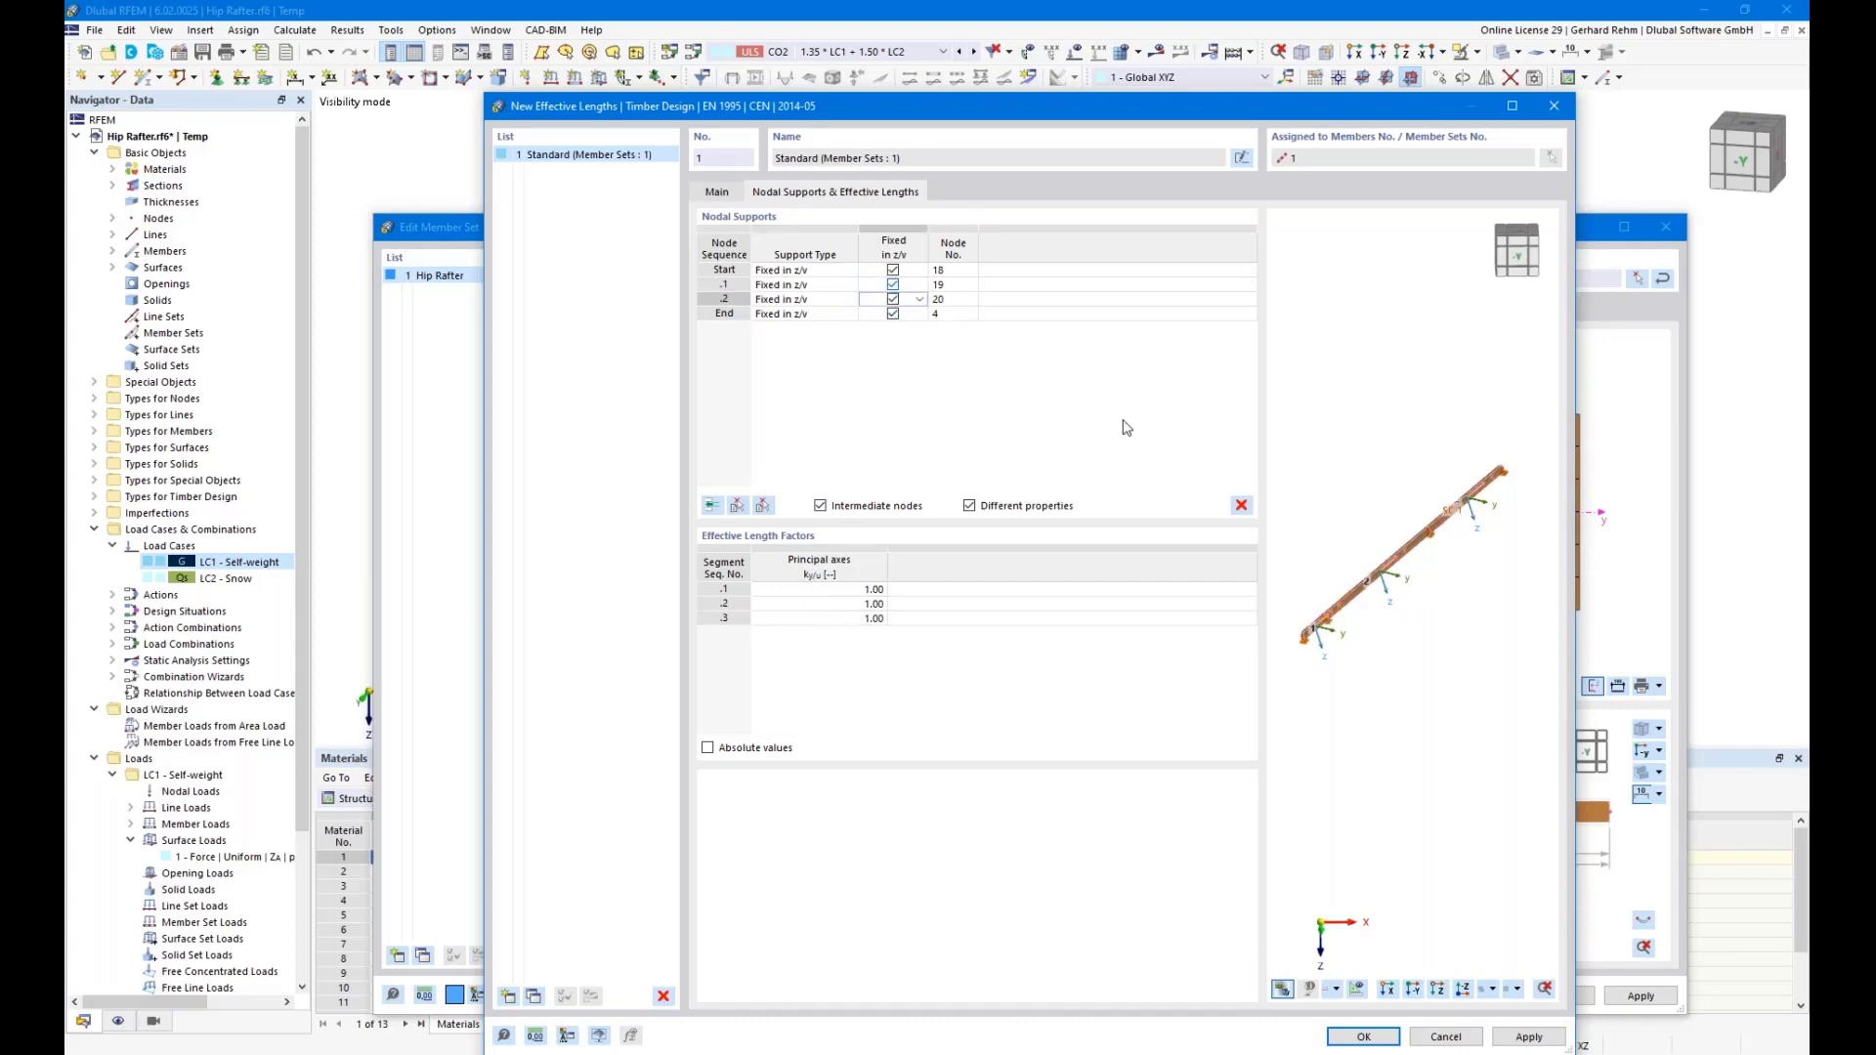
Set the support type of the start node 18 at the rafter's lower end to None
scroll(1310, 658, up, 4)
scroll(1310, 658, up, 4)
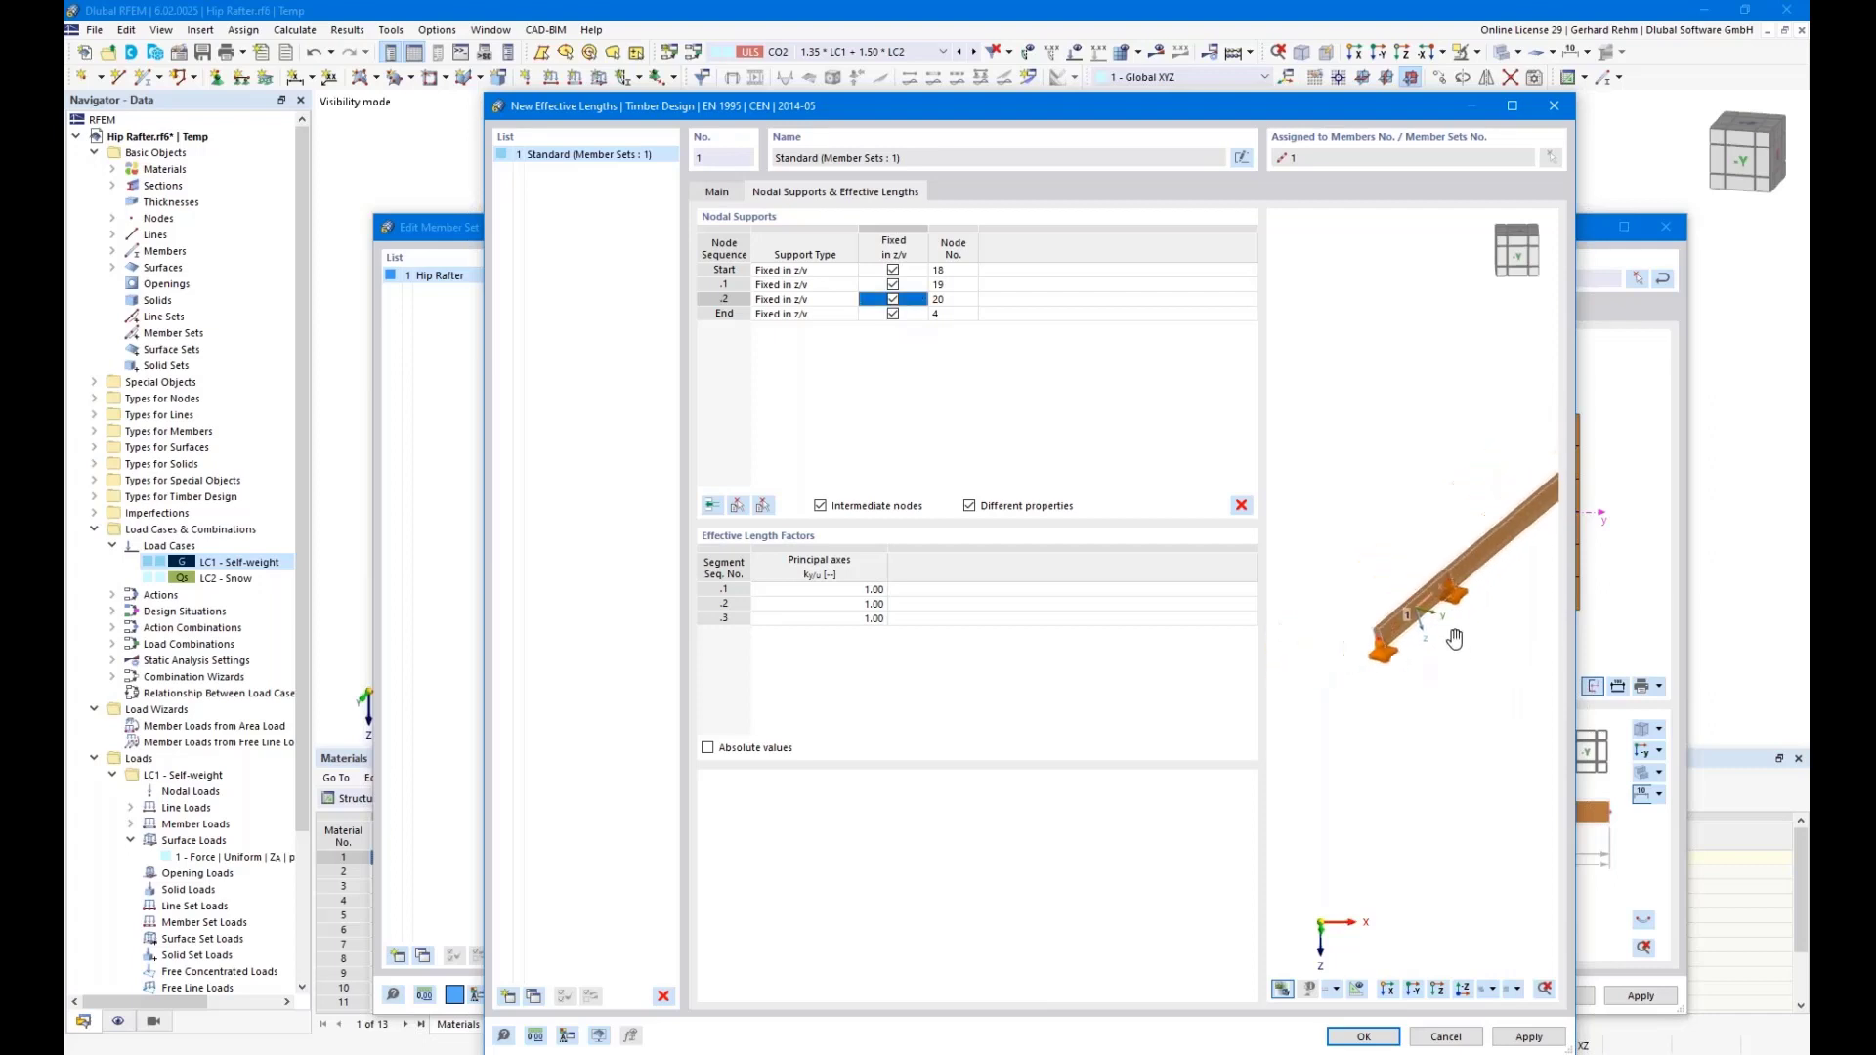
click(806, 270)
click(772, 270)
click(767, 283)
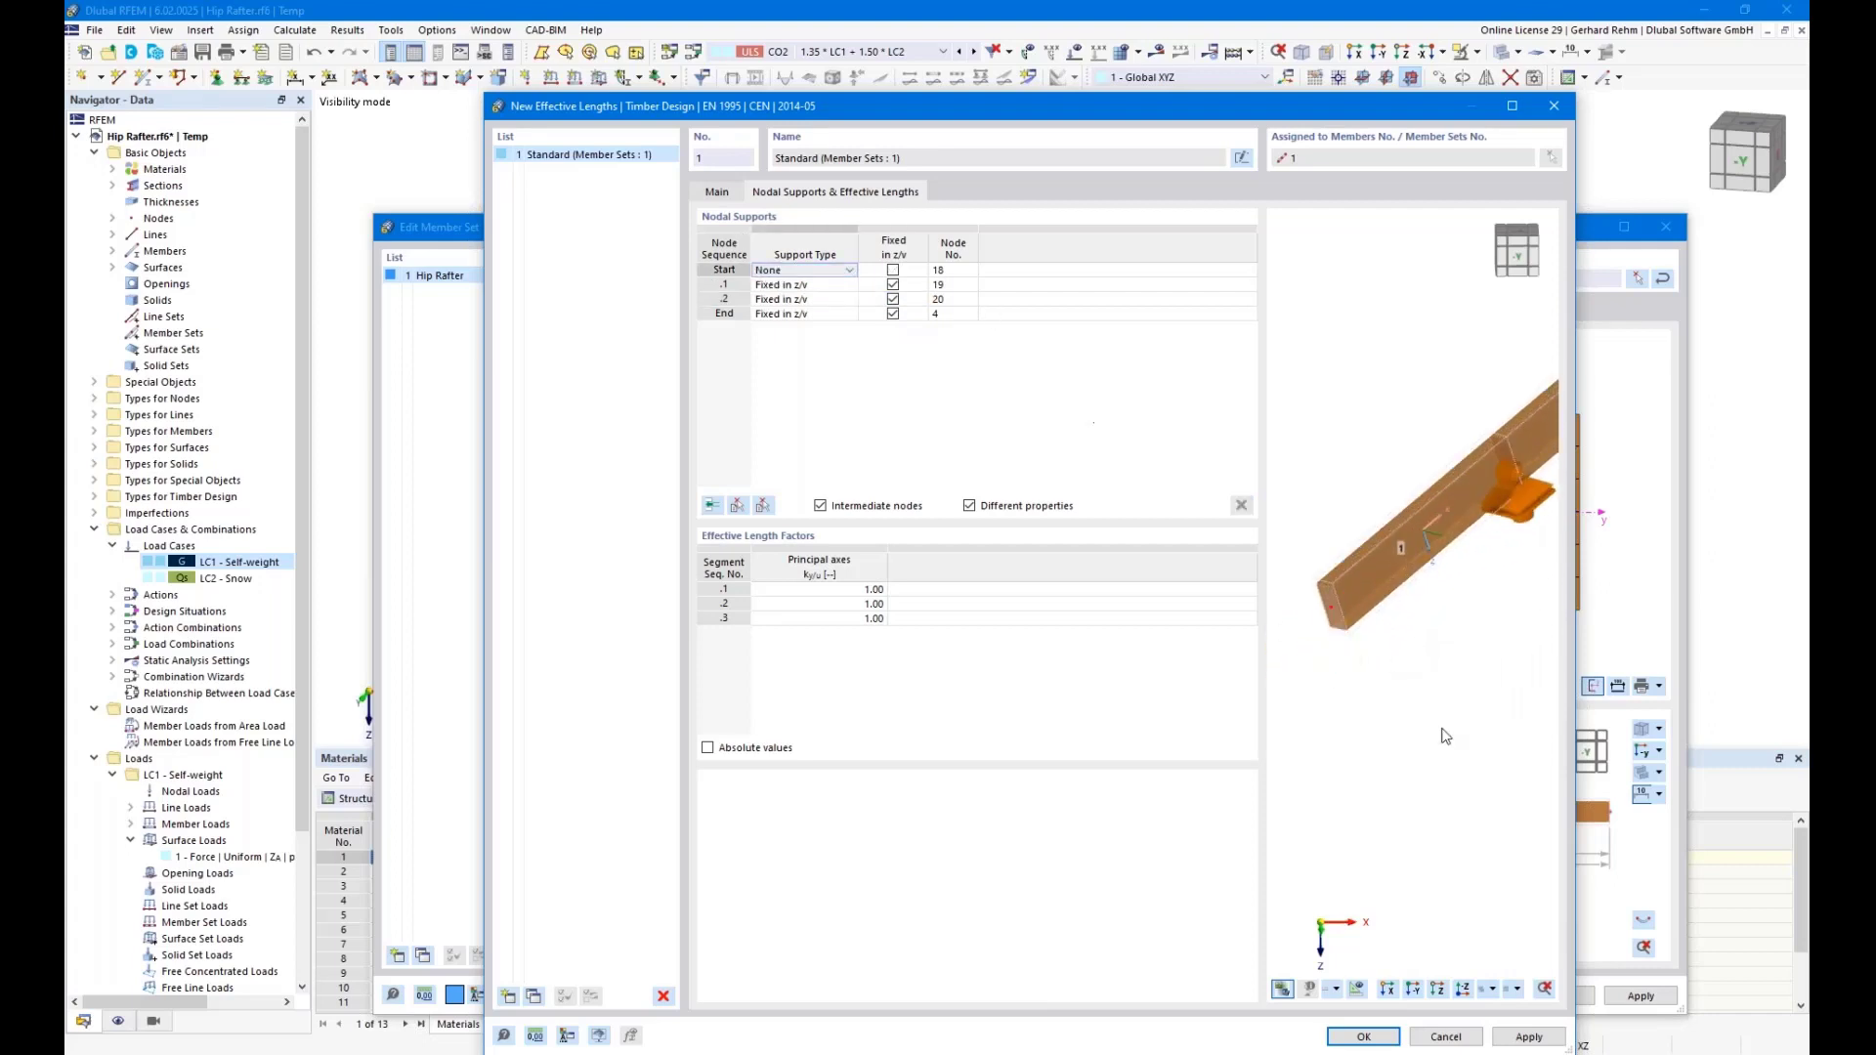
scroll(1417, 708, down, 3)
middle_drag(1429, 696, 1341, 743)
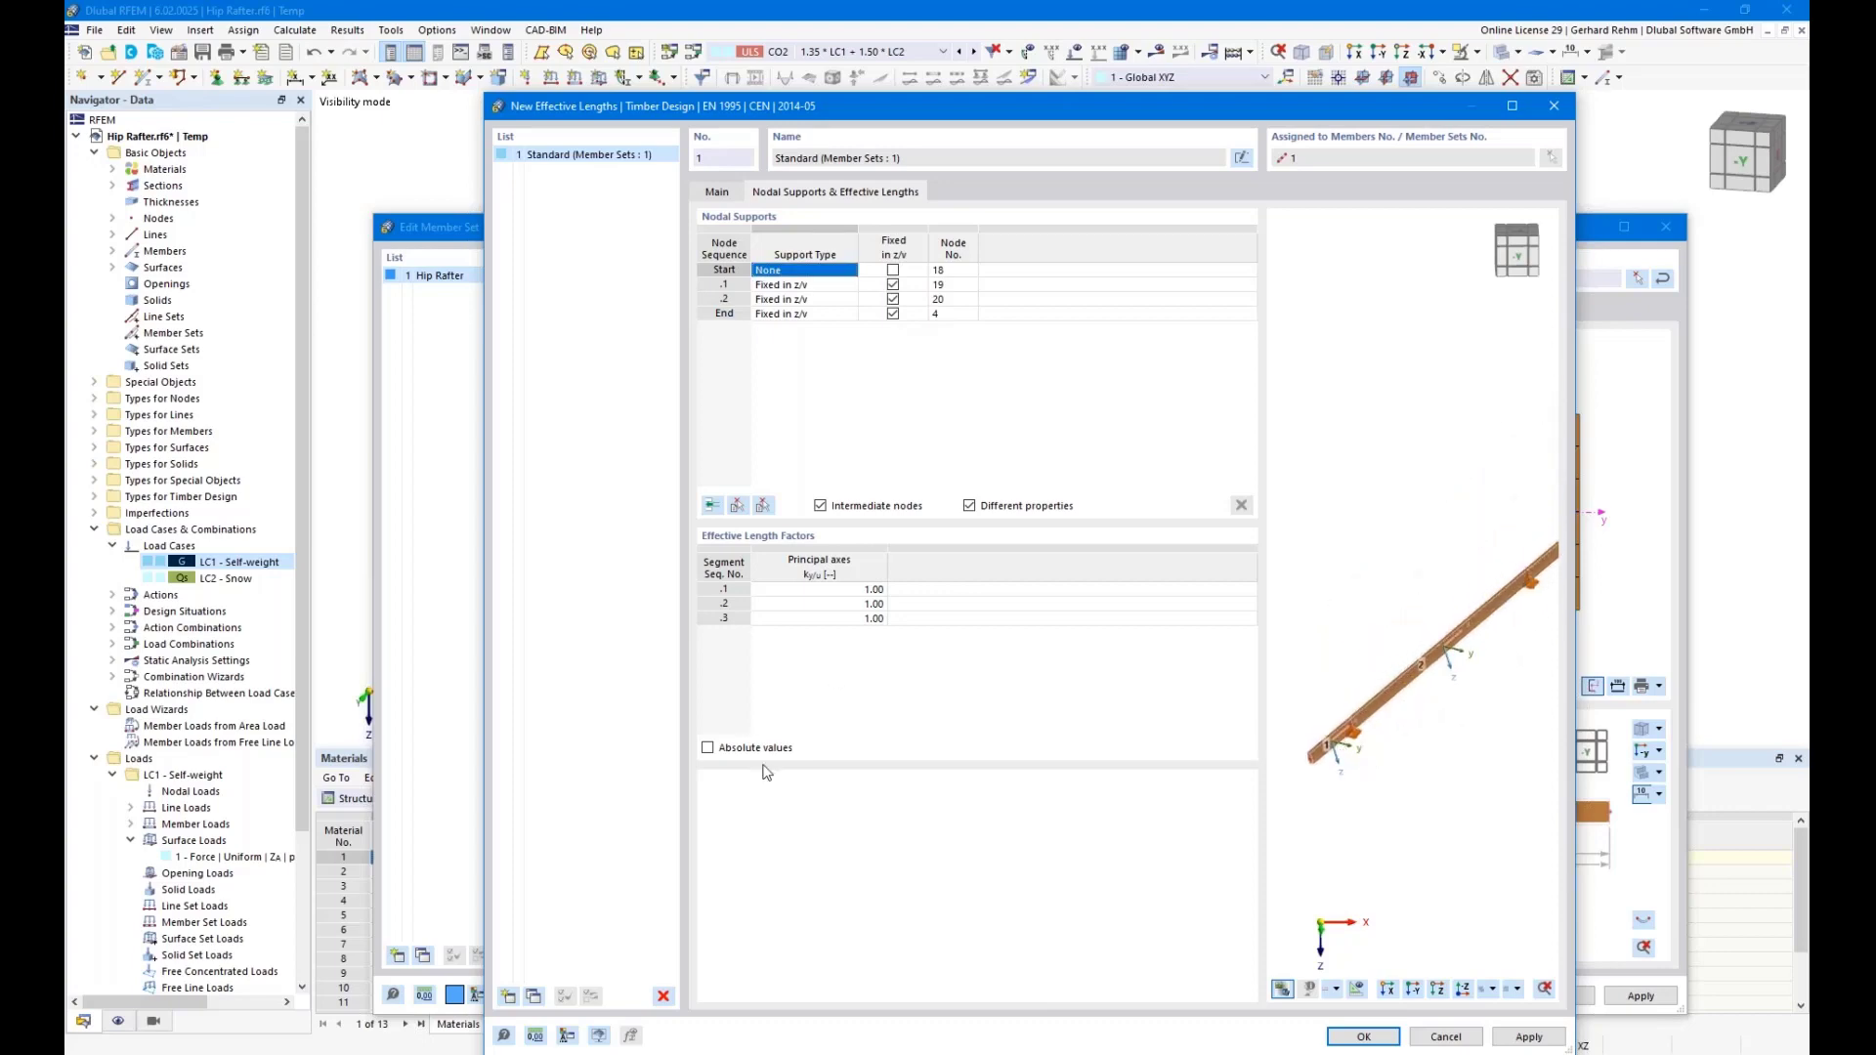
Check the effective lengths of the three segments as absolute values and return to effective length factors
click(709, 749)
double_click(843, 590)
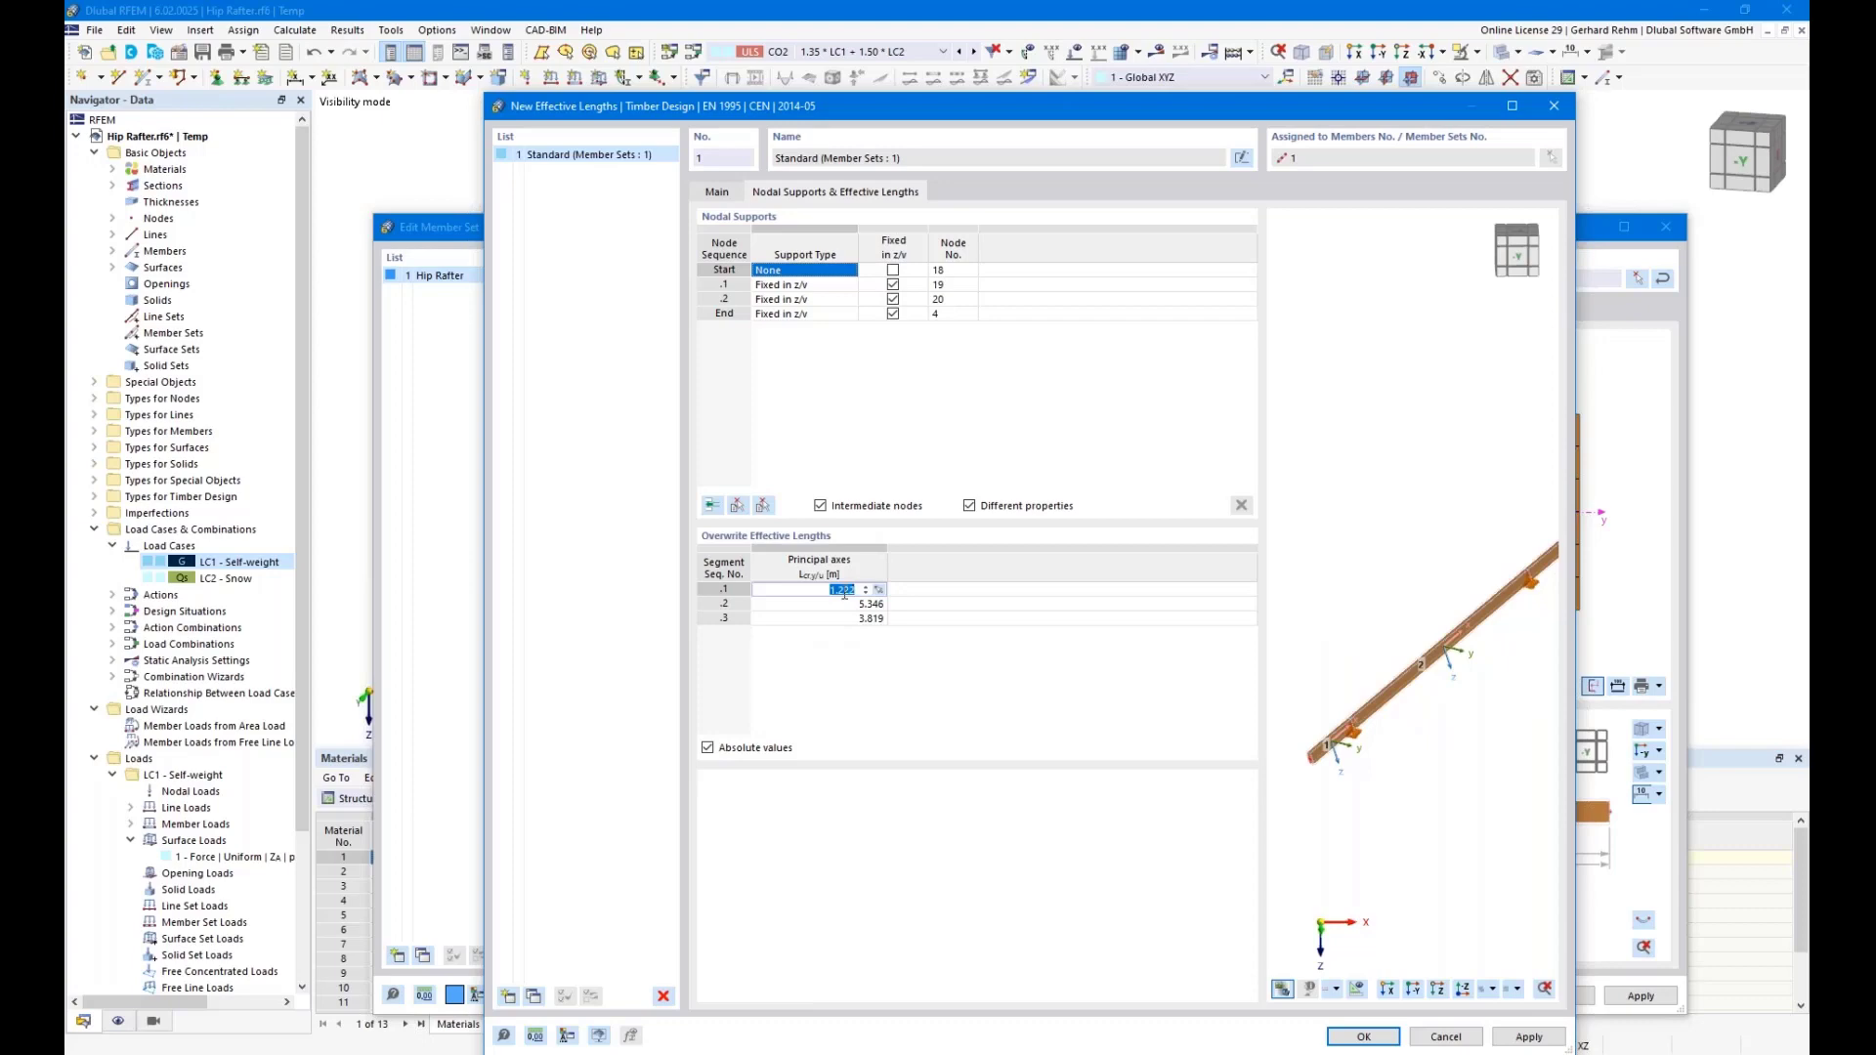
double_click(826, 604)
double_click(826, 619)
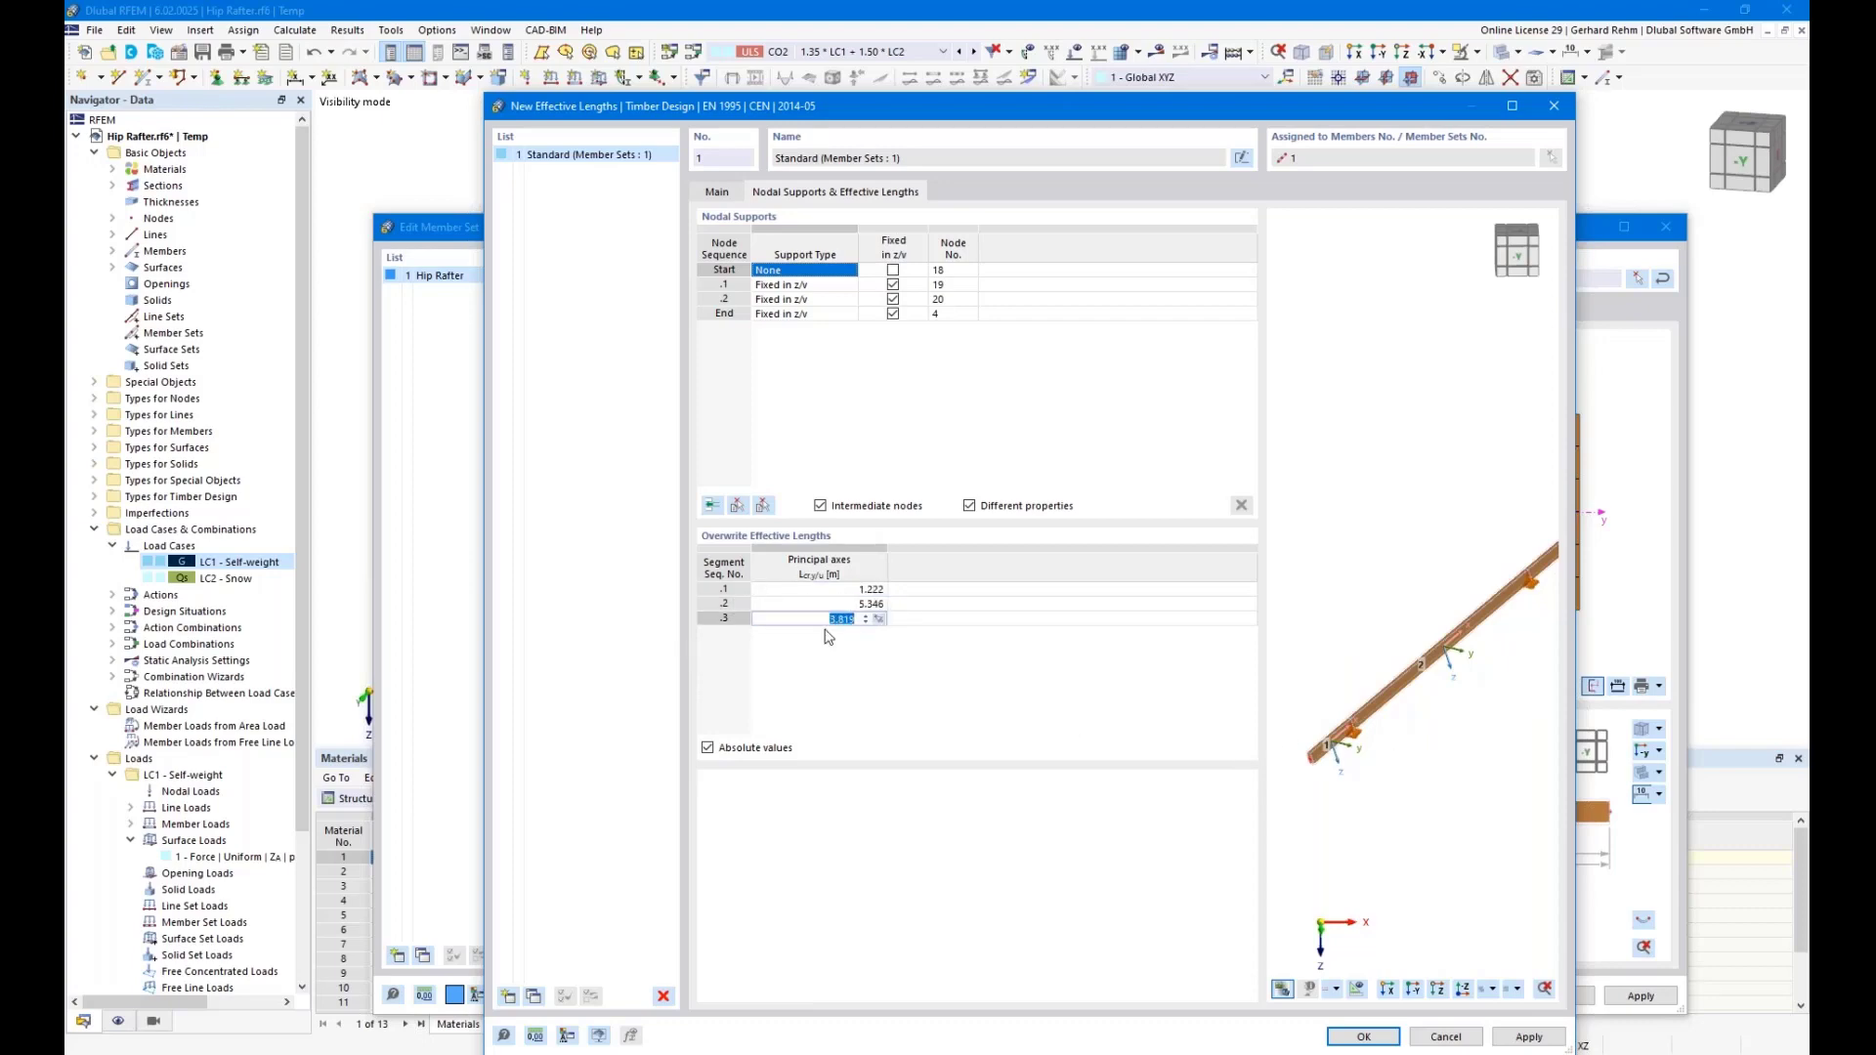
click(707, 748)
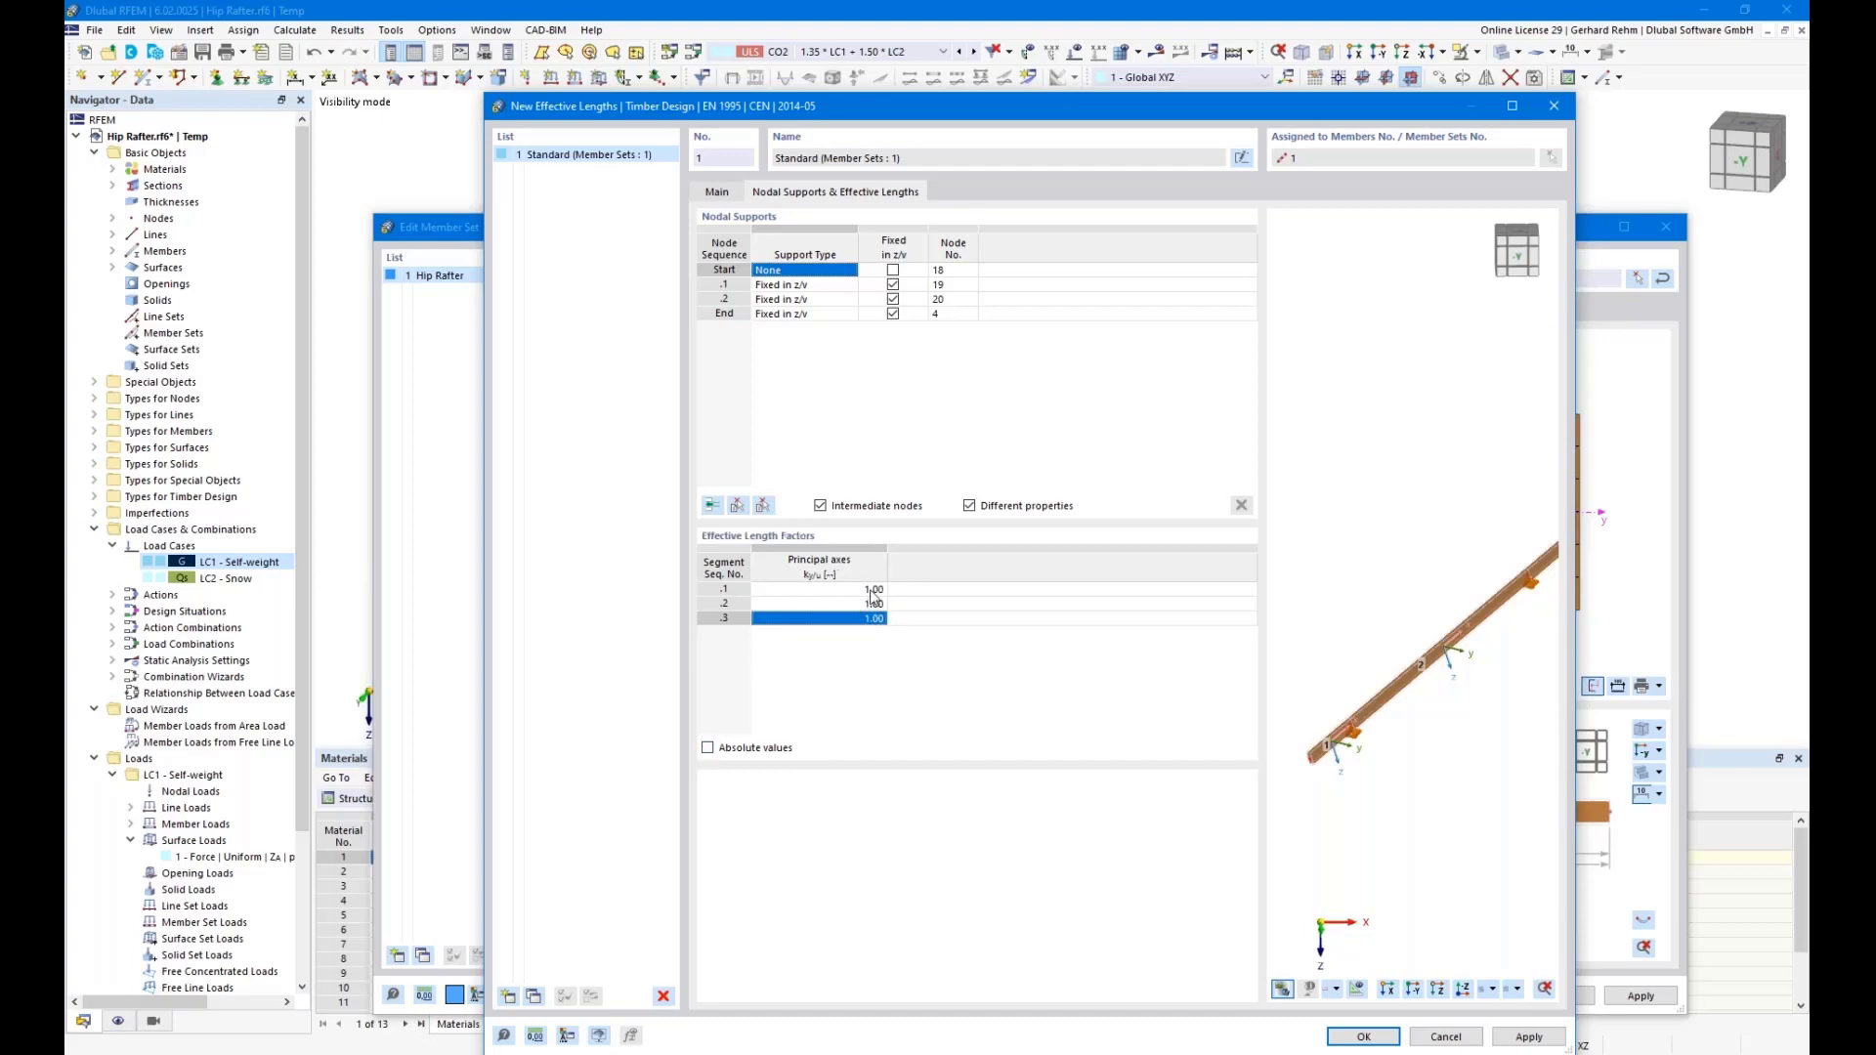
Set the effective length factor of the hip rafter's first segment to No Buckling and accept the effective lengths
click(874, 591)
click(874, 591)
click(879, 590)
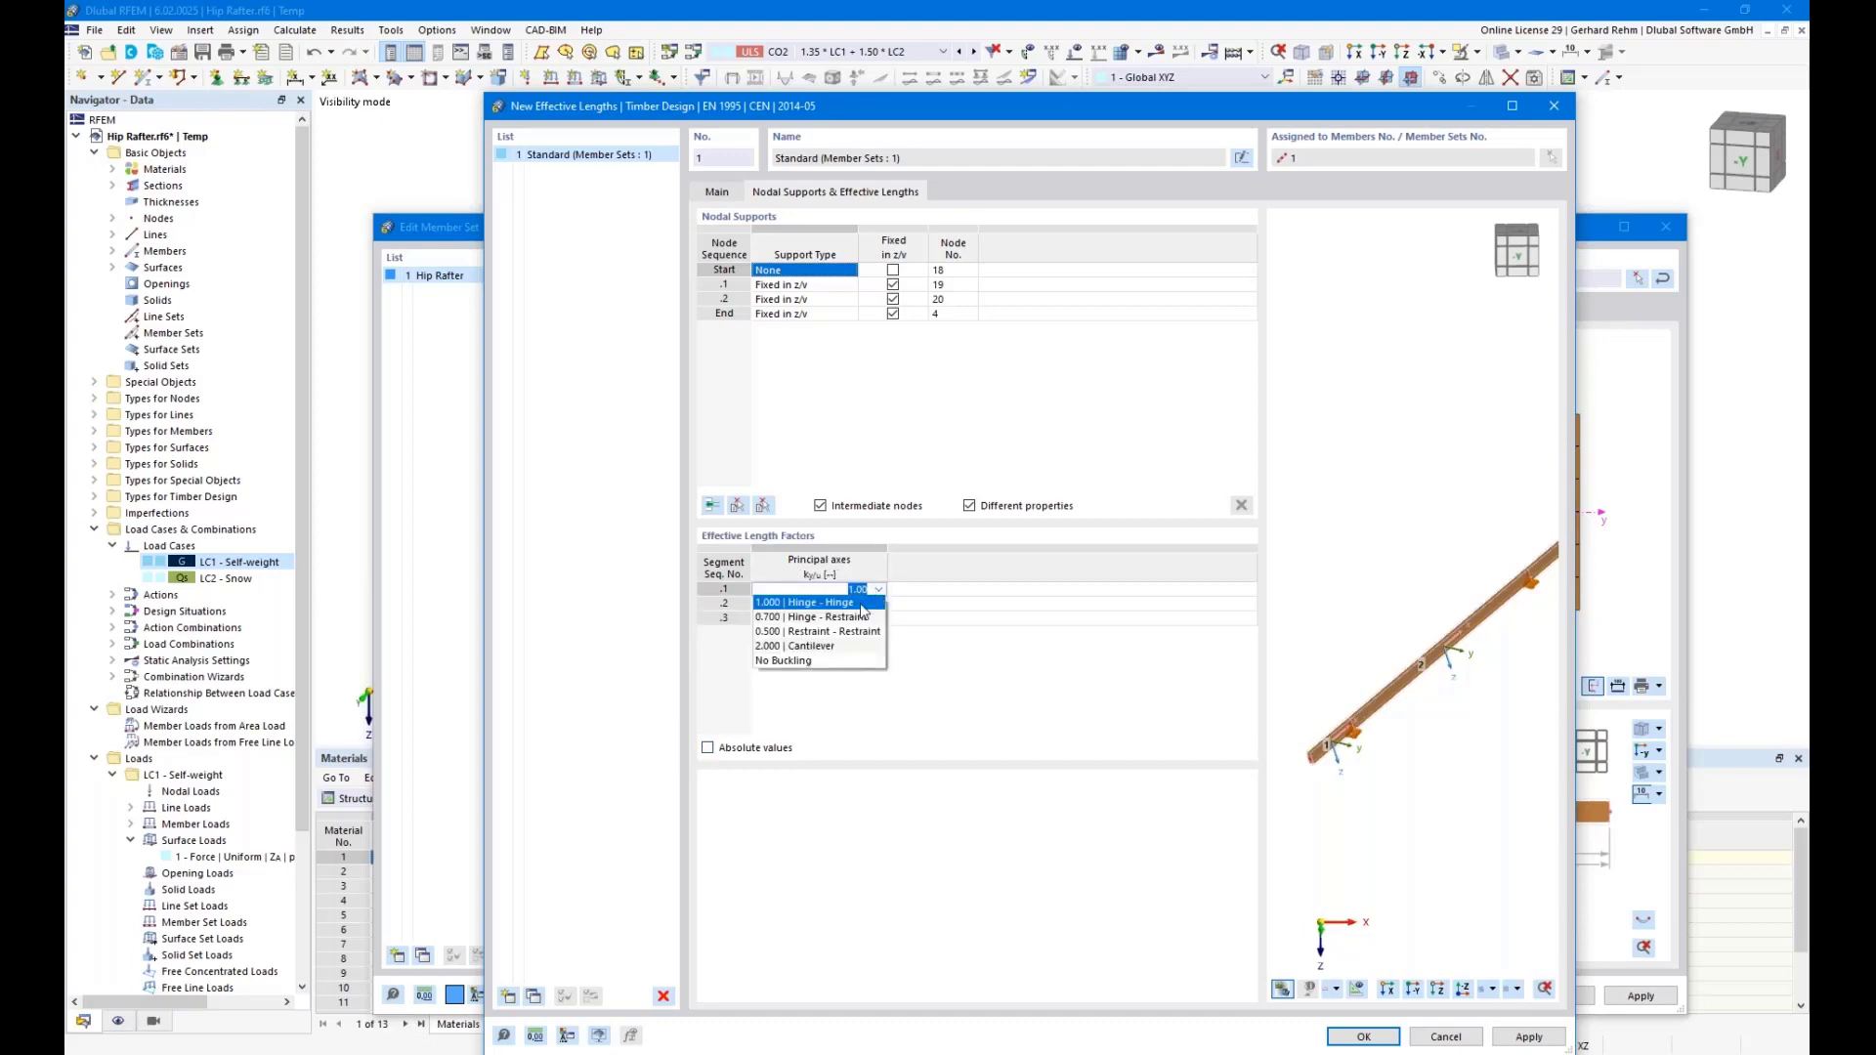
click(792, 662)
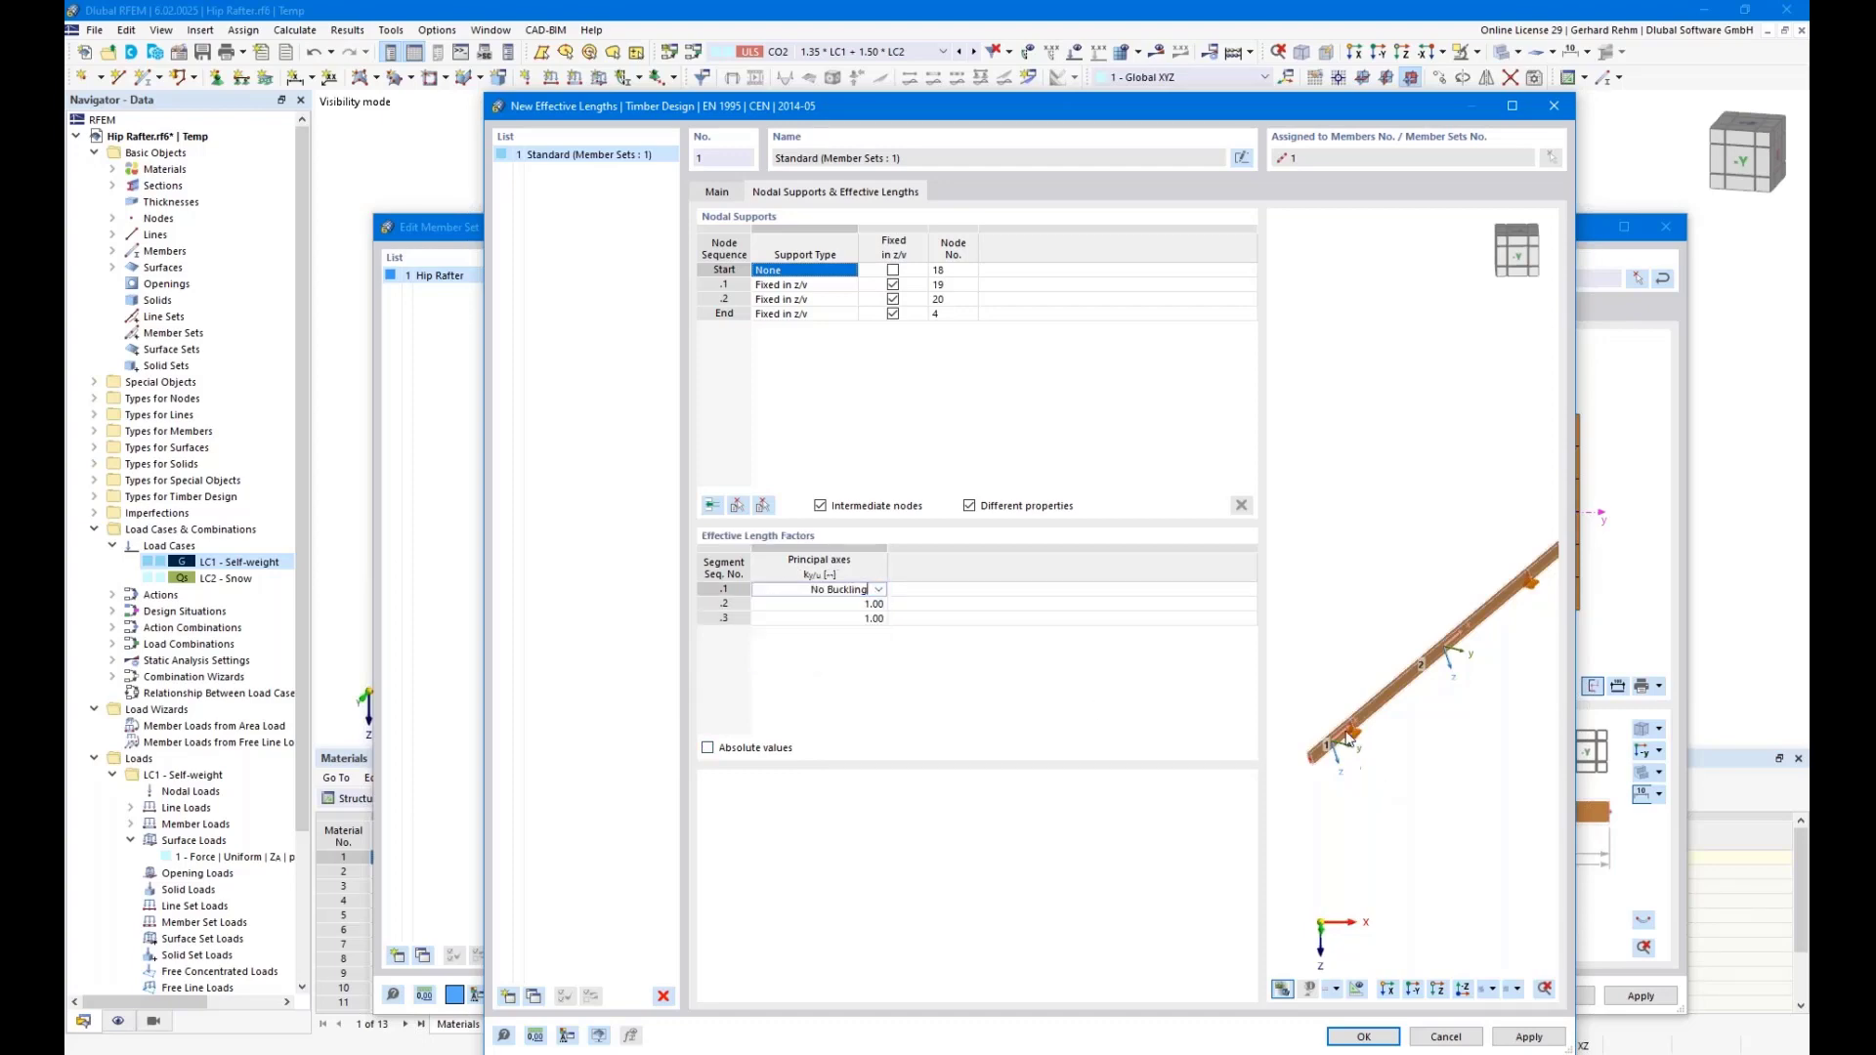
scroll(1342, 749, down, 2)
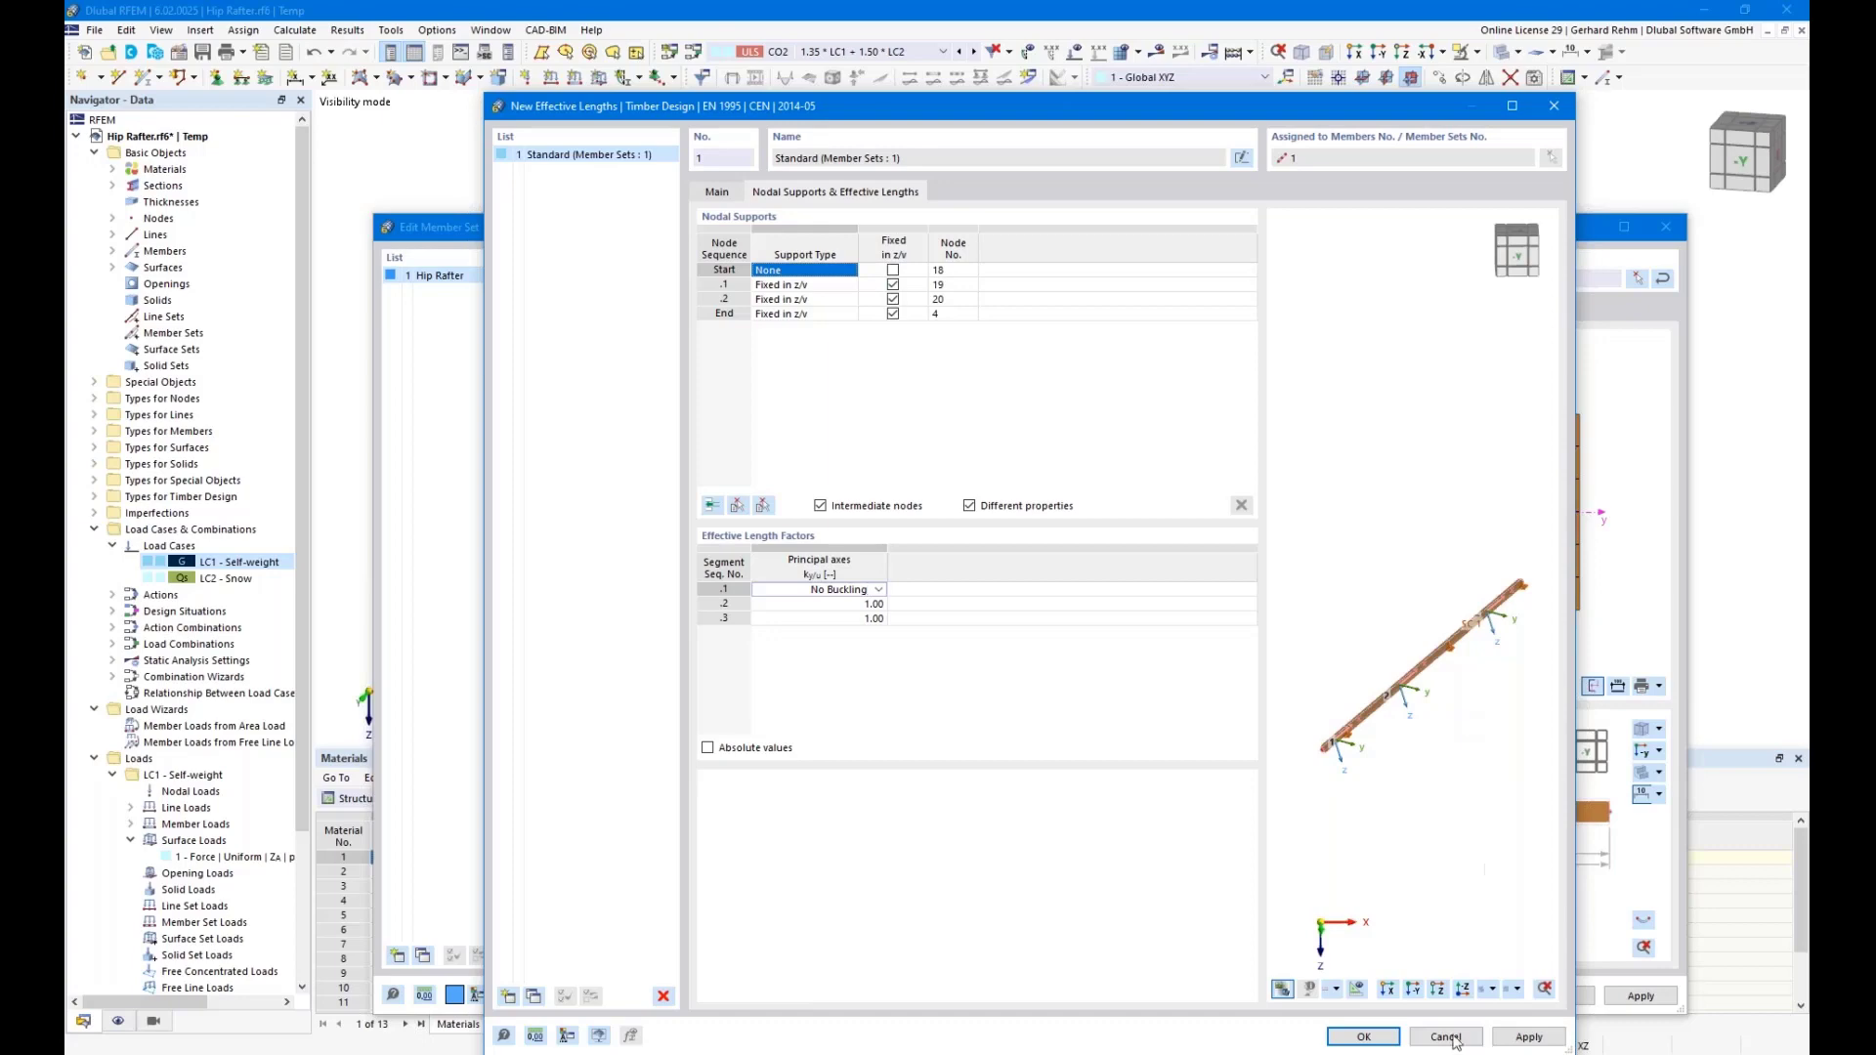
click(1363, 1037)
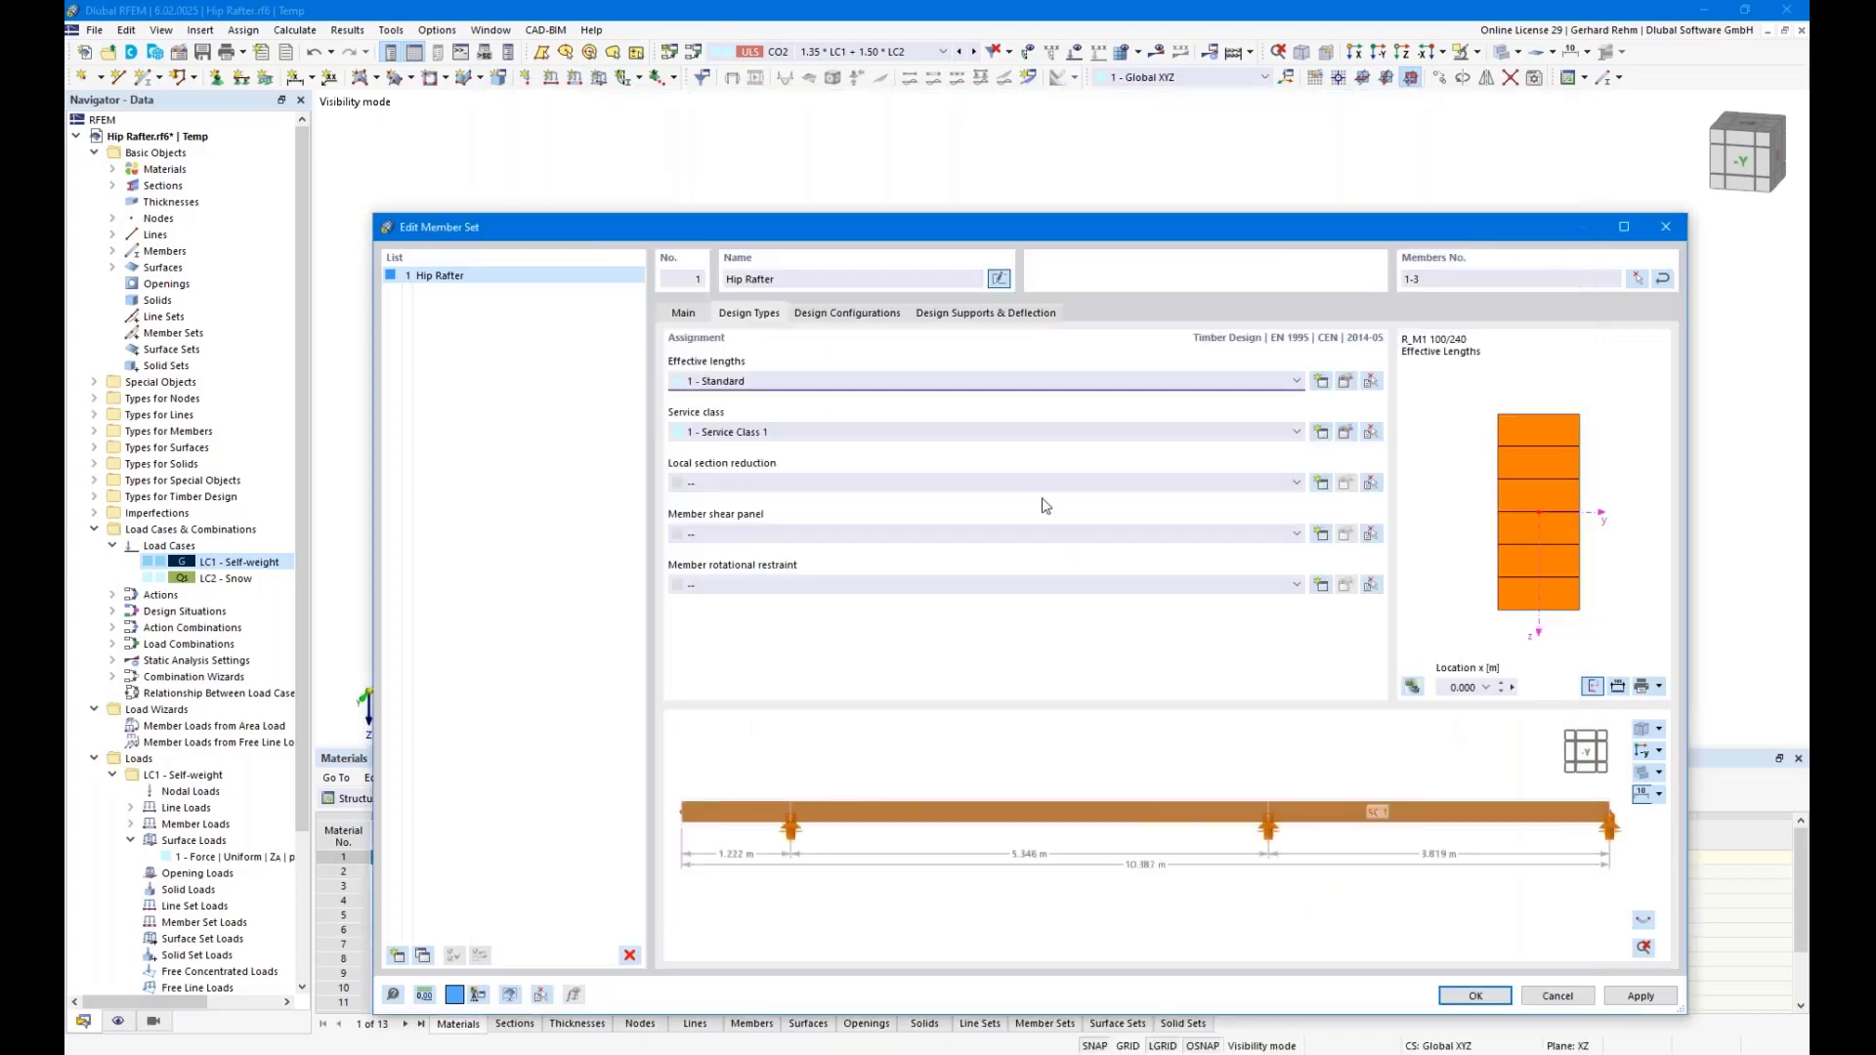
Review the member set's default ultimate configuration, including its stability settings, and the deflection limits in the serviceability configuration
click(847, 314)
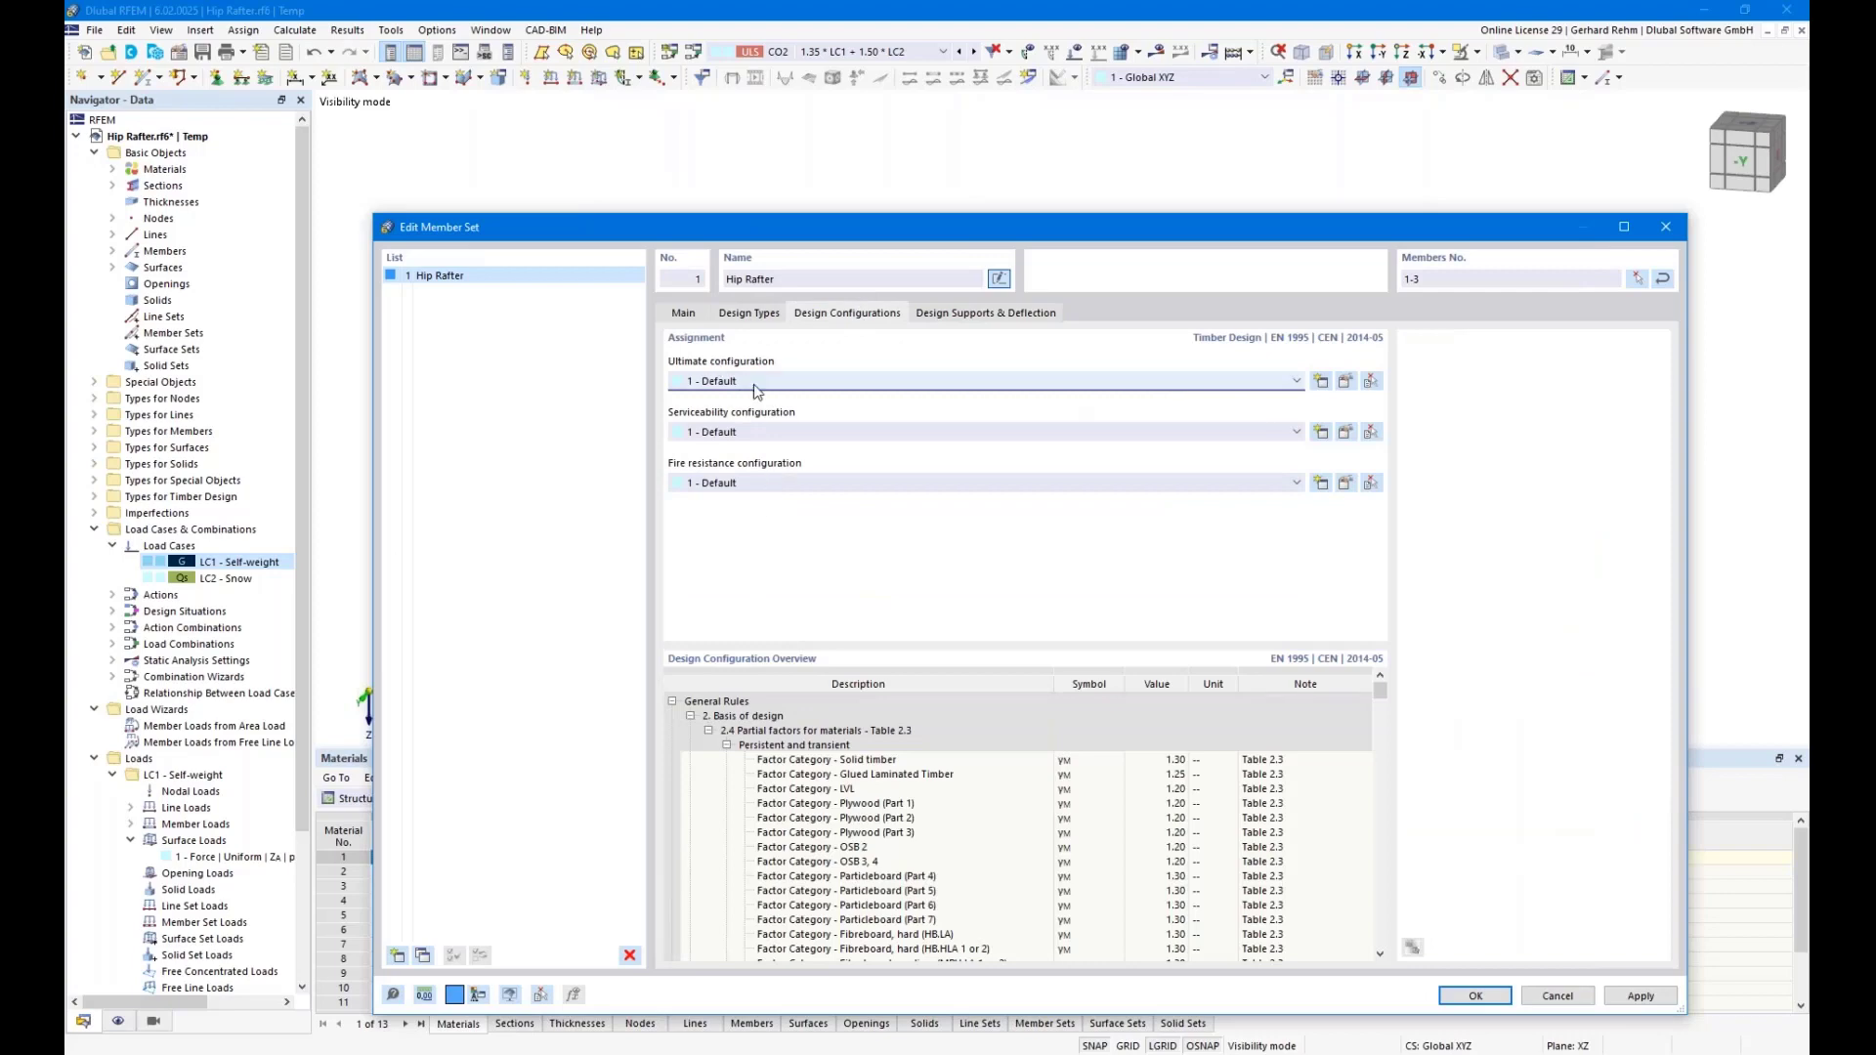
click(1346, 382)
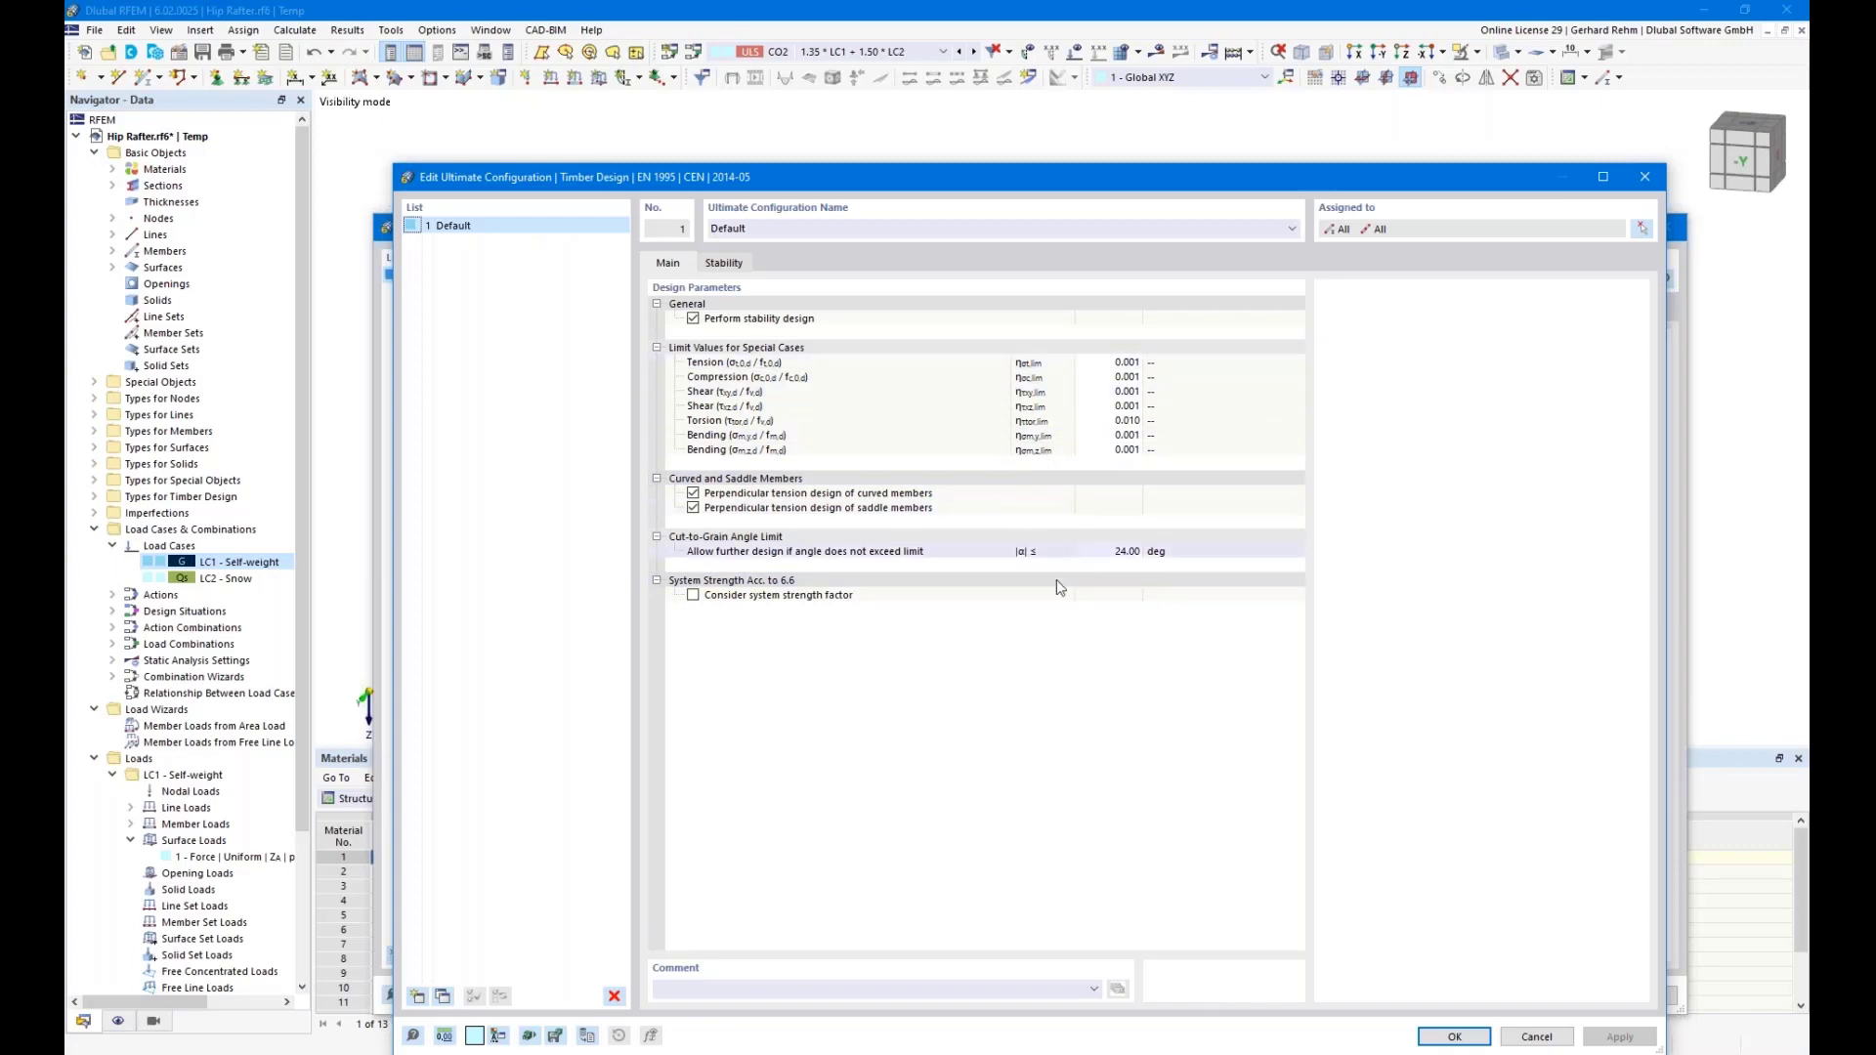
click(724, 263)
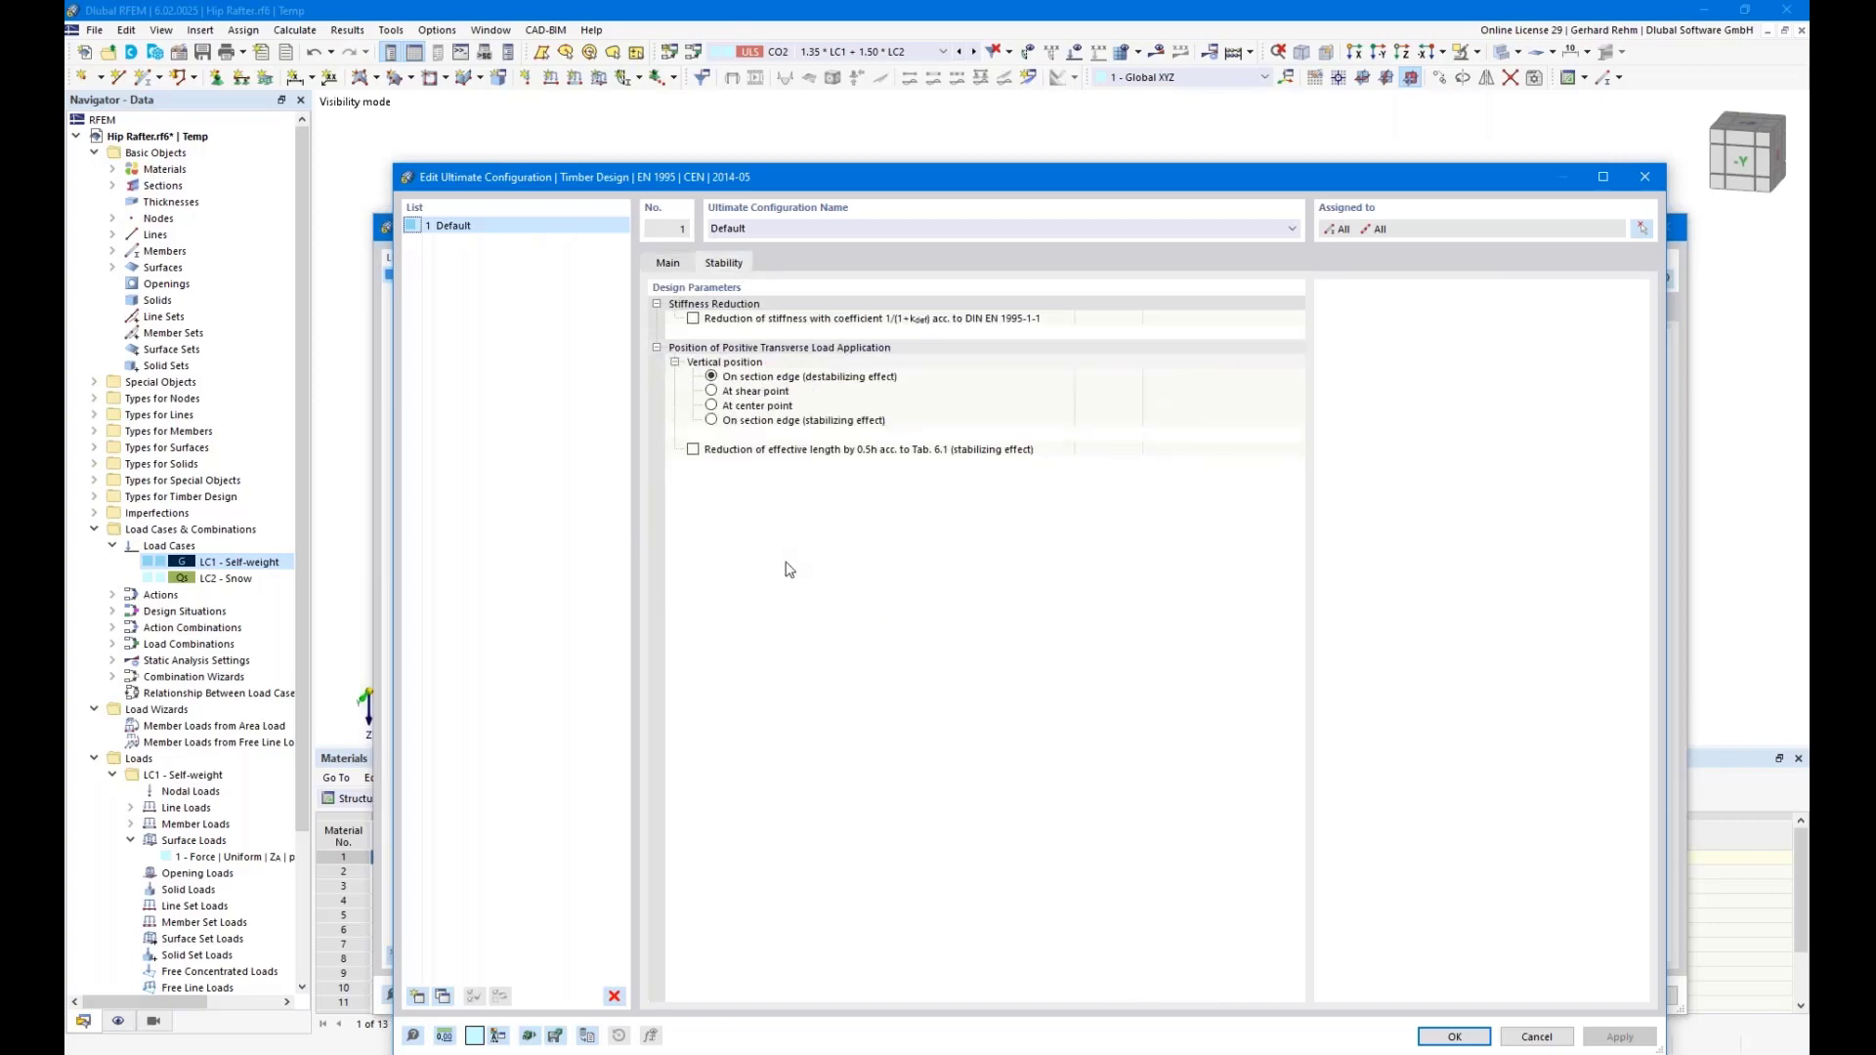
click(1534, 1040)
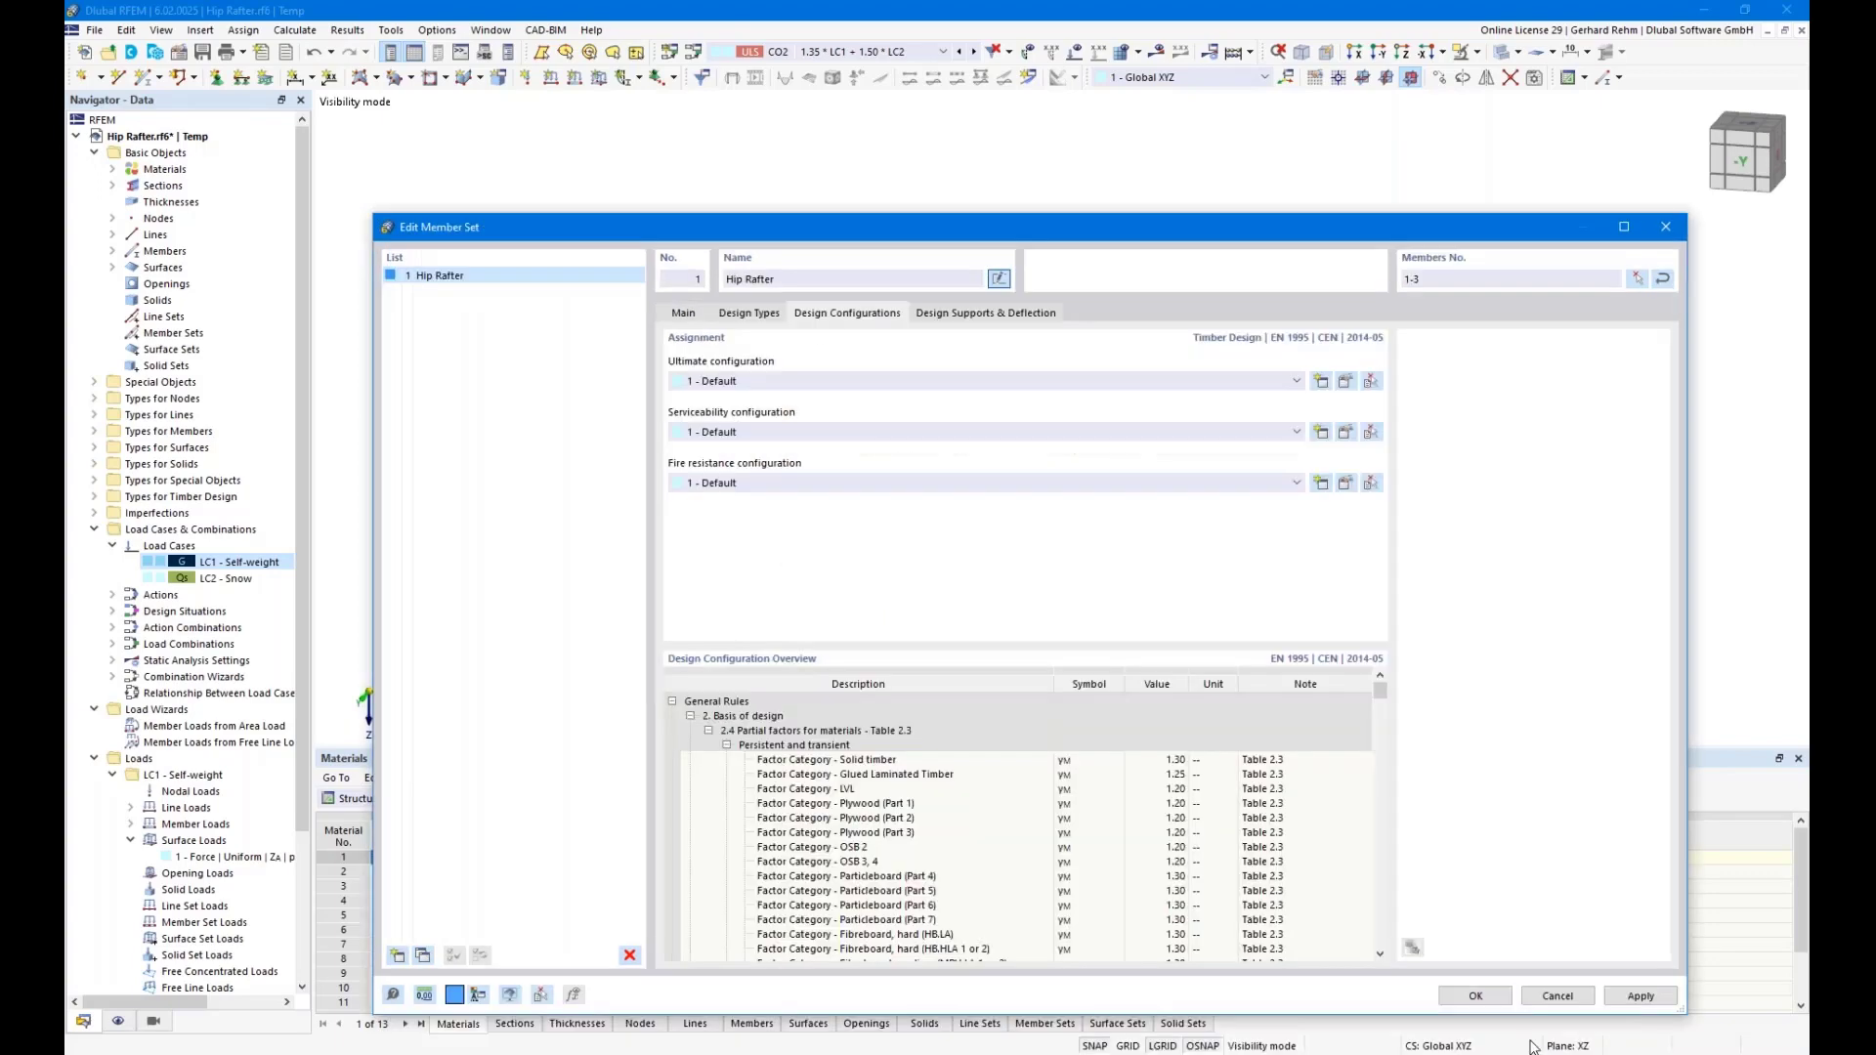
click(1346, 433)
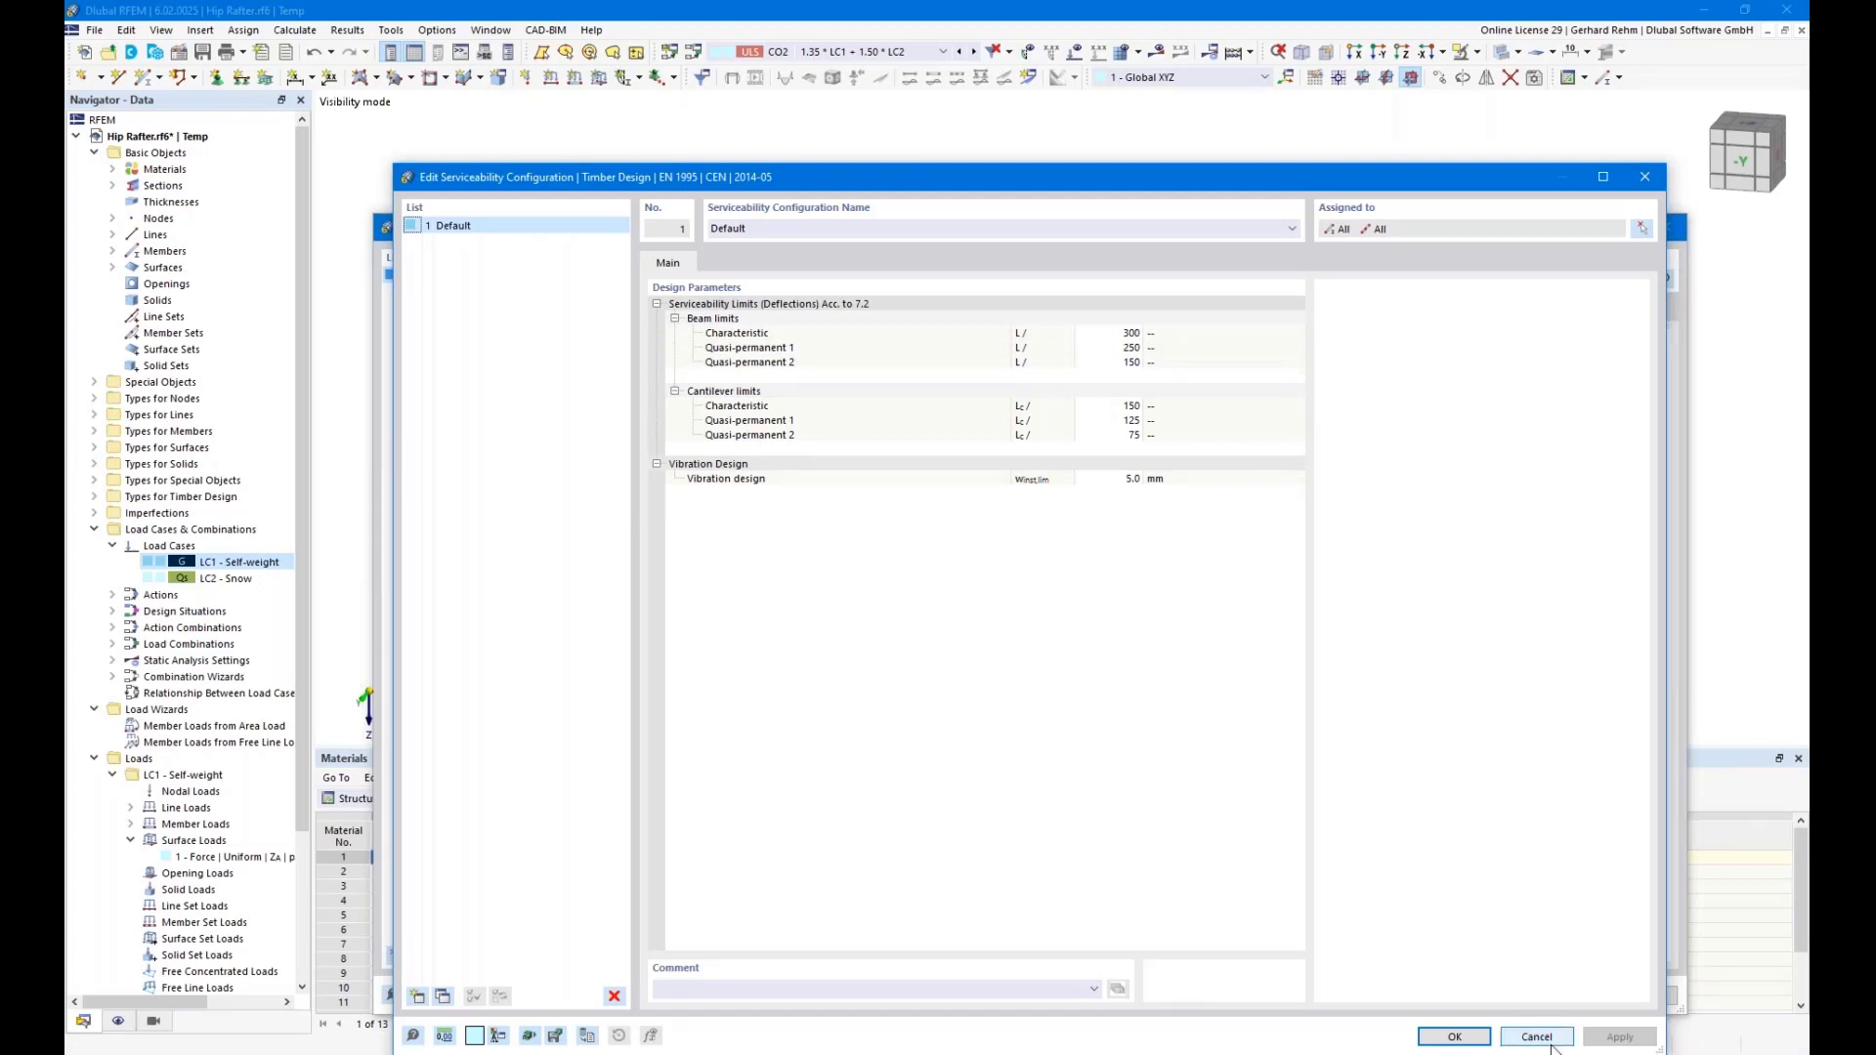
click(1454, 1037)
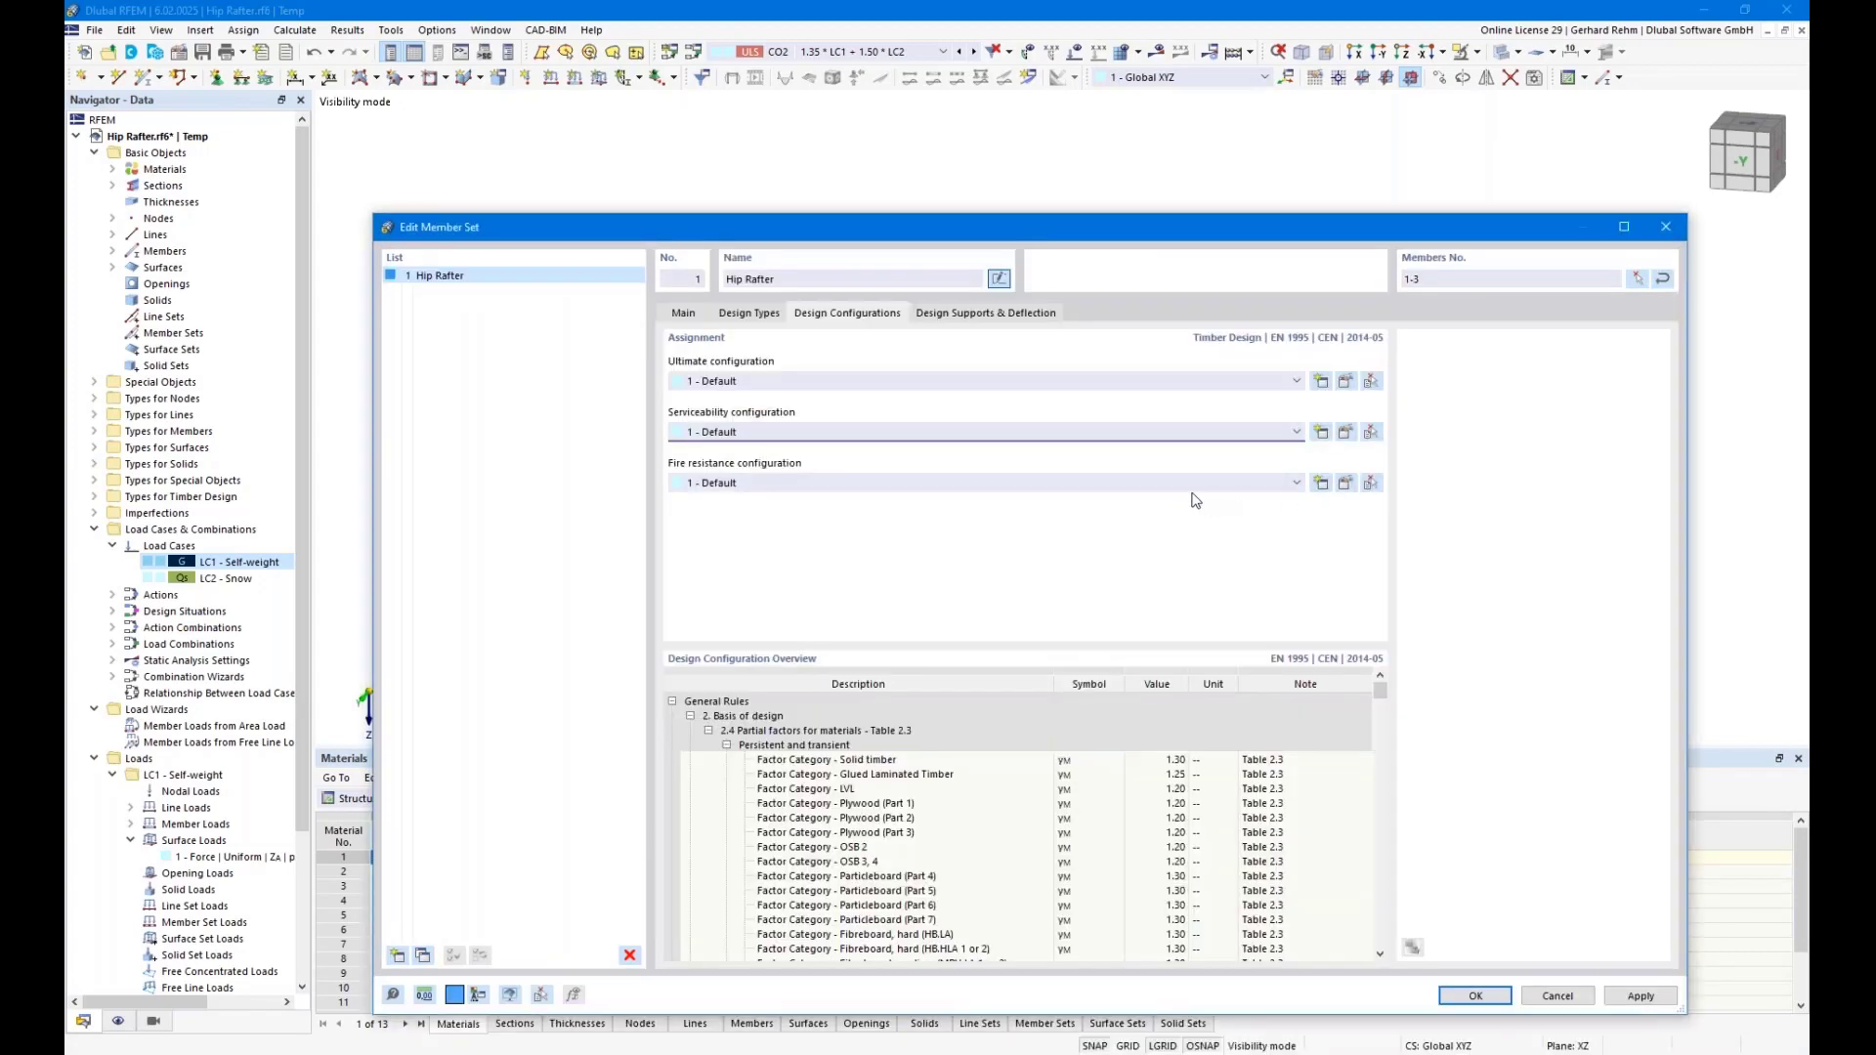
Examine the member set's design support and deflection settings and compare them with the rafter in the model
click(987, 313)
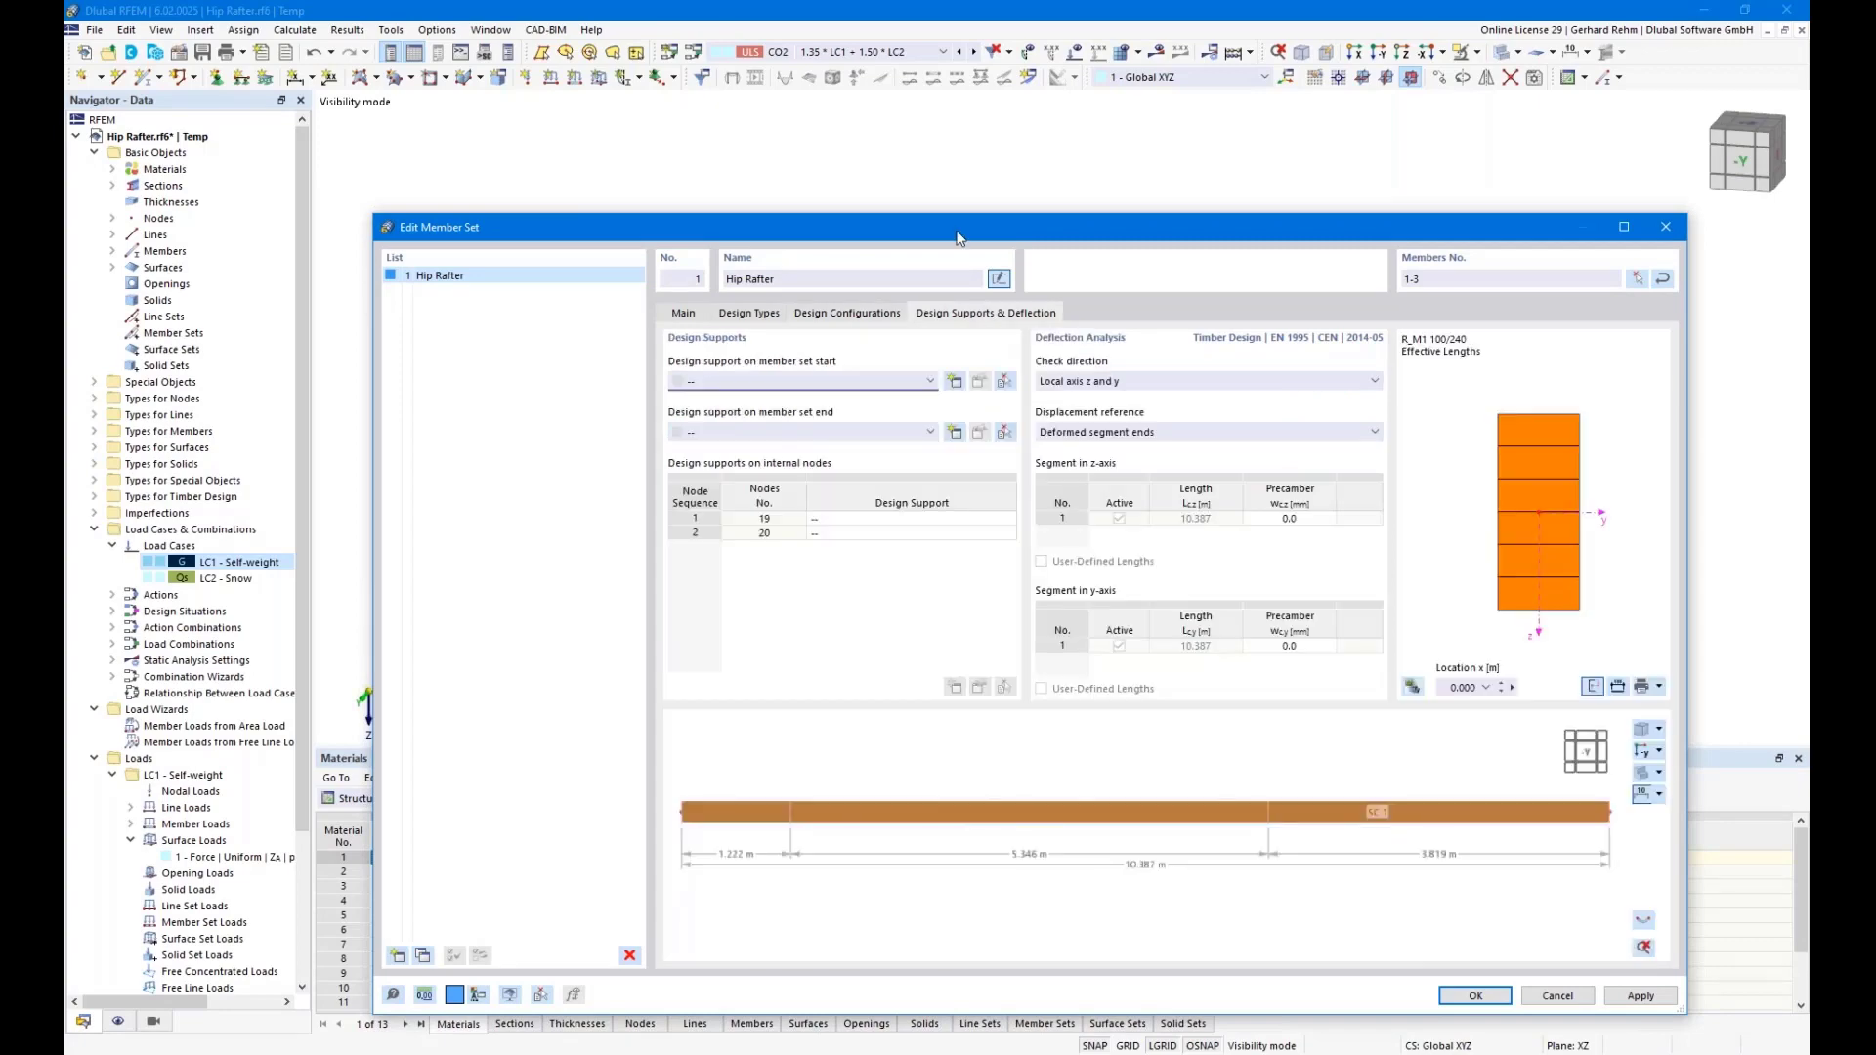
drag(957, 230, 897, 146)
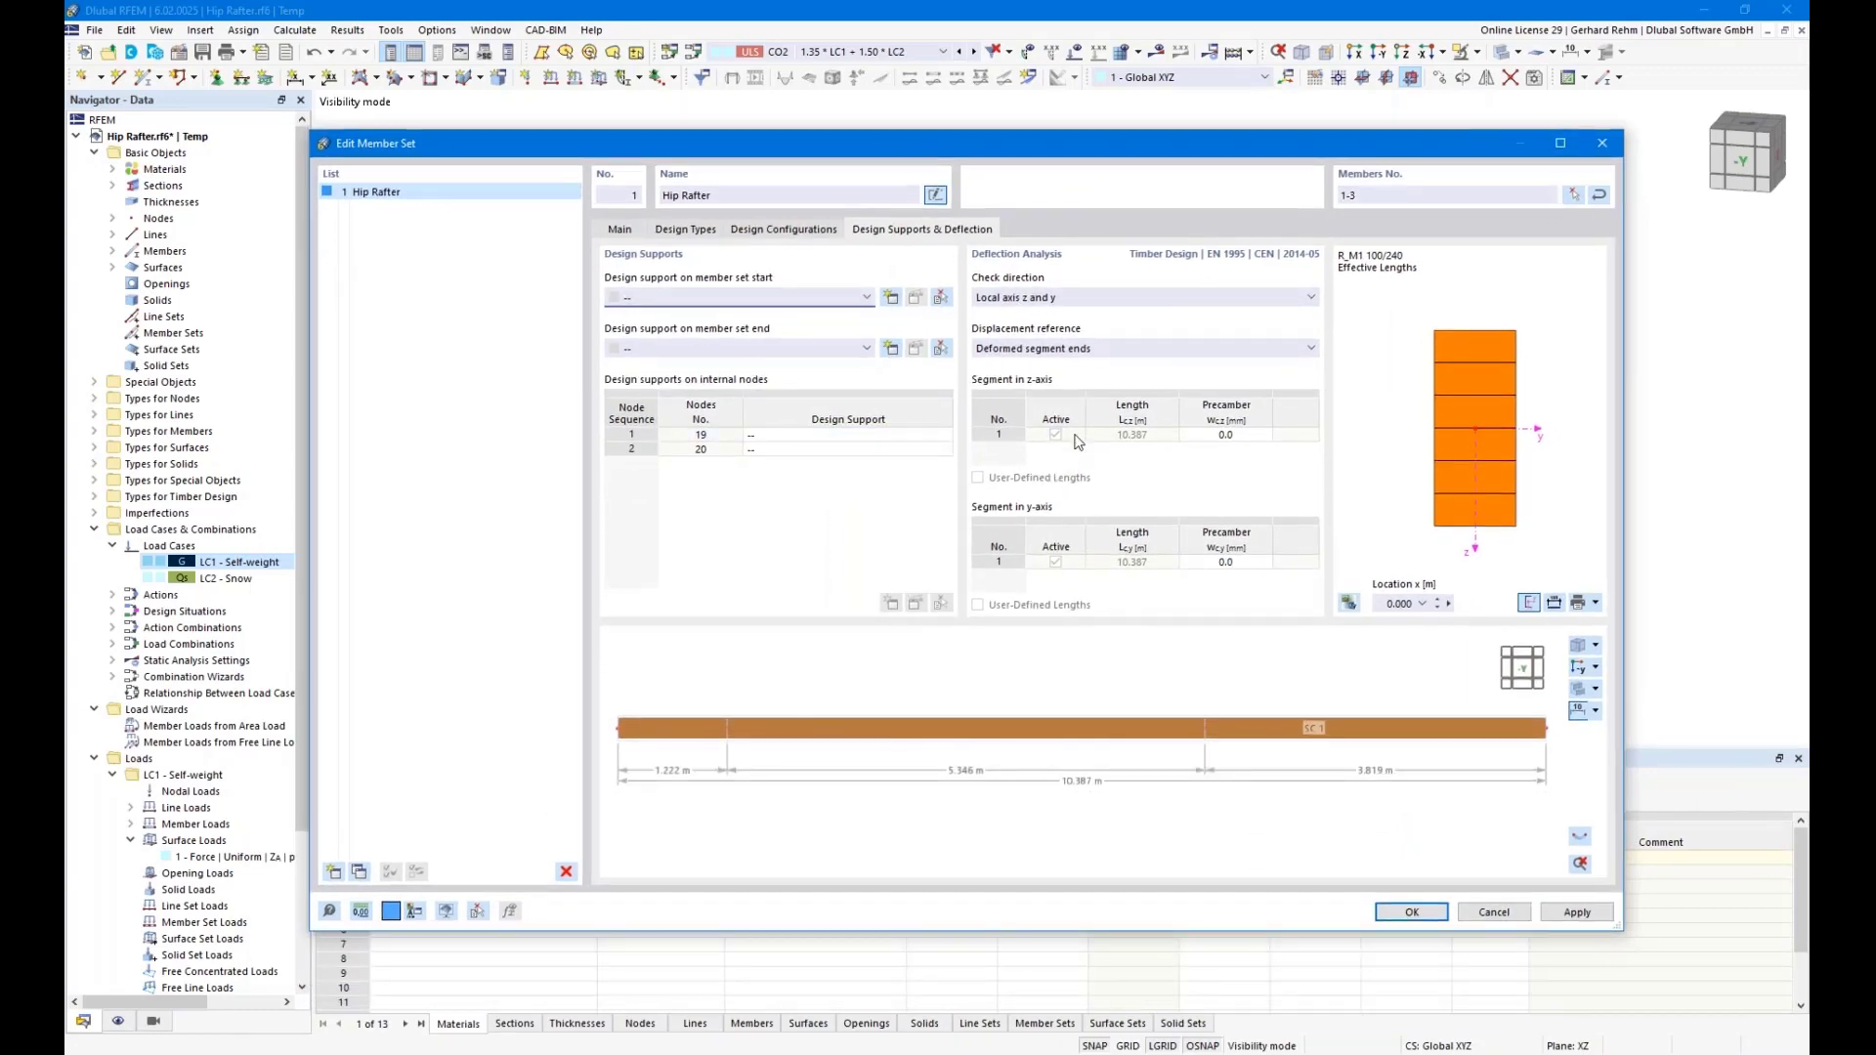
drag(1072, 157, 1142, 653)
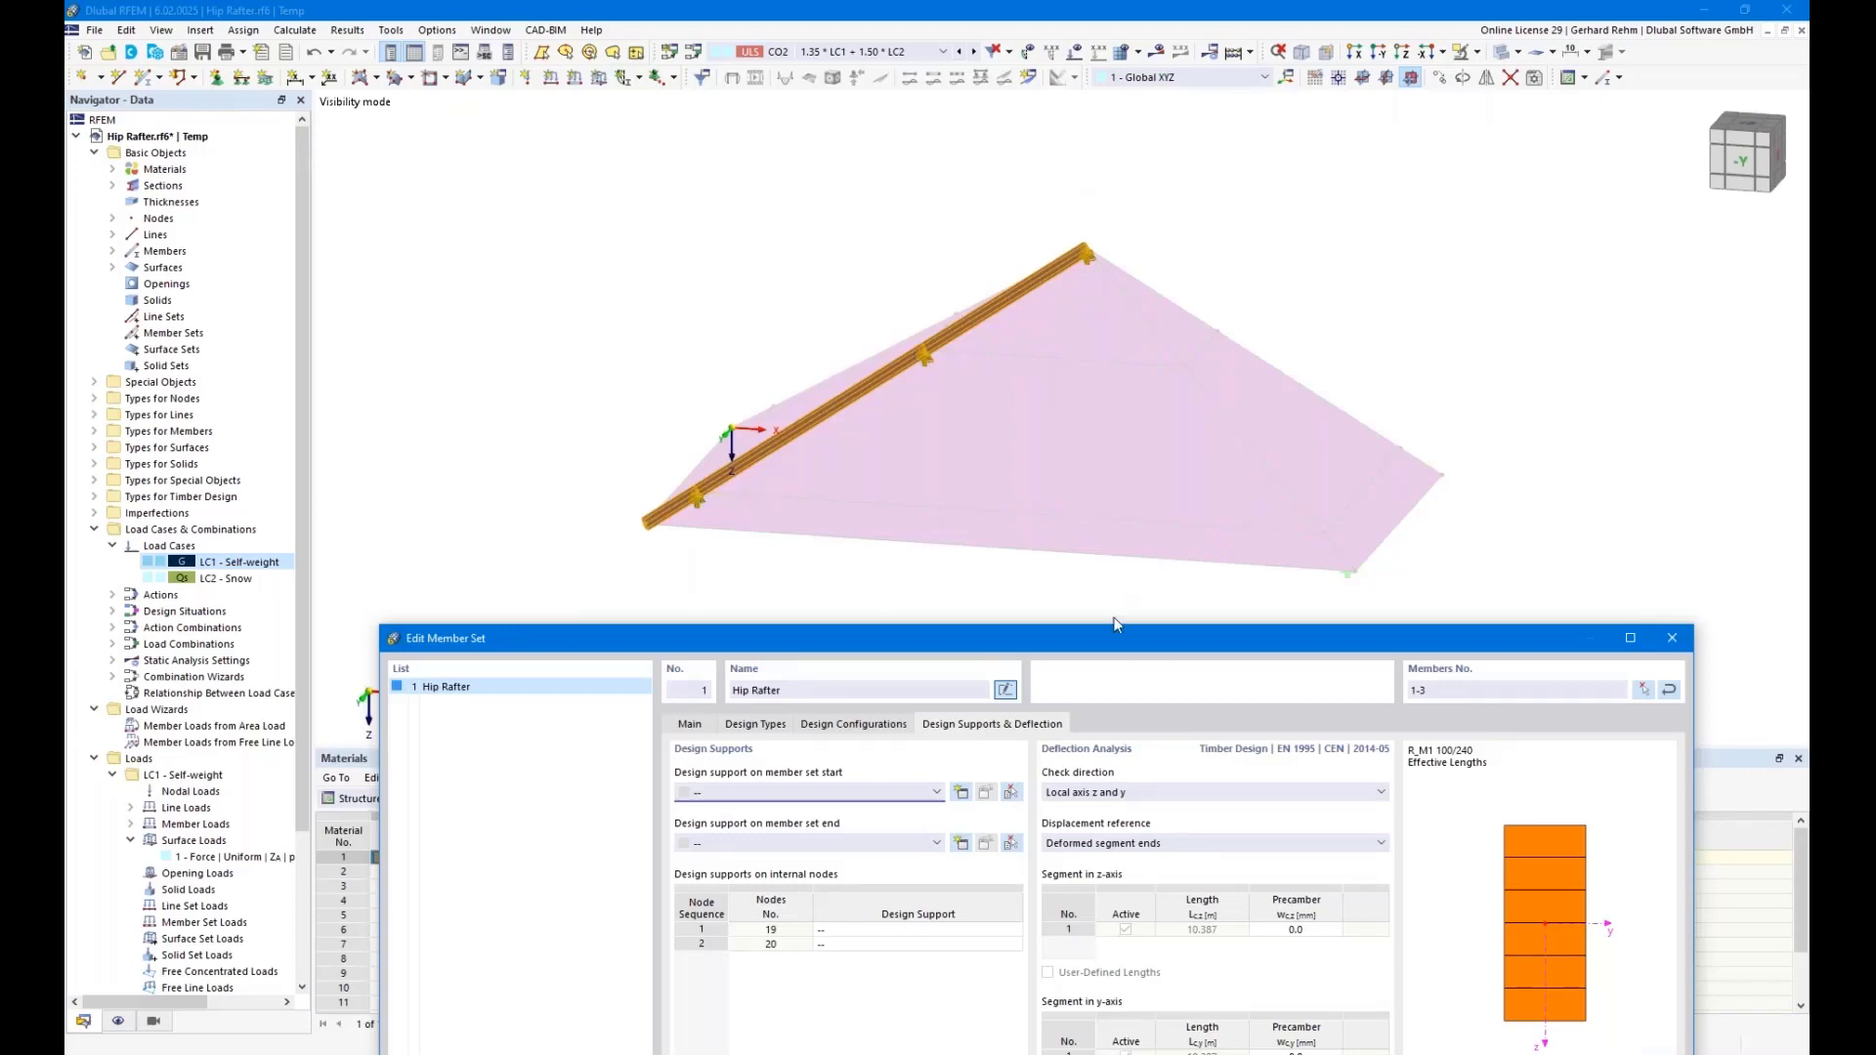
drag(1113, 636, 1119, 223)
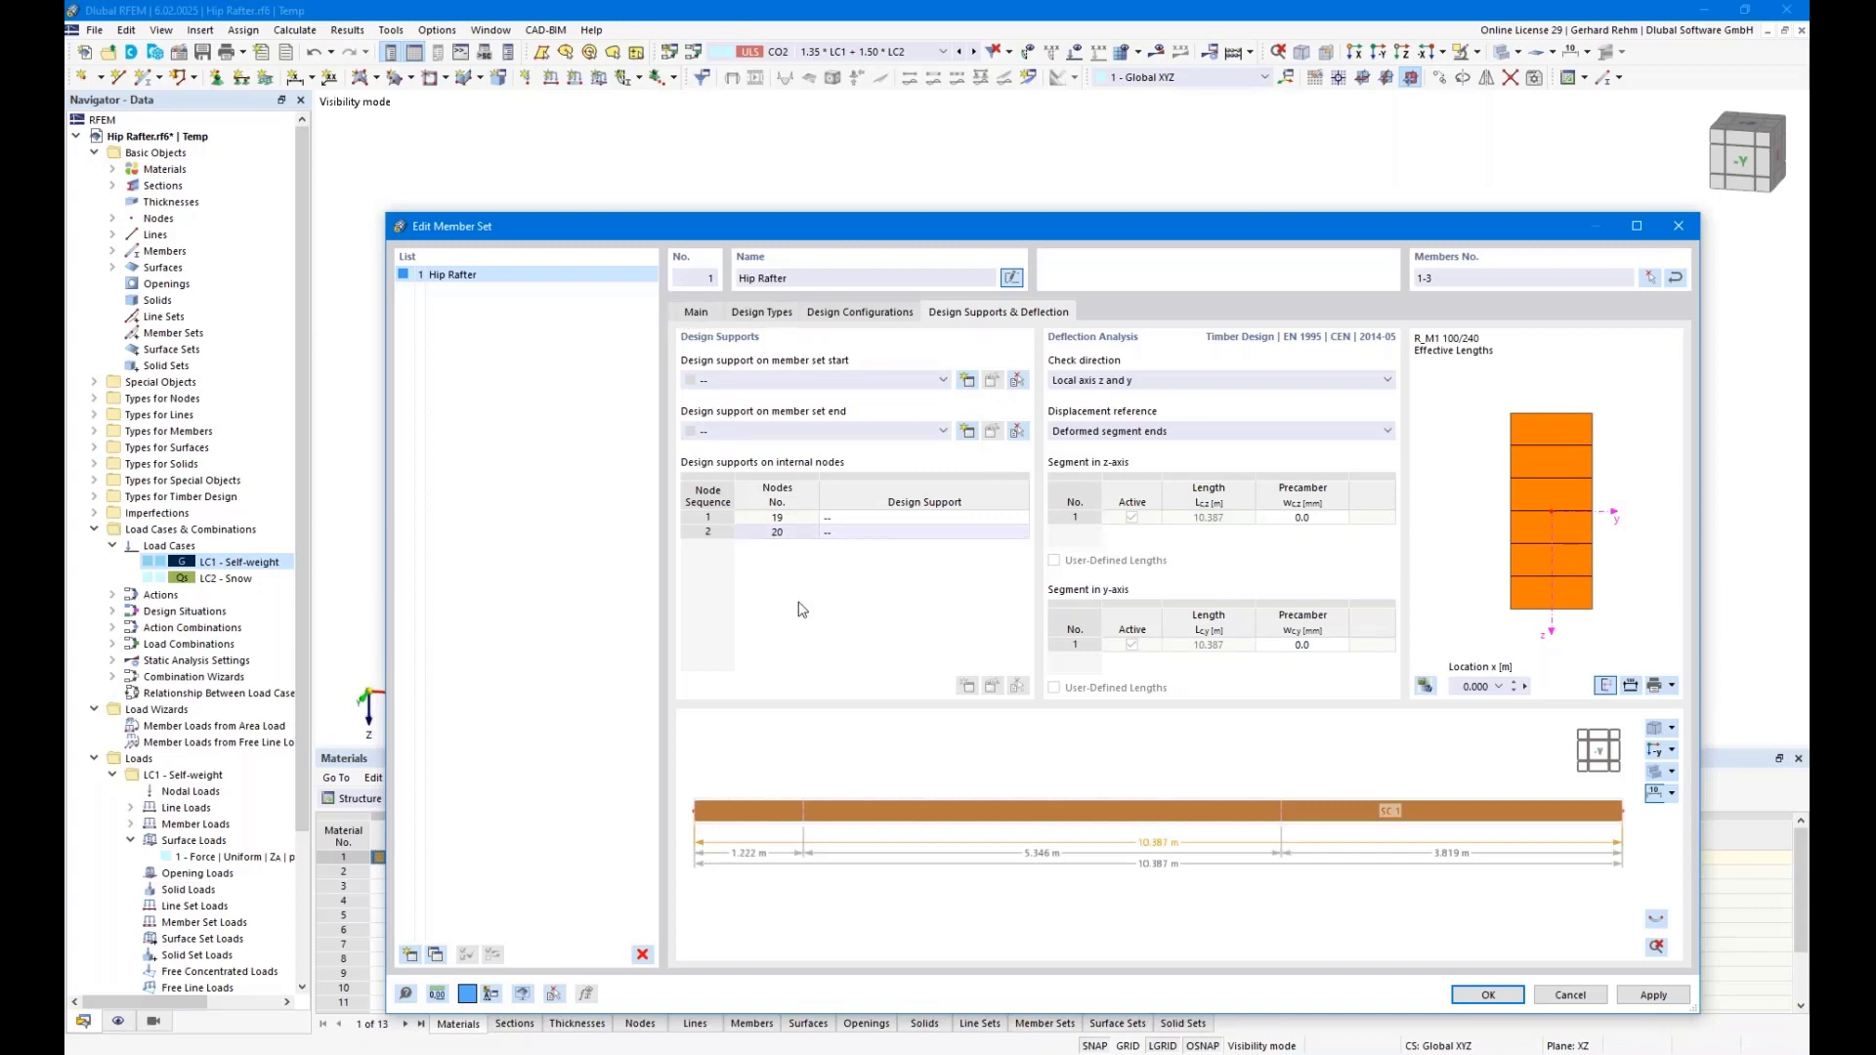
Read the online manual's article on deflection and design supports in the browser, then return to RFEM
key(F1)
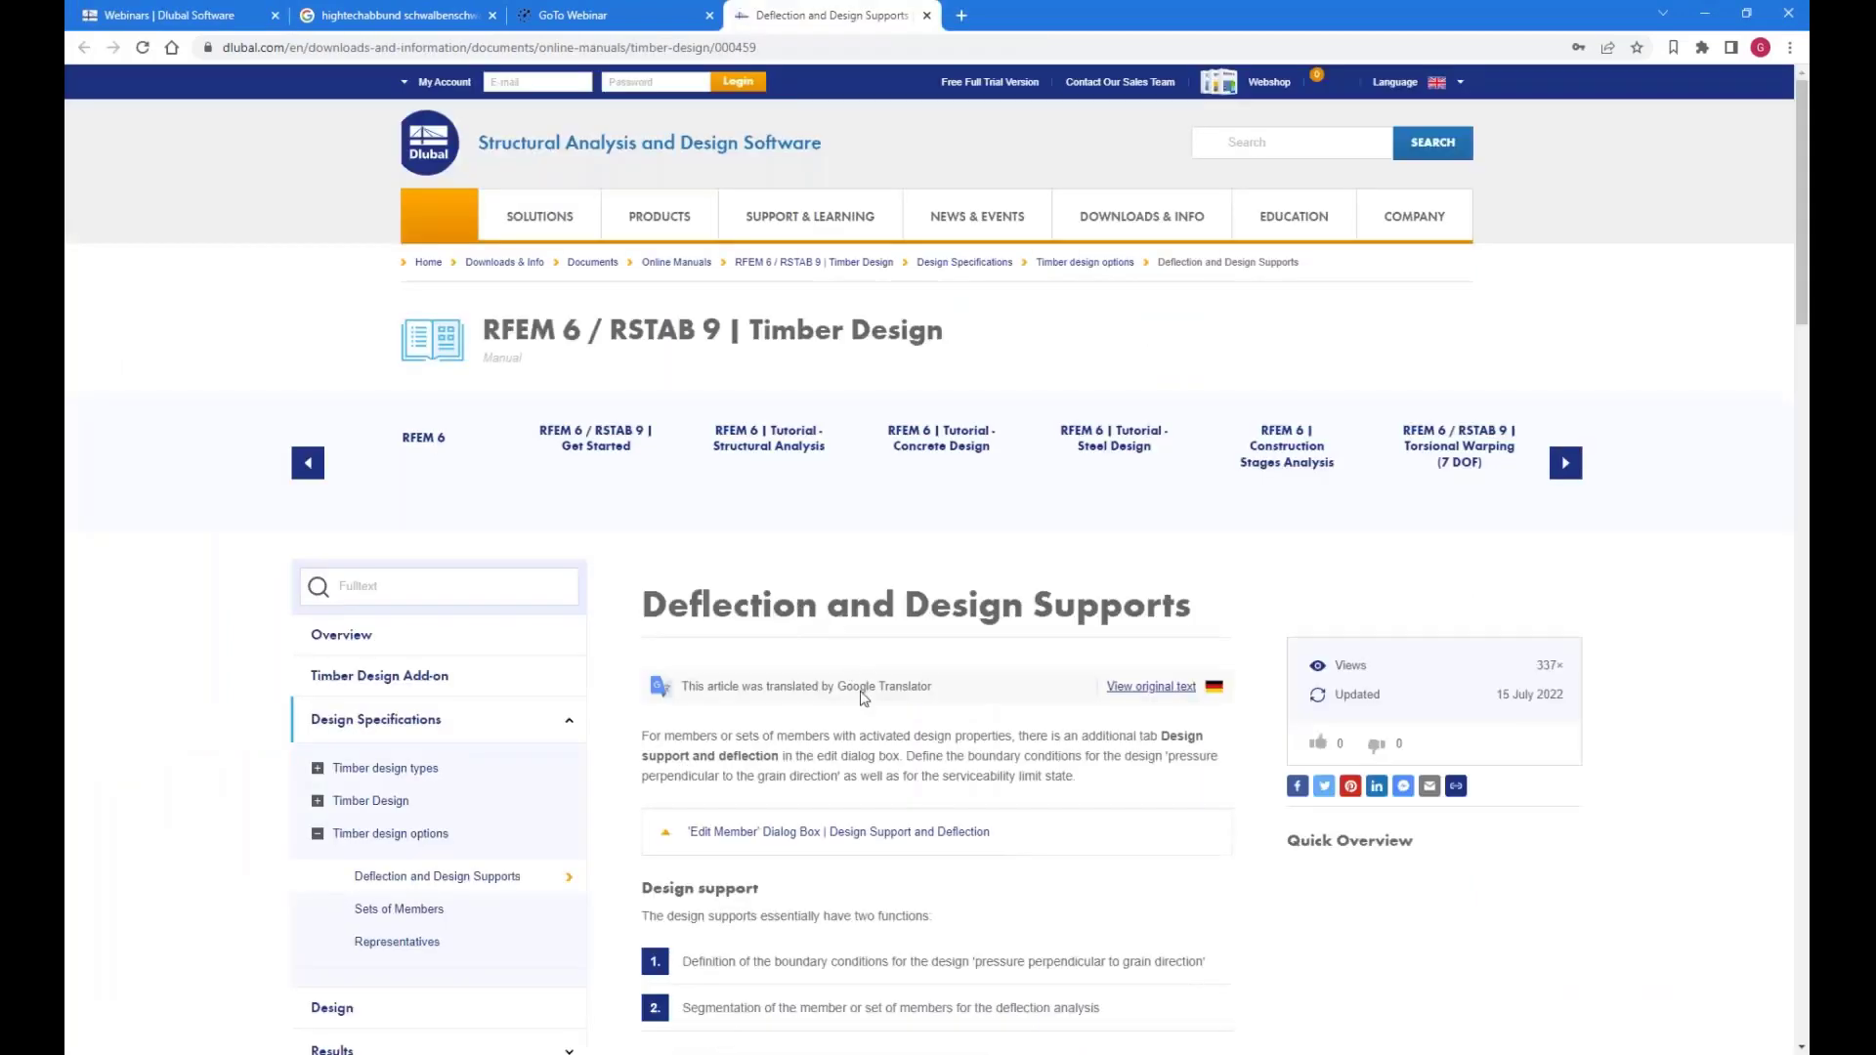
scroll(1118, 751, down, 3)
scroll(684, 303, down, 1)
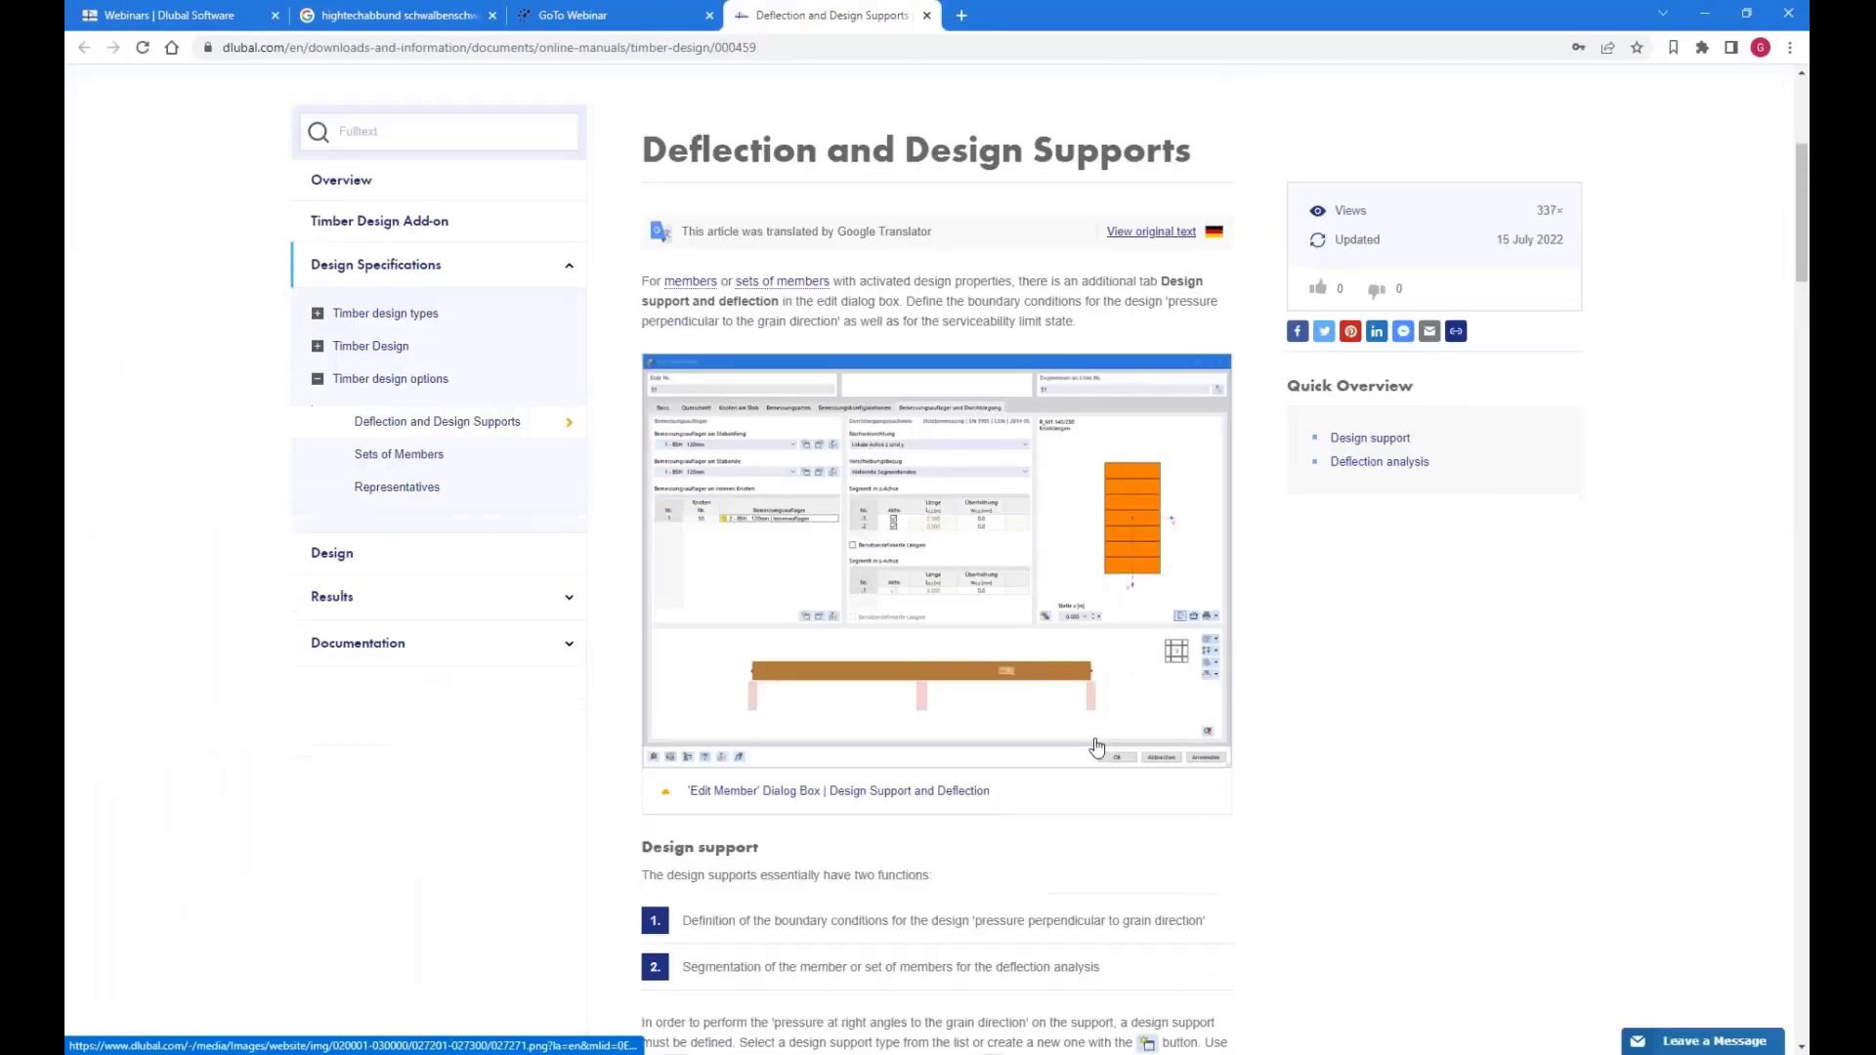
scroll(723, 402, down, 3)
scroll(723, 403, down, 1)
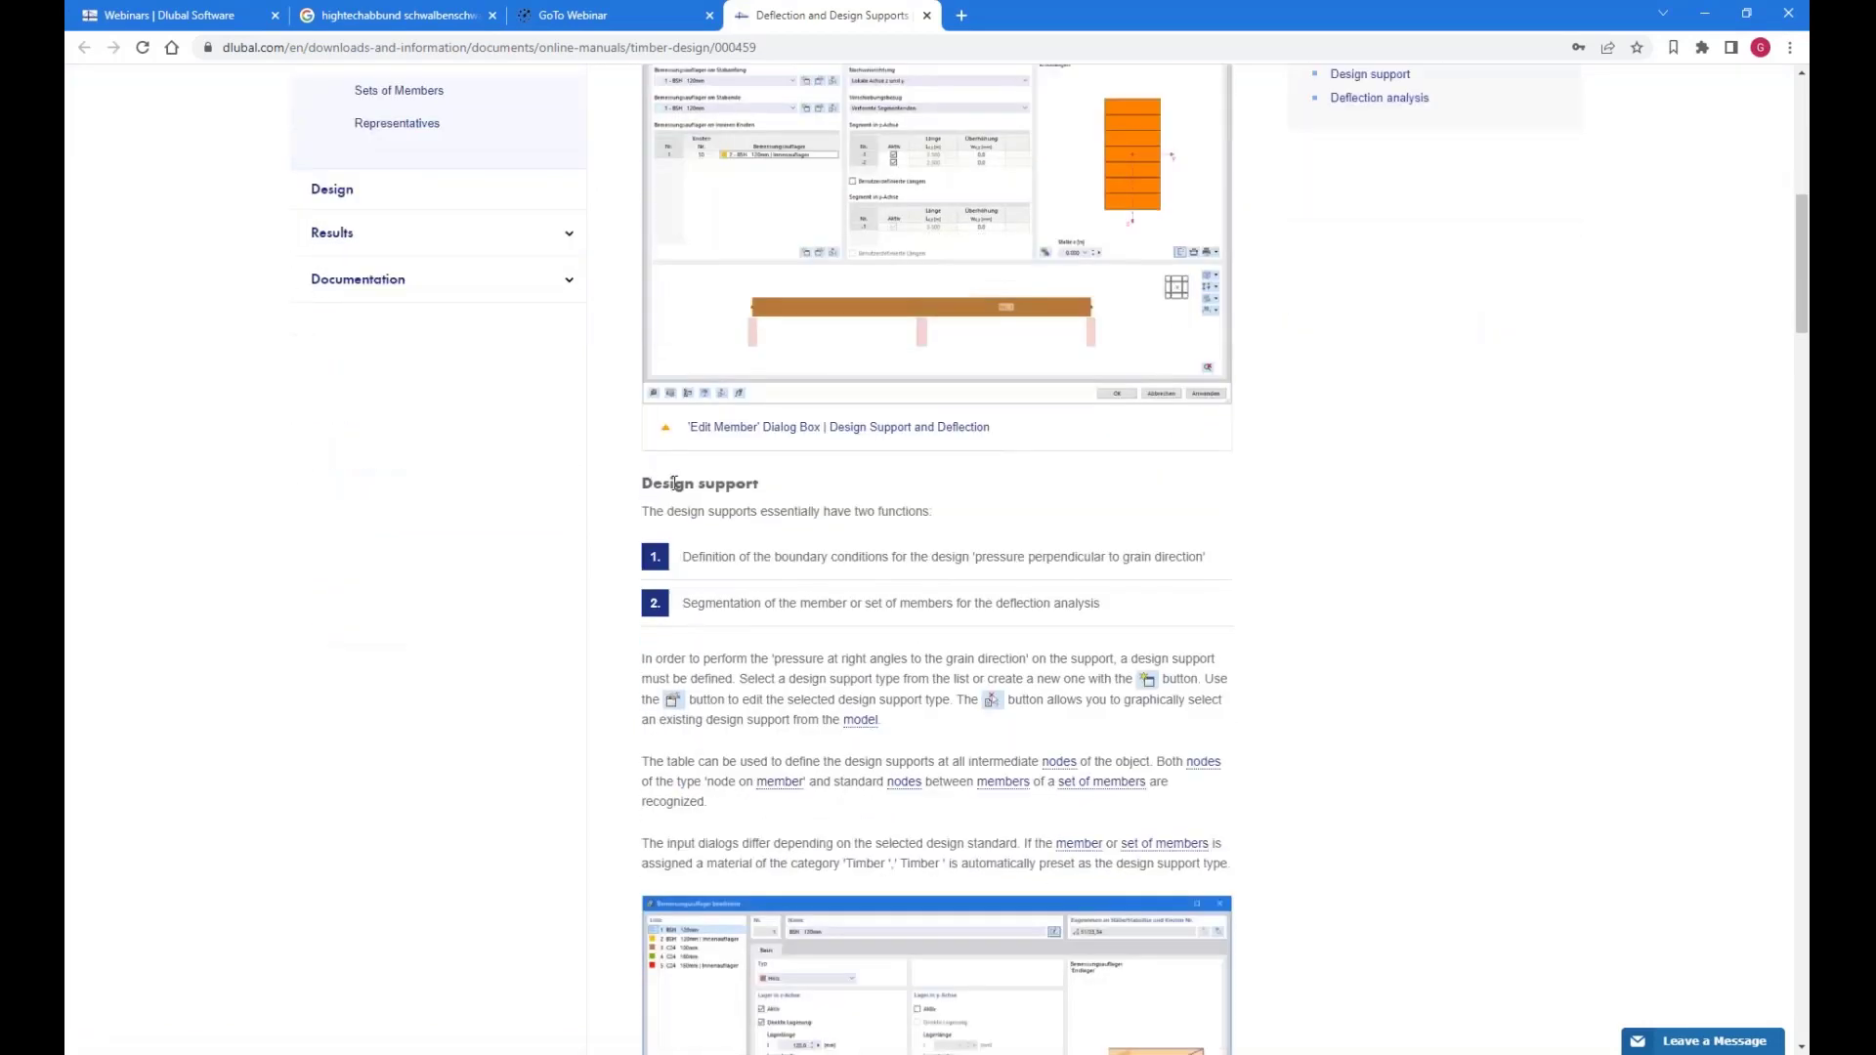
drag(653, 484, 795, 486)
click(796, 485)
scroll(753, 547, up, 1)
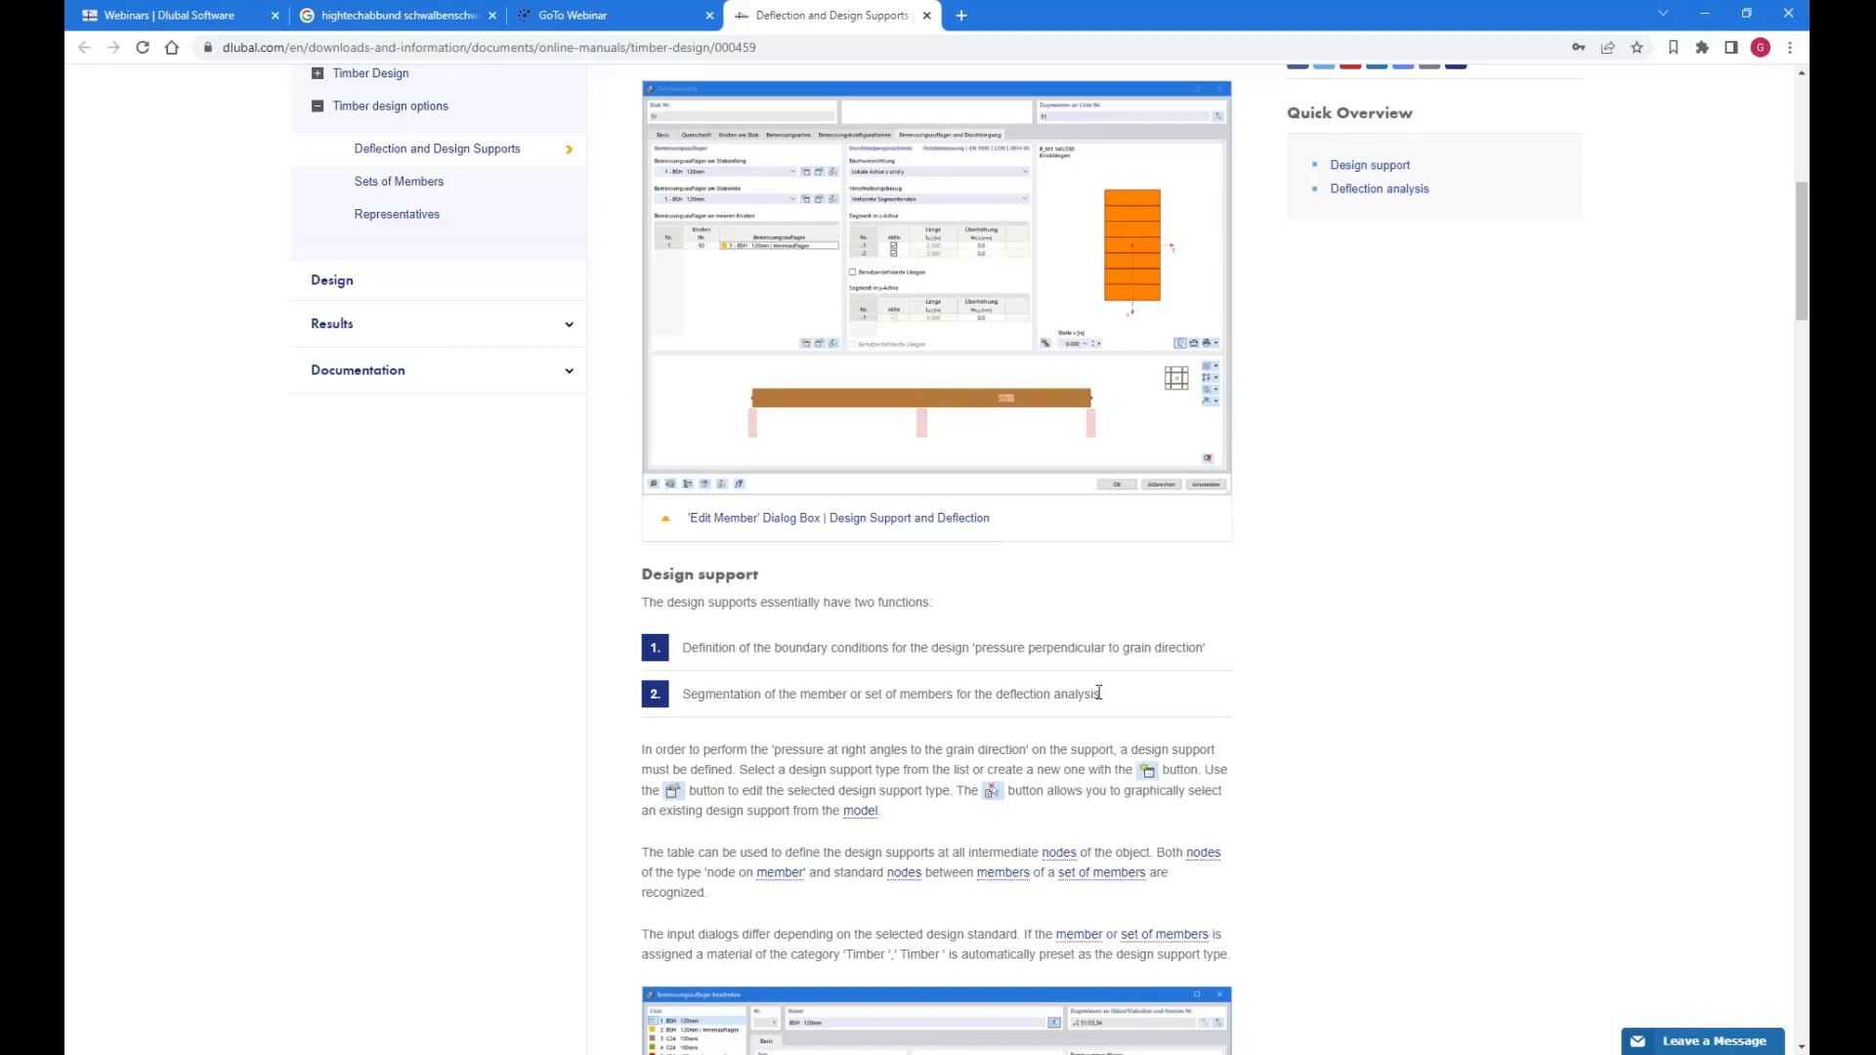
click(431, 1054)
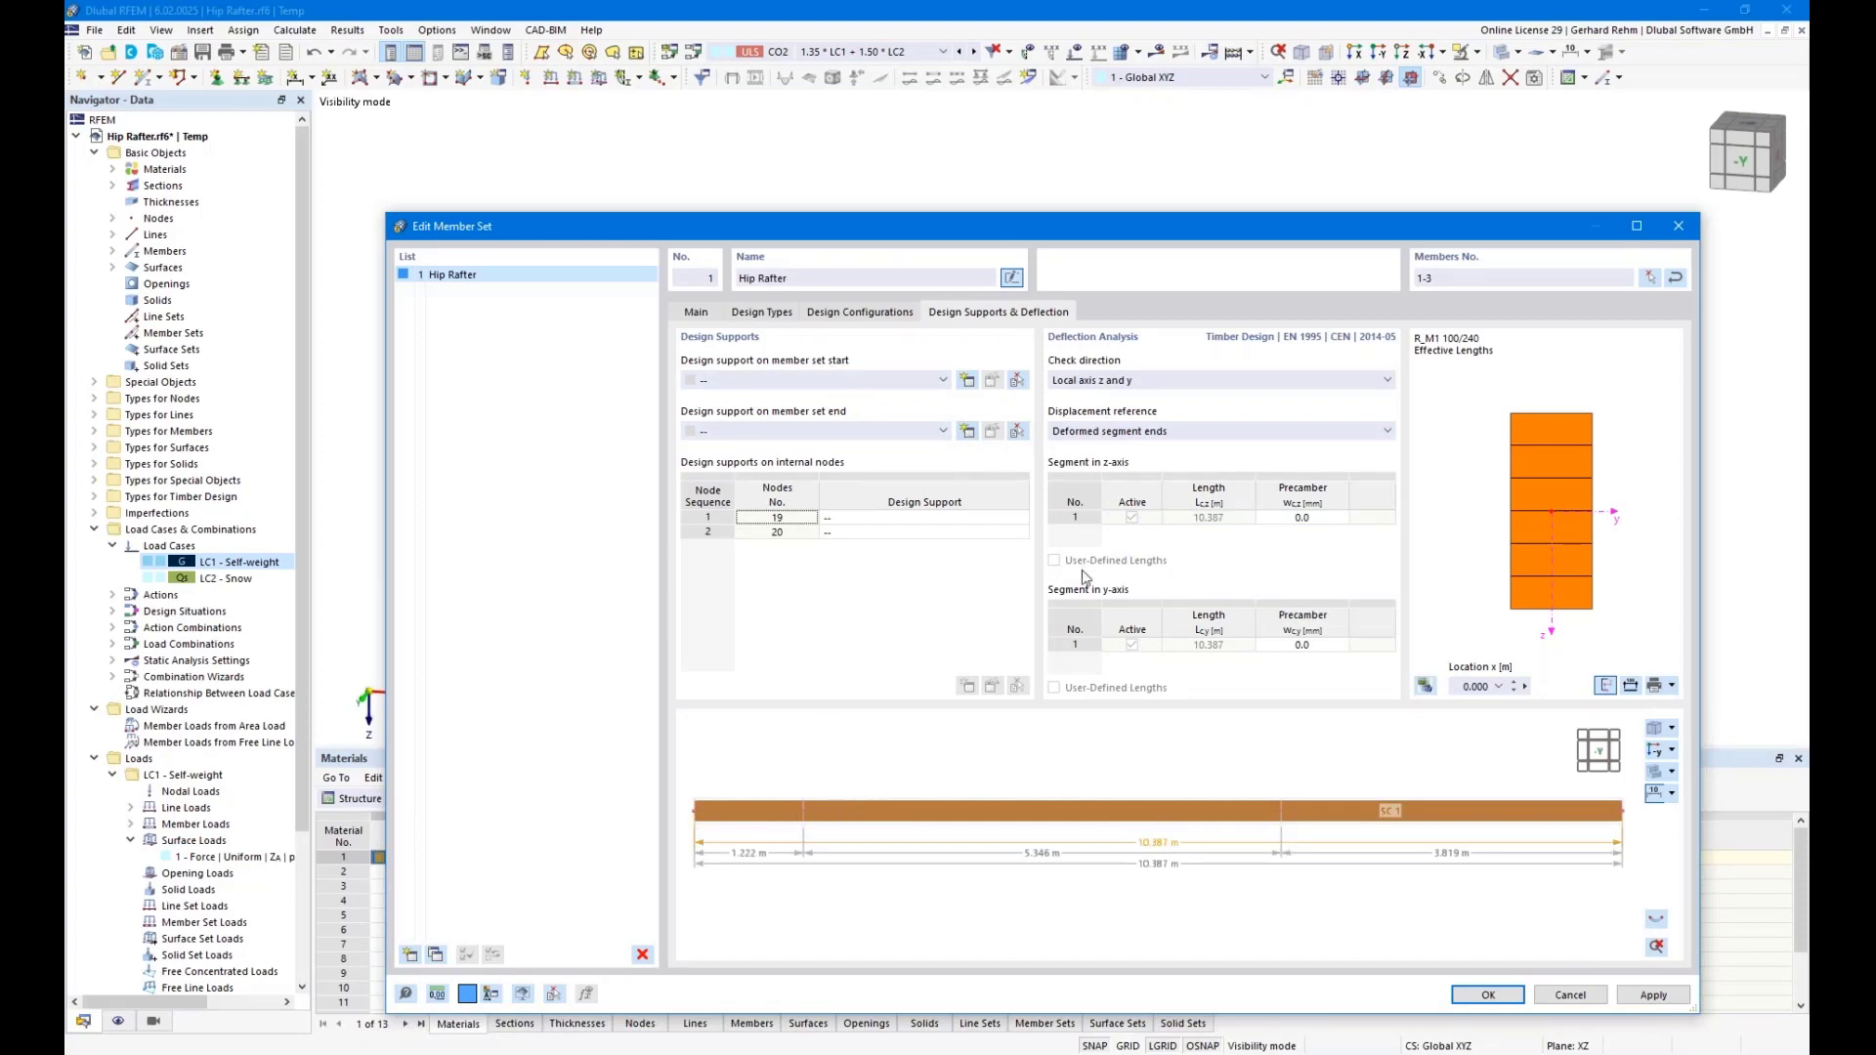
Create a Timber design support at the member set's end, active in the z-axis with direct support disabled
click(967, 434)
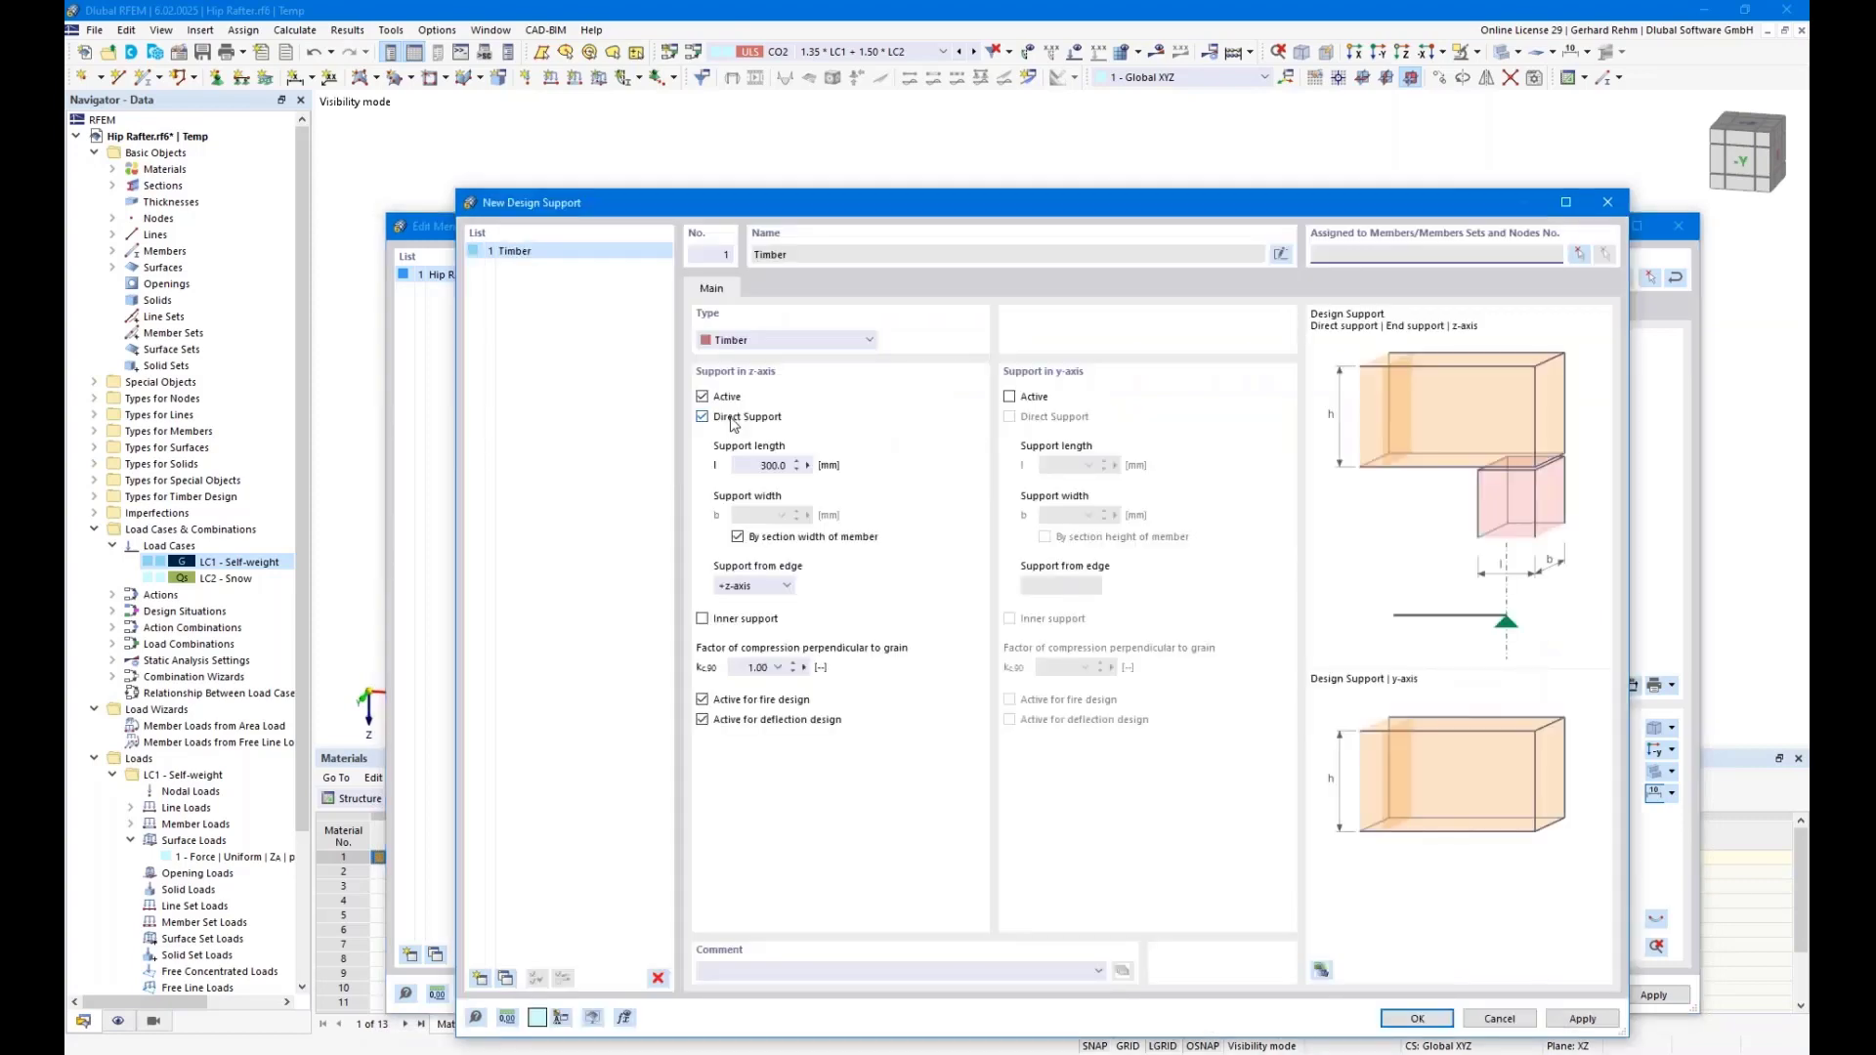
double_click(797, 467)
double_click(744, 668)
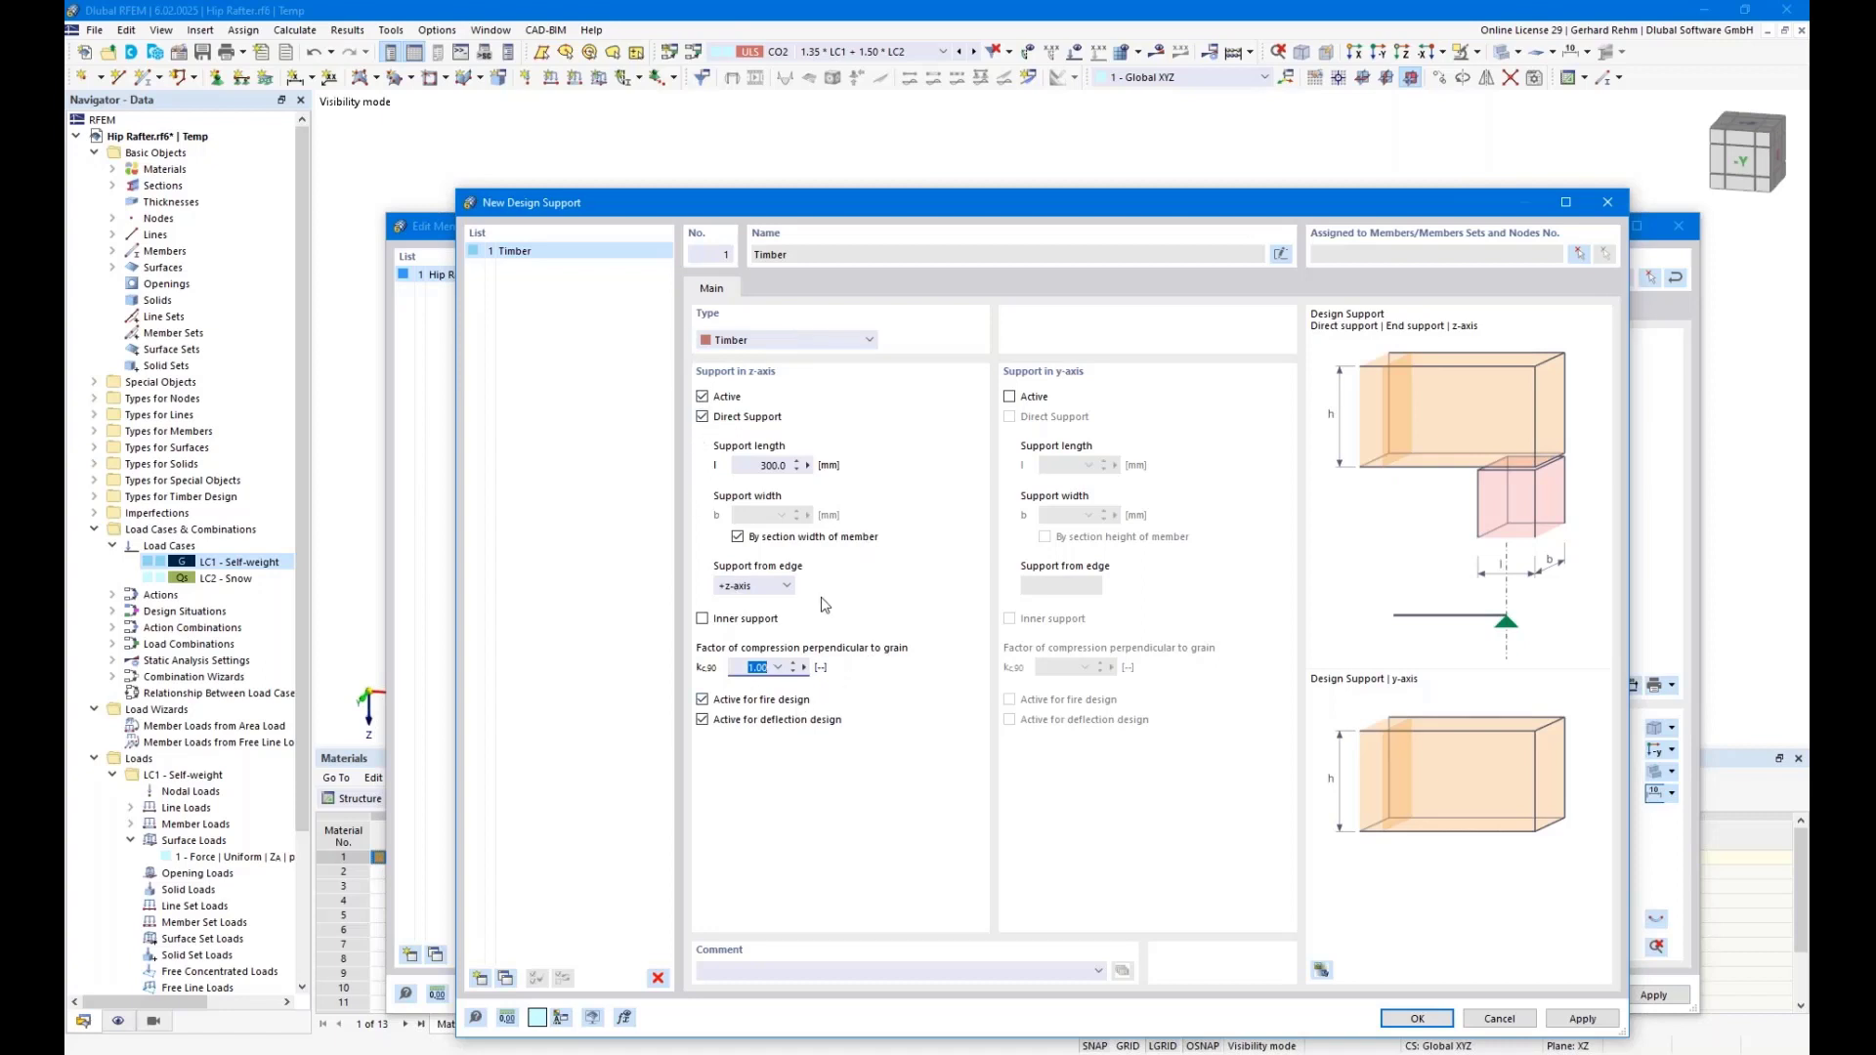
click(703, 418)
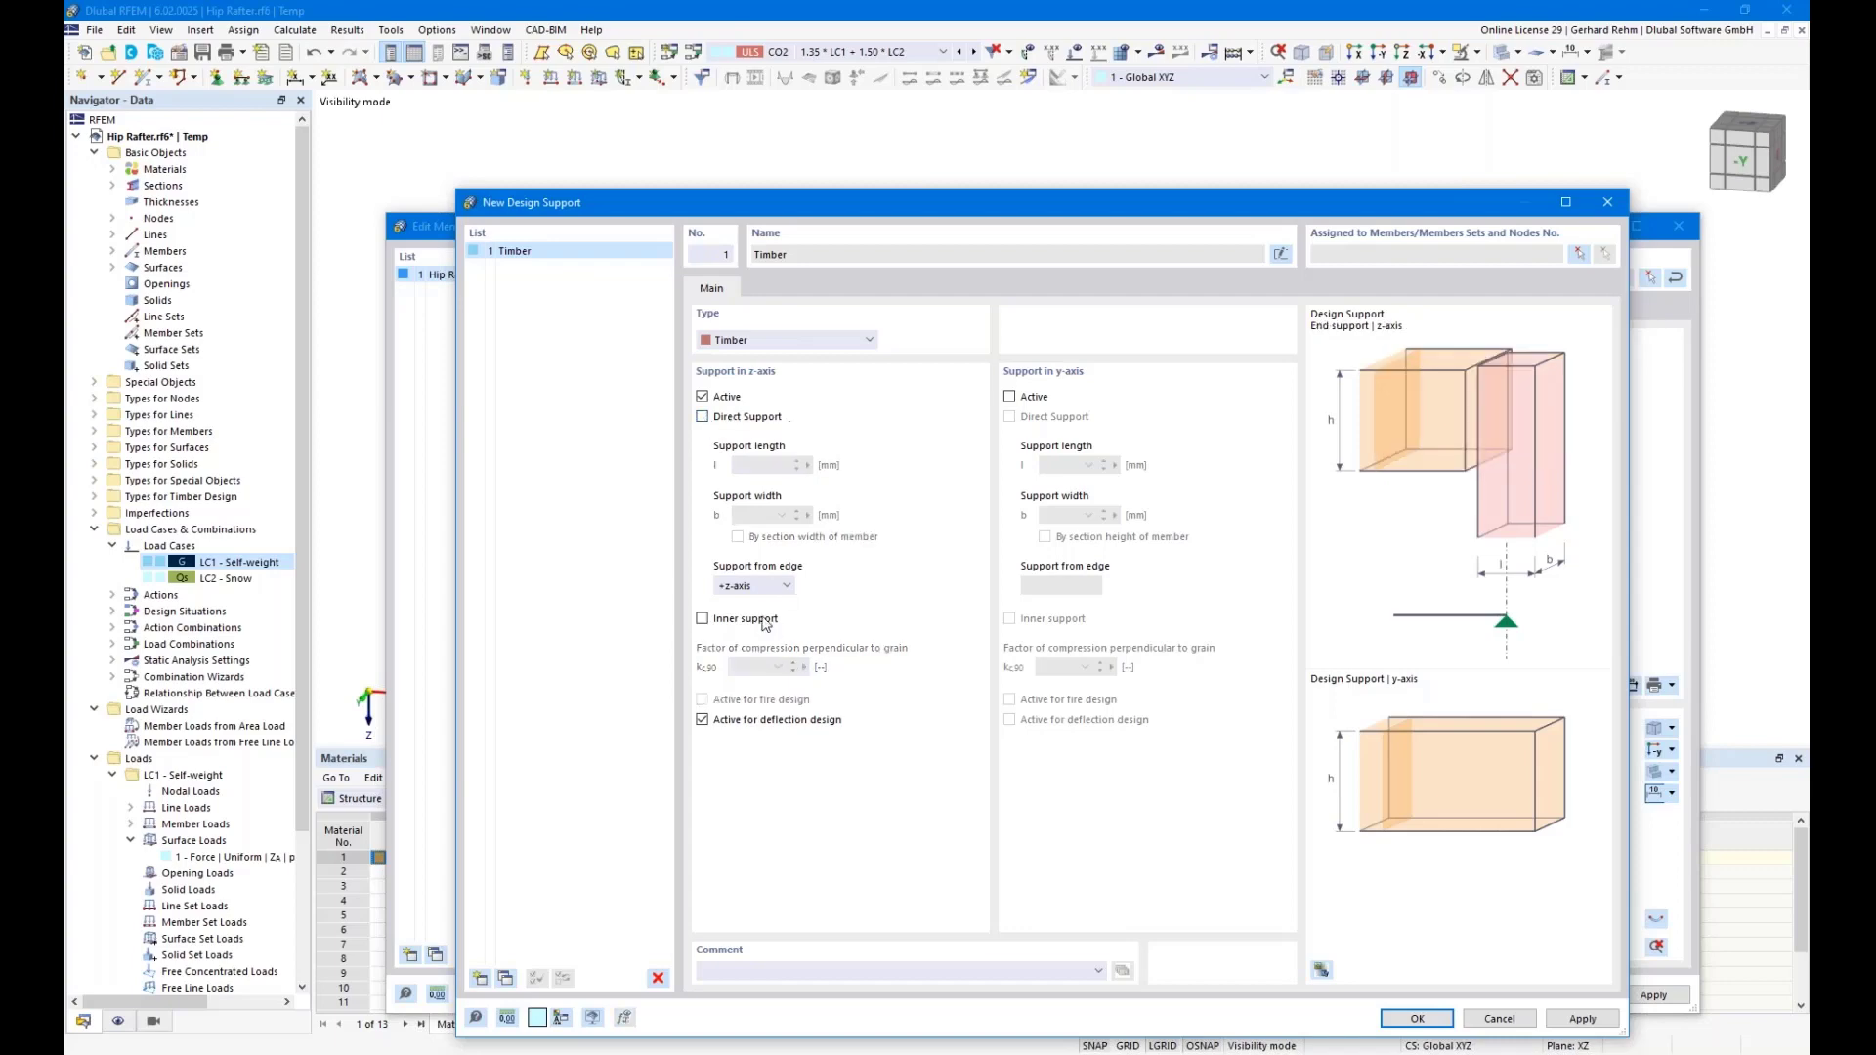
click(1417, 1019)
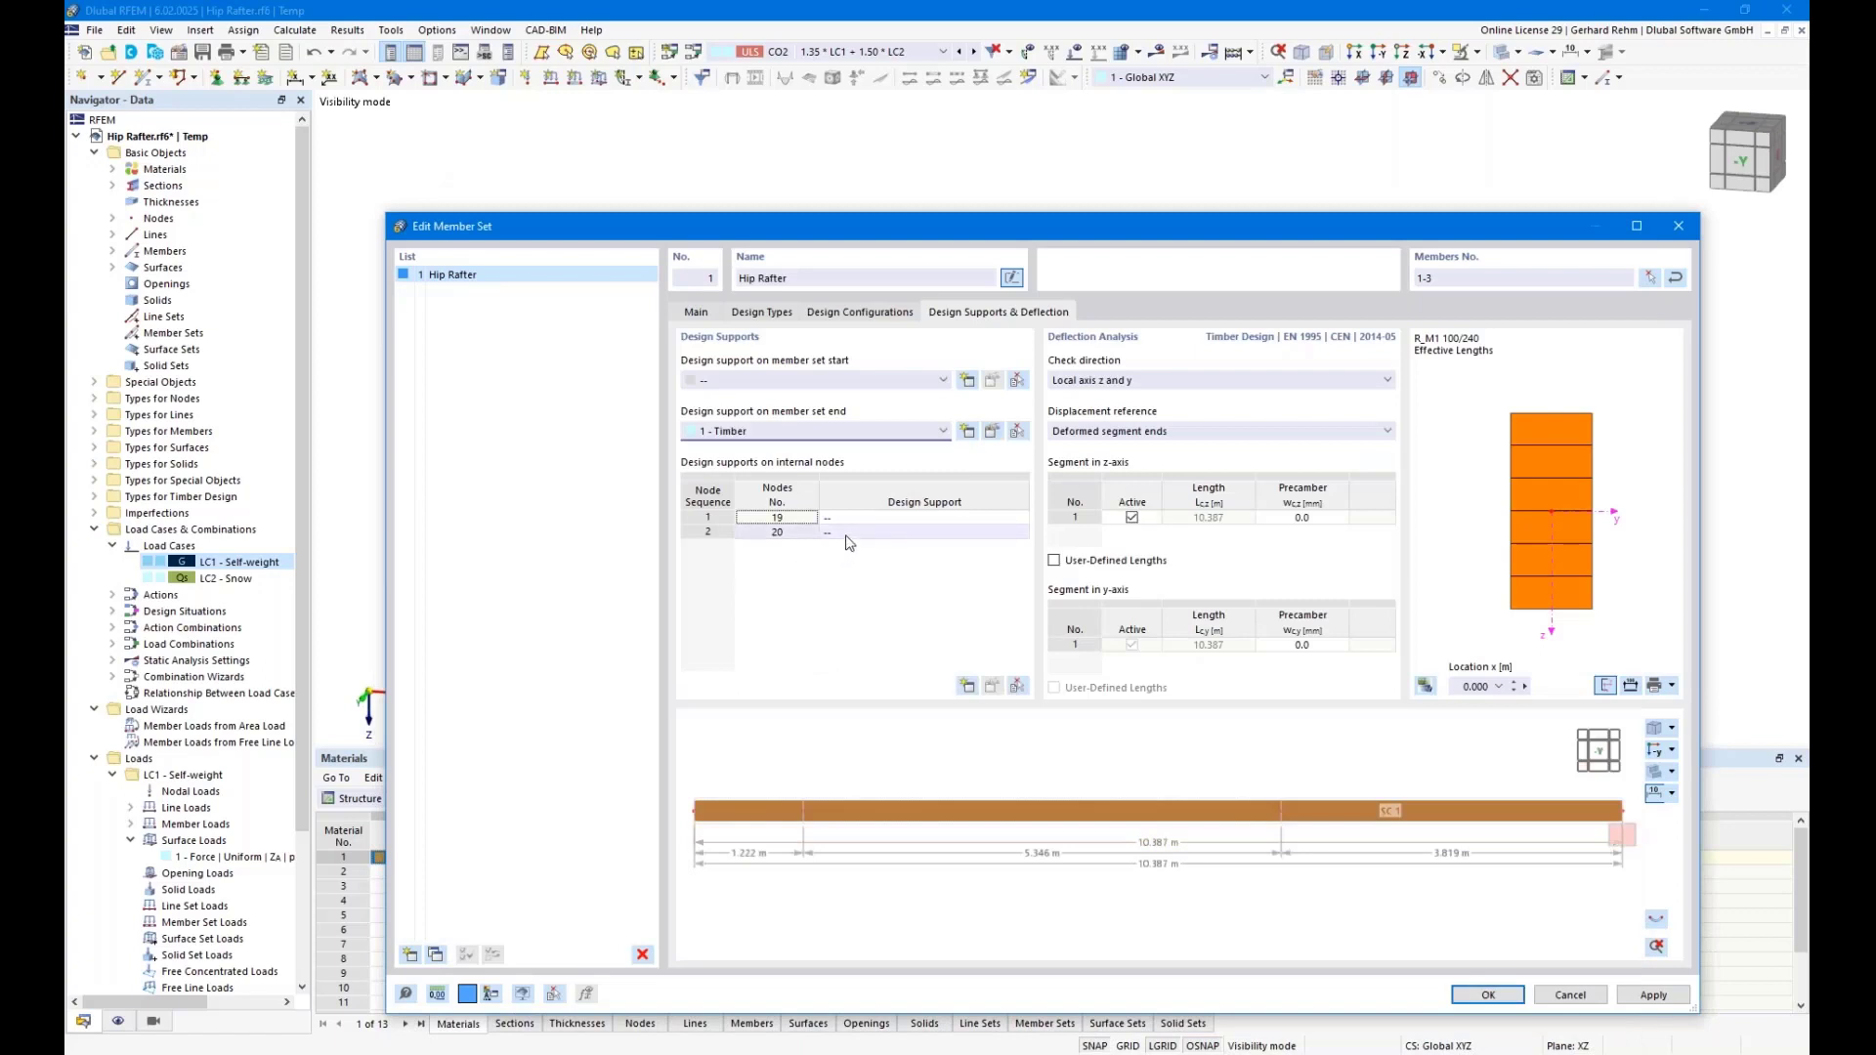
Assign the Timber design support to the internal nodes 19 and 20
click(904, 518)
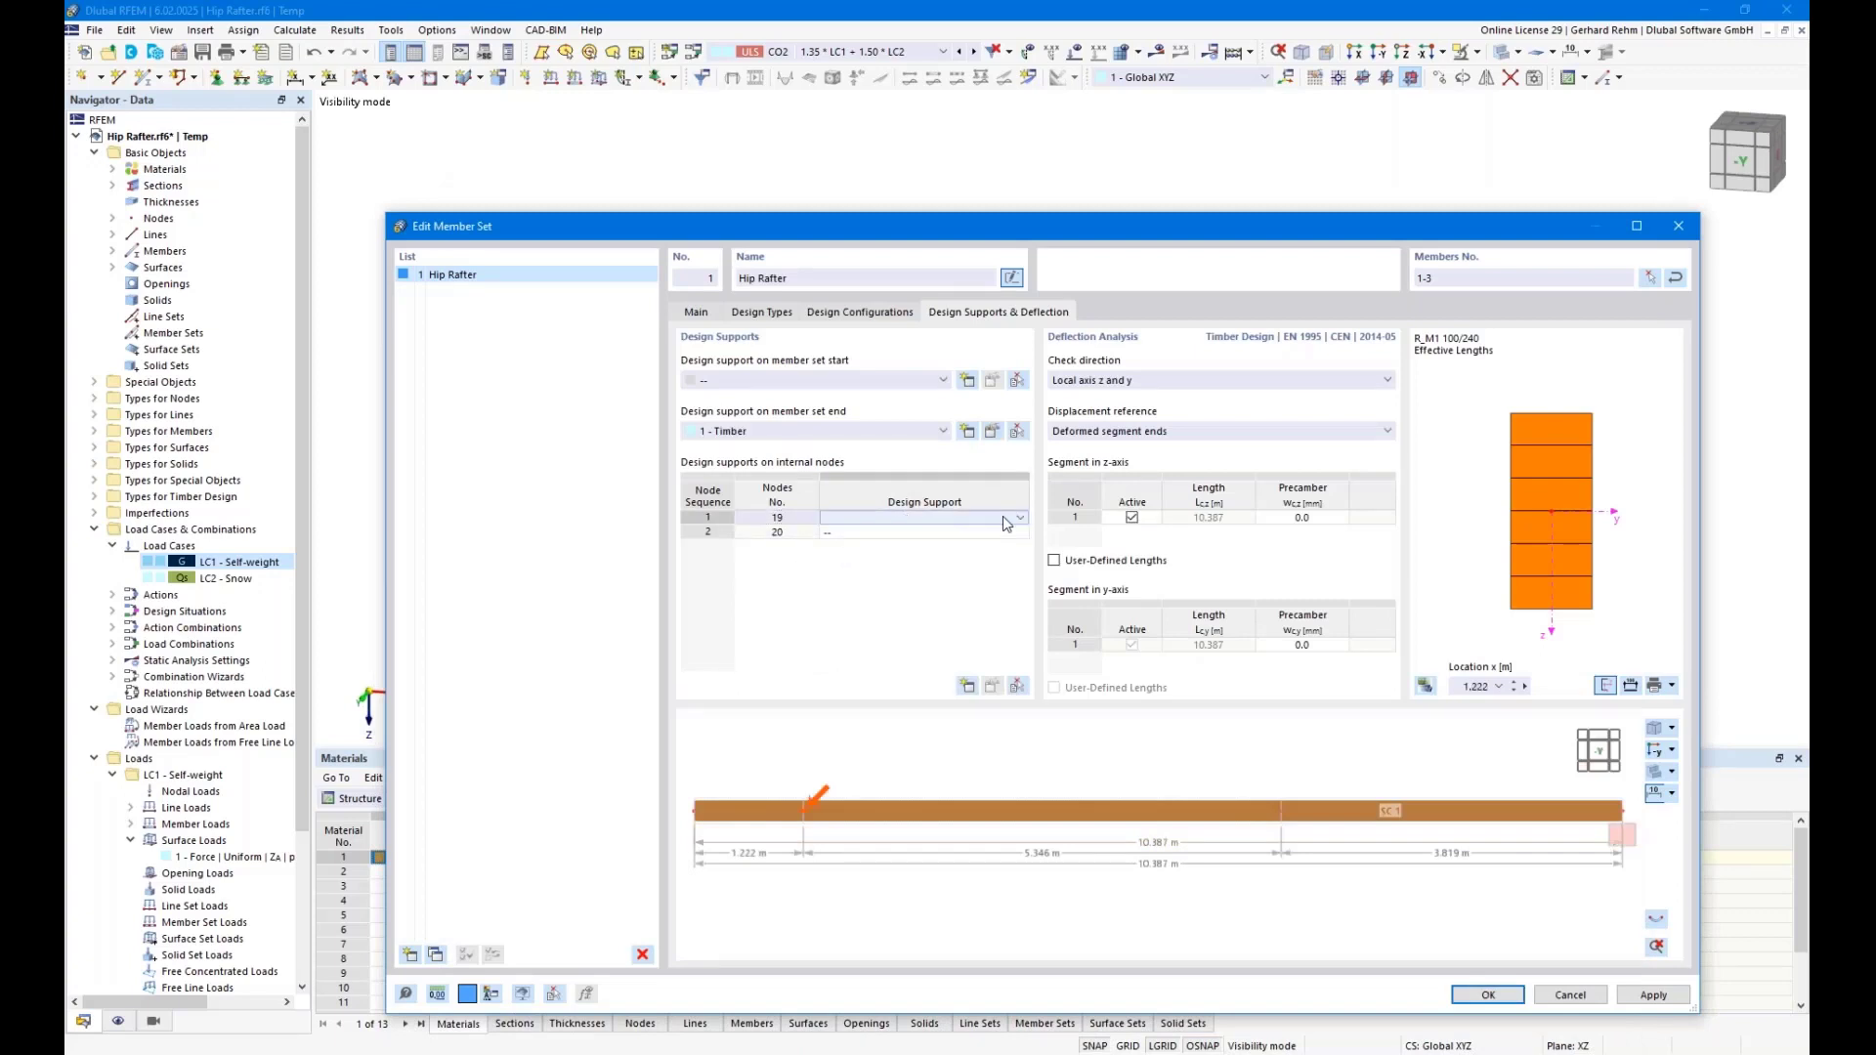
click(904, 518)
click(975, 550)
click(984, 535)
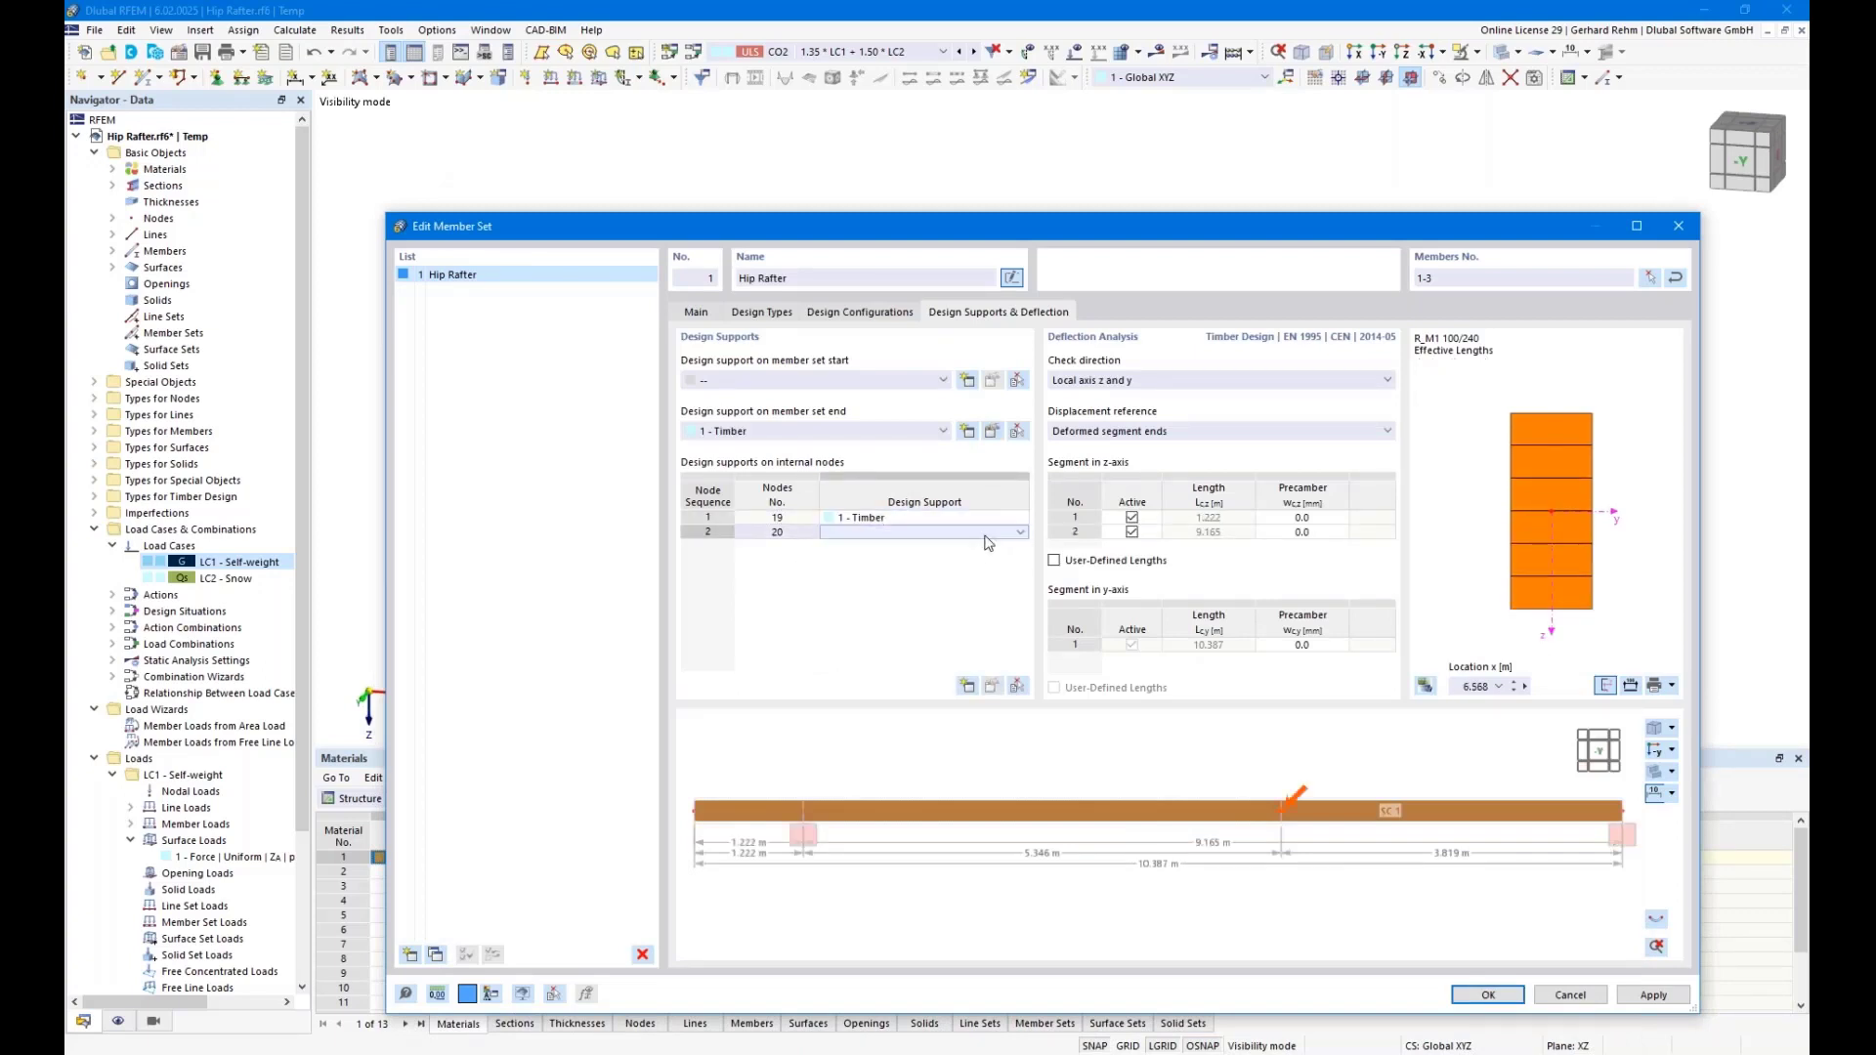
click(1019, 534)
click(952, 559)
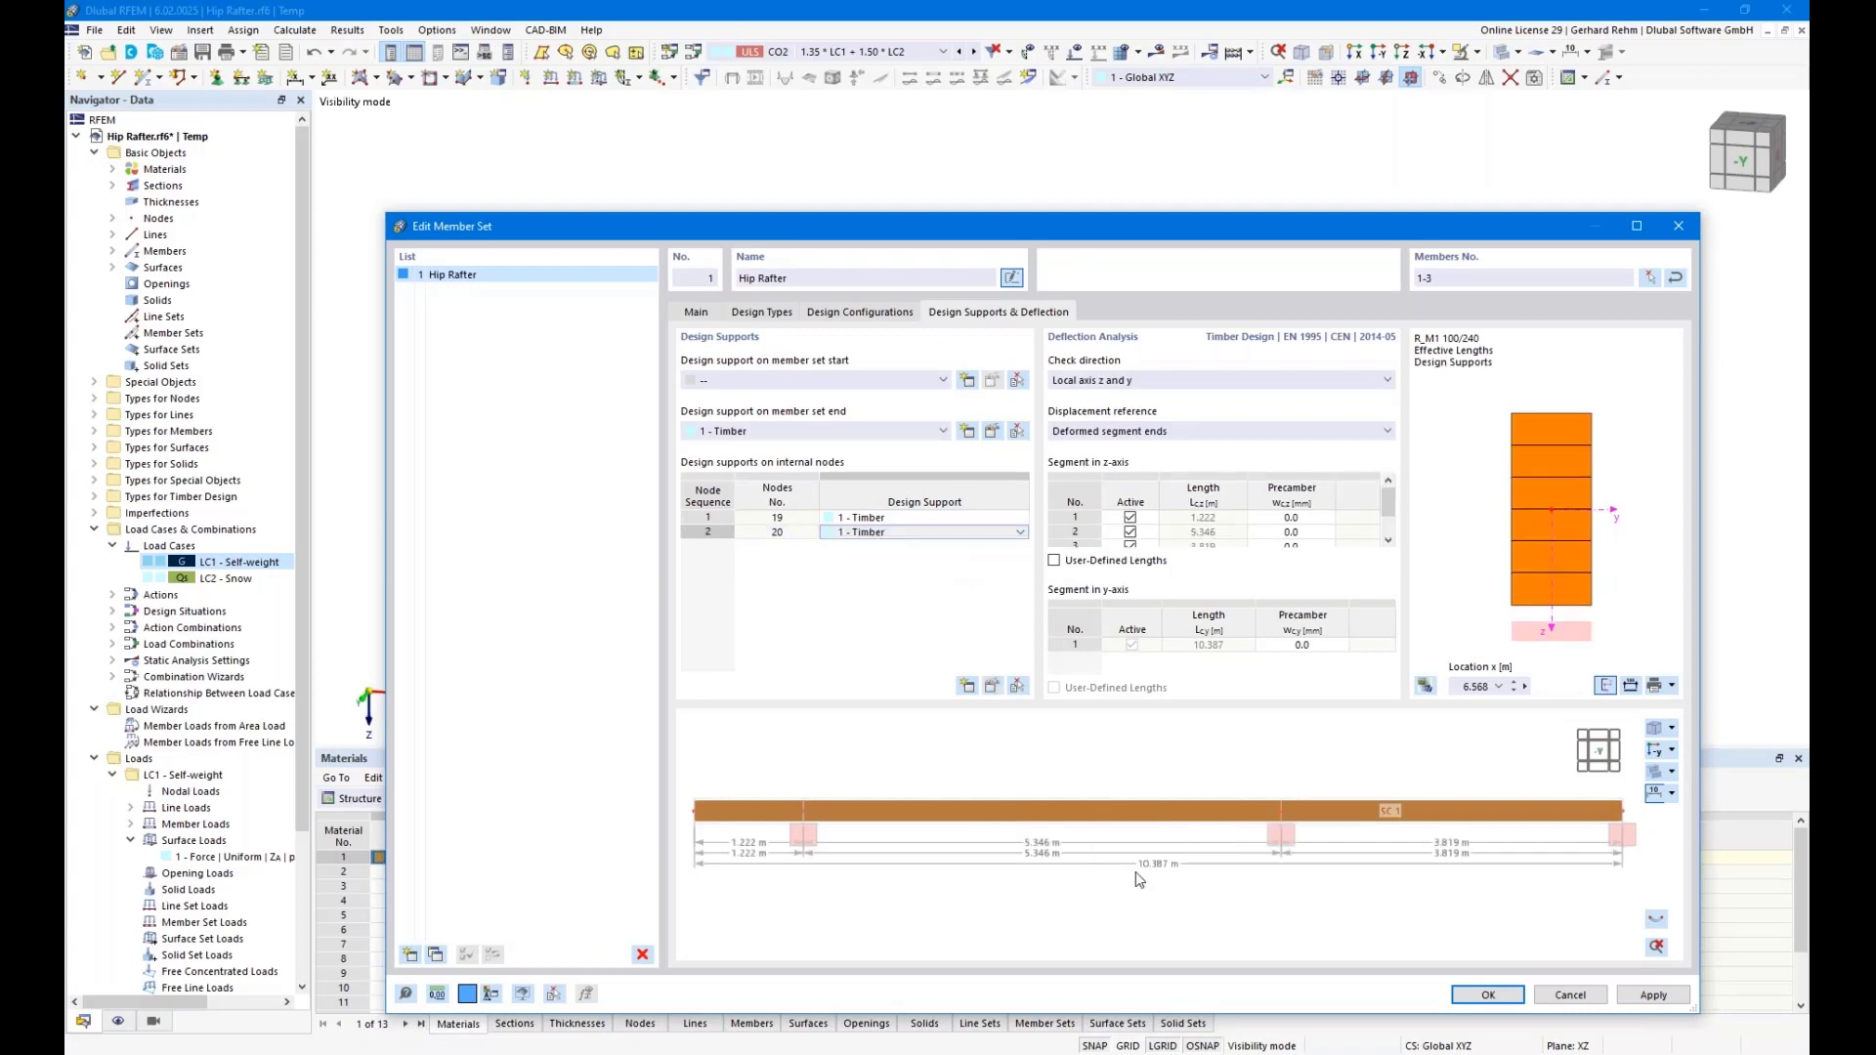
Set the deflection analysis check direction to local axis z and accept the member set changes
click(1091, 382)
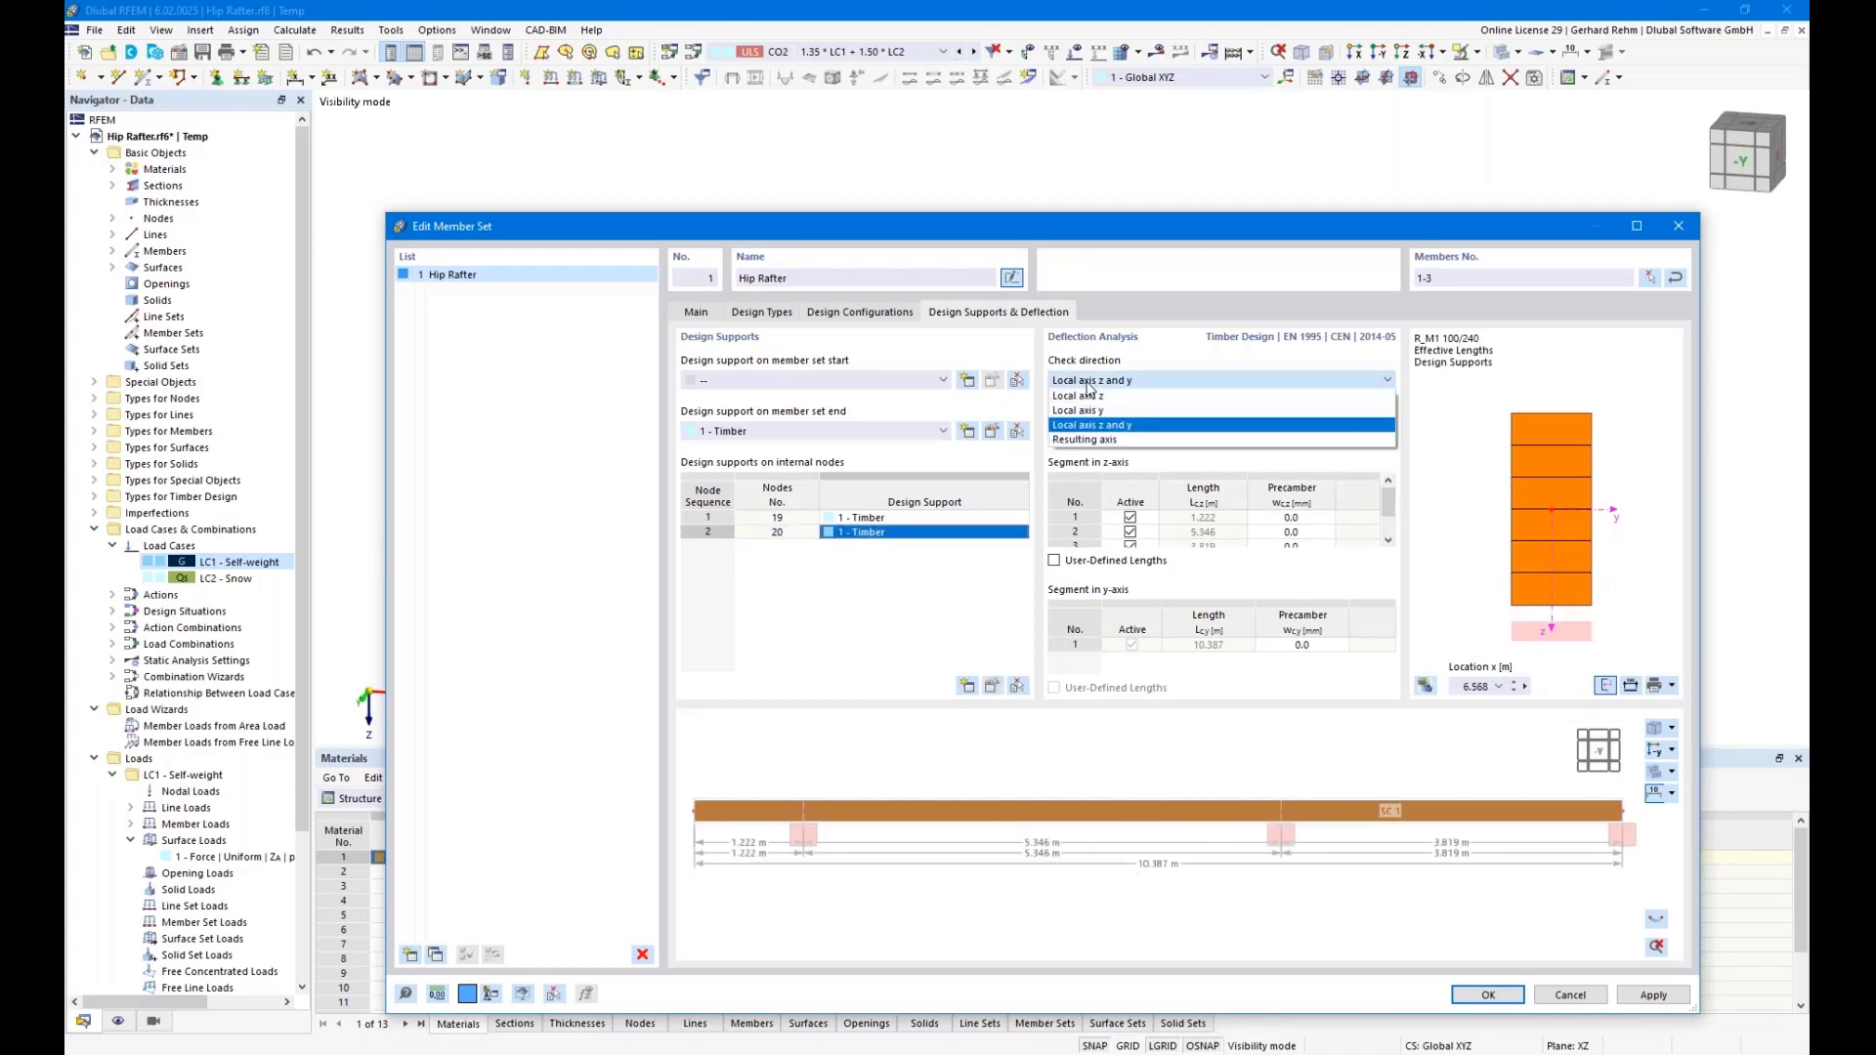
click(1085, 396)
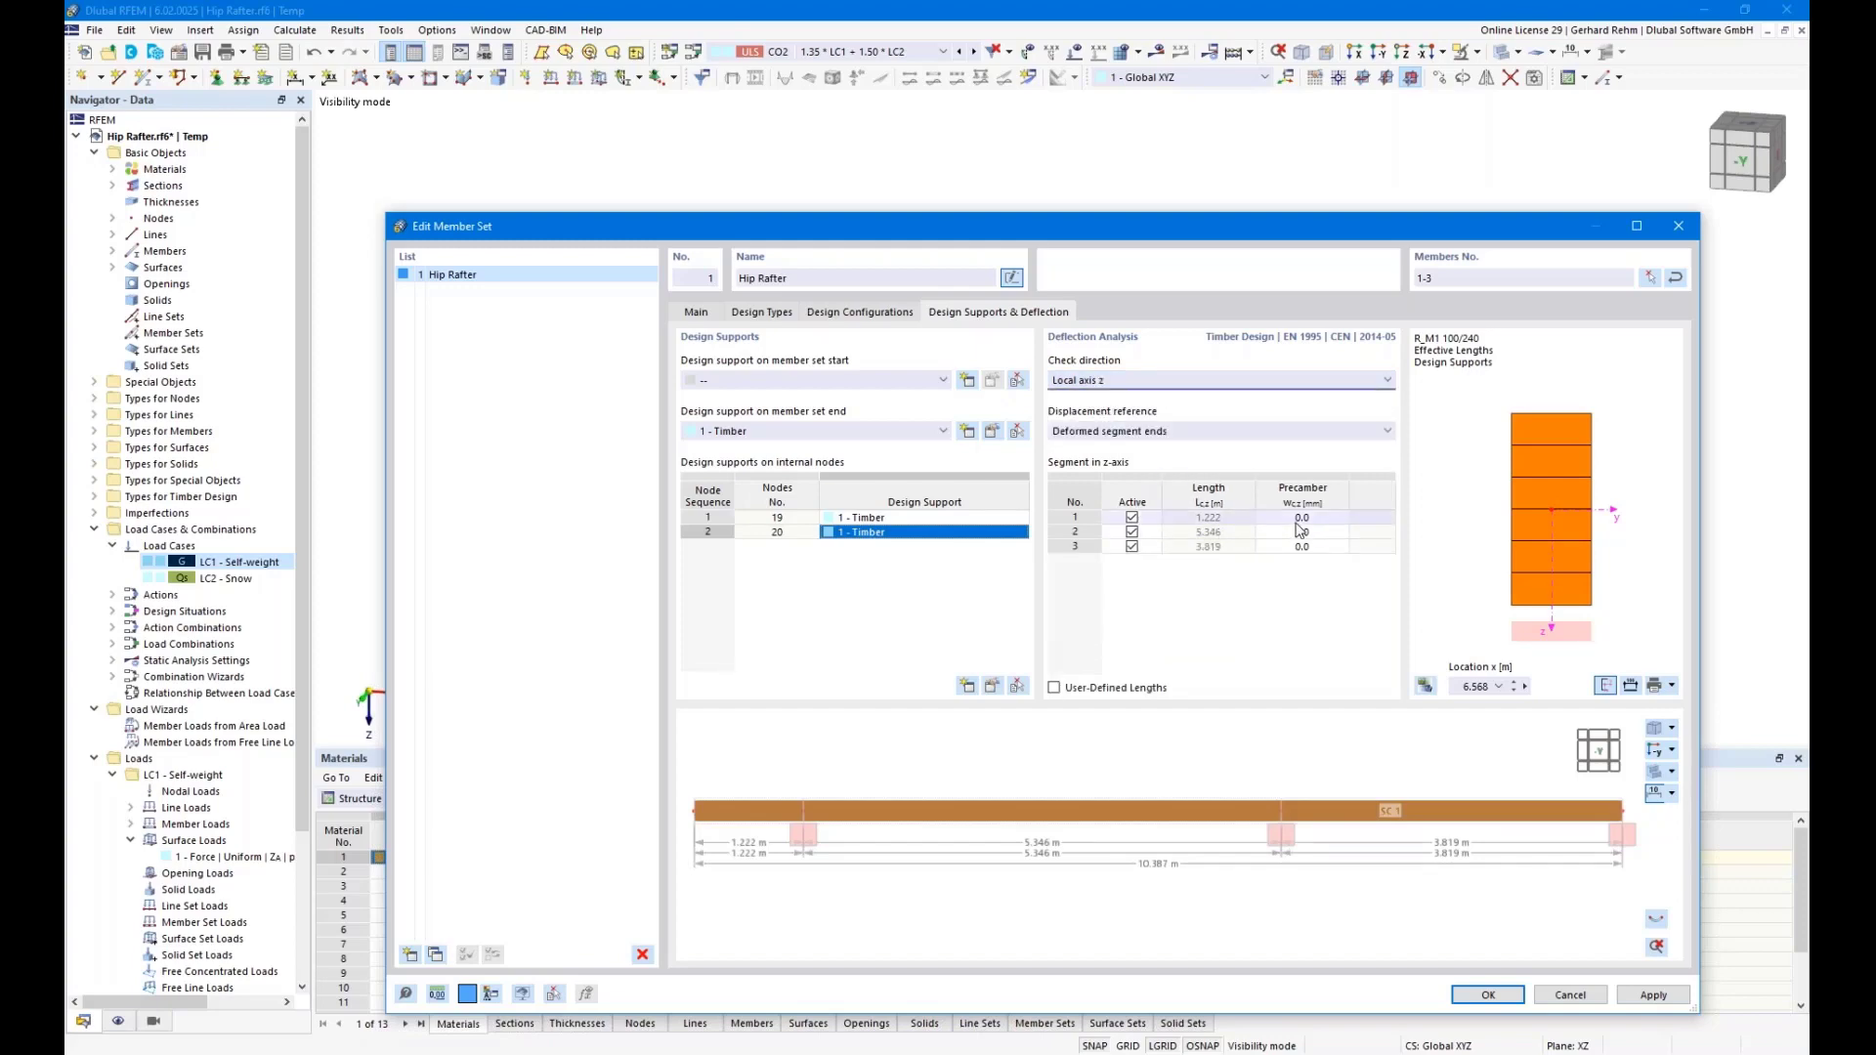
scroll(767, 865, down, 1)
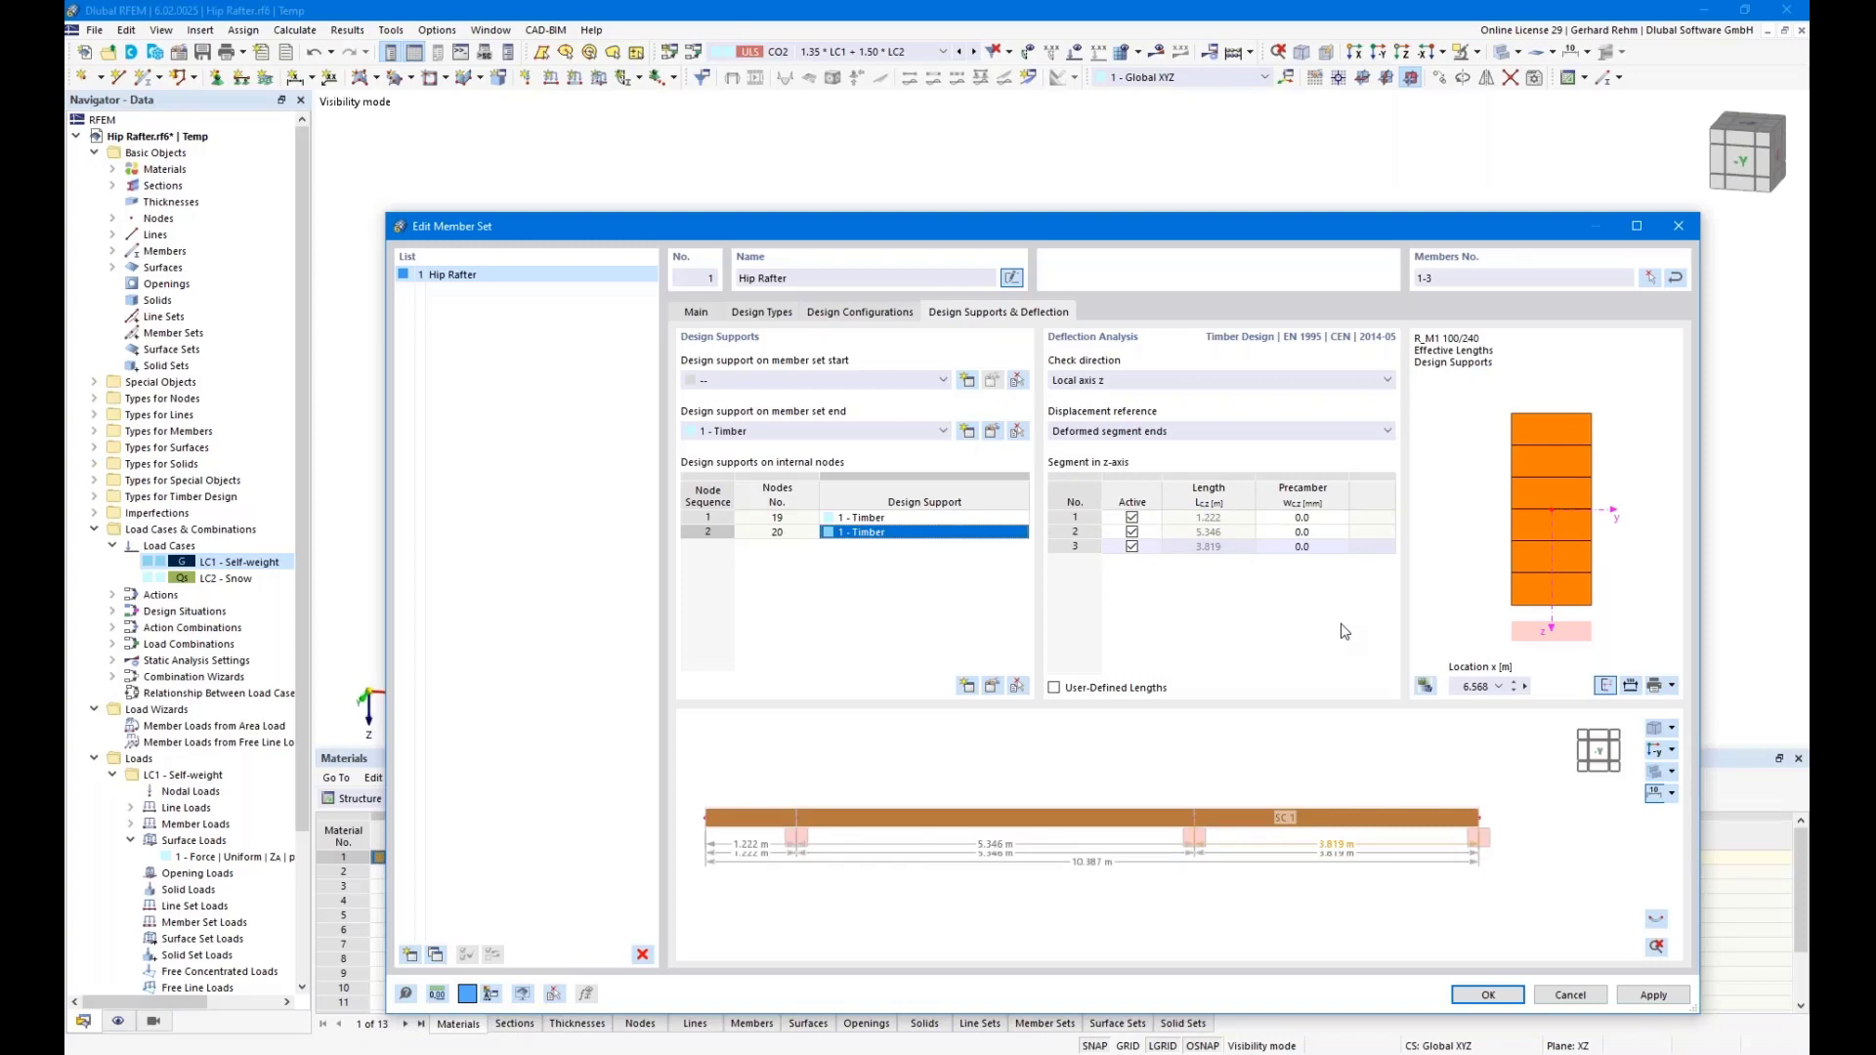
click(1468, 998)
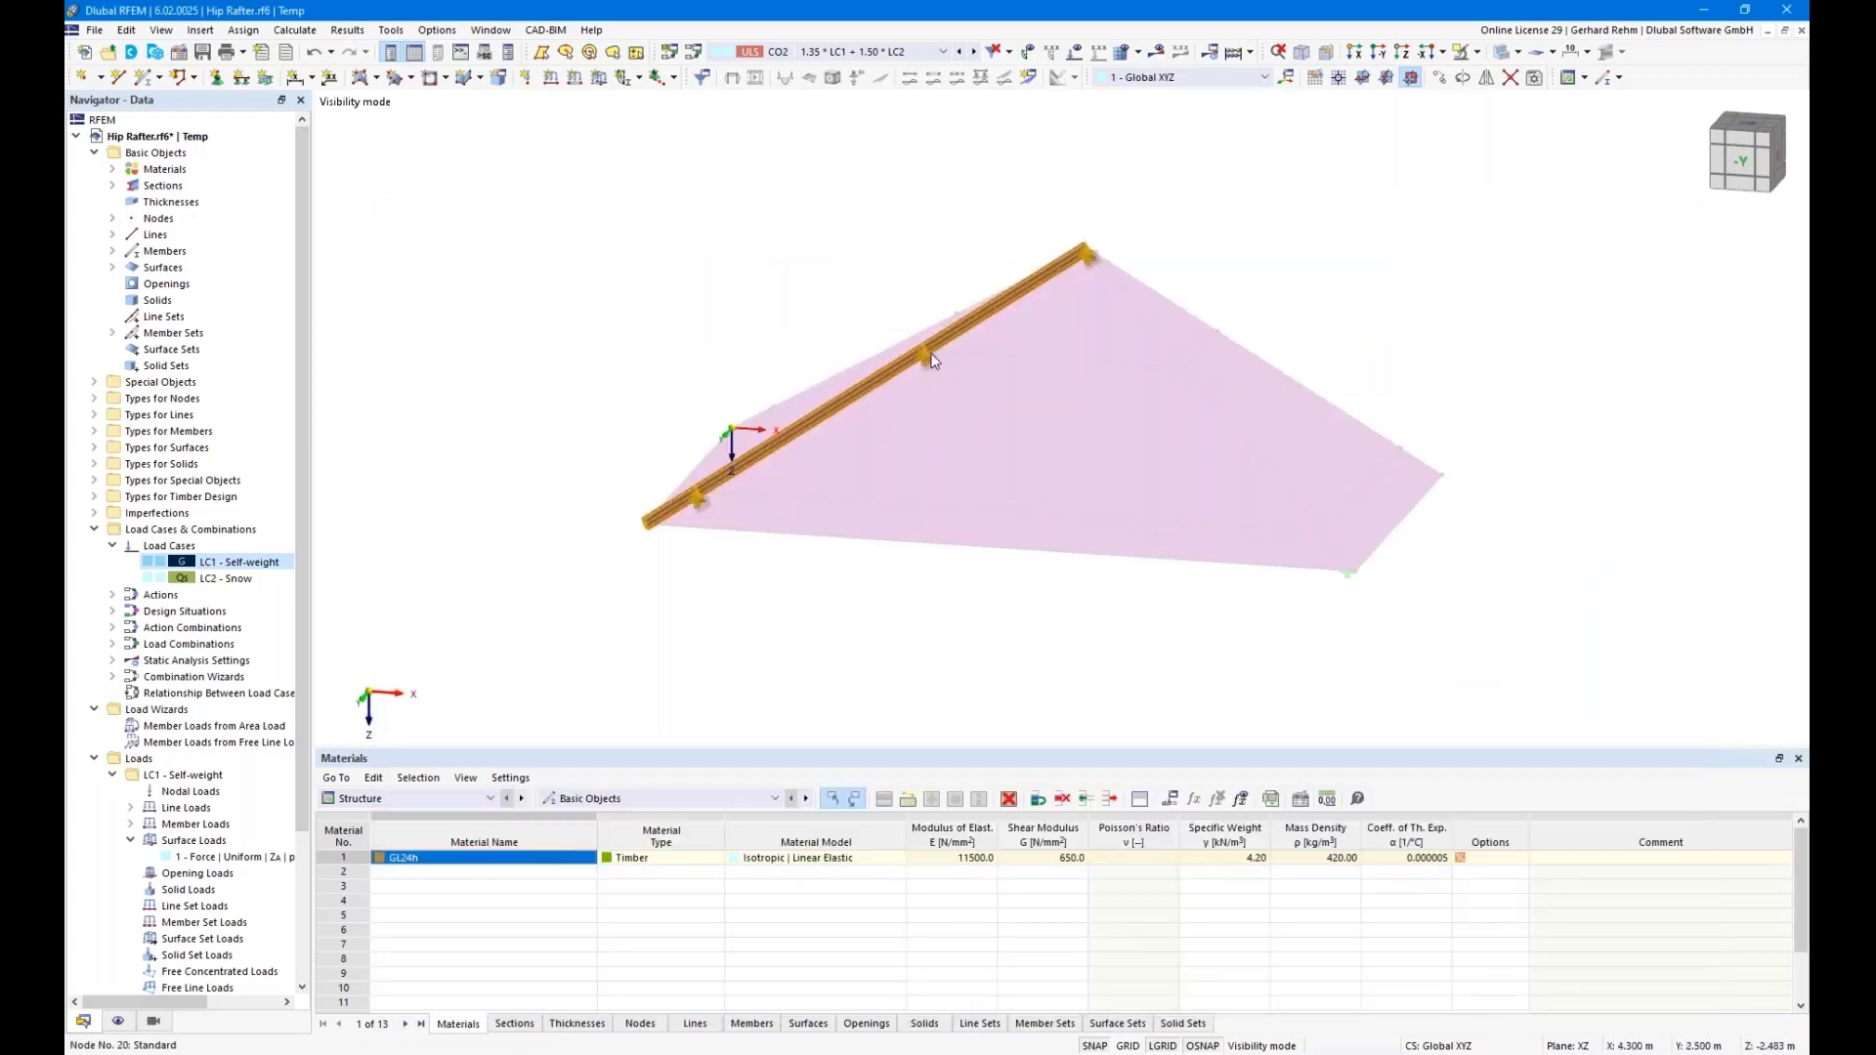
Turn off the background display of hidden objects so that only the hip rafter is shown
scroll(933, 368, up, 5)
scroll(932, 368, down, 5)
right_click(840, 313)
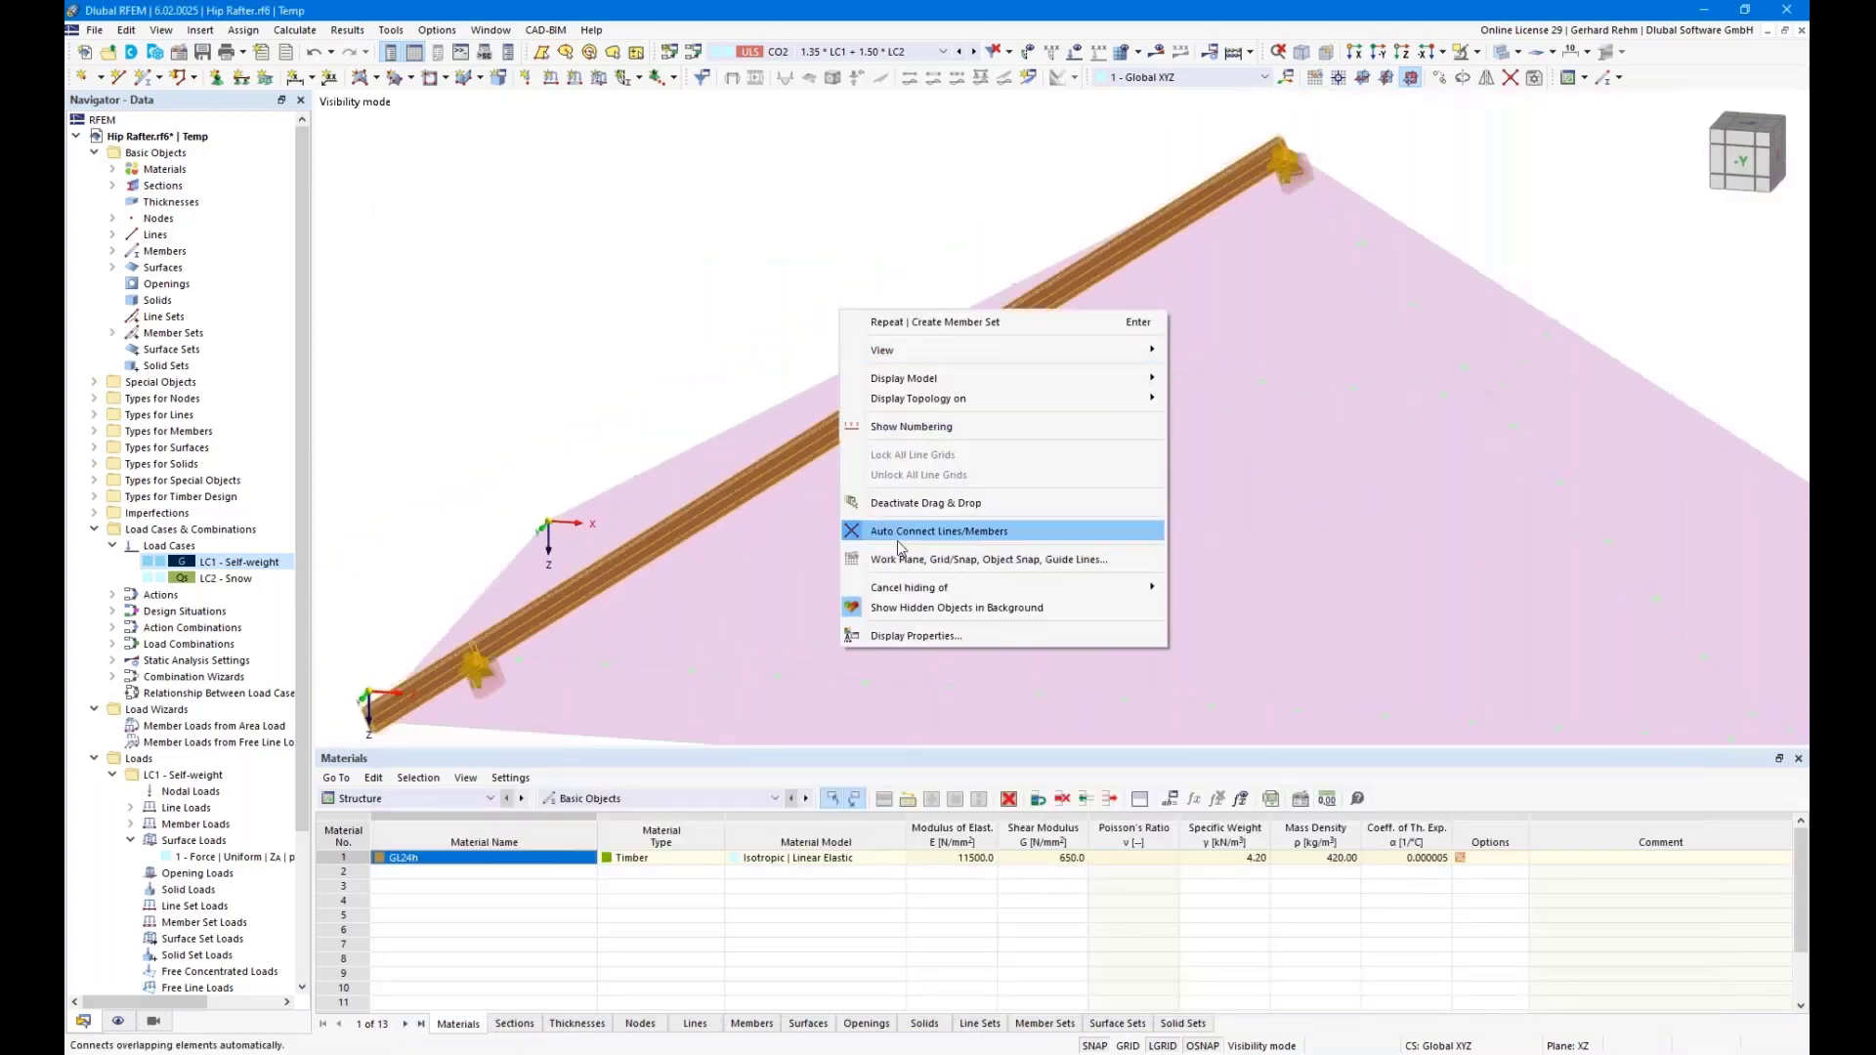
click(892, 610)
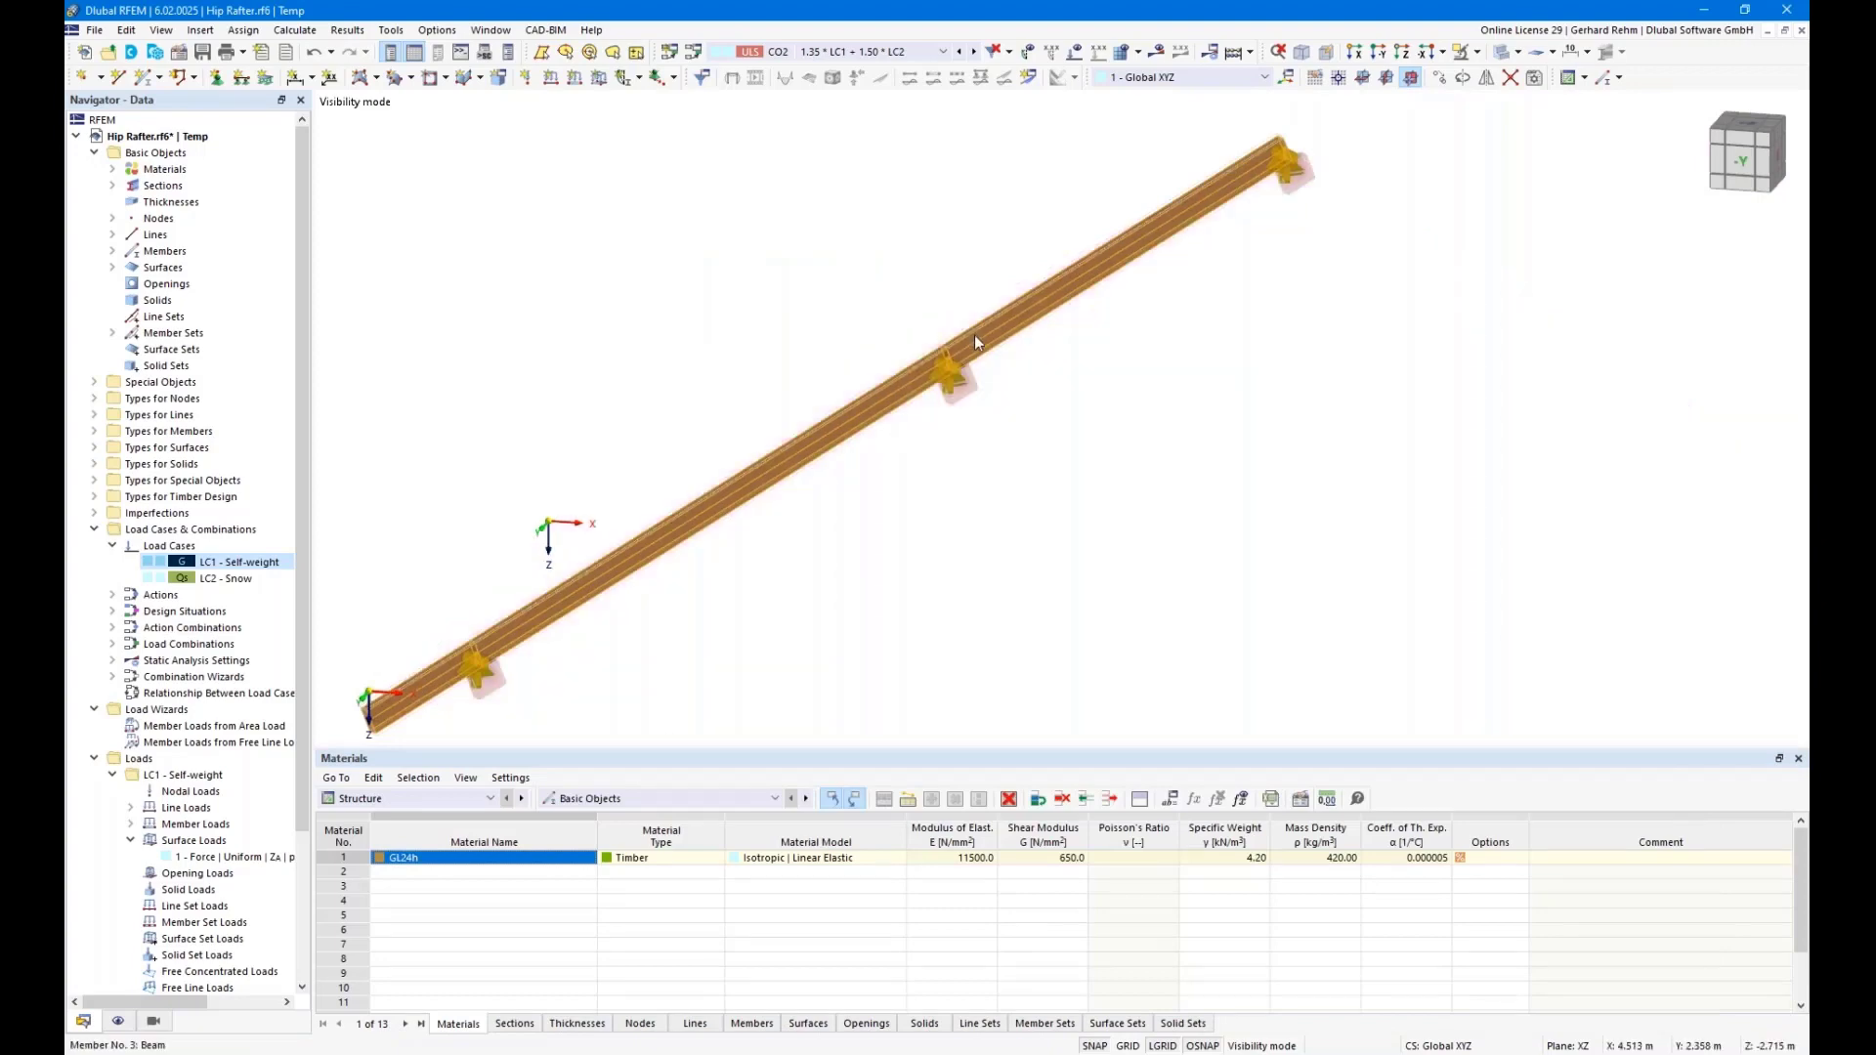
Switch off the display of design supports among the types for members
click(117, 1021)
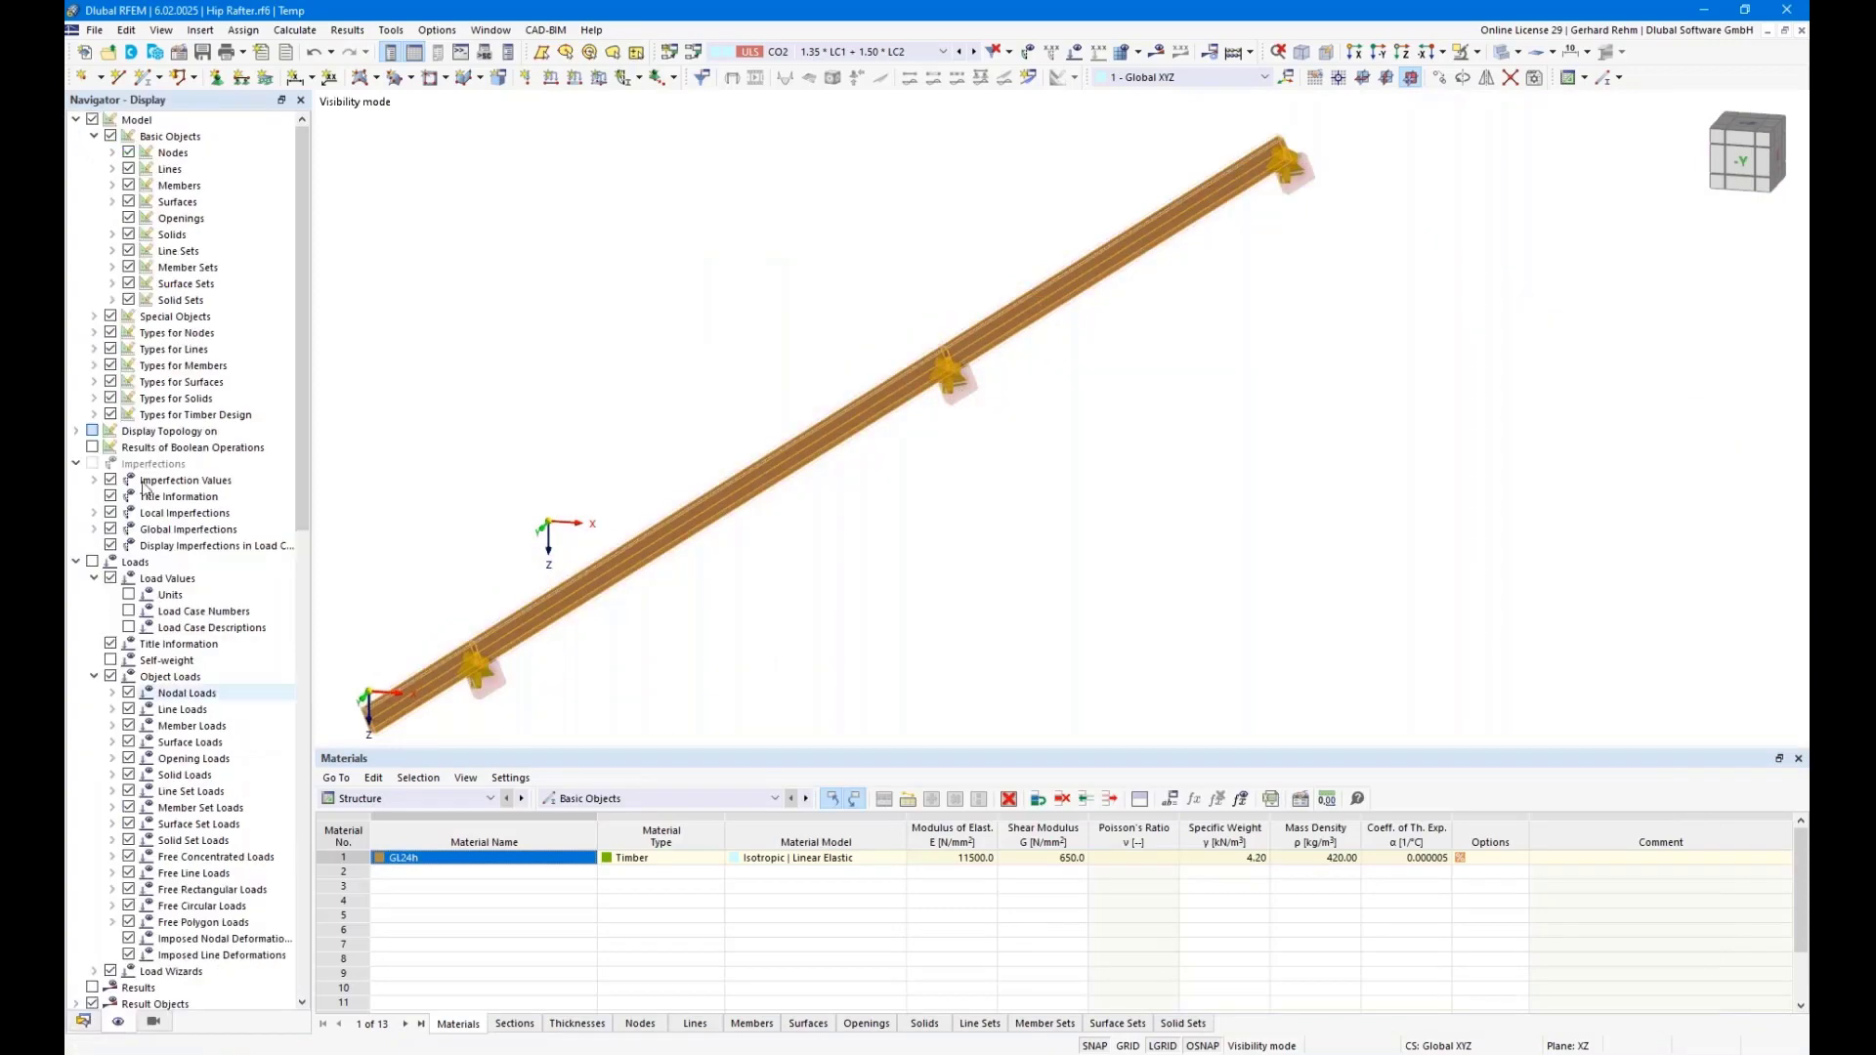
click(94, 365)
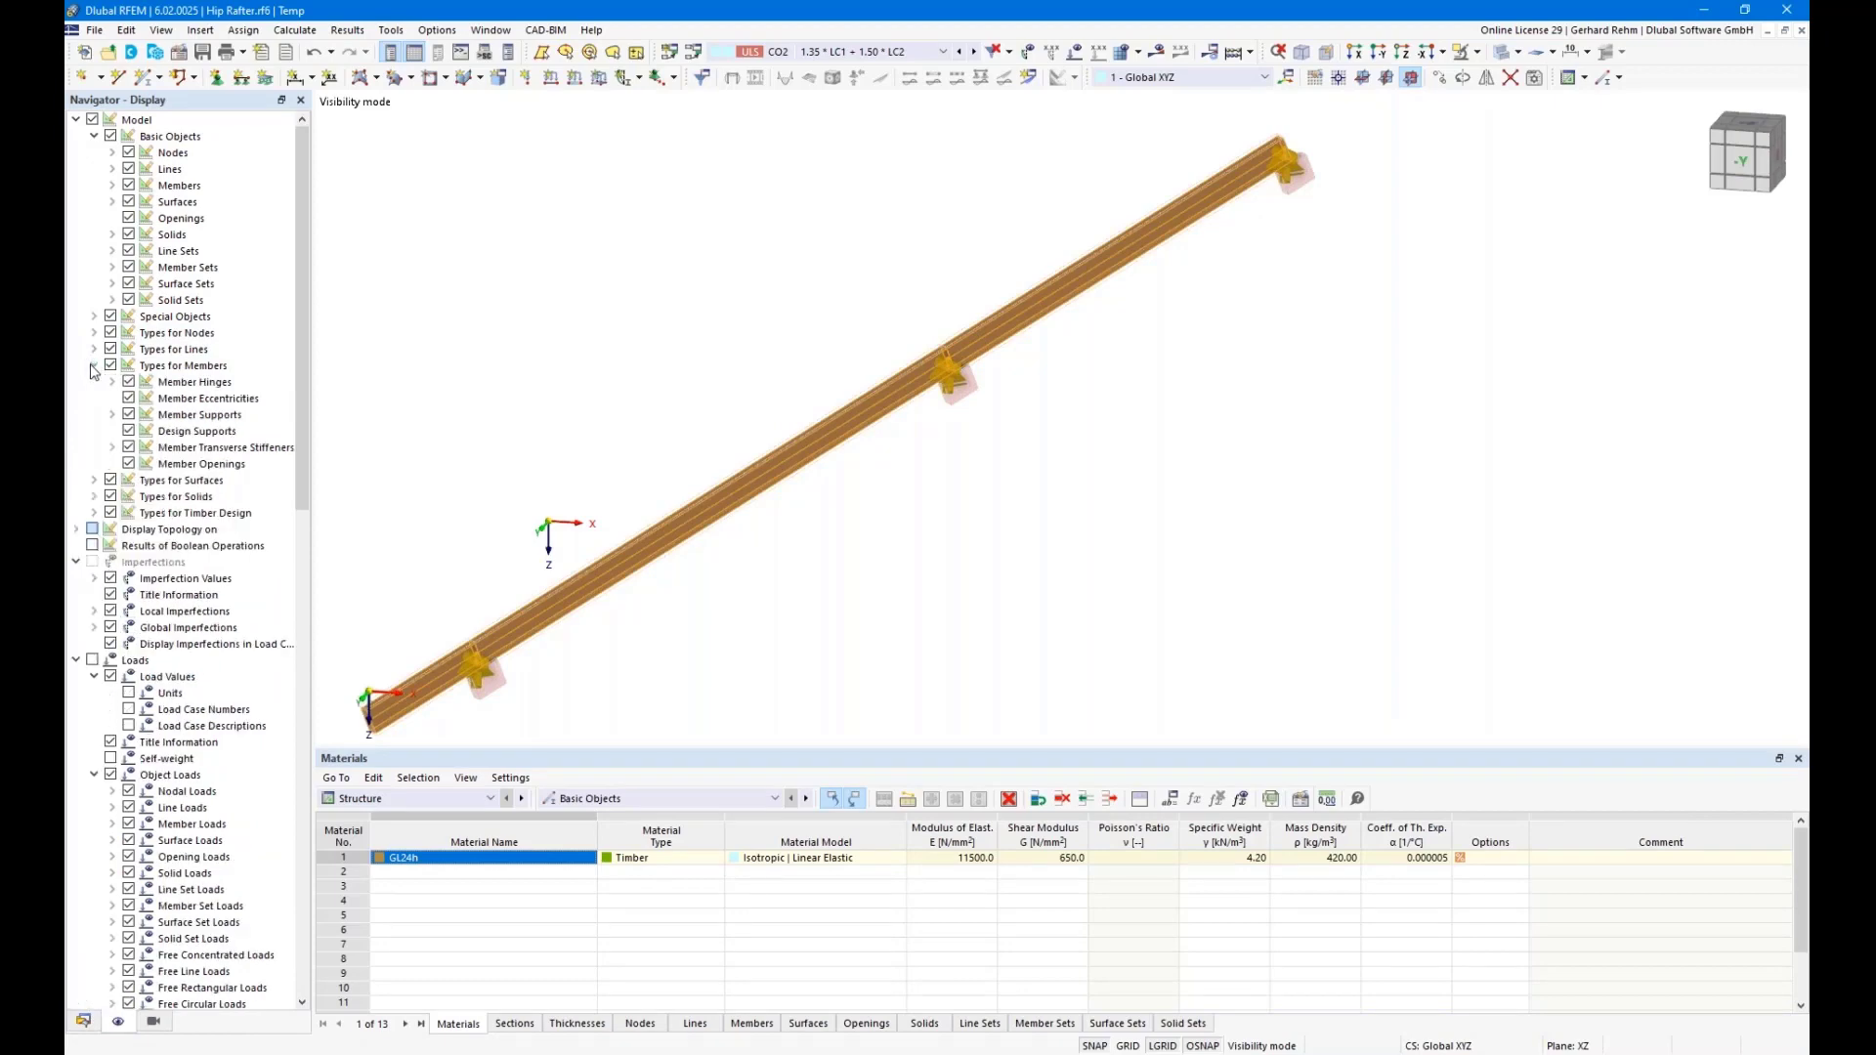
click(128, 431)
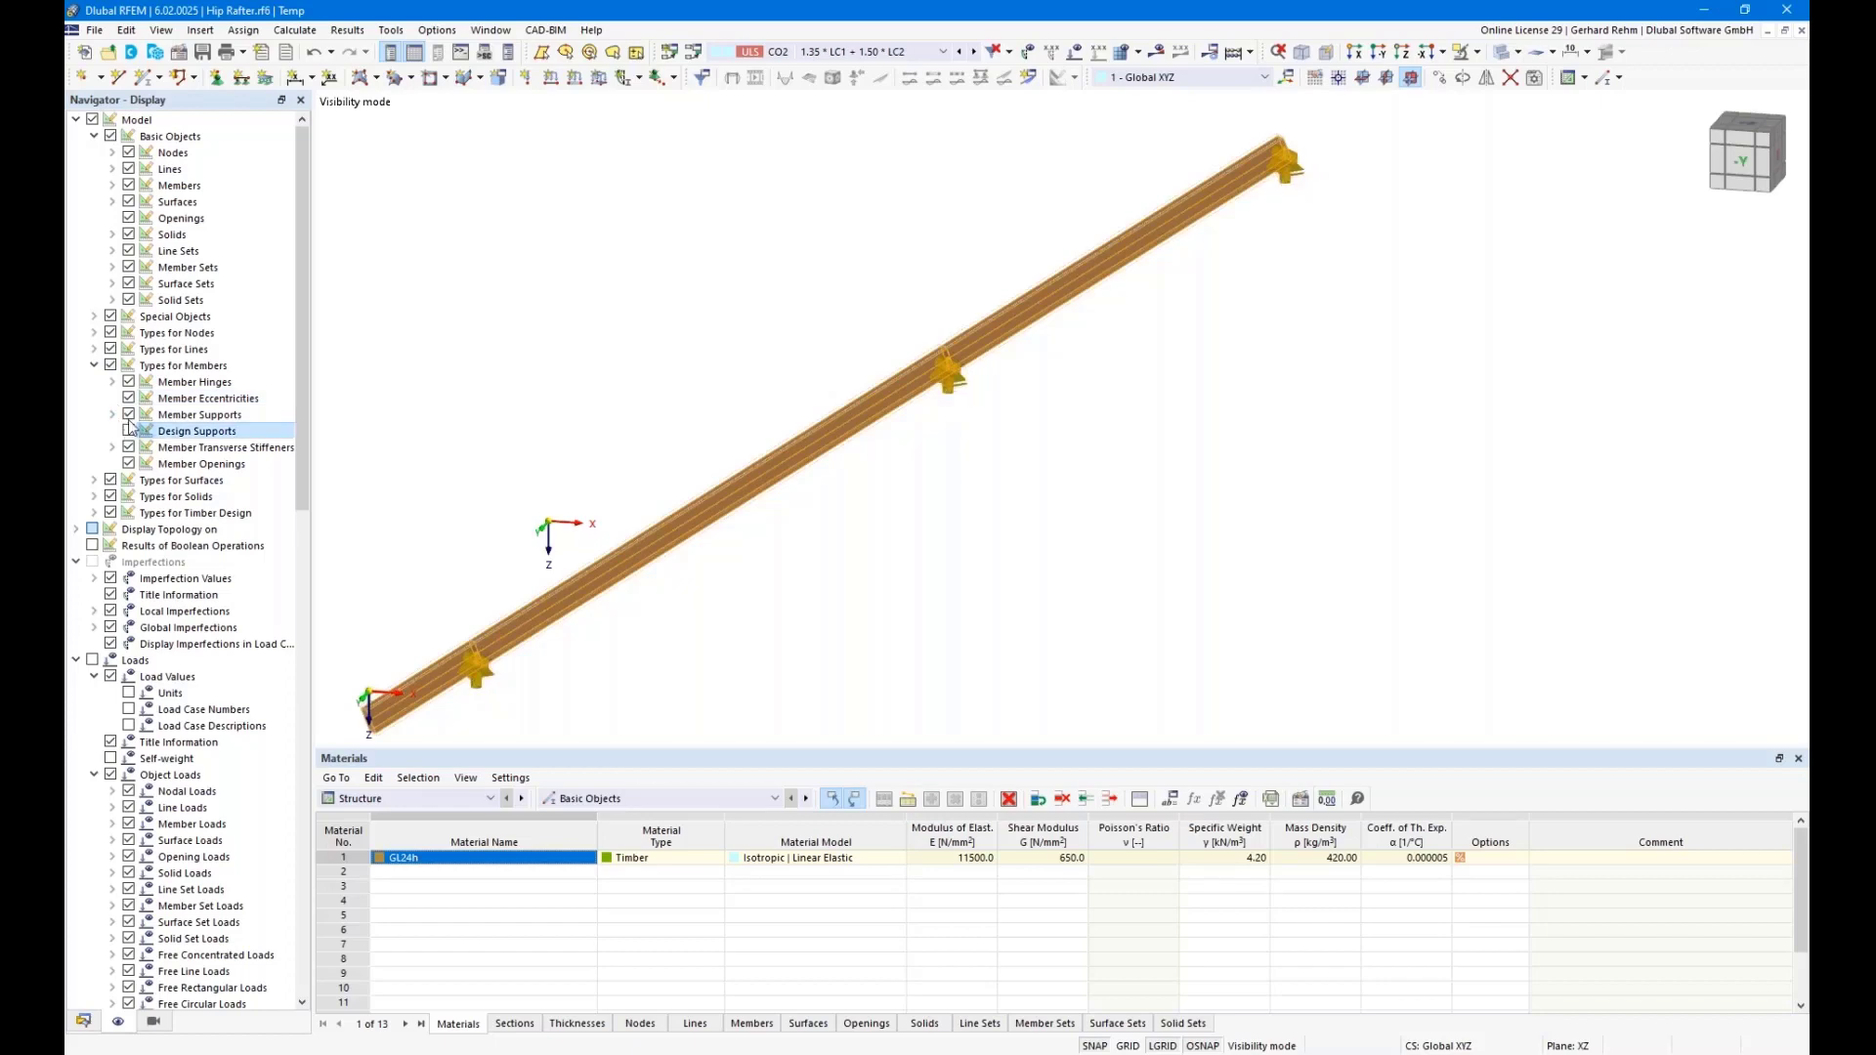
Switch off the display of member sets and stop considering colors in wireframe mode
click(128, 267)
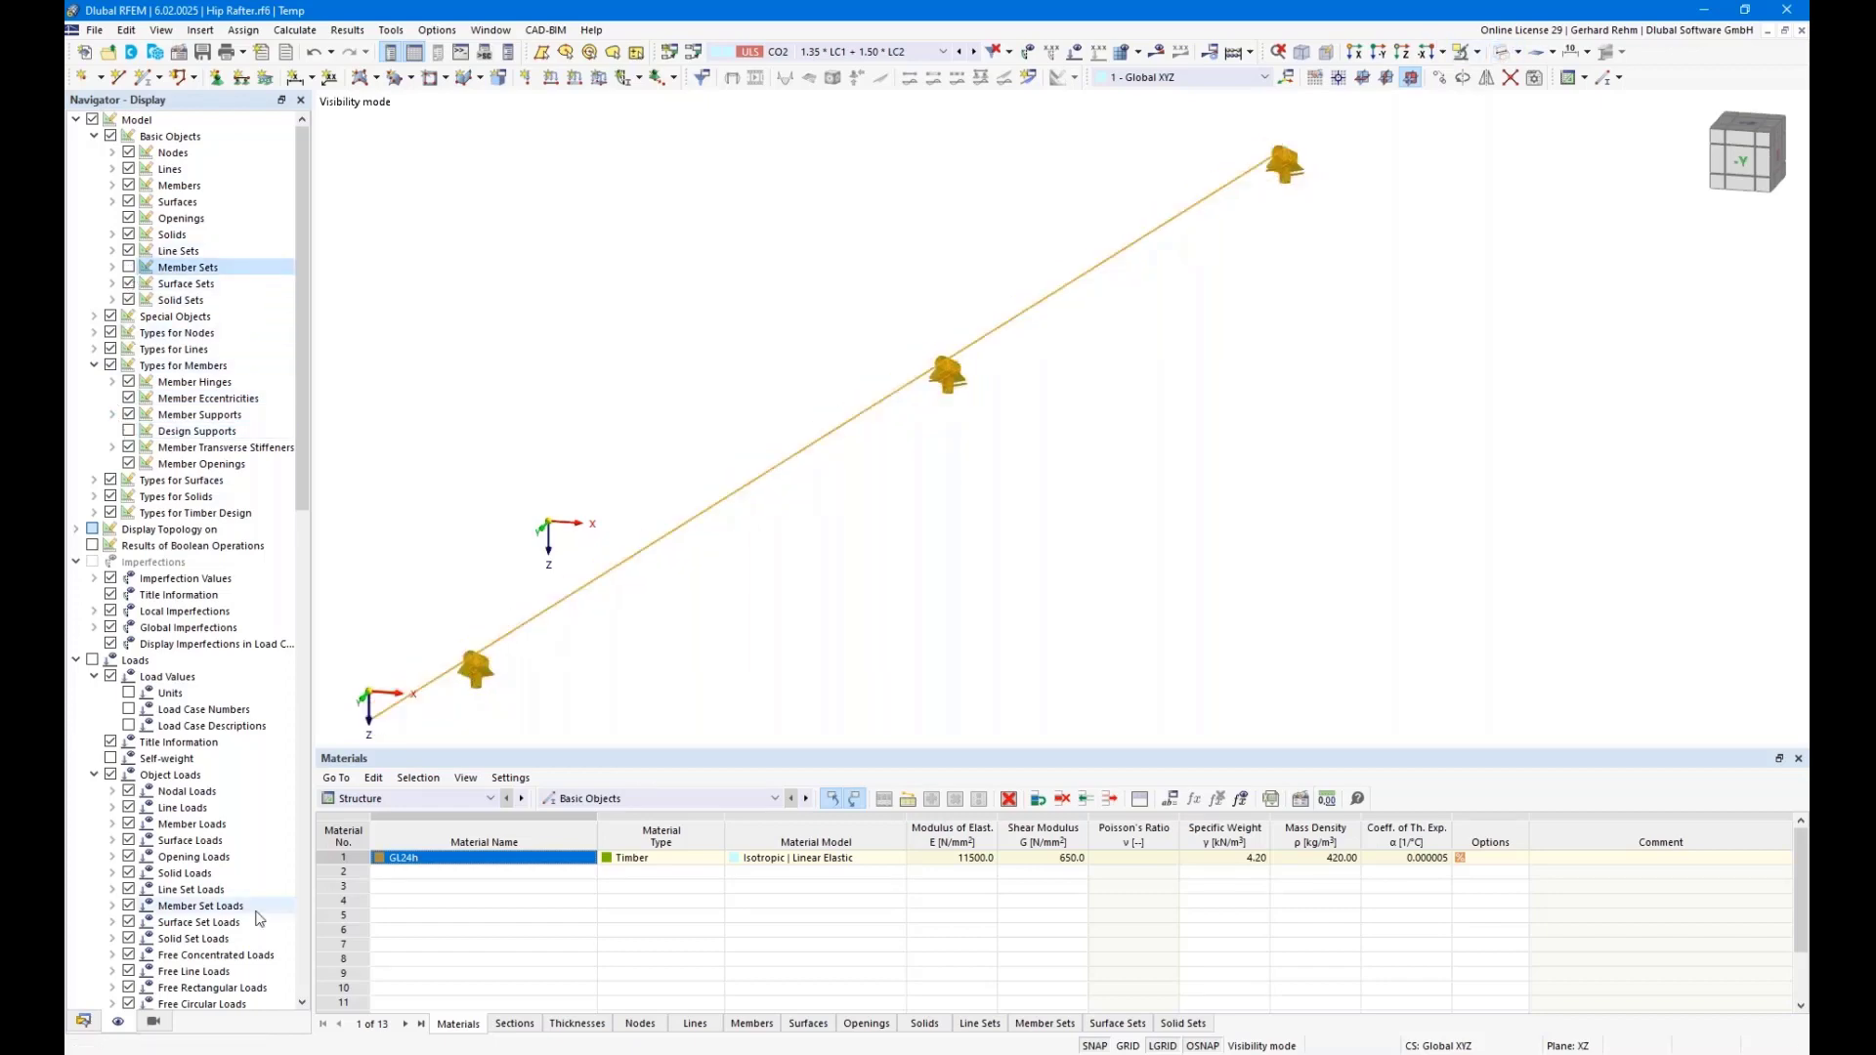
scroll(154, 962, down, 15)
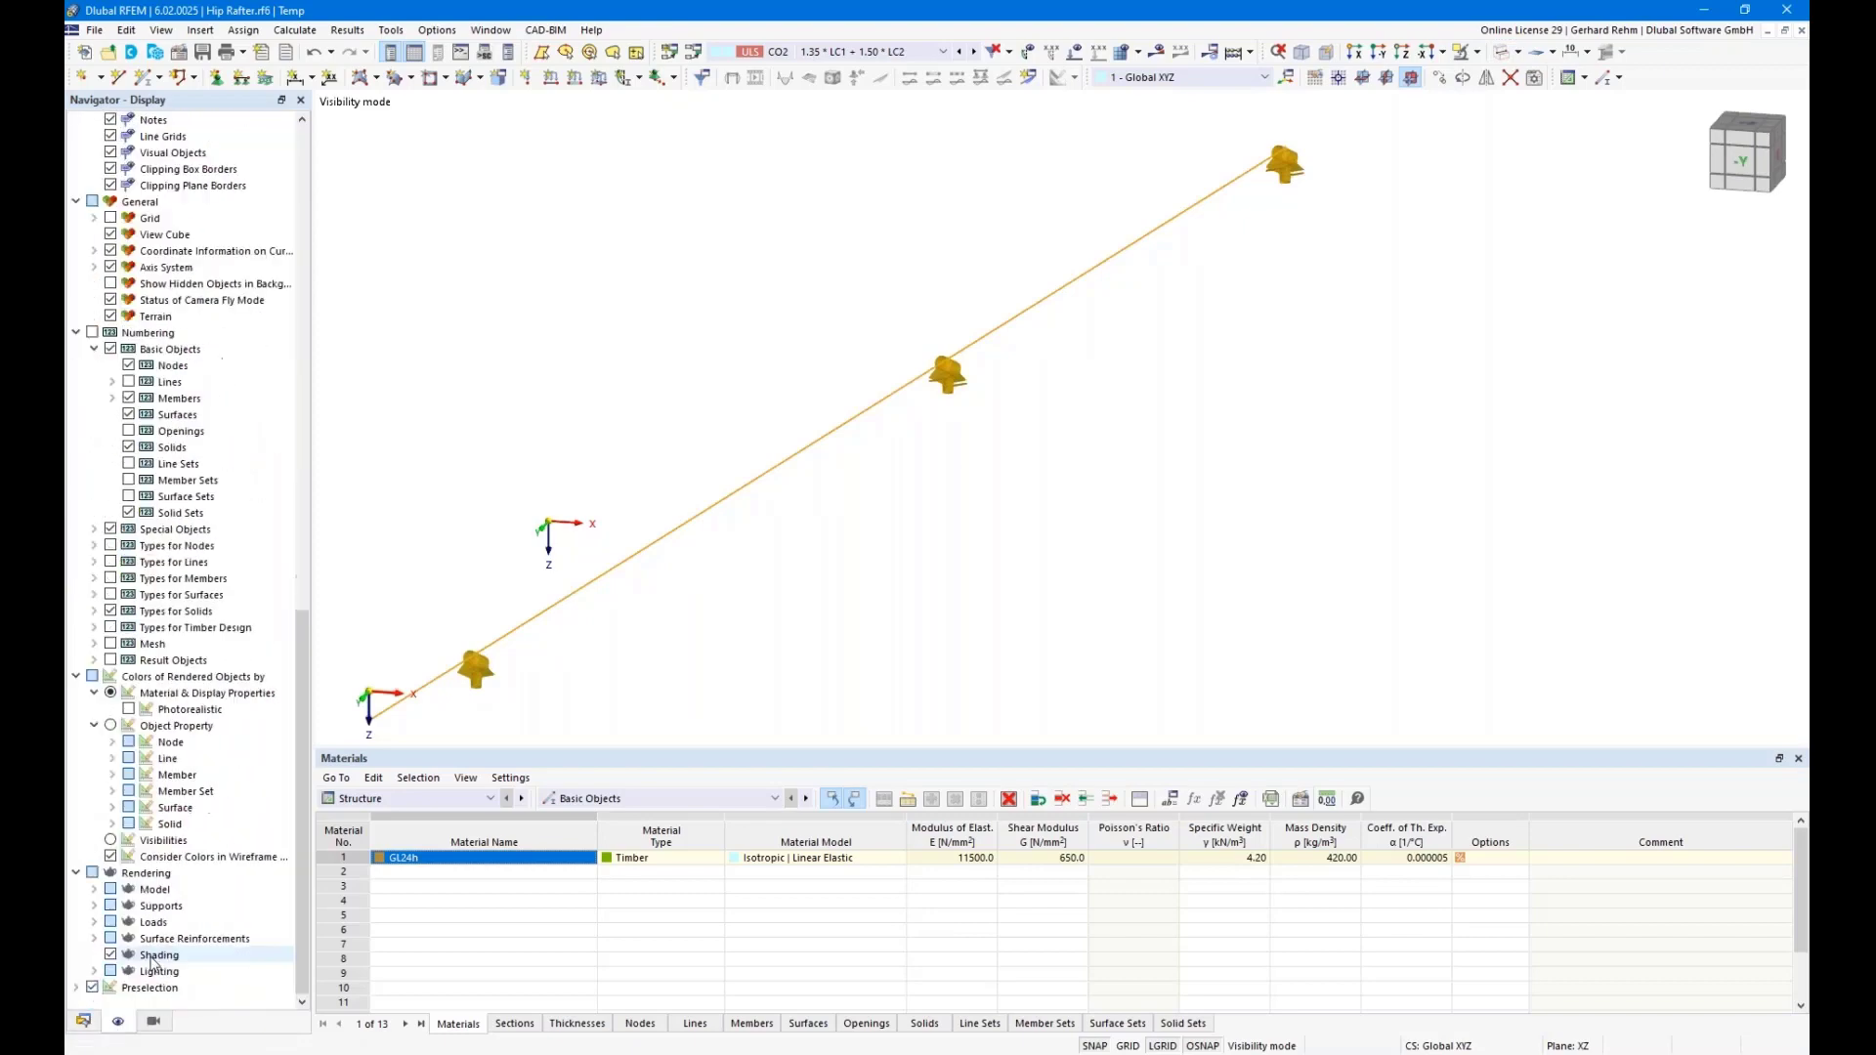
click(110, 857)
scroll(946, 473, down, 3)
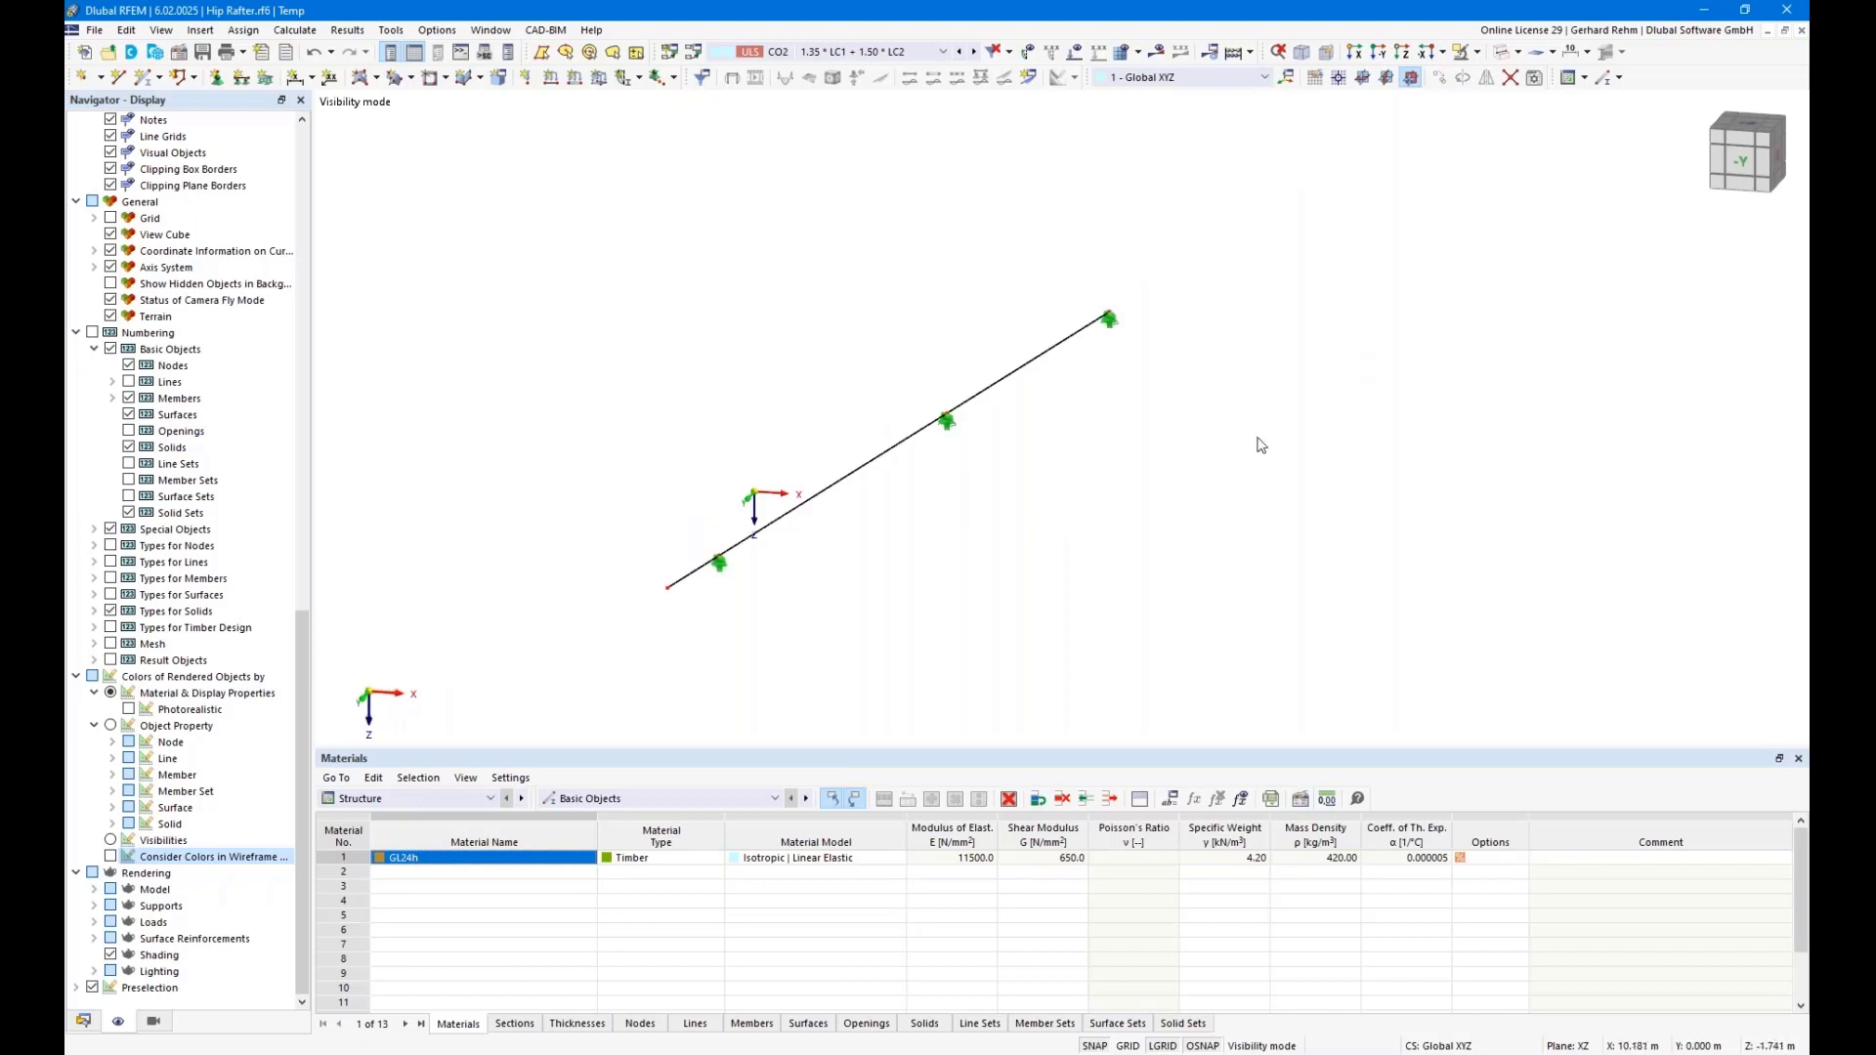
mouse_move(1257, 439)
right_down()
mouse_move(1076, 414)
mouse_move(1270, 469)
right_up()
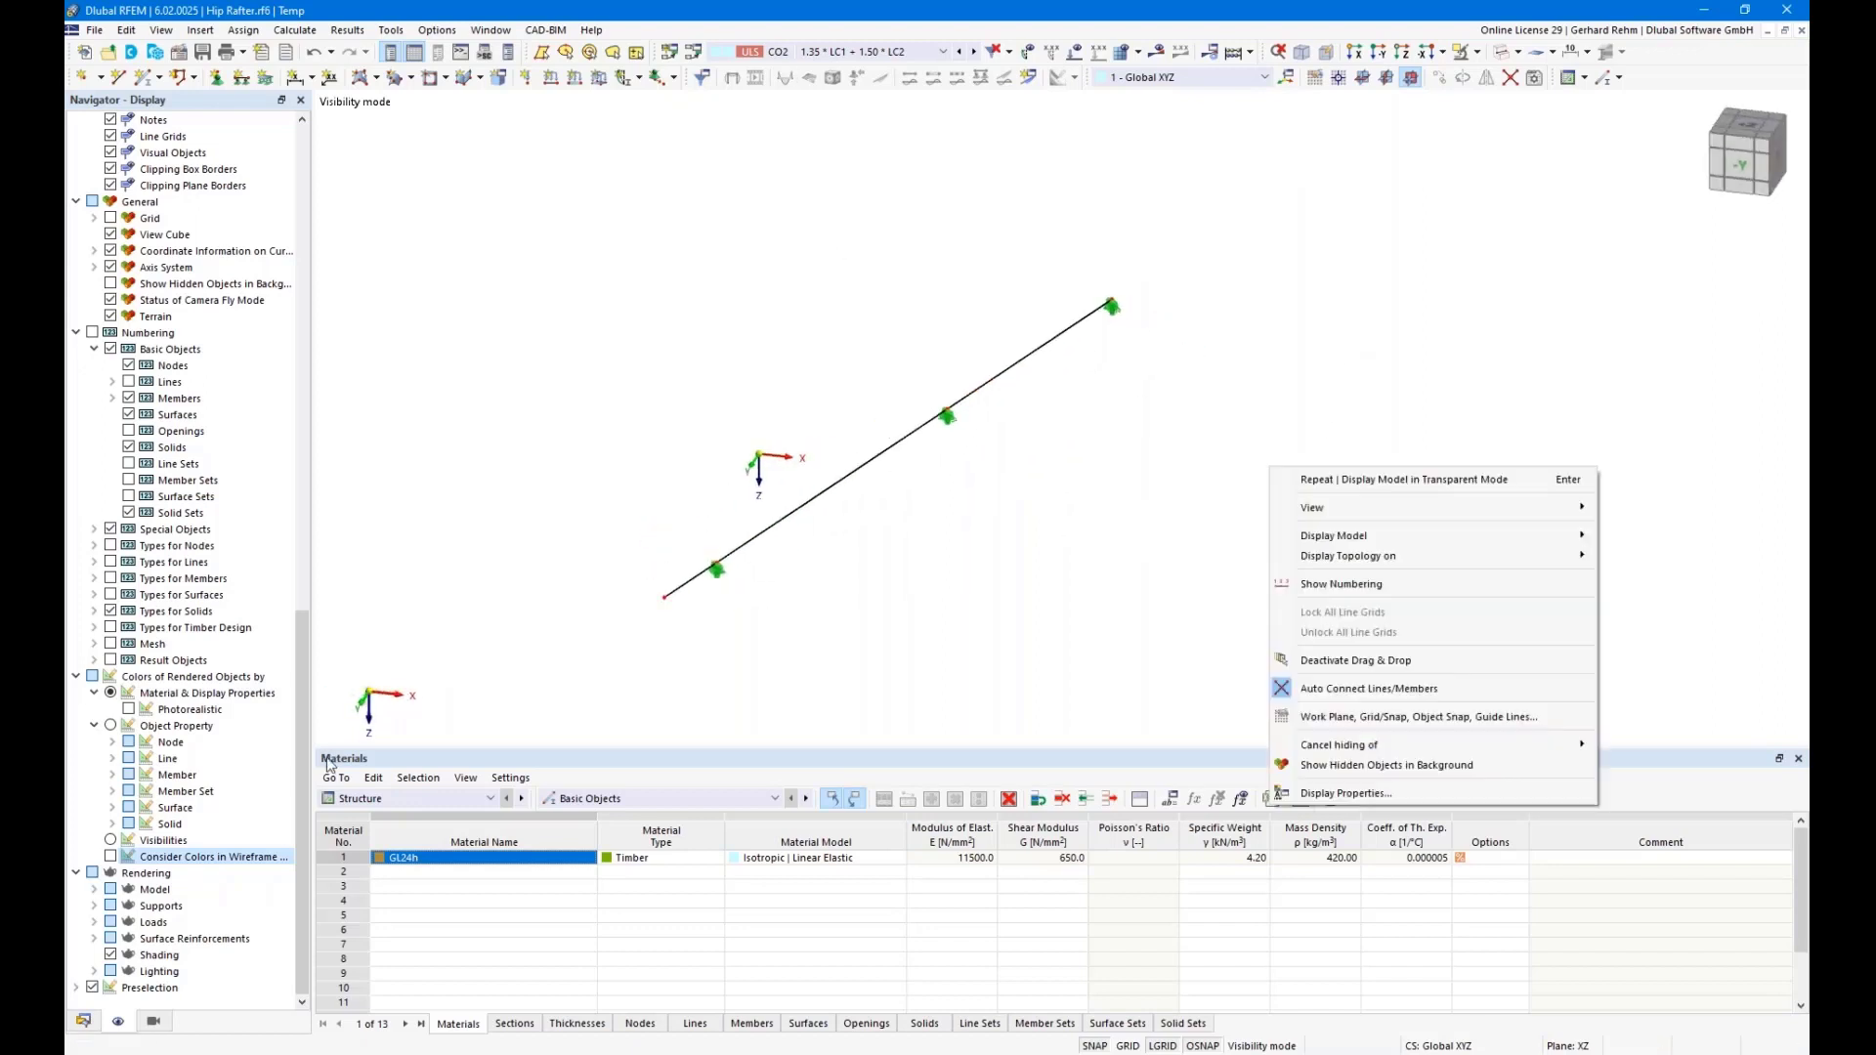
Set the magnitude of the LC2 - Snow surface load on surfaces 1-3 to 2.00 kN/m²
click(85, 1021)
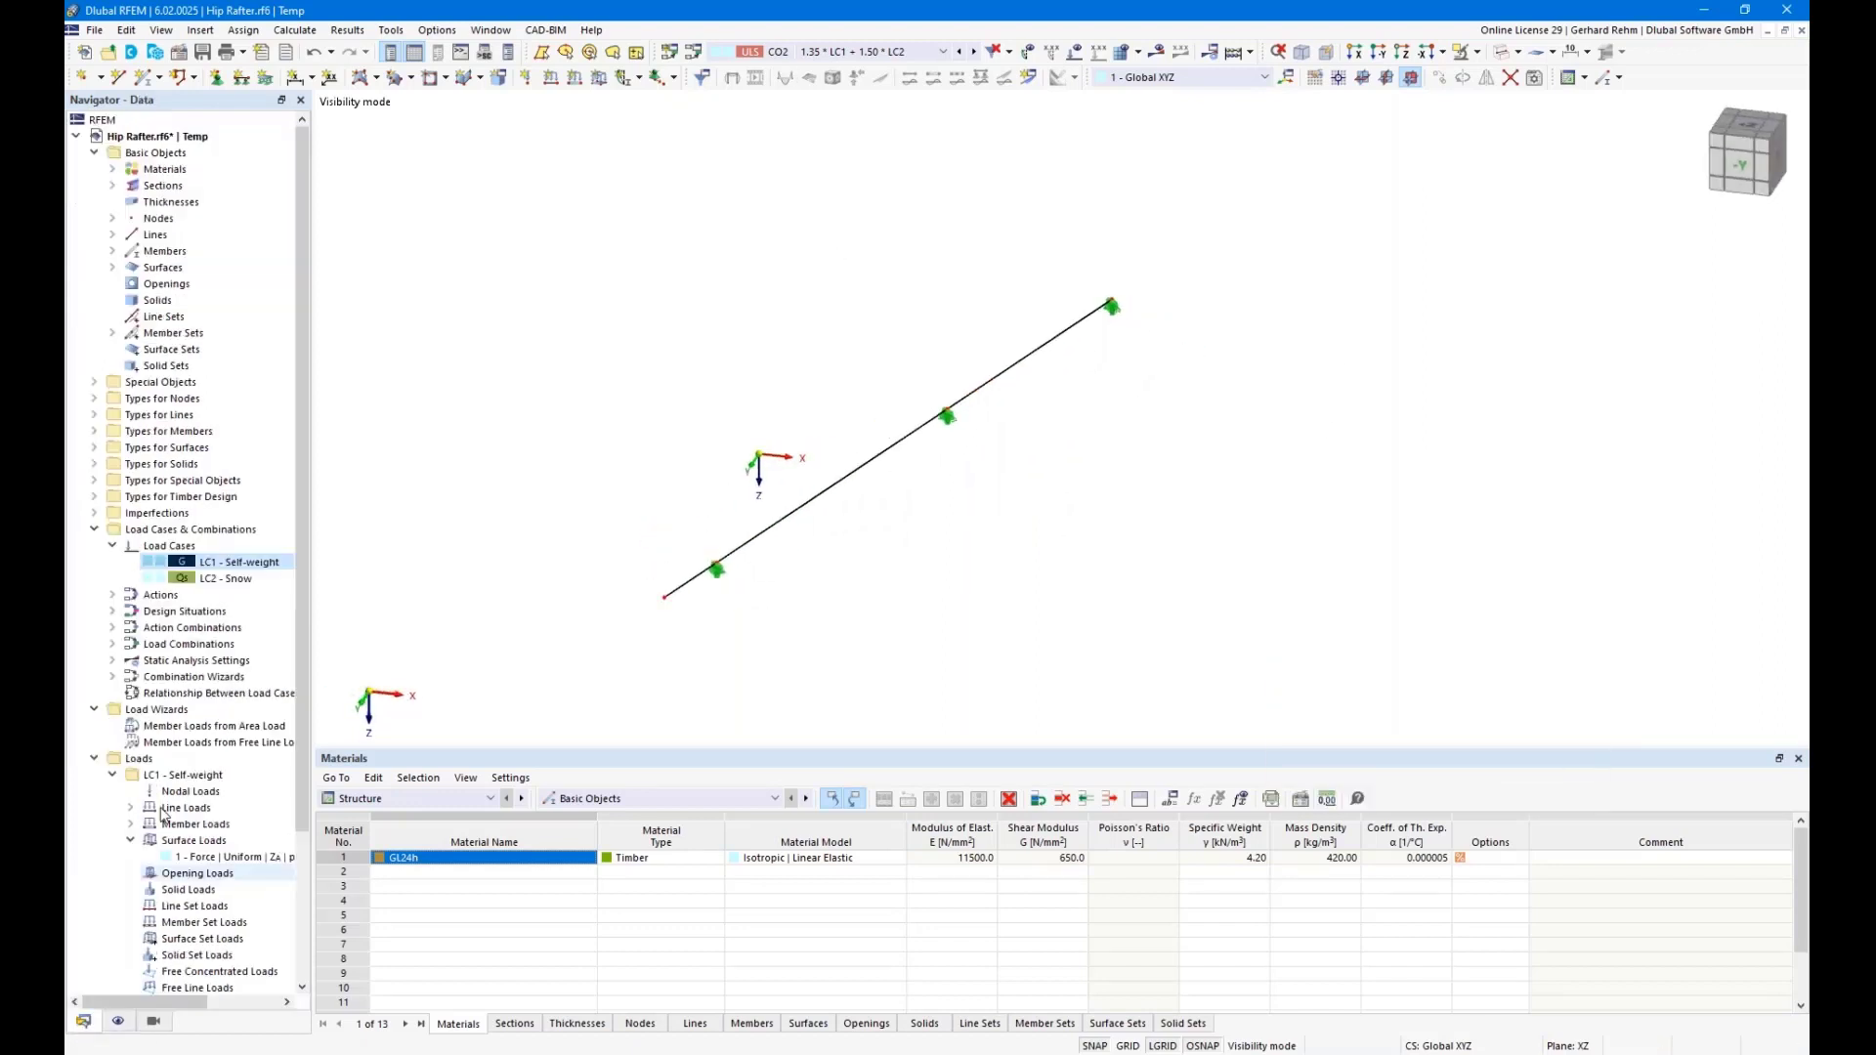
click(112, 776)
click(113, 792)
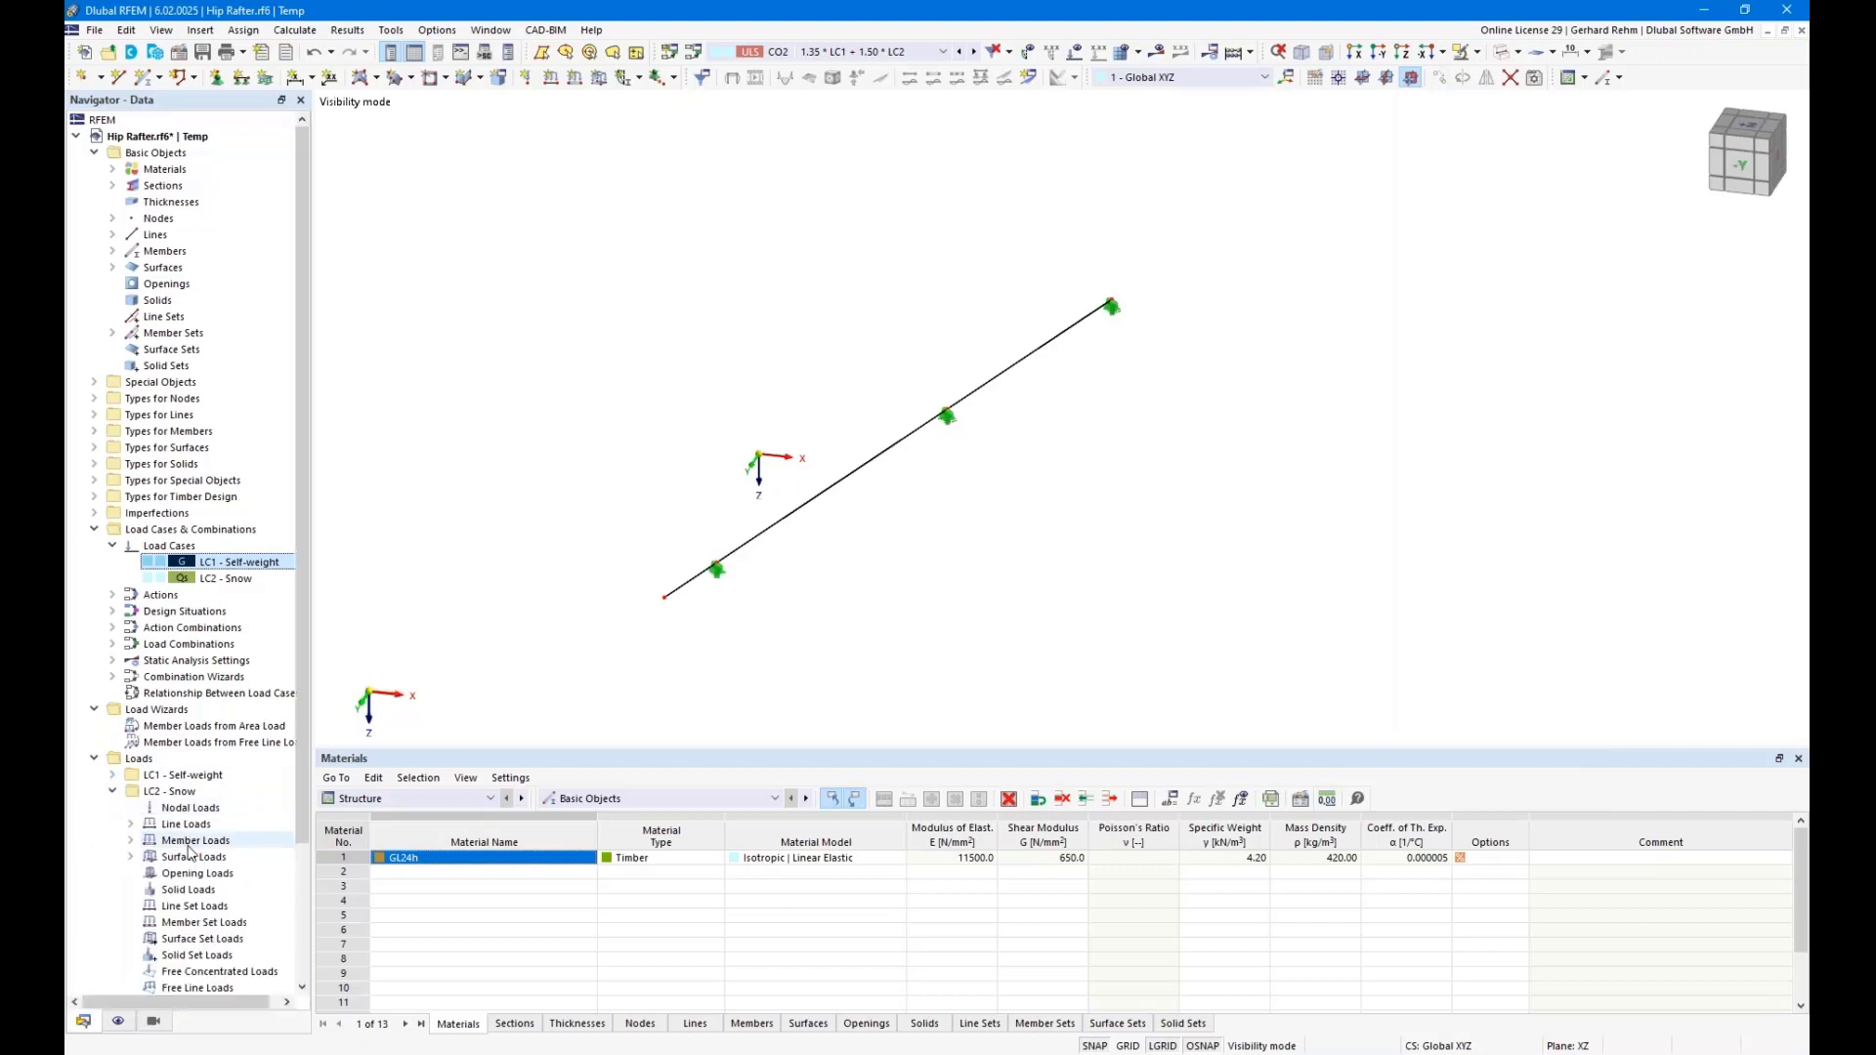
scroll(164, 860, down, 3)
double_click(182, 712)
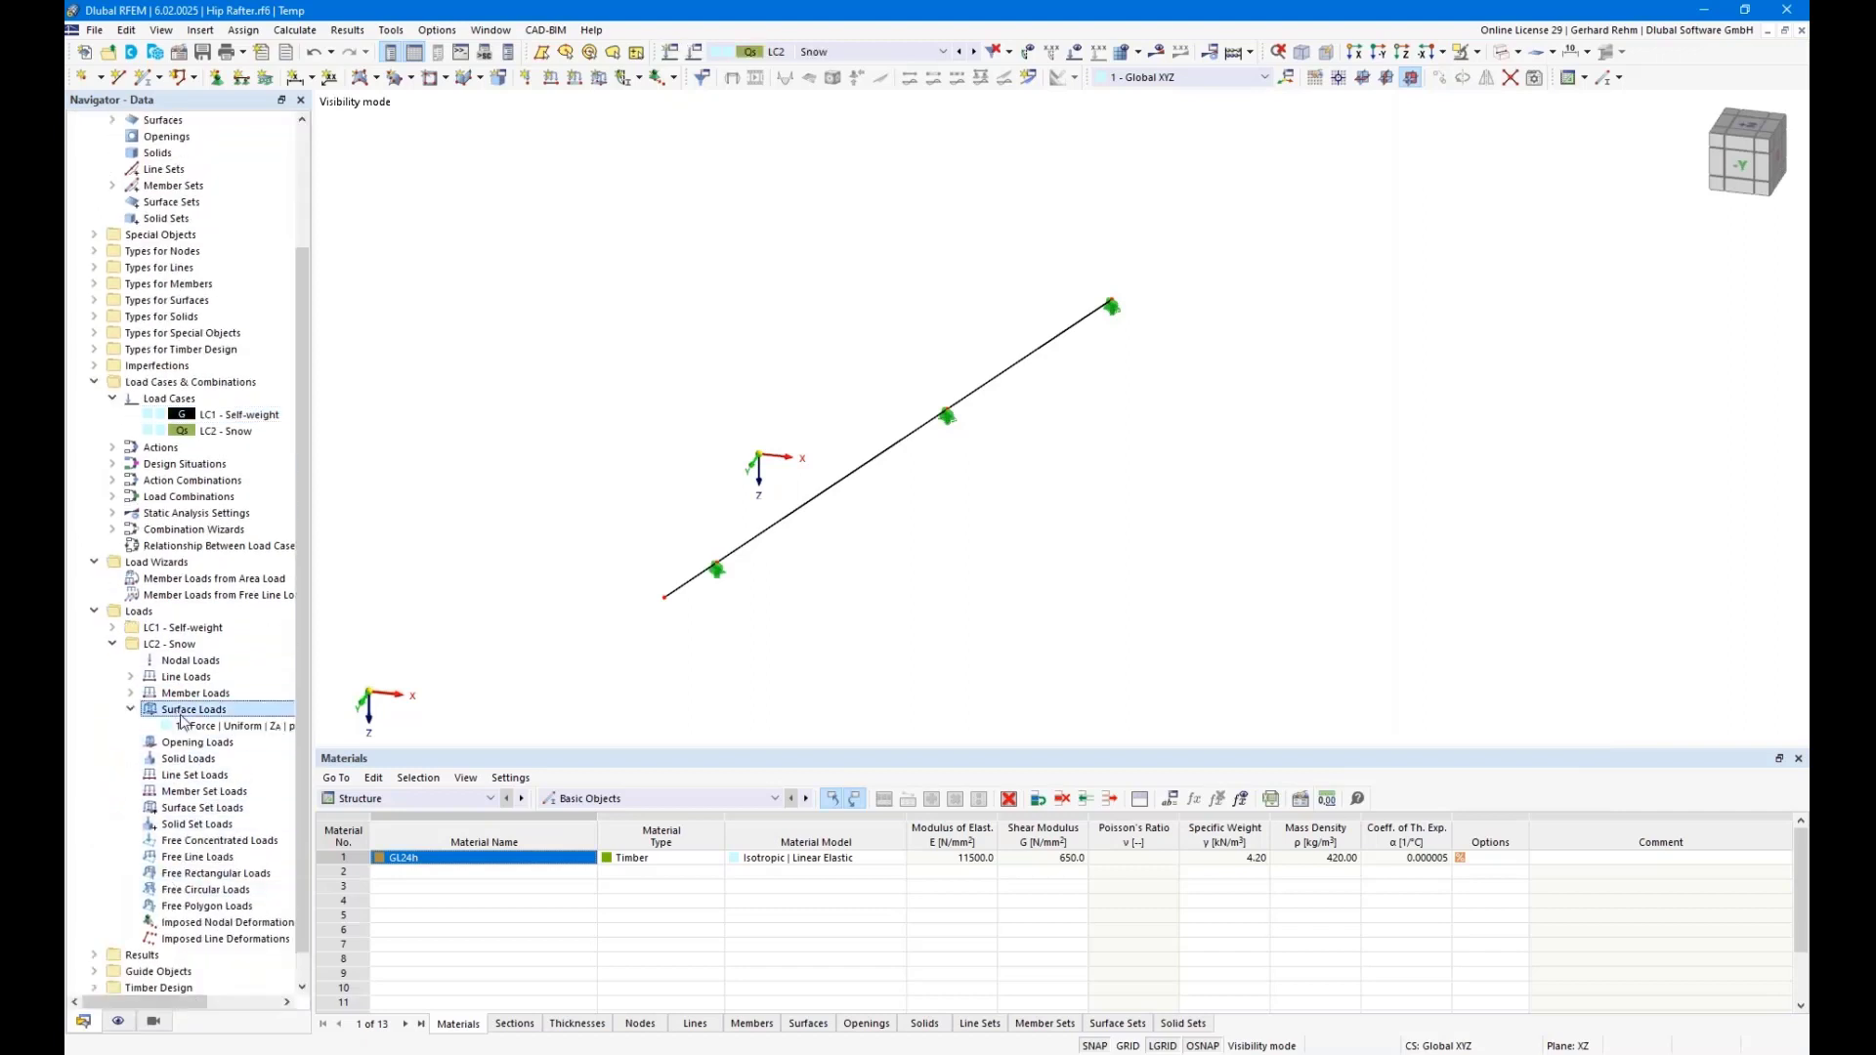
double_click(187, 727)
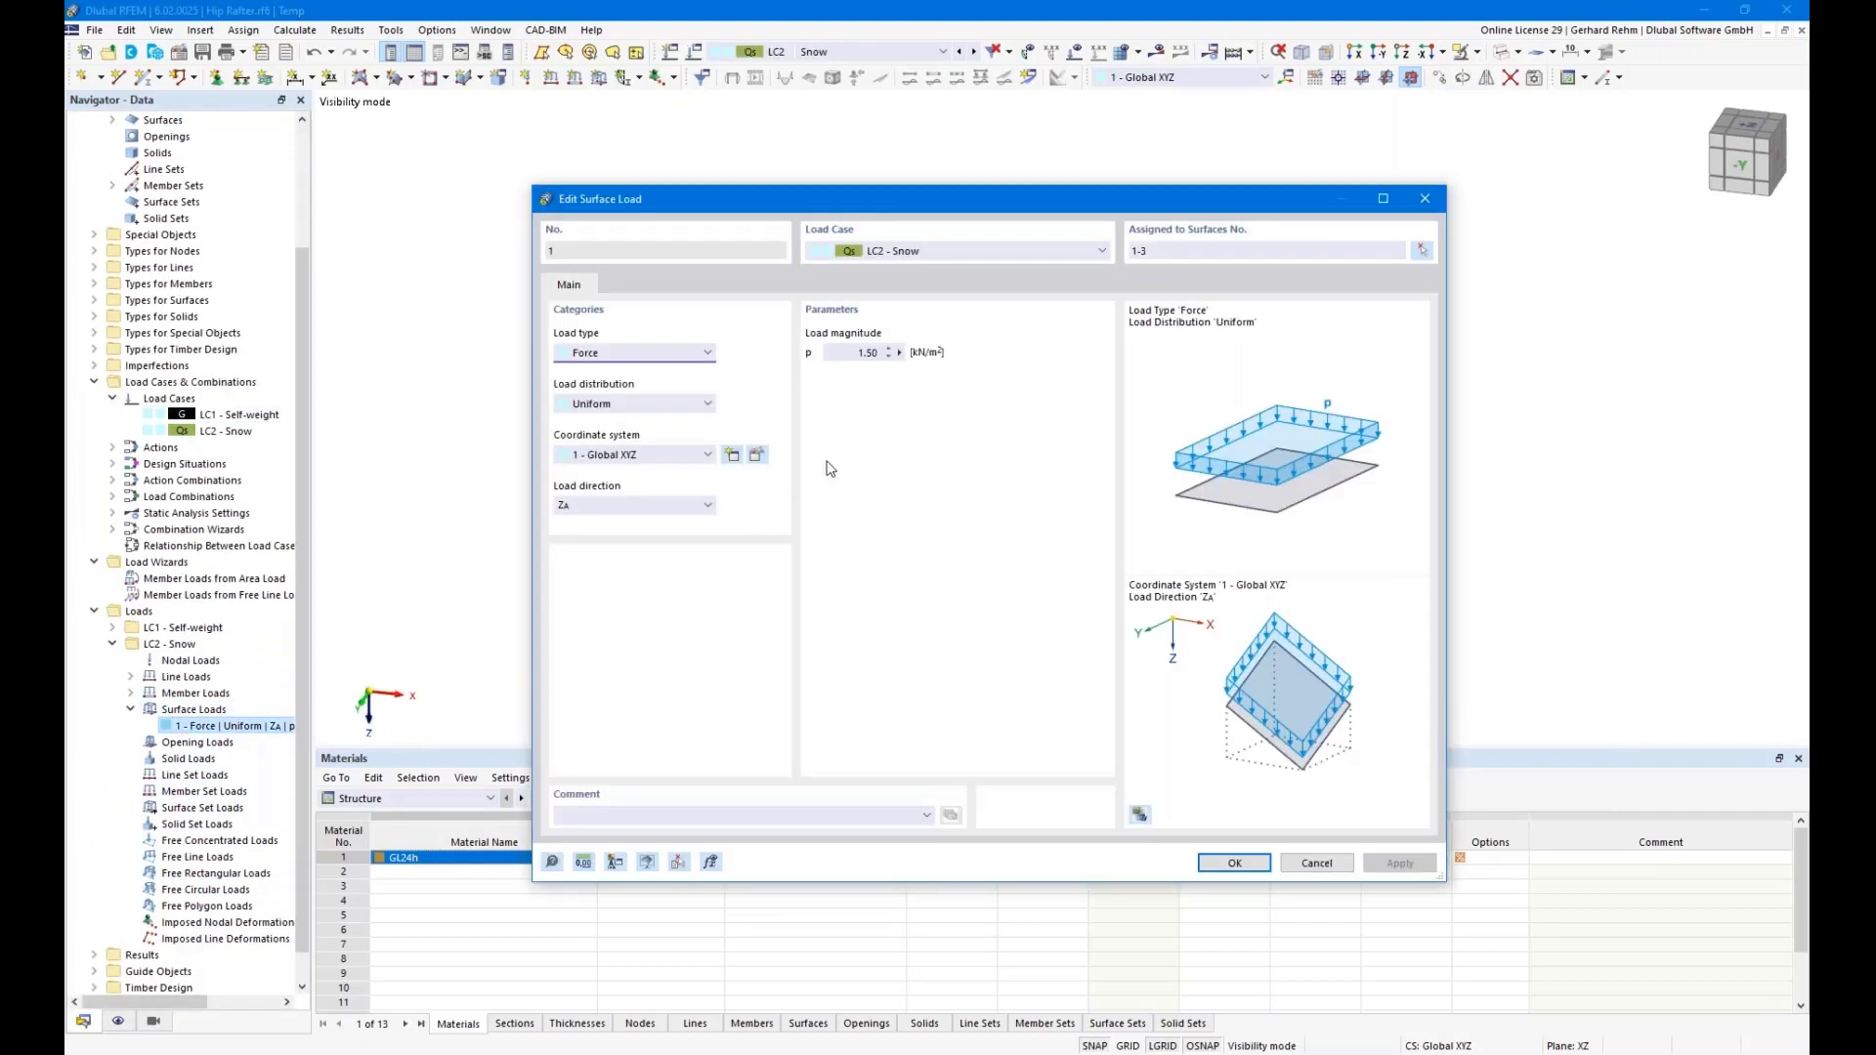
click(859, 353)
key(Delete)
key(Delete)
key(Delete)
Set the snow surface load's direction to global Z on projected area and accept the load changes
click(686, 504)
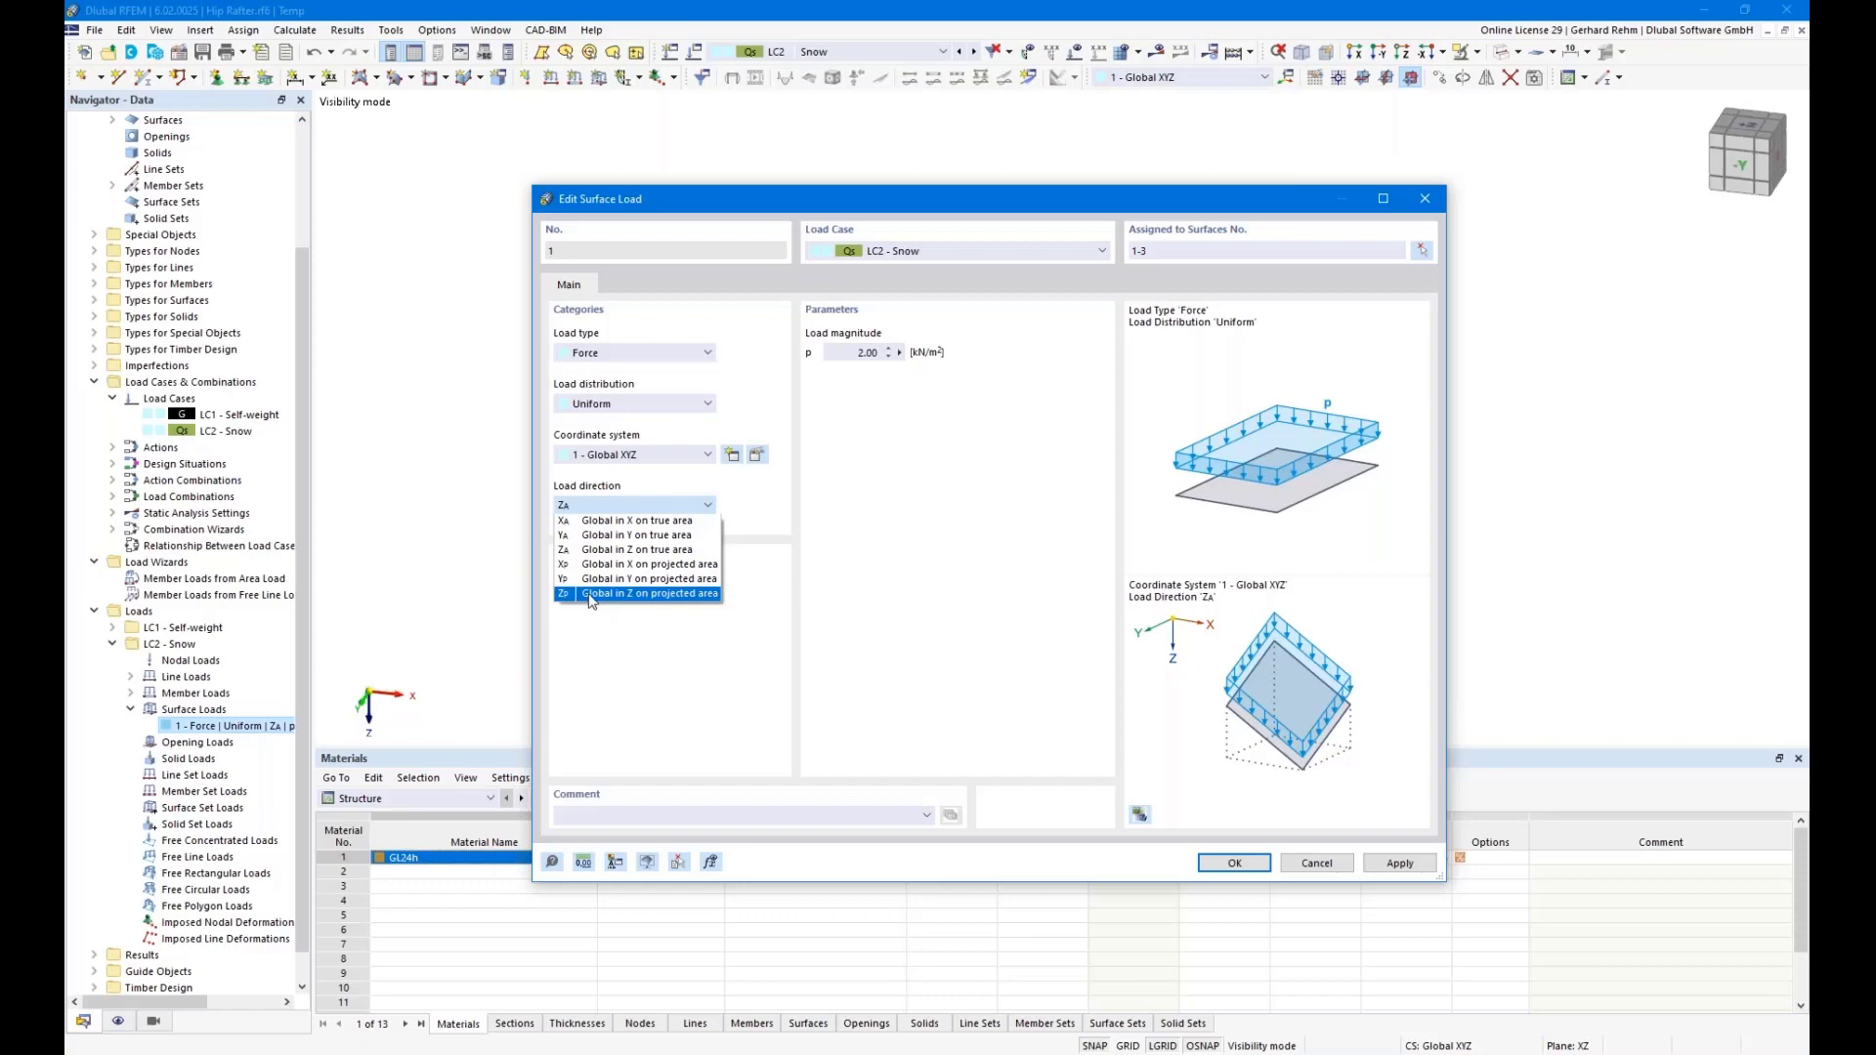
click(592, 596)
click(1232, 863)
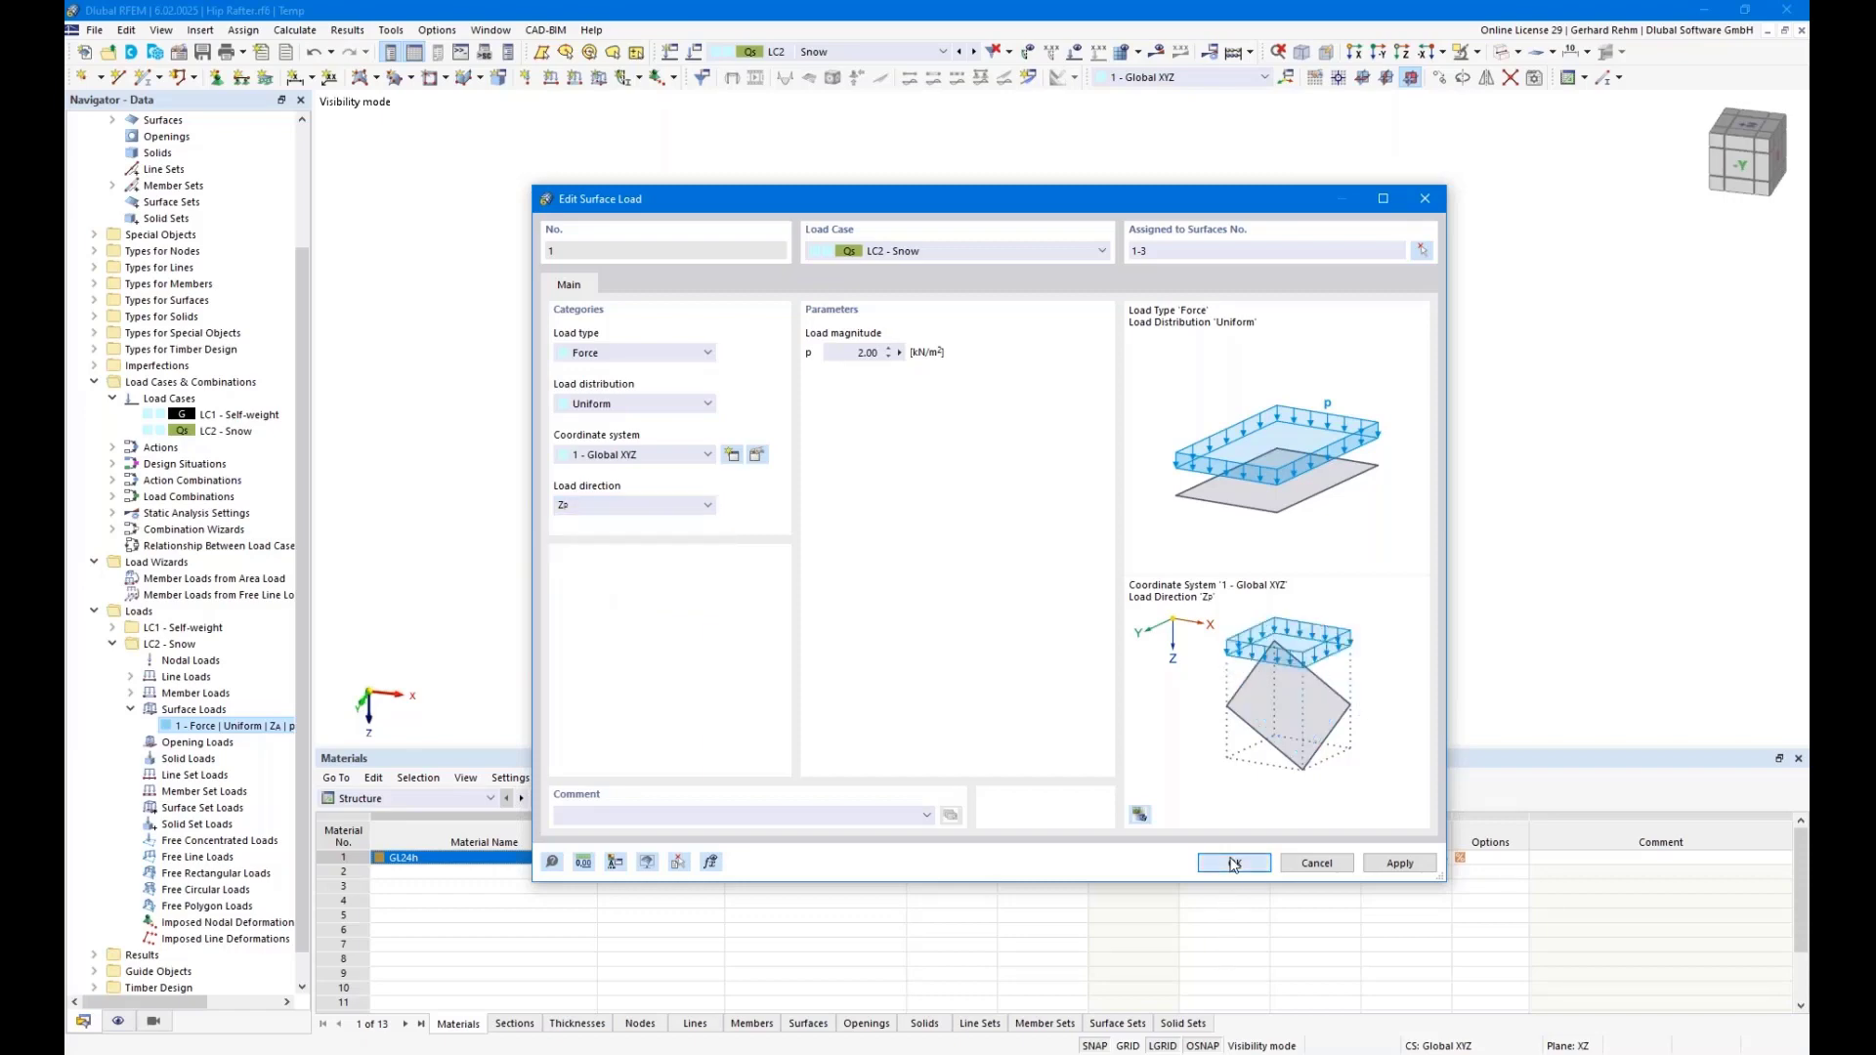
Display the loads of LC2 - Snow and limit visibility to the hip rafter members
click(1077, 54)
click(726, 566)
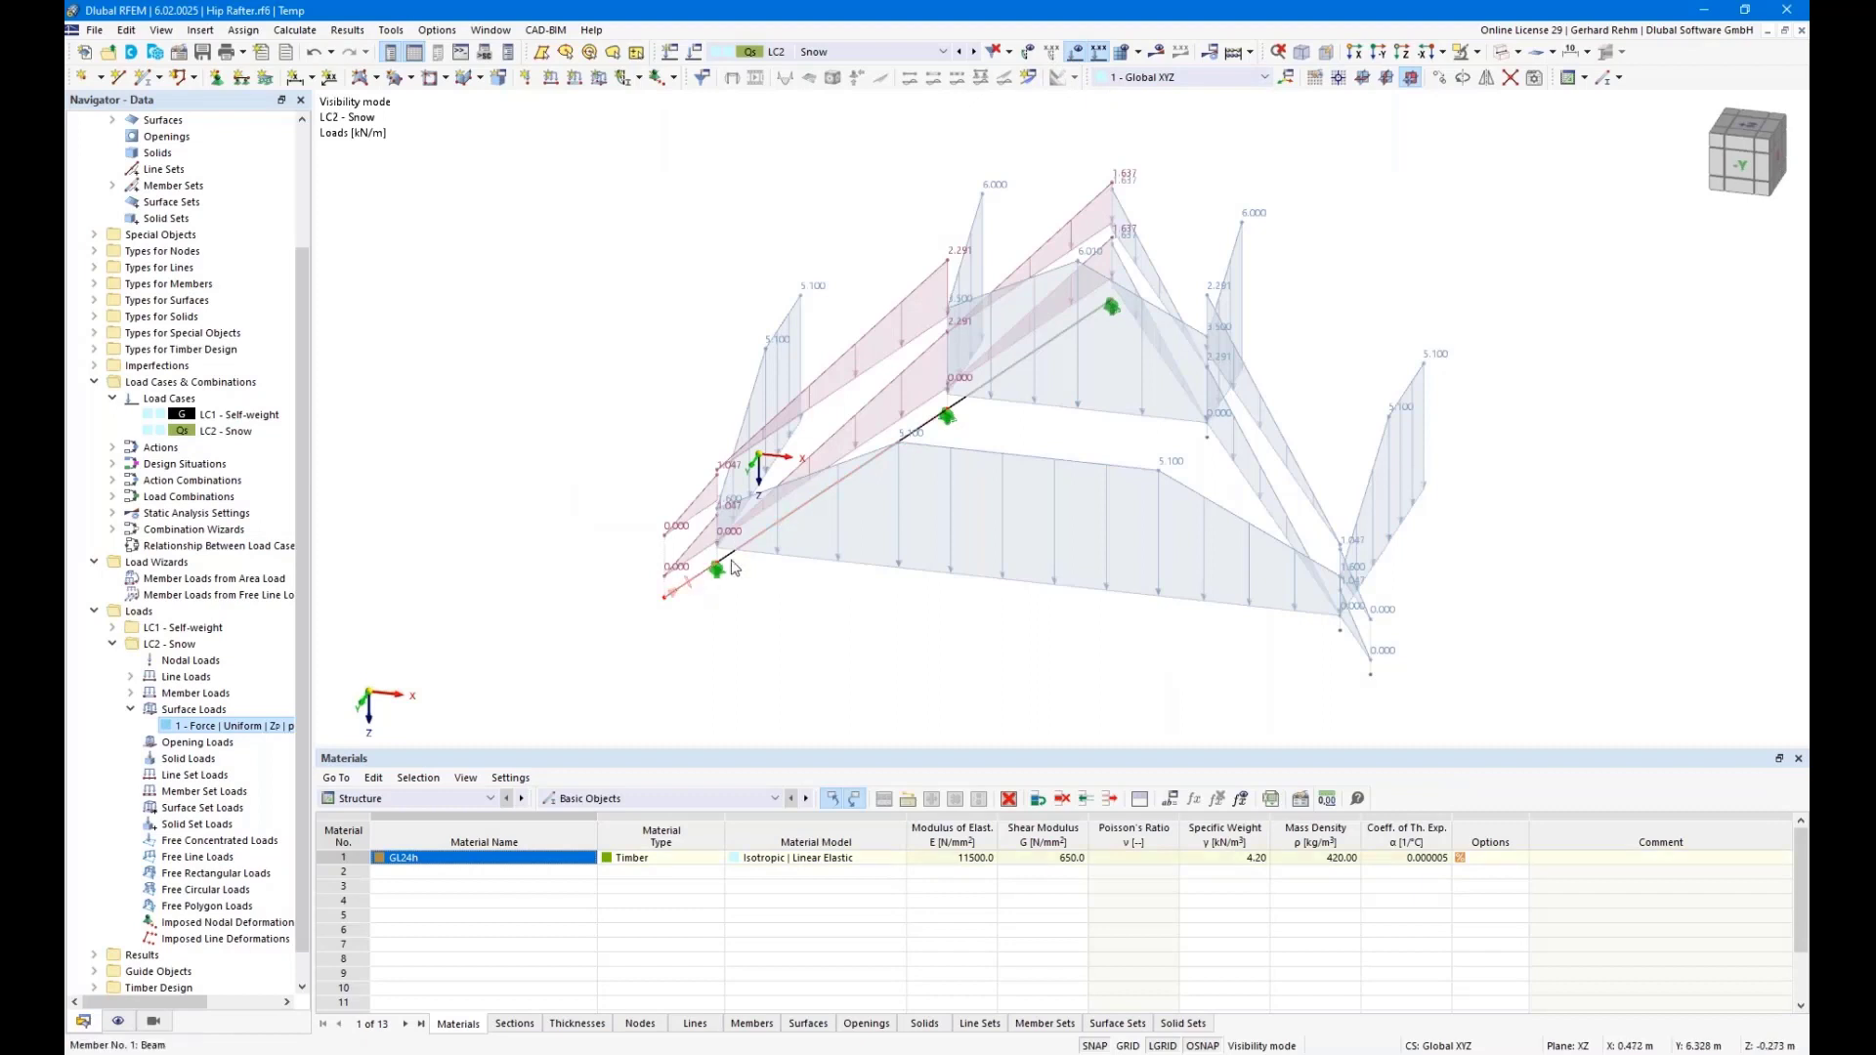
ctrl+click(973, 399)
click(1460, 53)
click(1251, 262)
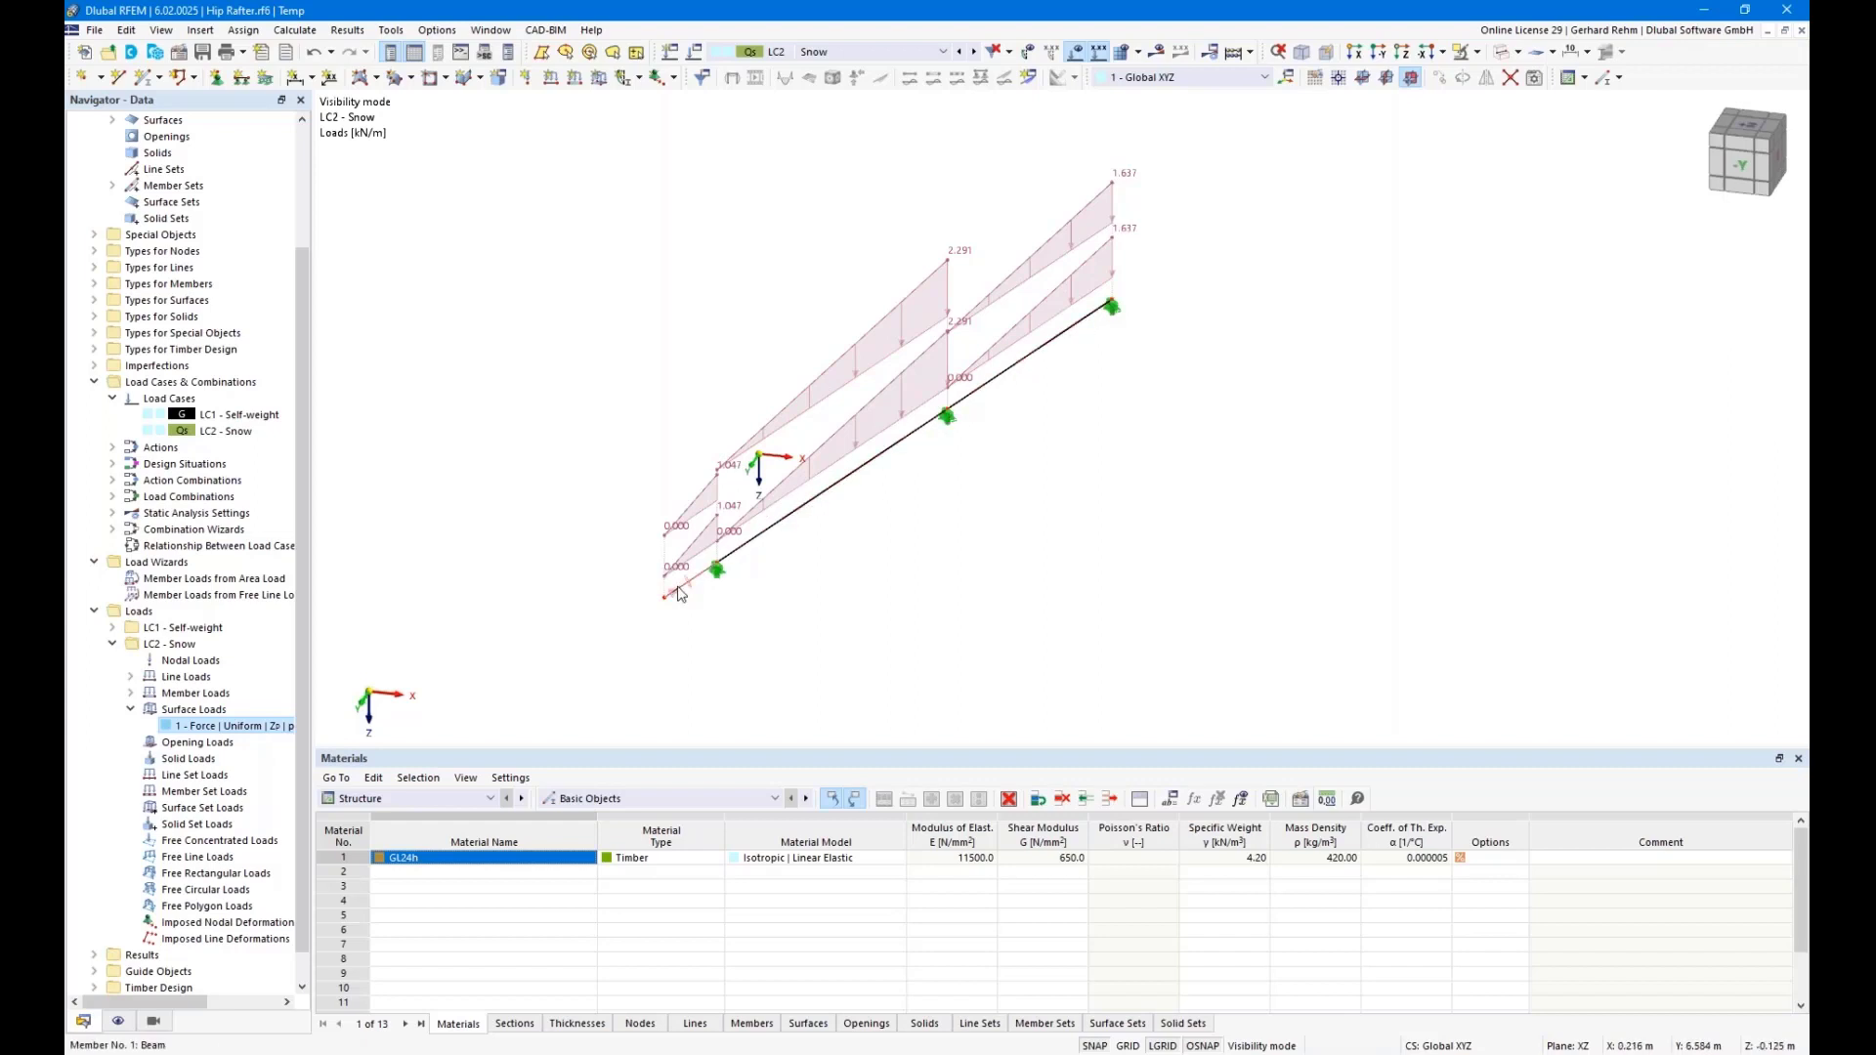
Show the whole model again and switch off the separate display of load transfer to view the snow surface loads
click(117, 1021)
scroll(146, 470, up, 10)
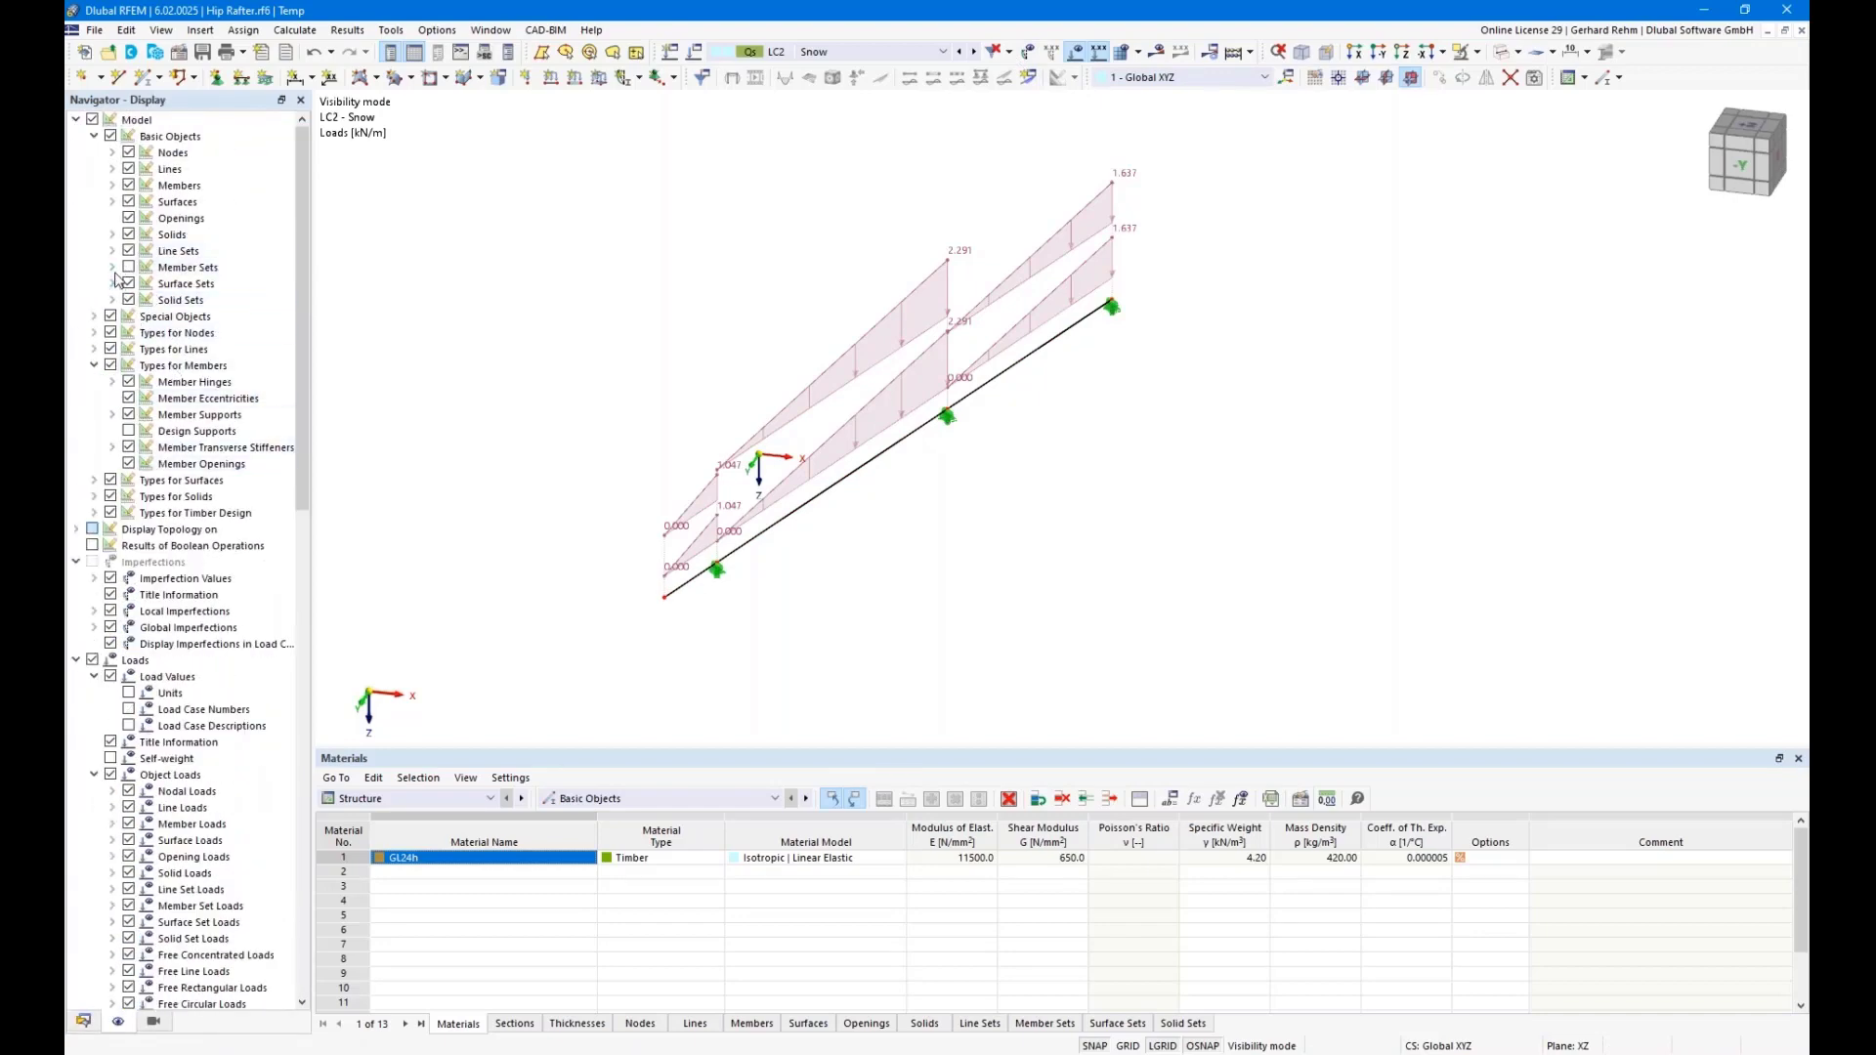
click(1503, 50)
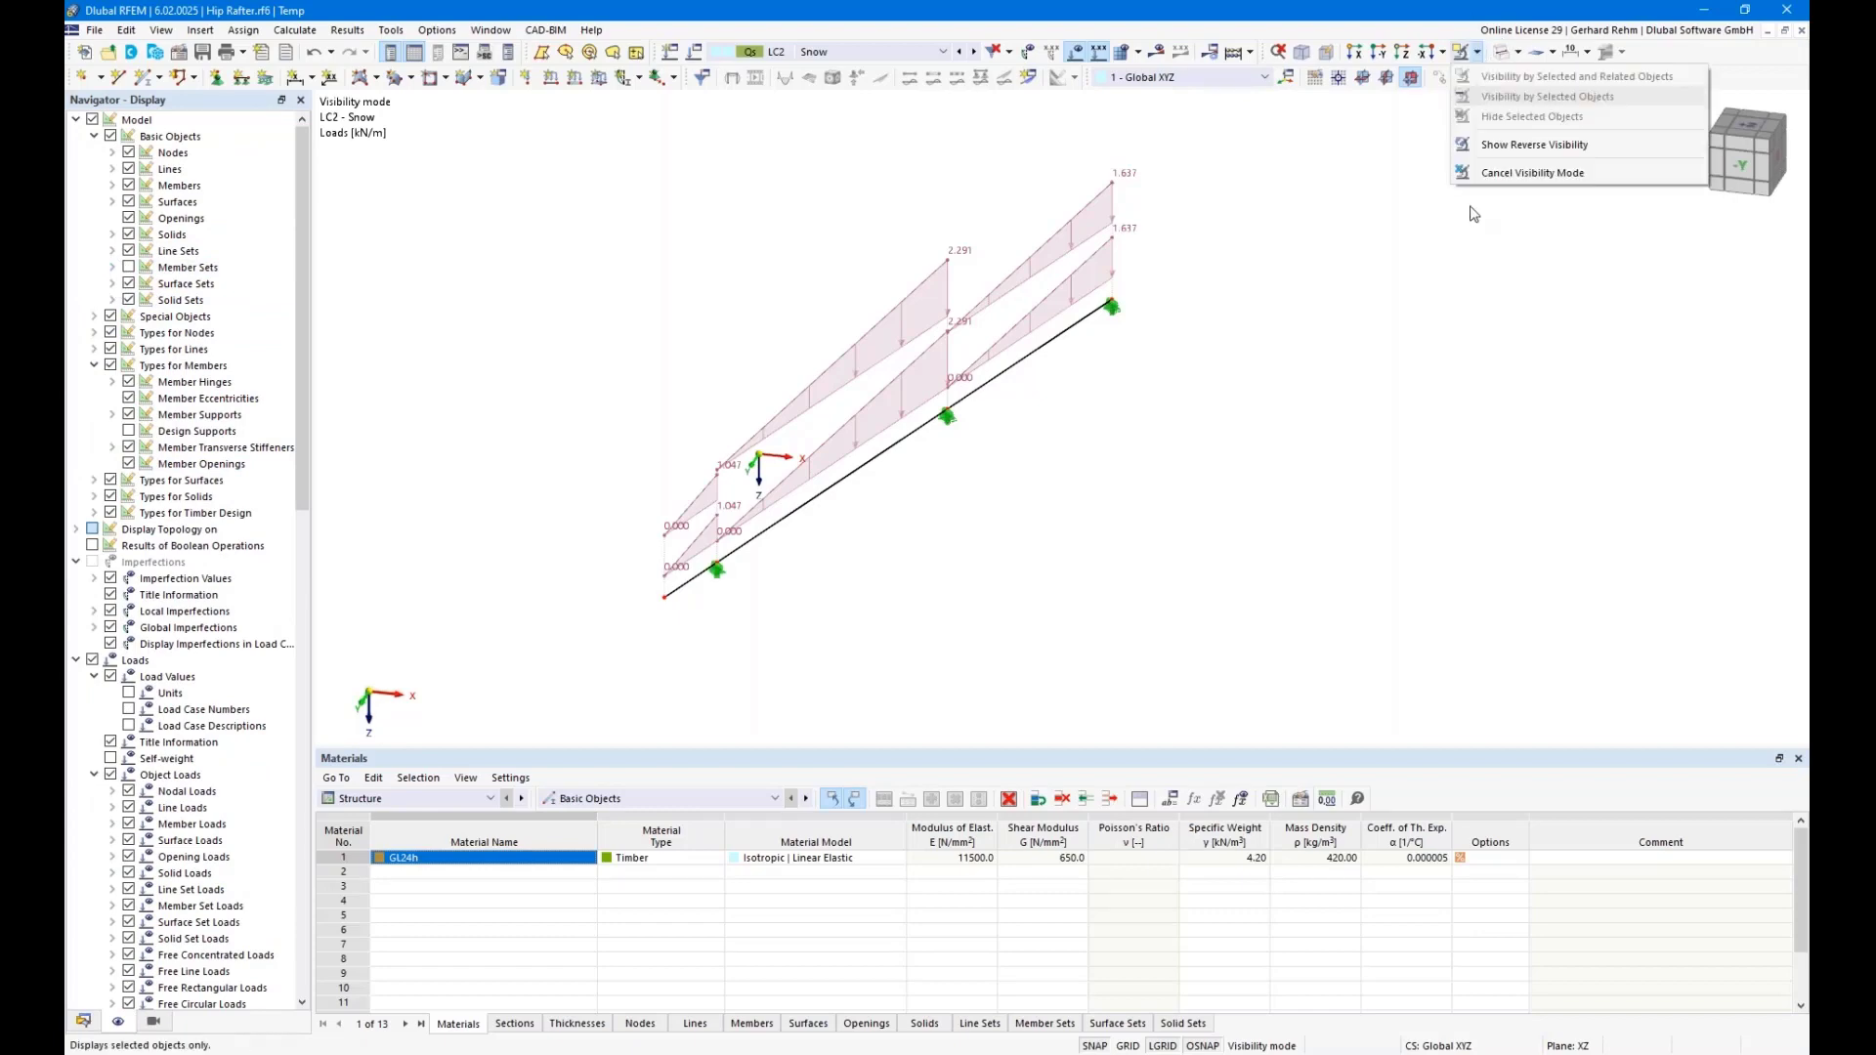
click(1544, 94)
right_click(842, 604)
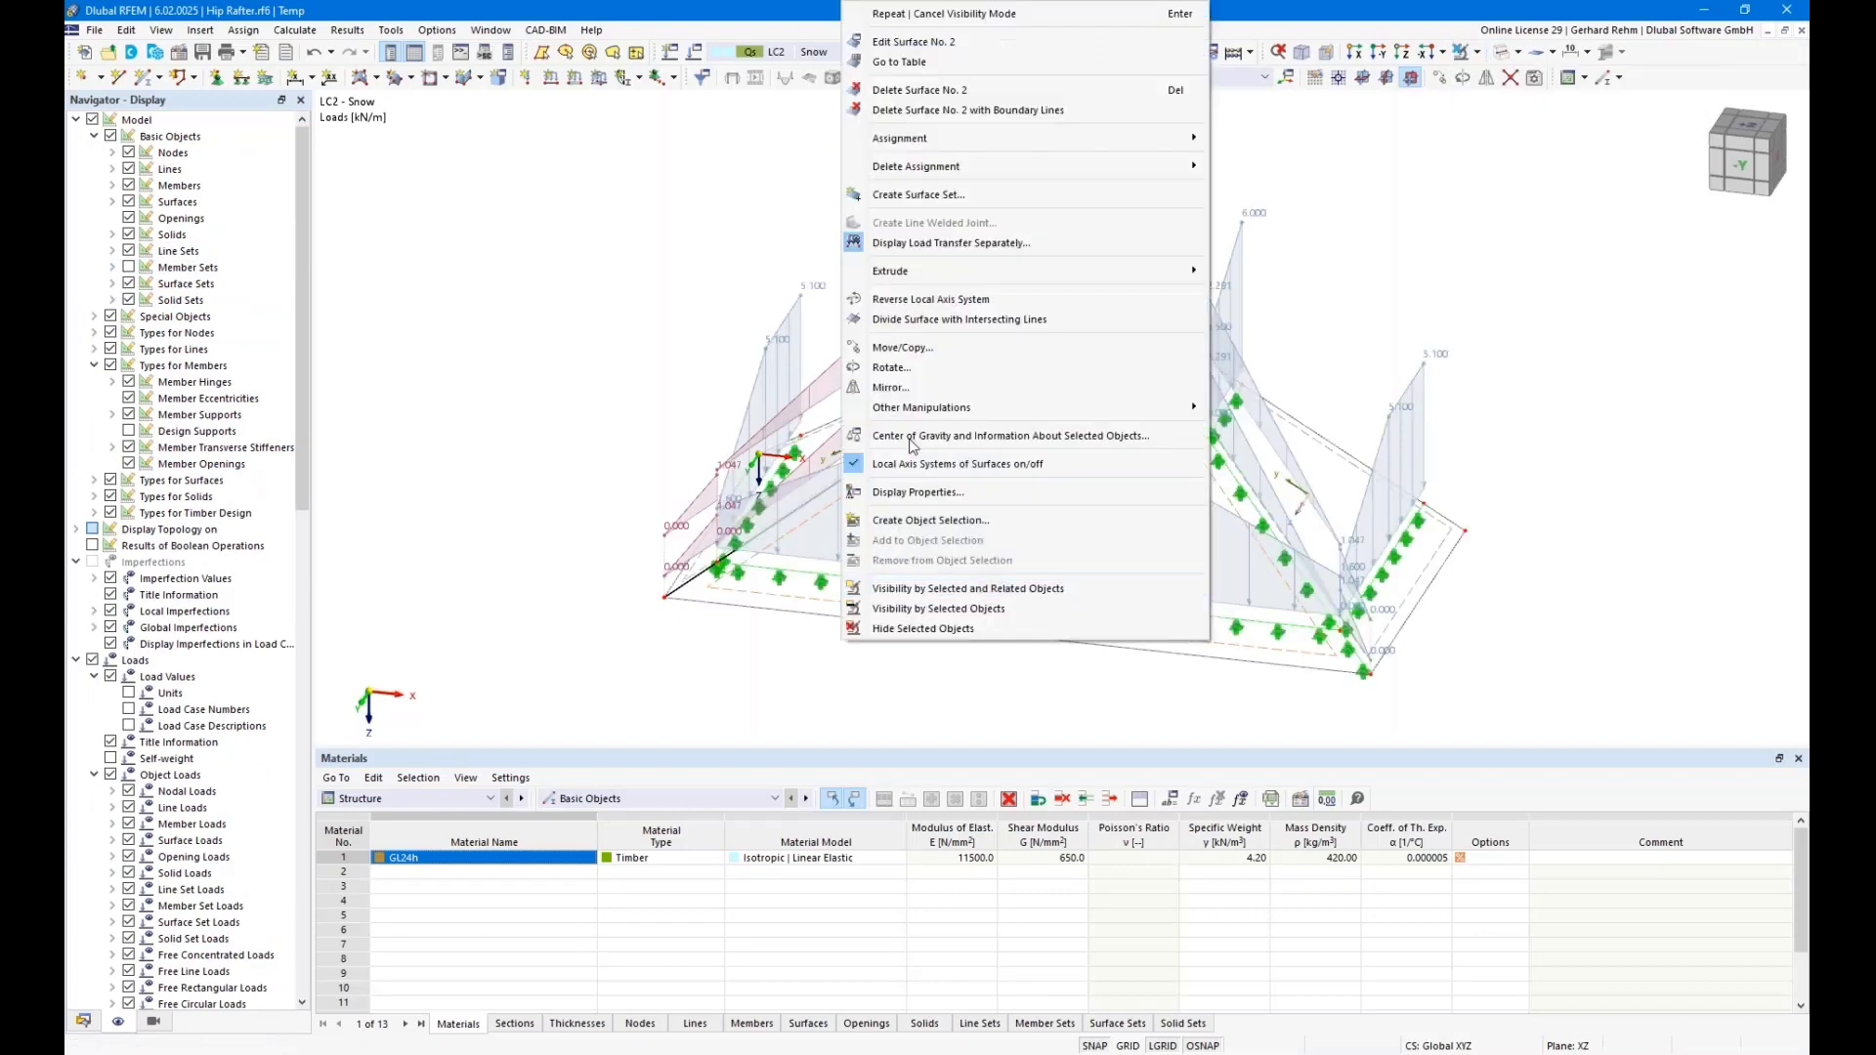
click(909, 244)
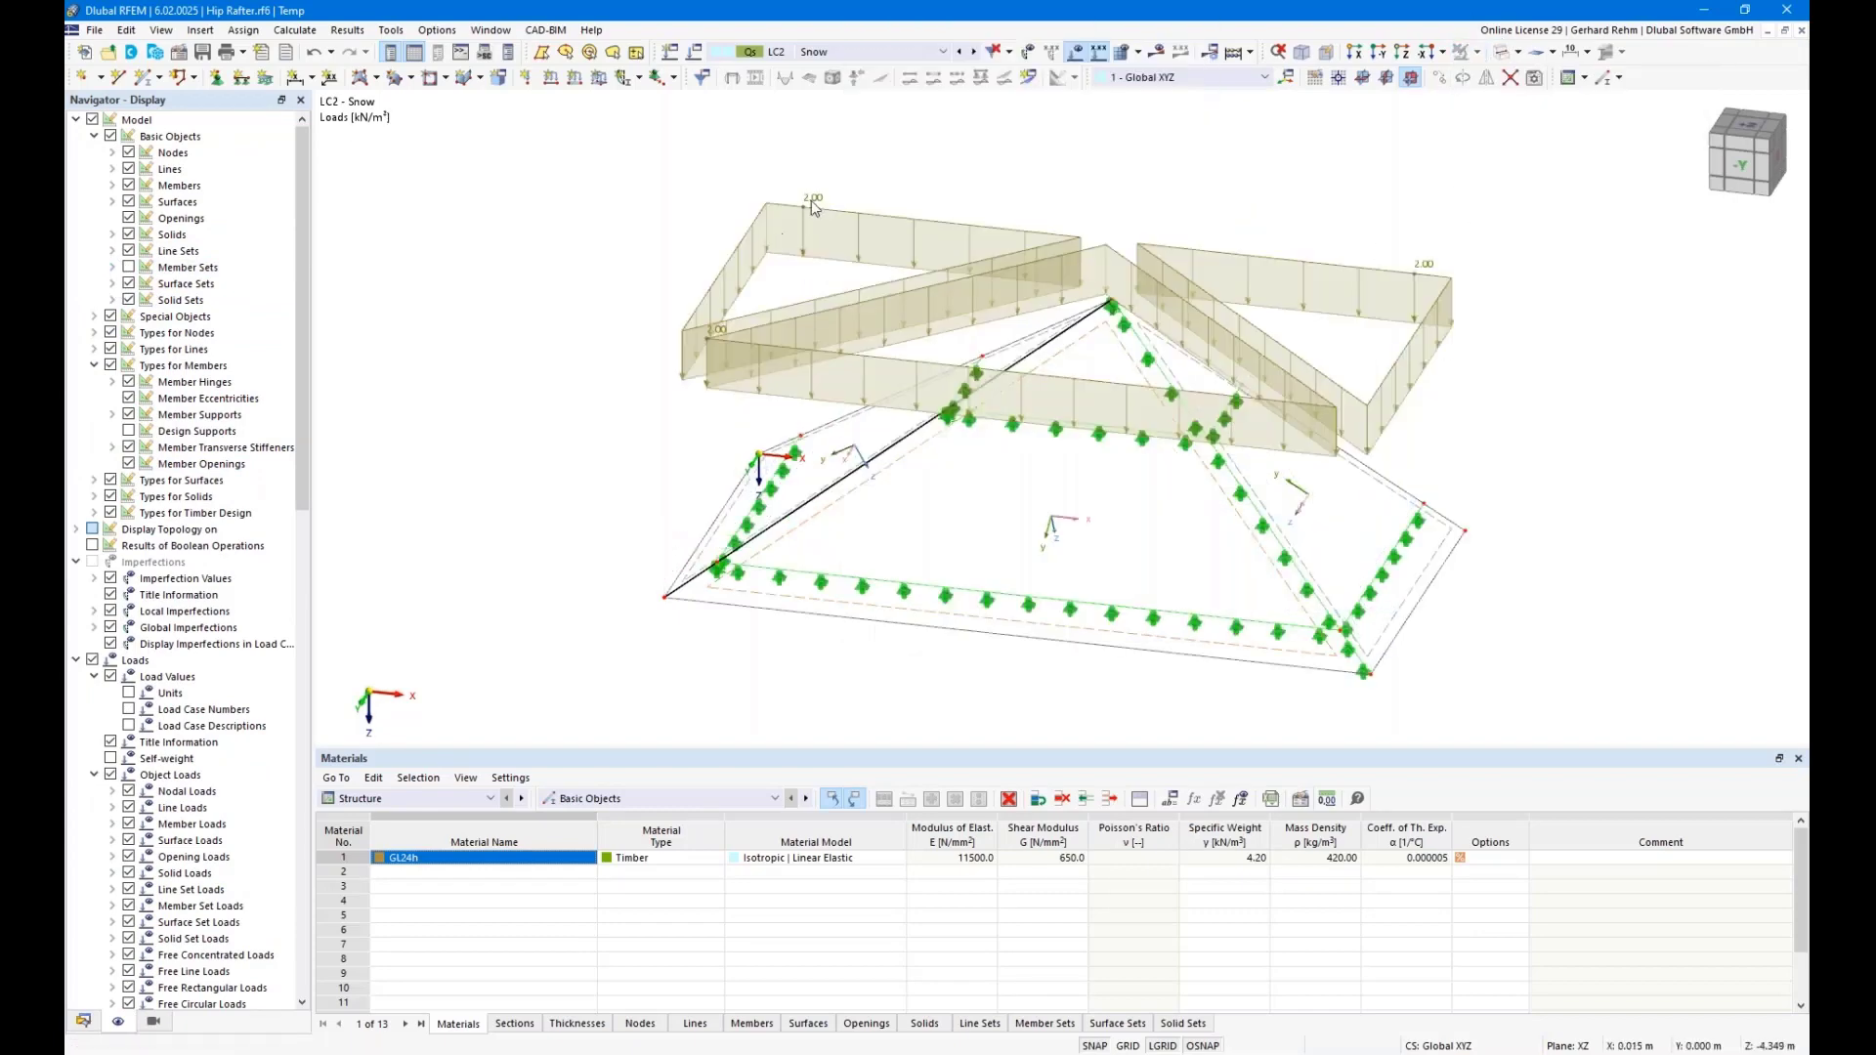
ctrl+middle_drag(1492, 416, 1557, 349)
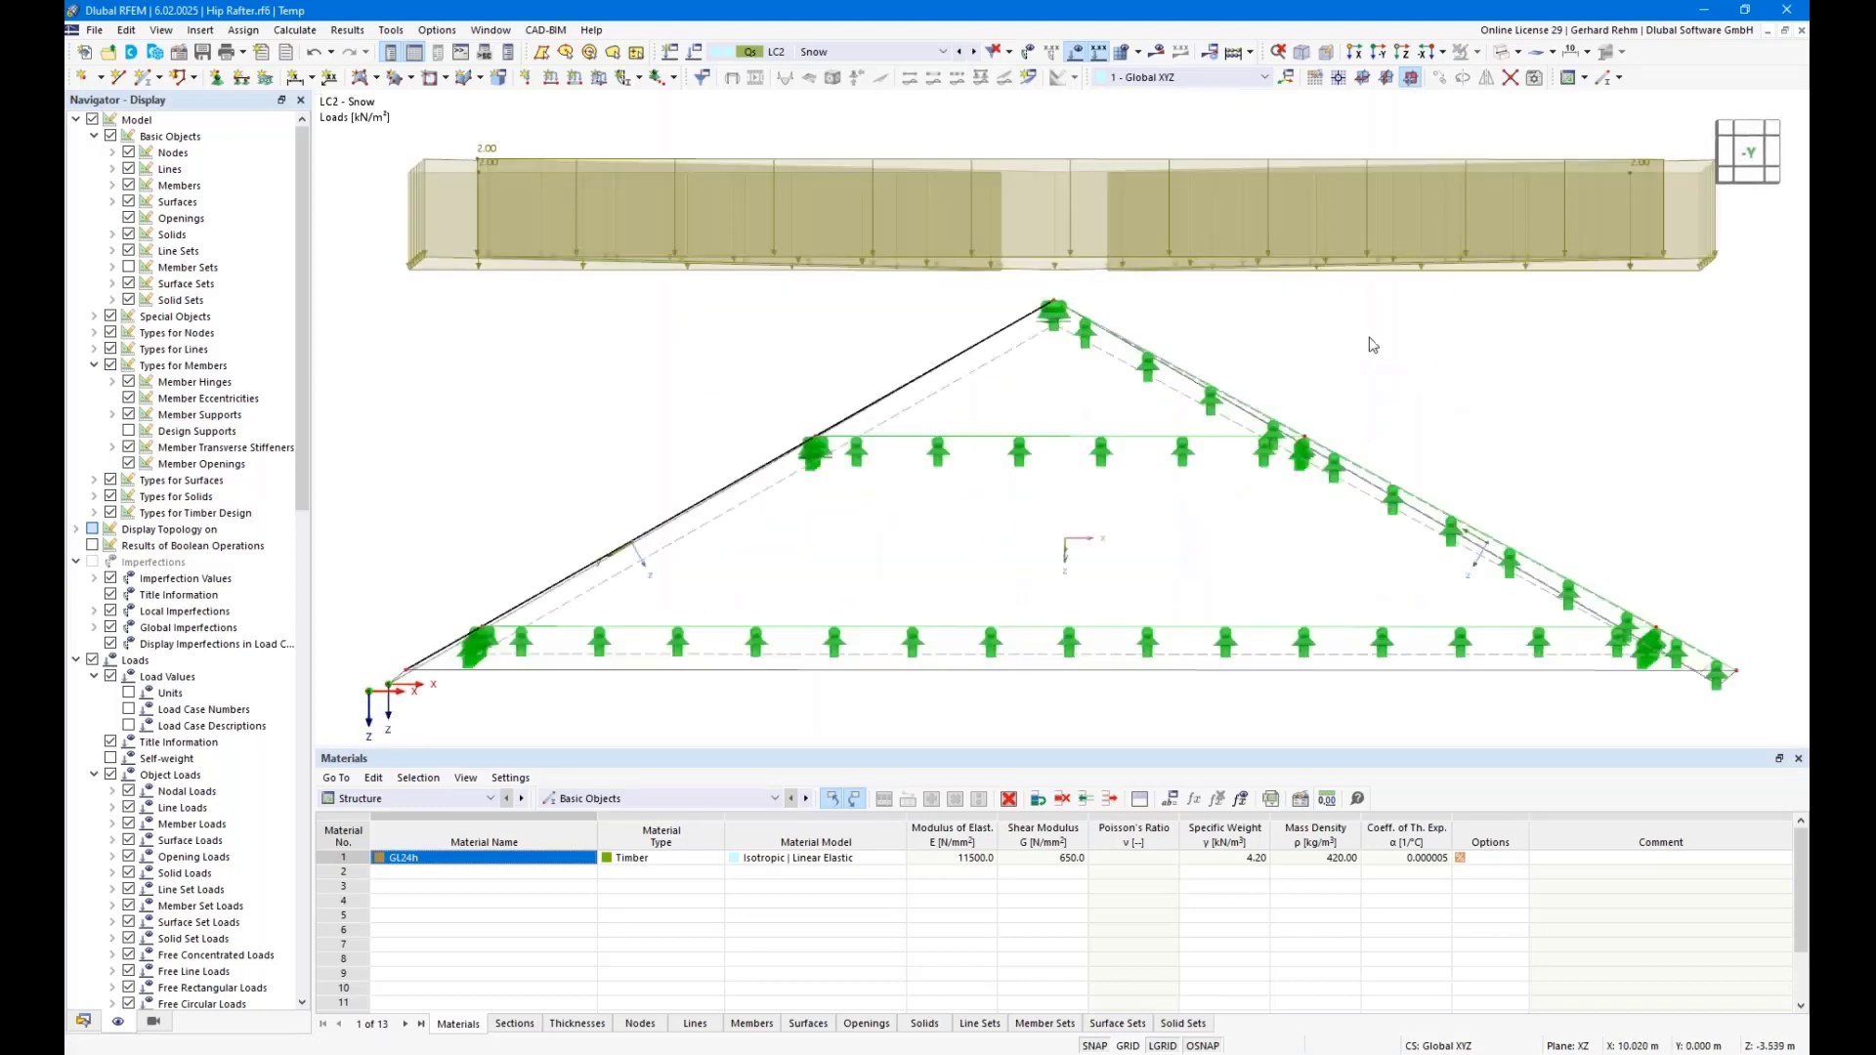
scroll(1388, 342, down, 3)
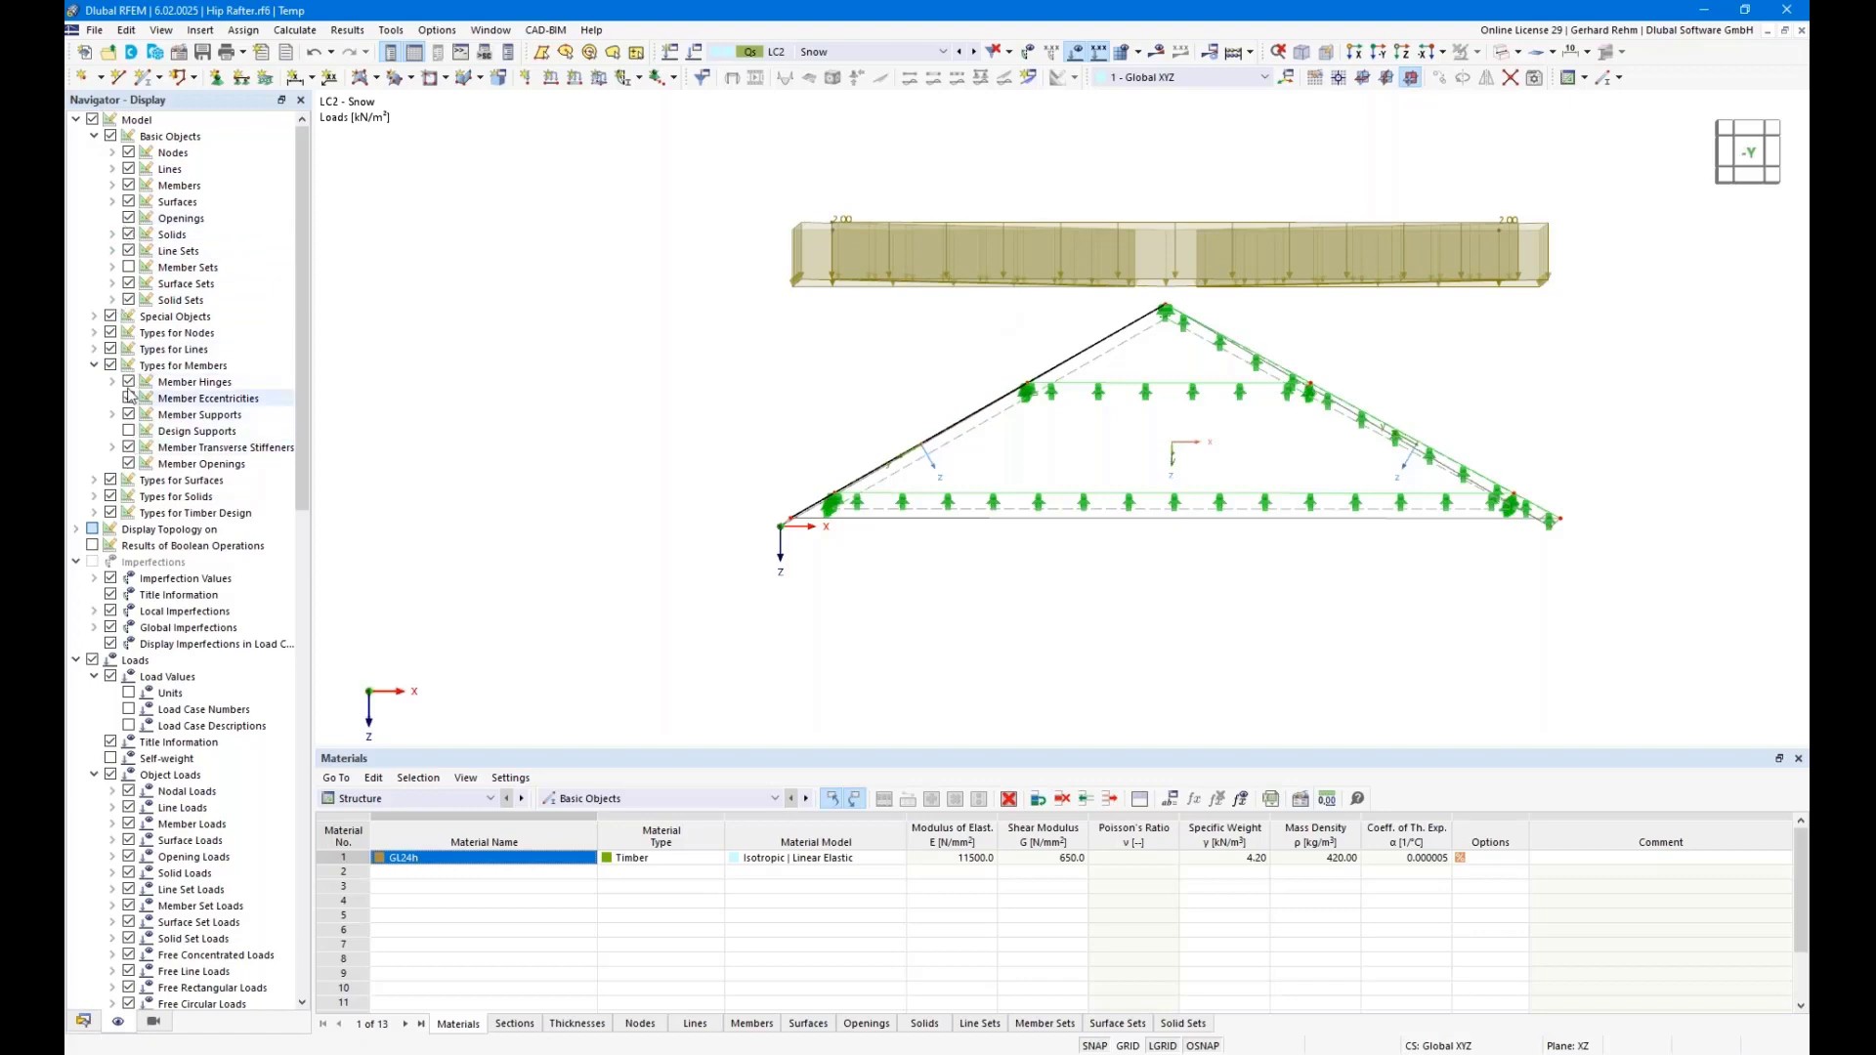
Switch the separate display of load transfer on for surfaces and isolate the hip rafter members again
click(112, 201)
click(146, 332)
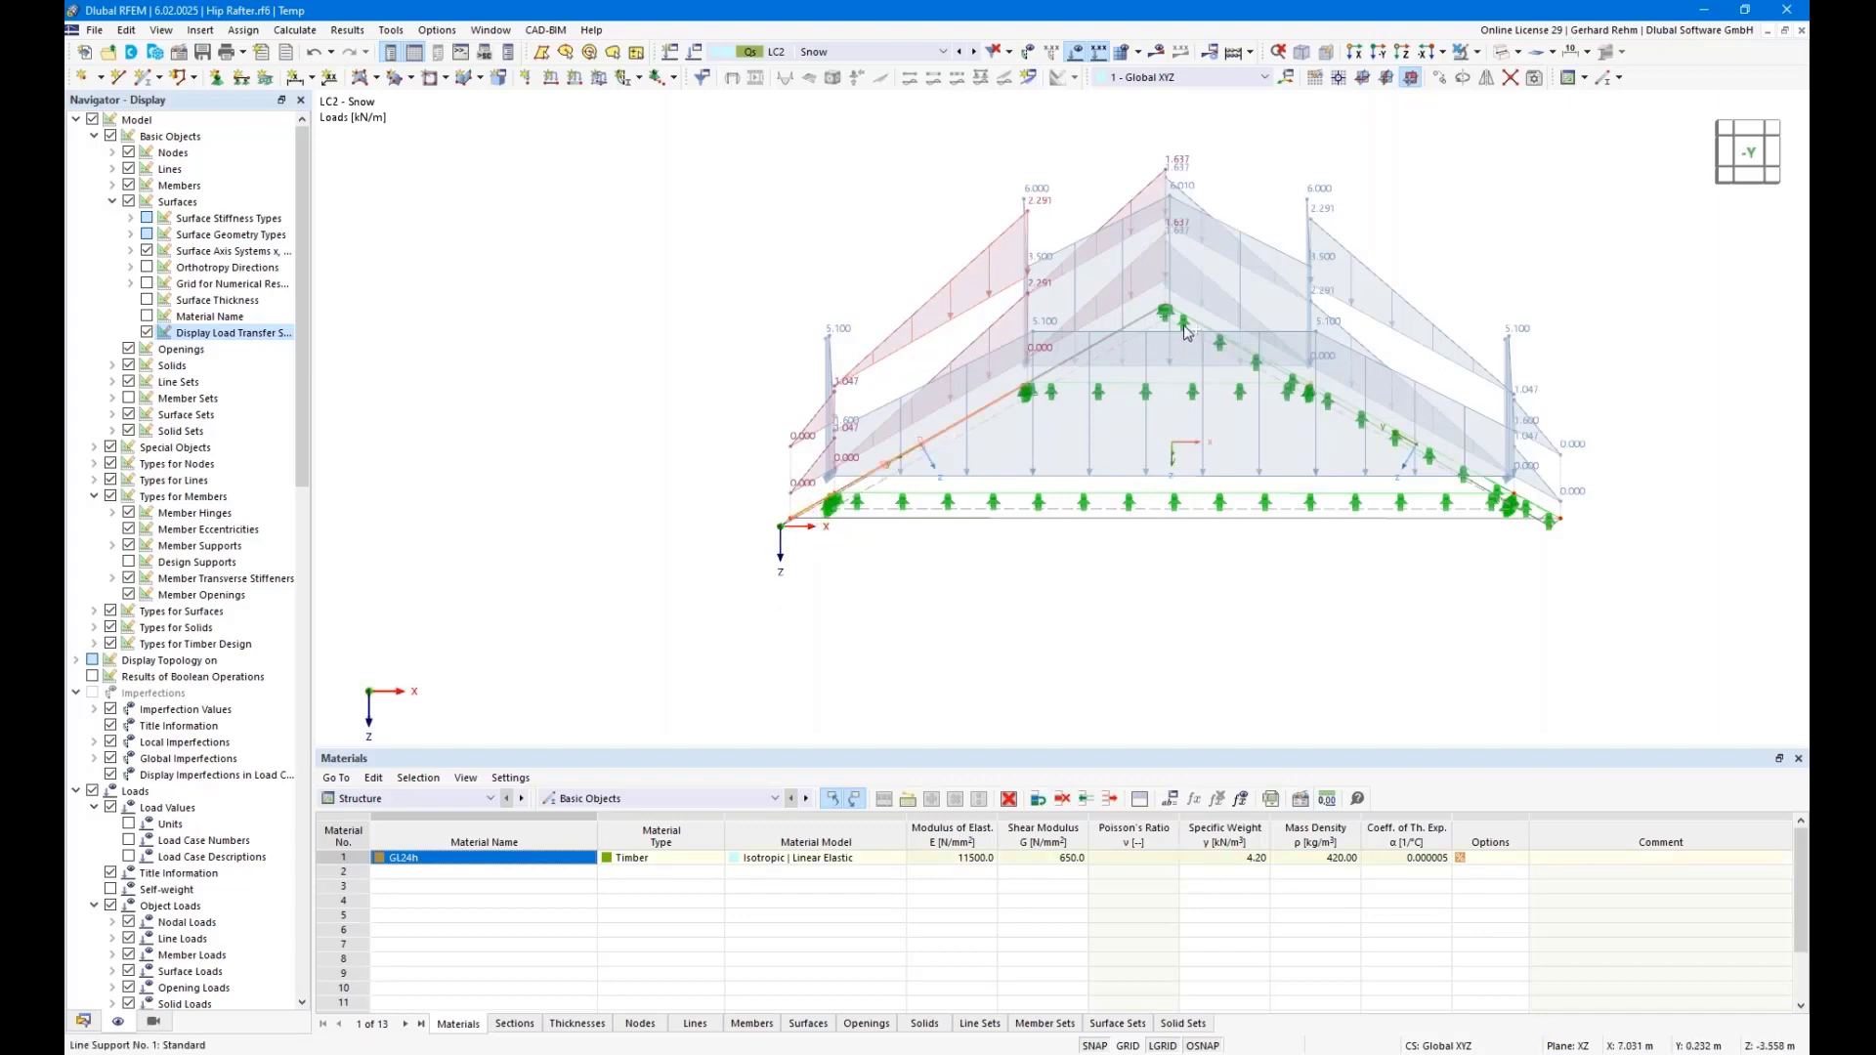
ctrl+click(1147, 319)
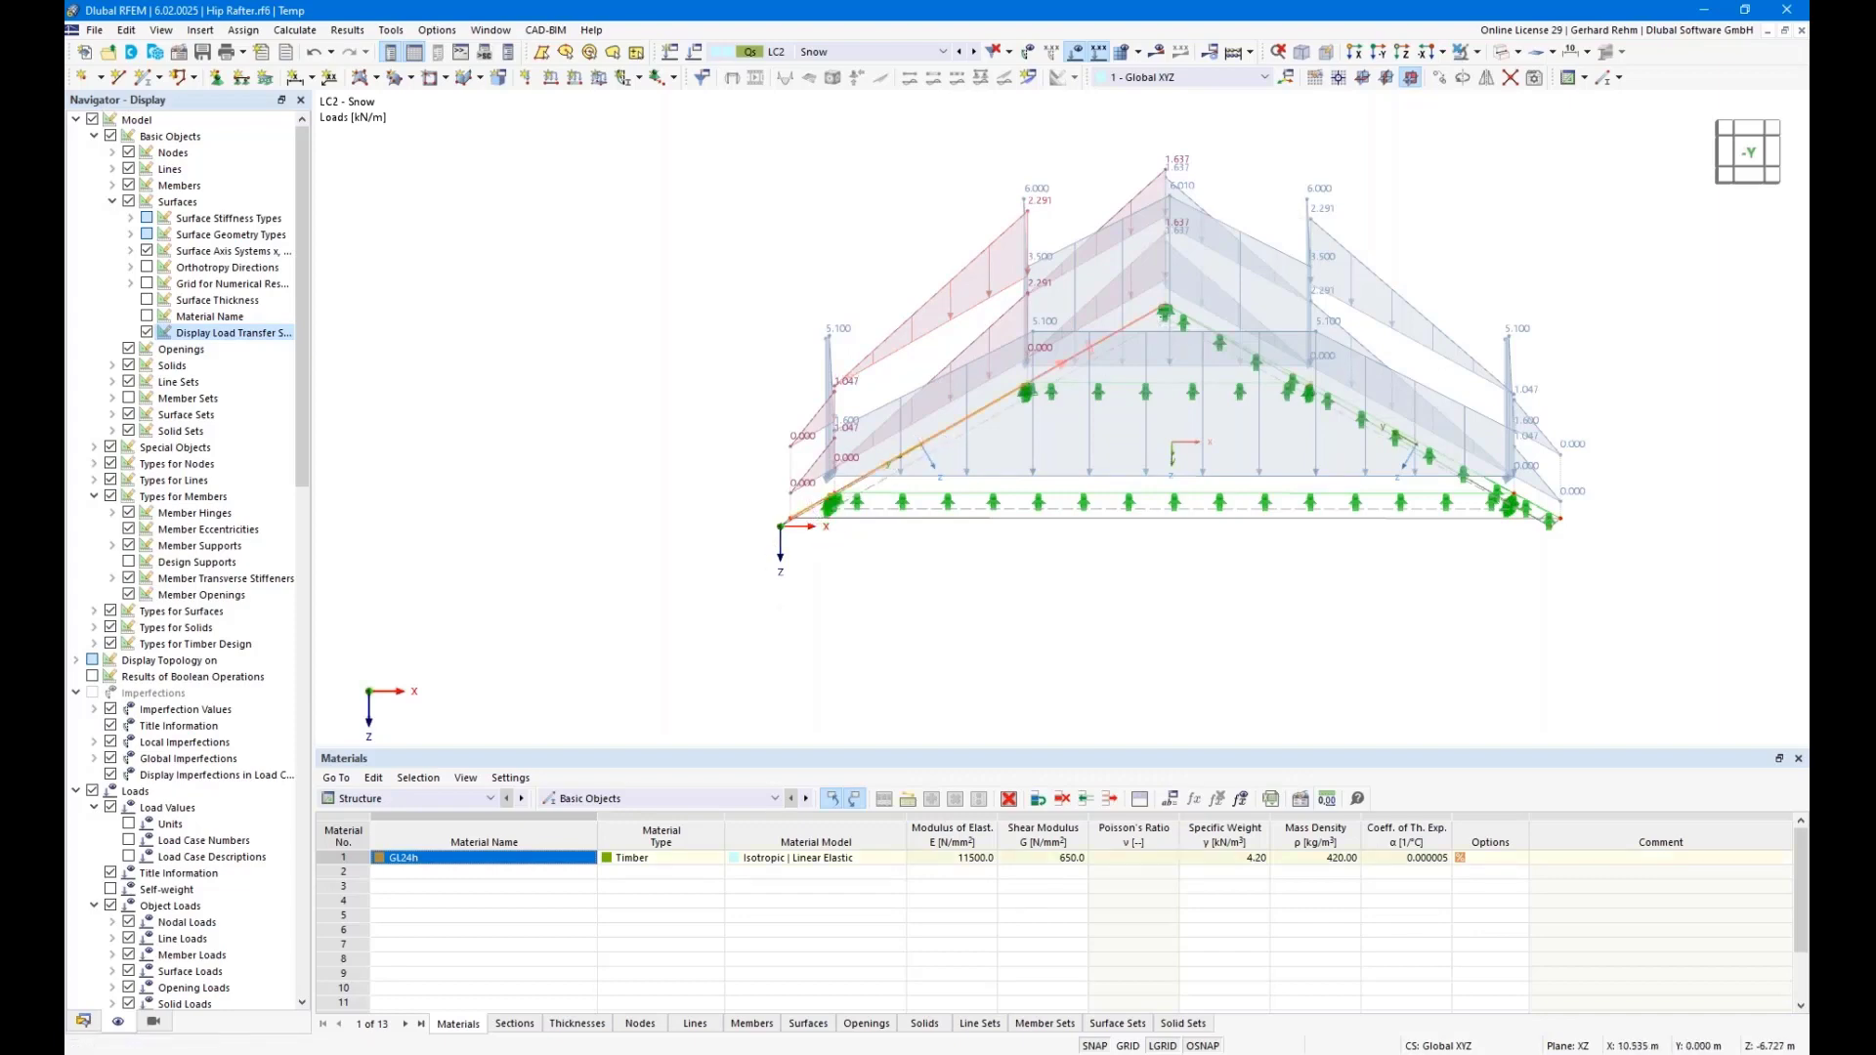
click(1478, 53)
click(1489, 79)
key(Escape)
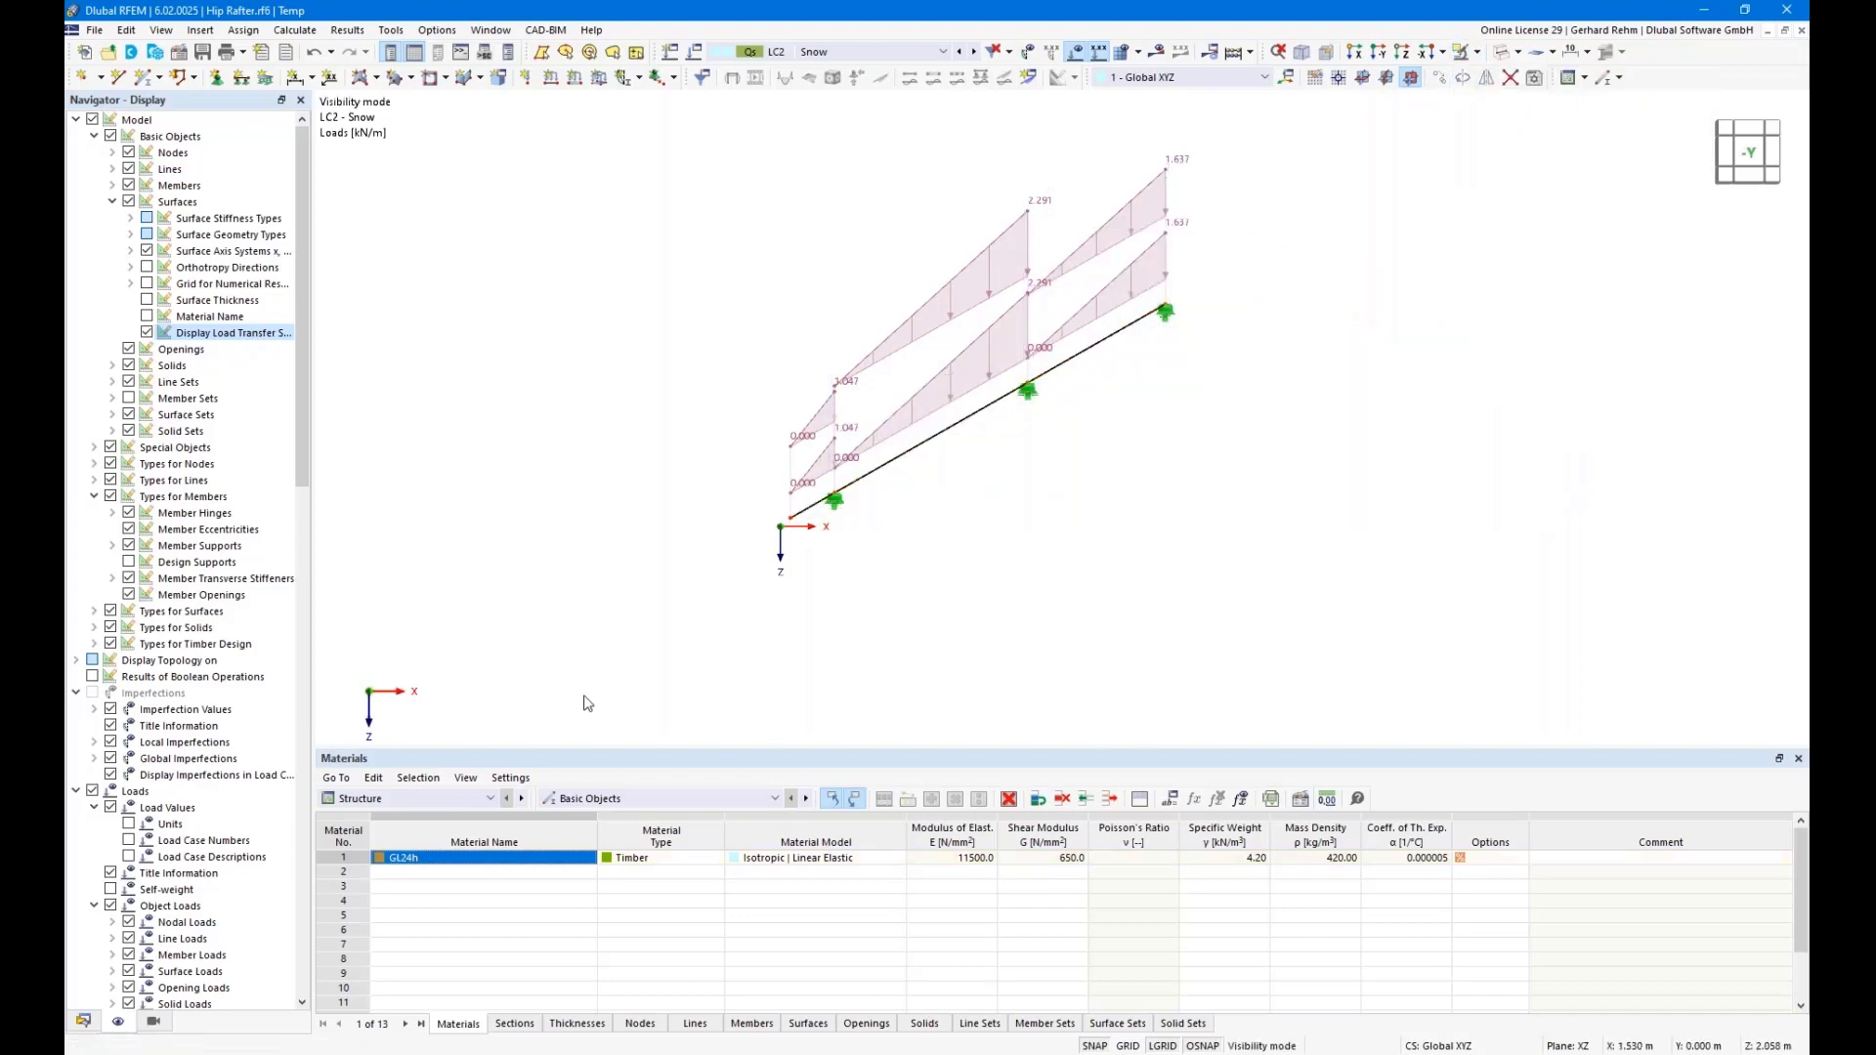
Exclude the individual members from the objects to design in Timber Design, keeping only the member sets
click(367, 800)
click(344, 888)
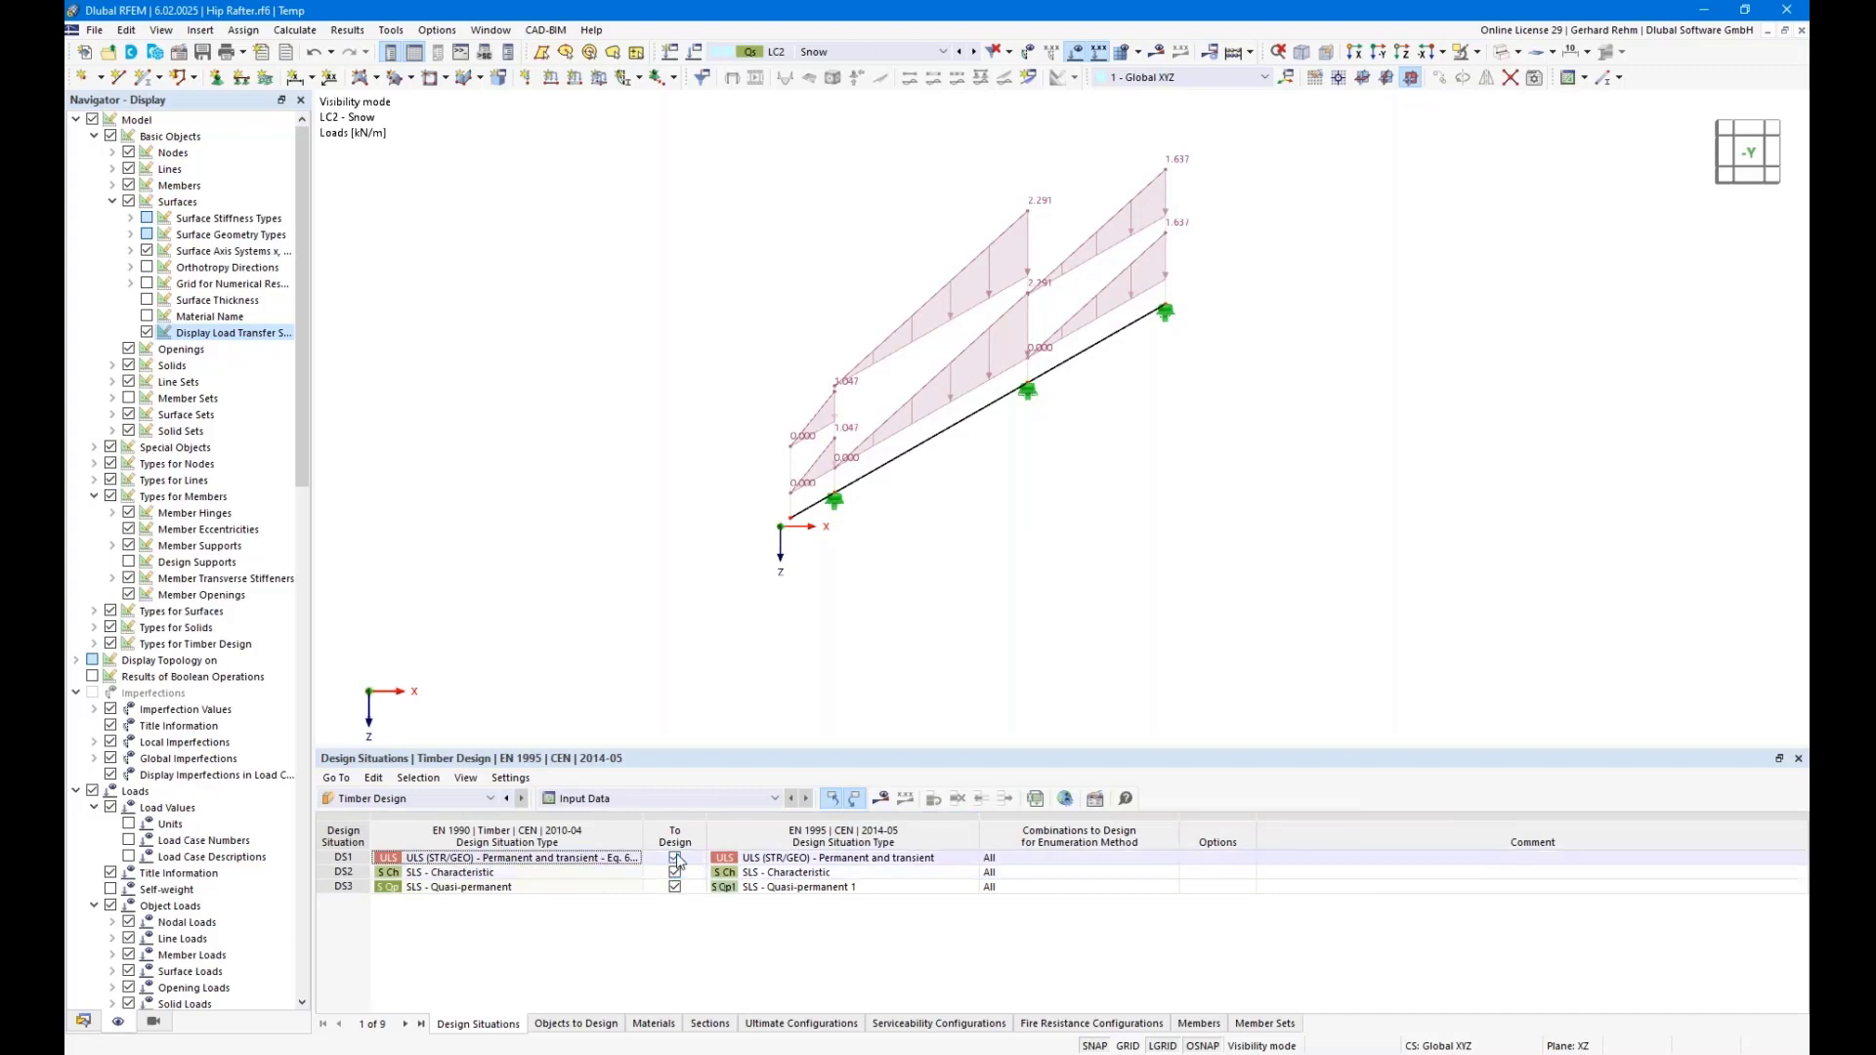
click(575, 1024)
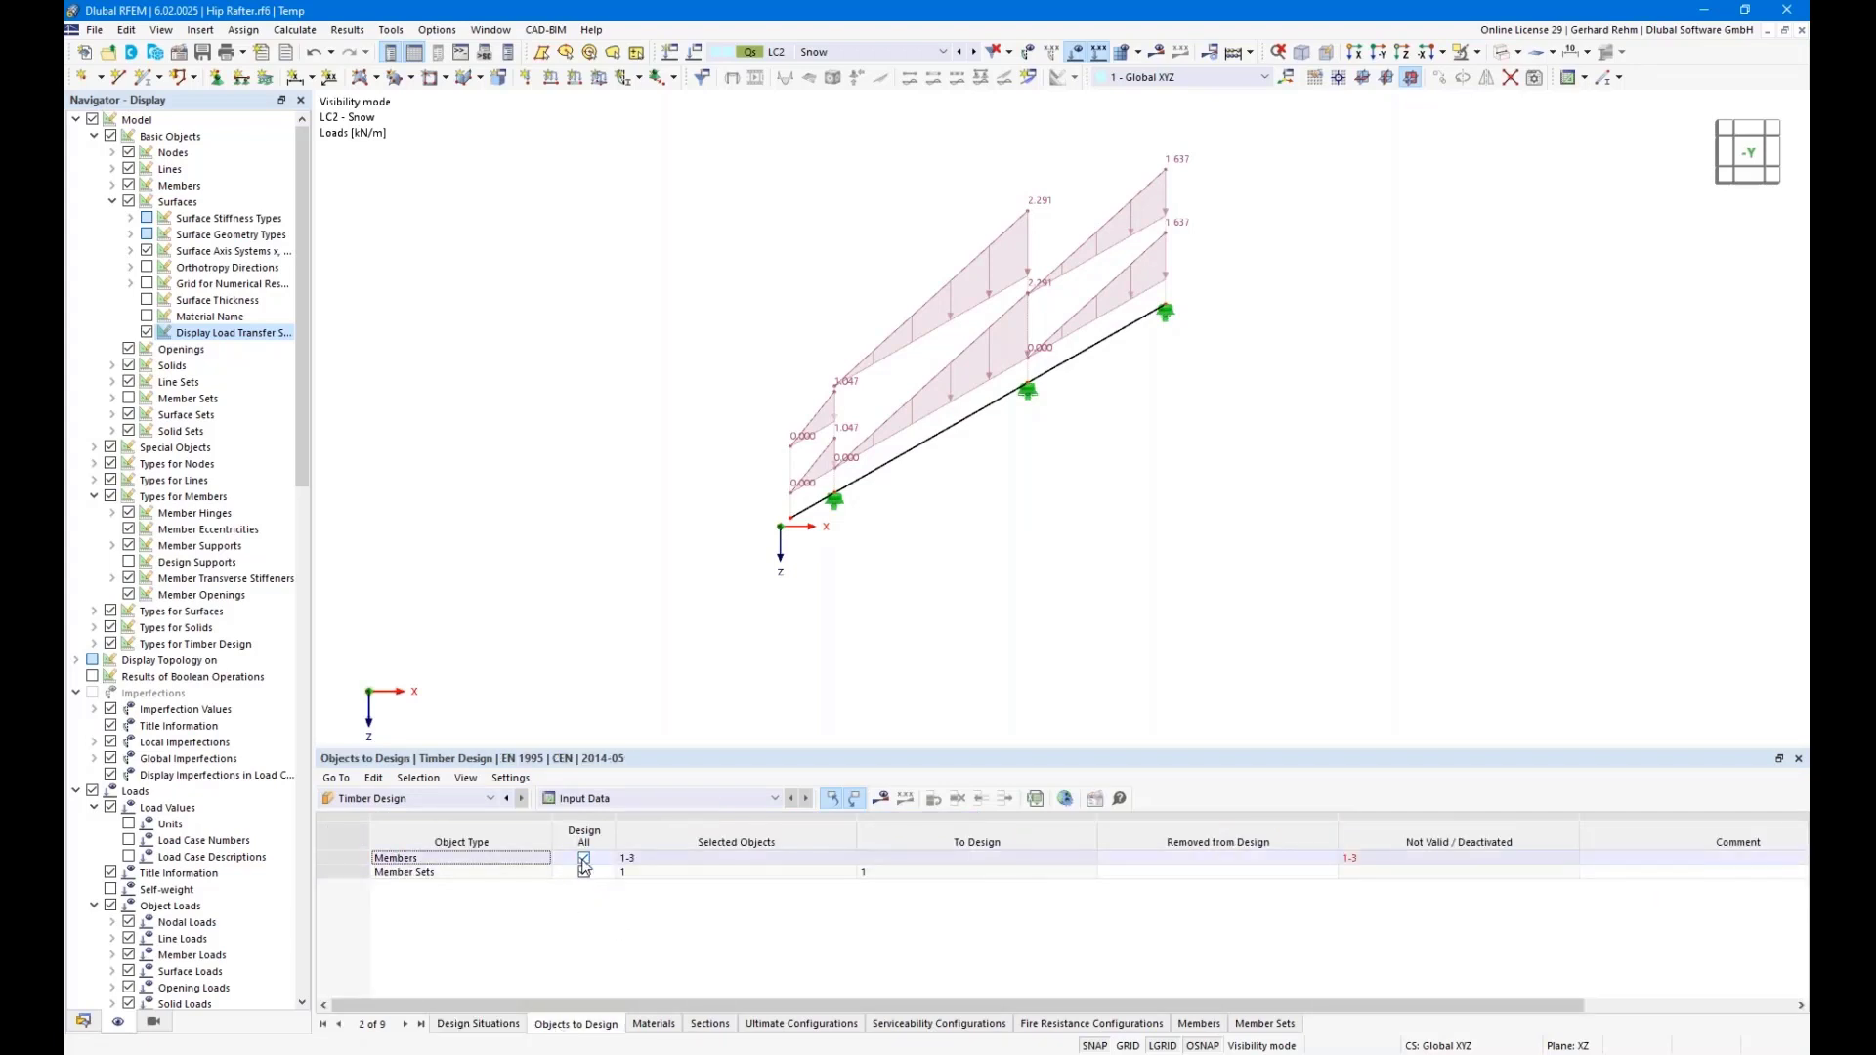
double_click(957, 433)
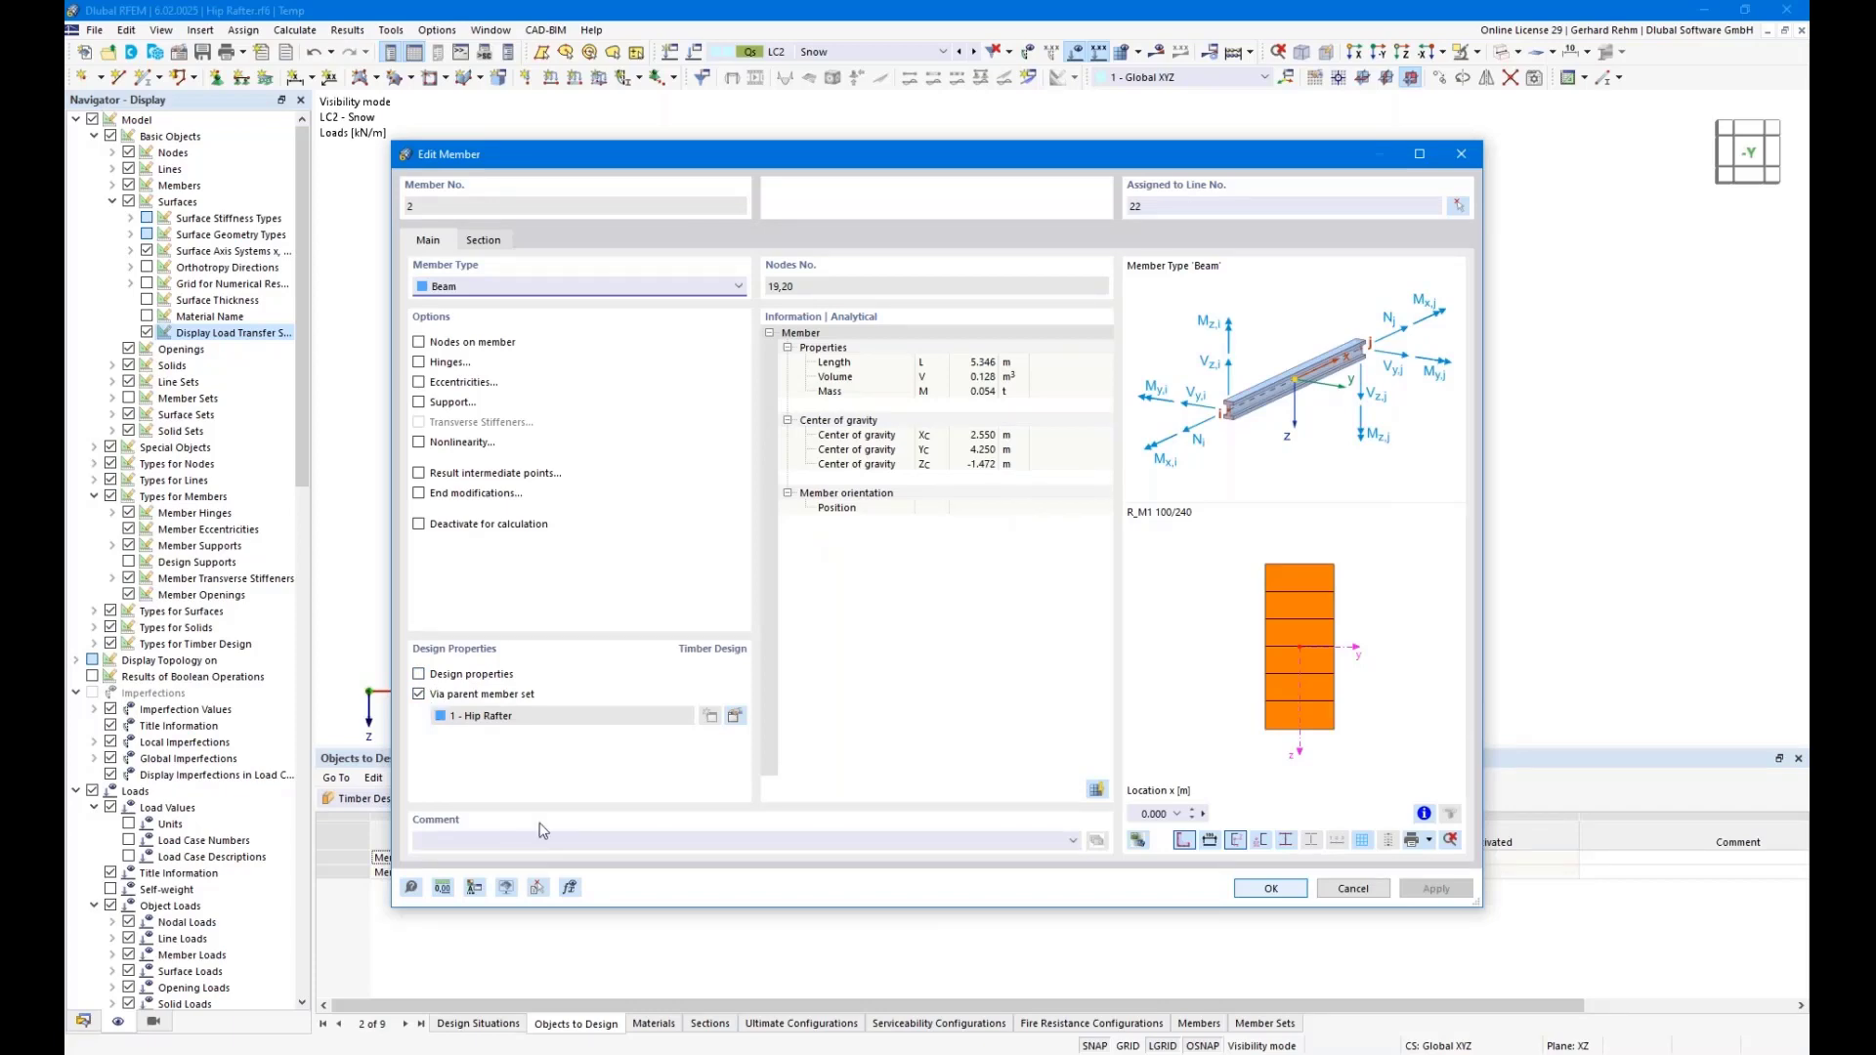
key(Escape)
click(584, 858)
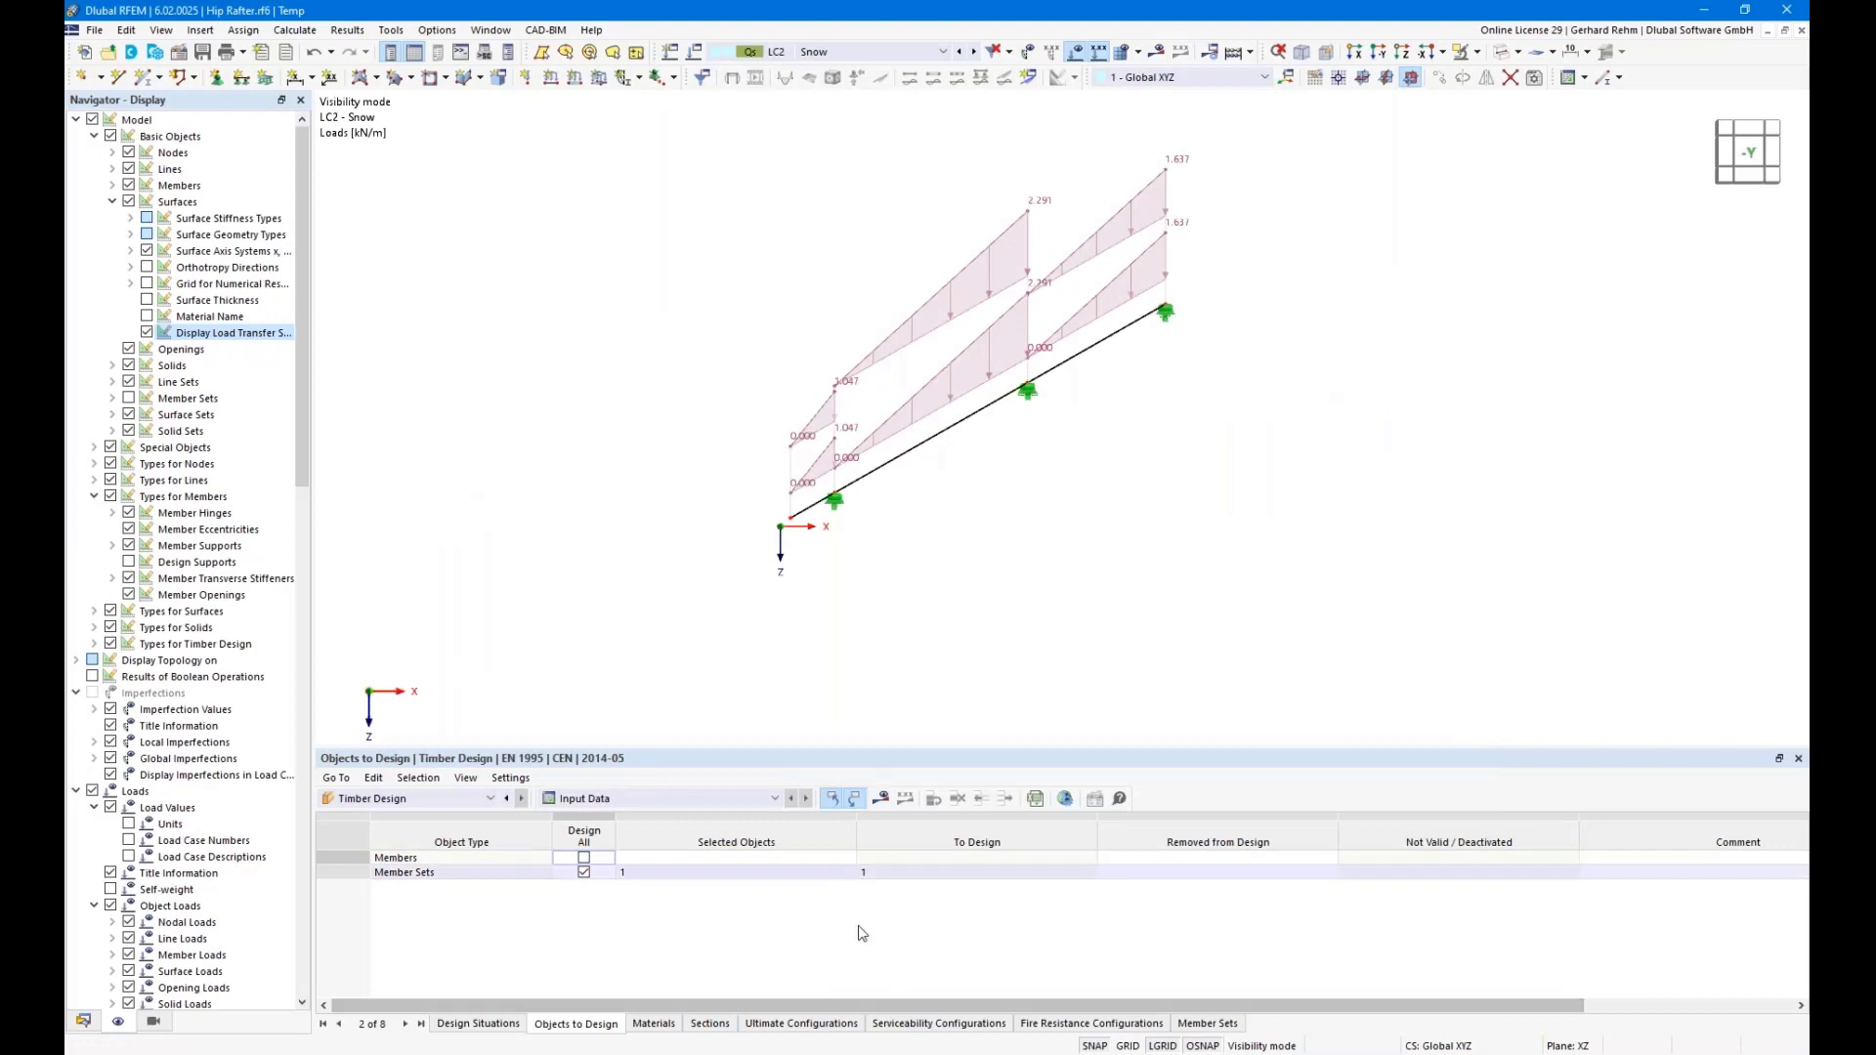
Run the Timber Design calculation and hide the loads to examine the hip rafter's design check ratios
click(881, 799)
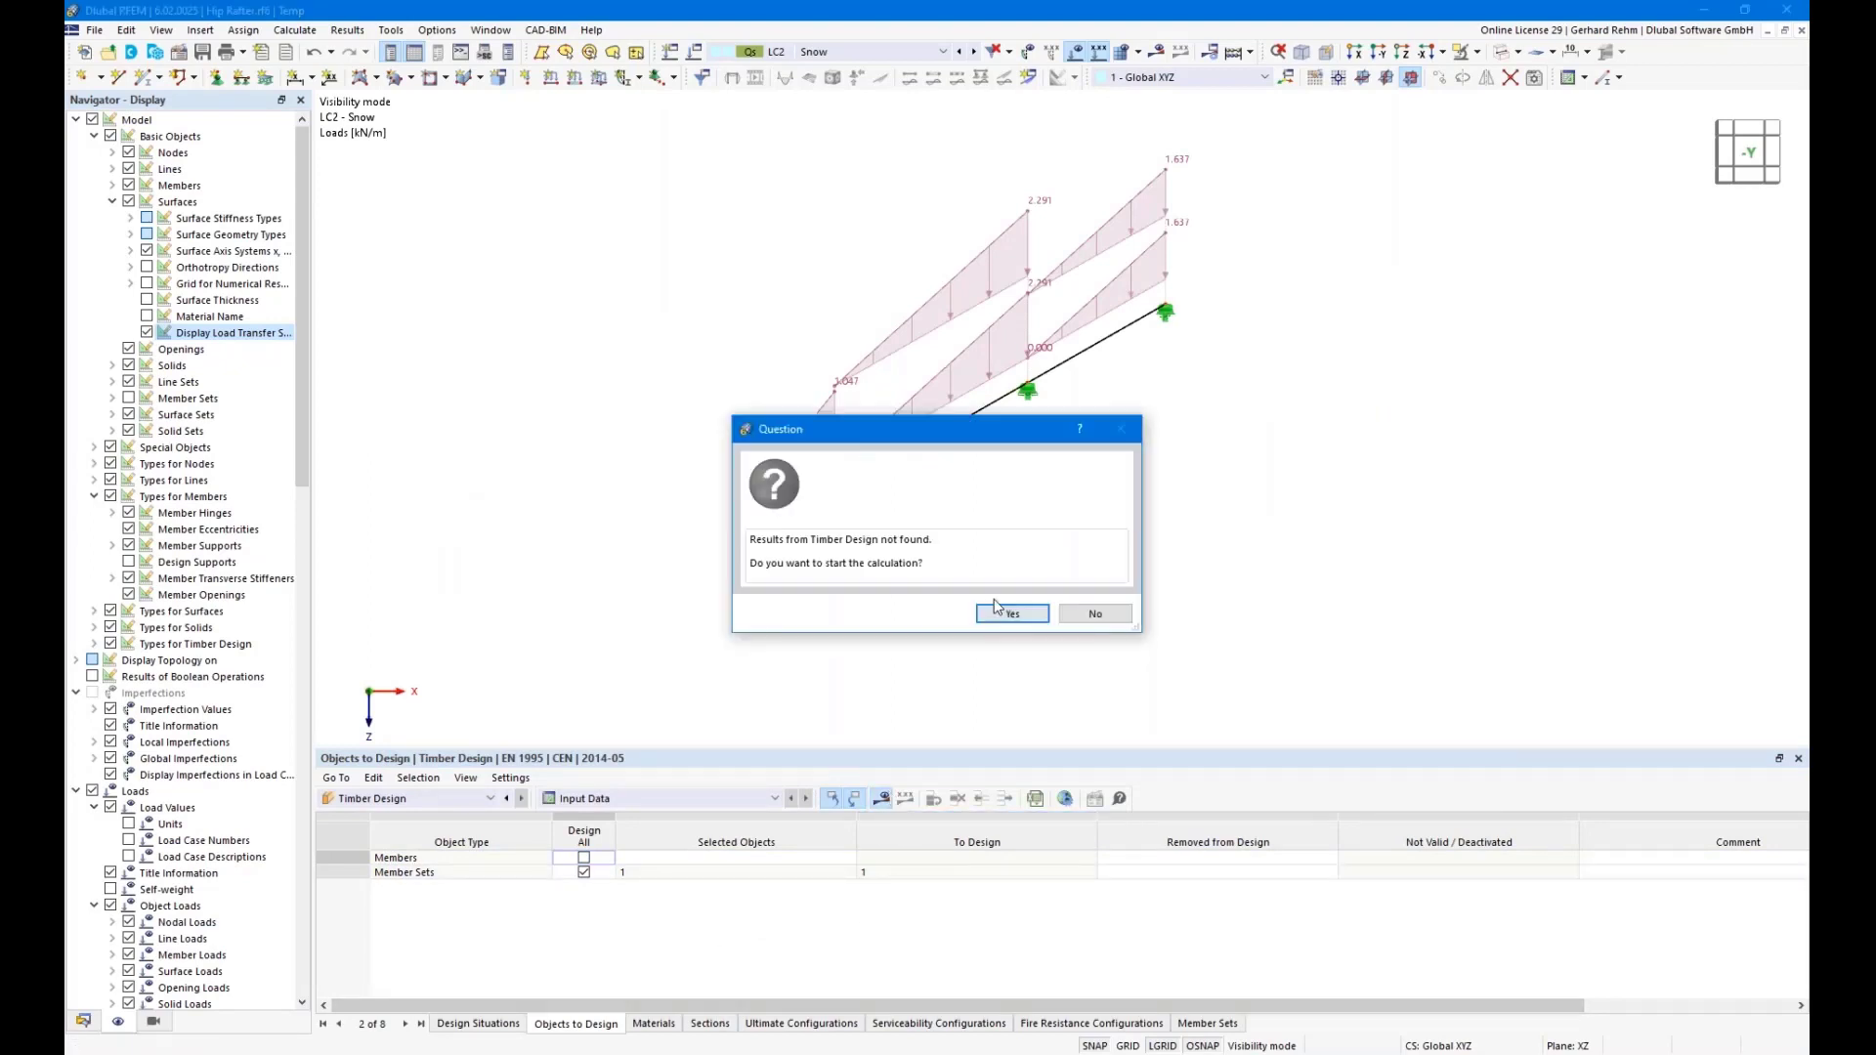
click(998, 612)
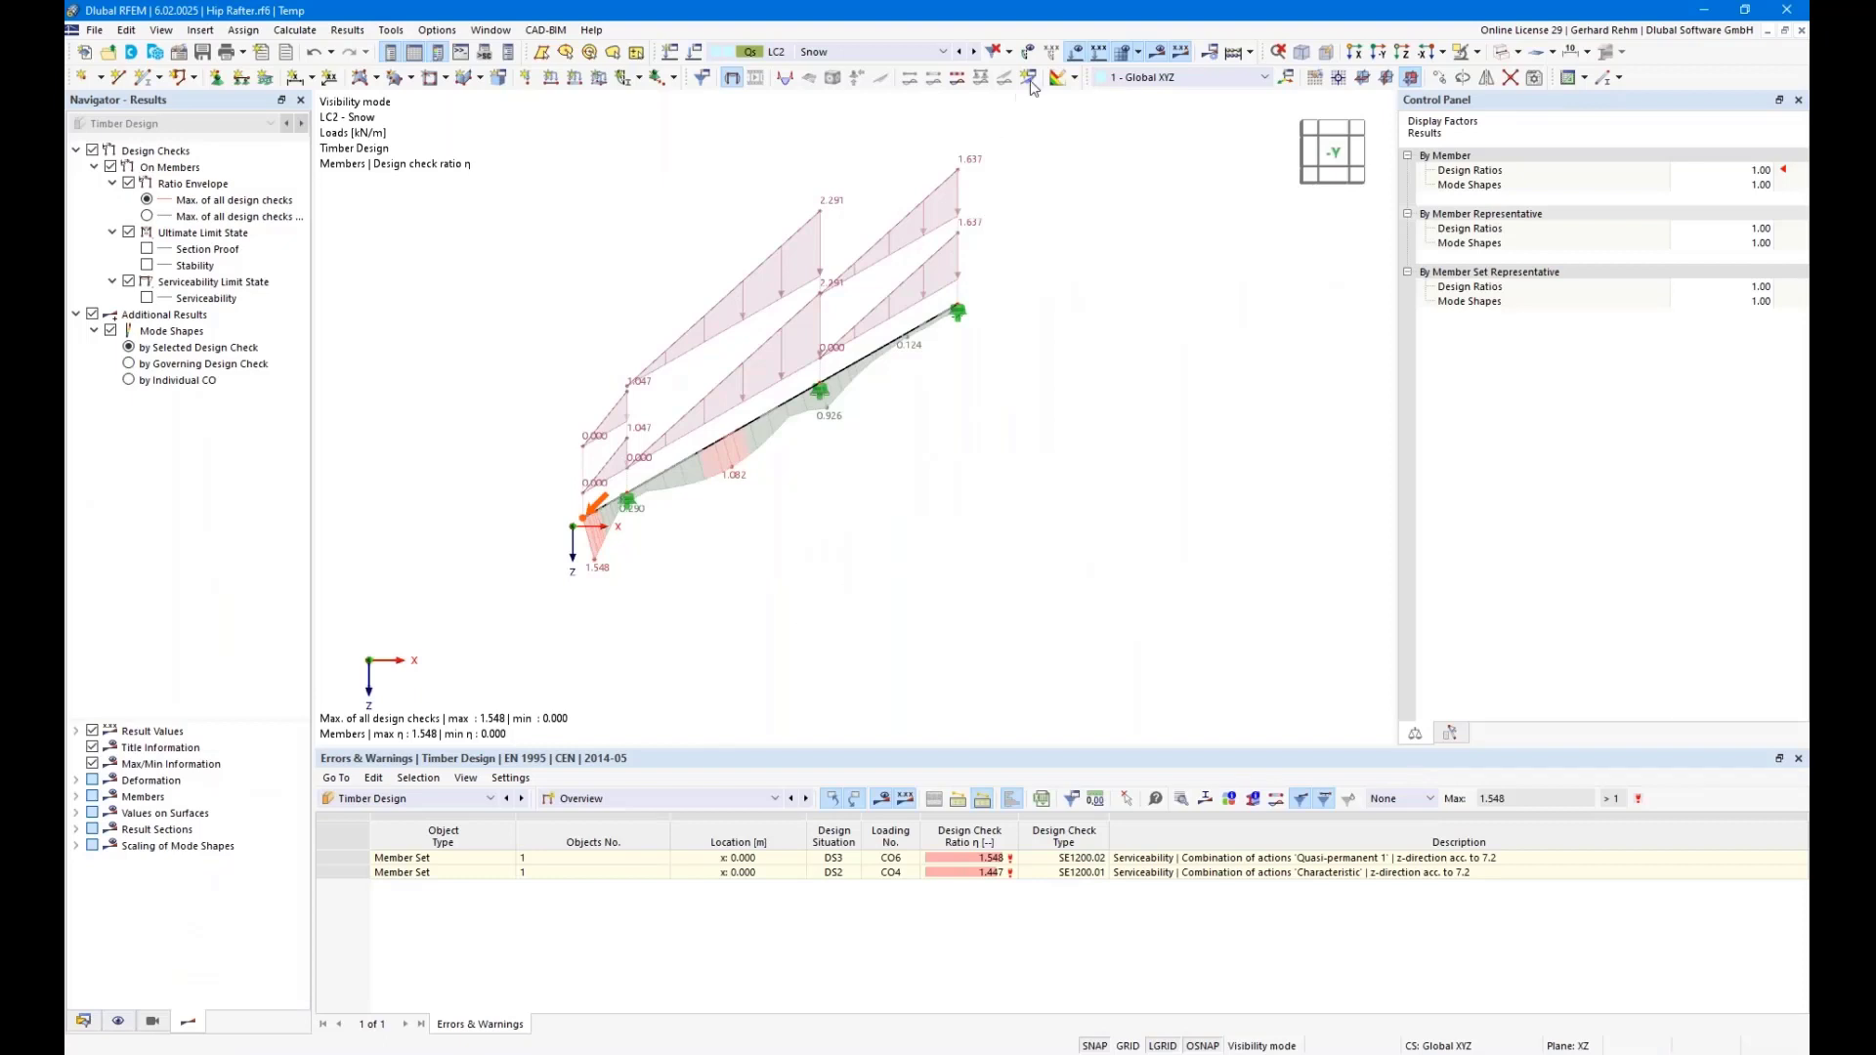
click(1075, 51)
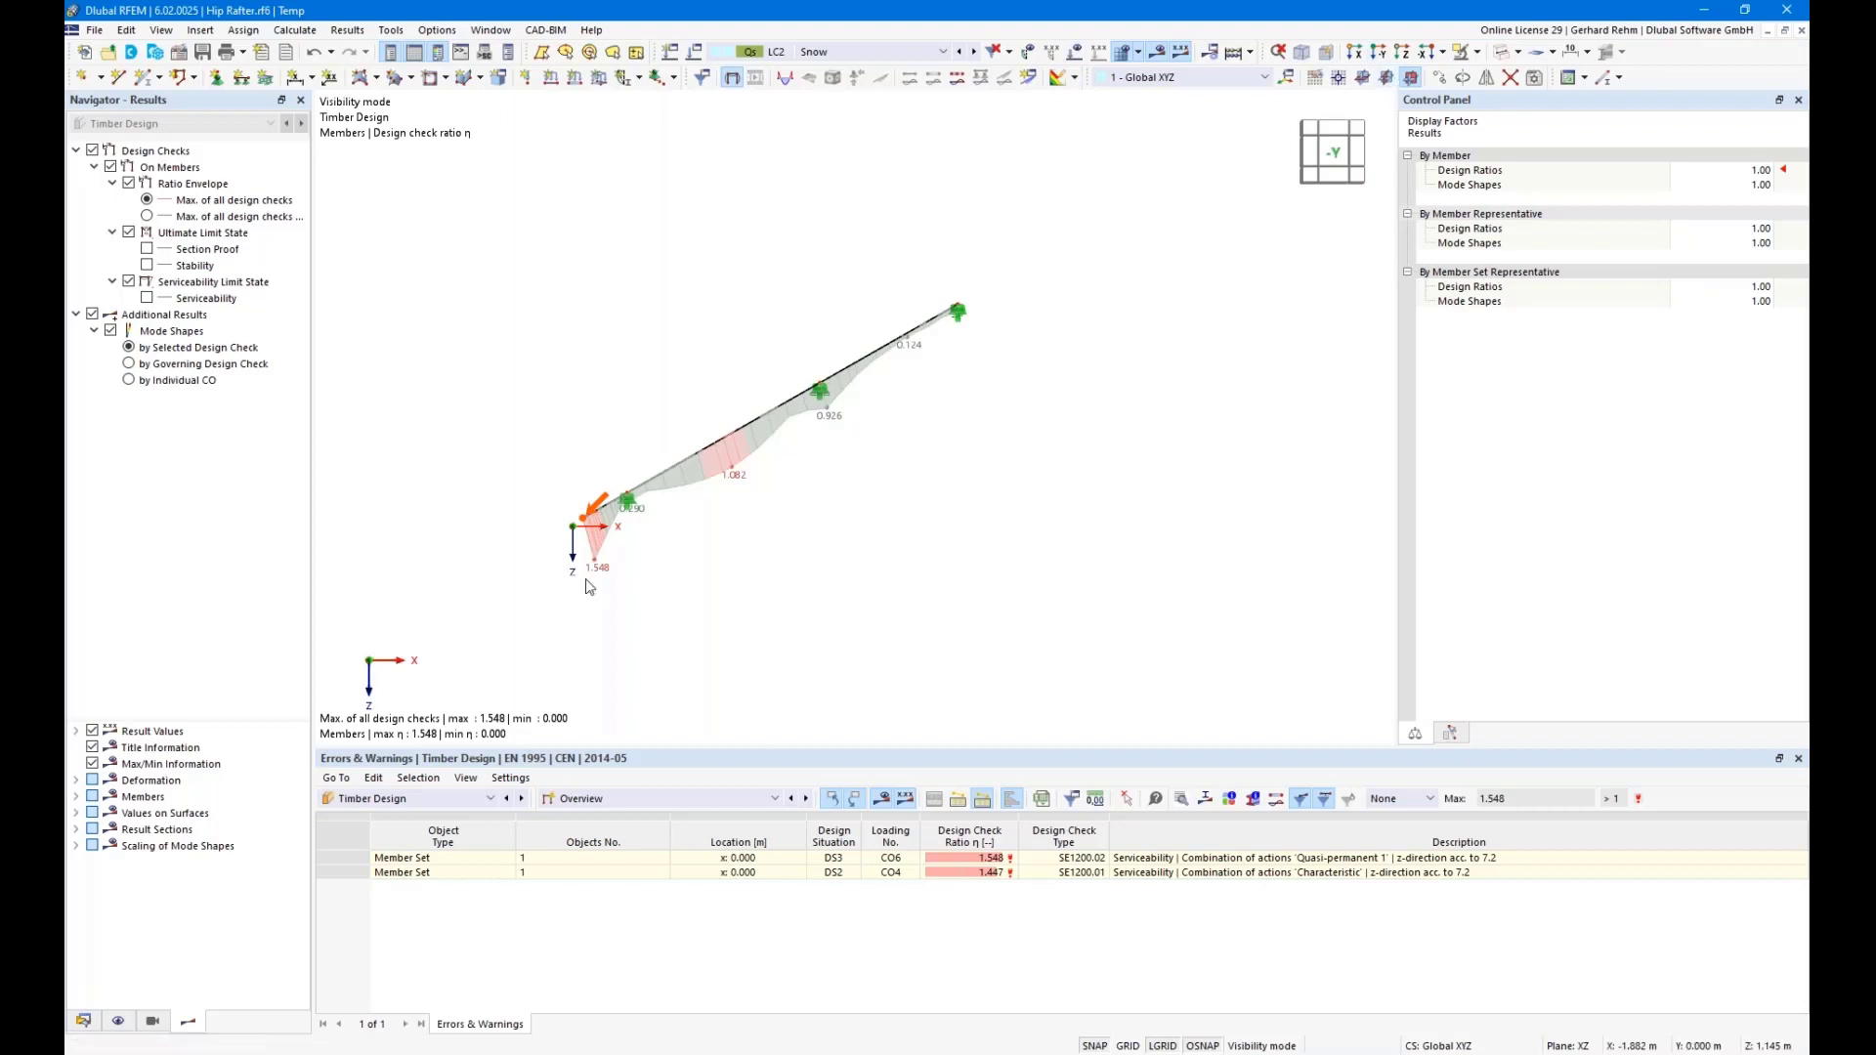
scroll(597, 581, up, 3)
ctrl+middle_drag(814, 537, 734, 501)
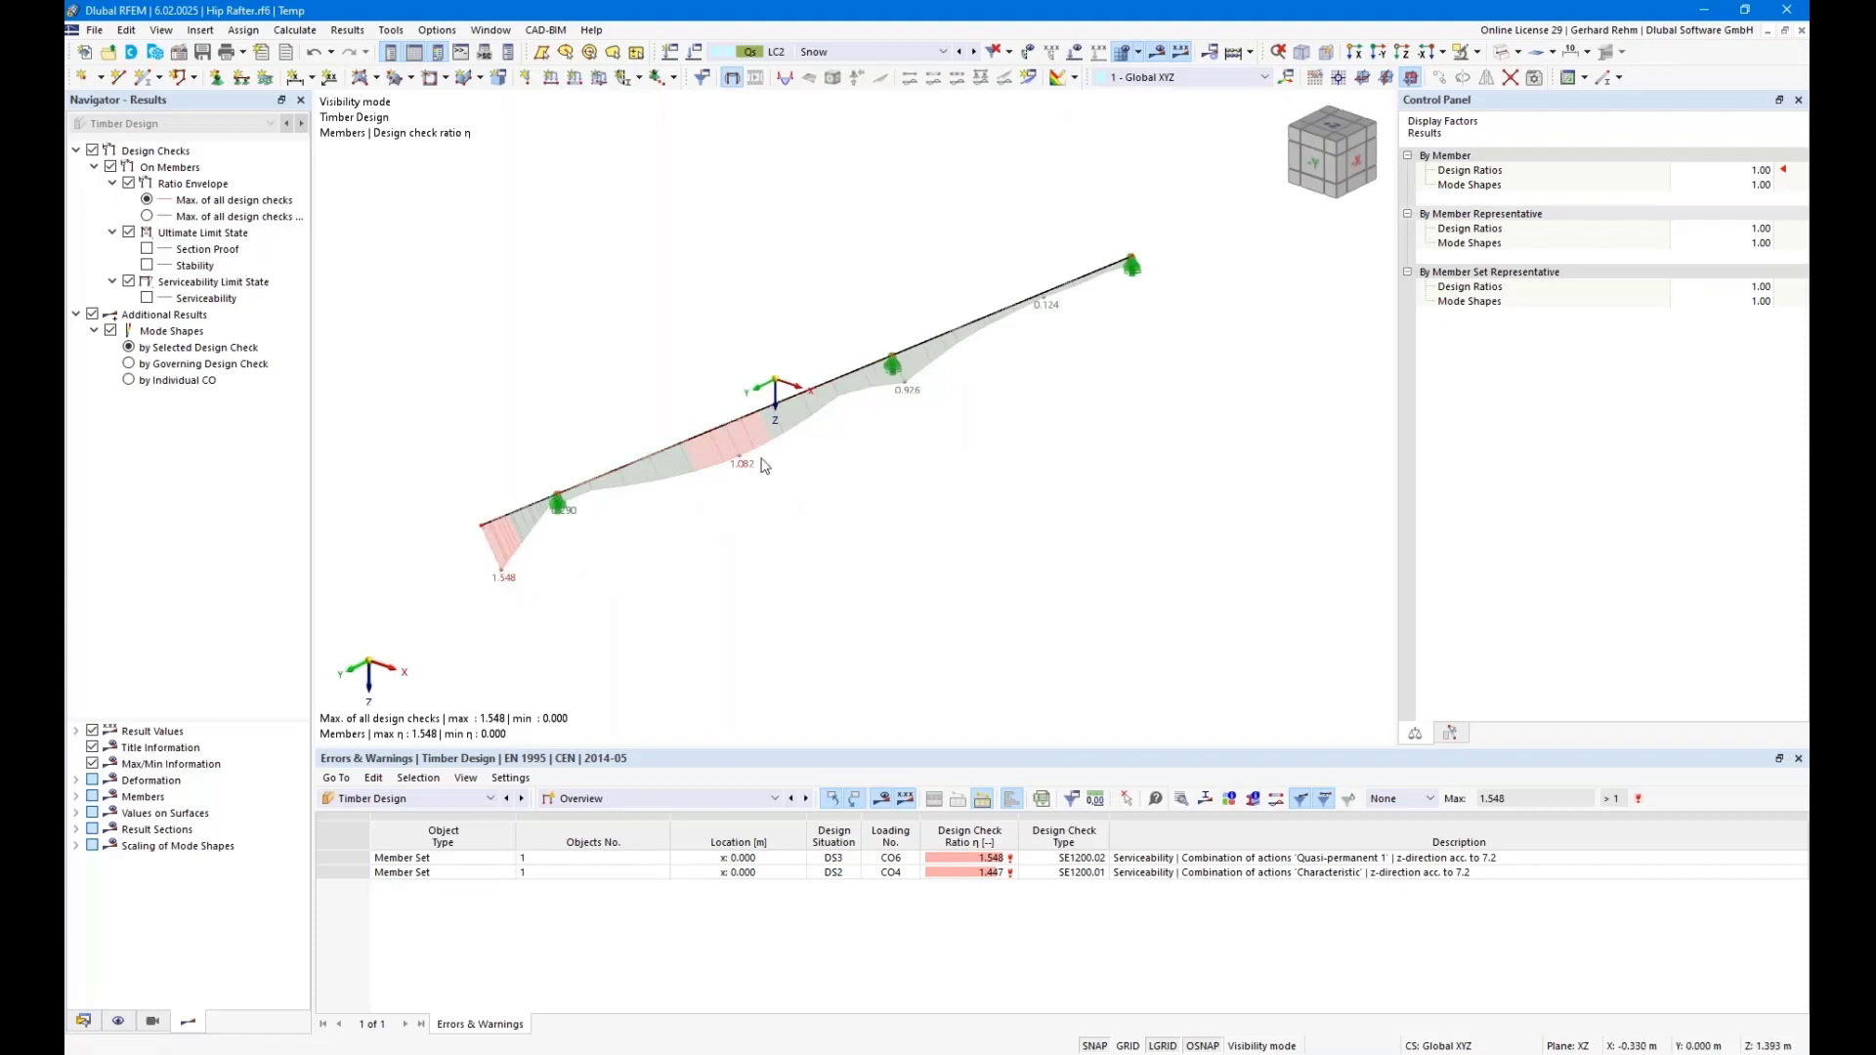
click(1140, 875)
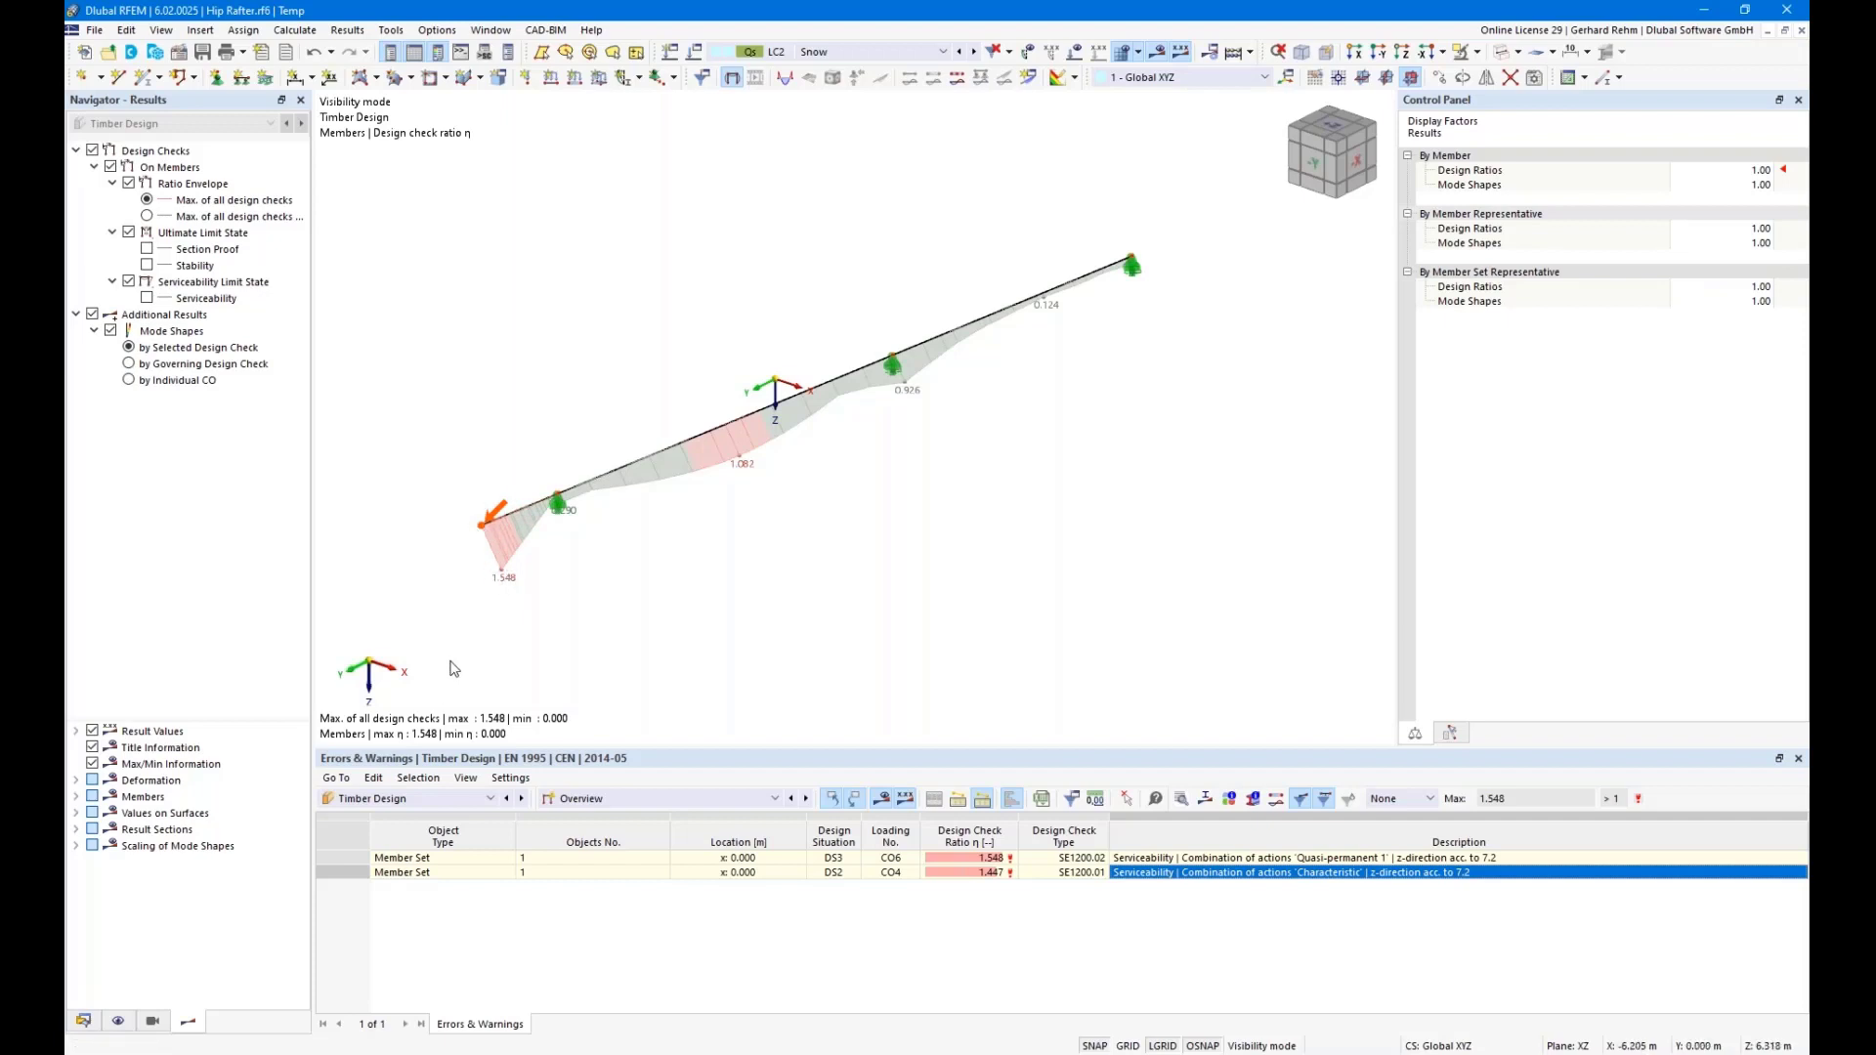
Deactivate segment 1 in the z-axis of the Hip Rafter member set's deflection analysis and accept the change
click(83, 1021)
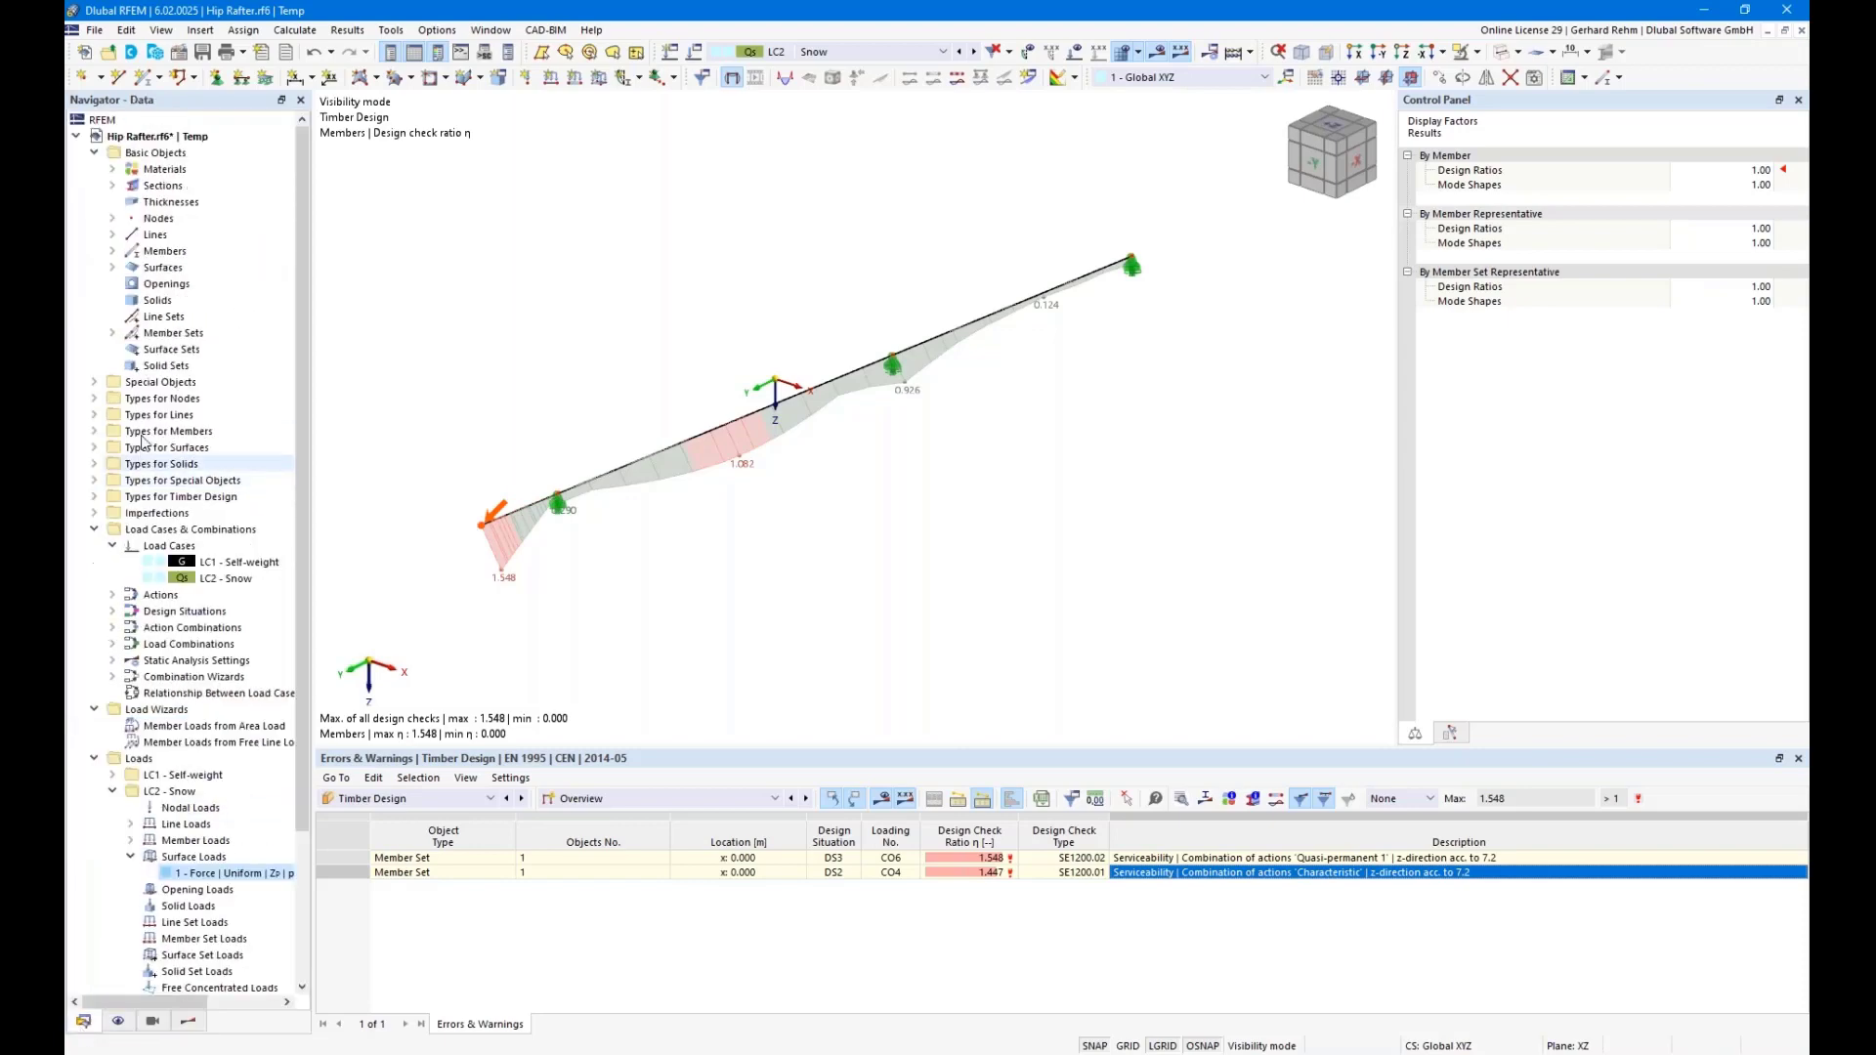
click(111, 333)
click(188, 349)
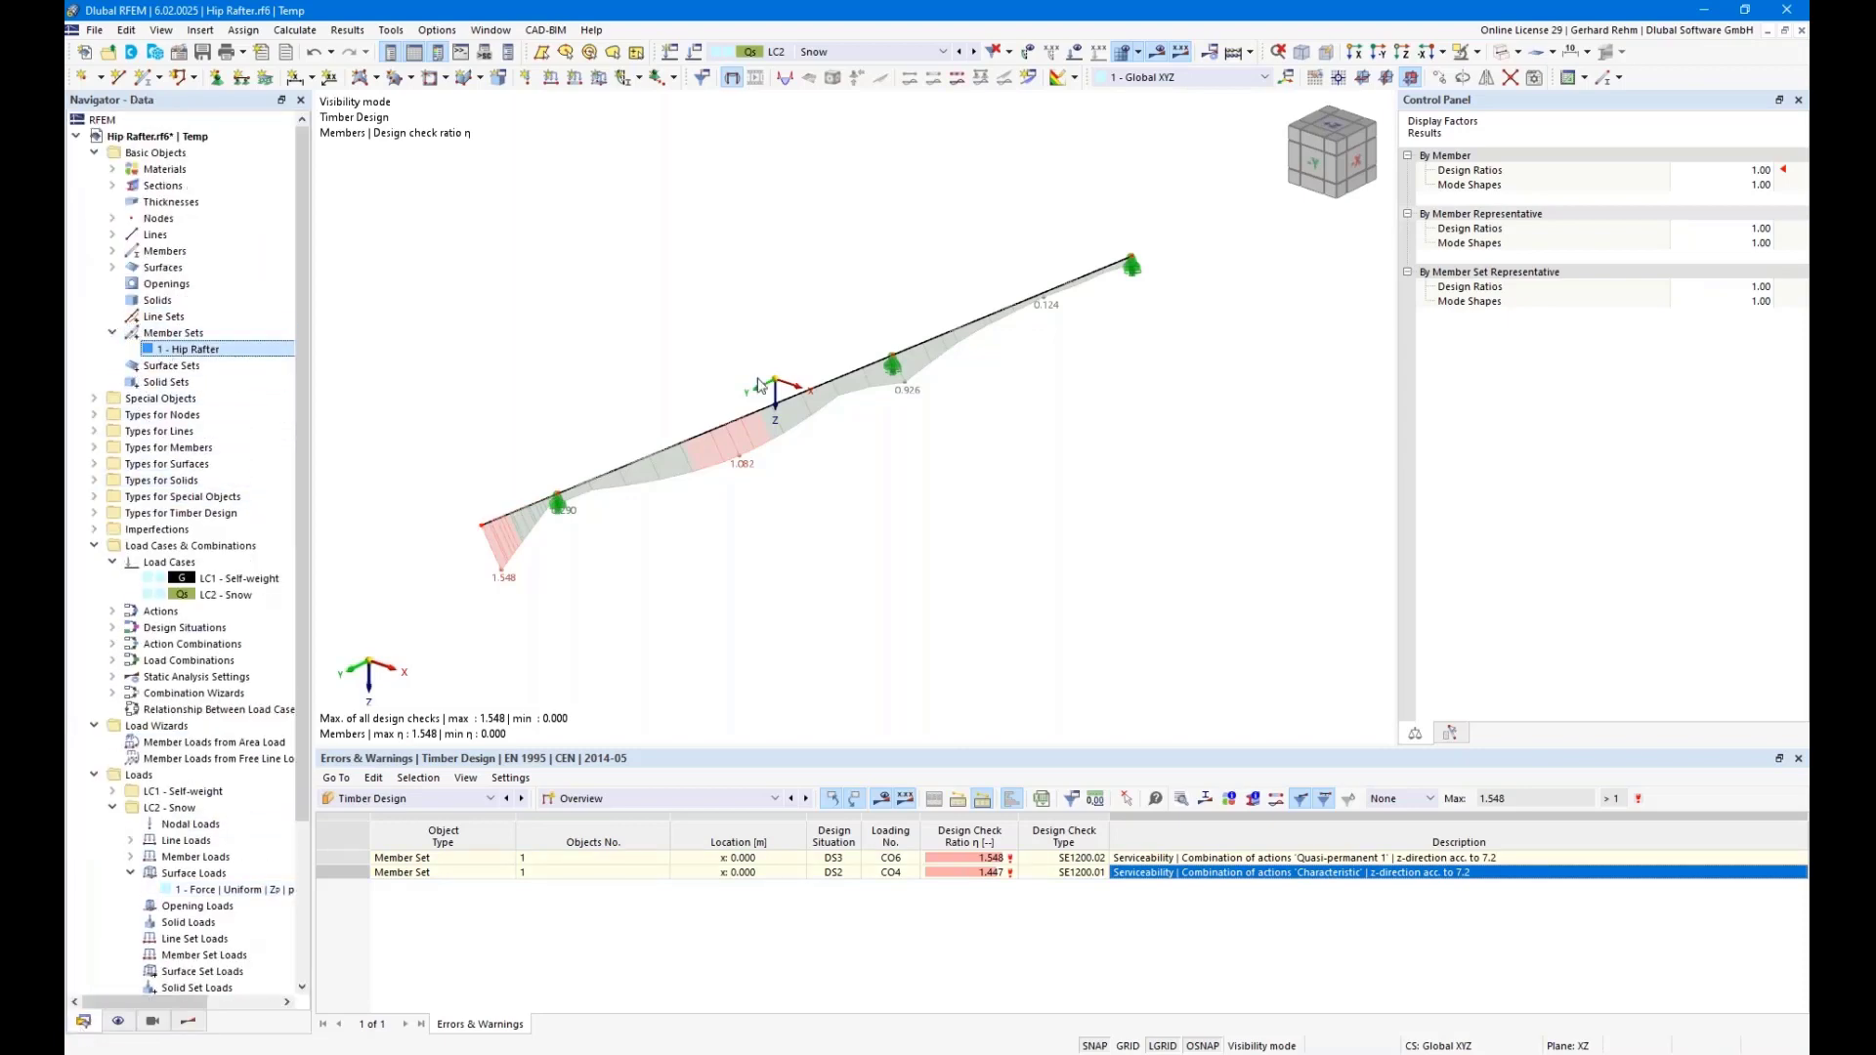
double_click(758, 384)
click(971, 313)
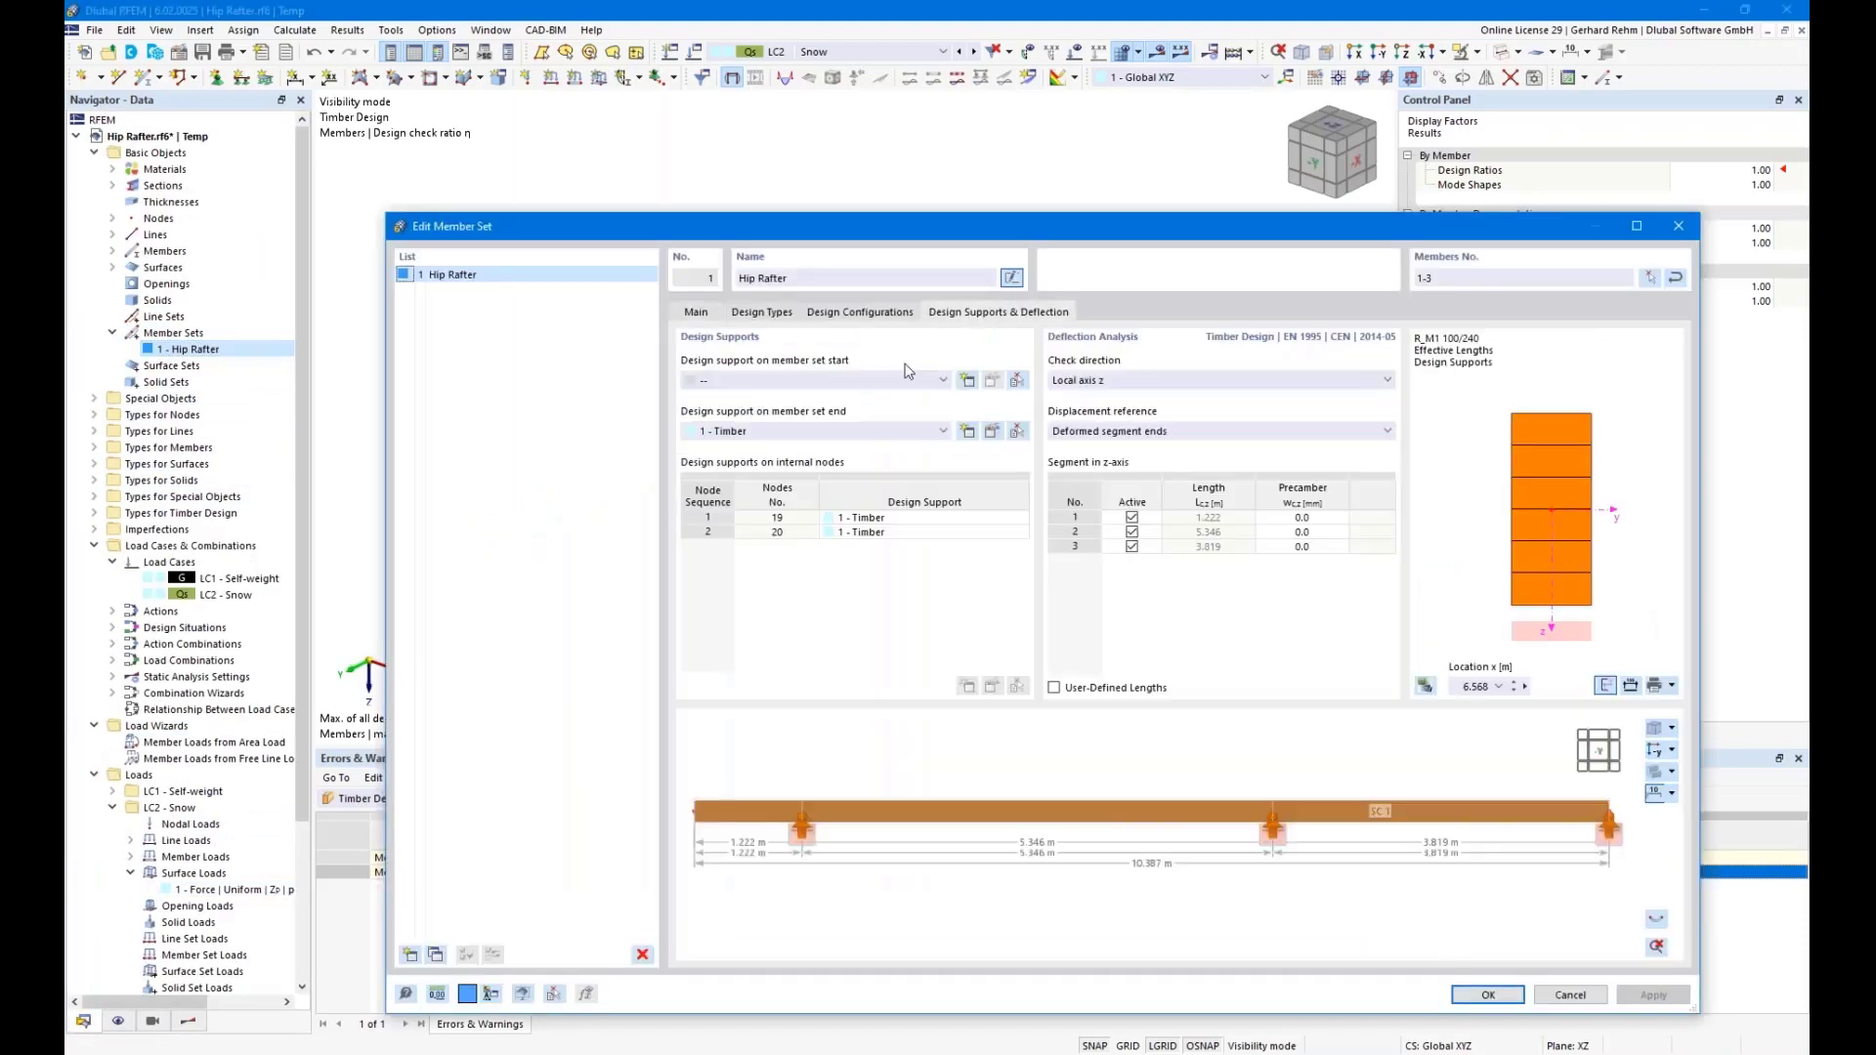
click(1132, 519)
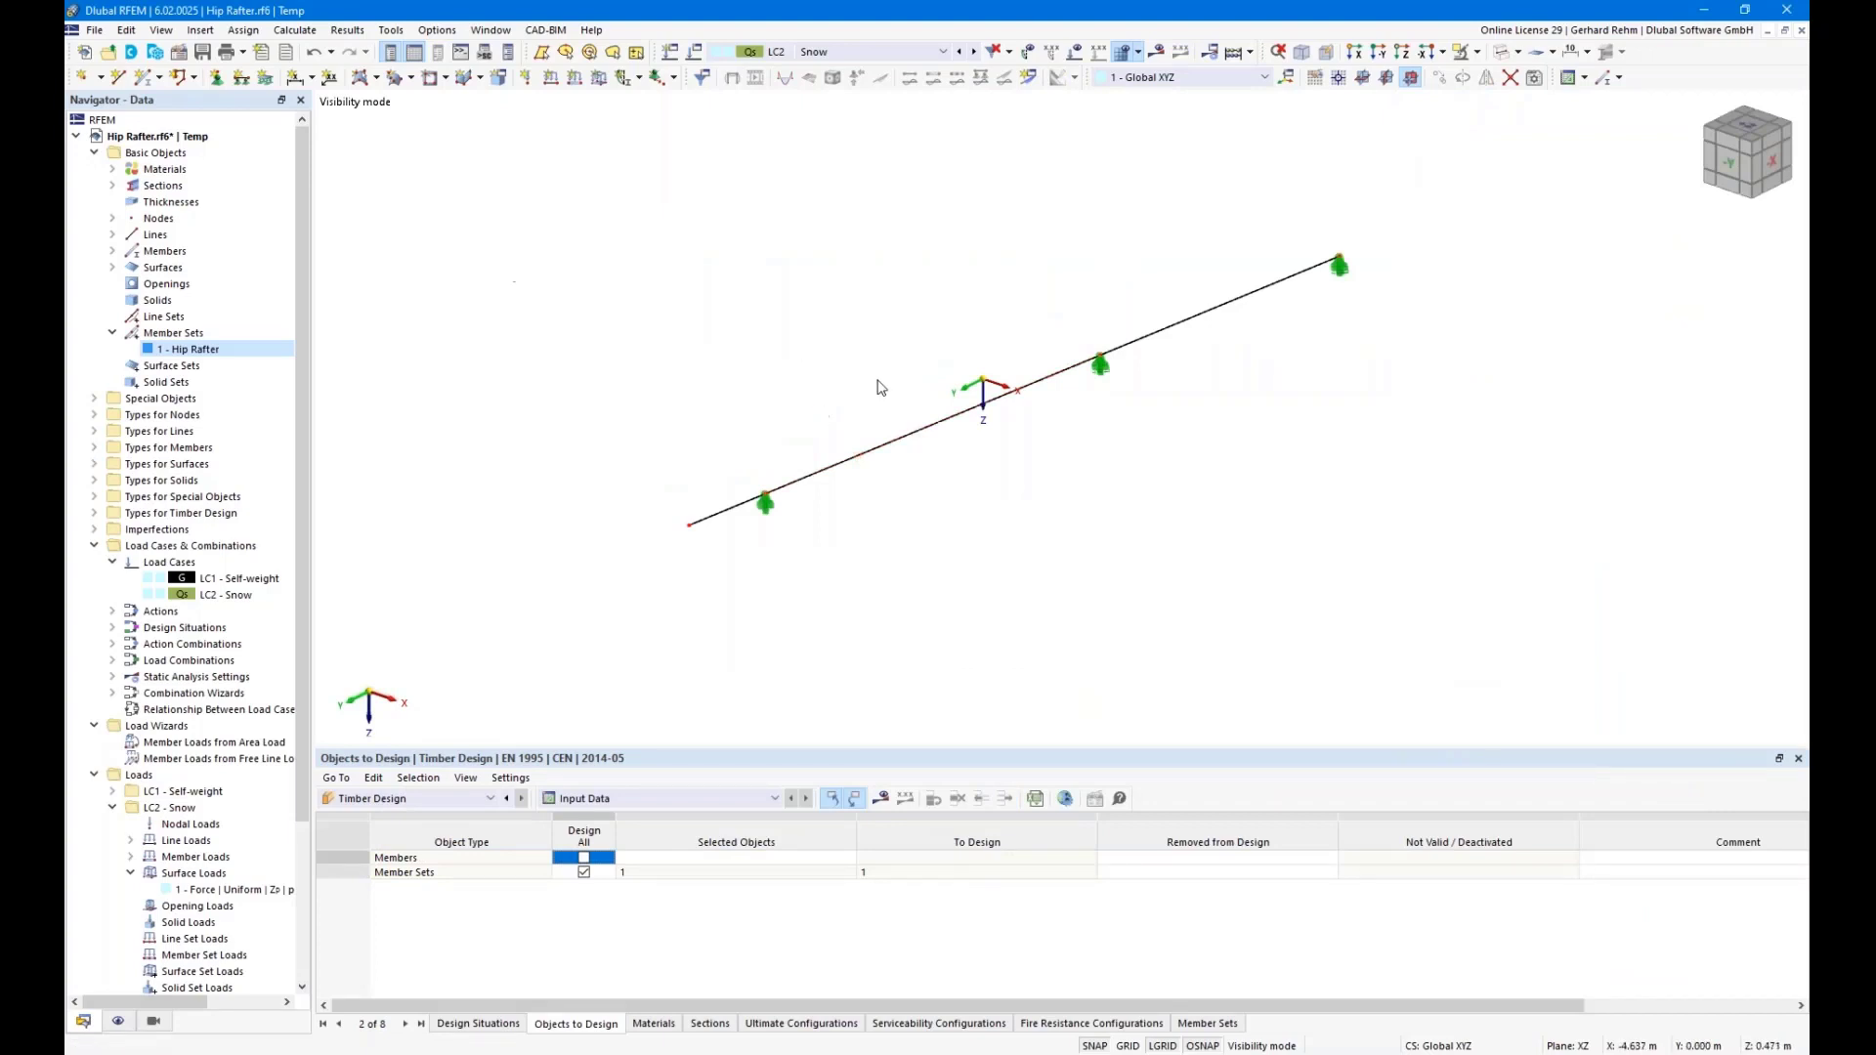
Set the width b of the hip rafter's rectangular GL24h section to 120 mm
click(111, 186)
double_click(224, 202)
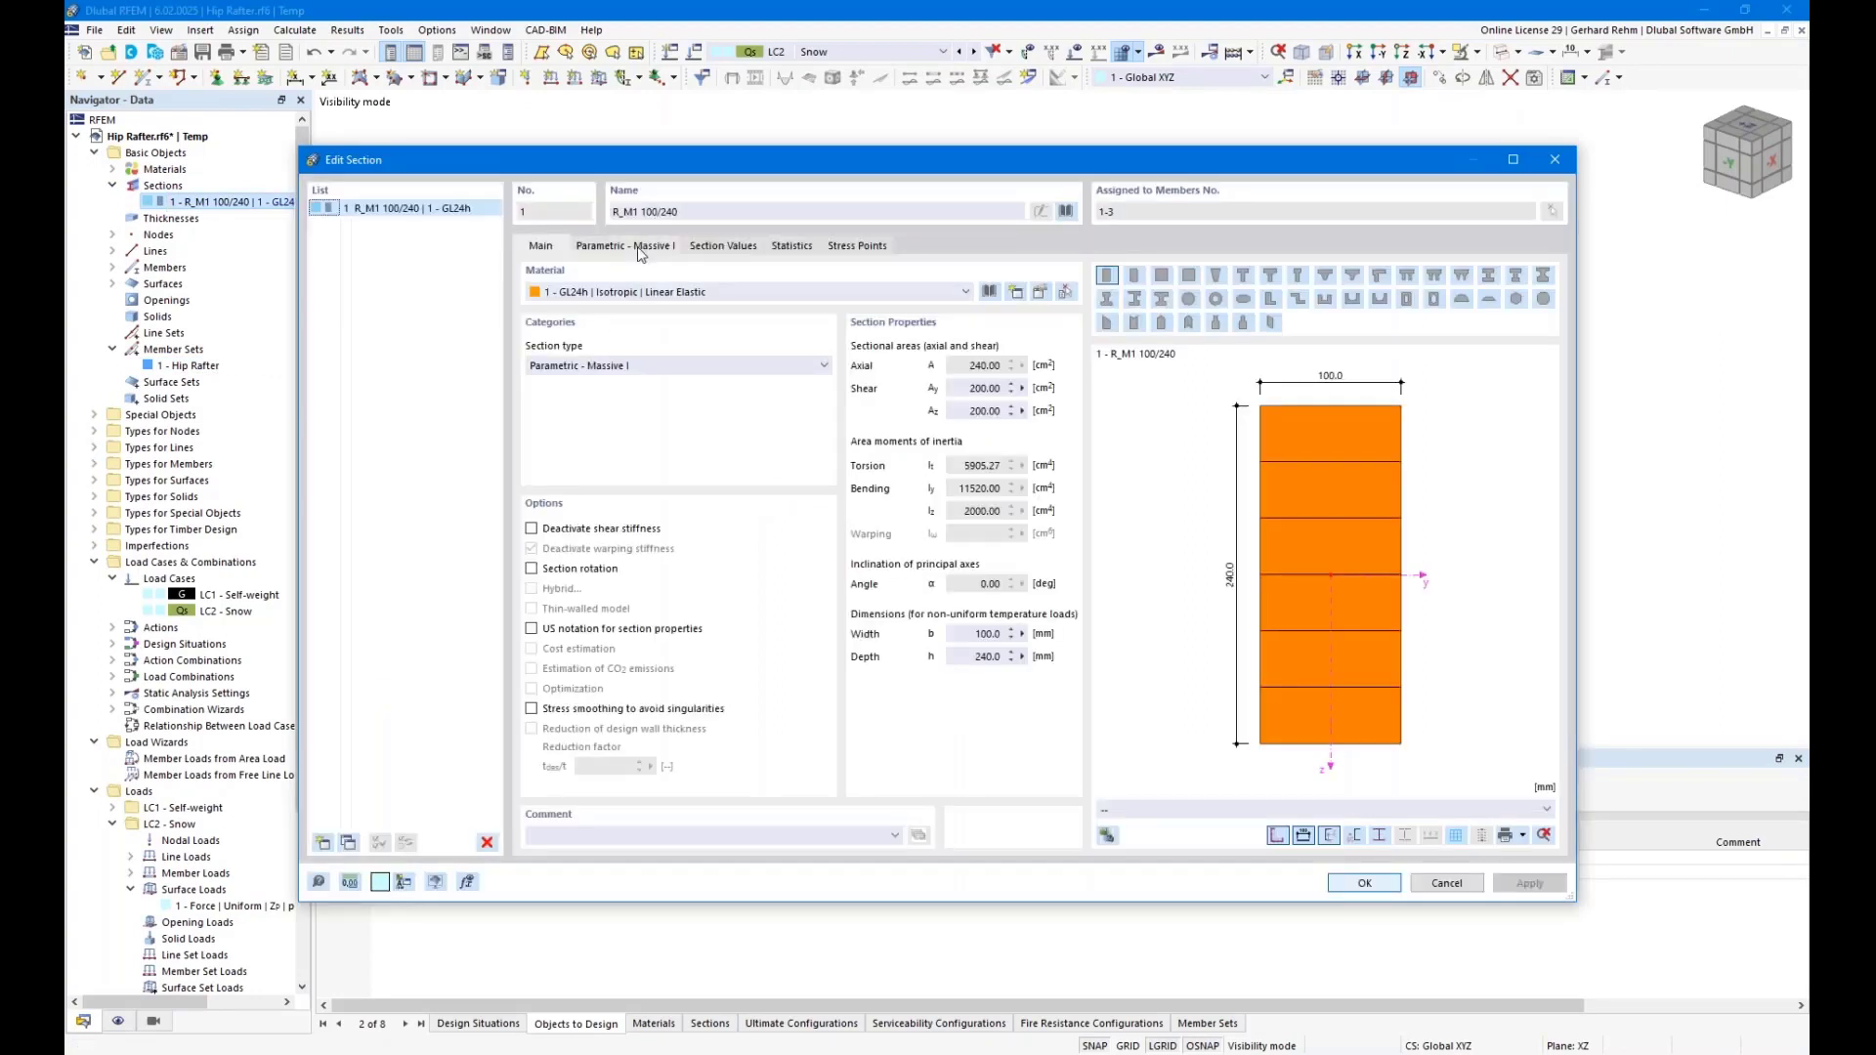
click(640, 247)
click(664, 301)
text(120)
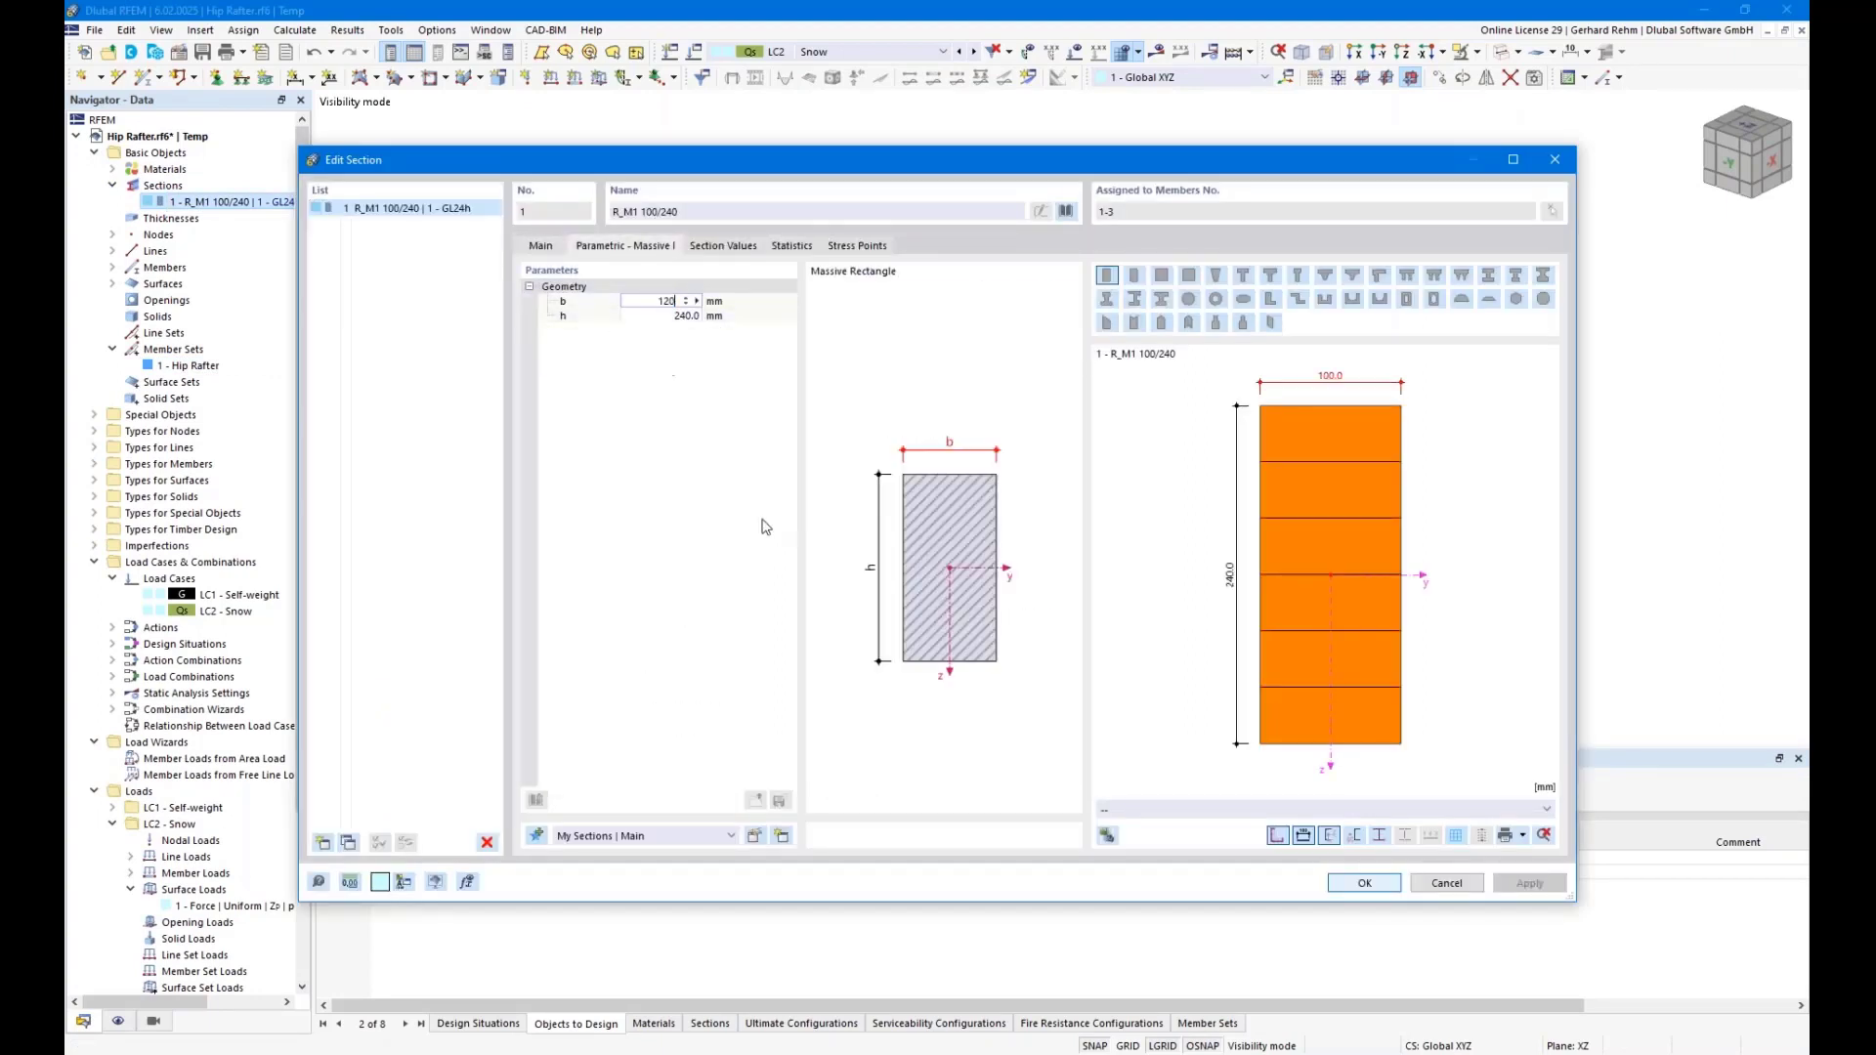
click(1351, 881)
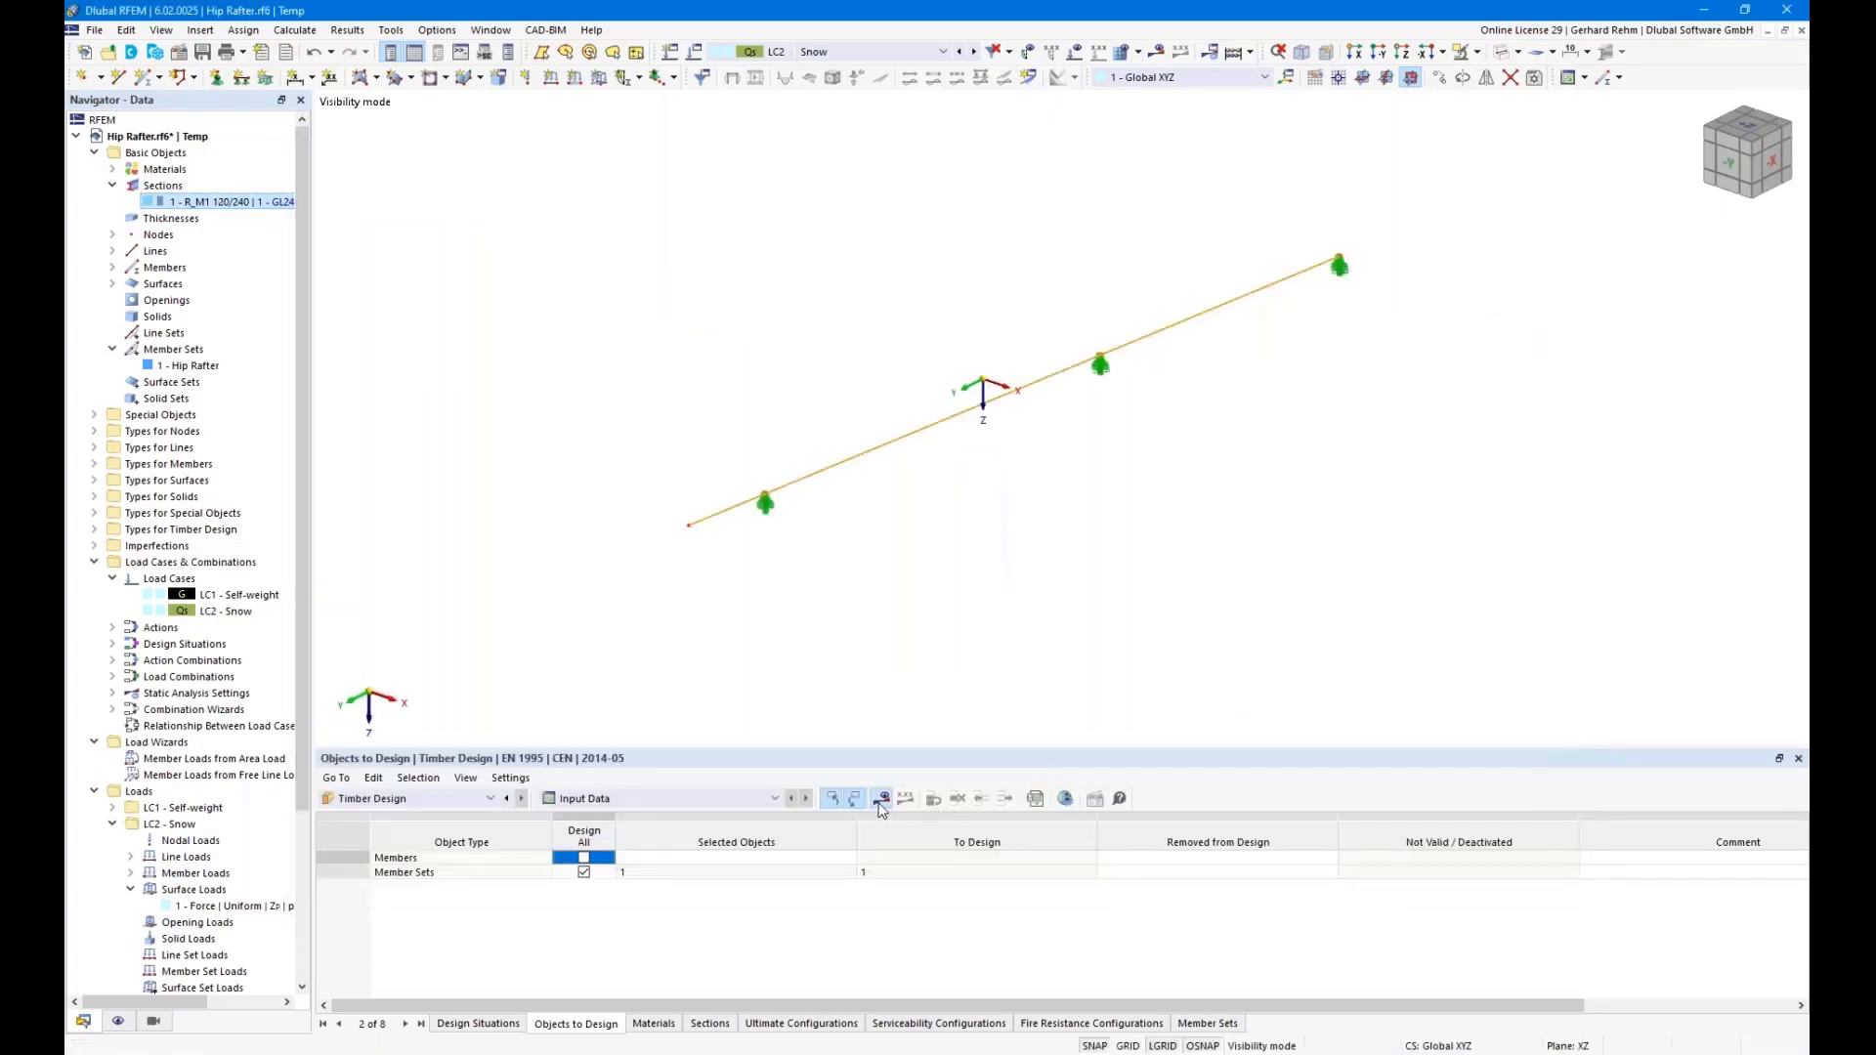
Run the Timber Design calculation and switch the results to design situation DS1, ULS (STR/GEO)
click(880, 800)
click(1012, 614)
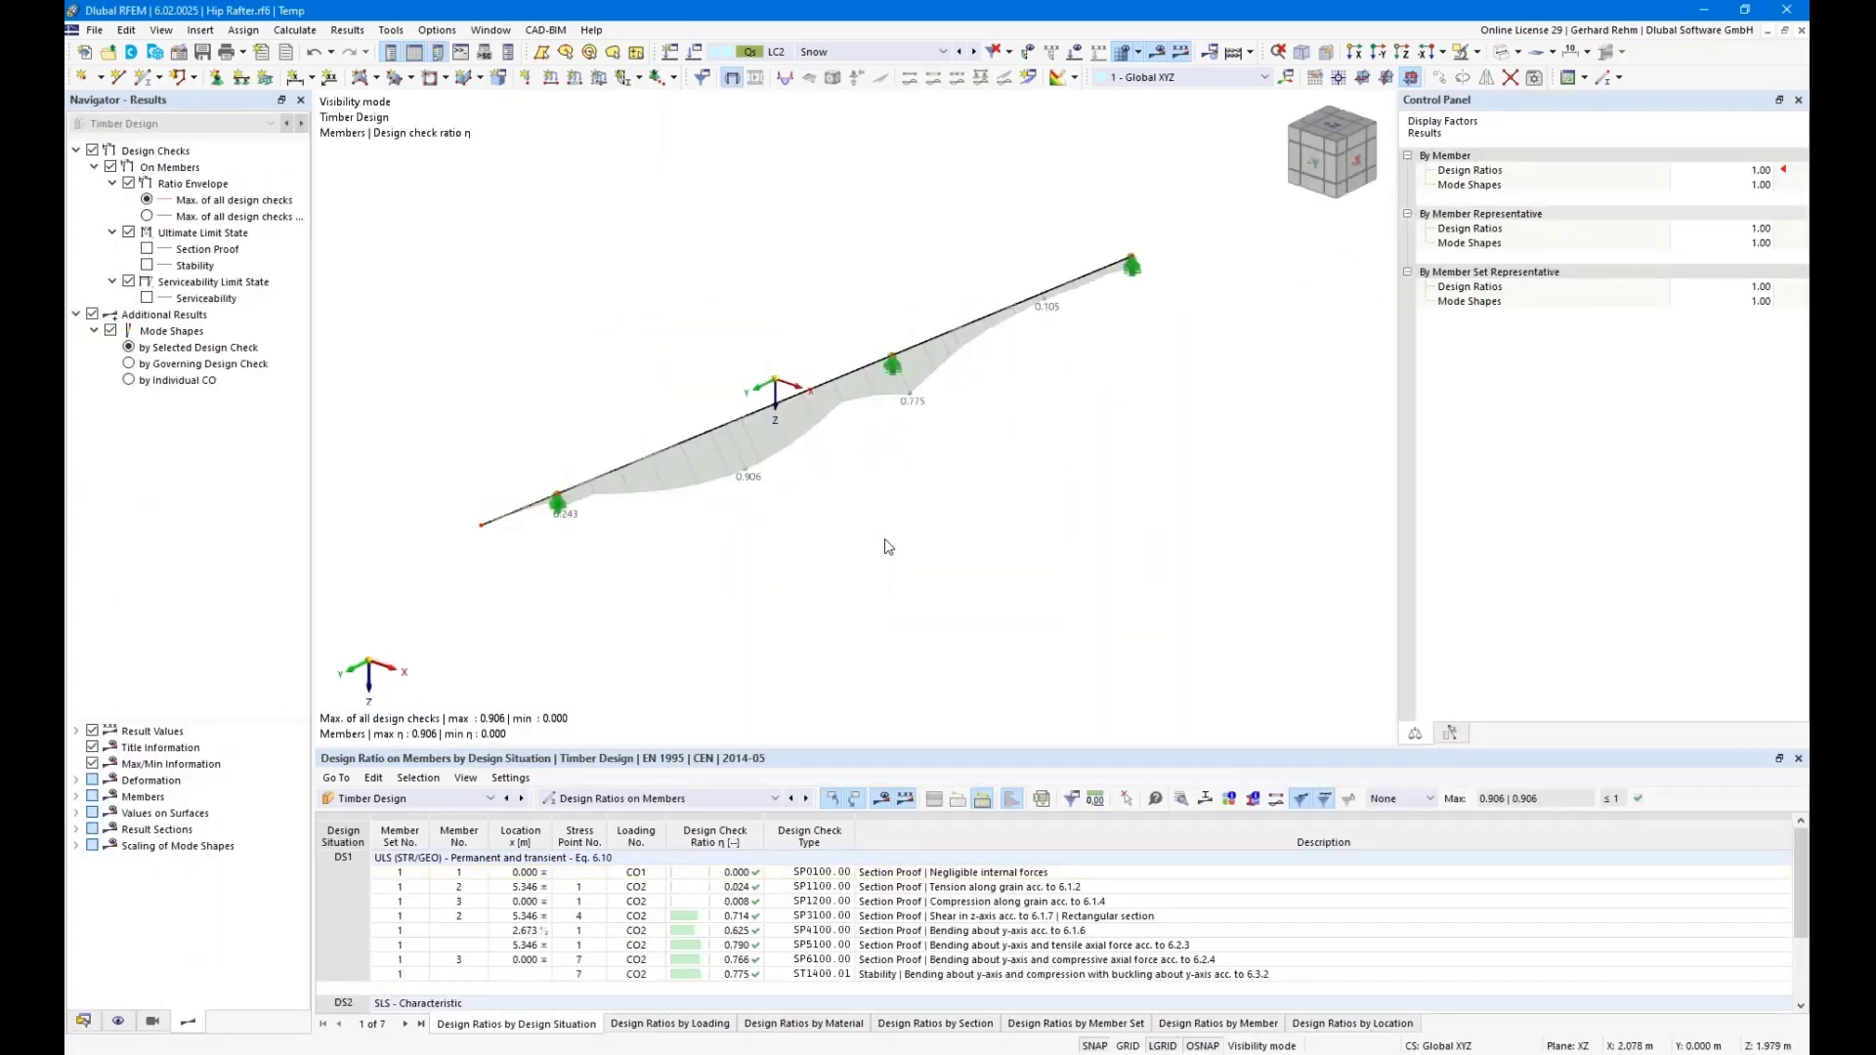
click(799, 56)
click(810, 99)
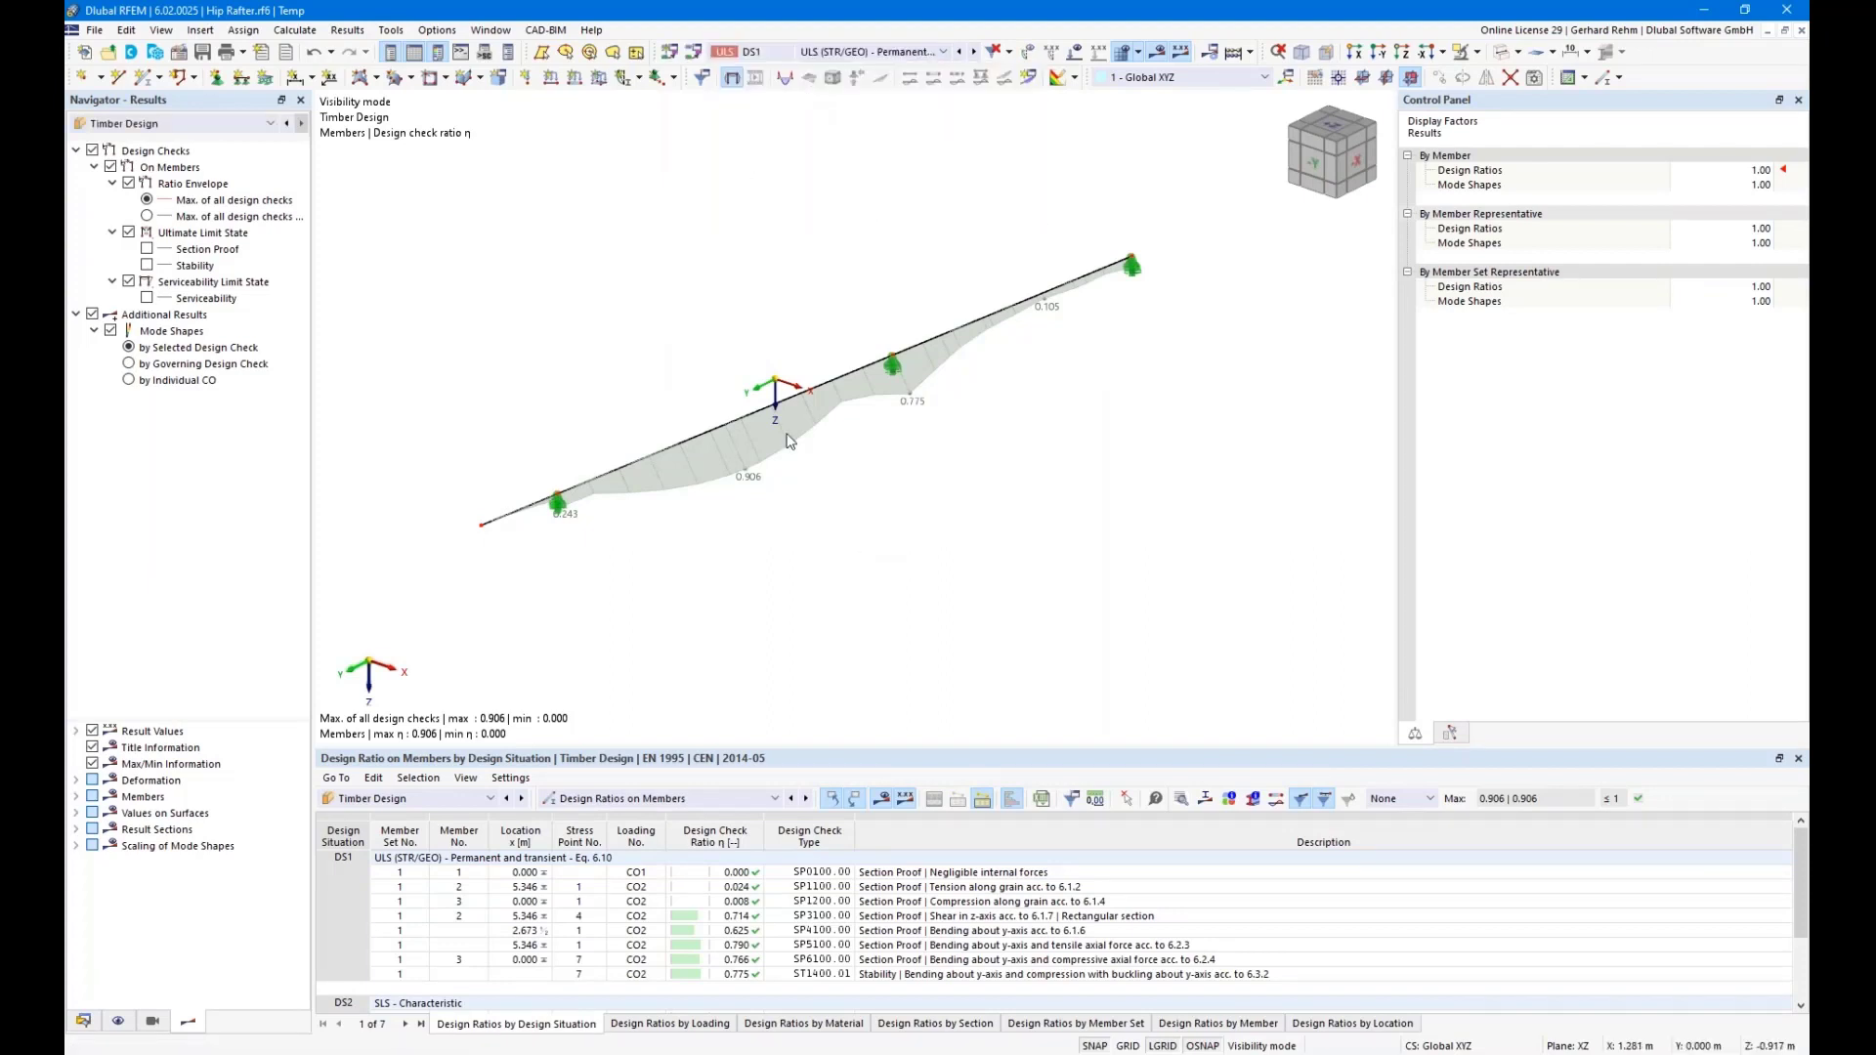
click(873, 49)
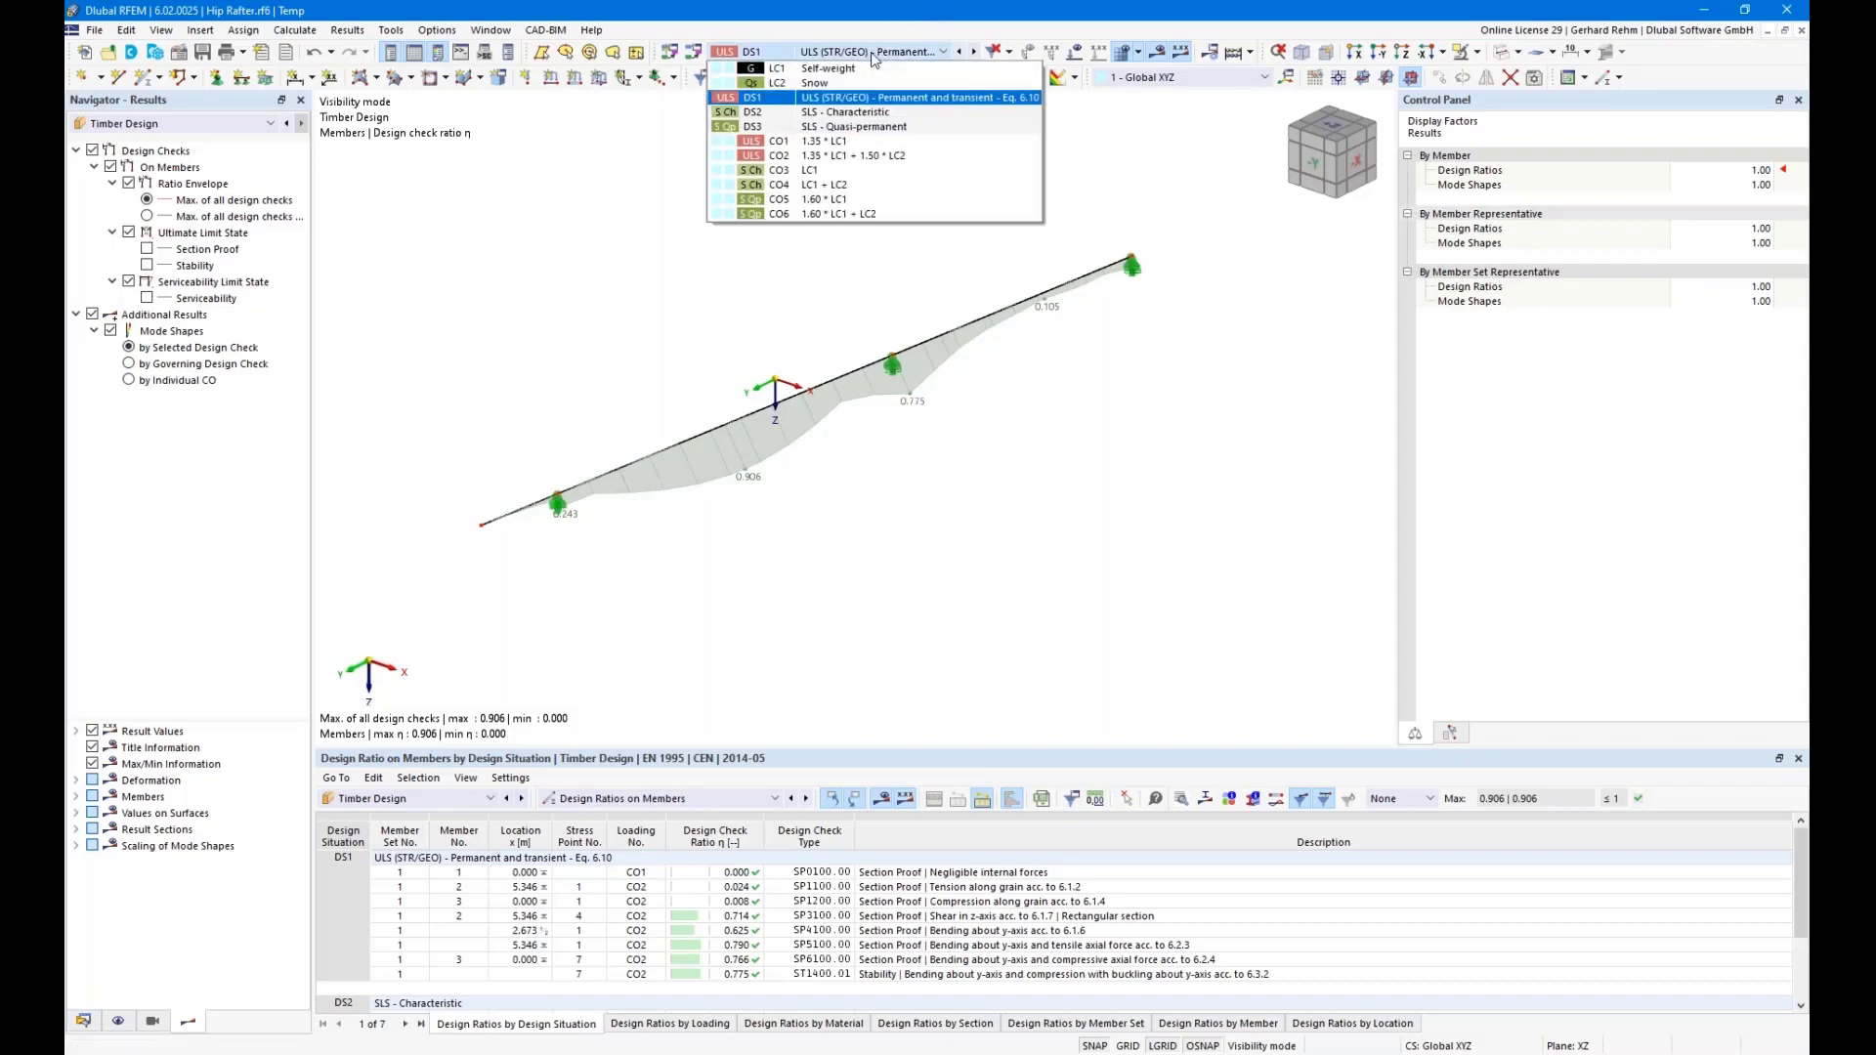
click(1016, 557)
Enlarge the results table, list the design ratios by member set and filter them to ratios above 0.01
drag(797, 748, 798, 584)
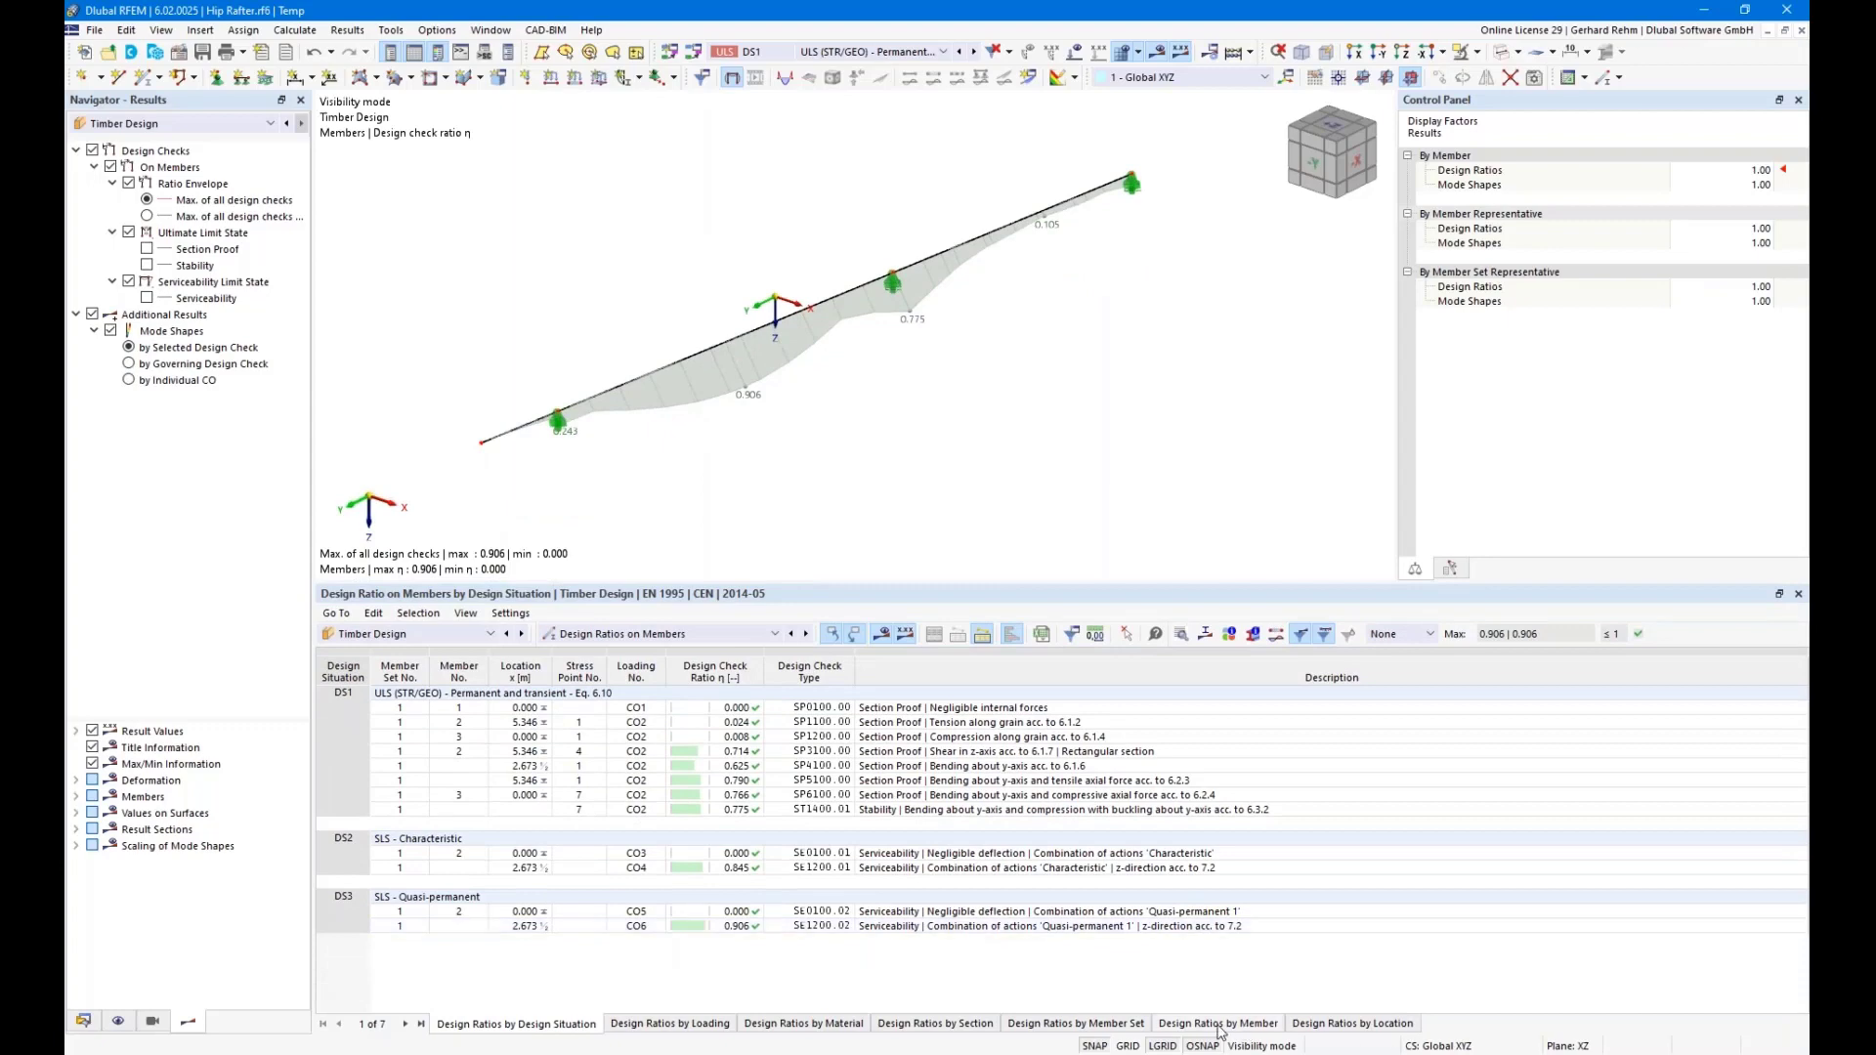
click(1104, 1024)
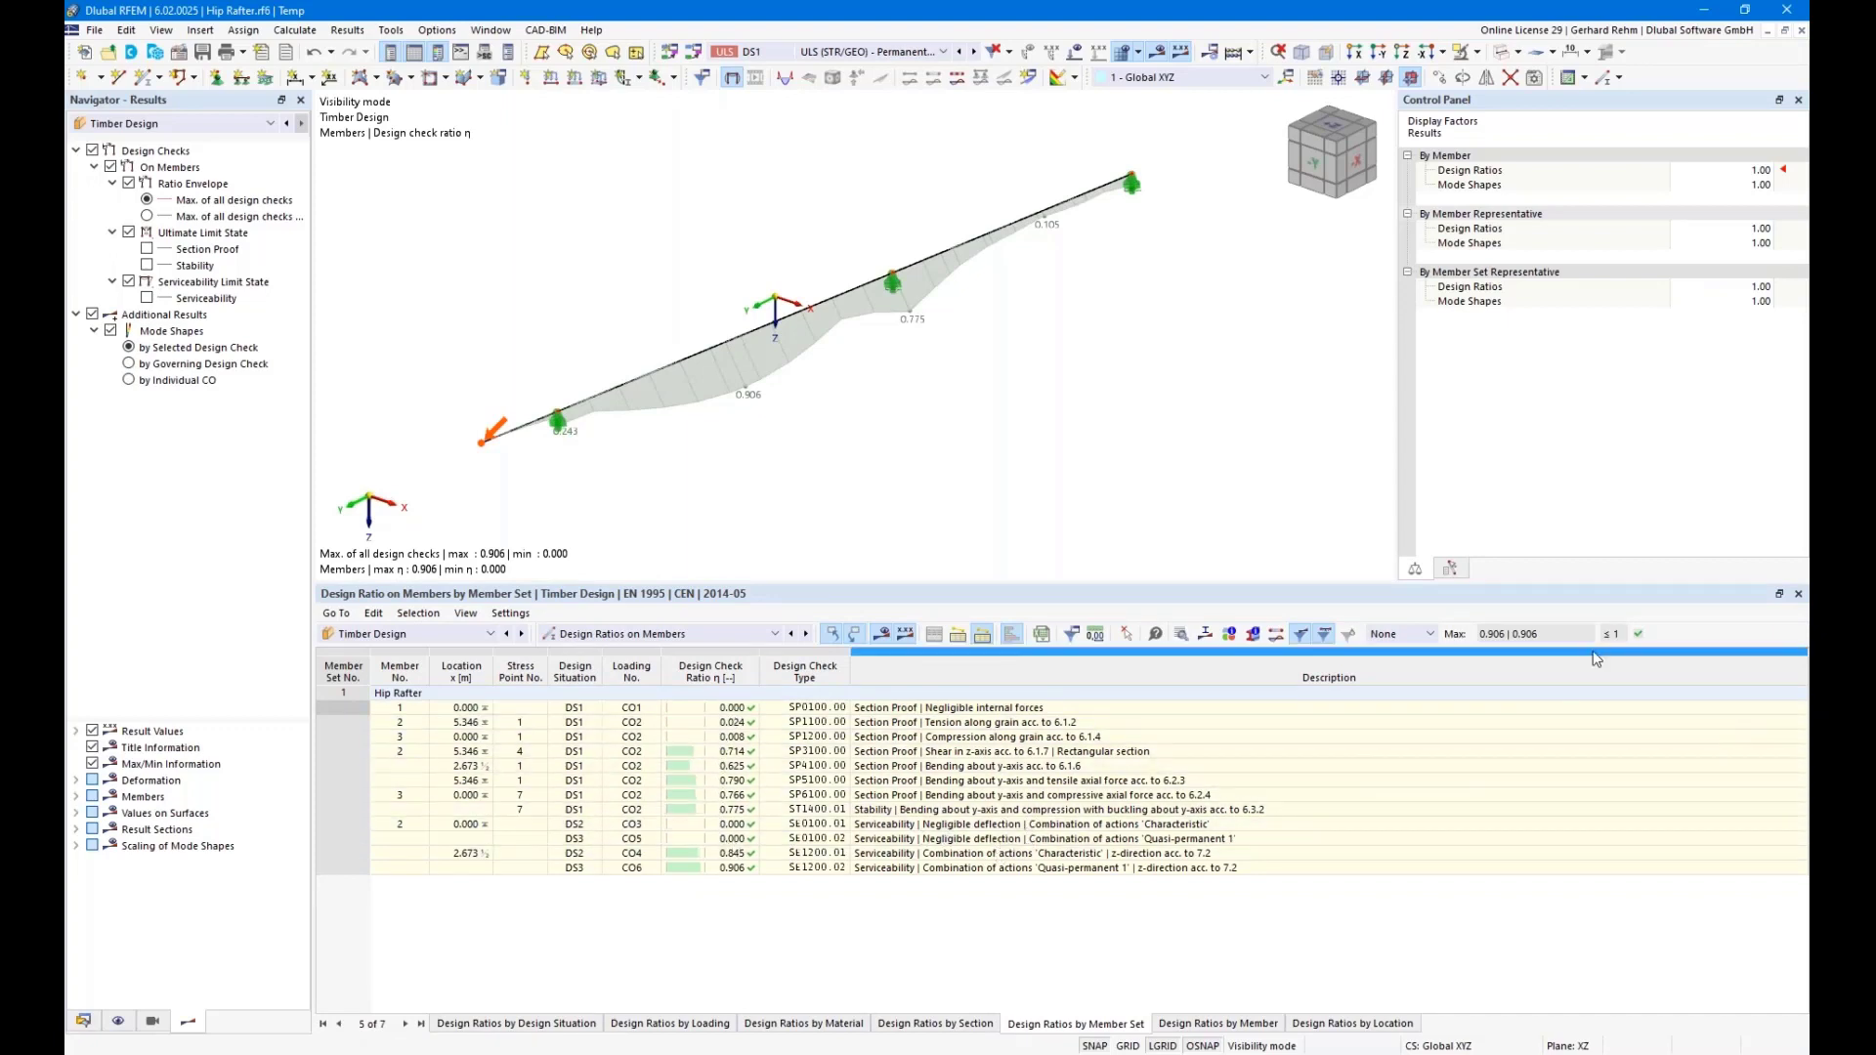
click(1424, 639)
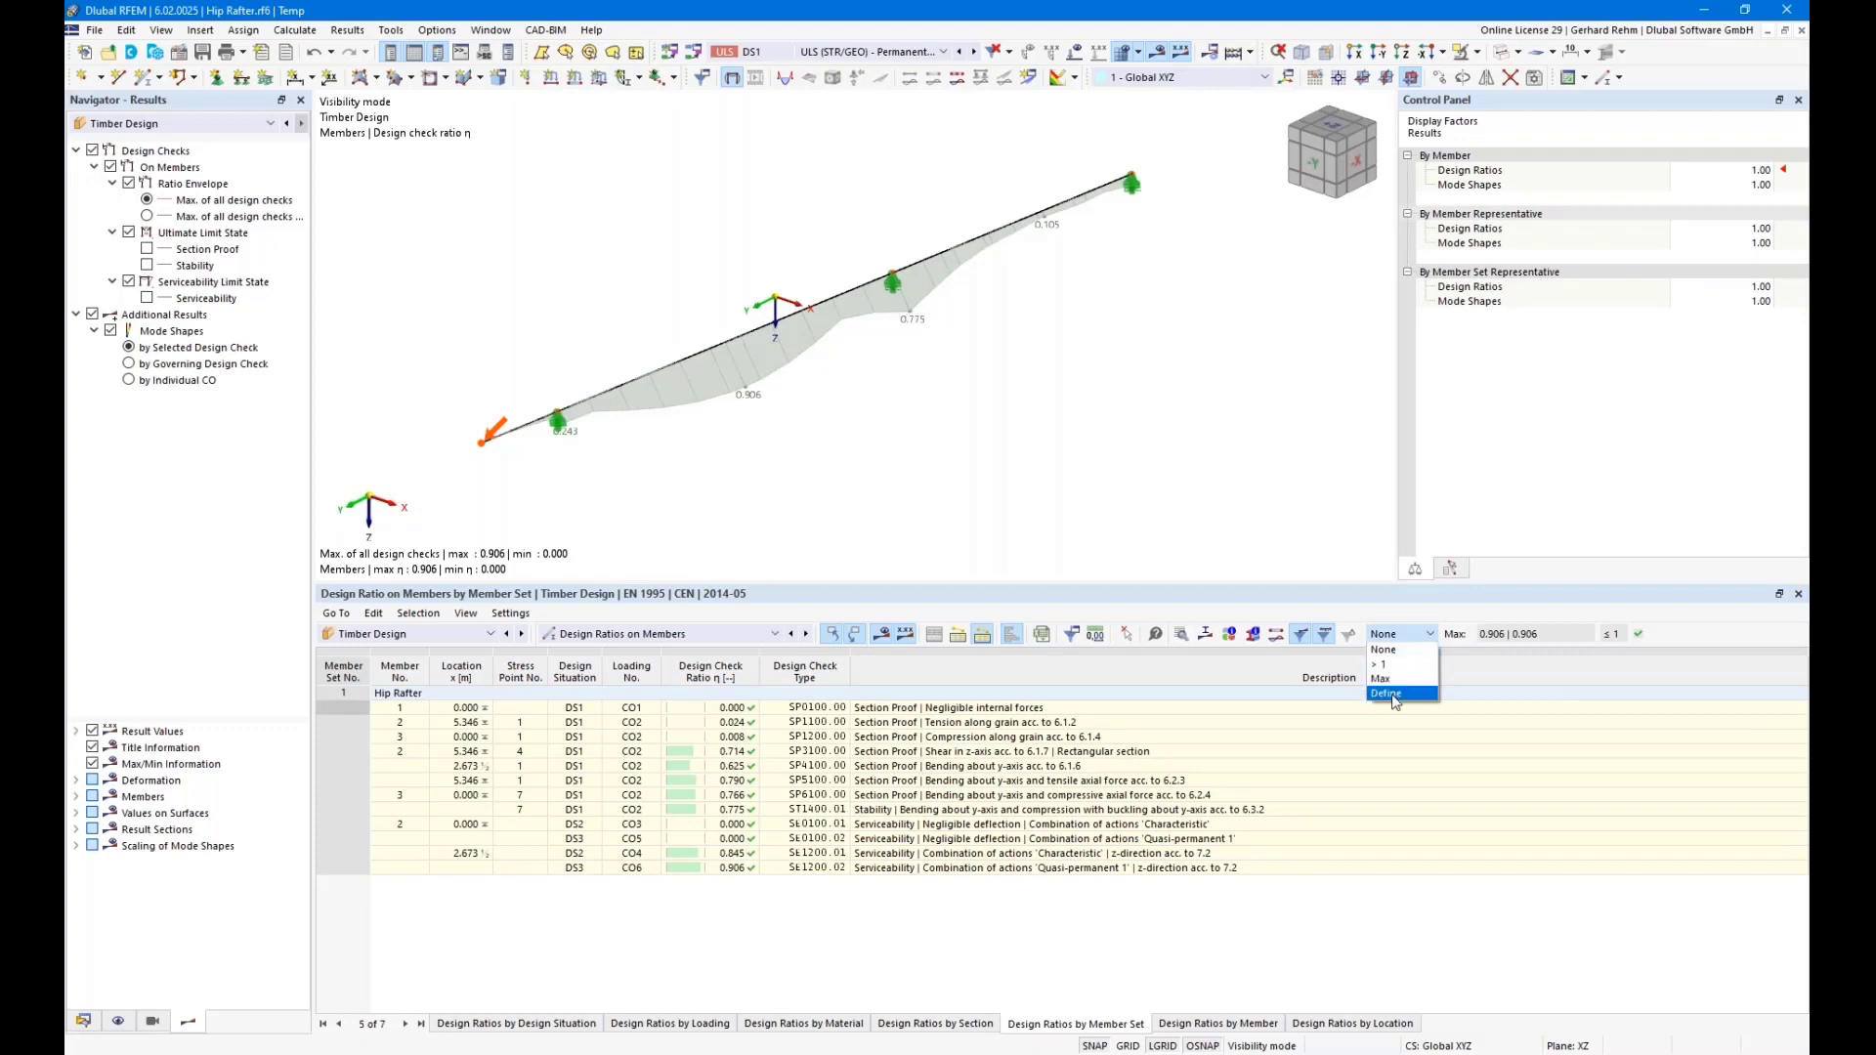
click(1390, 694)
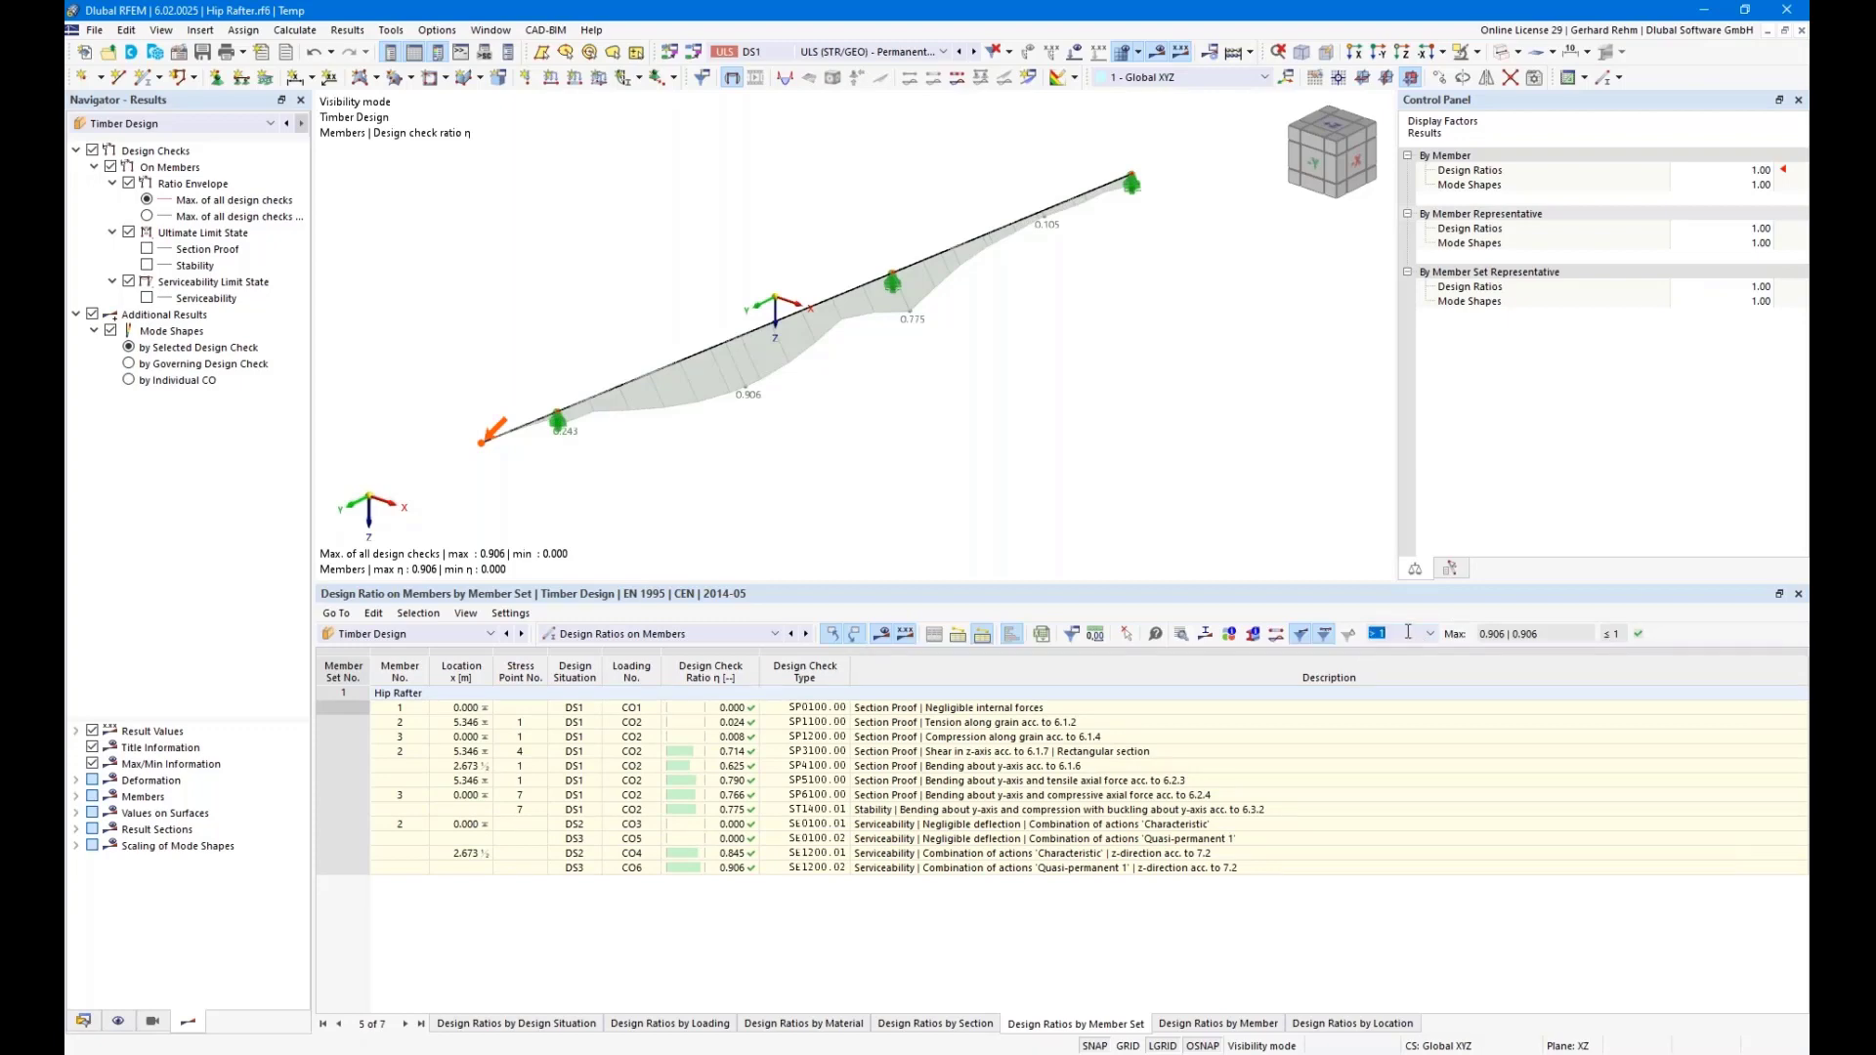
text(0.01)
key(Return)
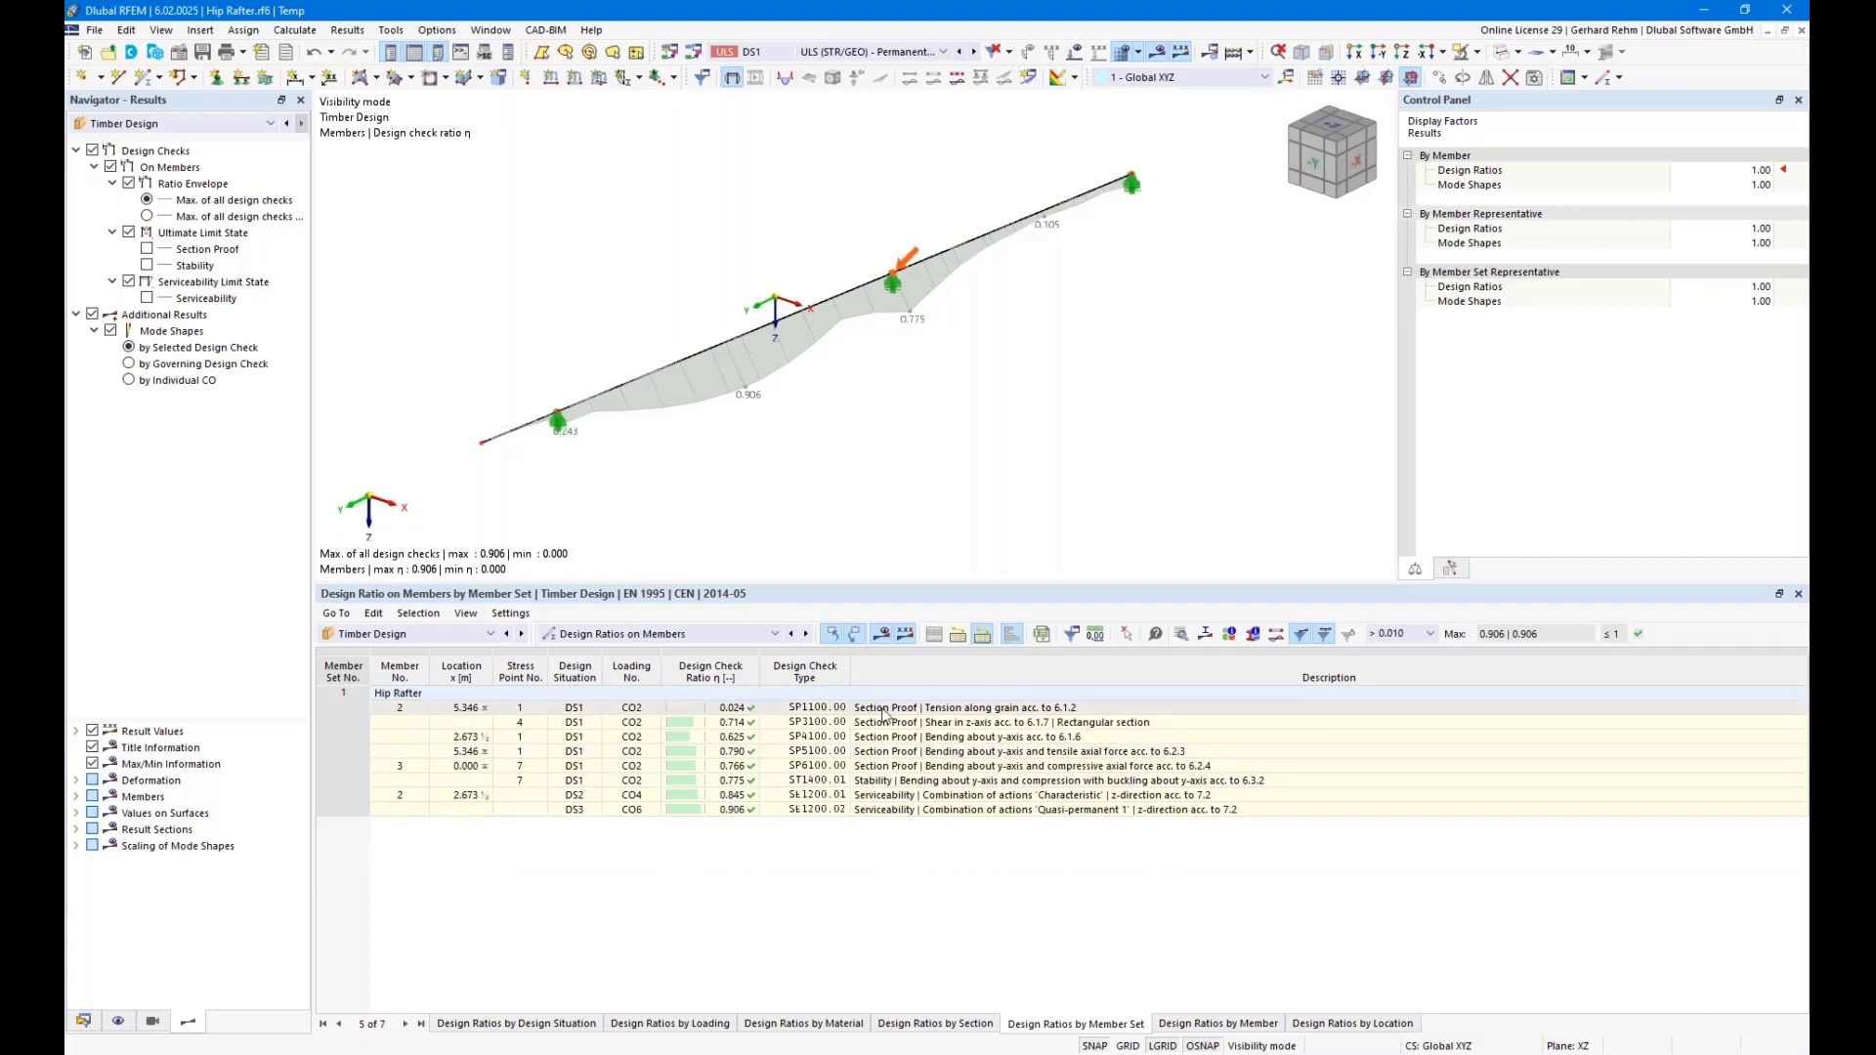
Go through the Hip Rafter's section proofs one by one and review the calculation details of stability check ST1400.01
click(877, 737)
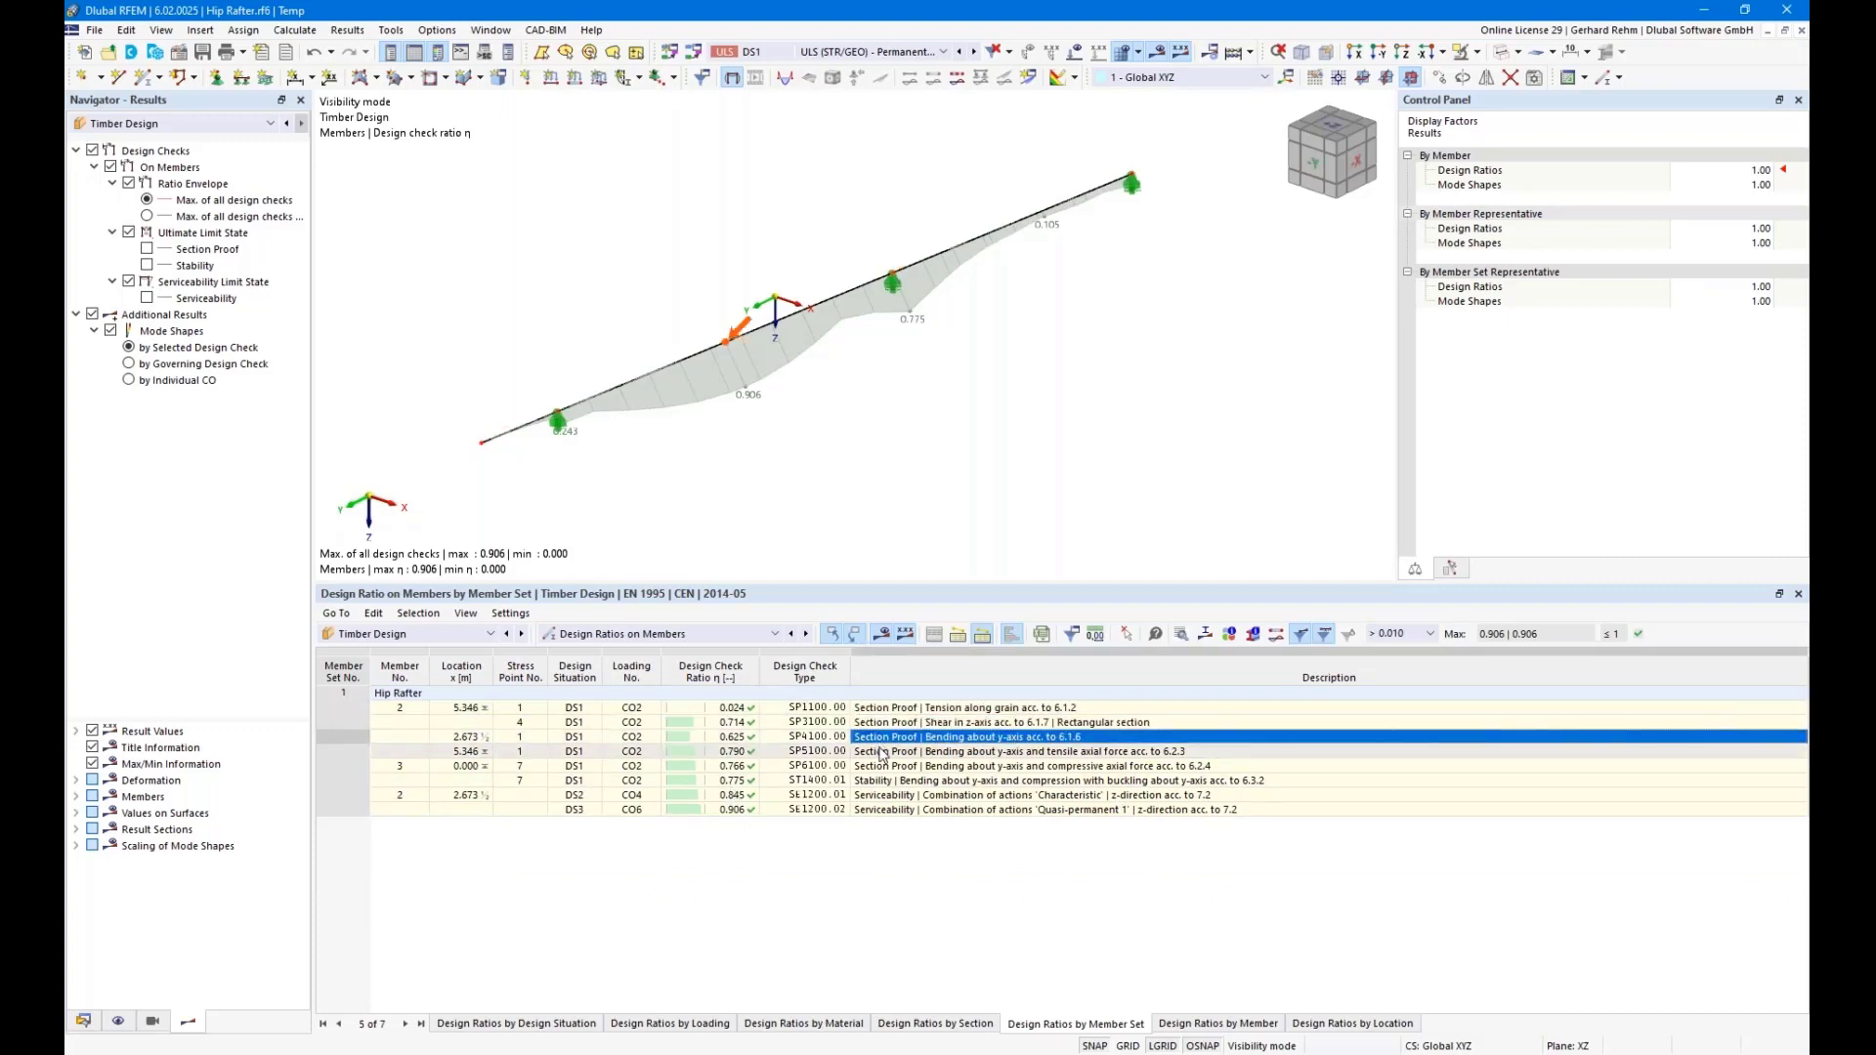
click(883, 752)
click(887, 709)
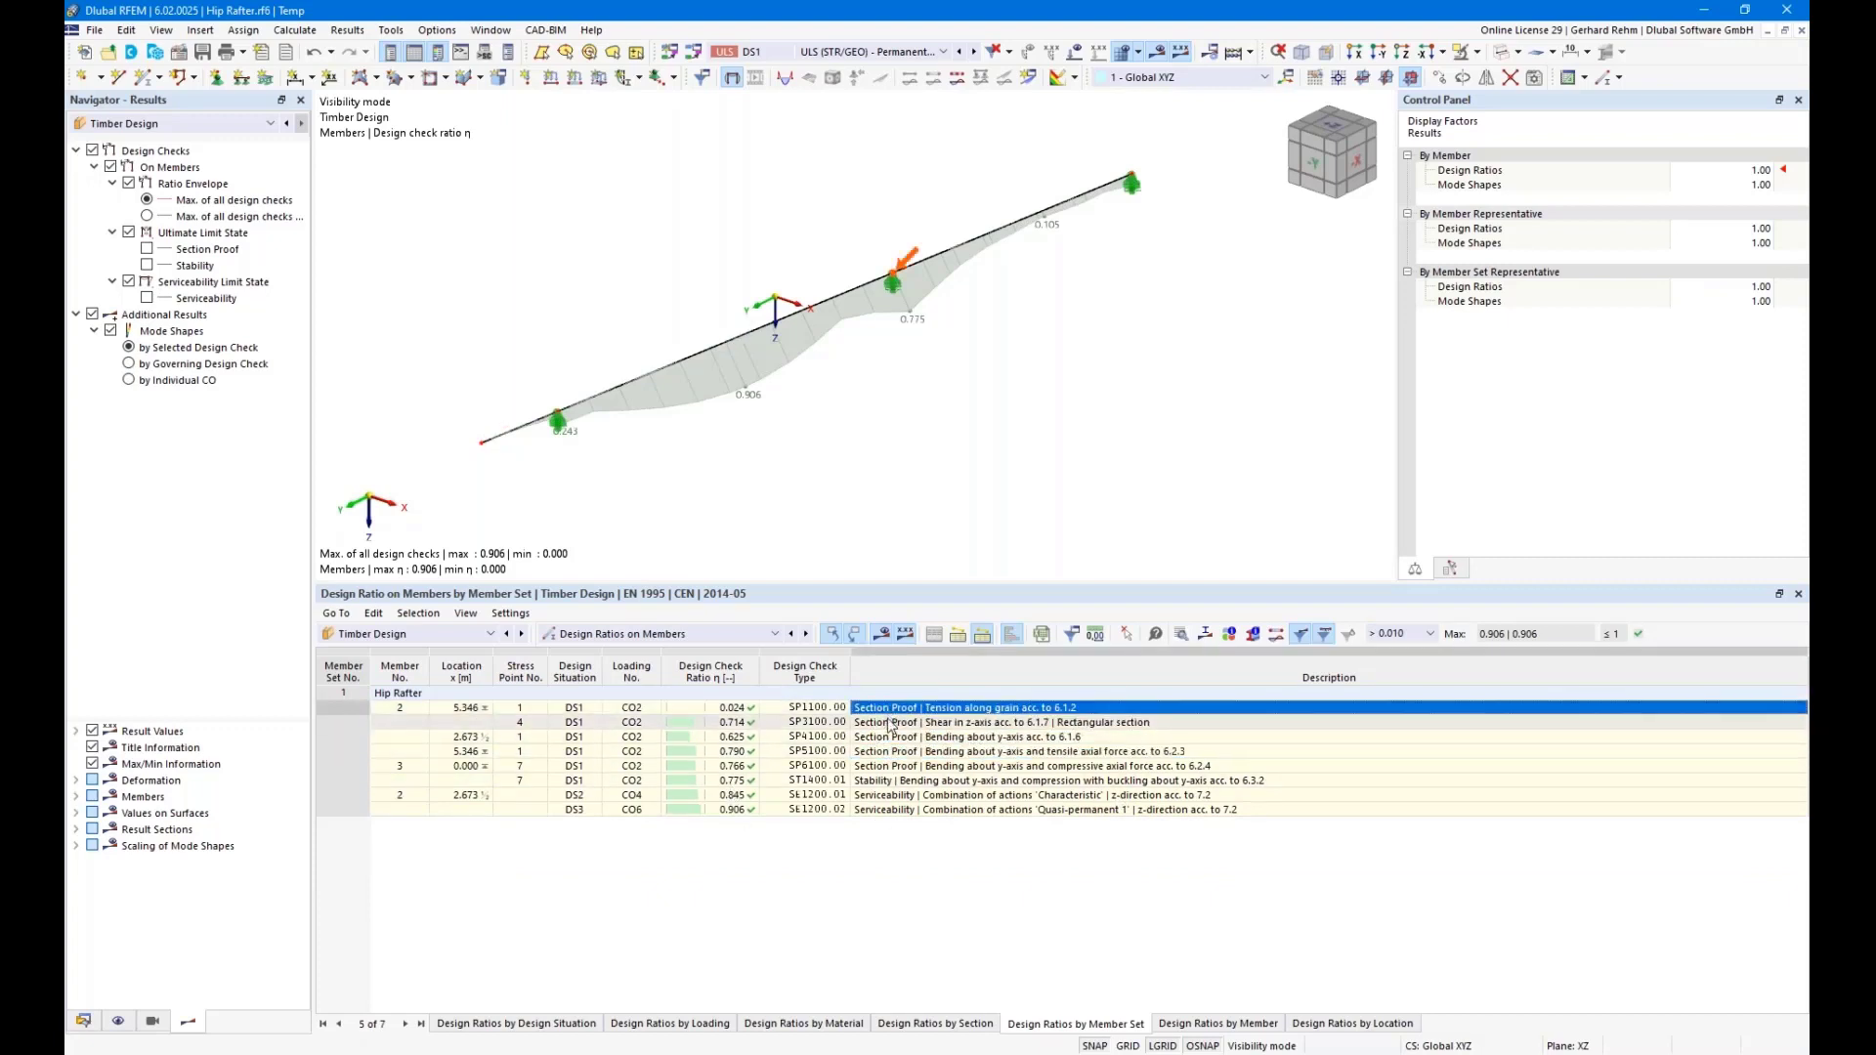
click(889, 726)
click(892, 739)
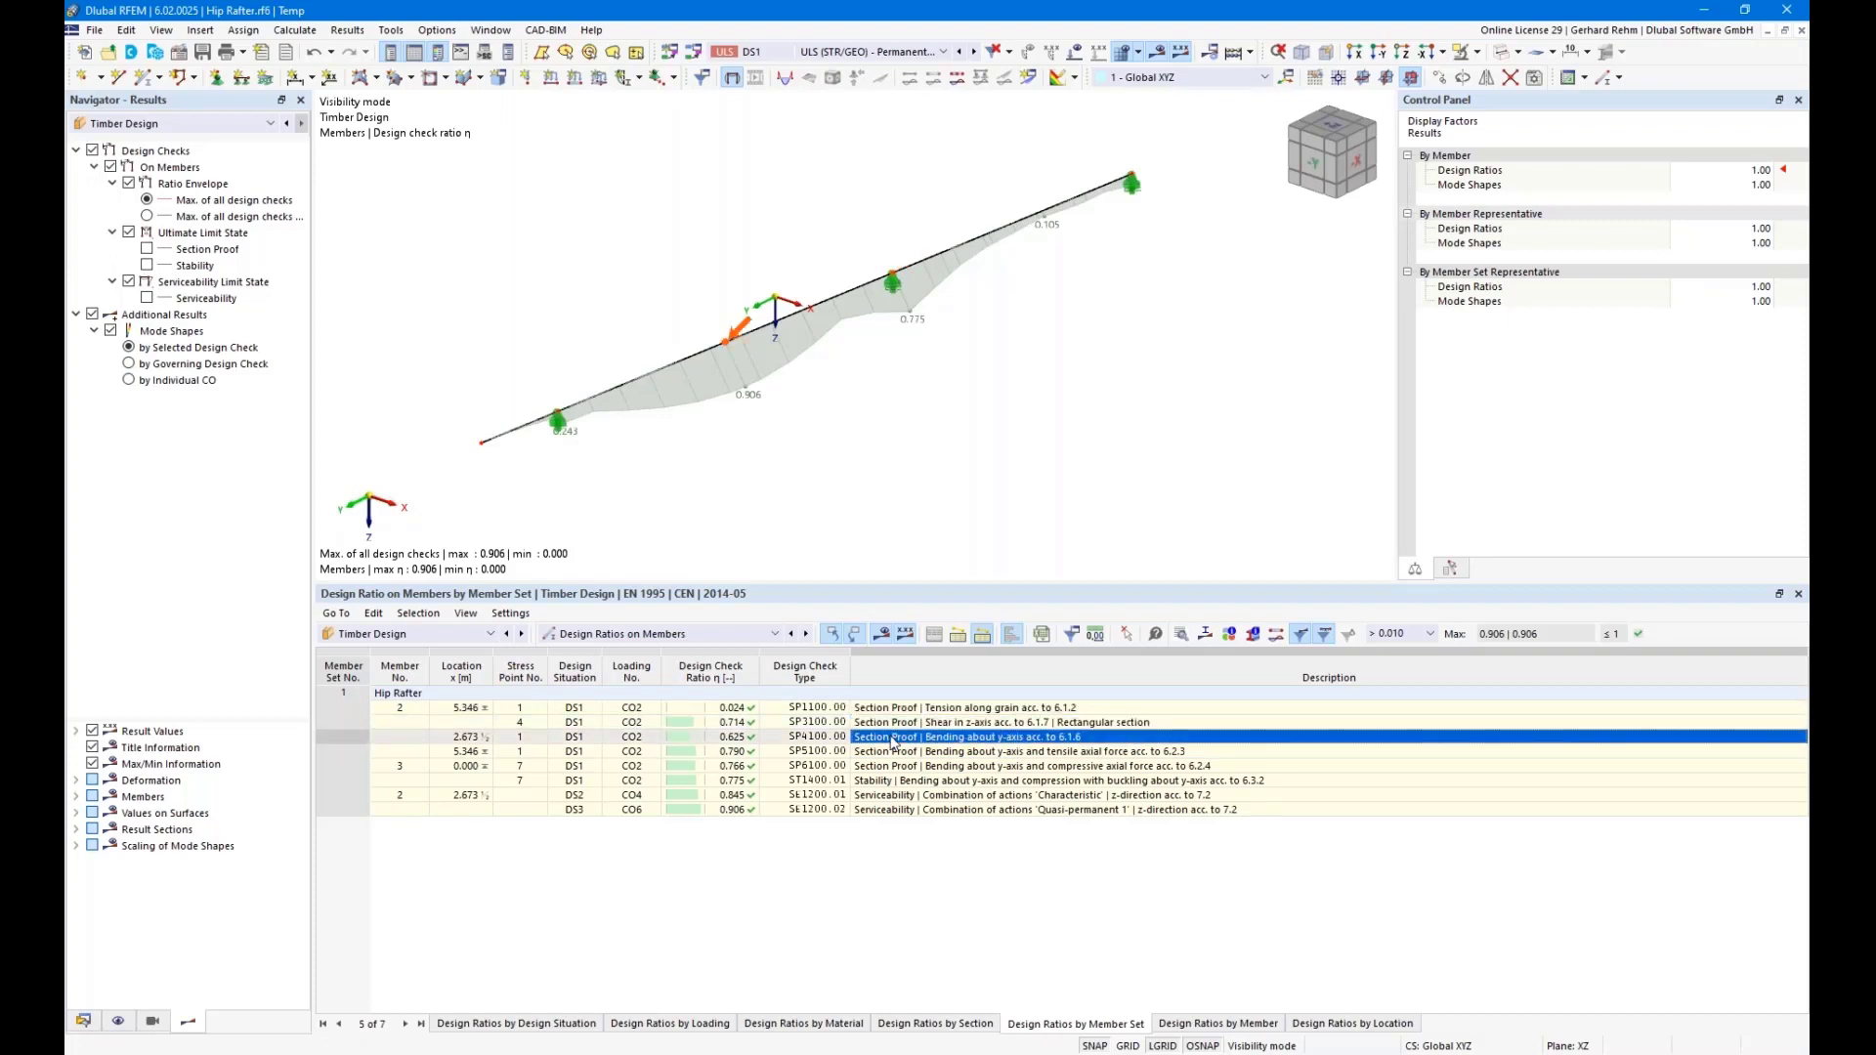
click(901, 751)
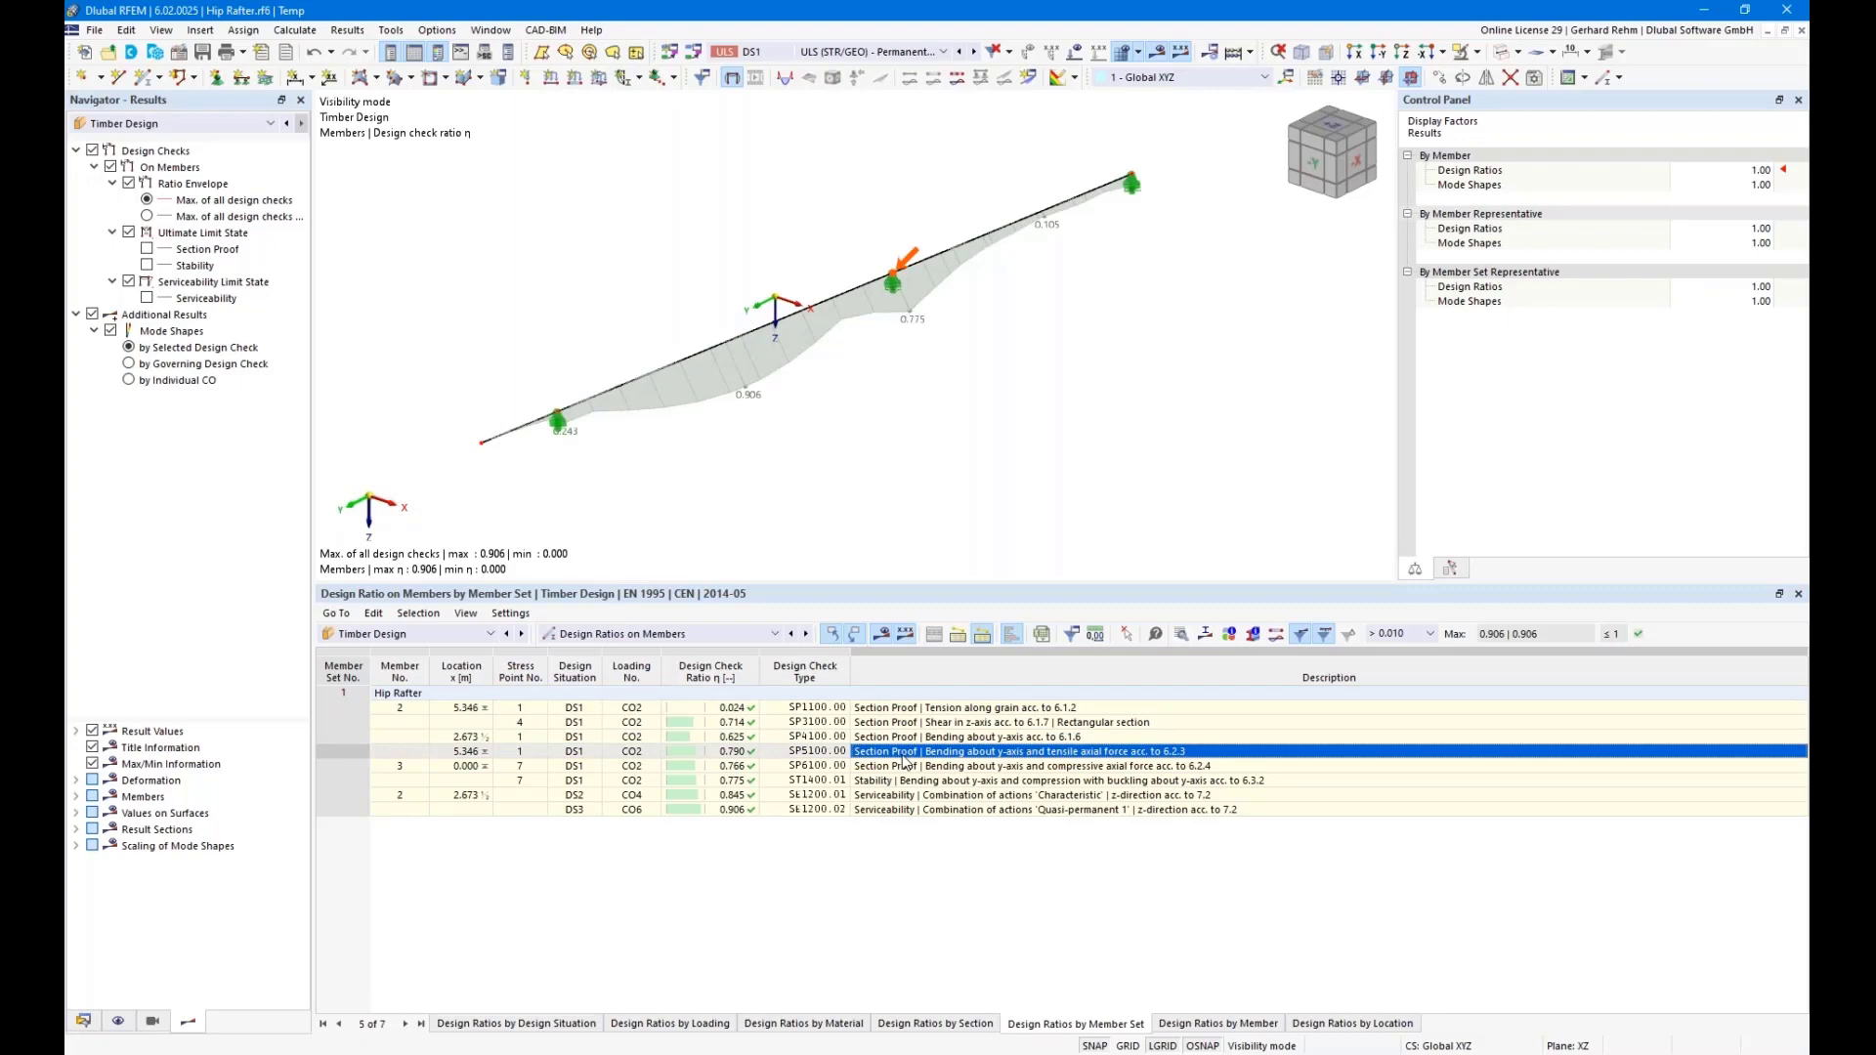
click(905, 766)
click(906, 781)
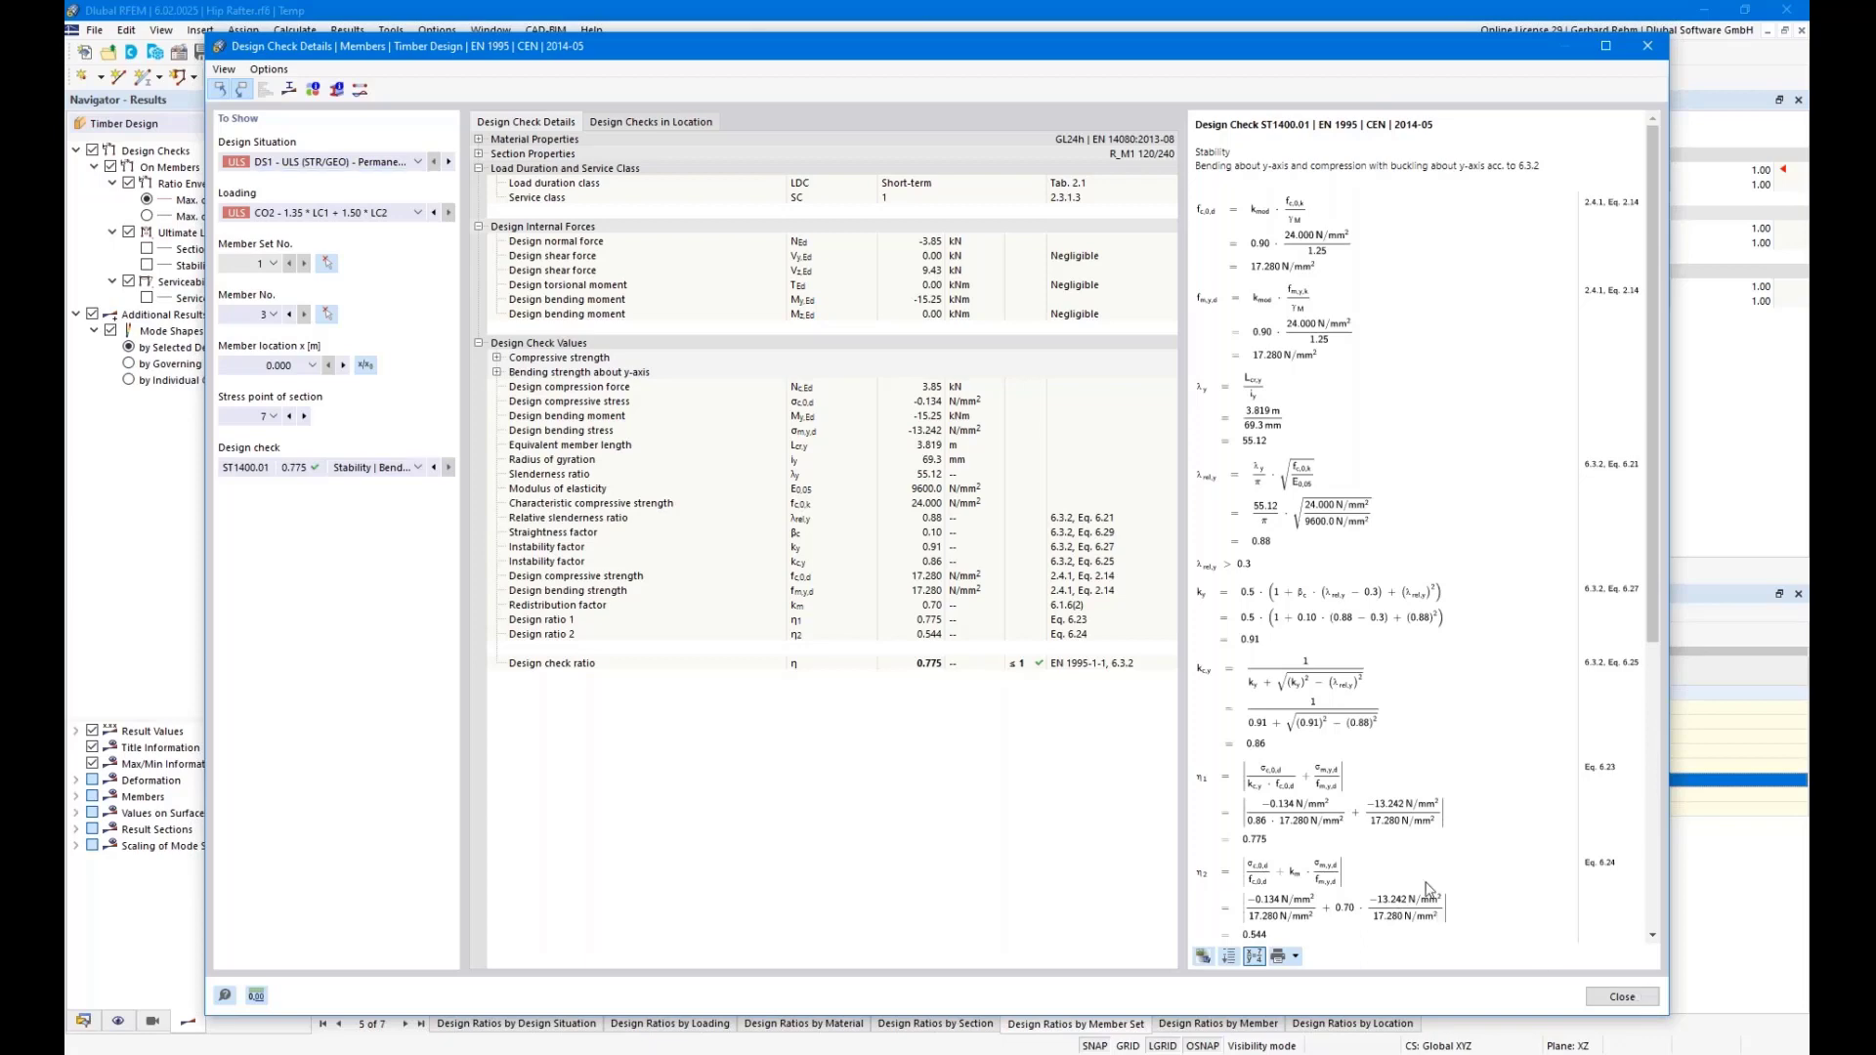
click(1646, 999)
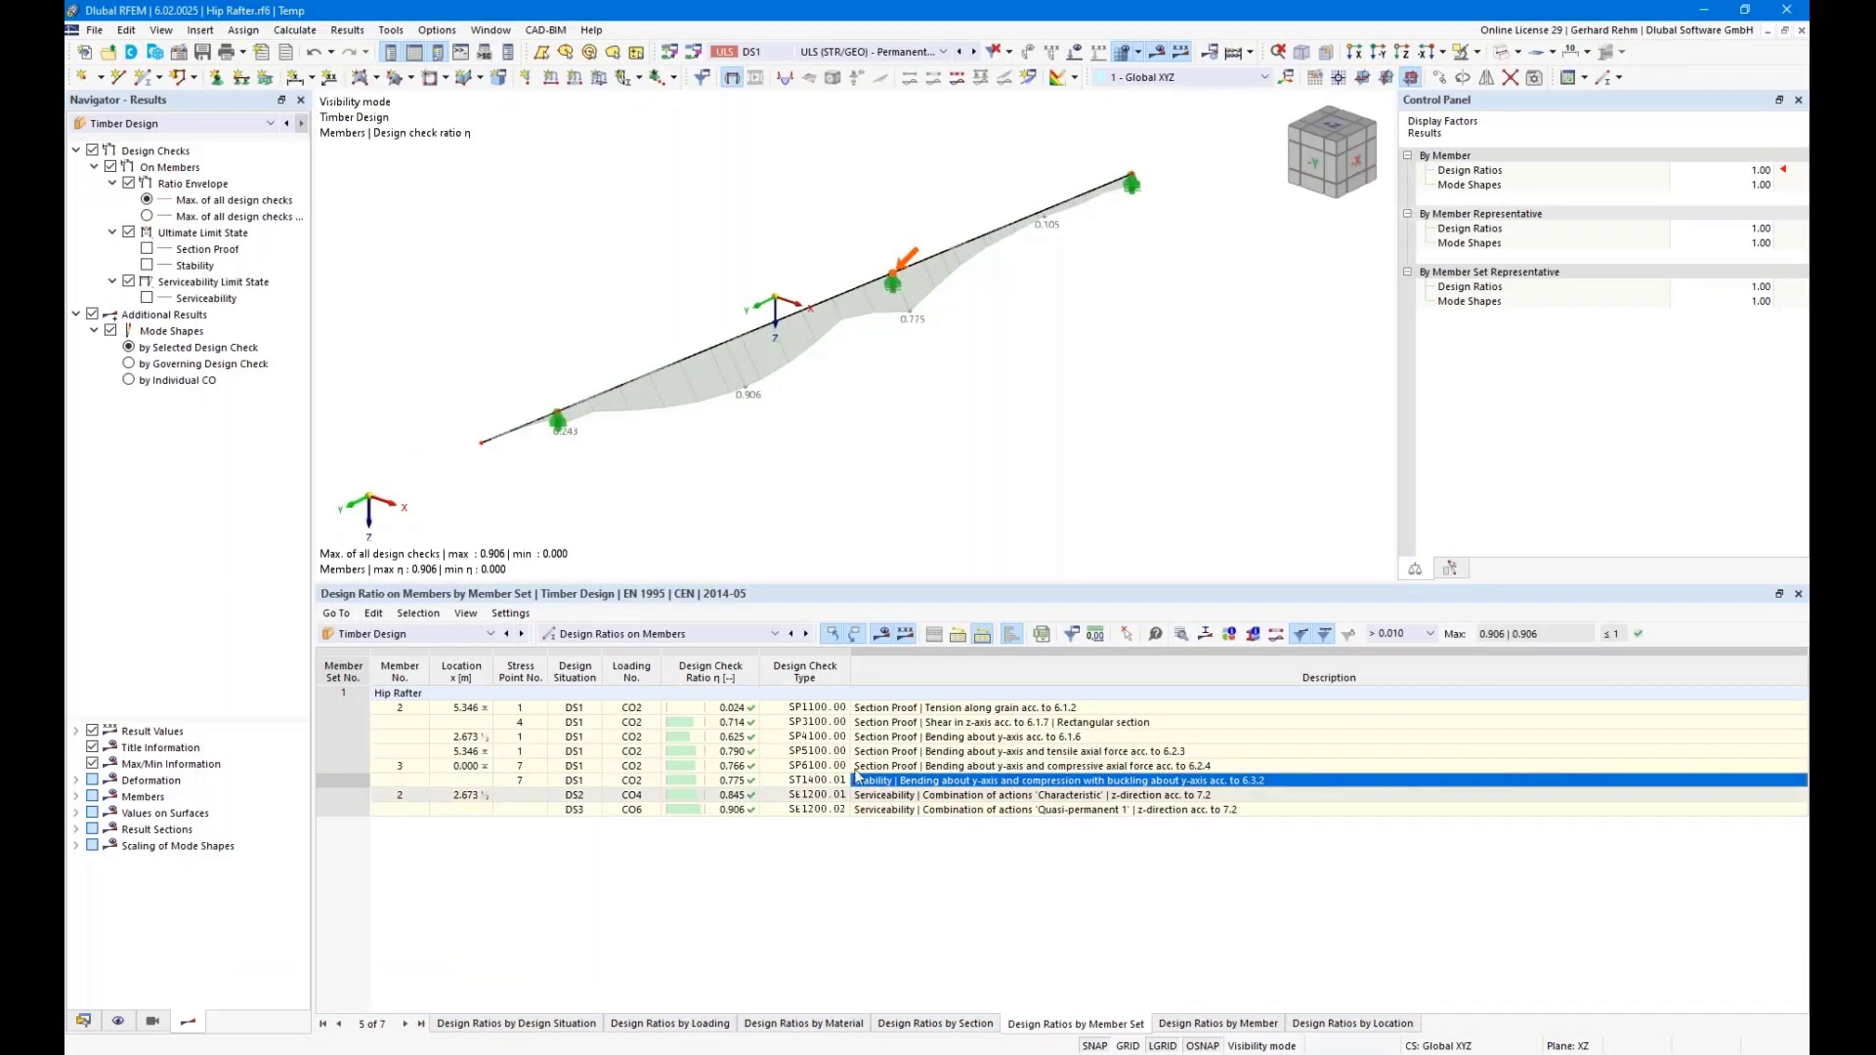
Compare the section proof and serviceability ratio diagrams with and without the envelope, then leave only the ratio envelope displayed
click(147, 250)
click(147, 298)
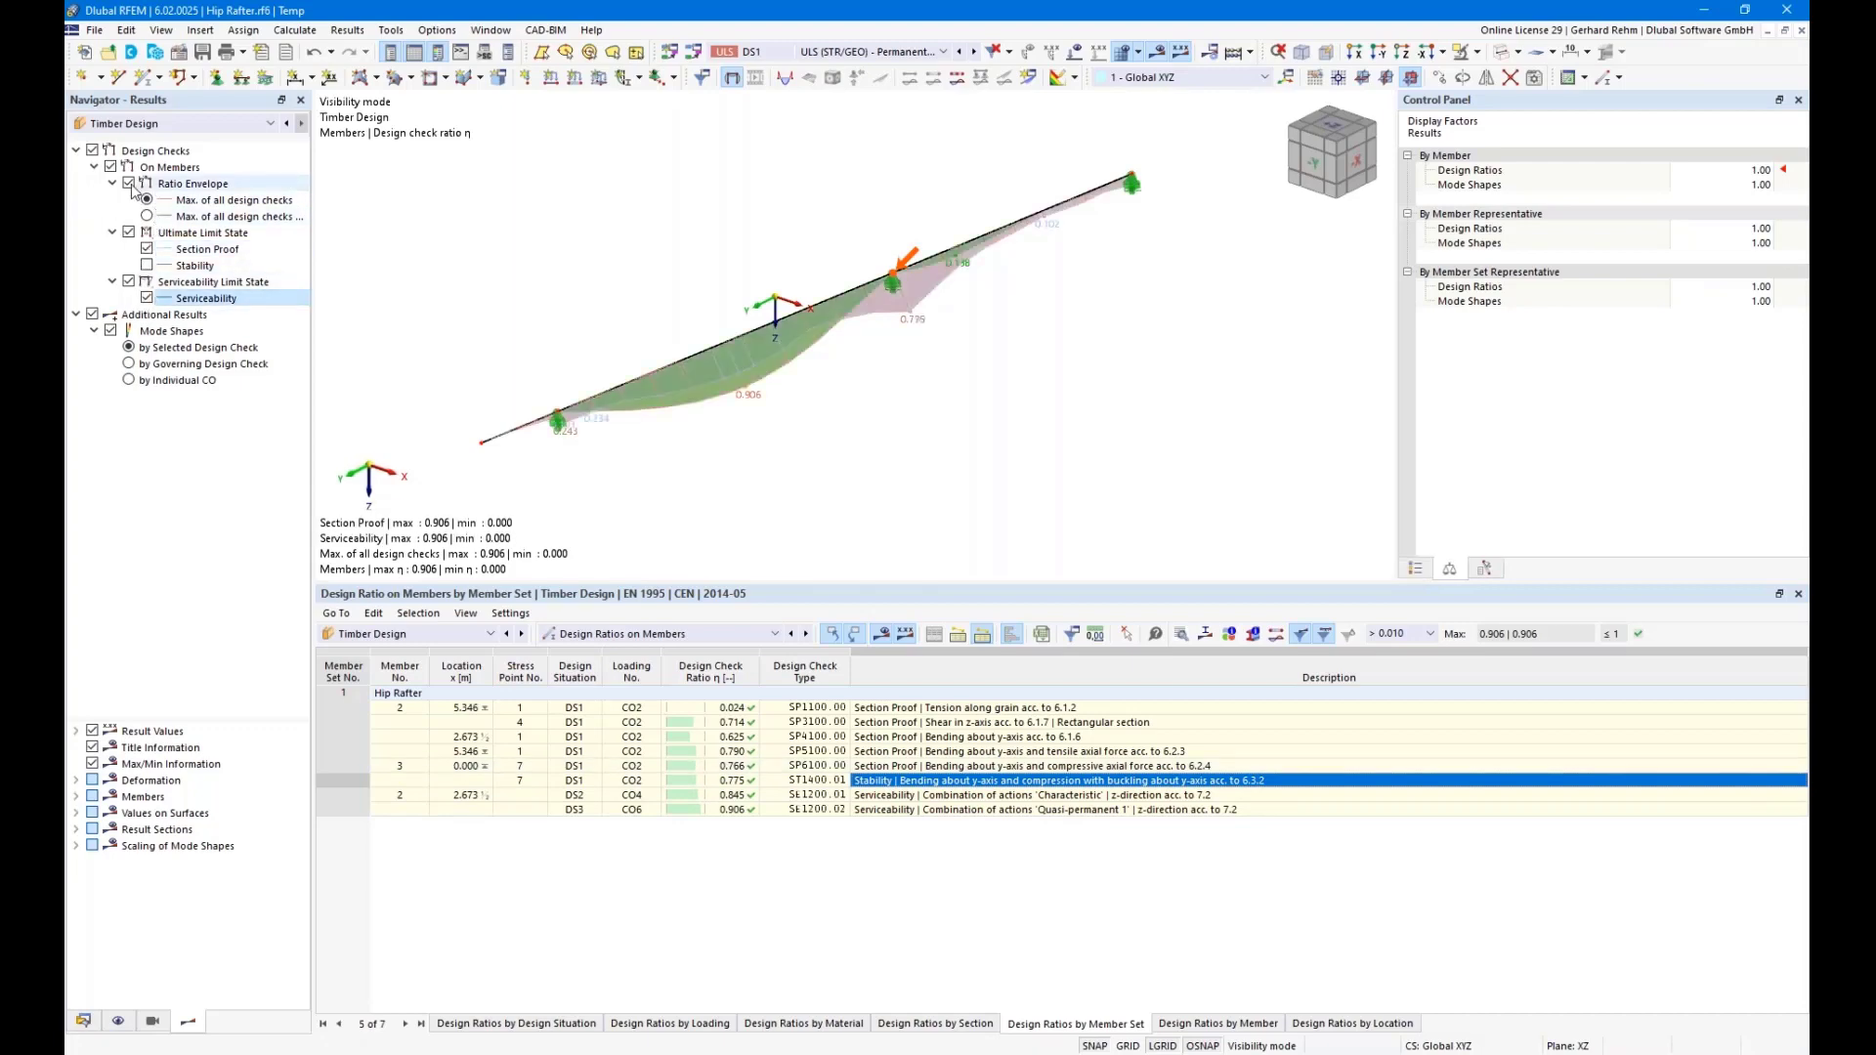
click(129, 184)
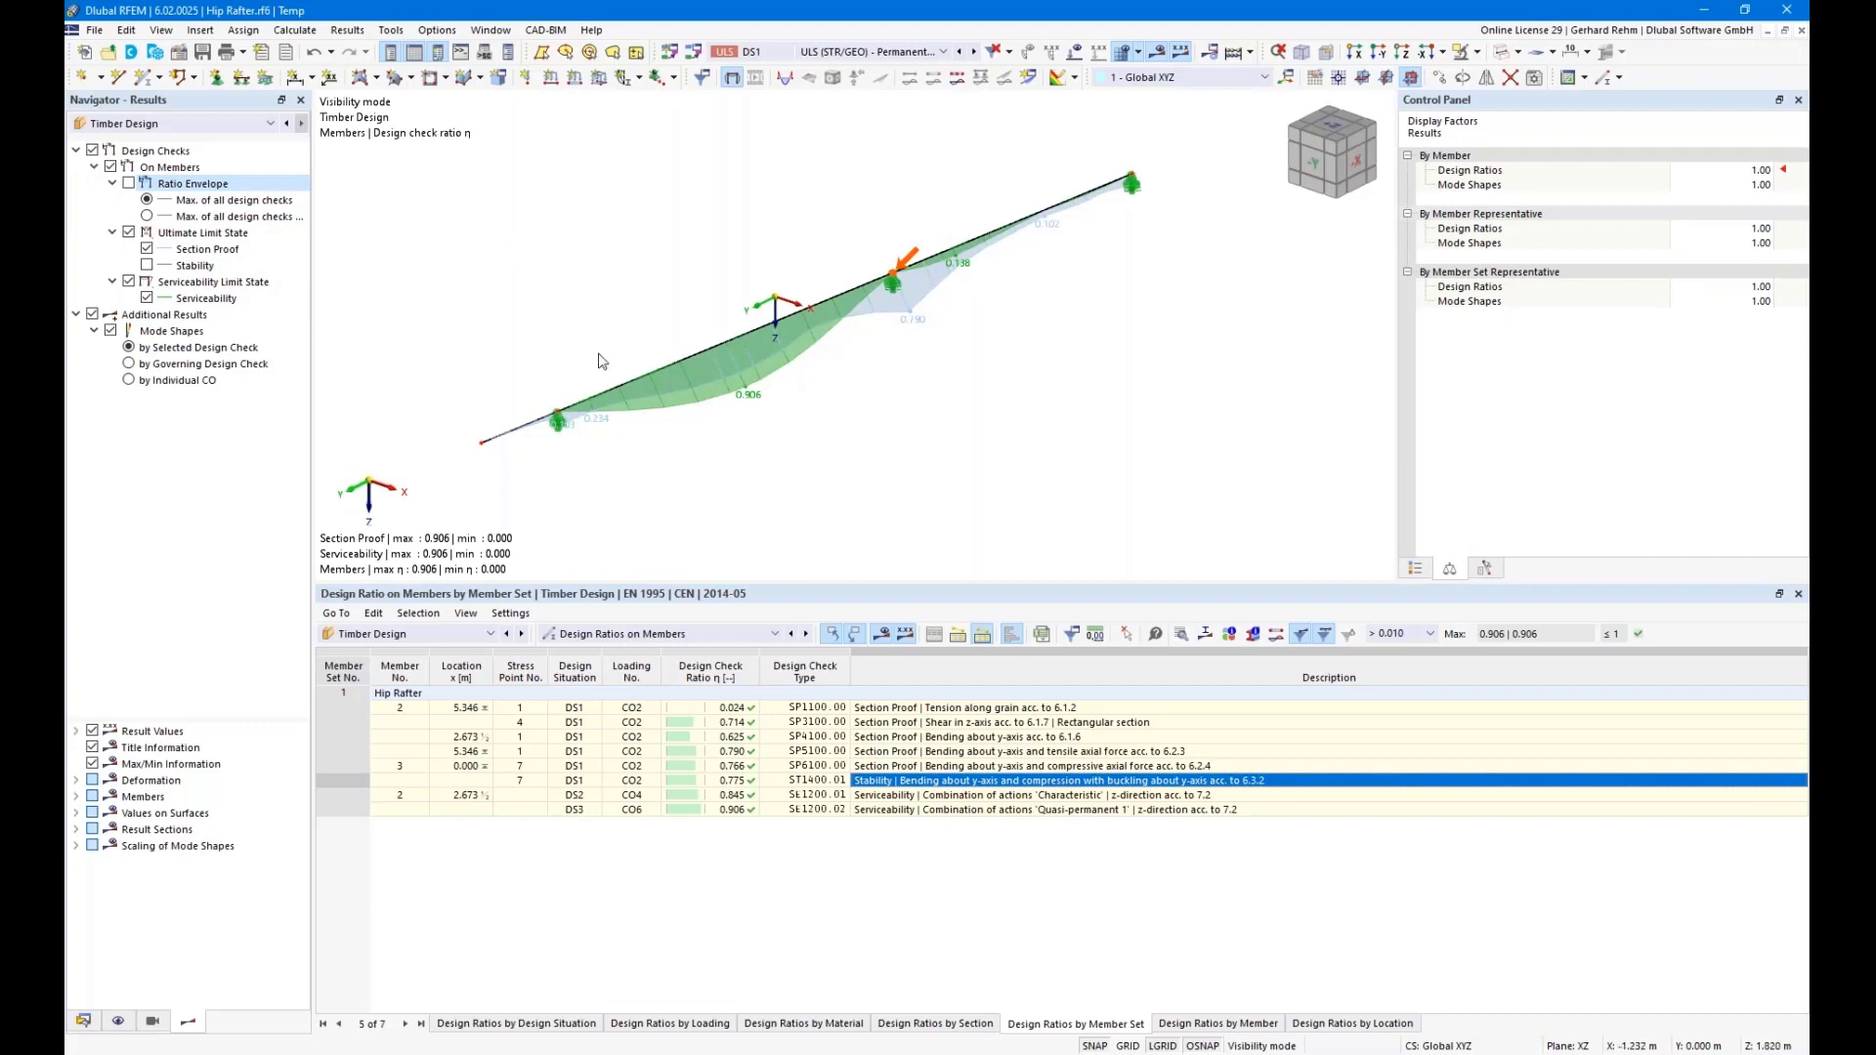
click(129, 184)
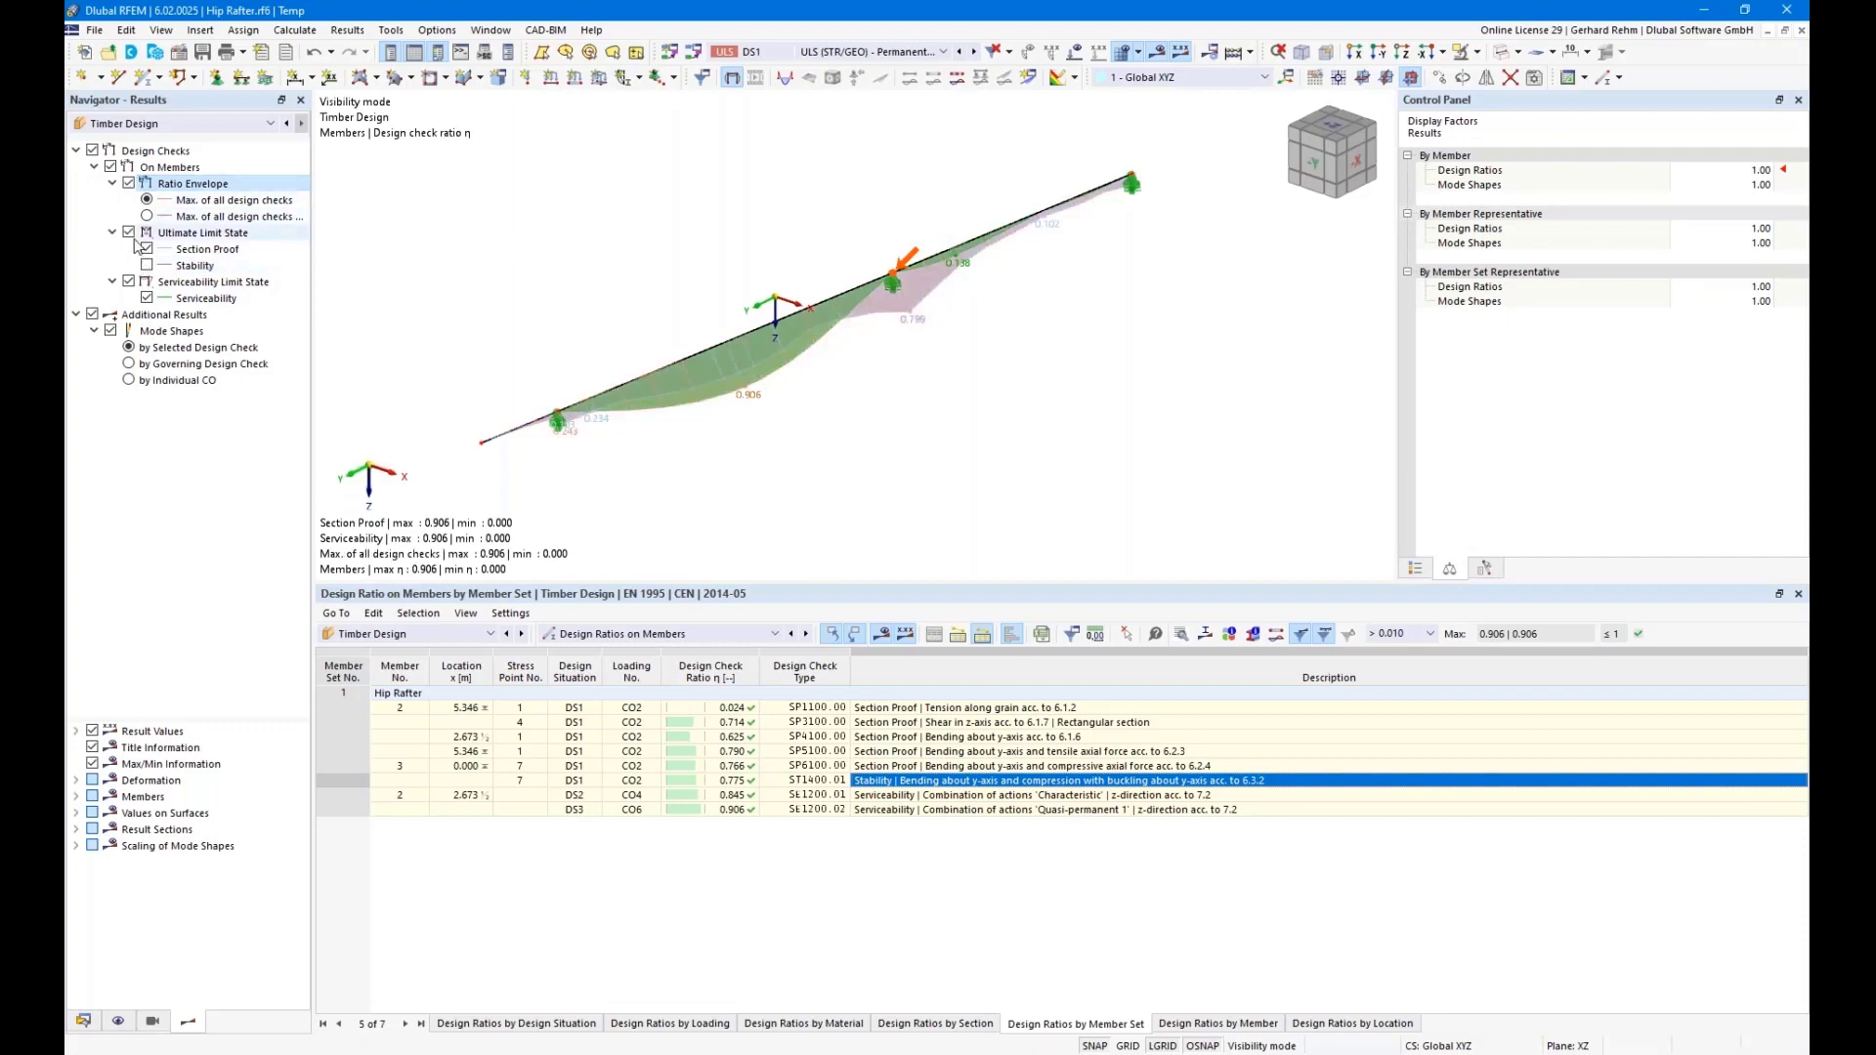
click(128, 233)
click(128, 281)
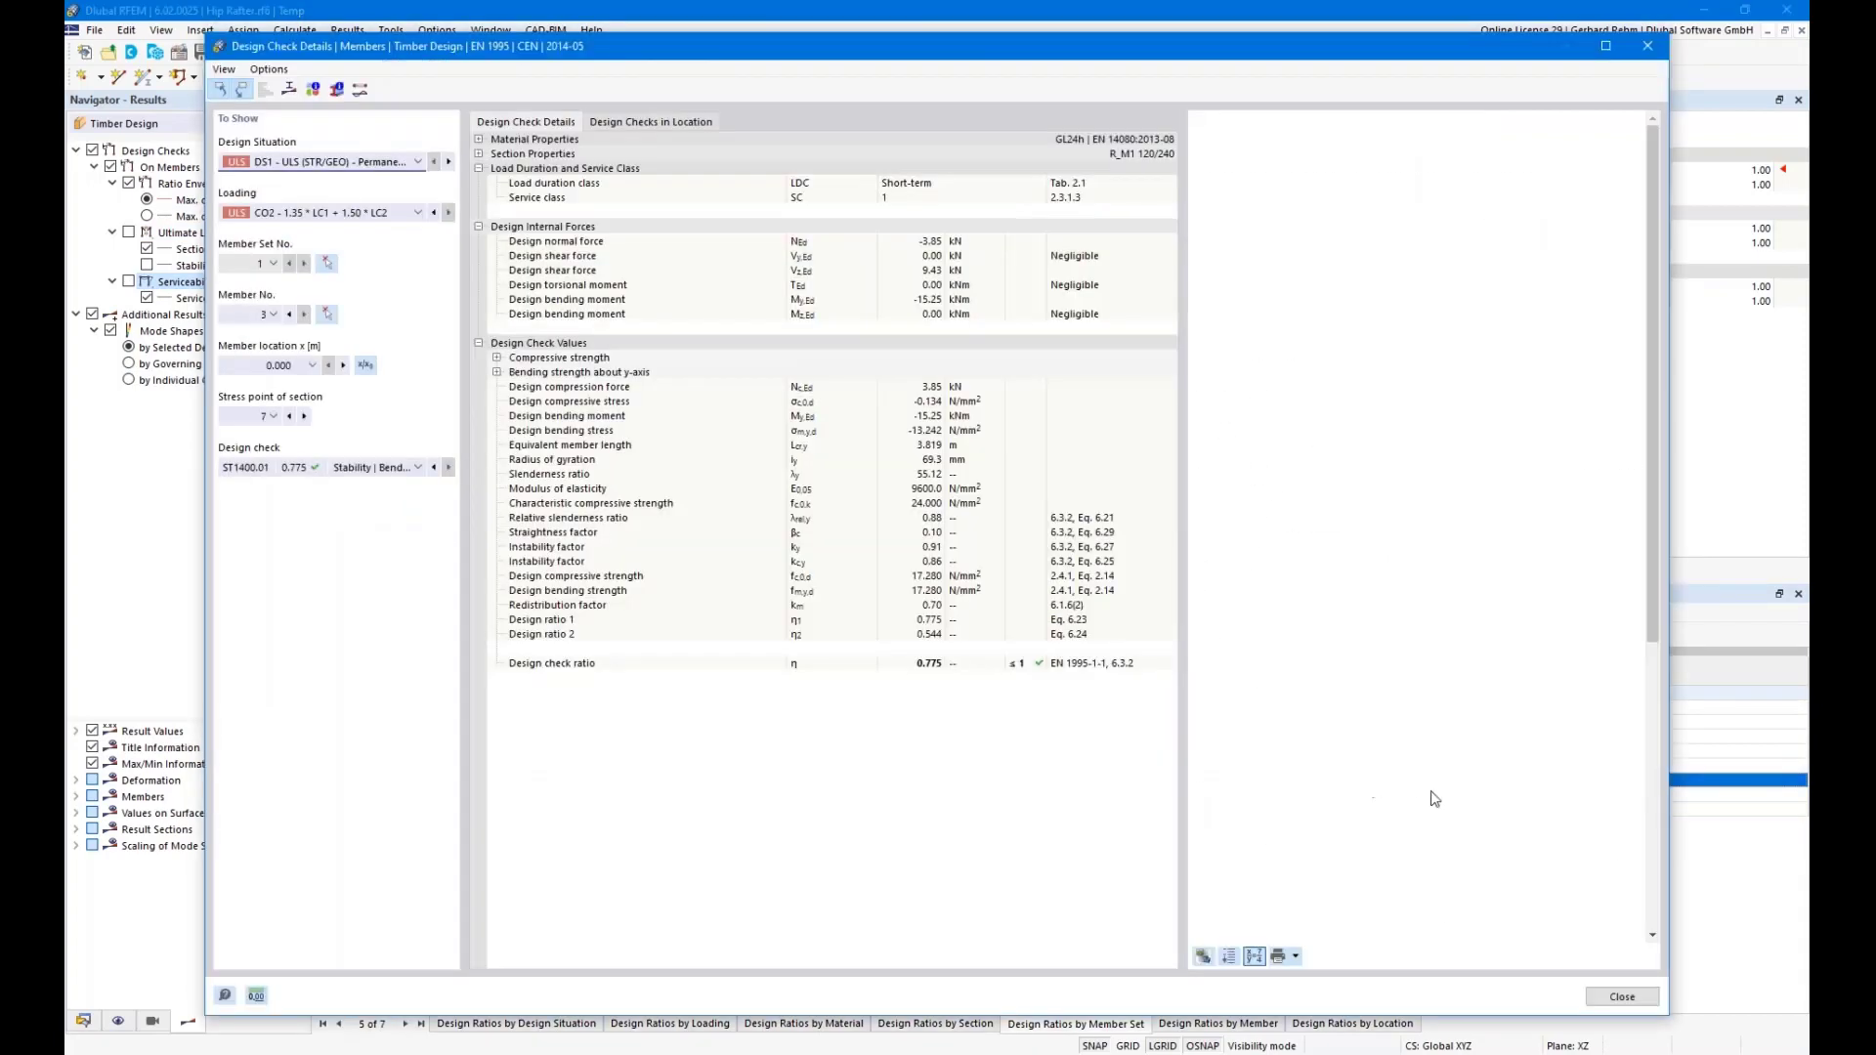
Examine the stability check's formulas and the section's normal stress diagram due to normal force and bending moment about the local y-axis
scroll(1466, 637, down, 1)
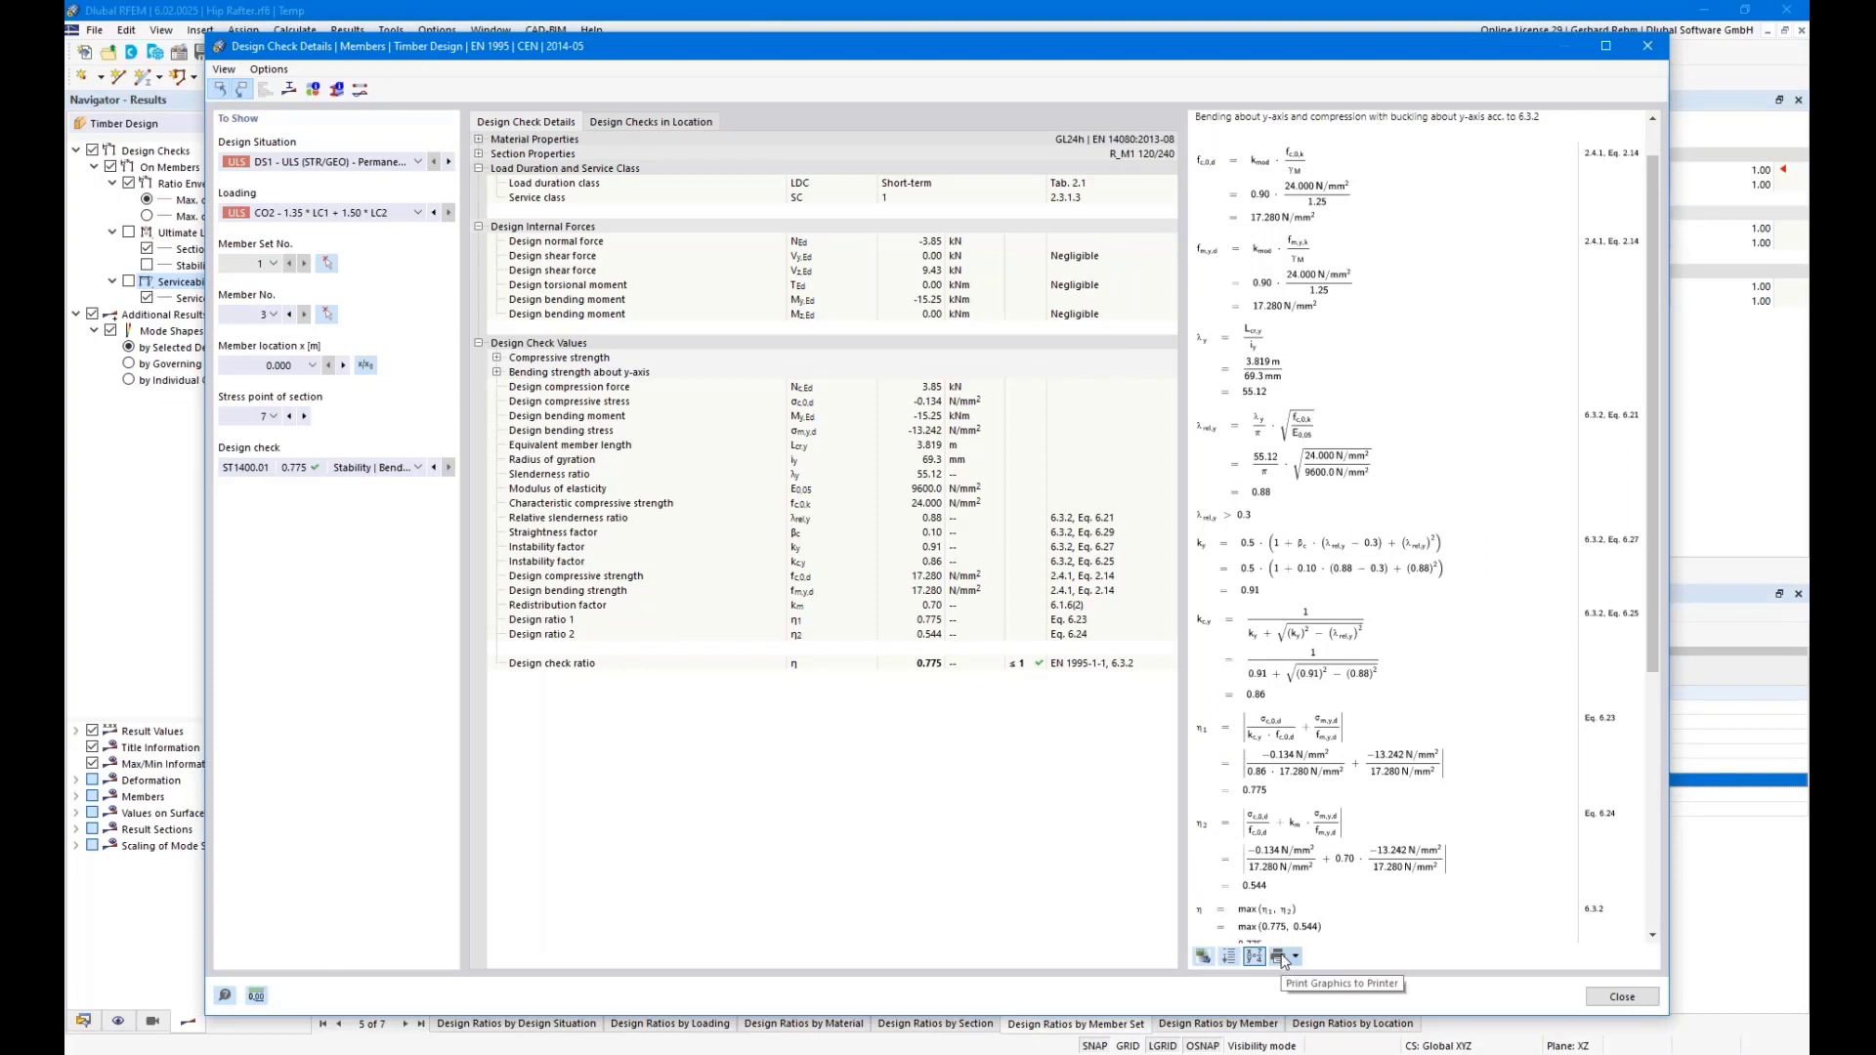
scroll(1325, 321, up, 1)
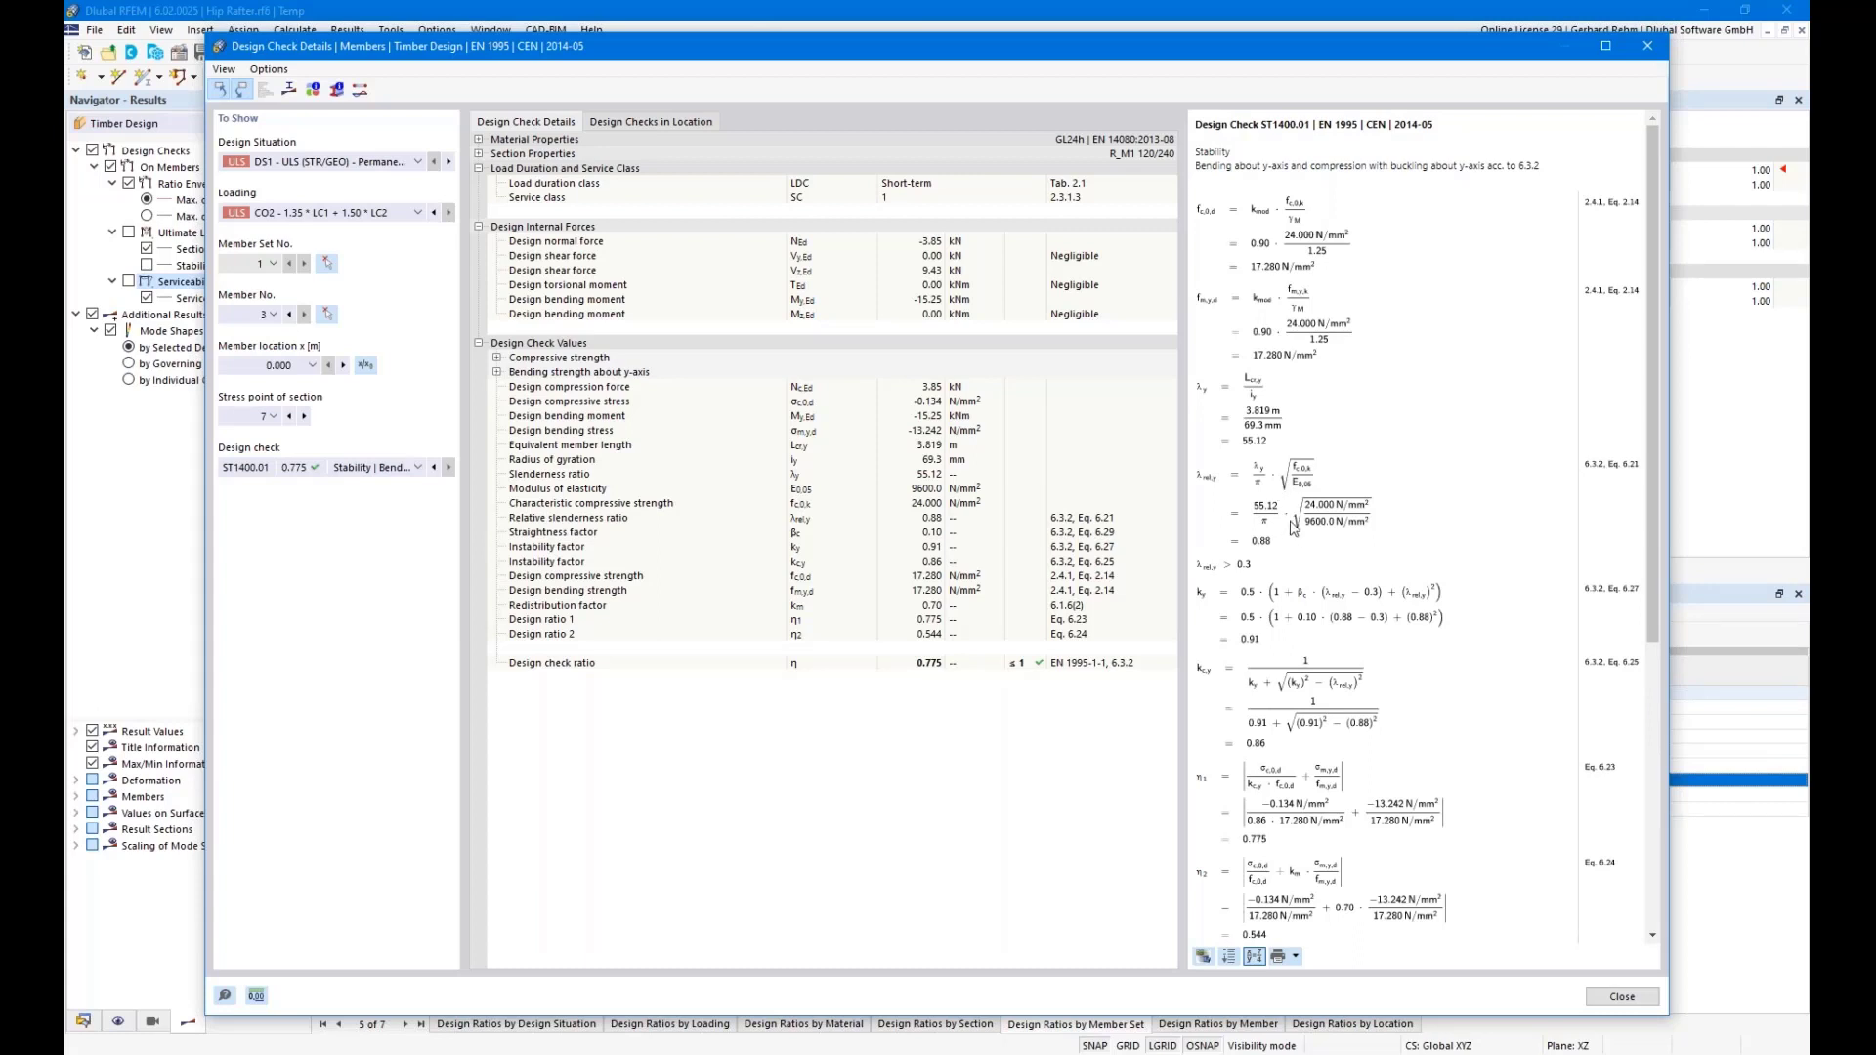
click(290, 90)
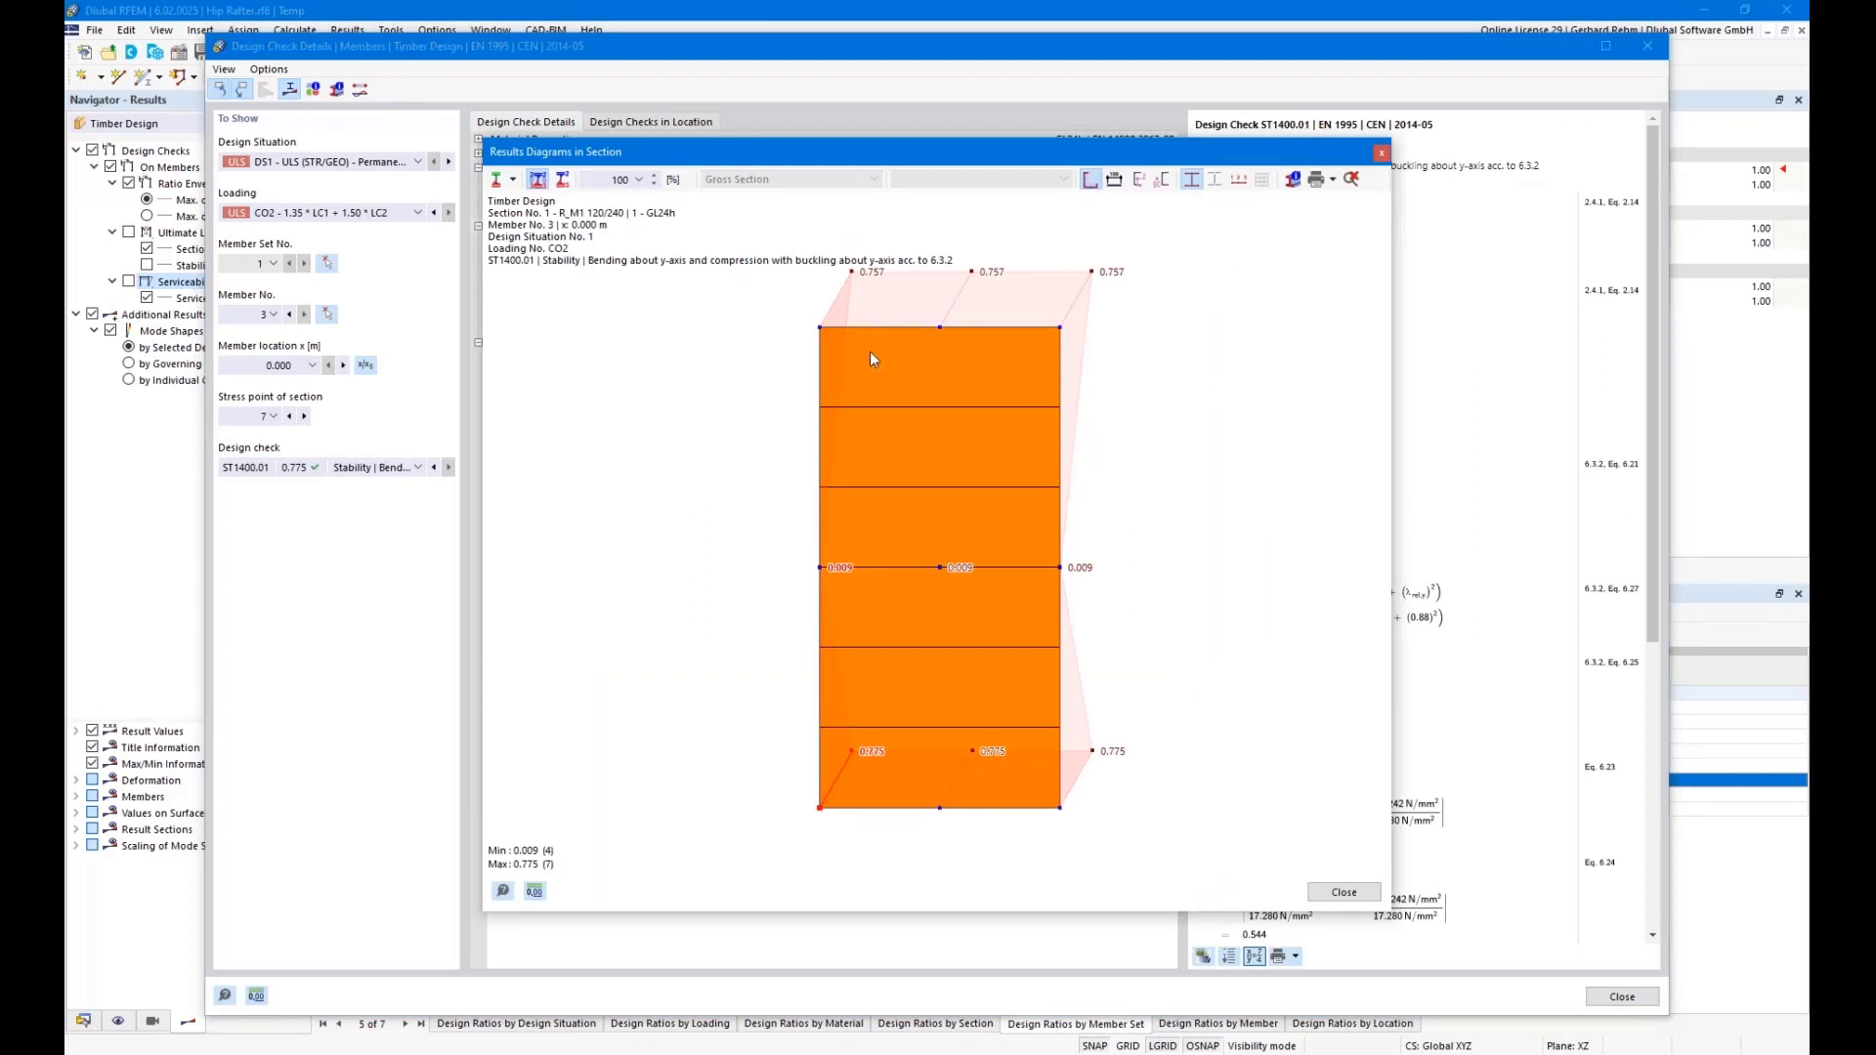
click(513, 180)
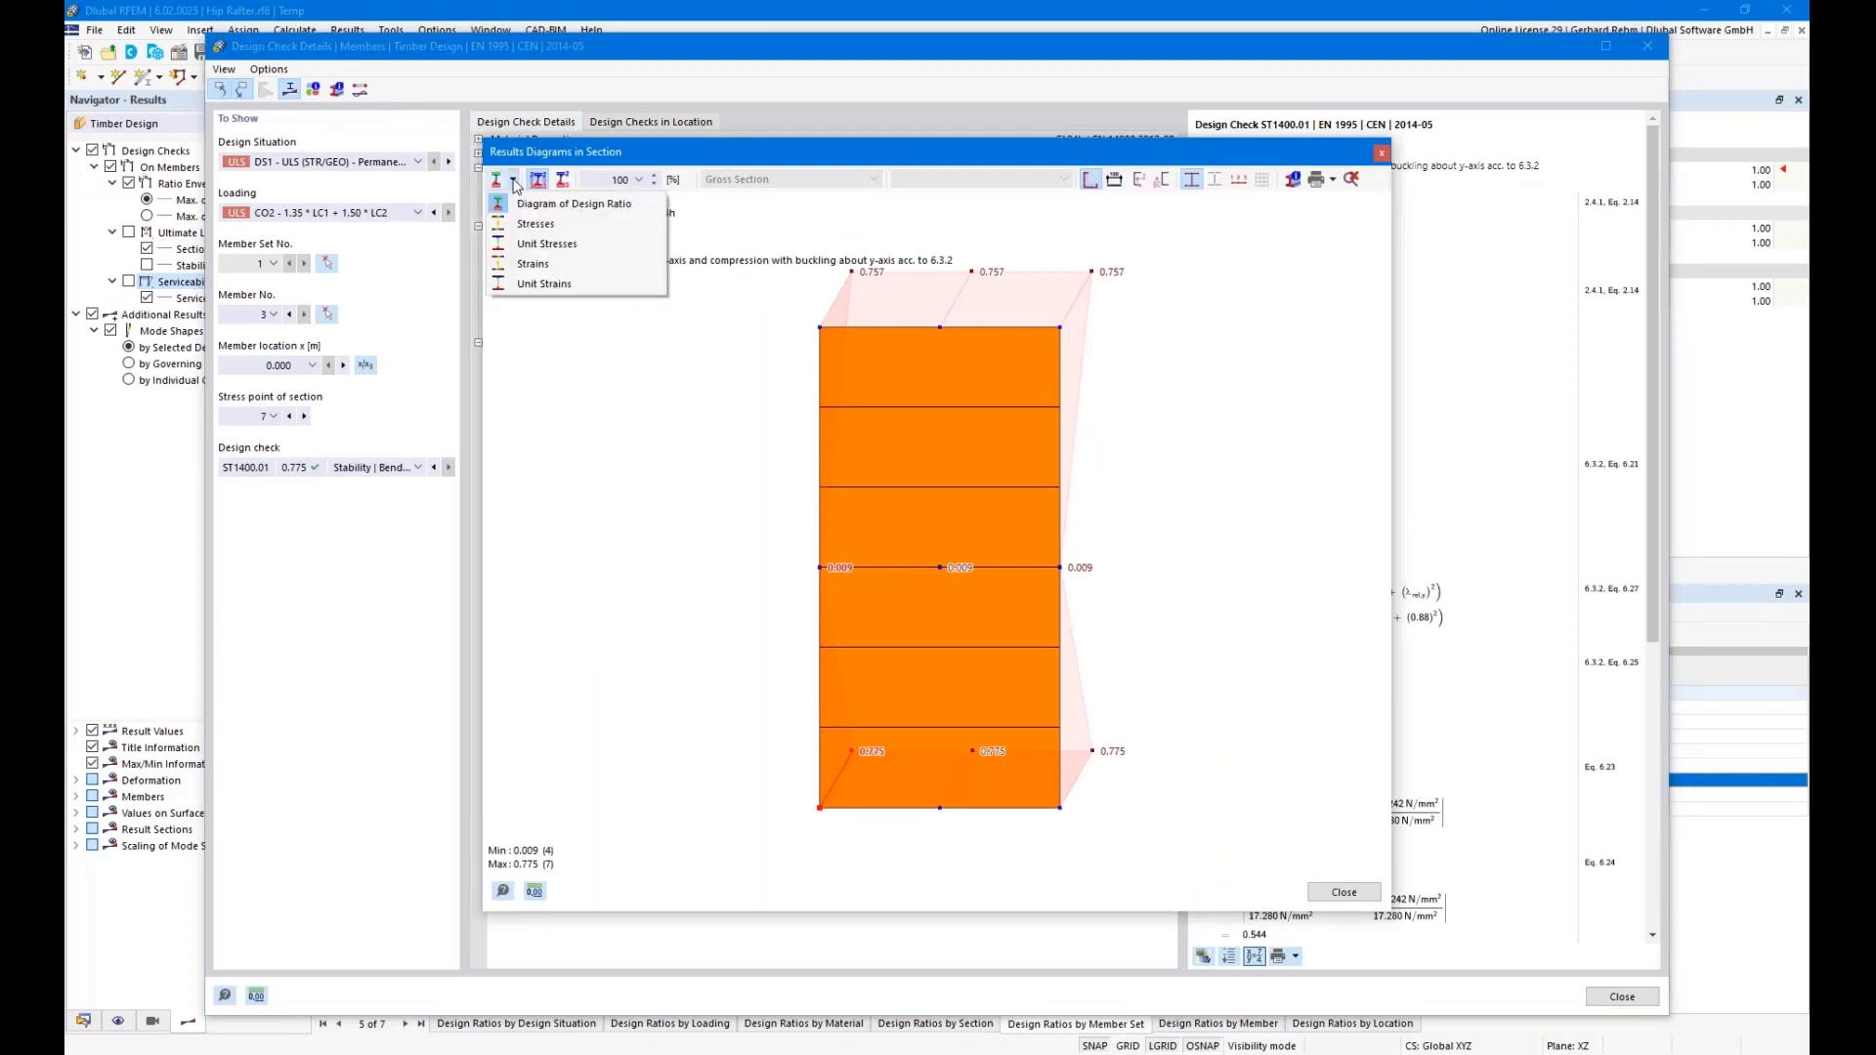
click(518, 229)
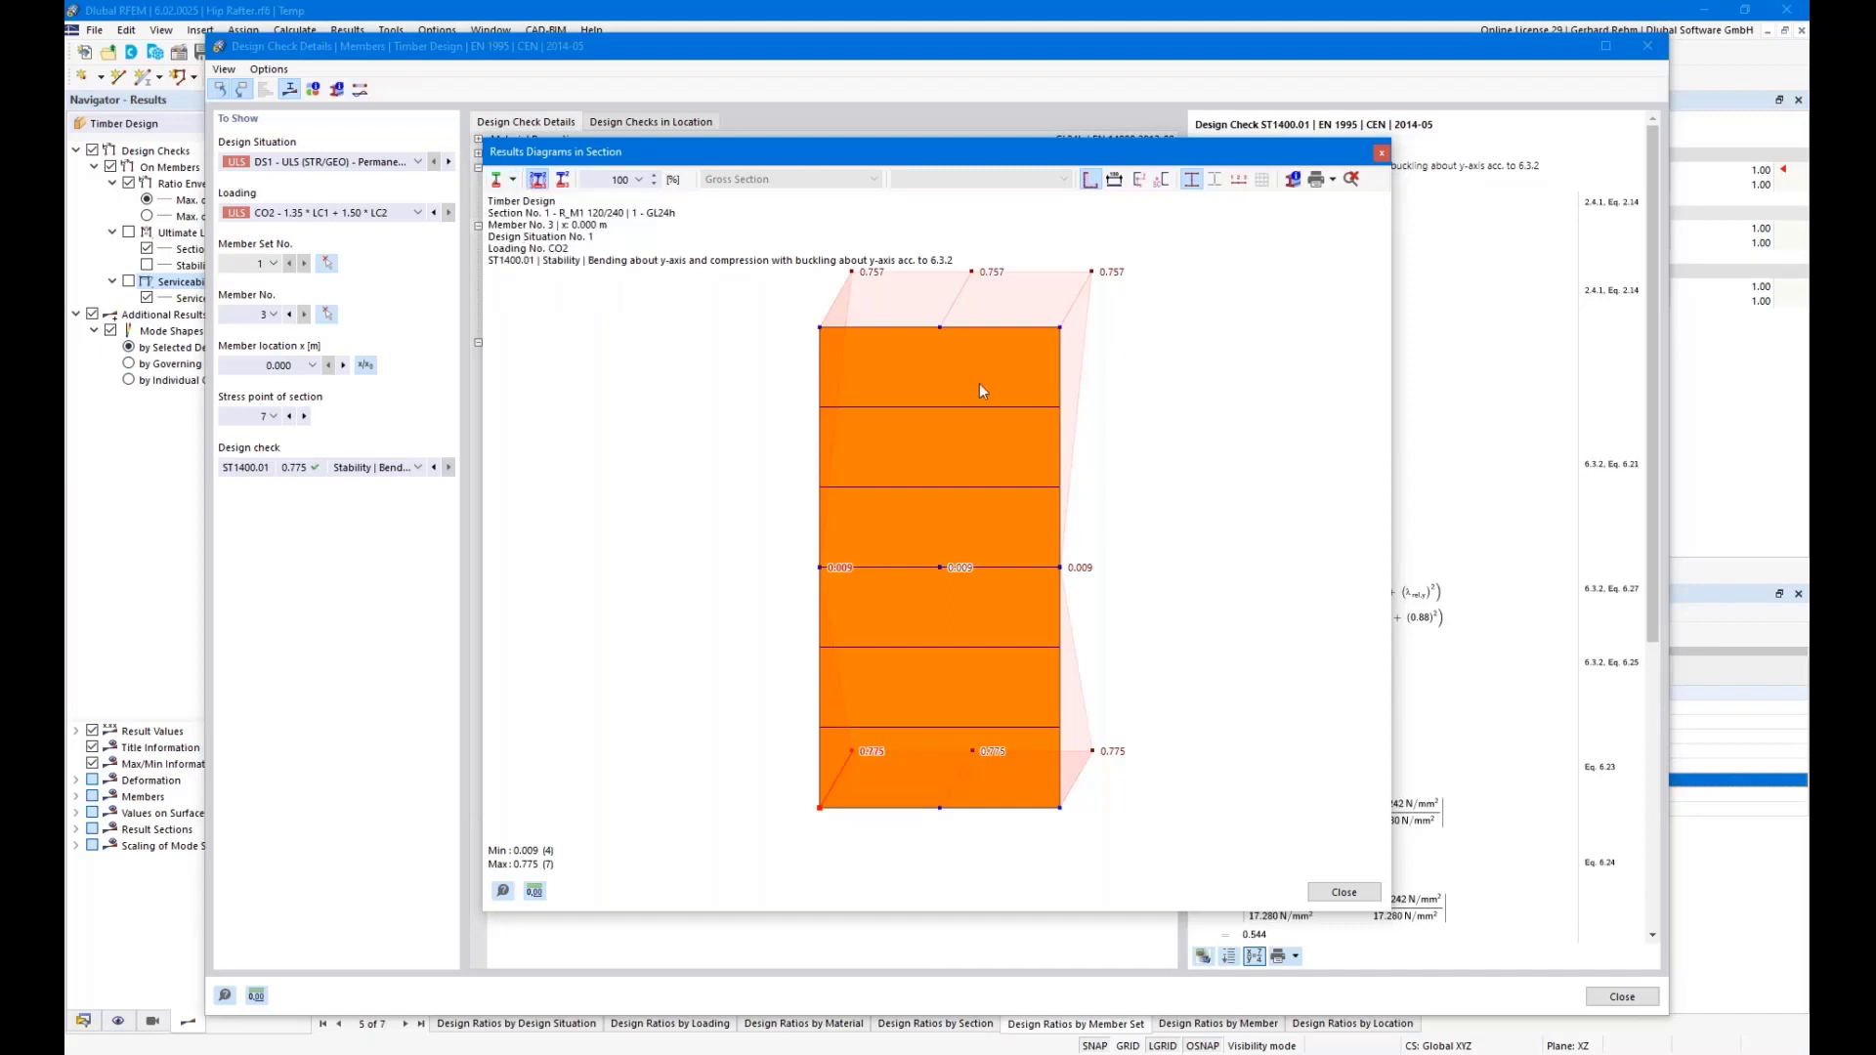
click(936, 182)
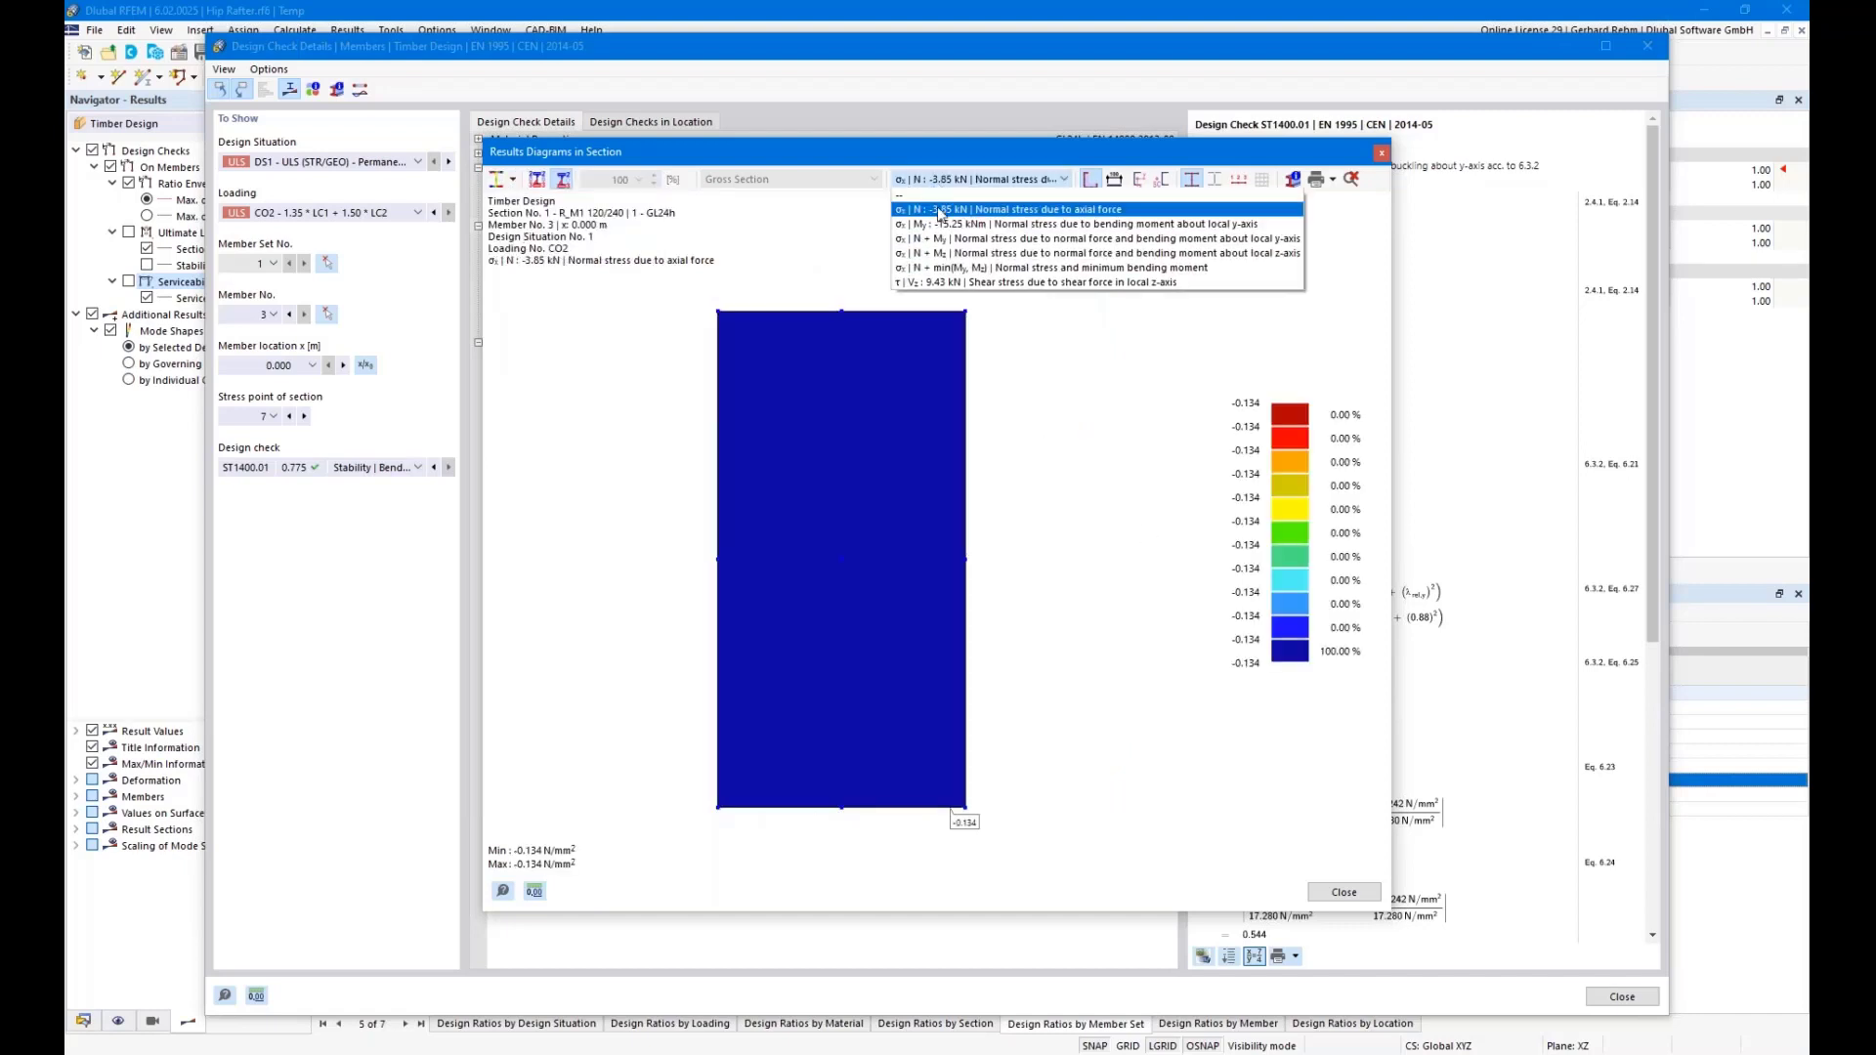
click(991, 238)
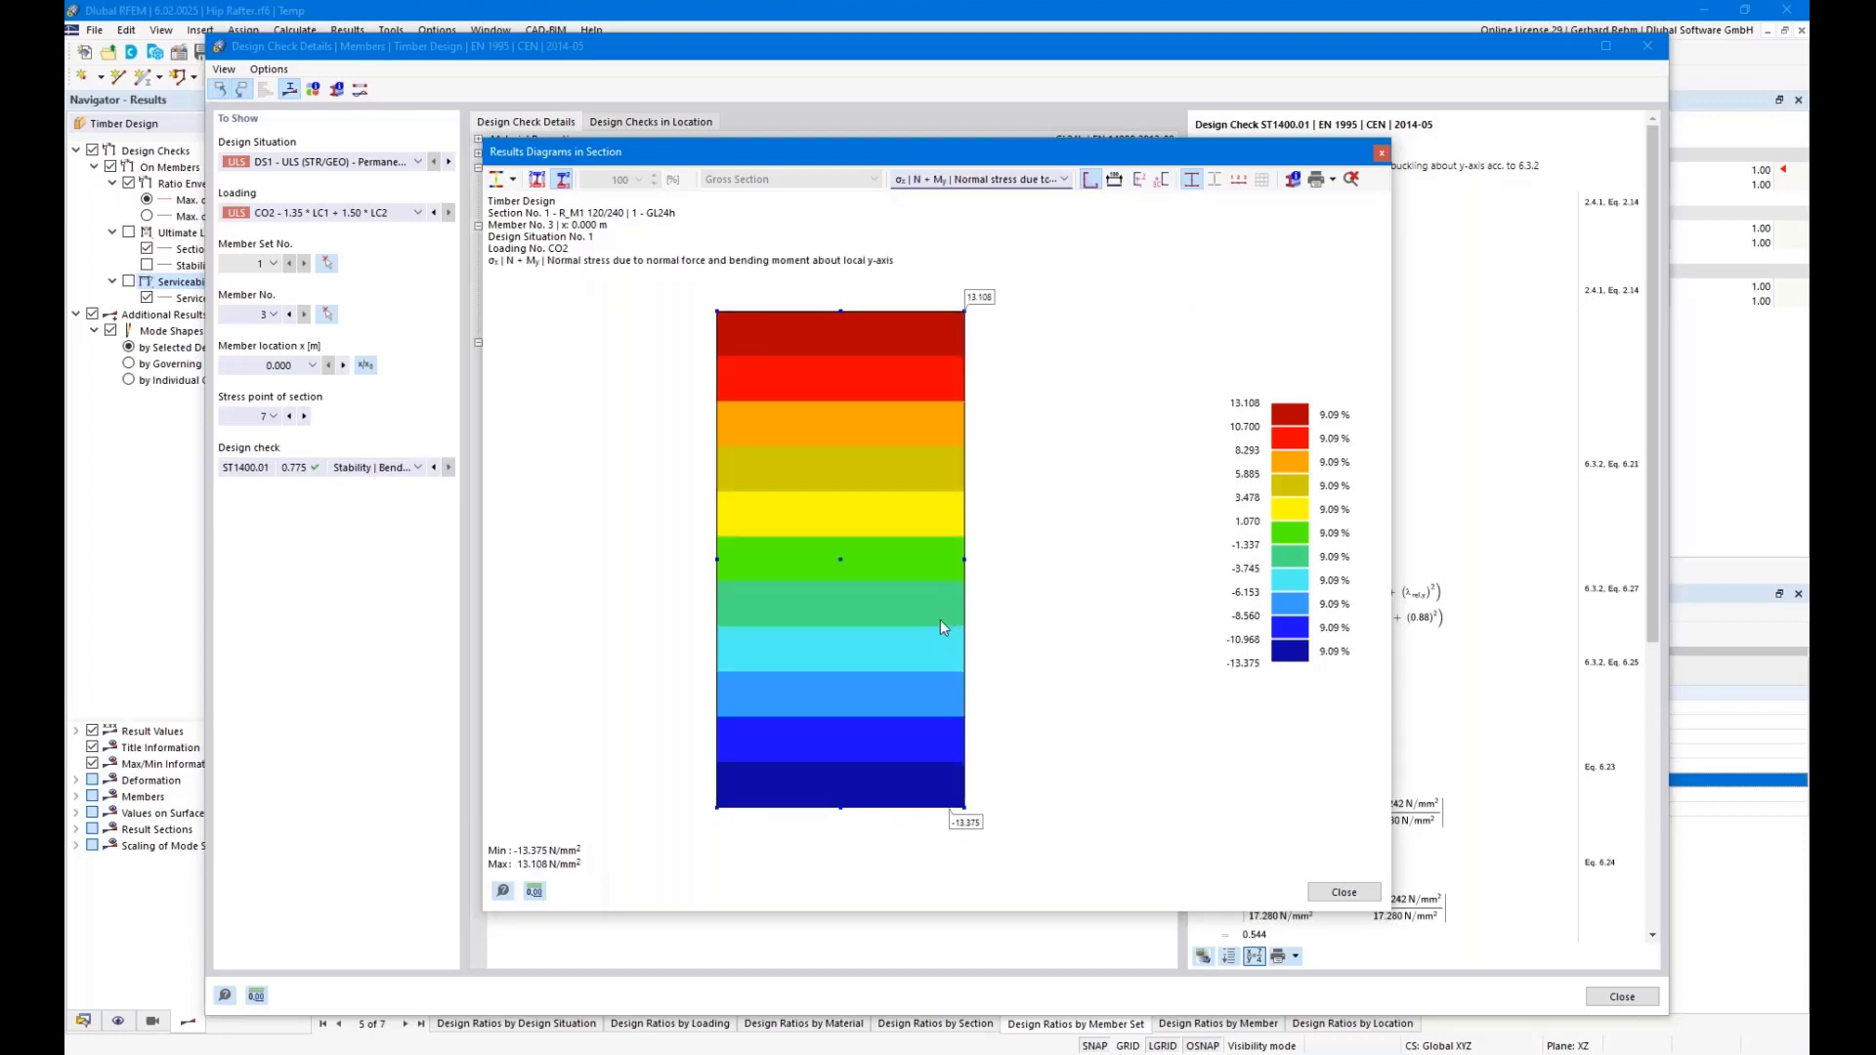
click(1344, 892)
click(1622, 997)
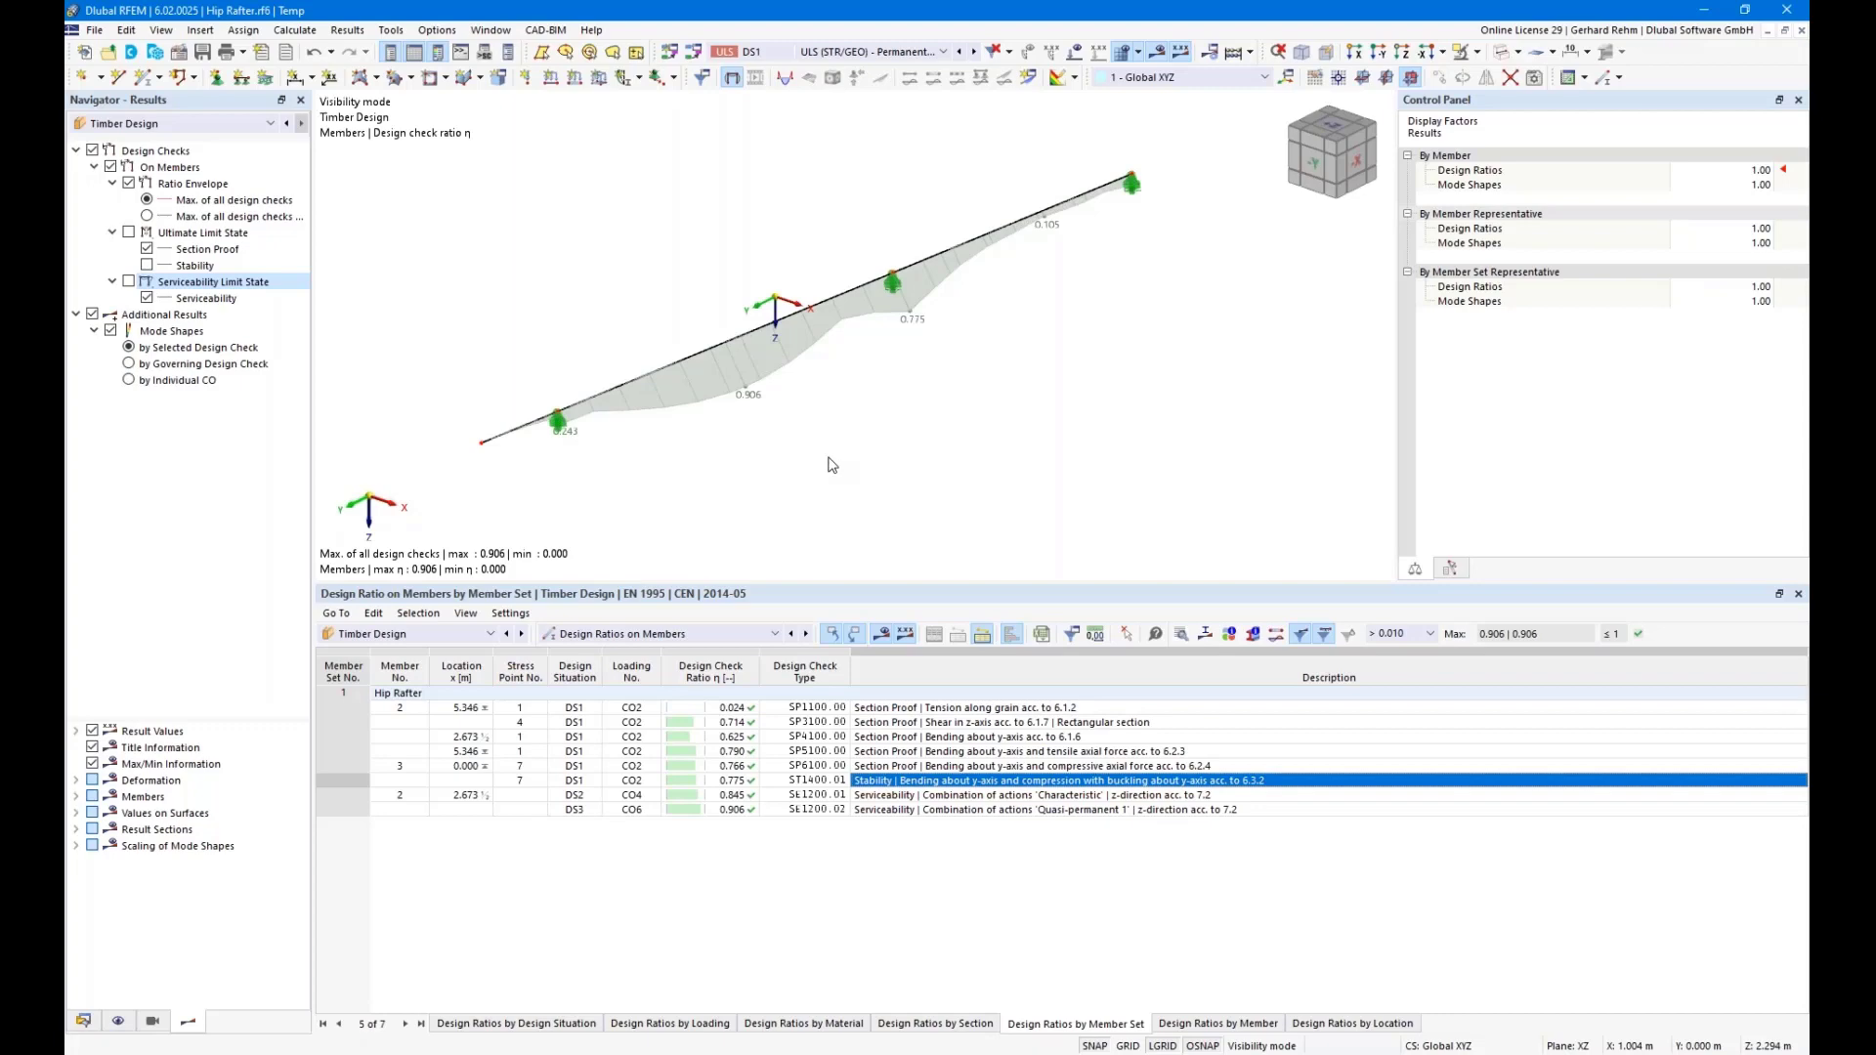
drag(856, 585, 854, 737)
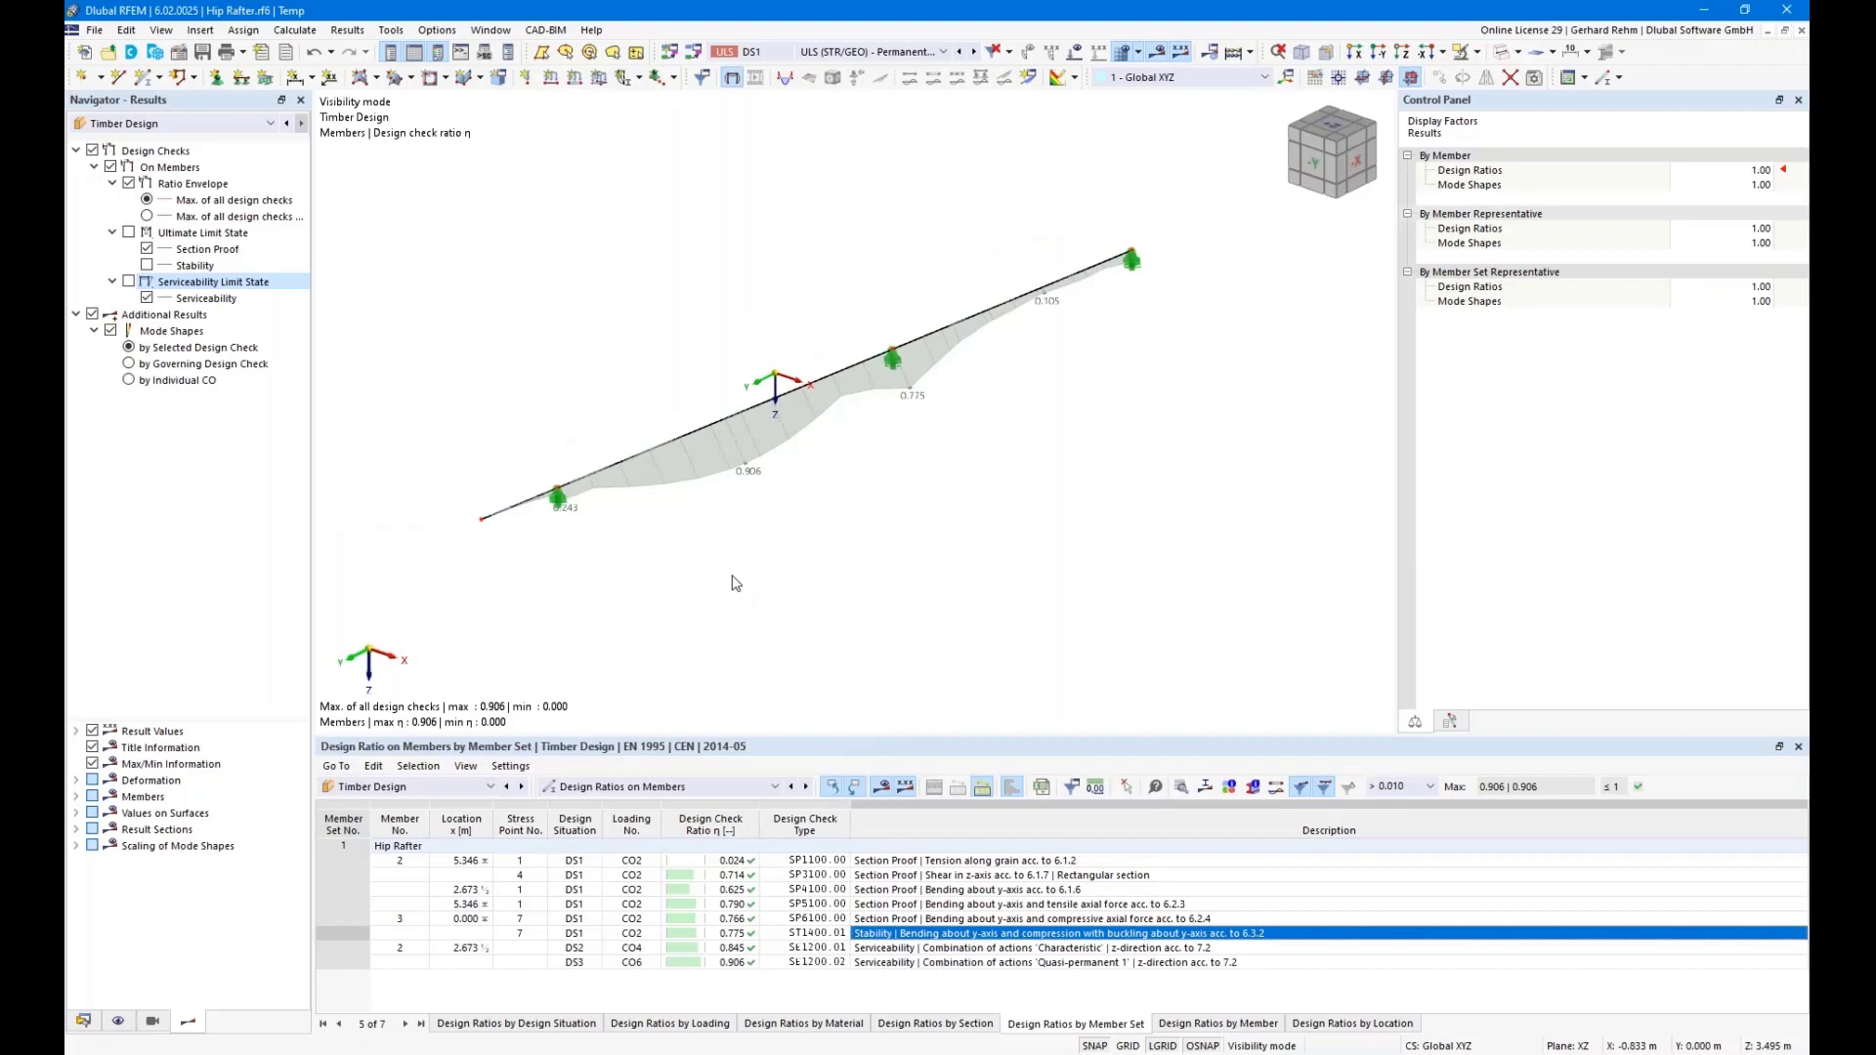
ctrl+middle_drag(700, 590, 797, 595)
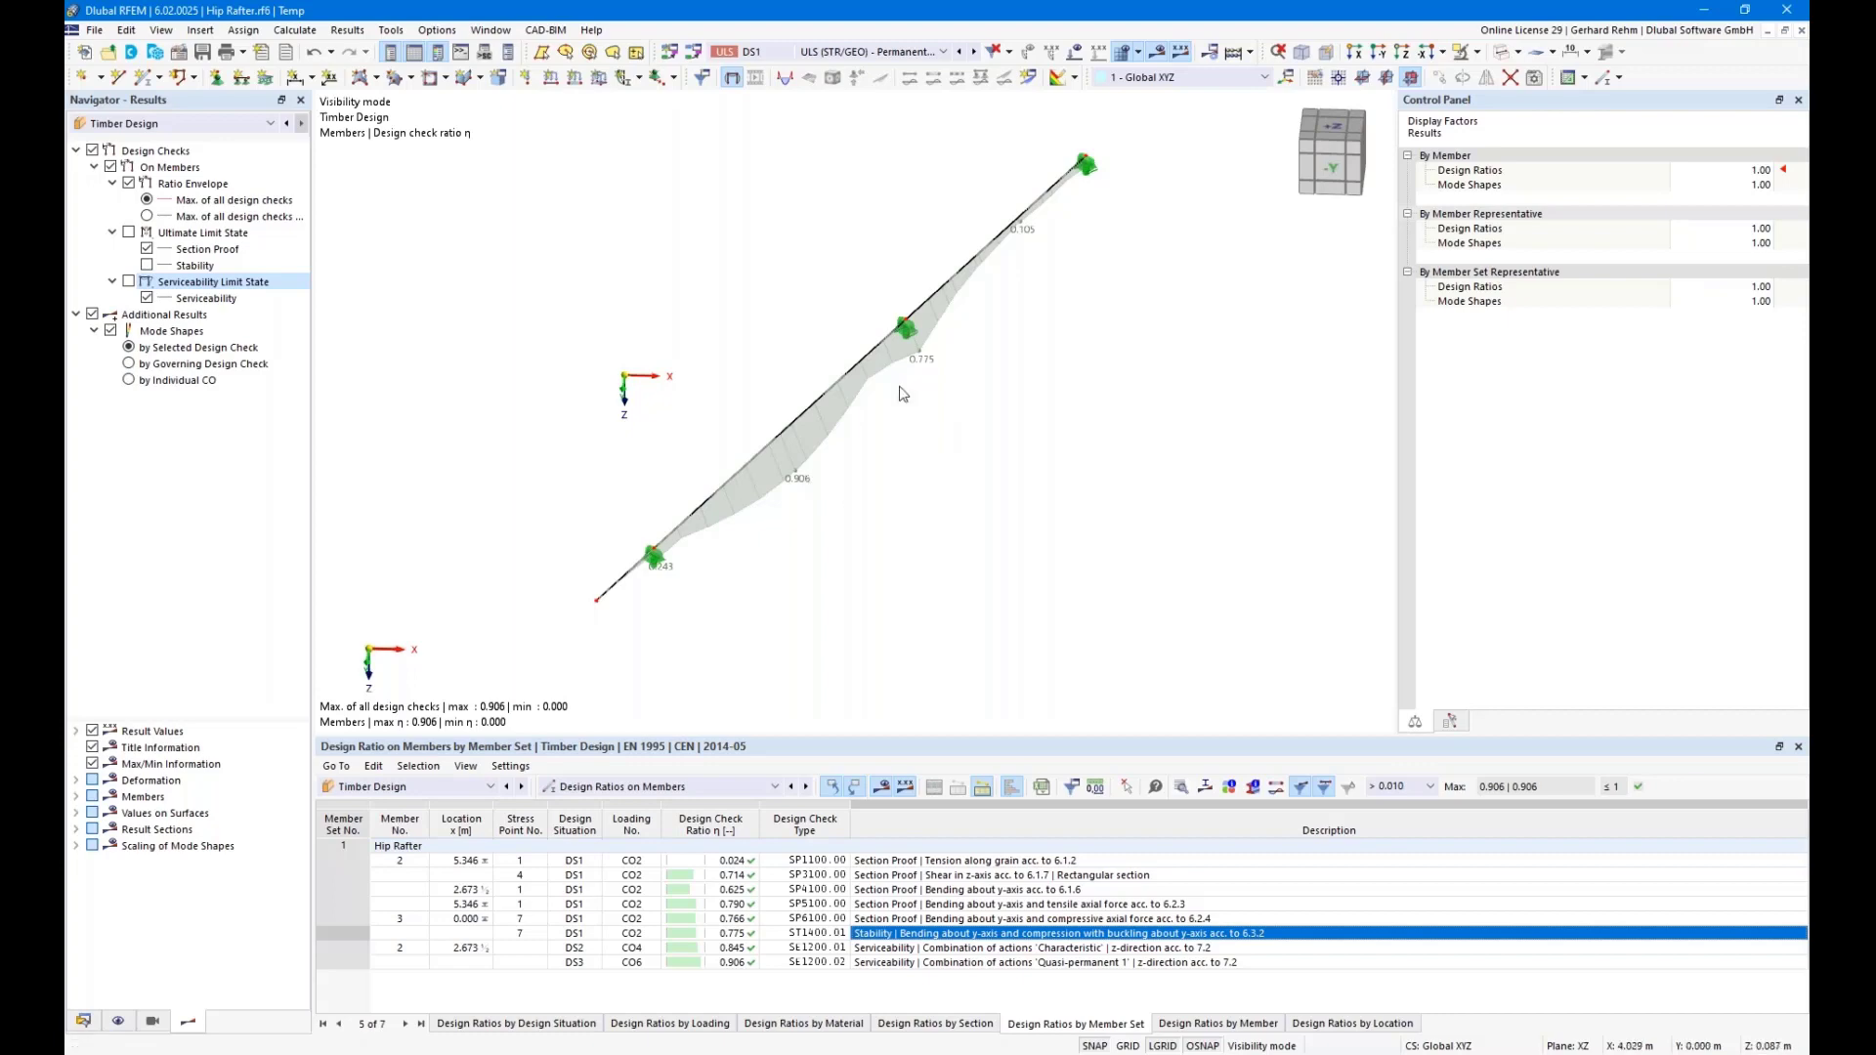
click(1289, 78)
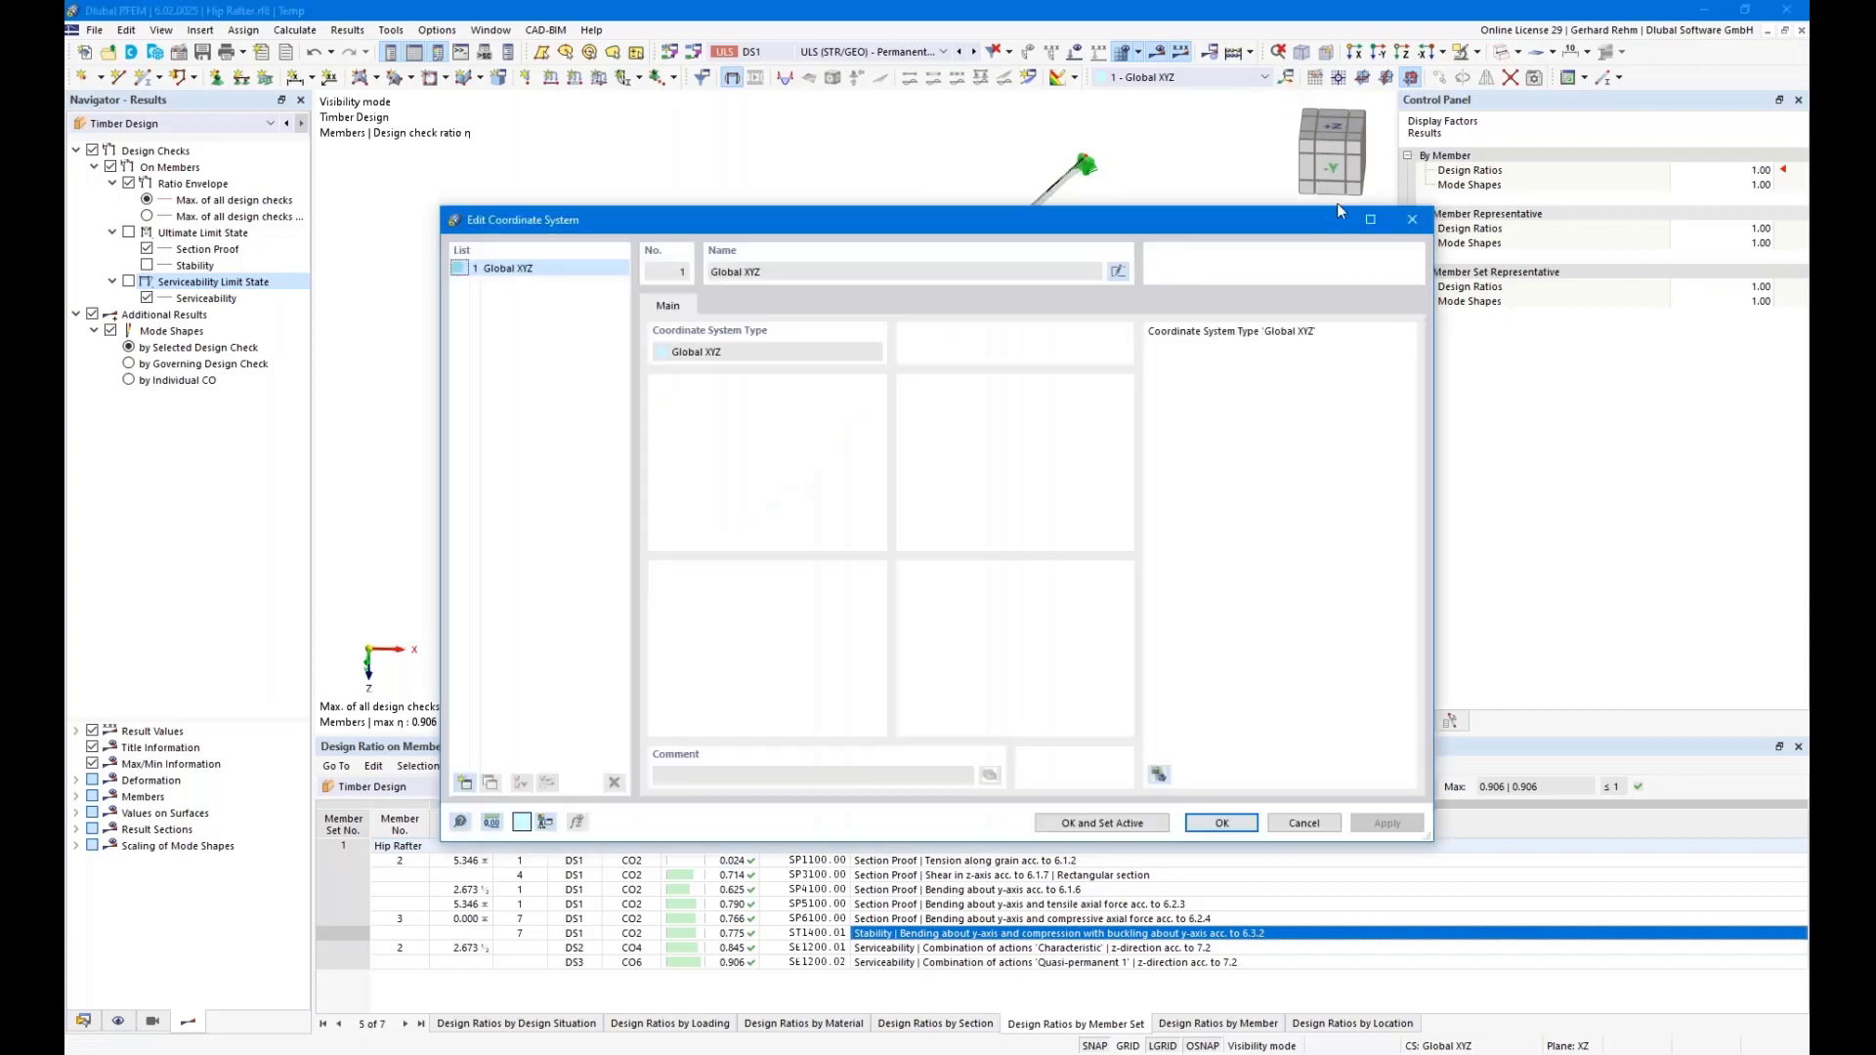
click(1412, 220)
scroll(1052, 420, down, 2)
ctrl+middle_drag(1064, 460, 1059, 413)
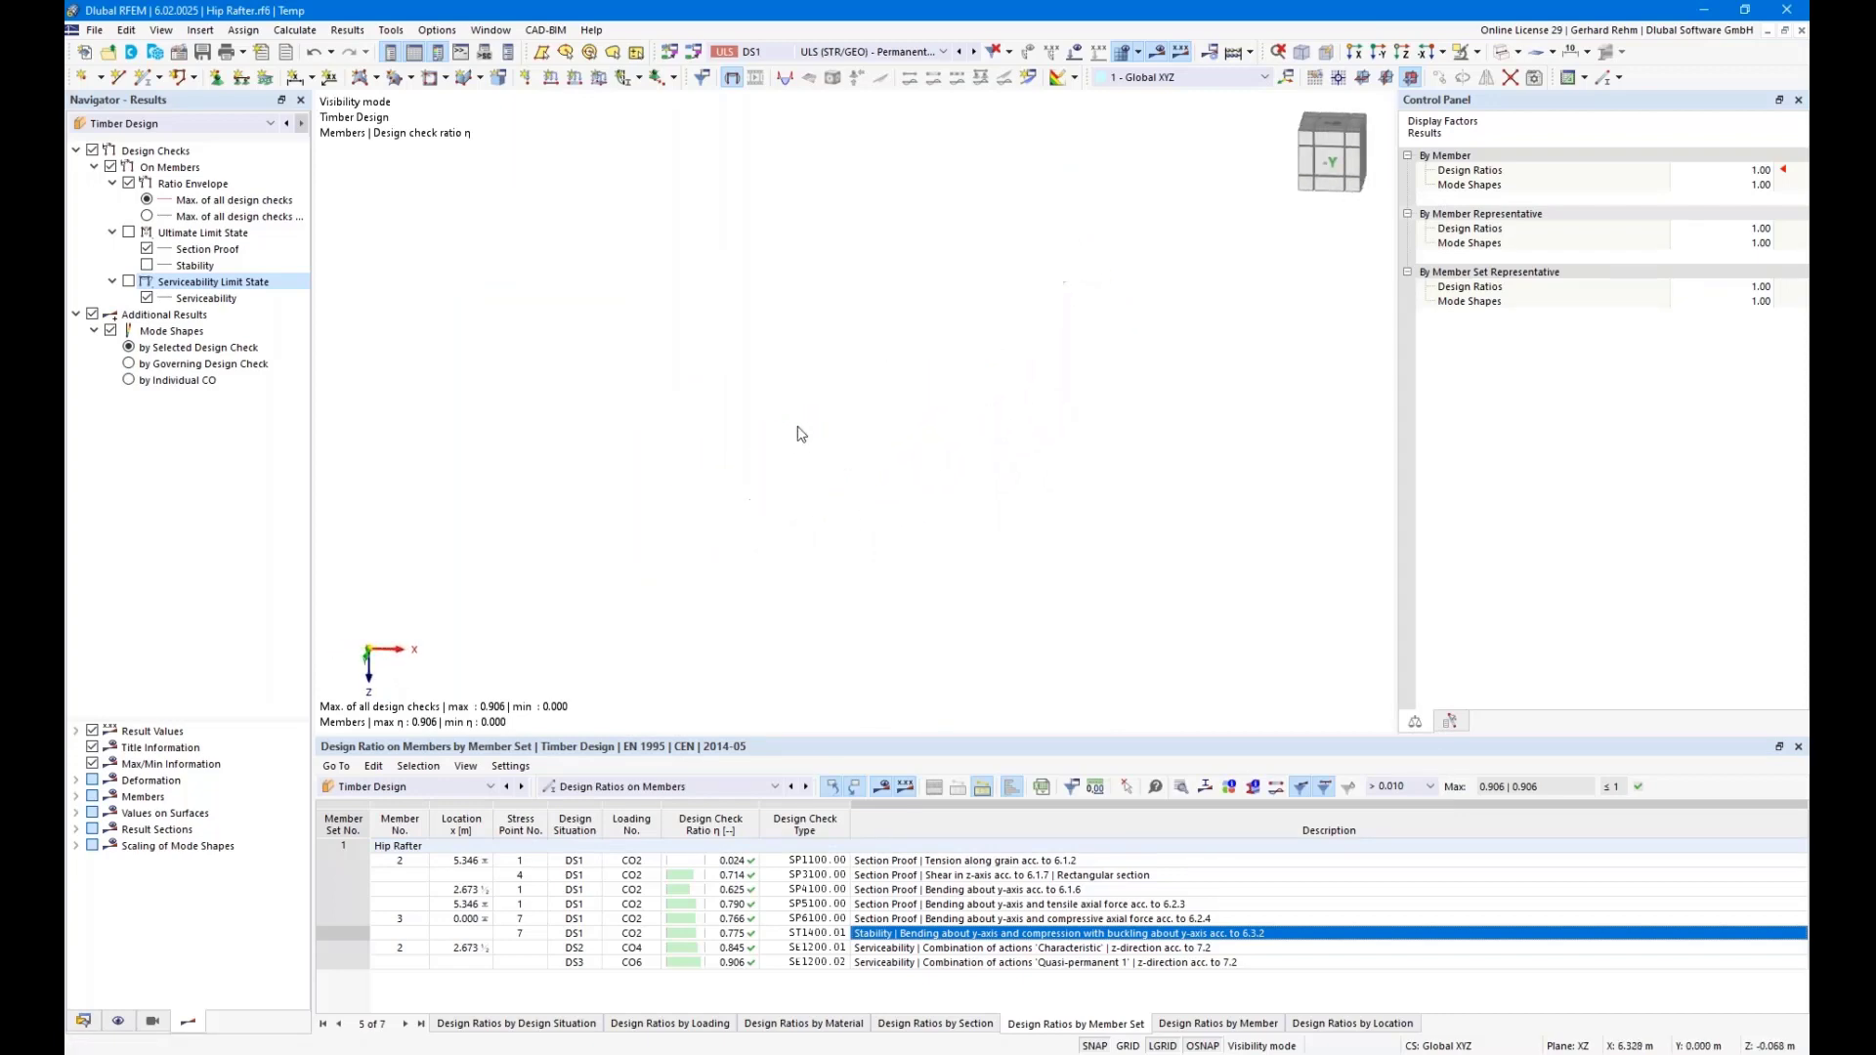
key(F8)
scroll(749, 448, down, 2)
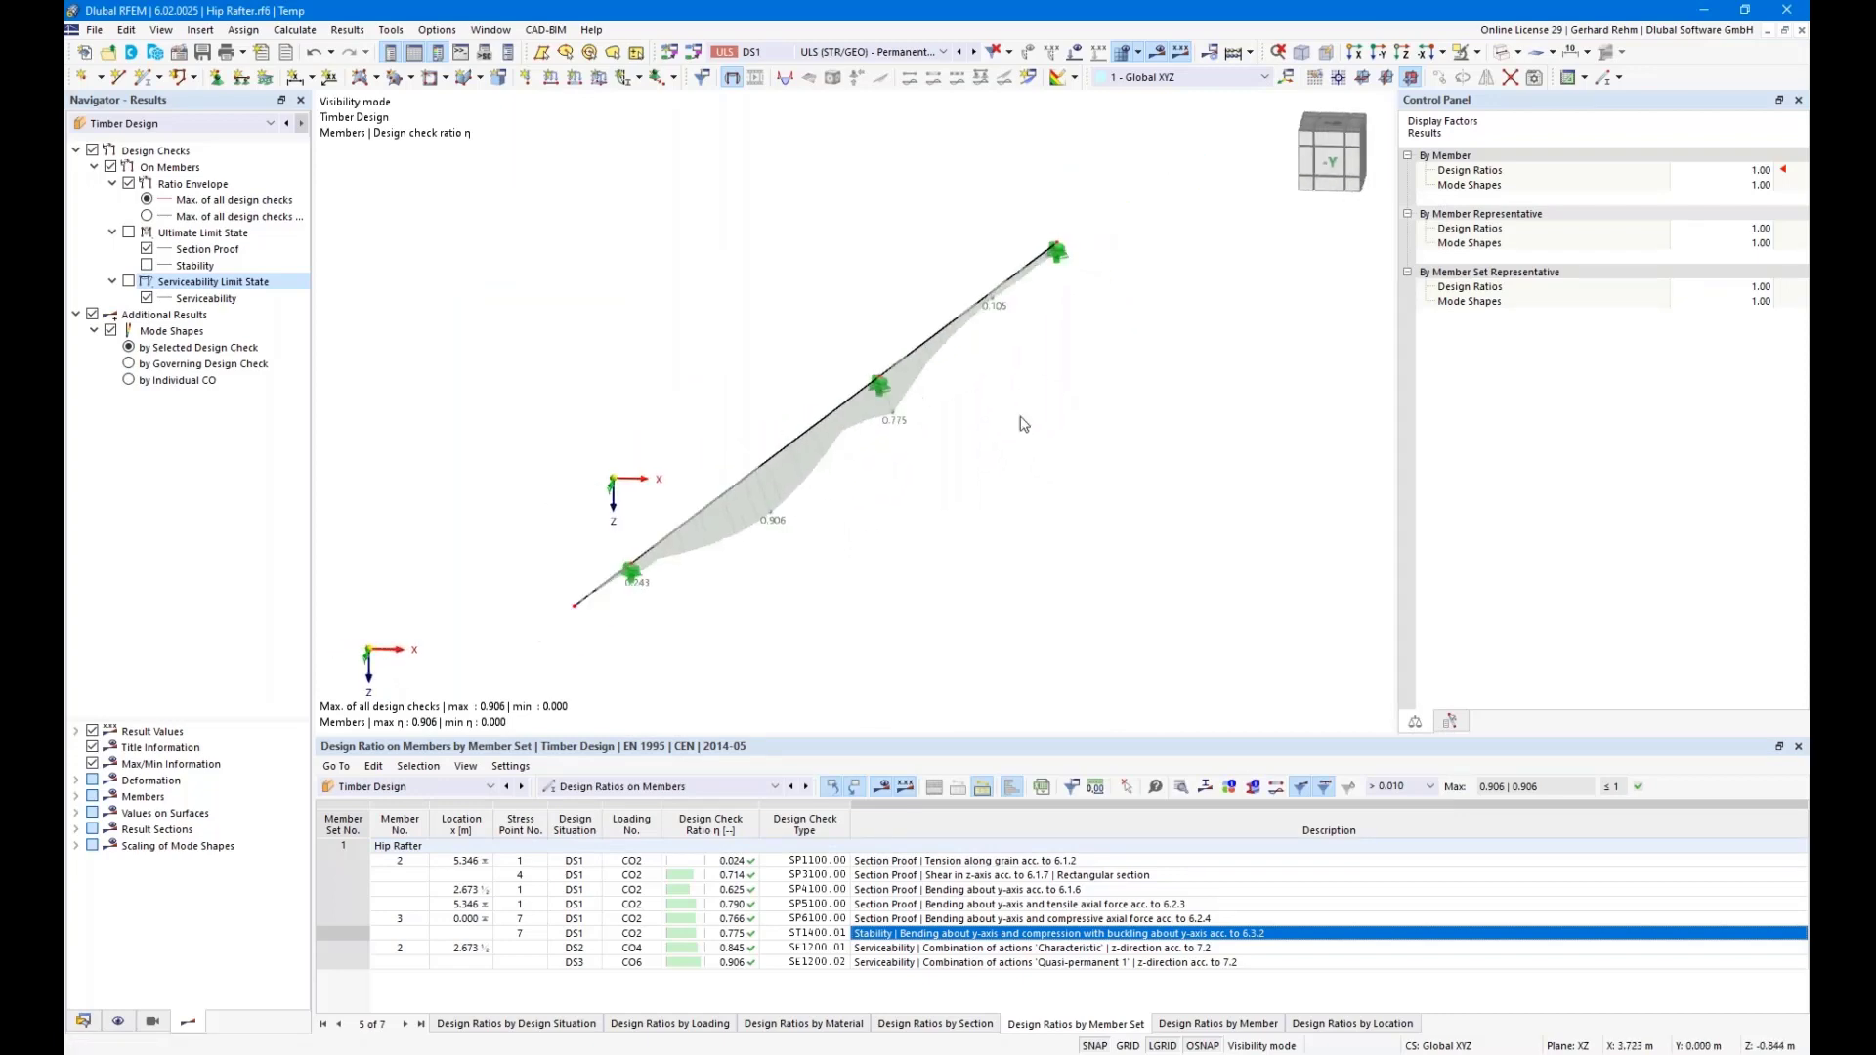
Create a 3 Points coordinate system, picking the rafter's lower end node for the origin and UW-plane point and its upper end node for the +U-axis
click(1288, 78)
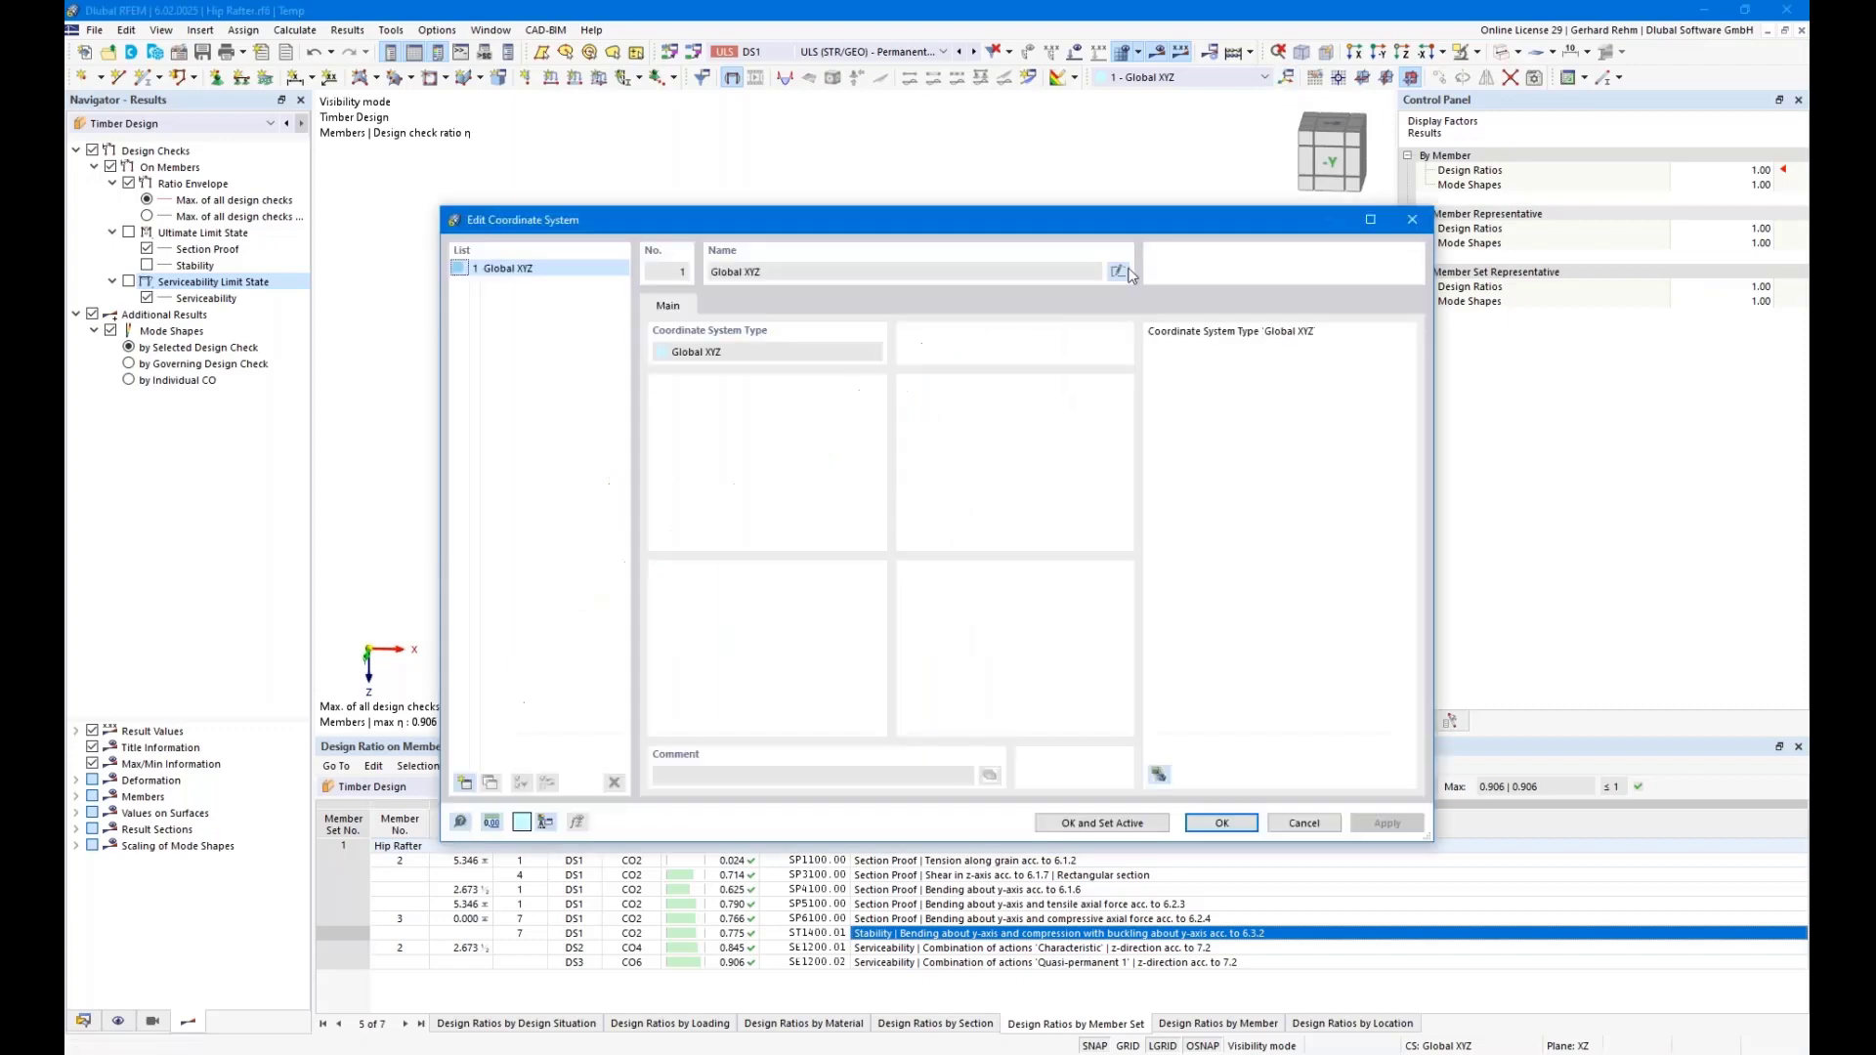
click(463, 785)
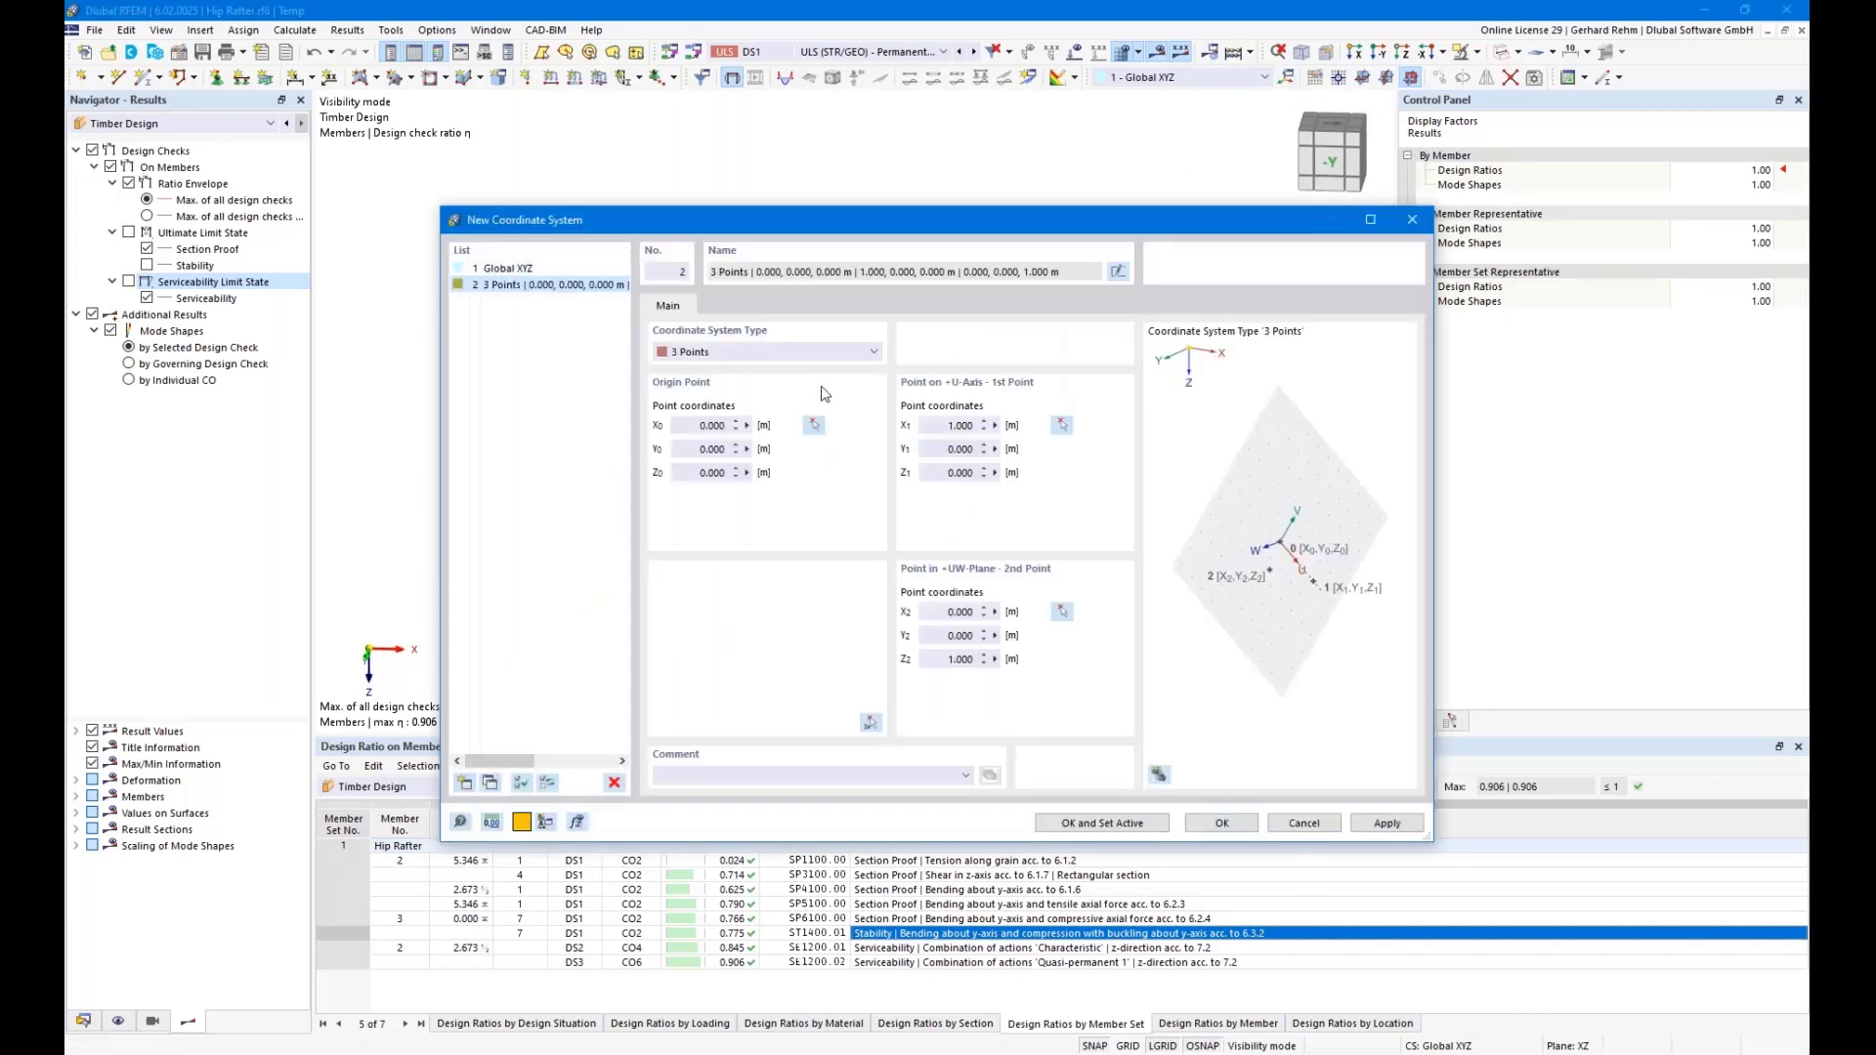
click(821, 431)
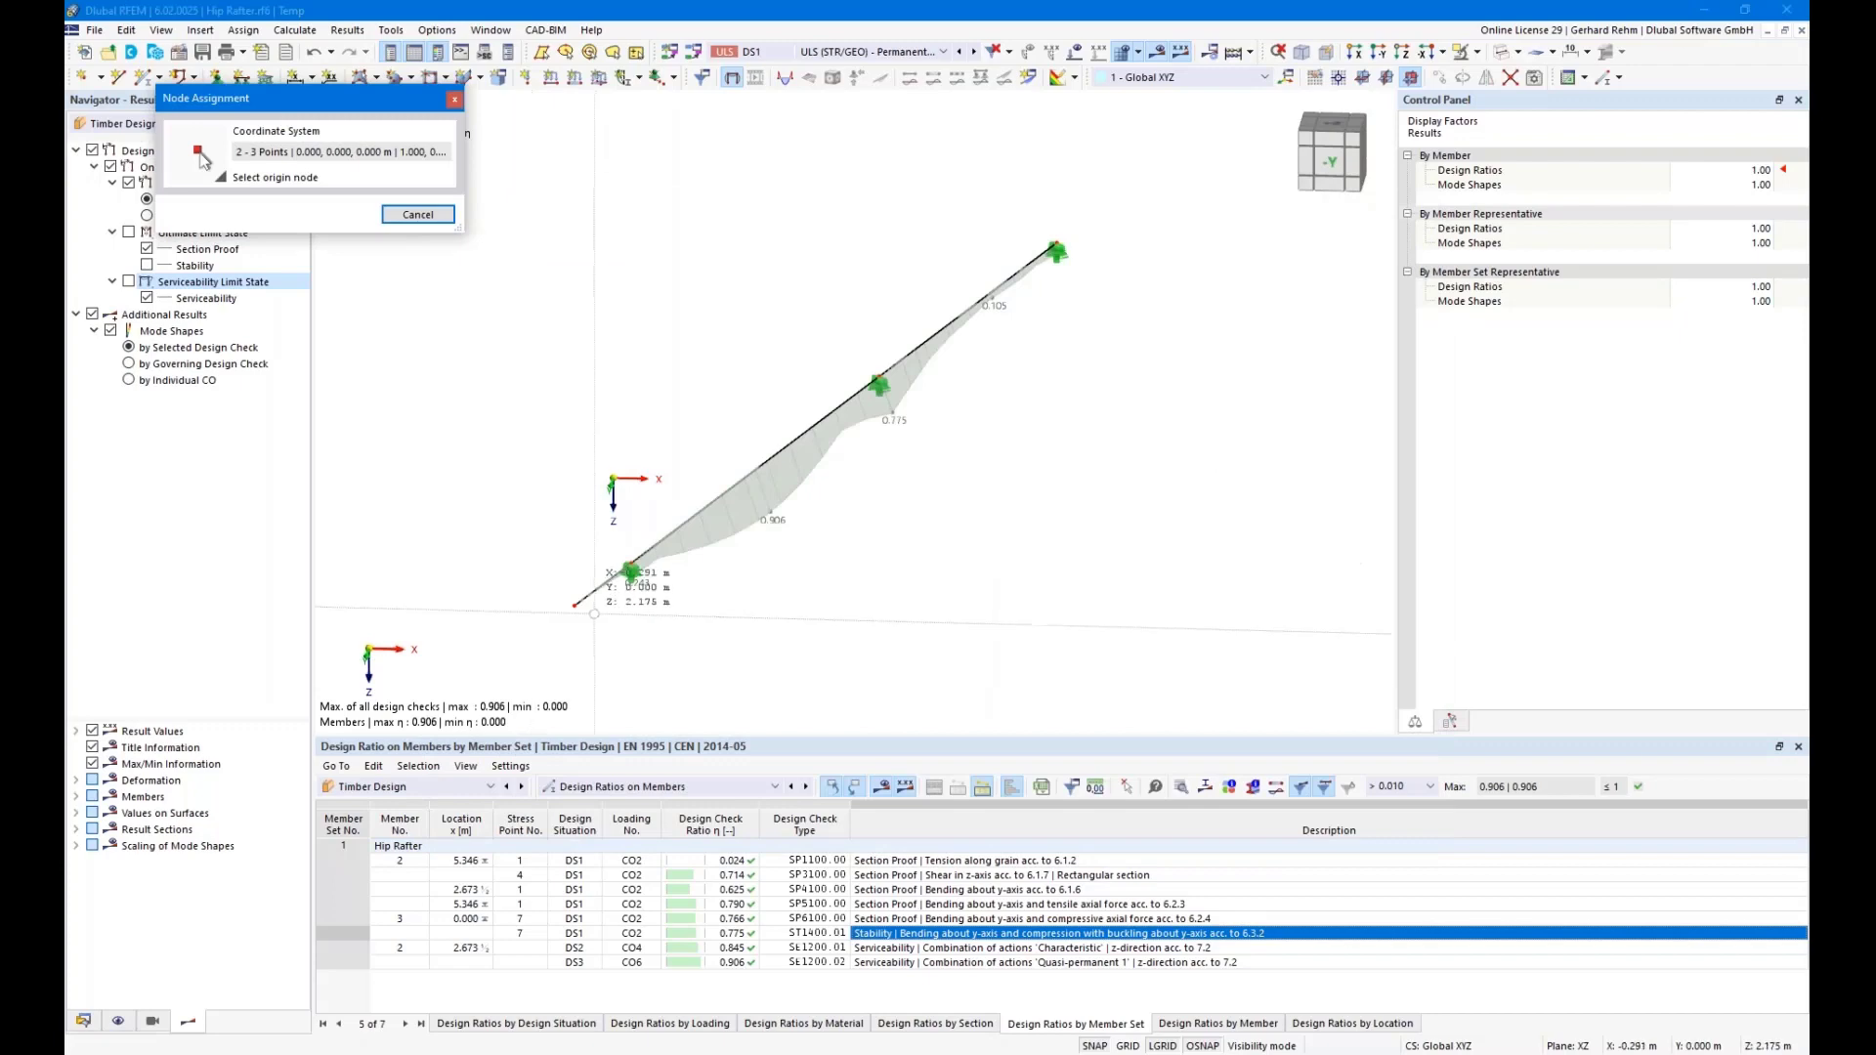
click(575, 606)
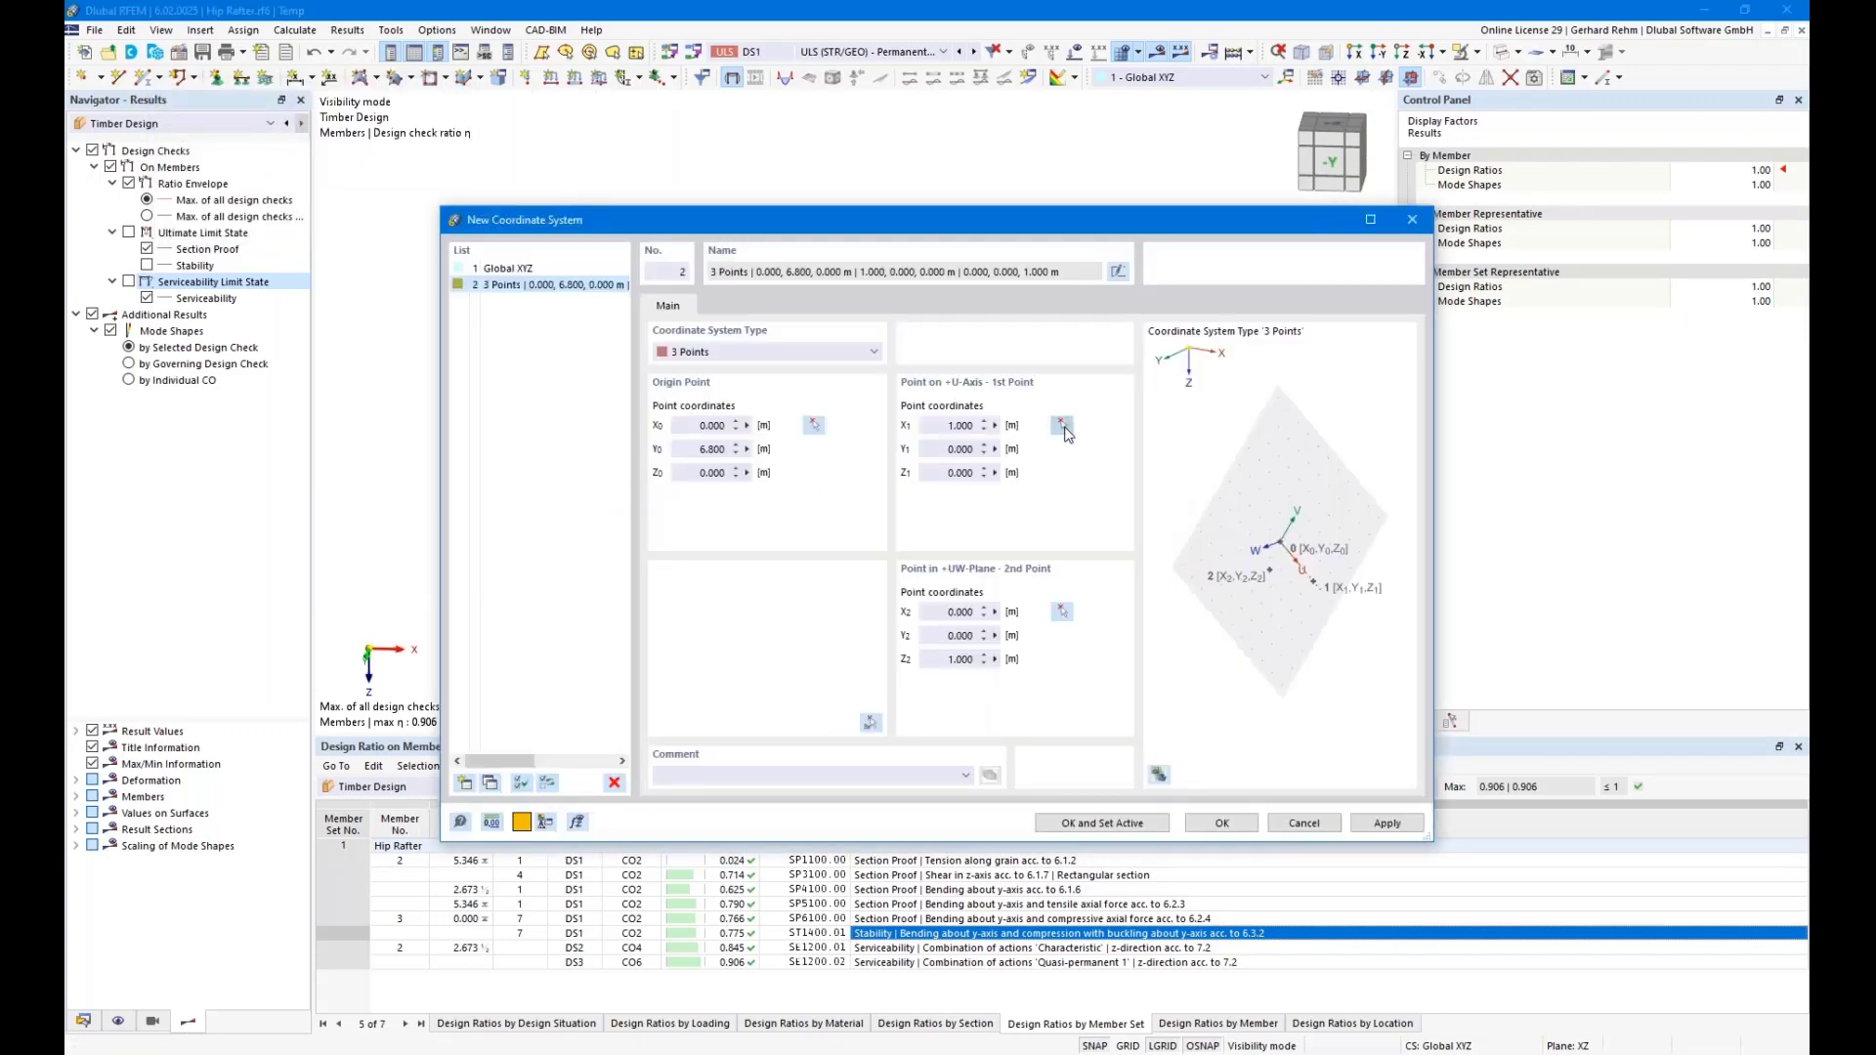
click(1062, 424)
click(1057, 247)
click(1061, 612)
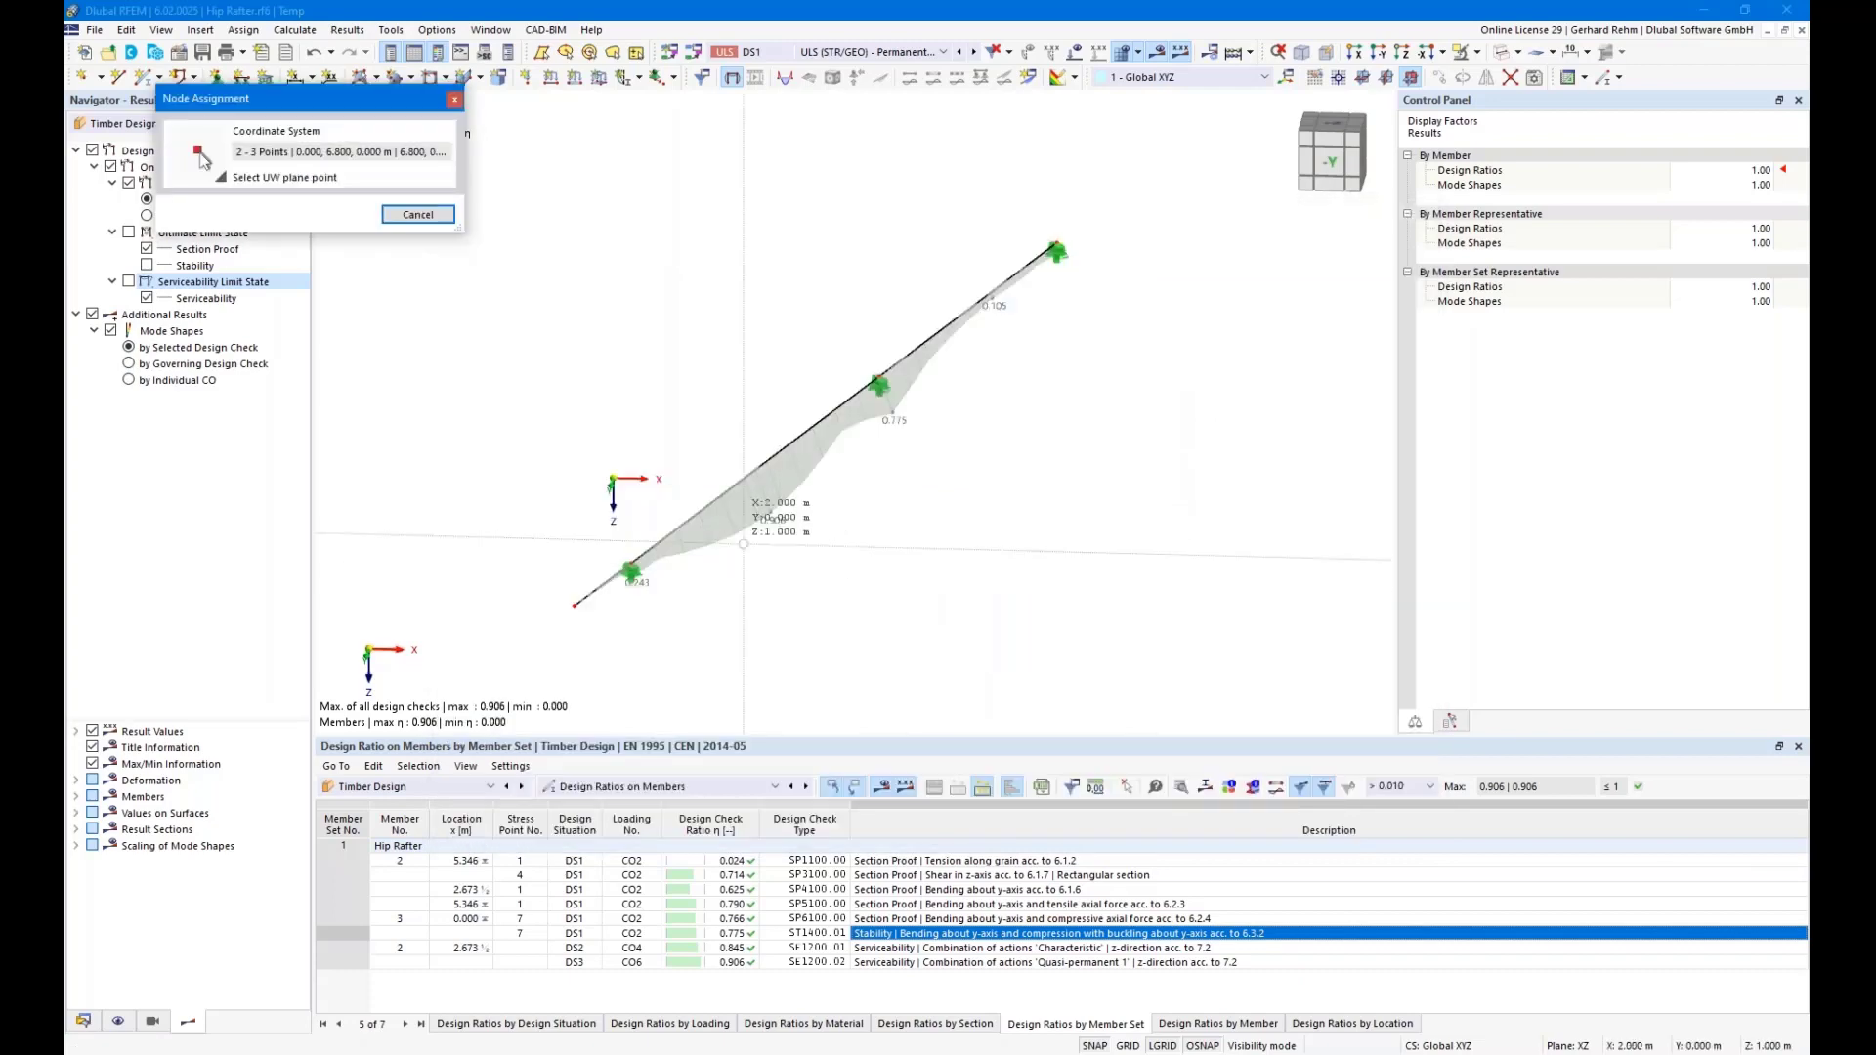
click(600, 559)
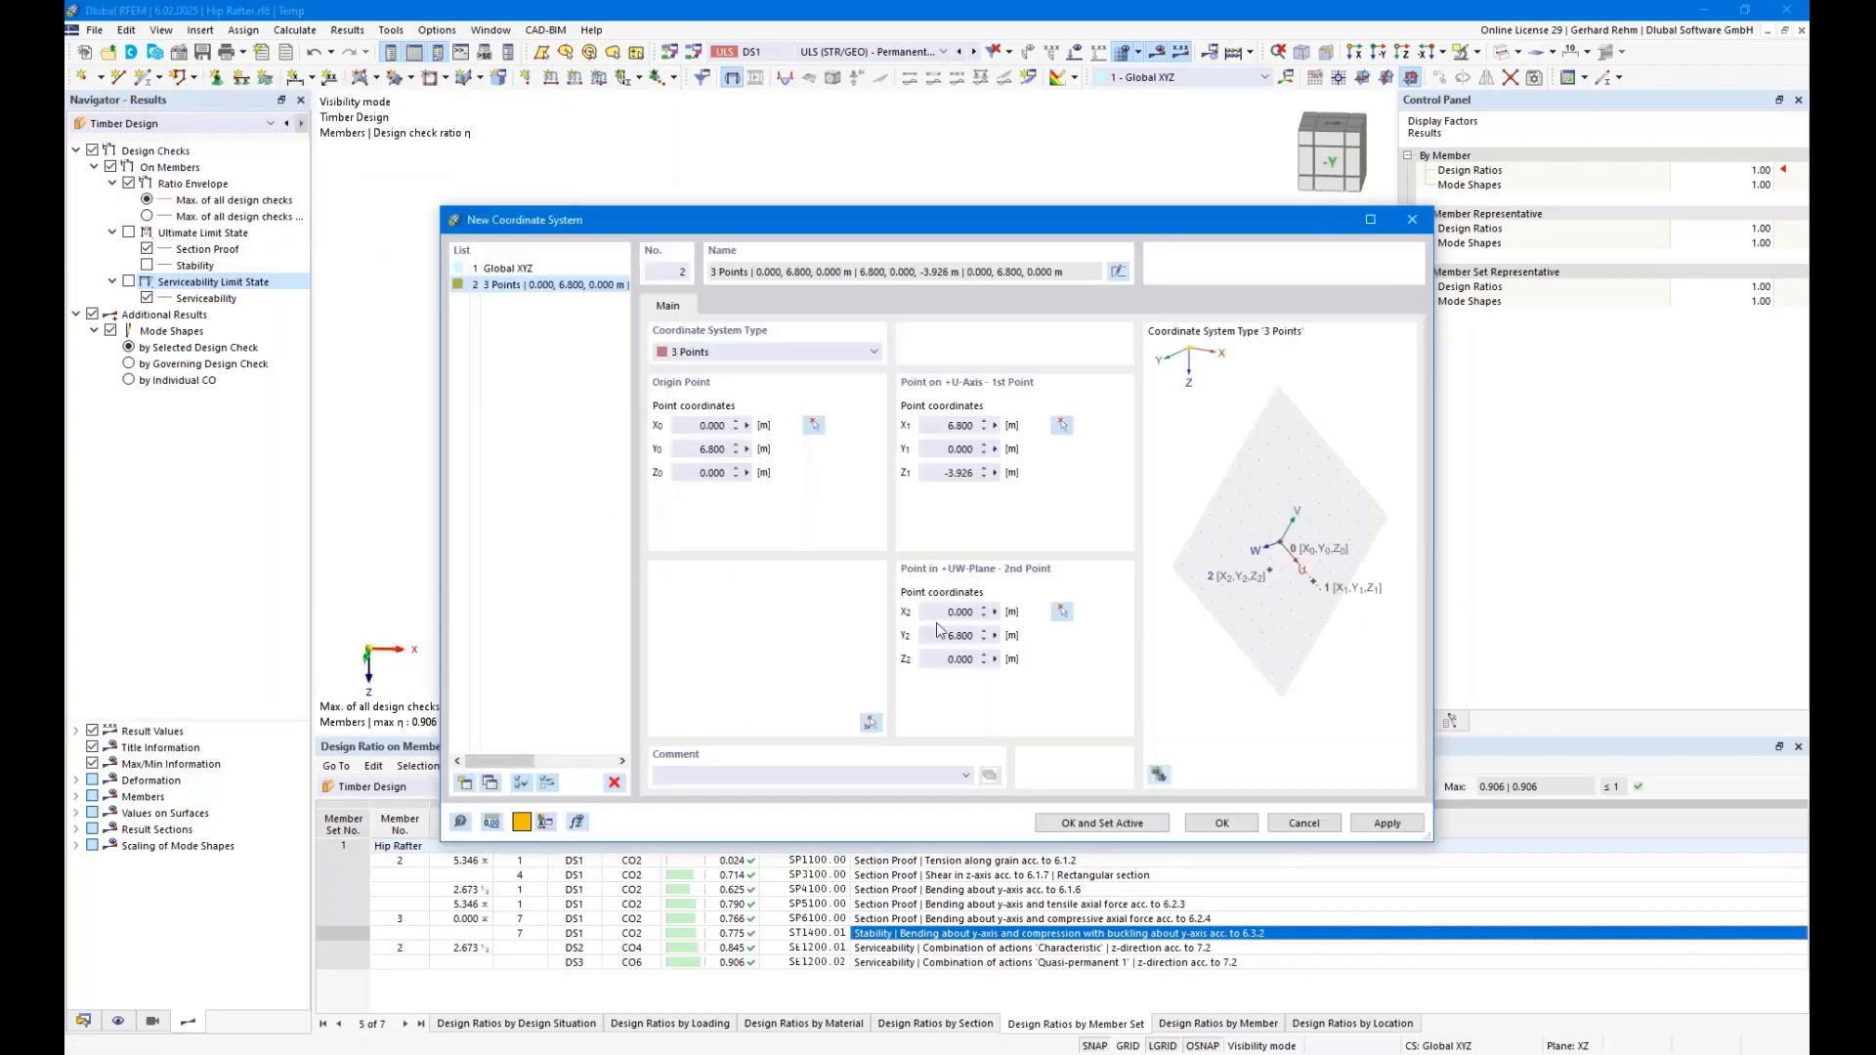
Set the UW-plane point to X -1 m and Y 5.8 m, set the U-axis point's Z to 0, and make the coordinate system active
drag(934, 609, 1127, 604)
text(-1)
key(Tab)
text(5.8)
key(Tab)
drag(935, 473, 1081, 479)
text(0)
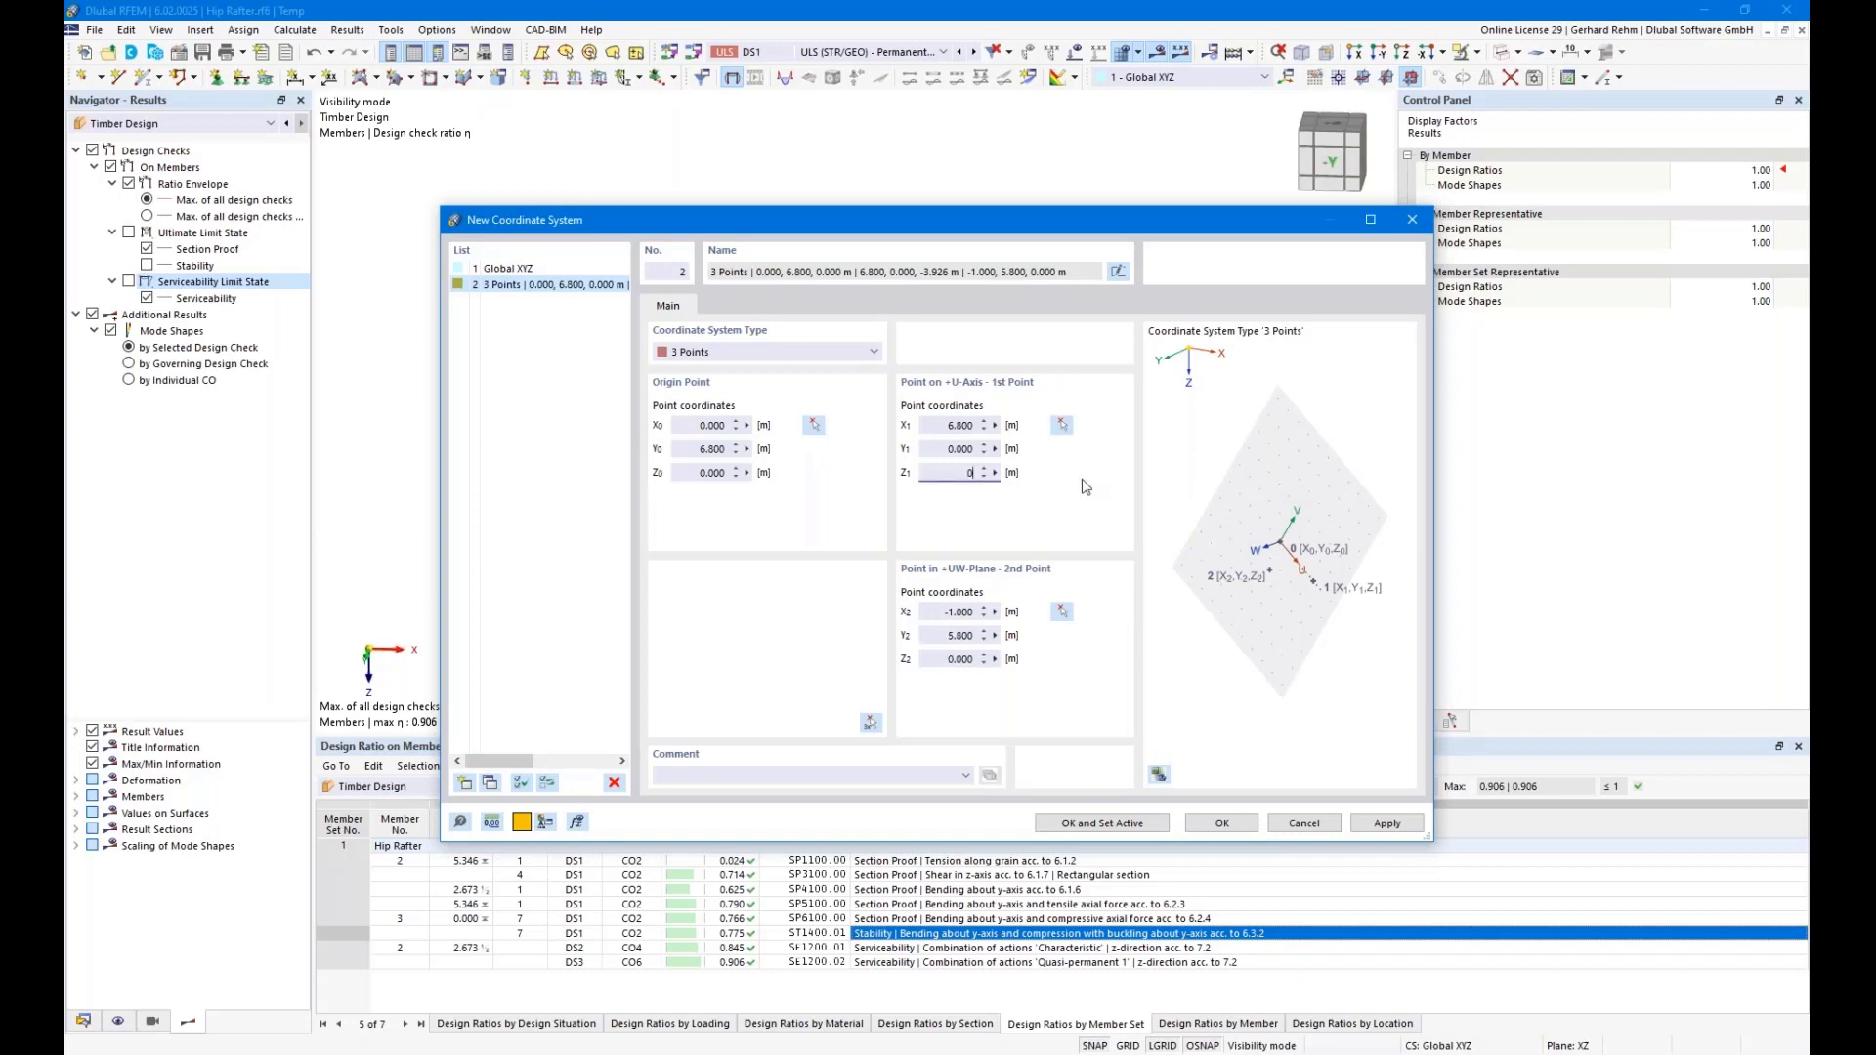
click(1067, 824)
View the model in the W-direction of the new coordinate system and hide the design results
ctrl+middle_drag(852, 617, 630, 641)
right_click(630, 641)
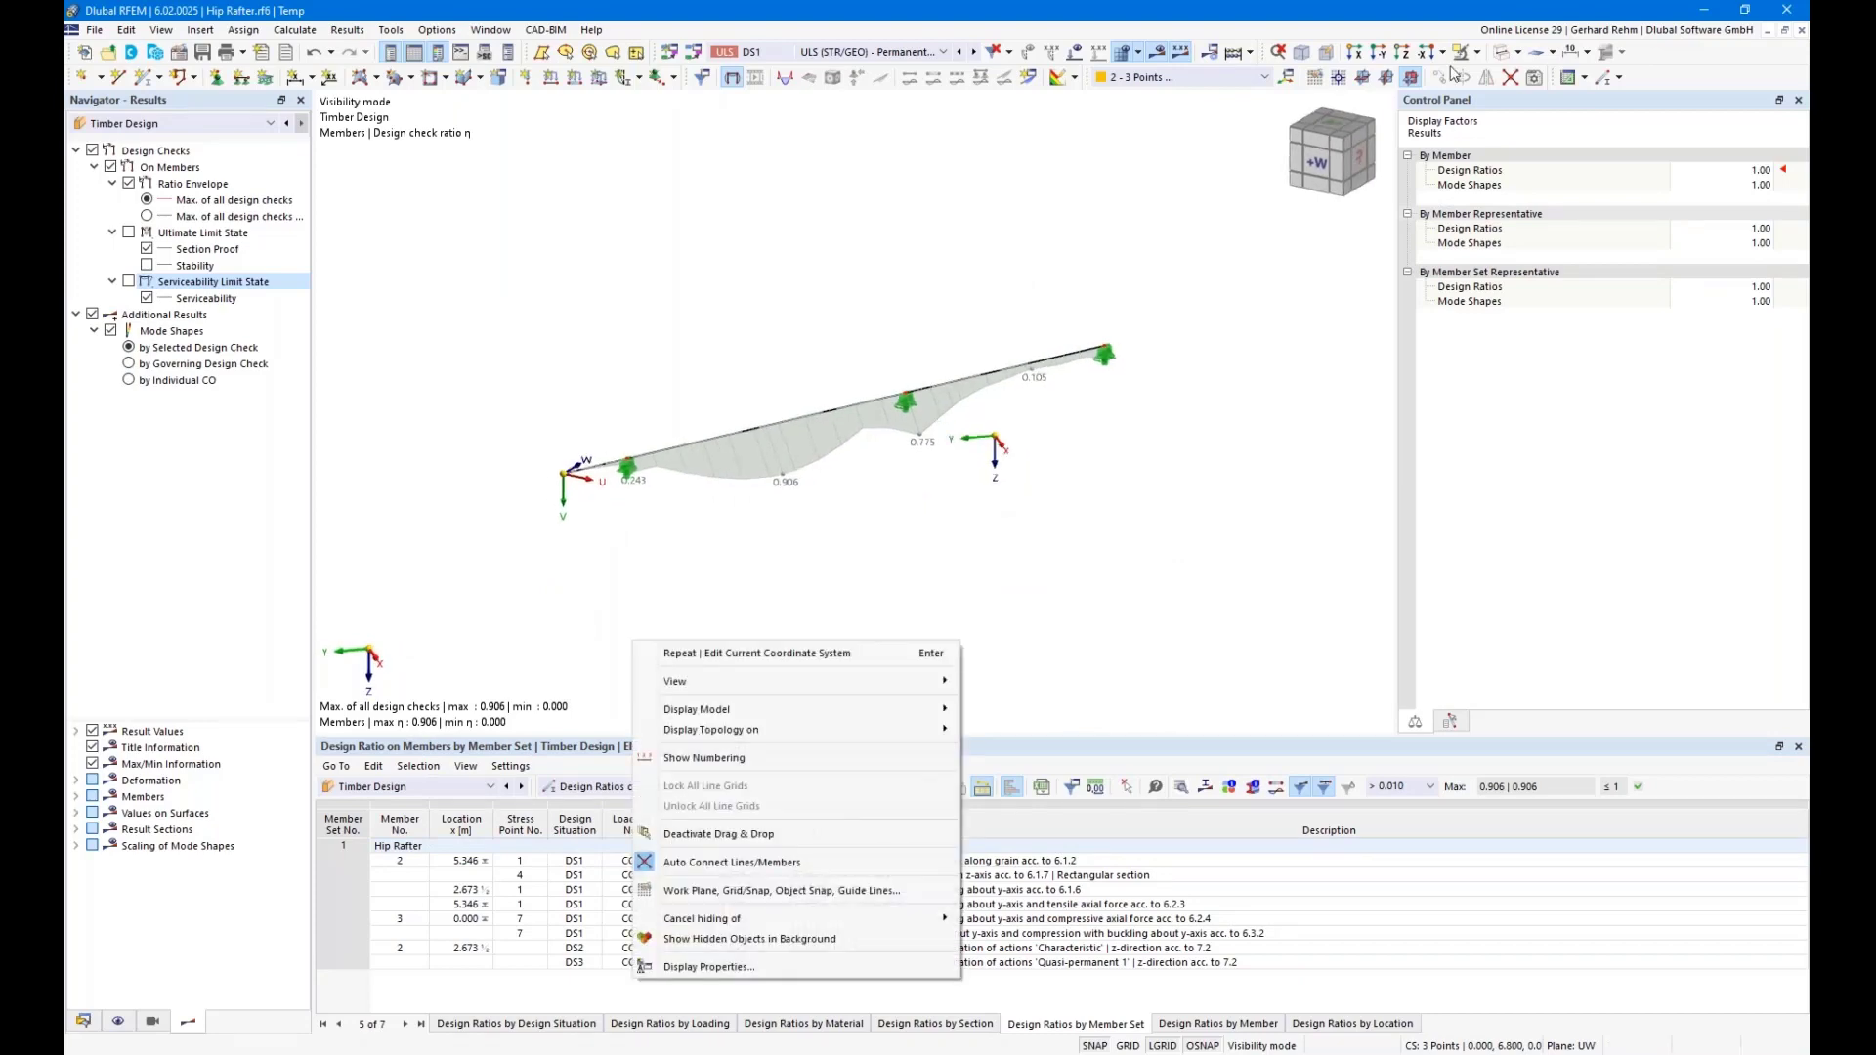
click(1442, 52)
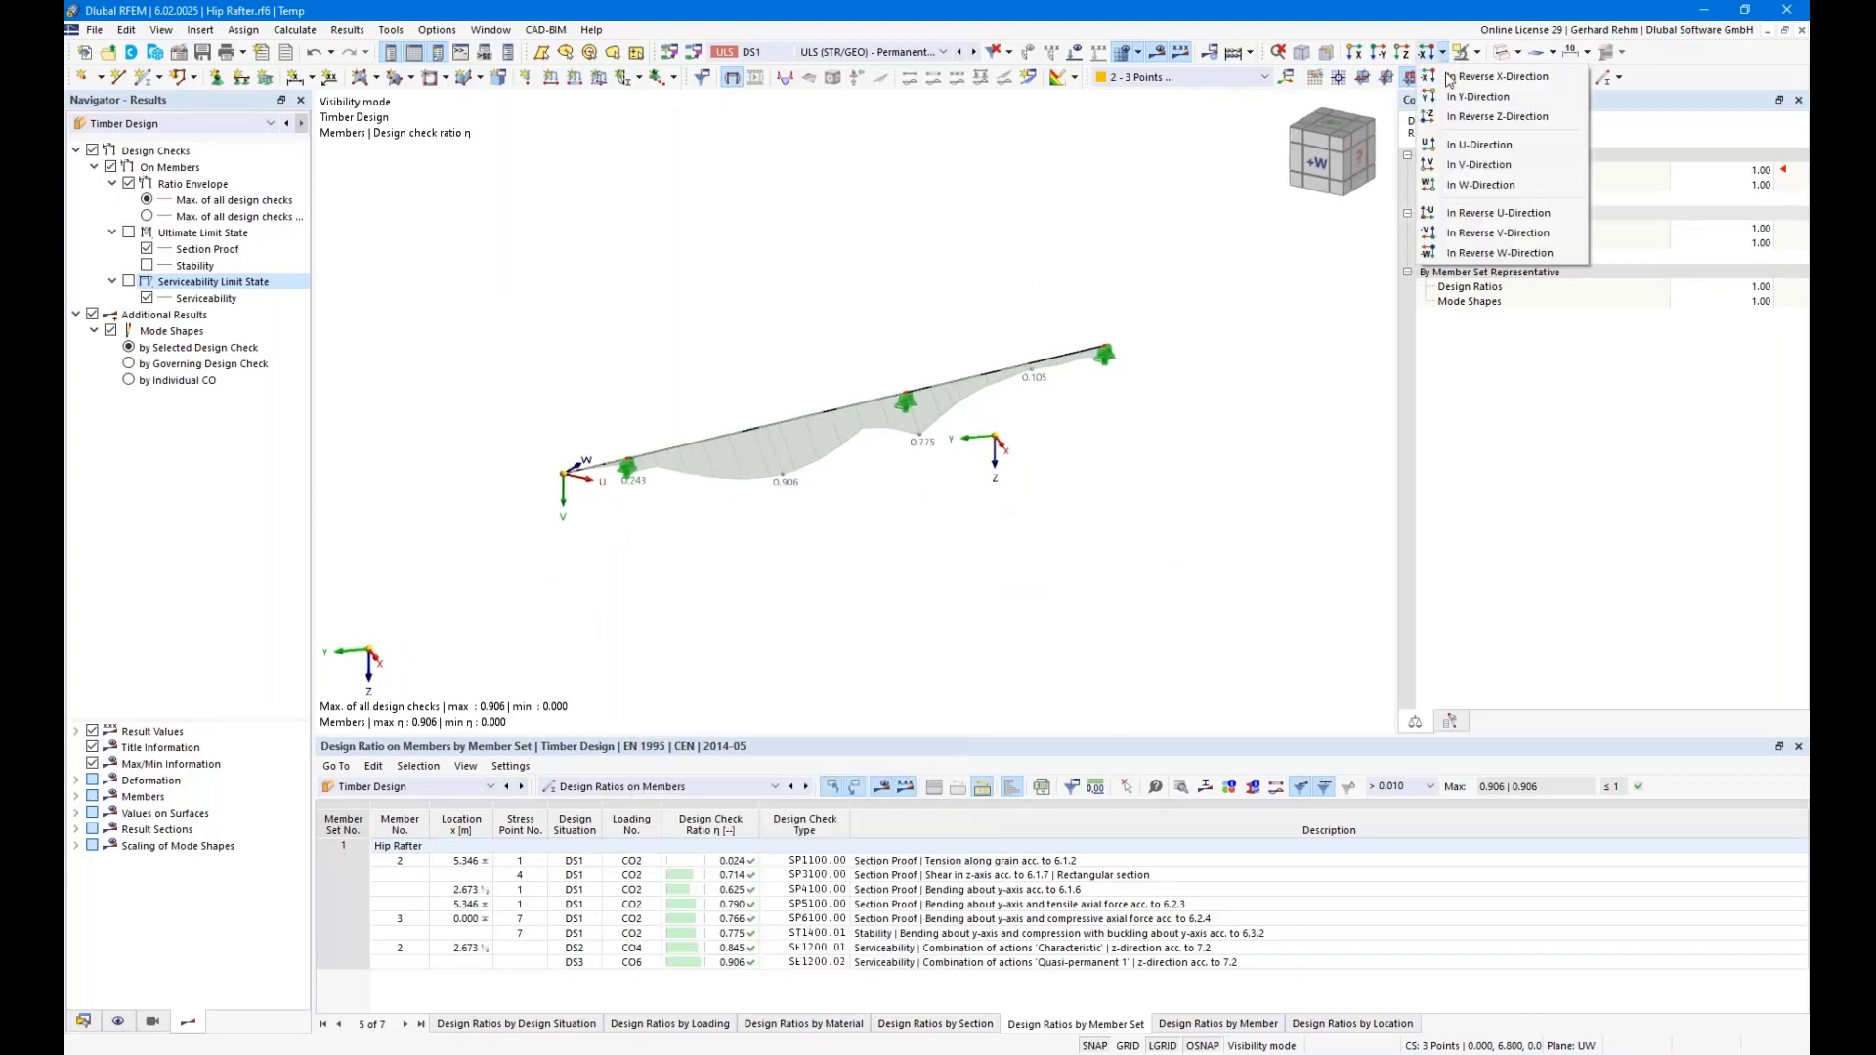
click(1458, 186)
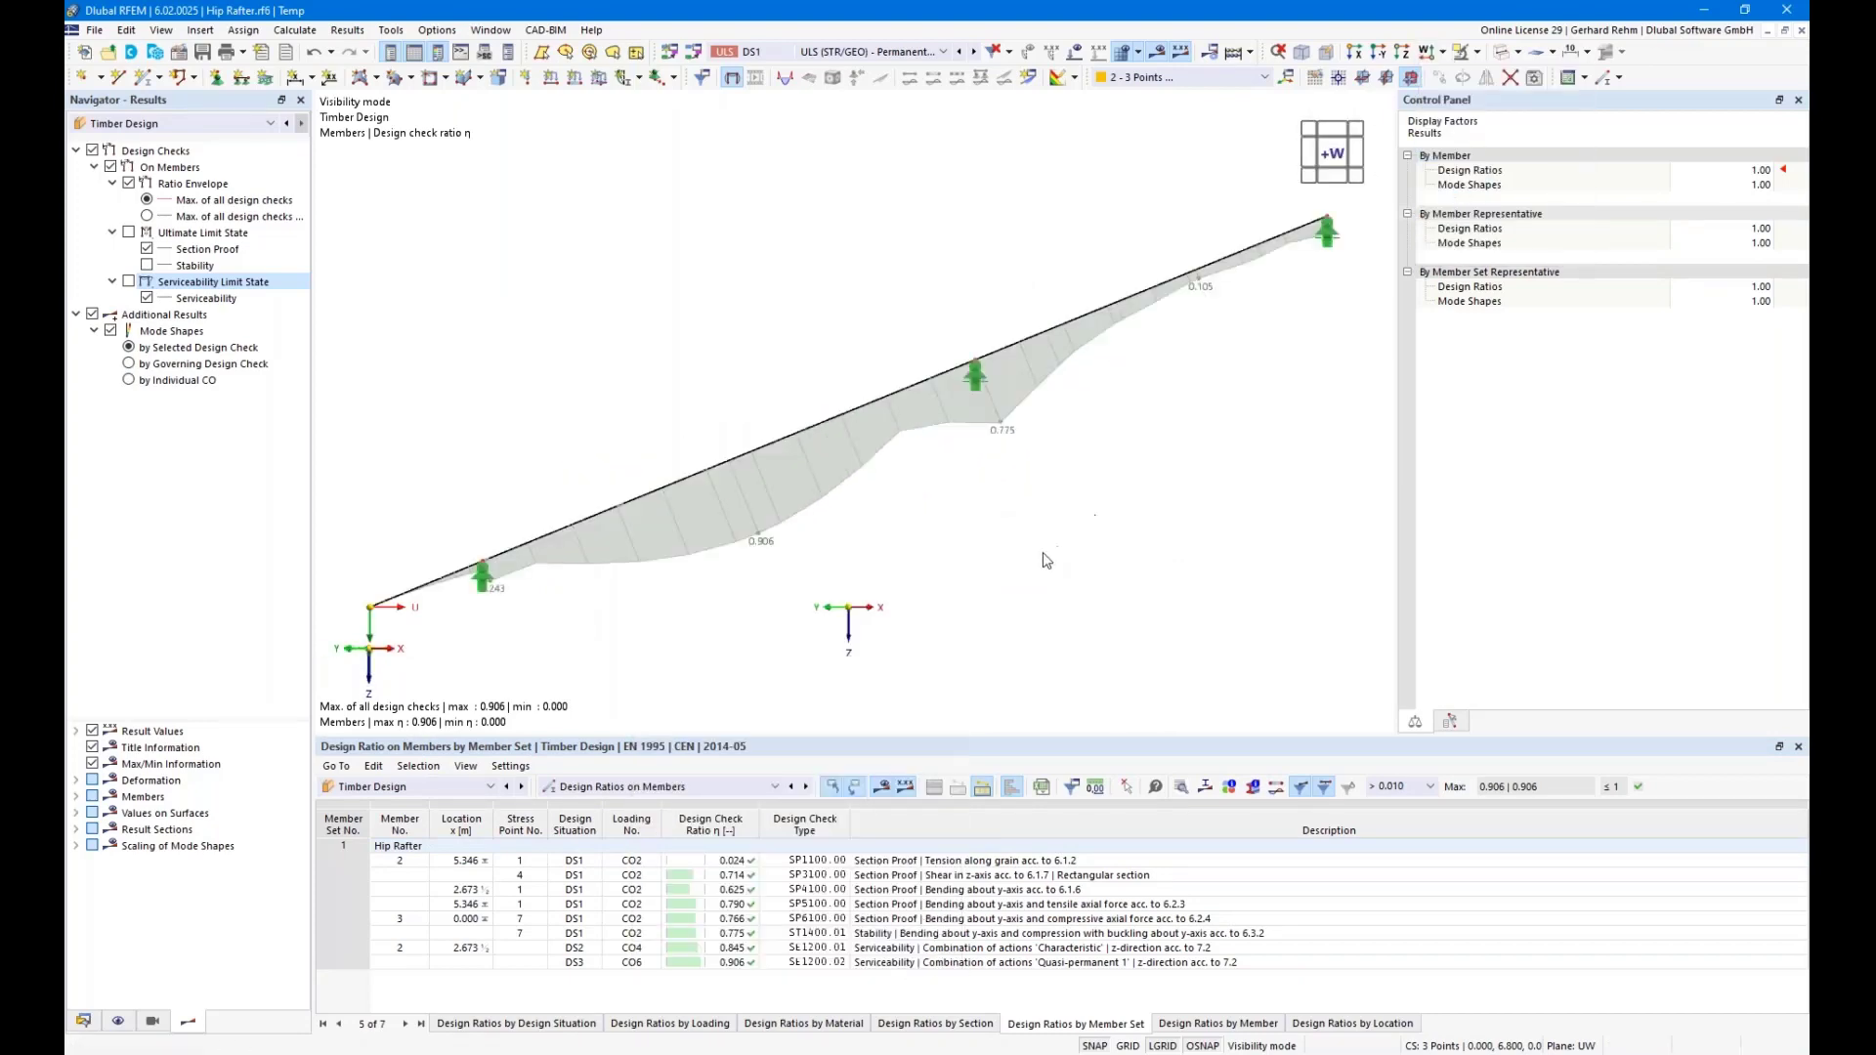
scroll(1042, 547, down, 1)
middle_drag(1079, 542, 1052, 452)
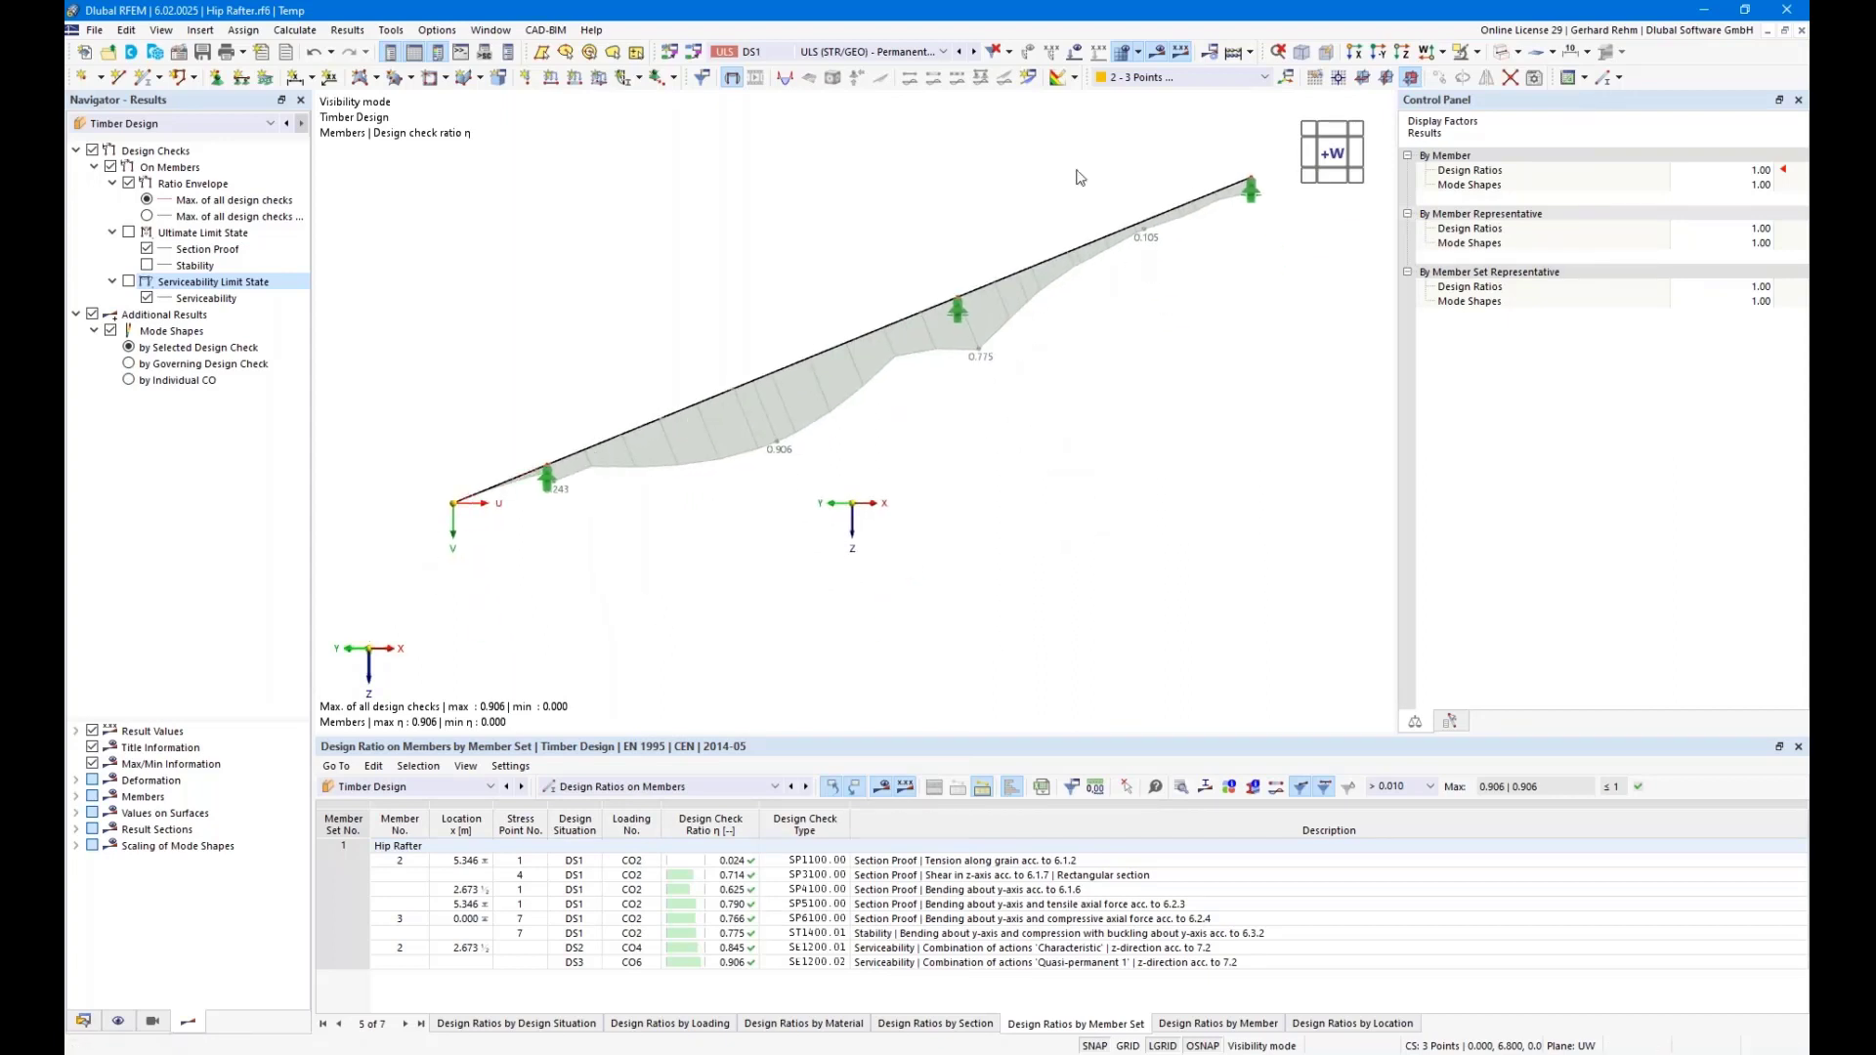
click(1156, 55)
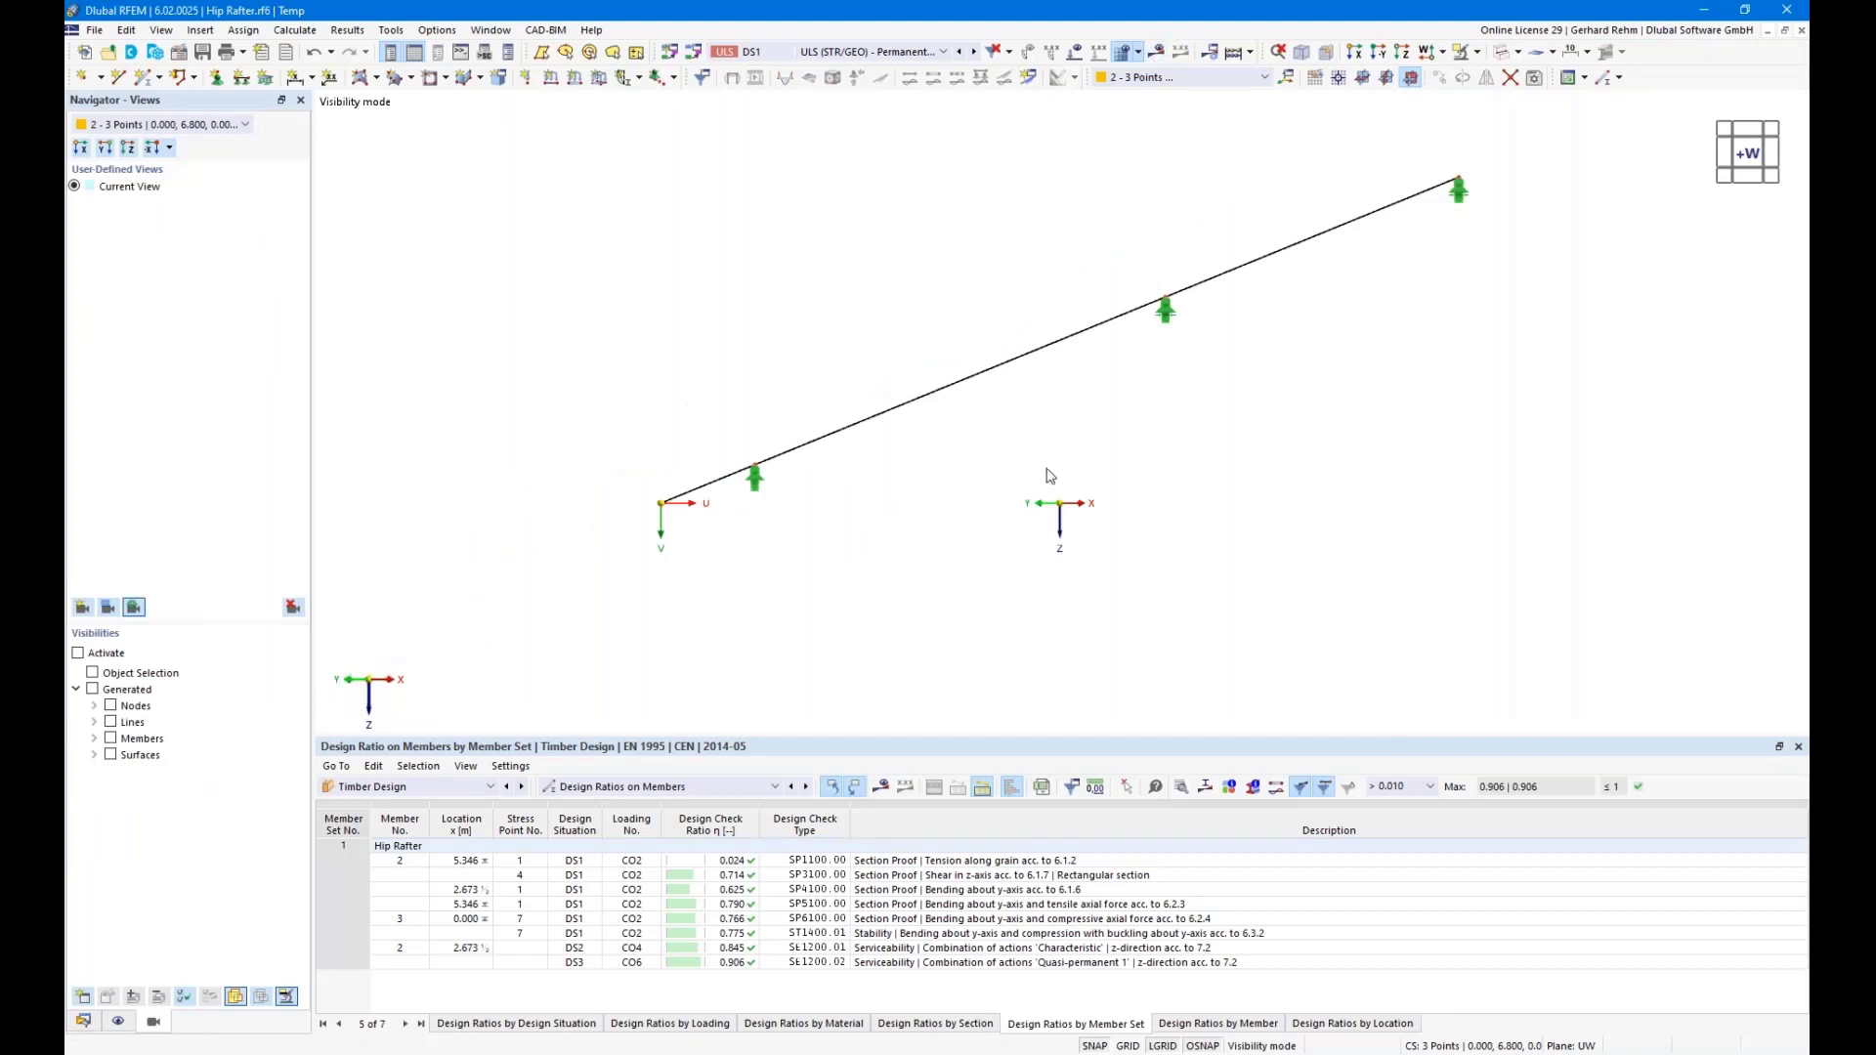
Add linear length dimensions along the rafter's three members in the current coordinate system, using the second plane and a 0.5 m offset
middle_drag(1047, 476, 805, 413)
scroll(871, 529, down, 1)
ctrl+middle_drag(899, 445, 842, 507)
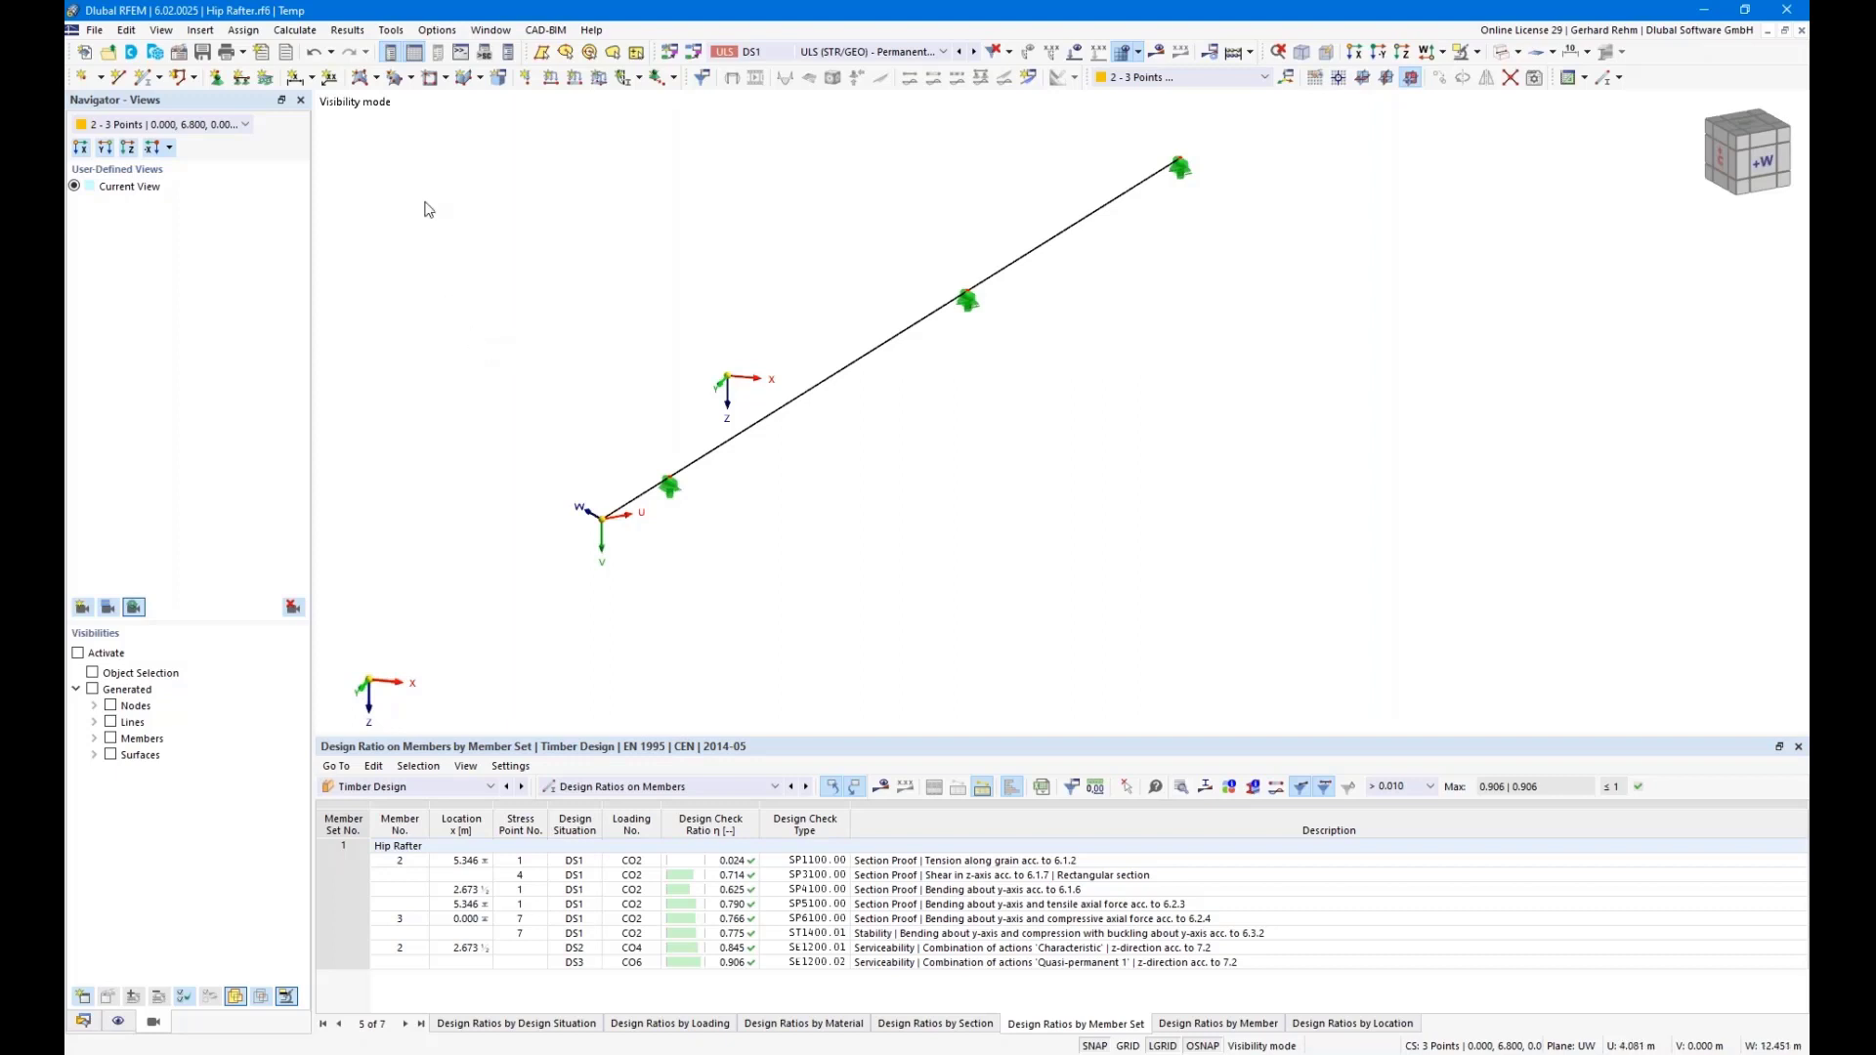
click(295, 78)
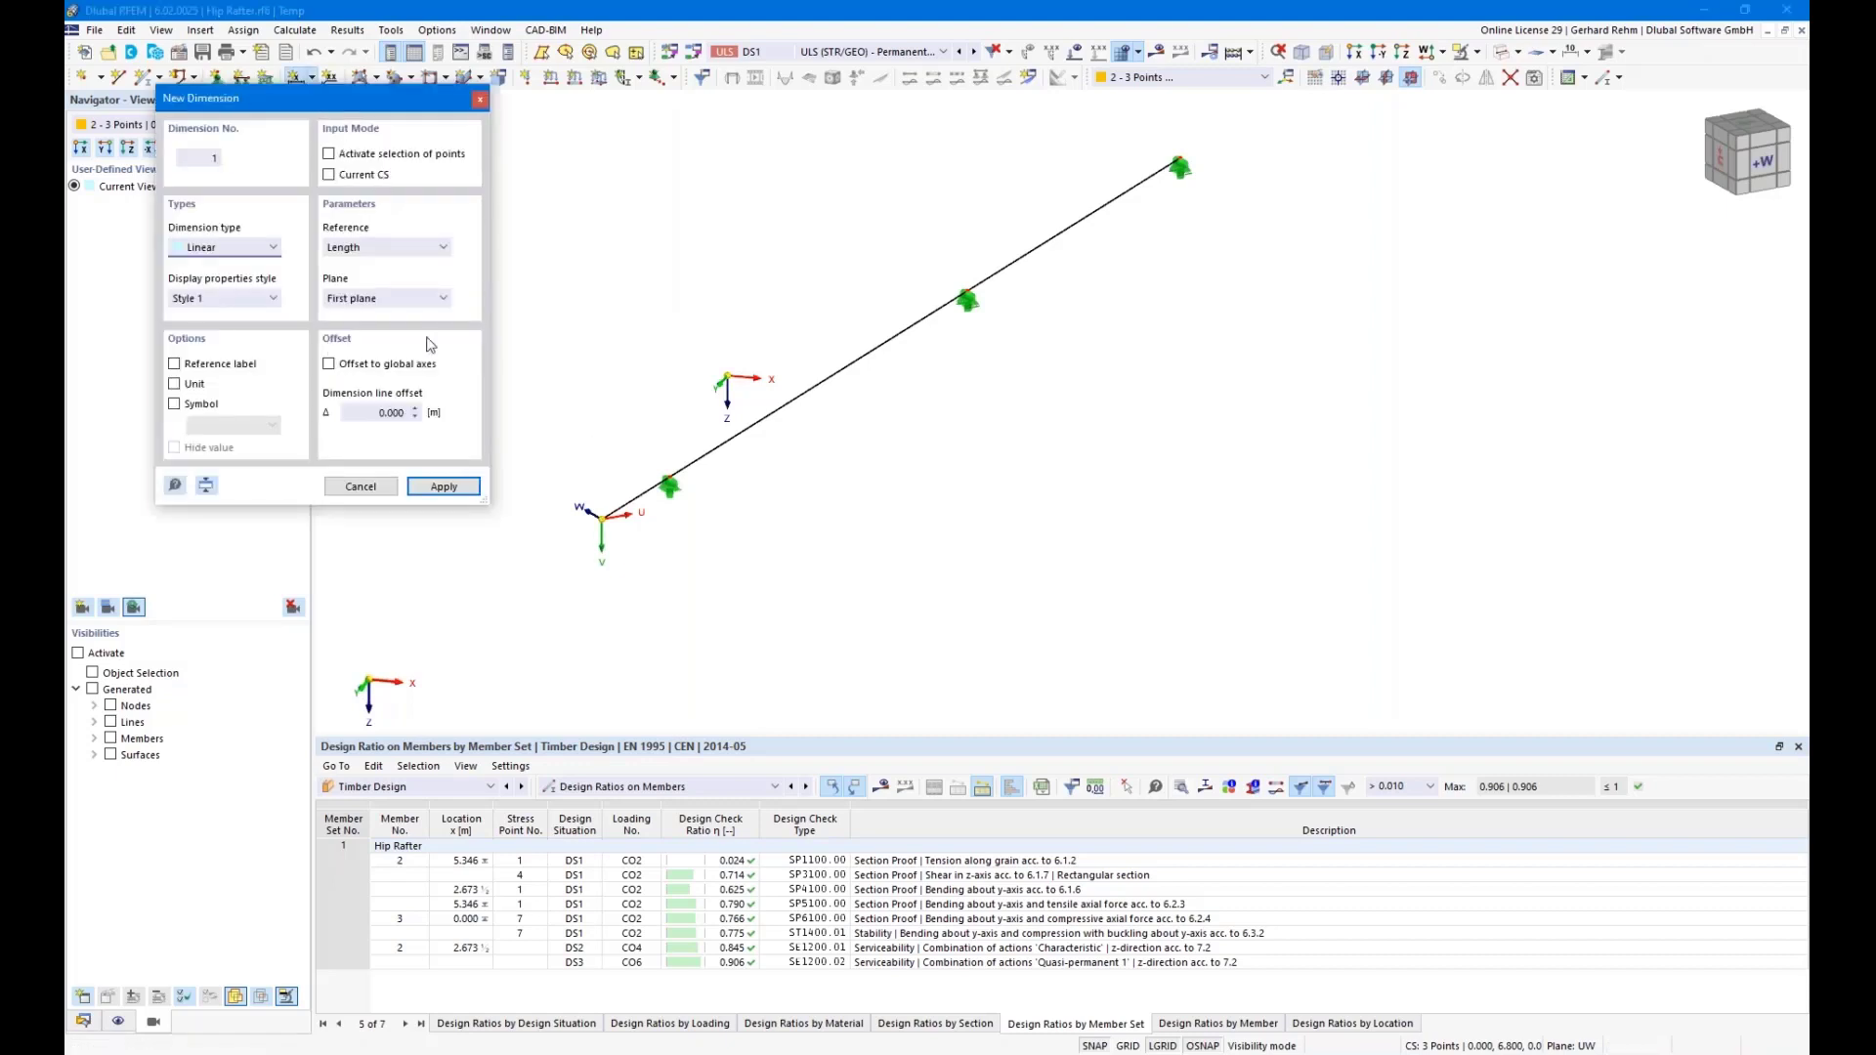
click(626, 506)
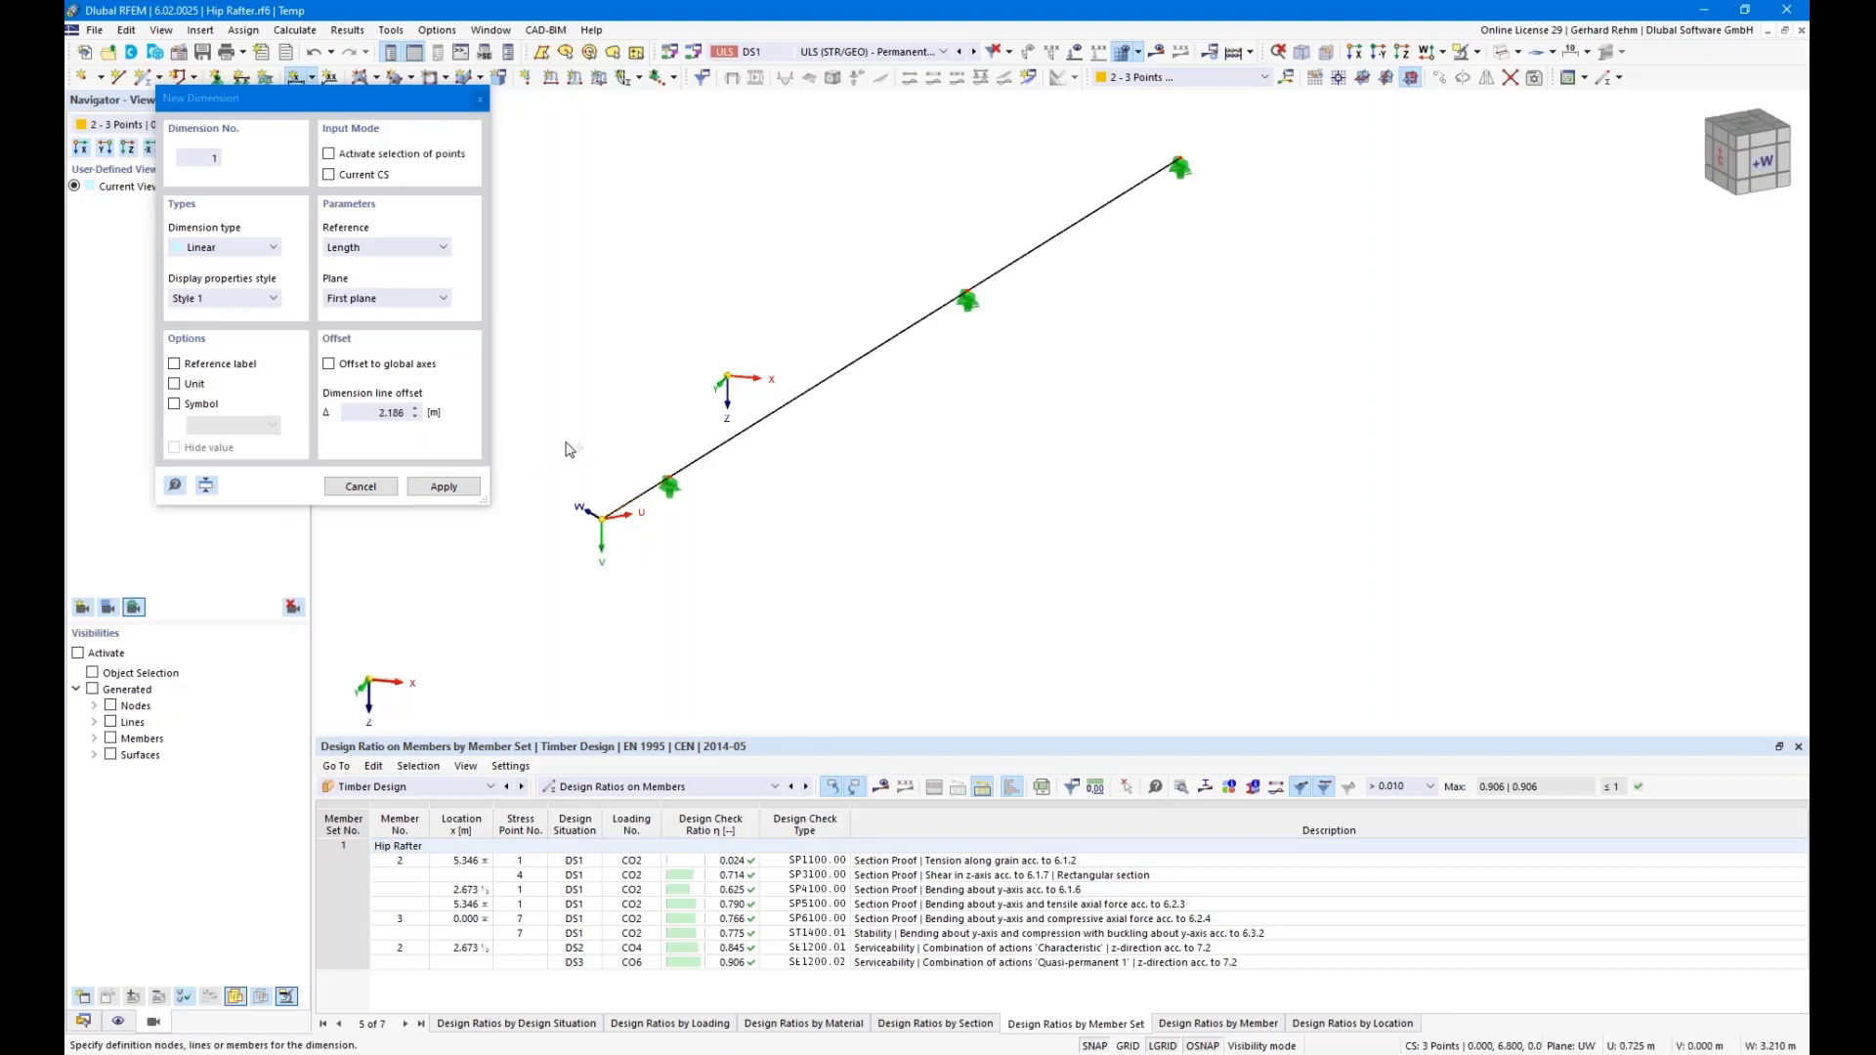
key(Escape)
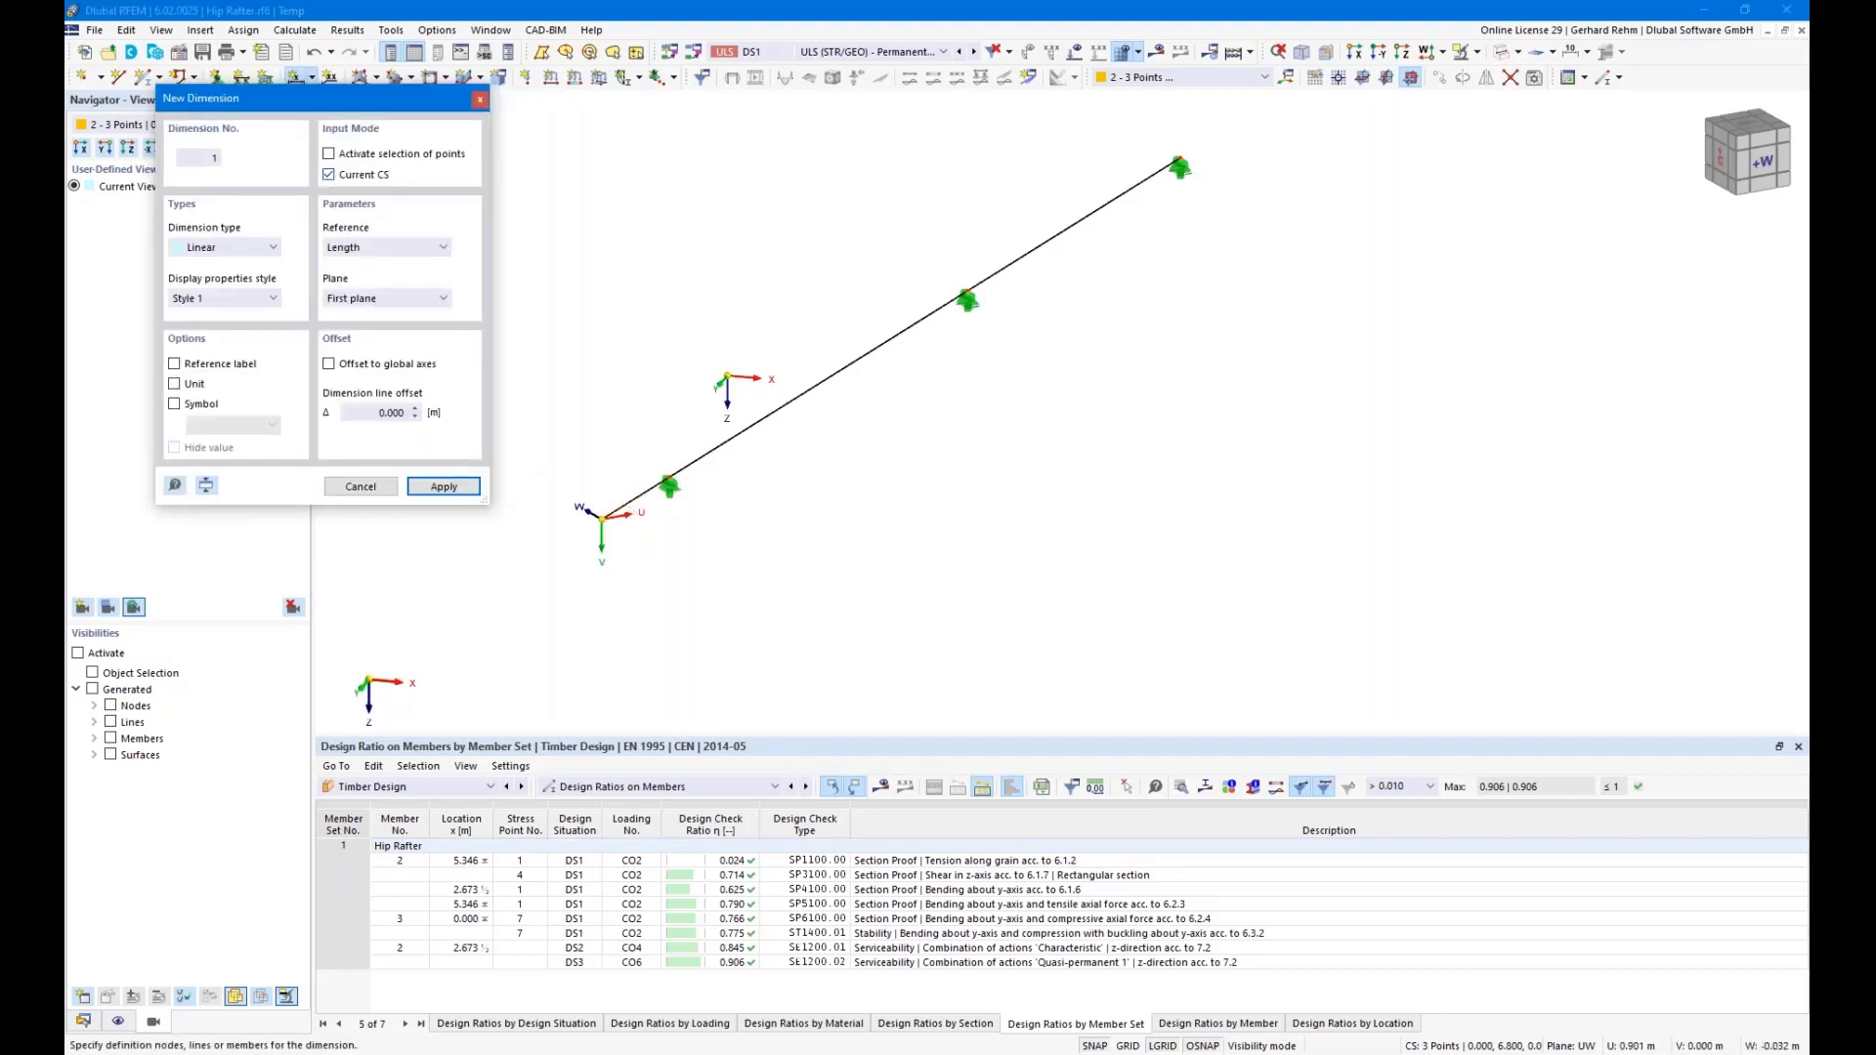
click(637, 498)
click(934, 318)
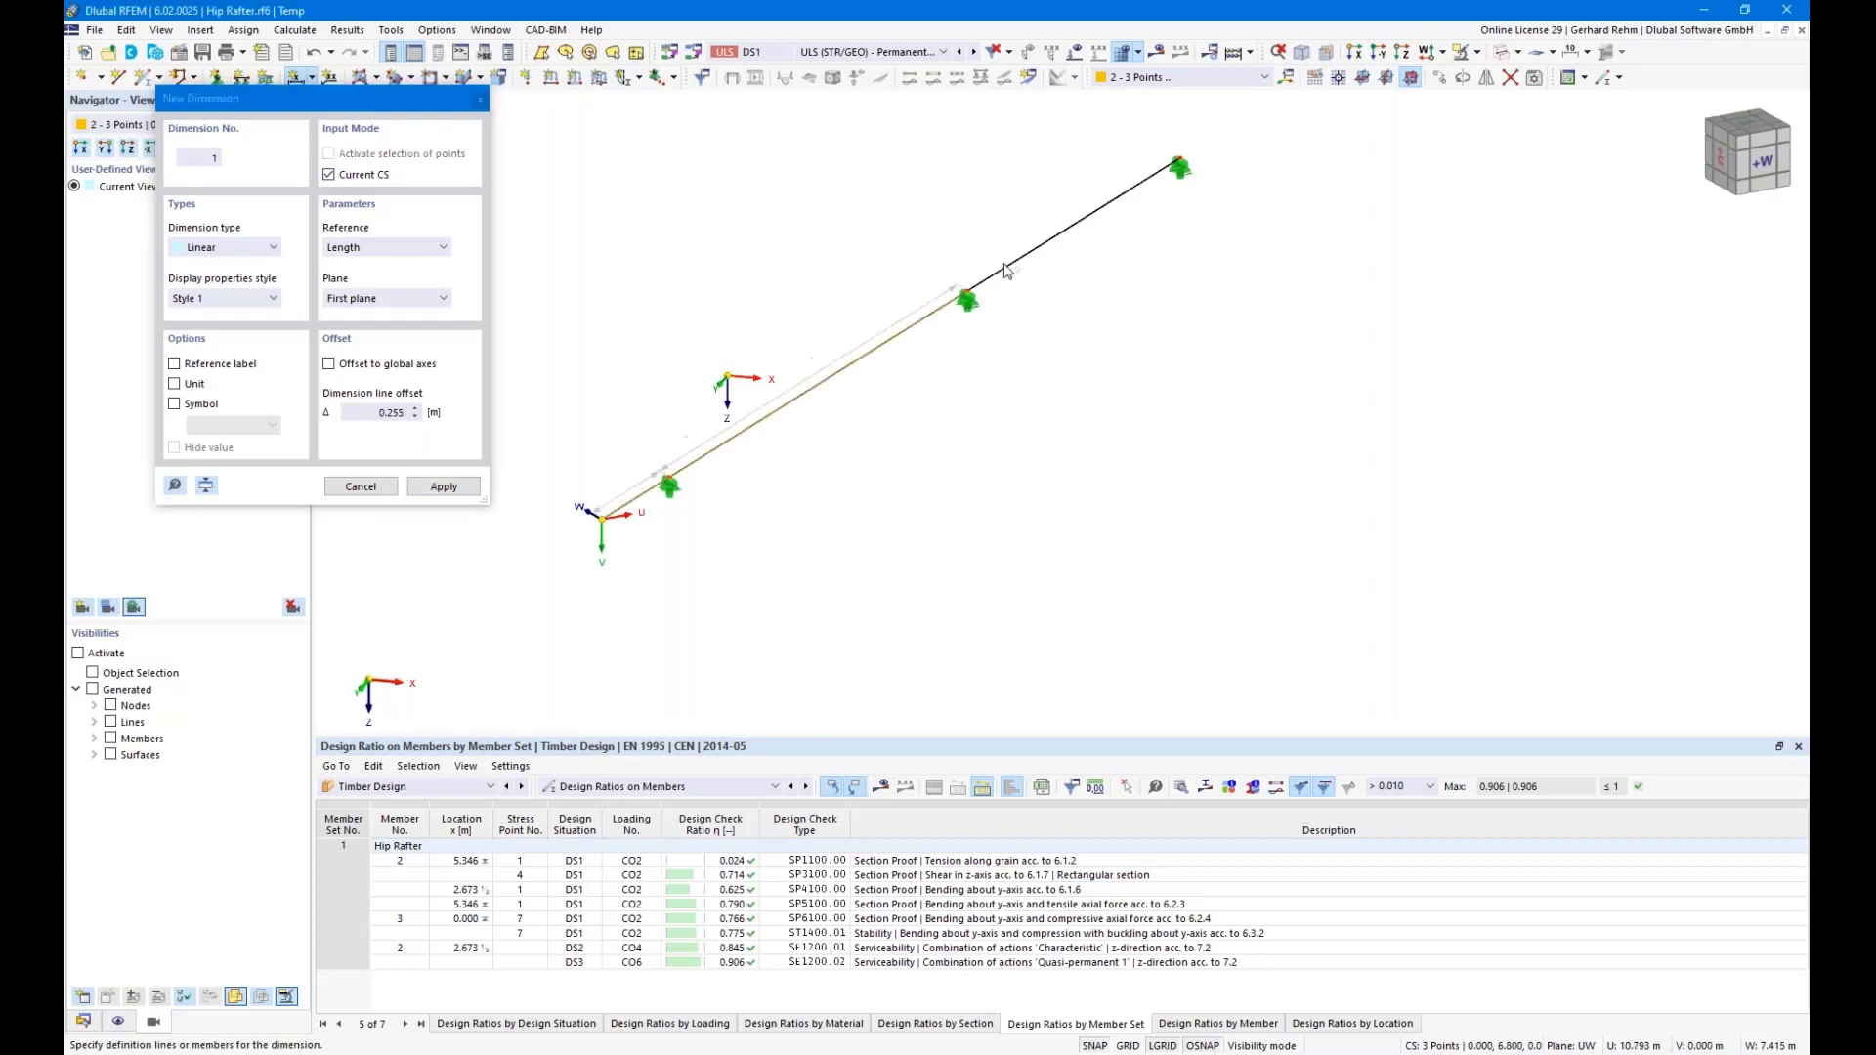
click(392, 299)
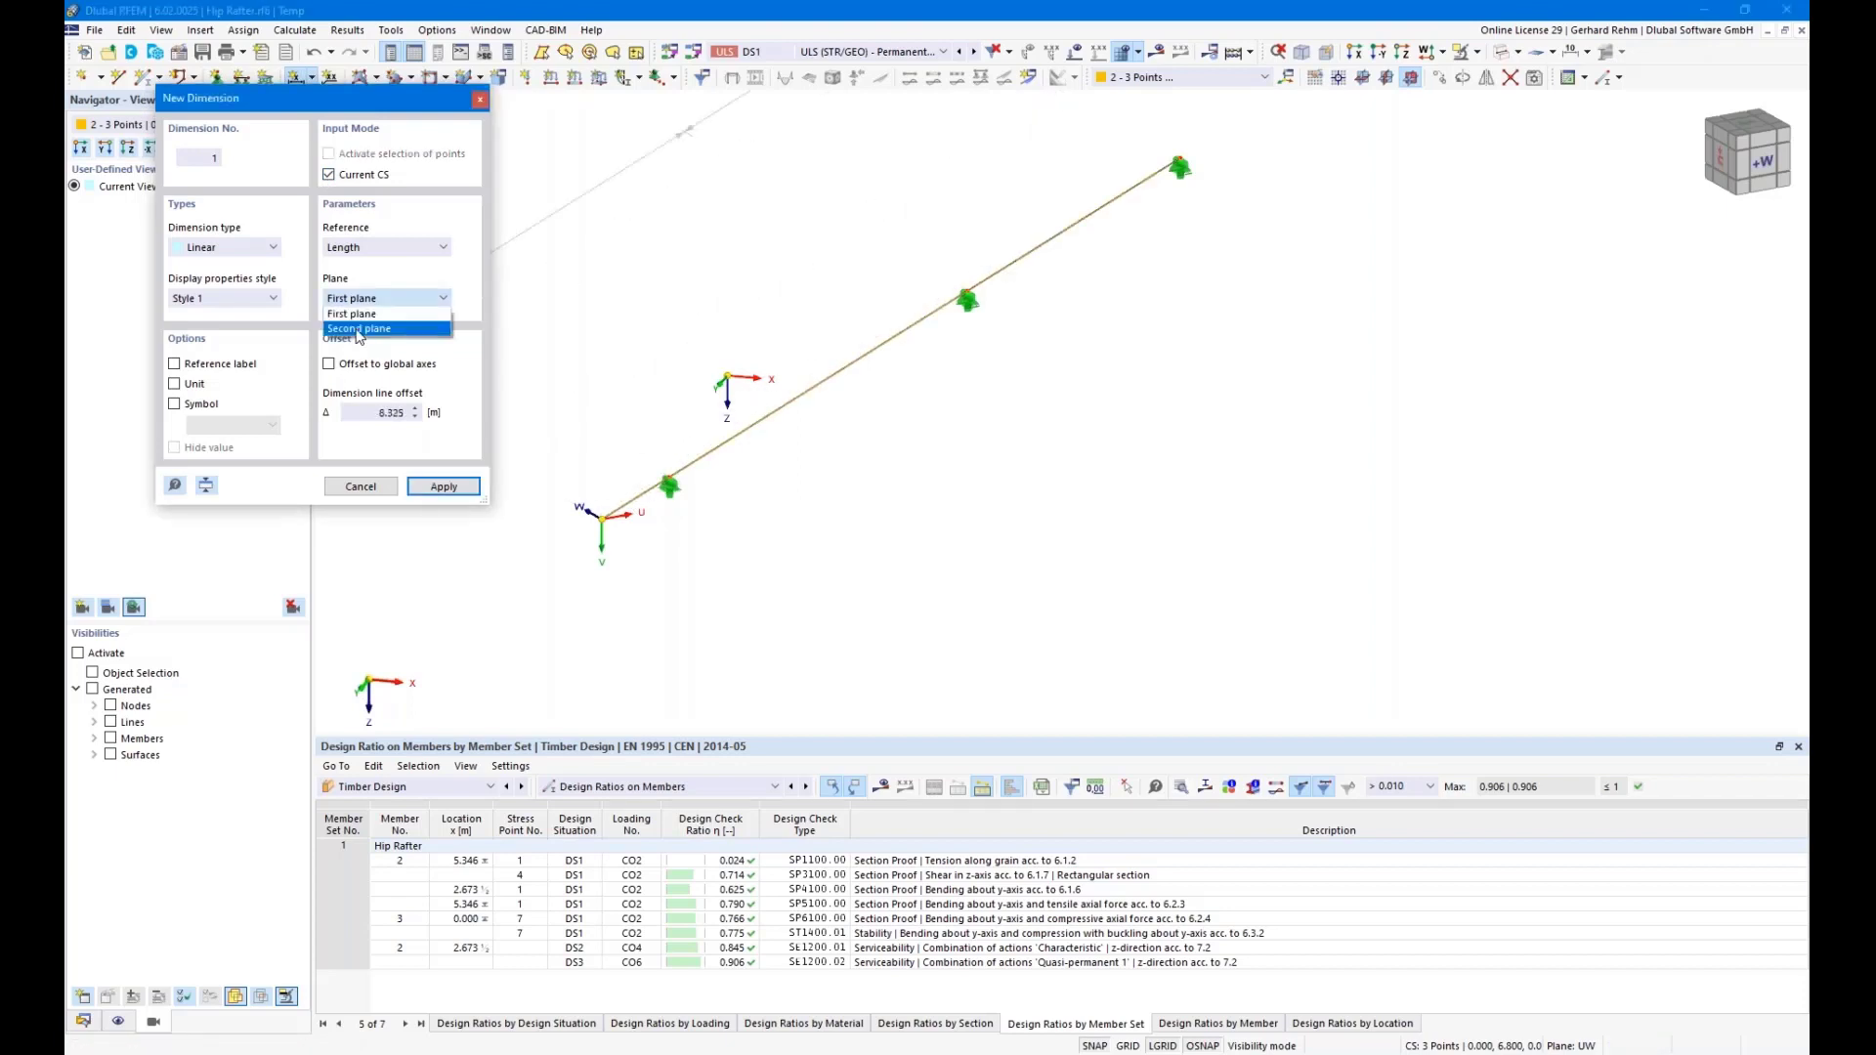
click(356, 328)
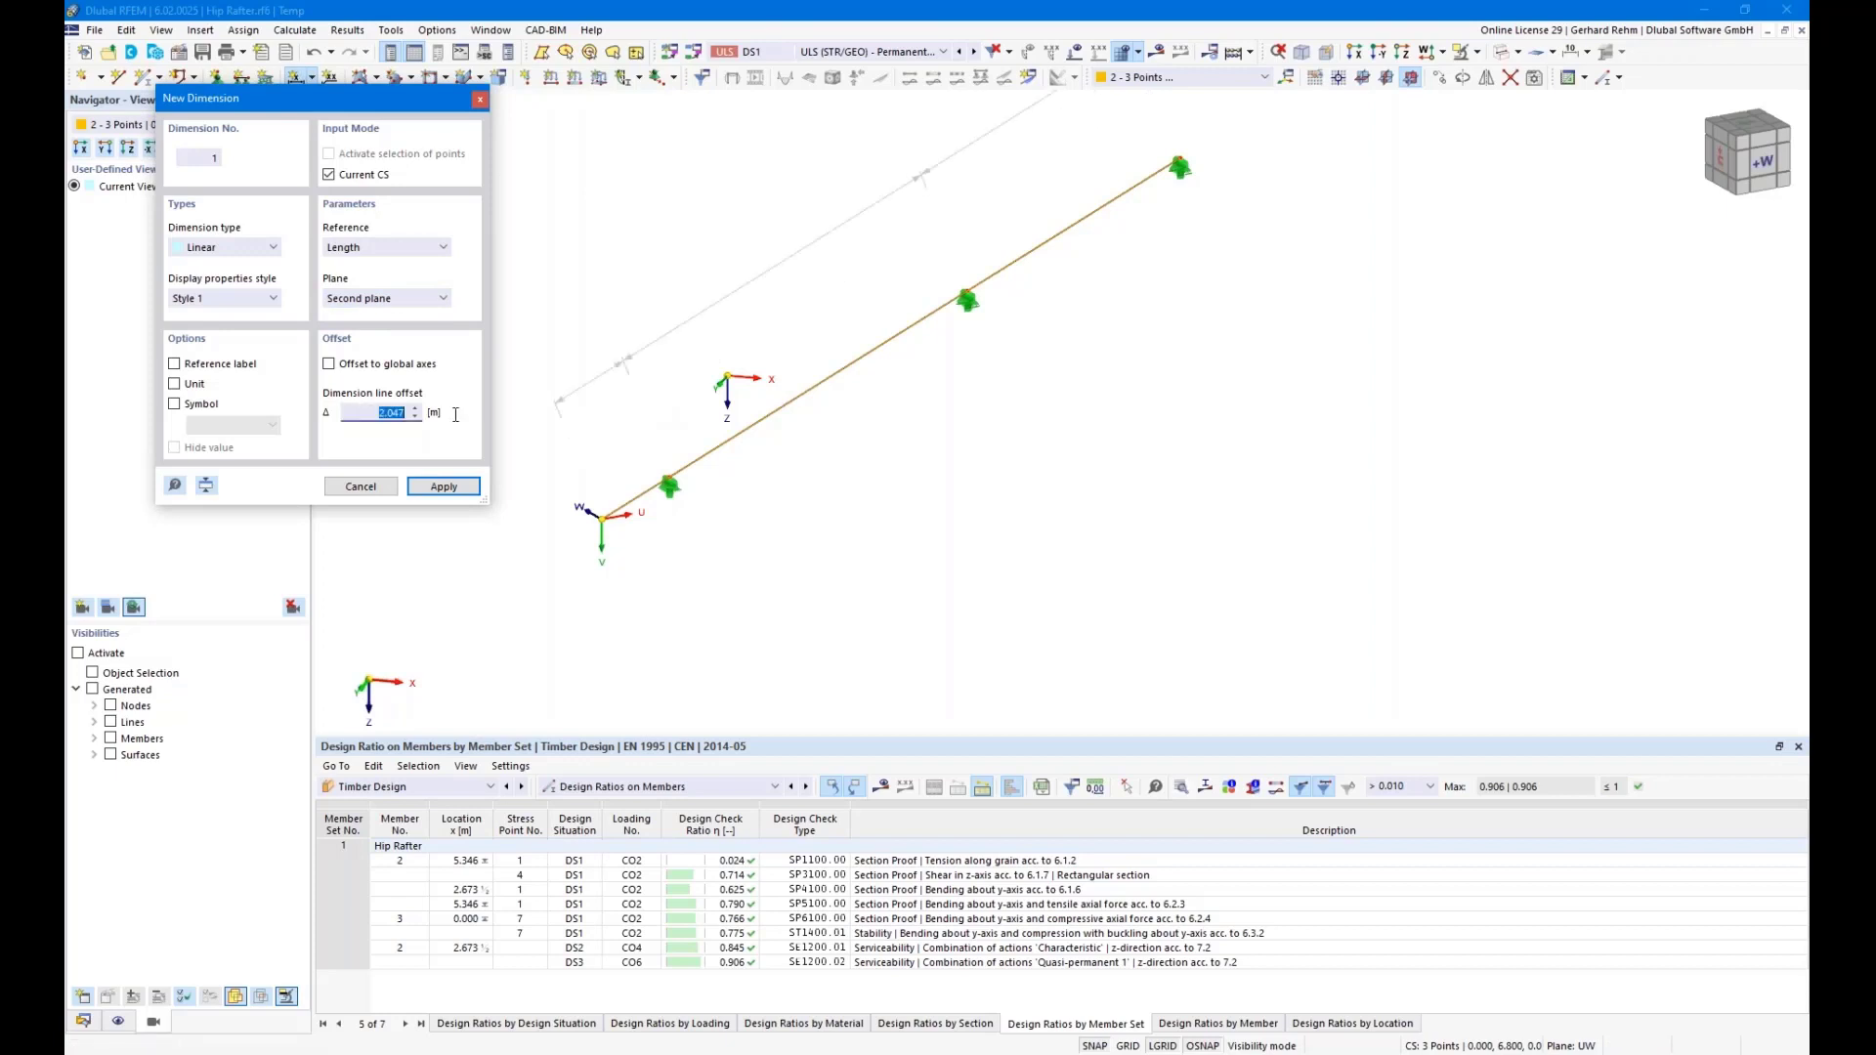
text(0,5)
key(Return)
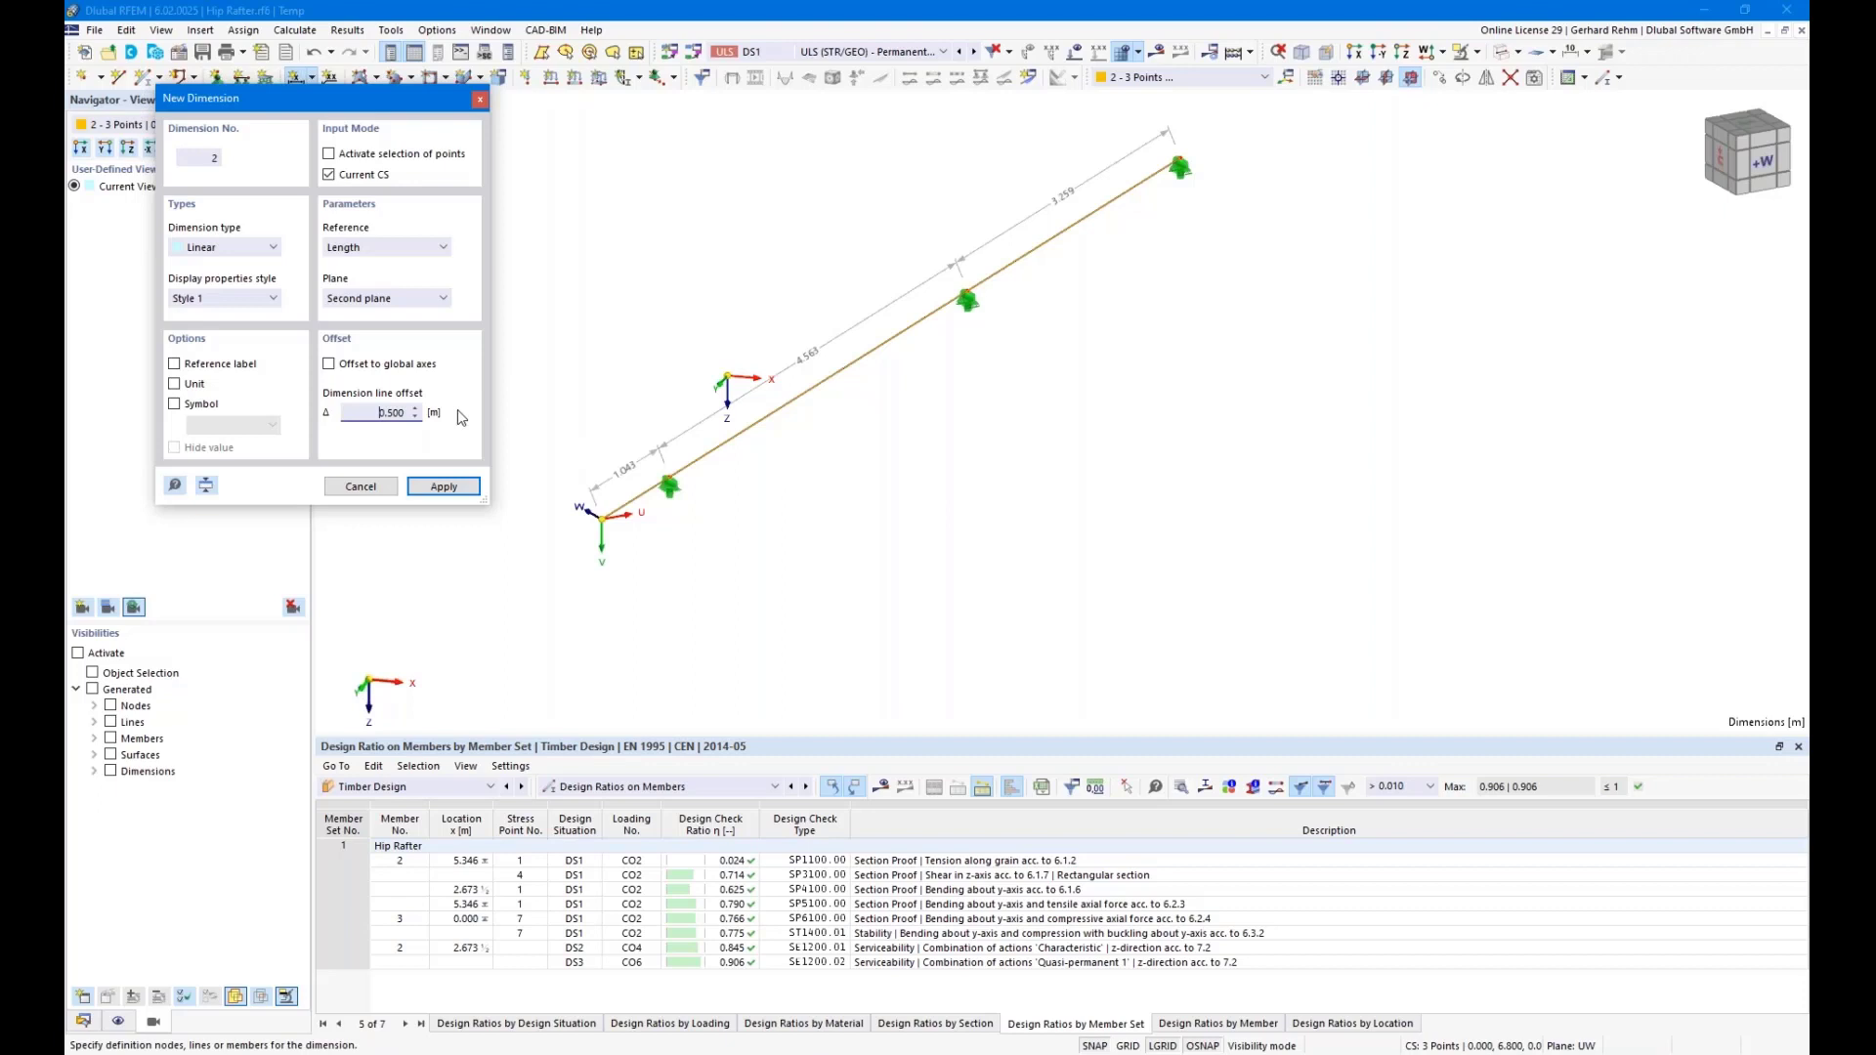
Add linear dimensions of the rafter members' projection in U, using the first plane and a 0.5 m offset
click(810, 176)
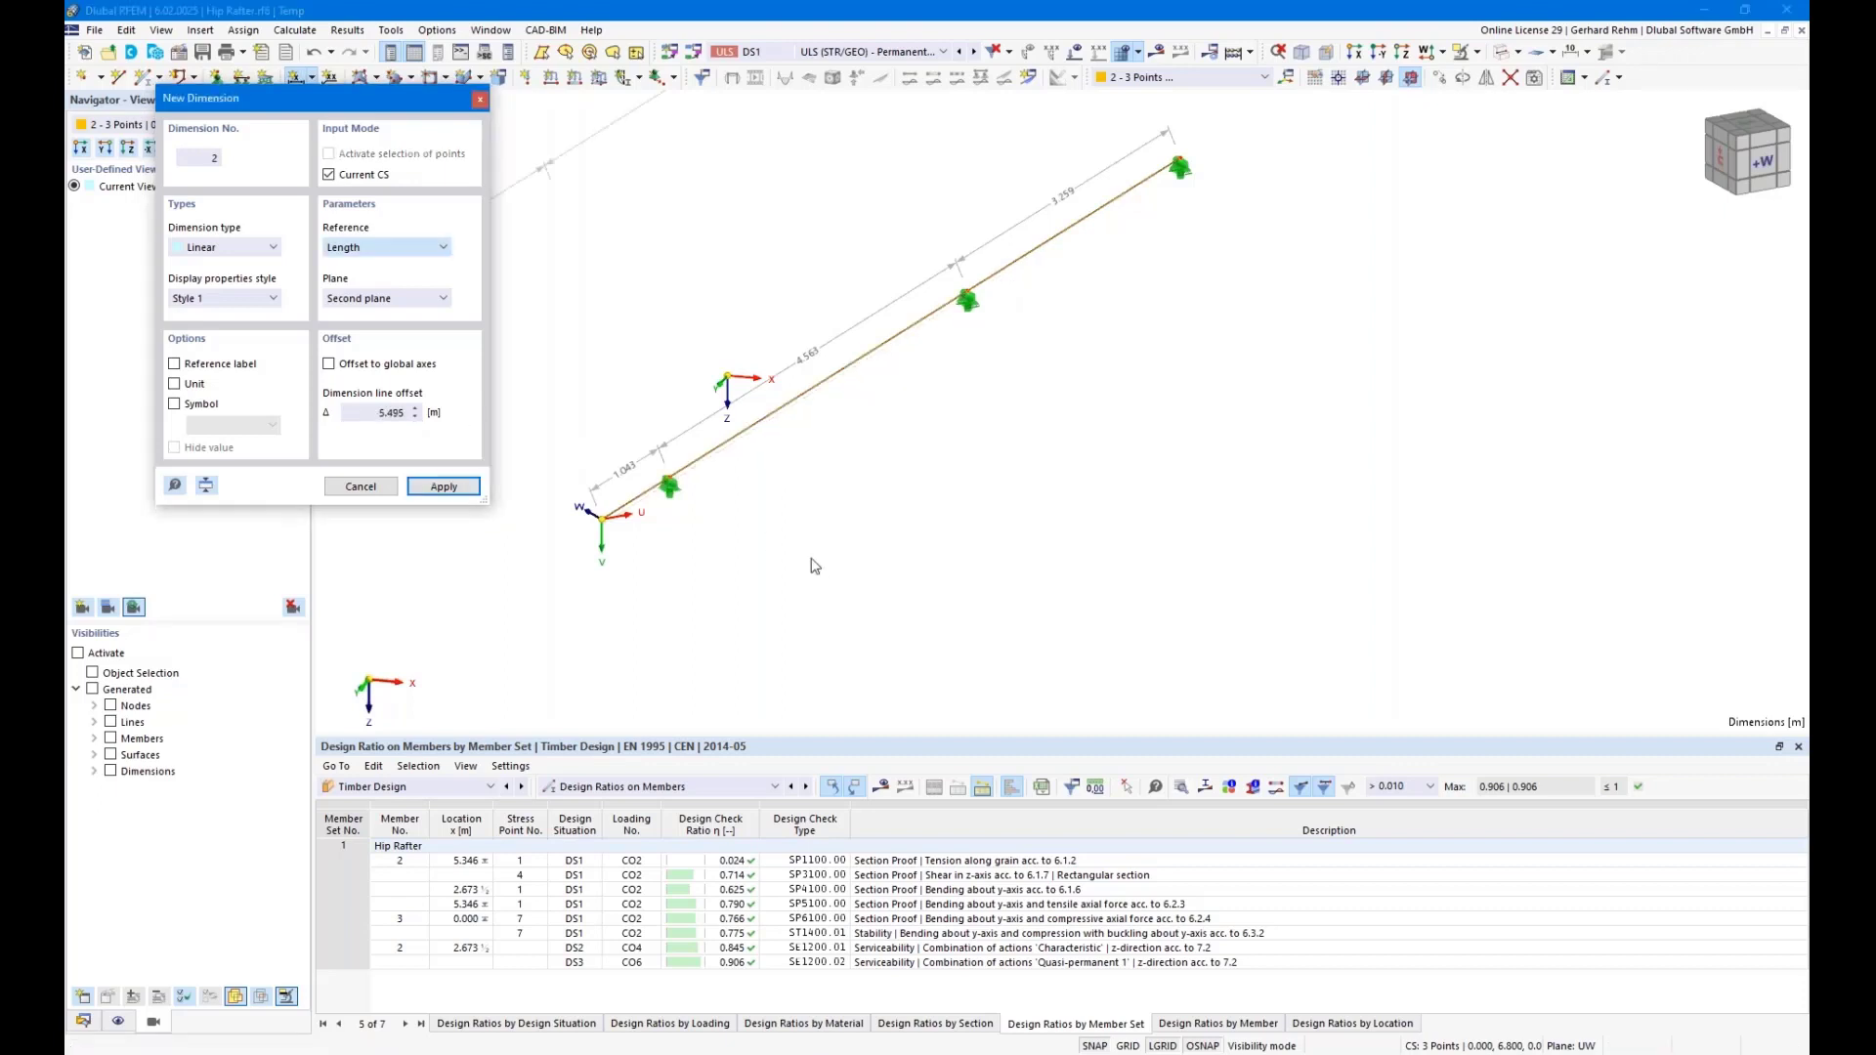
click(370, 301)
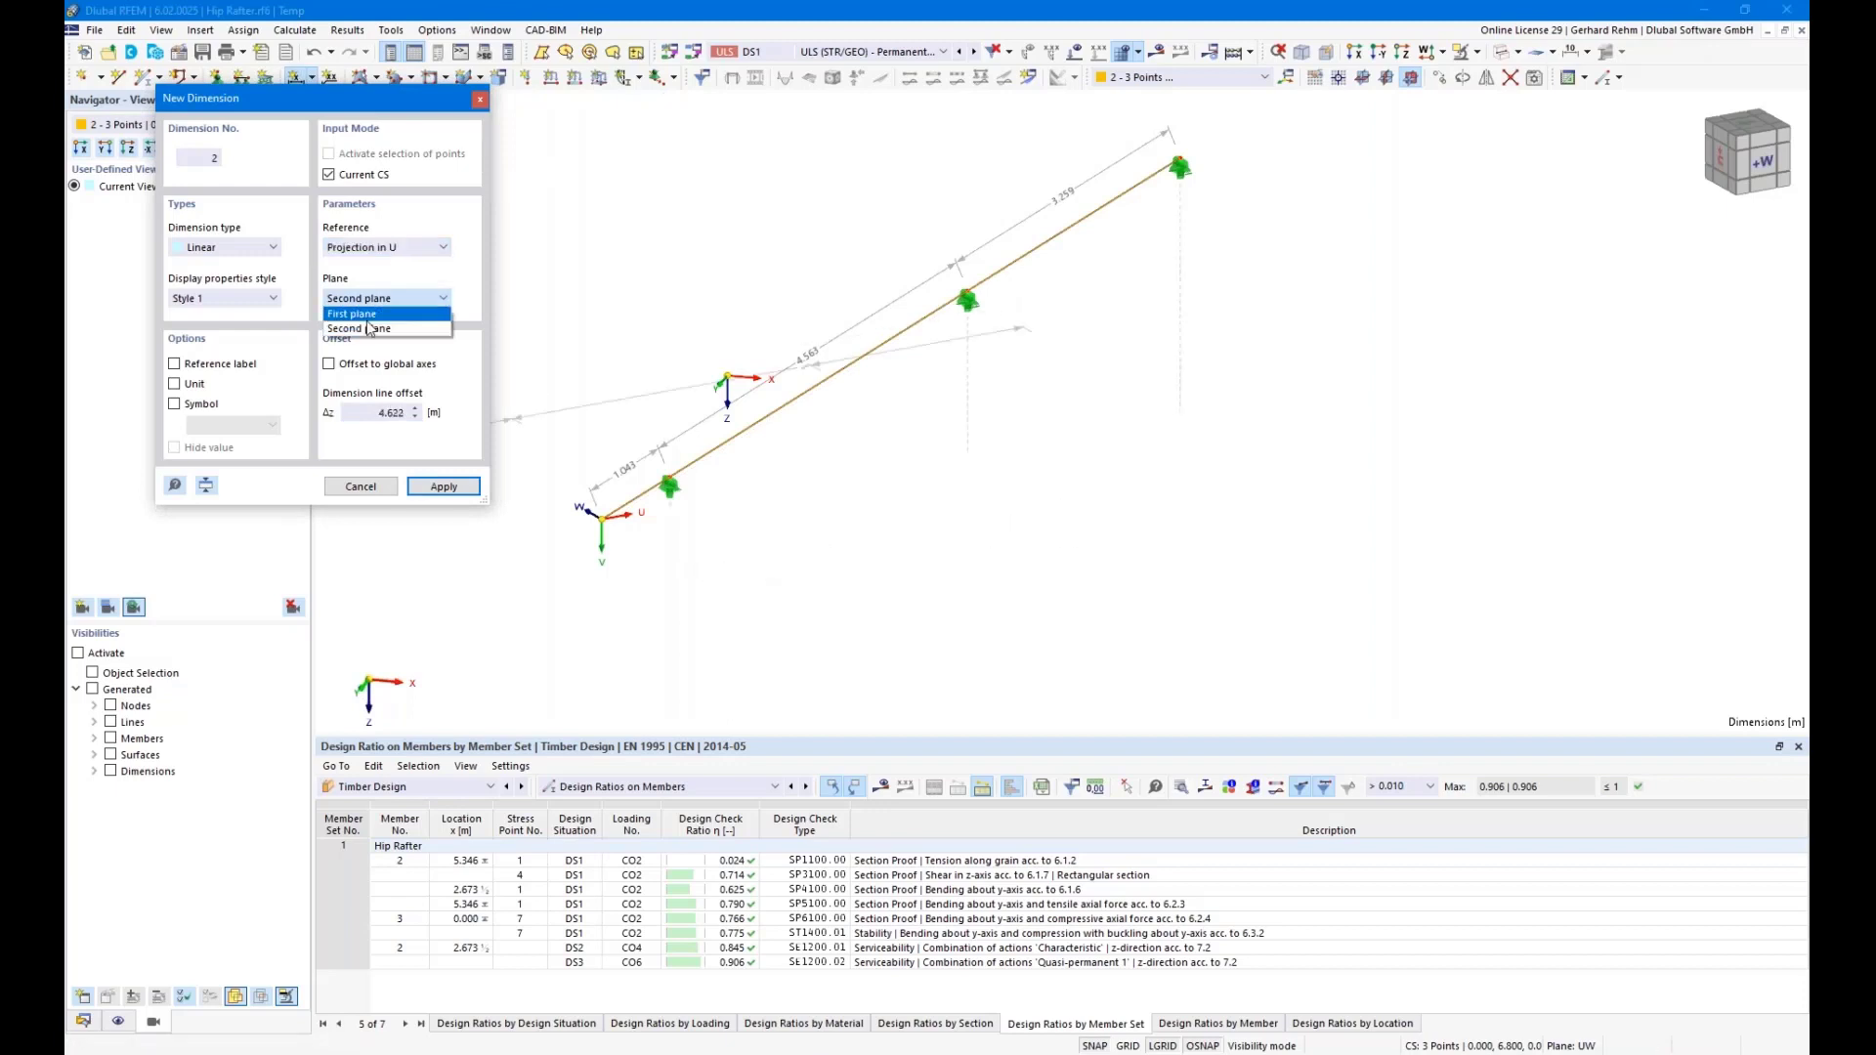
click(365, 318)
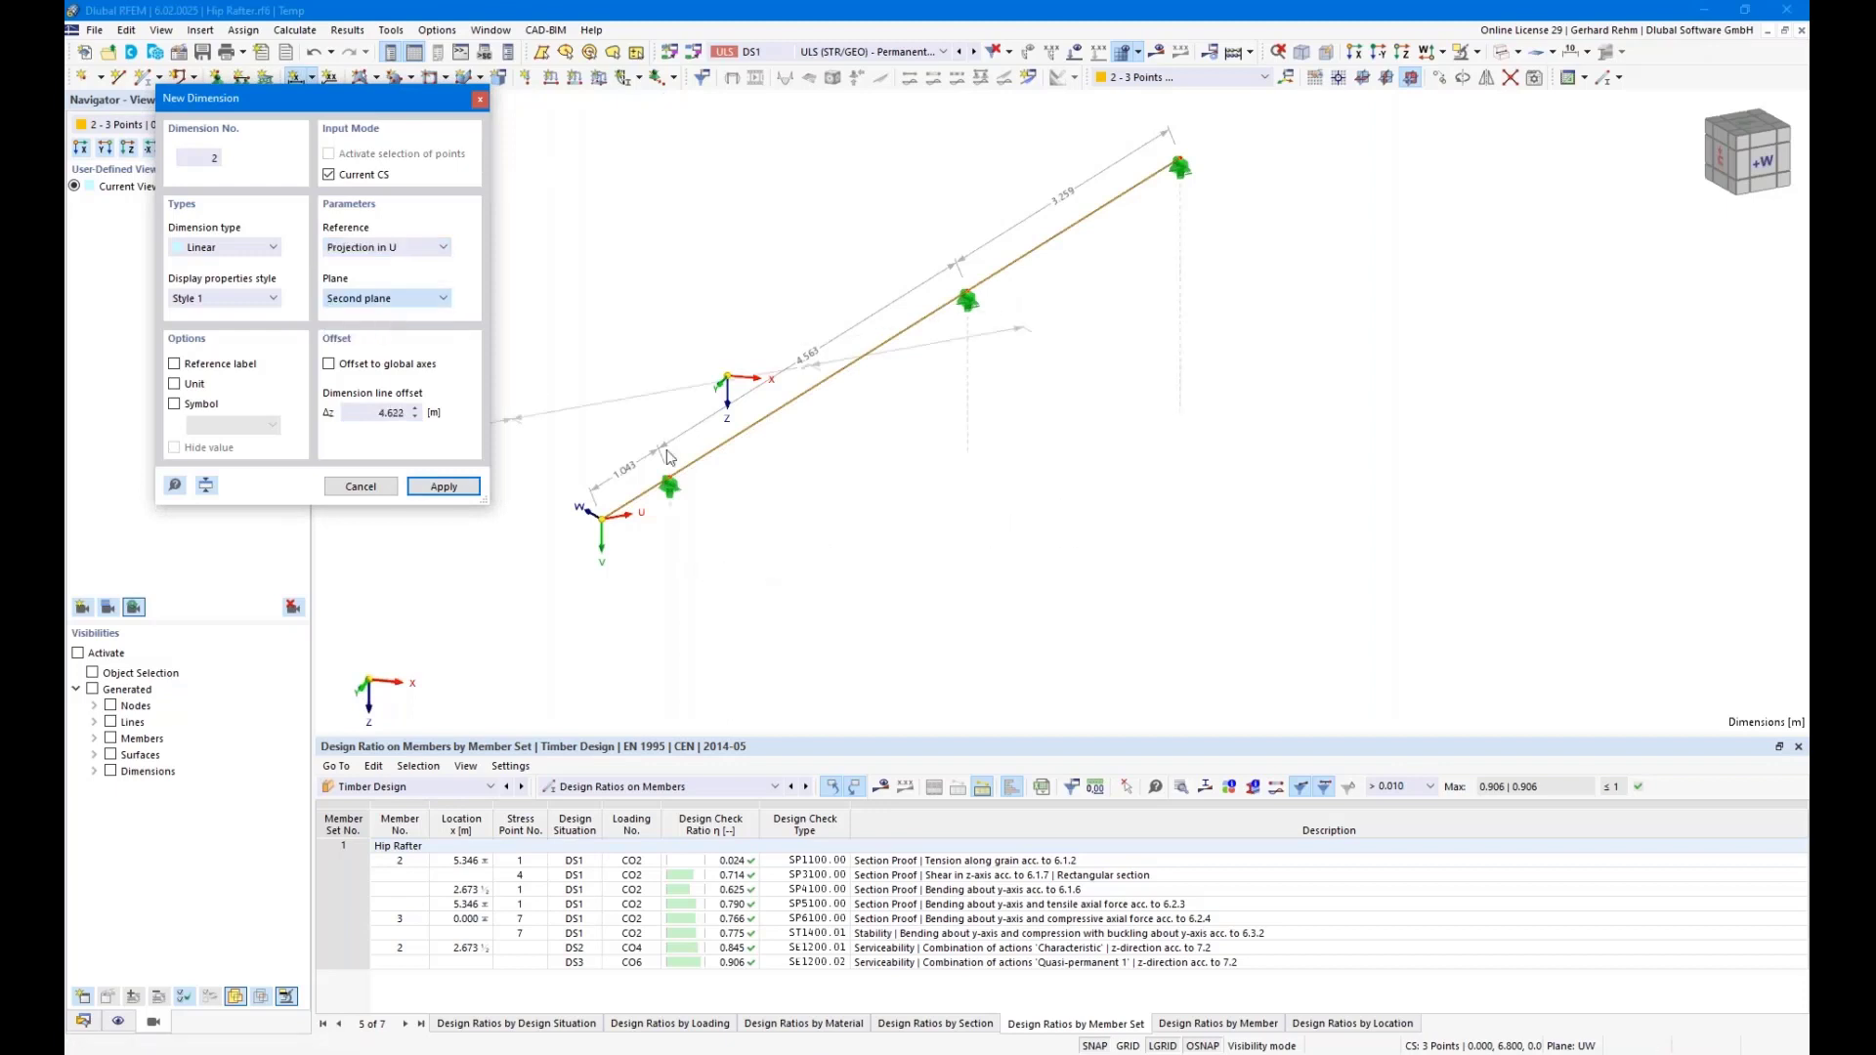
double_click(392, 412)
text(0,5)
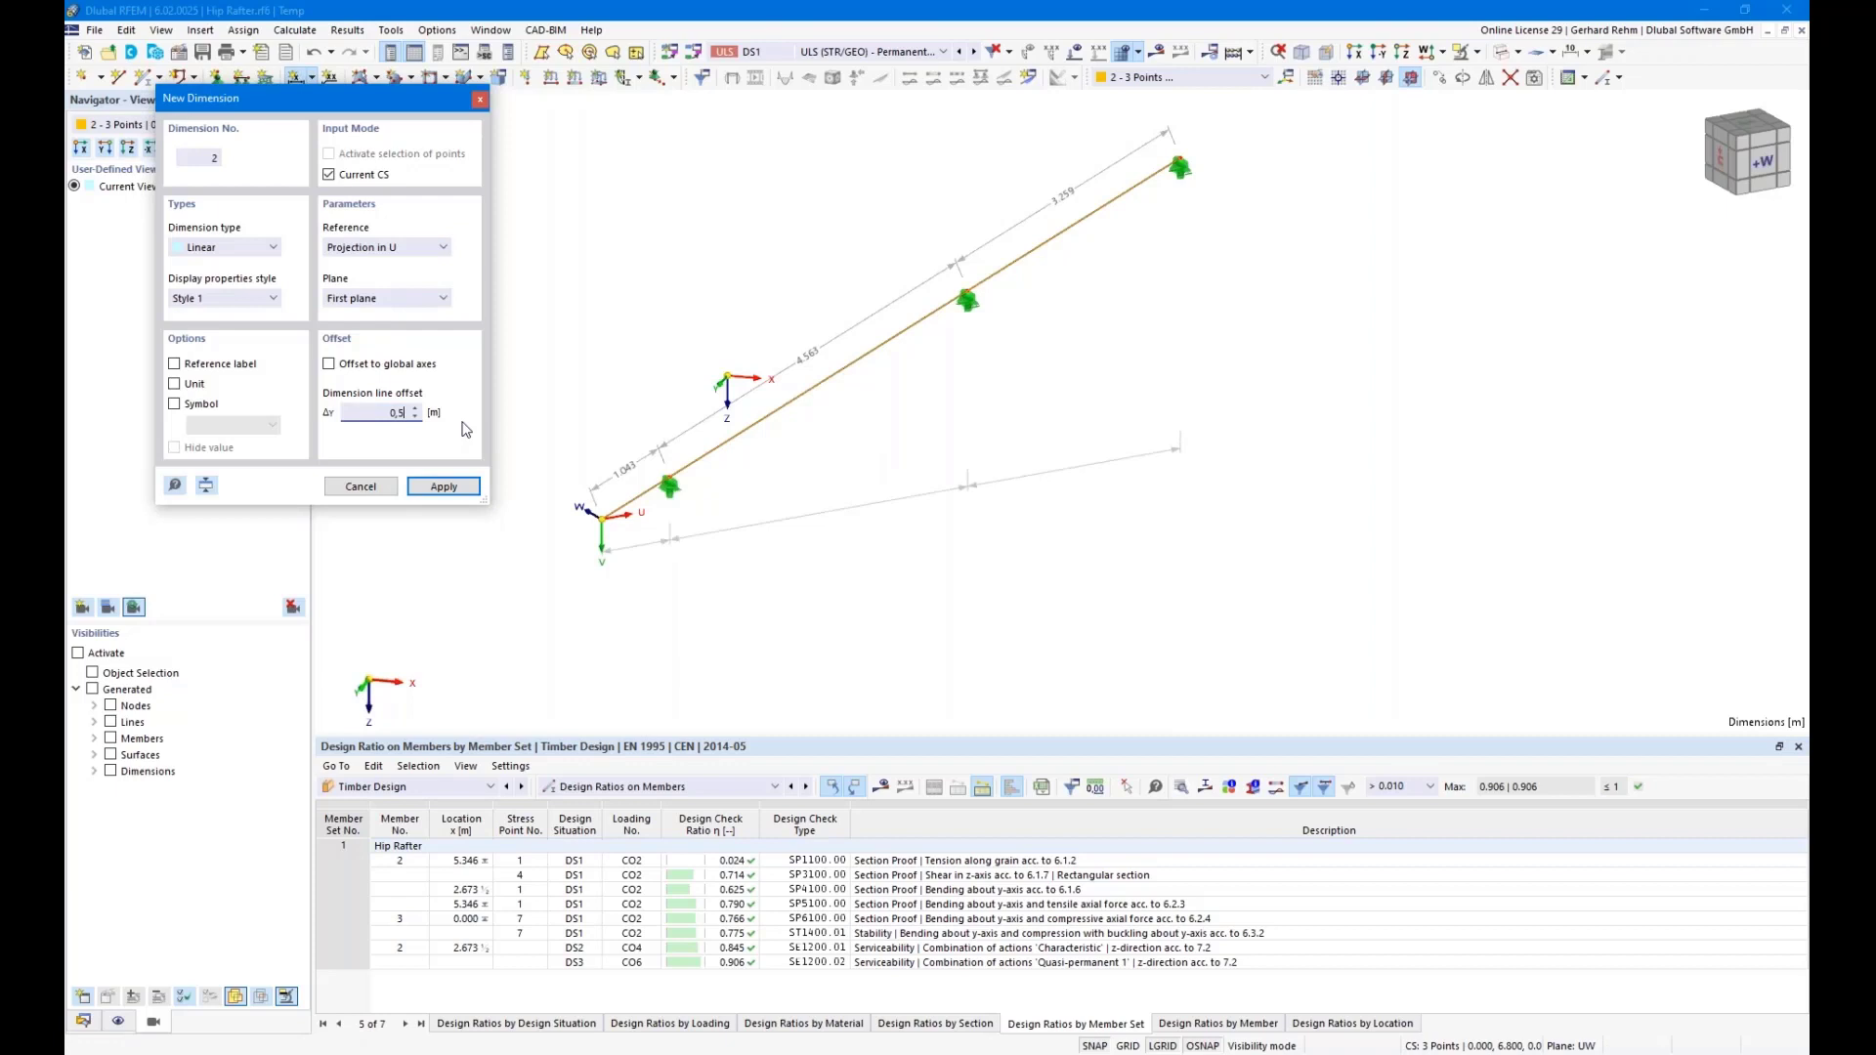
click(730, 453)
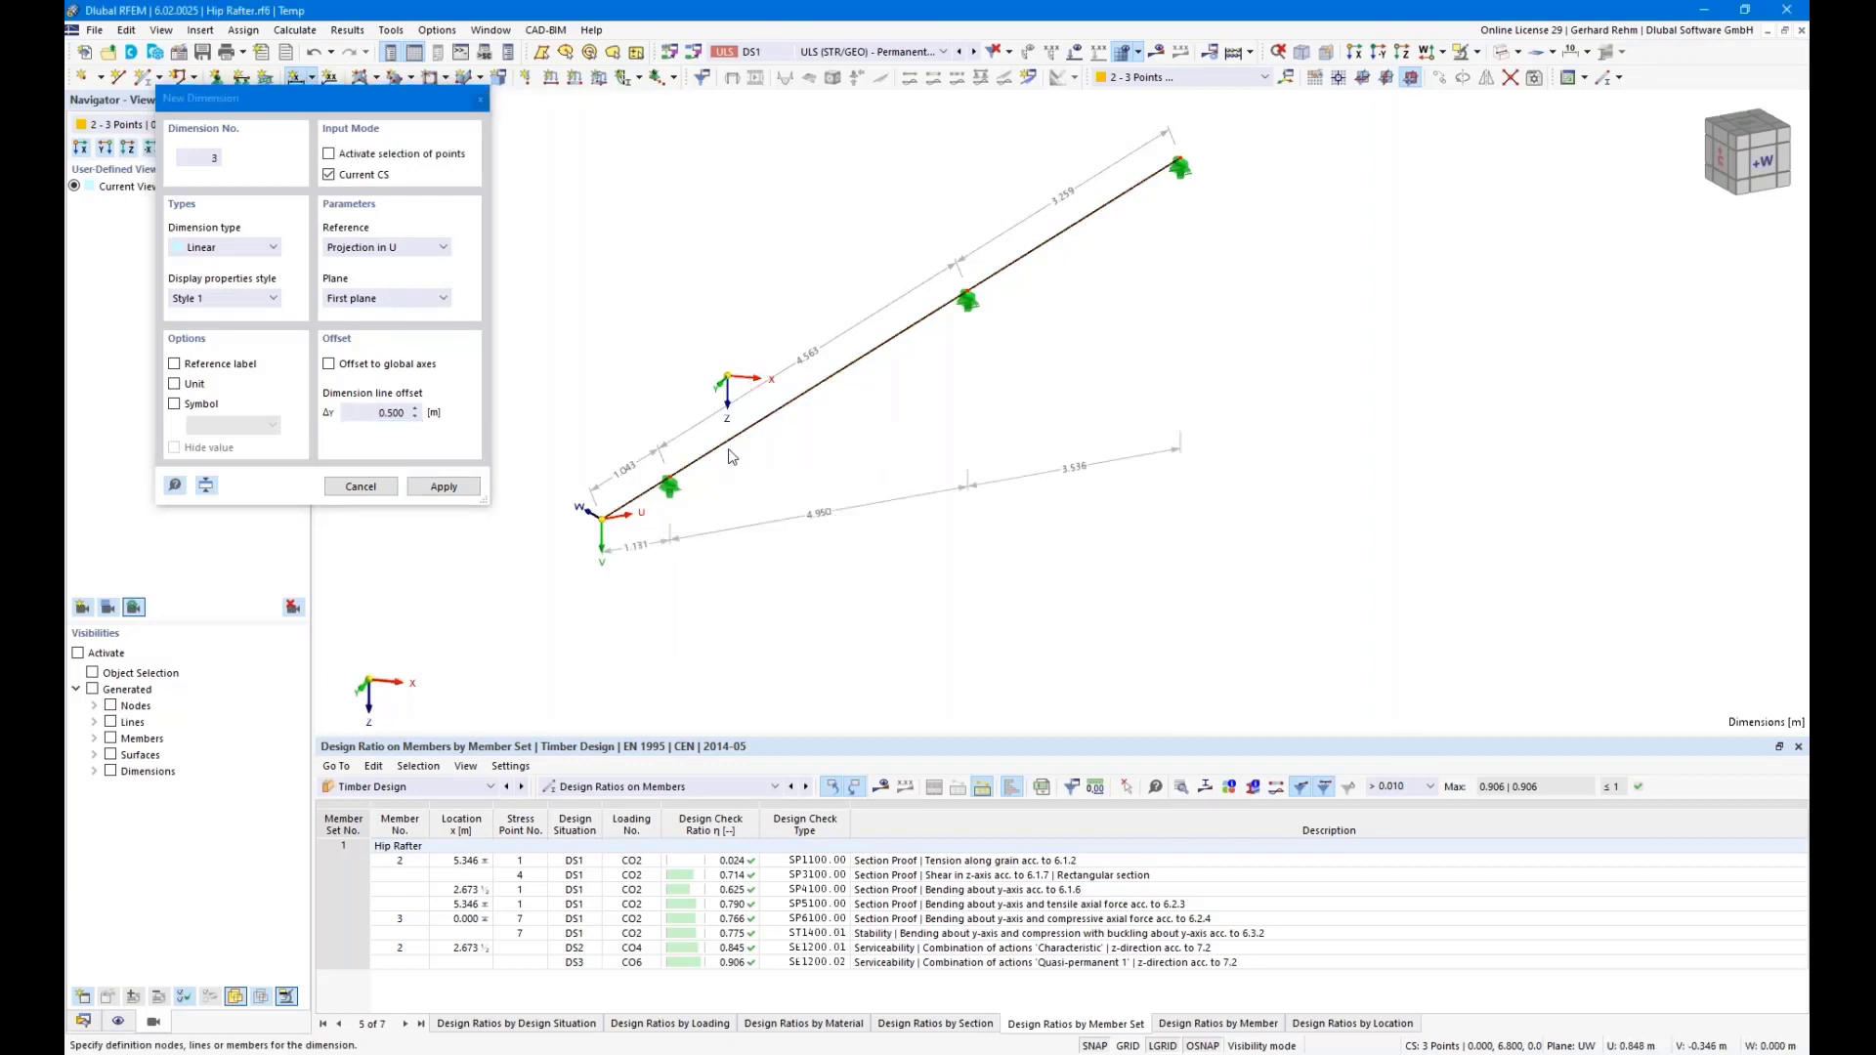
Add linear dimensions of the rafter members' projection in V, using the first plane and a 0.5 m offset
click(733, 456)
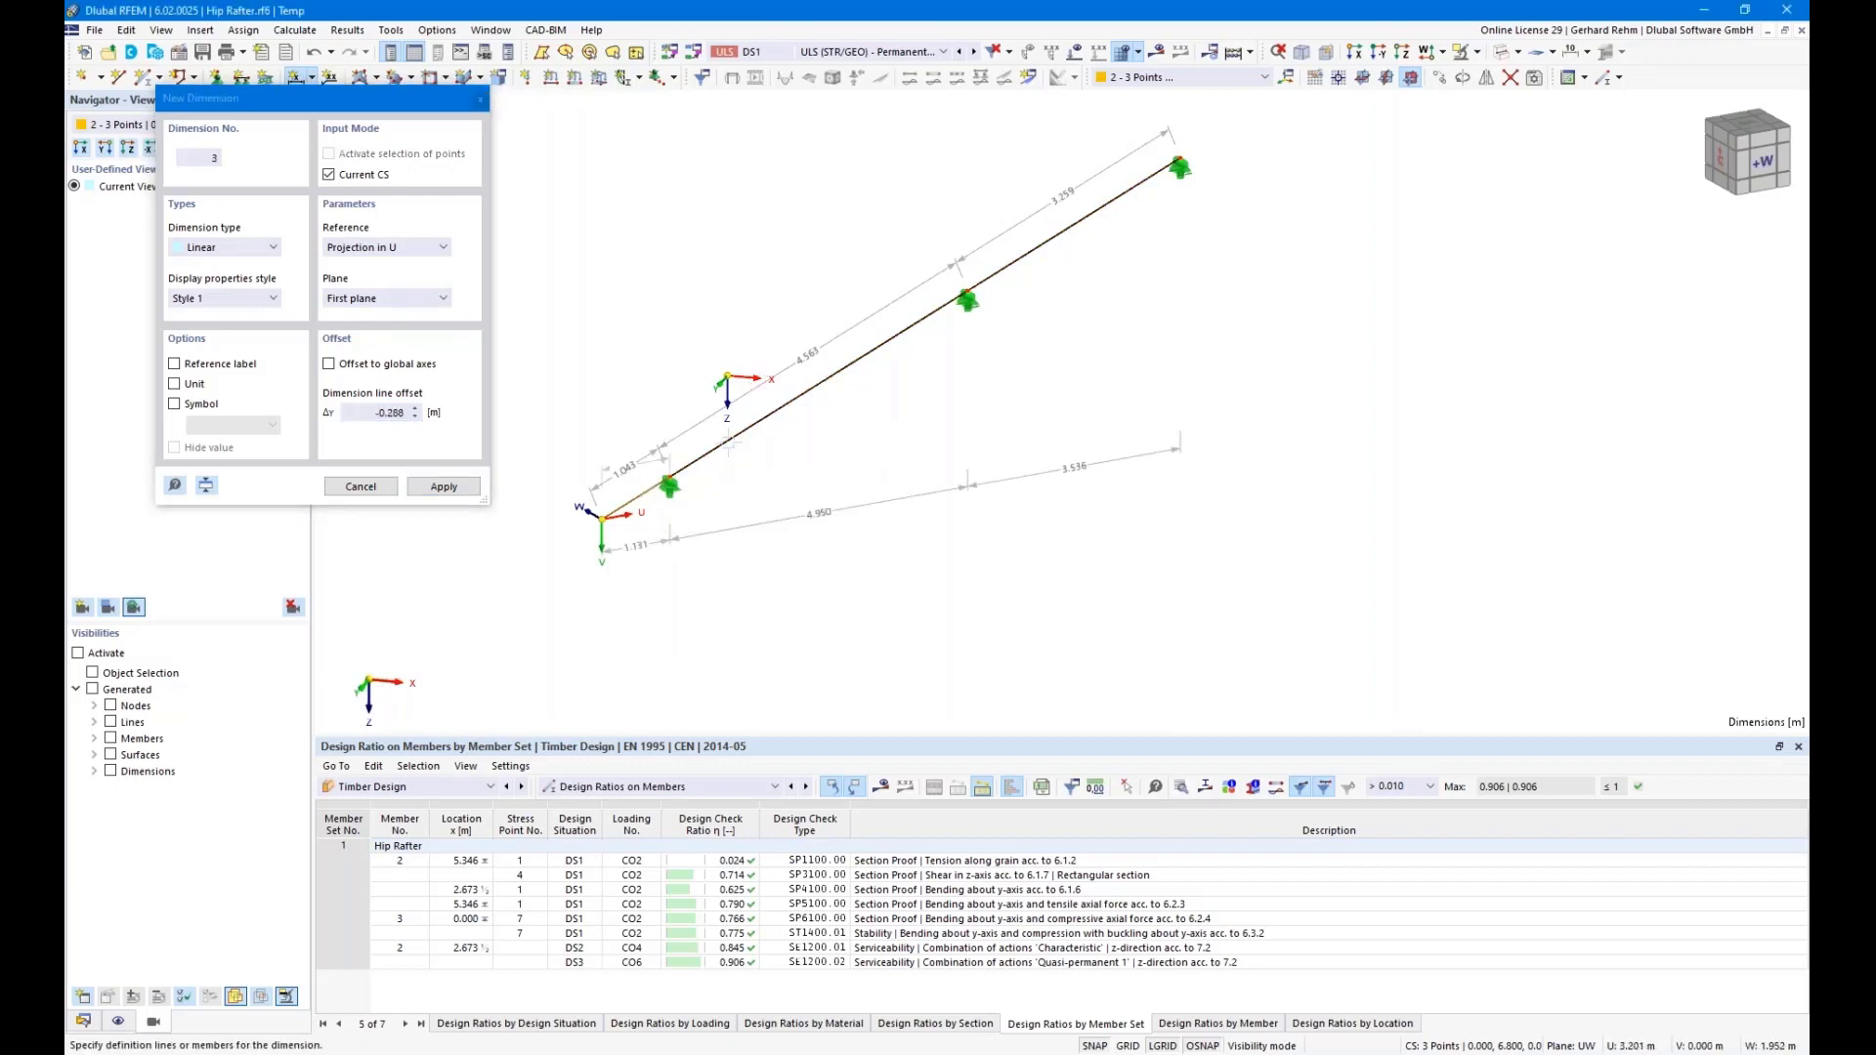
click(388, 250)
click(379, 295)
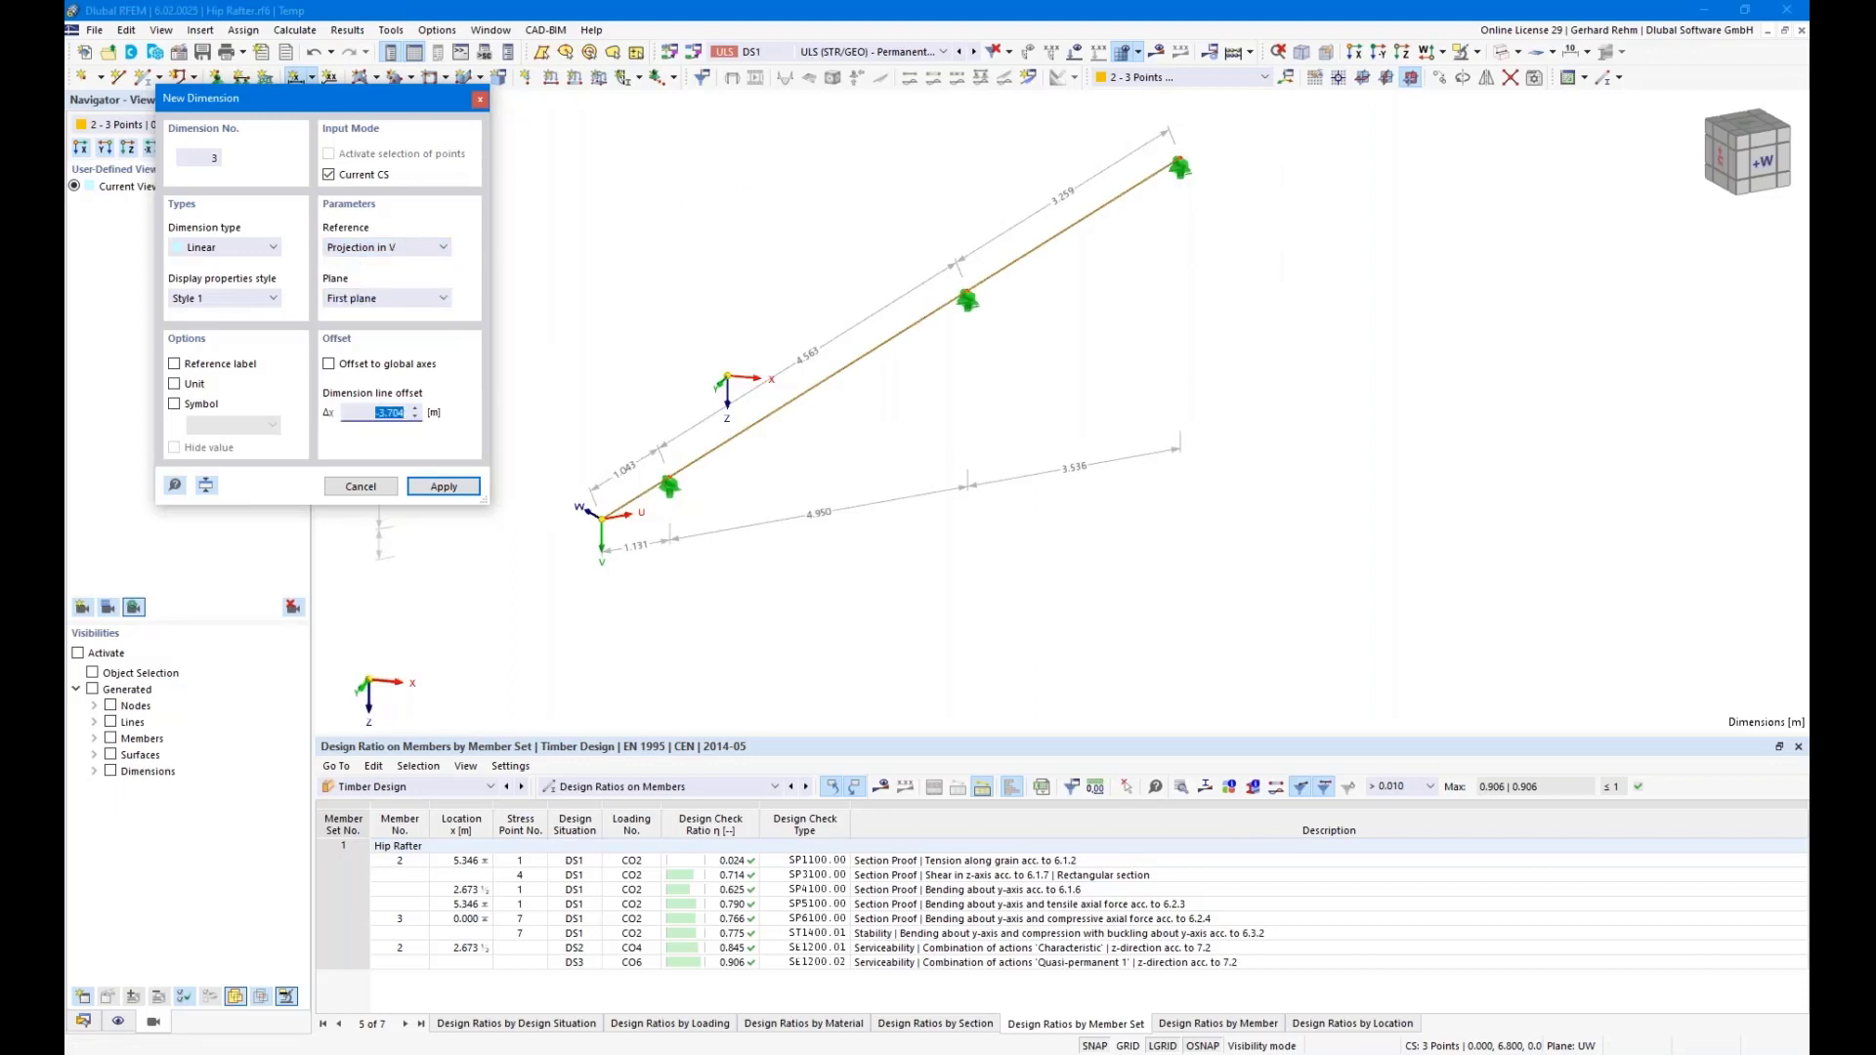
text(0.5)
key(Return)
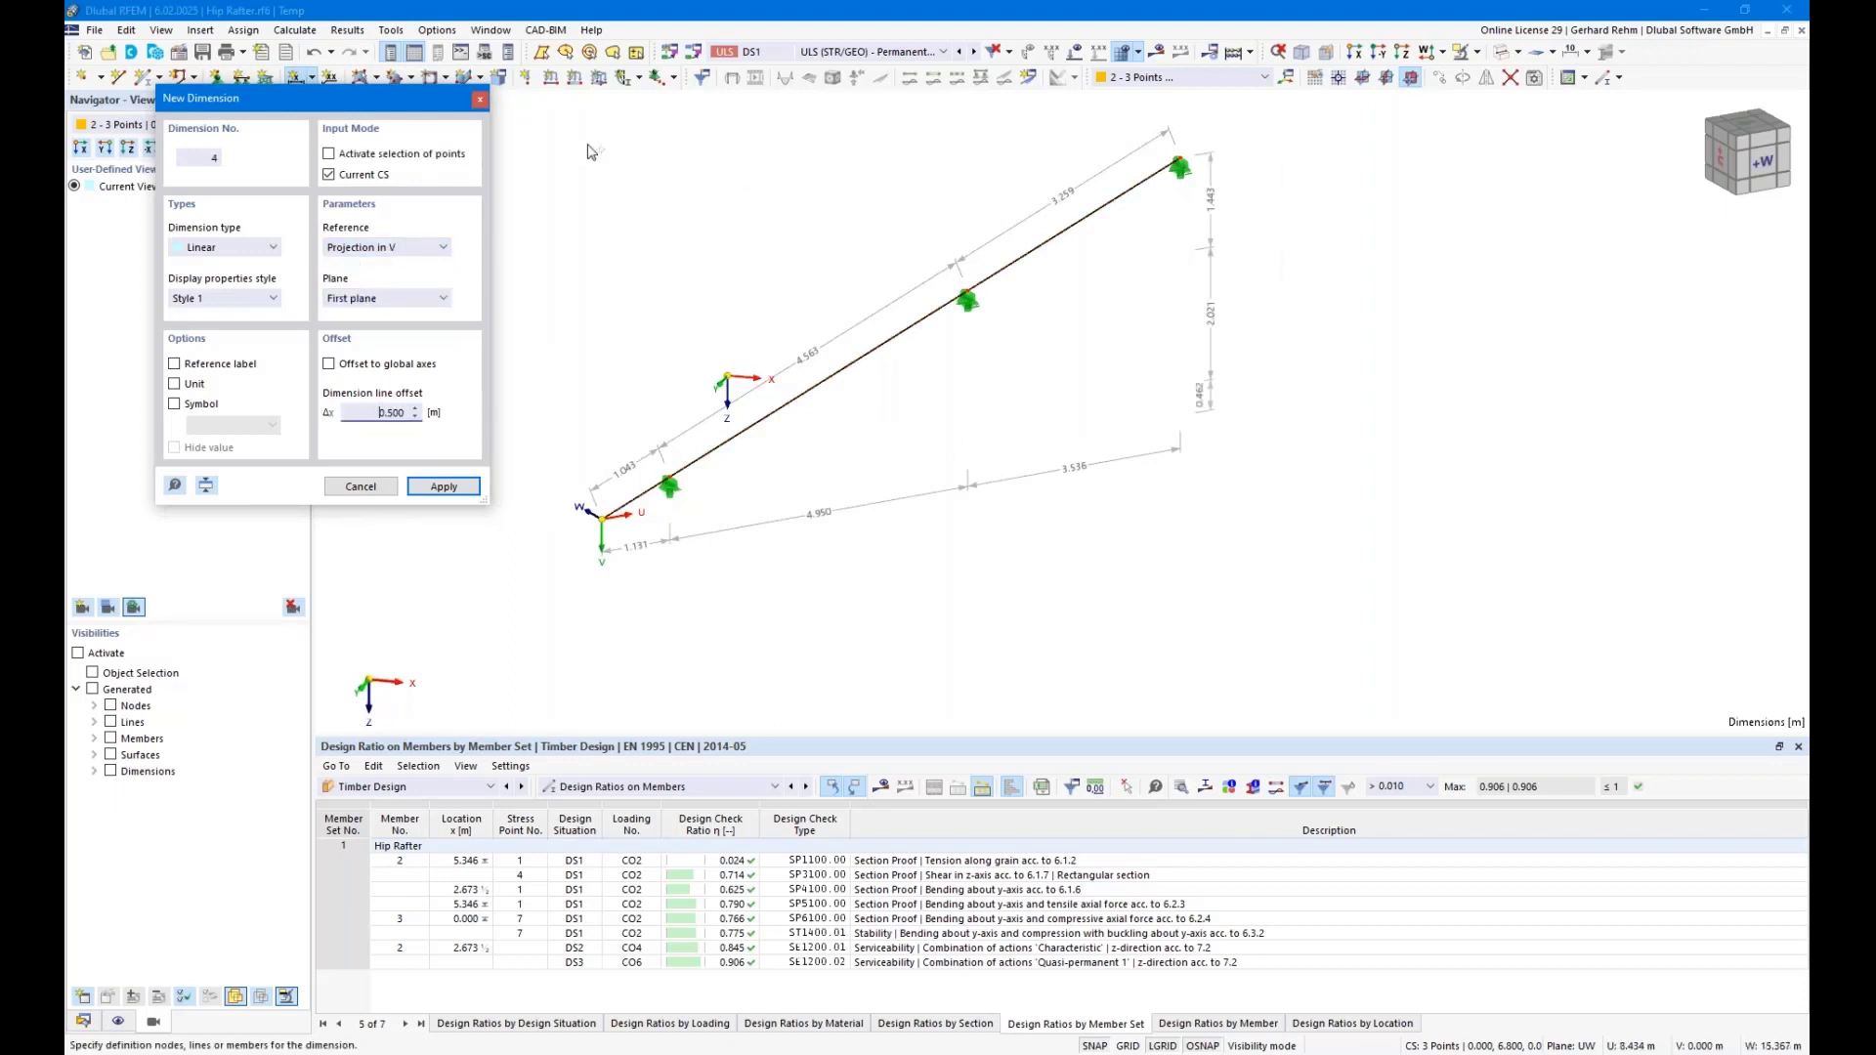
key(Escape)
Add an upward slope dimension relative to plane XY on the middle rafter member, and view the dimensioned rafter in the W-direction
click(313, 78)
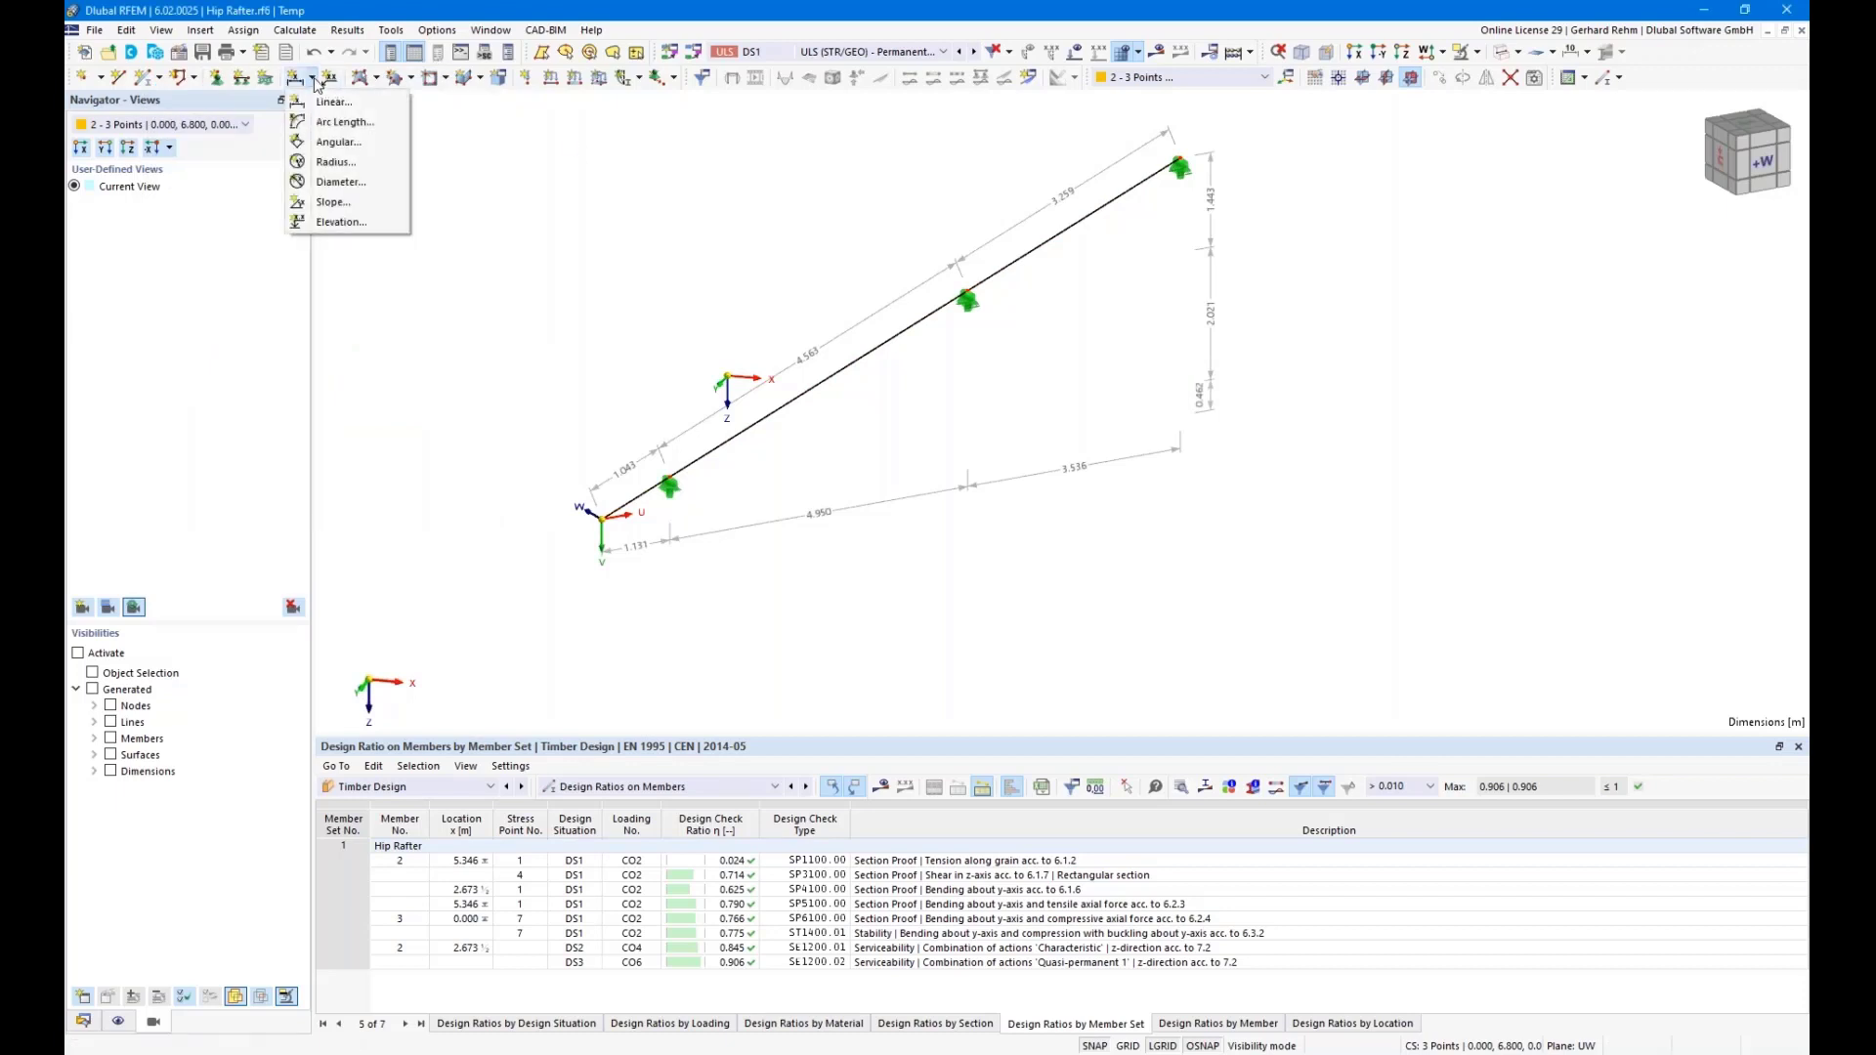
click(332, 201)
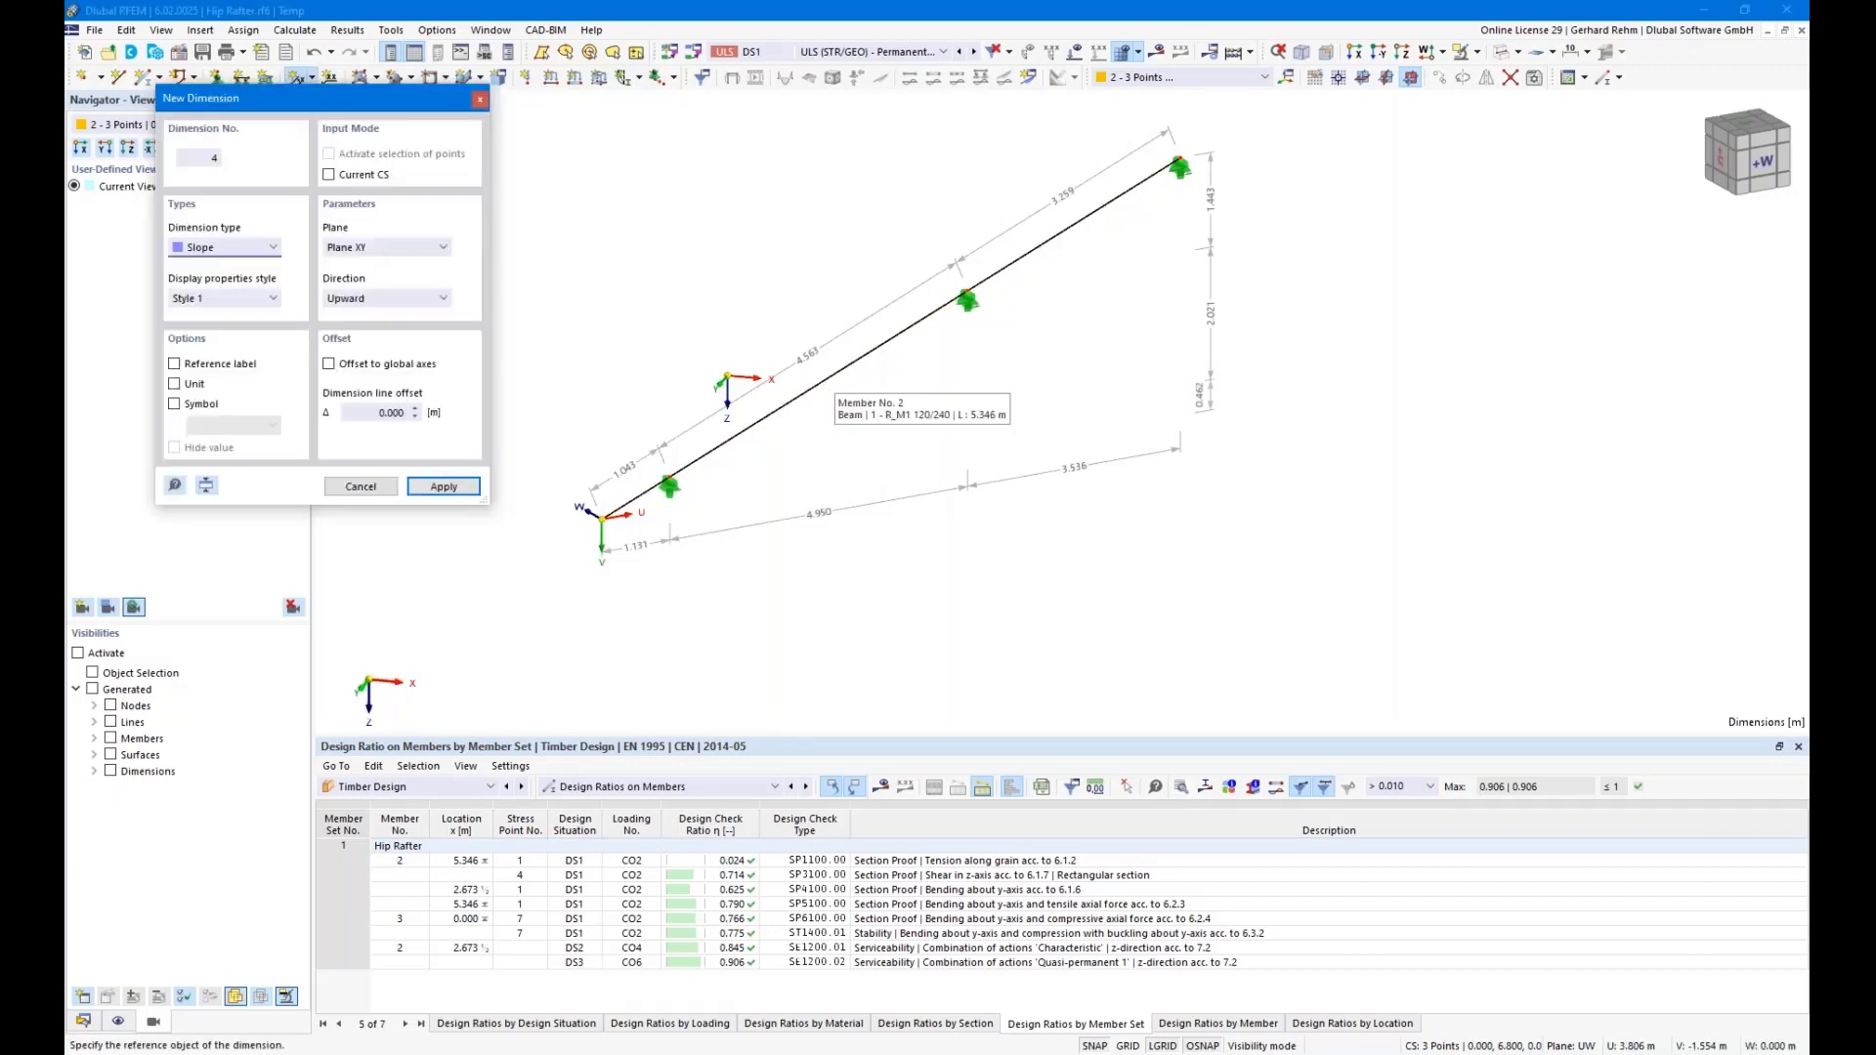
click(829, 384)
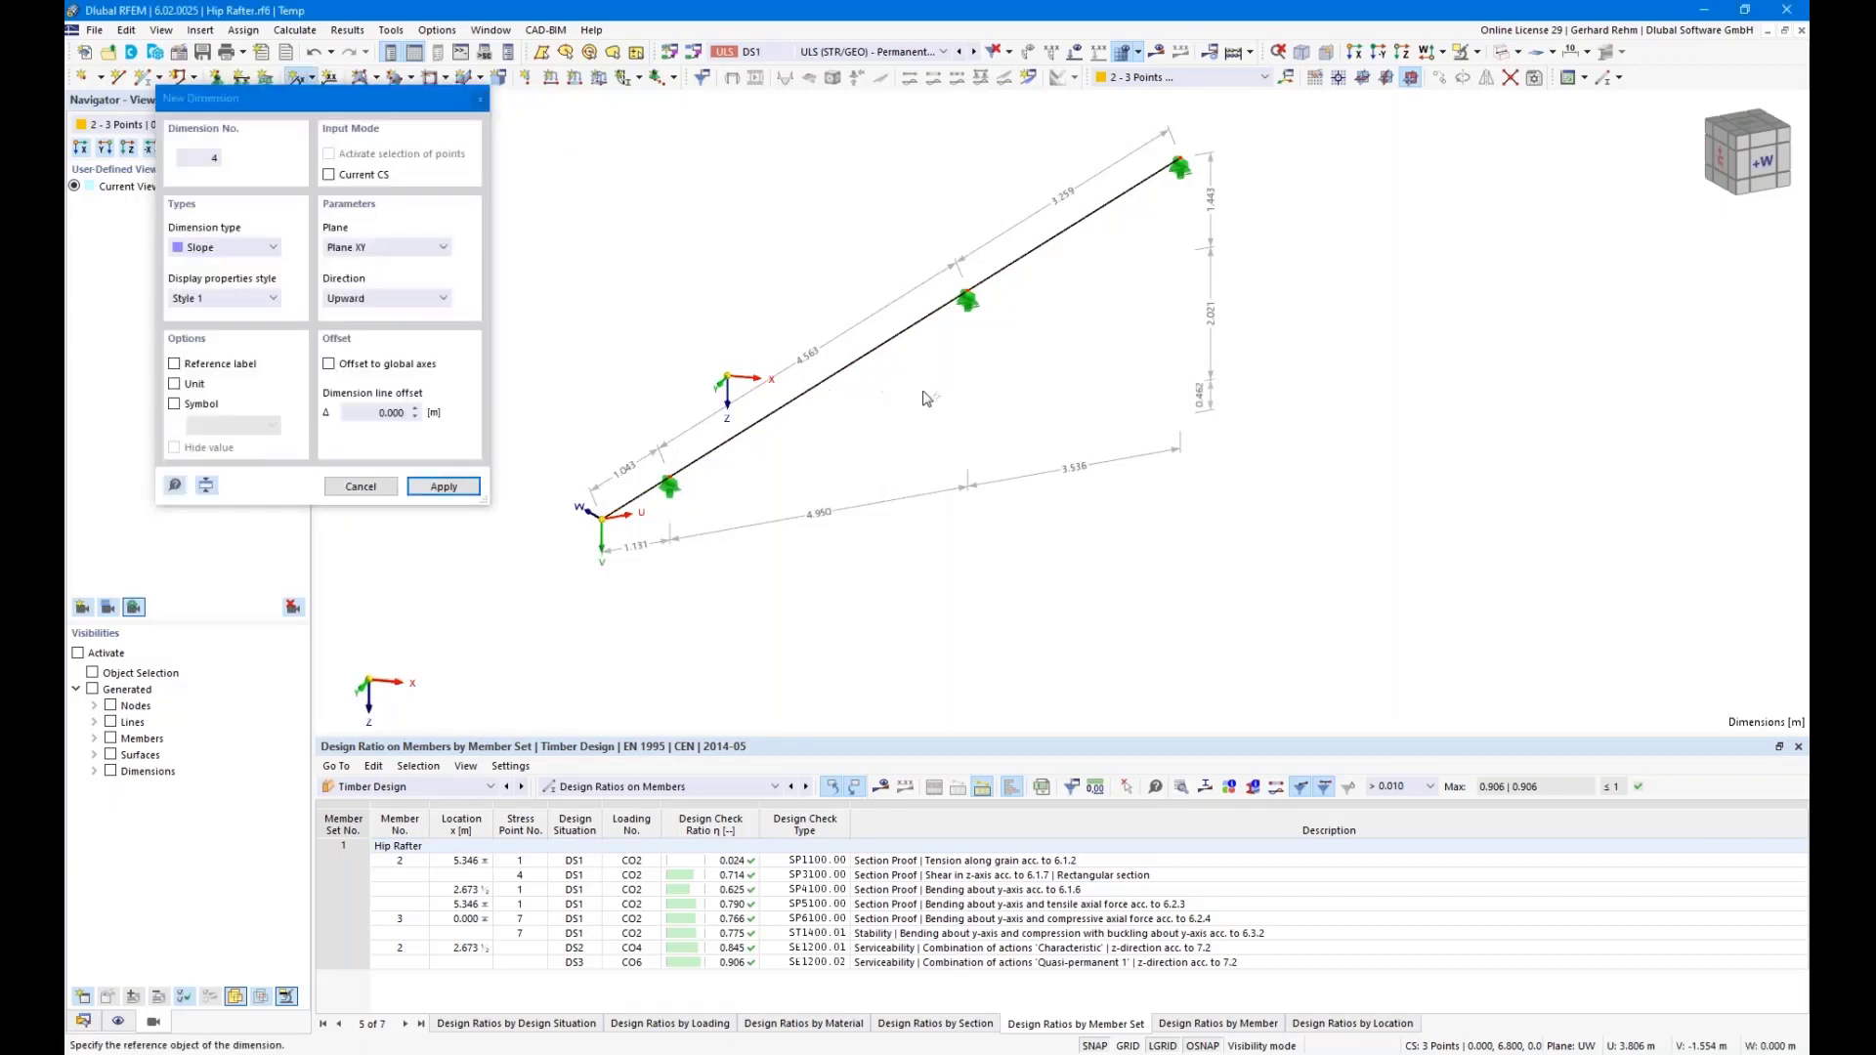
click(1375, 342)
key(Escape)
click(1427, 52)
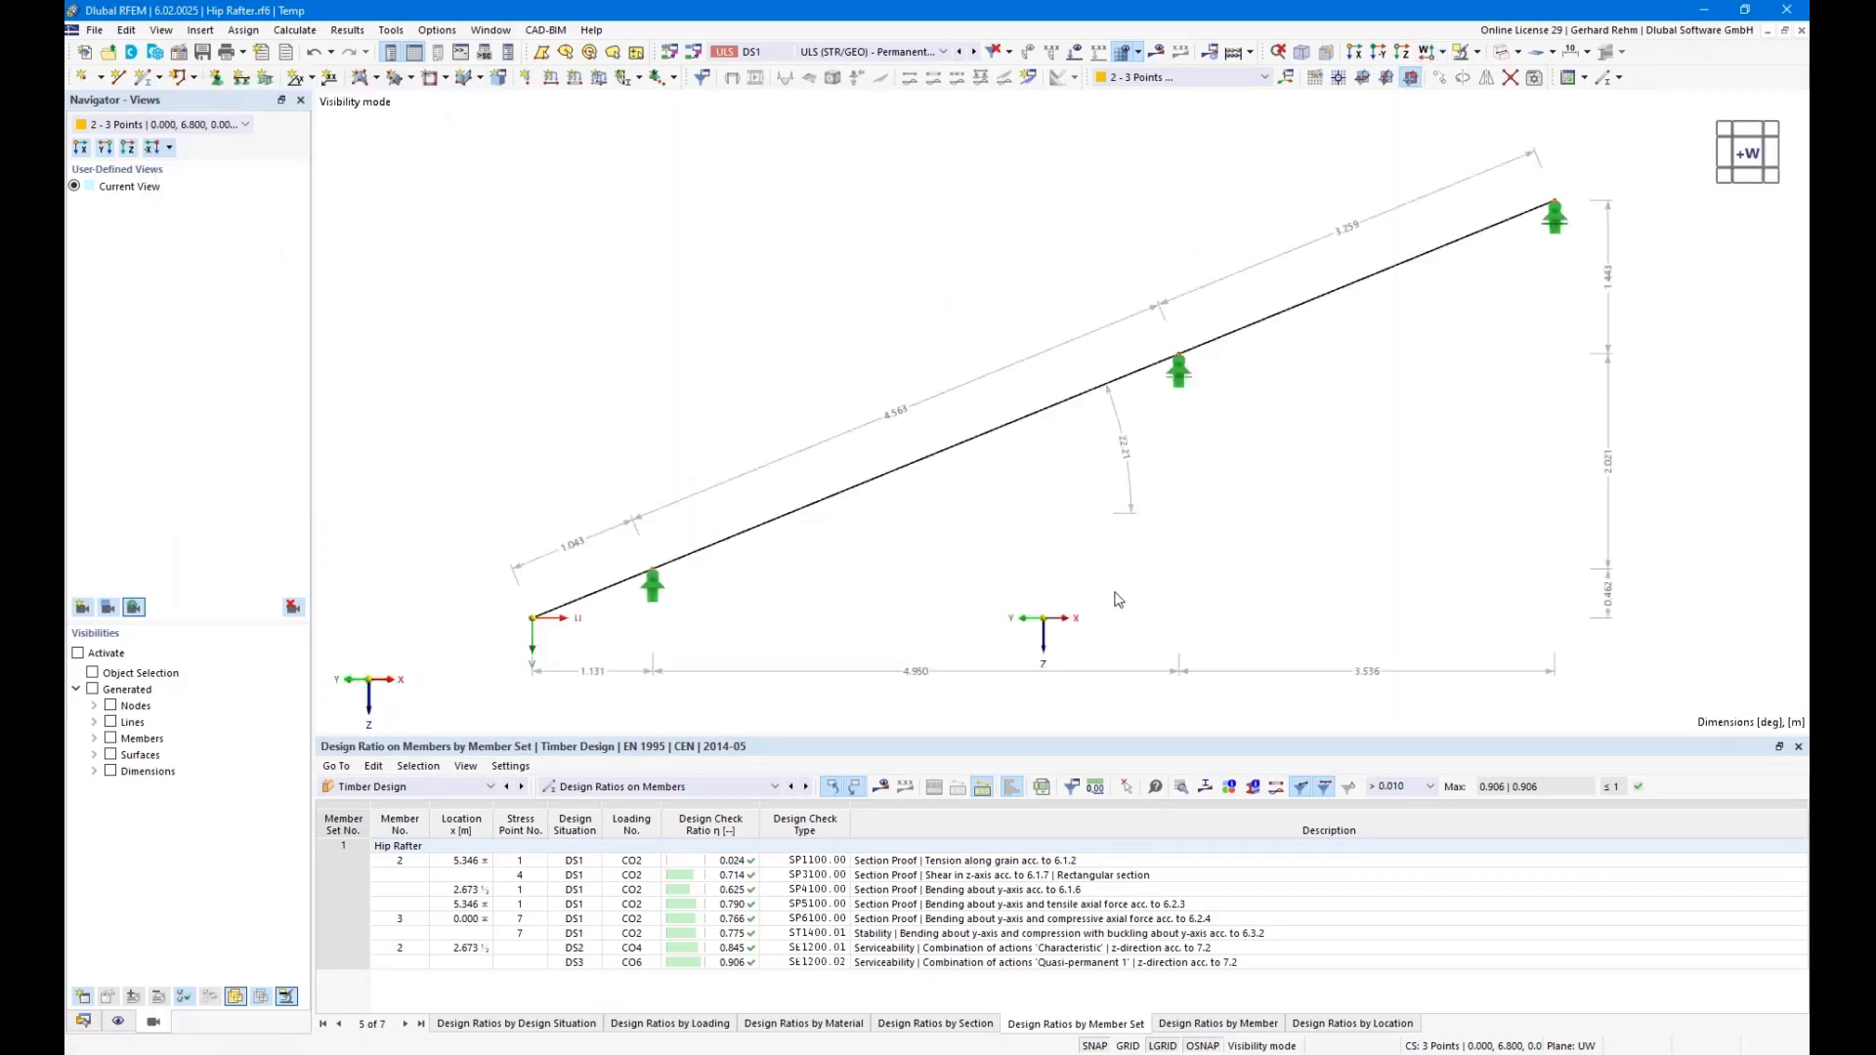
middle_drag(1100, 548, 1068, 505)
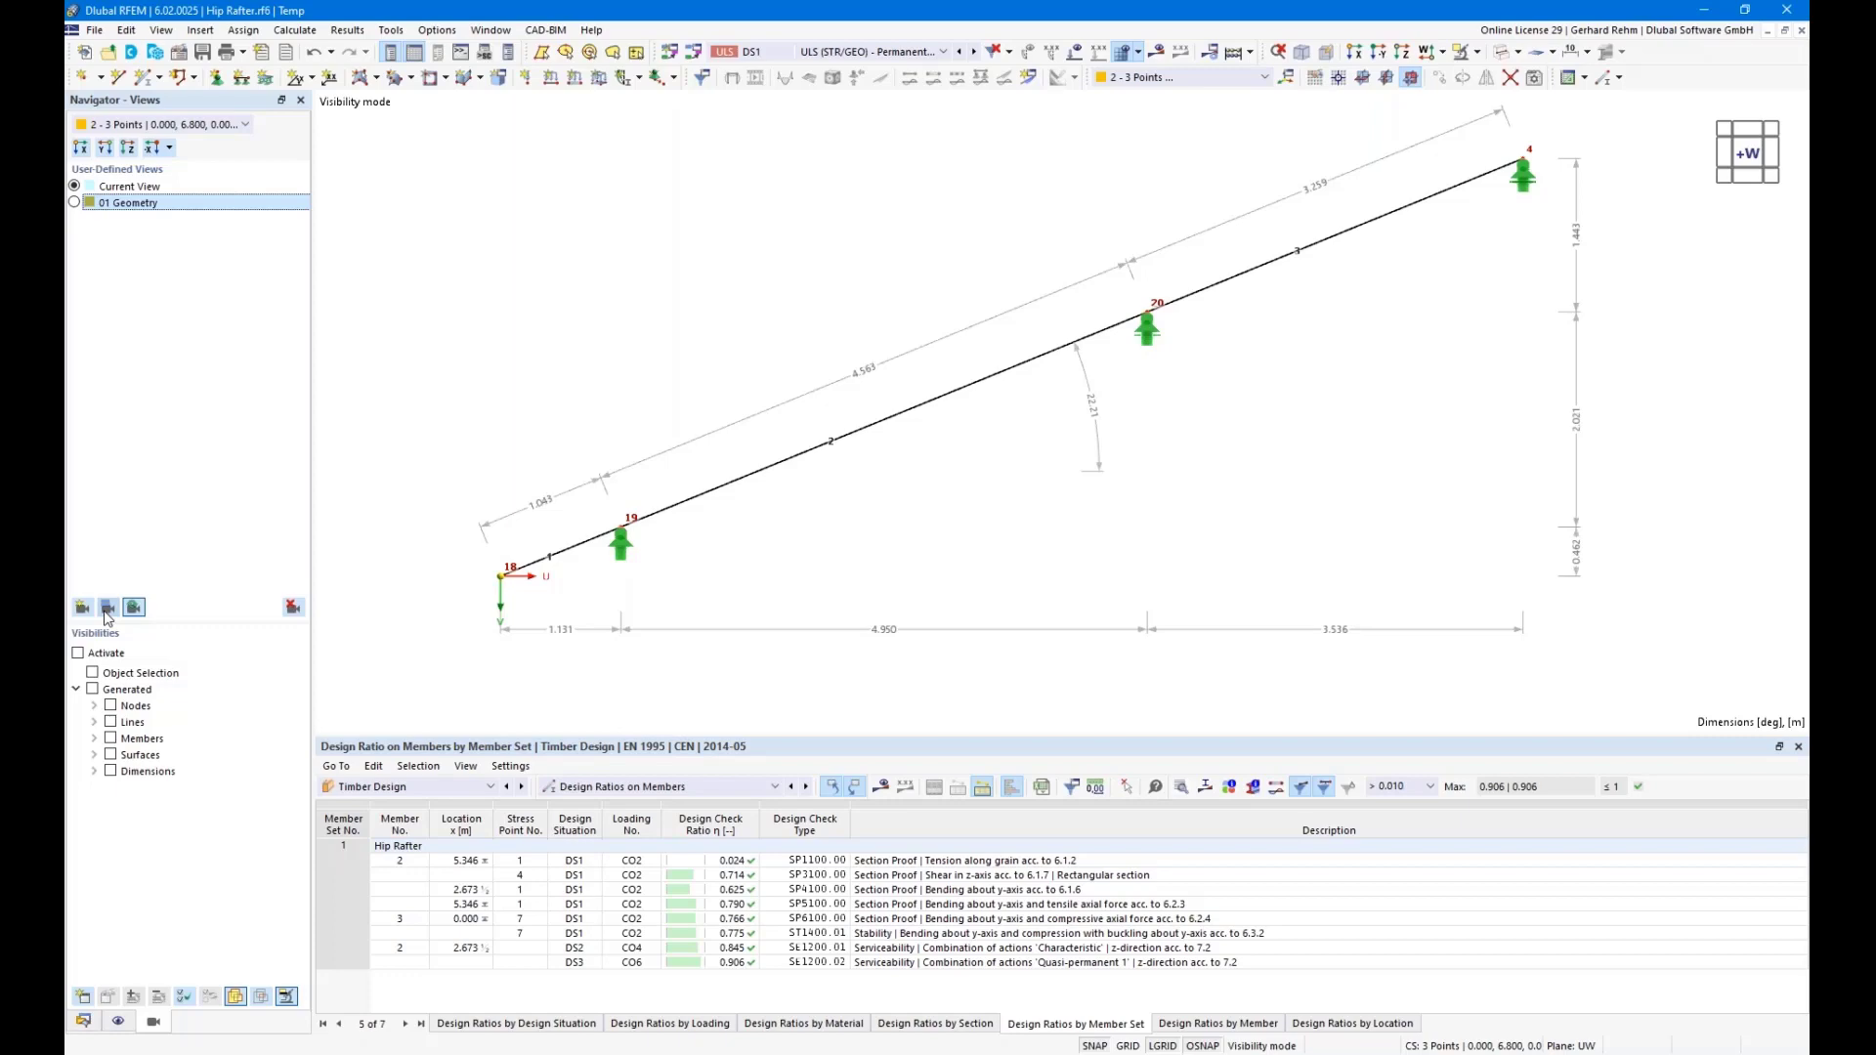
Select the rafter members and limit the LC1 self-weight load display to the loads acting on the rafter
right_click(537, 385)
click(614, 502)
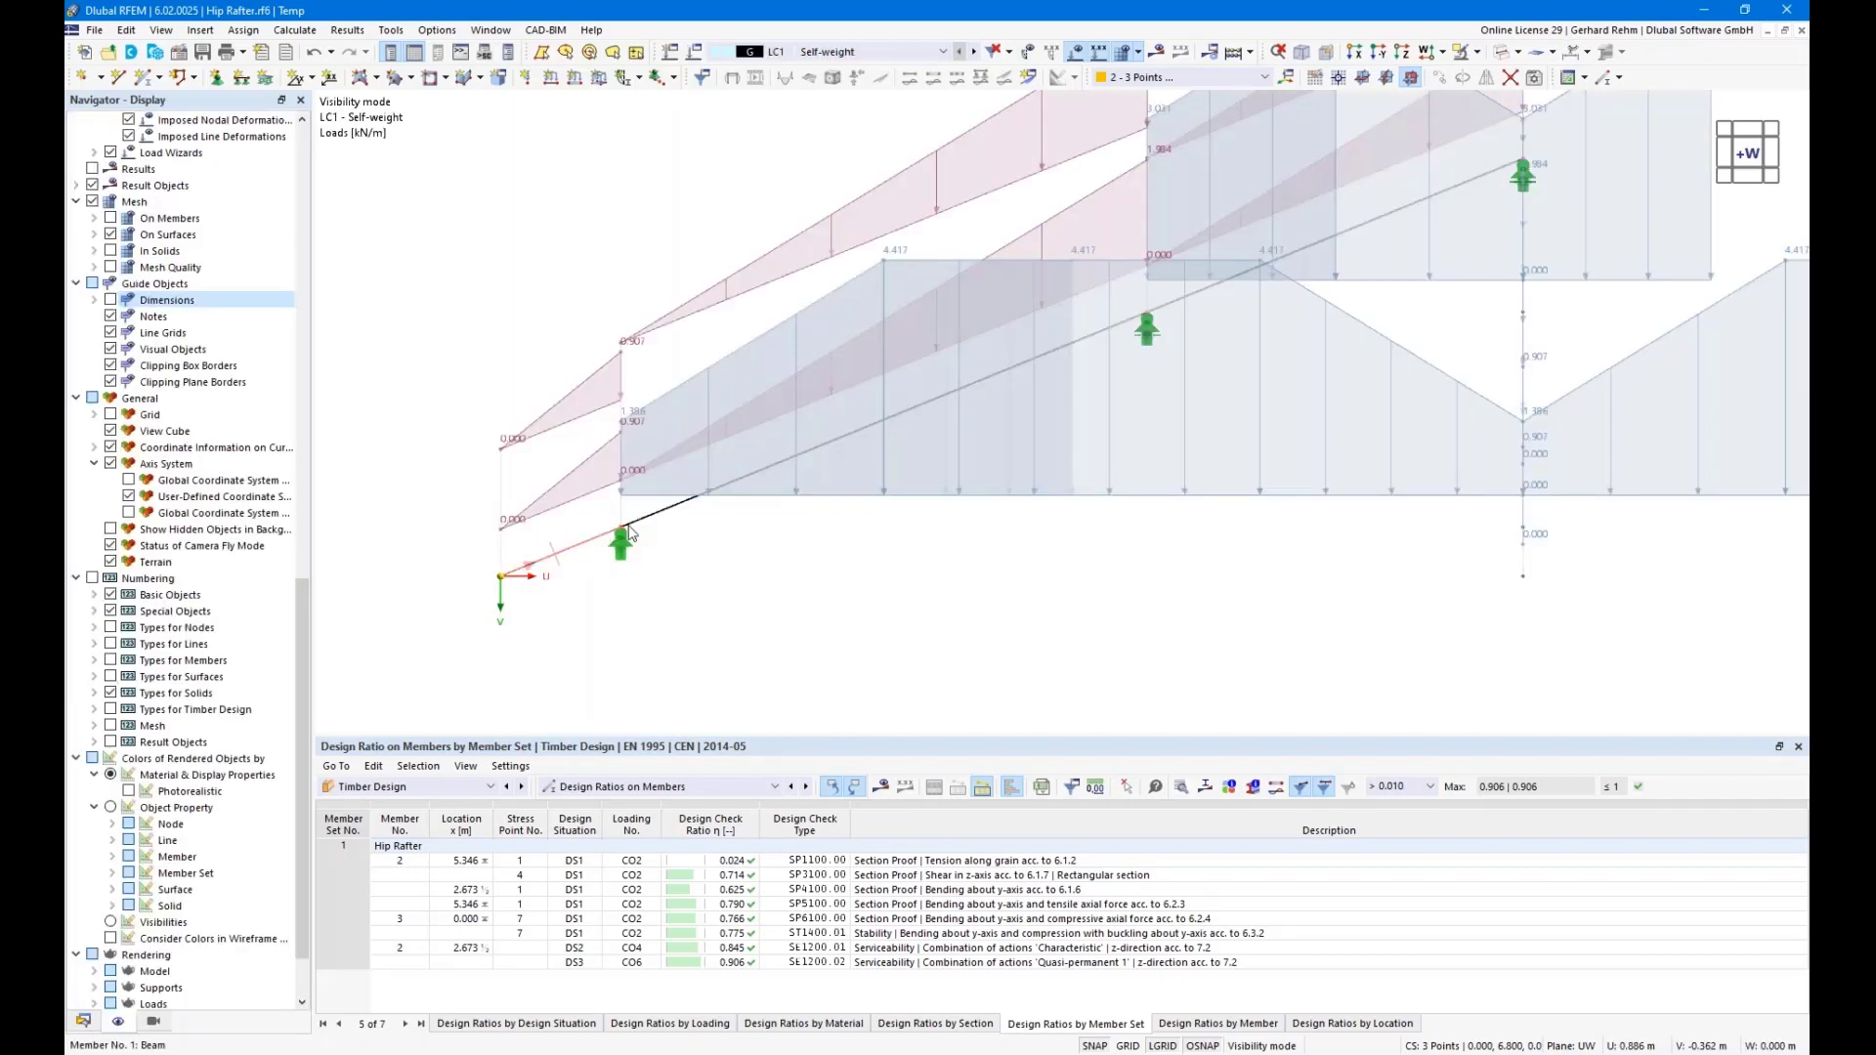
ctrl+click(1358, 225)
click(1461, 53)
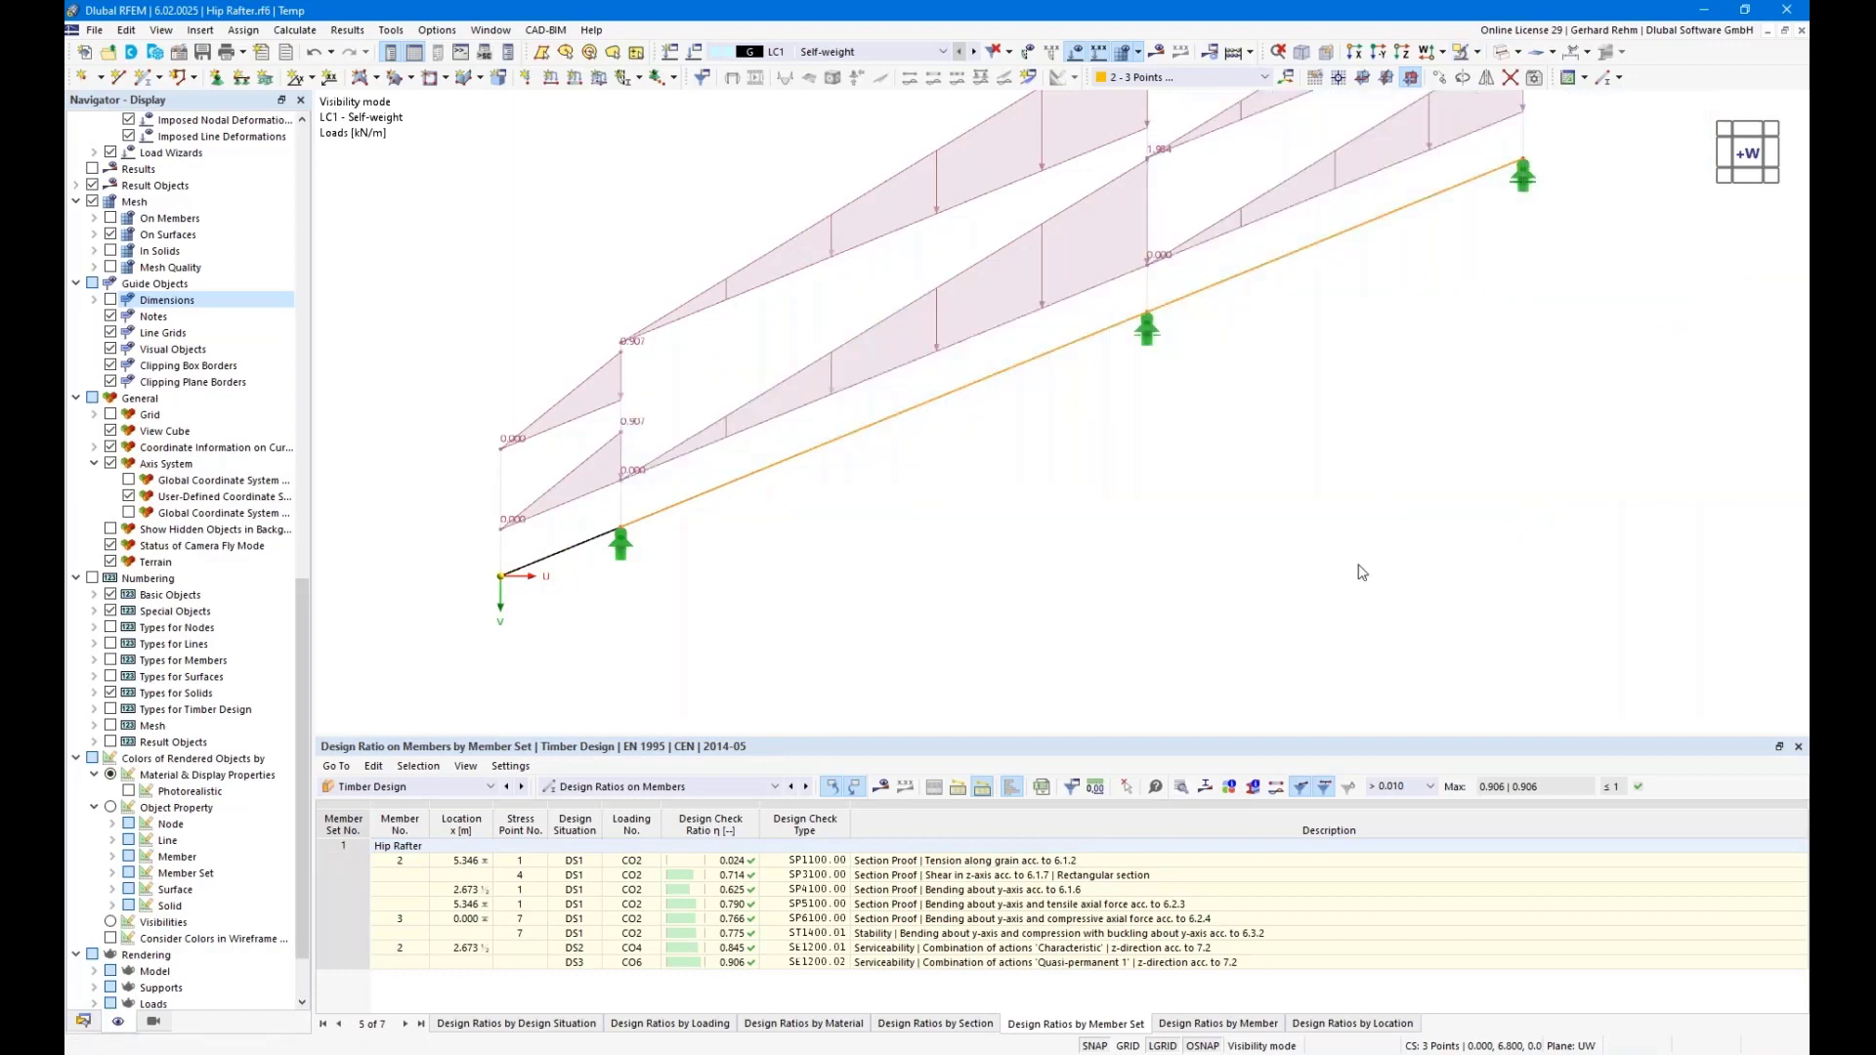
Save the current load display as a user-defined view named "02 Loading"
click(157, 1022)
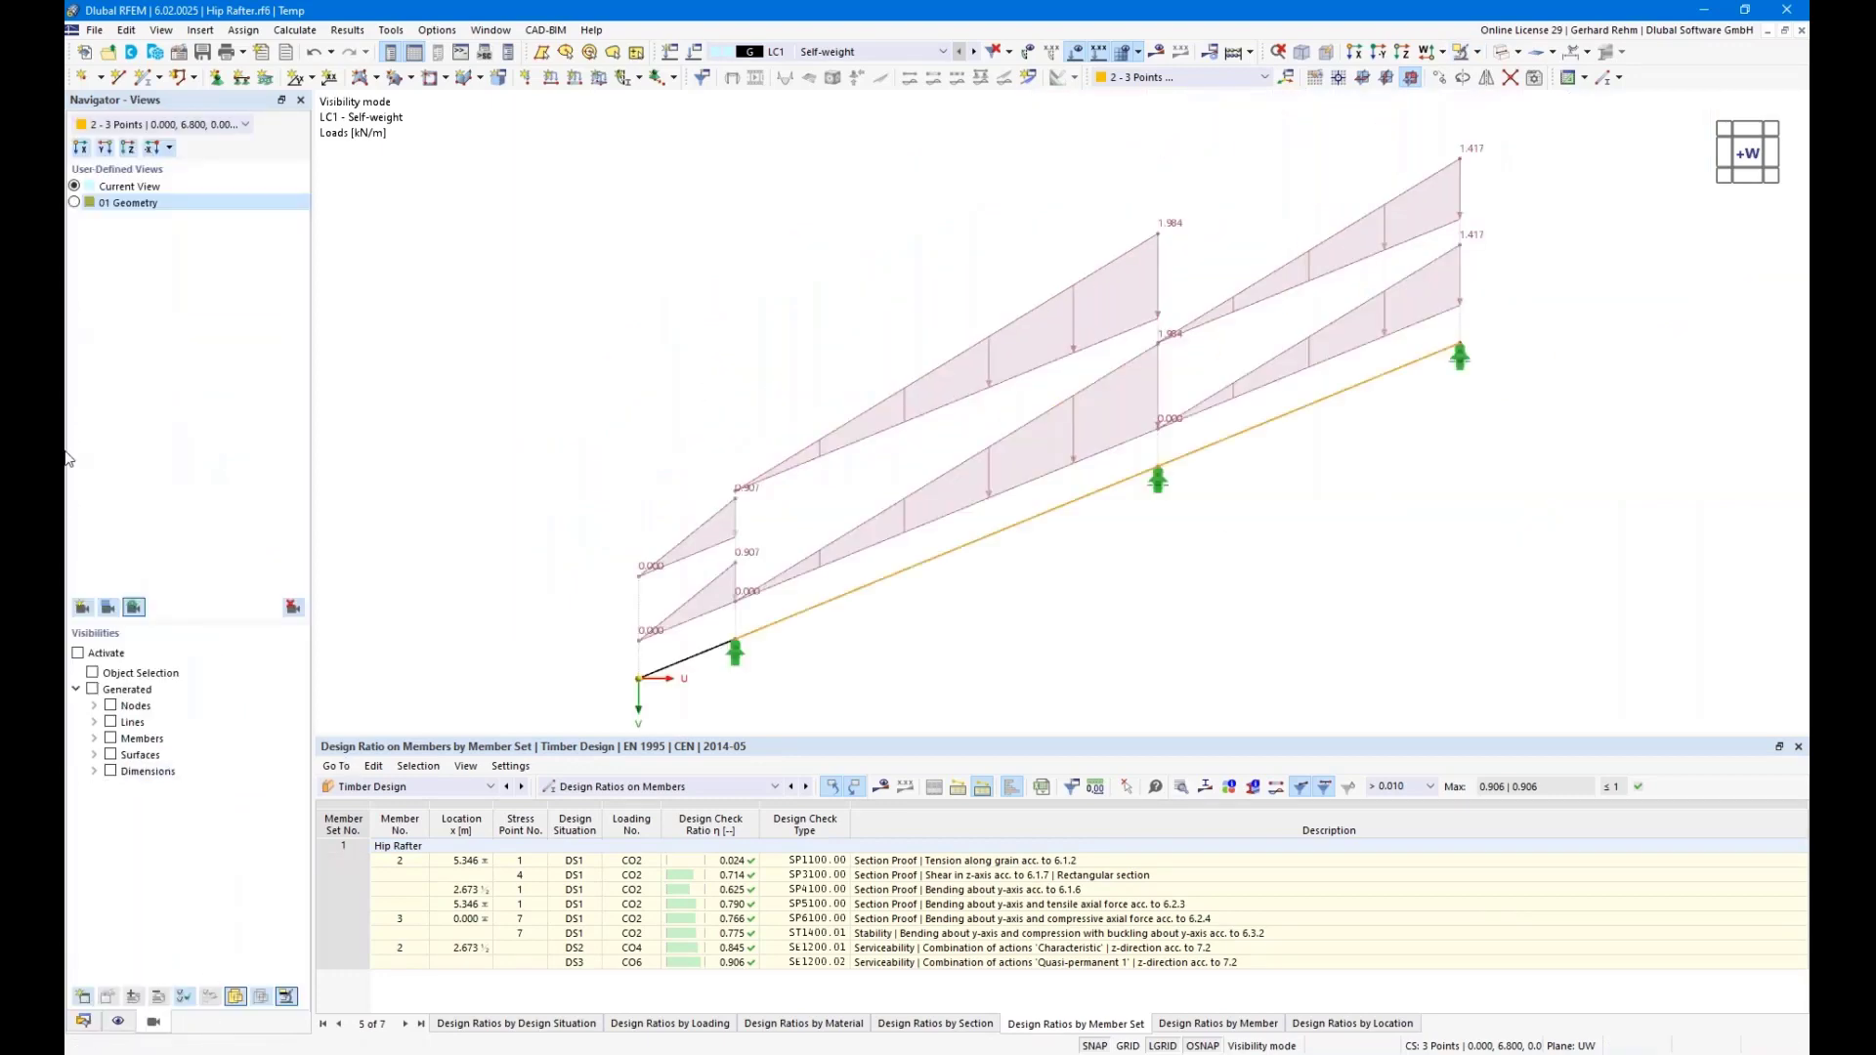
click(90, 607)
text(02)
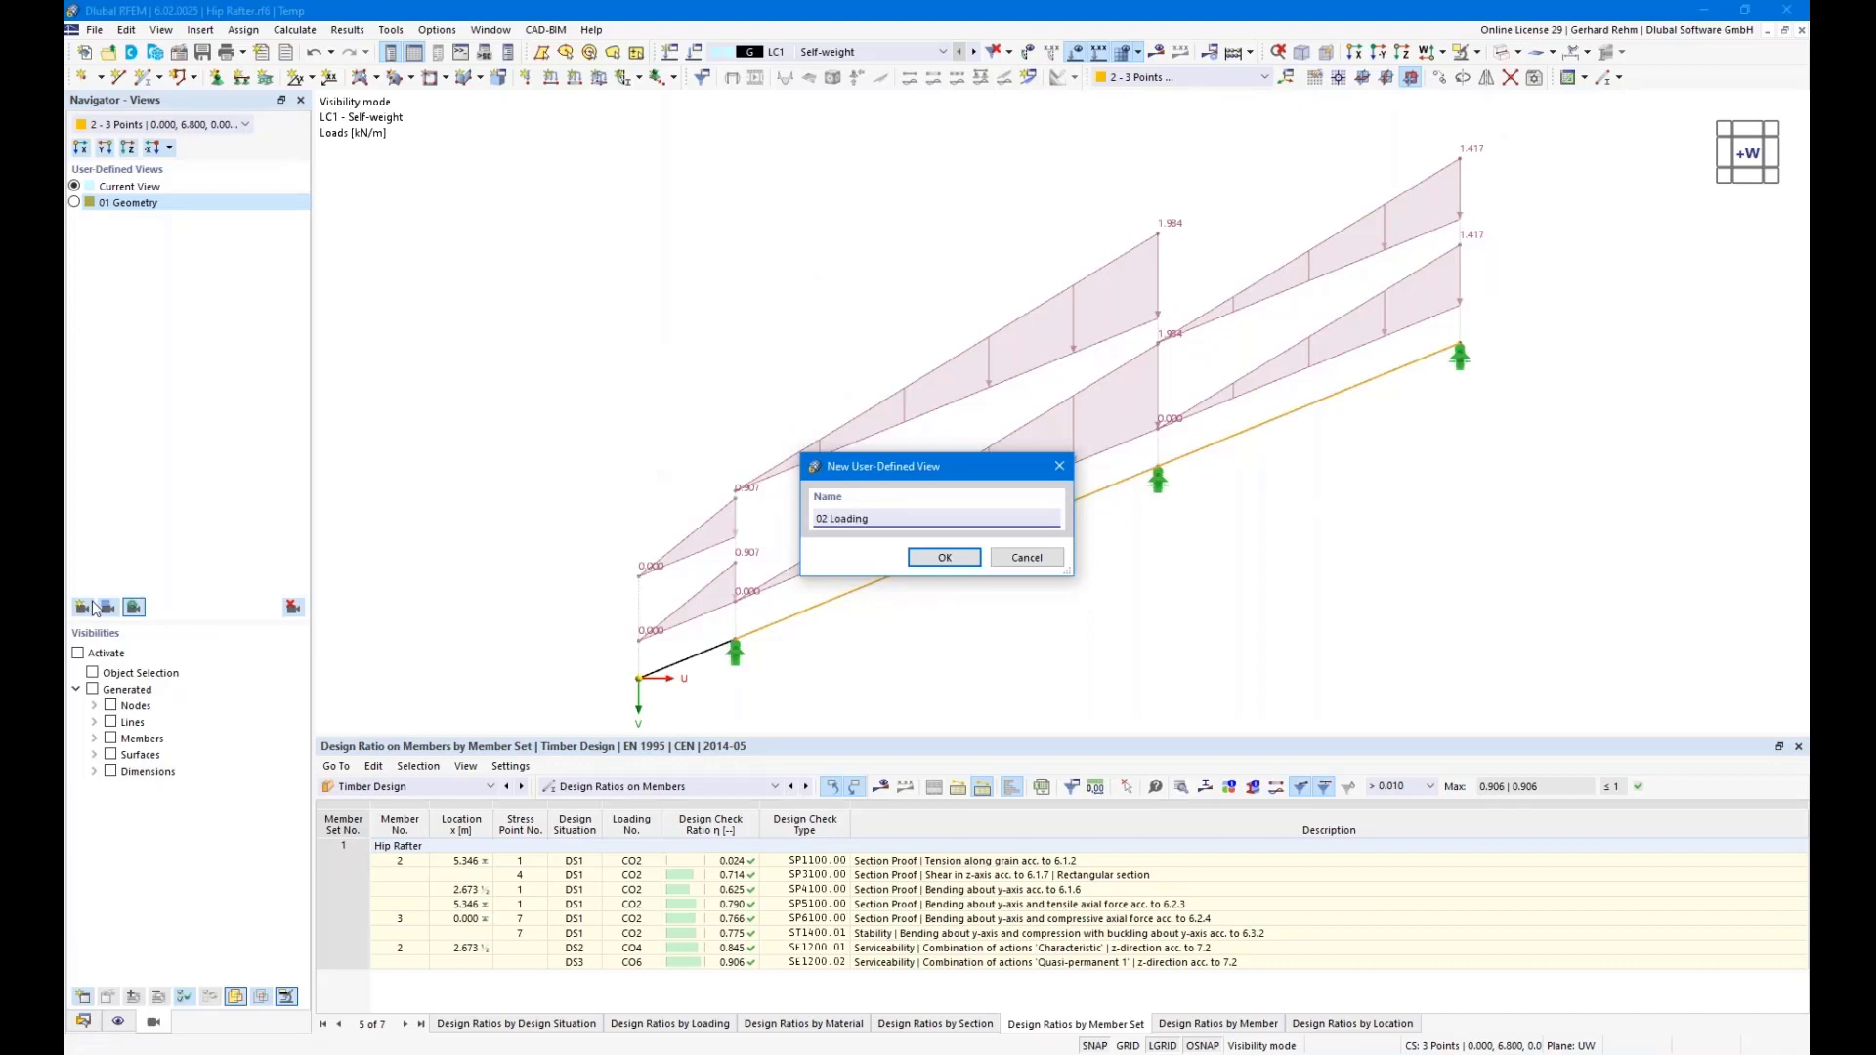
text( Loading)
click(944, 557)
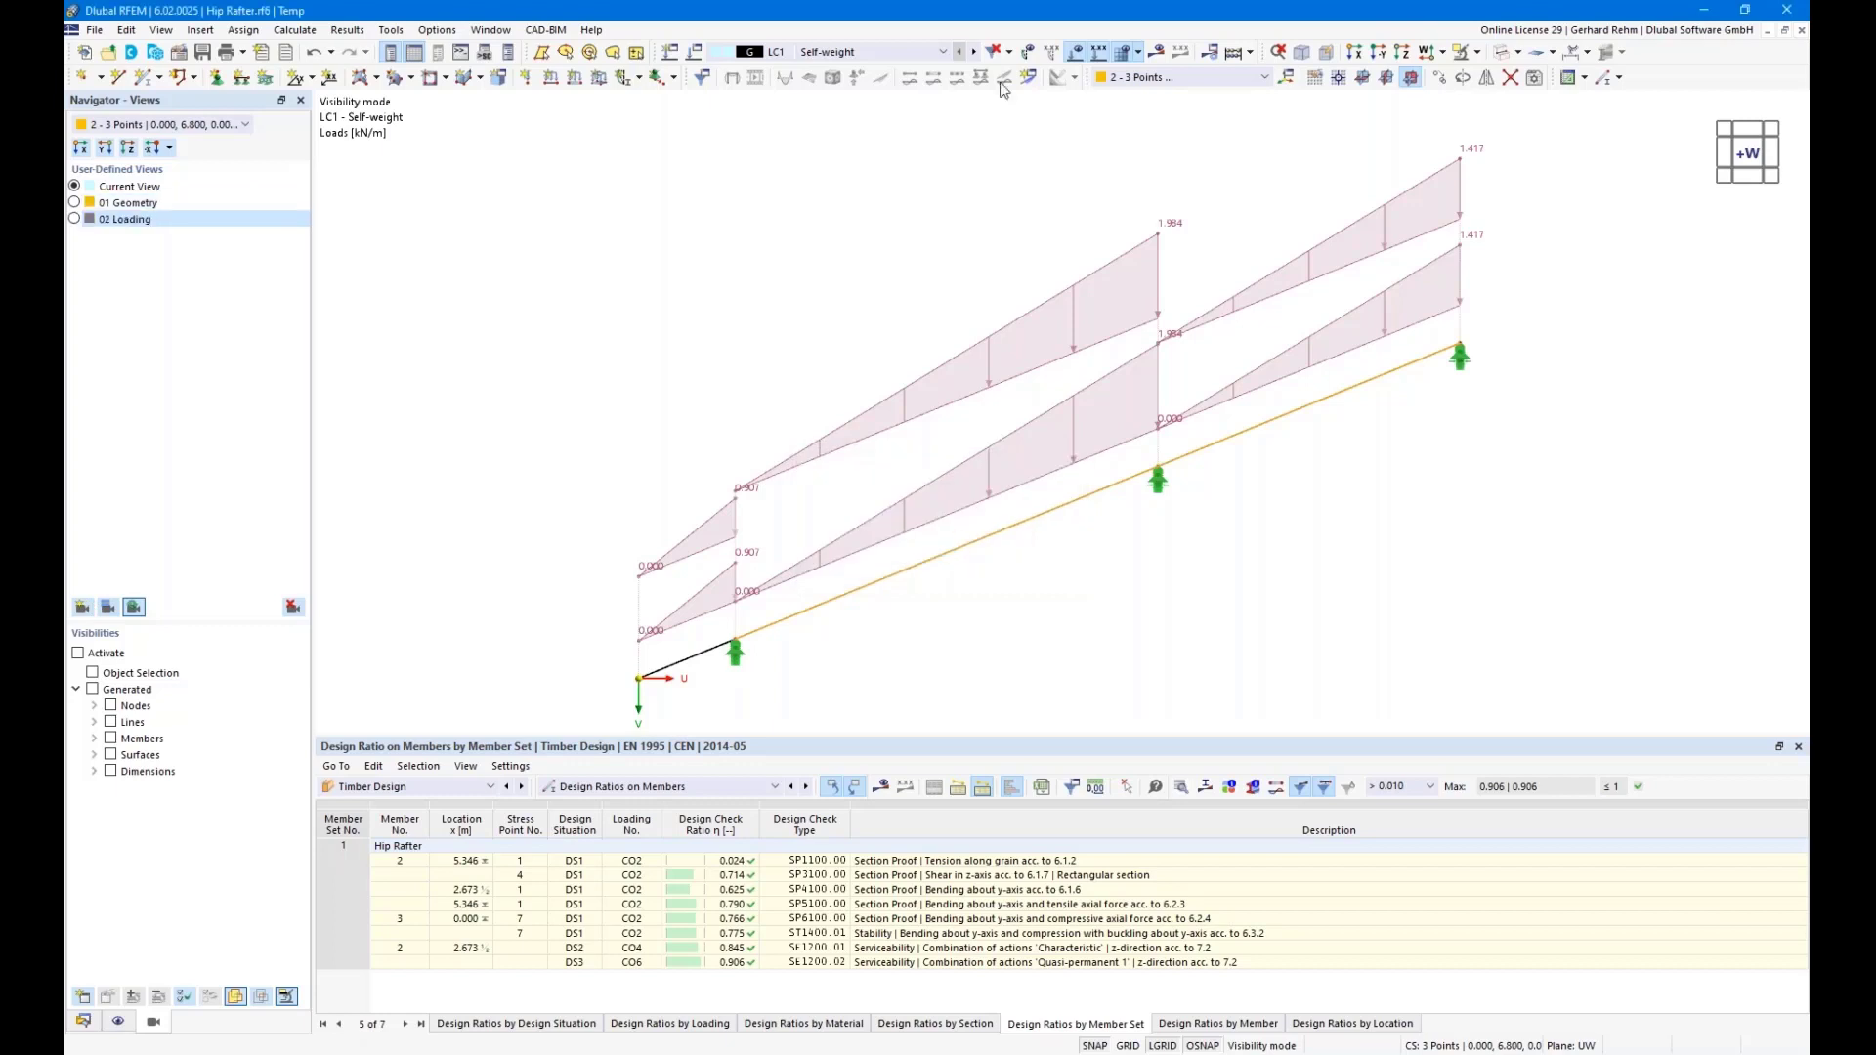
Switch to design situation DS1 and display the rafter's timber design check ratios
click(943, 51)
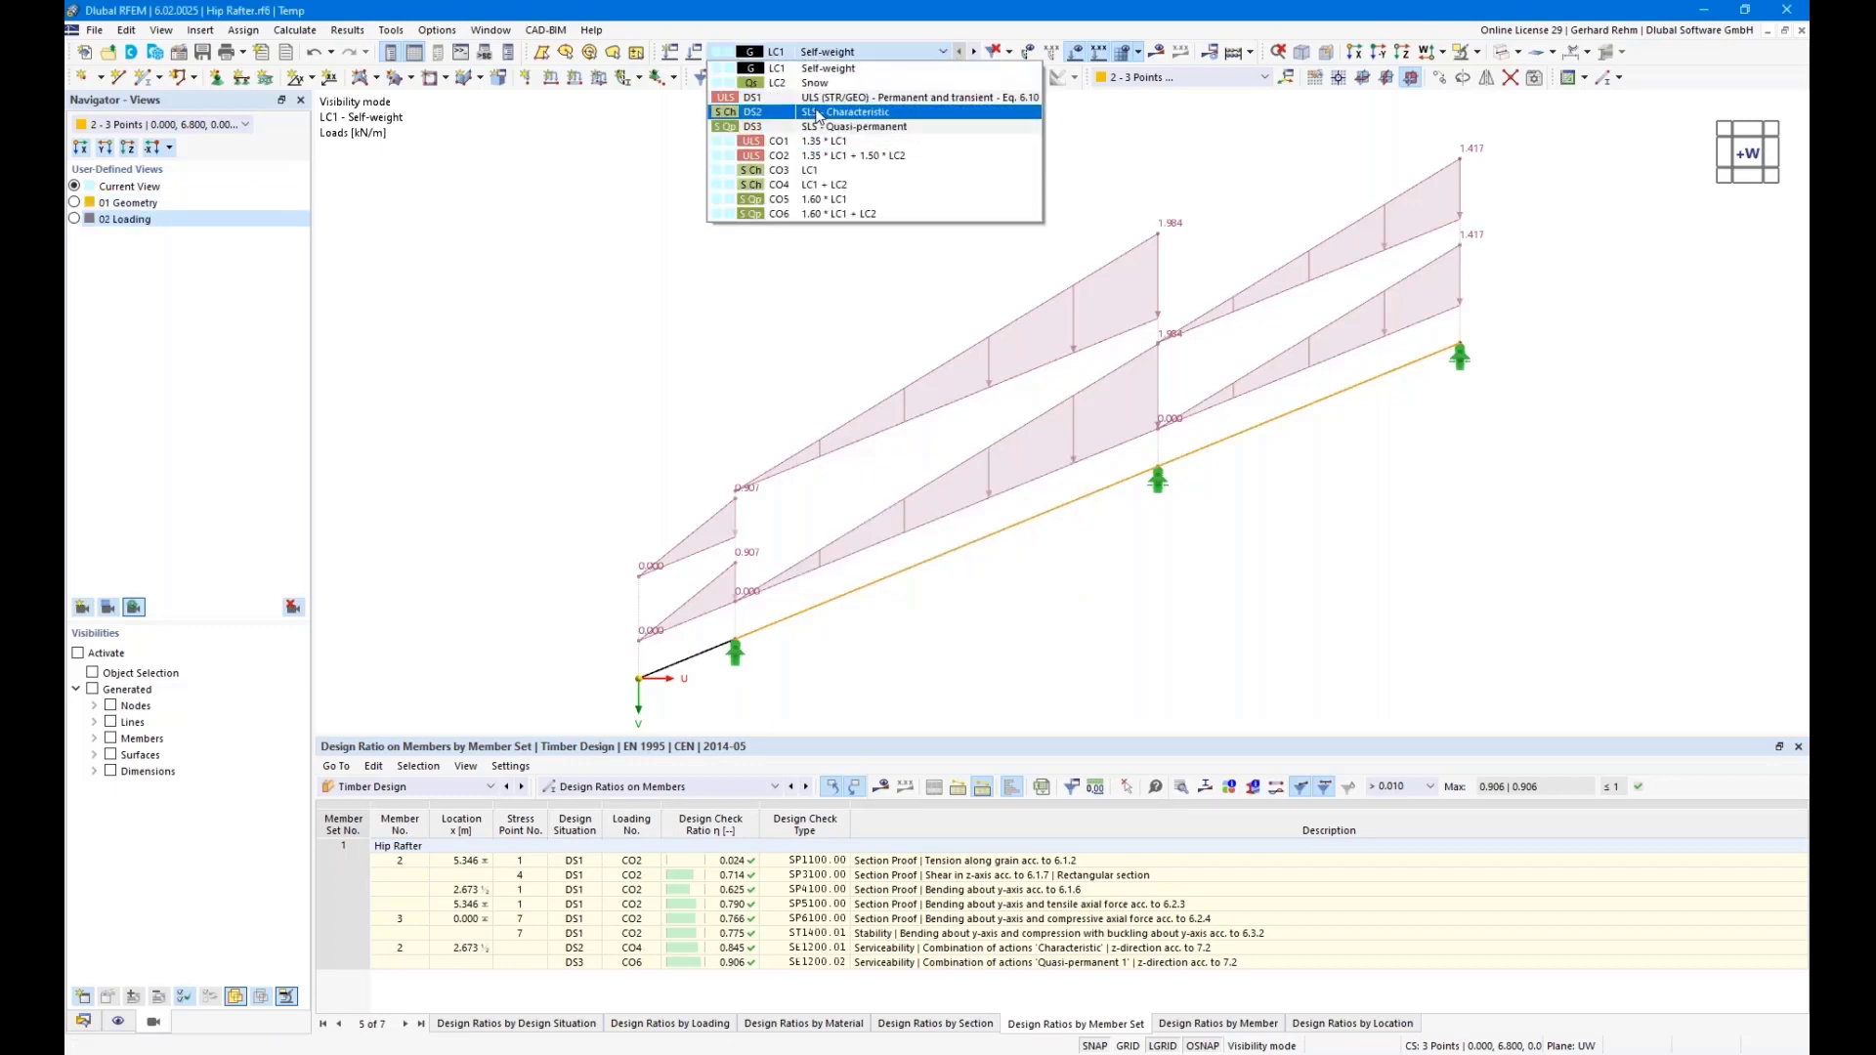
click(816, 98)
click(1158, 54)
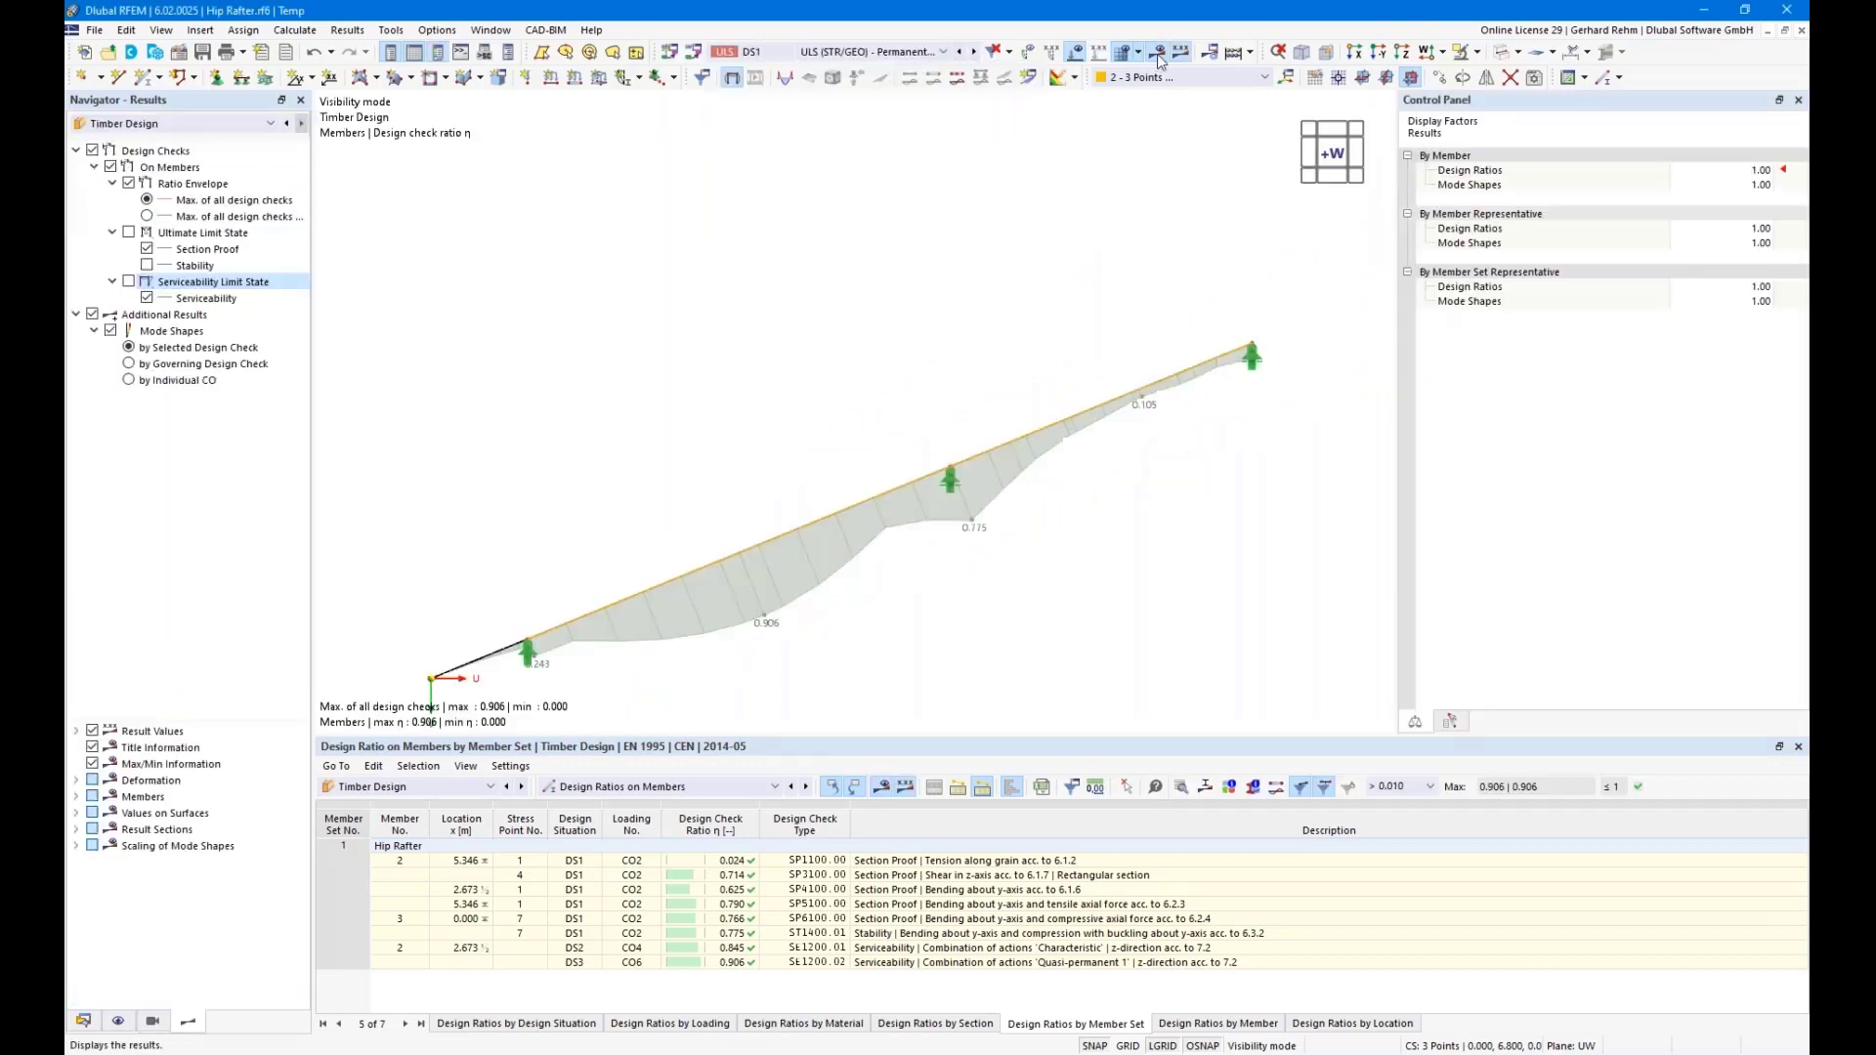
Switch the displayed results to Static Analysis and show the members' bending moment My diagram
click(287, 123)
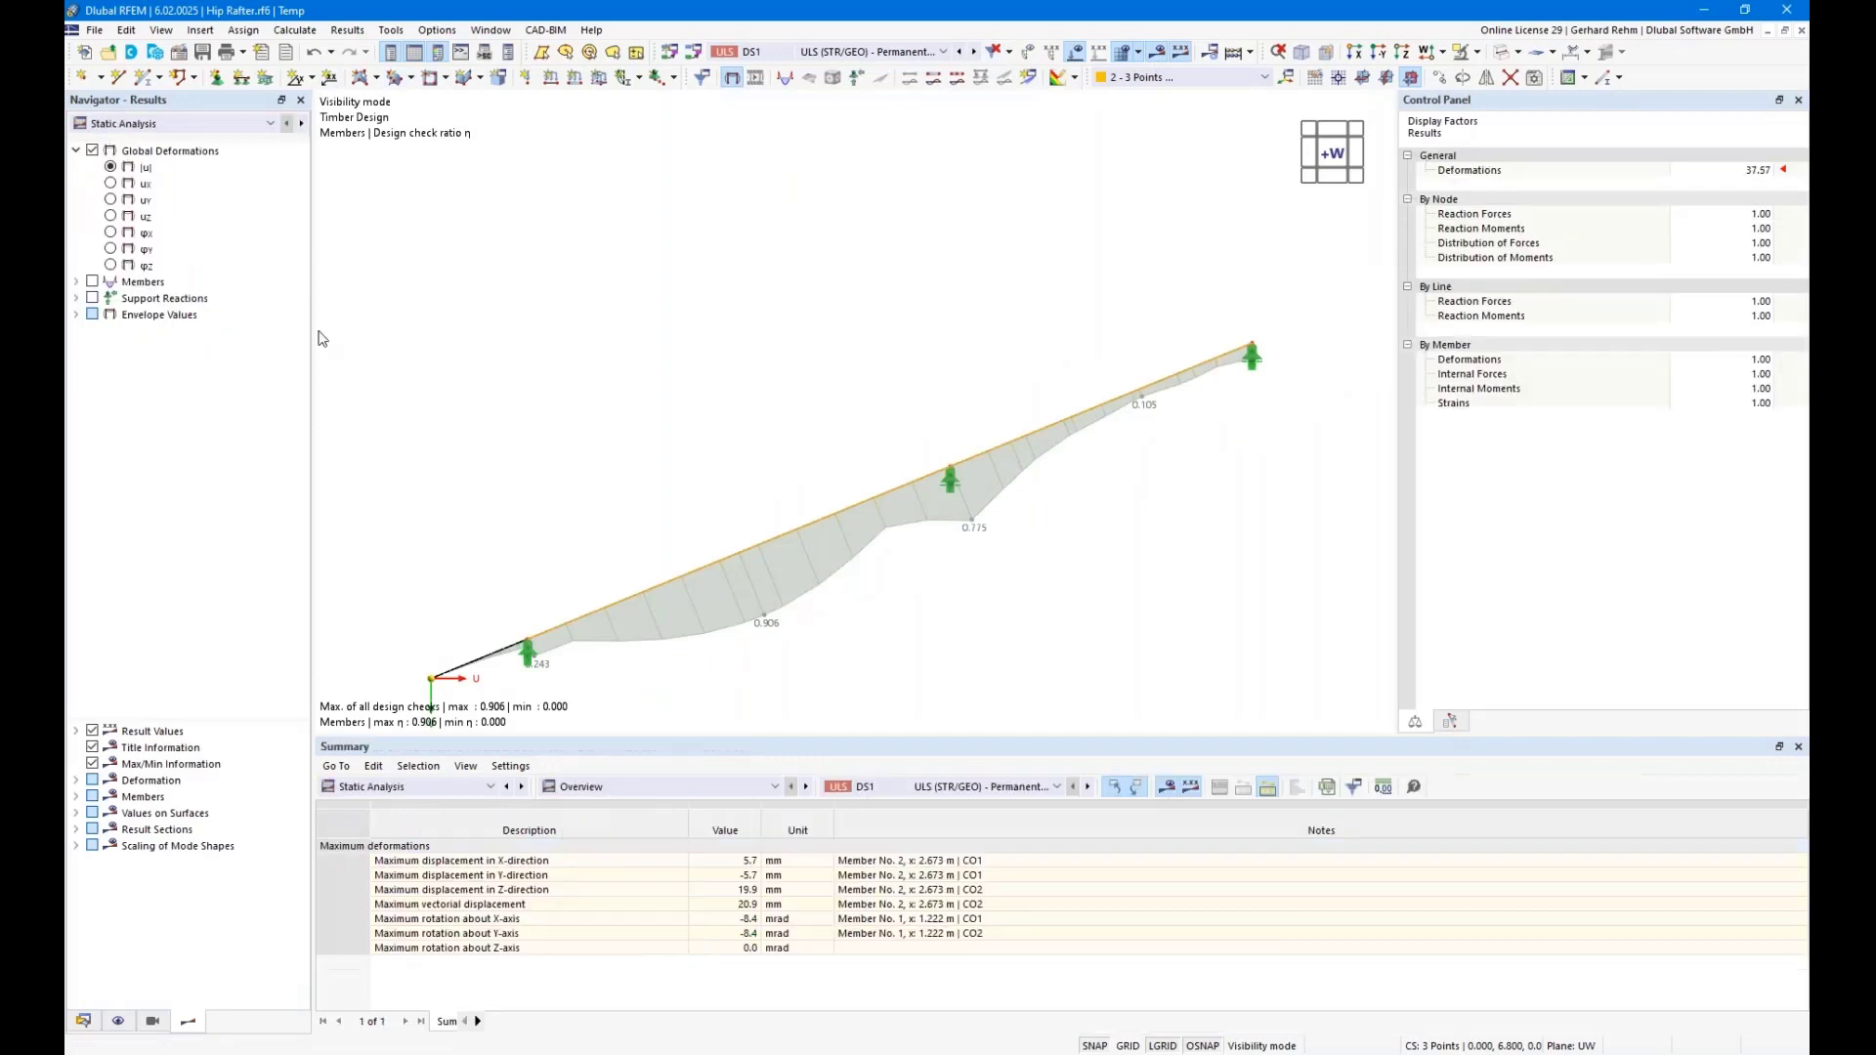
click(77, 282)
click(94, 314)
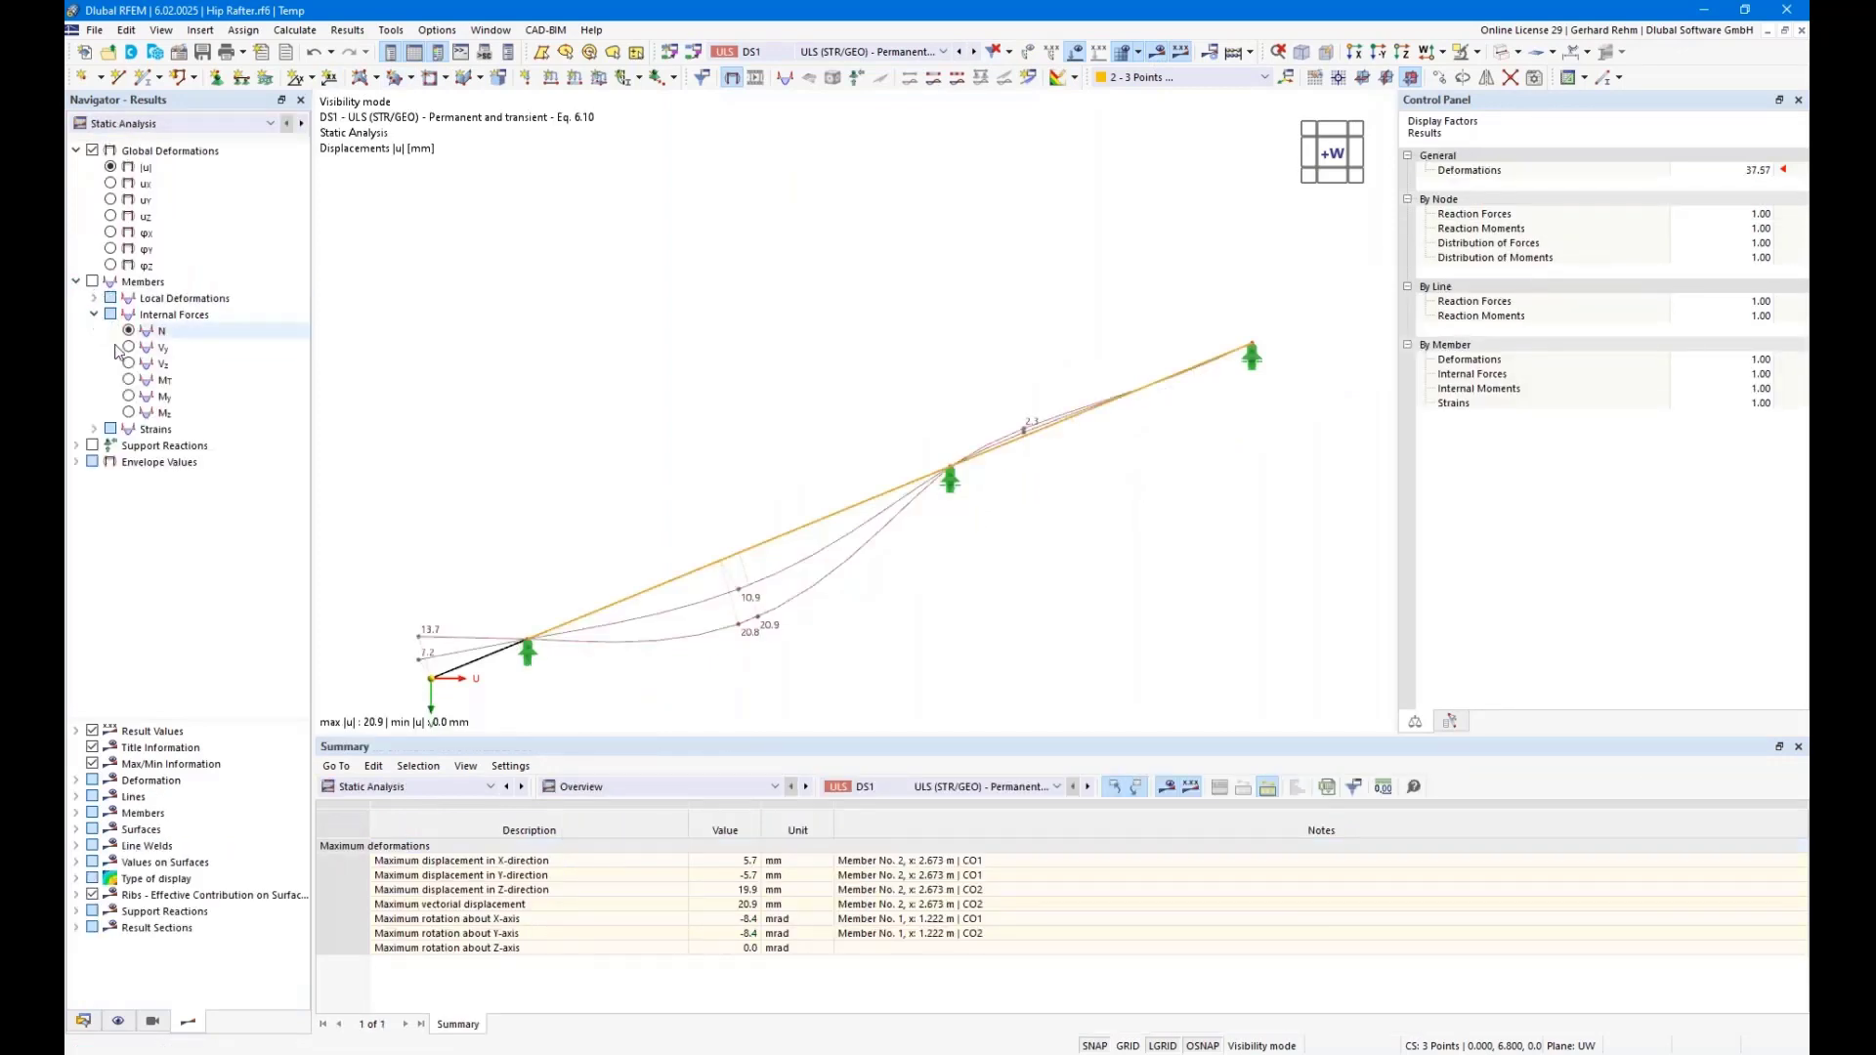
click(163, 396)
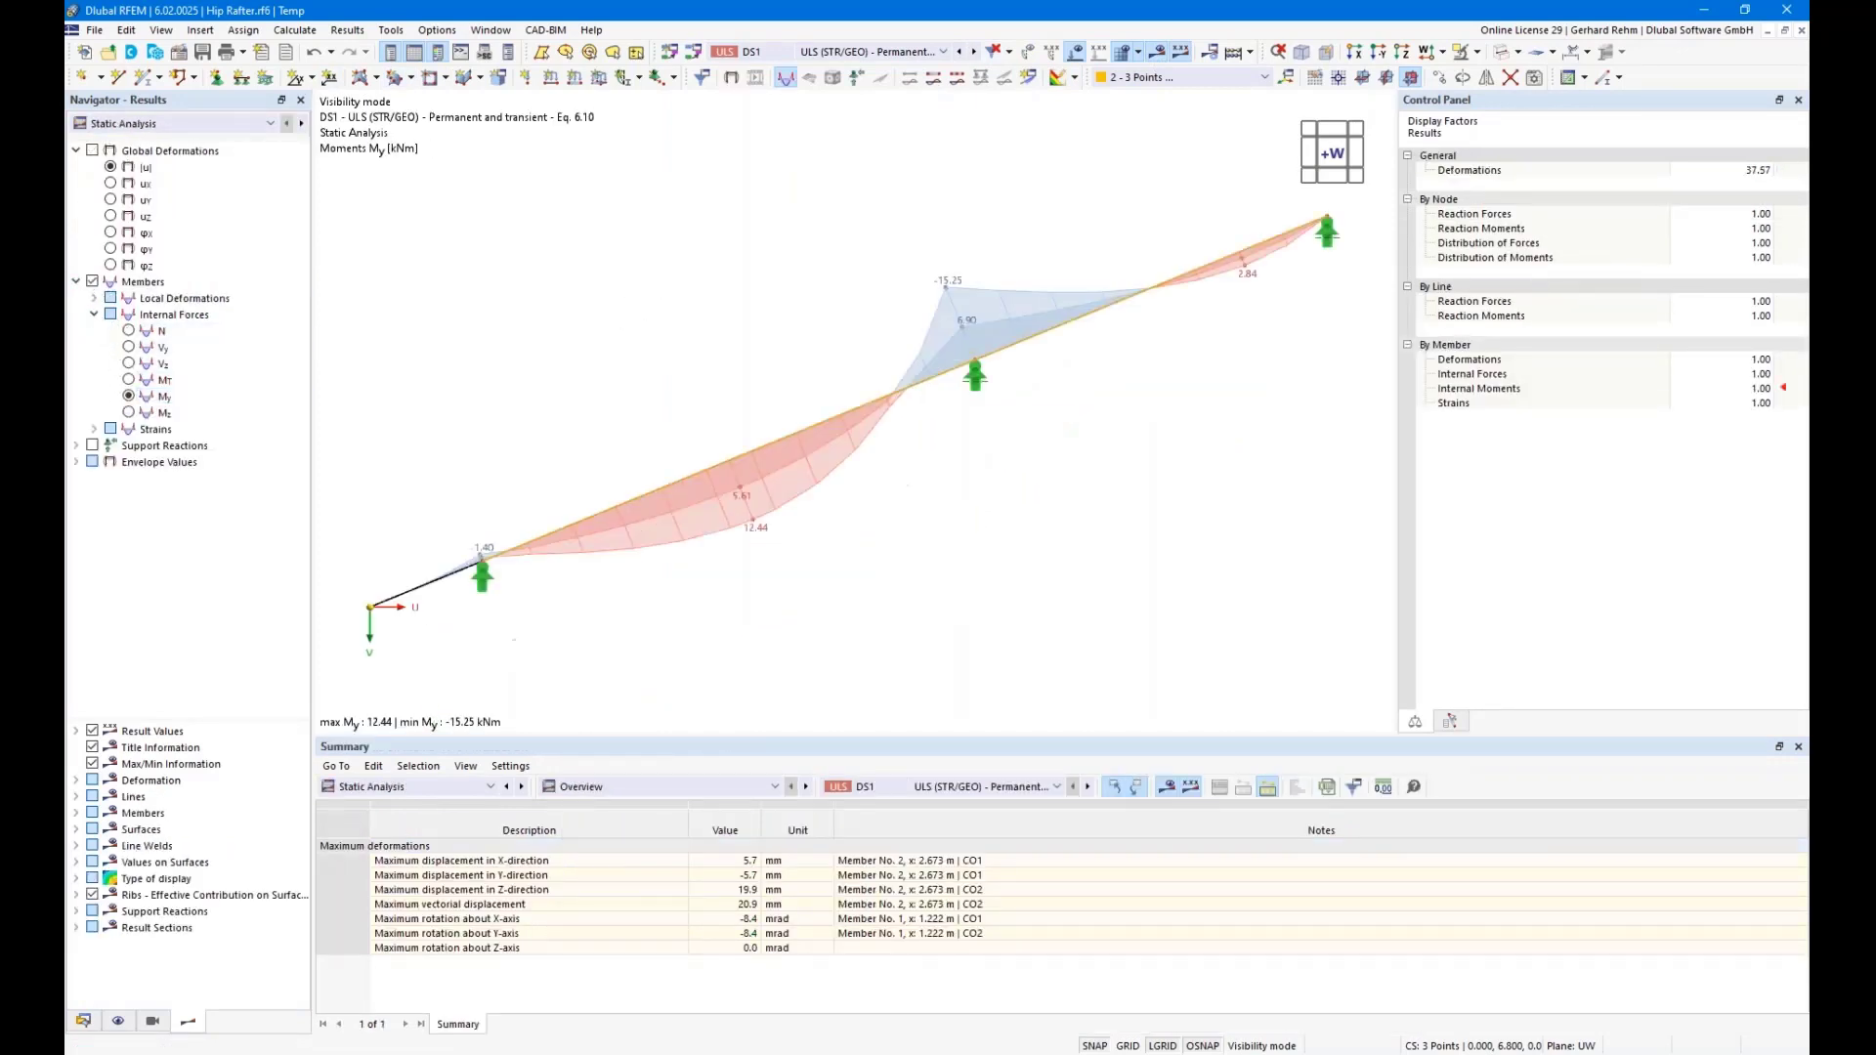
Save the current moment display as a user-defined view named "03 Internal Forces"
click(118, 1021)
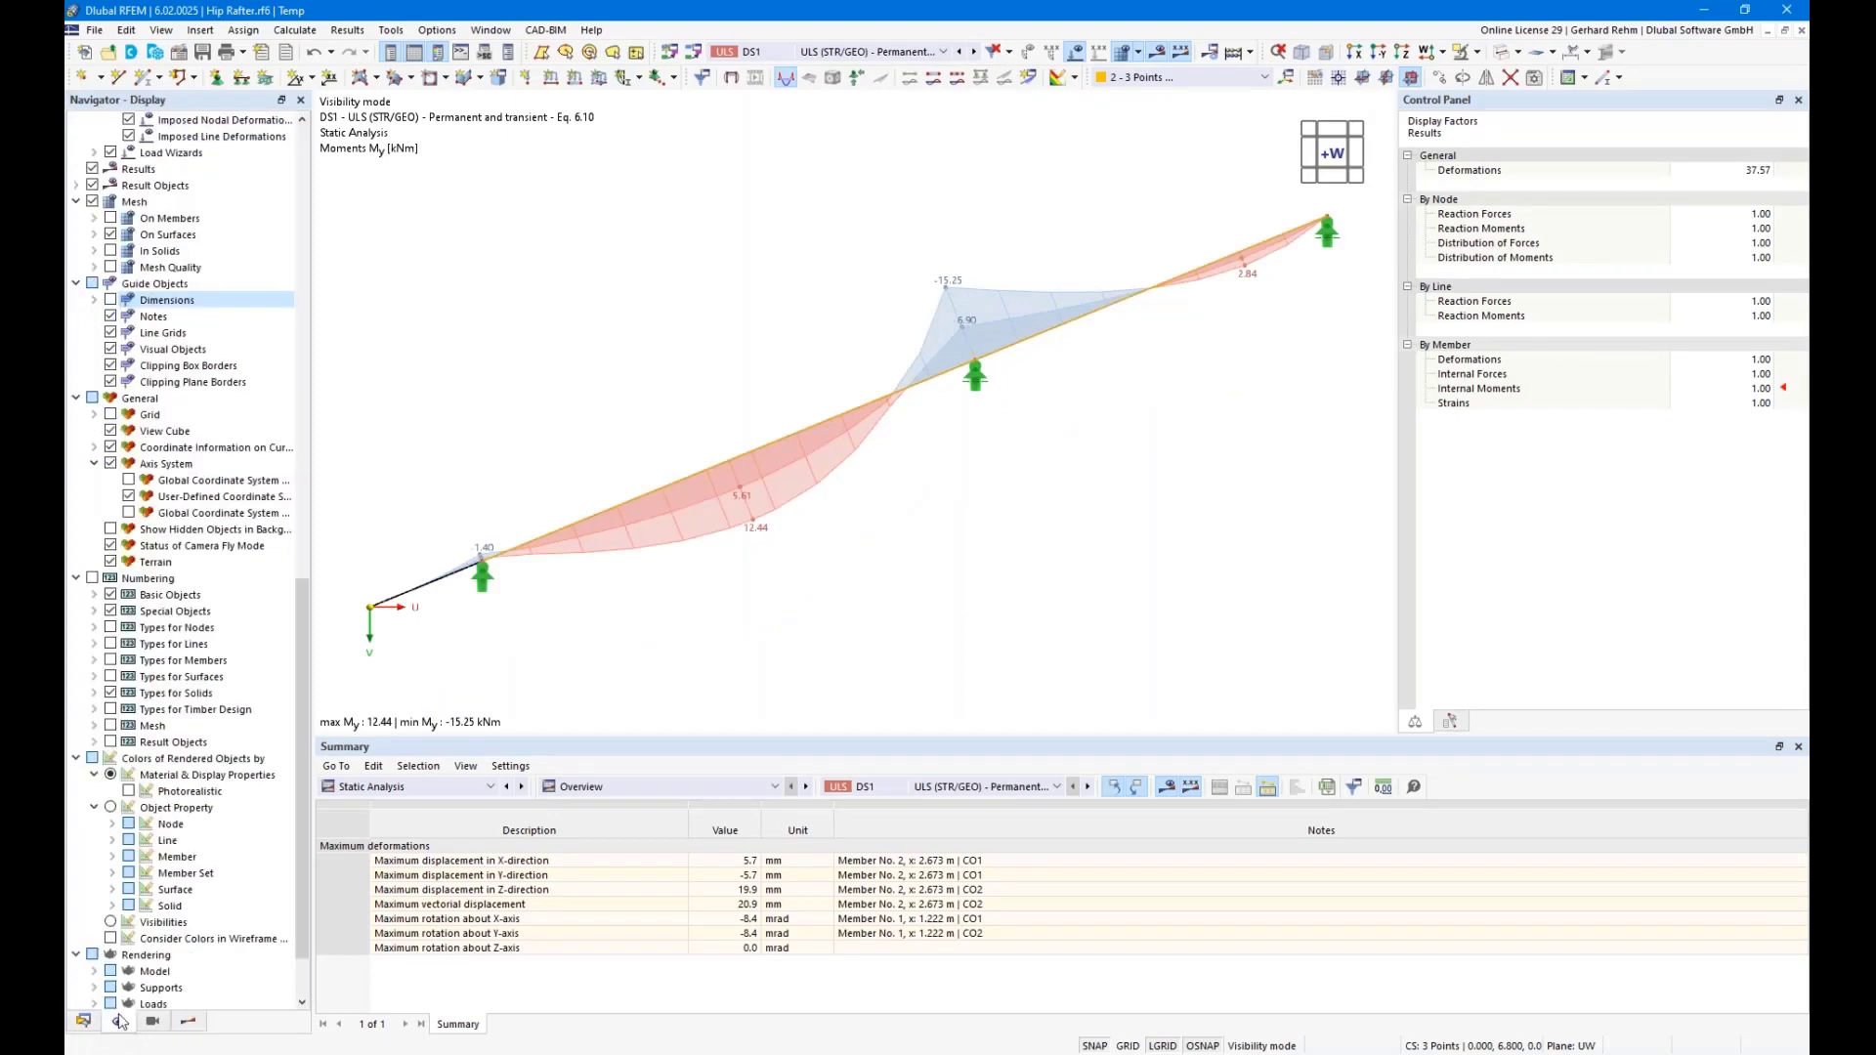
click(152, 1021)
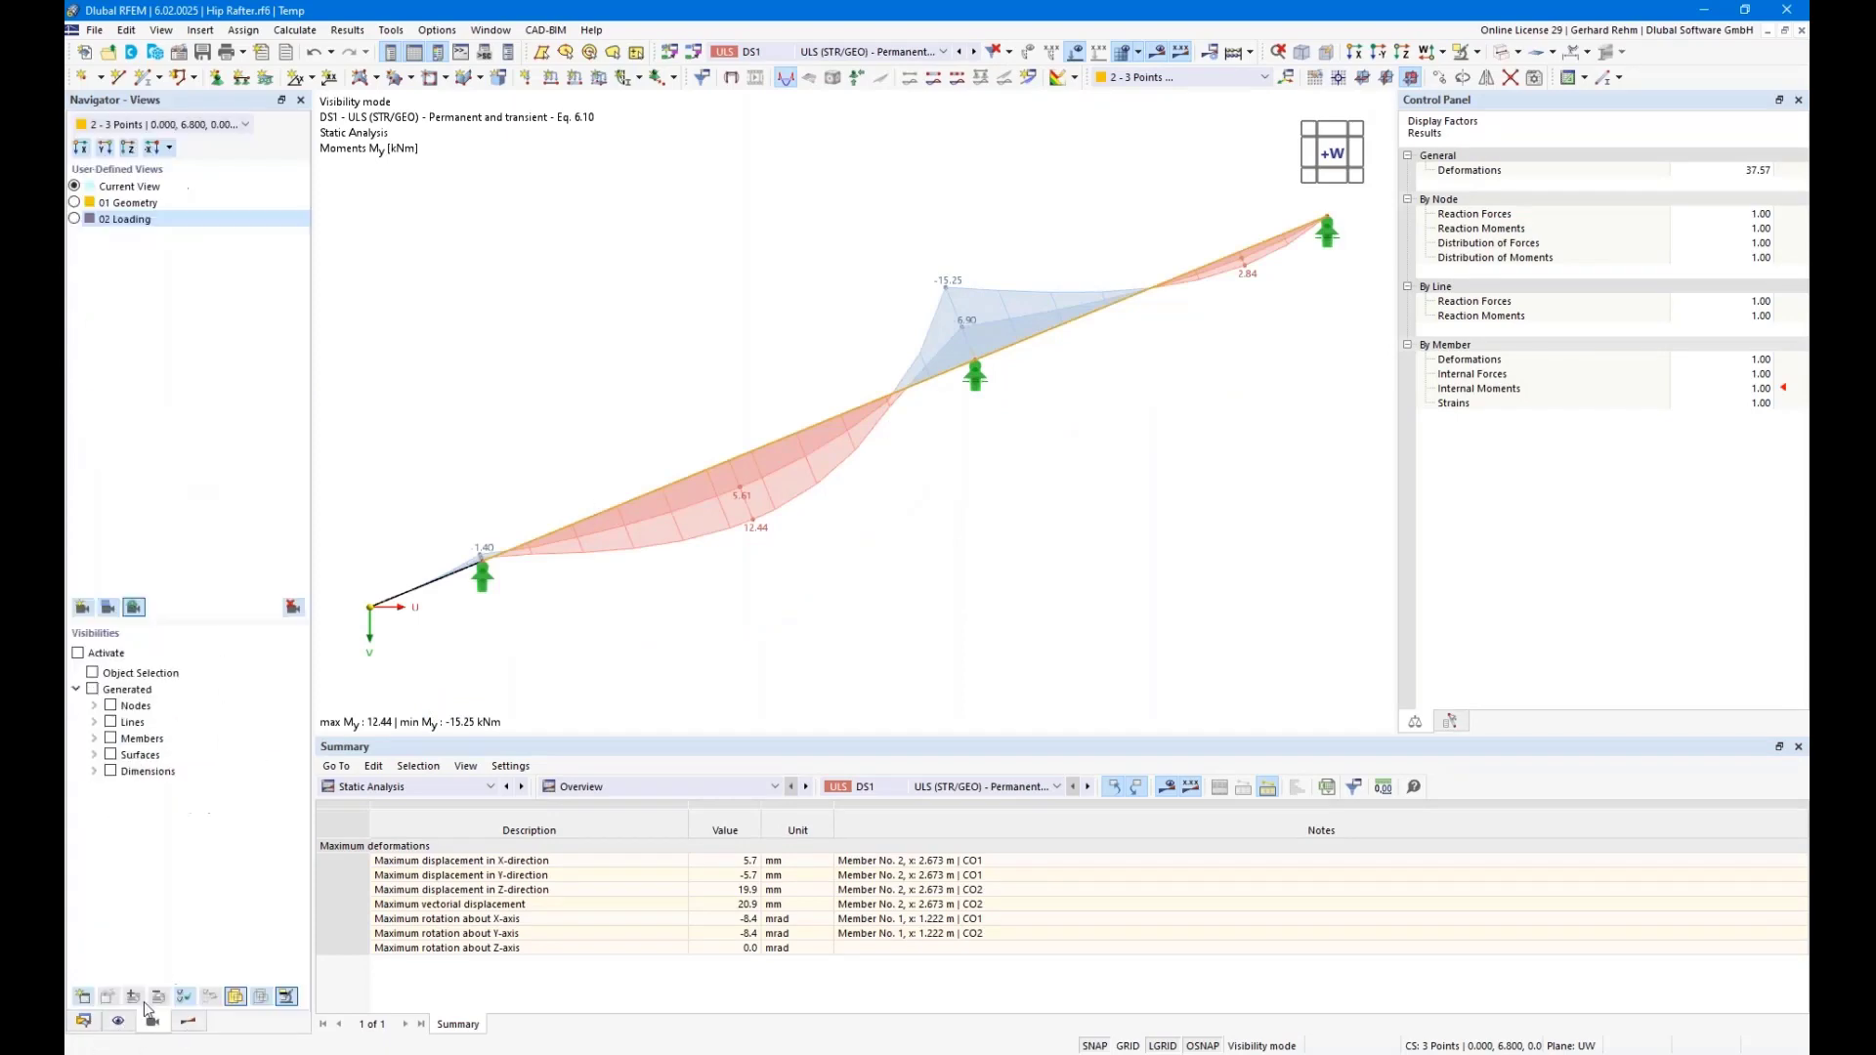
click(82, 608)
text(03)
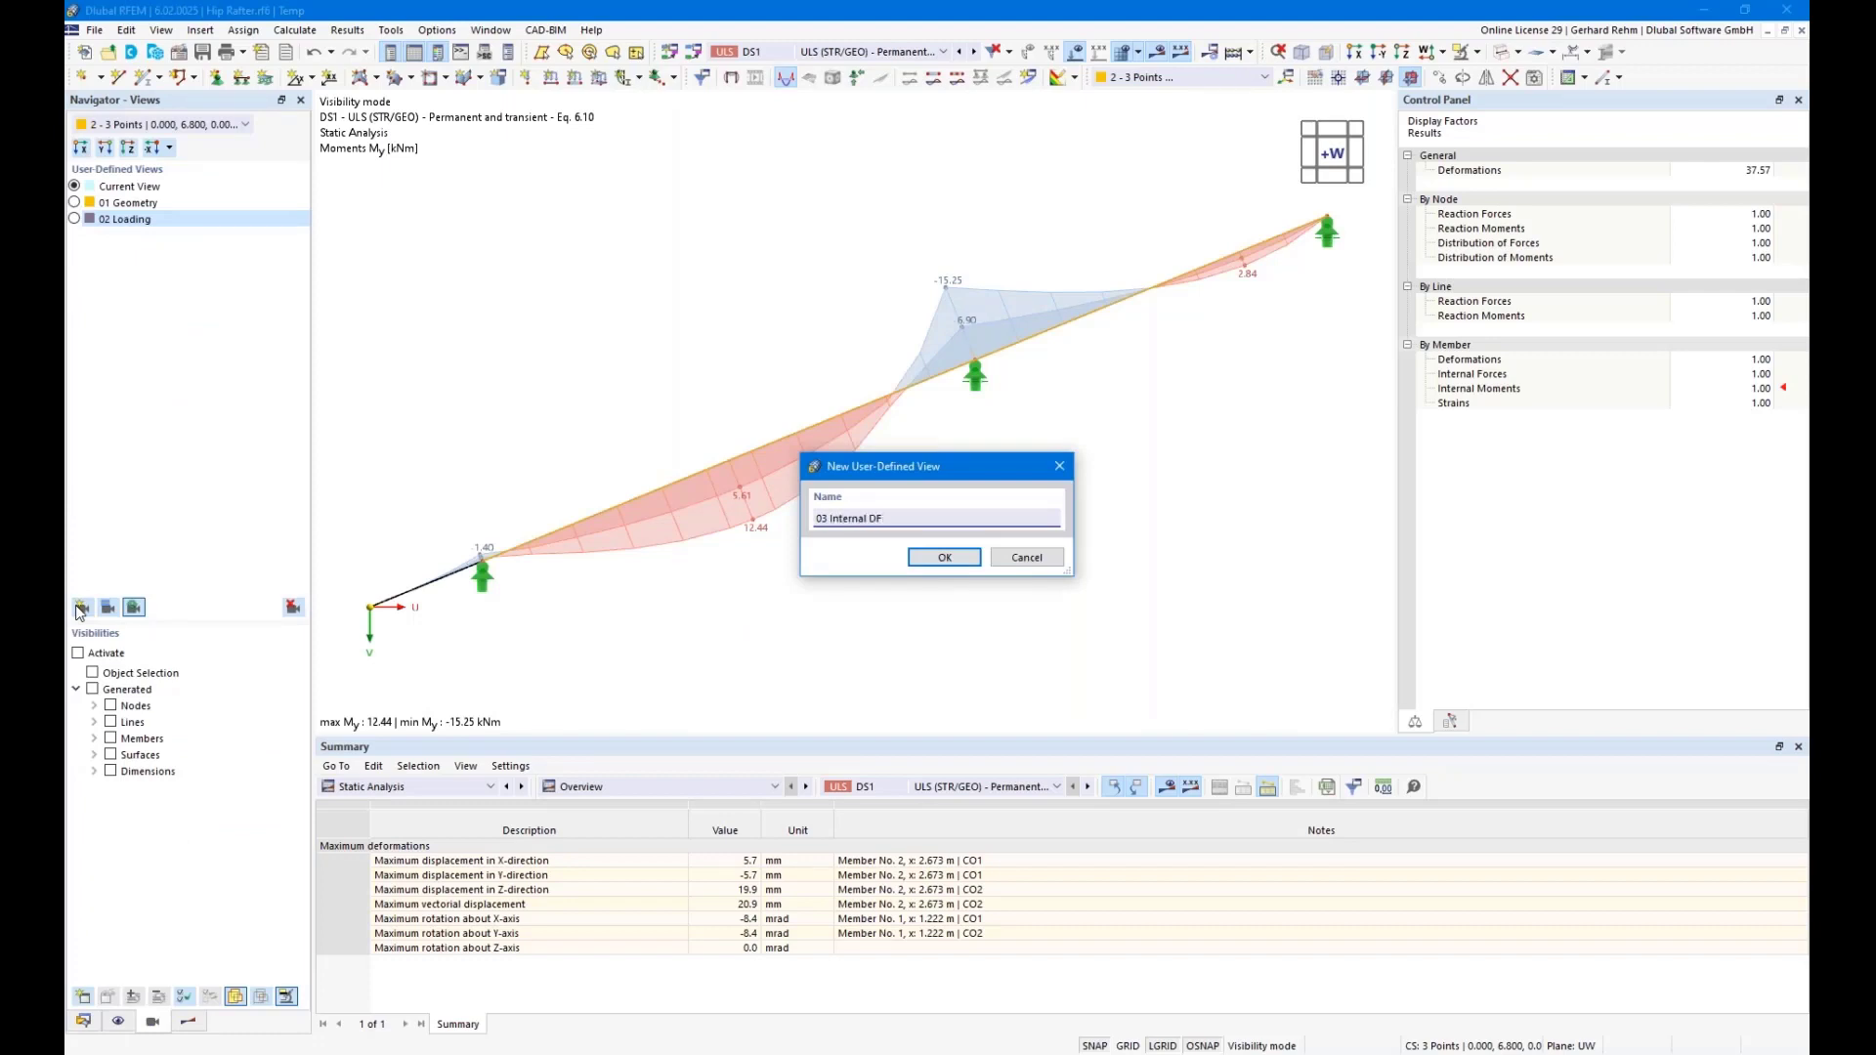
text( Internal Forces)
key(Return)
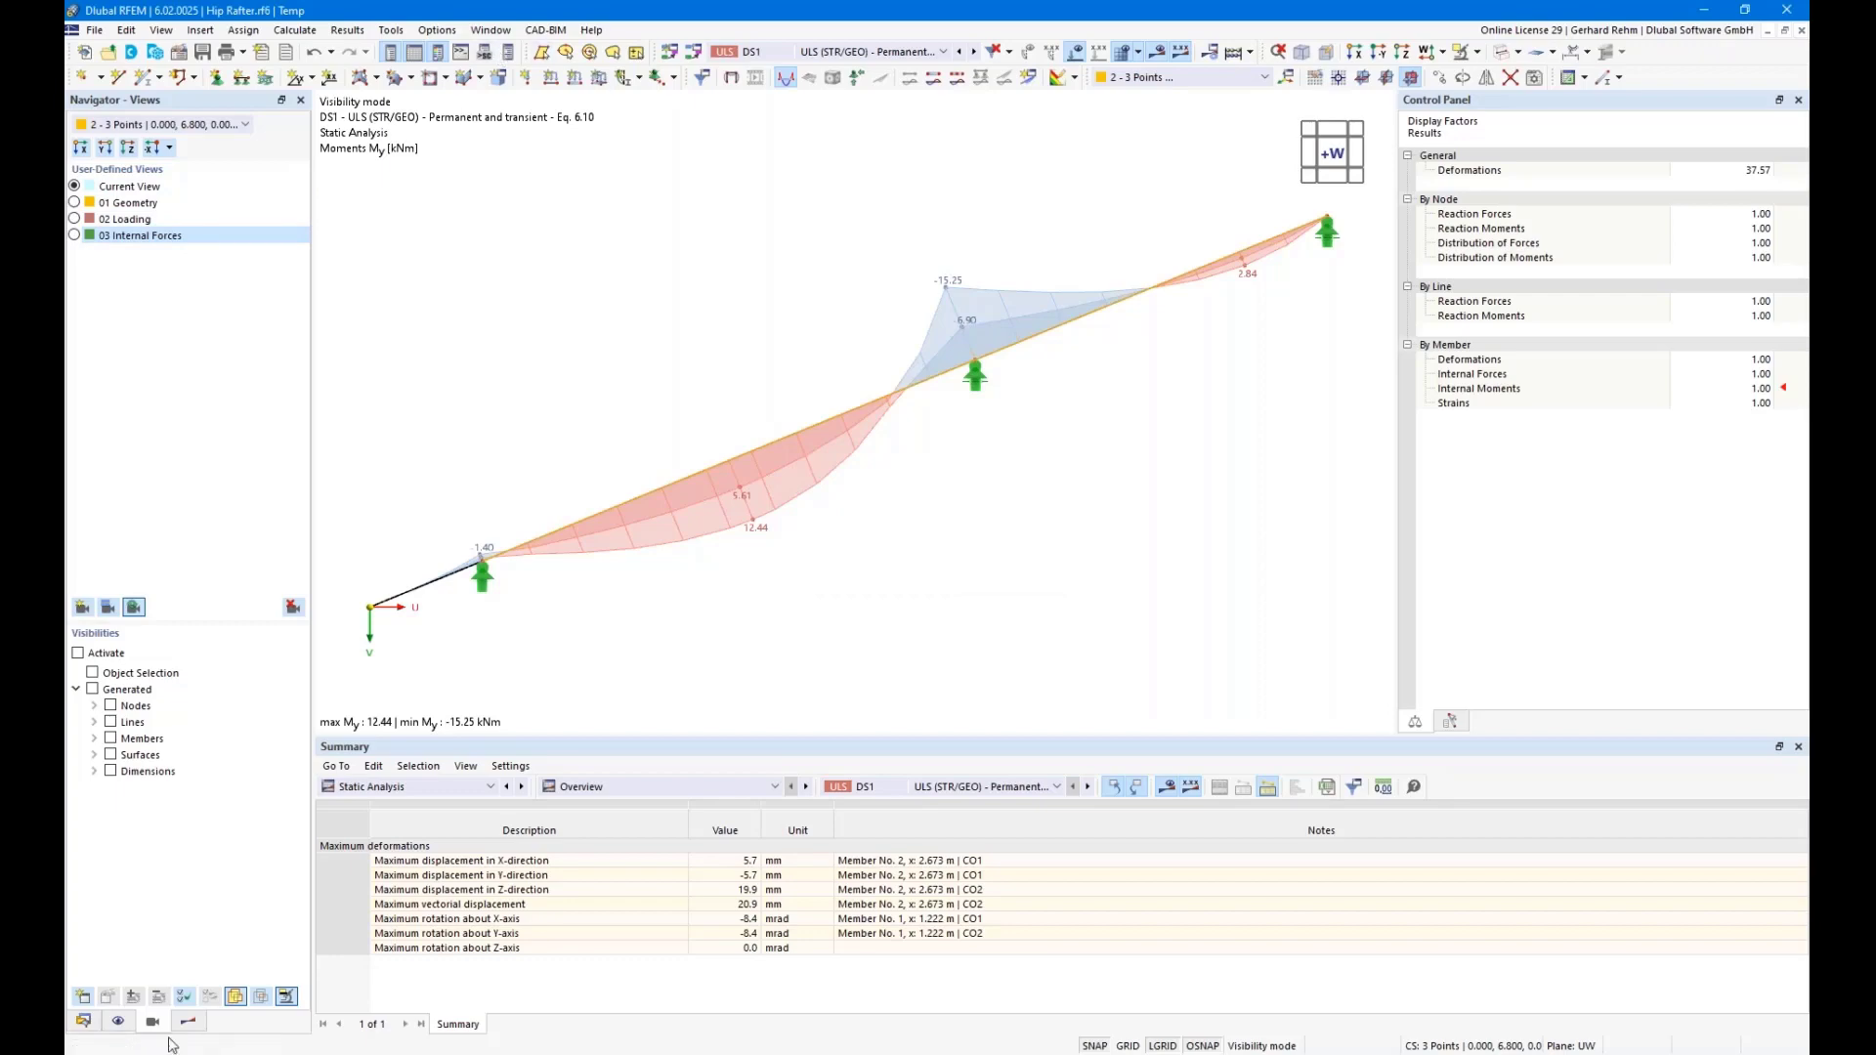
Switch the displayed results to Timber Design to show the design check ratios on the members
click(188, 1022)
click(142, 123)
click(139, 155)
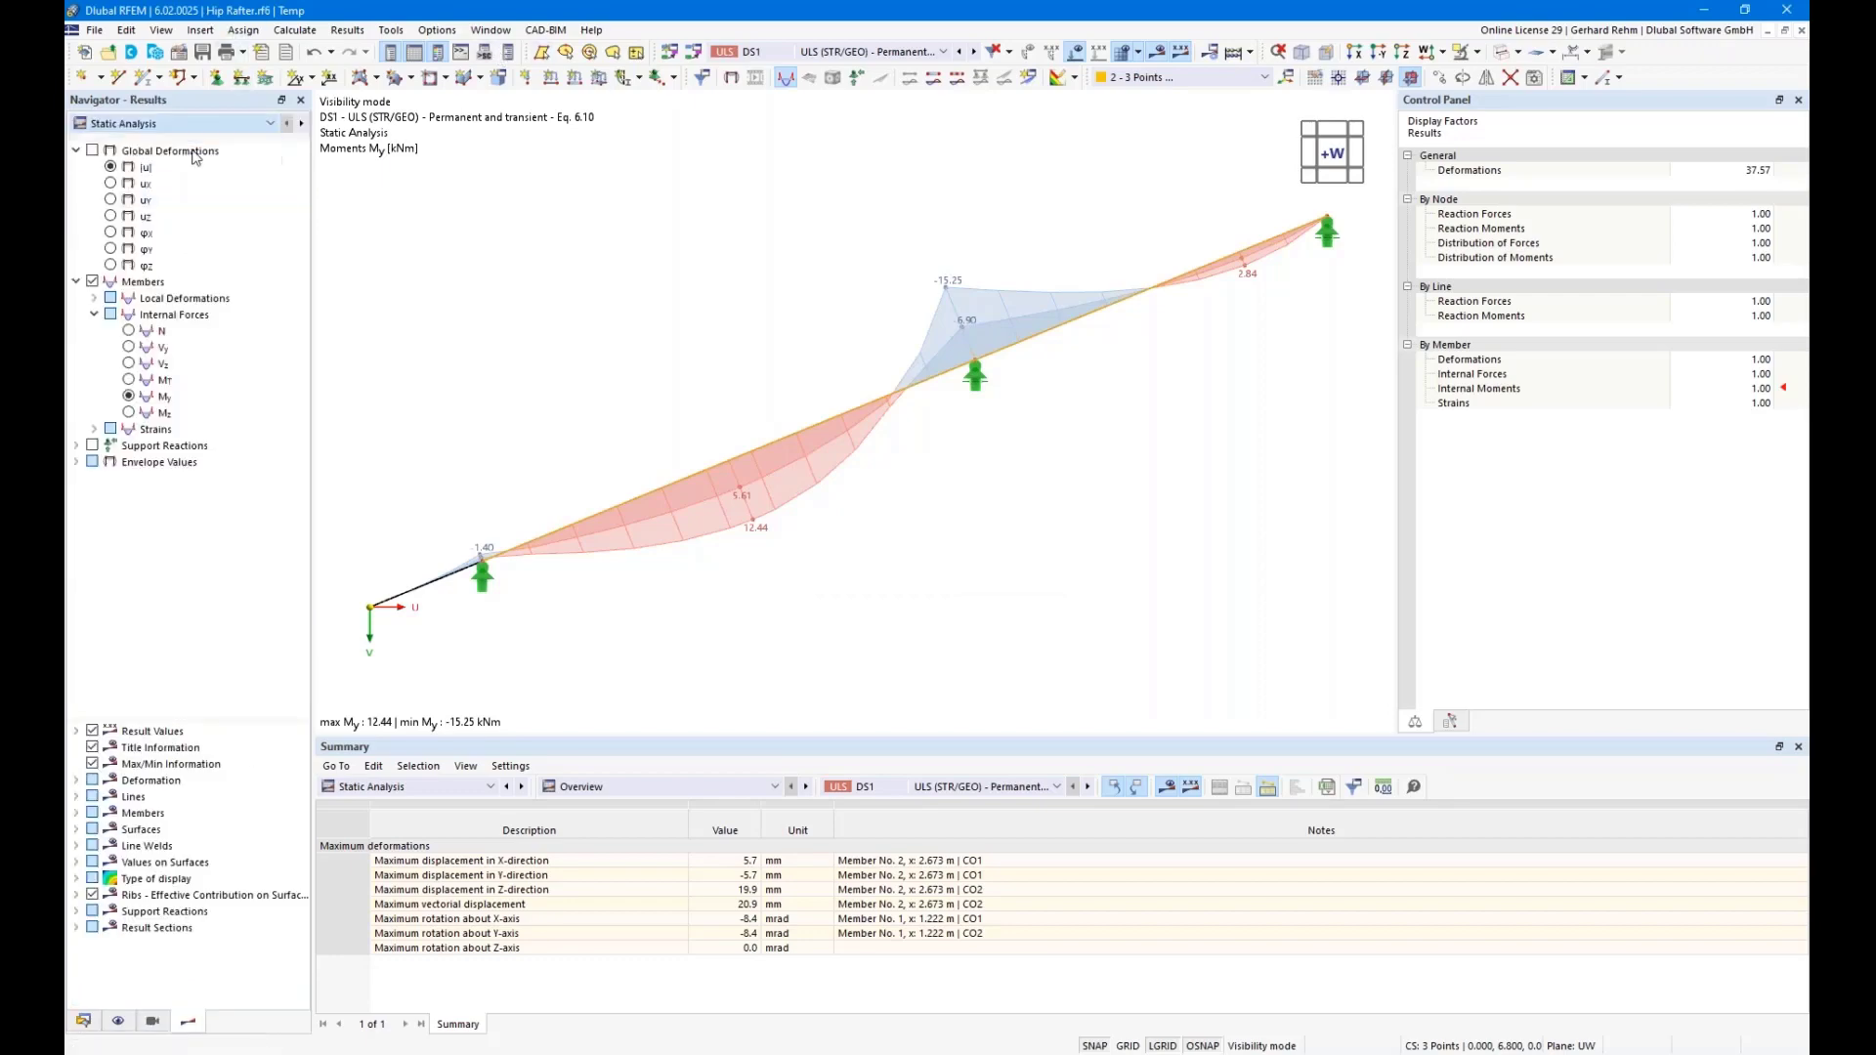
Save the current design ratio display as a user-defined view named "04 Design Ratio"
click(152, 1021)
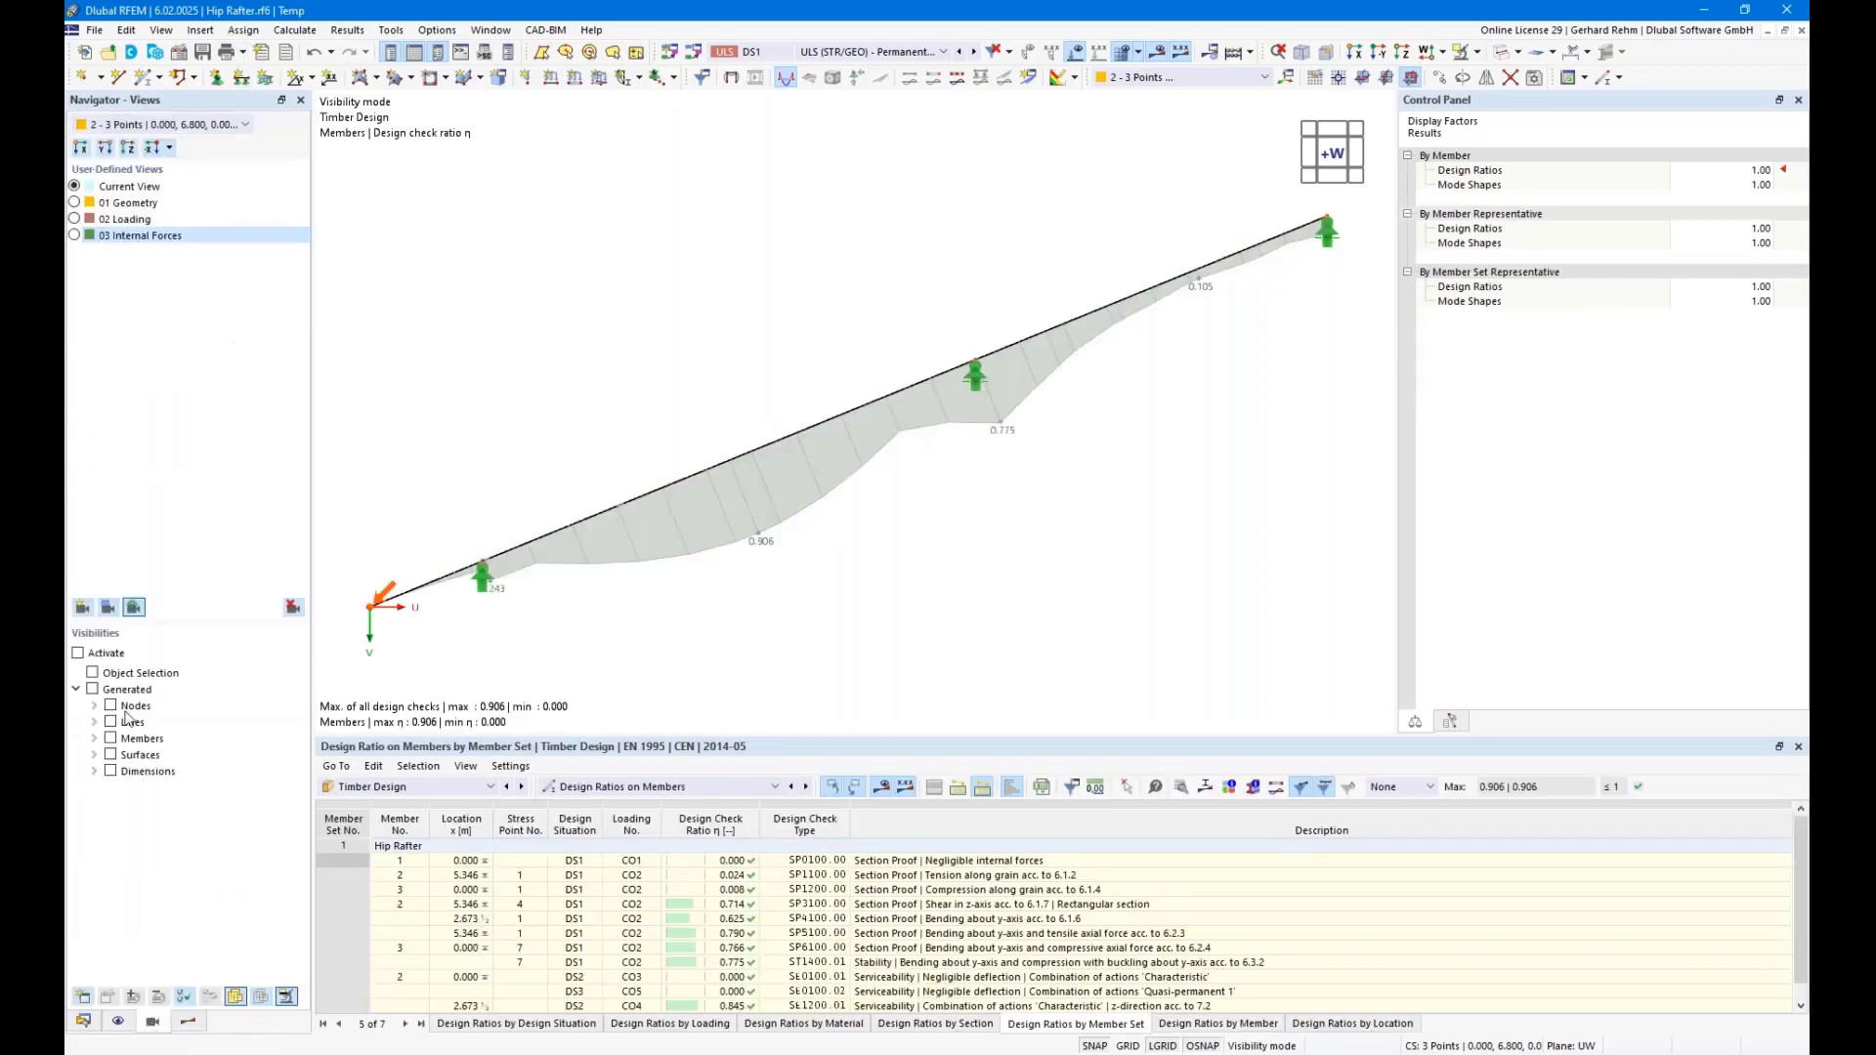
click(83, 608)
text(04 Design Ratio)
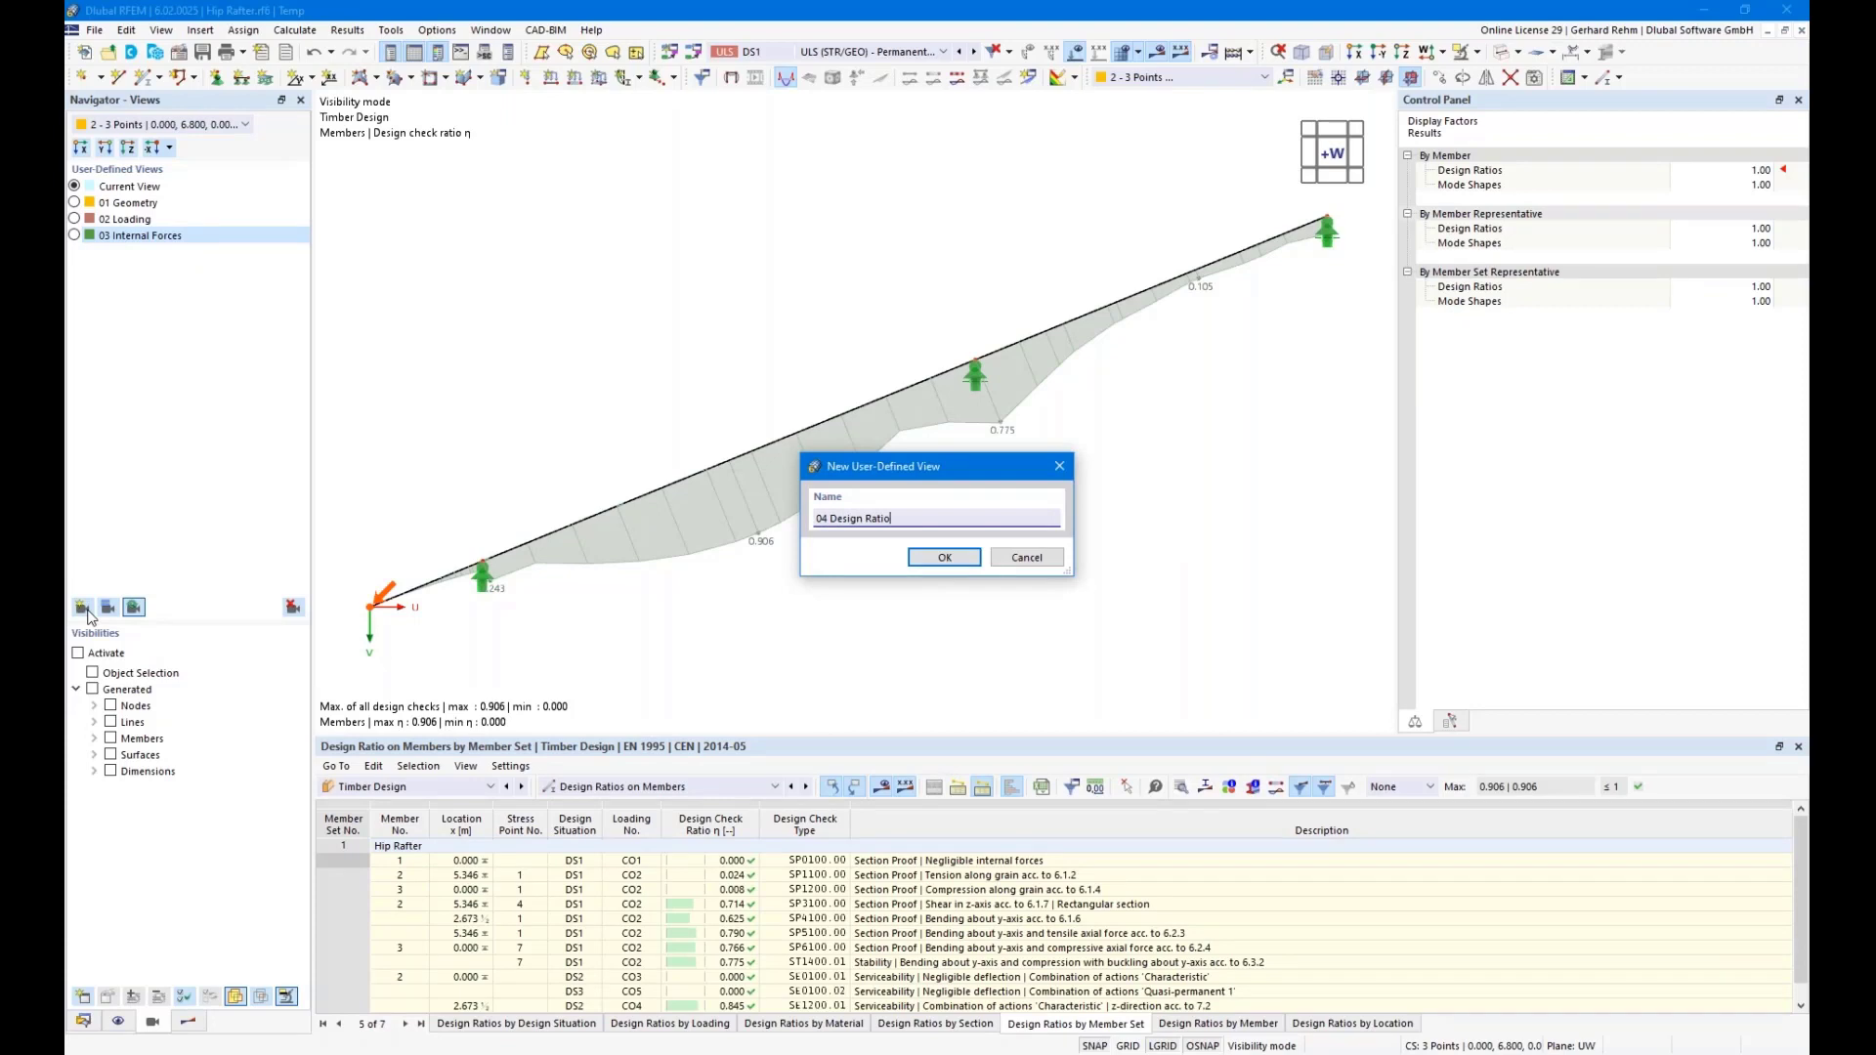
key(Return)
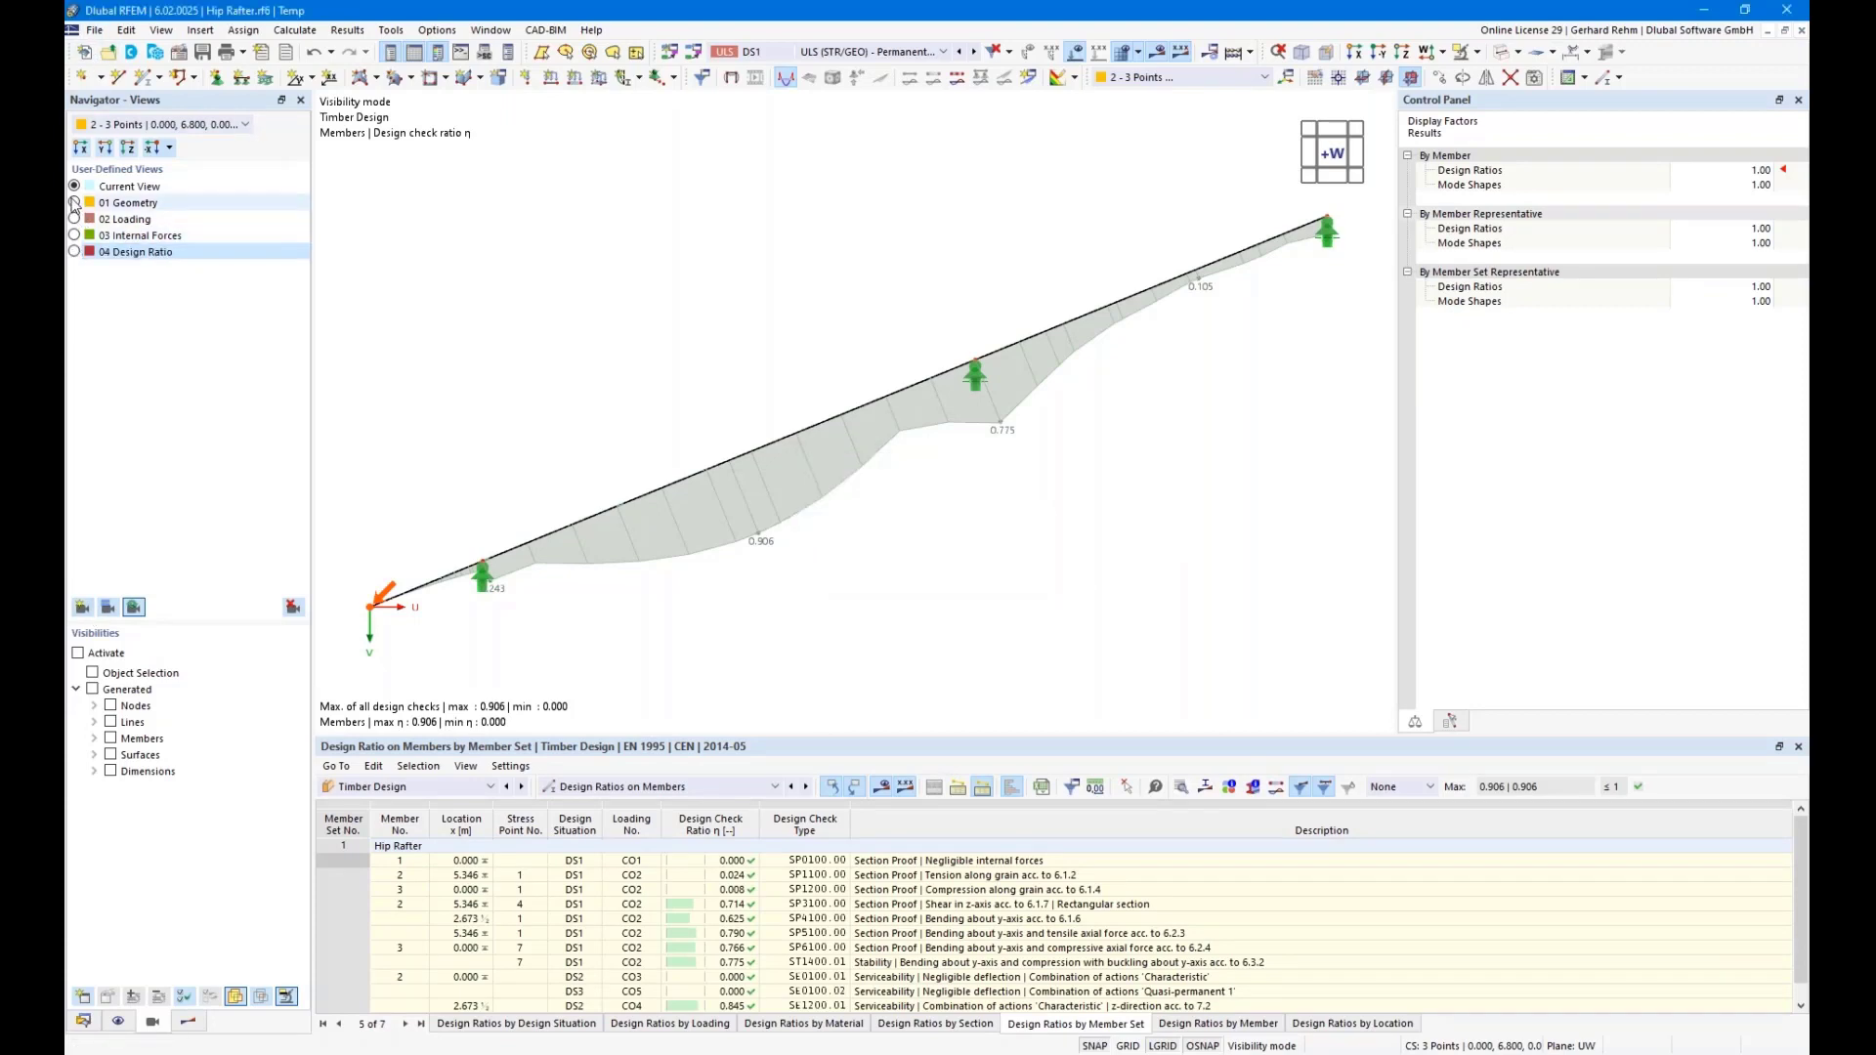
Show the whole roof model in 3D instead of only the hip rafter, with load case LC1 Self-weight active
scroll(746, 356, down, 2)
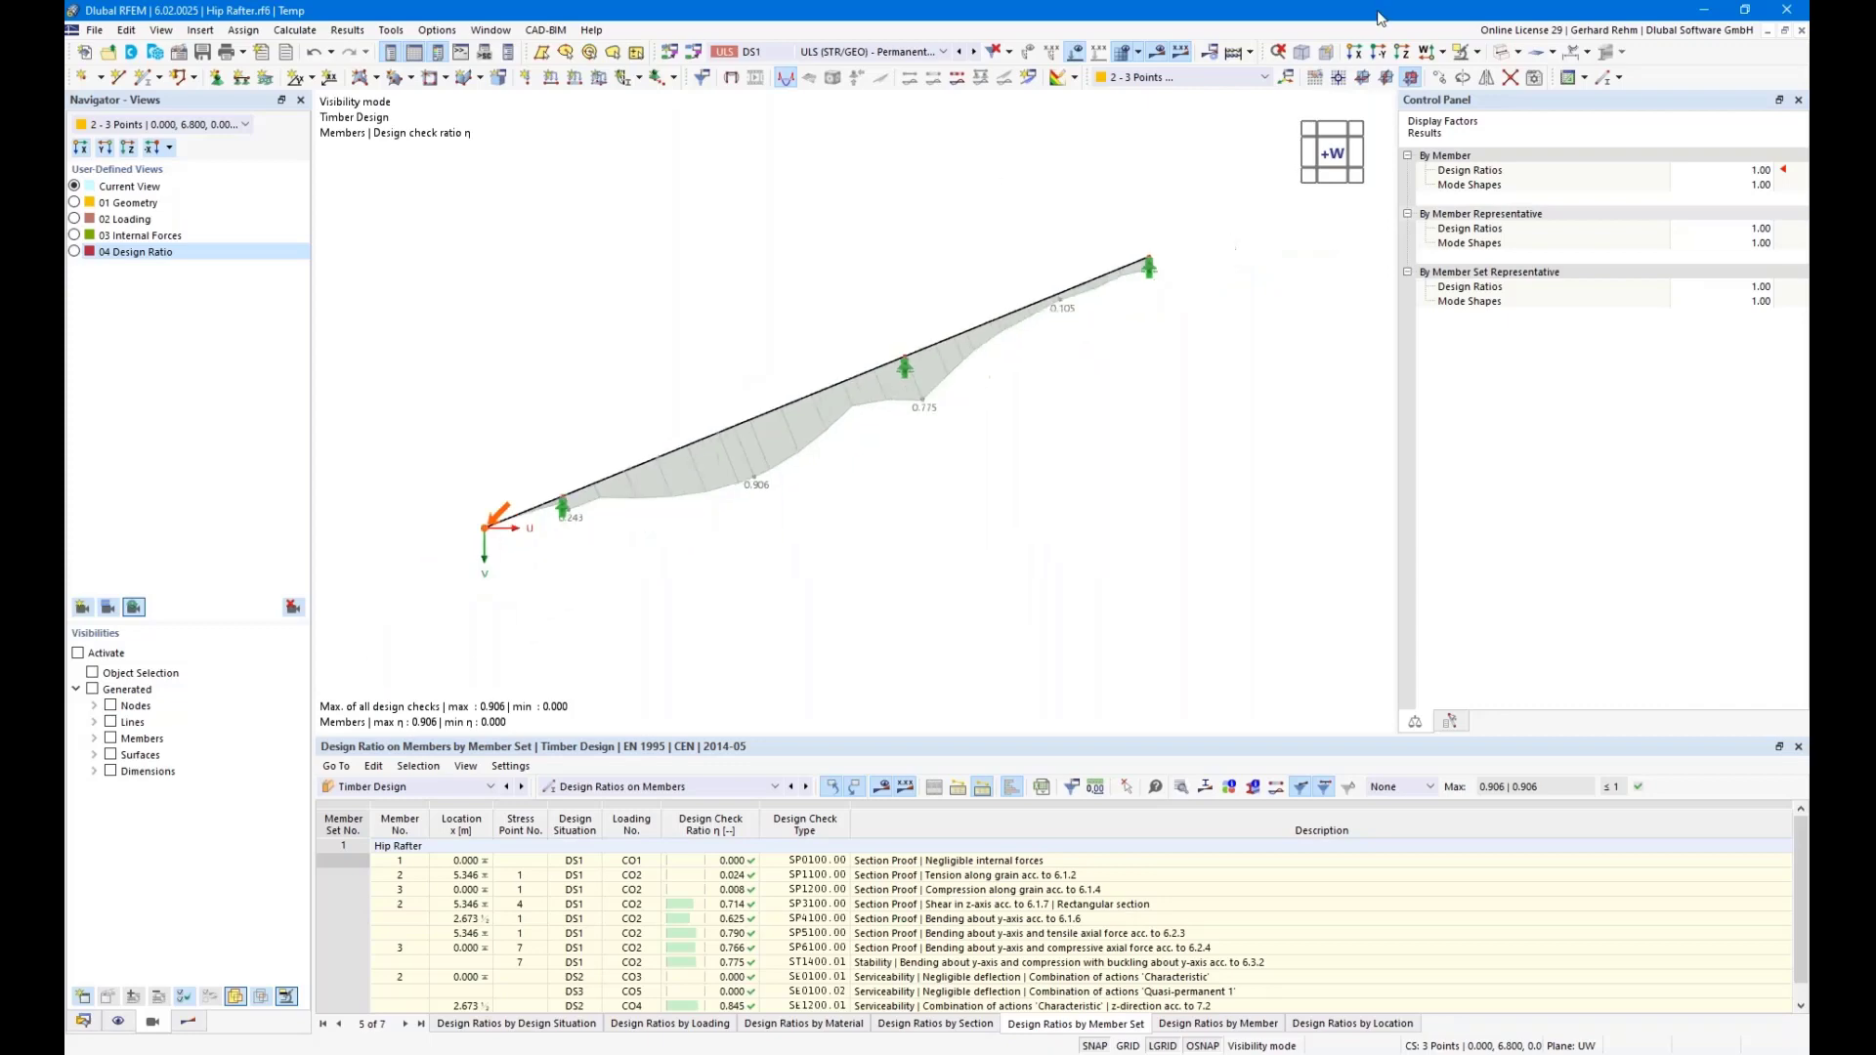
click(1477, 52)
click(1533, 173)
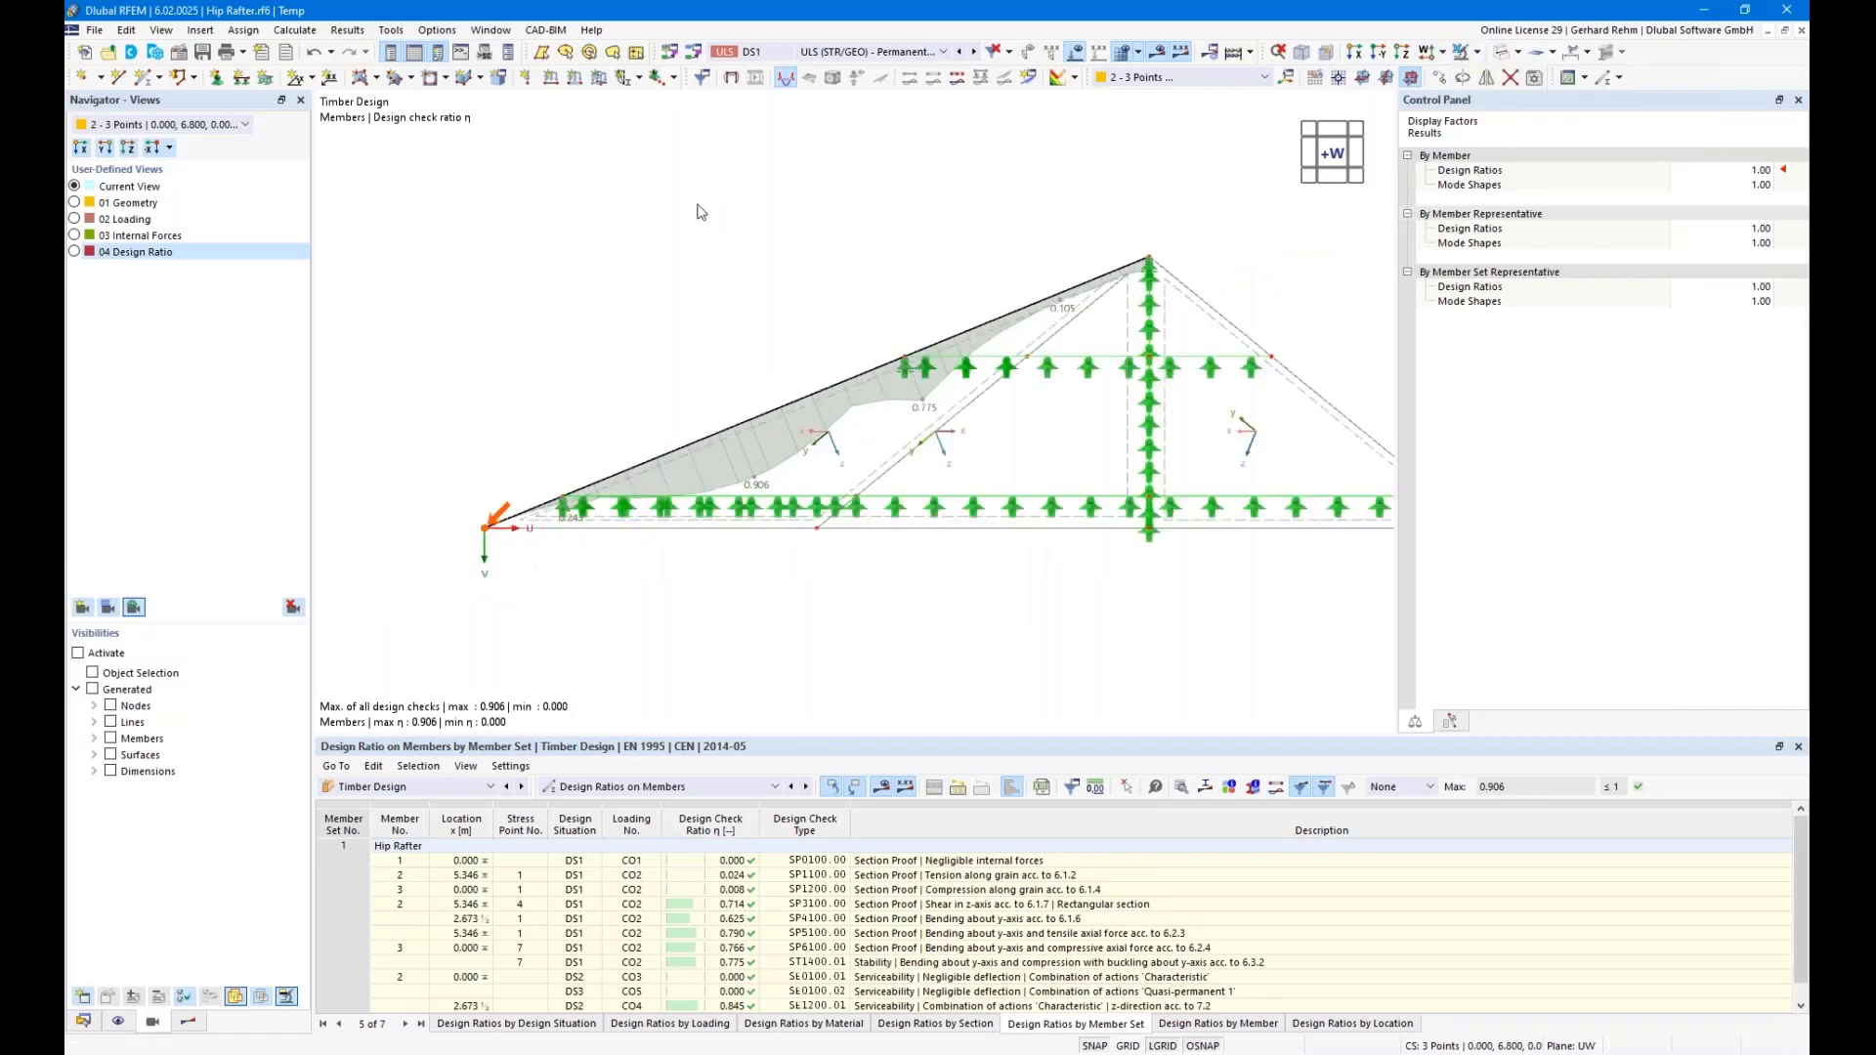
ctrl+middle_drag(824, 286, 1007, 291)
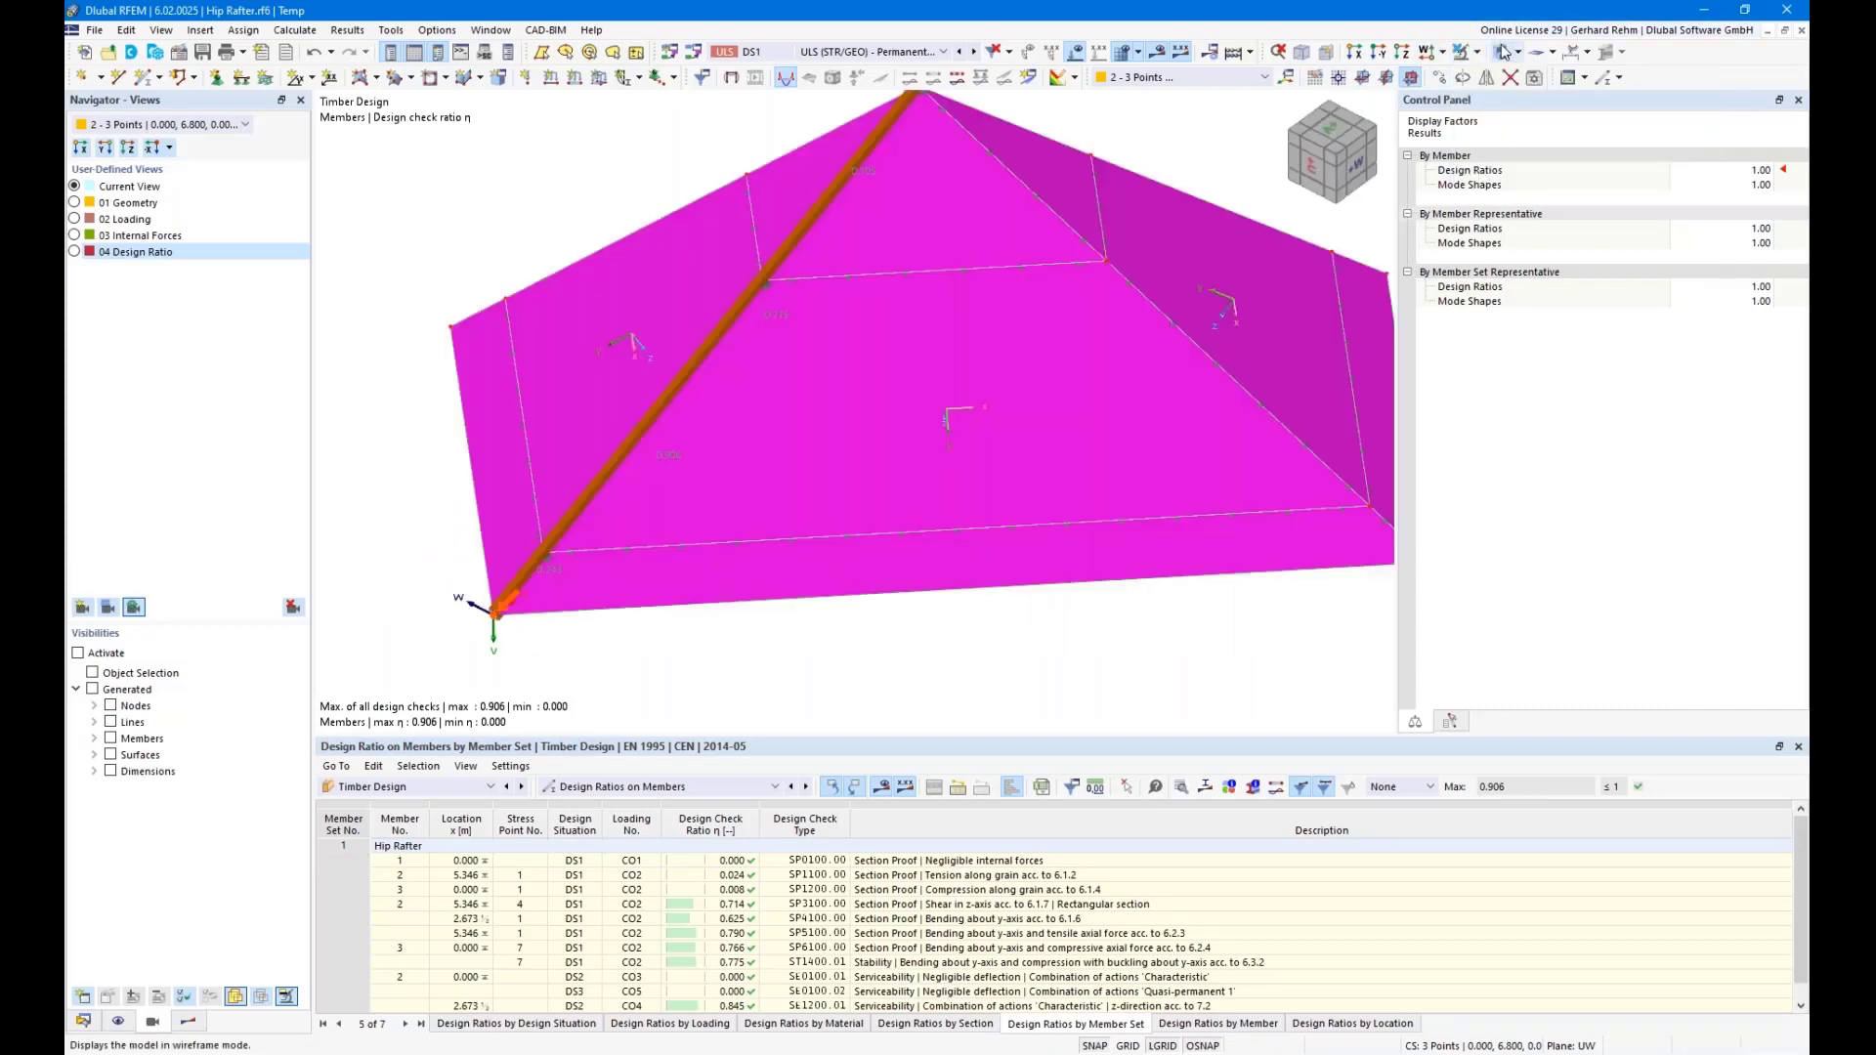
scroll(1009, 290, down, 2)
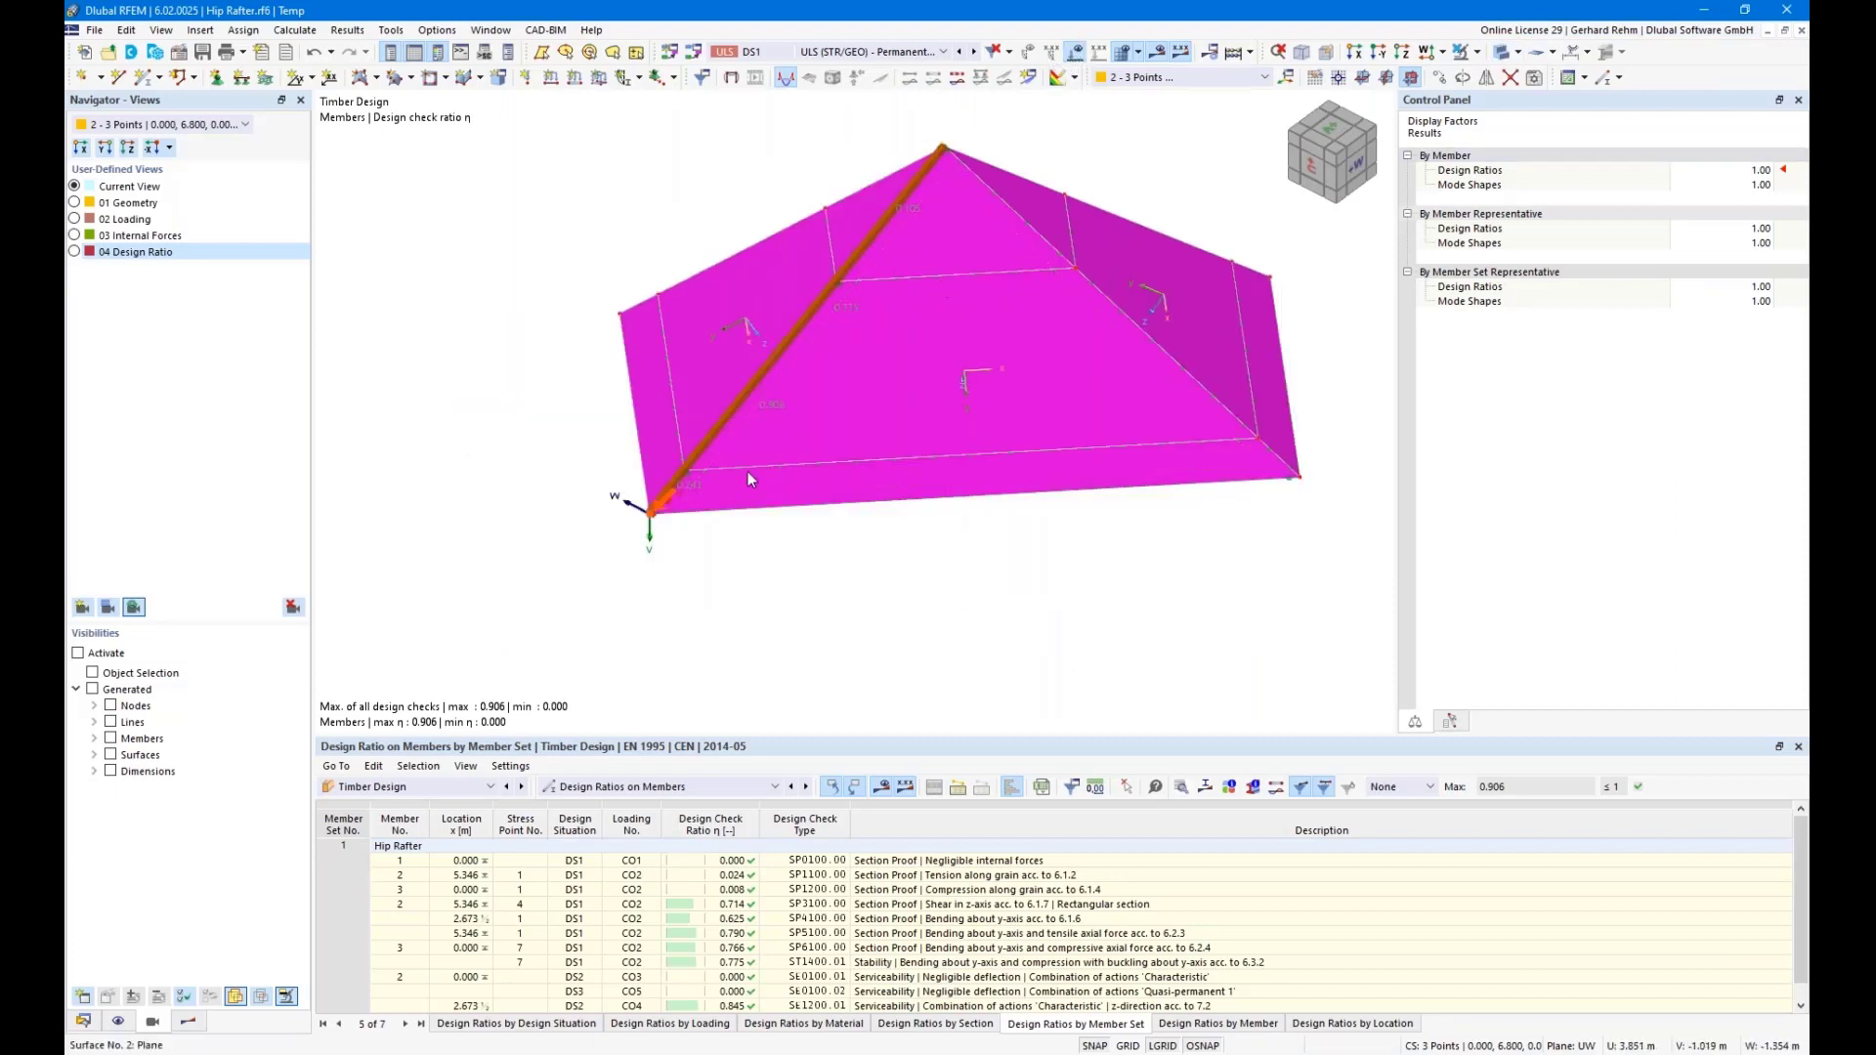
ctrl+middle_drag(900, 587, 807, 453)
right_drag(807, 453, 889, 544)
click(845, 49)
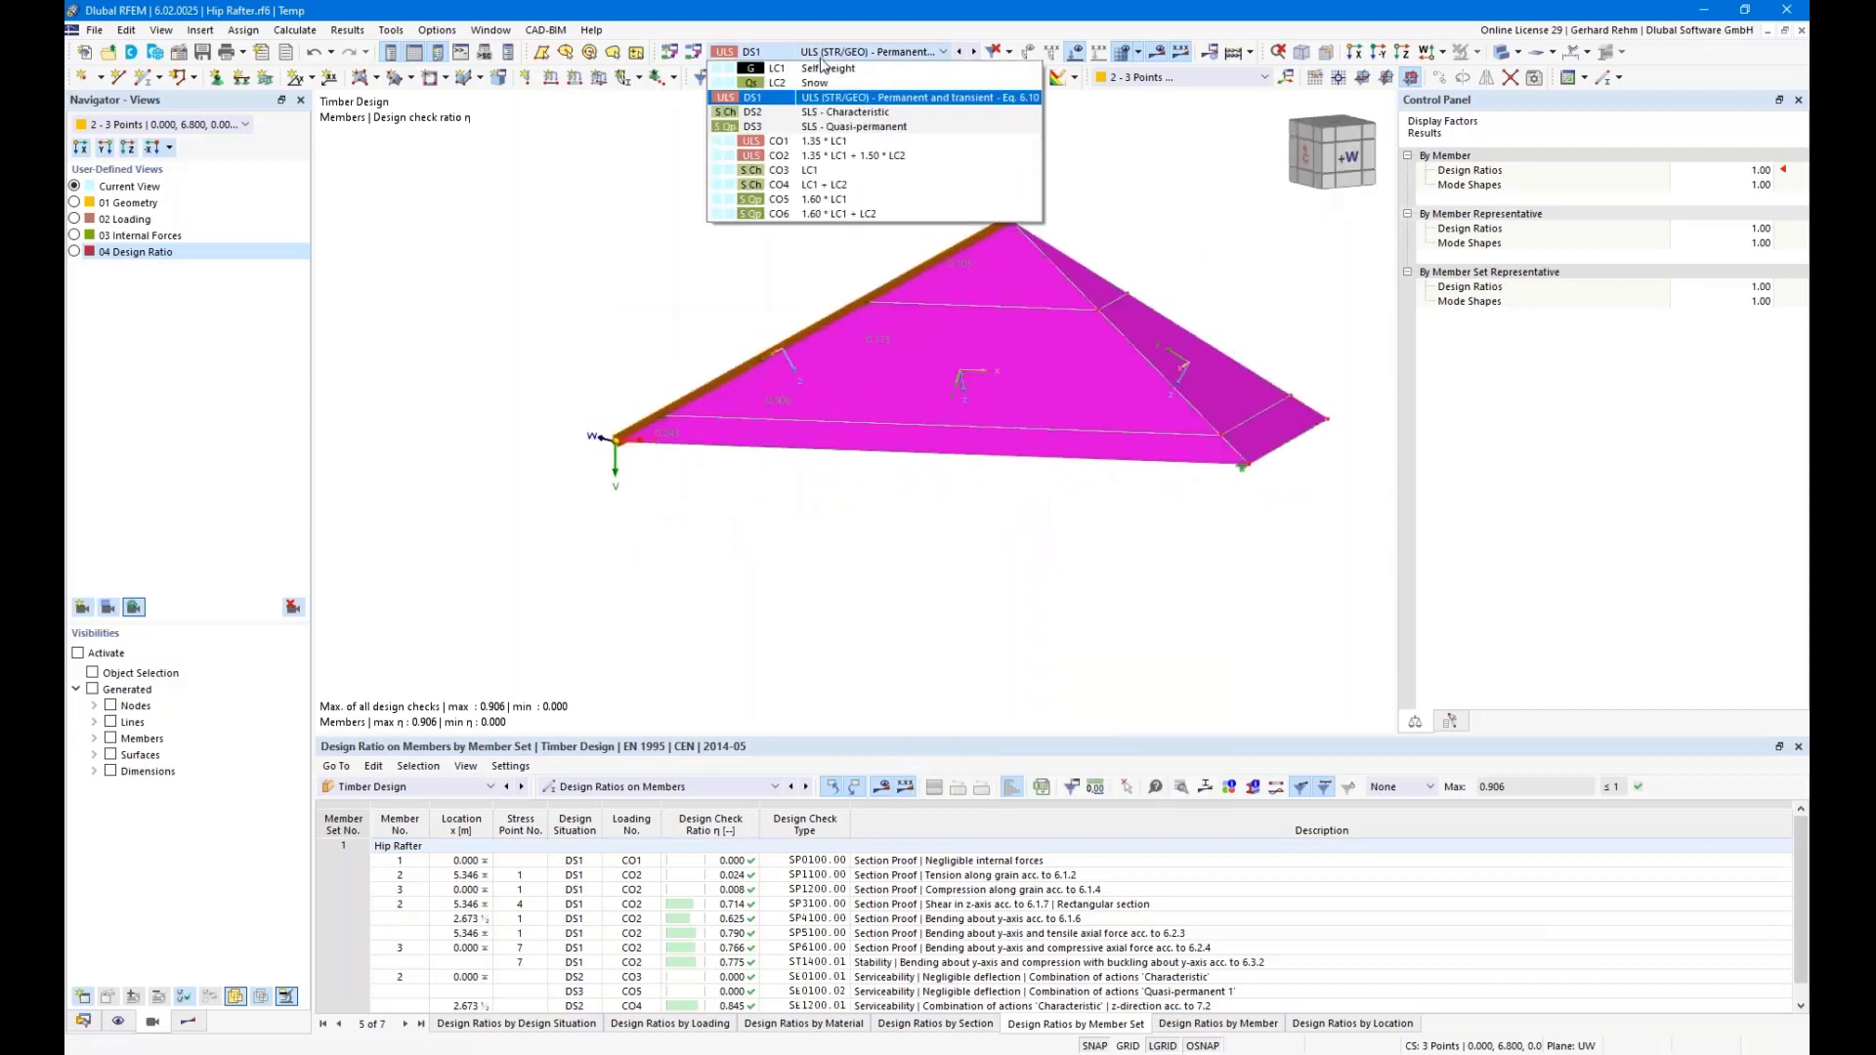
click(814, 67)
Recall the saved views 01 Geometry, 02 Loading, 03 Internal Forces and 04 Design Ratio one after another
click(152, 1021)
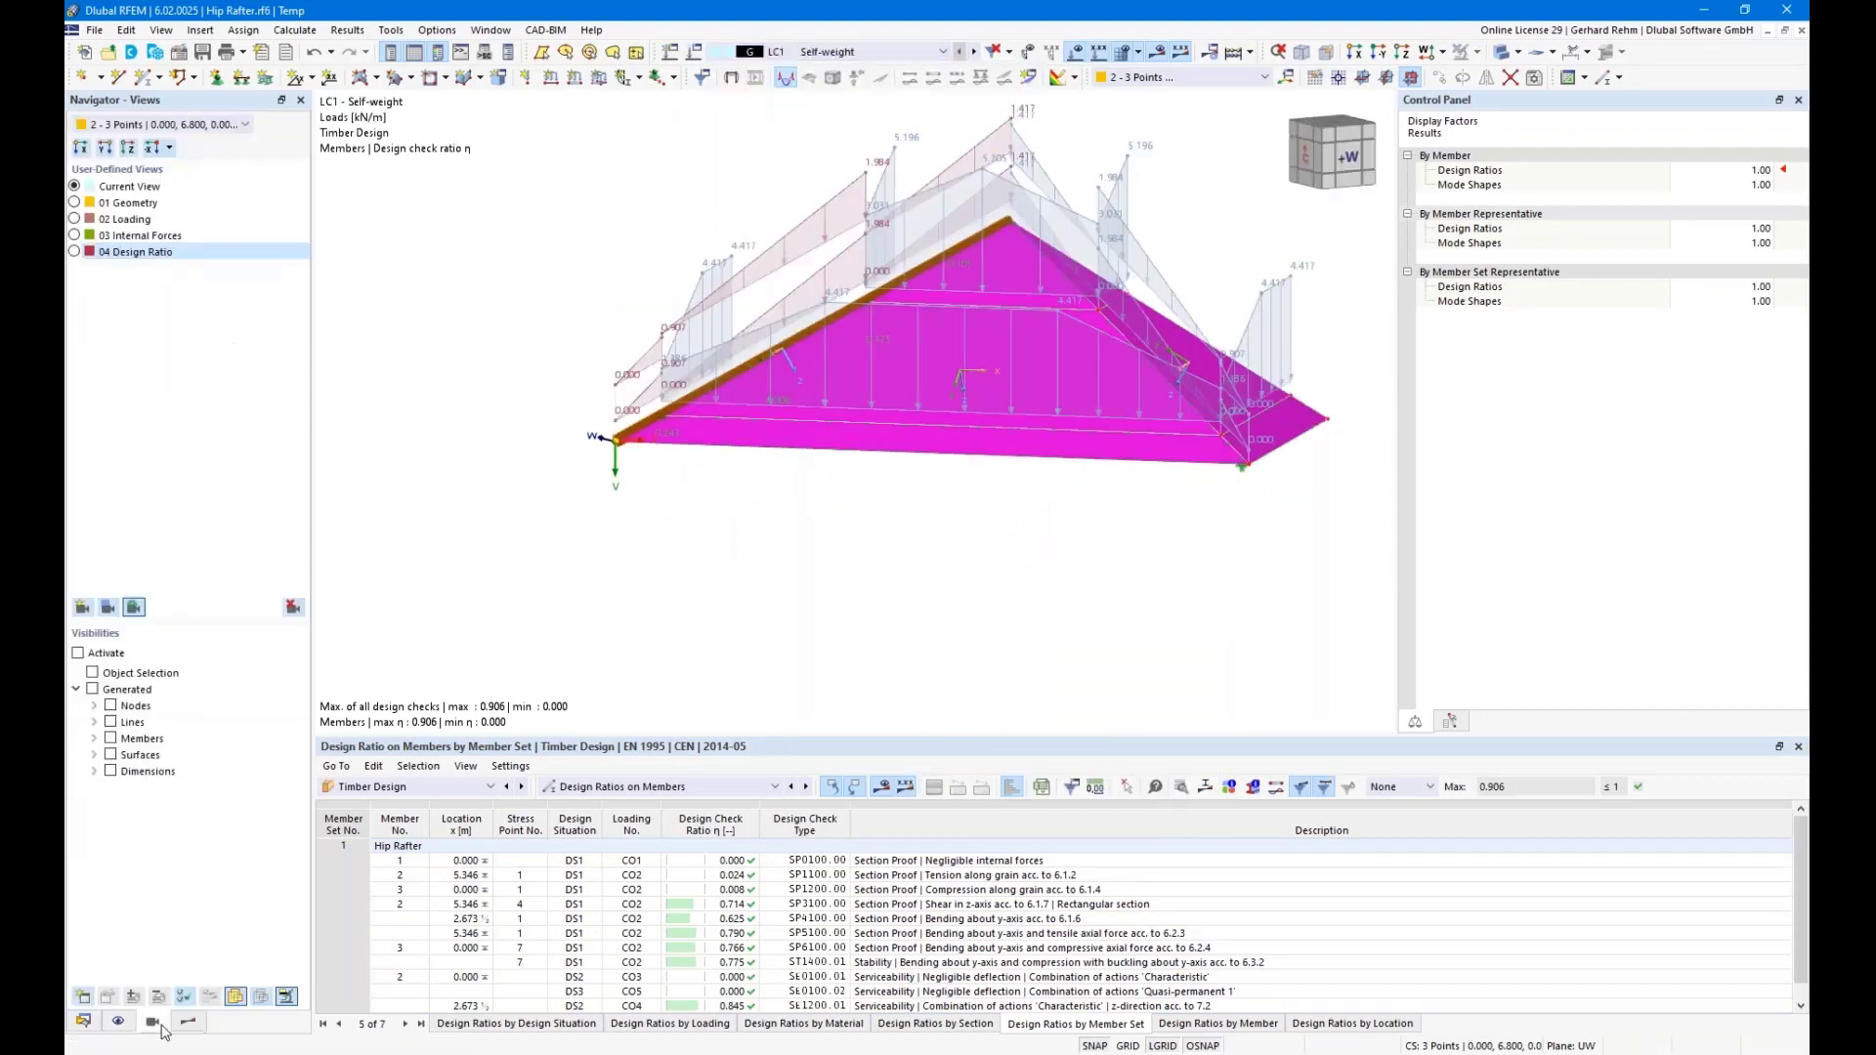
click(76, 204)
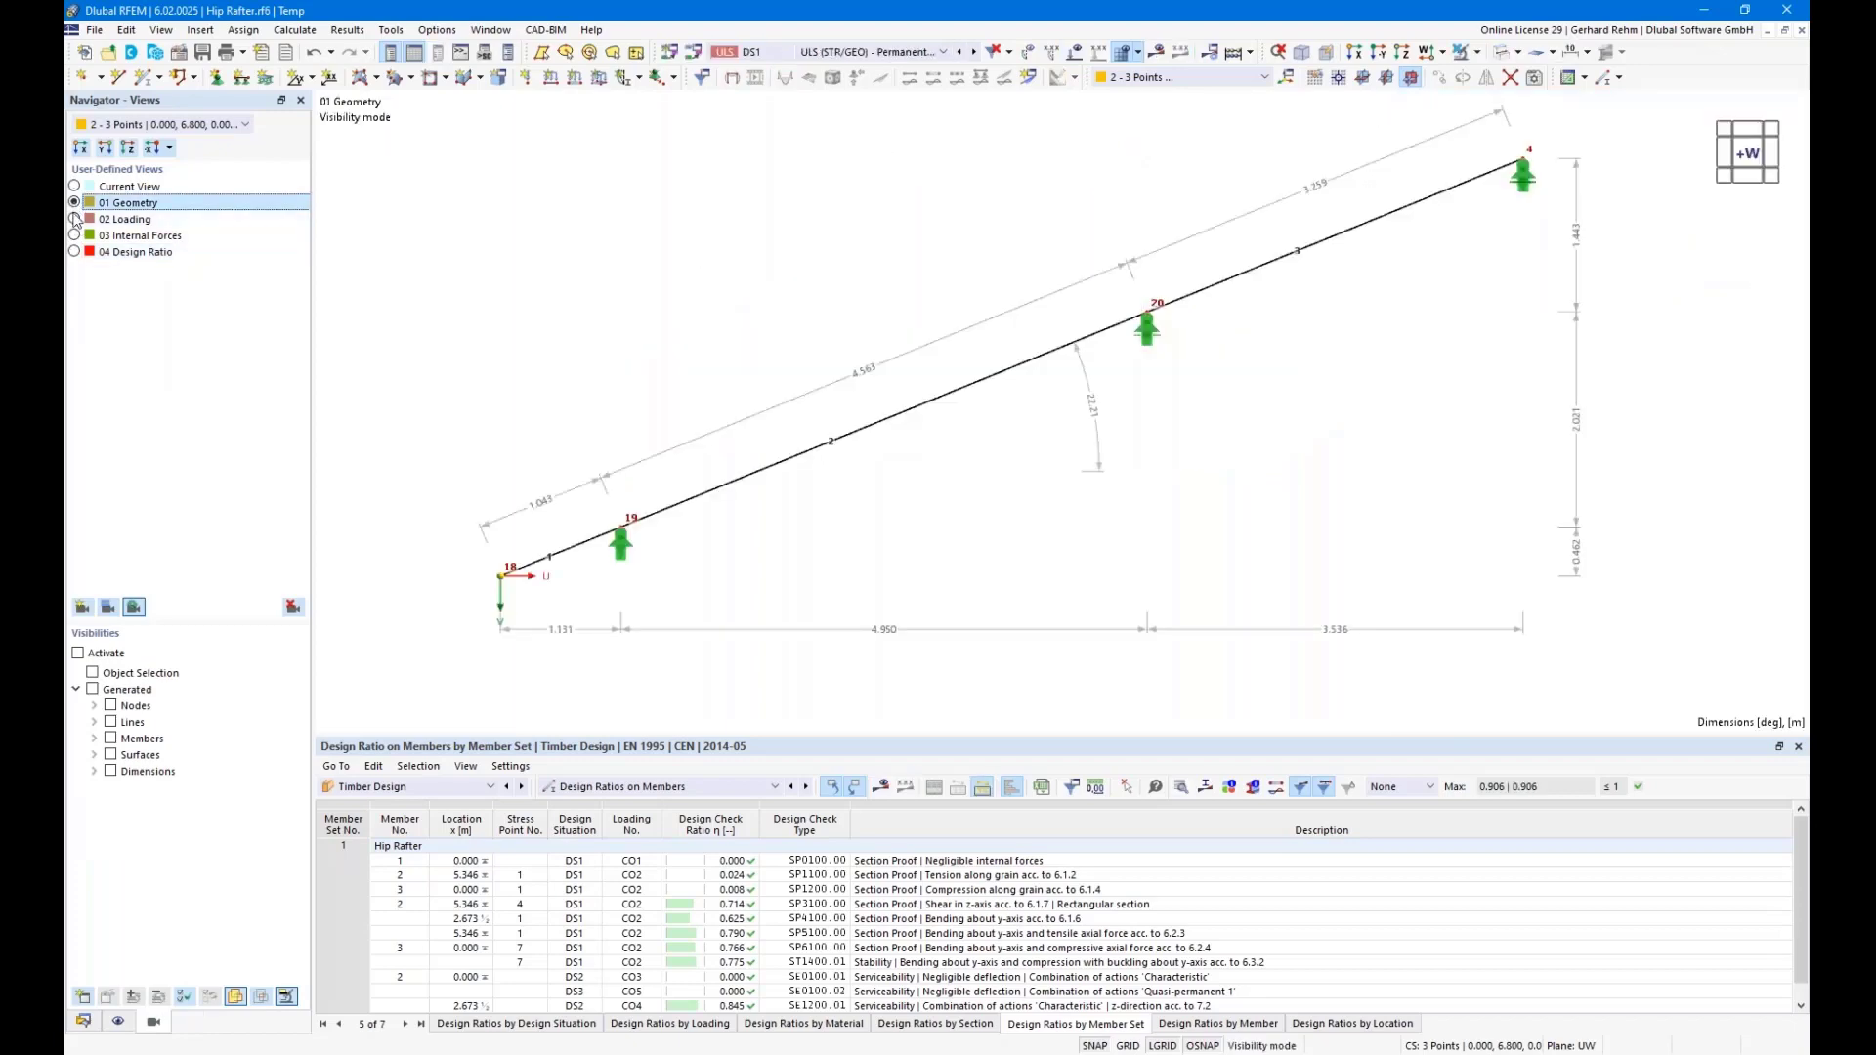
click(73, 221)
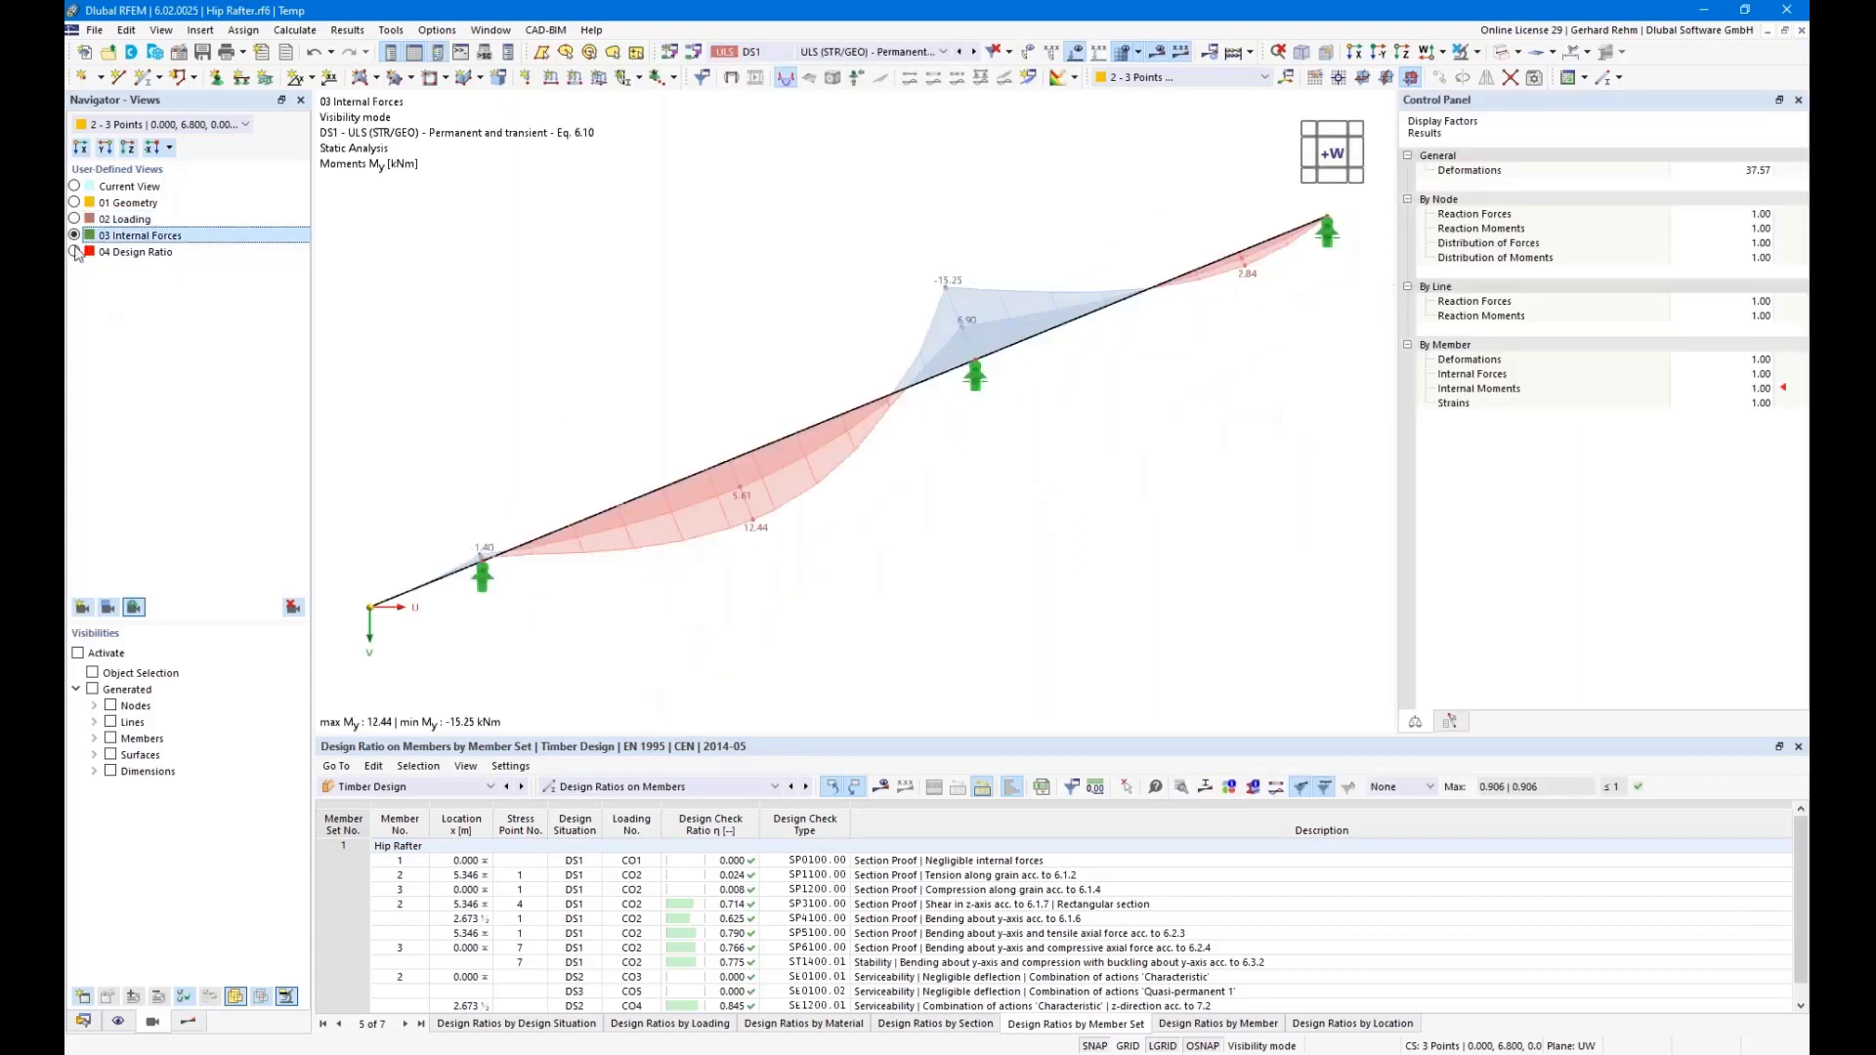
click(75, 253)
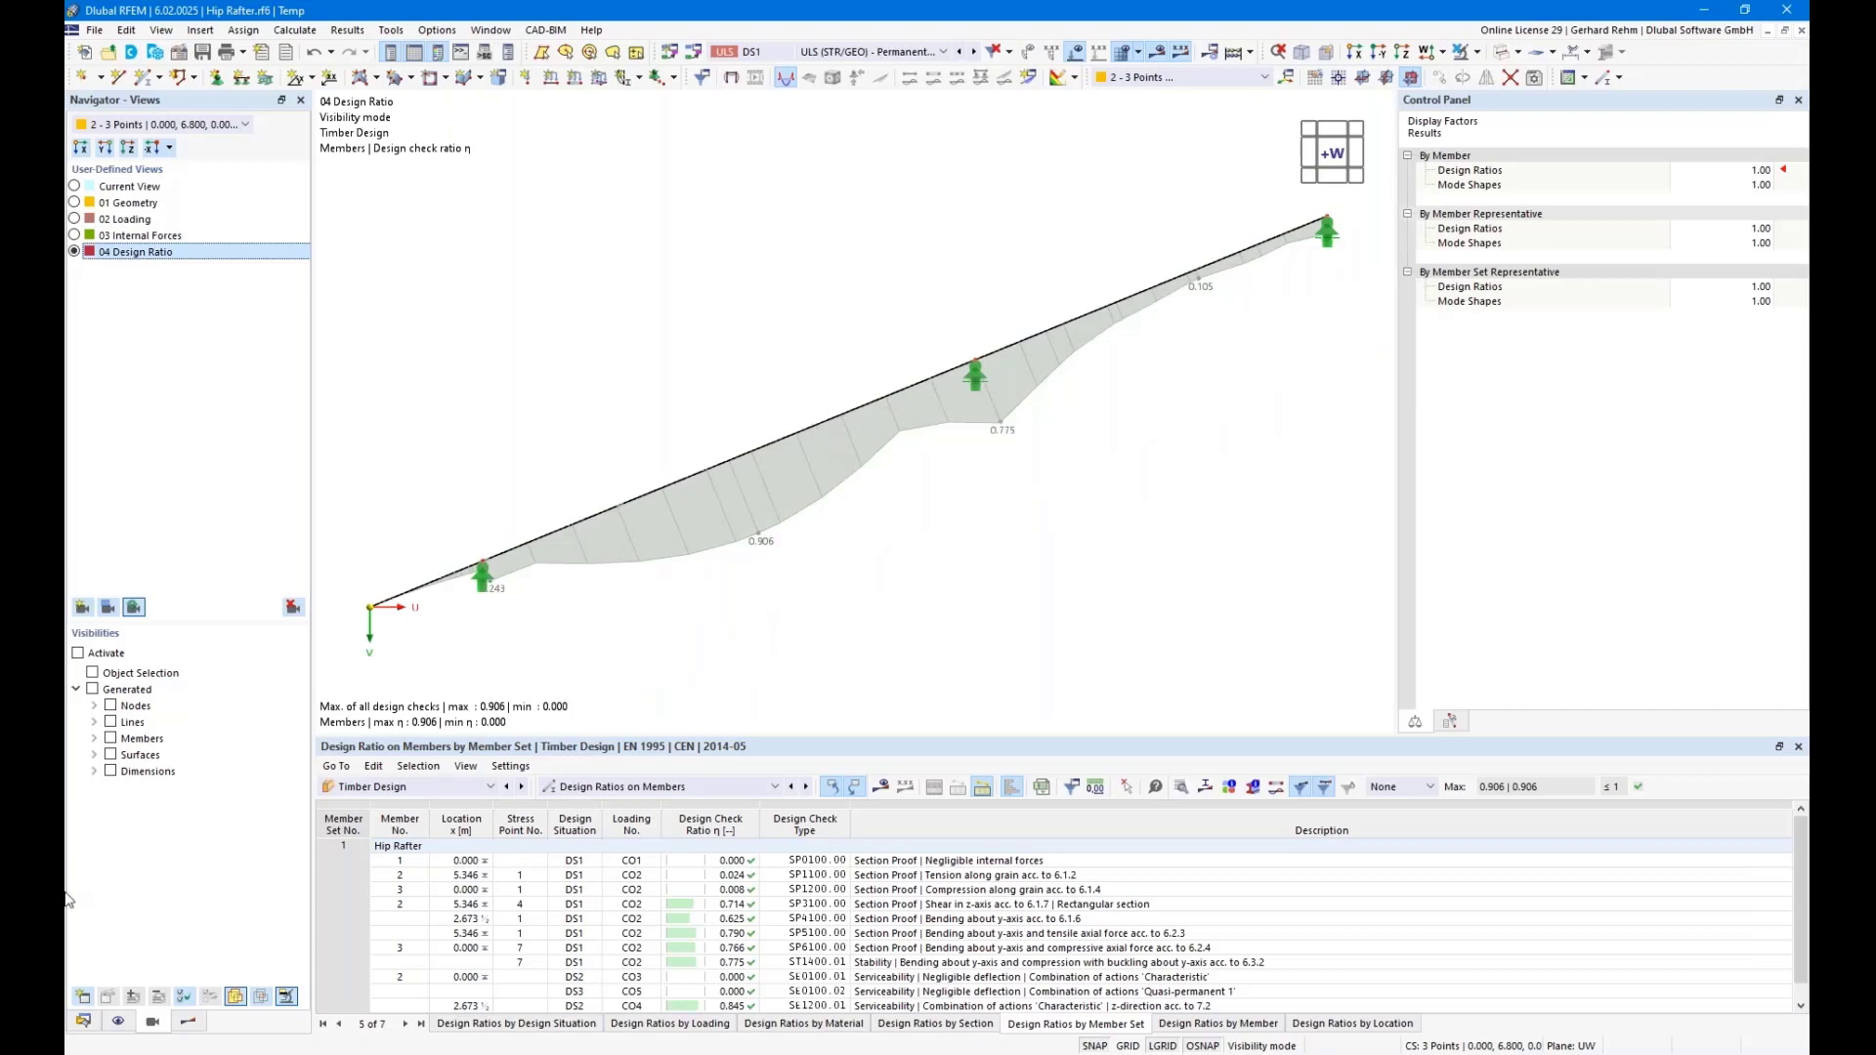
Create a printout report with the default report items, then save and show it
click(82, 1021)
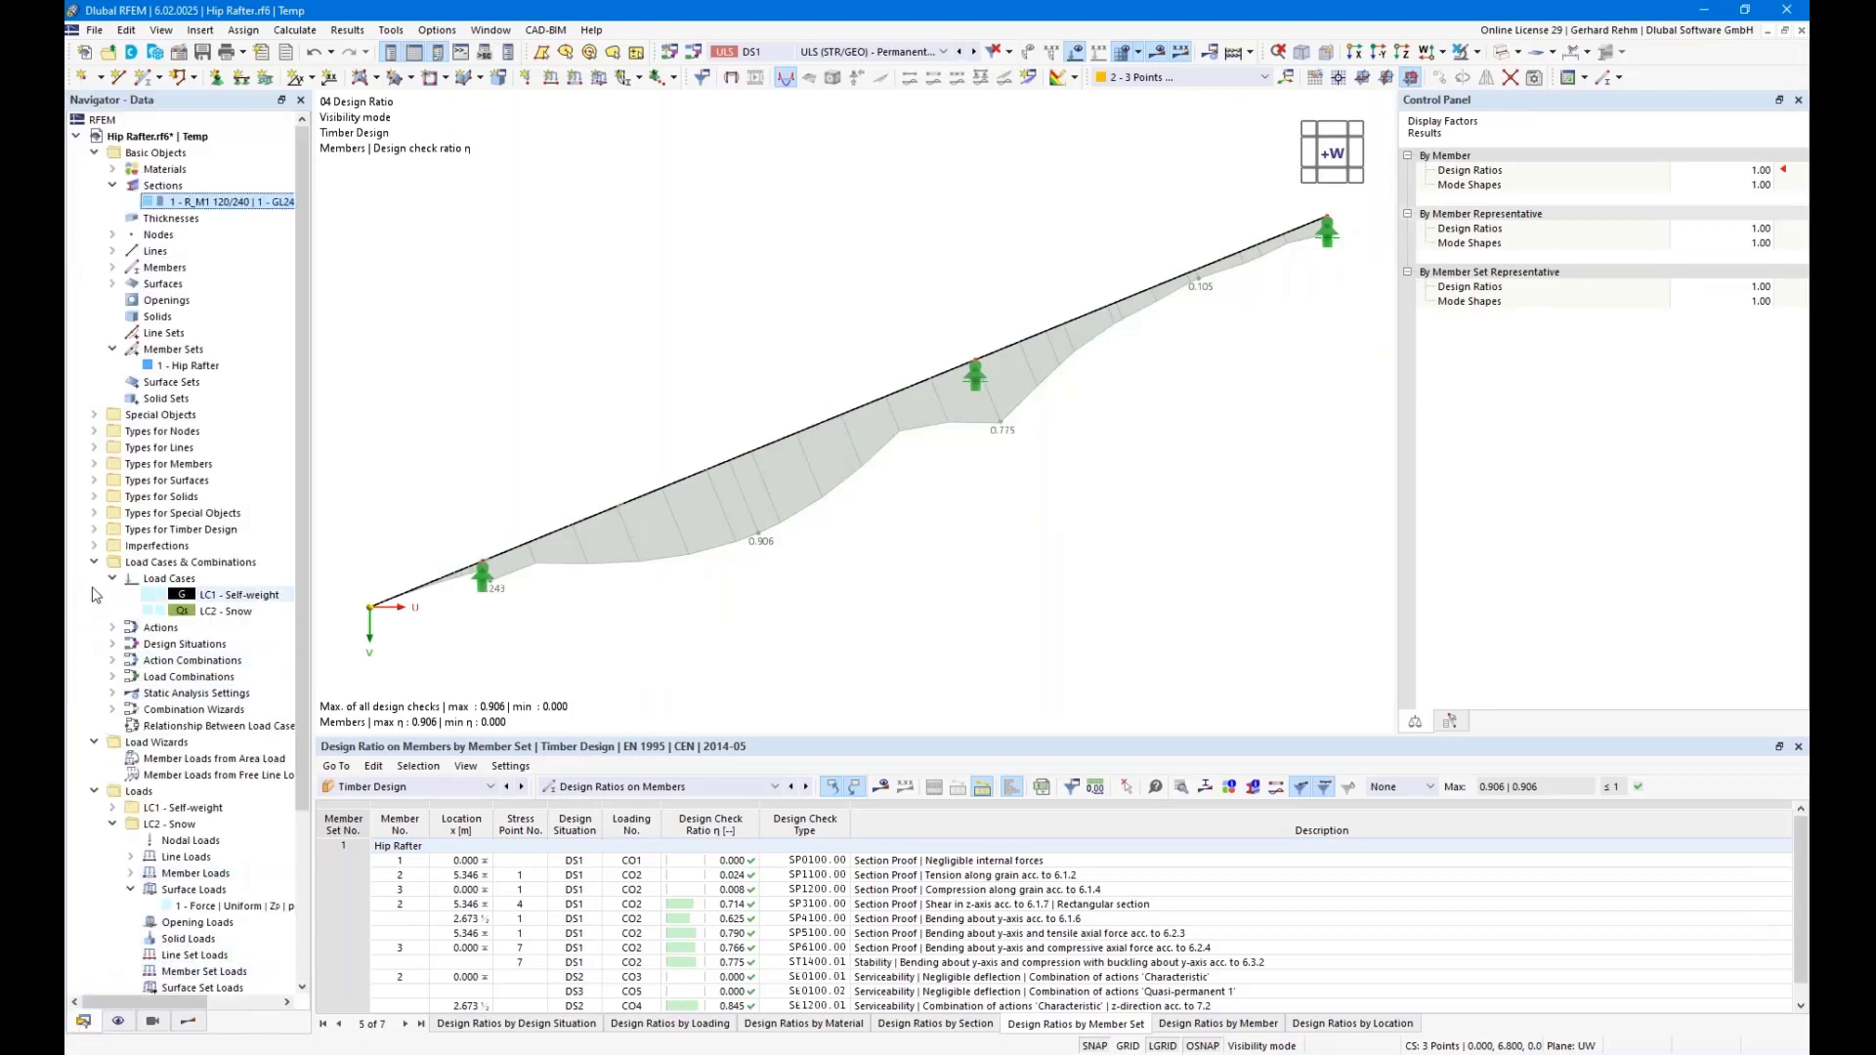
scroll(98, 793, down, 4)
right_click(156, 971)
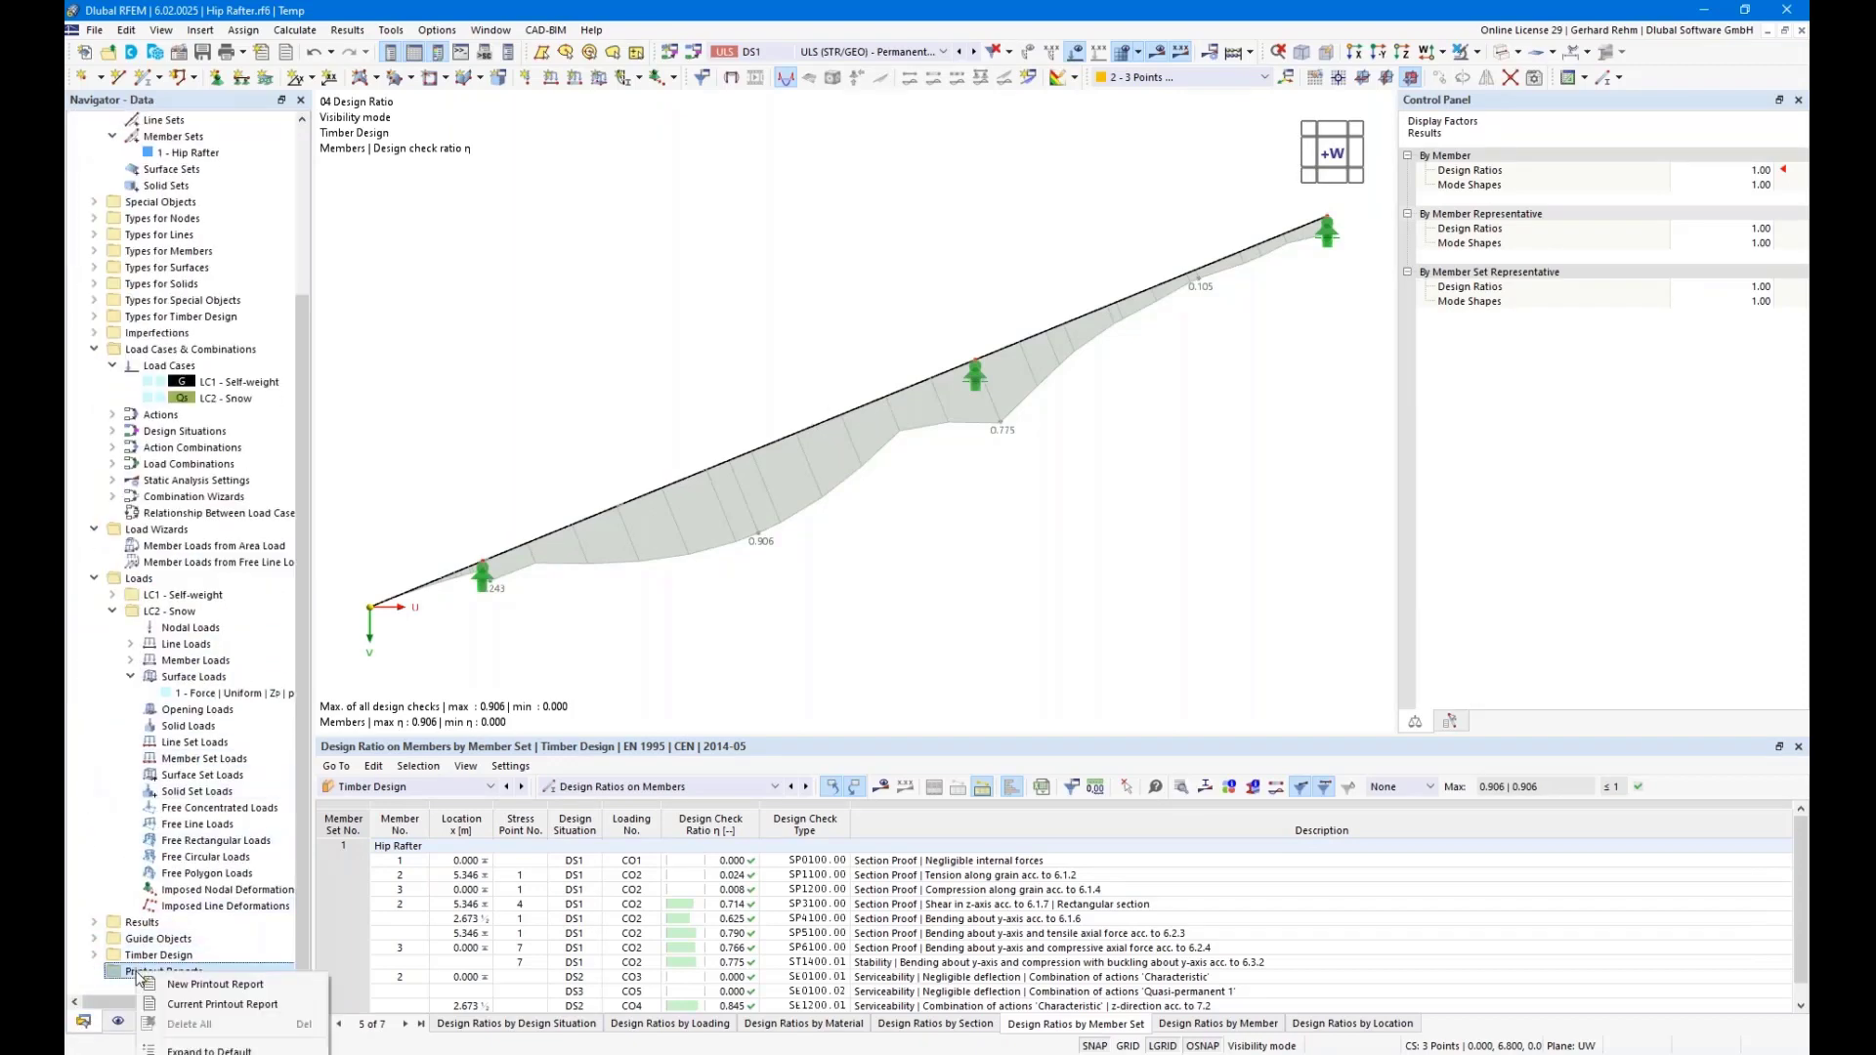
click(177, 1007)
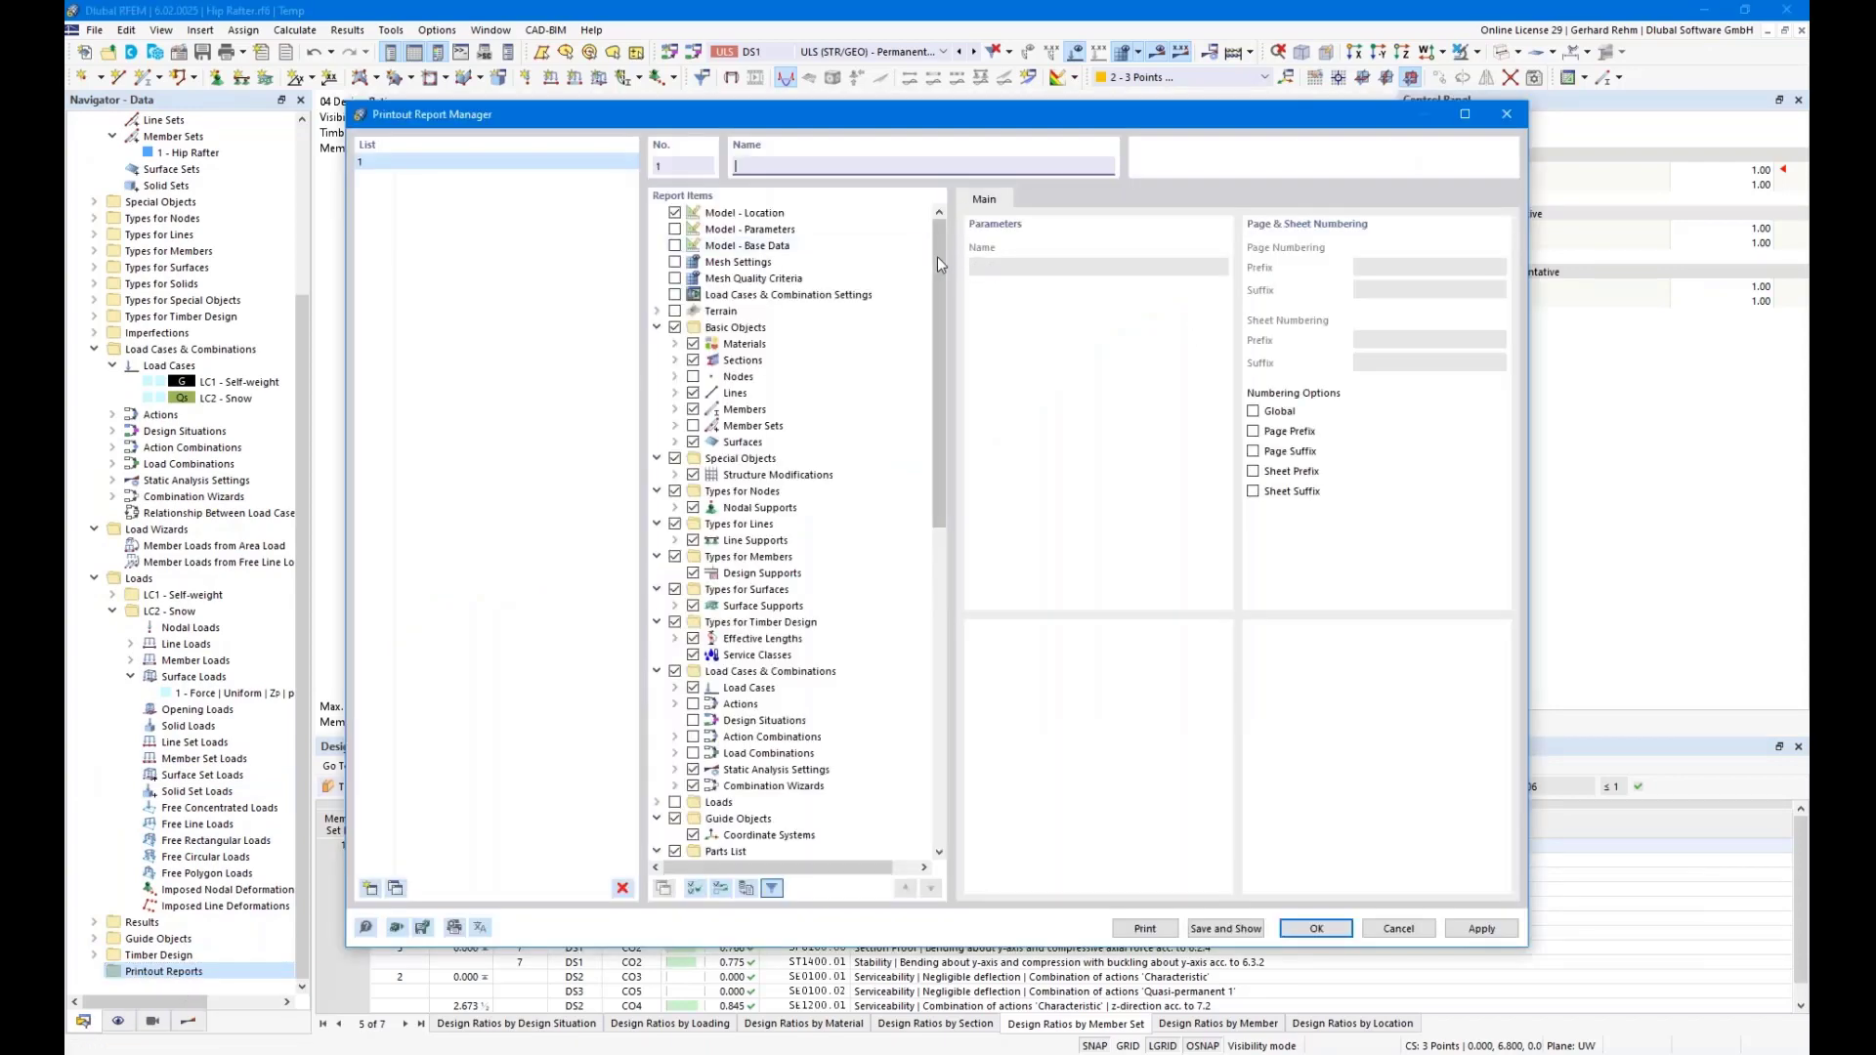
drag(938, 258, 885, 160)
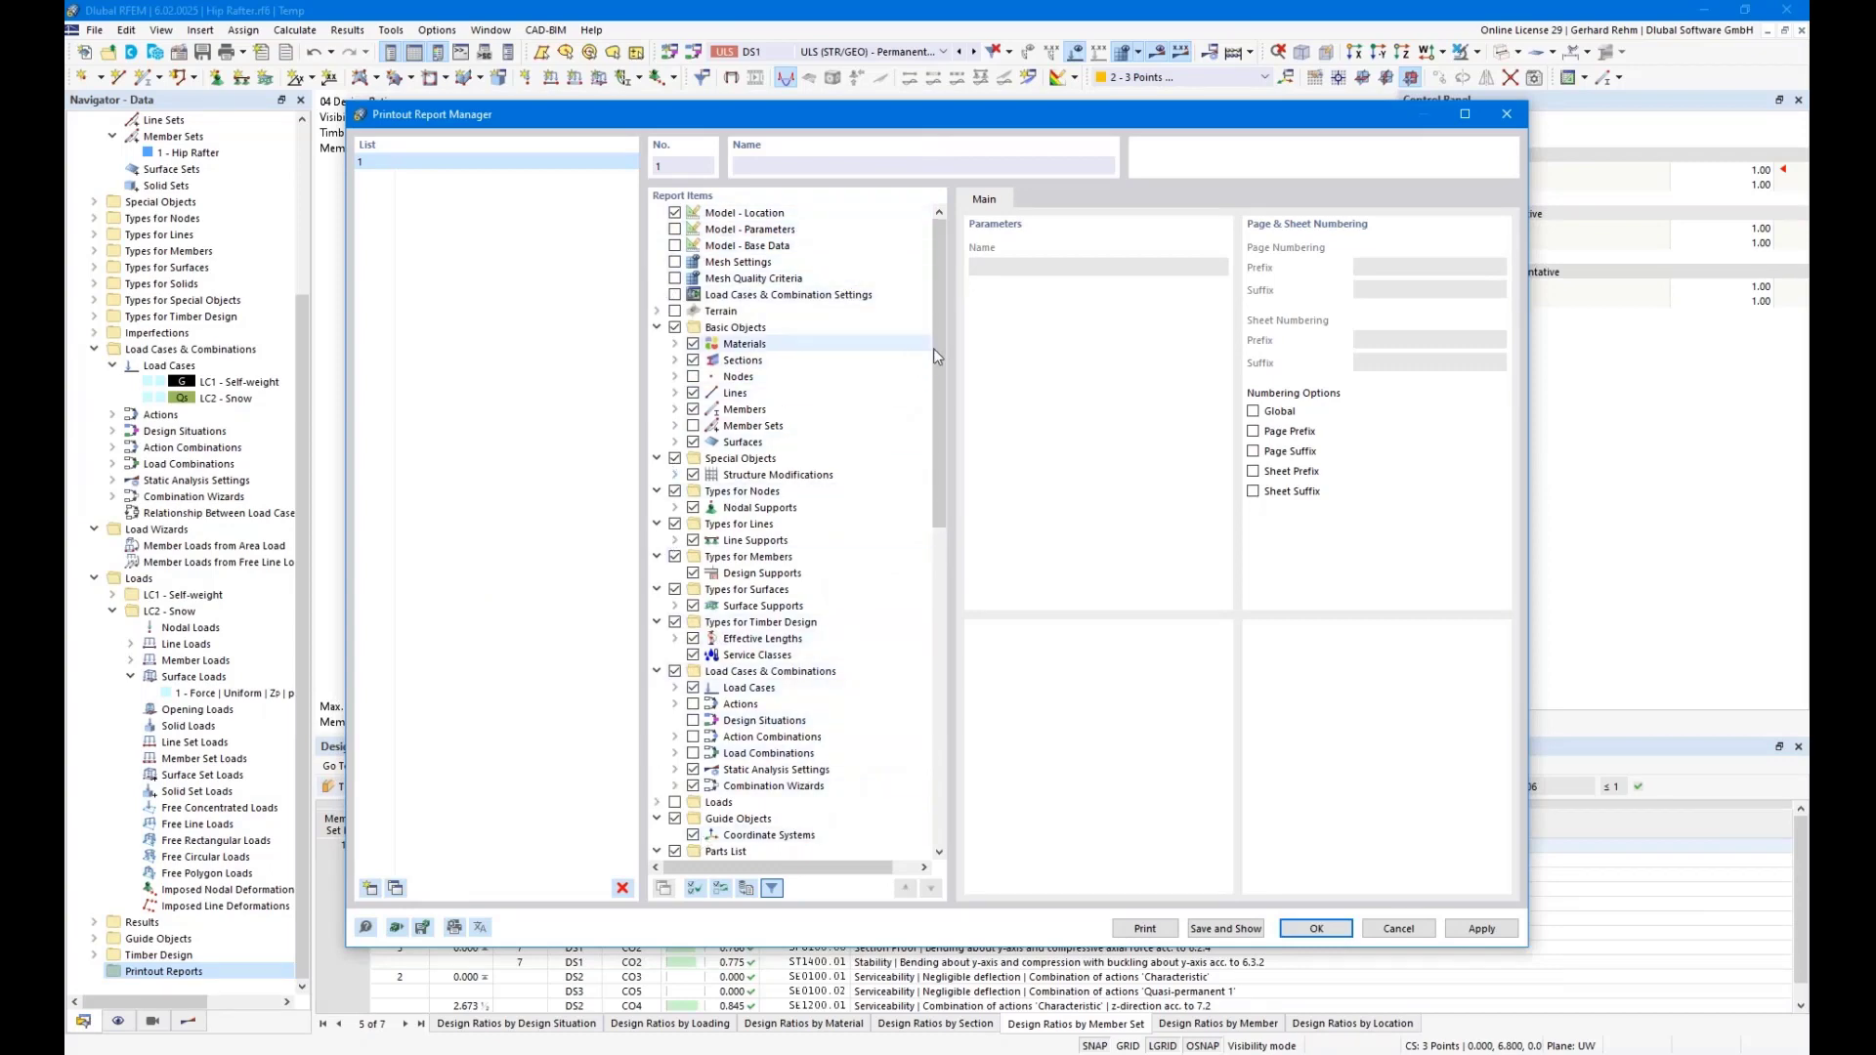
drag(940, 393, 927, 314)
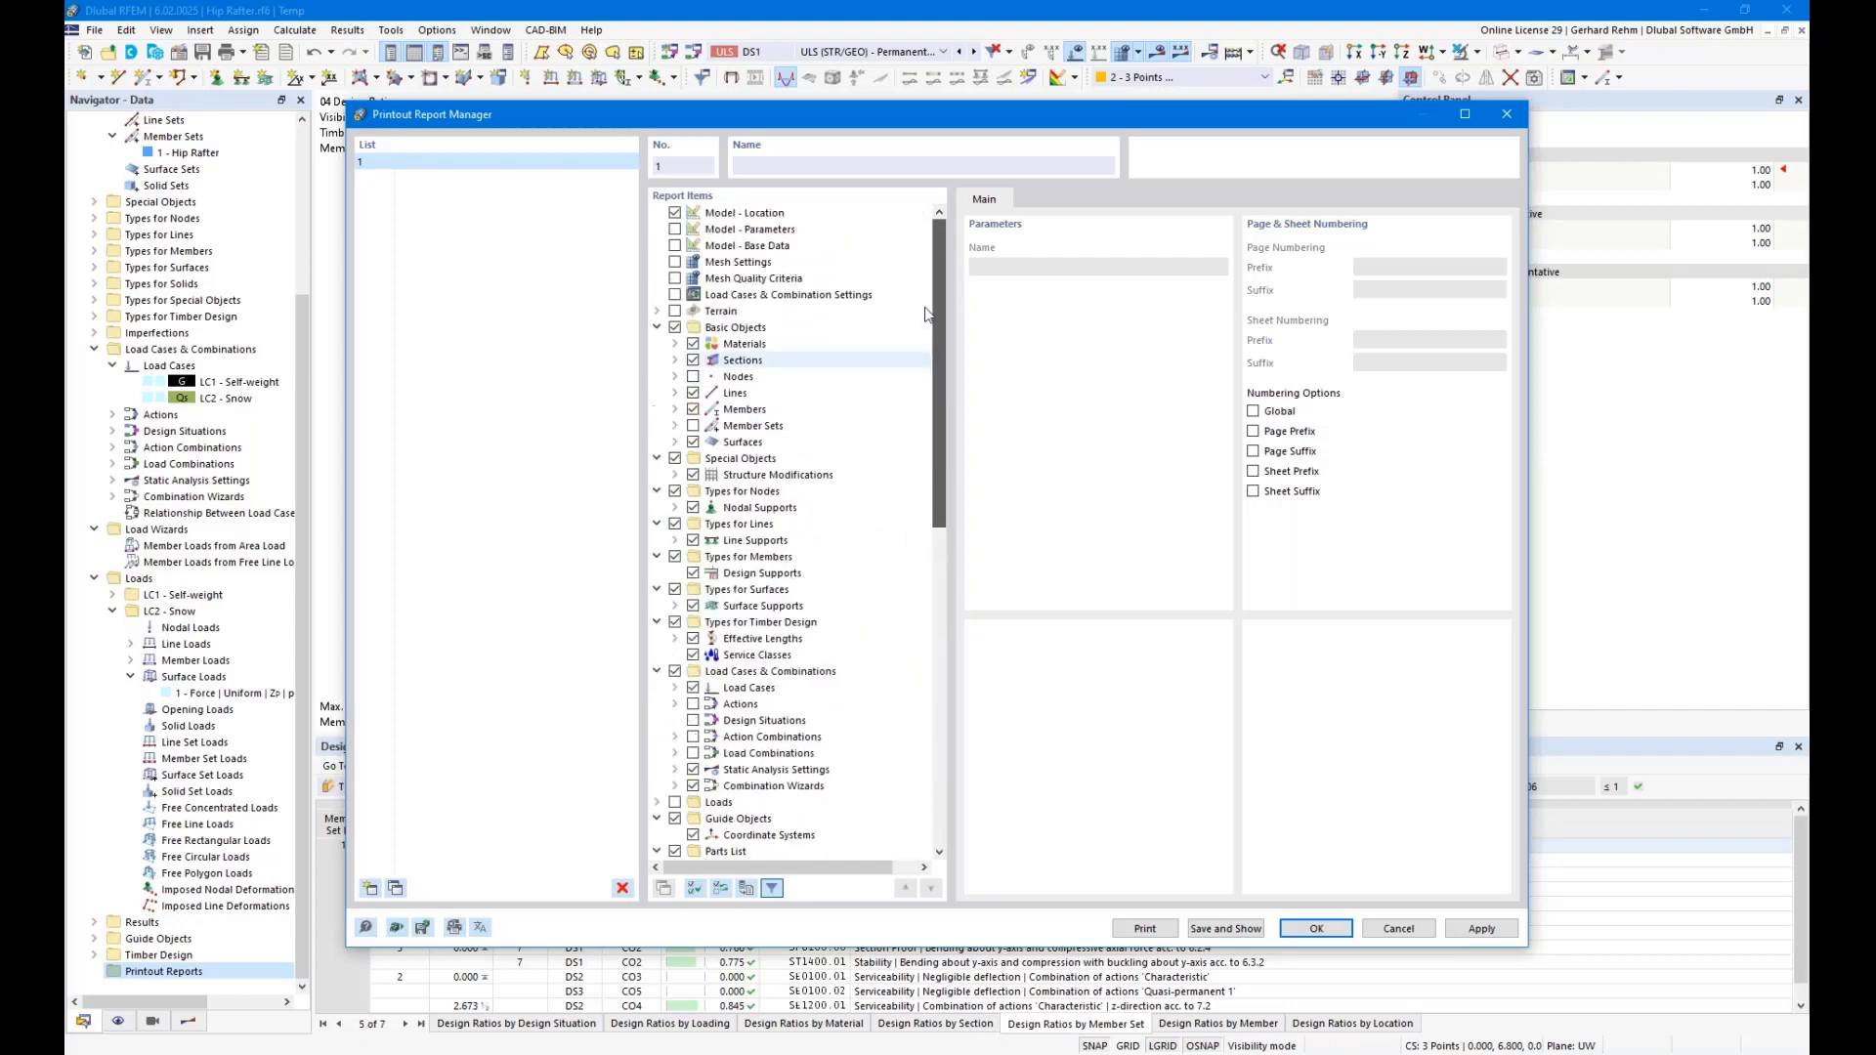
click(1228, 929)
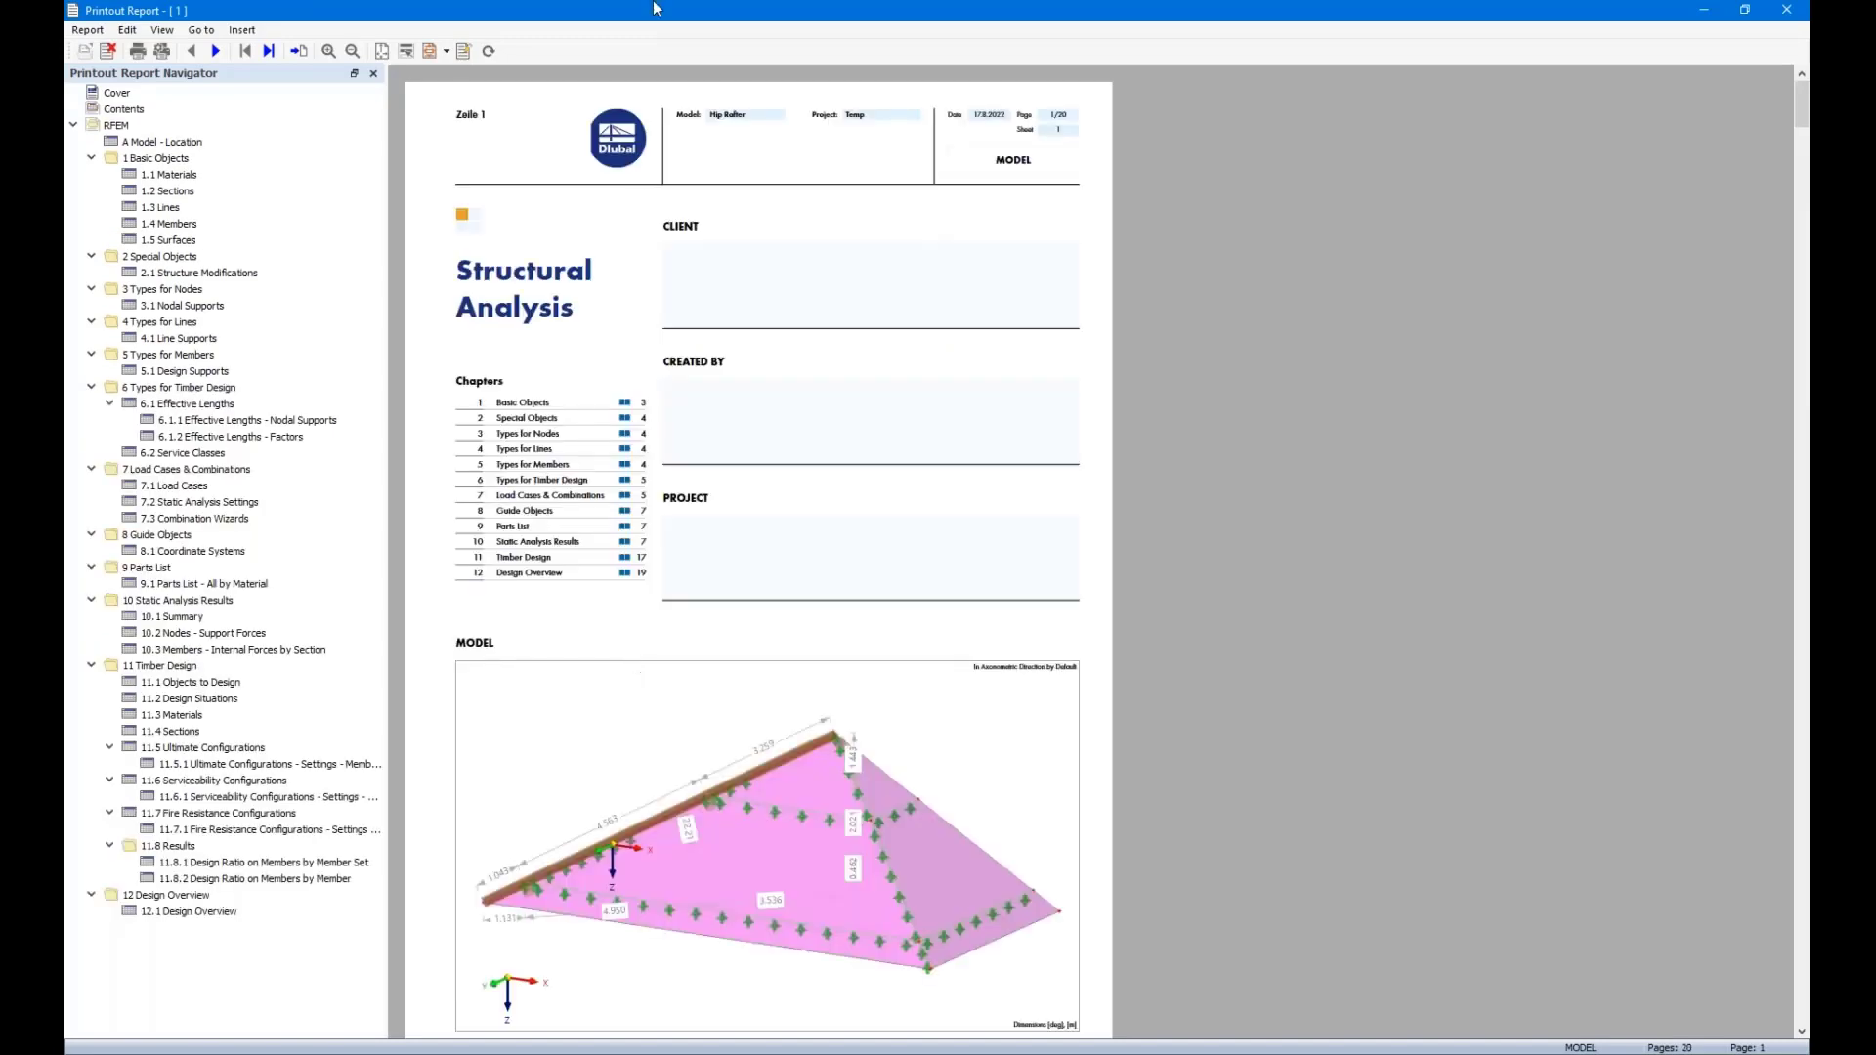
drag(654, 24, 1284, 153)
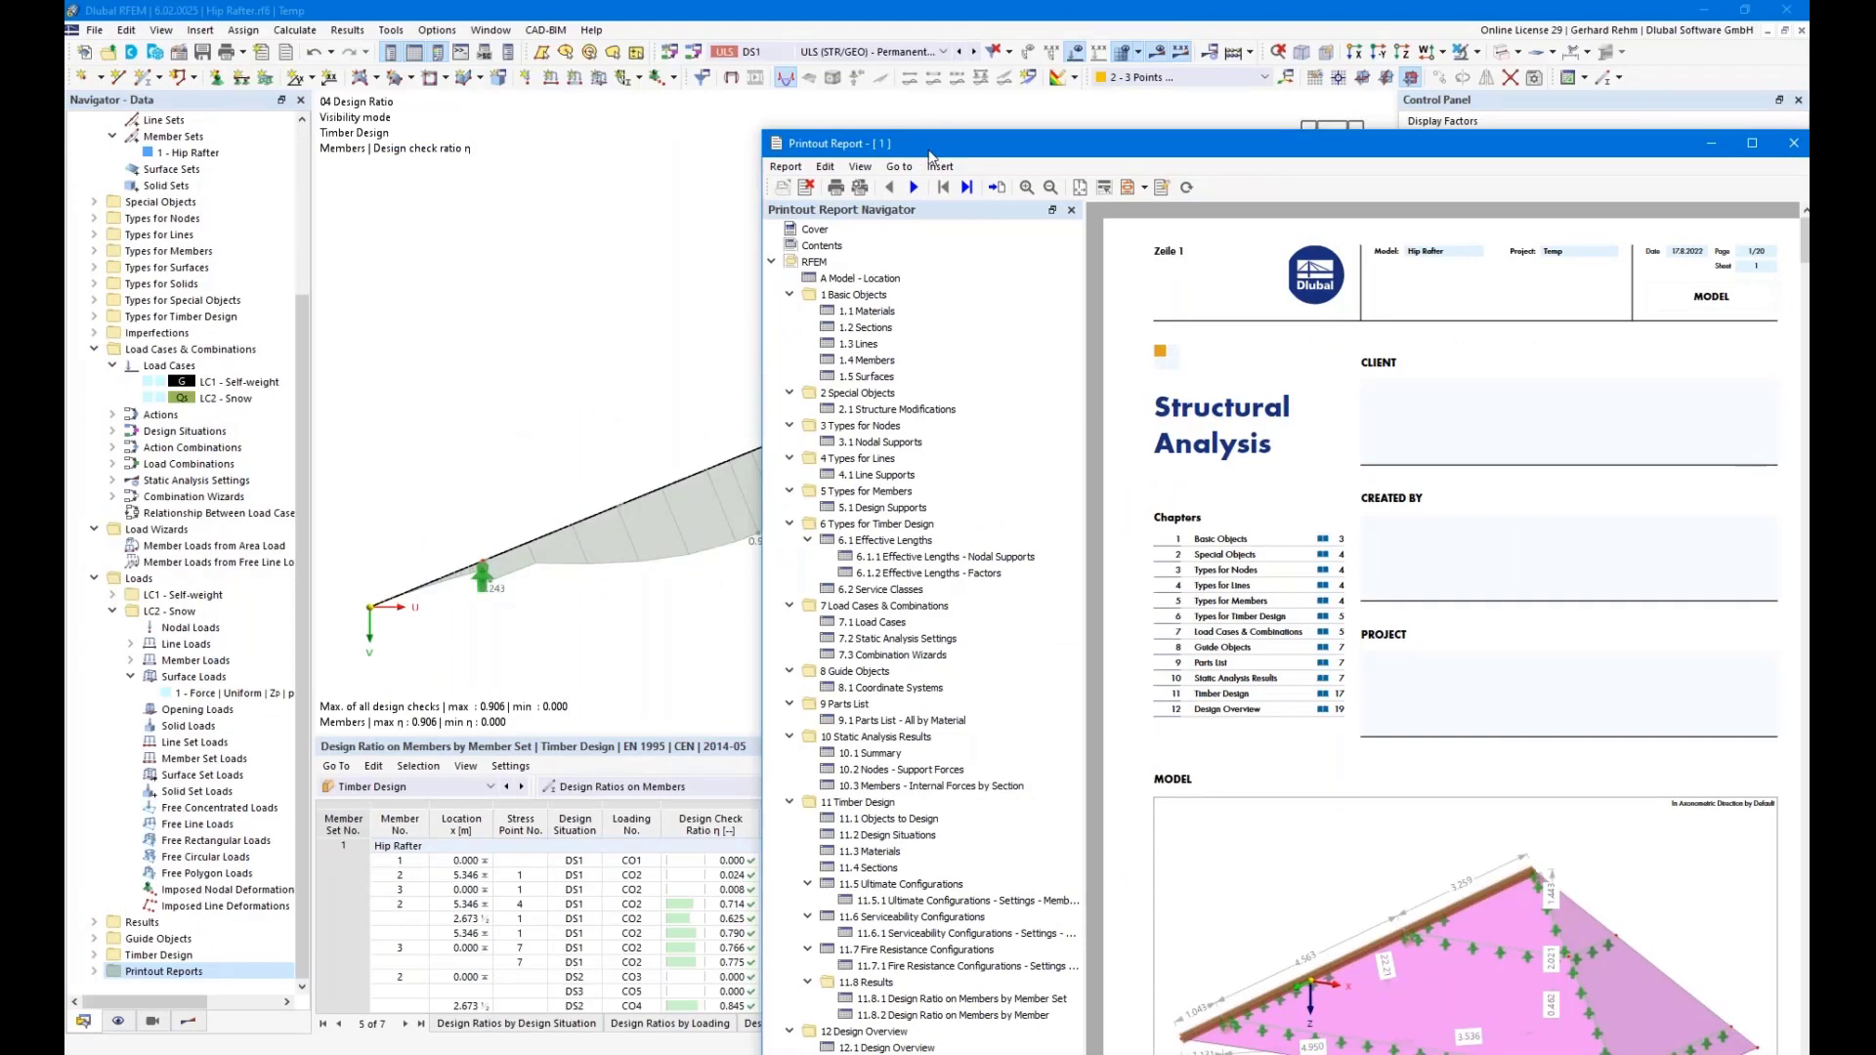
drag(936, 152, 777, 3)
scroll(812, 586, down, 1)
scroll(811, 587, up, 1)
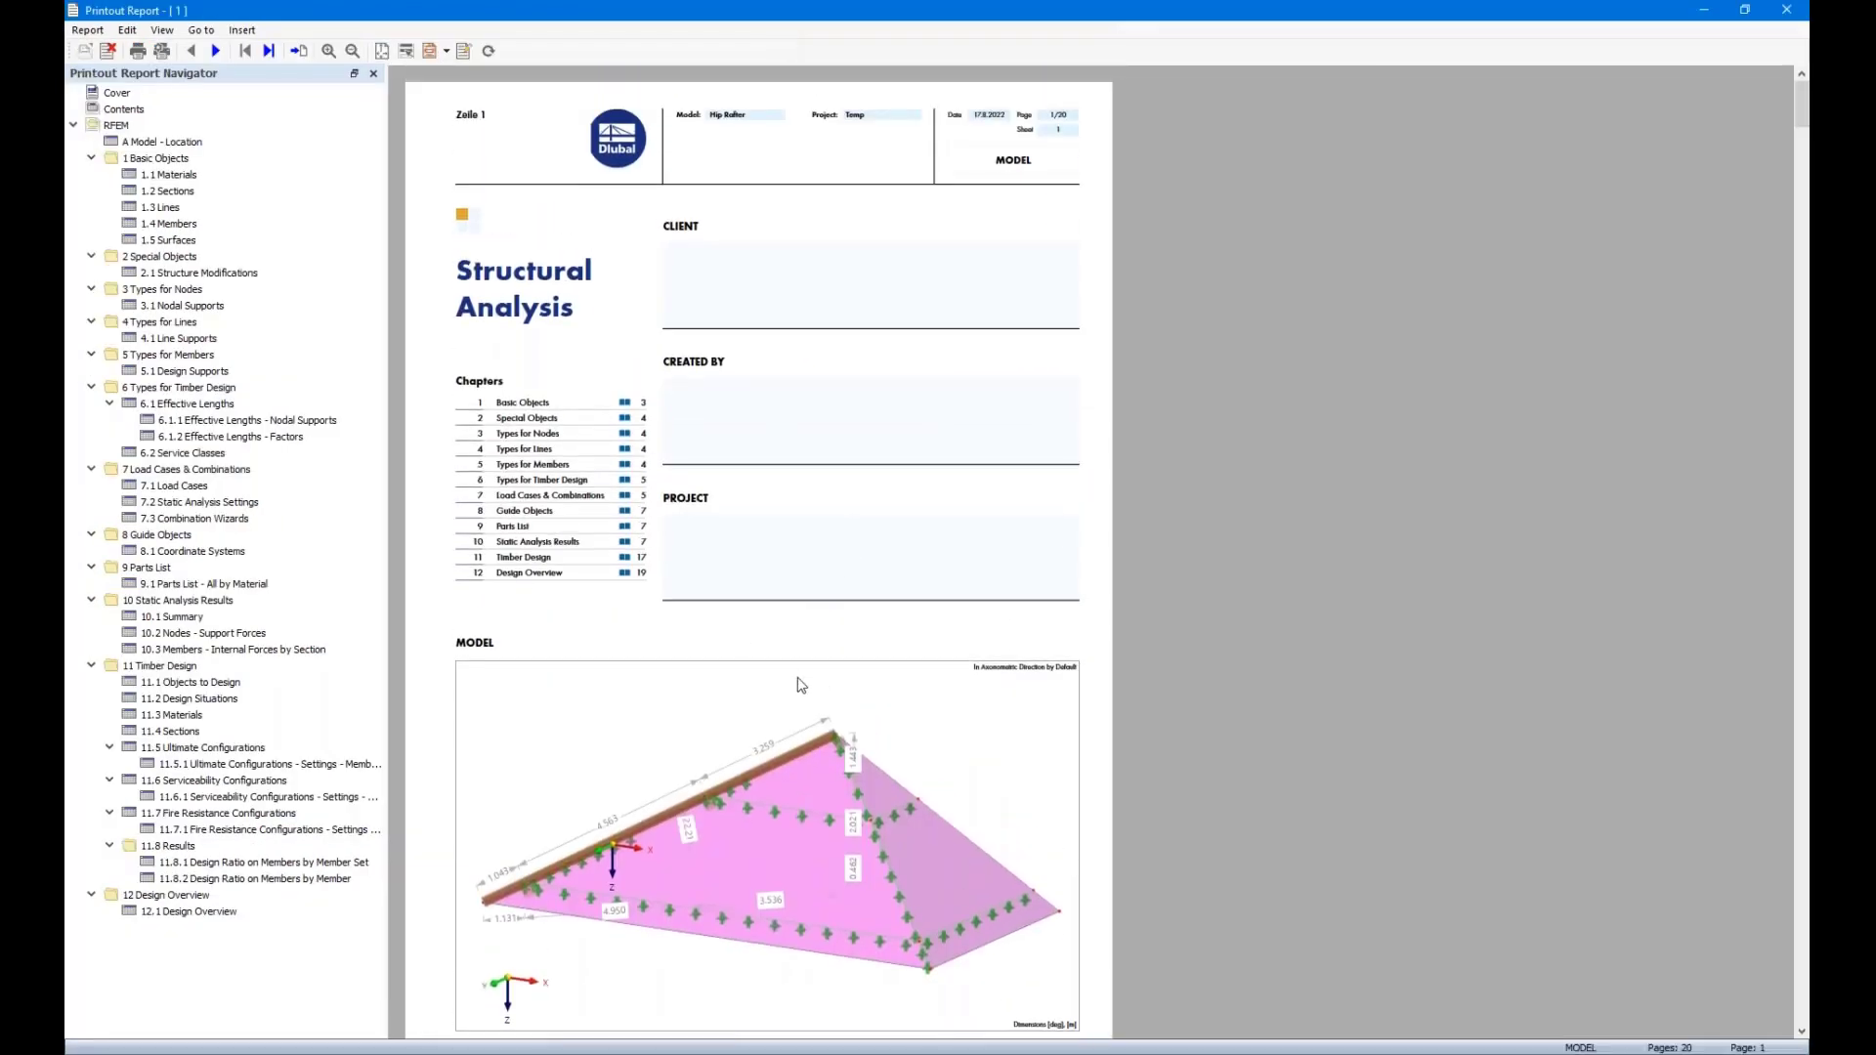
Open the cover's model picture for editing, rotate the roof to show the hip rafter from the front, and shrink the print frame around it
scroll(803, 713, down, 2)
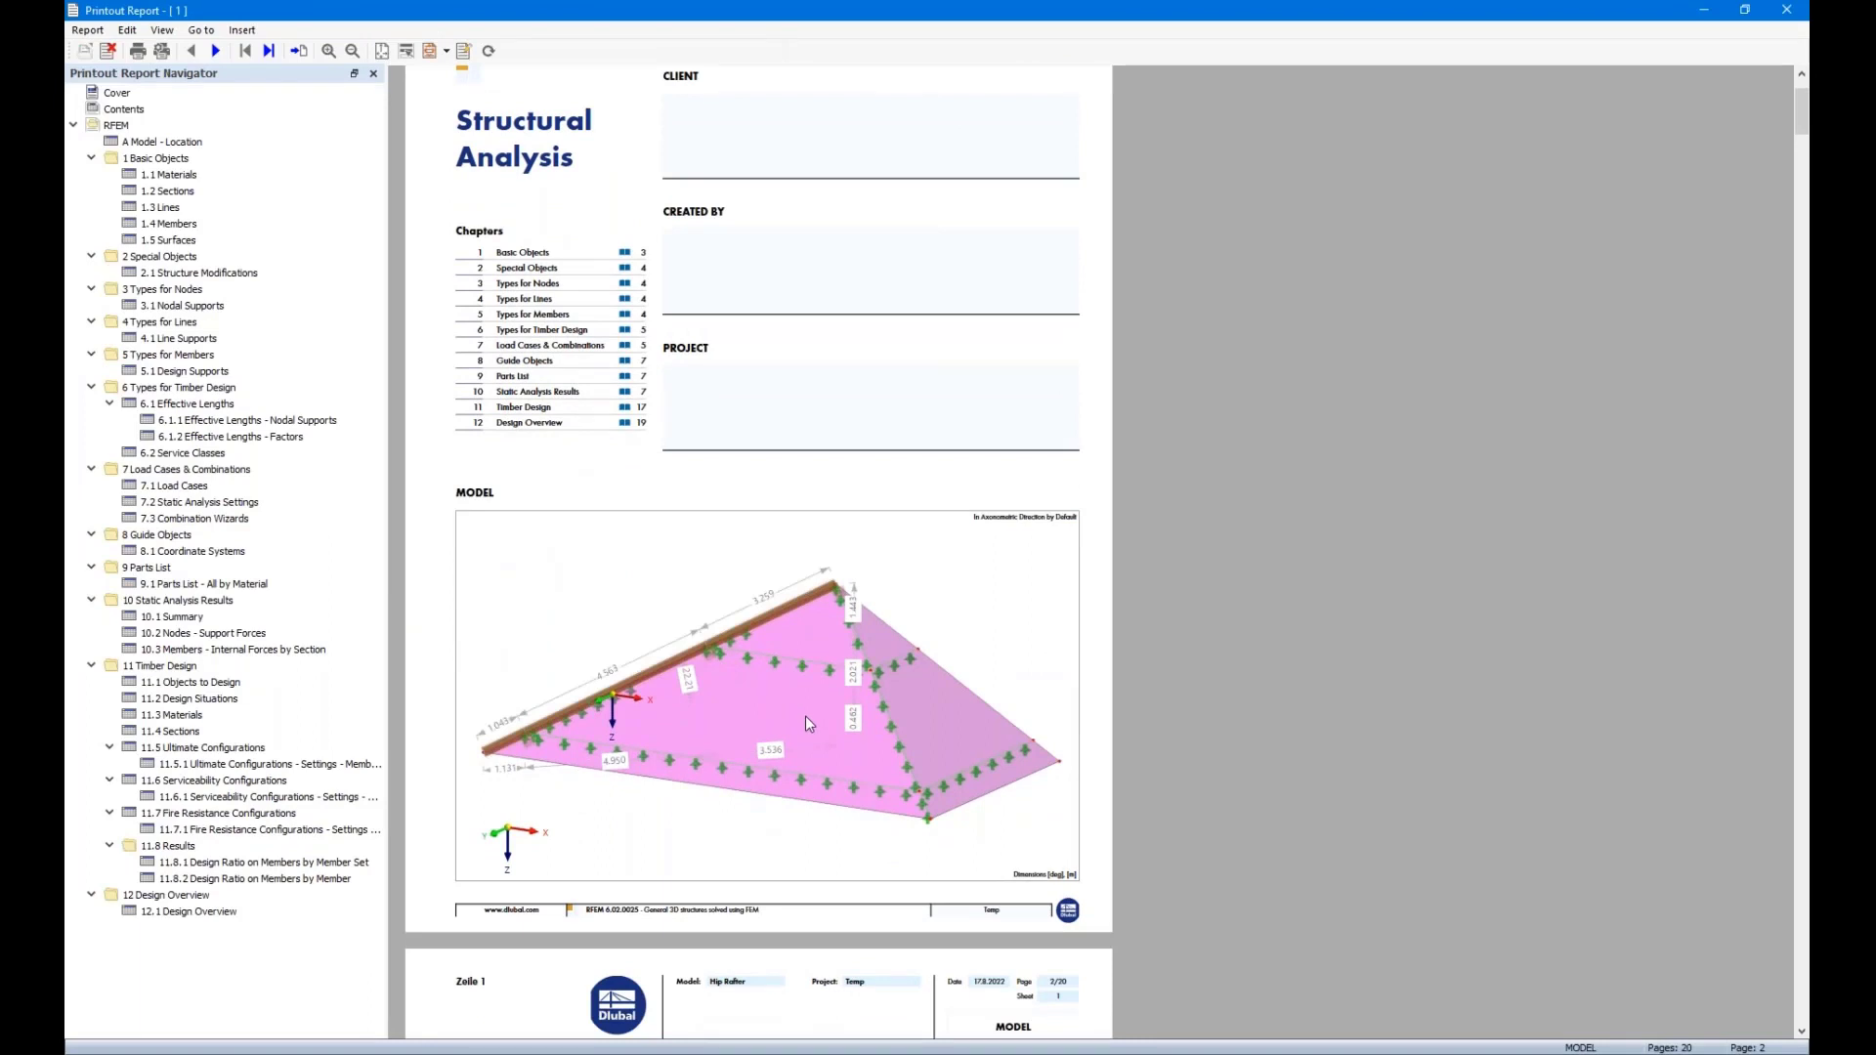
scroll(808, 722, down, 1)
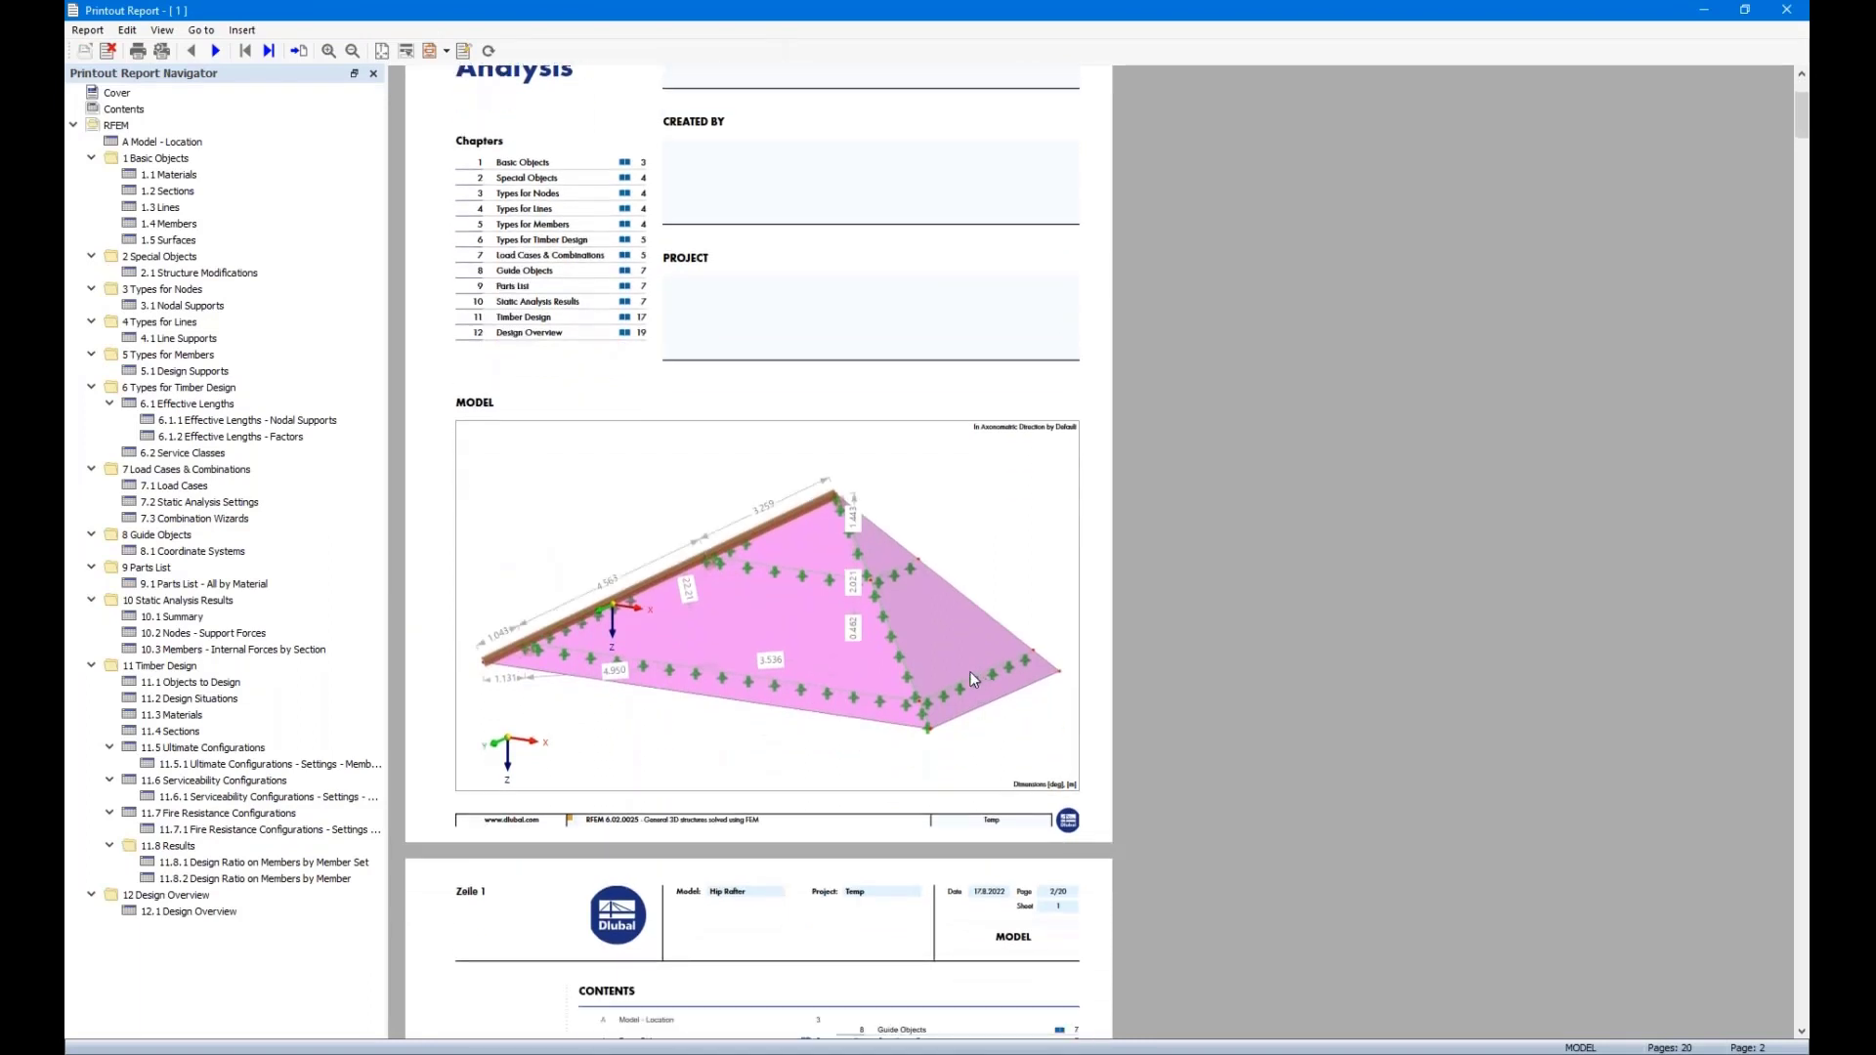
right_click(746, 593)
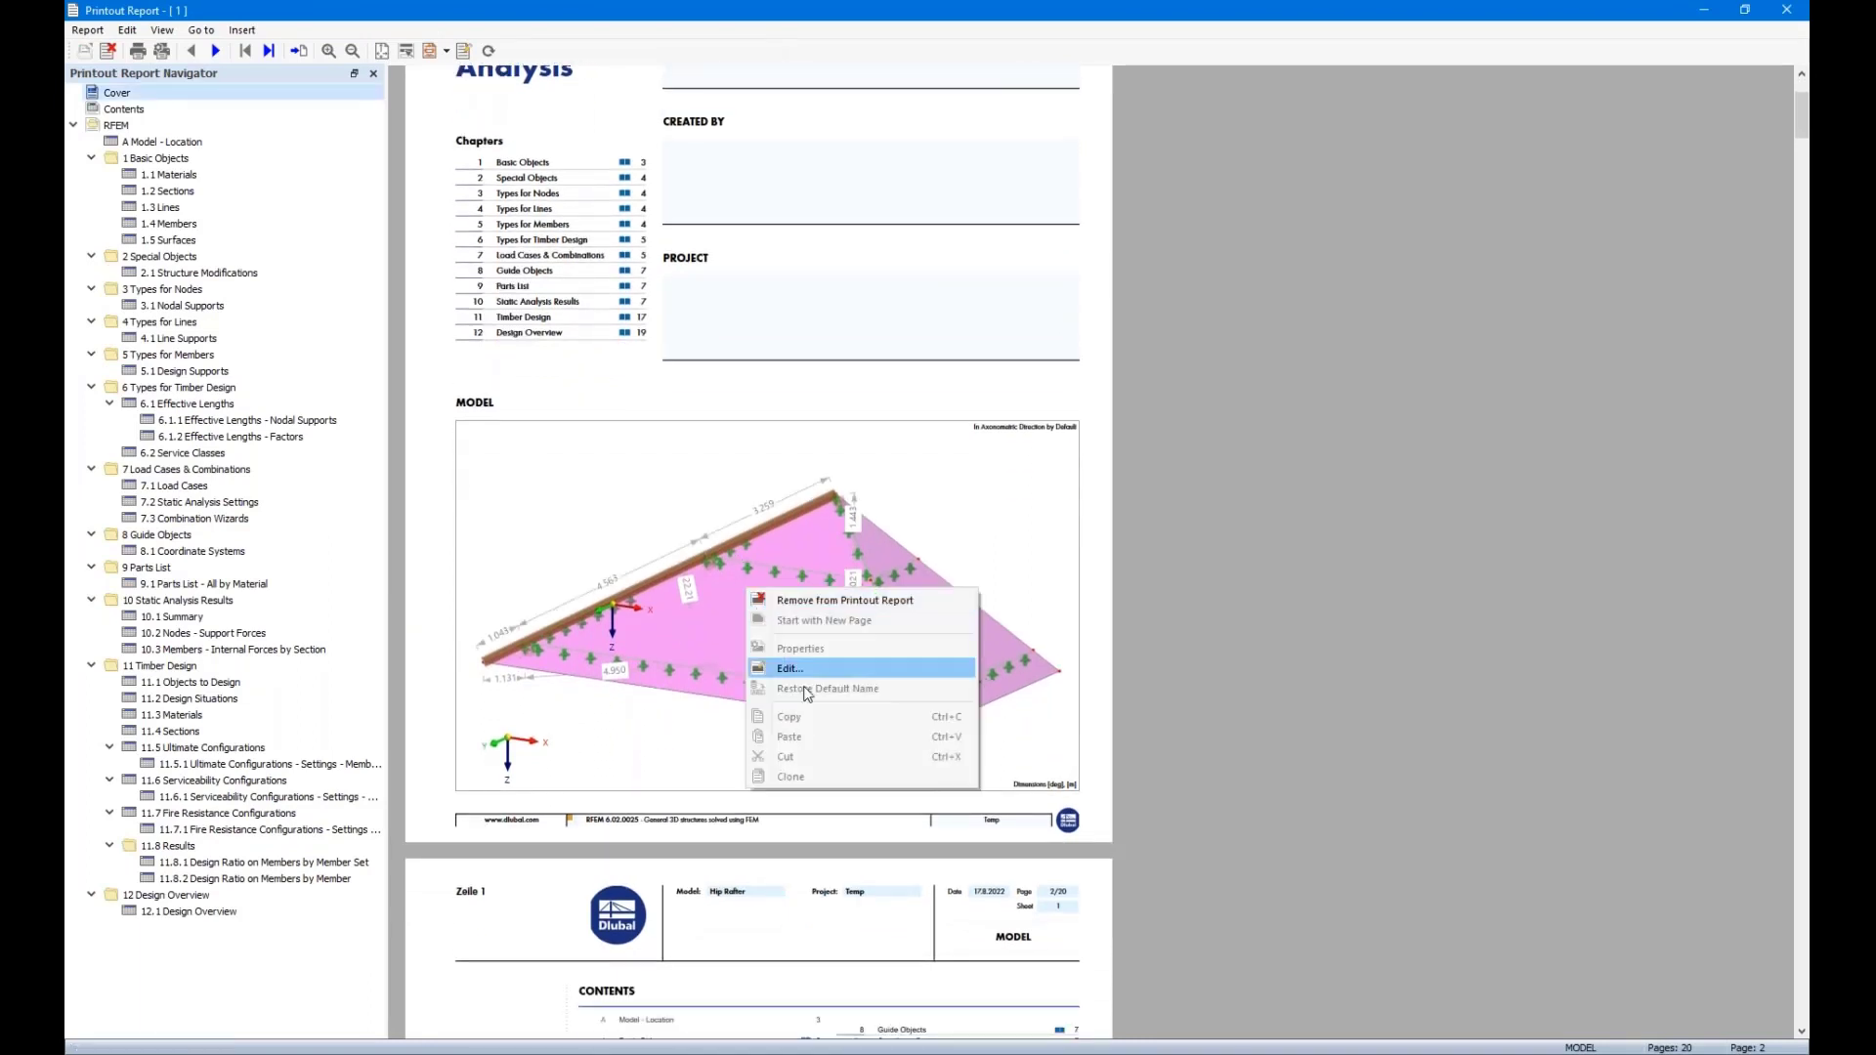
click(788, 669)
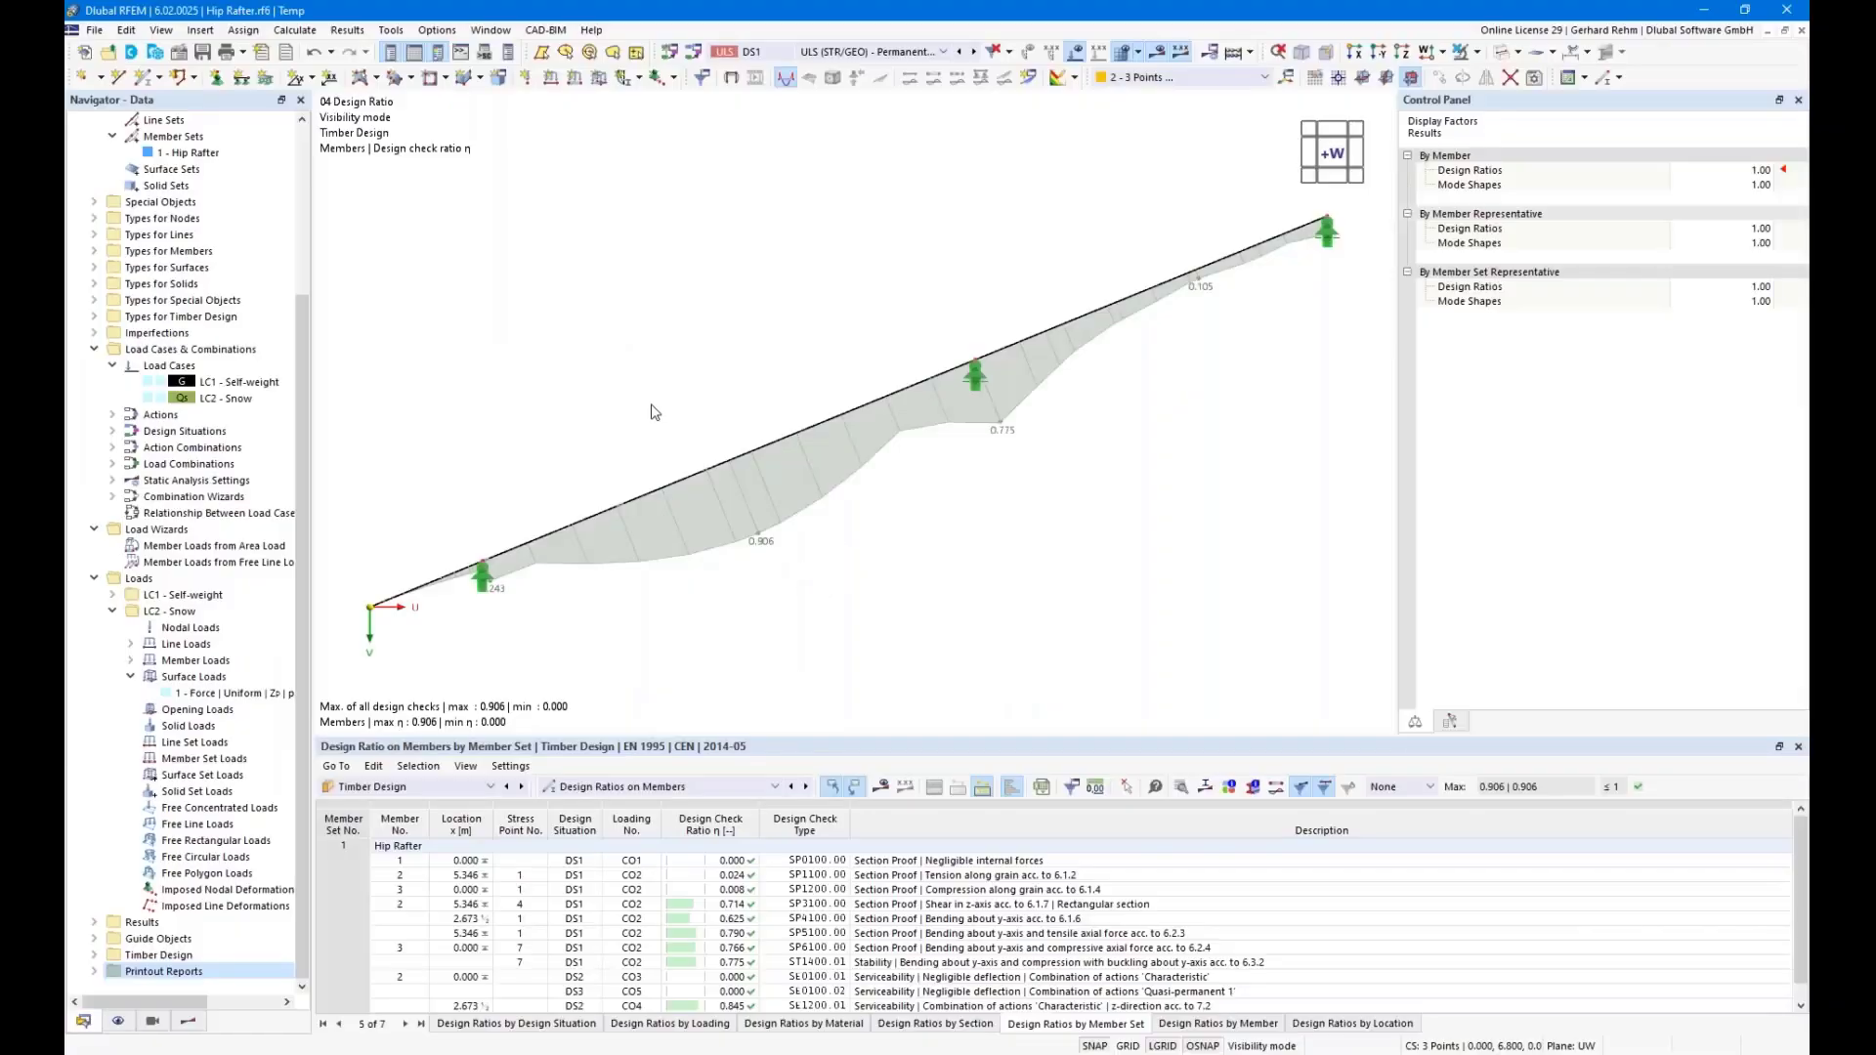
click(989, 700)
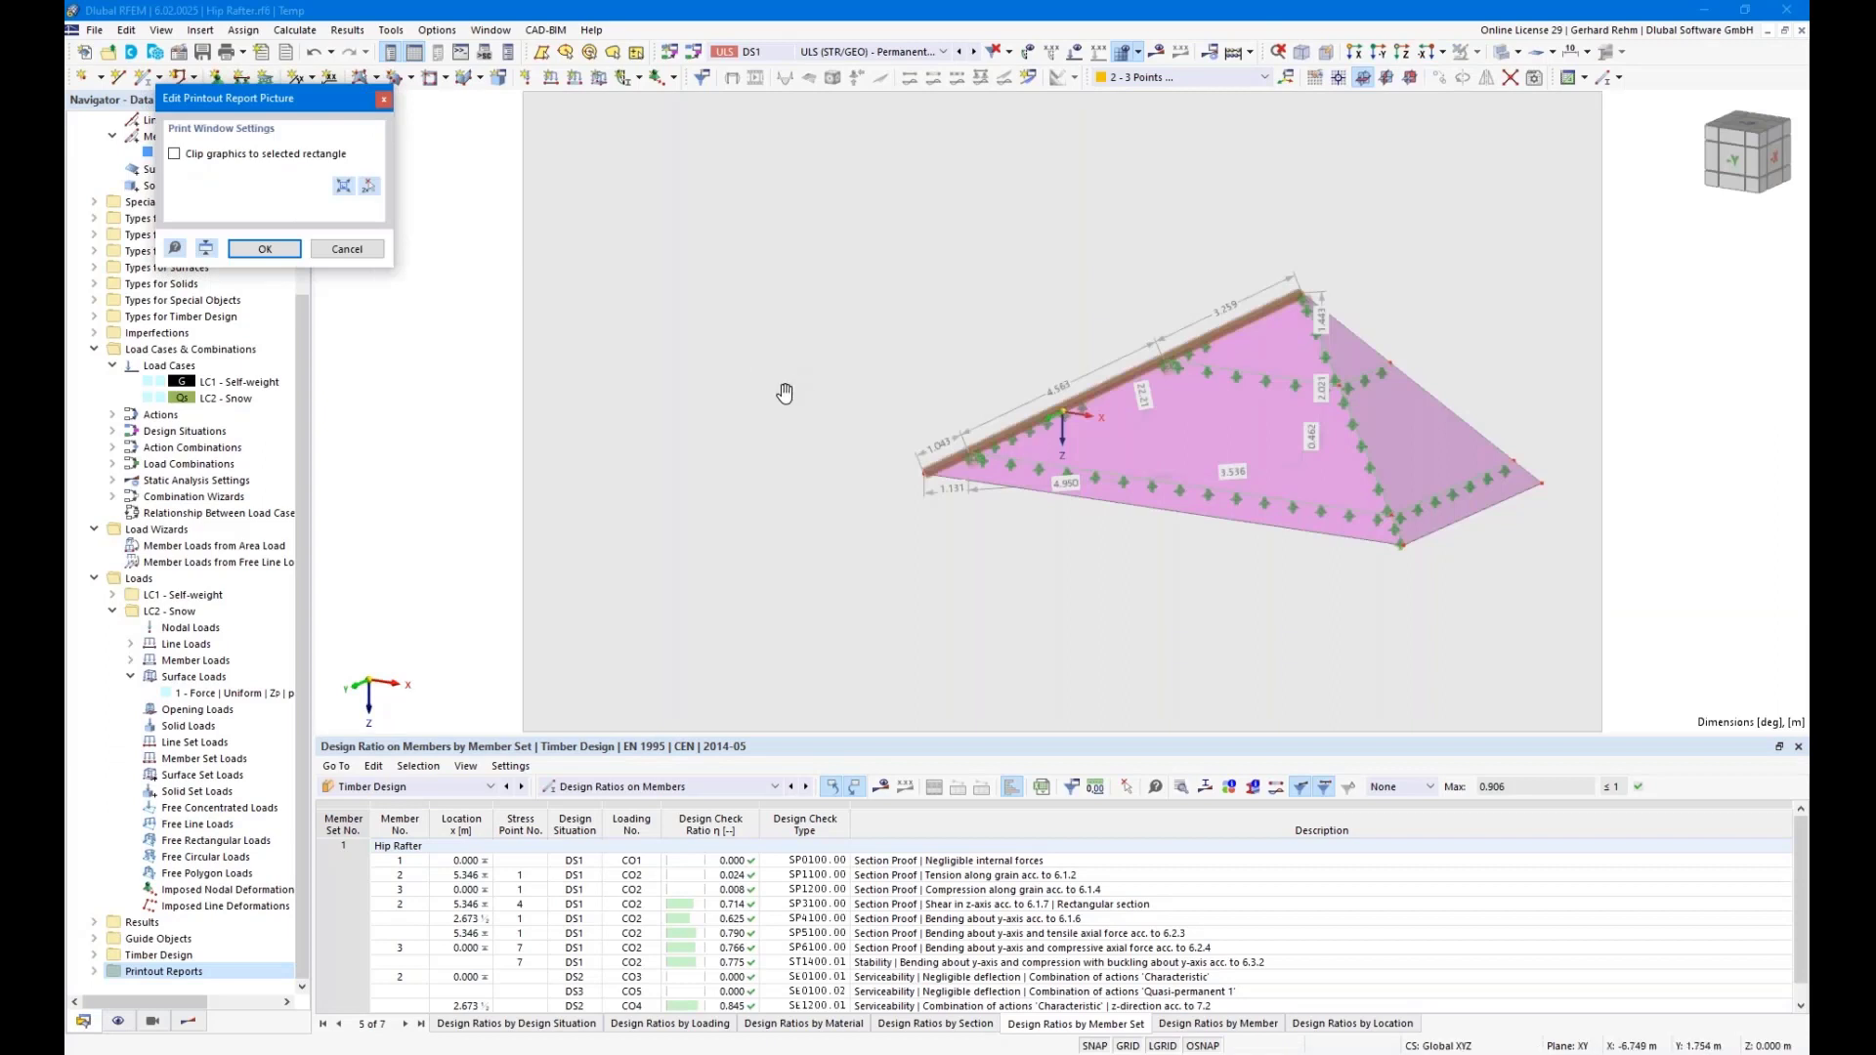
scroll(785, 393, down, 2)
ctrl+middle_drag(762, 415, 955, 499)
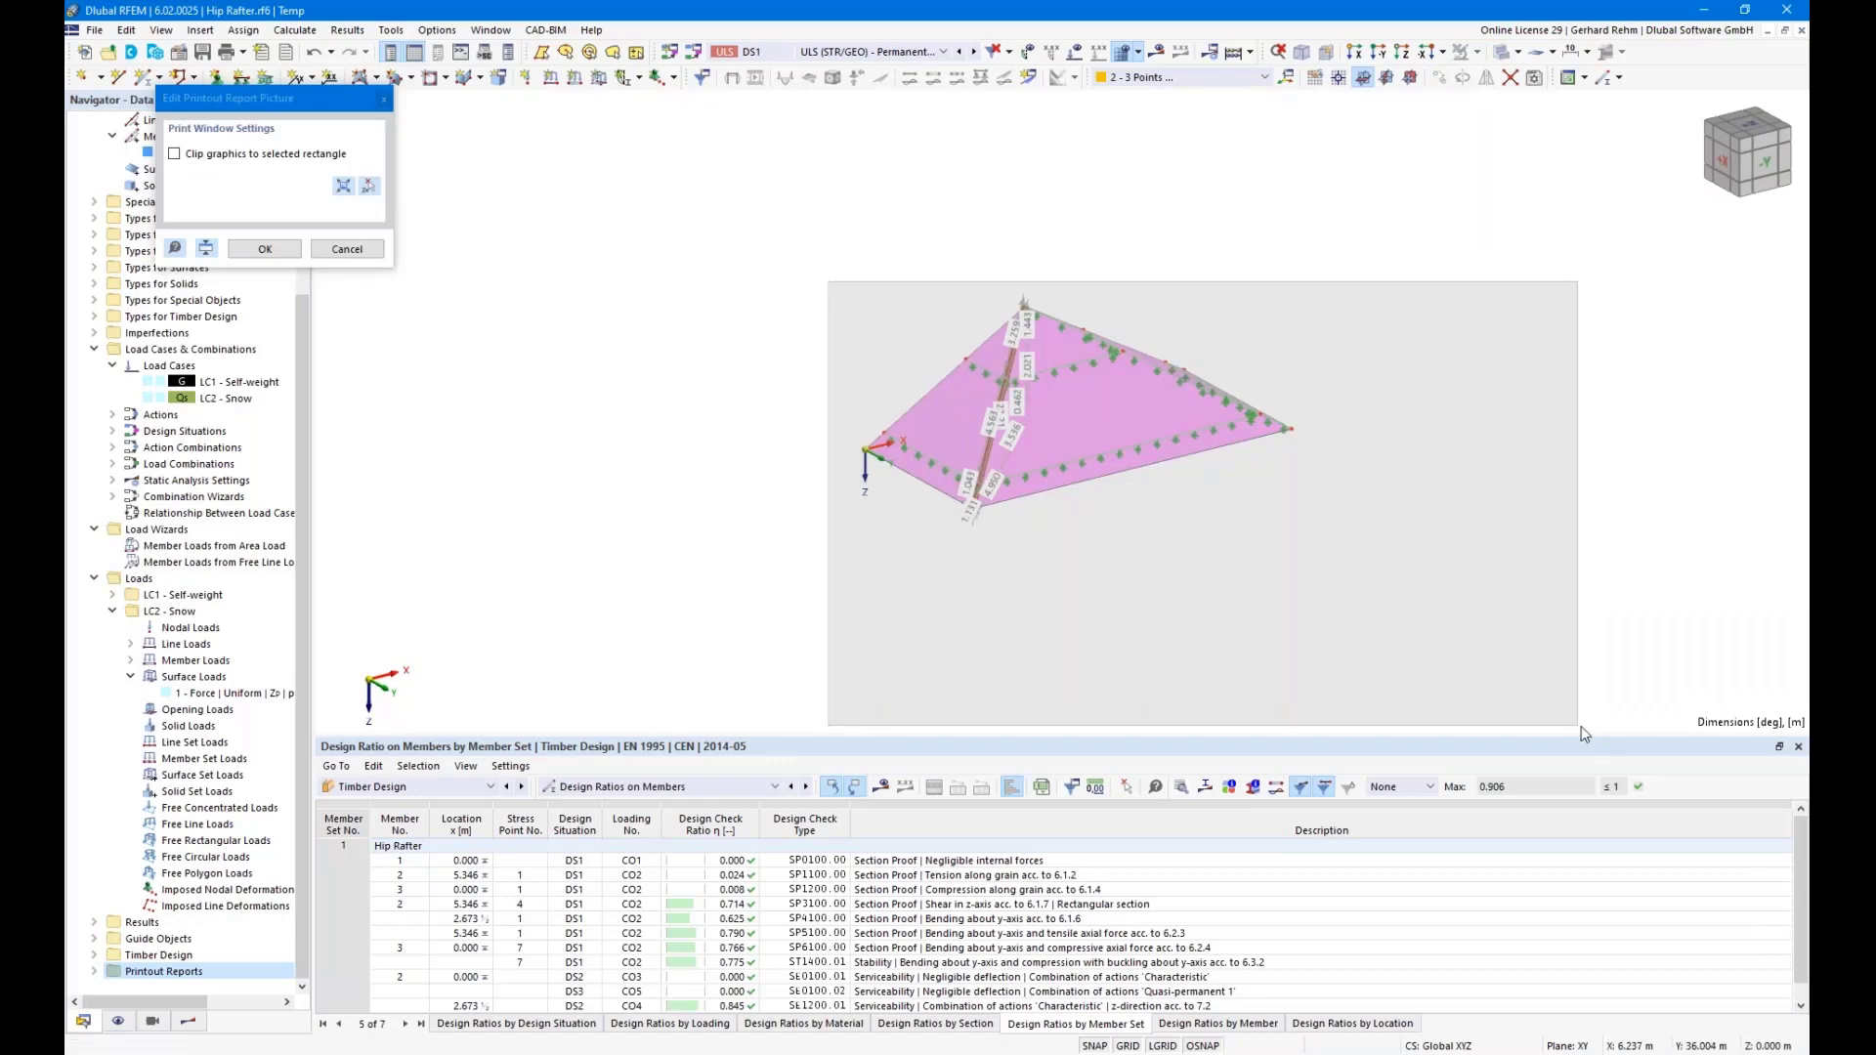
drag(1579, 725, 1327, 543)
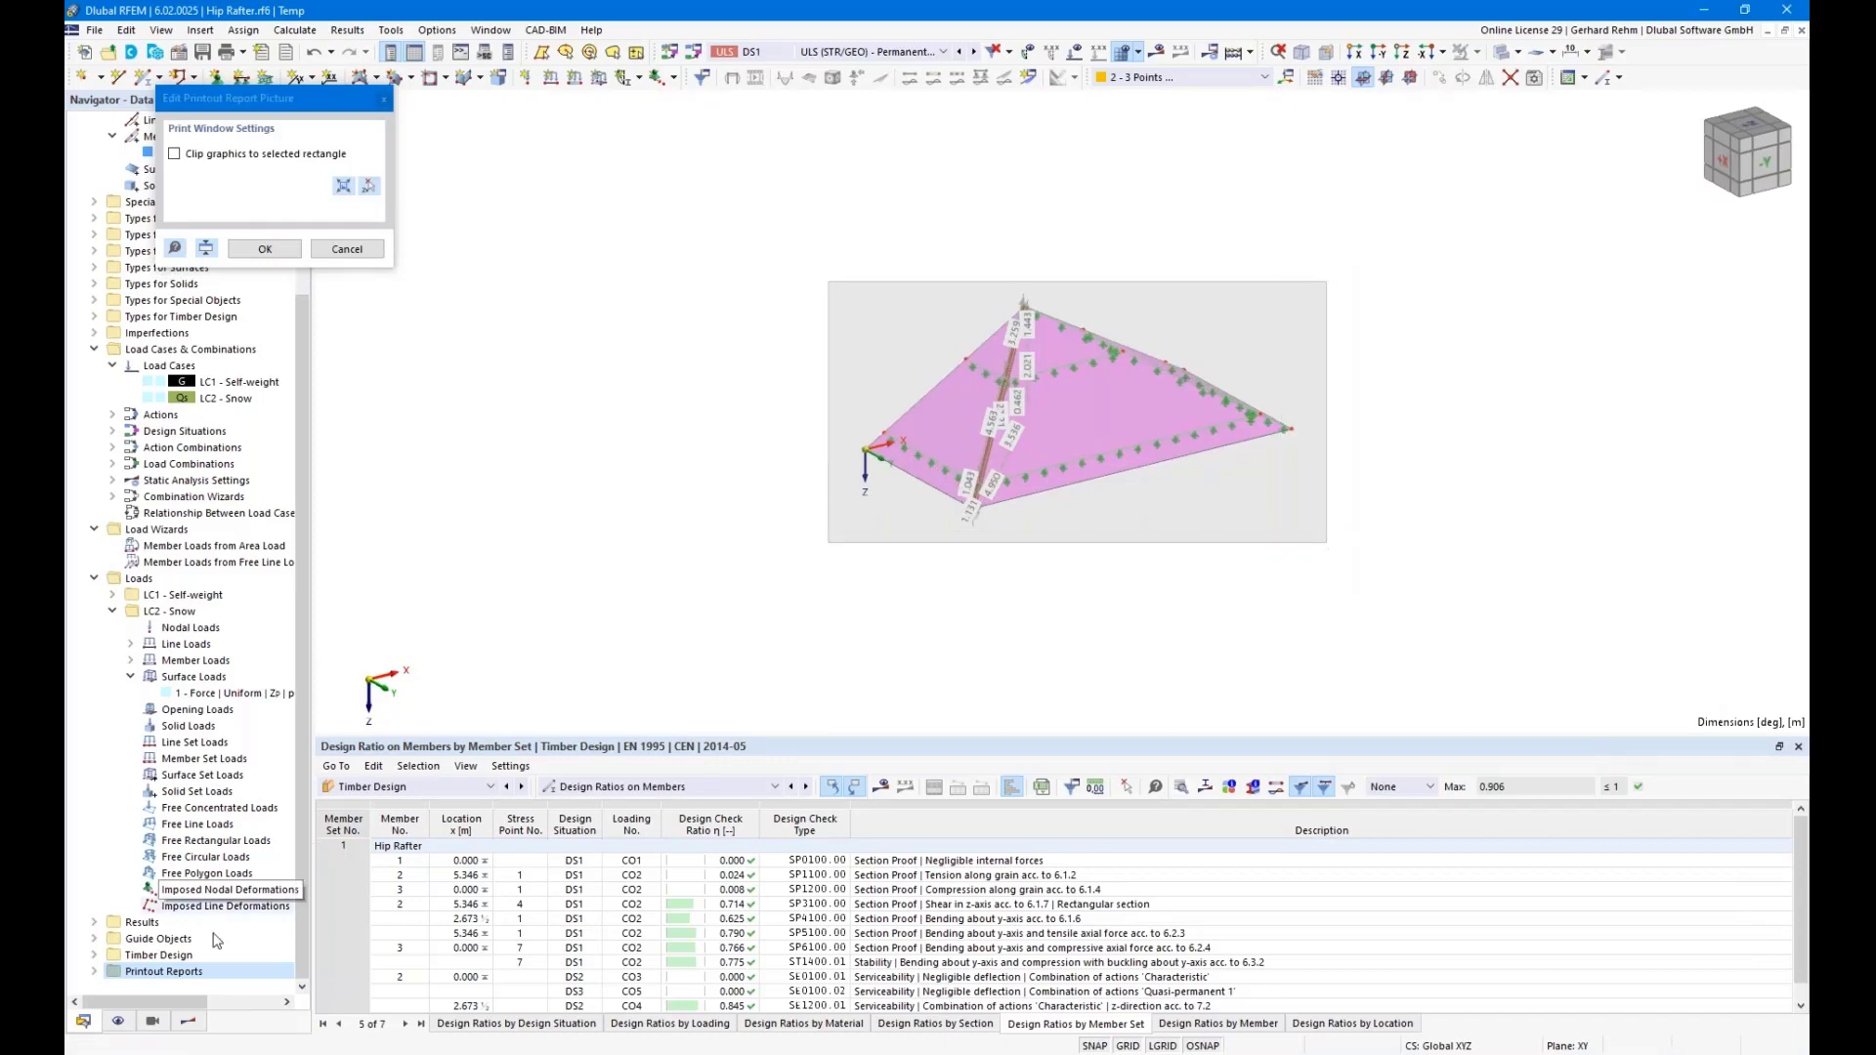
Hide the dimensions in the cover picture and apply the edited picture to the report
click(117, 1022)
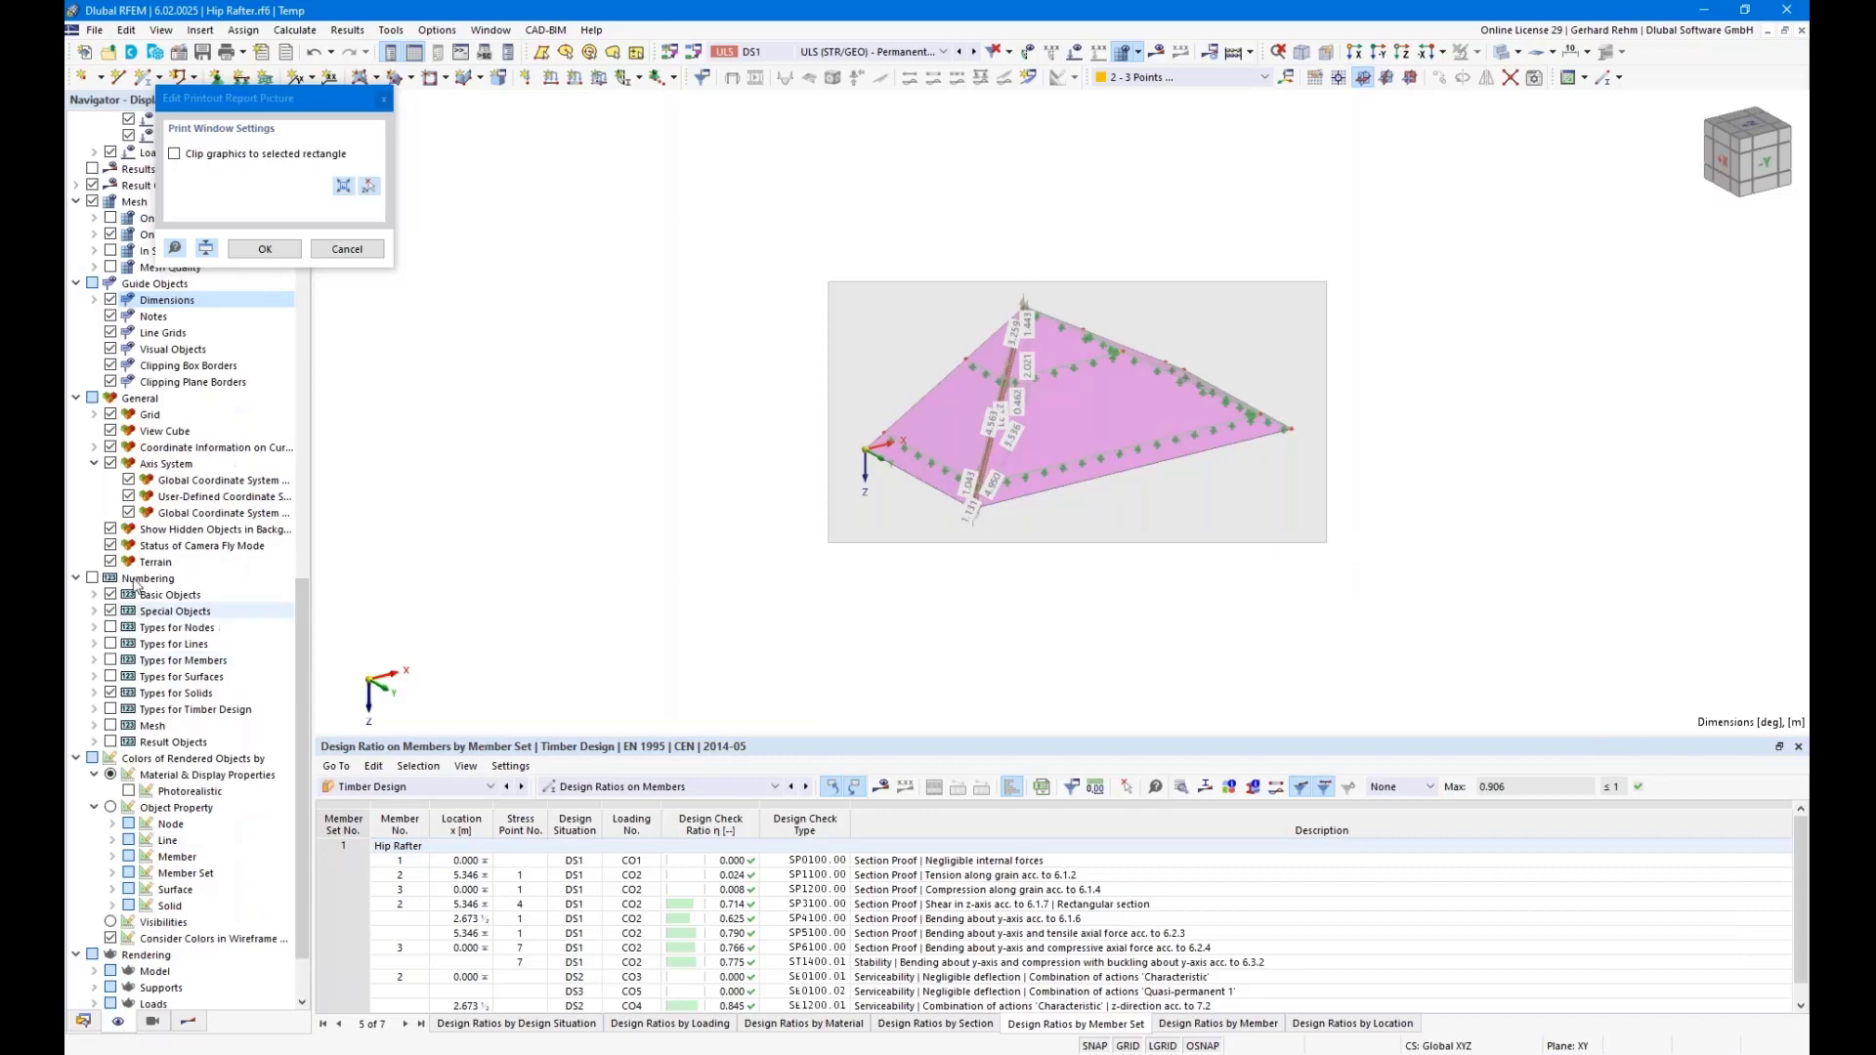
click(111, 300)
click(265, 249)
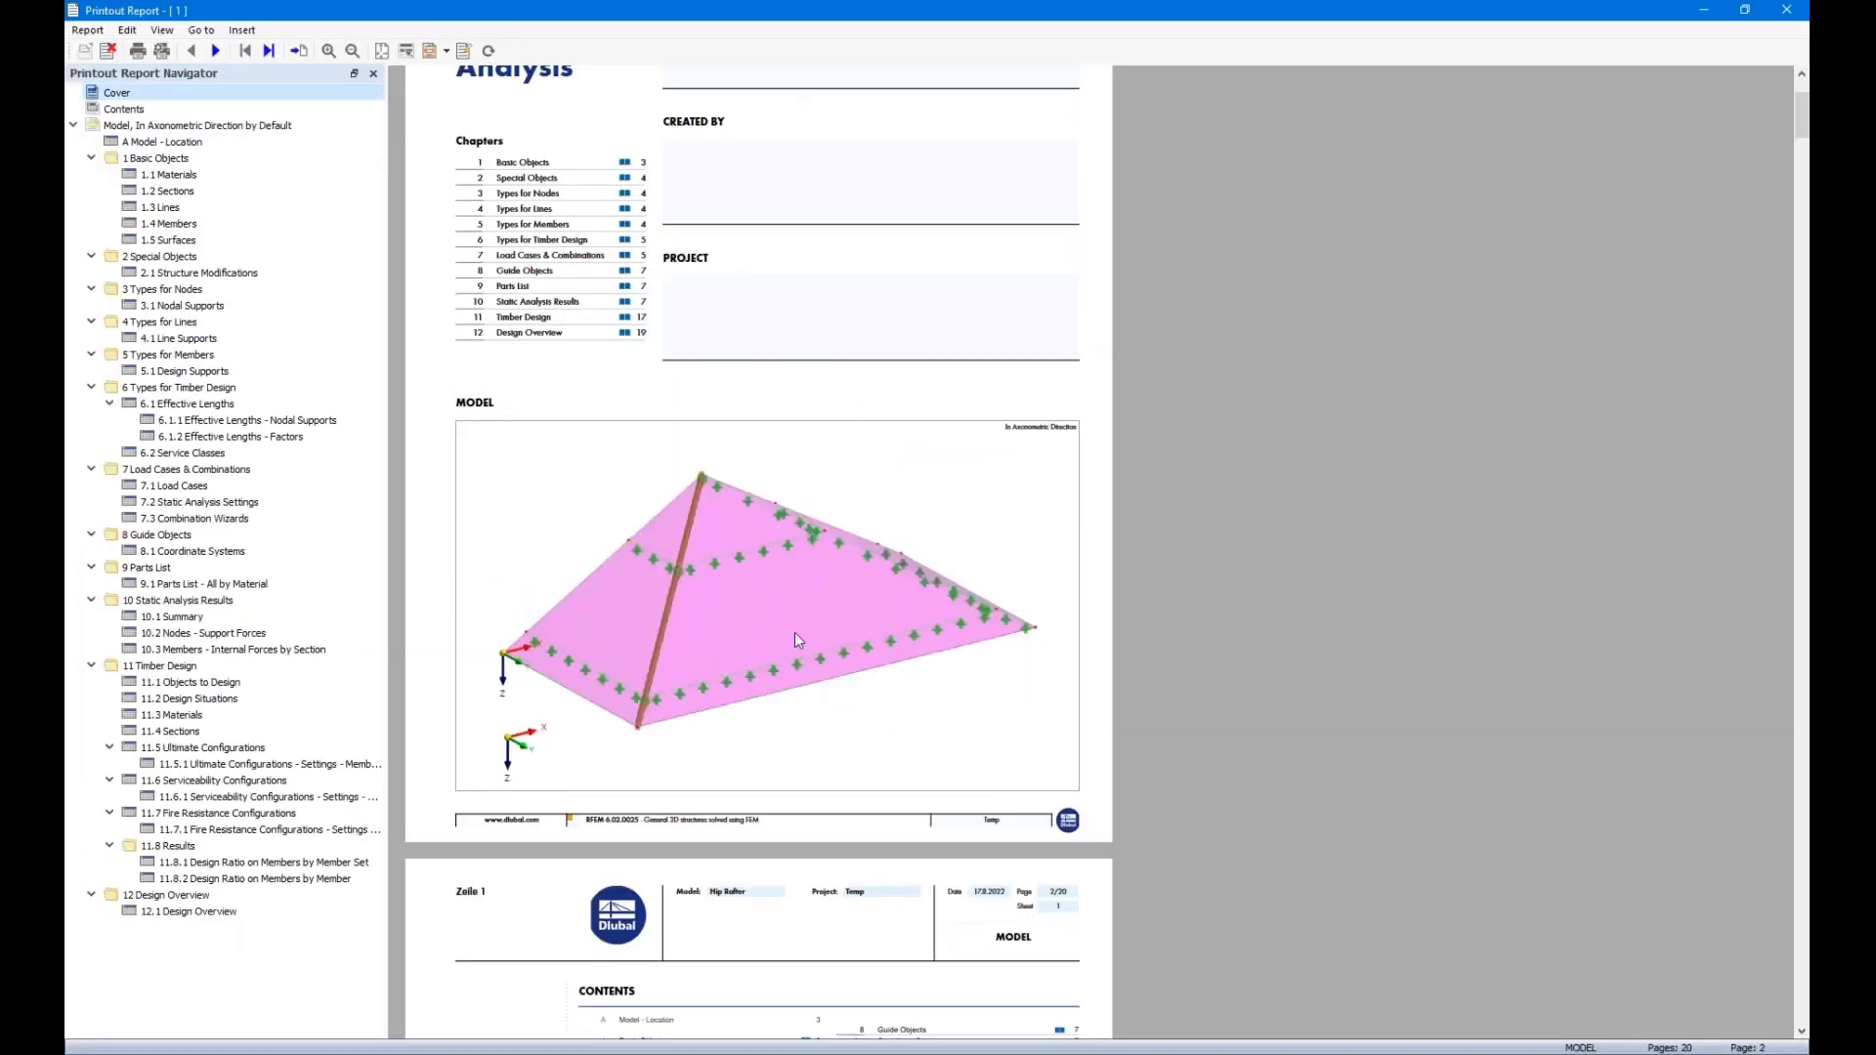
Arrange the report and model windows side by side, narrowing the model window and widening the report to show full pages at the model location chapter
scroll(795, 630, down, 5)
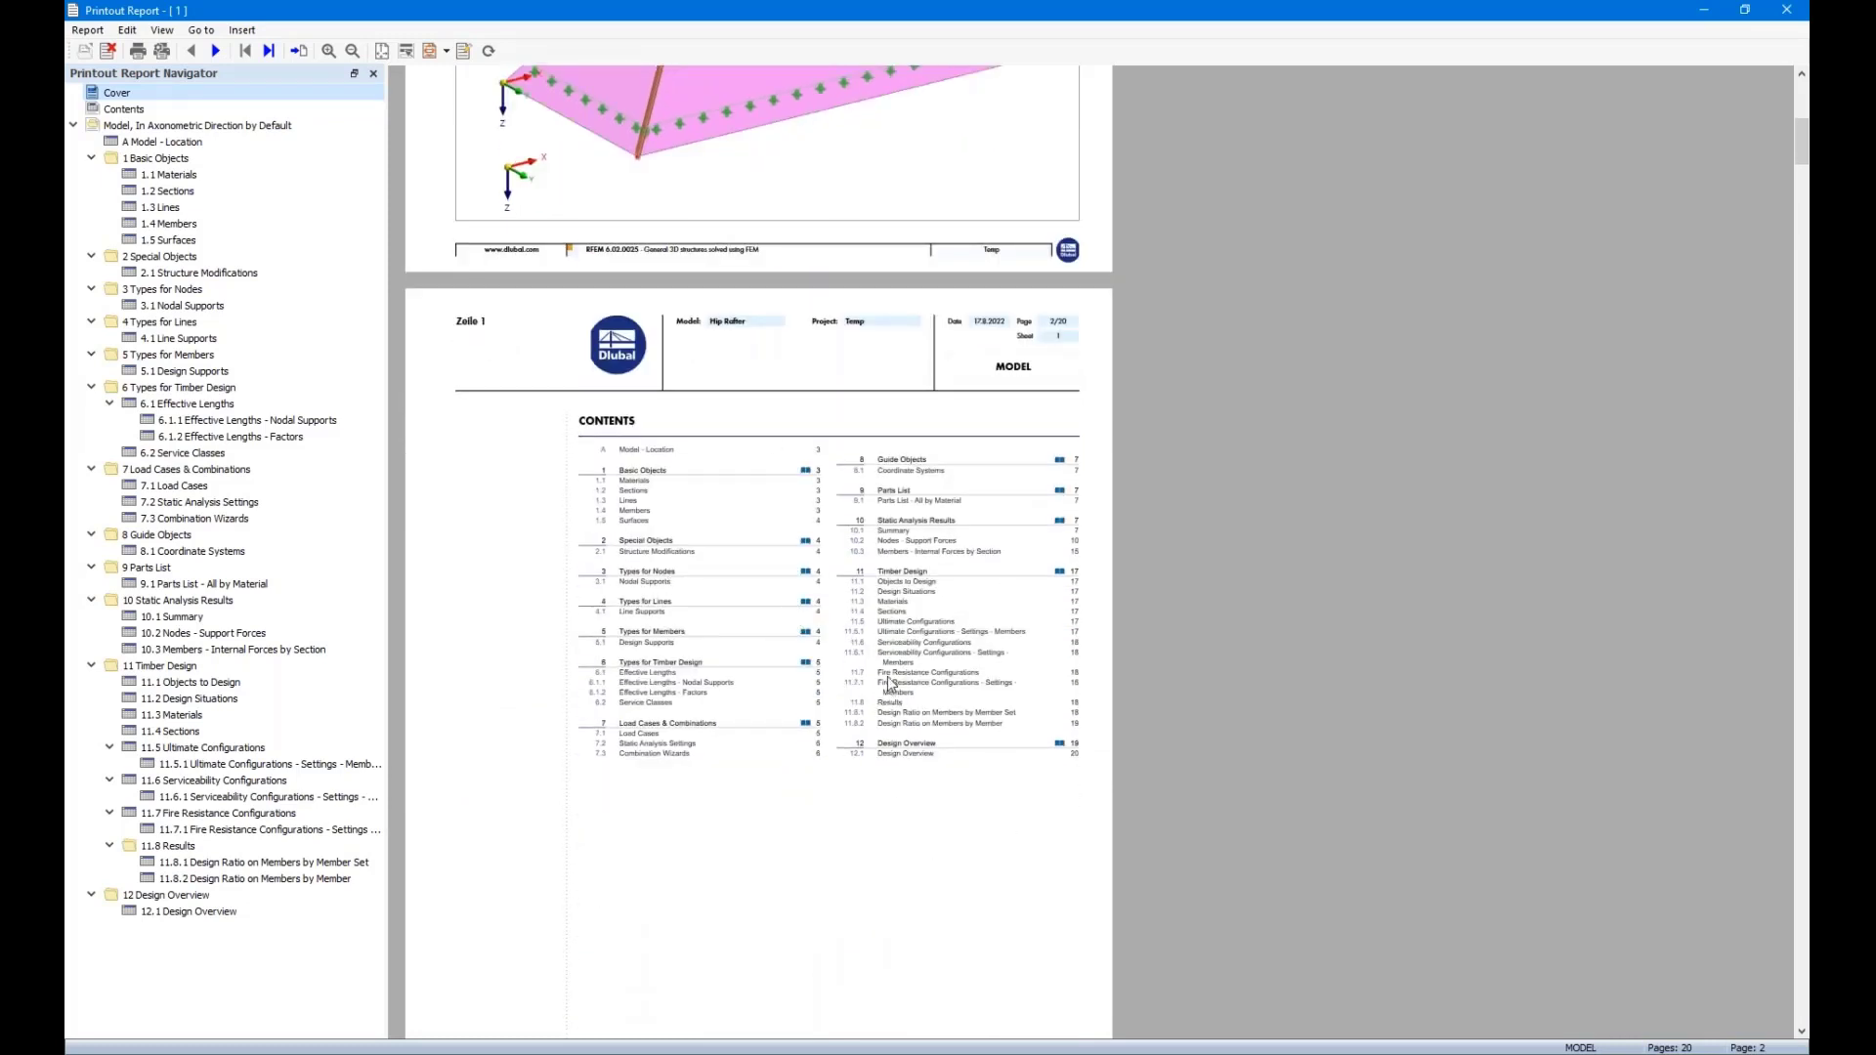
scroll(877, 665, down, 3)
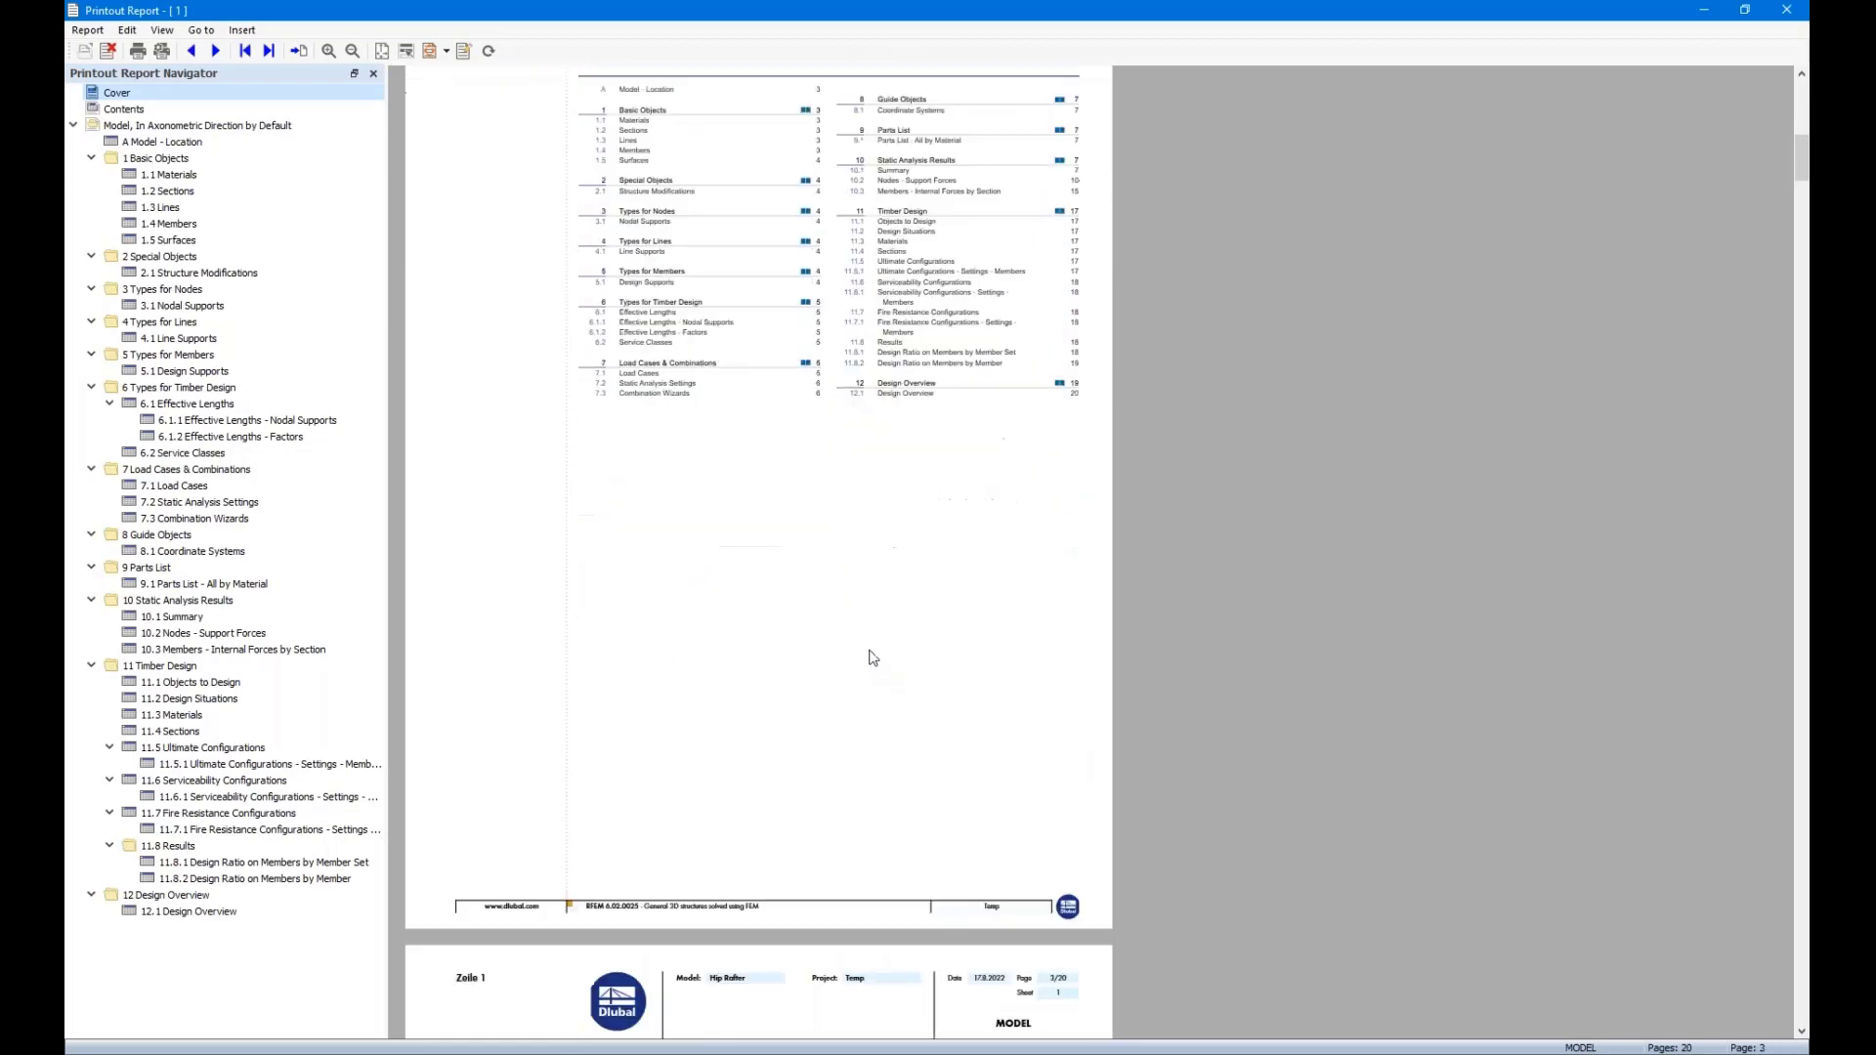
scroll(873, 658, down, 5)
scroll(869, 657, down, 1)
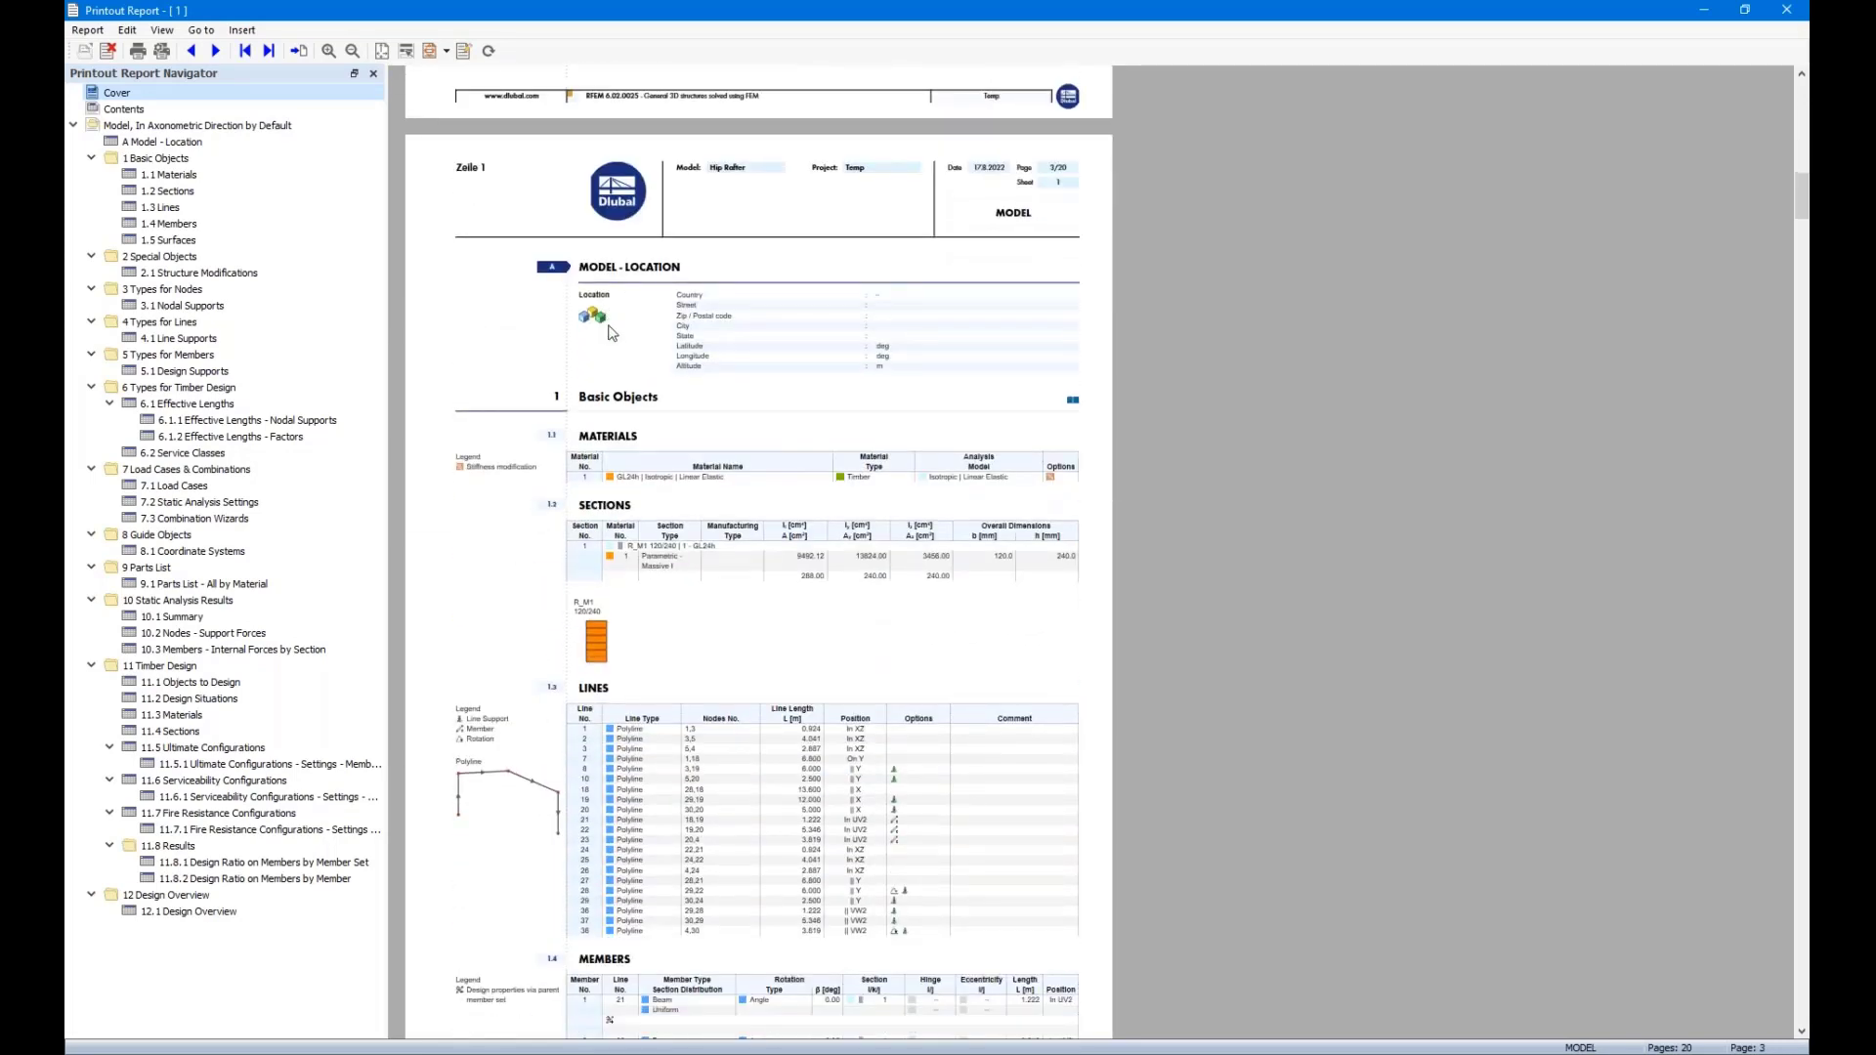
drag(529, 17, 65, 178)
click(1151, 289)
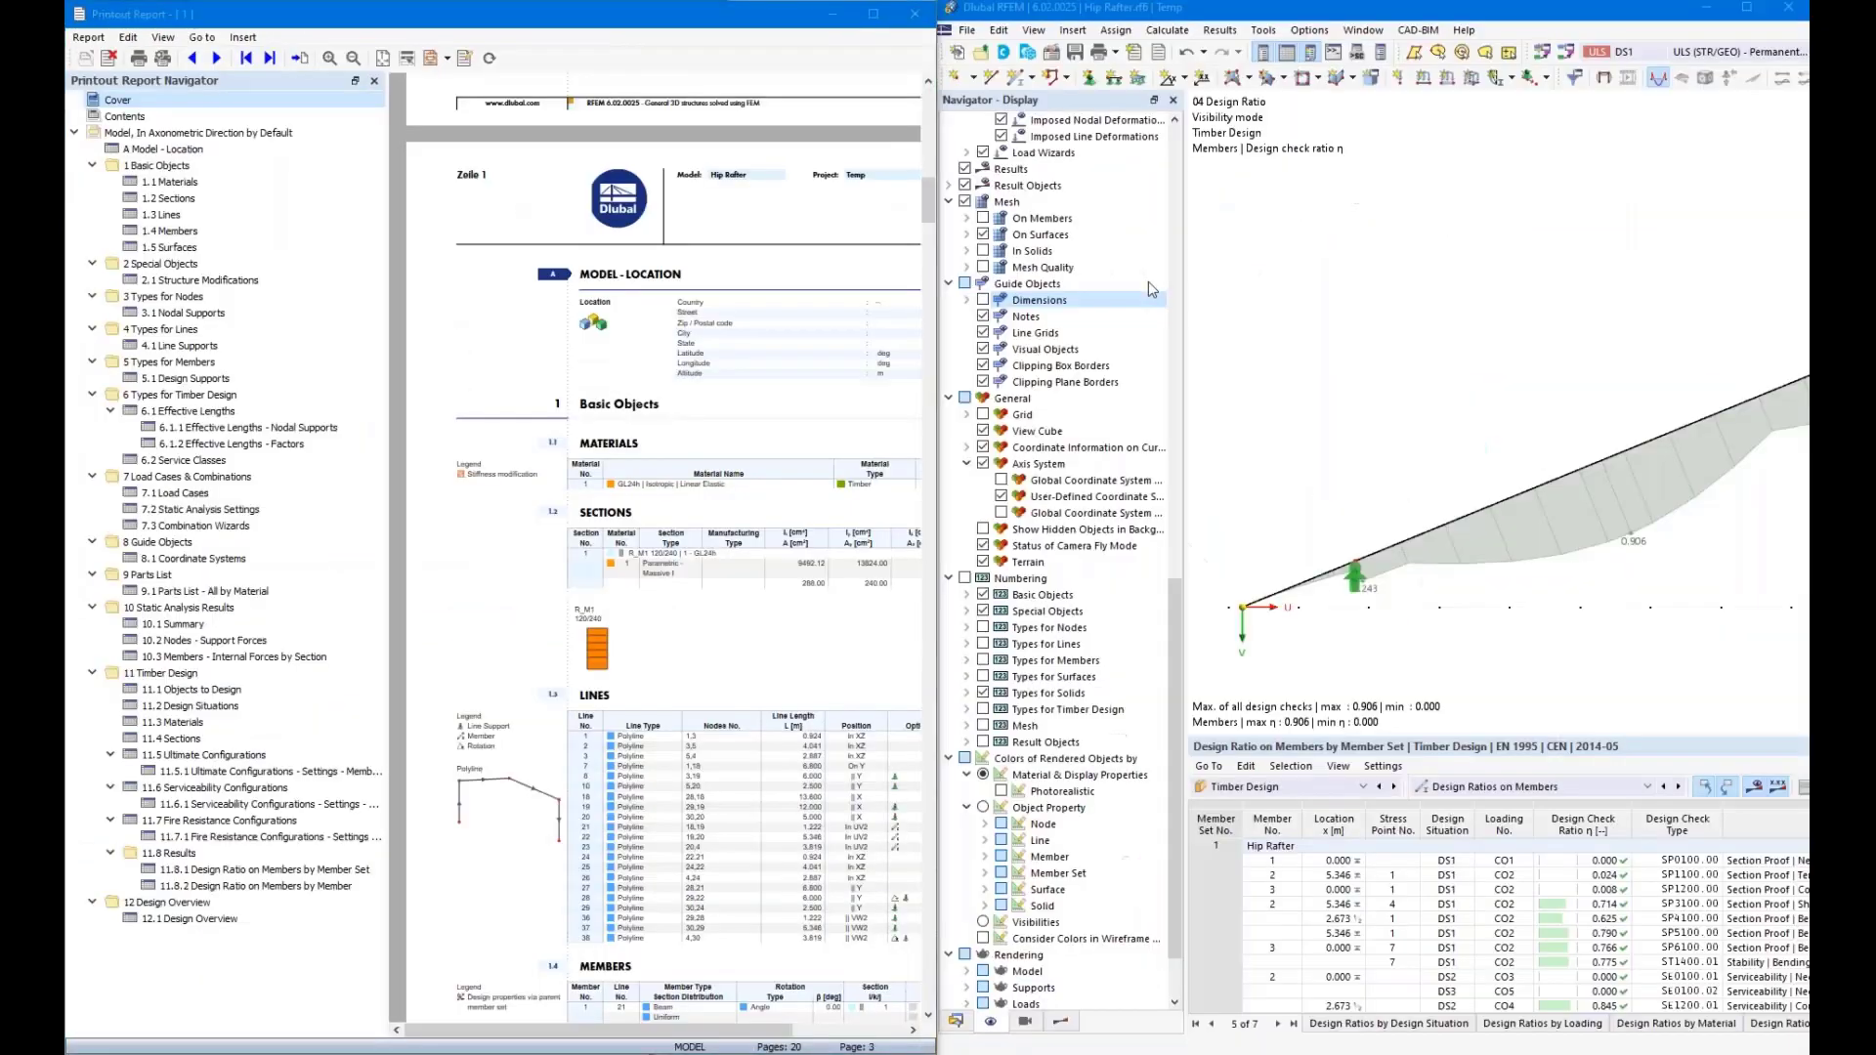
drag(1062, 315, 1184, 338)
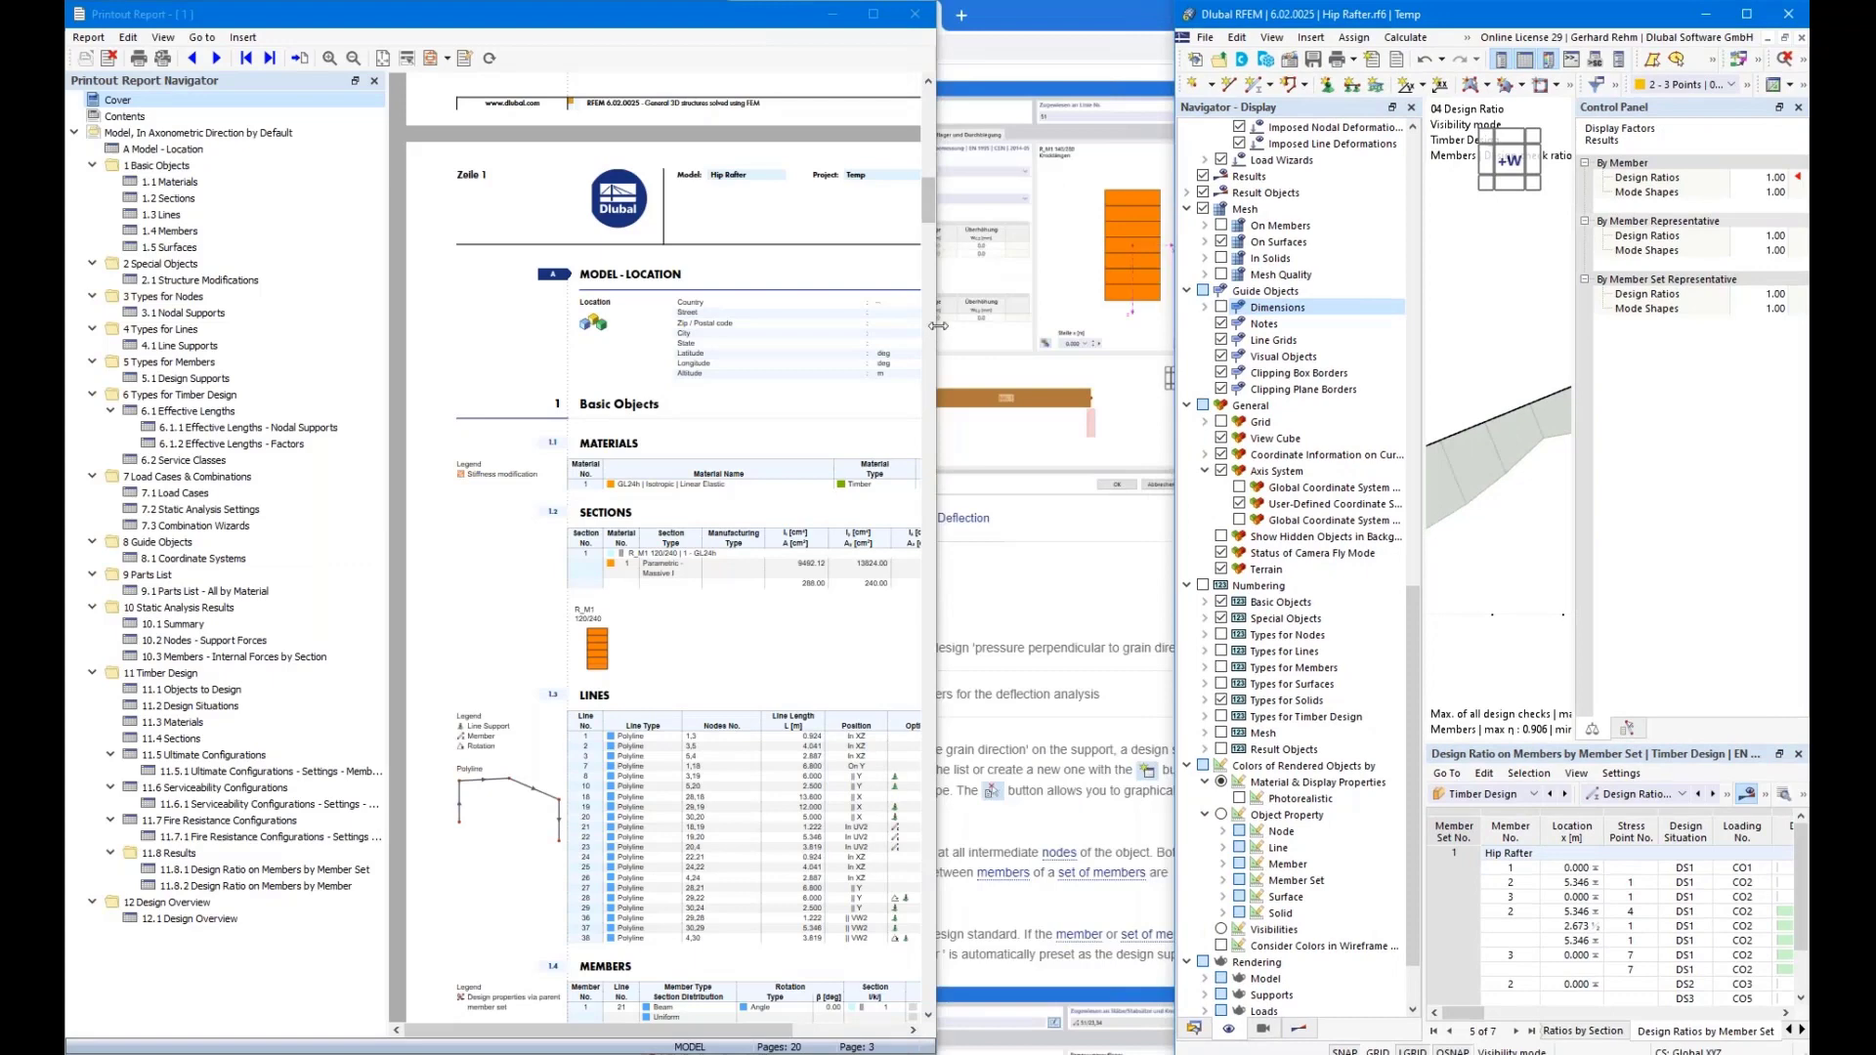
drag(938, 326, 1175, 331)
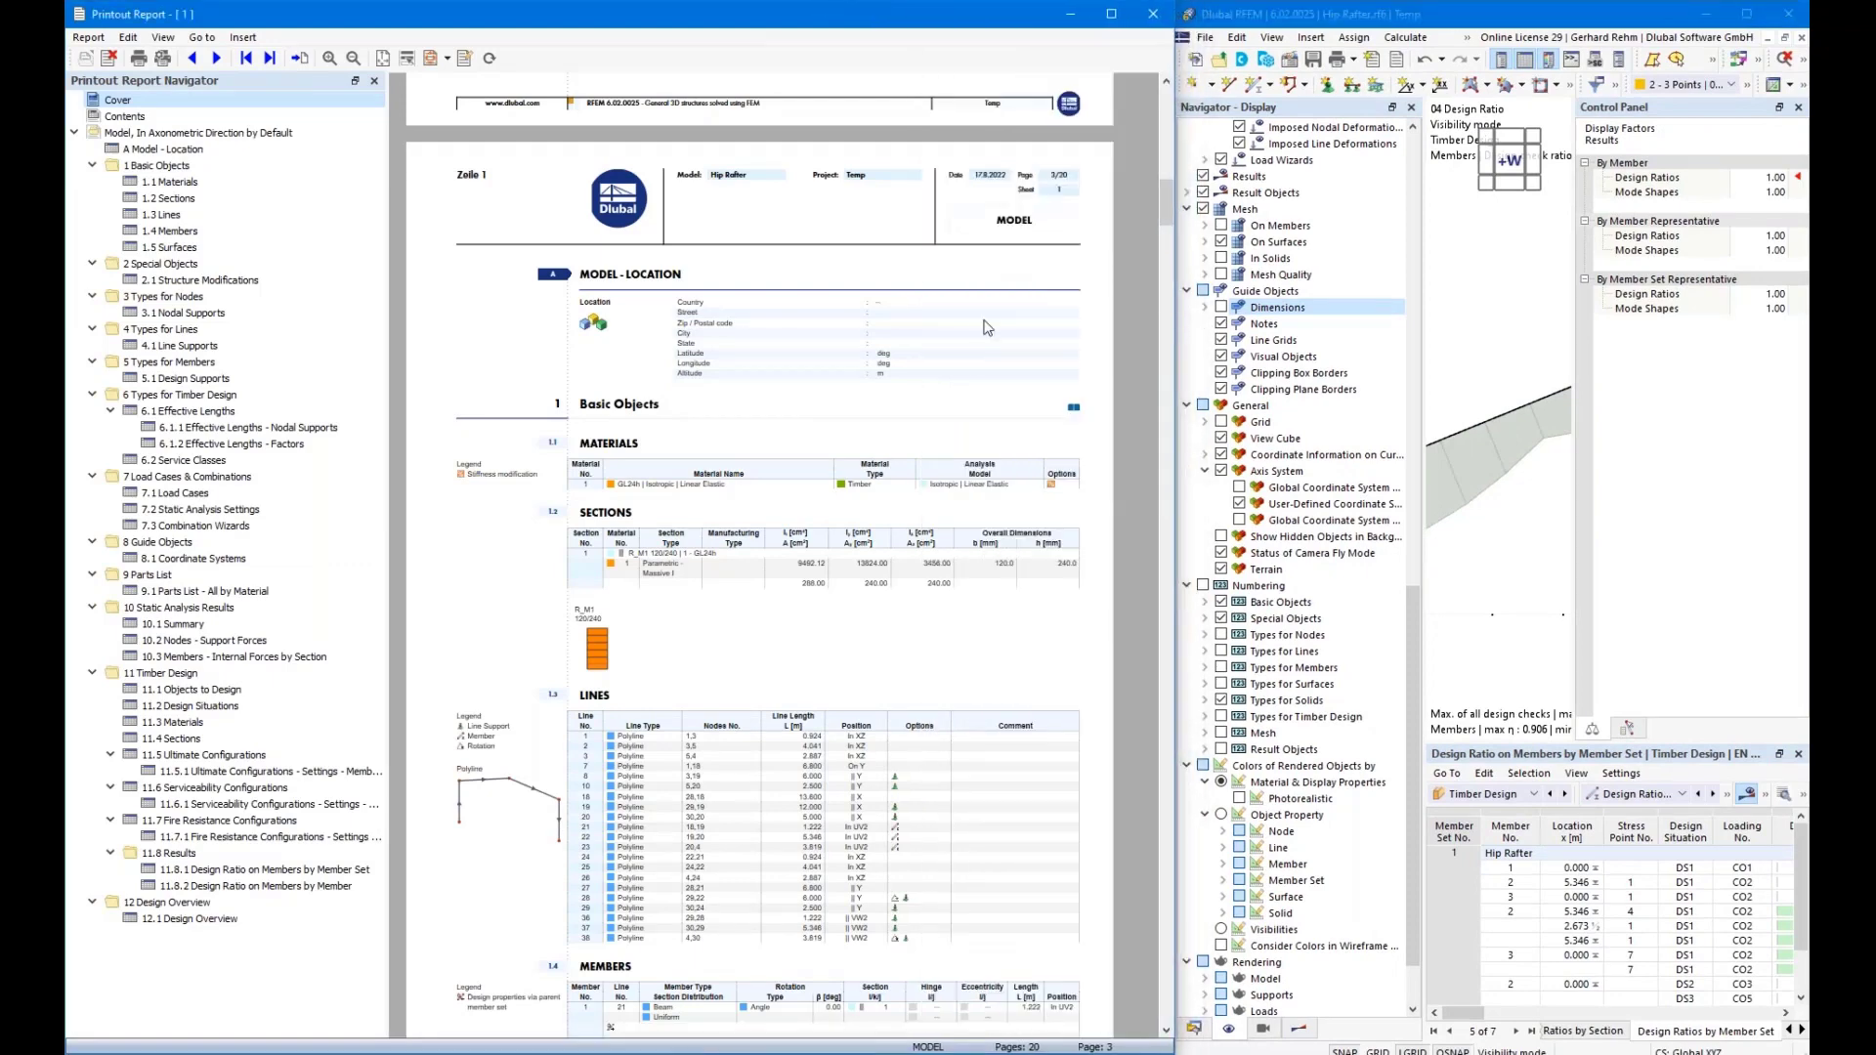
Open the Printout Report Manager and place it beside the report pages so that its report items are accessible
click(465, 61)
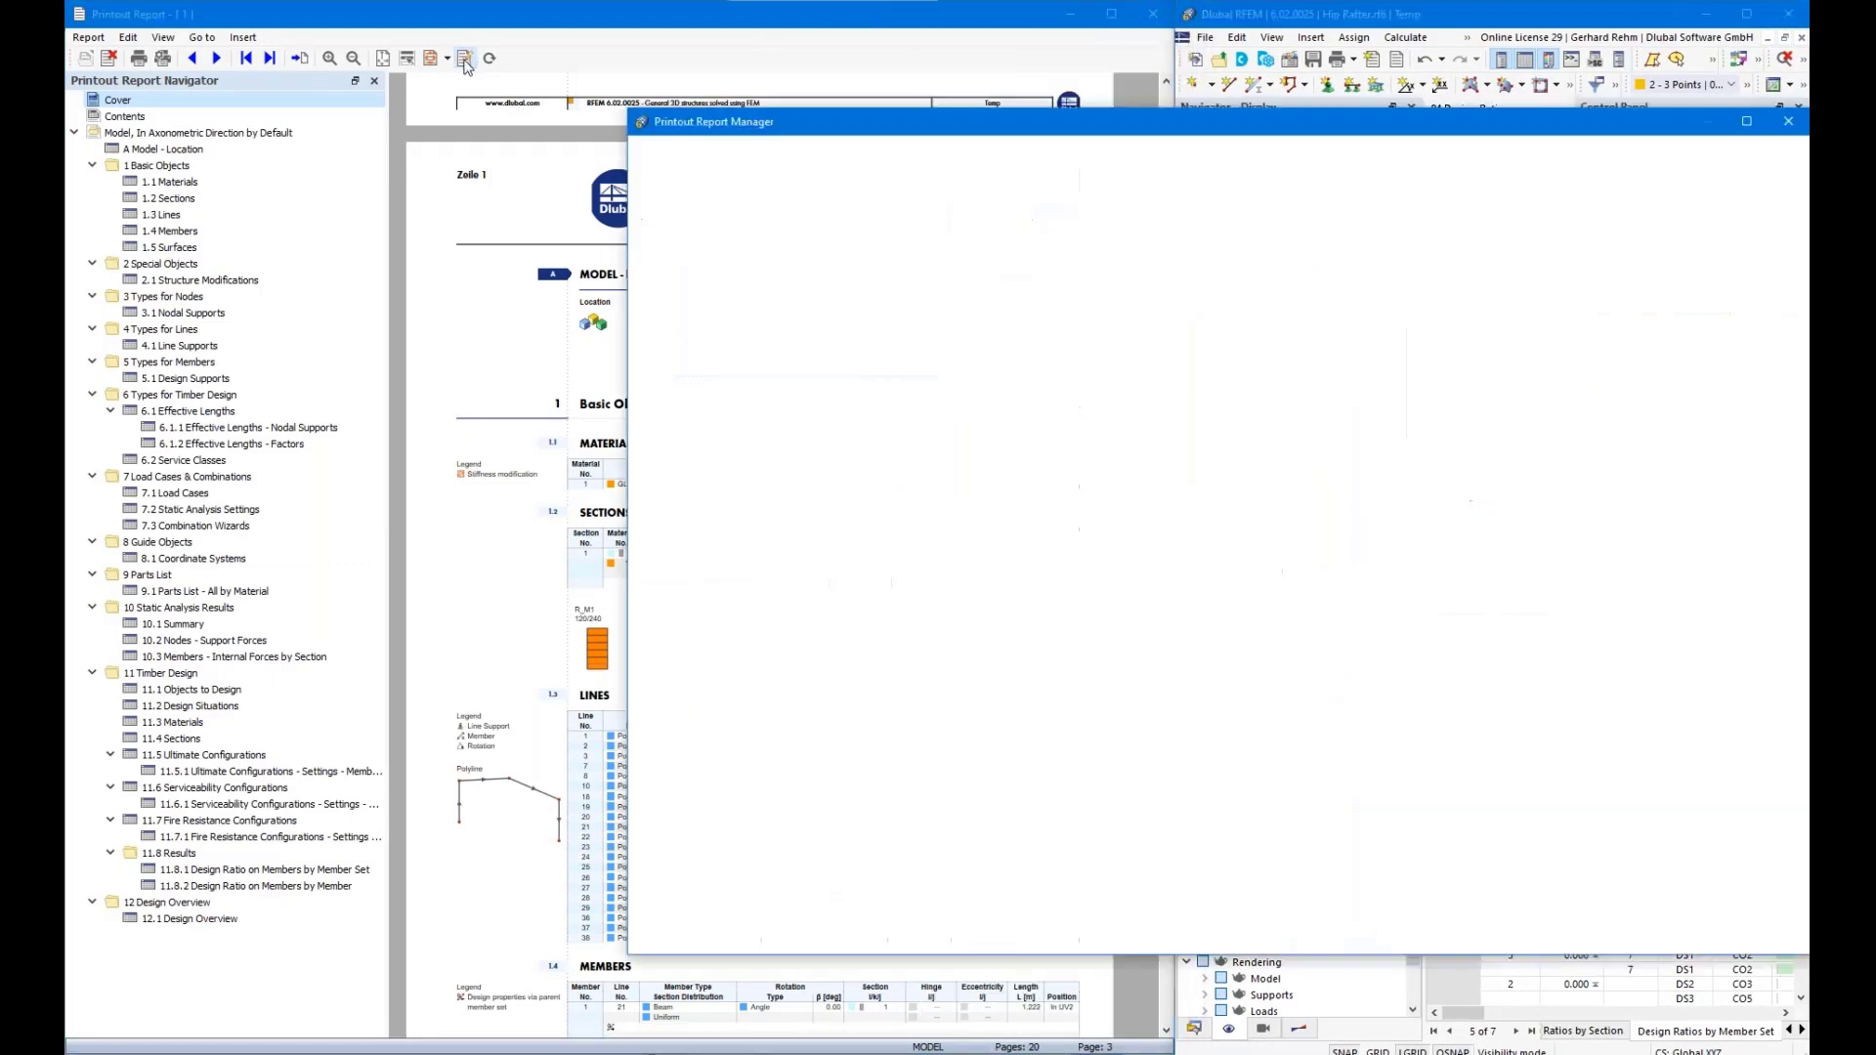
drag(762, 131, 927, 186)
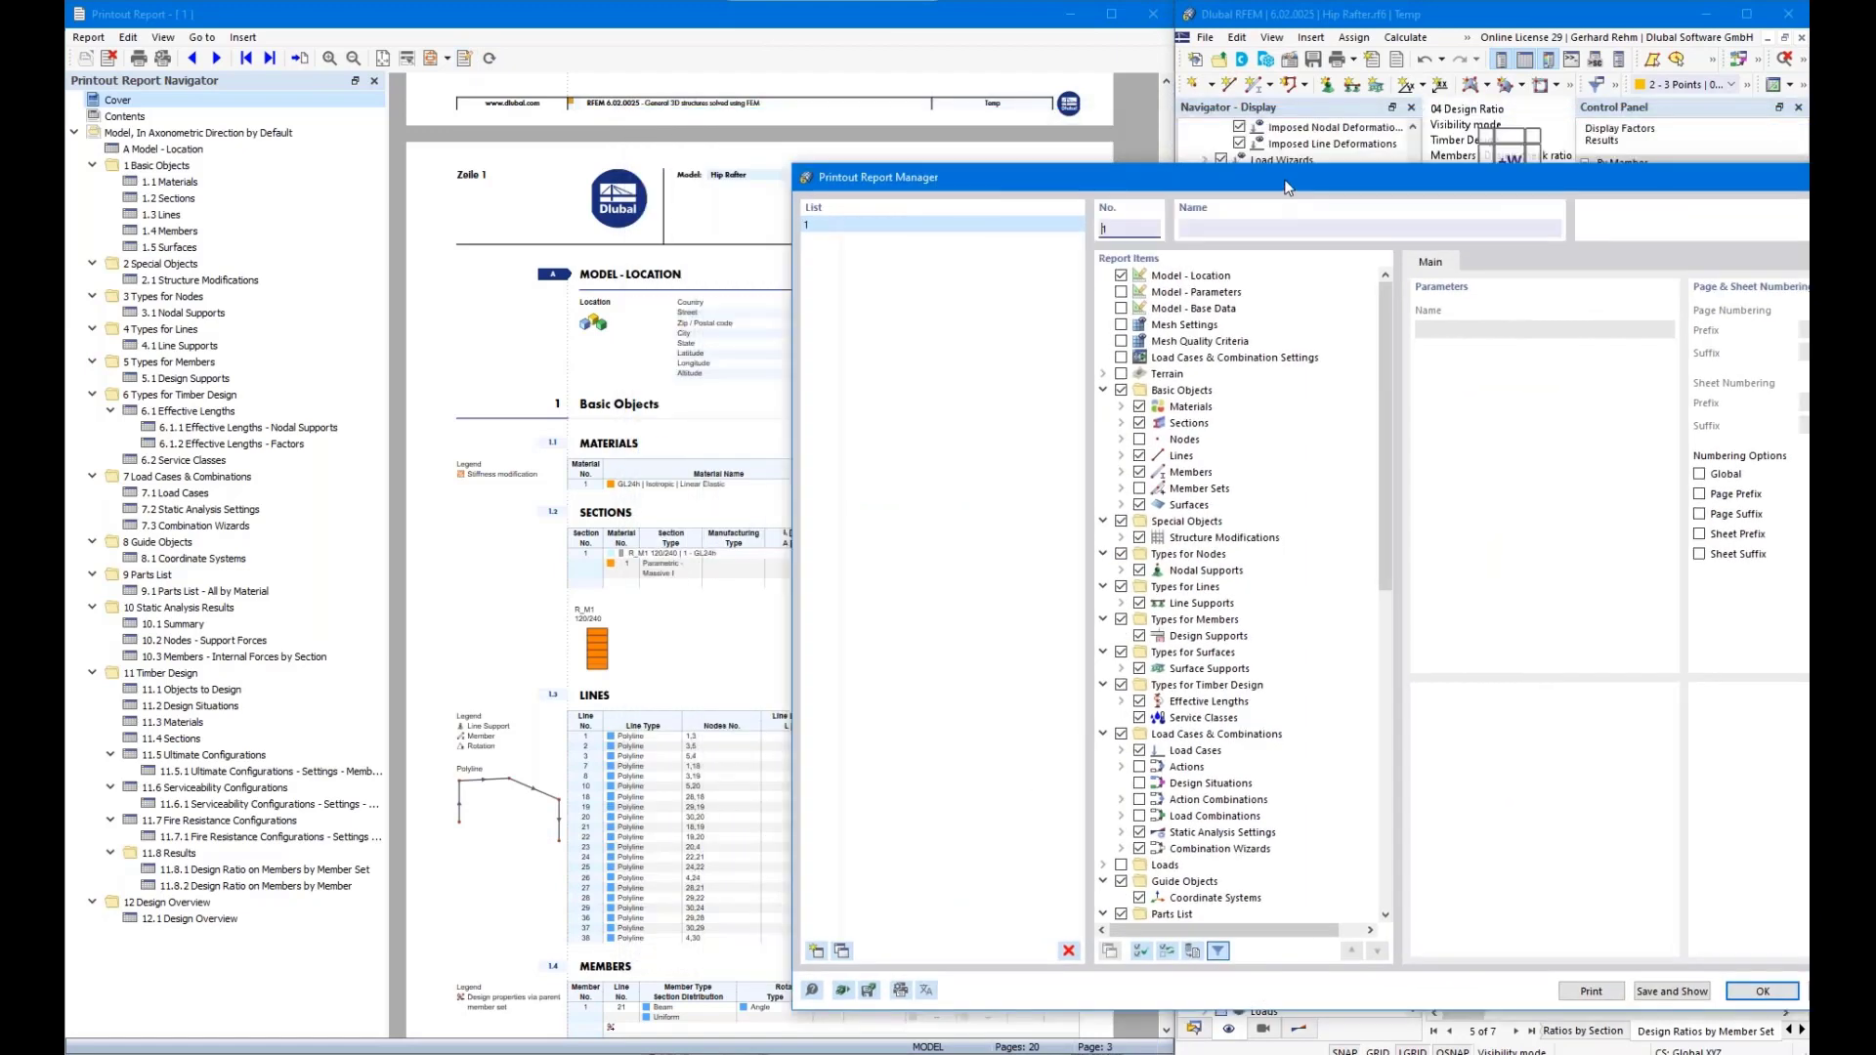
drag(1282, 179, 1243, 63)
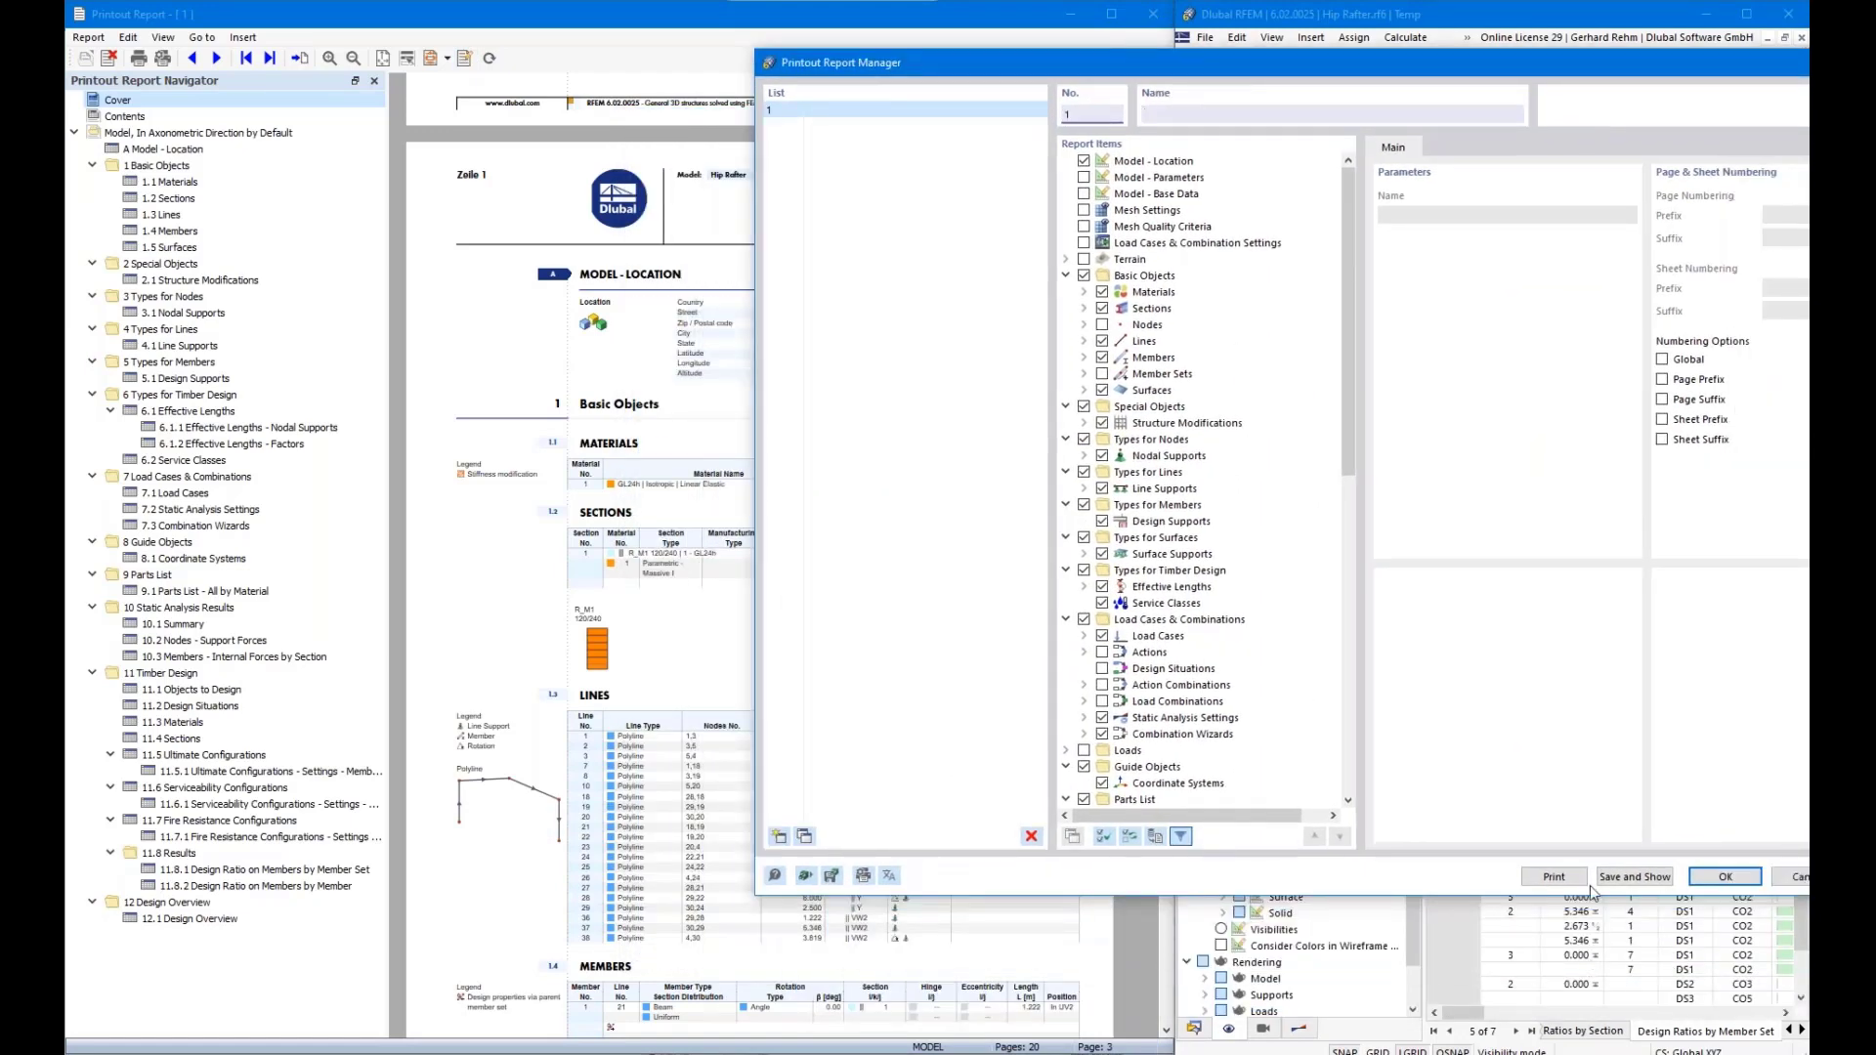
drag(1102, 65, 1466, 152)
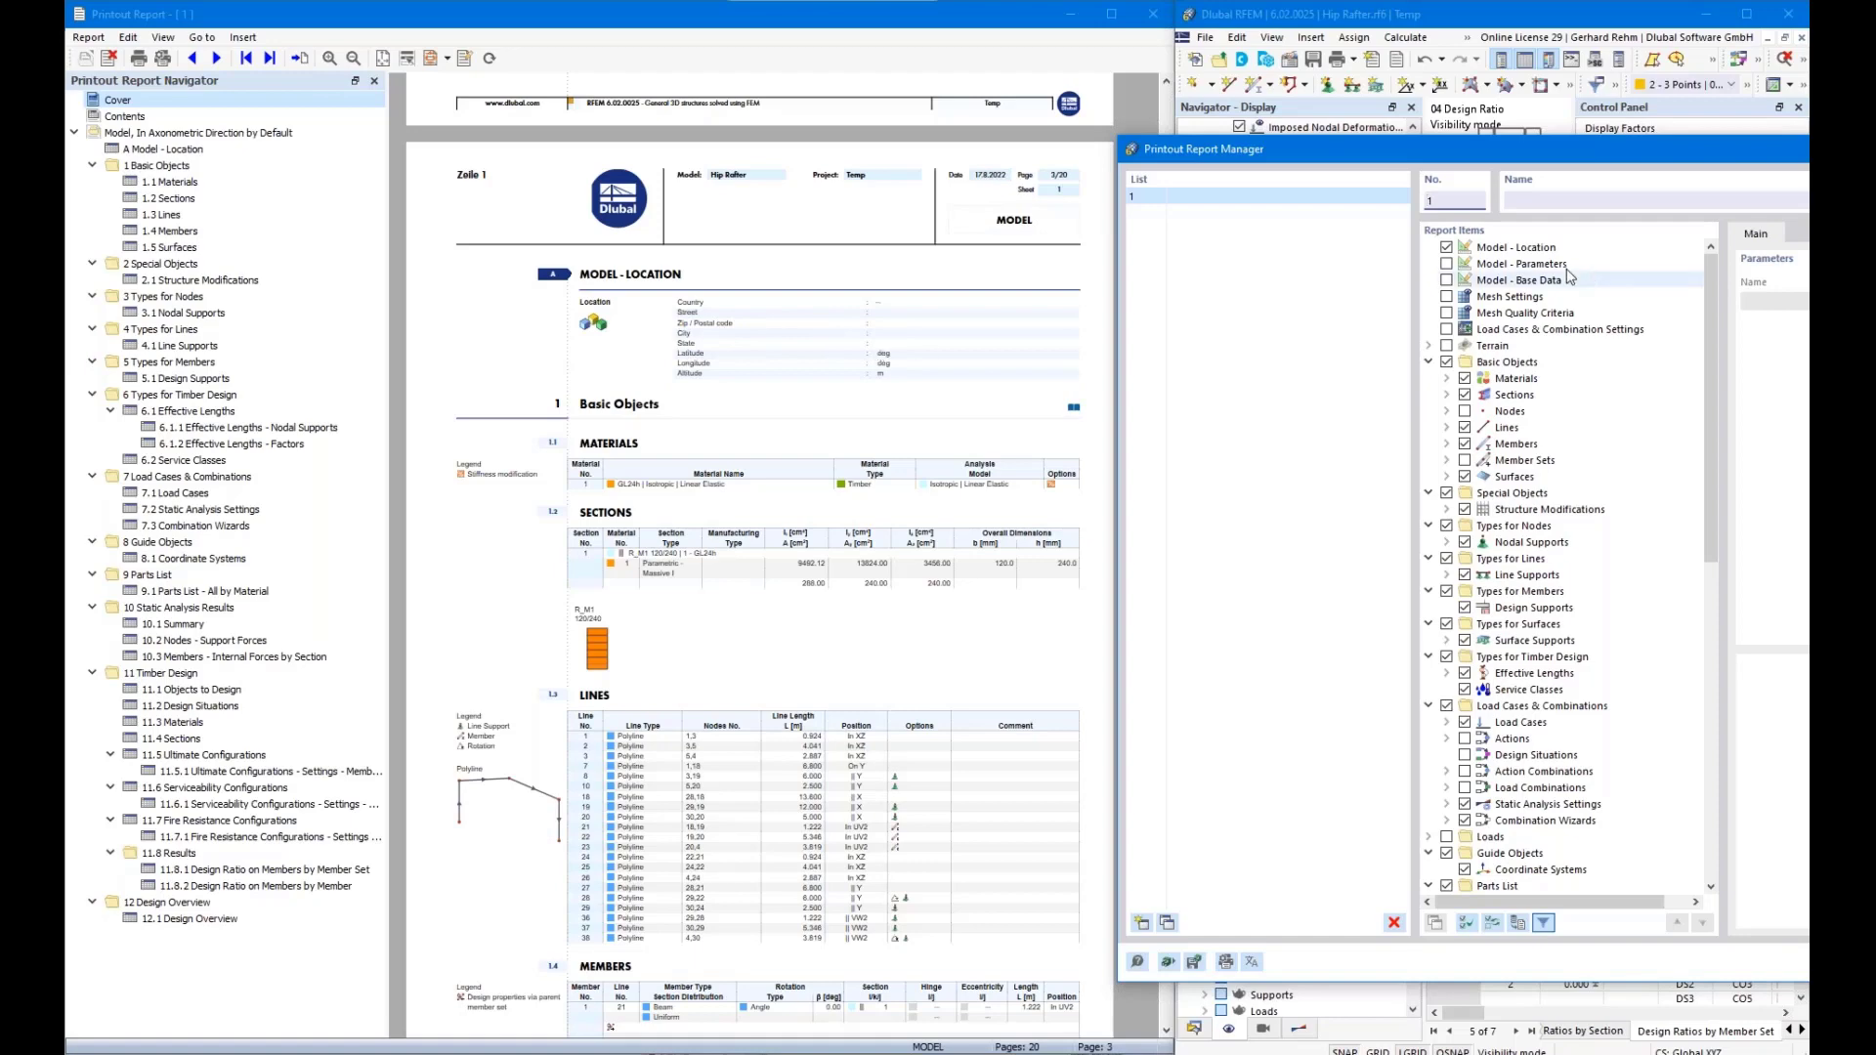
Exclude Model - Location from the report items and review the sub-items available under Materials
click(1448, 248)
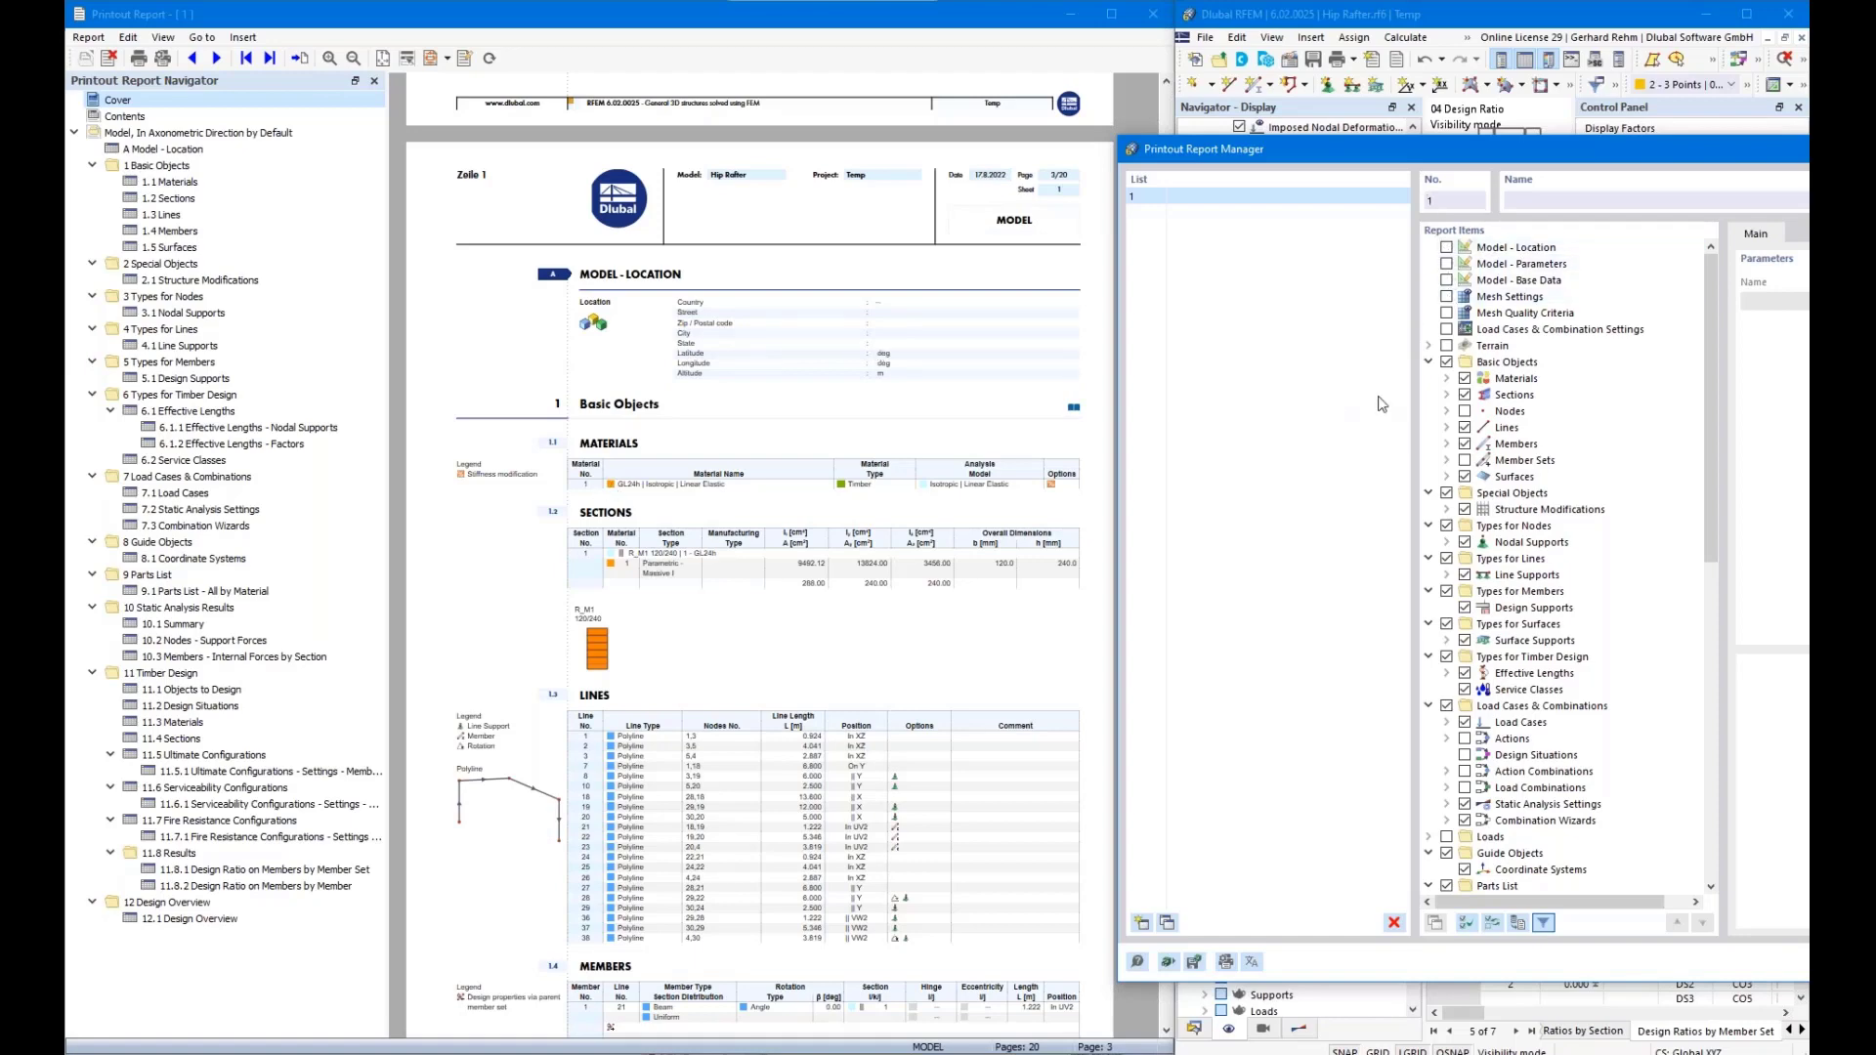
click(1447, 378)
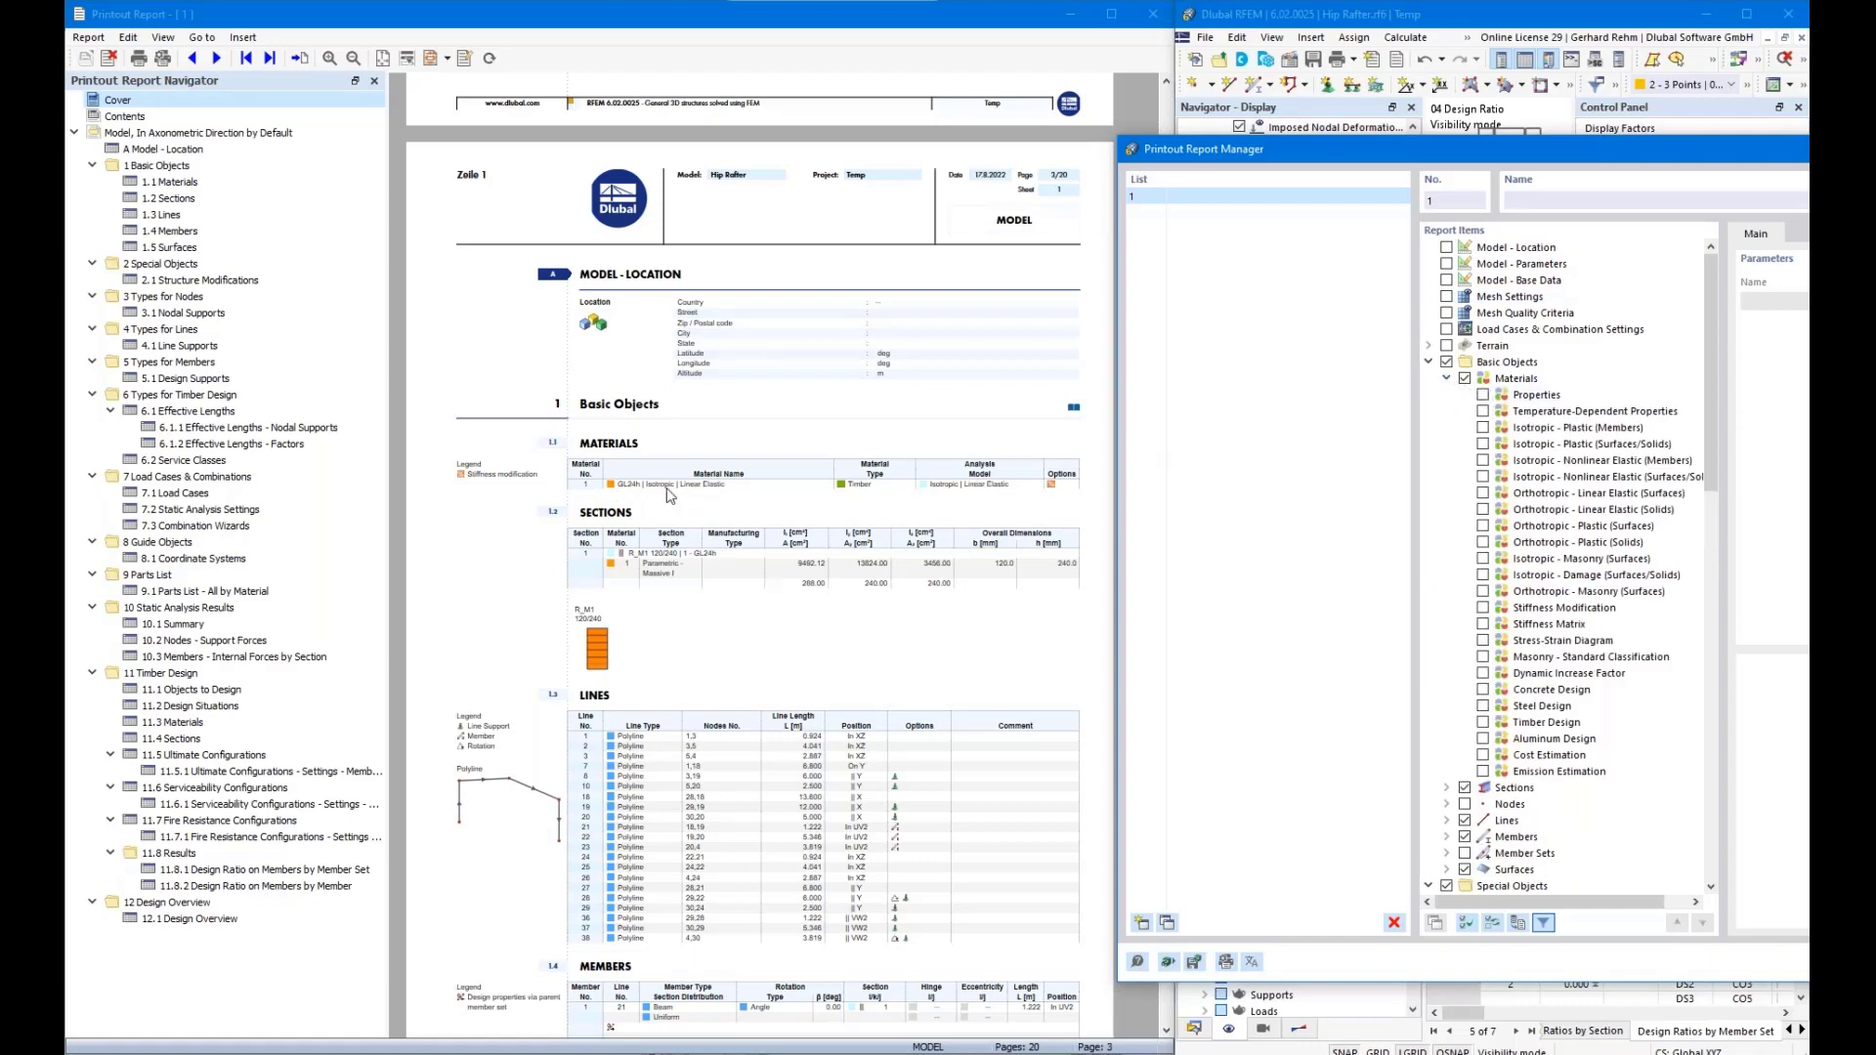
click(1448, 379)
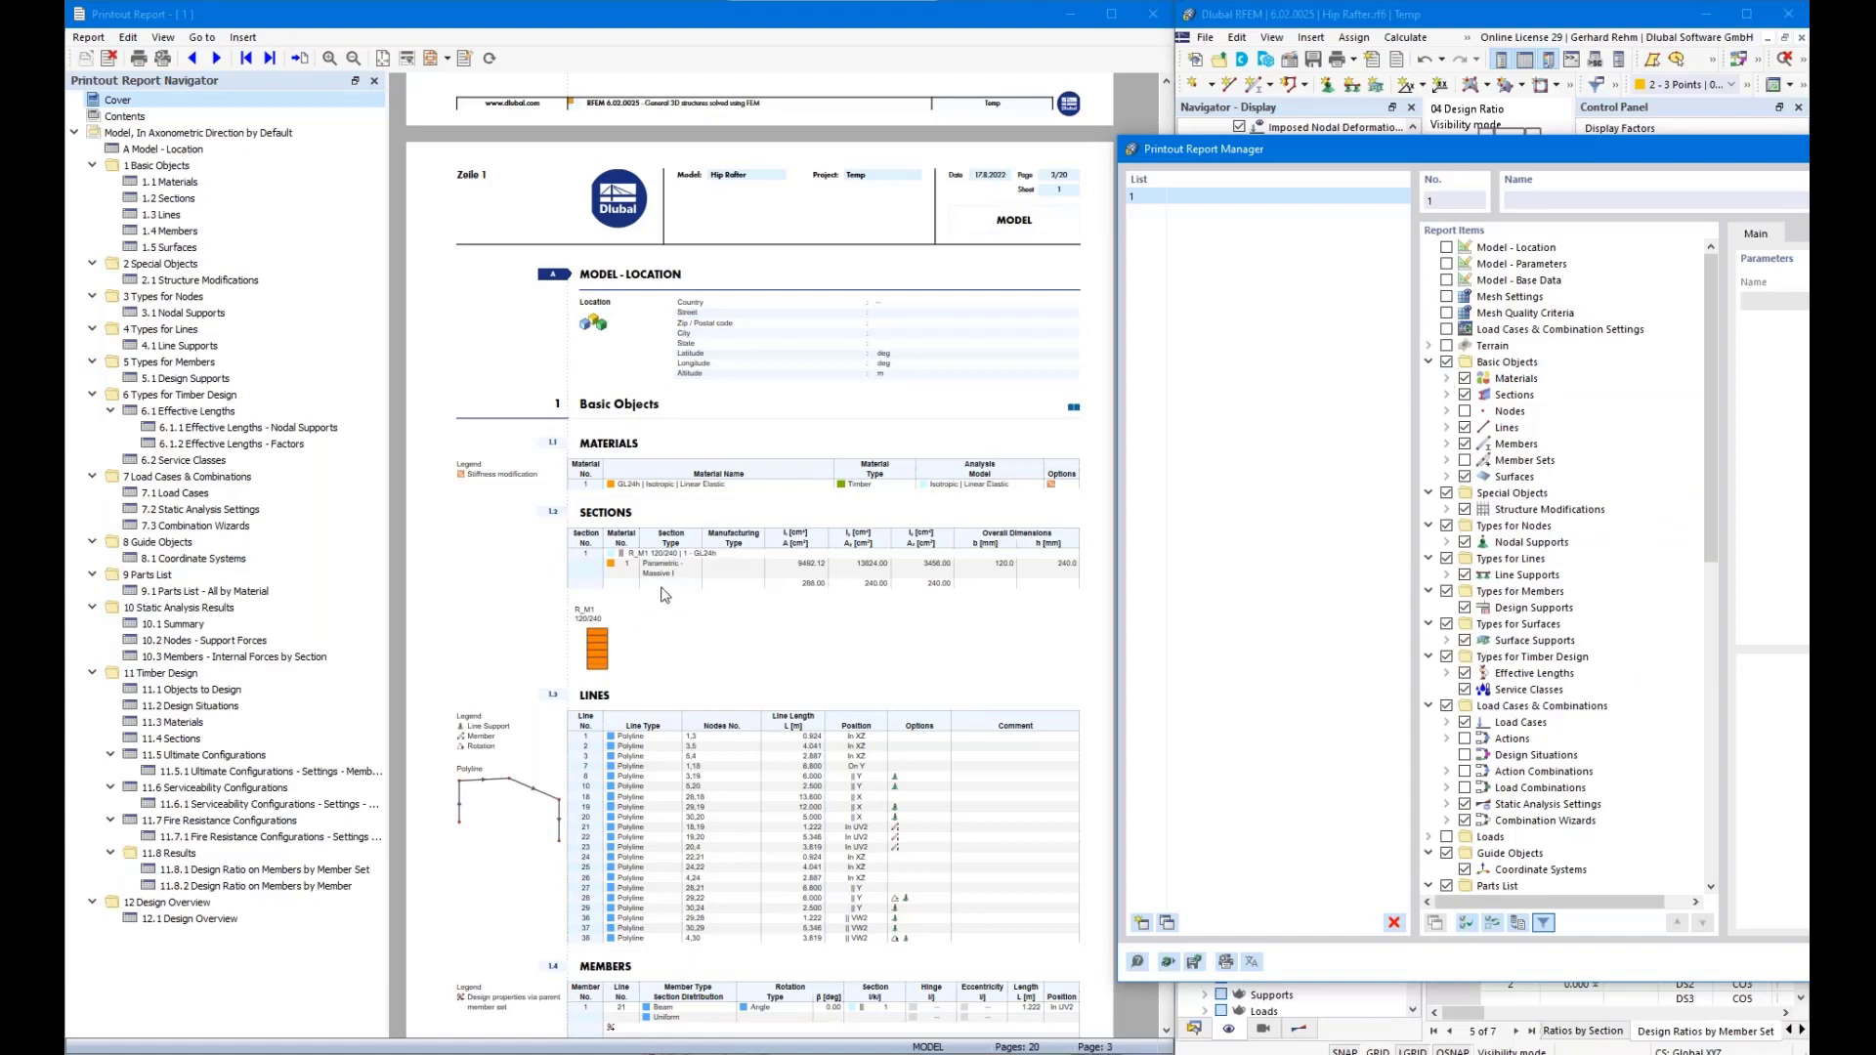
Exclude Lines, Members, Surfaces and Special Objects from the report items while comparing them with the printed tables
scroll(675, 547, down, 3)
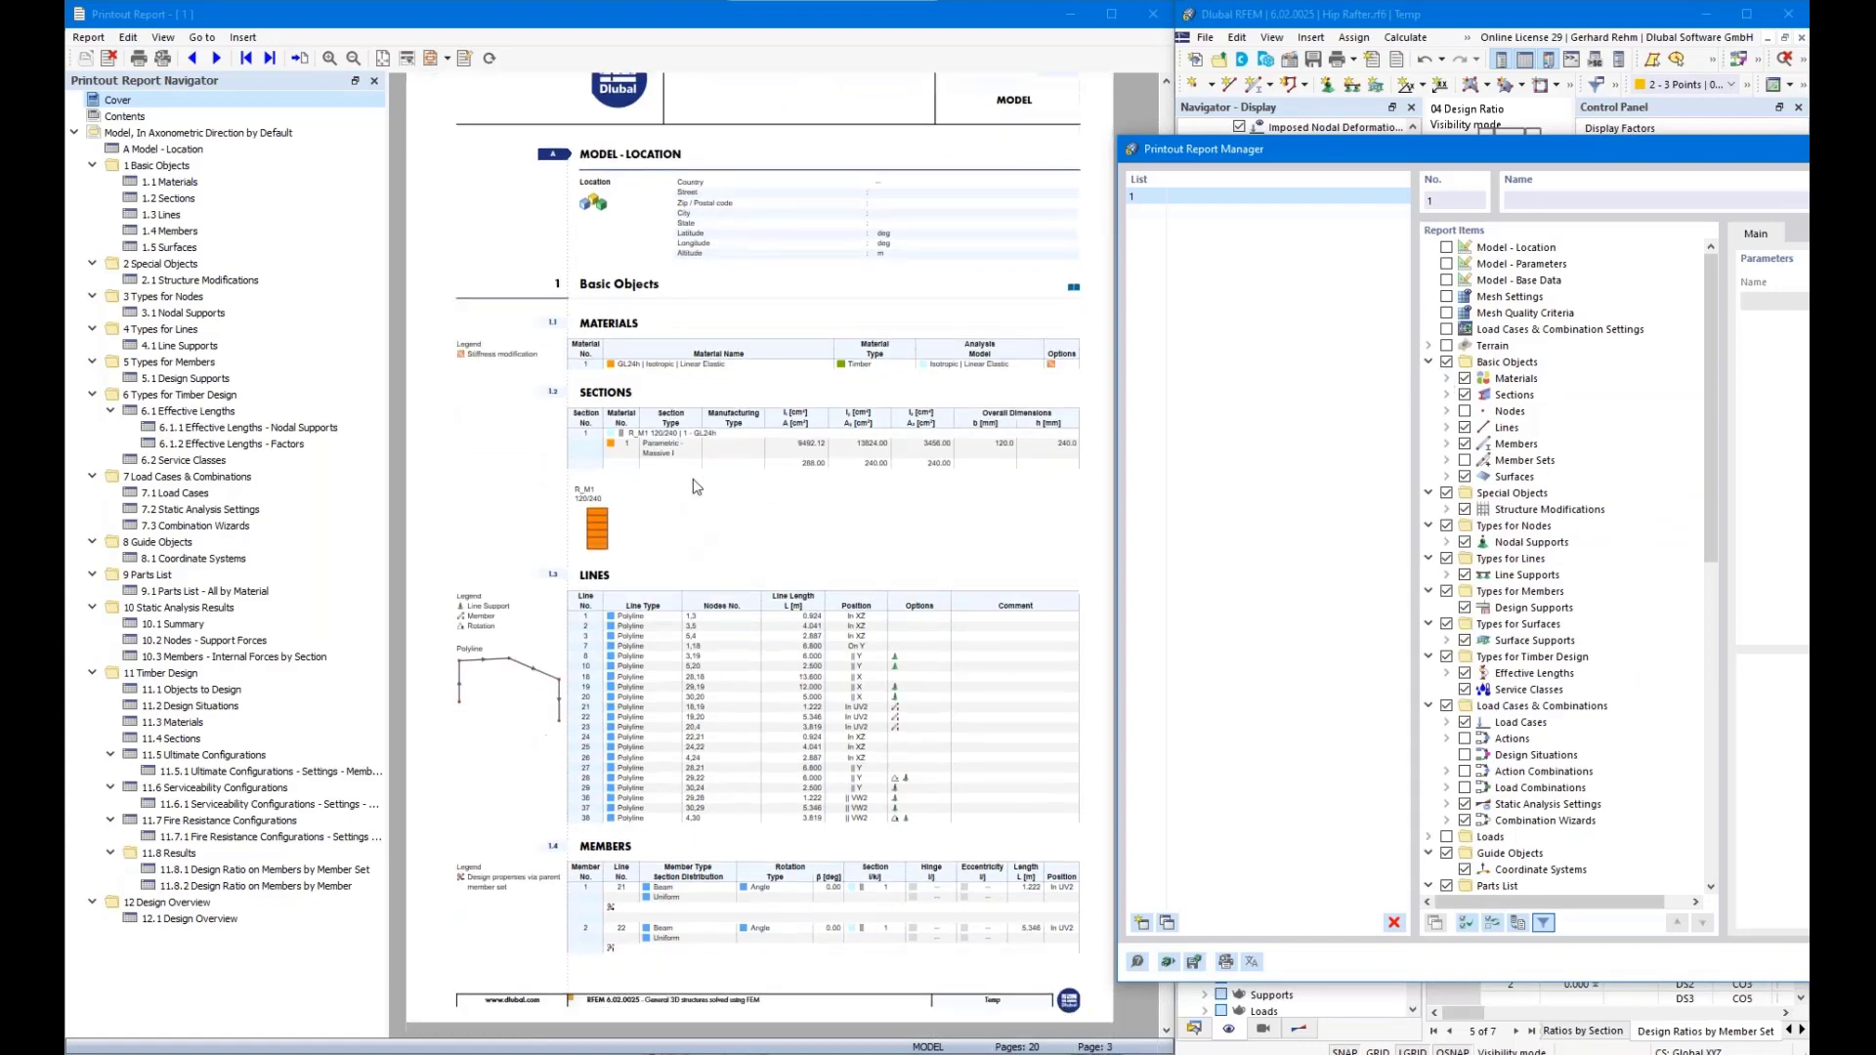
scroll(692, 447, down, 5)
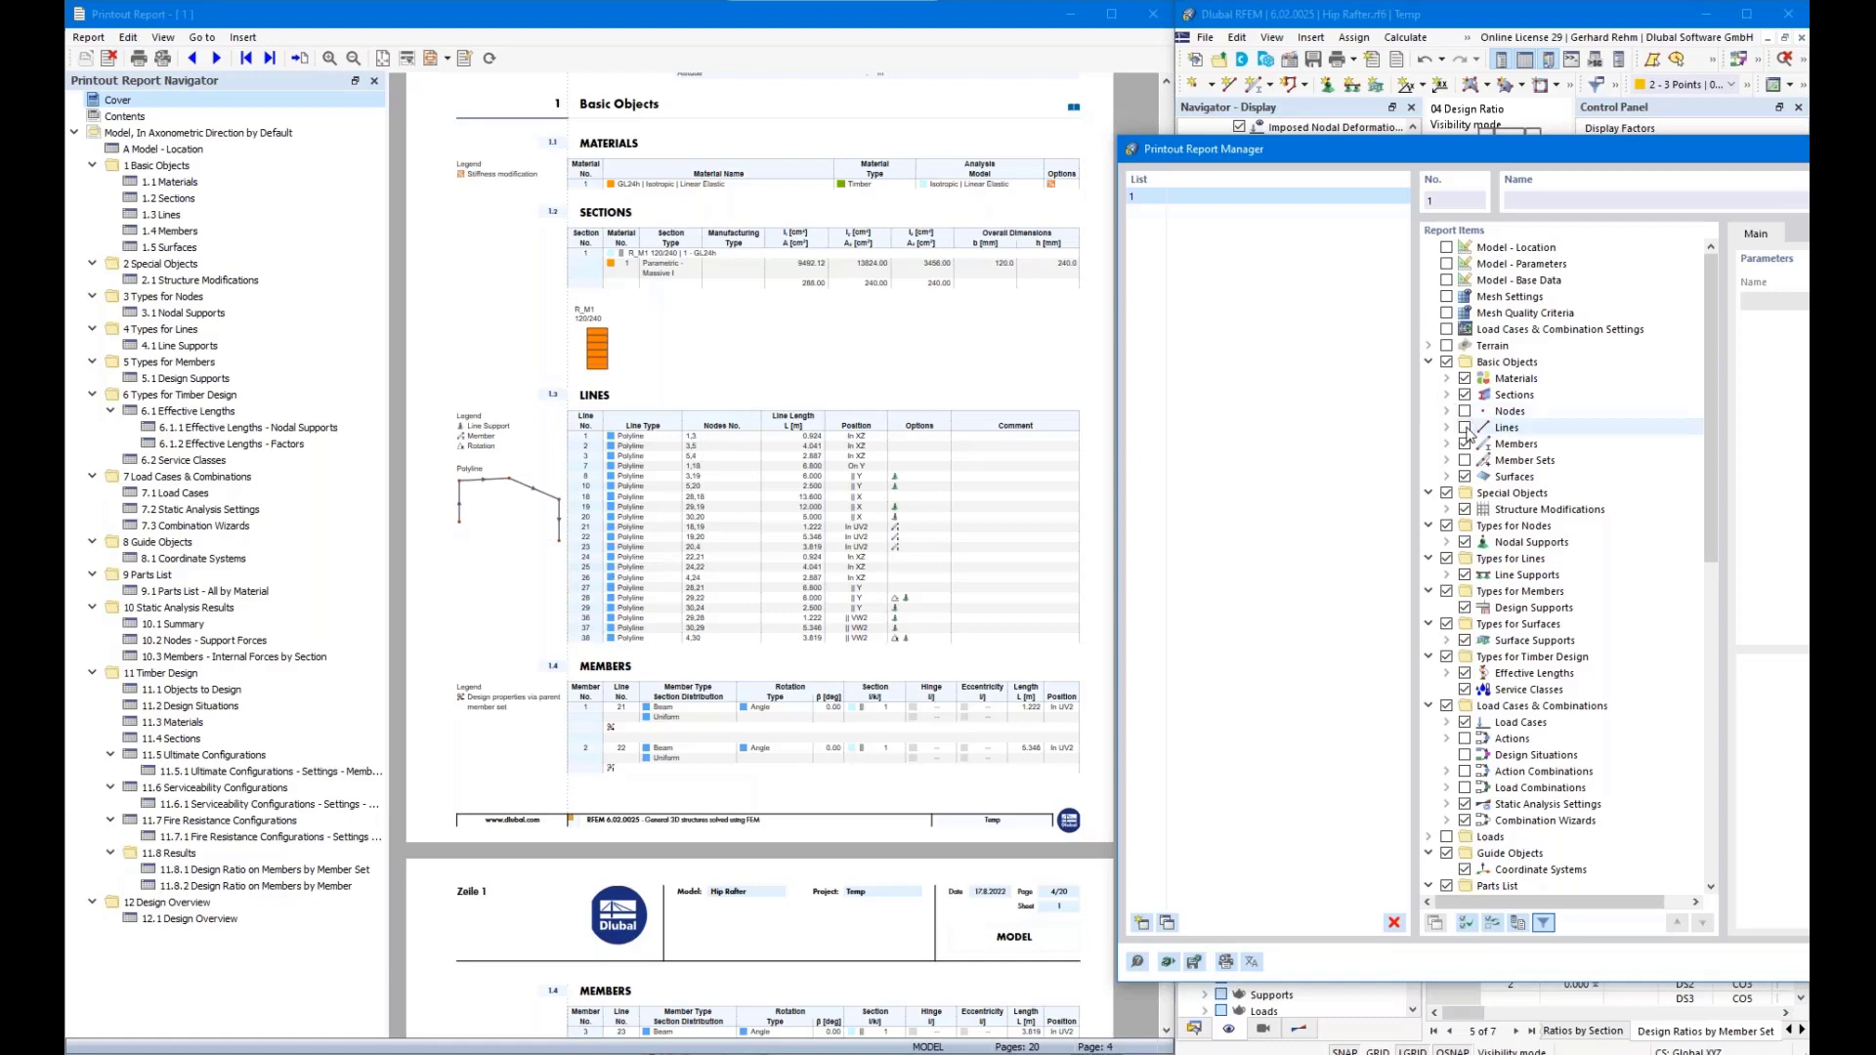
scroll(748, 503, down, 3)
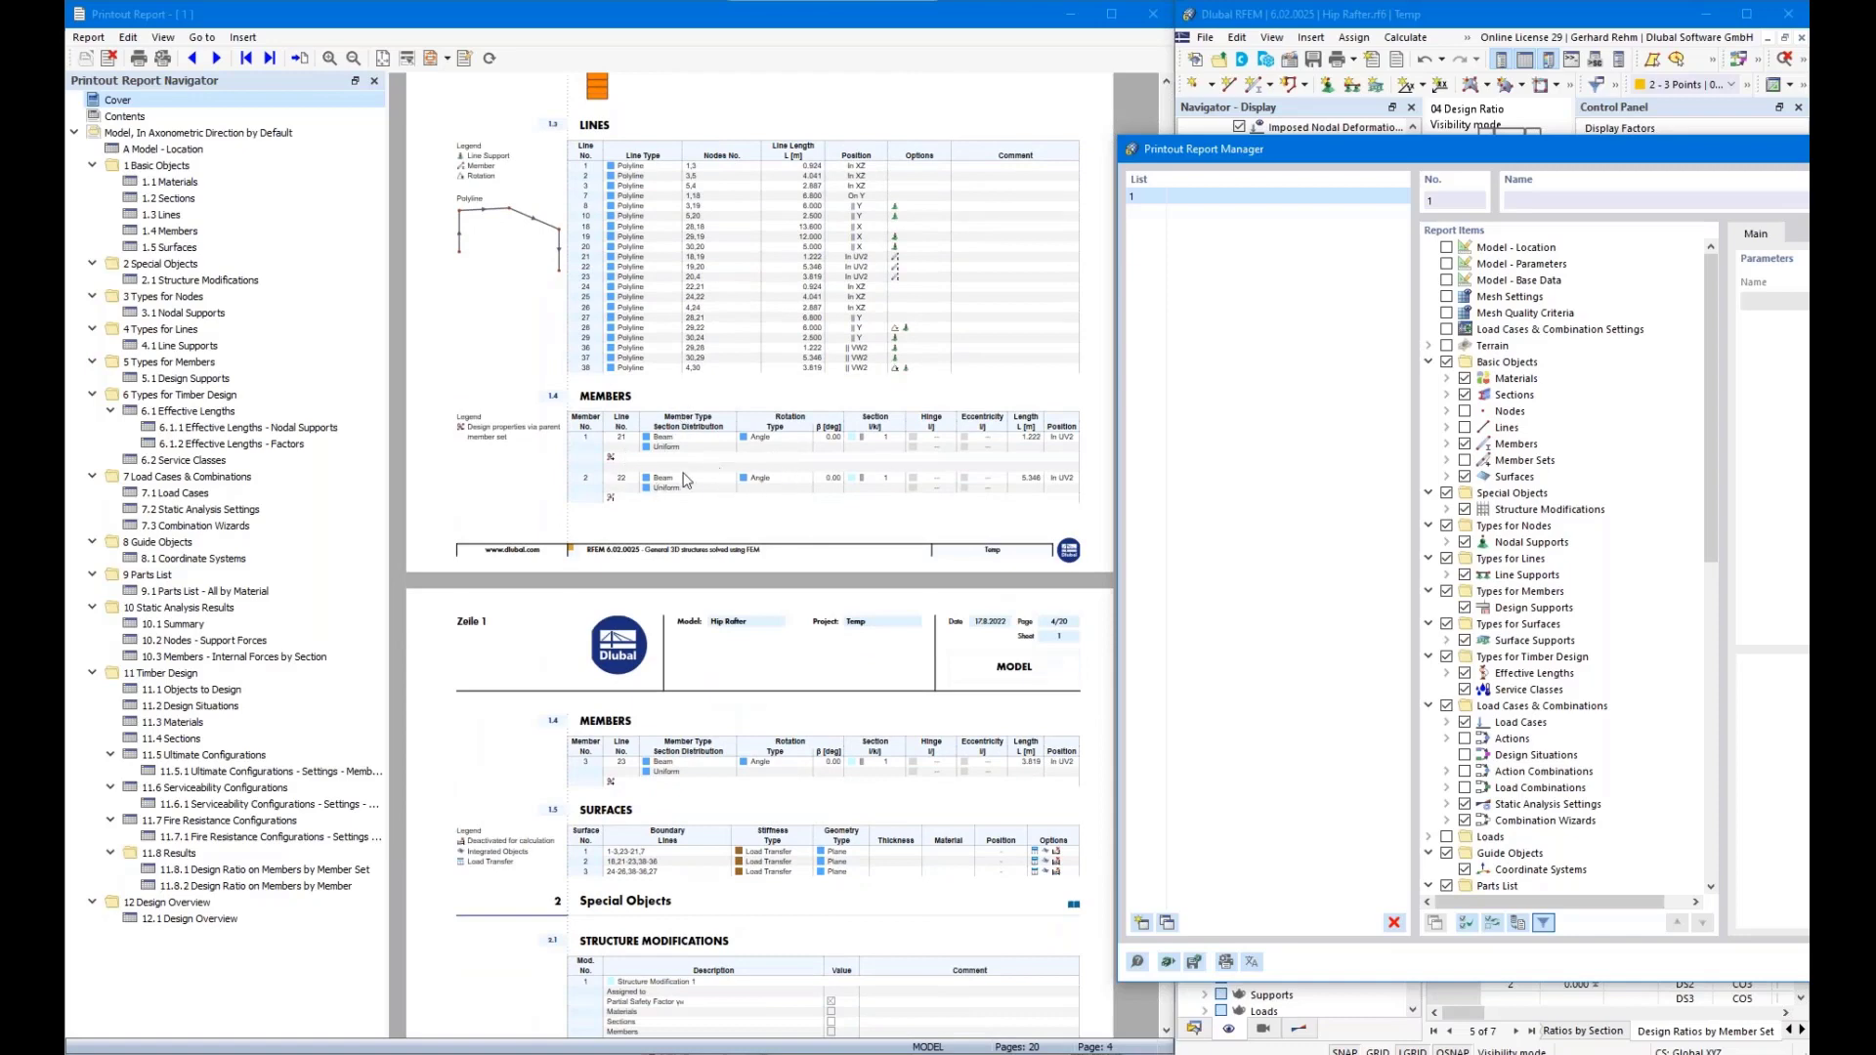
click(1465, 445)
scroll(687, 641, down, 3)
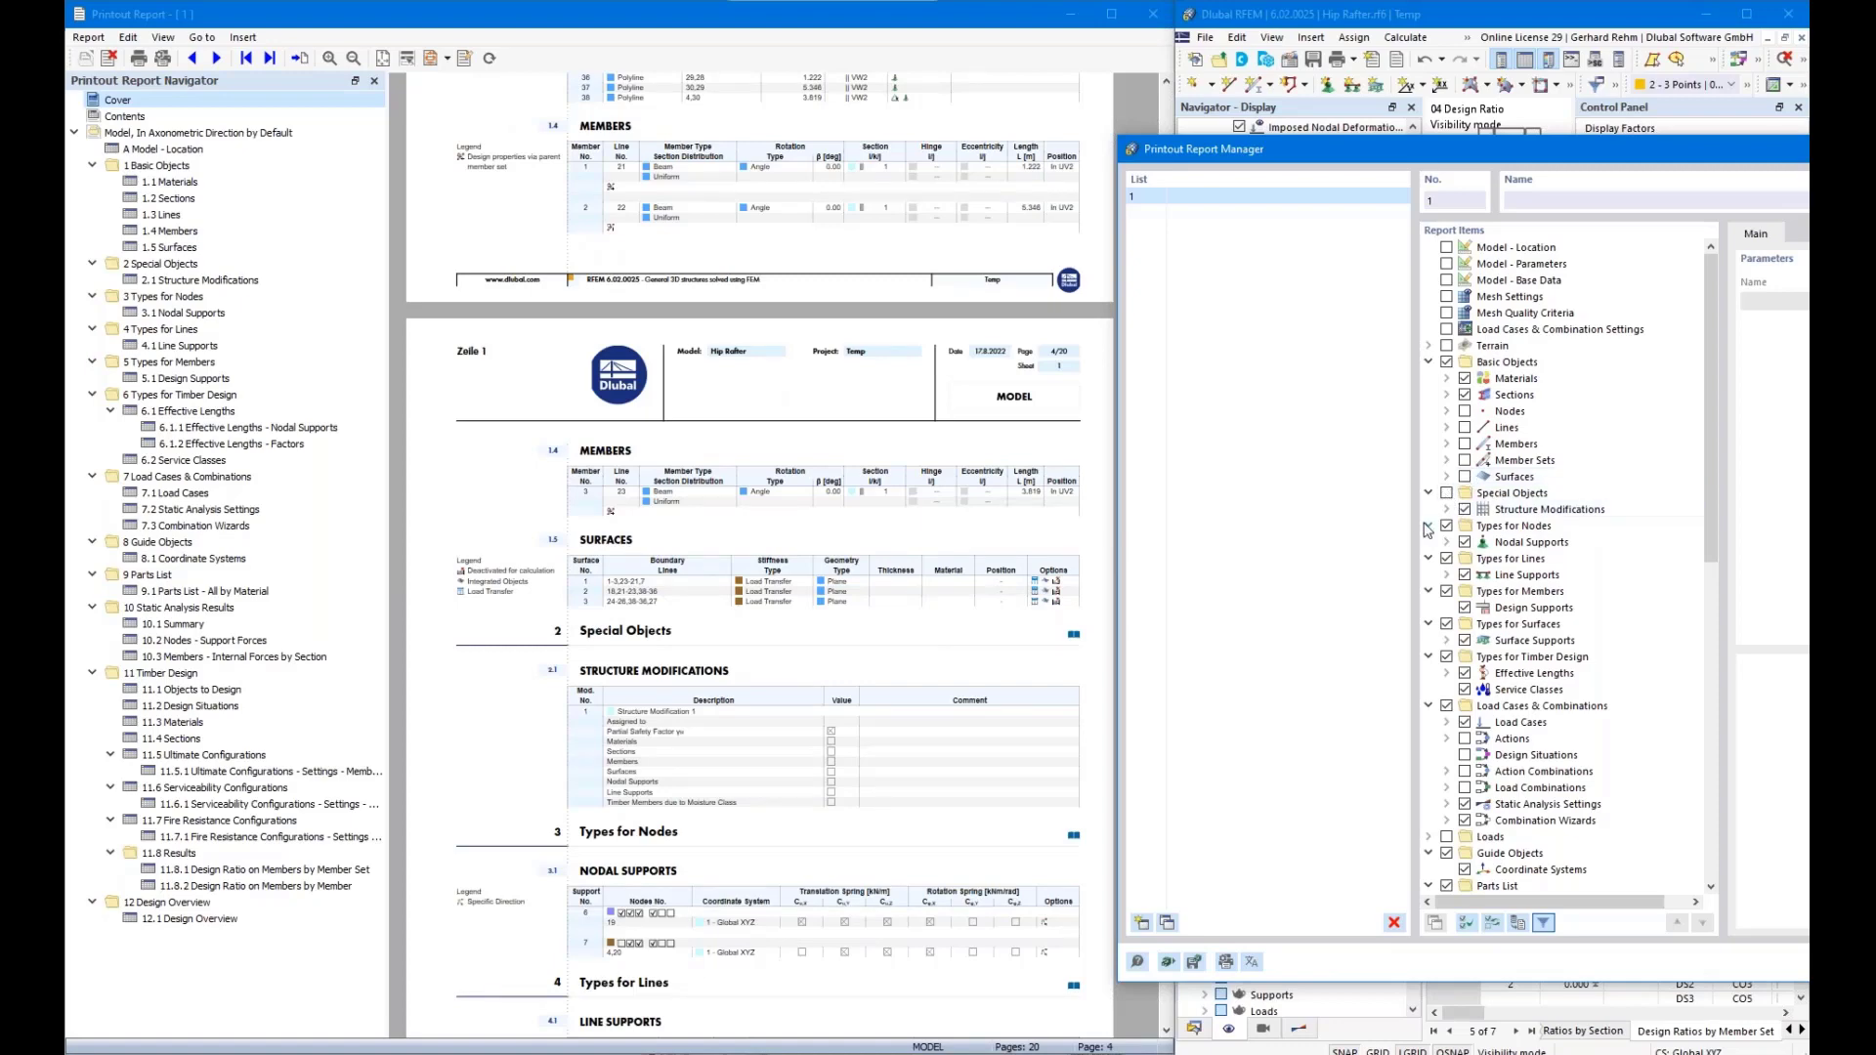
Include the Rotated via 3 Angles sub-item of the nodal supports in the report
scroll(819, 486, down, 3)
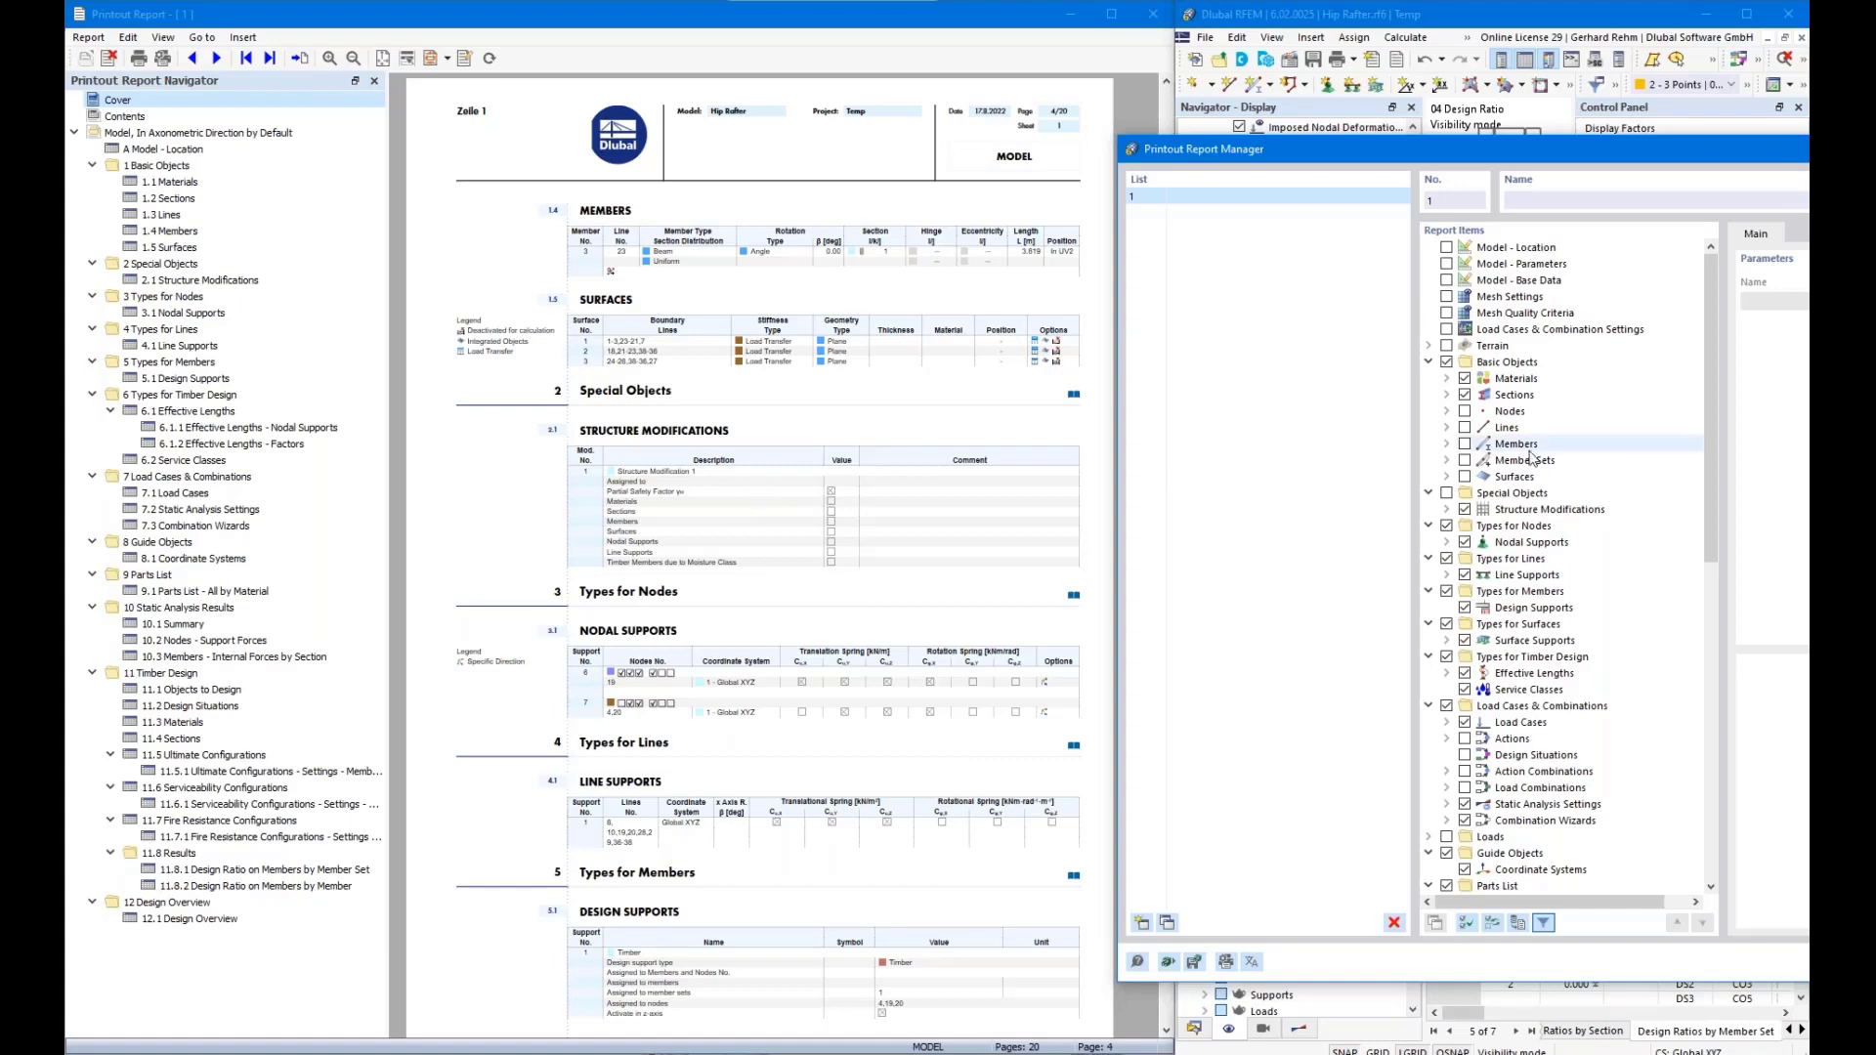
click(1446, 543)
scroll(1466, 635, down, 2)
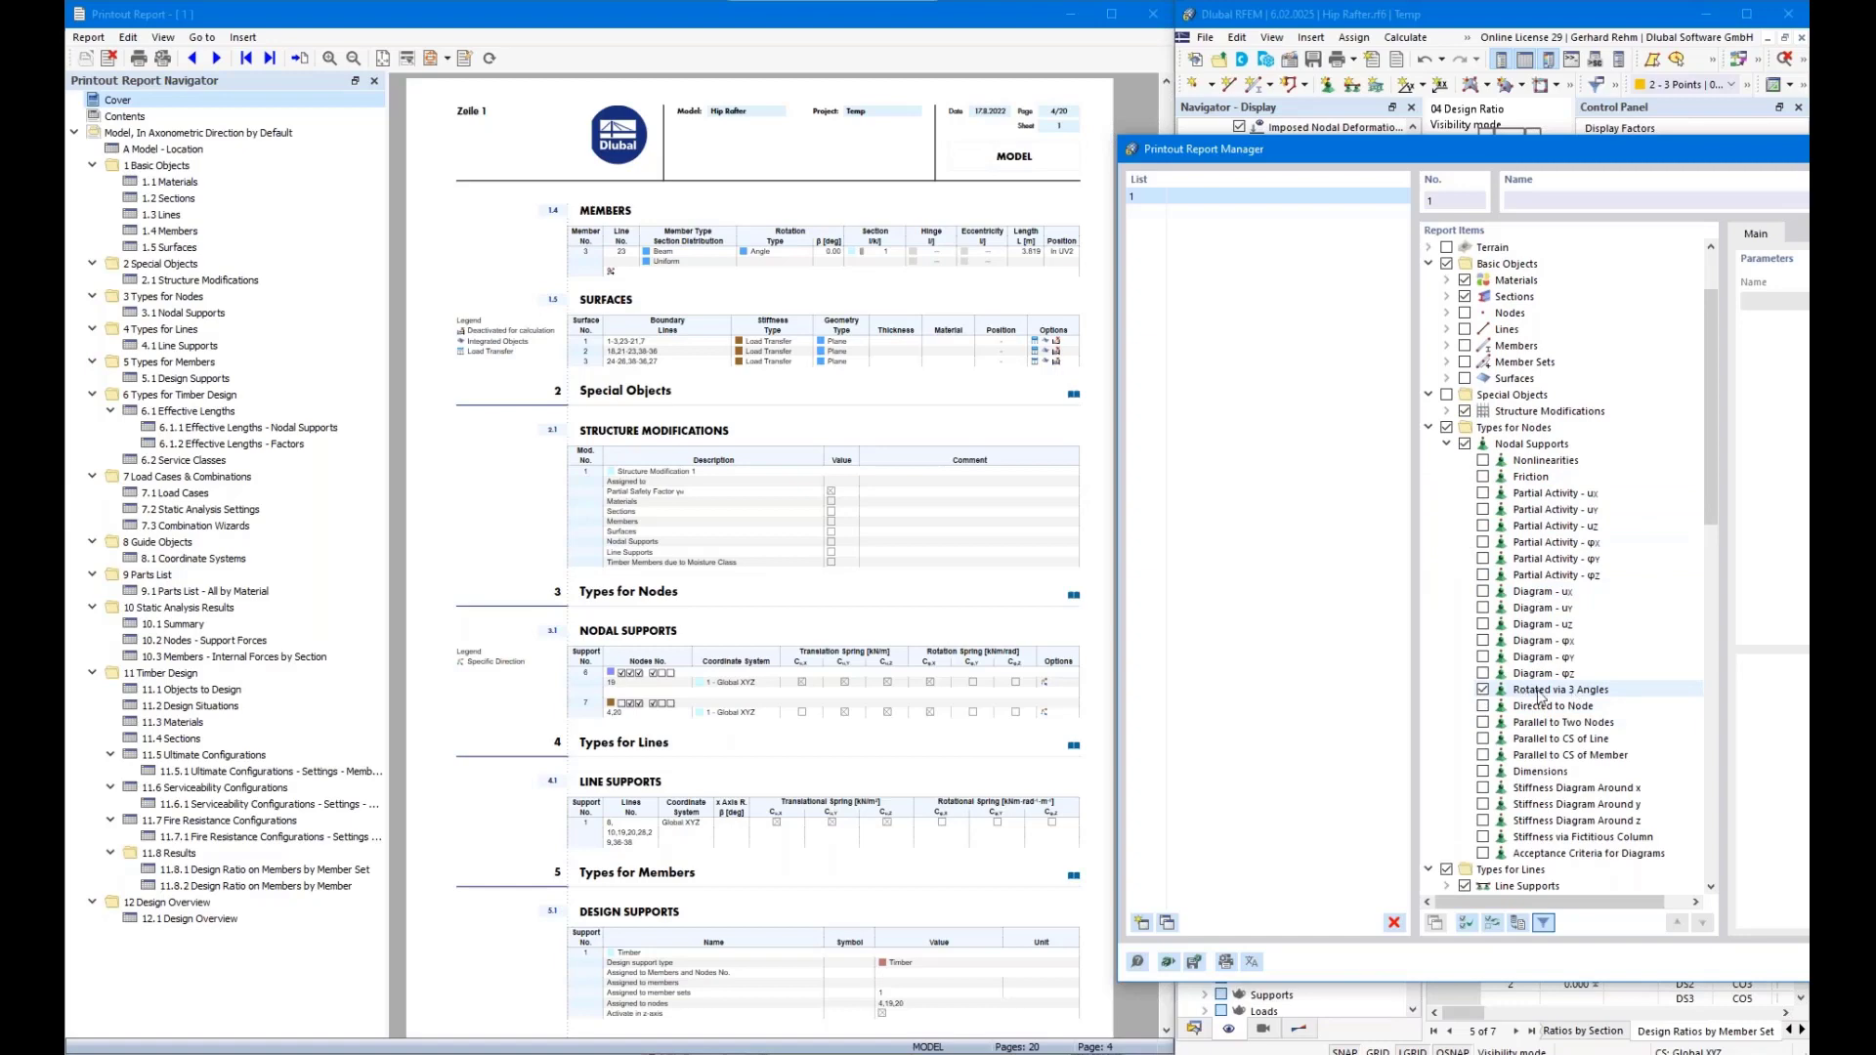
click(1446, 445)
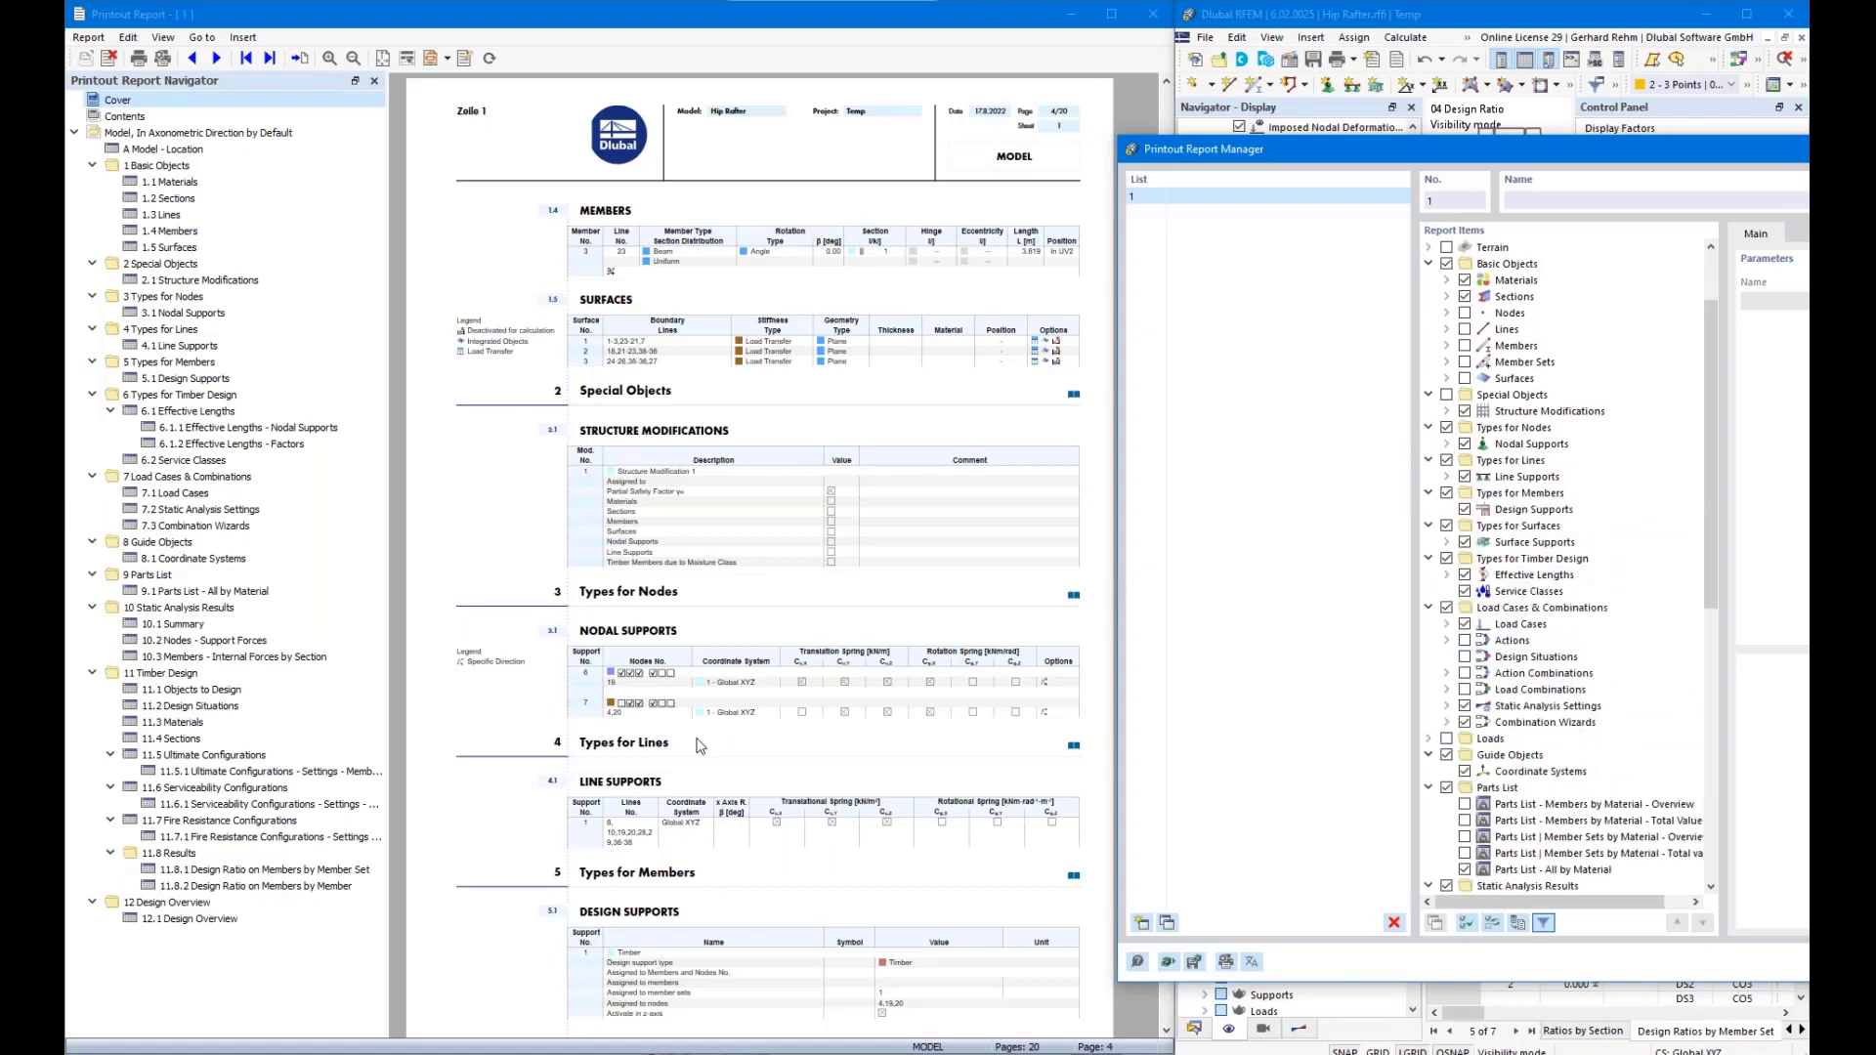
Exclude Types for Lines, Types for Members and Types for Surfaces from the report items
scroll(700, 748, down, 2)
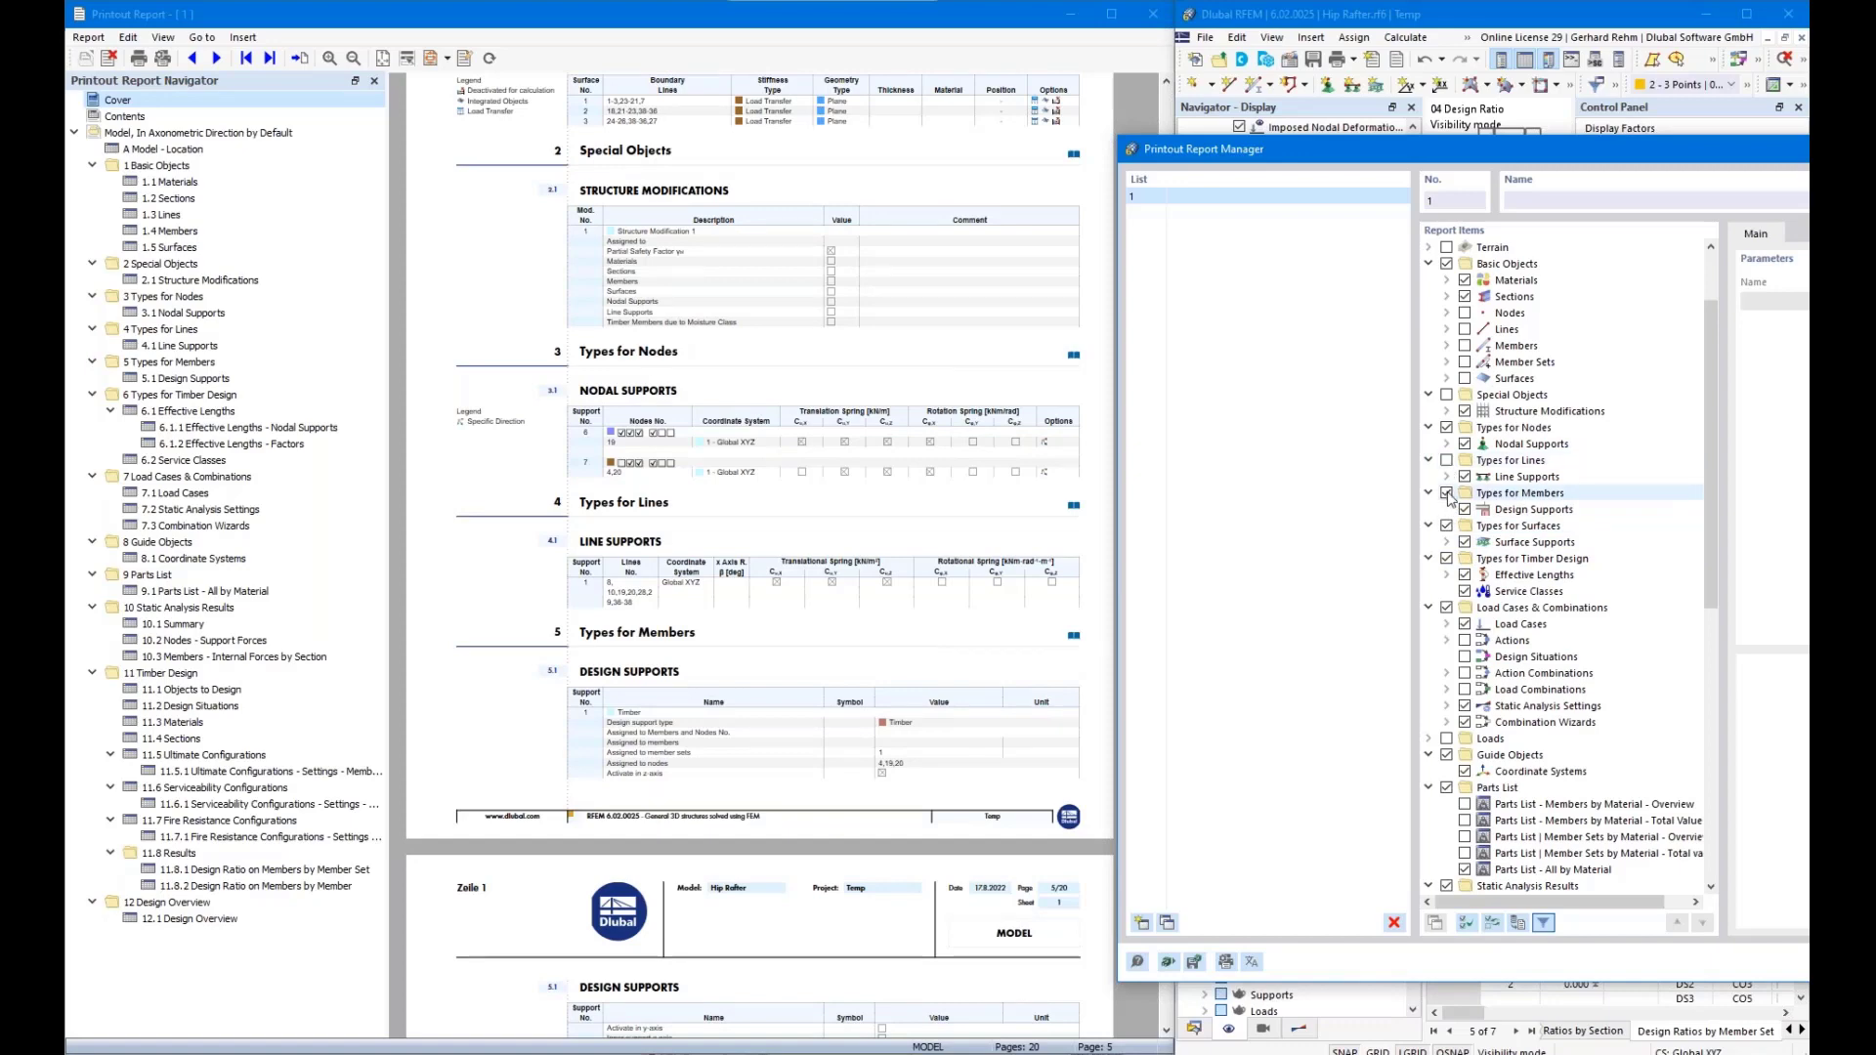
scroll(664, 706, down, 10)
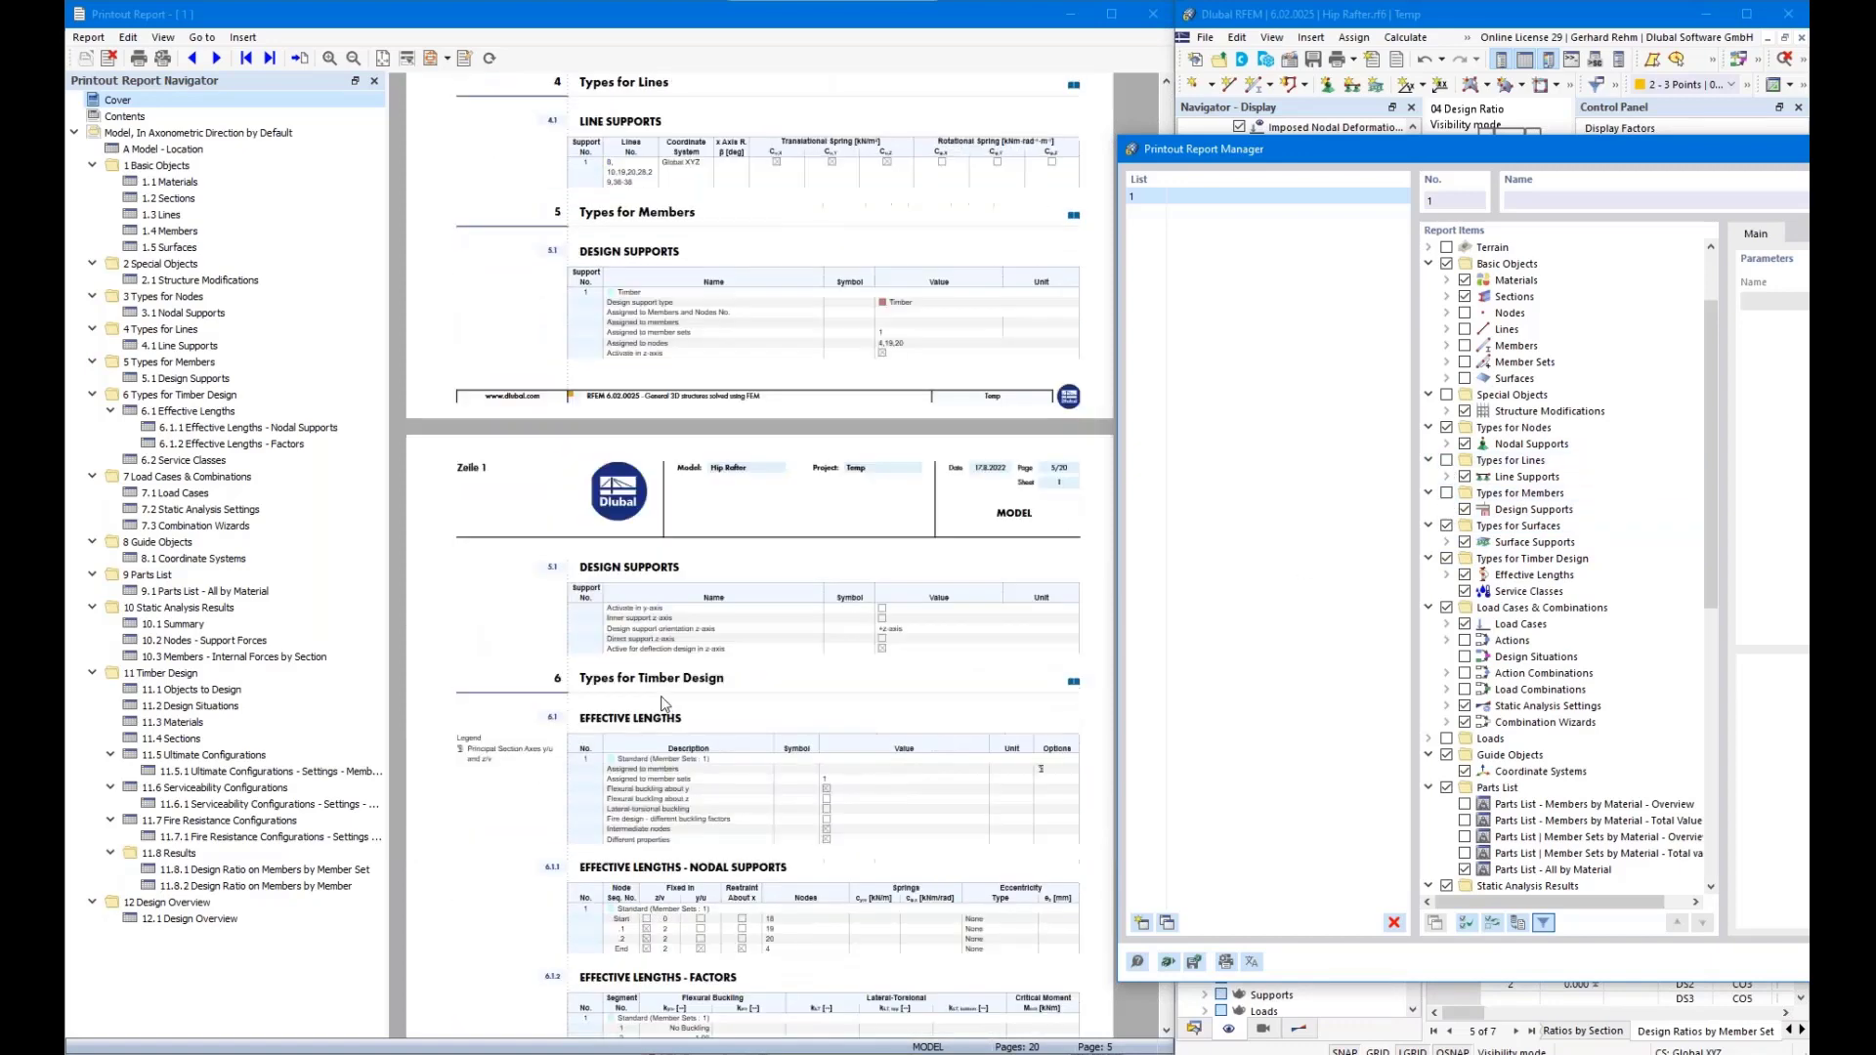
click(1446, 526)
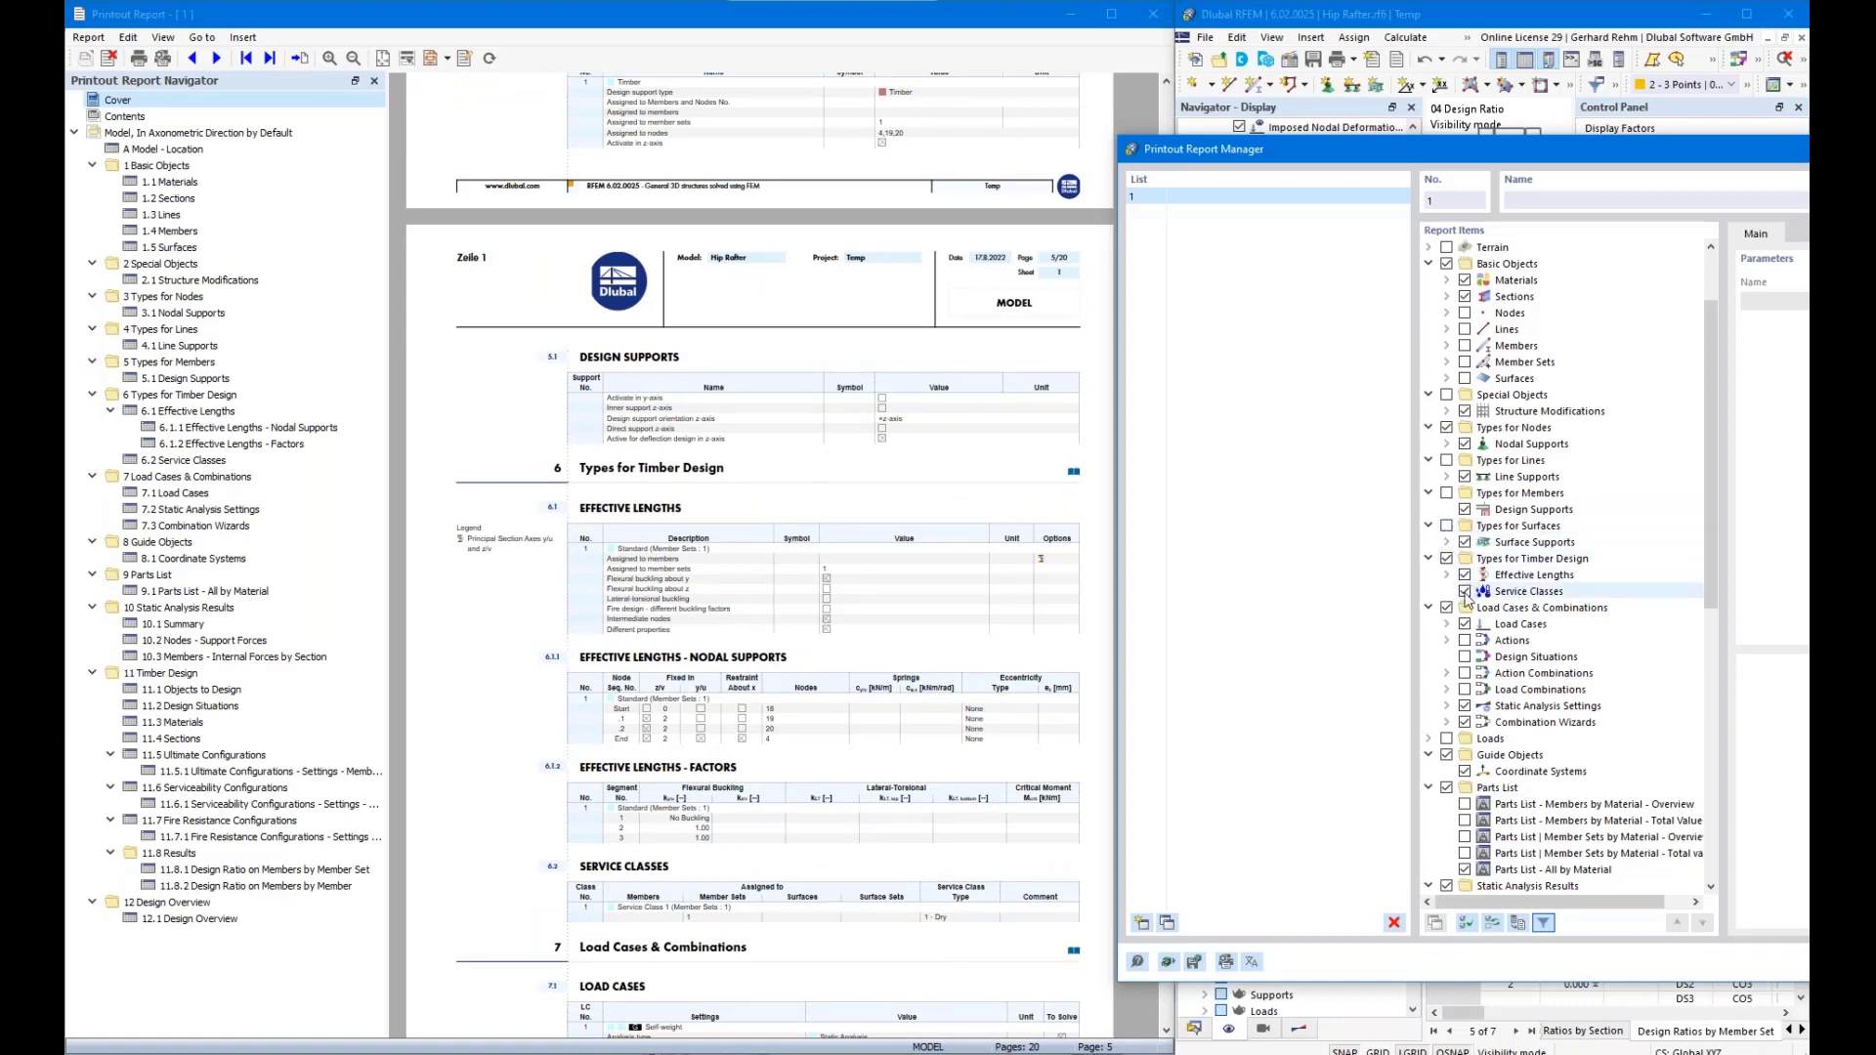
Display the options of the Load Cases report item alongside the report's load case tables
scroll(1476, 607, down, 1)
scroll(1476, 608, down, 1)
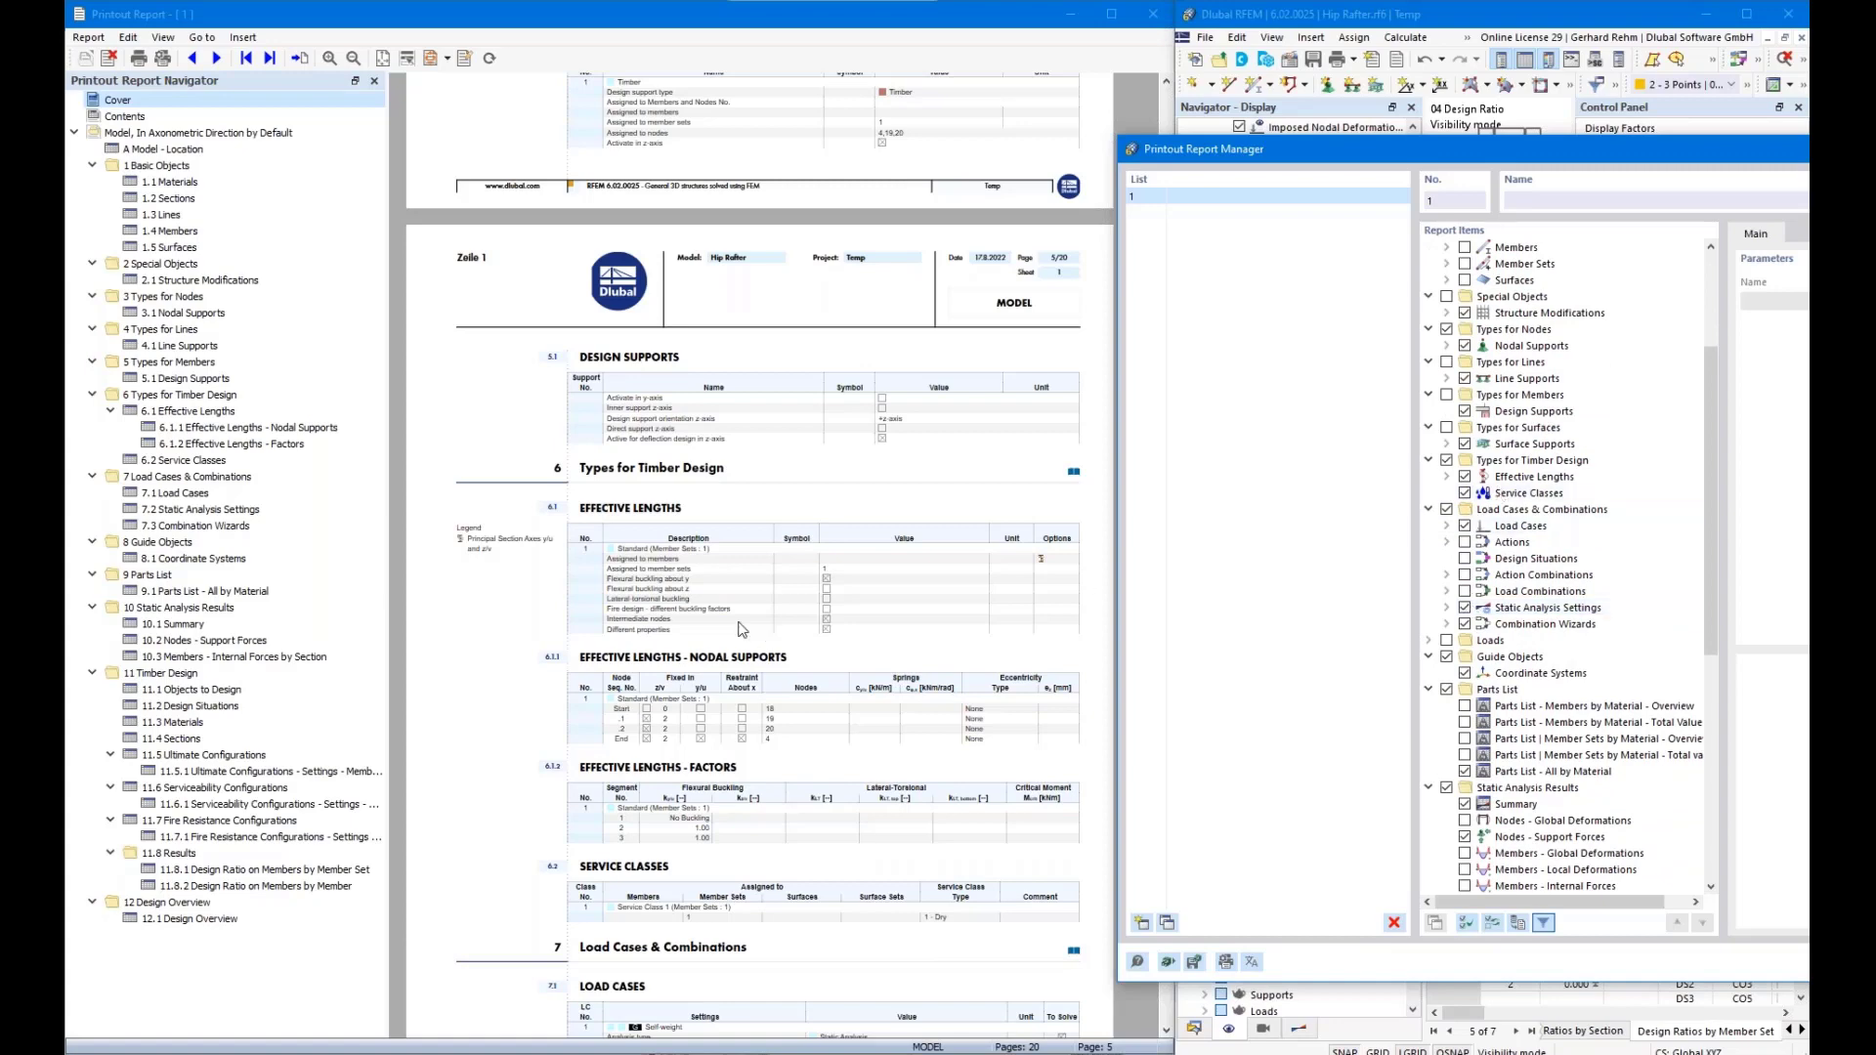
scroll(697, 657, down, 1)
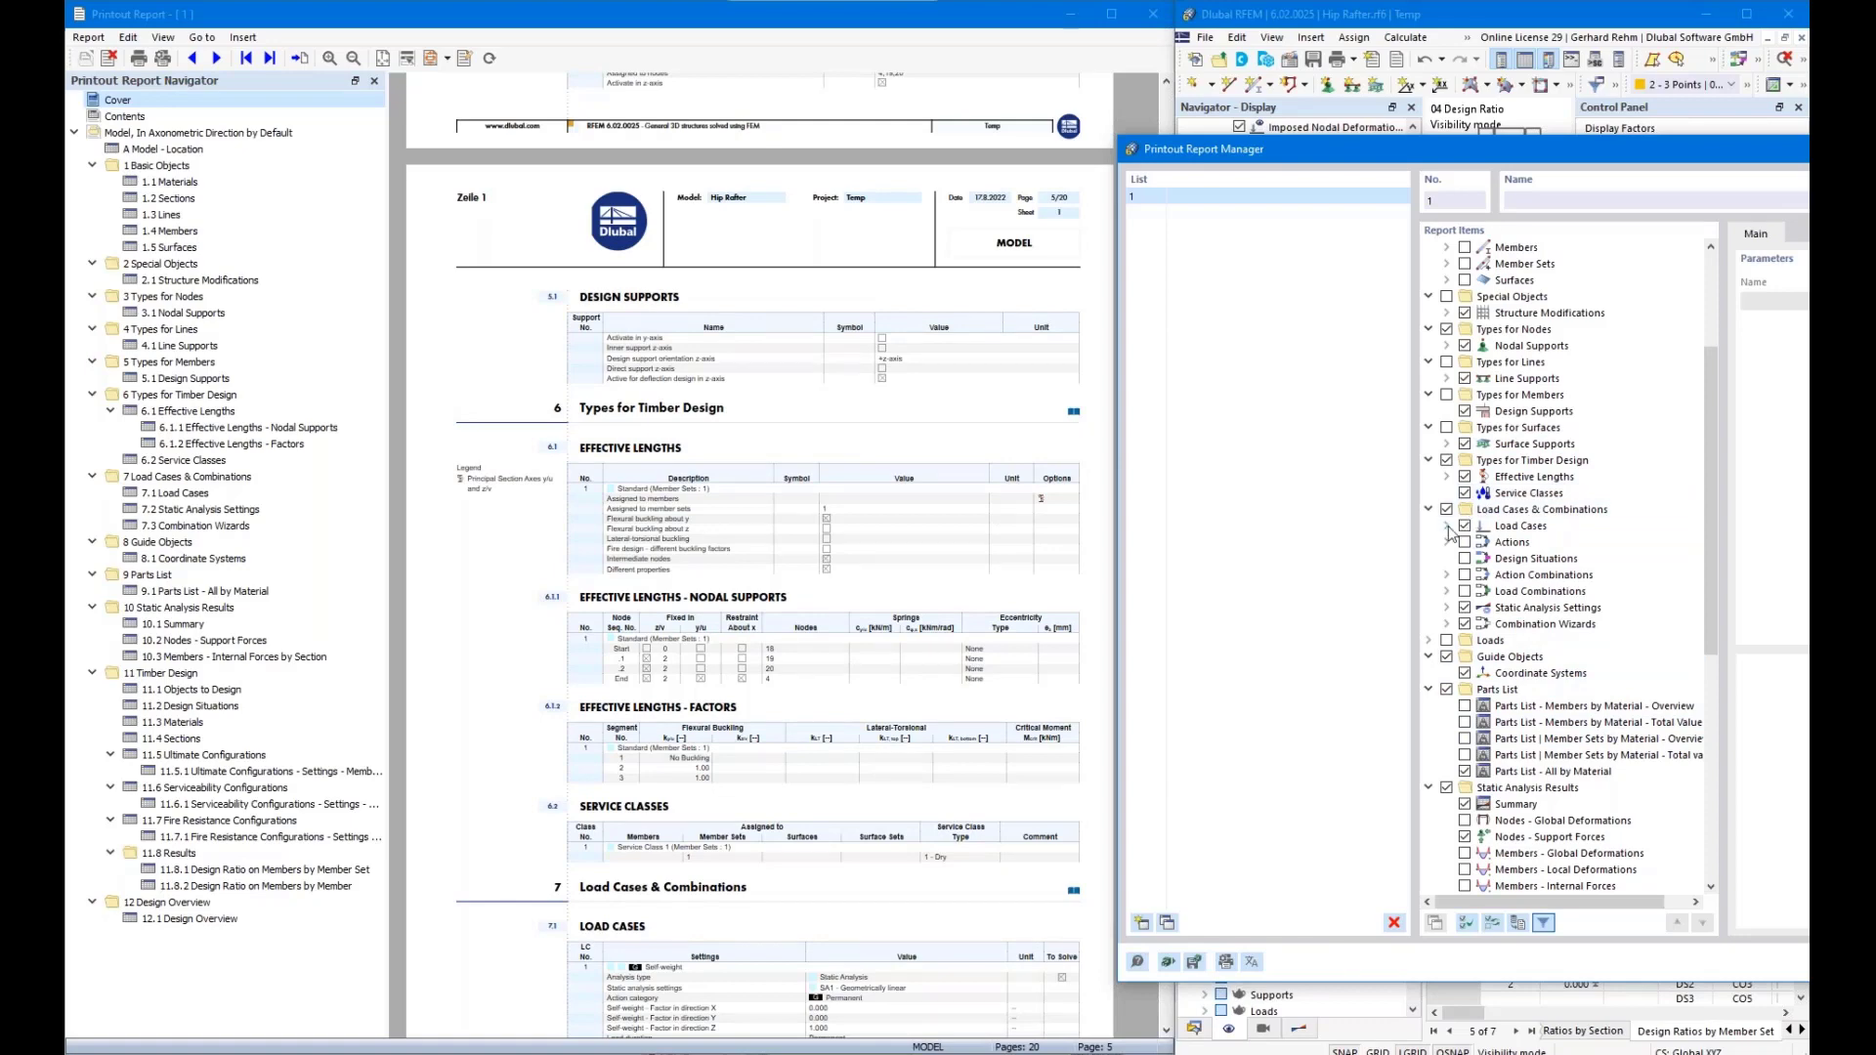
click(1521, 528)
drag(1478, 164, 1295, 143)
scroll(653, 650, down, 3)
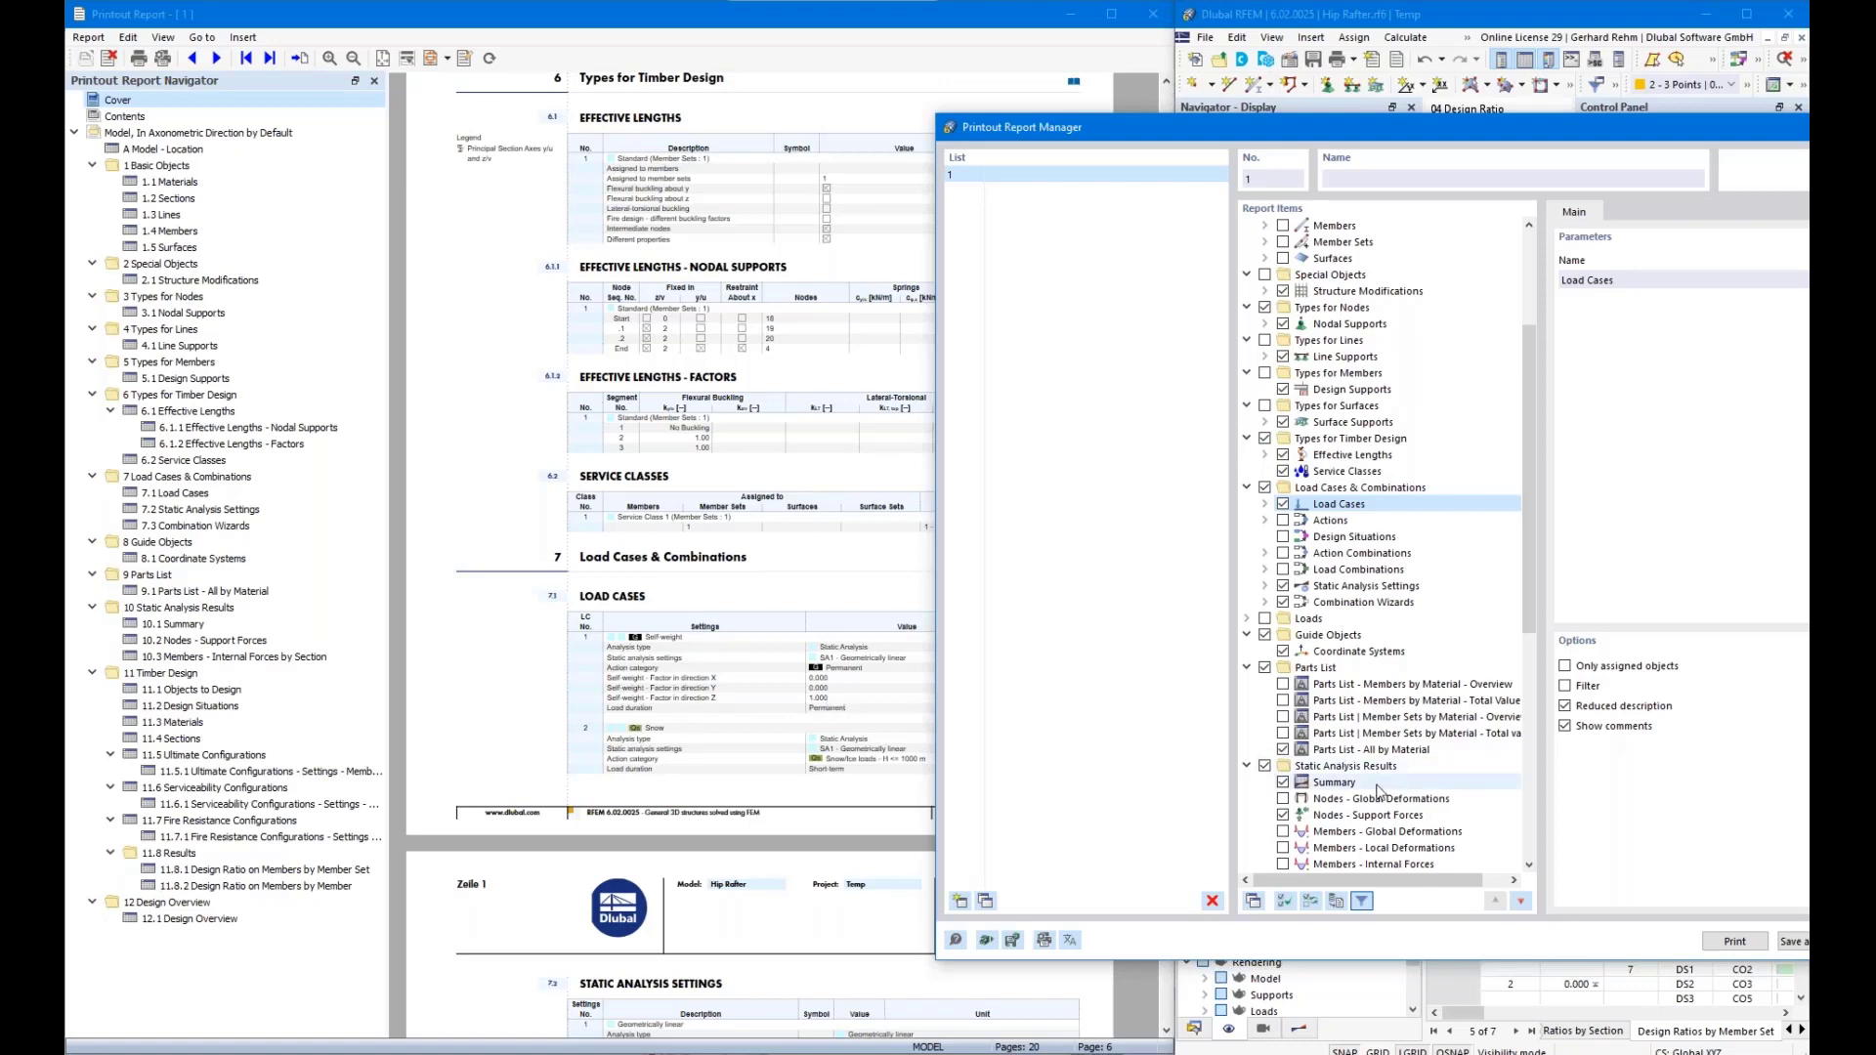
Include Design Situations and Load Combinations in the report items
click(1354, 538)
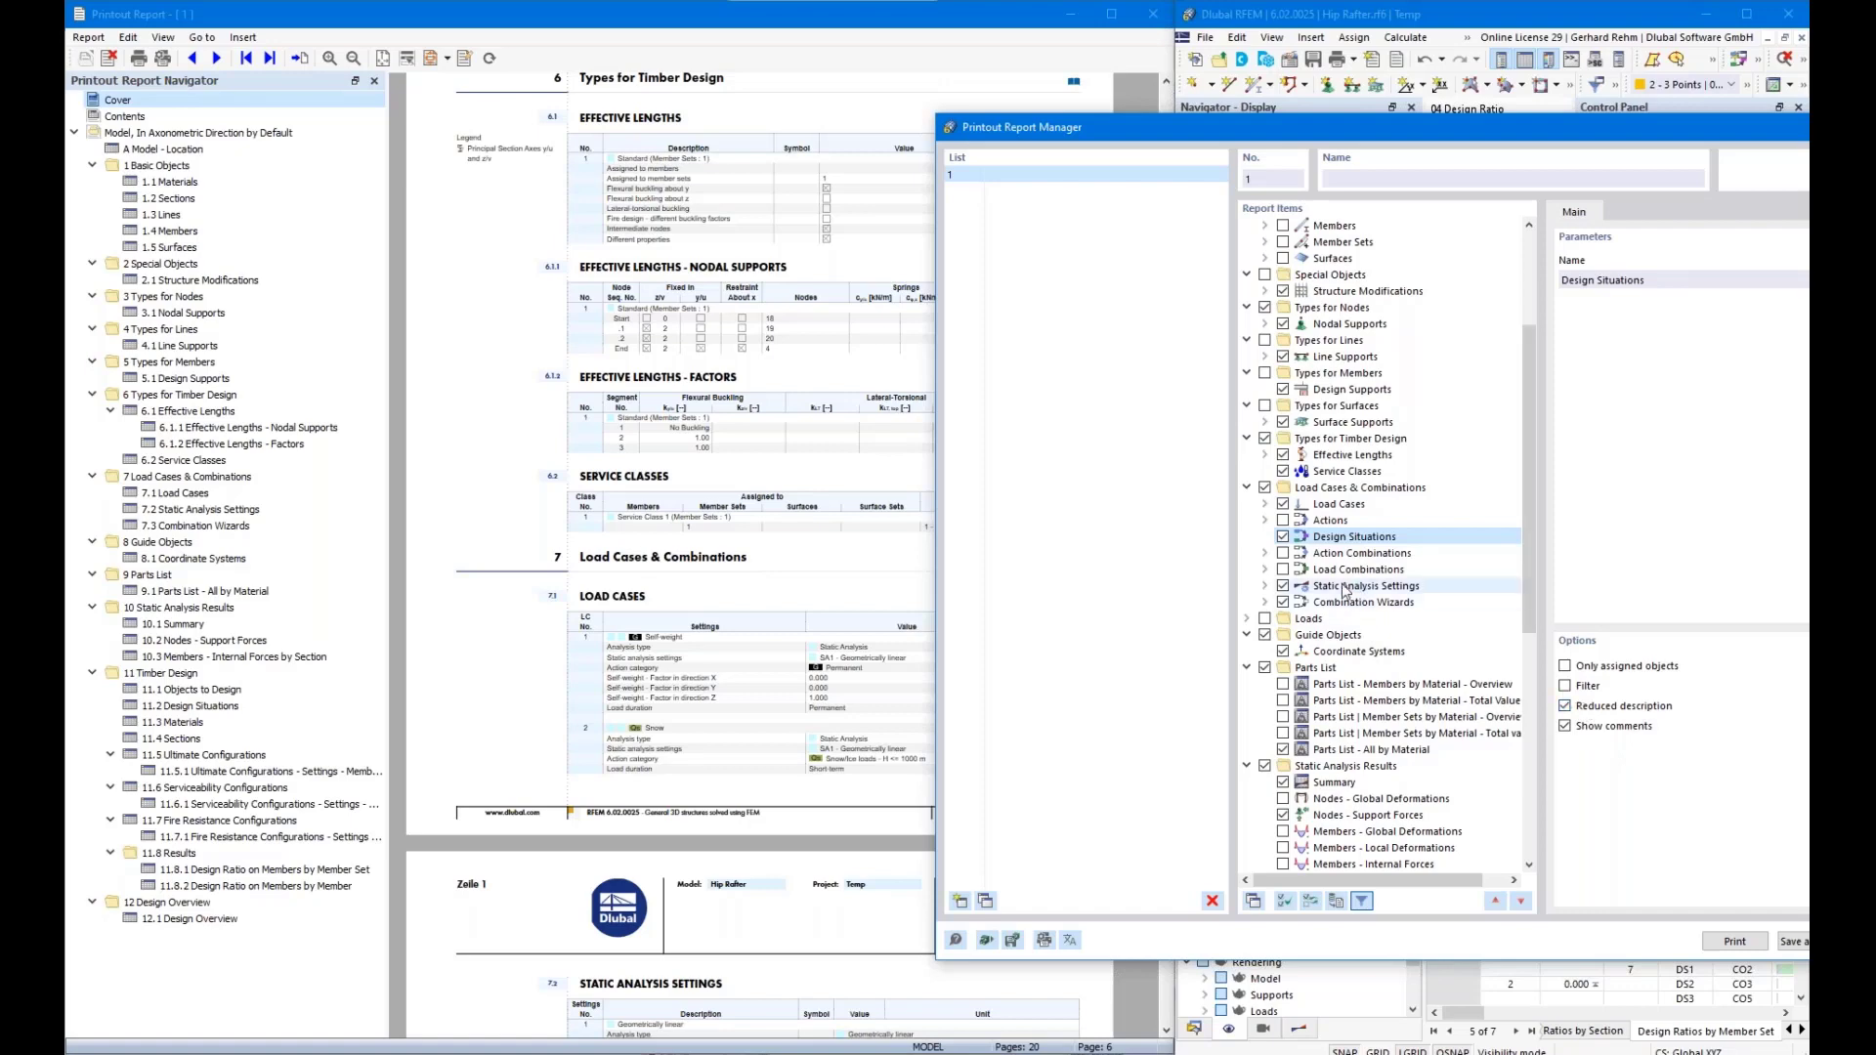
click(1283, 570)
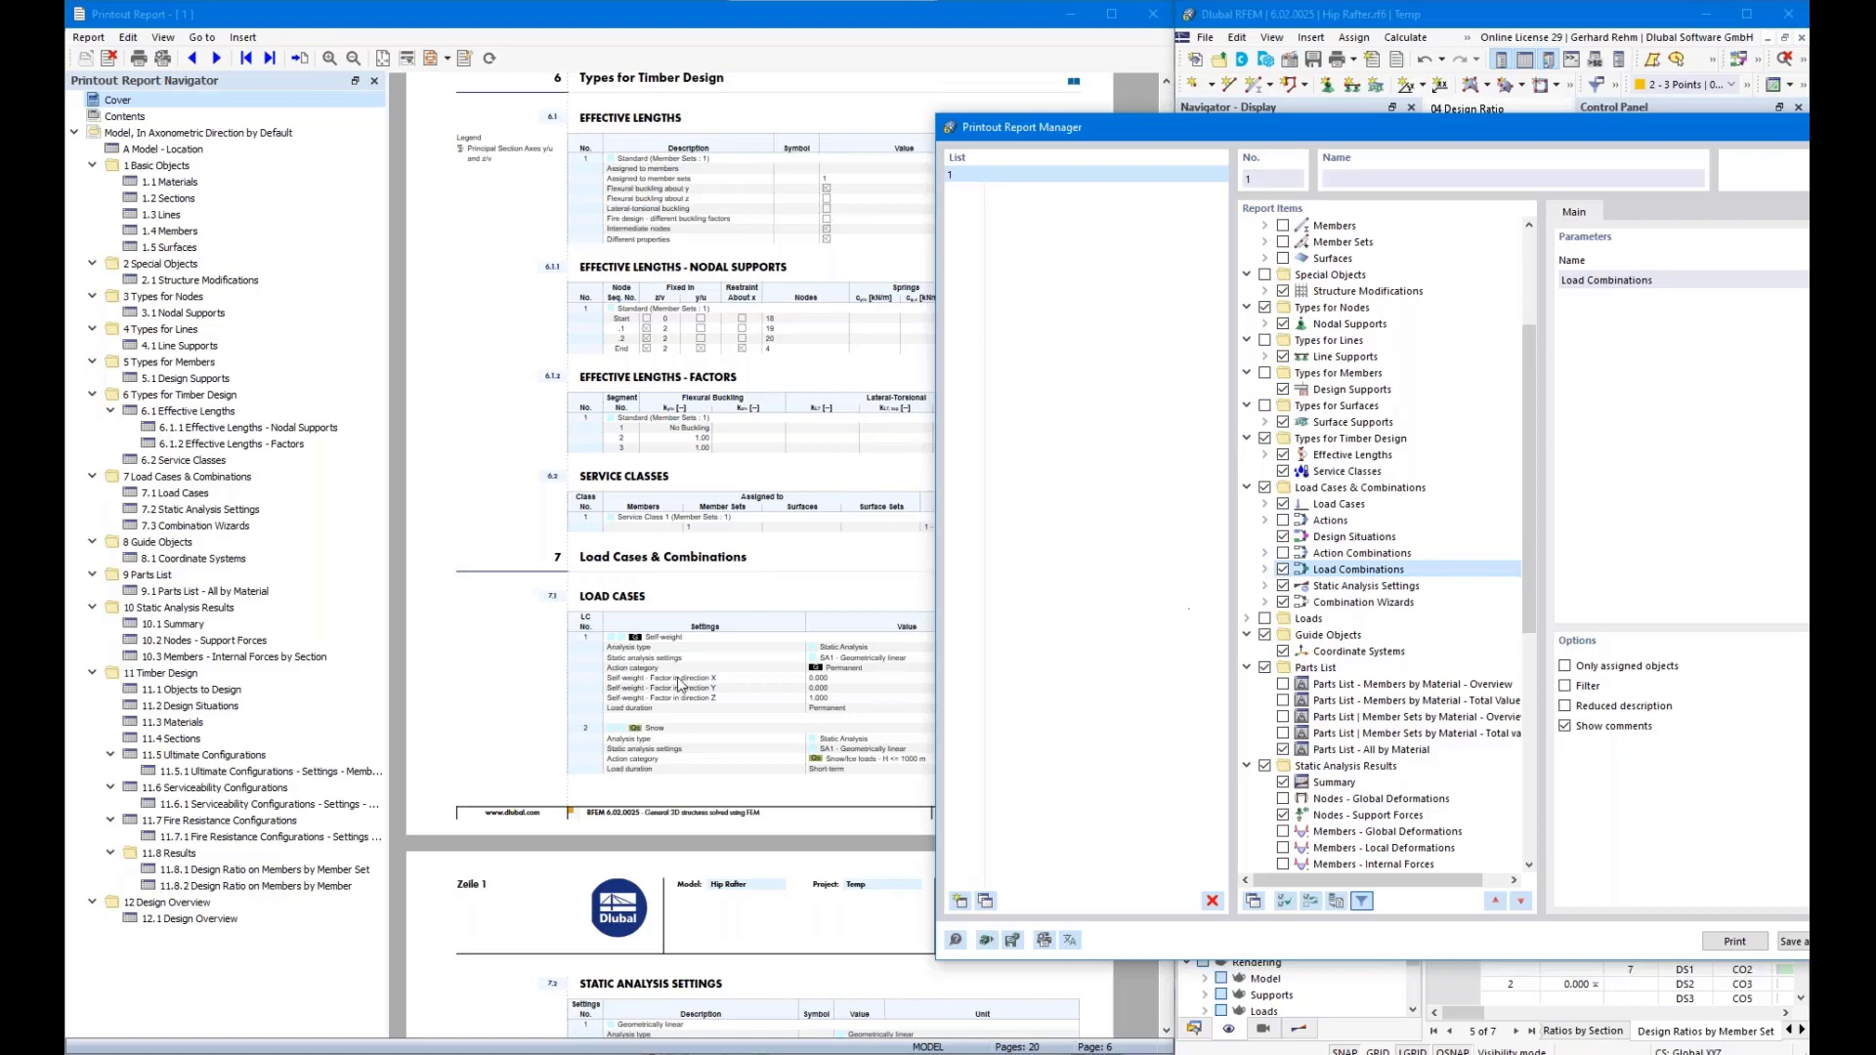
Compare the printed load case and settings tables, and exclude Static Analysis Settings and Combination Wizards from the report items
scroll(745, 659, down, 6)
scroll(739, 655, down, 10)
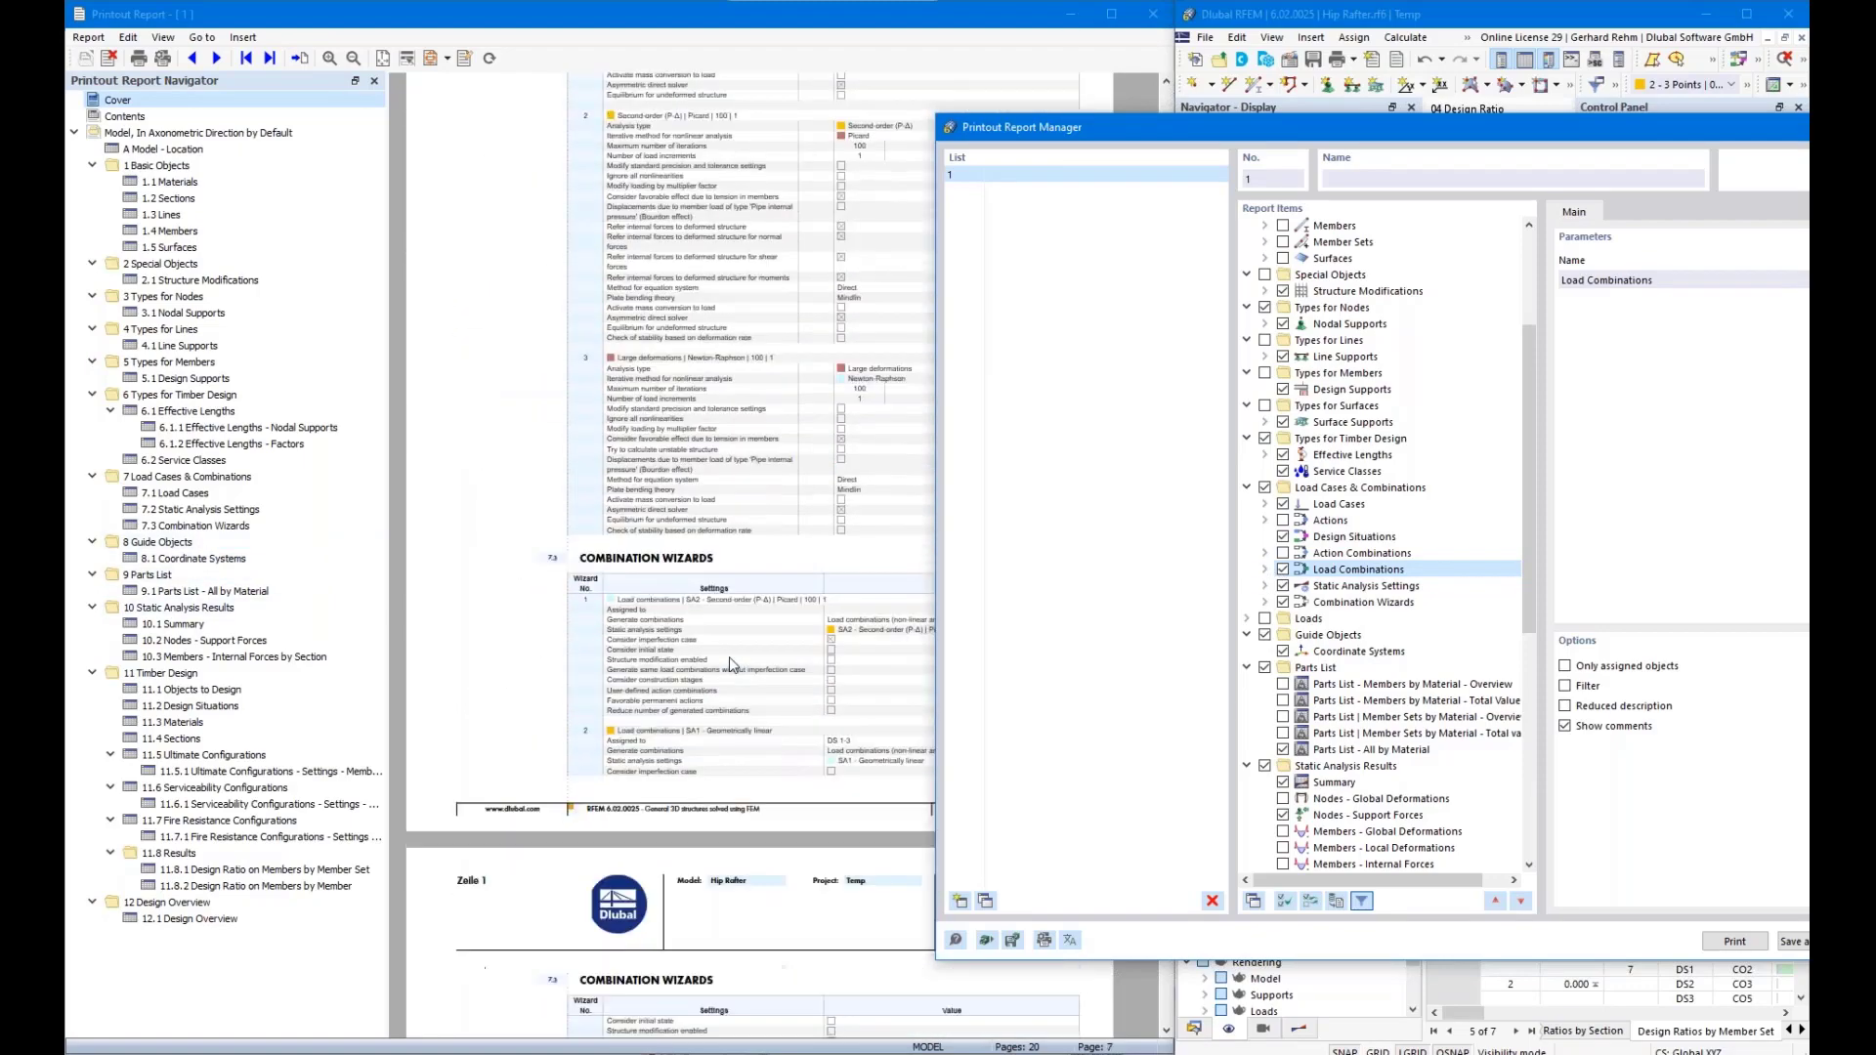
scroll(721, 691, up, 9)
scroll(735, 751, up, 5)
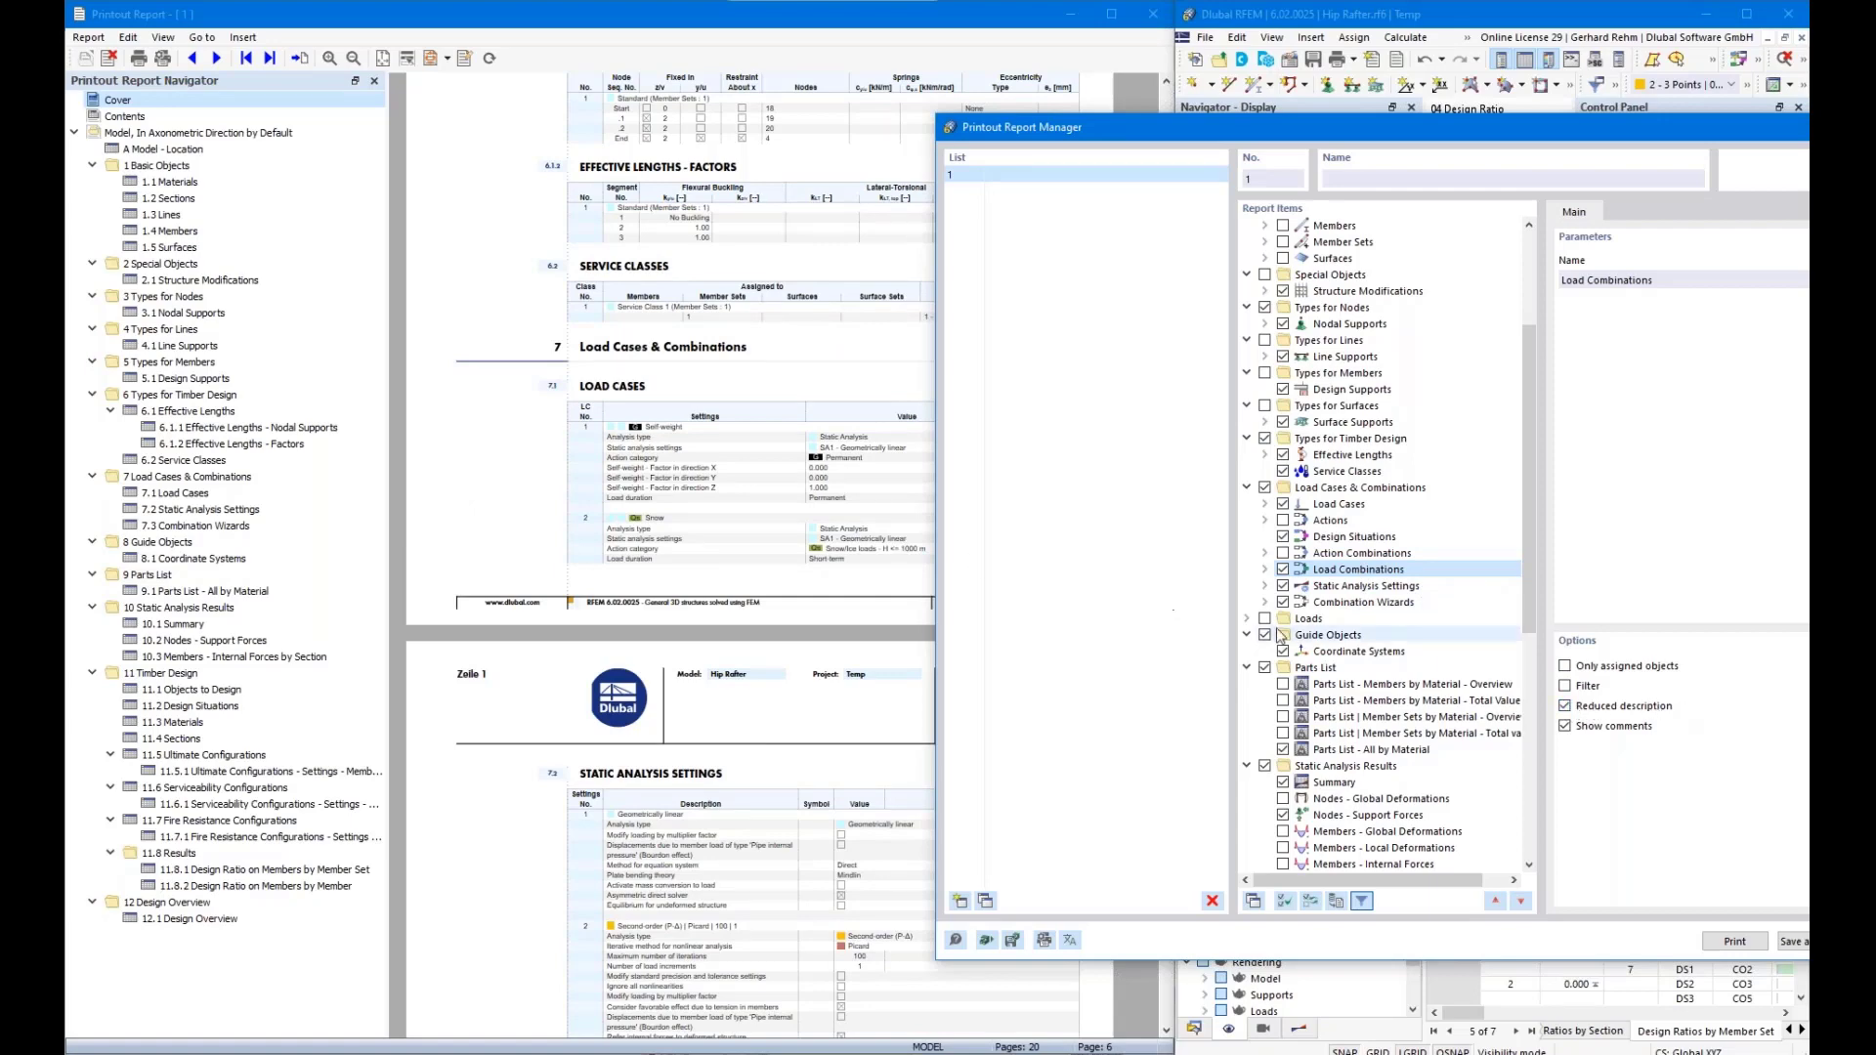
scroll(666, 621, down, 5)
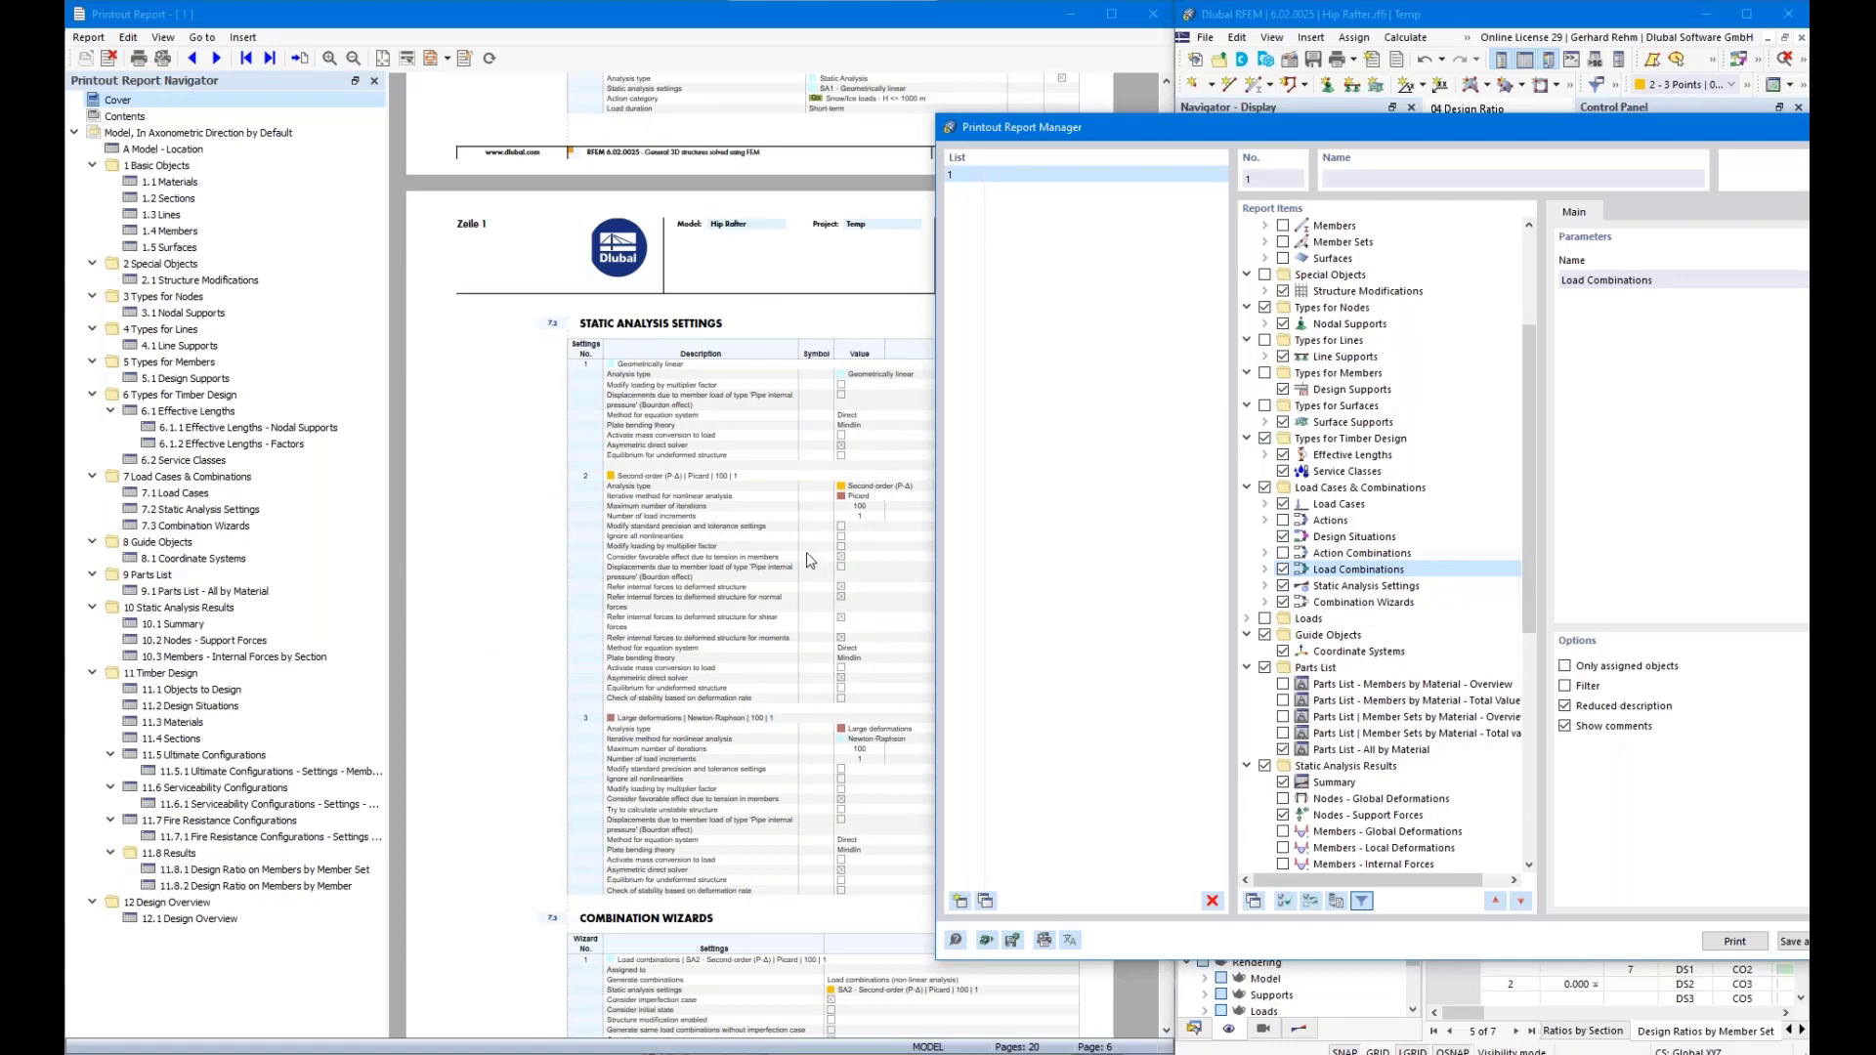
scroll(833, 539, down, 5)
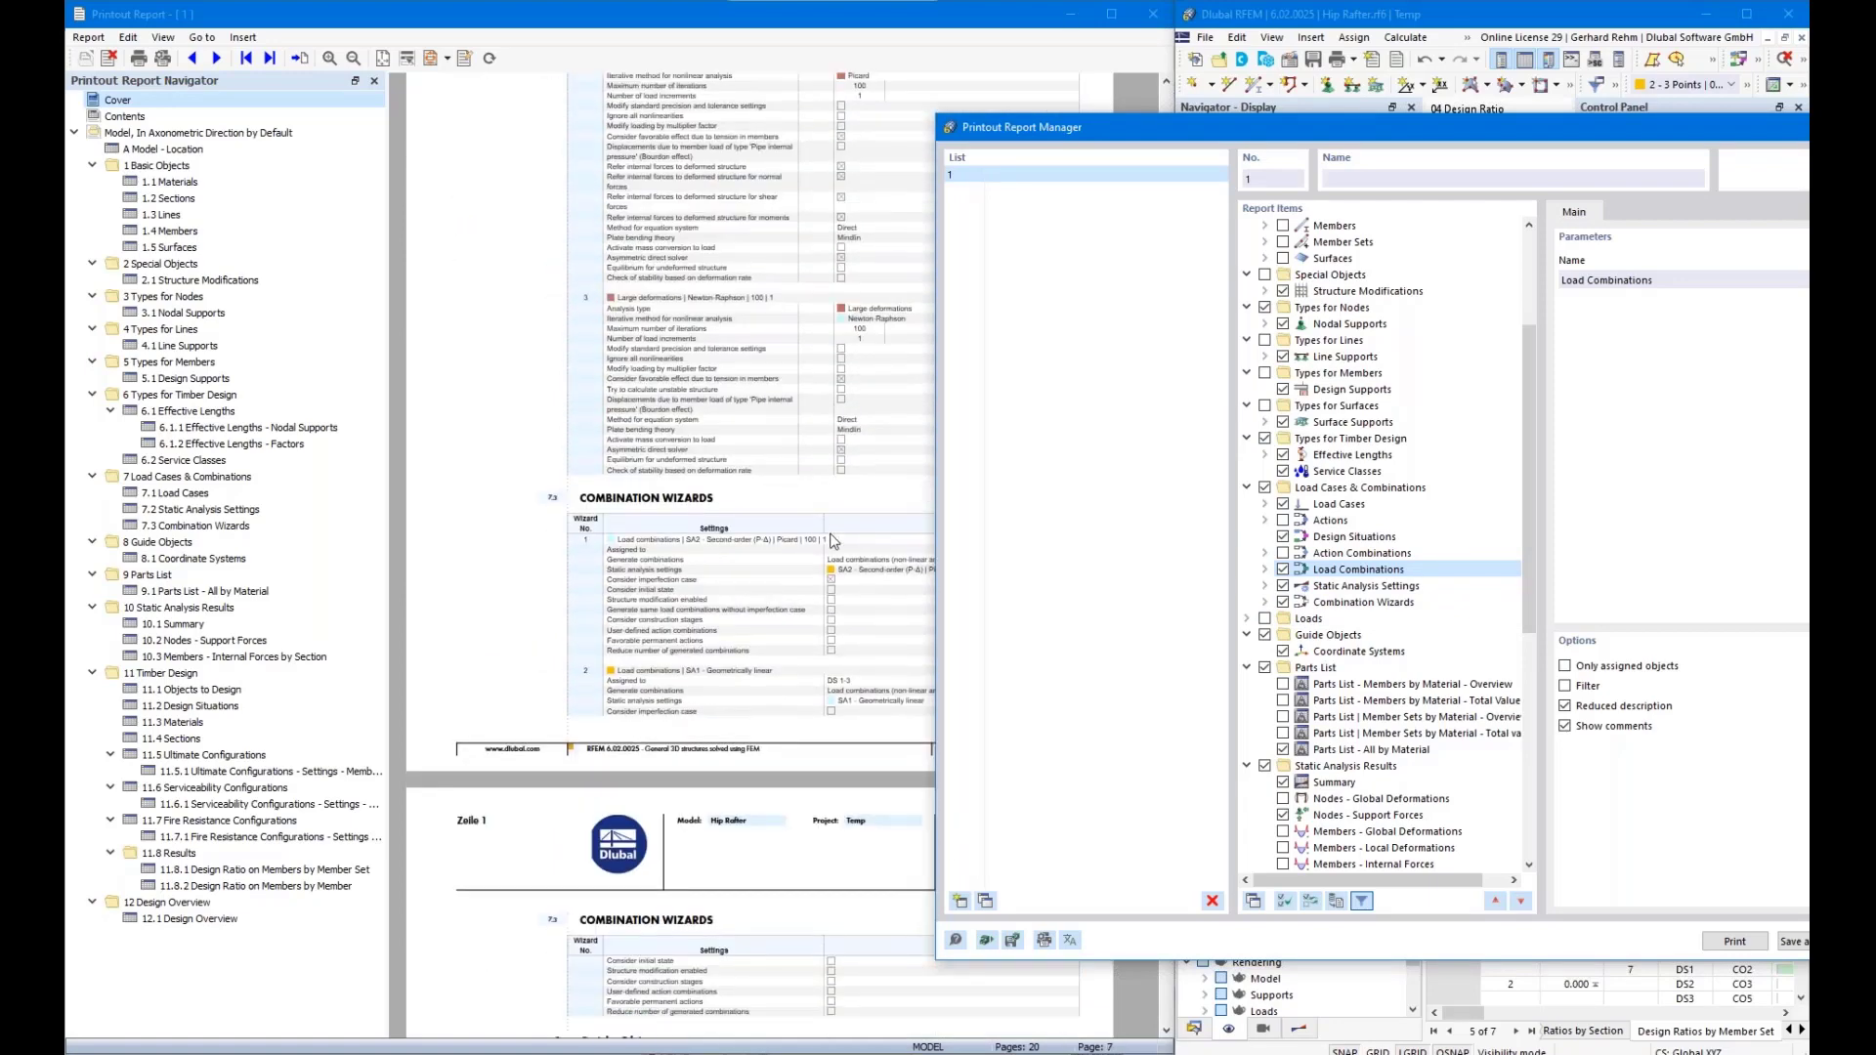
scroll(833, 541, down, 3)
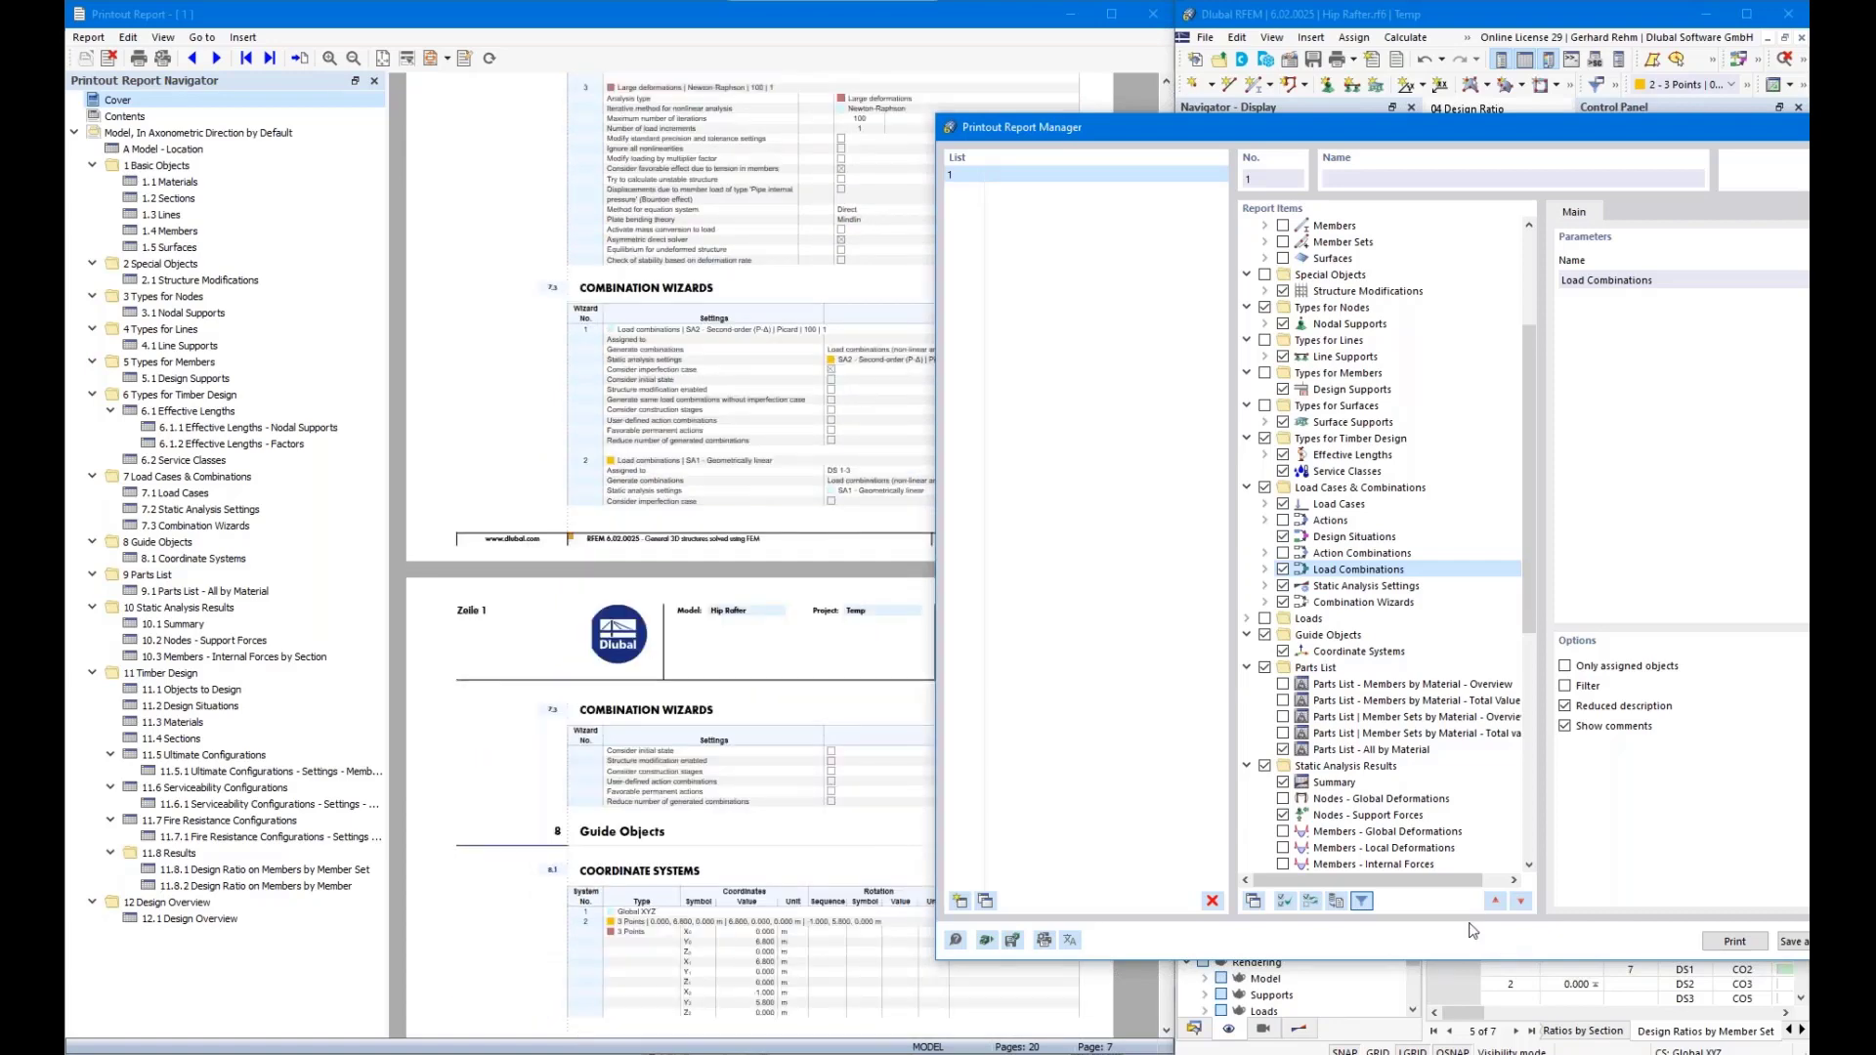
click(1288, 586)
scroll(702, 748, down, 2)
scroll(702, 752, down, 1)
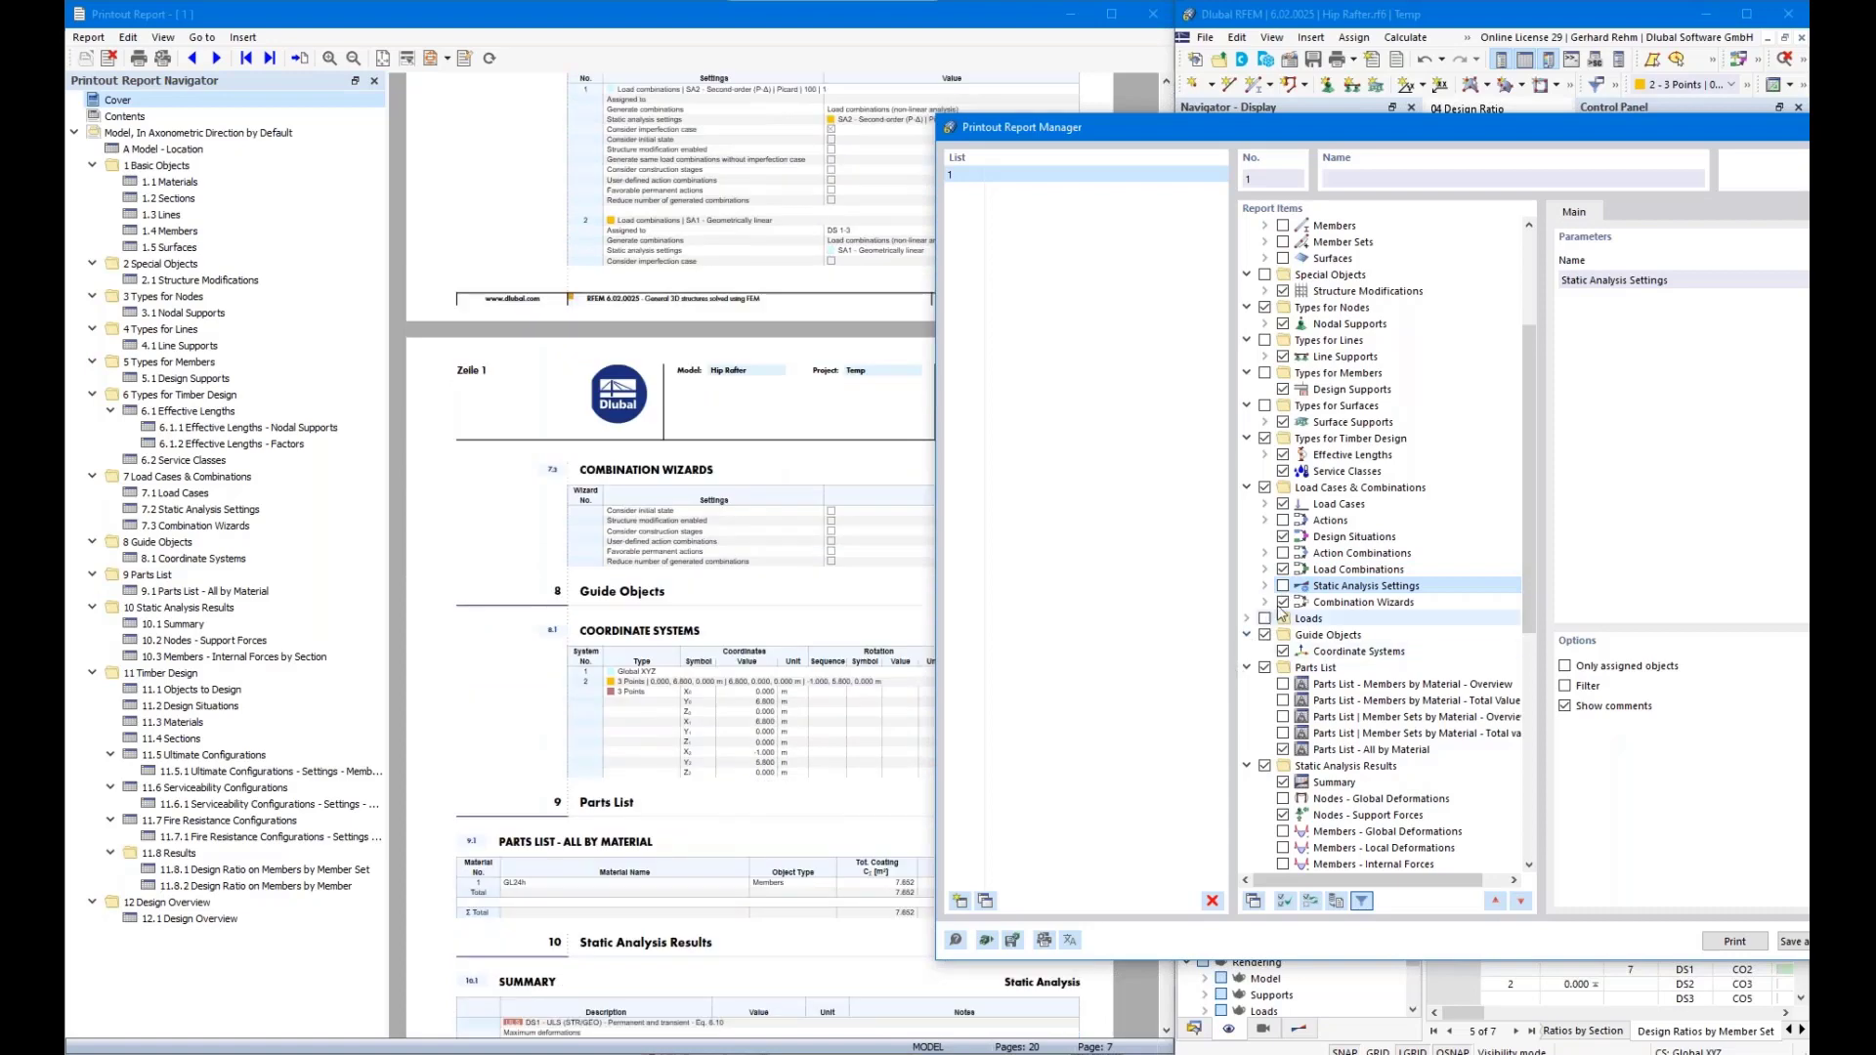
click(1283, 602)
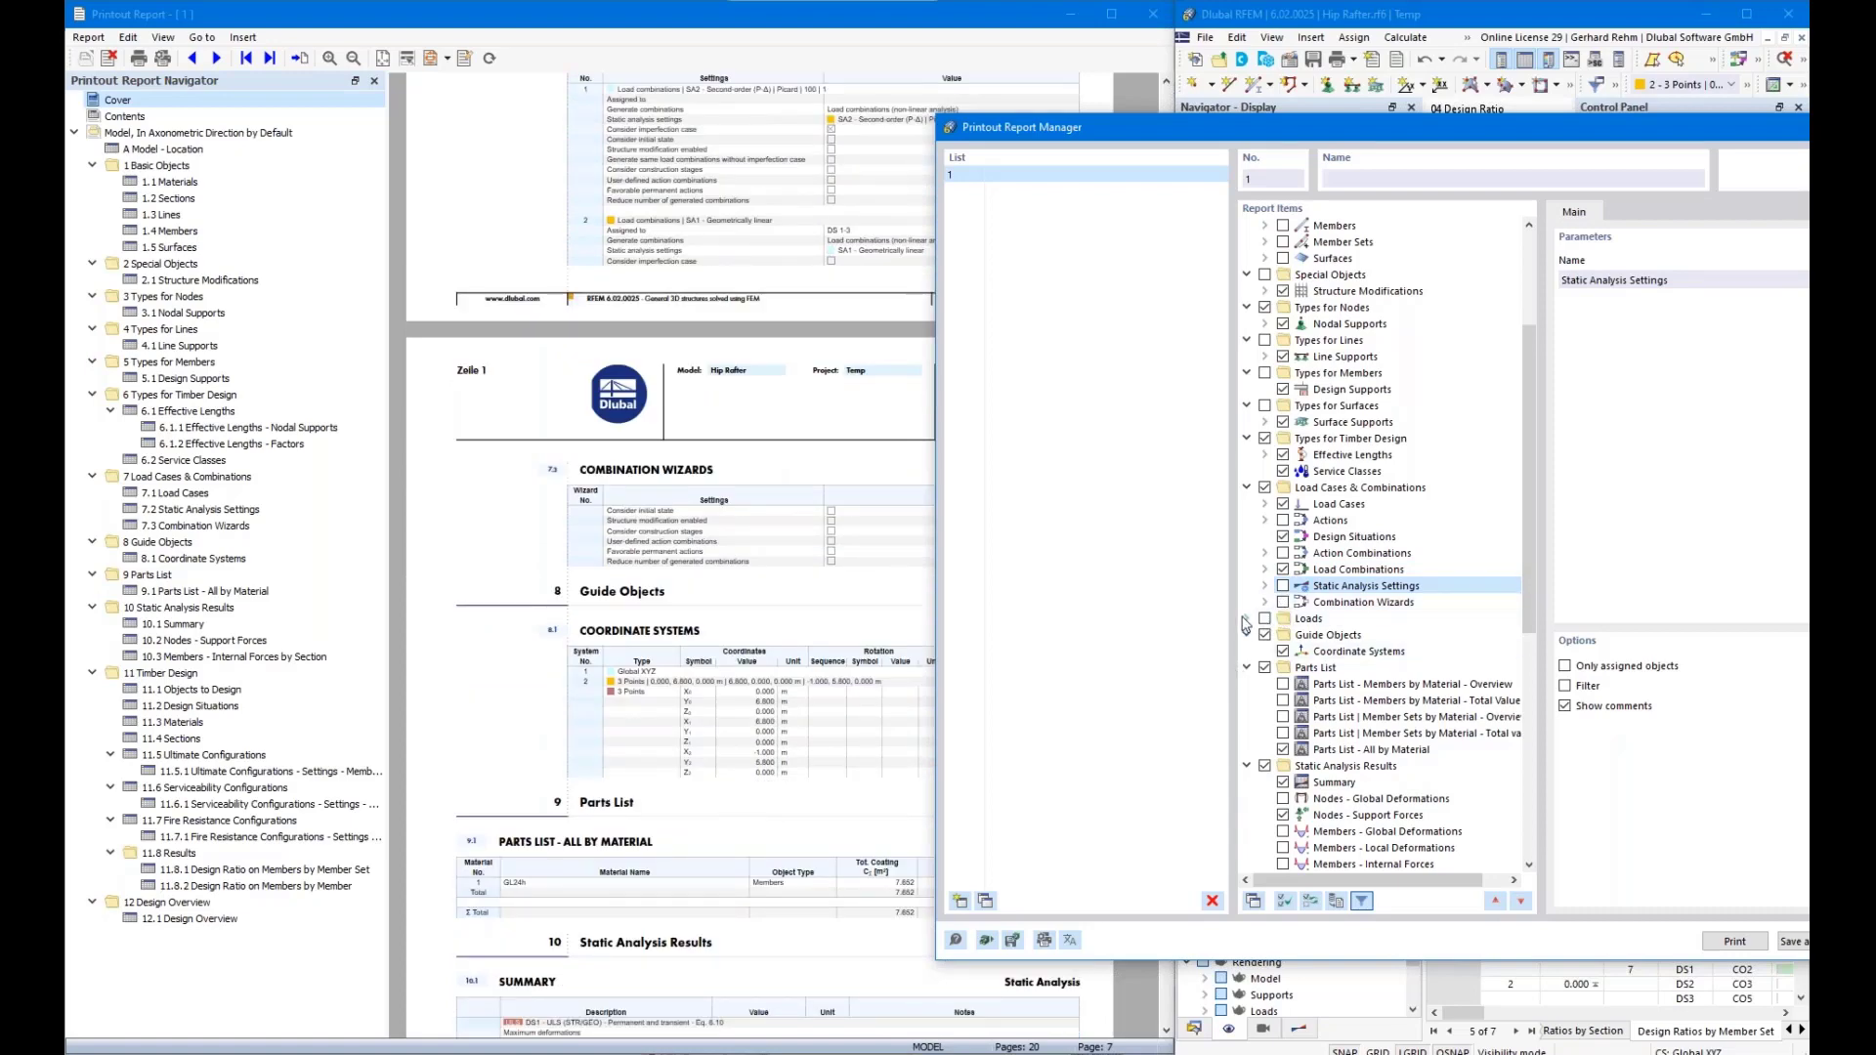
Include Loads in the report items and expand its LC1 - Self-weight entry
click(1264, 618)
click(1247, 619)
click(1266, 635)
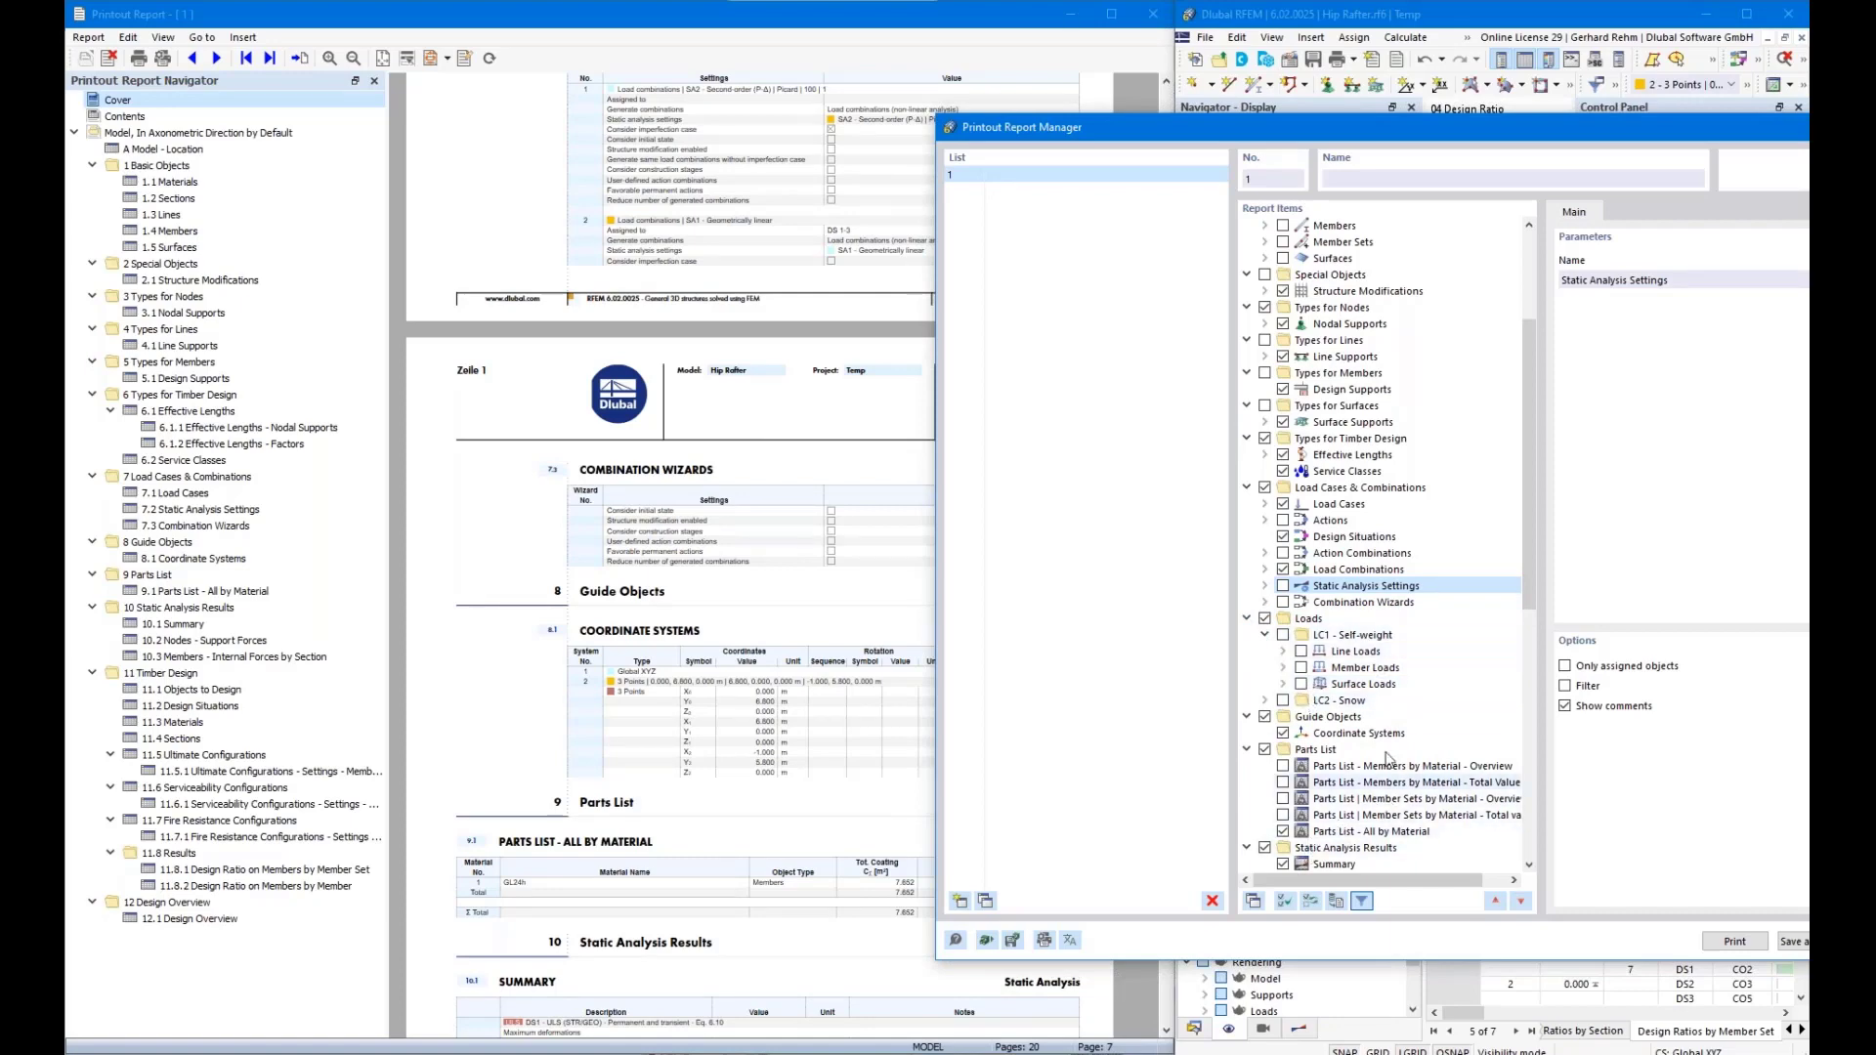
Exclude Guide Objects and Parts List from the report items
scroll(1388, 758, down, 2)
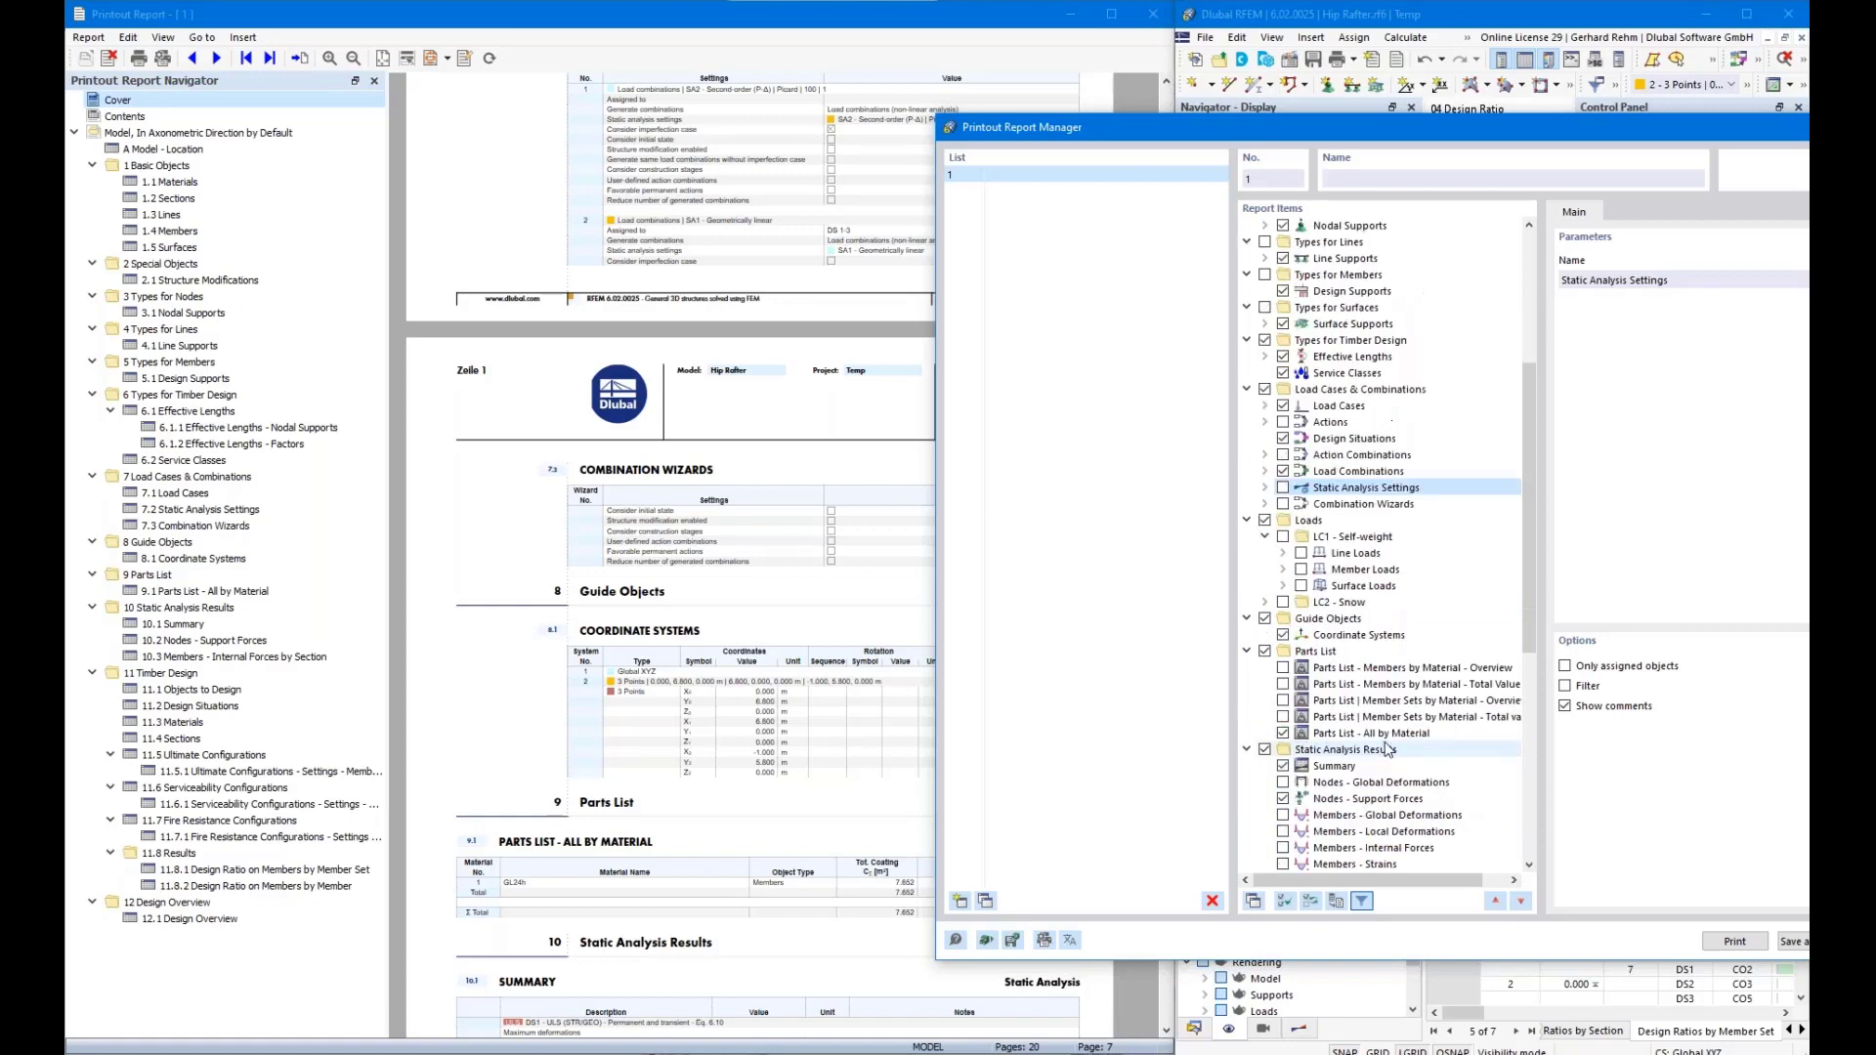
click(1265, 619)
click(1264, 619)
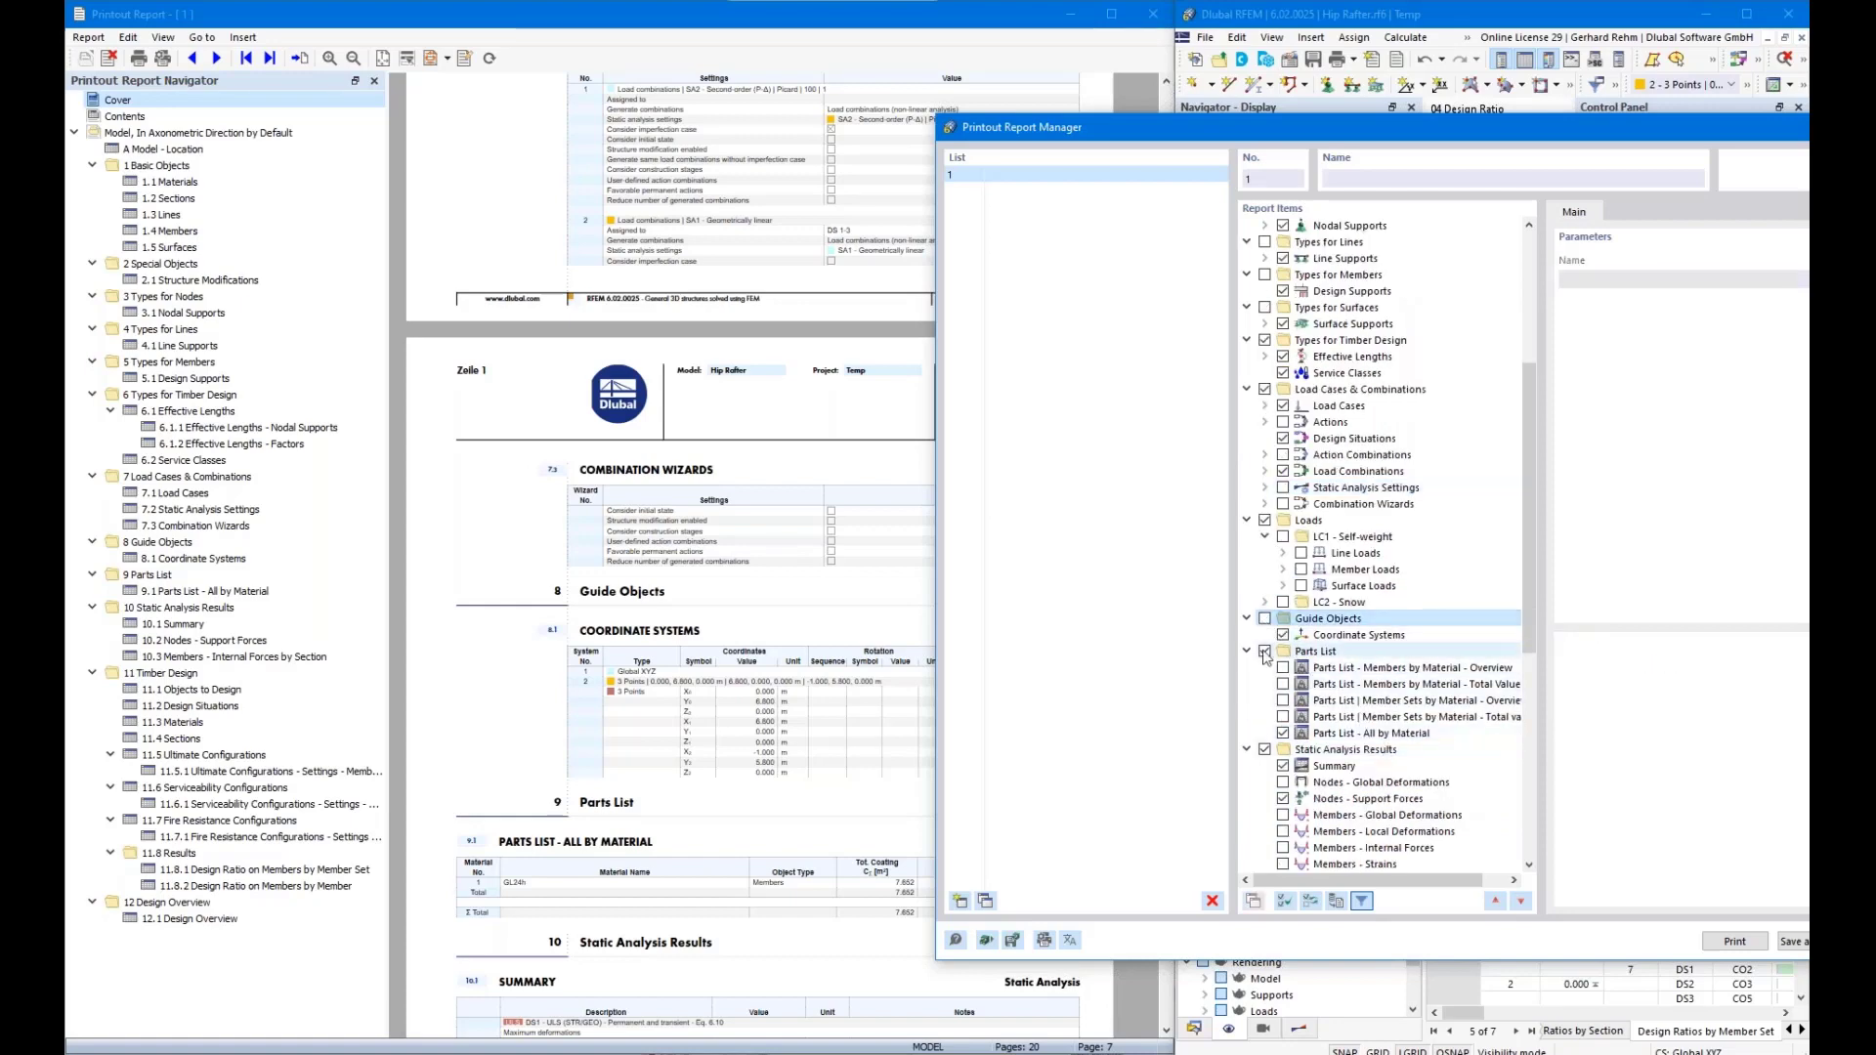
click(1264, 651)
Review the printed Summary tables and exclude the Summary item of the Static Analysis Results from the report
scroll(1261, 714, down, 4)
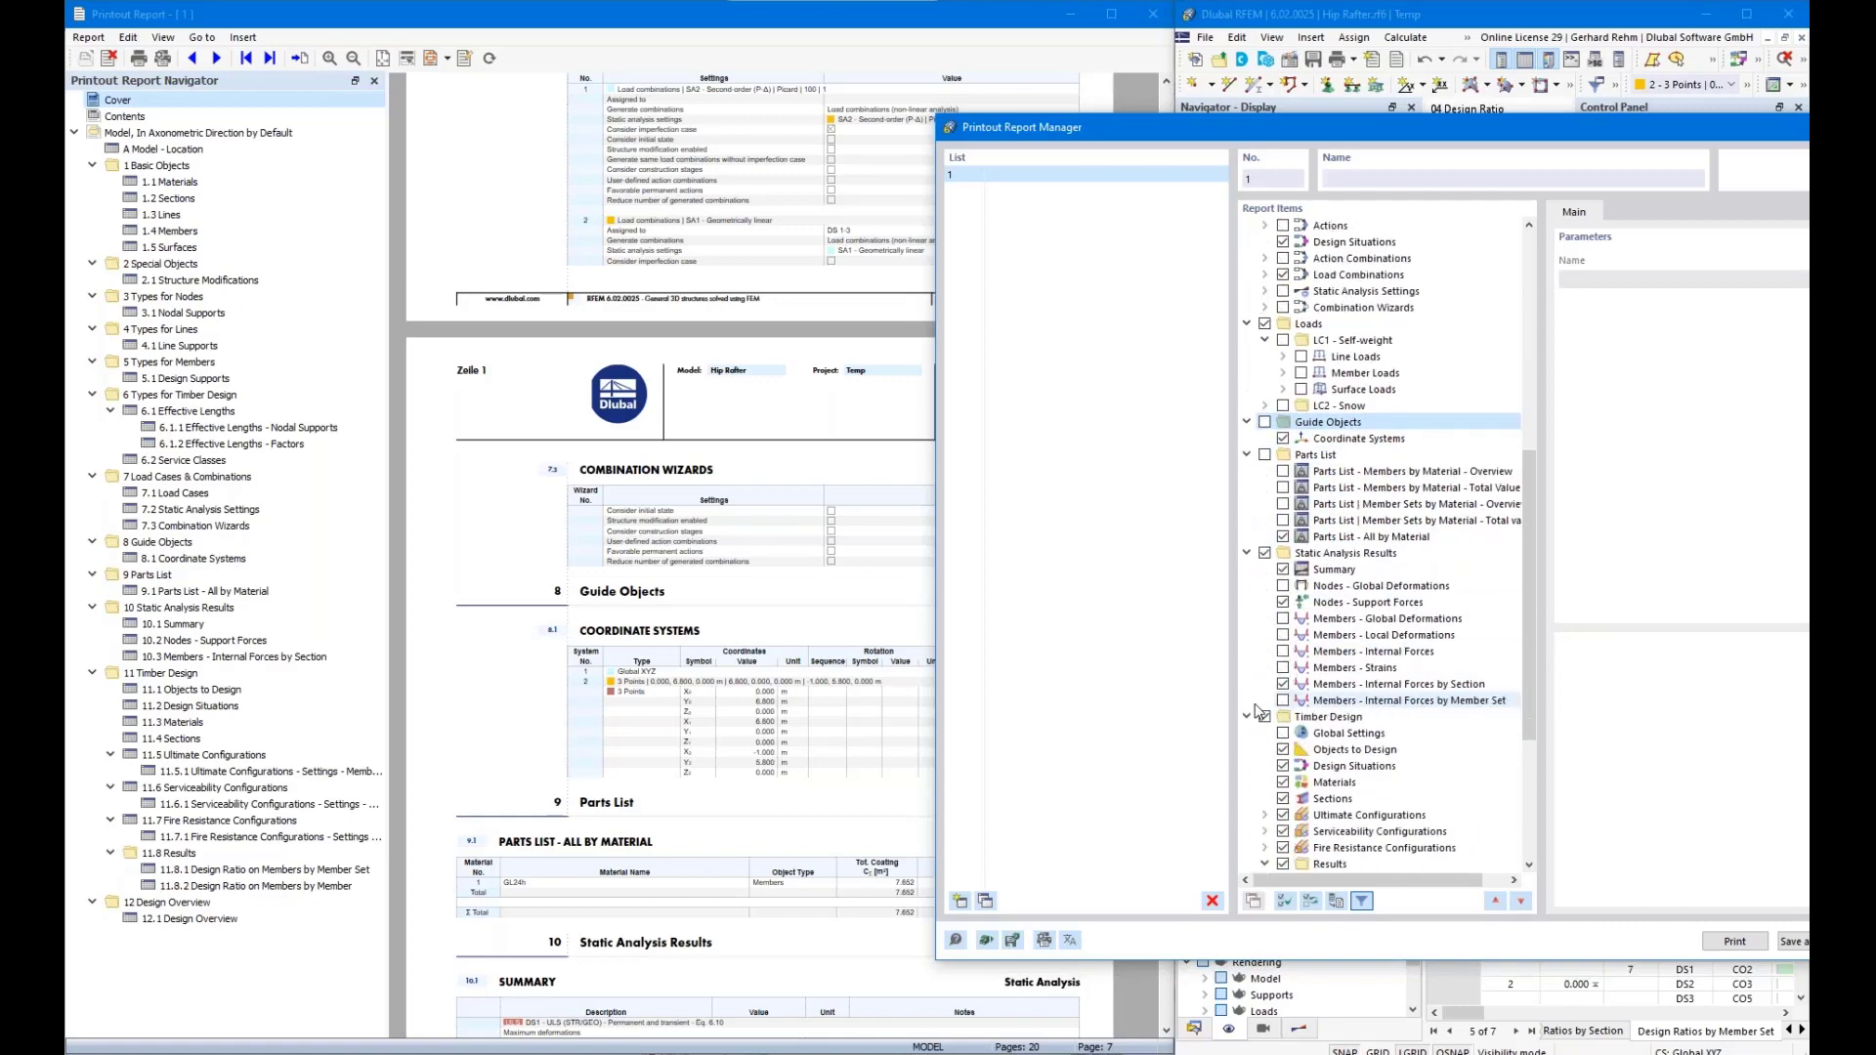
scroll(671, 679, down, 5)
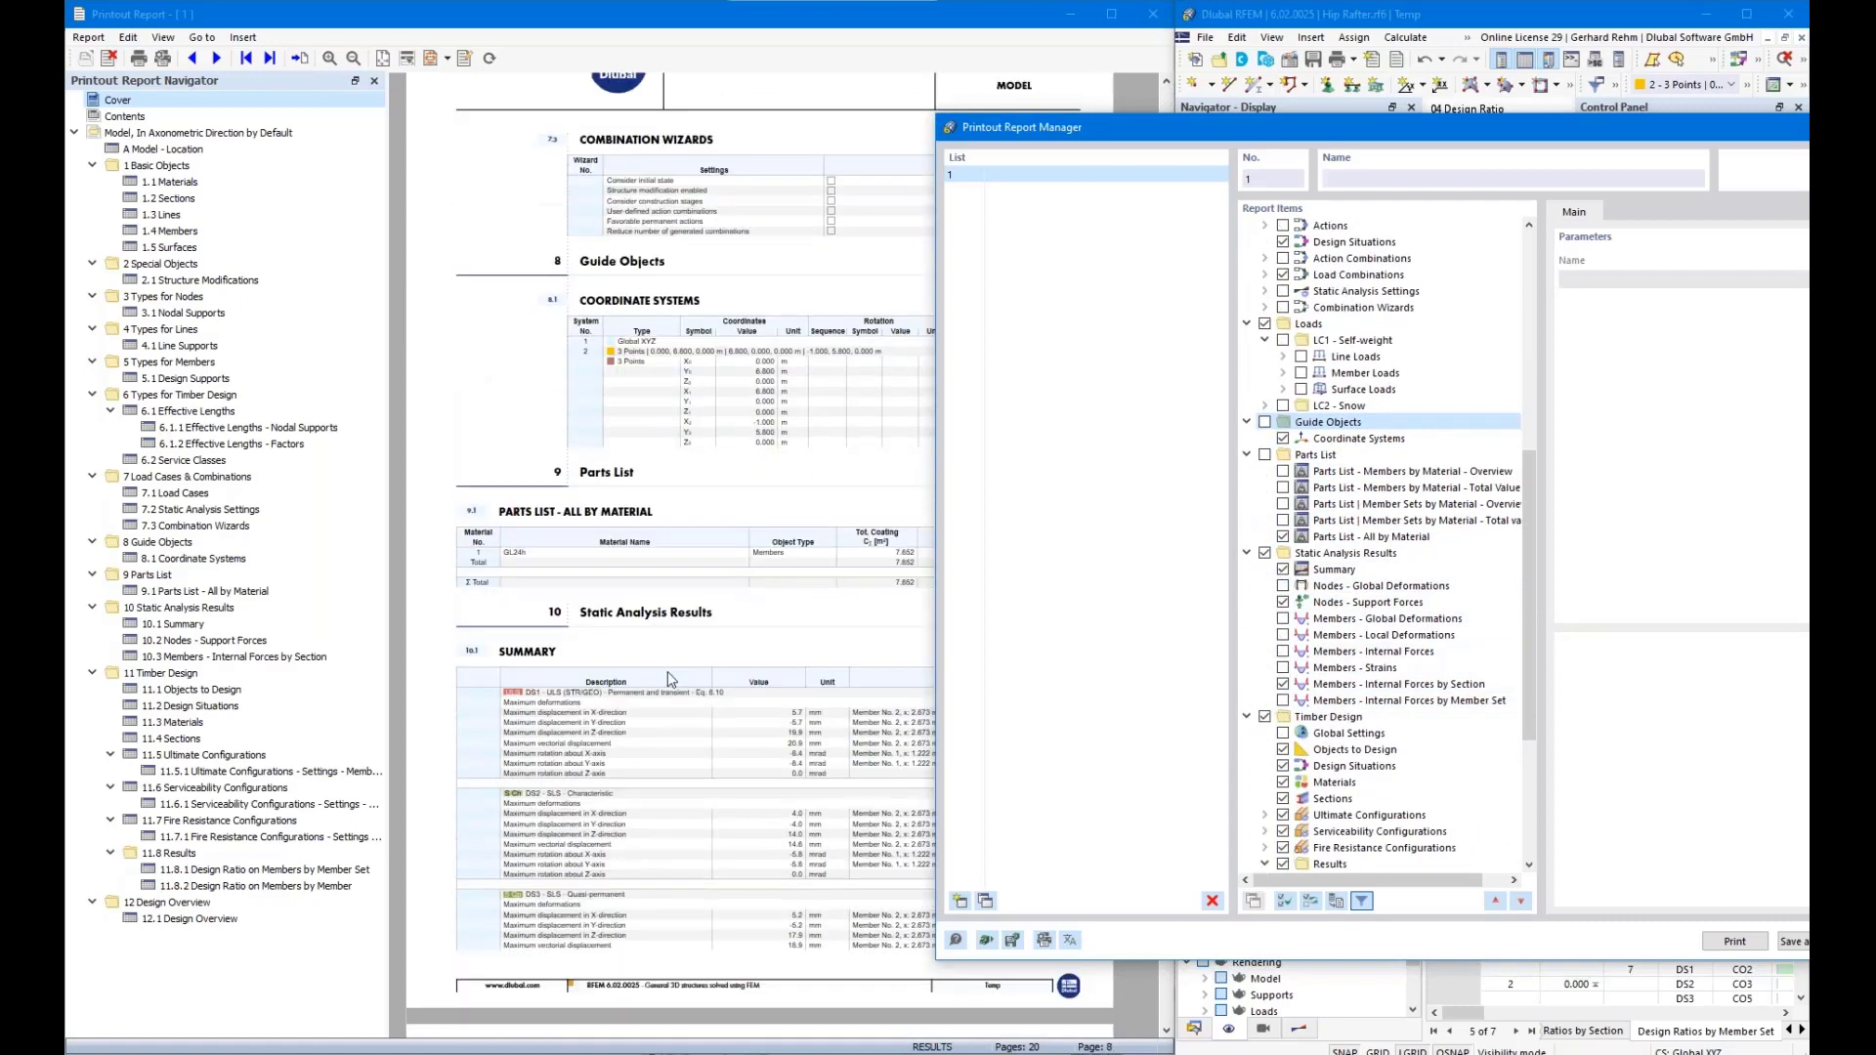
scroll(671, 679, down, 5)
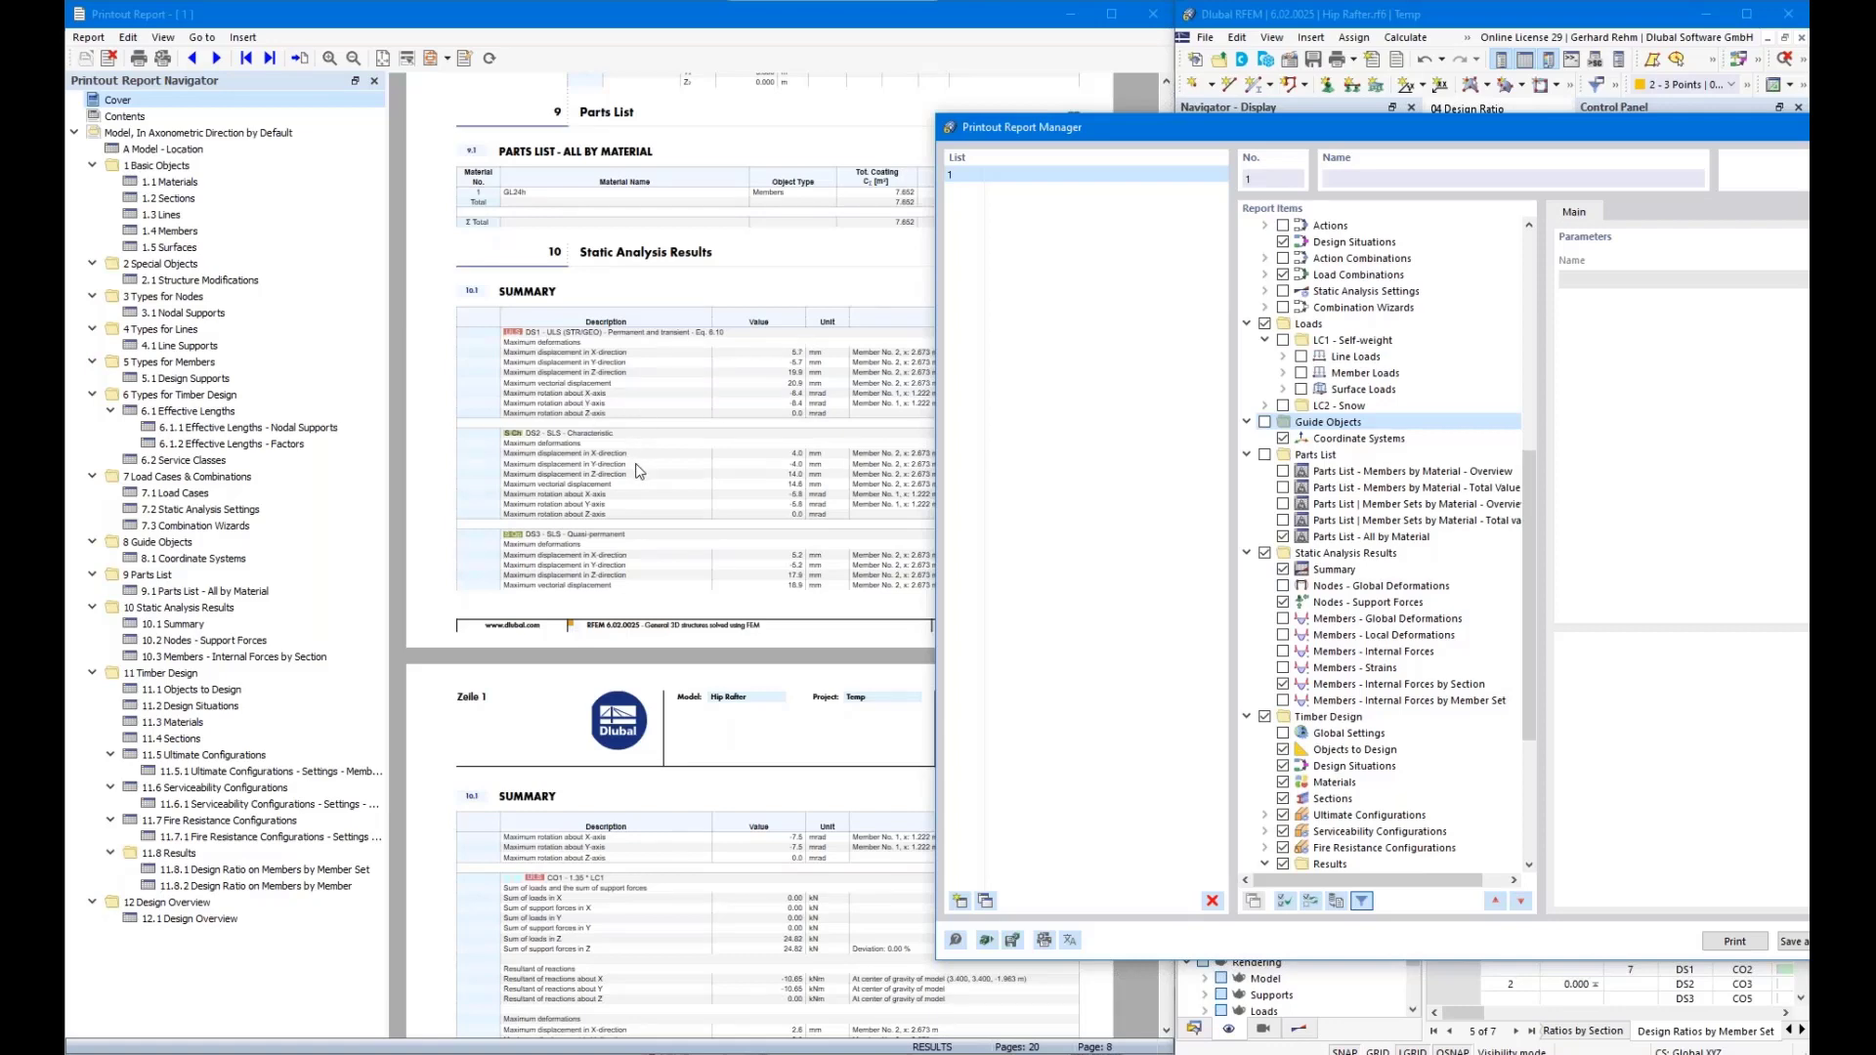
scroll(636, 464, down, 2)
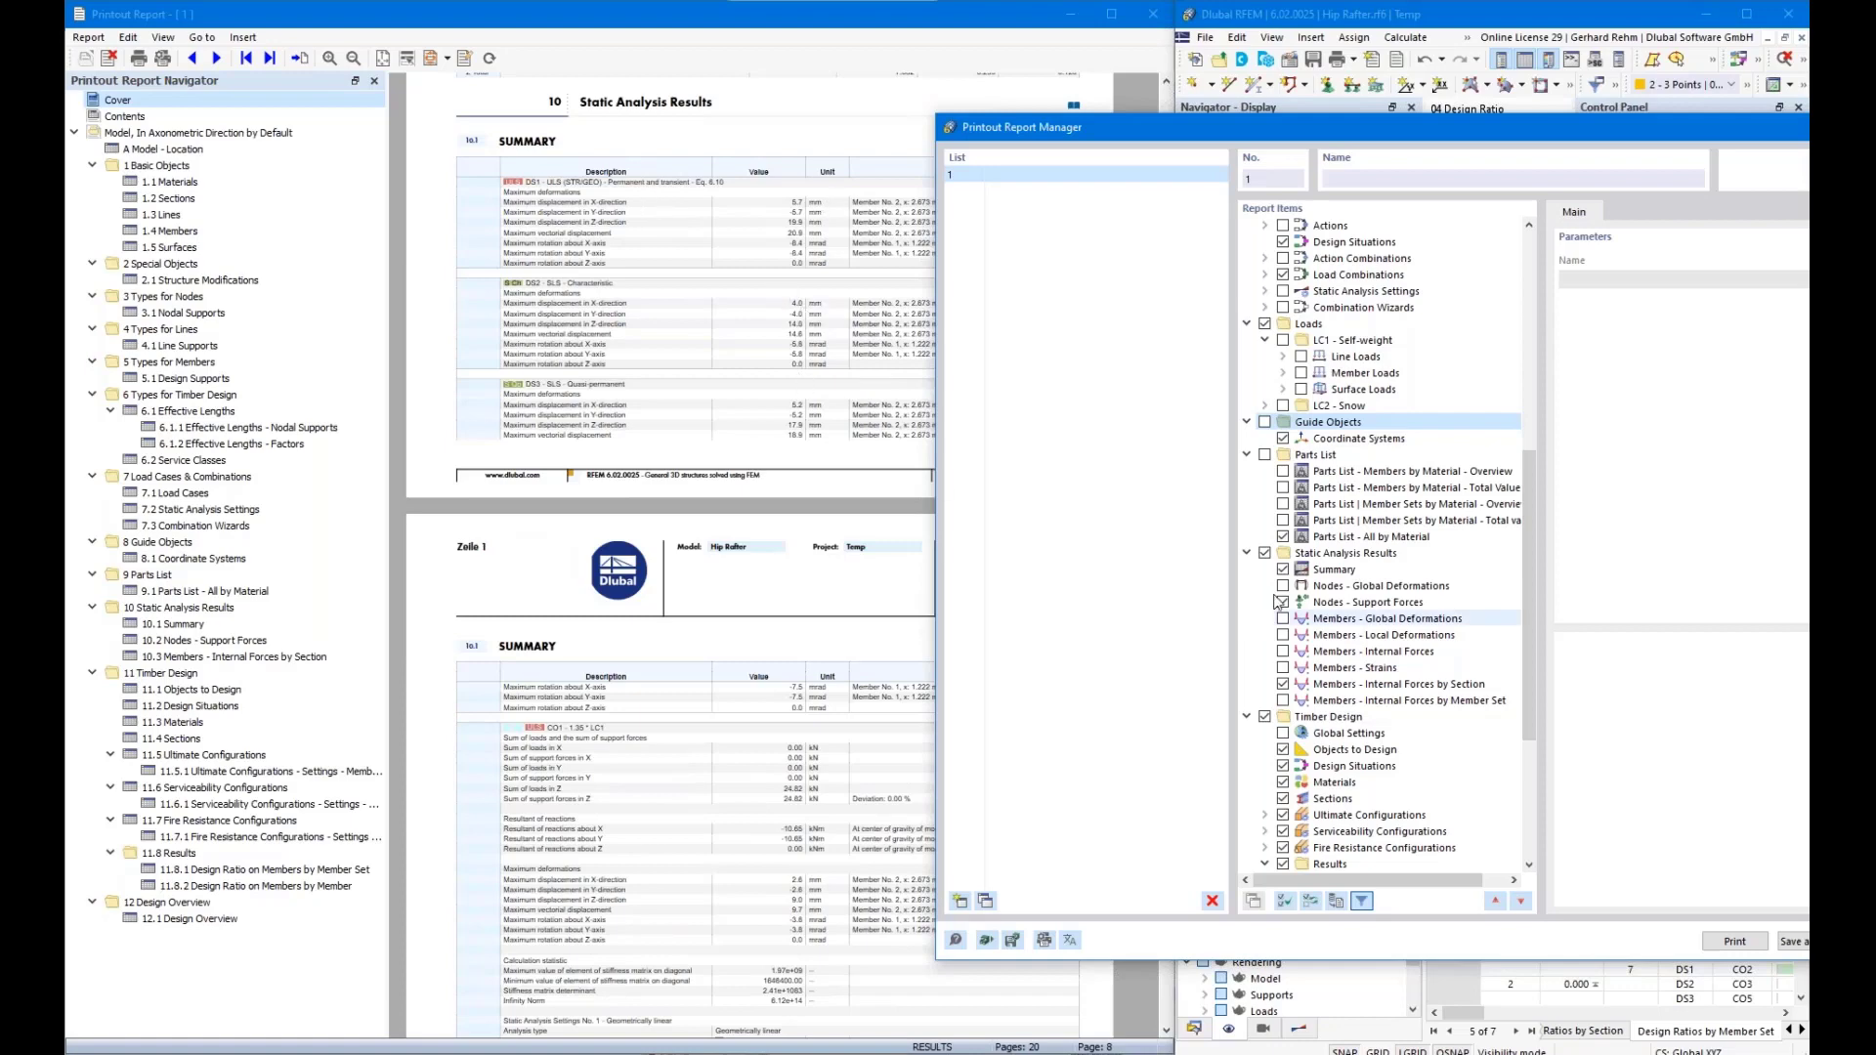
Enable the Loading option for Nodes - Support Forces and select LC1, LC2, CO1 and CO2 as its loadings
click(1342, 607)
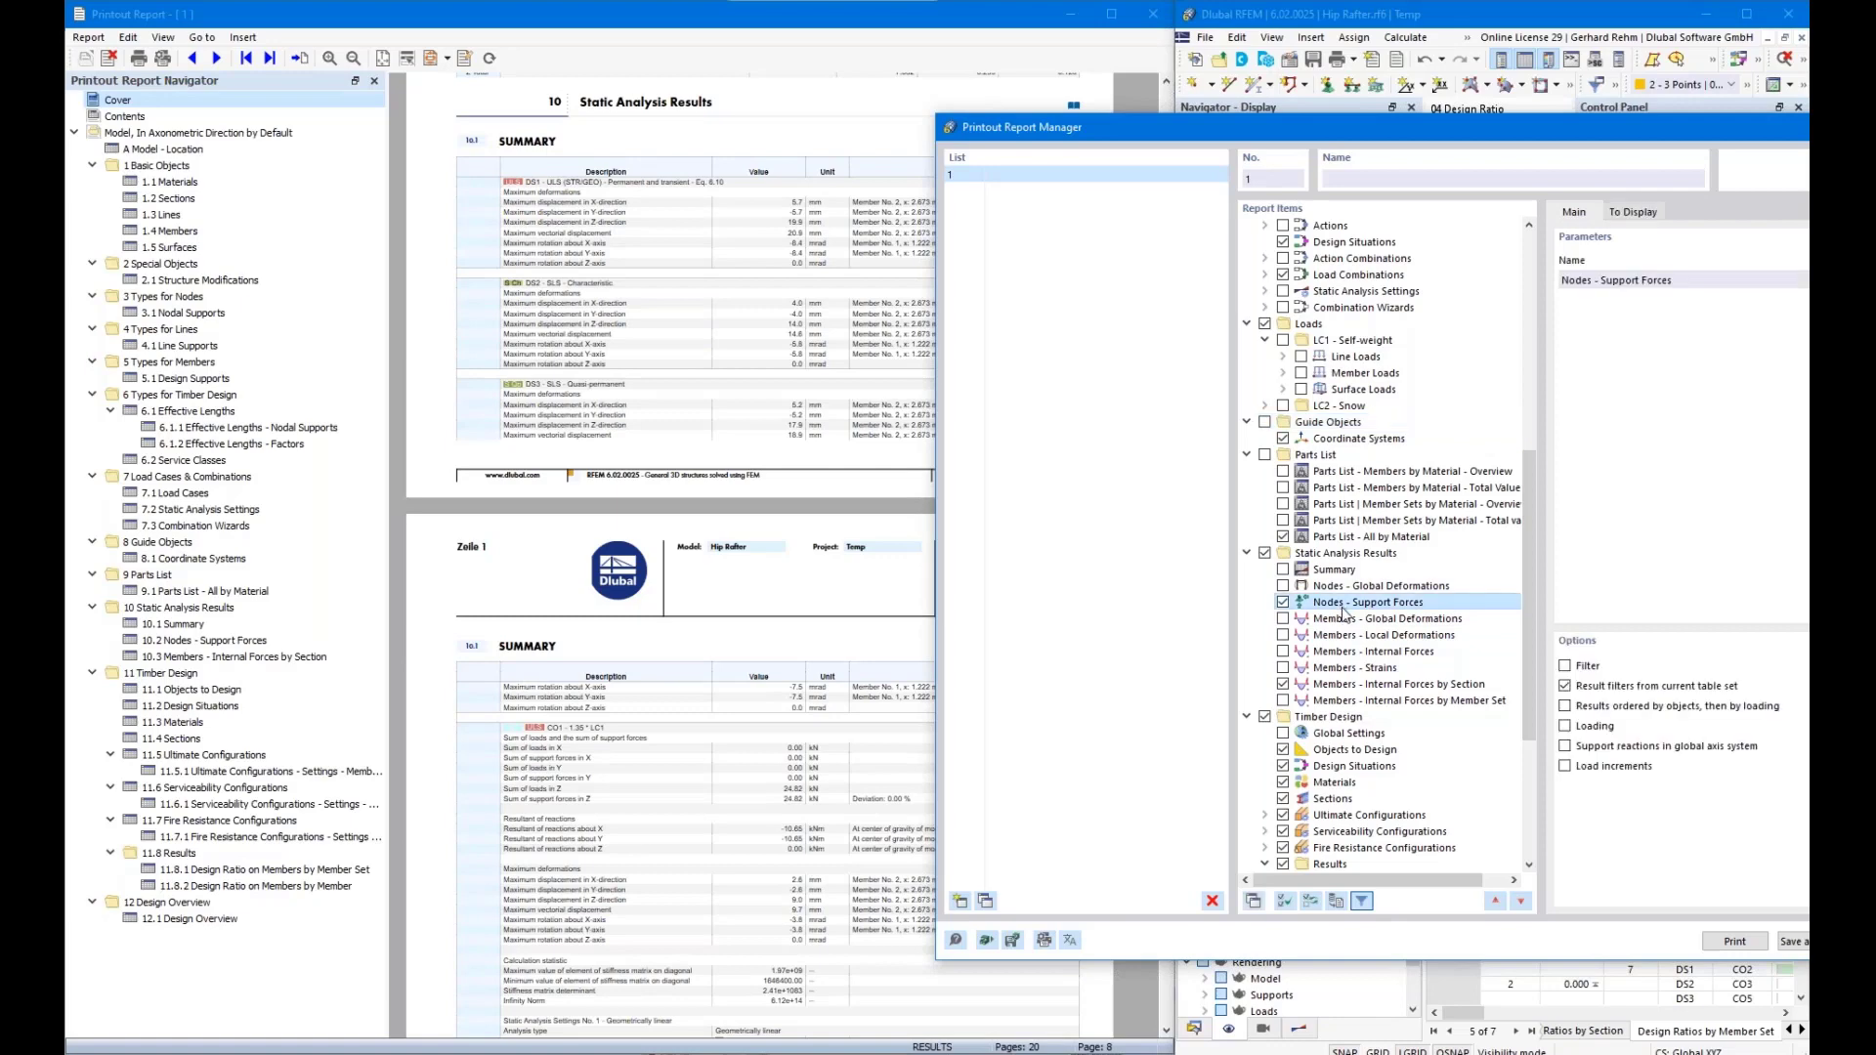
drag(1251, 126, 833, 108)
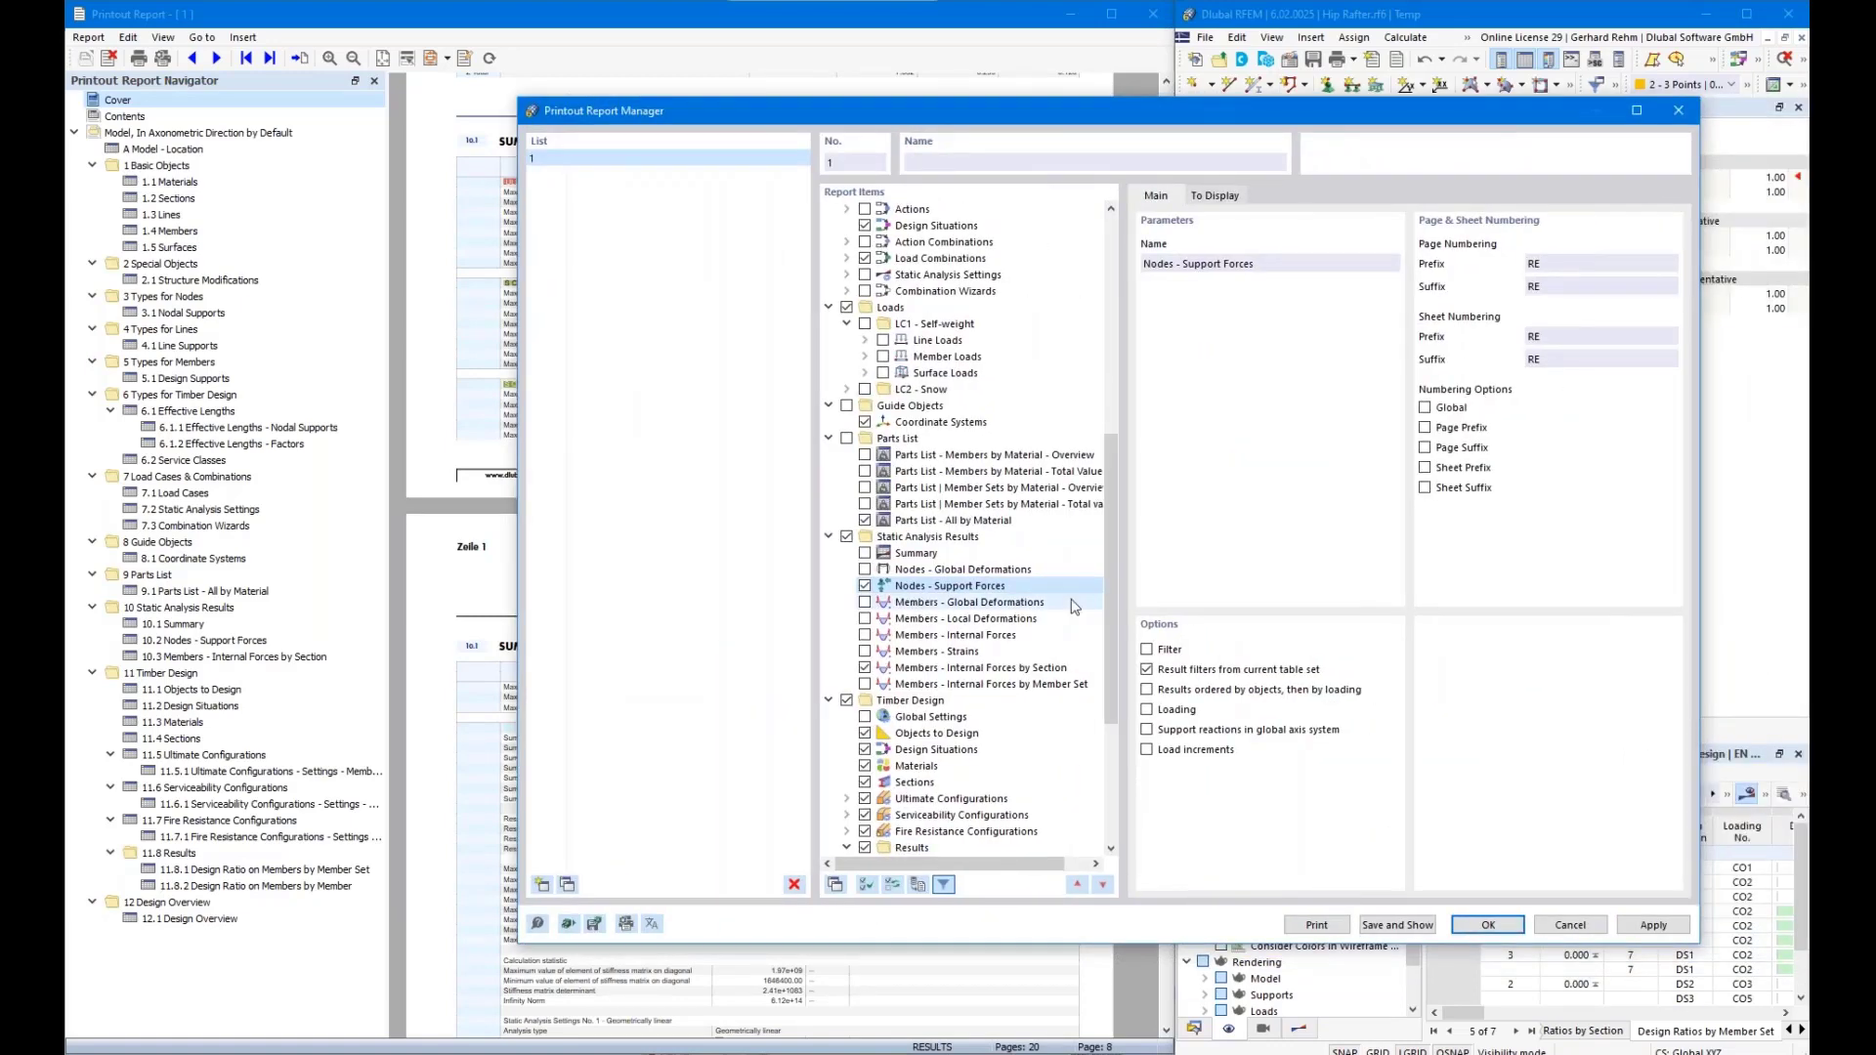
click(1148, 710)
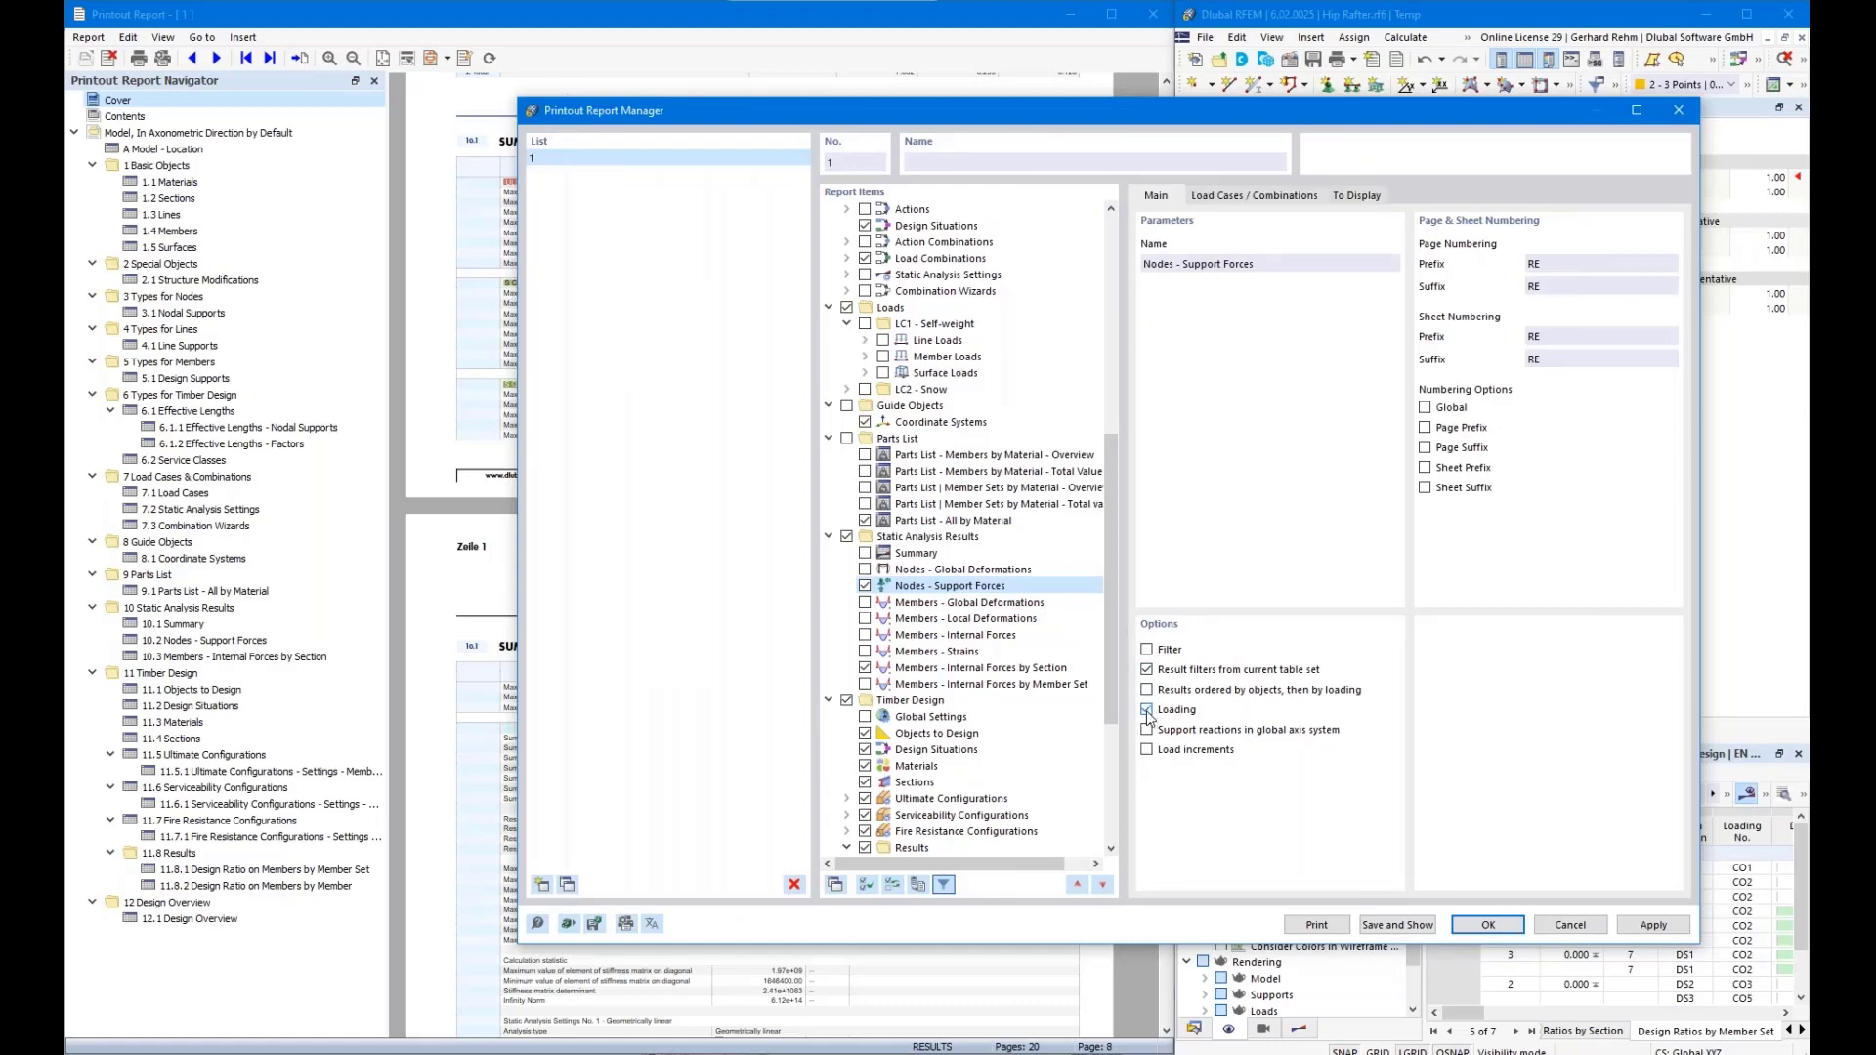
click(1234, 198)
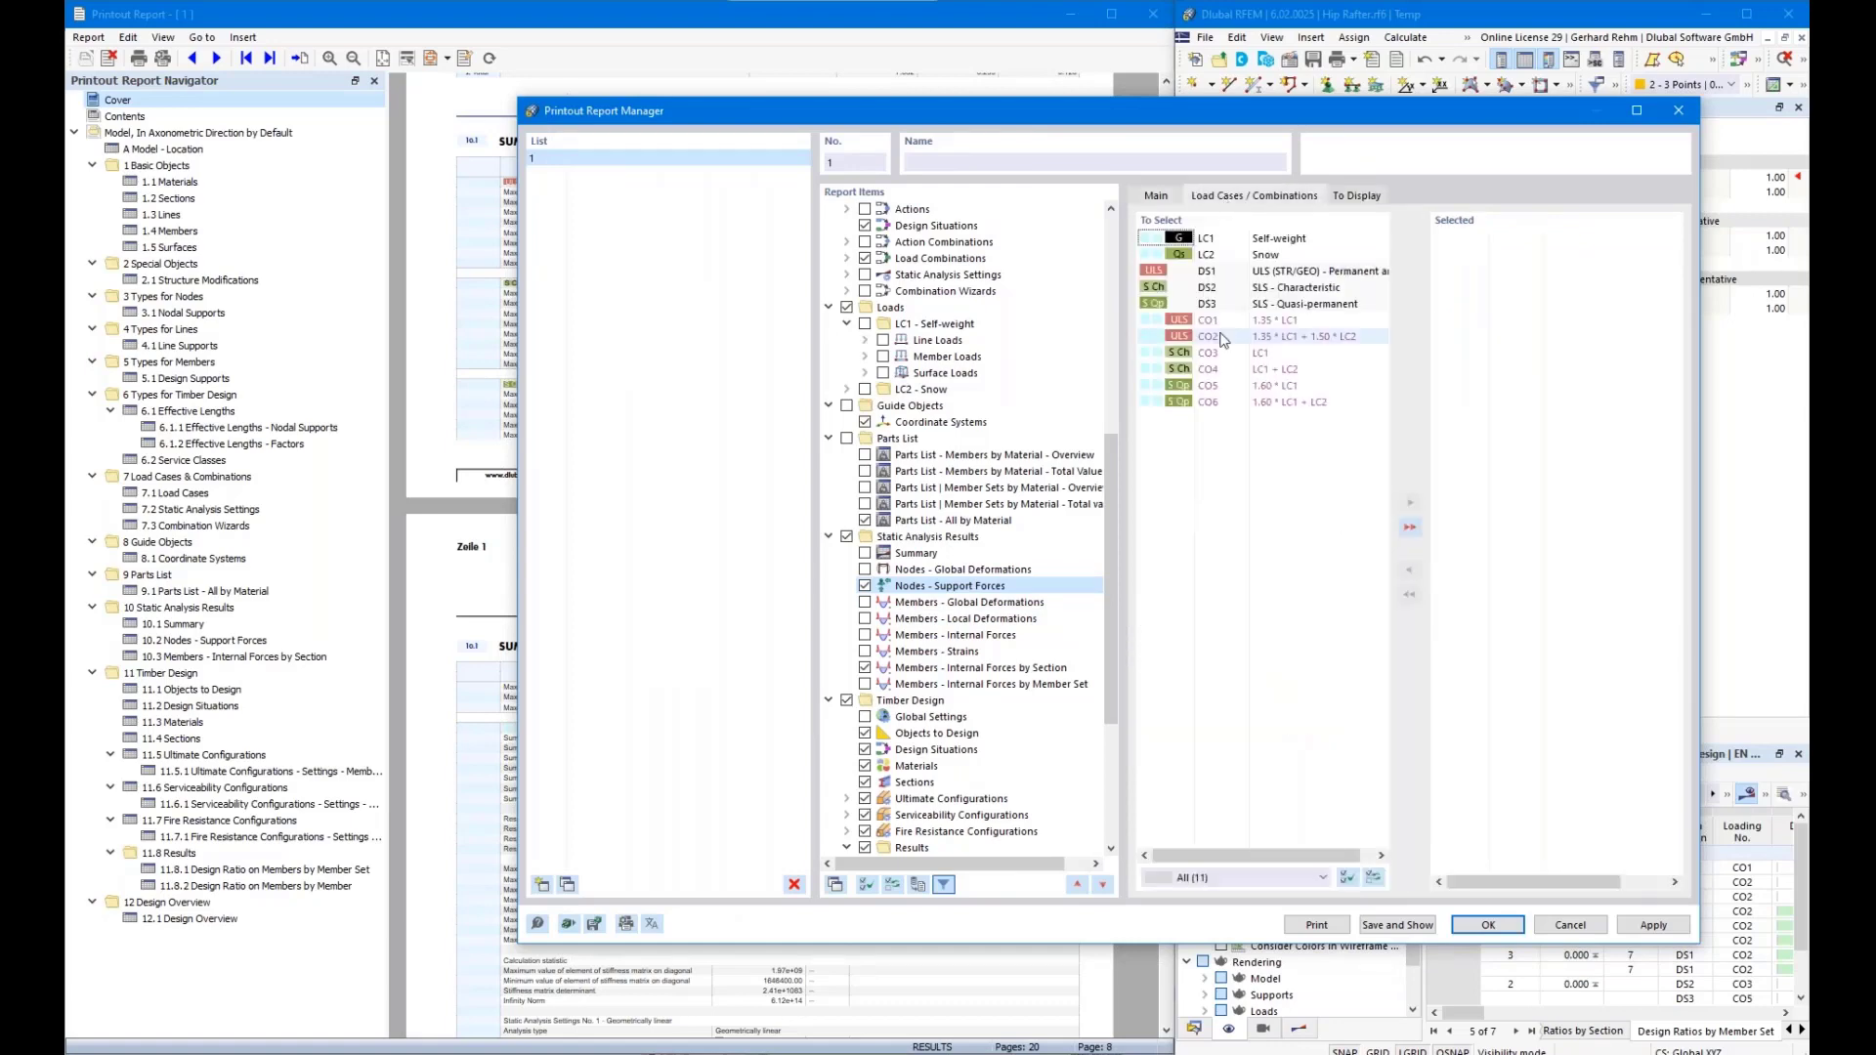
double_click(1258, 240)
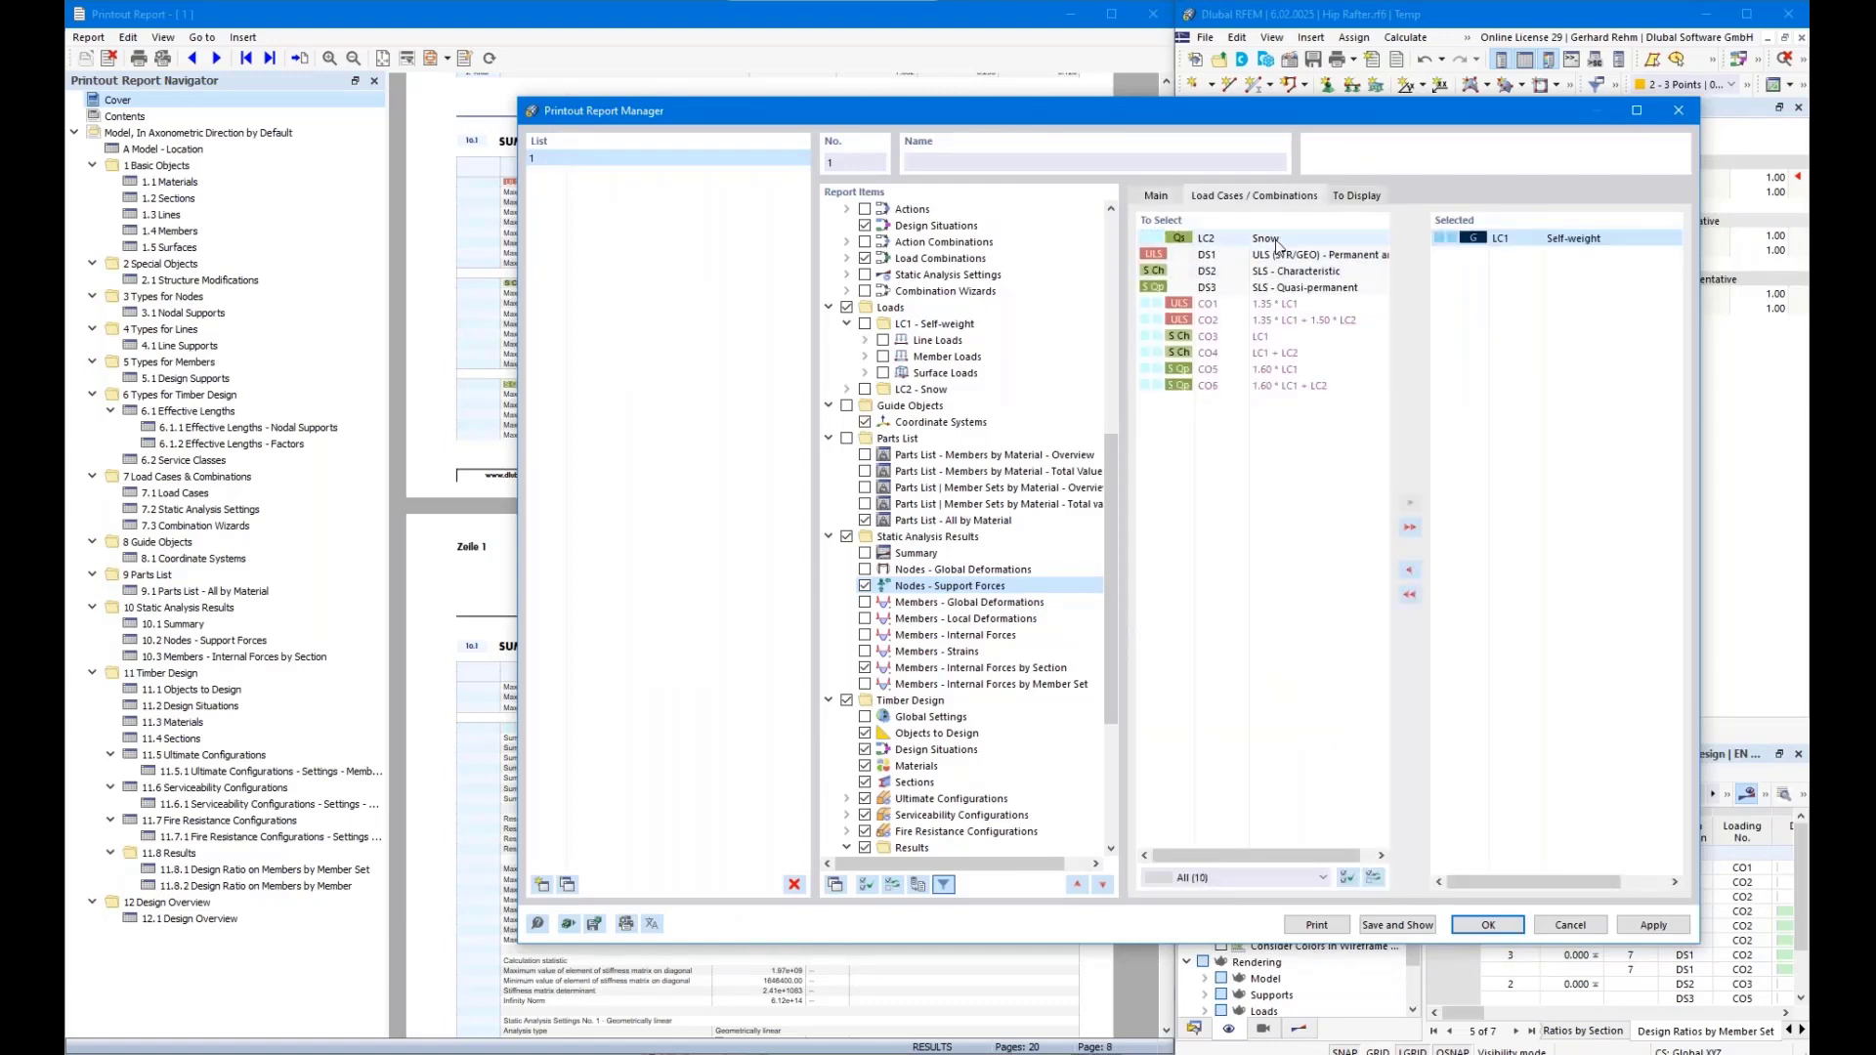
double_click(1260, 239)
drag(1273, 291, 1271, 304)
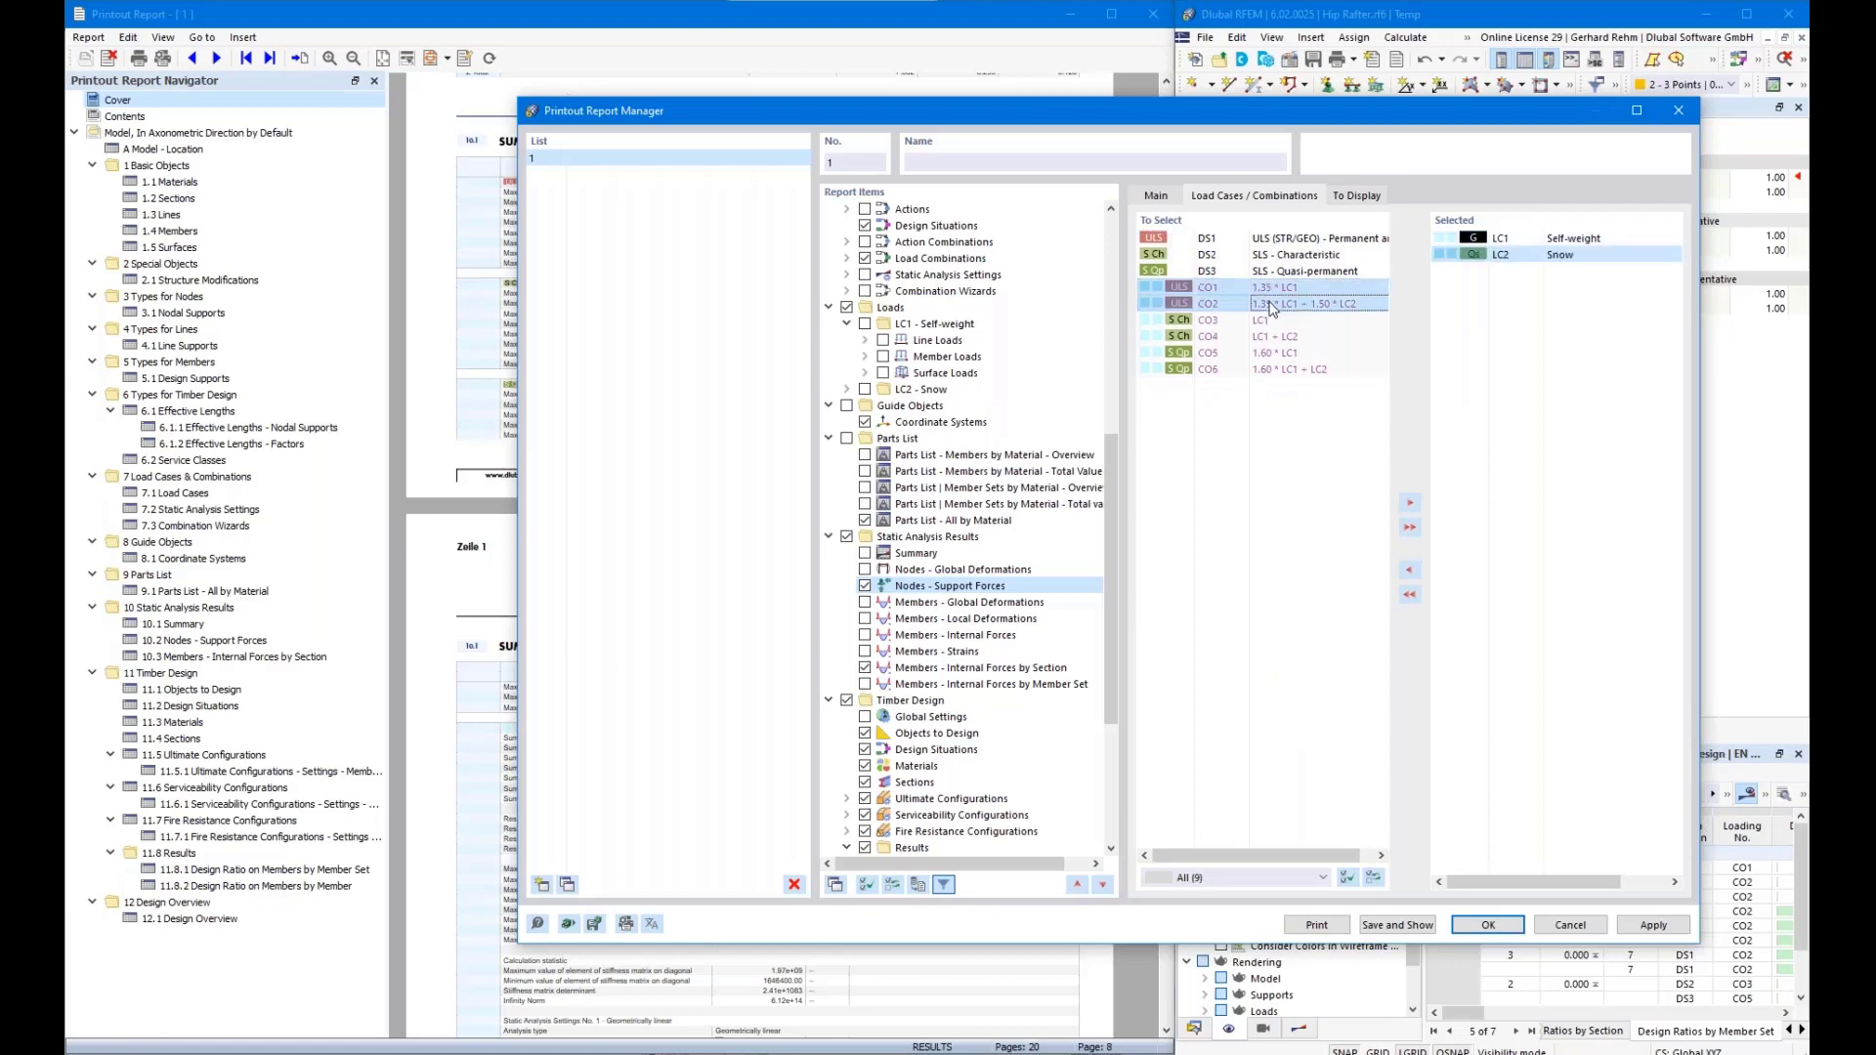
click(1411, 503)
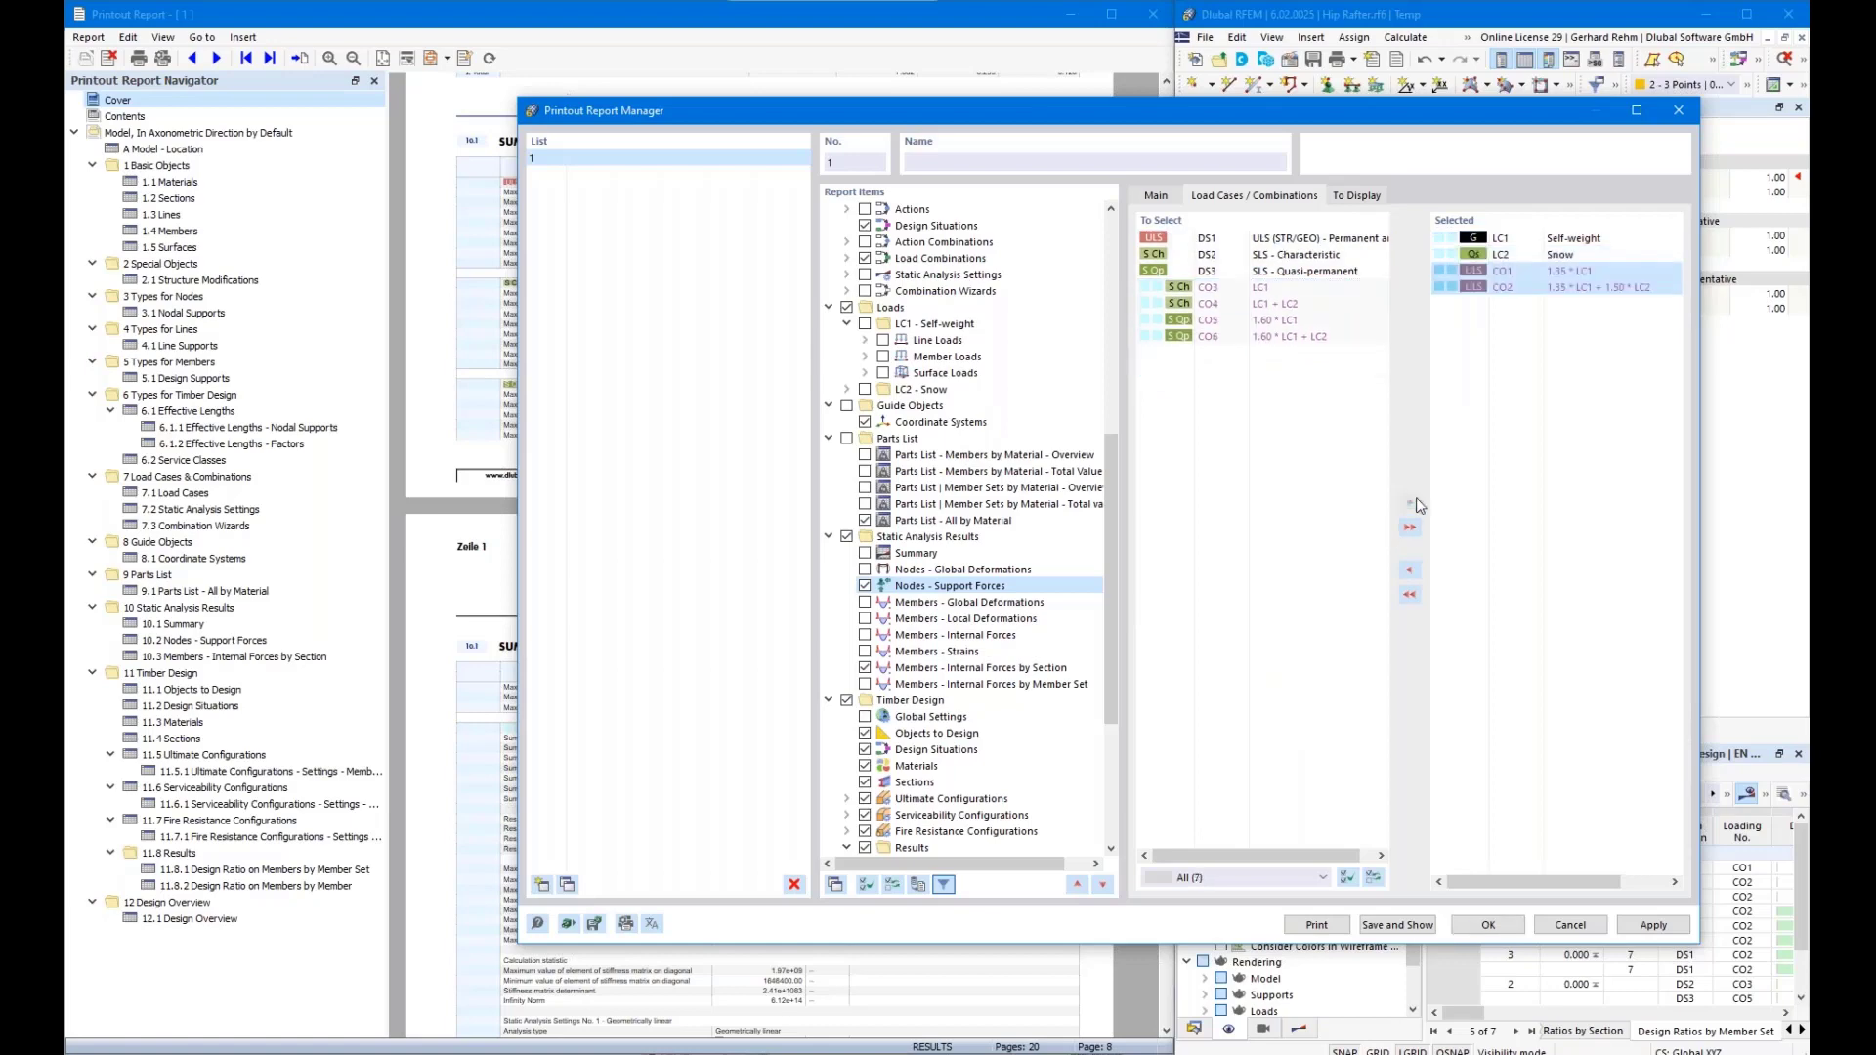
Turn off the result filters from the current table set for Nodes - Support Forces and show its display settings
click(1155, 198)
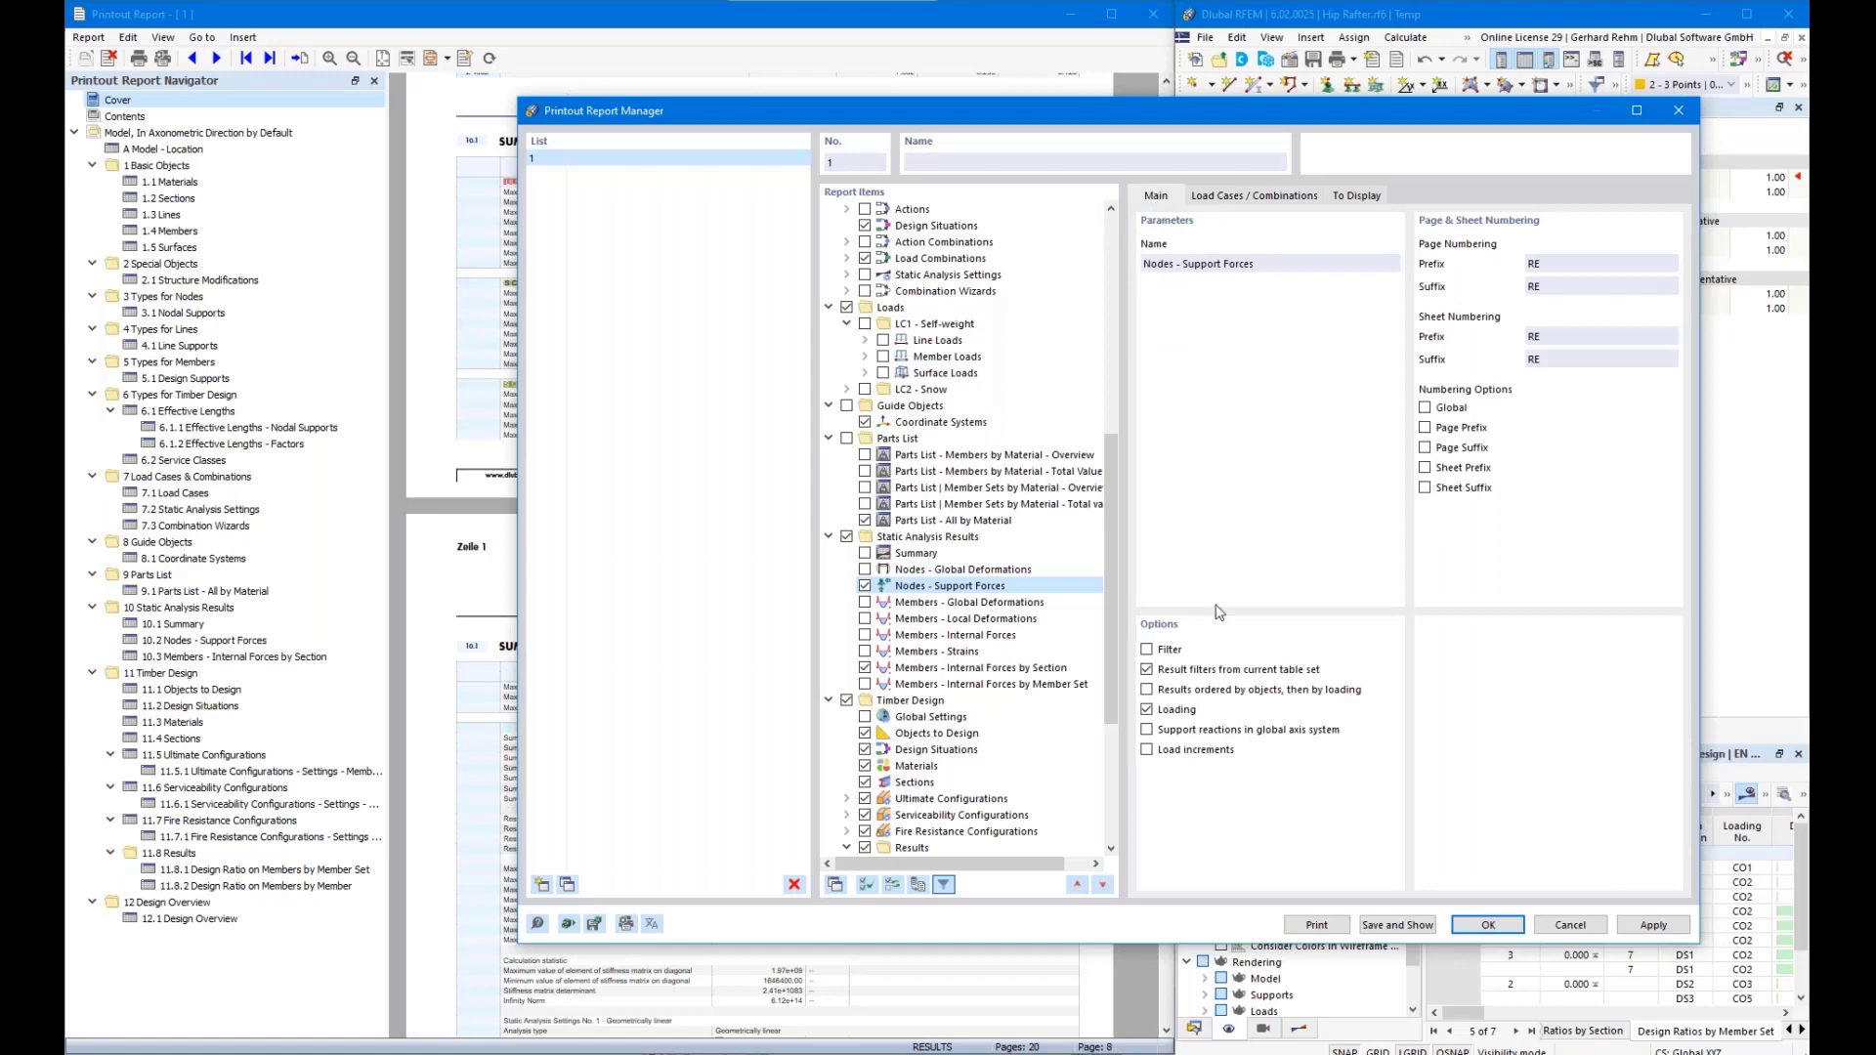
click(1165, 672)
click(1349, 196)
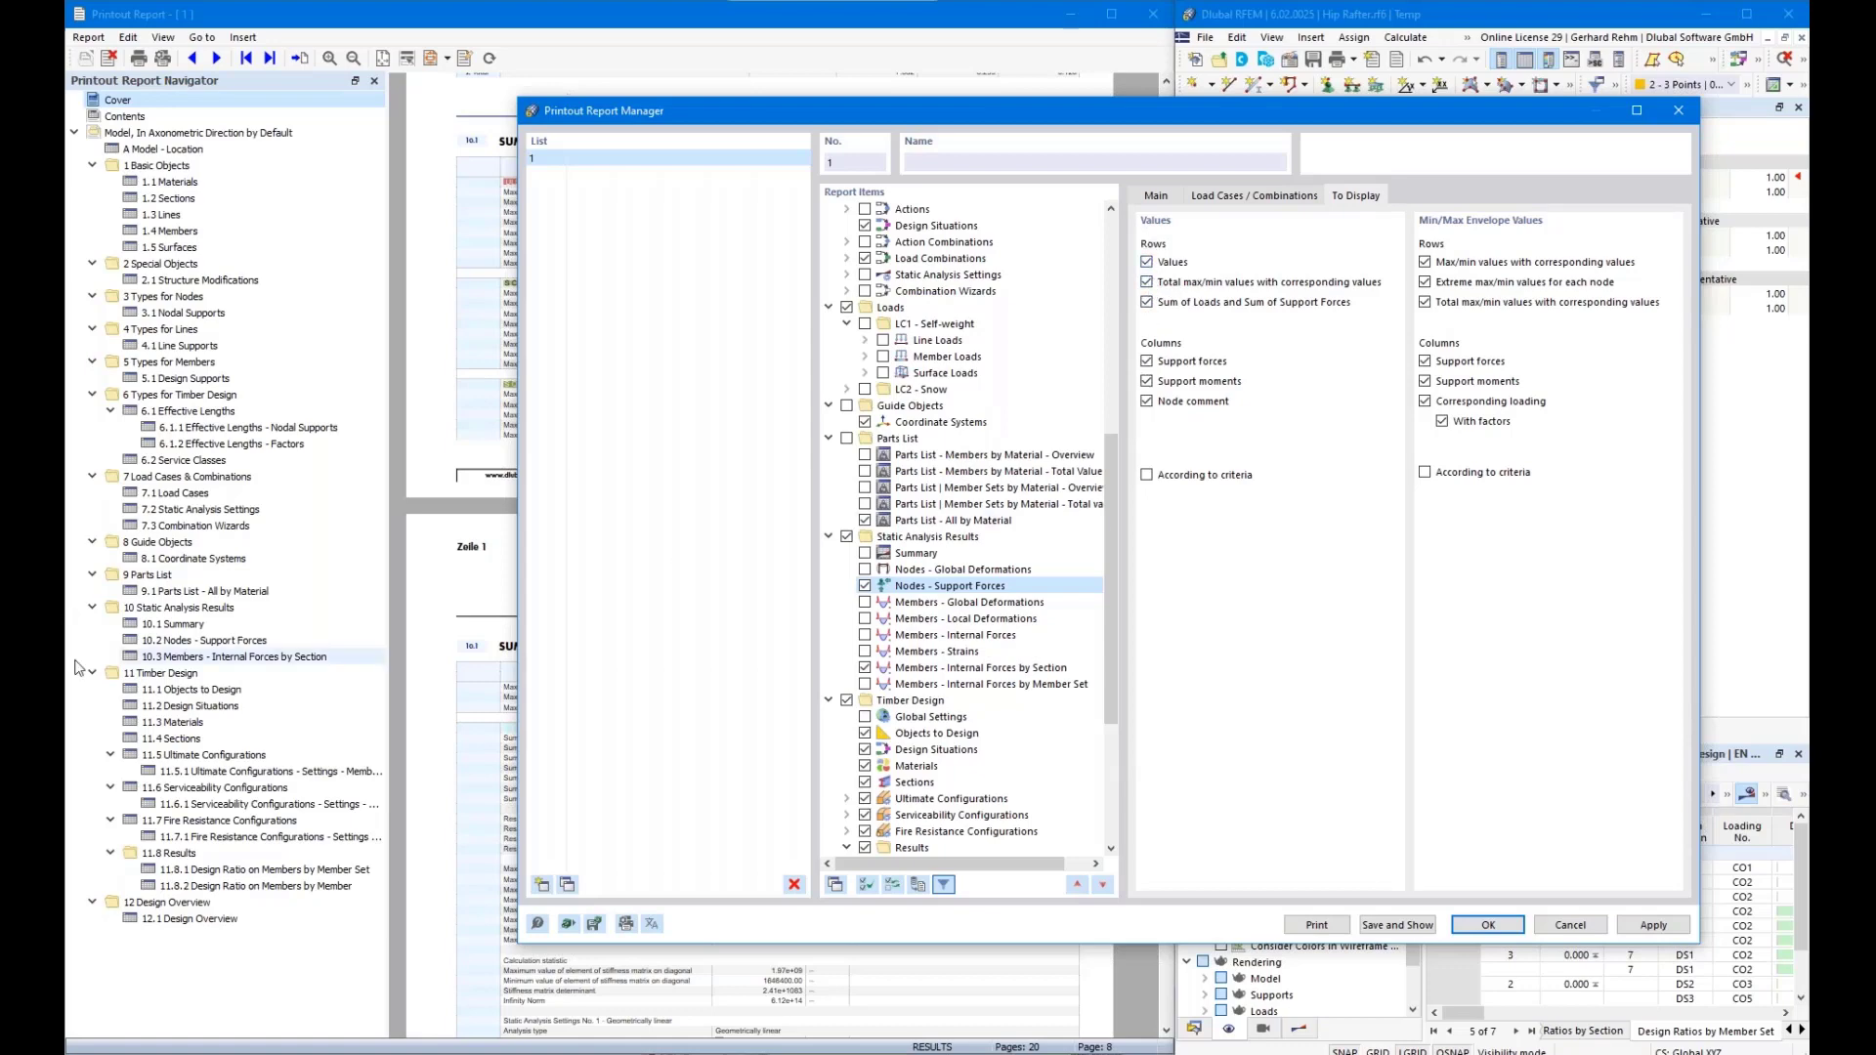
Compare the printed support forces table, and exclude its support moments, total max/min values and sum of loads and support forces
click(204, 640)
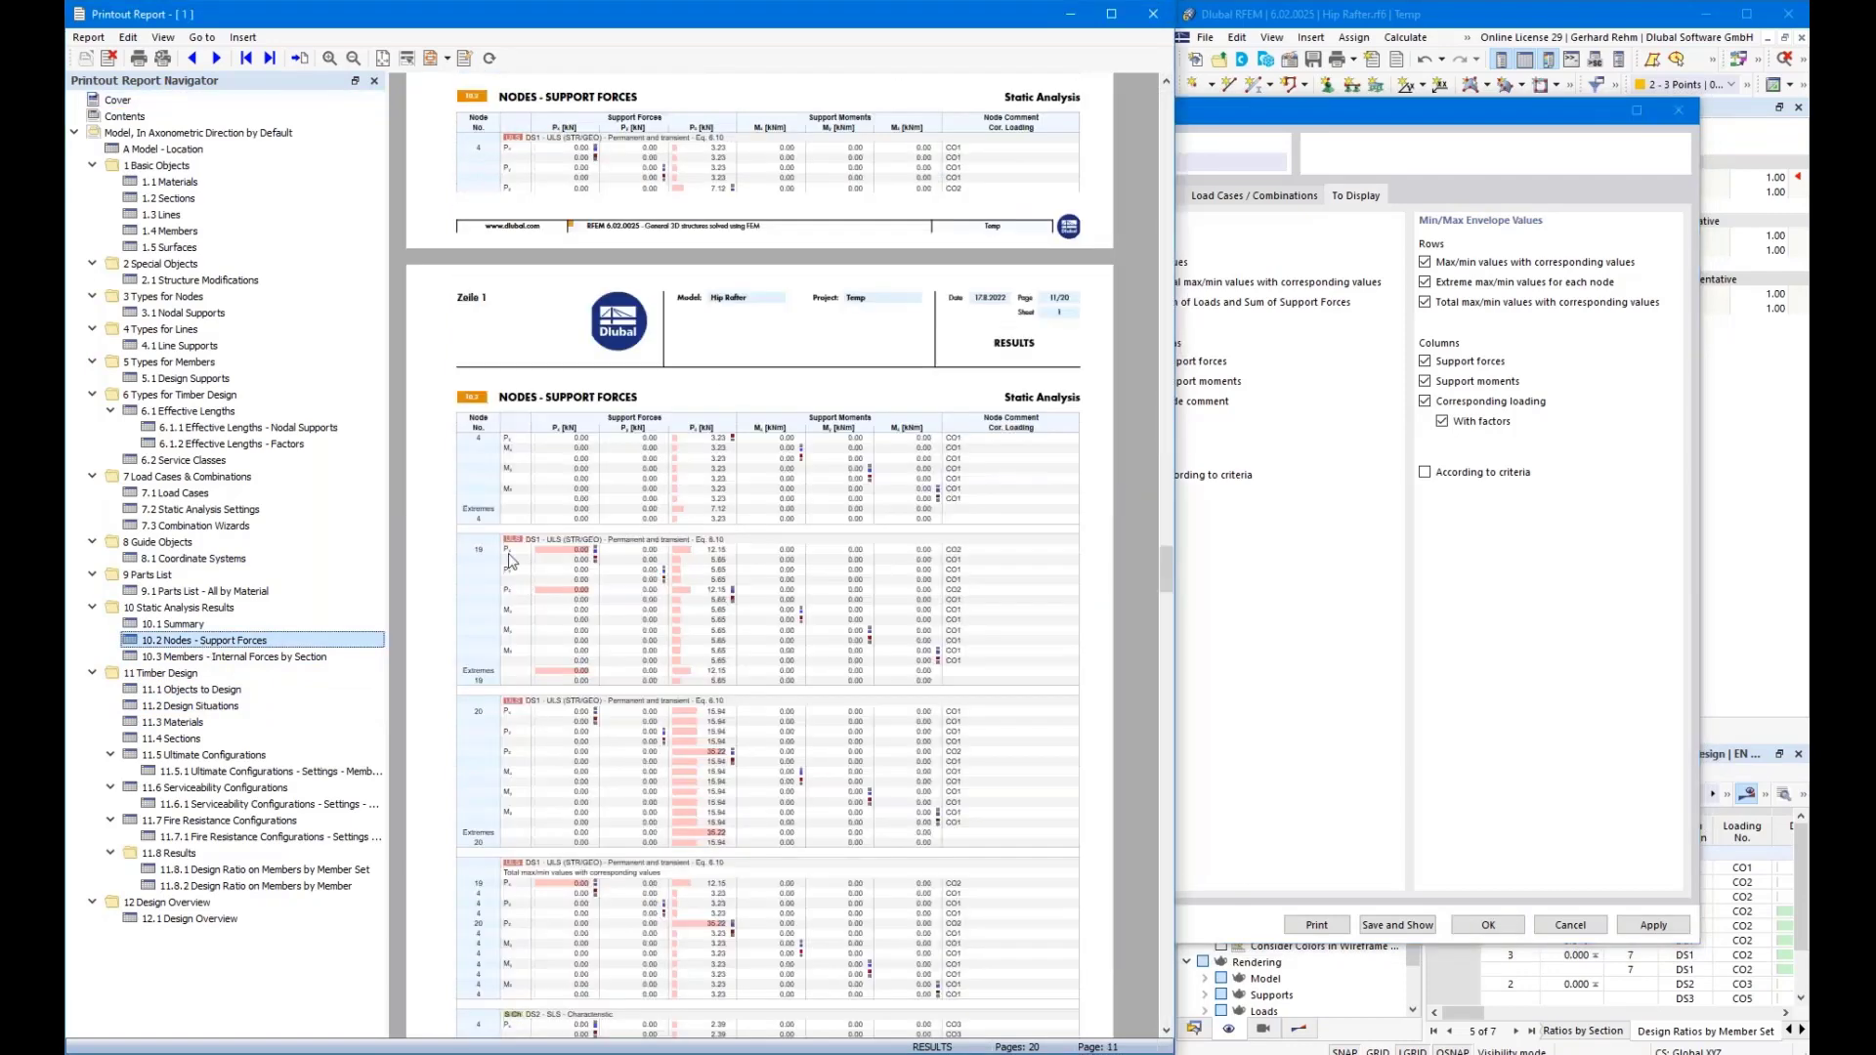
scroll(511, 559, down, 3)
scroll(567, 559, down, 4)
scroll(630, 562, up, 4)
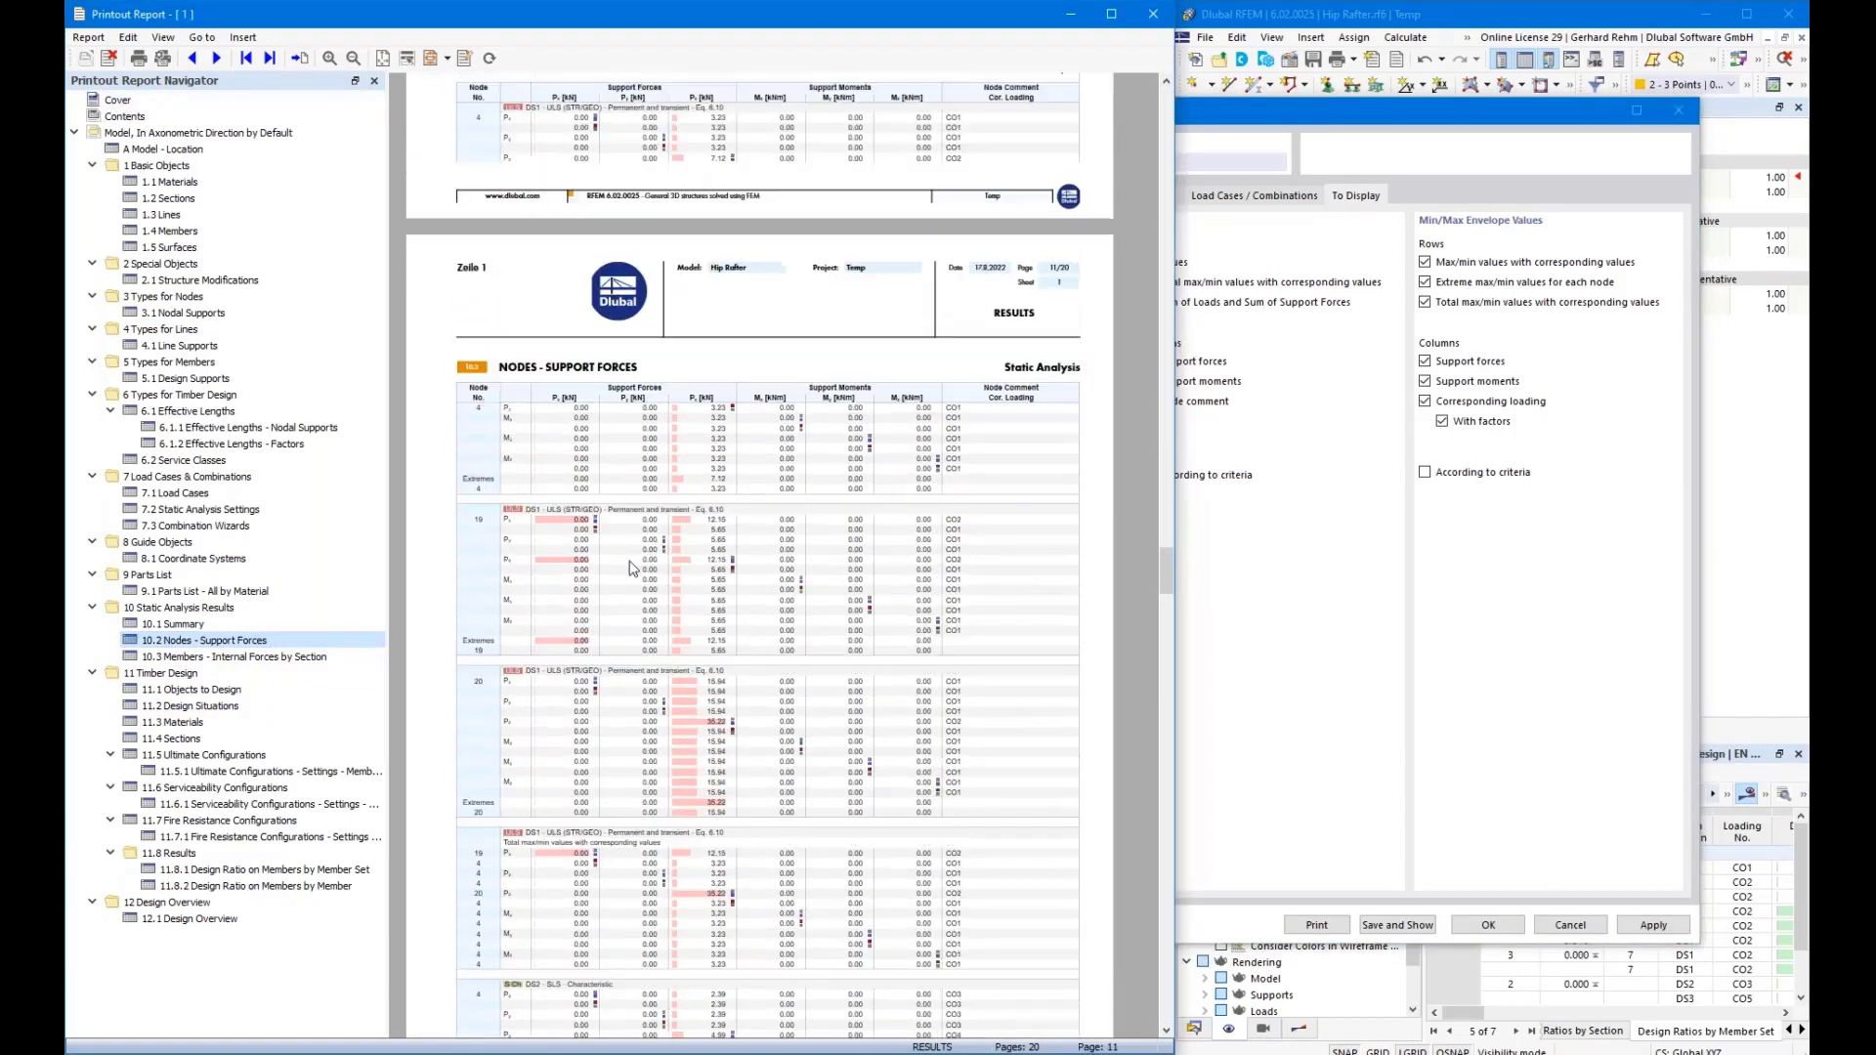
click(1344, 506)
click(1147, 382)
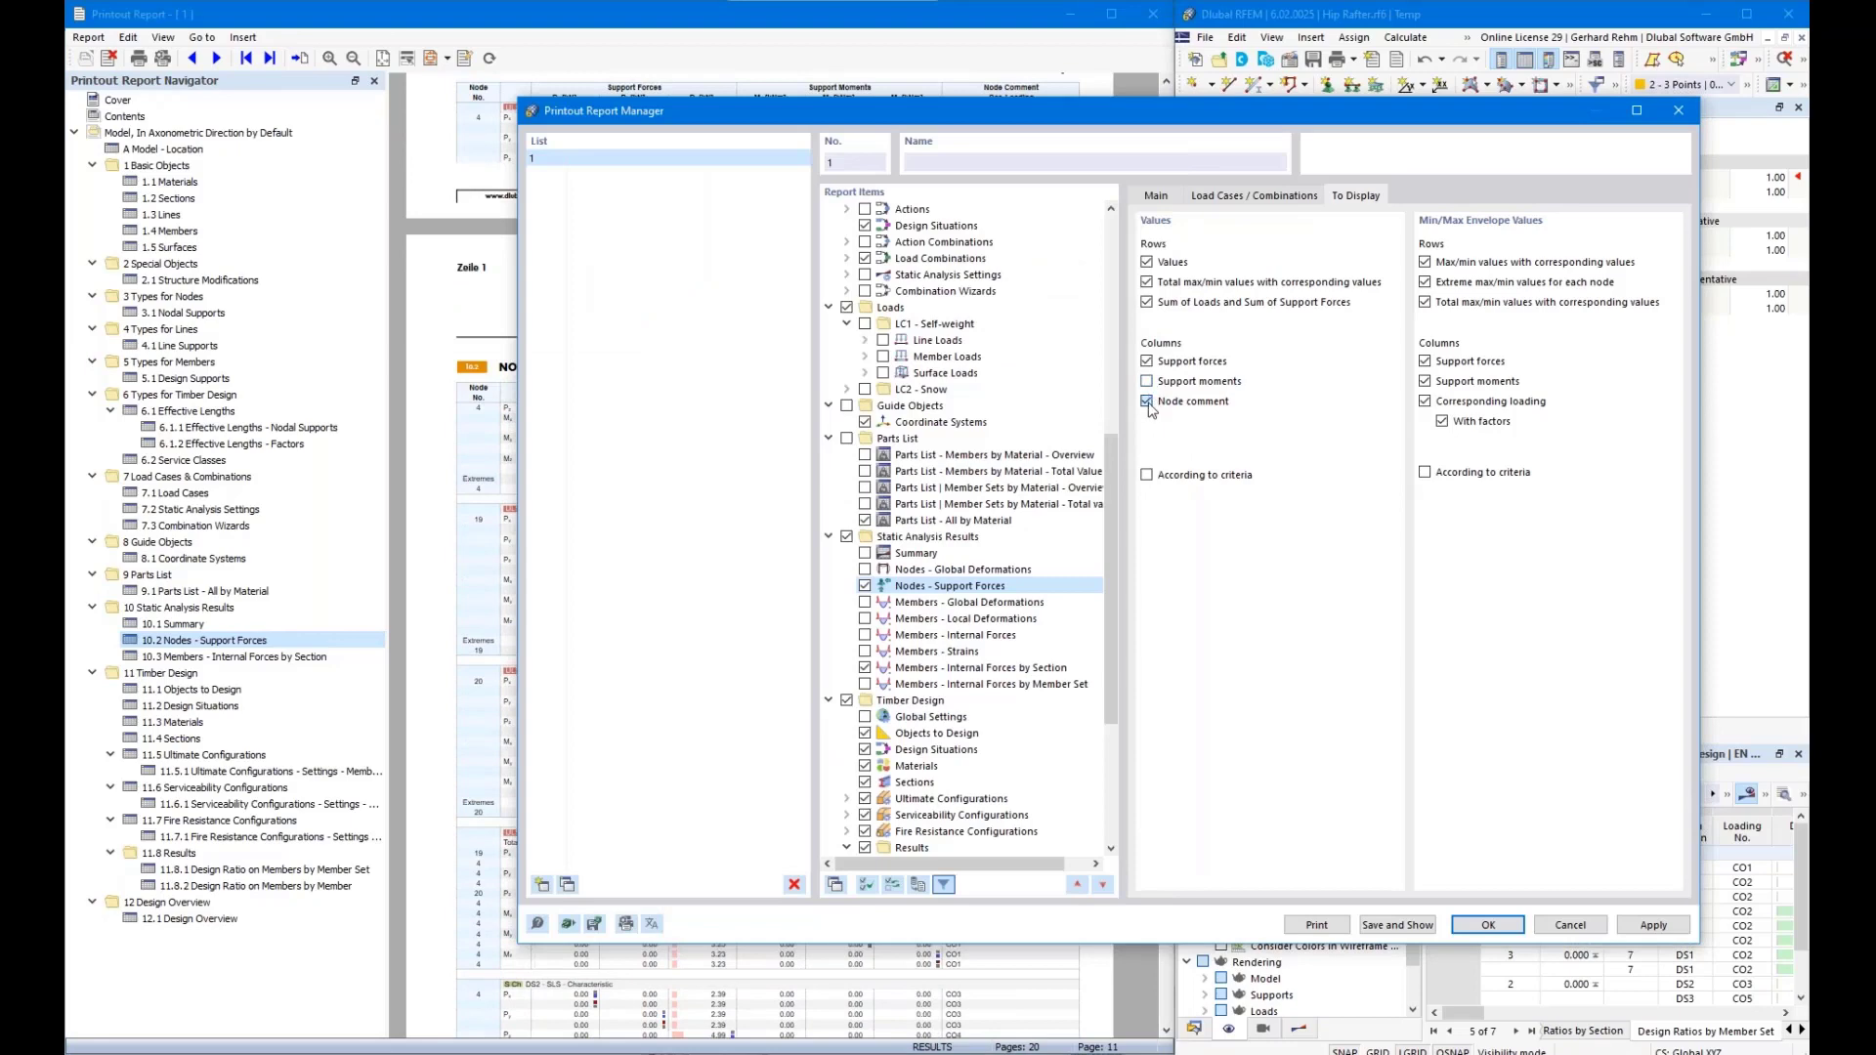
click(1148, 401)
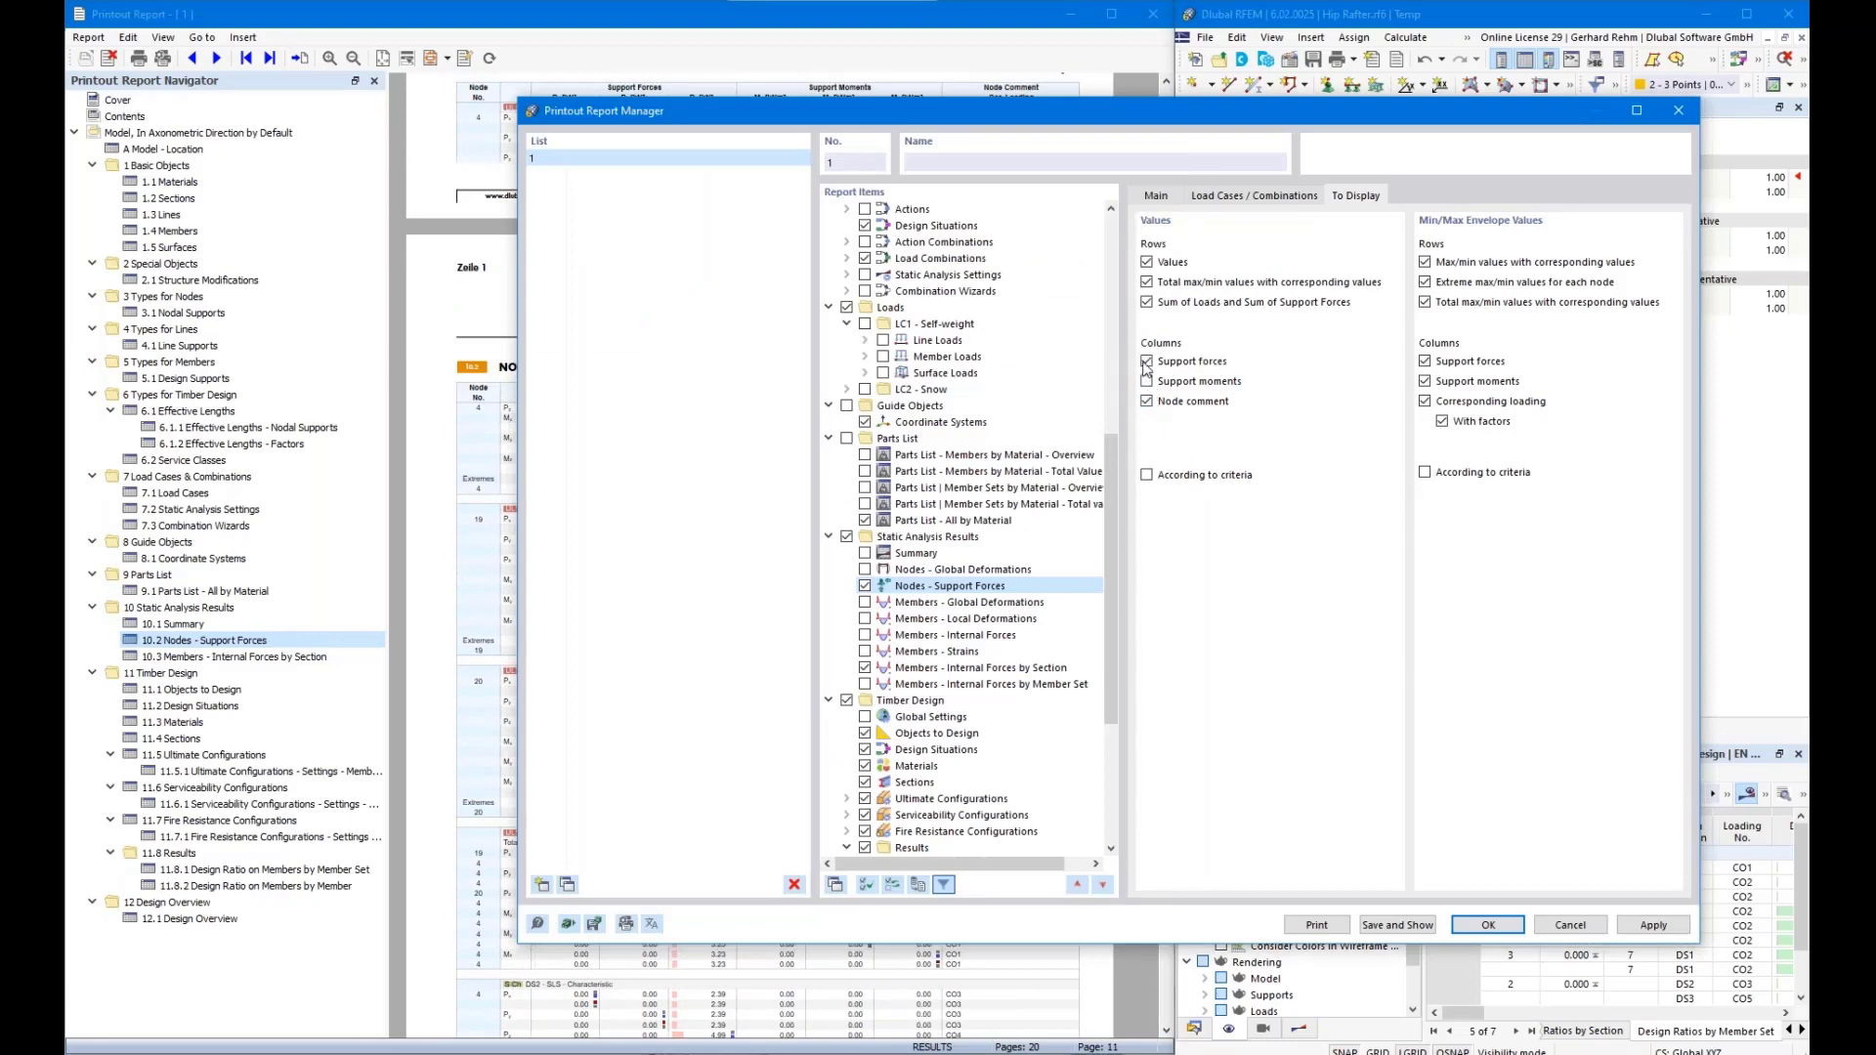
click(1147, 303)
Replace Members - Internal Forces by Section with Members - Internal Forces by Member Set in the report items
scroll(997, 682, down, 3)
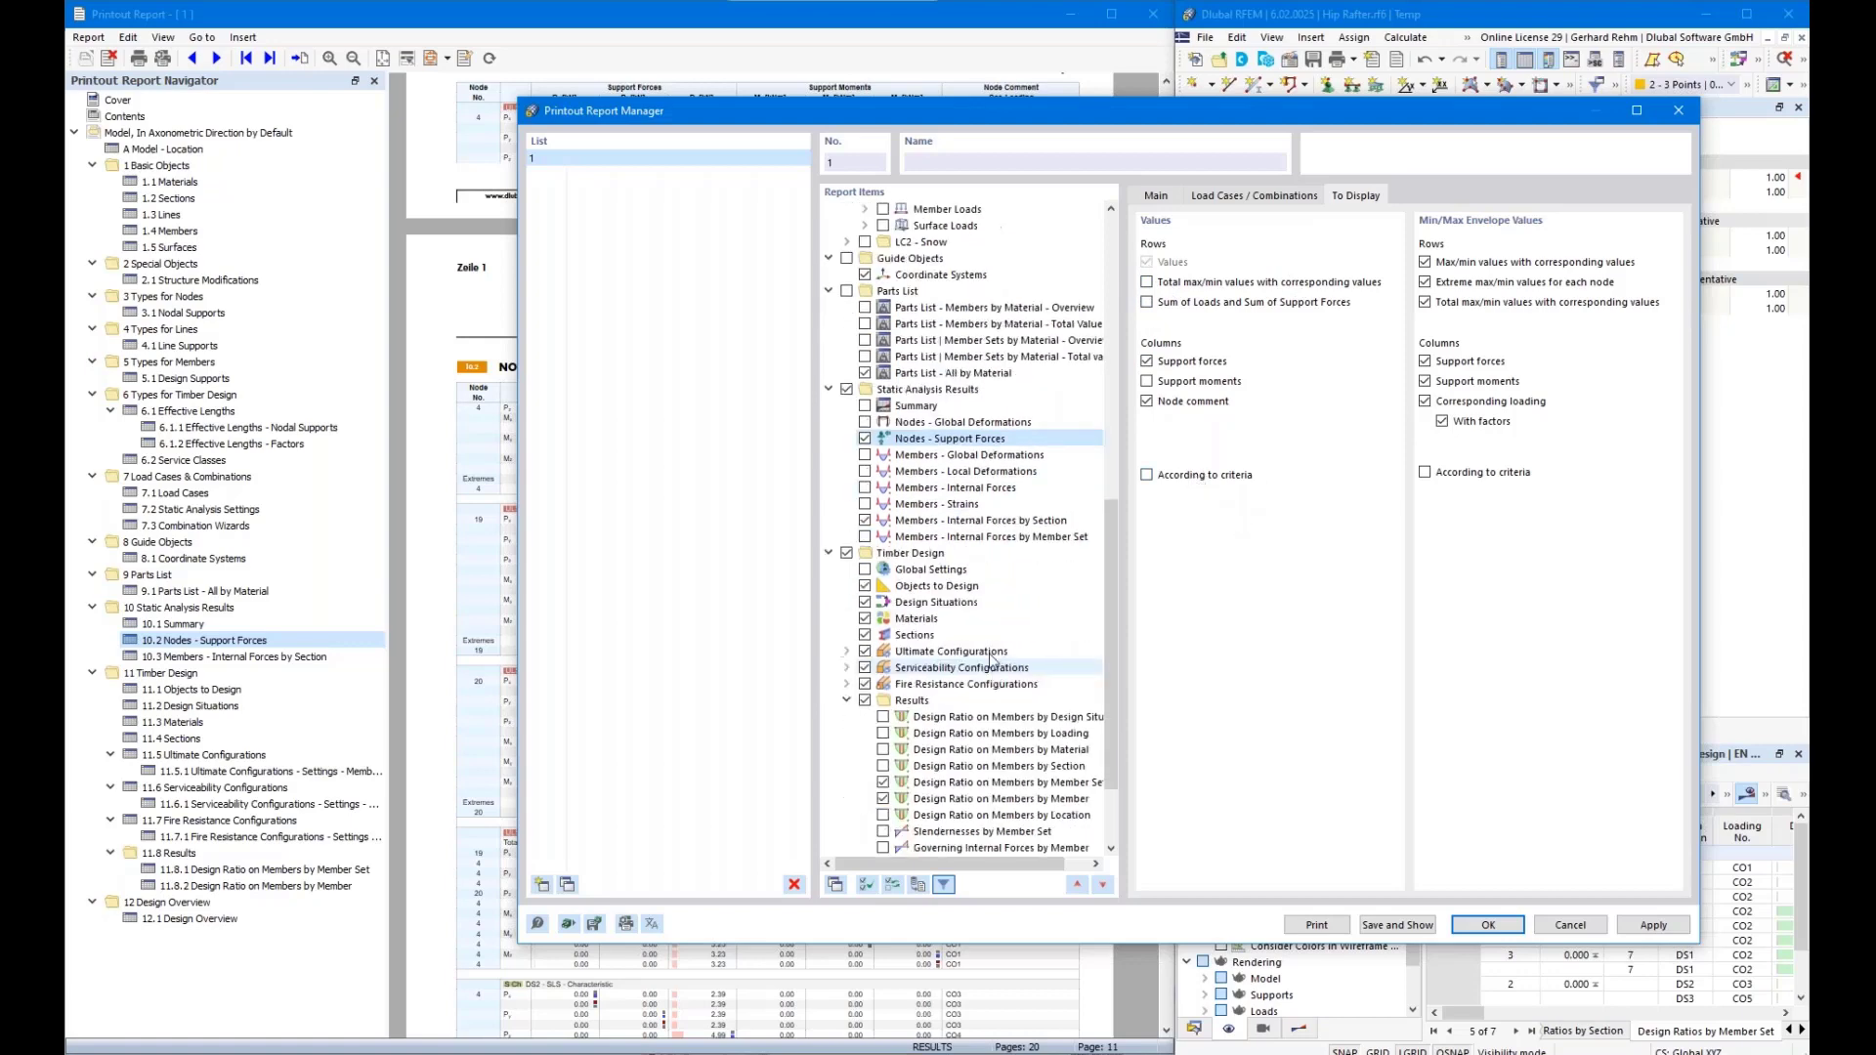
click(935, 523)
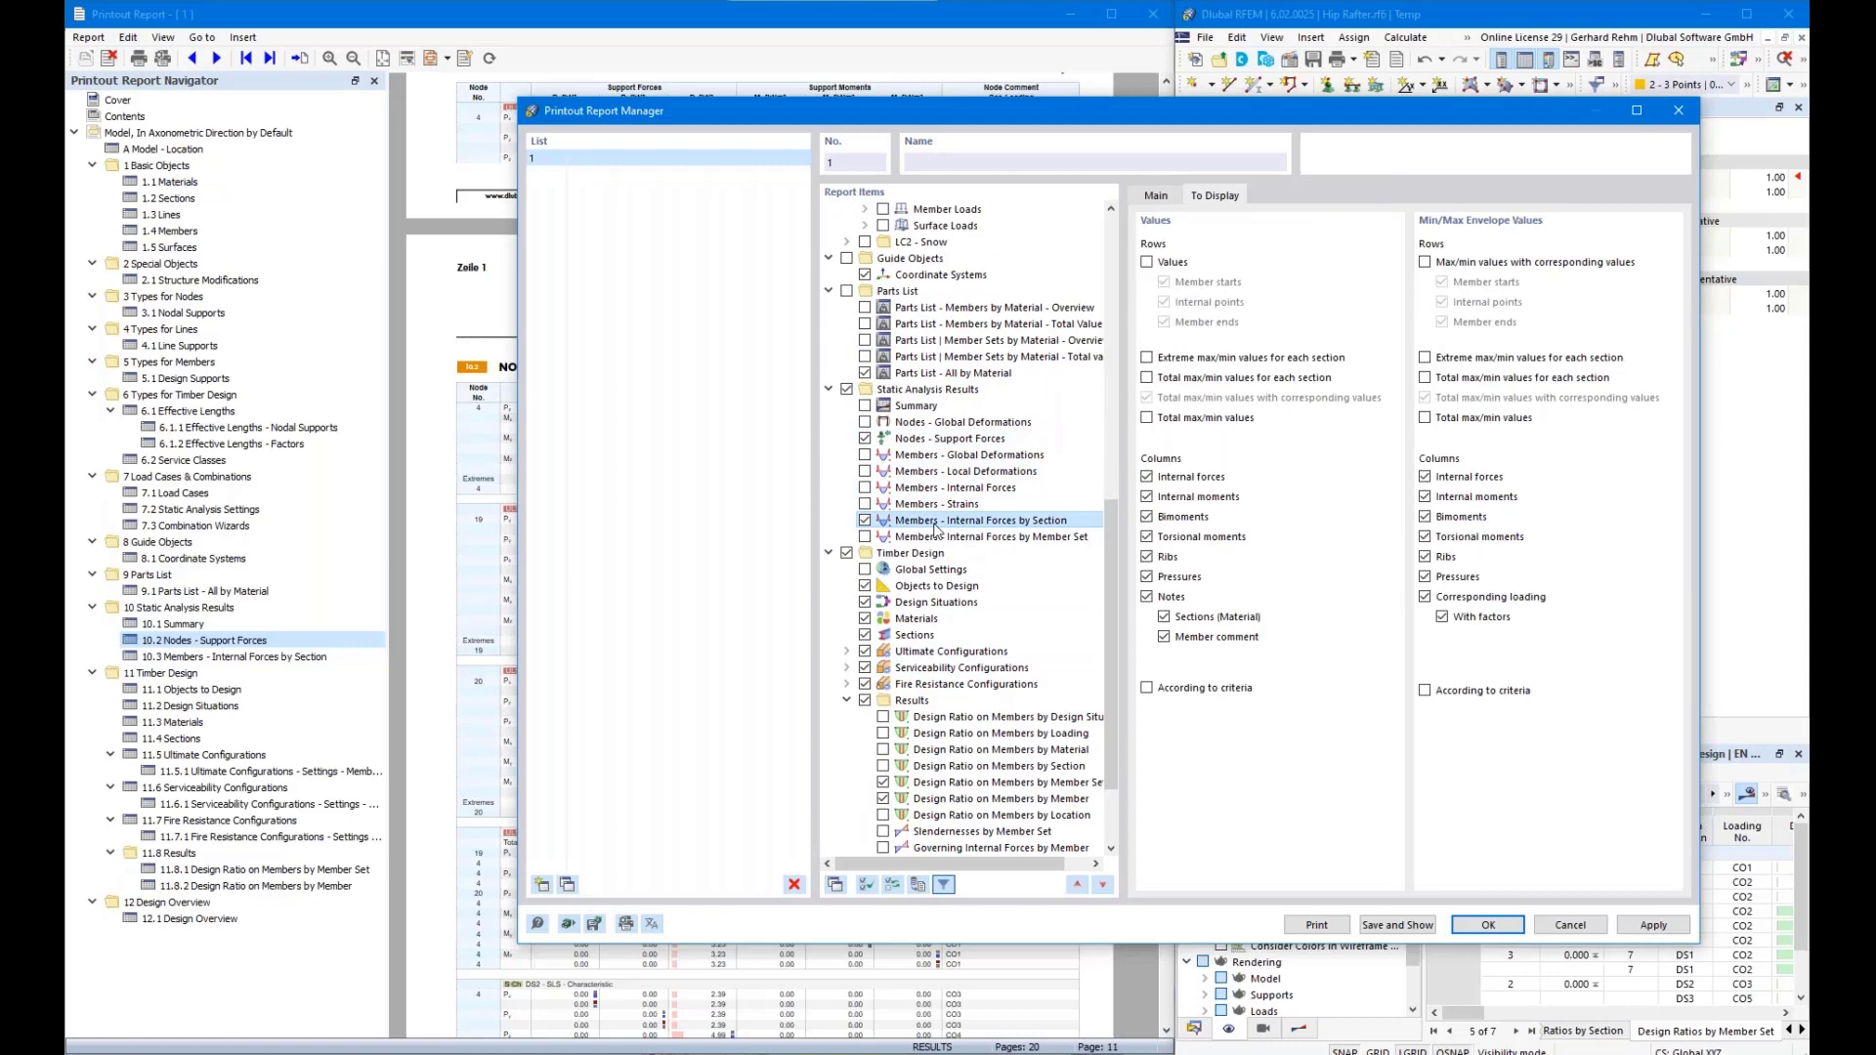
click(865, 521)
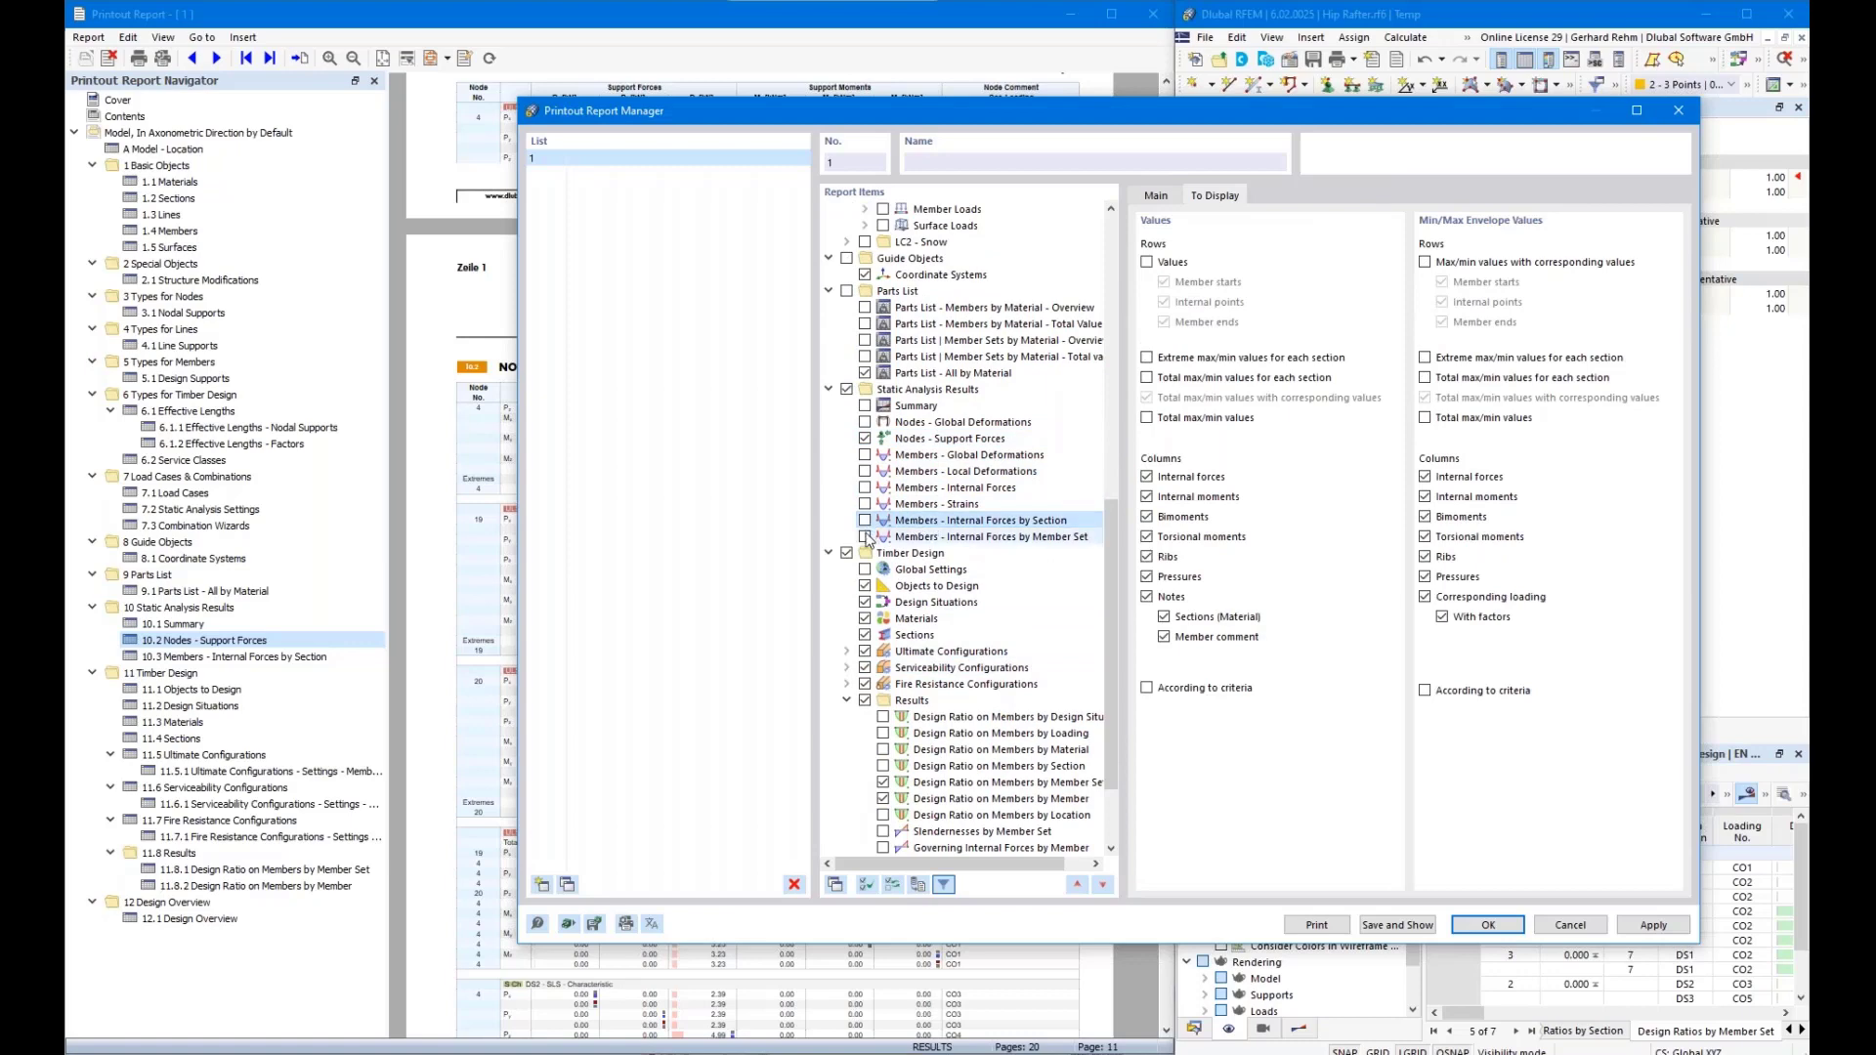
click(946, 539)
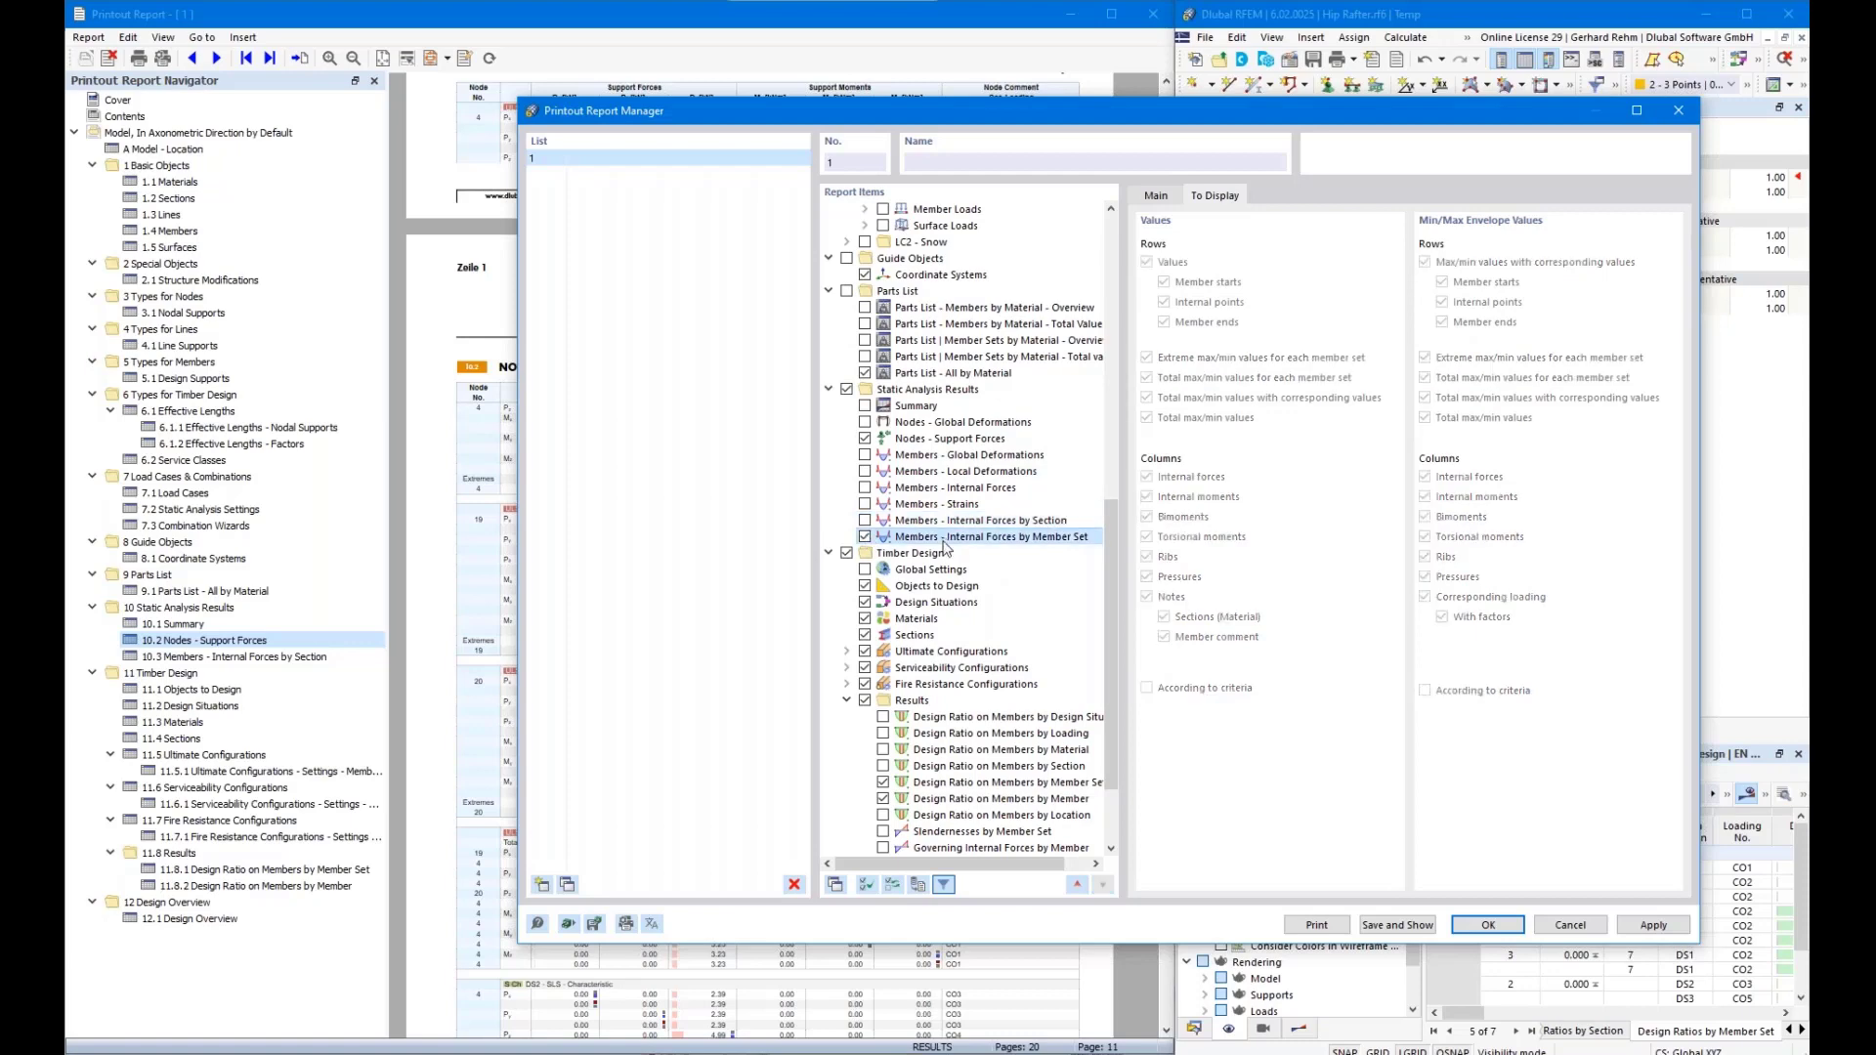
Enable the Loading option for Members - Internal Forces by Member Set and select design situation DS1 as its loading
click(1156, 194)
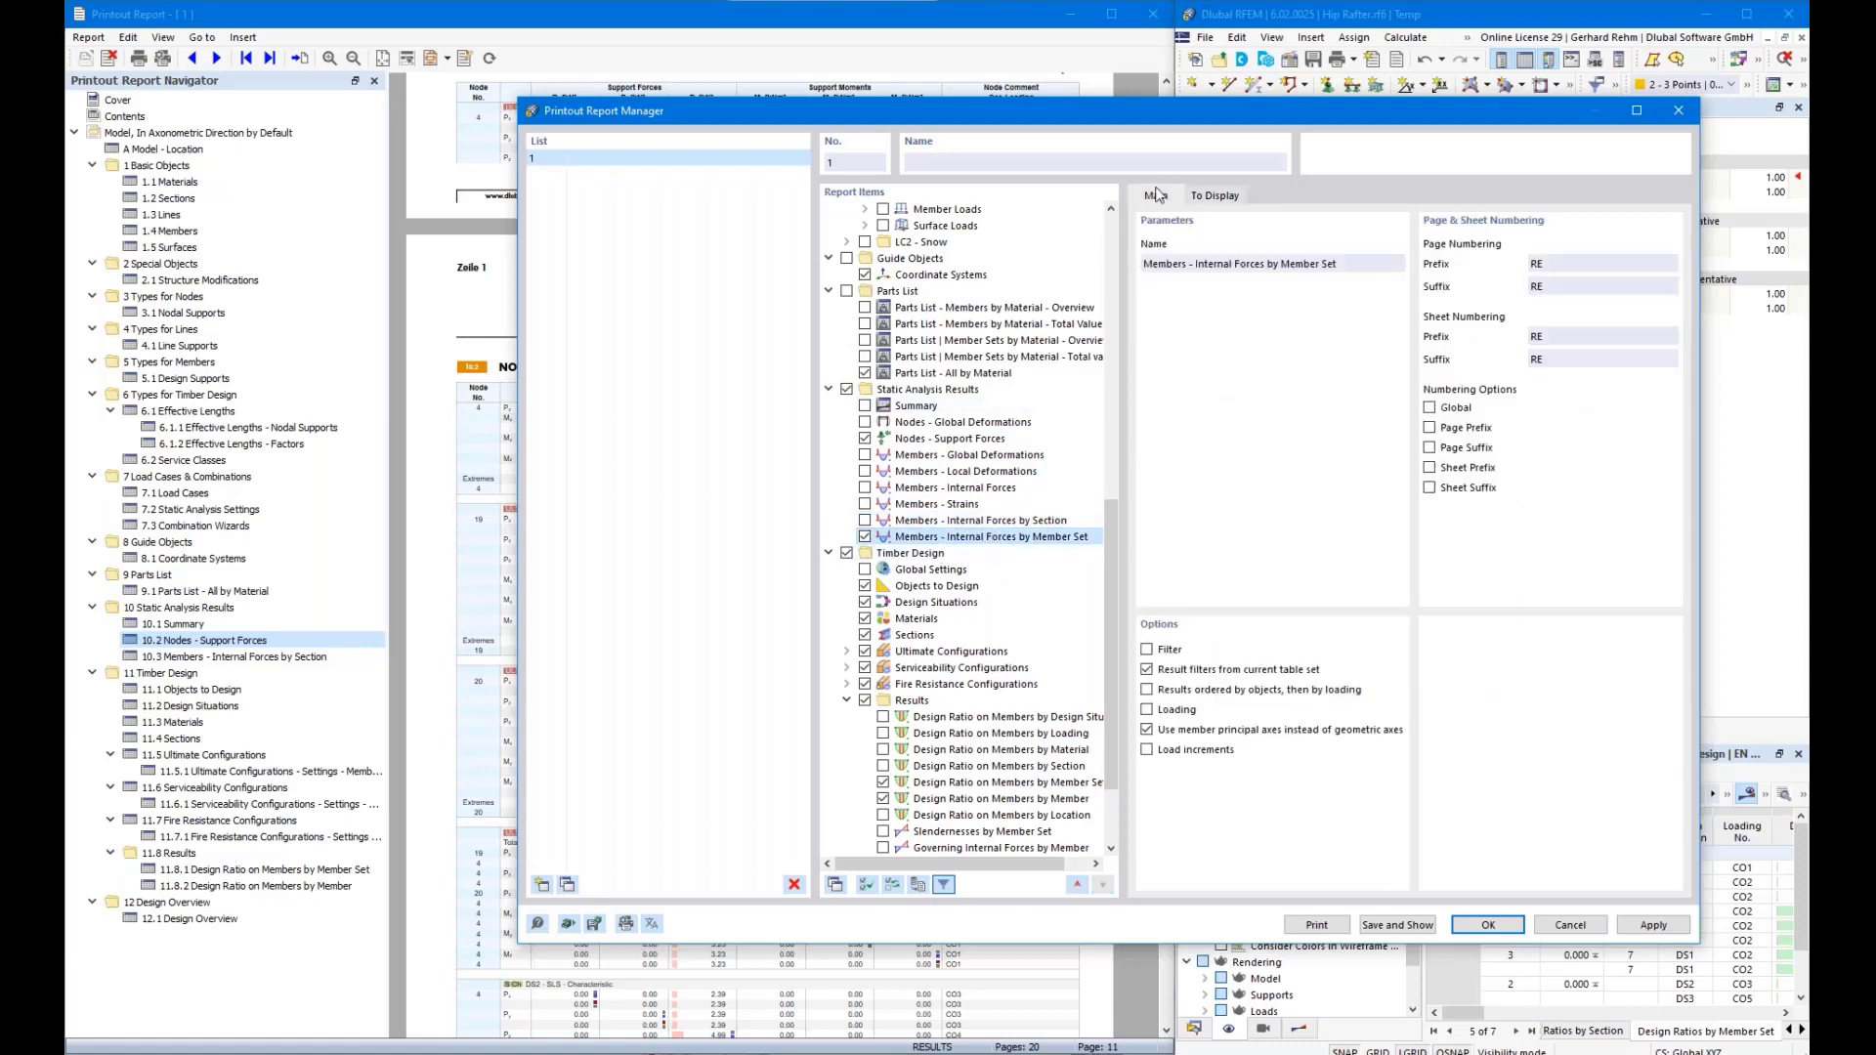
click(1148, 711)
click(1276, 198)
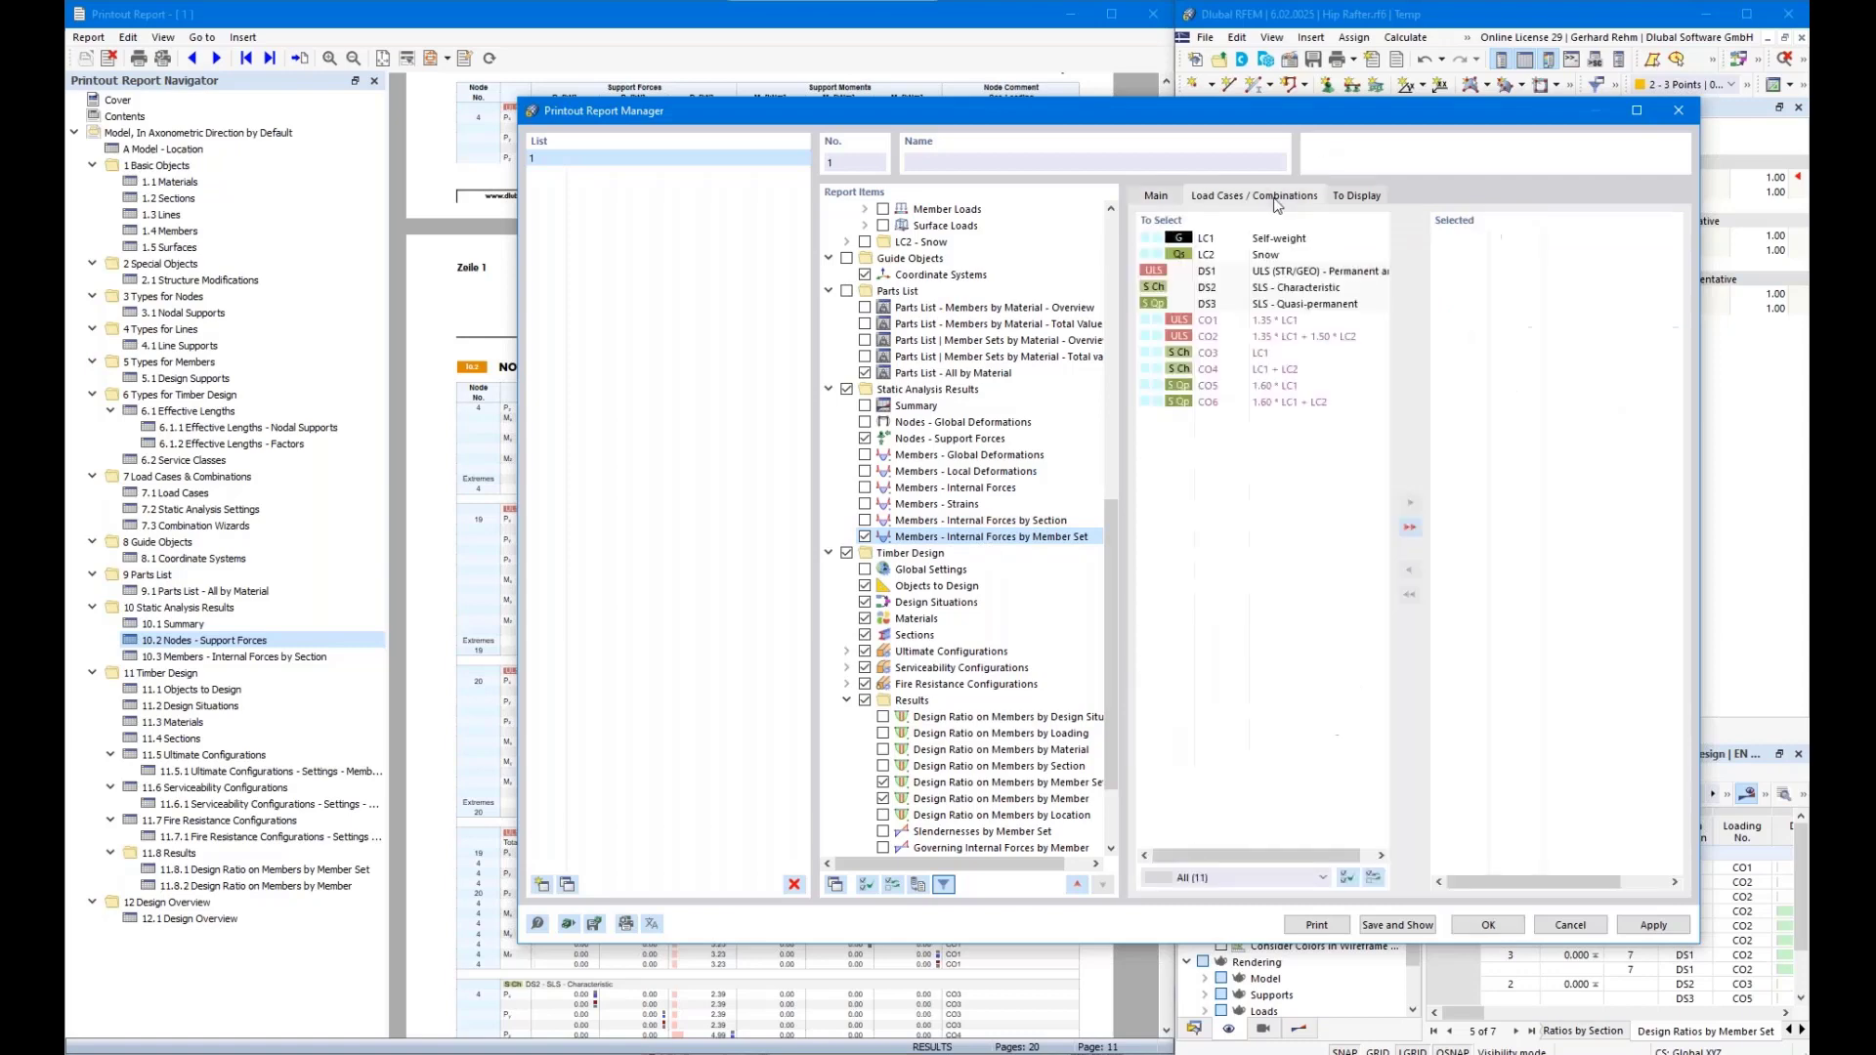
double_click(1234, 273)
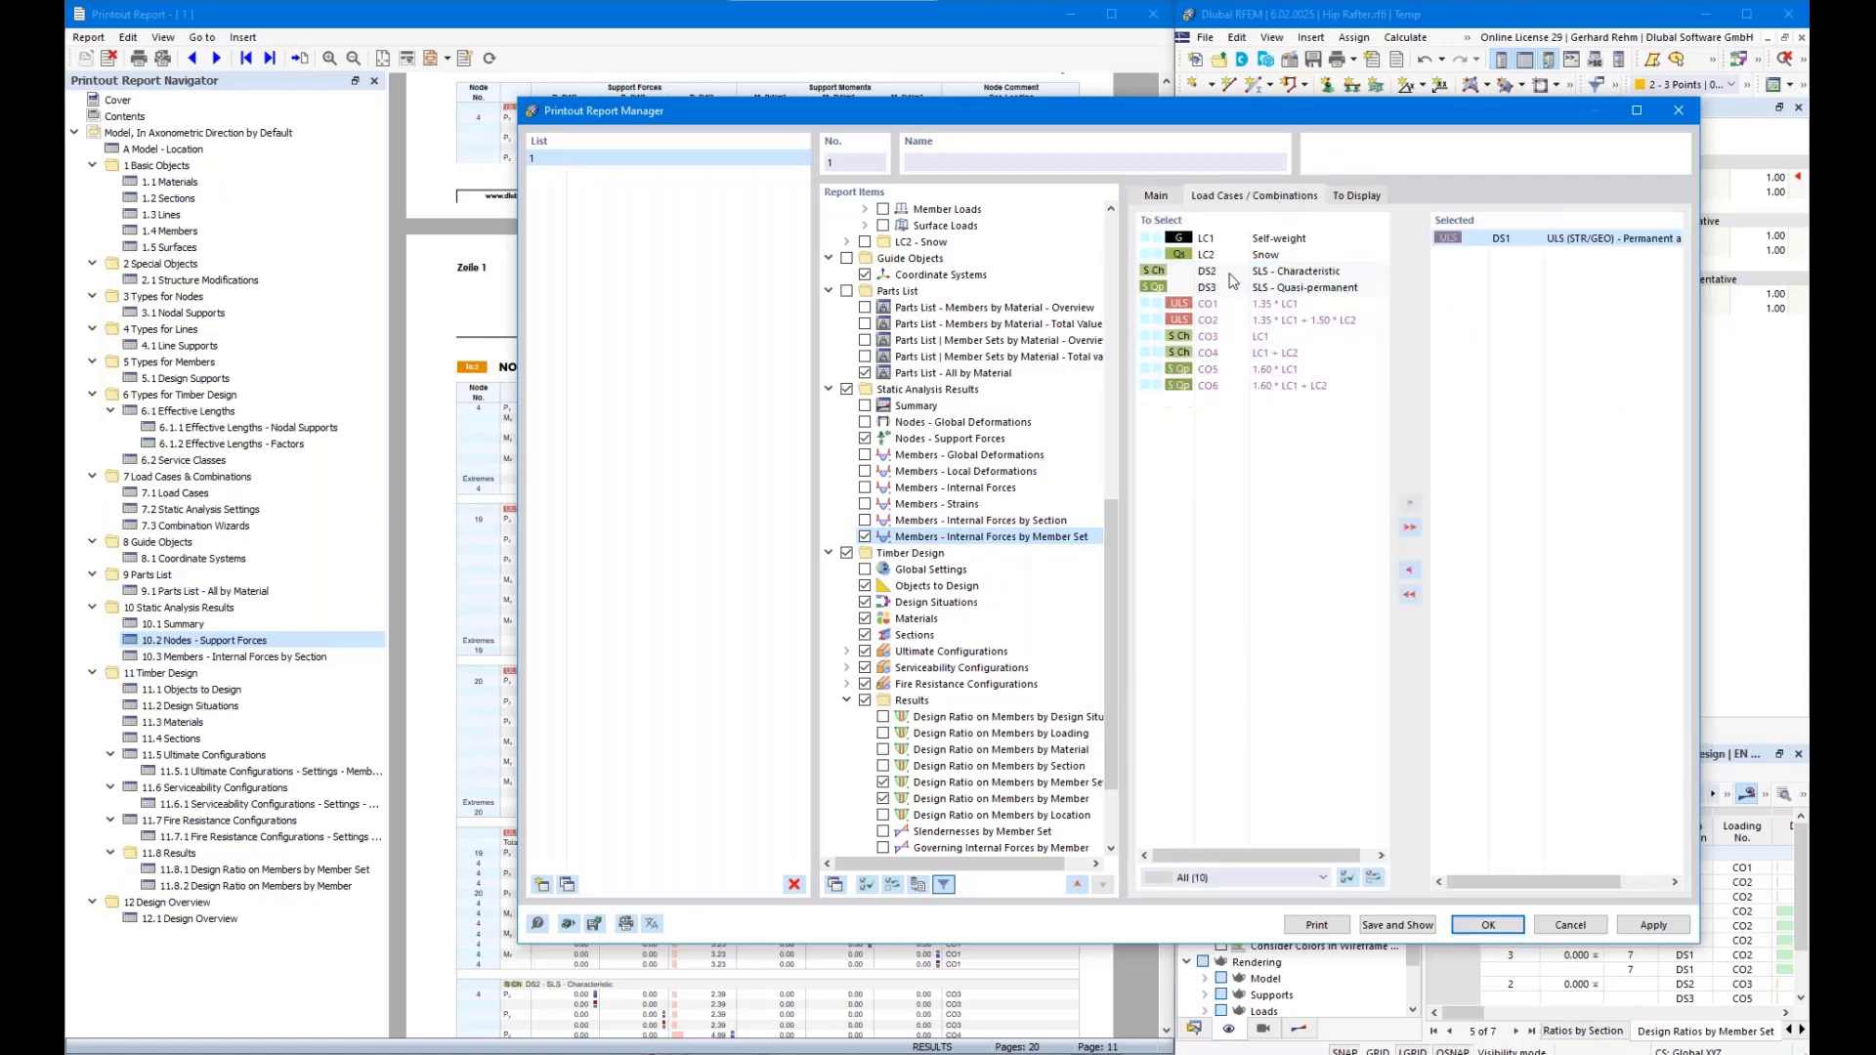
Turn off the result filters from the current table set and limit the member set envelope rows to extreme max/min values for each member set
click(1155, 197)
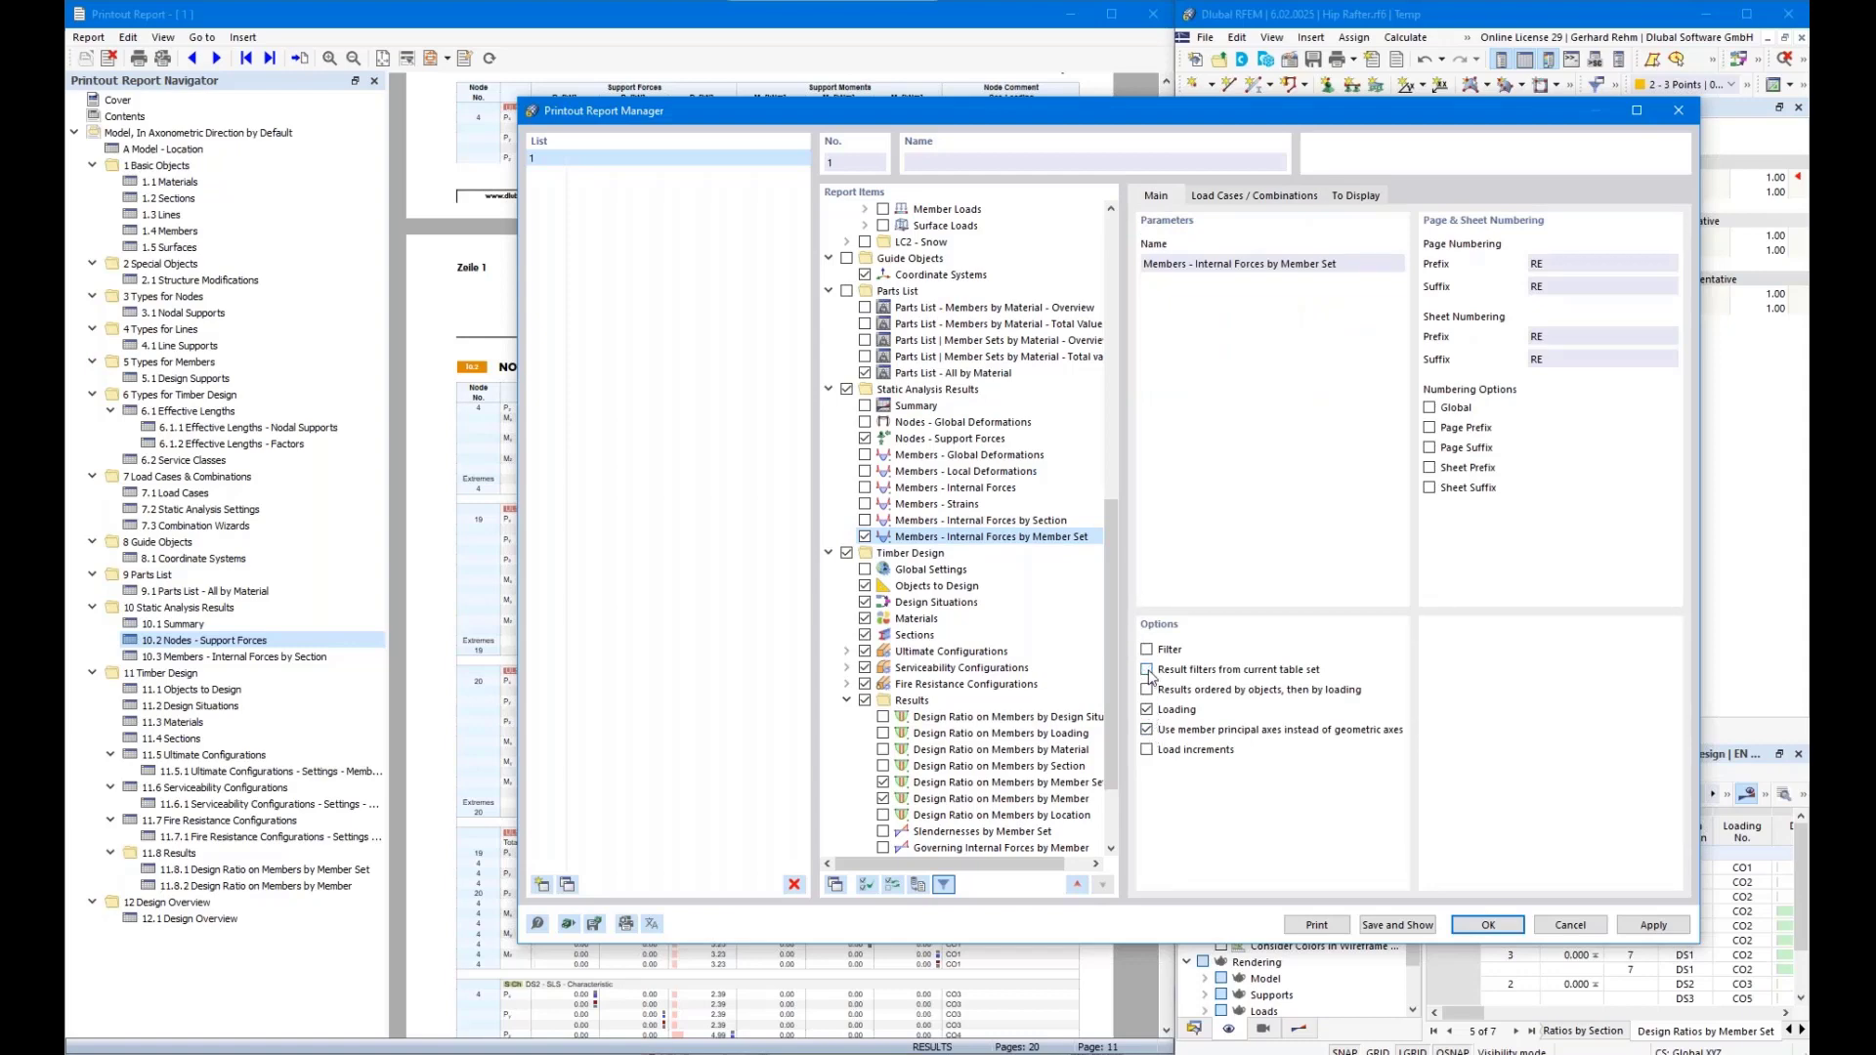
click(1354, 200)
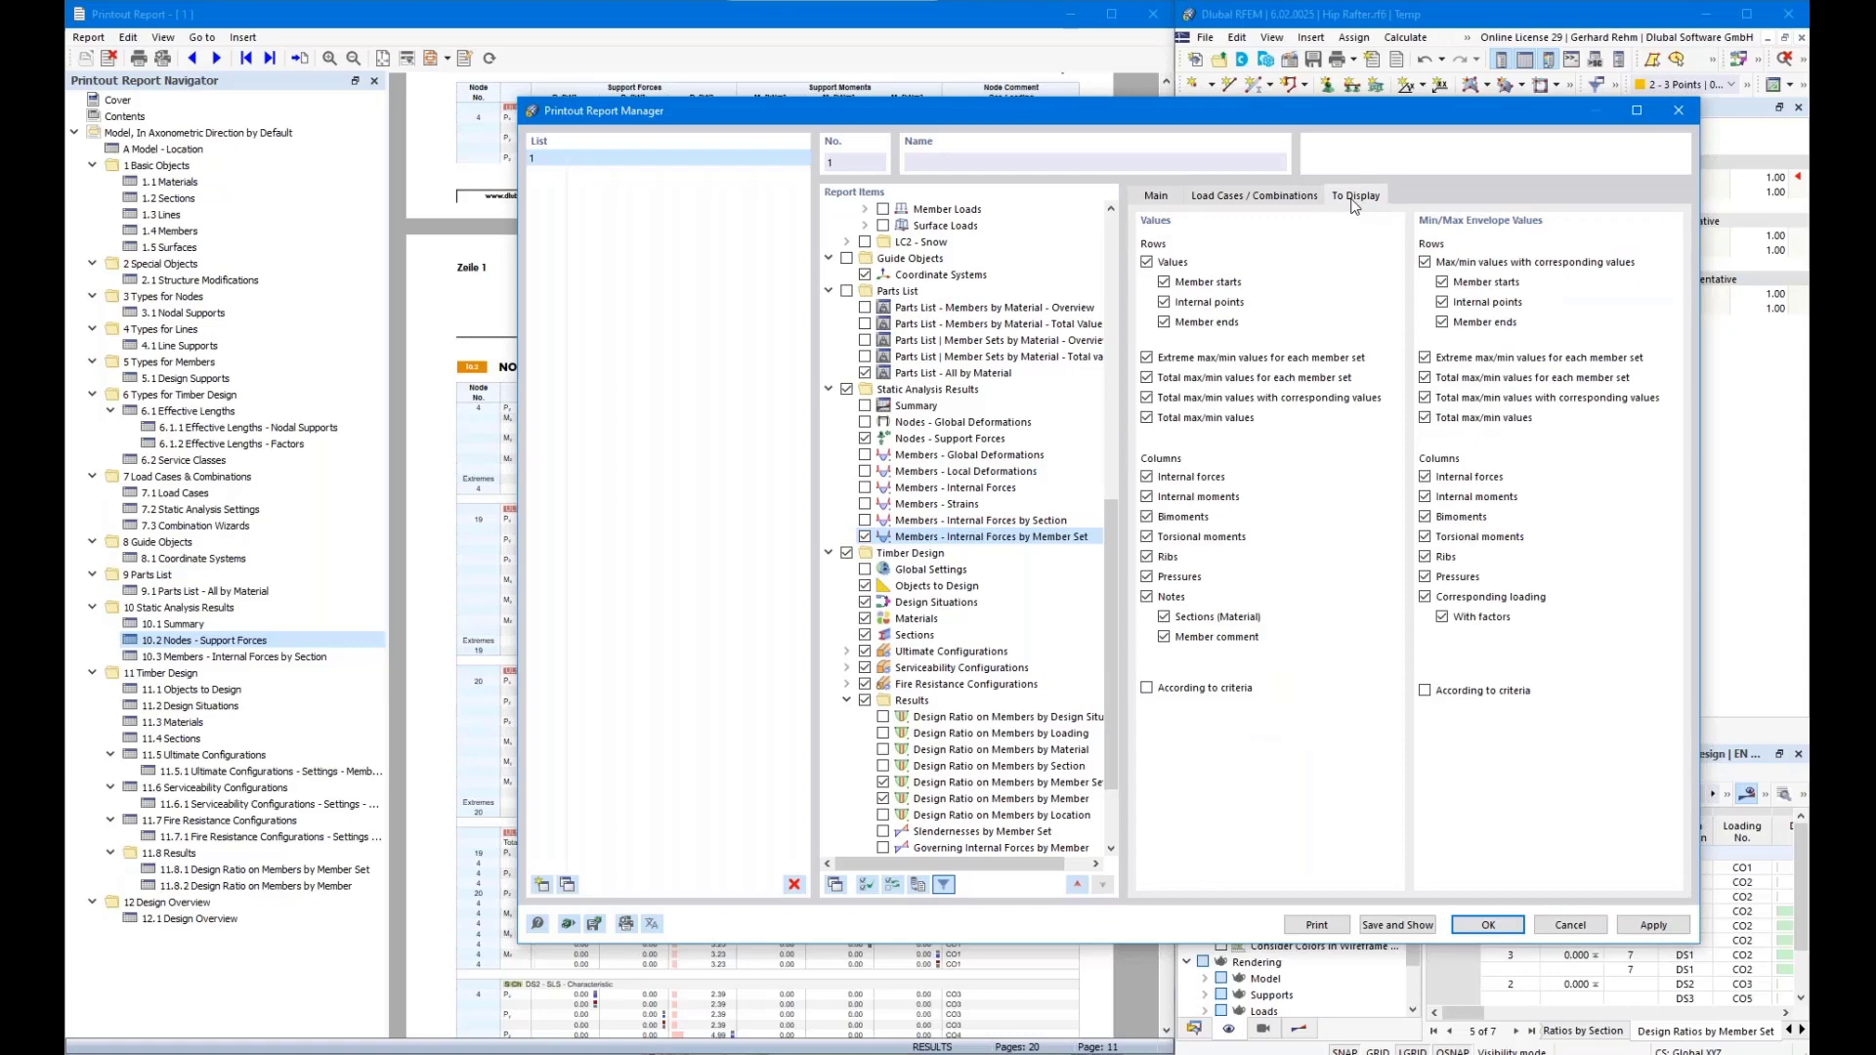
click(1425, 262)
click(1425, 377)
click(1425, 398)
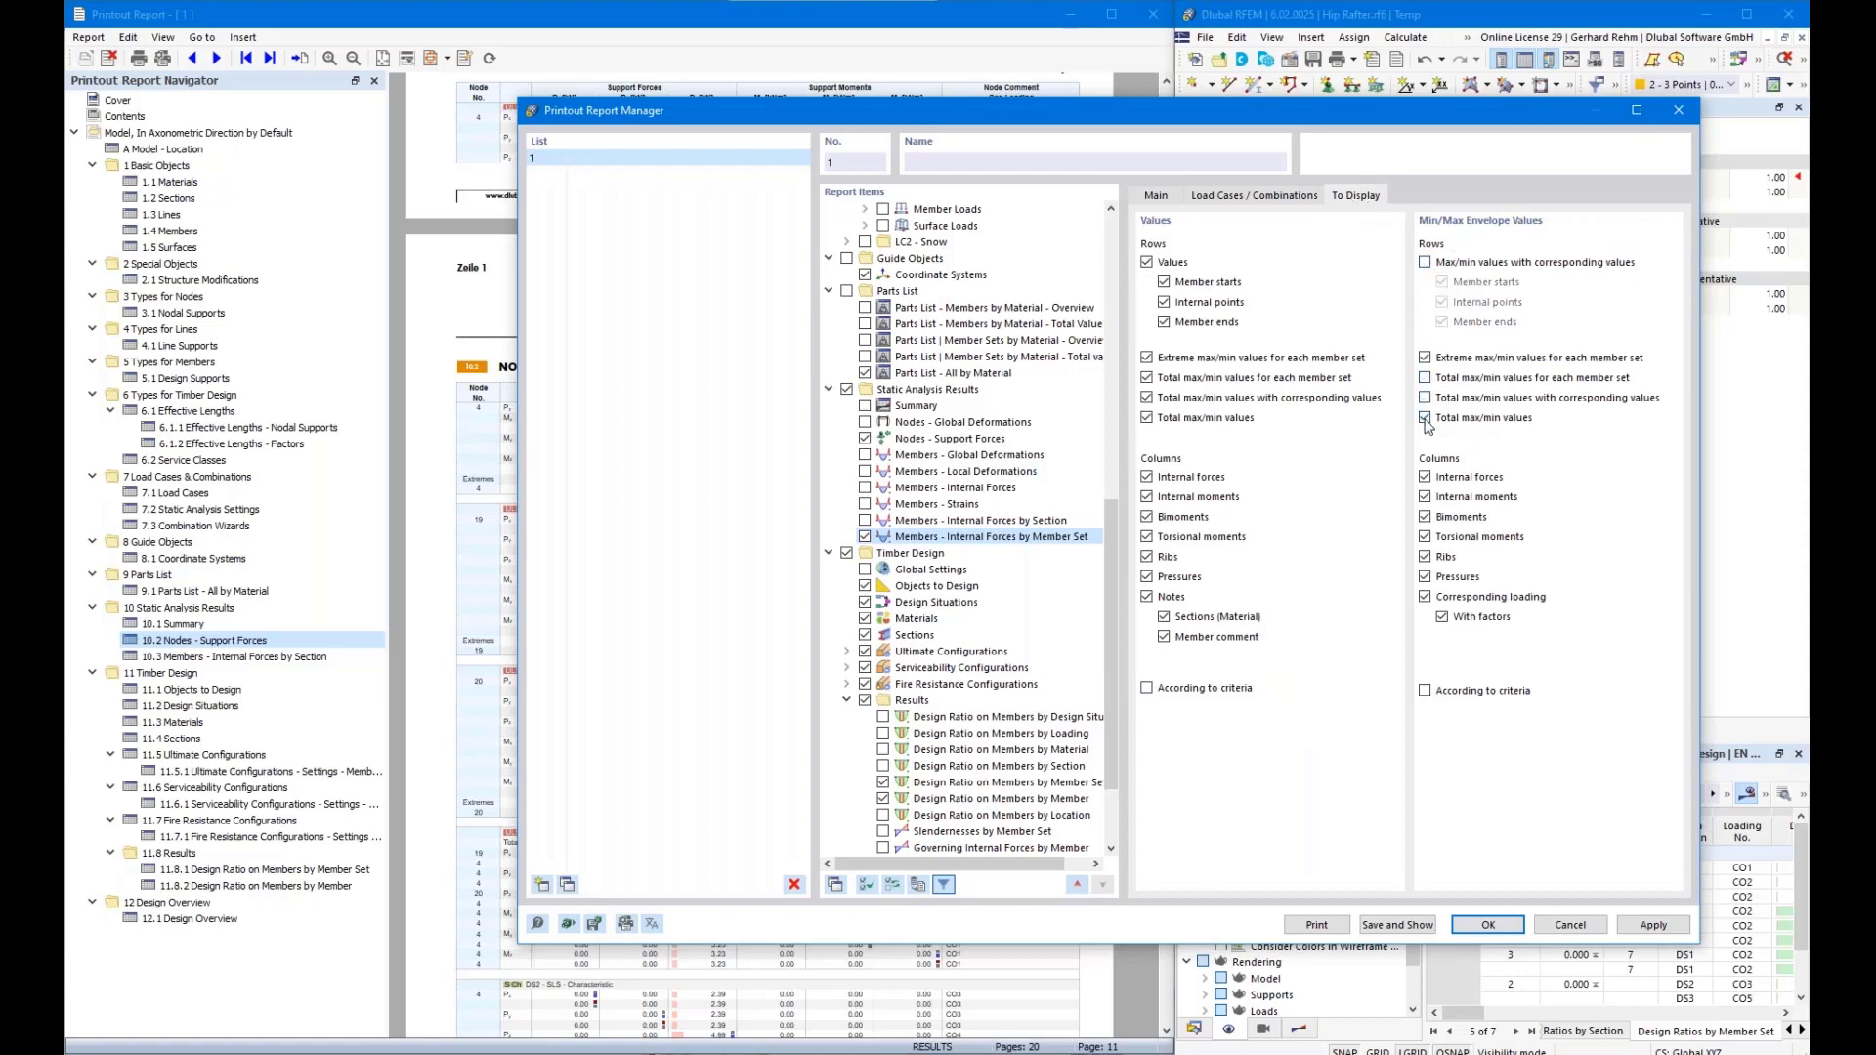
click(1425, 417)
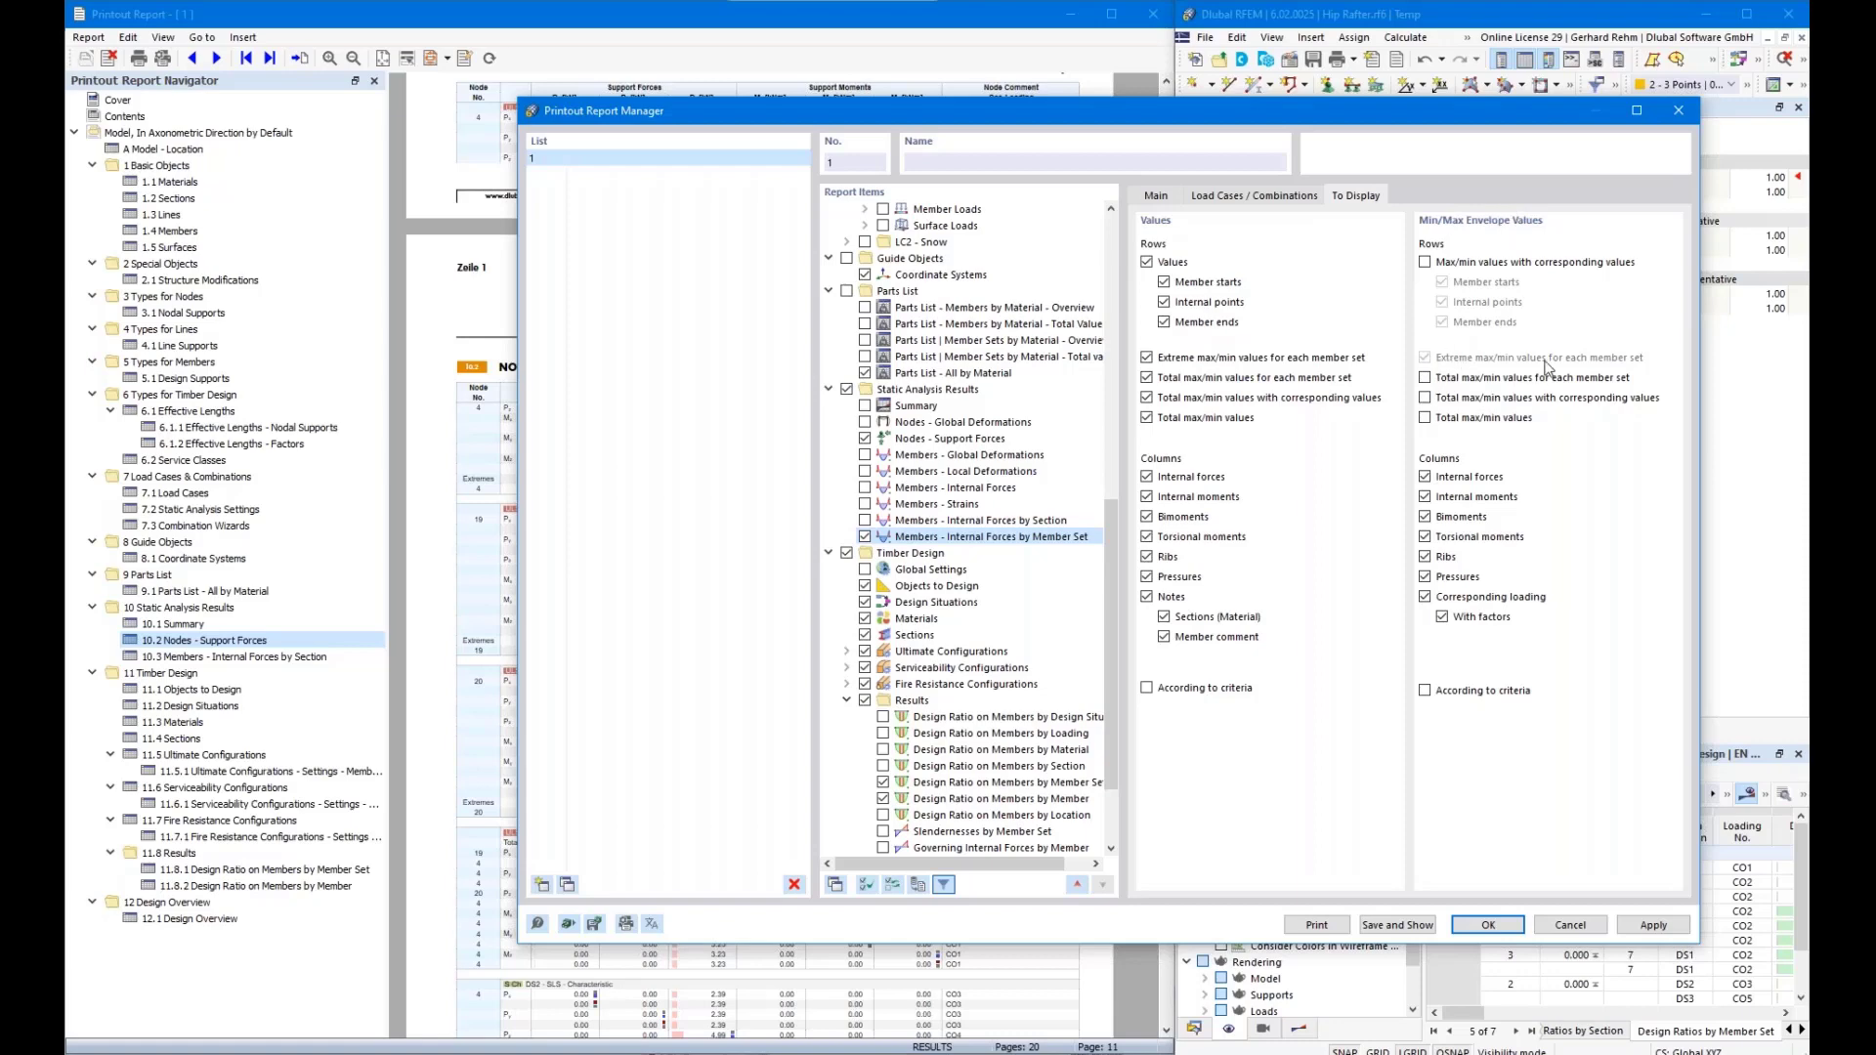
click(1247, 199)
click(1163, 198)
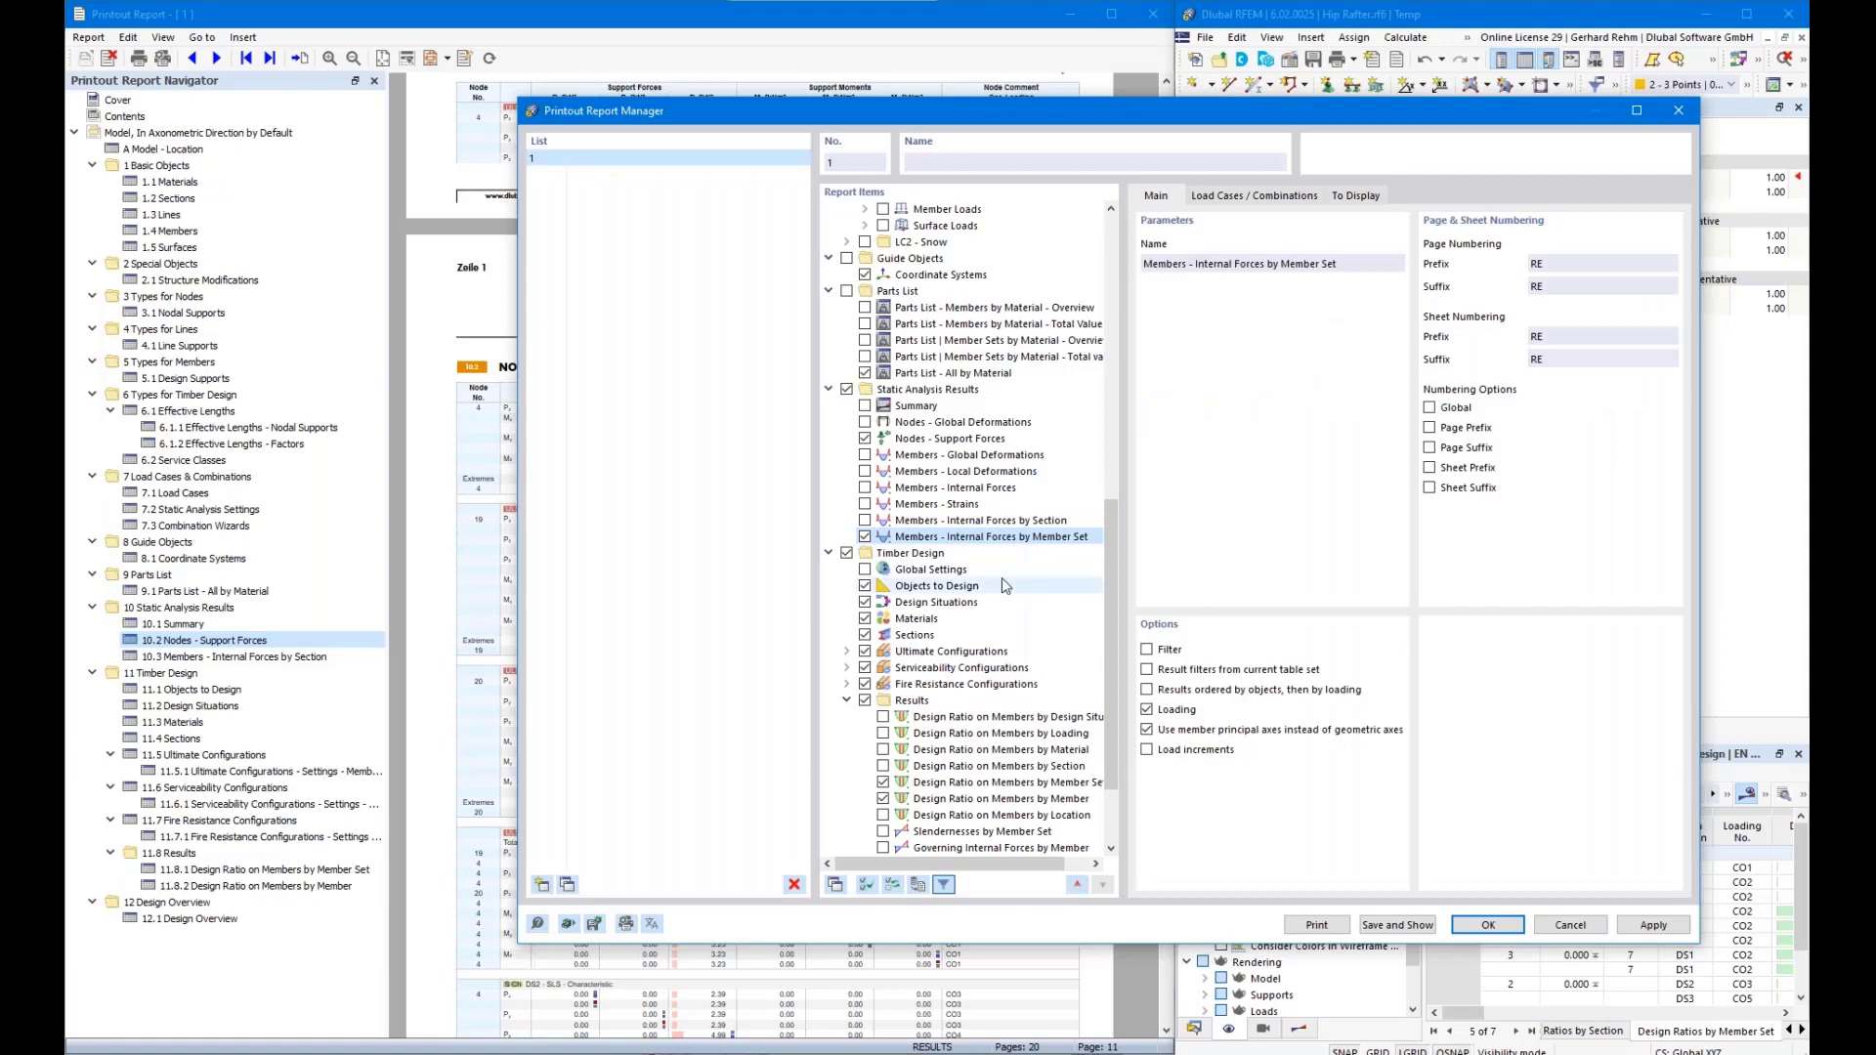
Compare the printed Timber Design chapter with the report items, and exclude Ultimate Configurations and Fire Resistance Configurations
scroll(1001, 577, down, 2)
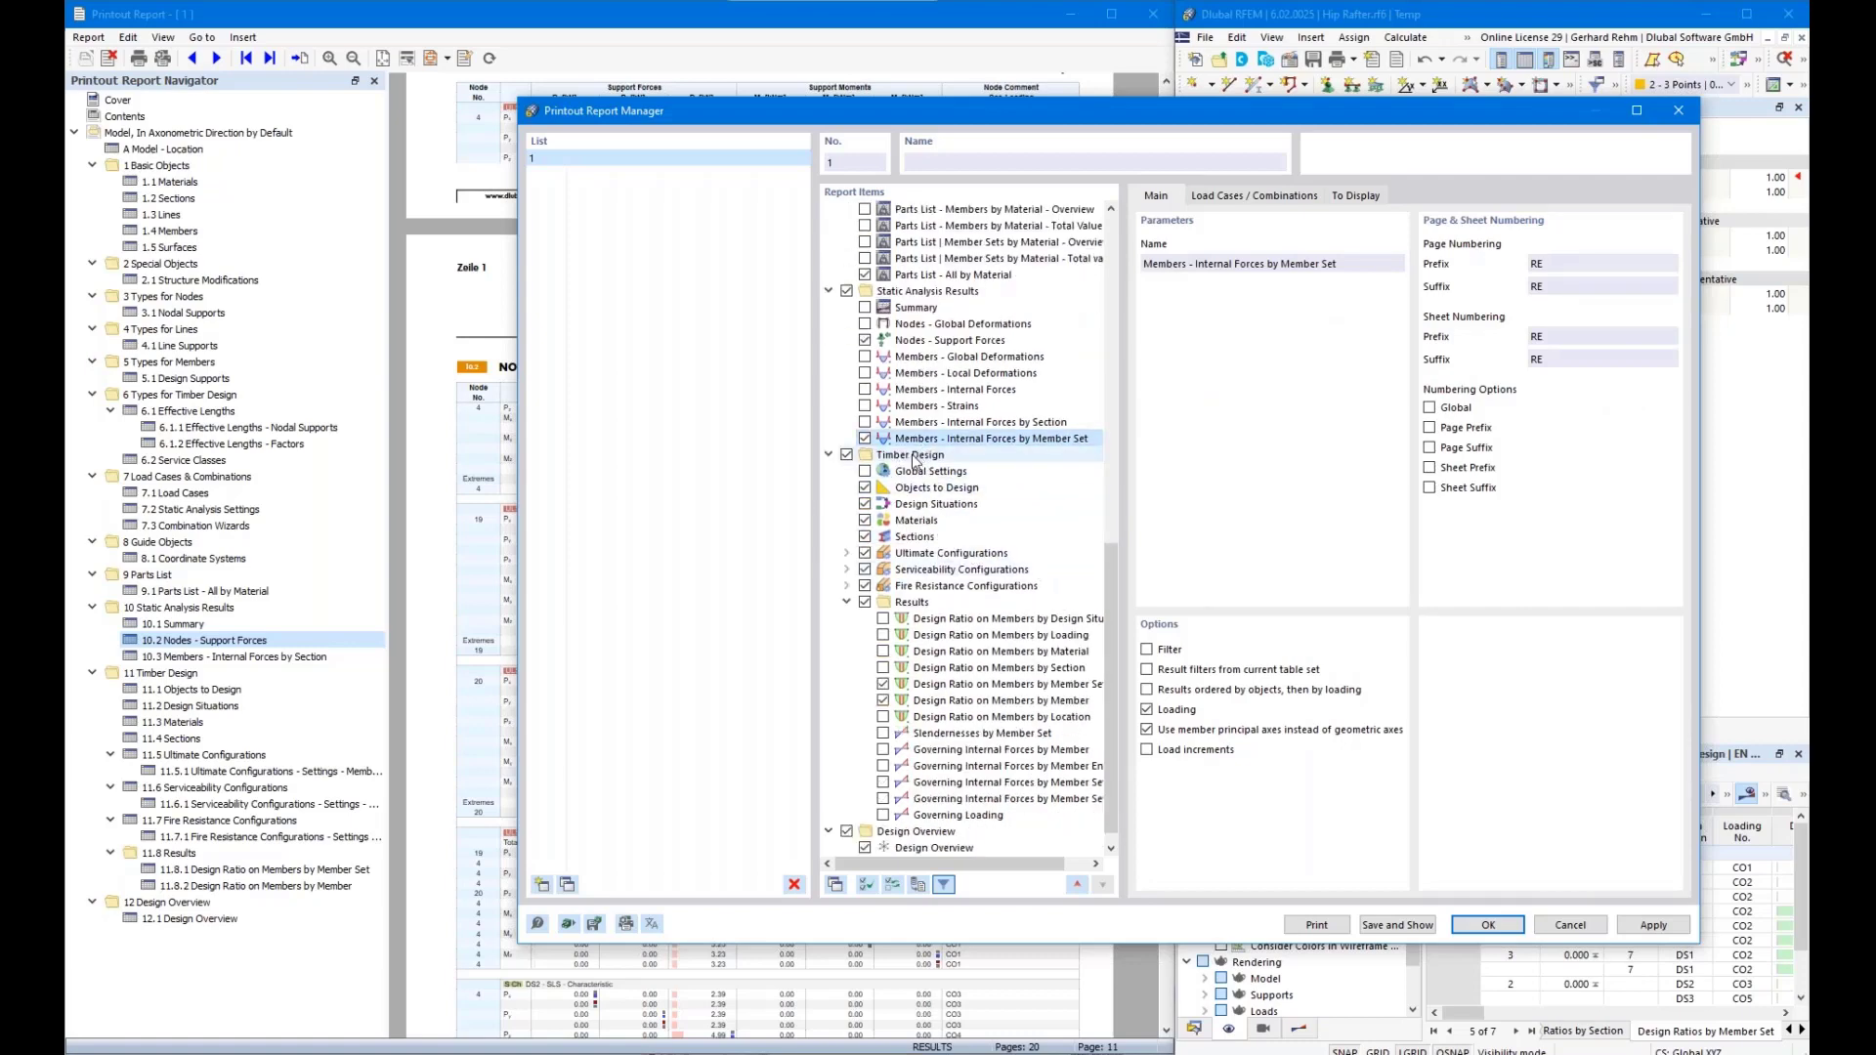
drag(689, 117, 1317, 154)
scroll(630, 507, down, 4)
click(176, 689)
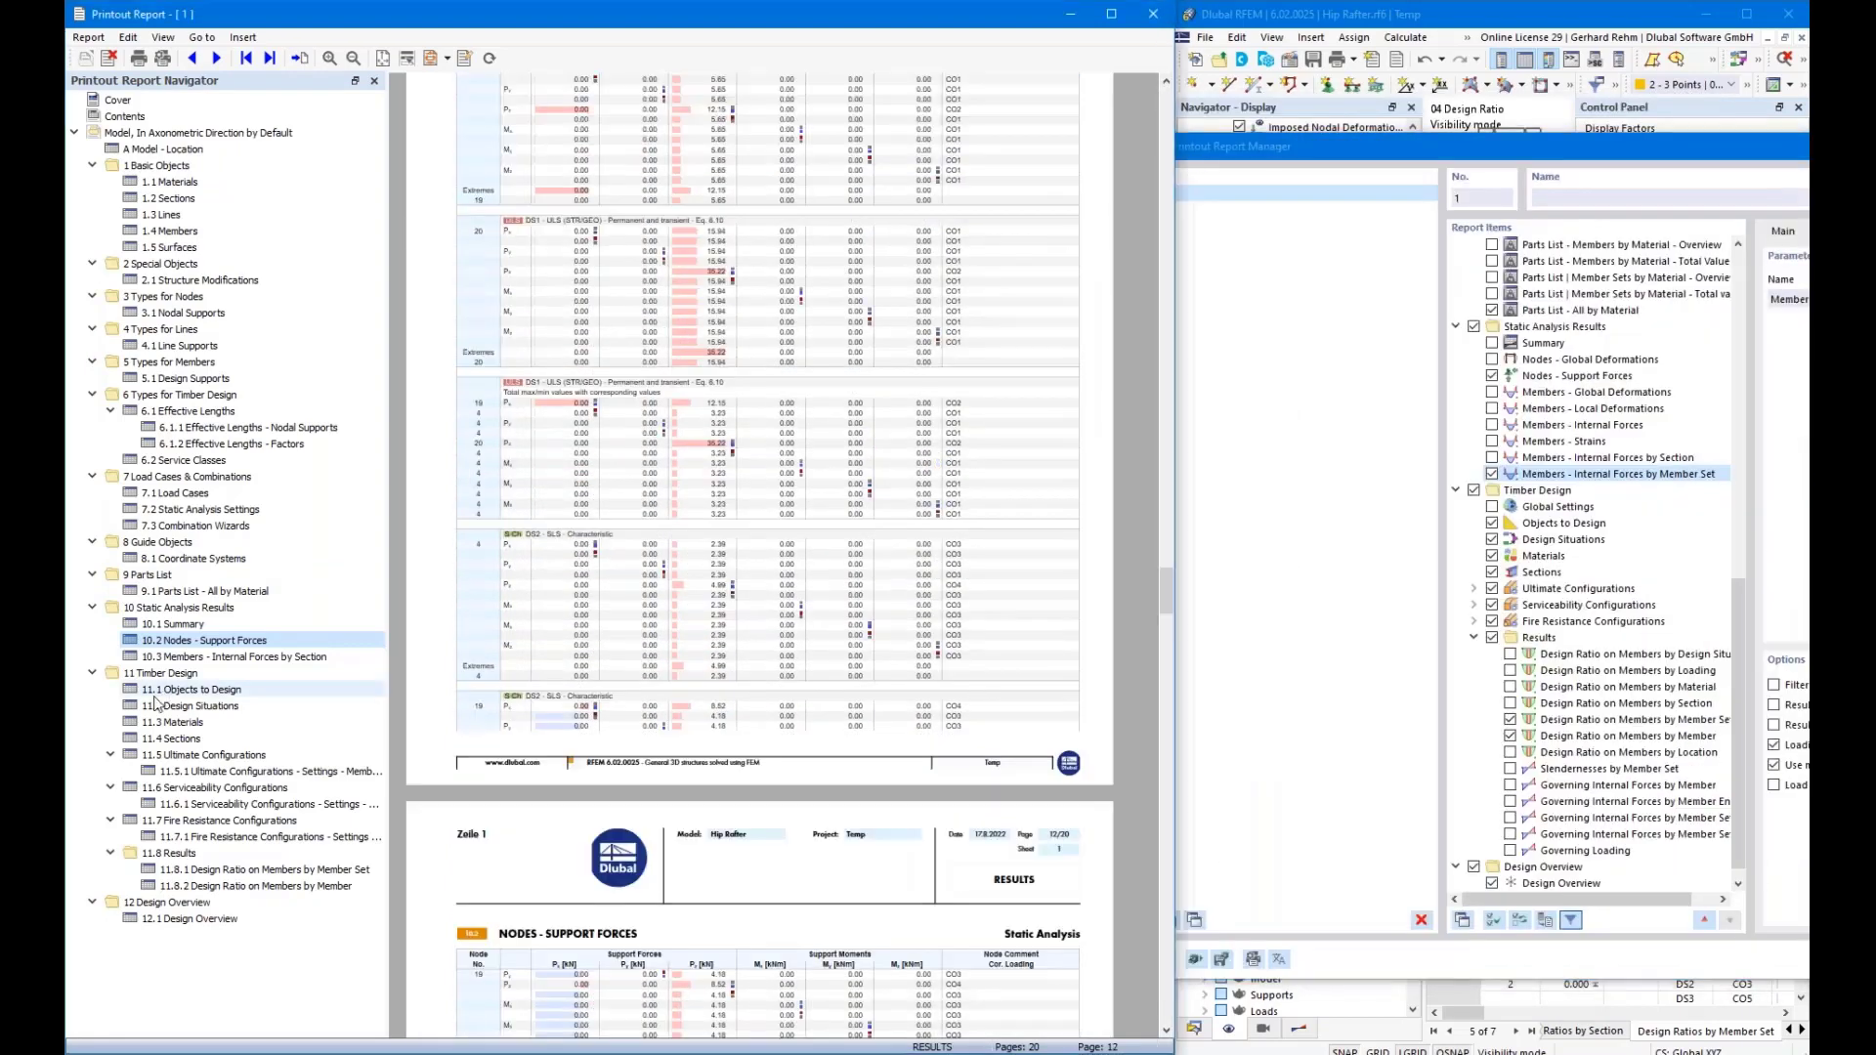
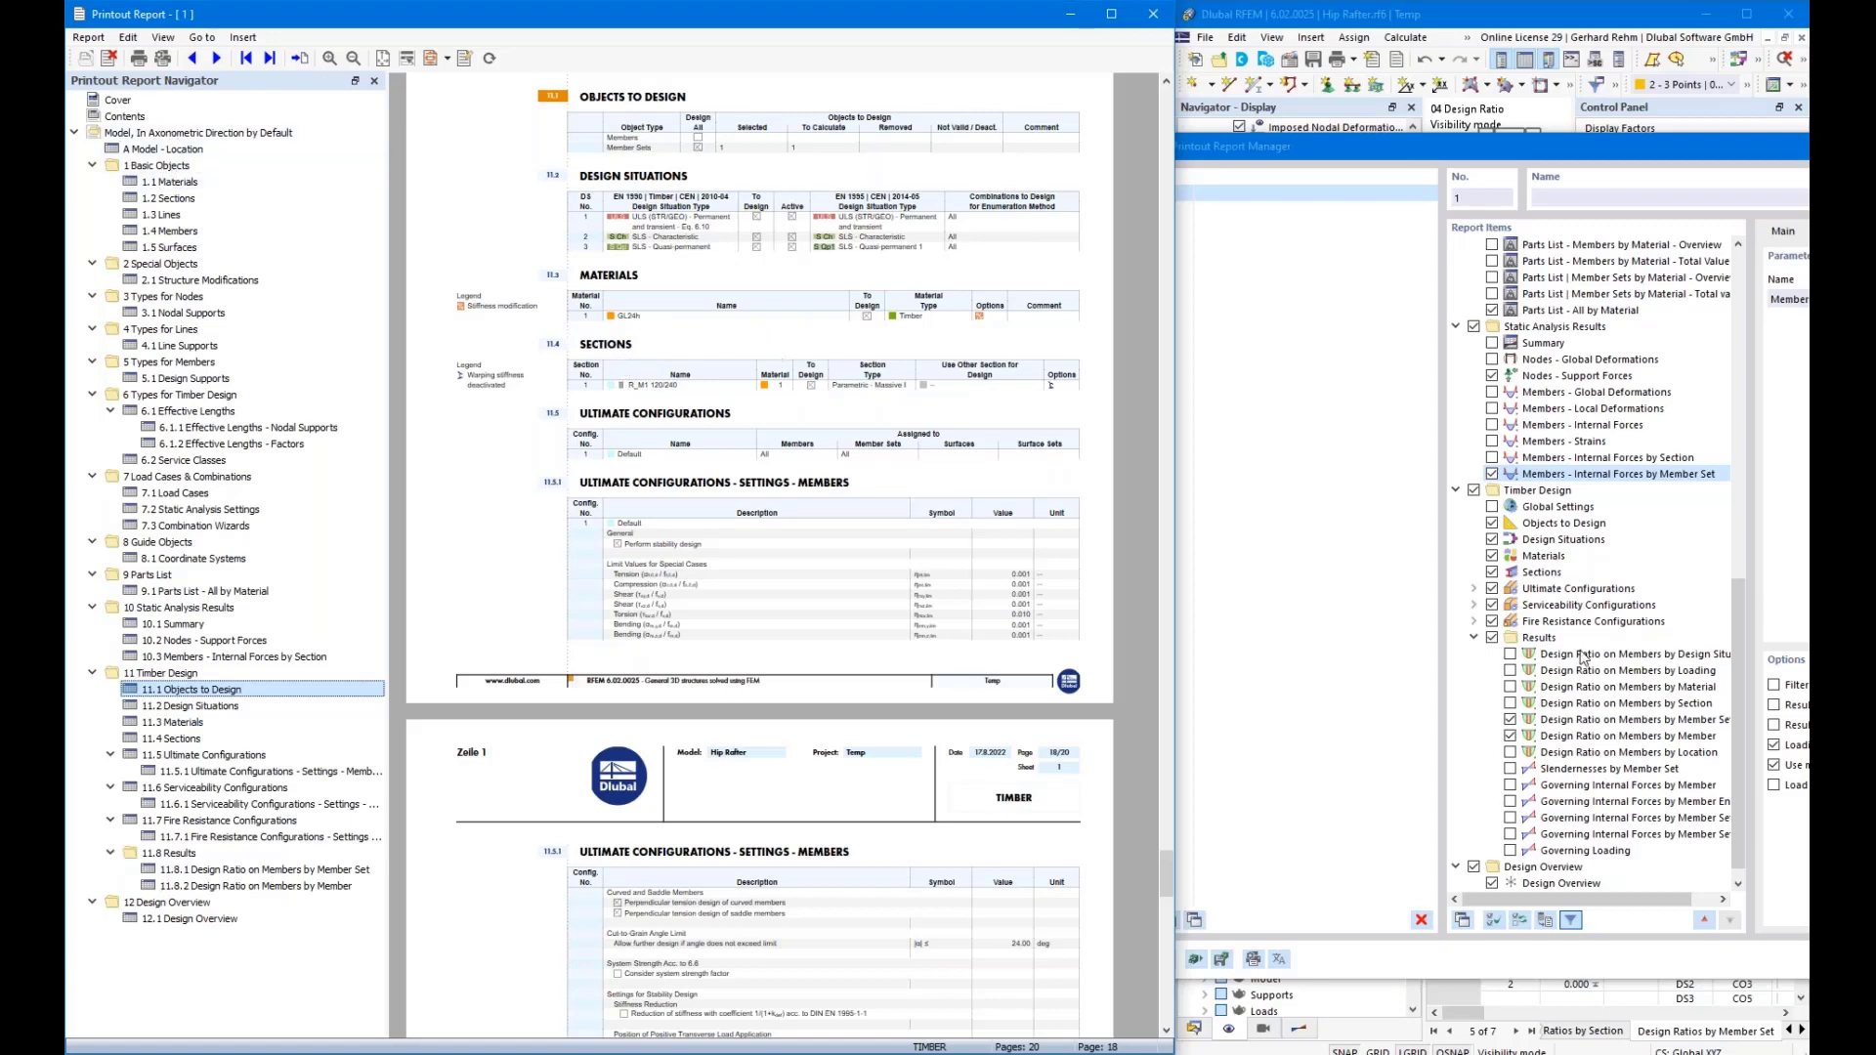
scroll(748, 366, down, 1)
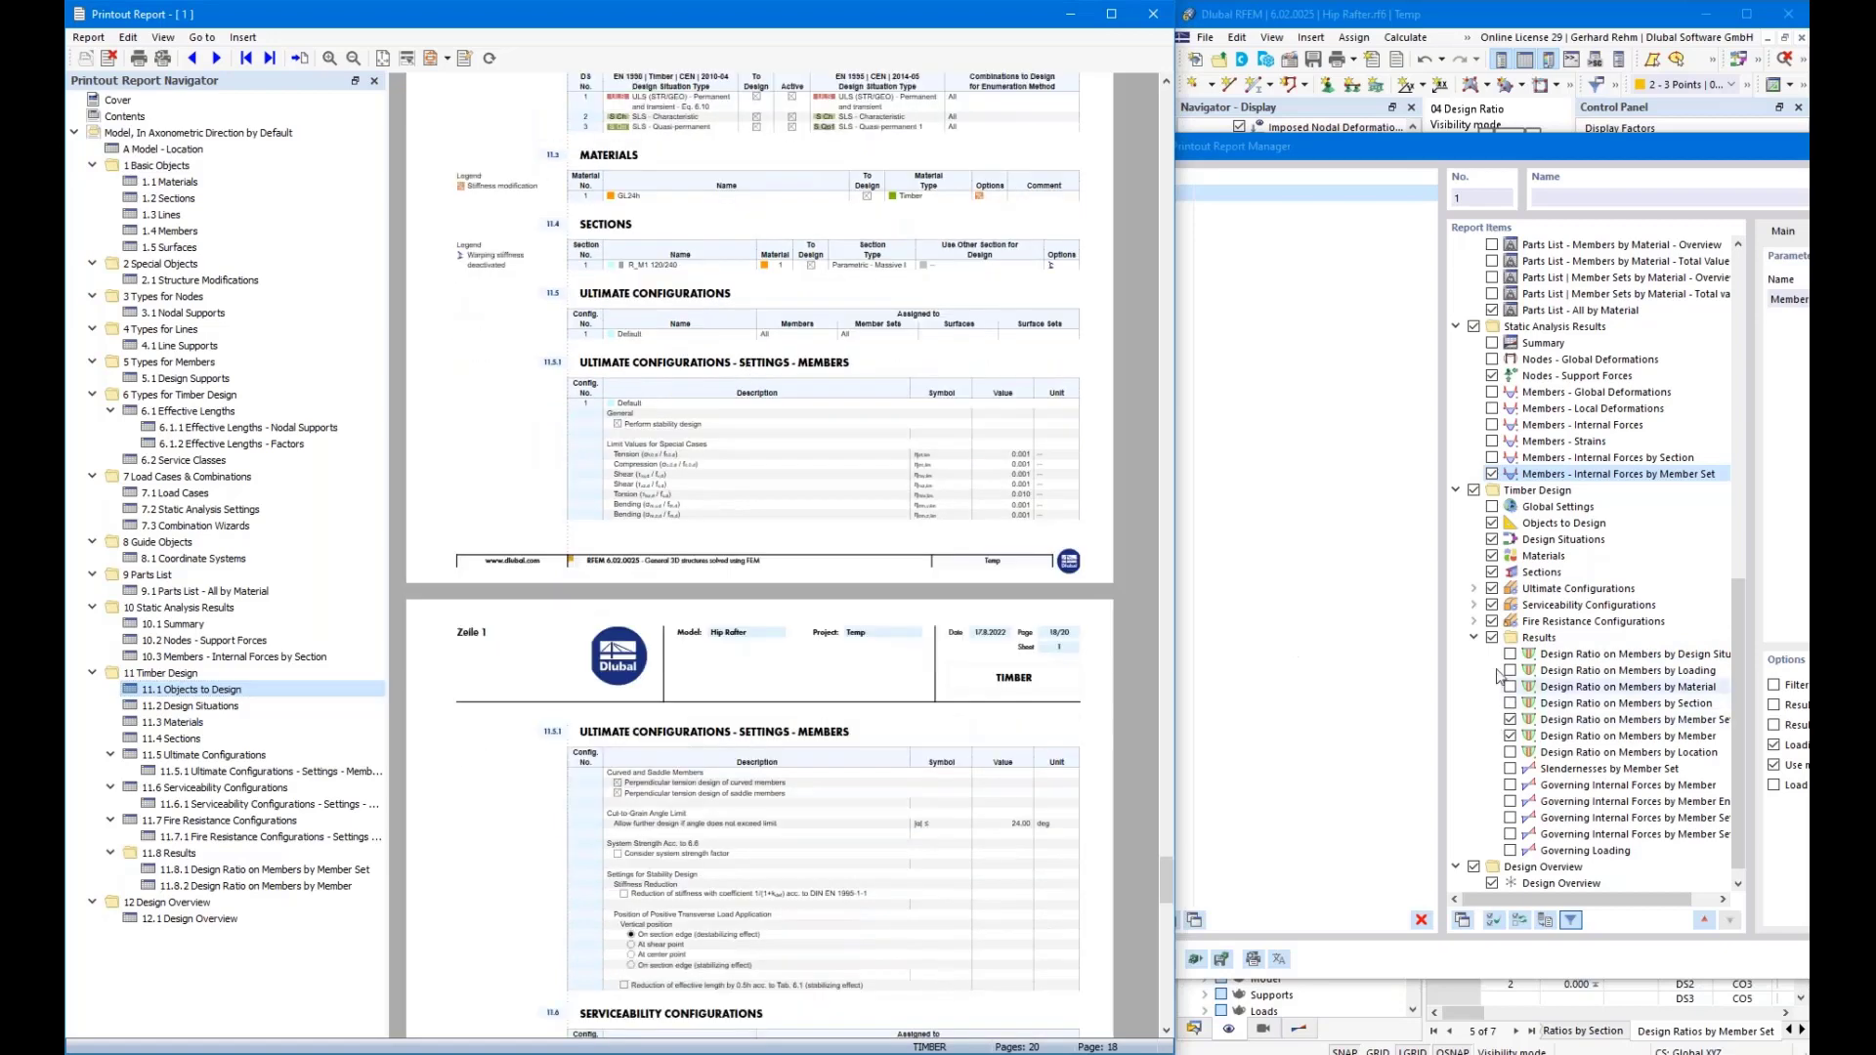
click(1493, 590)
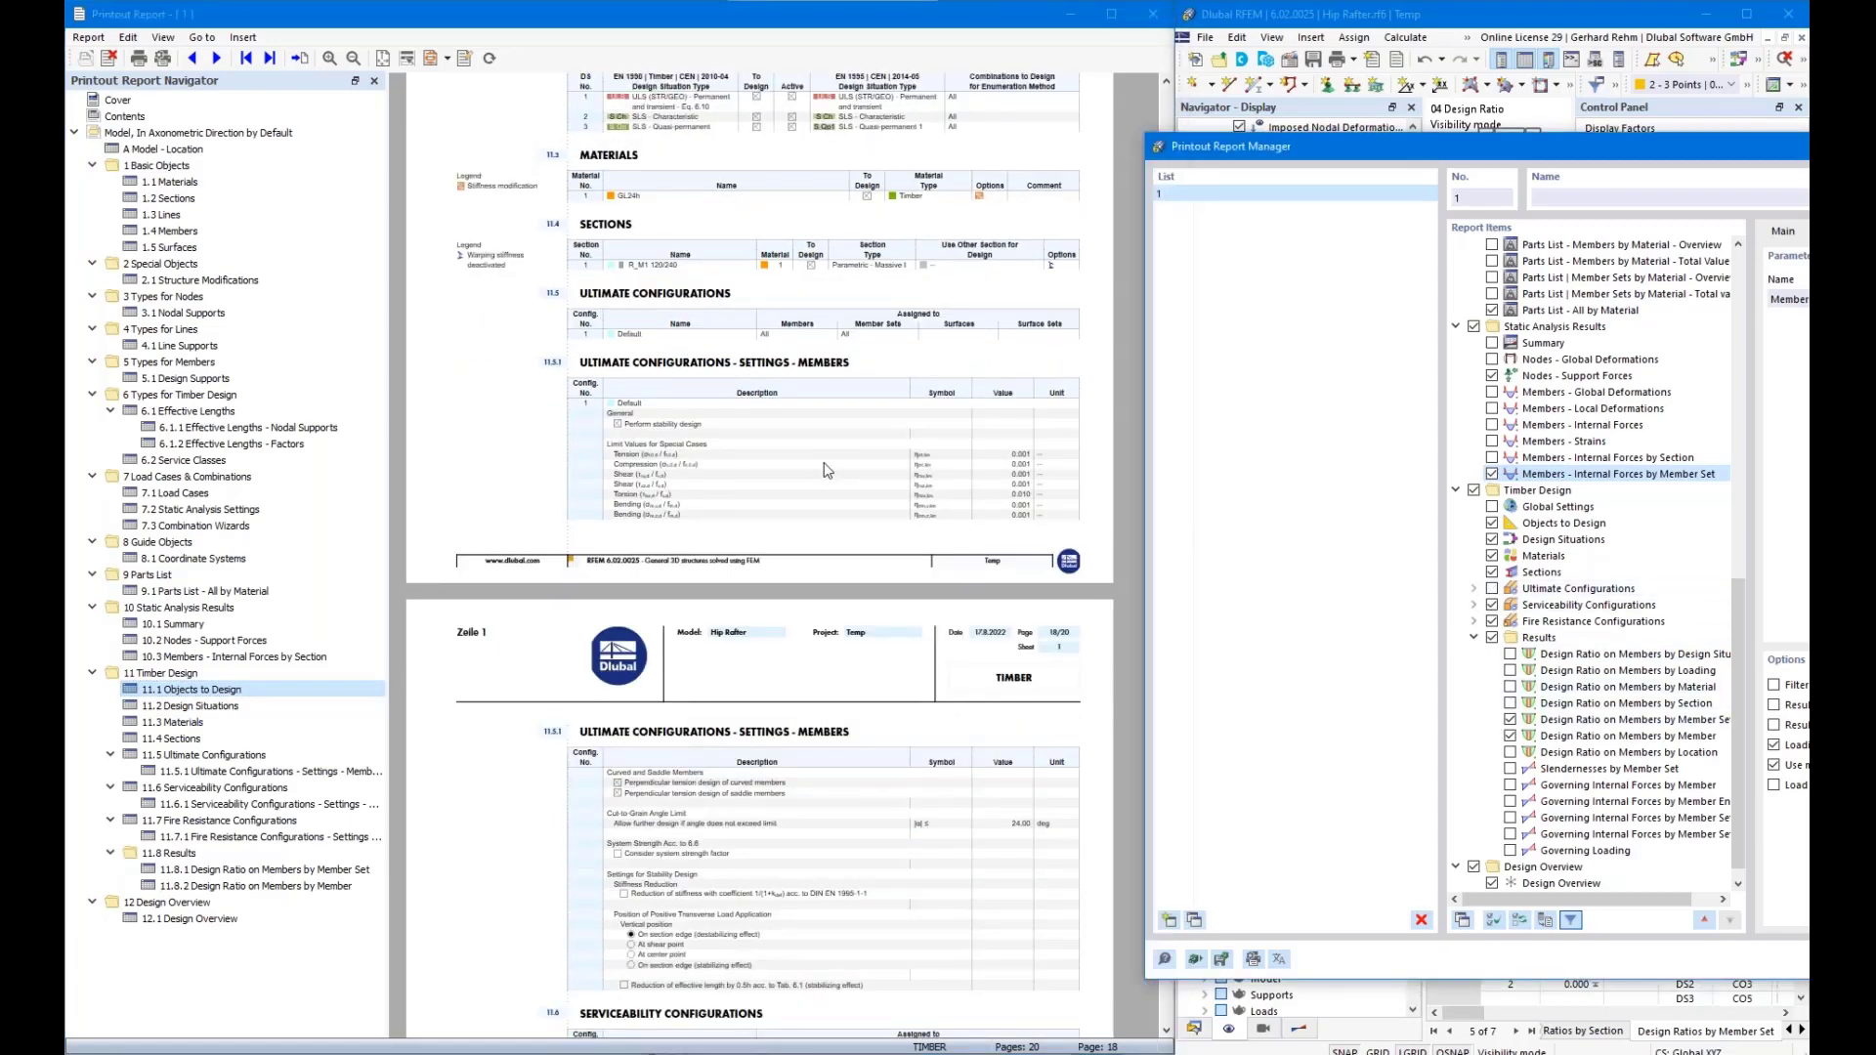
scroll(827, 470, down, 5)
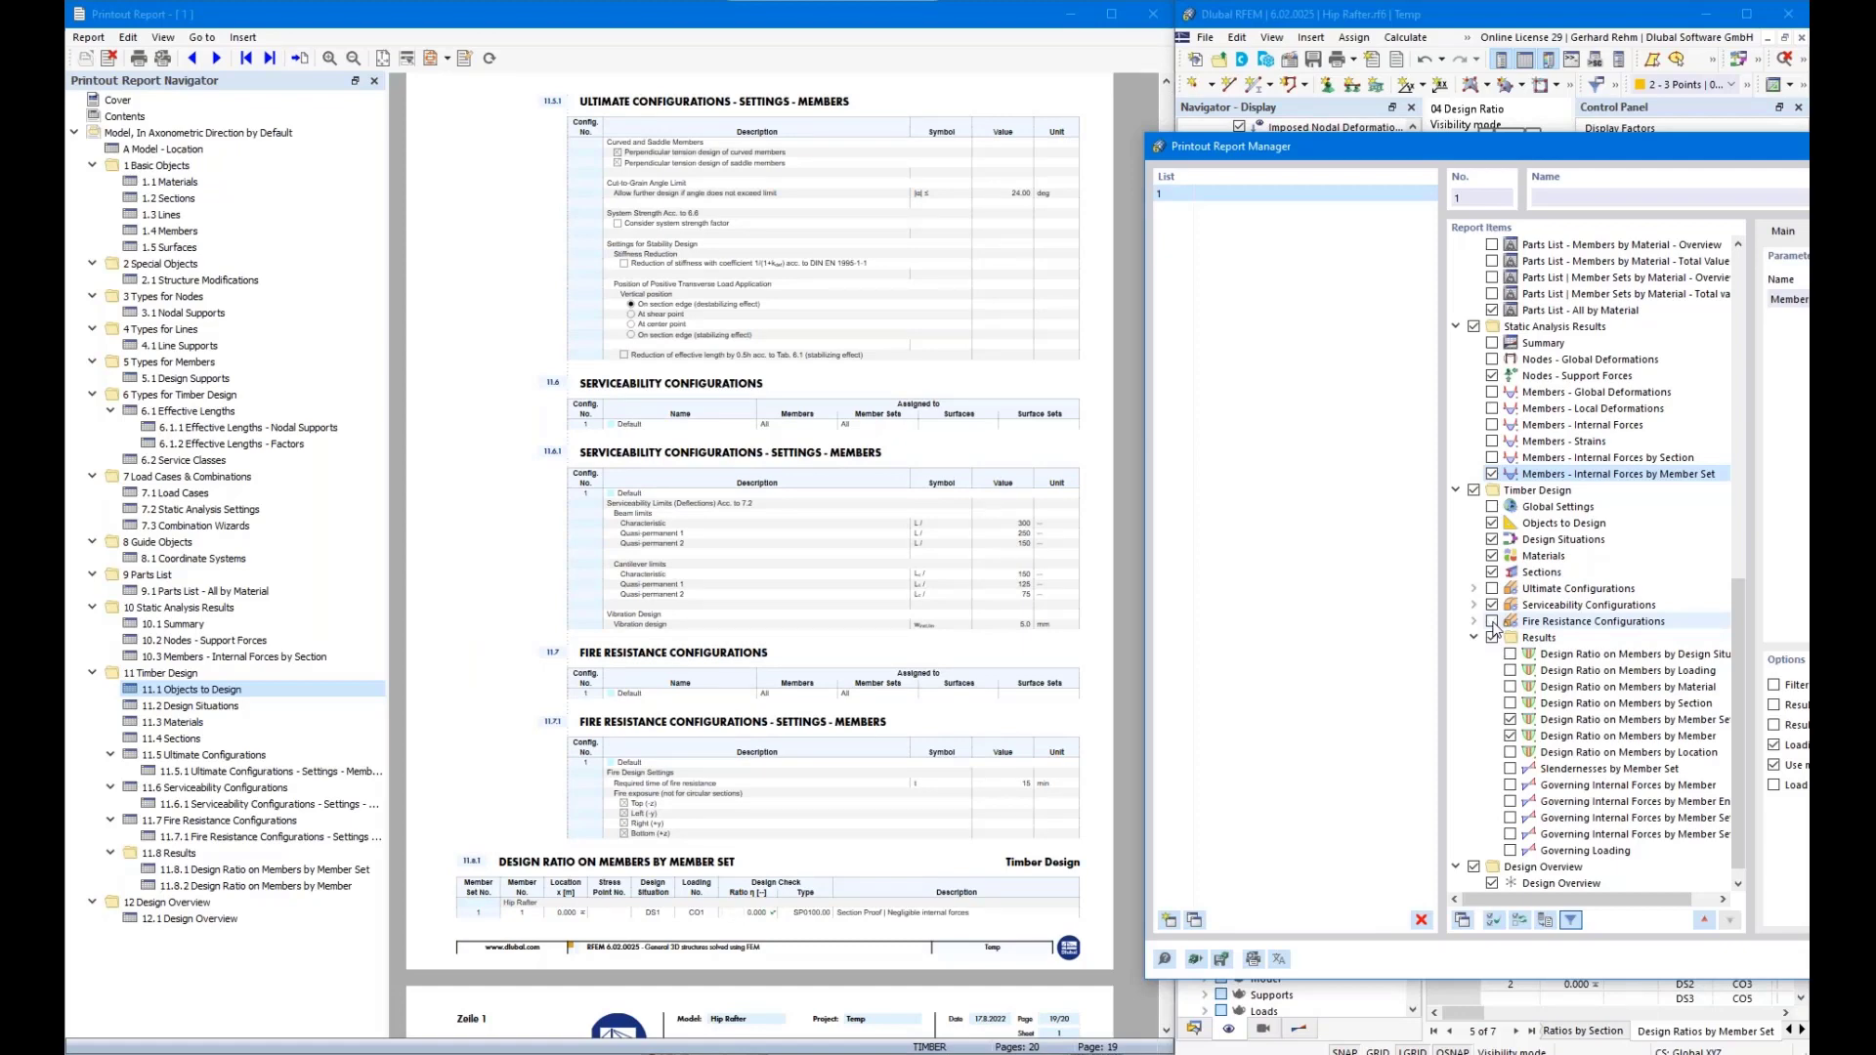
scroll(1650, 741, down, 1)
scroll(562, 347, down, 10)
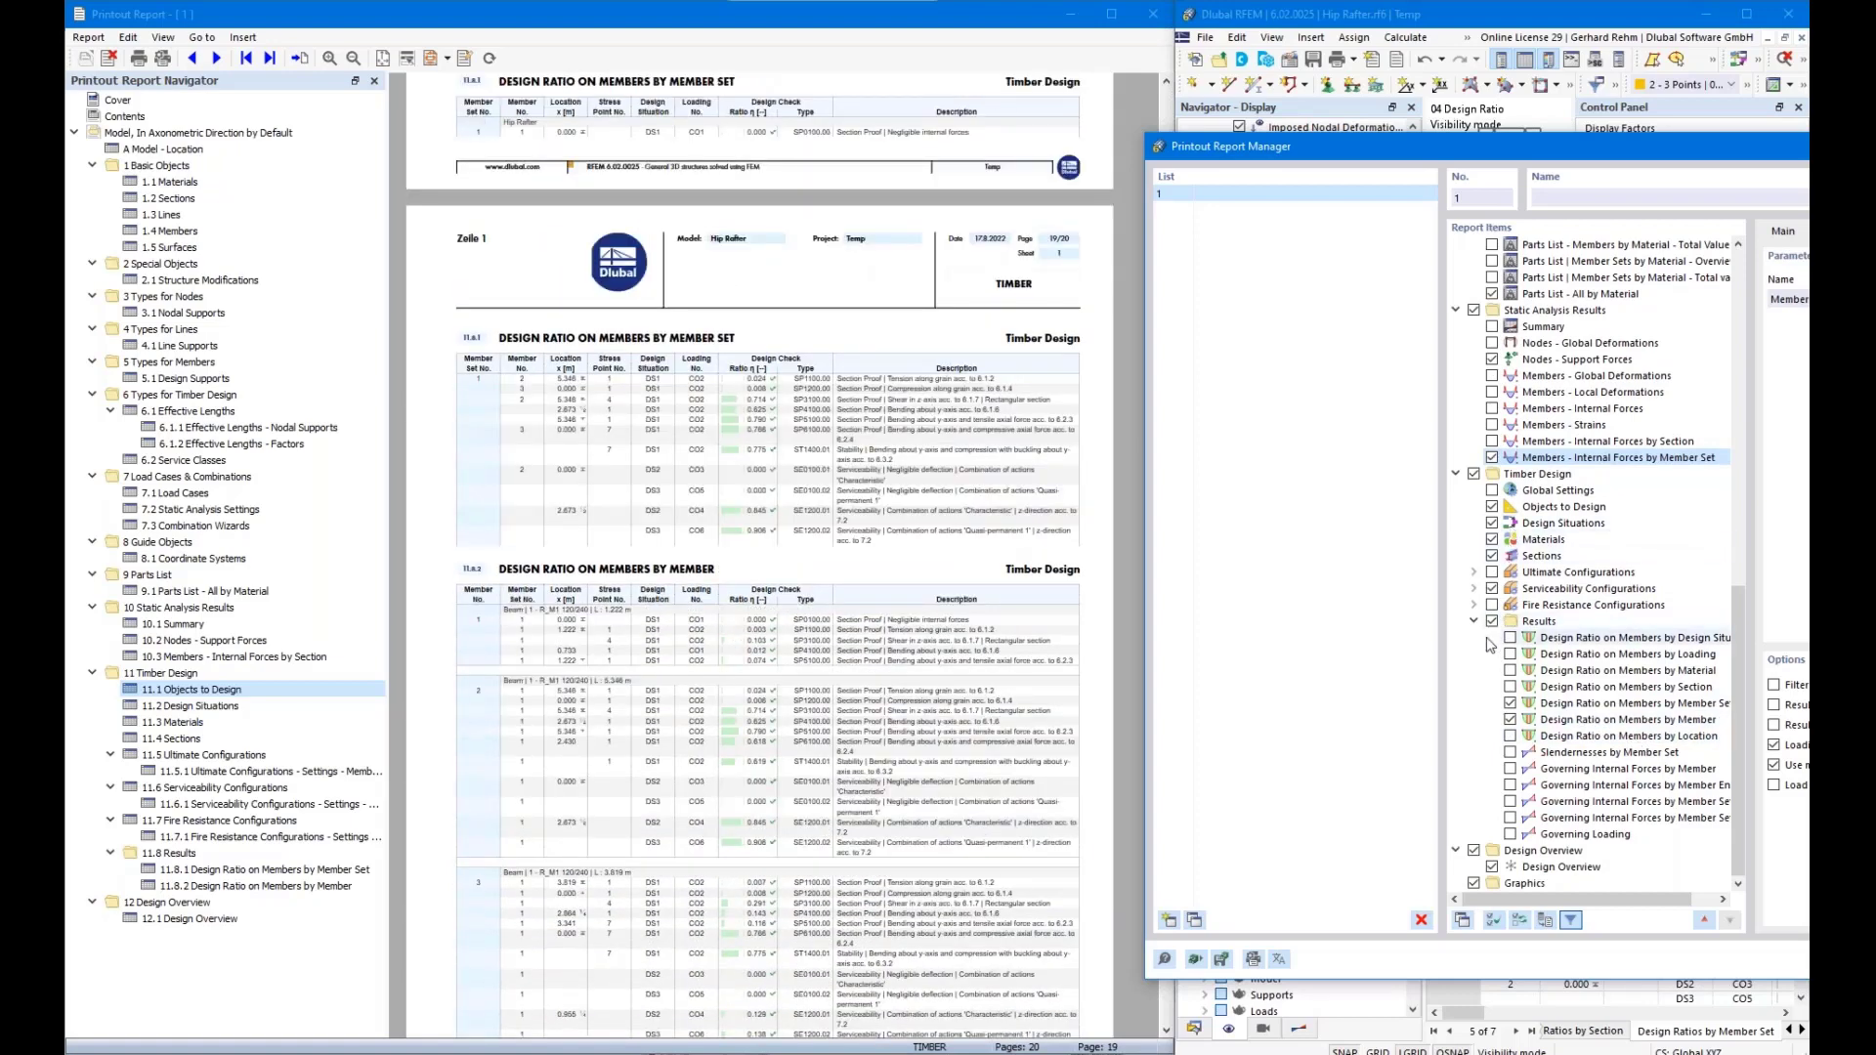
Exclude Design Ratio on Members by Member and apply a design check ratio filter of 0.01 to Design Ratio on Members by Member Set
click(1542, 704)
drag(1340, 146, 698, 151)
click(1133, 735)
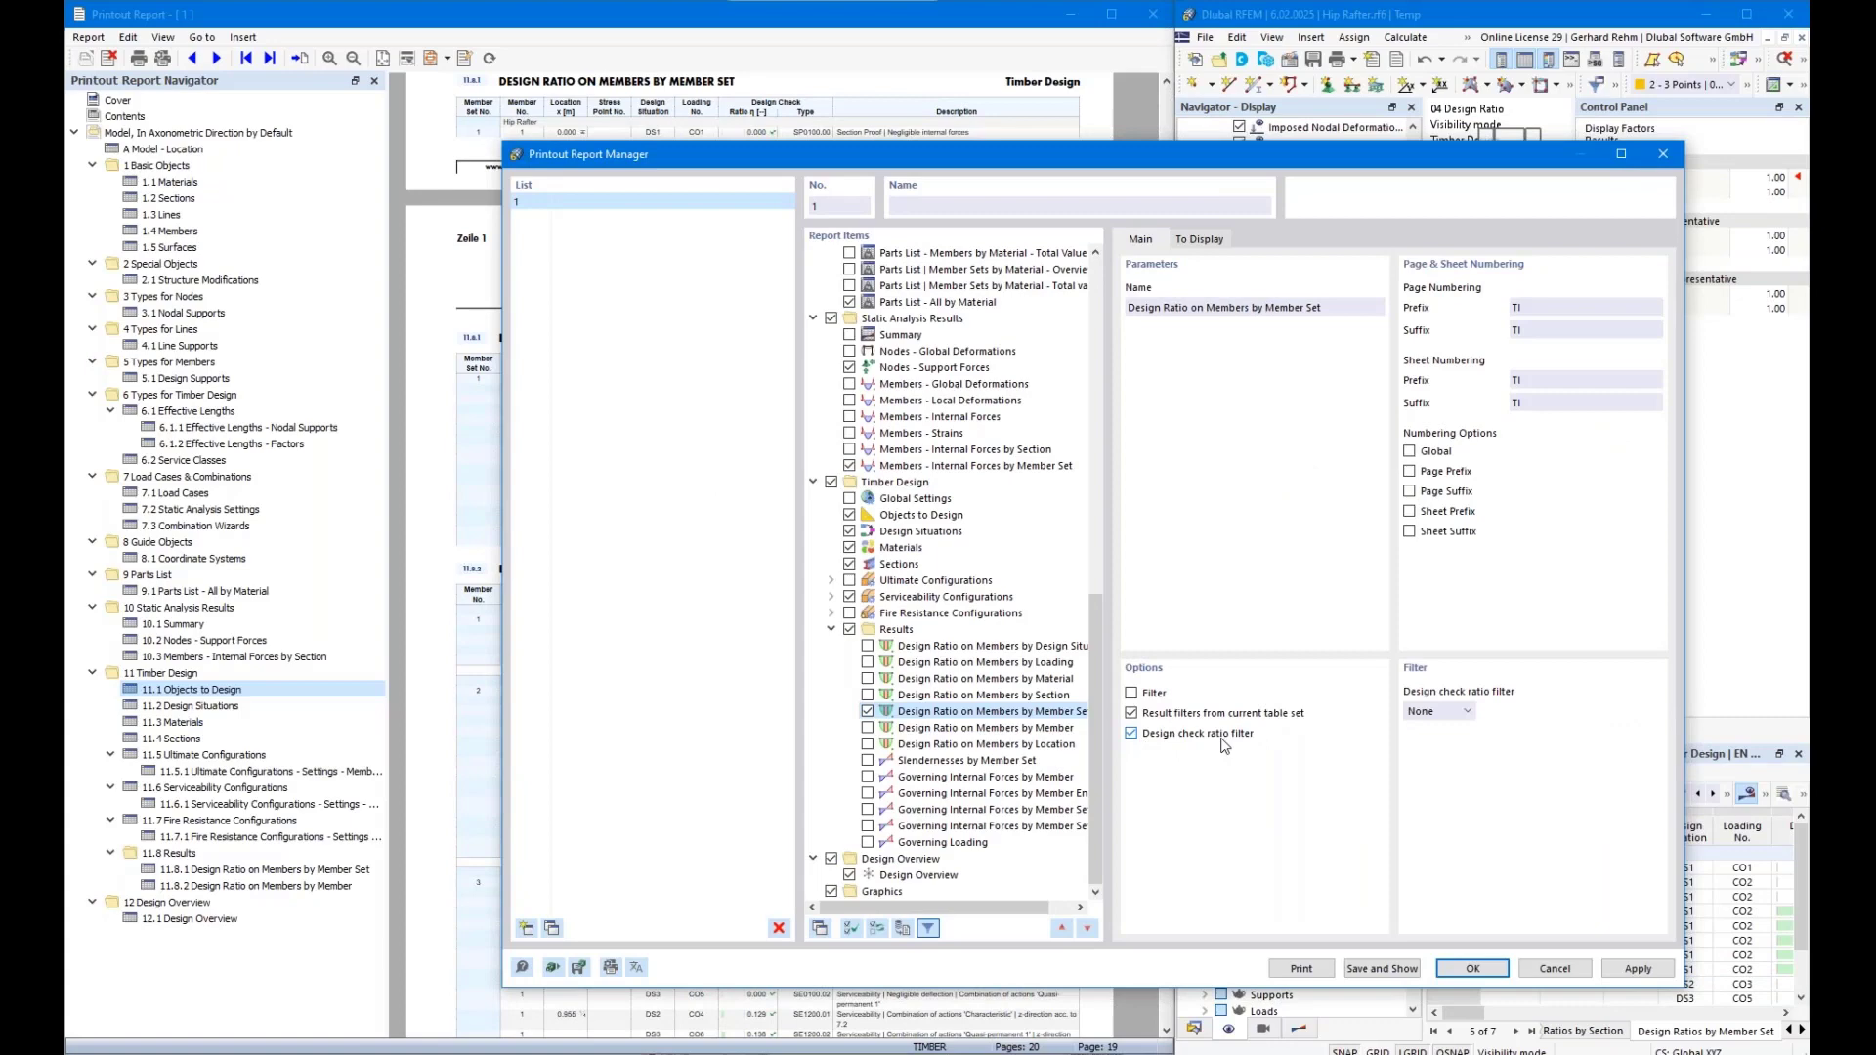
click(1429, 712)
click(1429, 740)
text(0,01)
key(Tab)
Hide the Member, Location, Stress Point, Design Situation and Design Check Type columns of the member set design ratio table
click(1198, 240)
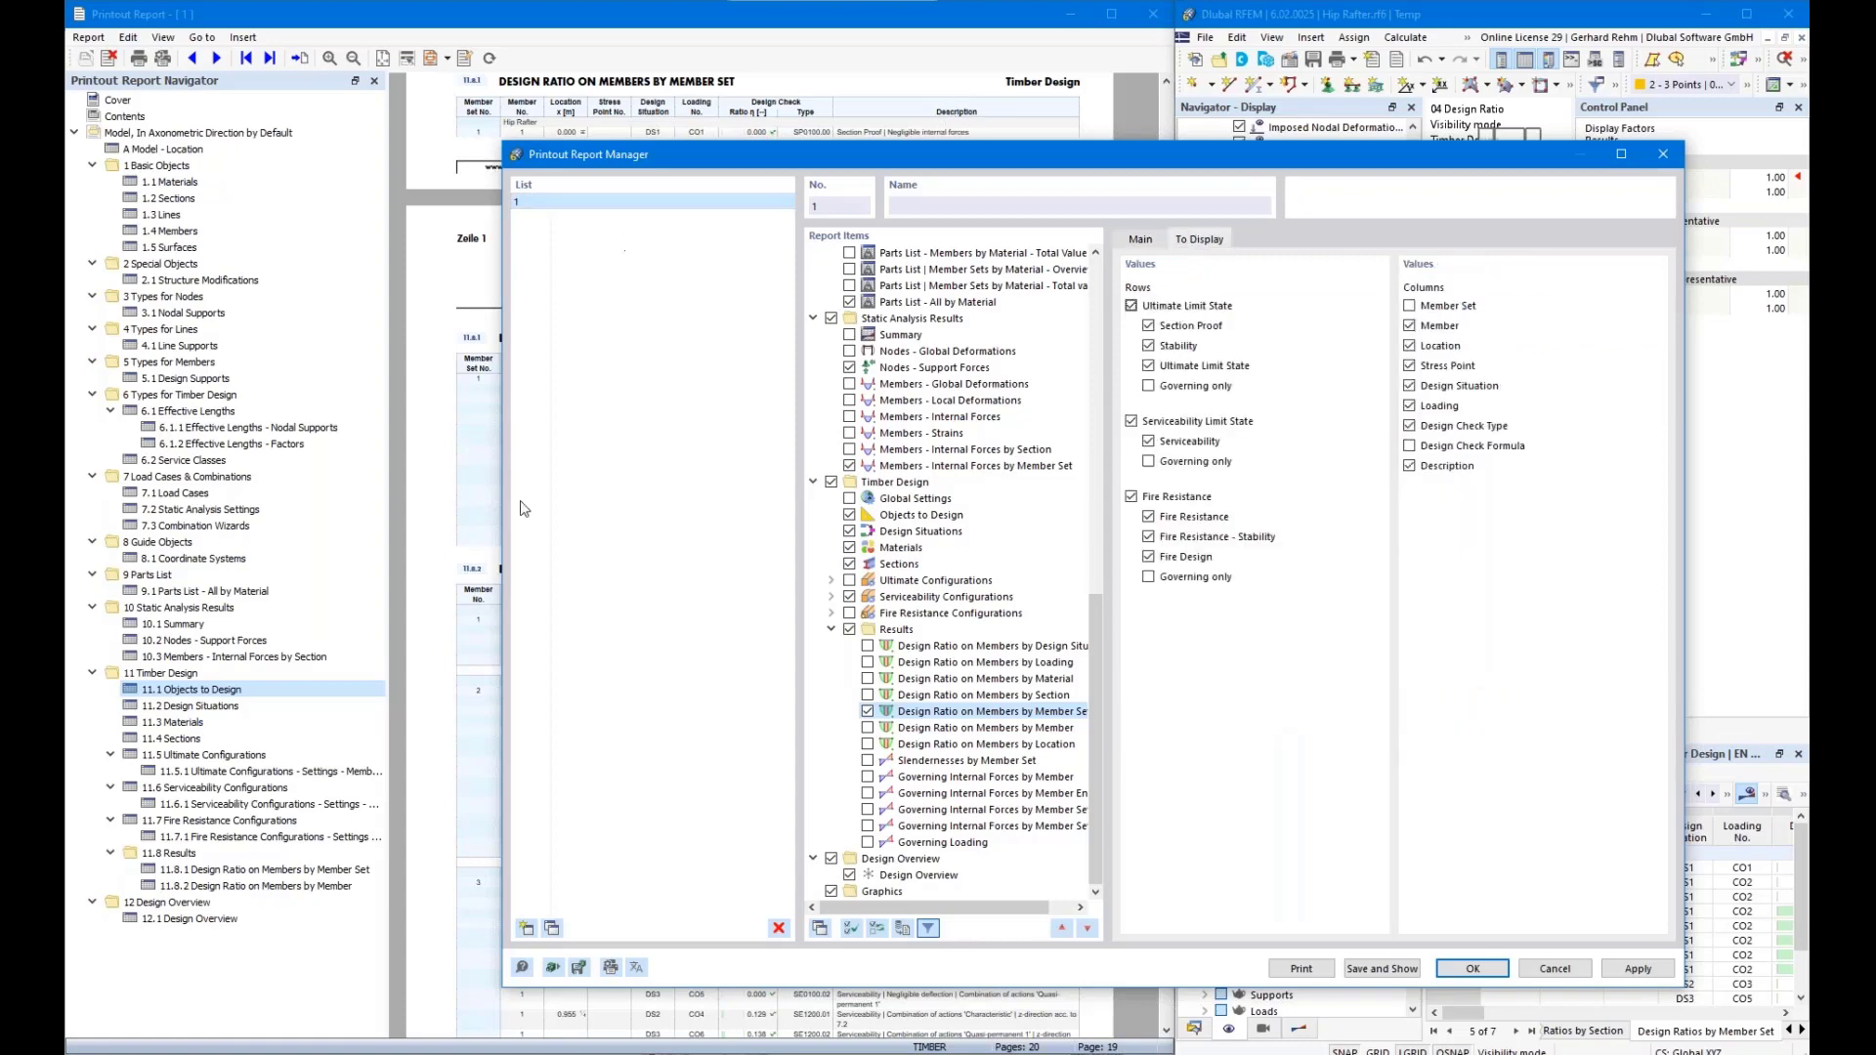
click(552, 641)
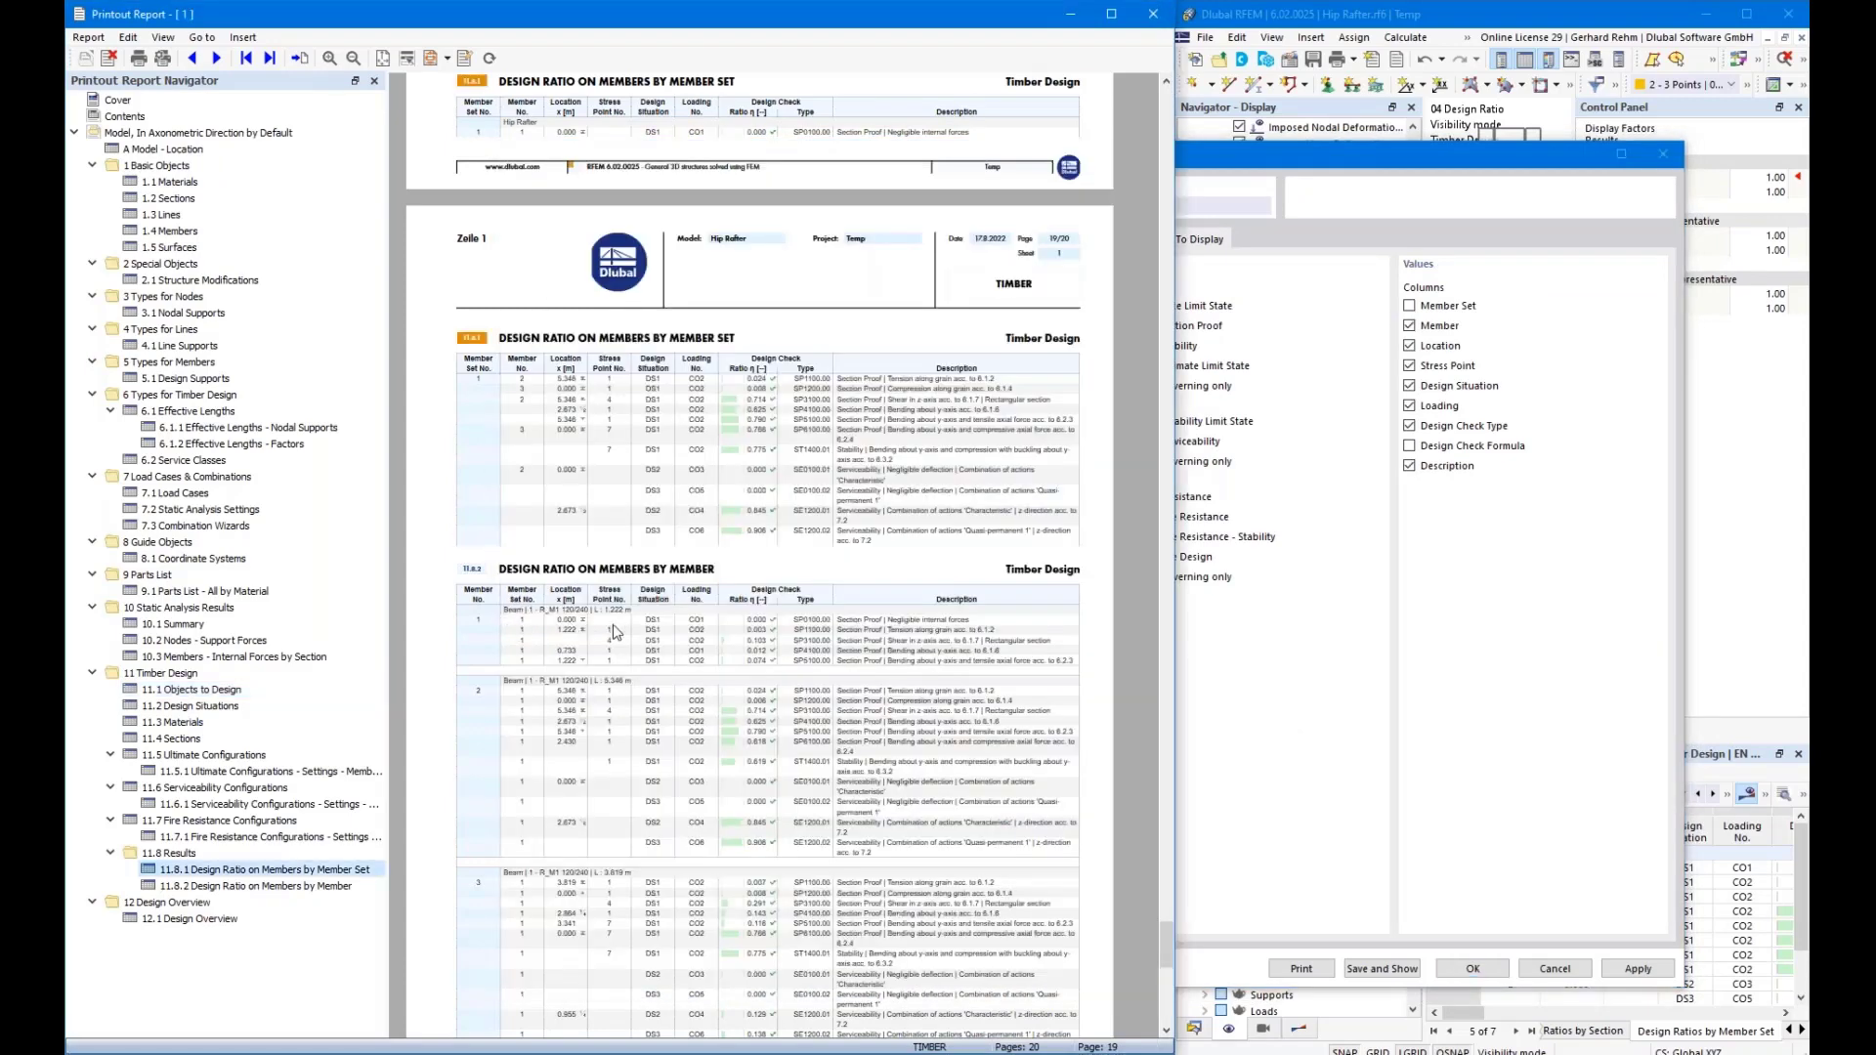
click(1409, 326)
click(1409, 345)
click(1409, 366)
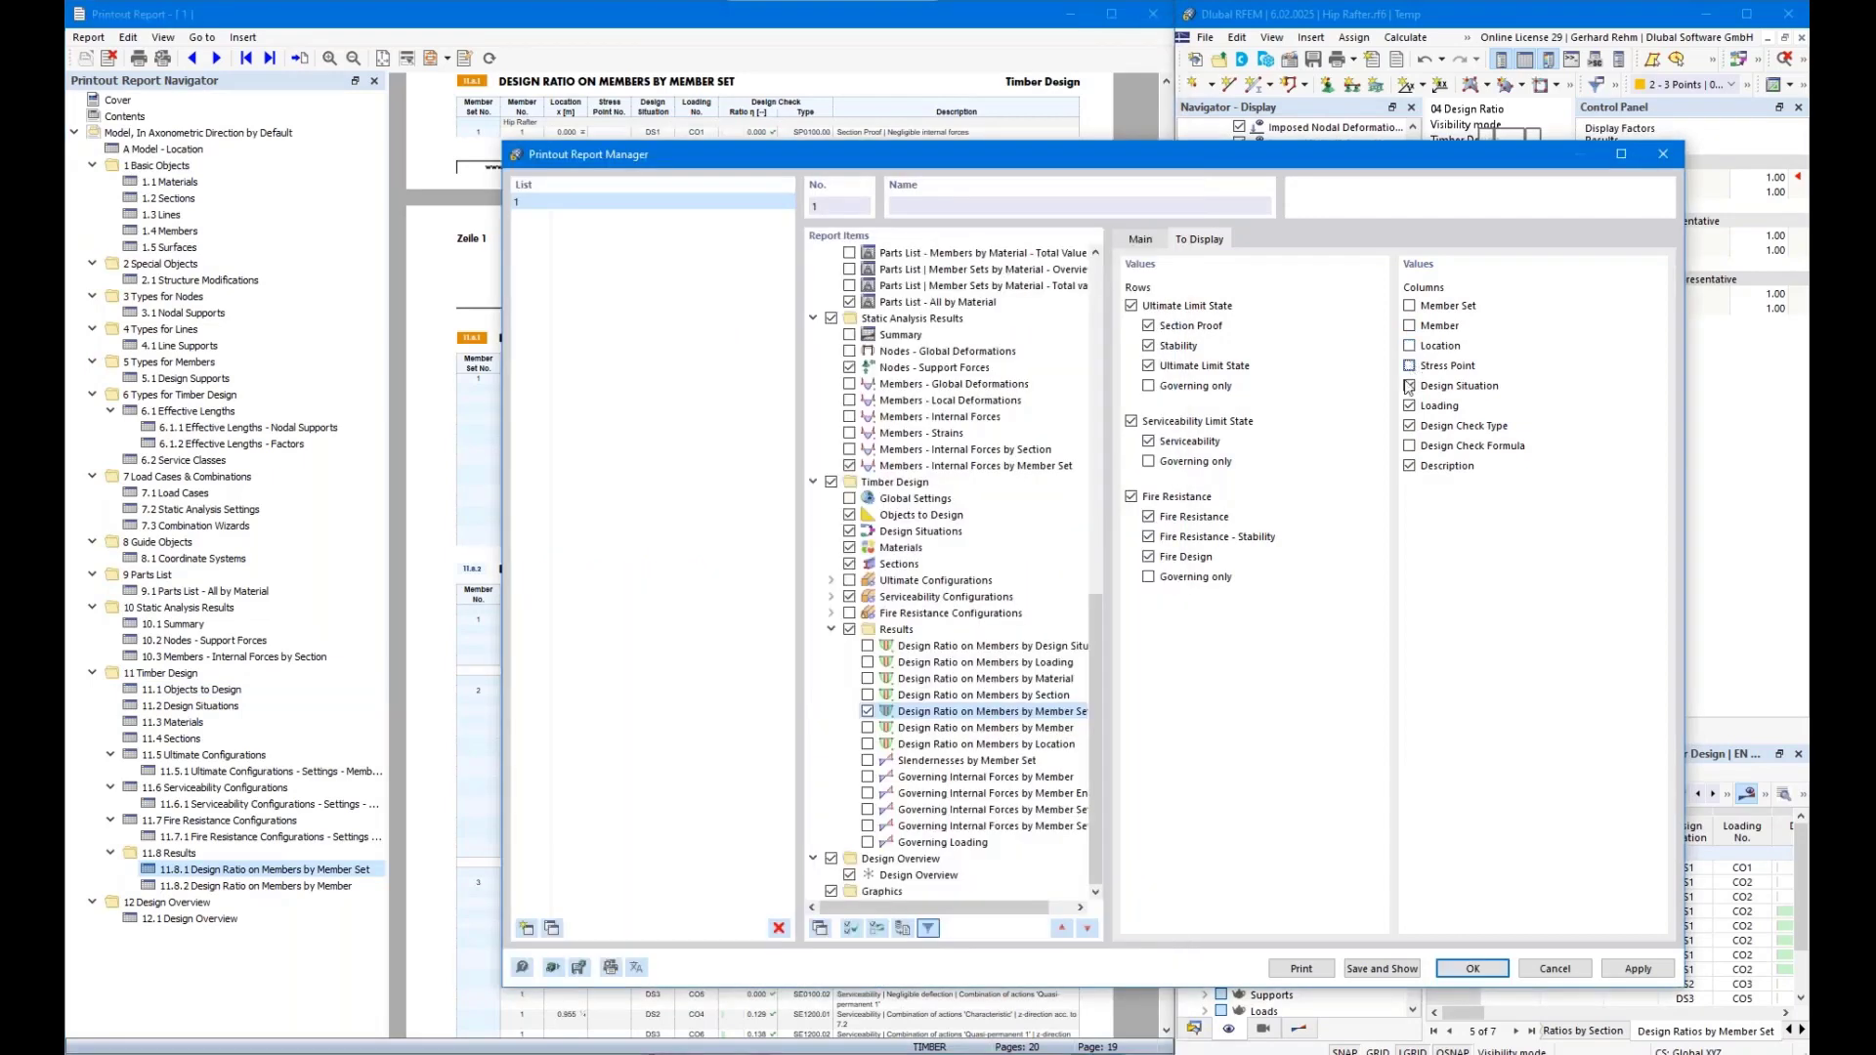
click(1409, 386)
click(1410, 426)
Exclude the Design Overview chapter, then save the report settings and show the updated printout report
click(831, 859)
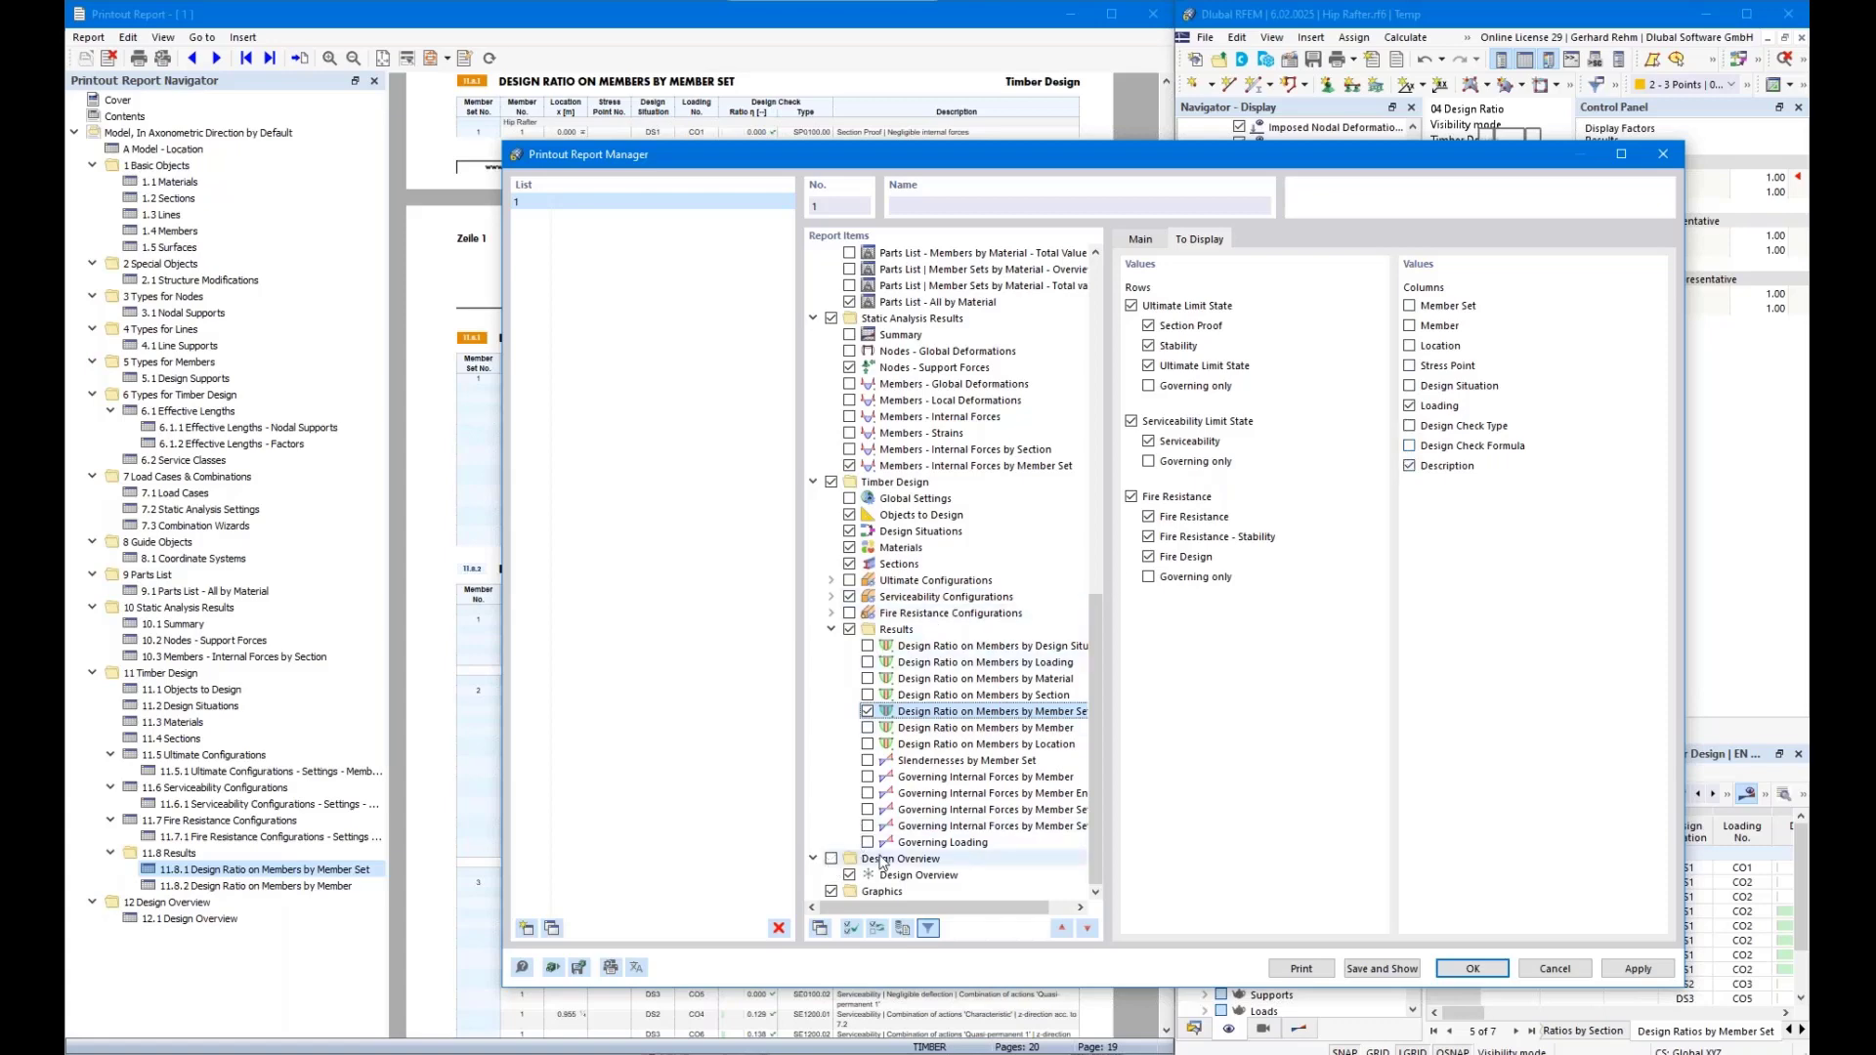
click(1366, 971)
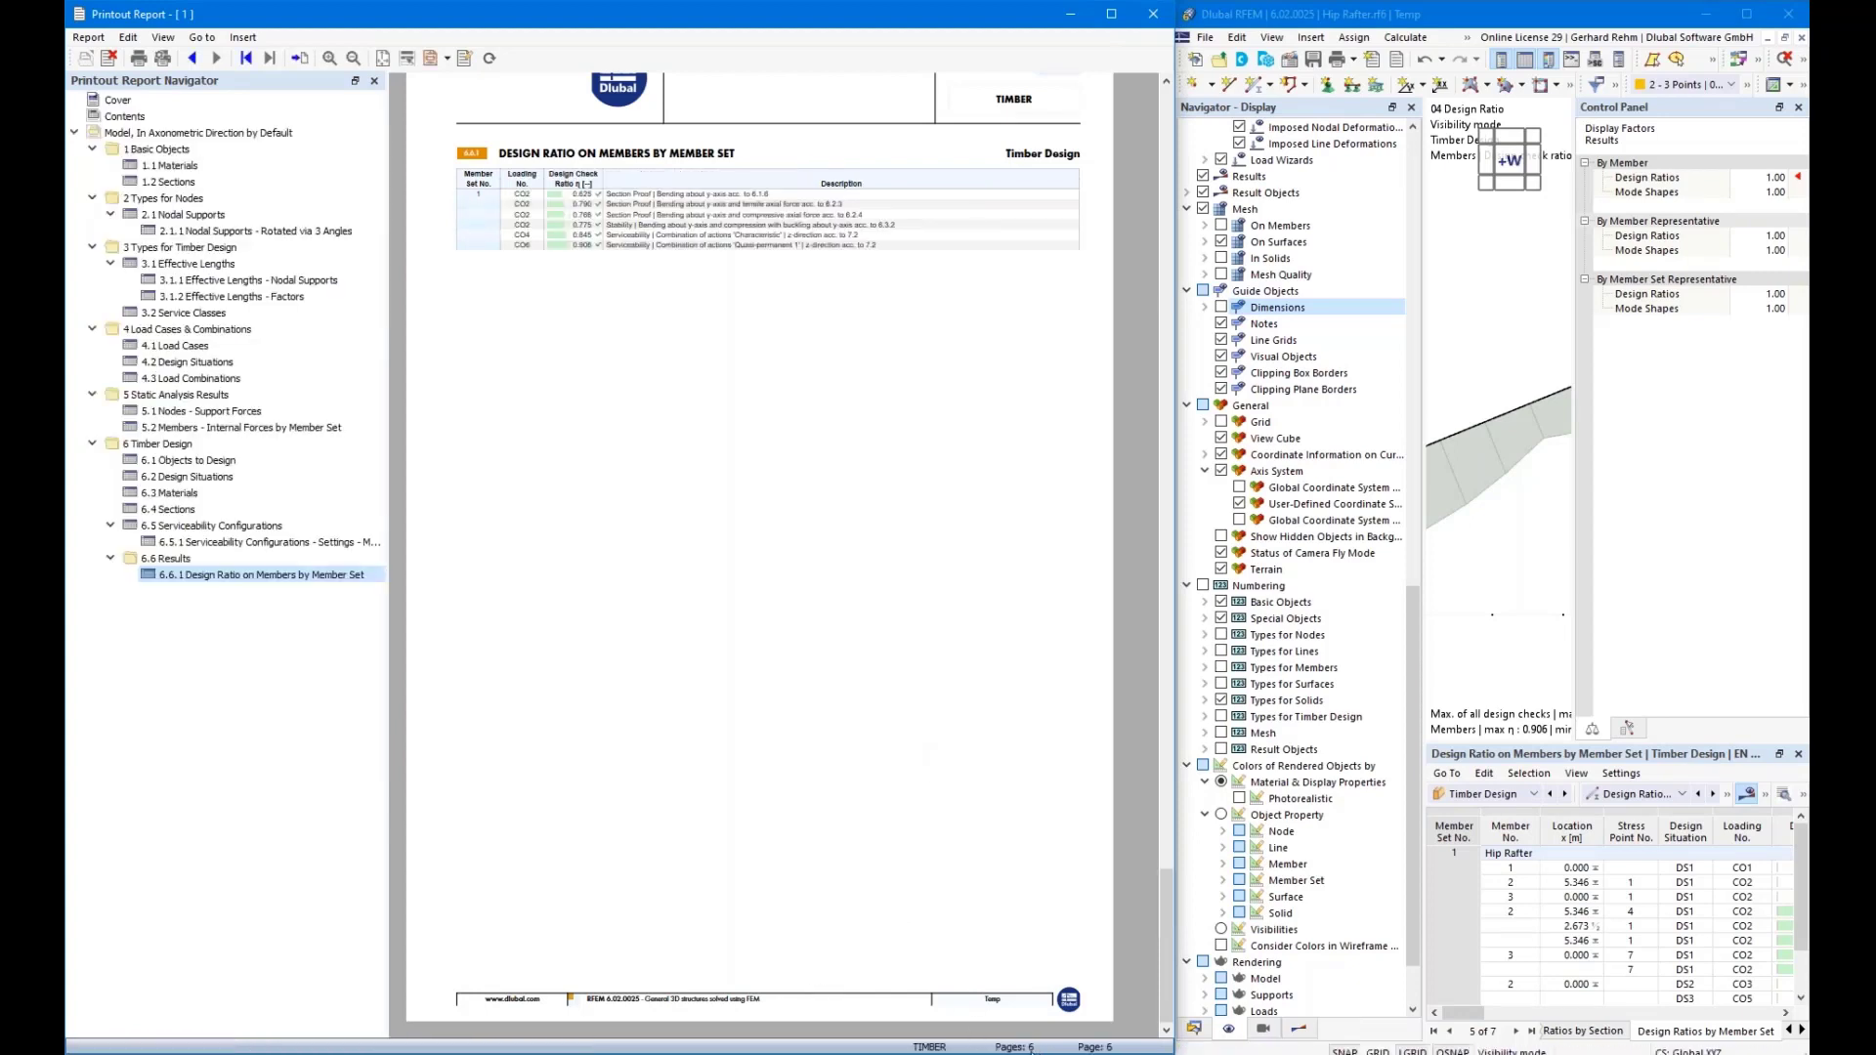
Review the shortened report from the member set design ratios back to the cover picture and the contents page
scroll(791, 695, up, 5)
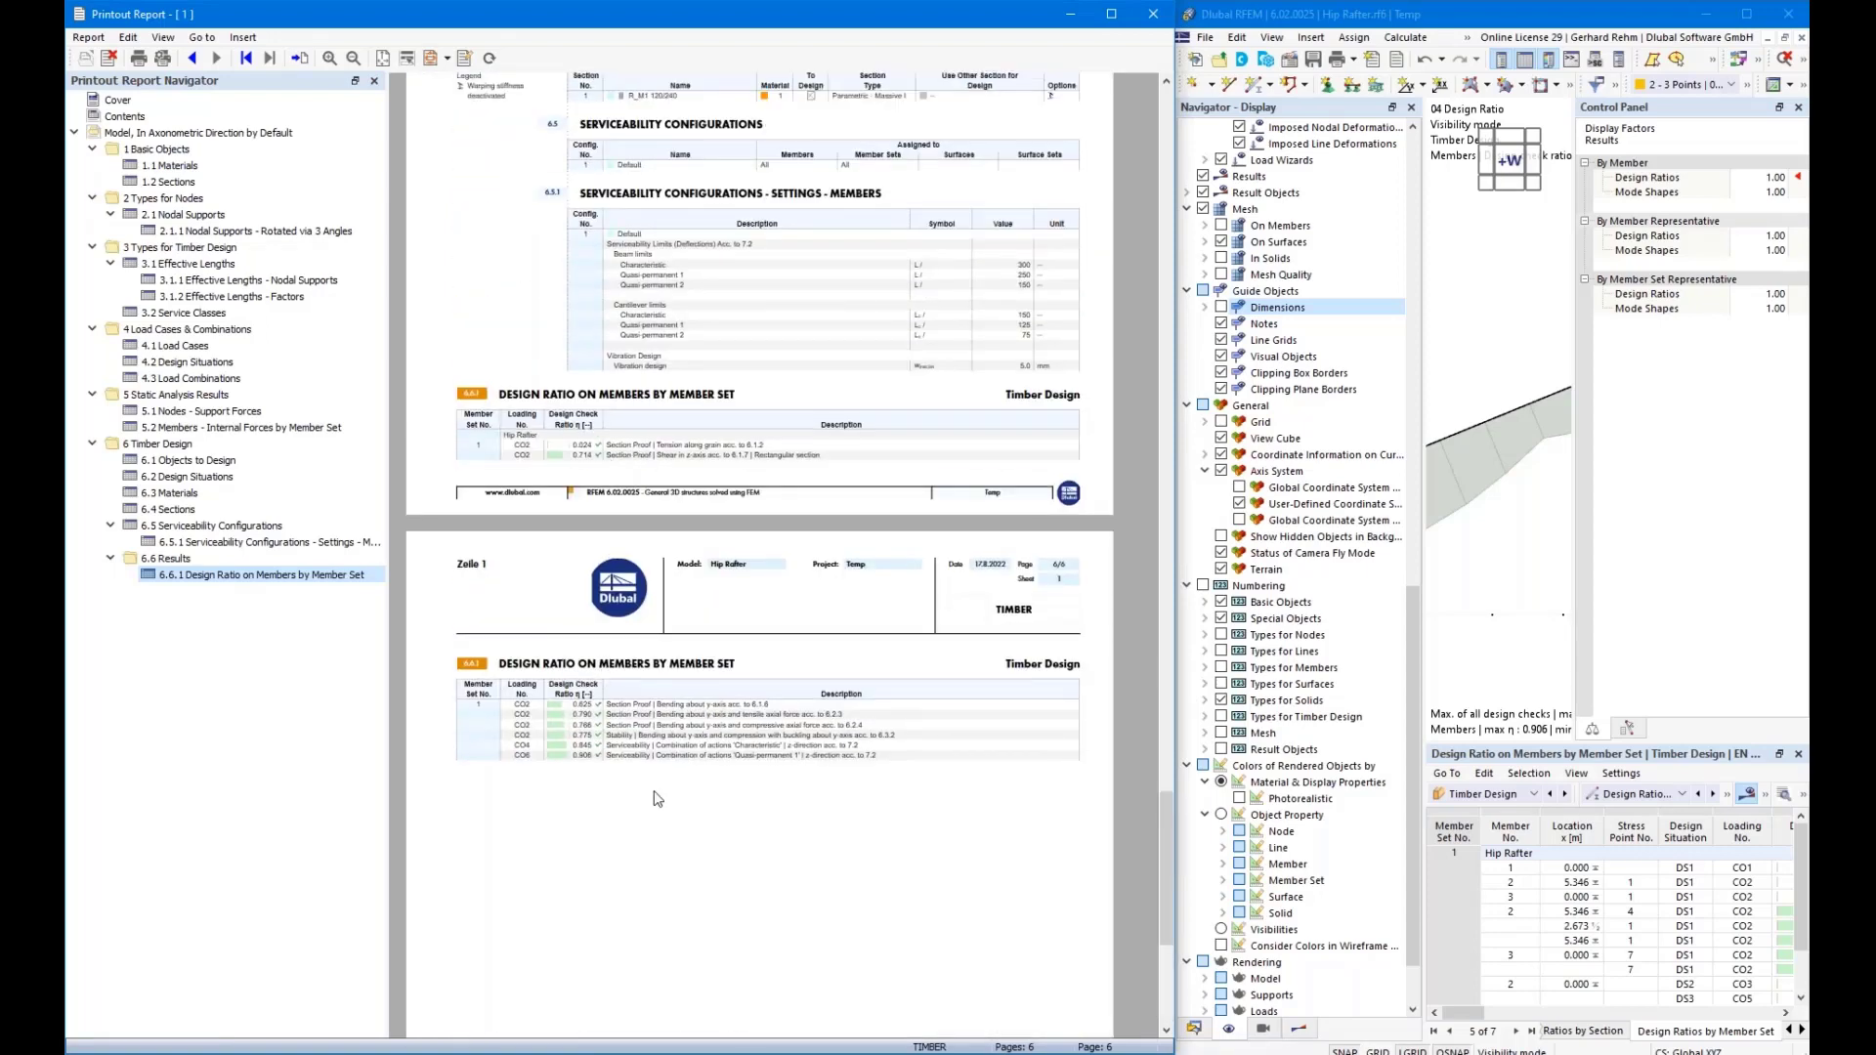
scroll(665, 786, up, 3)
scroll(669, 794, up, 6)
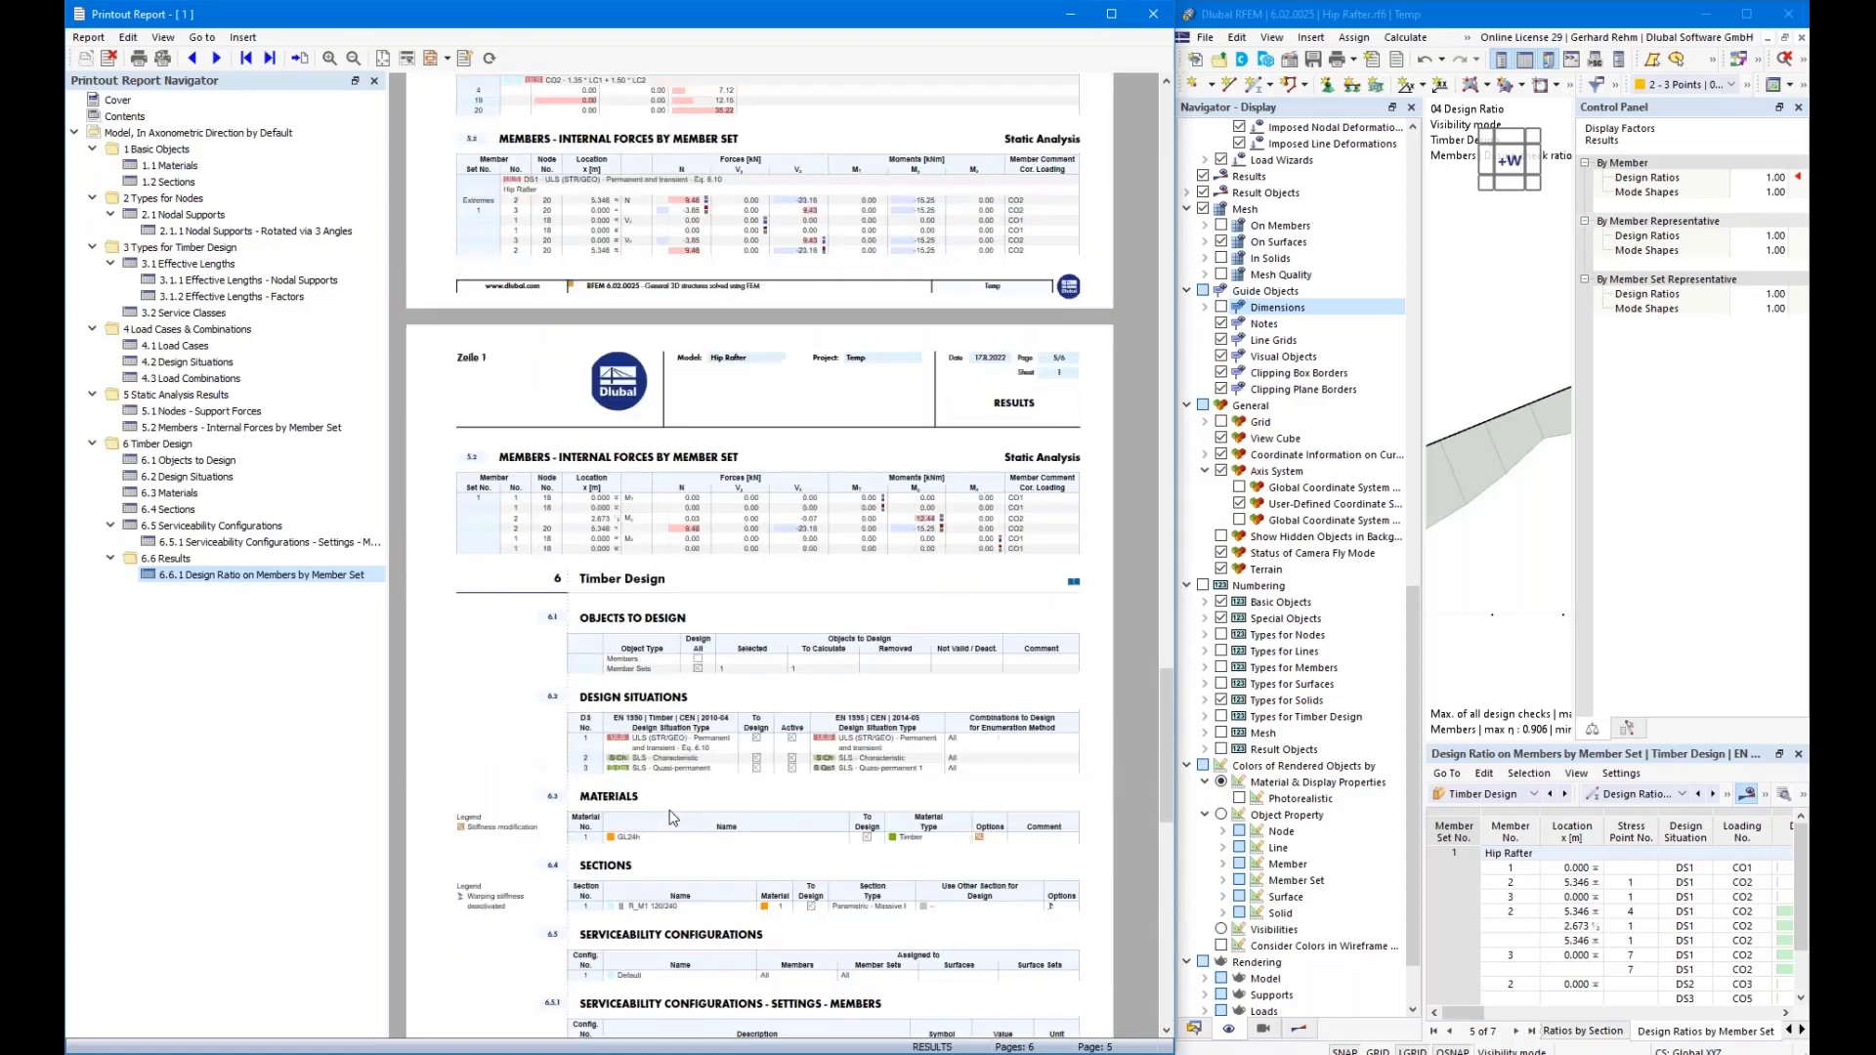
scroll(788, 491, up, 4)
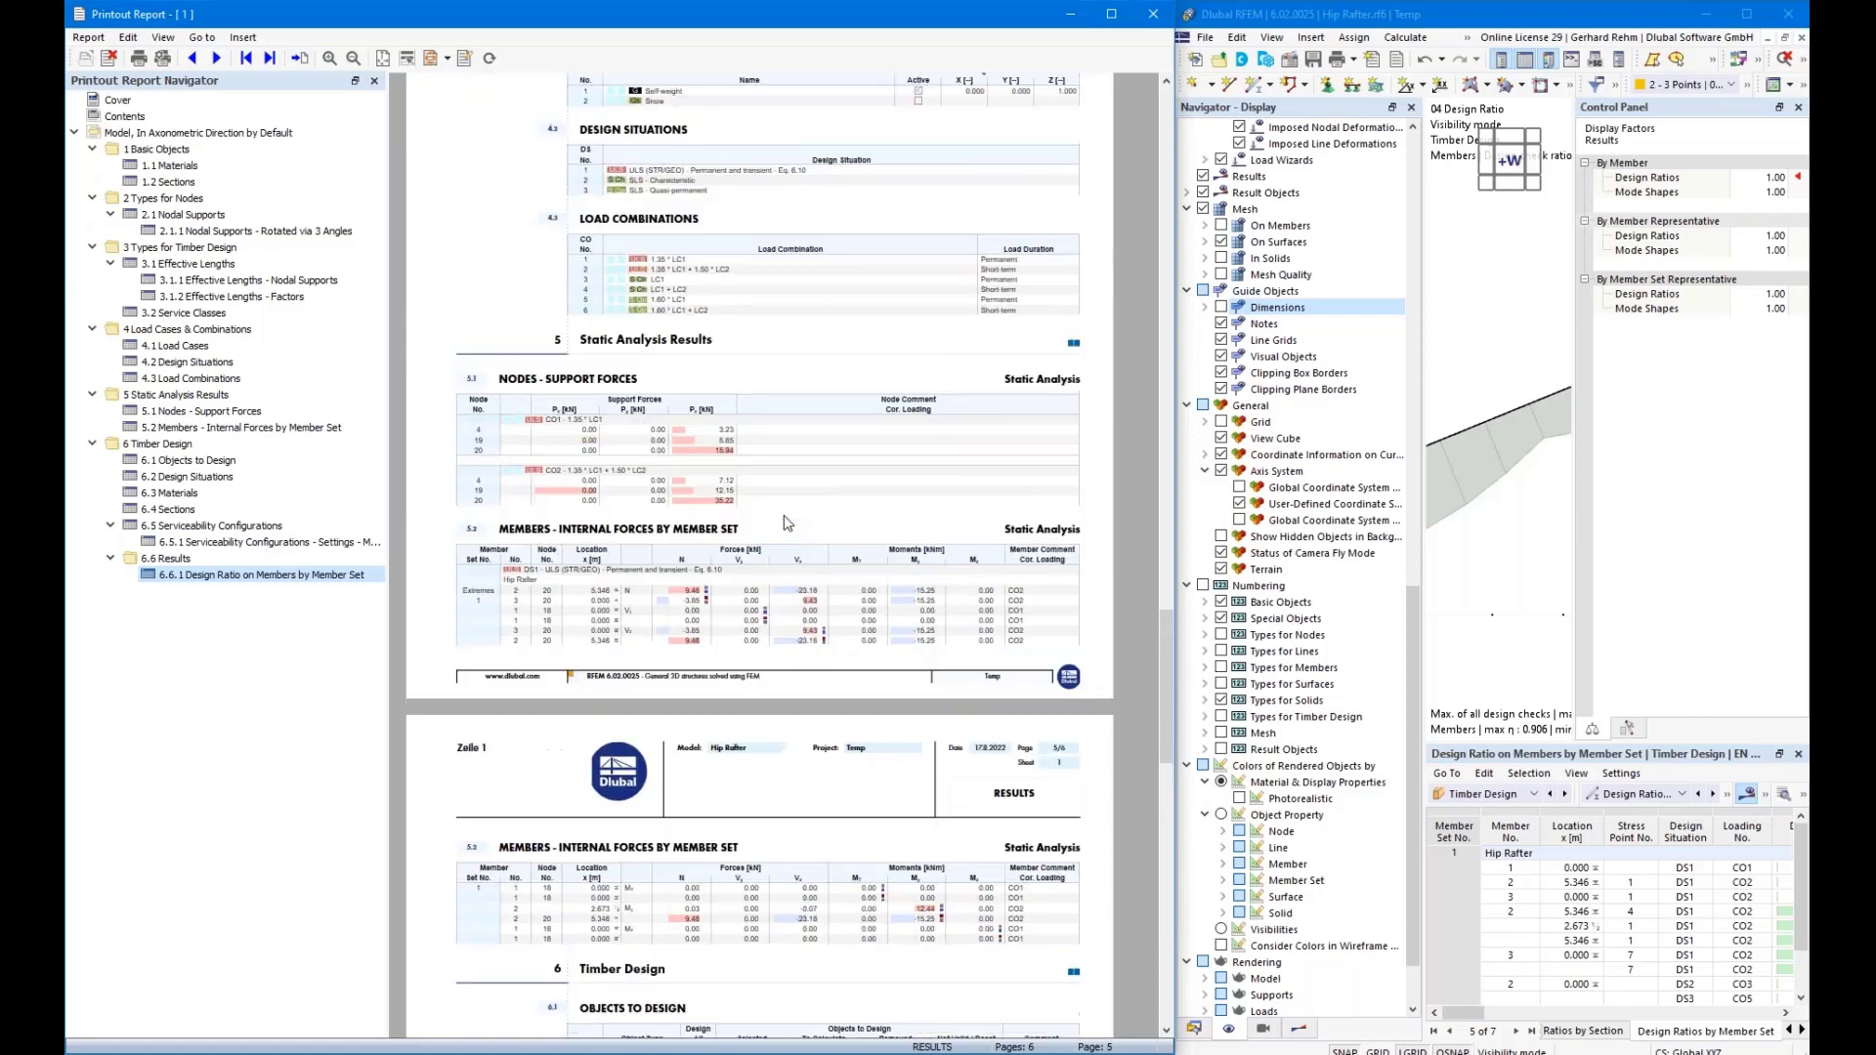
scroll(782, 587, up, 6)
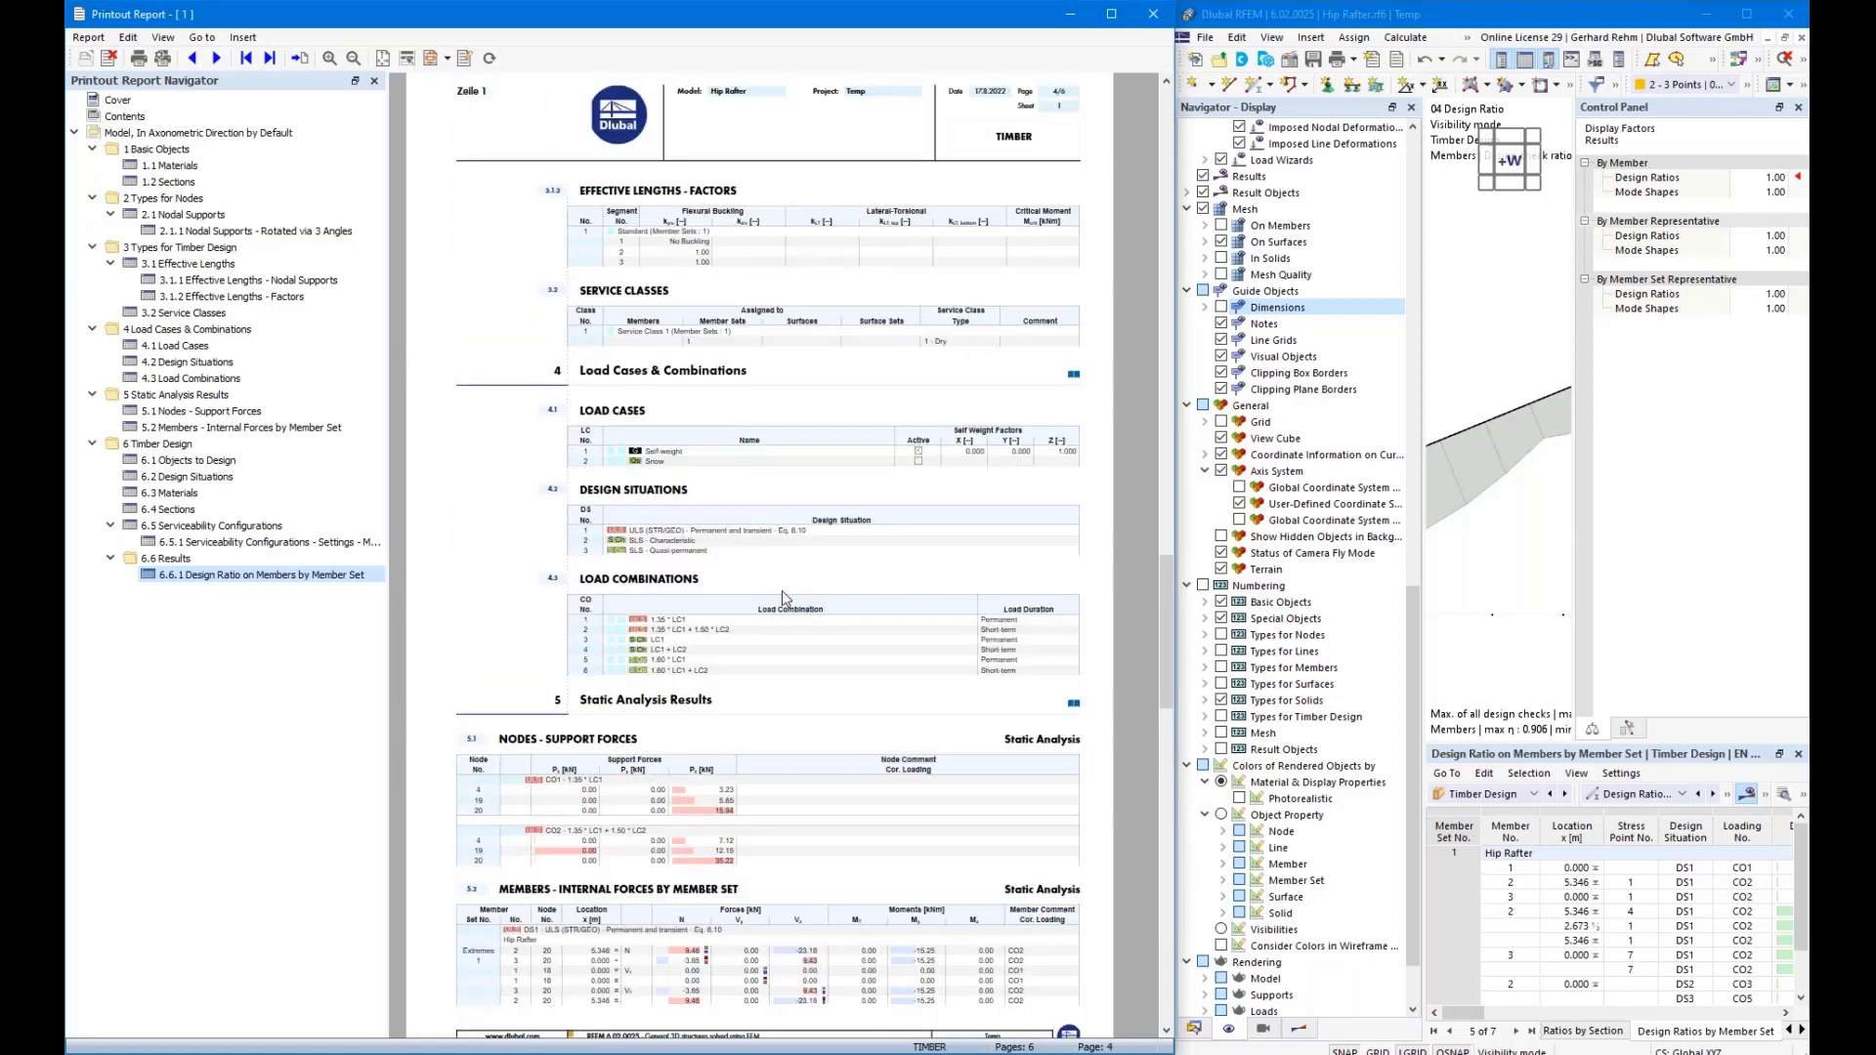
drag(1163, 592, 1152, 192)
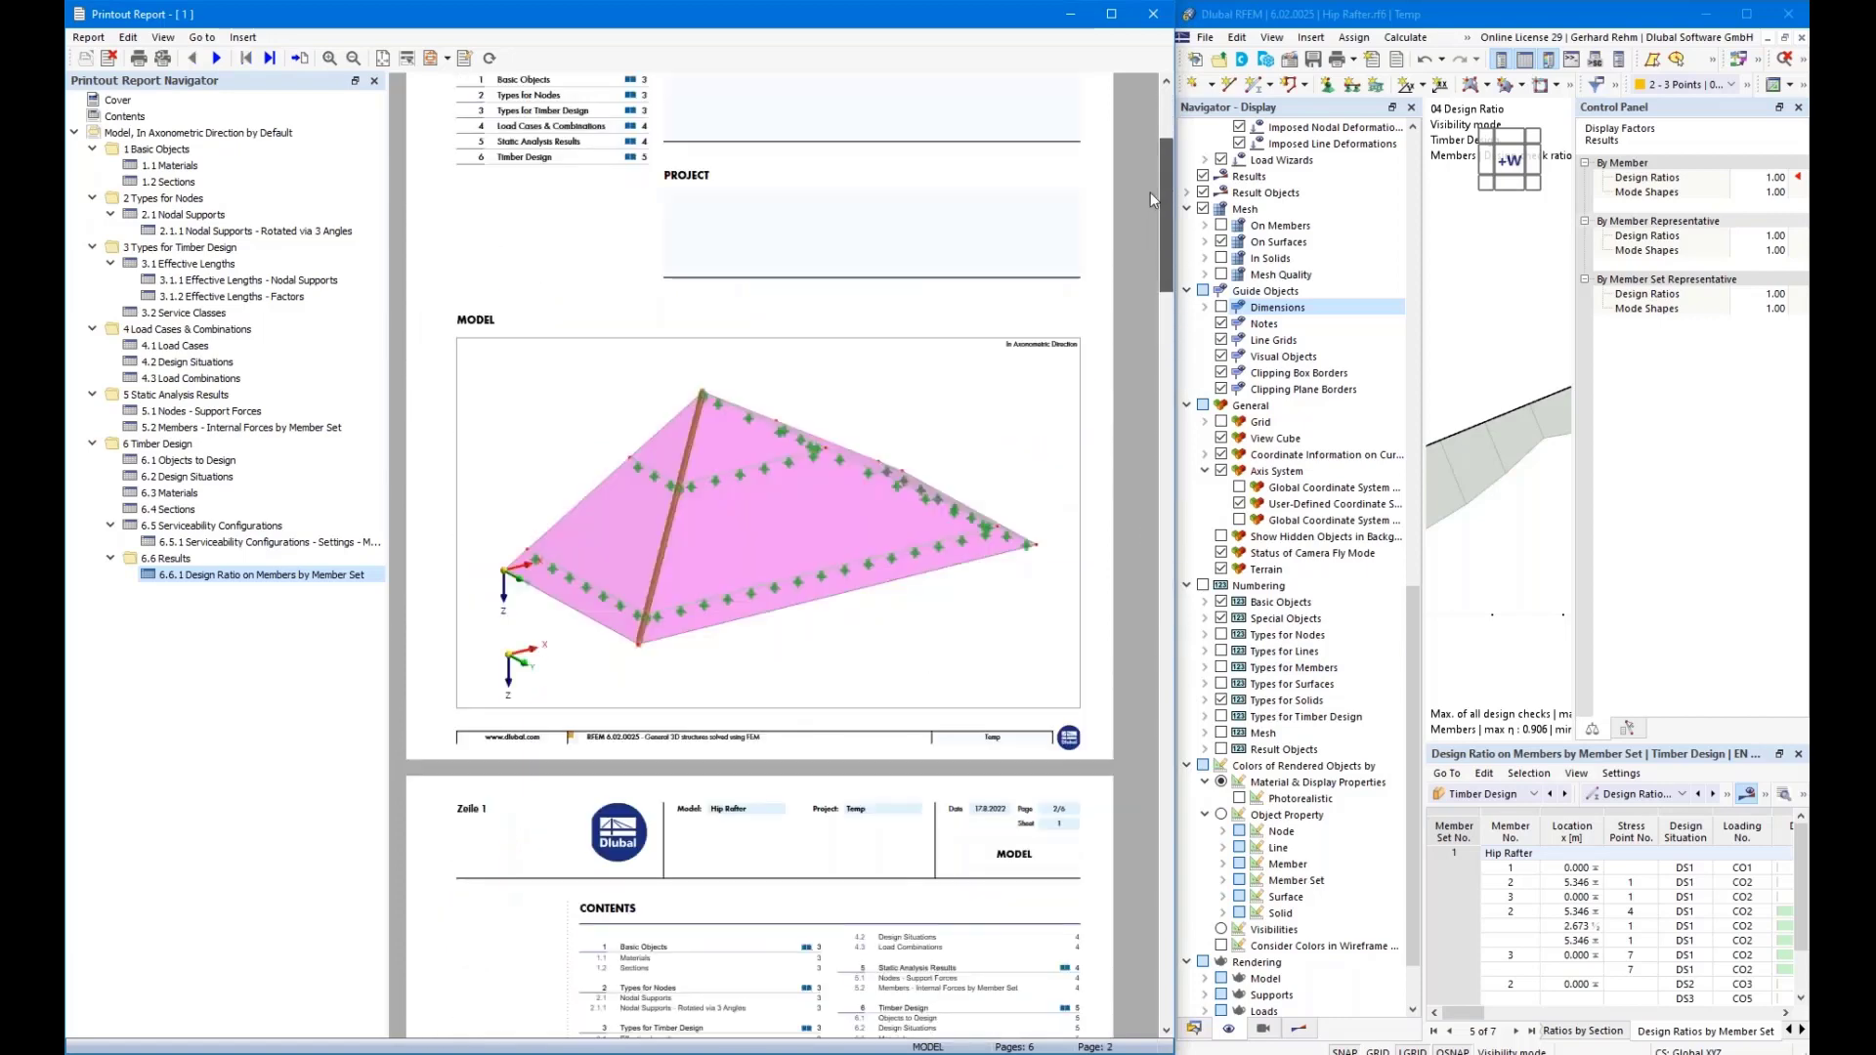
drag(1152, 192, 1151, 197)
scroll(1157, 235, down, 3)
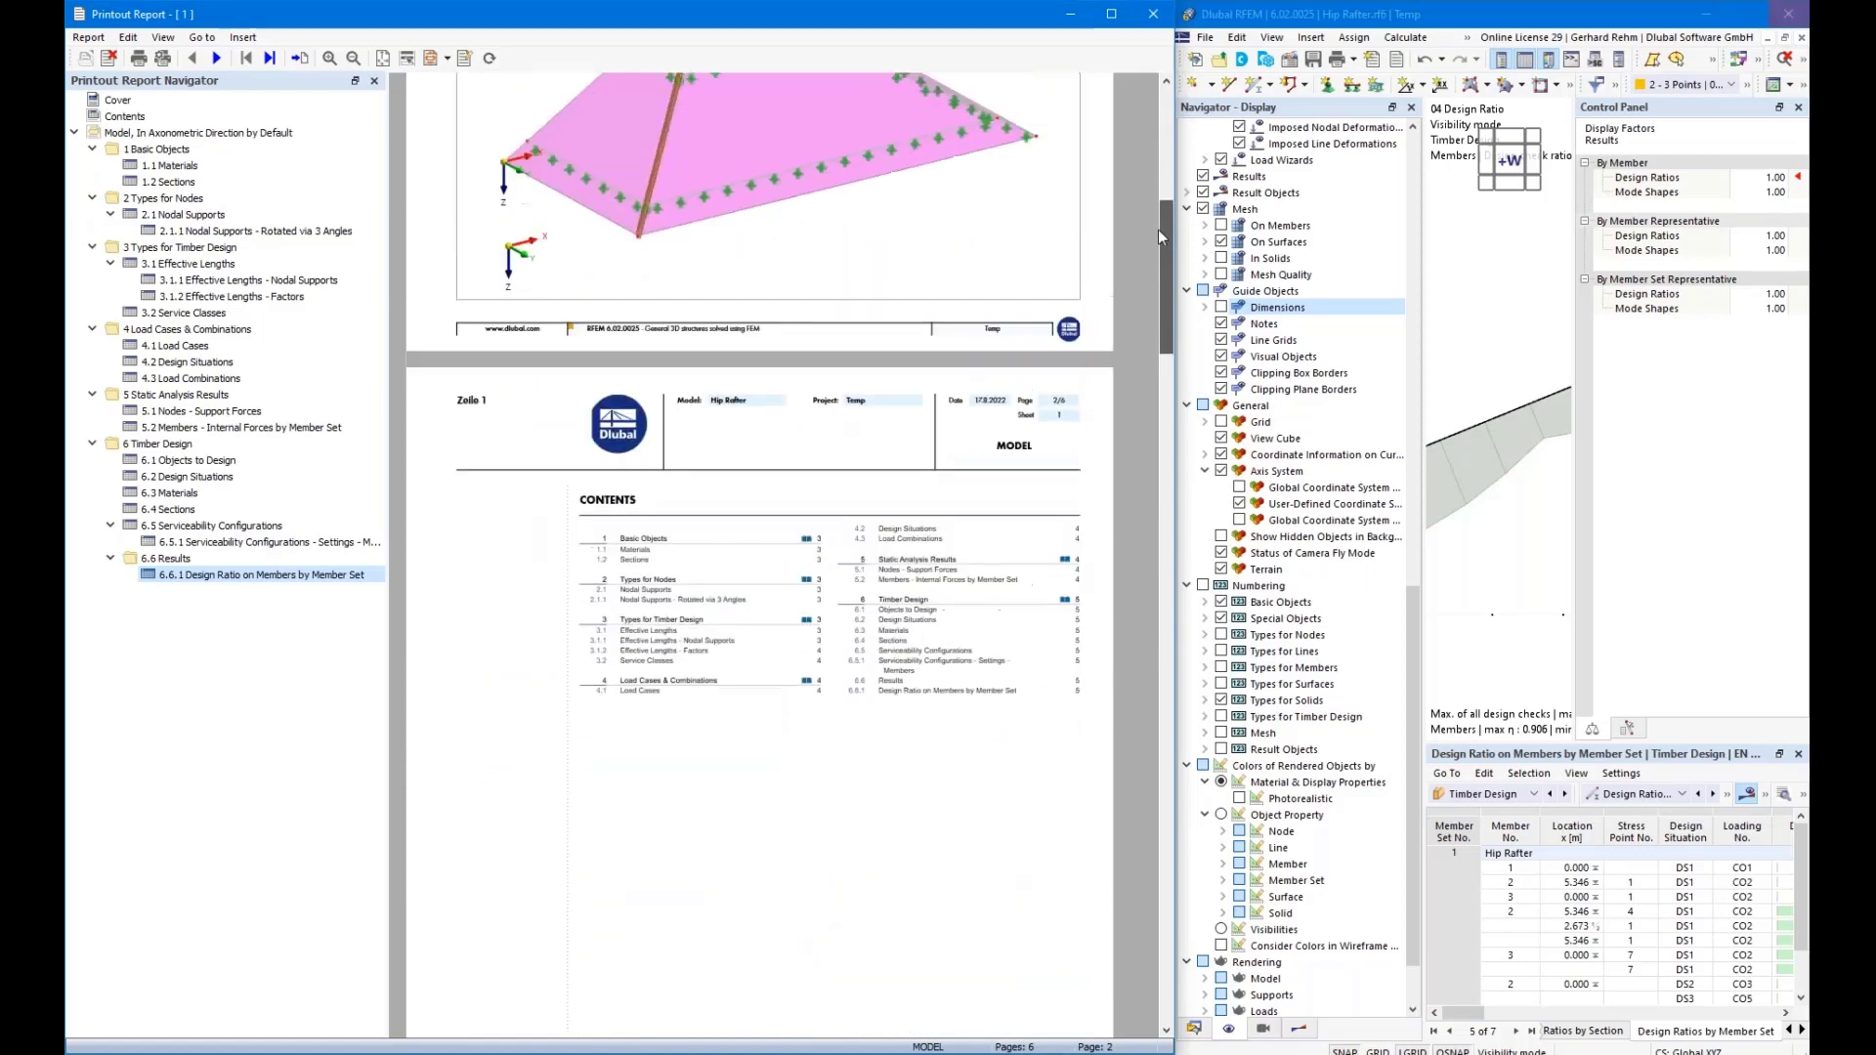
scroll(1159, 210, up, 5)
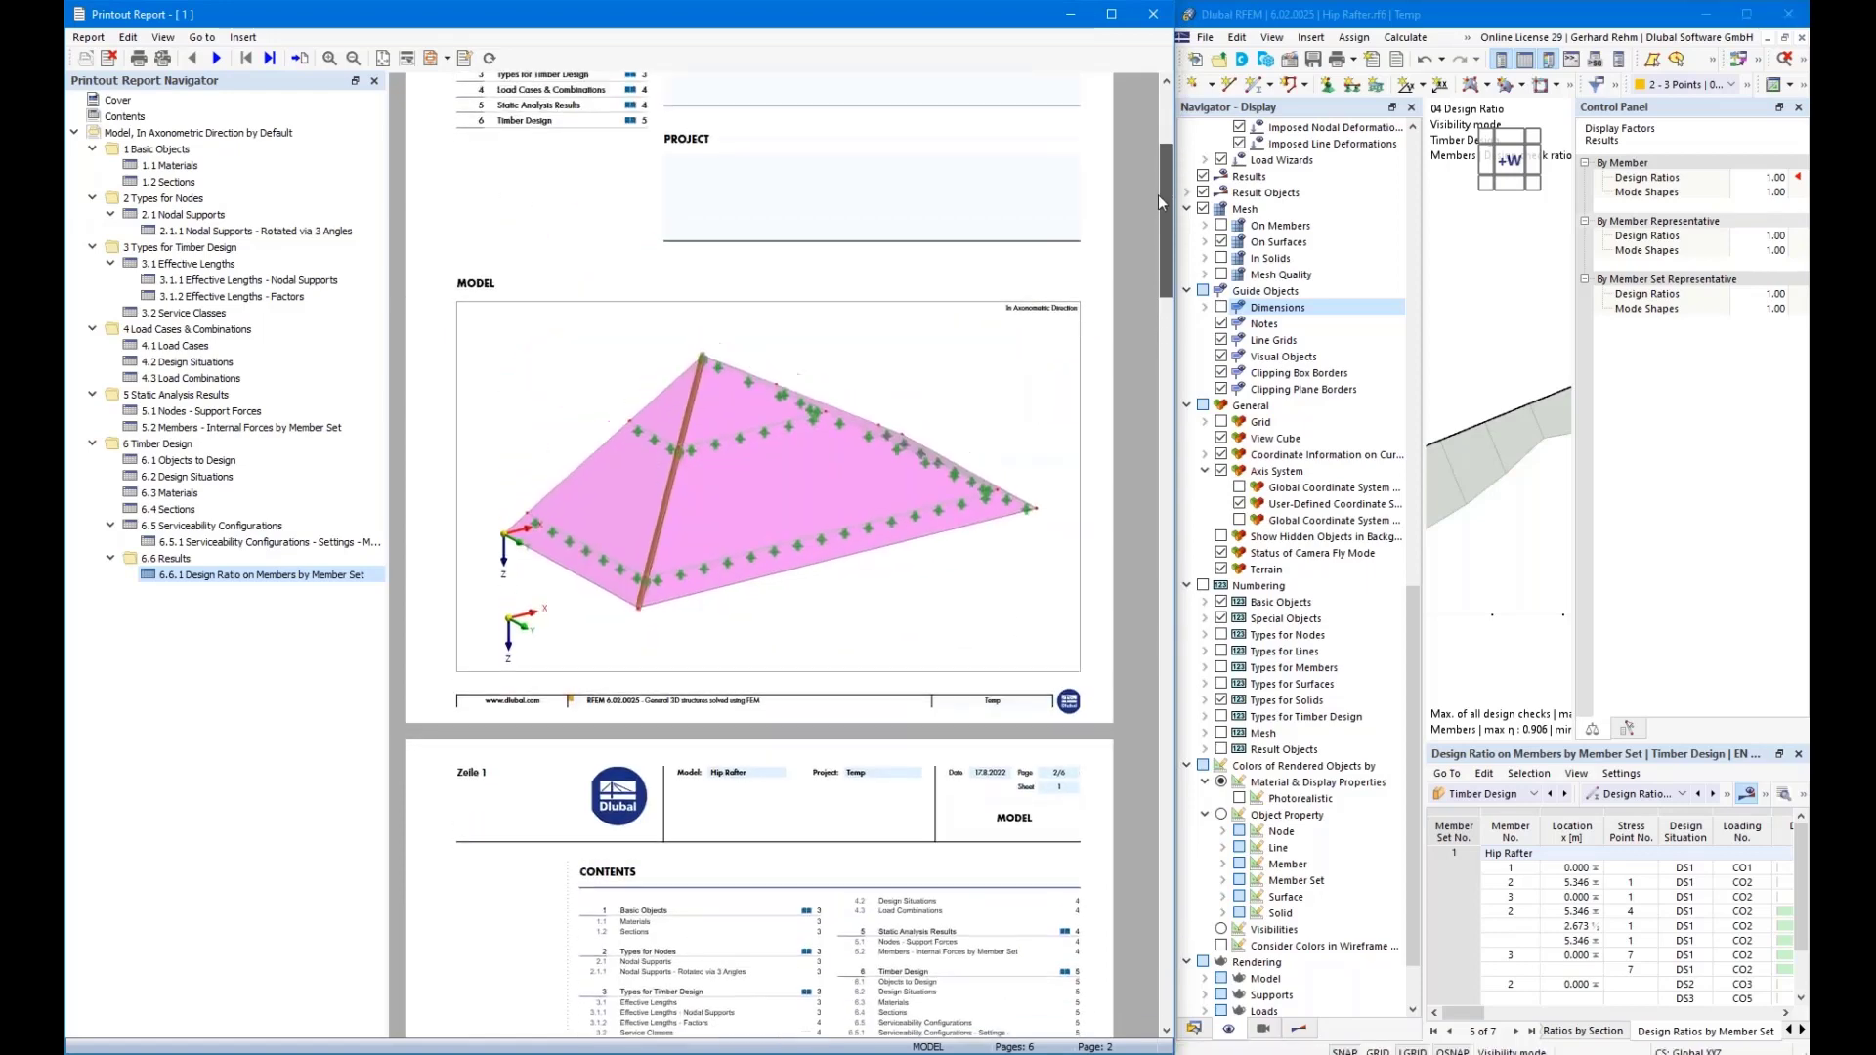
scroll(1157, 190, up, 3)
scroll(606, 401, down, 9)
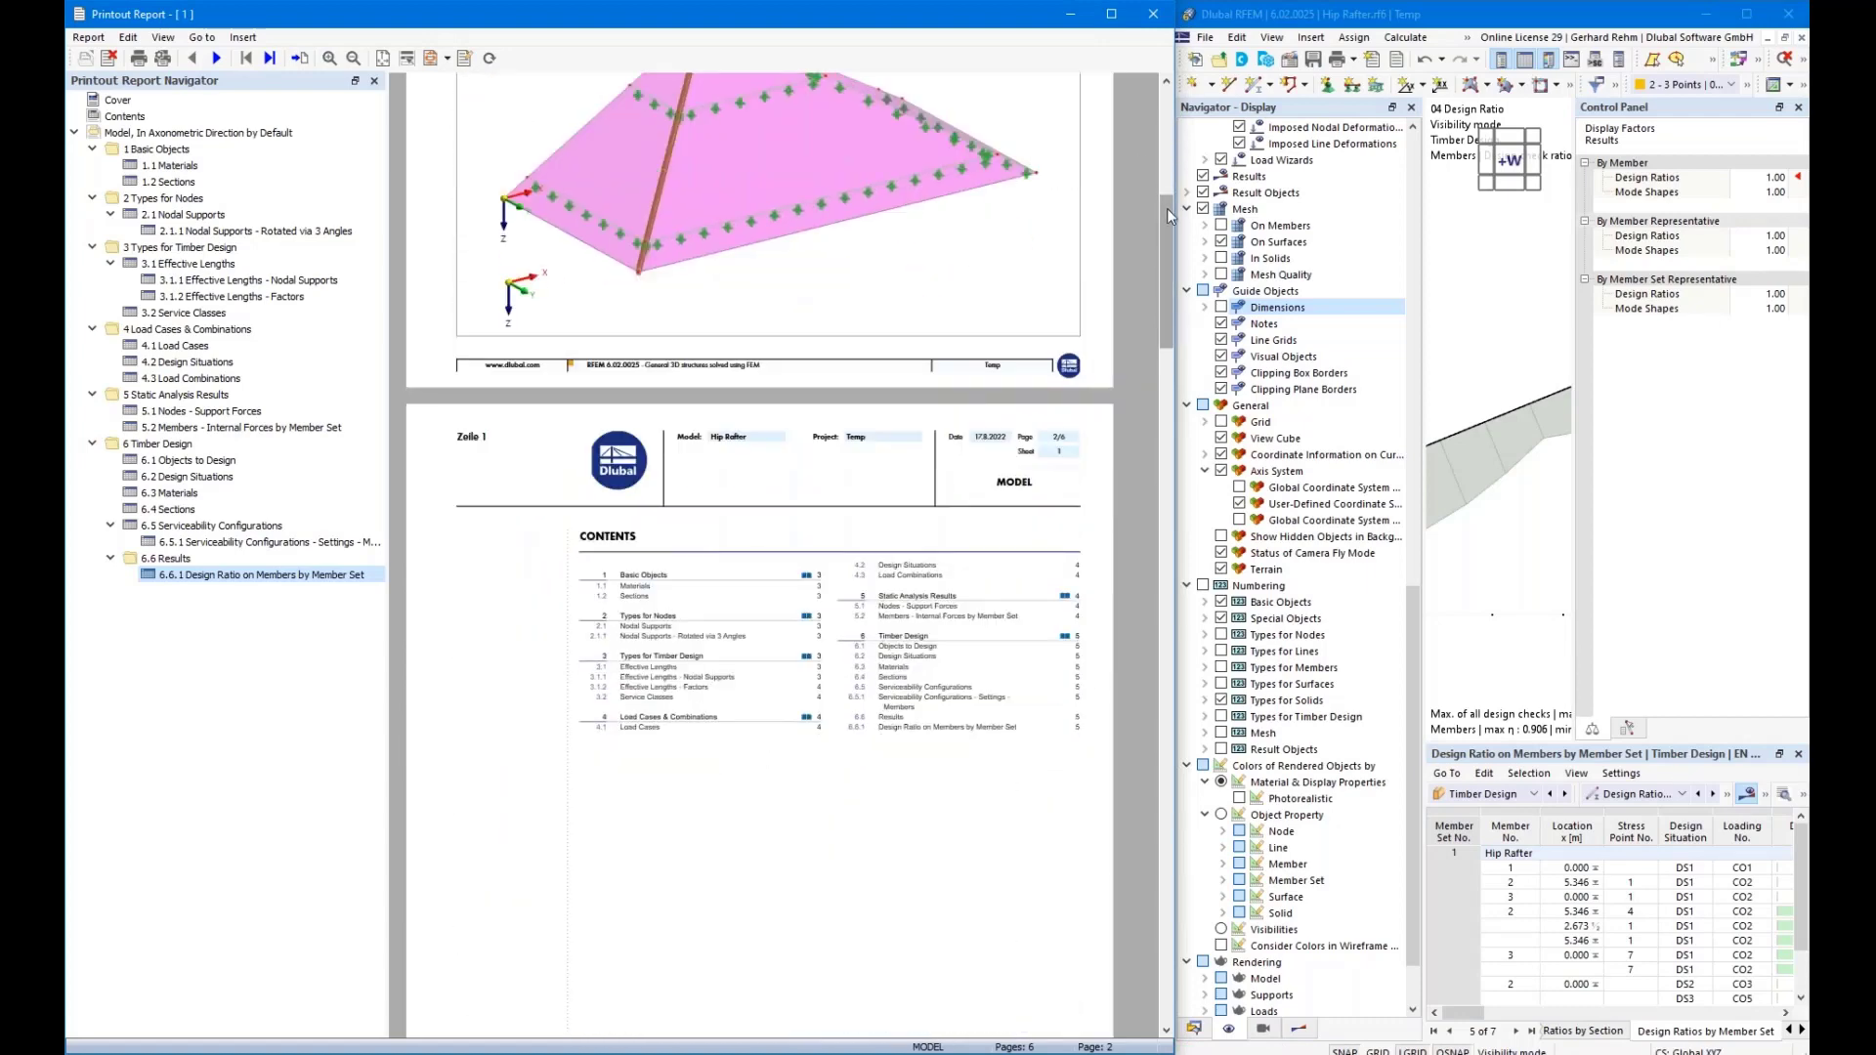
drag(1167, 208, 1155, 273)
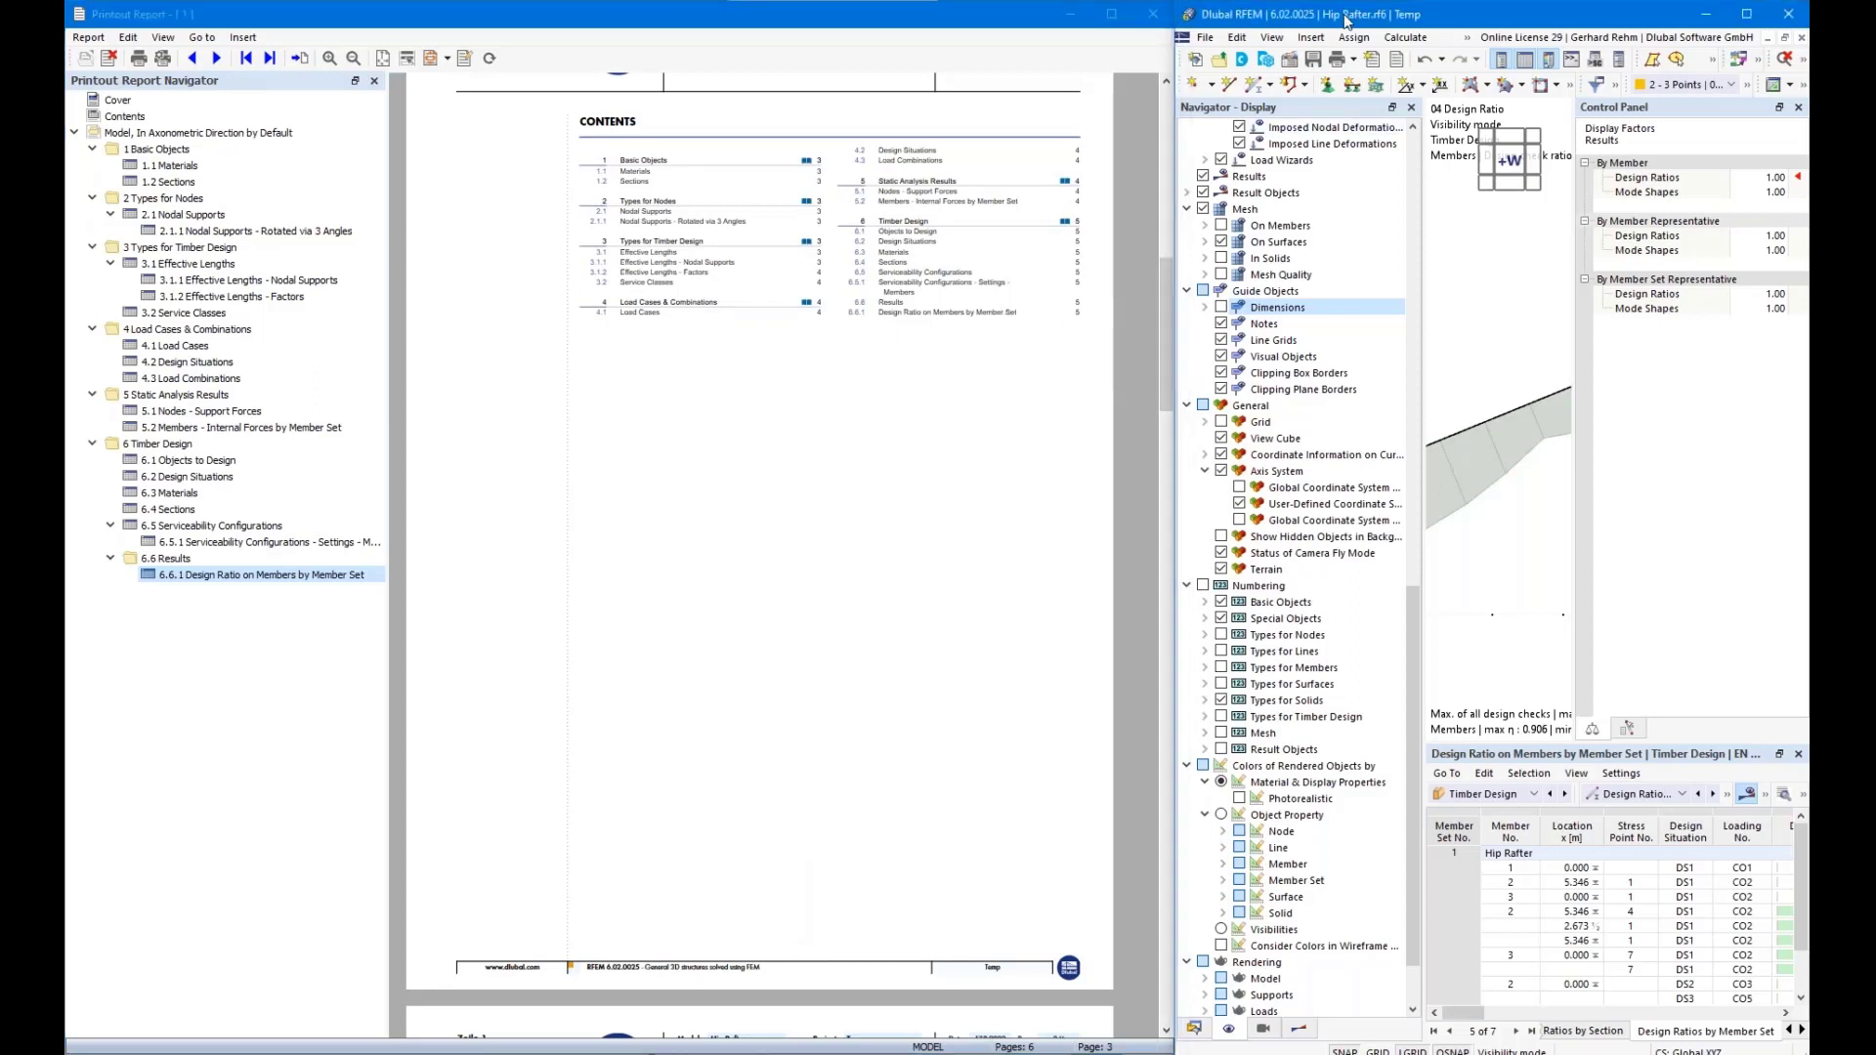
Switch to the RFEM model window, maximize it and activate the user-defined view 01 Geometry
drag(1346, 19, 1580, 193)
double_click(1580, 191)
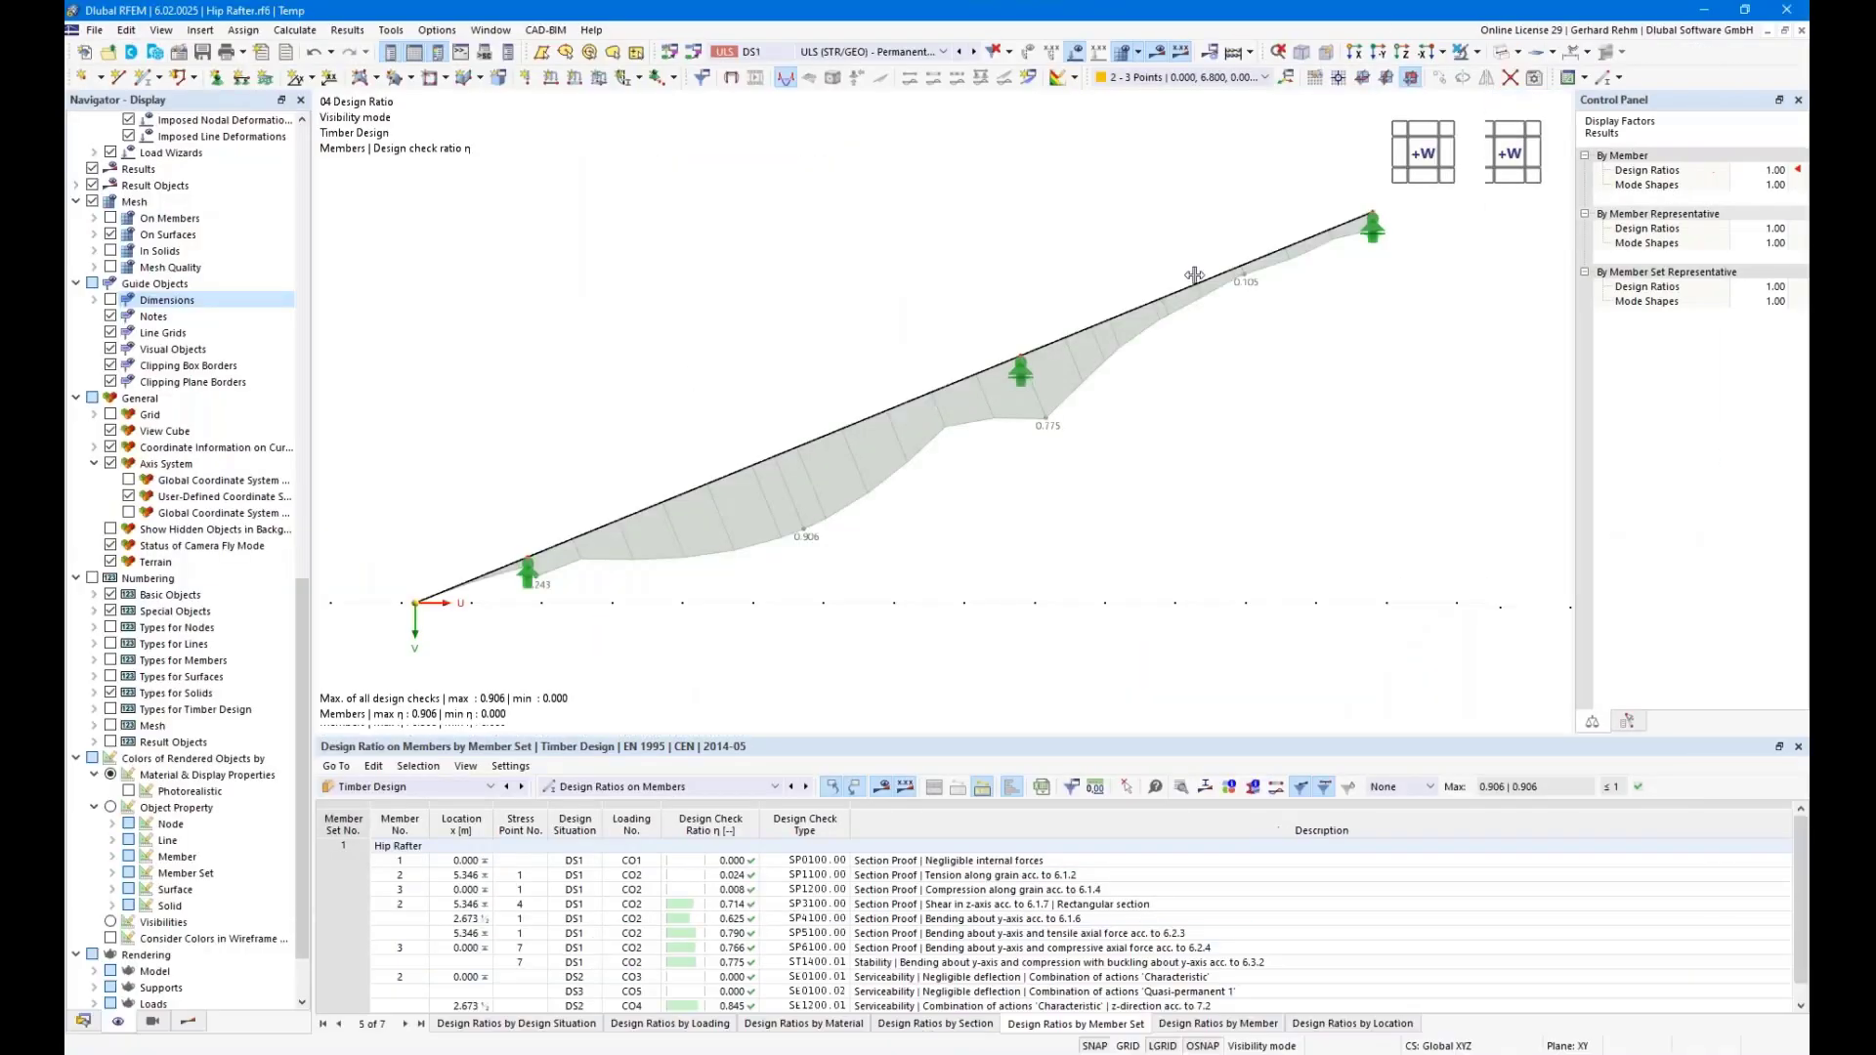
click(153, 1022)
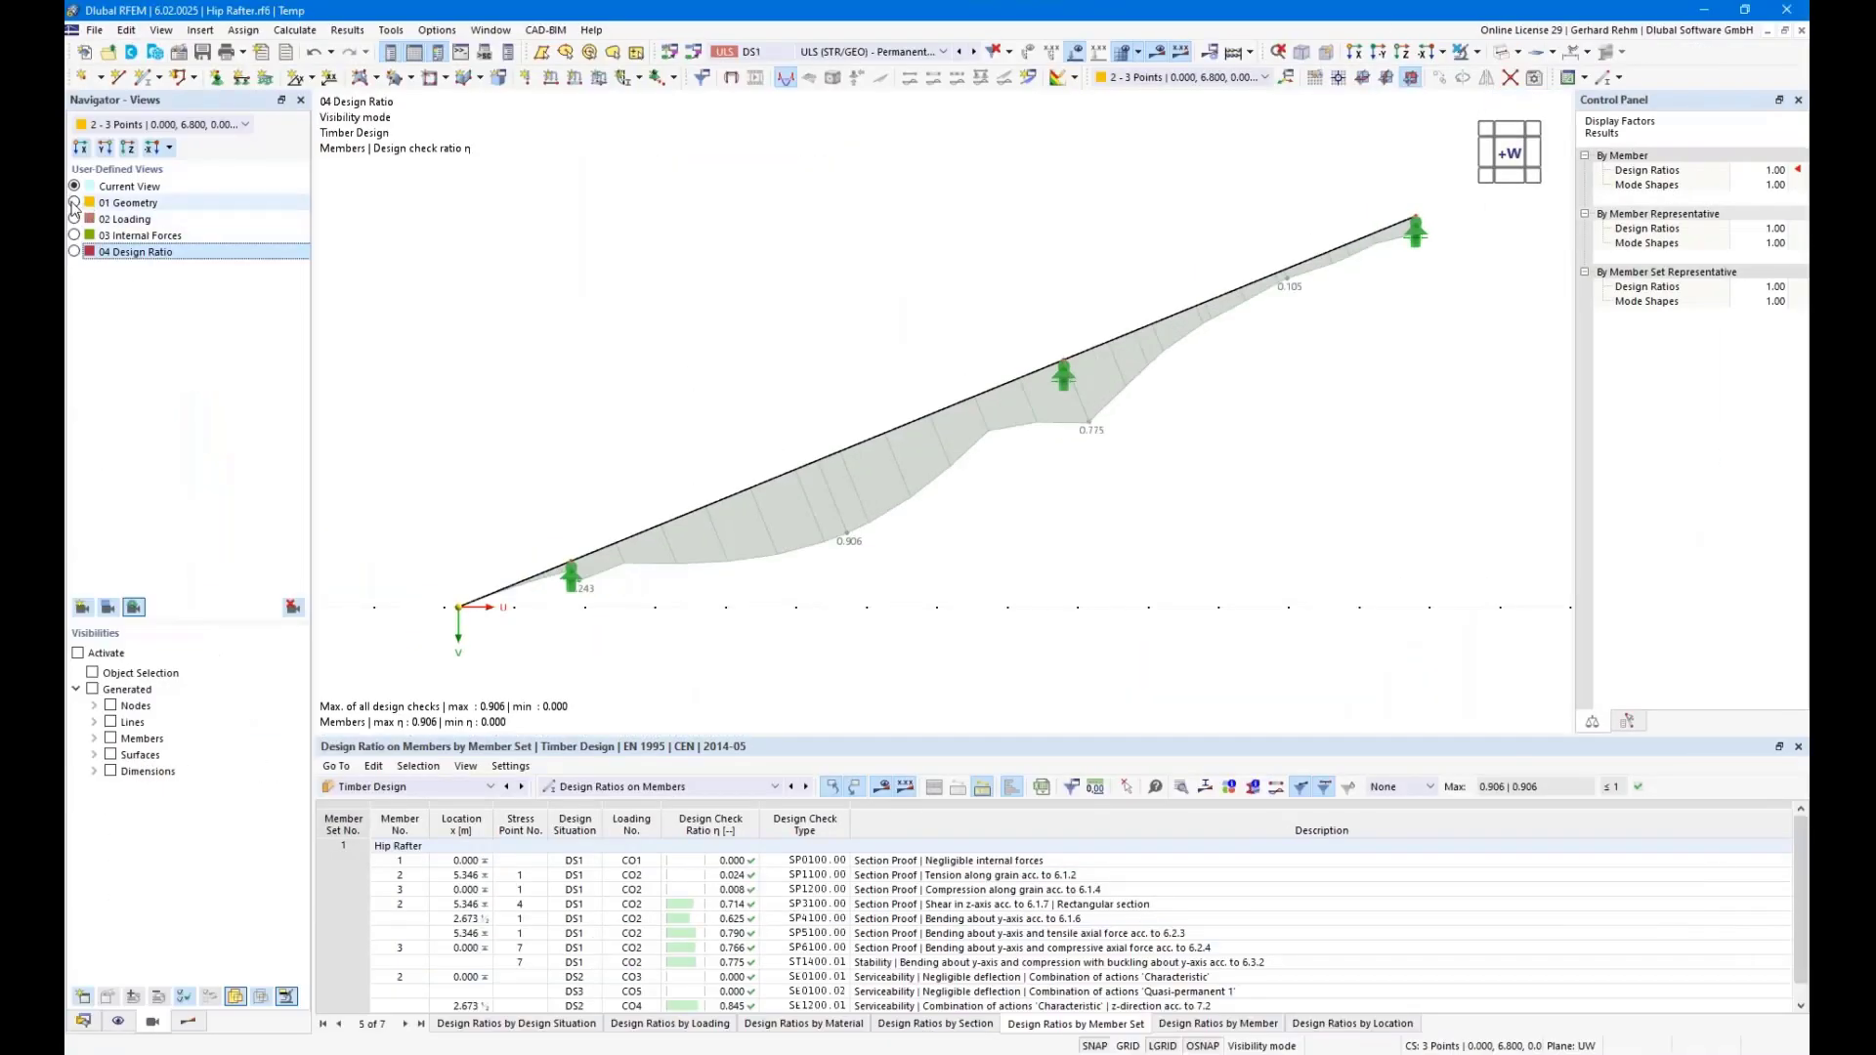
click(74, 203)
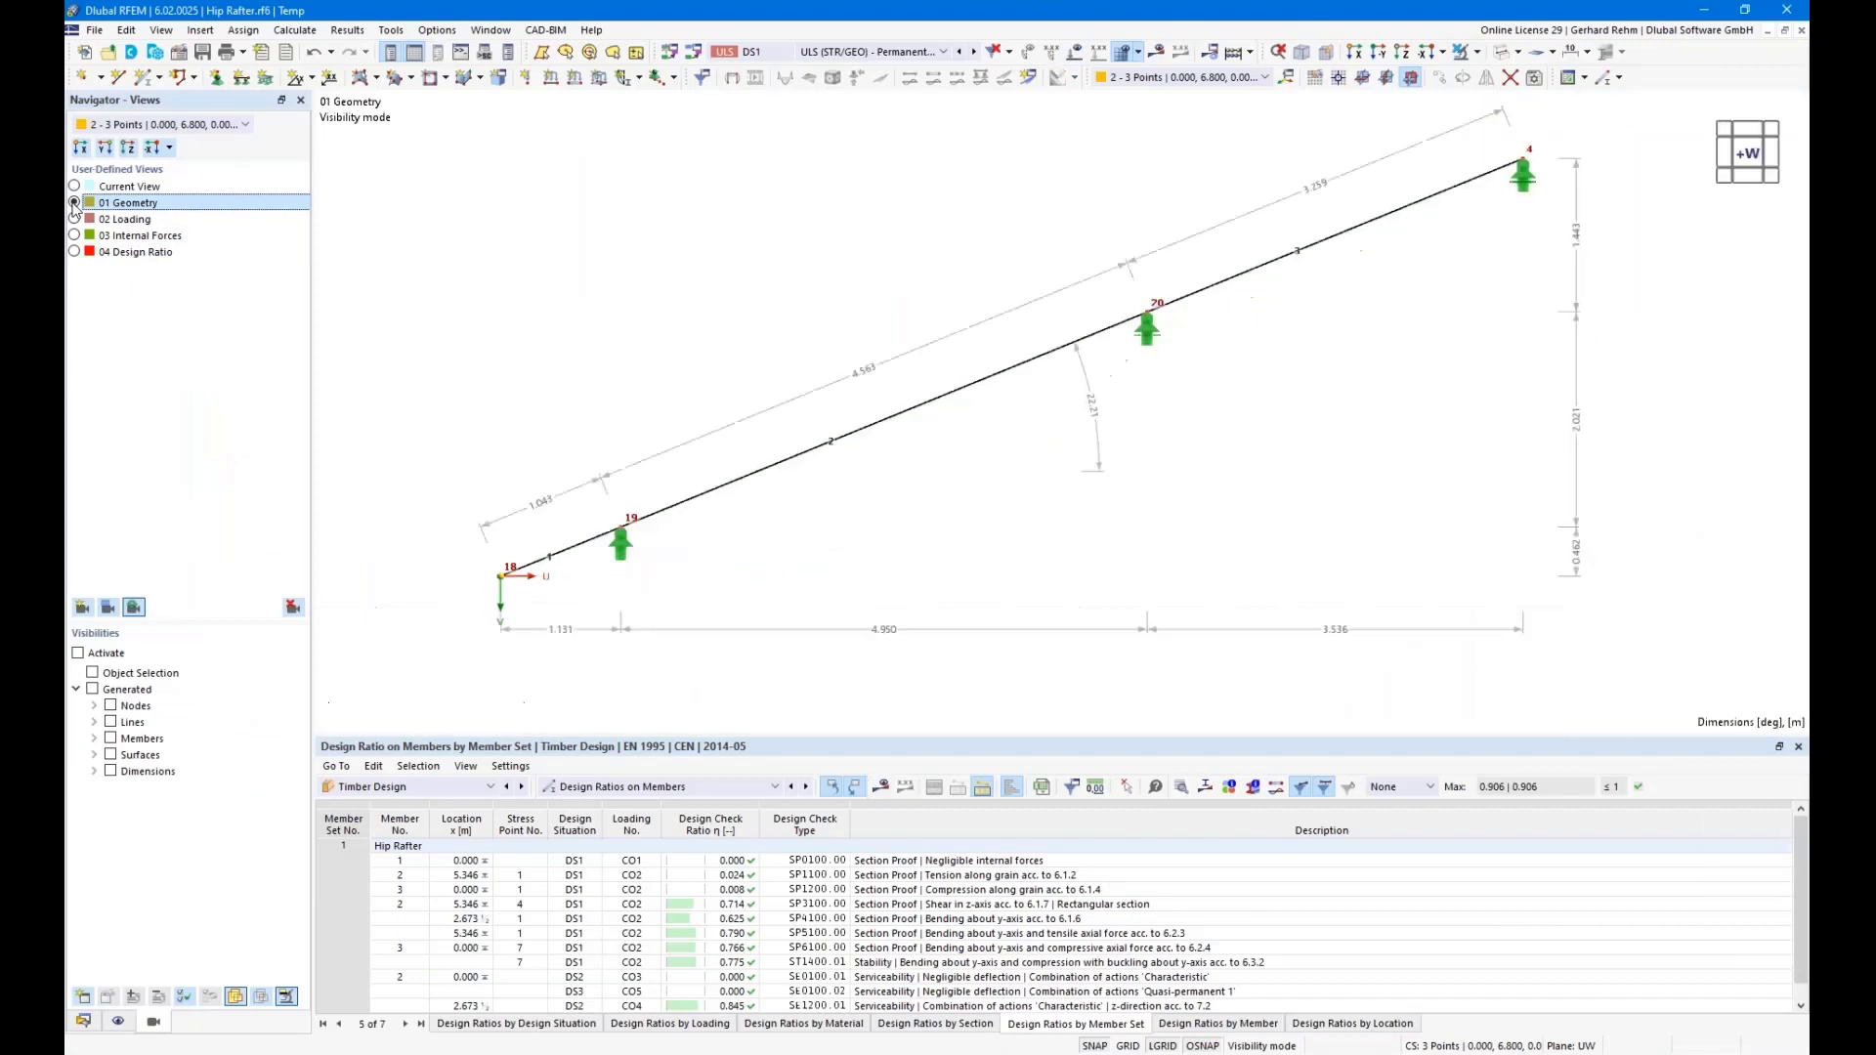
Start sending the geometry view to the printout report and give the picture the custom name Geometry
click(241, 52)
click(256, 97)
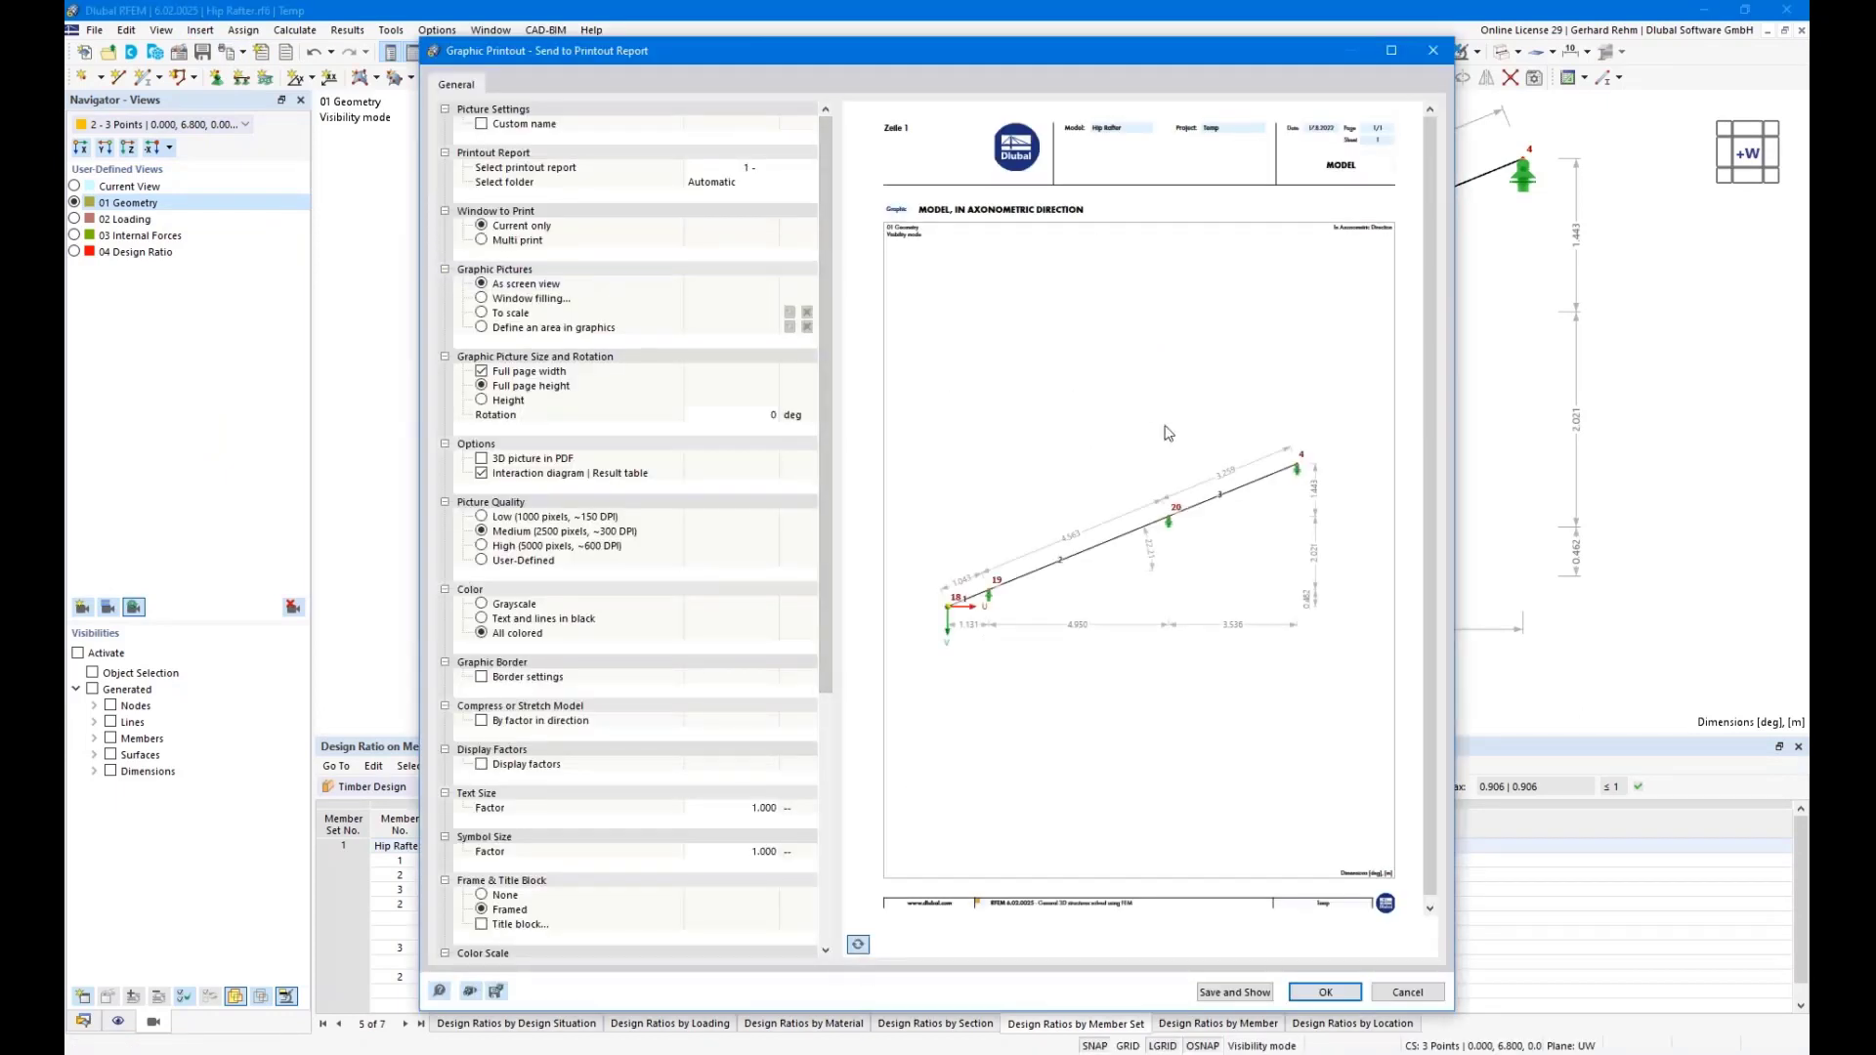
click(858, 946)
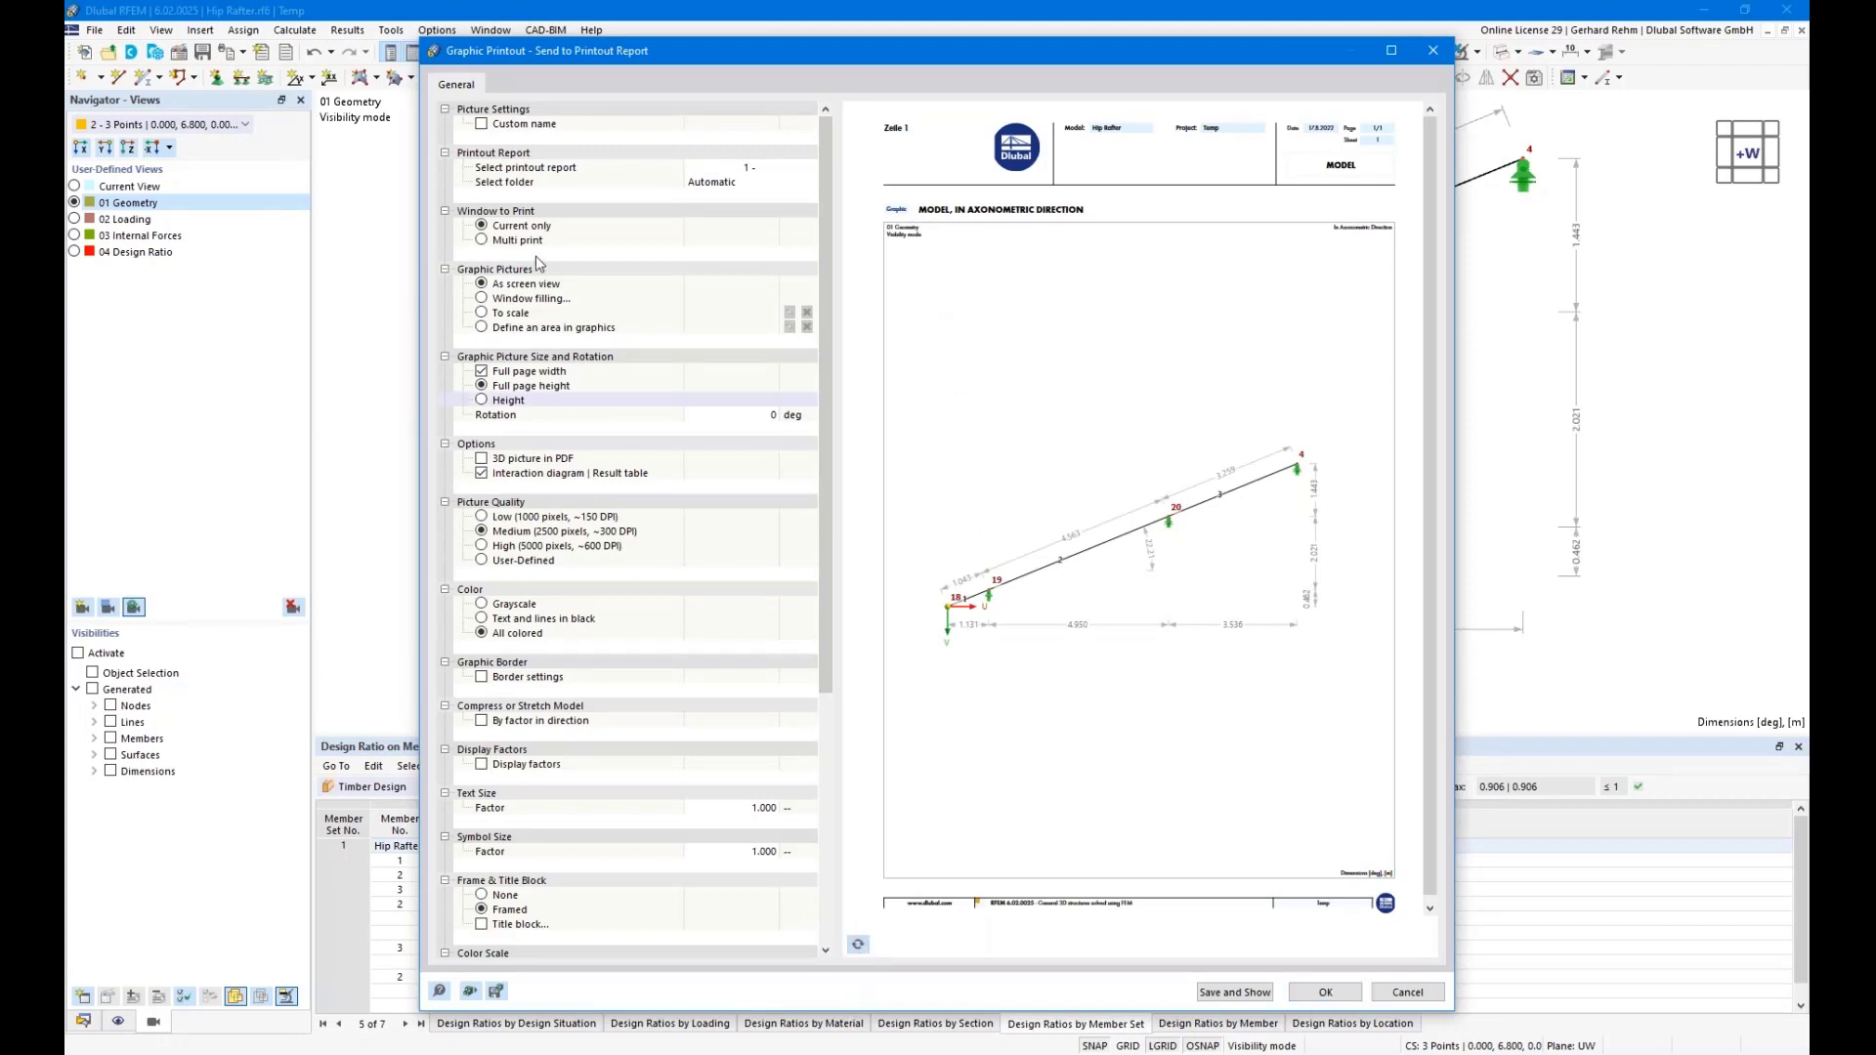
click(481, 124)
click(728, 122)
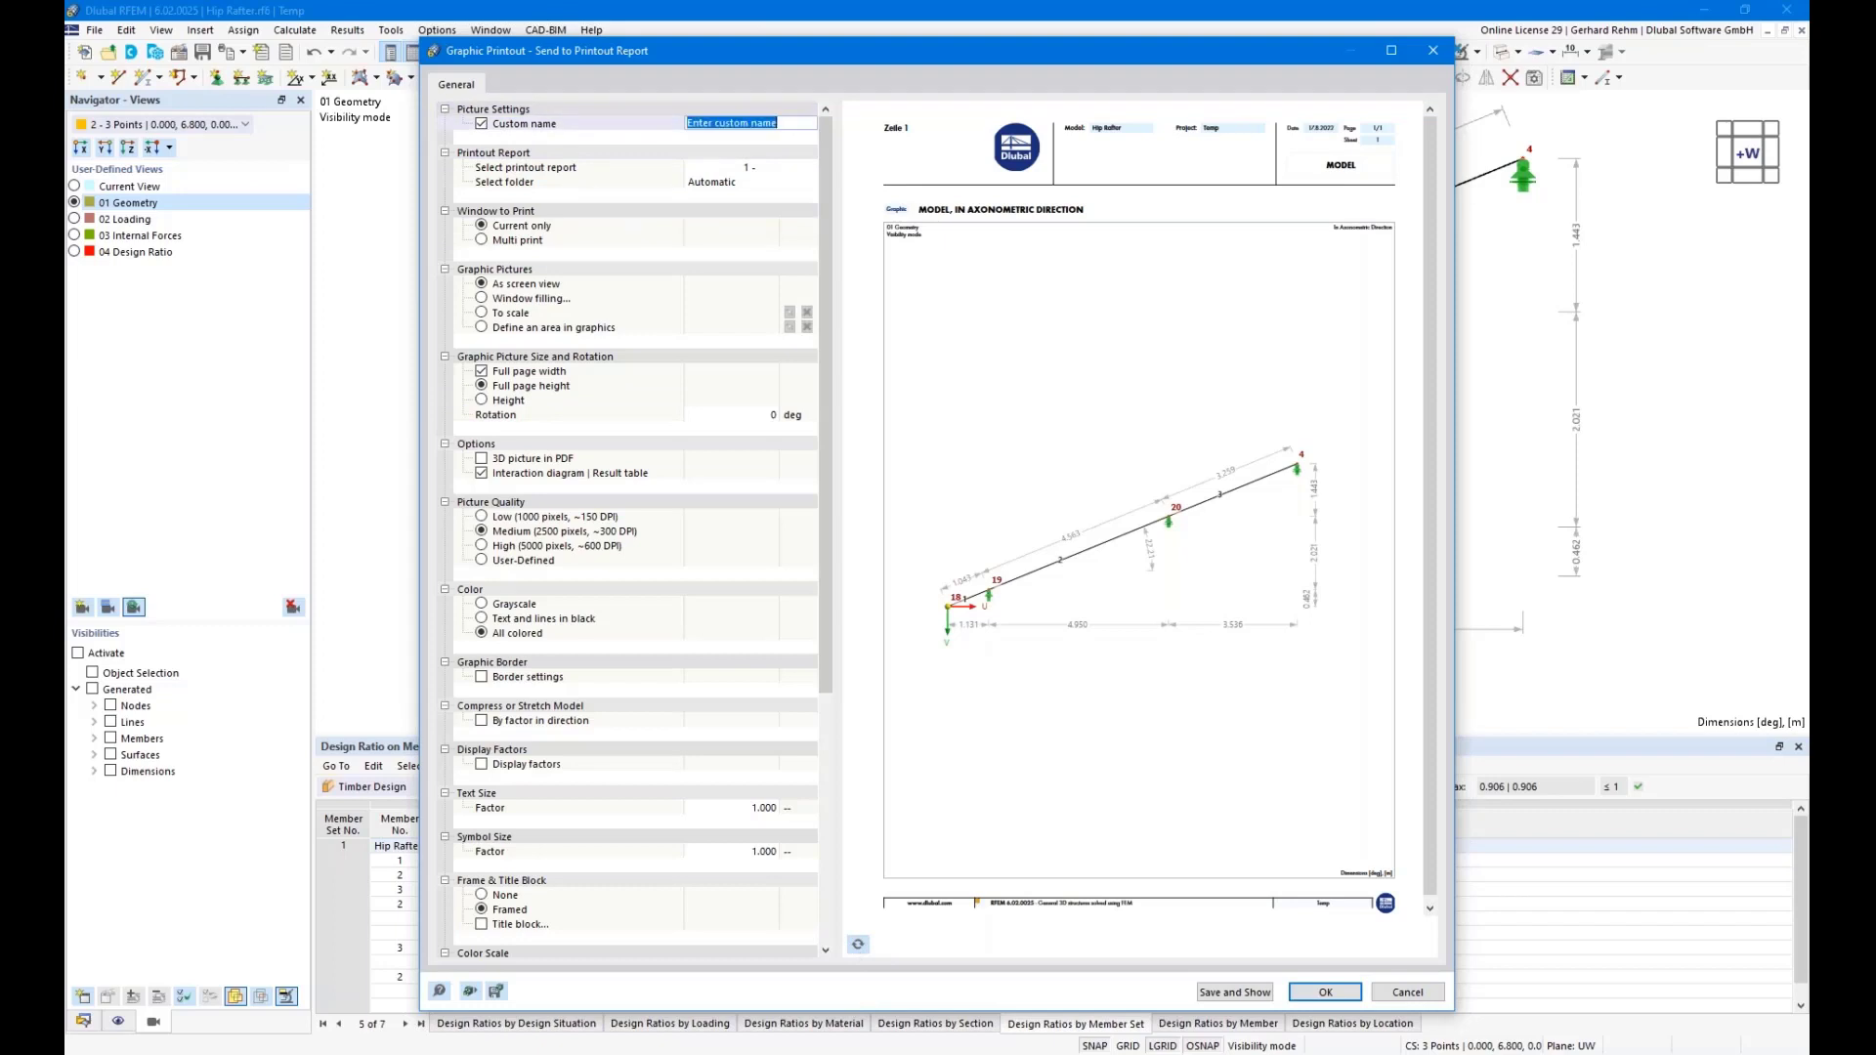
text(Geometry)
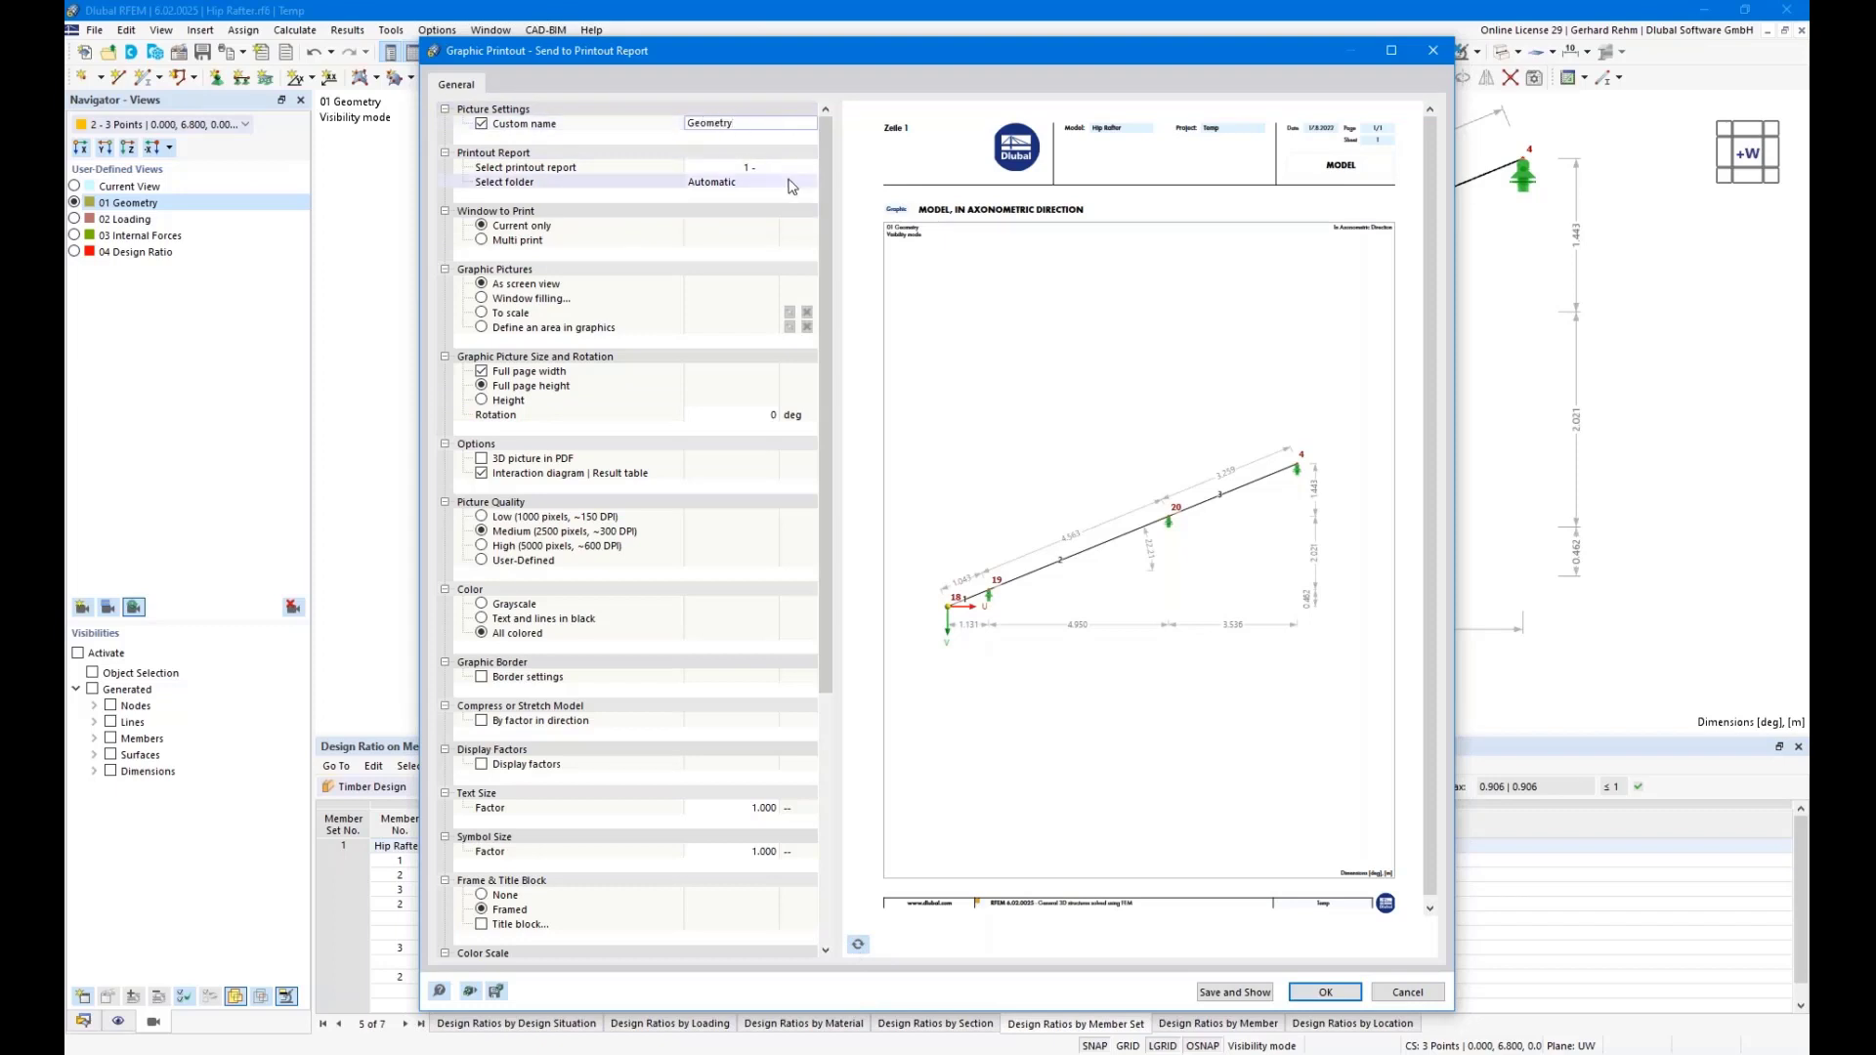
Make the Geometry picture window filling with a height ratio of 33%, refresh the preview and add it to the report
click(482, 299)
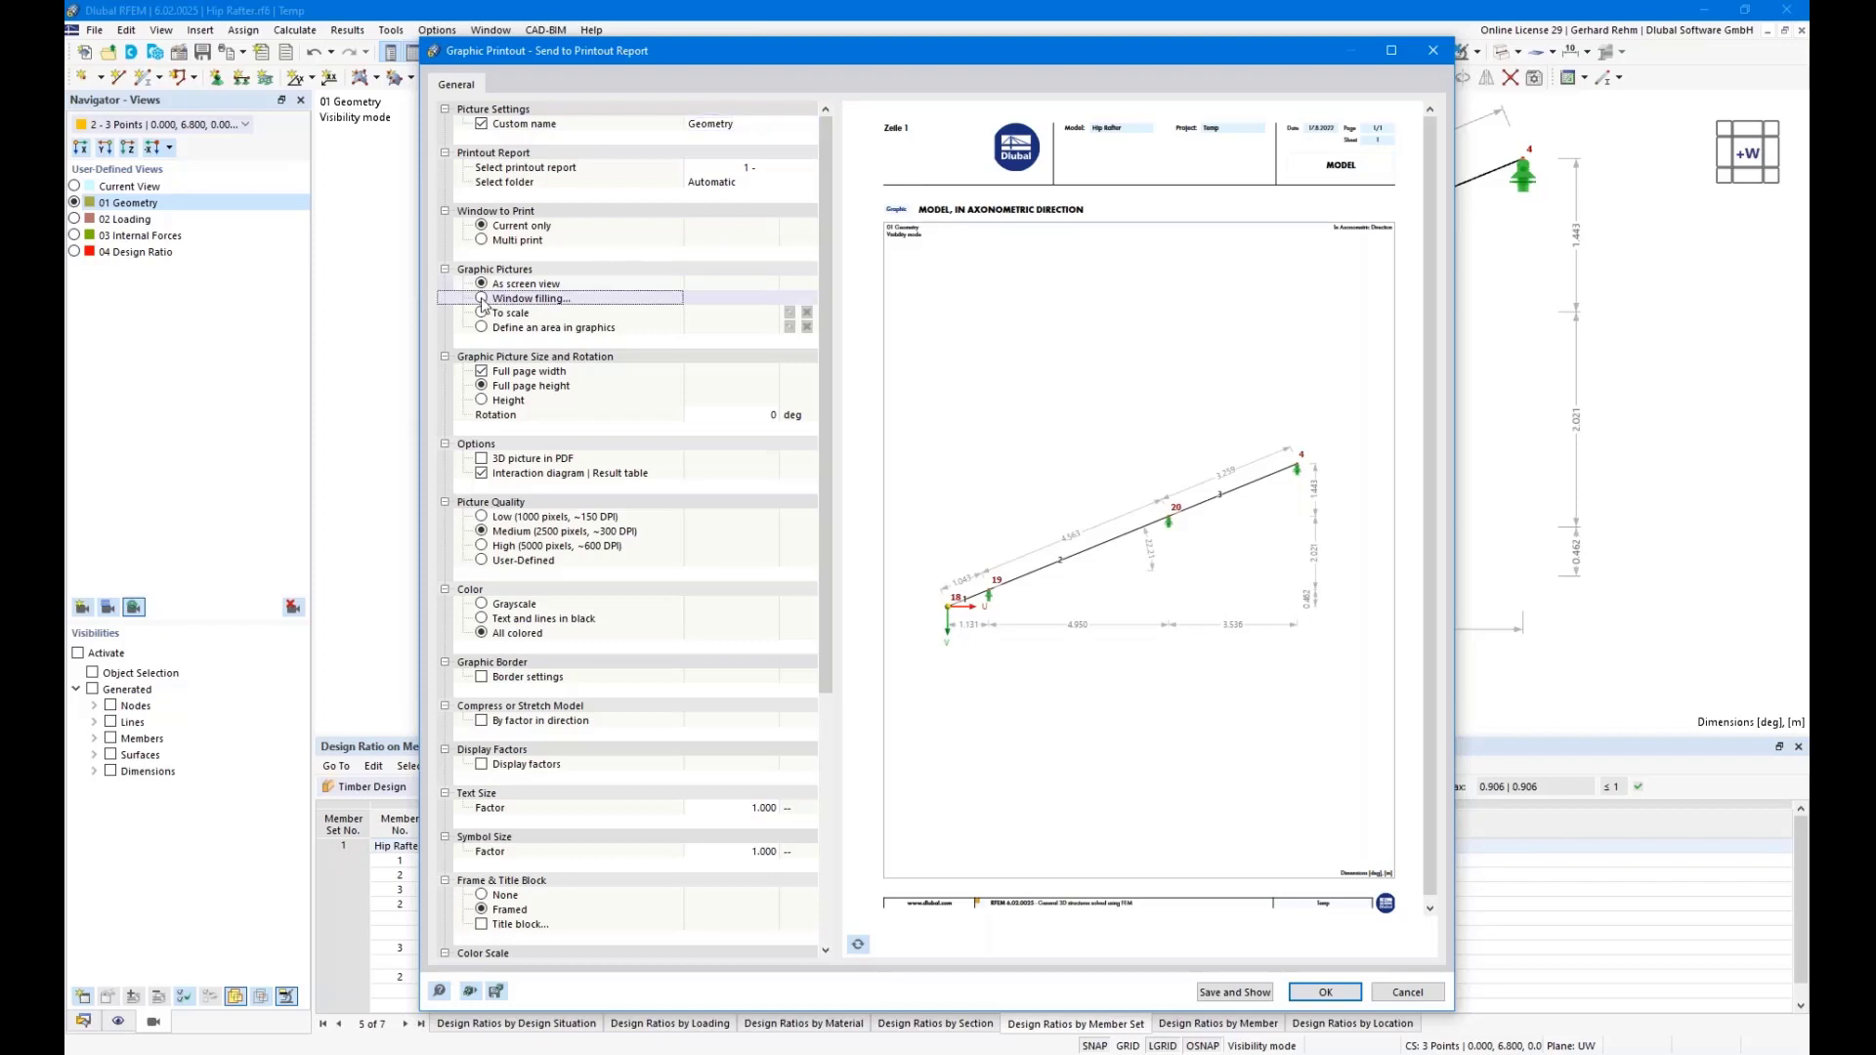
click(482, 400)
click(755, 415)
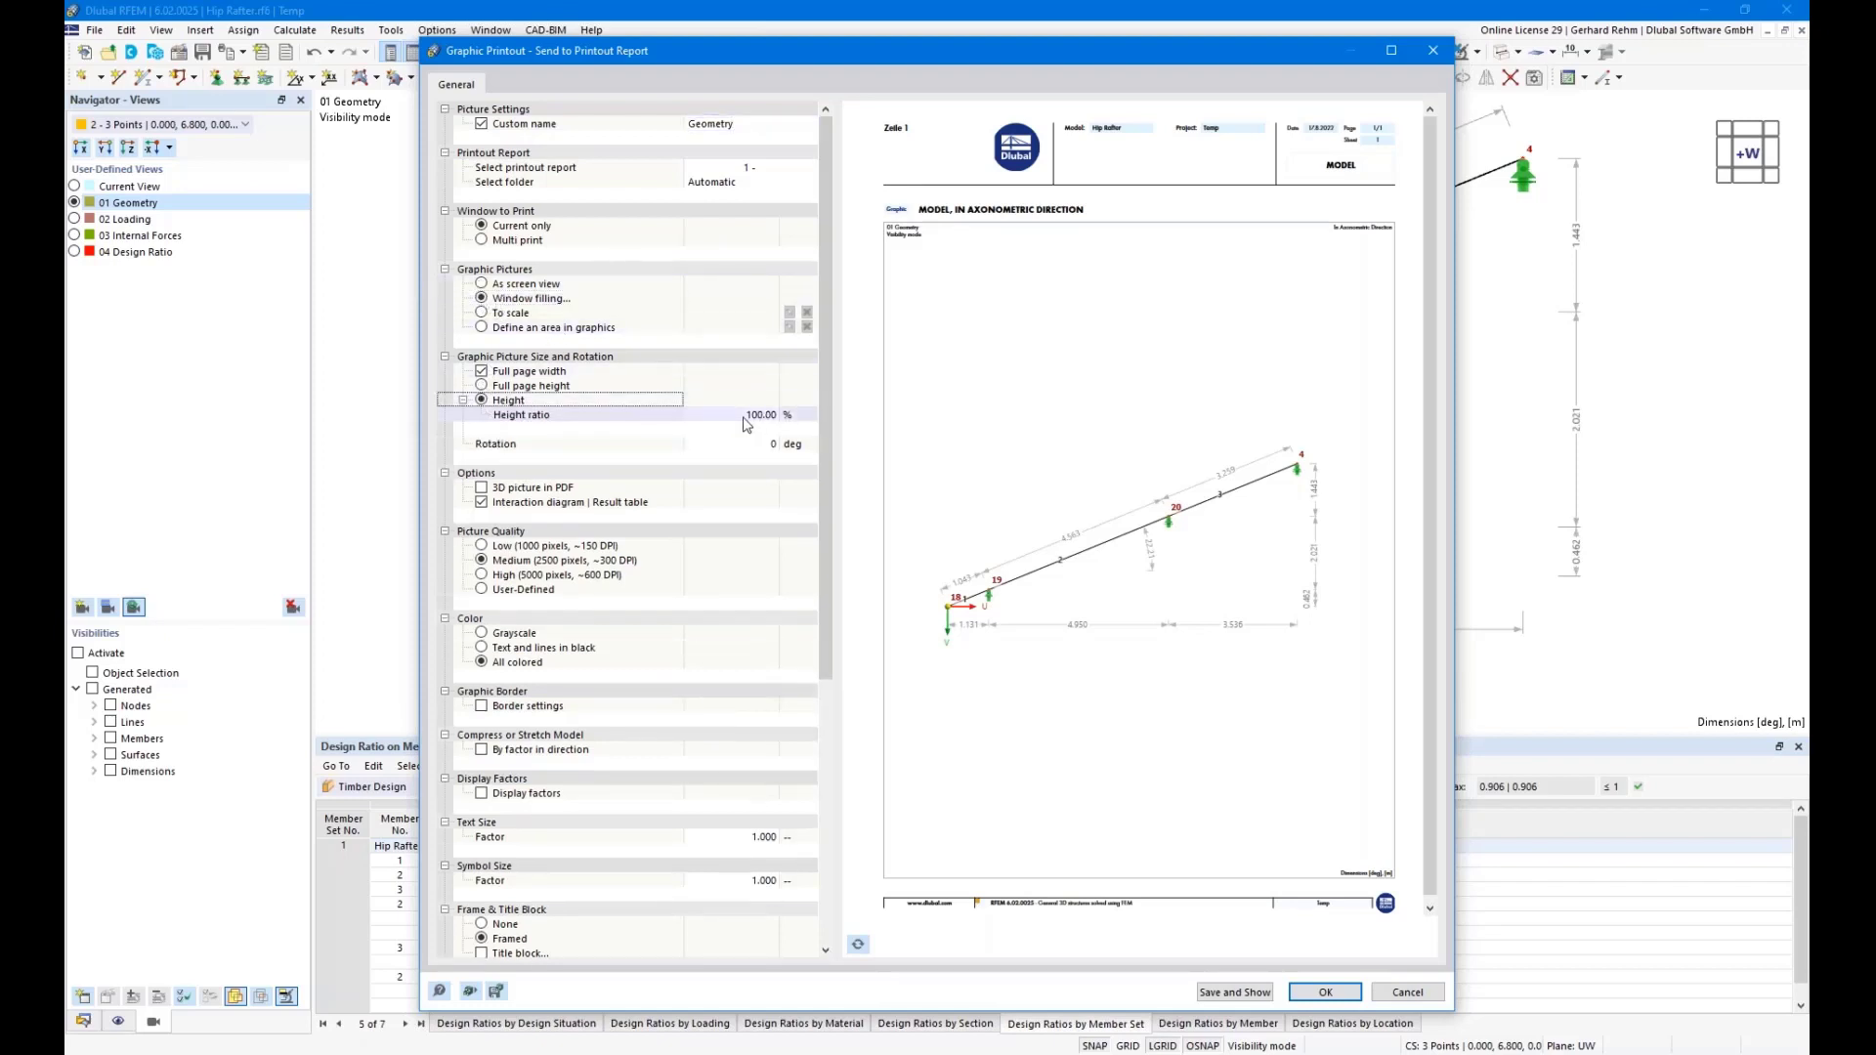
text(33)
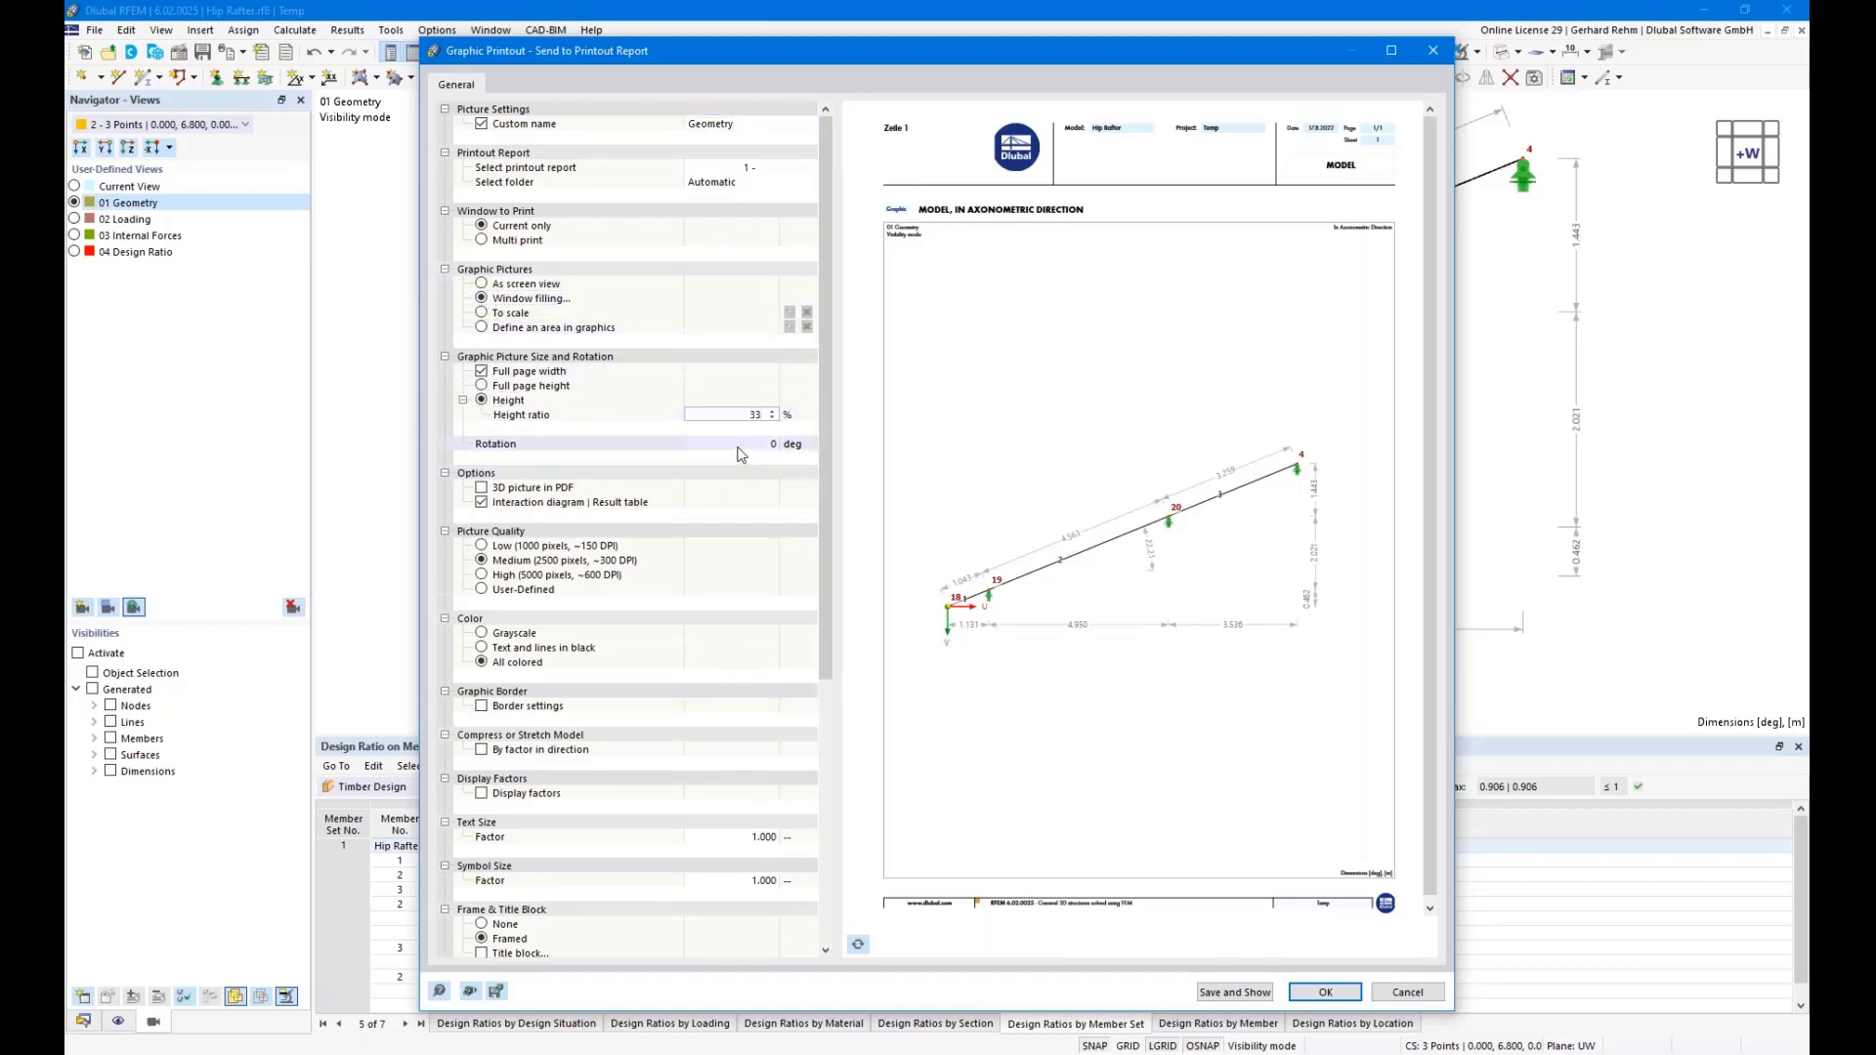
click(859, 945)
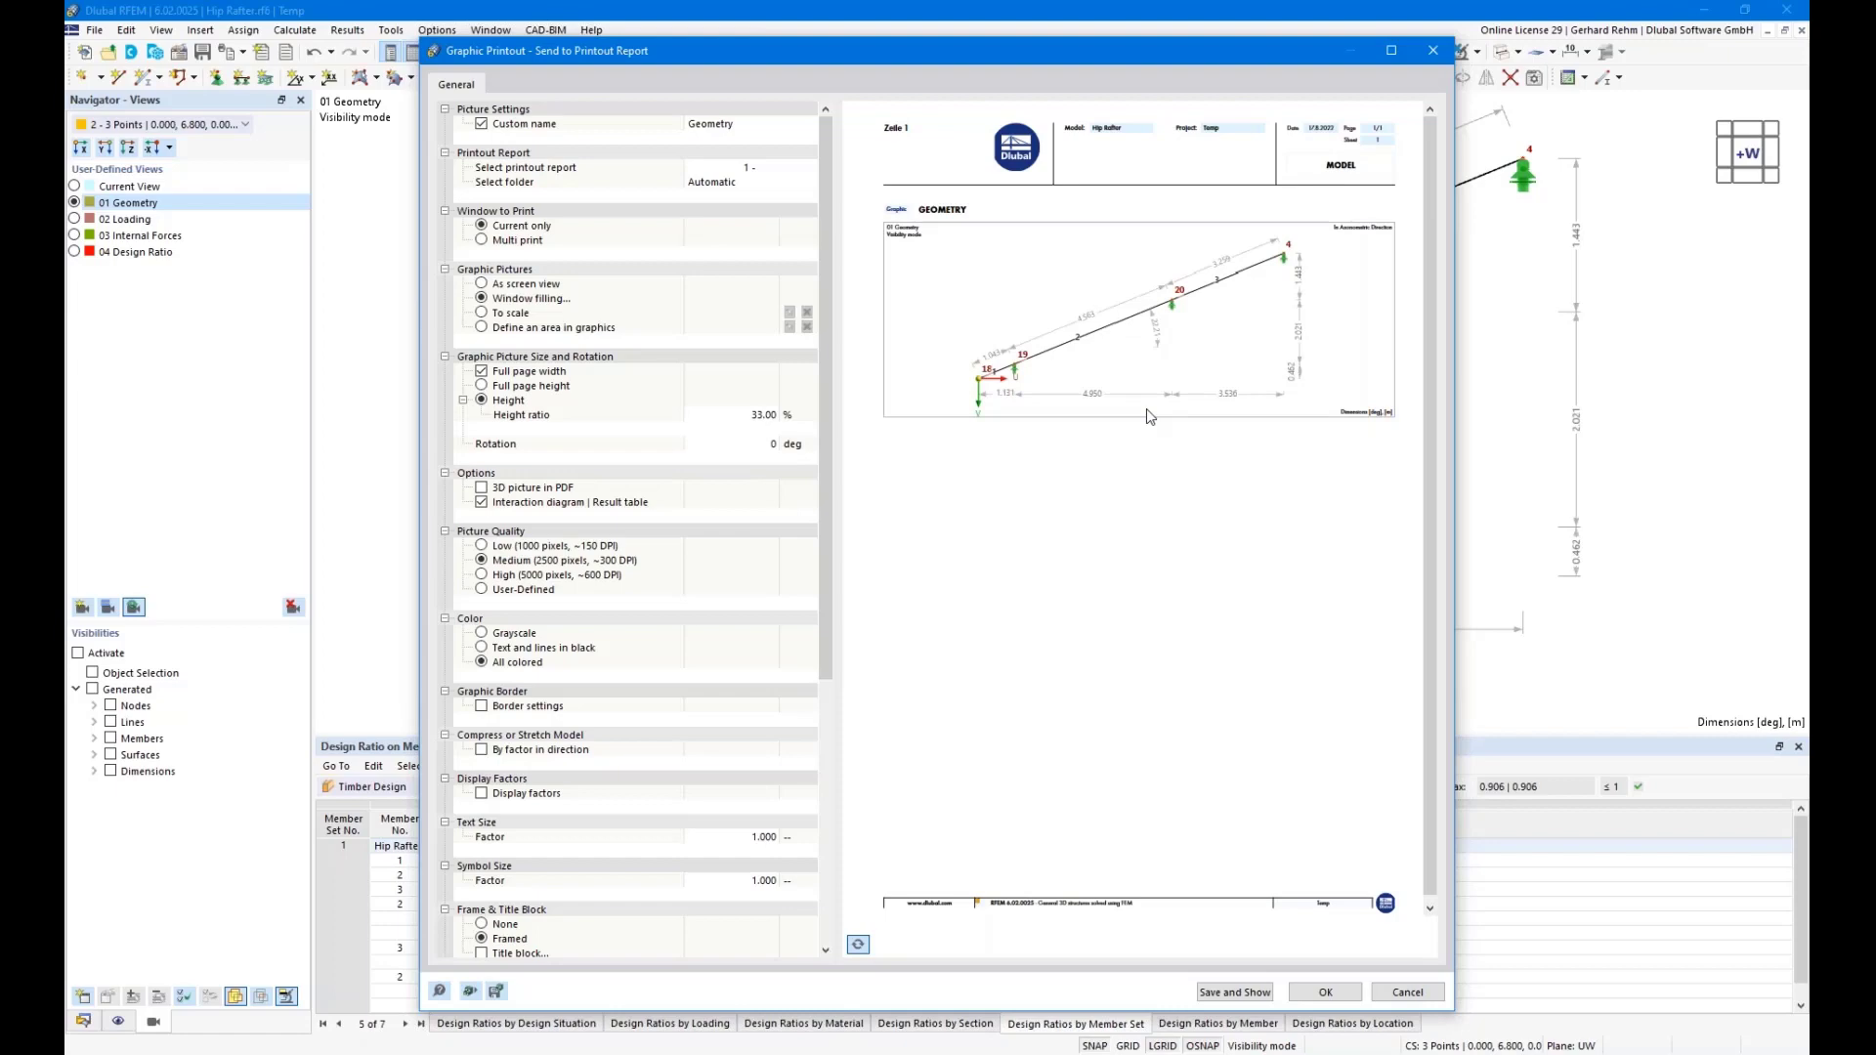
click(1307, 995)
Activate the user-defined view 02 Loading and send its LC1 graphic to the report under the name Loads LC1
click(75, 219)
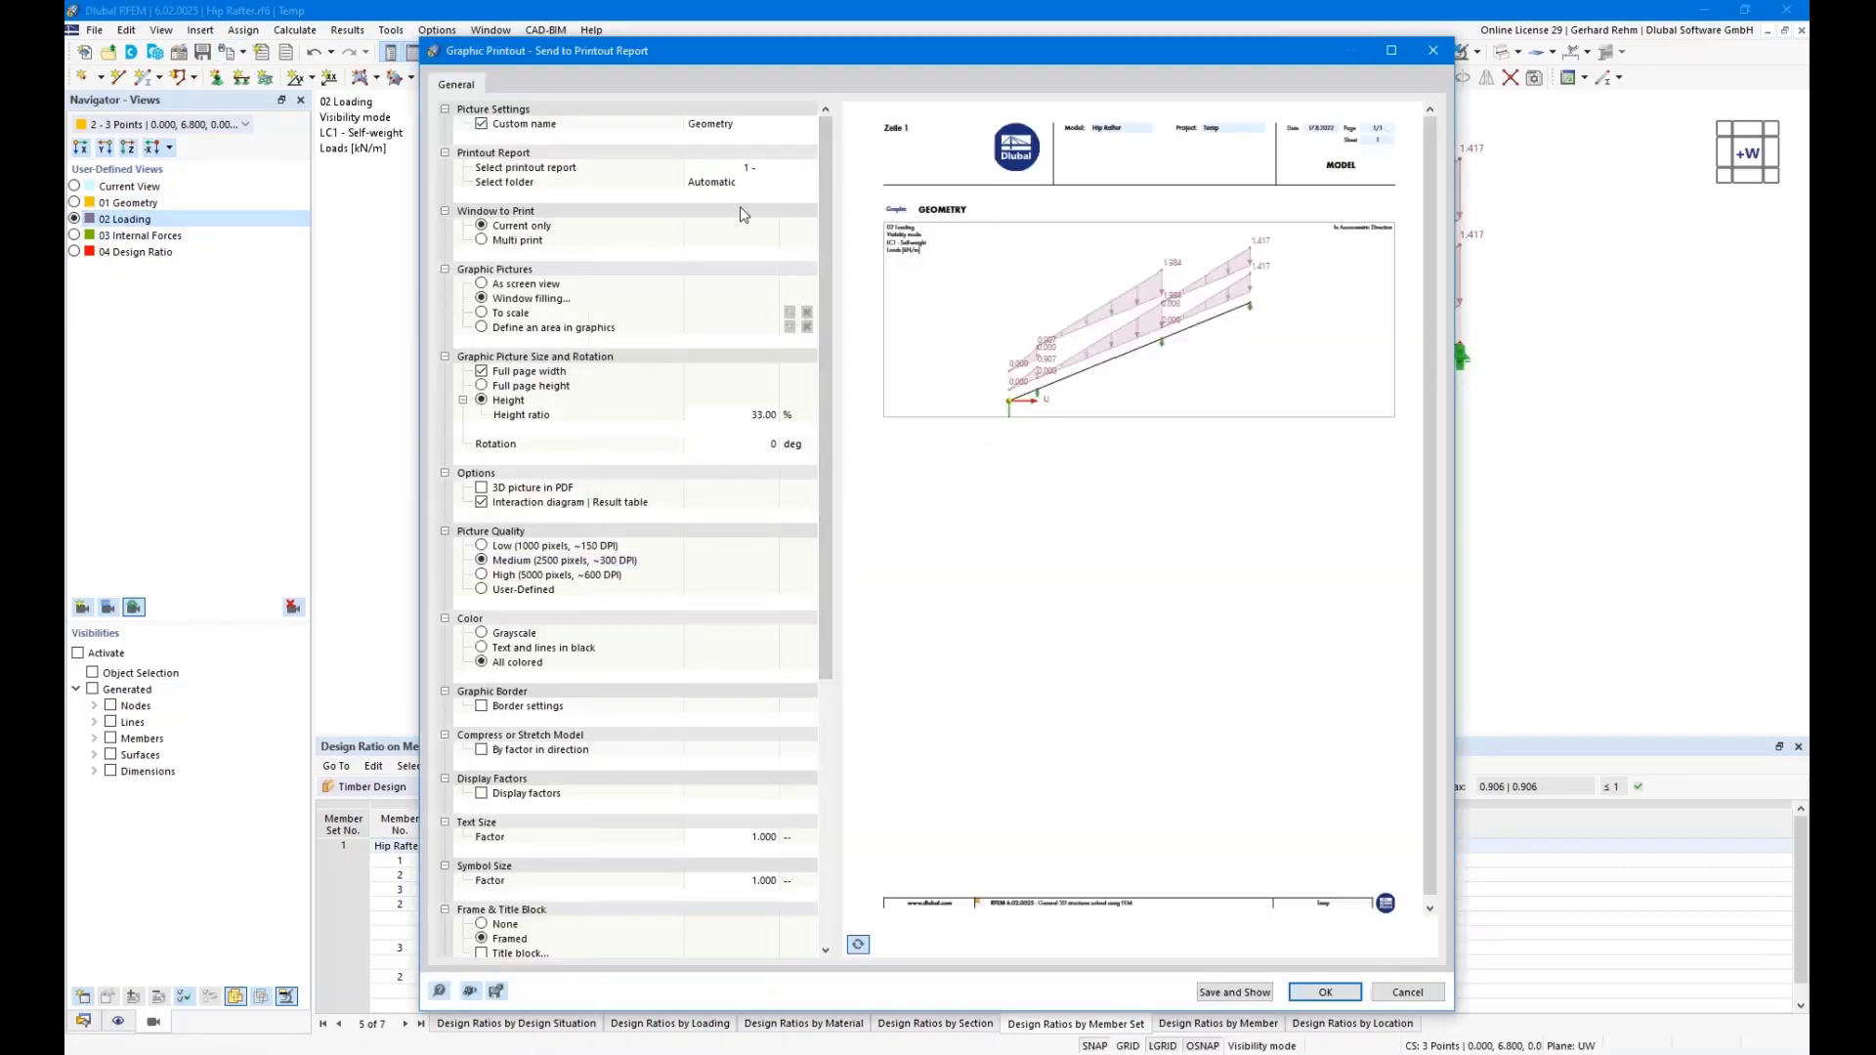
click(726, 125)
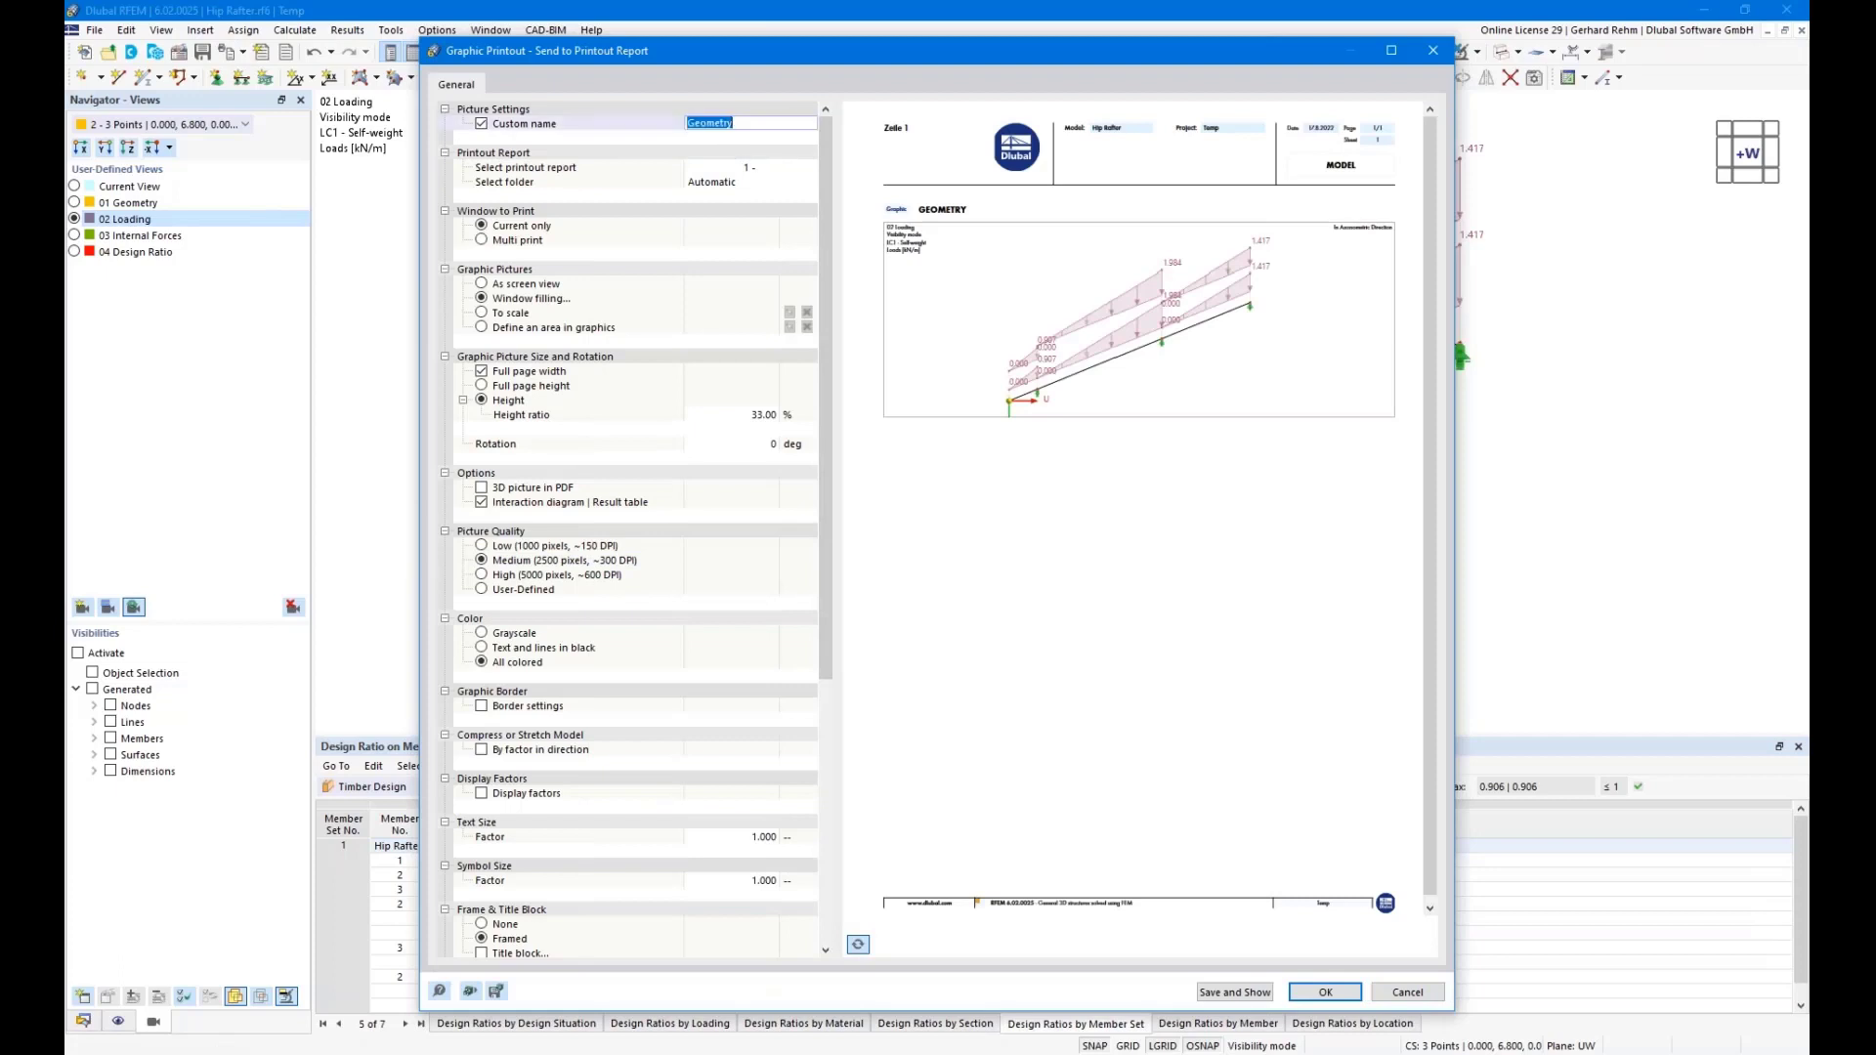
text(Load)
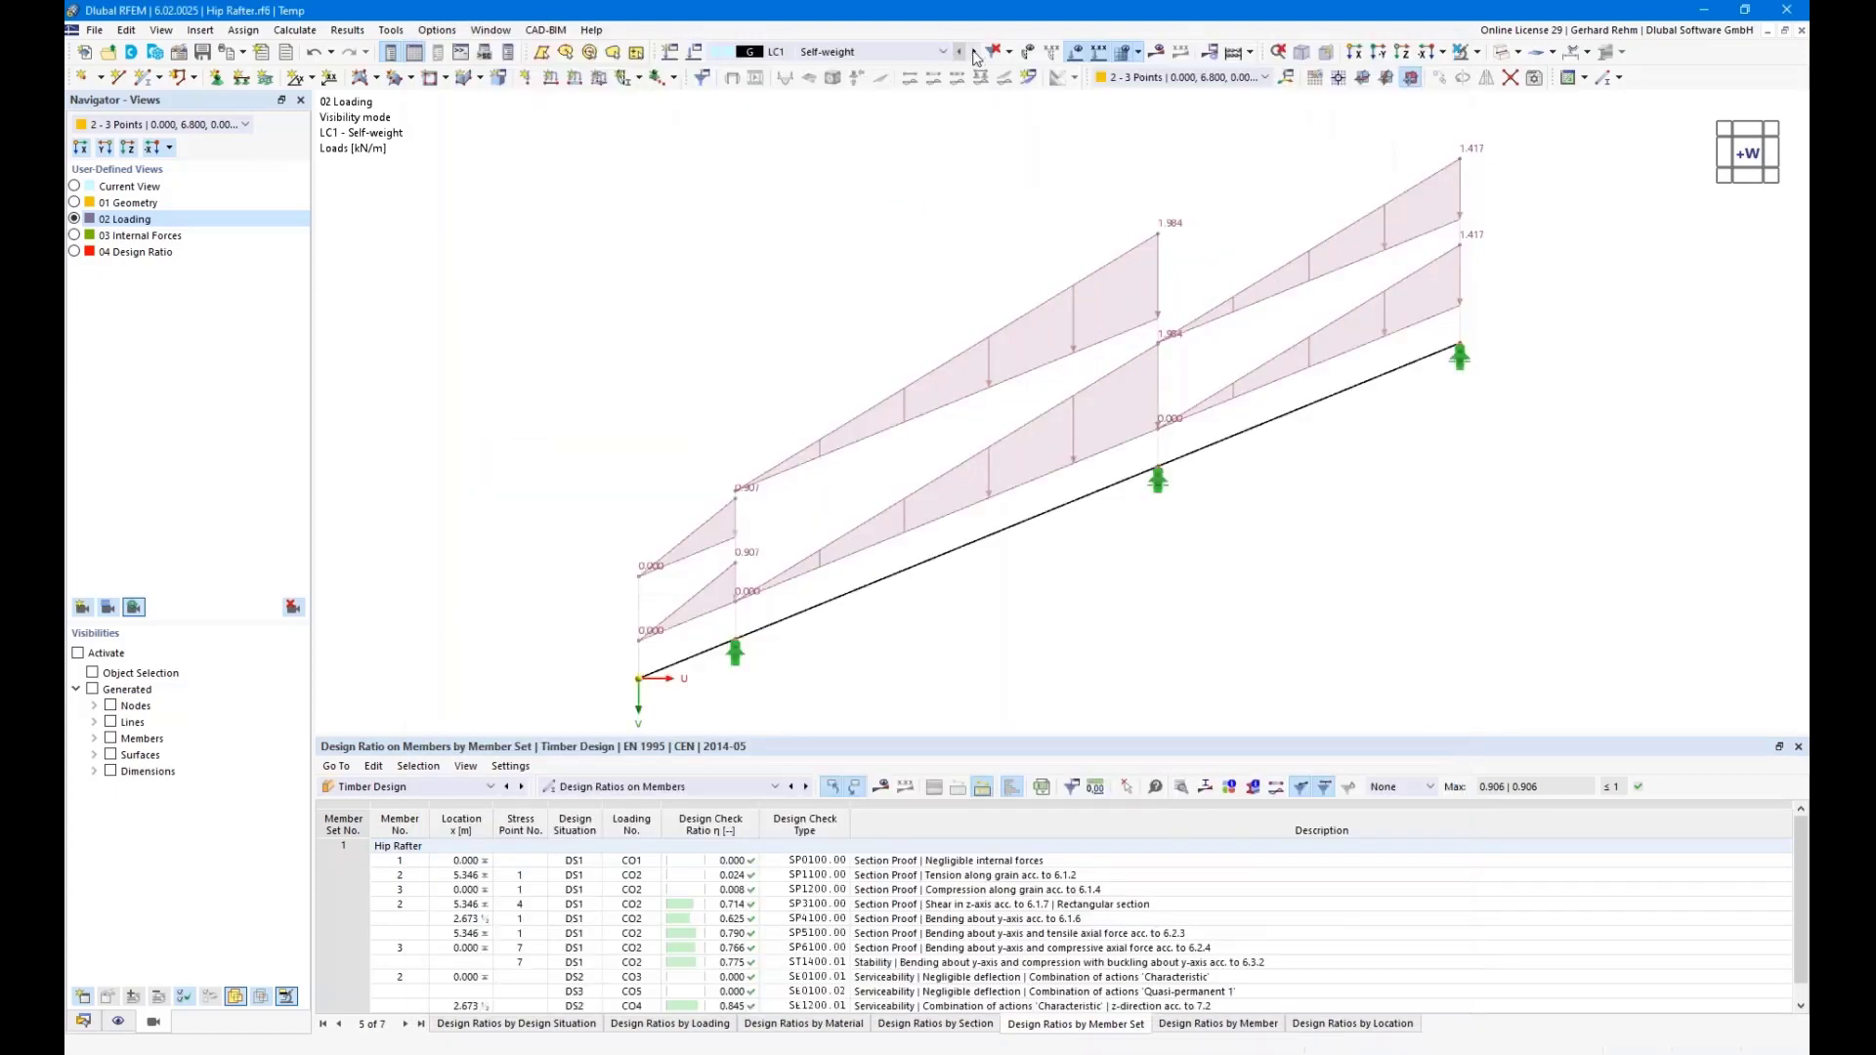
Switch to load case LC2 and send its graphic to the report under the name Loads LC2
click(975, 53)
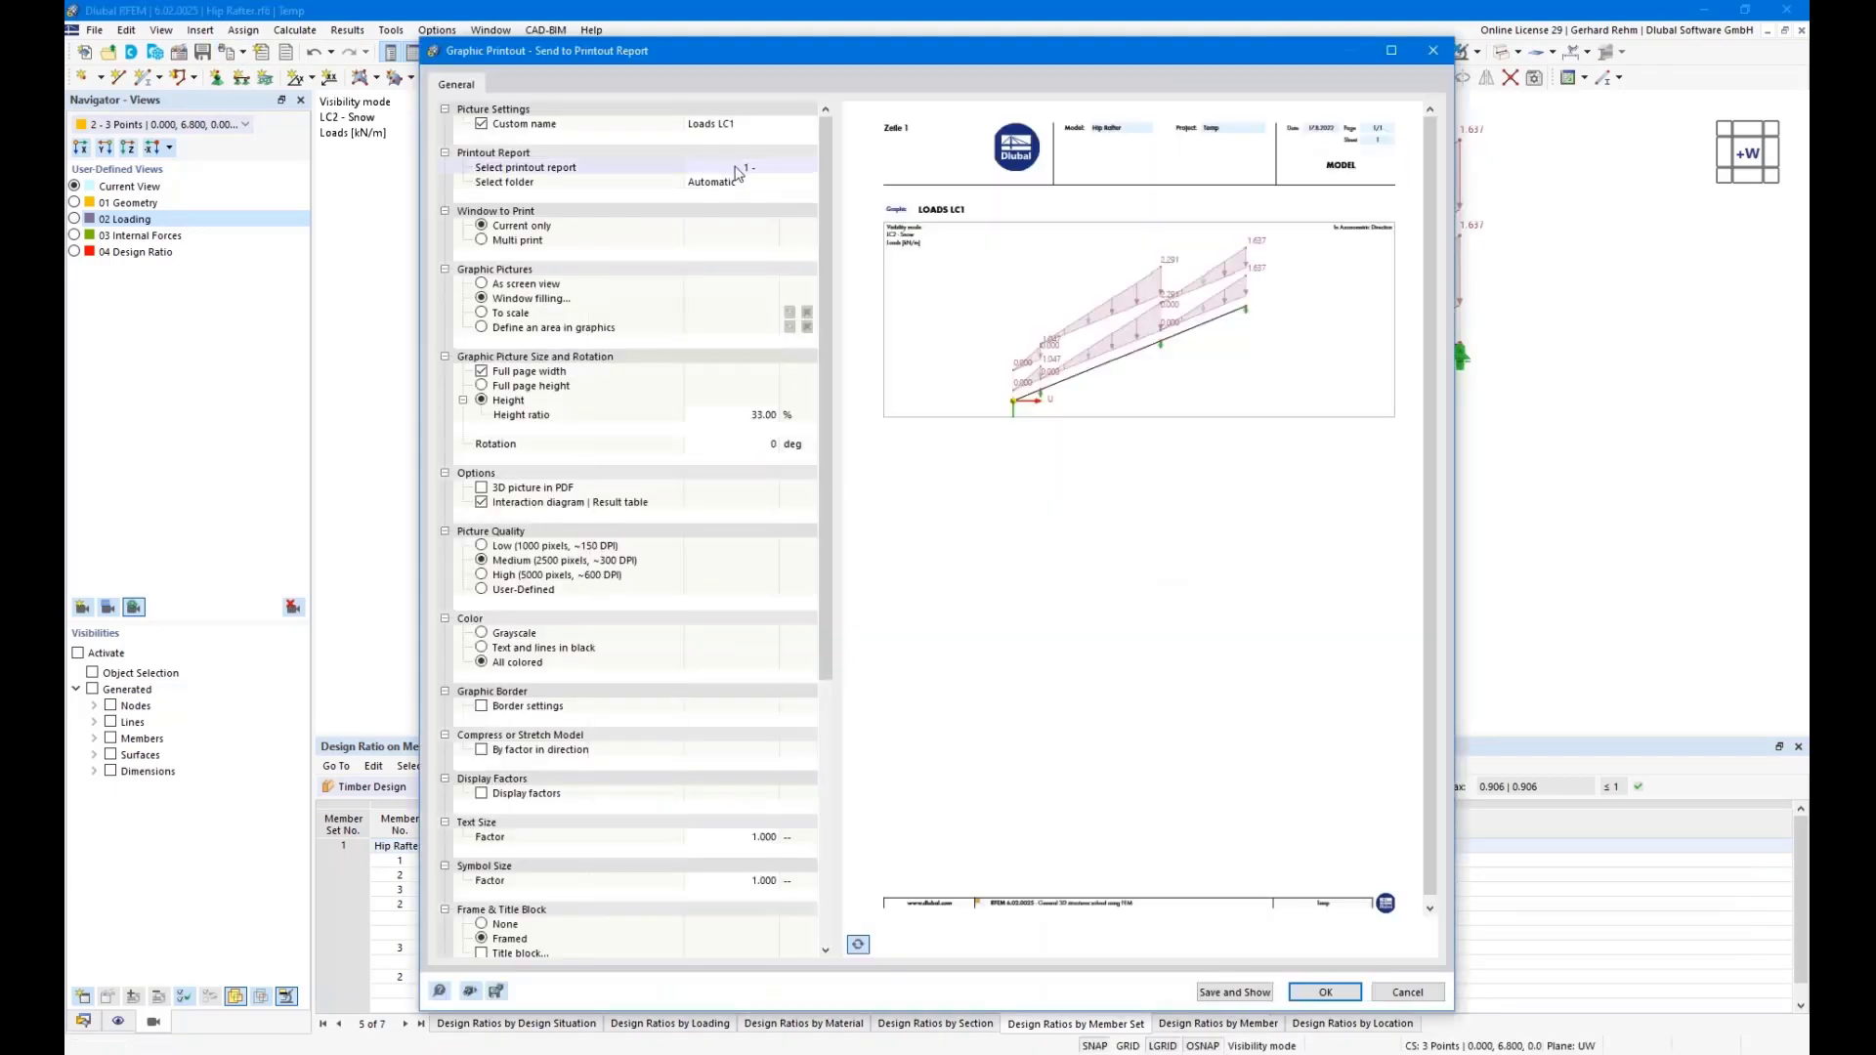
click(748, 124)
key(BackSpace)
text(2)
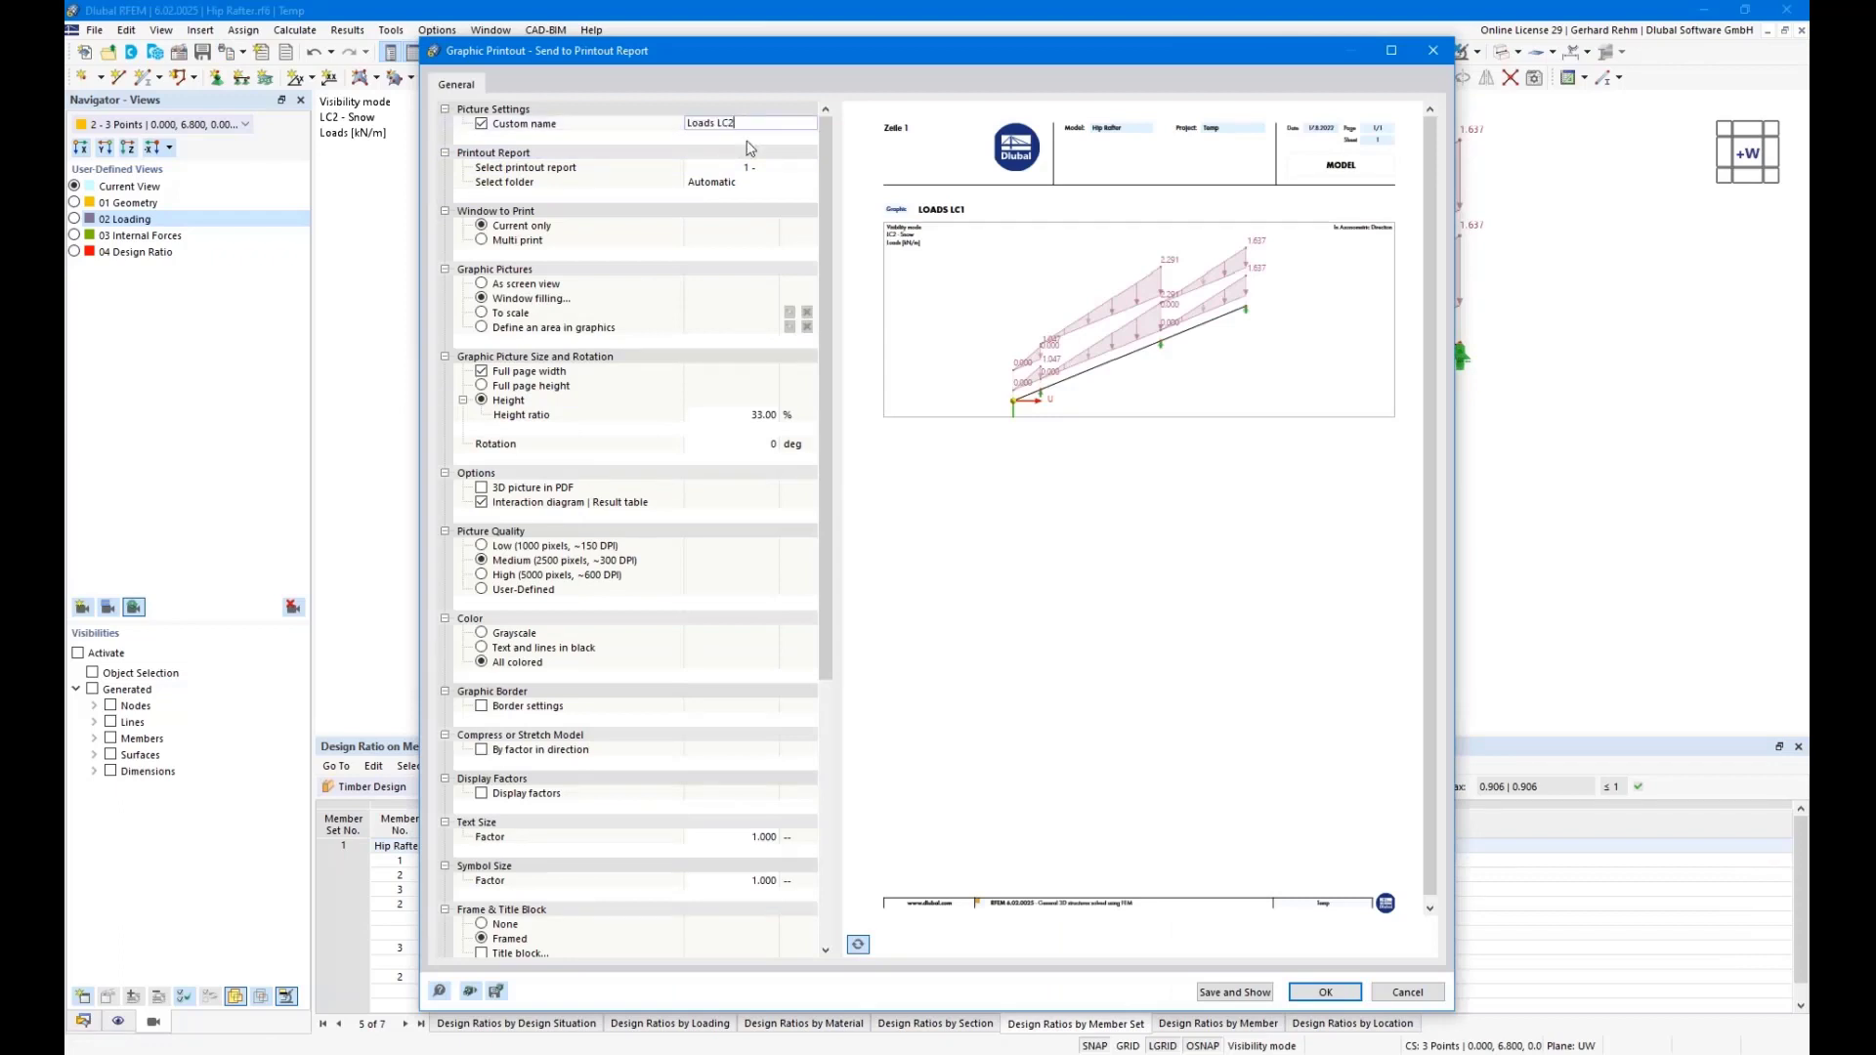
click(1321, 993)
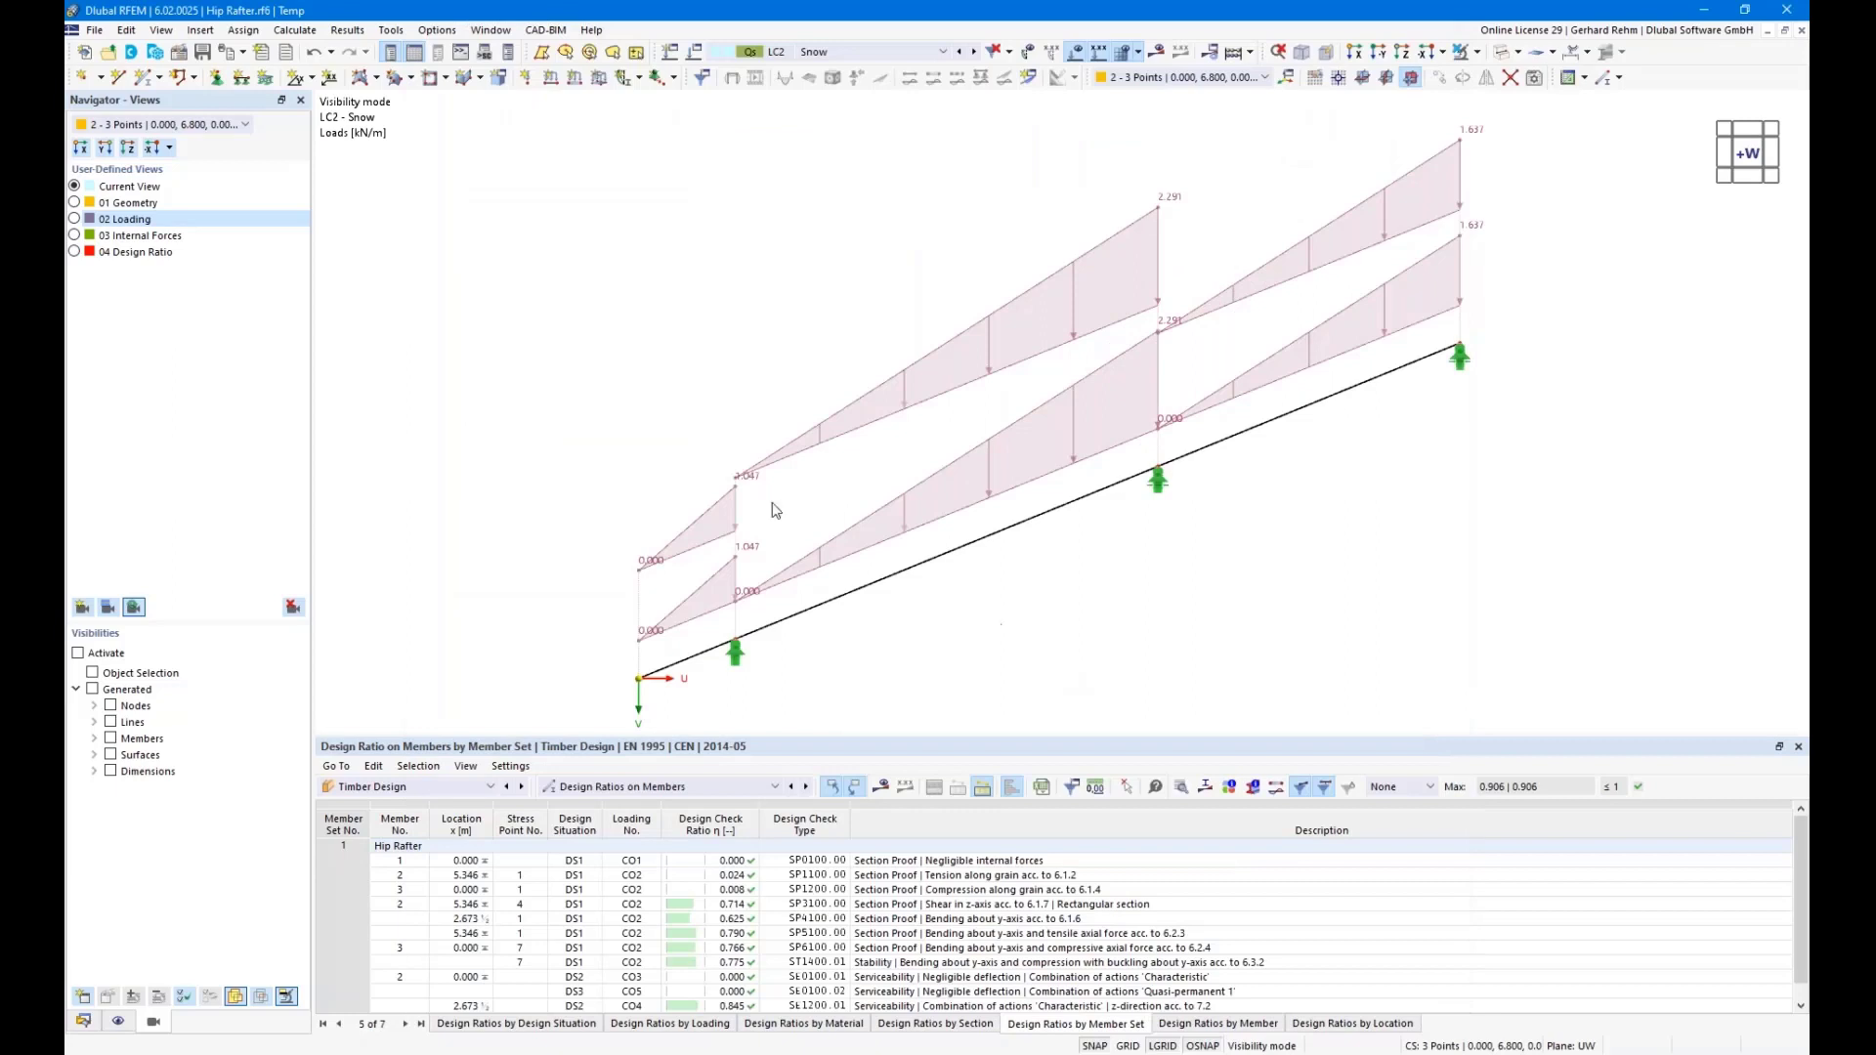
Activate the user-defined view 03 Internal Forces and display the member axial forces N
click(74, 235)
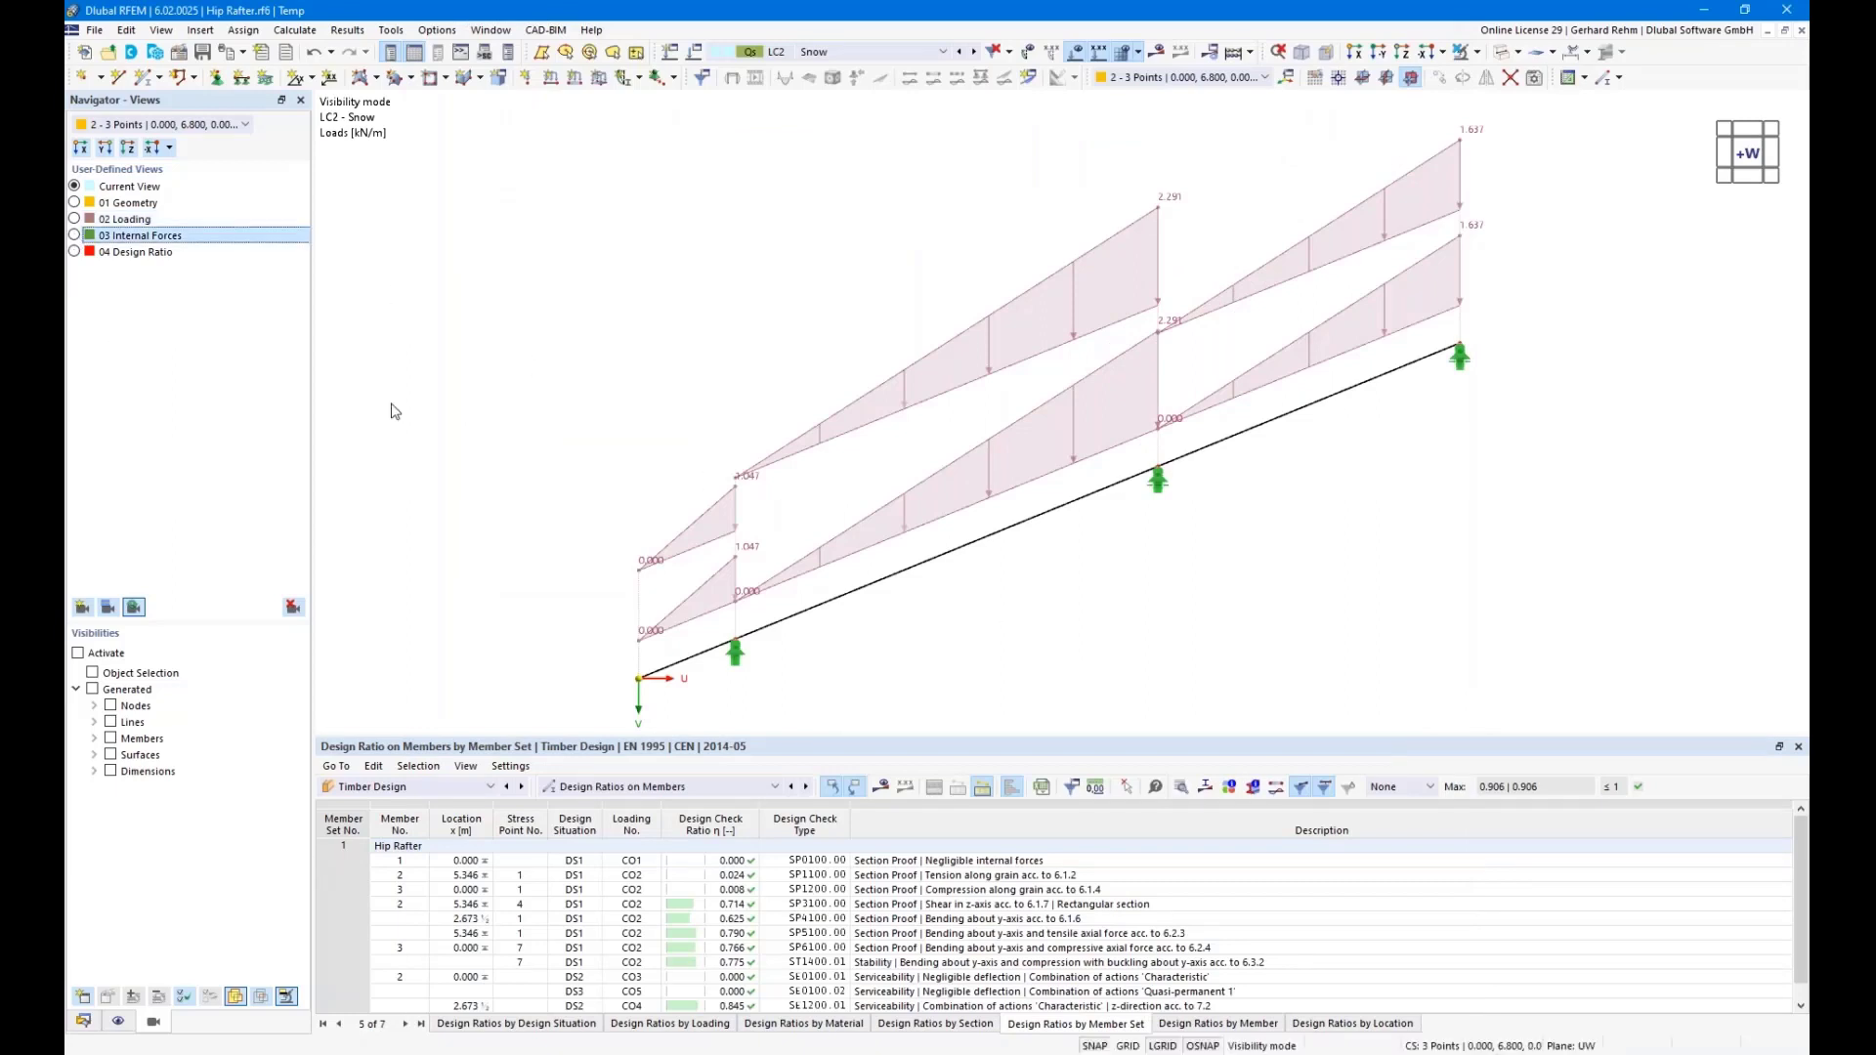
click(193, 1022)
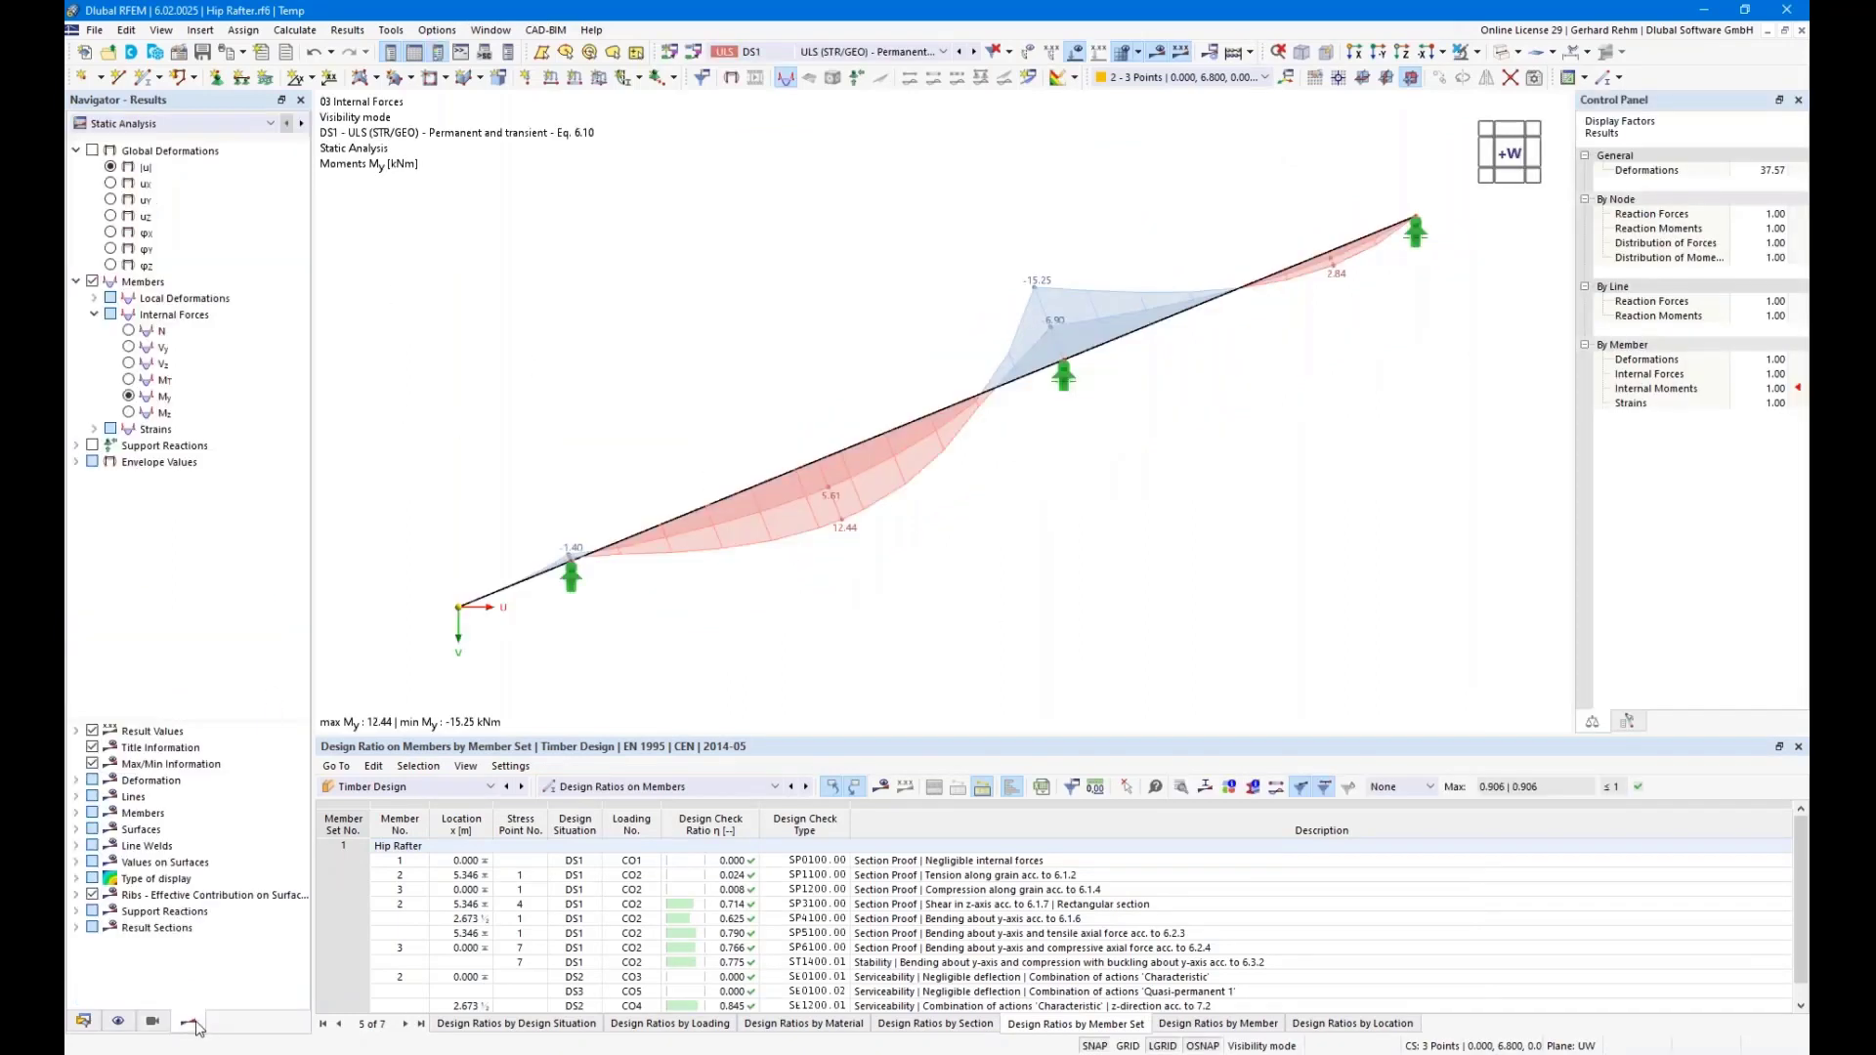
click(128, 331)
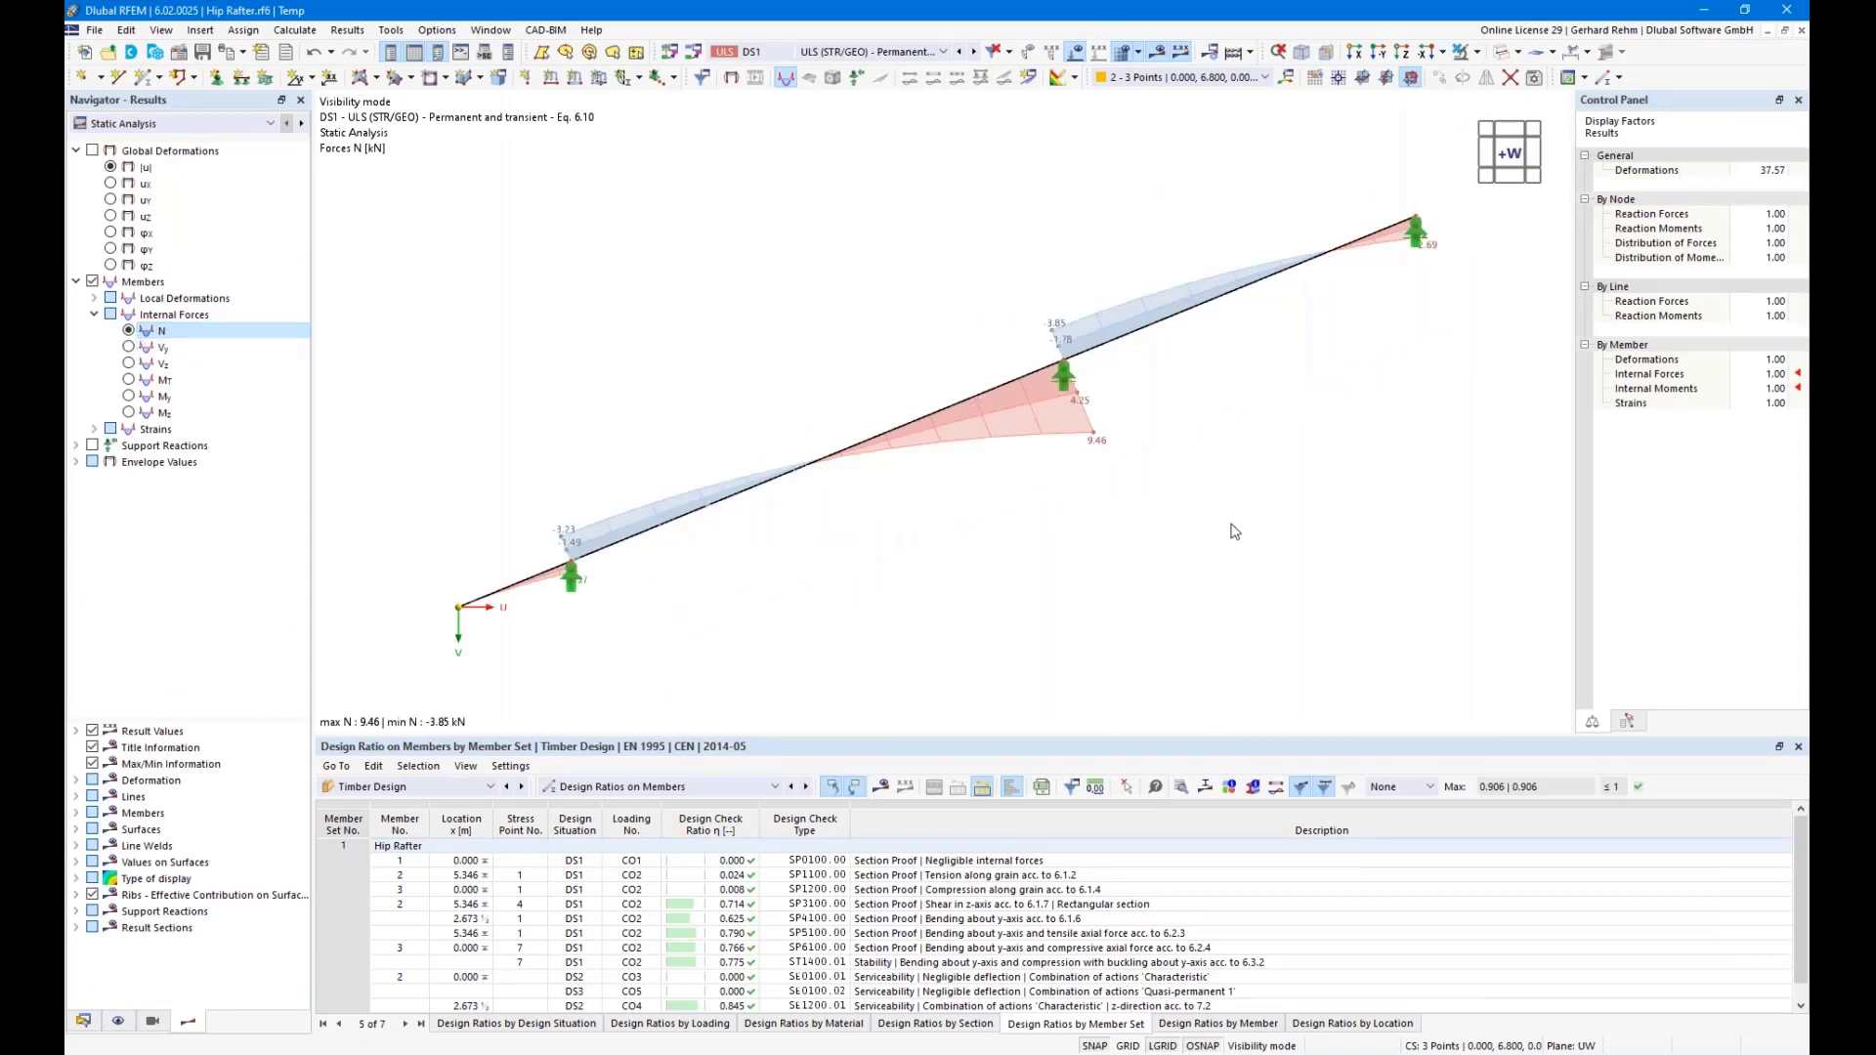
scroll(1111, 528, down, 2)
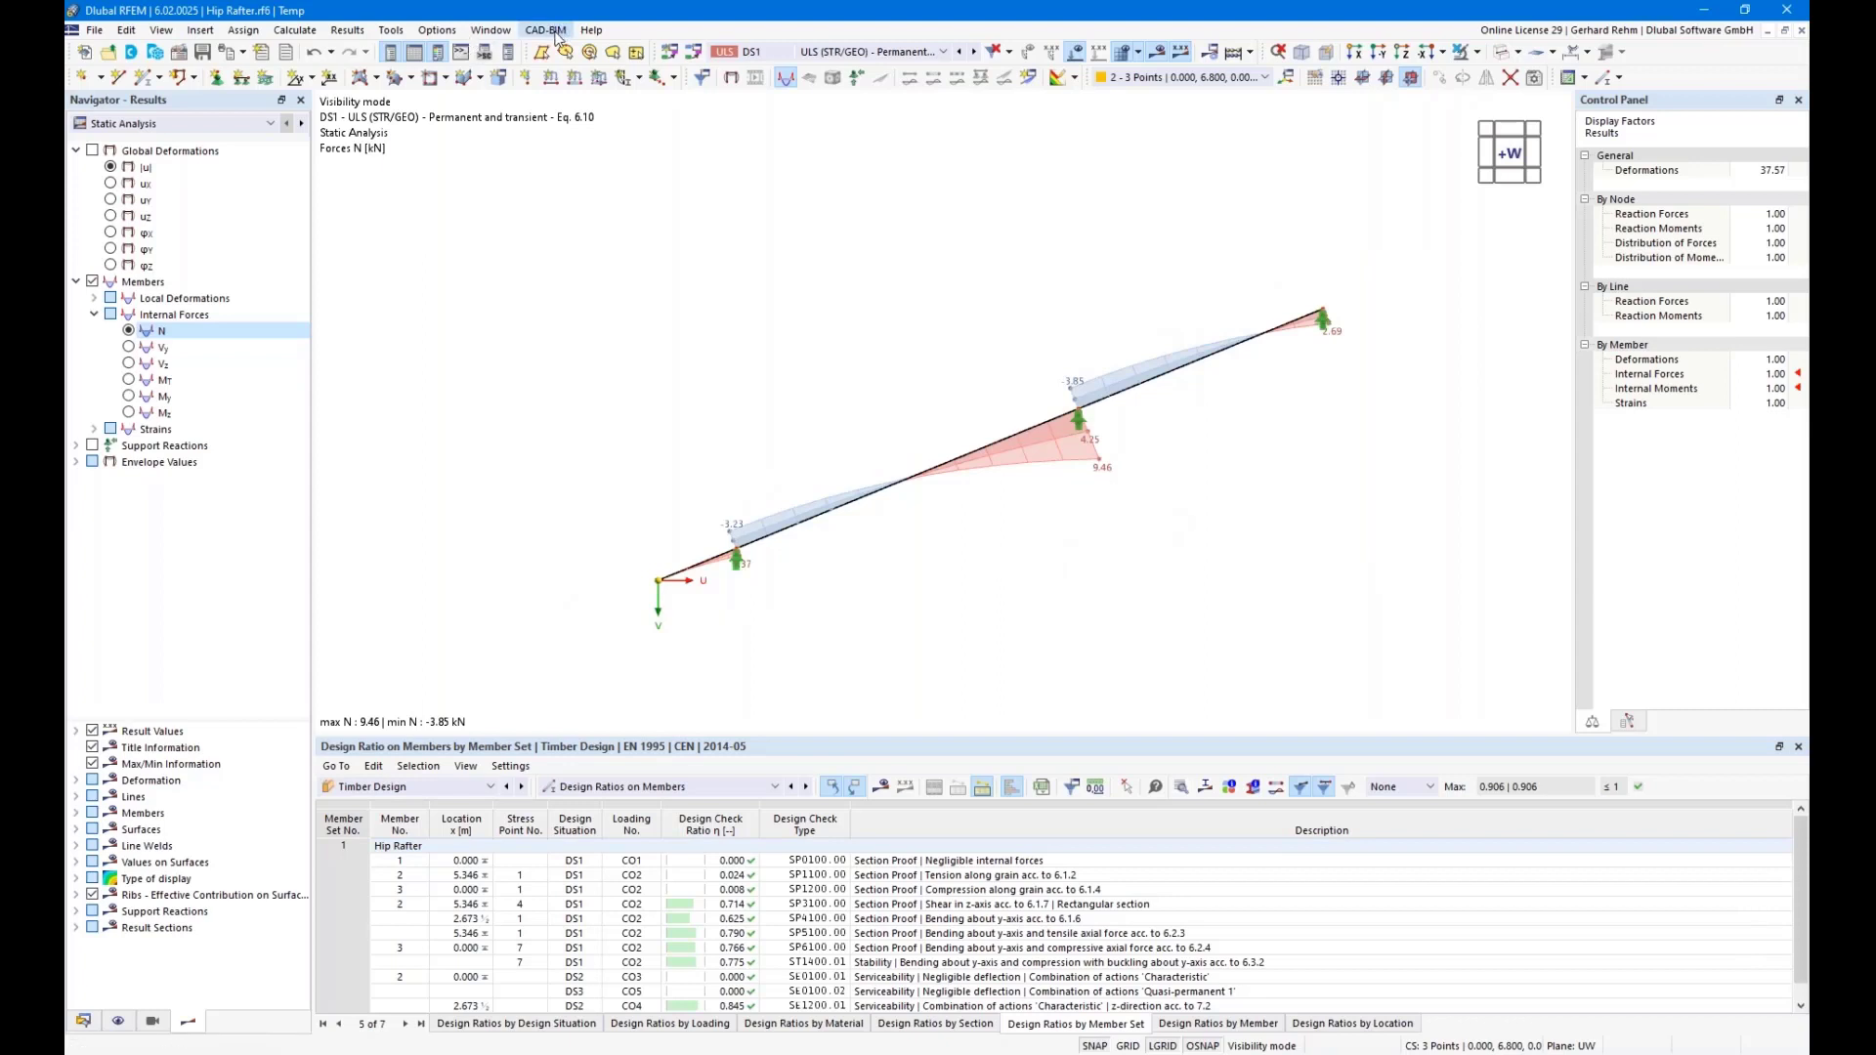
Create two additional windows of the hip rafter model and tile all three windows one above the other
click(492, 30)
click(499, 52)
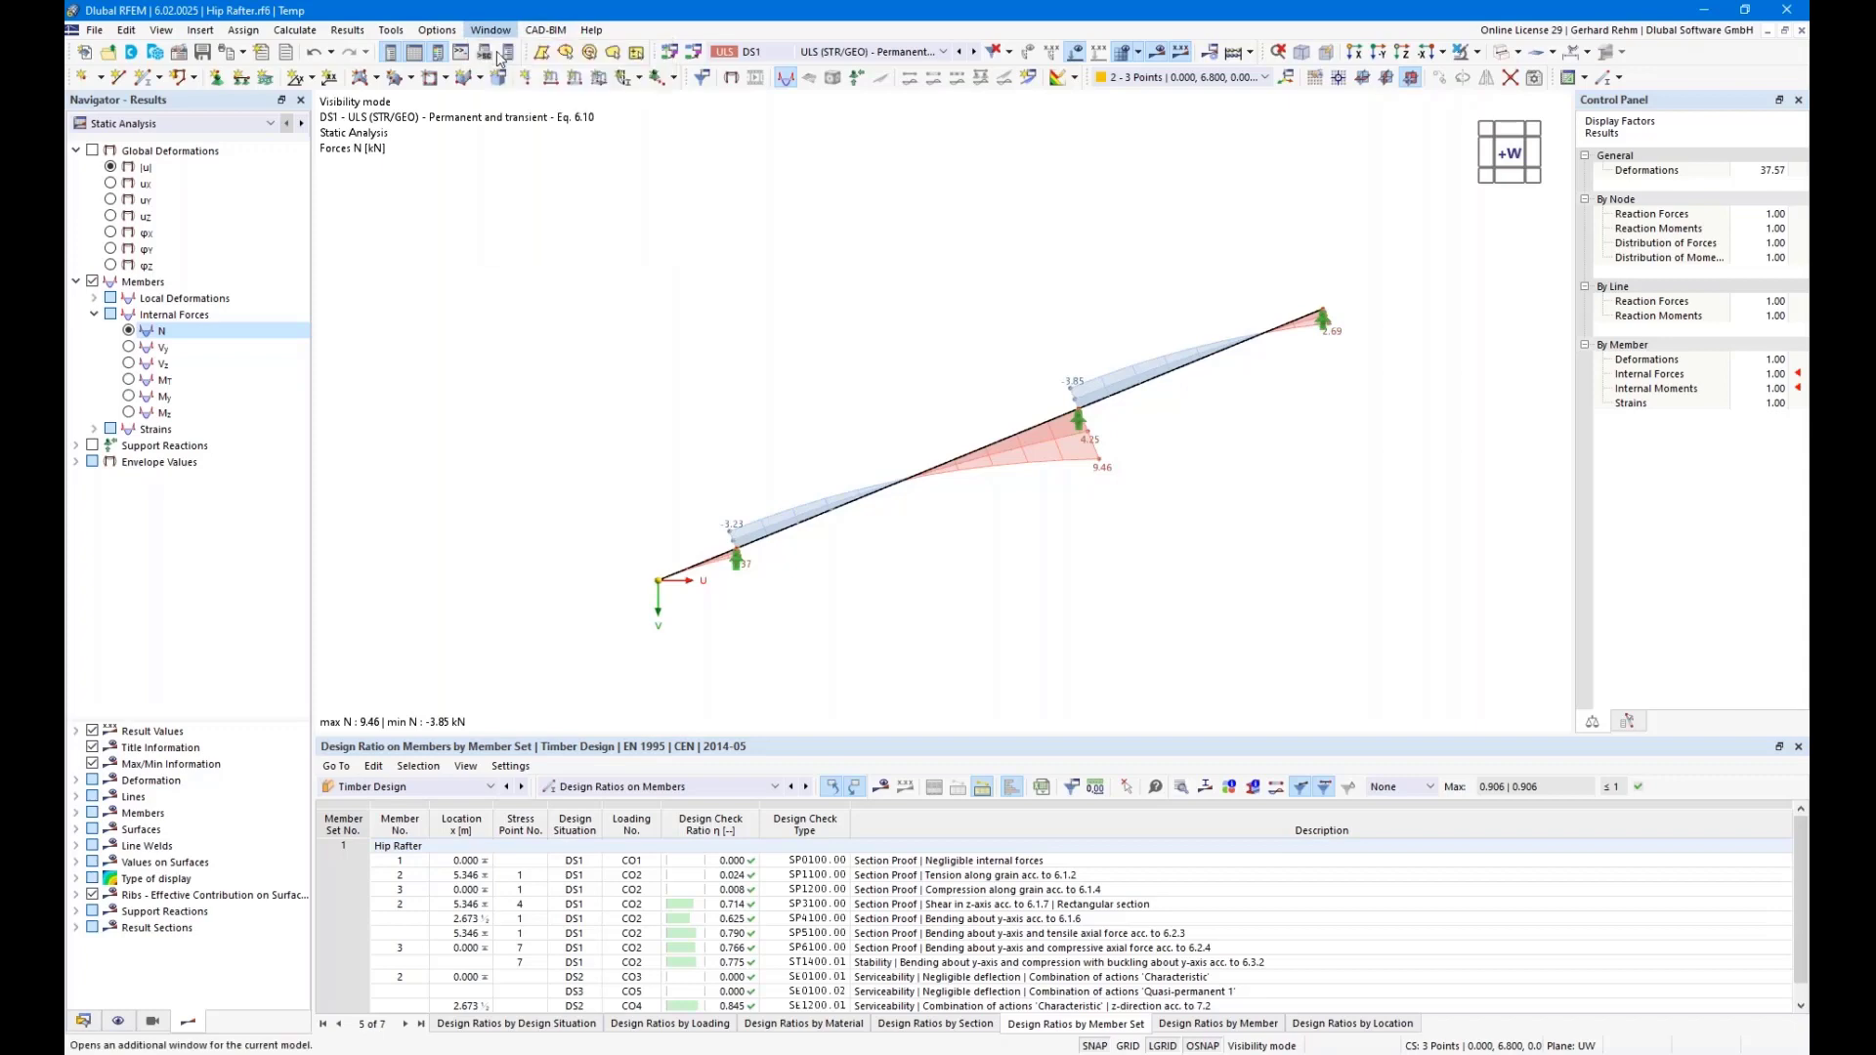
click(492, 31)
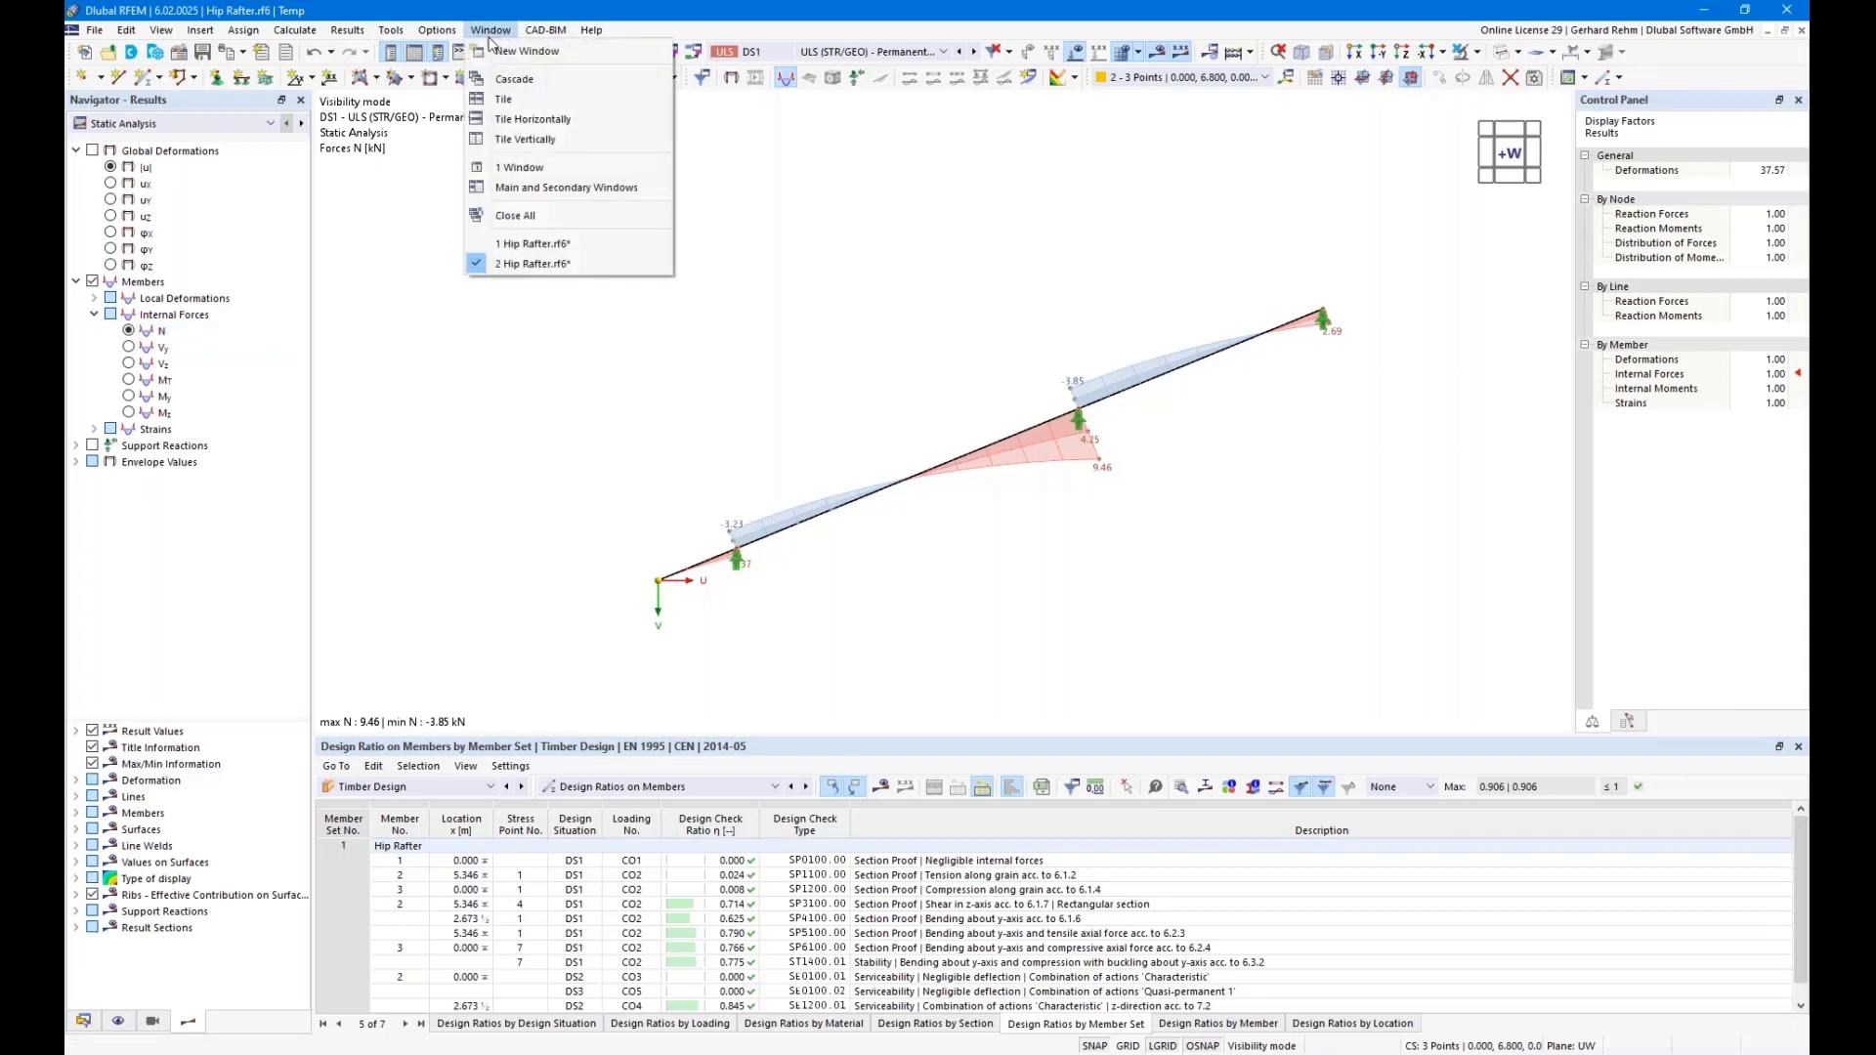
click(499, 52)
click(491, 32)
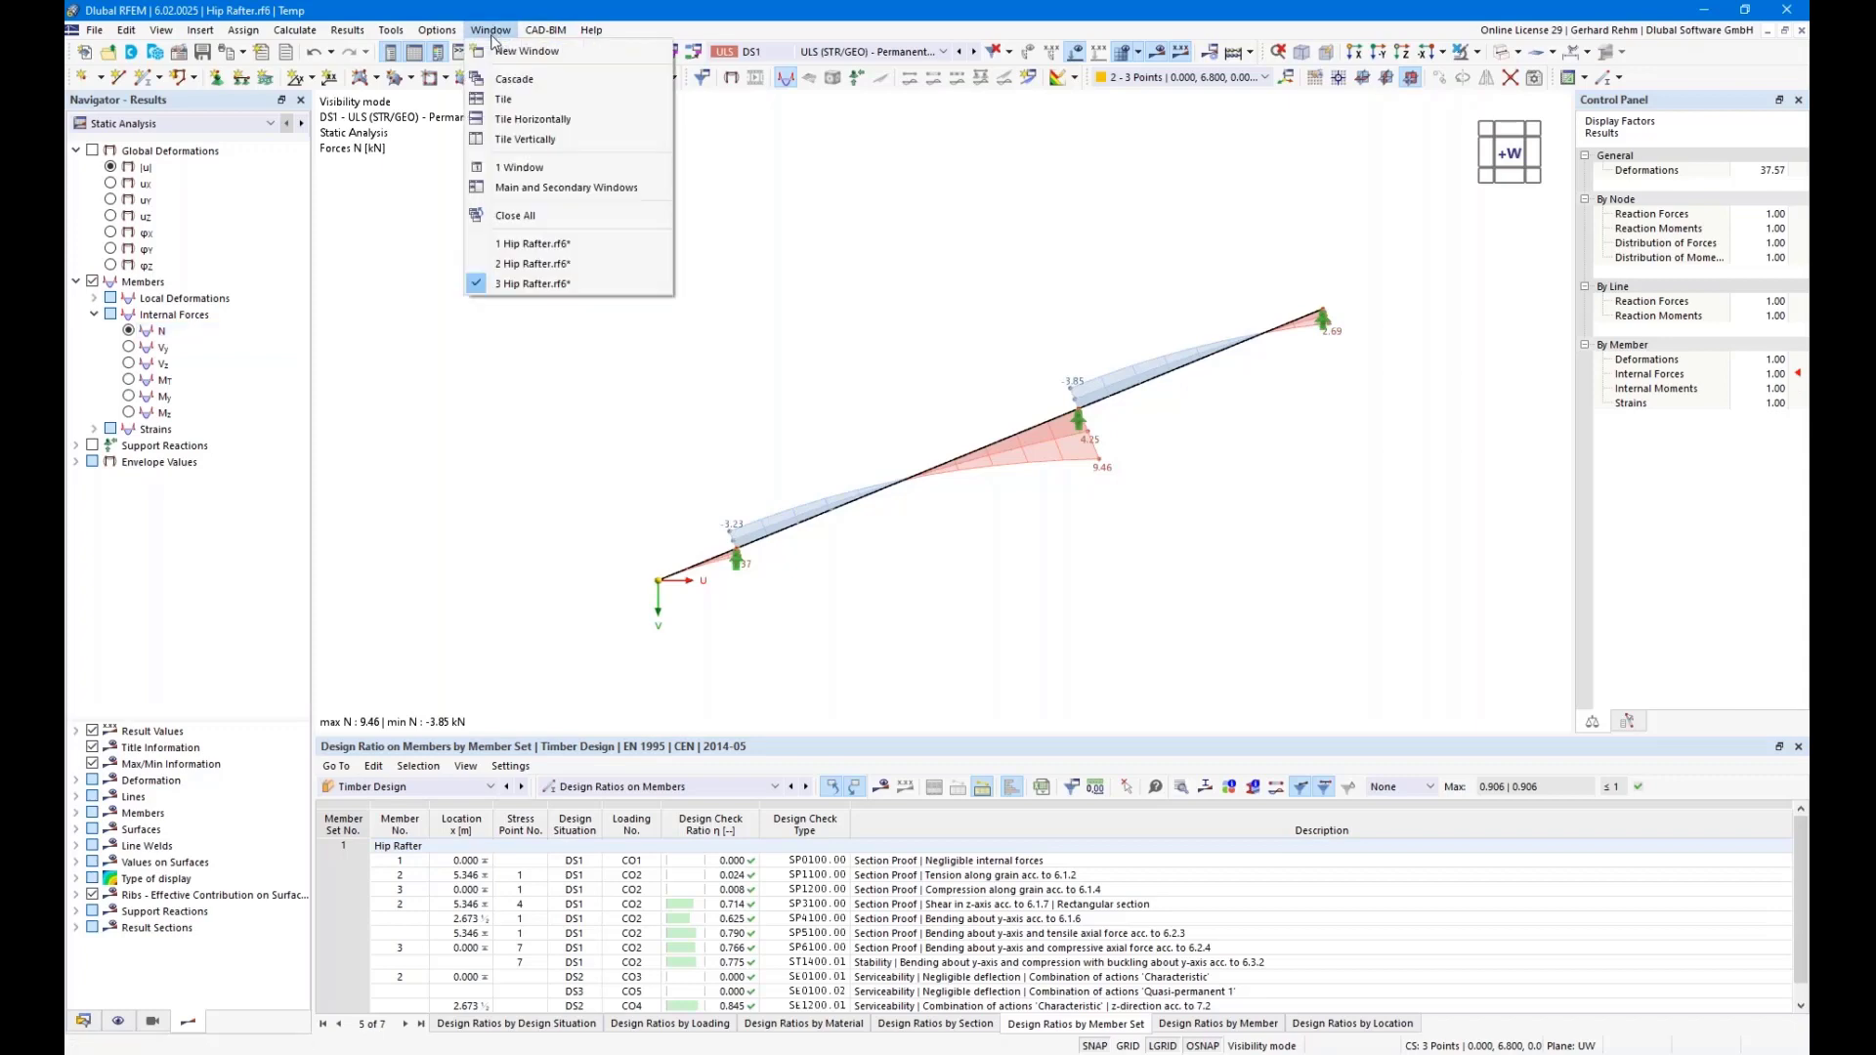
click(536, 137)
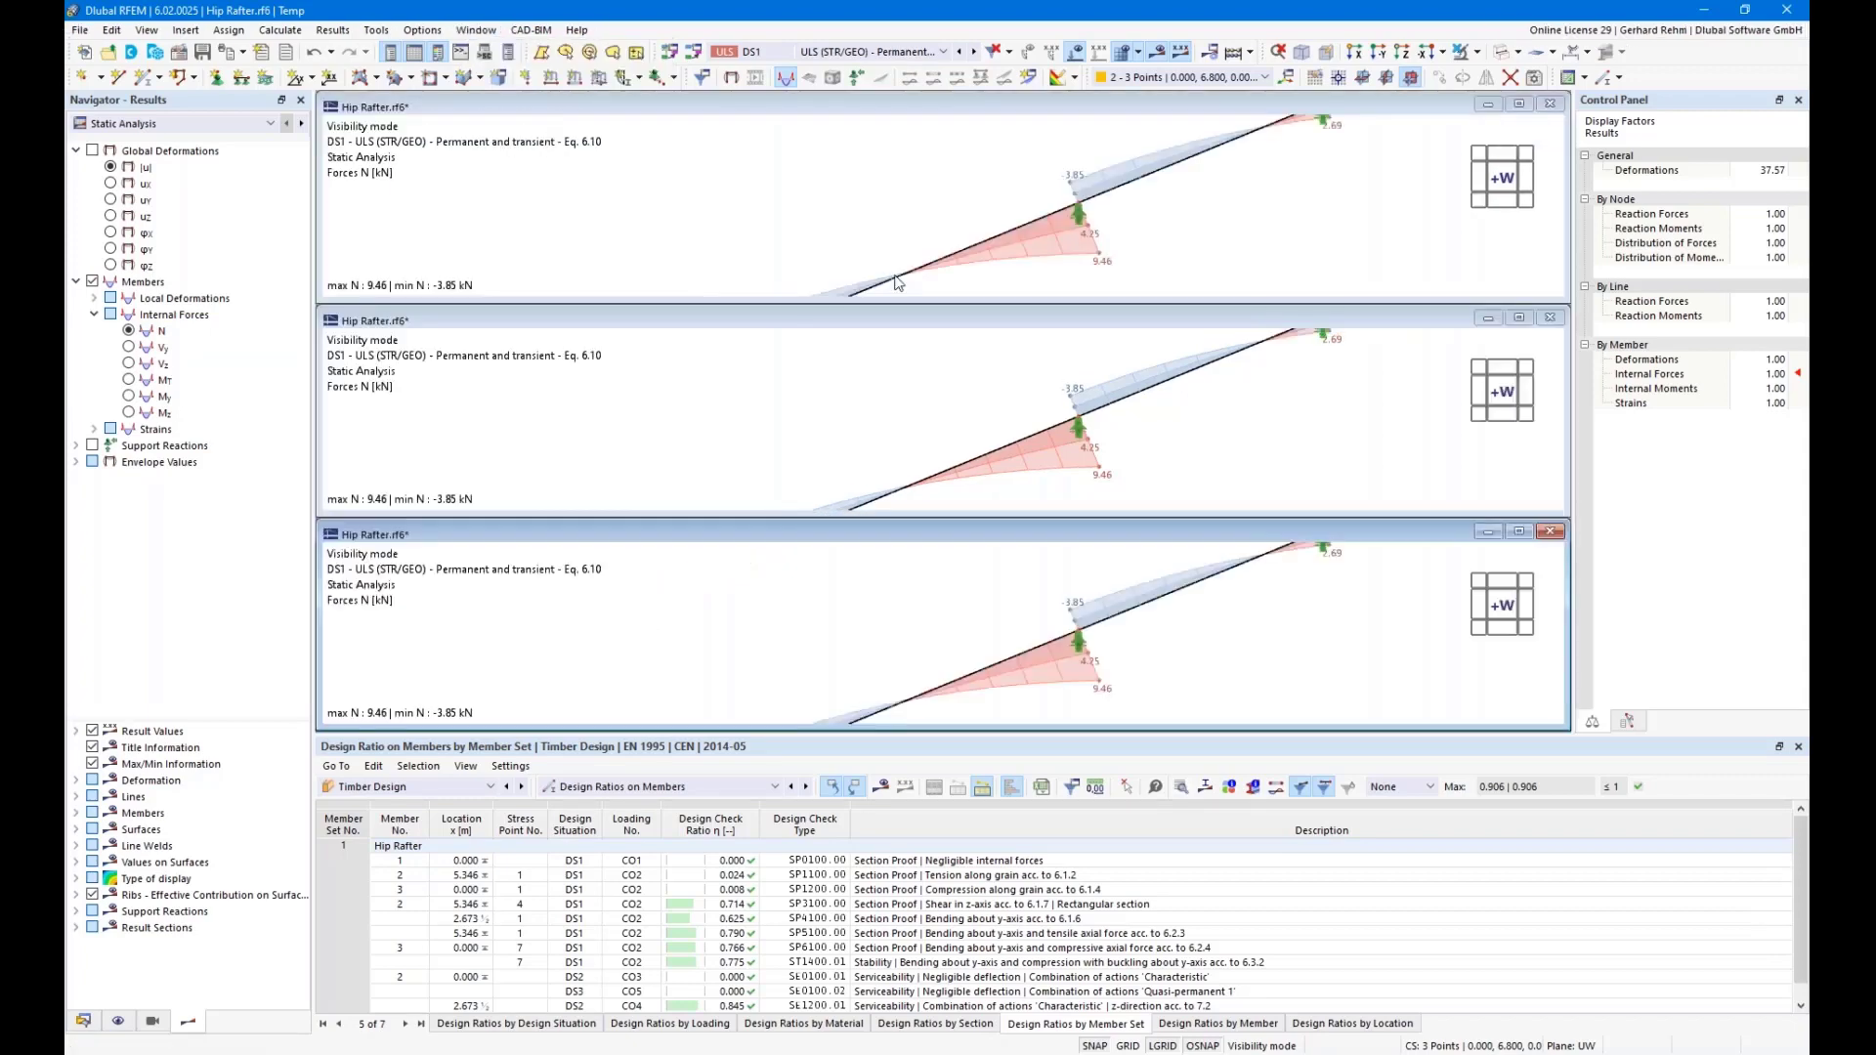
Fit the rafter in each tiled window and display shear forces Vz in the second and moments My in the third
click(972, 215)
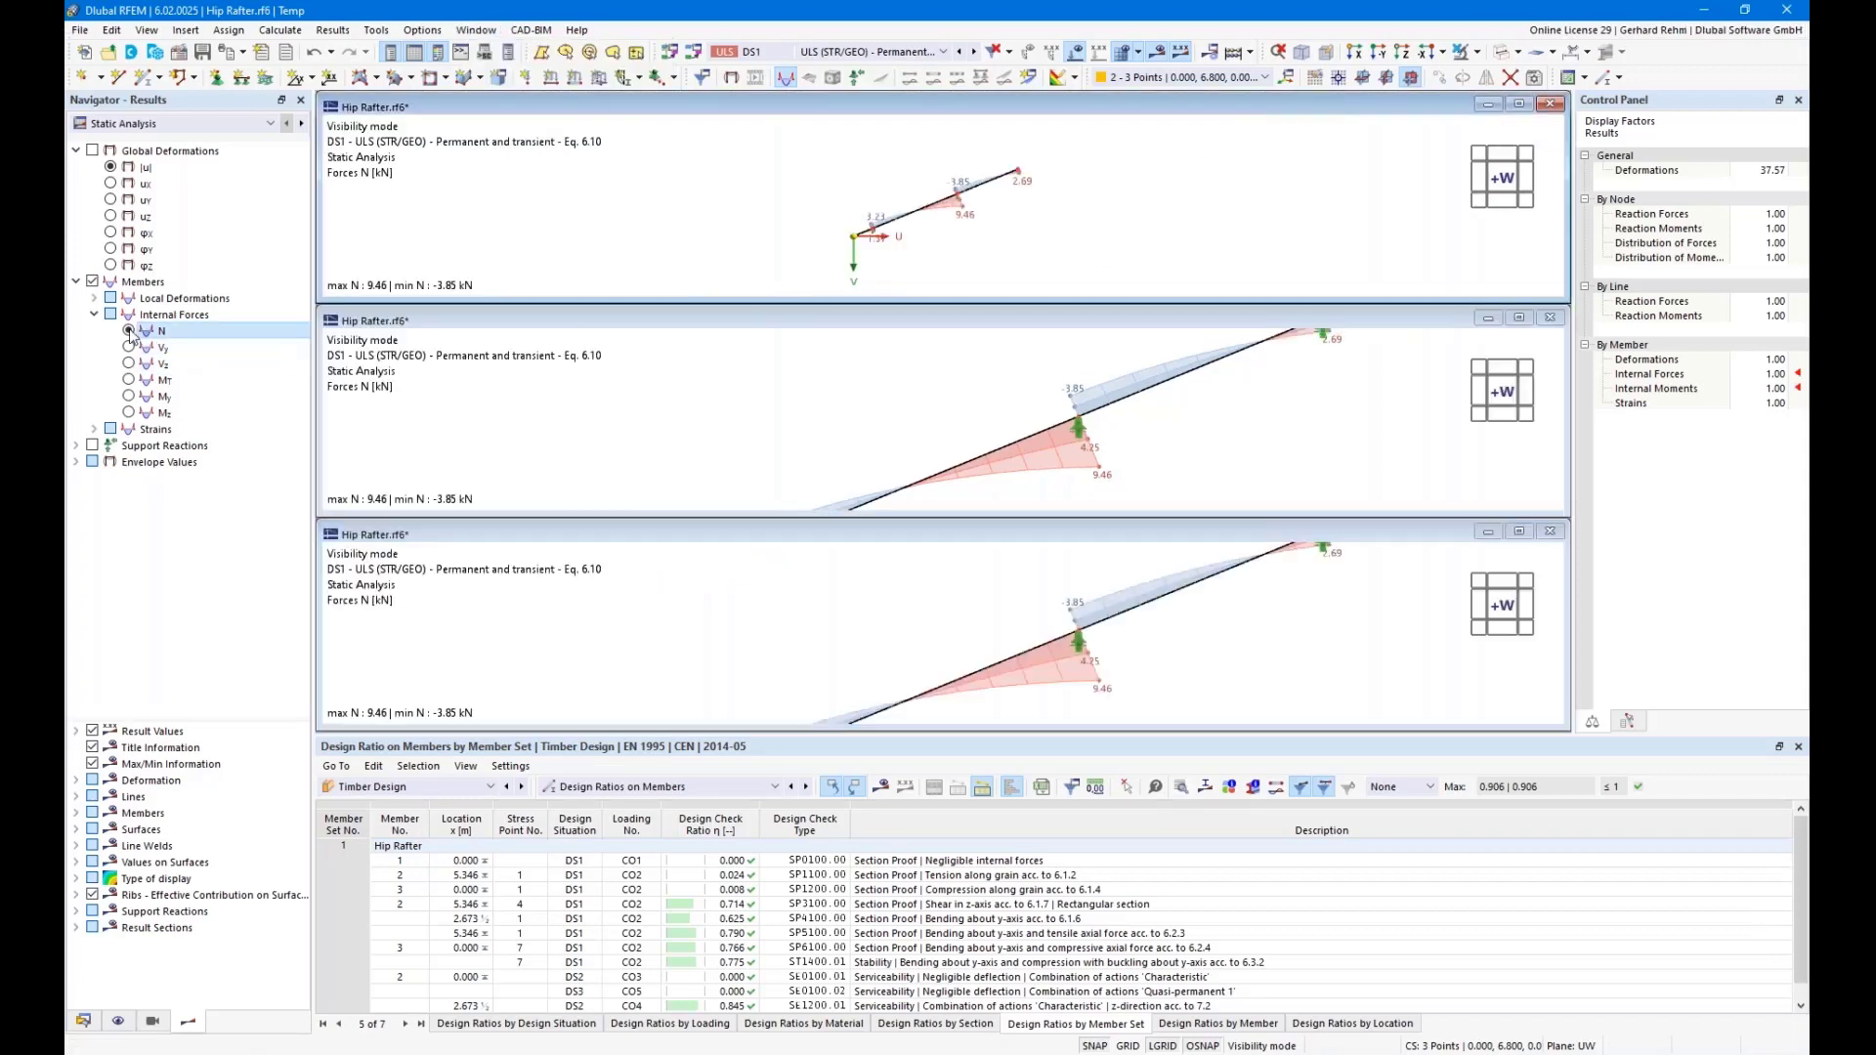
click(926, 407)
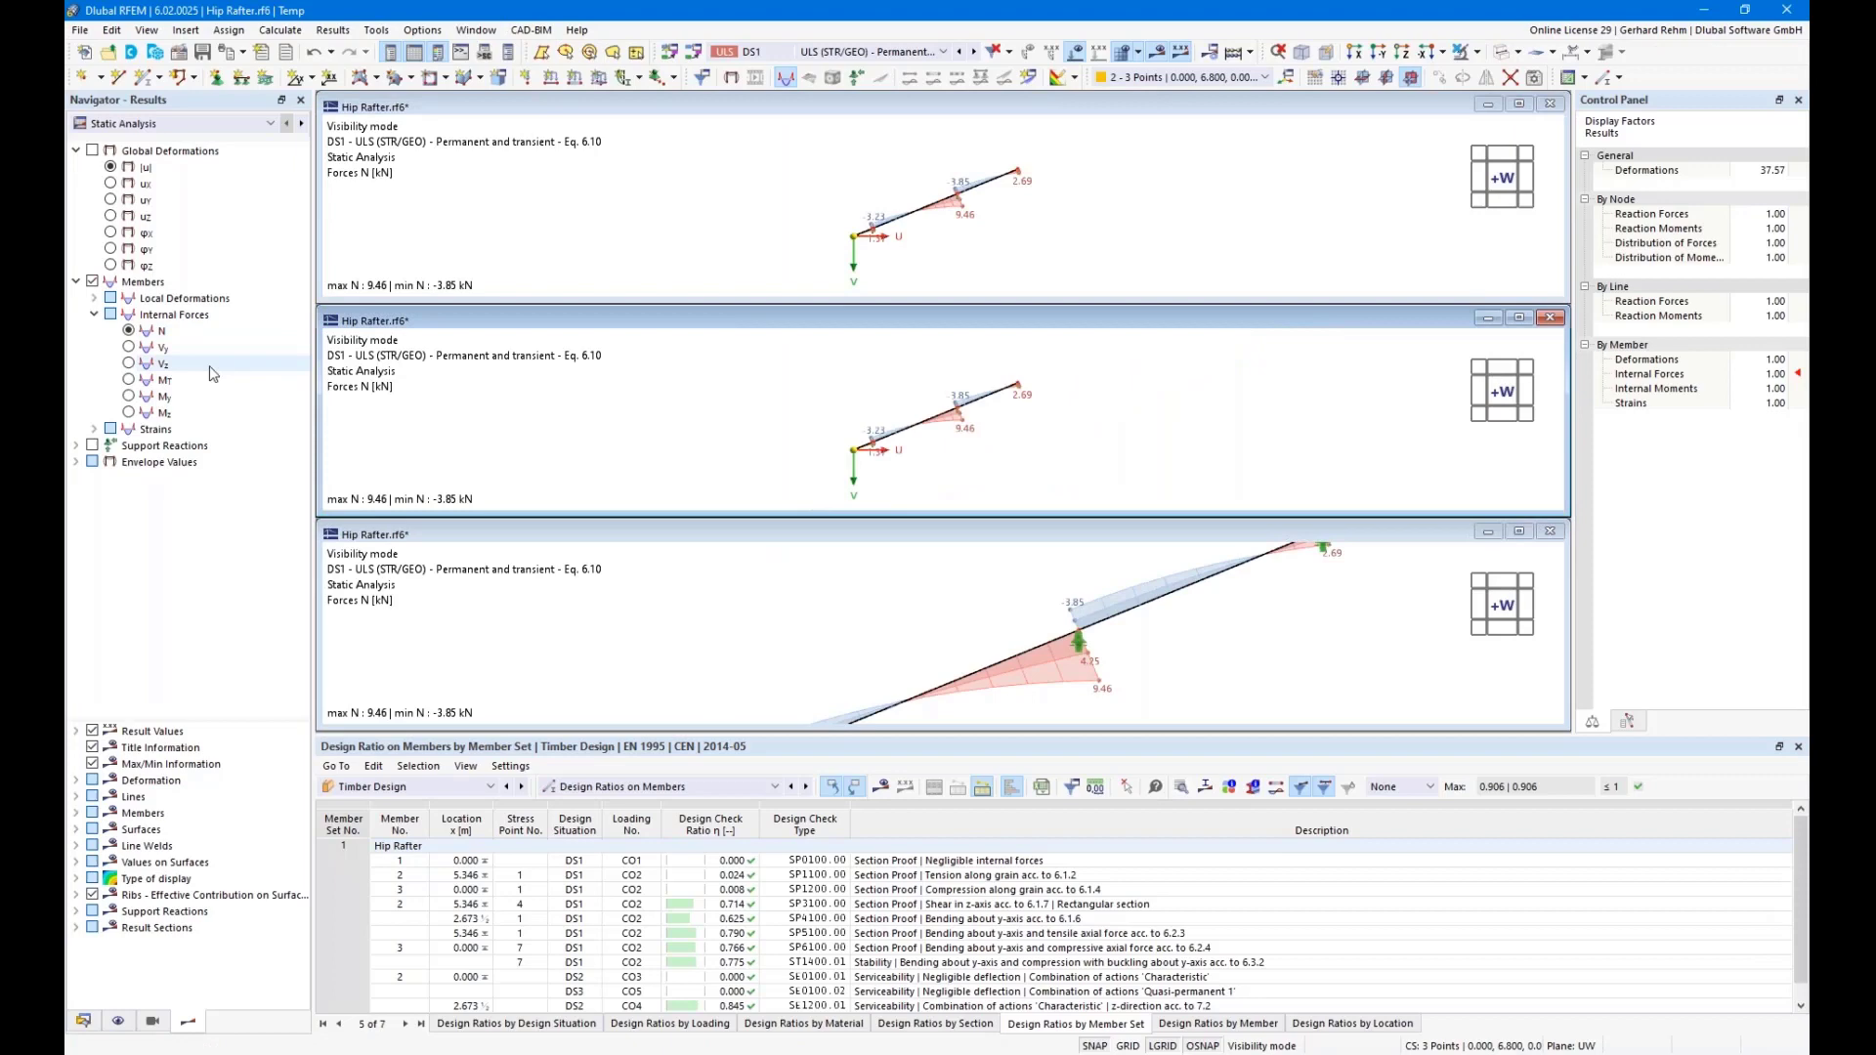
click(130, 364)
click(863, 631)
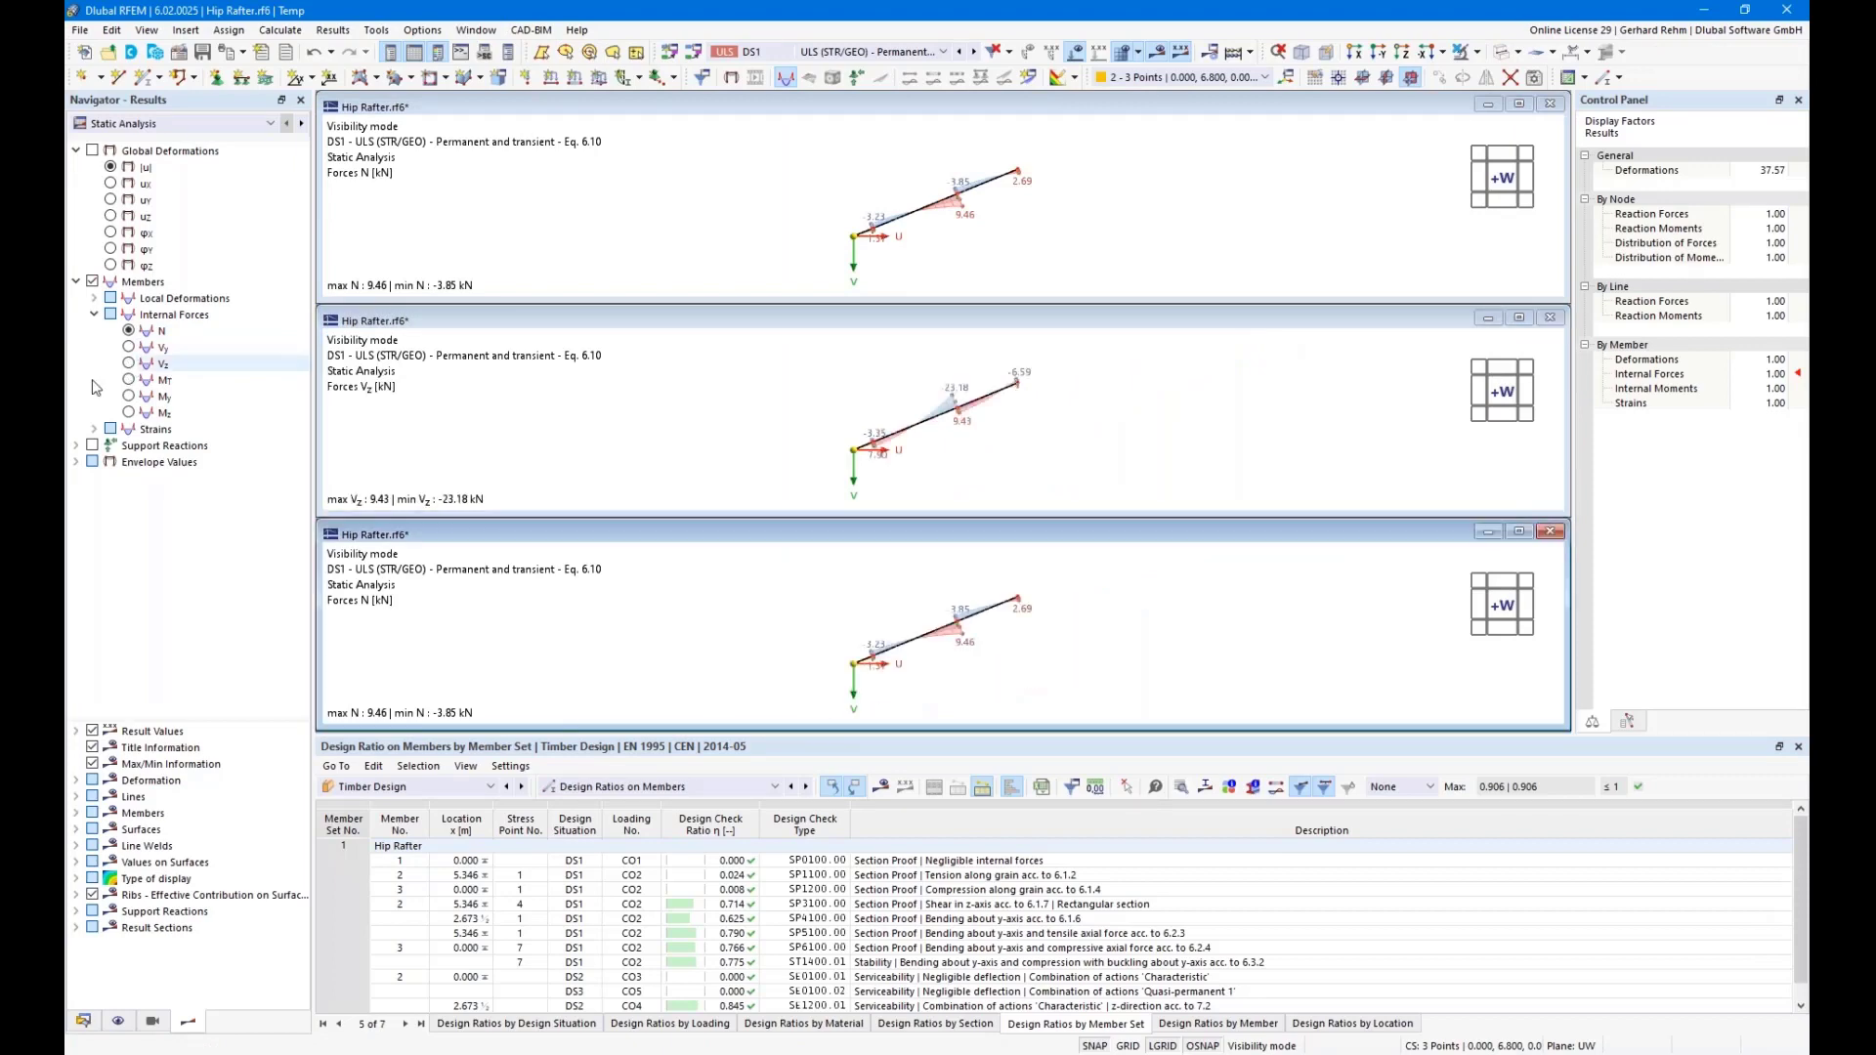
click(129, 395)
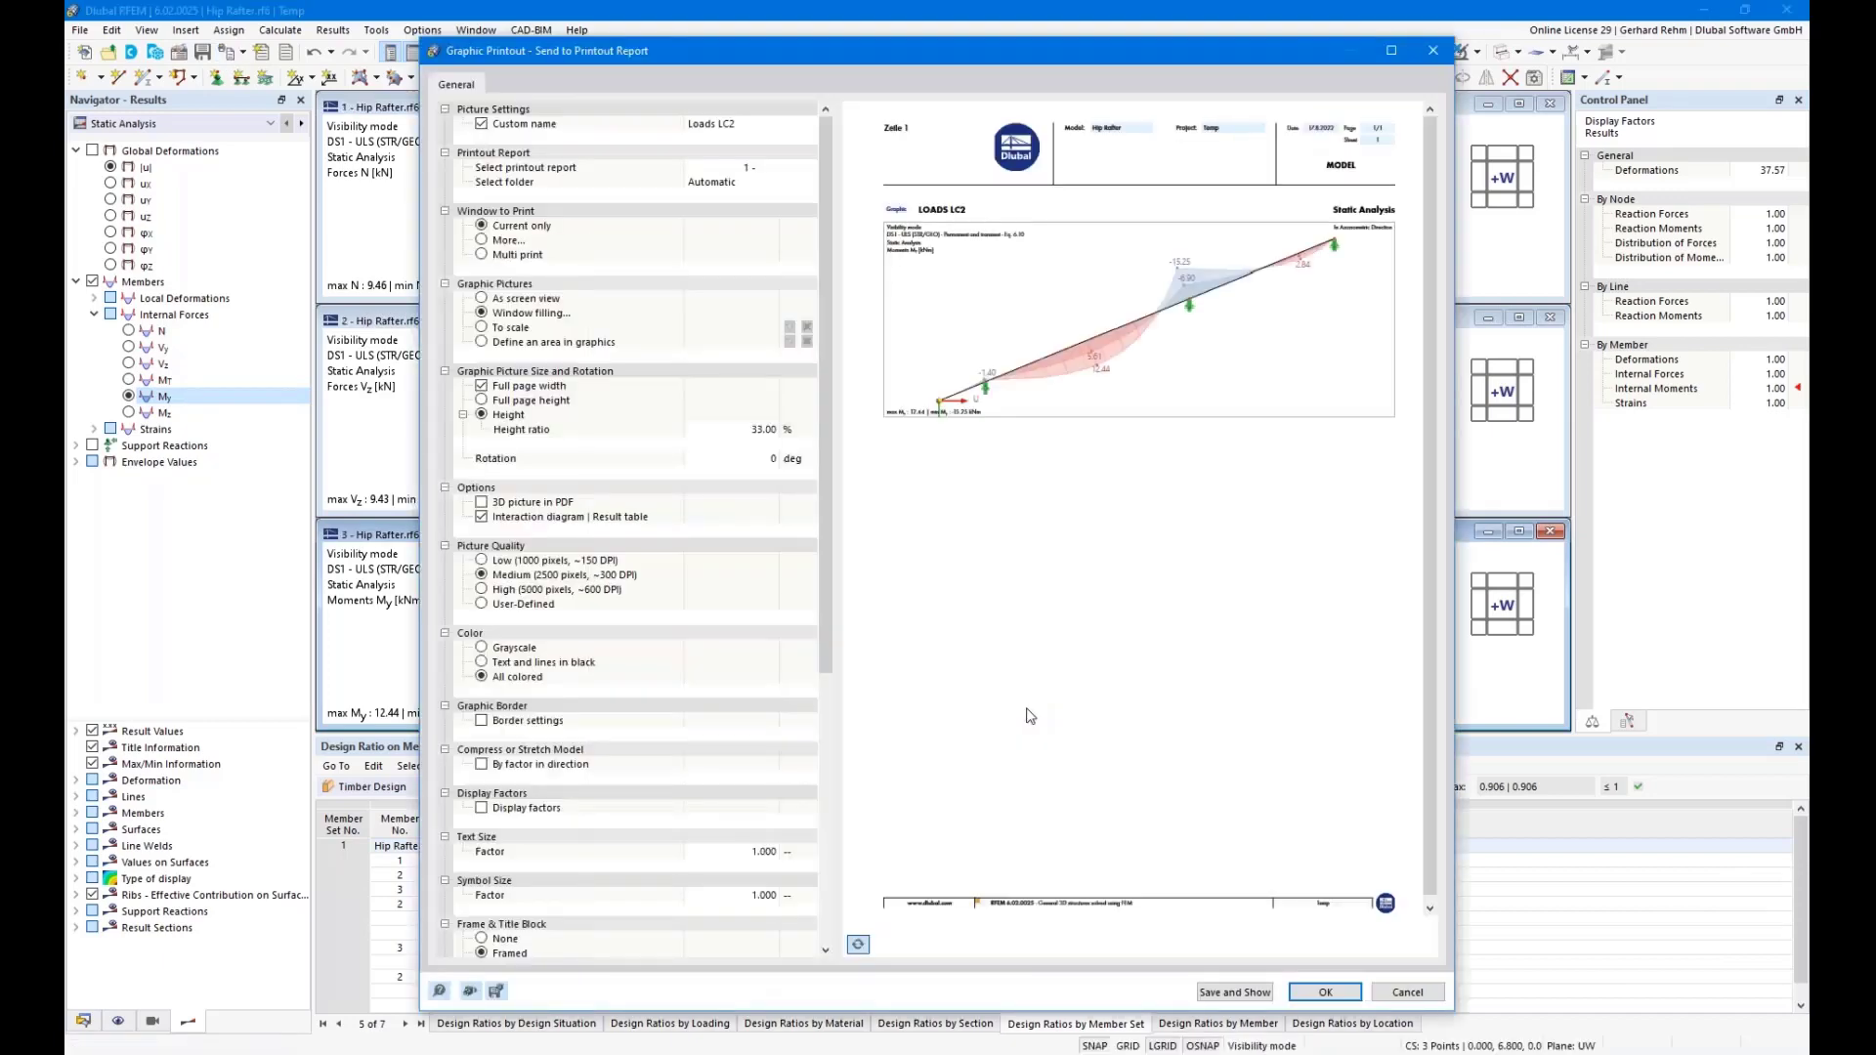
Send all three internal force windows to the report as one picture with a height ratio of 70%
click(482, 243)
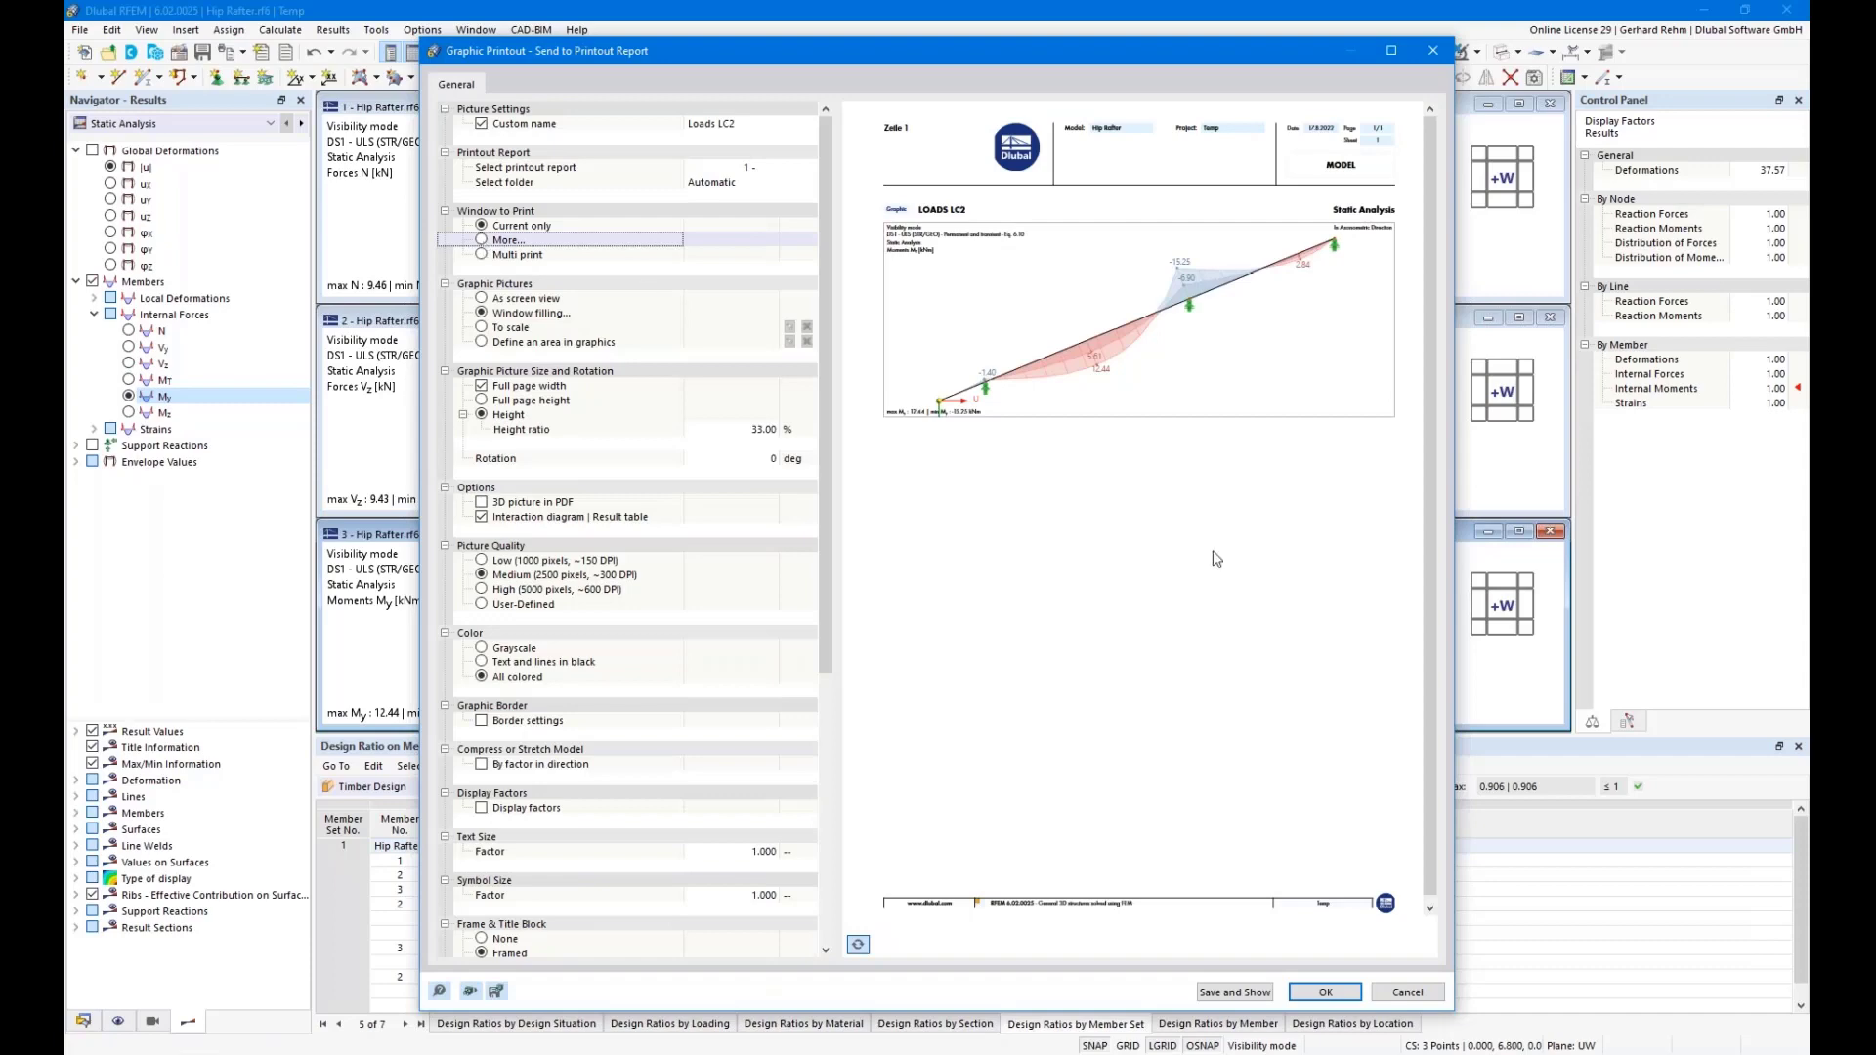
click(754, 414)
text(70)
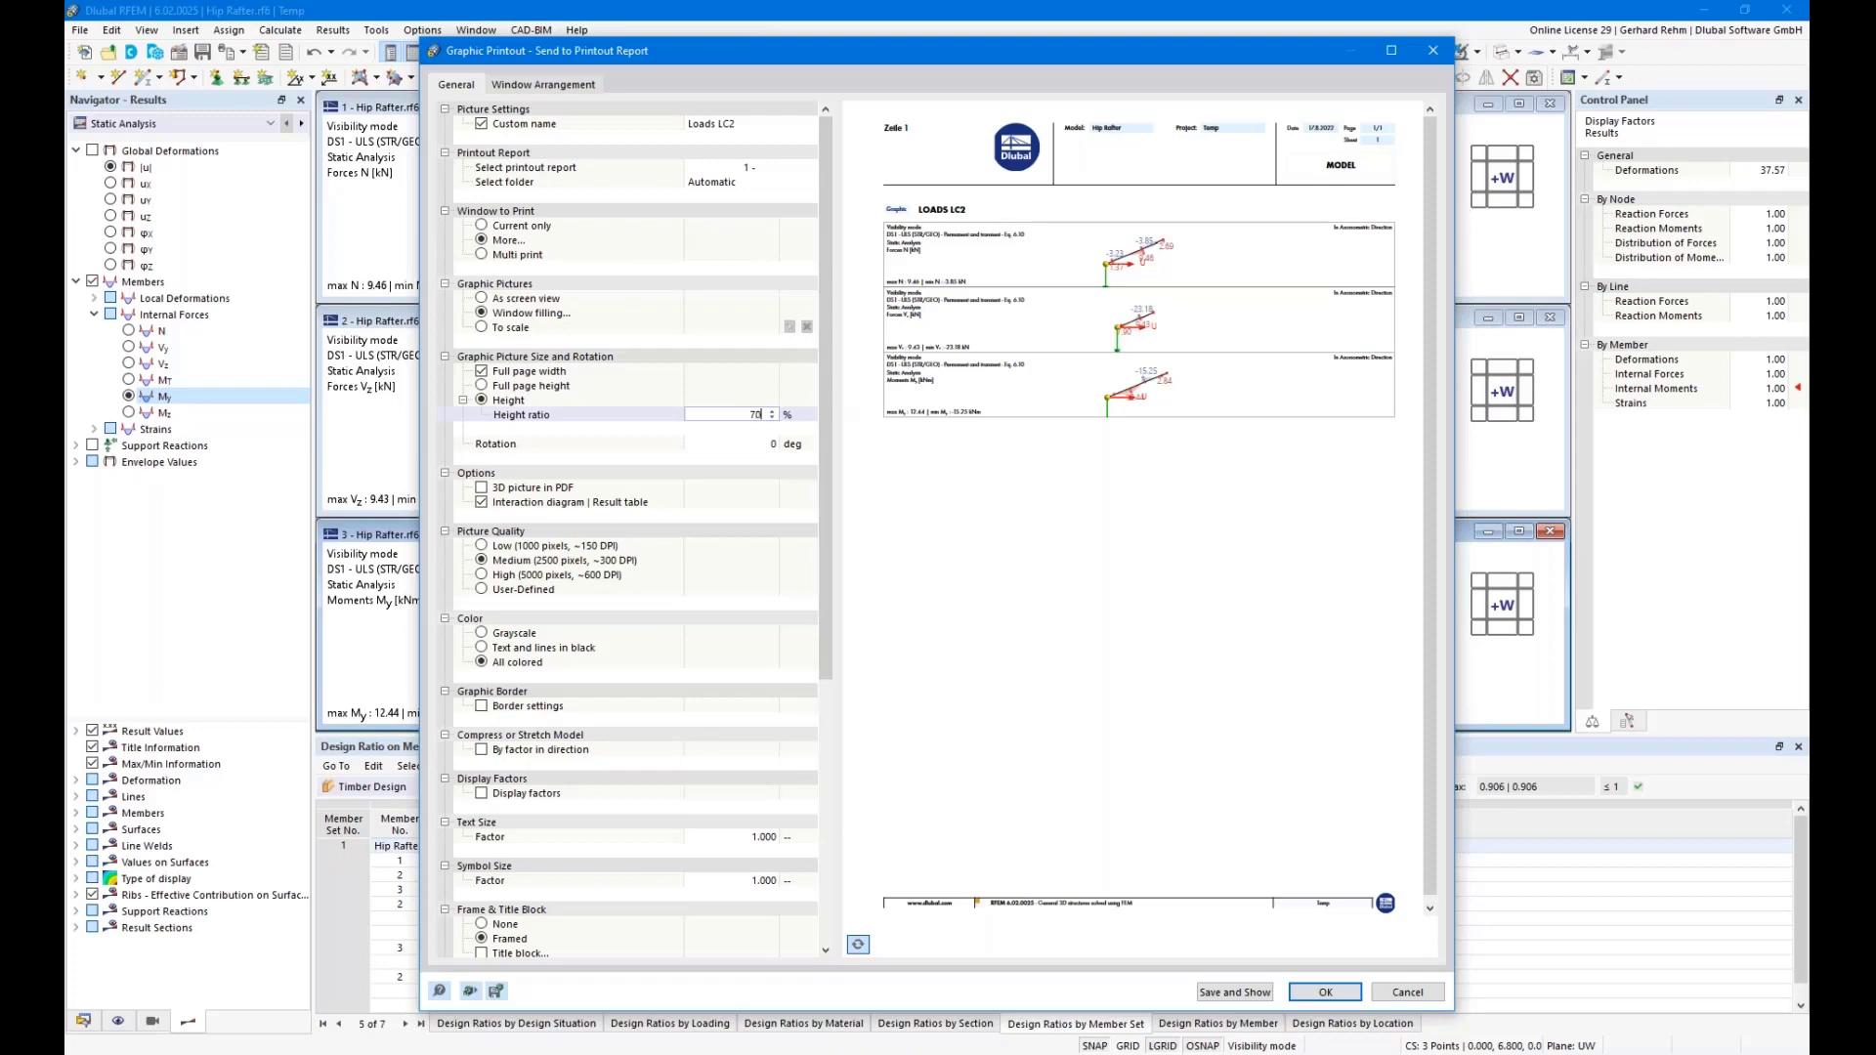
key(Return)
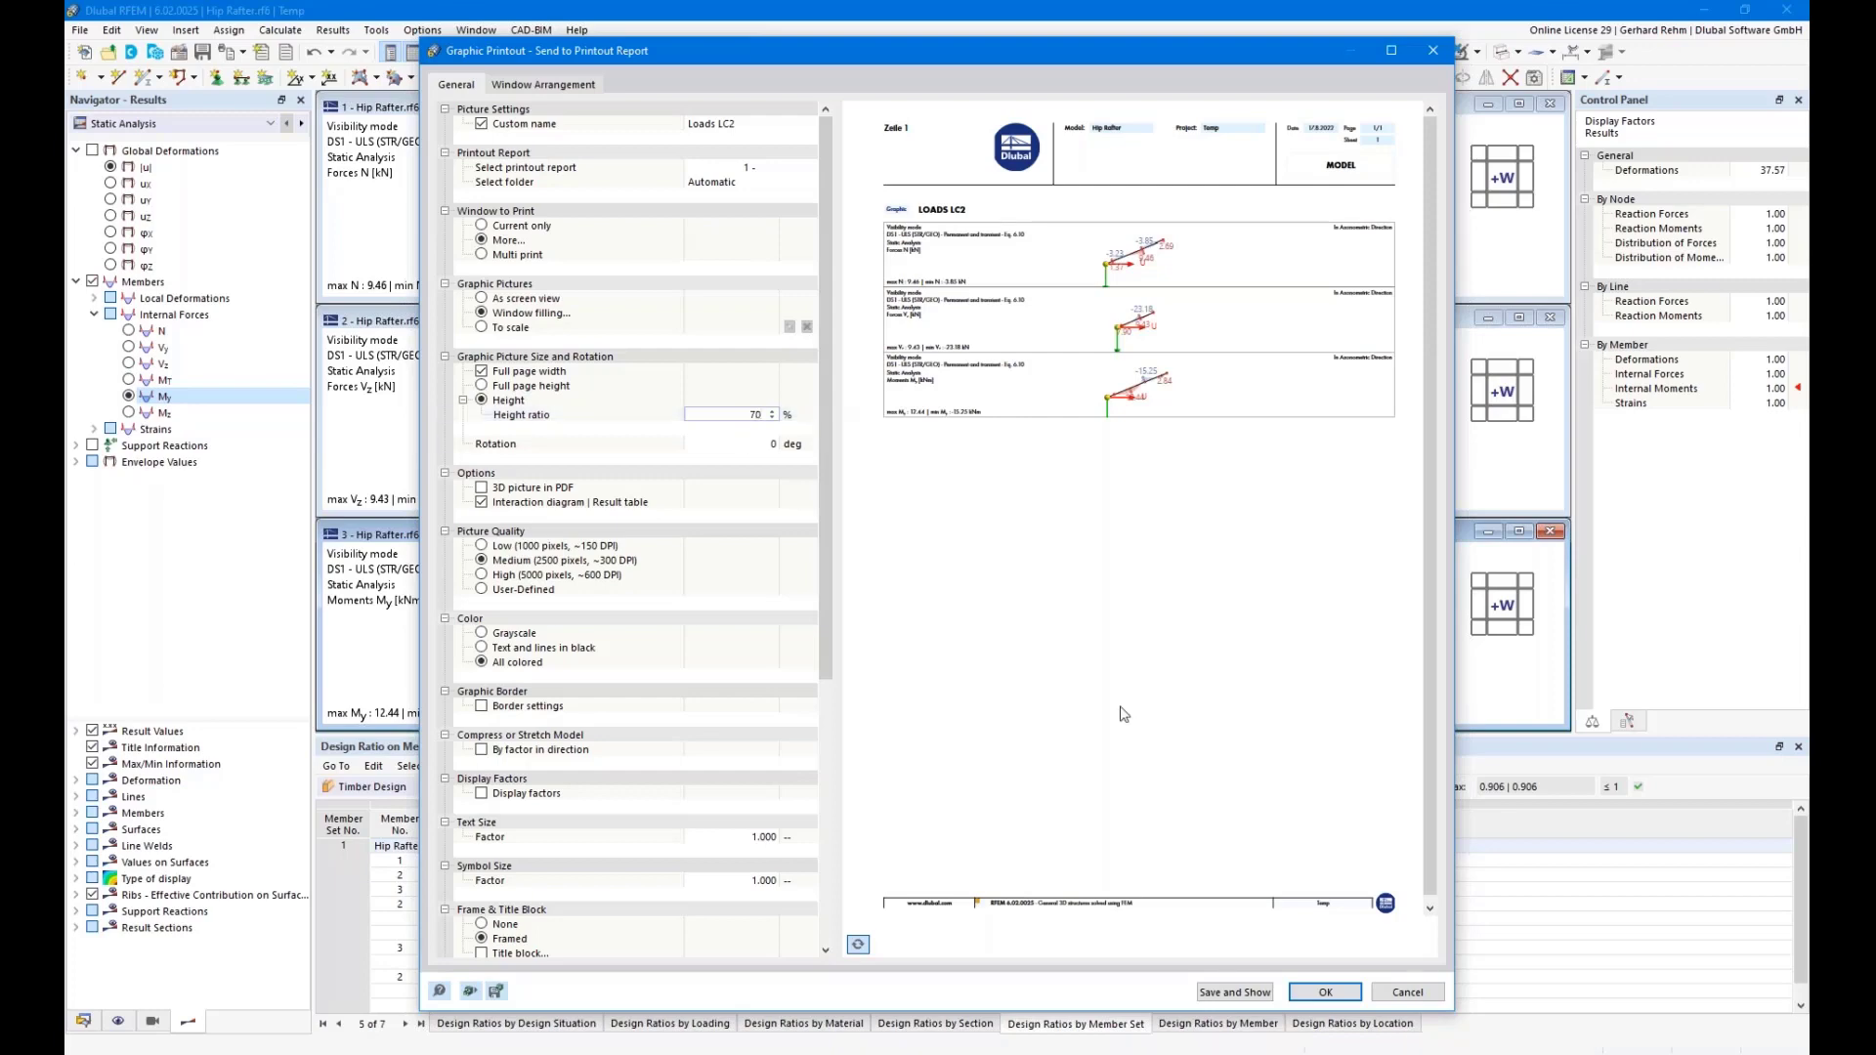
click(1325, 992)
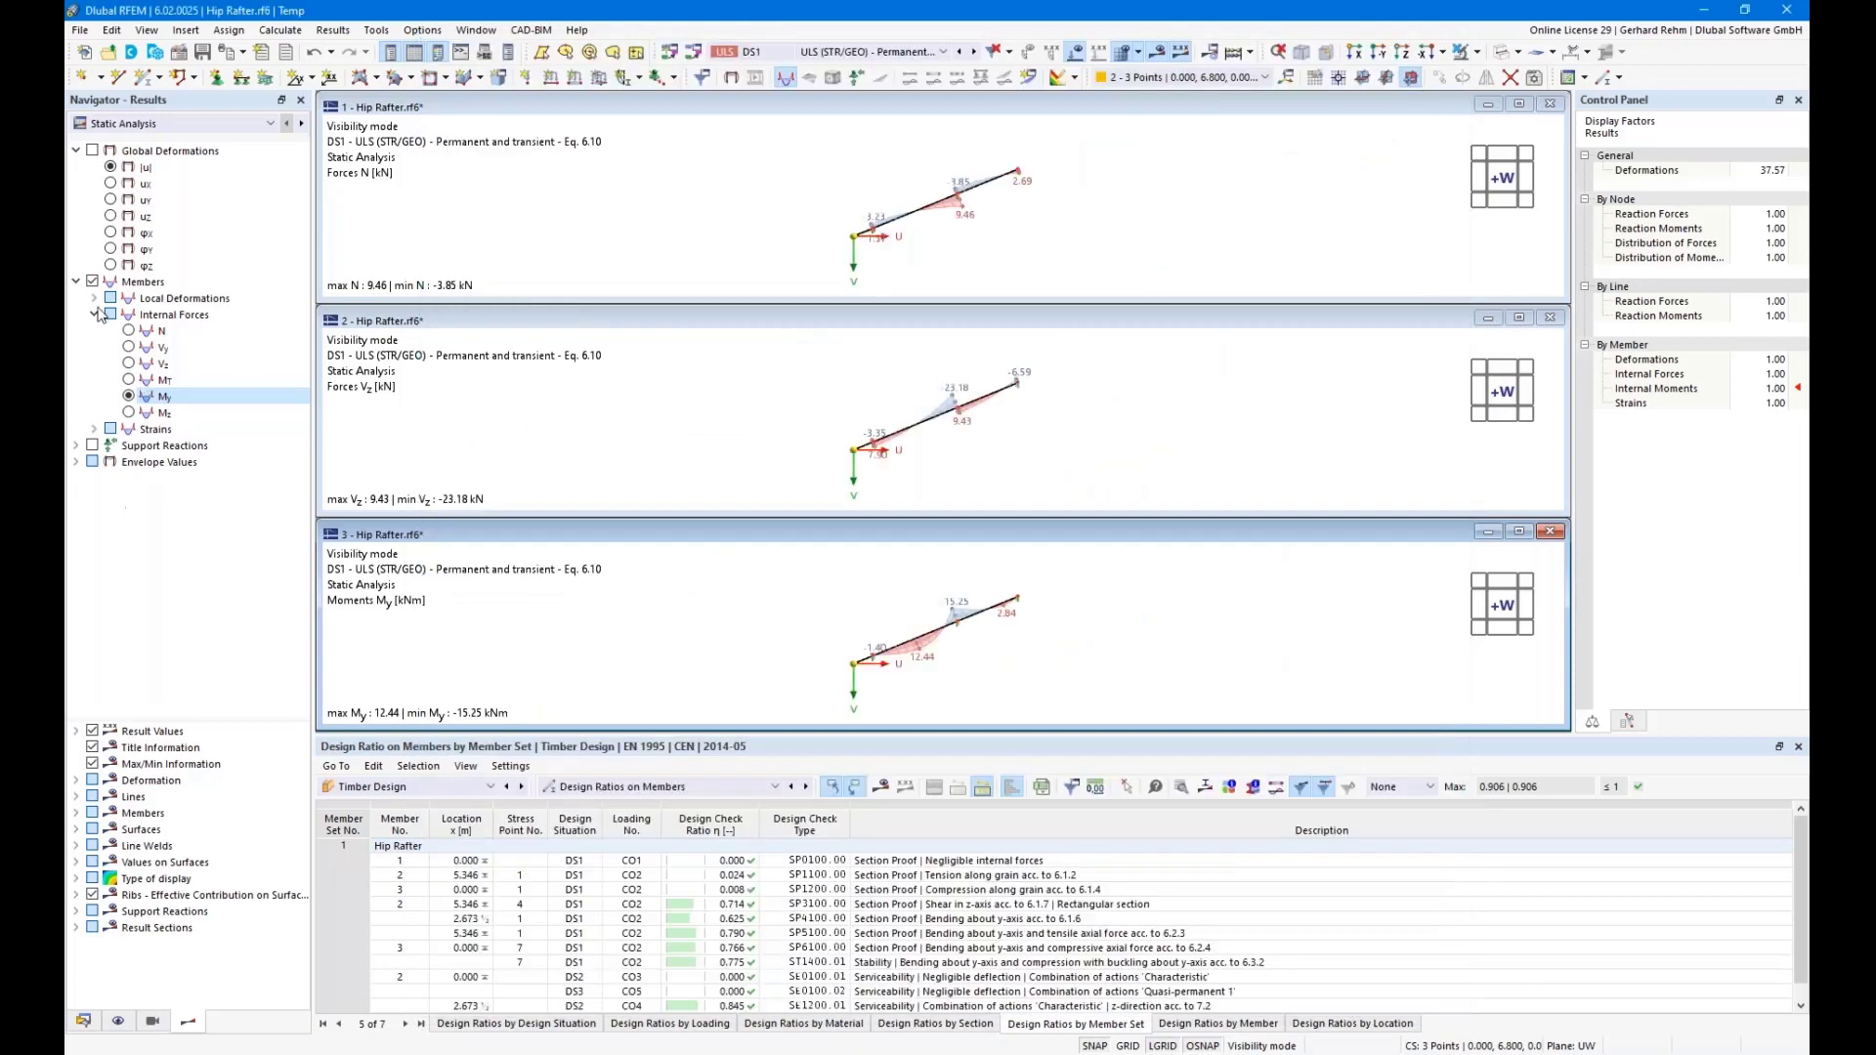
Activate the user-defined view 04 Design Ratio in the third window, close the other two windows and maximize the remaining one
click(152, 1022)
click(74, 255)
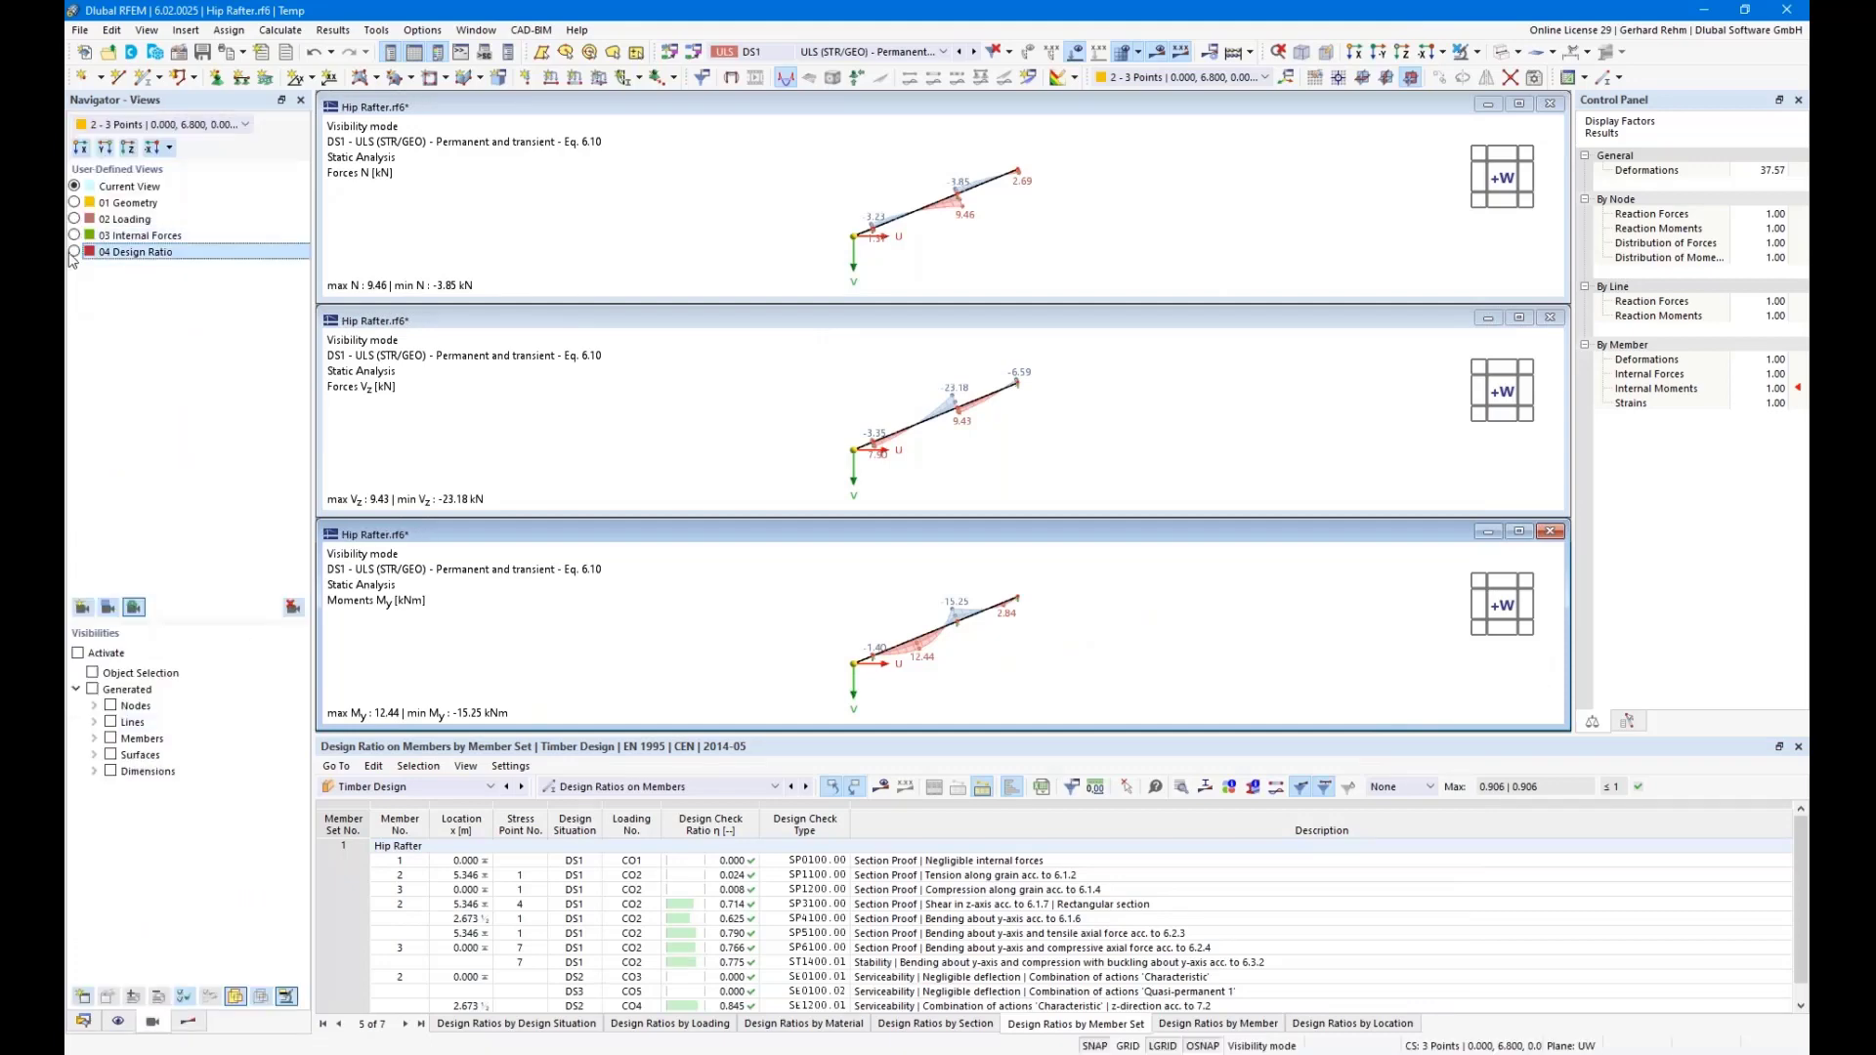
click(1550, 317)
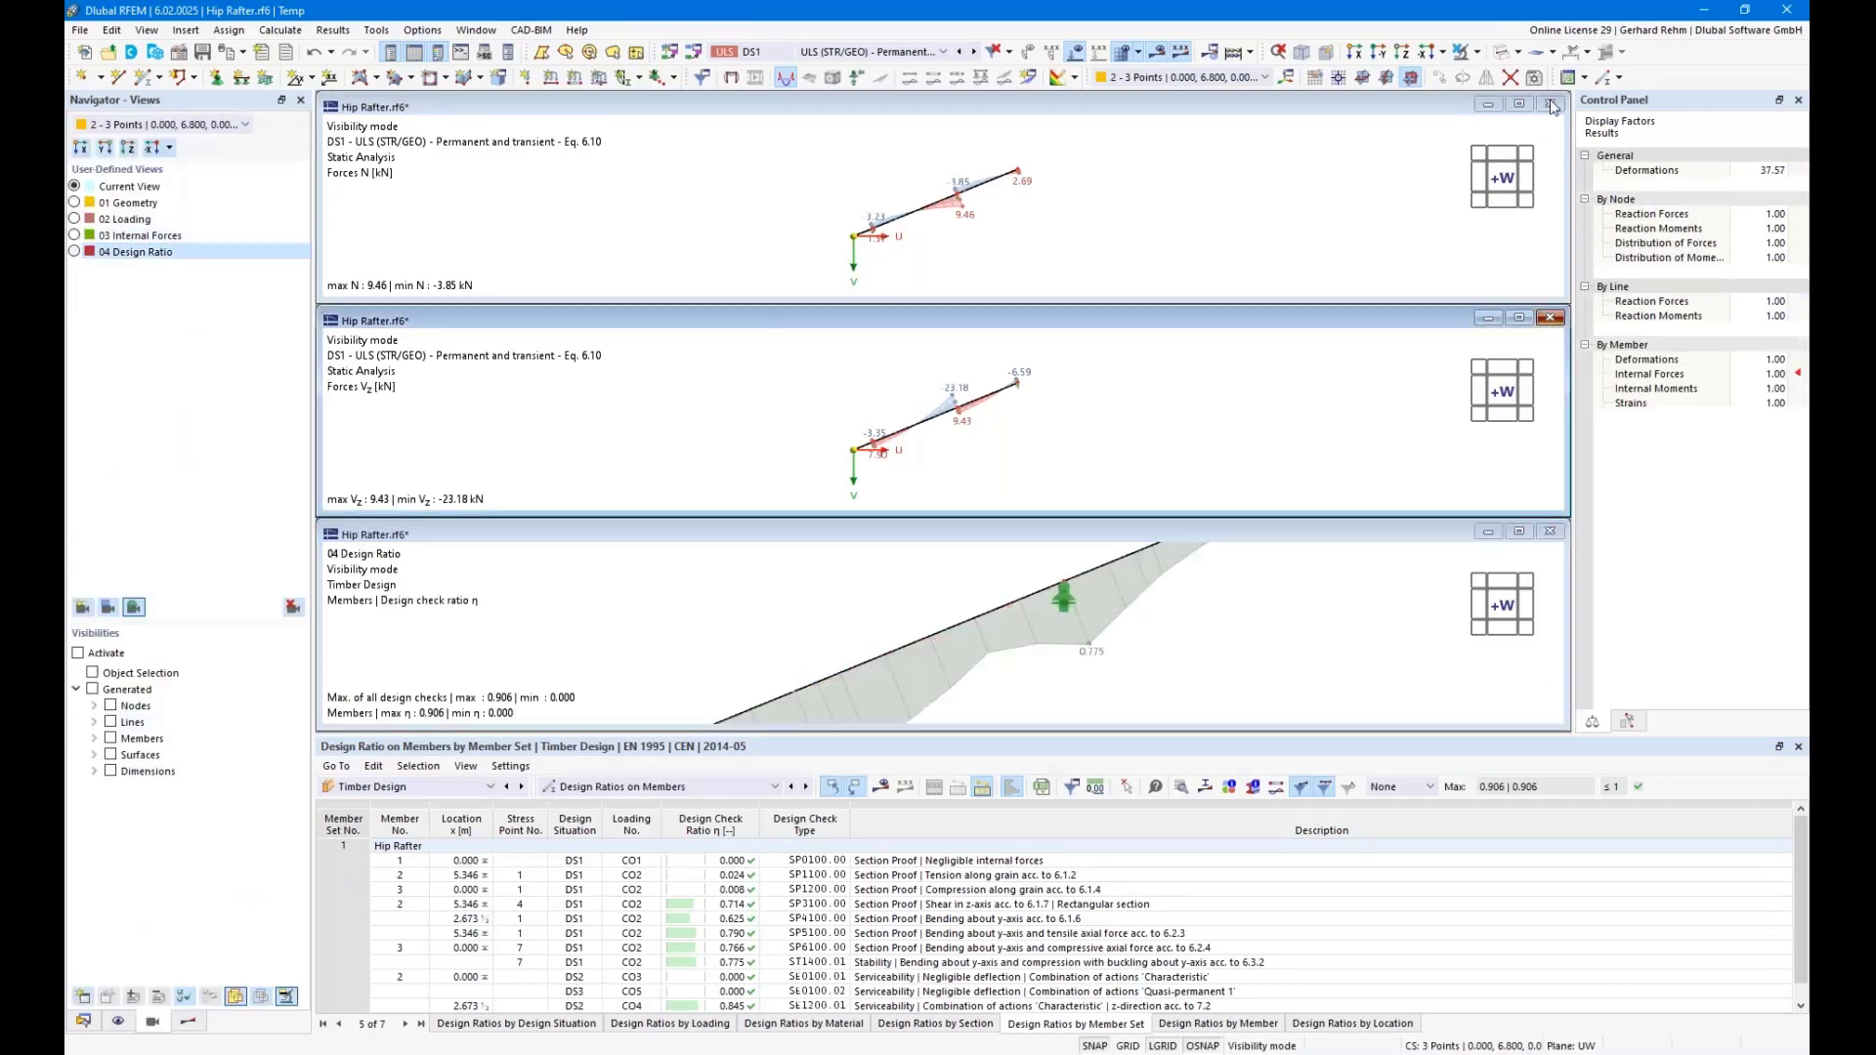
click(1550, 103)
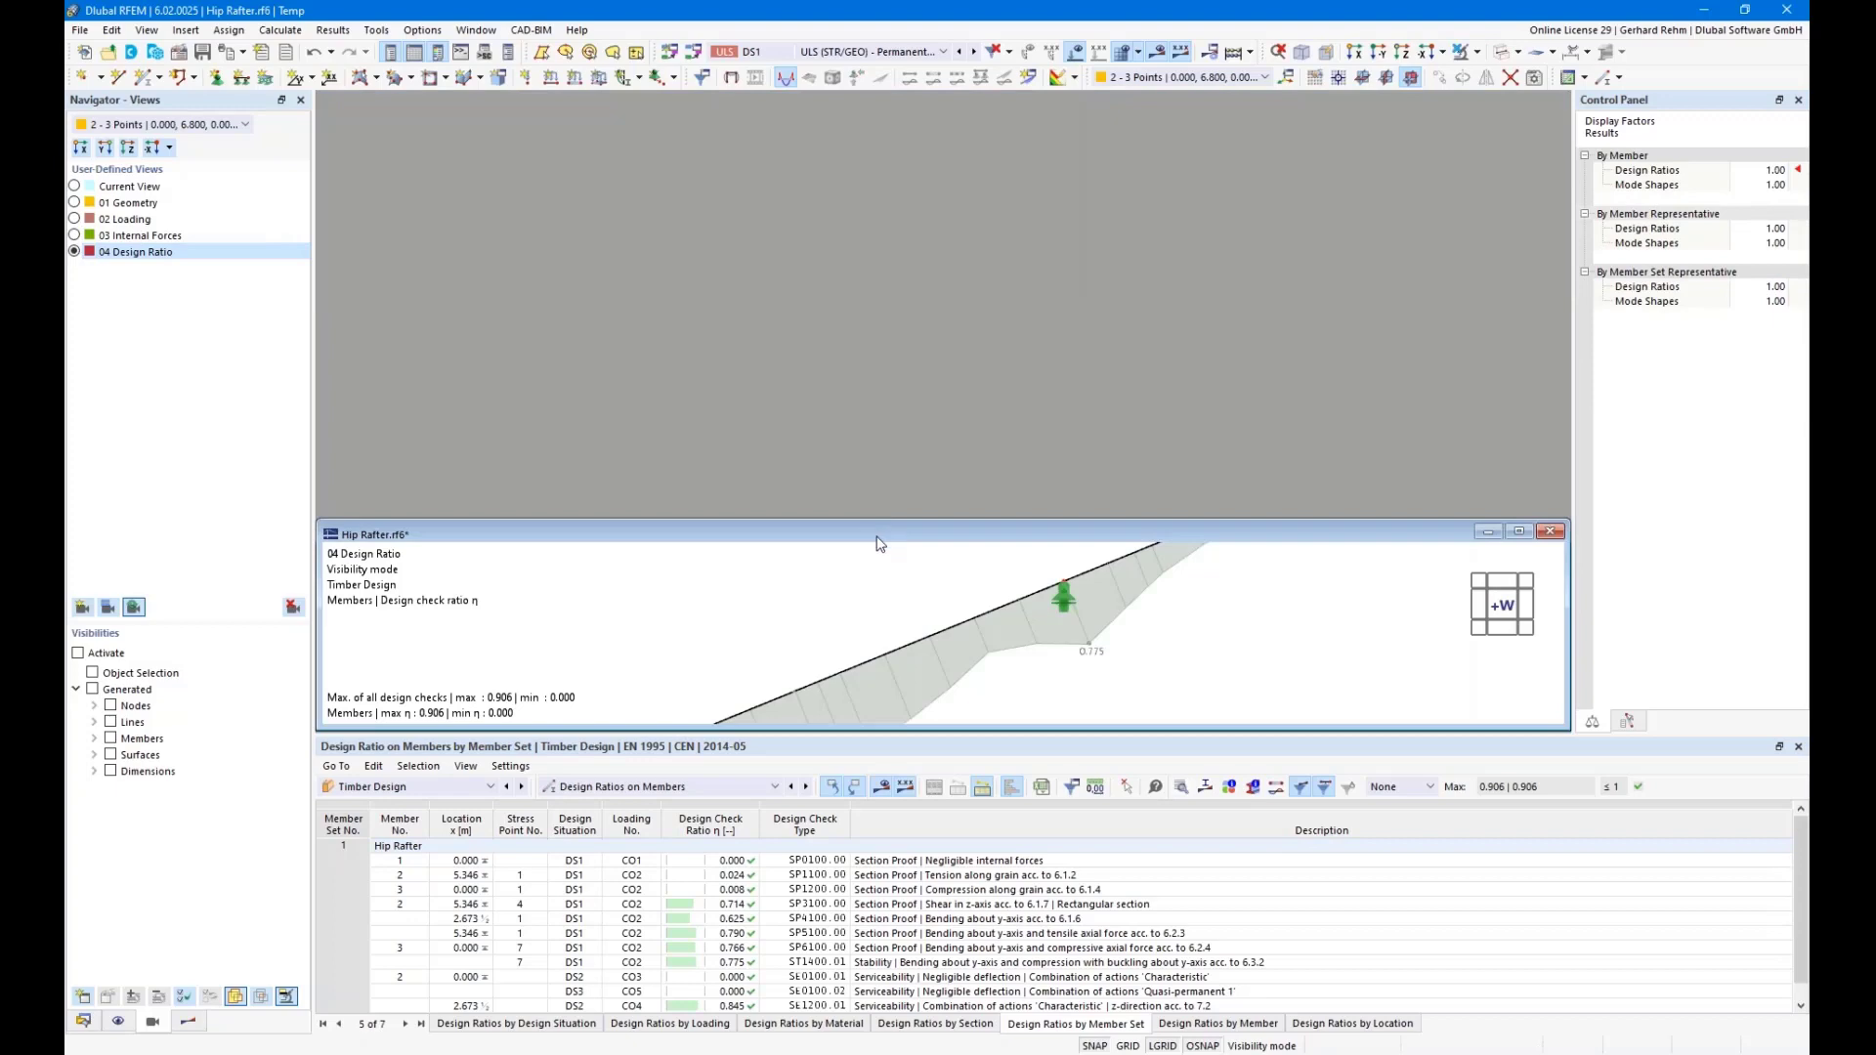
double_click(880, 544)
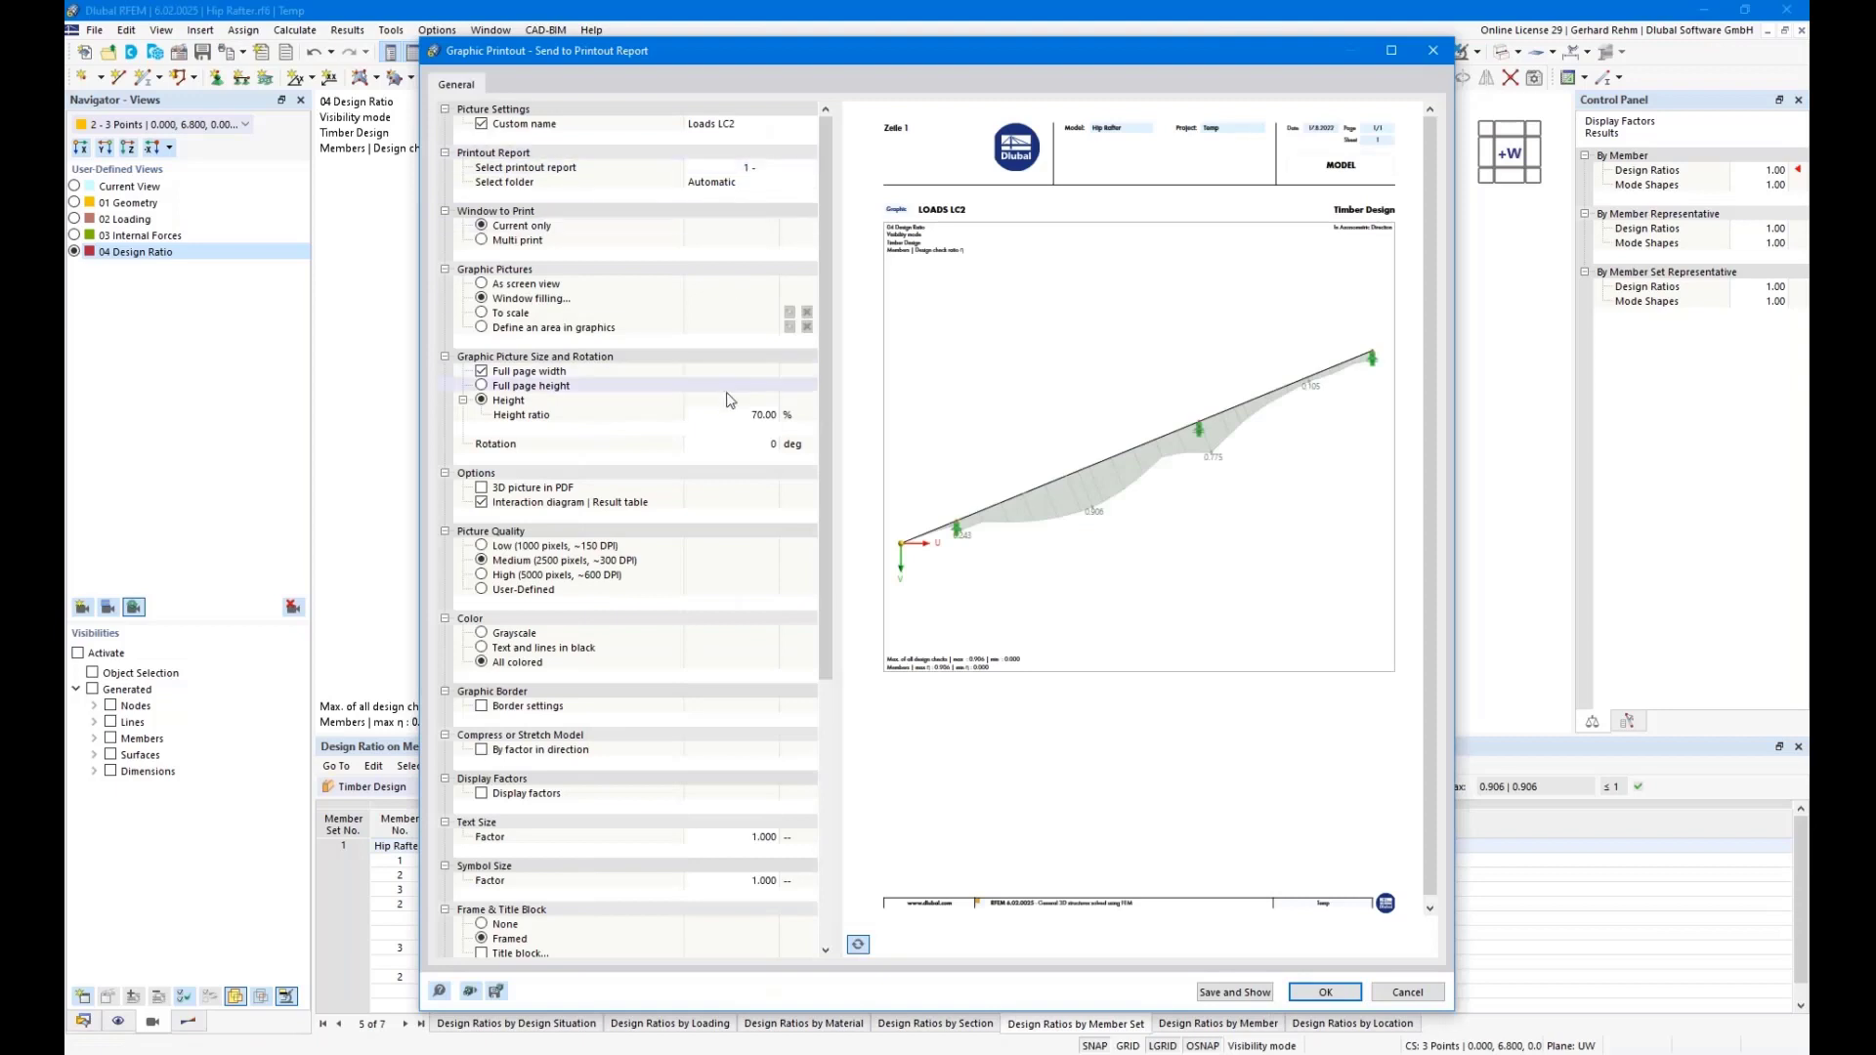
Set the picture's height ratio to 33%, send the design ratio graphic to the printout report and maximize the report window
click(743, 414)
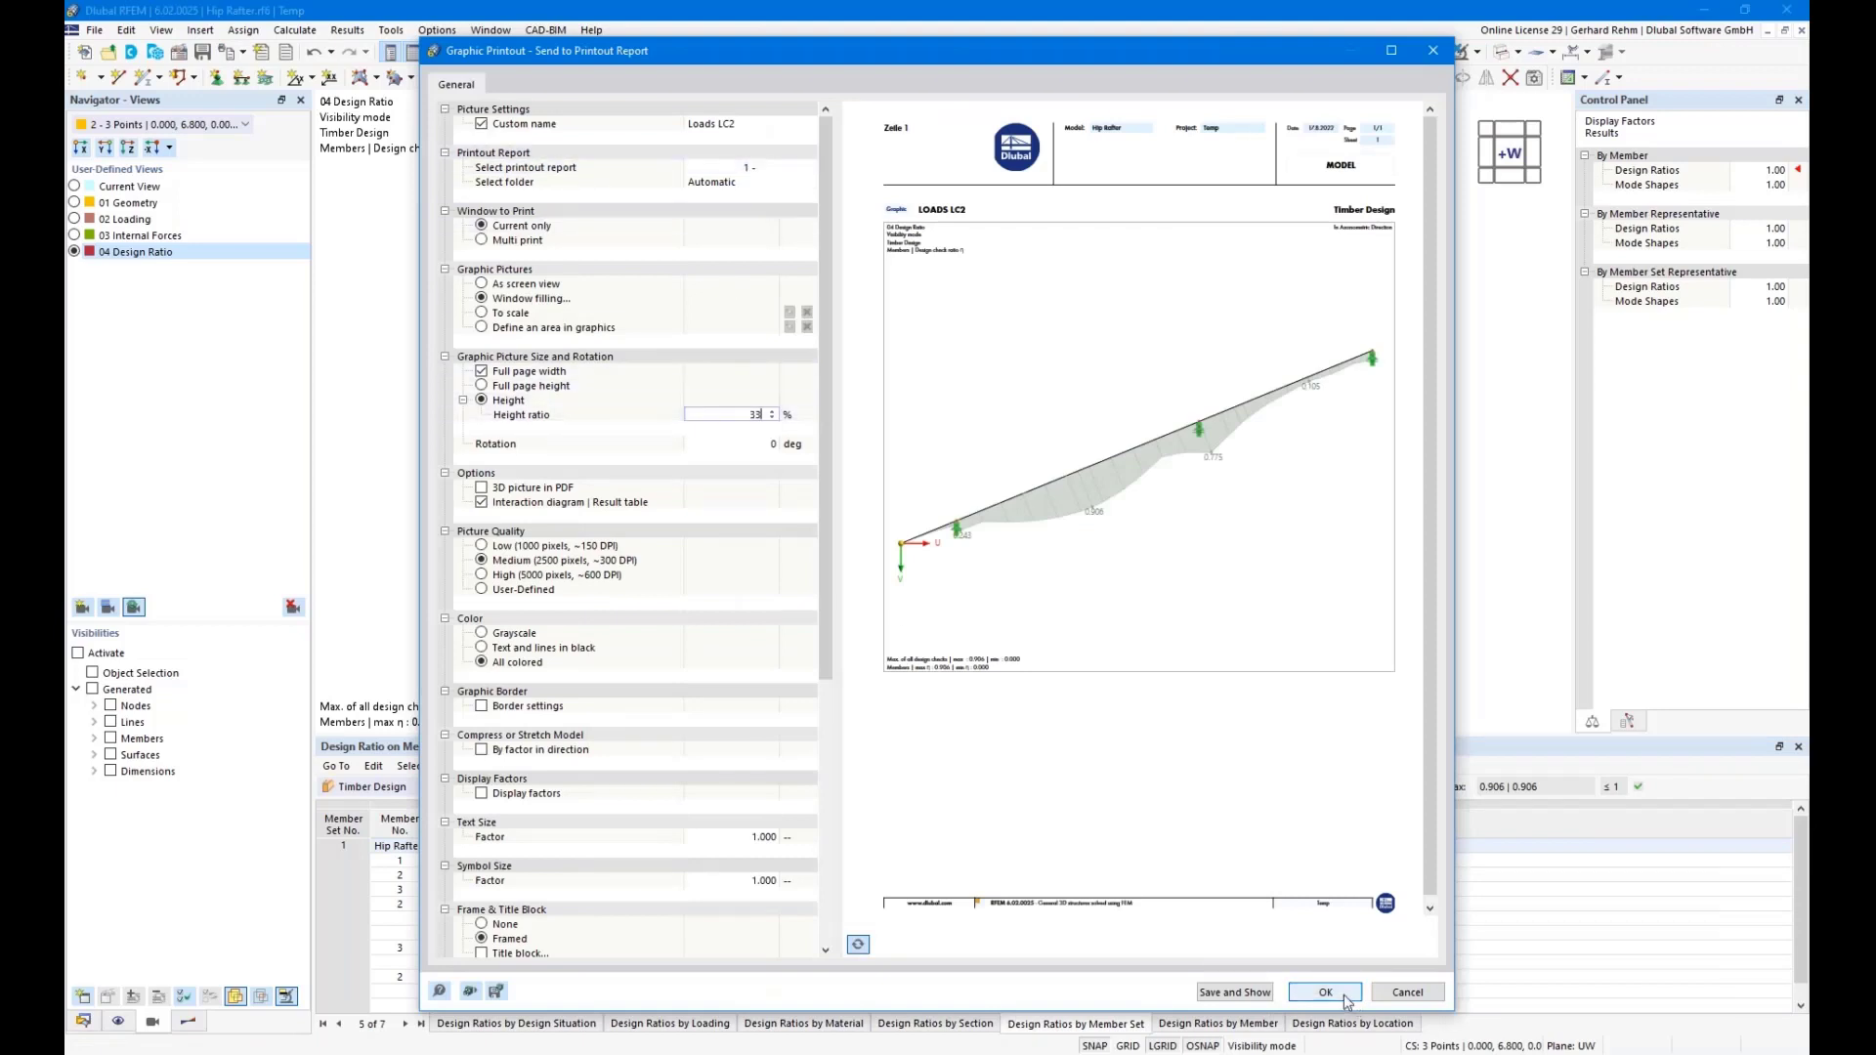
key(Return)
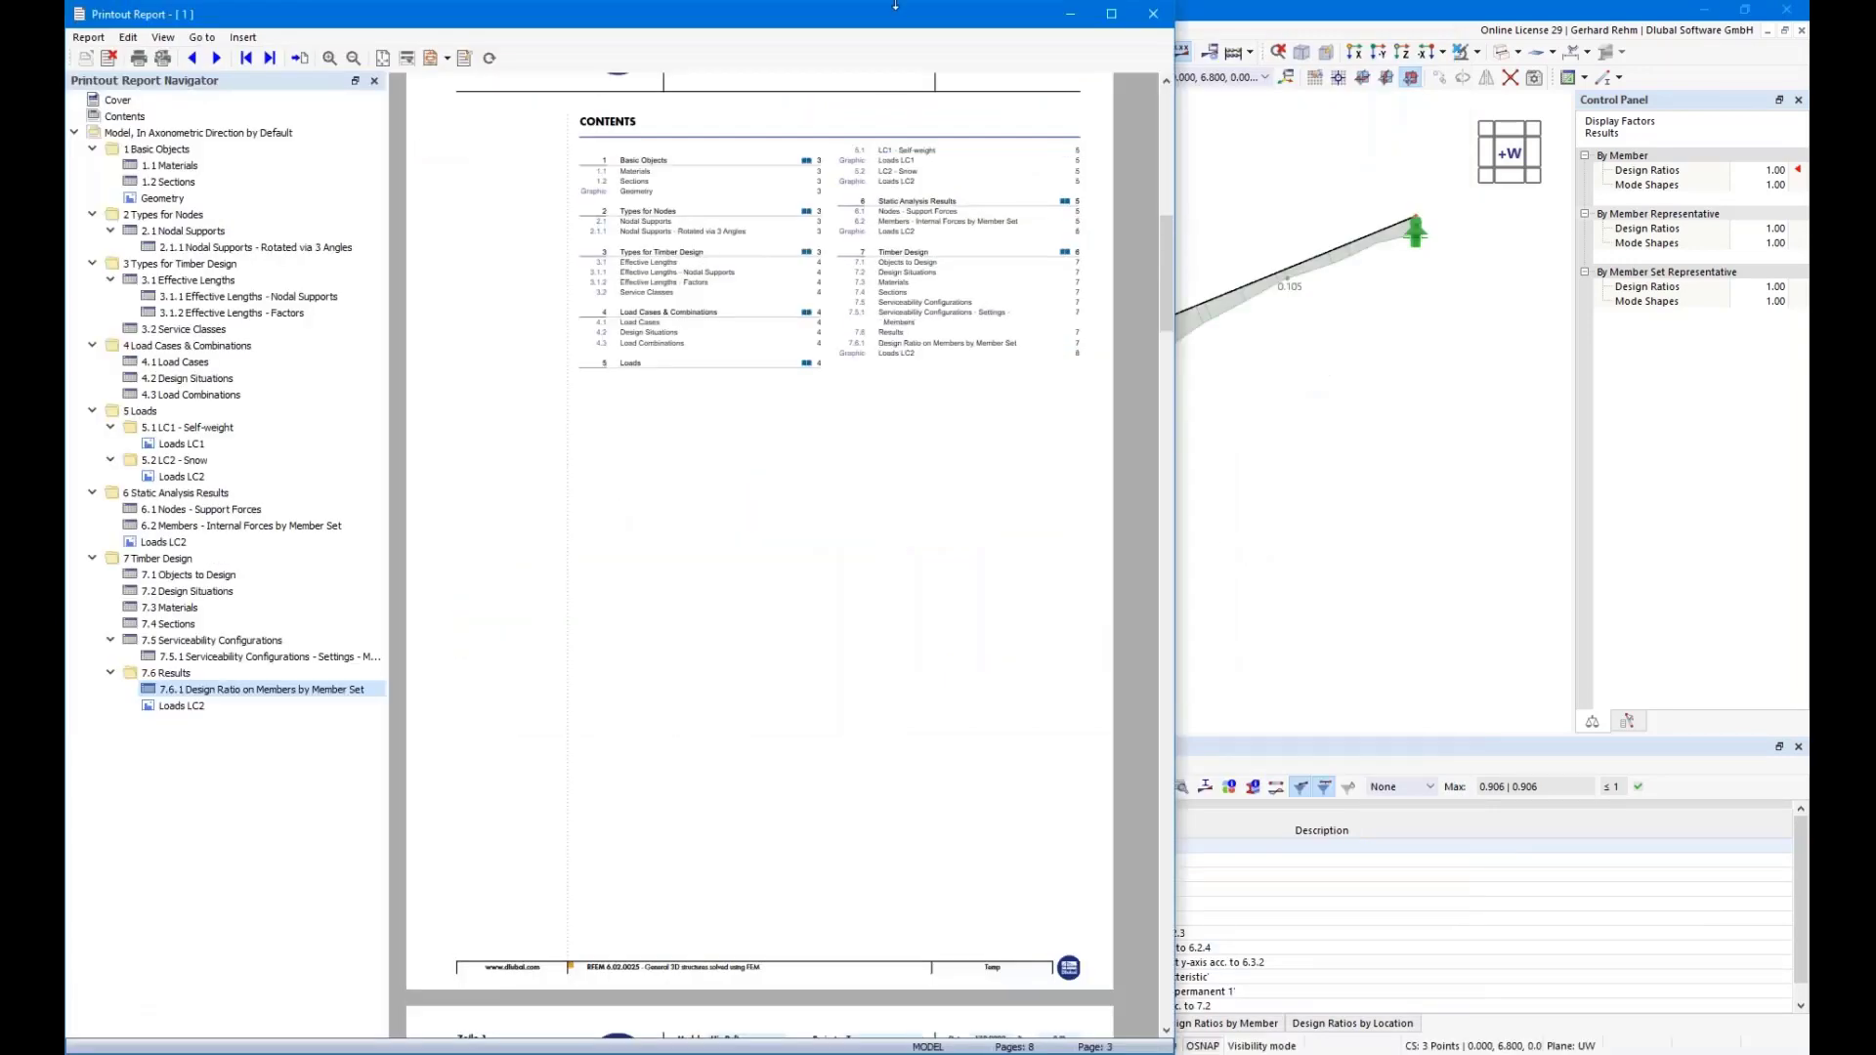
click(1111, 13)
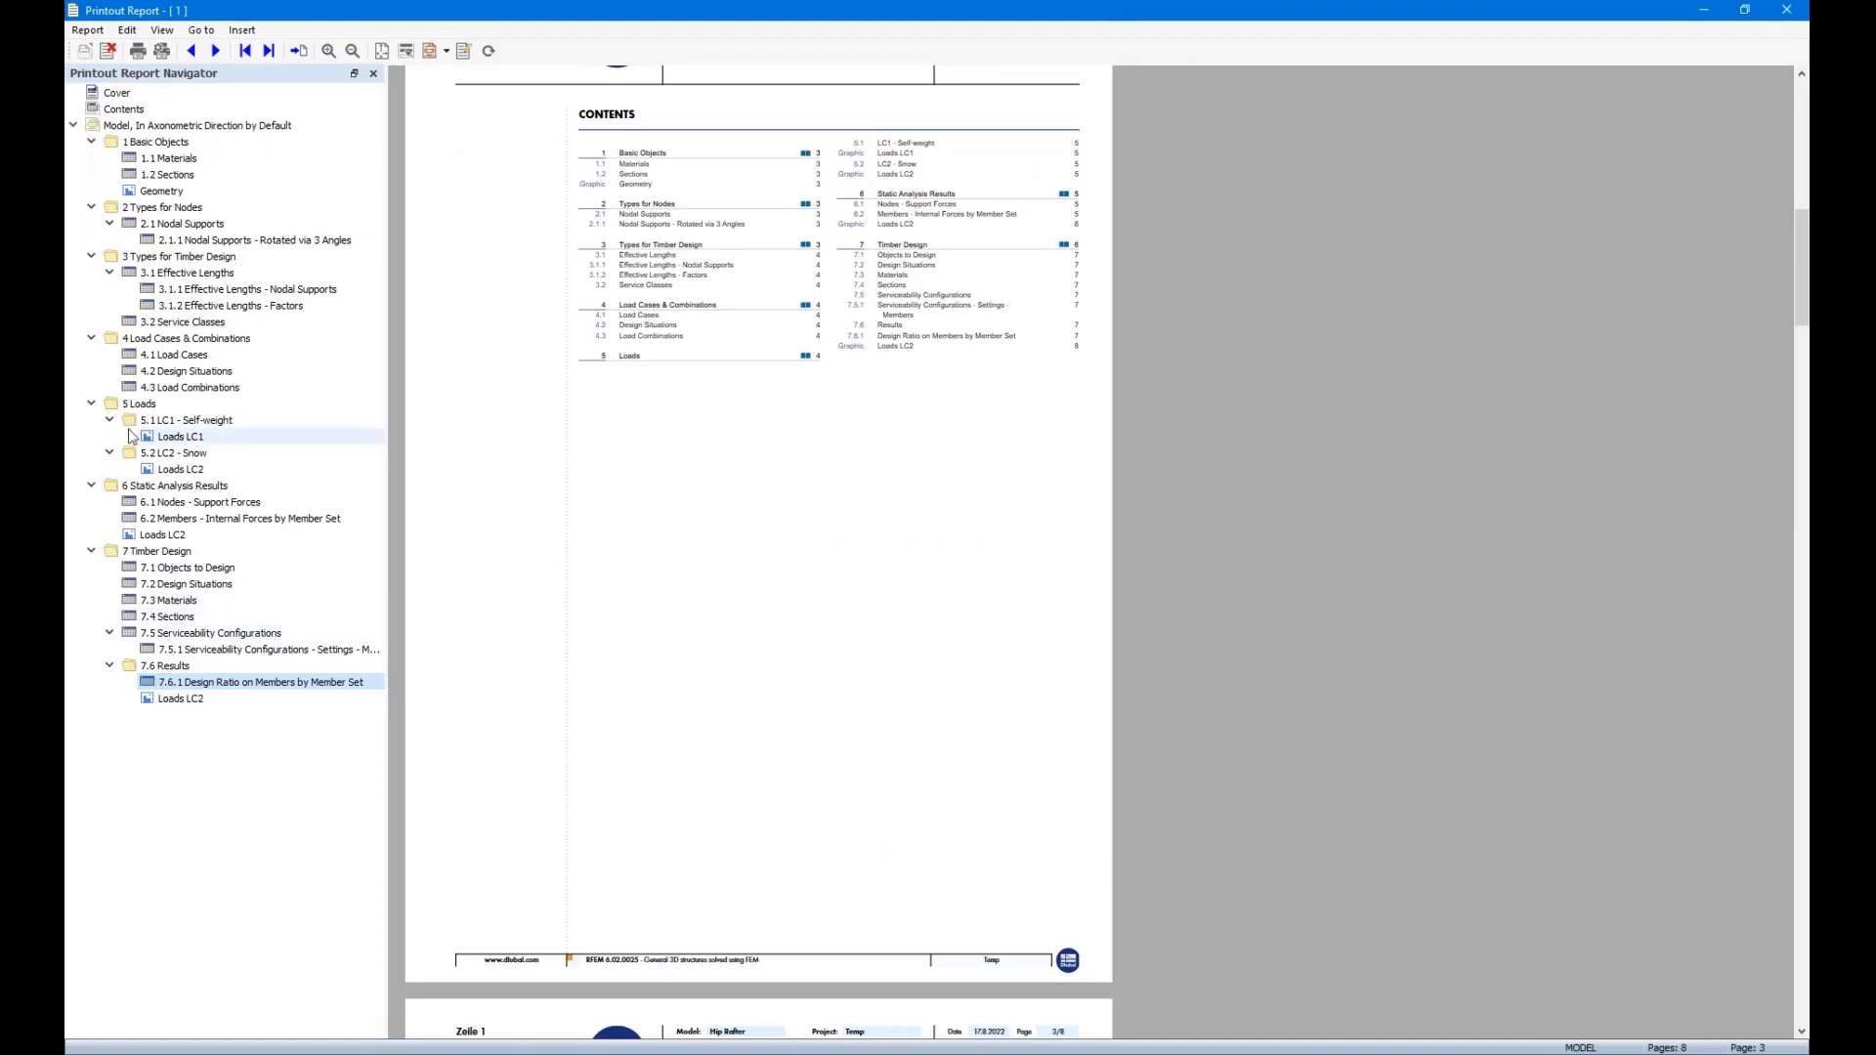
Review the loading, internal force and design ratio graphics in the printout report and look through its other pages
click(163, 440)
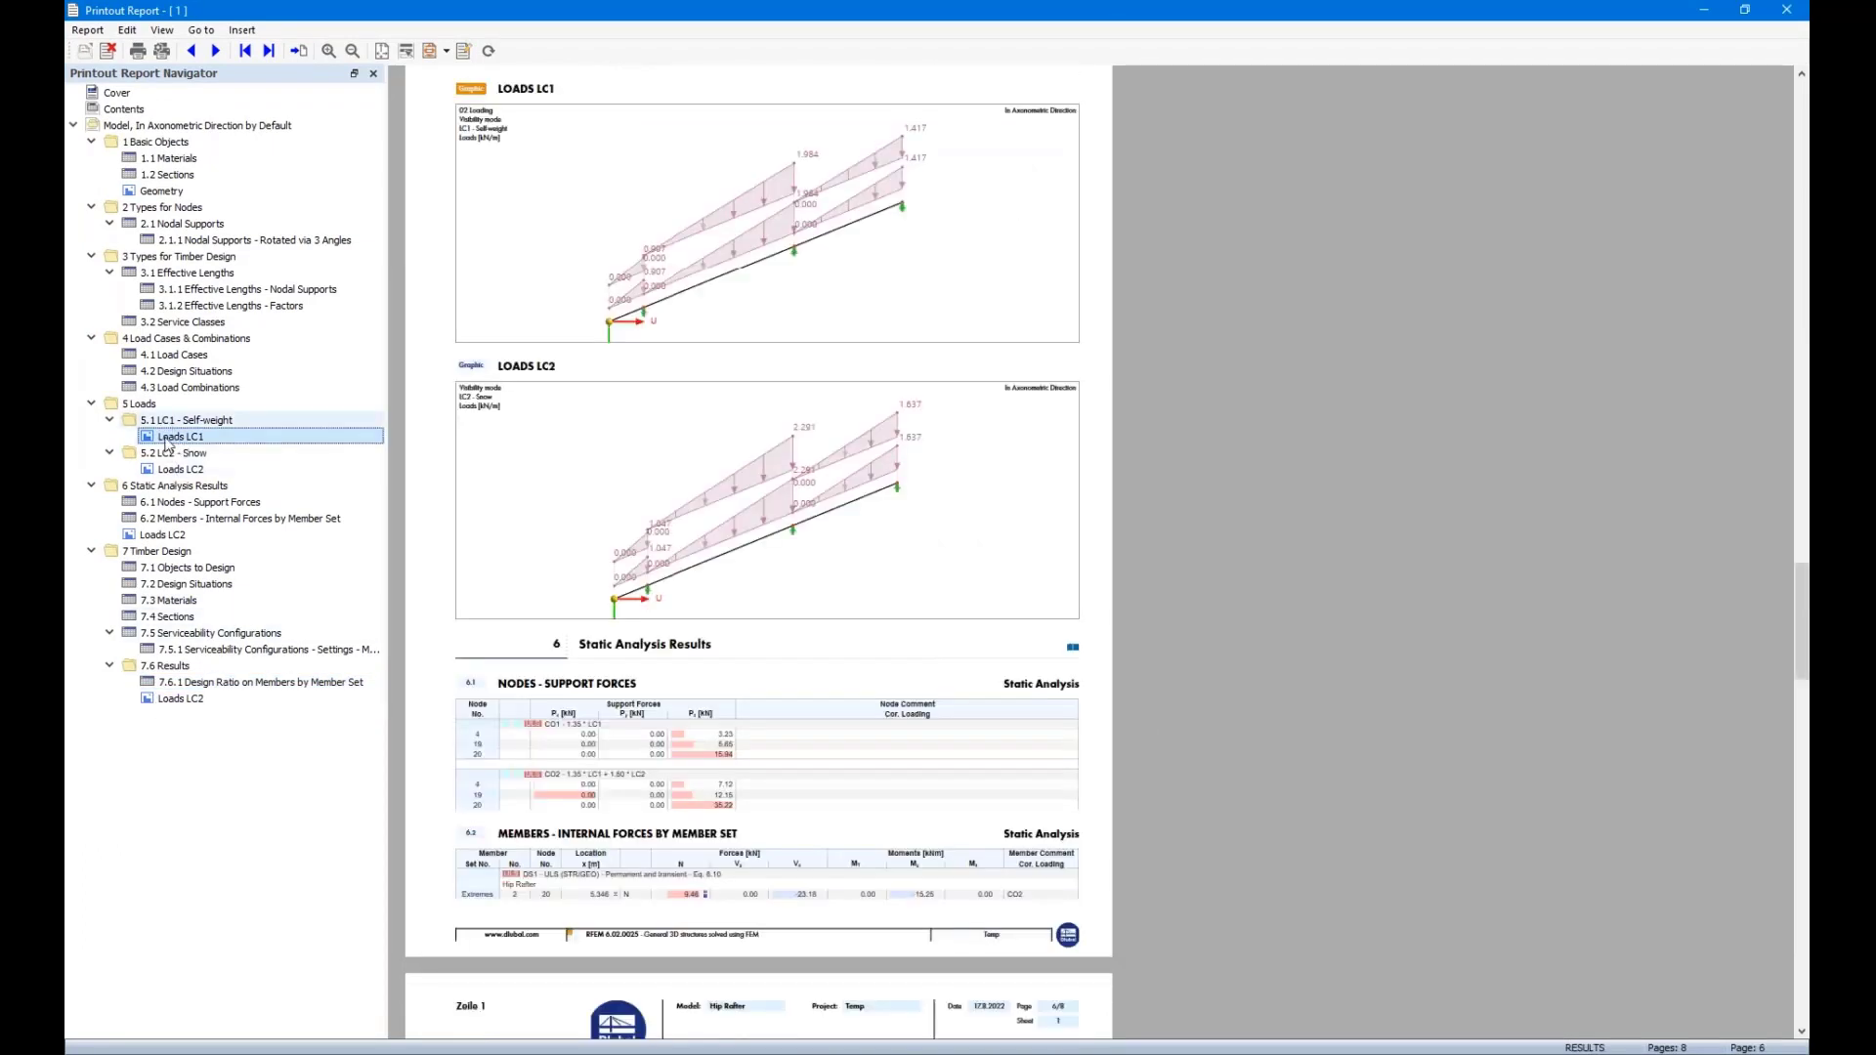
click(161, 536)
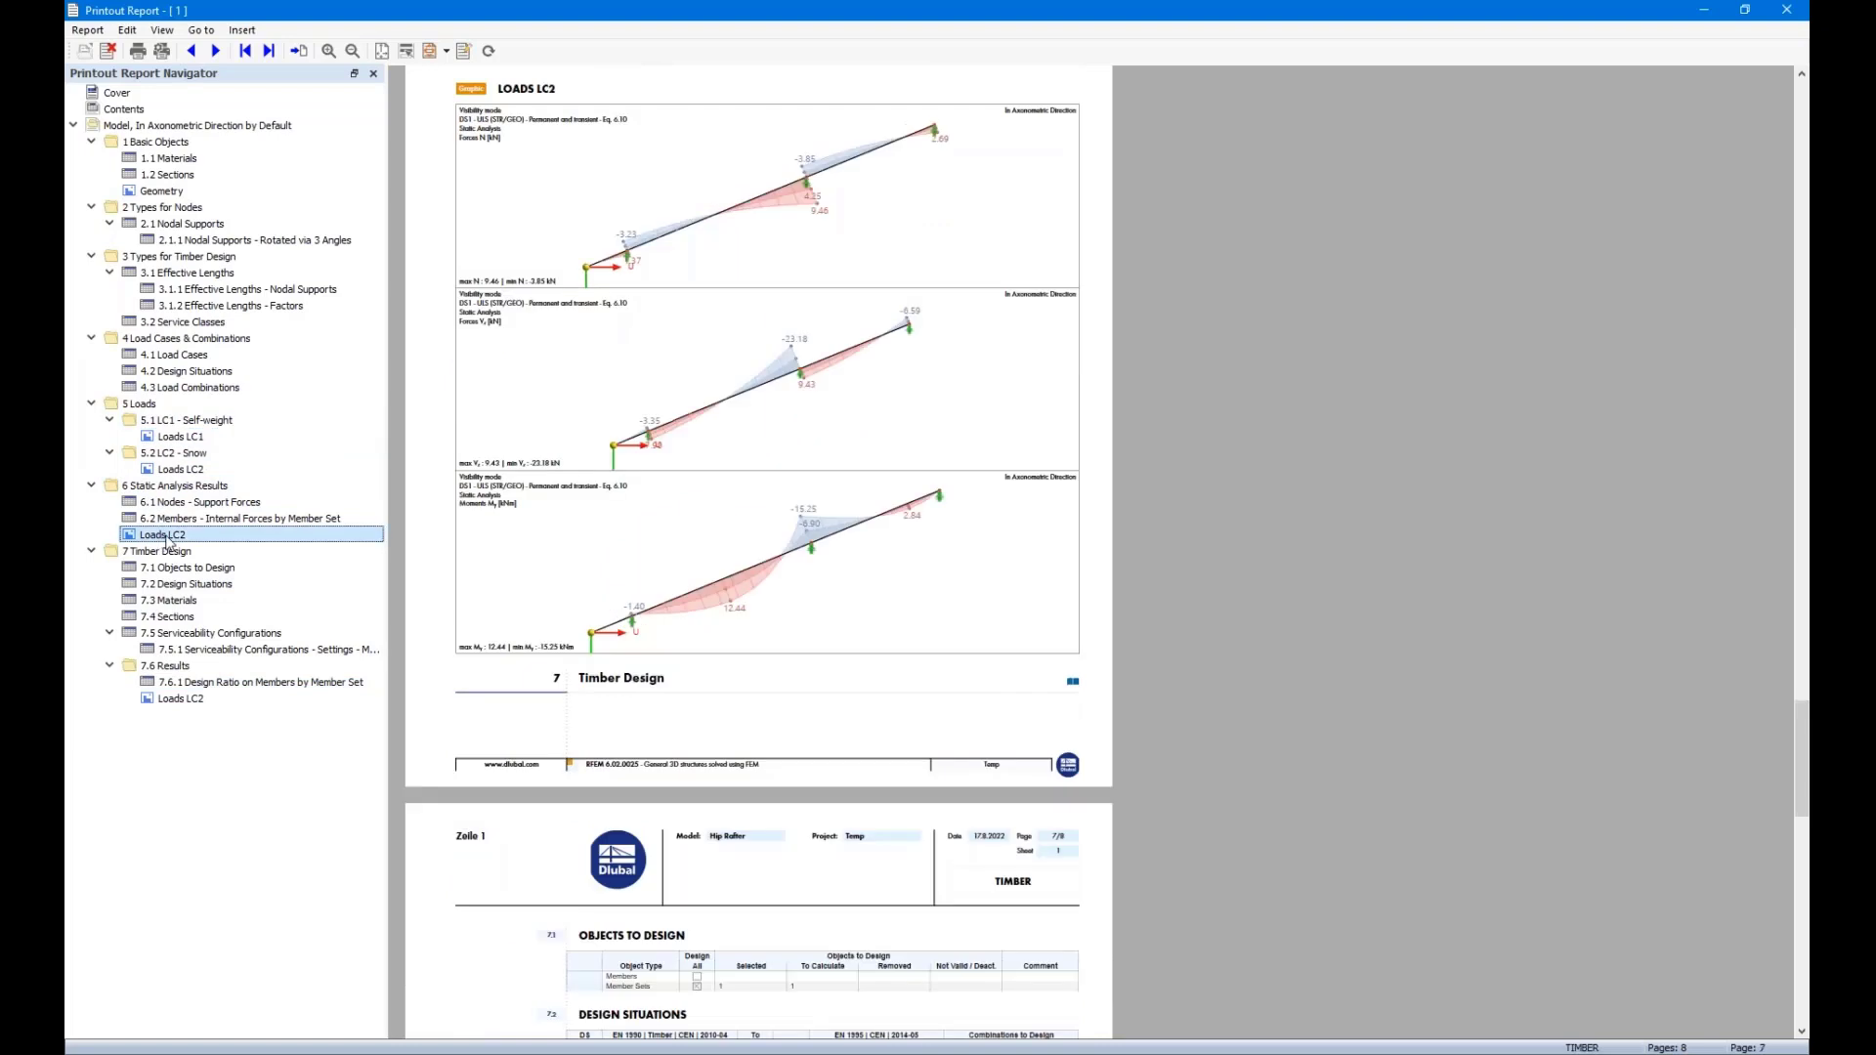
click(180, 699)
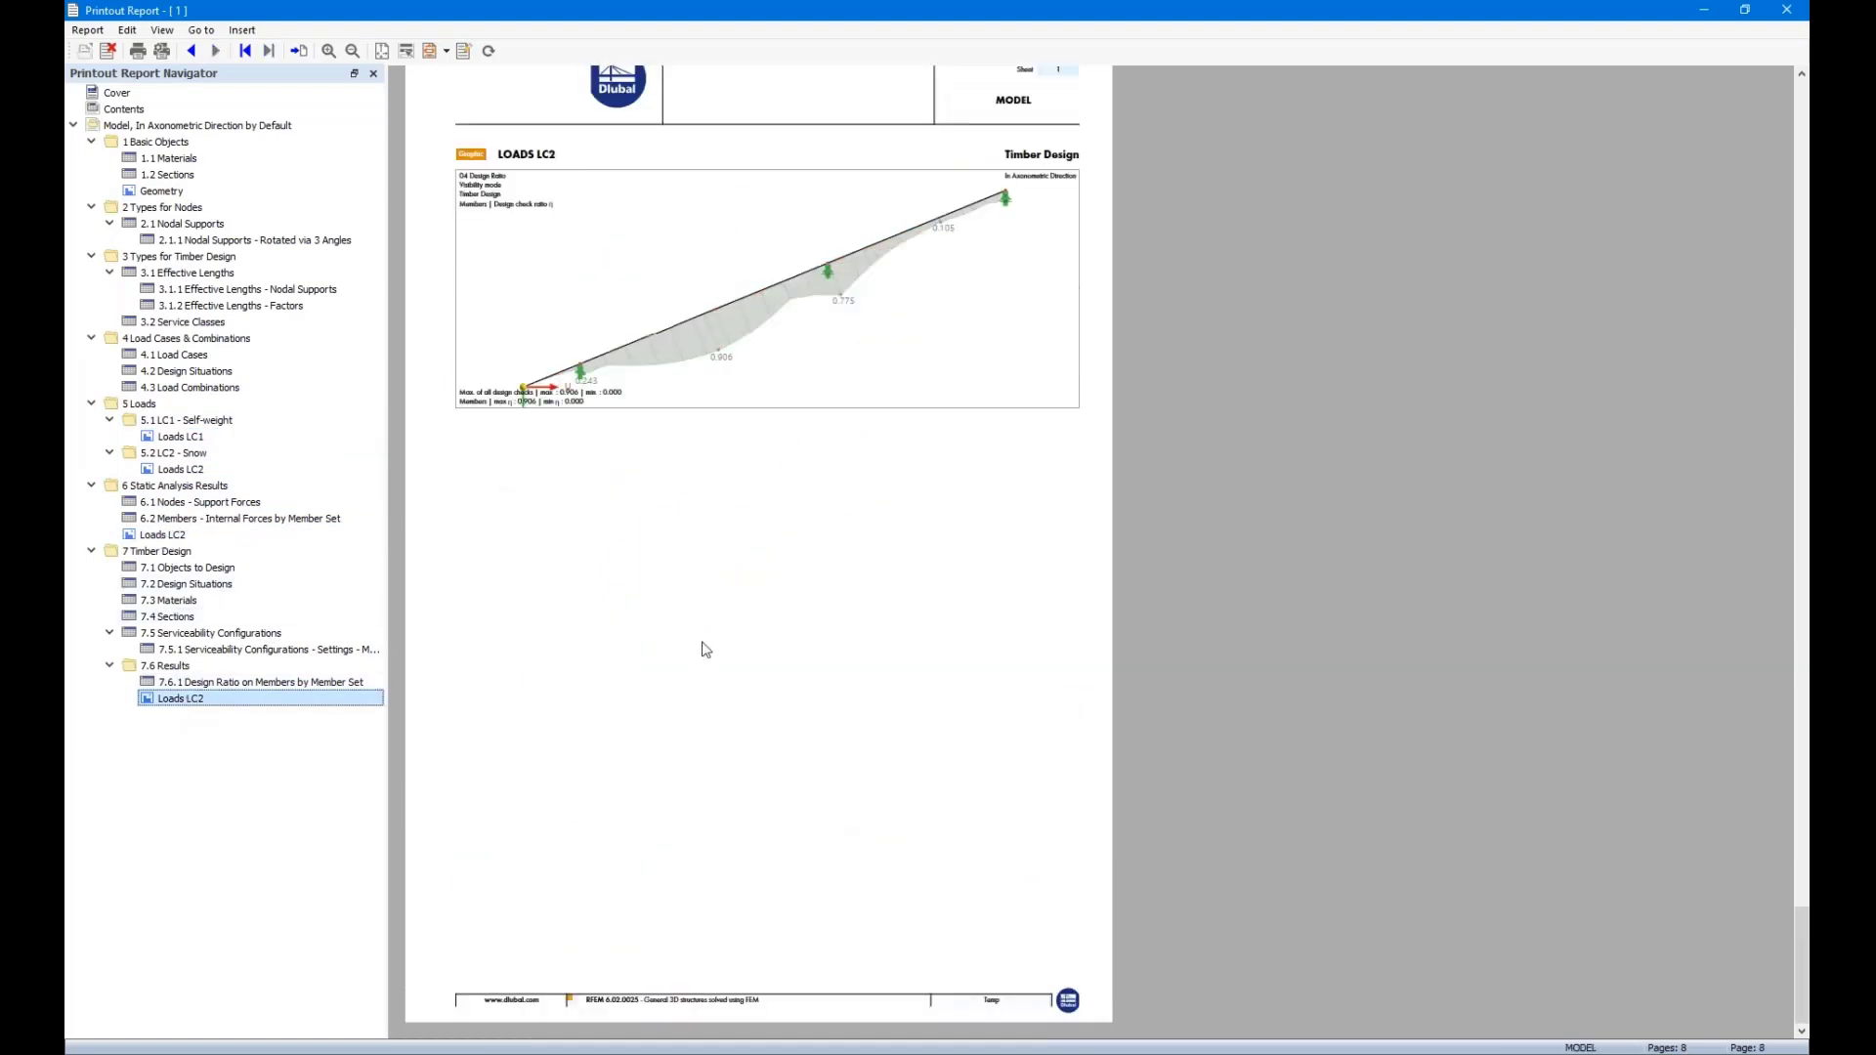
scroll(705, 650, up, 3)
scroll(705, 653, down, 3)
scroll(967, 674, up, 12)
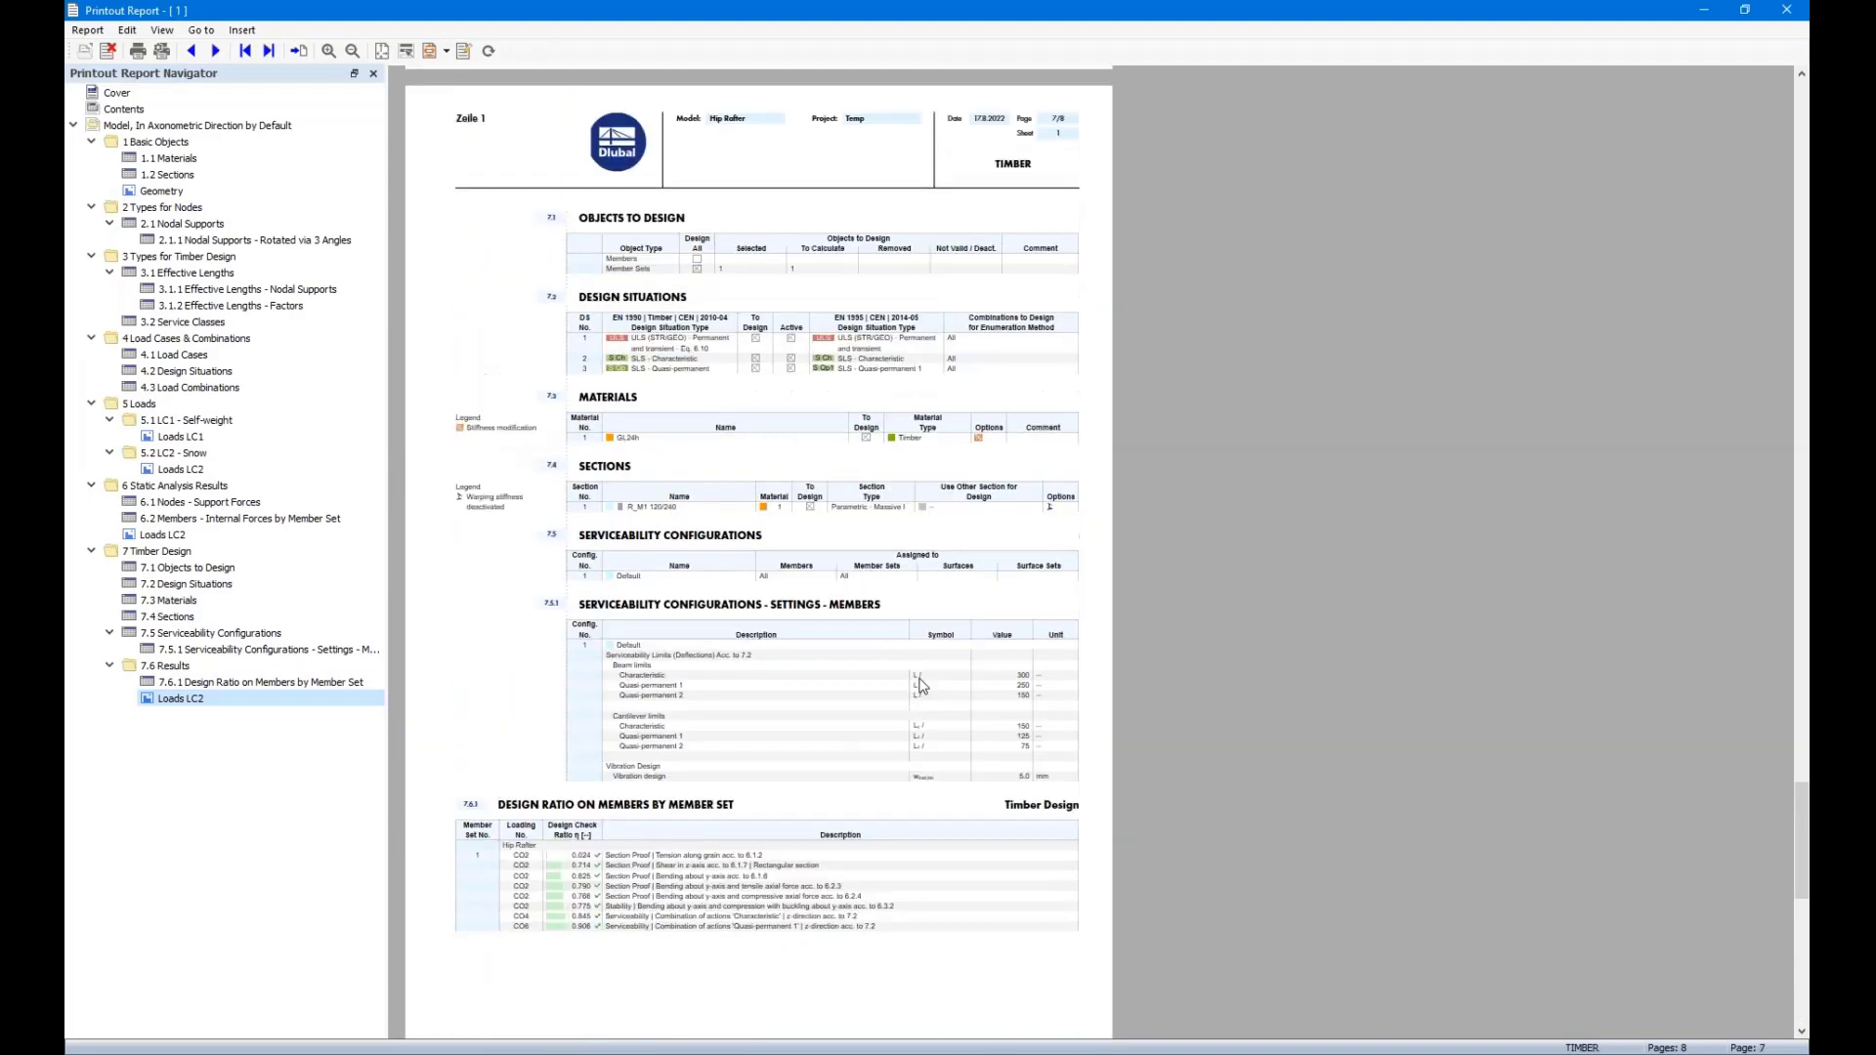
scroll(919, 684, up, 15)
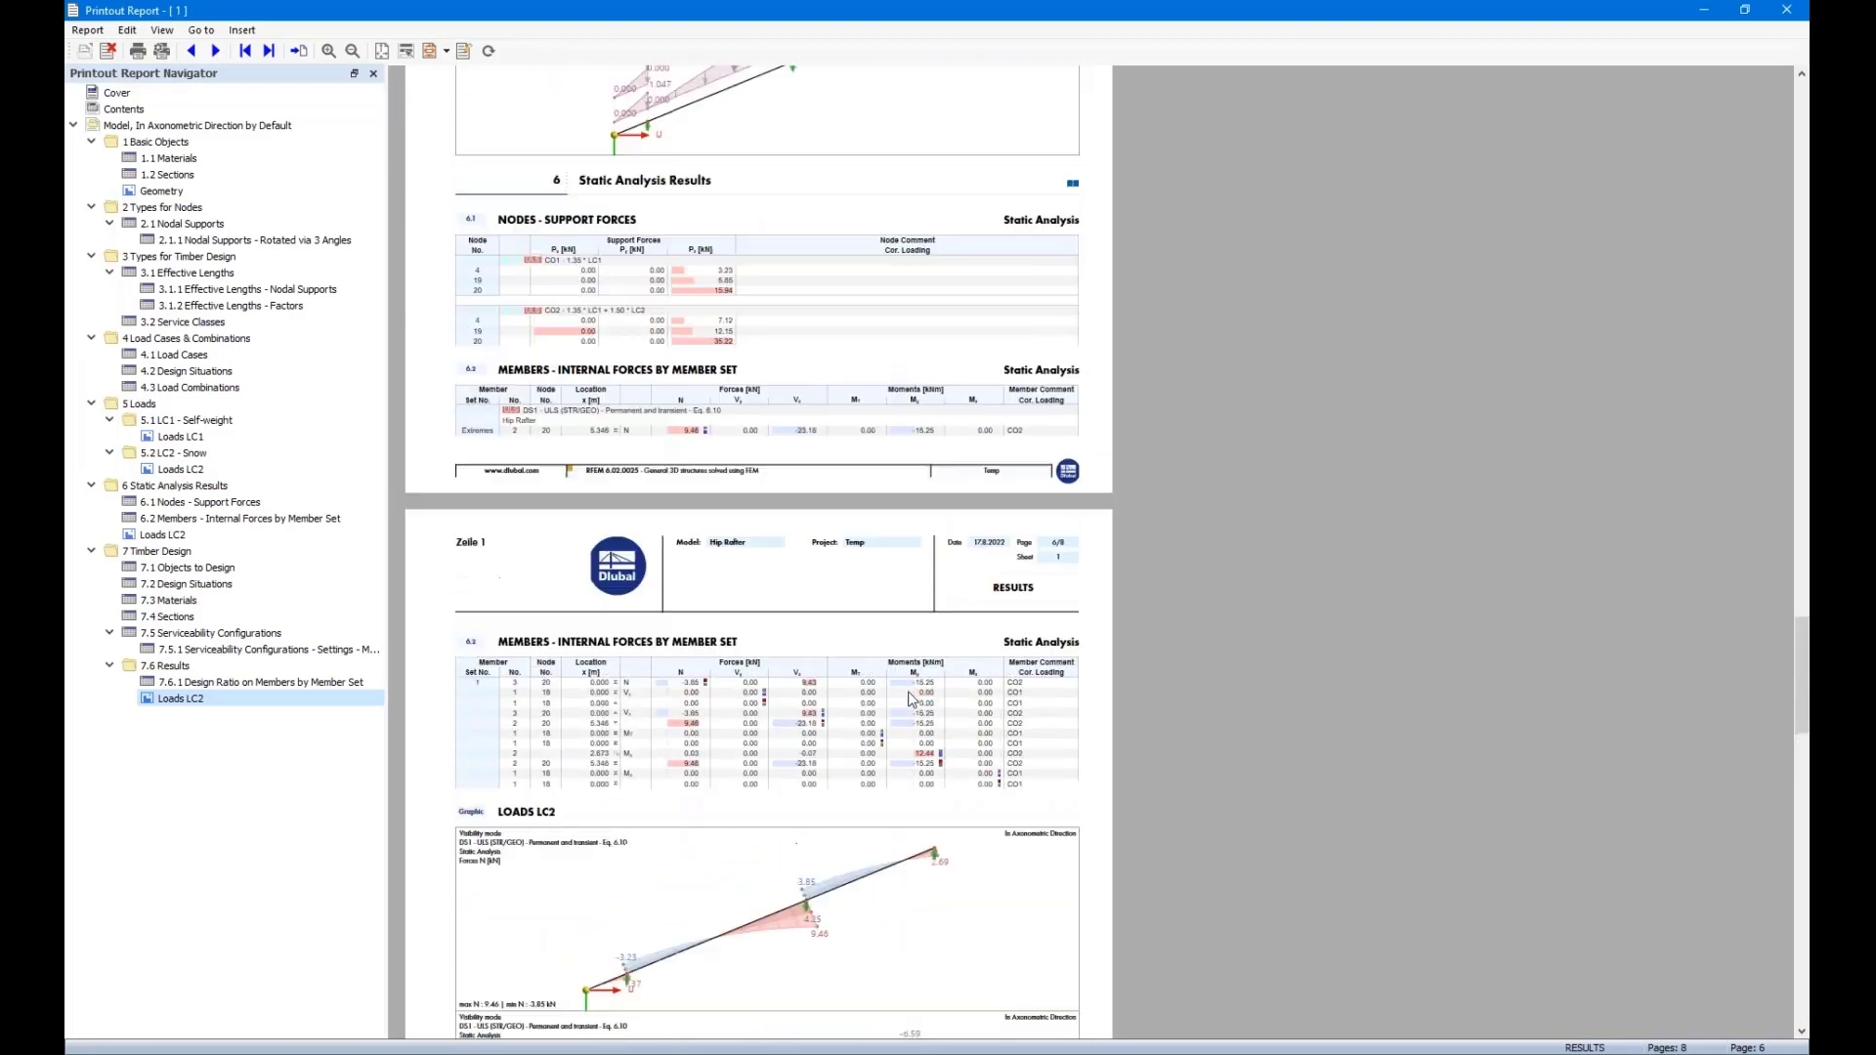
scroll(907, 675, up, 10)
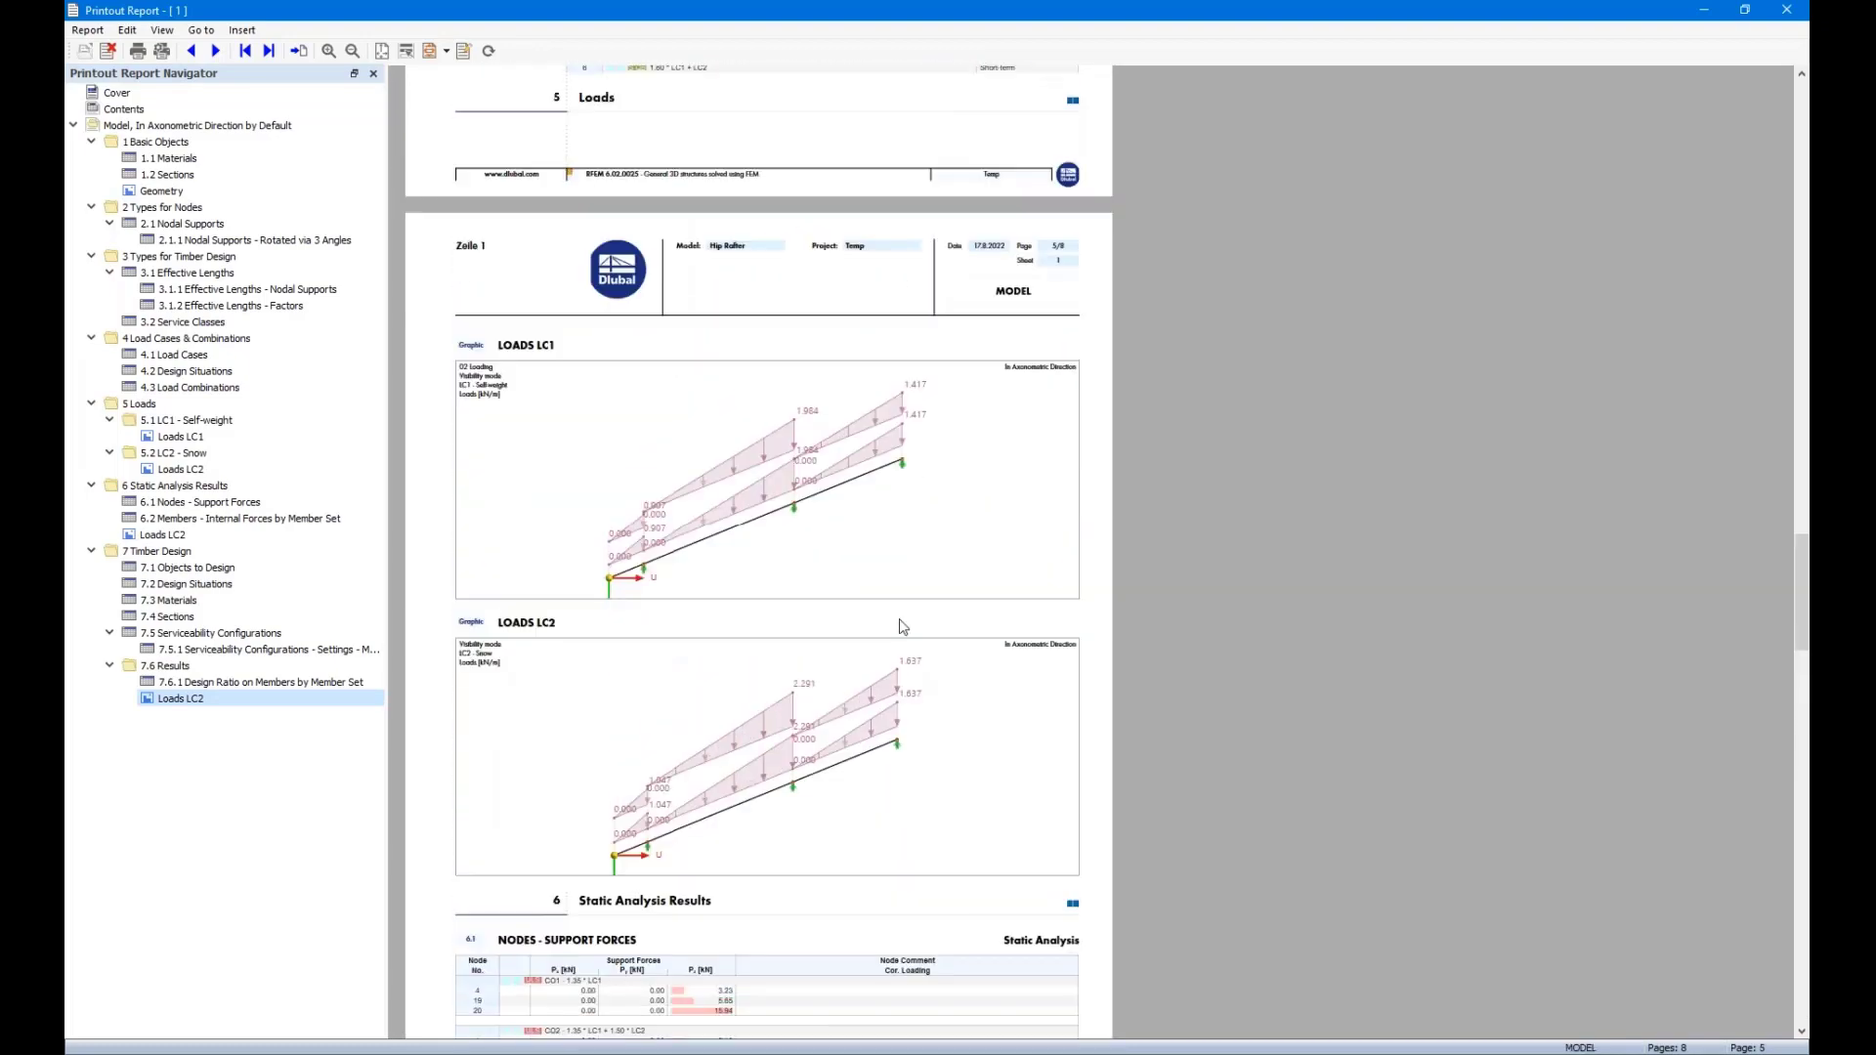
scroll(903, 627, up, 15)
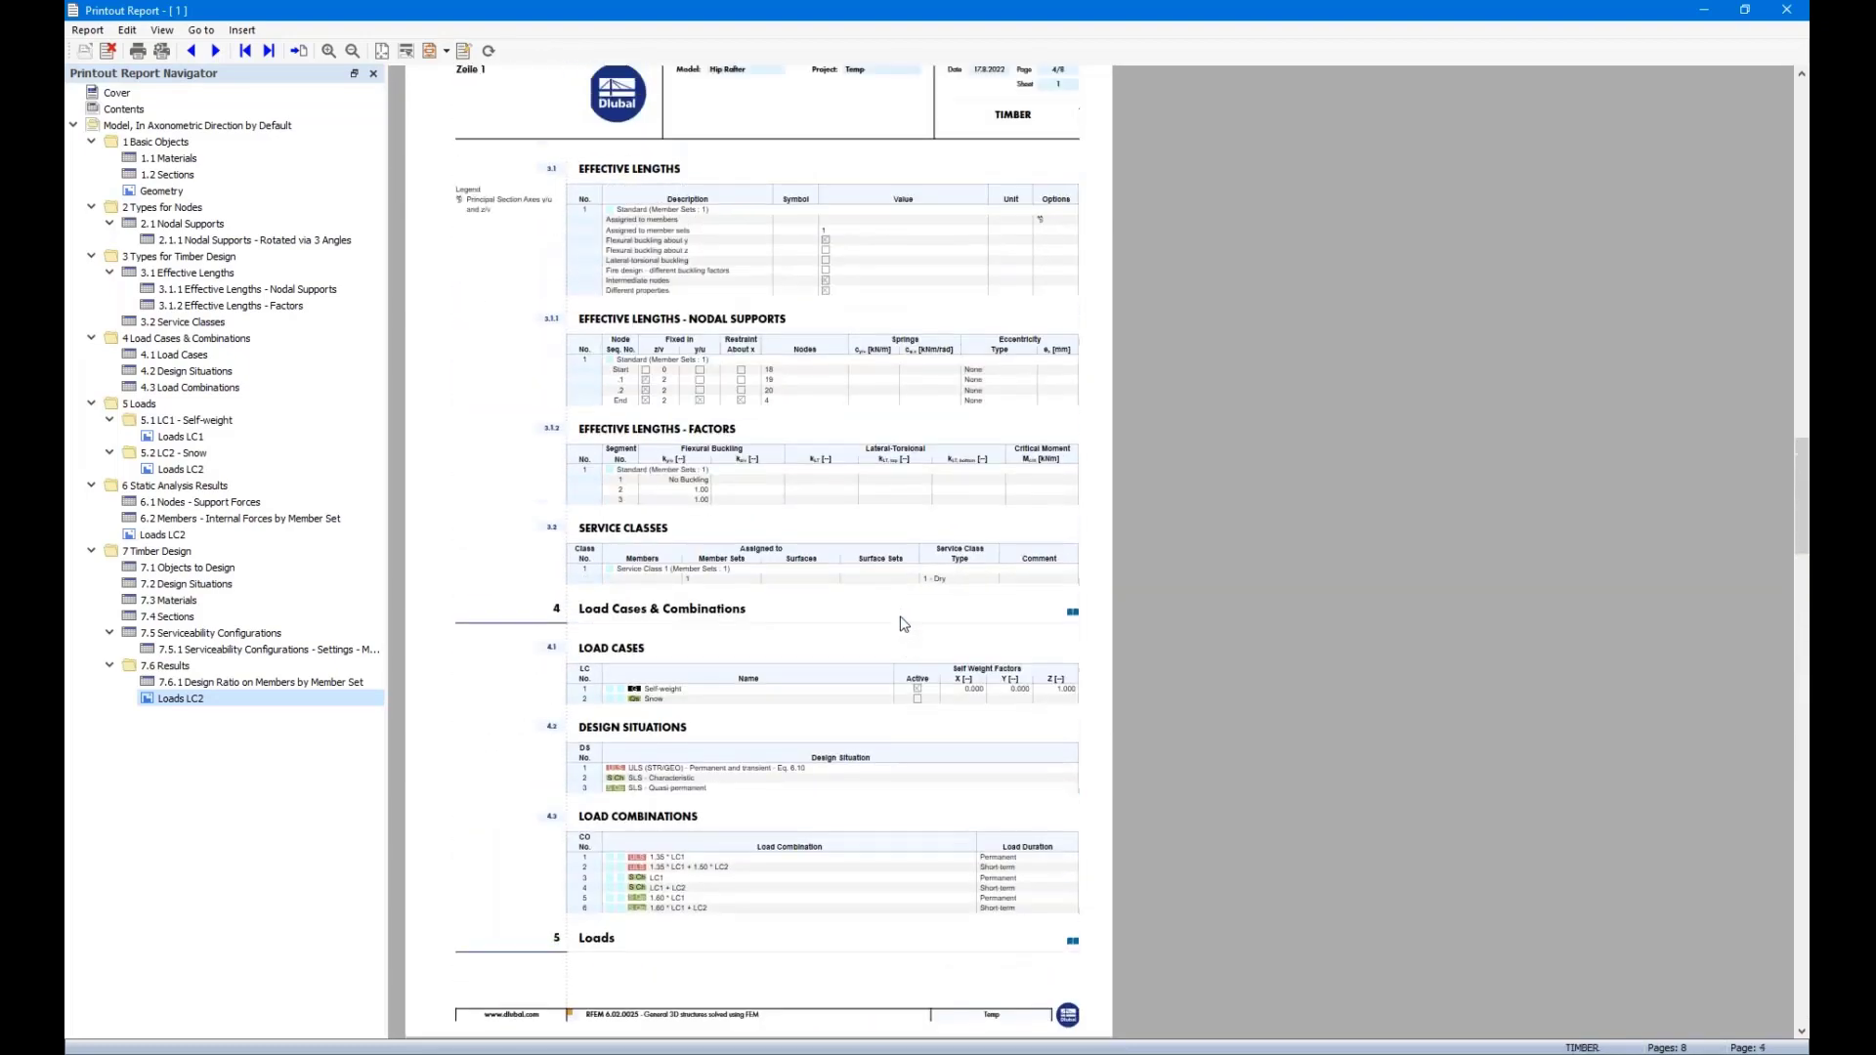
scroll(903, 626, up, 15)
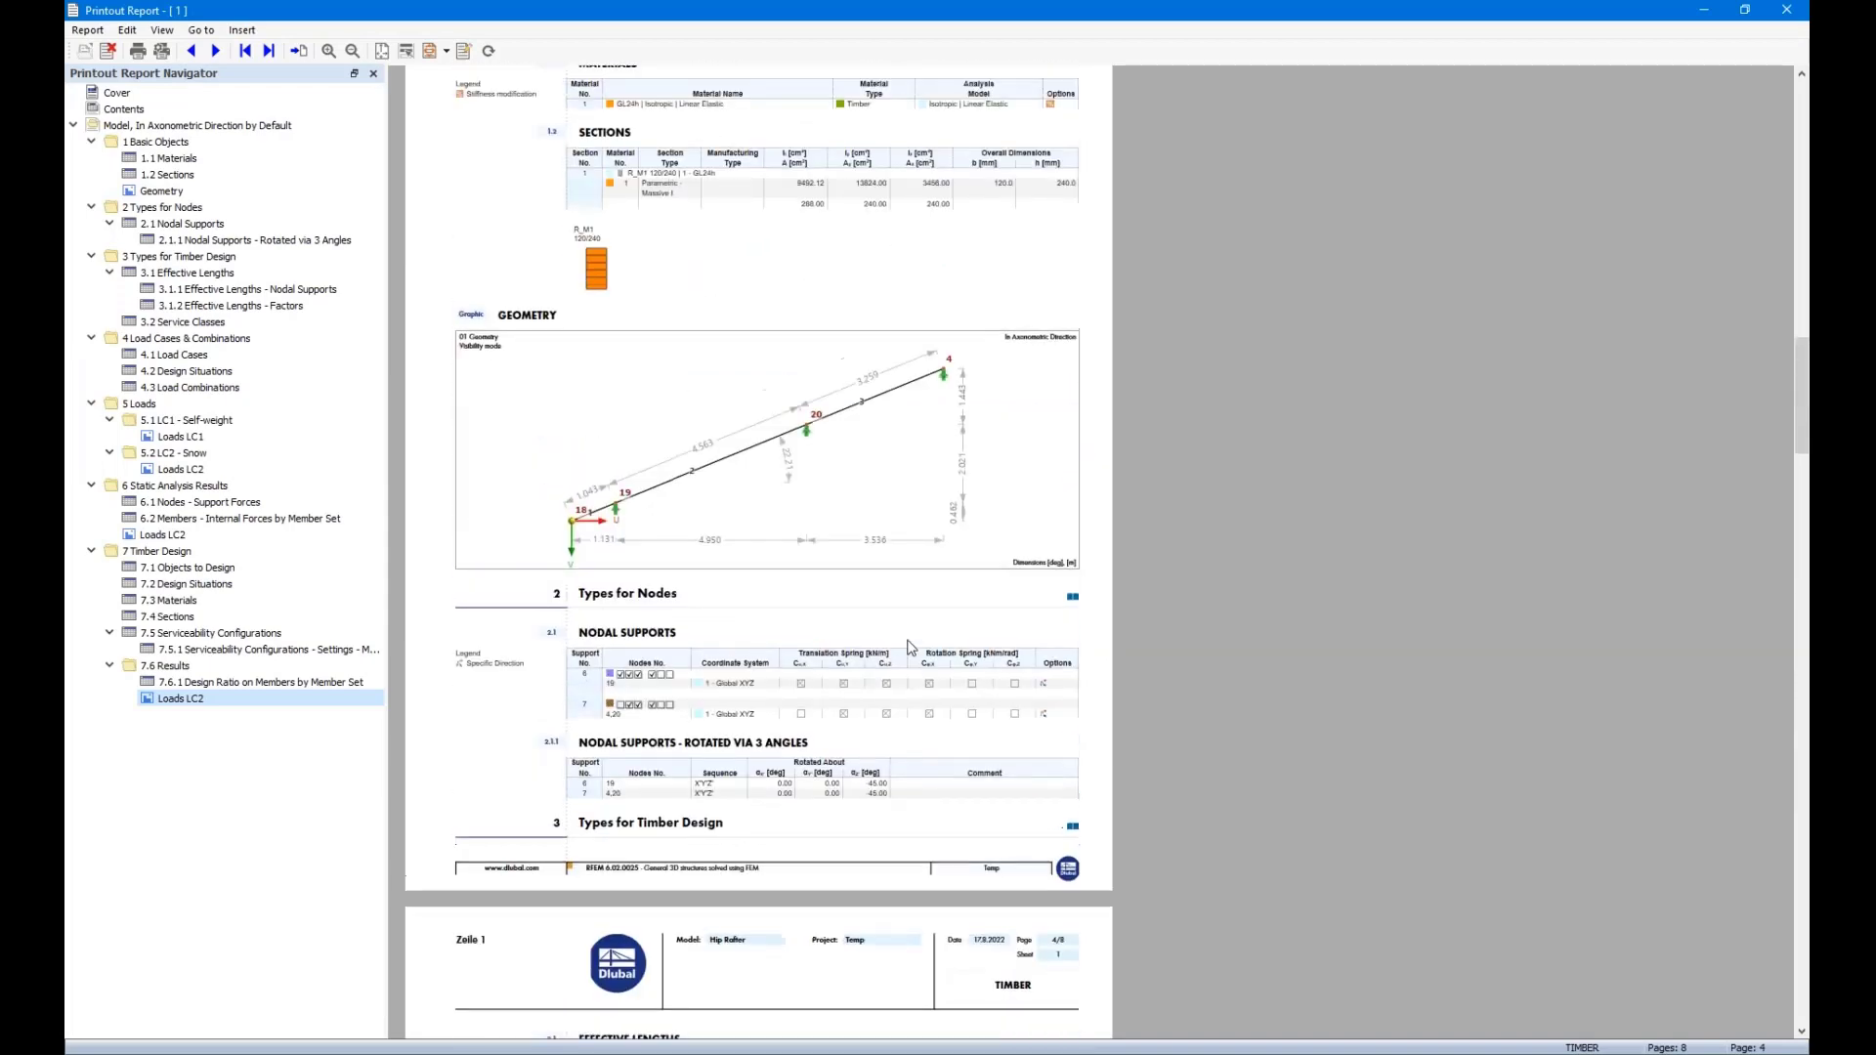
scroll(907, 645, up, 10)
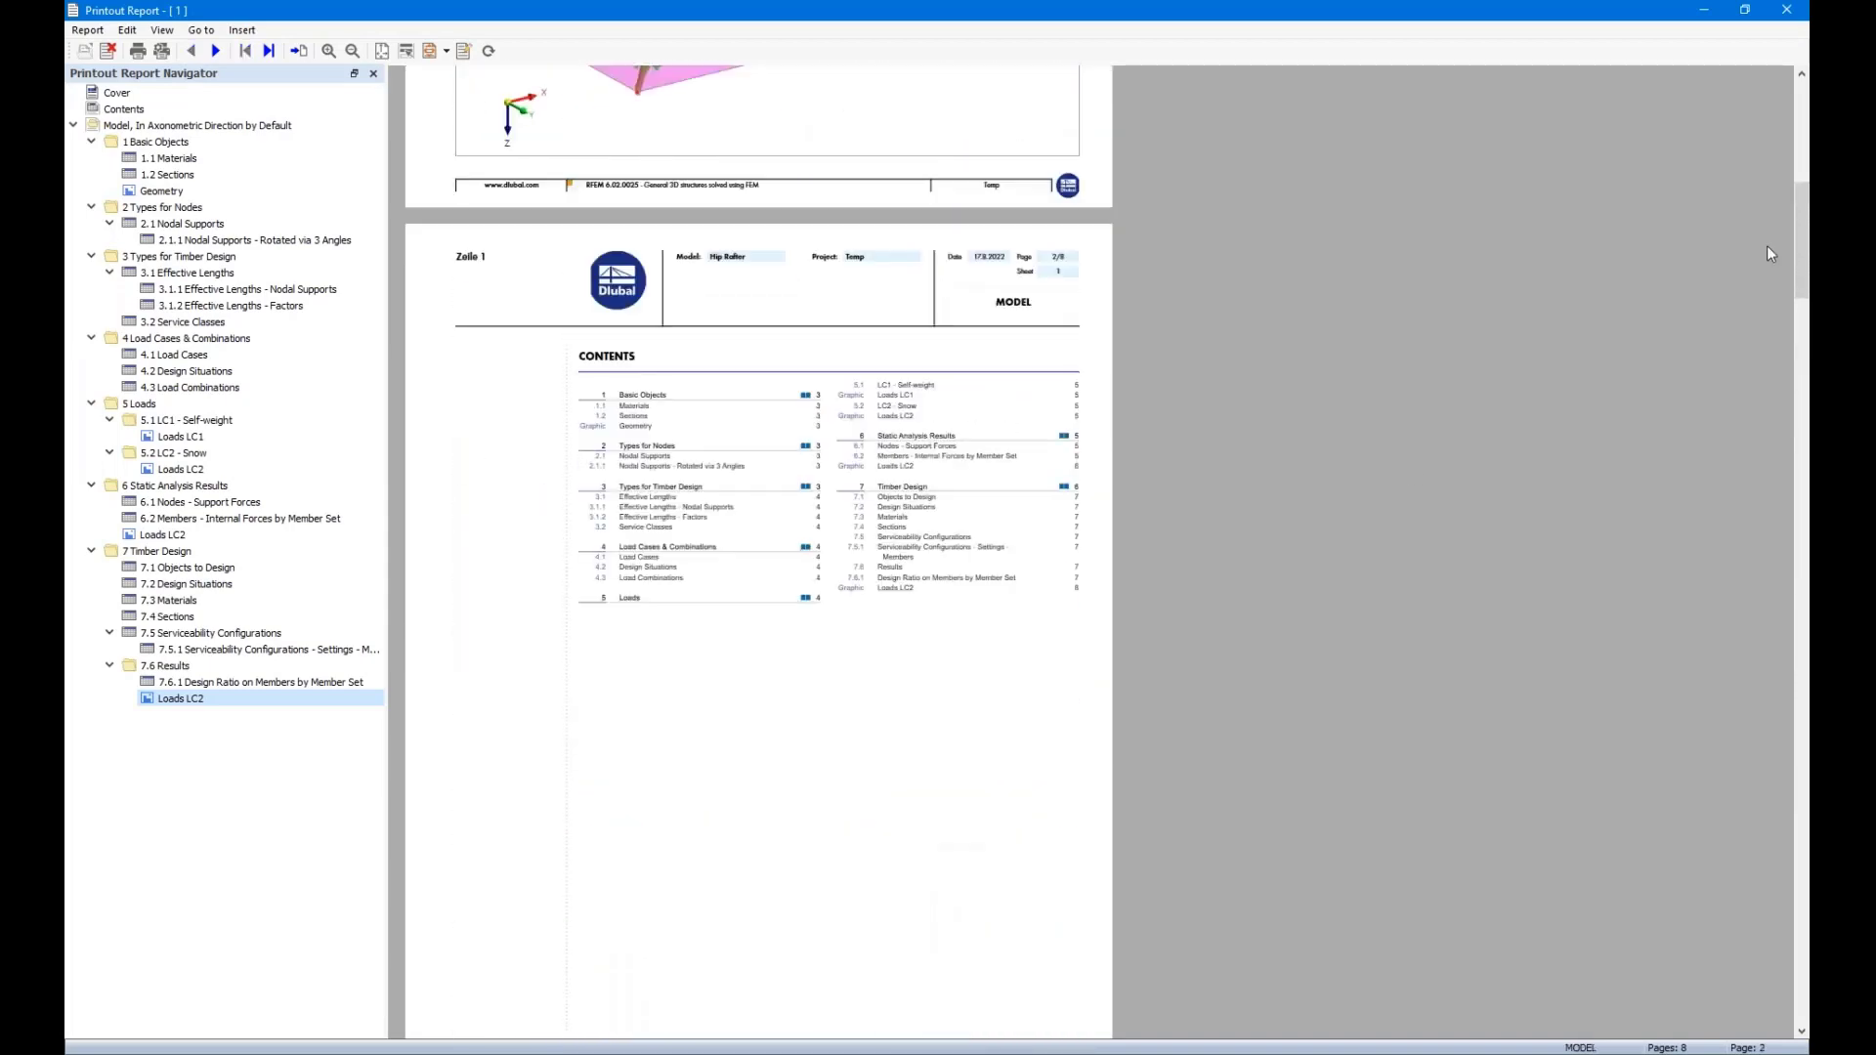
drag(1801, 275, 1802, 711)
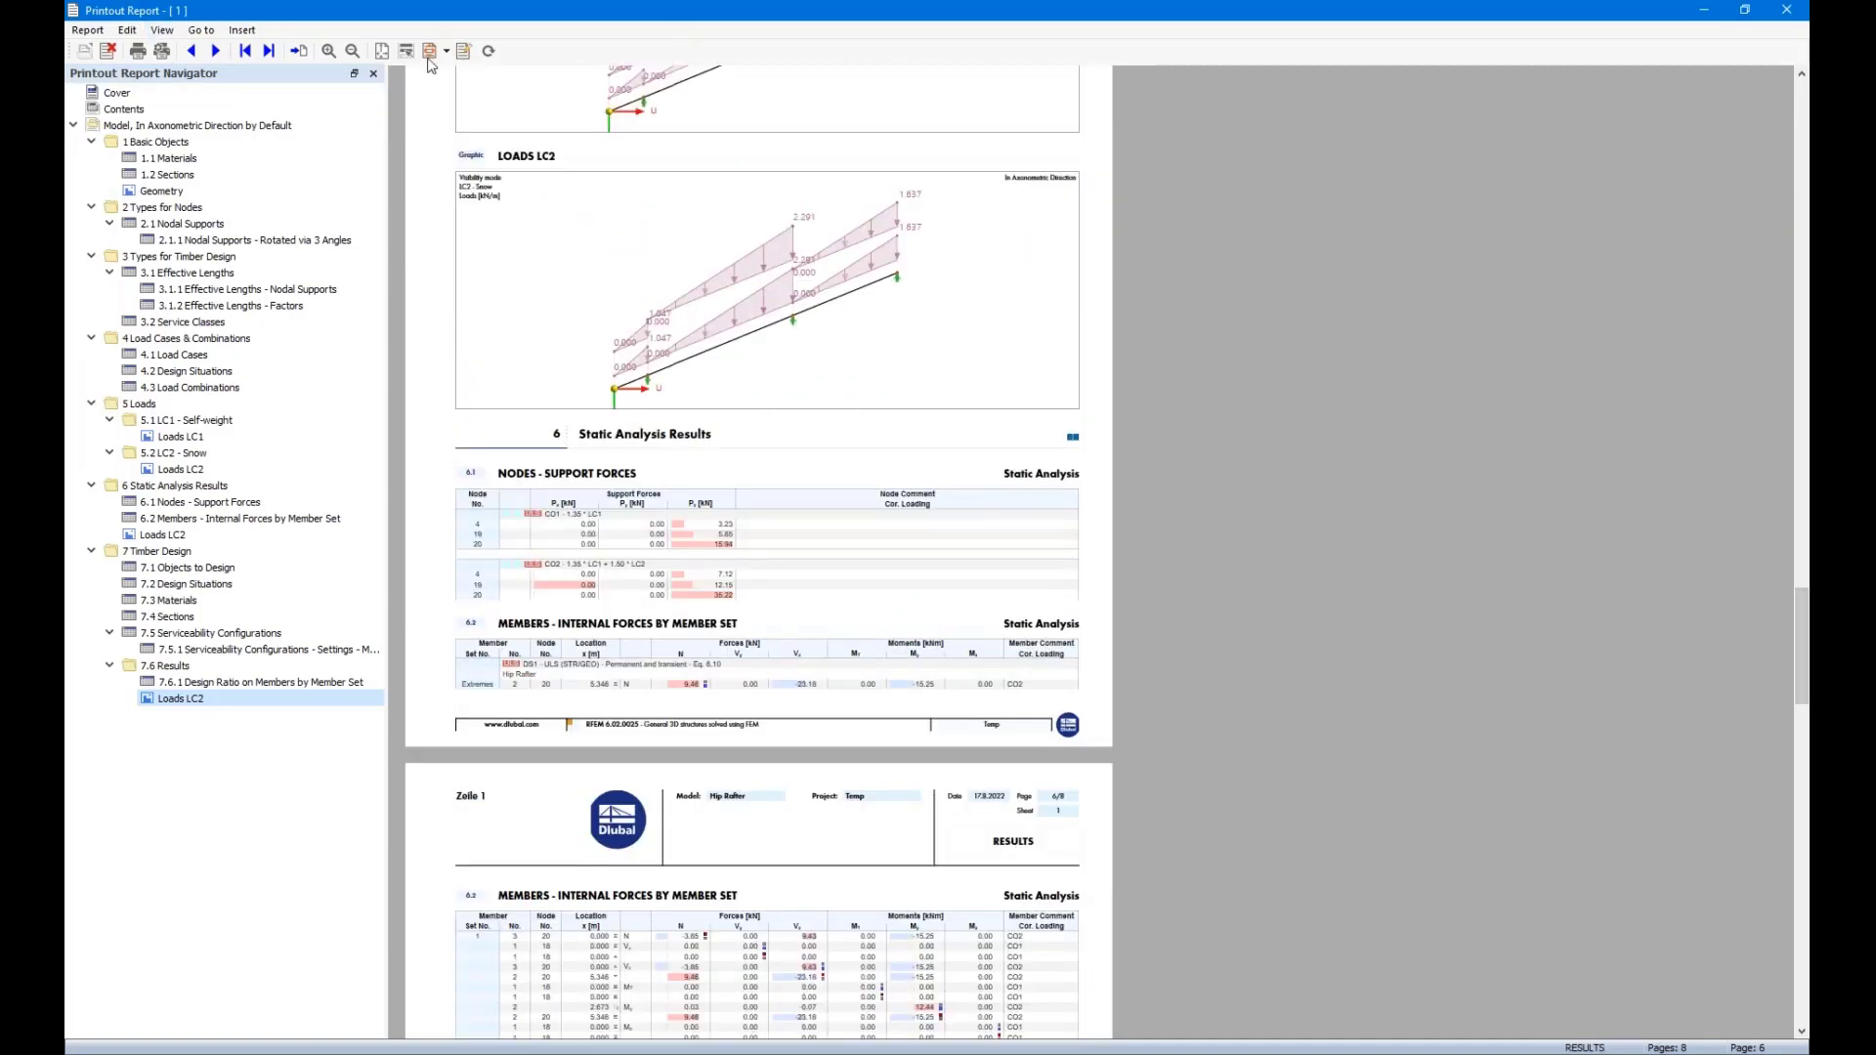
Look over the report items in the Printout Report Manager and close it without changes
click(465, 51)
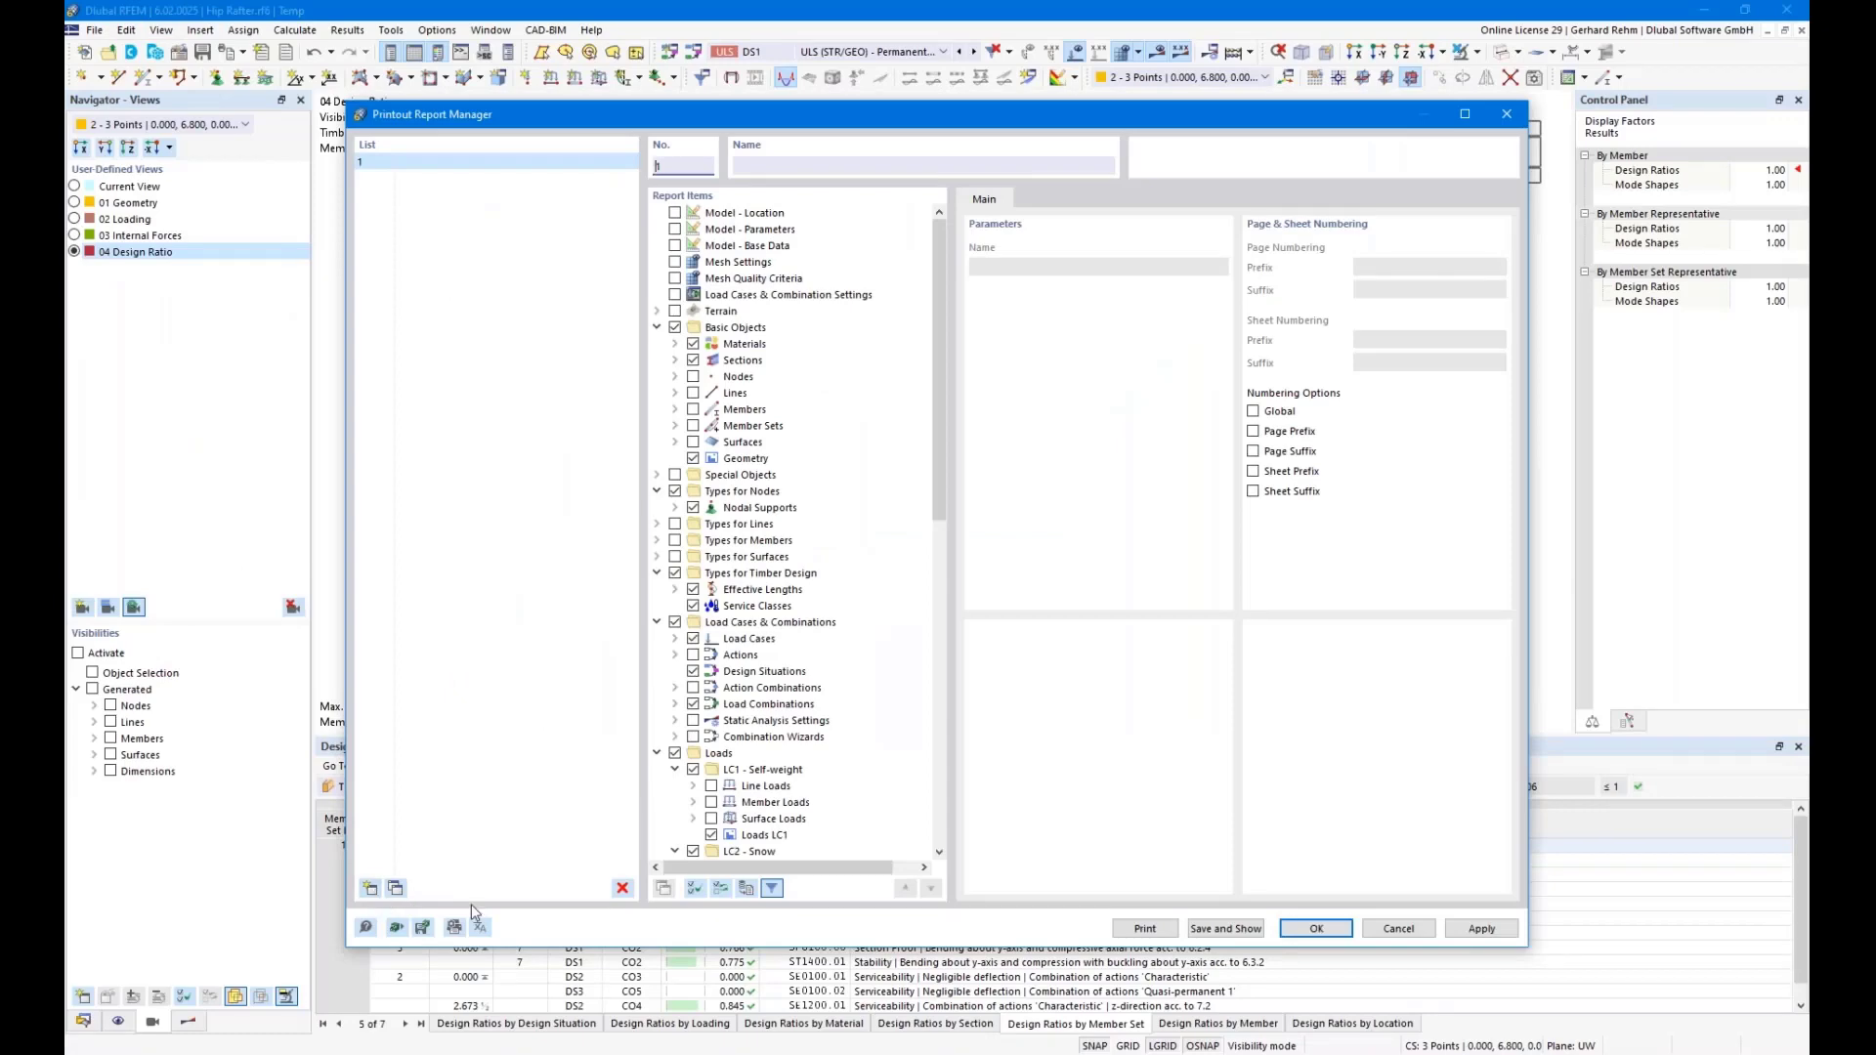
click(1399, 928)
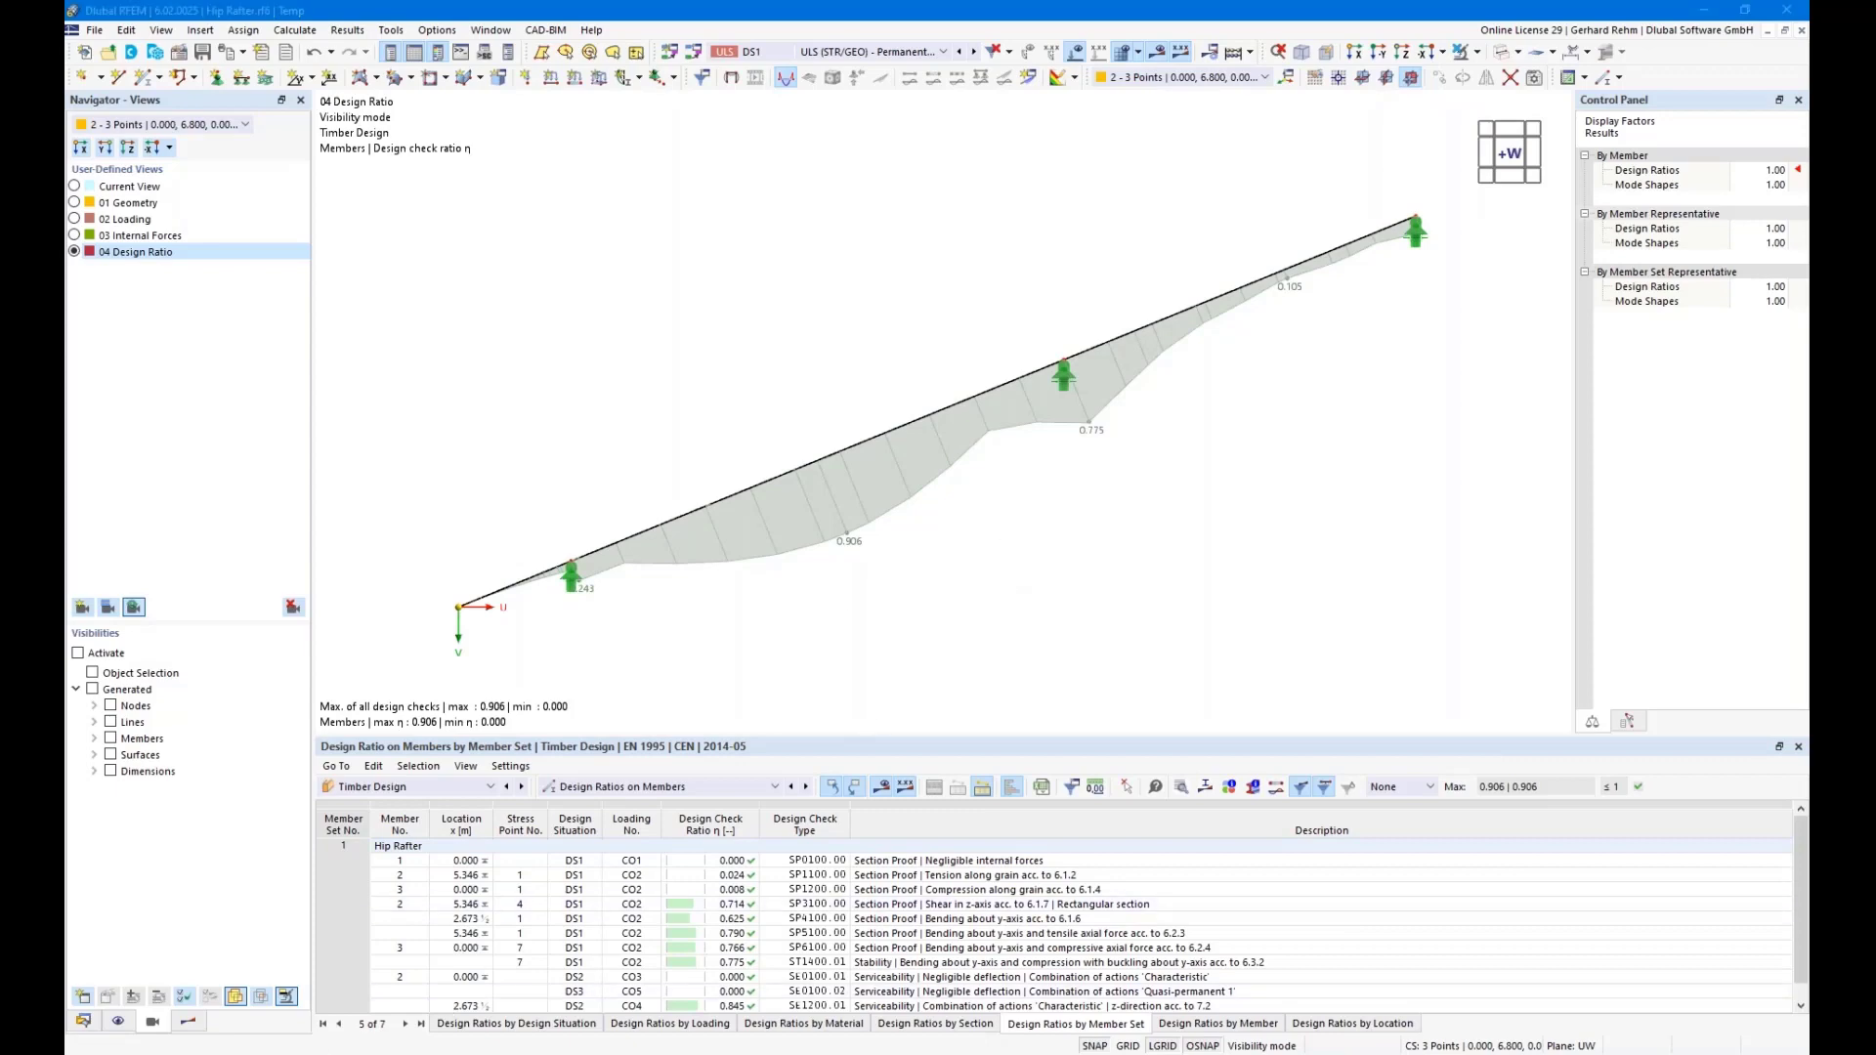
key(alt+Tab)
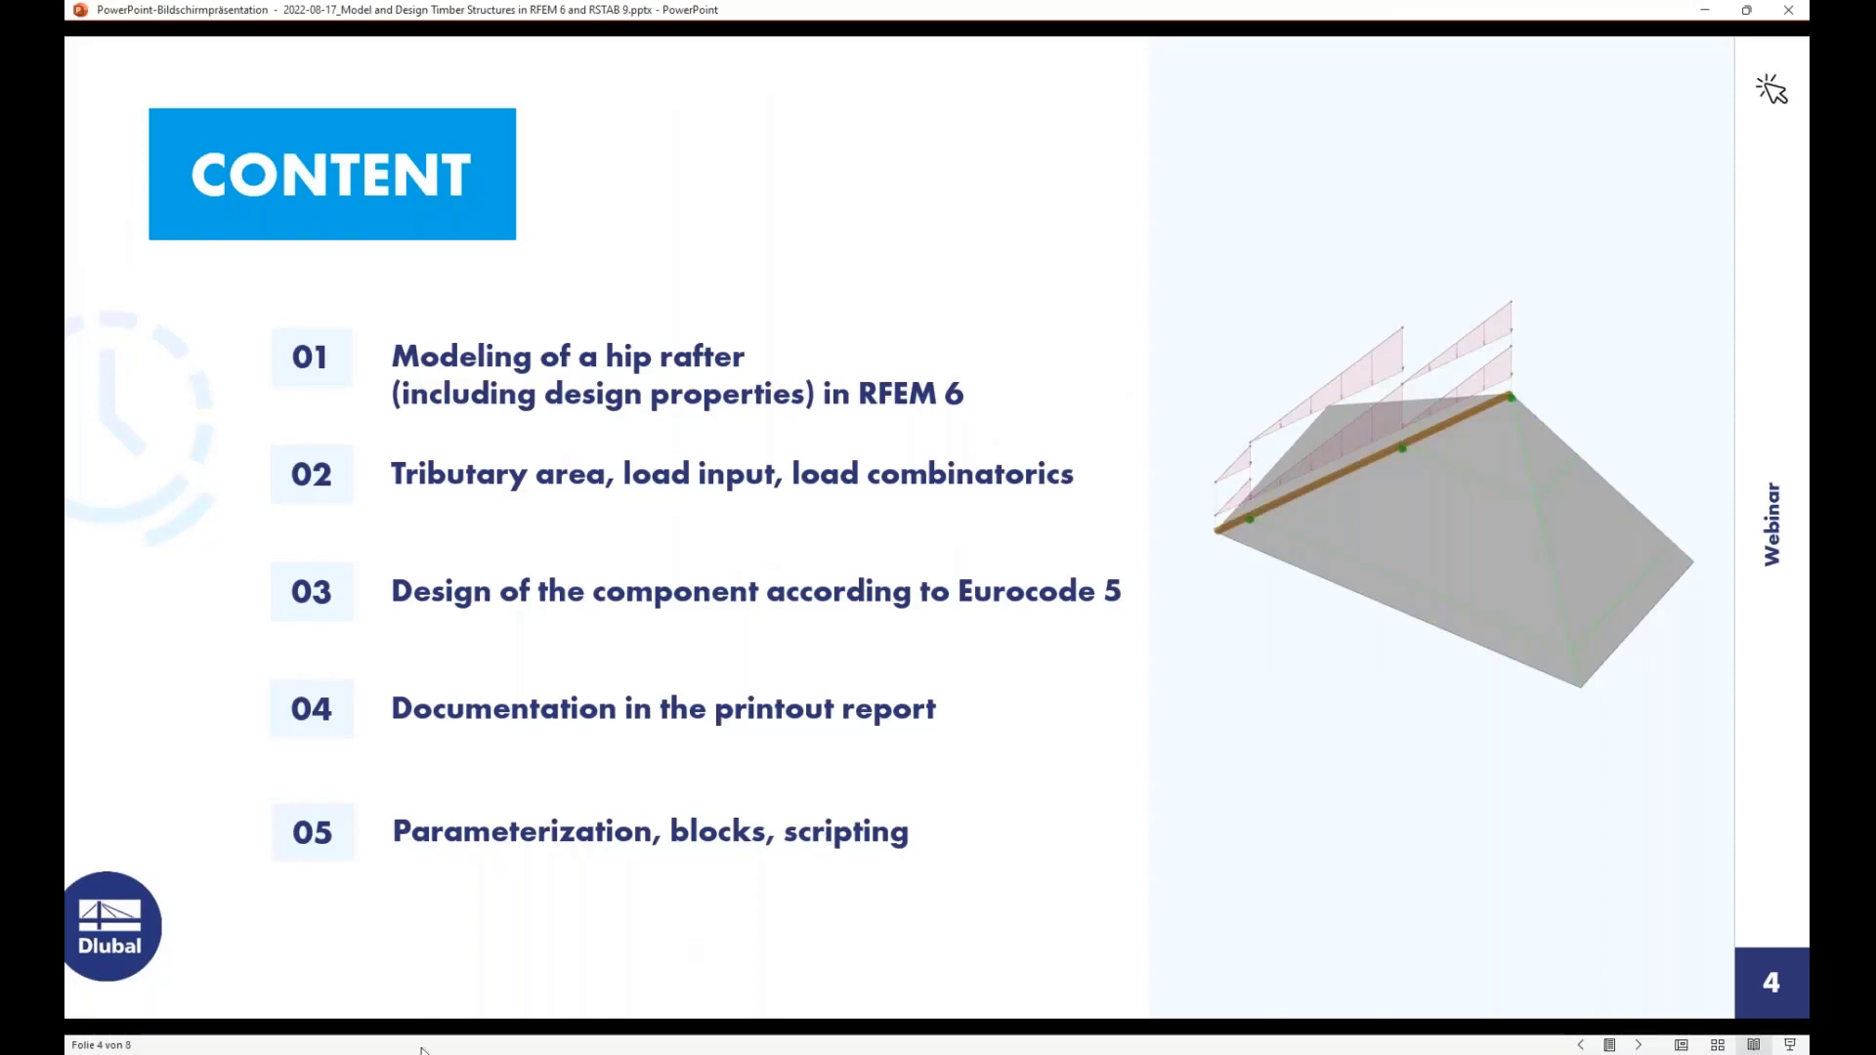
key(alt+Tab)
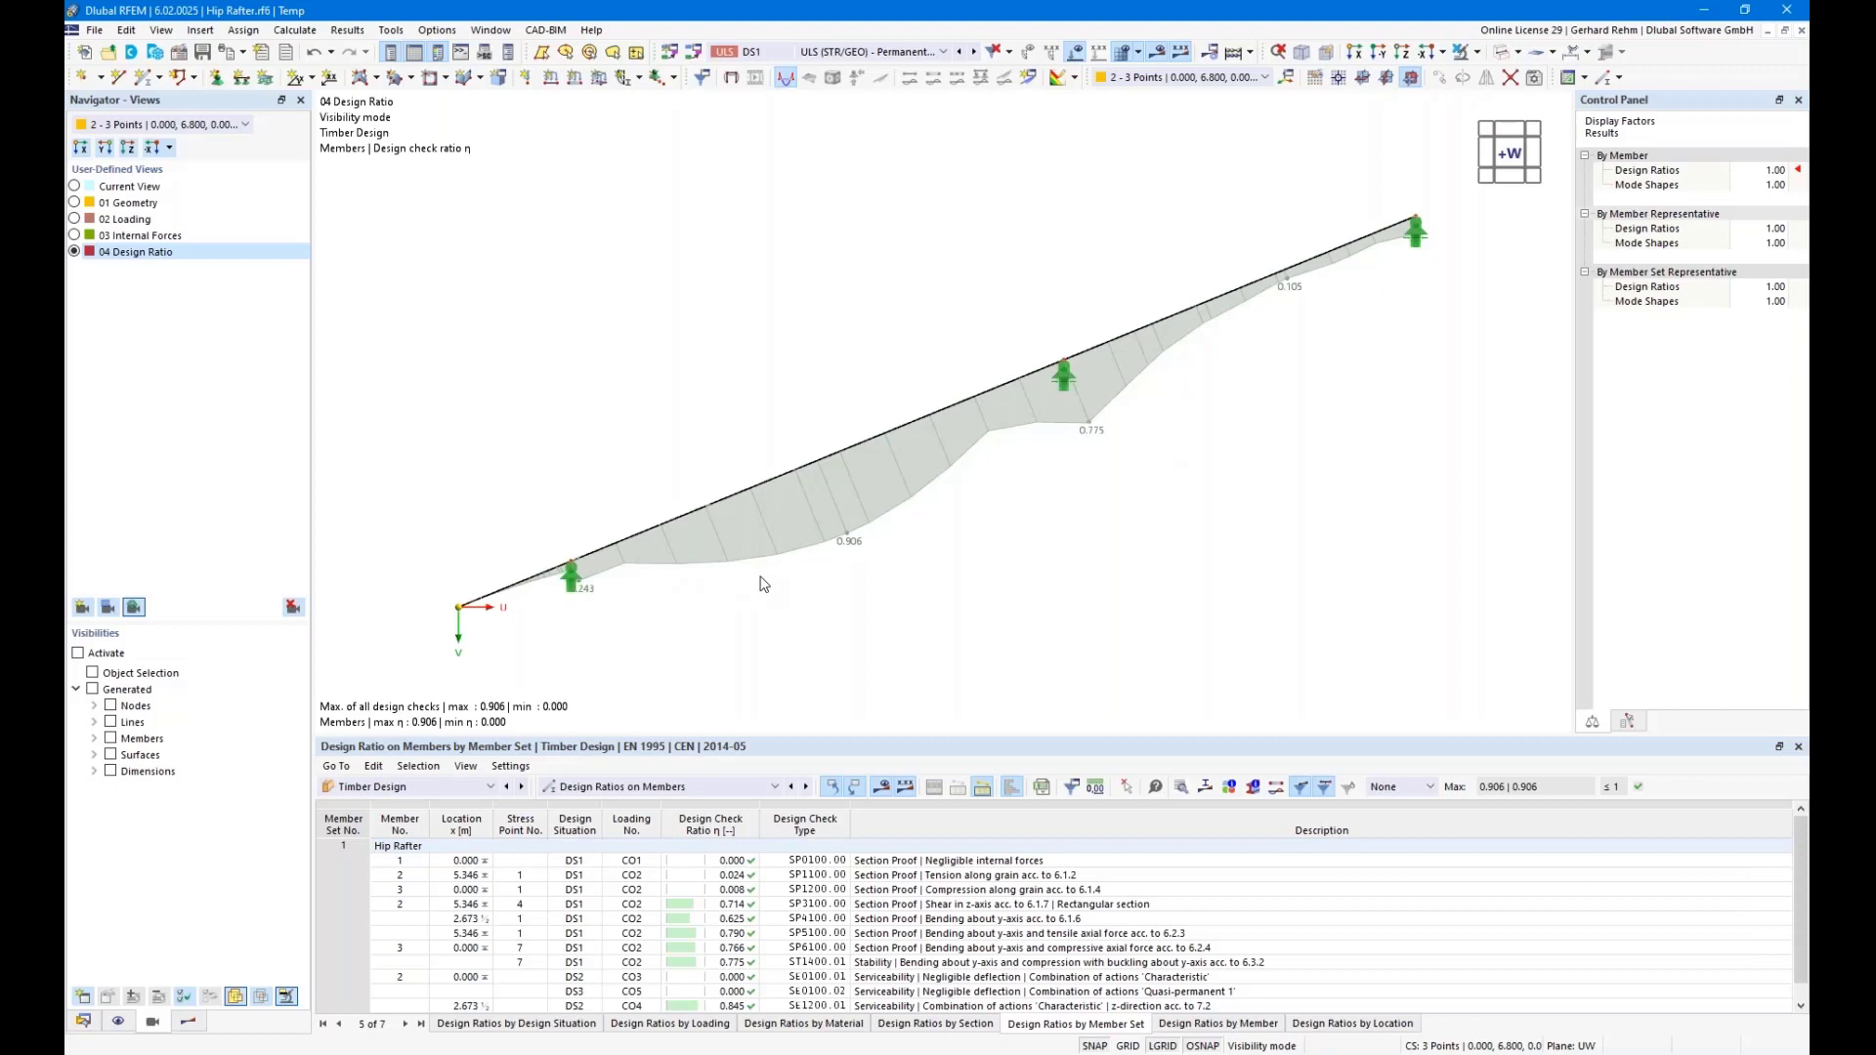
scroll(764, 584, down, 2)
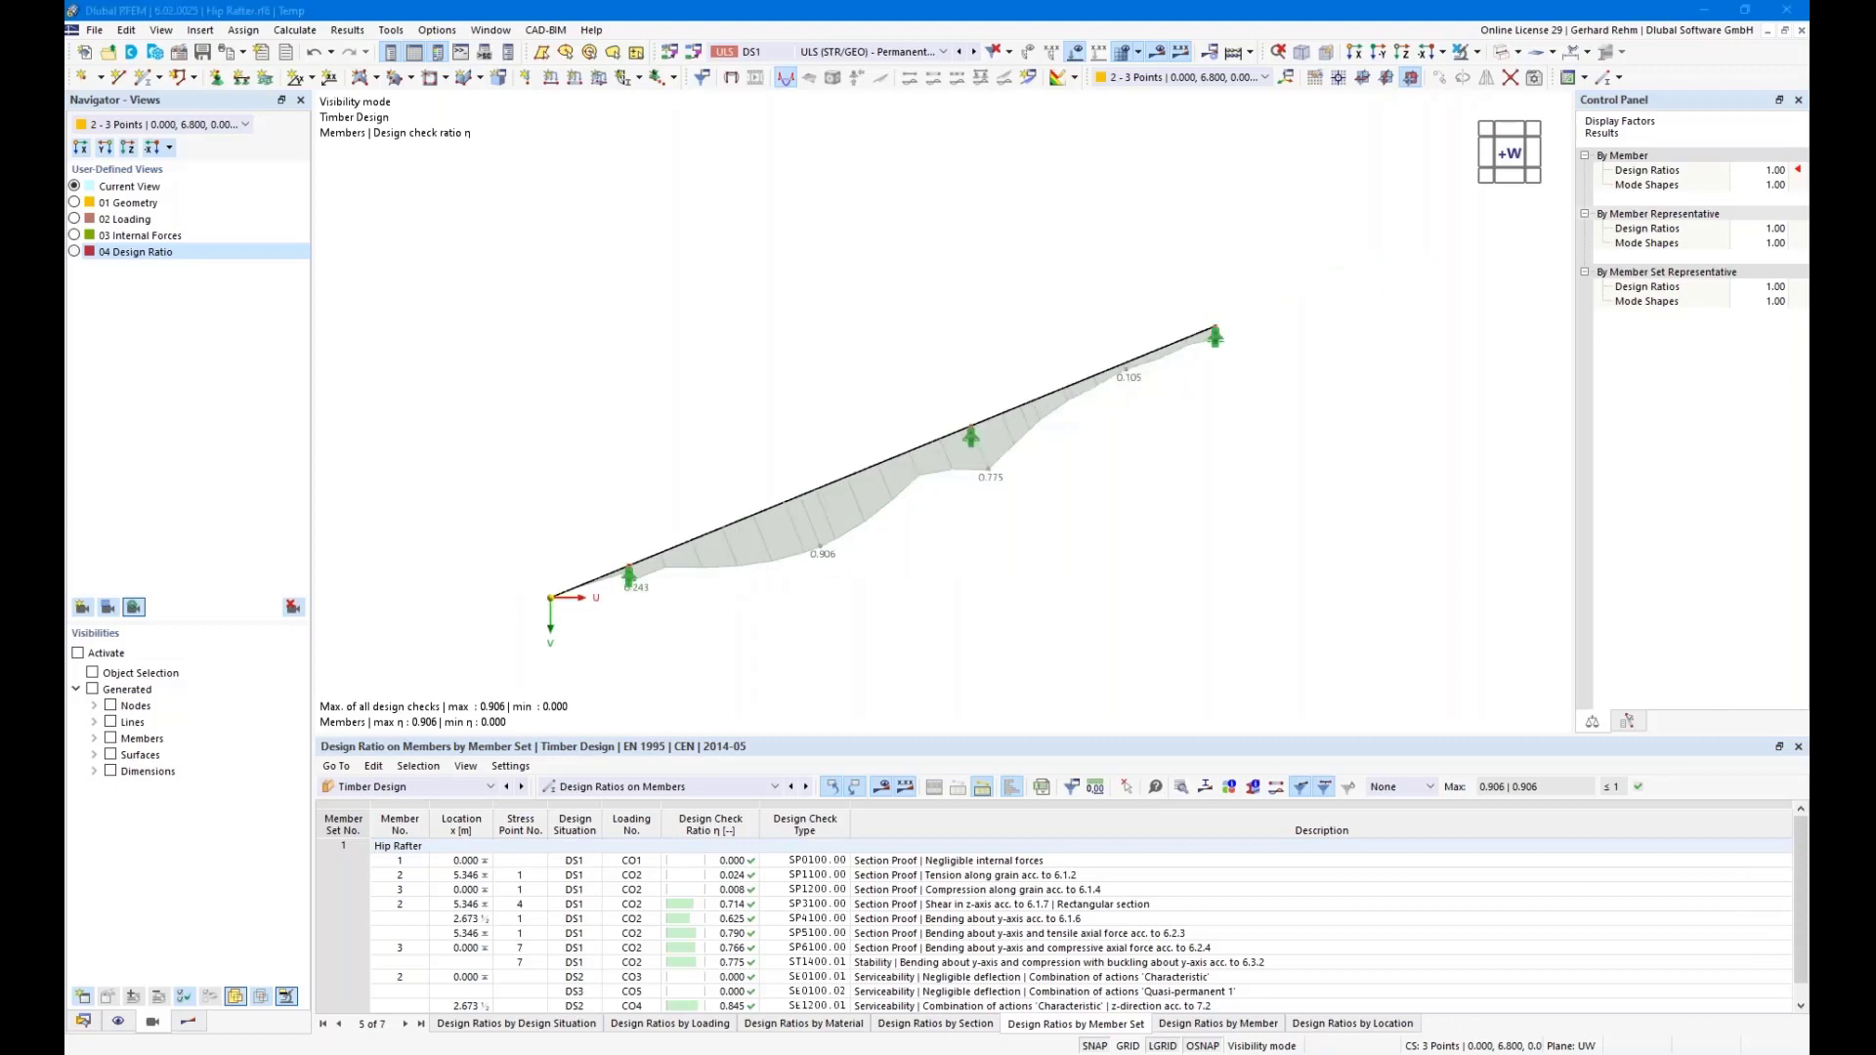
Bring up the program window with the Parameters.rf6 model, maximize it and inspect the roof model from a rotated view
drag(1809, 59, 931, 112)
double_click(931, 111)
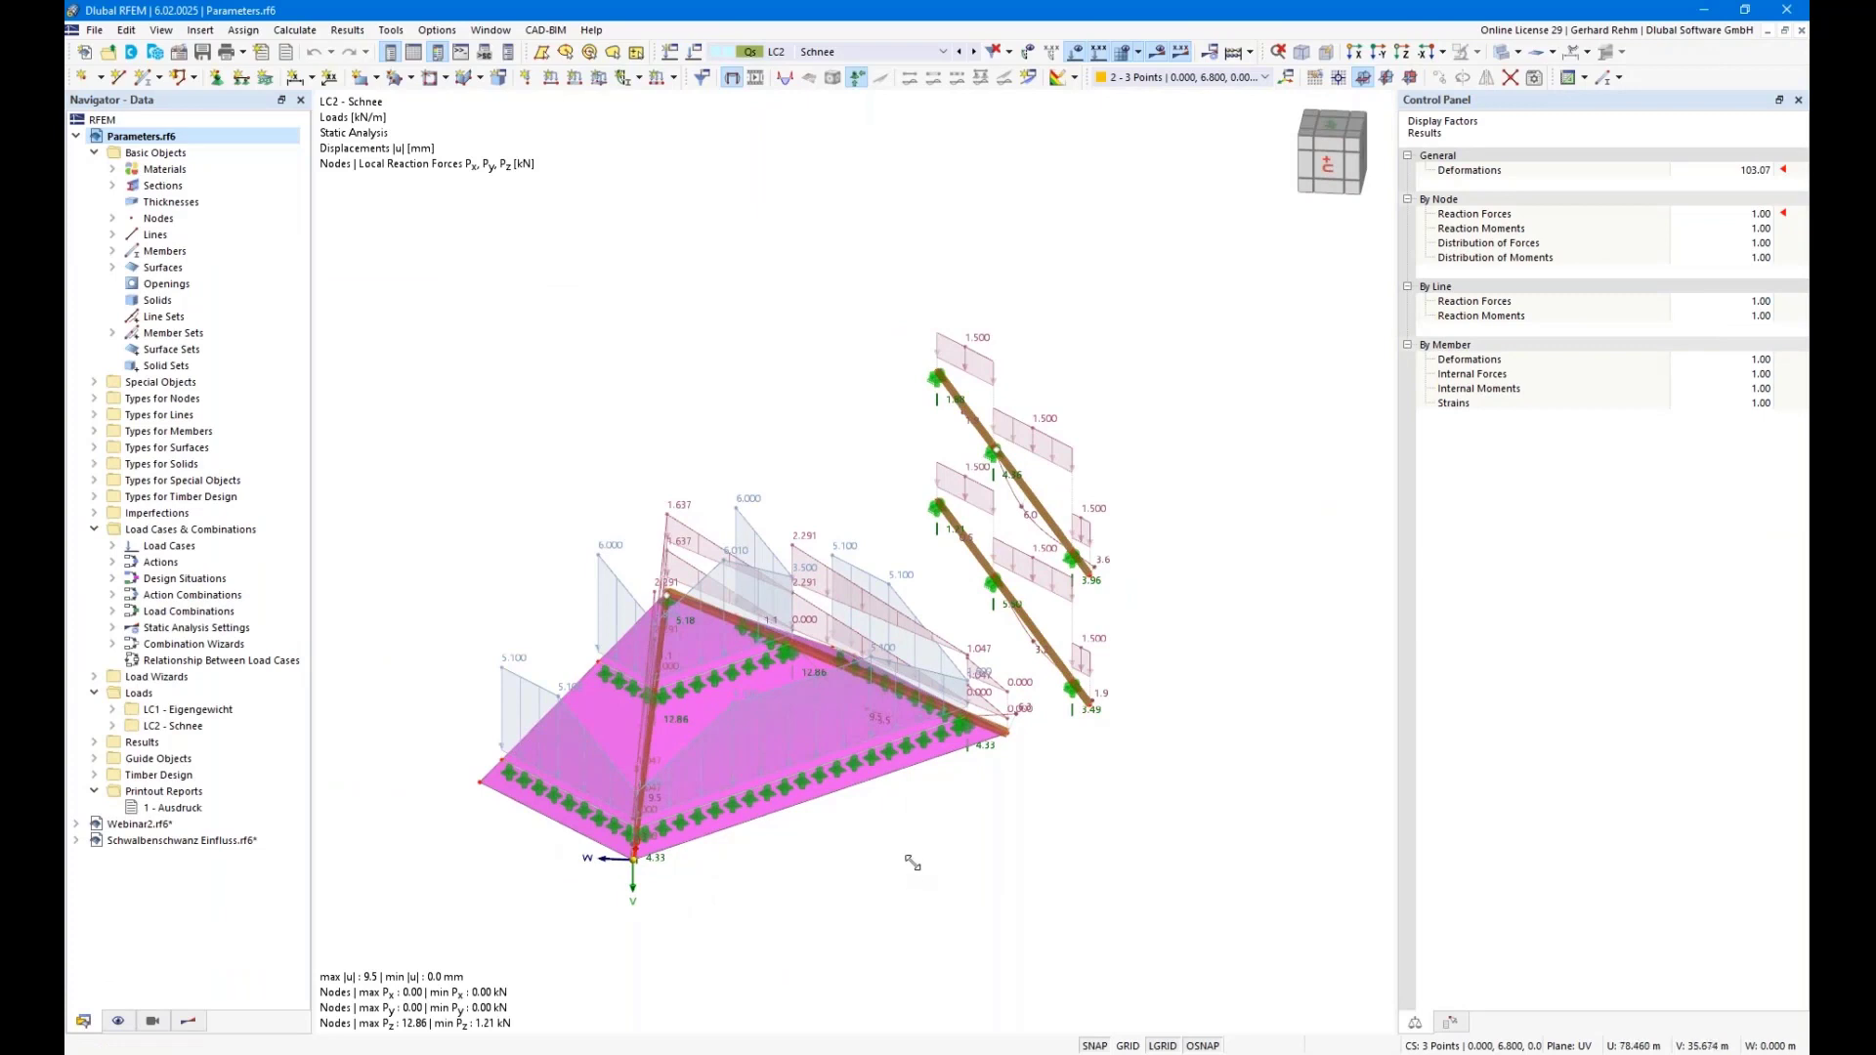
middle_drag(440, 702, 499, 544)
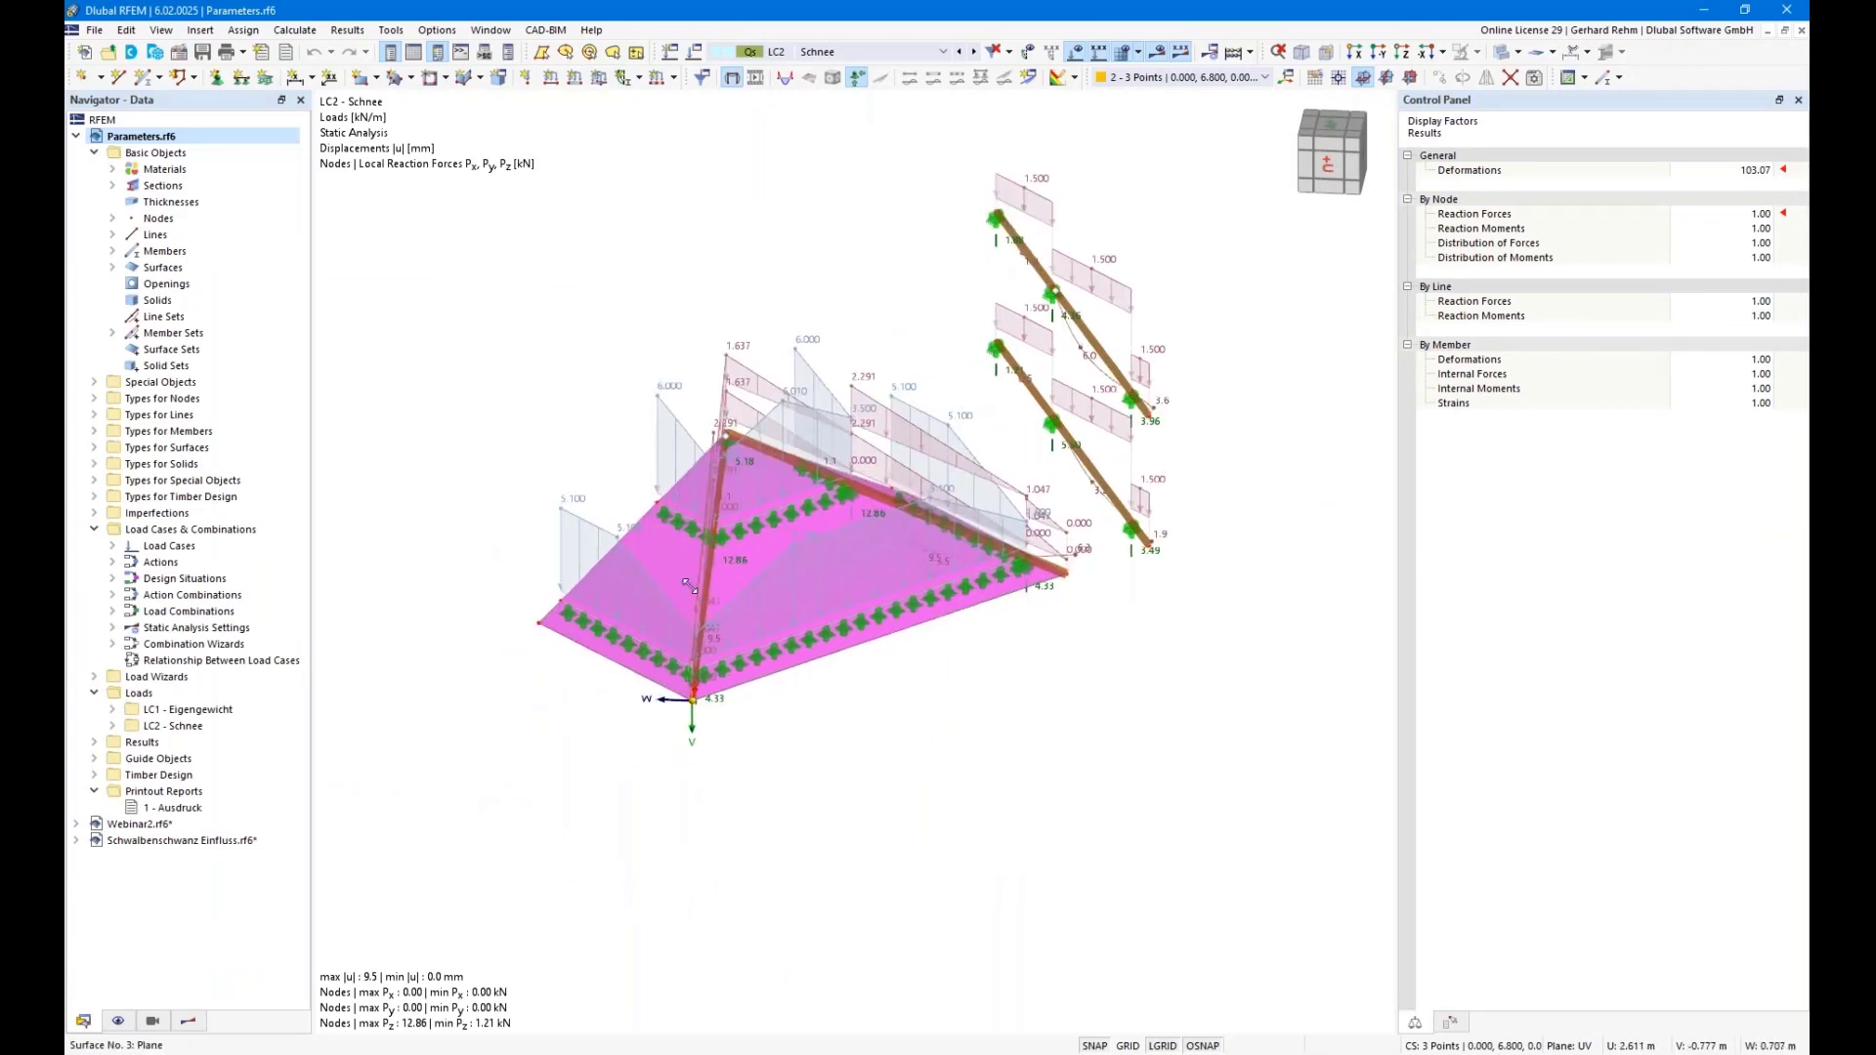
right_drag(953, 721, 916, 764)
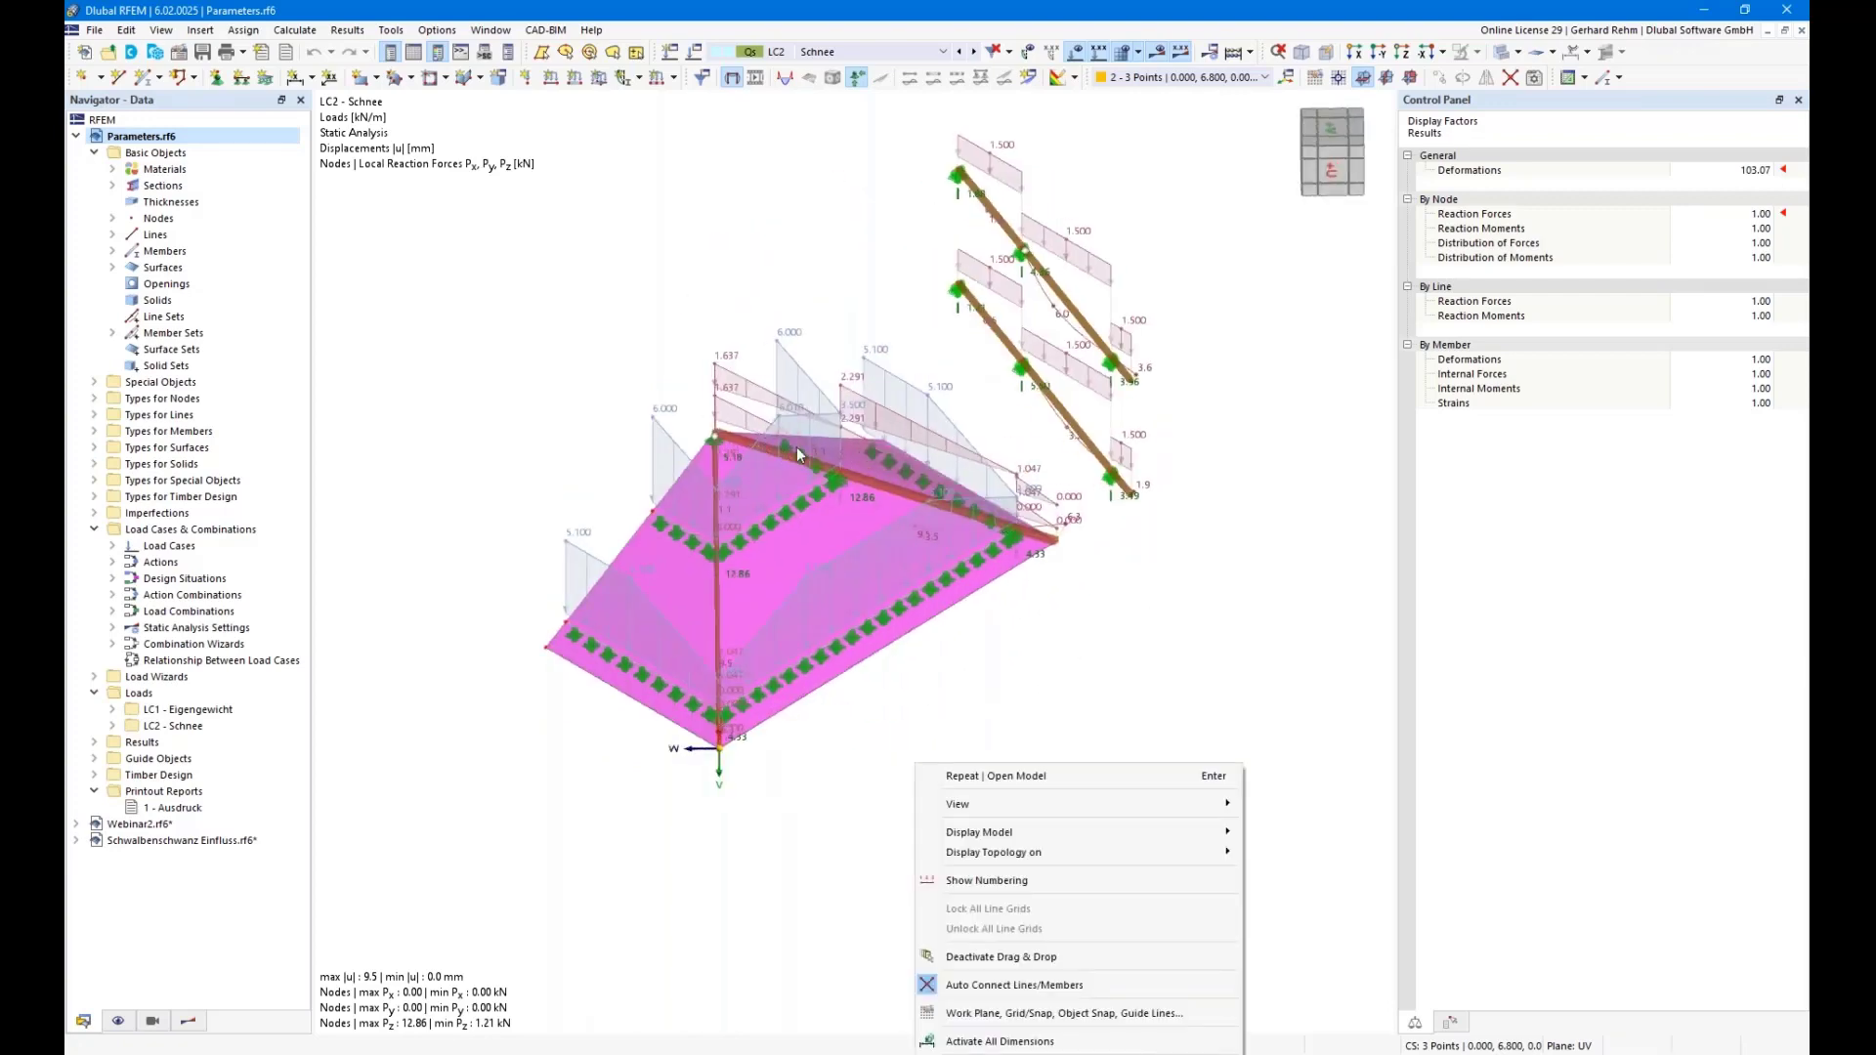
click(762, 266)
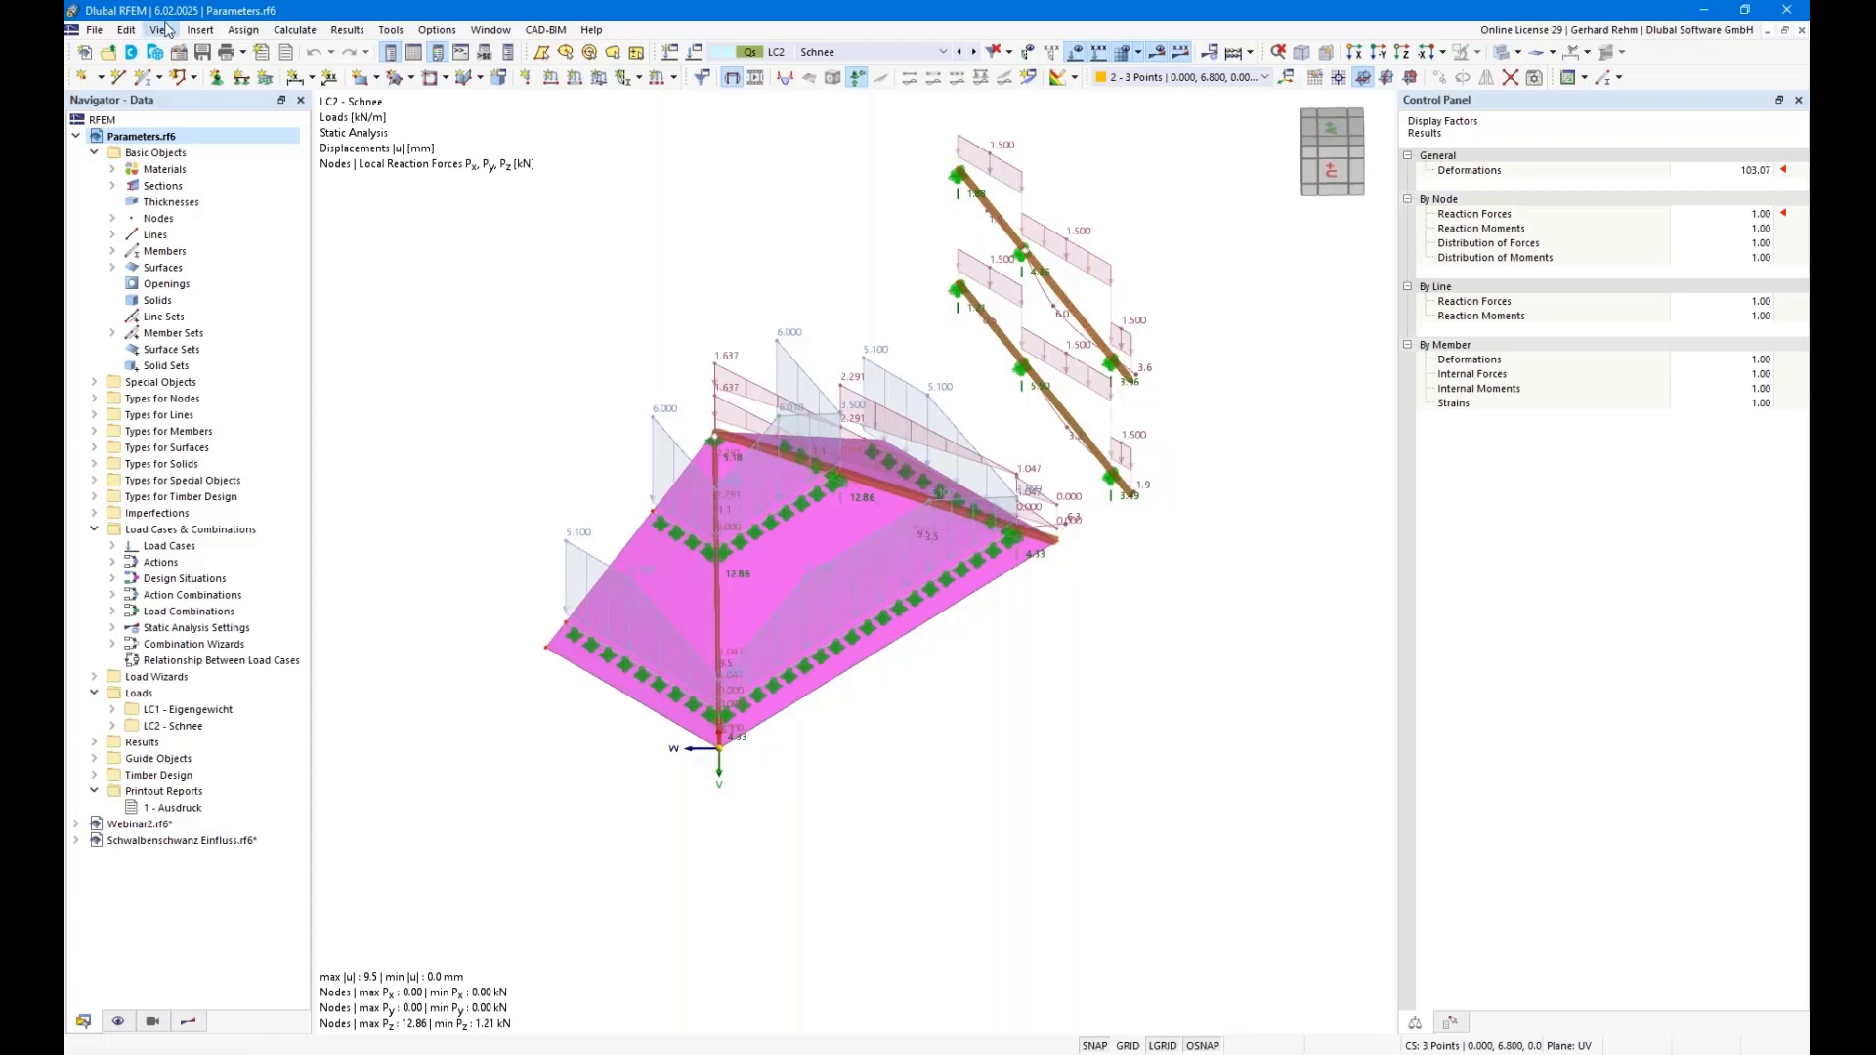
Review the global parameters defined for the roof model and close the list without changes
click(126, 29)
click(146, 788)
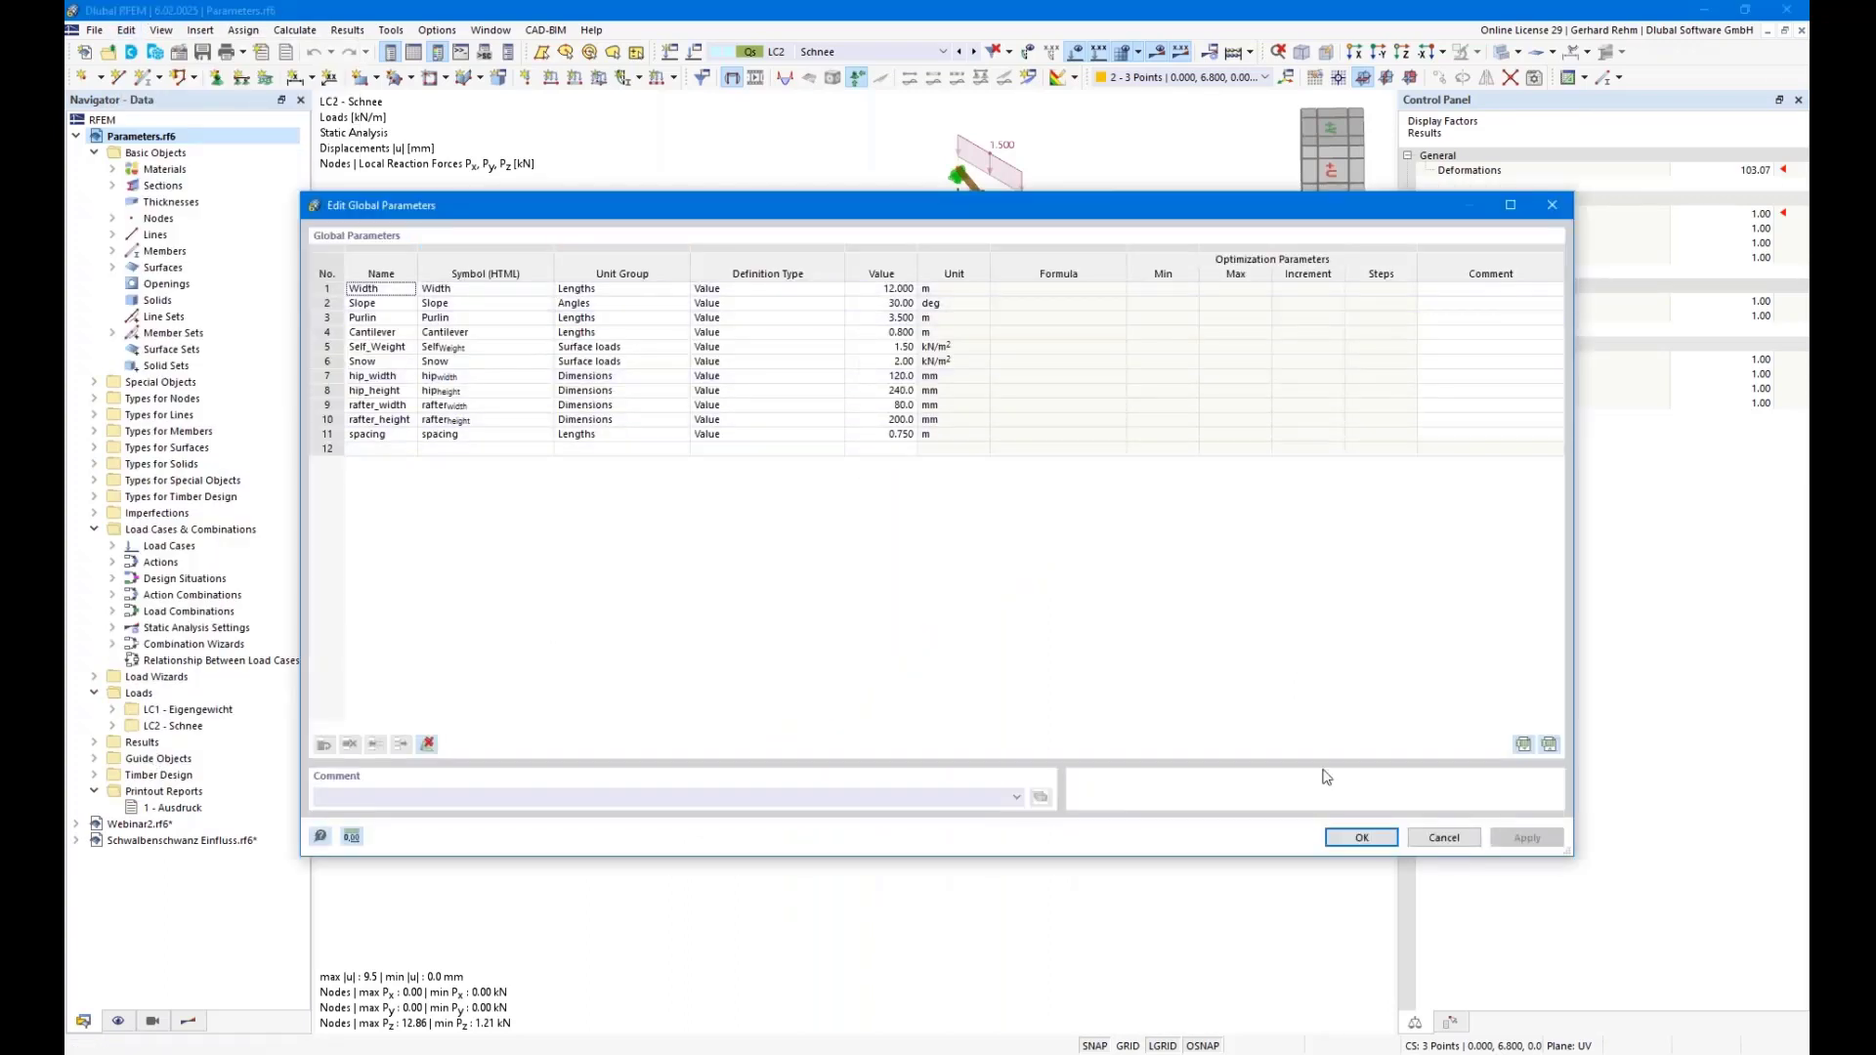
click(1443, 838)
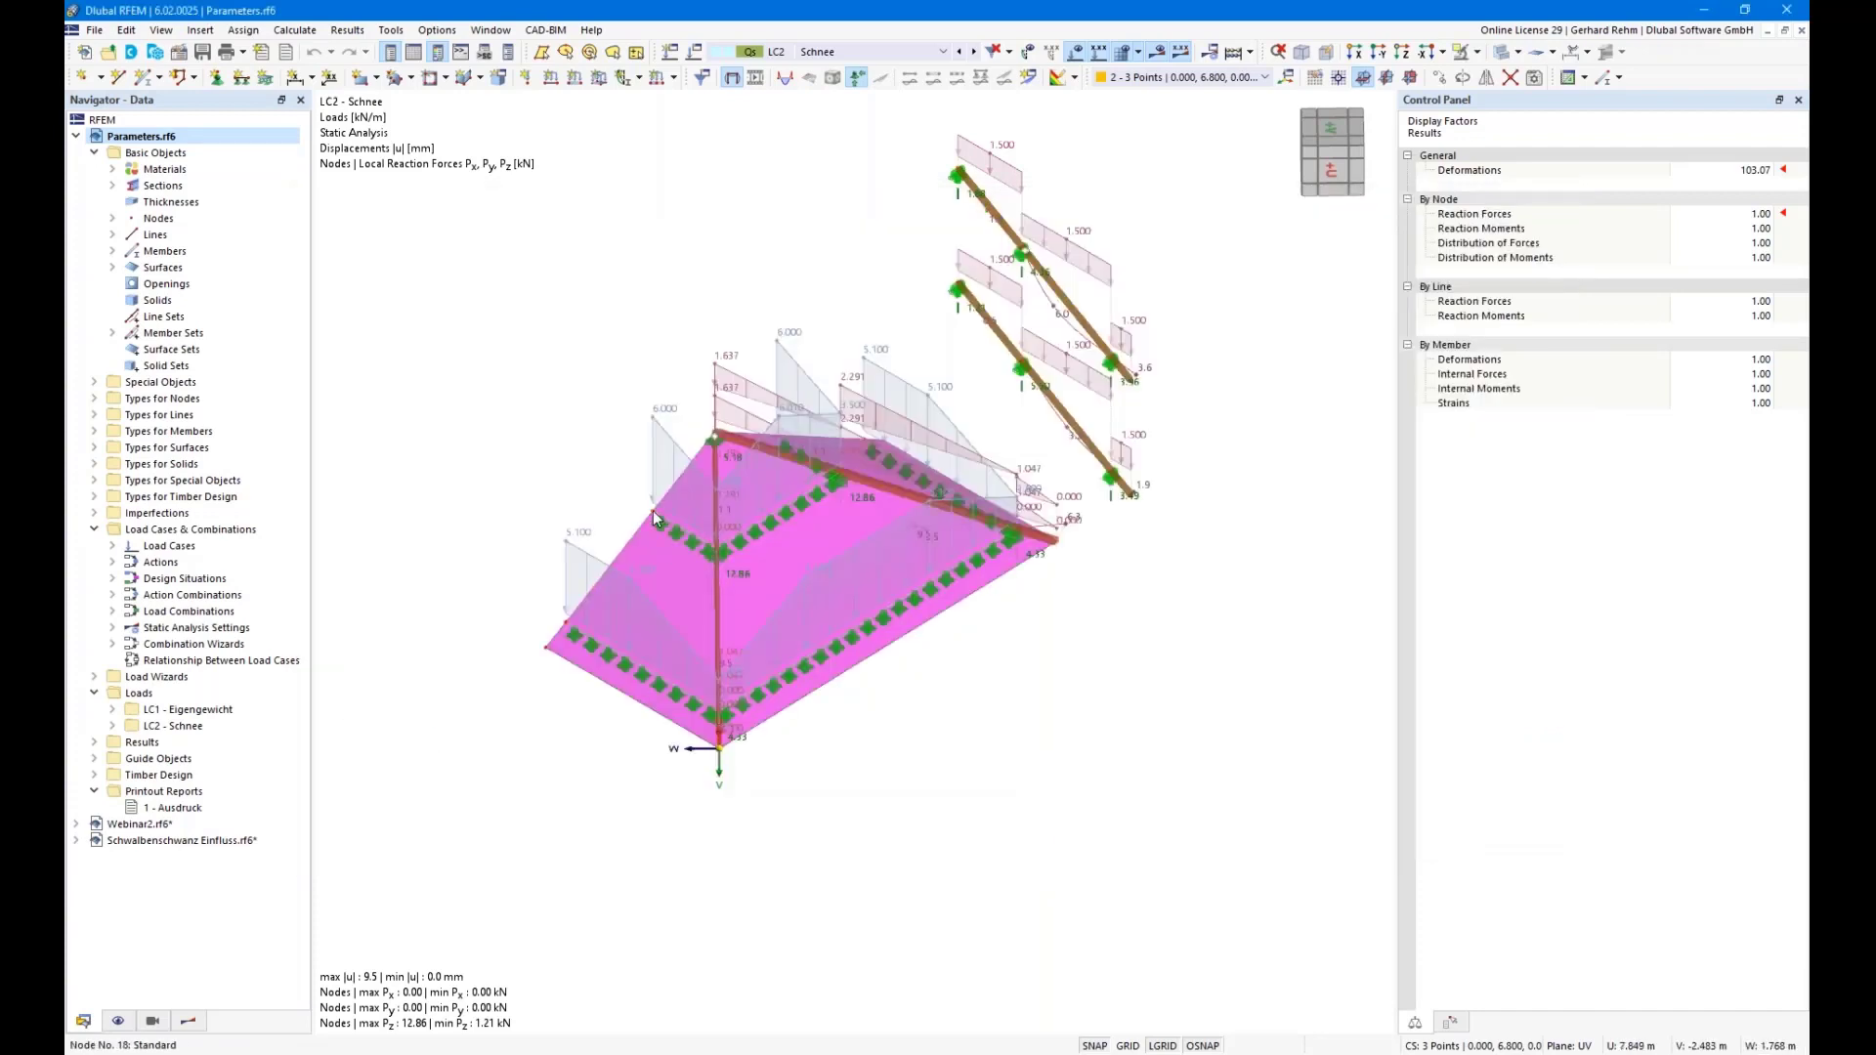
Open node 18 for editing and inspect the formula behind its X coordinate, leaving the formula as it is
double_click(653, 511)
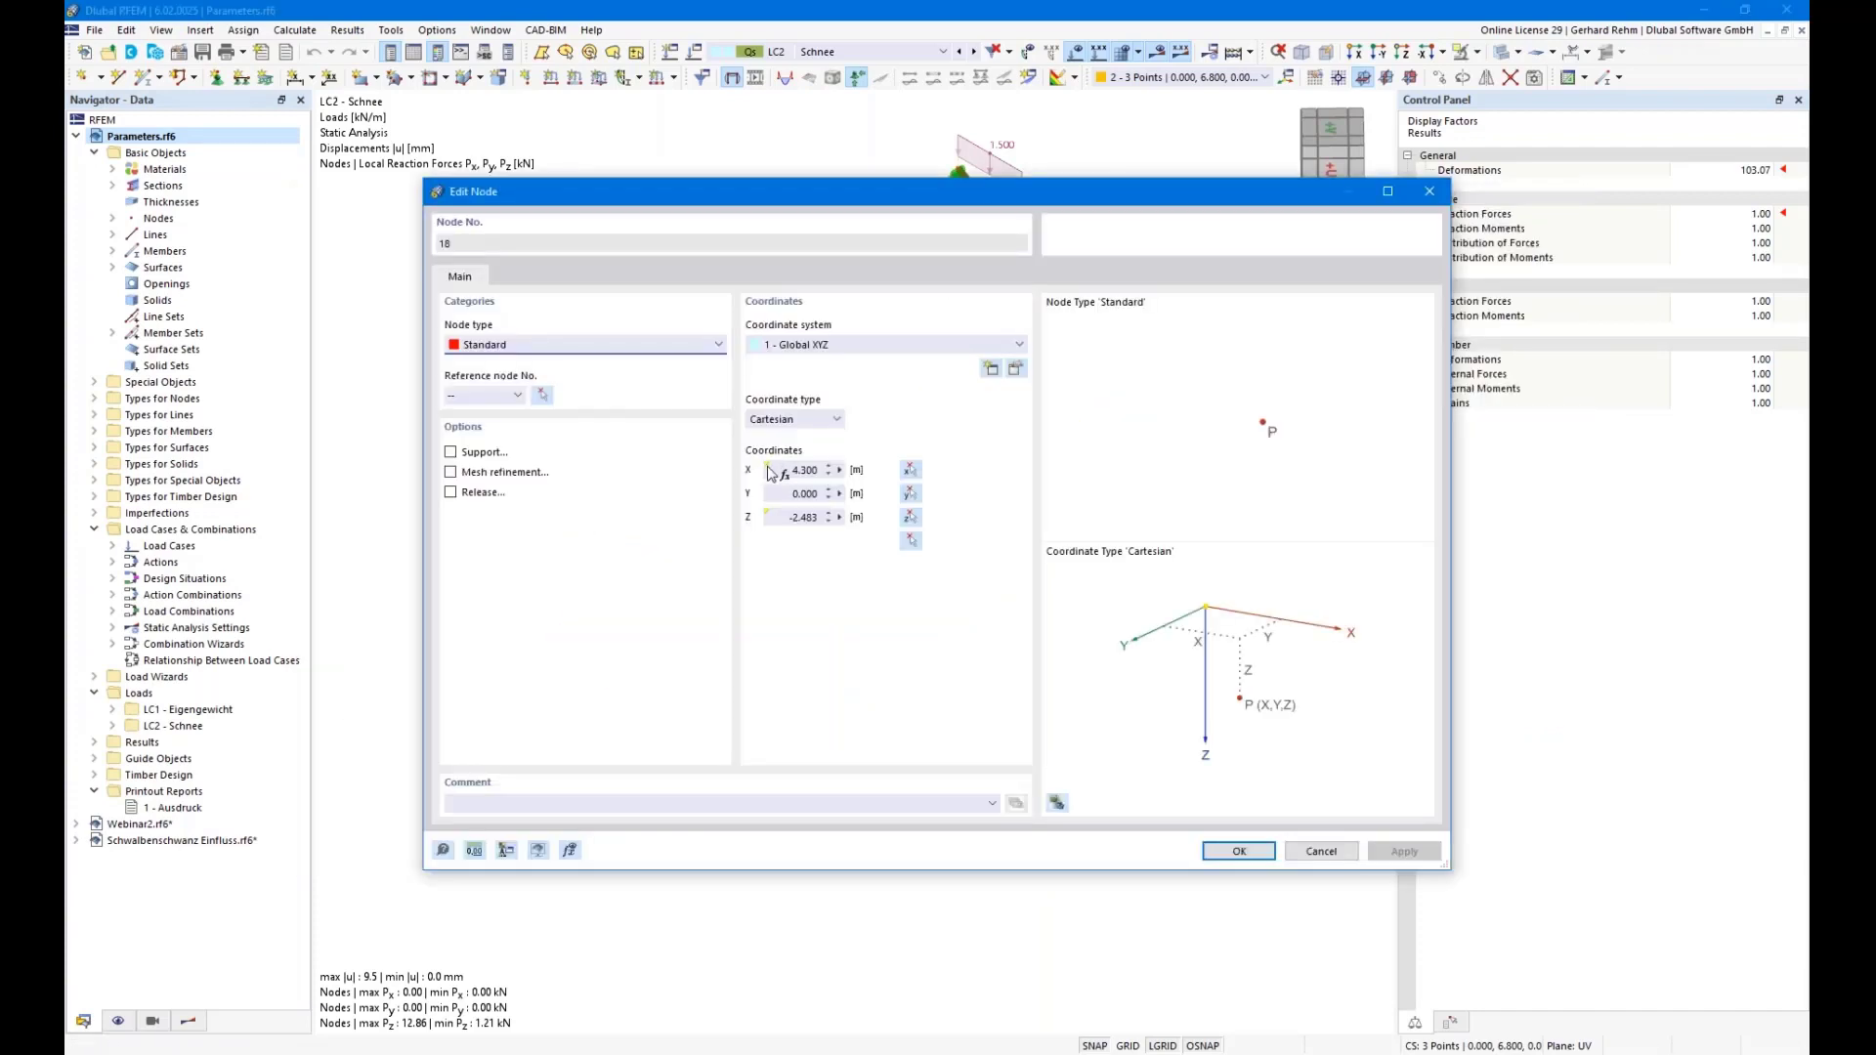
mouse_move(770, 474)
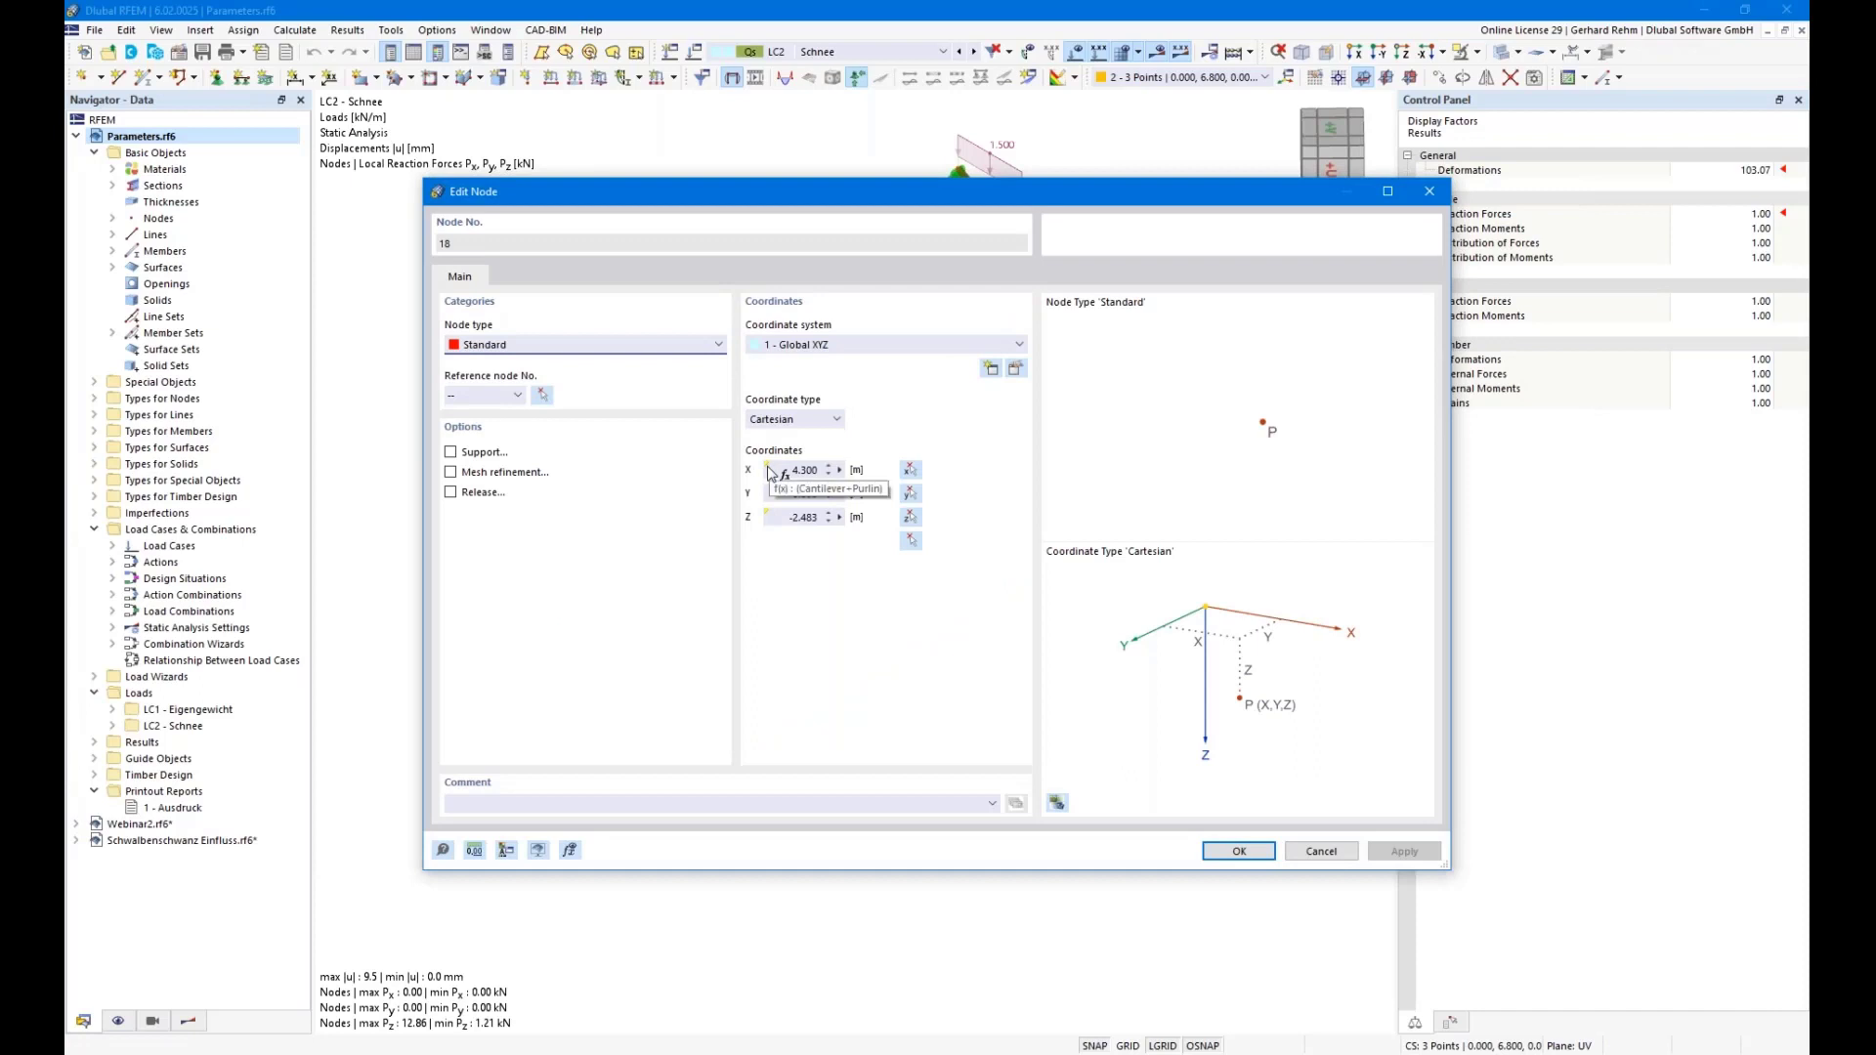
right_click(845, 467)
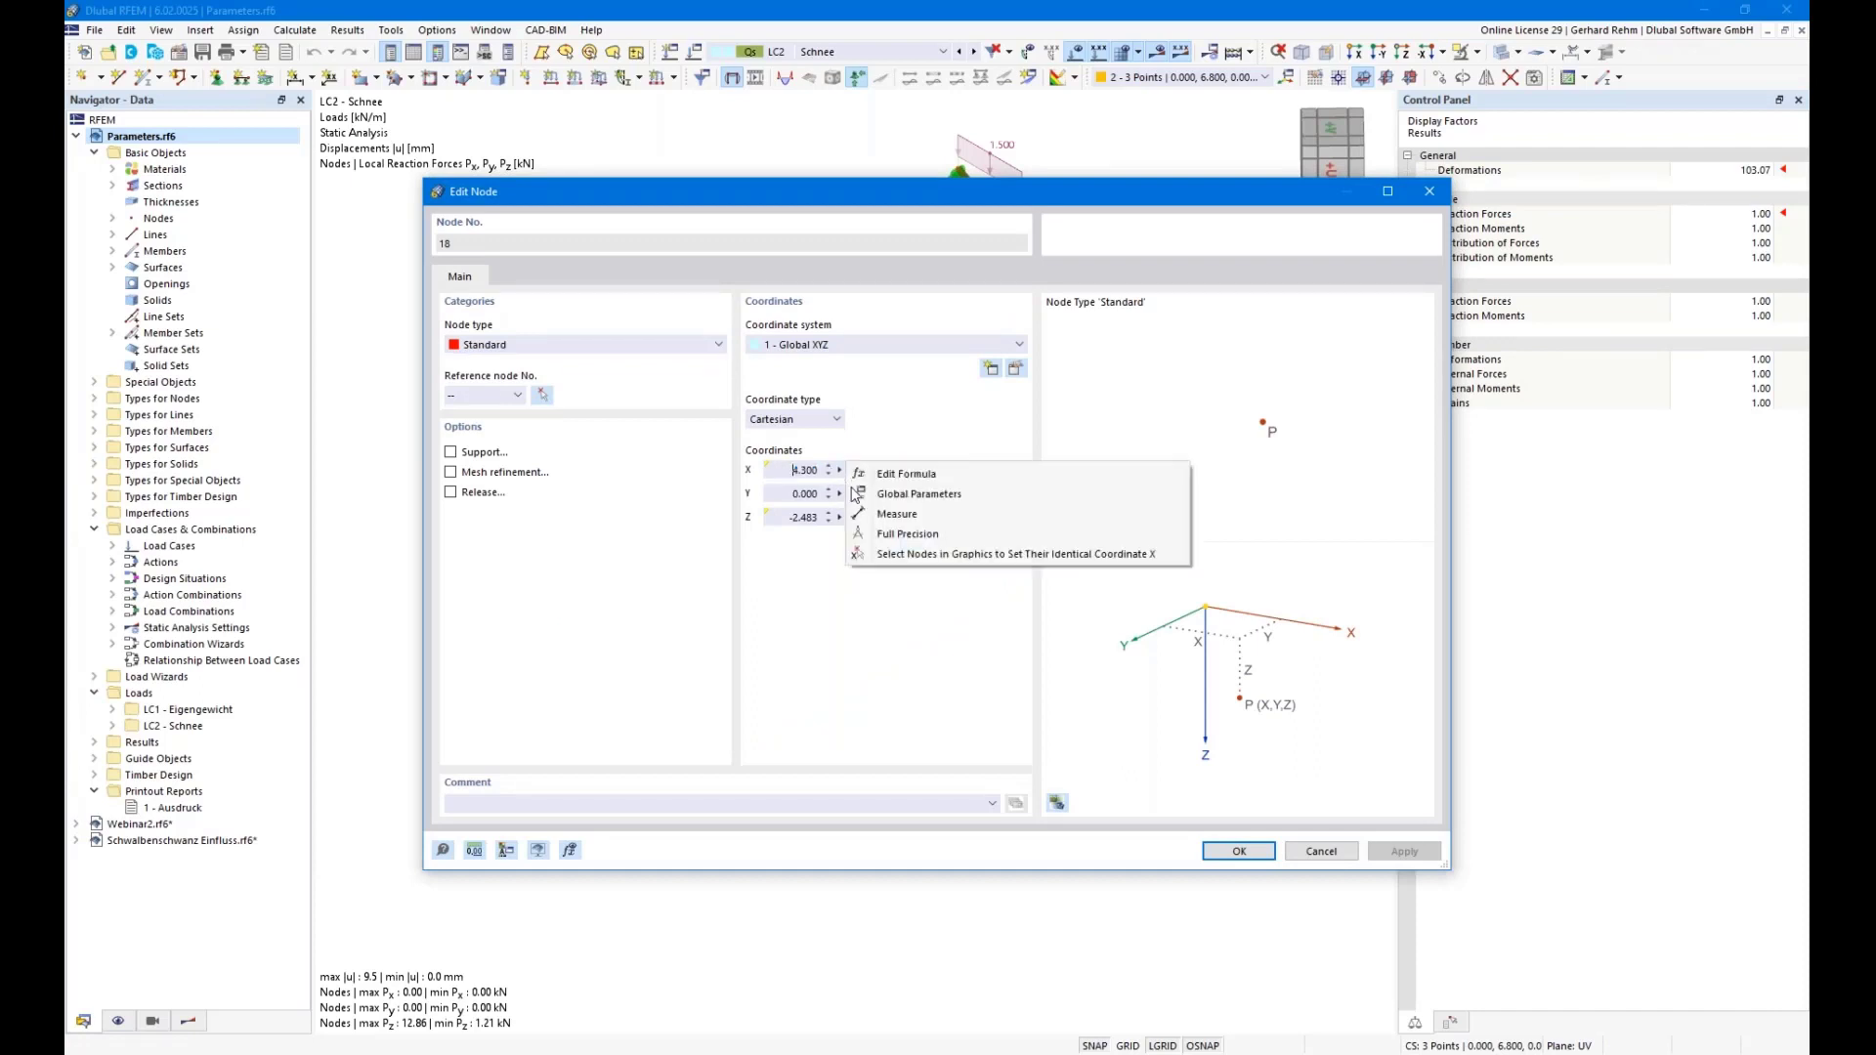
click(907, 474)
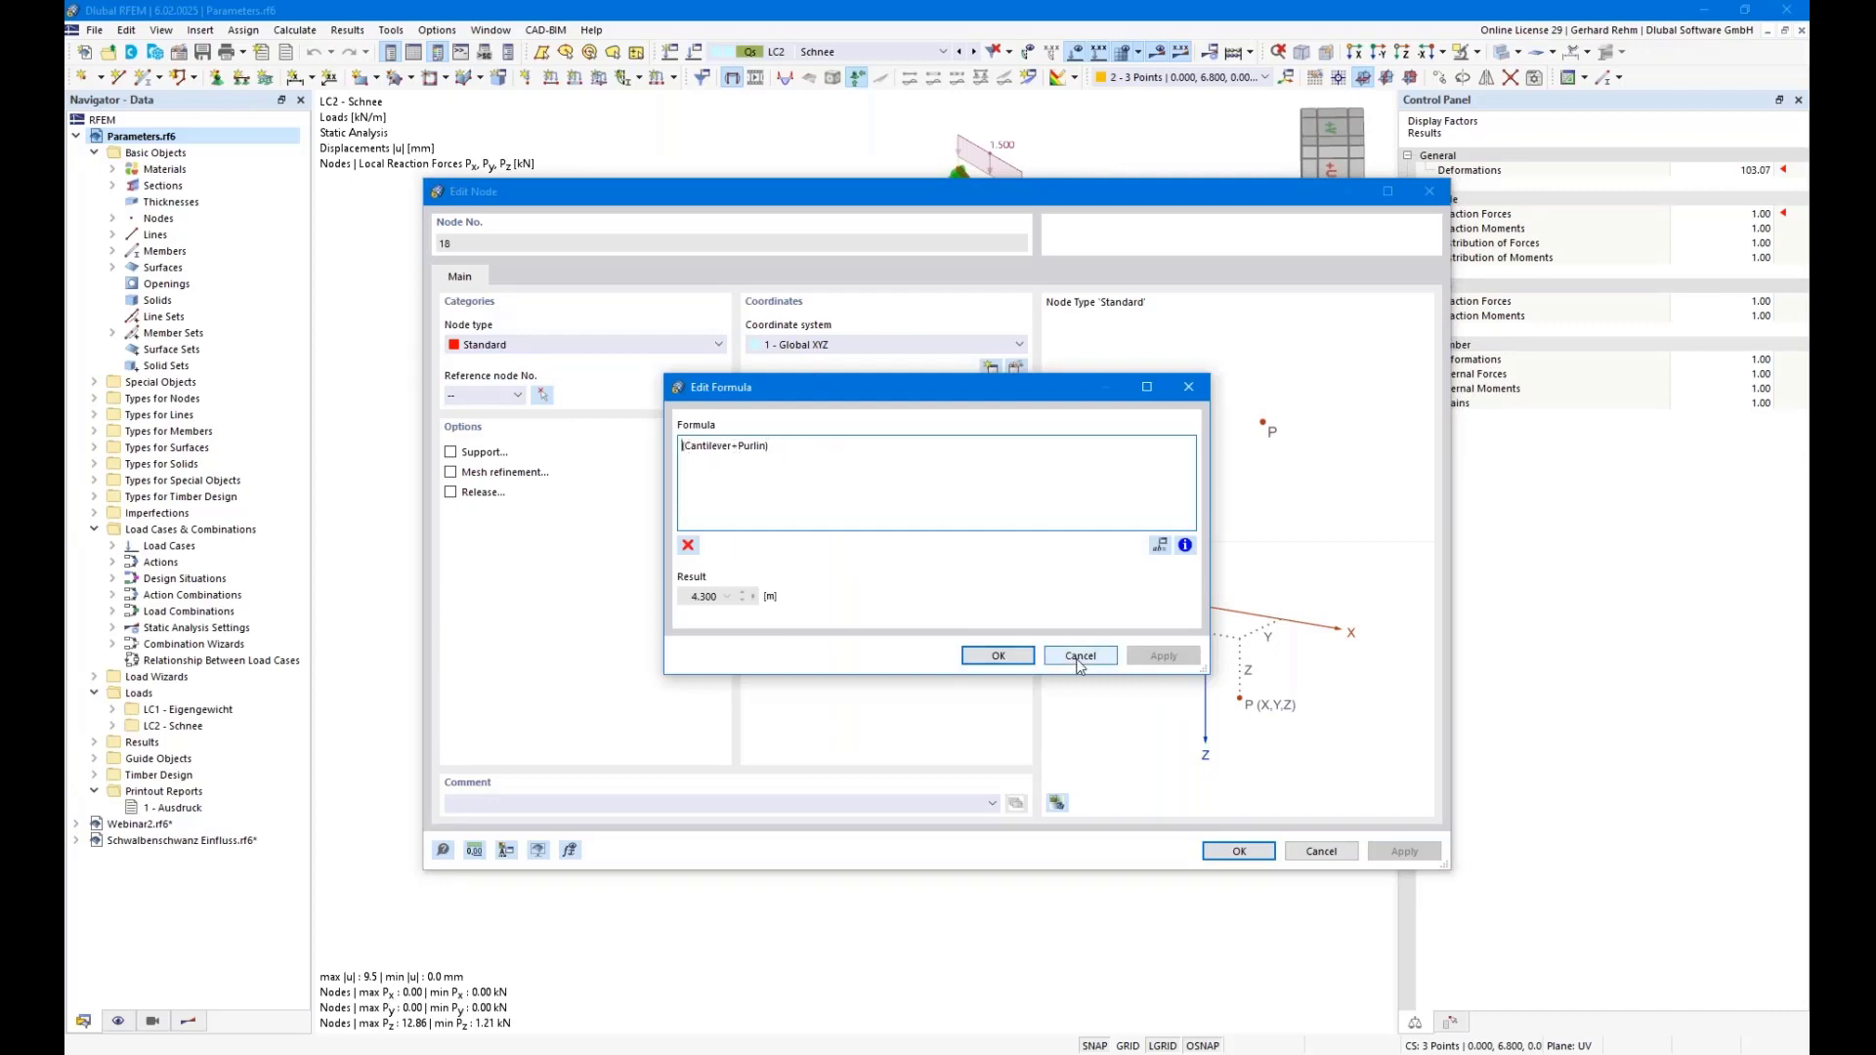
click(693, 597)
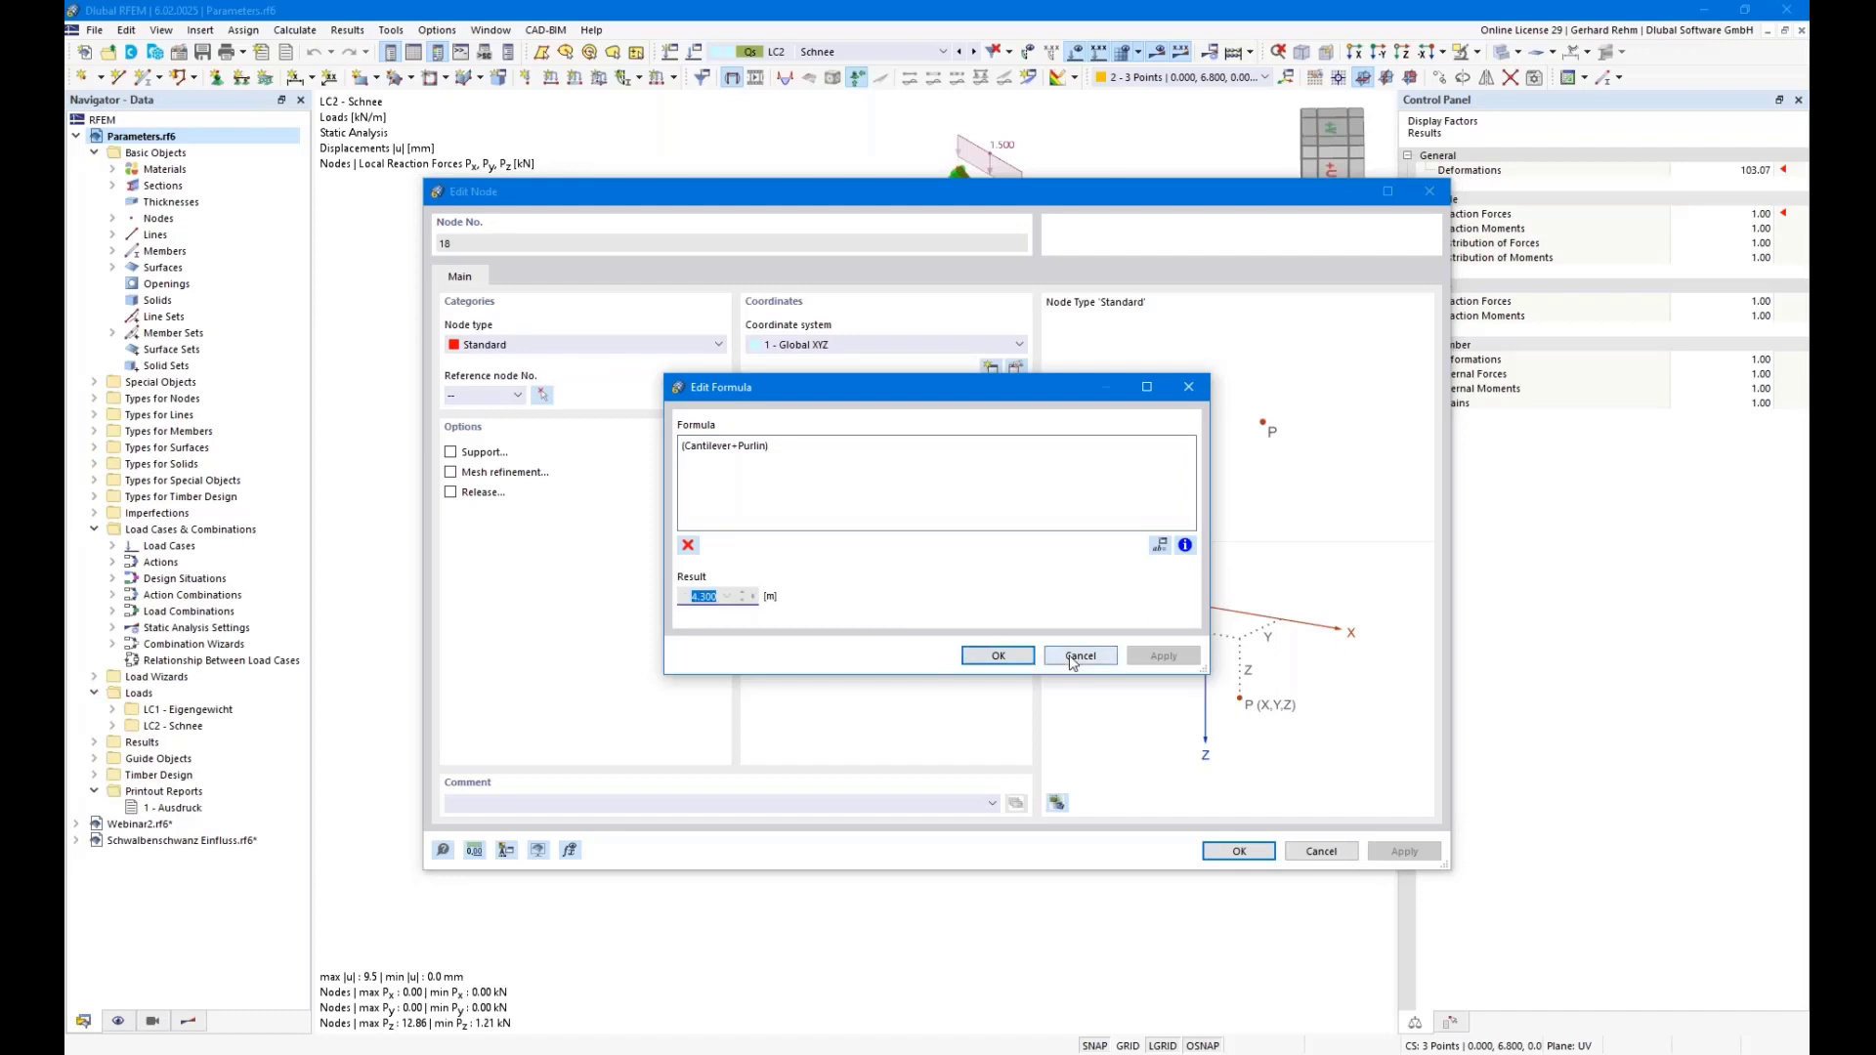
click(997, 656)
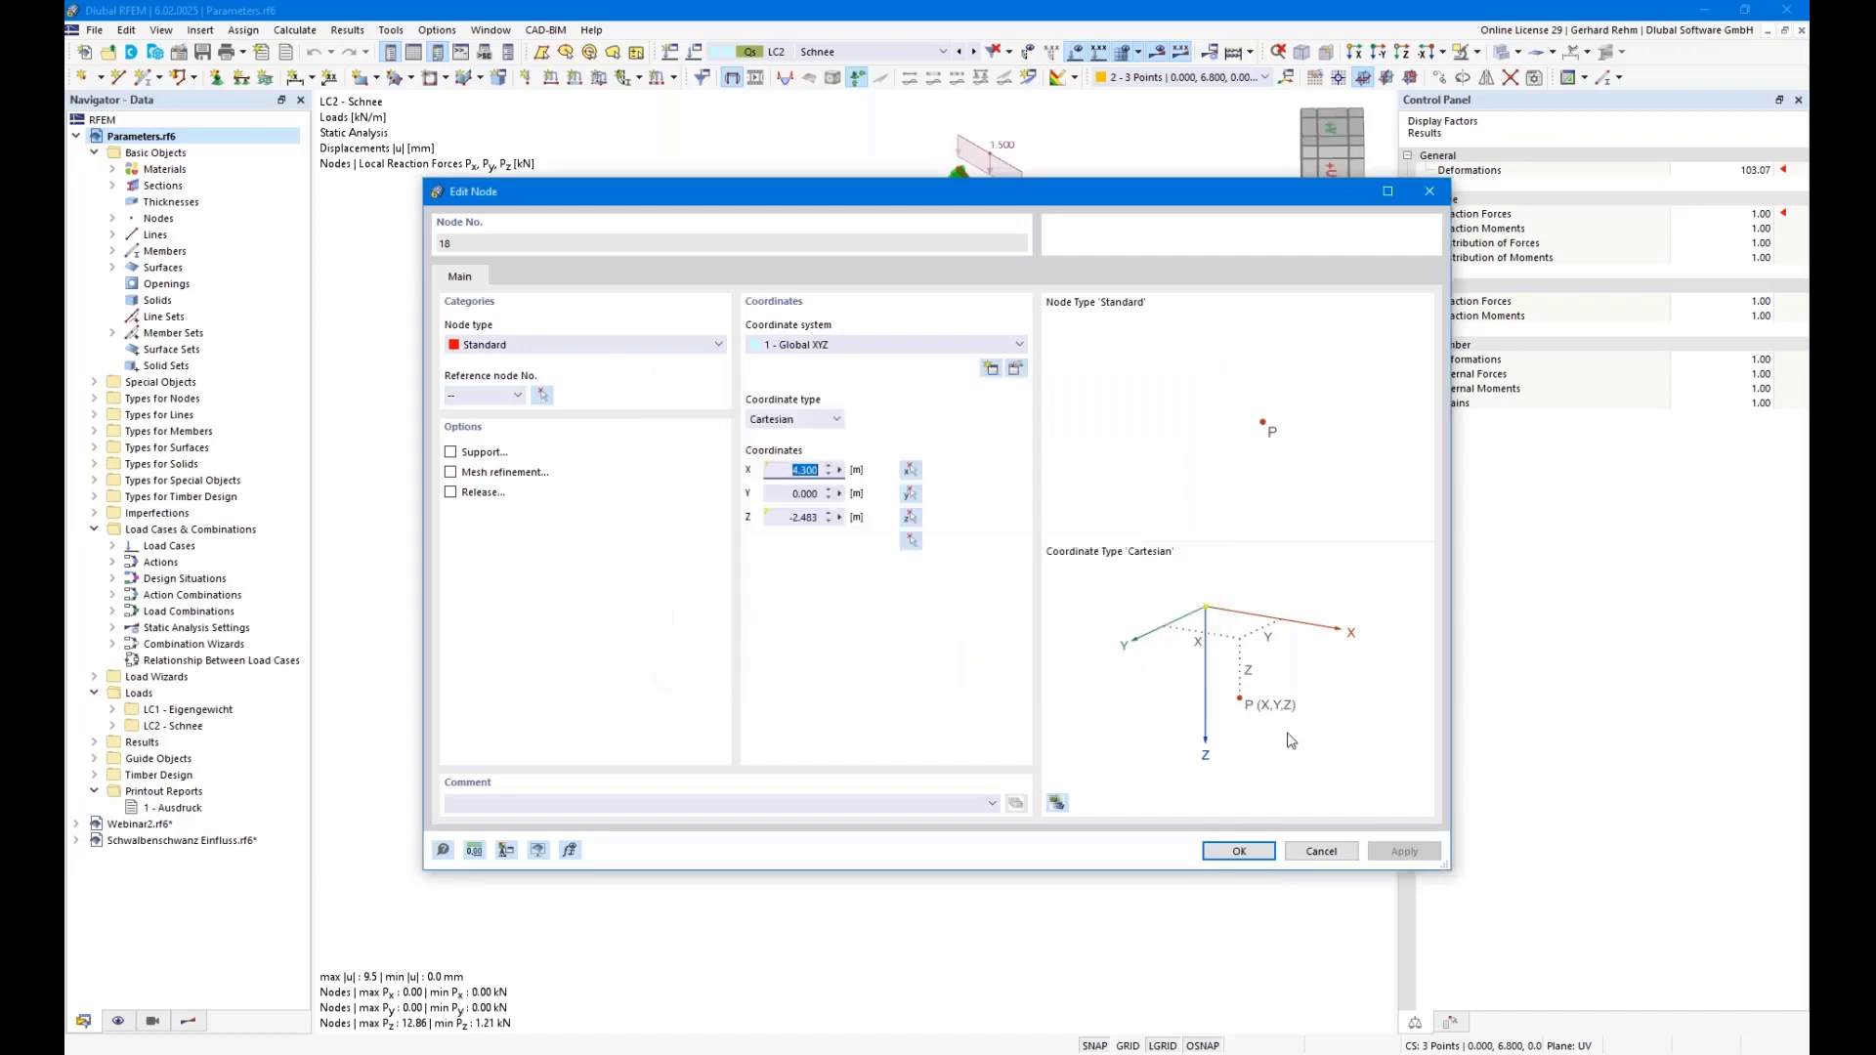
Check the Cantilever value in the global parameters from the node's X coordinate, then close both dialogs without changes
click(840, 471)
click(909, 495)
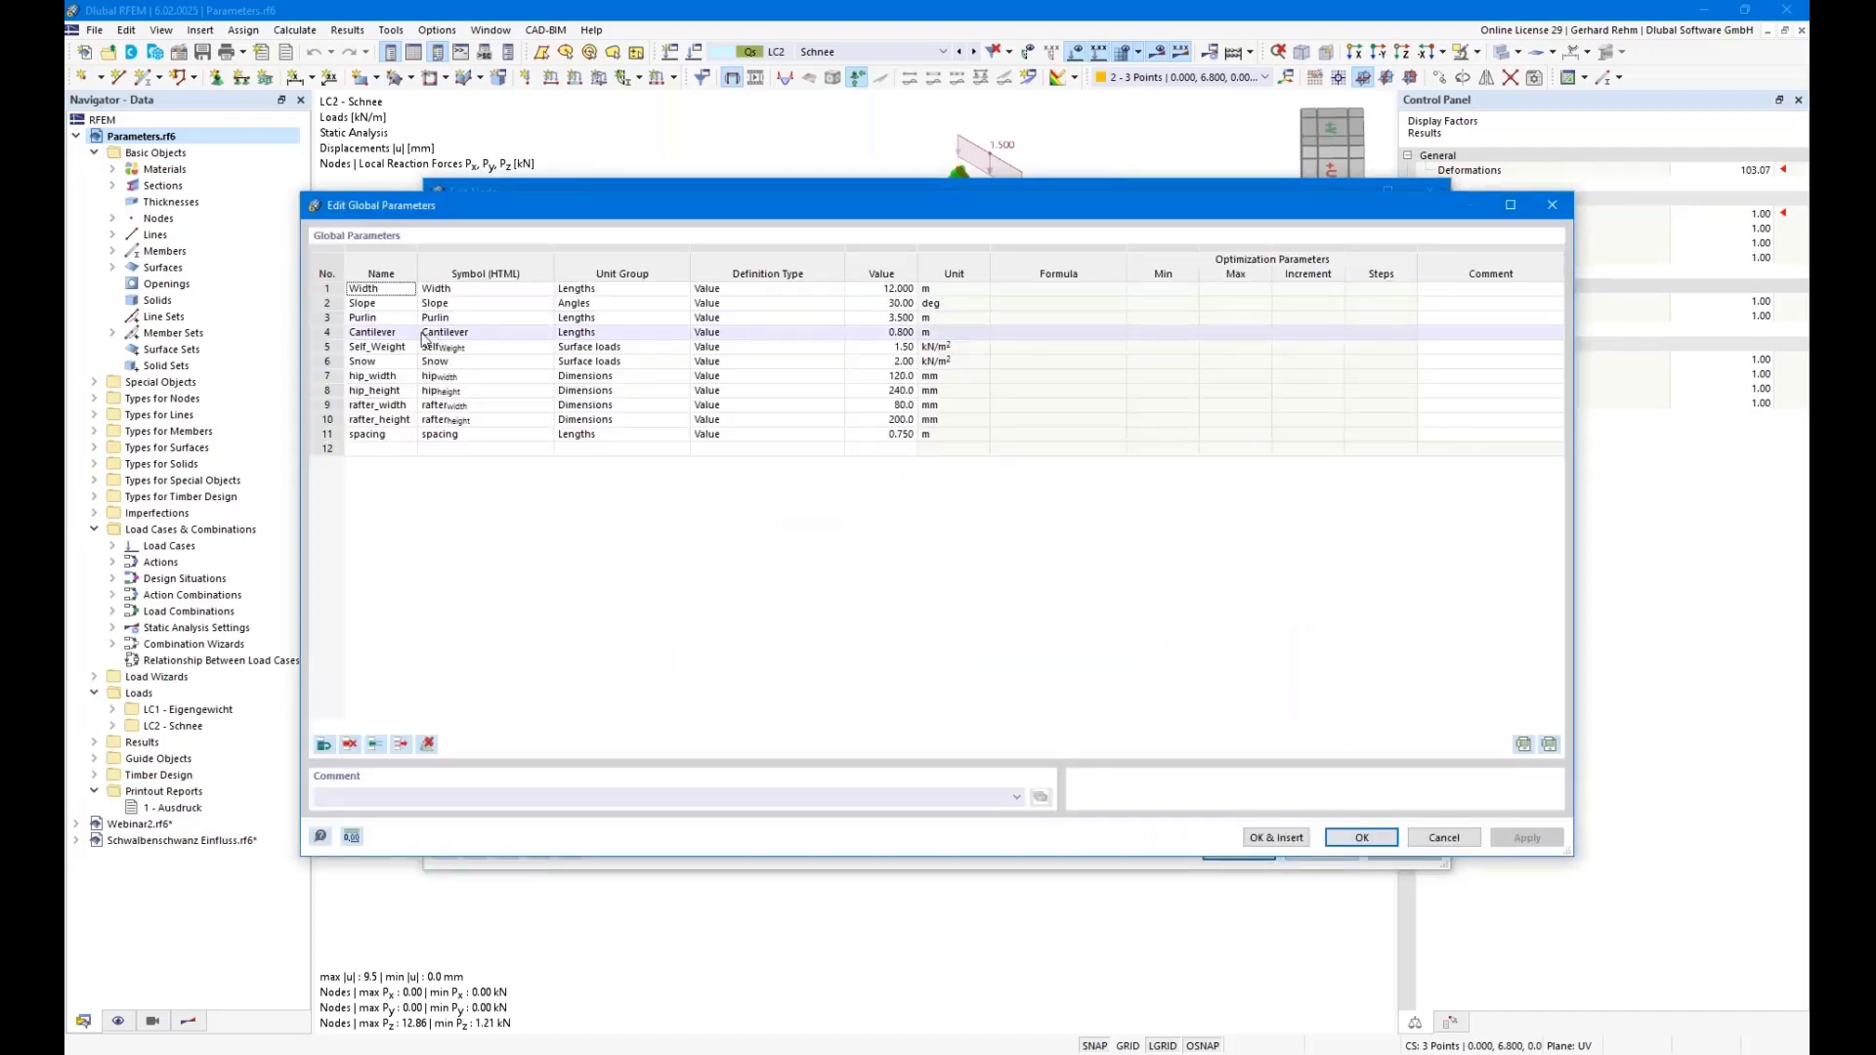
double_click(884, 332)
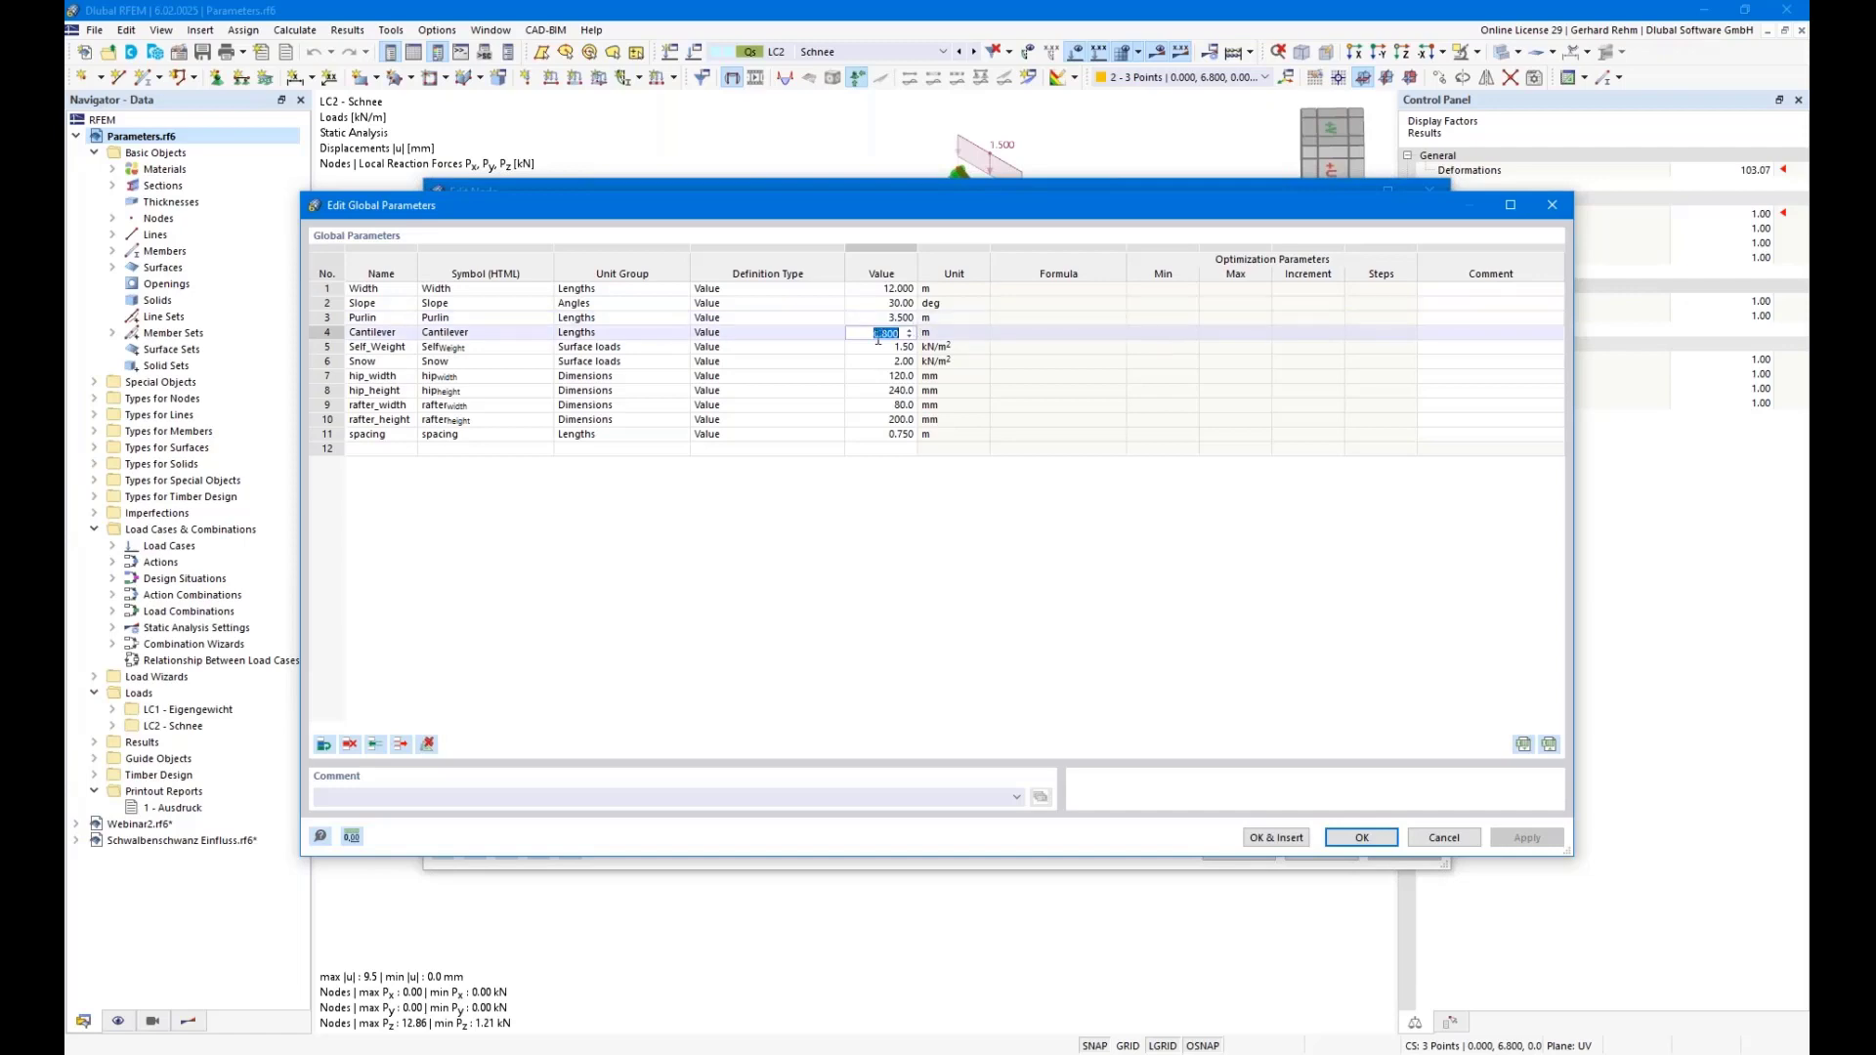
drag(890, 205, 960, 251)
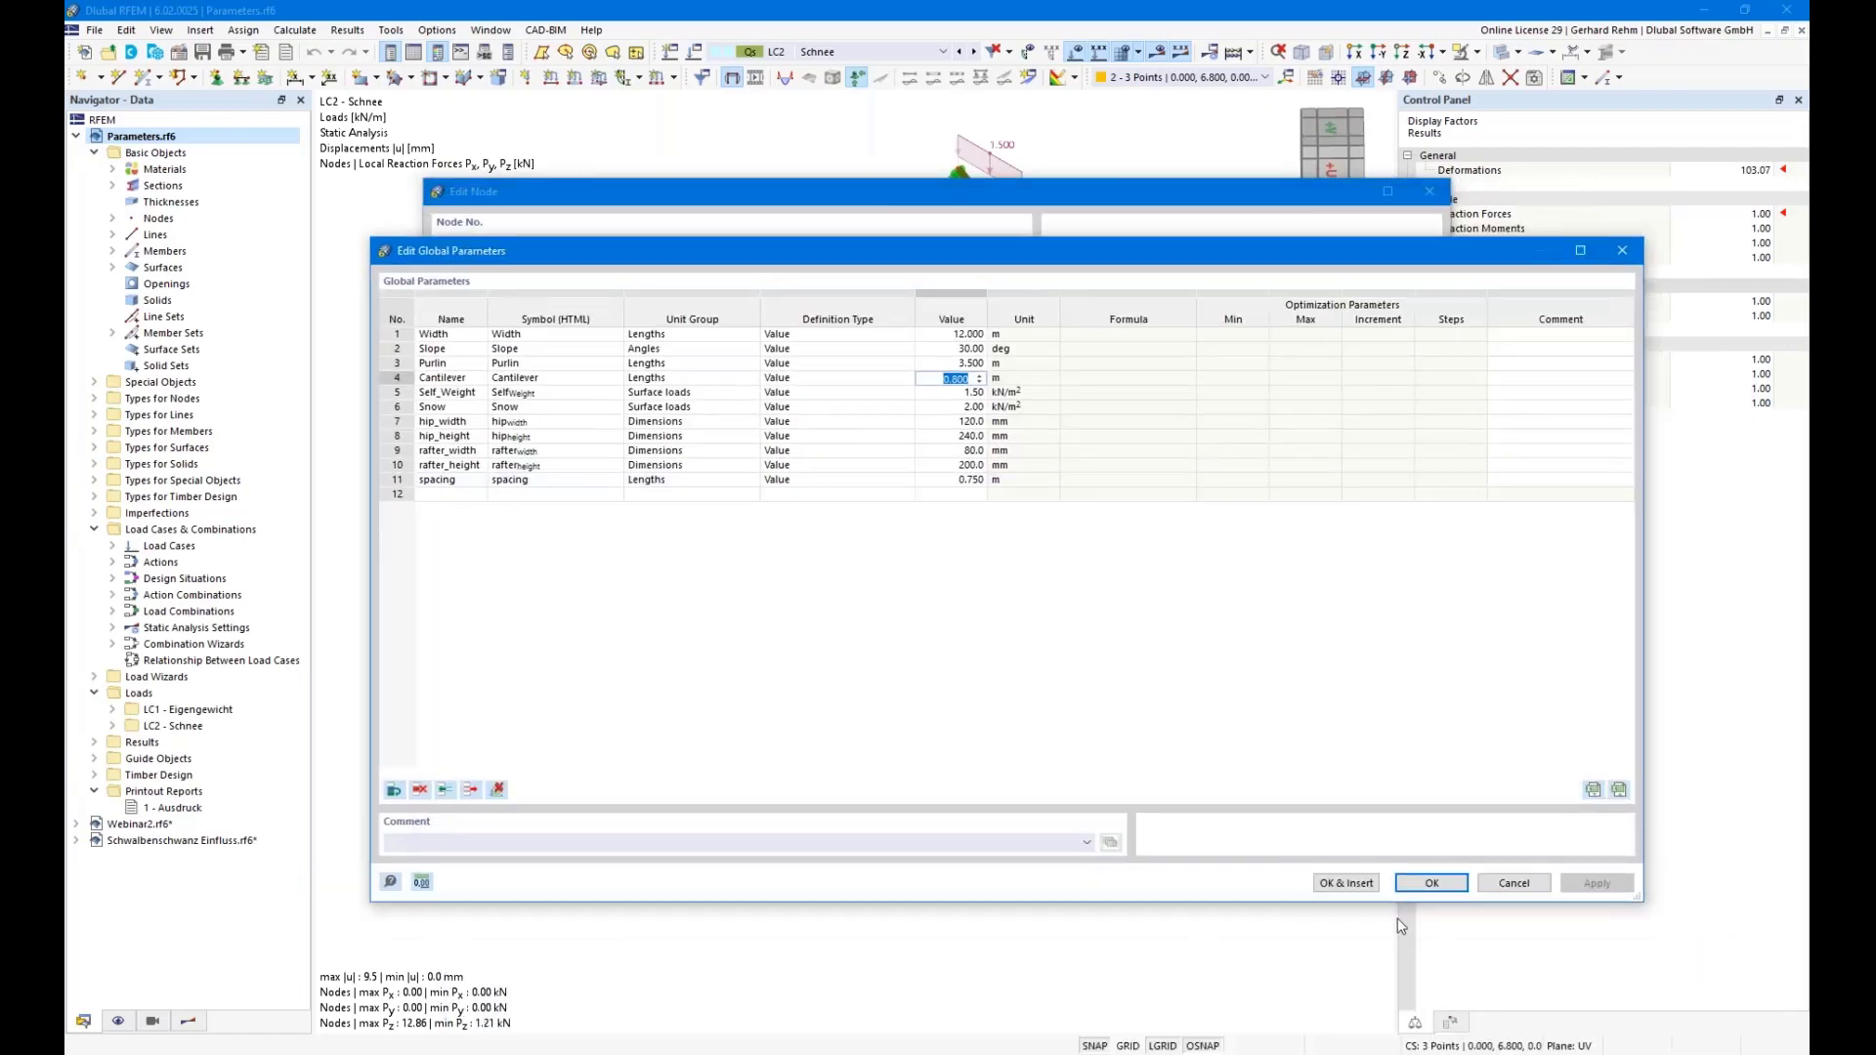
click(1513, 883)
click(1428, 193)
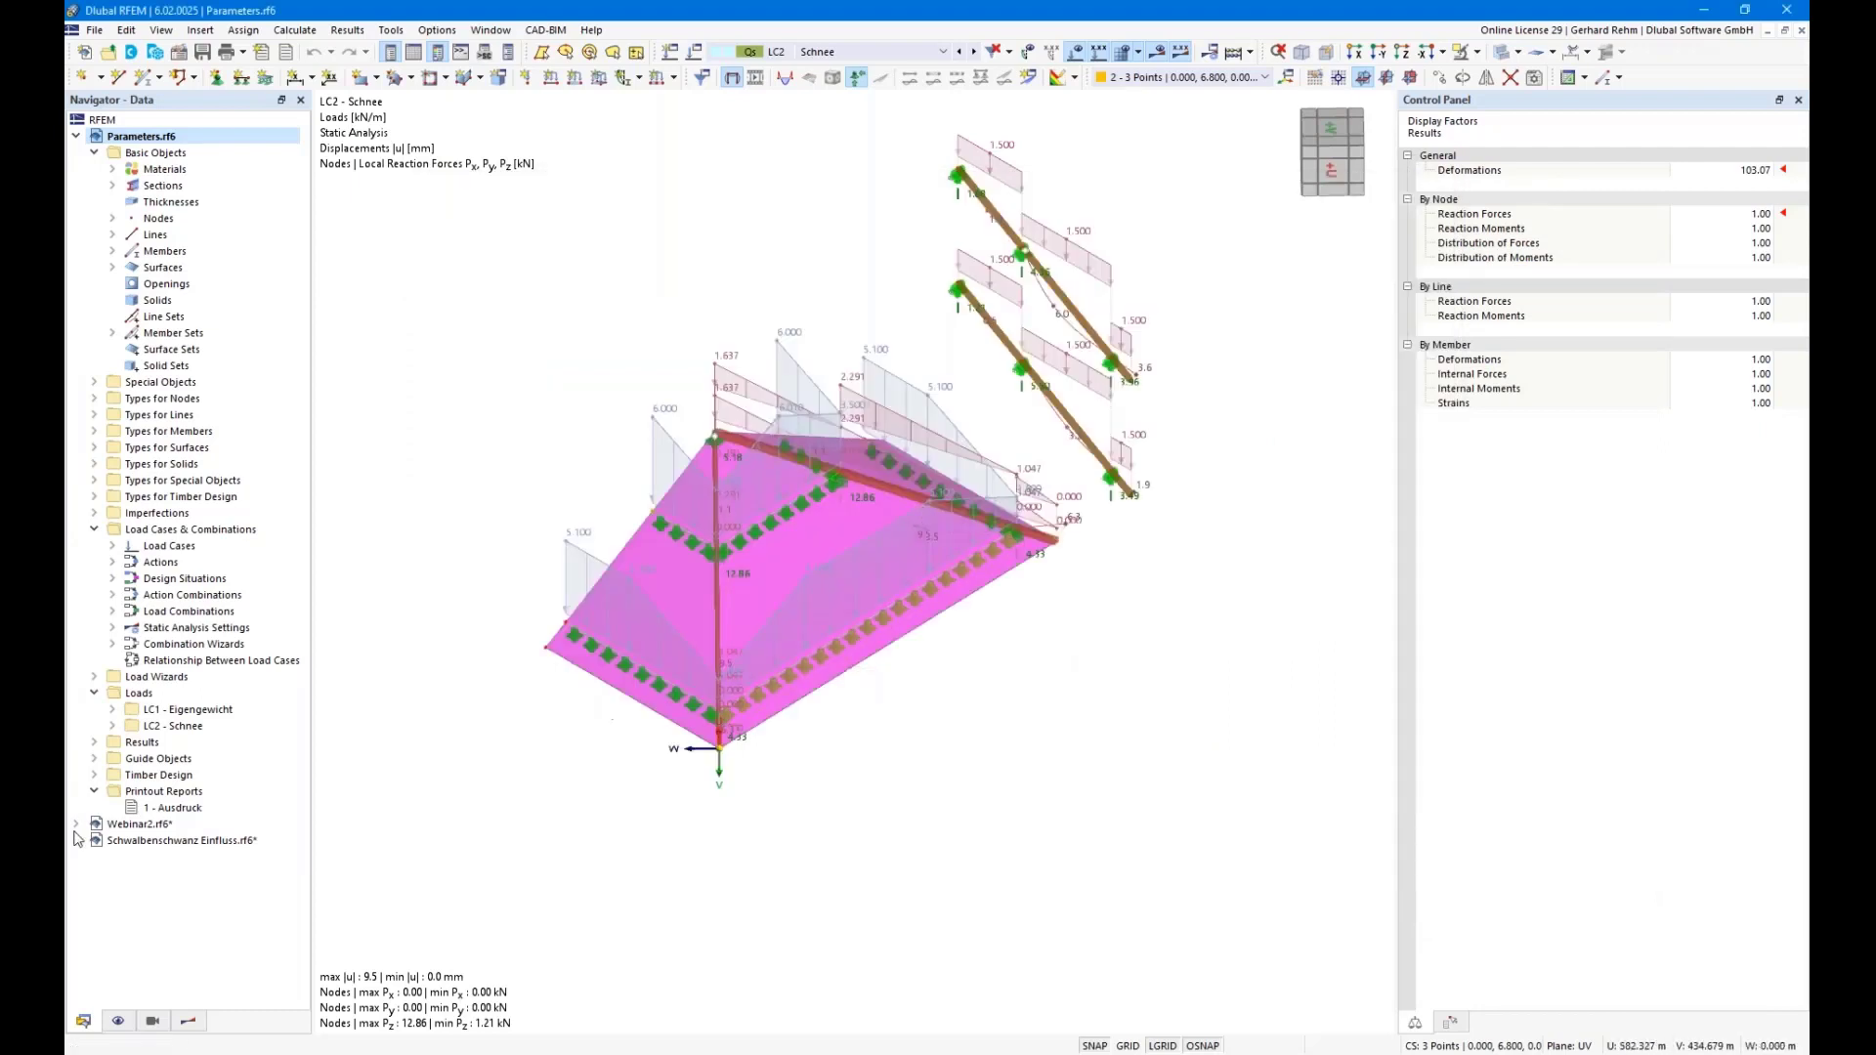
Open the printout report 1 - Ausdruck of the Parameters model
click(147, 809)
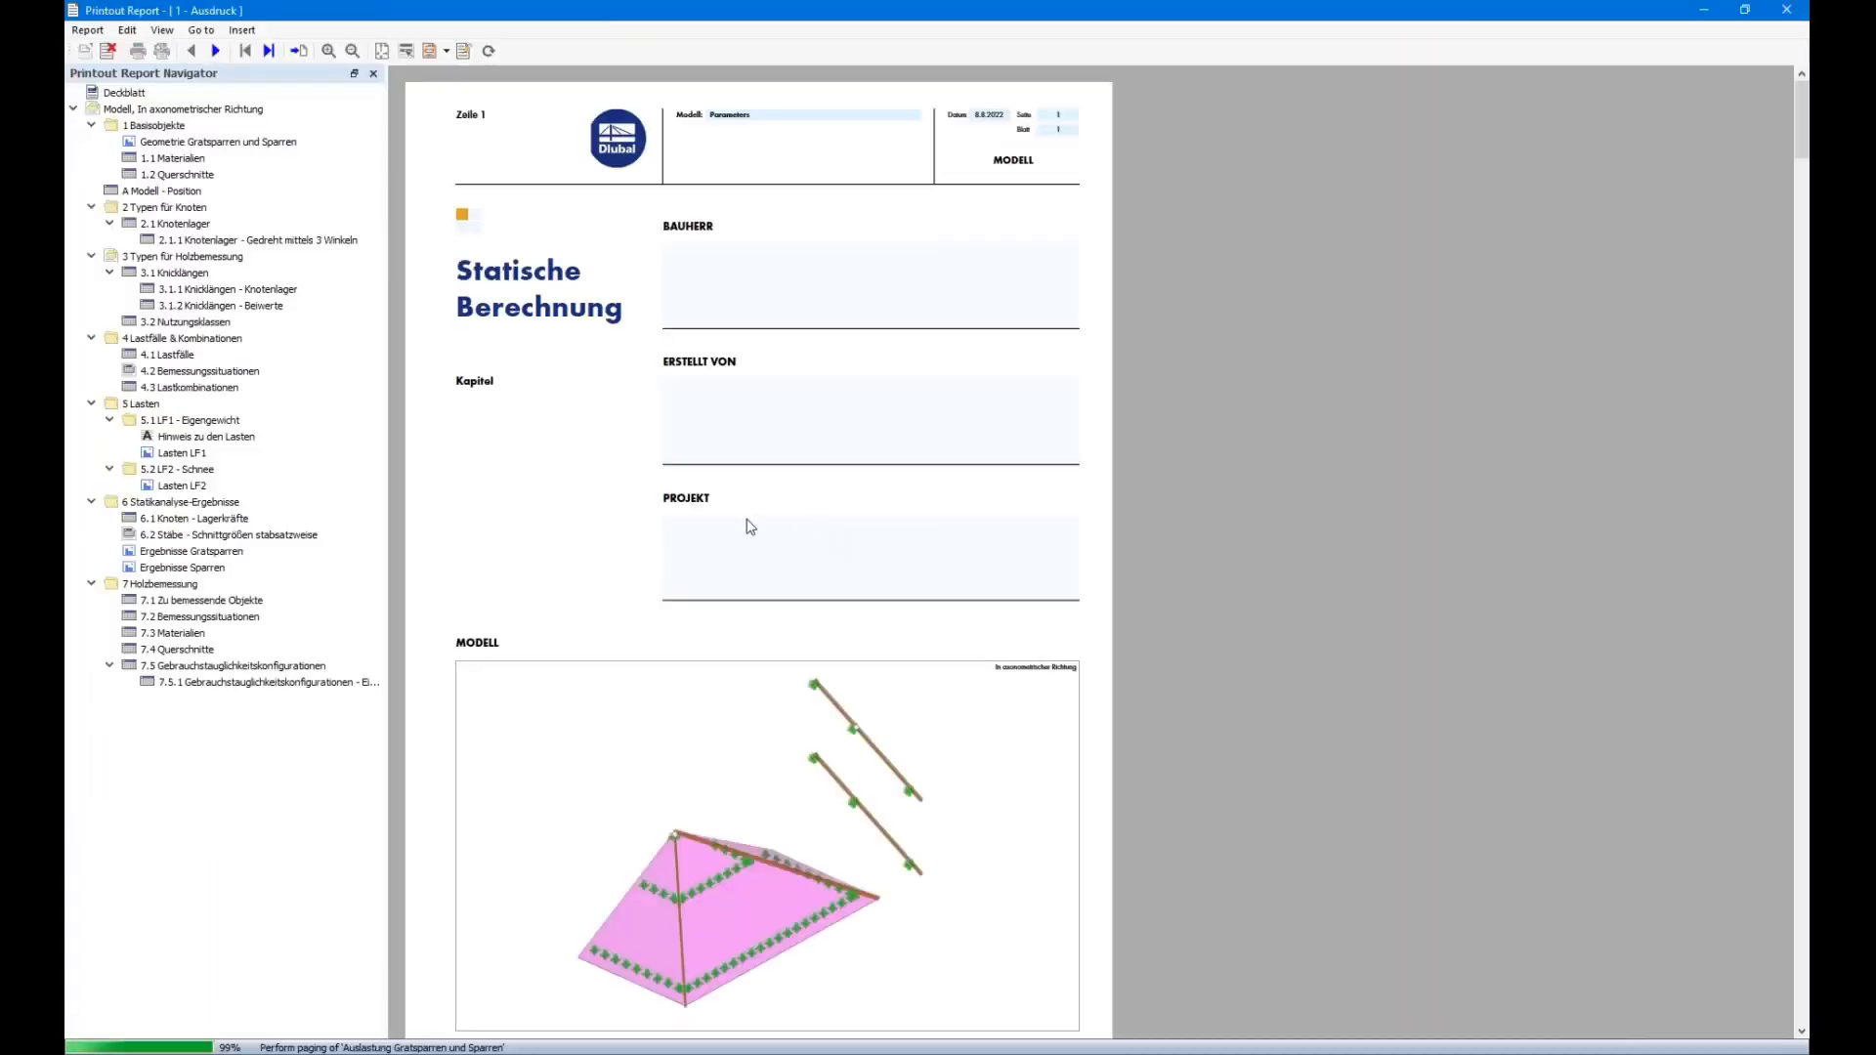
Show the Geometrie Gratsparren und Sparren graphic in the report, then fit the report window to half the screen and hide its navigator
scroll(689, 686, down, 1)
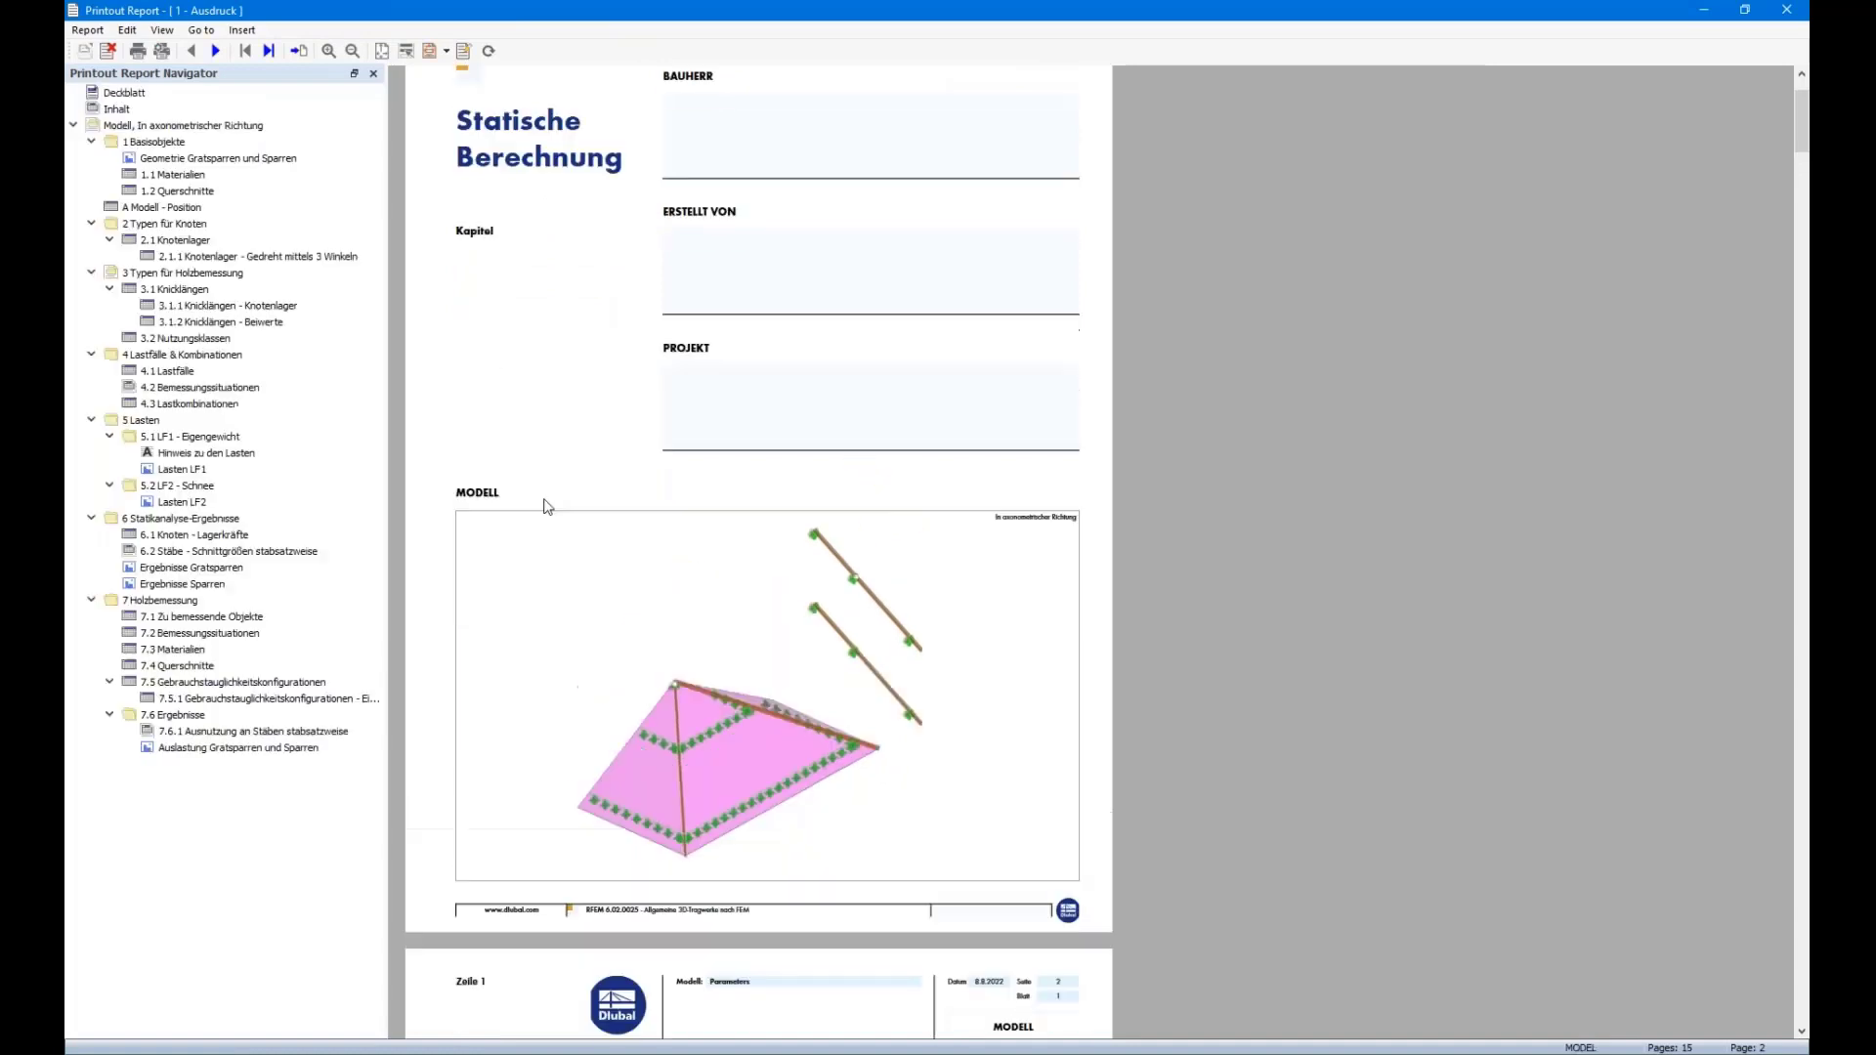
click(211, 159)
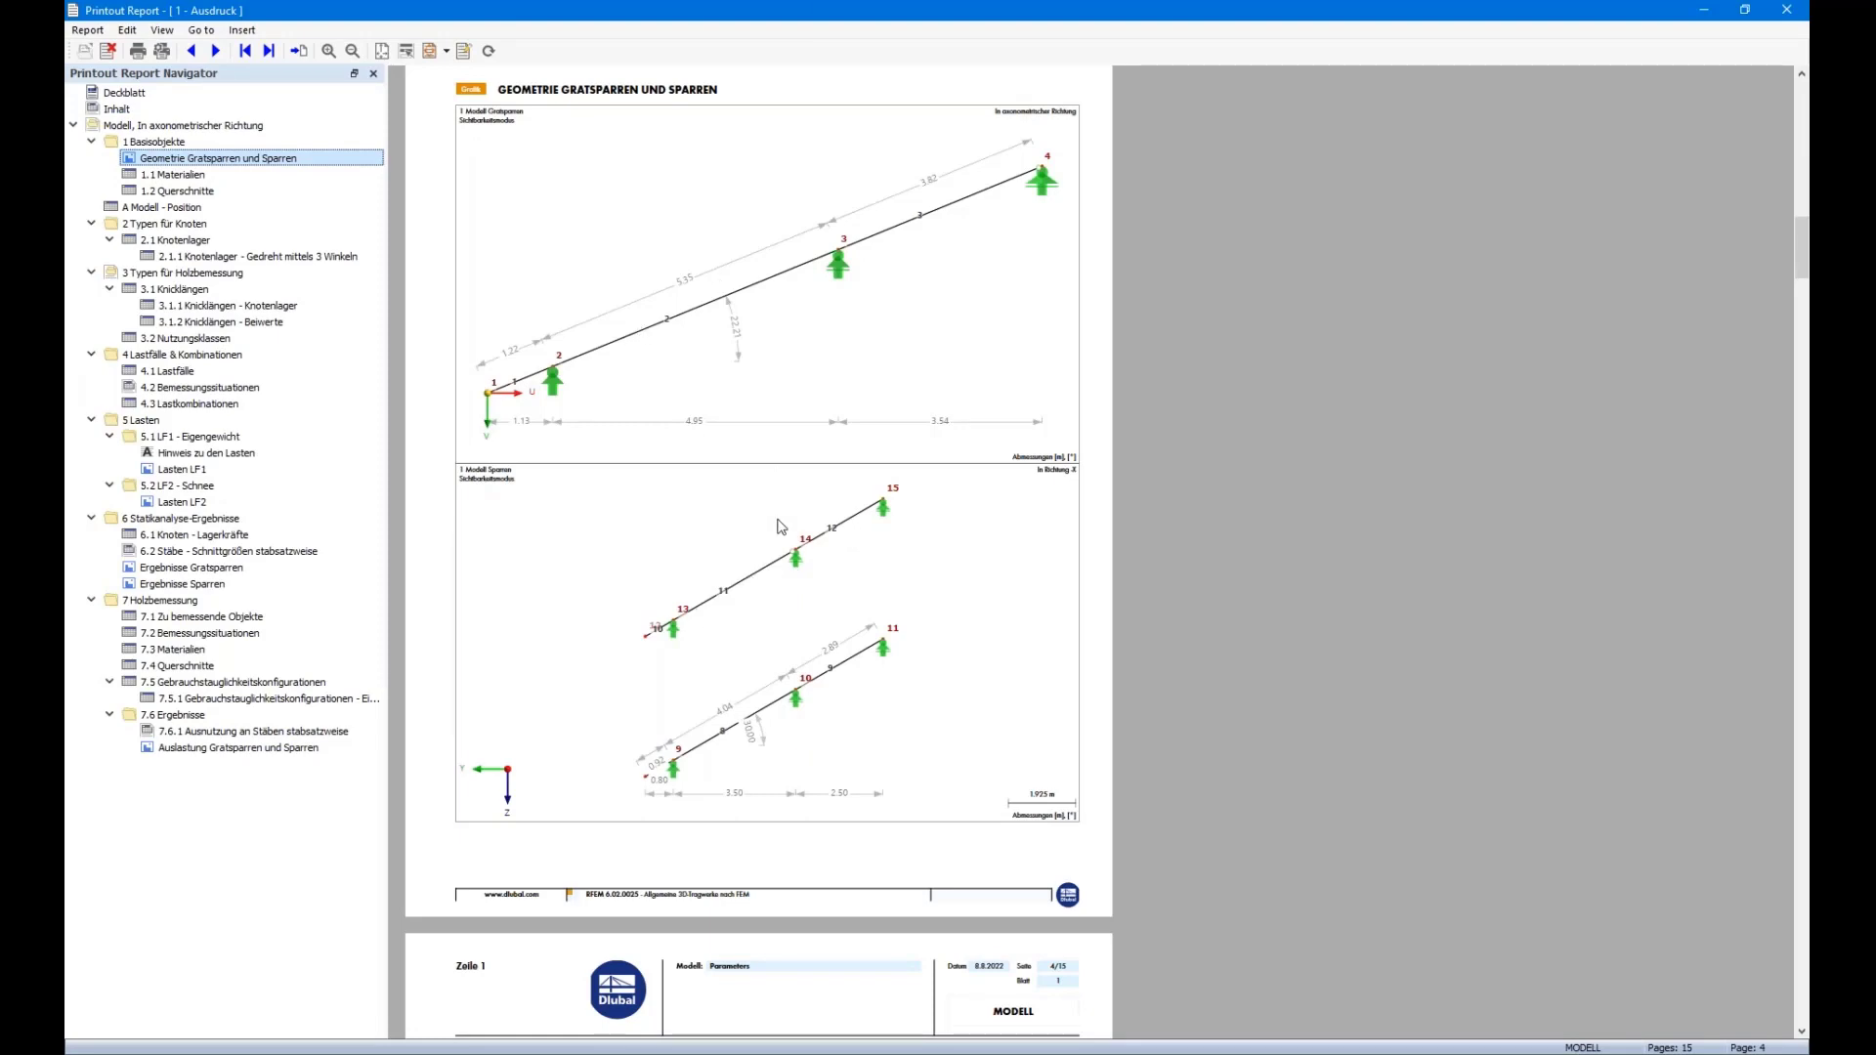
key(super+Left)
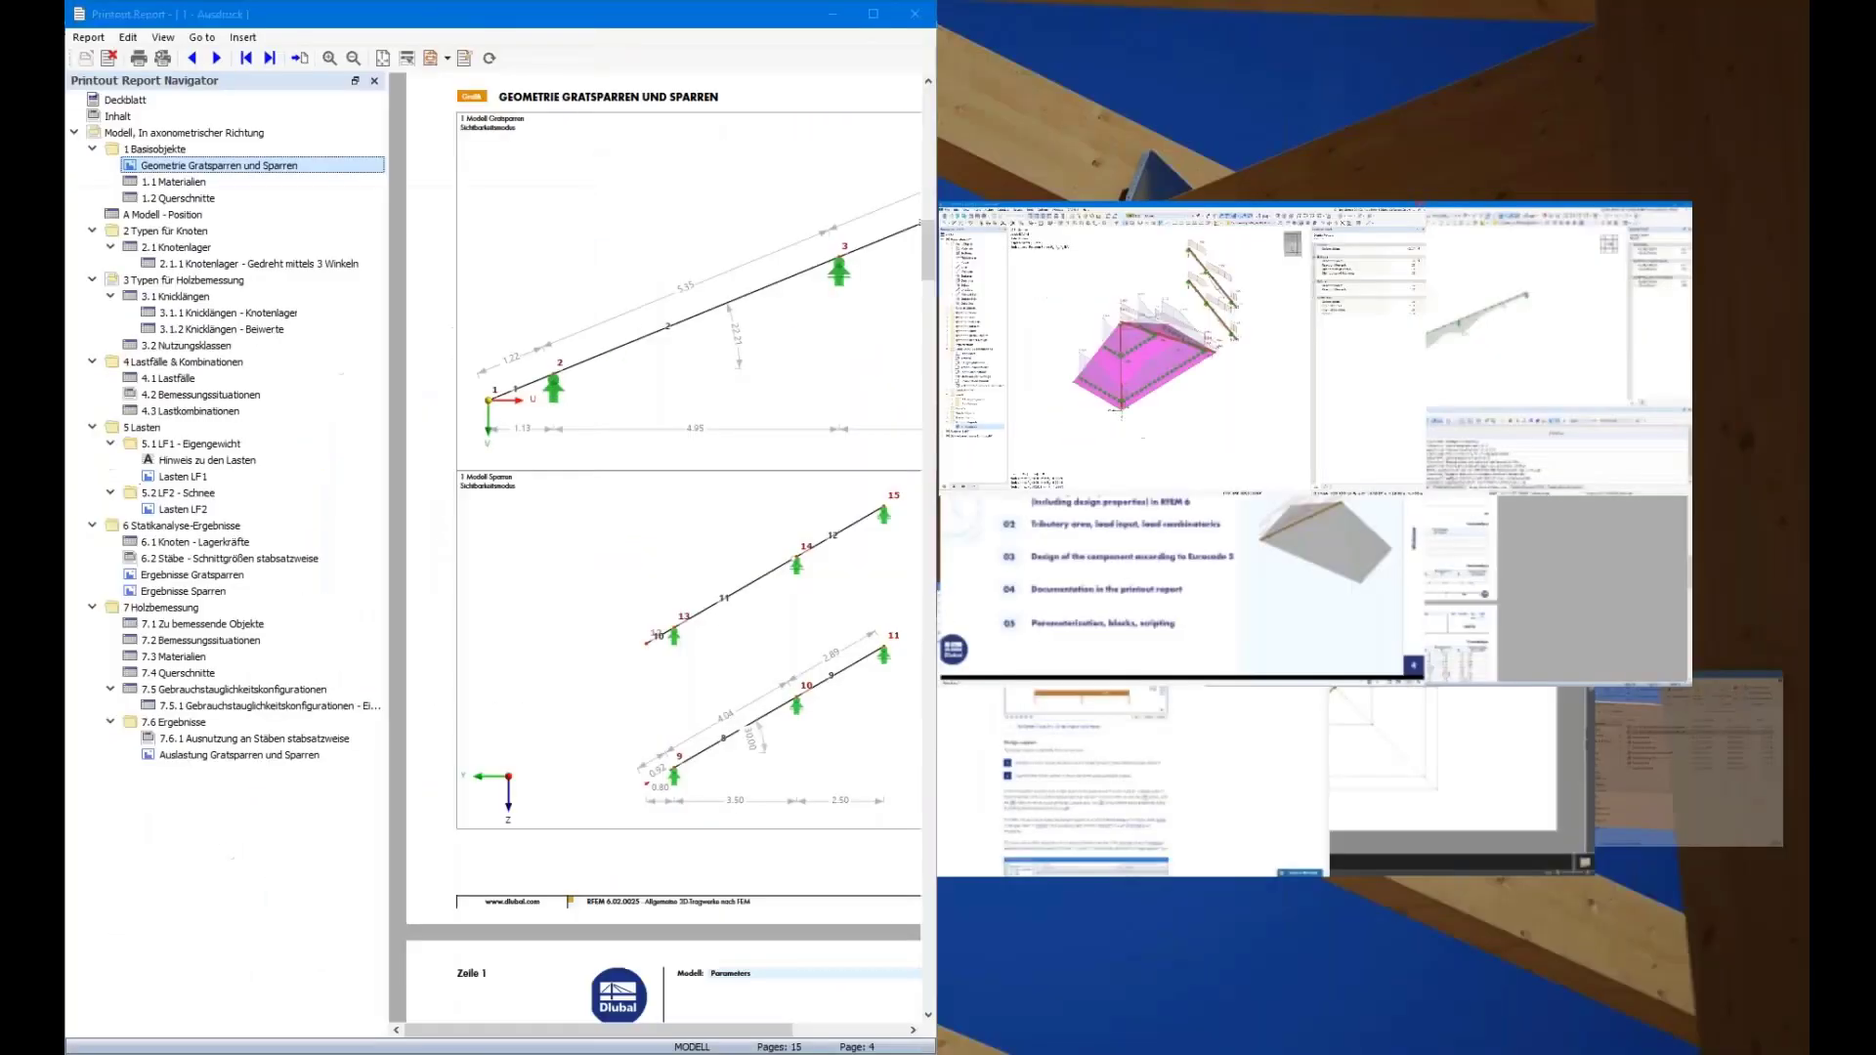
click(1153, 499)
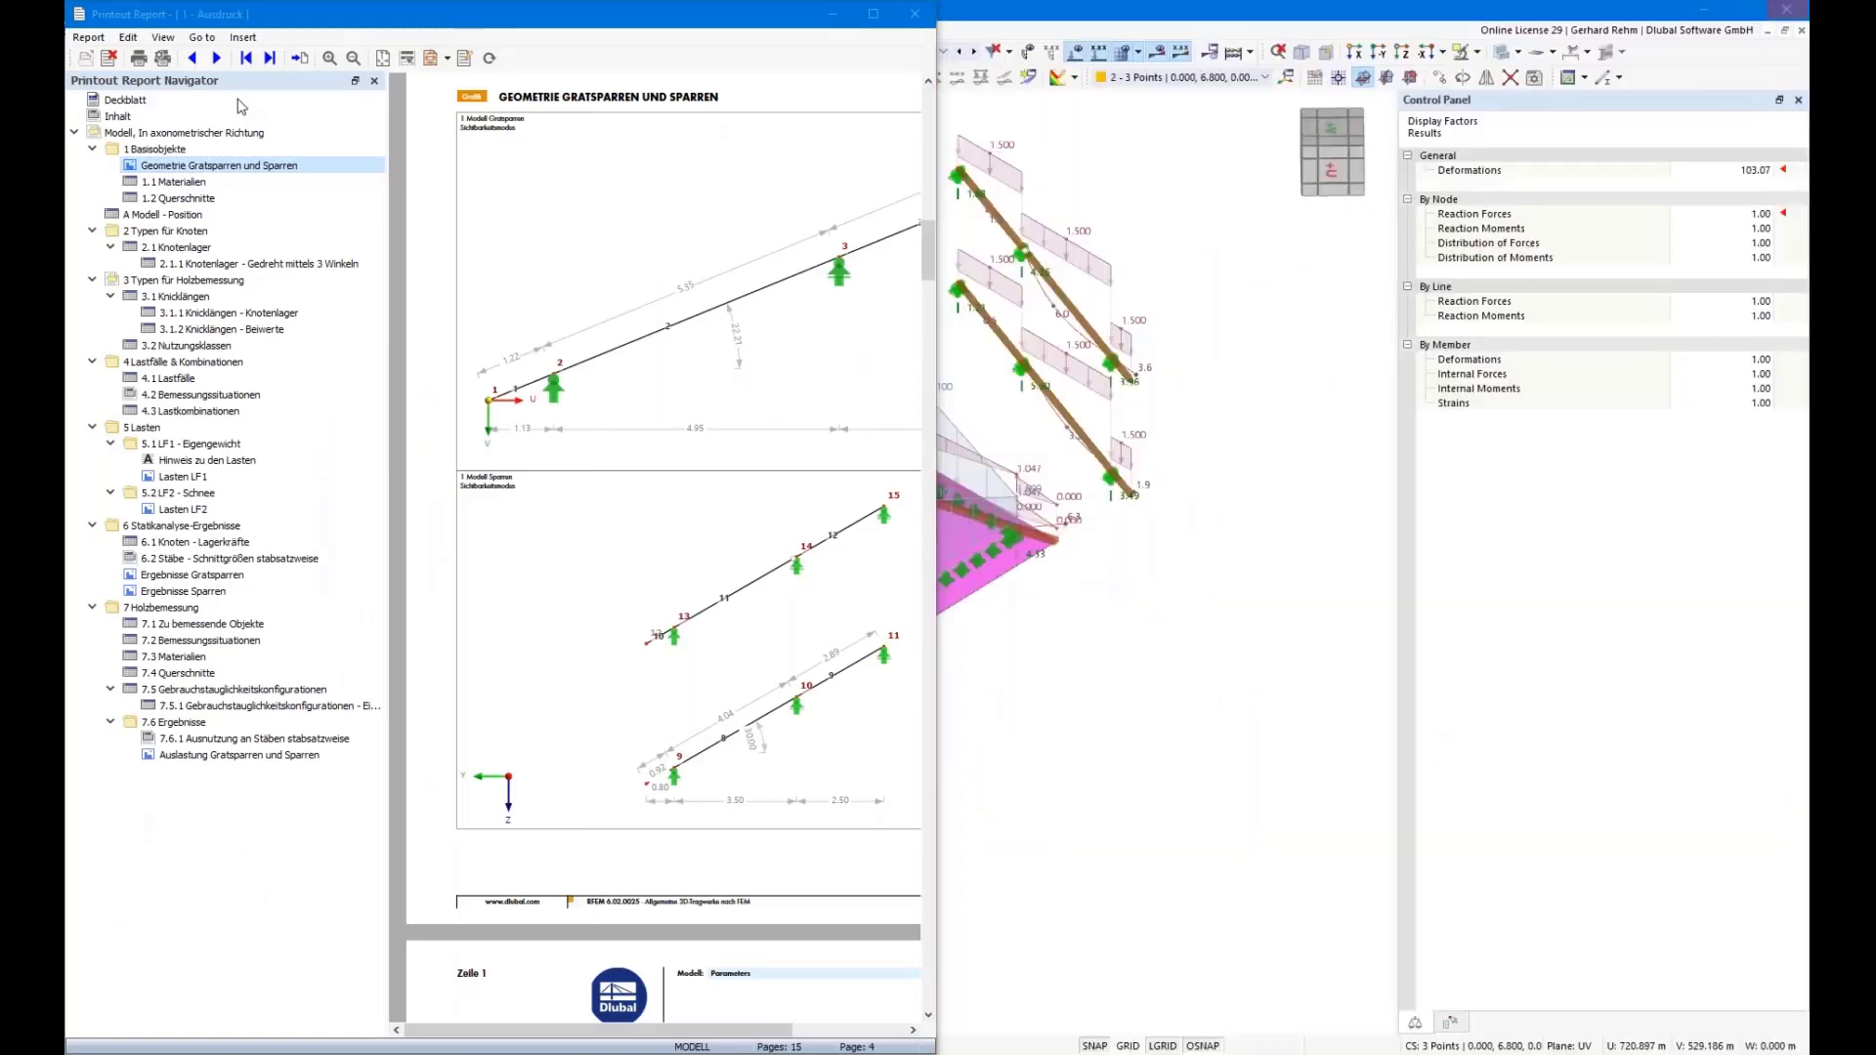
click(375, 81)
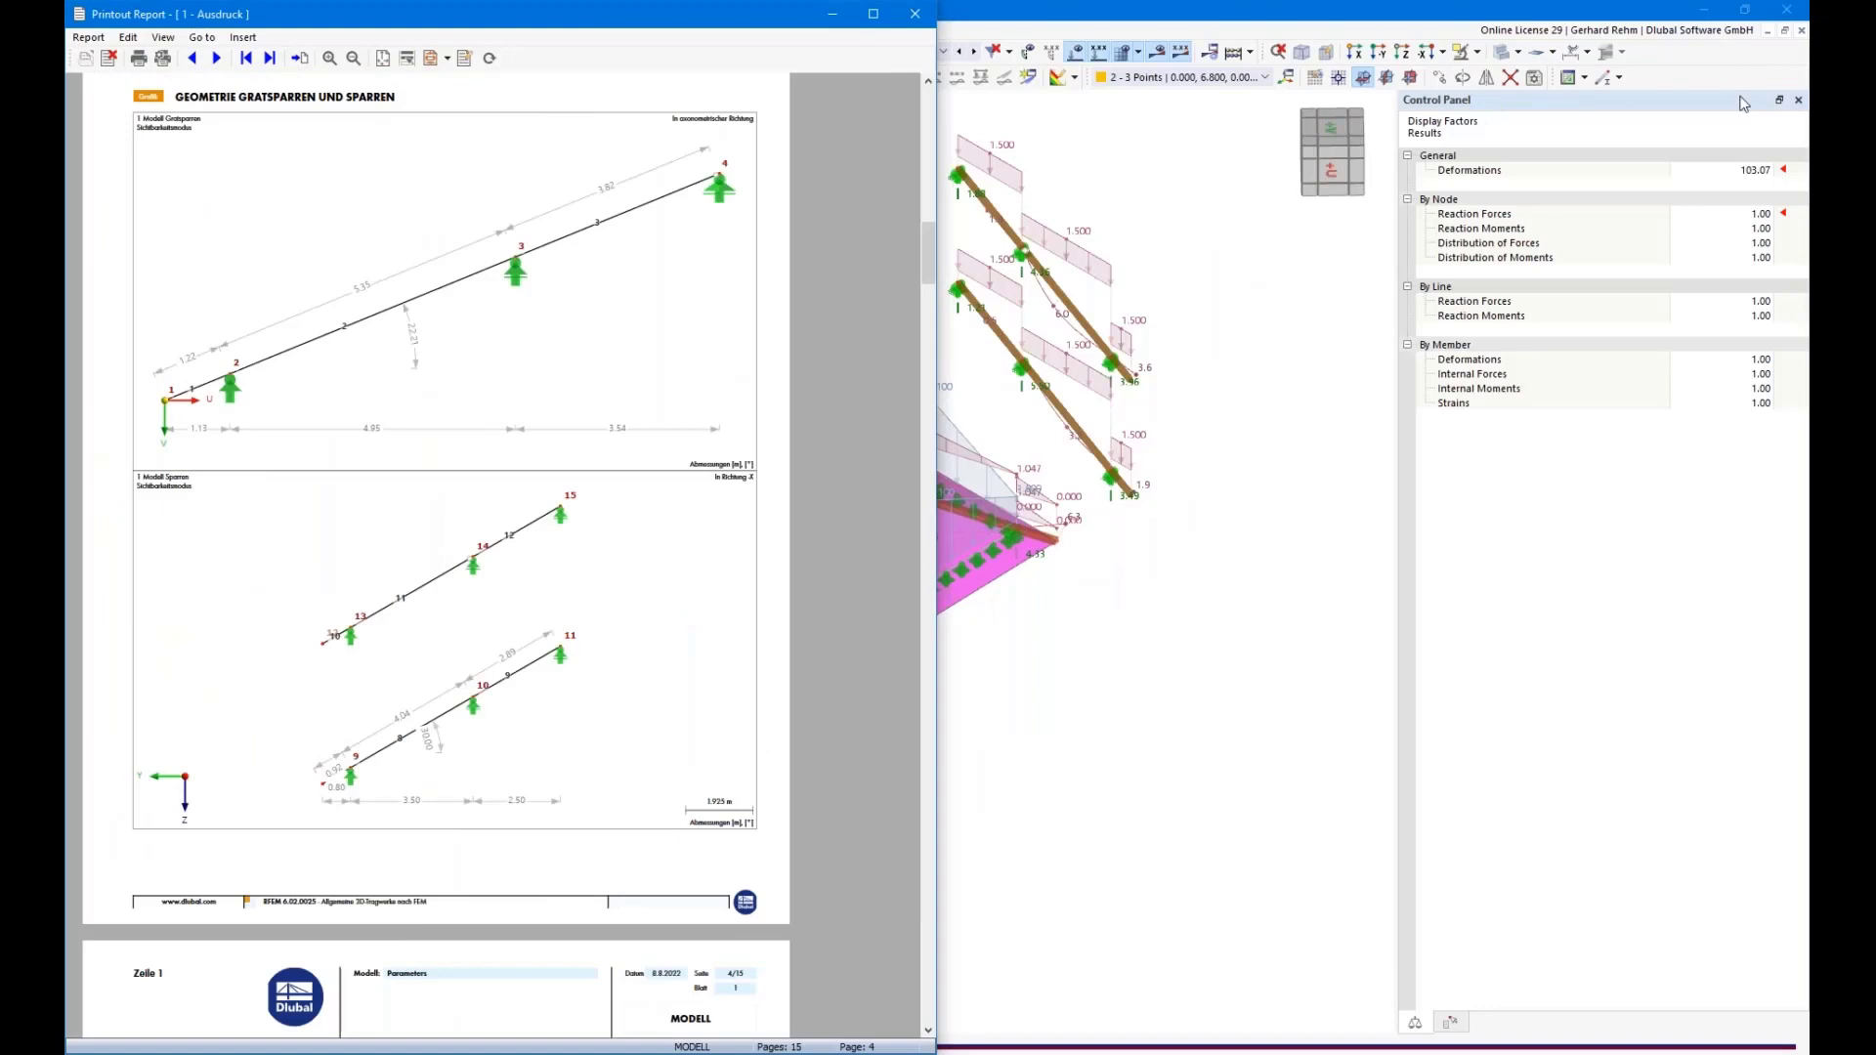
Place the Parameters model window beside the report, with the Control Panel and Data Navigator closed and the roof model in view
click(1798, 101)
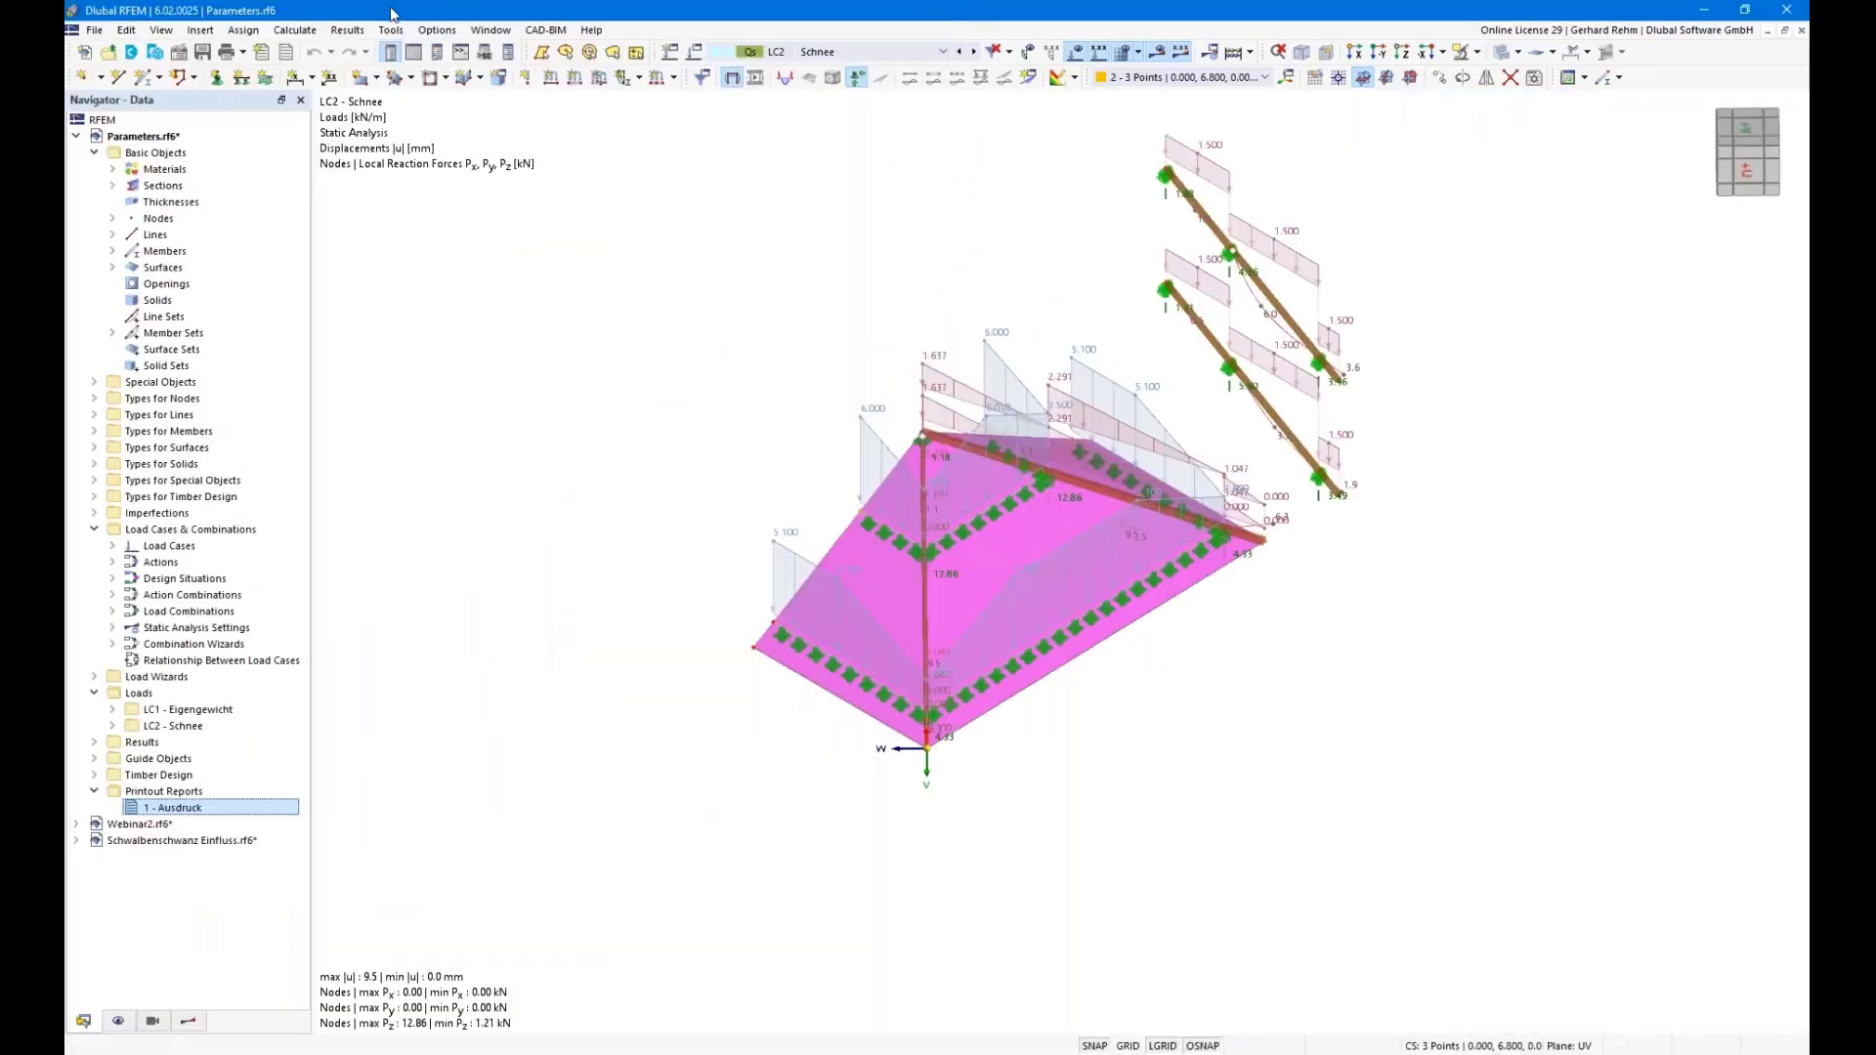
drag(391, 14, 1808, 152)
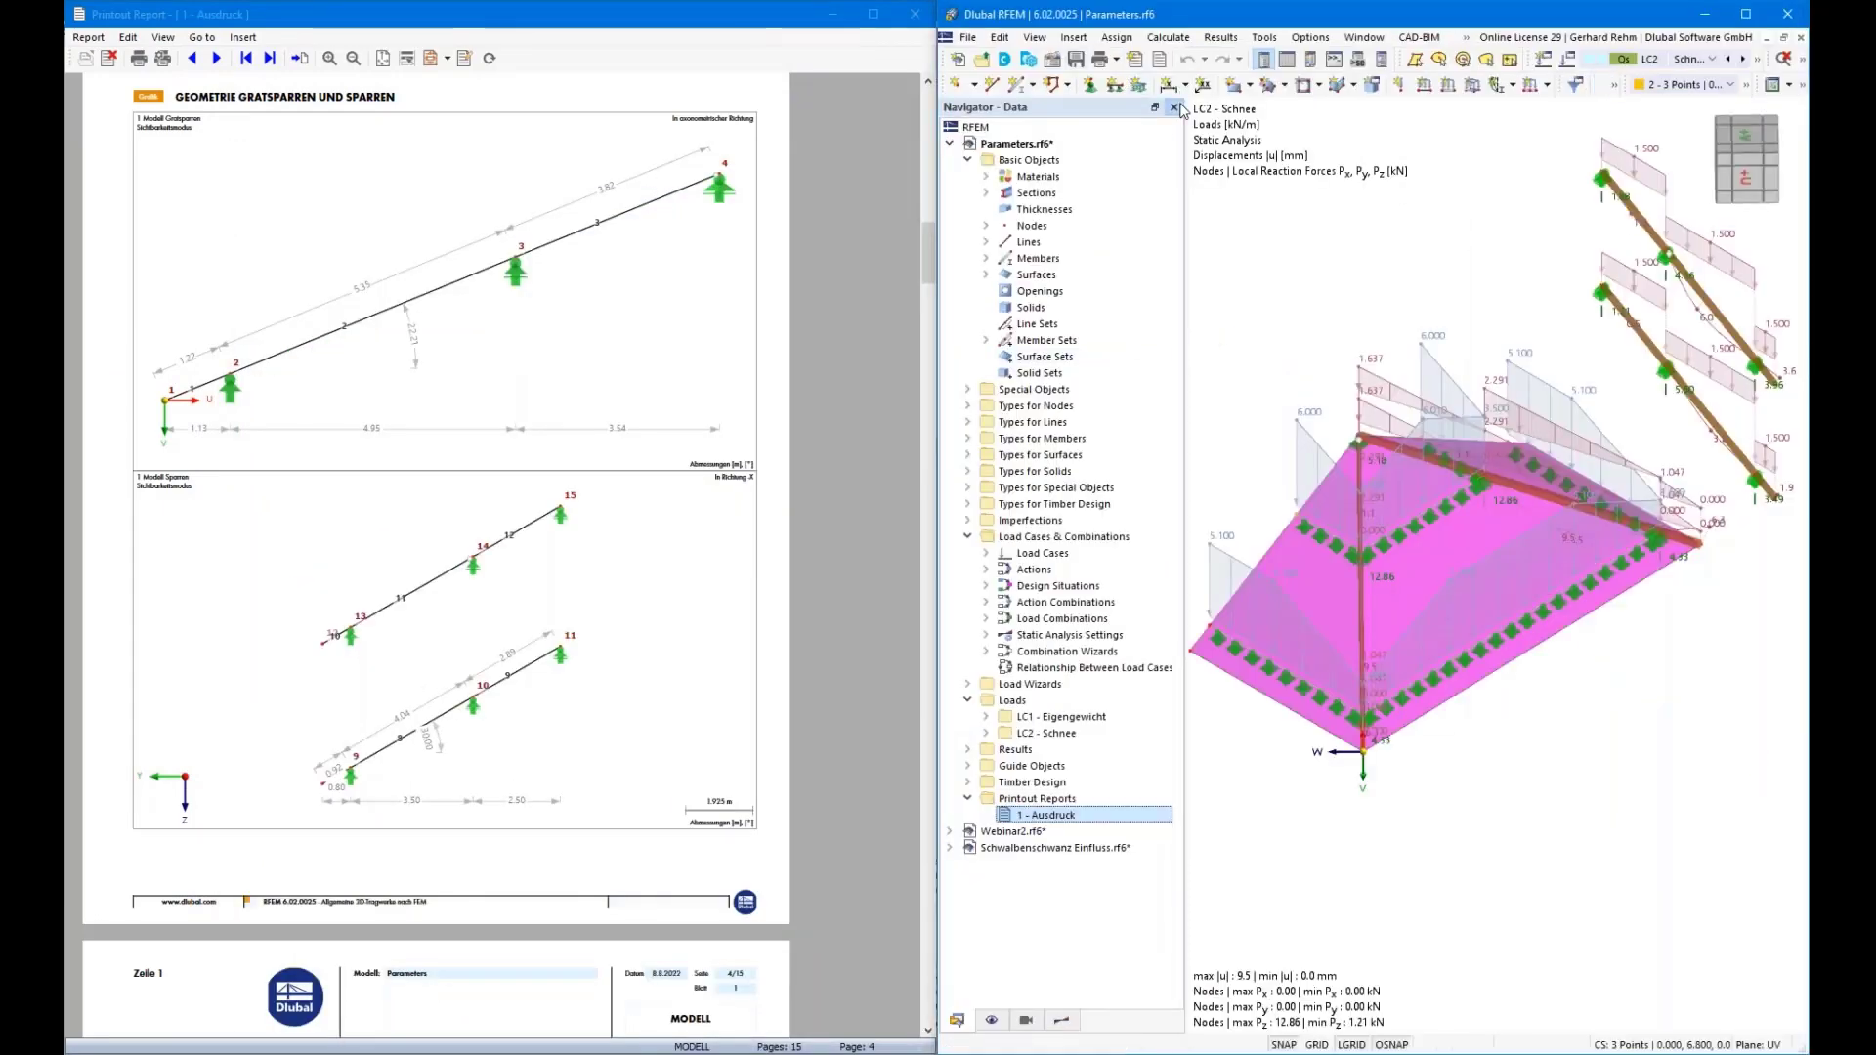
click(1175, 108)
scroll(1173, 790, down, 2)
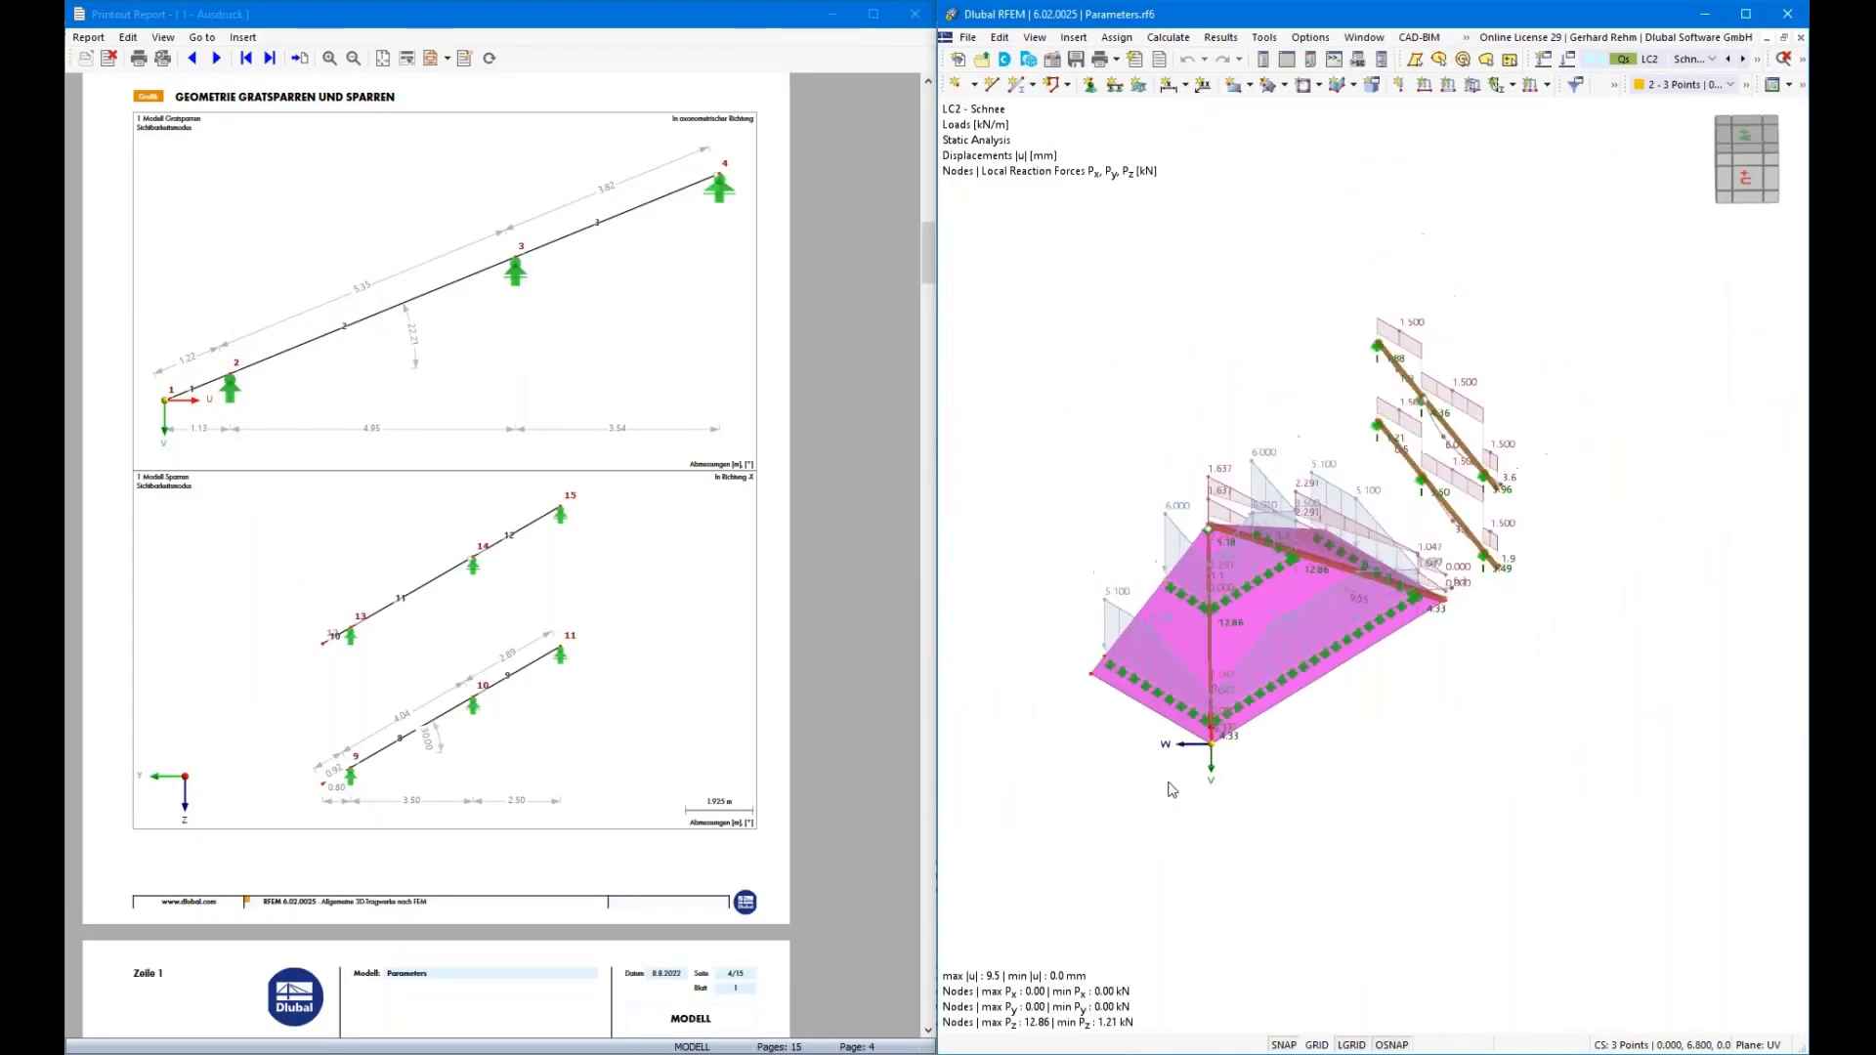
middle_drag(1364, 802, 1486, 766)
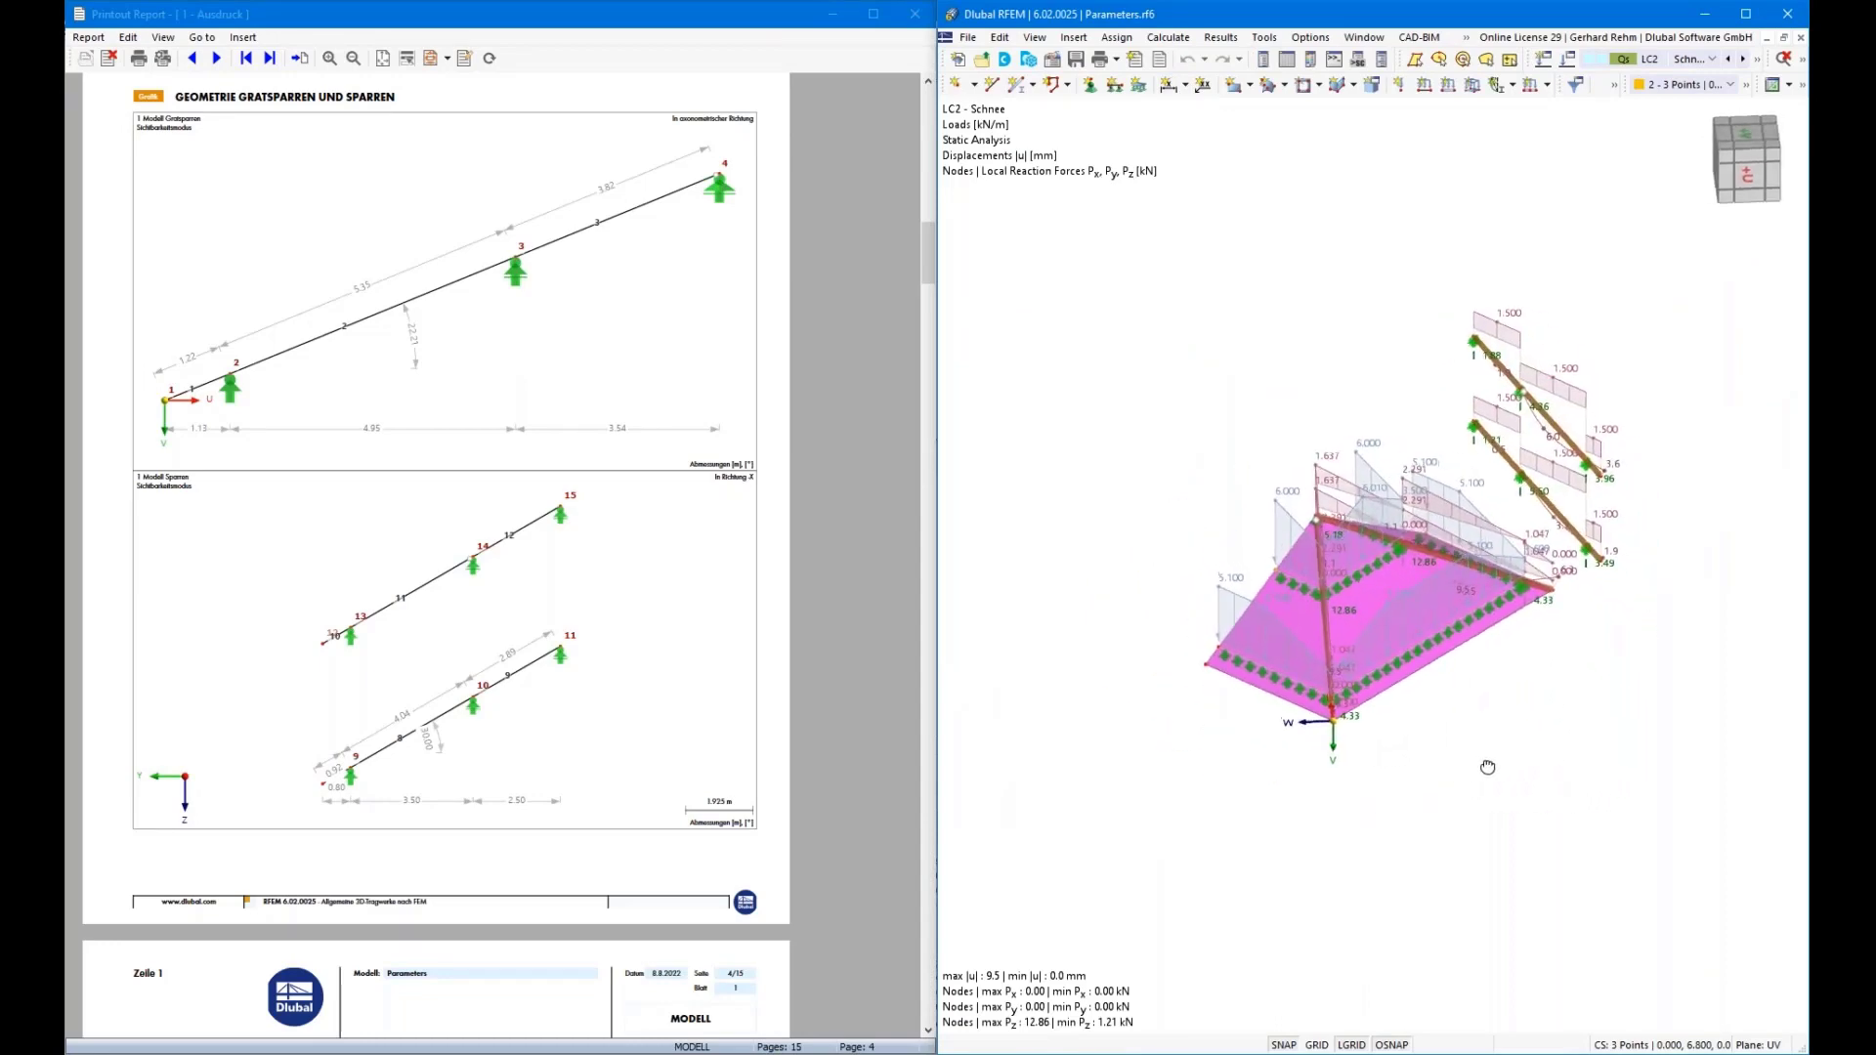
Open the global parameters of the roof model and set Width to 8 m and Slope to 45 deg
click(1009, 41)
click(1061, 796)
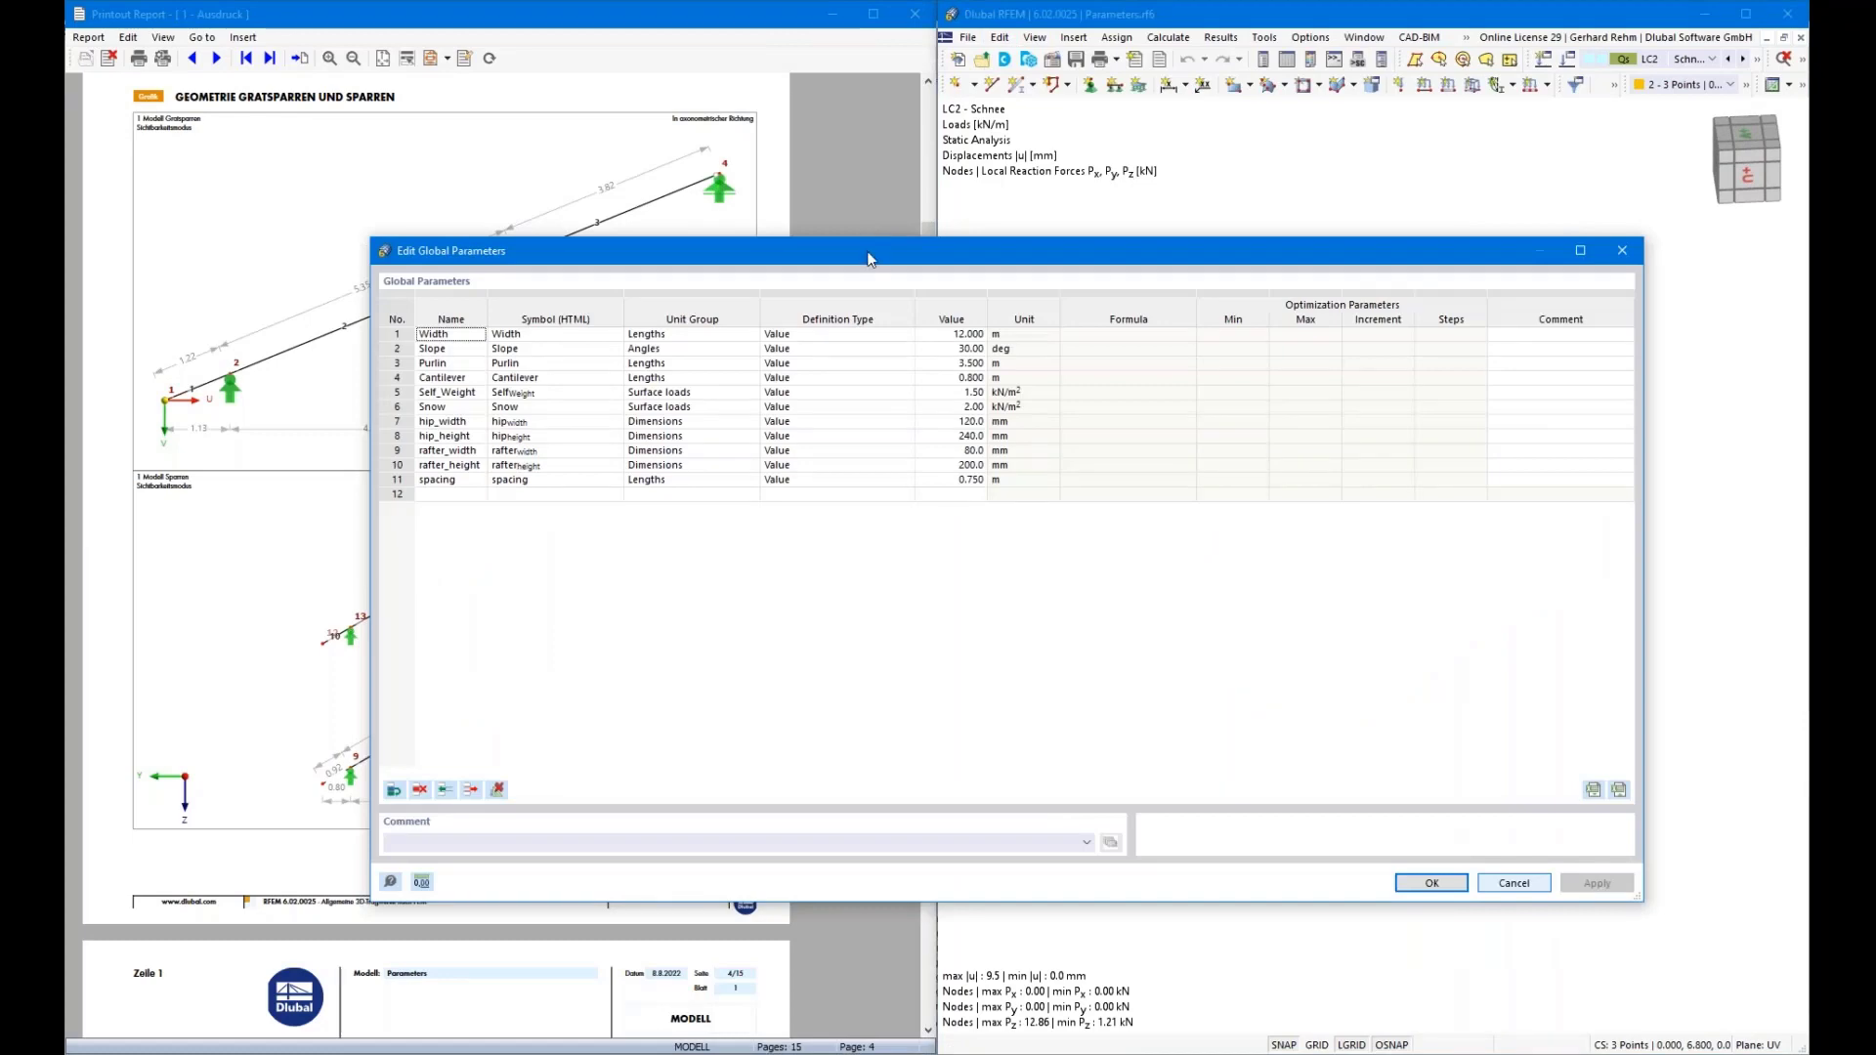
drag(868, 252, 1410, 764)
double_click(1454, 528)
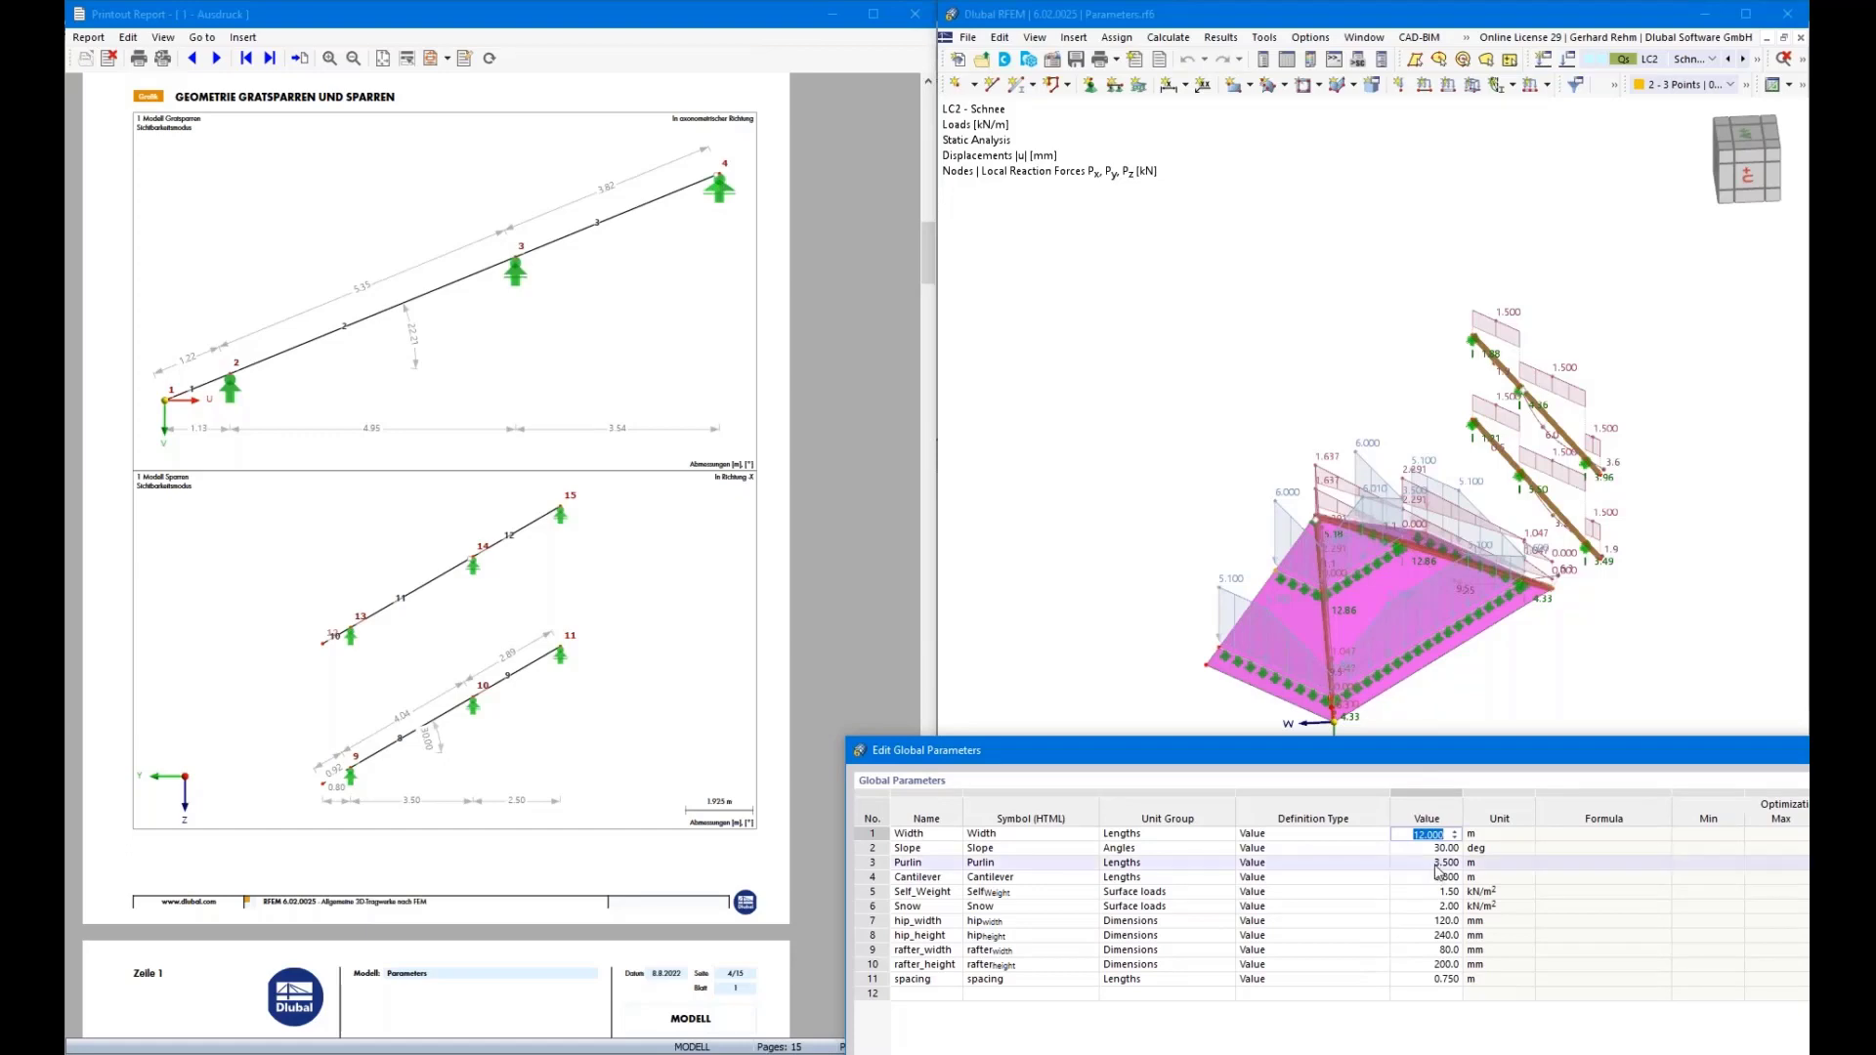
text(8)
key(Return)
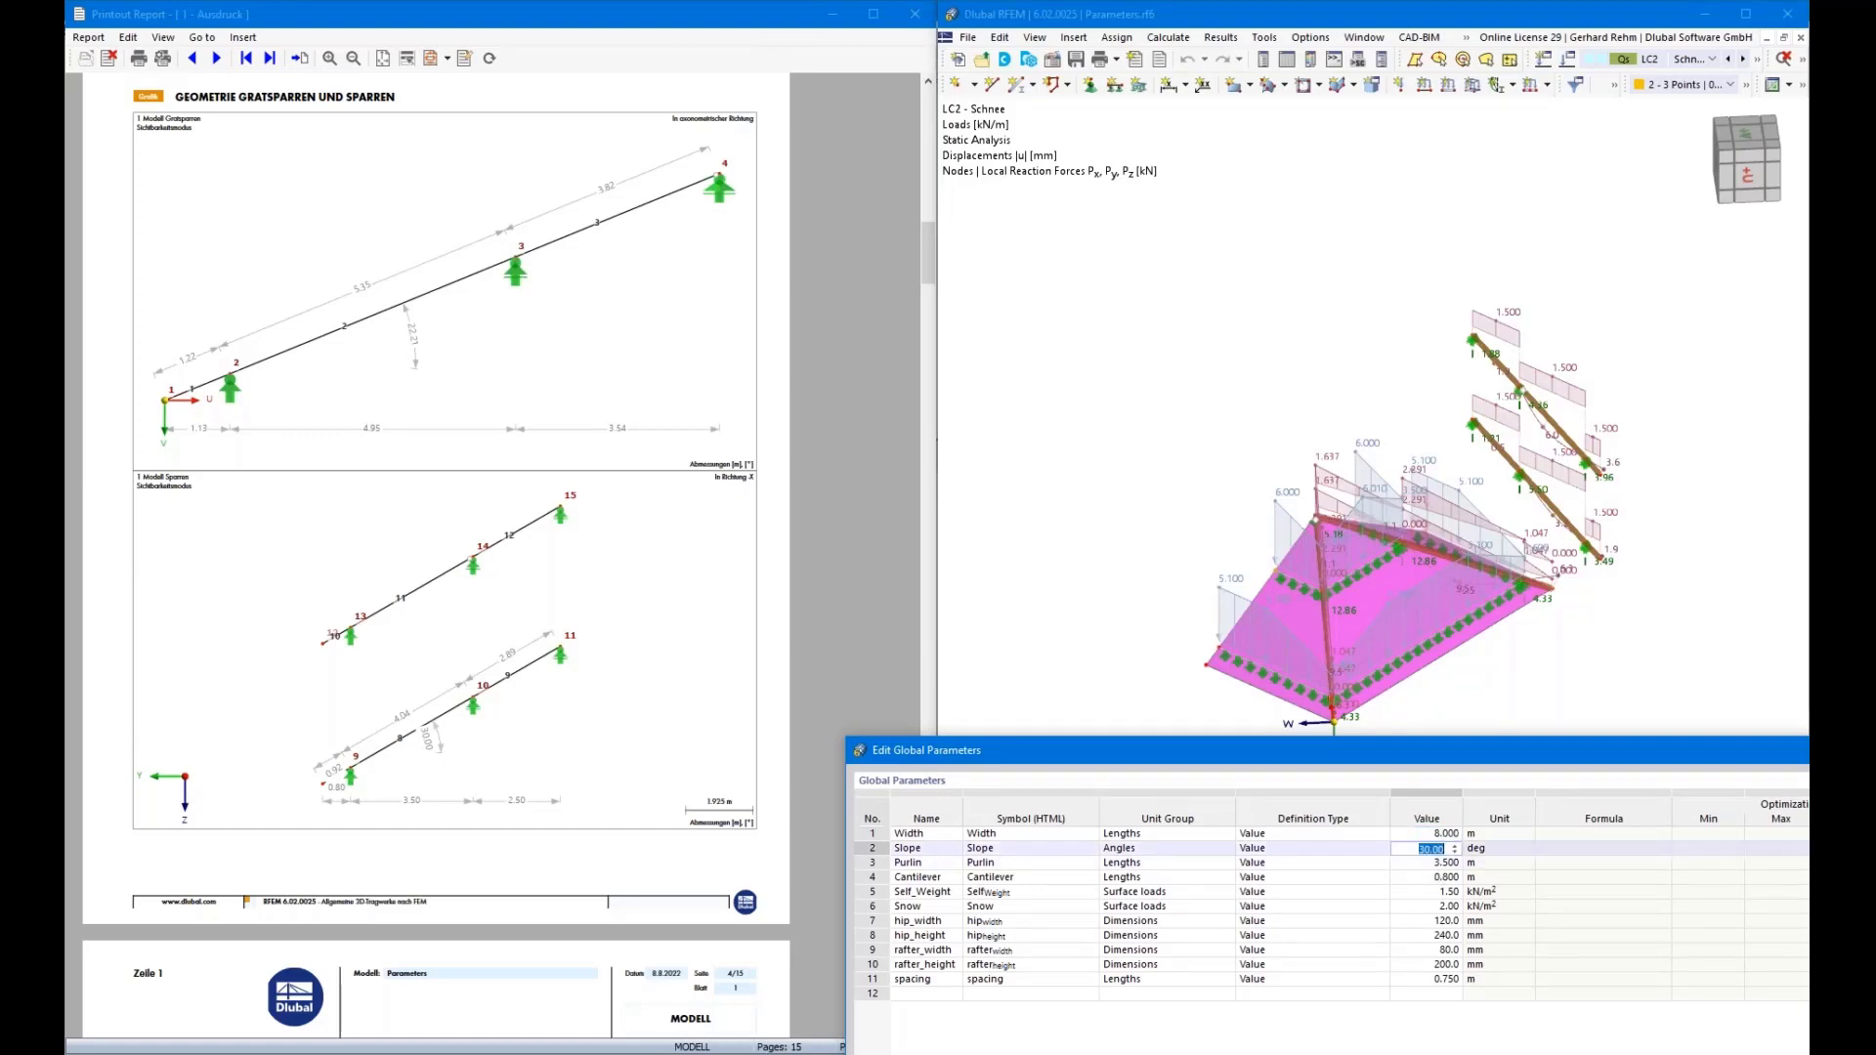
text(45)
key(Return)
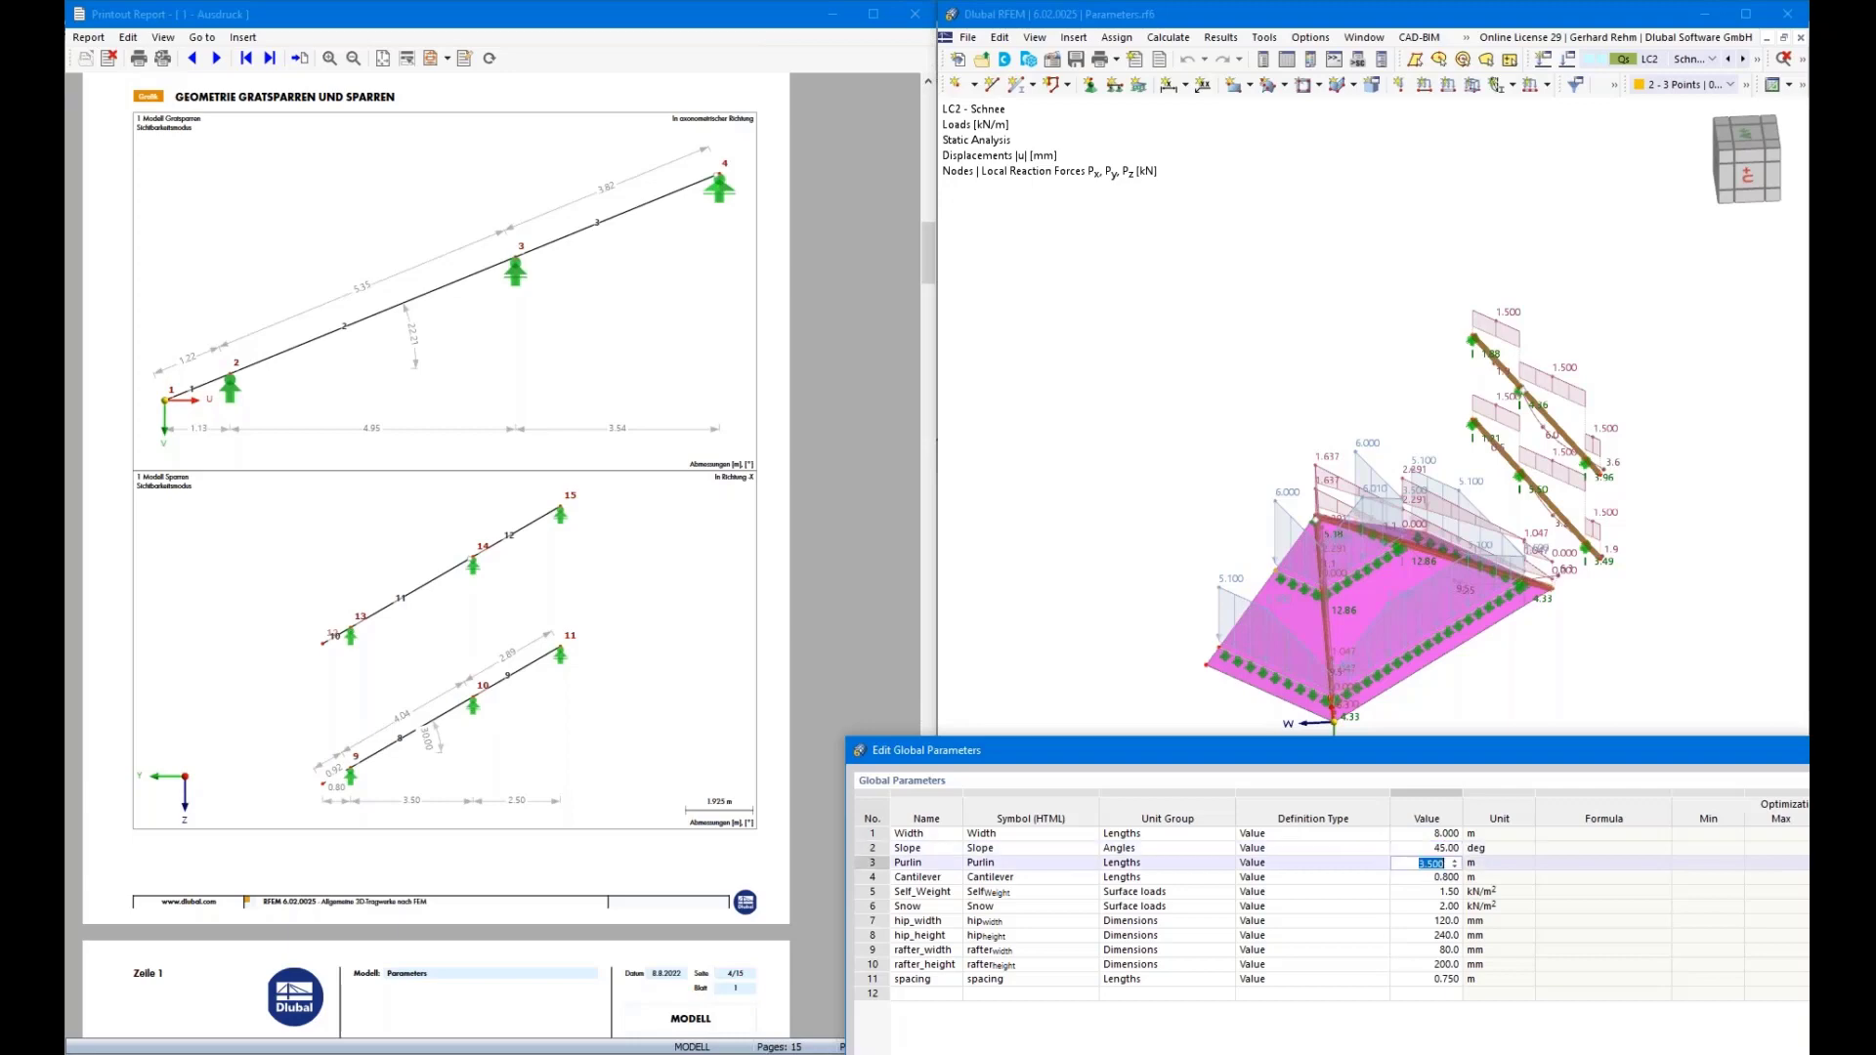
Set the Purlin parameter to 2.5 m and Cantilever to 2 m, then confirm the global parameters
text(2.5)
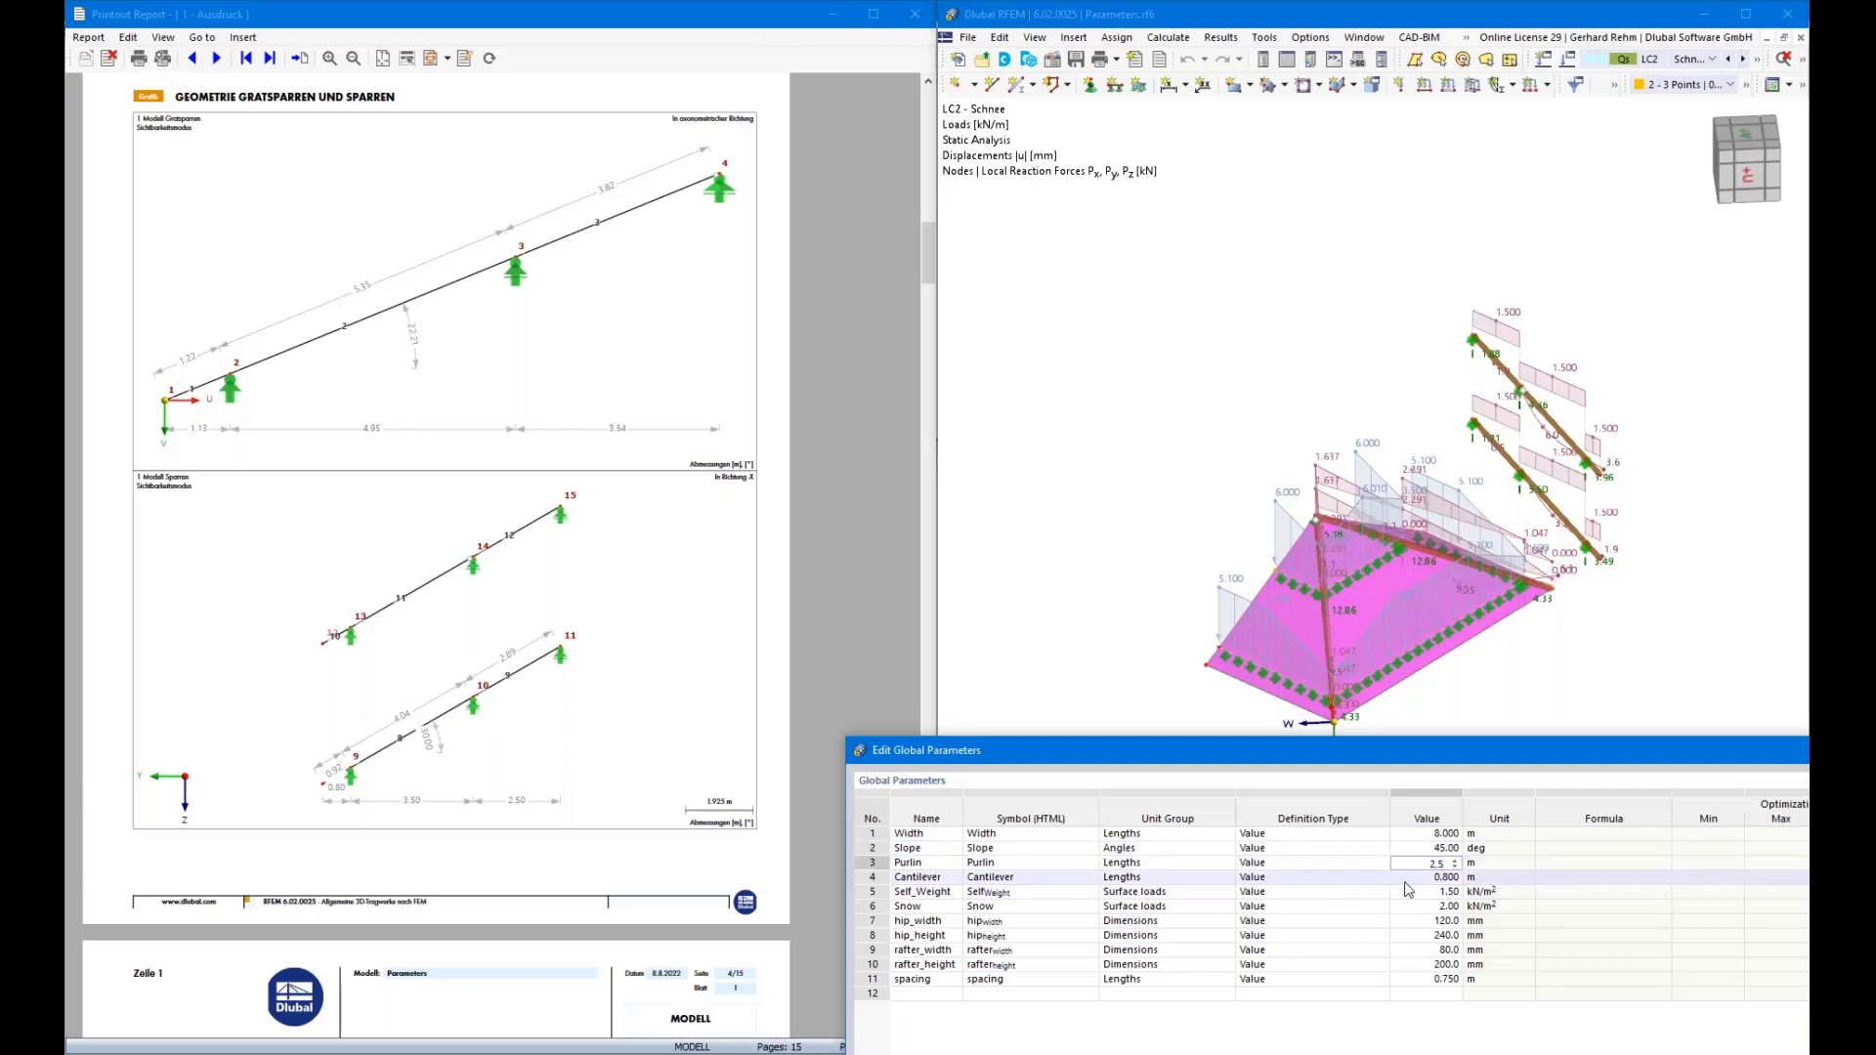
key(Return)
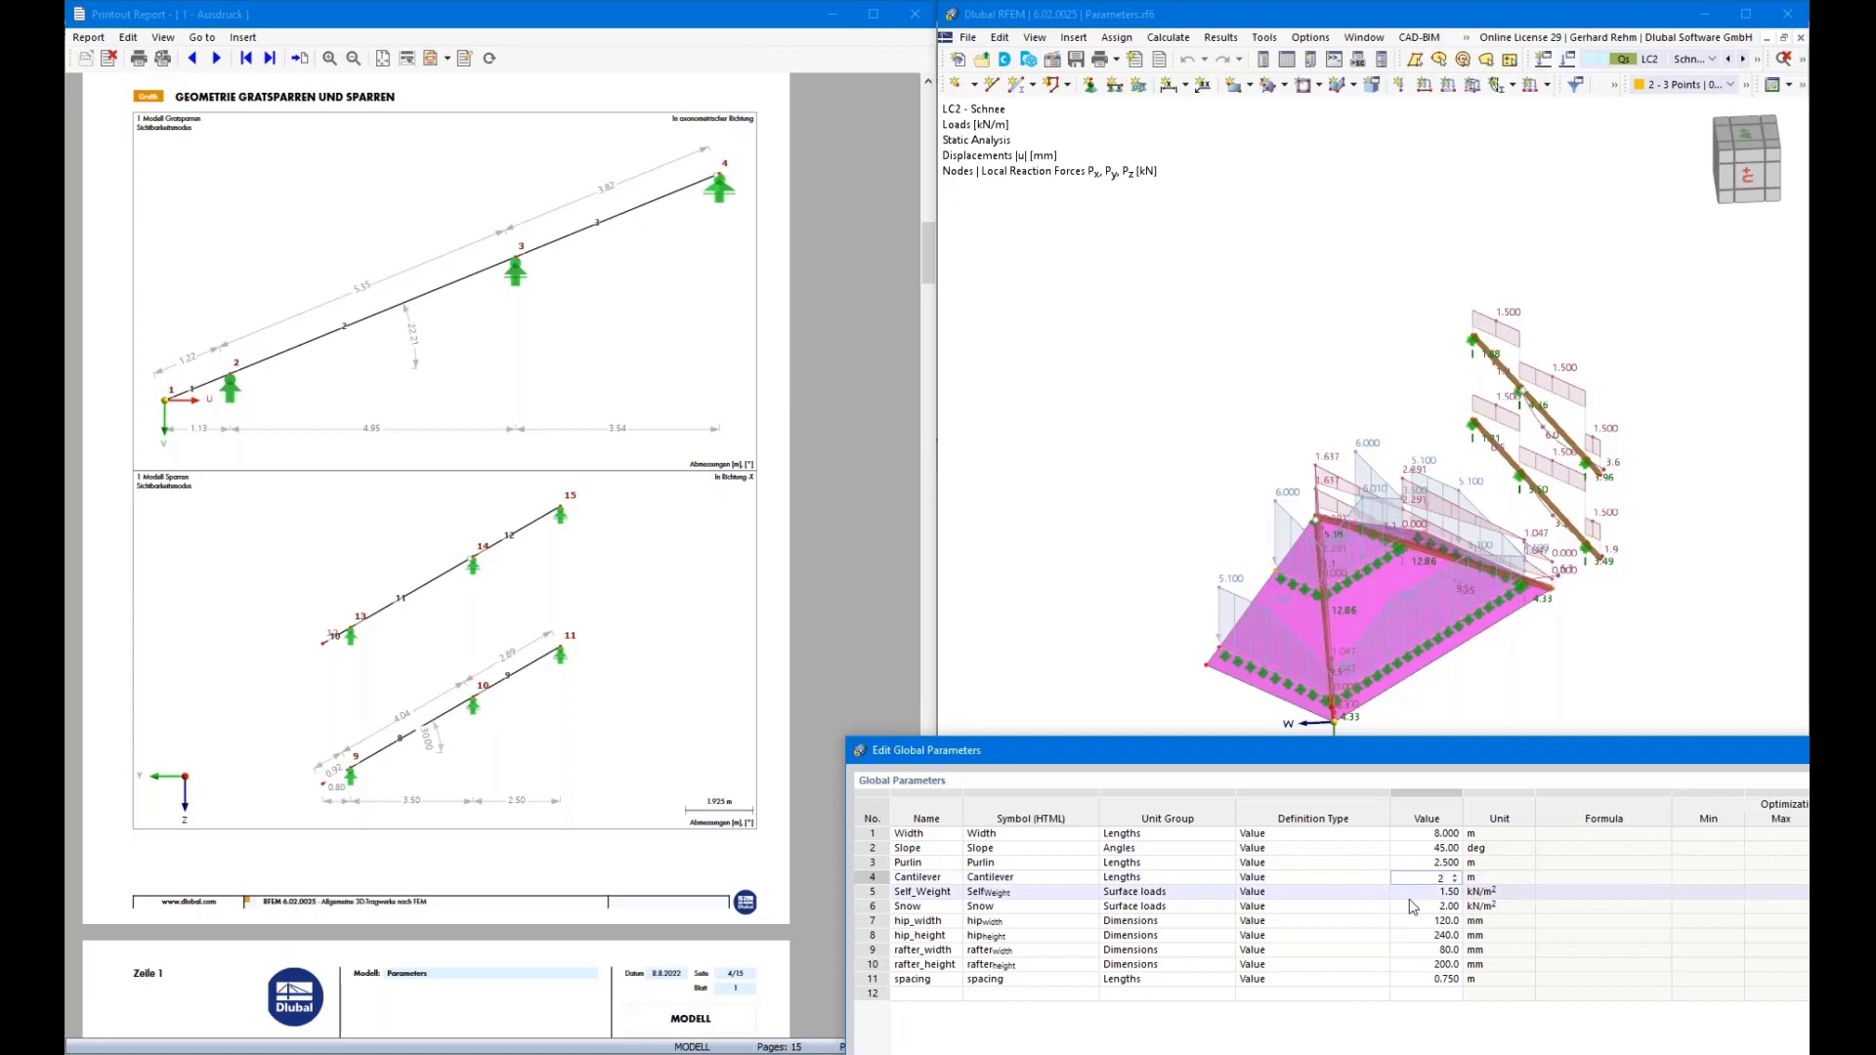
key(Return)
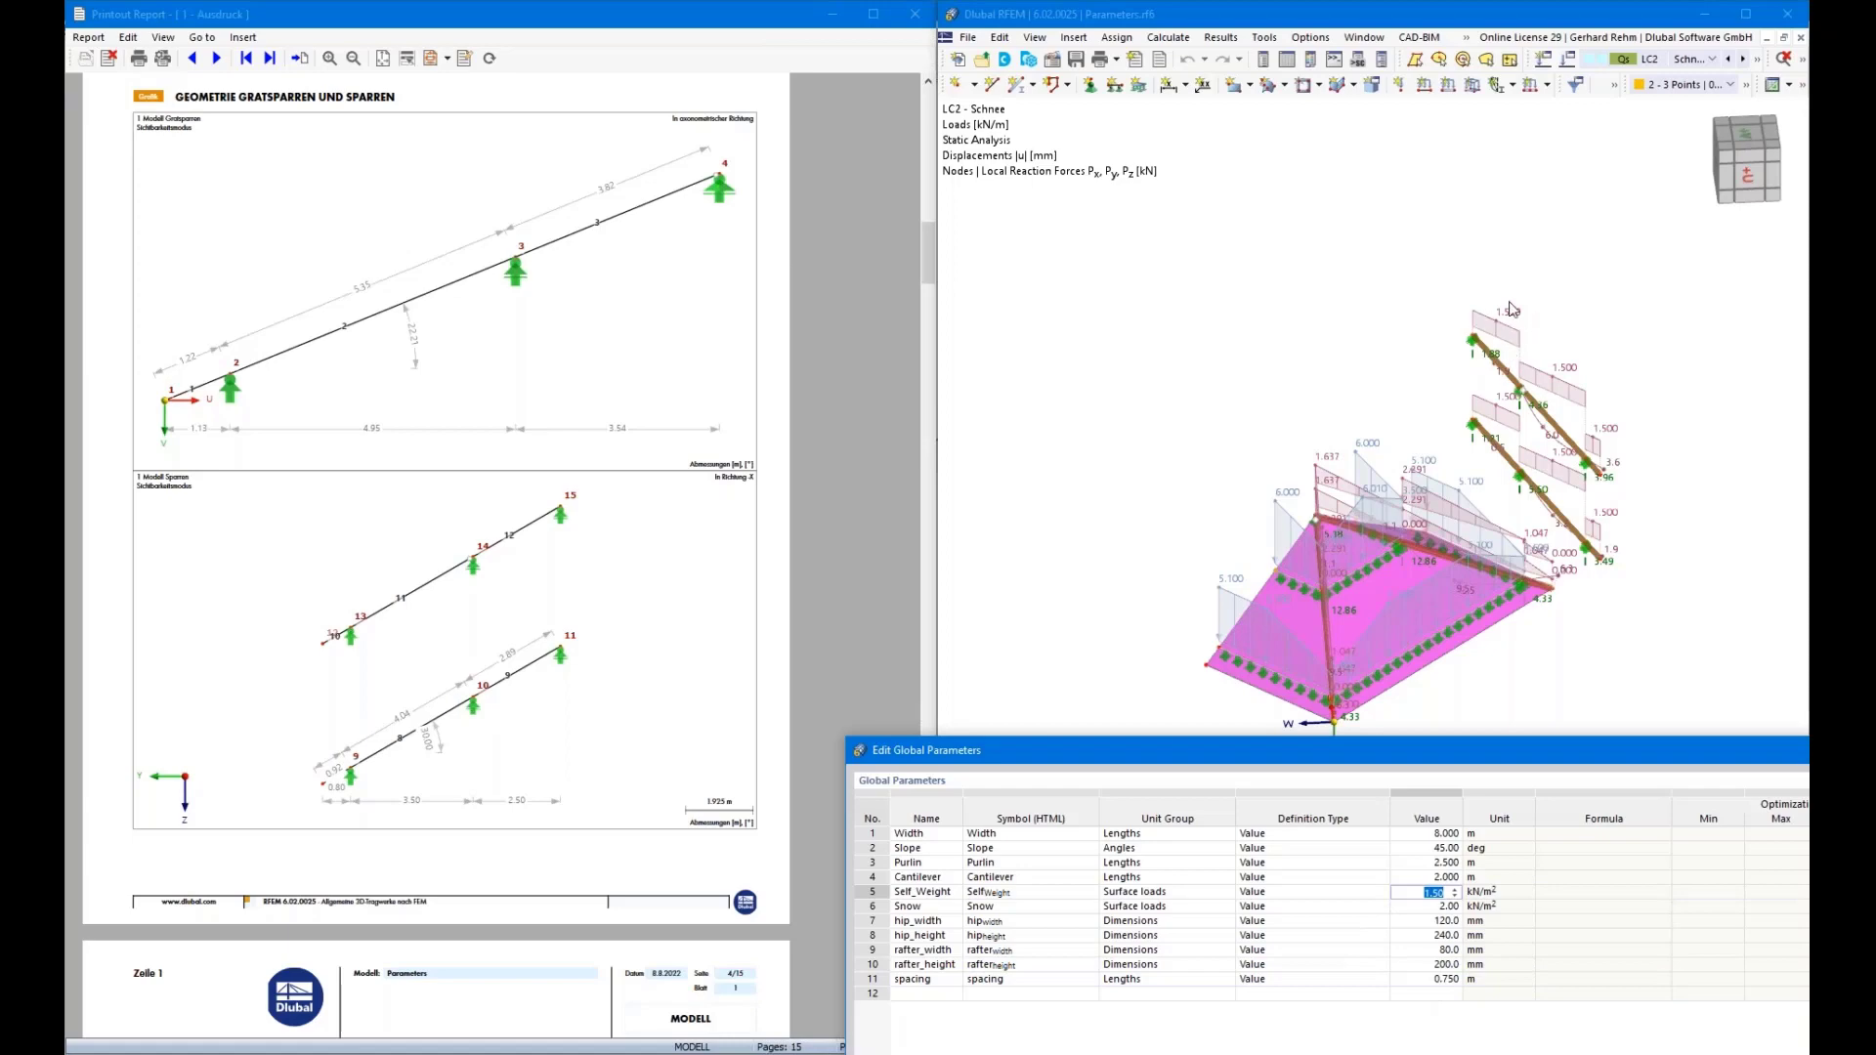
drag(1444, 753, 1433, 298)
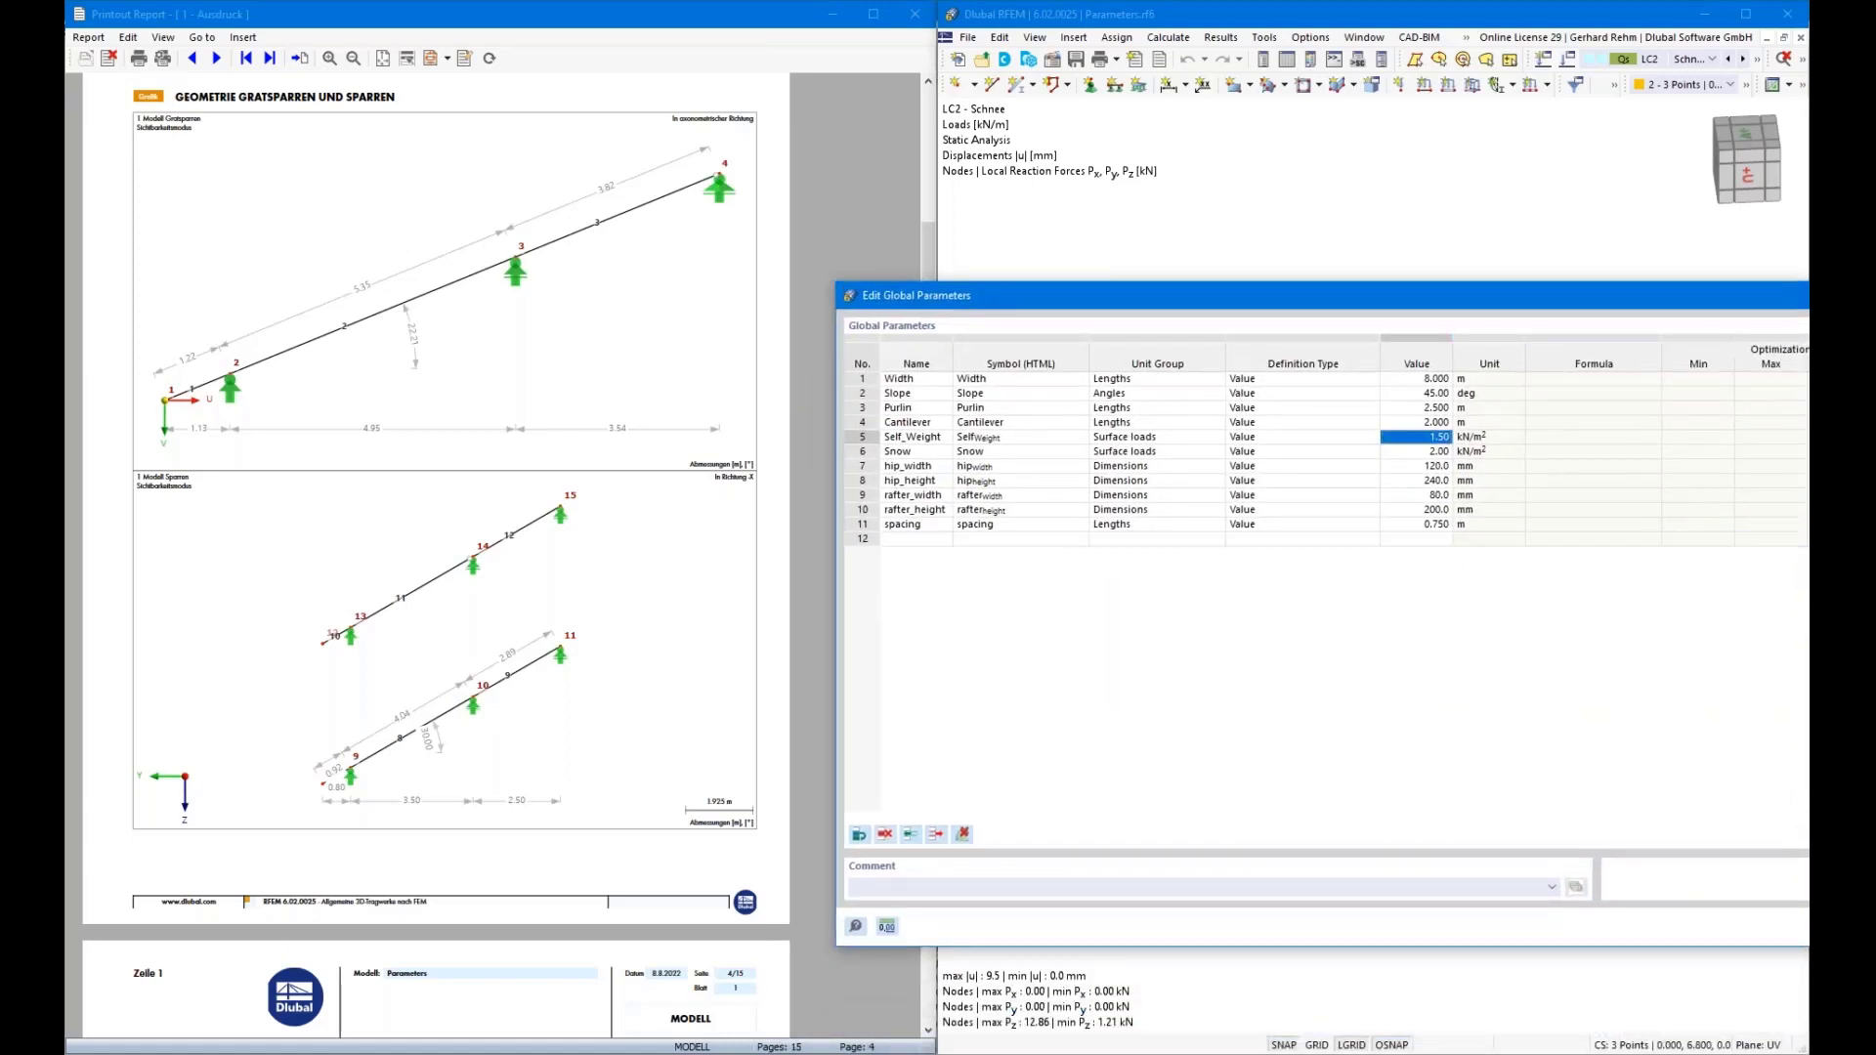
click(1441, 588)
click(1444, 618)
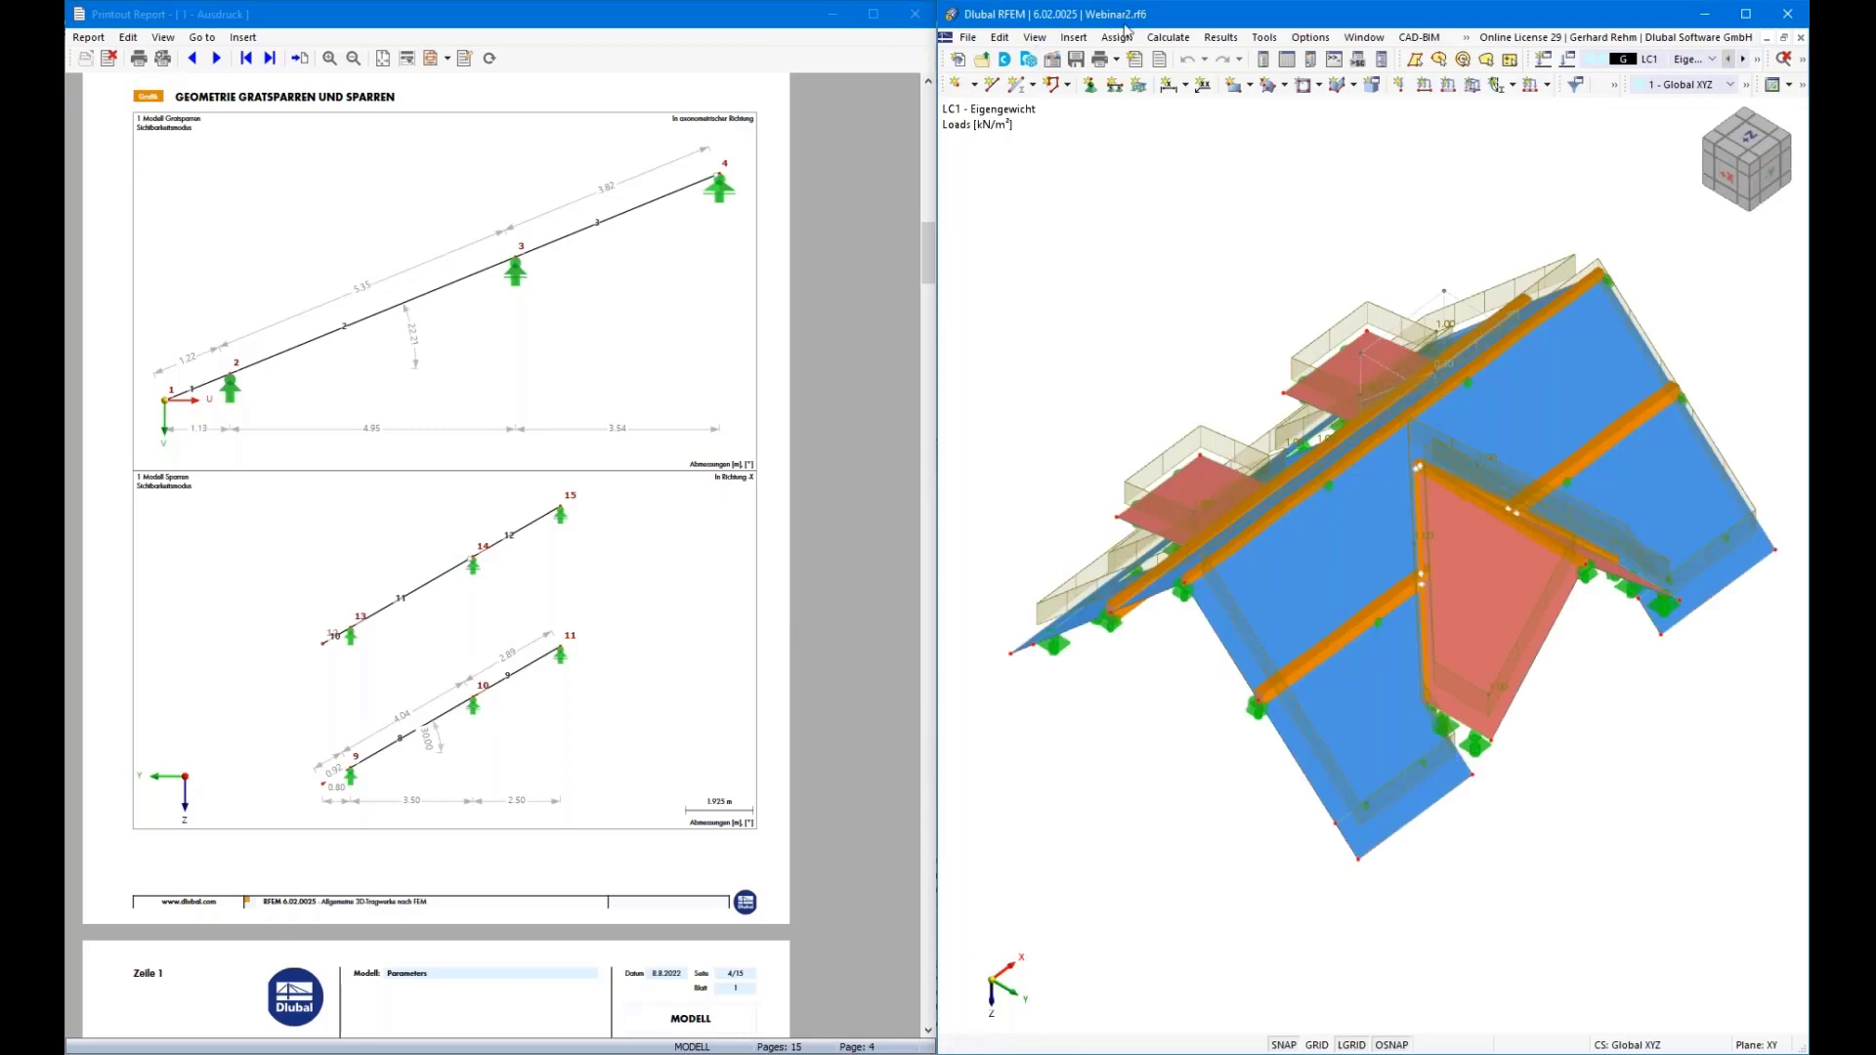
Bring back the Data Navigator, collapse the Webinar2 model and make the Parameters model active again
click(1265, 62)
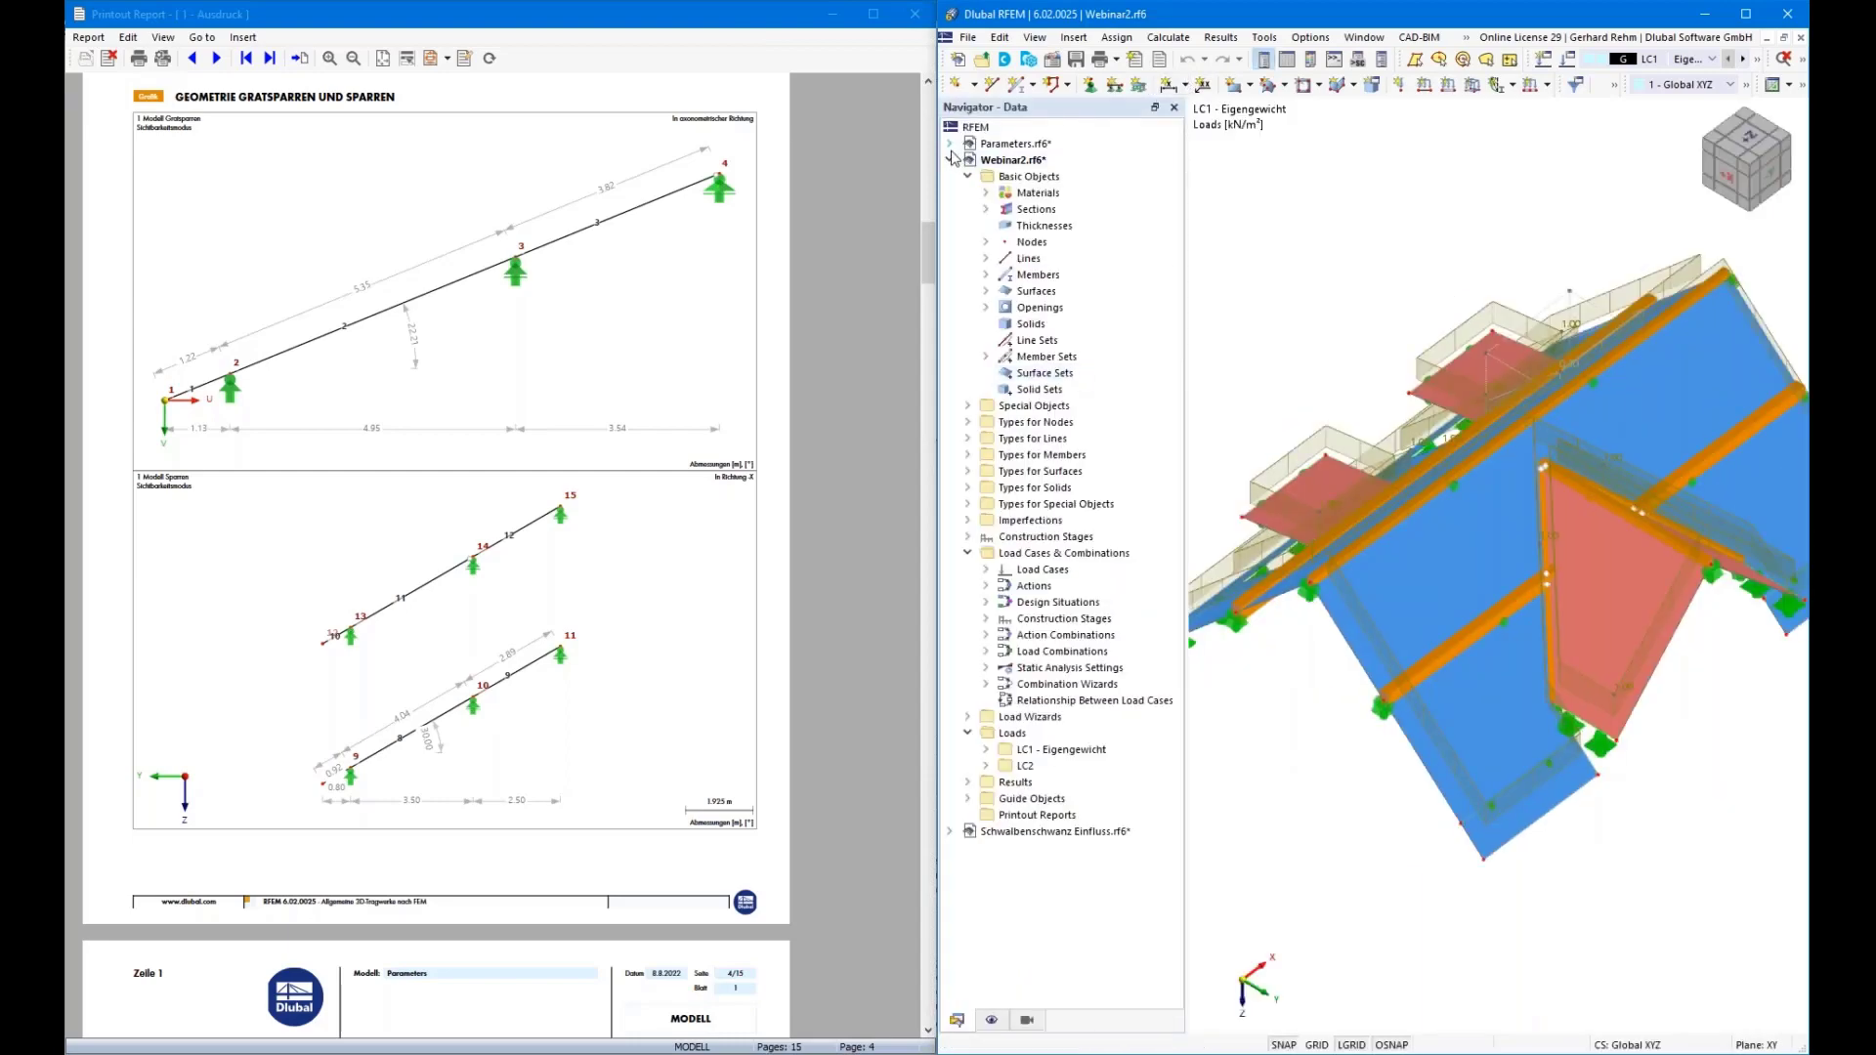
click(954, 159)
click(1015, 143)
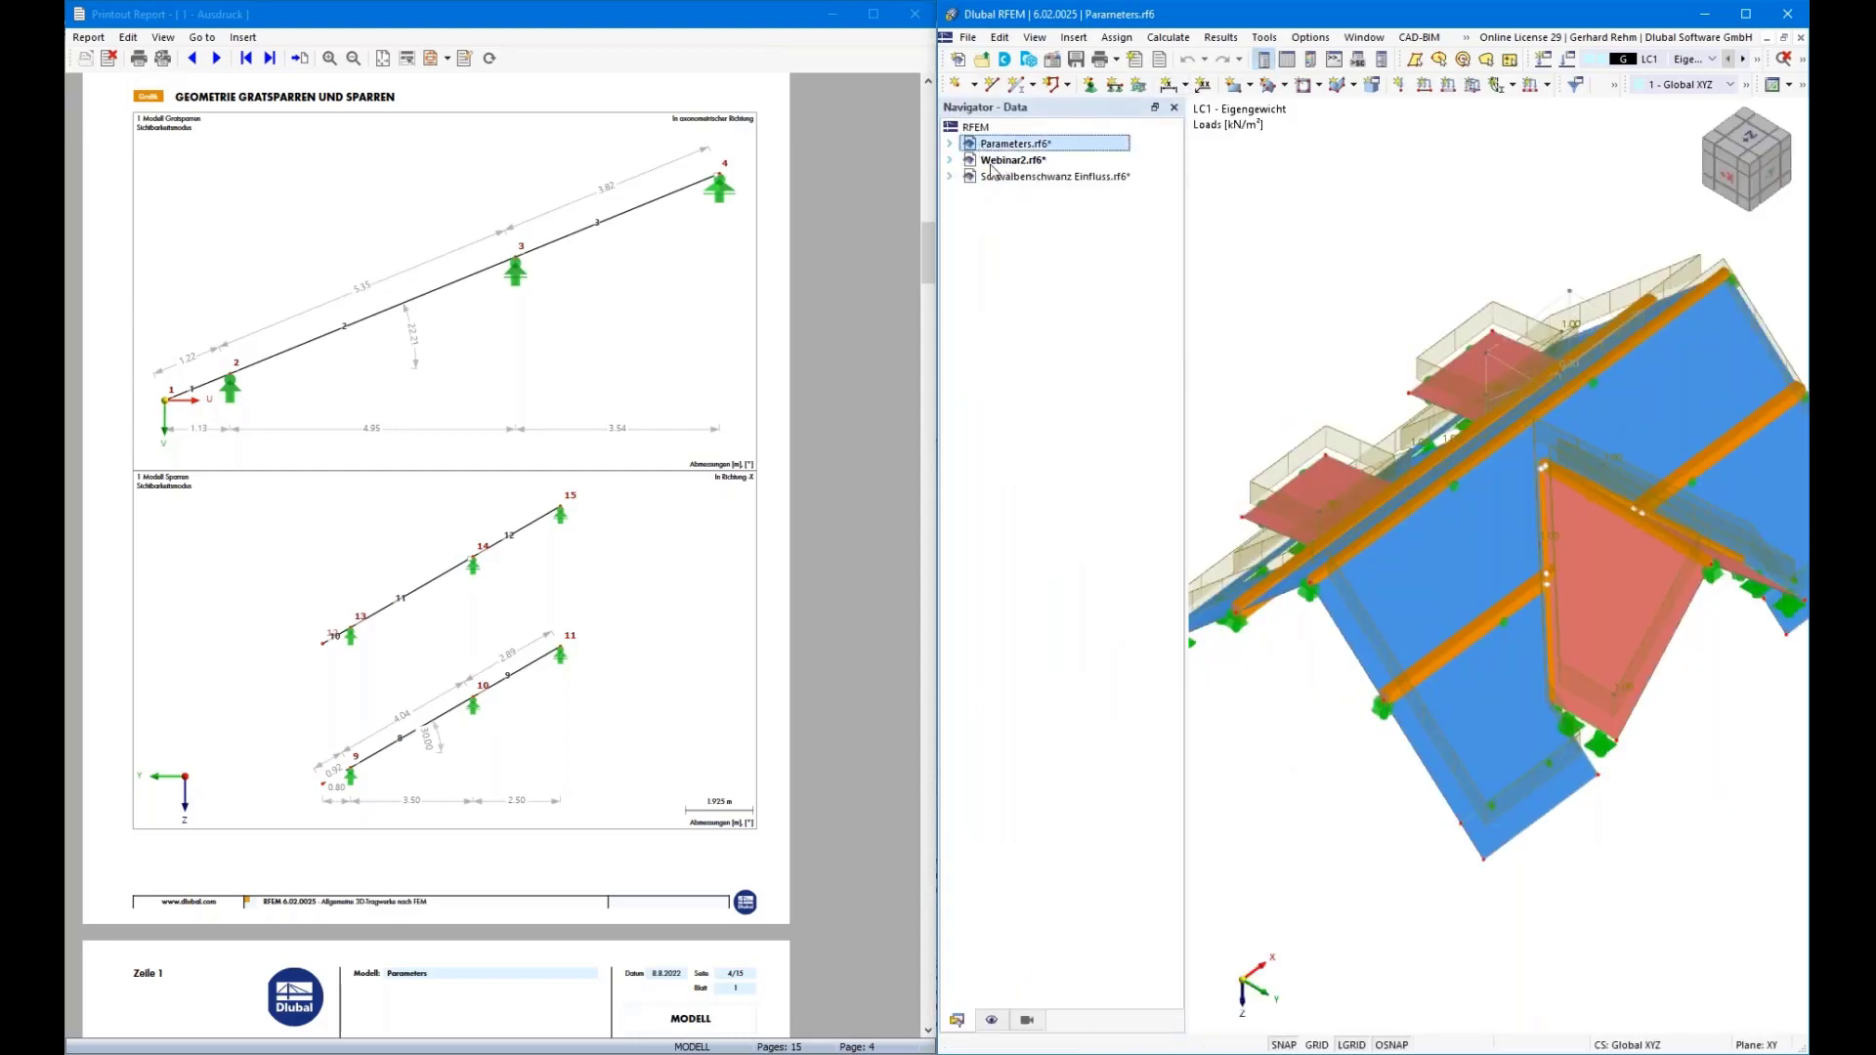
right_click(979, 145)
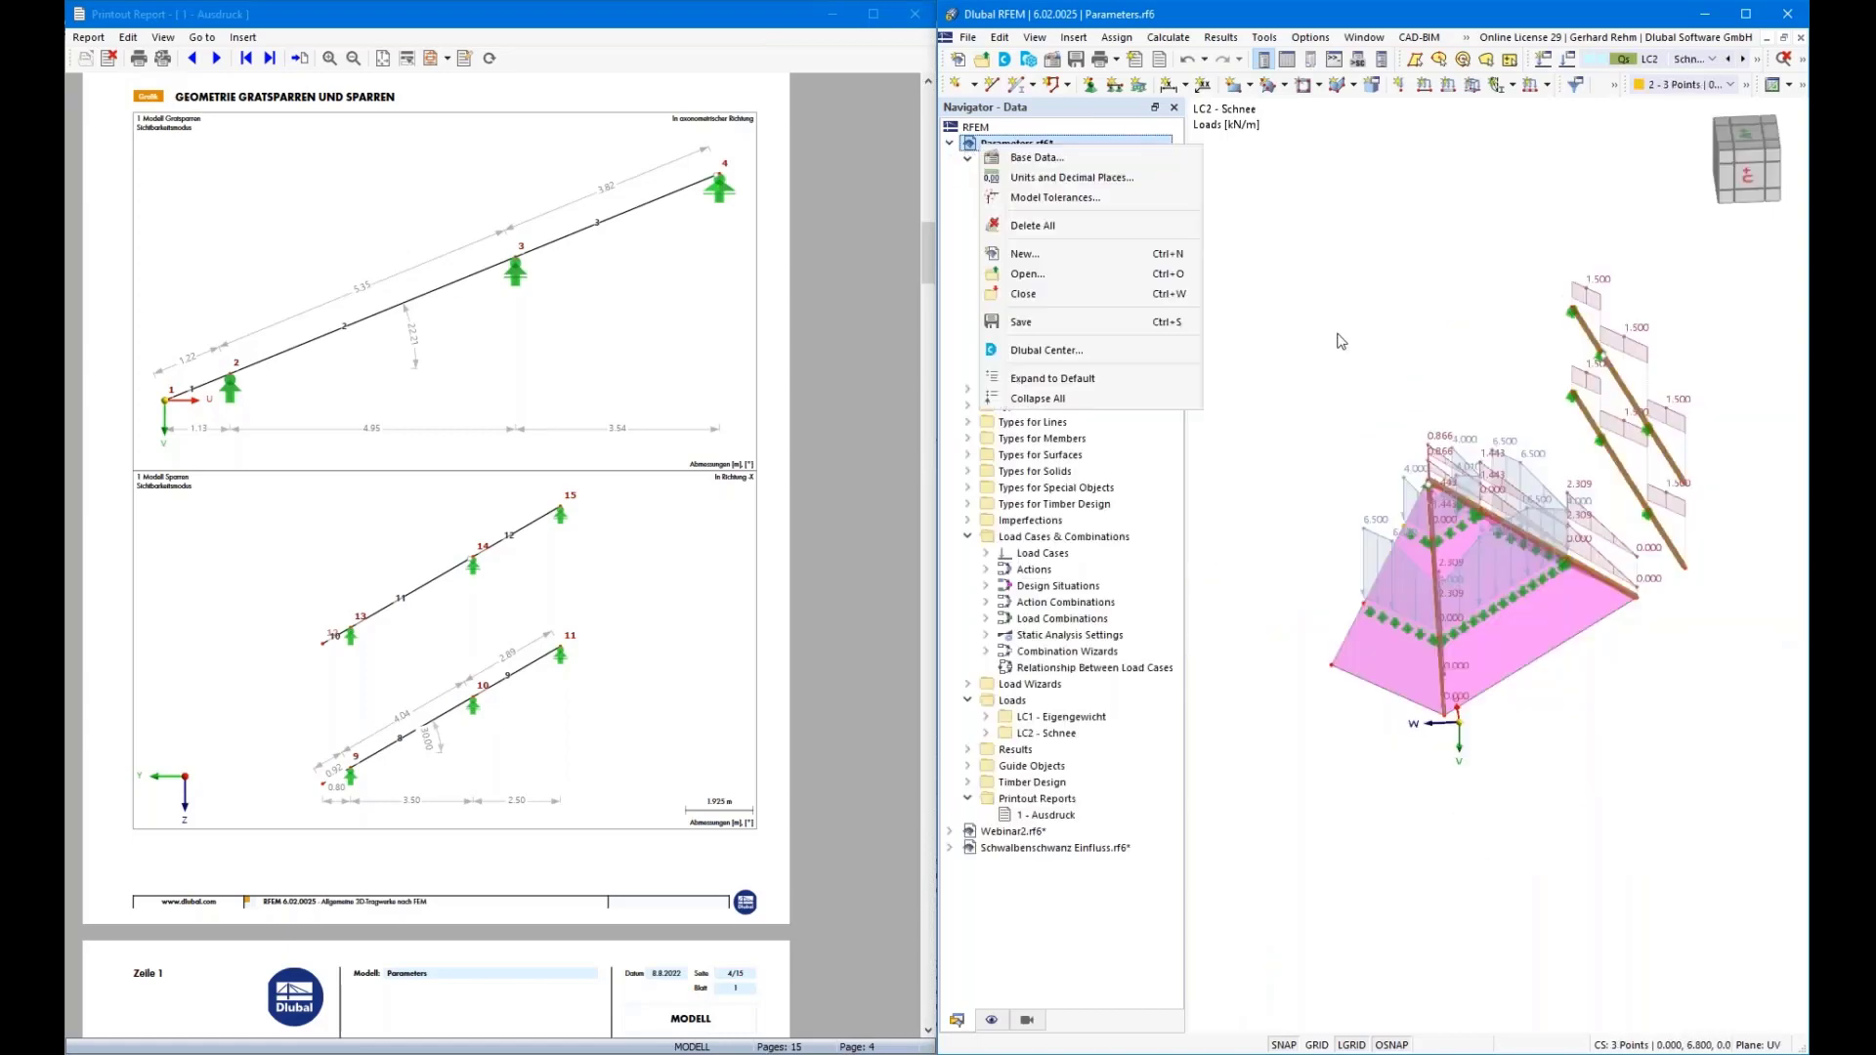
click(1345, 319)
Refresh the printout report to match the changed roof geometry, then close the report
scroll(1634, 723, up, 2)
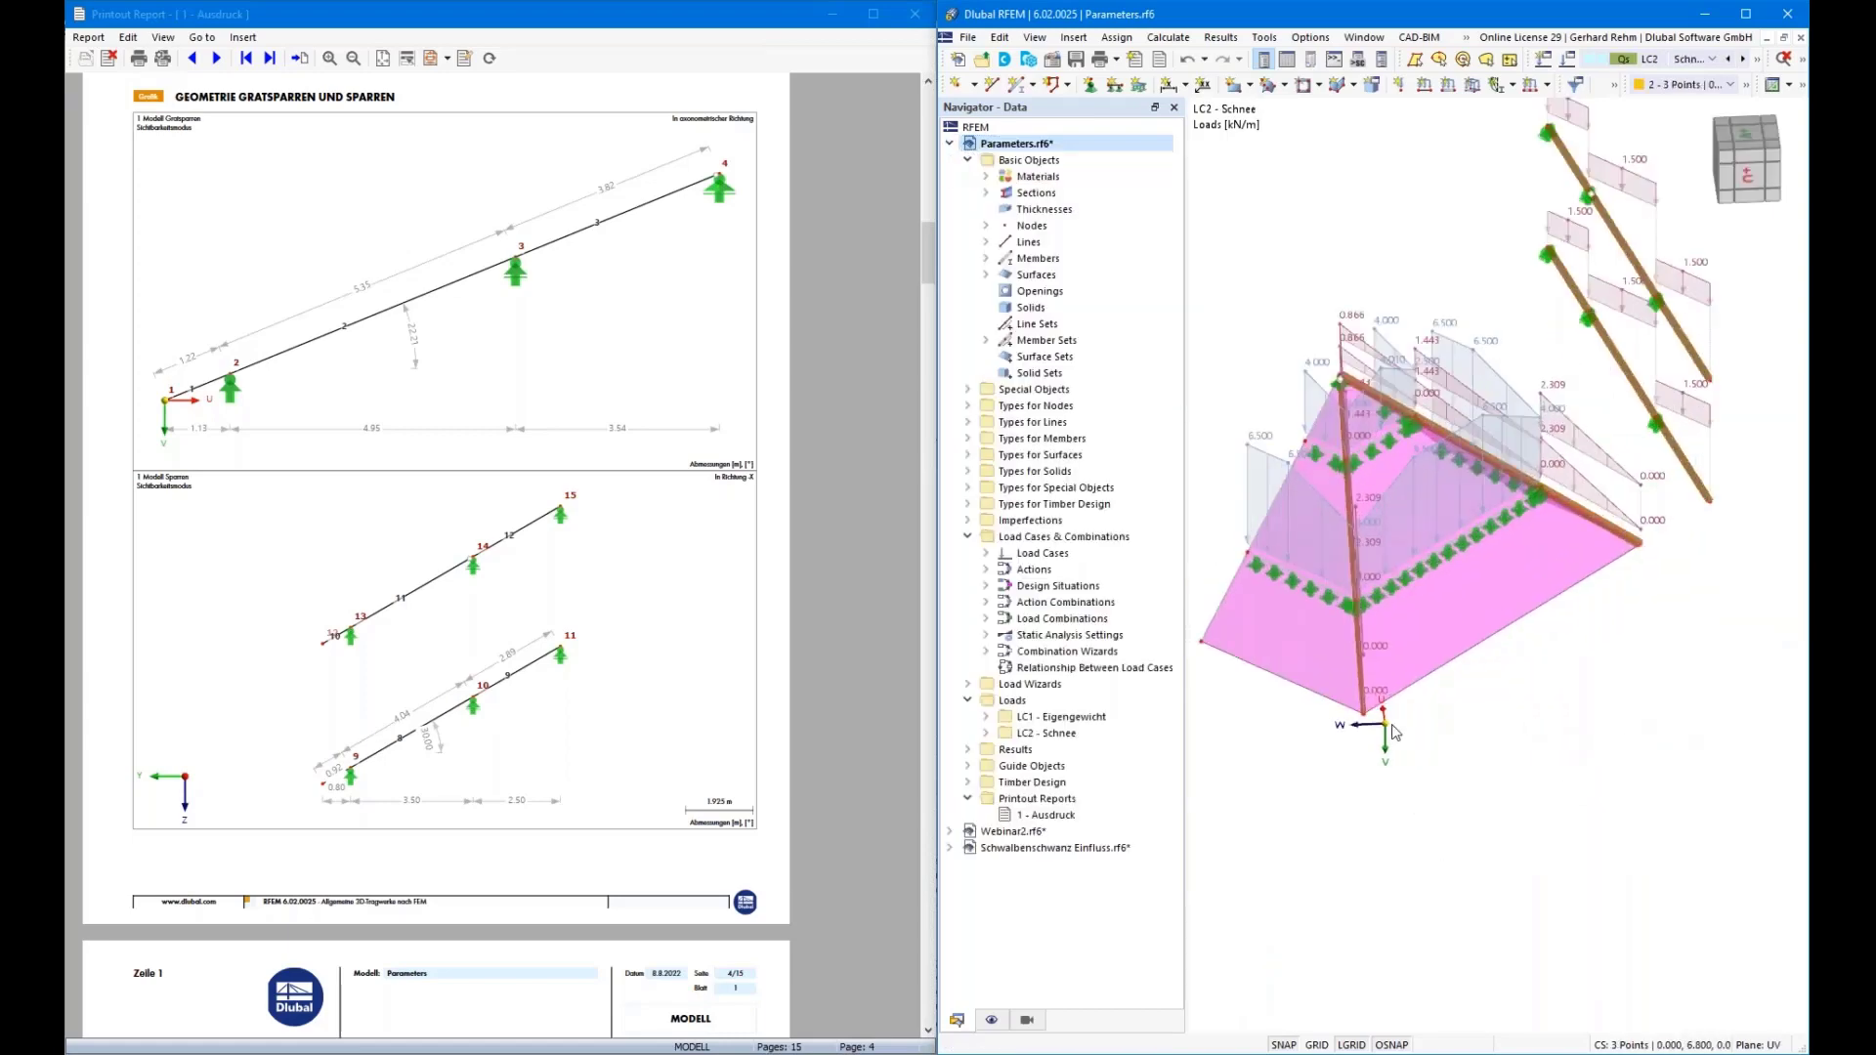
ctrl+middle_drag(1512, 889, 1451, 858)
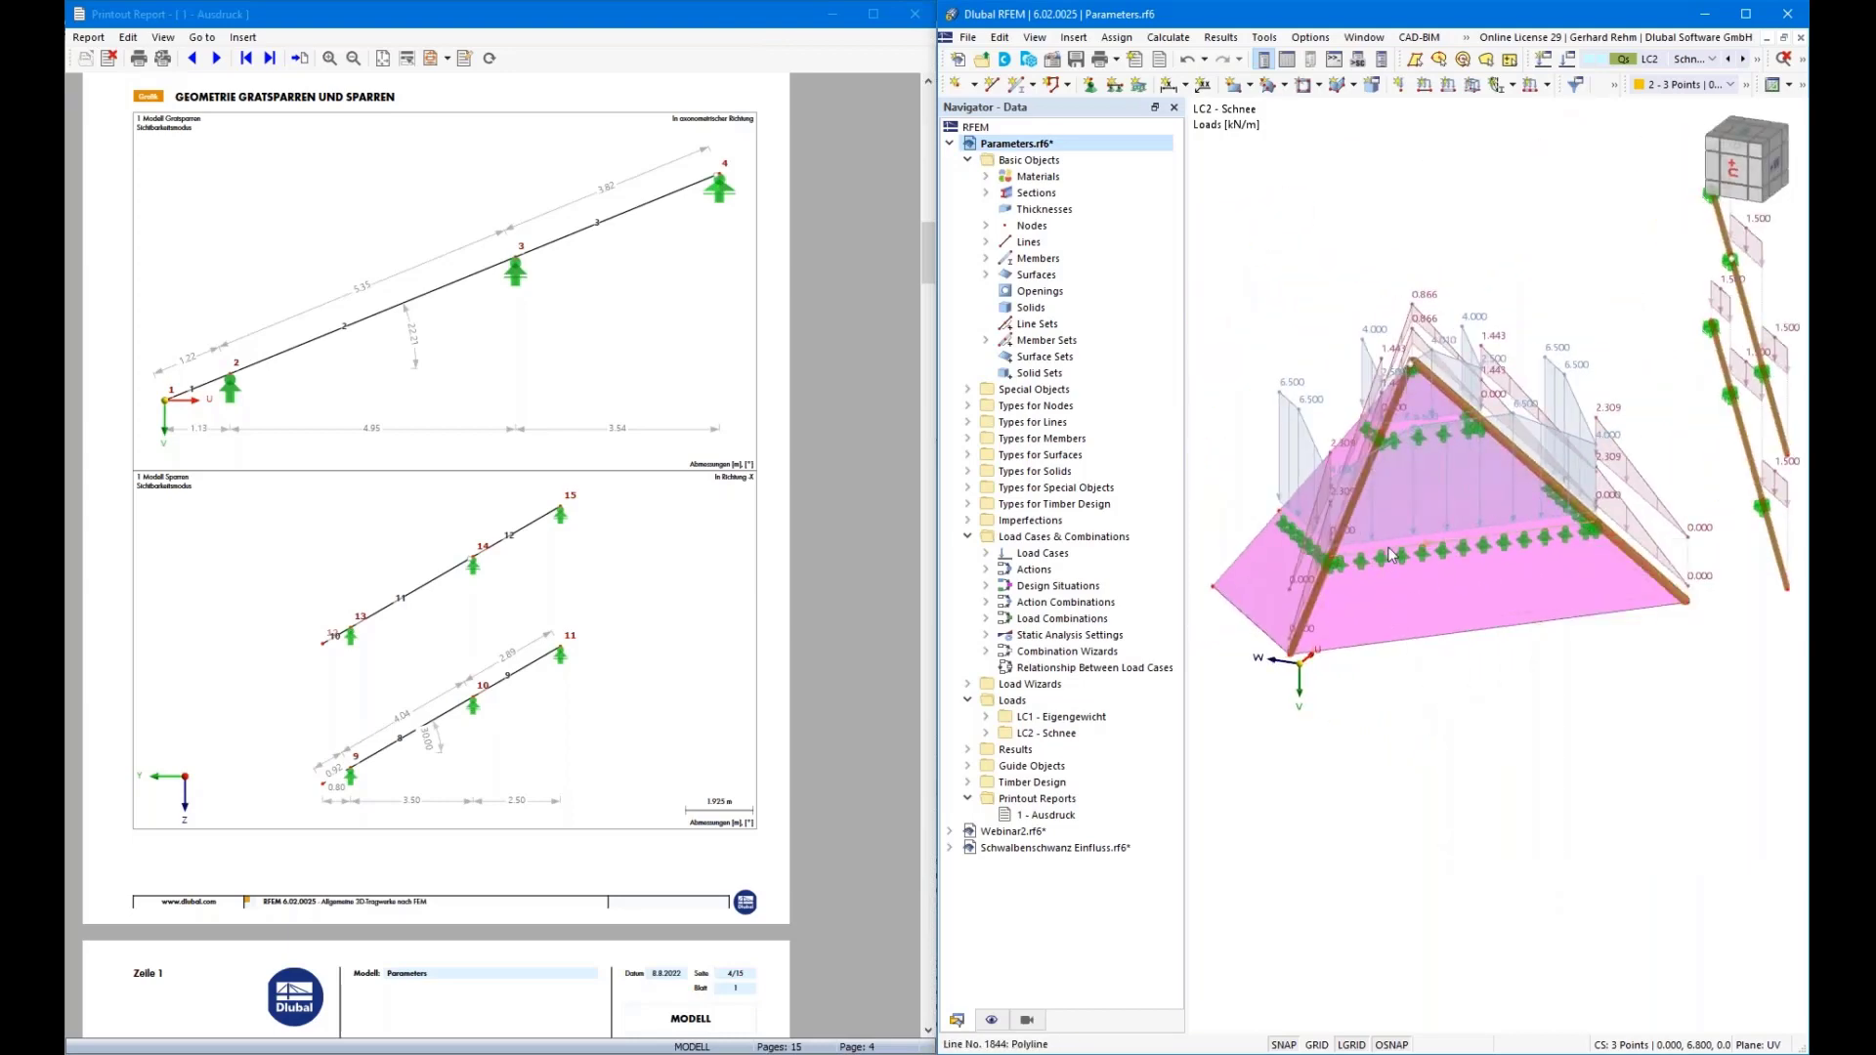
scroll(1466, 787, down, 2)
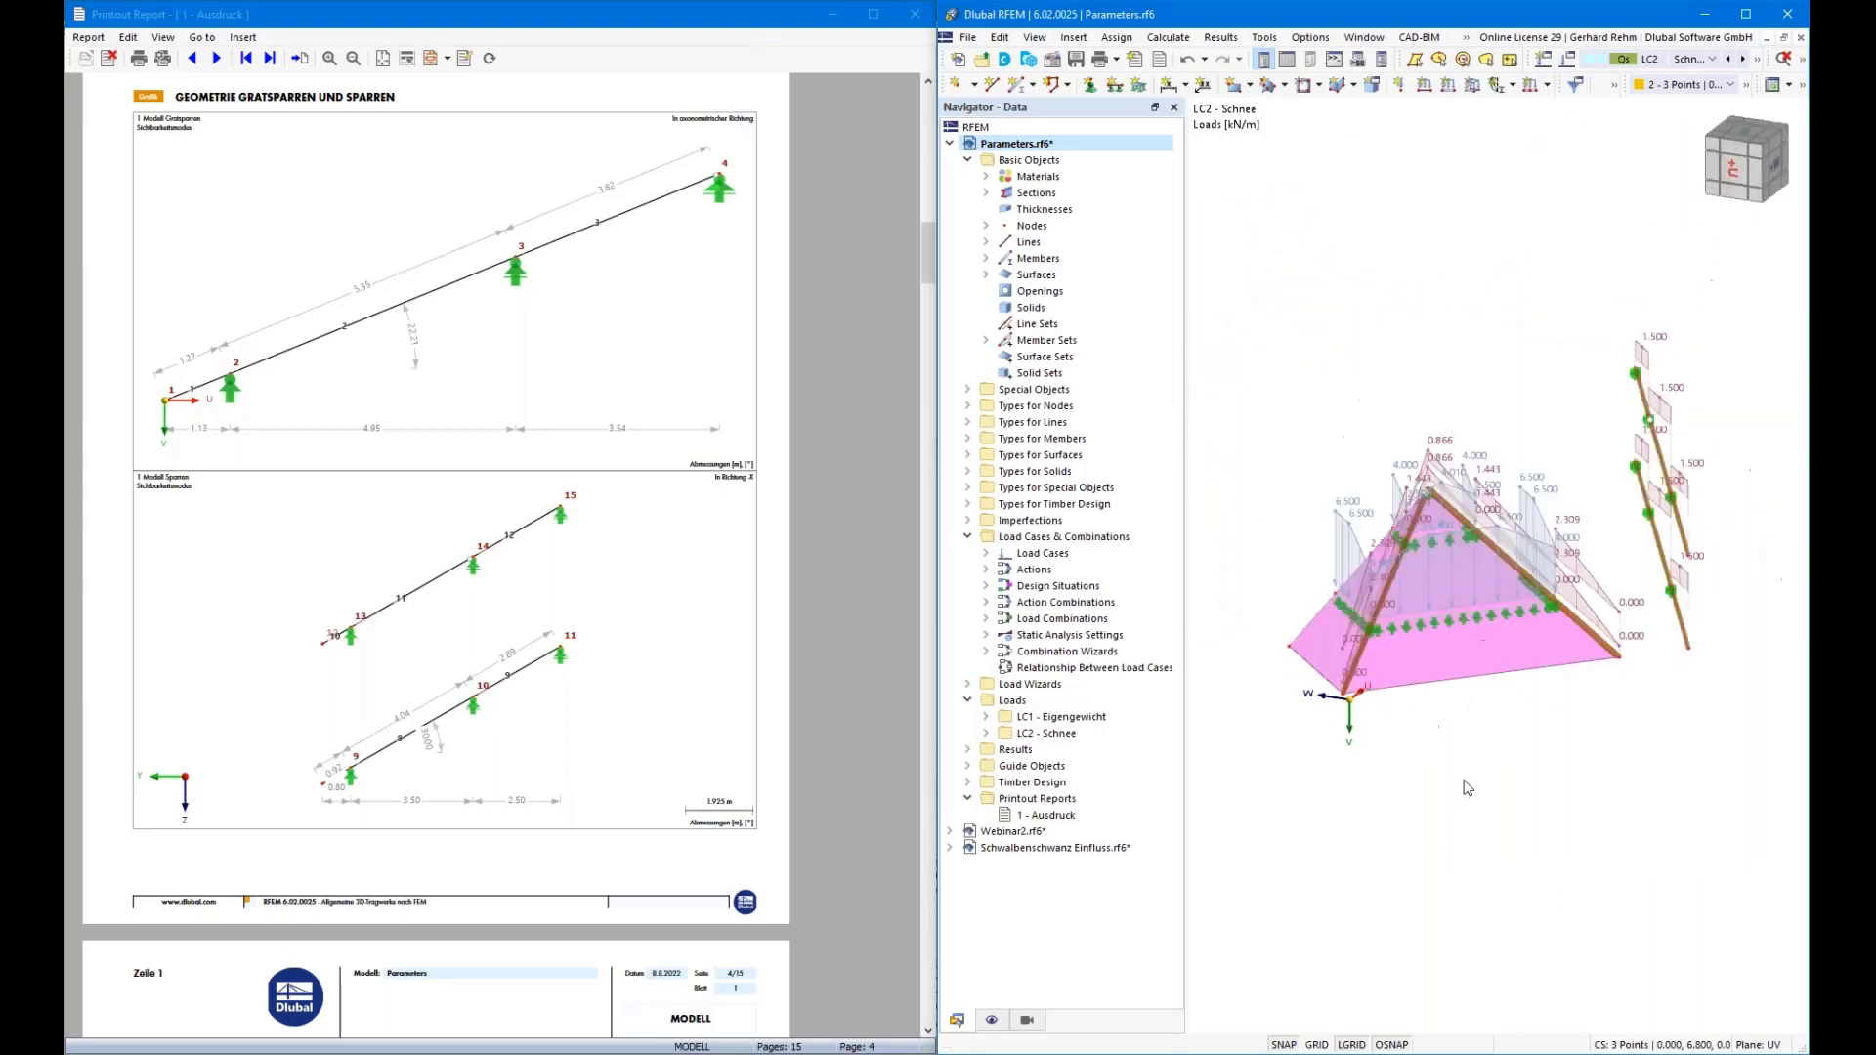
click(490, 59)
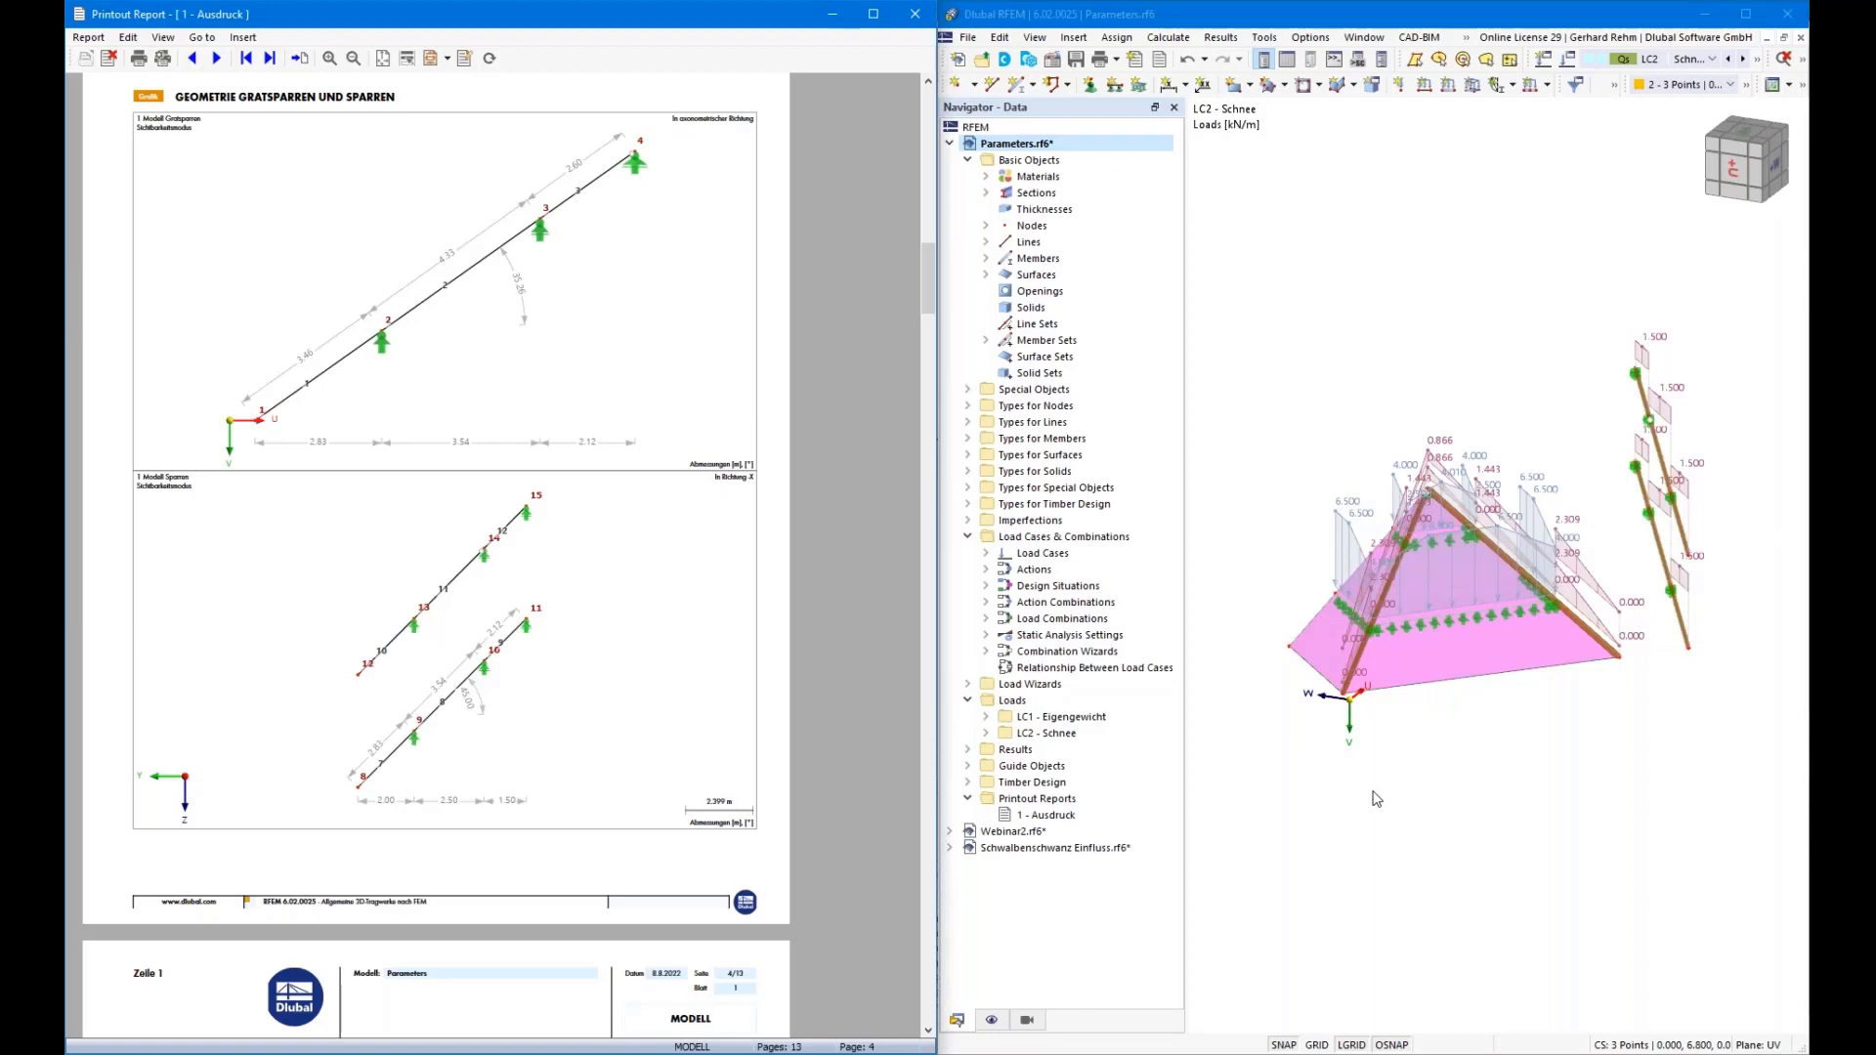
click(915, 14)
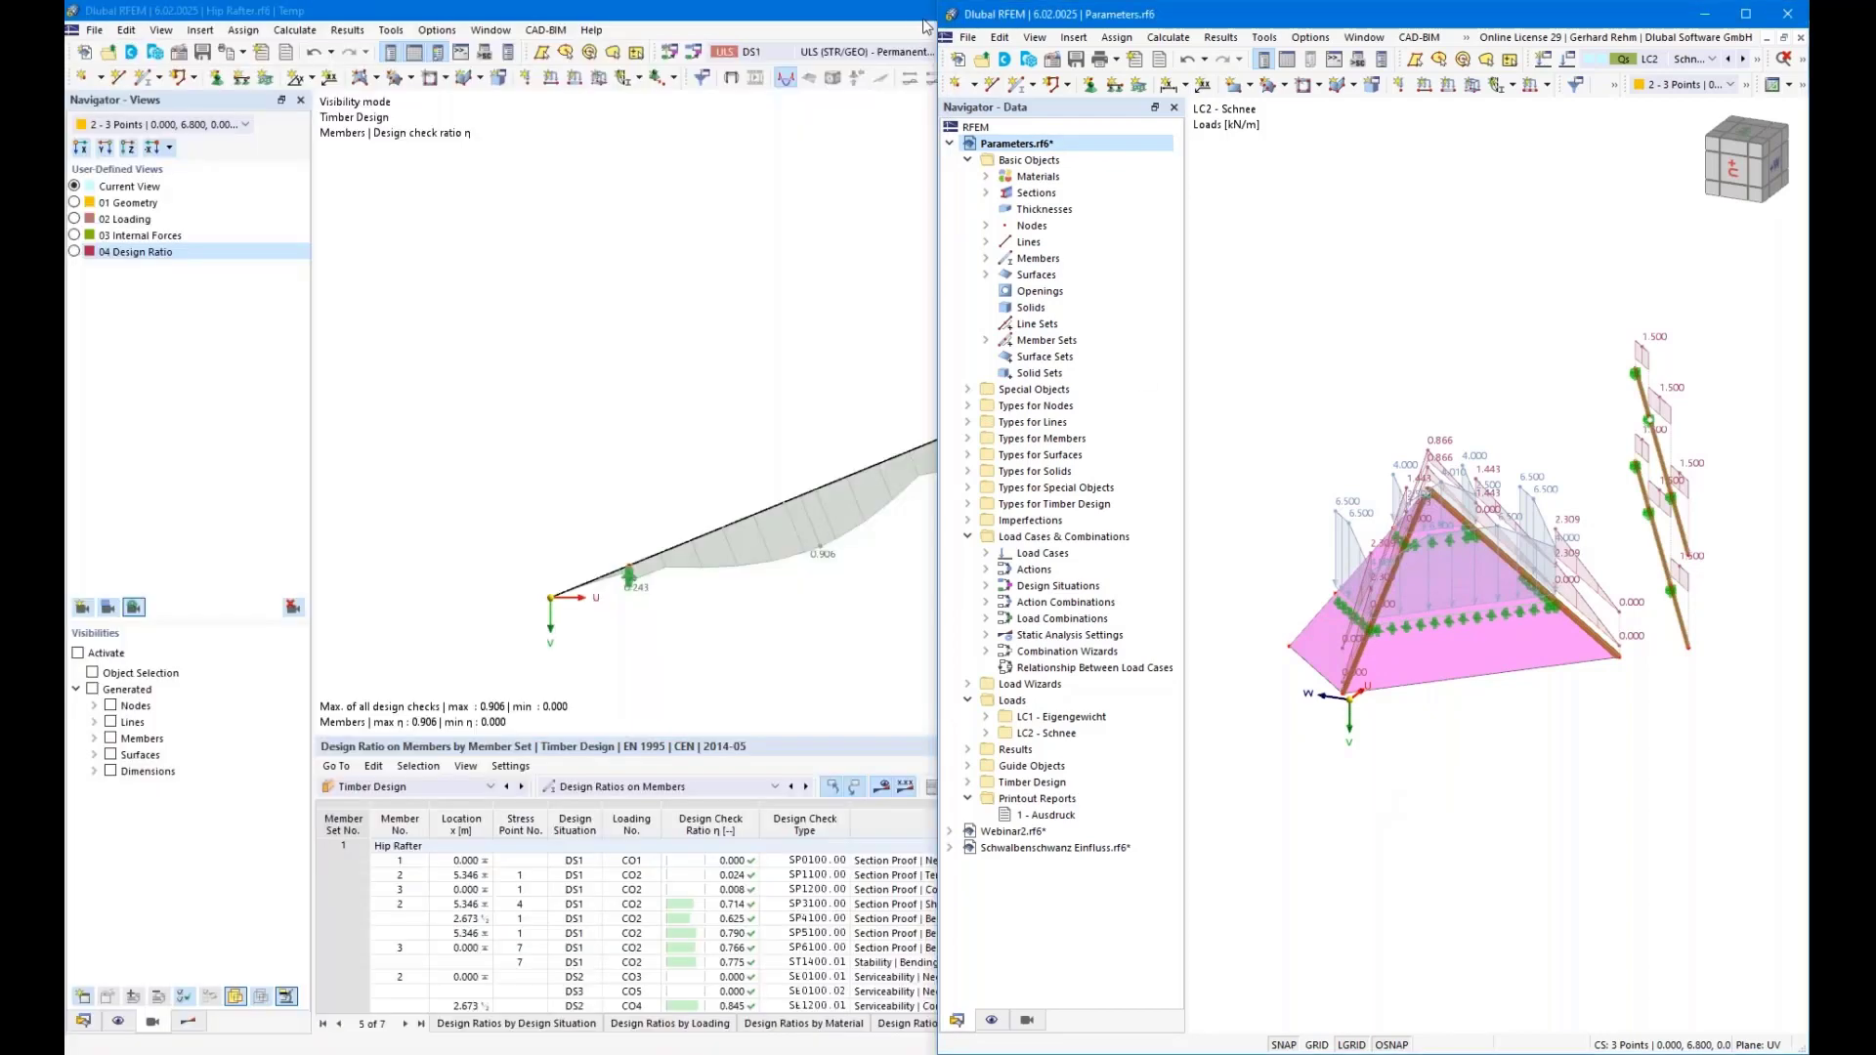
Maximize the Parameters model window and open the Script Manager, reducing the width it takes up
drag(1254, 18, 728, 158)
double_click(1024, 159)
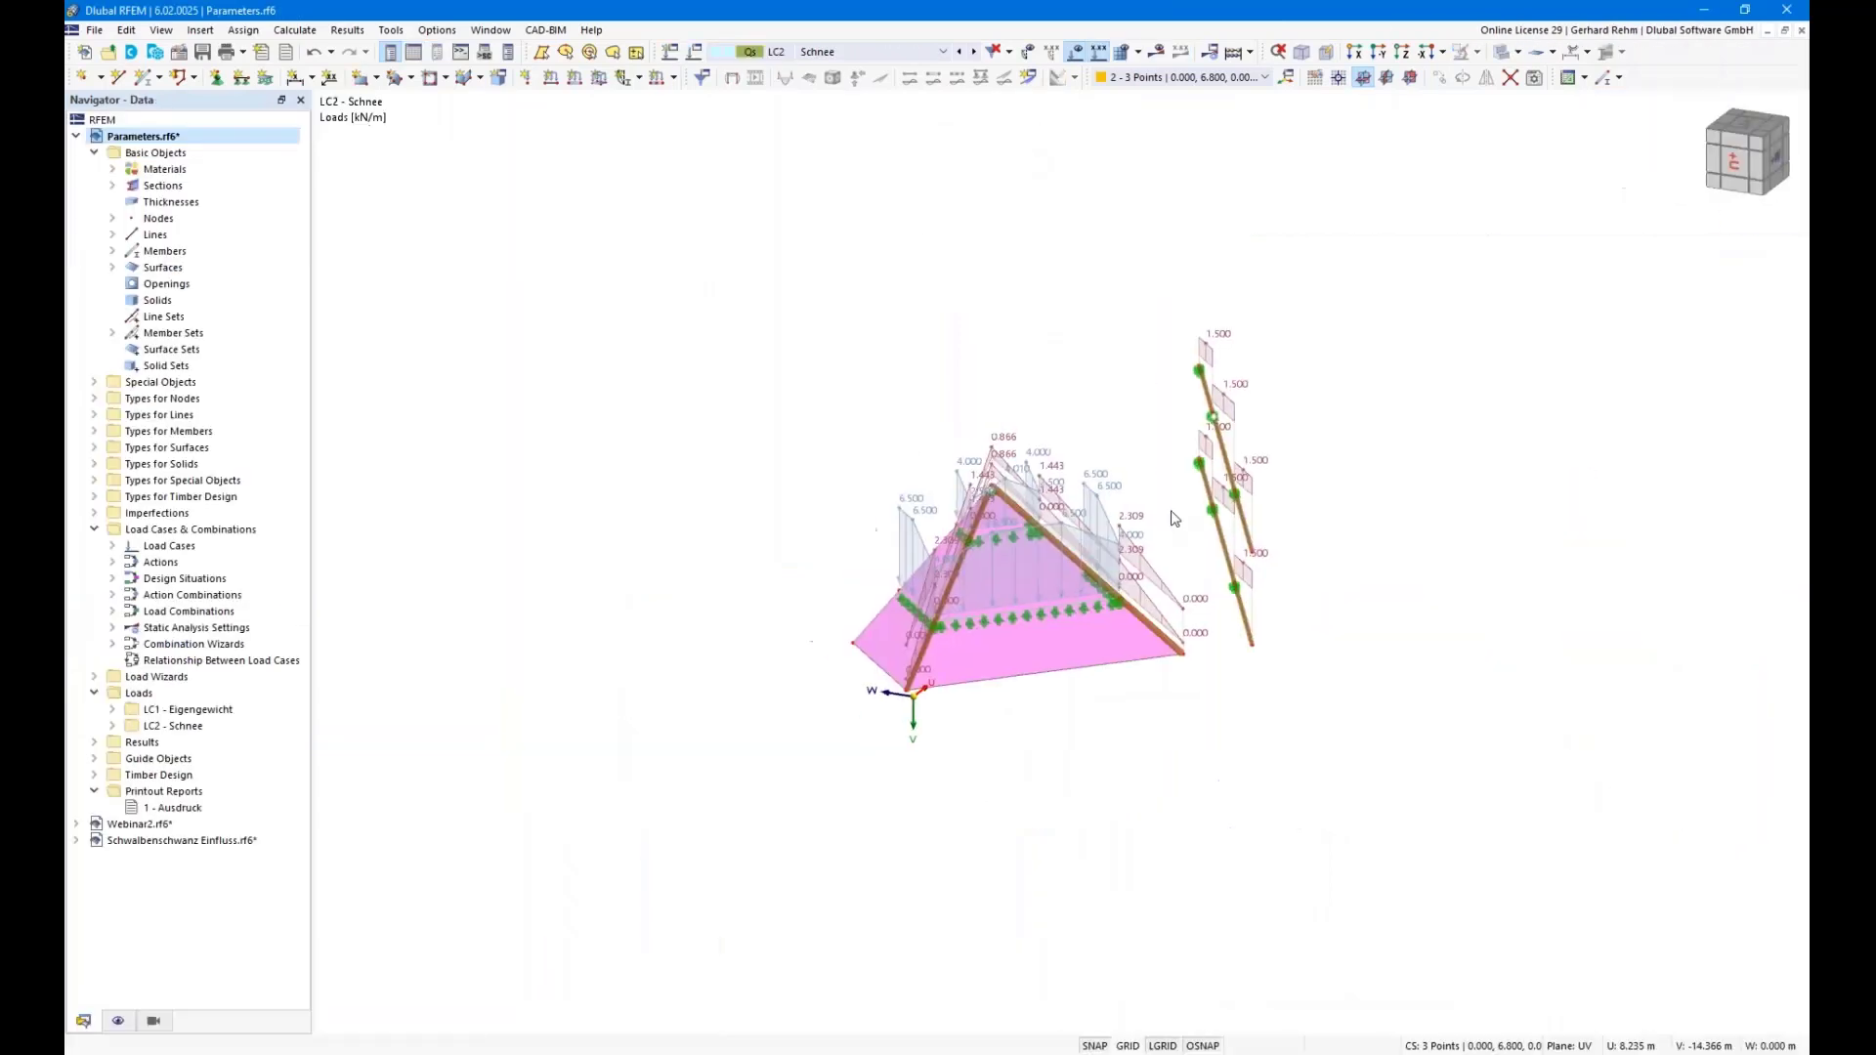
scroll(1212, 767, up, 3)
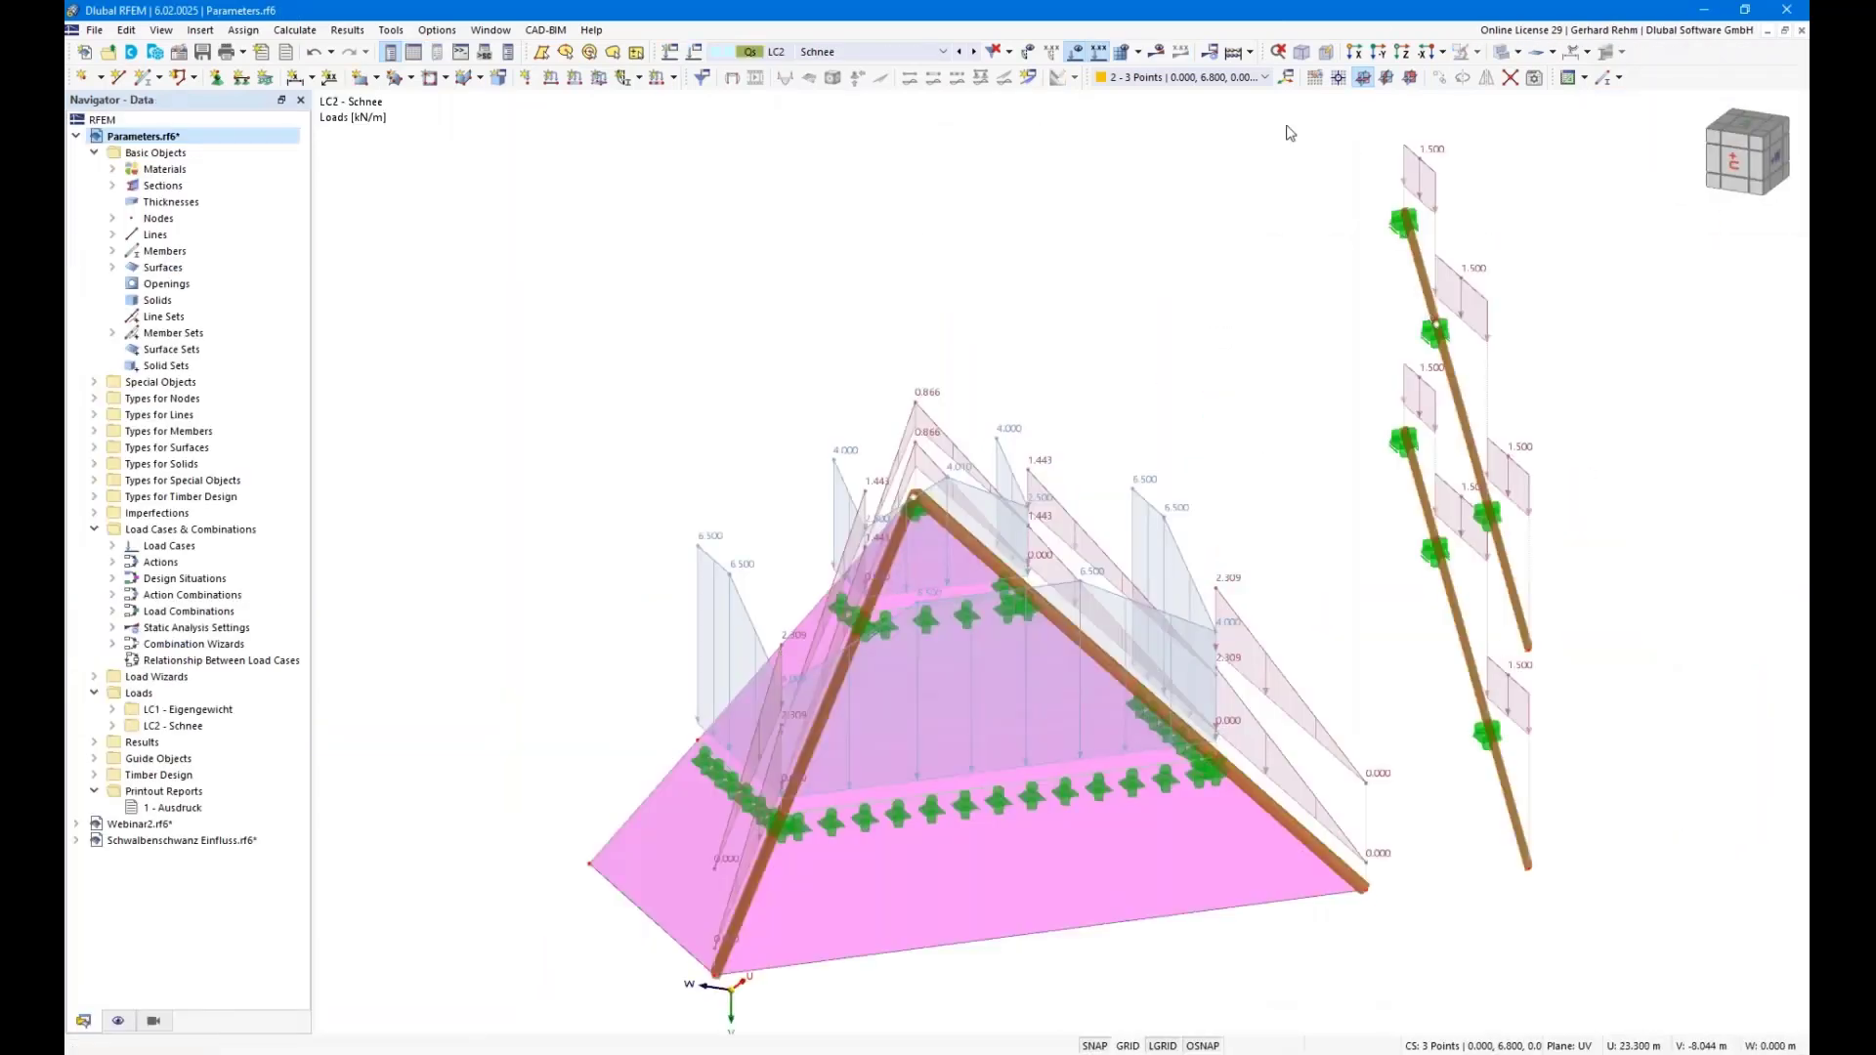
scroll(758, 369, down, 1)
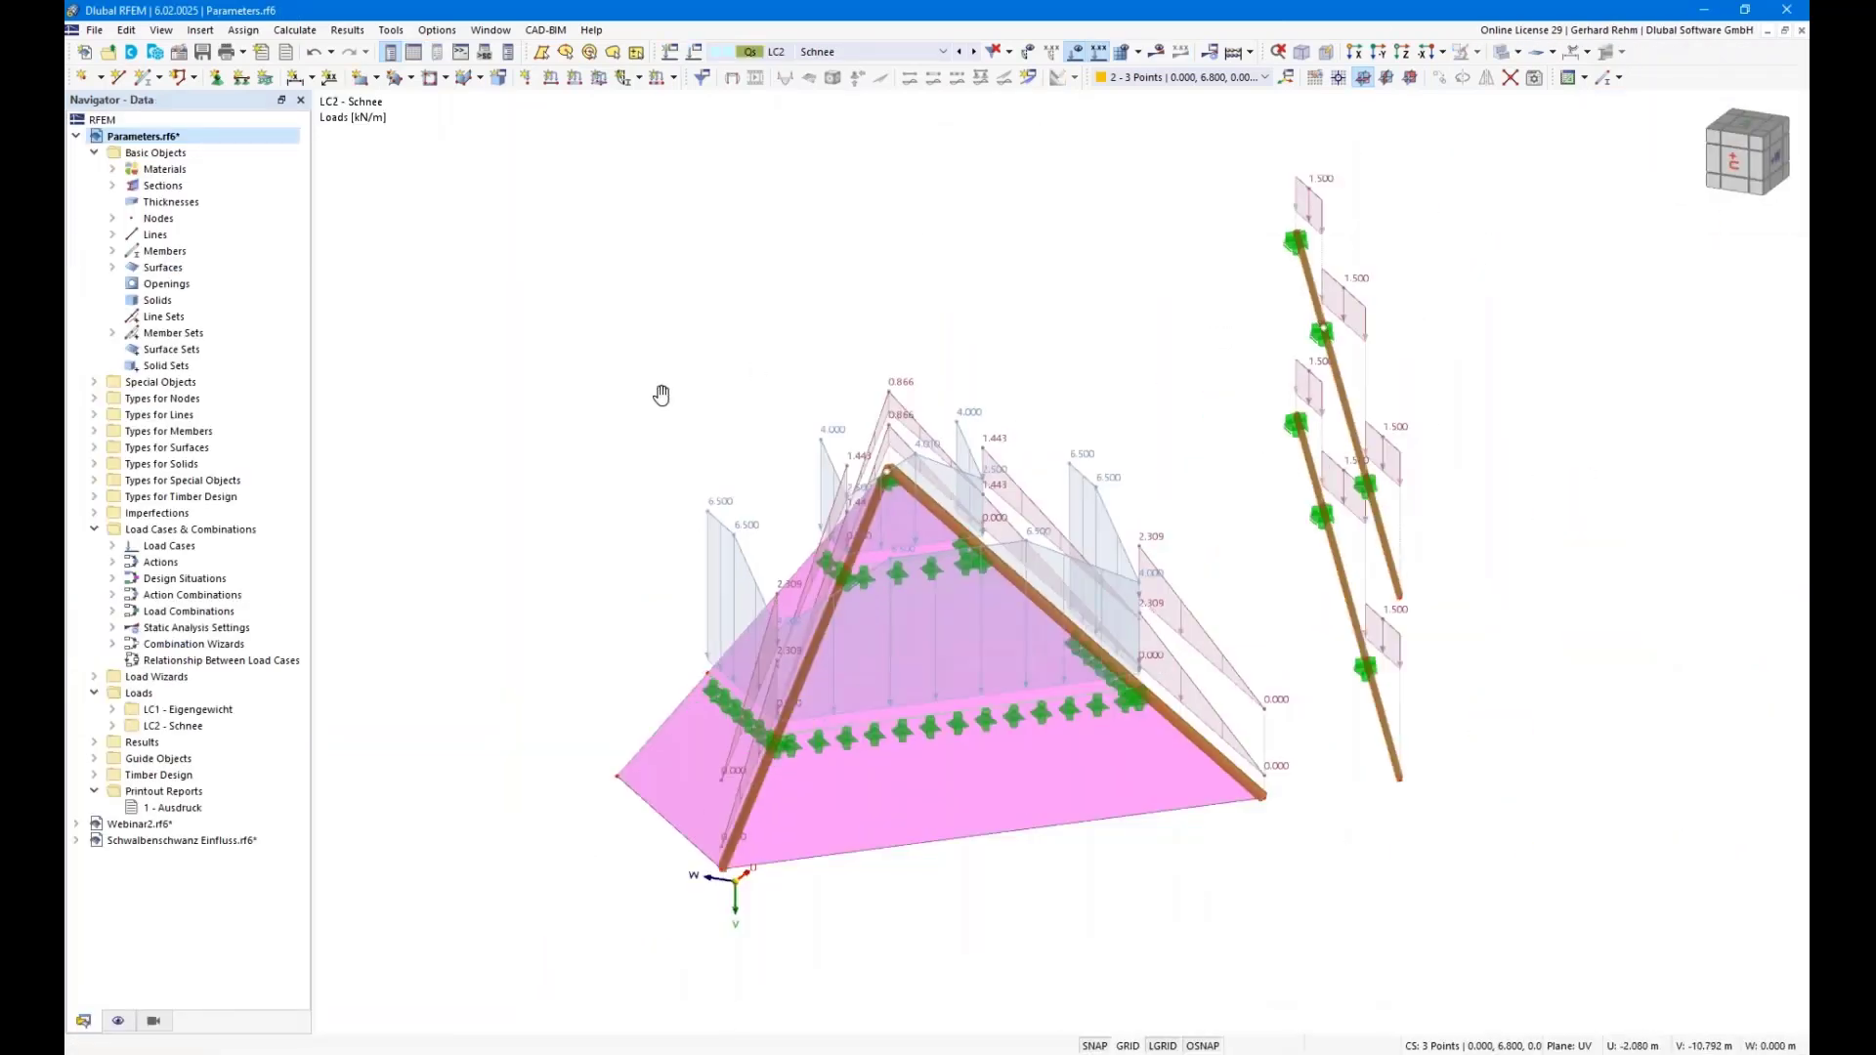
middle_drag(657, 394, 562, 315)
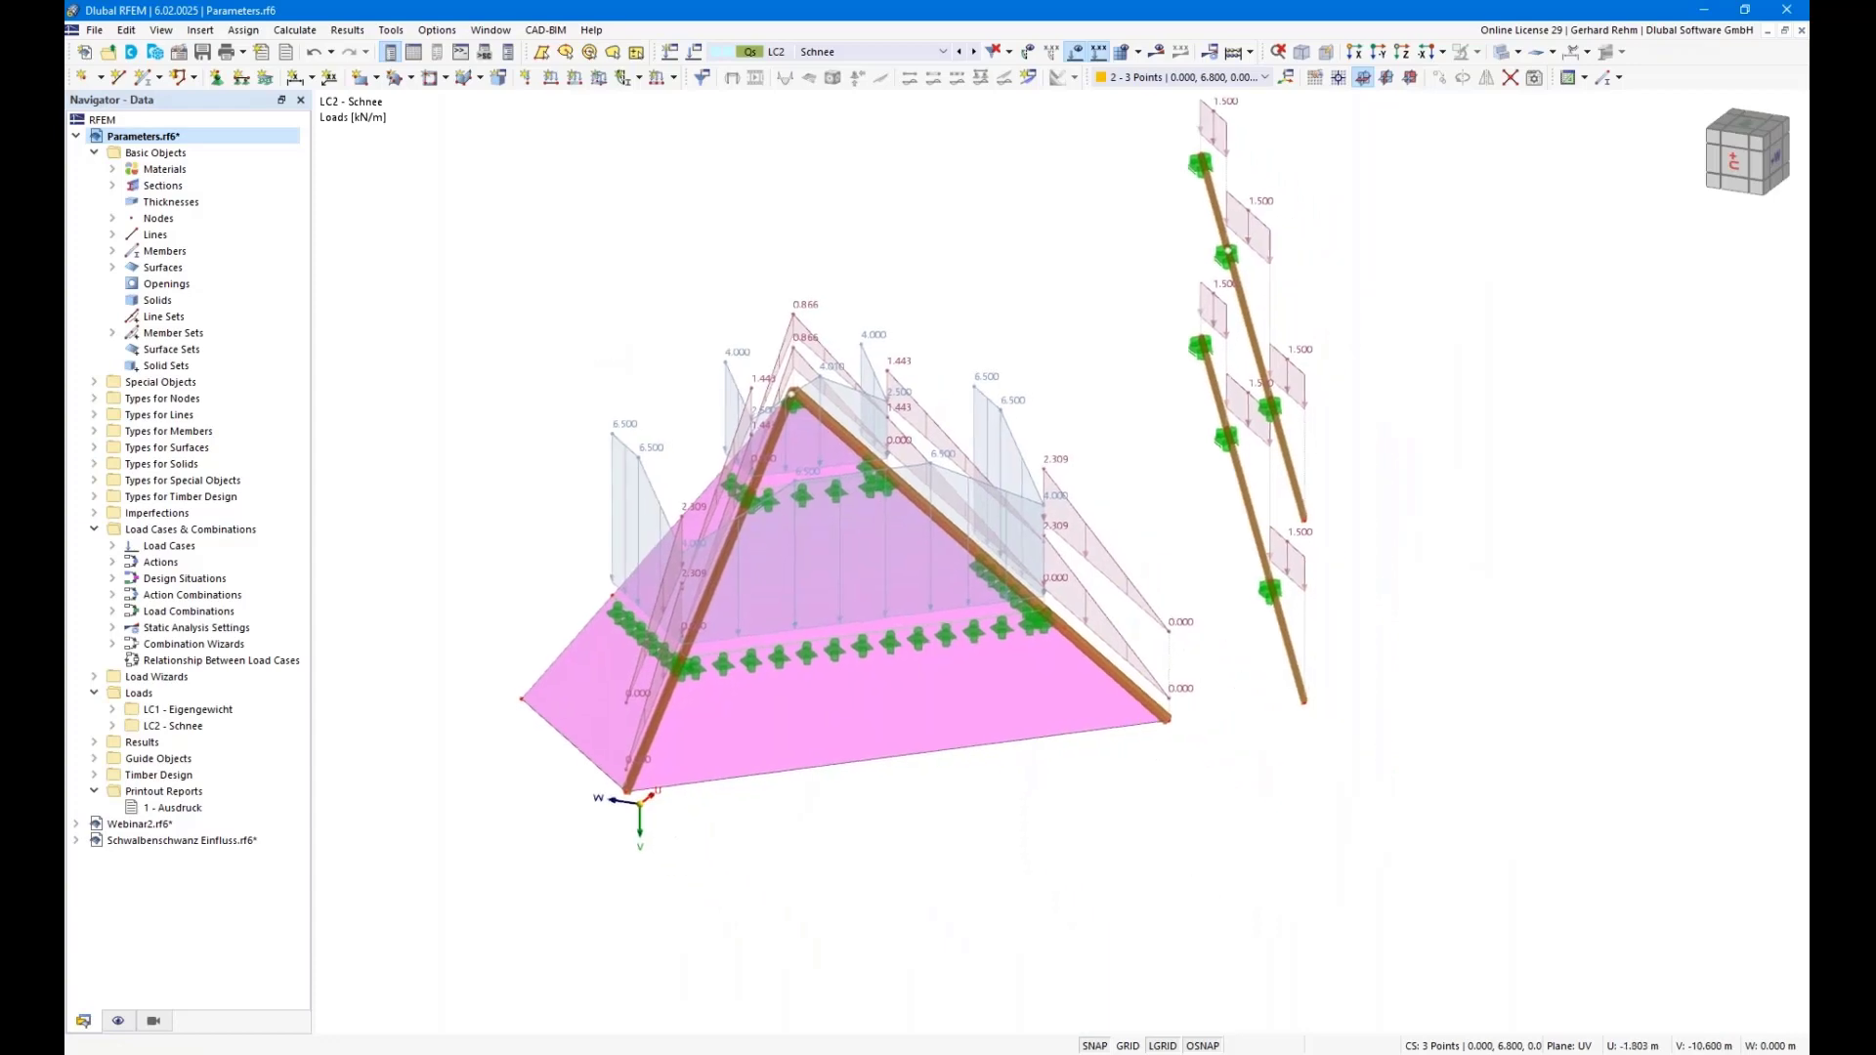
click(486, 51)
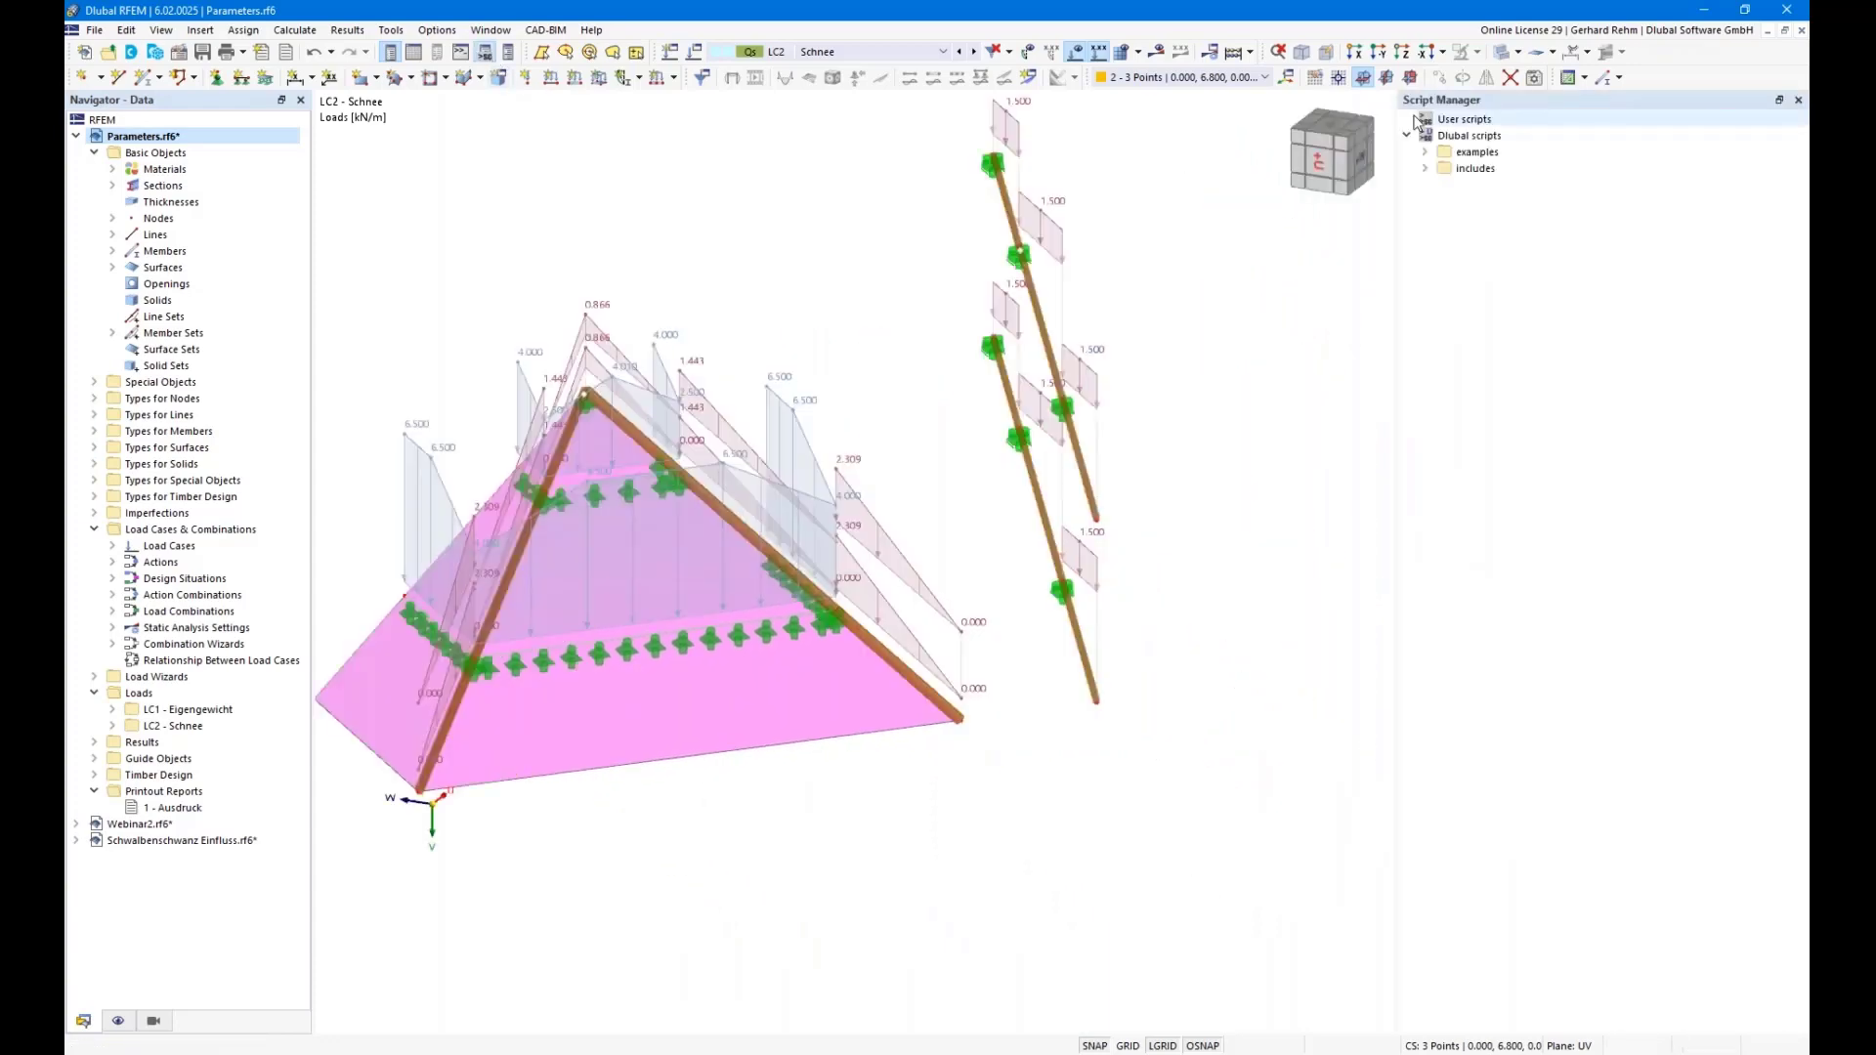
drag(1398, 142, 1517, 144)
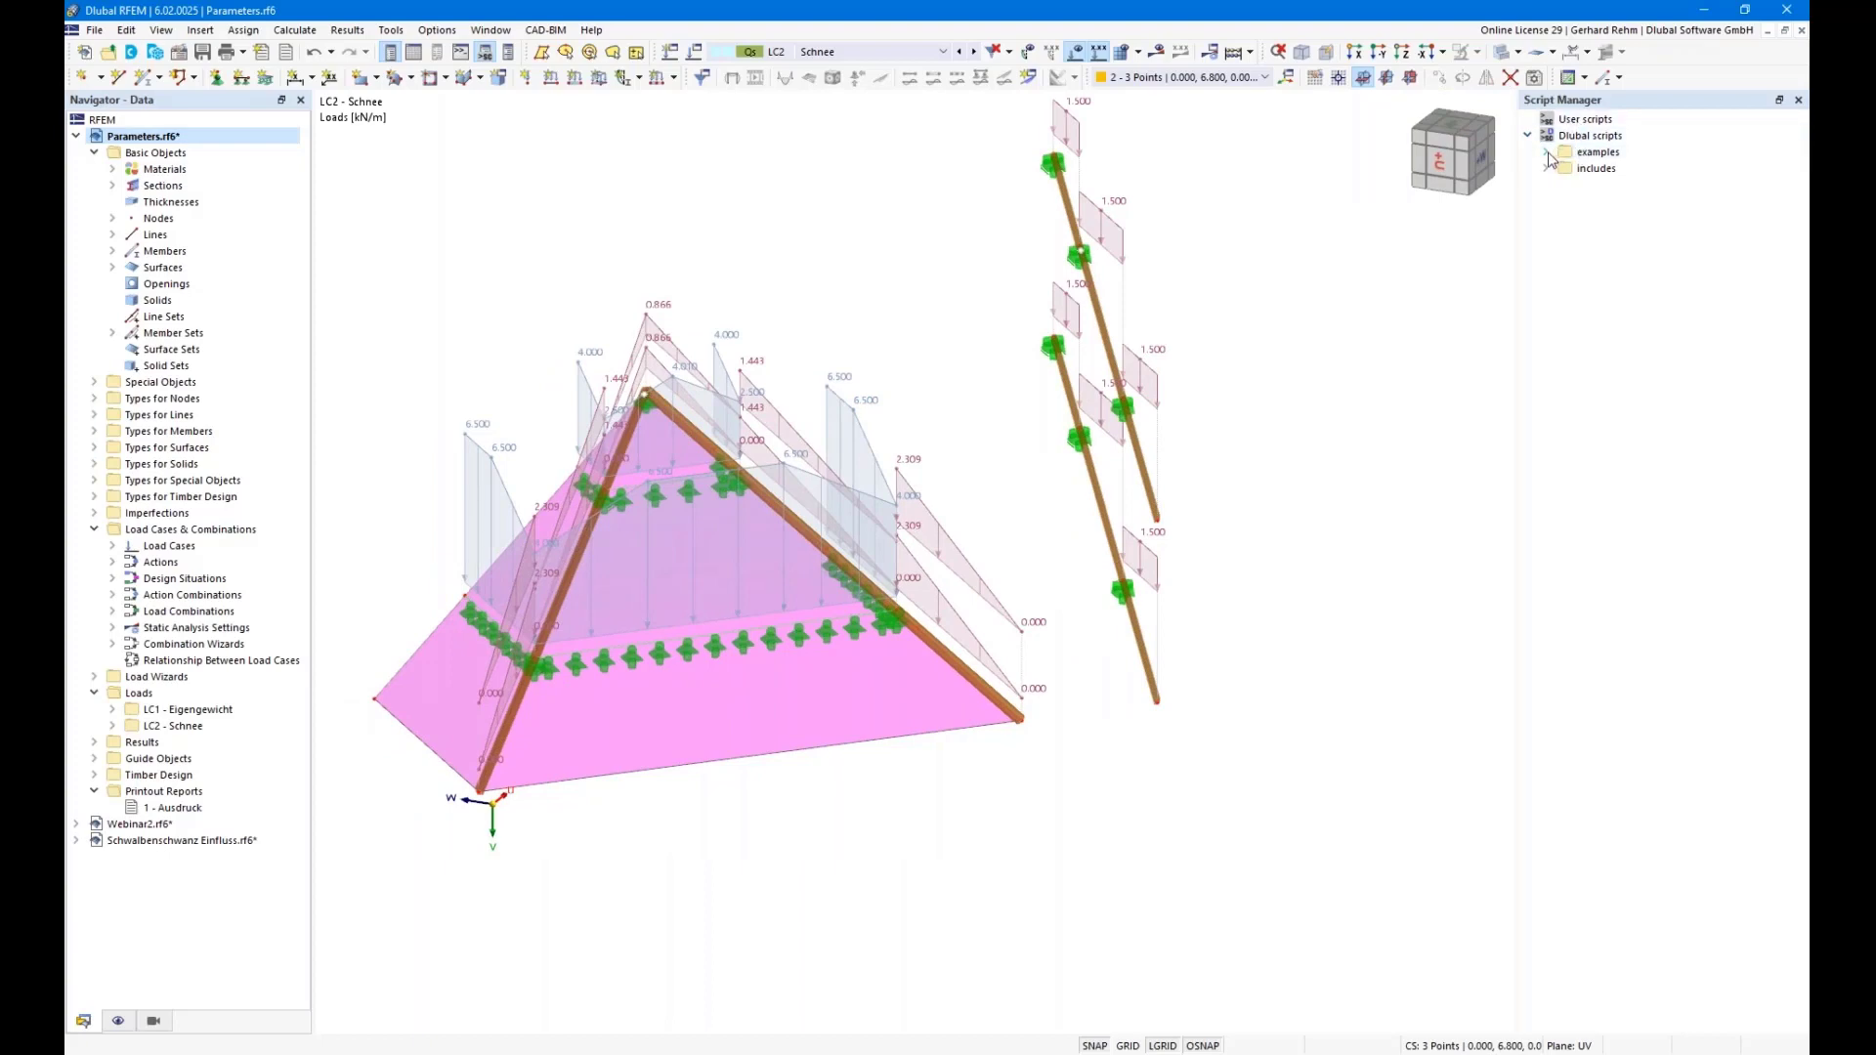
Switch to the browser and look at the Dlubal webinars page with its list of past webinars and search filters
click(548, 1052)
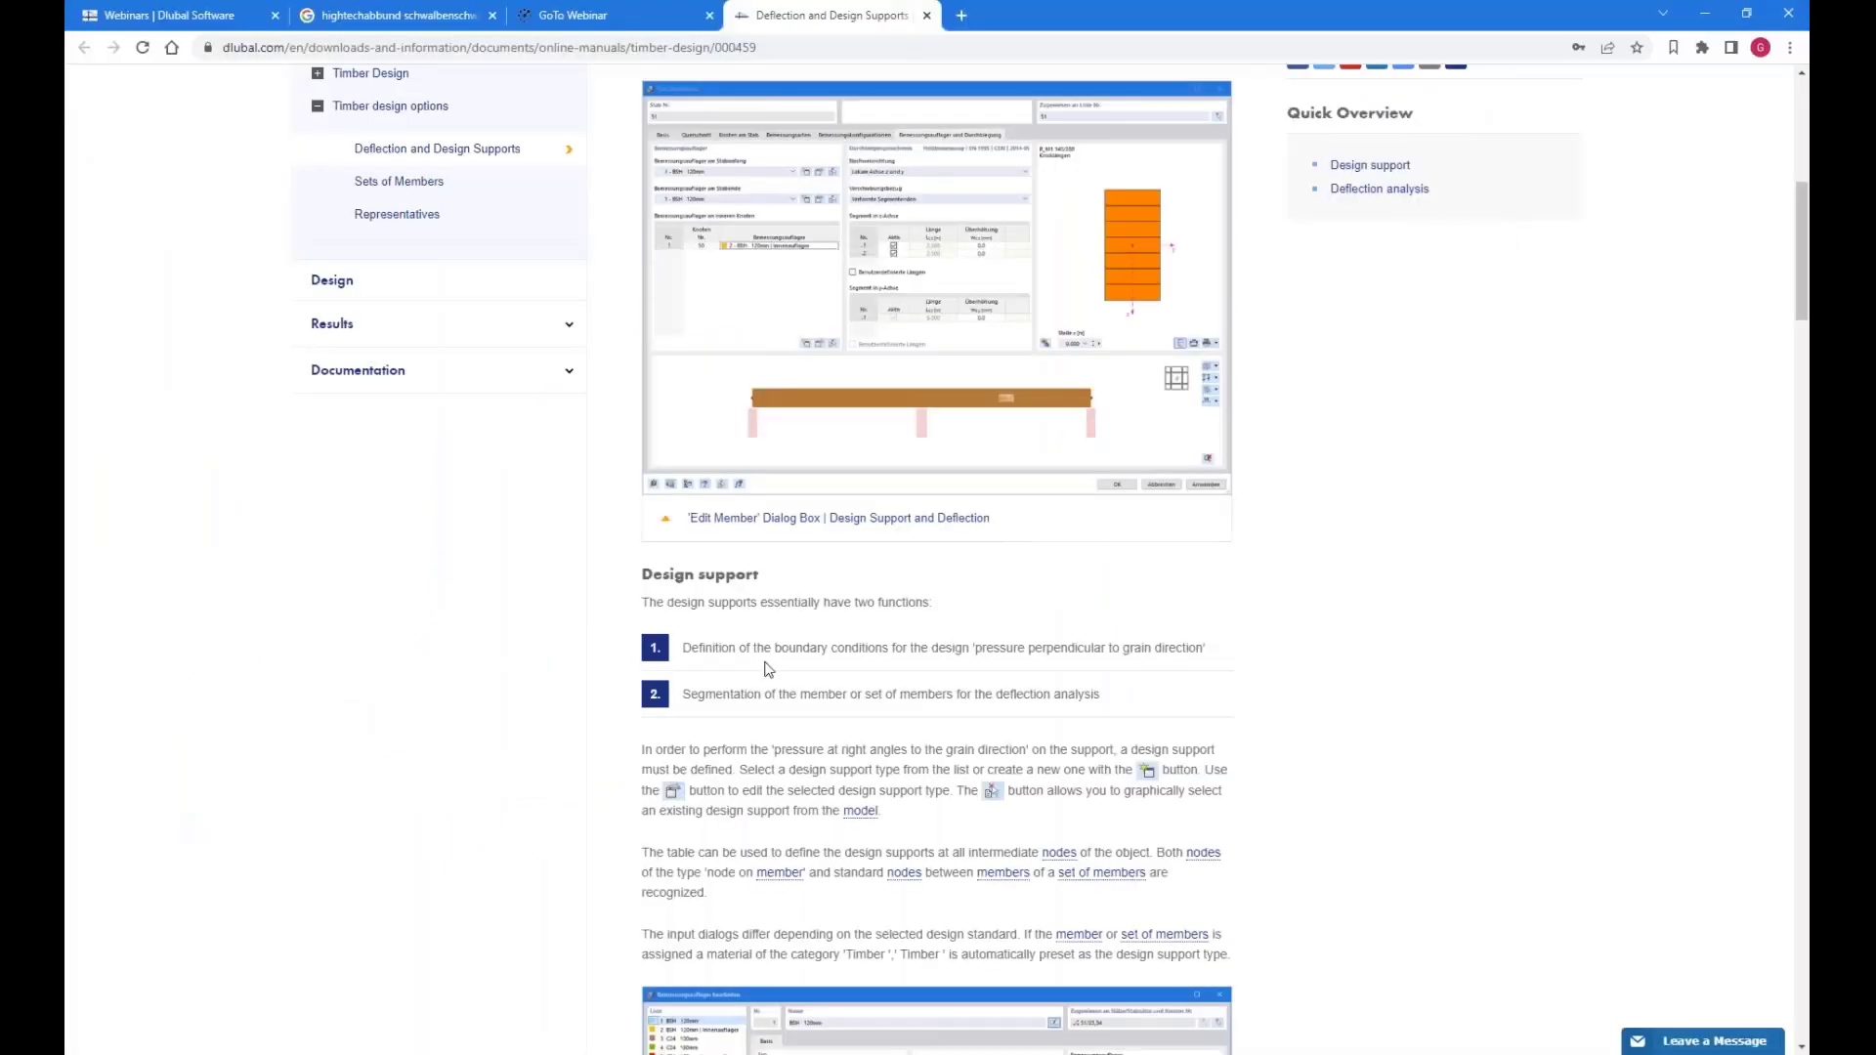
click(193, 14)
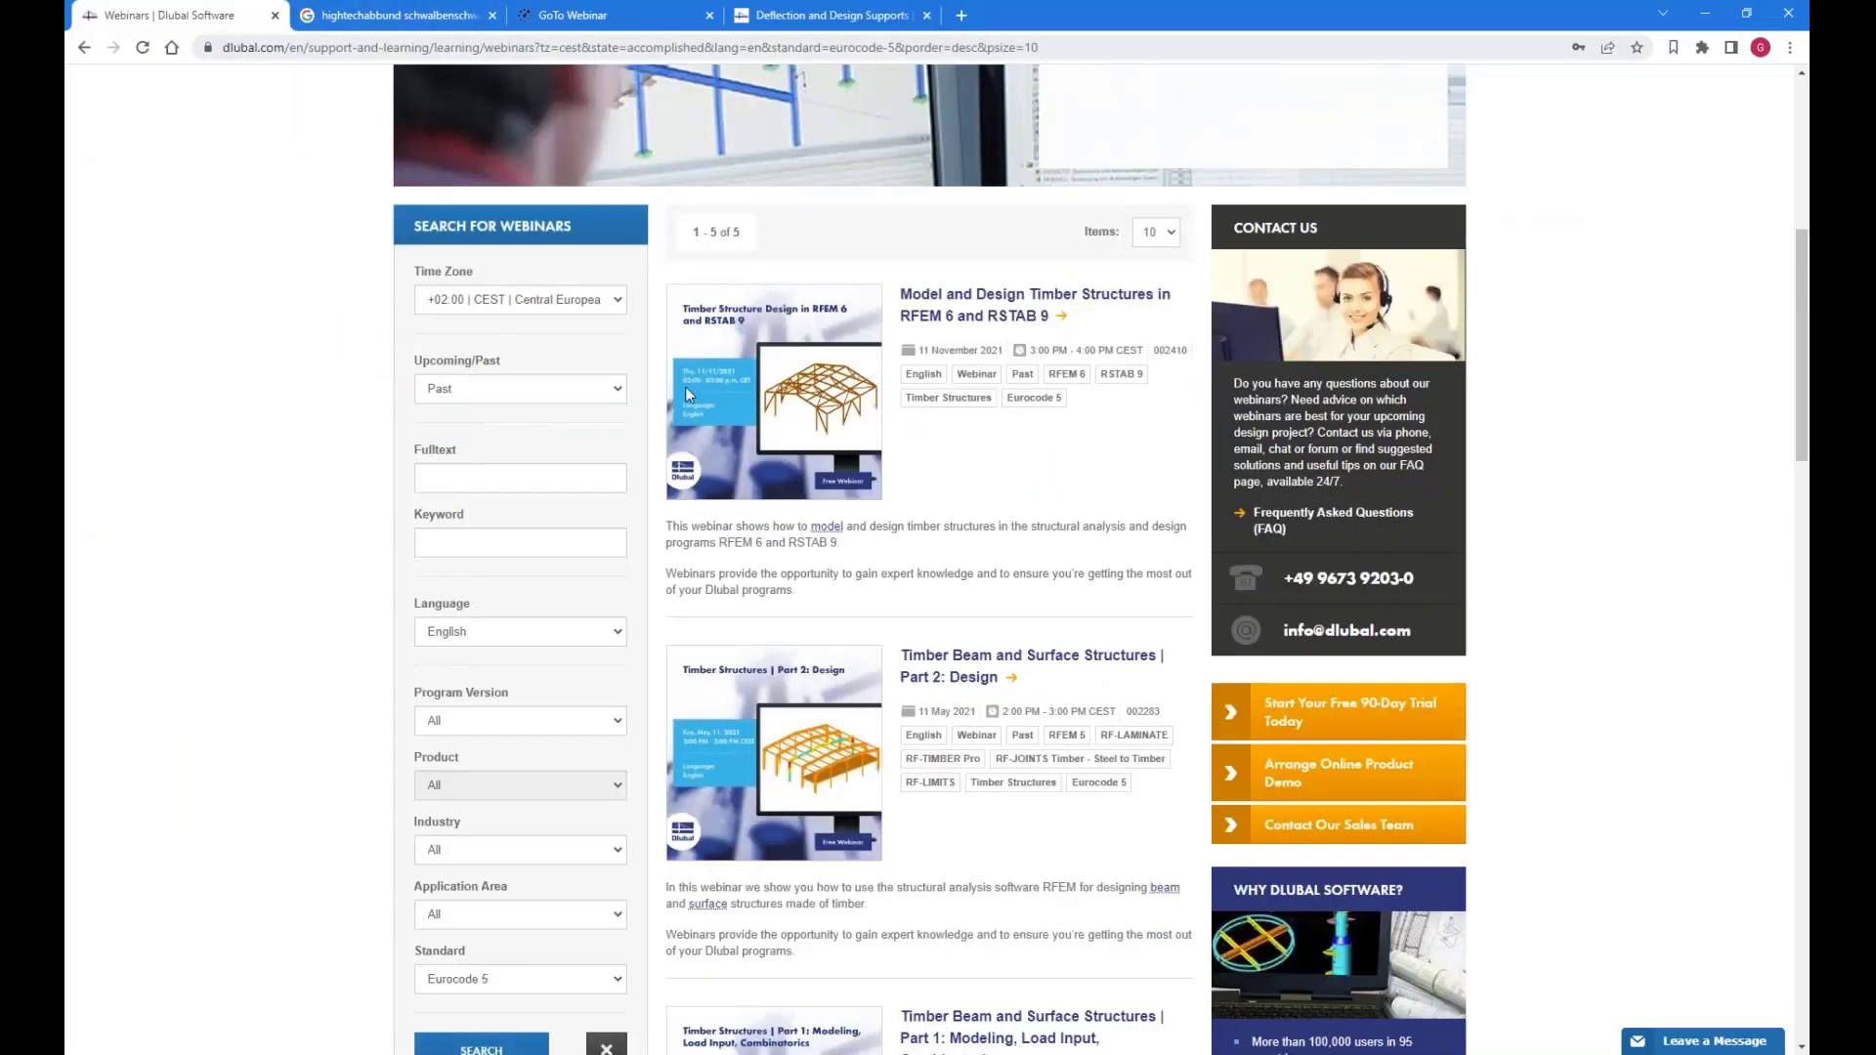
scroll(477, 782, down, 2)
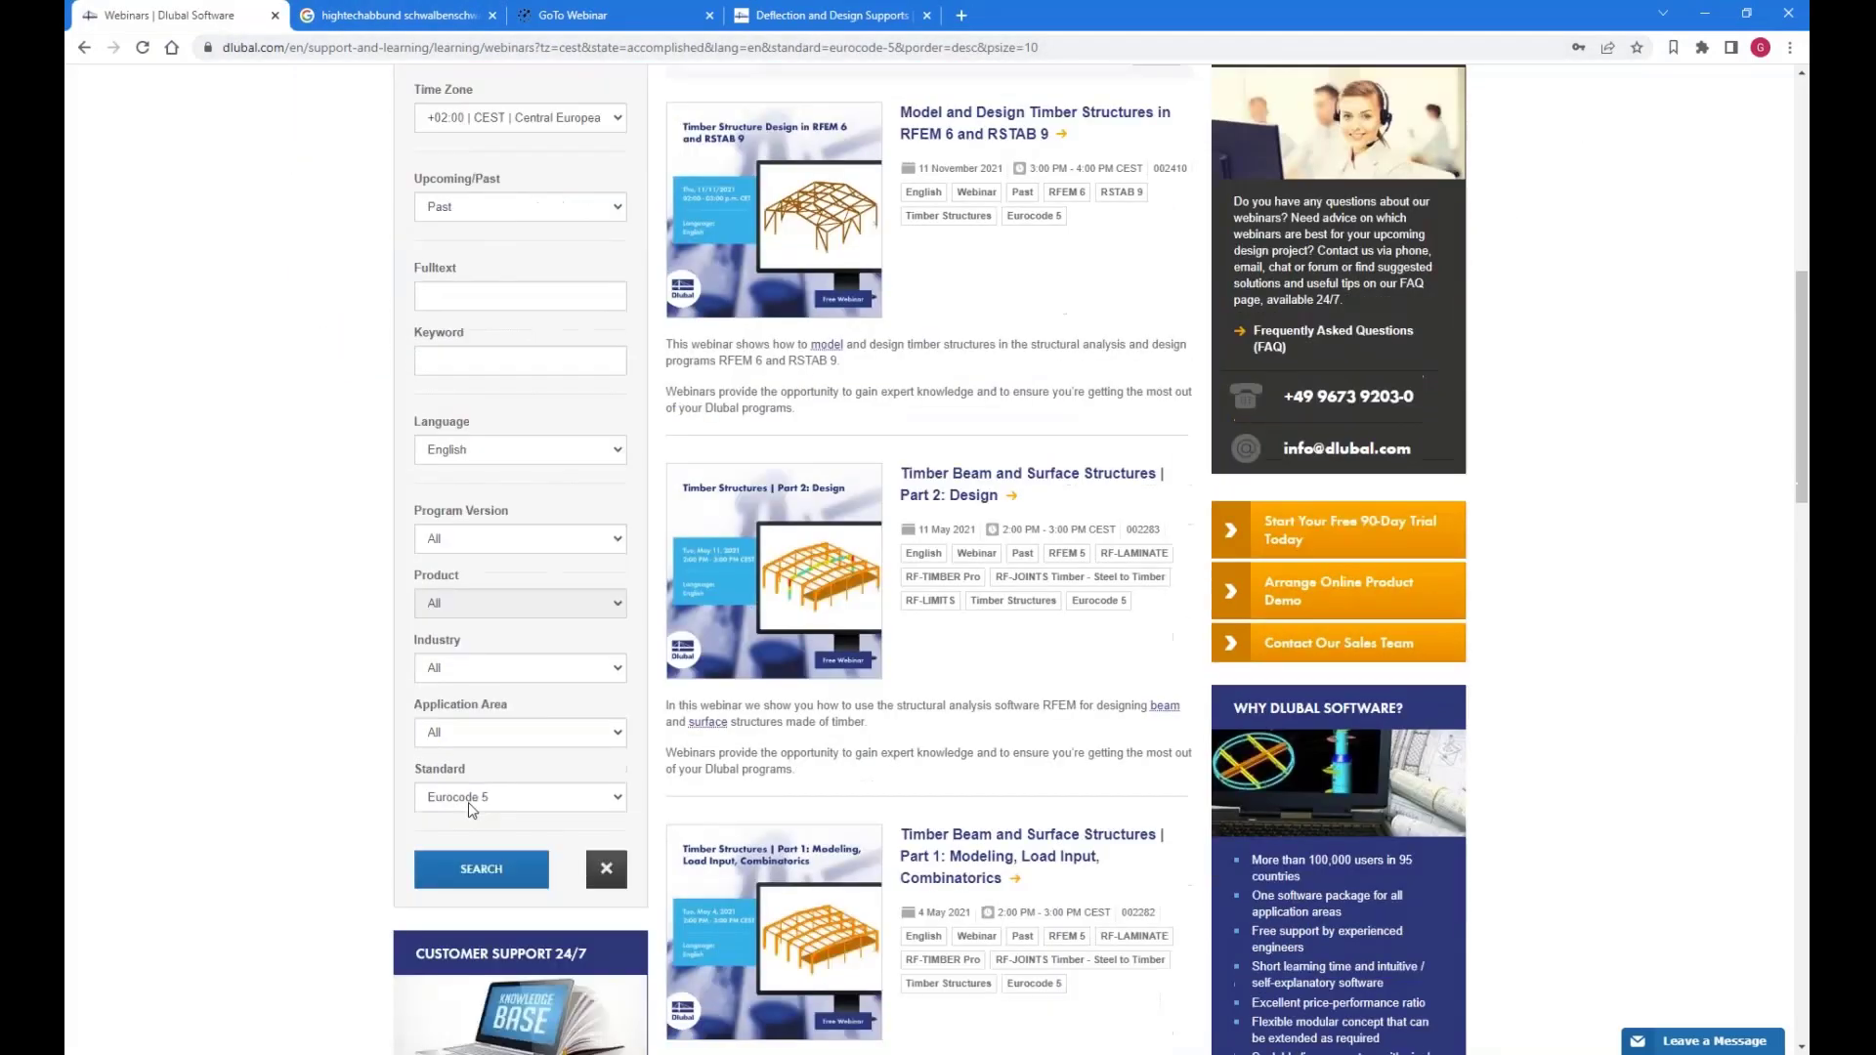
Switch from the webinars page back to the Parameters model in RFEM and expand the example scripts in the Script Manager
scroll(698, 457, up, 2)
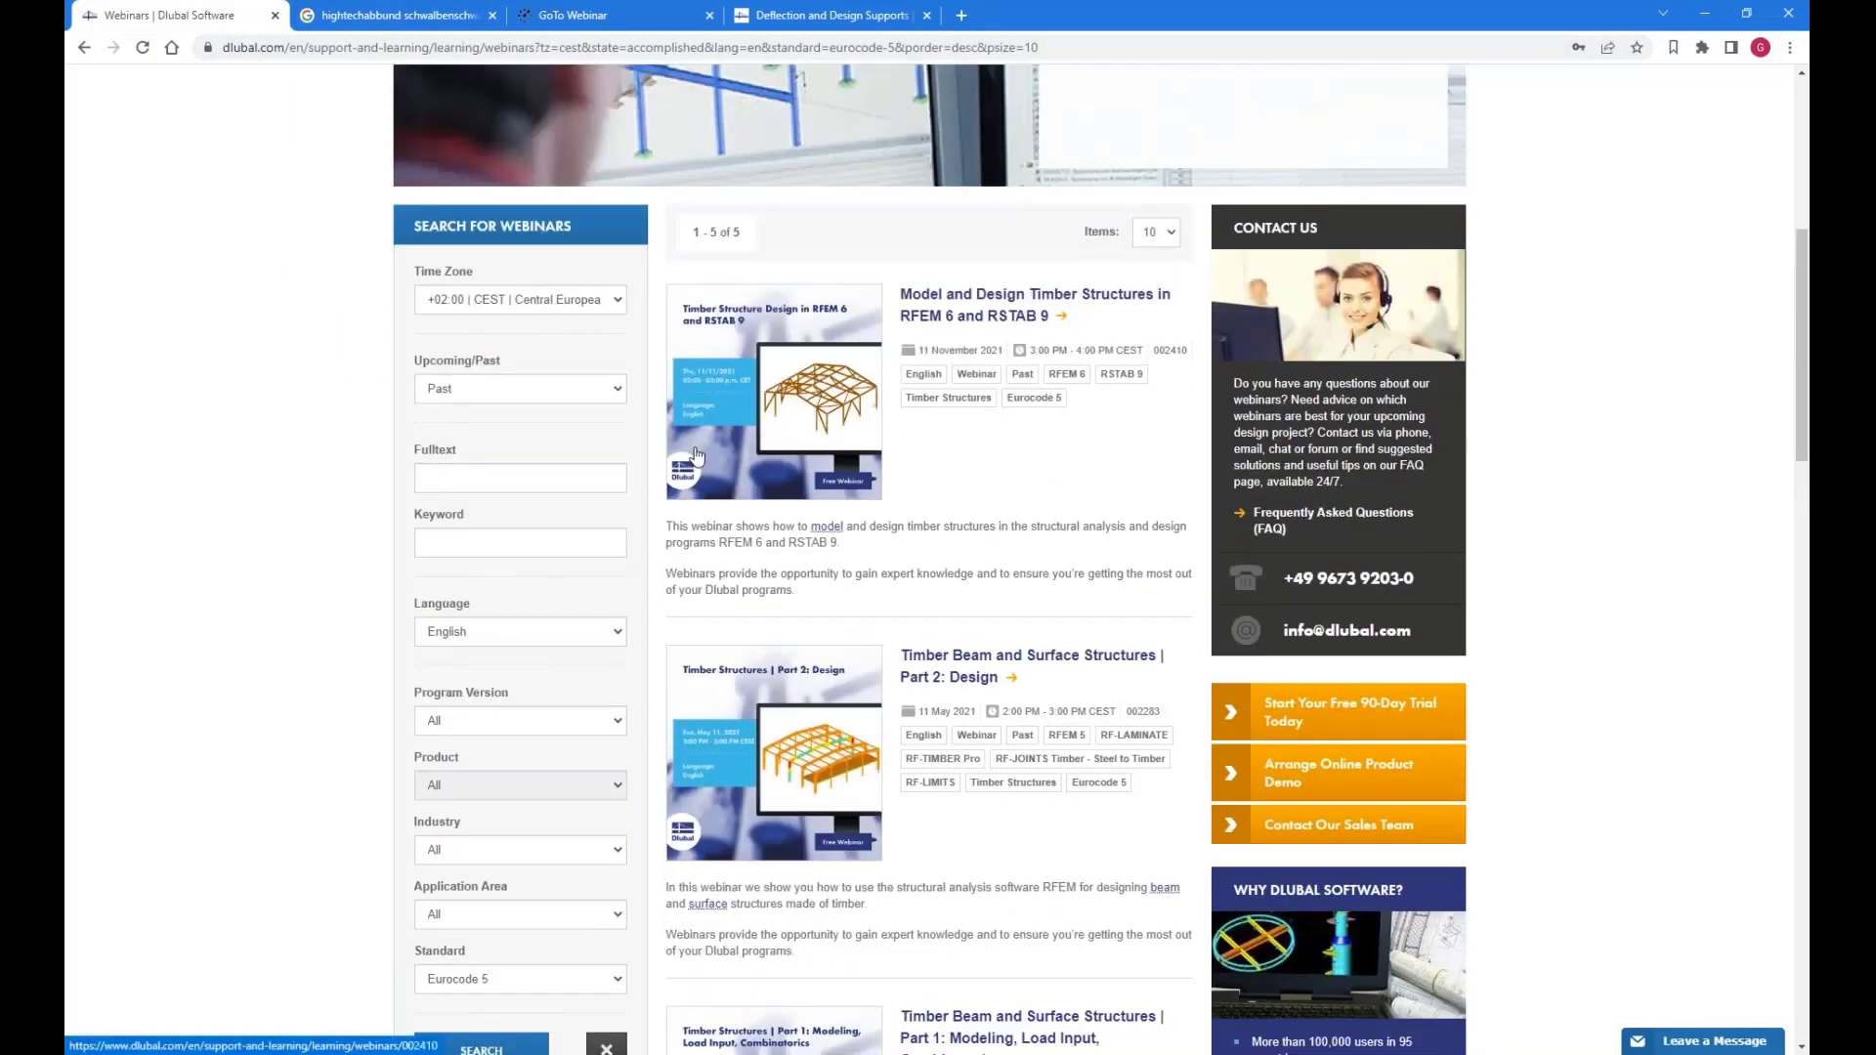
scroll(723, 493, up, 6)
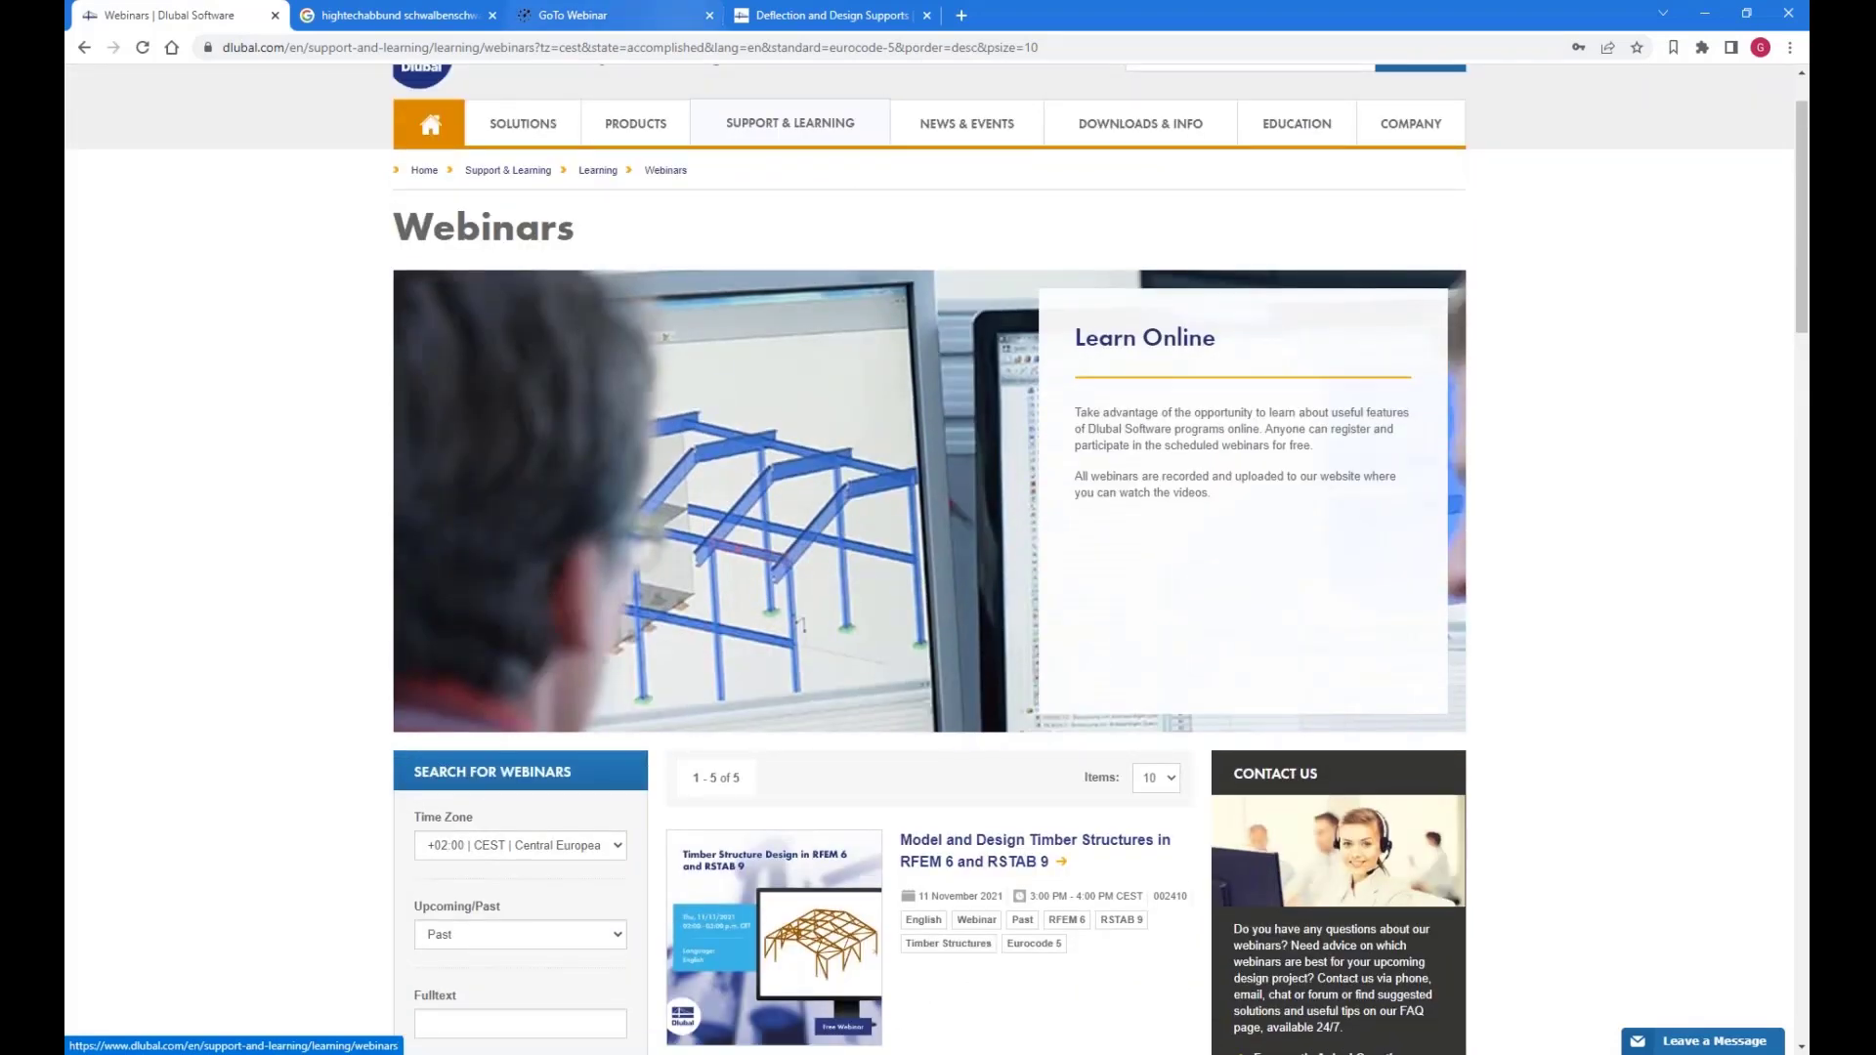
click(439, 1051)
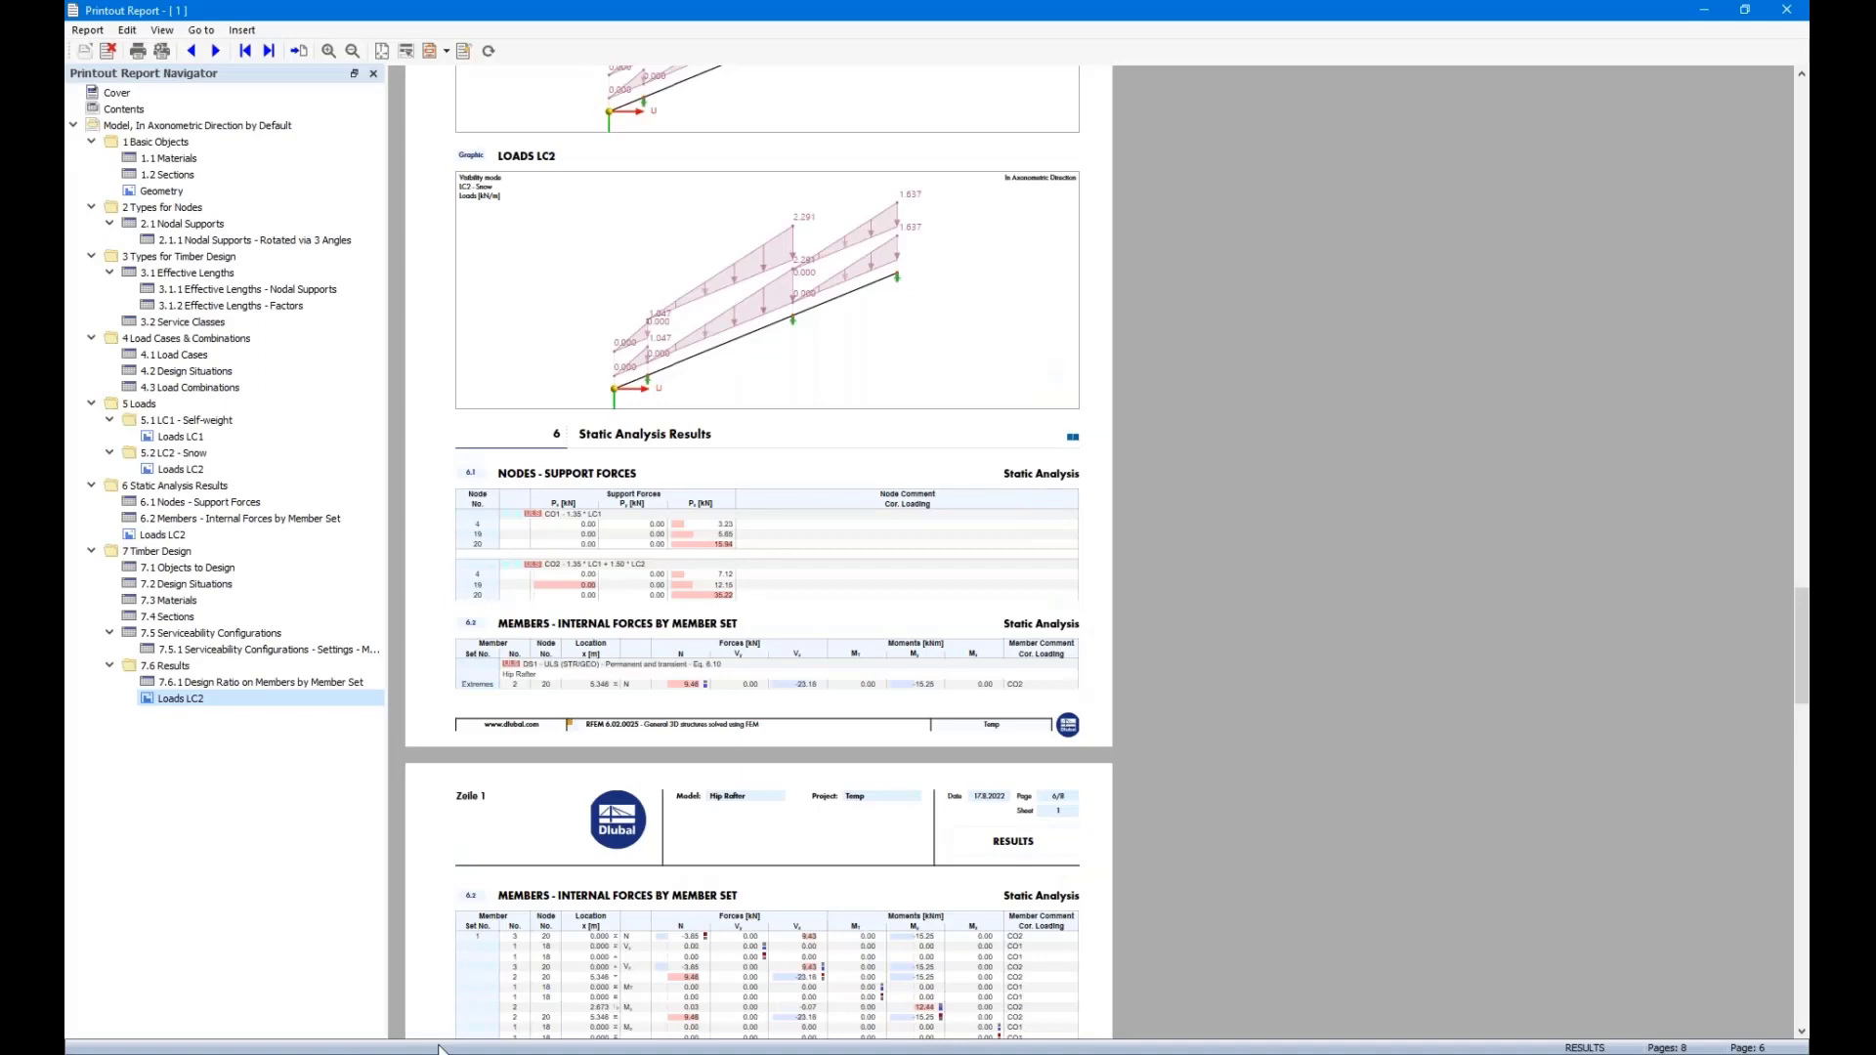
mouse_move(439, 1051)
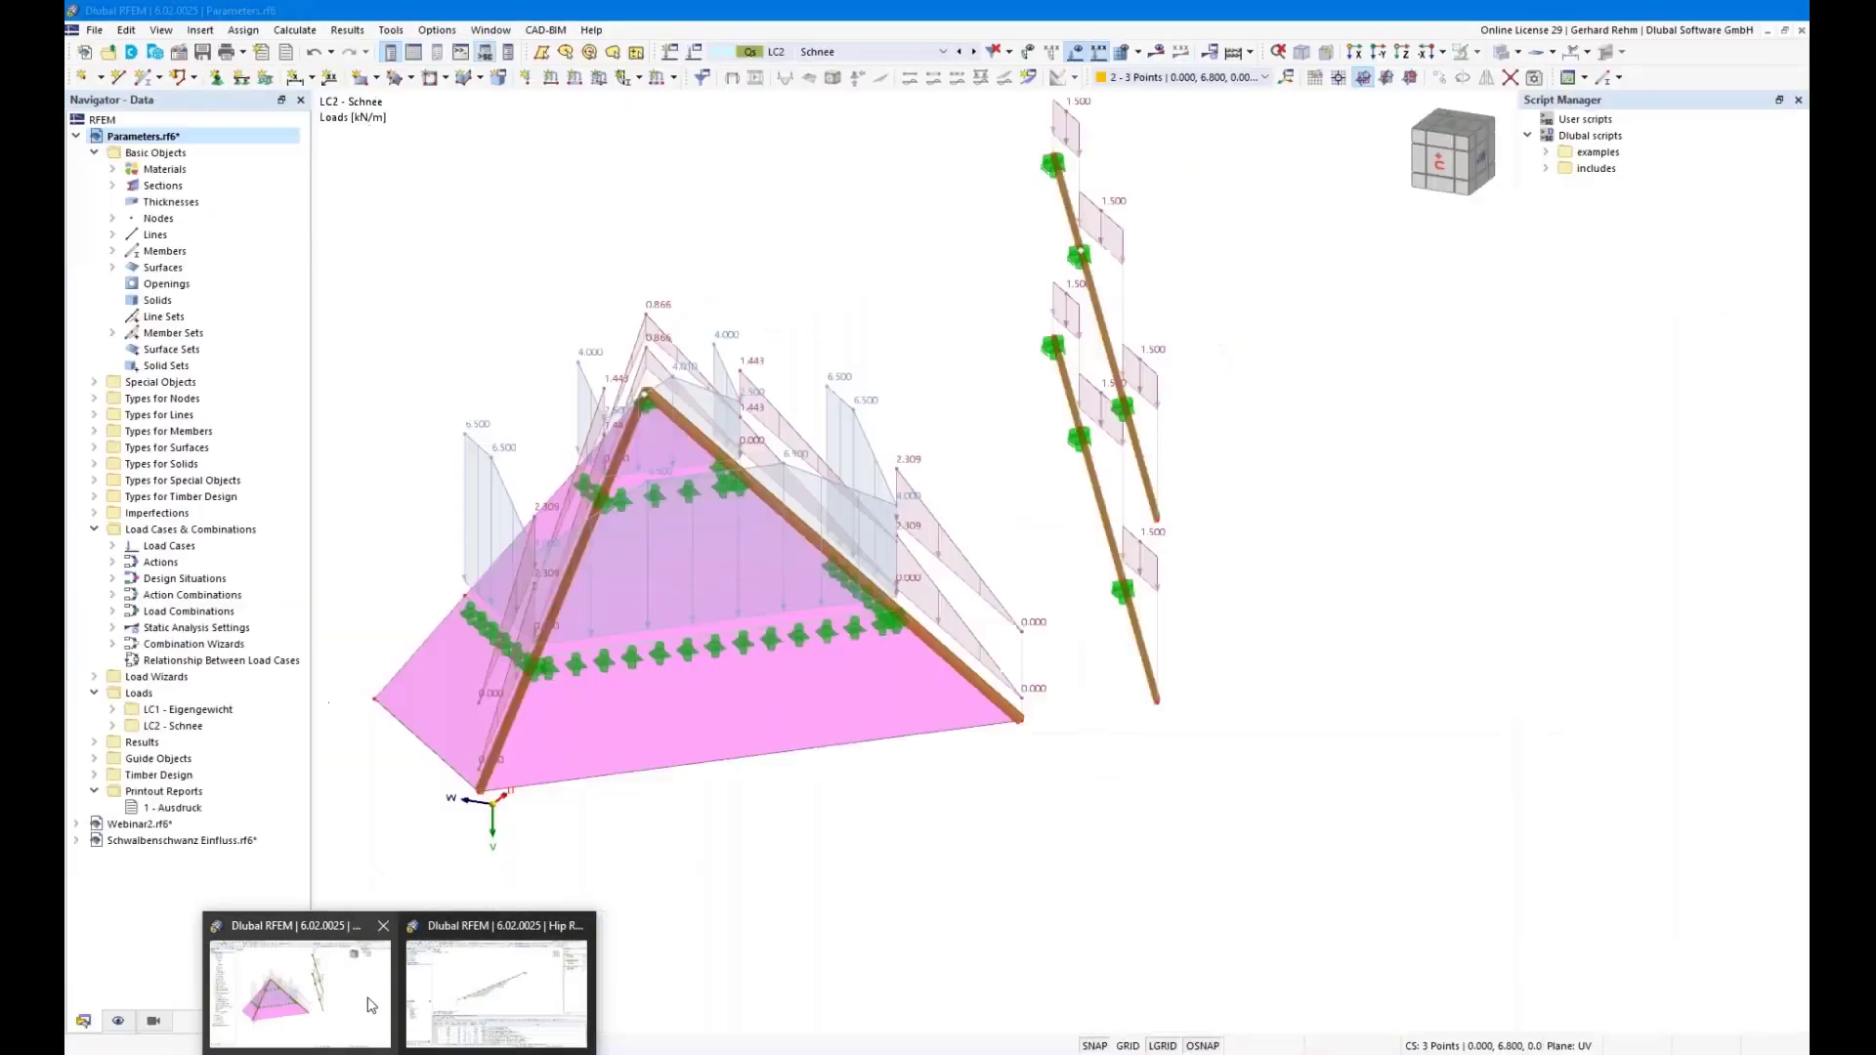
click(298, 977)
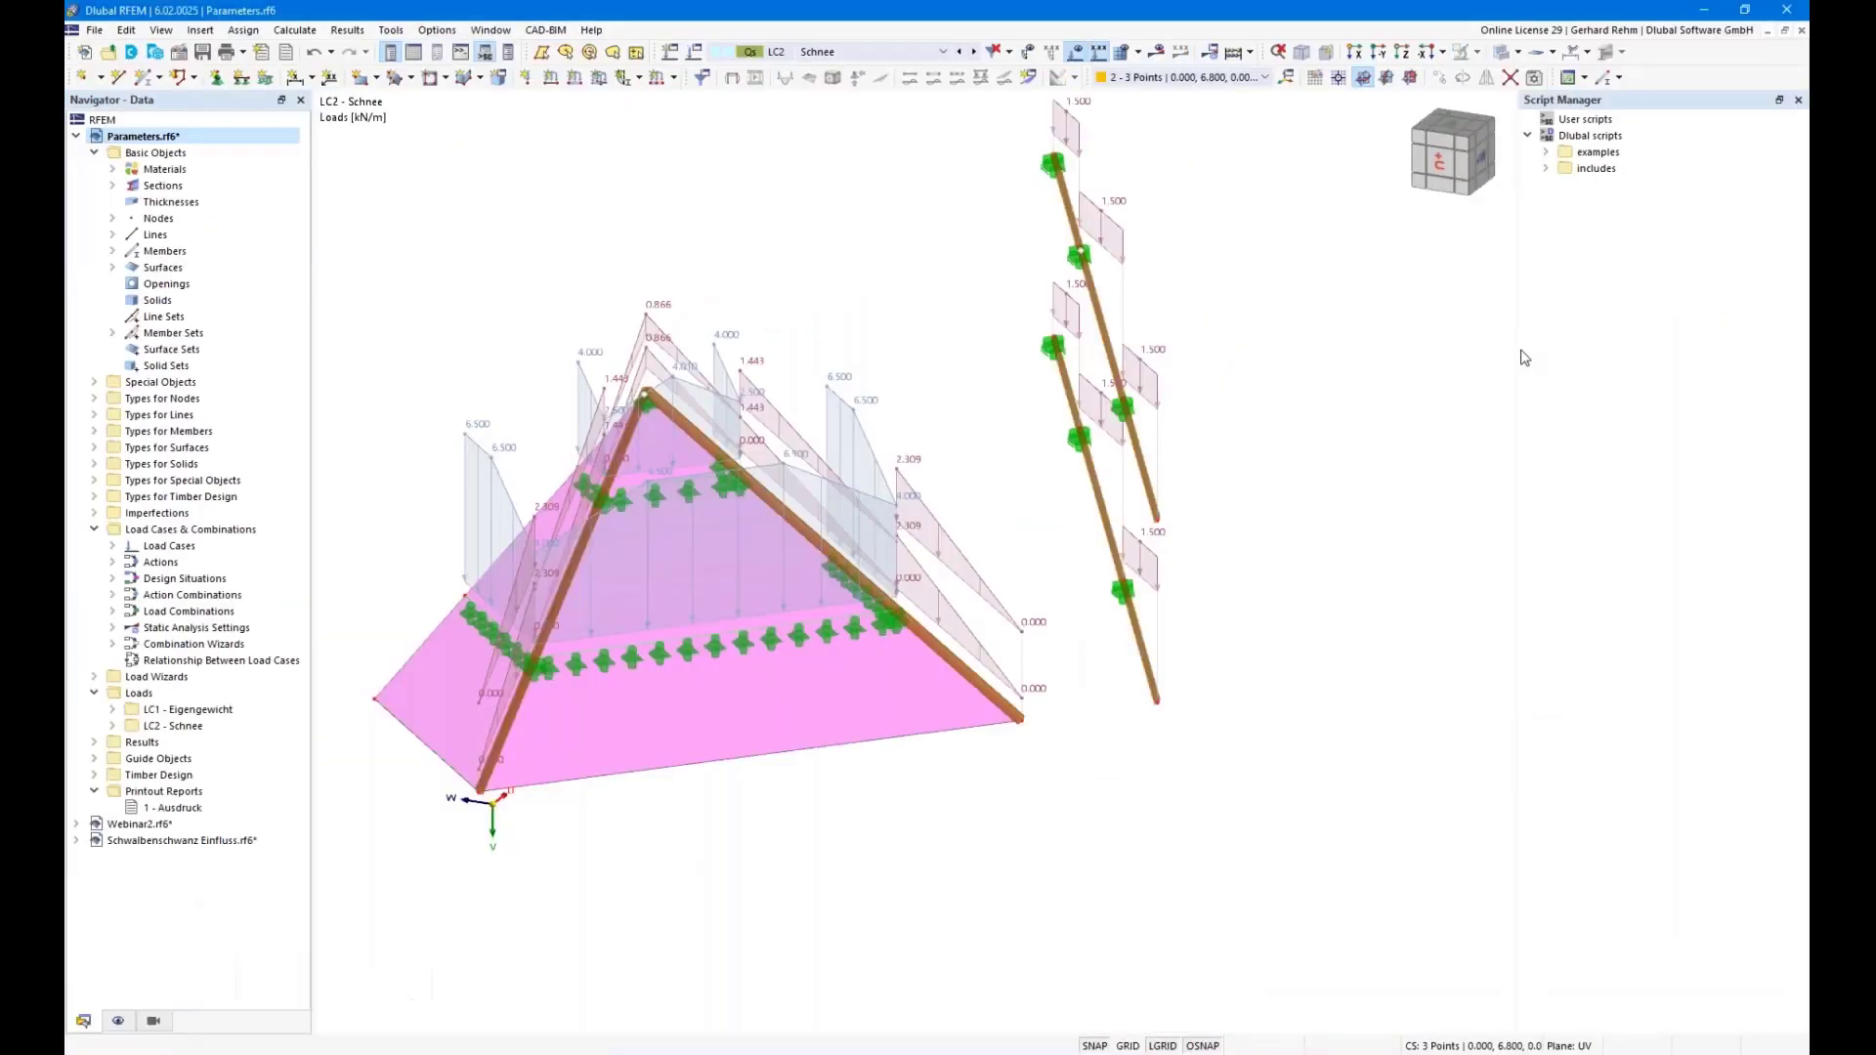
click(1546, 152)
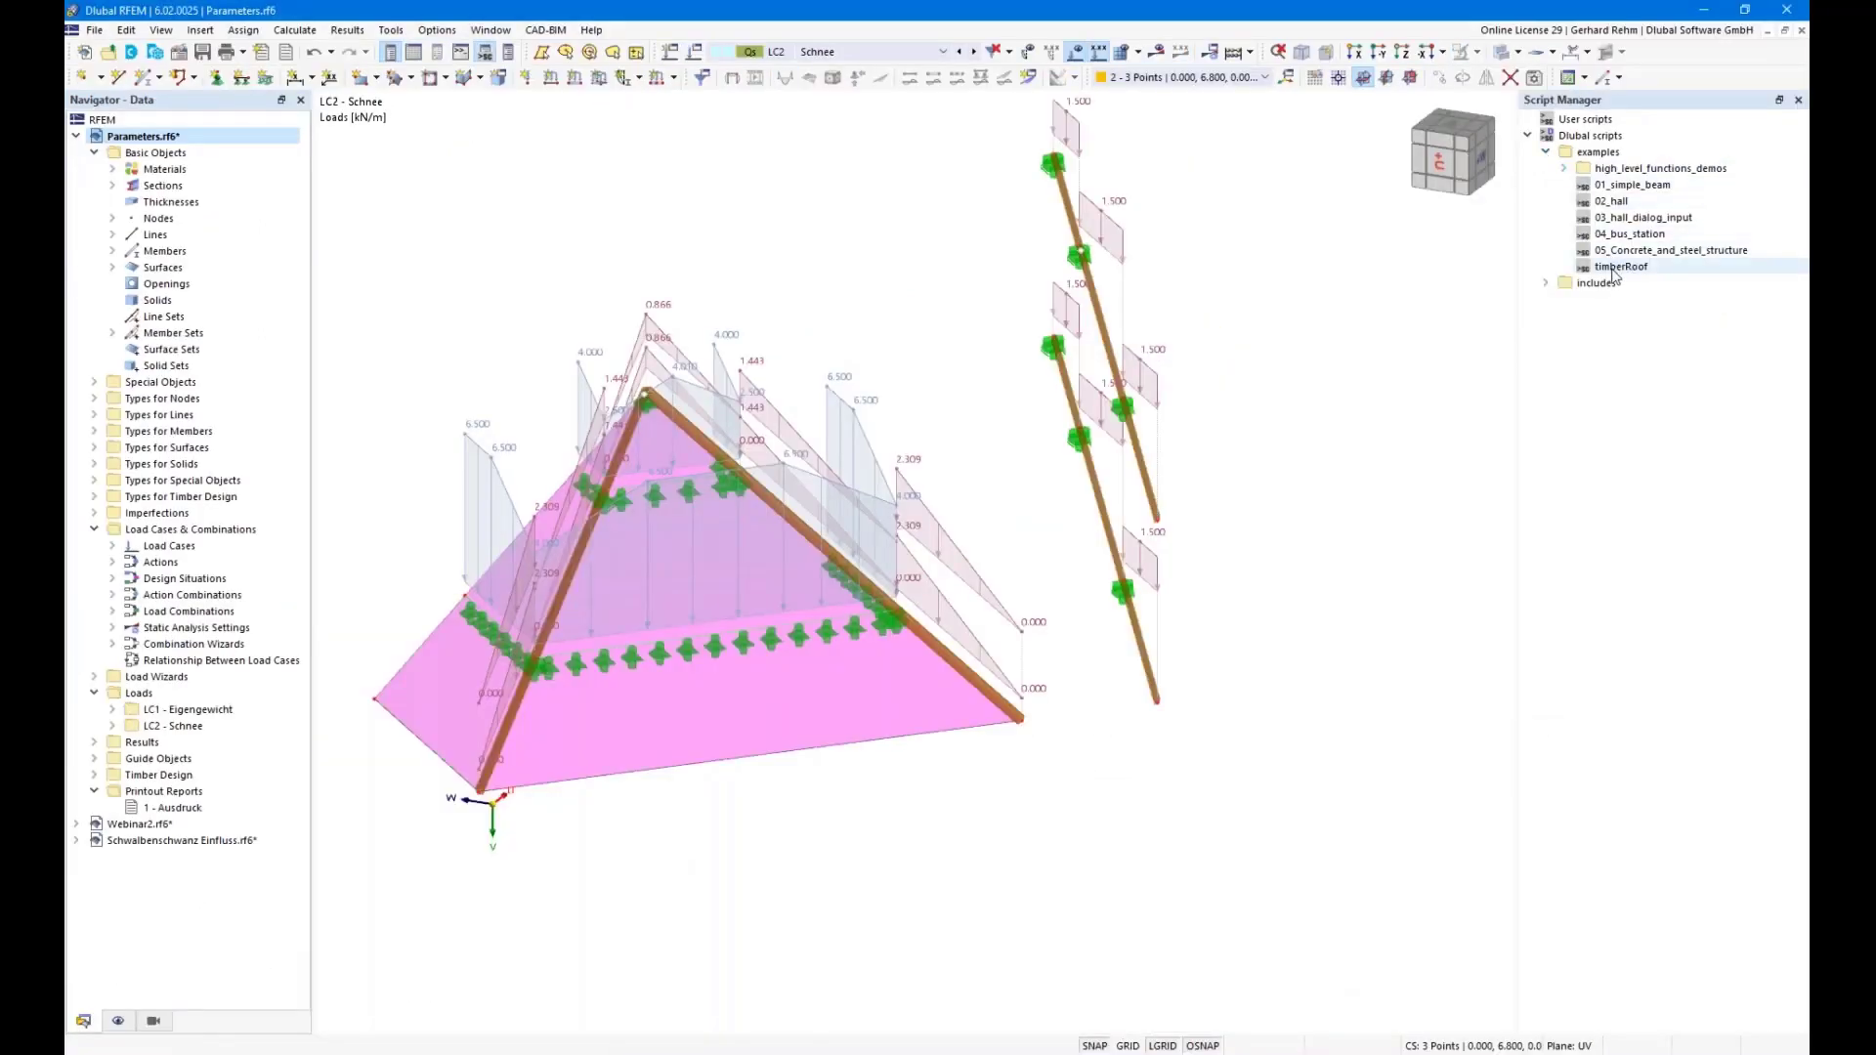
Delete the entire contents of the Parameters model
right_click(128, 142)
click(207, 221)
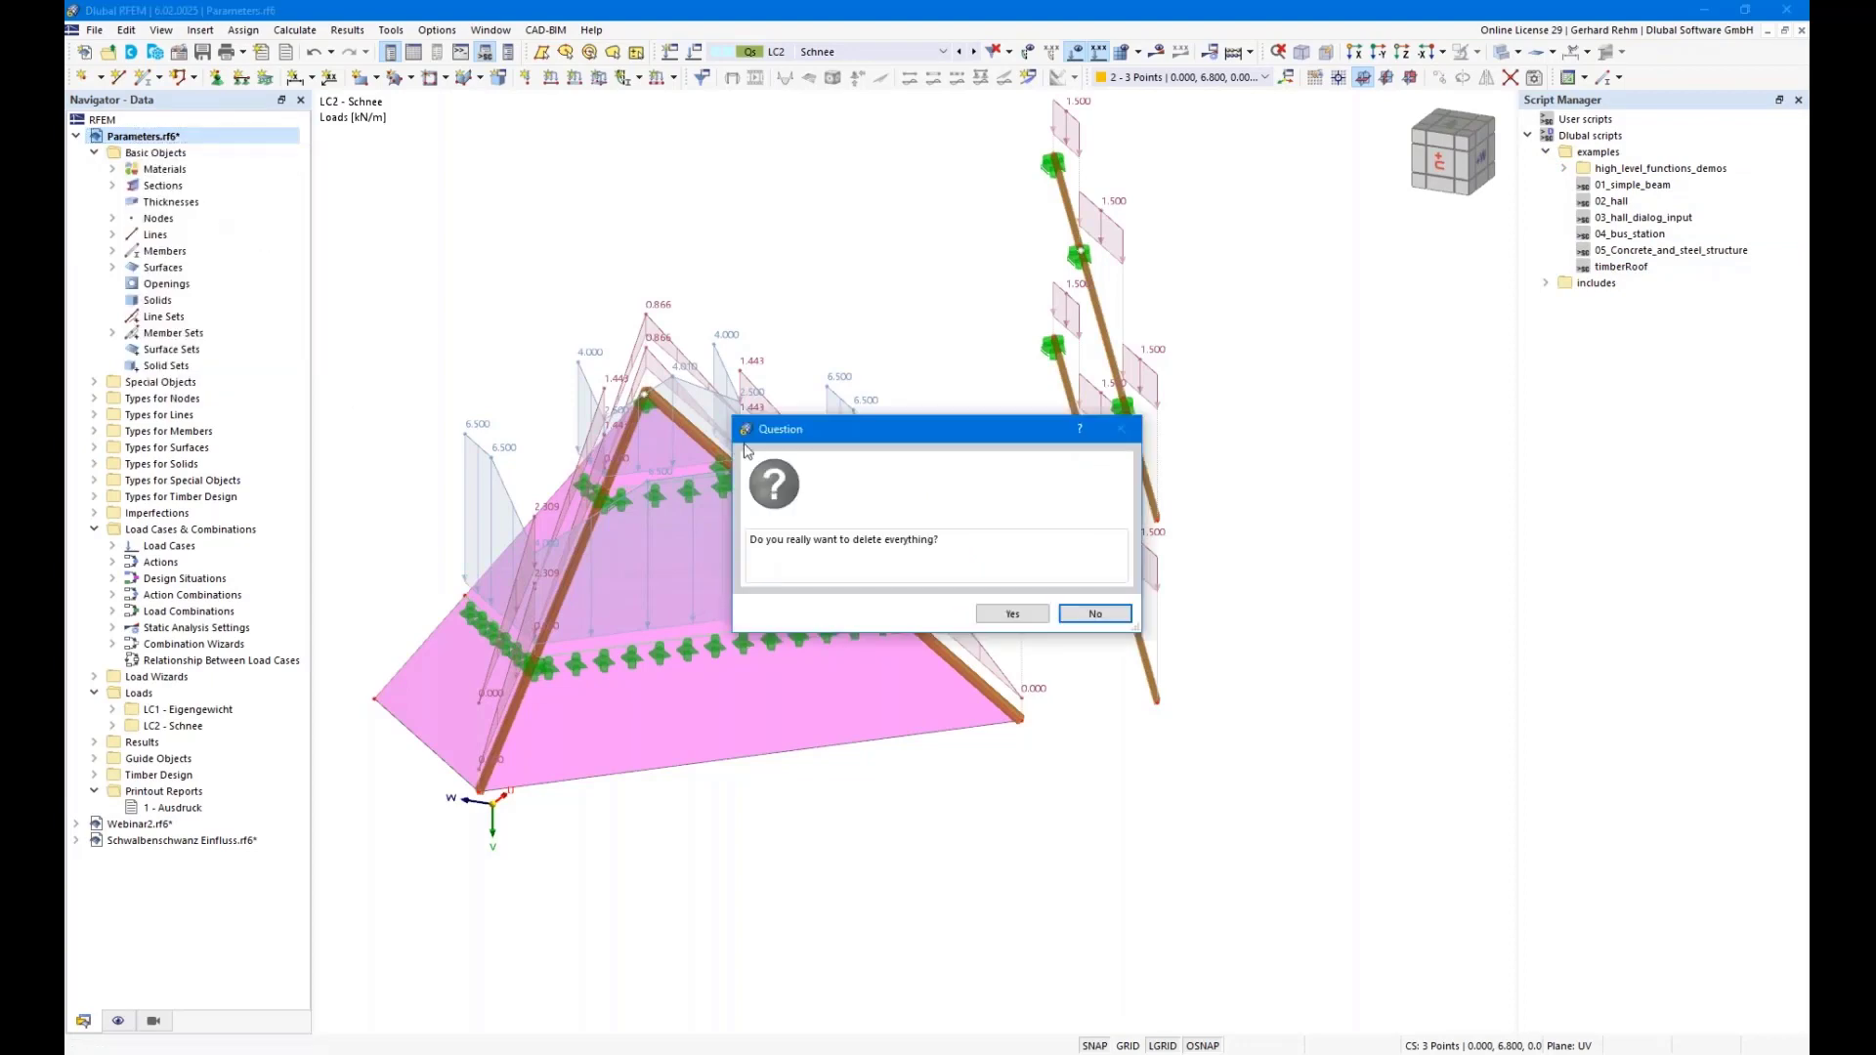
click(1011, 615)
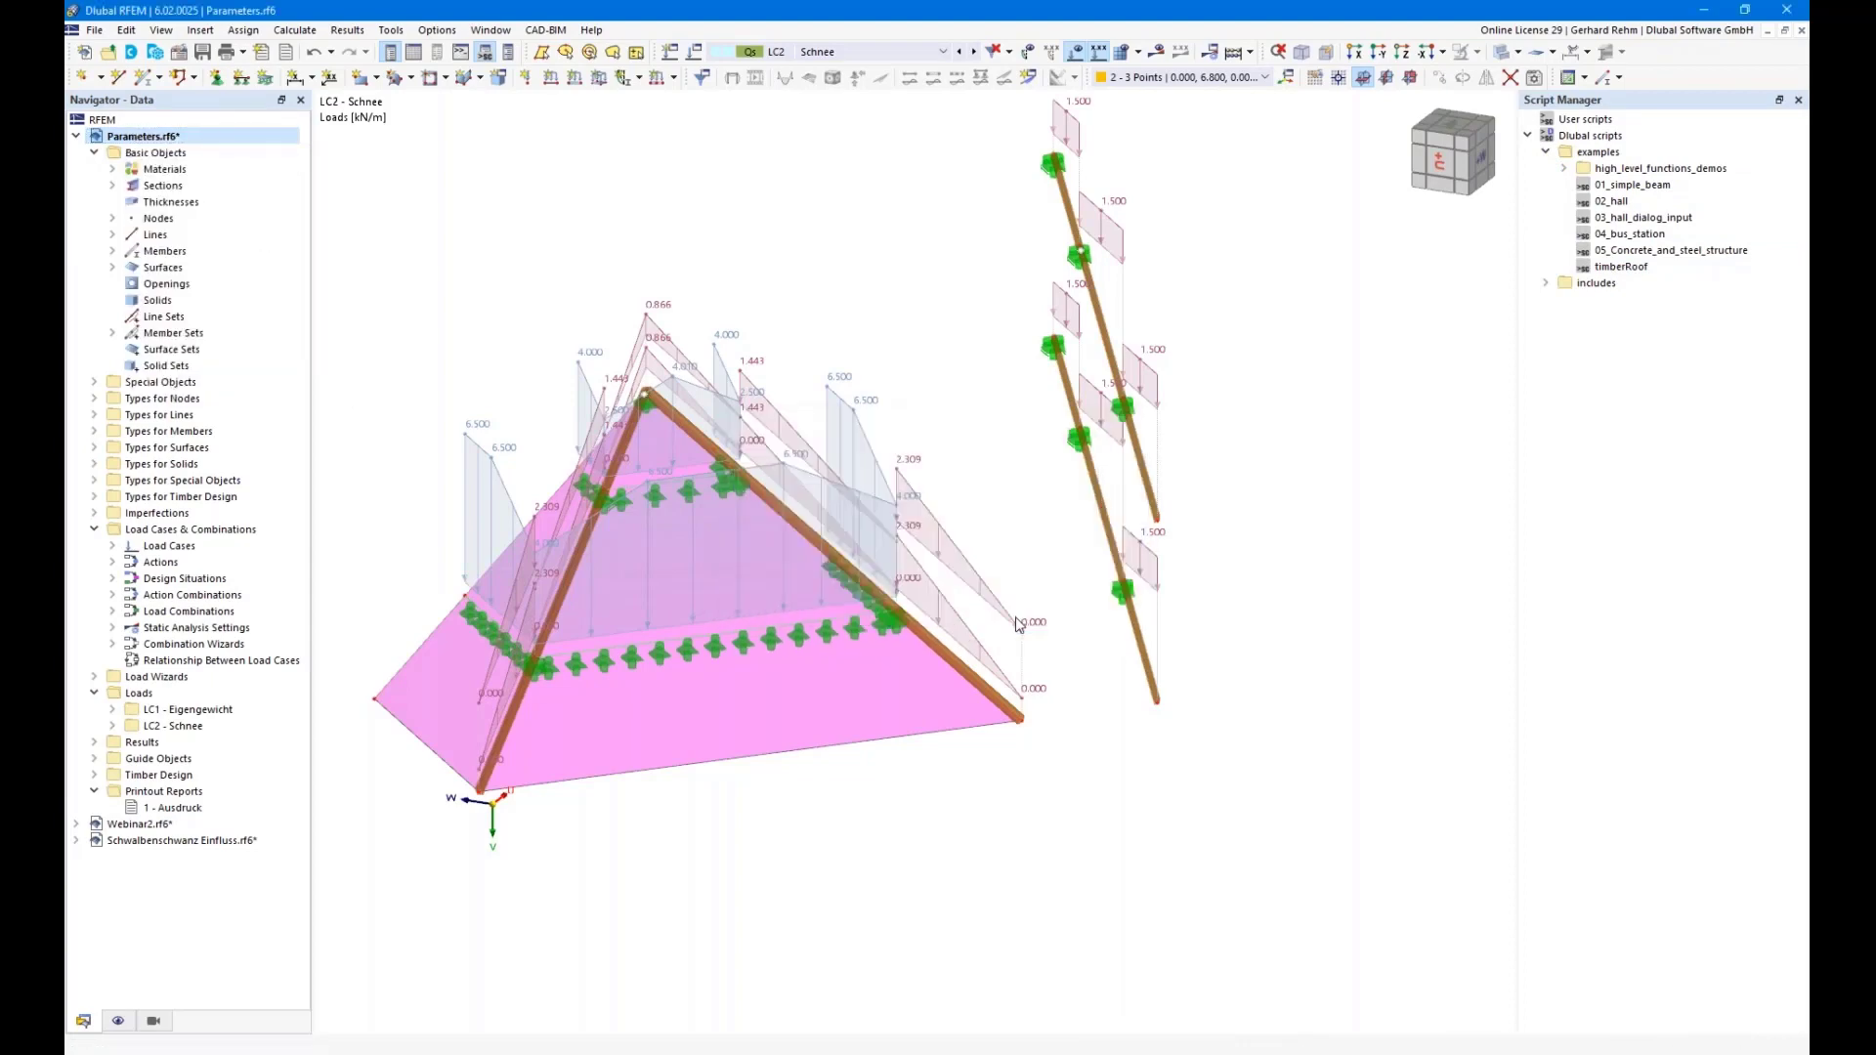
Generate a roof with the timberRoof script using width 8 and angle 45, and hide its loads
double_click(1587, 270)
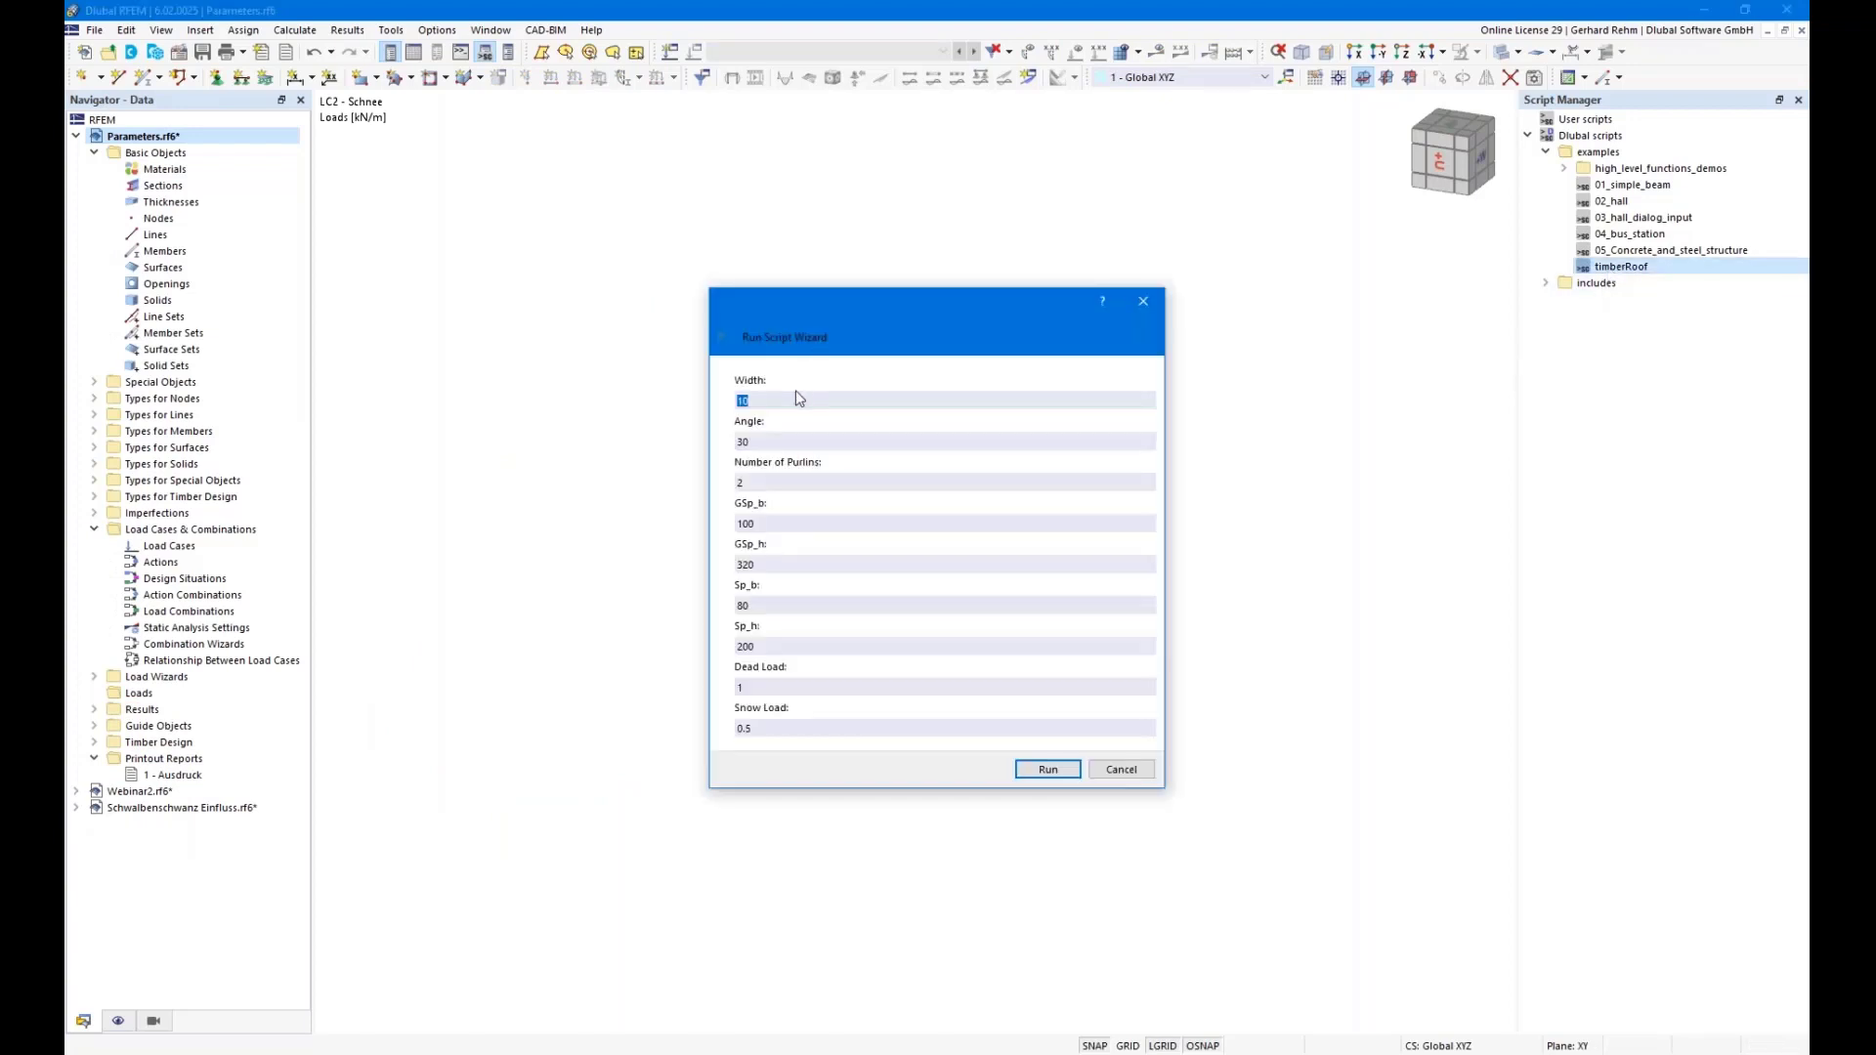
click(789, 398)
text(8)
key(Tab)
text(45)
key(Tab)
click(1046, 769)
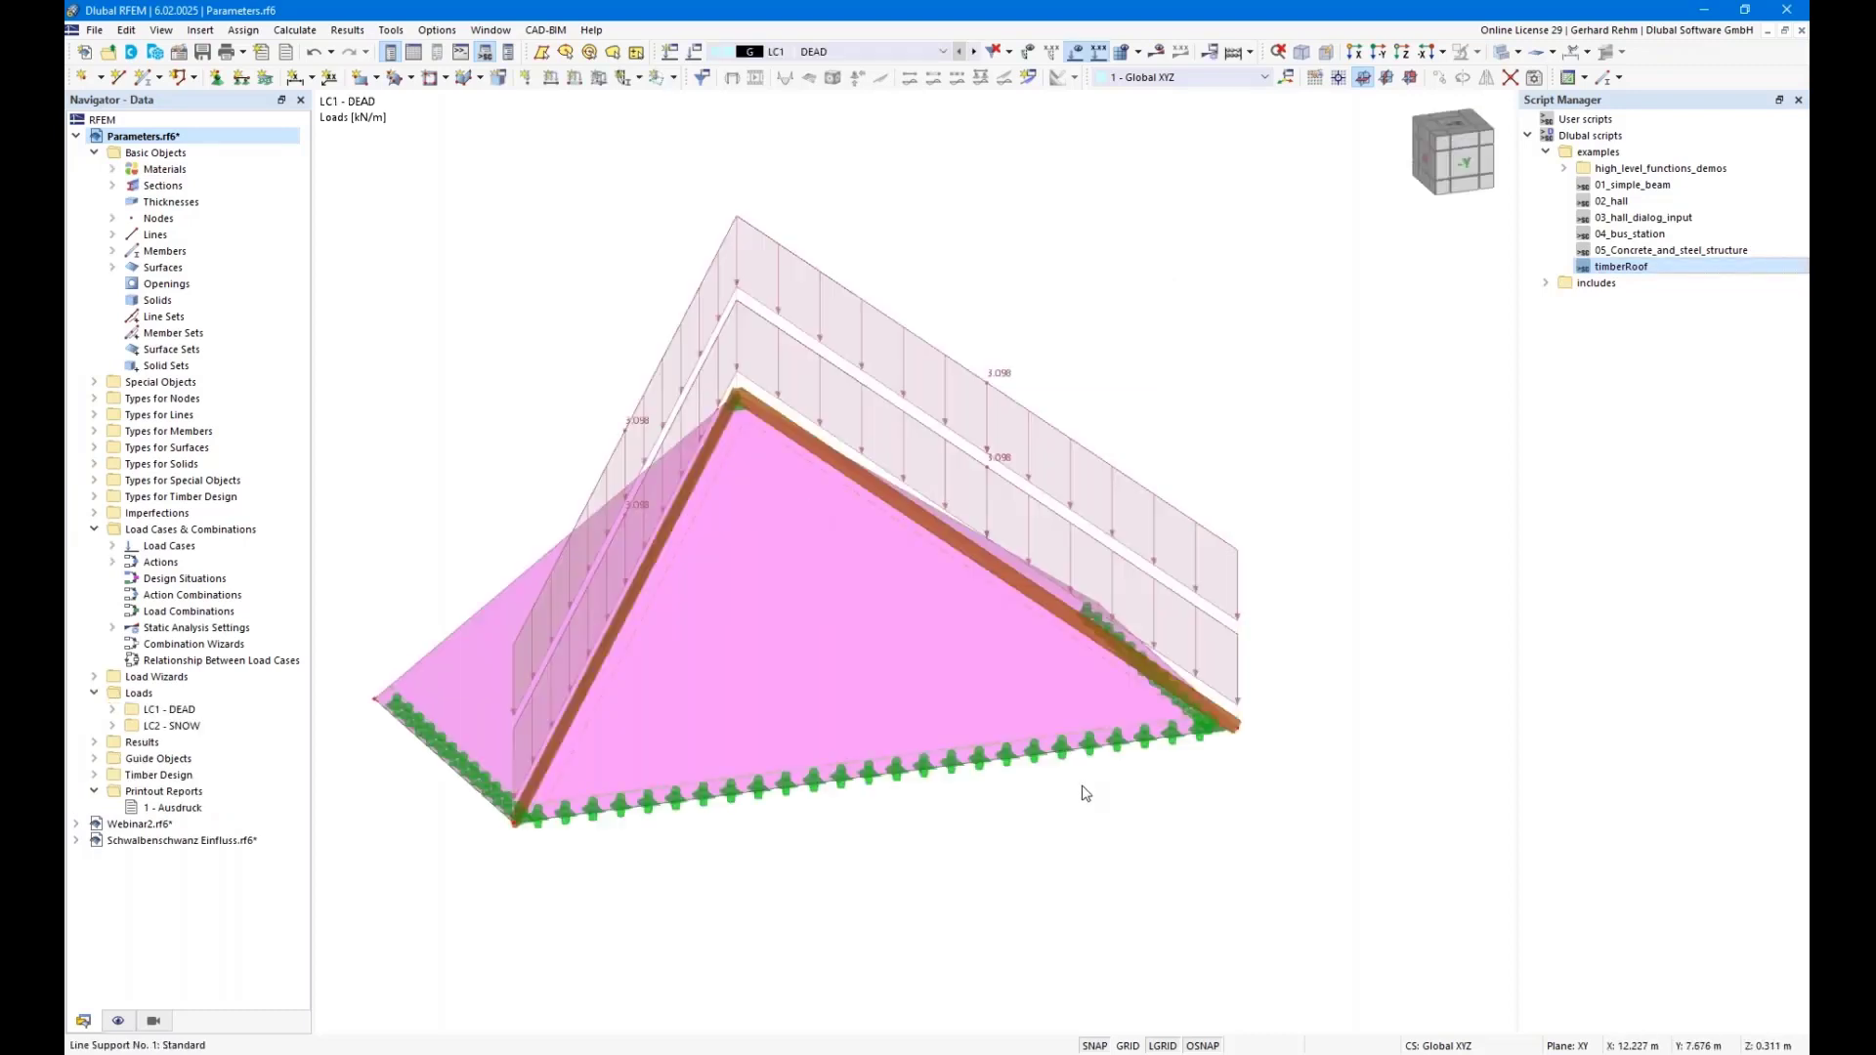
click(1075, 52)
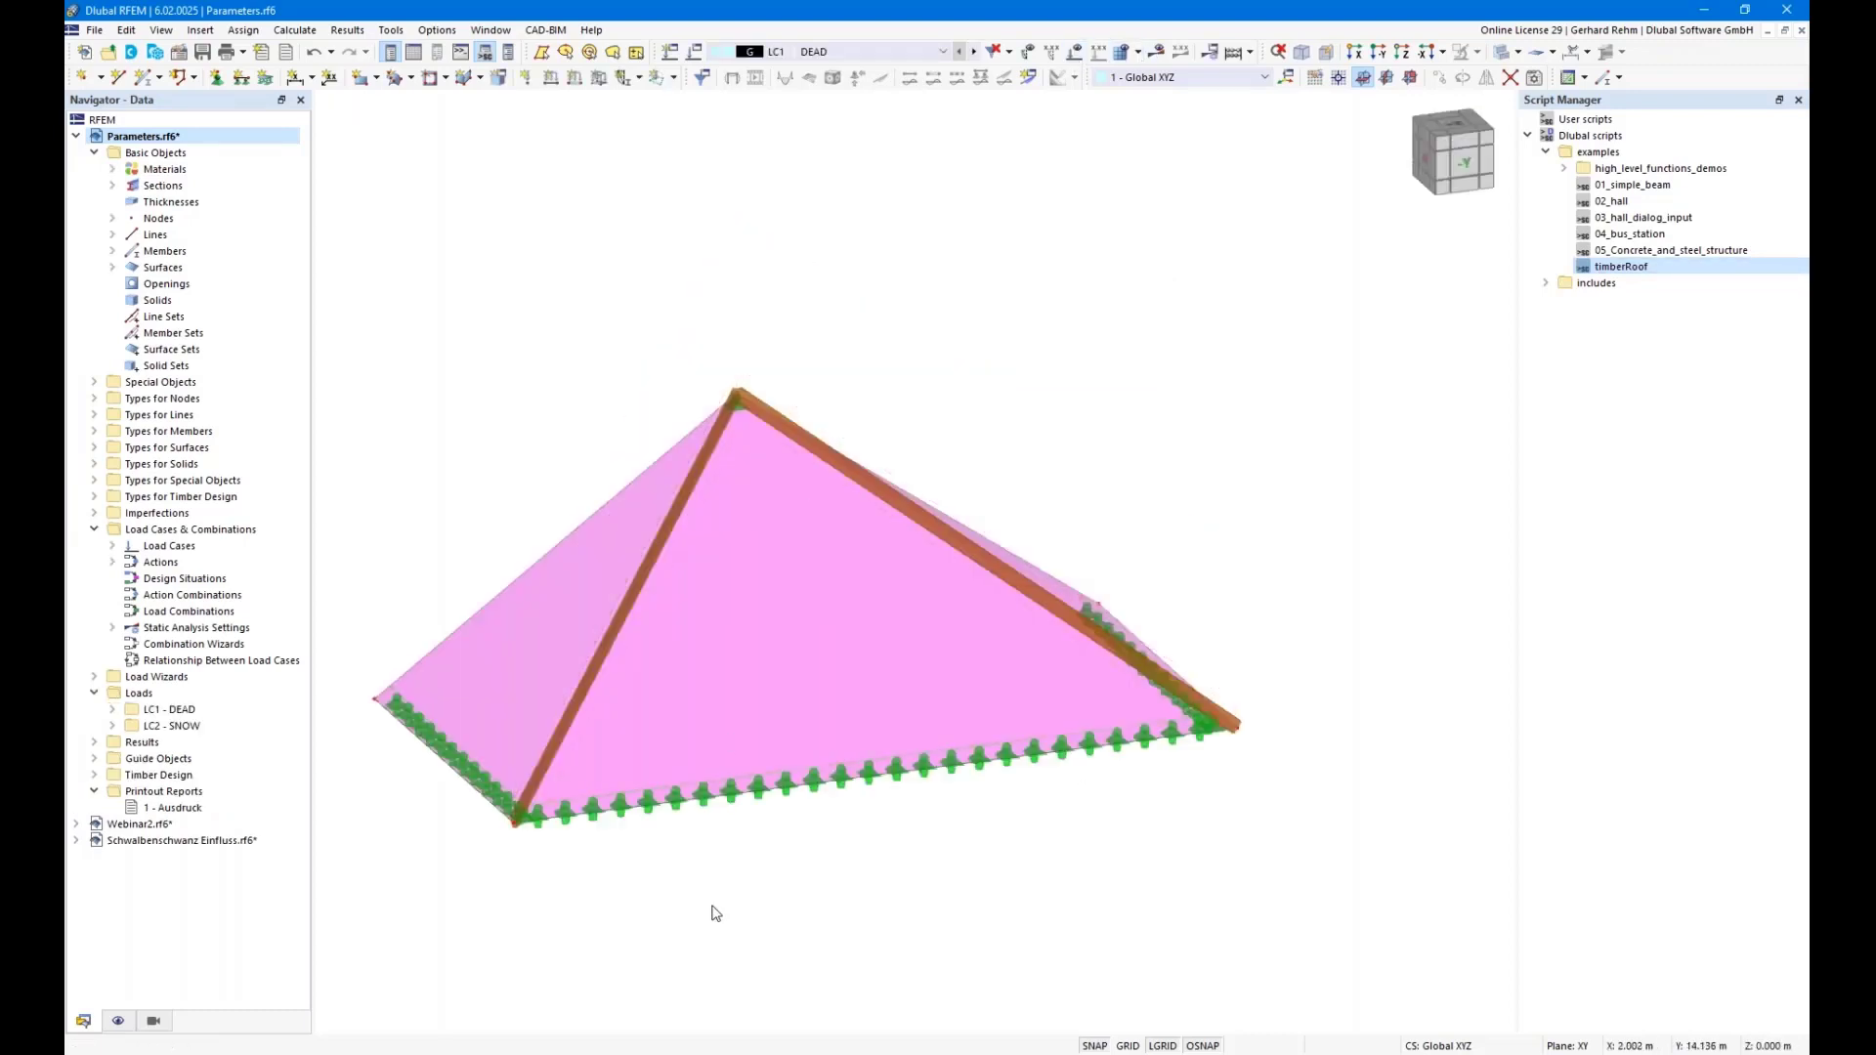
ctrl+middle_drag(806, 892, 641, 954)
Delete everything in the Parameters model again and rerun the timberRoof script with its default values
right_click(149, 136)
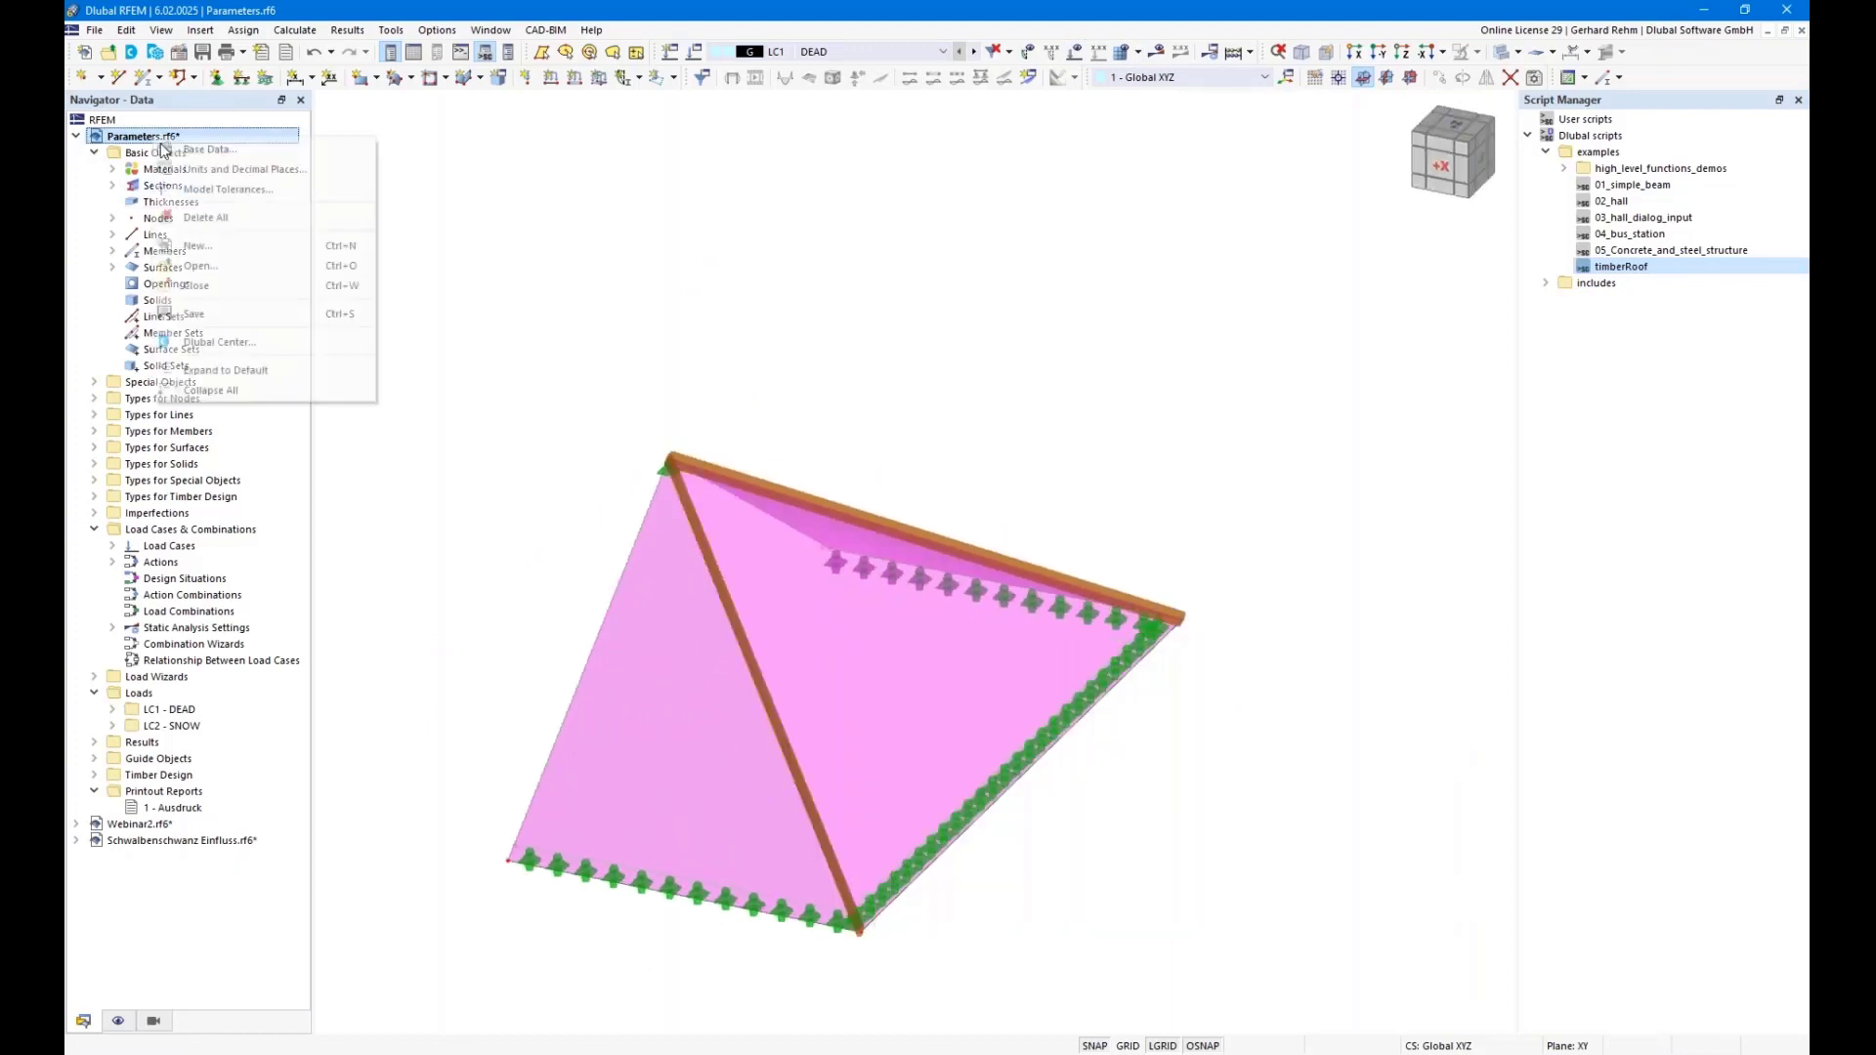
click(188, 218)
click(1015, 619)
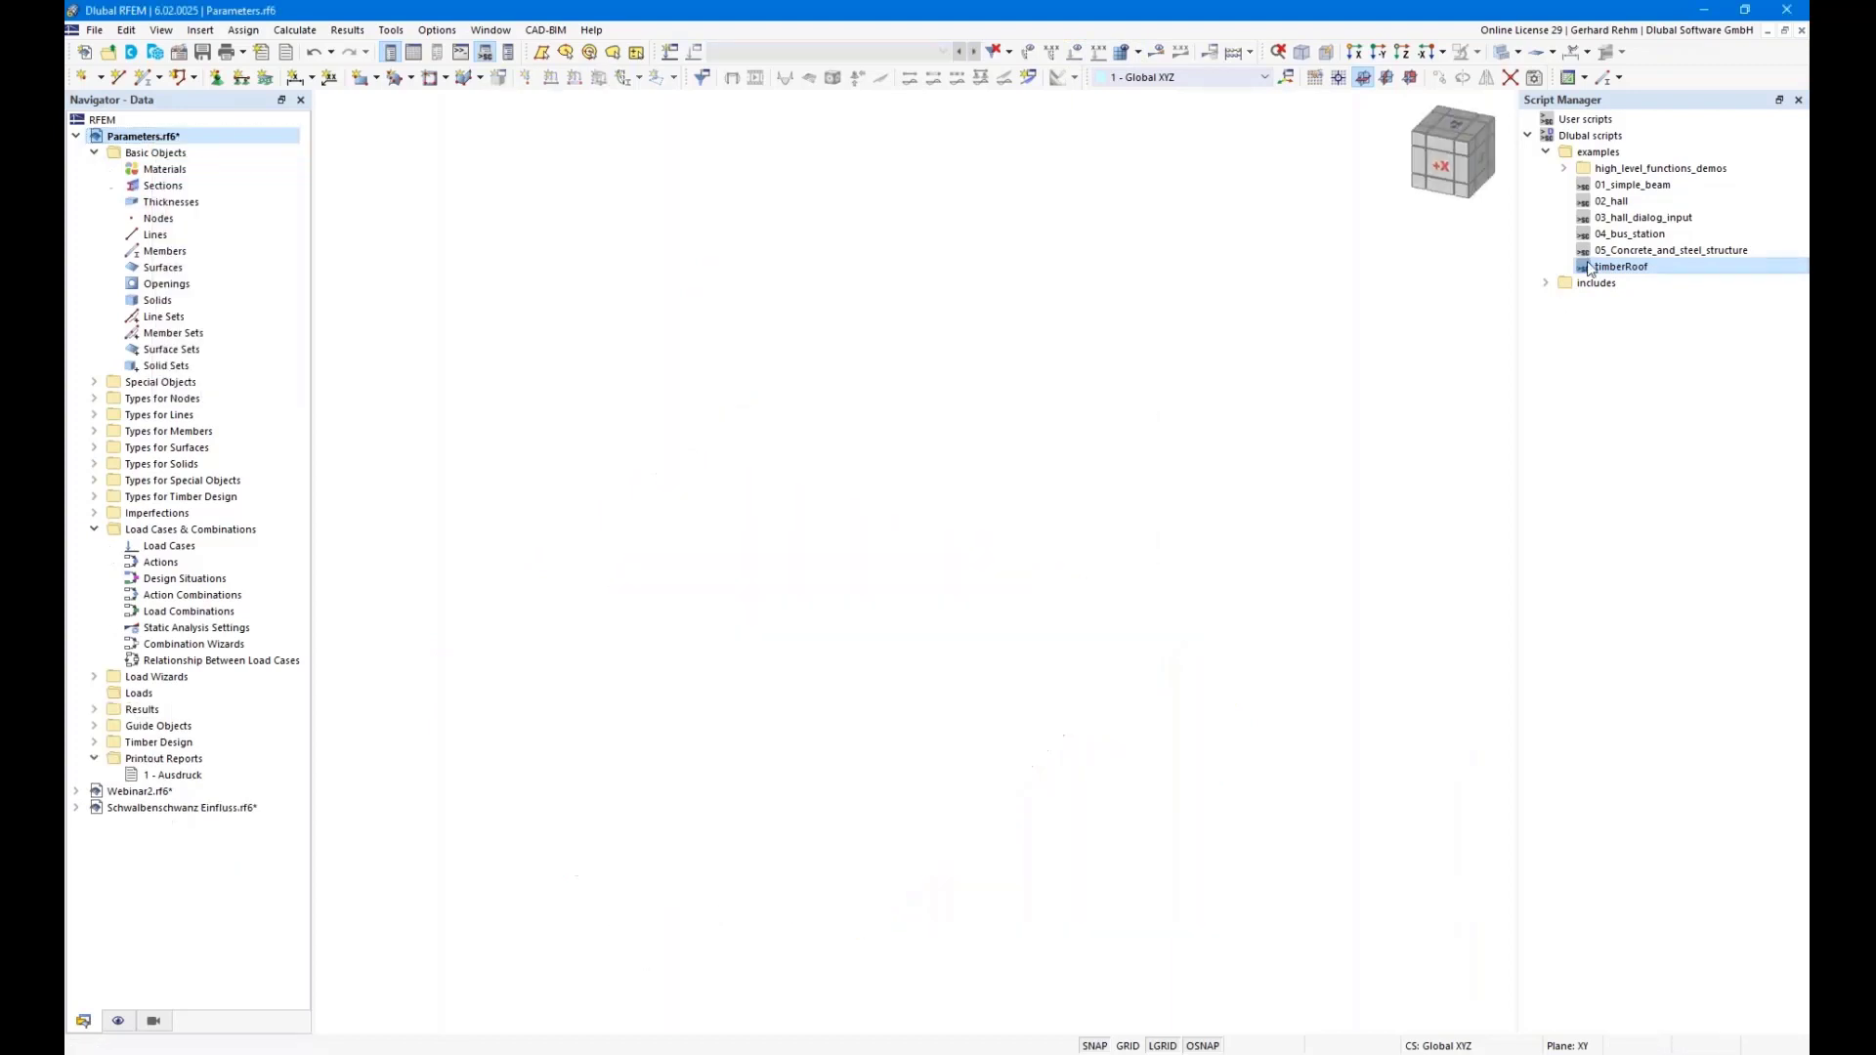
double_click(1617, 266)
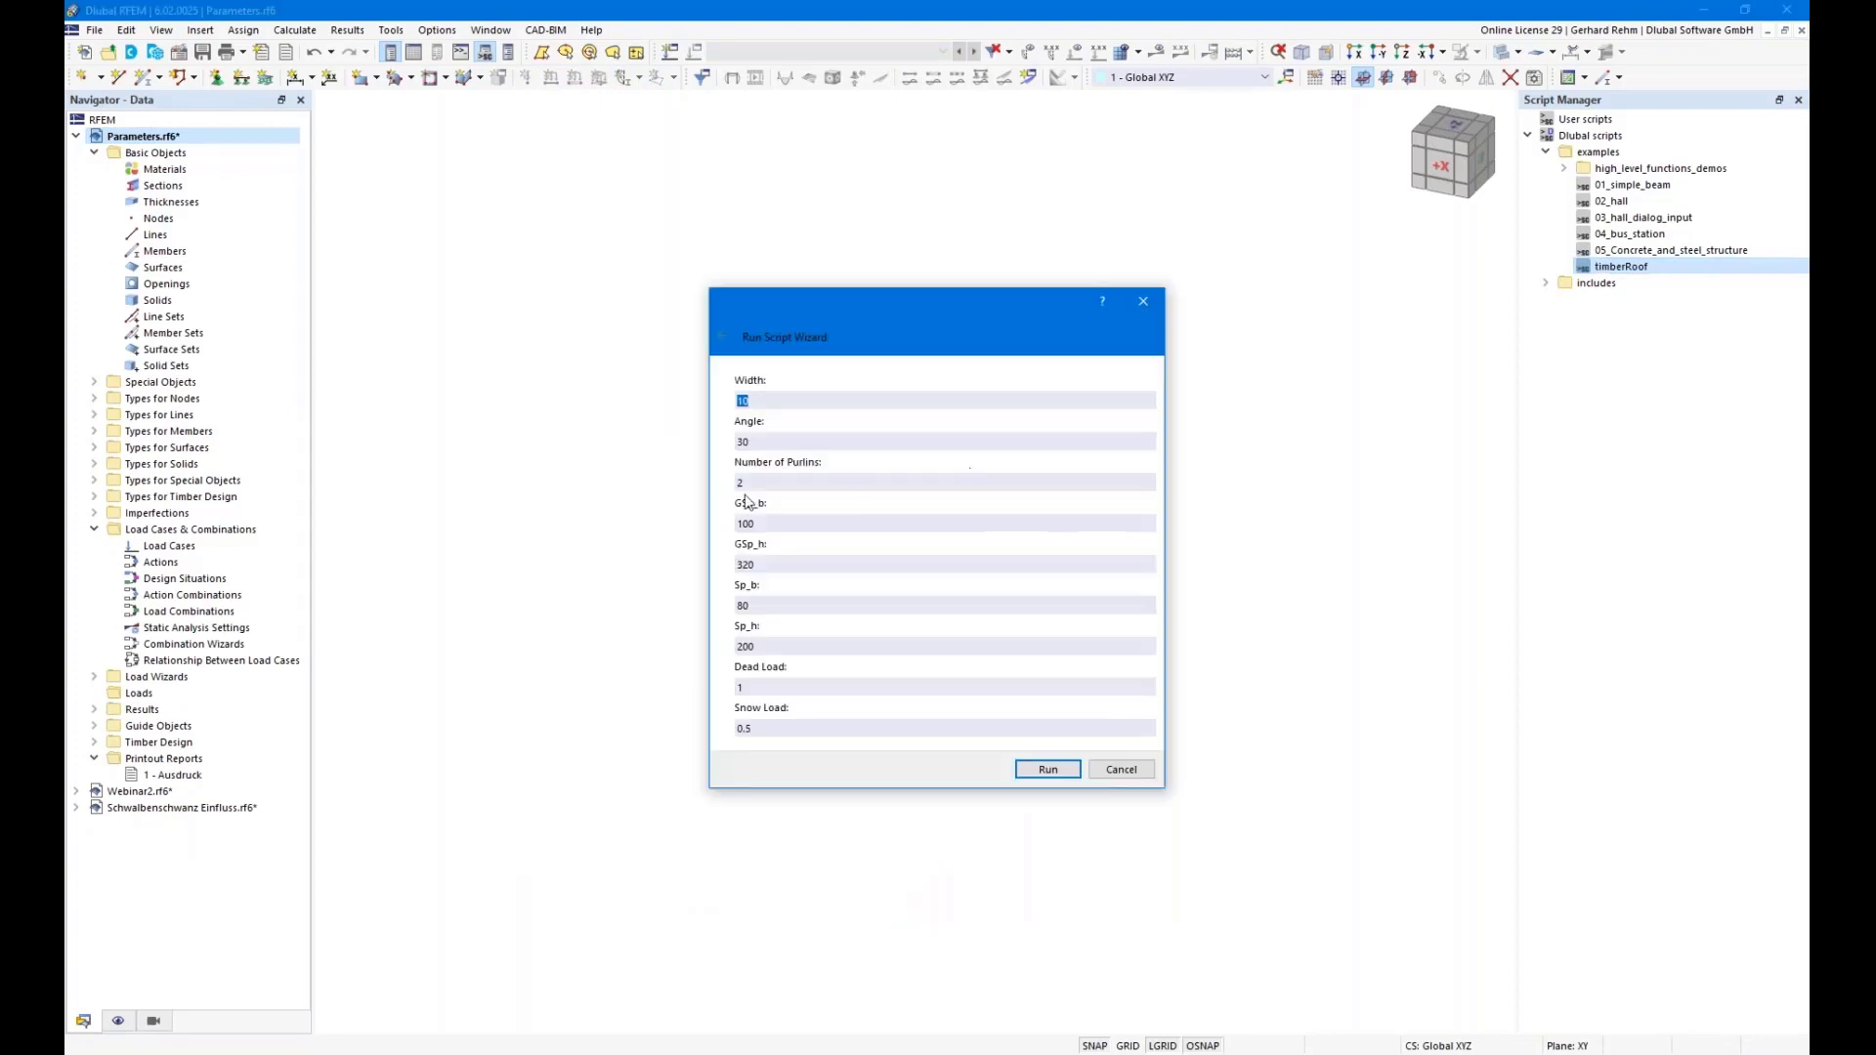
click(1048, 770)
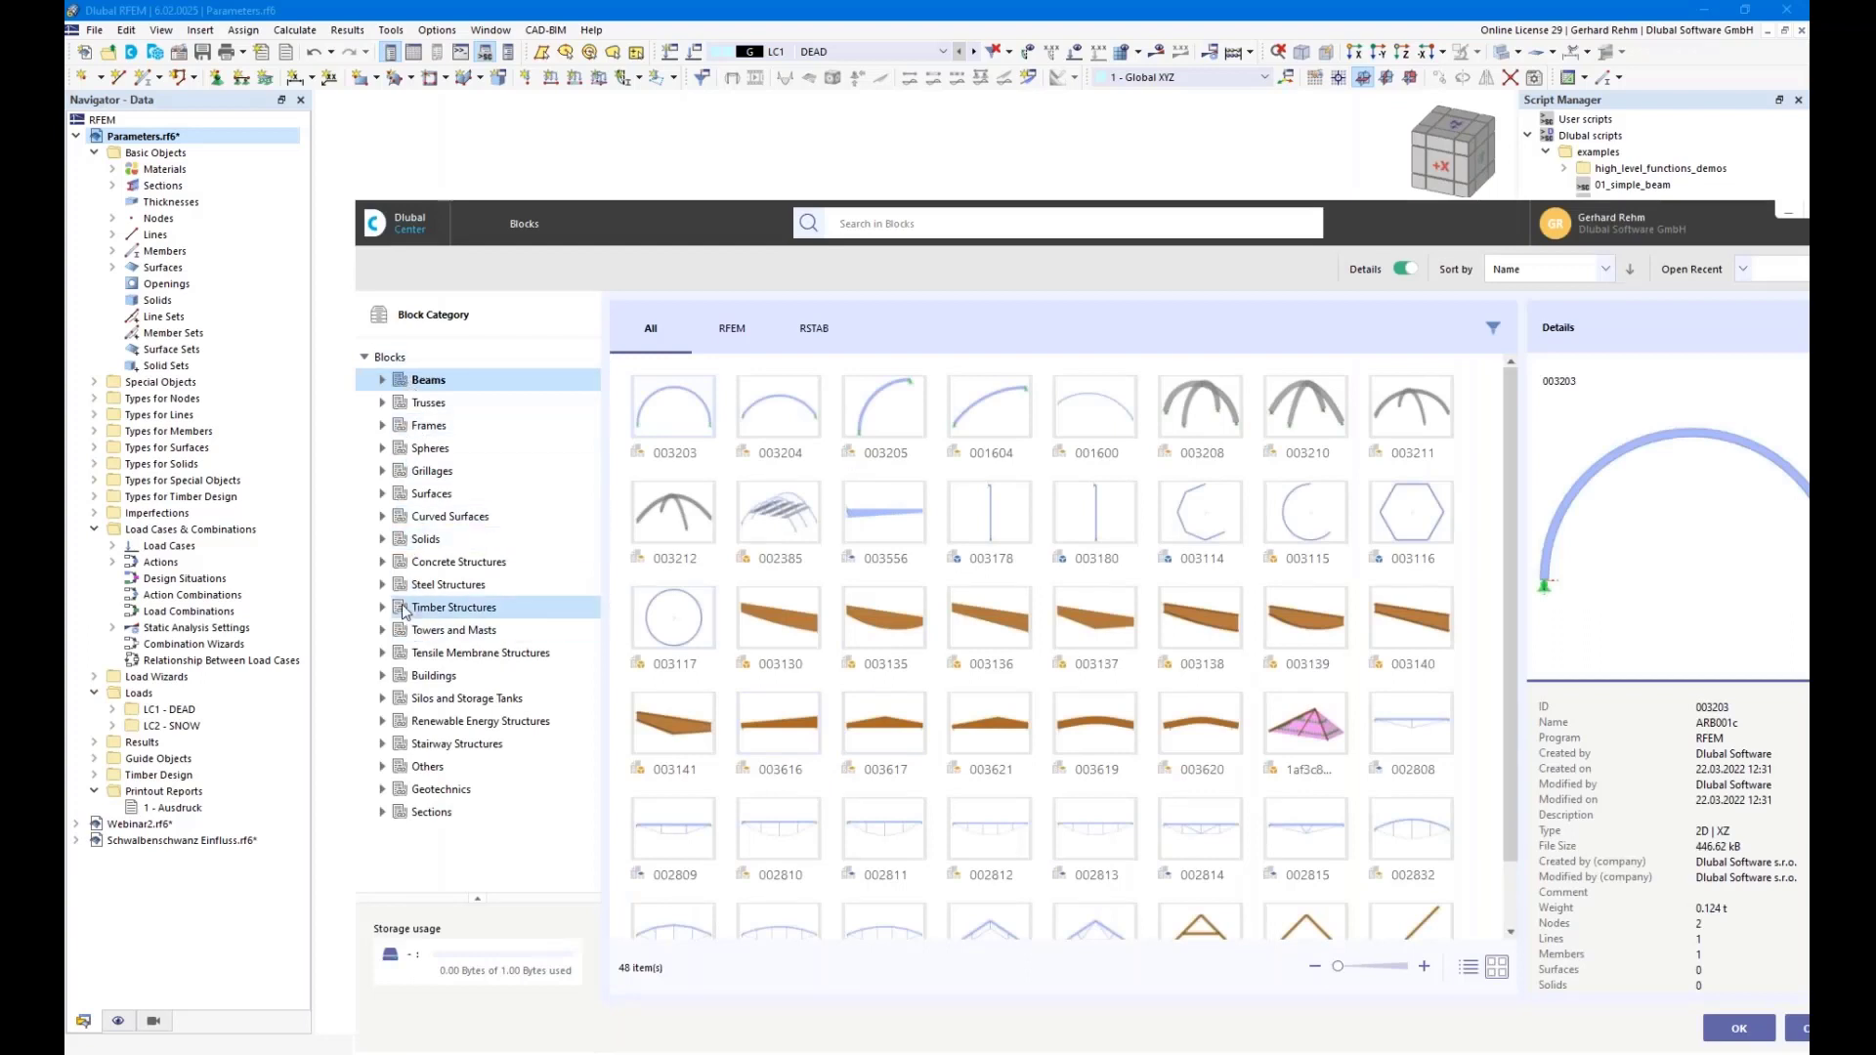
Close the Blocks library without inserting anything and inspect the newly generated roof from the front
click(1803, 1032)
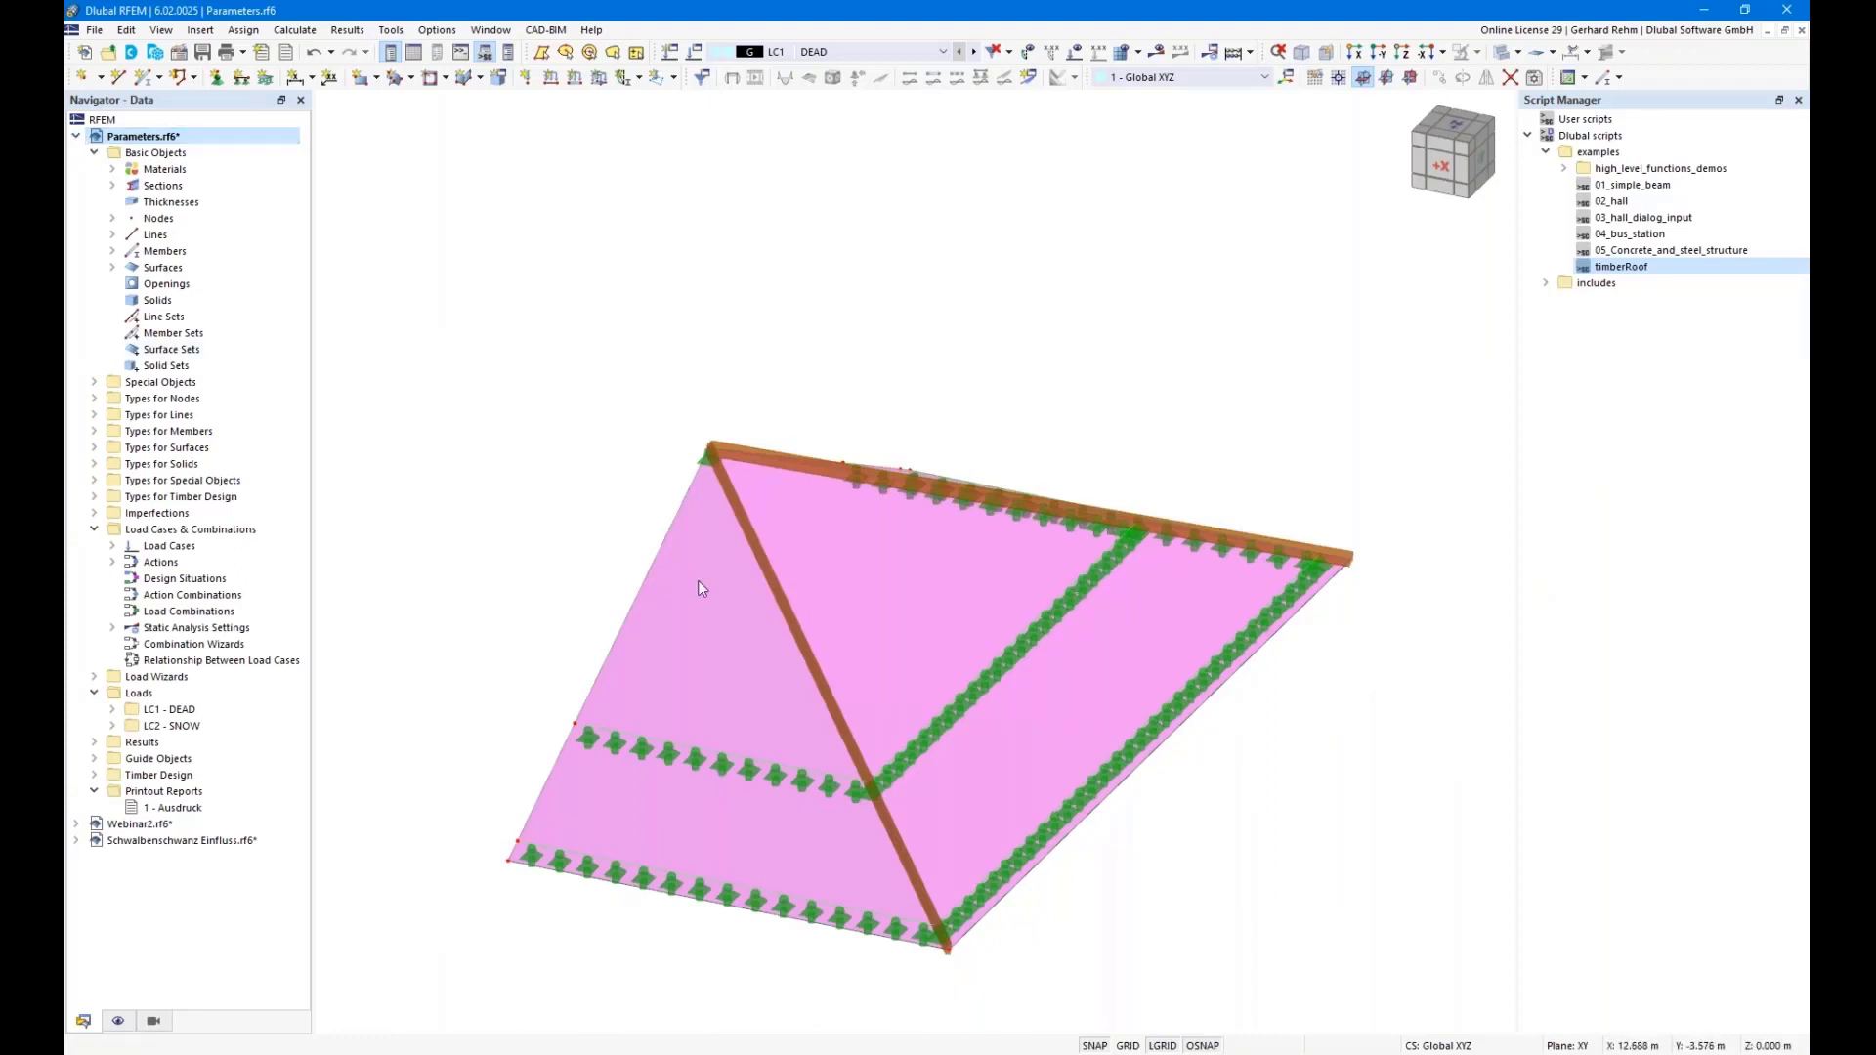
ctrl+middle_drag(1172, 831, 1026, 767)
click(525, 712)
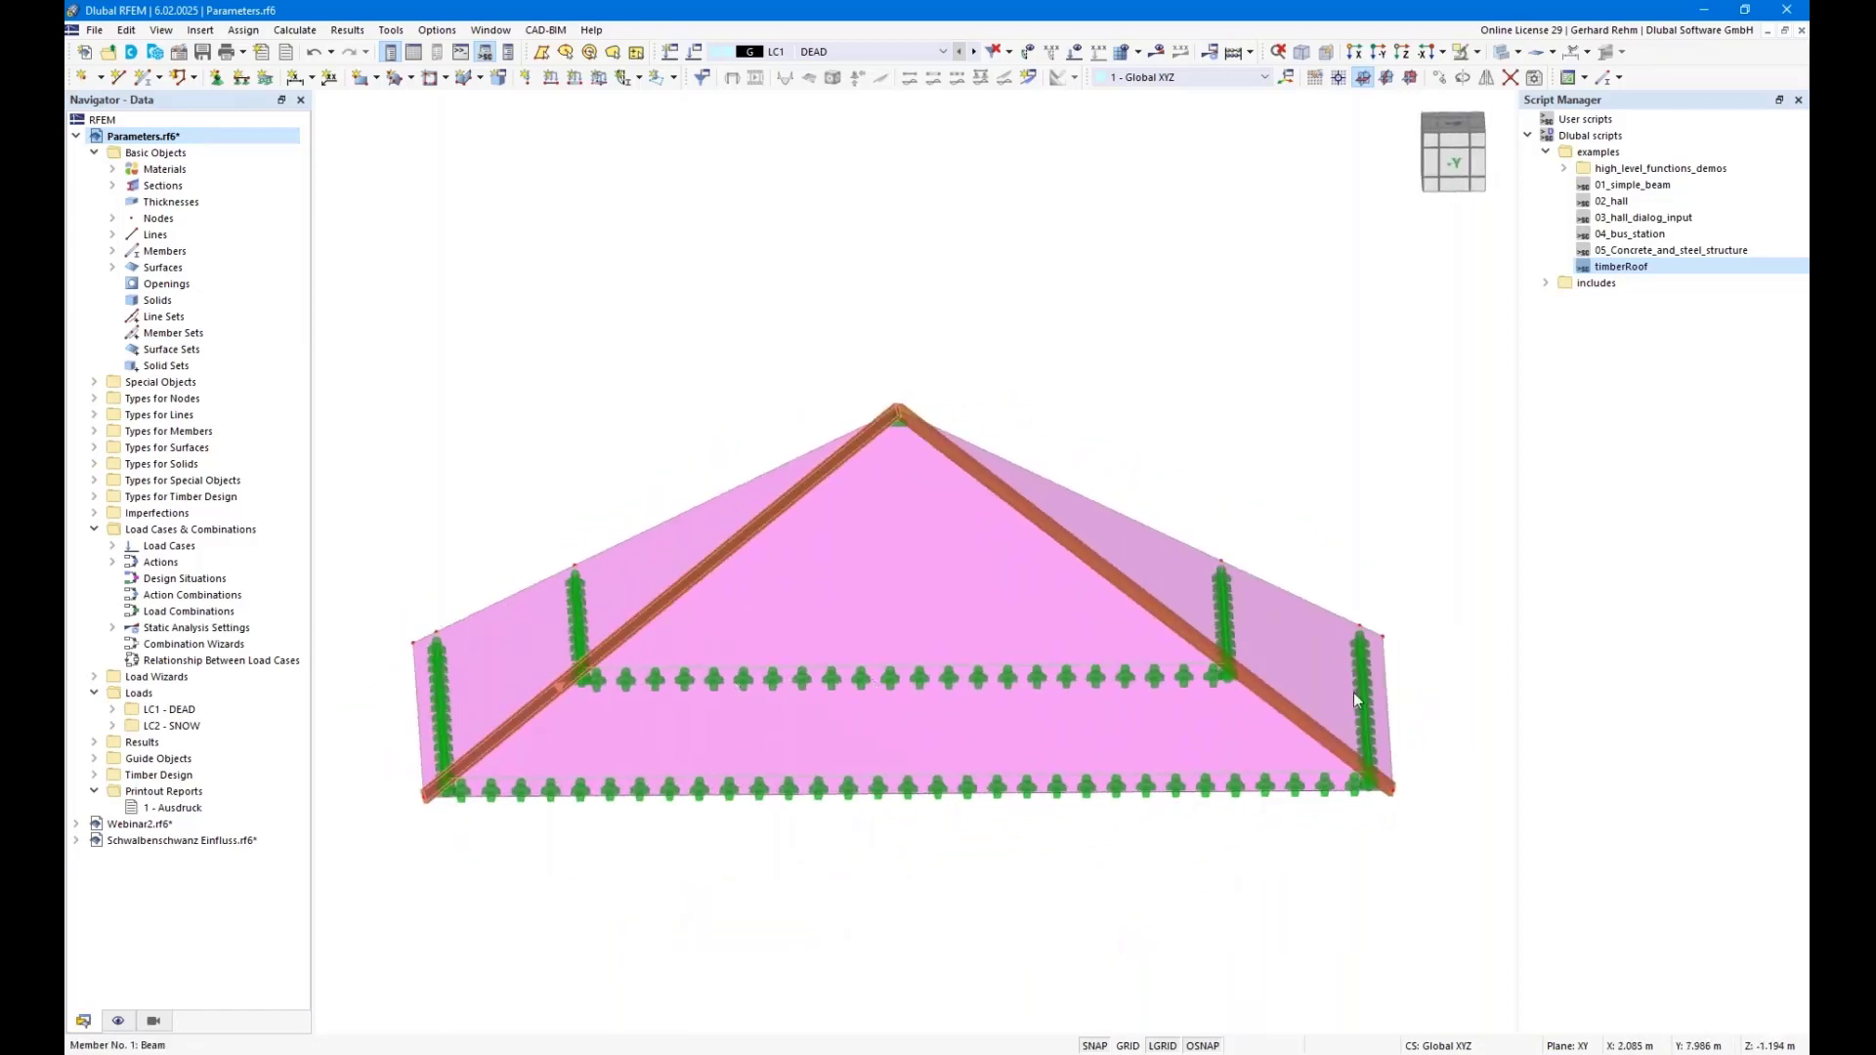
click(1348, 887)
Switch to the Hip Rafter model, view the rafter in 3D and open the section of its lowest member for editing
click(393, 1054)
click(481, 988)
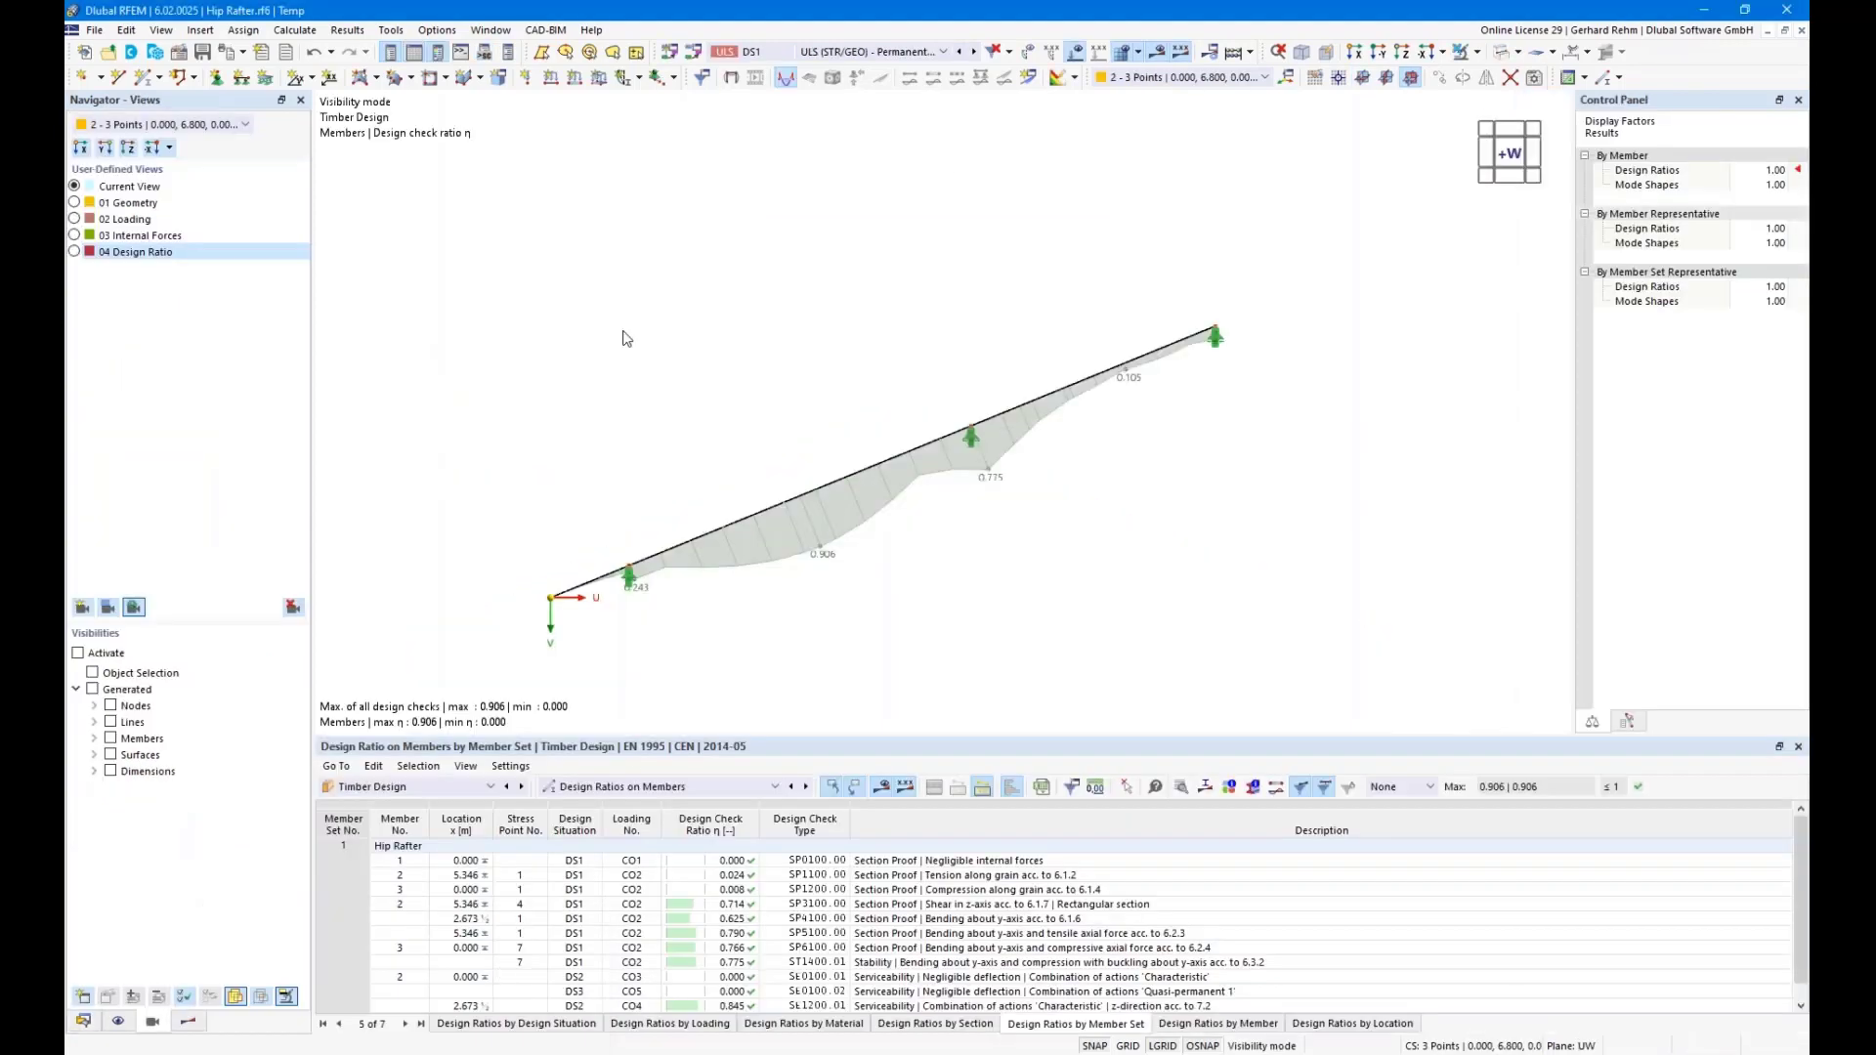
ctrl+middle_drag(704, 350, 762, 342)
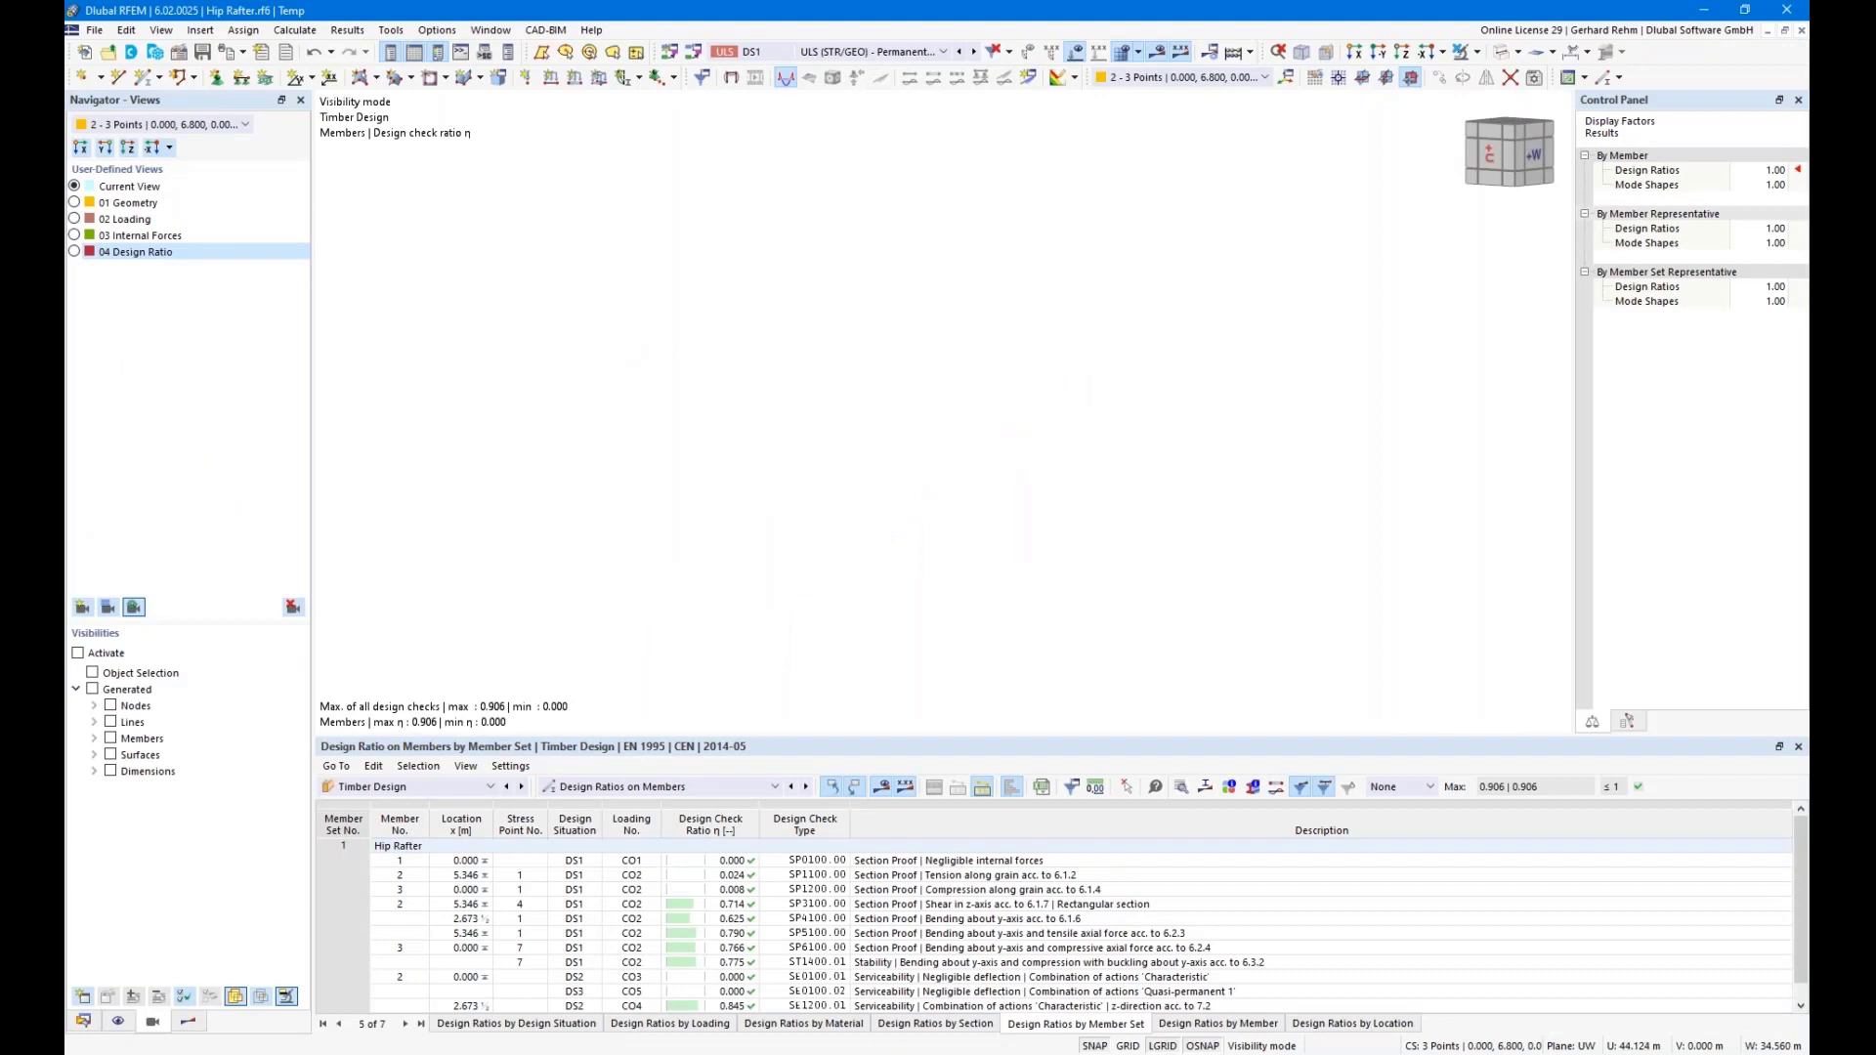
middle_drag(1004, 554, 1176, 467)
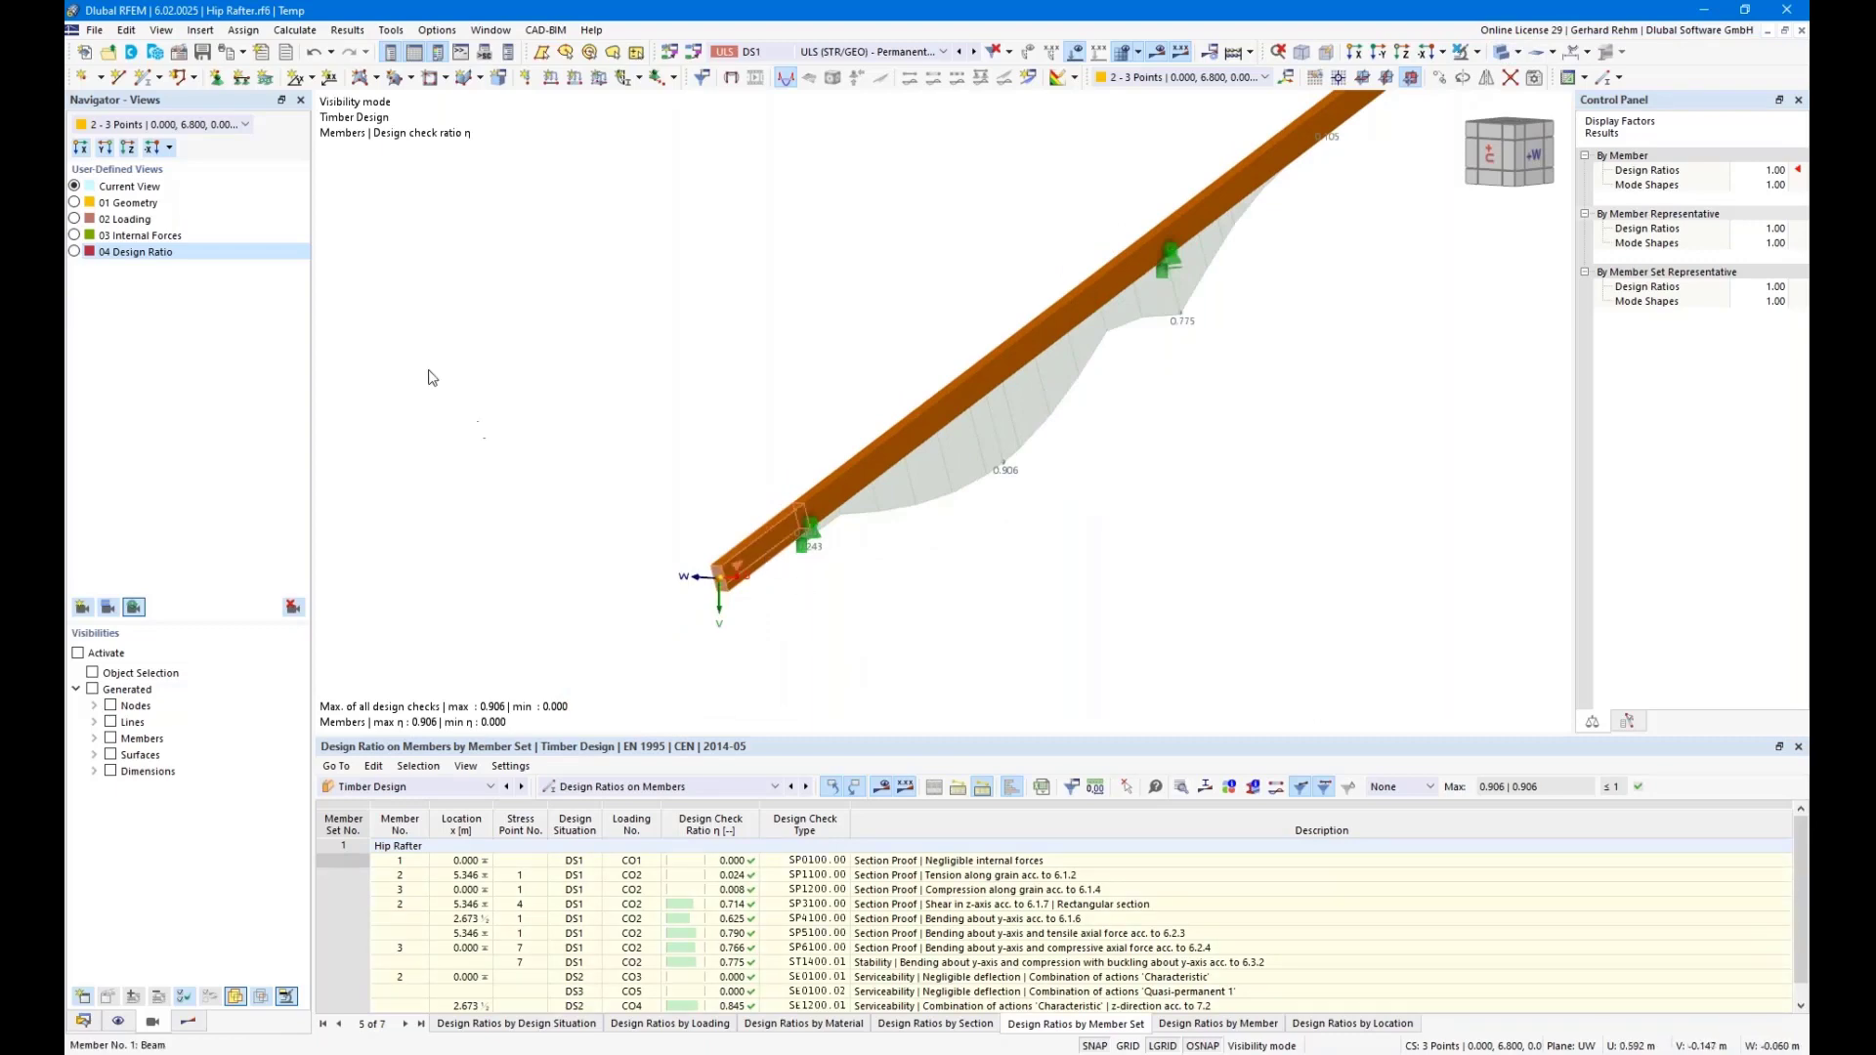
click(482, 239)
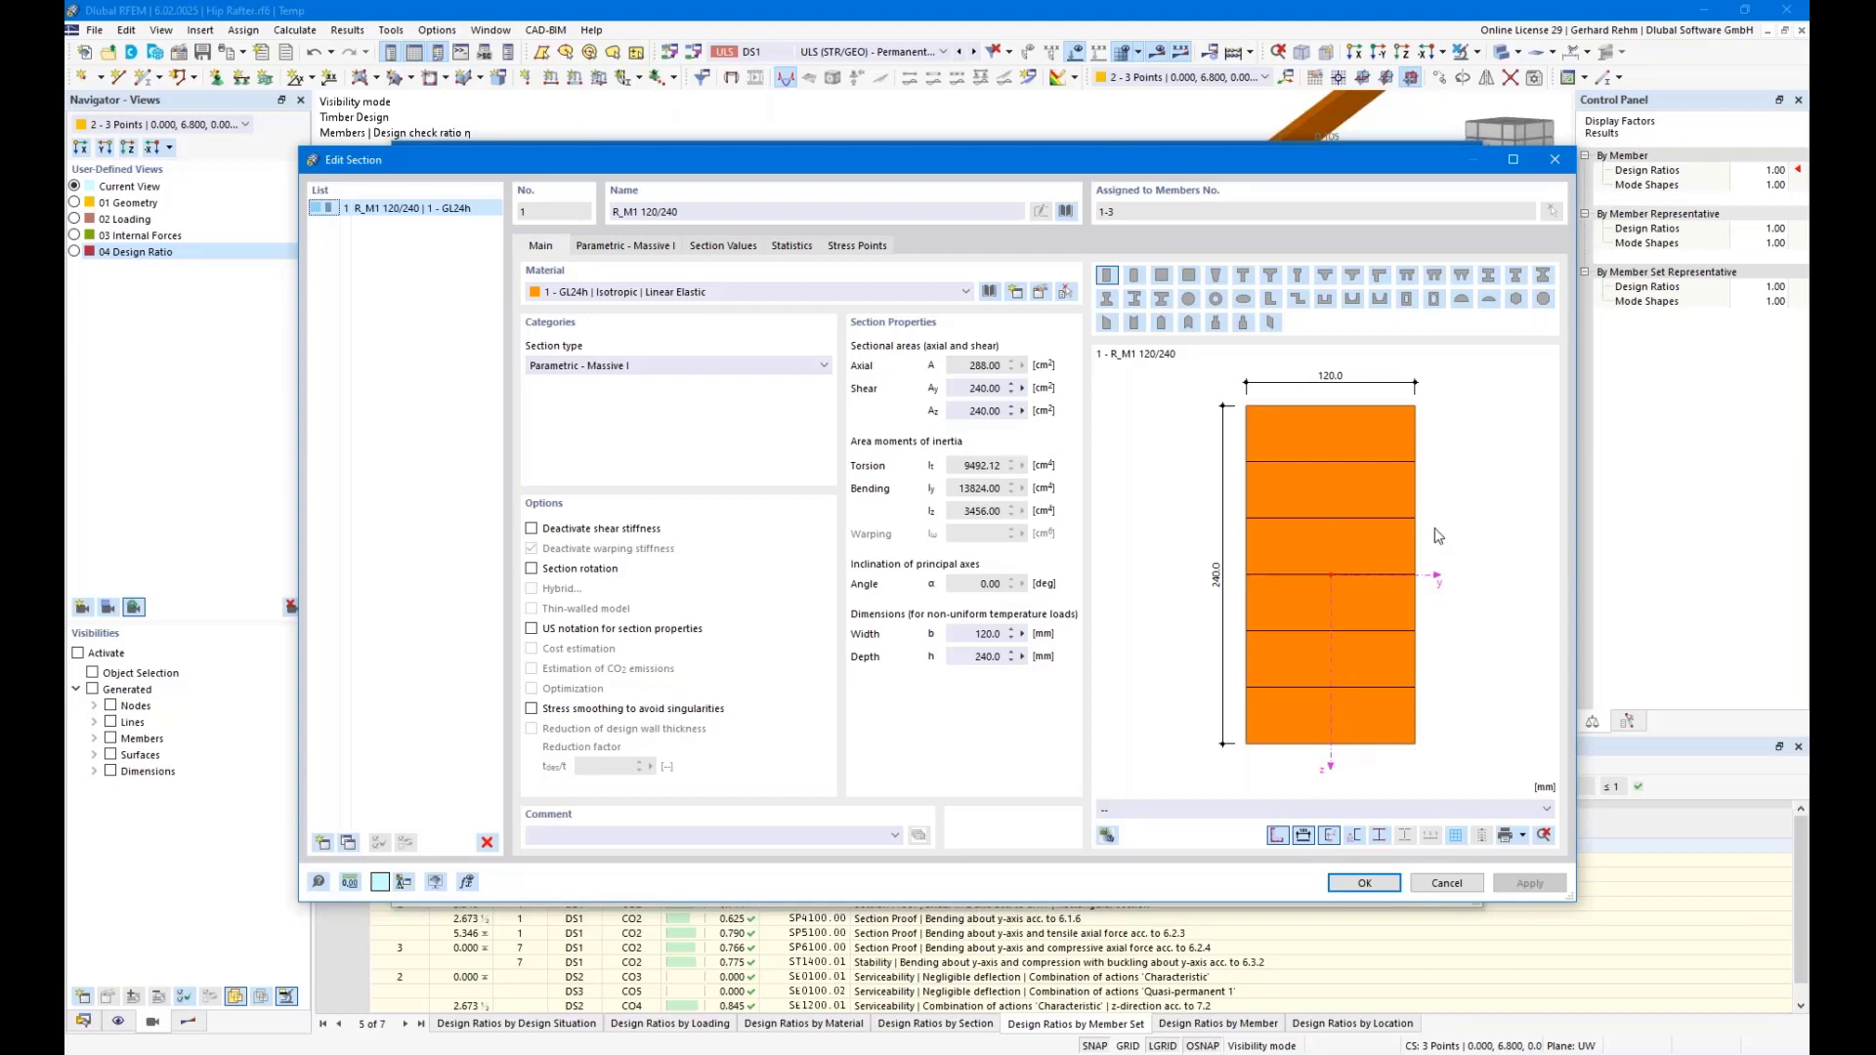
Try pointed parametric massive shapes for the rafter section, including RPOI_M1 1000/500/100 and RPO_M1 1000/500/100
click(1161, 324)
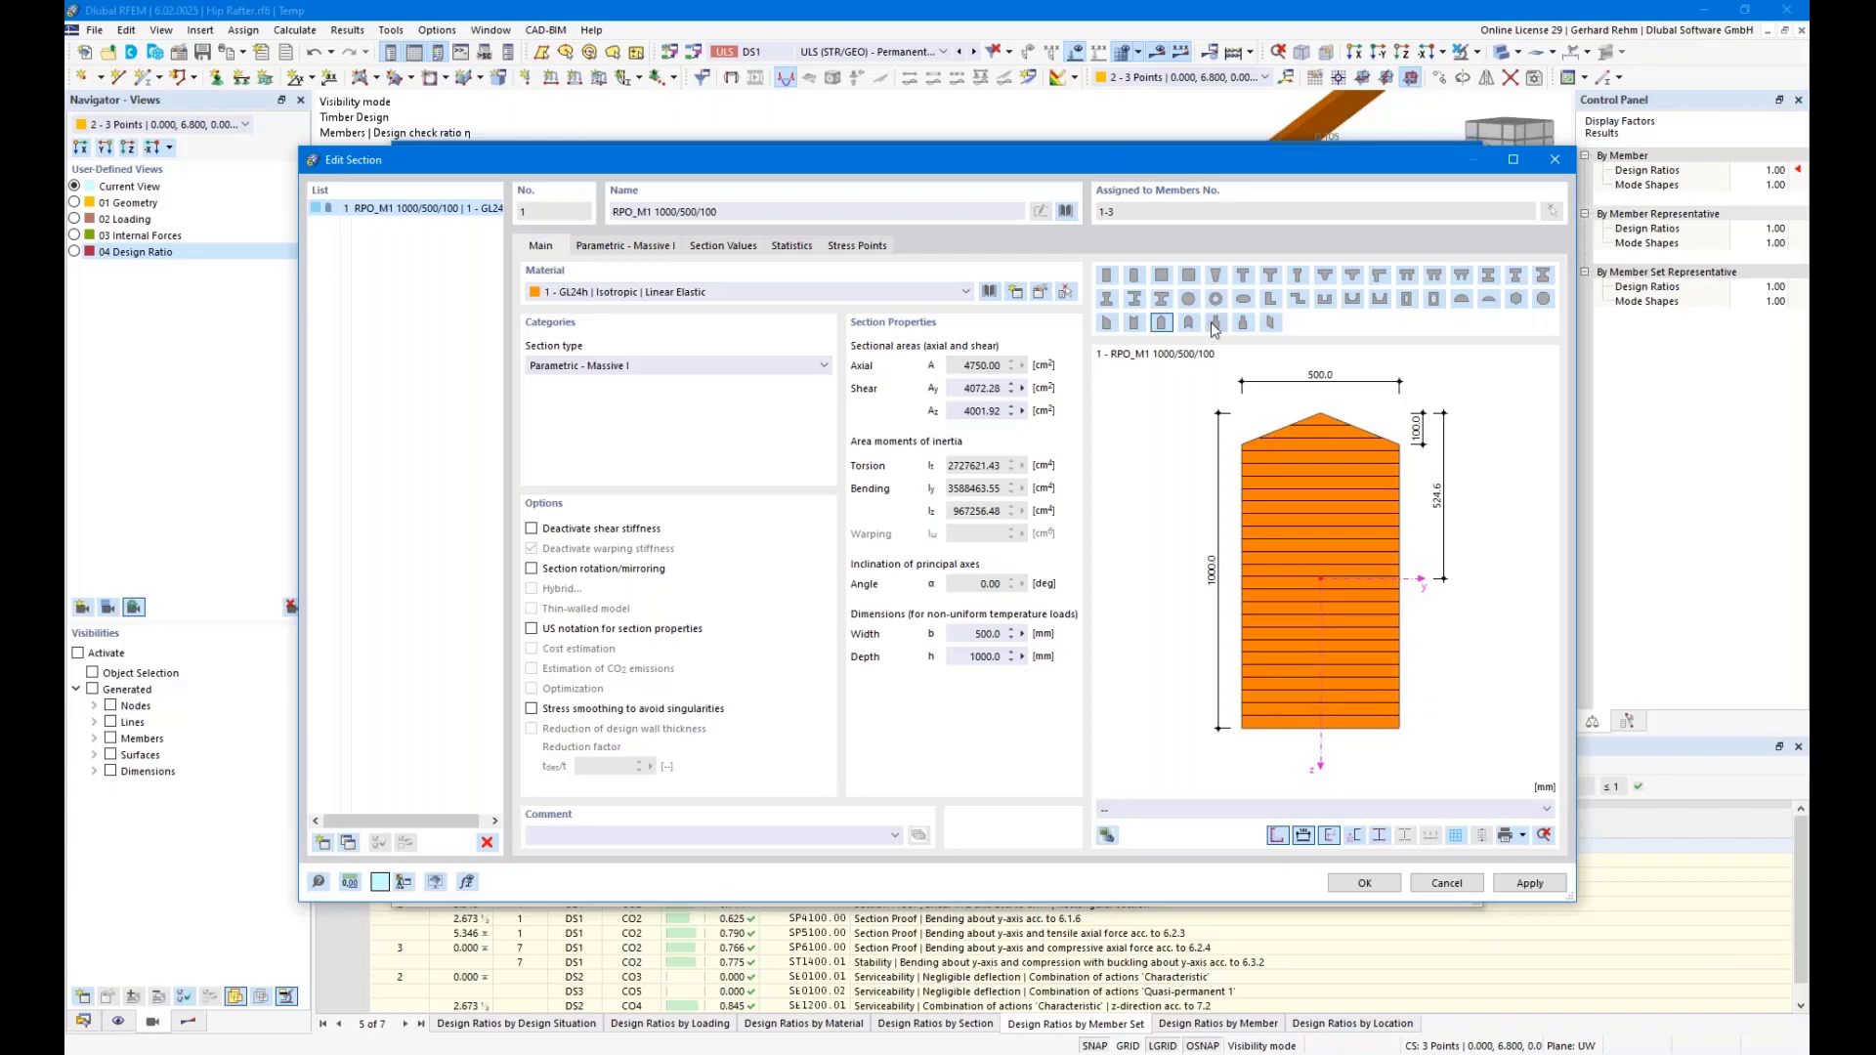
click(1136, 325)
click(1190, 325)
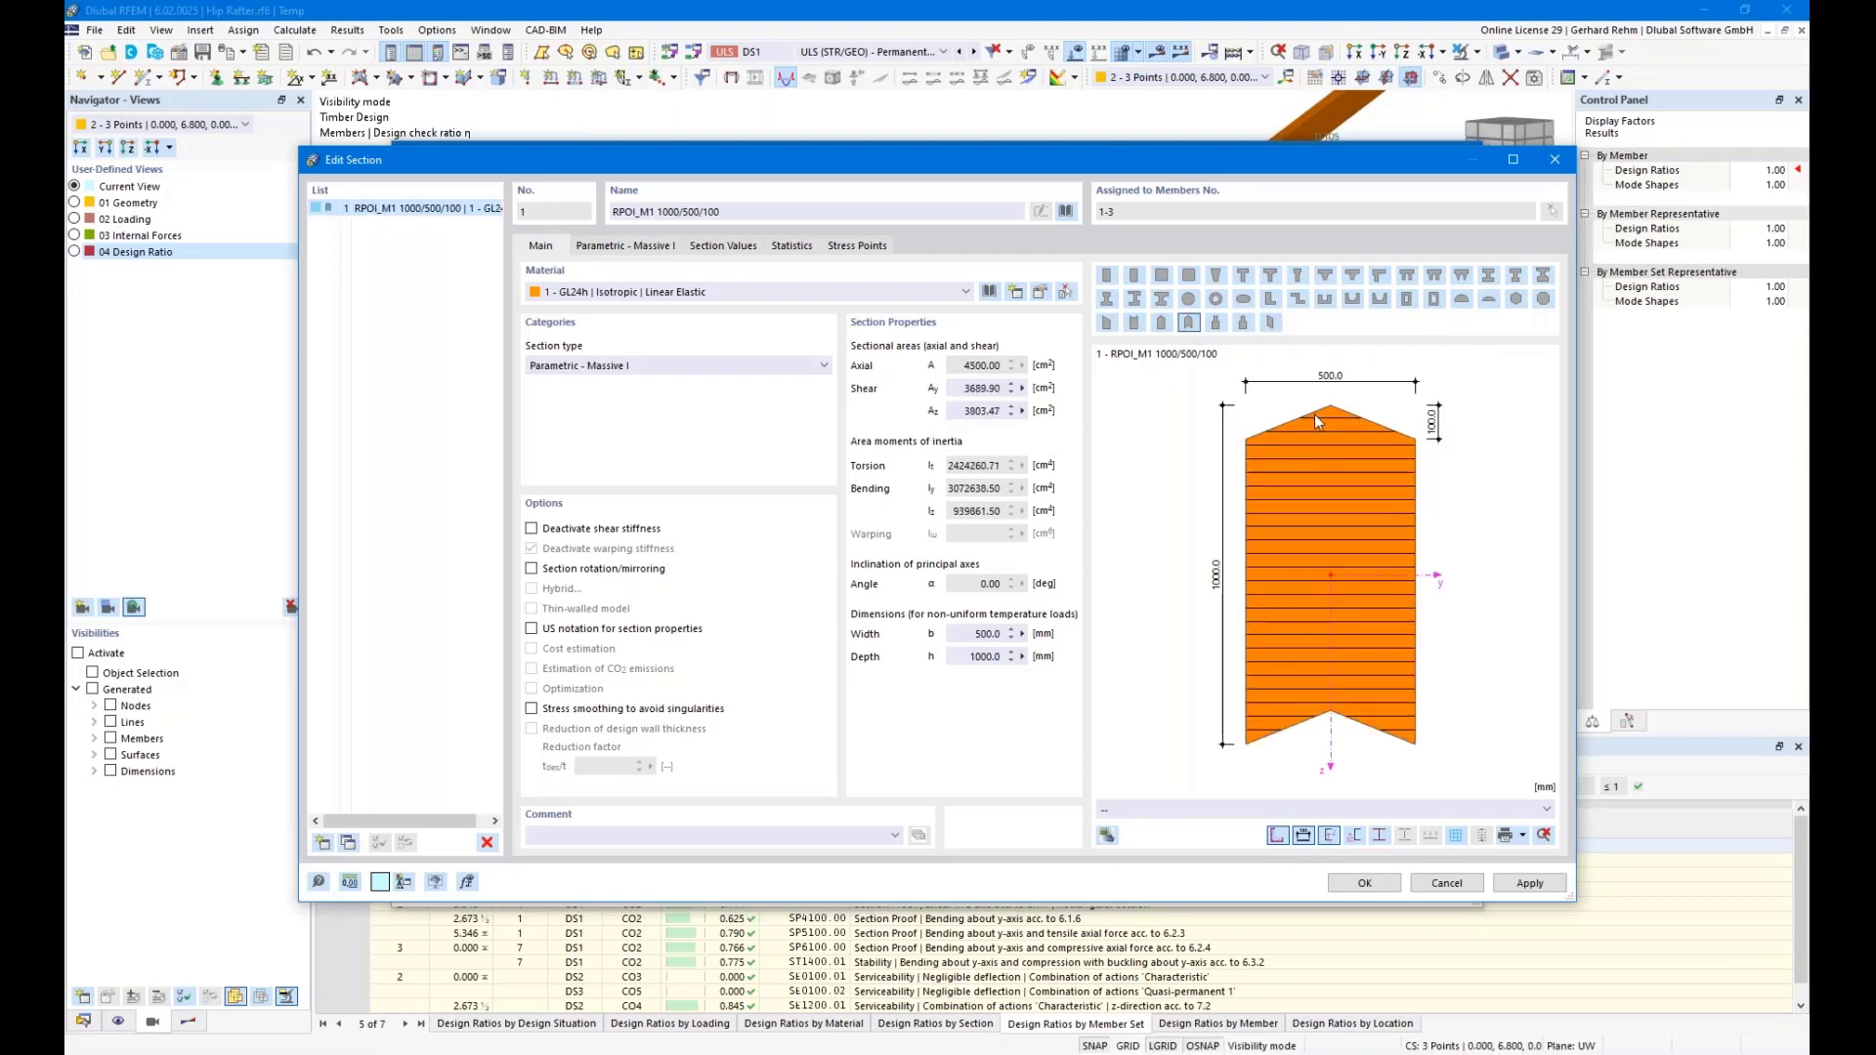
click(1163, 327)
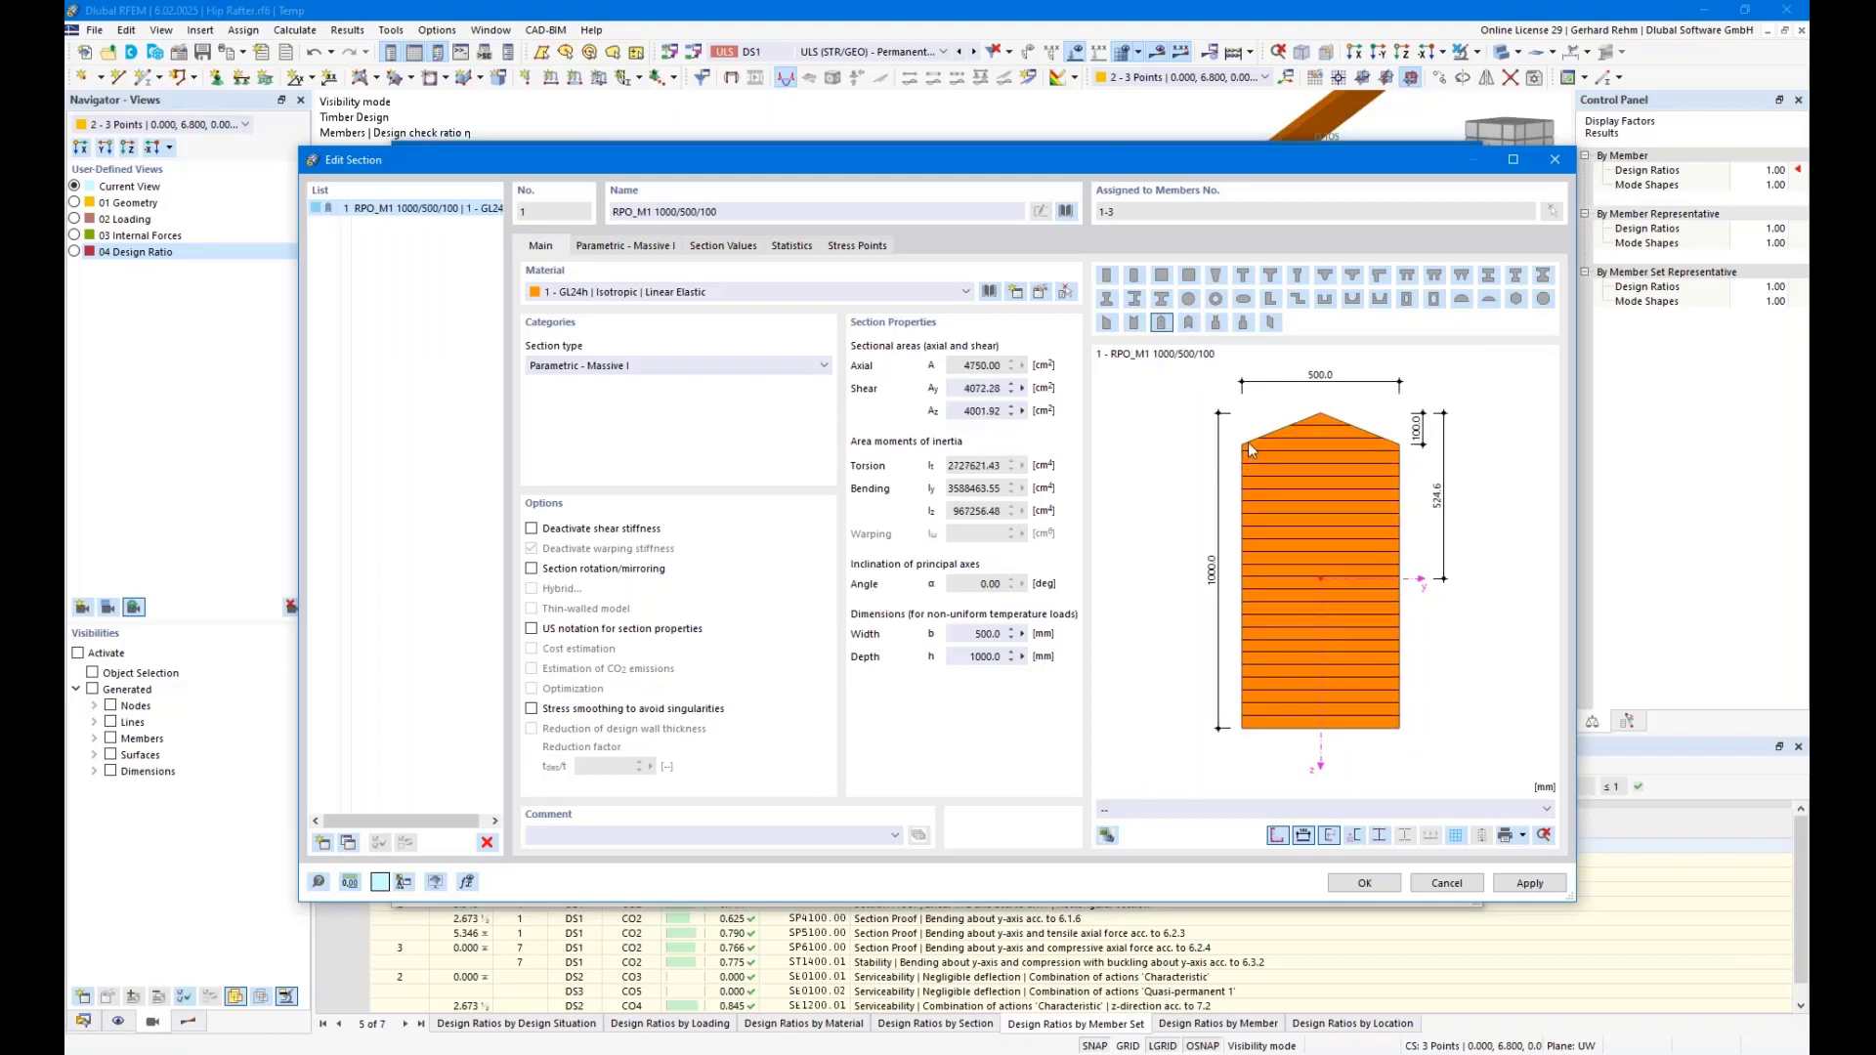
Switch to the browser and look at the image results for dovetail timber connections
click(185, 1052)
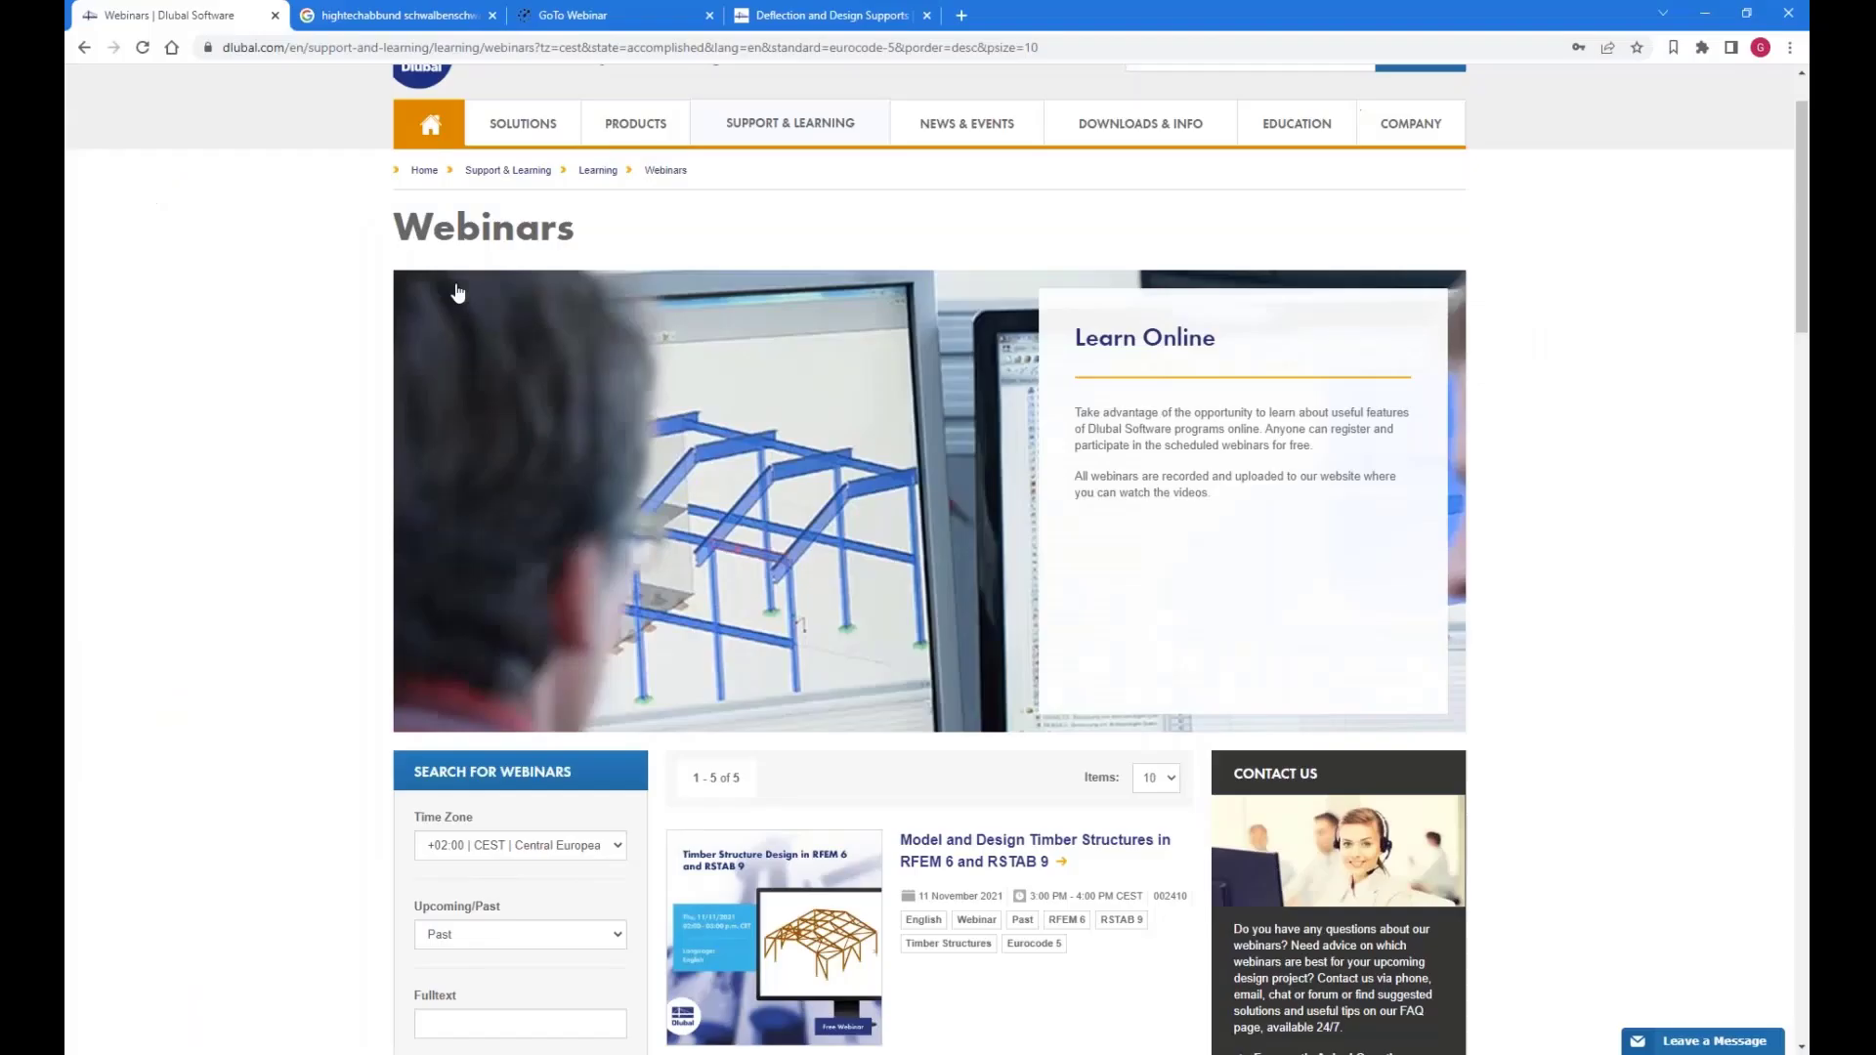
click(865, 14)
click(396, 15)
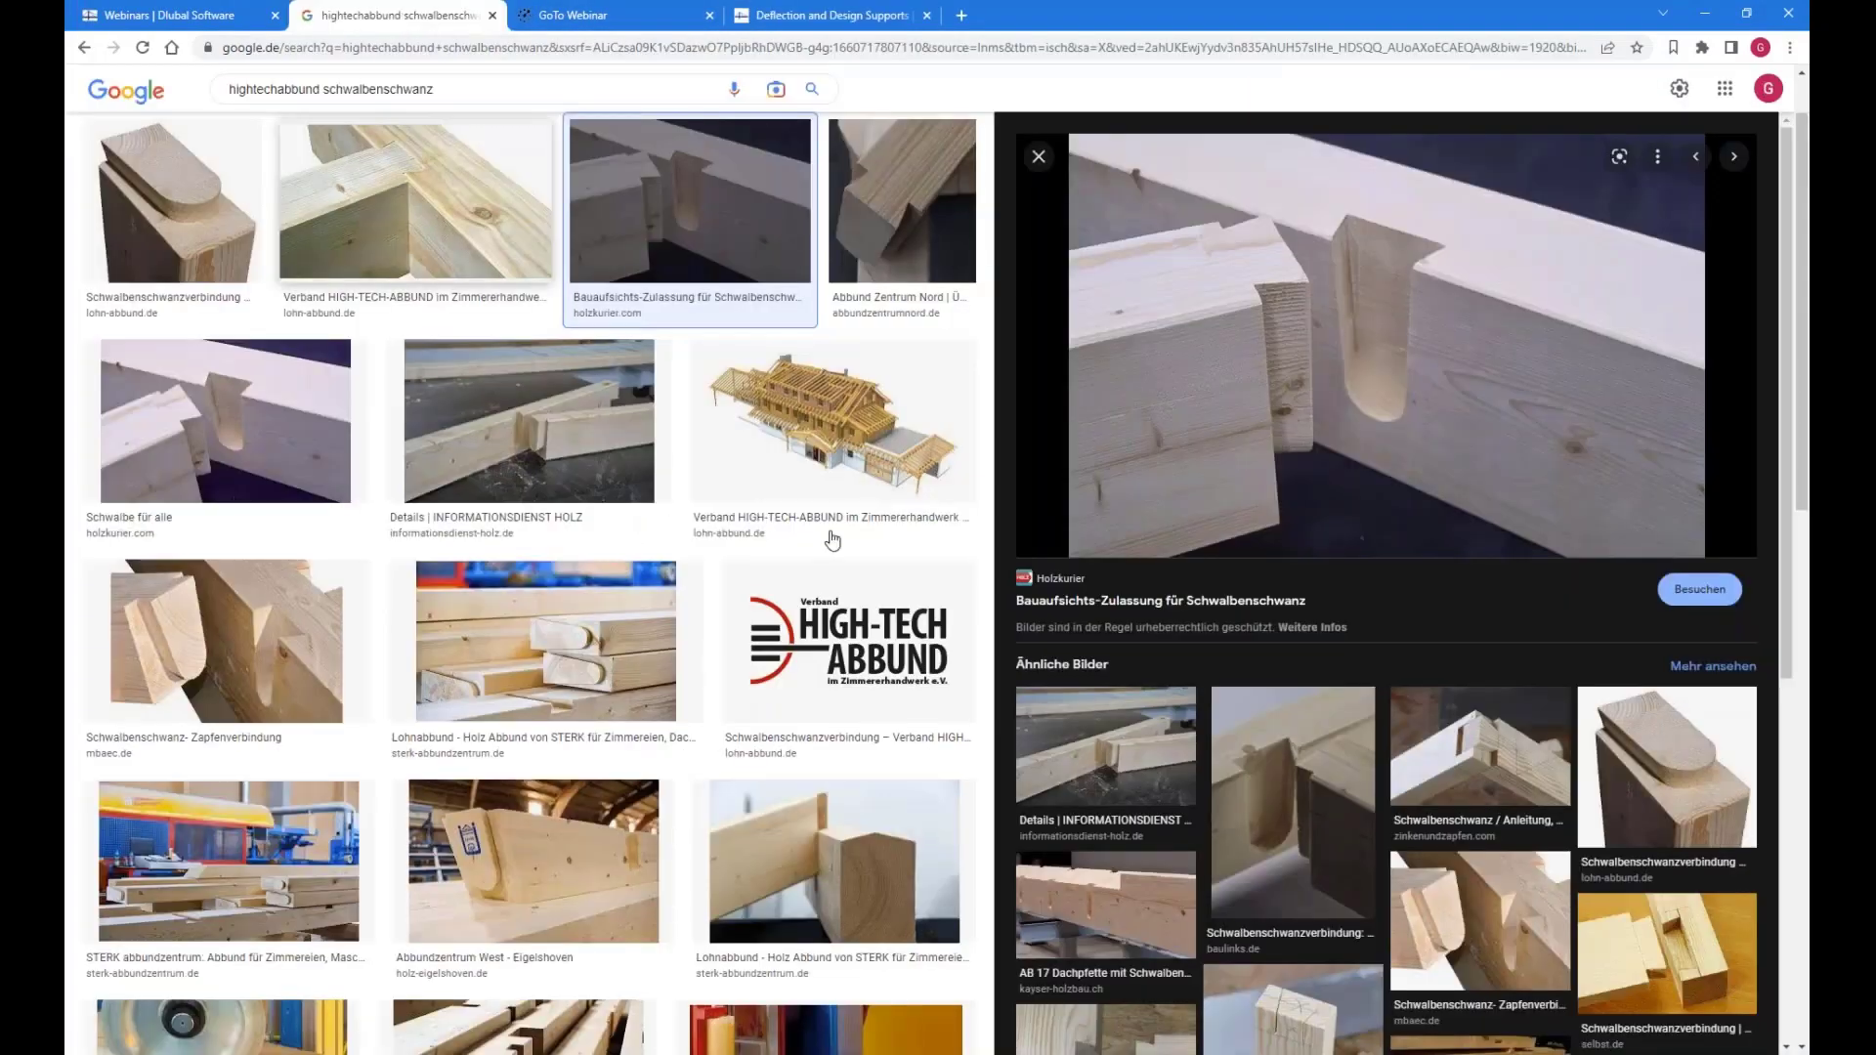
scroll(1286, 713, up, 1)
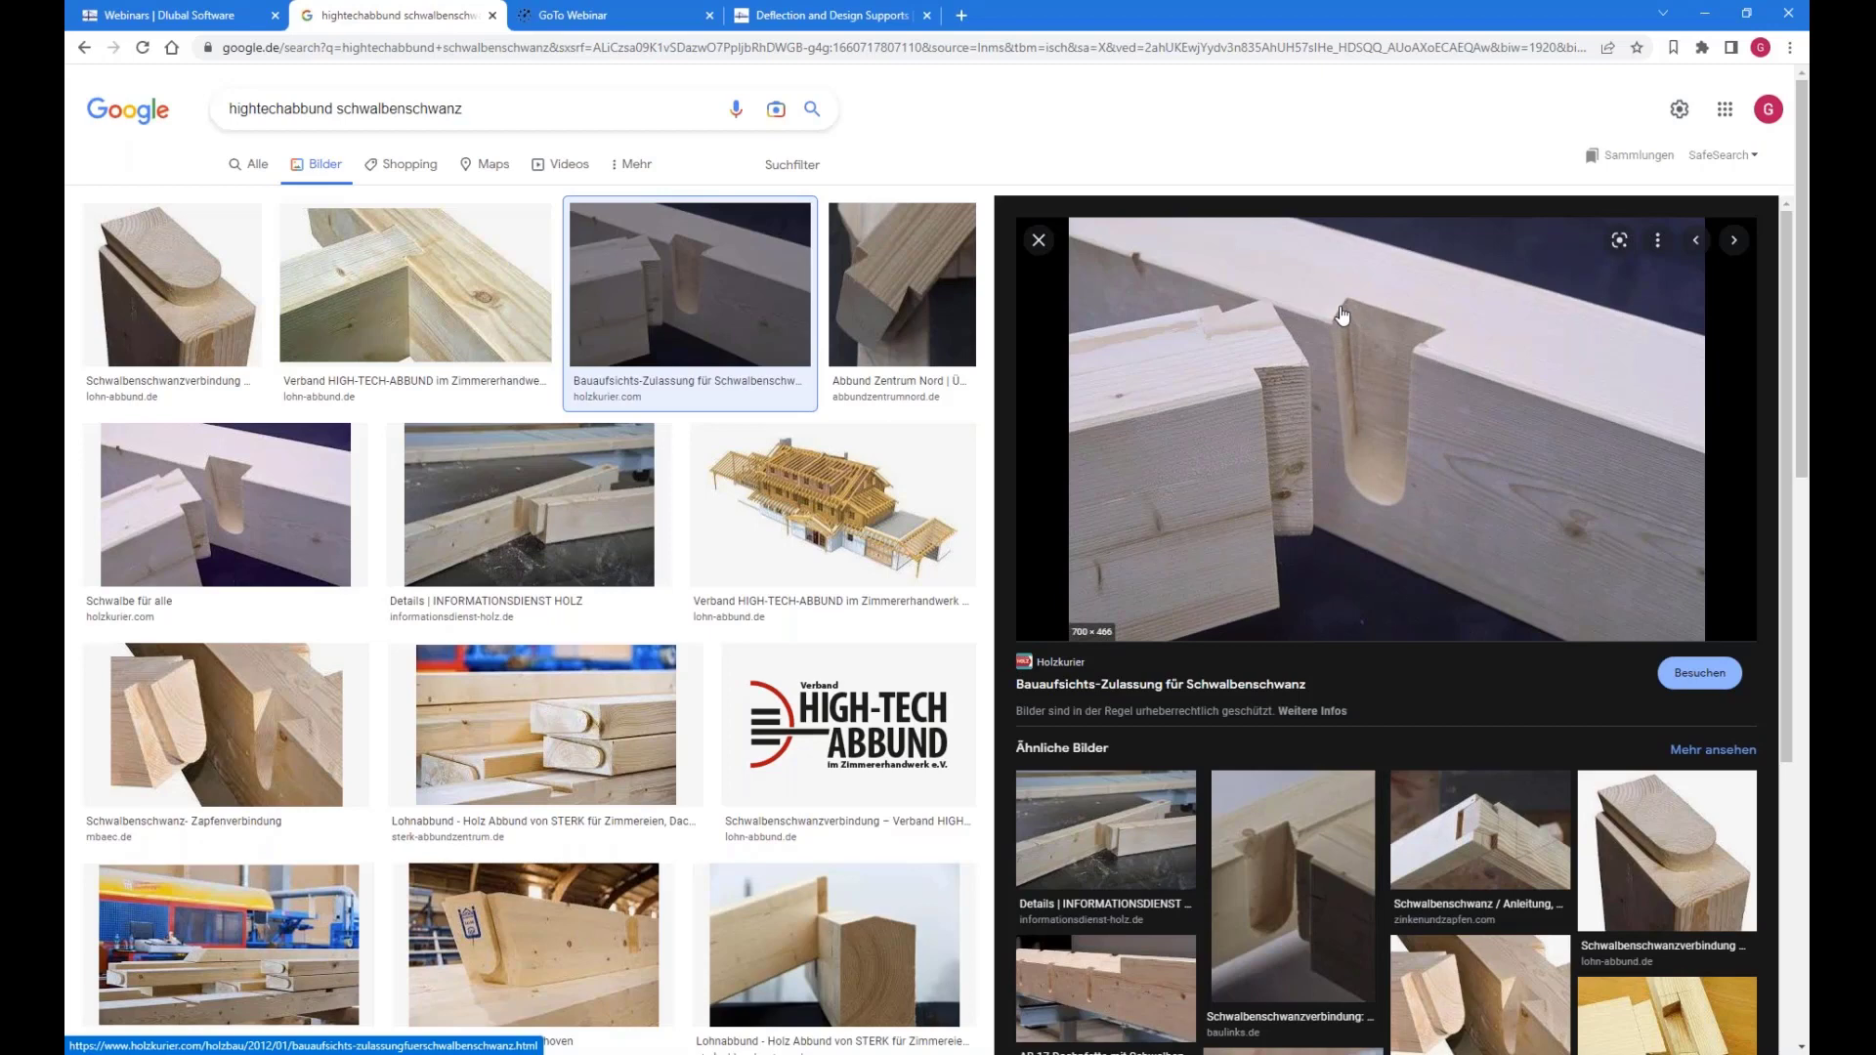
Return to the Hip Rafter model and discard the section and member edits
mouse_move(384, 1040)
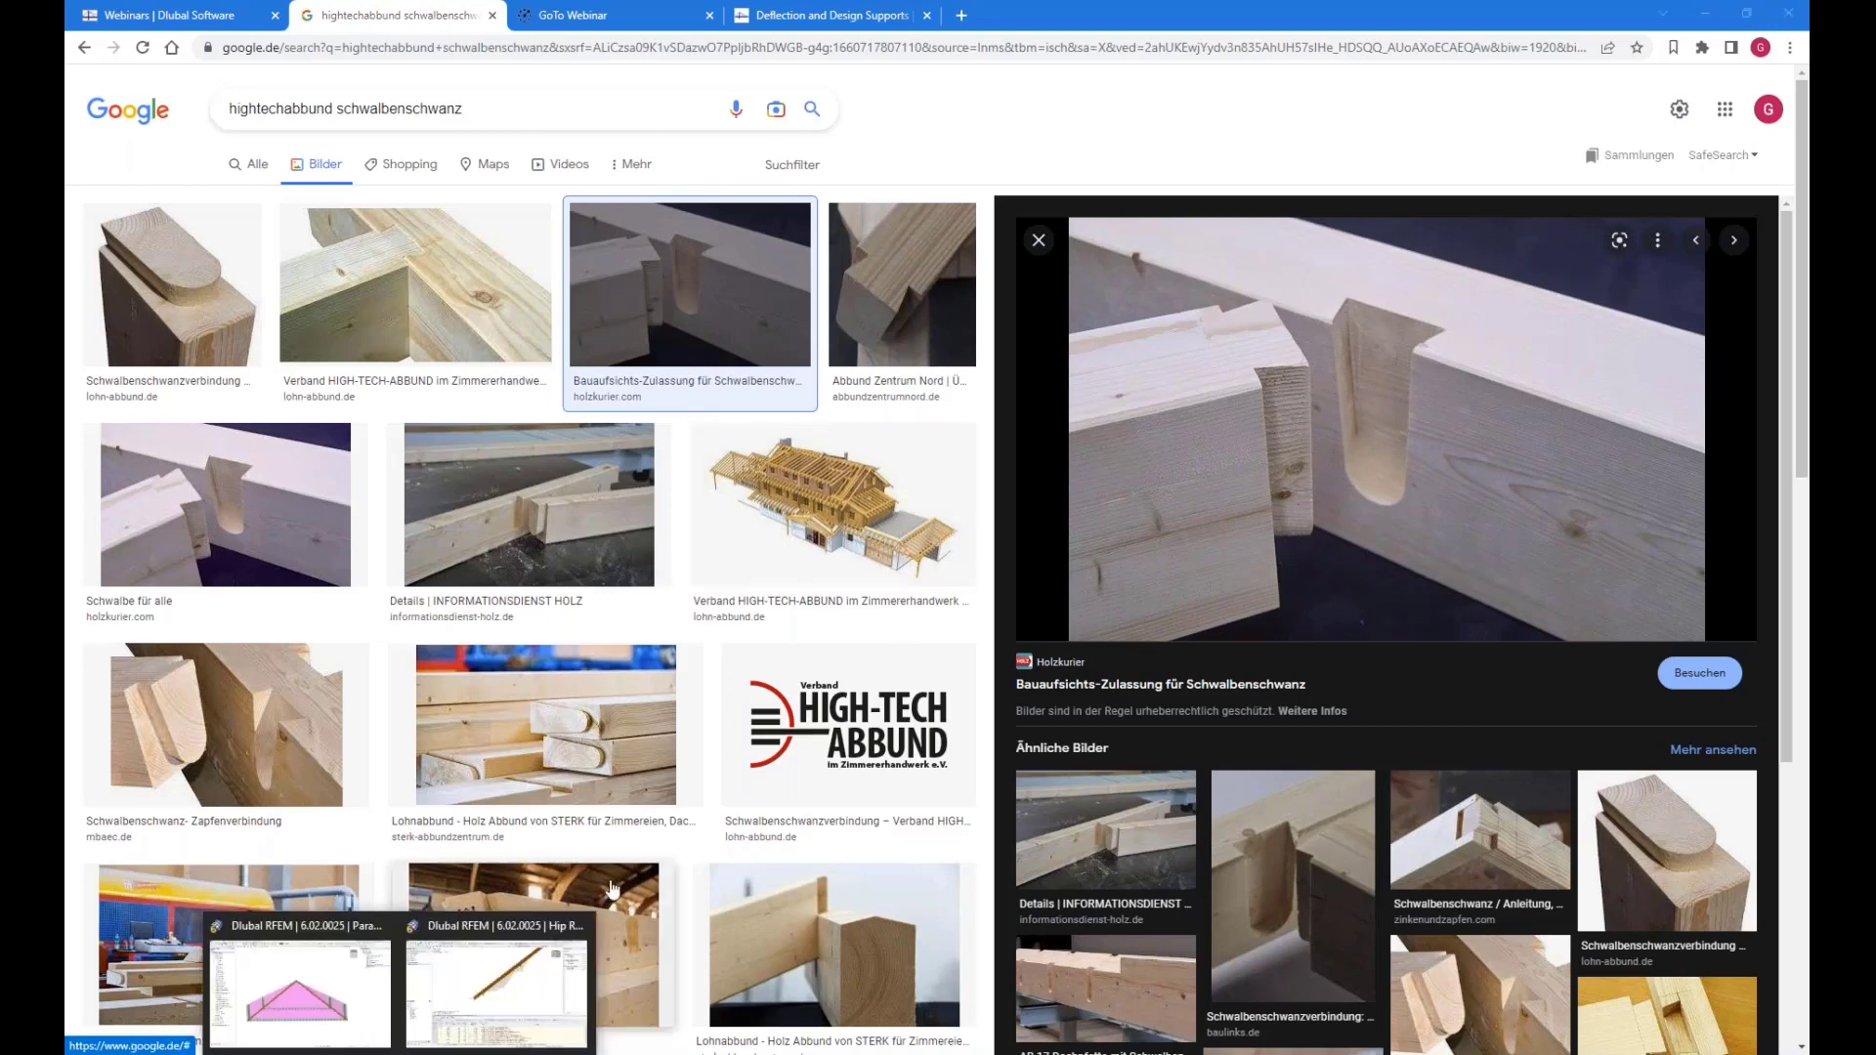
click(460, 1007)
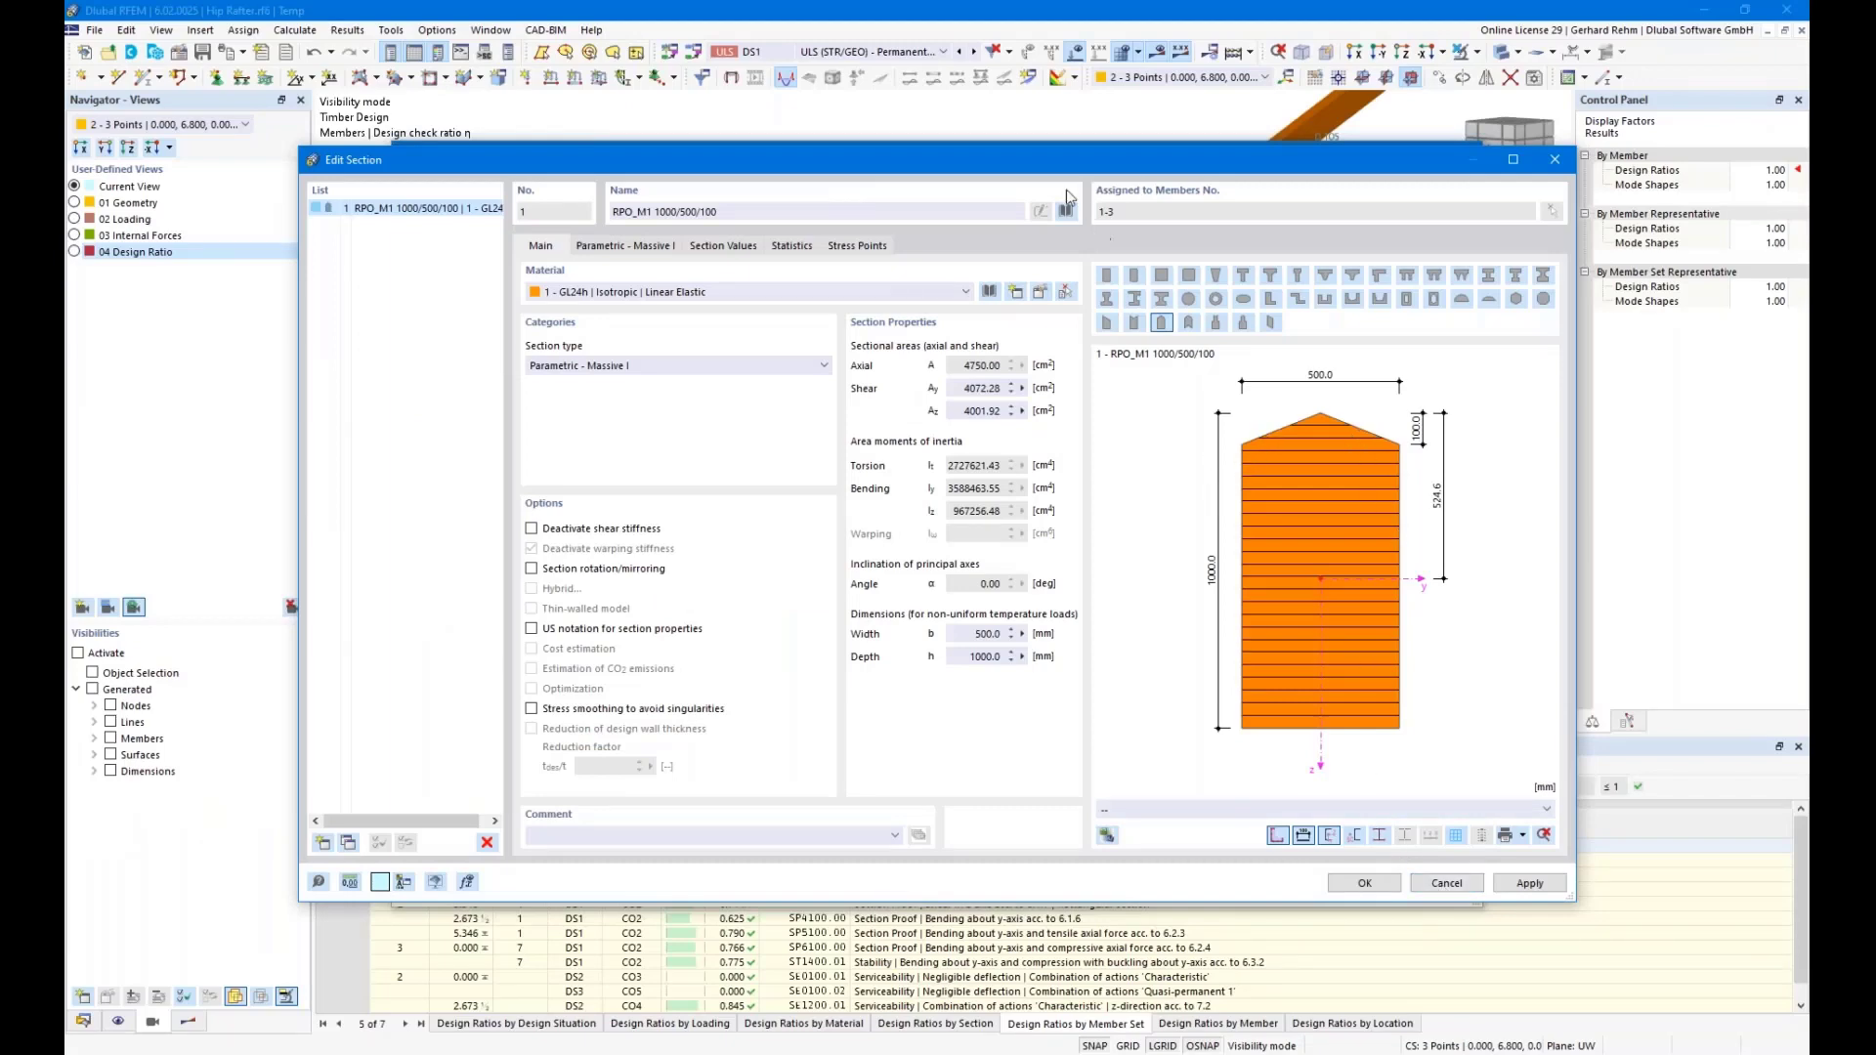
drag(1036, 152, 1104, 137)
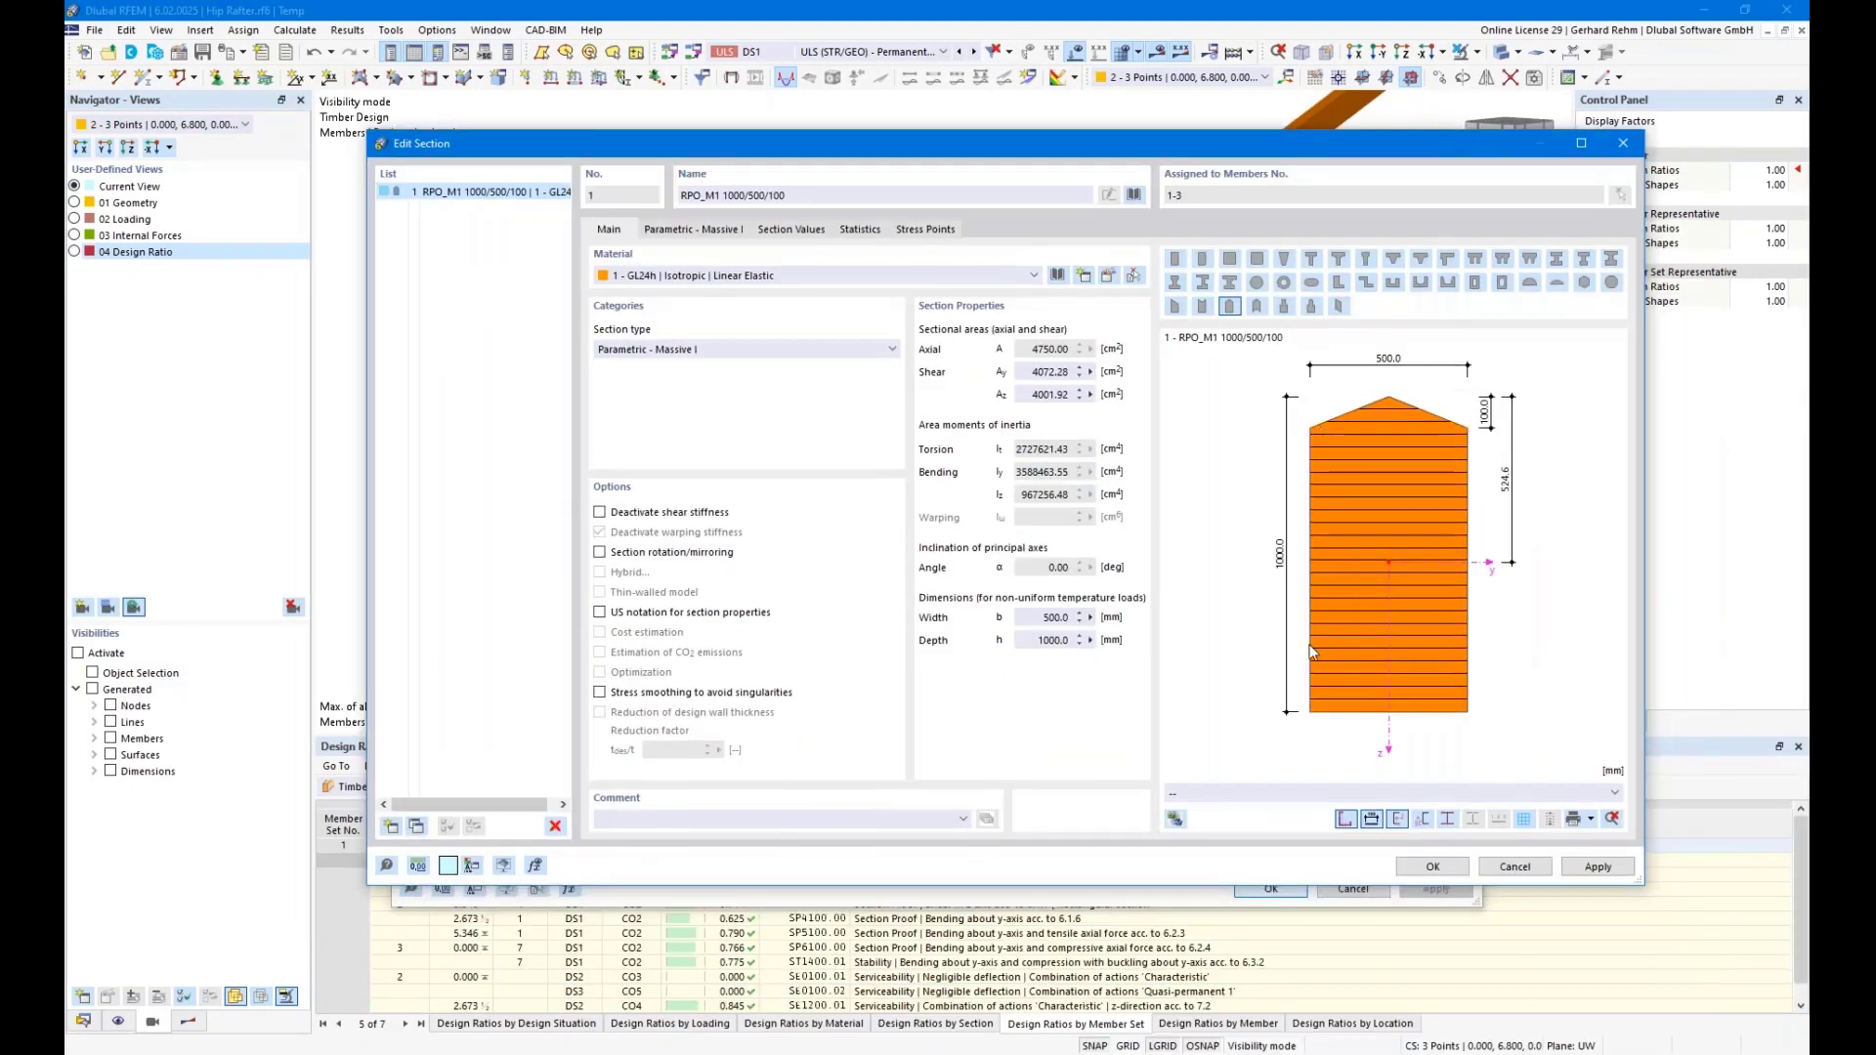
click(1515, 867)
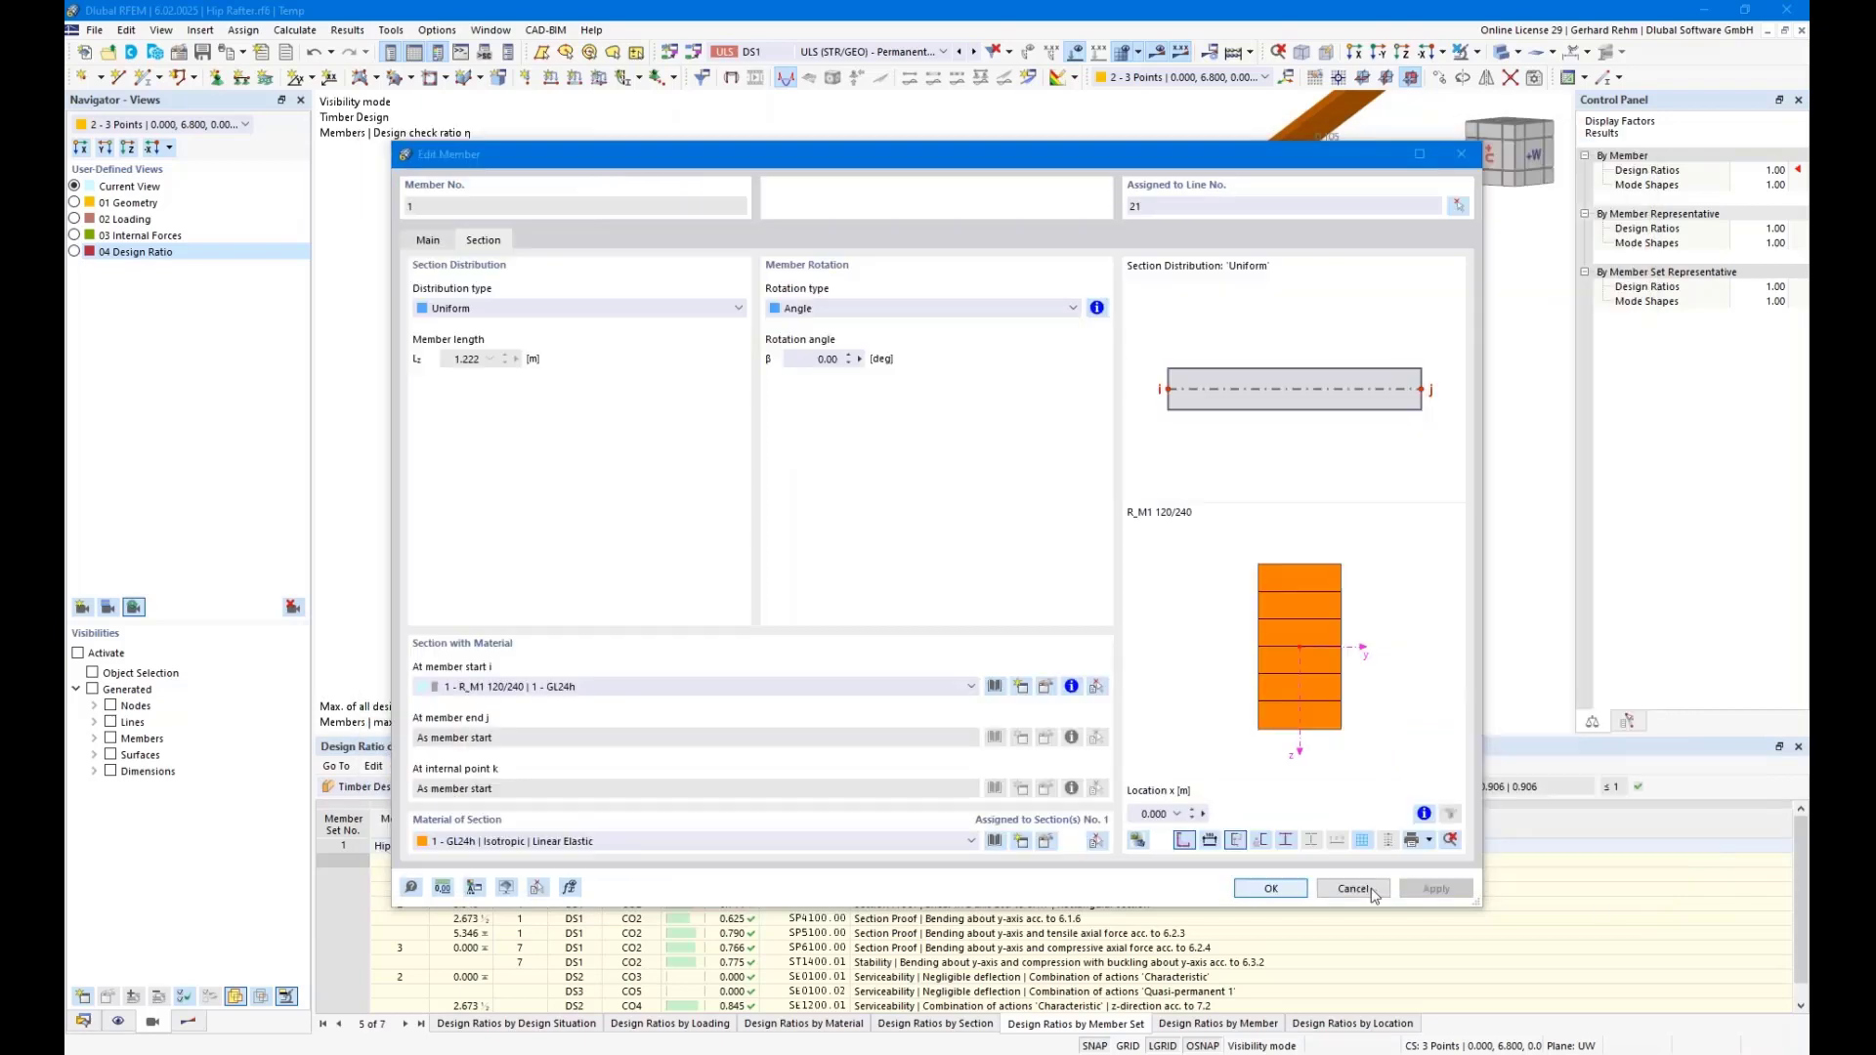
click(1380, 894)
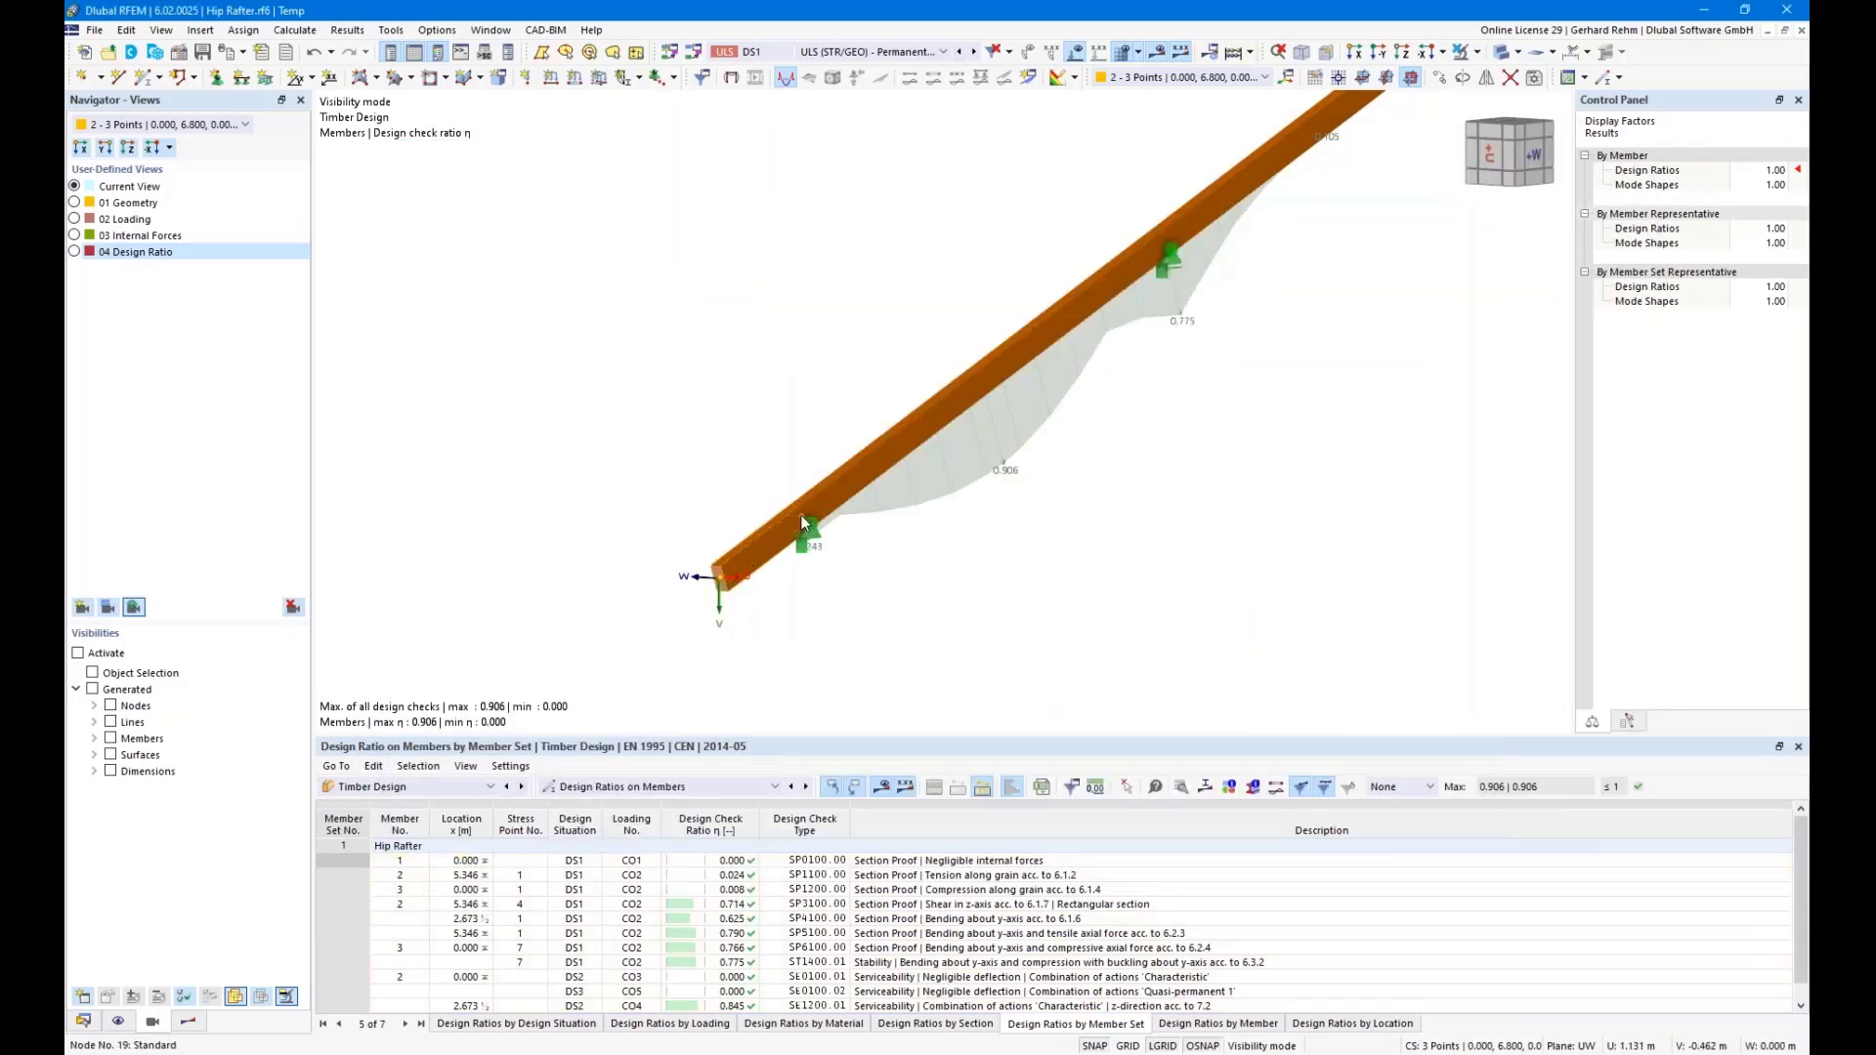
scroll(802, 523, up, 2)
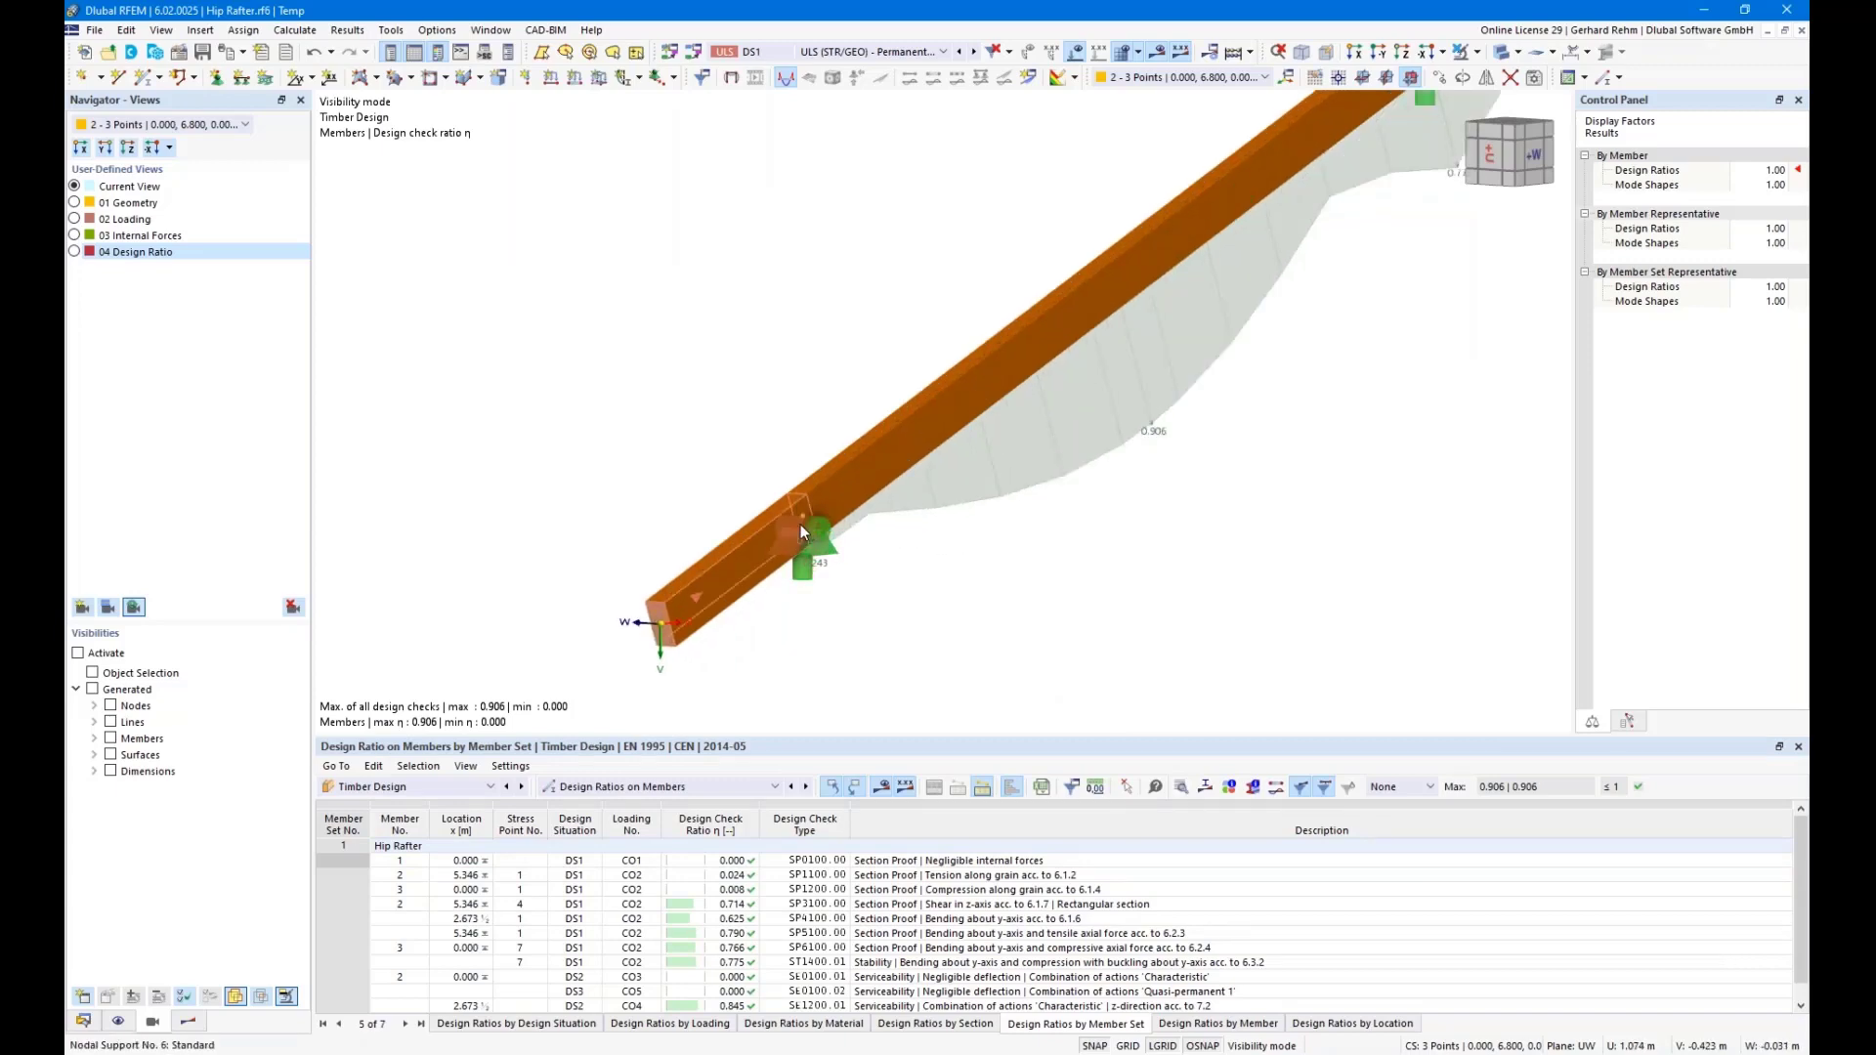
mouse_move(803, 519)
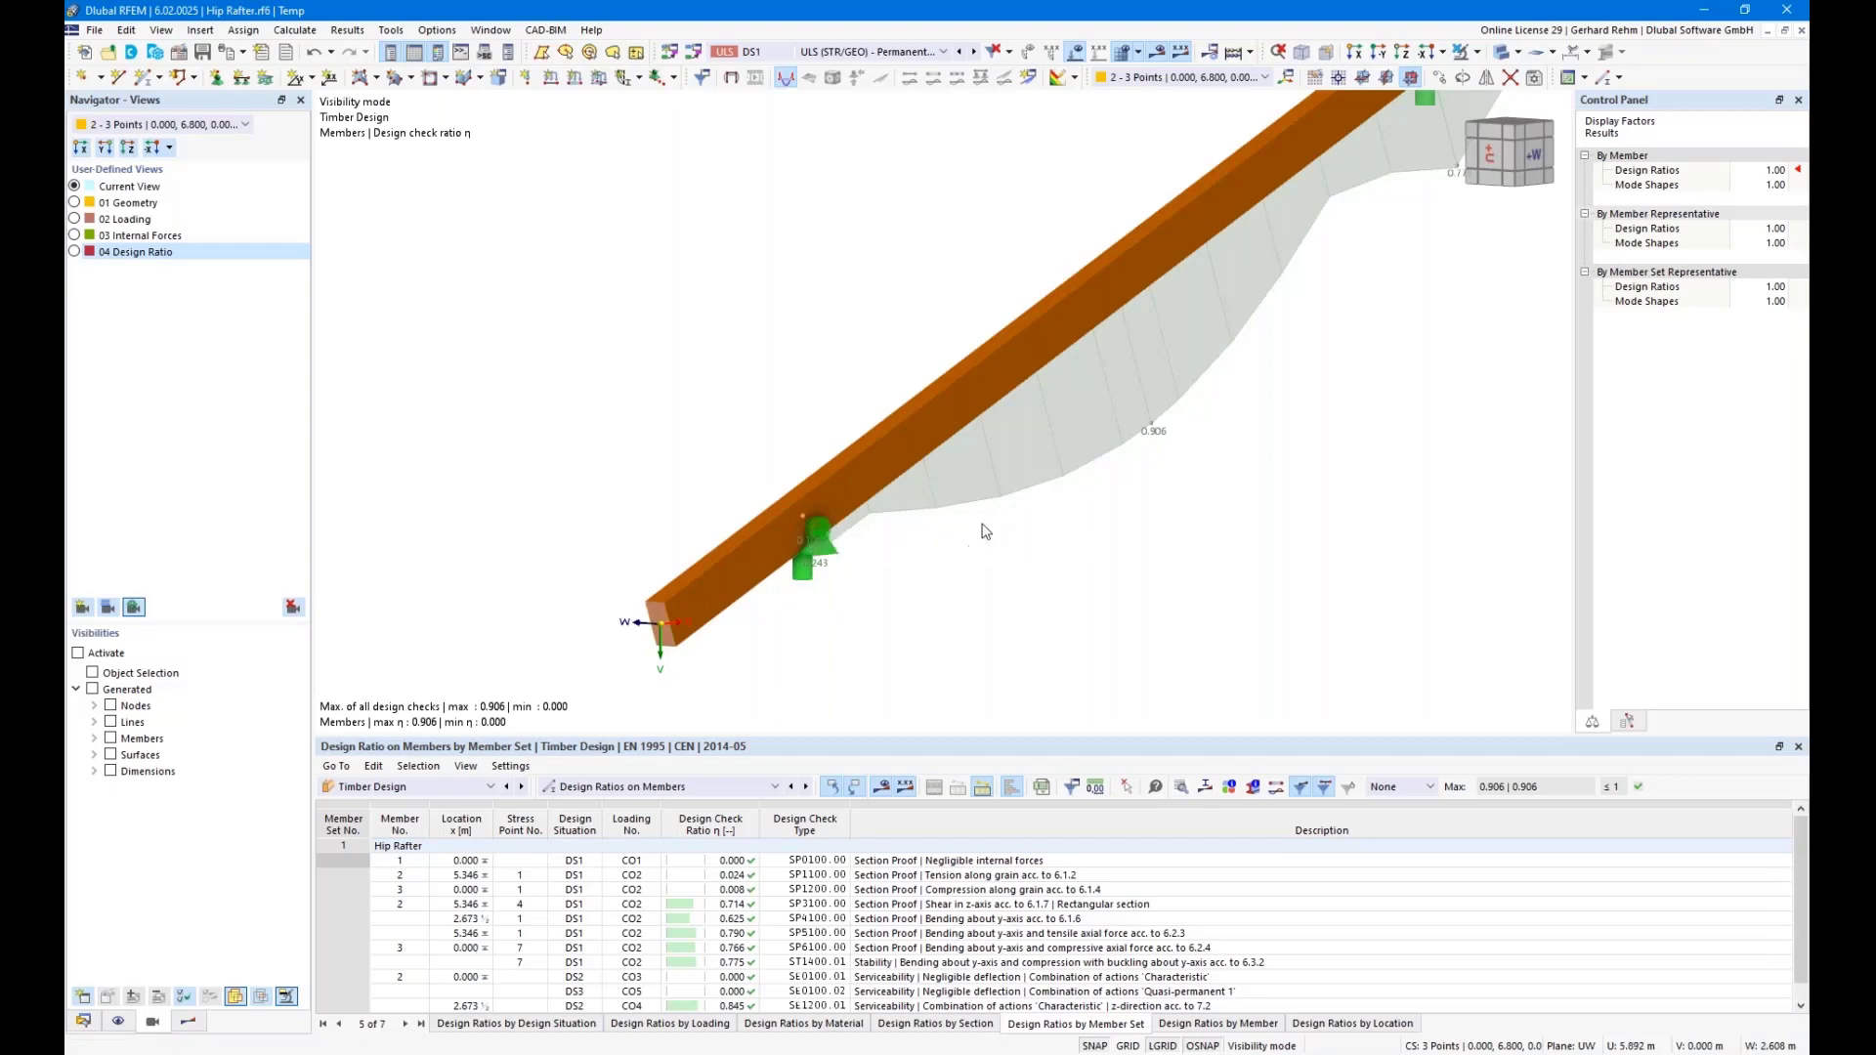
scroll(984, 531, down, 2)
scroll(1087, 526, down, 1)
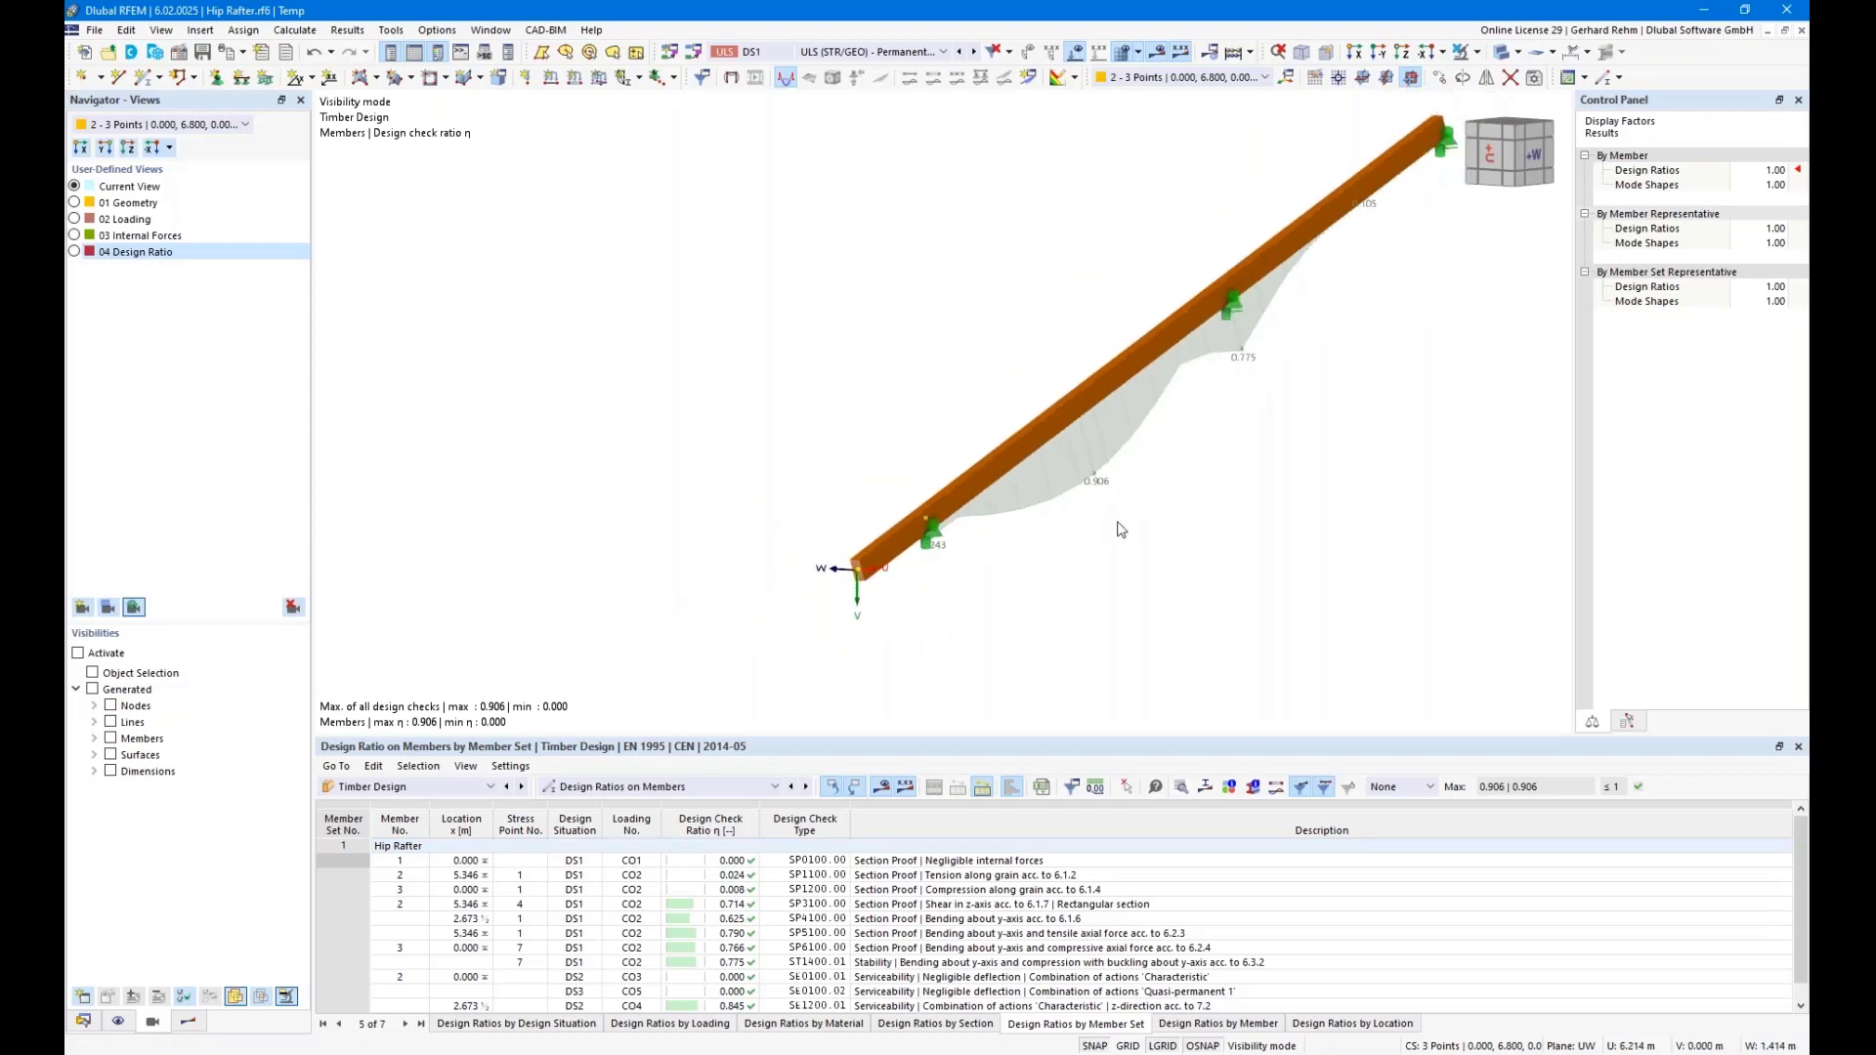
Open the hip rafter's lowest member and pick the parametric massive rectangle with outward peak (RPO_M1) as its new section
mouse_move(929, 526)
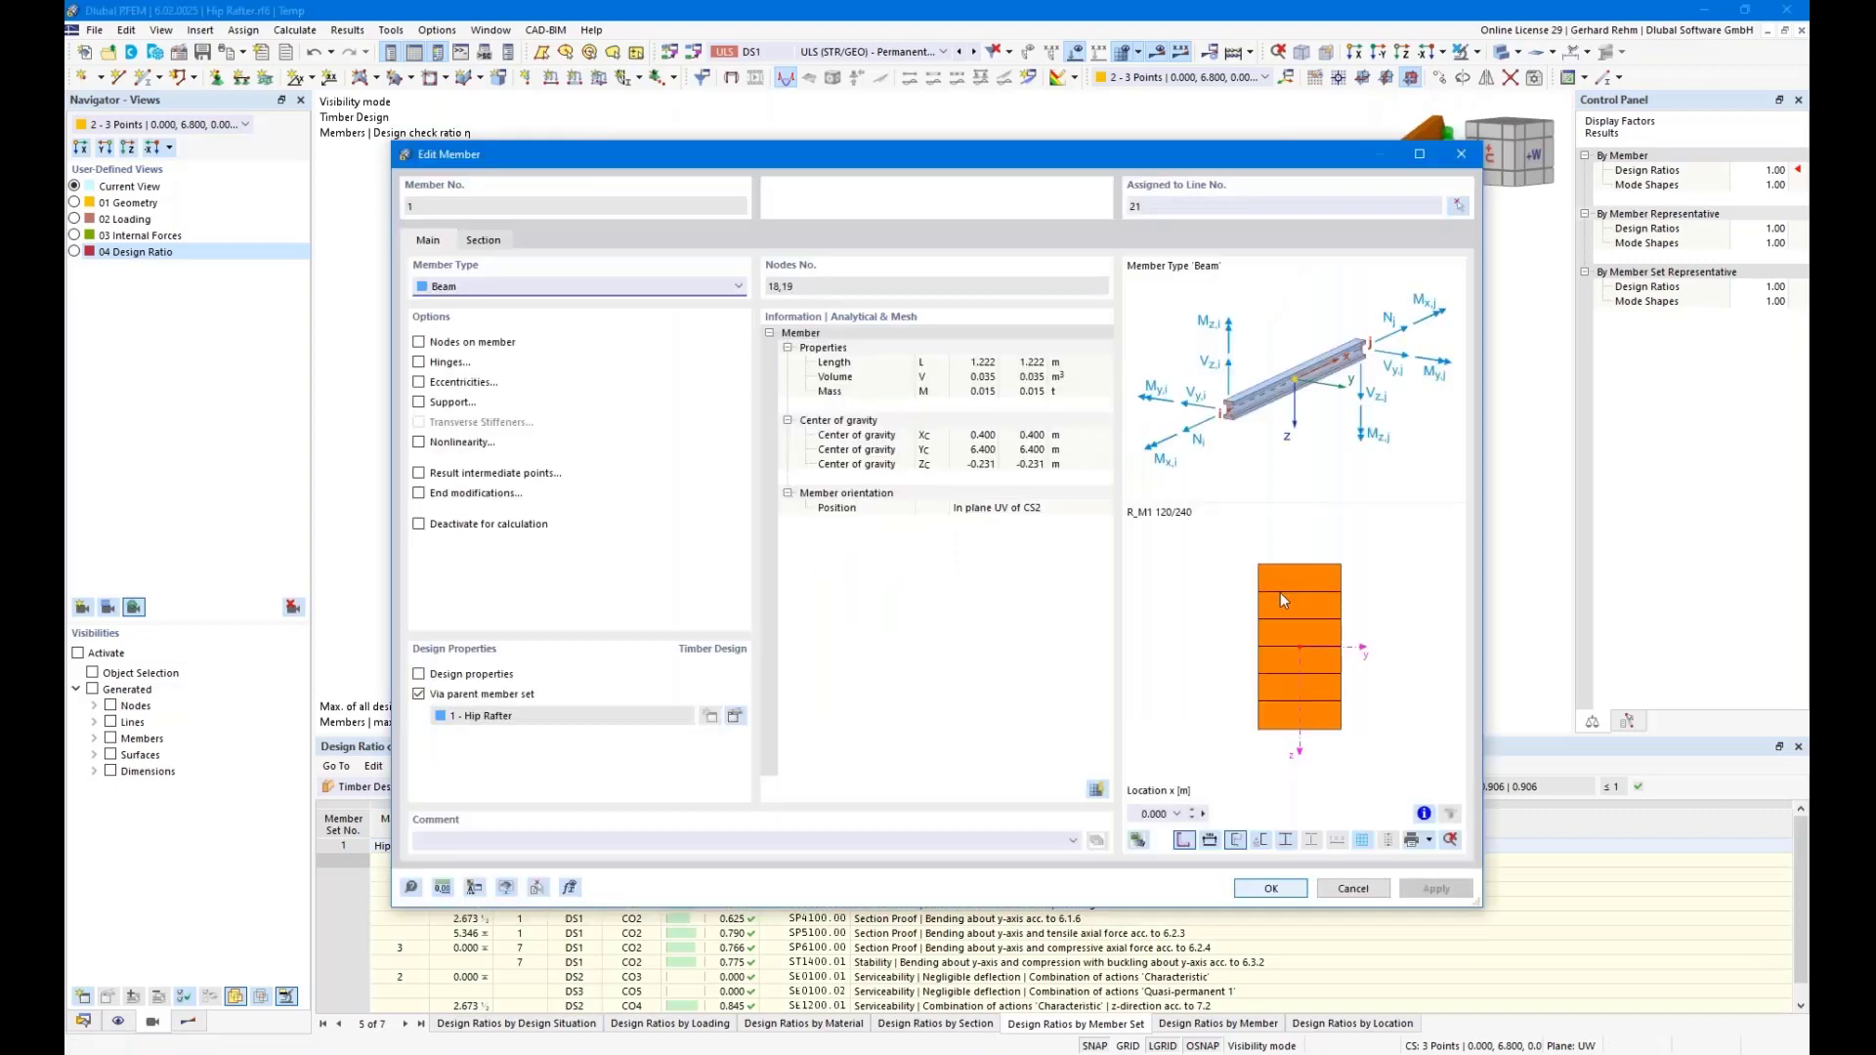
click(482, 240)
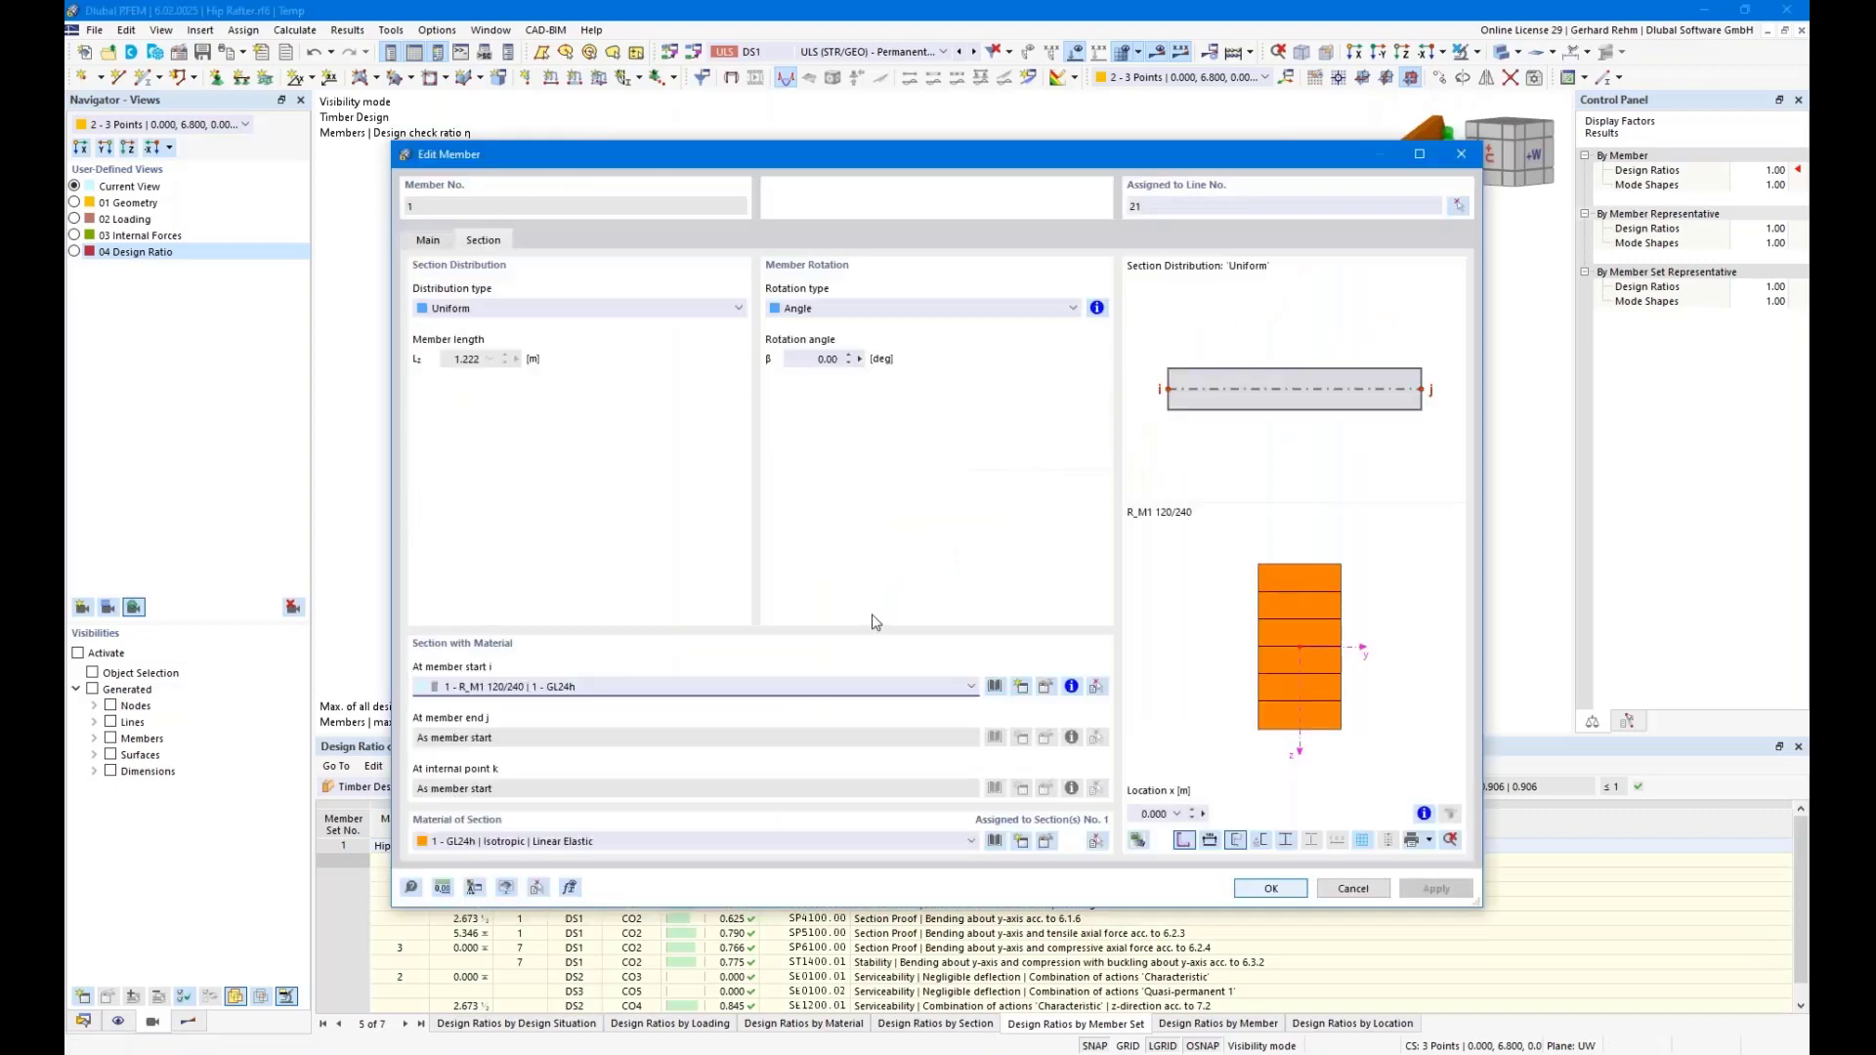
click(993, 686)
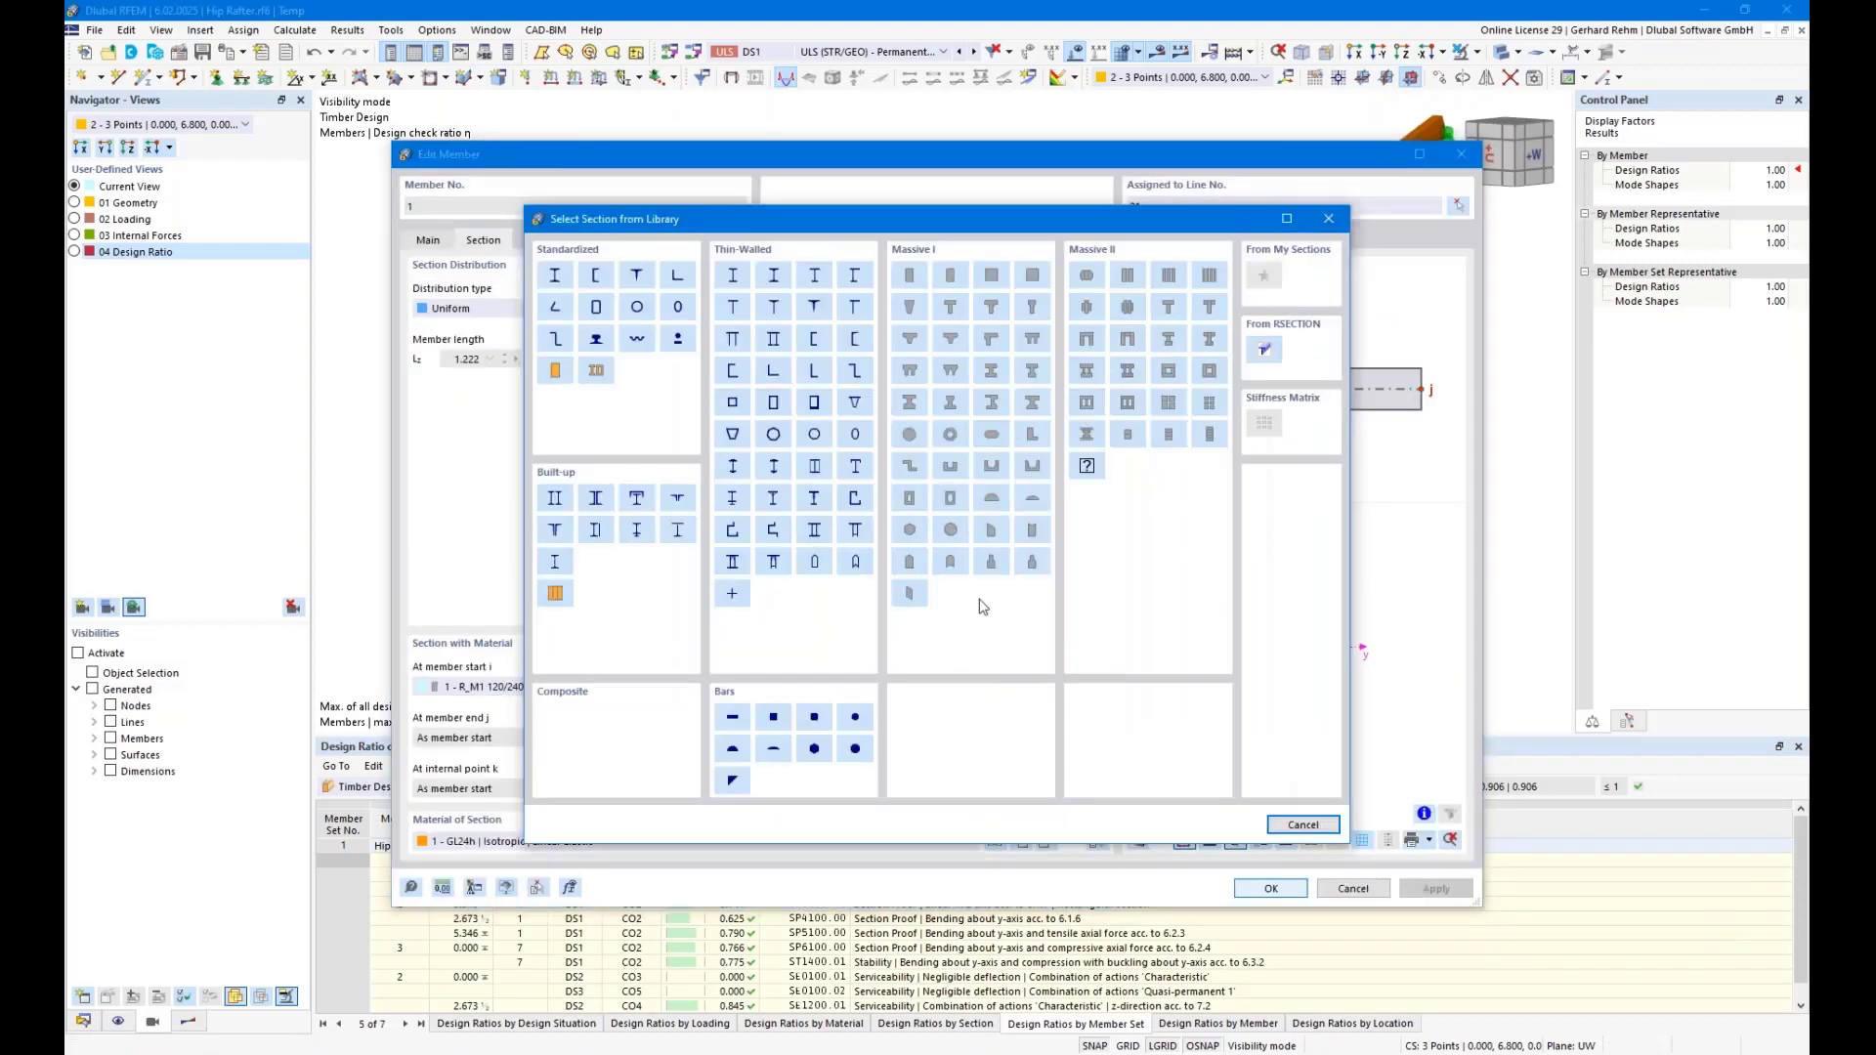
key(Escape)
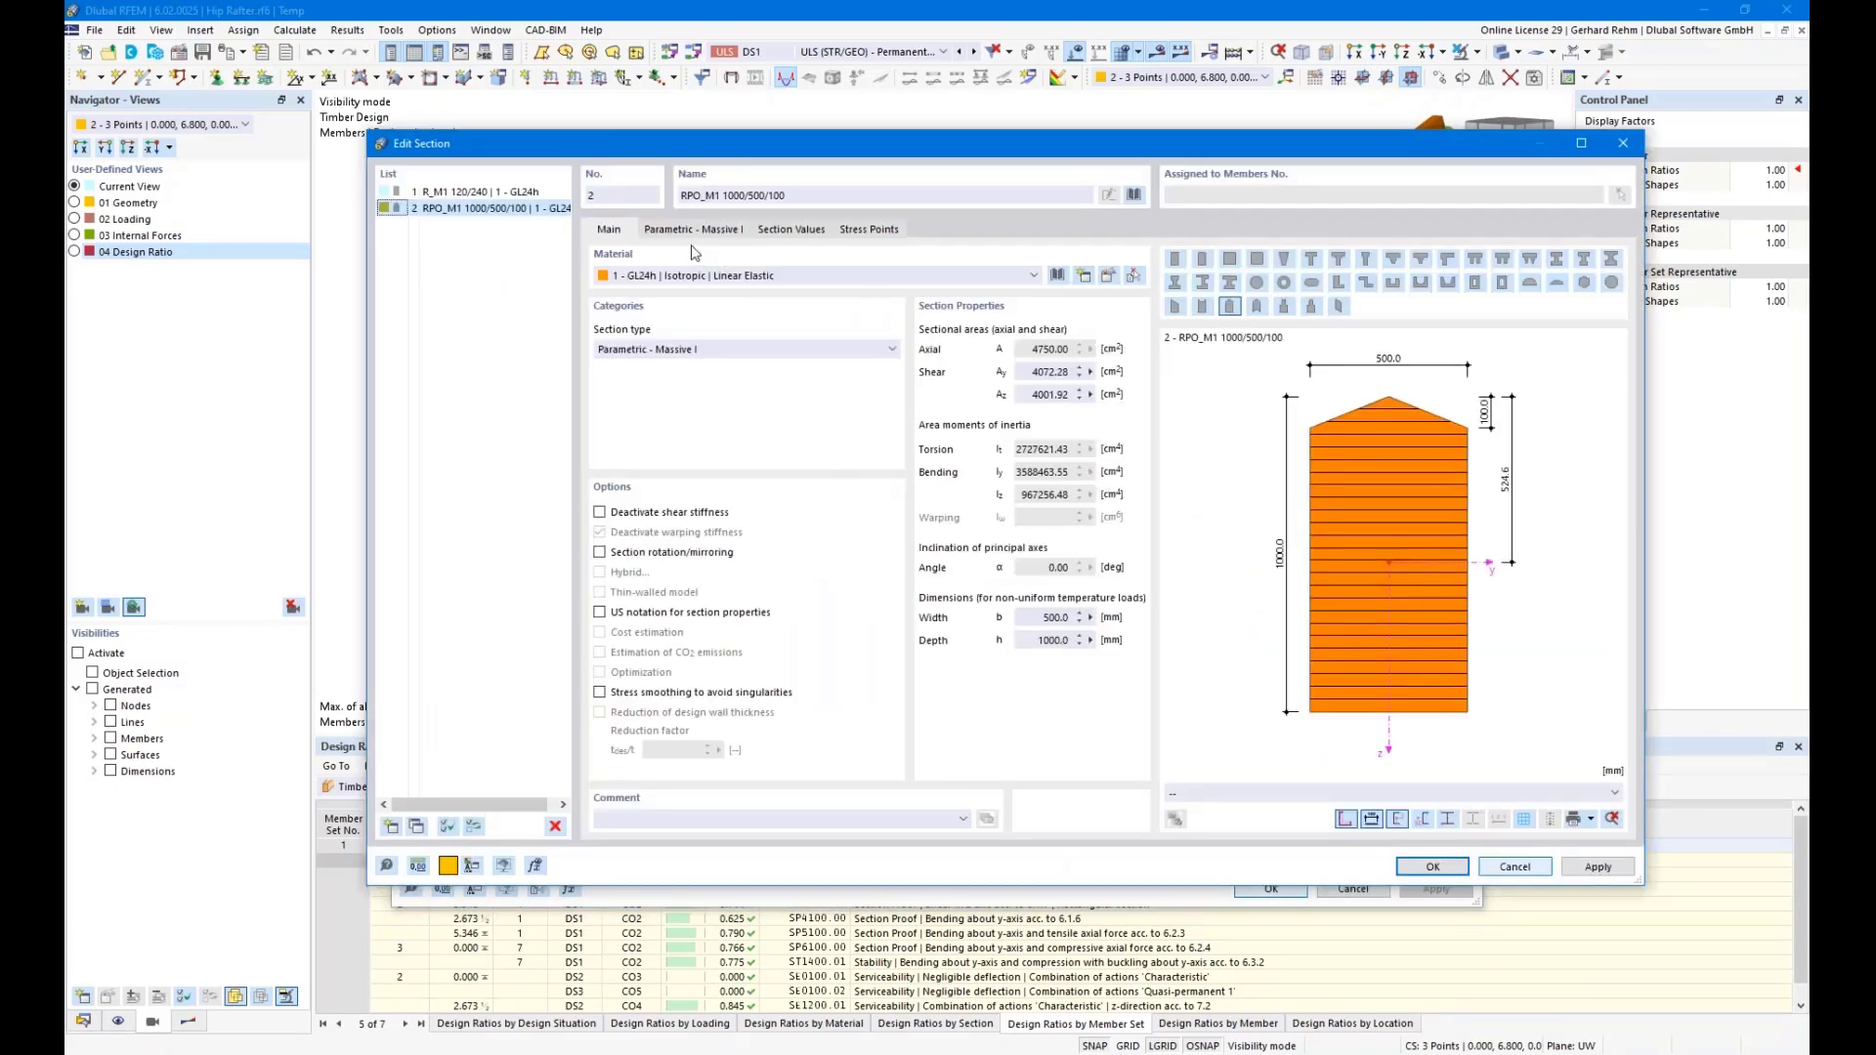
Set the peaked section's height h to 280 mm, width b to 120 mm and peak height hp to 35 mm
click(695, 231)
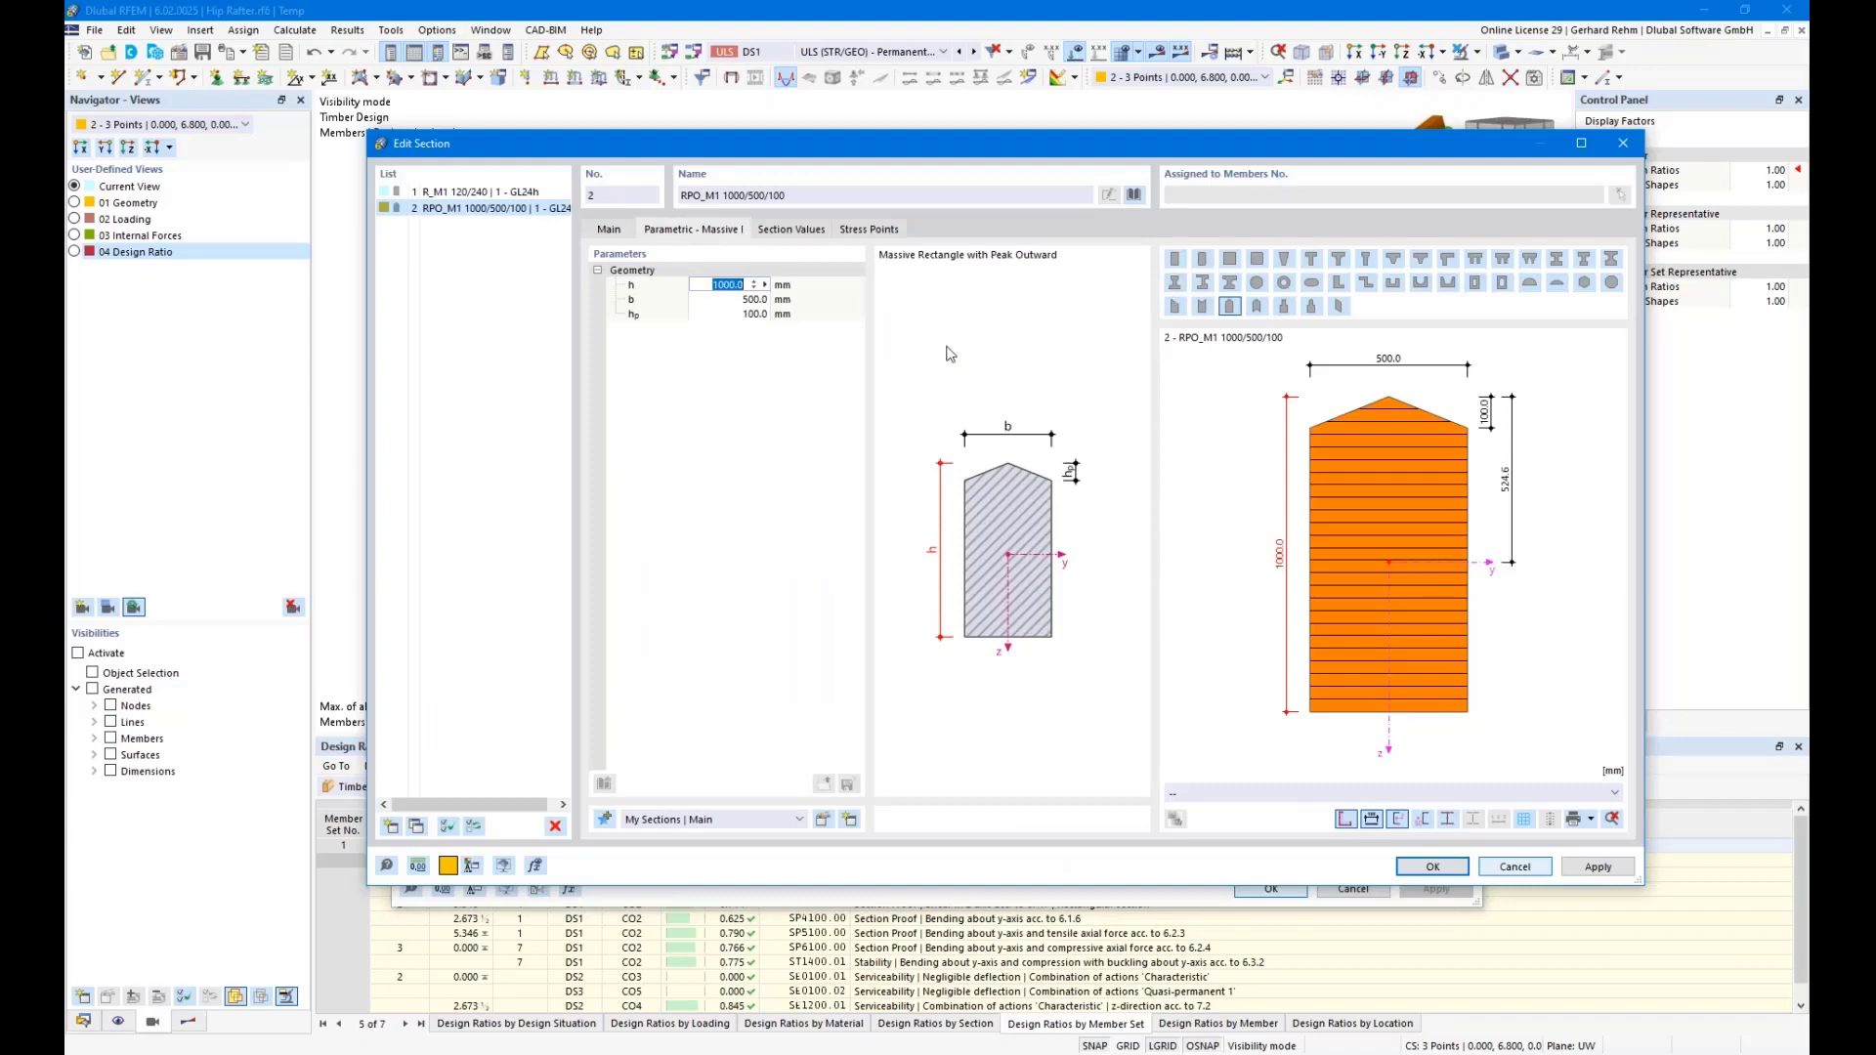
click(699, 285)
text(24)
text(0)
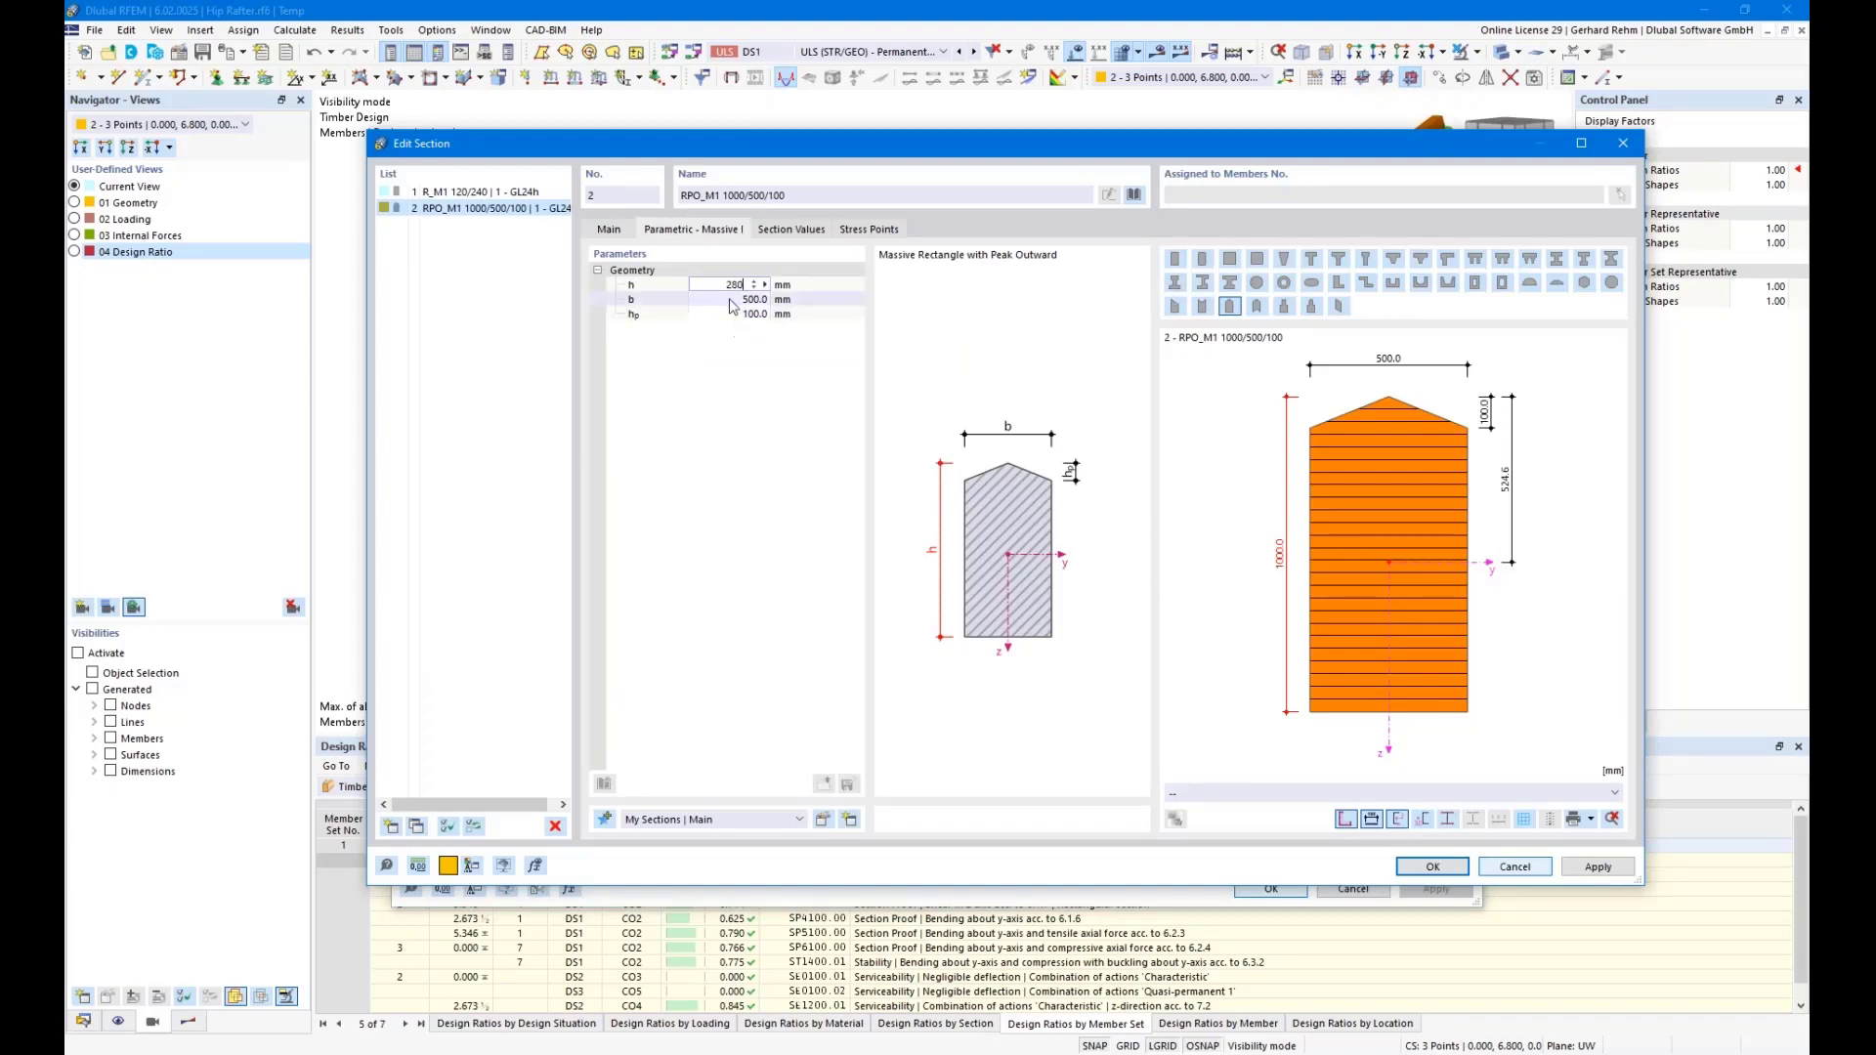
click(729, 300)
text(120)
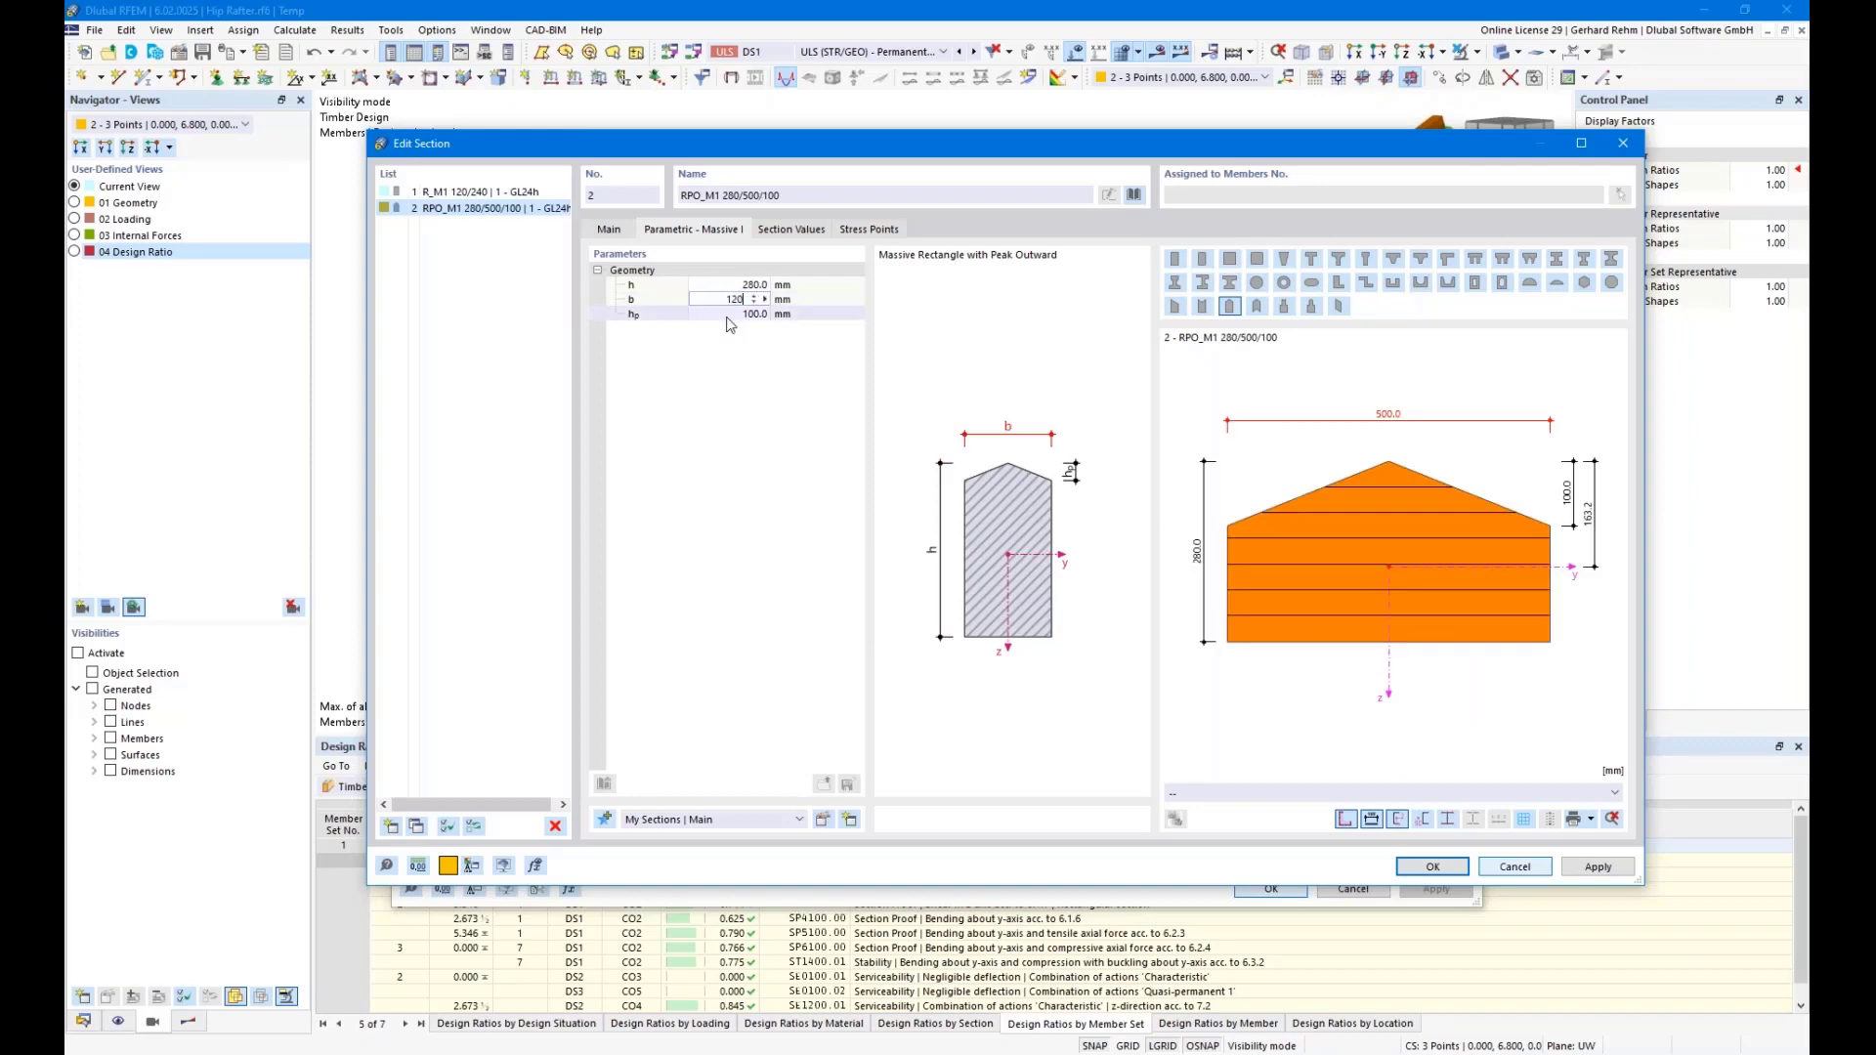
key(Tab)
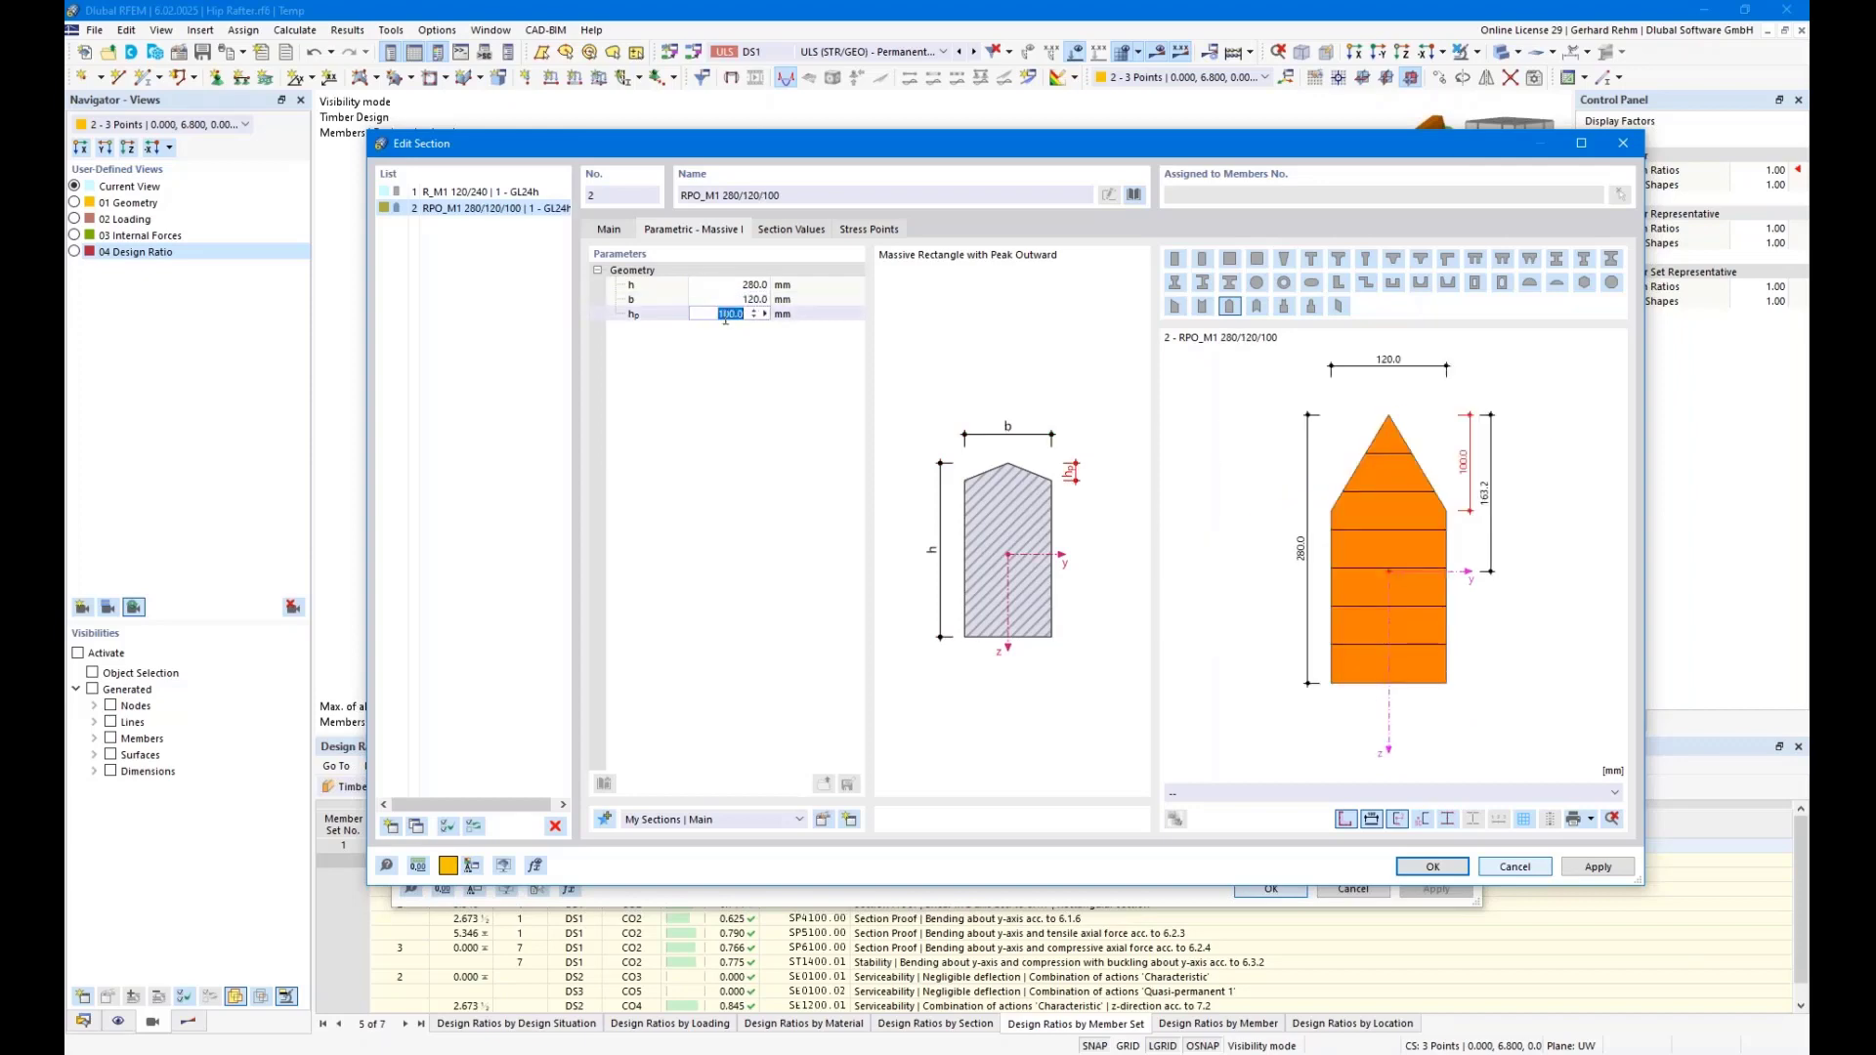
text(35)
key(Return)
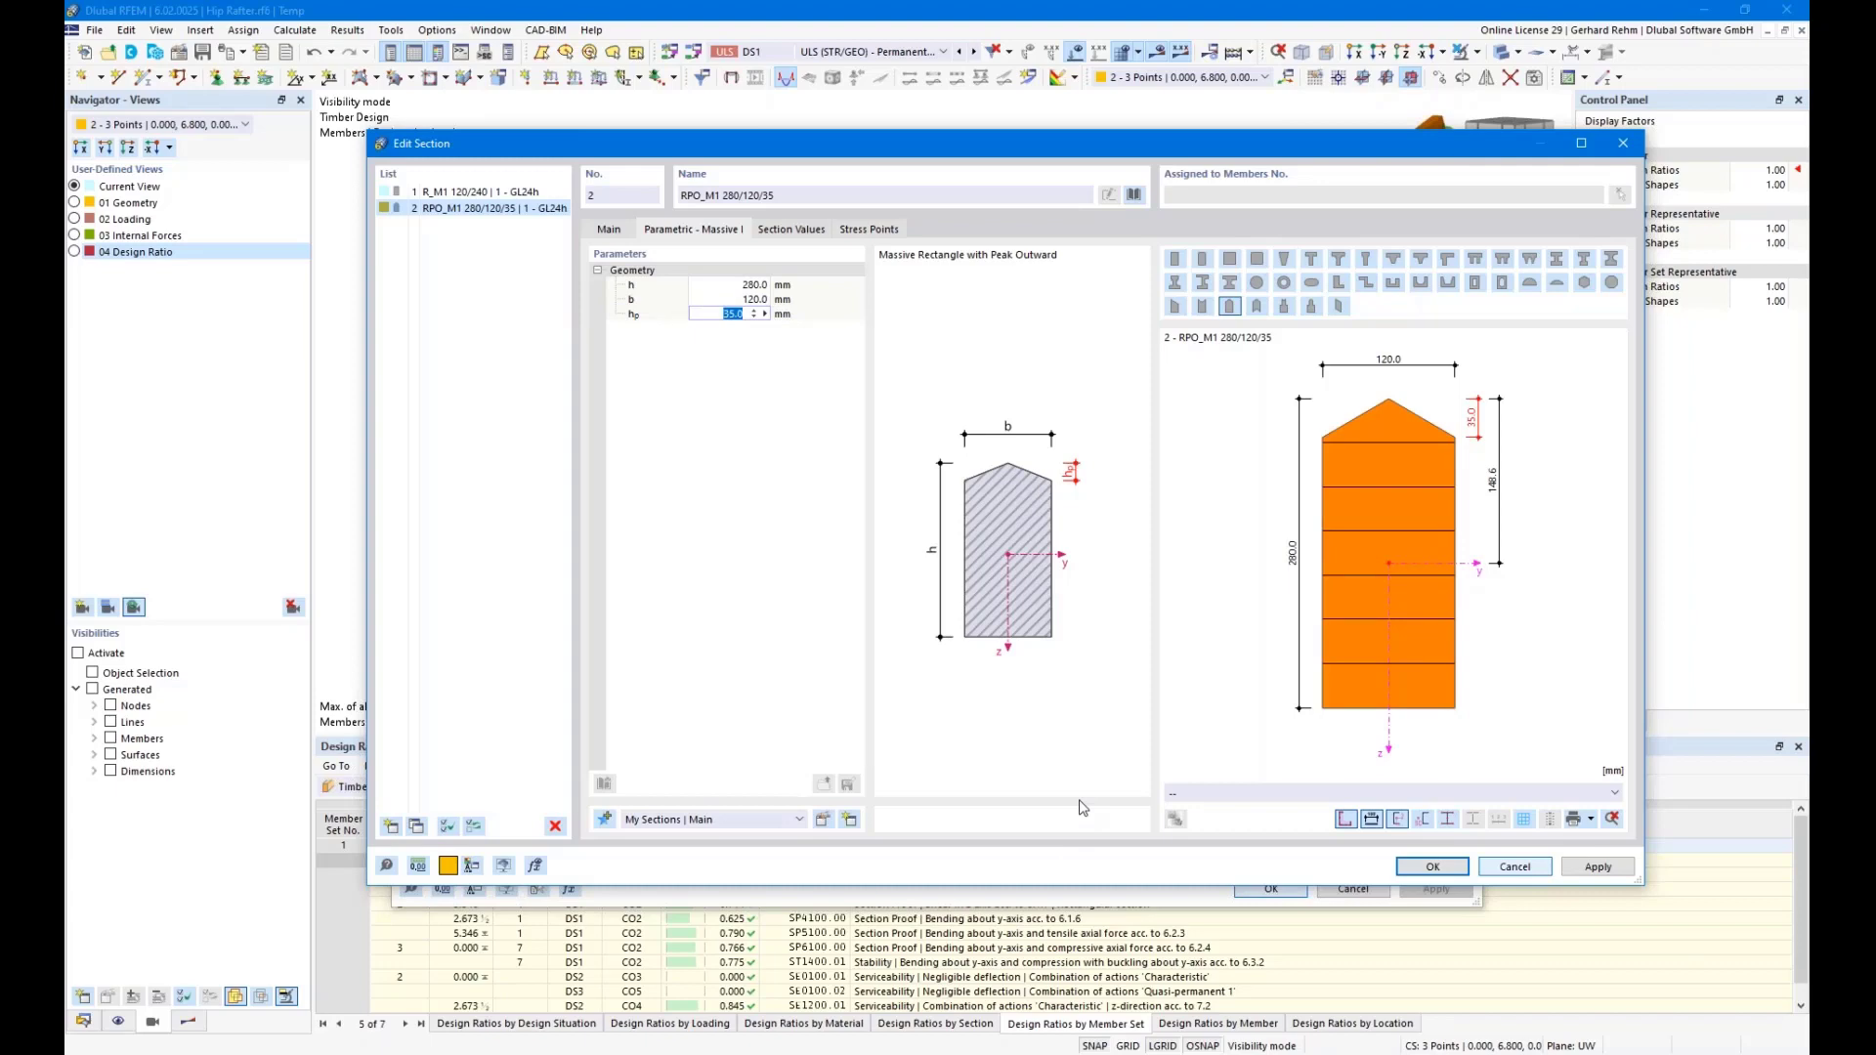
Assign the new peaked section to the rafter's lowest member and inspect the rafter's end in 3D
click(1449, 877)
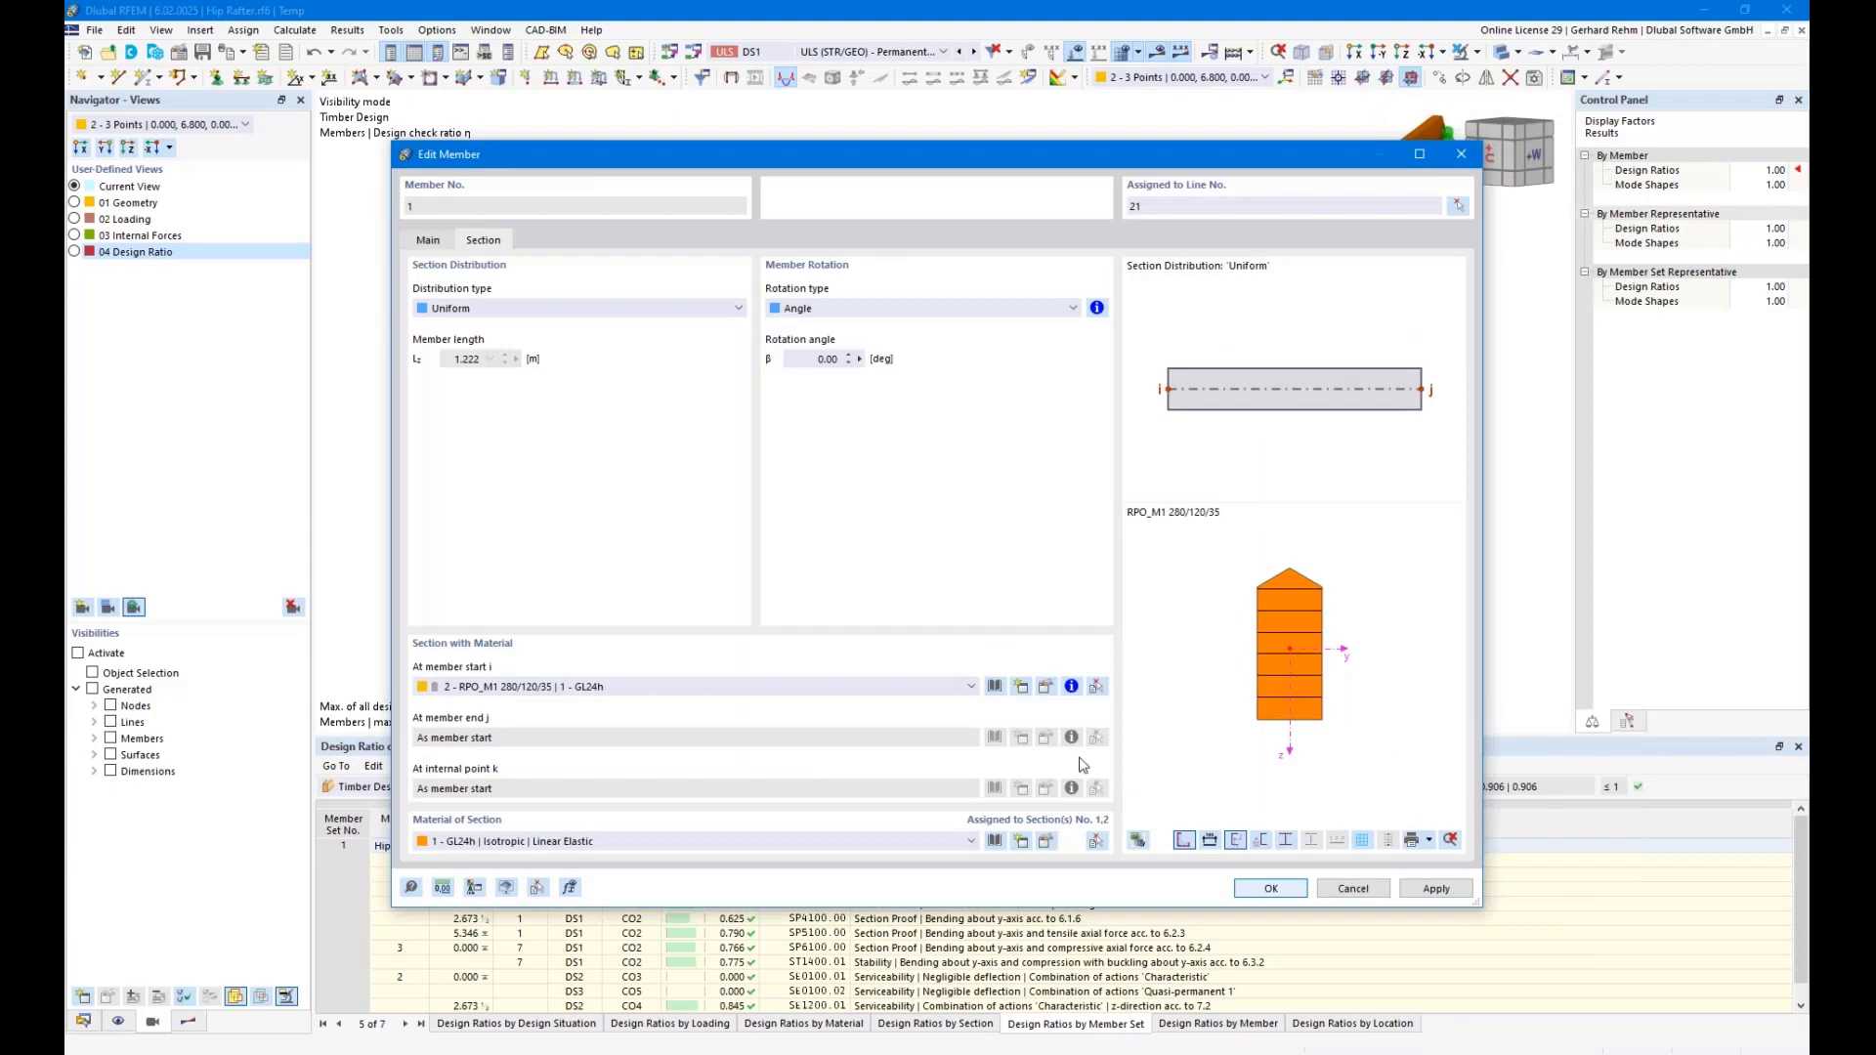
scroll(980, 547, up, 5)
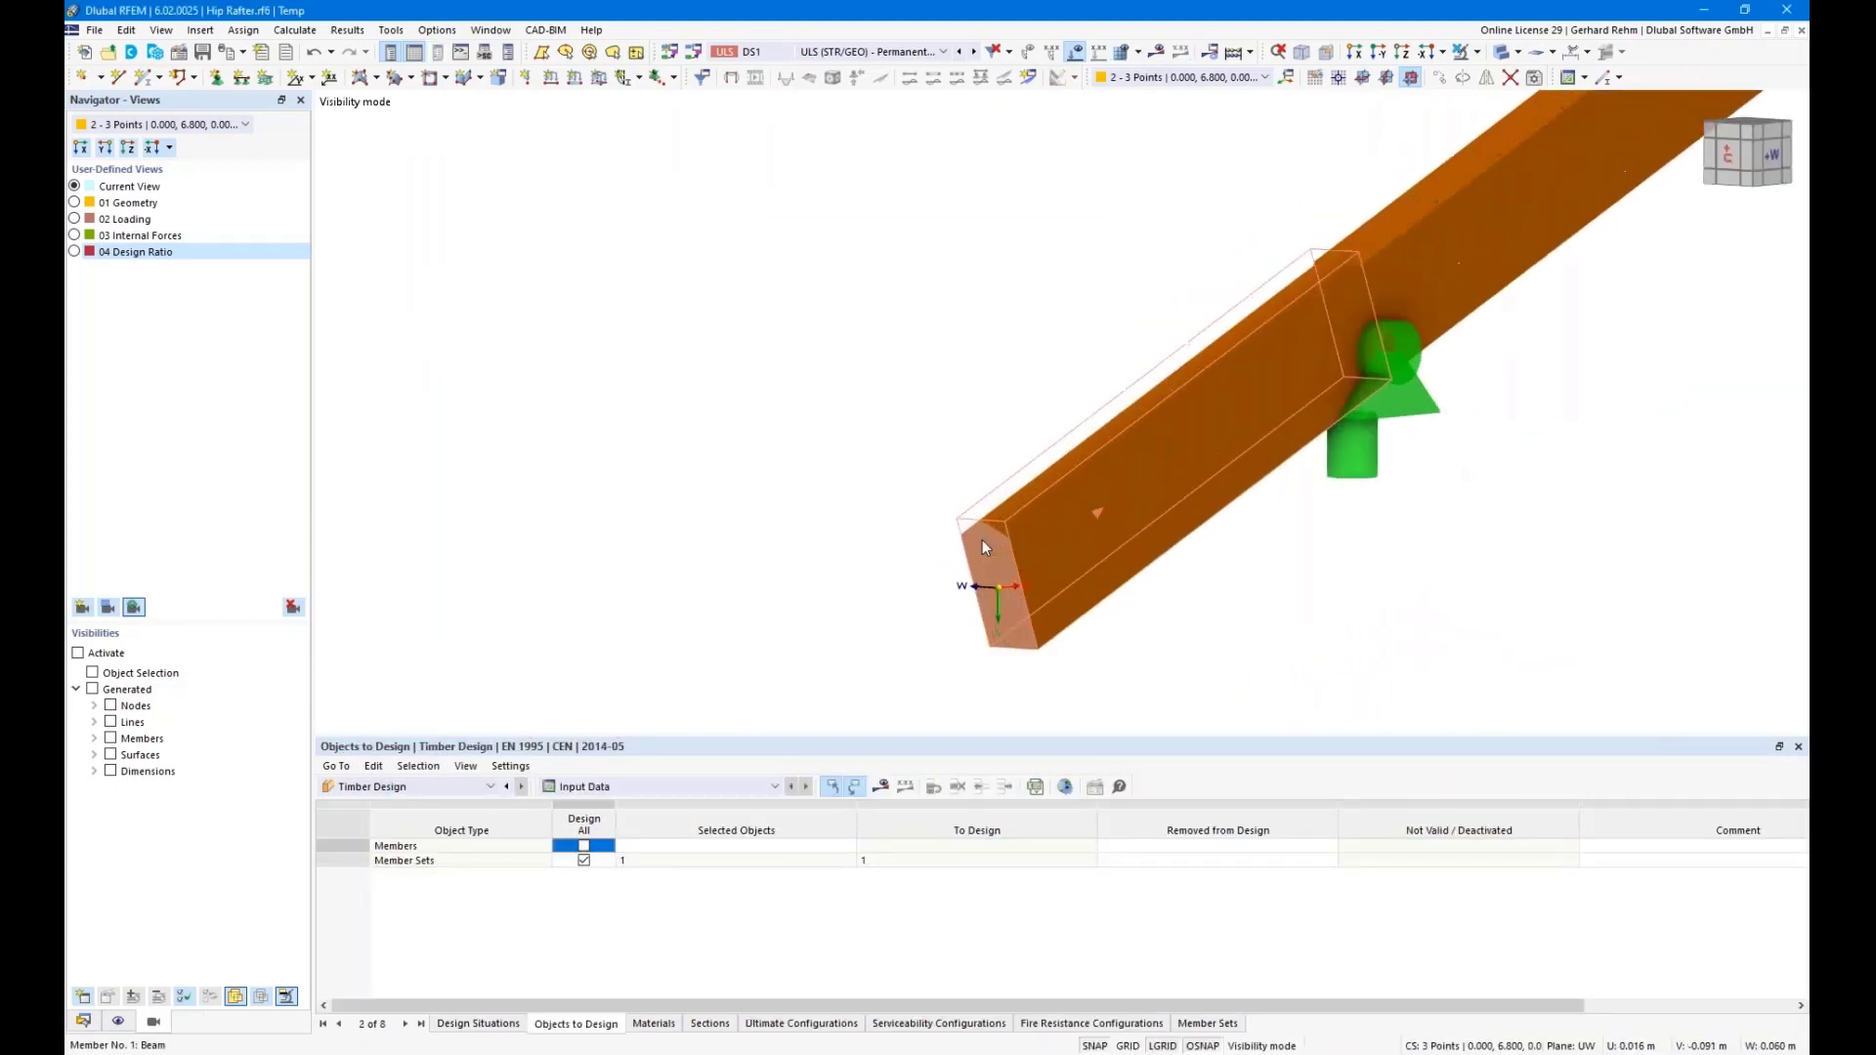
scroll(974, 534, down, 3)
scroll(997, 536, down, 2)
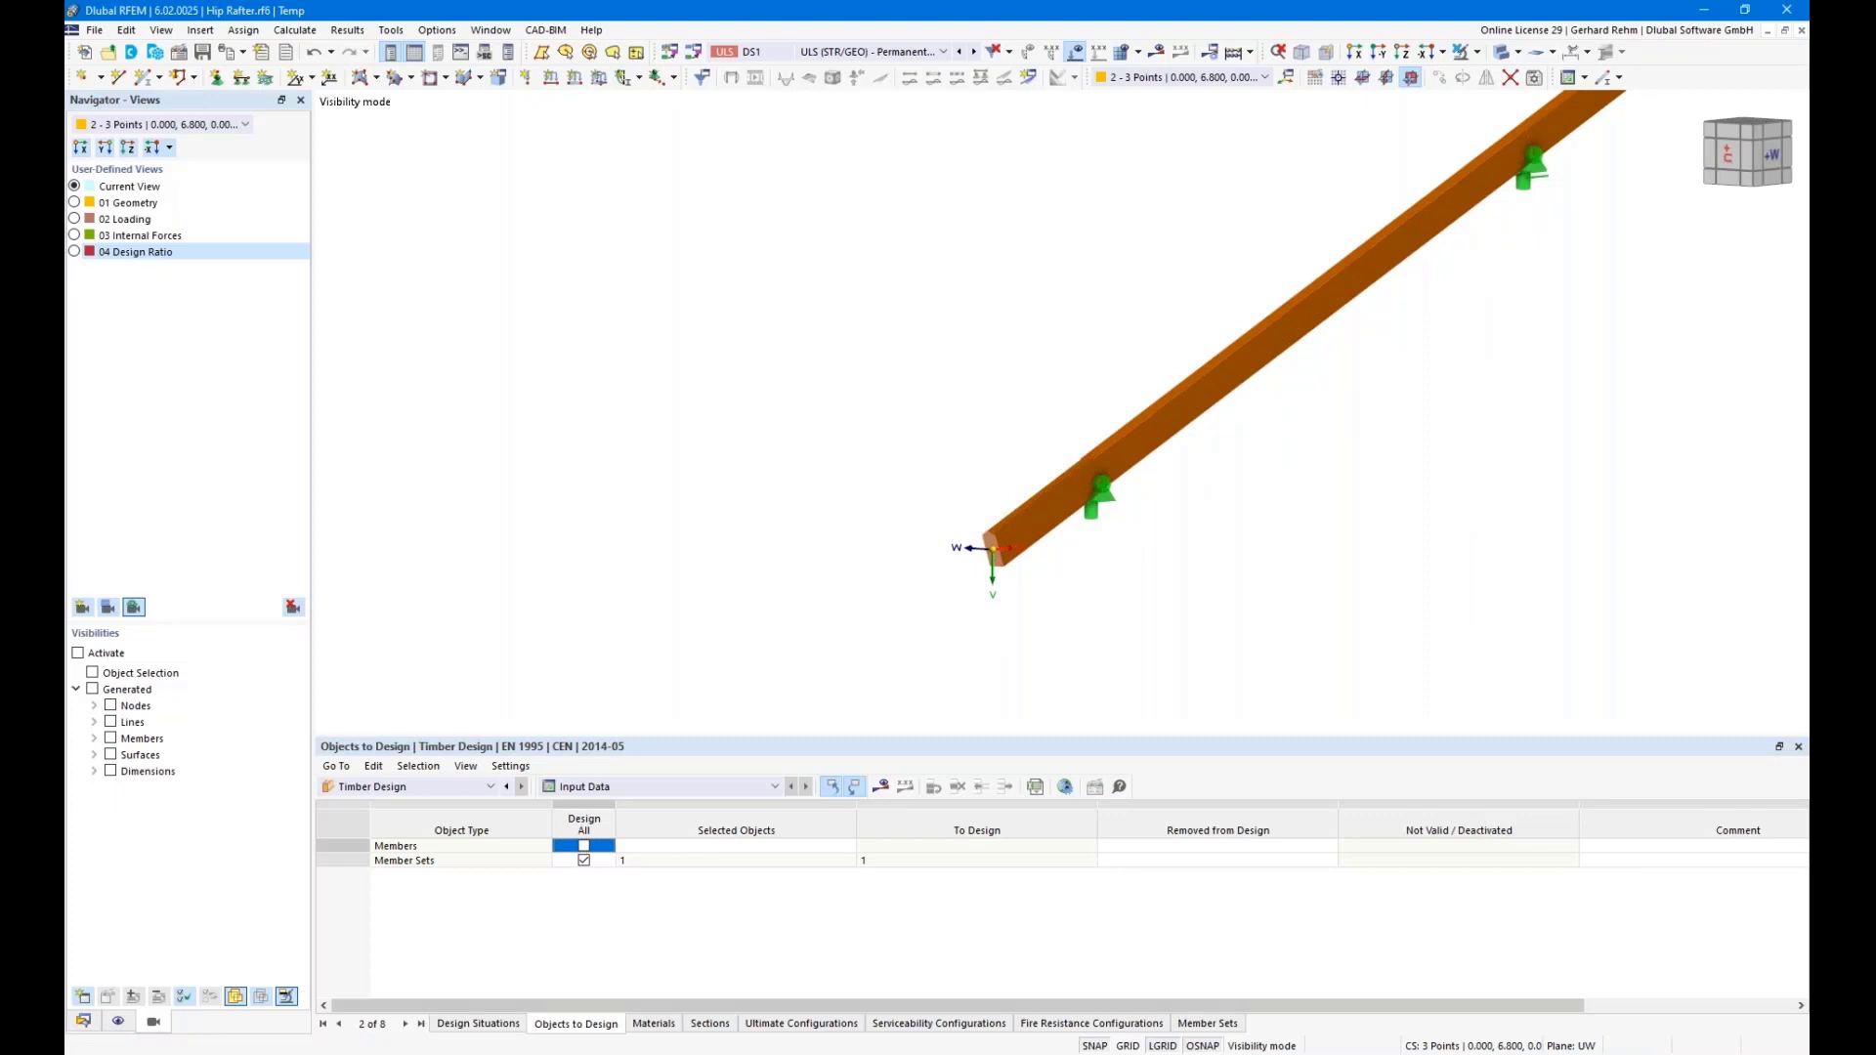
Switch to the other RFEM window and make the Schwalbenschwanz Einfluss model active, leaving its units settings unchanged
click(298, 978)
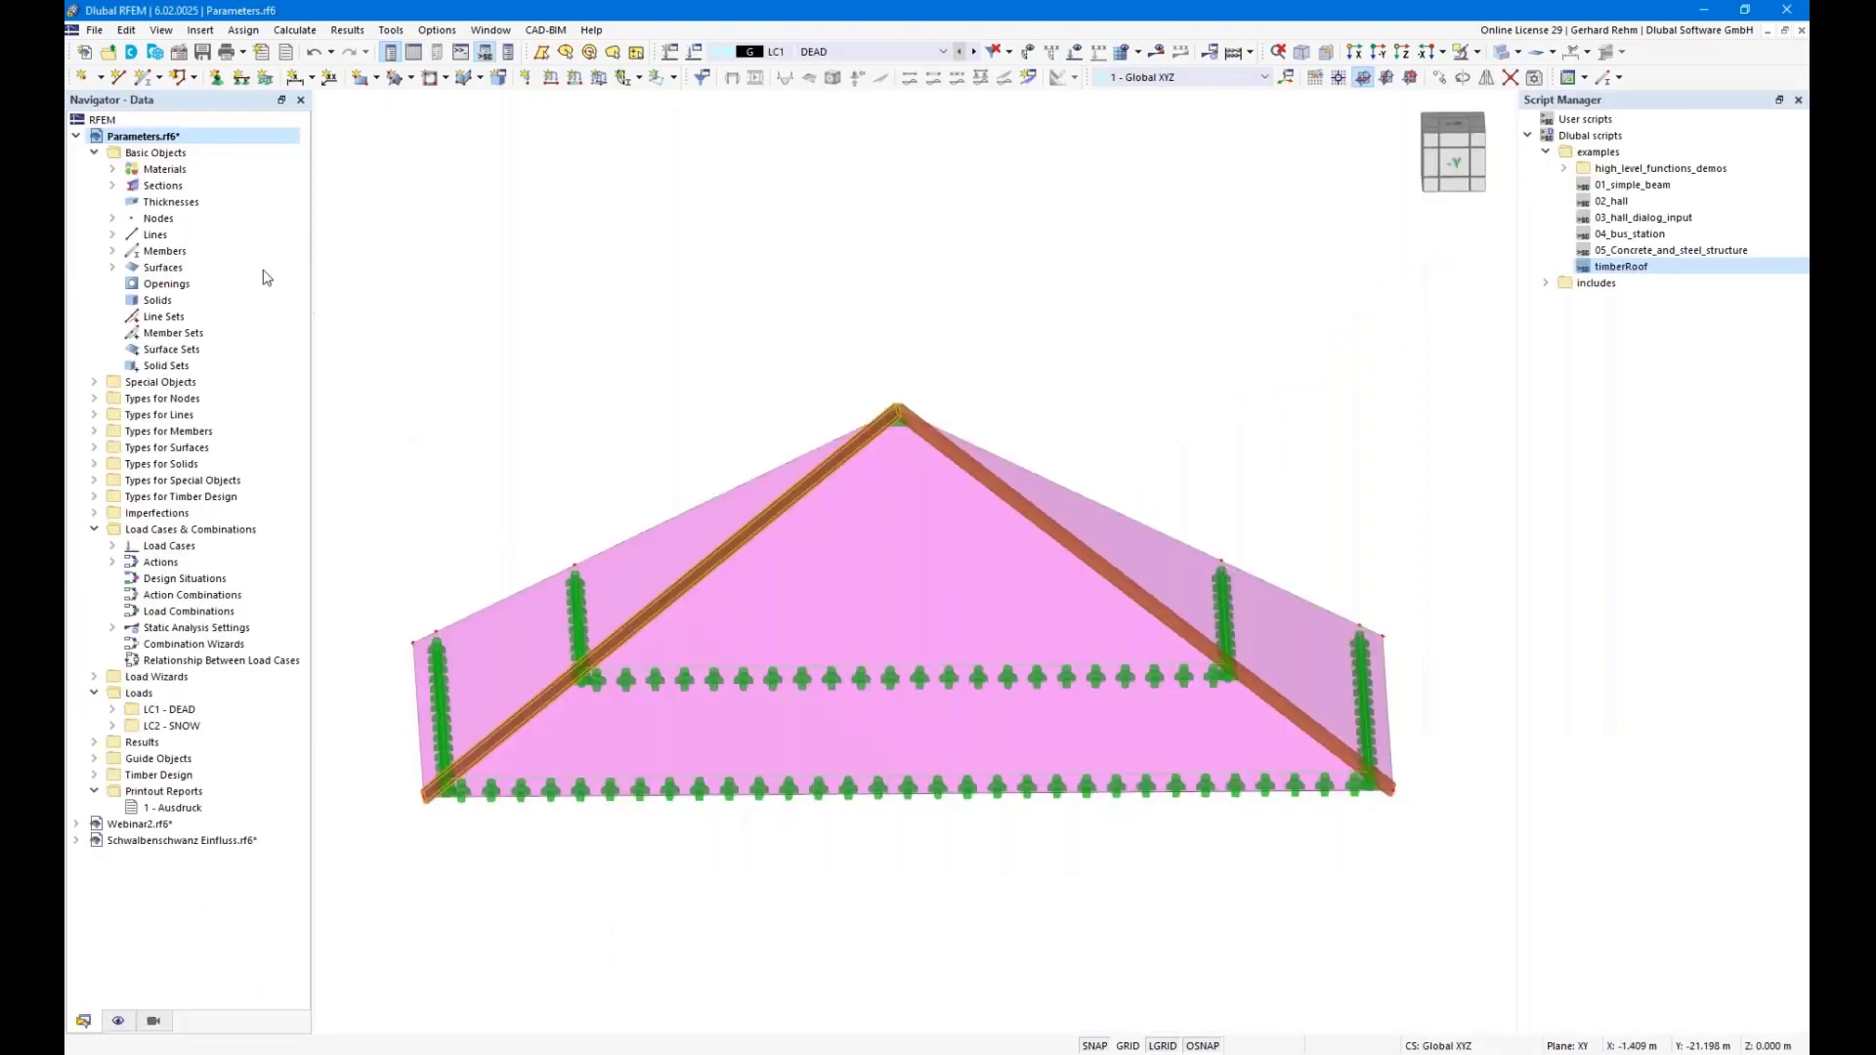
click(77, 136)
click(77, 169)
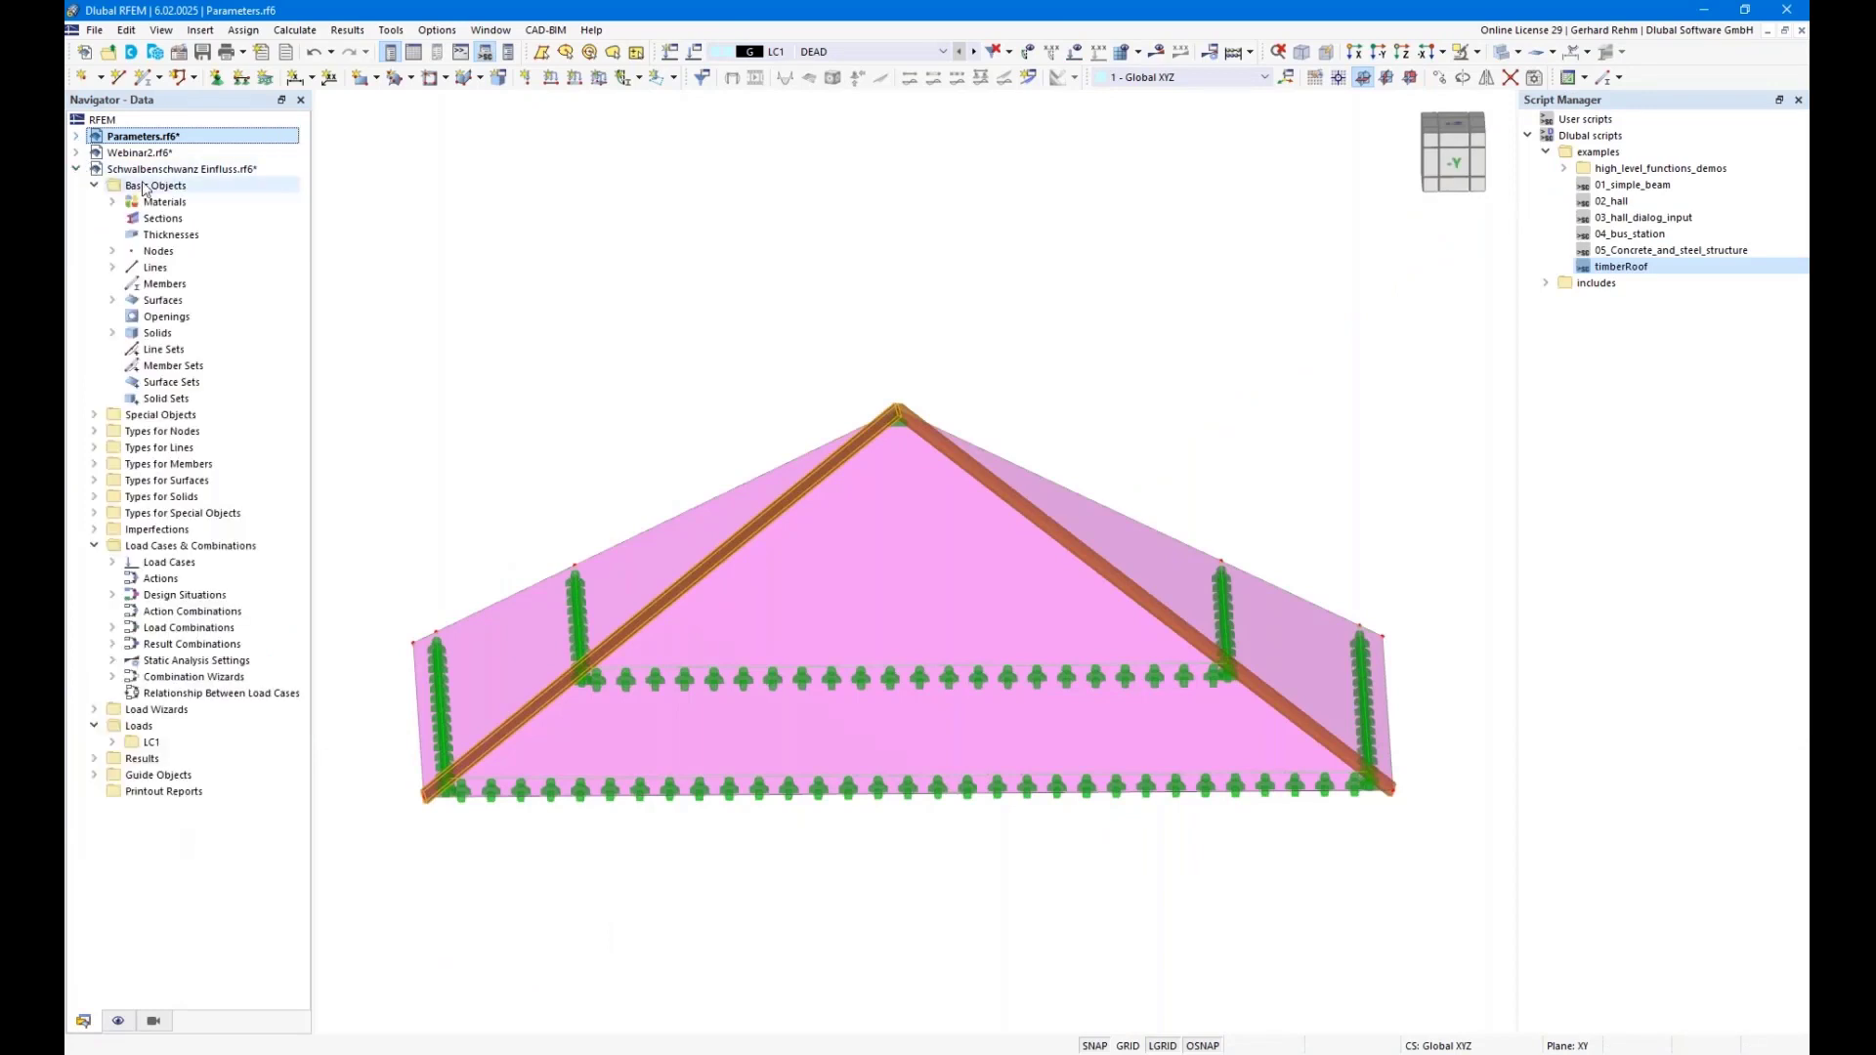
click(147, 170)
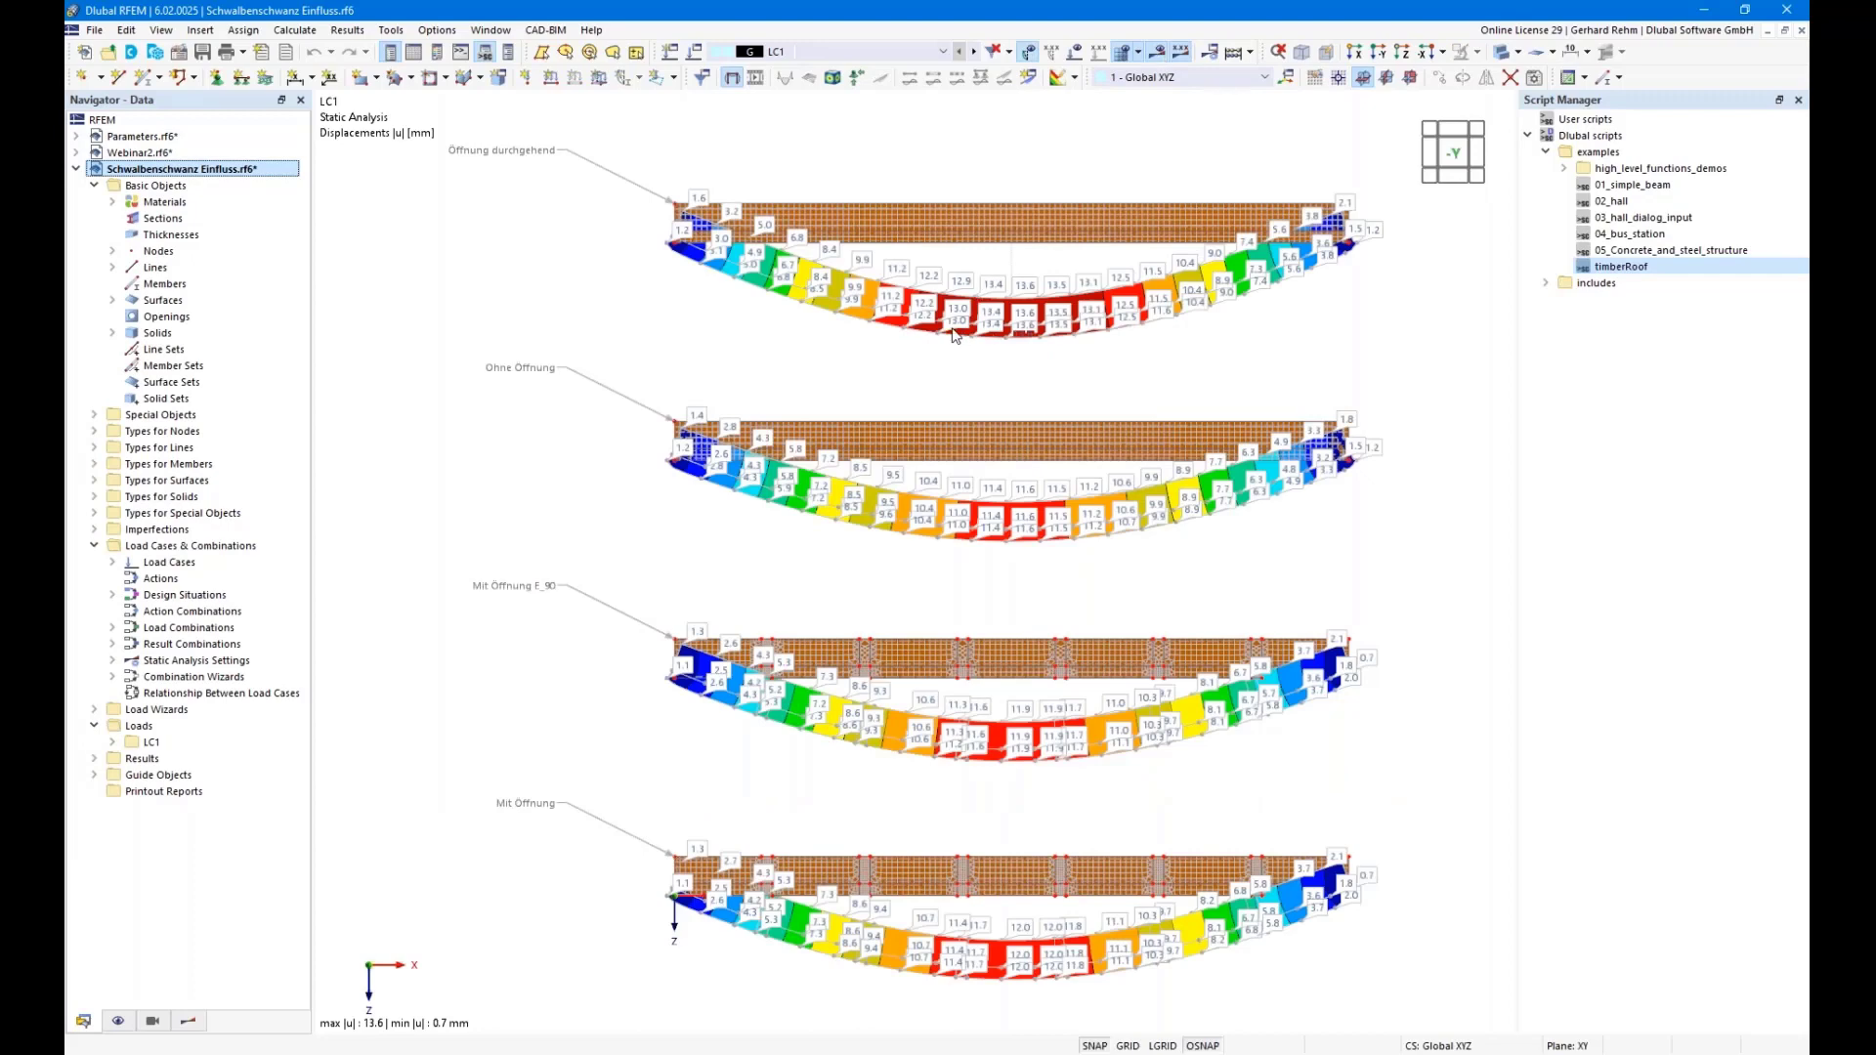
key(ctrl+s)
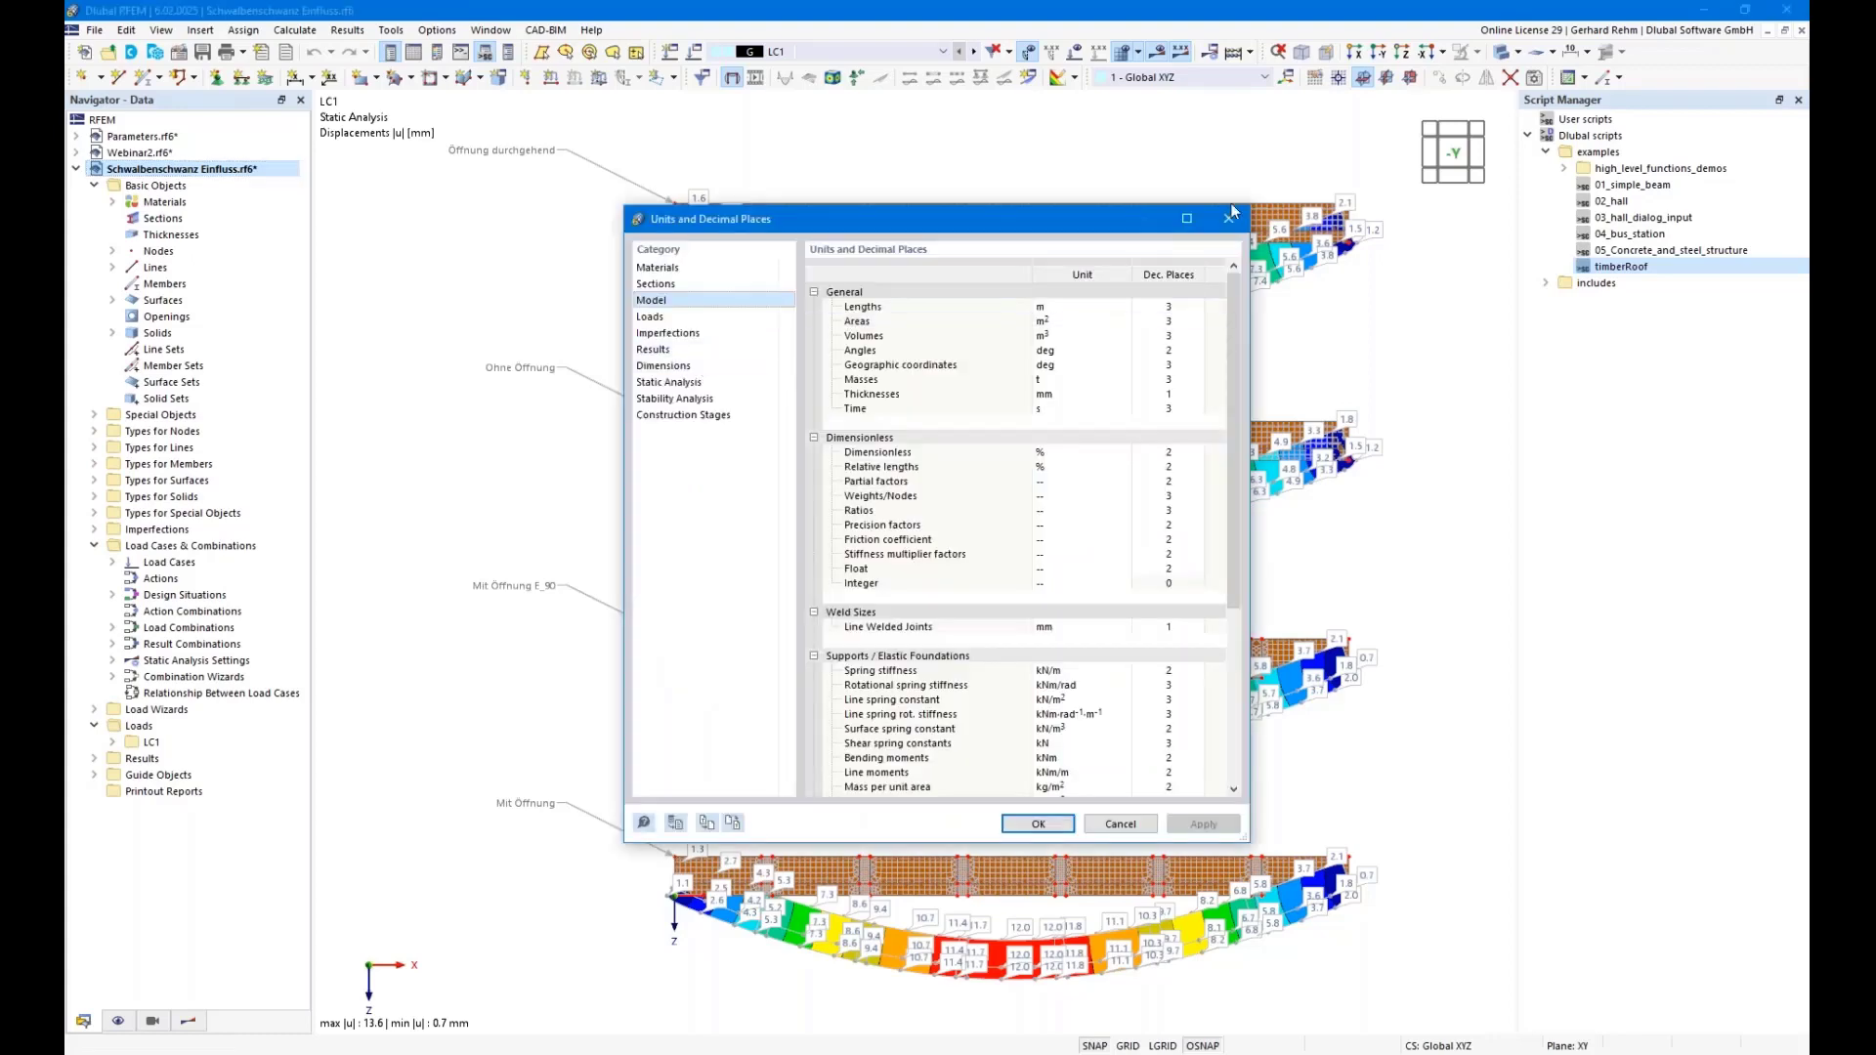
click(1230, 220)
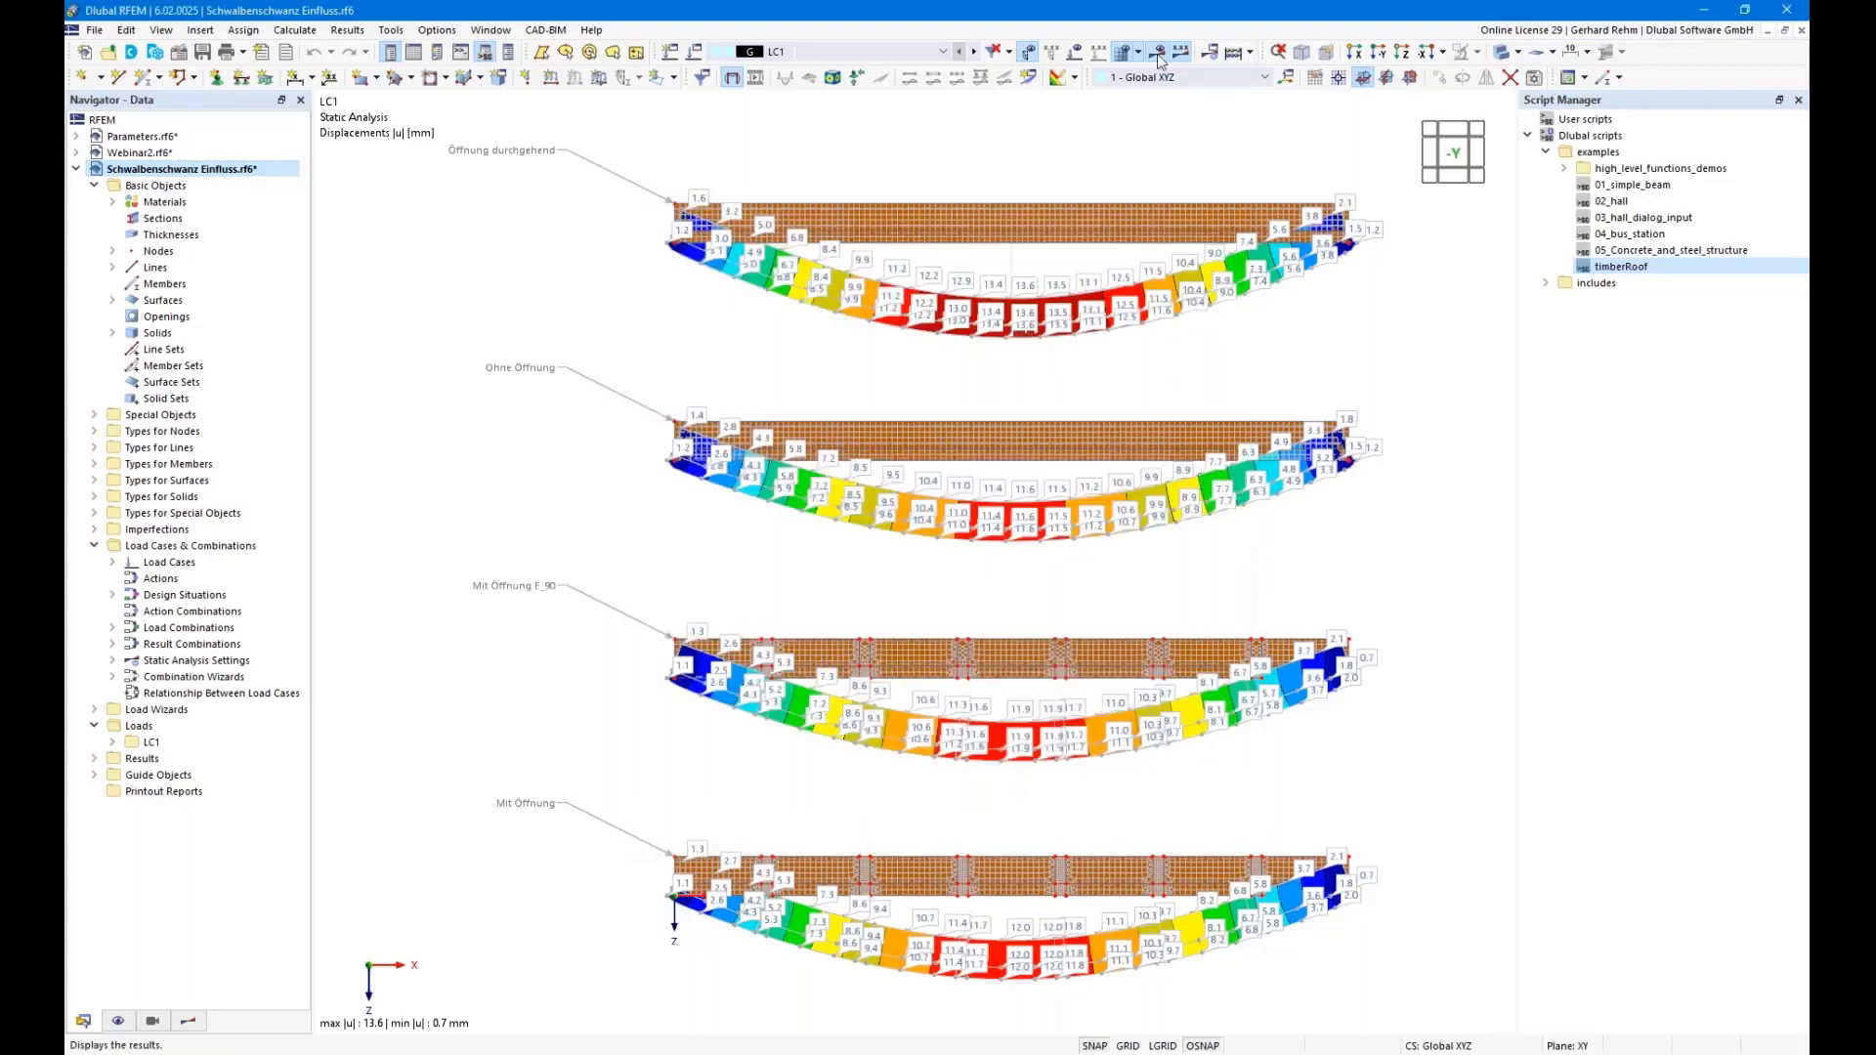
Hide the results and examine the cross-sections of the four comparison beams along the X axis
scroll(636, 341, down, 1)
ctrl+middle_drag(629, 322, 938, 336)
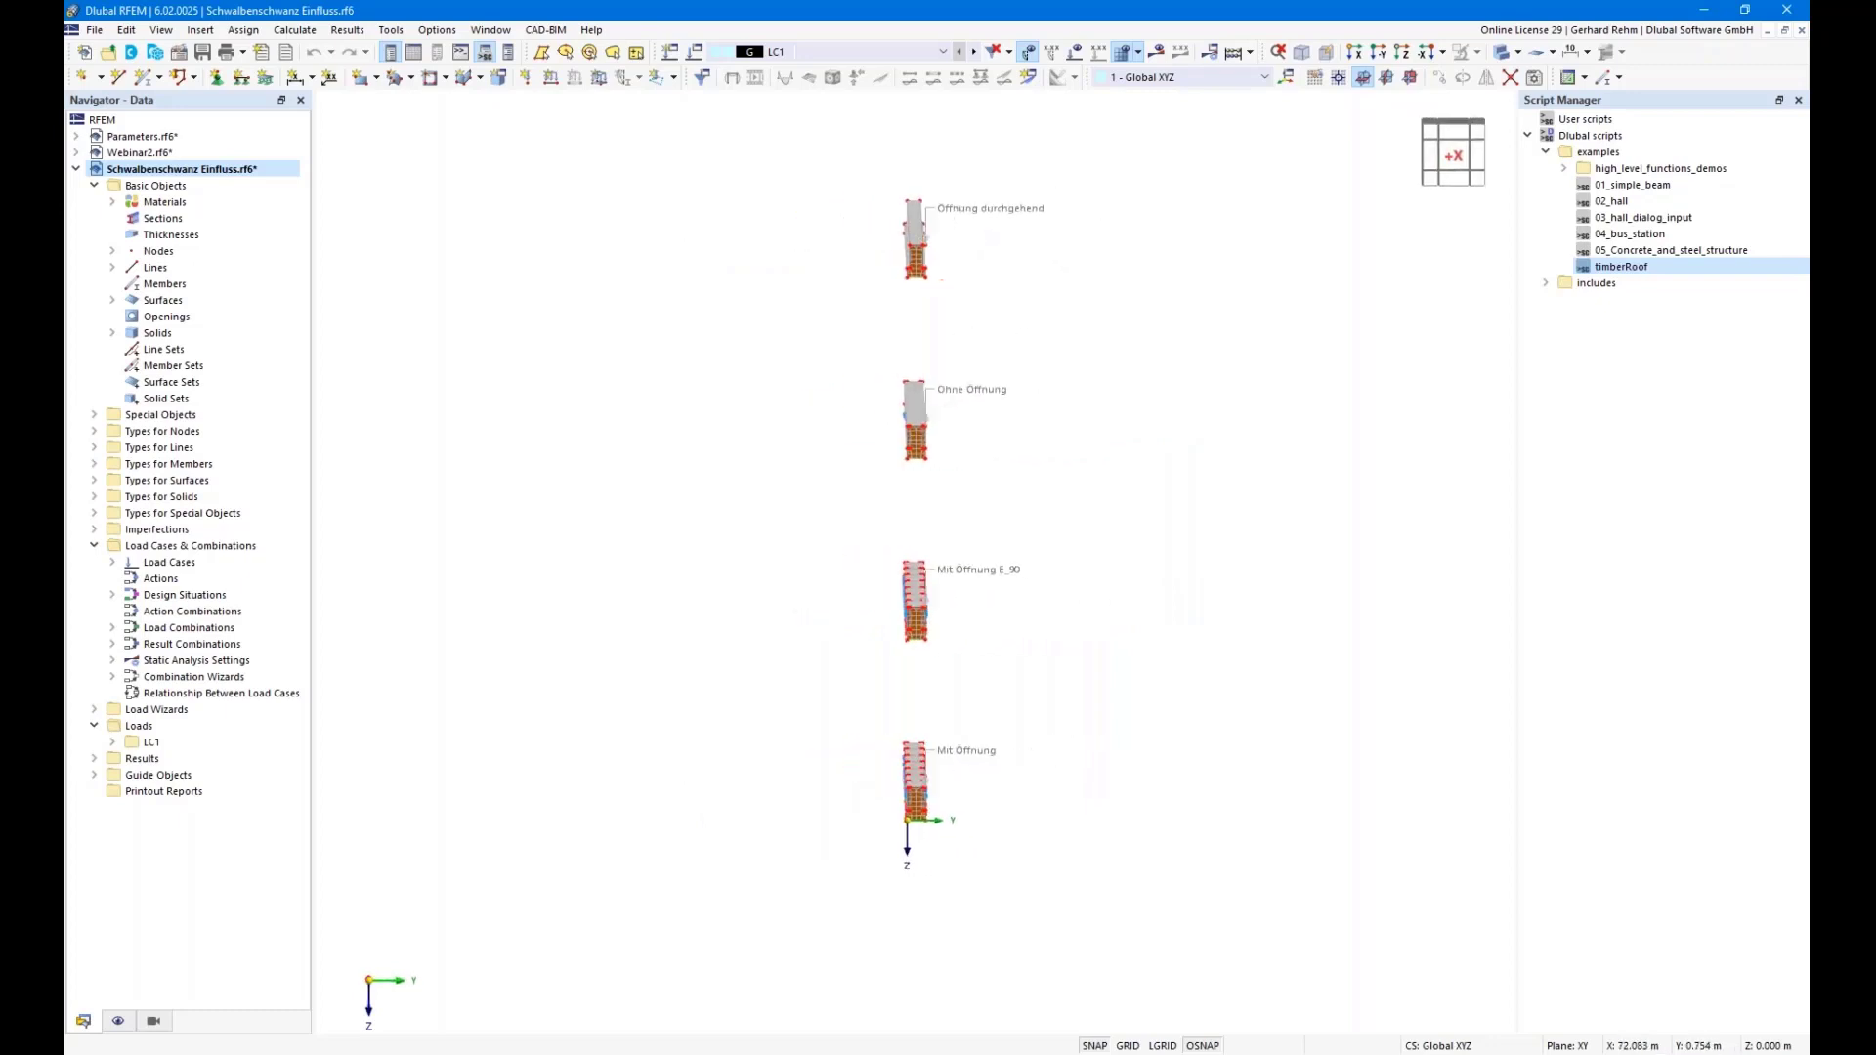
click(1355, 51)
scroll(842, 222, up, 5)
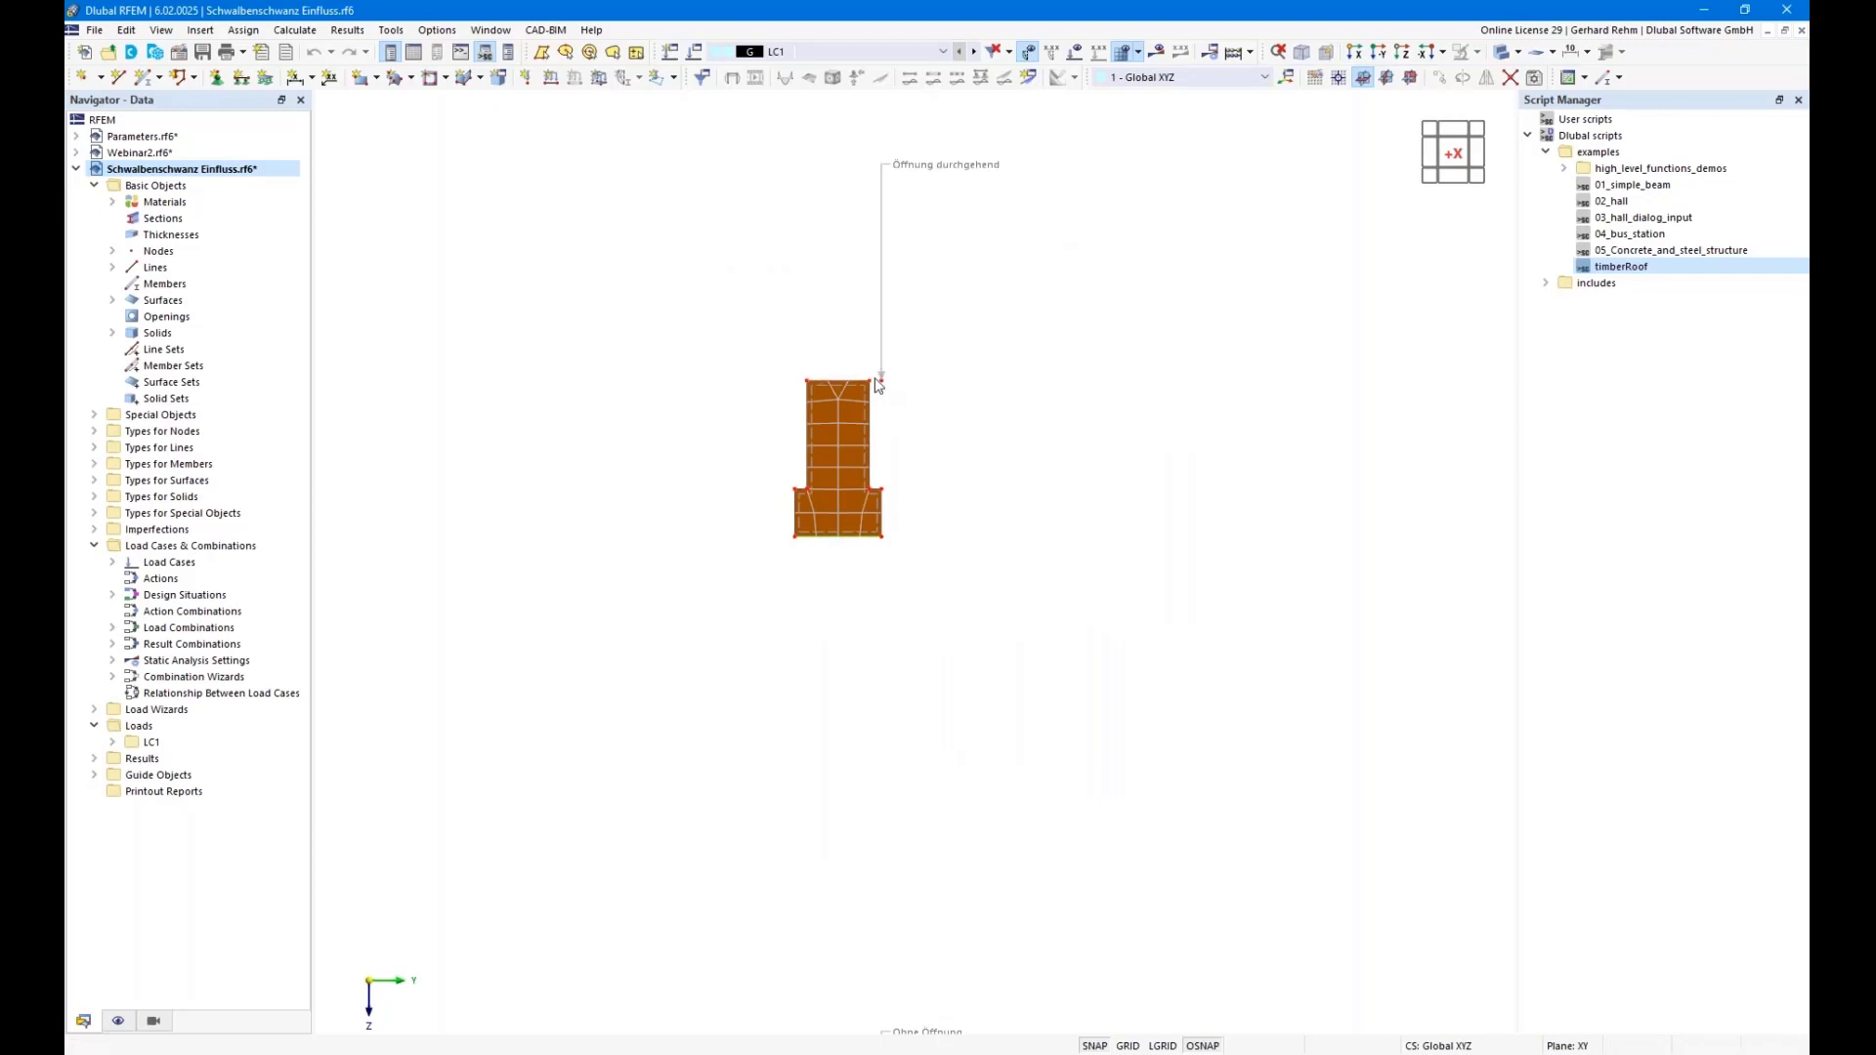
middle_drag(973, 537, 969, 323)
scroll(980, 331, down, 3)
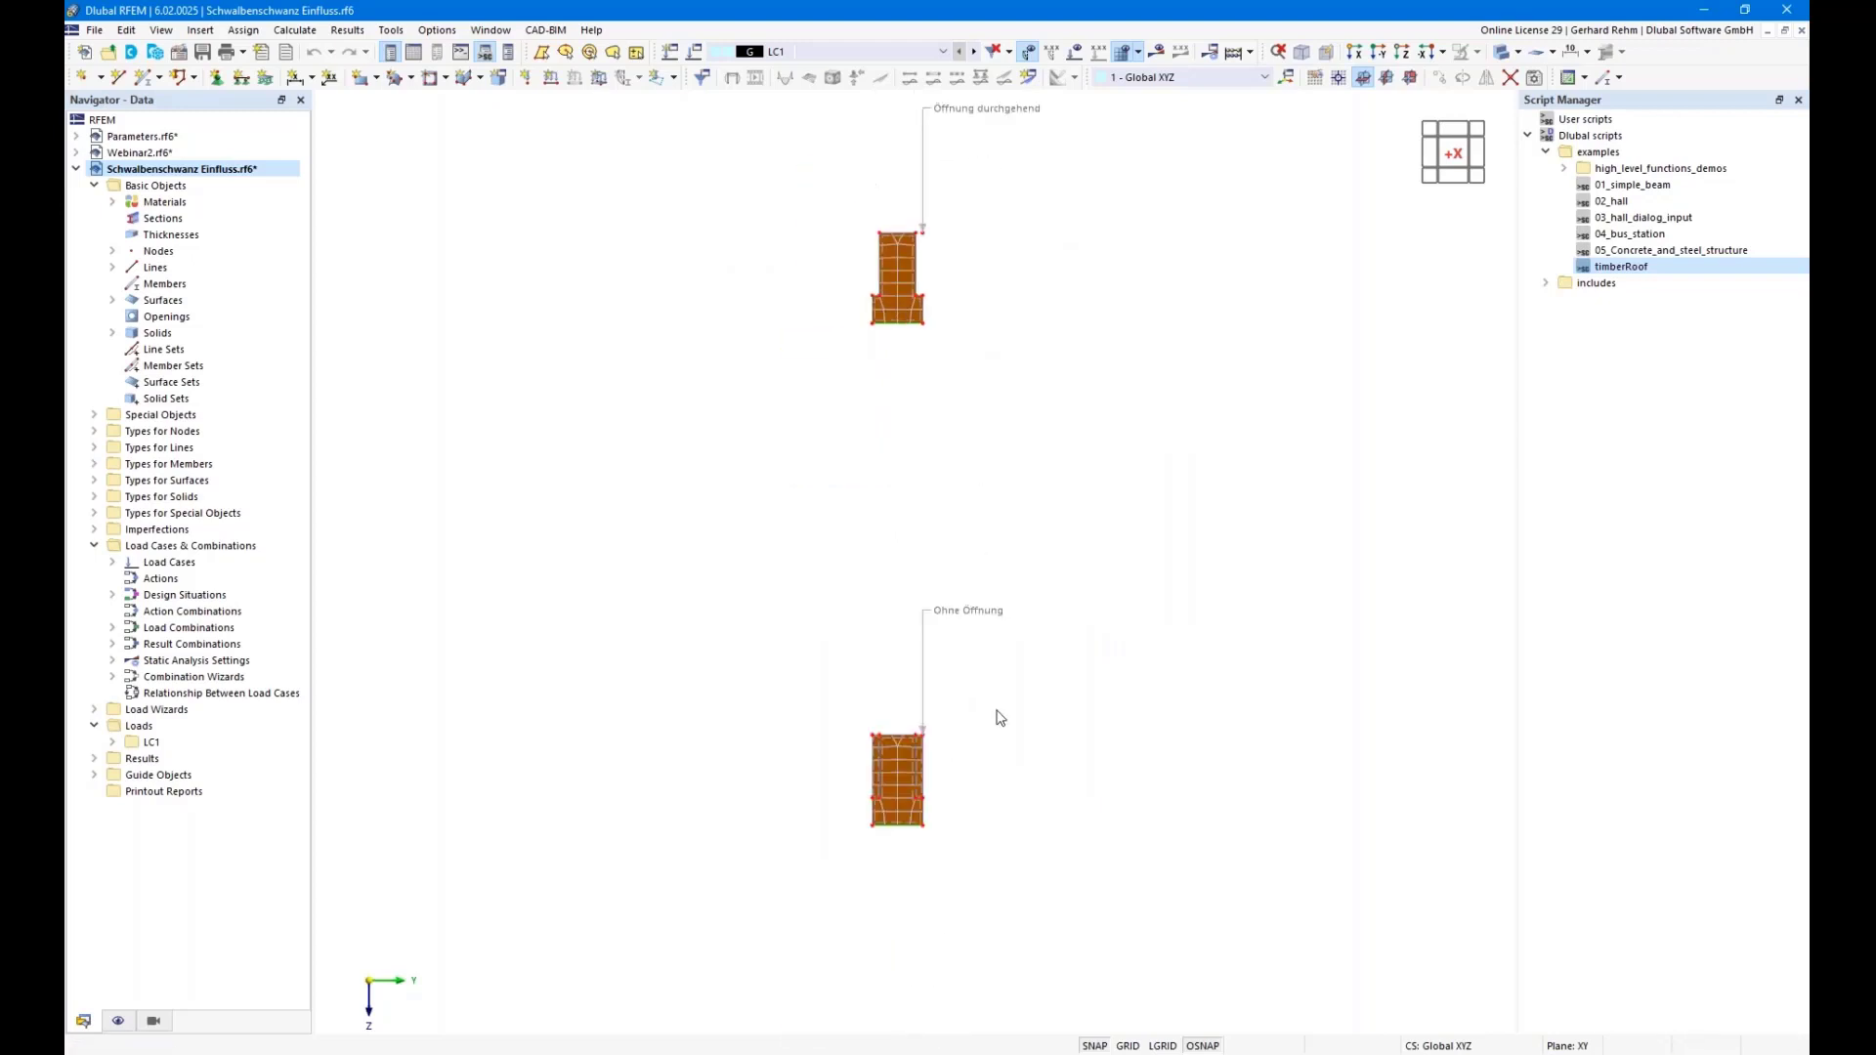
middle_drag(996, 716, 991, 579)
middle_drag(1059, 721, 1034, 574)
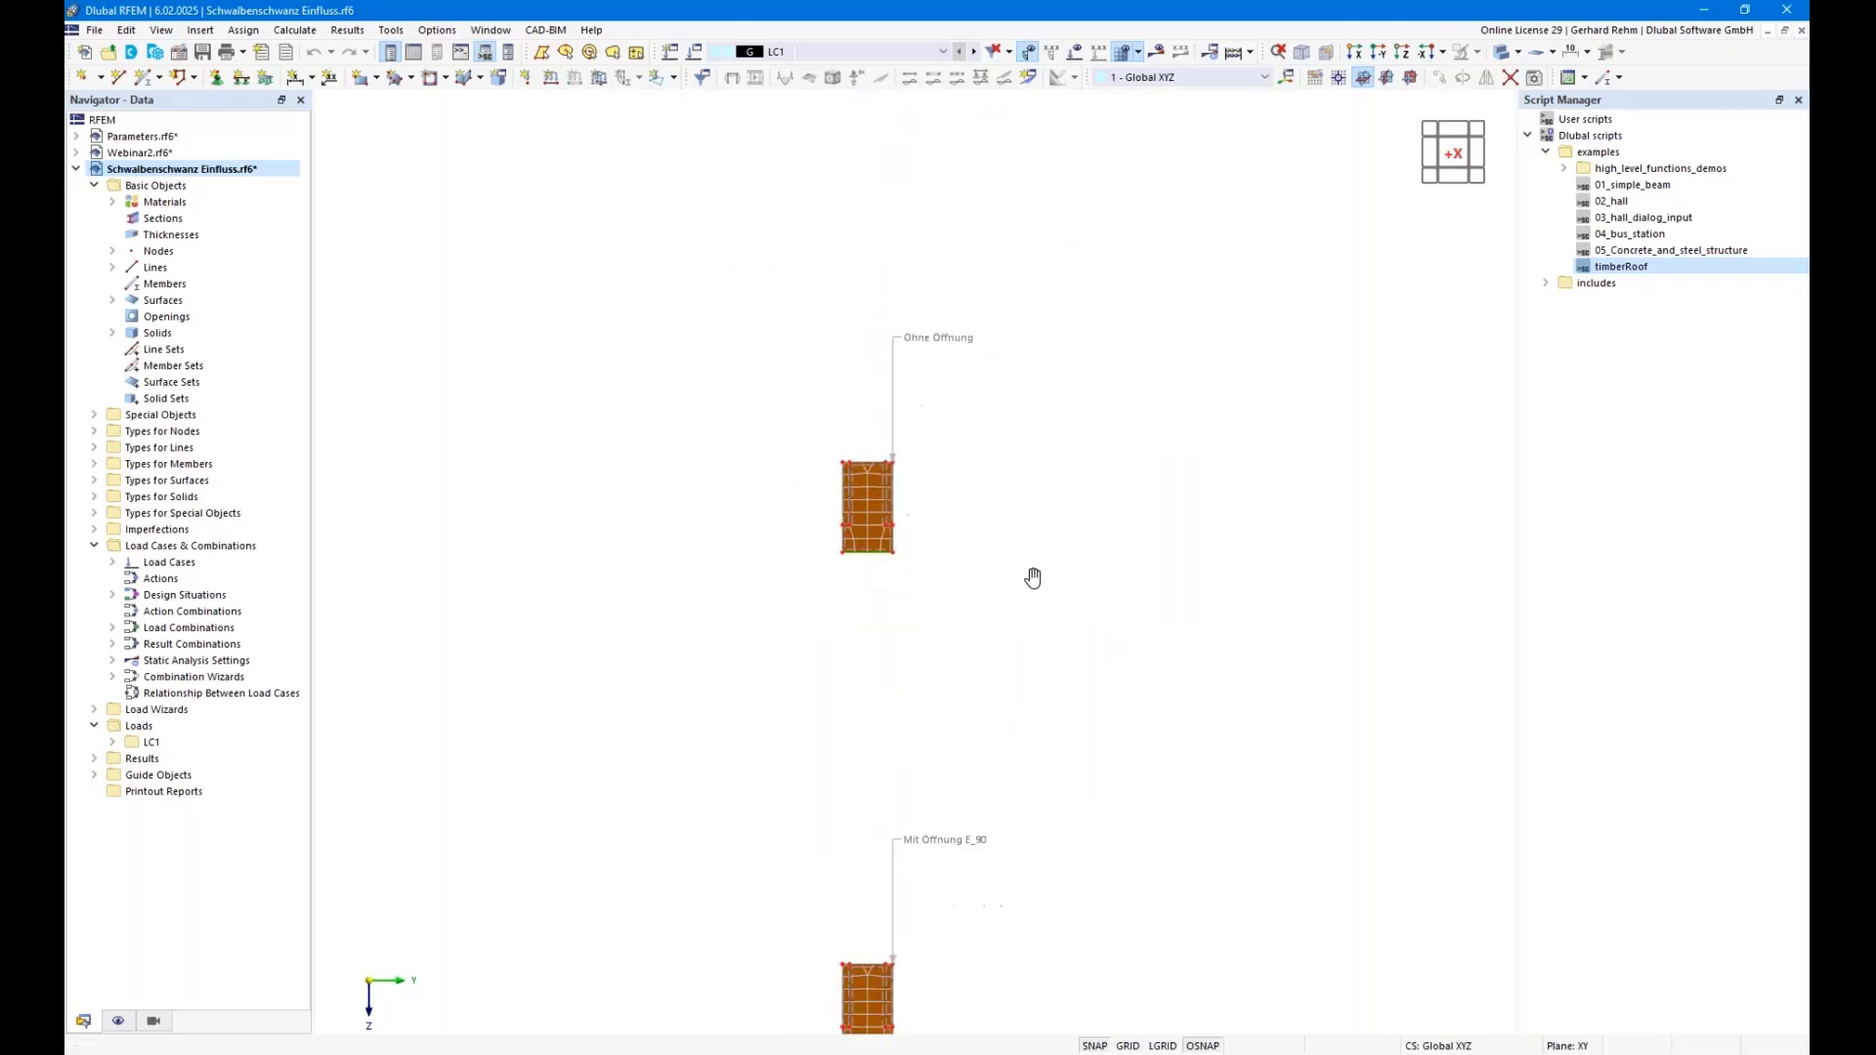
scroll(922, 612, down, 1)
middle_drag(1102, 731, 1065, 450)
scroll(1065, 449, down, 1)
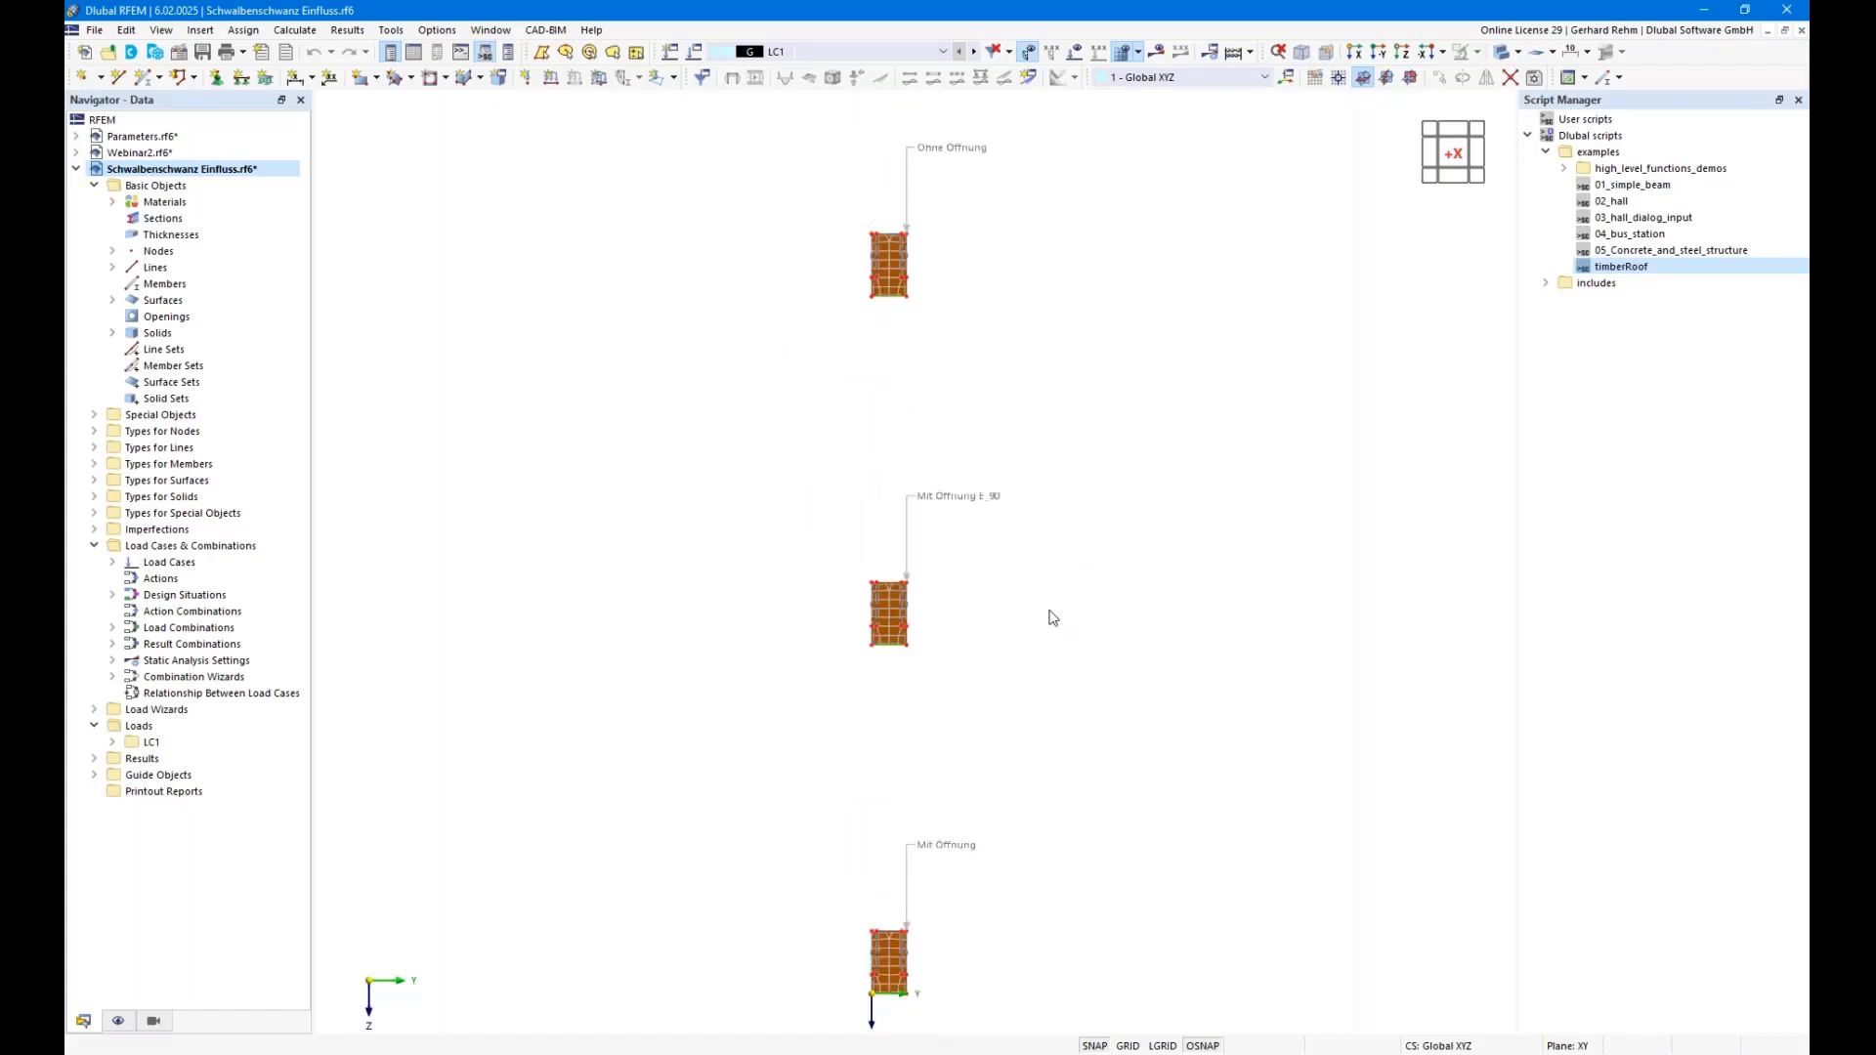
Examine the dovetail openings of the Mit Öffnung E_90 and Mit Öffnung beams and the elastic modulus of GL24h material 3
ctrl+middle_drag(1029, 640, 919, 674)
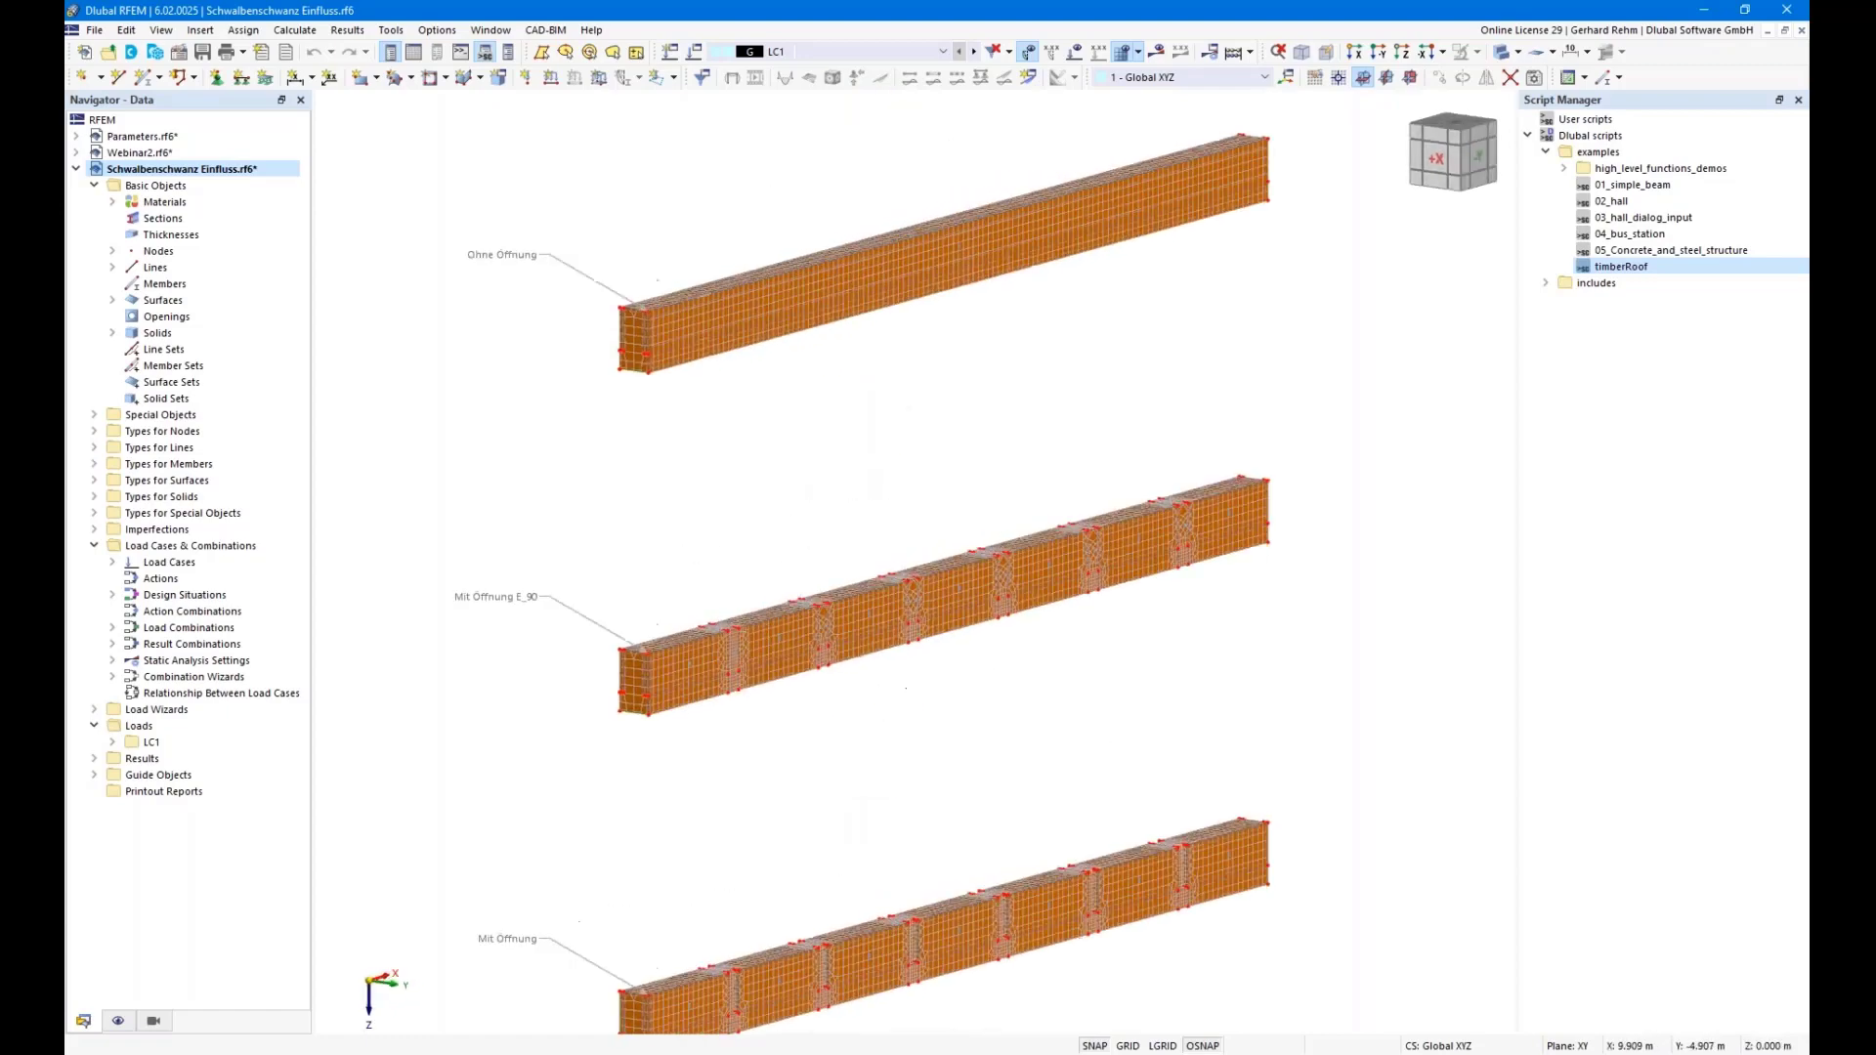
scroll(746, 641, up, 5)
scroll(711, 647, up, 3)
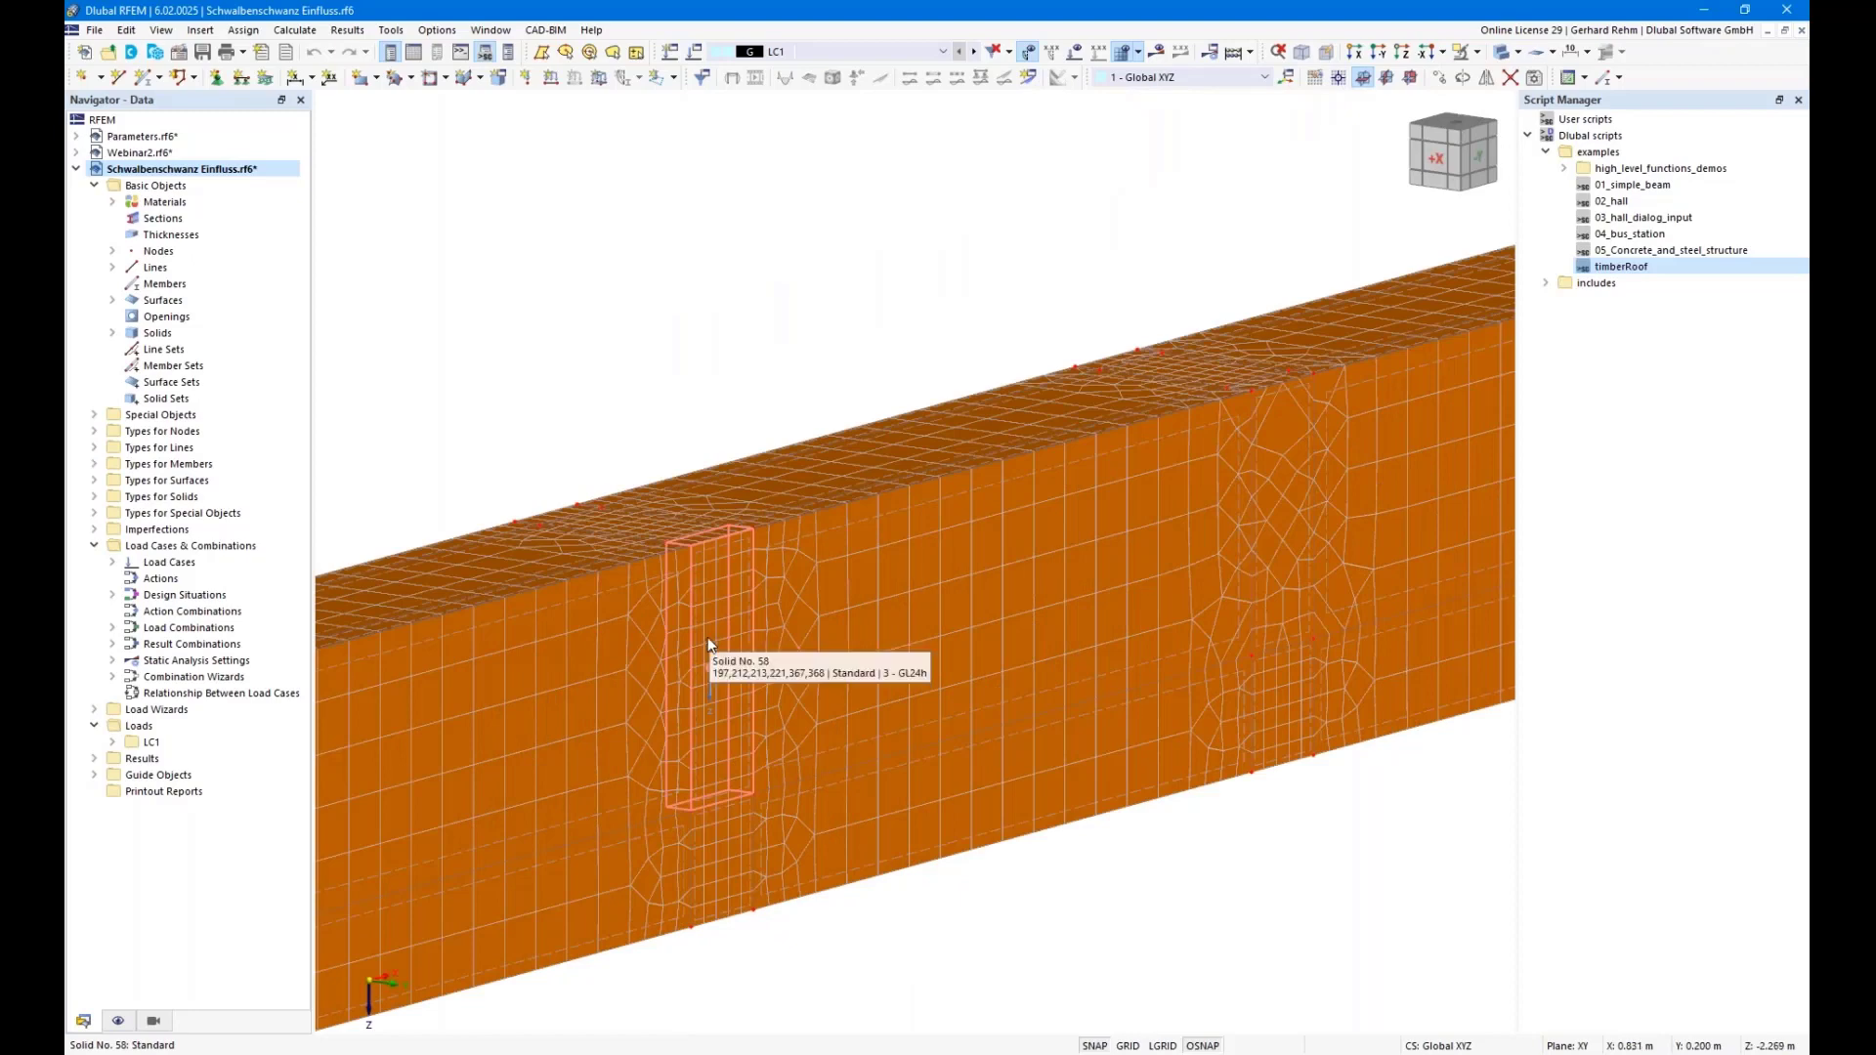
click(414, 54)
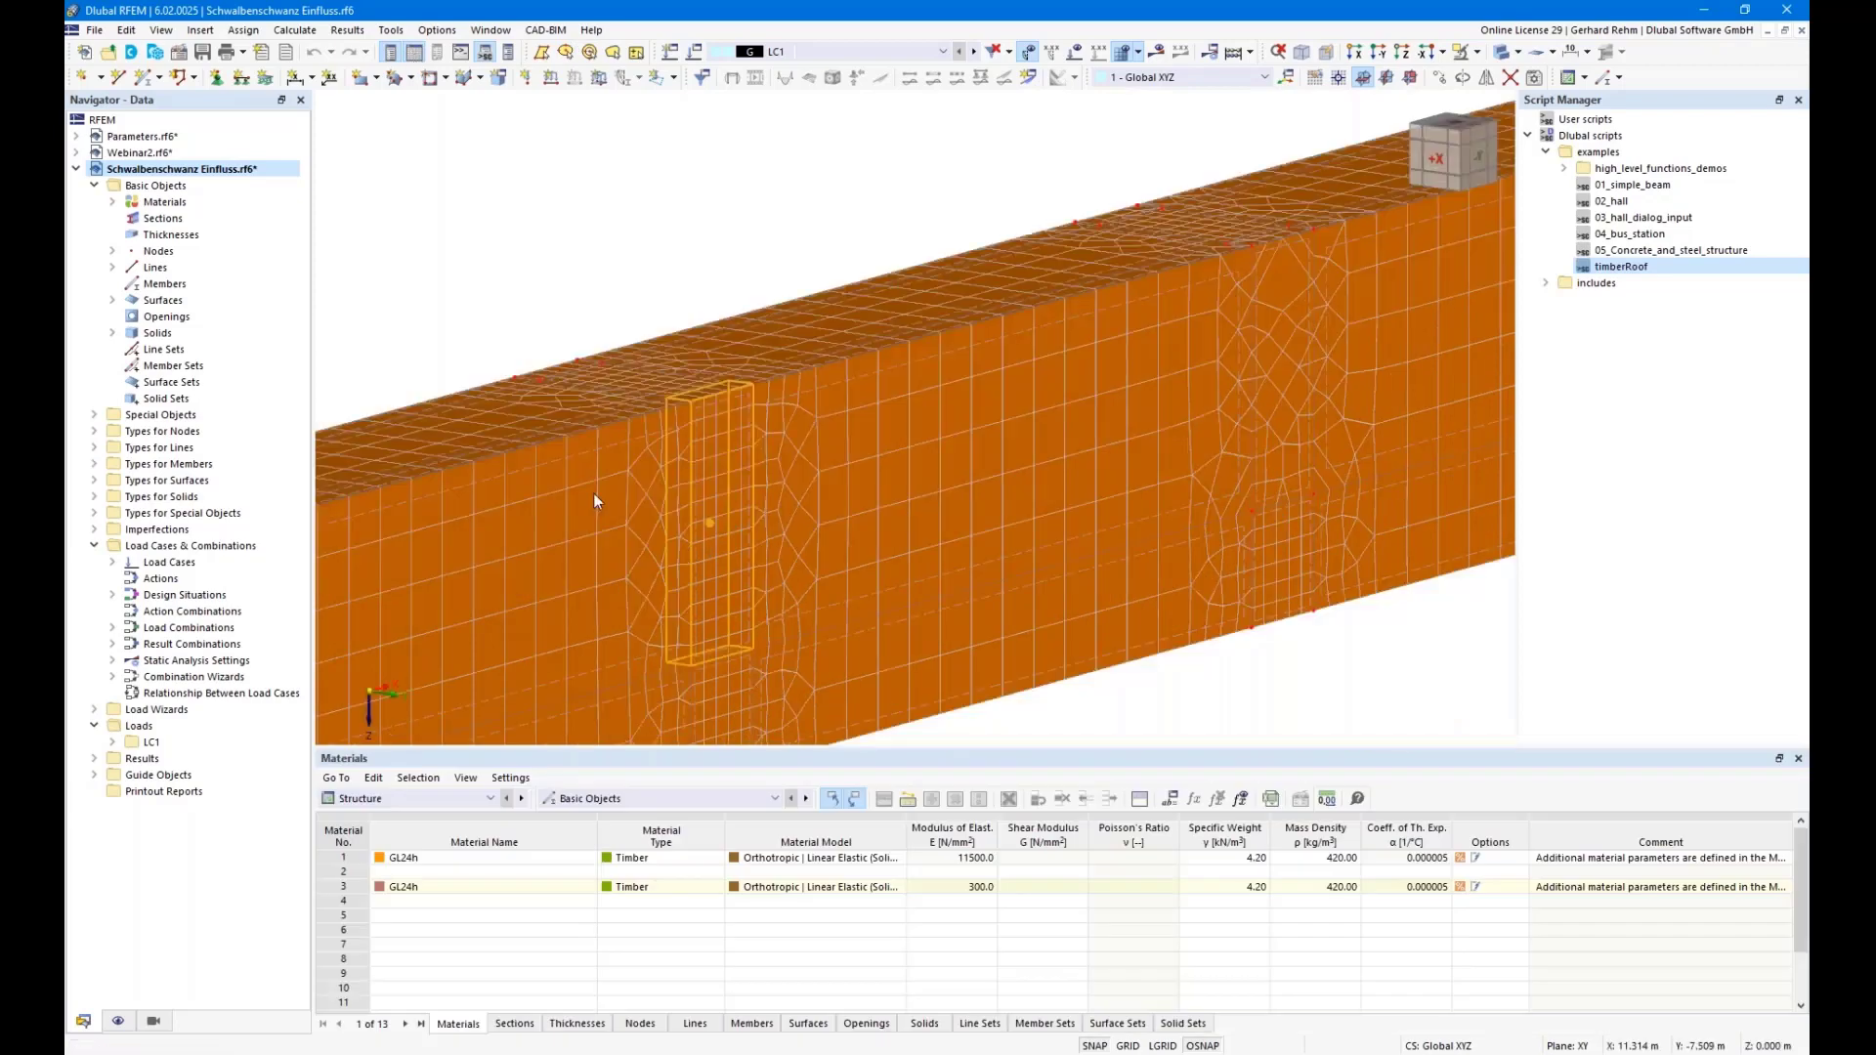
click(951, 888)
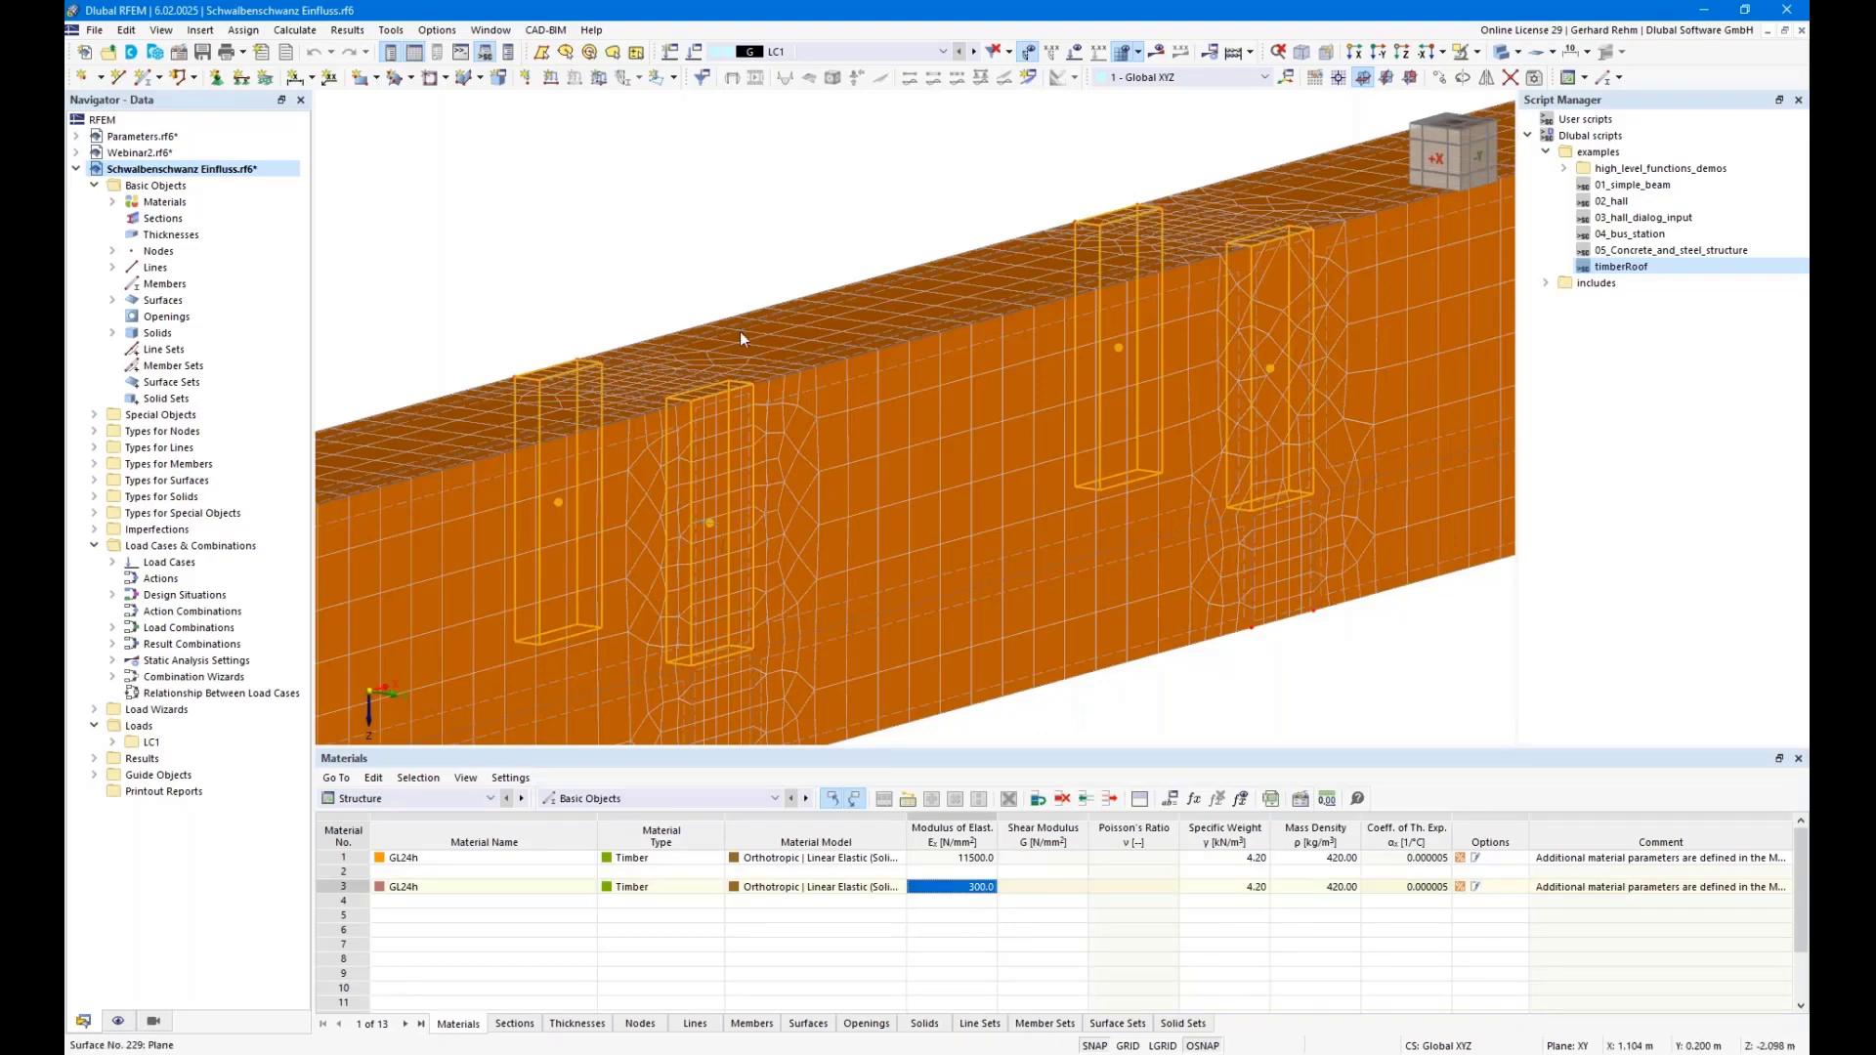
scroll(925, 452, down, 5)
scroll(925, 451, up, 5)
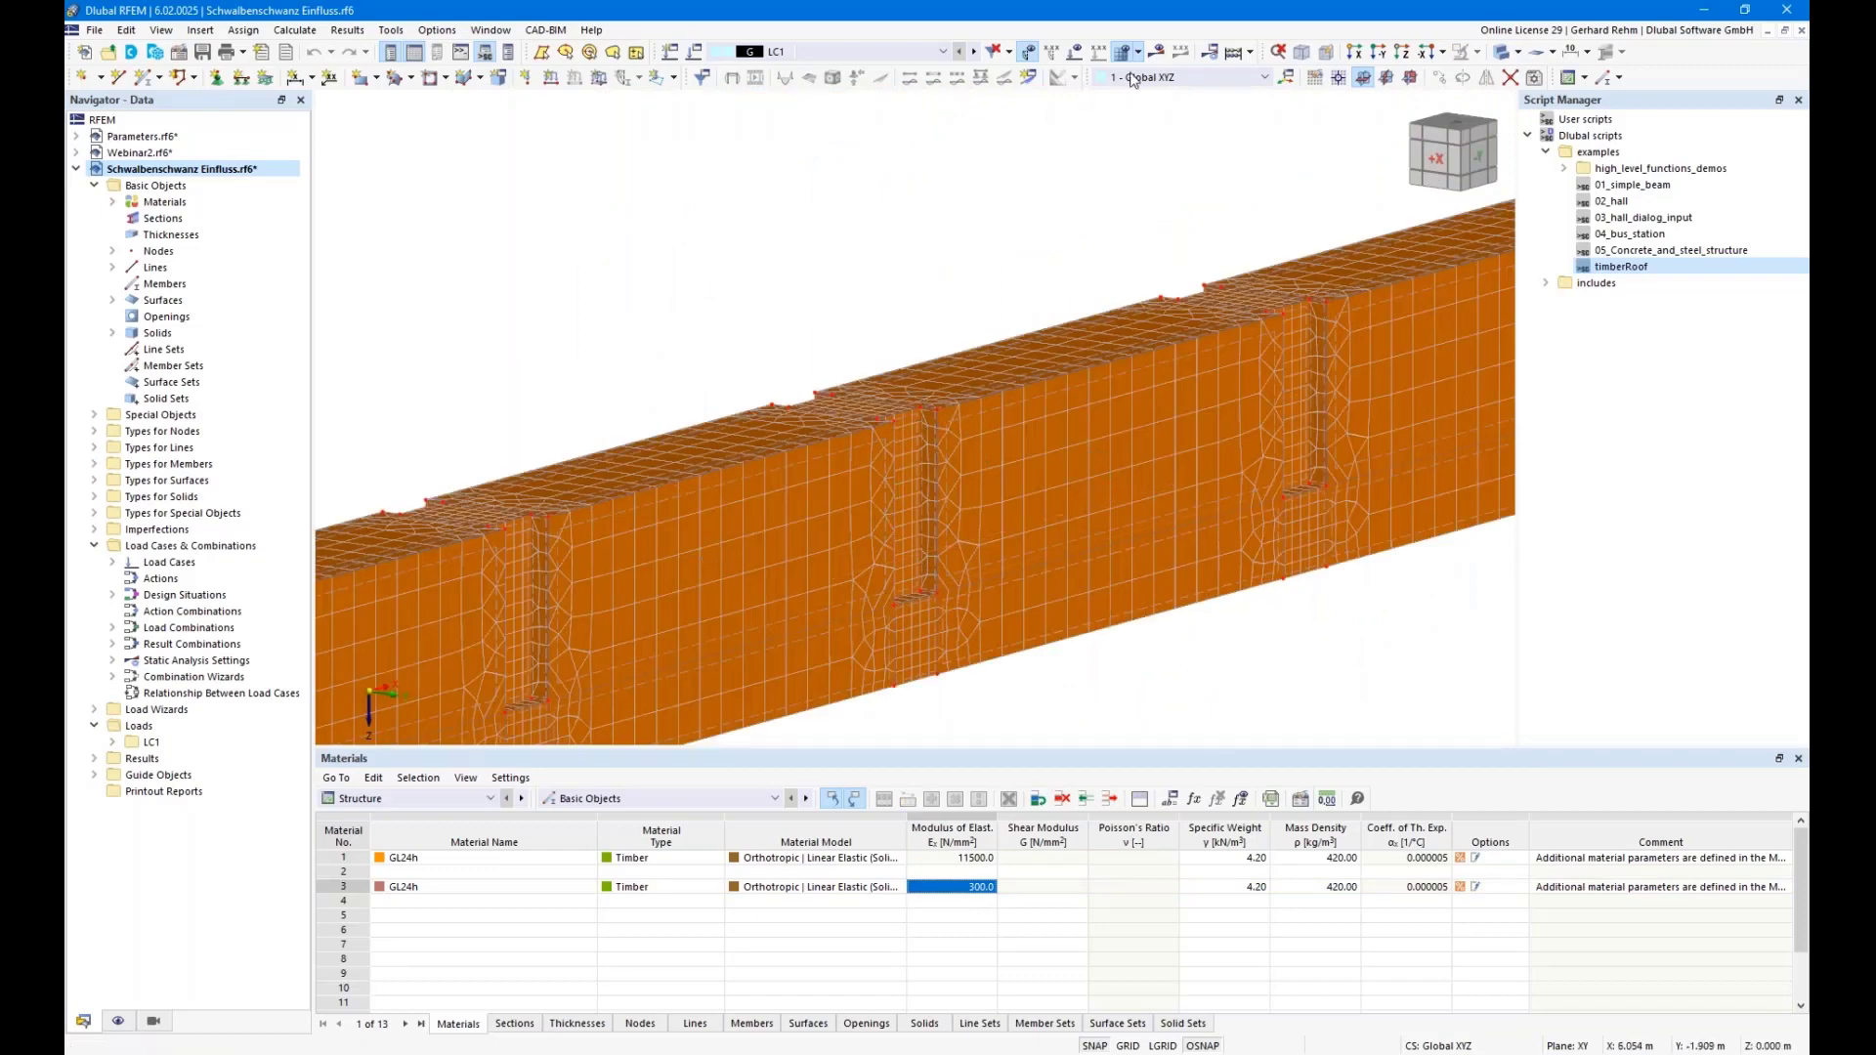
Show the LC1 displacements of all four beams in the -Y view and compare their deflections
click(1394, 59)
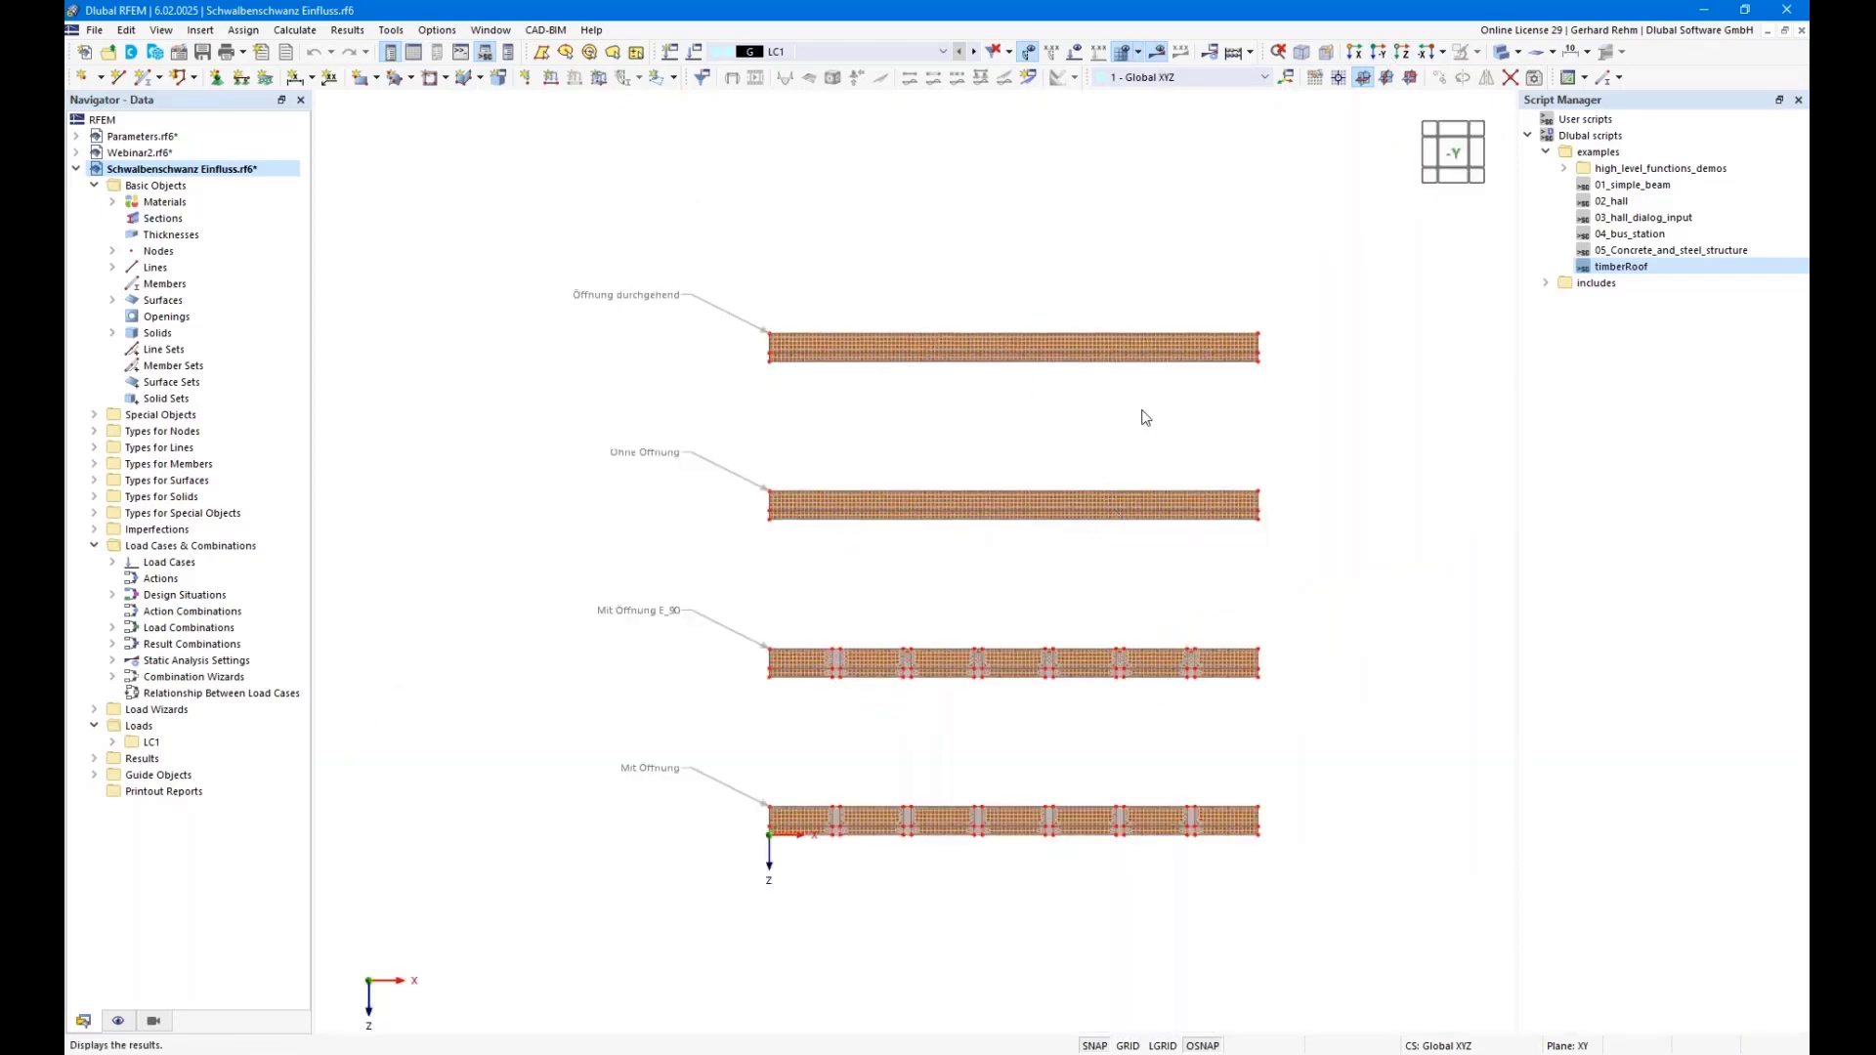
click(1156, 53)
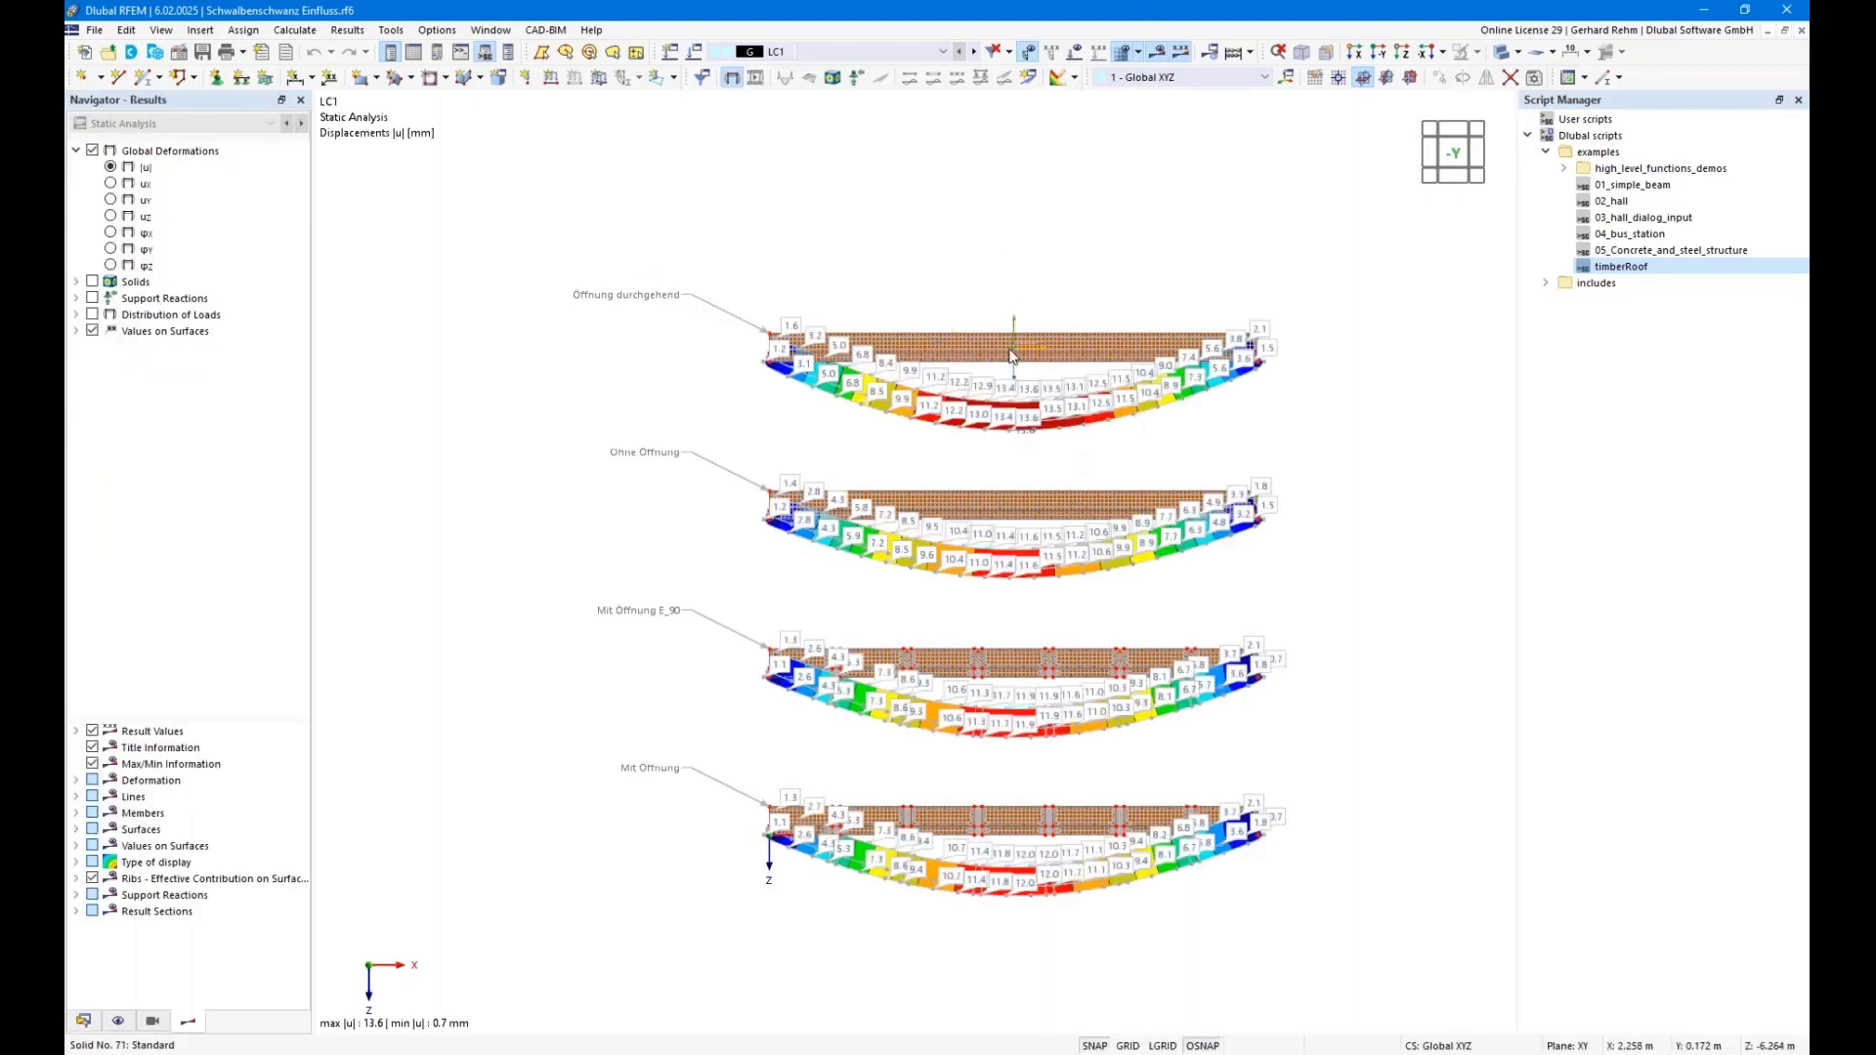
scroll(1011, 371, up, 1)
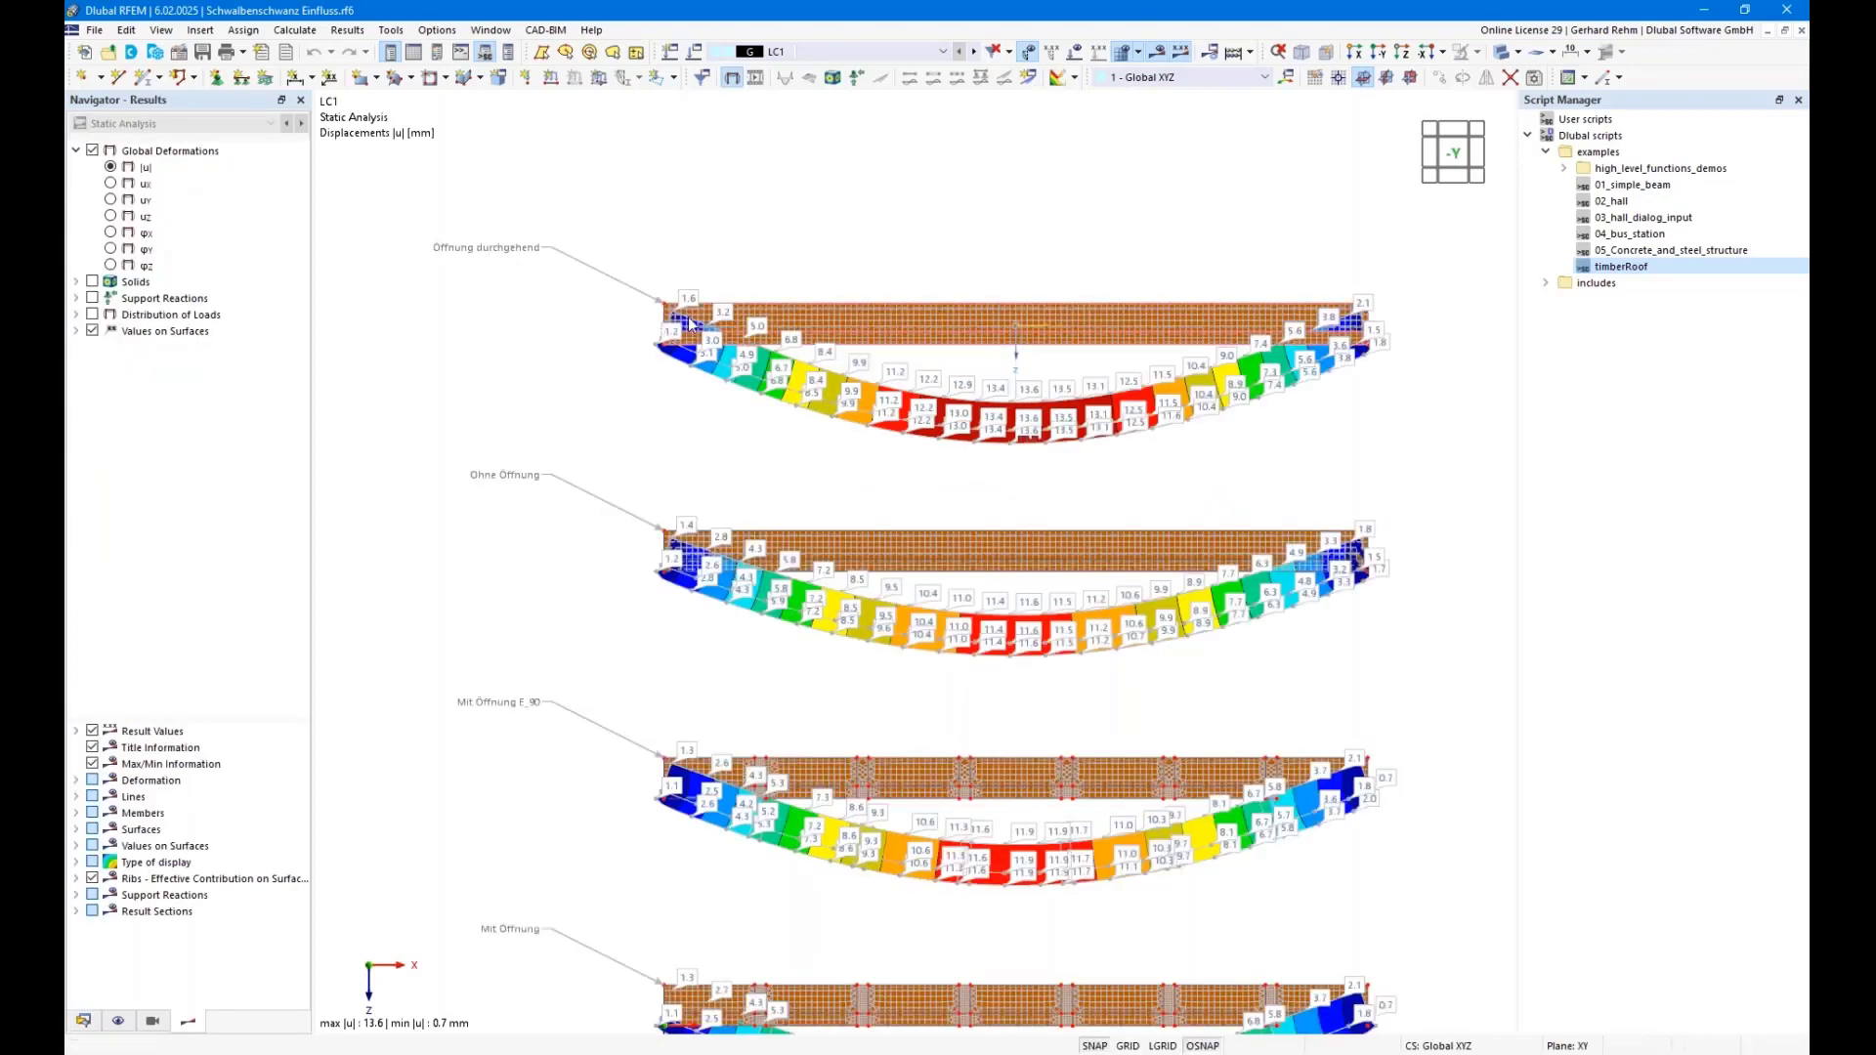
middle_drag(1037, 394, 994, 251)
scroll(993, 252, down, 1)
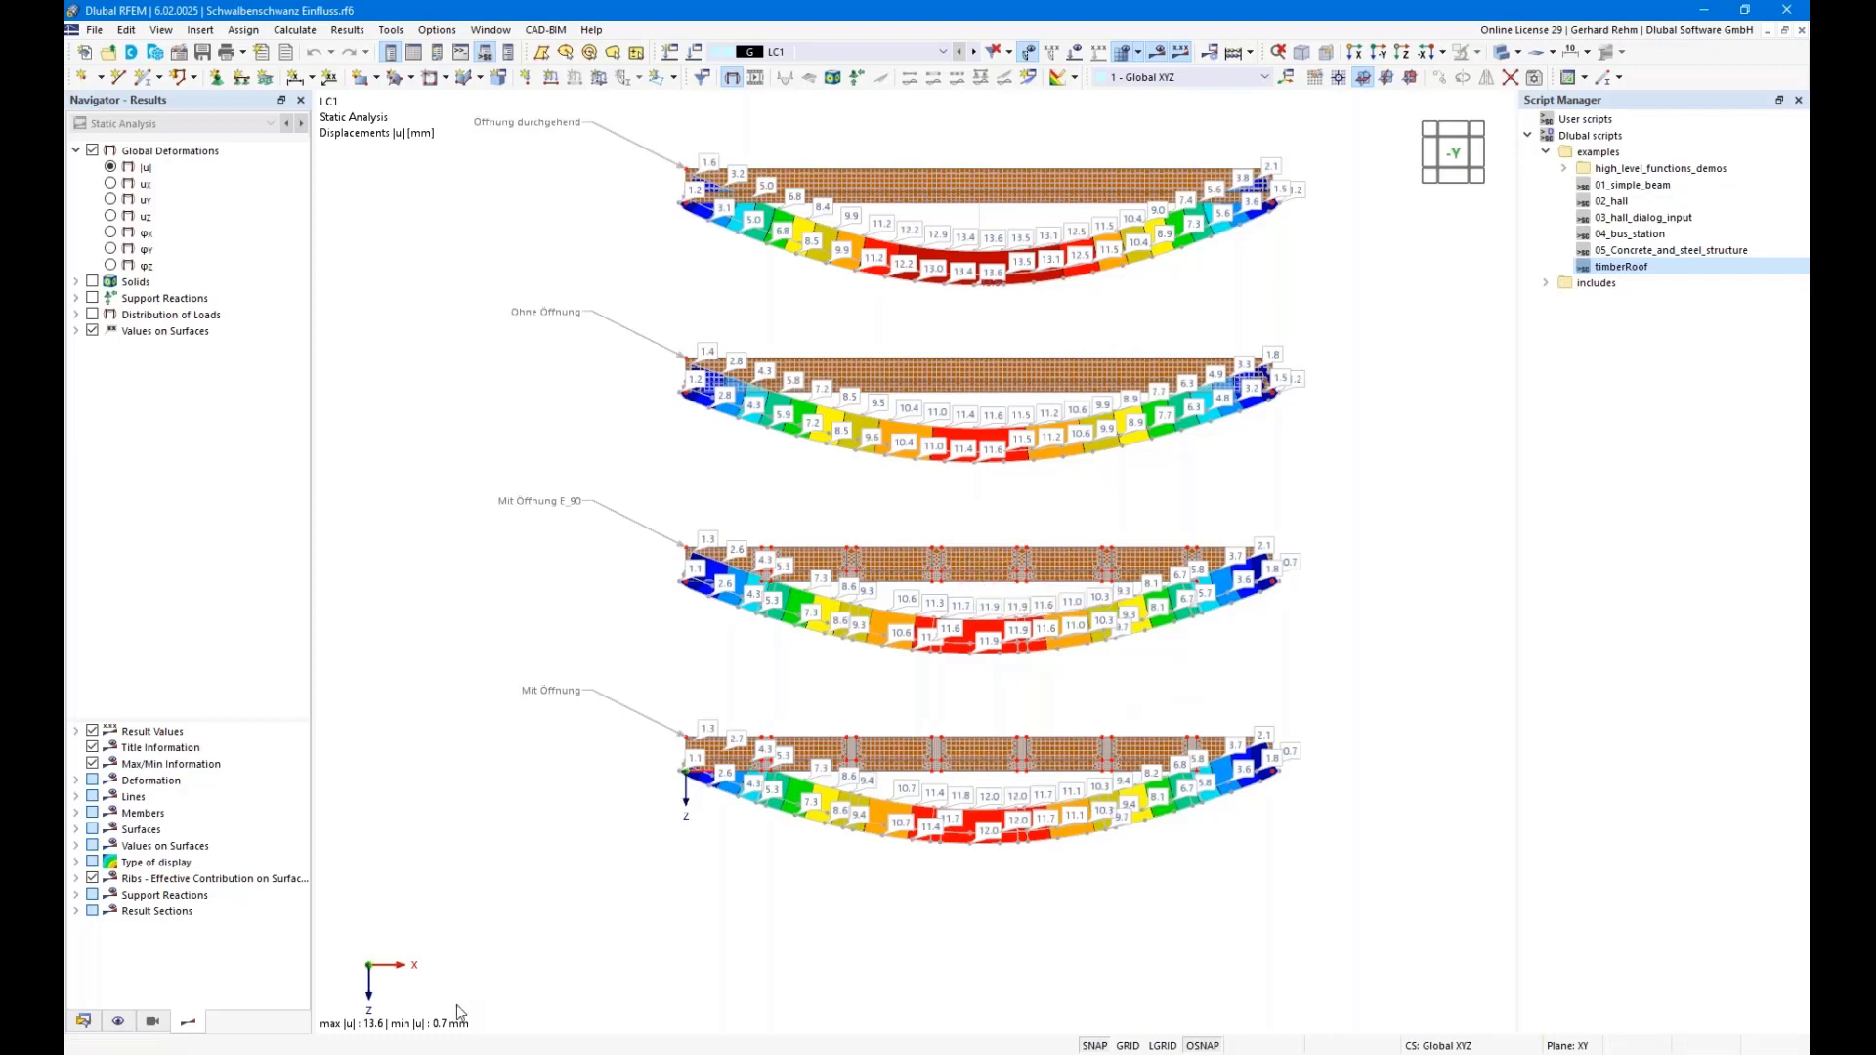
Switch back to the Hip Rafter model and list the sections in the timber design input data
click(423, 1050)
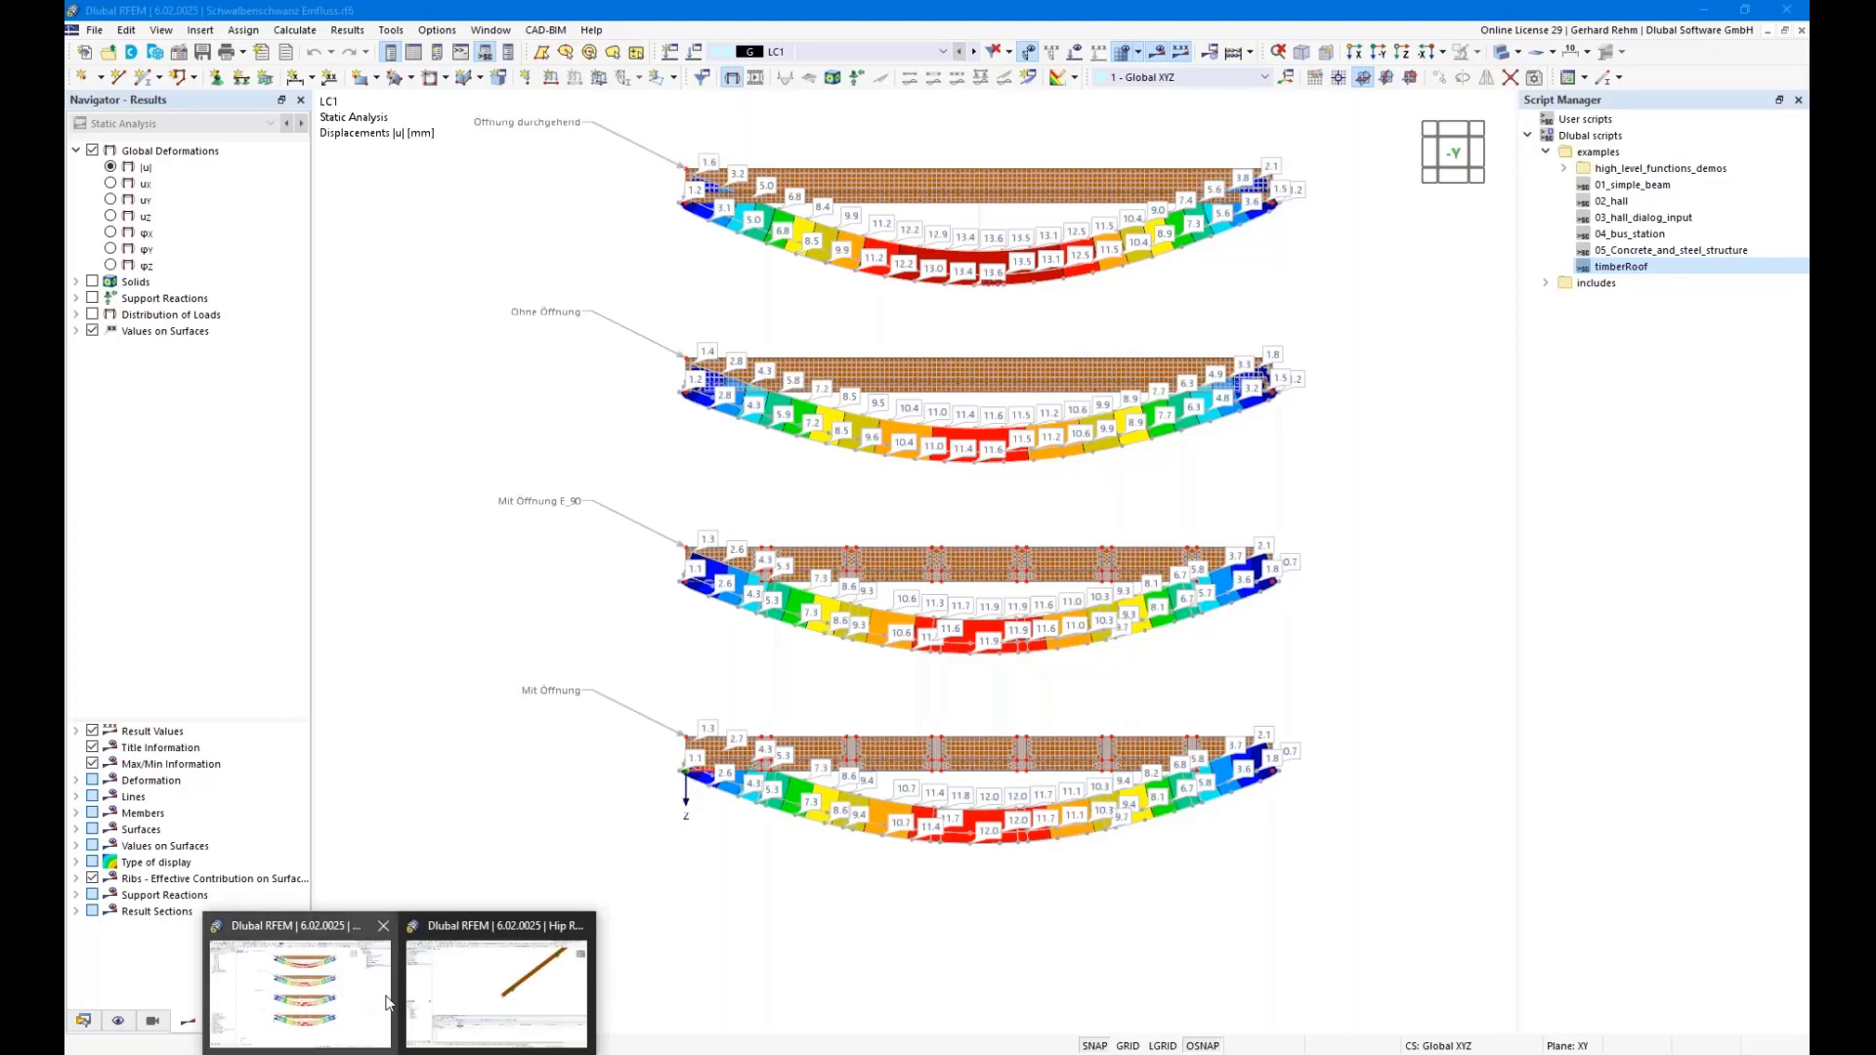
click(494, 989)
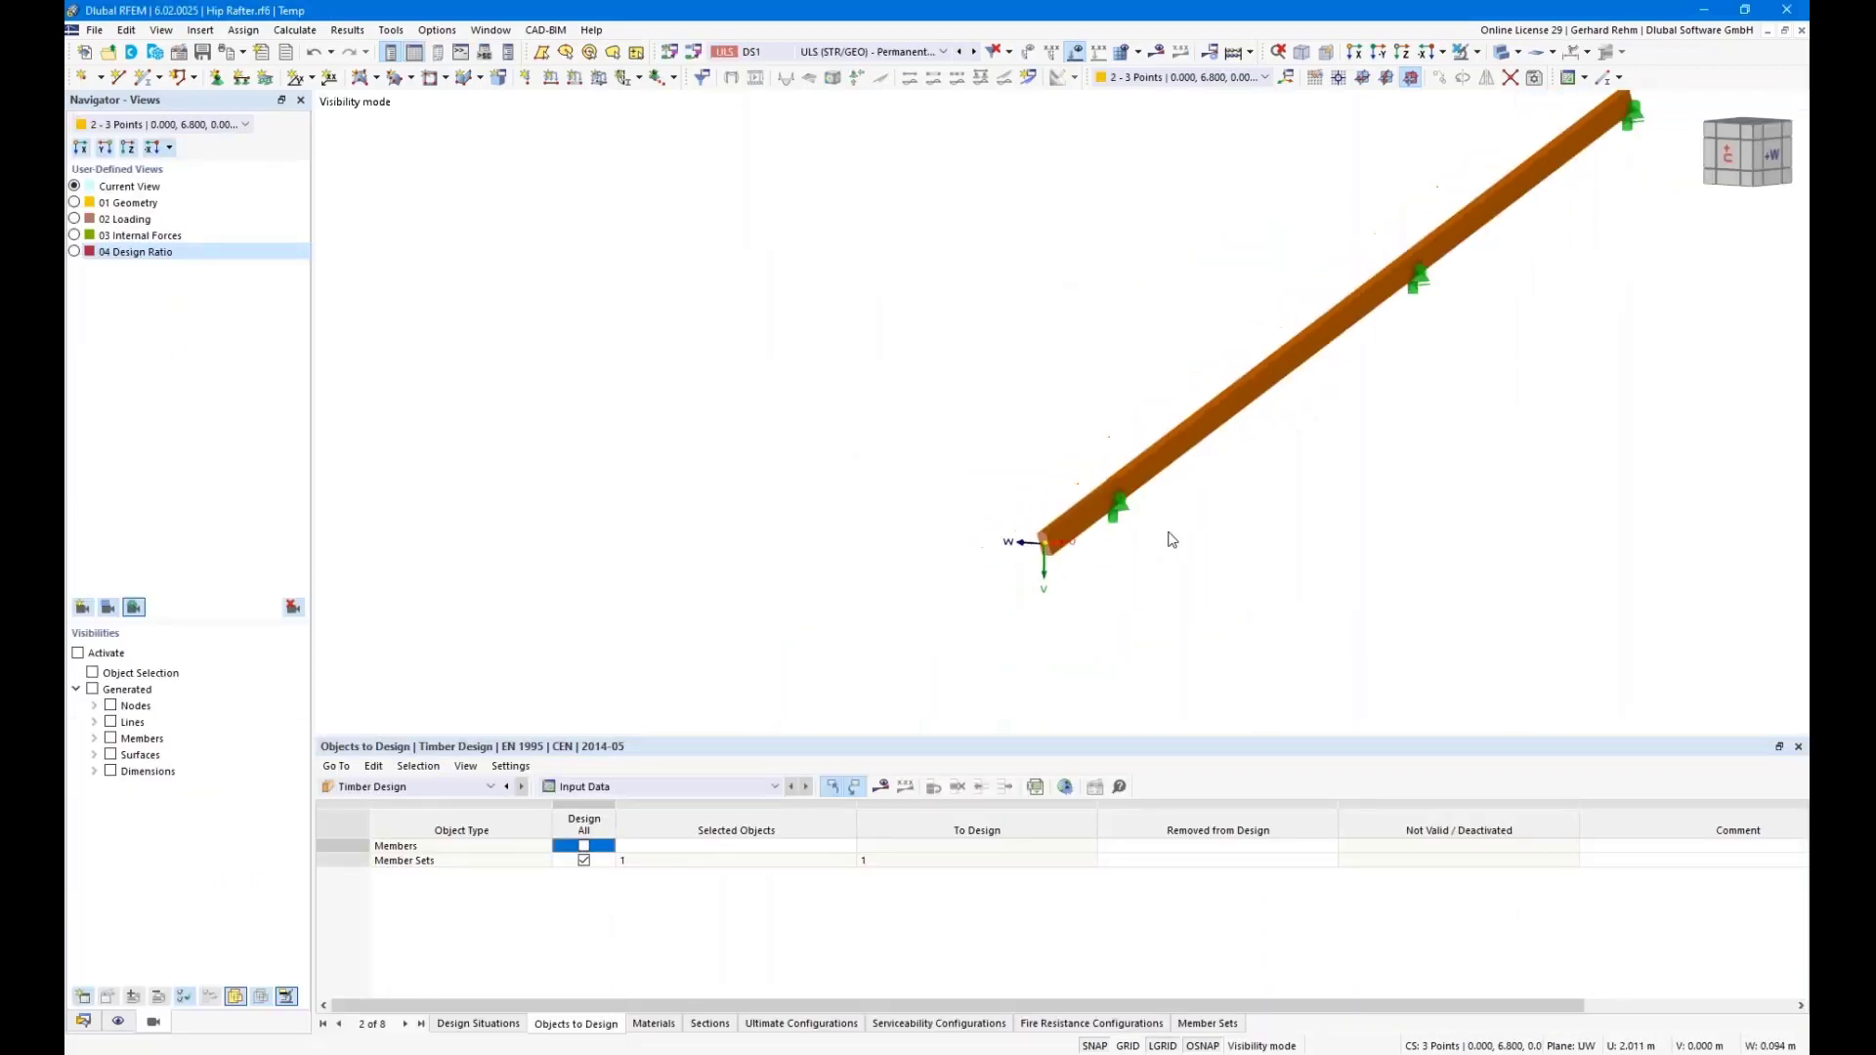
middle_drag(1327, 524, 1054, 613)
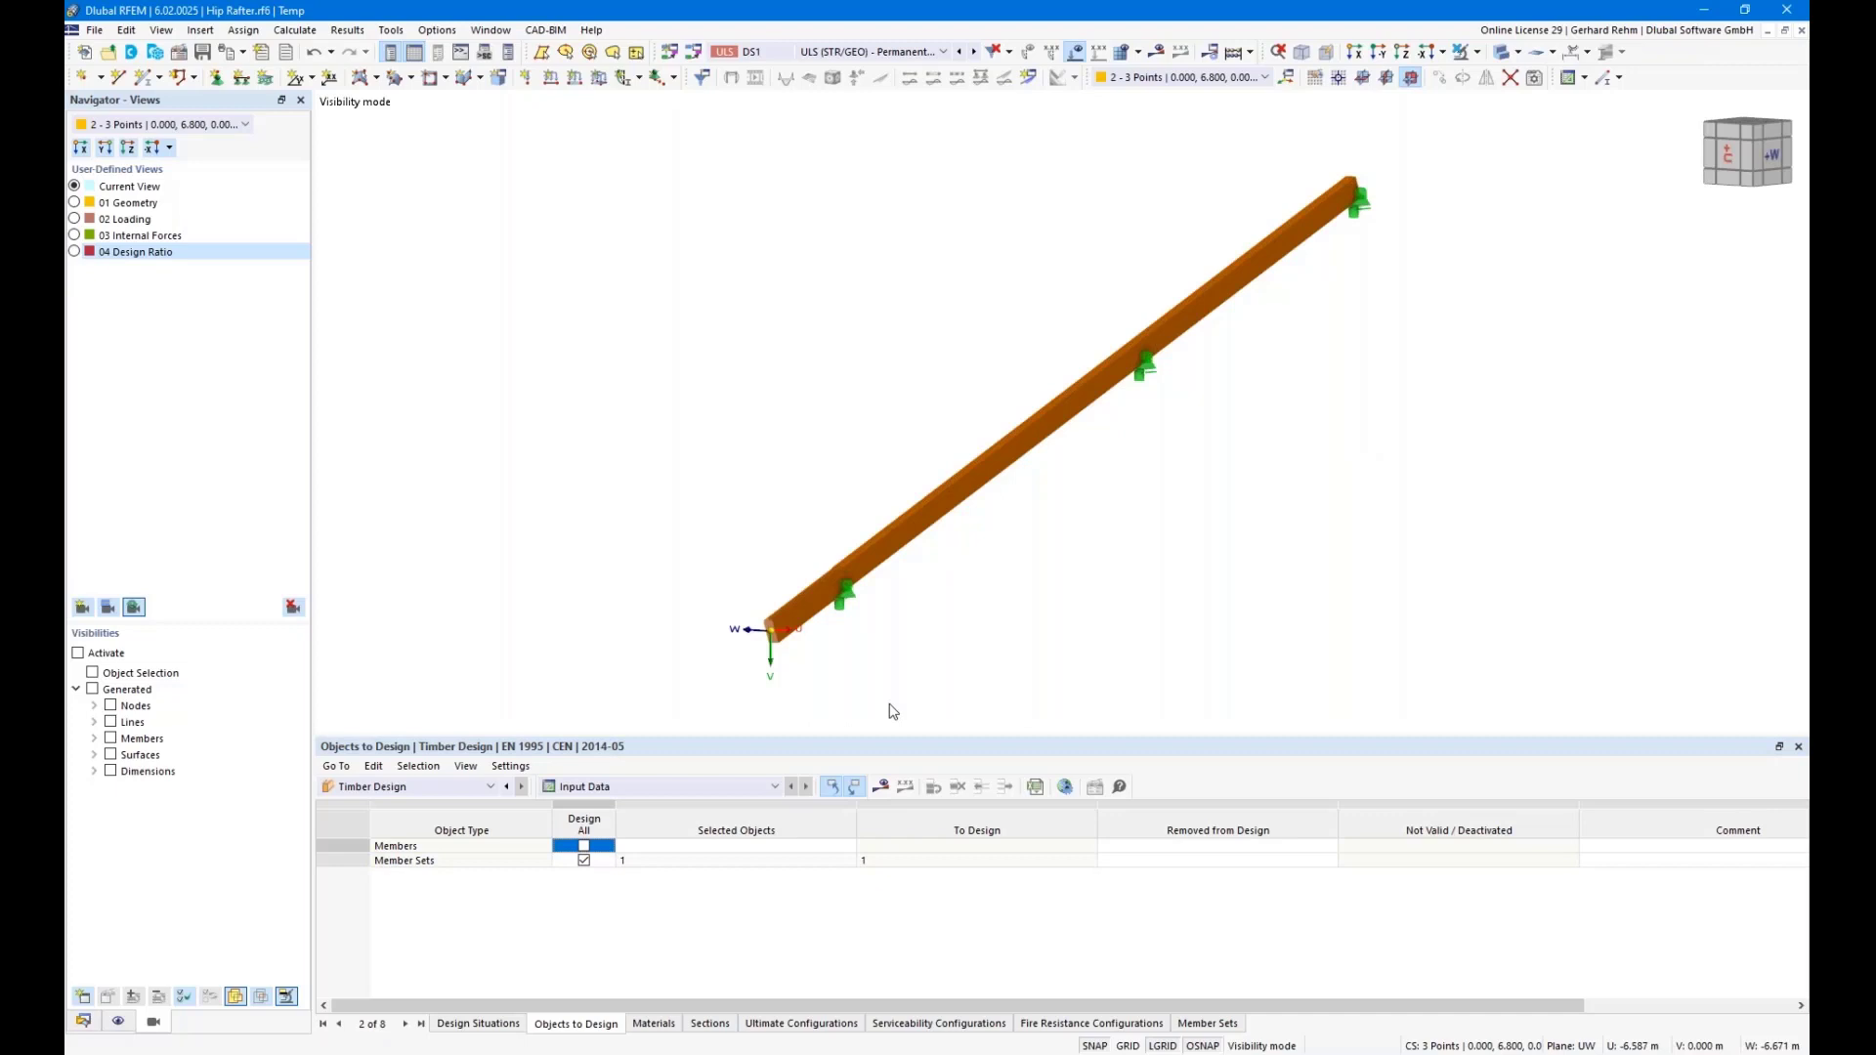
click(709, 1026)
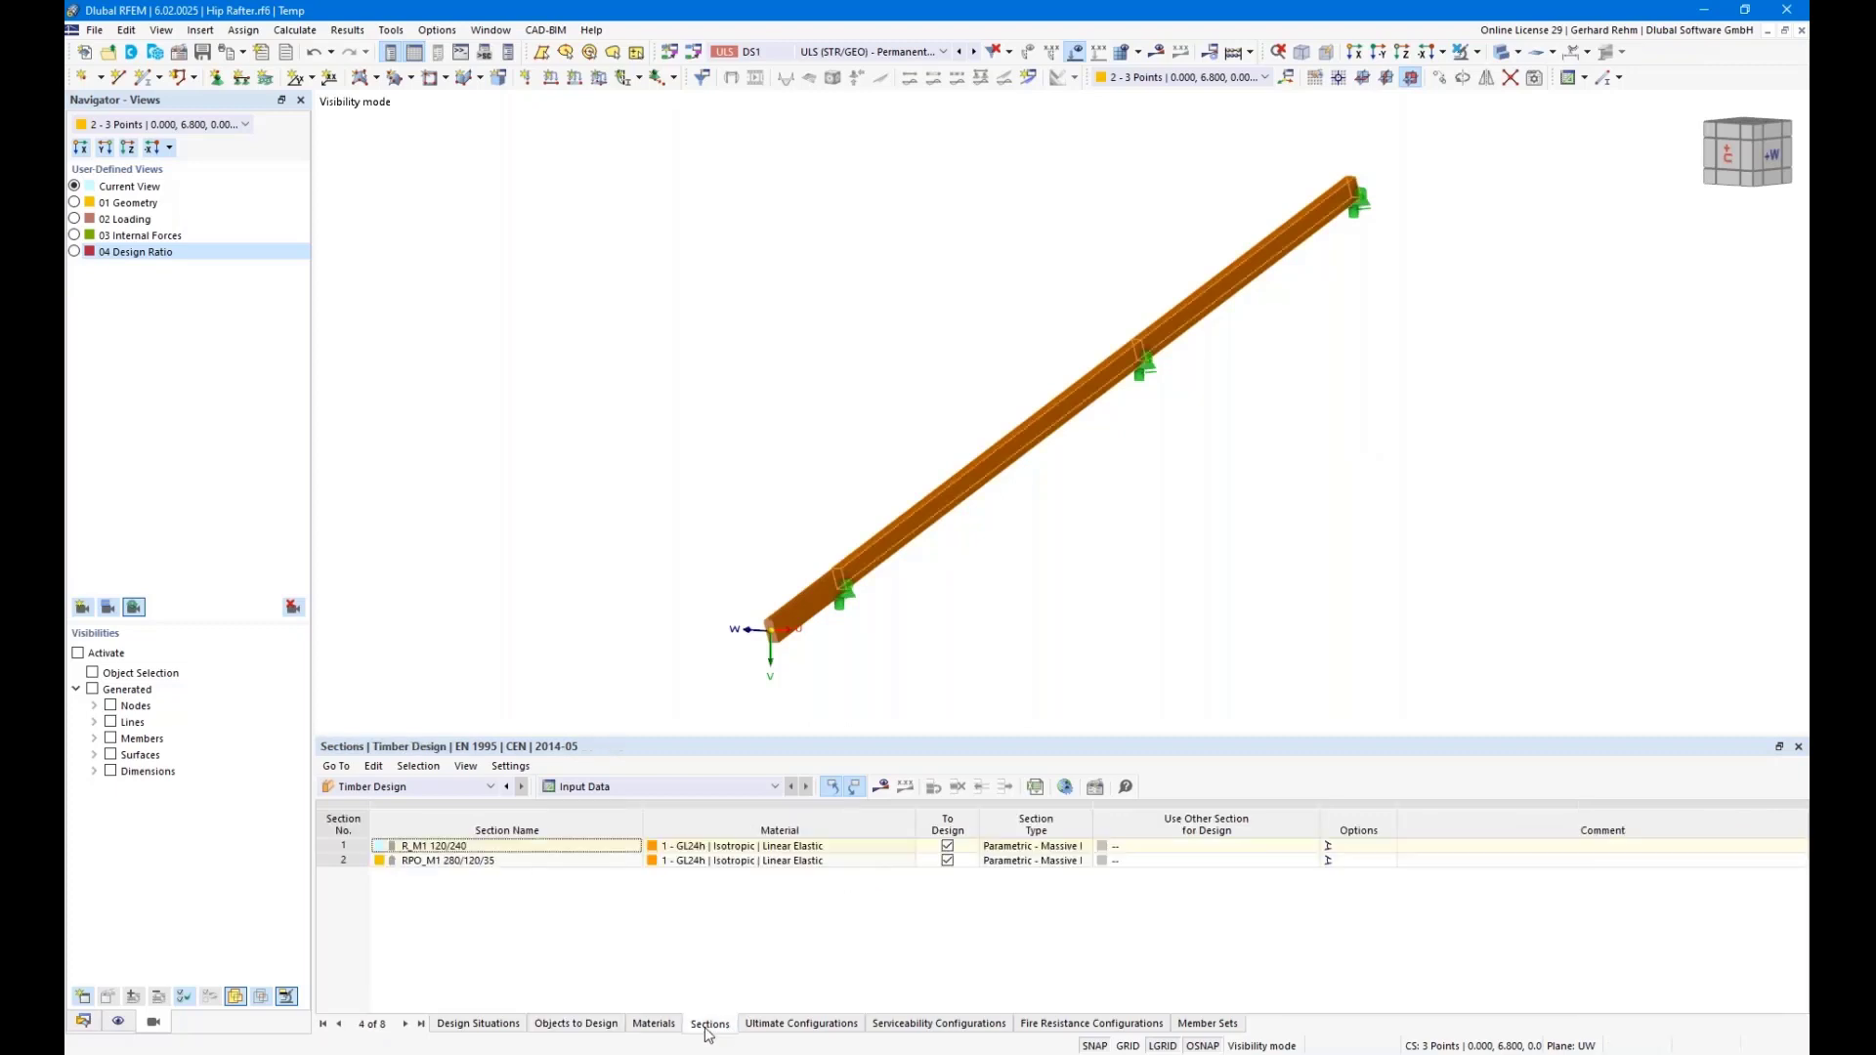
Choose the parametric Massive T-Section with Peak Outward as the other section for design of RPO_M1 280/120/35
click(1249, 860)
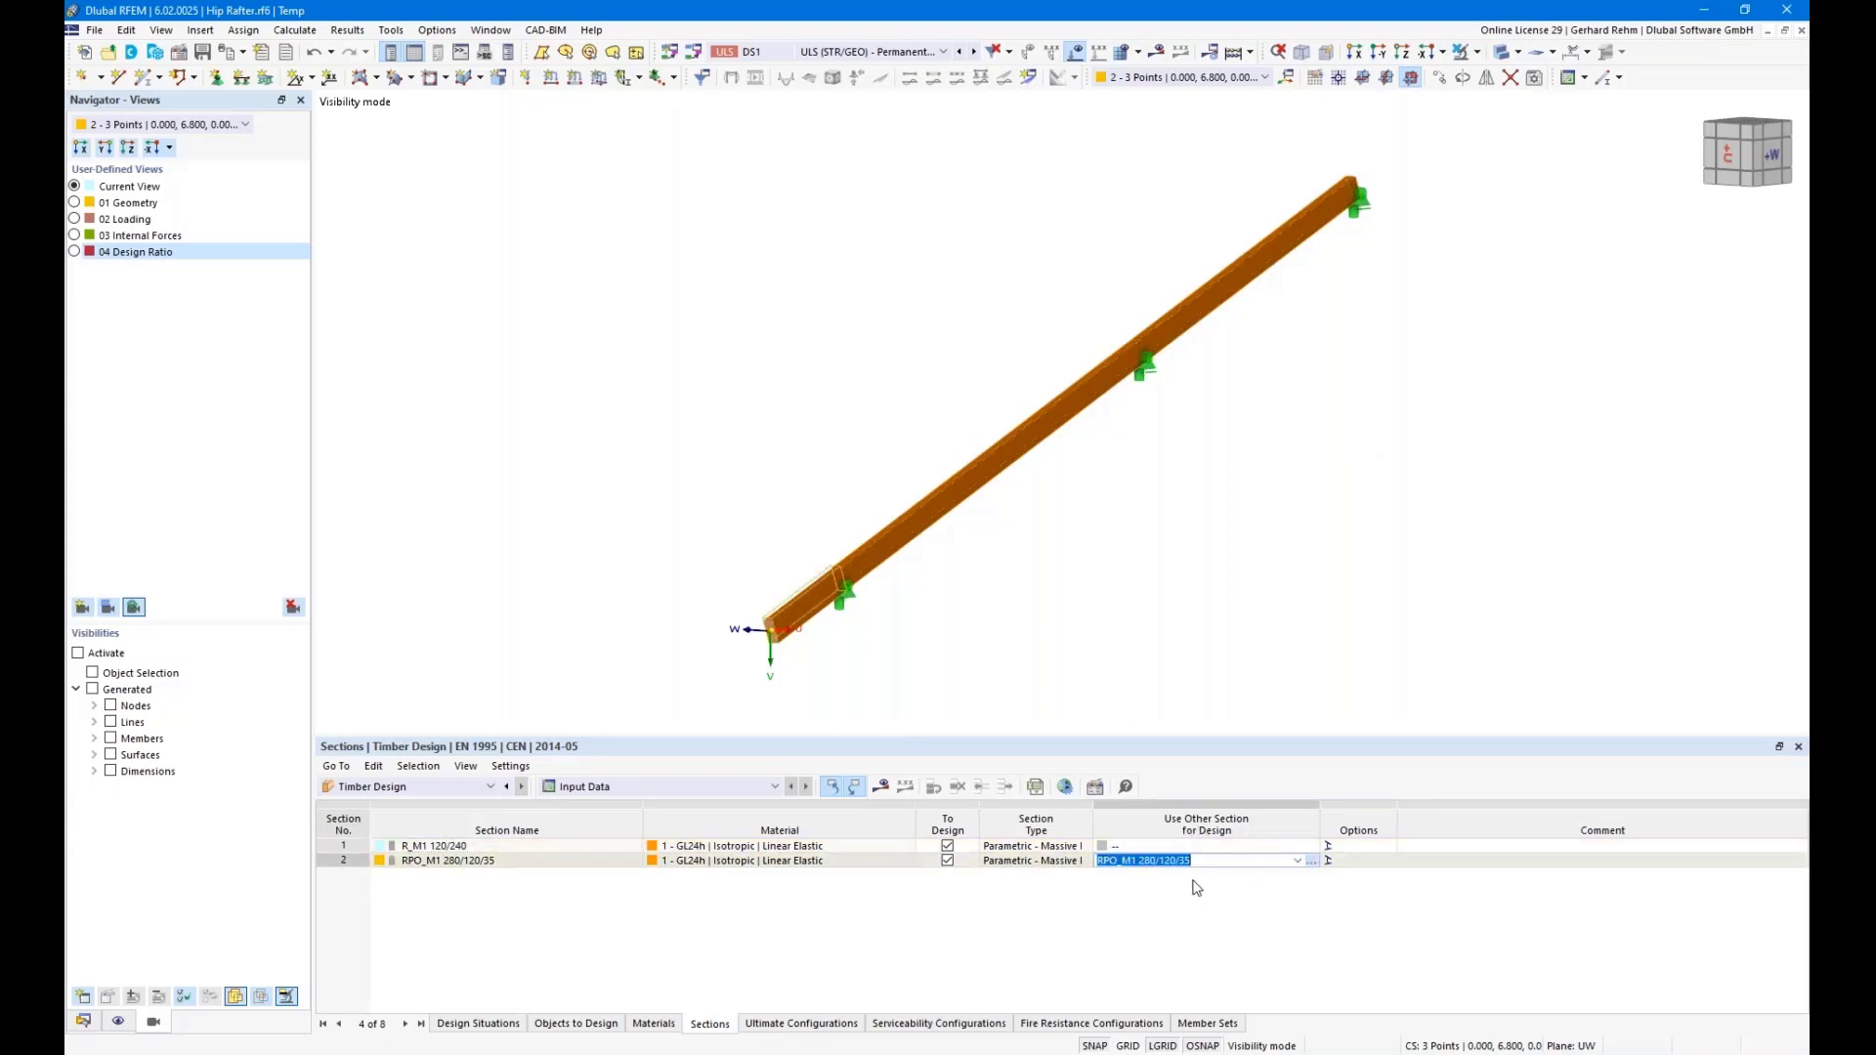
click(1310, 863)
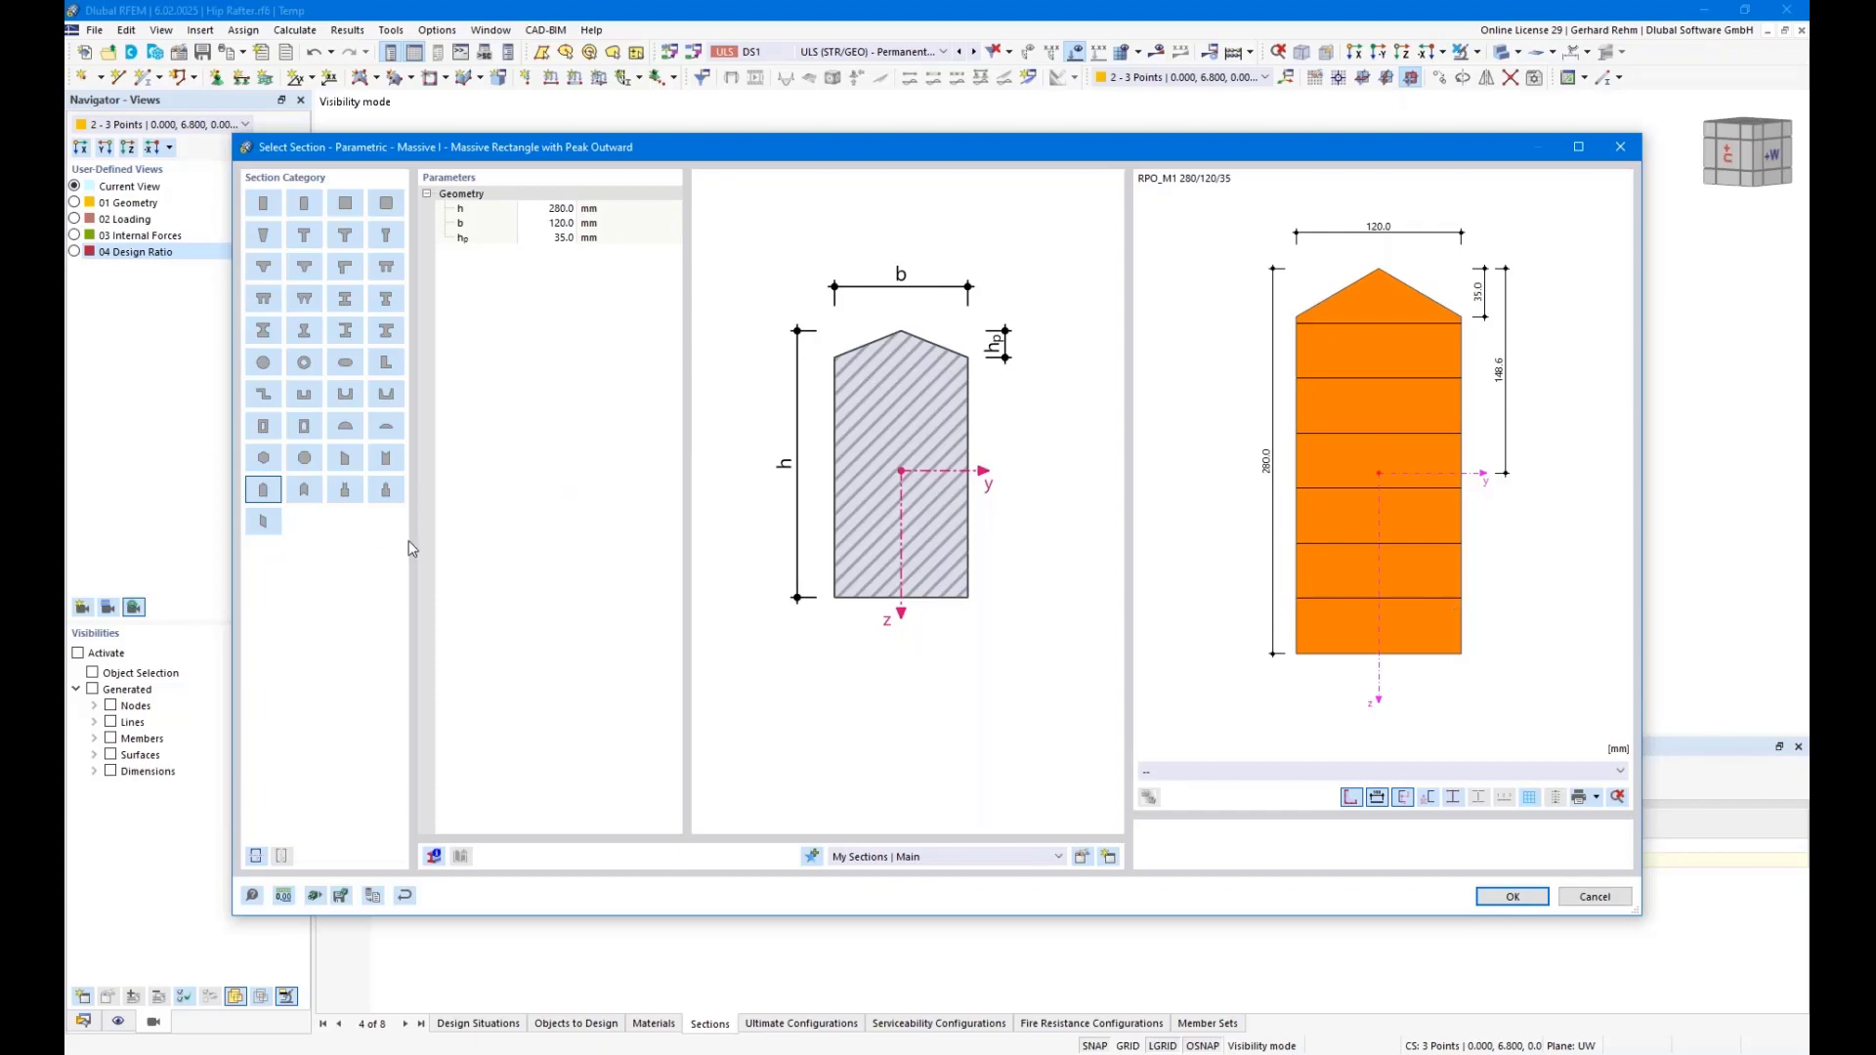
click(369, 1052)
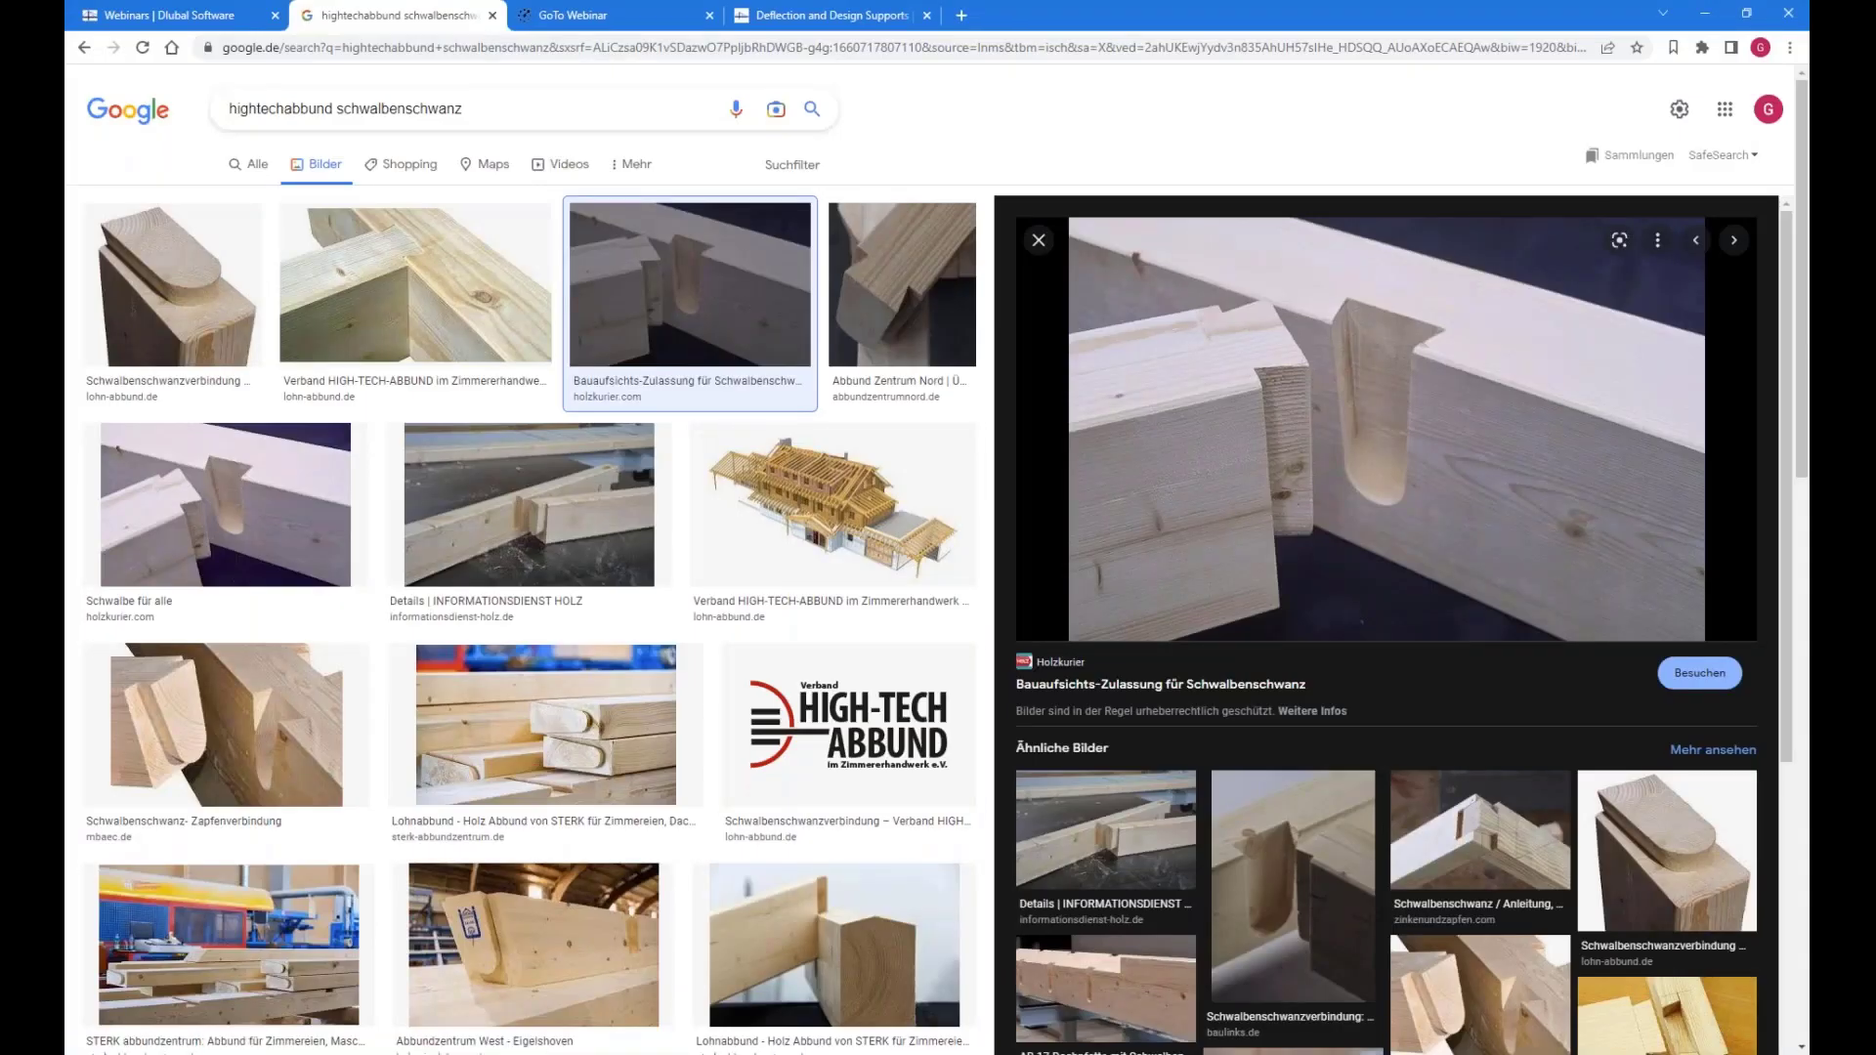
click(460, 1016)
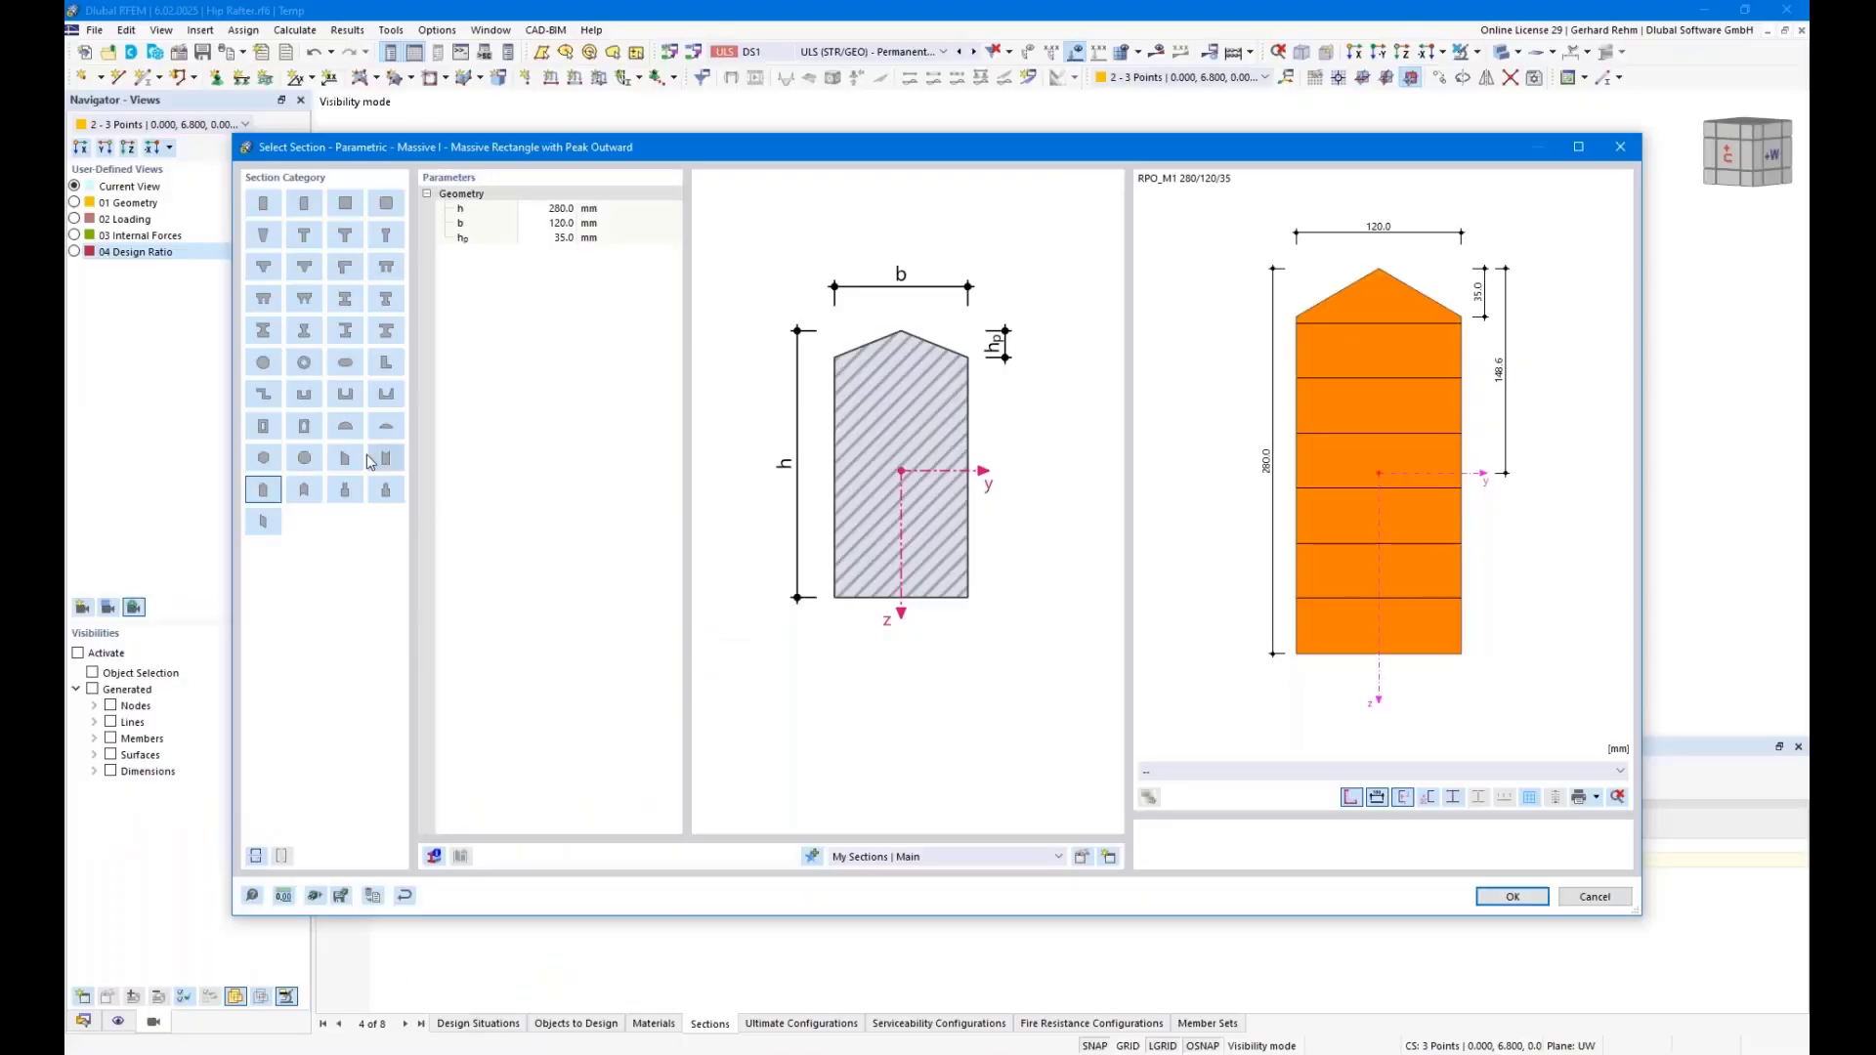
click(386, 490)
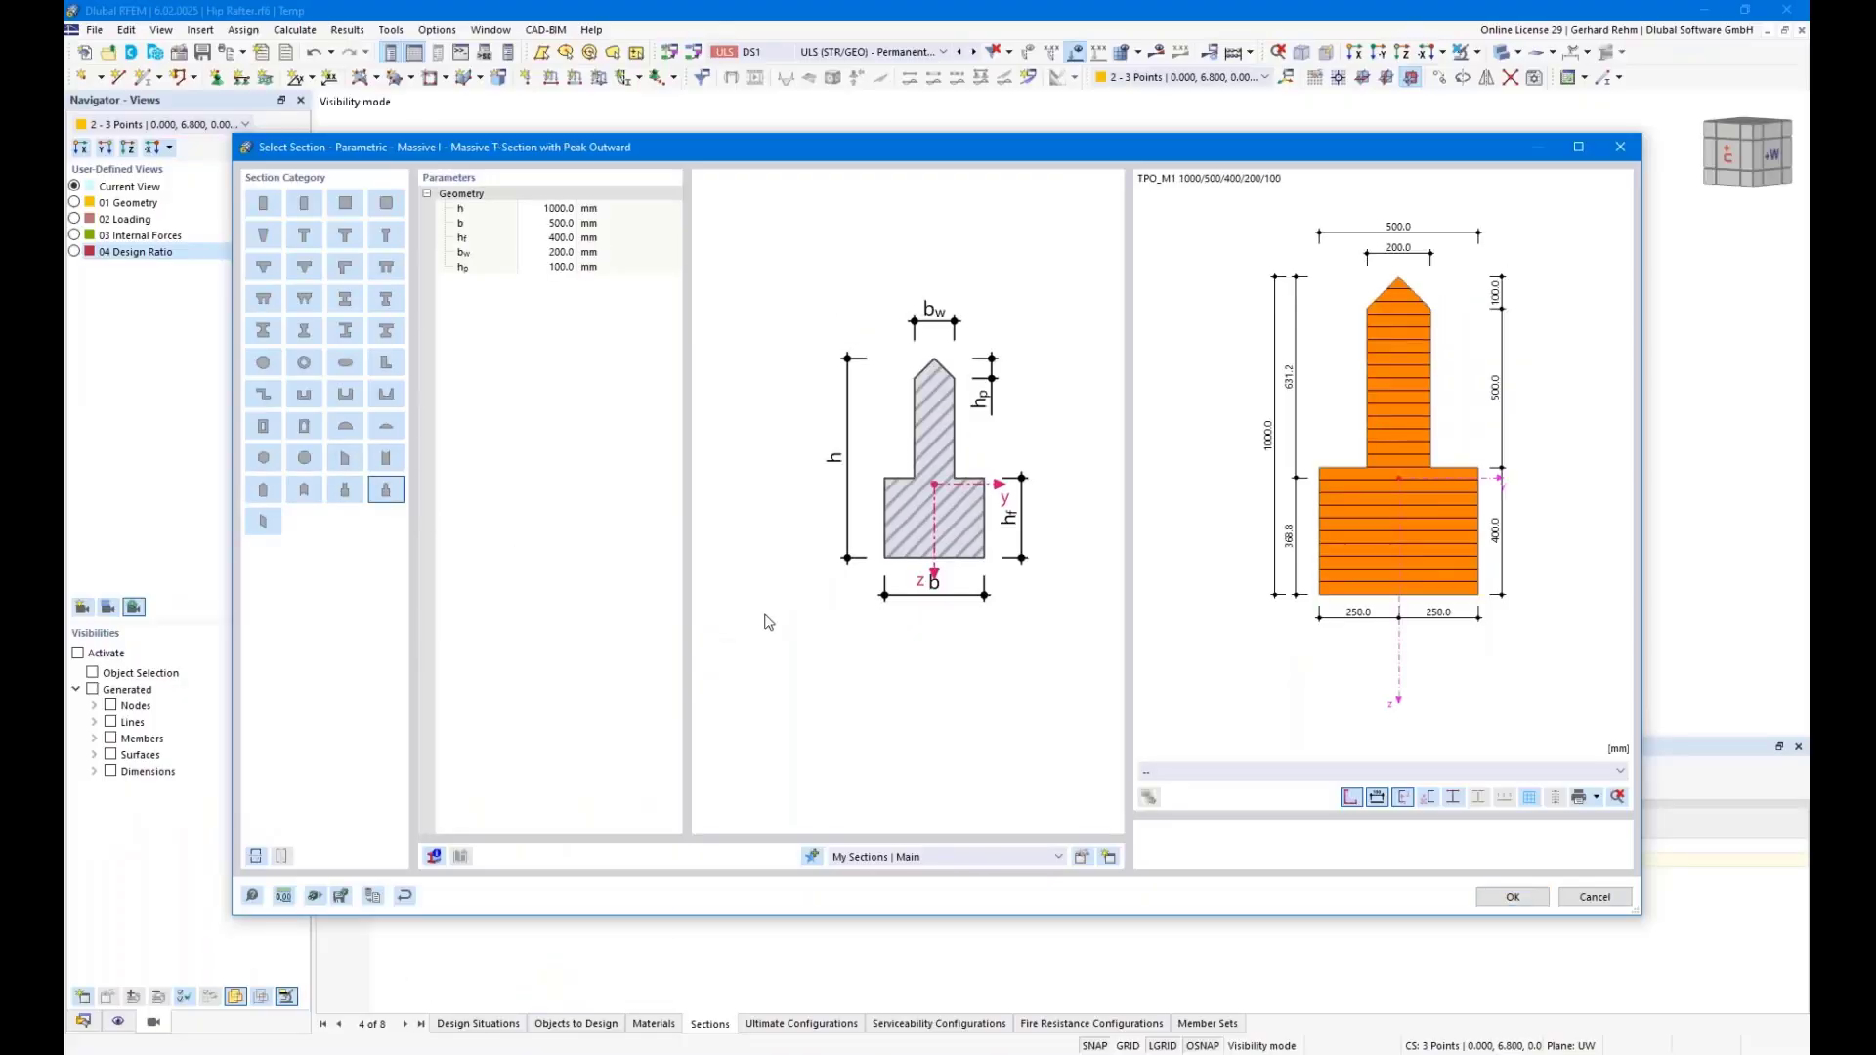
Set the T-section's overall height h to 280 mm, width b to 120 mm and flange height hf to 40 mm
double_click(543, 208)
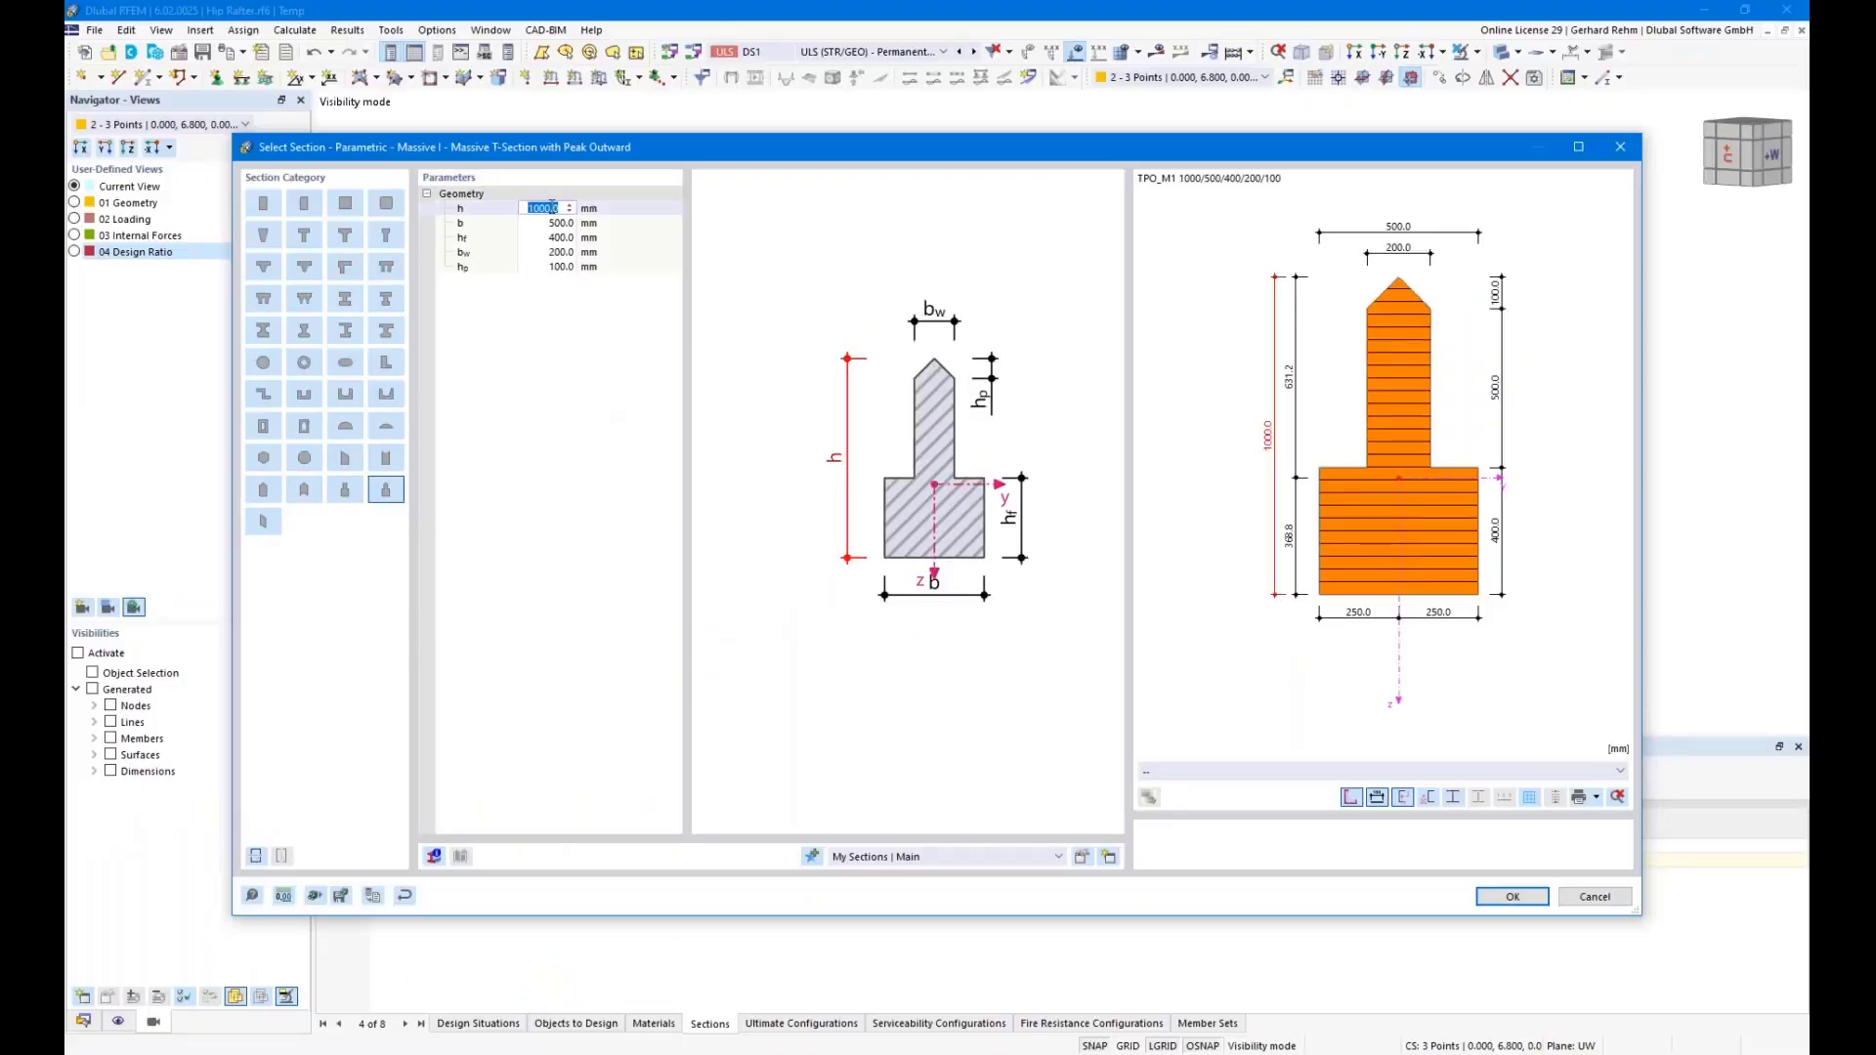
text(280)
key(Tab)
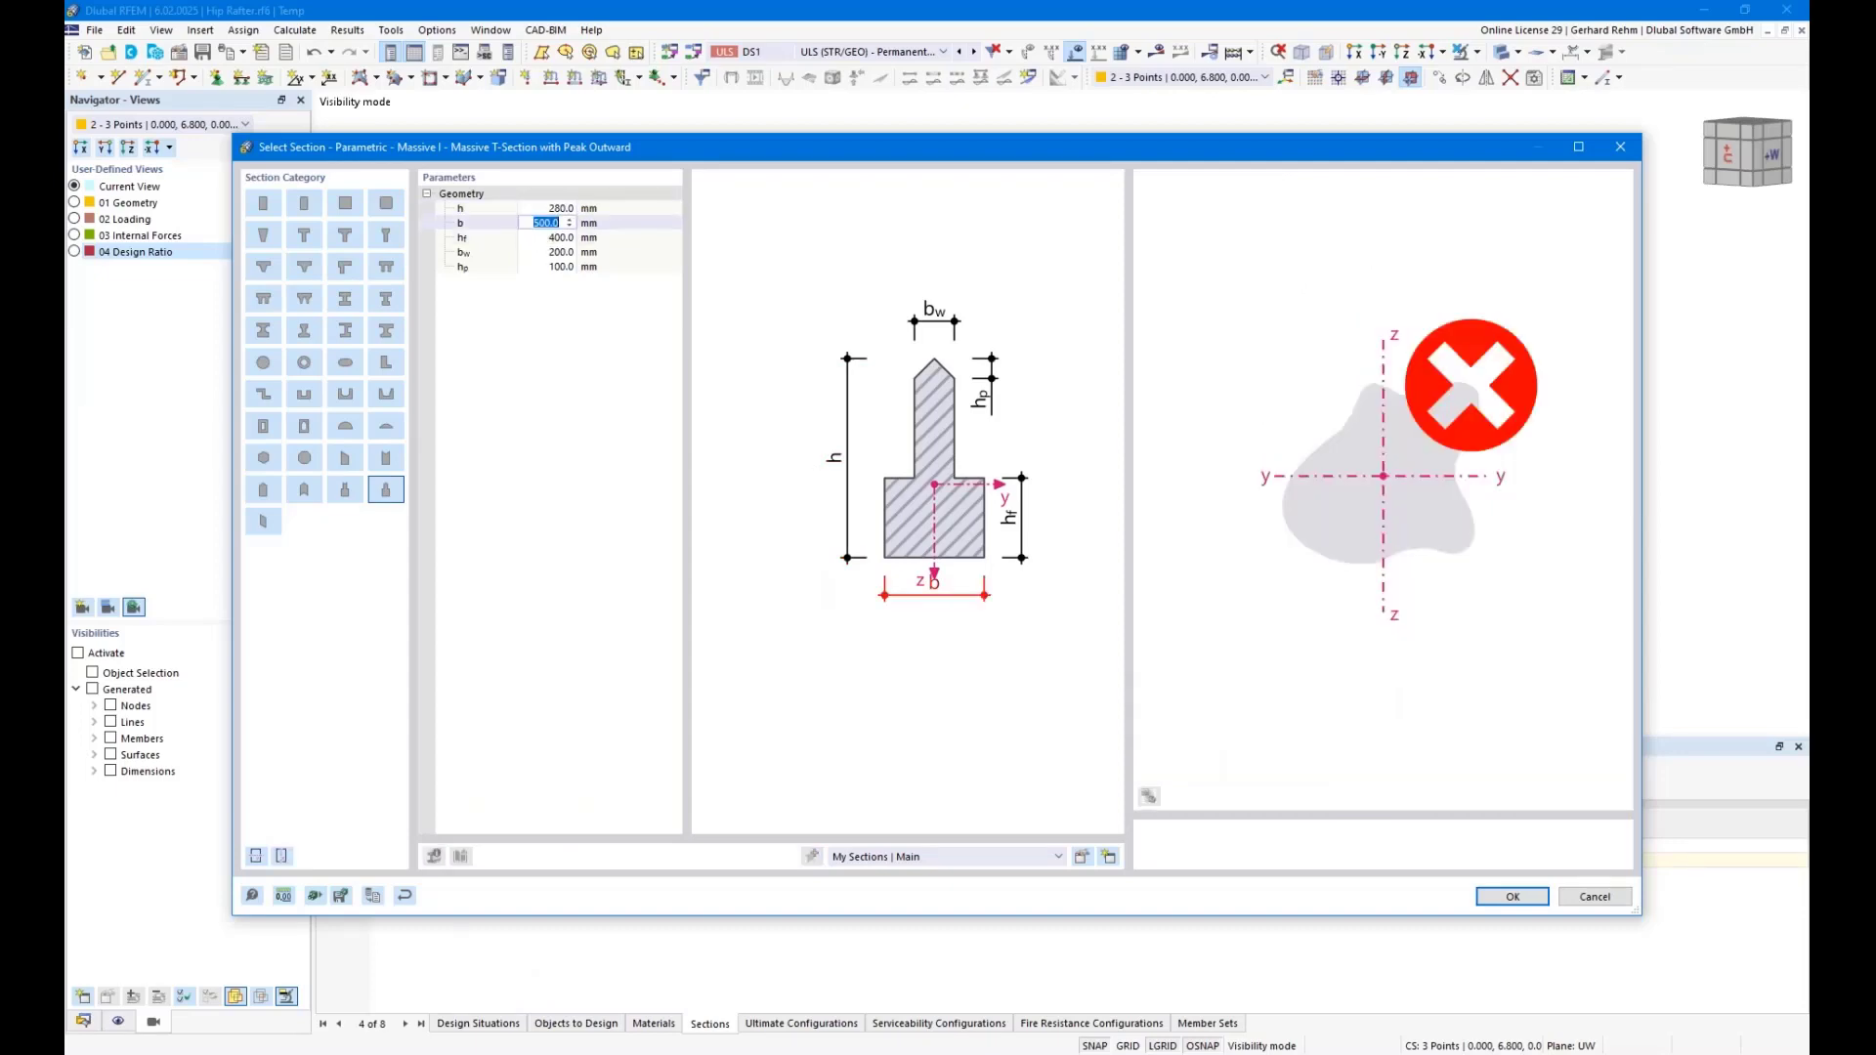
text(120)
key(Tab)
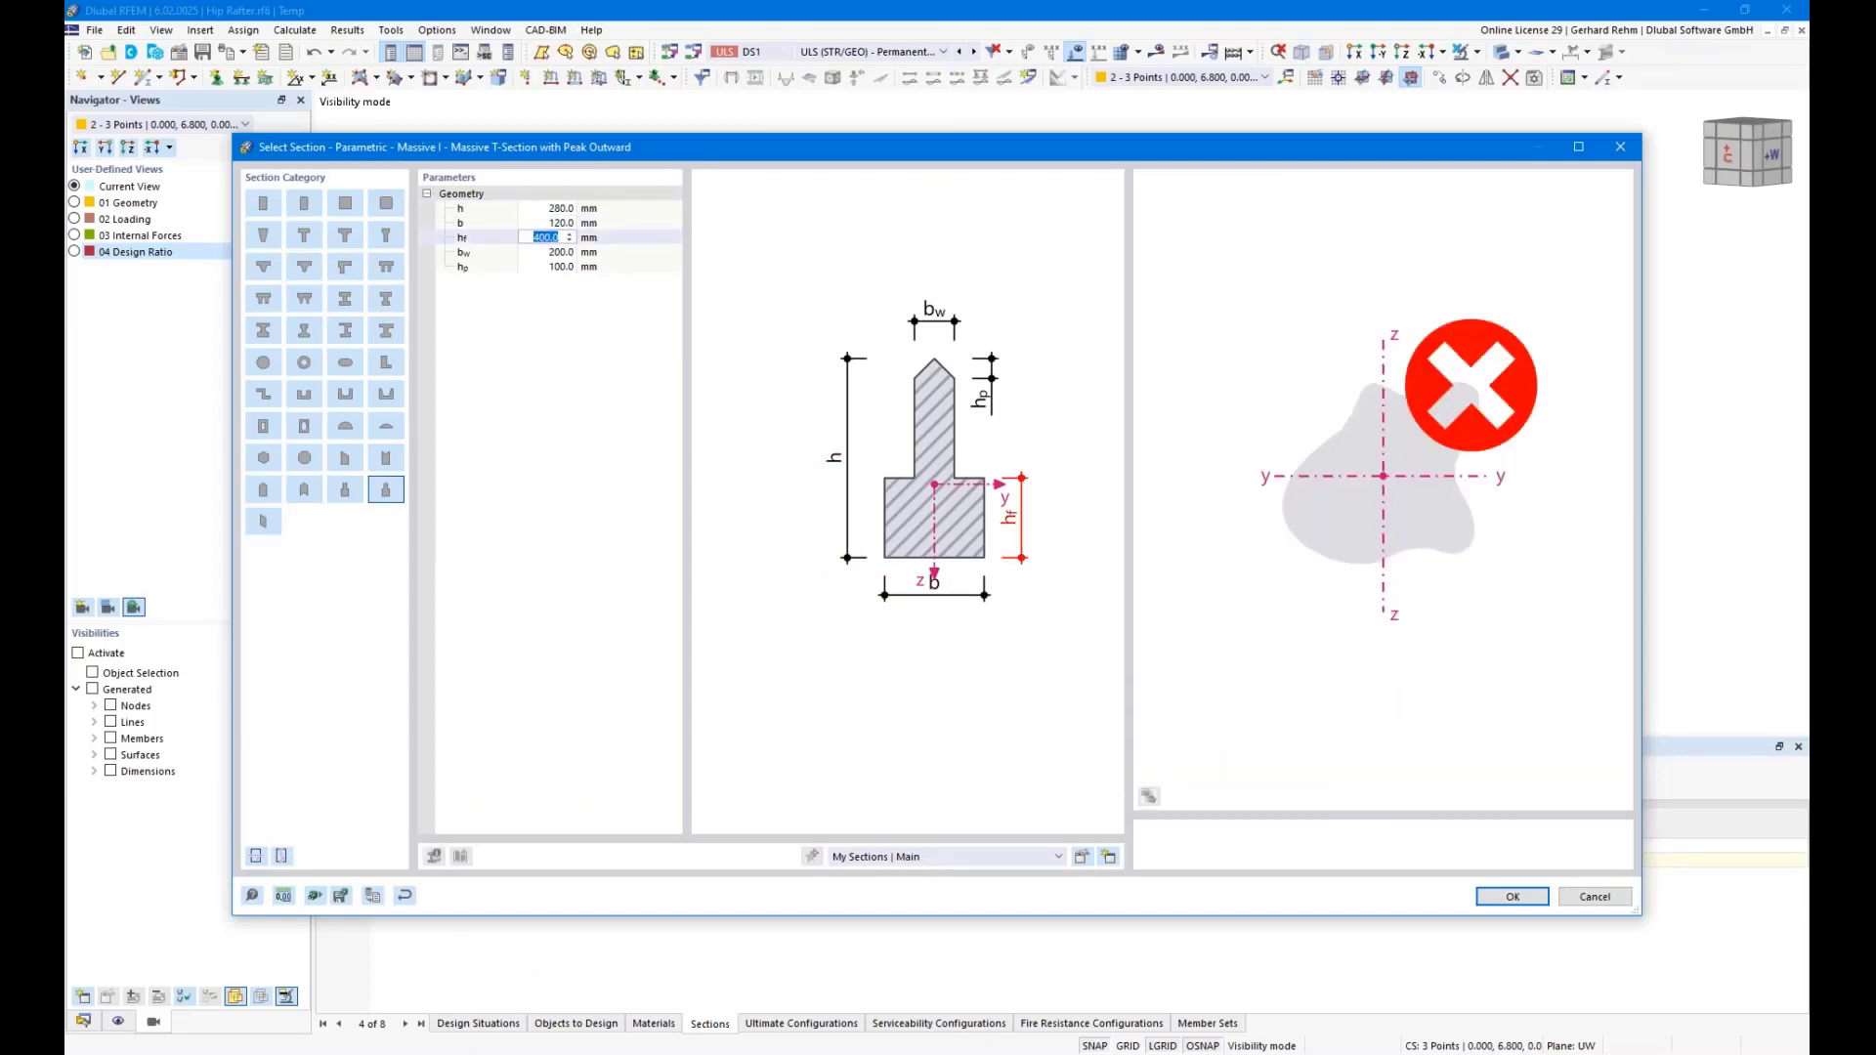
text(40)
key(Tab)
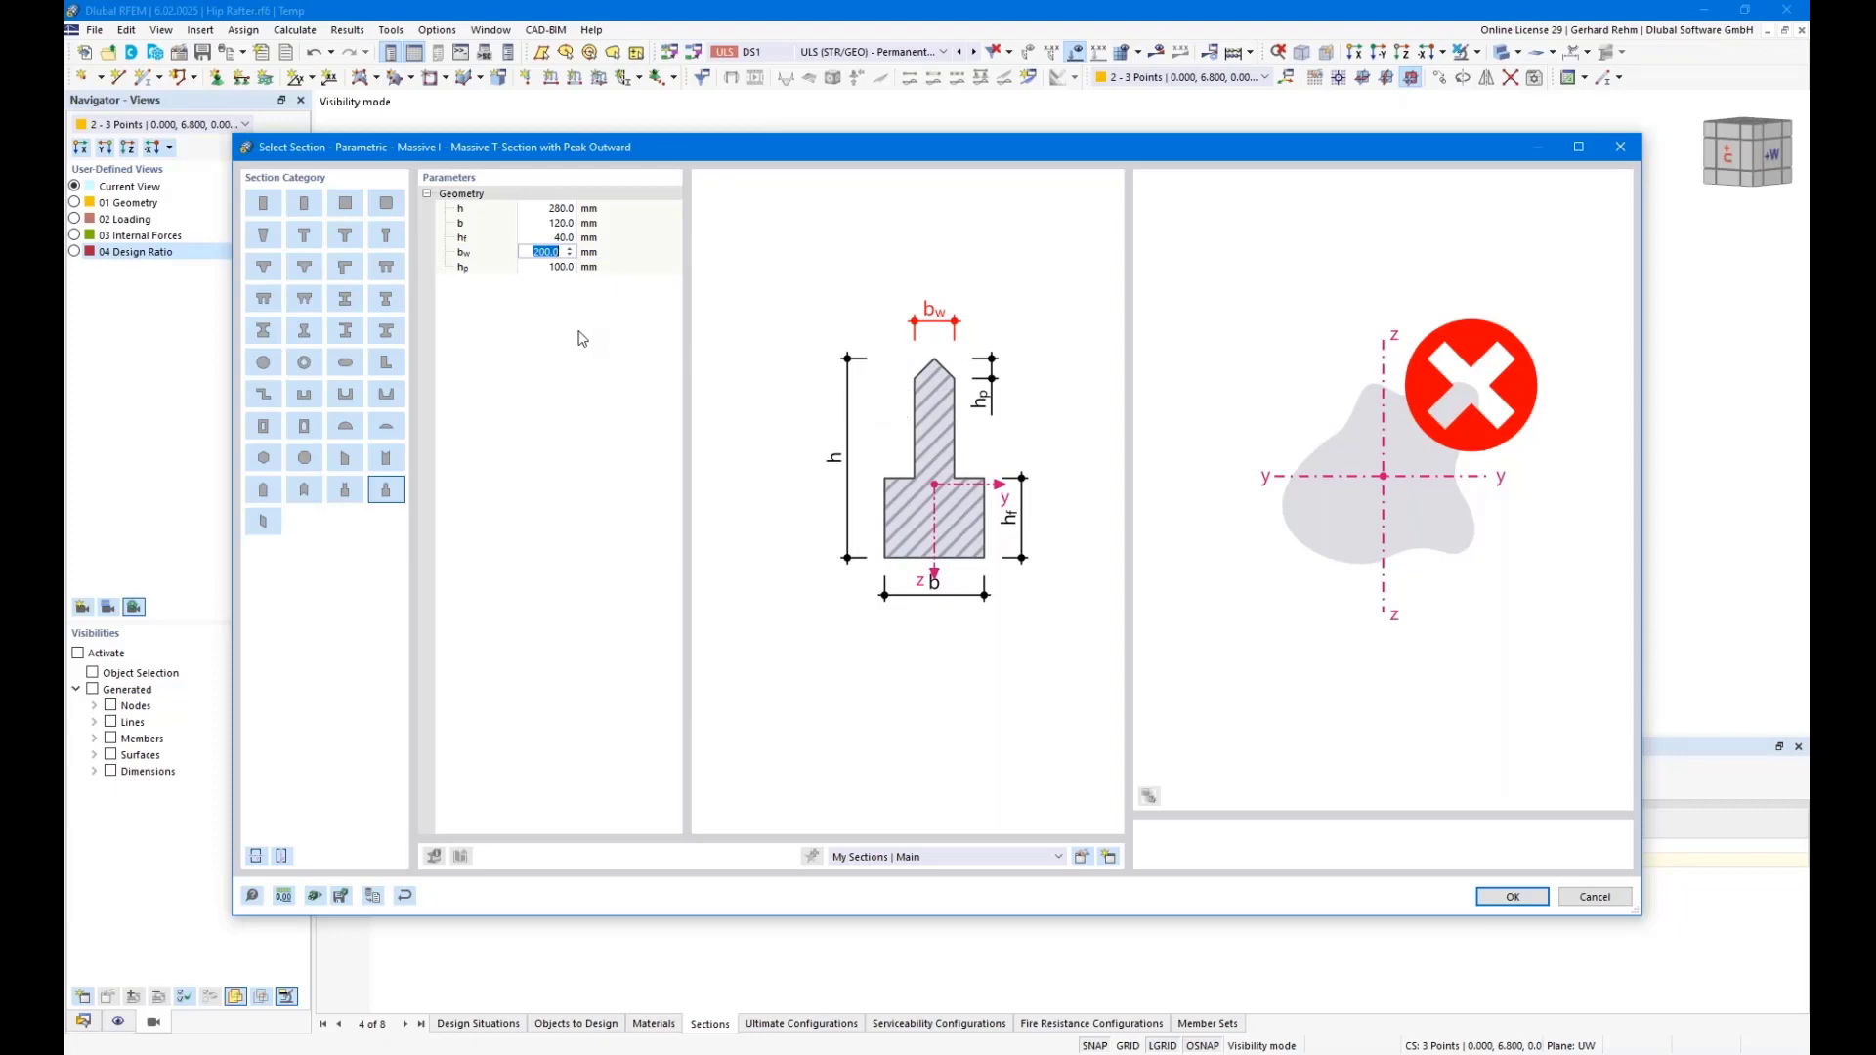
Set the T-section's web width bw to 70 mm and peak height hp to 16 mm, and accept it for design
text(70)
key(Tab)
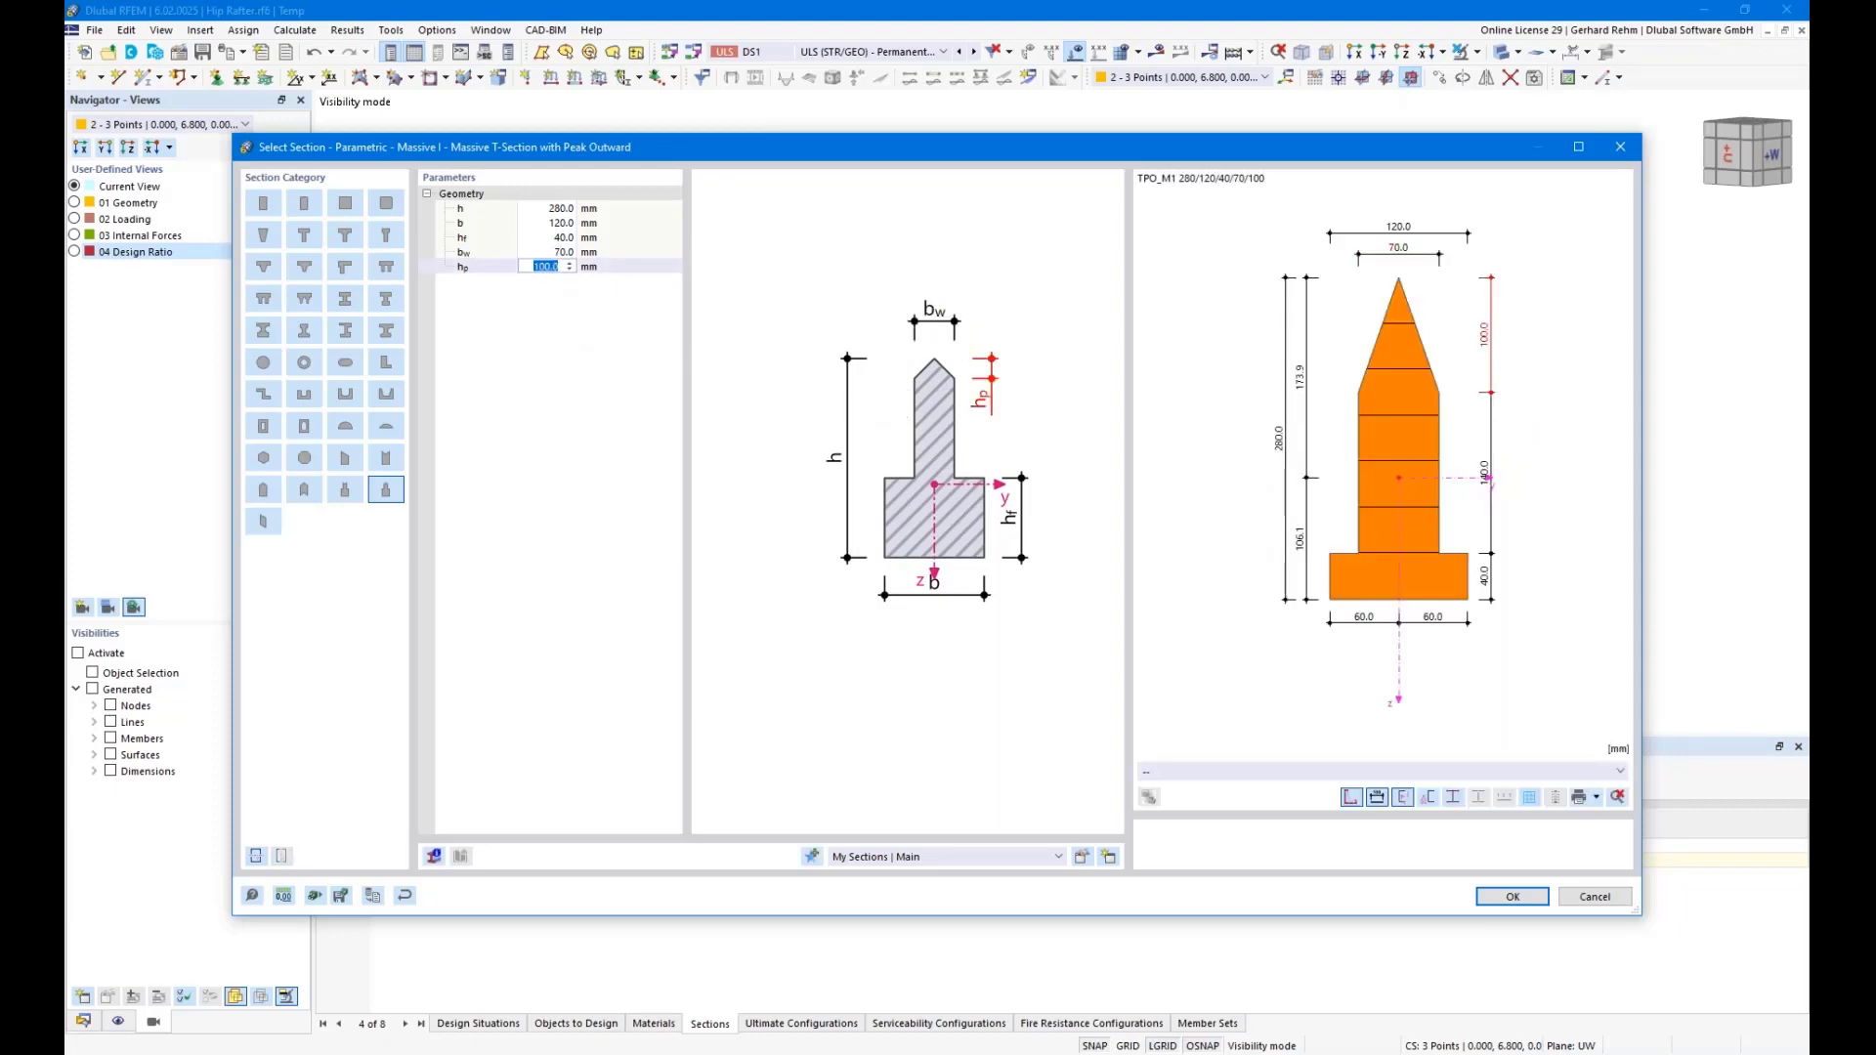
text(16)
key(Up)
key(Up)
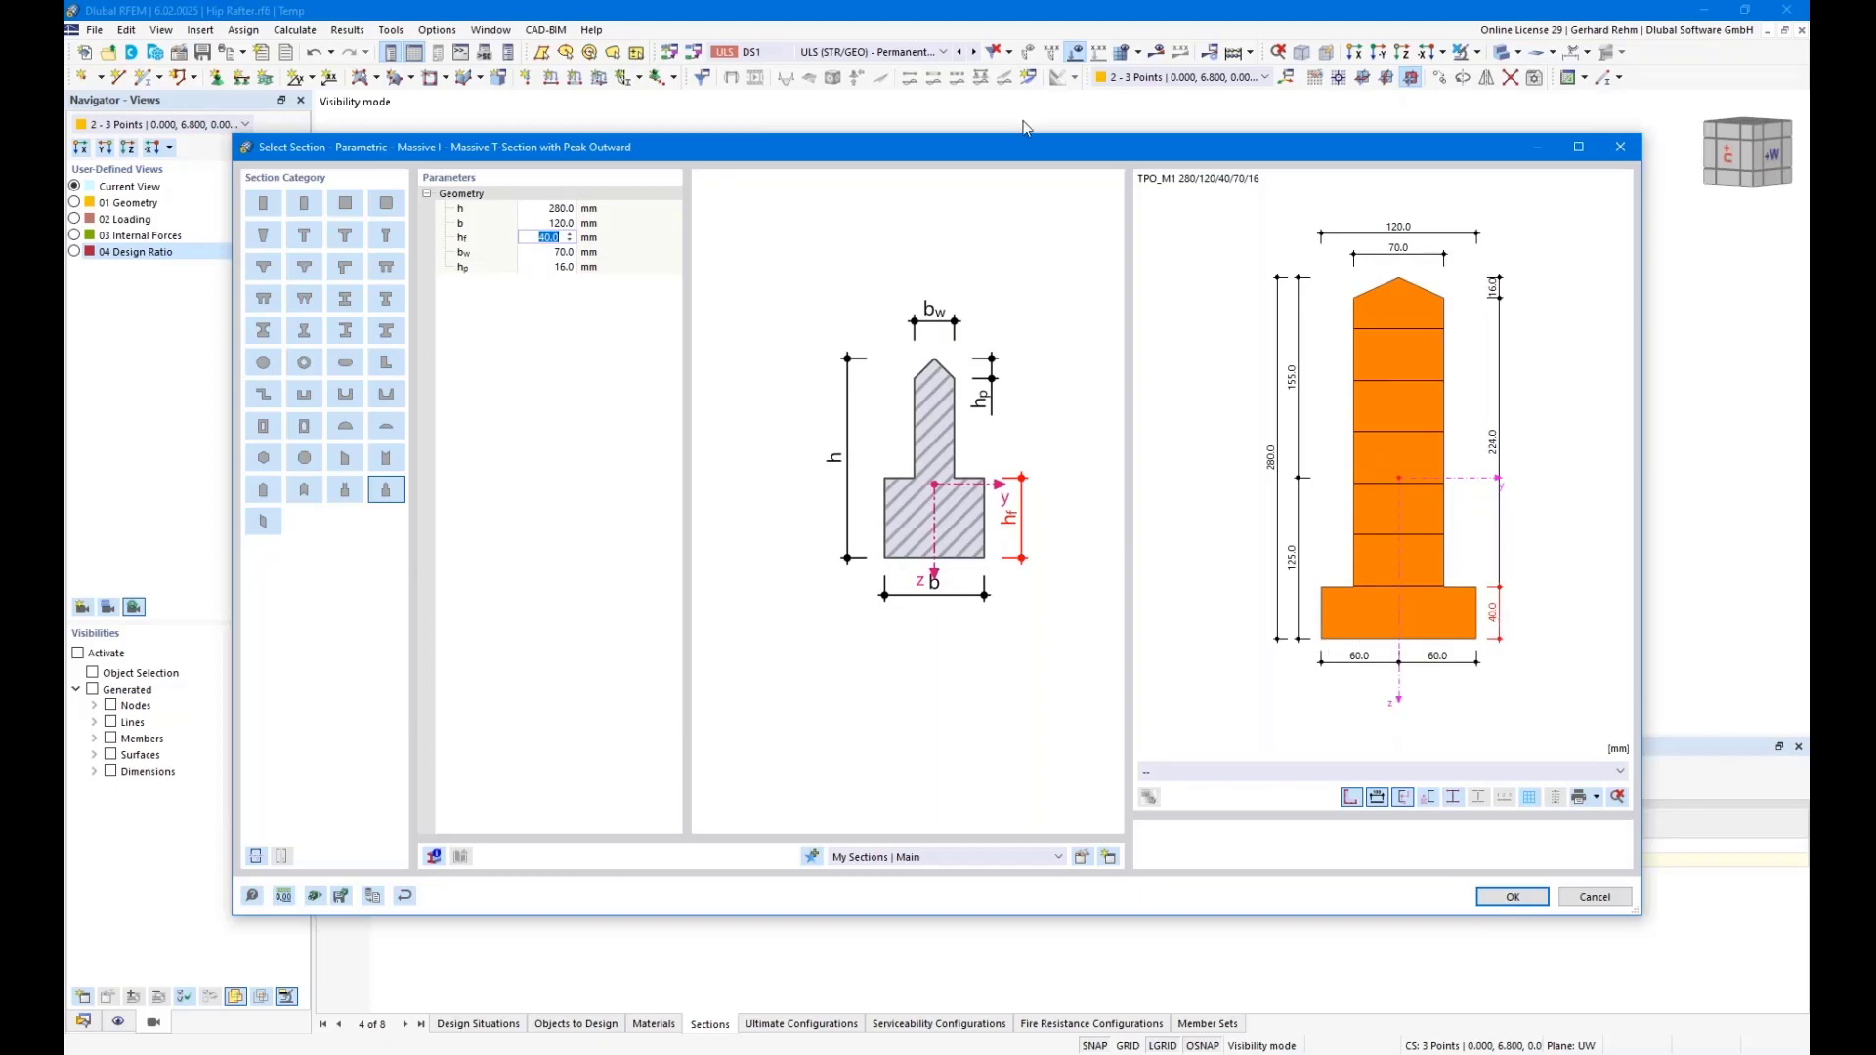
drag(1028, 160, 973, 147)
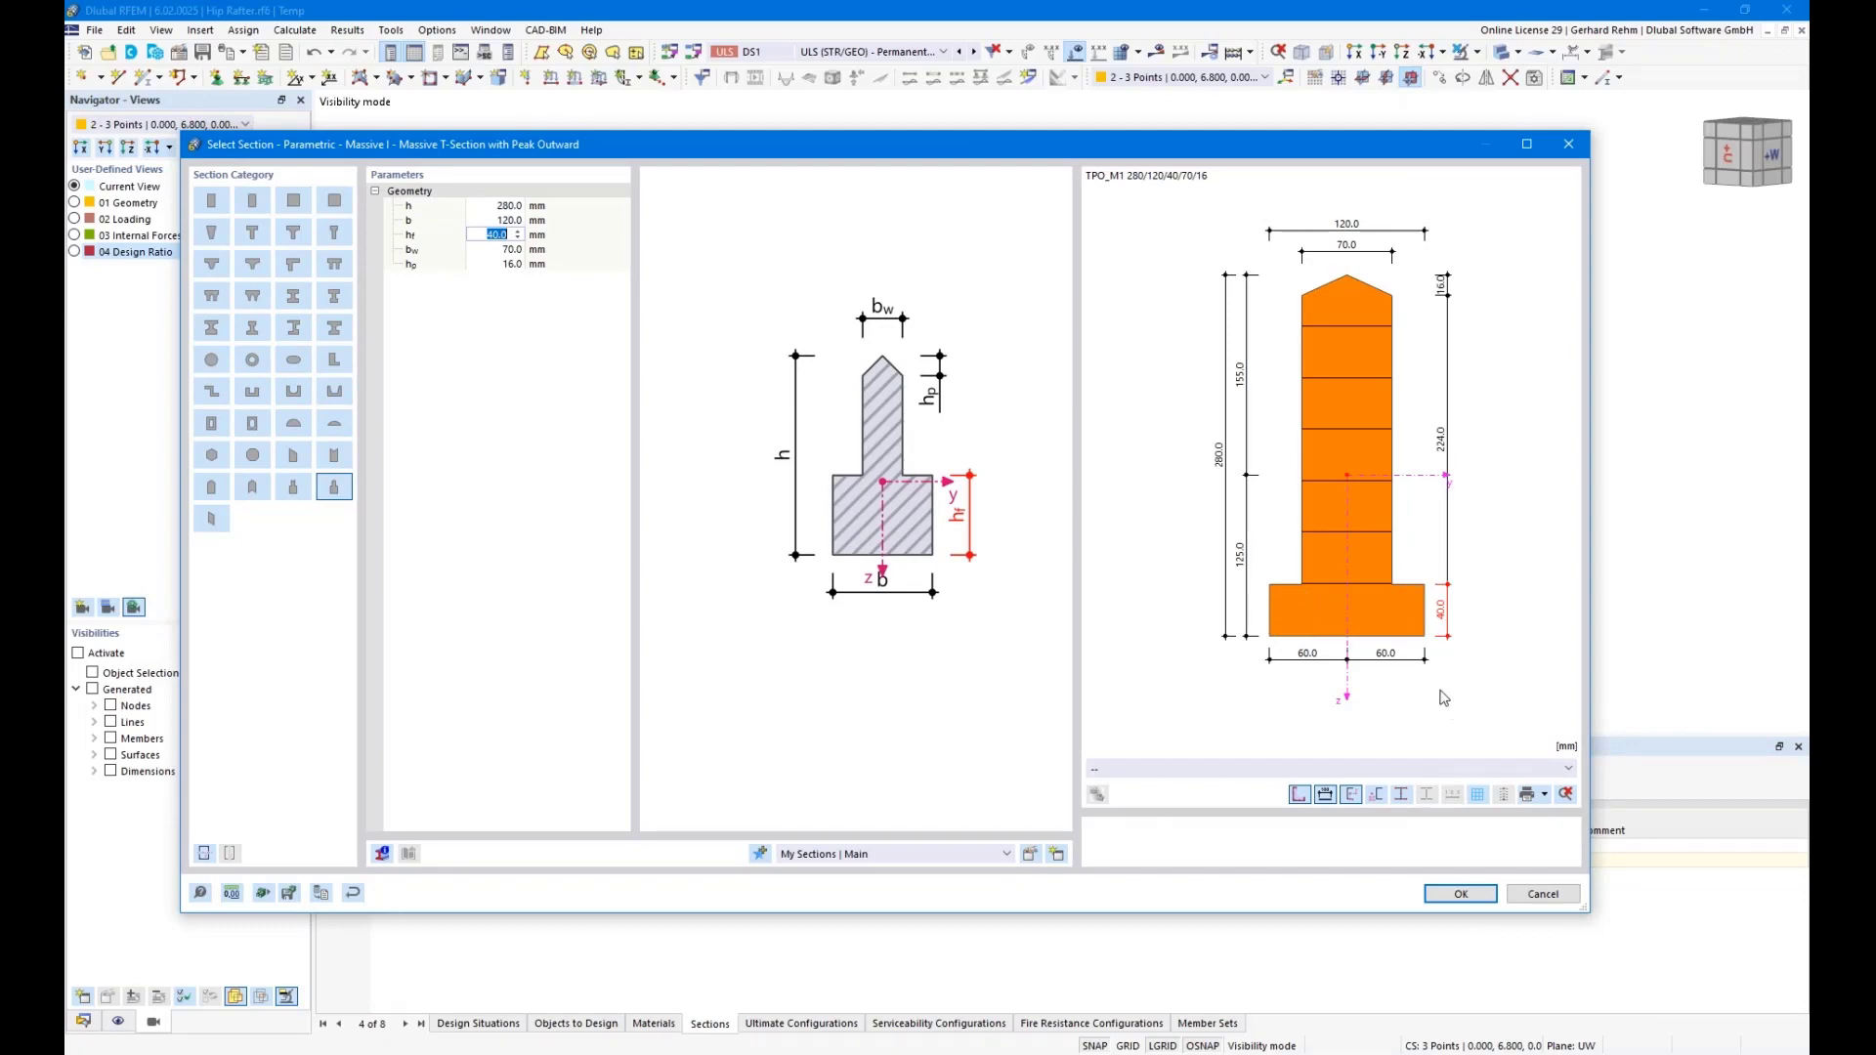
click(1460, 894)
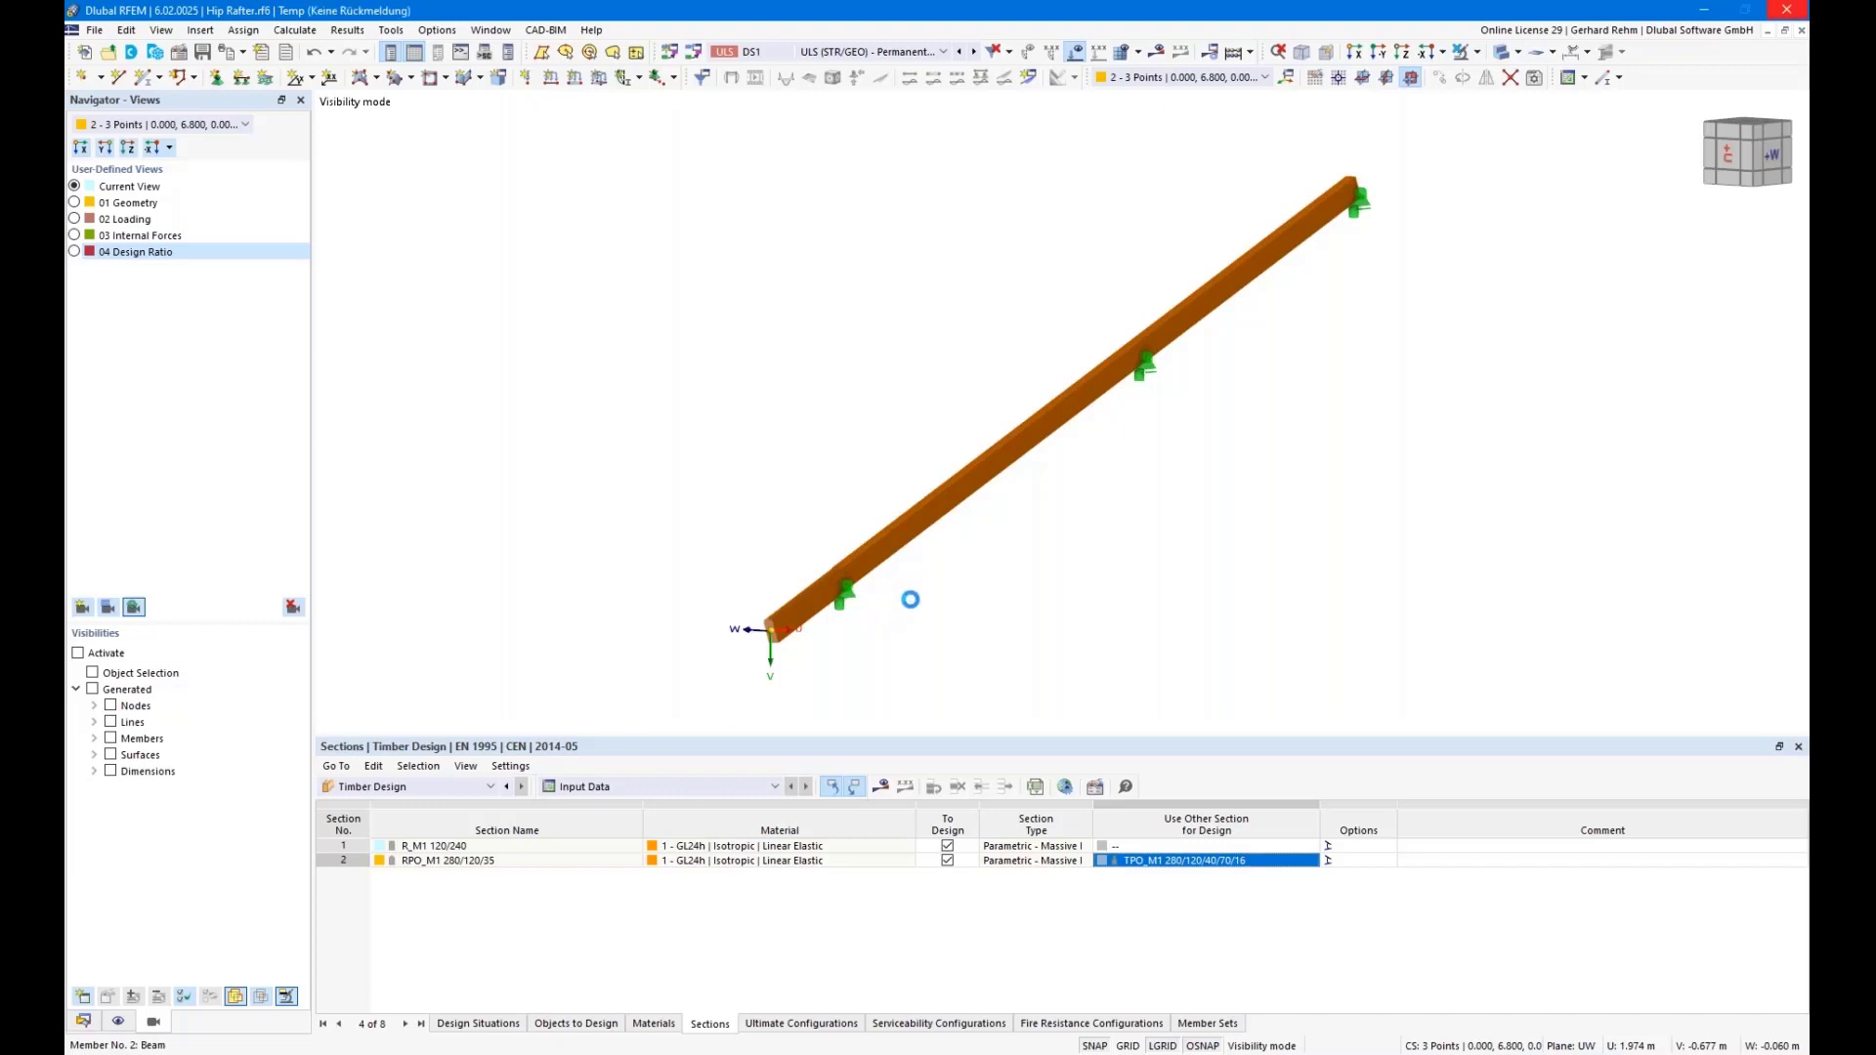
Examine the main and section settings of the hip rafter's lowest member
double_click(788, 622)
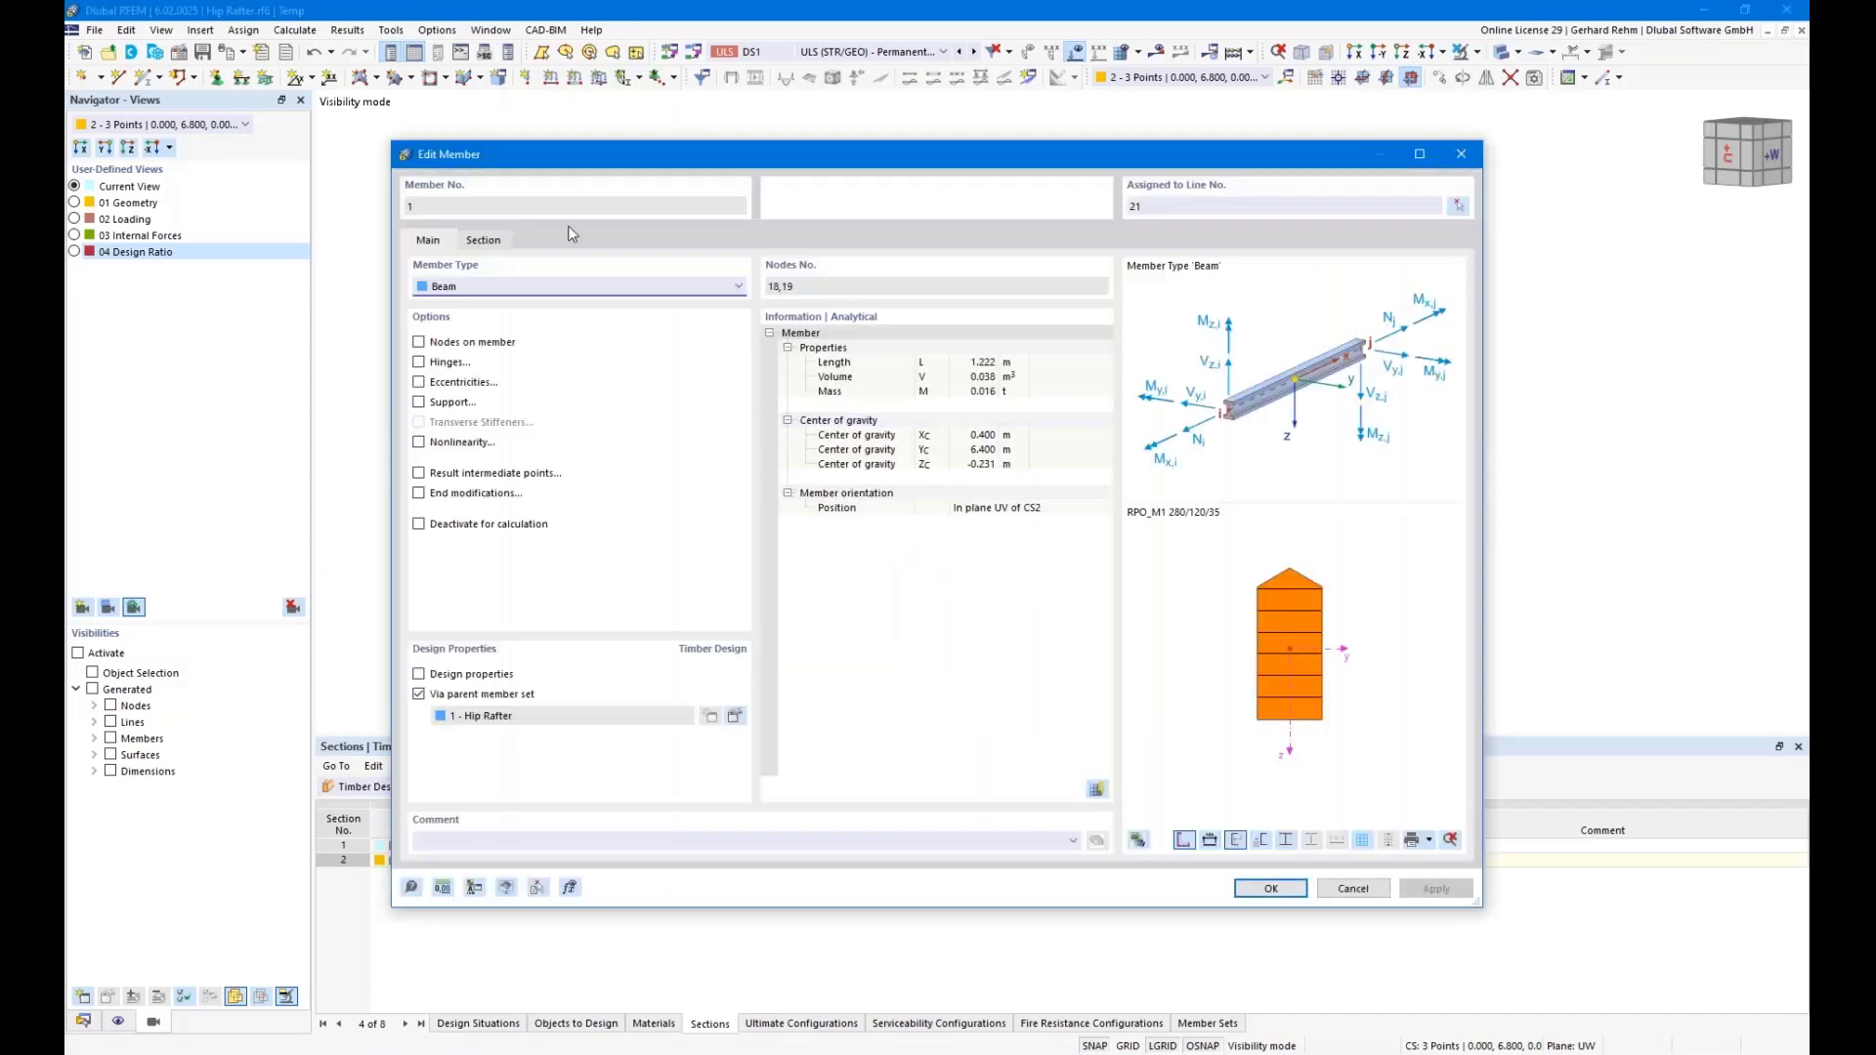
click(483, 240)
click(428, 240)
click(1271, 888)
Open the Hip Rafter member set and display its design type assignments
click(83, 1021)
scroll(191, 445, up, 5)
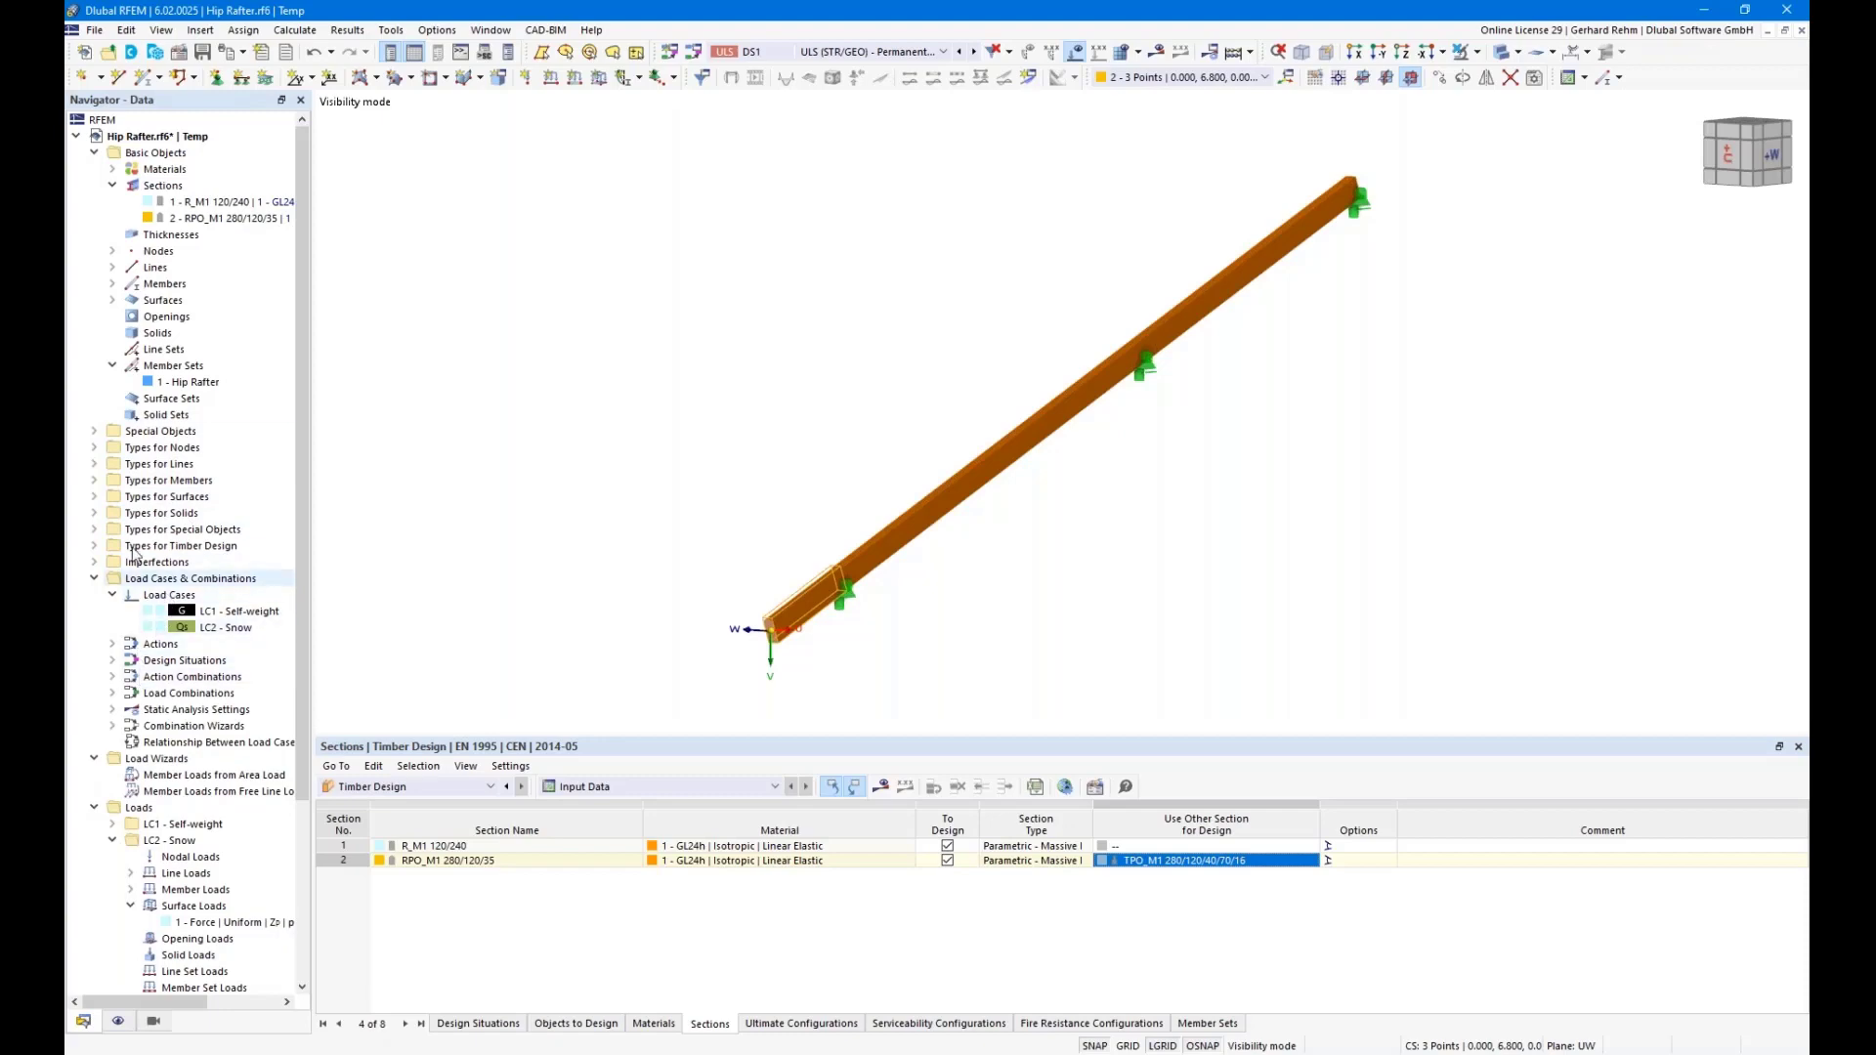
click(170, 385)
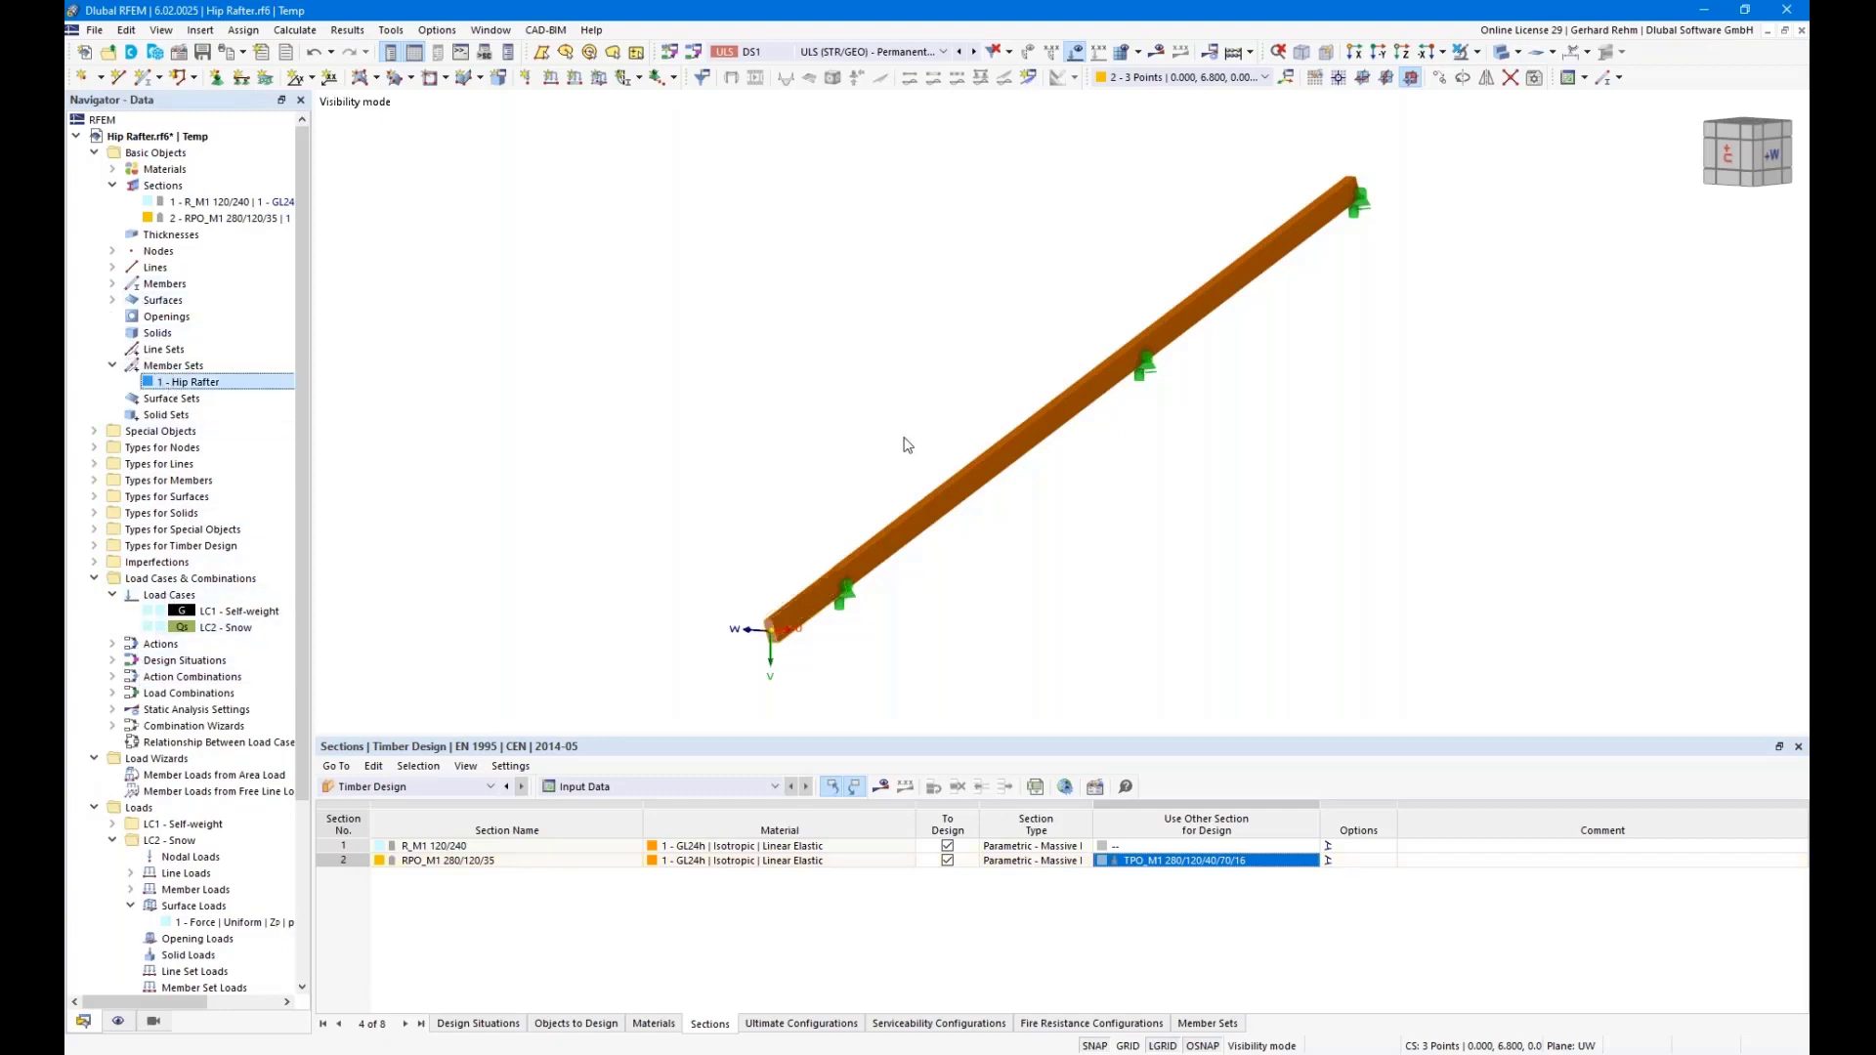
click(759, 317)
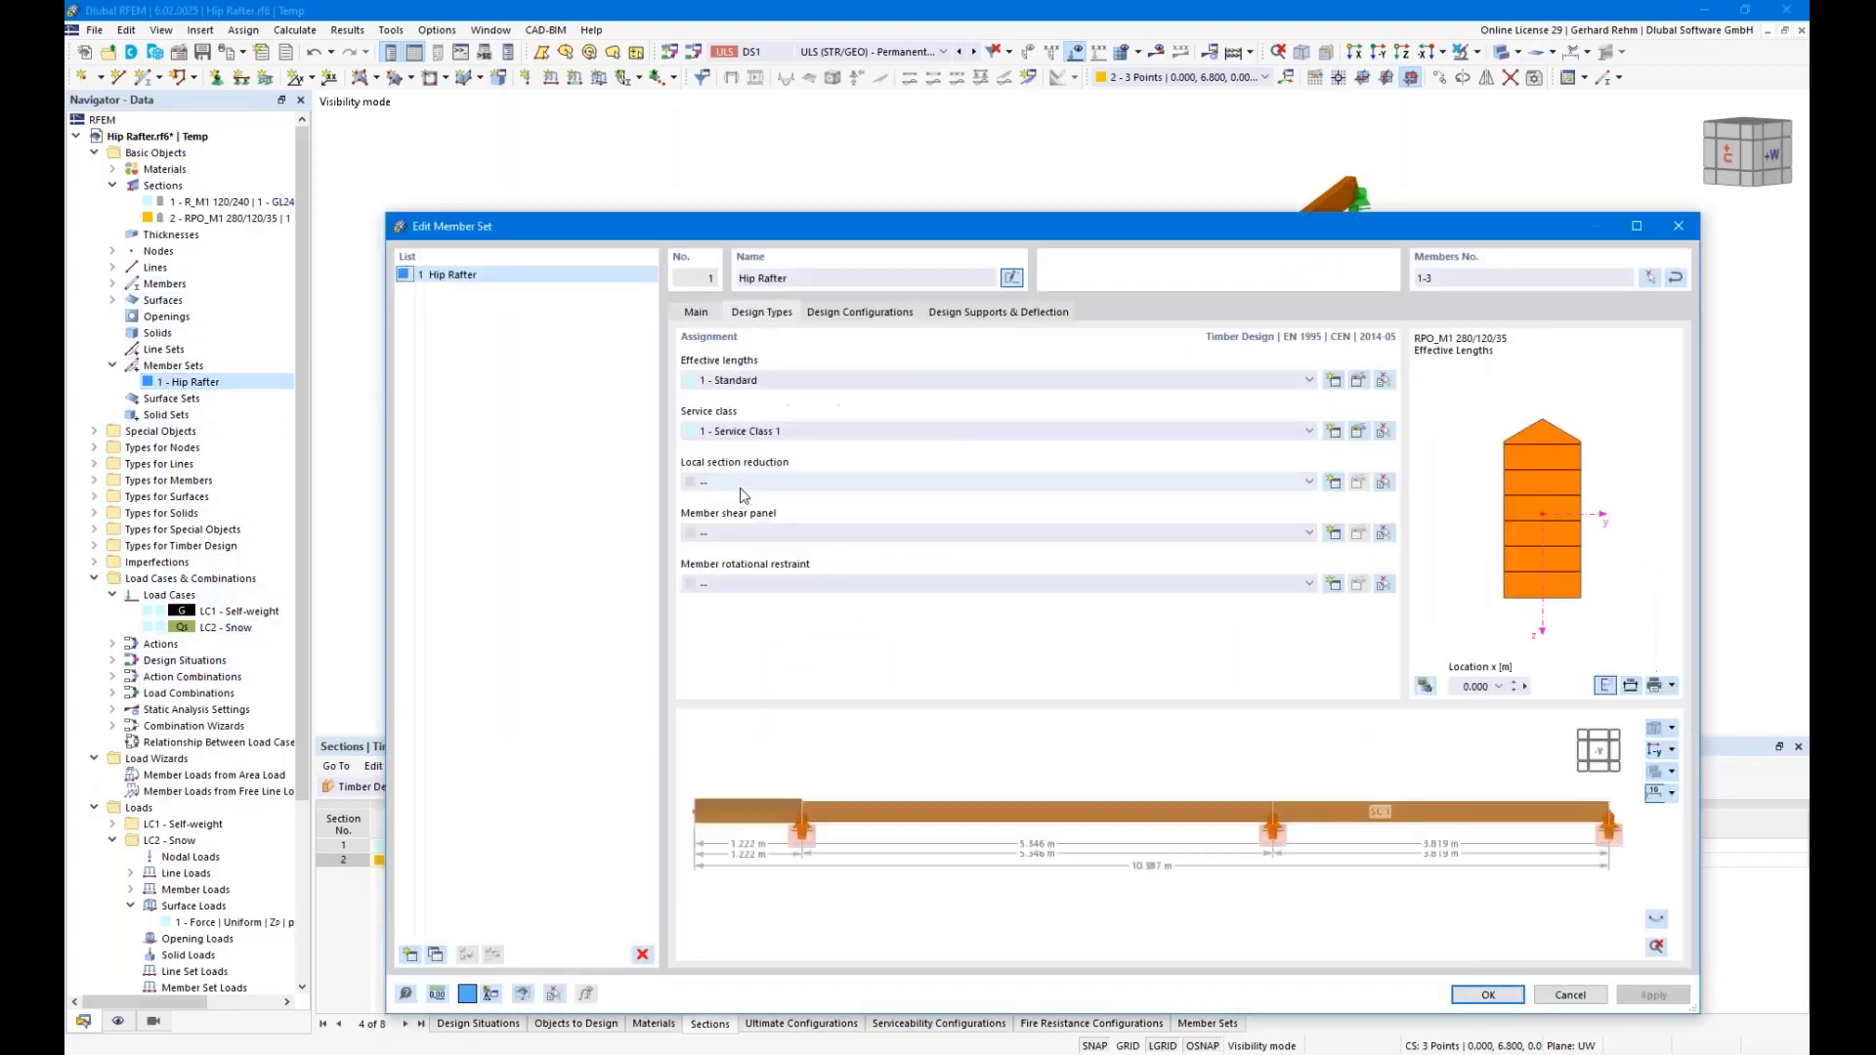
Examine the Start Notch parameters in a new local section reduction for the Hip Rafter member set, and discard it
click(1342, 483)
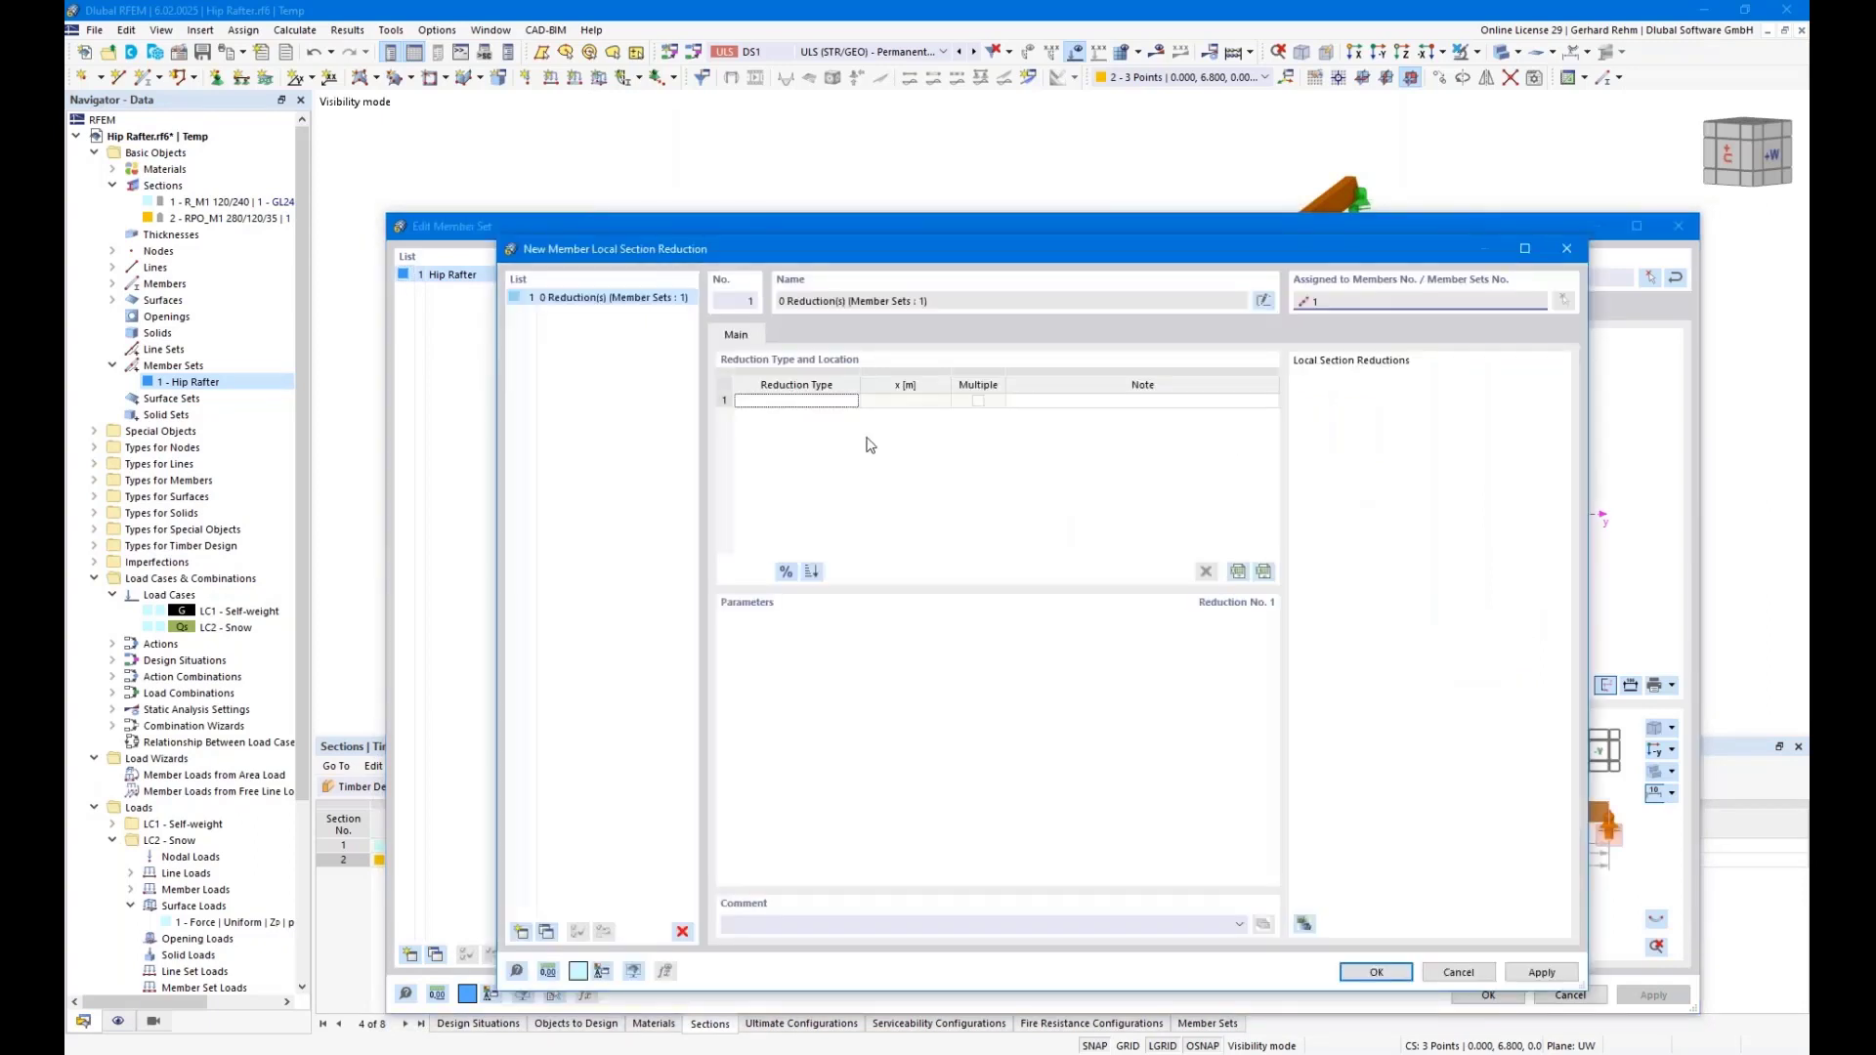
click(819, 401)
click(852, 401)
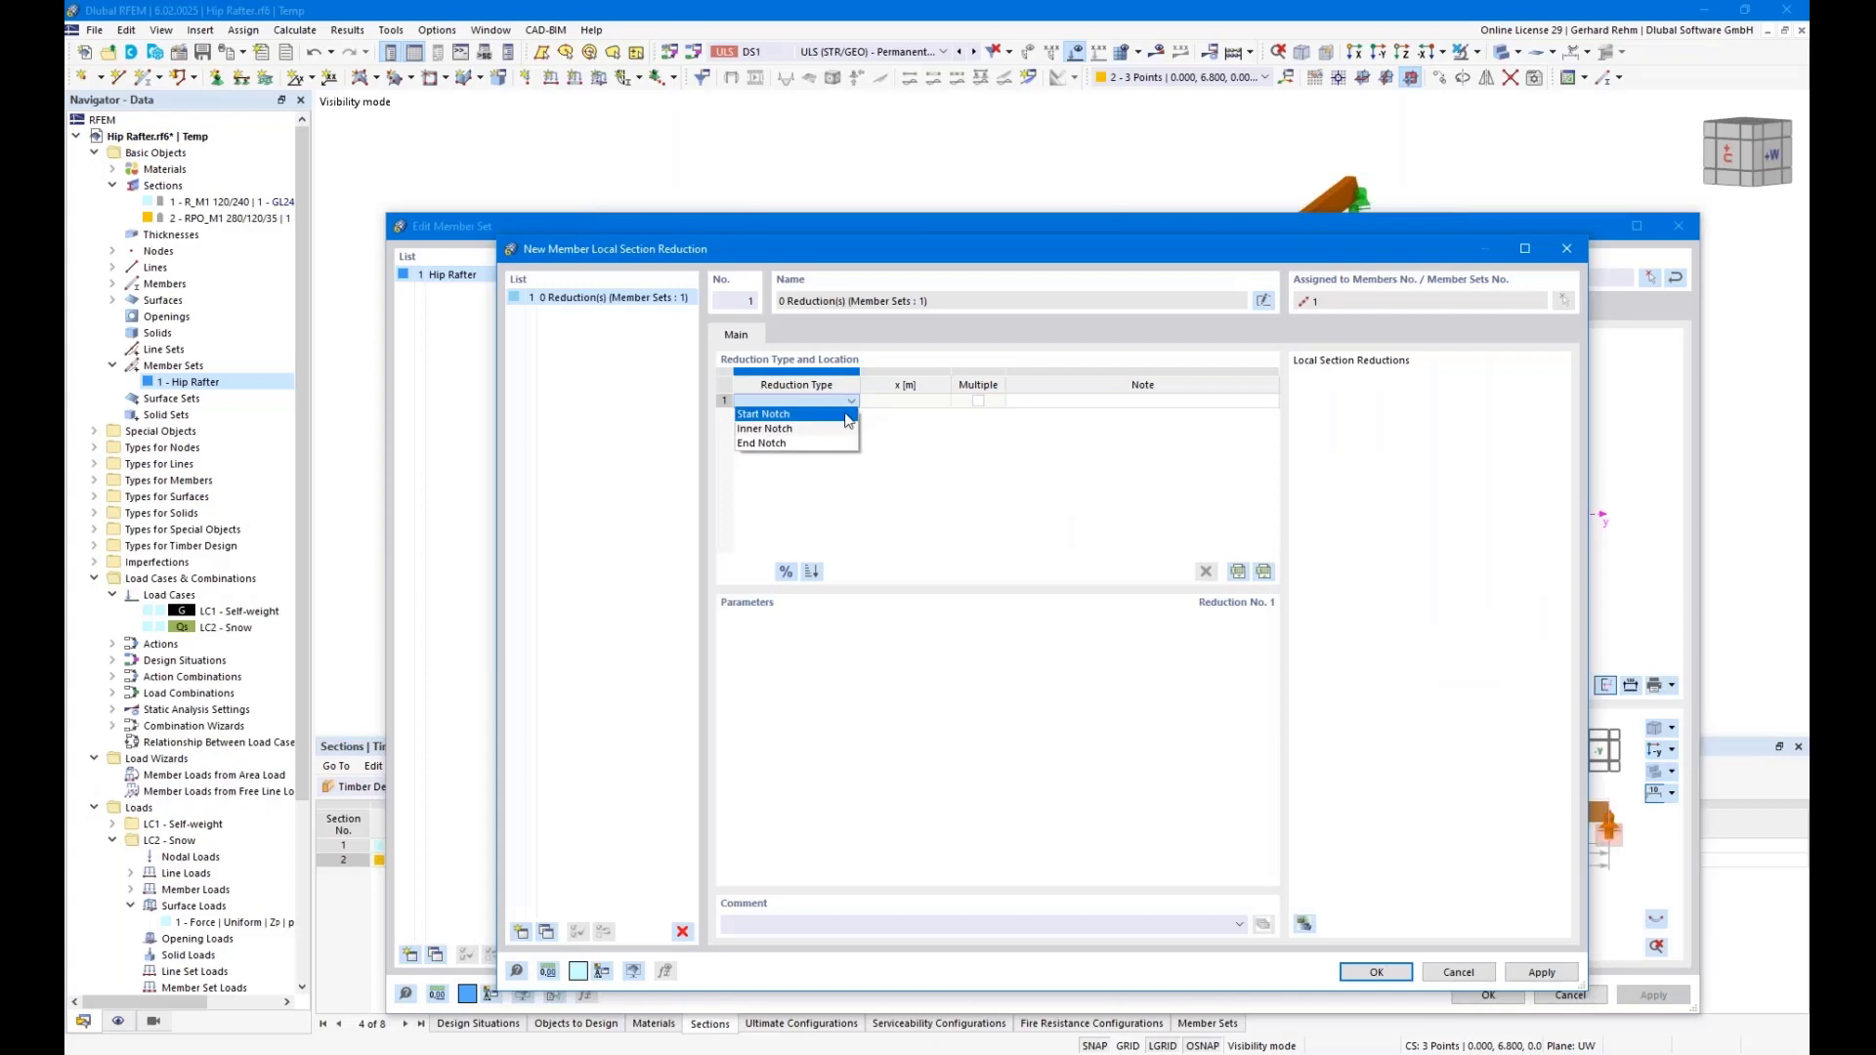
click(844, 416)
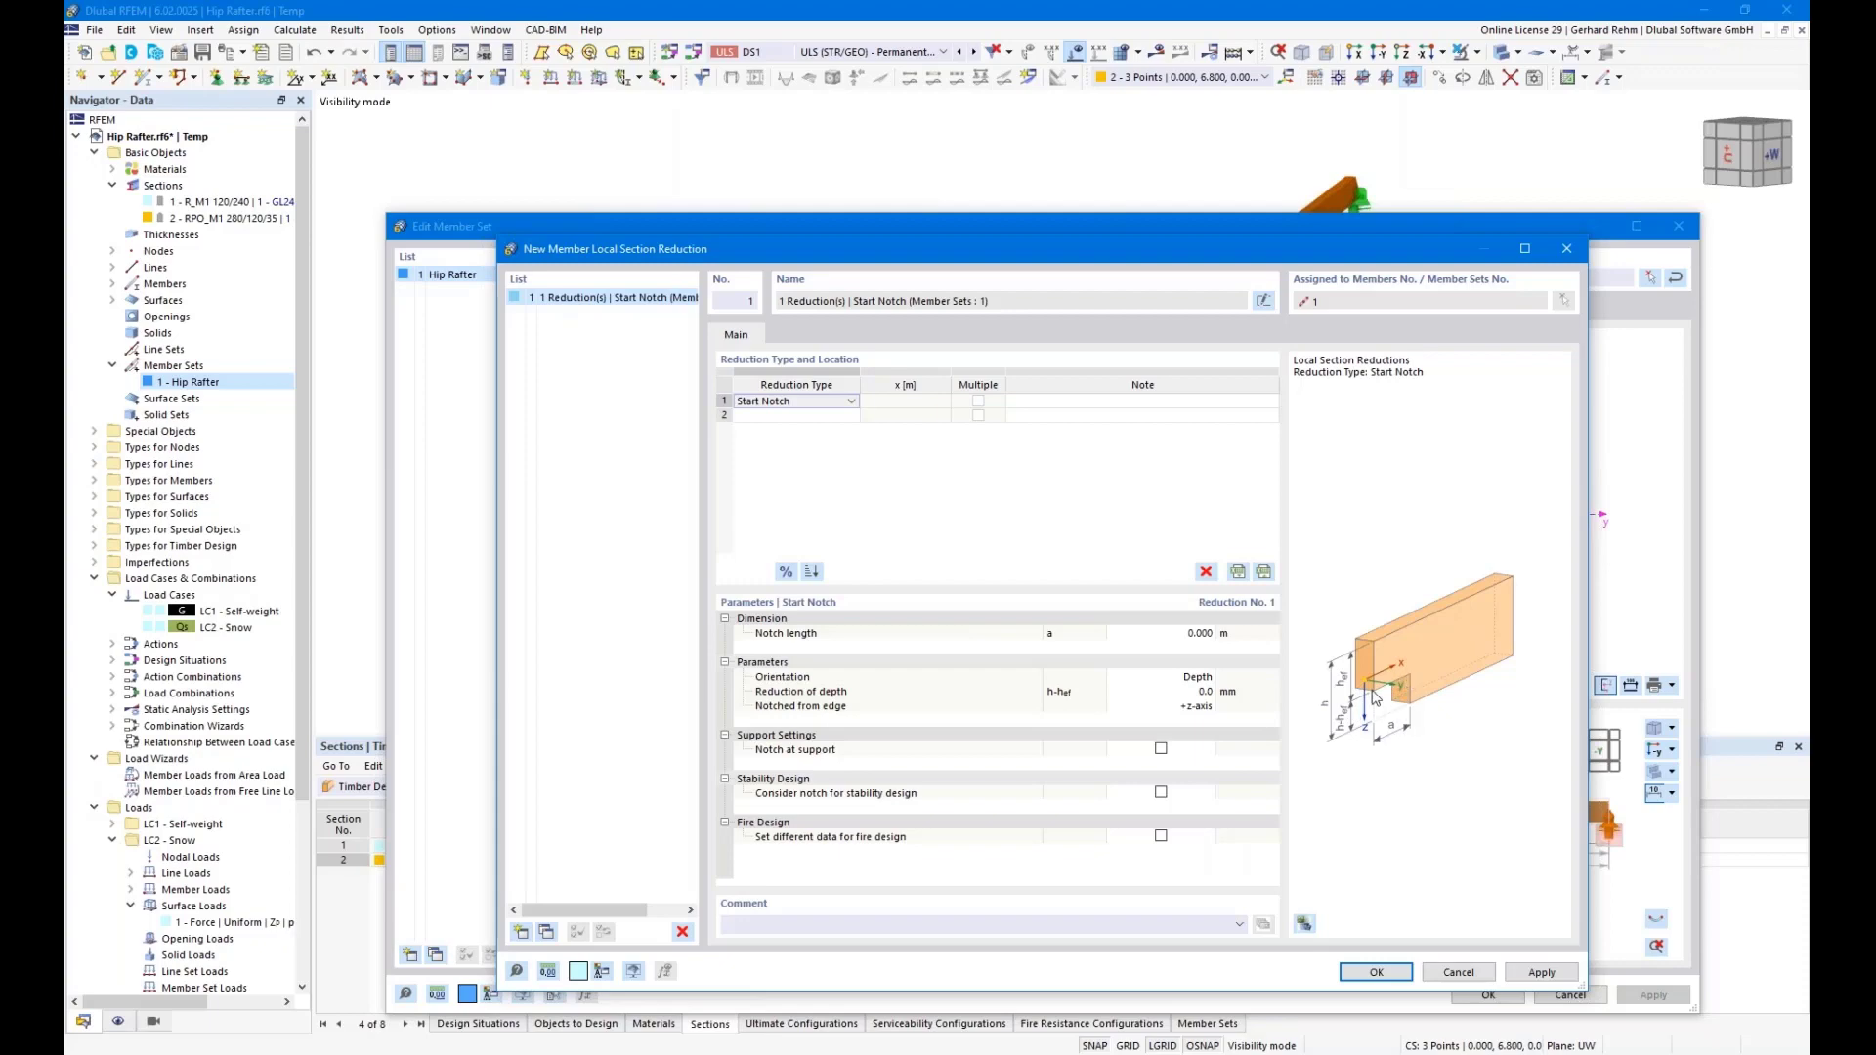
click(1469, 973)
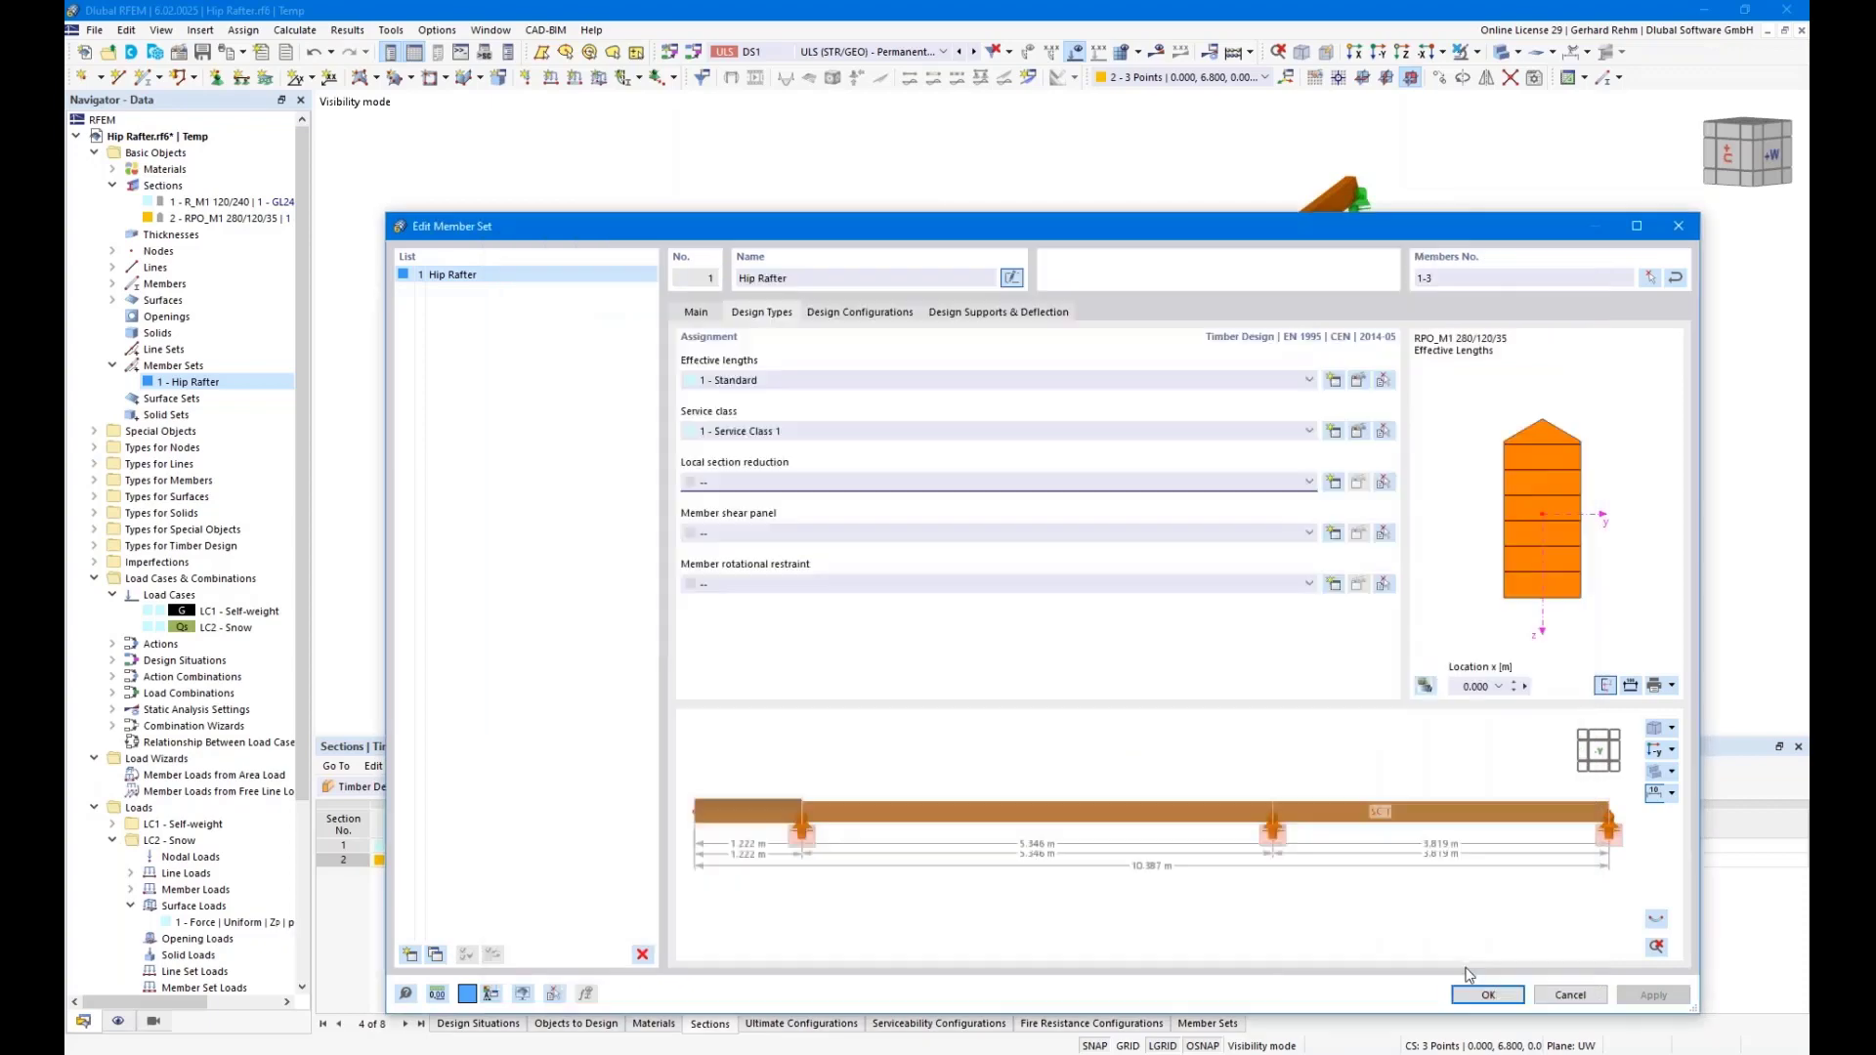
click(1574, 997)
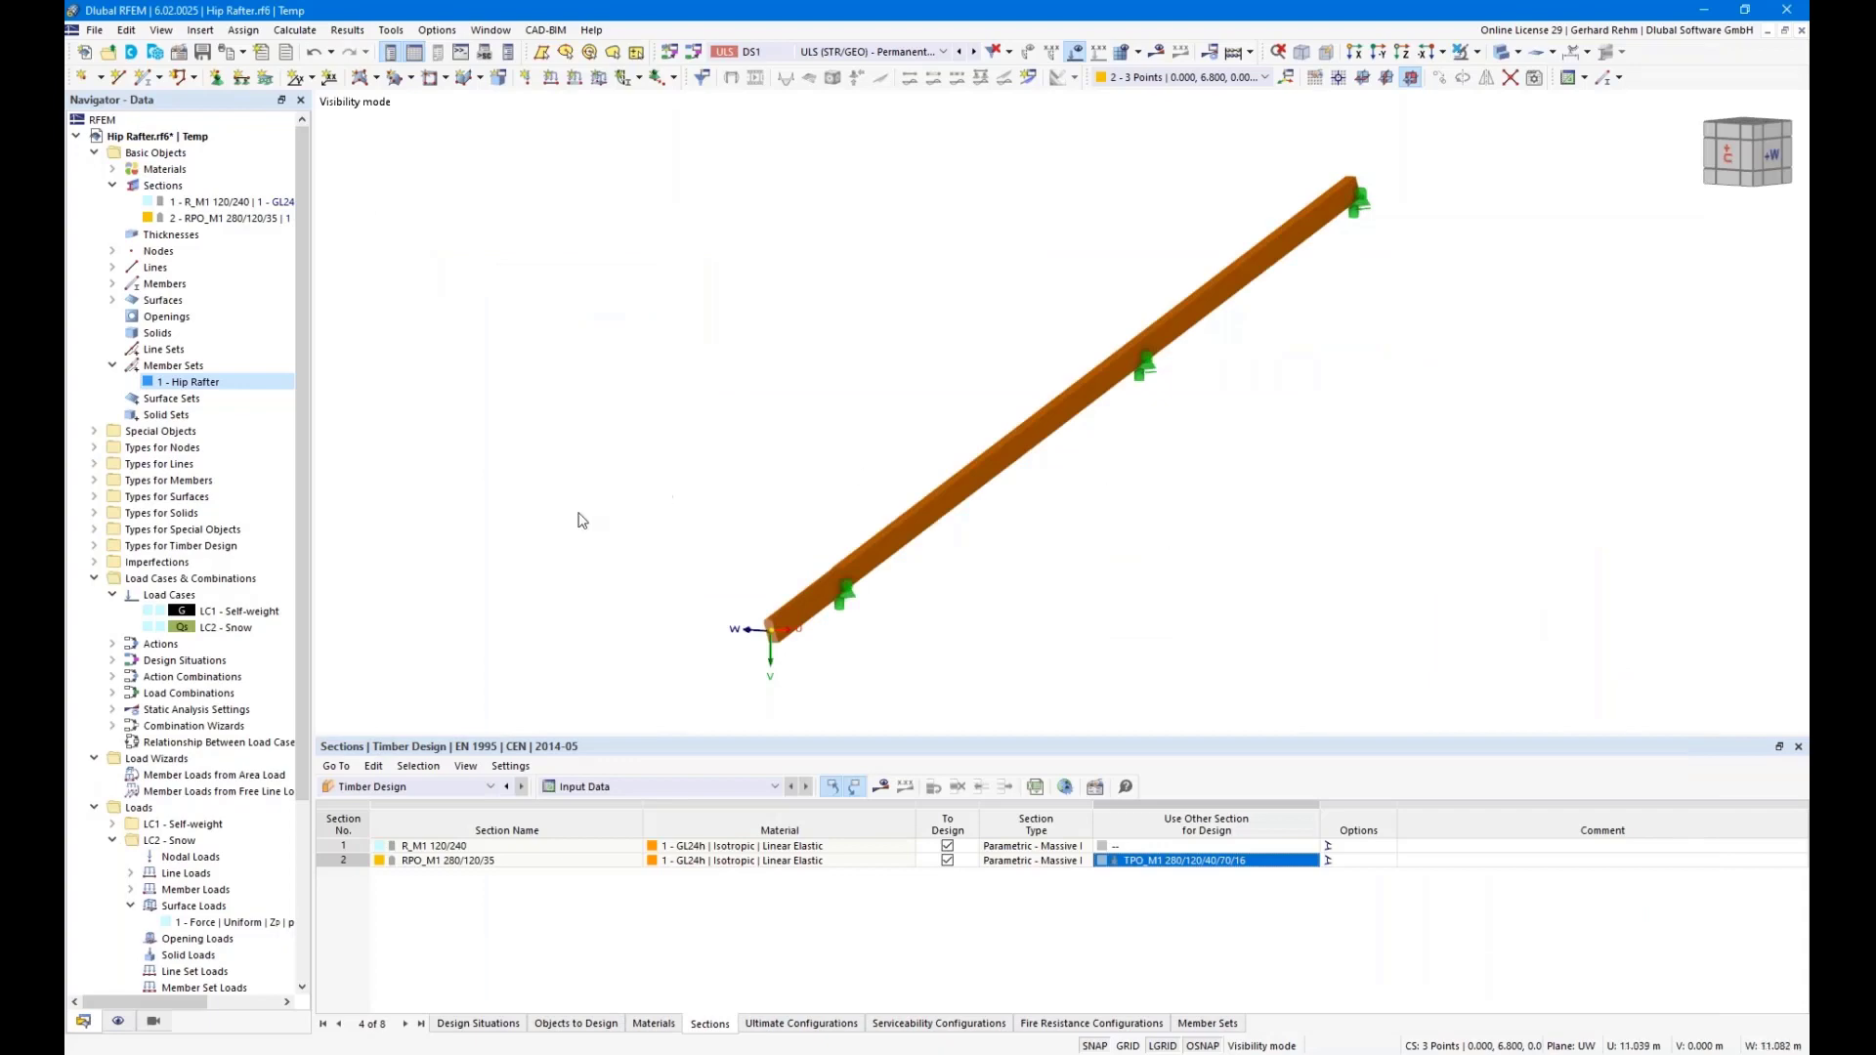
Switch to the window with the dovetail comparison and activate the Webinar2.rf6 roof model, closing its base data
click(399, 1054)
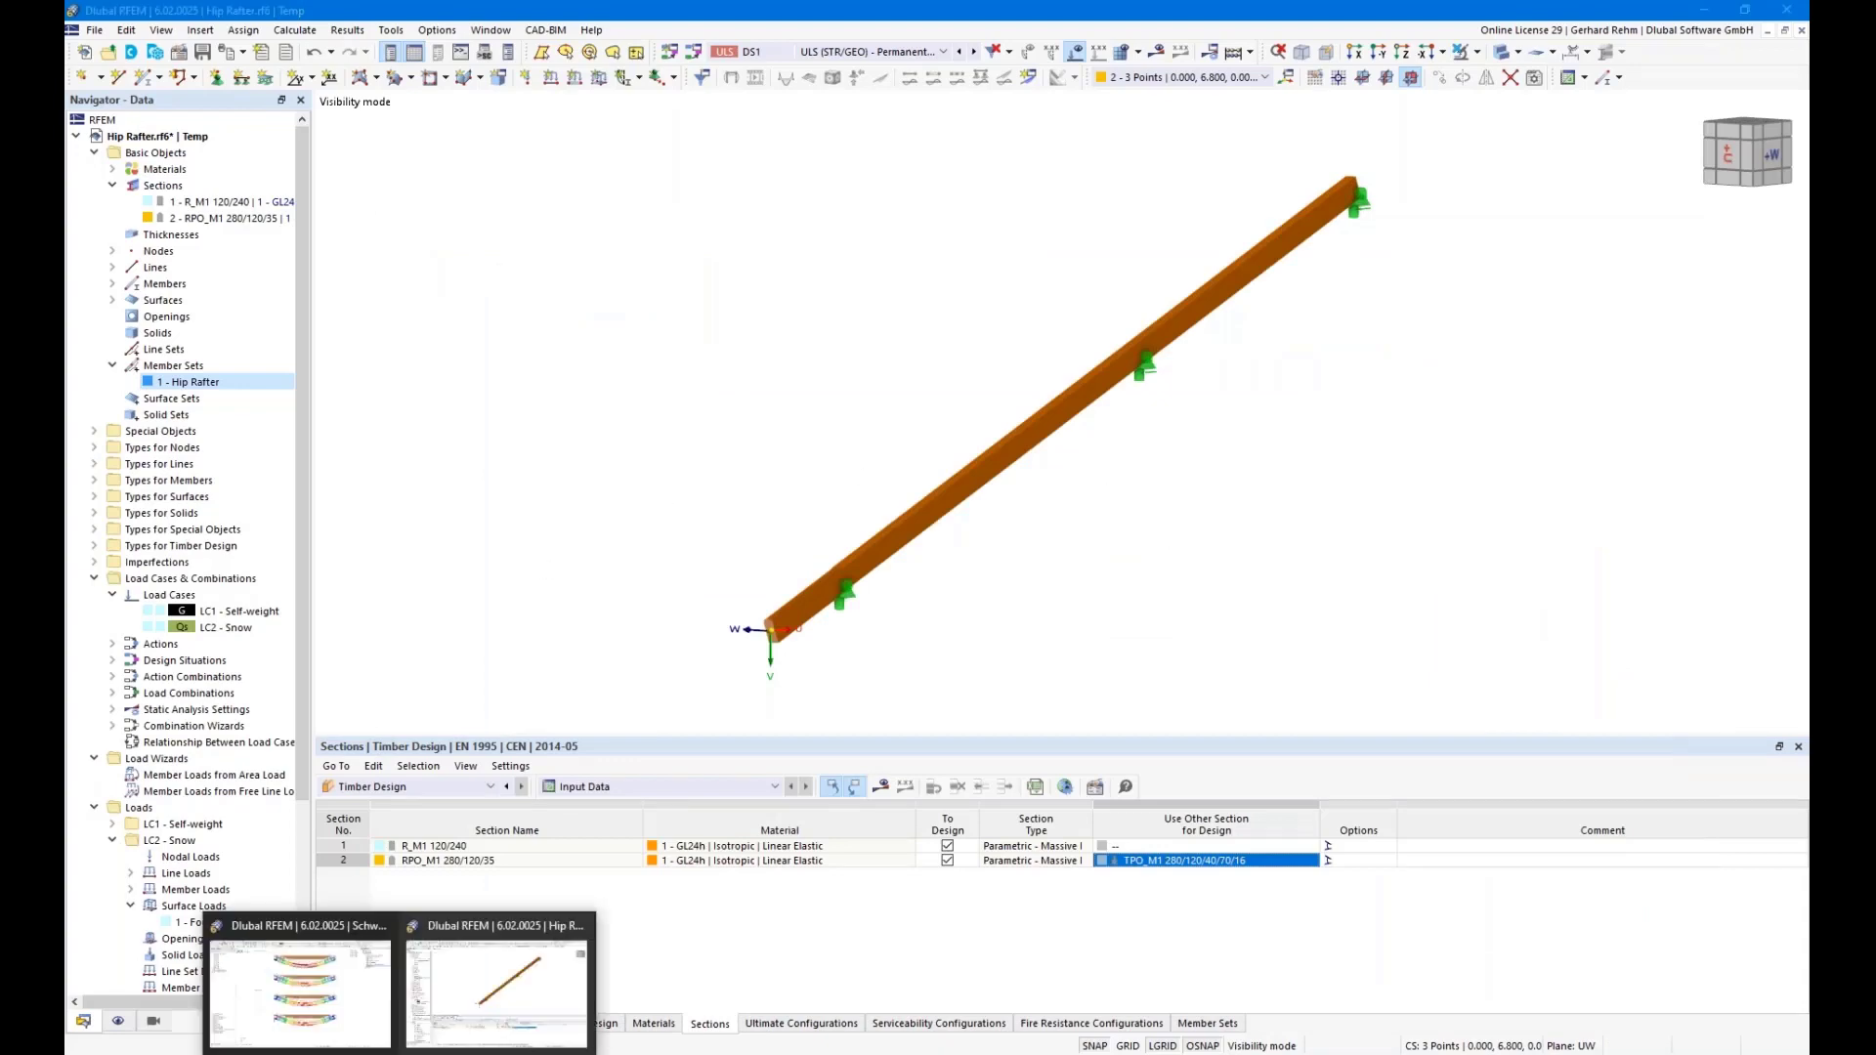
click(353, 1018)
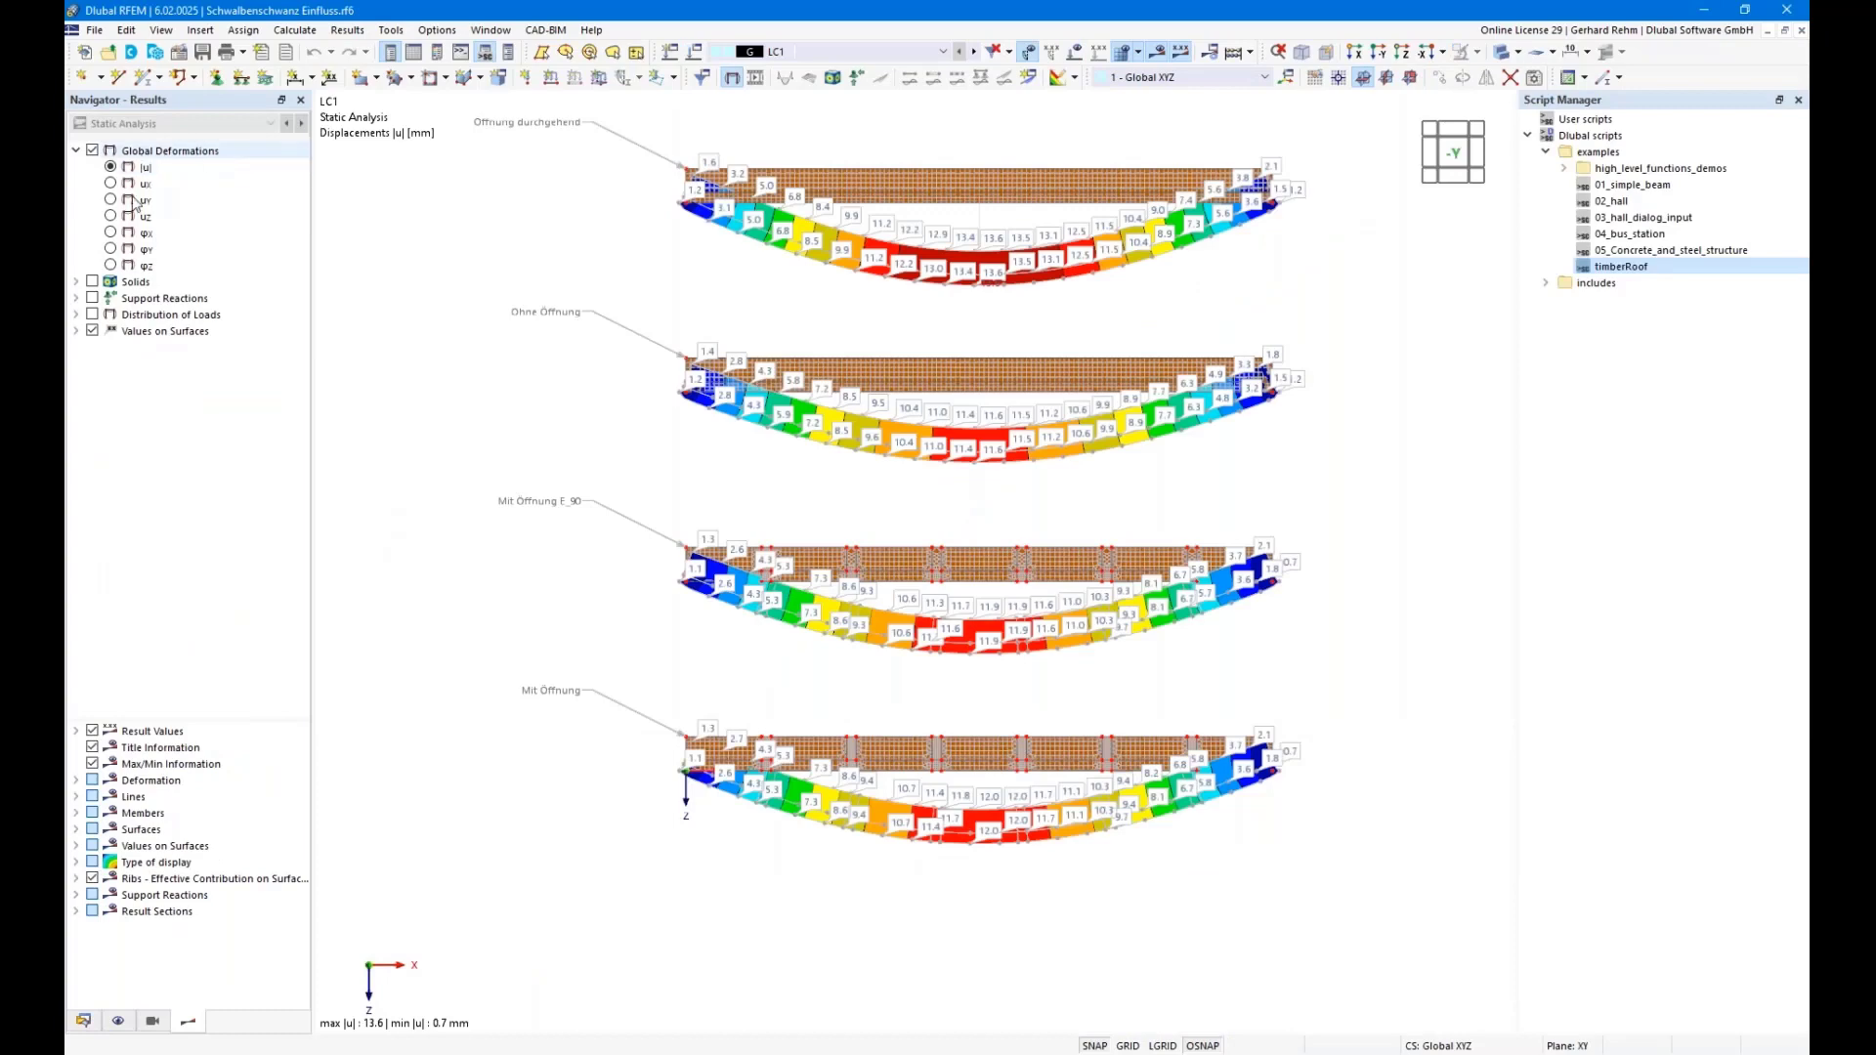
click(83, 1021)
click(76, 169)
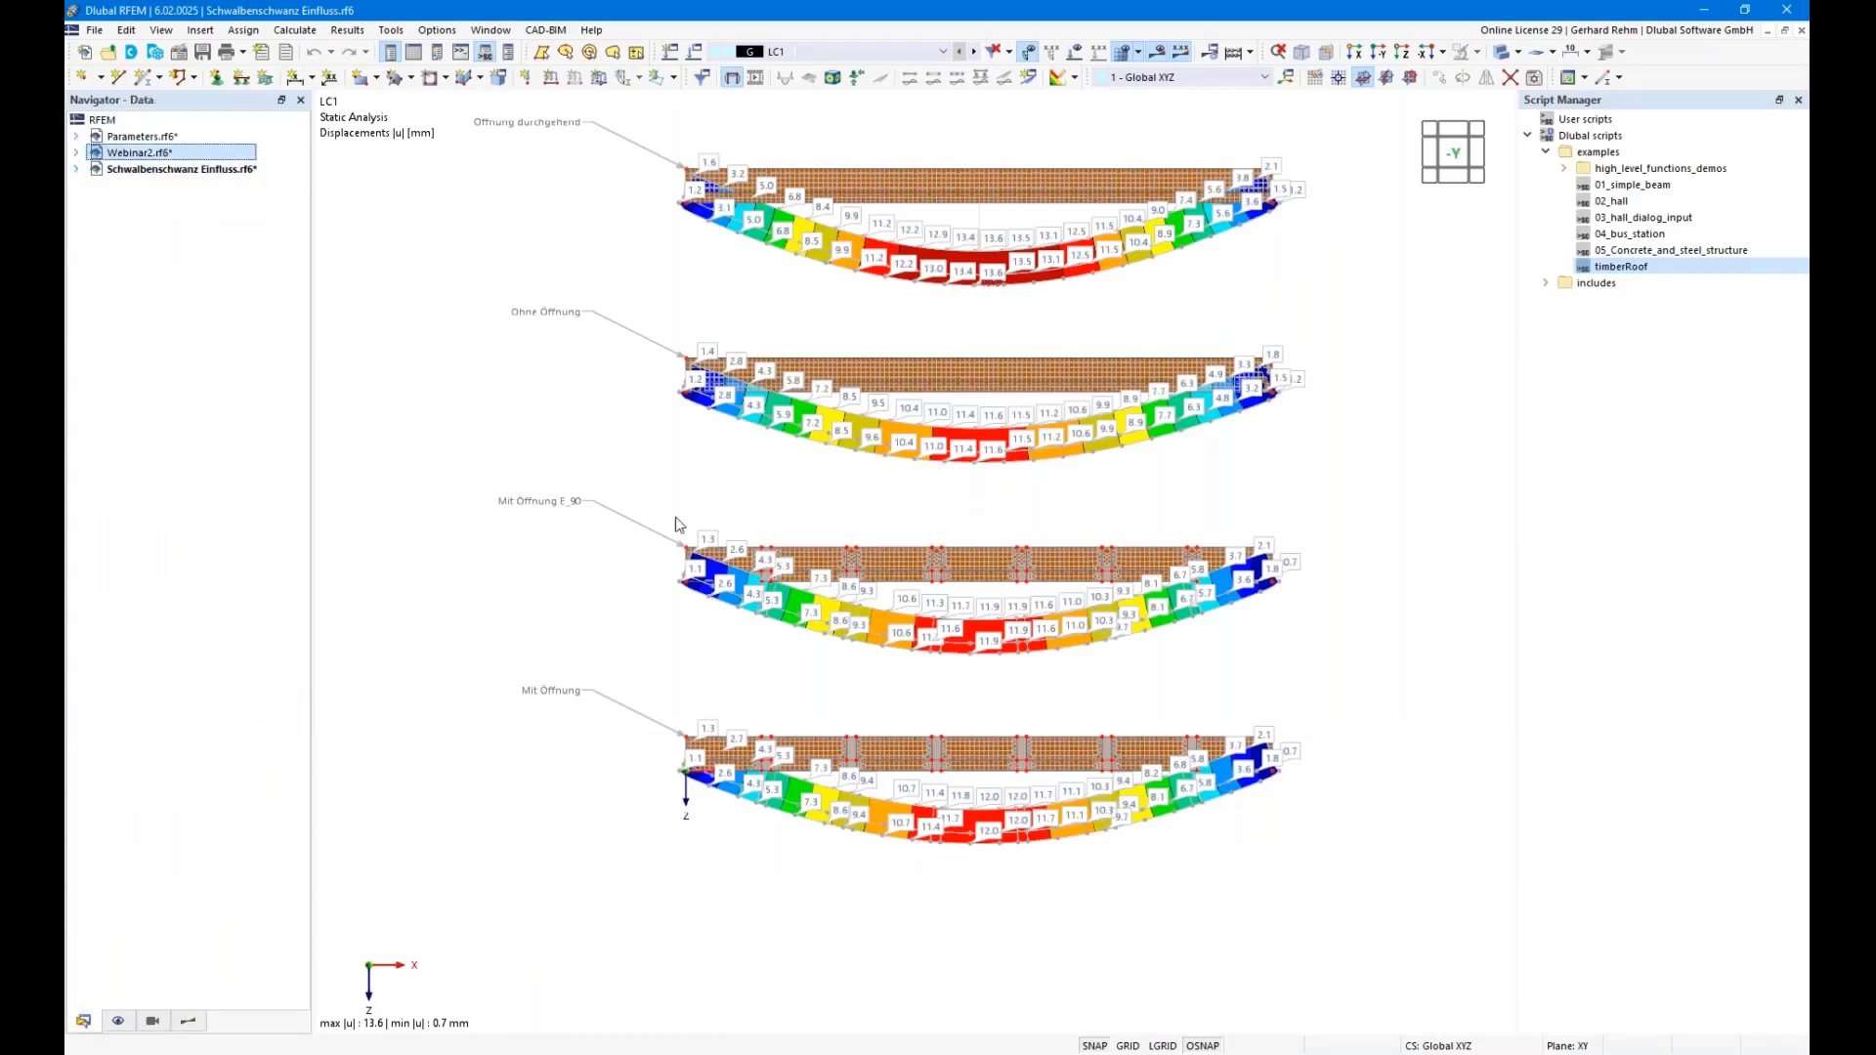
click(76, 153)
click(130, 153)
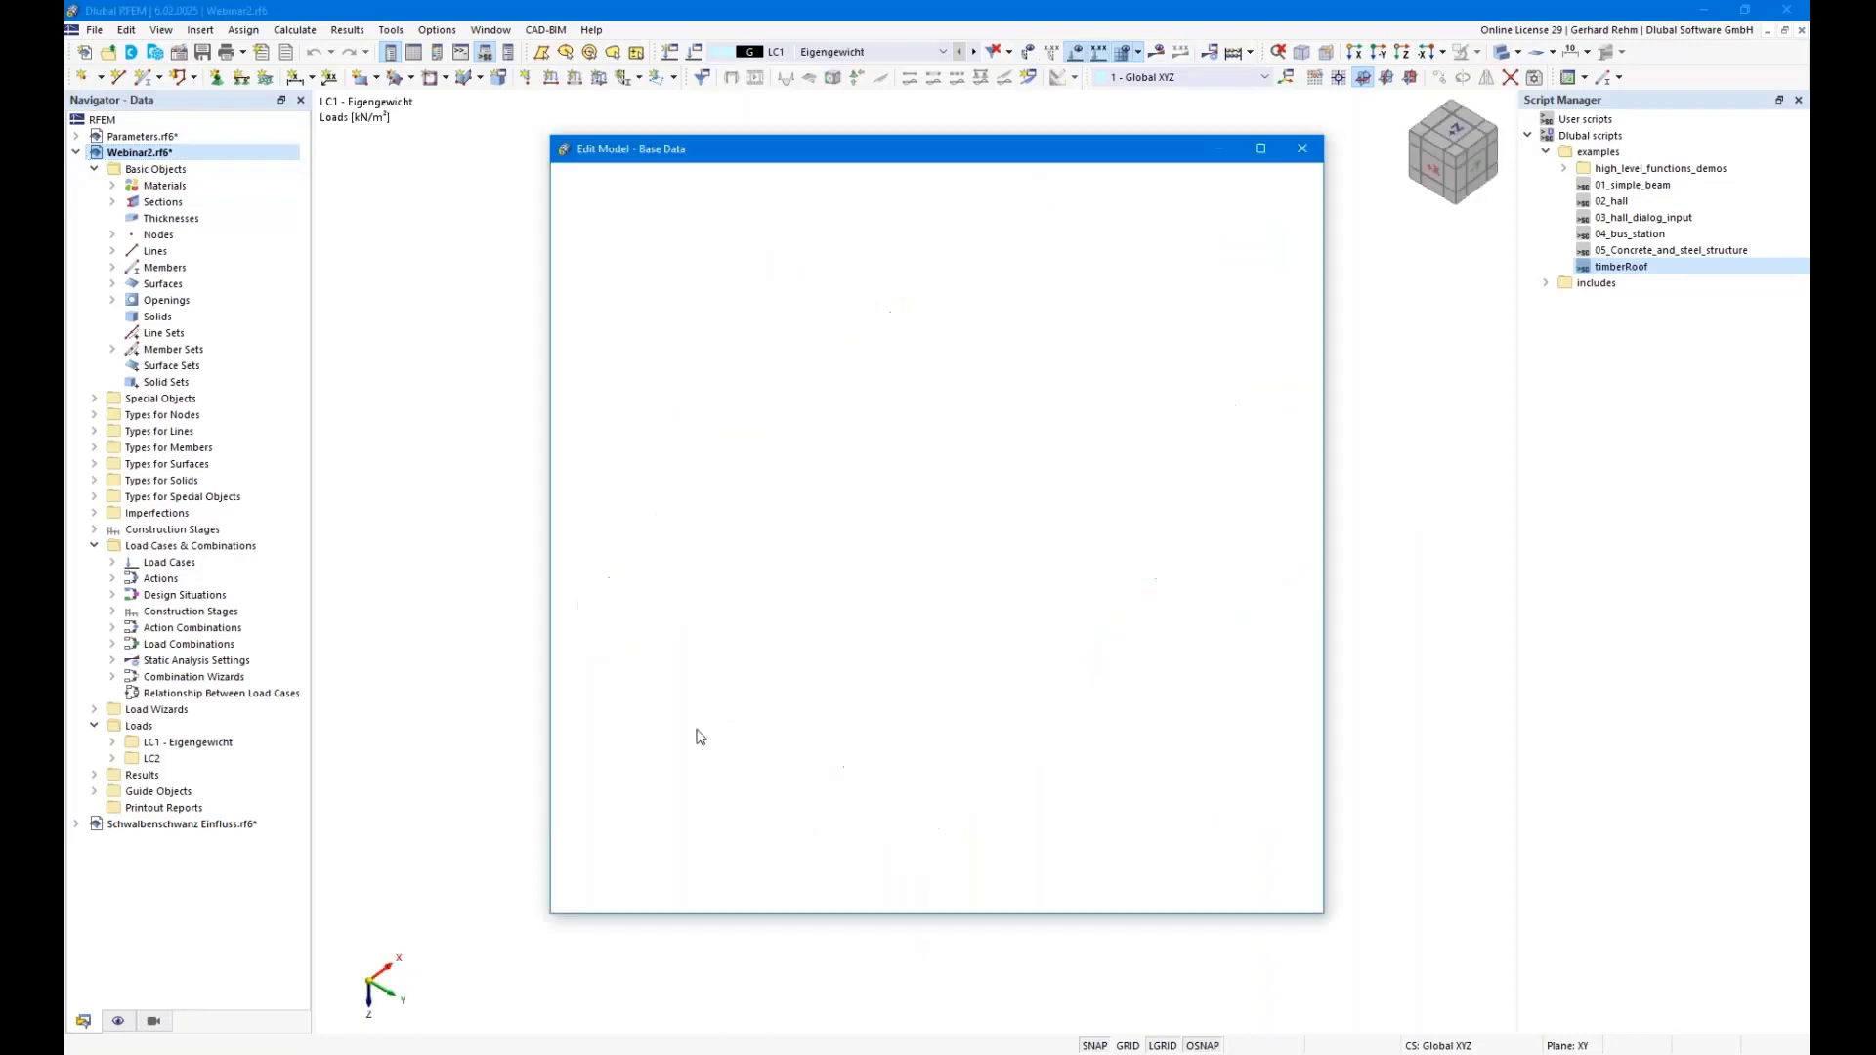
click(1221, 897)
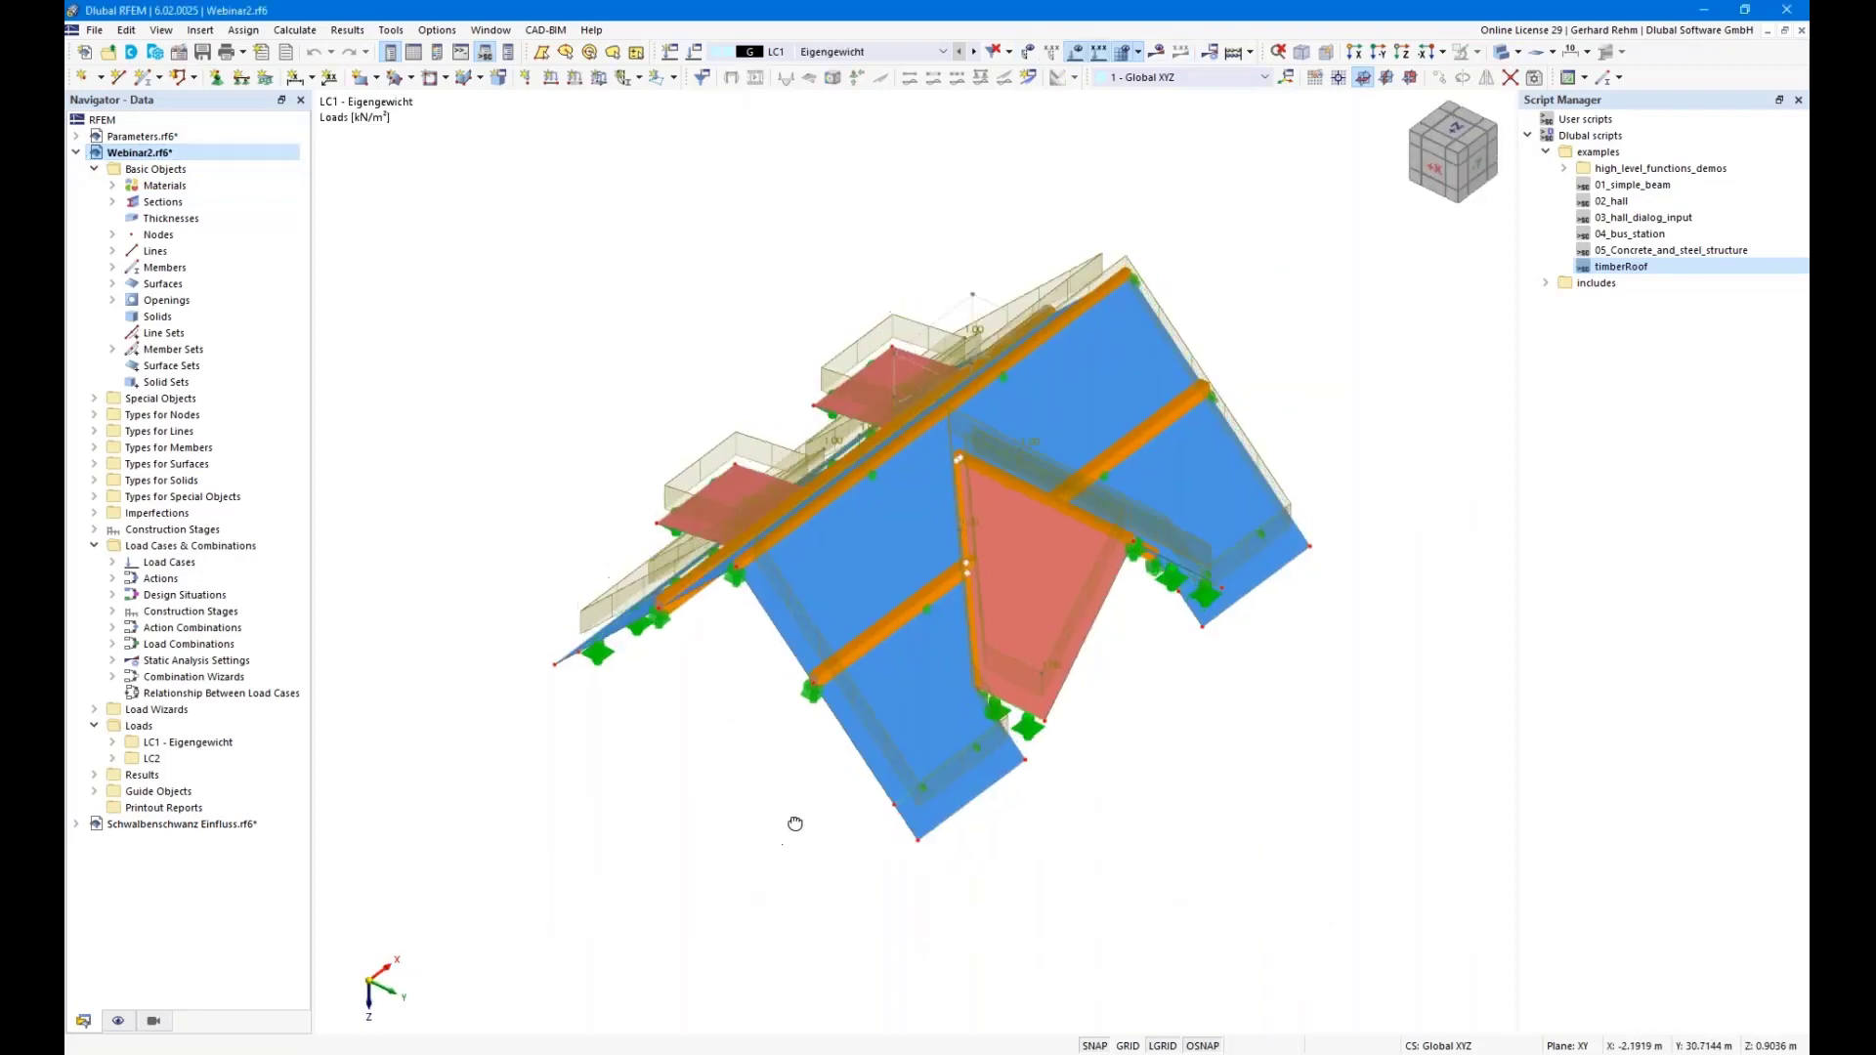
Hide the loads on the Webinar2 roof model
middle_drag(890, 726, 824, 788)
right_click(824, 788)
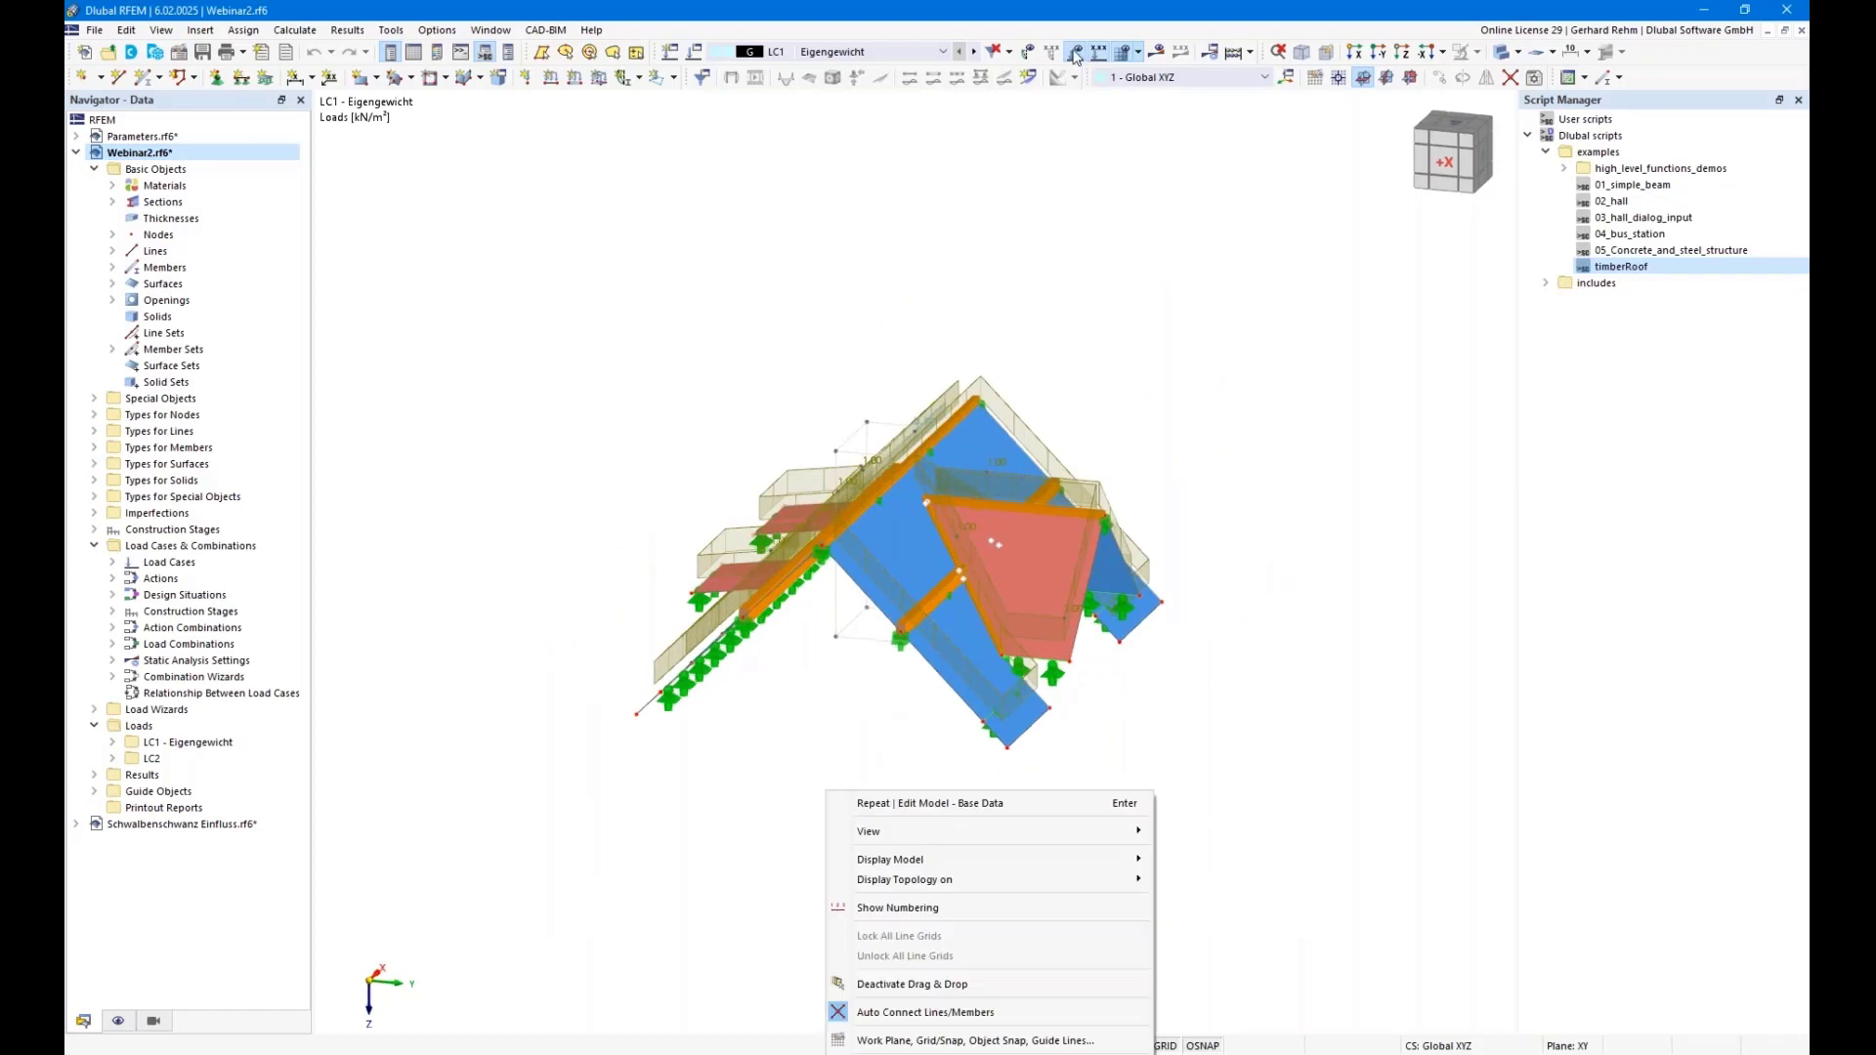
click(1074, 53)
right_drag(1485, 420, 1380, 618)
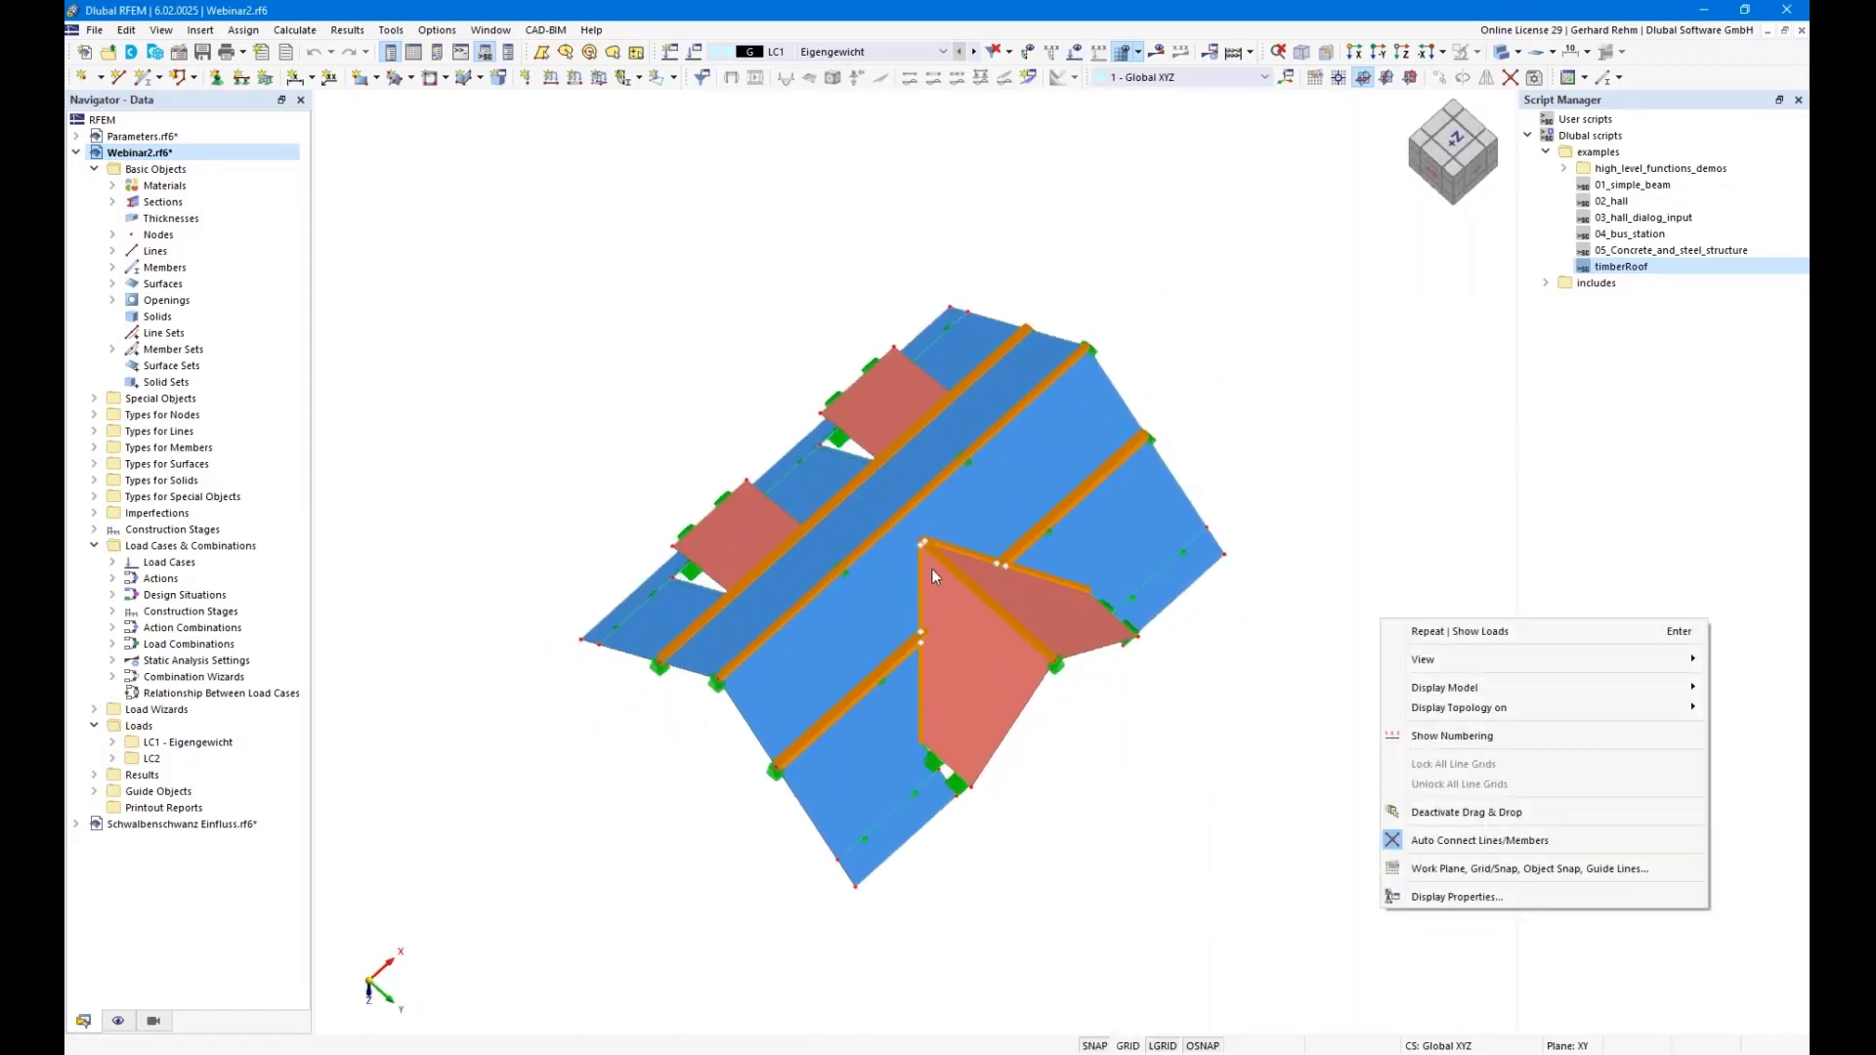
click(1109, 770)
right_click(1109, 770)
click(1006, 826)
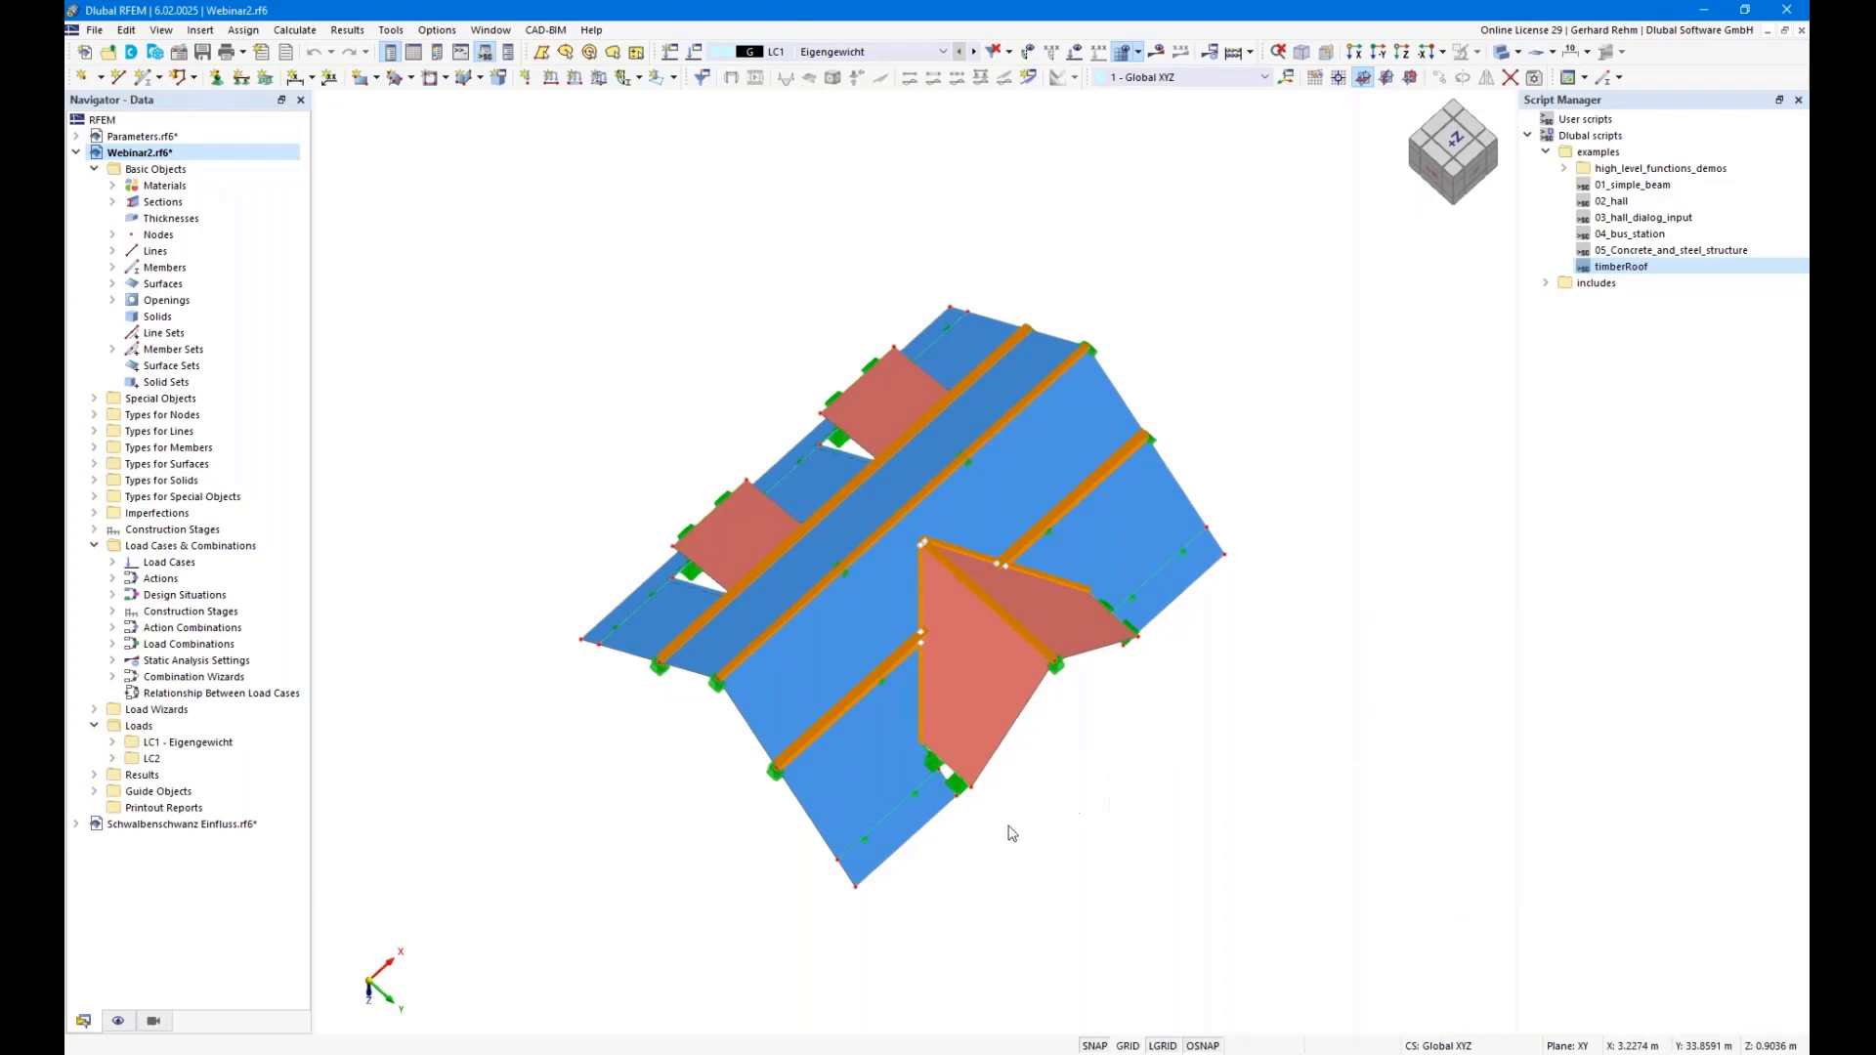
Examine the pointed dormer and its connection to the main roof from above, from the front and in oblique views
middle_drag(1046, 870, 1004, 807)
right_click(1004, 806)
click(923, 839)
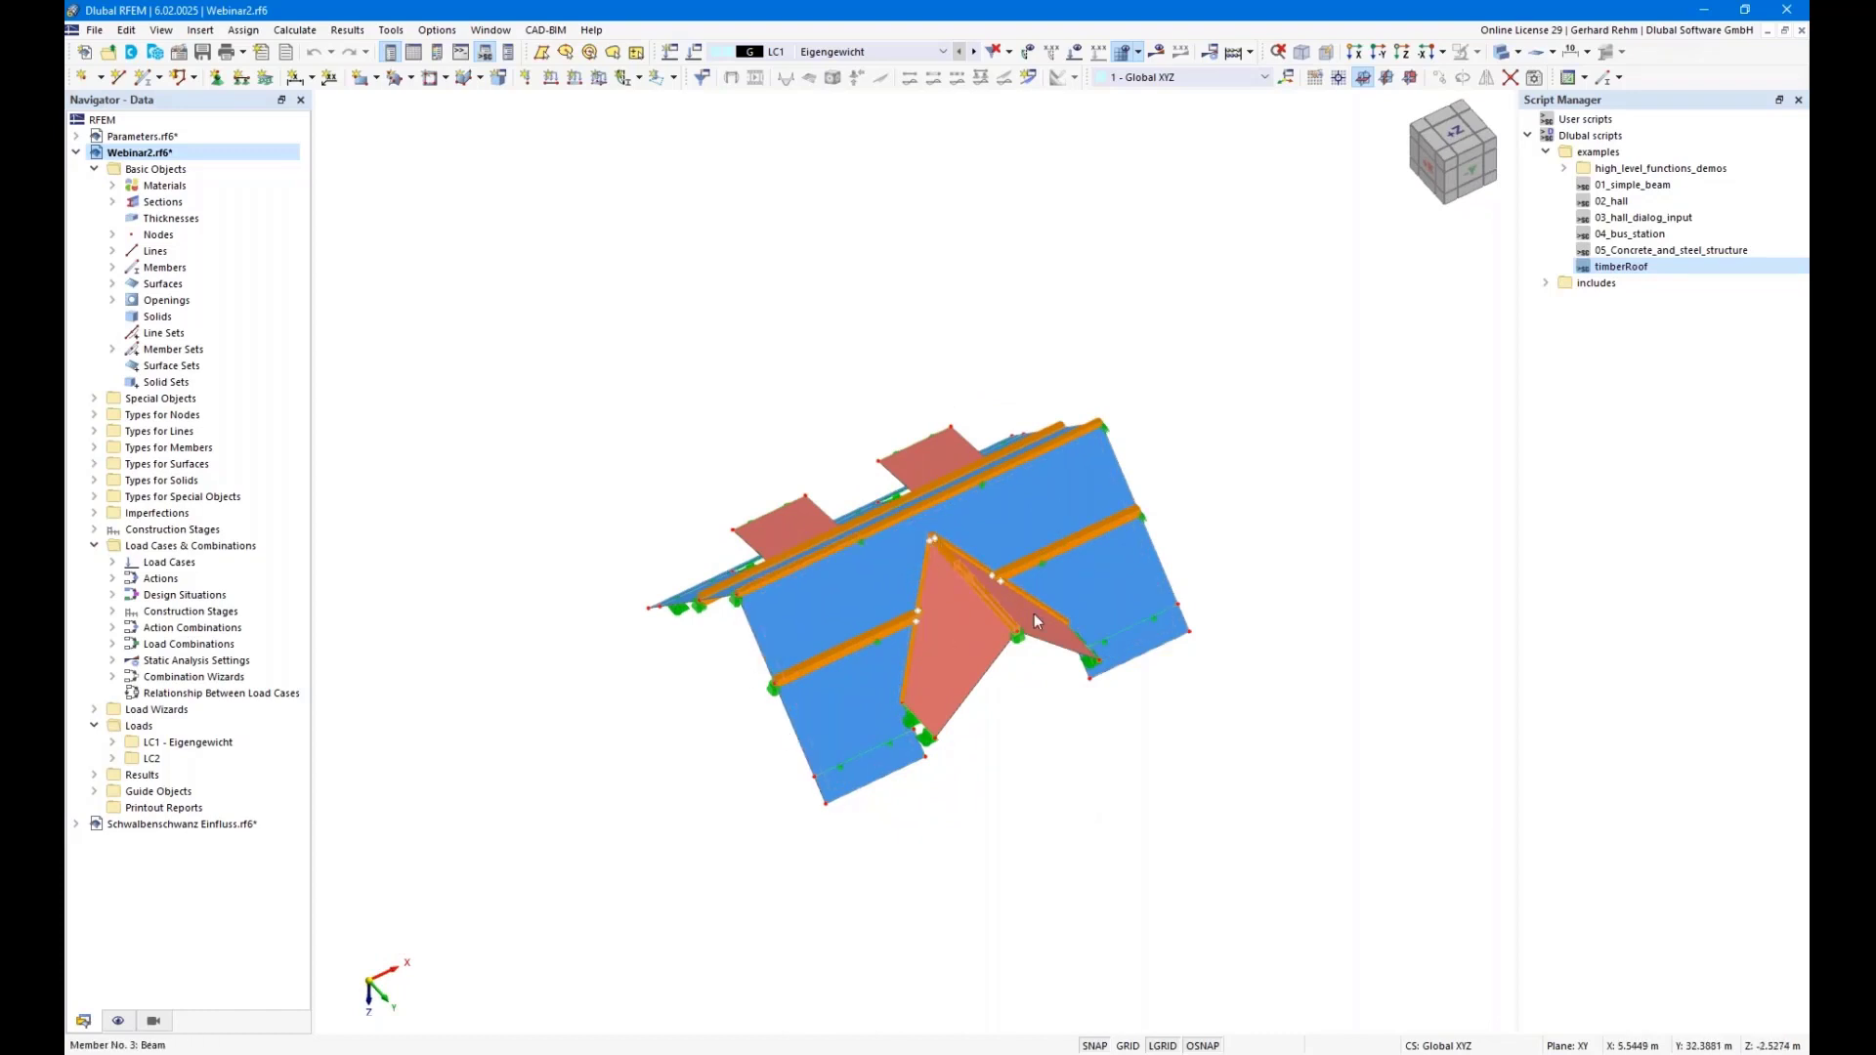
ctrl+middle_drag(1086, 768, 1036, 897)
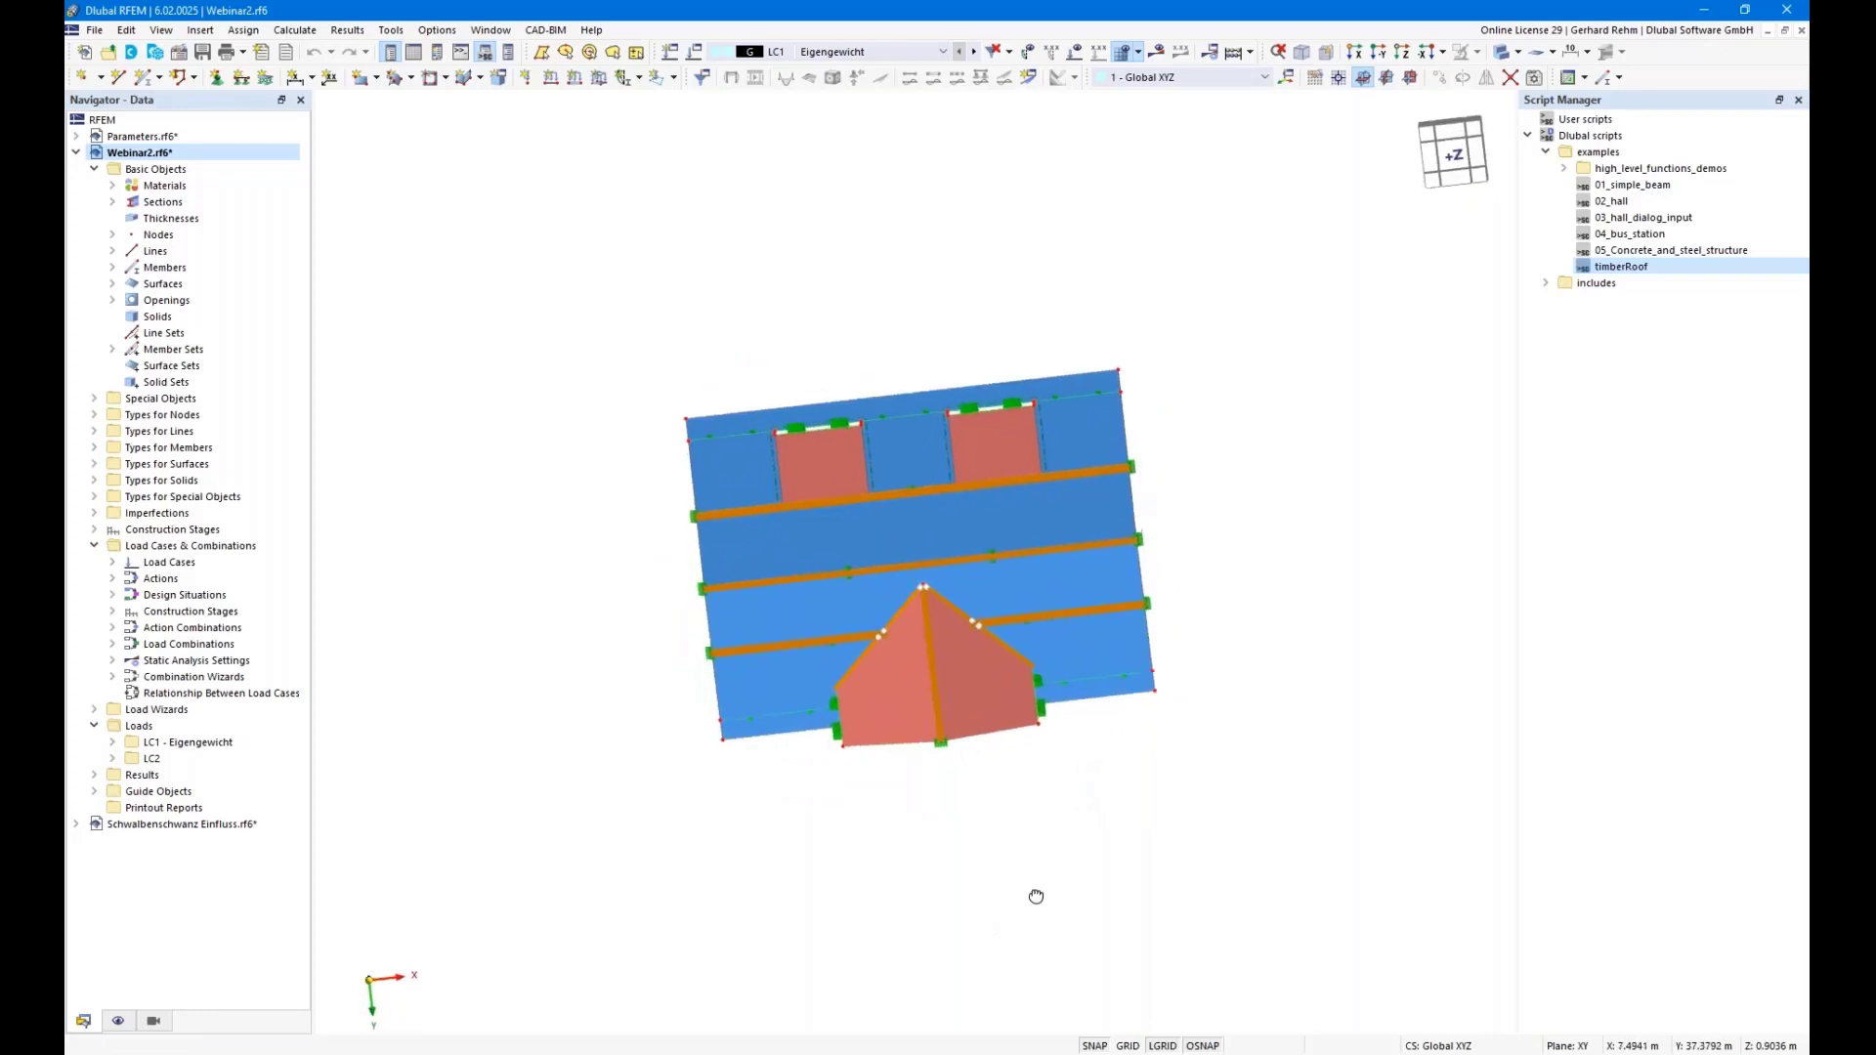
ctrl+right_drag(1036, 897, 1028, 891)
click(845, 800)
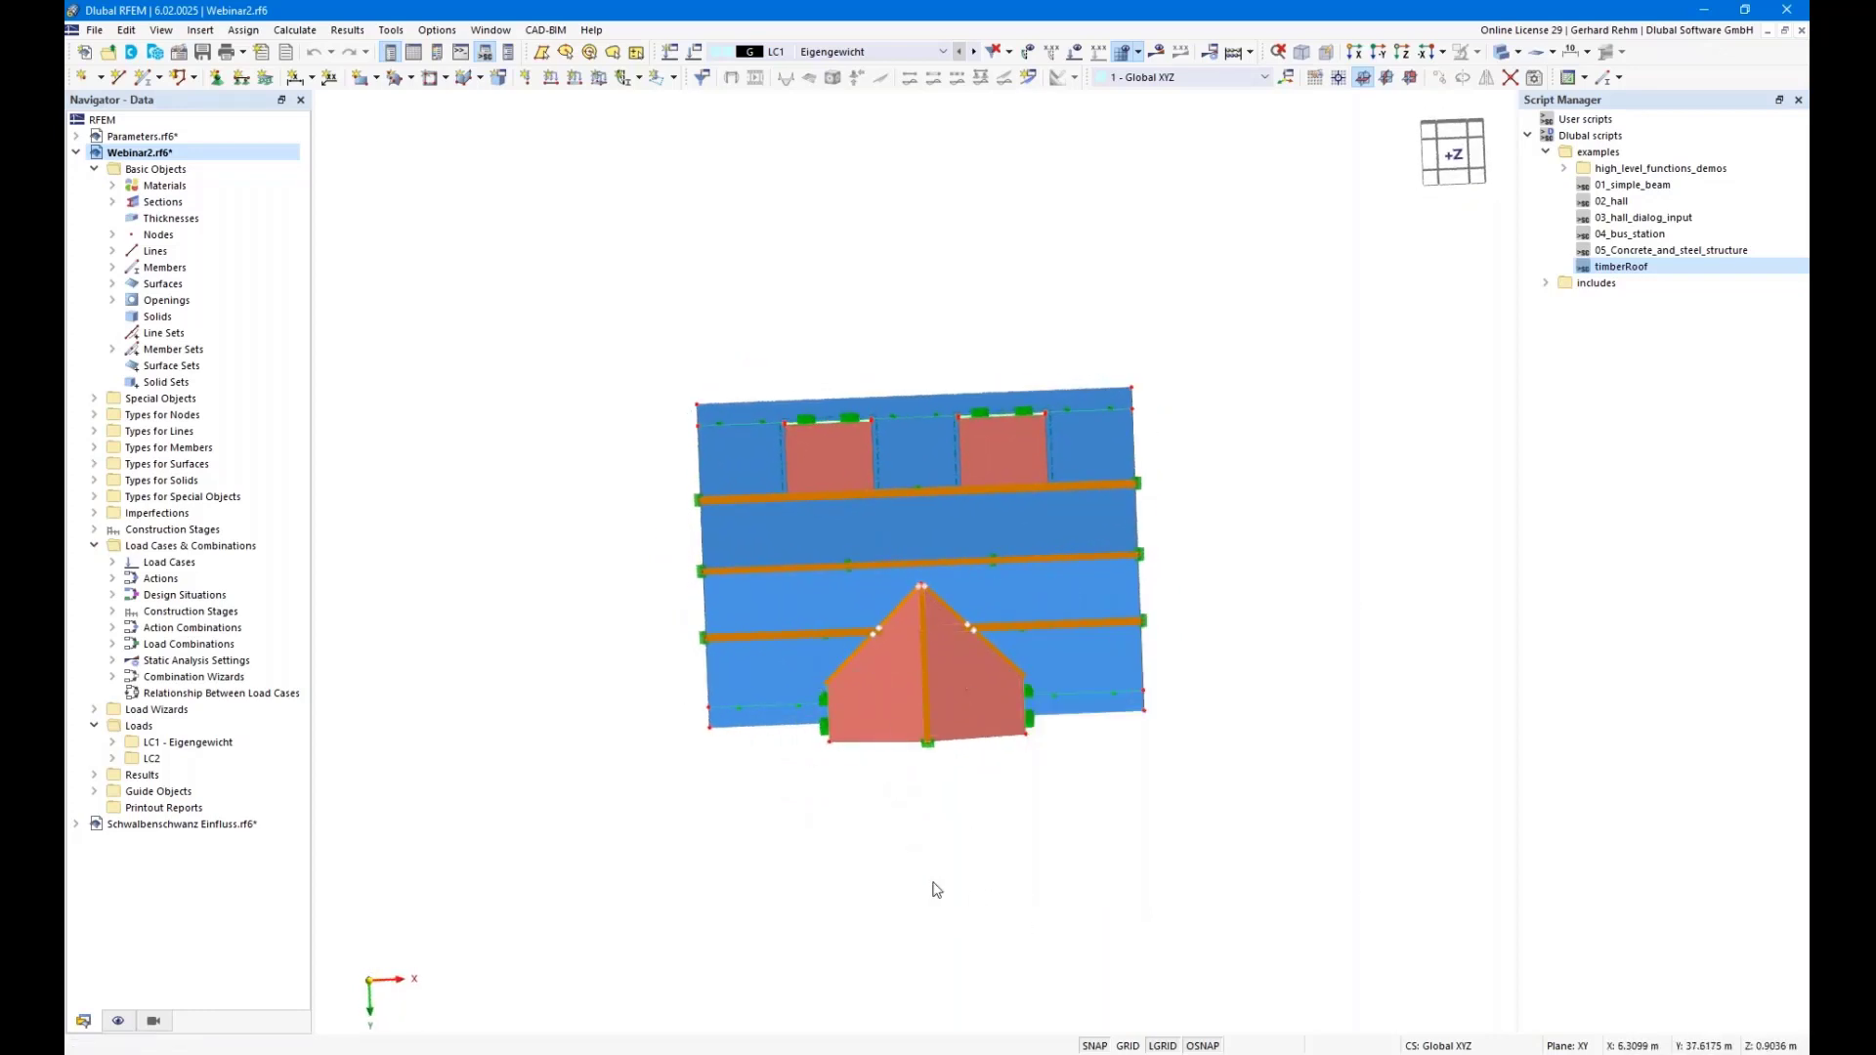
ctrl+middle_drag(926, 738, 896, 745)
ctrl+middle_drag(896, 746, 923, 542)
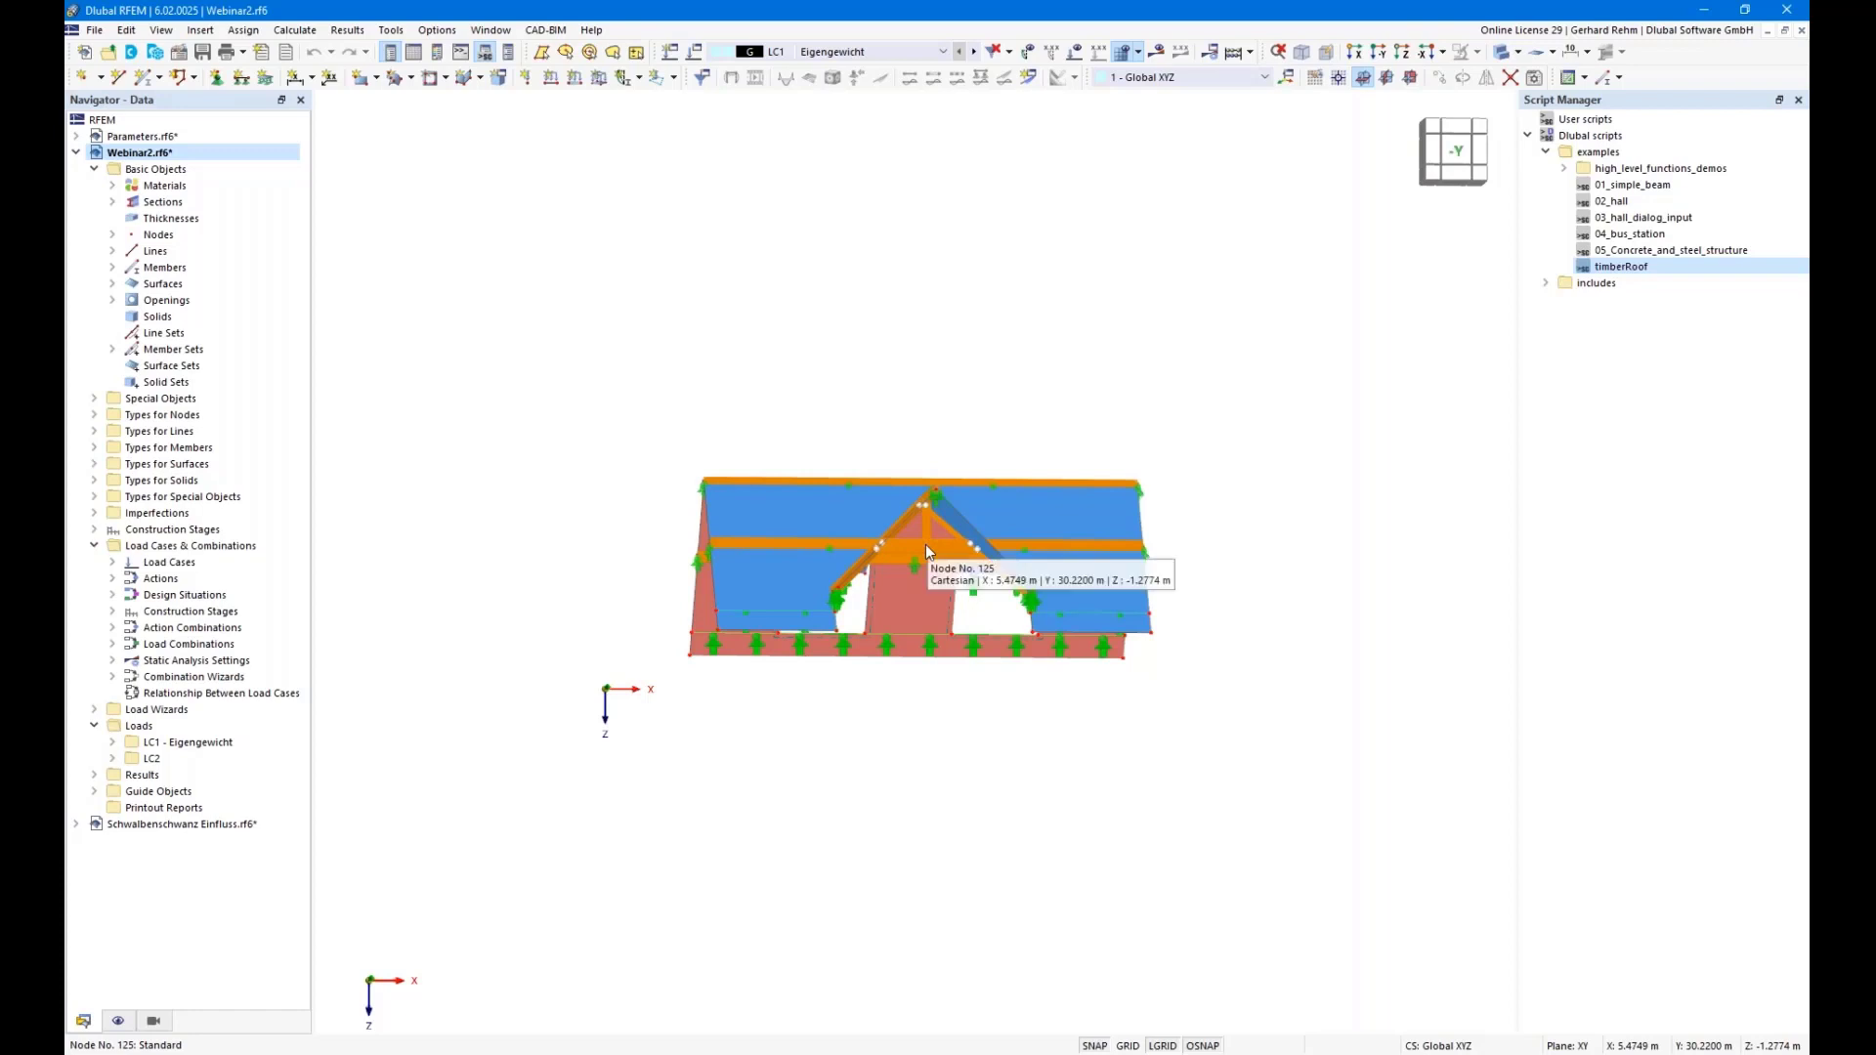
ctrl+middle_drag(1206, 457, 1318, 550)
right_click(1319, 552)
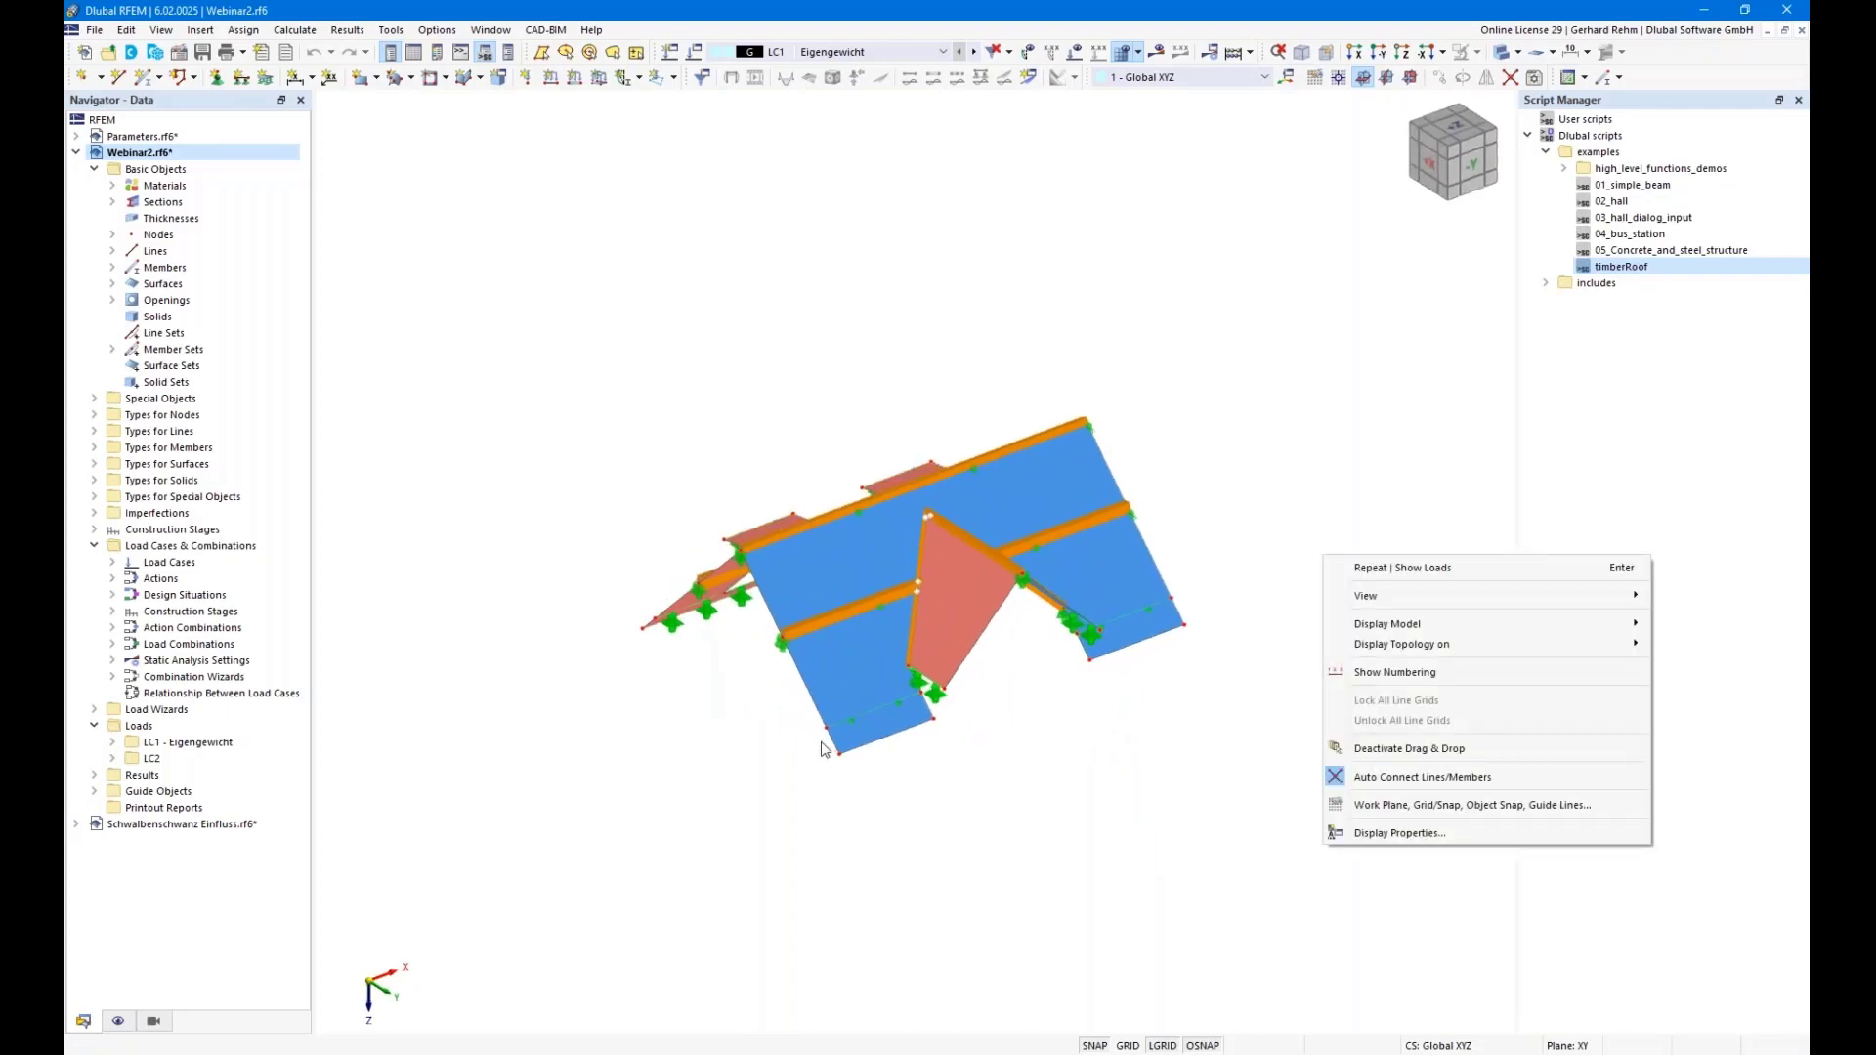
Display the LC1 loads on the roof model and examine them on both roof sides and at the ridge
click(995, 886)
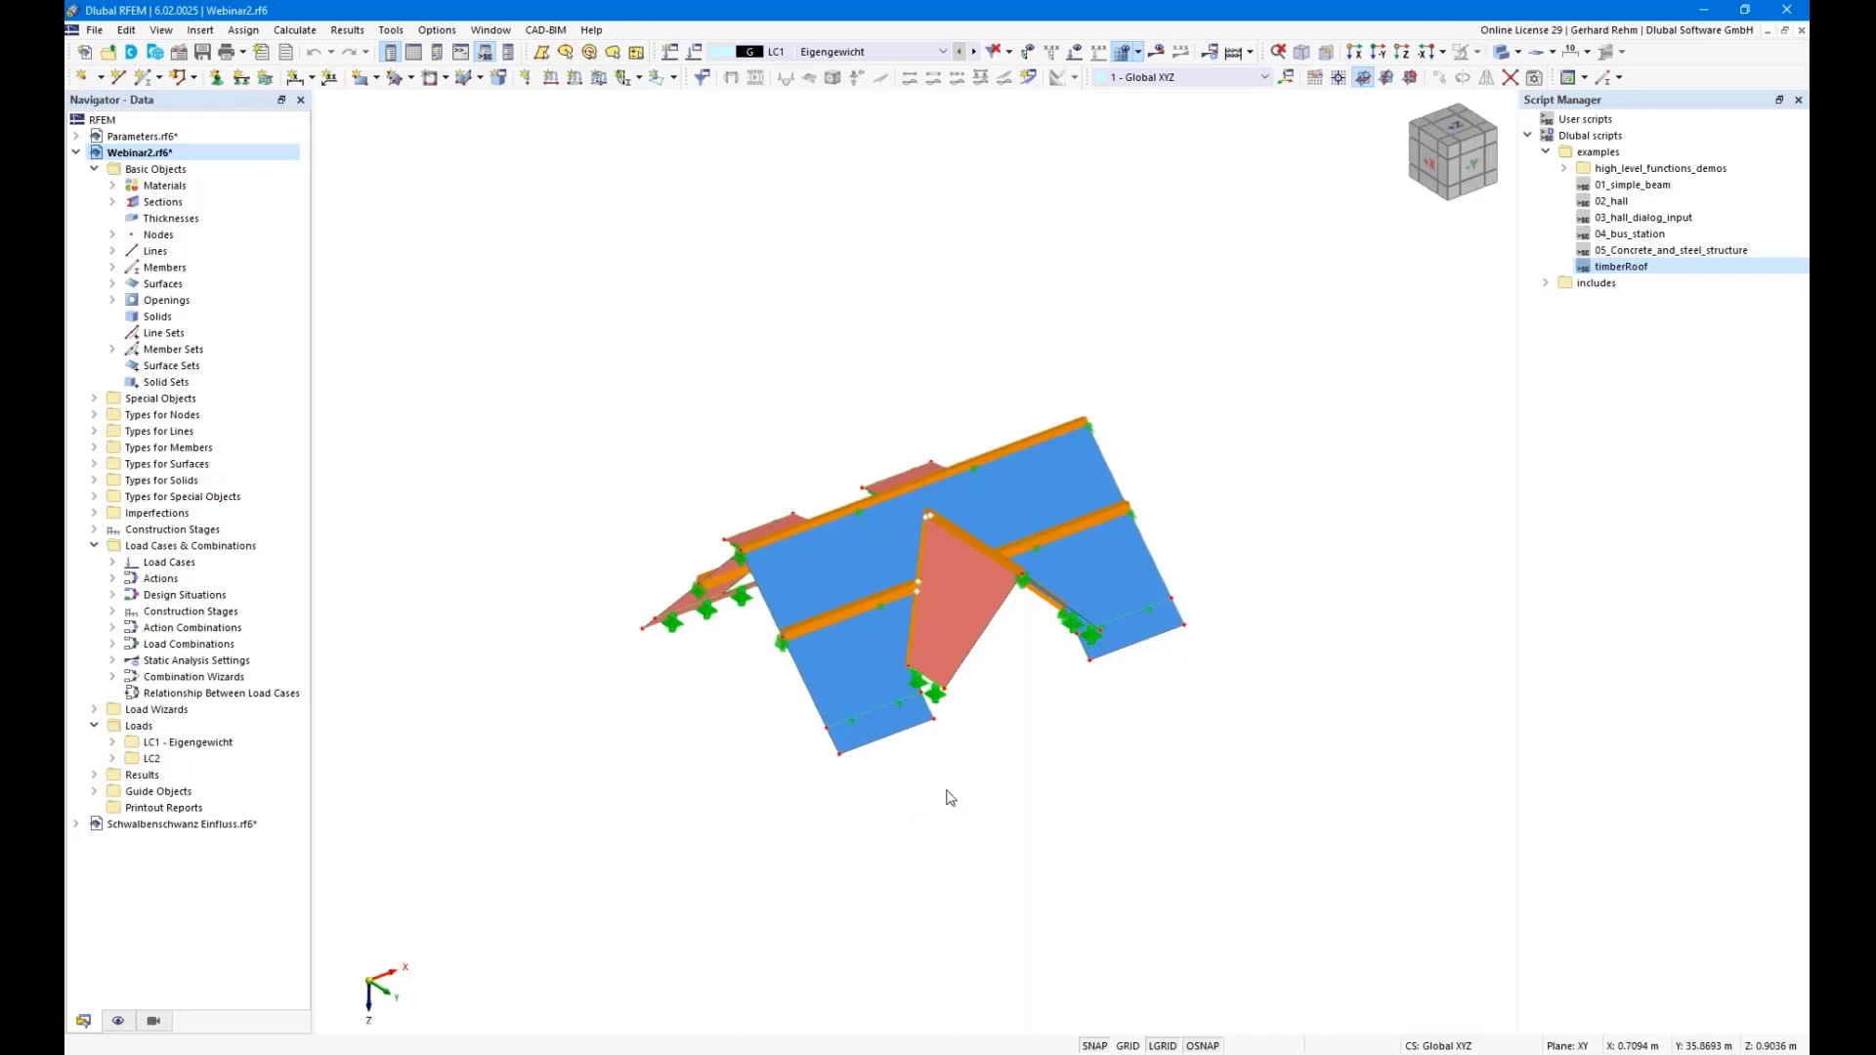
ctrl+middle_drag(662, 742, 739, 782)
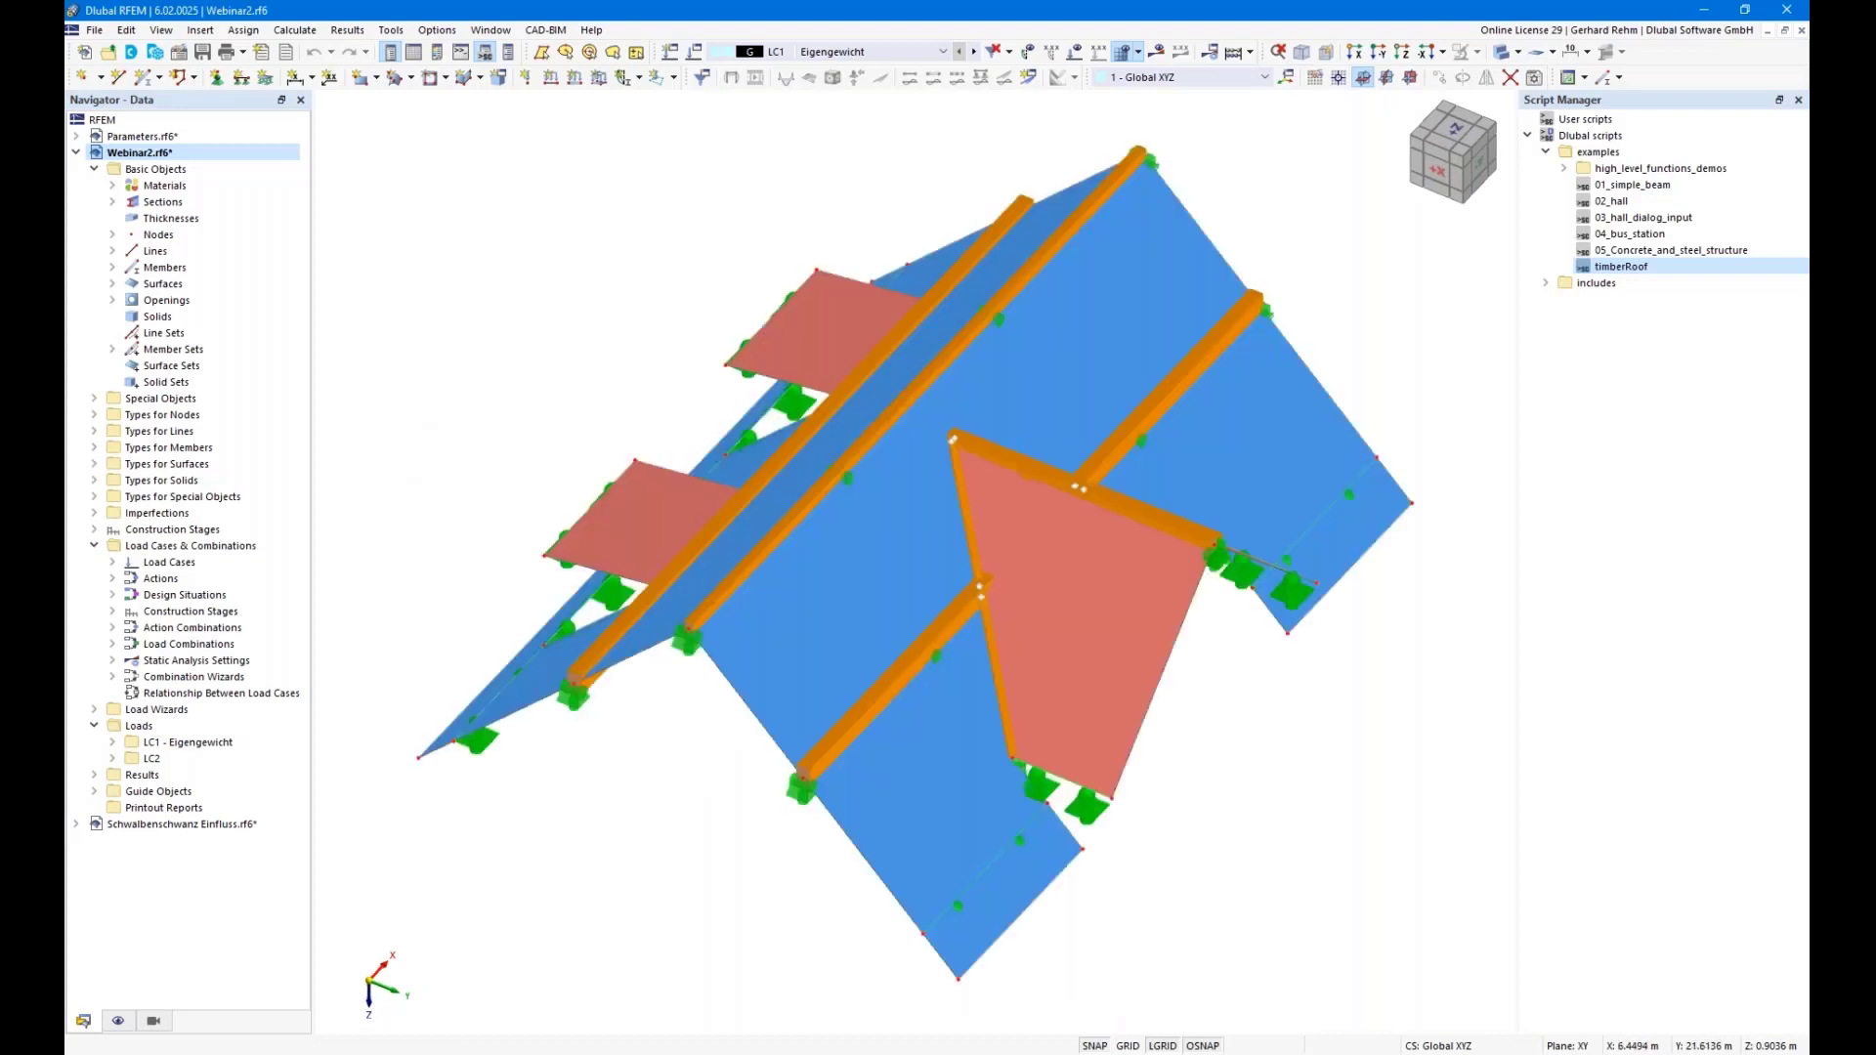
click(1072, 56)
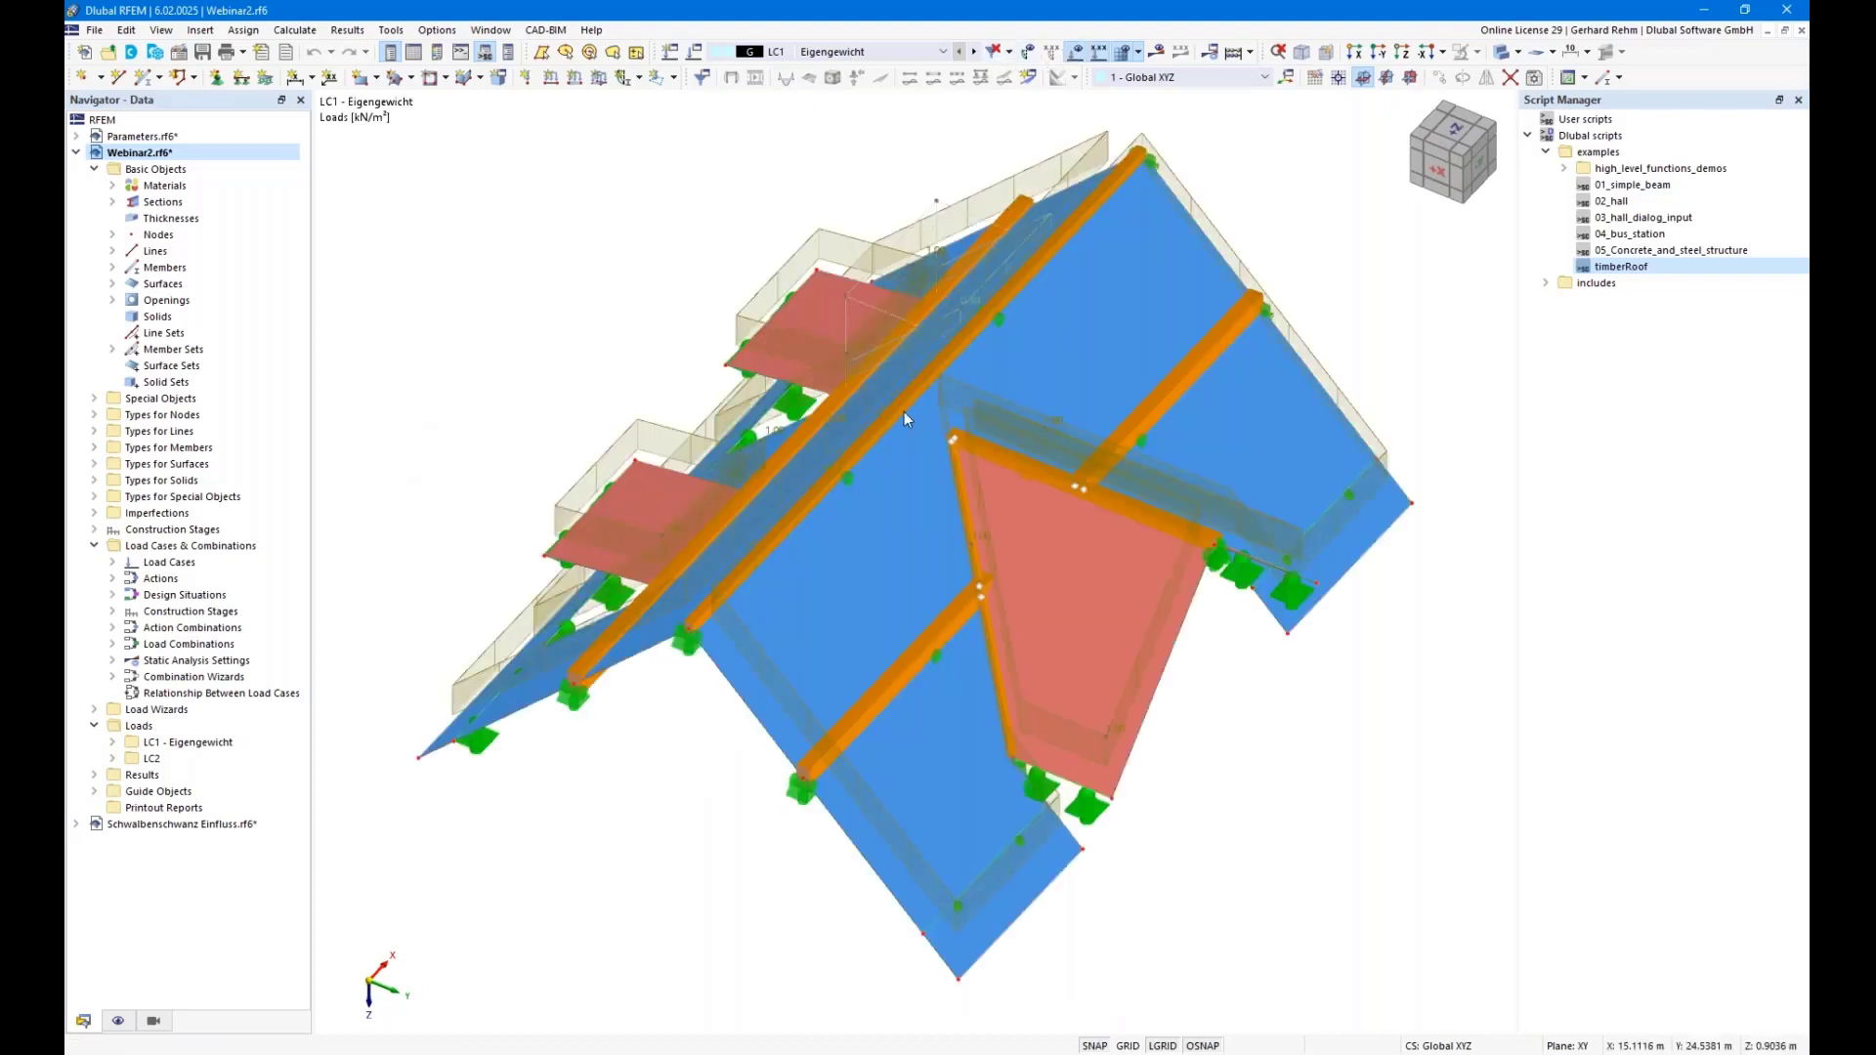
ctrl+middle_drag(905, 412, 807, 417)
scroll(808, 417, up, 5)
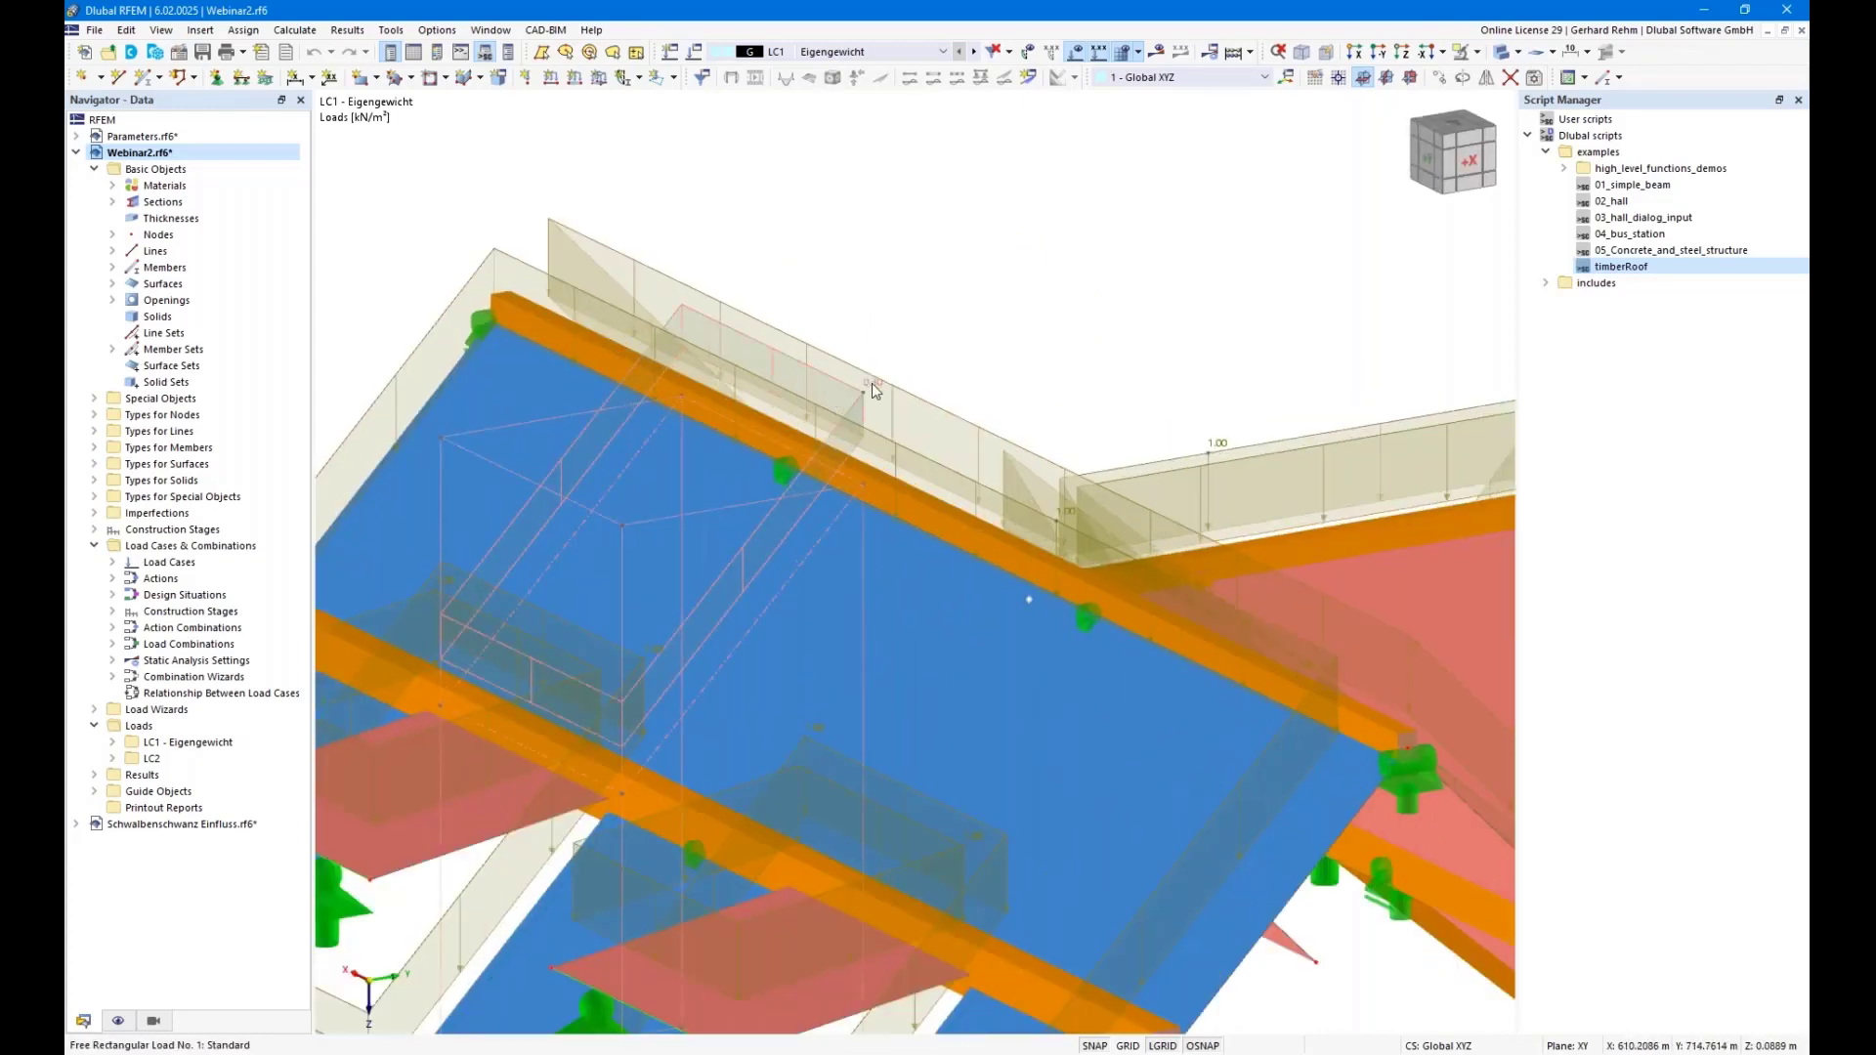
scroll(872, 383, down, 5)
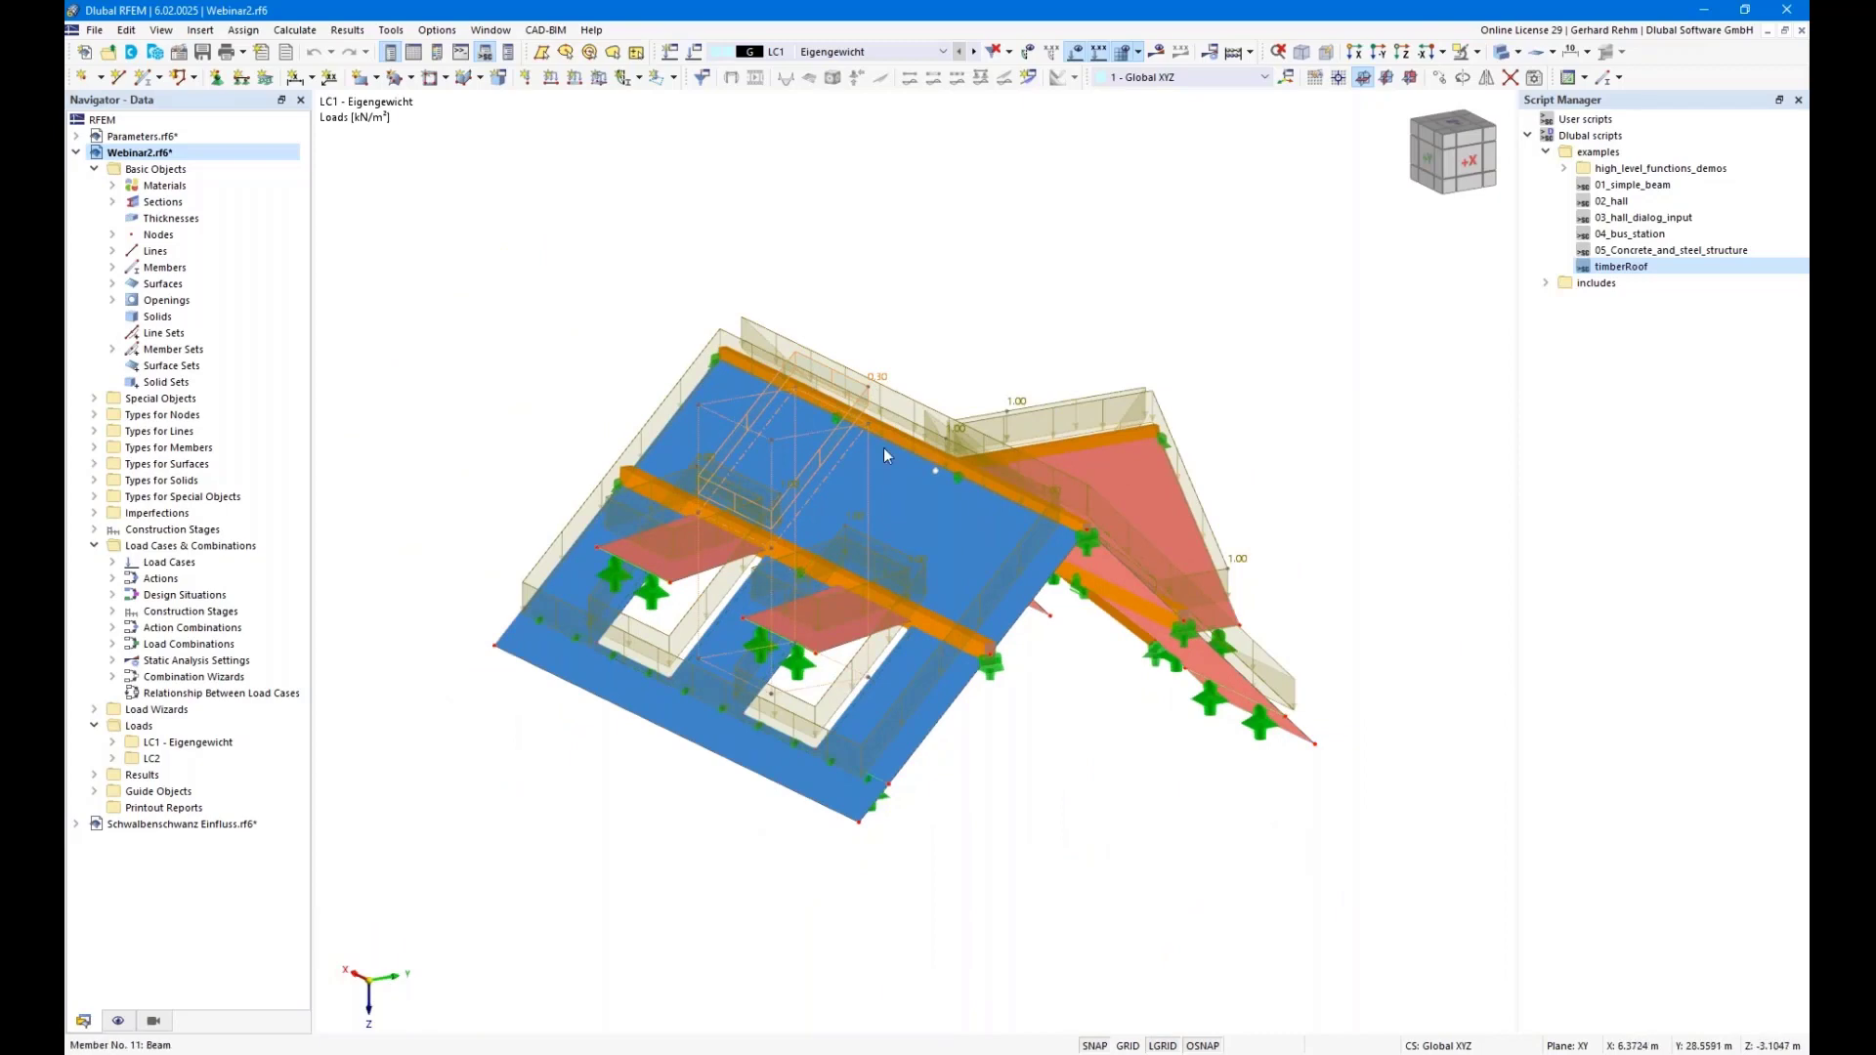
ctrl+middle_drag(976, 741, 826, 637)
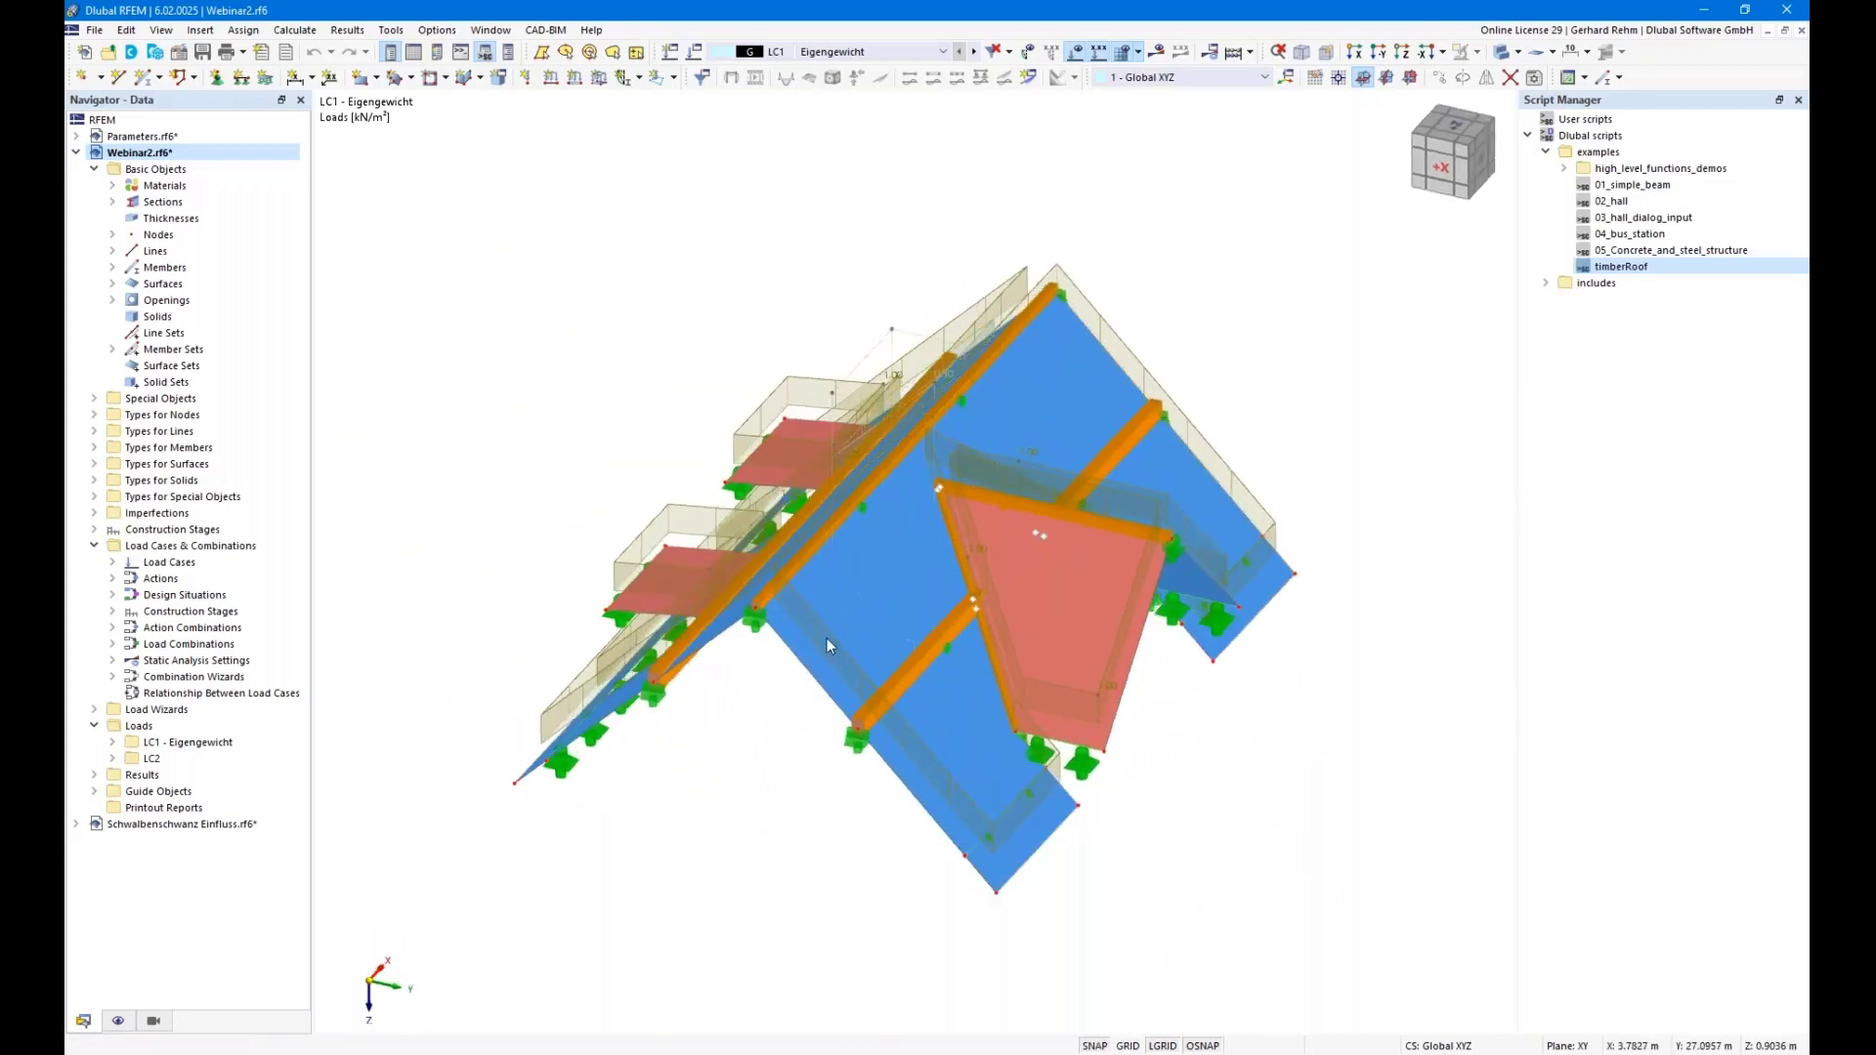
Display the roof's area loads as distributed loads in kN/m and restrict the visibility to the generated Members group
right_click(865, 607)
click(977, 244)
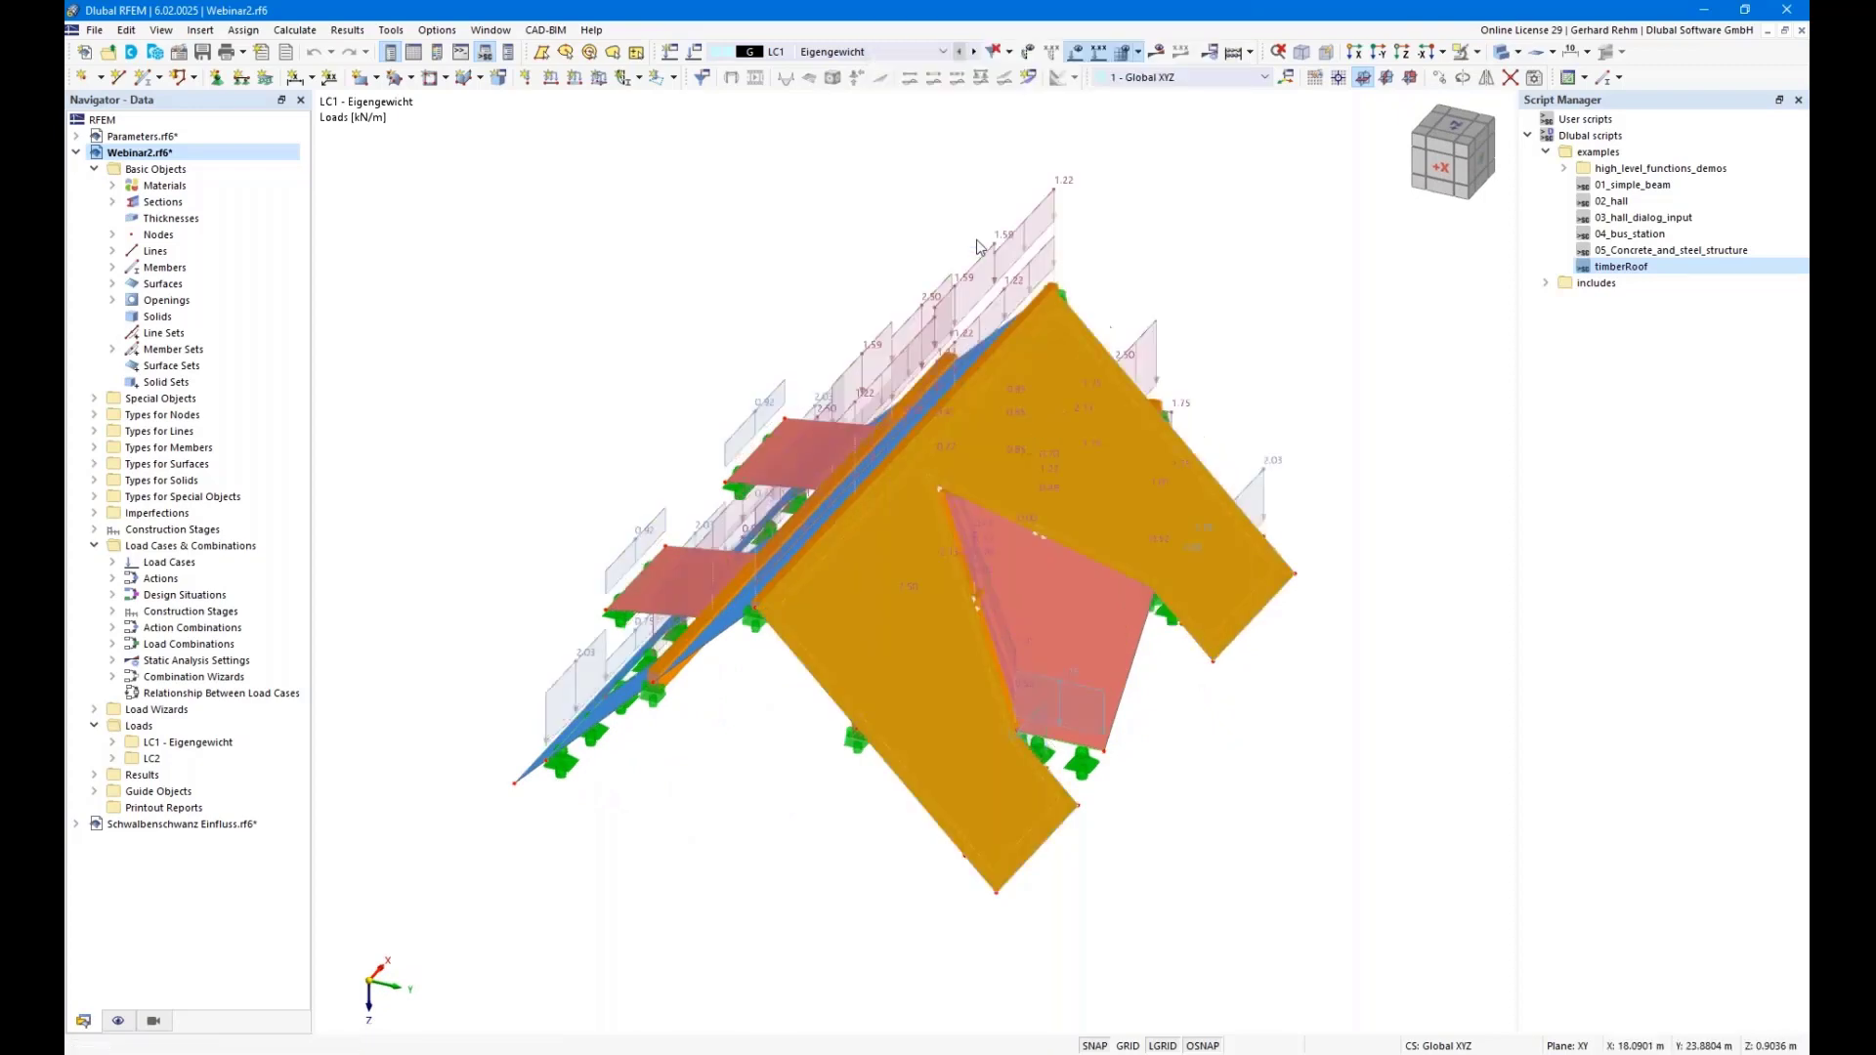
click(705, 793)
click(125, 1021)
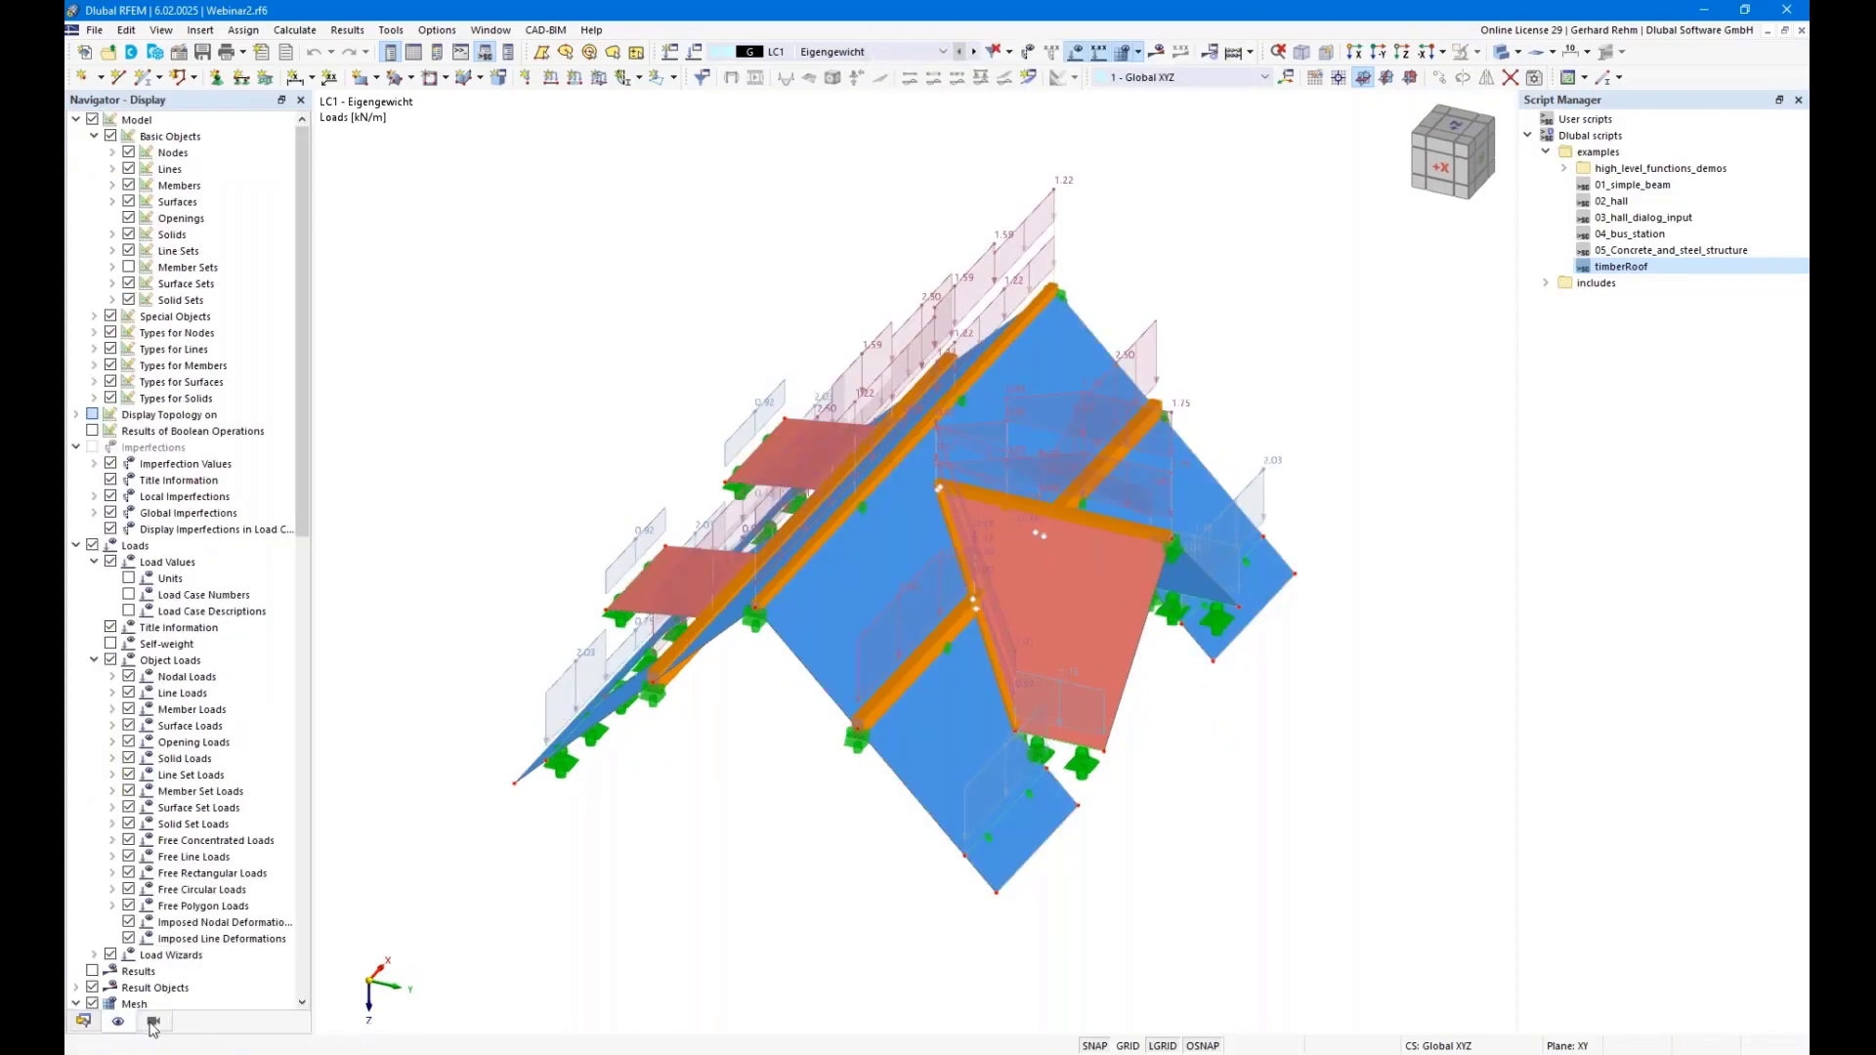
click(153, 1022)
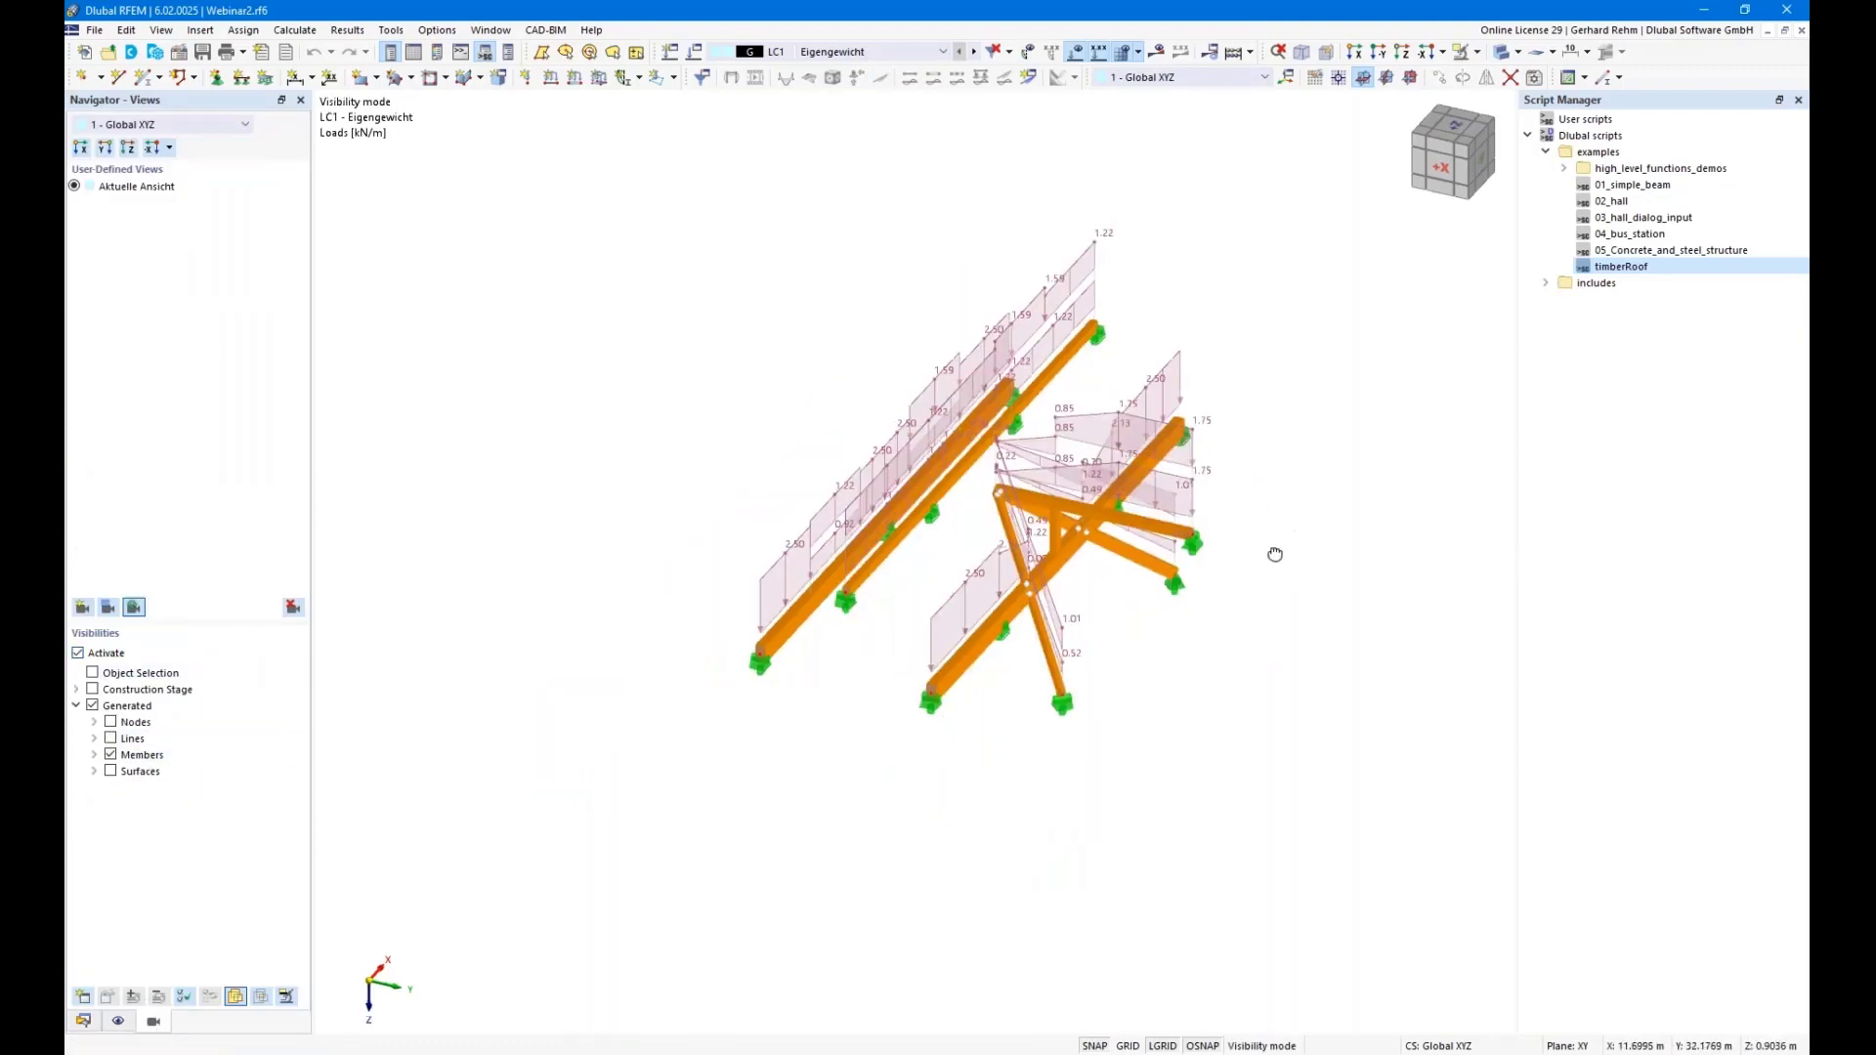
Examine the dormer's ridge and valley rafters and their load distribution closely from the side along the X-axis
ctrl+middle_drag(1273, 548, 1362, 431)
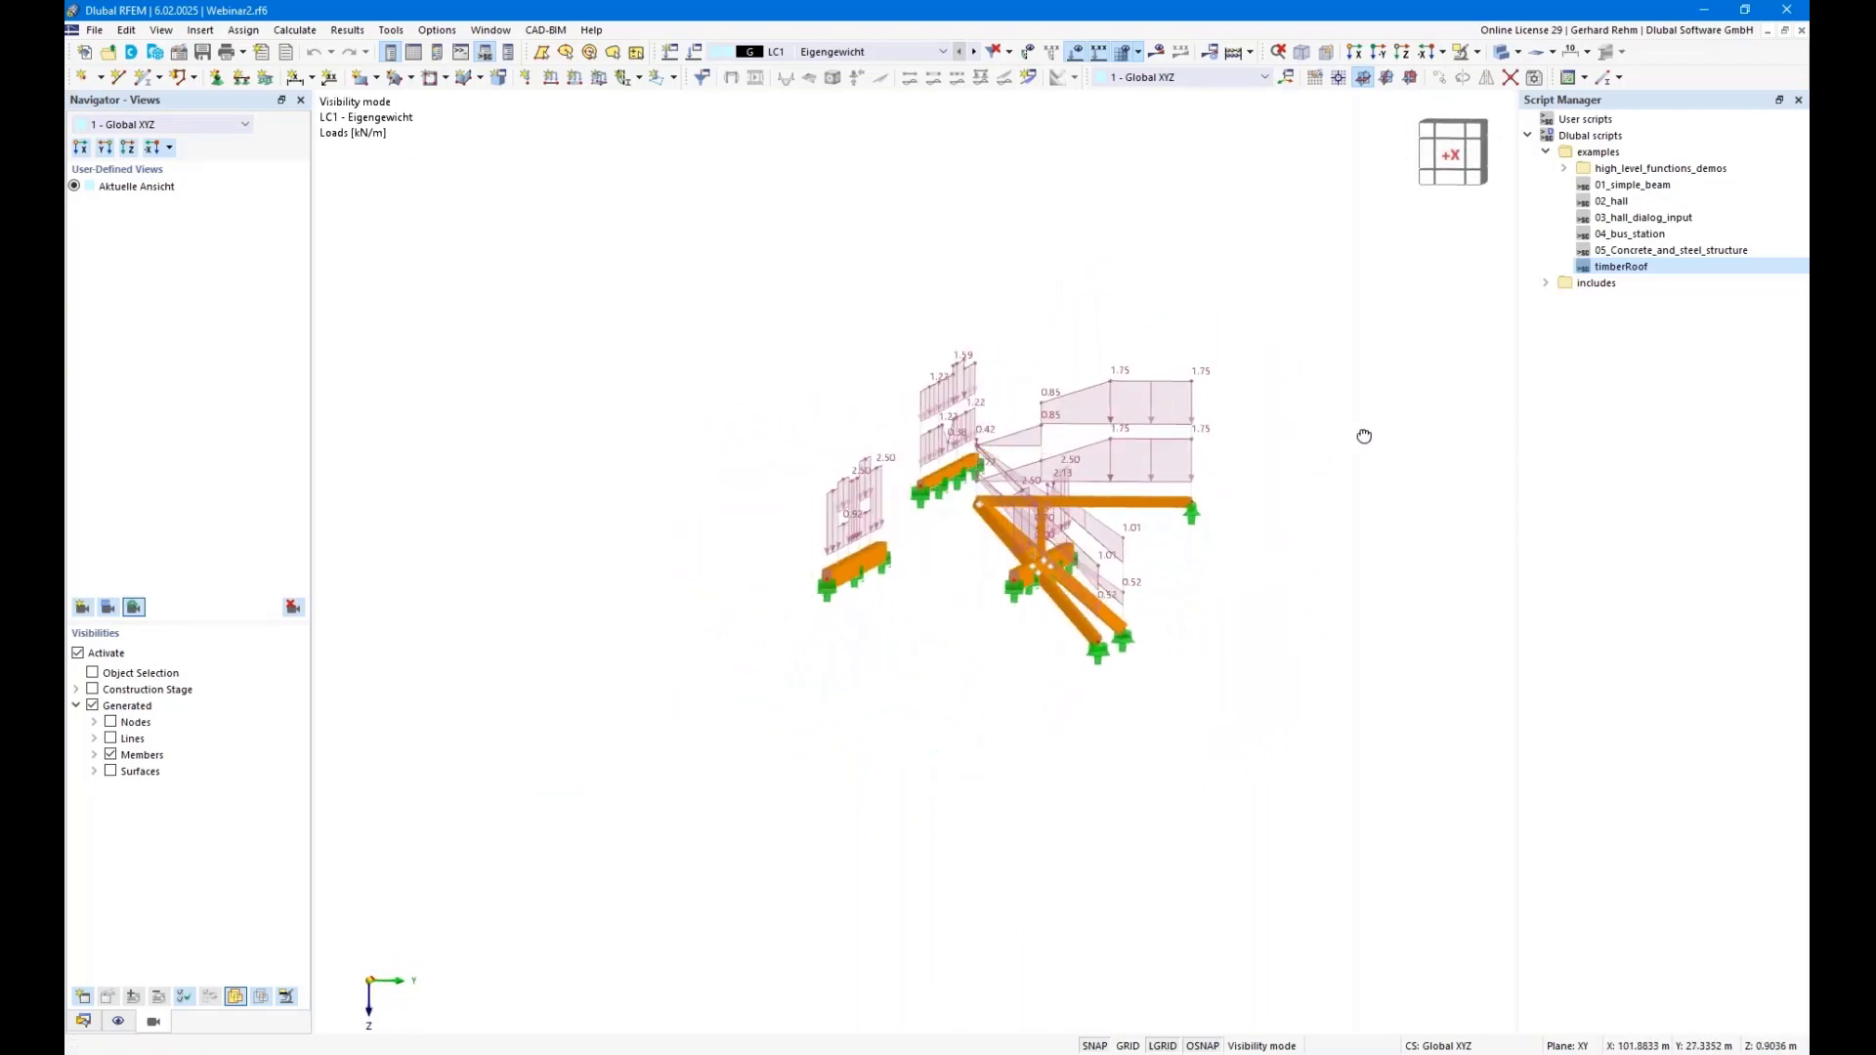
scroll(970, 491, up, 3)
scroll(970, 492, up, 2)
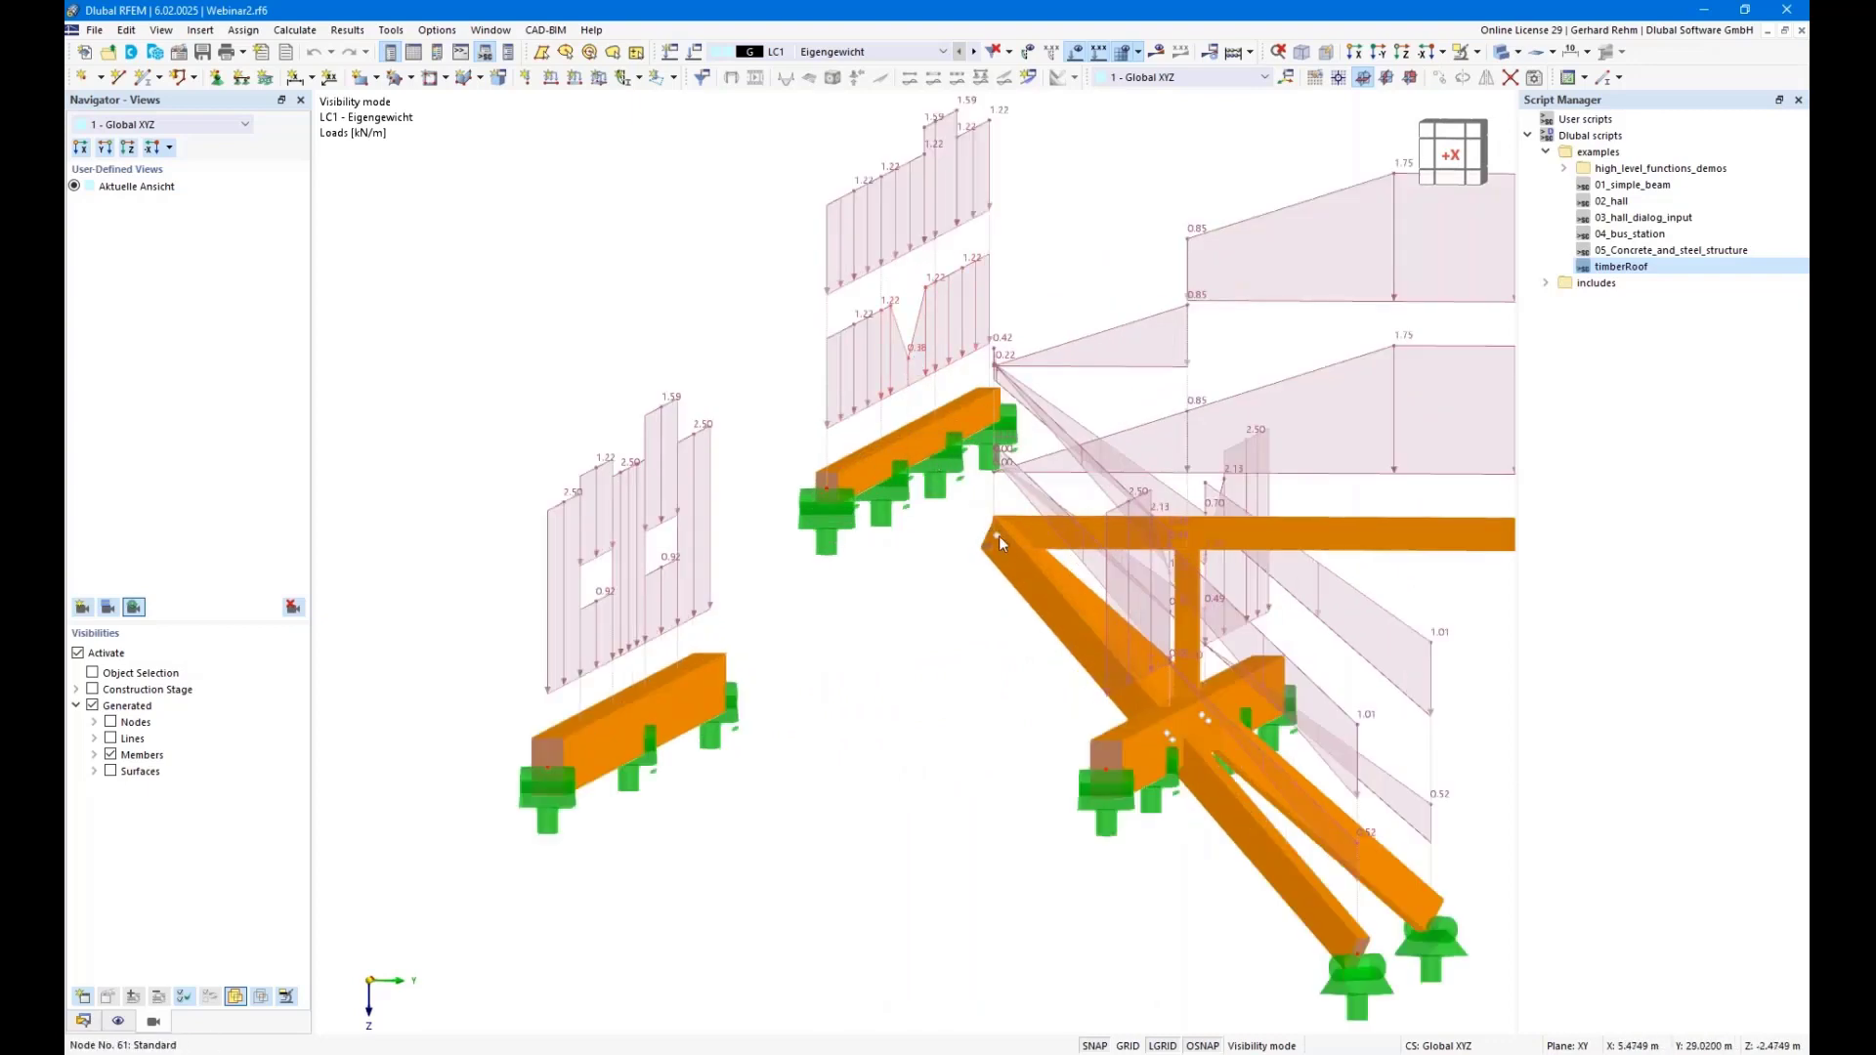
scroll(924, 636, down, 4)
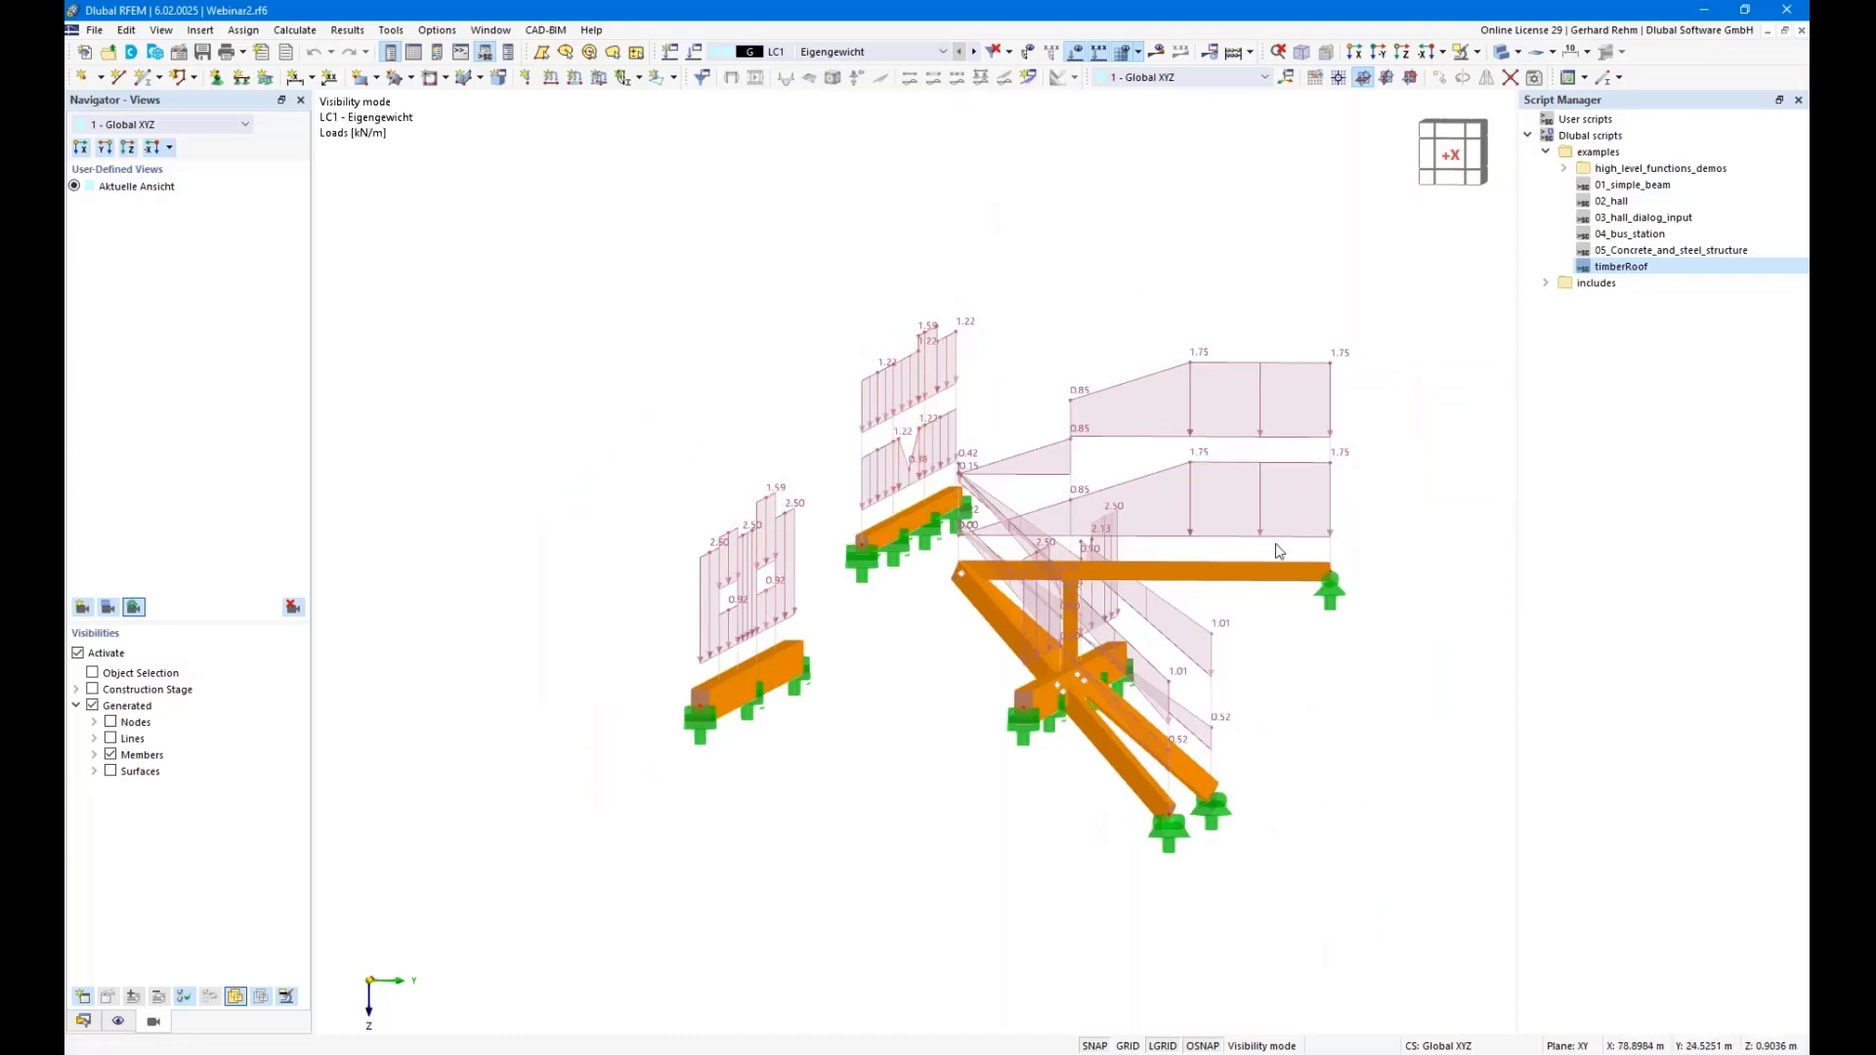
scroll(1277, 551, down, 2)
Examine the dormer beams, the post on the purlin and the purlin loads in oblique views and along the X-axis
ctrl+middle_drag(1277, 551, 1122, 779)
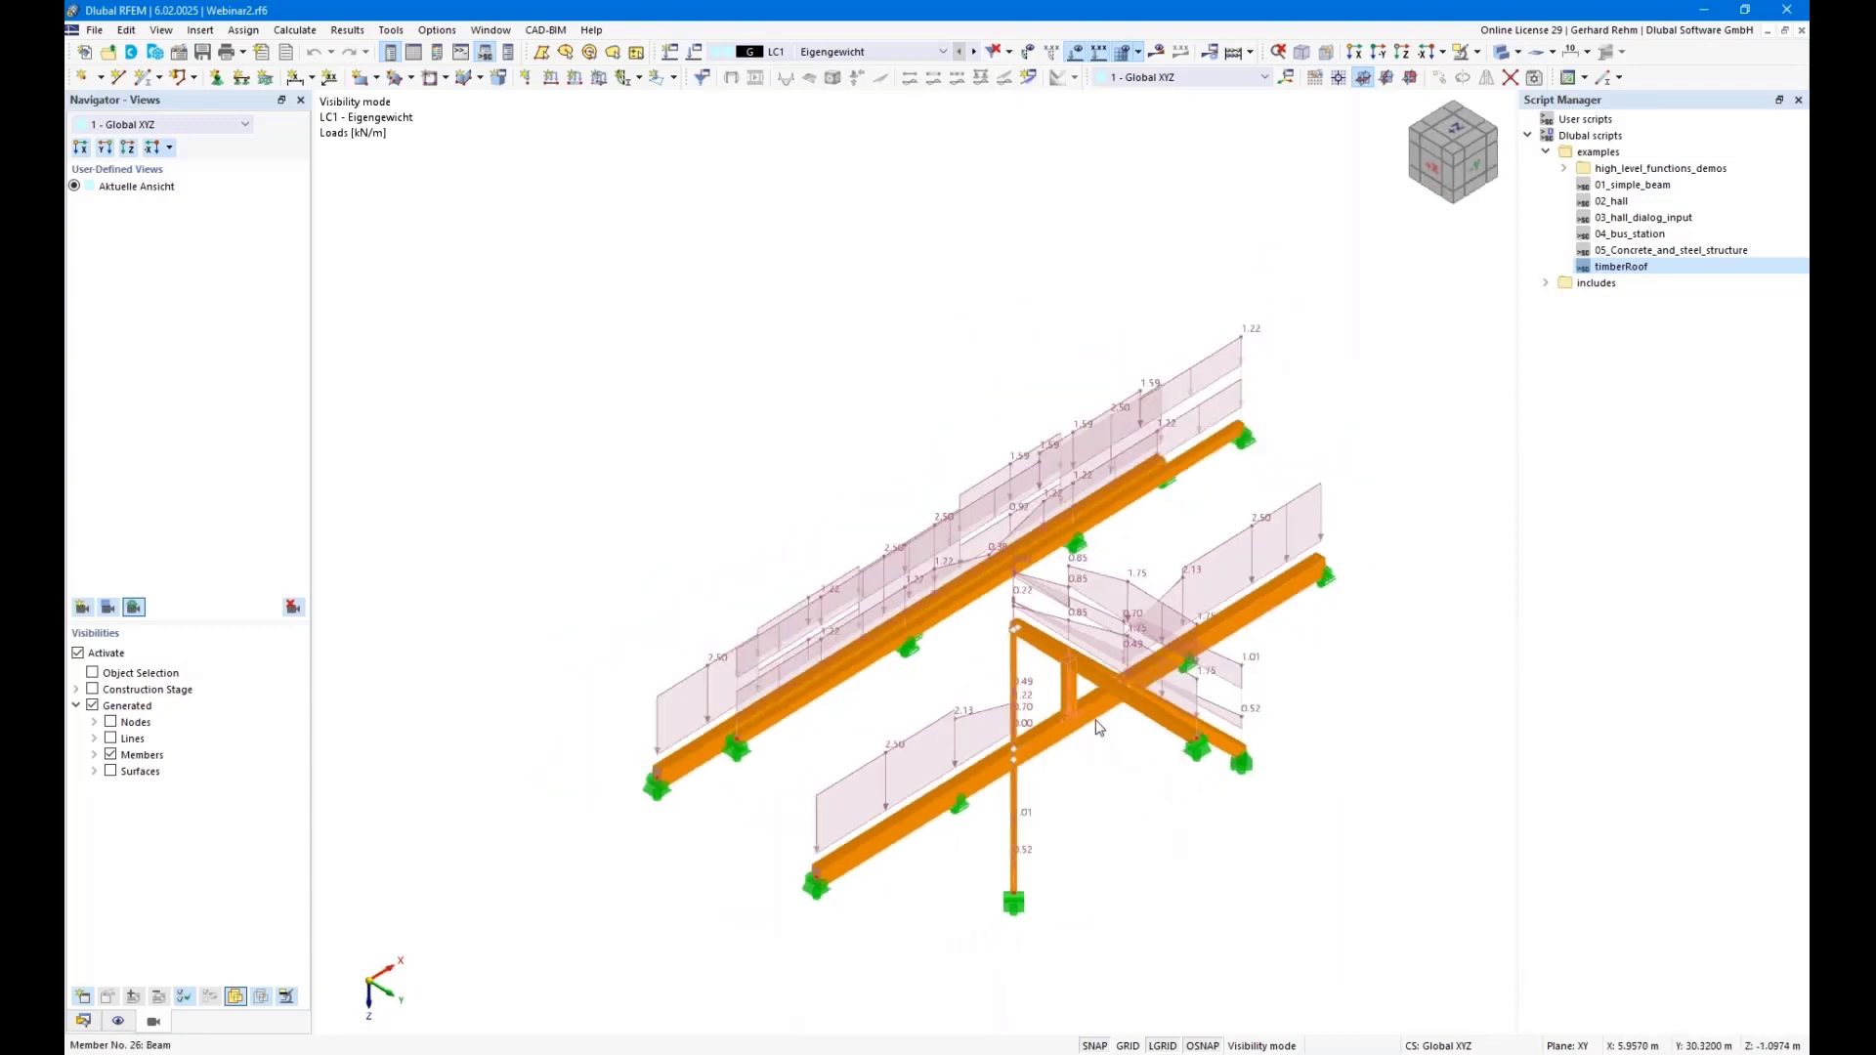
ctrl+middle_drag(1118, 821, 997, 794)
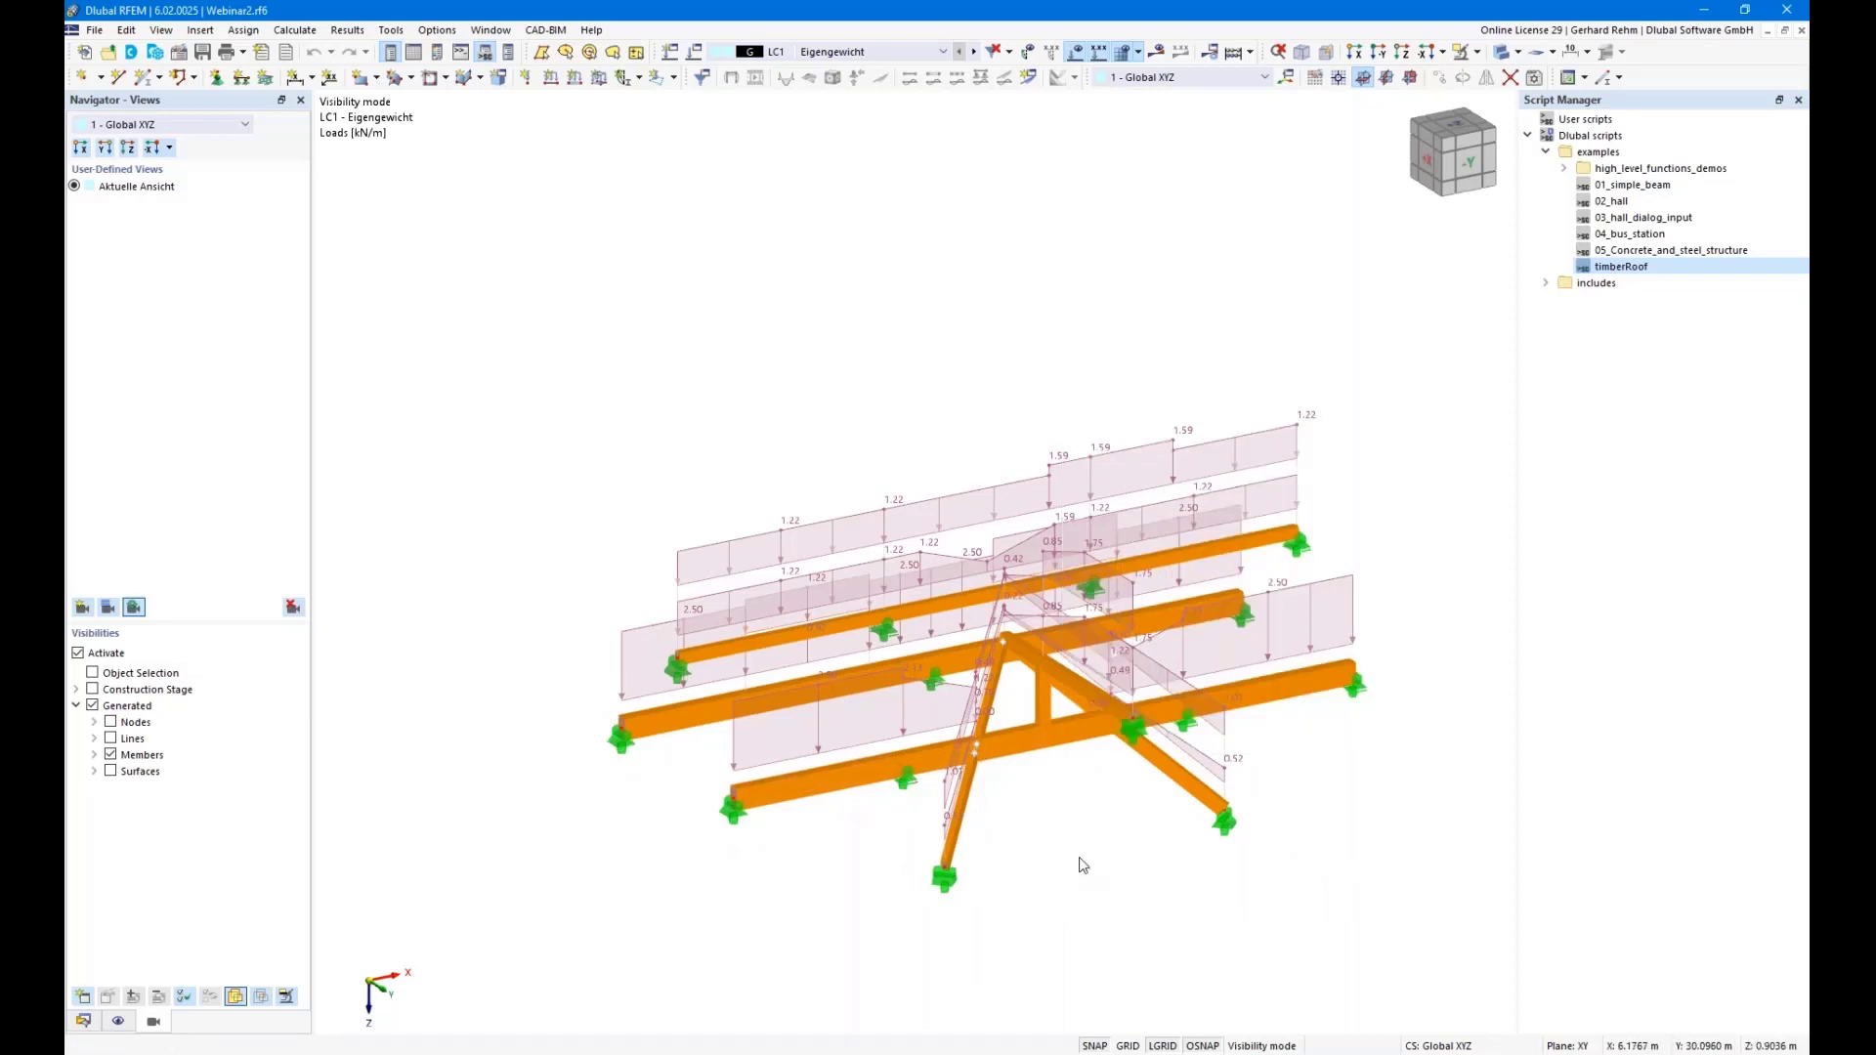
ctrl+middle_drag(1080, 867, 1126, 828)
right_drag(1127, 828, 1096, 896)
click(1052, 882)
scroll(1067, 804, down, 1)
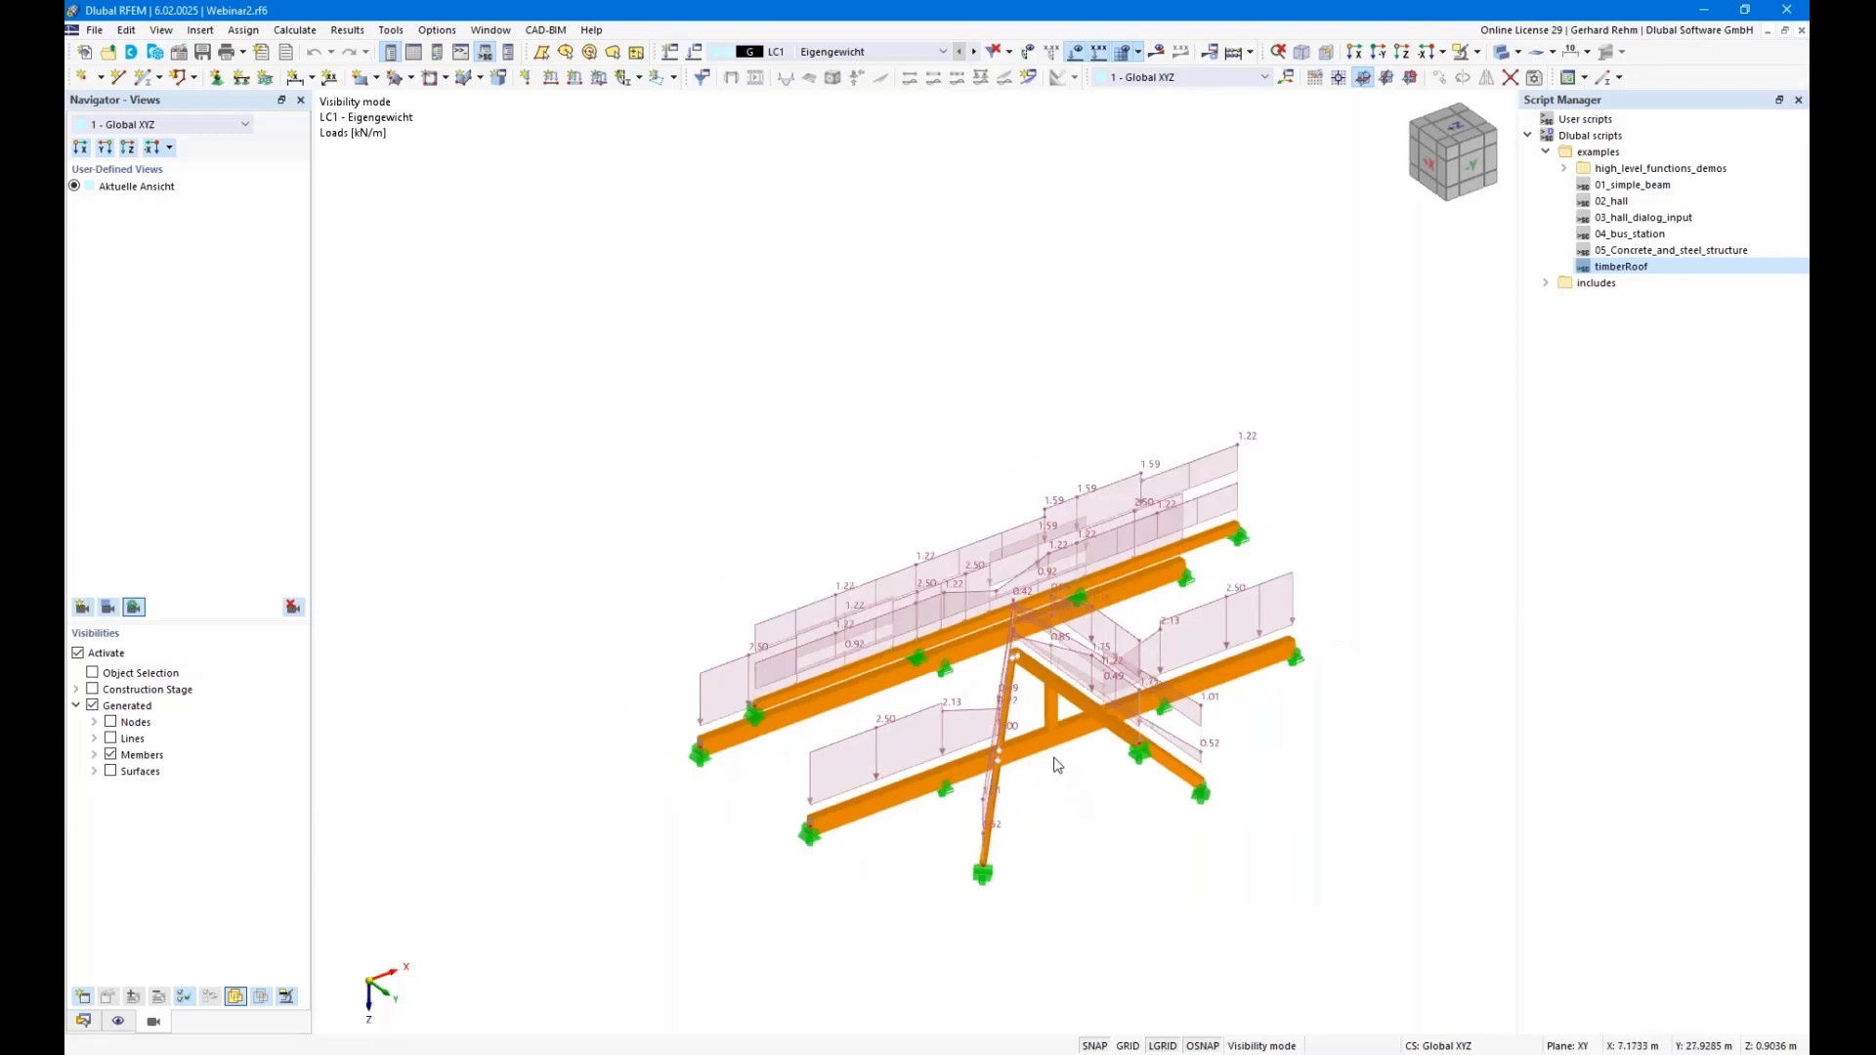
mouse_move(1067, 803)
ctrl+middle_down()
mouse_move(1274, 672)
mouse_move(1173, 712)
mouse_move(853, 768)
mouse_move(608, 658)
mouse_move(649, 695)
mouse_move(852, 752)
mouse_move(1139, 775)
mouse_move(962, 880)
ctrl+middle_up()
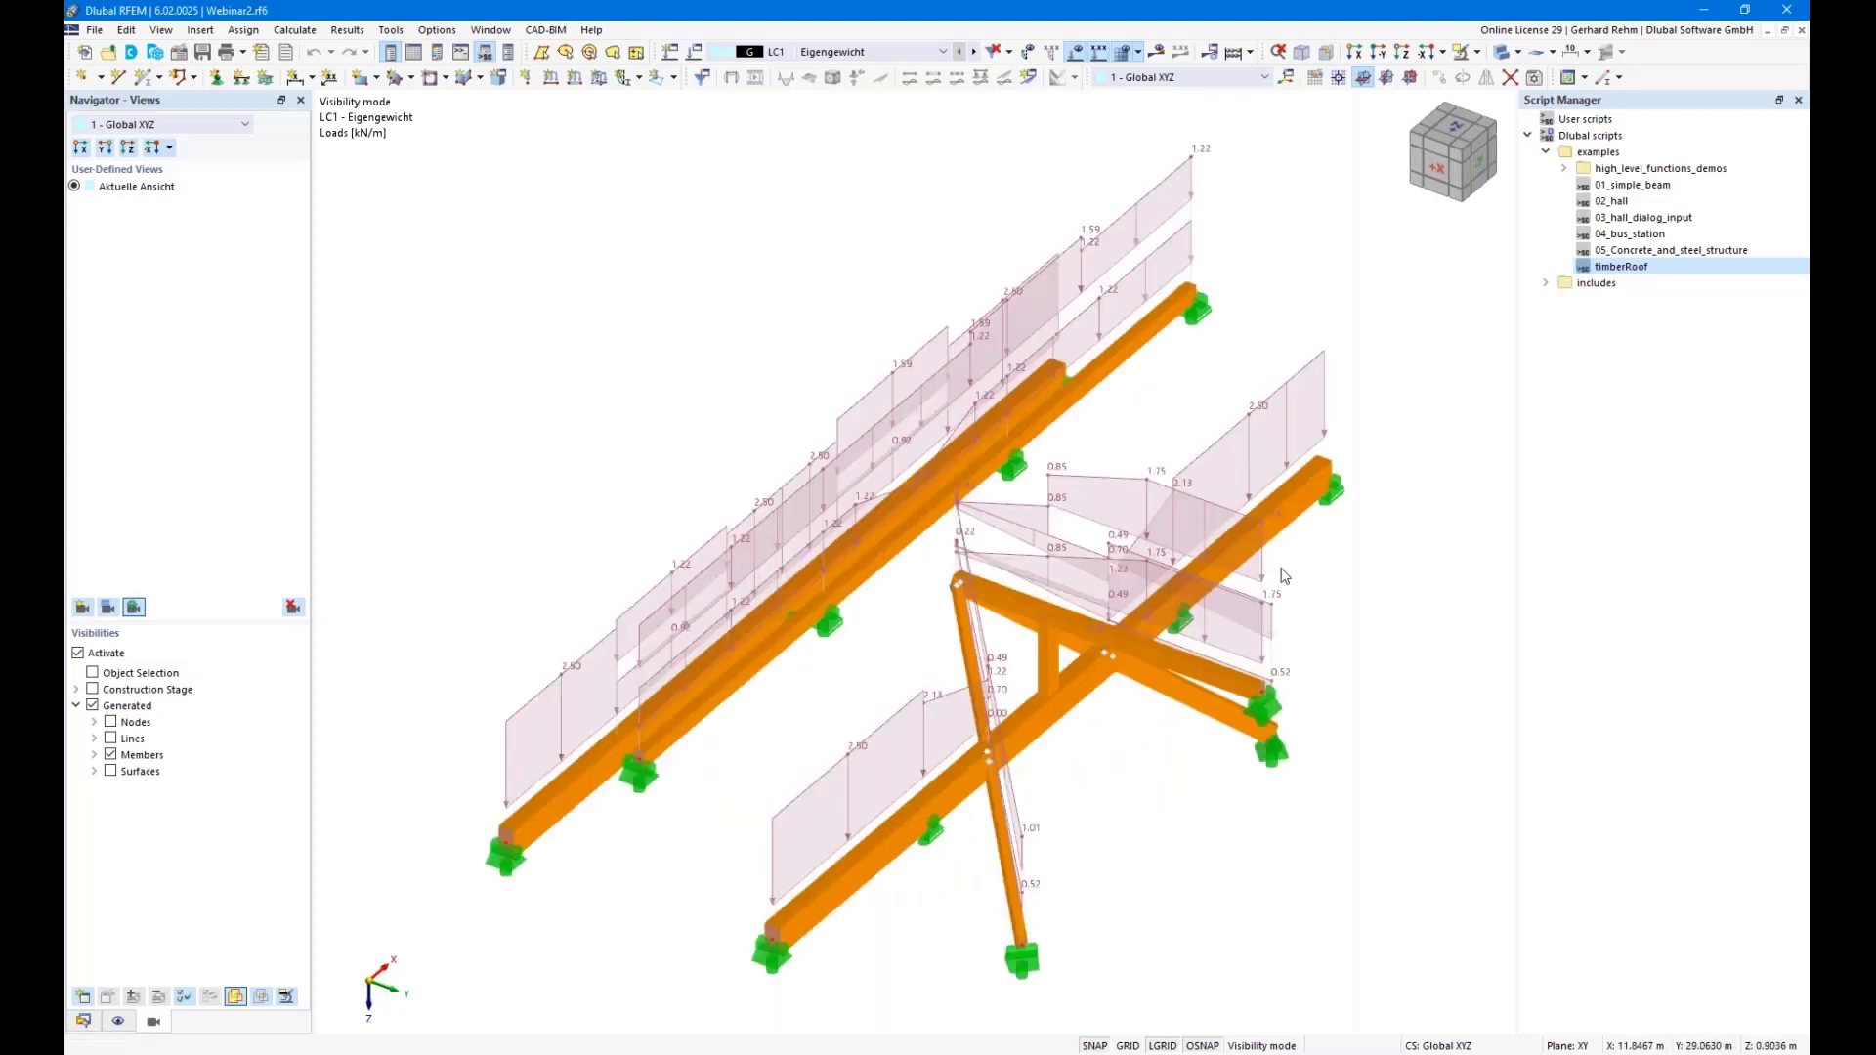
scroll(1285, 572, down, 3)
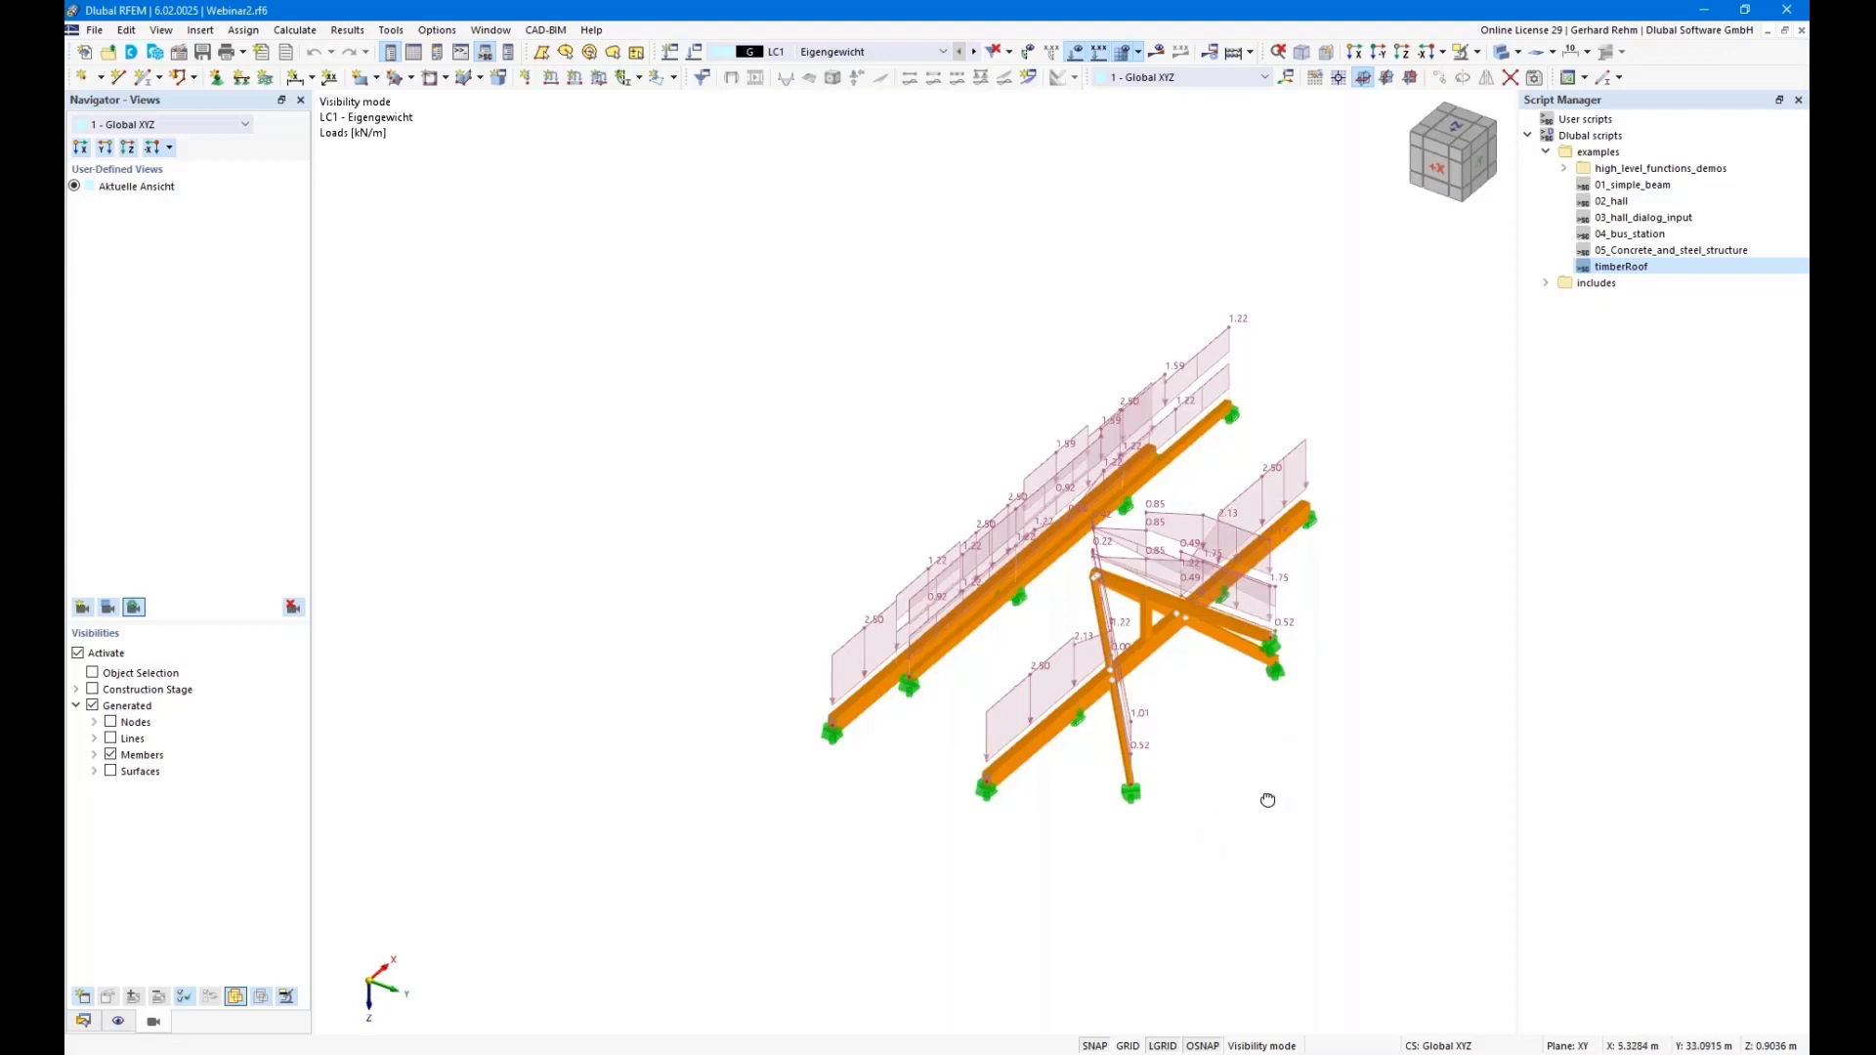
ctrl+middle_drag(1261, 792, 1390, 670)
right_click(1391, 671)
click(1346, 688)
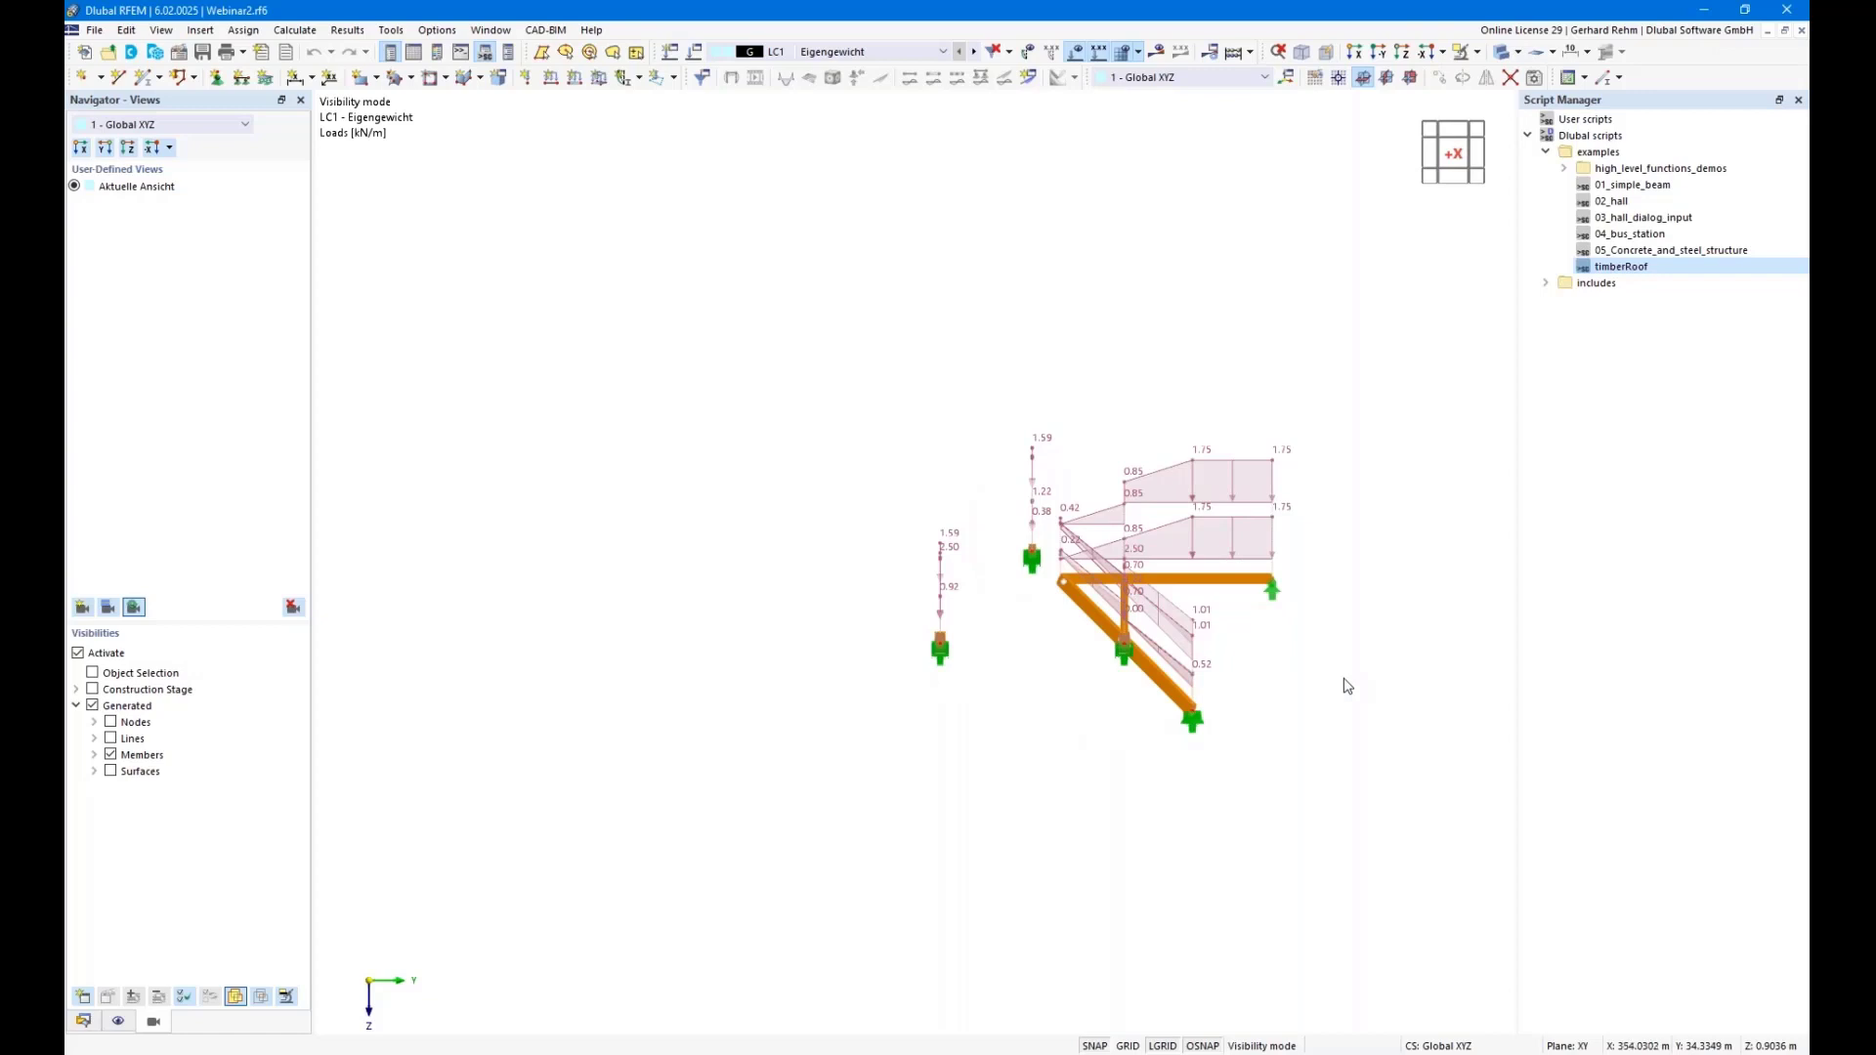
right_drag(1317, 670, 1152, 797)
click(1101, 881)
scroll(1103, 886, down, 1)
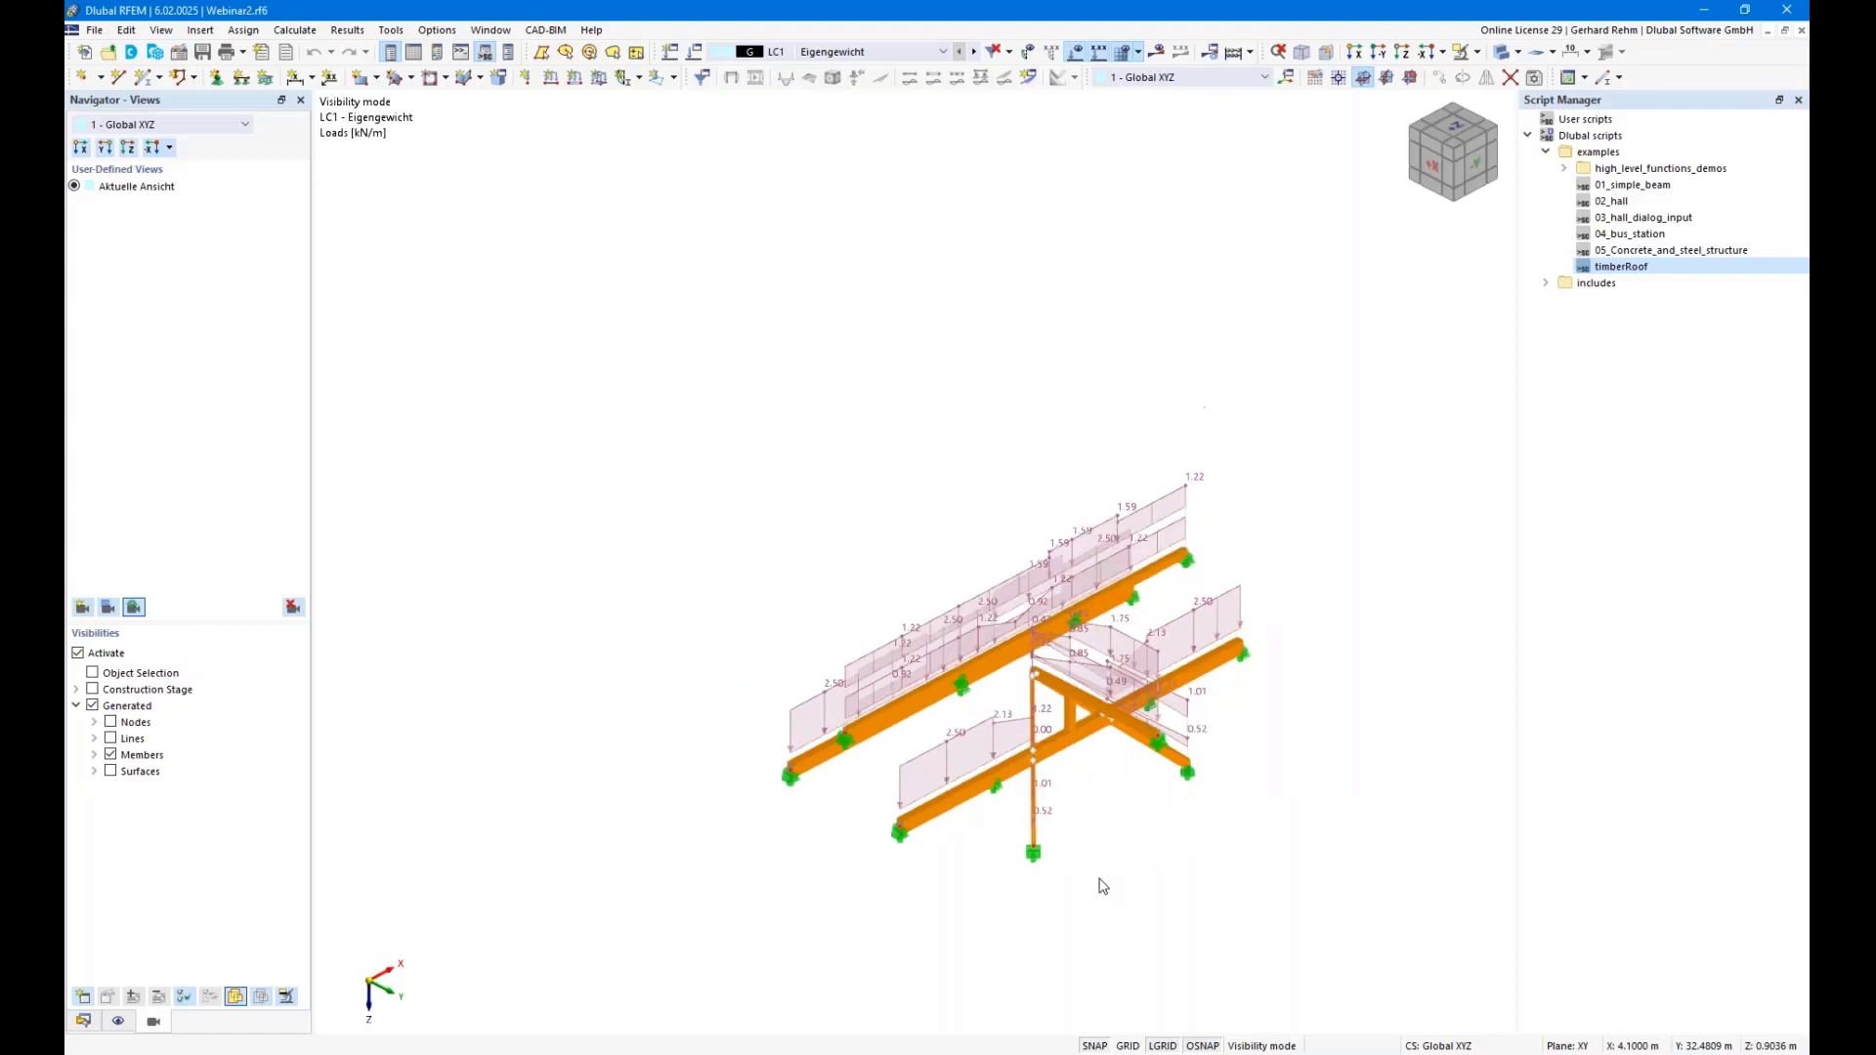
middle_drag(1106, 856, 966, 669)
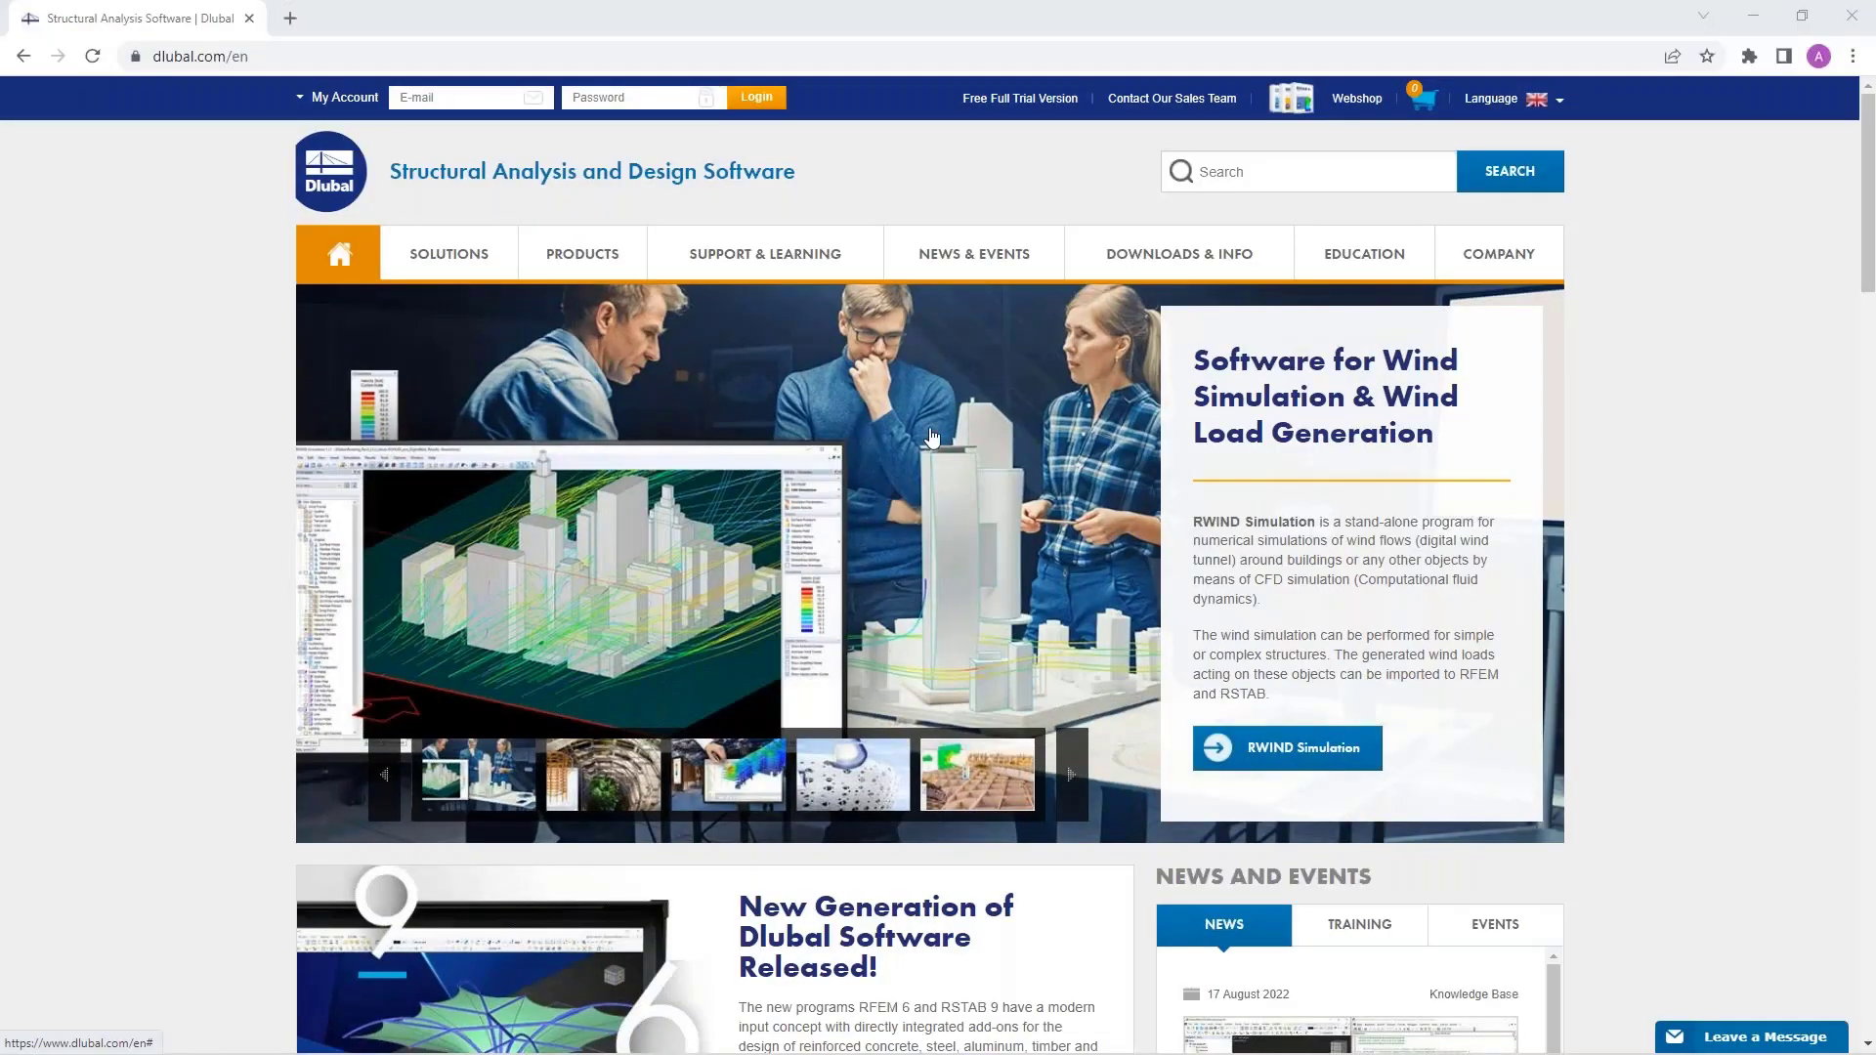
Switch to the browser with the Dlubal website, open the Webinars overview and browse the first two pages of the list
mouse_move(963, 256)
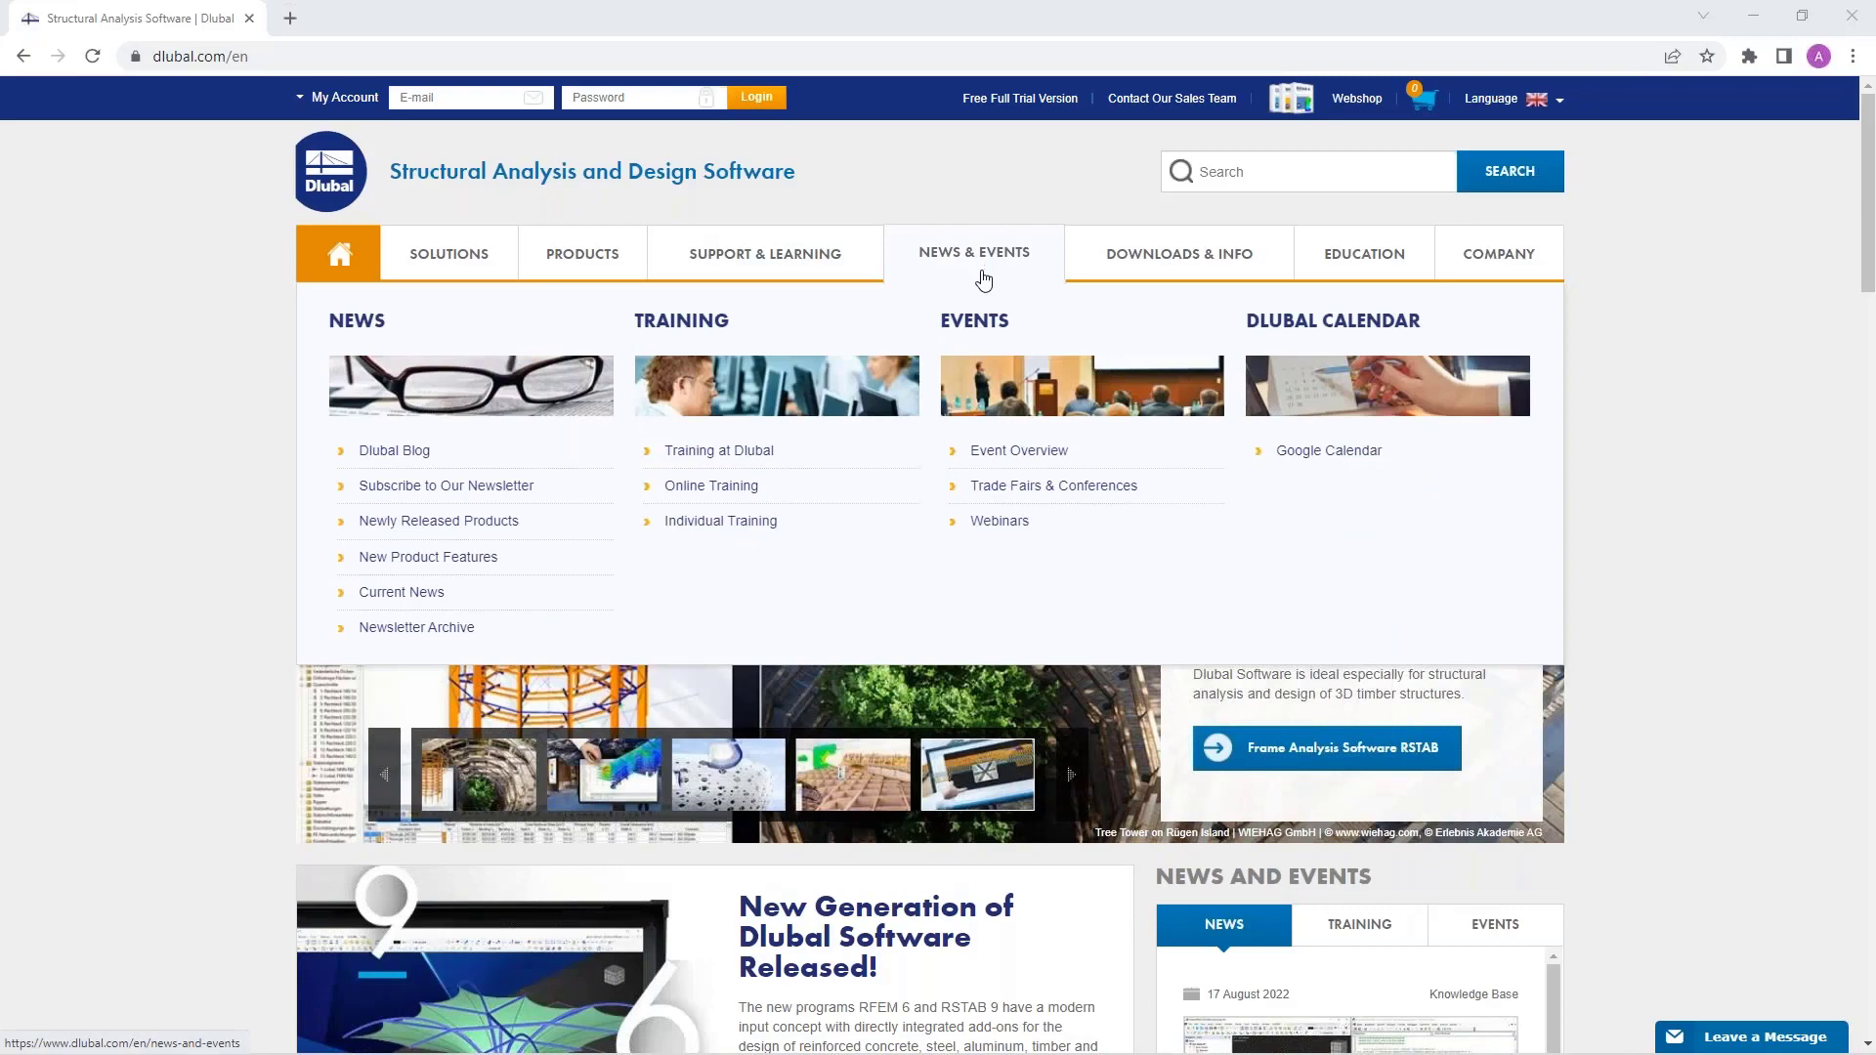
click(1011, 529)
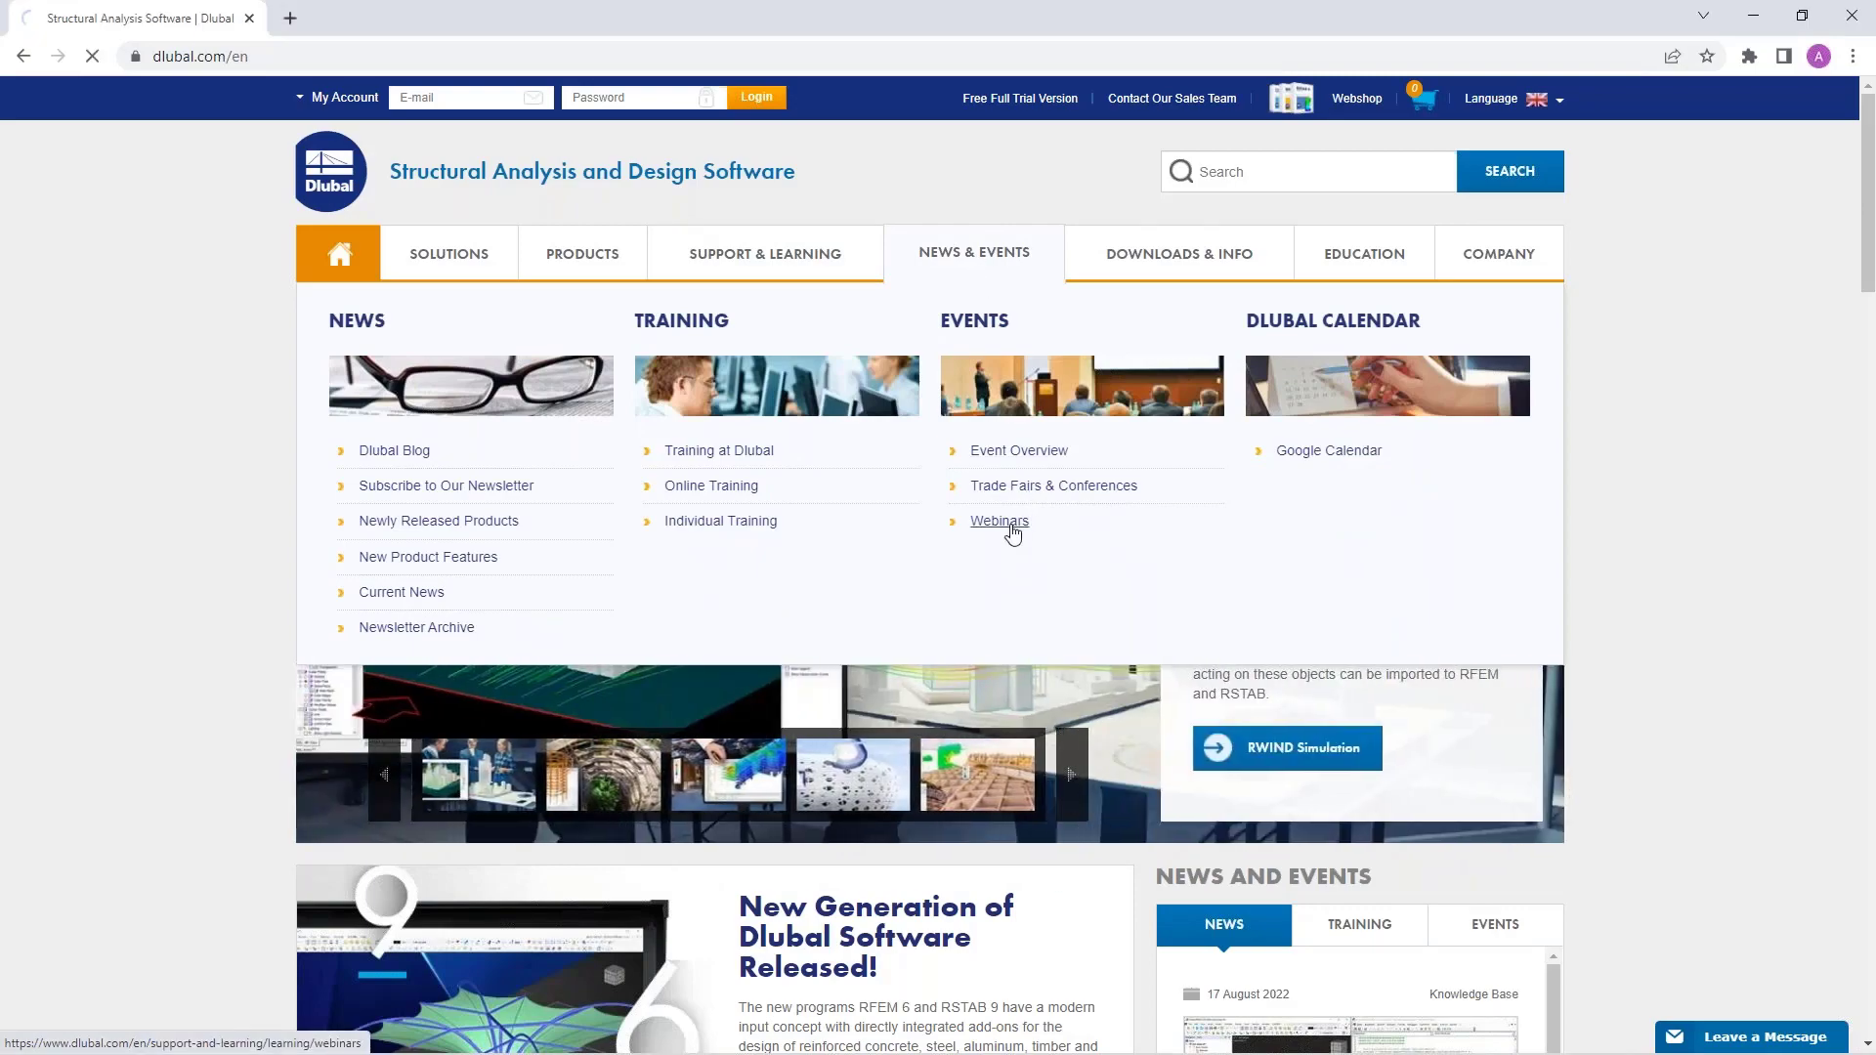
scroll(1014, 532, down, 5)
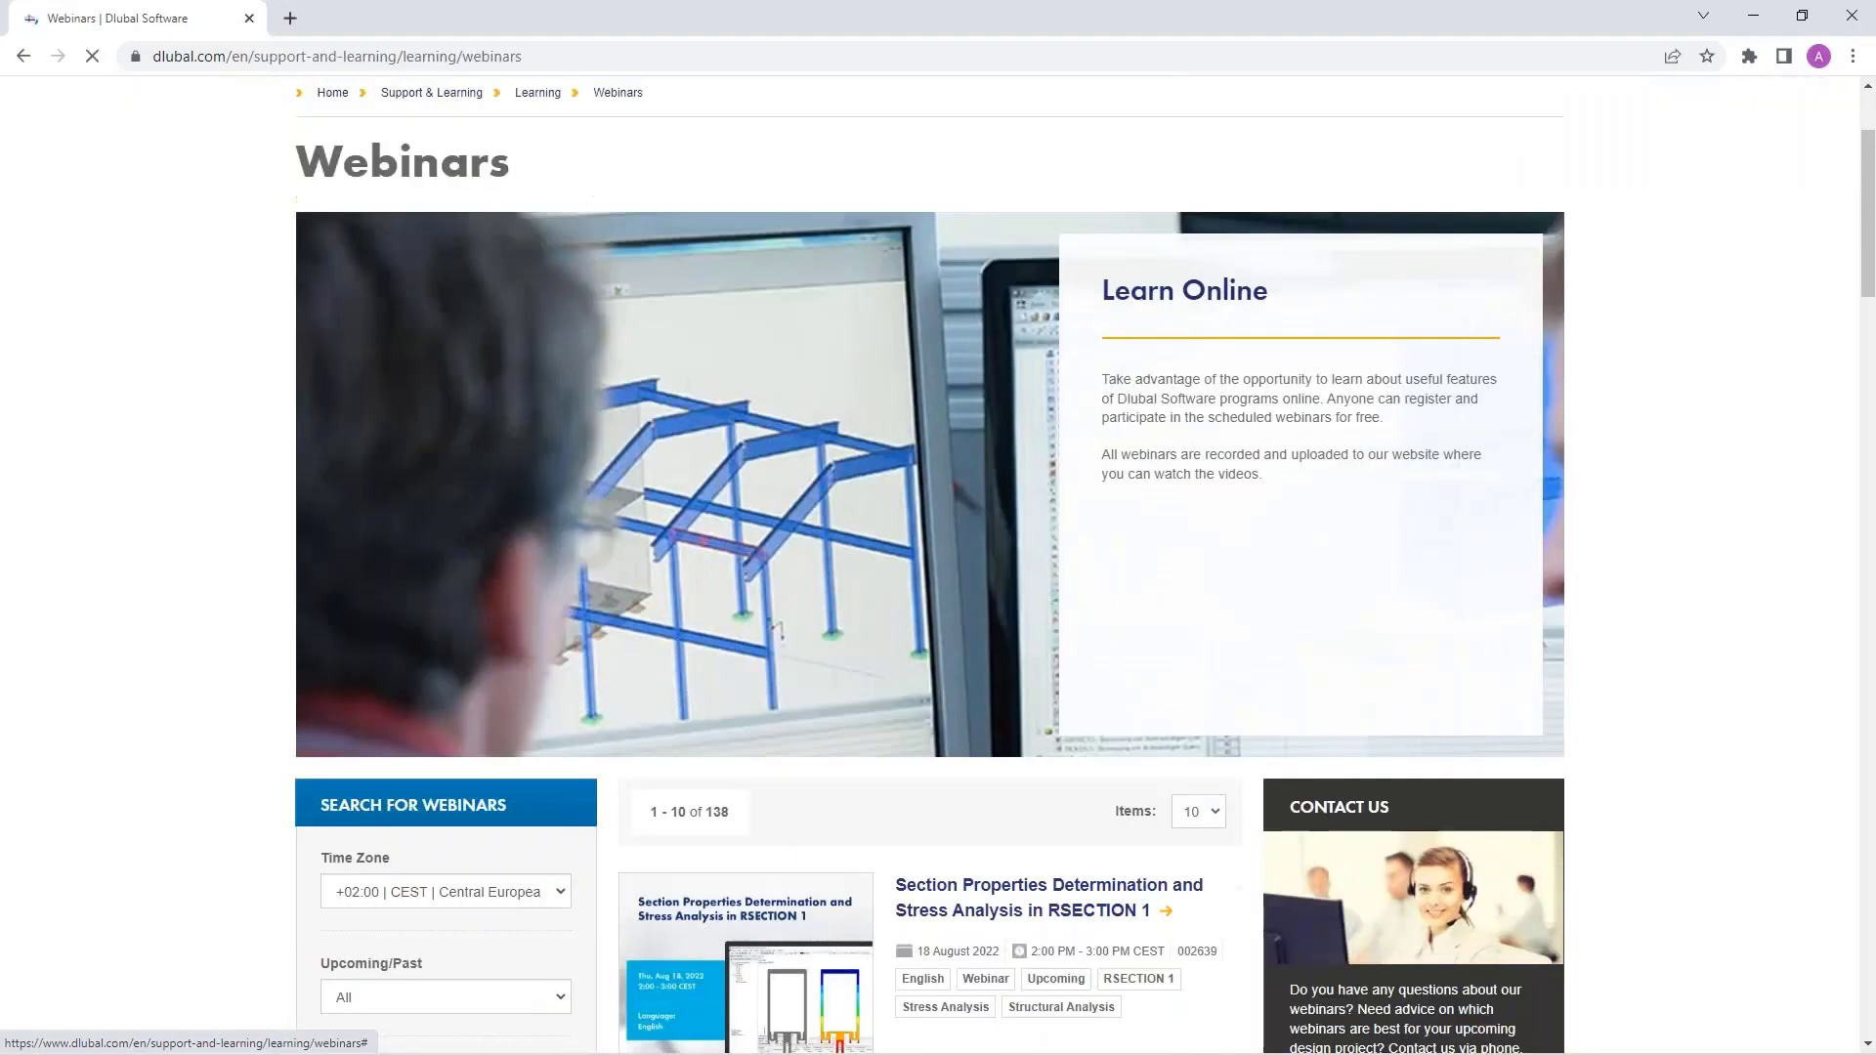
scroll(930, 566, down, 20)
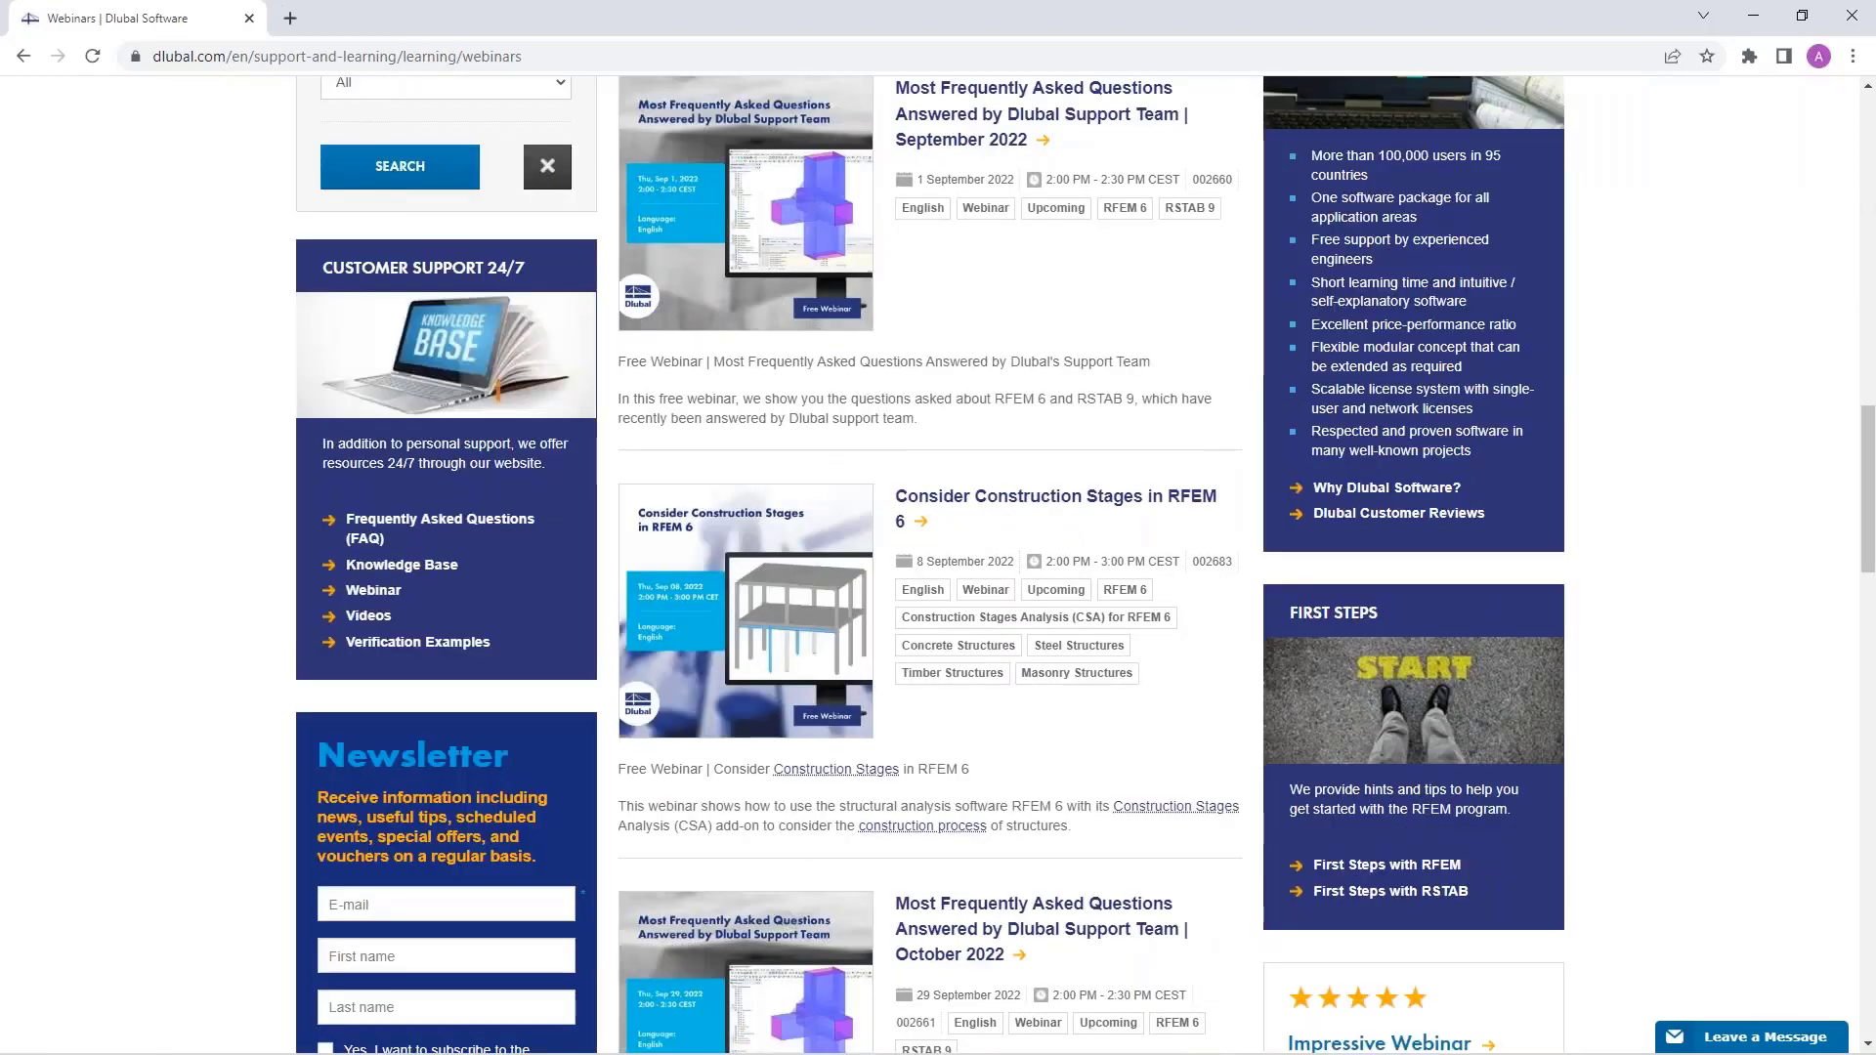
scroll(1096, 664, down, 12)
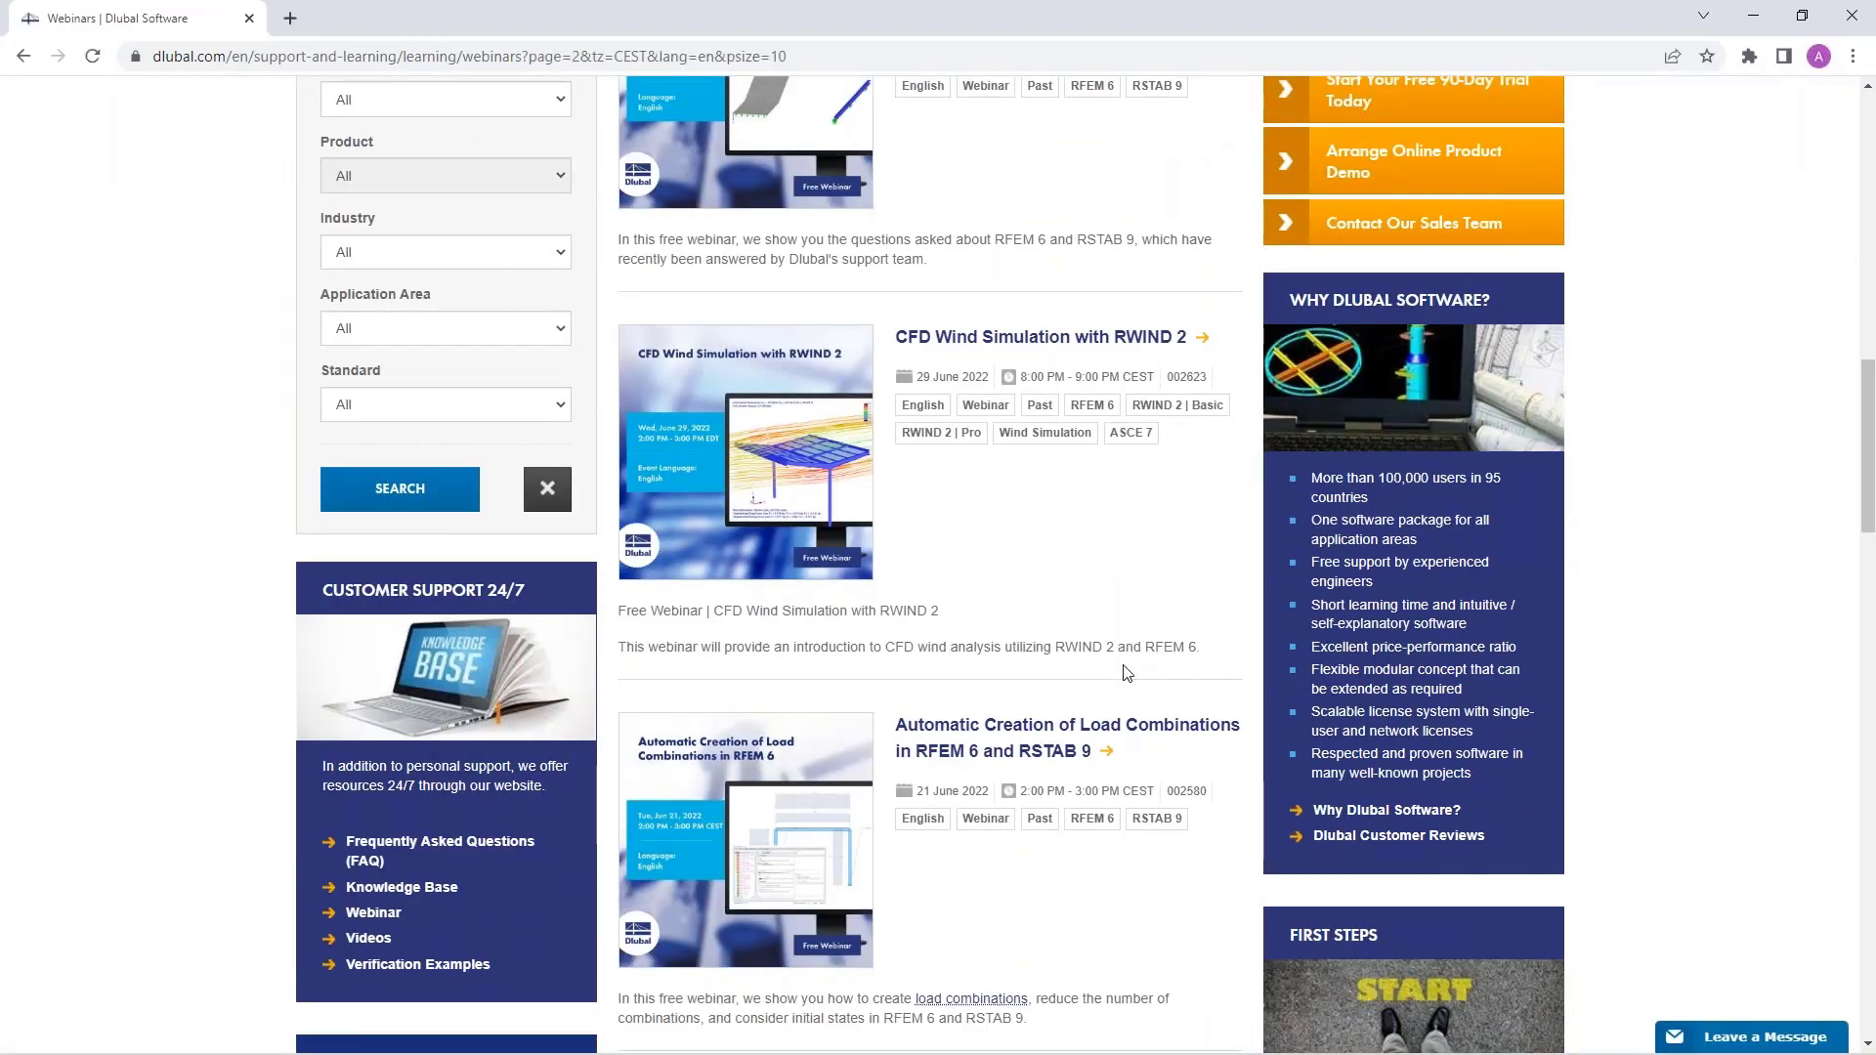
scroll(1127, 673, down, 20)
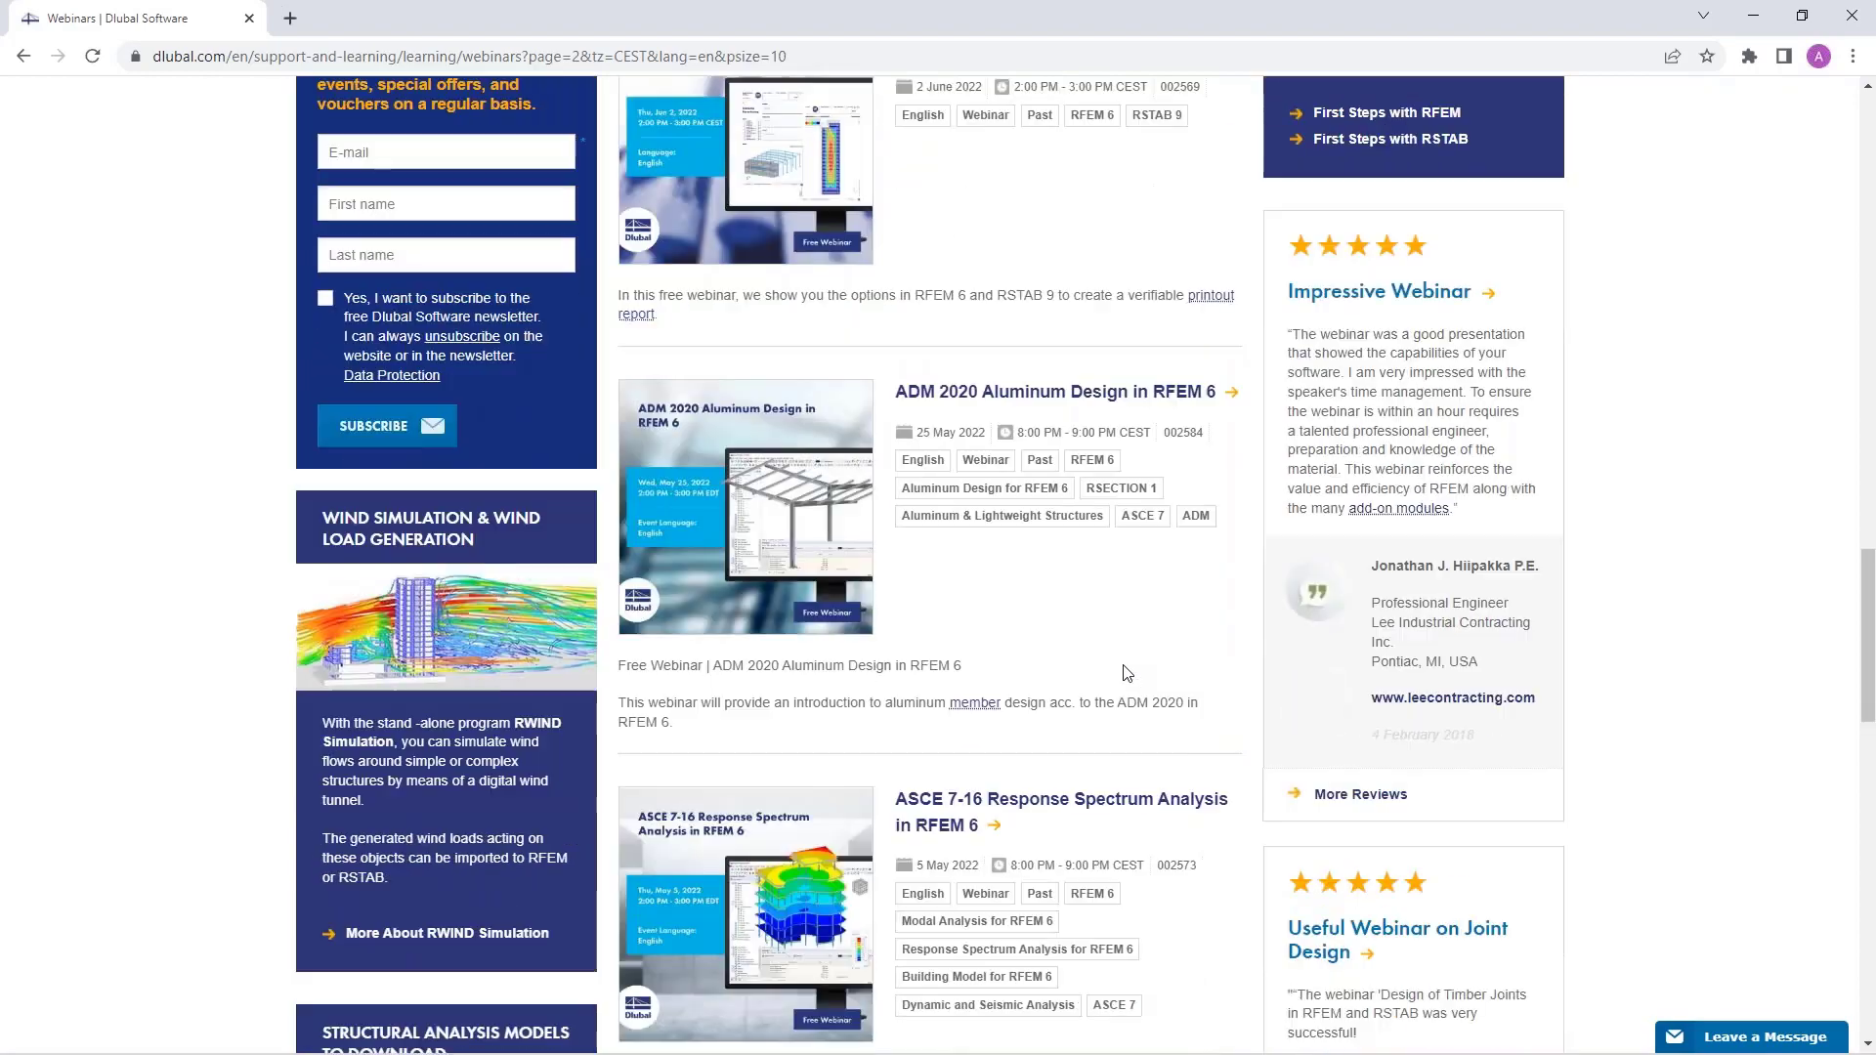
Return to the first page of the webinar list and open "Model and Design Timber Structures in RFEM 6 and RSTAB 9"
scroll(1127, 672, down, 10)
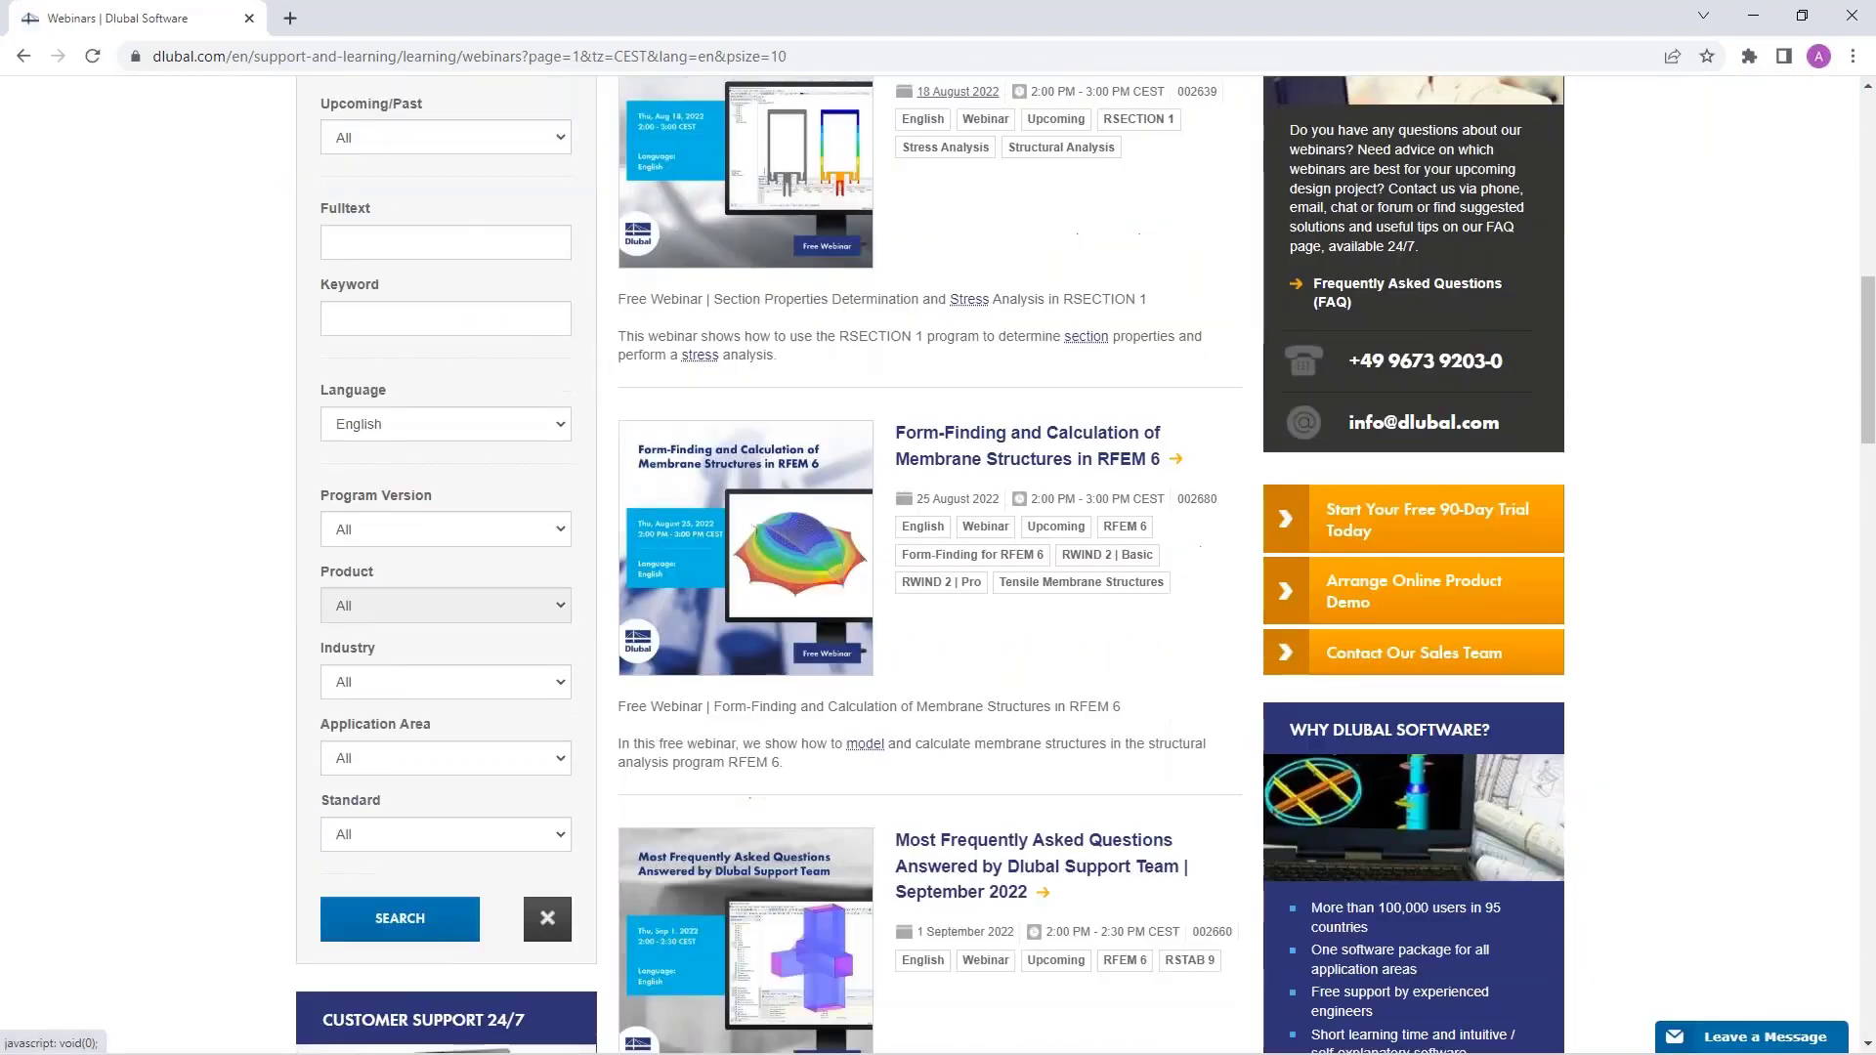
scroll(1127, 673, down, 13)
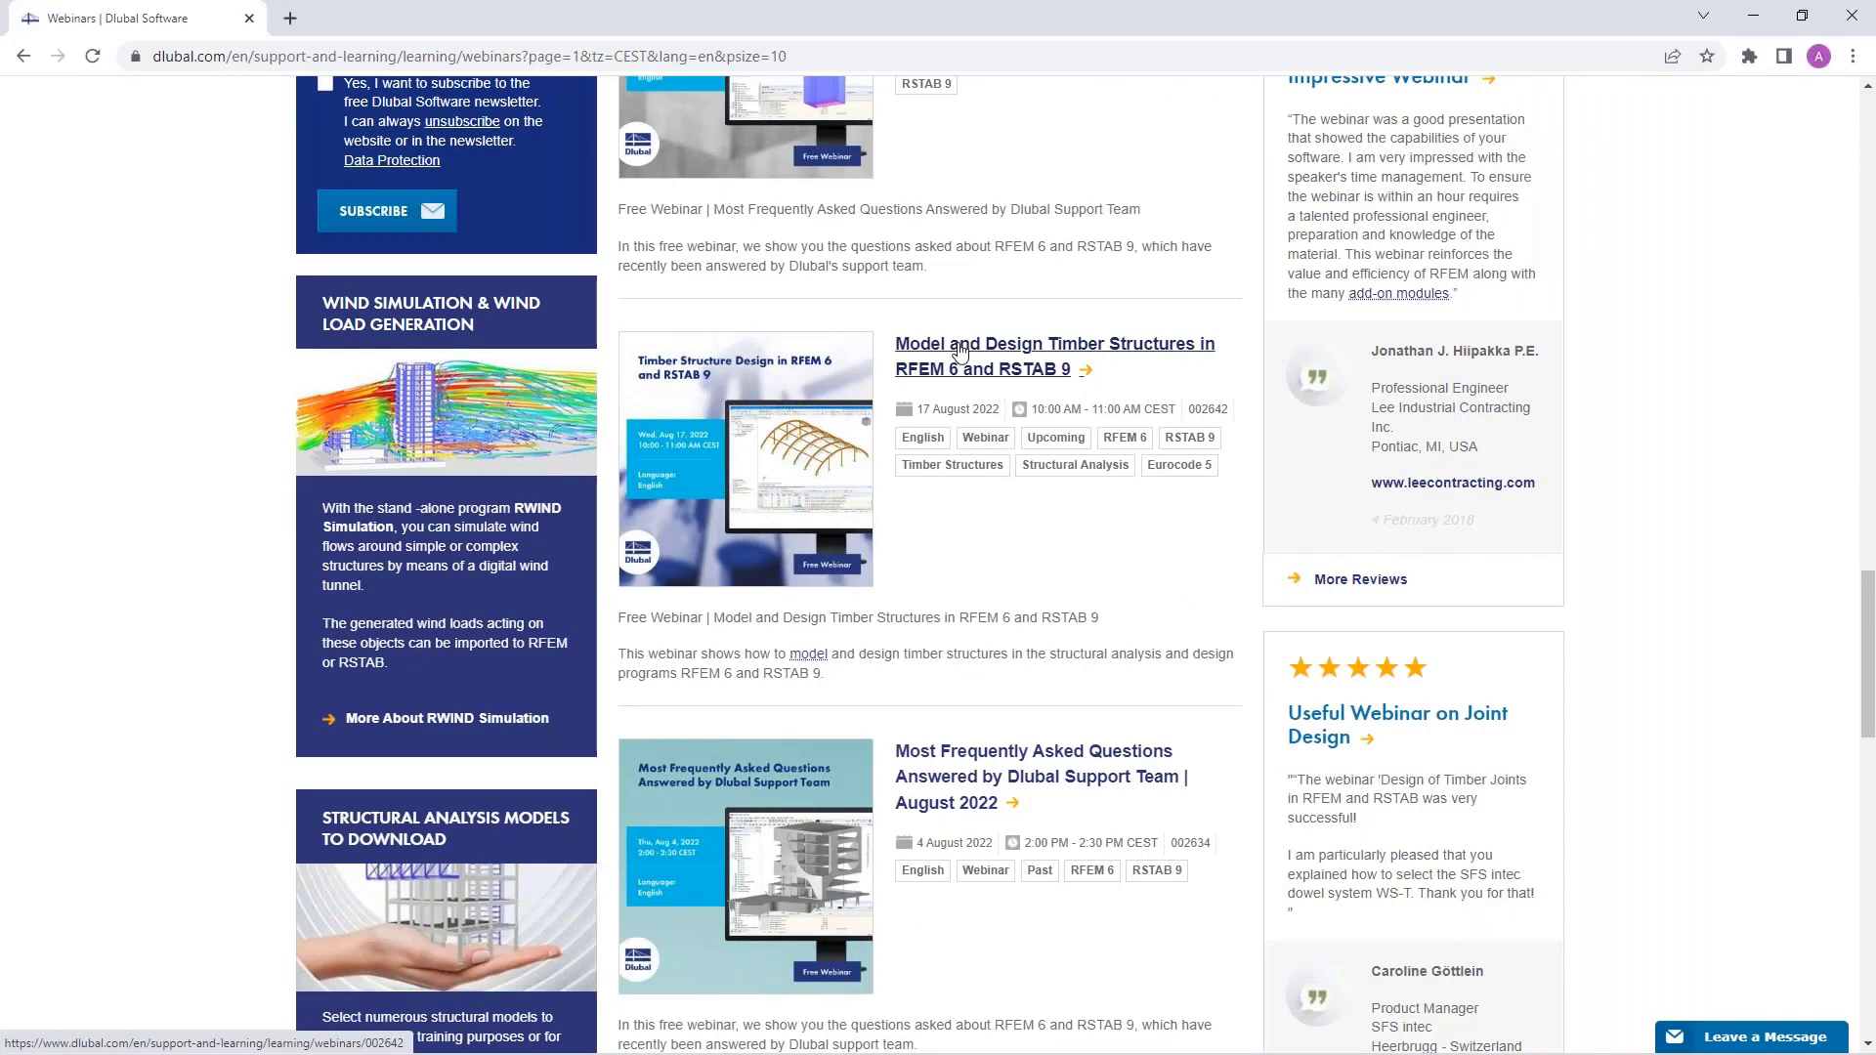
click(959, 350)
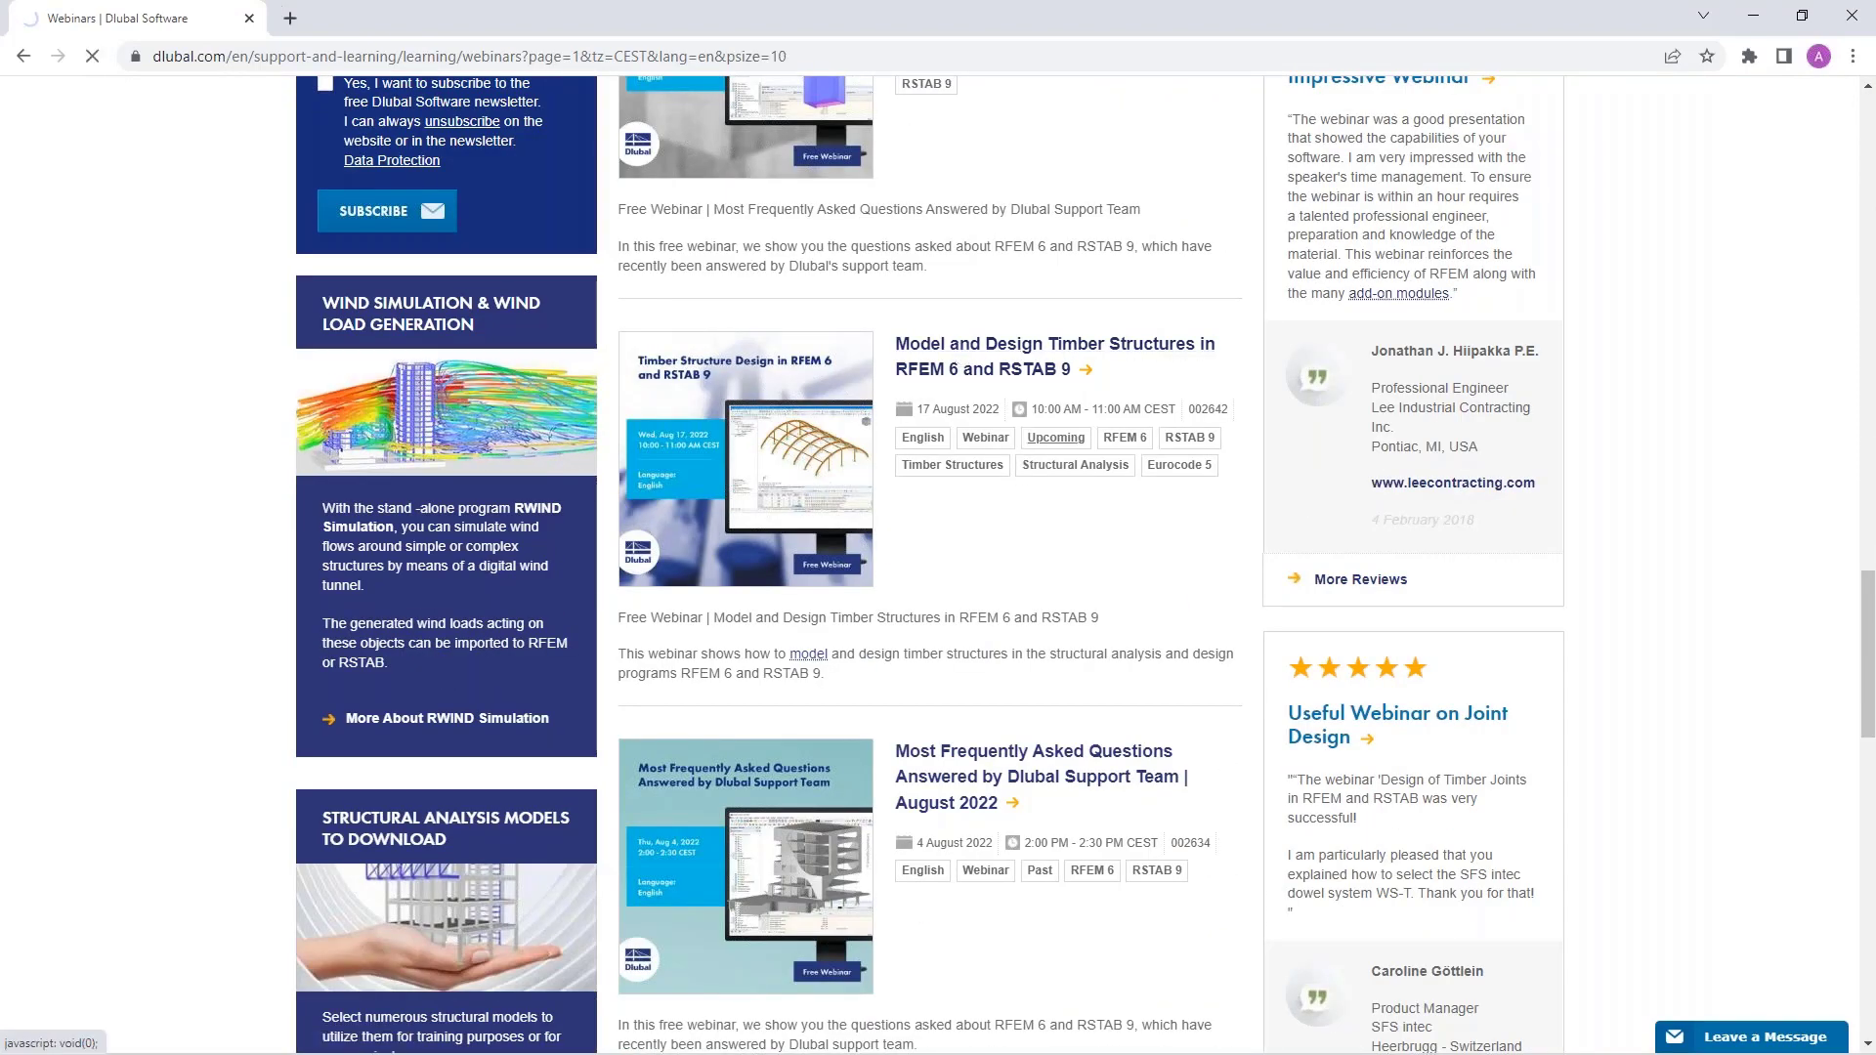
Look through the webinar page's content, speakers, presentation download and Models to Download section, and return to its beginning
scroll(957, 665, down, 8)
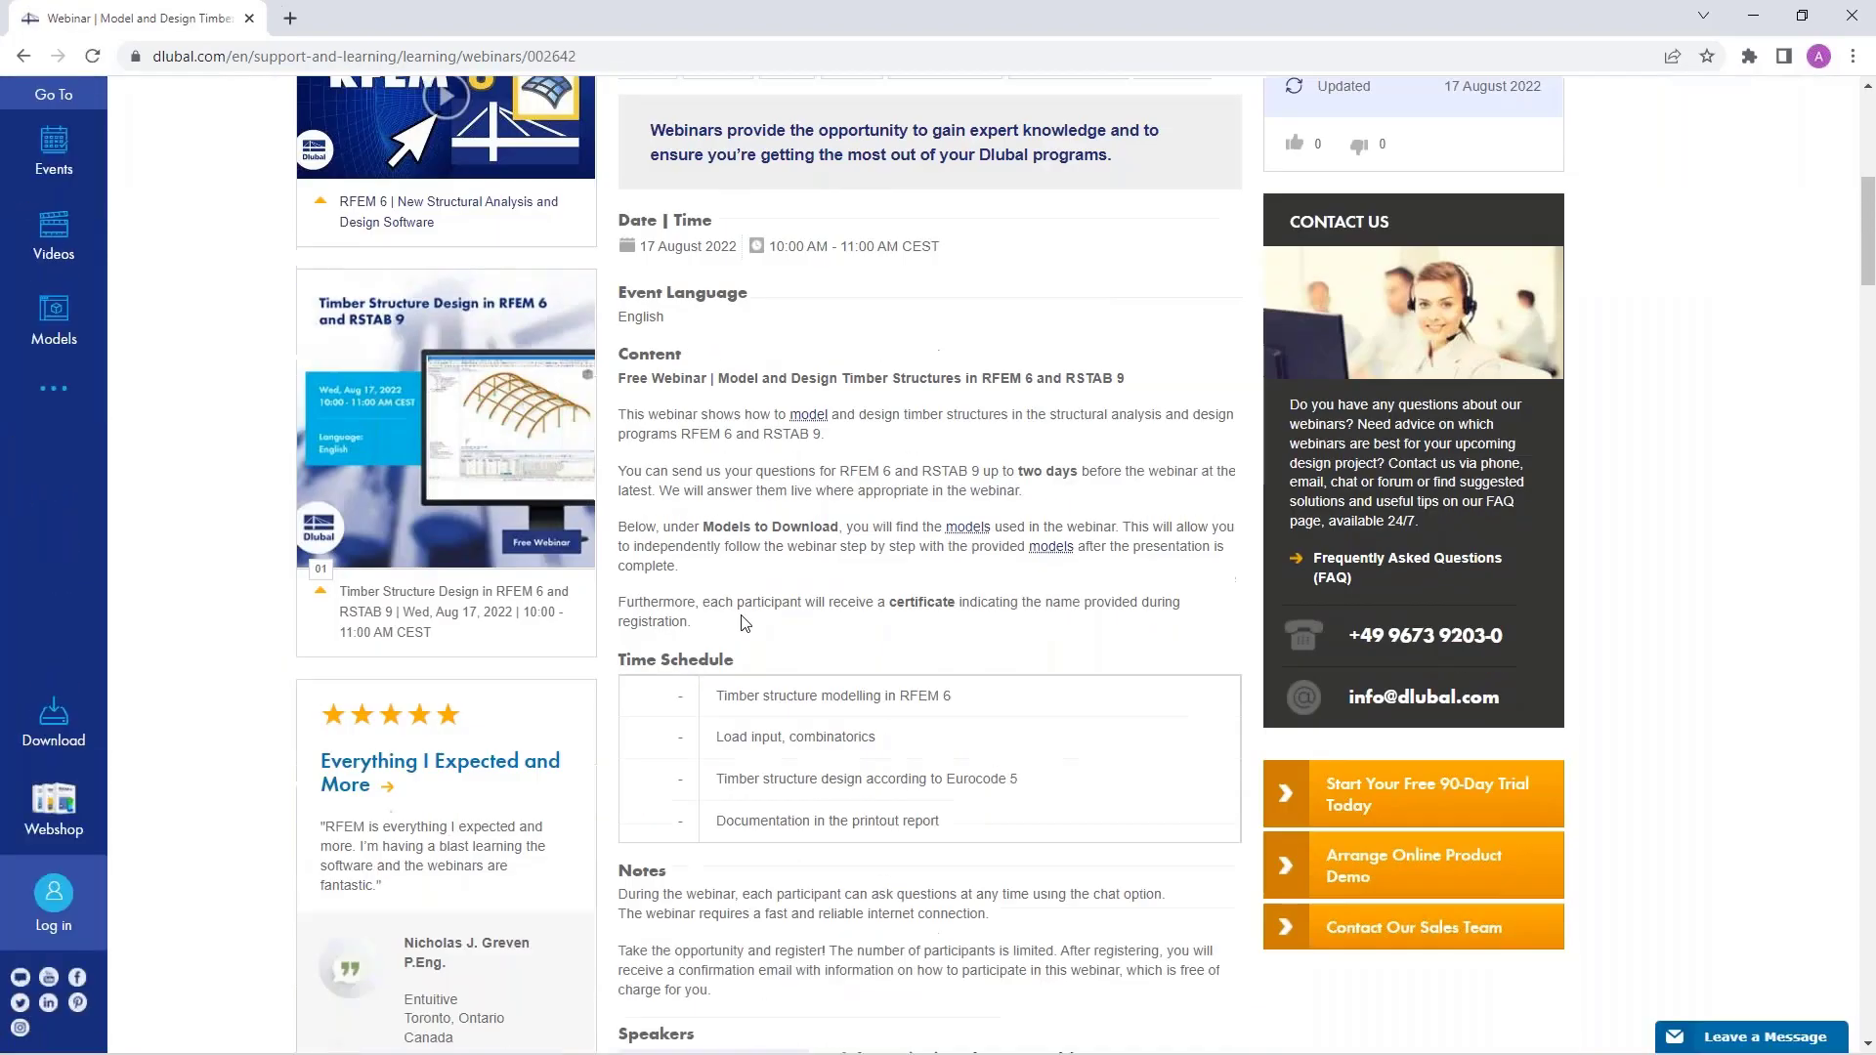
scroll(745, 623, down, 10)
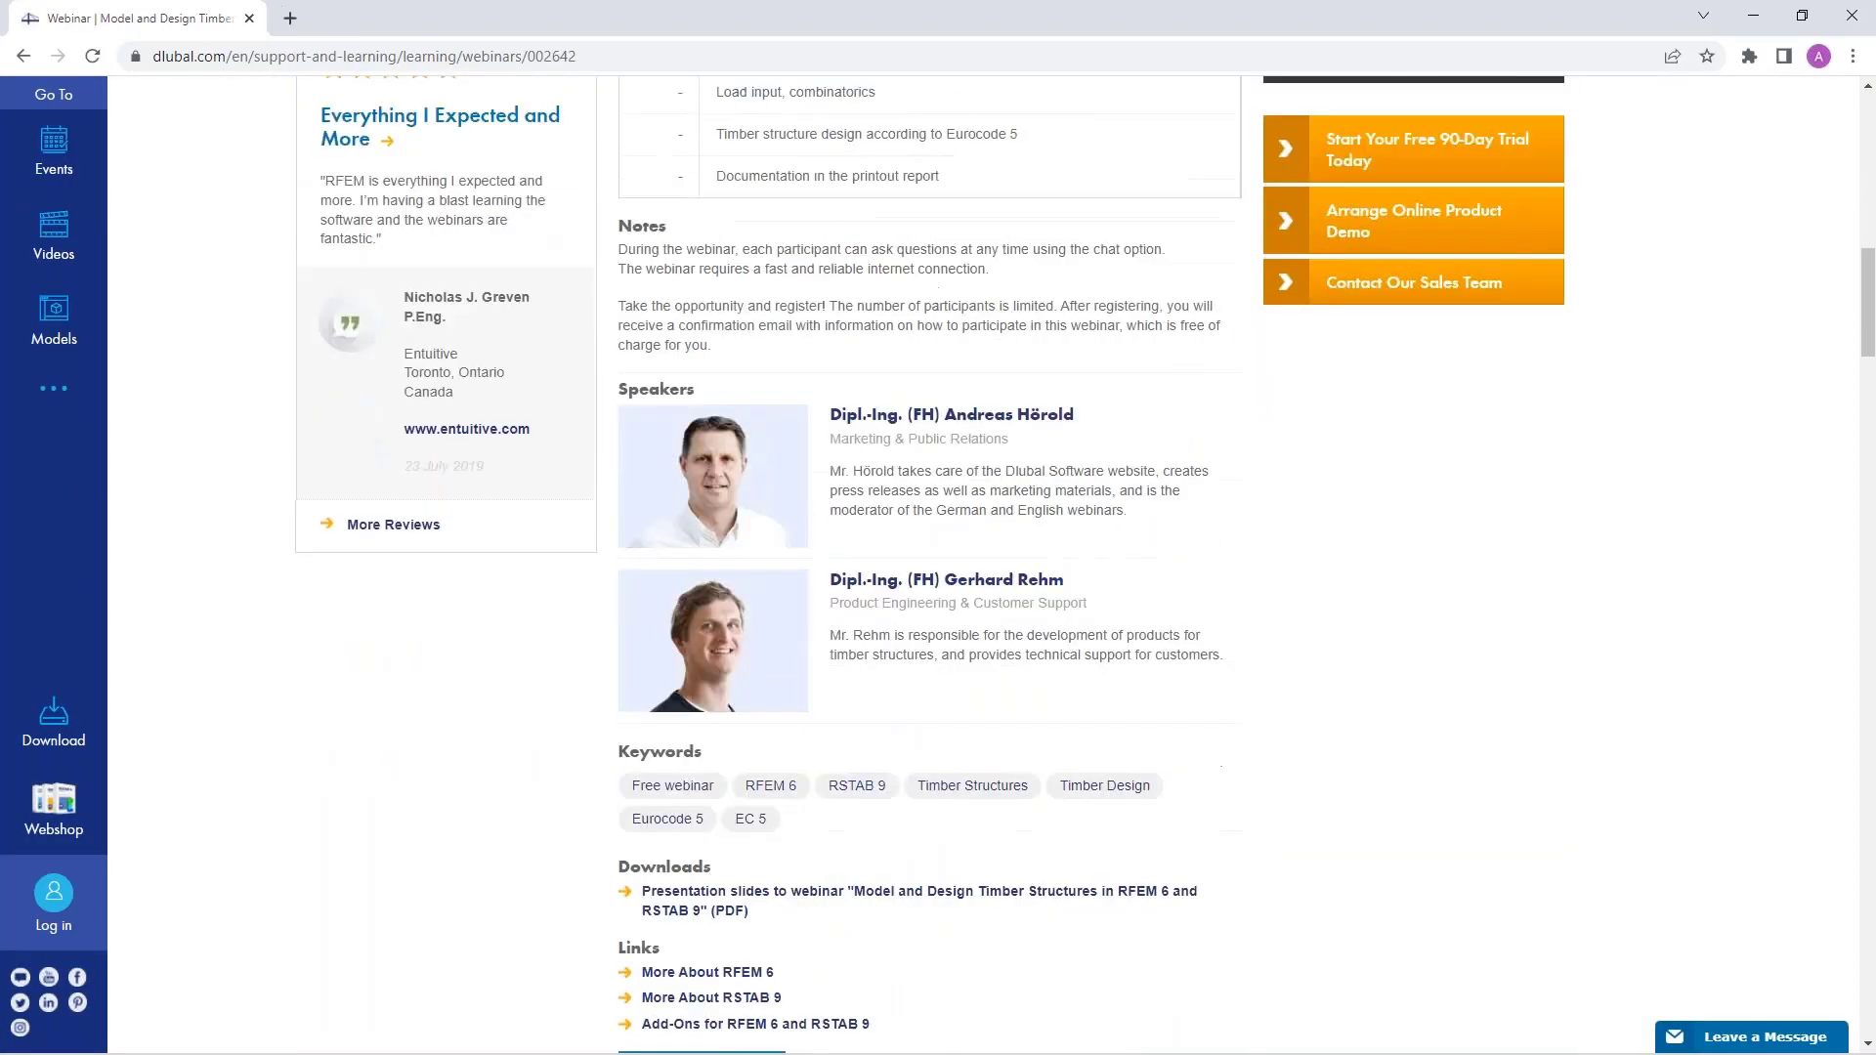
scroll(939, 567, down, 20)
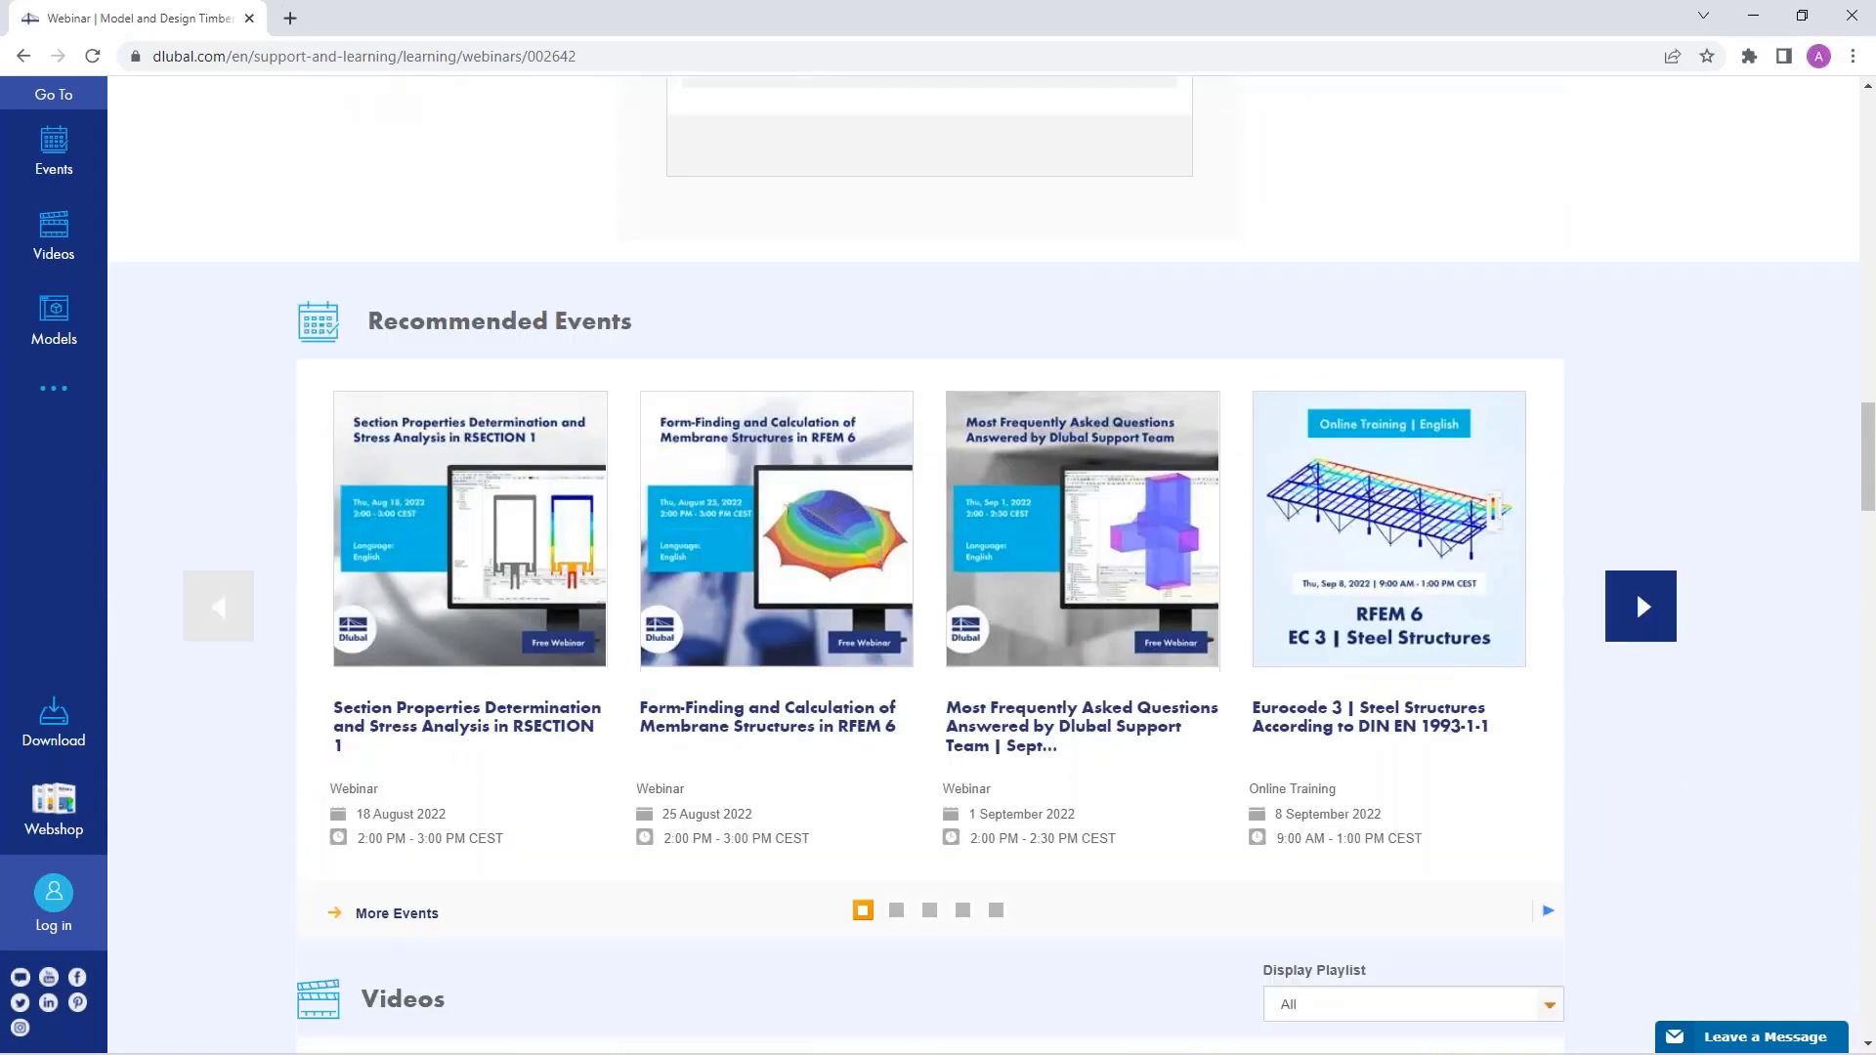
scroll(349, 616, down, 4)
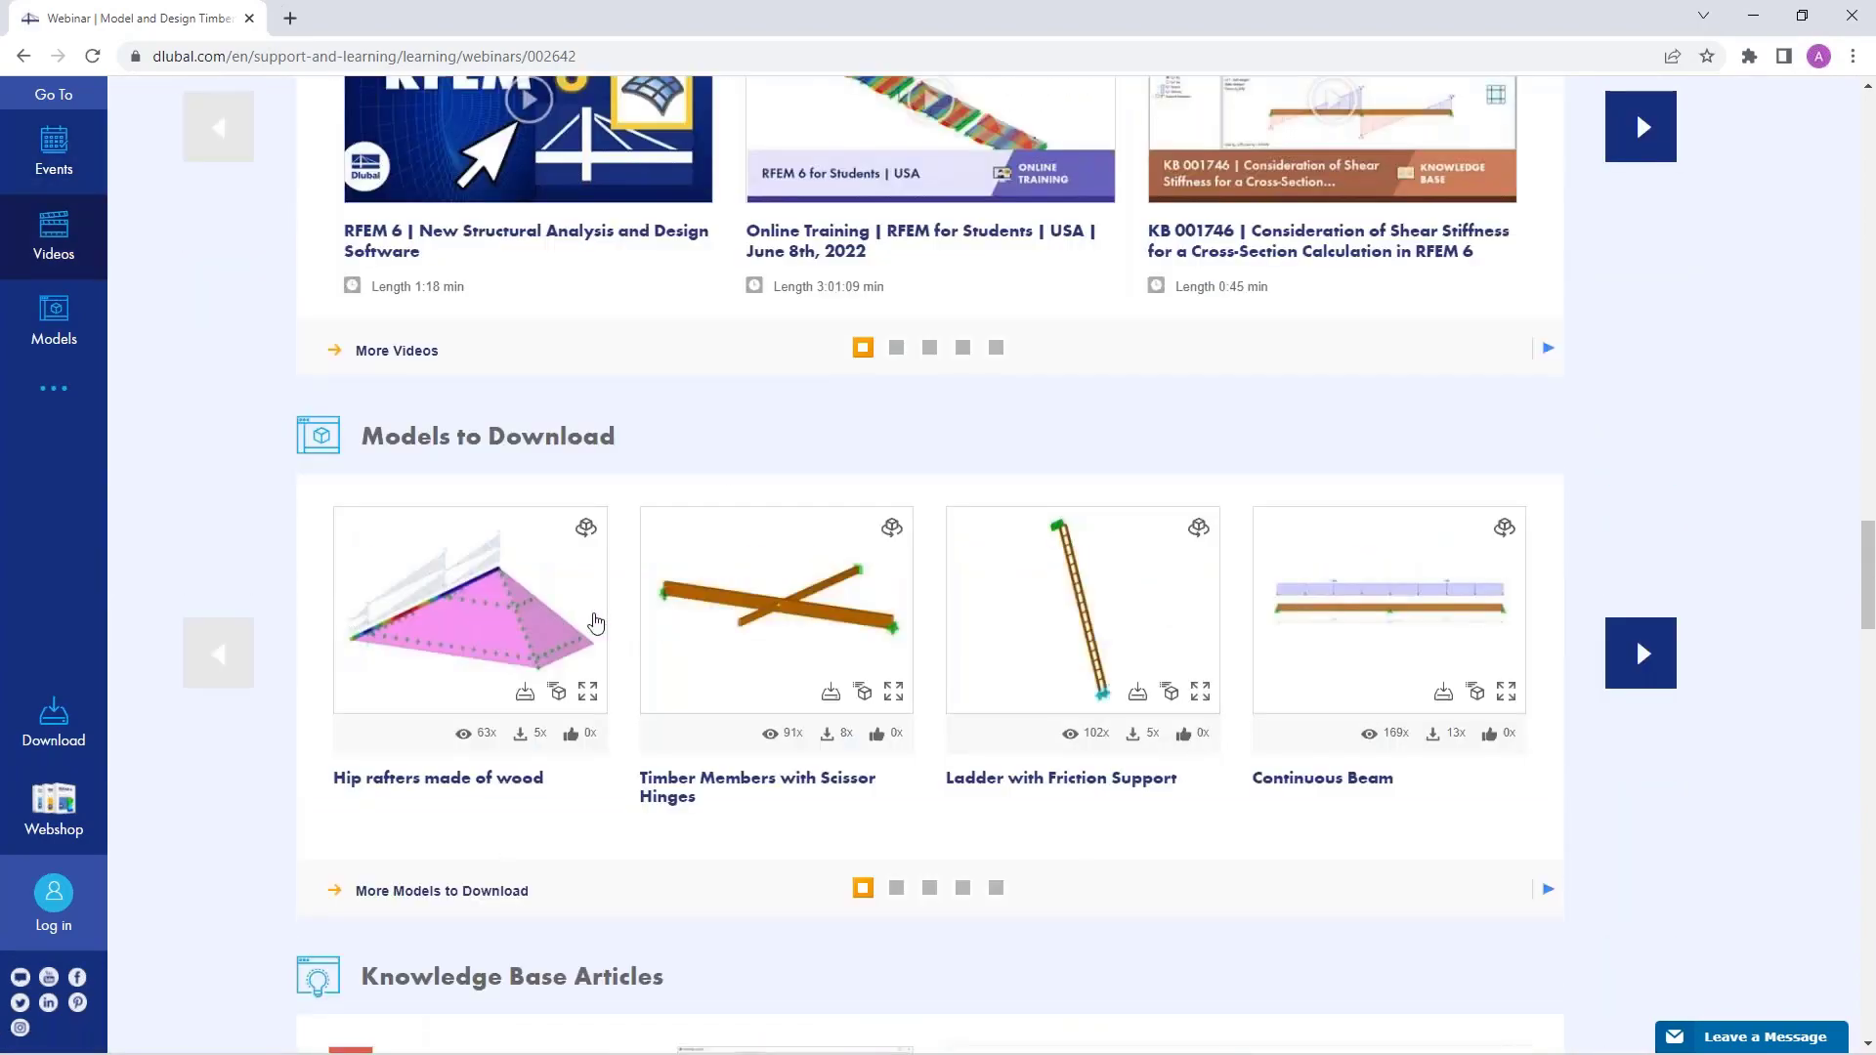
scroll(688, 600, up, 1)
scroll(688, 600, up, 20)
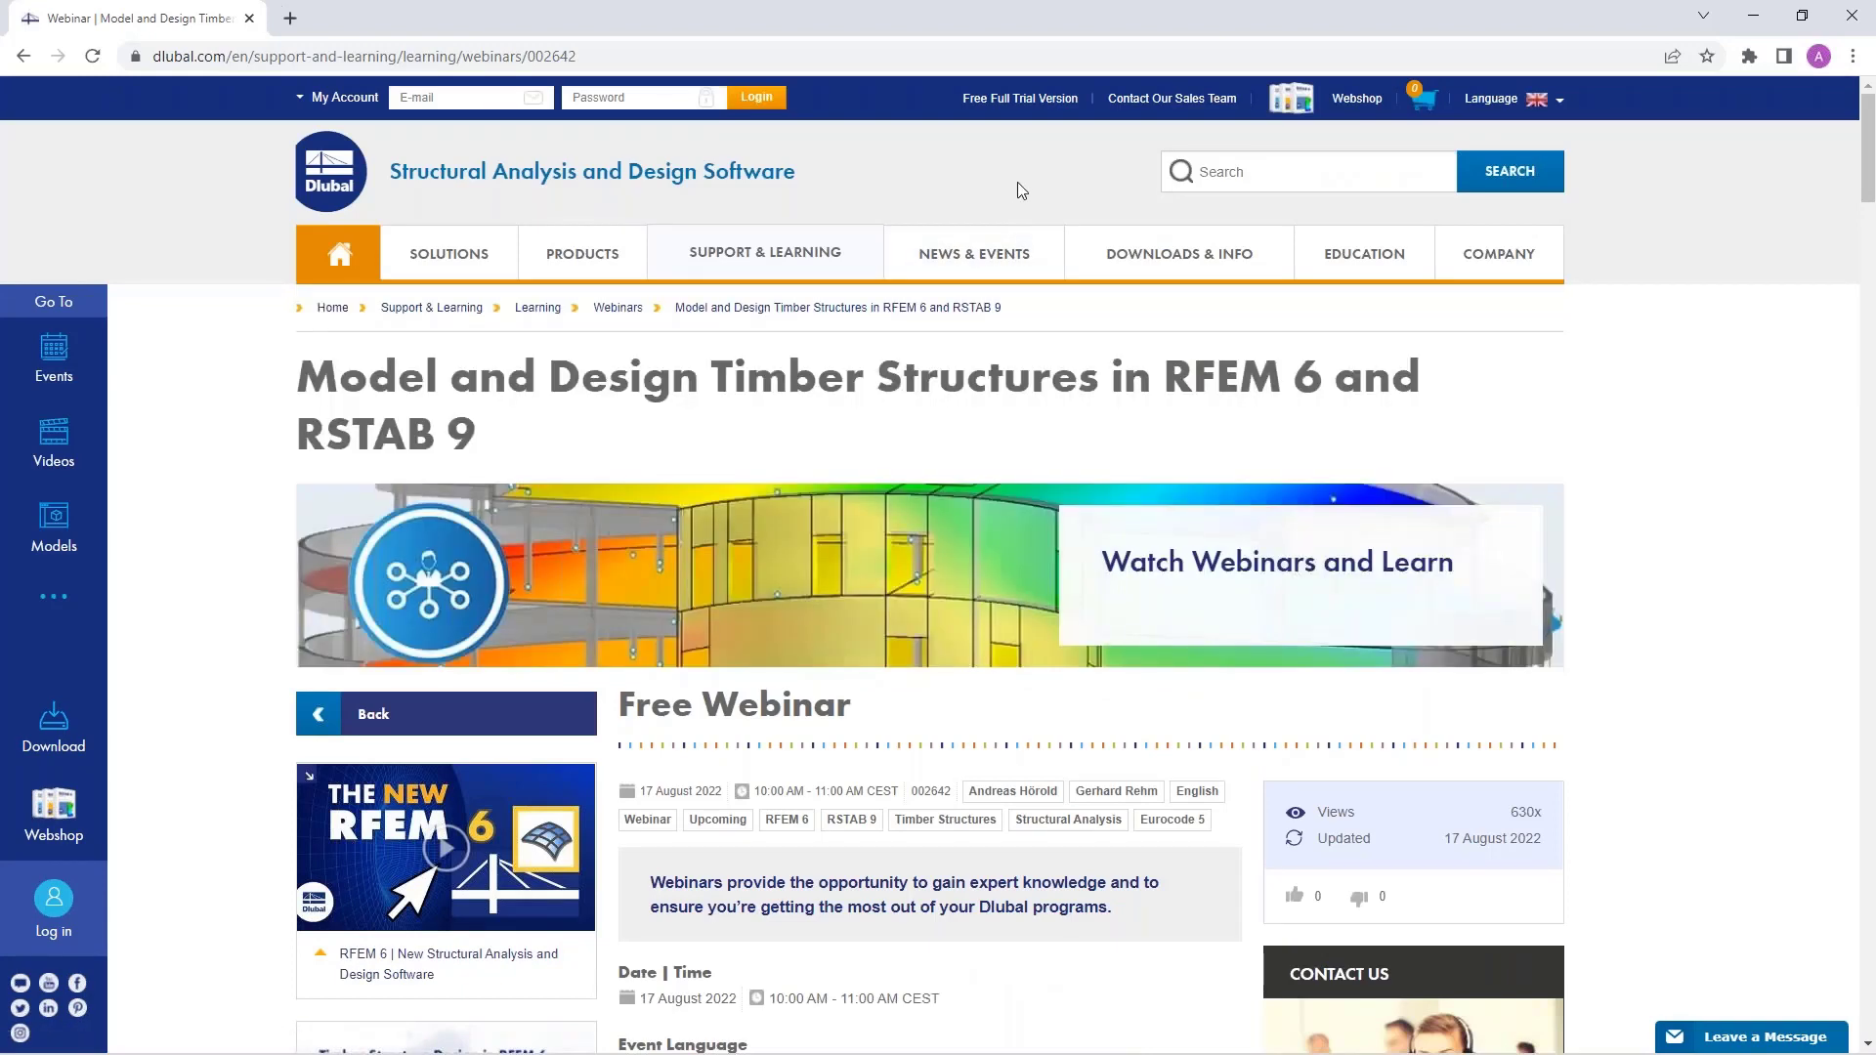
Open the Free Full Trial Version page and look over the trial programs offered for download
click(1008, 99)
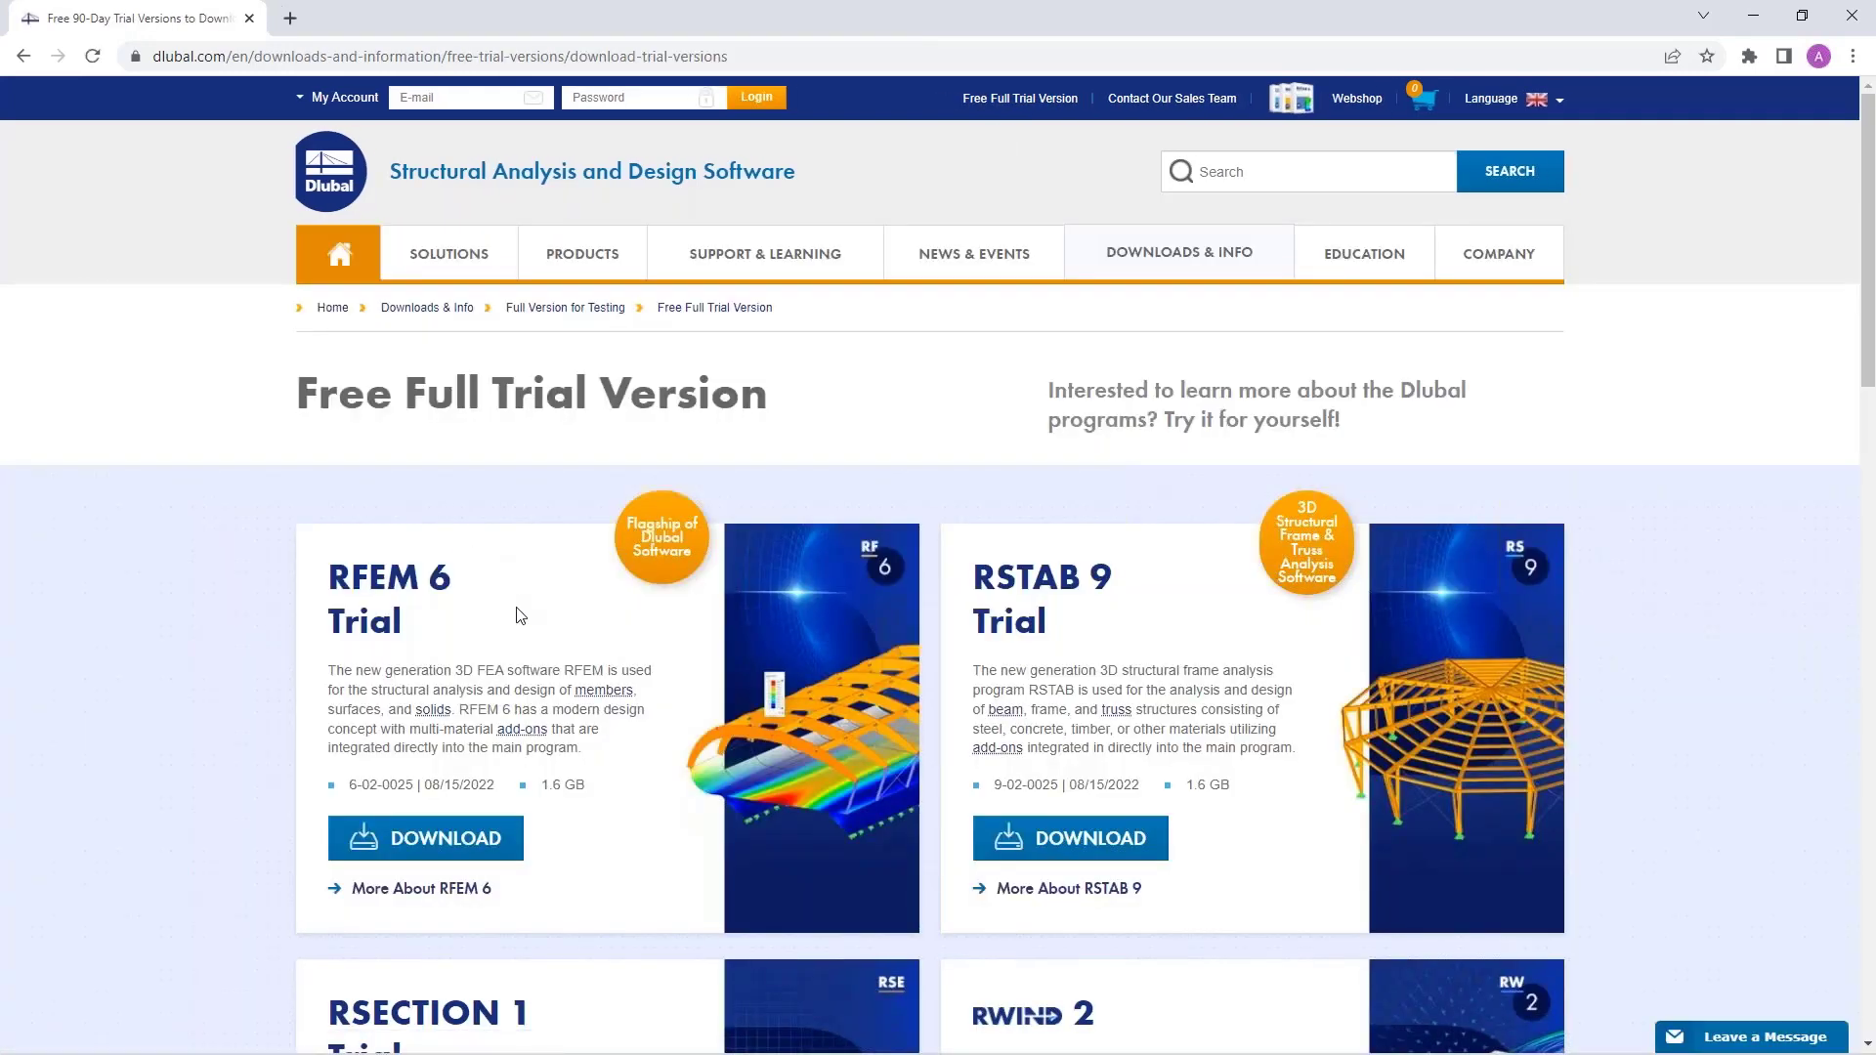
scroll(507, 623, down, 3)
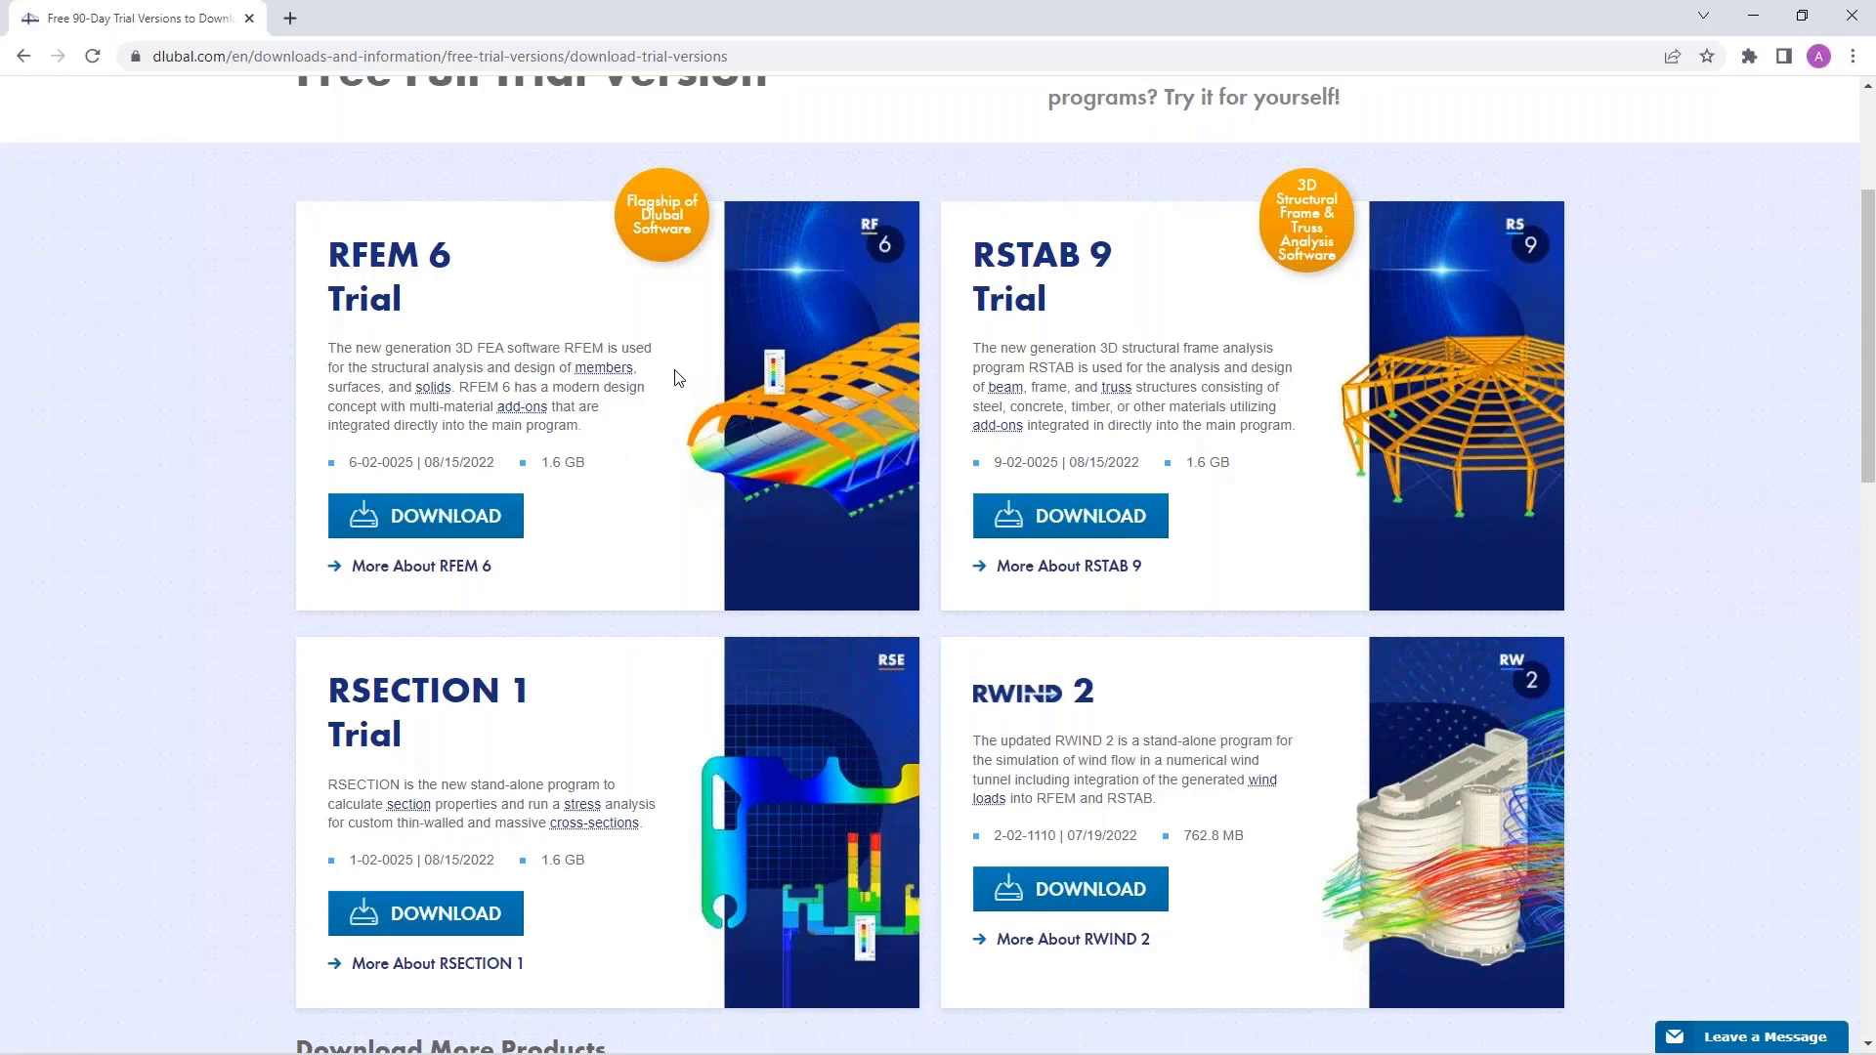
scroll(681, 389, up, 3)
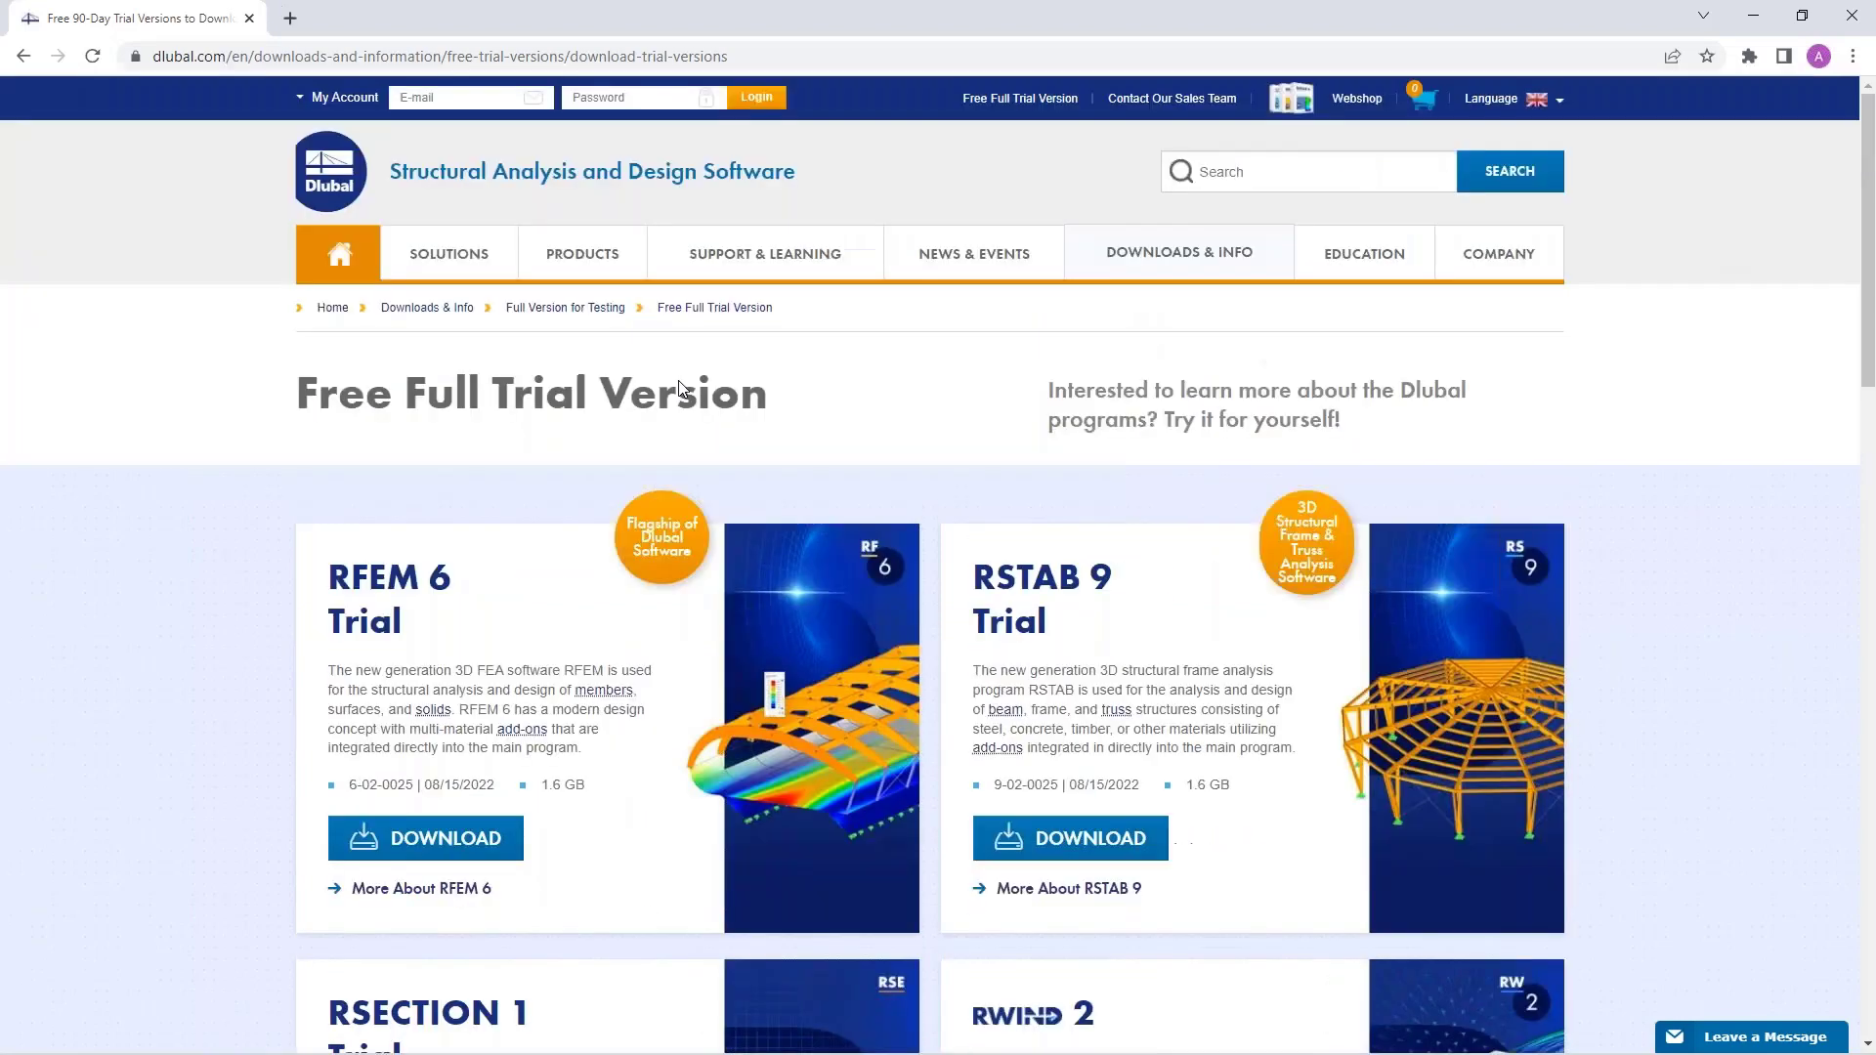